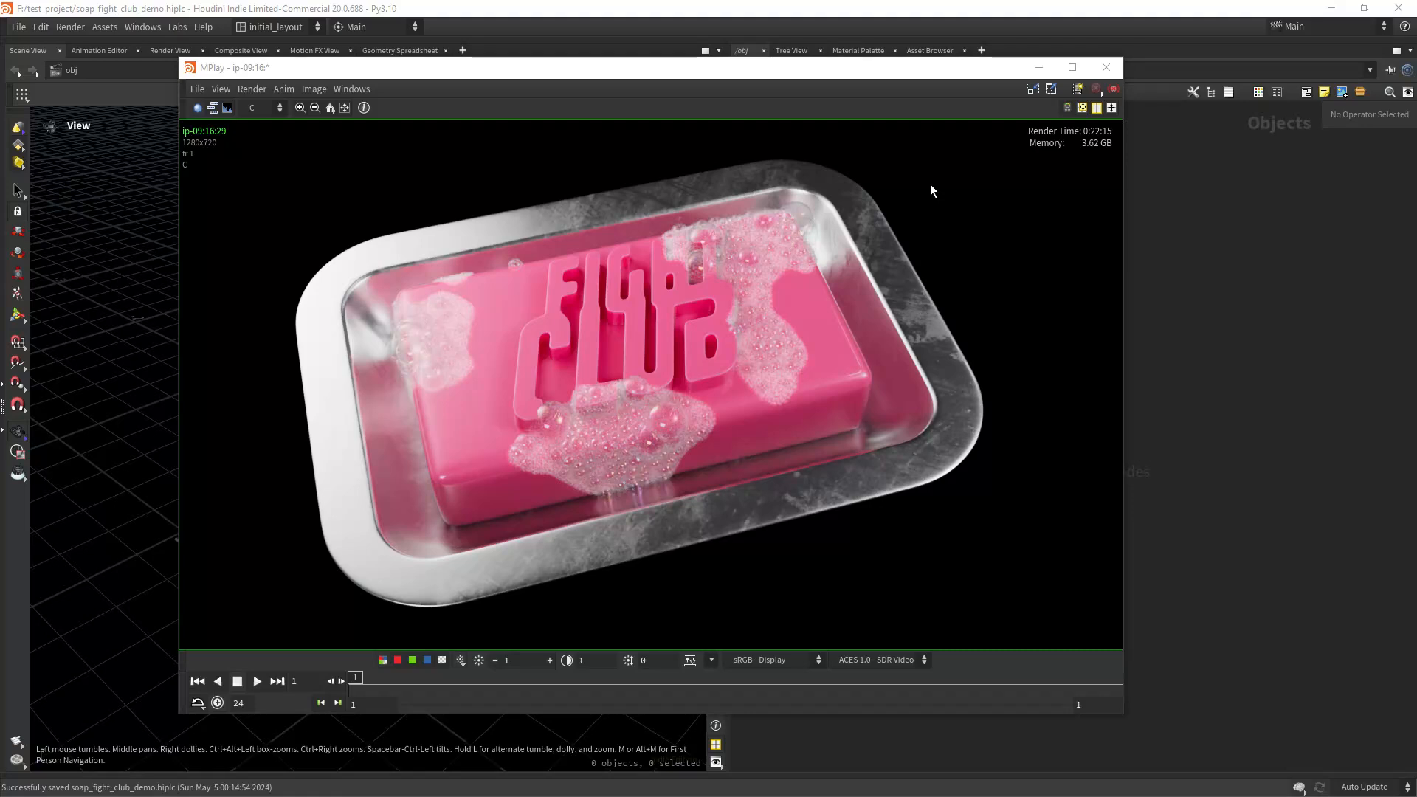
# Dismiss the render preview window, add a Geometry object to the scene and enter its network.
pyautogui.click(578, 46)
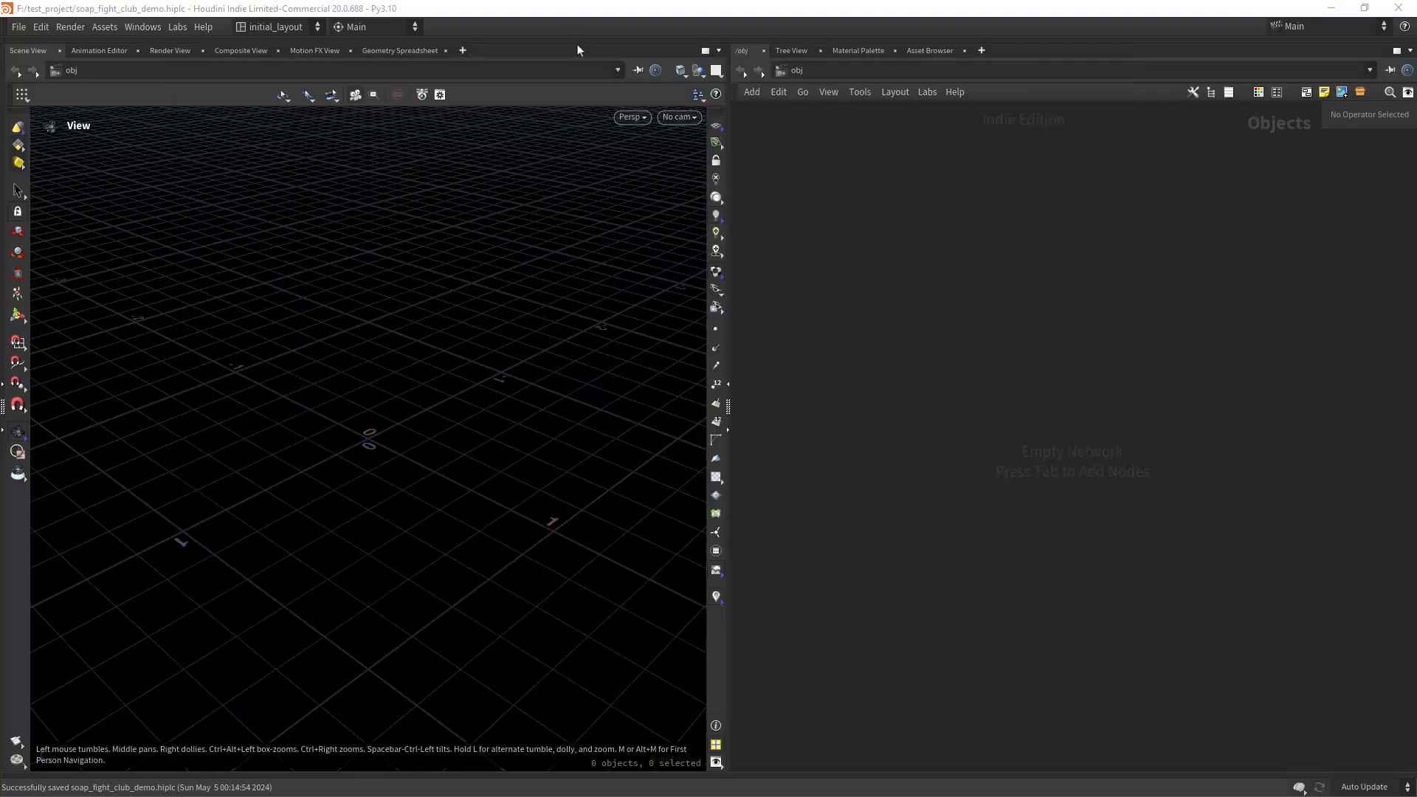
pyautogui.click(934, 432)
pyautogui.press('Tab')
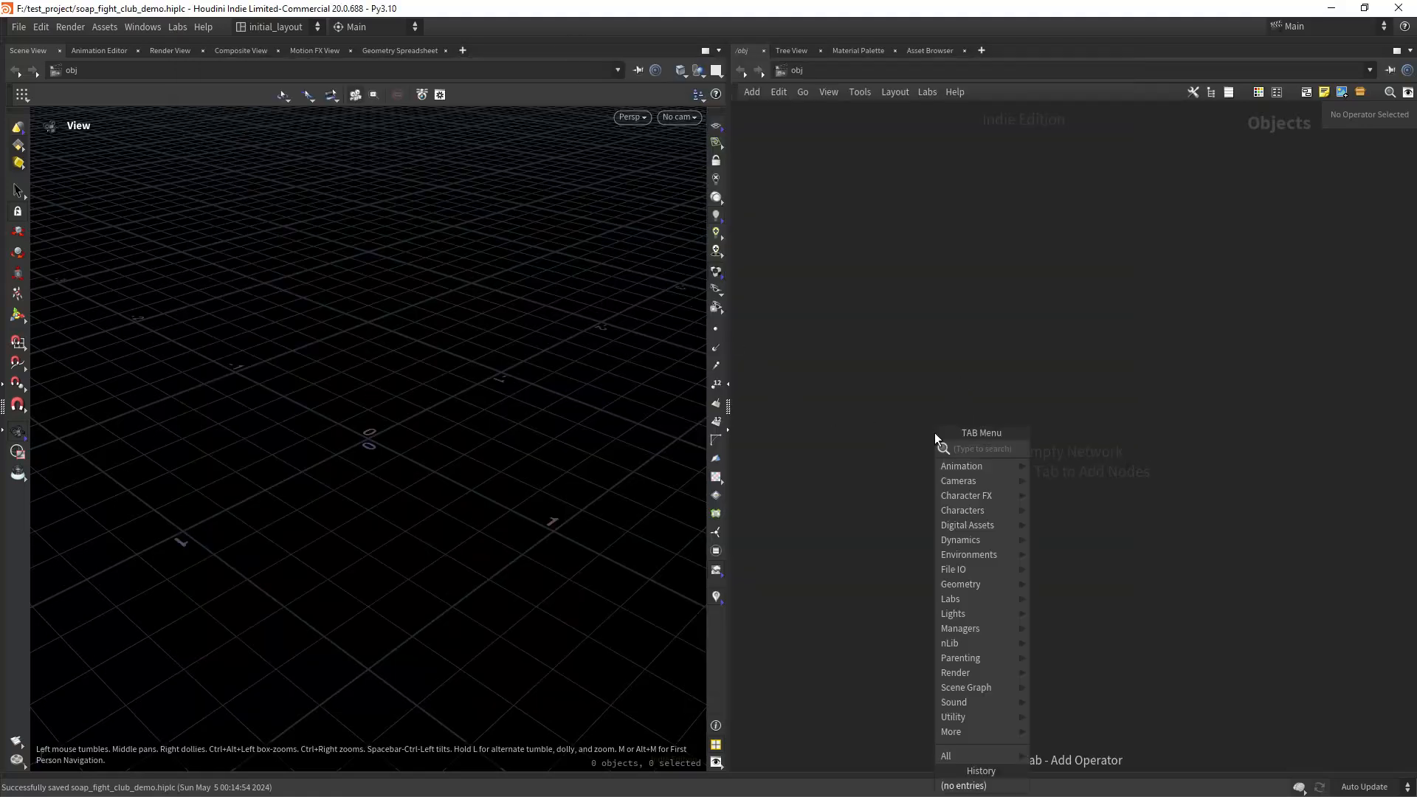
pyautogui.write('geo')
pyautogui.press('Return')
pyautogui.click(935, 433)
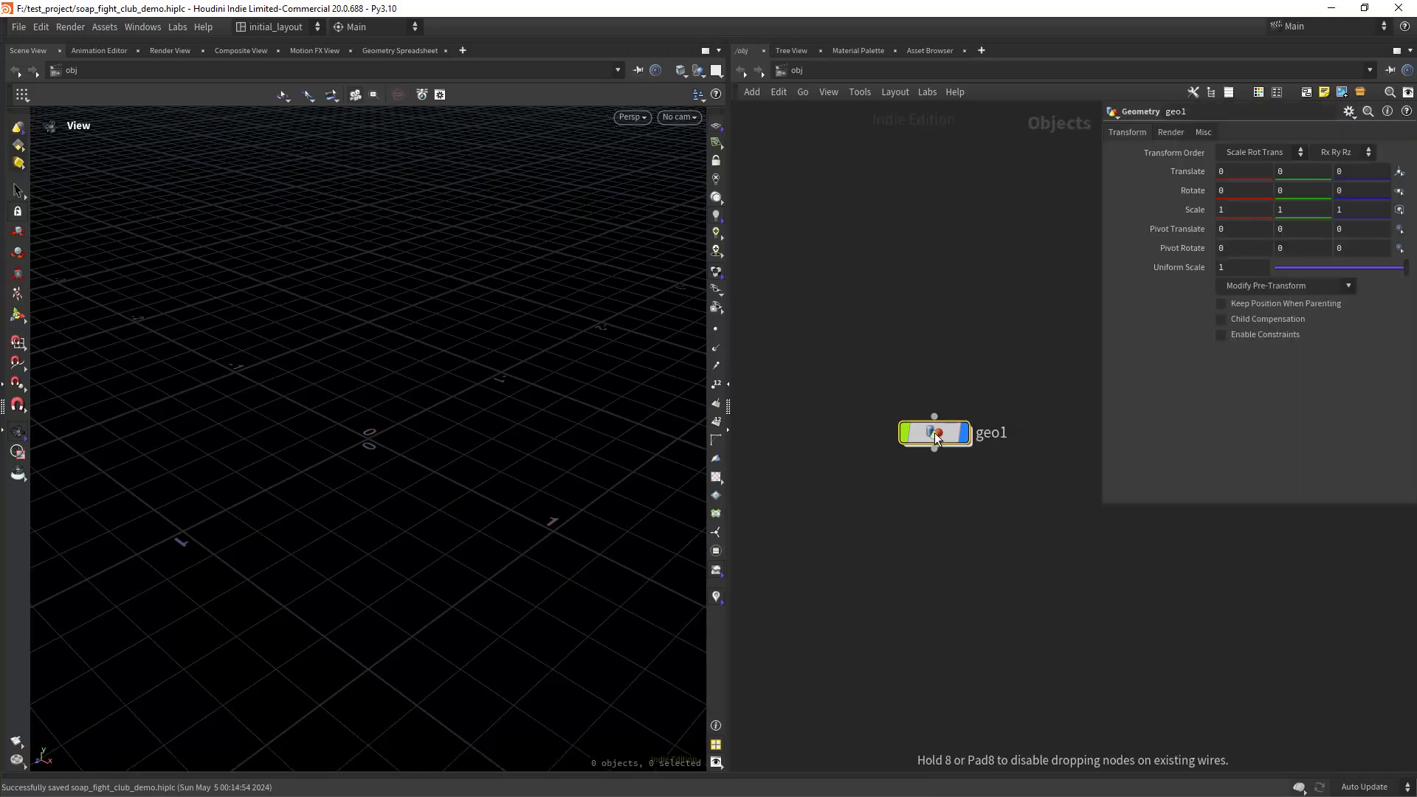
pyautogui.press('Return')
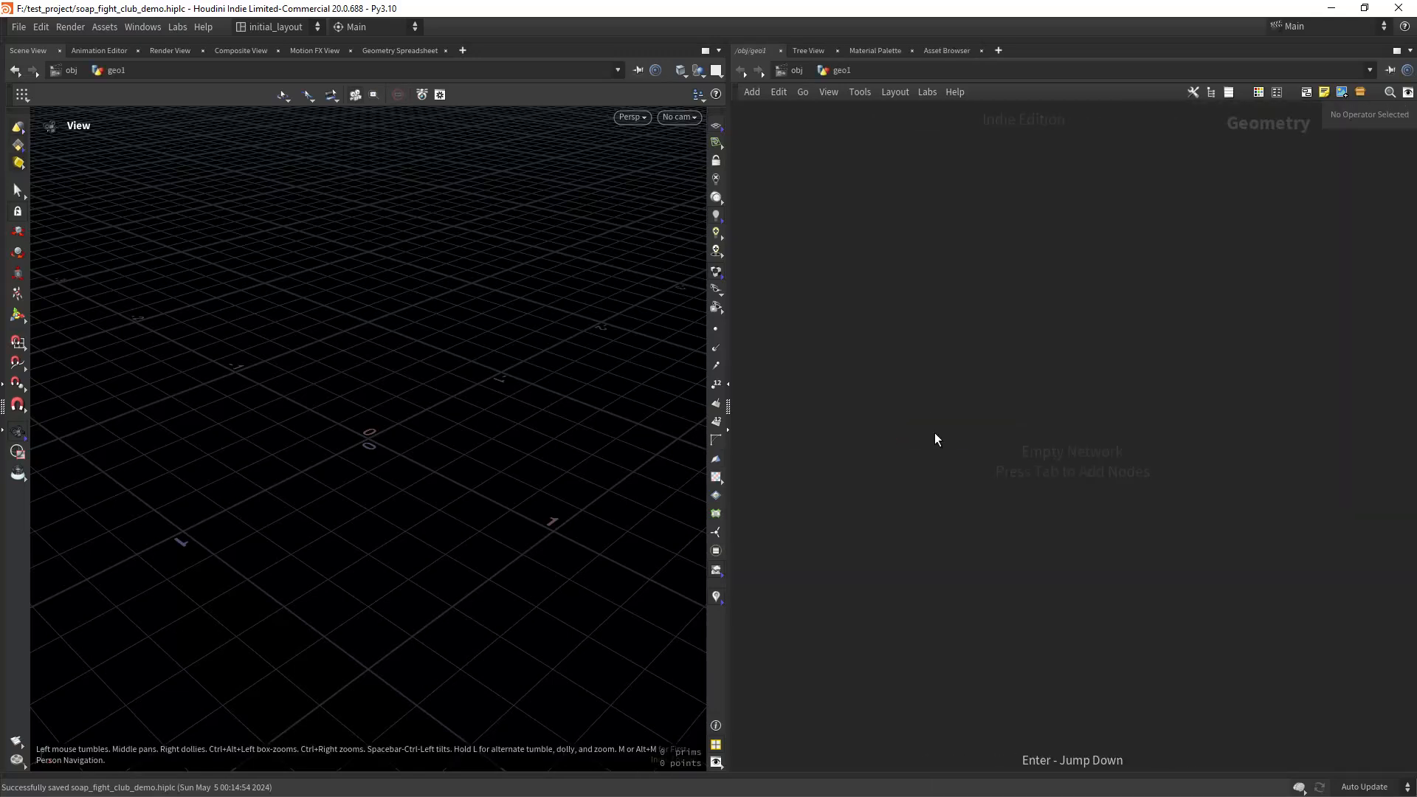
# Add a Labs Regions from Image node to the geometry network.
pyautogui.moveTo(509, 366); pyautogui.dragTo(676, 362)
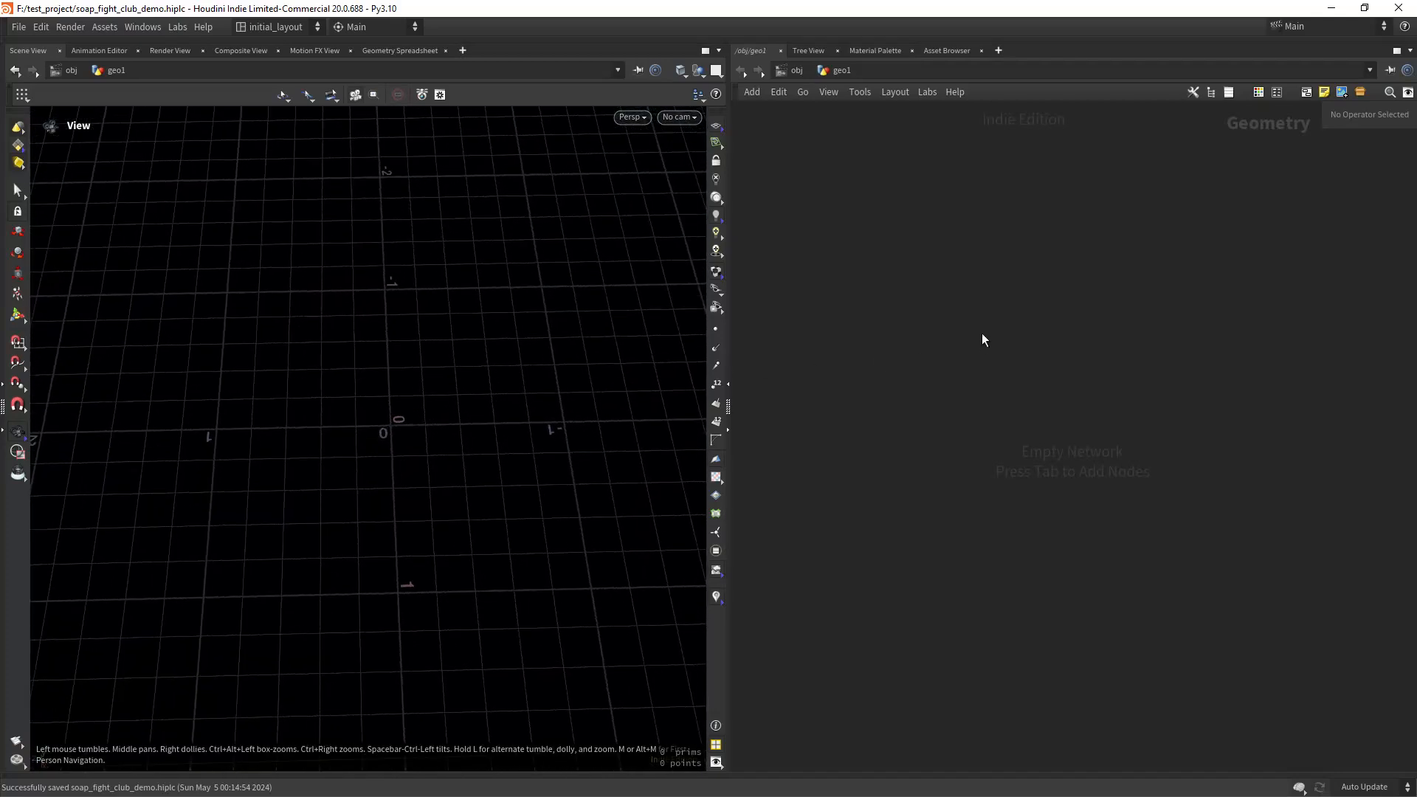
pyautogui.press('Tab')
pyautogui.write('region')
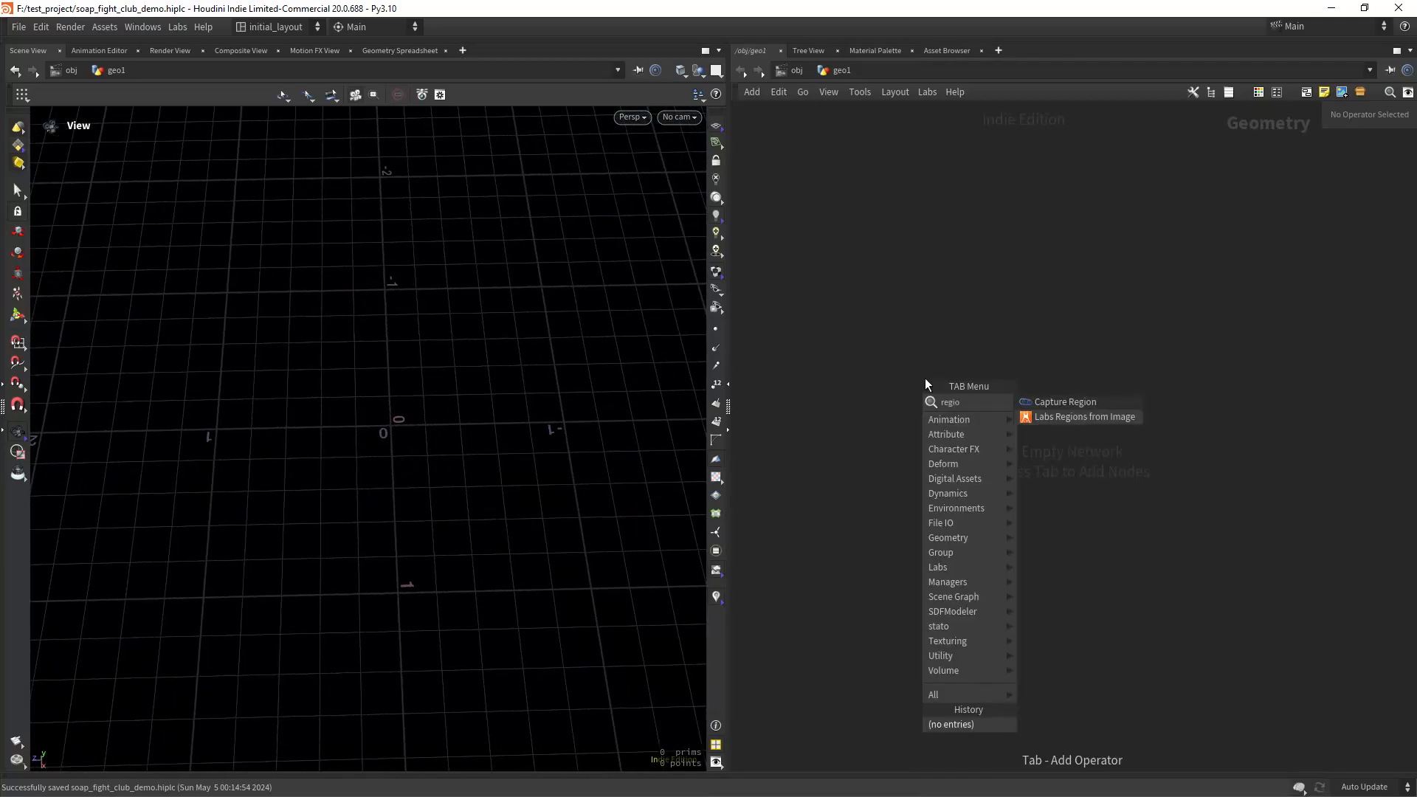
pyautogui.press('Return')
pyautogui.click(924, 378)
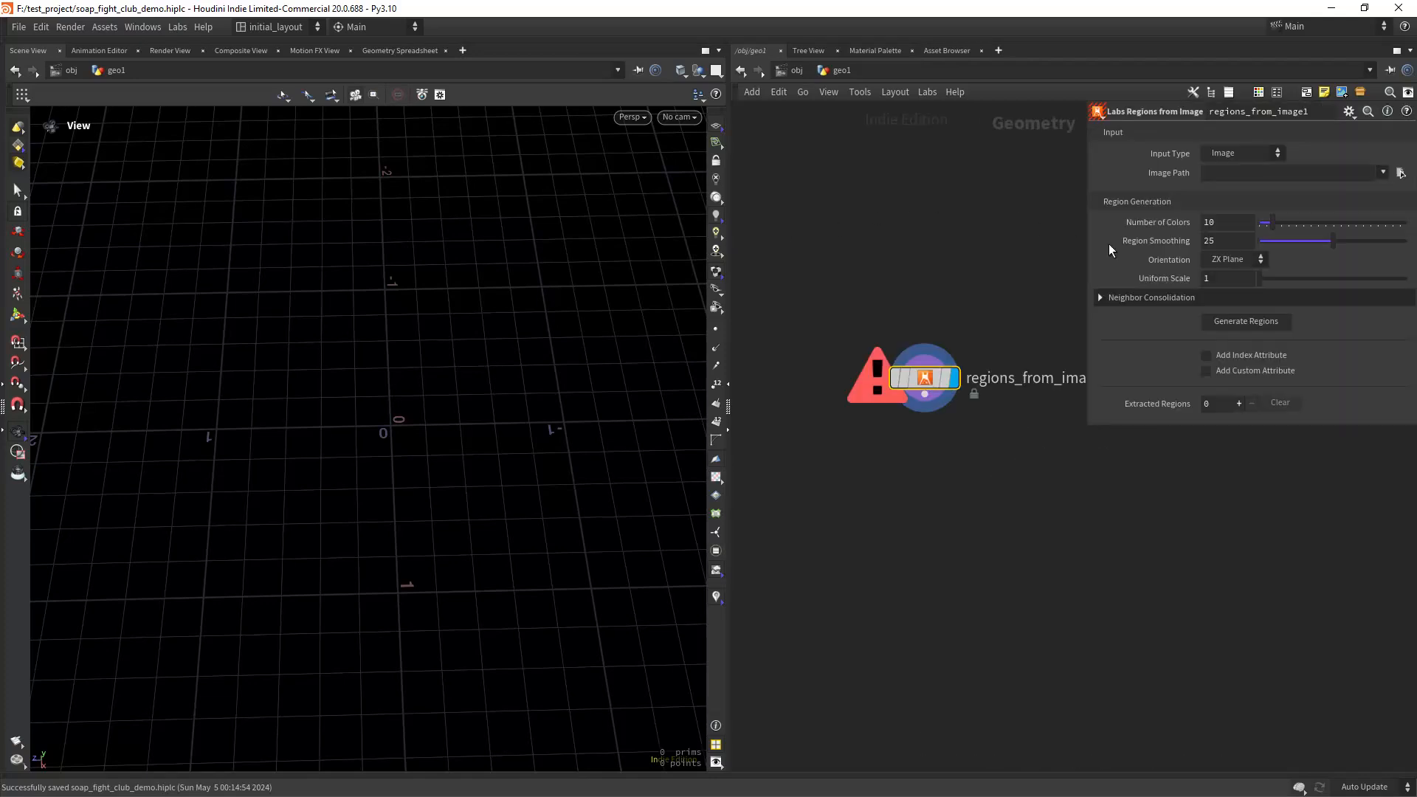
pyautogui.click(1234, 174)
pyautogui.write('Soap fc beginner friendly')
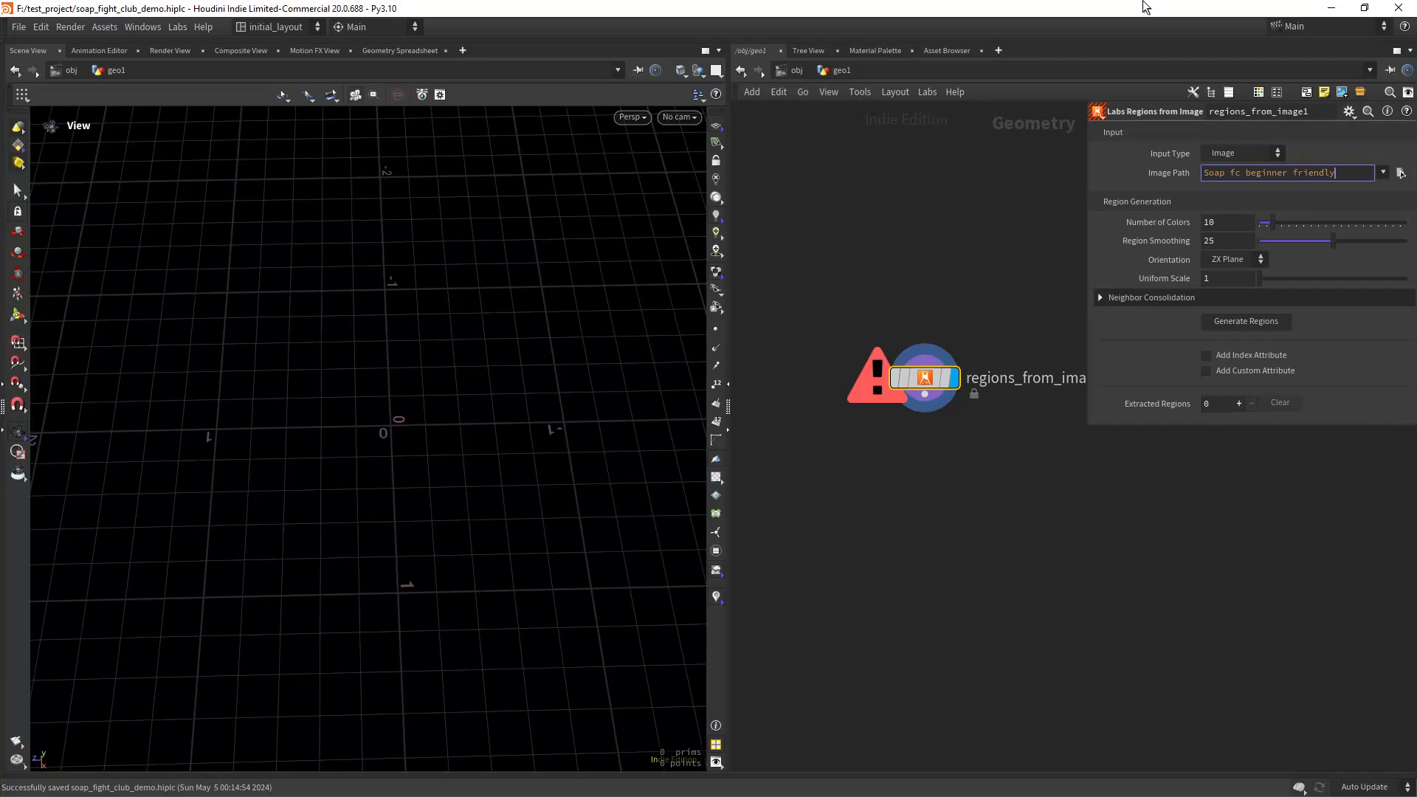
pyautogui.hotkey('ctrl', 'BackSpace')
pyautogui.hotkey('ctrl', 'BackSpace')
pyautogui.hotkey('ctrl', 'BackSpace')
pyautogui.hotkey('ctrl', 'BackSpace')
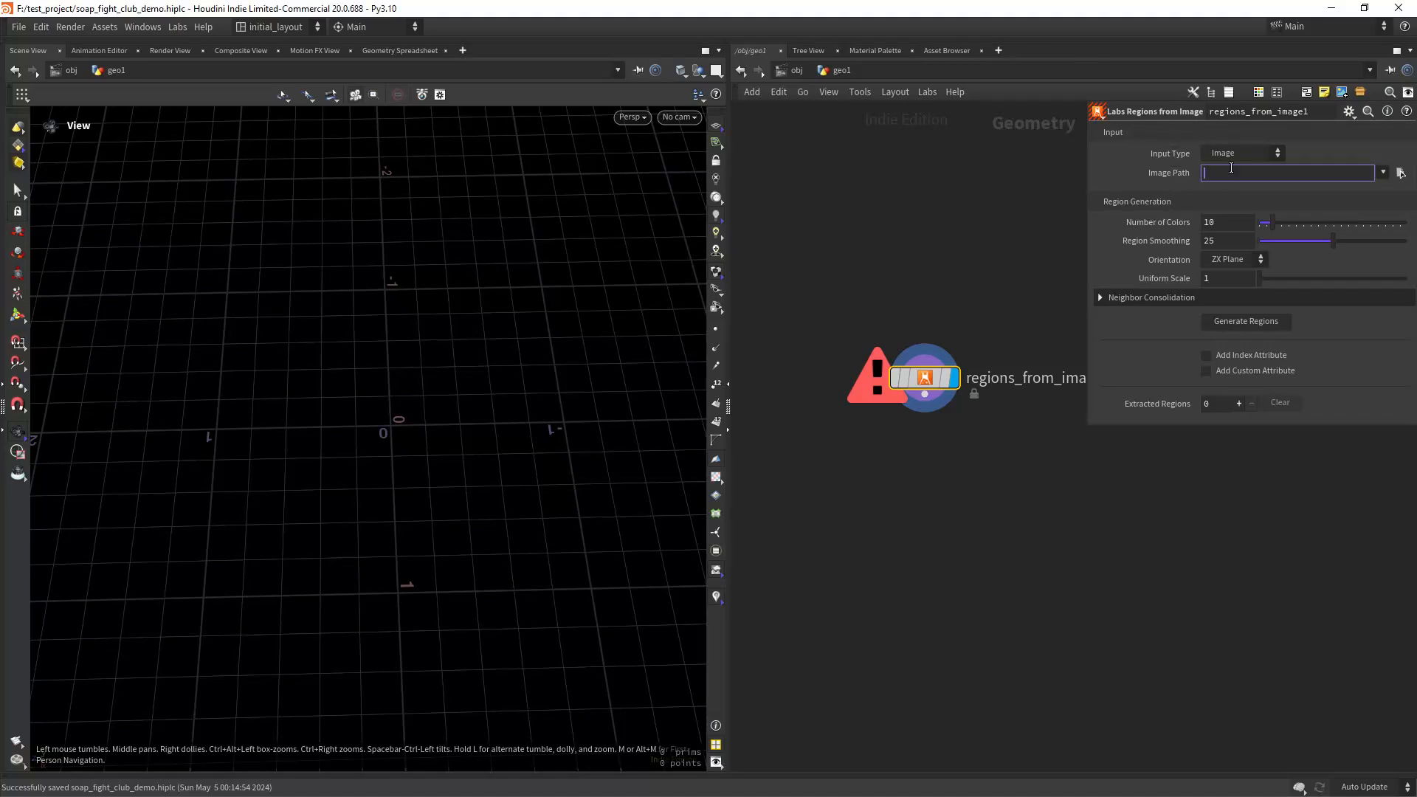
# Load D:/INSPIRATION/fight-club-1 copy.png as the region node's source image and view the extracted logo.
pyautogui.hotkey('ctrl', 'v')
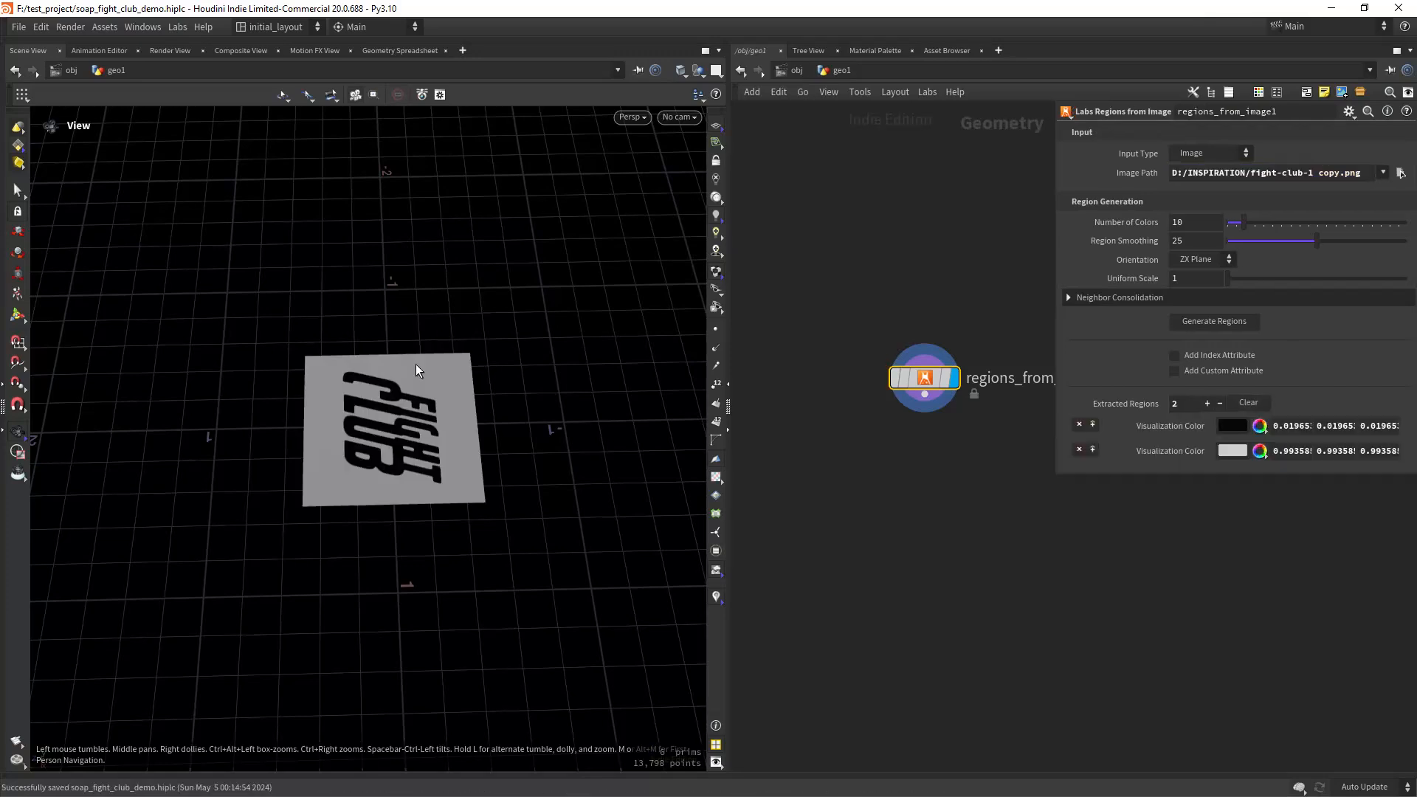
pyautogui.moveTo(312, 476); pyautogui.dragTo(414, 484)
pyautogui.moveTo(252, 446); pyautogui.dragTo(340, 389, button='right')
pyautogui.moveTo(340, 389); pyautogui.dragTo(378, 389, button='middle')
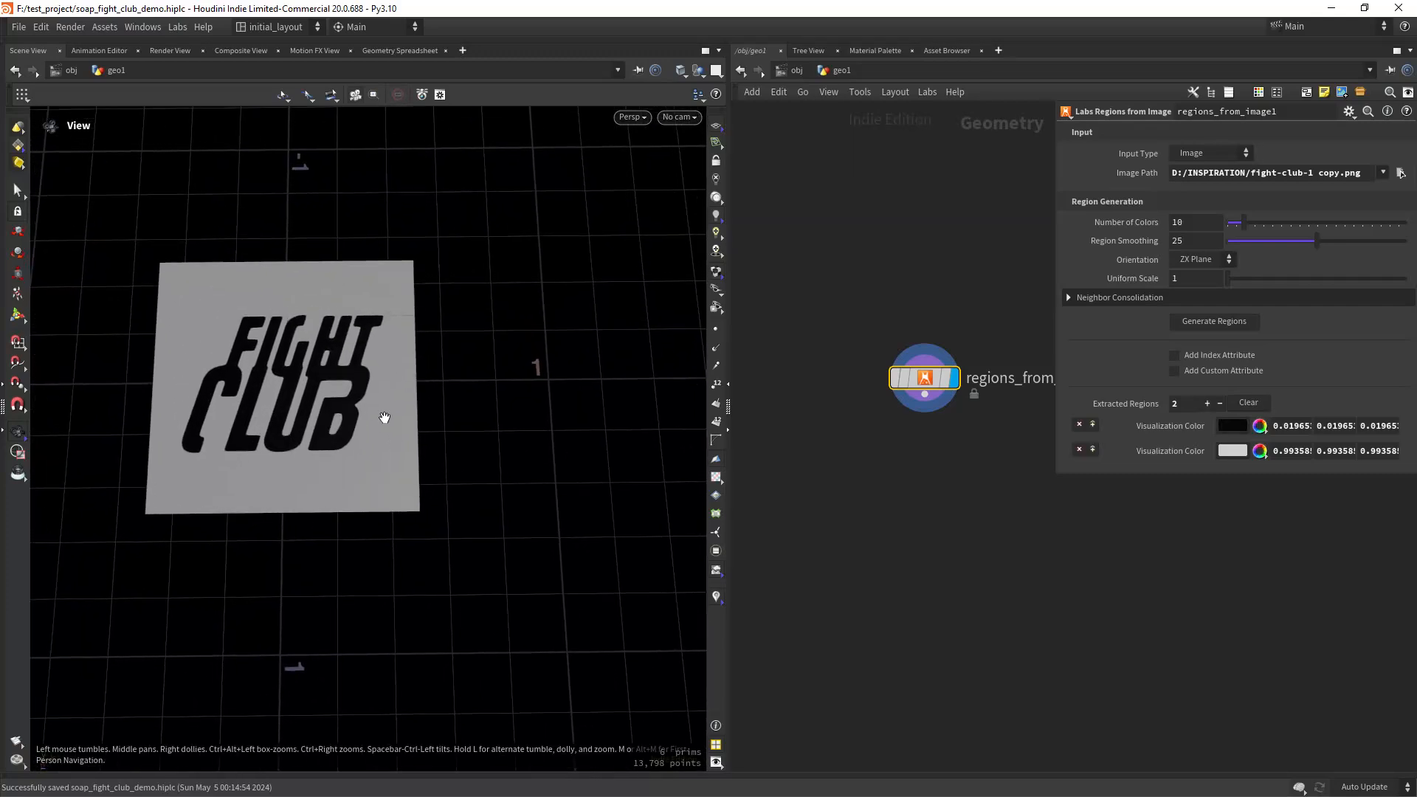
pyautogui.moveTo(1015, 478); pyautogui.dragTo(942, 439, button='middle')
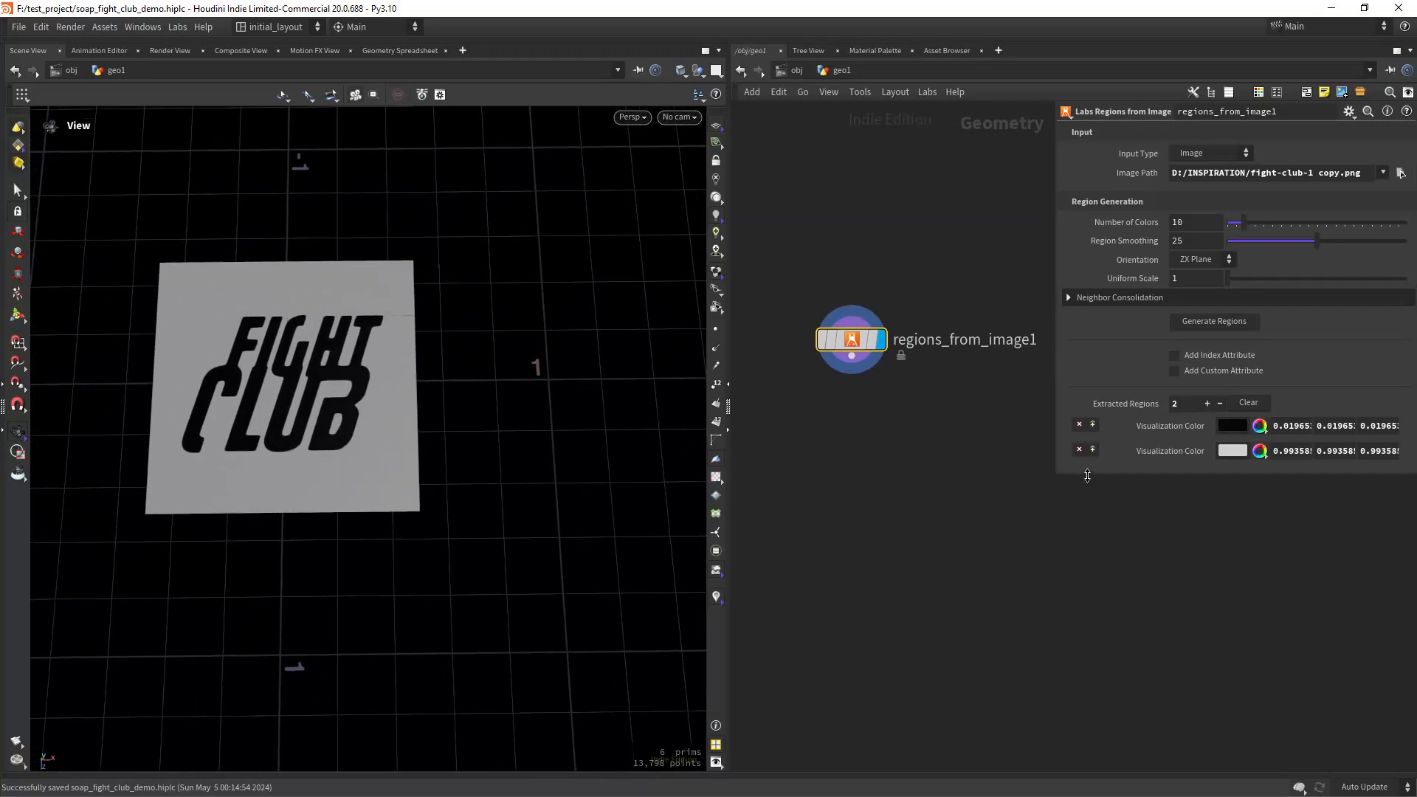
# Enable the custom attribute on the regions node and give the black region the value logo.
pyautogui.click(1210, 375)
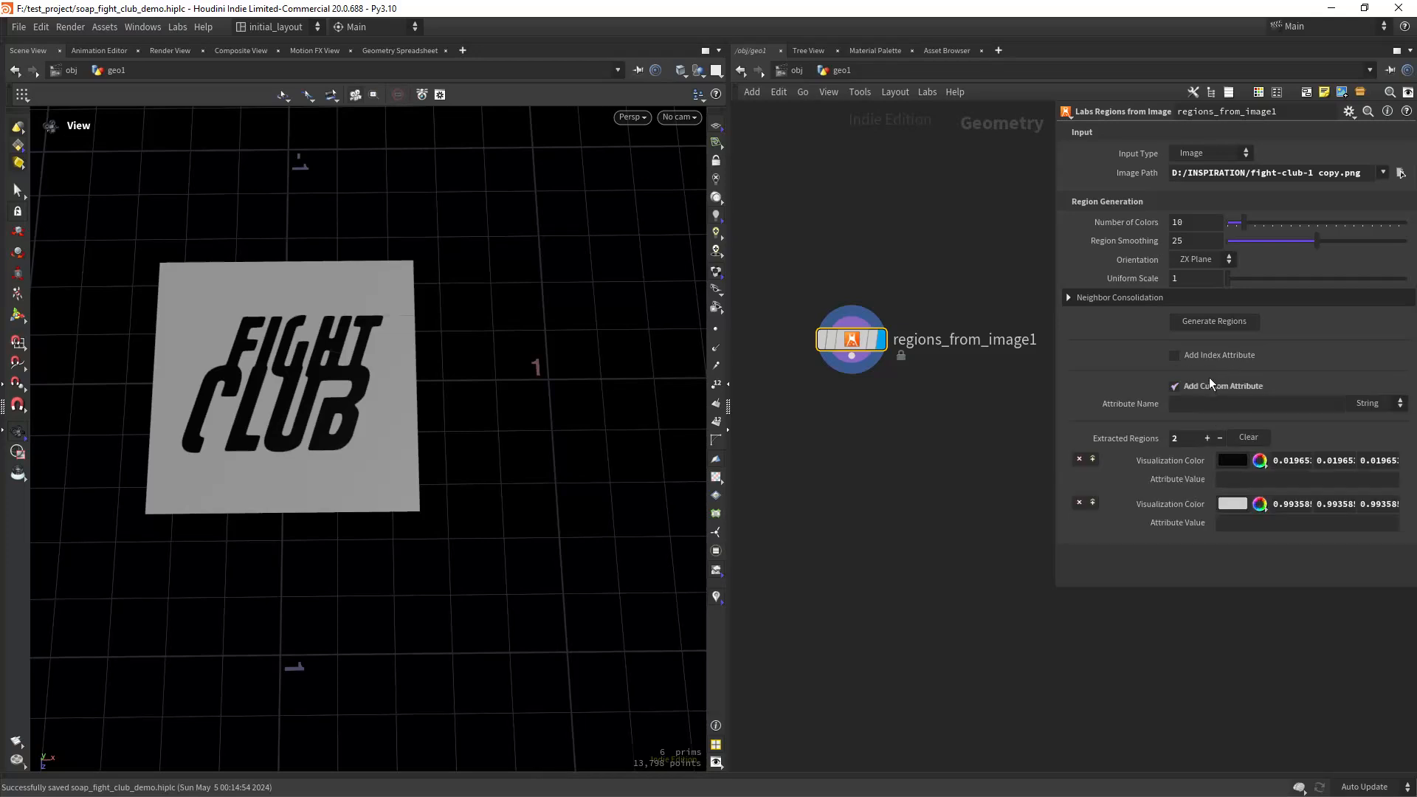
pyautogui.click(1236, 481)
pyautogui.press('Return')
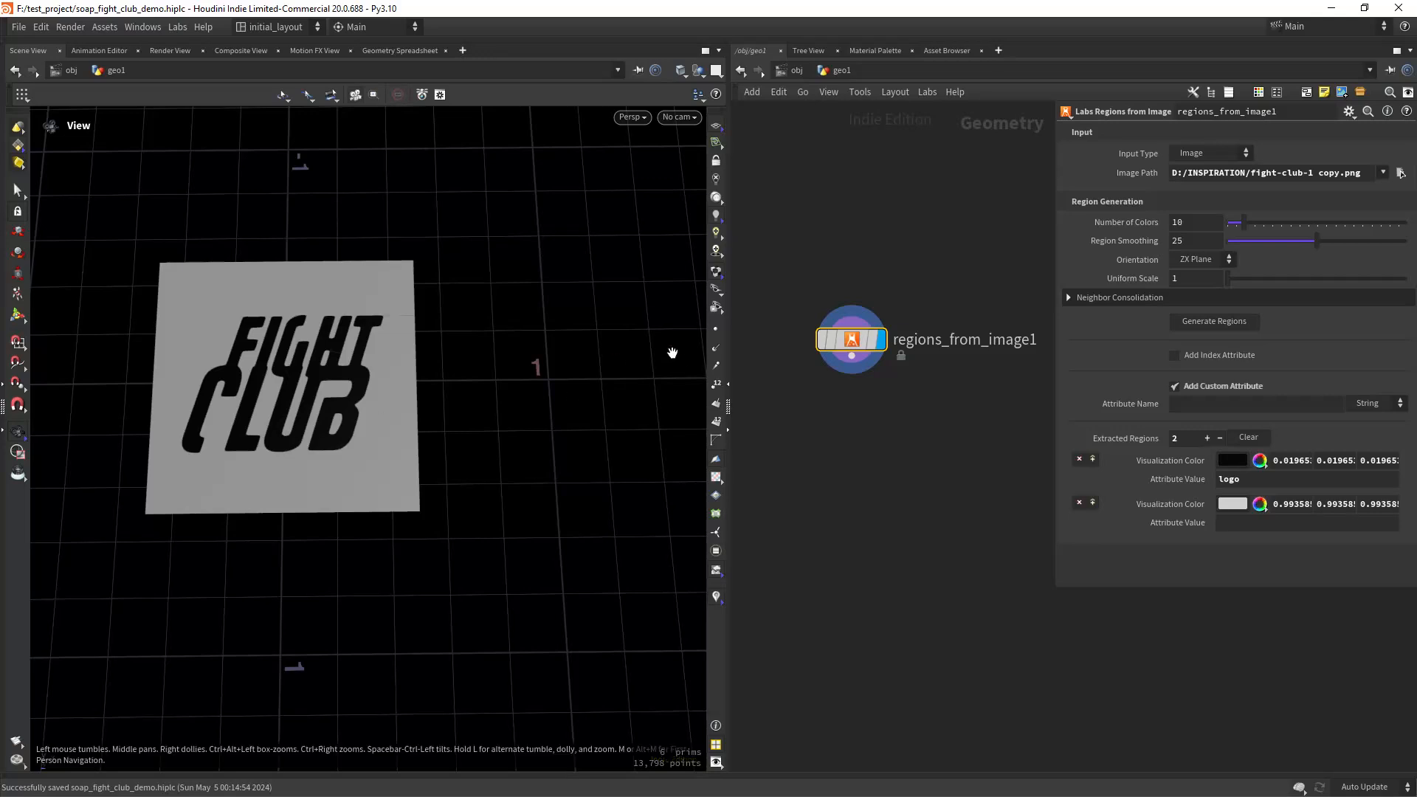
pyautogui.scroll(1, 828, 414)
pyautogui.moveTo(829, 413); pyautogui.dragTo(840, 434, button='middle')
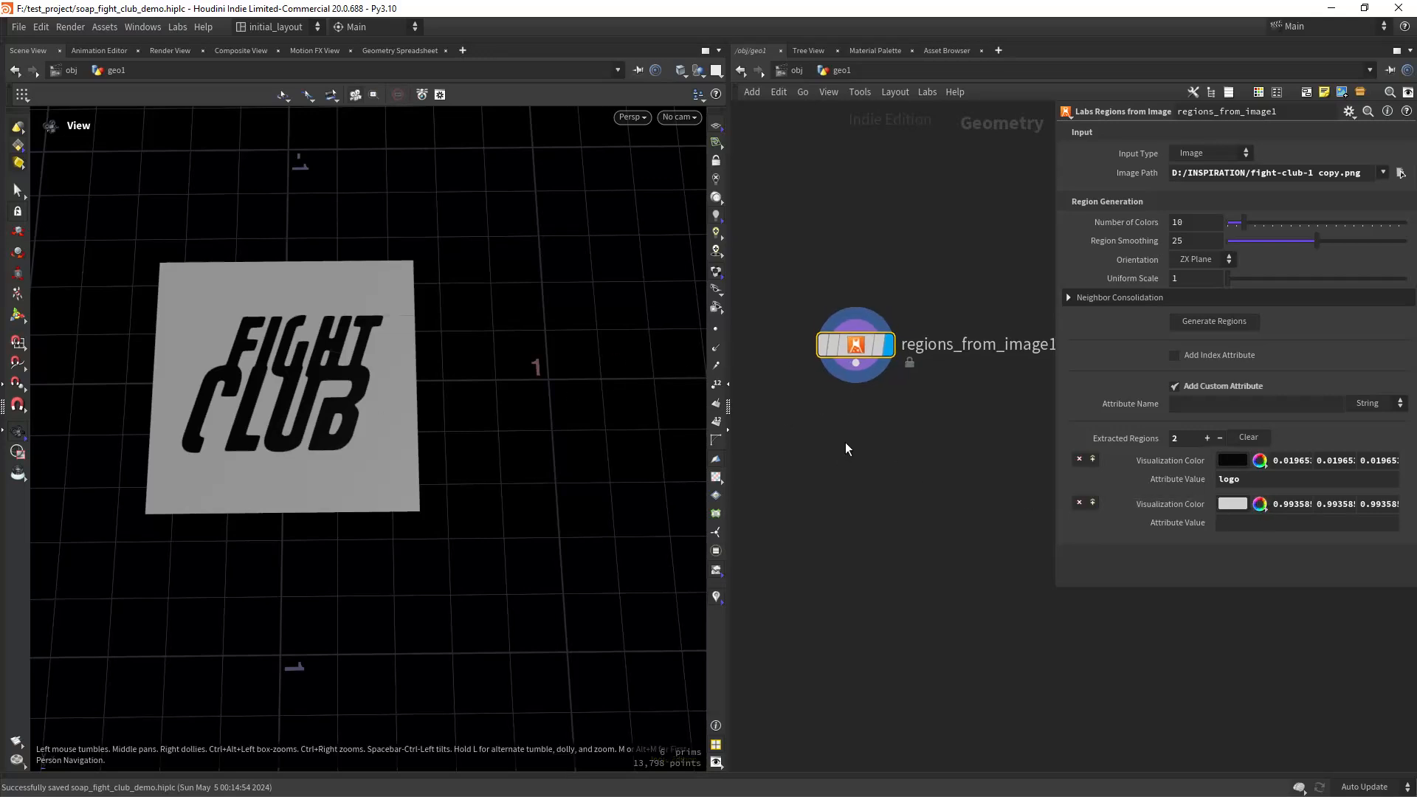
# Add a File Cache node fed by the regions node, turn off its time dependence and display it.
pyautogui.click(846, 474)
pyautogui.press('Tab')
pyautogui.write('filec')
pyautogui.press('Return')
pyautogui.click(846, 471)
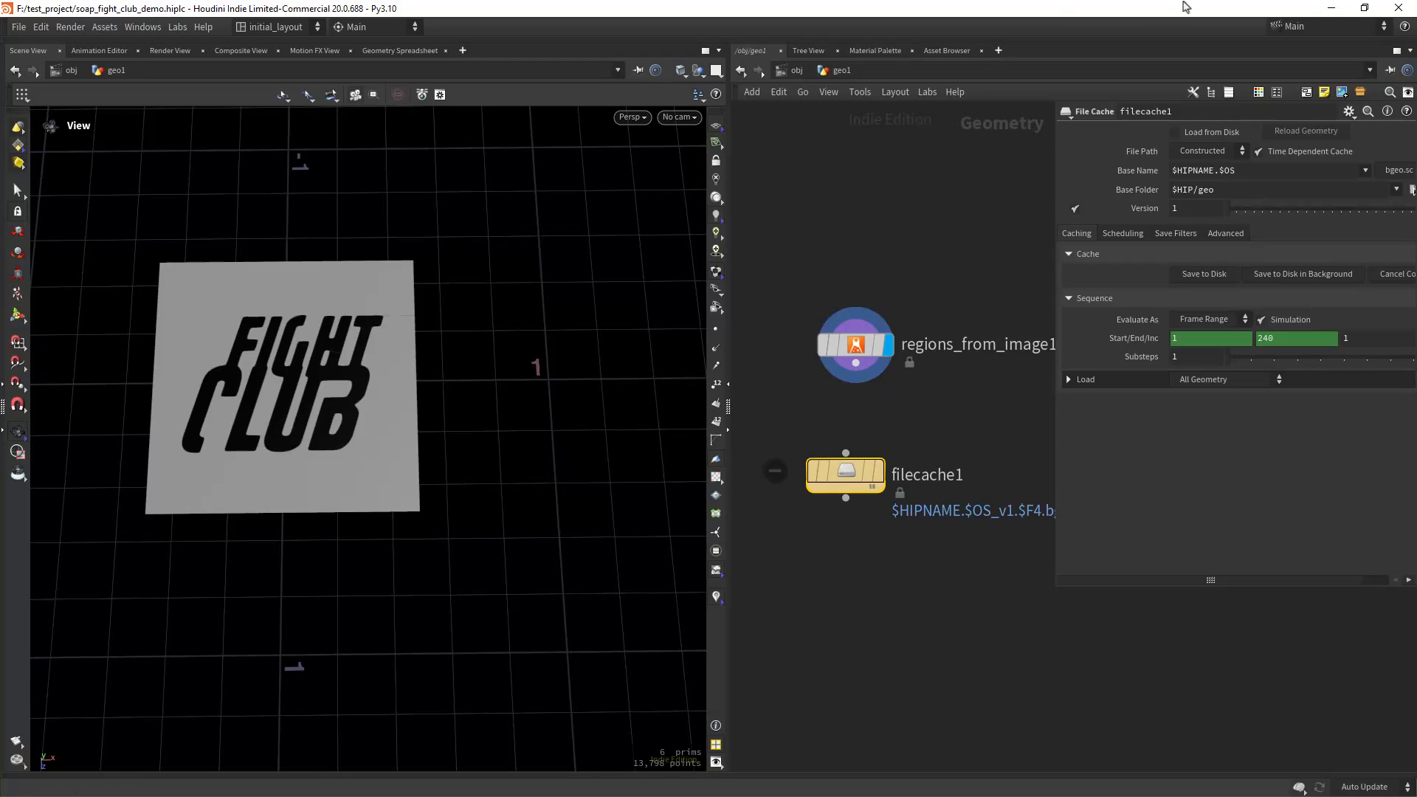
pyautogui.click(1262, 151)
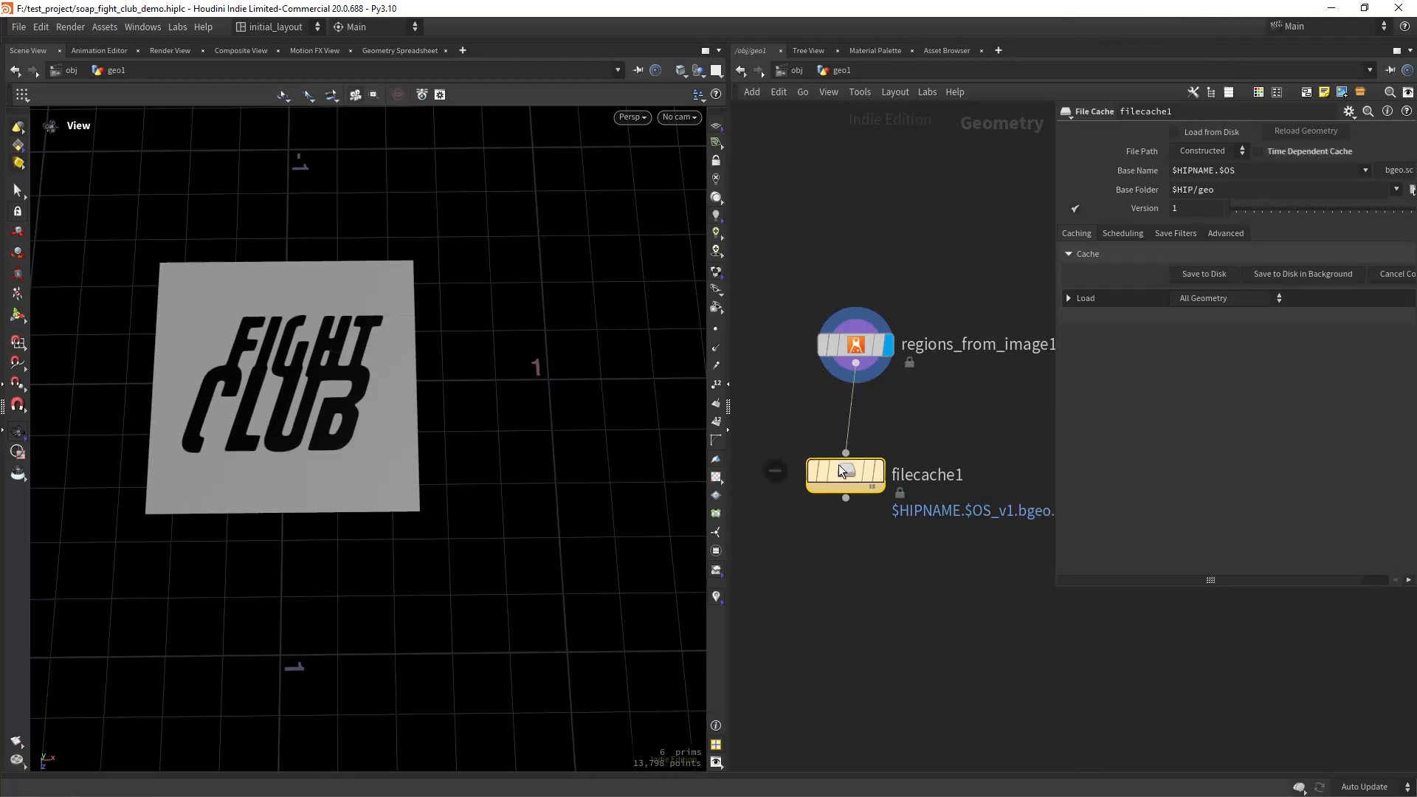
pyautogui.moveTo(838, 464); pyautogui.dragTo(849, 455)
pyautogui.click(880, 465)
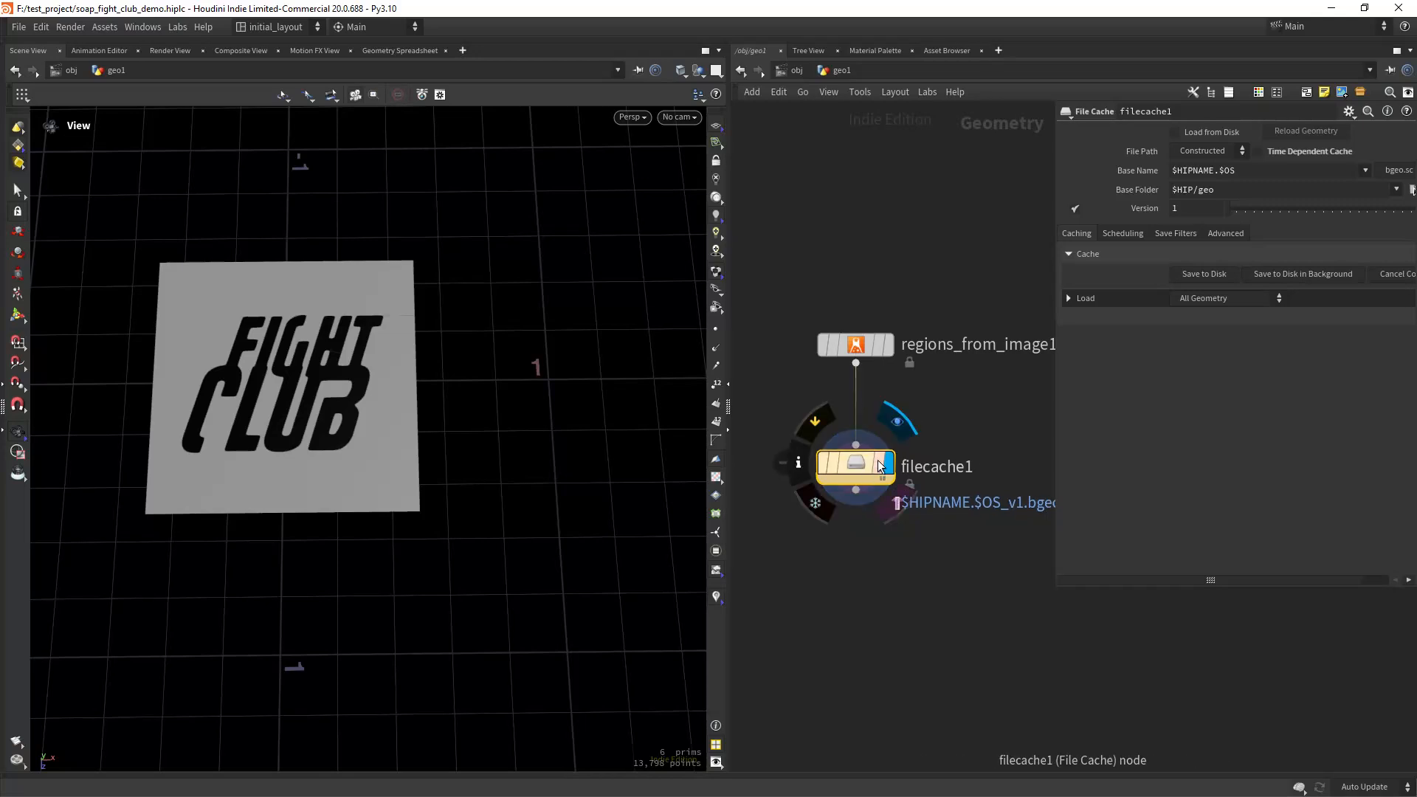
# Rename the file cache node to logo and save the scene.
pyautogui.doubleClick(931, 466)
pyautogui.write('logo')
pyautogui.press('Return')
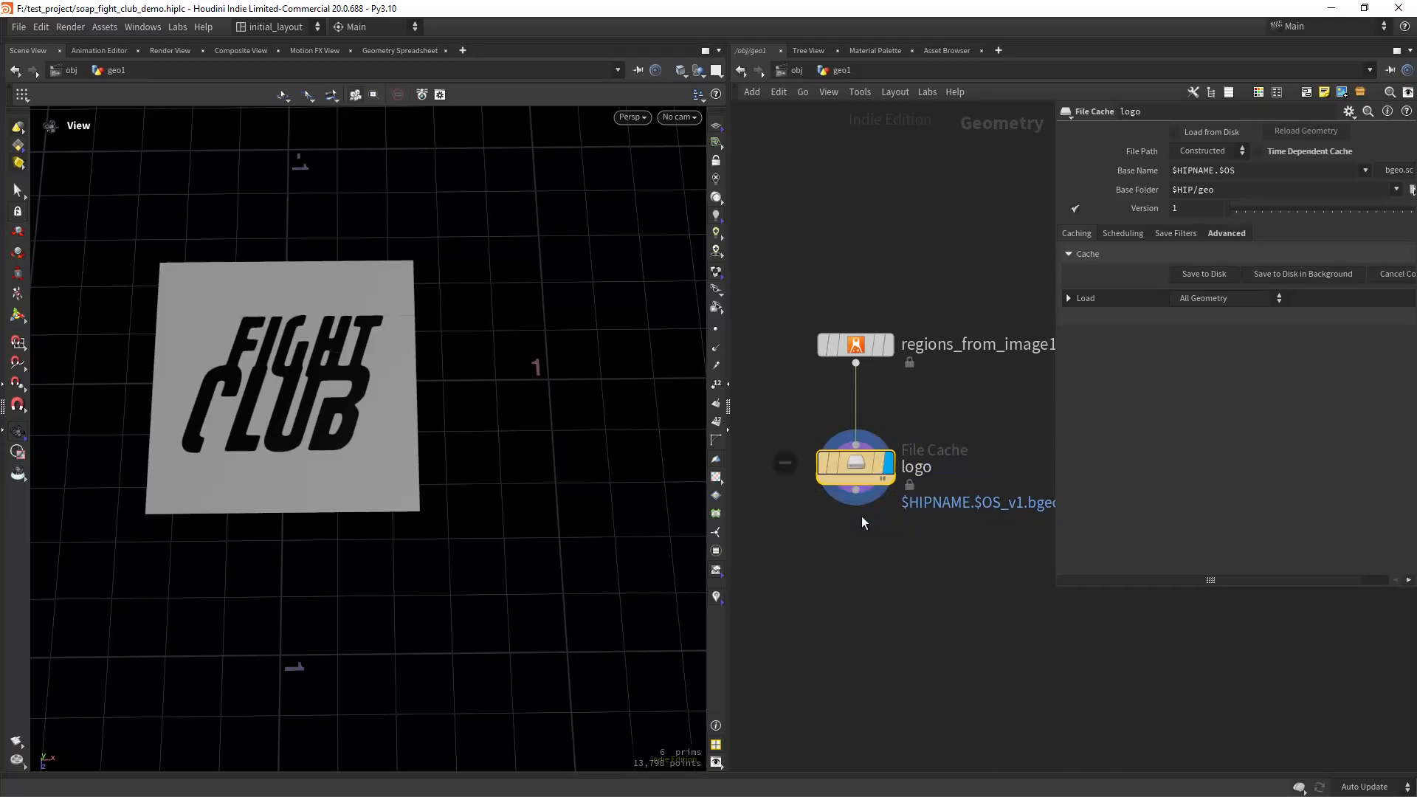
pyautogui.hotkey('ctrl', 's')
# Rename the file cache node to logo_fc and save its geometry to disk.
pyautogui.doubleClick(916, 466)
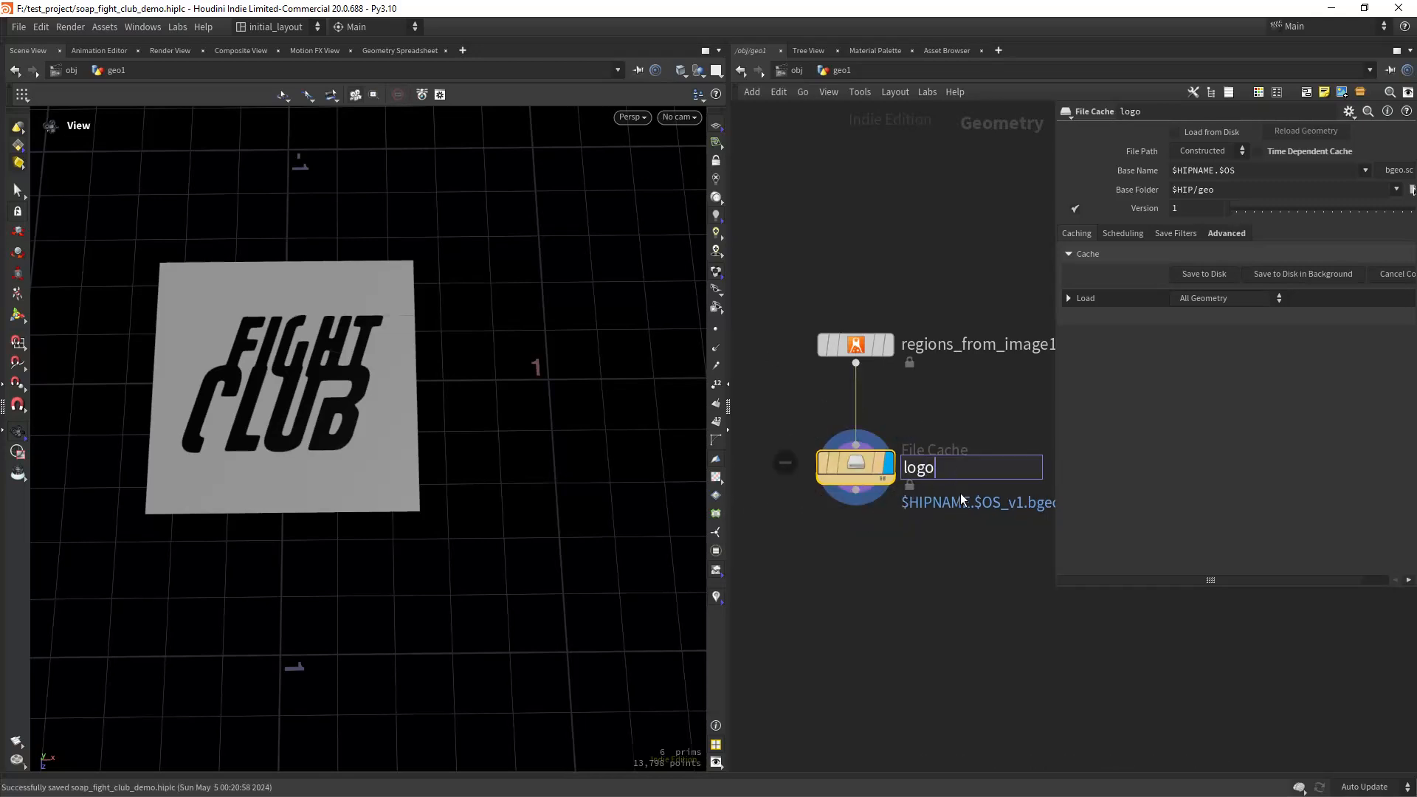
pyautogui.write('_dfc')
pyautogui.press('Return')
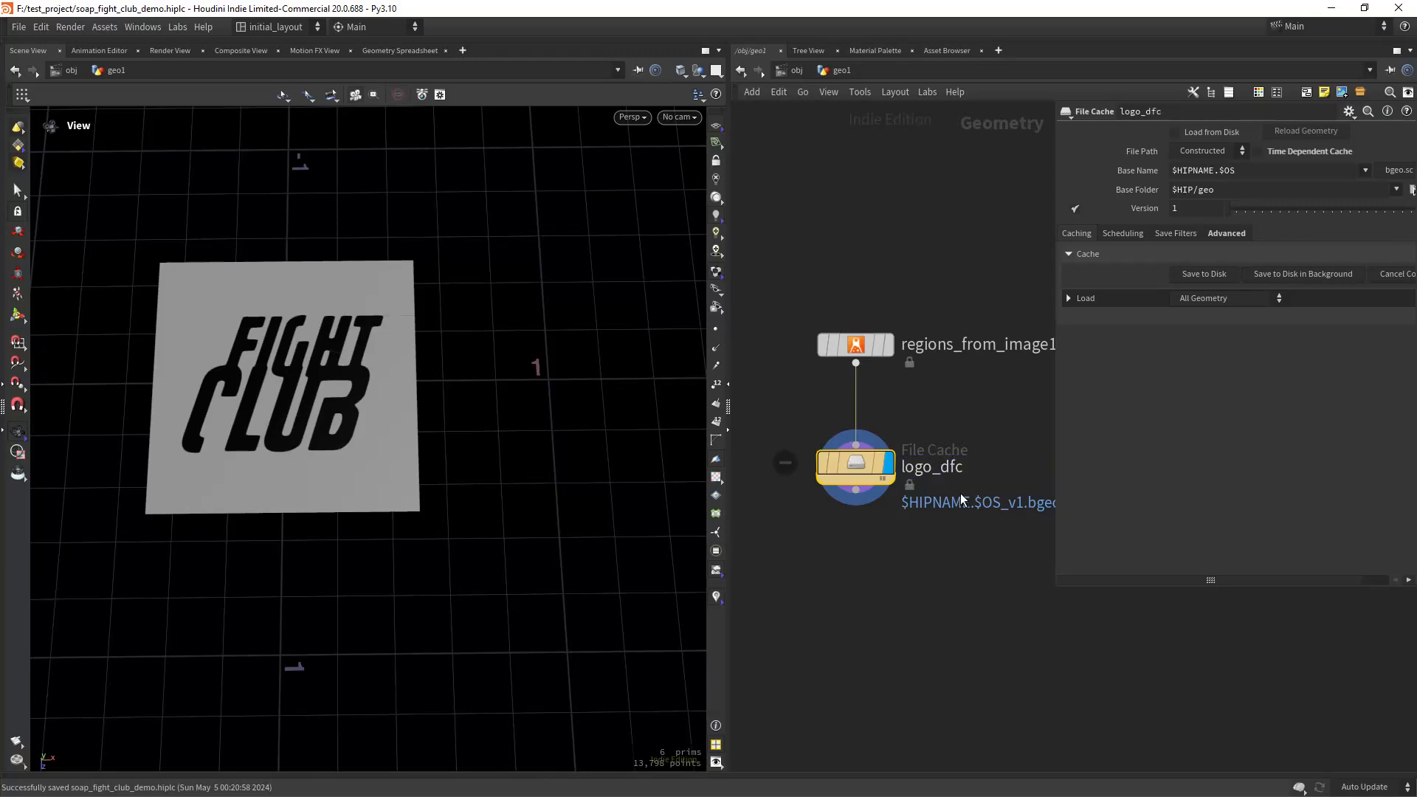
pyautogui.doubleClick(944, 469)
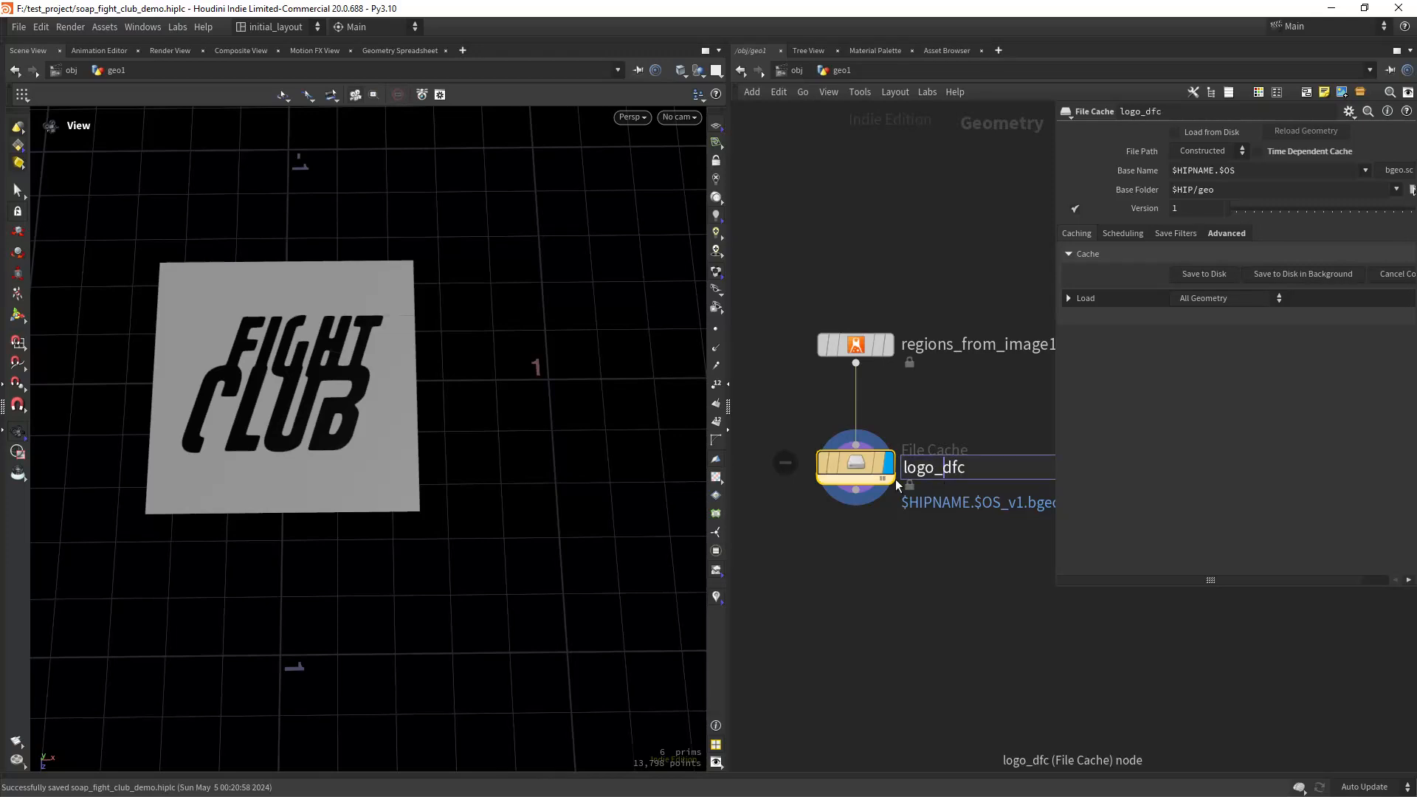
pyautogui.press('BackSpace')
pyautogui.press('Return')
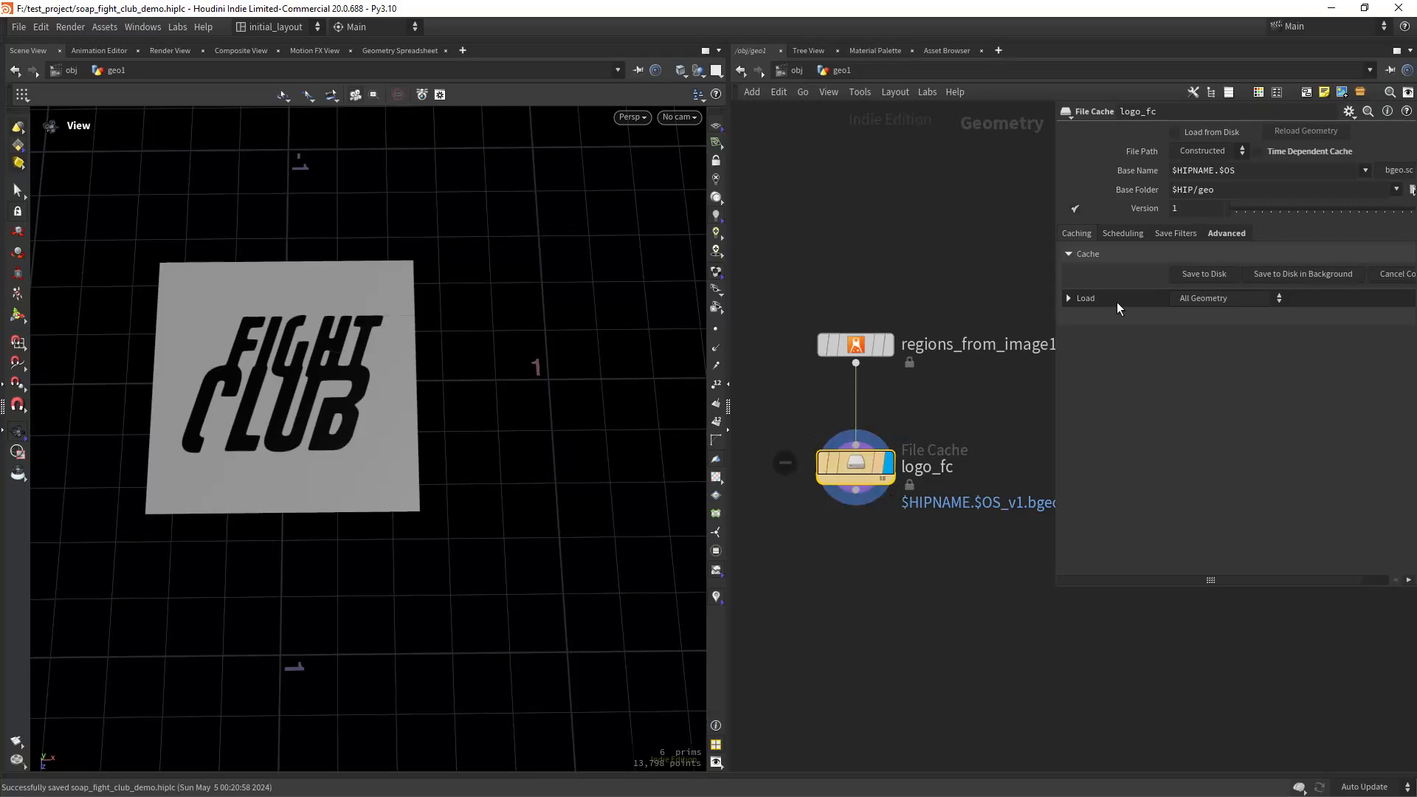
pyautogui.click(1202, 274)
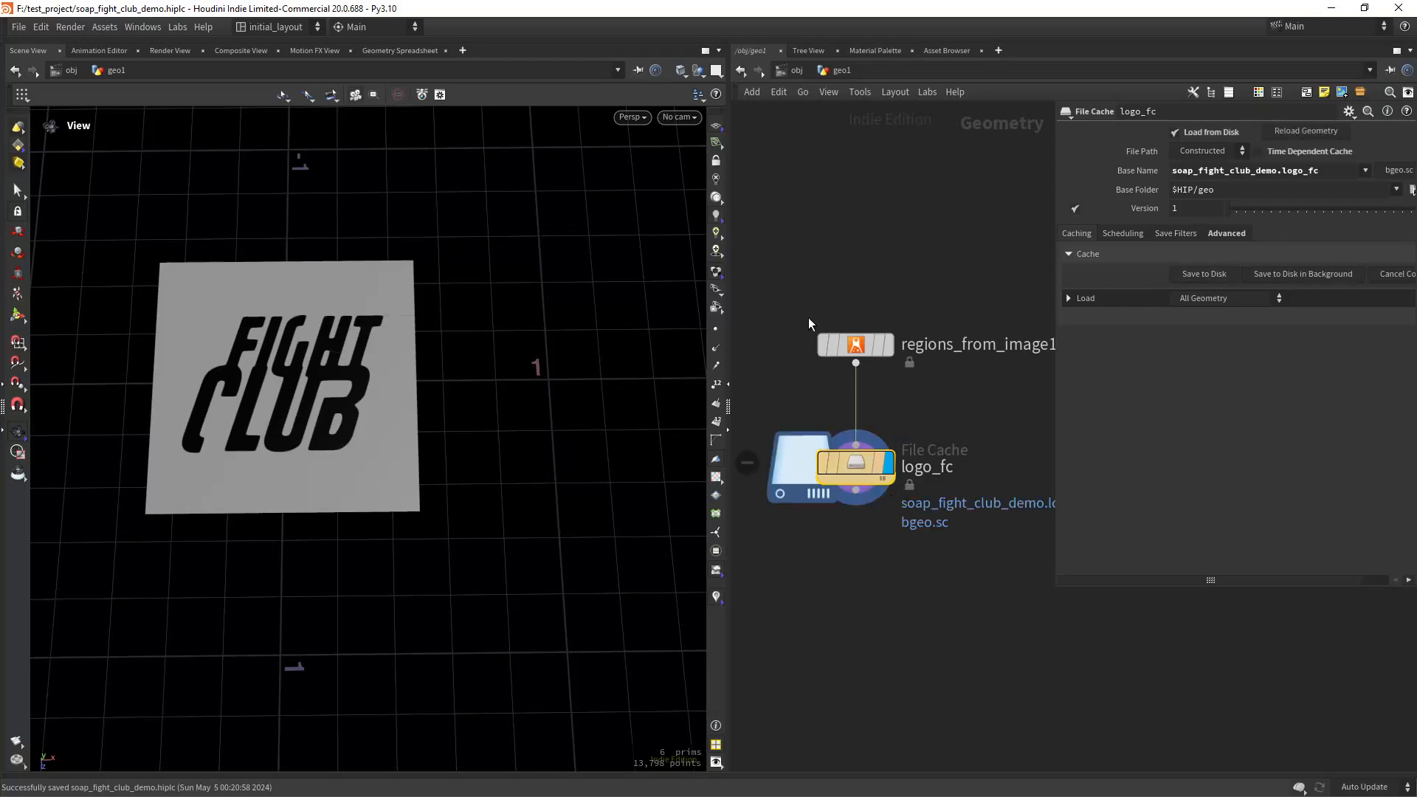
# Add a Blast node, connect it to the logo_fc output and display it.
pyautogui.click(866, 546)
pyautogui.press('Tab')
pyautogui.write('blast')
pyautogui.press('Return')
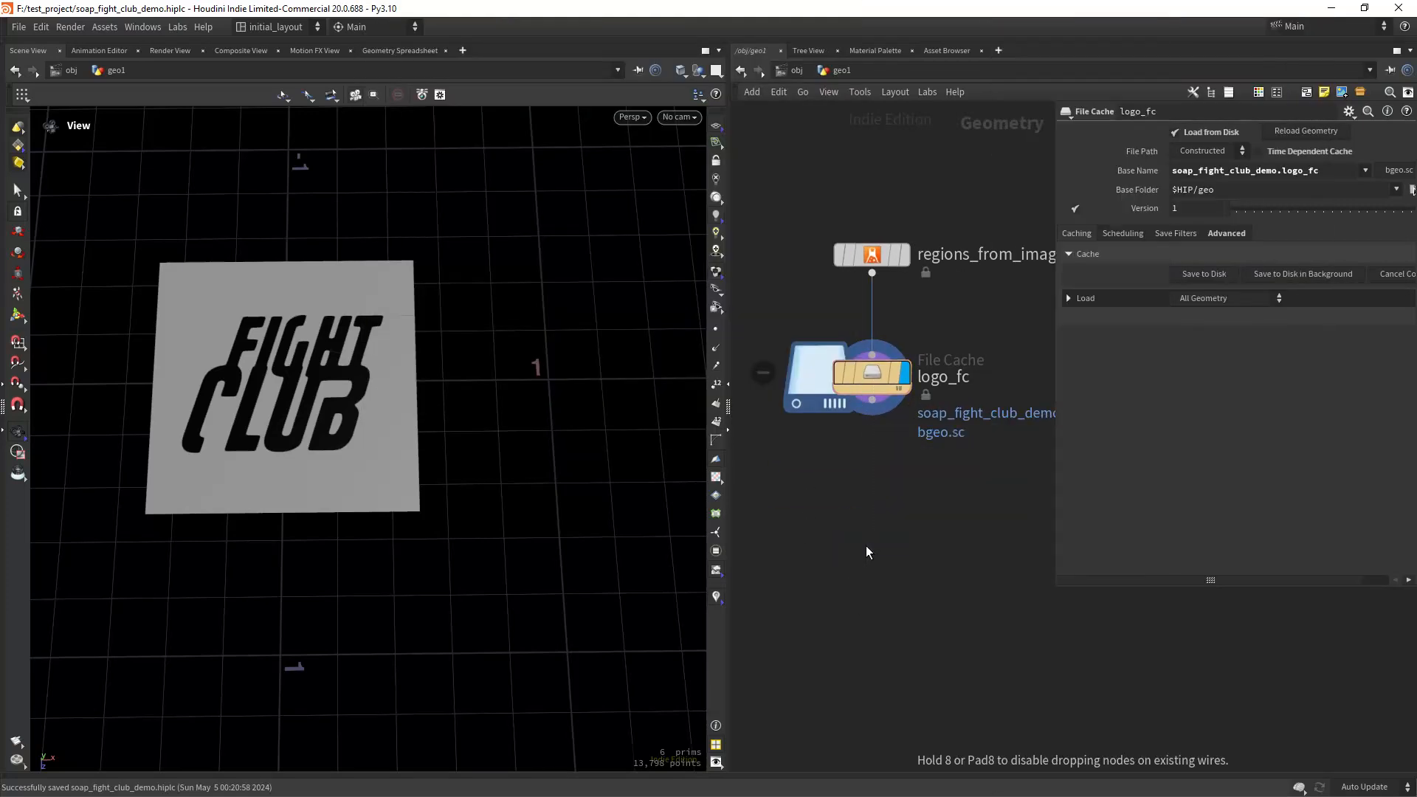
pyautogui.click(865, 546)
pyautogui.moveTo(871, 400); pyautogui.dragTo(872, 527)
pyautogui.click(904, 545)
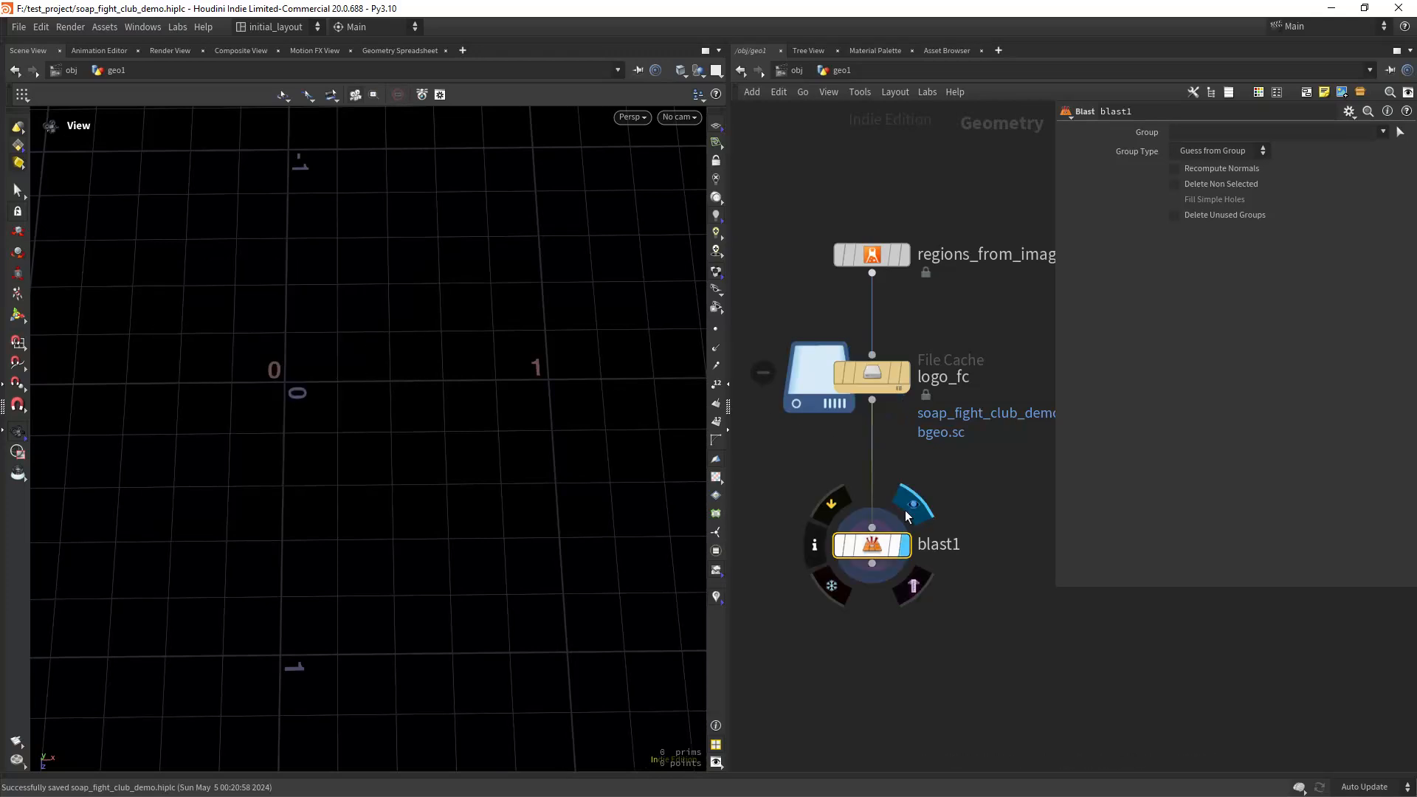
# Set the regions node's custom attribute name to "name" and re-save the logo_fc cache.
pyautogui.click(1383, 131)
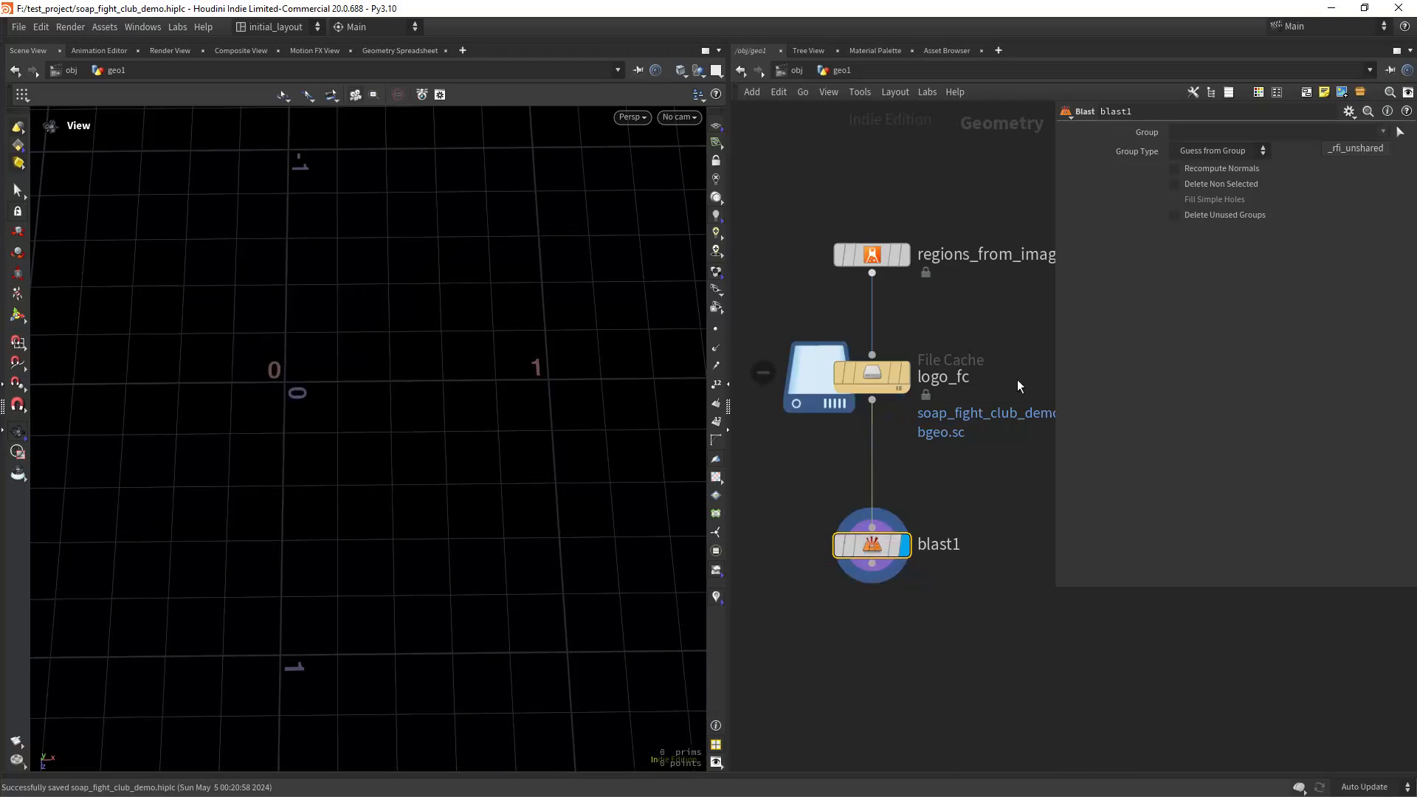
pyautogui.click(875, 374)
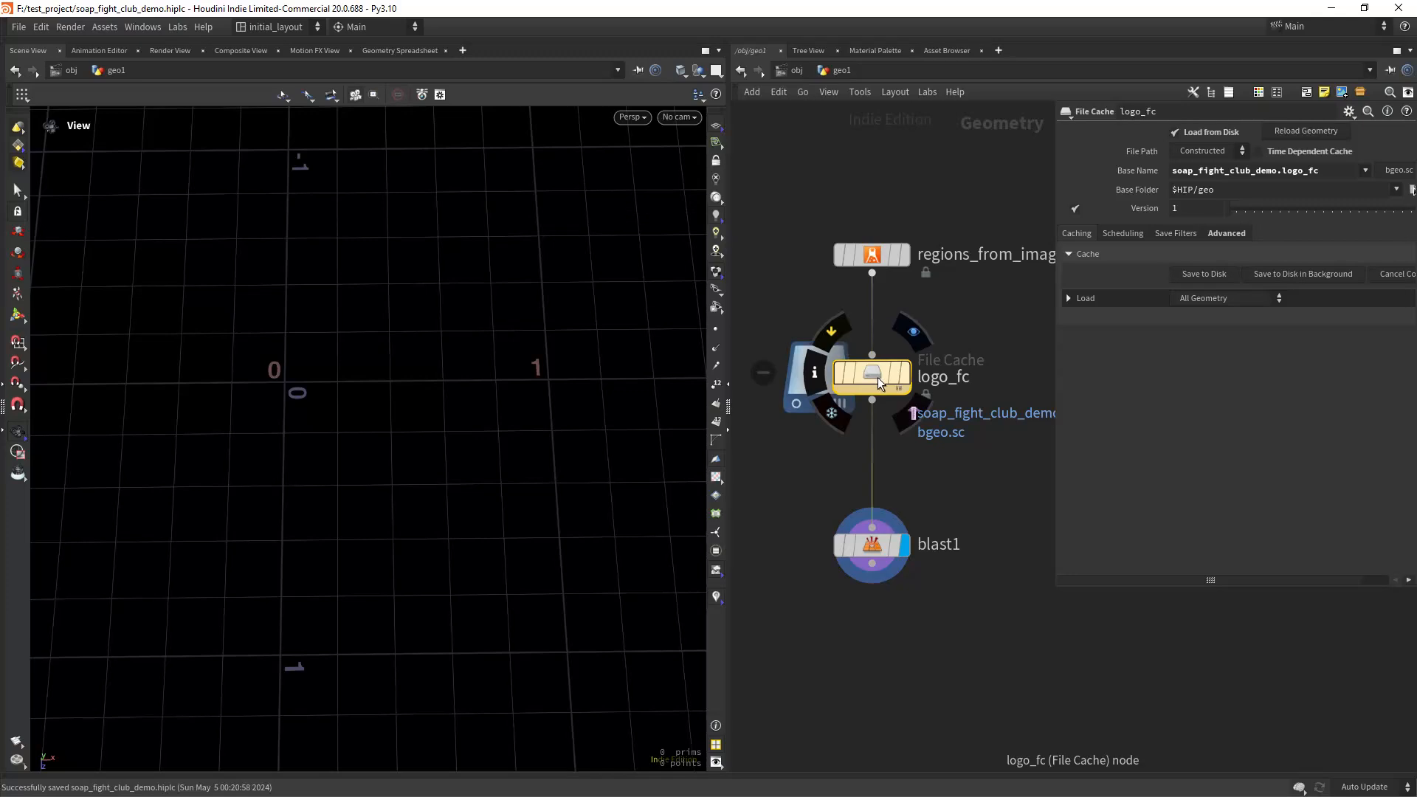
pyautogui.middleClick(879, 378)
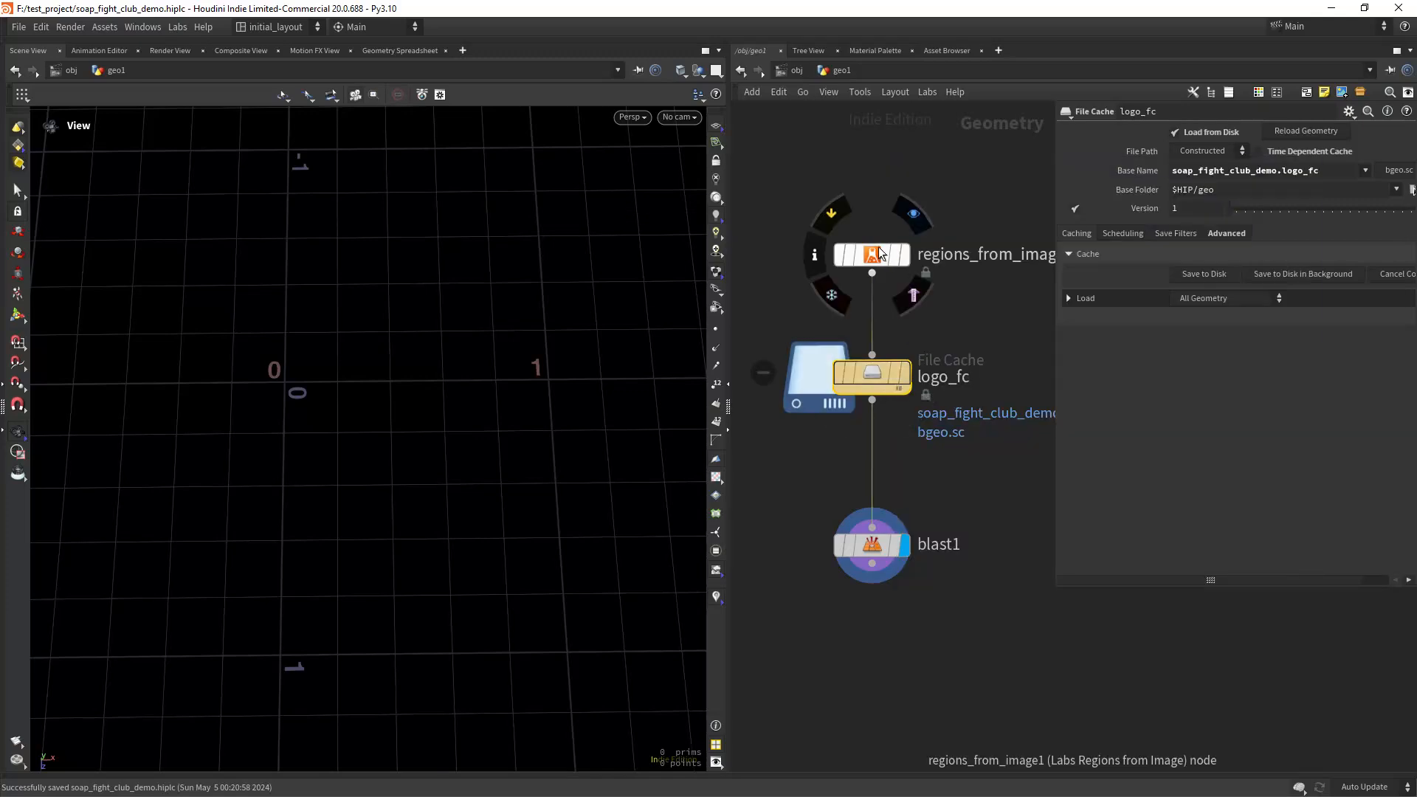
pyautogui.click(876, 250)
pyautogui.click(1197, 409)
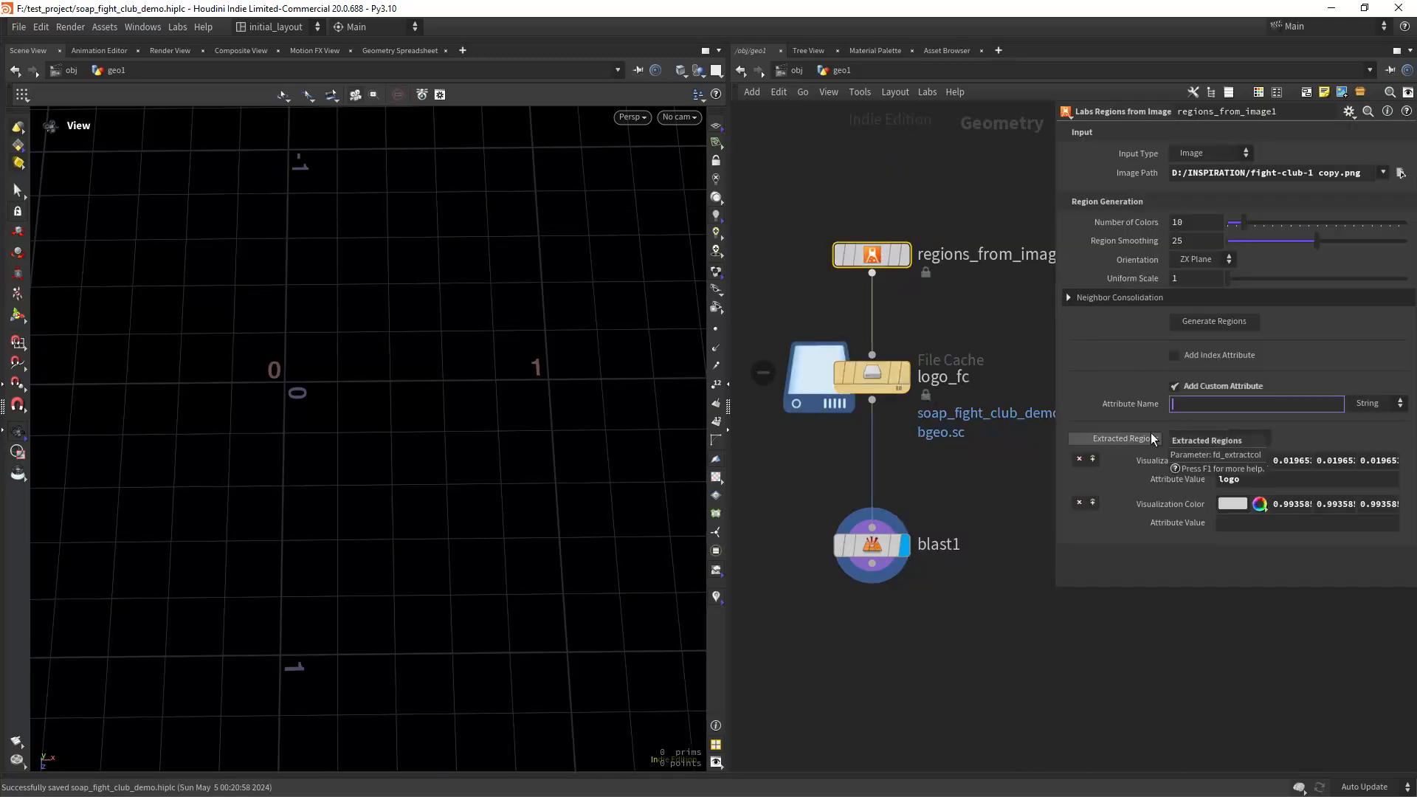
pyautogui.write('name')
pyautogui.press('Return')
pyautogui.click(873, 374)
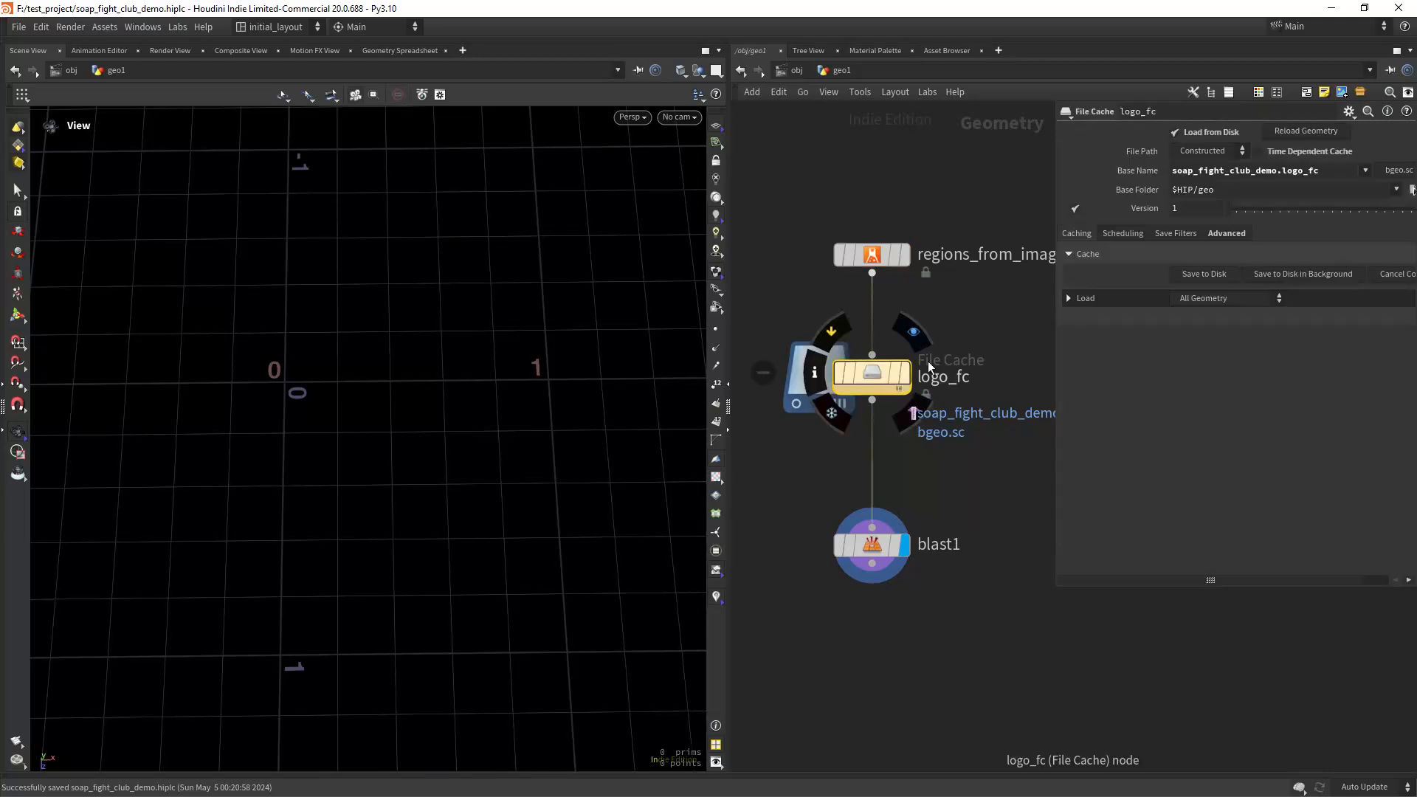
pyautogui.click(874, 530)
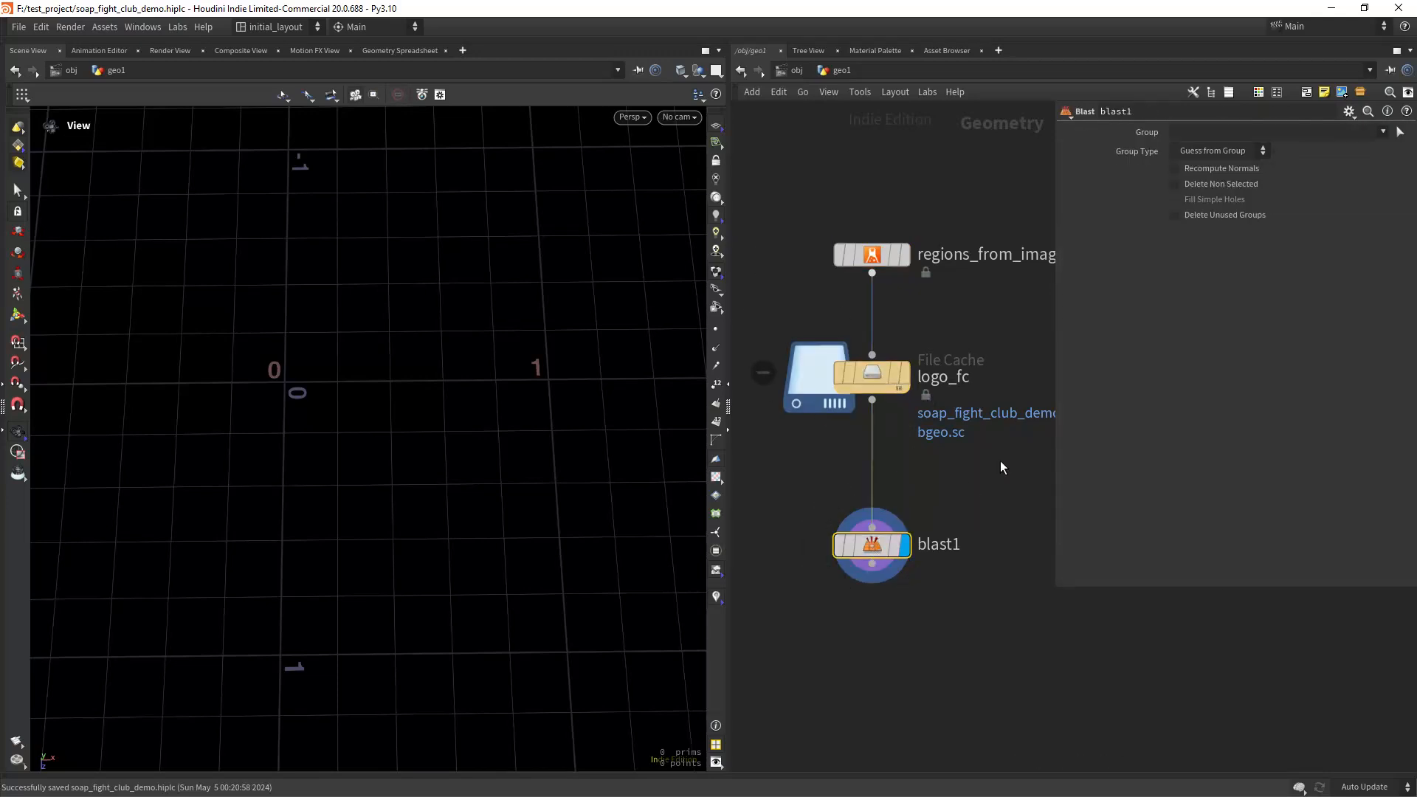
pyautogui.click(1382, 131)
pyautogui.click(1365, 166)
pyautogui.click(1237, 184)
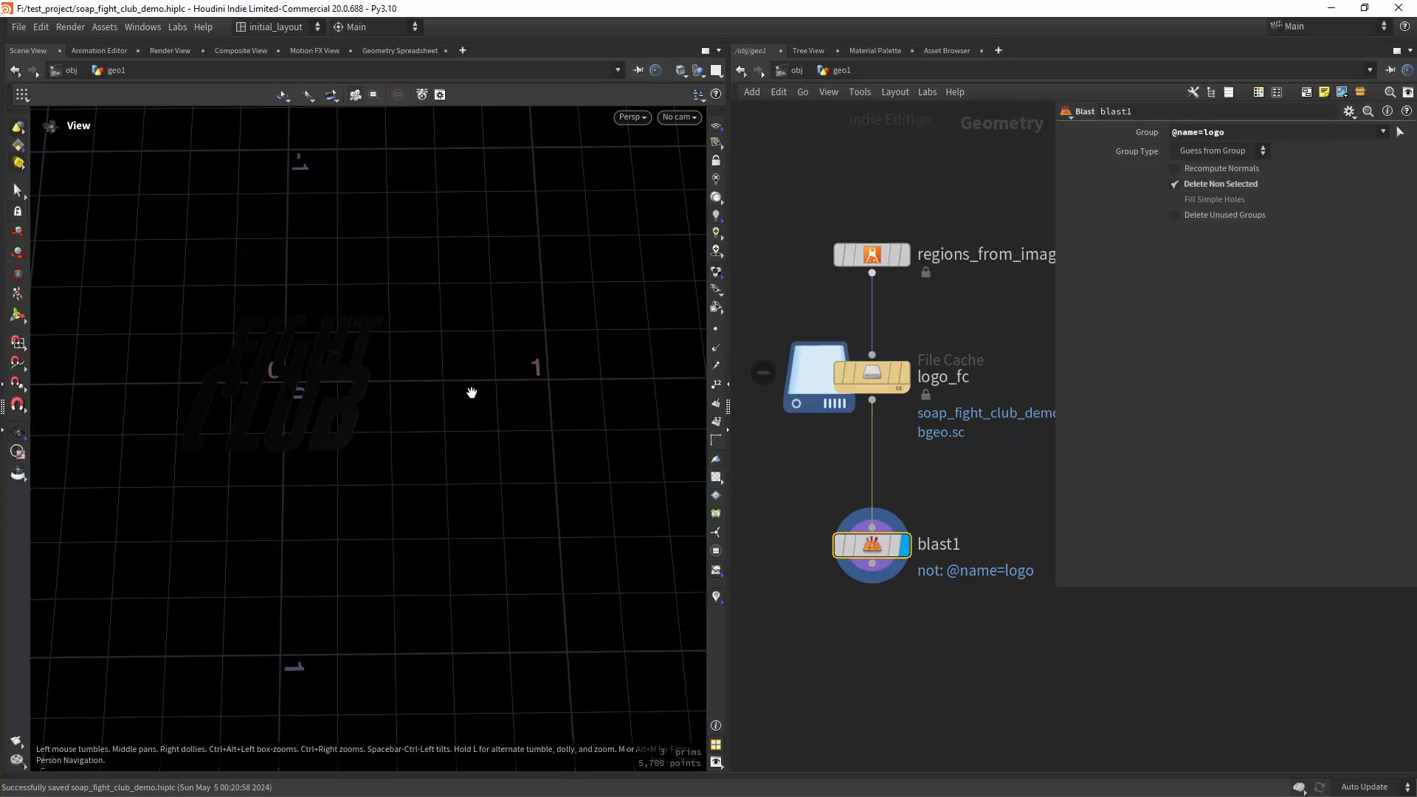
pyautogui.moveTo(472, 392); pyautogui.dragTo(340, 414)
pyautogui.moveTo(839, 648); pyautogui.dragTo(857, 530, button='middle')
pyautogui.press('Tab')
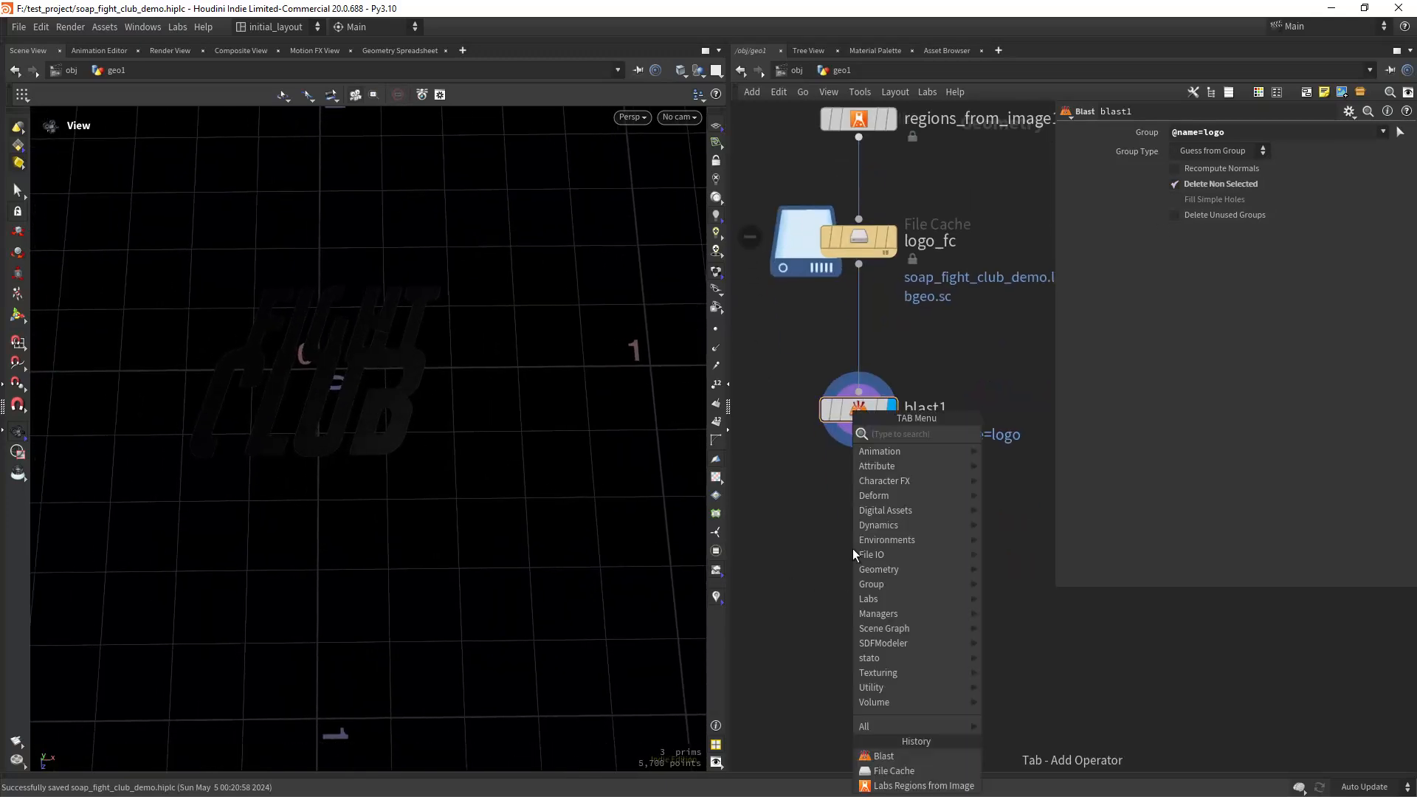
pyautogui.write('attribadj')
pyautogui.press('Return')
pyautogui.press('Delete')
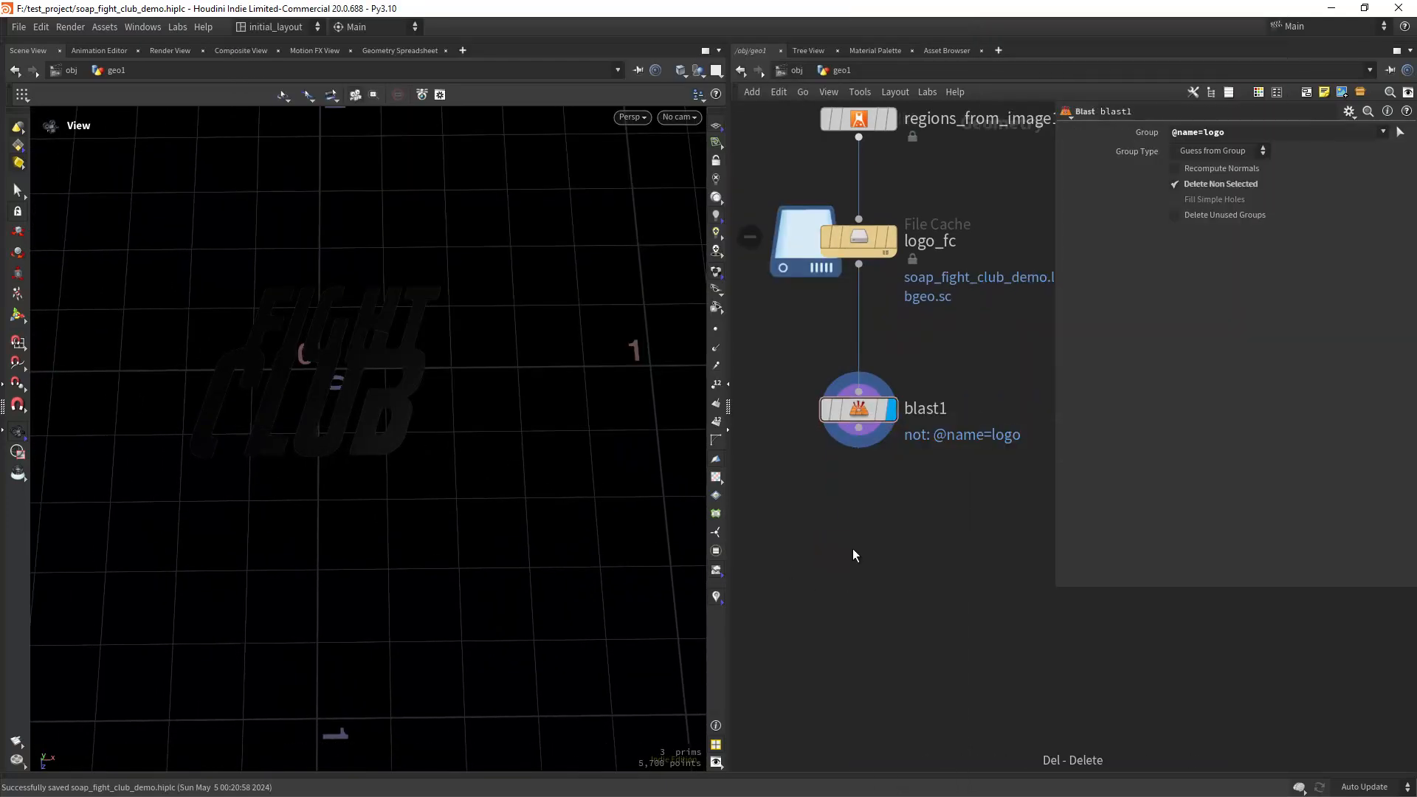
# Add an Attribute Delete node, connect it to the blast1 output and display it.
pyautogui.press('Tab')
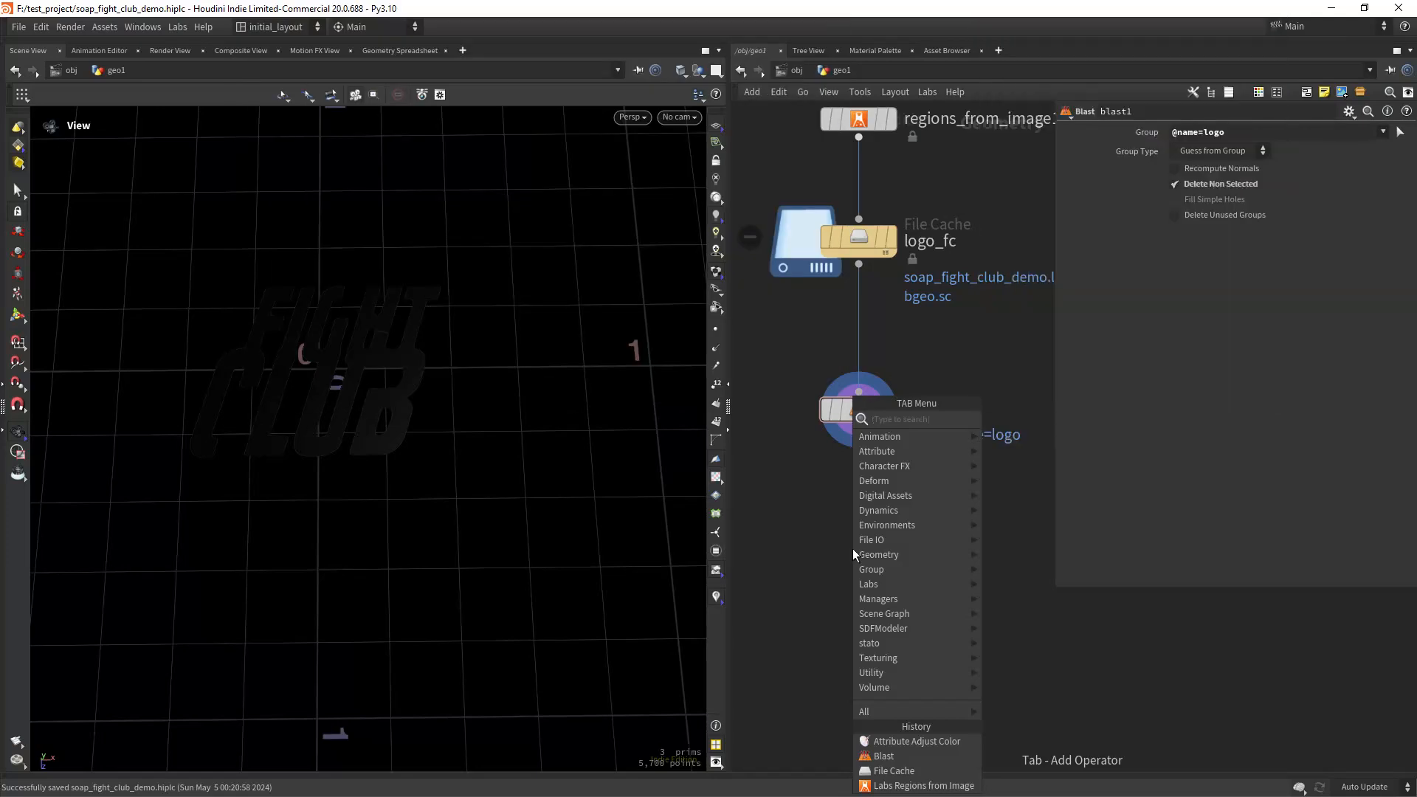
pyautogui.write('attribdel')
pyautogui.press('Return')
pyautogui.click(852, 548)
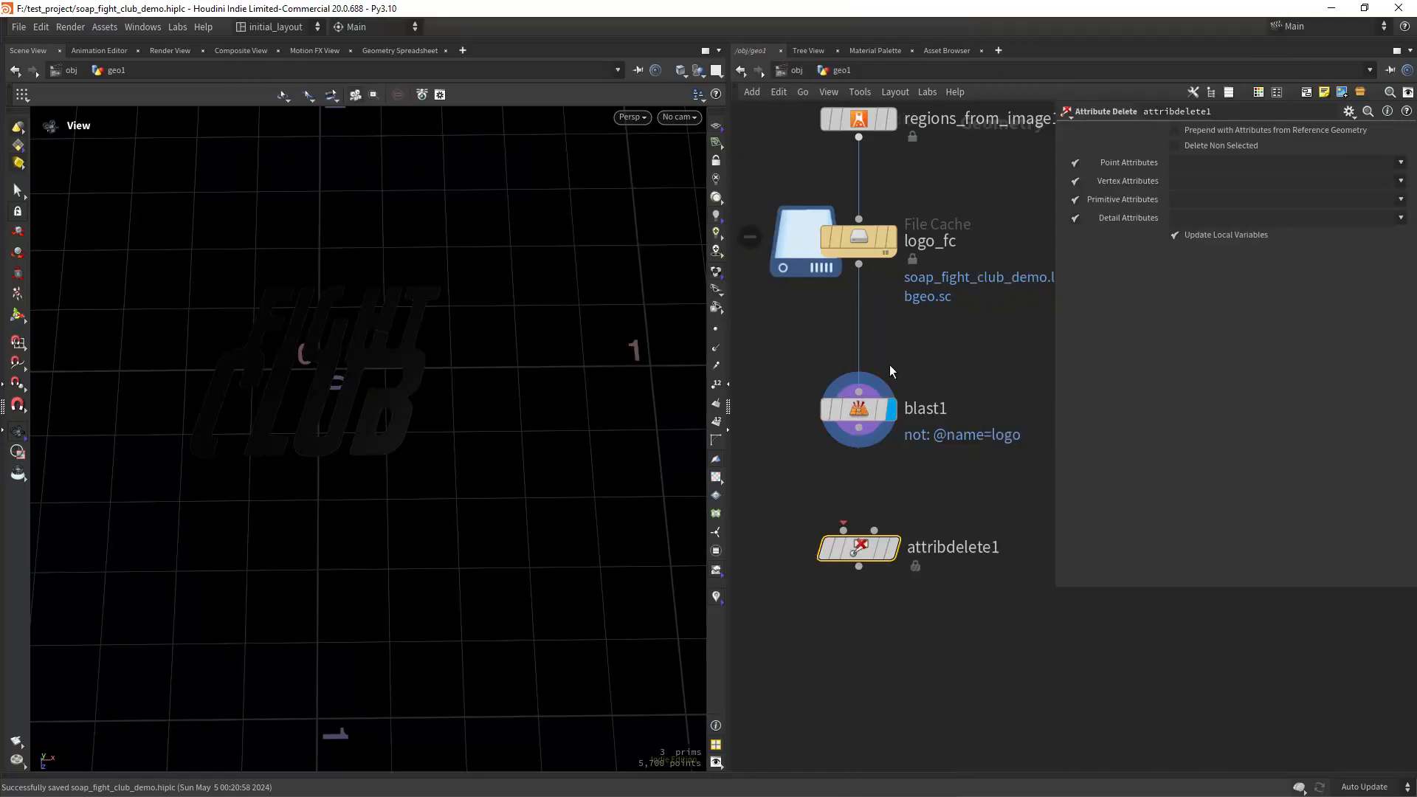
pyautogui.moveTo(859, 428); pyautogui.dragTo(844, 531)
pyautogui.click(892, 547)
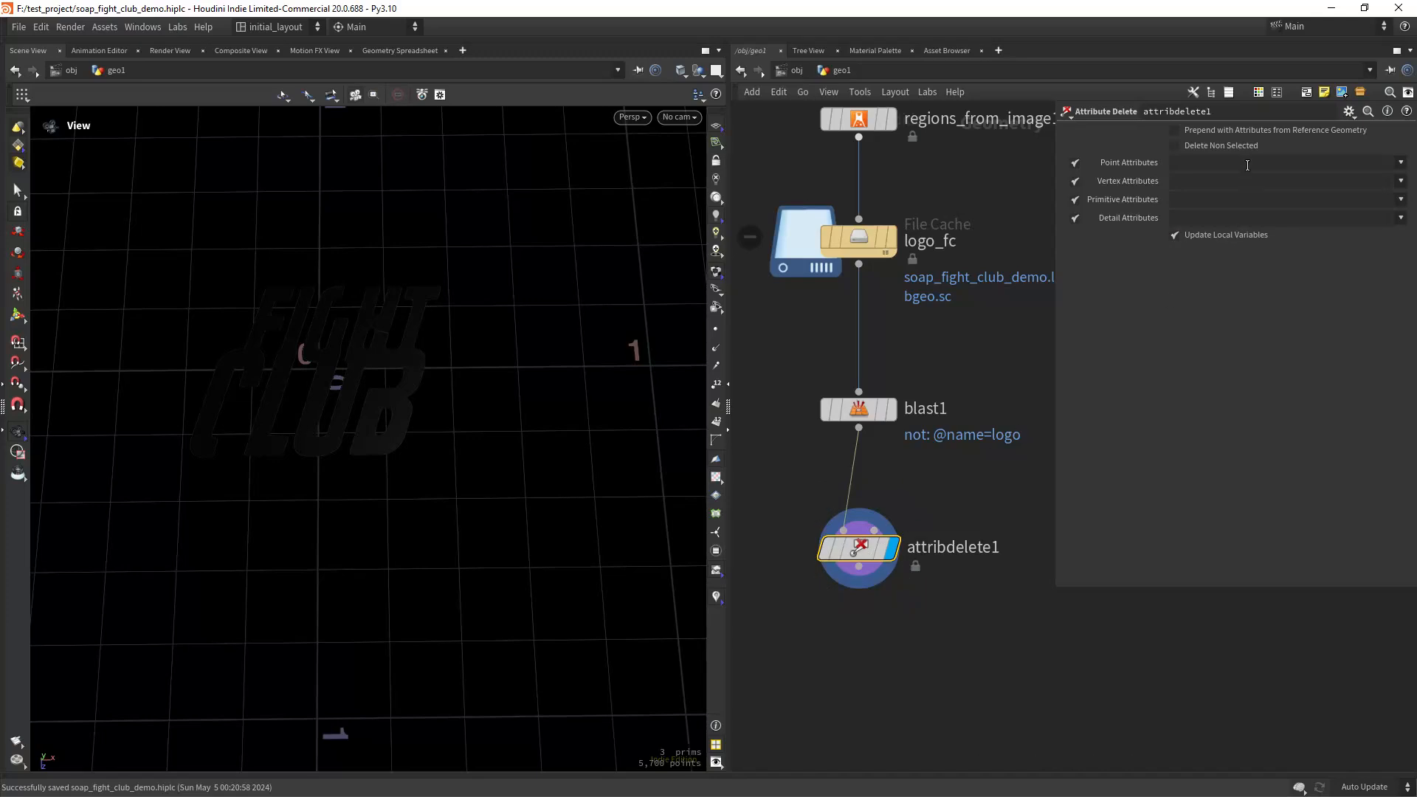
# Enable Delete Non Selected on the Attribute Delete node to strip all attributes from the lettering.
pyautogui.click(1222, 147)
pyautogui.moveTo(472, 391); pyautogui.dragTo(438, 453)
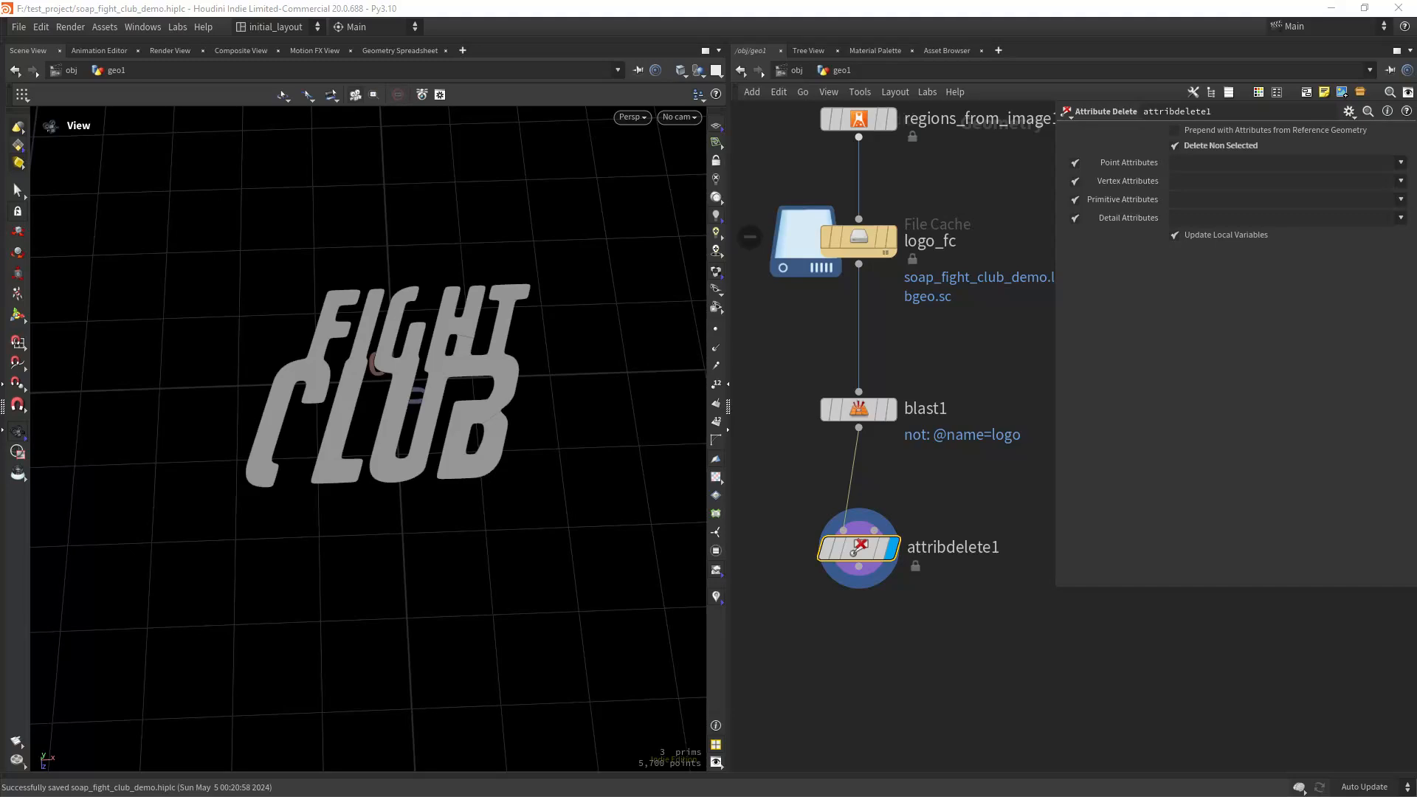
pyautogui.moveTo(380, 401); pyautogui.dragTo(488, 410)
# Add a Box node beside the logo node chain and display it.
pyautogui.moveTo(779, 477); pyautogui.dragTo(877, 449, button='middle')
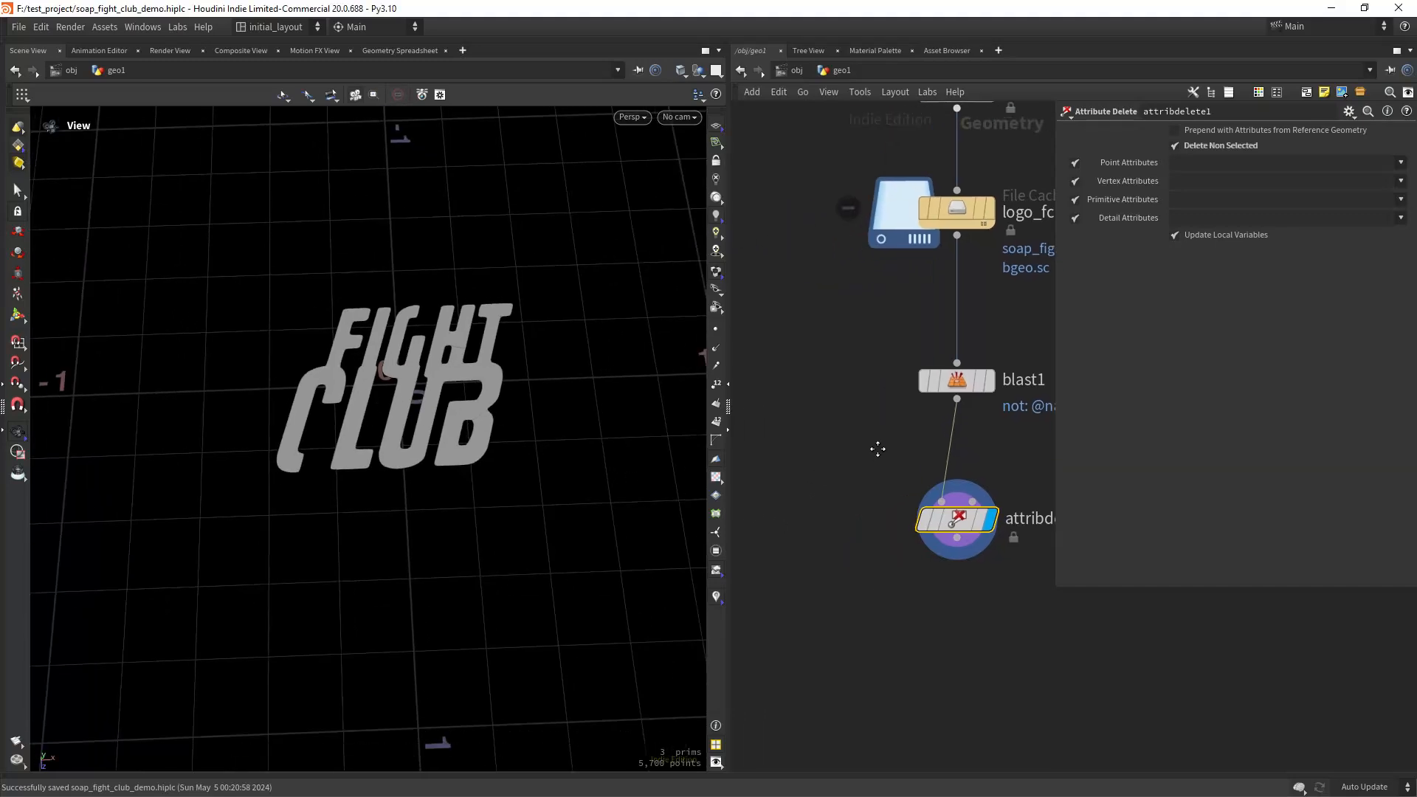
pyautogui.press('Tab')
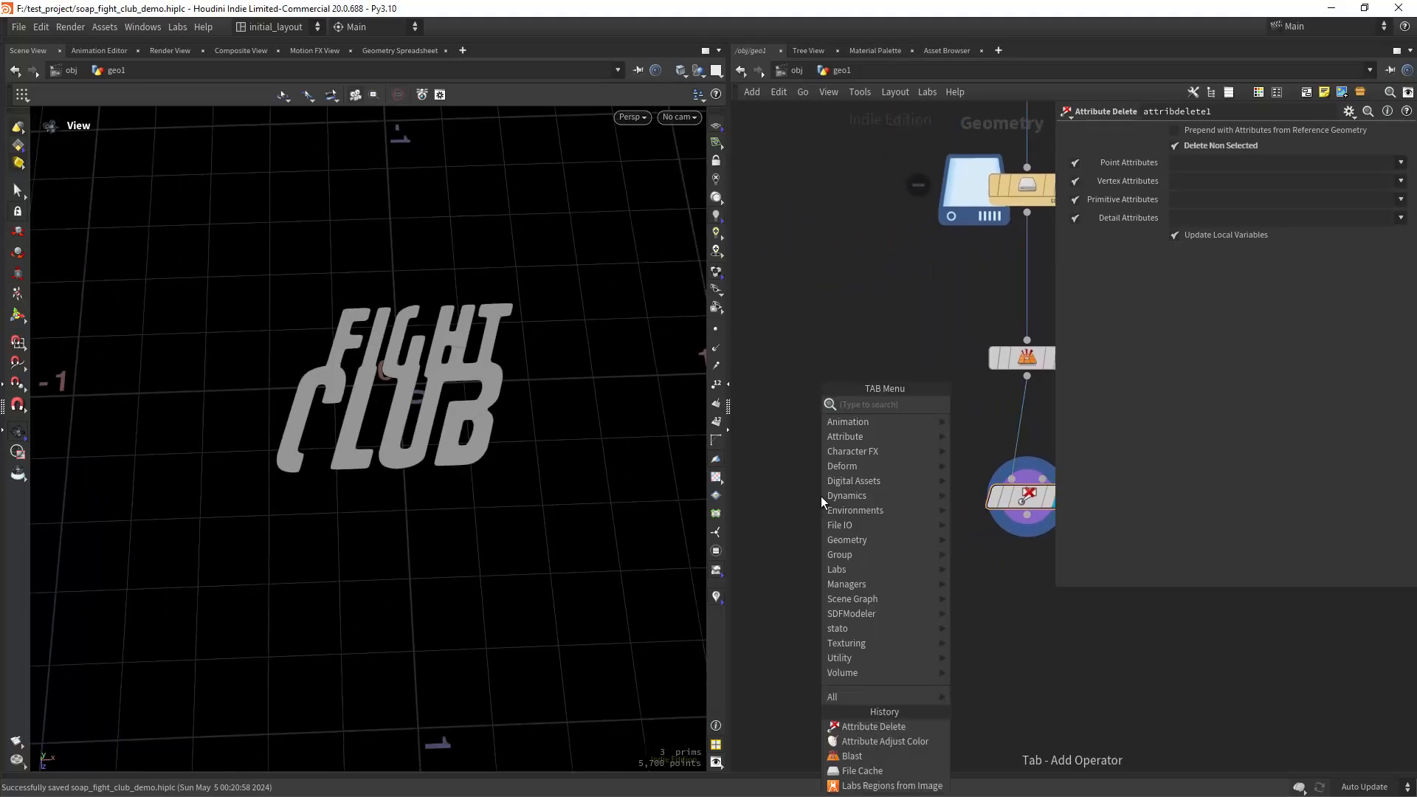
pyautogui.write('box')
pyautogui.press('Return')
pyautogui.click(820, 496)
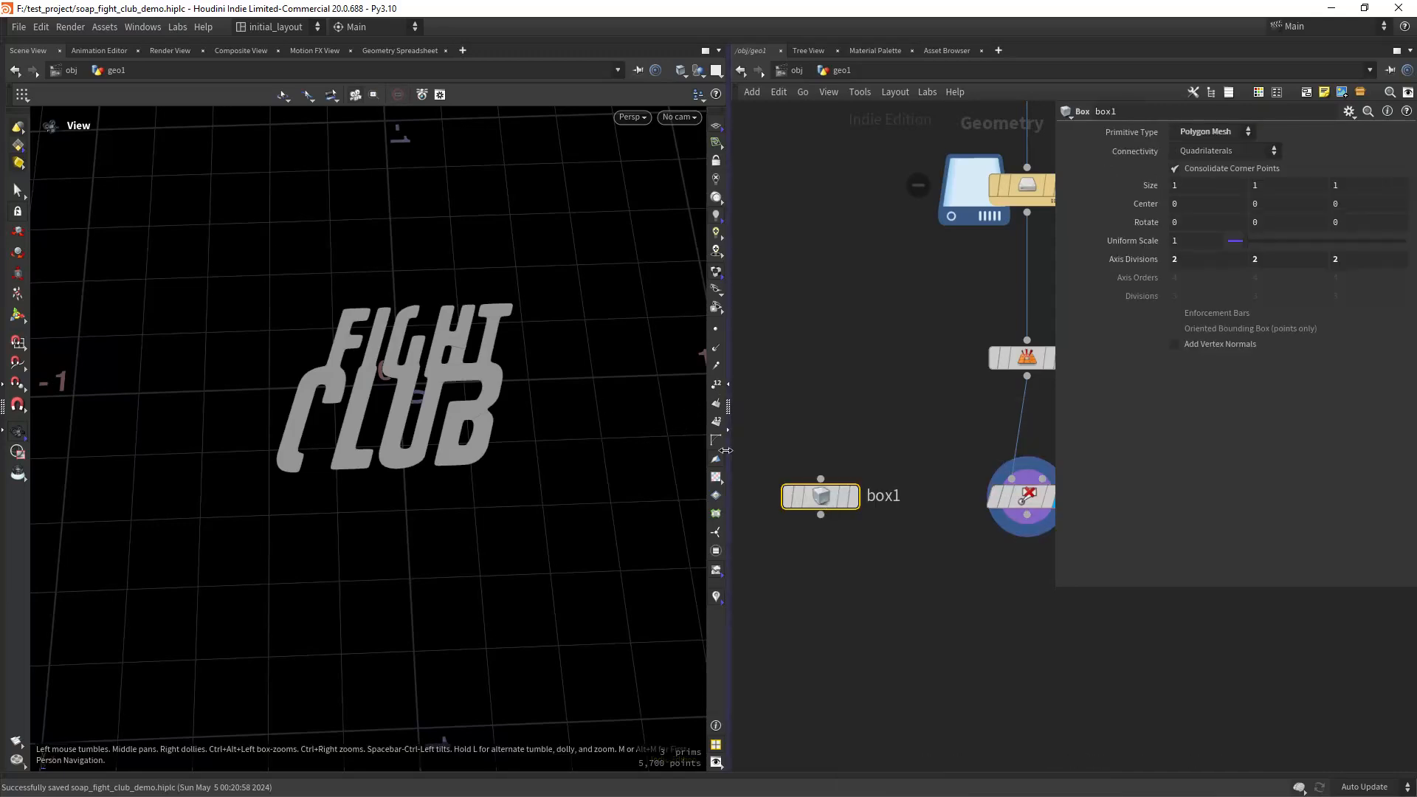
pyautogui.moveTo(726, 450); pyautogui.dragTo(611, 453)
pyautogui.press('h')
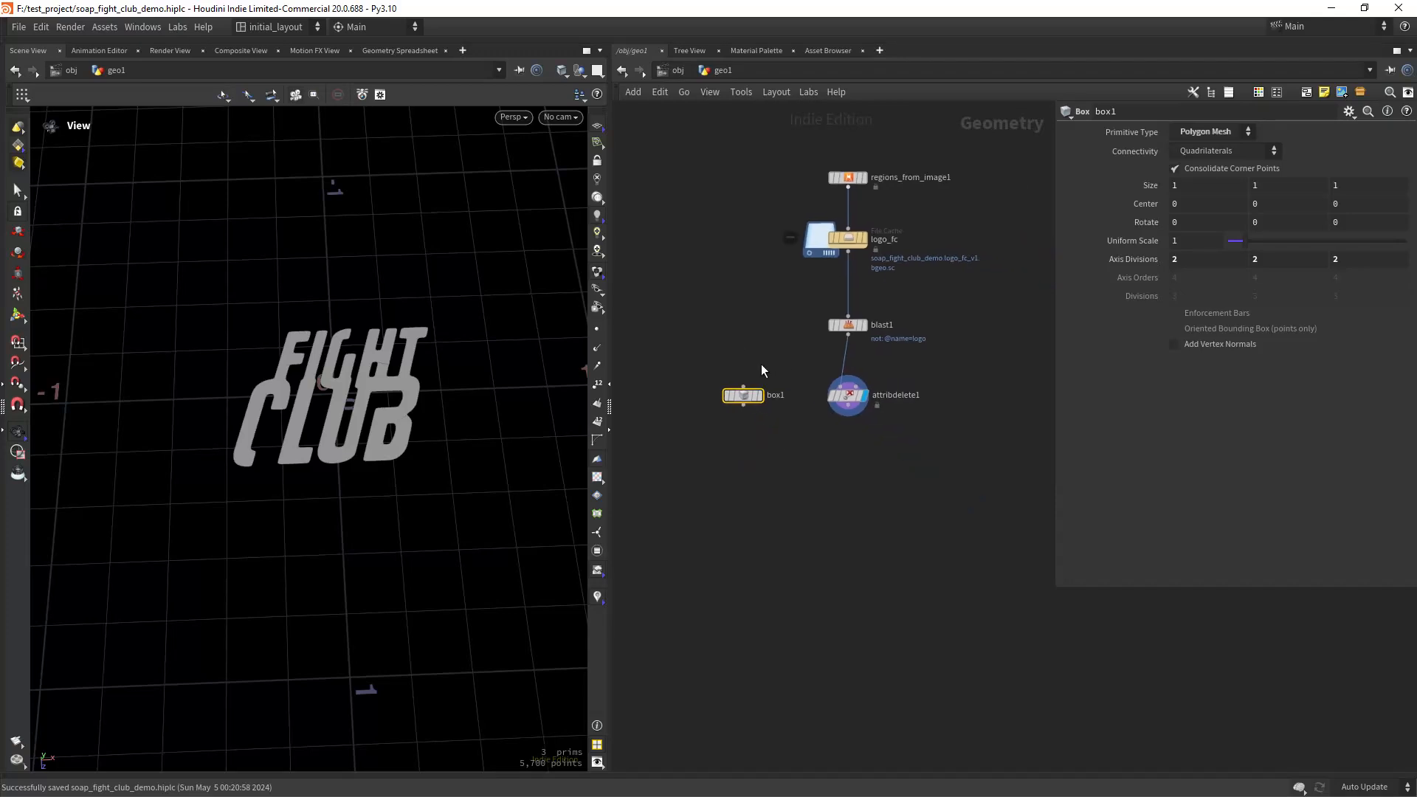
pyautogui.click(759, 395)
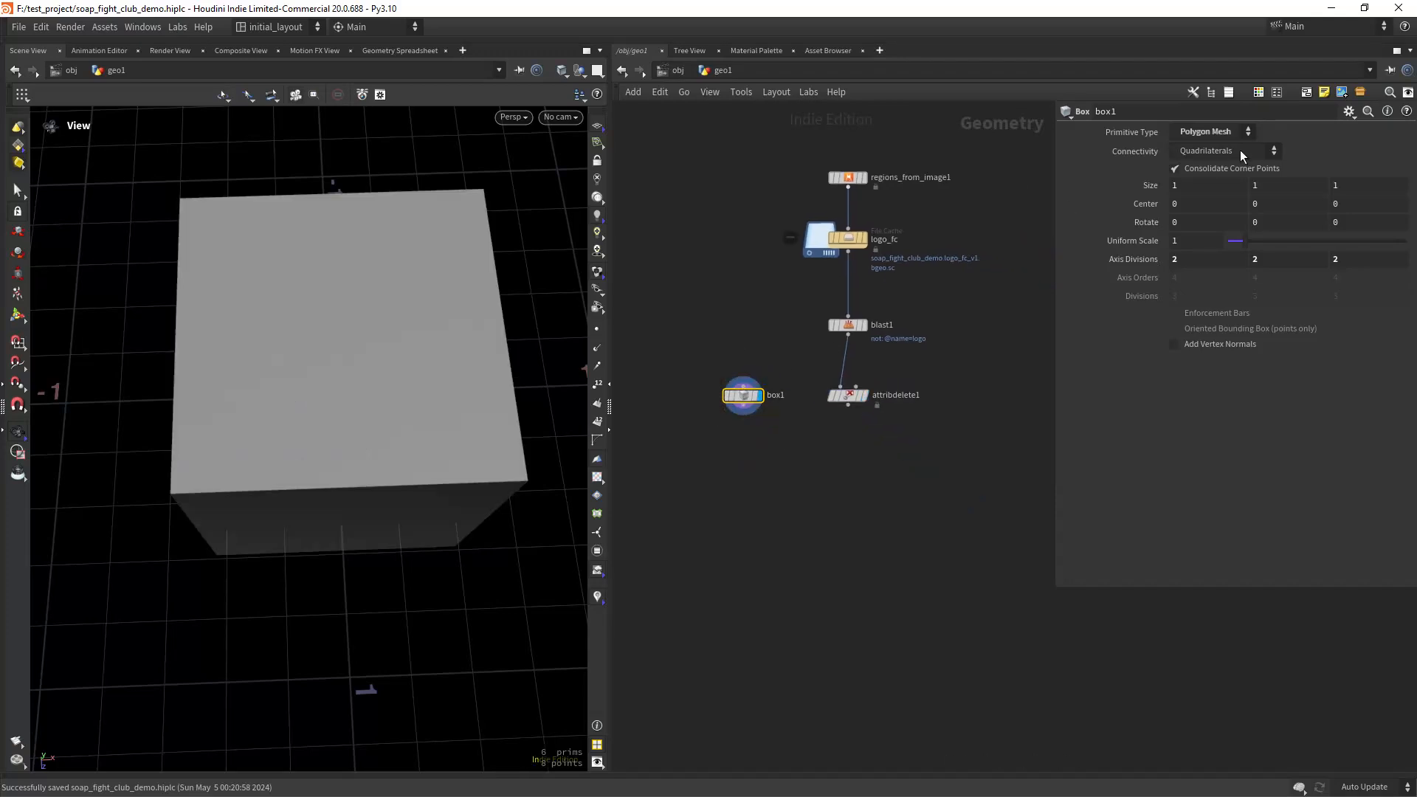
# Set the box size to 0.7 in X, 0.16 in Y and 0.4 in Z.
pyautogui.click(1192, 186)
pyautogui.write('.7')
pyautogui.press('Tab')
pyautogui.write('.16')
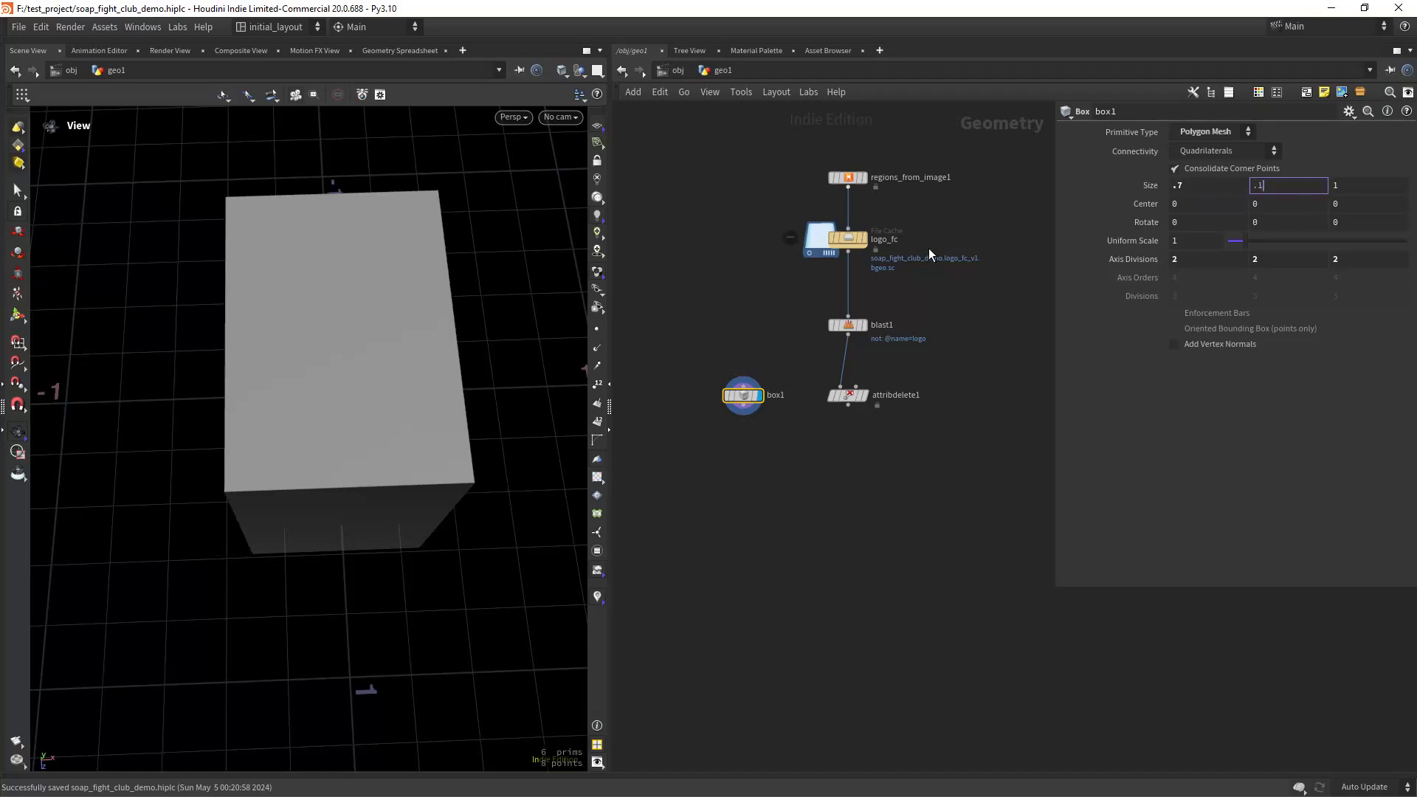
pyautogui.press('Return')
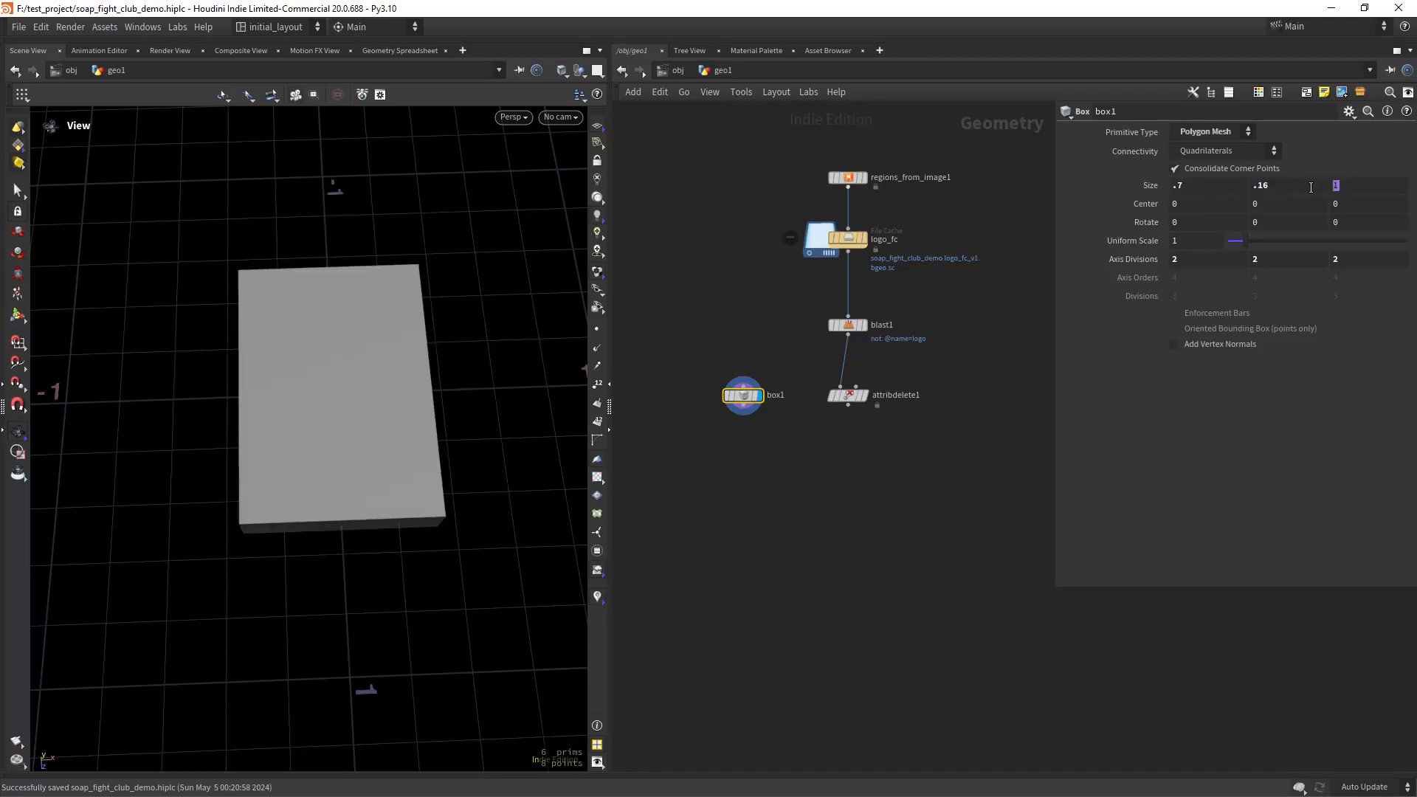
pyautogui.press('Tab')
pyautogui.write('.4')
pyautogui.press('Return')
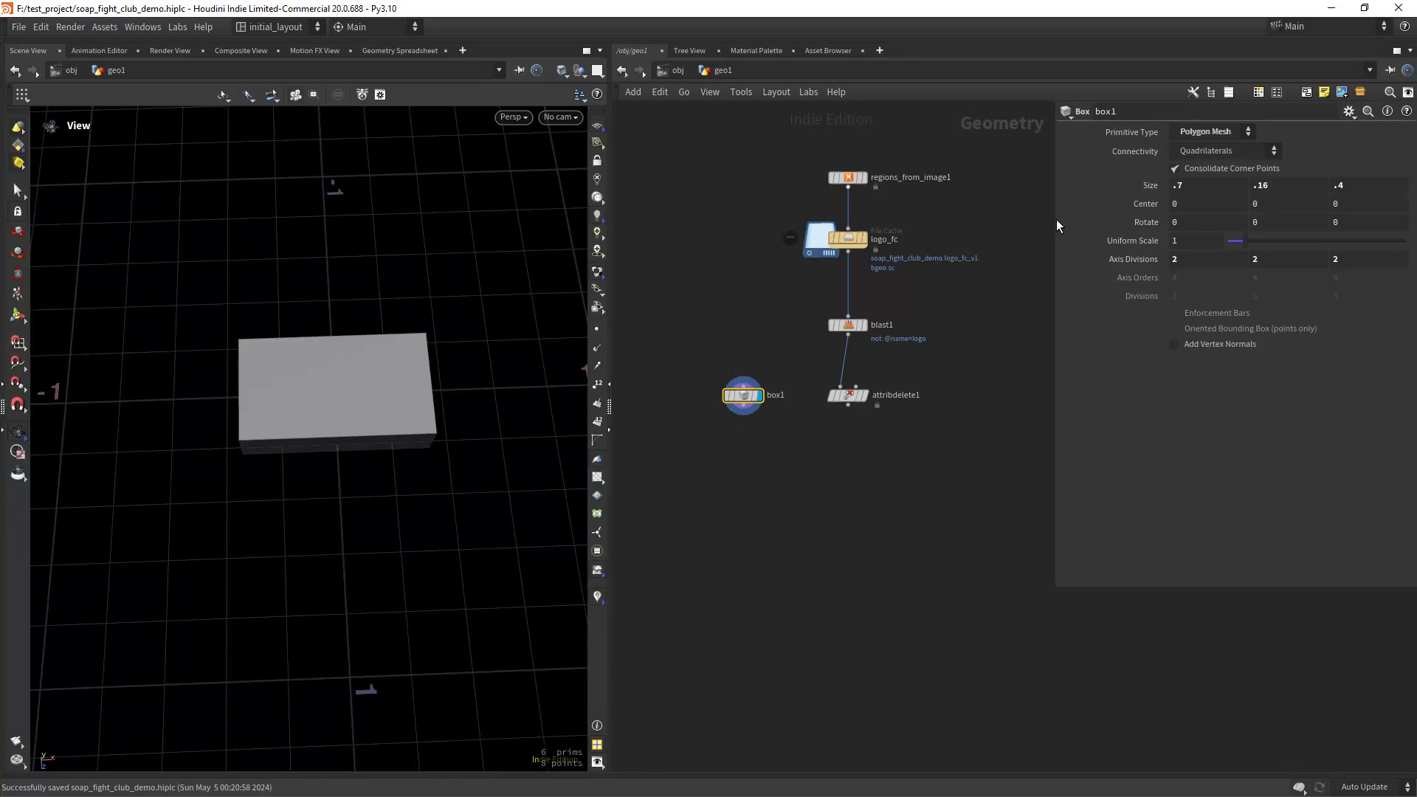
# Set the box's axis divisions to 6, 3 and 4.
pyautogui.click(1181, 259)
pyautogui.write('6')
pyautogui.press('Tab')
pyautogui.write('3')
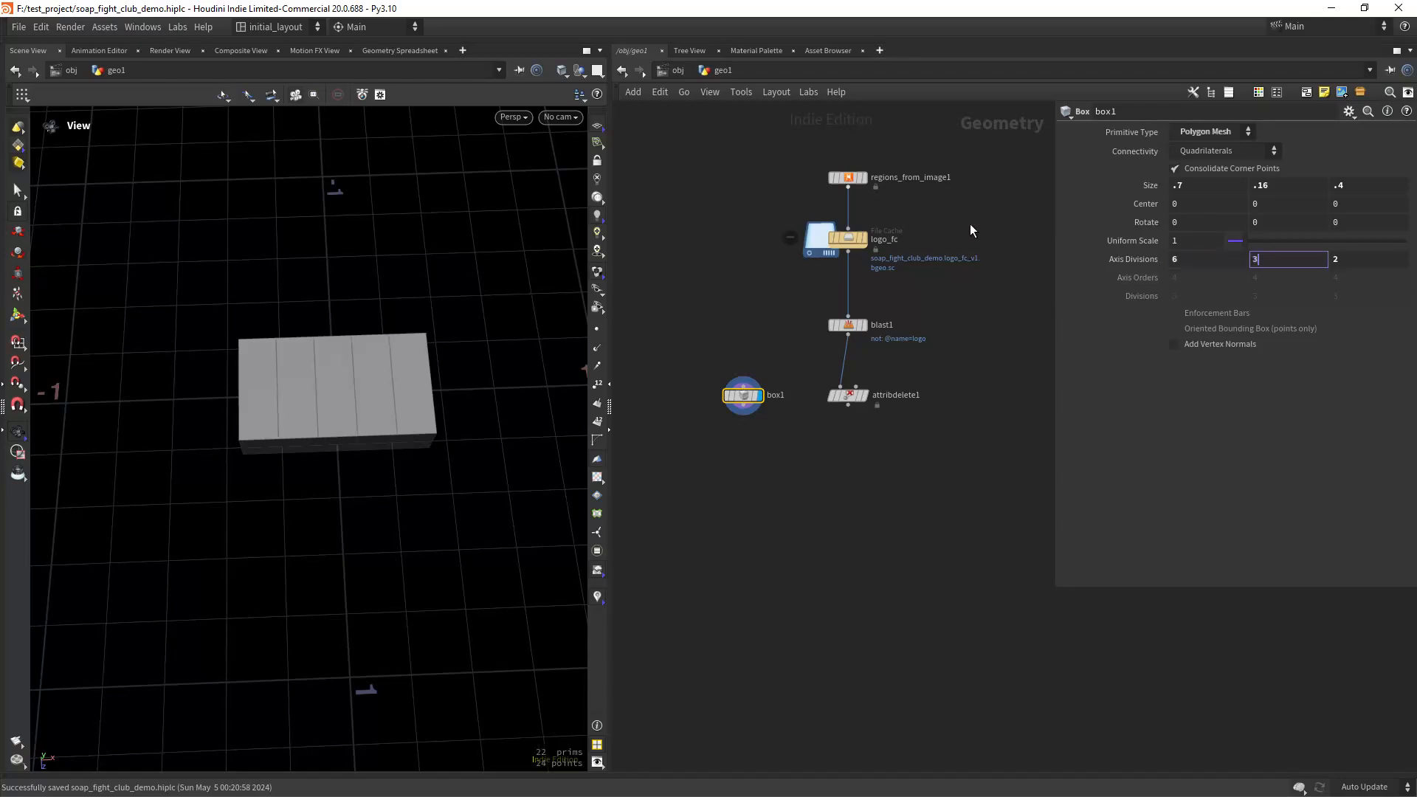
pyautogui.press('Tab')
pyautogui.write('4')
pyautogui.press('Tab')
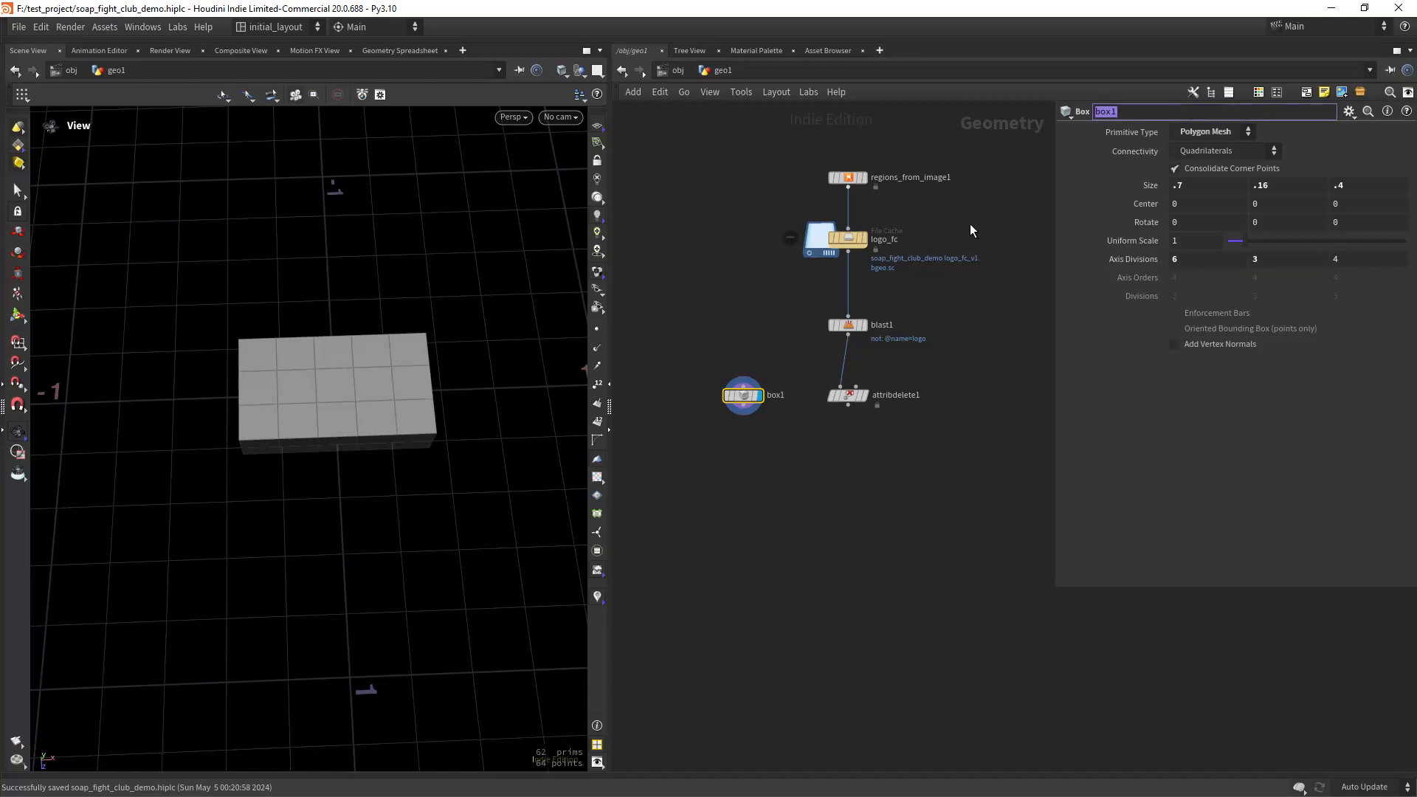
pyautogui.moveTo(360, 400)
pyautogui.mouseDown()
pyautogui.moveTo(316, 396)
pyautogui.moveTo(332, 386)
pyautogui.moveTo(339, 408)
pyautogui.moveTo(364, 377)
pyautogui.mouseUp()
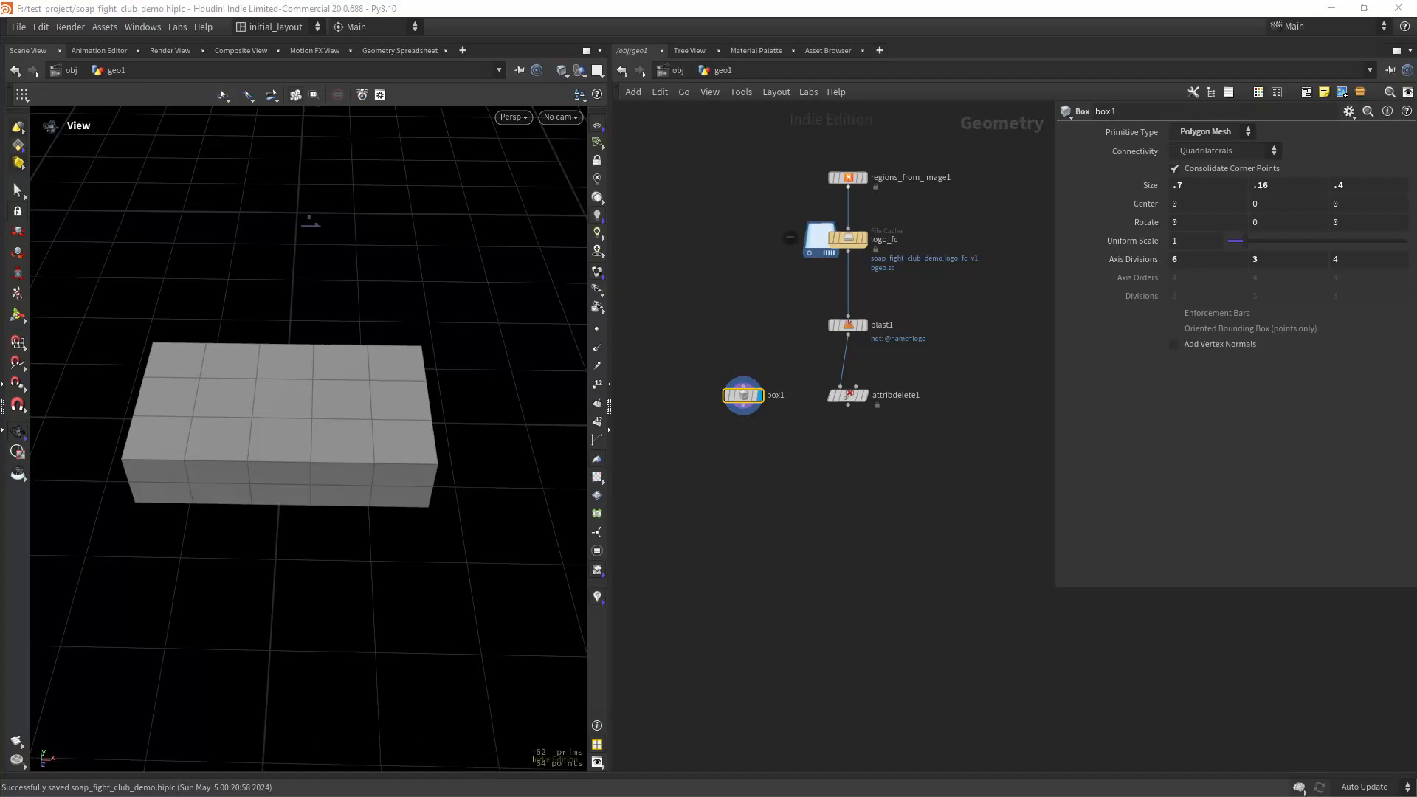
# Add a PolyBevel node, connect it to the box1 output and display it.
pyautogui.press('Tab')
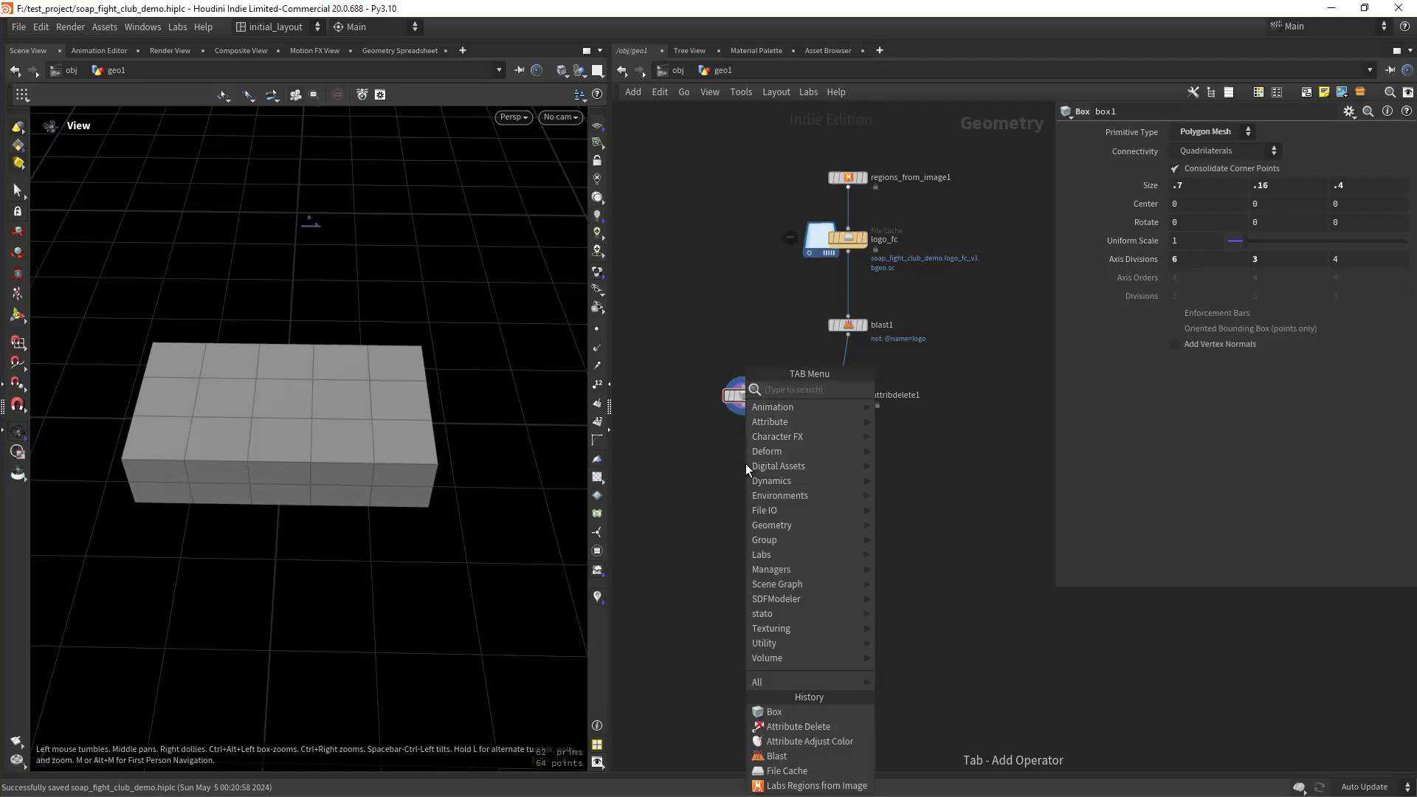
pyautogui.write('polybevel')
pyautogui.press('Return')
pyautogui.click(746, 464)
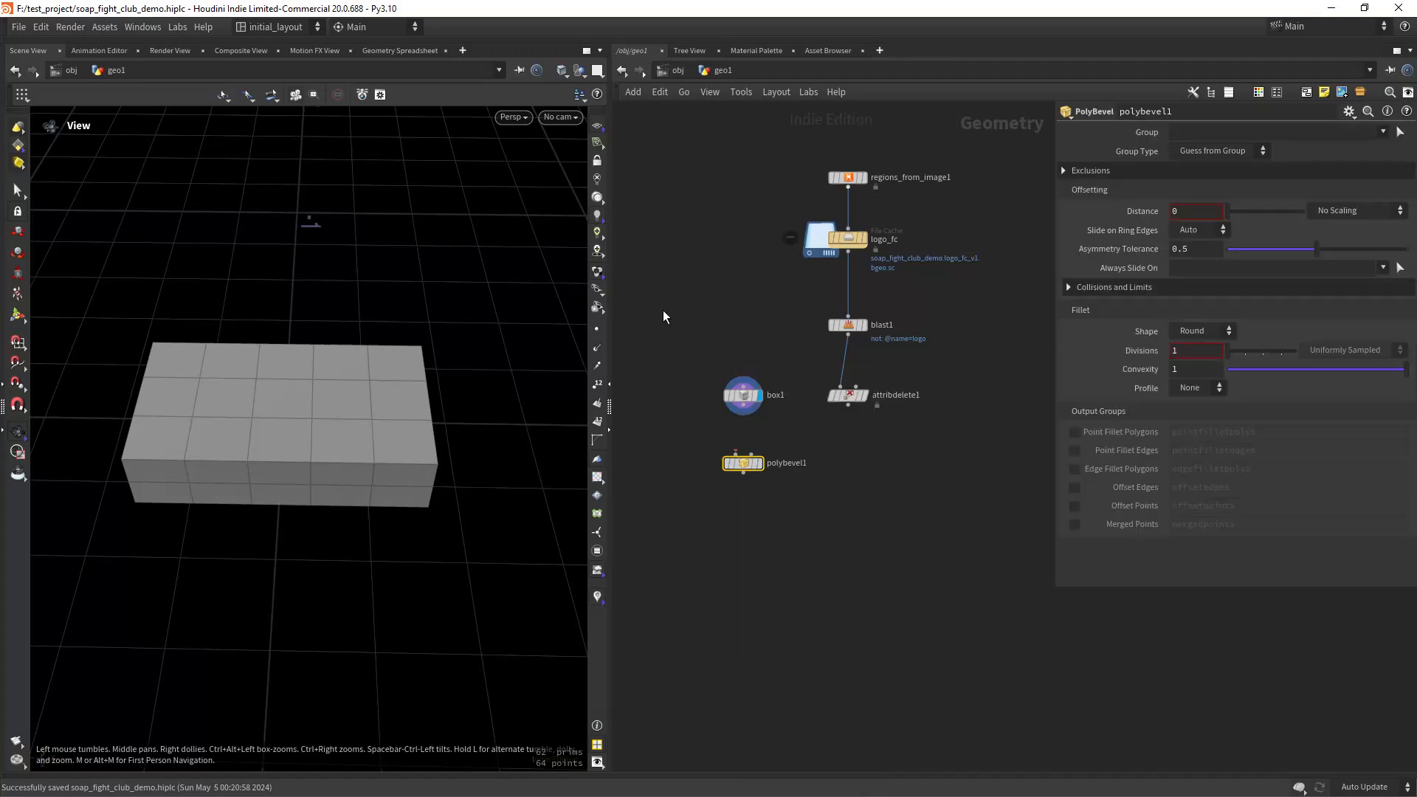
pyautogui.moveTo(744, 406); pyautogui.dragTo(736, 453)
pyautogui.click(760, 465)
pyautogui.scroll(5, 383, 386)
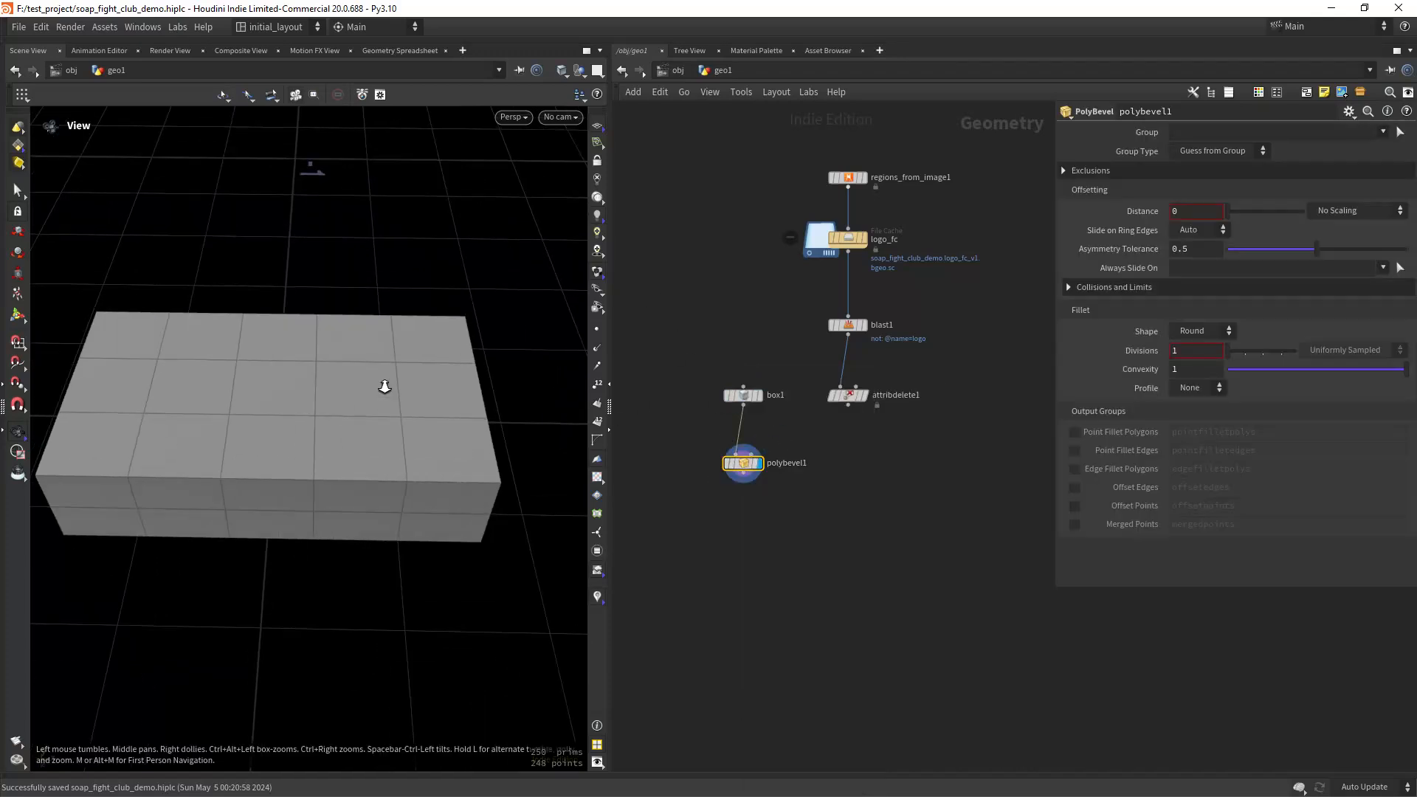
# Give the bevel a distance of 0.078 and make it ignore flat edges with a maximum normal angle of 30.
pyautogui.moveTo(1231, 213)
pyautogui.mouseDown()
pyautogui.moveTo(1244, 215)
pyautogui.moveTo(1231, 215)
pyautogui.mouseUp()
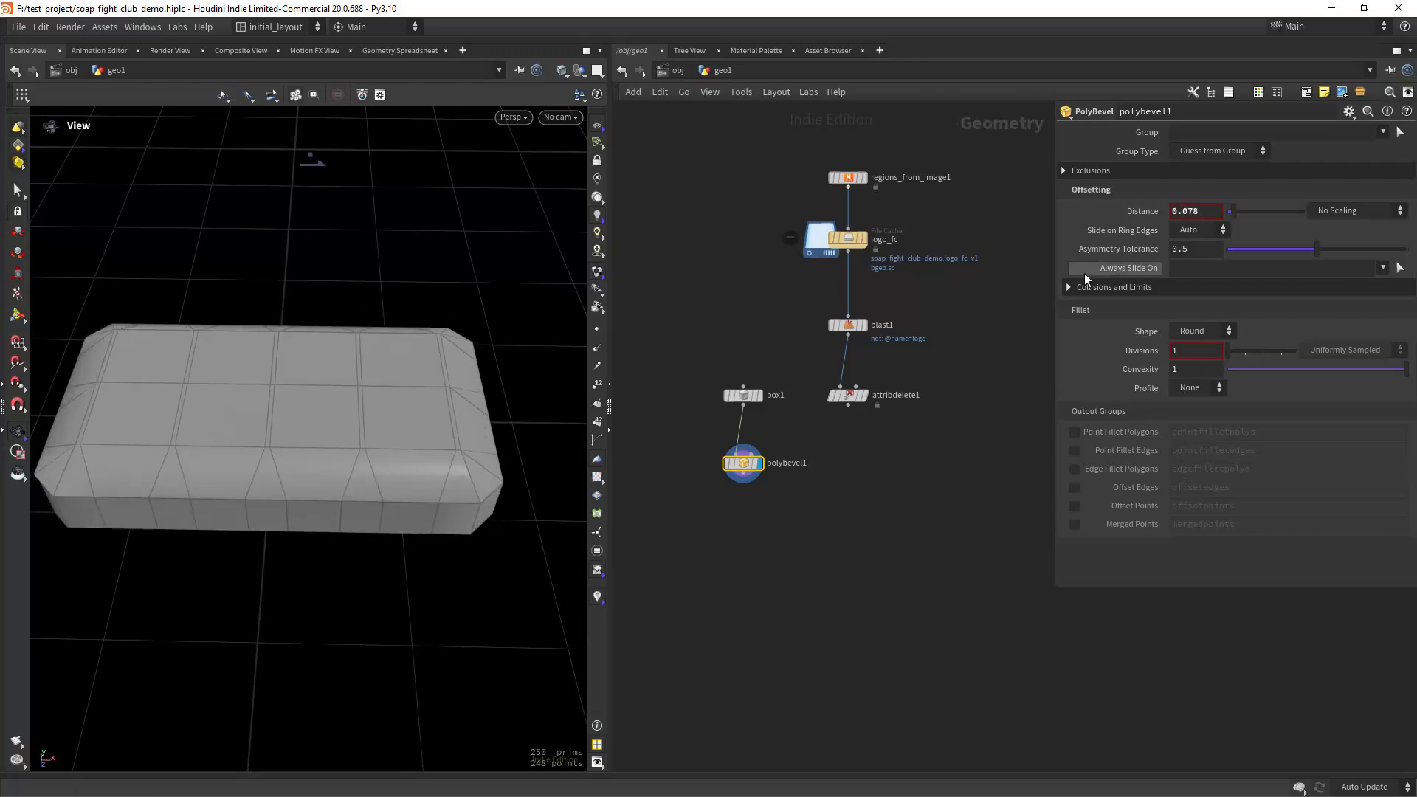
pyautogui.click(1097, 175)
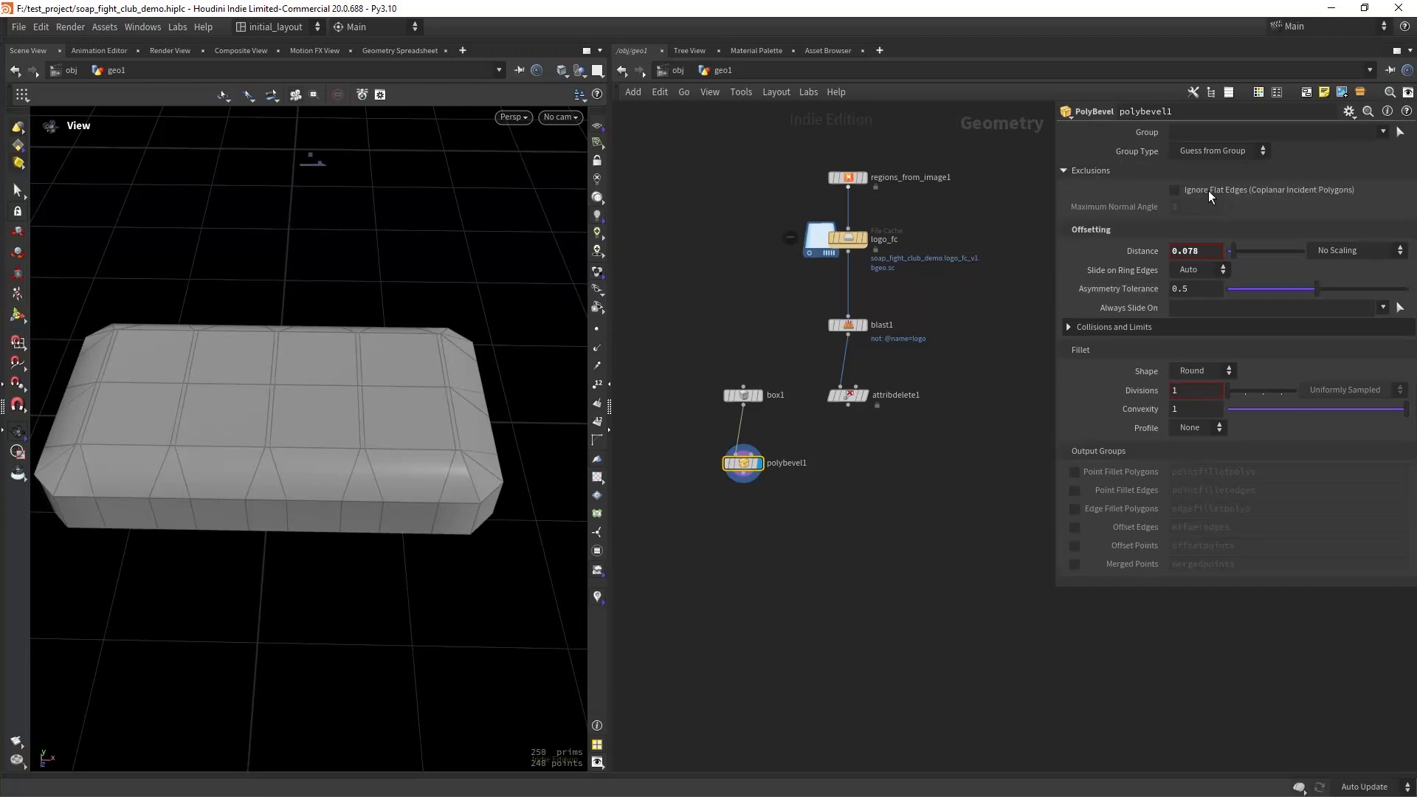
pyautogui.click(1207, 191)
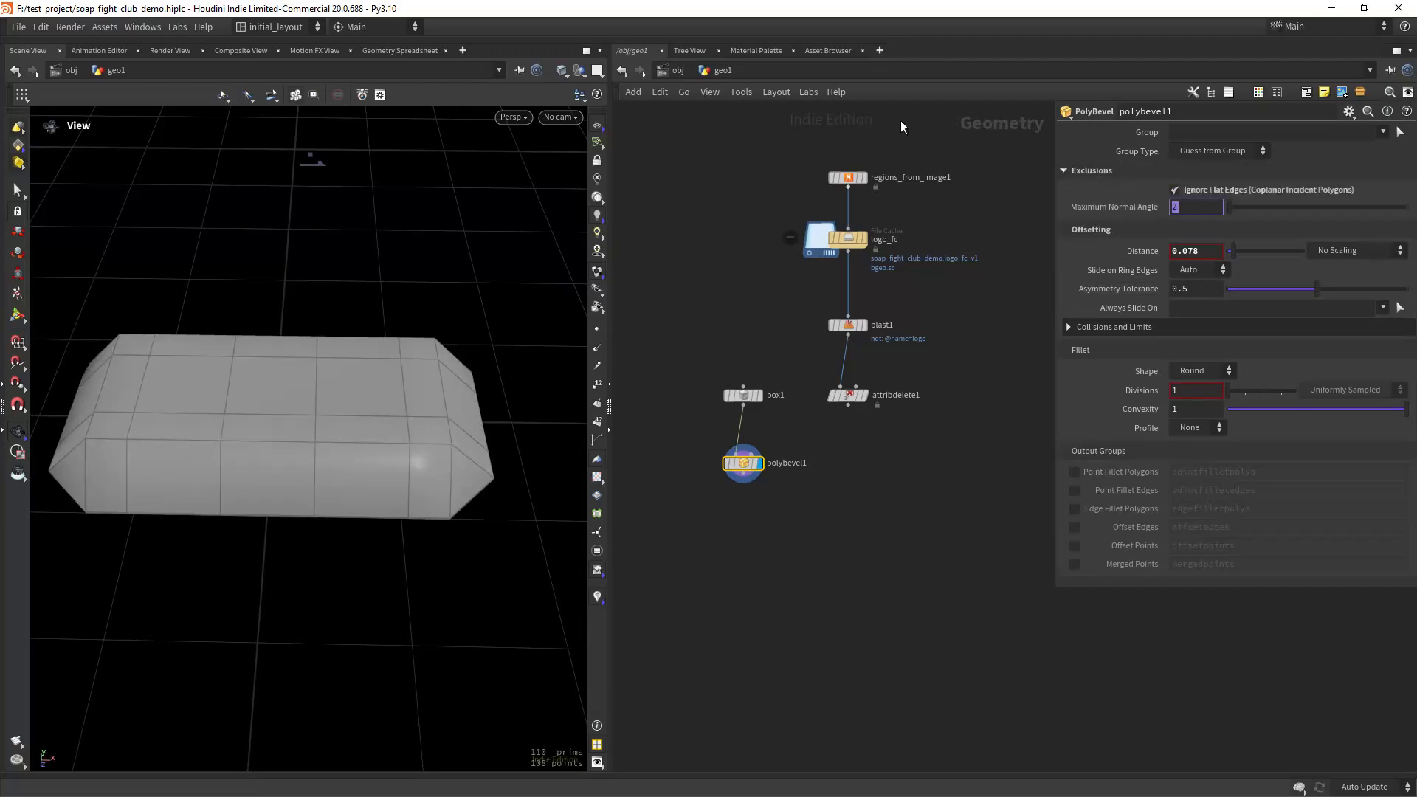
pyautogui.write('30')
pyautogui.press('Return')
# Set the bevel distance to 0.029 and the fillet divisions to 3.
pyautogui.doubleClick(1204, 248)
pyautogui.write('029')
pyautogui.press('Return')
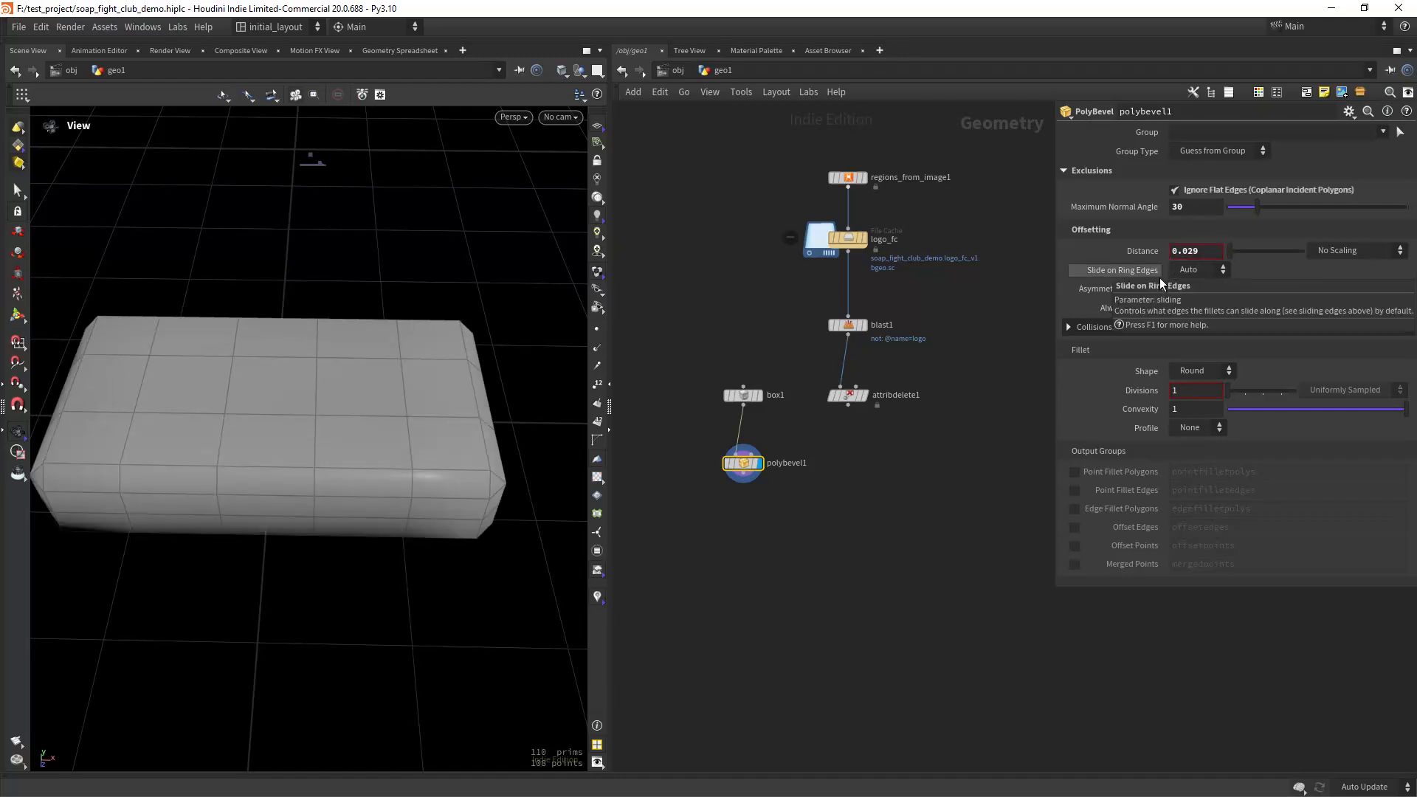
pyautogui.moveTo(310, 473); pyautogui.dragTo(561, 349)
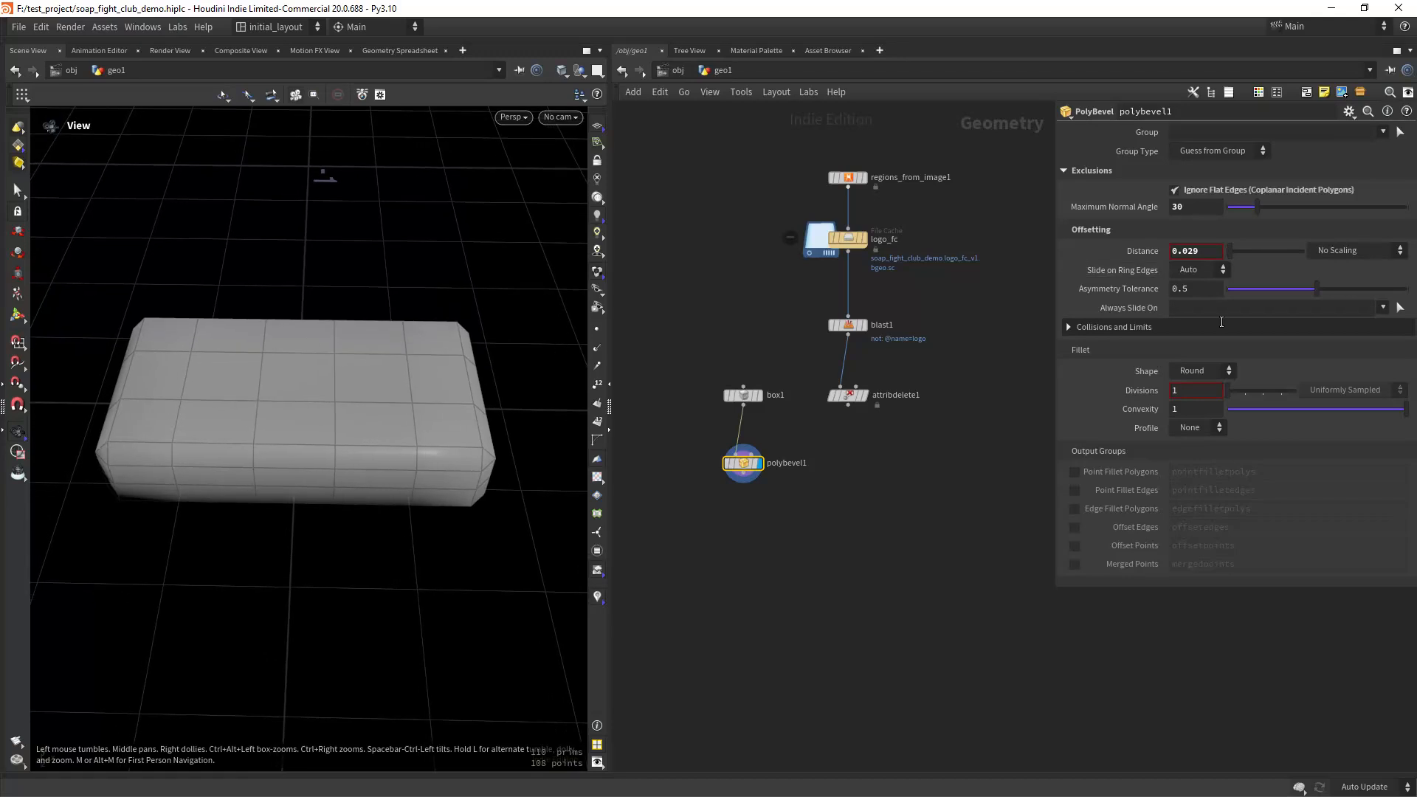
pyautogui.moveTo(1201, 394); pyautogui.dragTo(963, 412)
pyautogui.write('3')
pyautogui.press('Return')
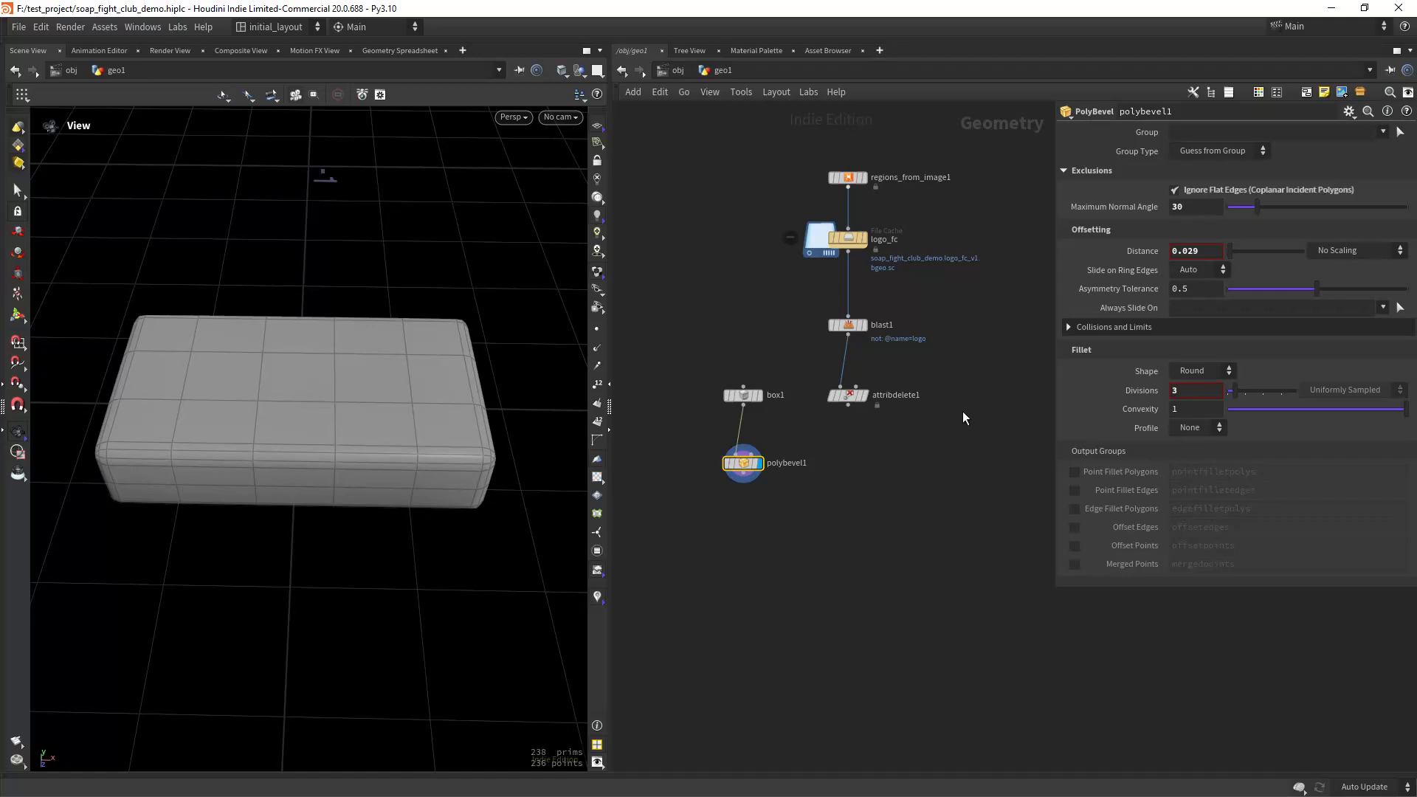
pyautogui.scroll(-1, 874, 500)
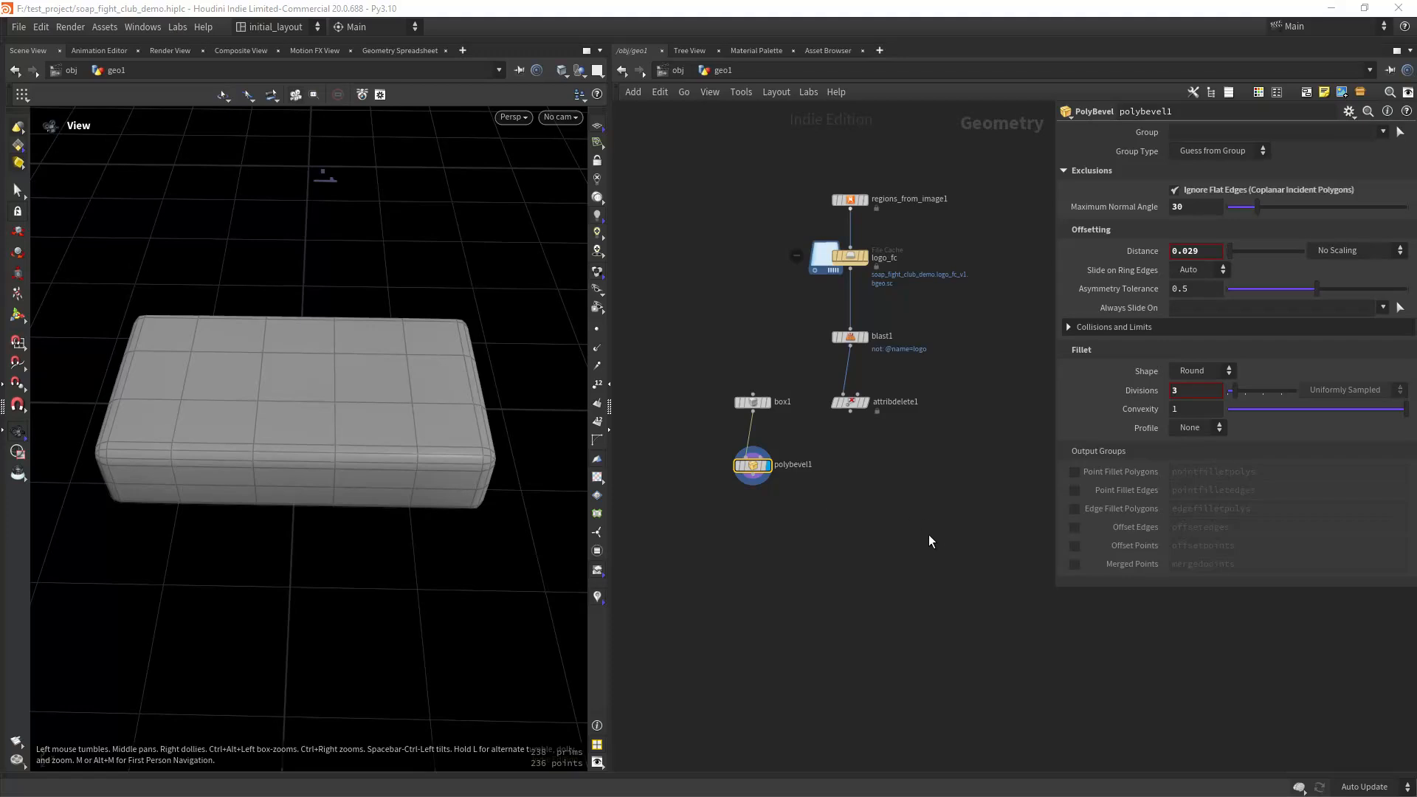
pyautogui.press('Tab')
pyautogui.write('mac')
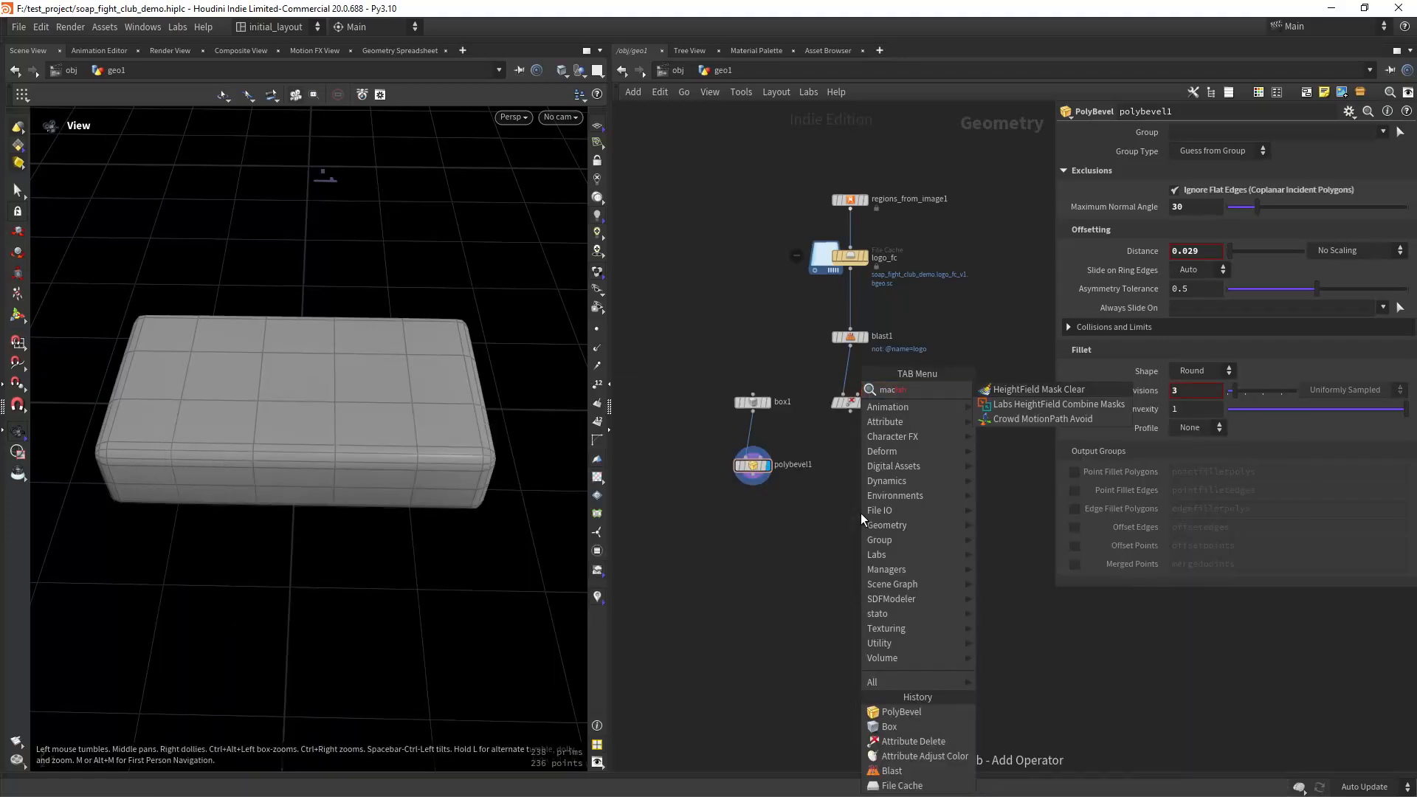
pyautogui.press('BackSpace')
pyautogui.write('tch')
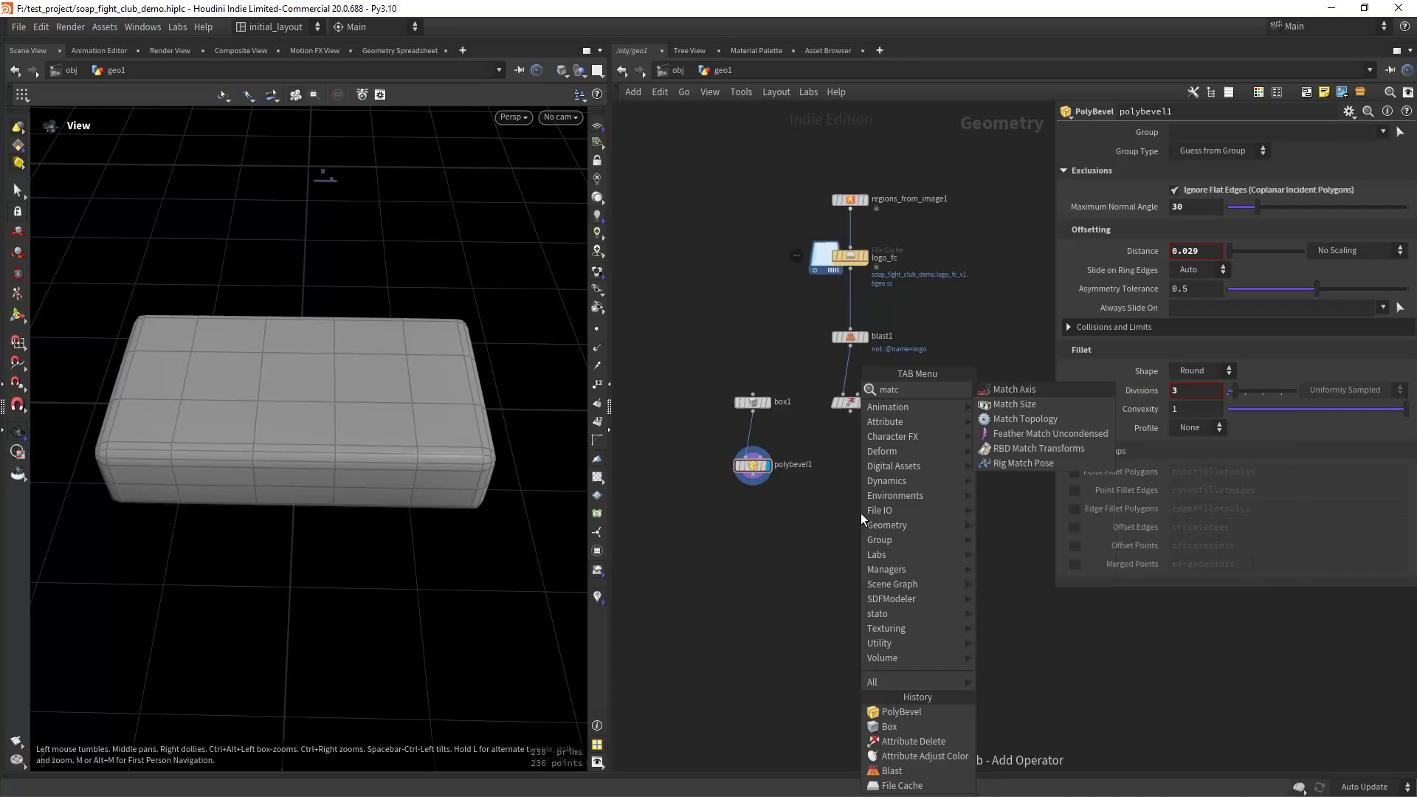
pyautogui.press('Return')
# Add a Match Size node with attribdelete1 as its first input and polybevel1 as its second, and display it.
pyautogui.press('Tab')
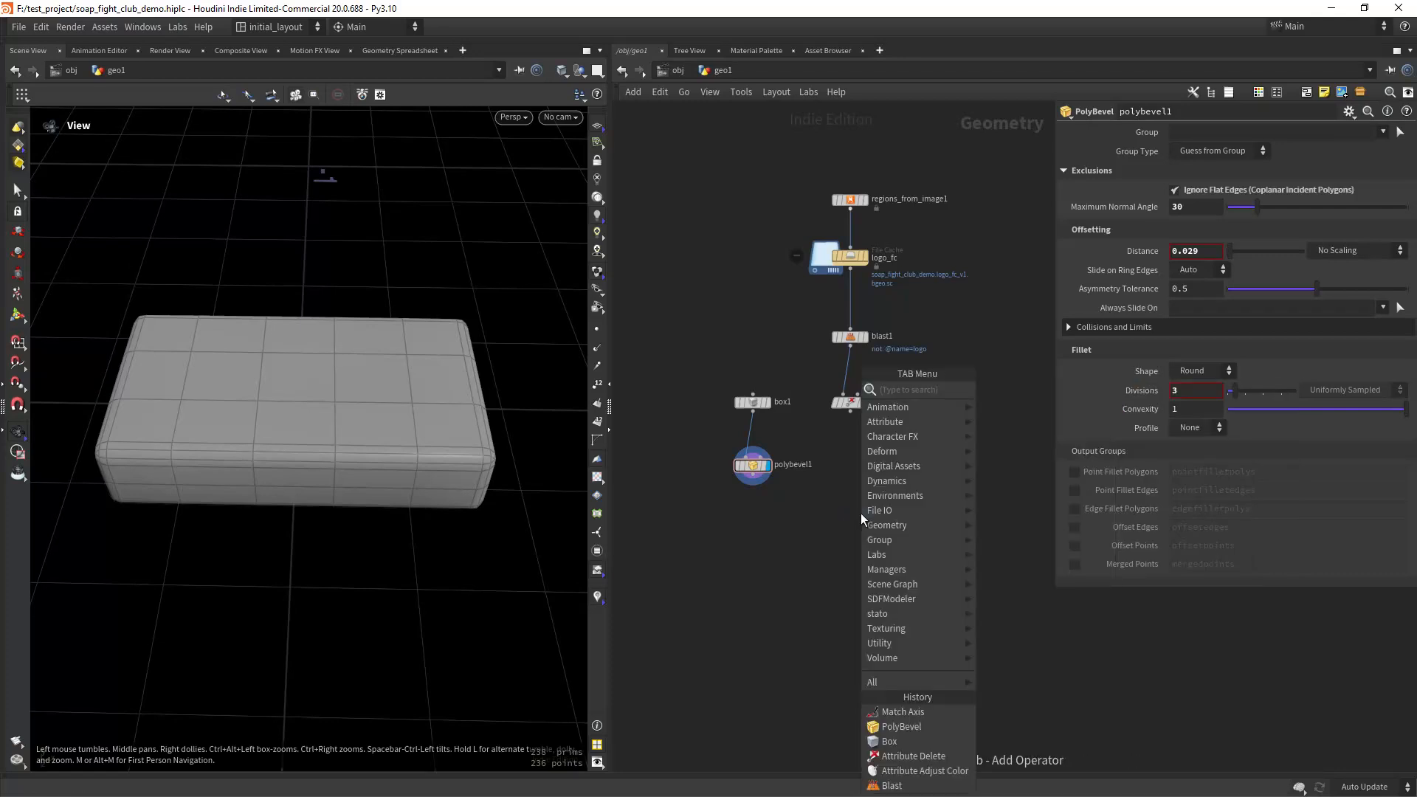
pyautogui.write('matchs')
pyautogui.press('Return')
pyautogui.click(860, 512)
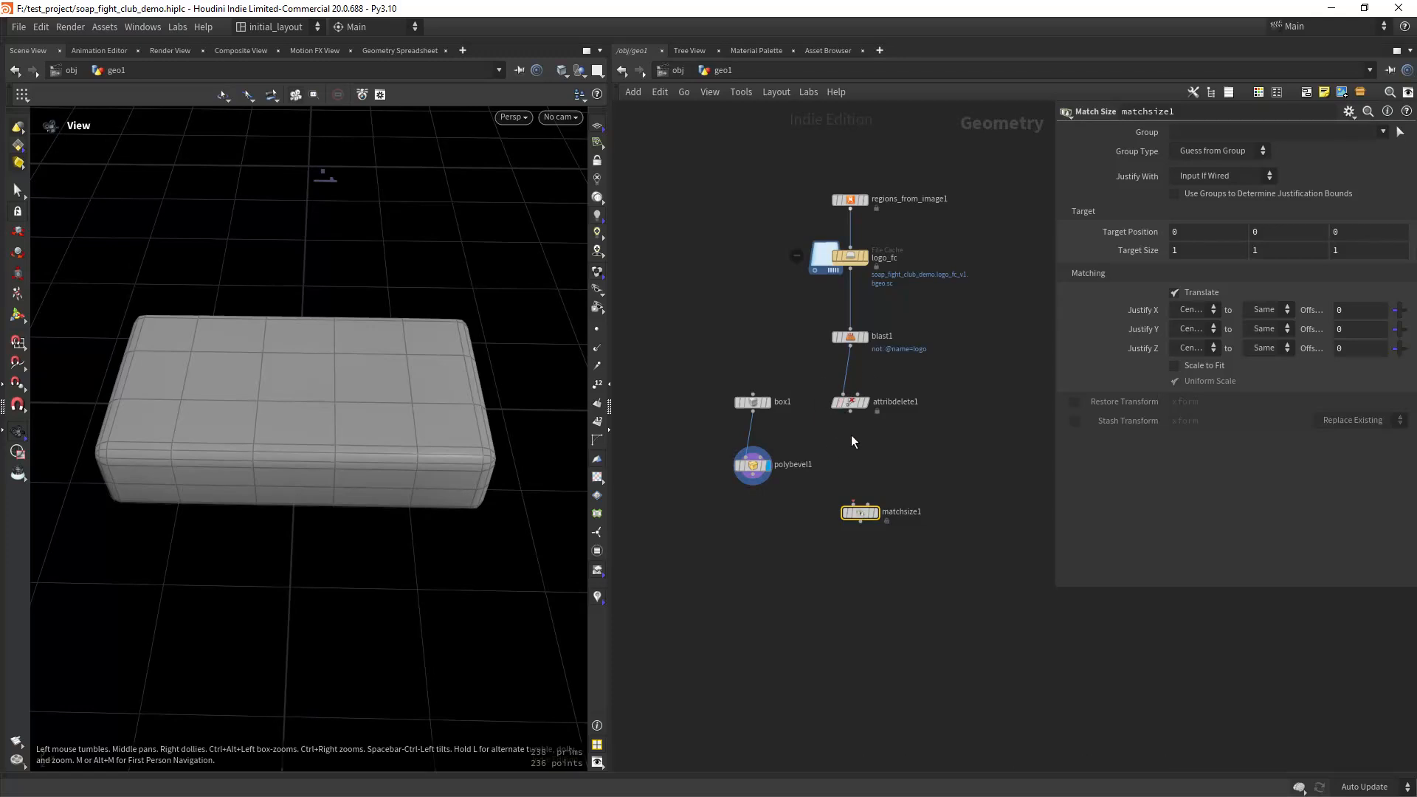
pyautogui.moveTo(861, 517); pyautogui.dragTo(753, 483)
pyautogui.click(877, 526)
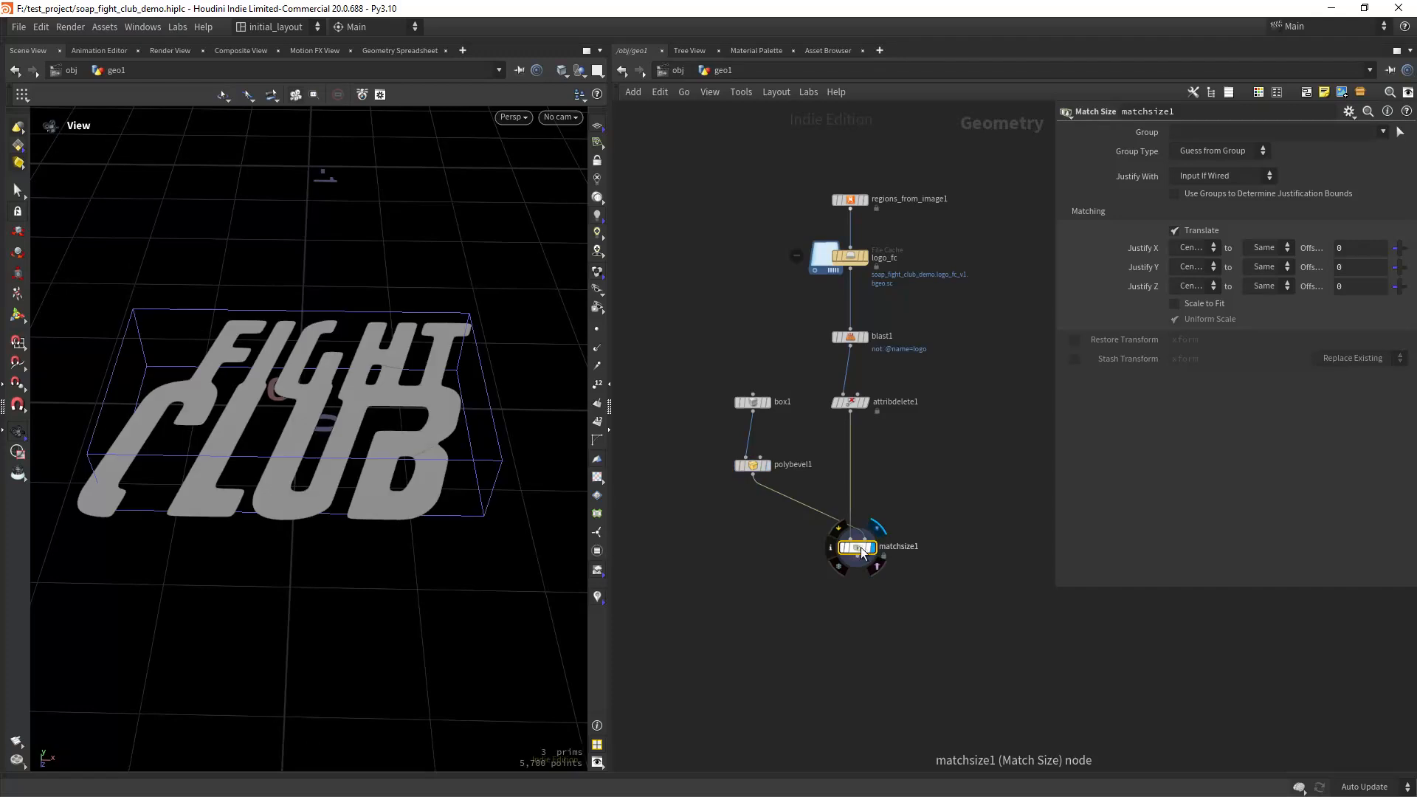
# Show polybevel1 as a template and set the Match Size Justify Y from Min to Max, placing the logo on the bar's top.
pyautogui.click(773, 484)
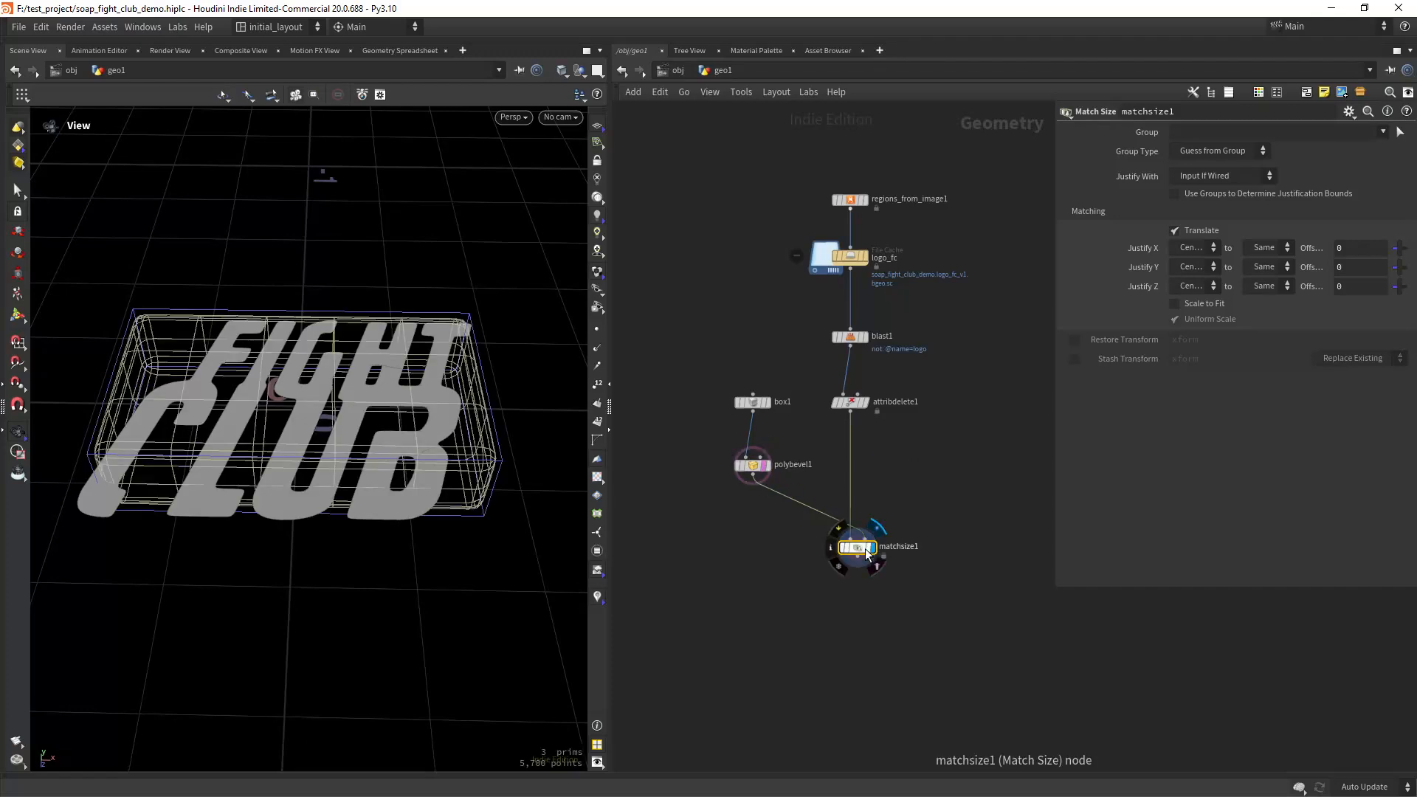
pyautogui.click(1192, 266)
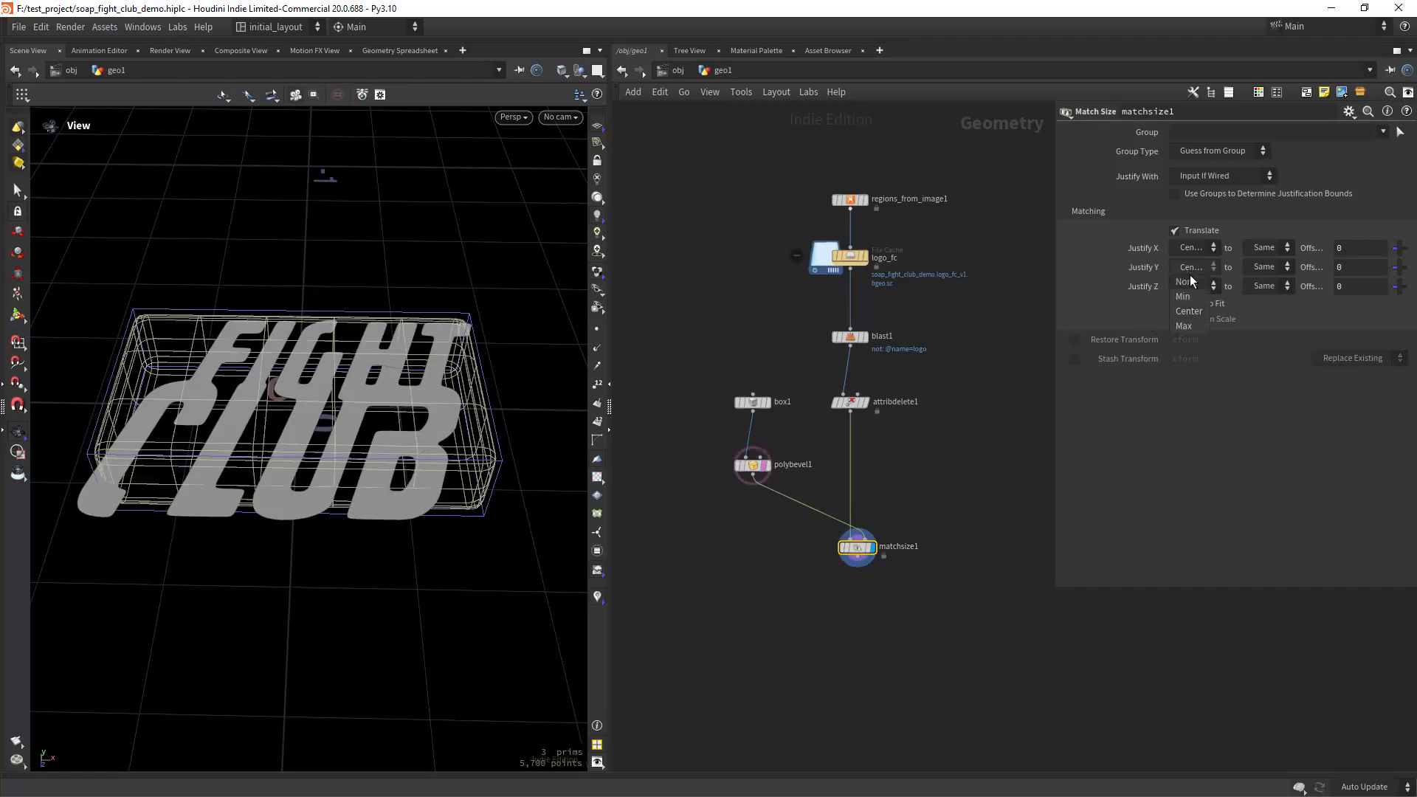
pyautogui.click(1197, 299)
pyautogui.click(1282, 270)
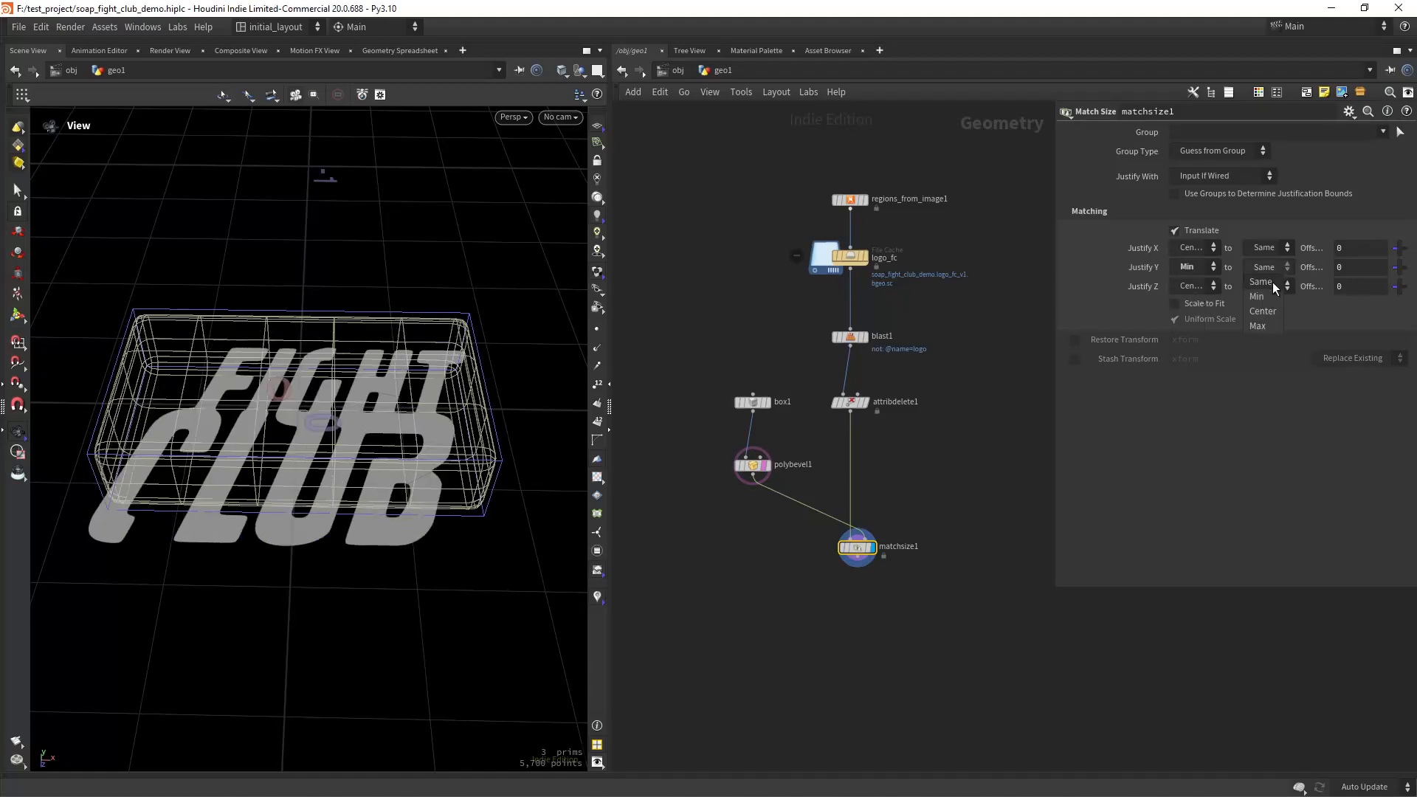
pyautogui.click(1262, 324)
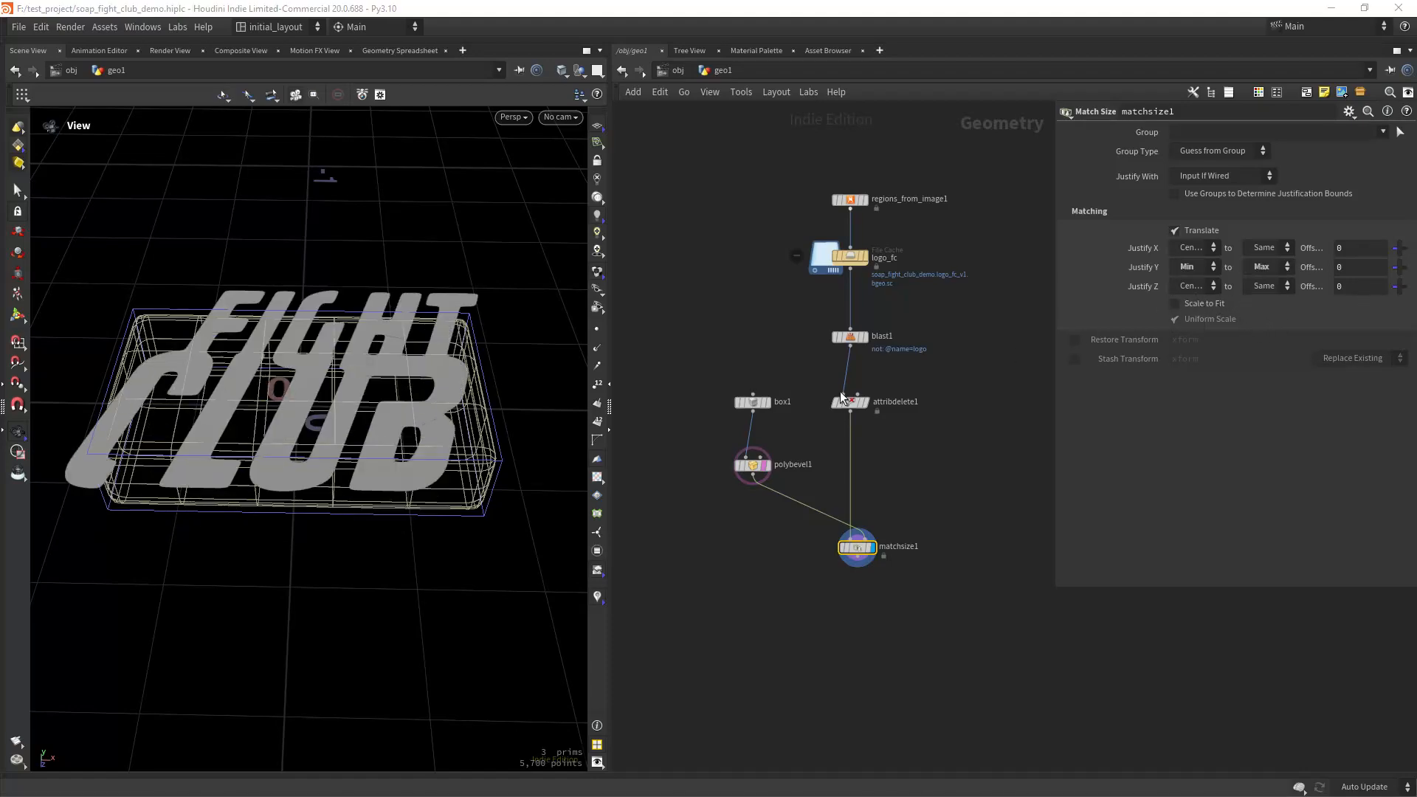
pyautogui.scroll(3, 405, 386)
pyautogui.moveTo(409, 465); pyautogui.dragTo(396, 400)
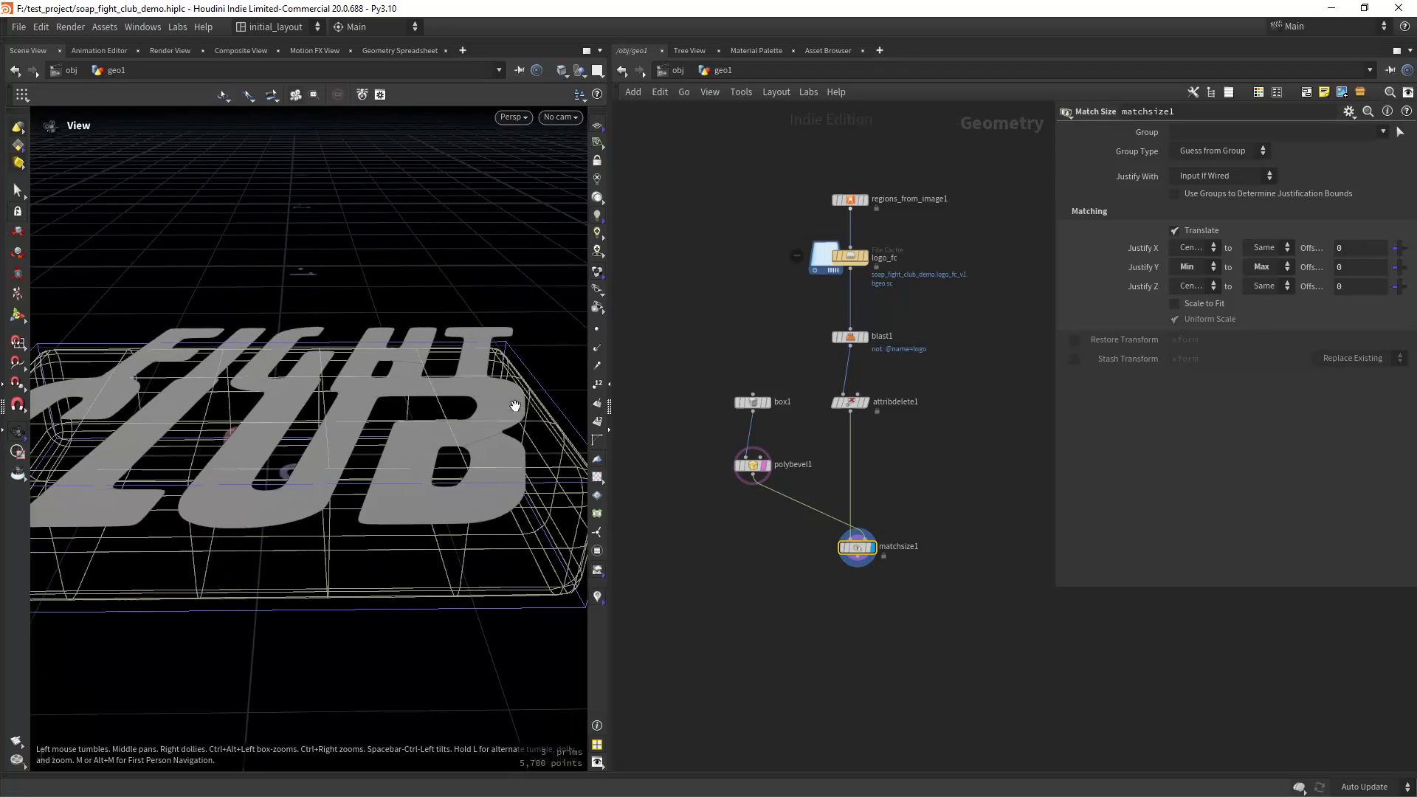
# Enable Scale to Fit on the Match Size node and set its Justify Y offset to -.0005.
pyautogui.click(1189, 307)
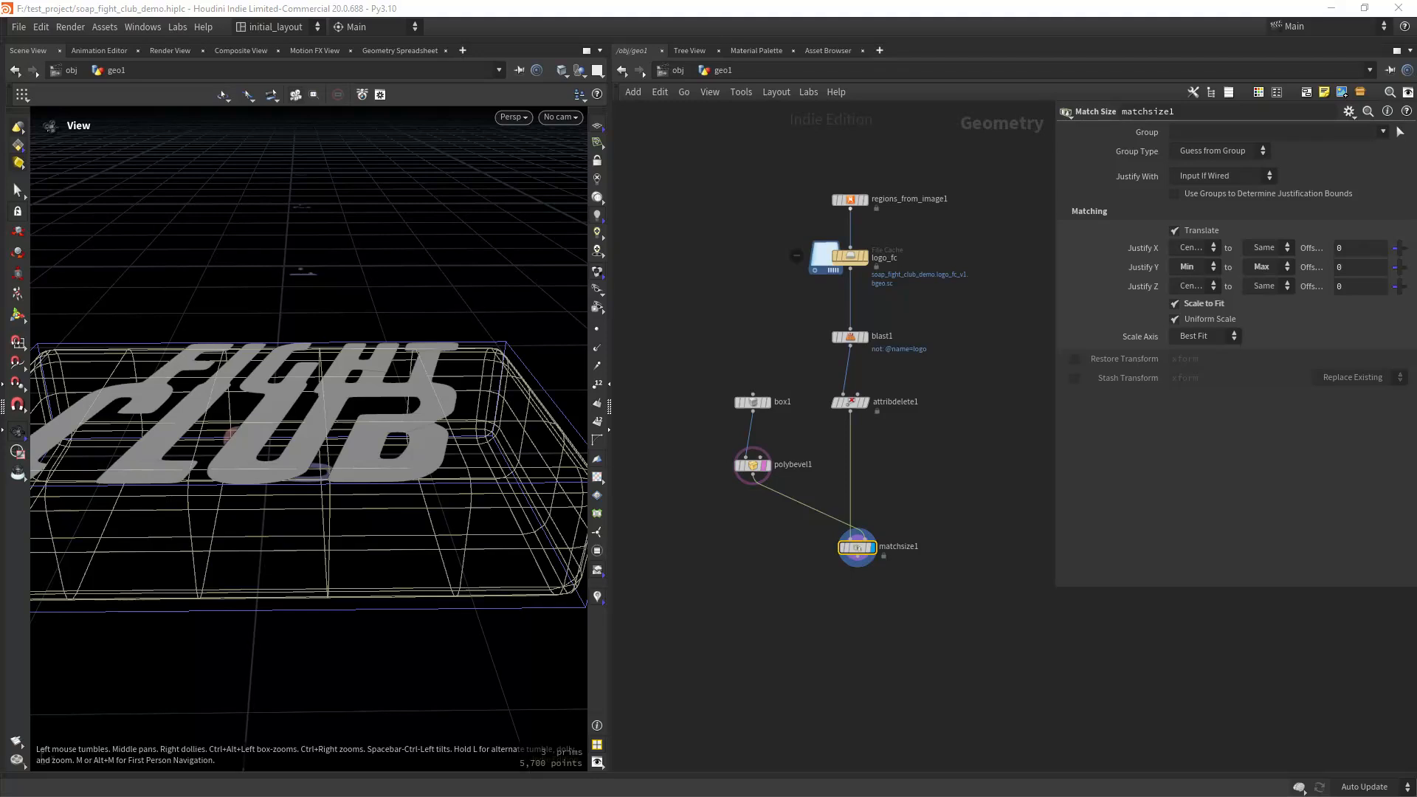
pyautogui.click(1367, 273)
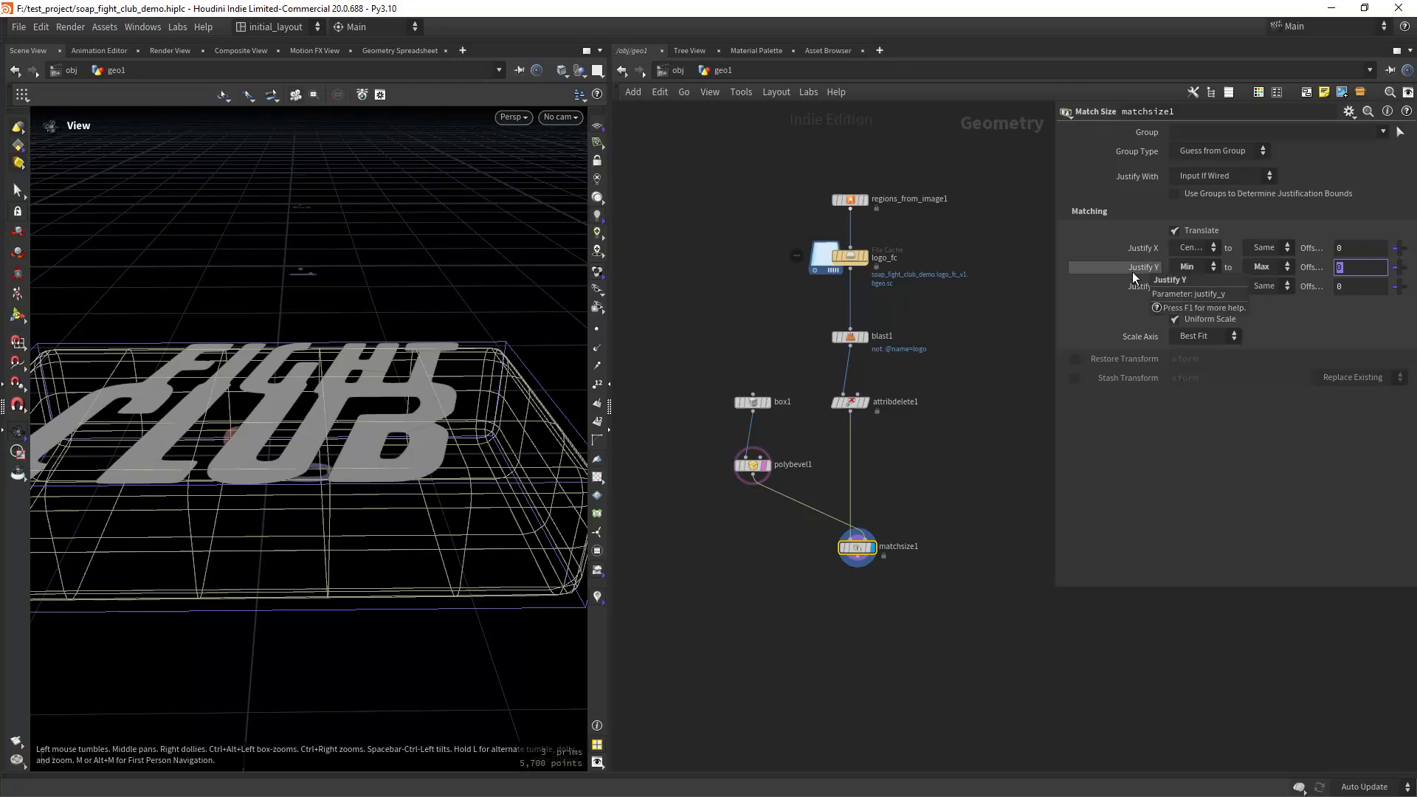
pyautogui.write('-.0005')
pyautogui.press('Return')
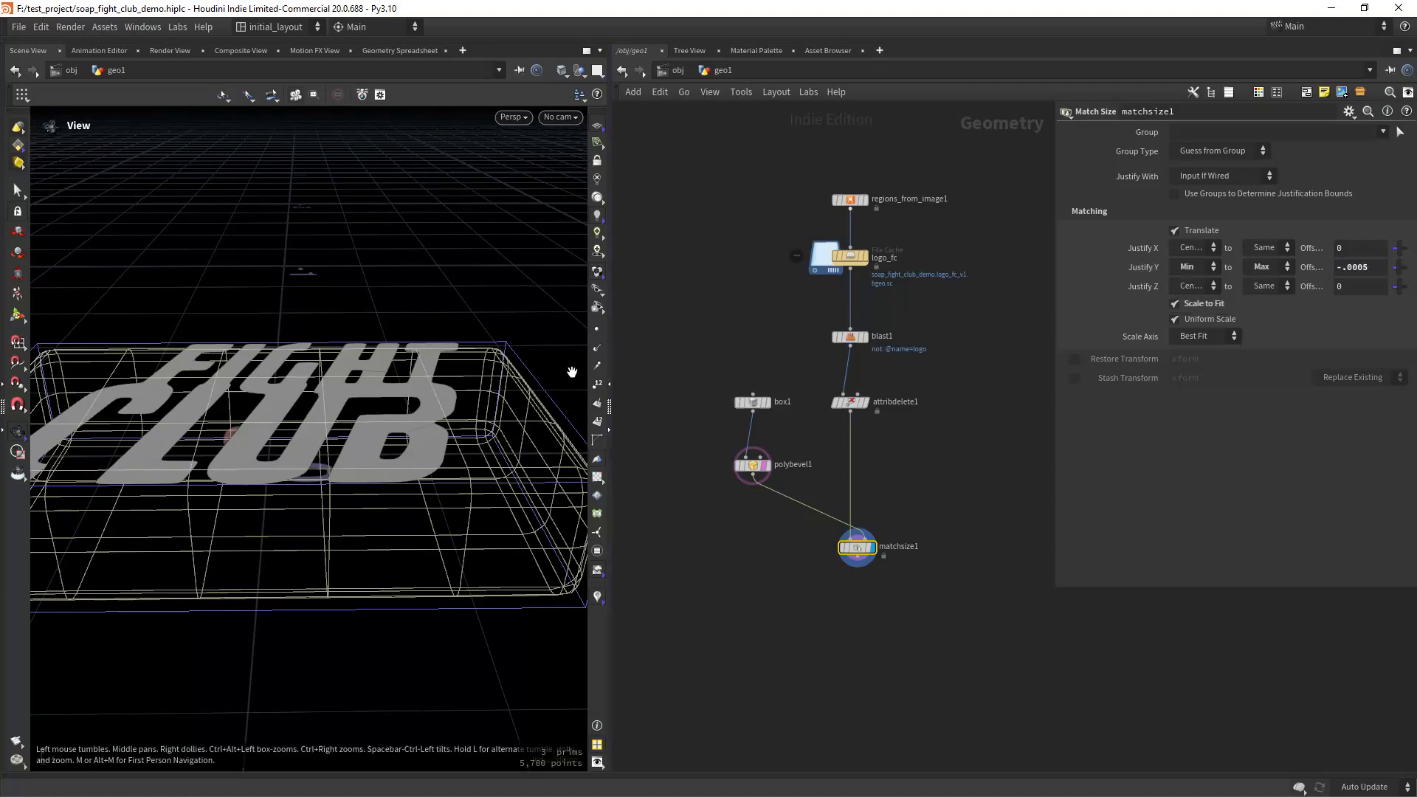
pyautogui.moveTo(355, 422); pyautogui.dragTo(354, 516)
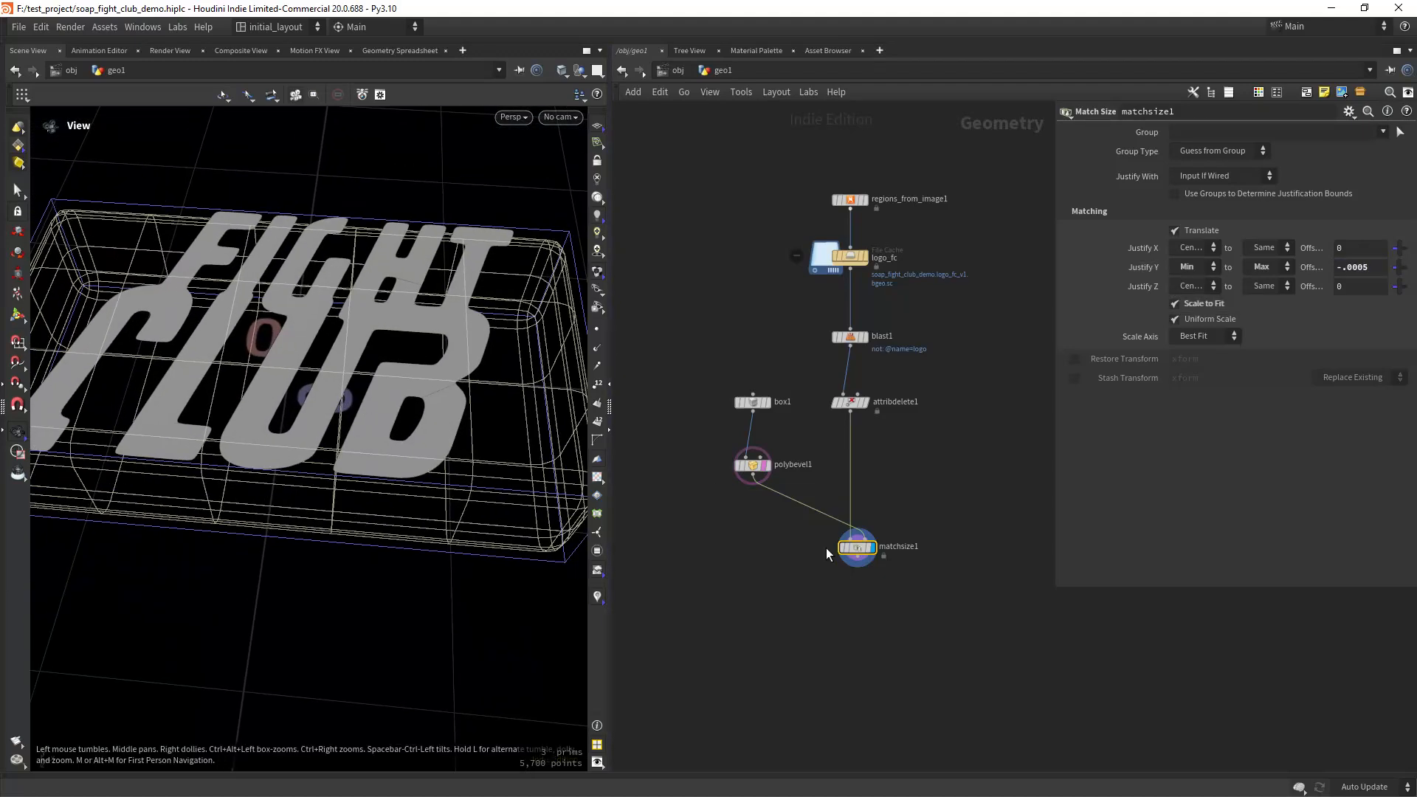
# Add a Transform node fed by matchsize1 and display it.
pyautogui.press('Tab')
pyautogui.write('tran')
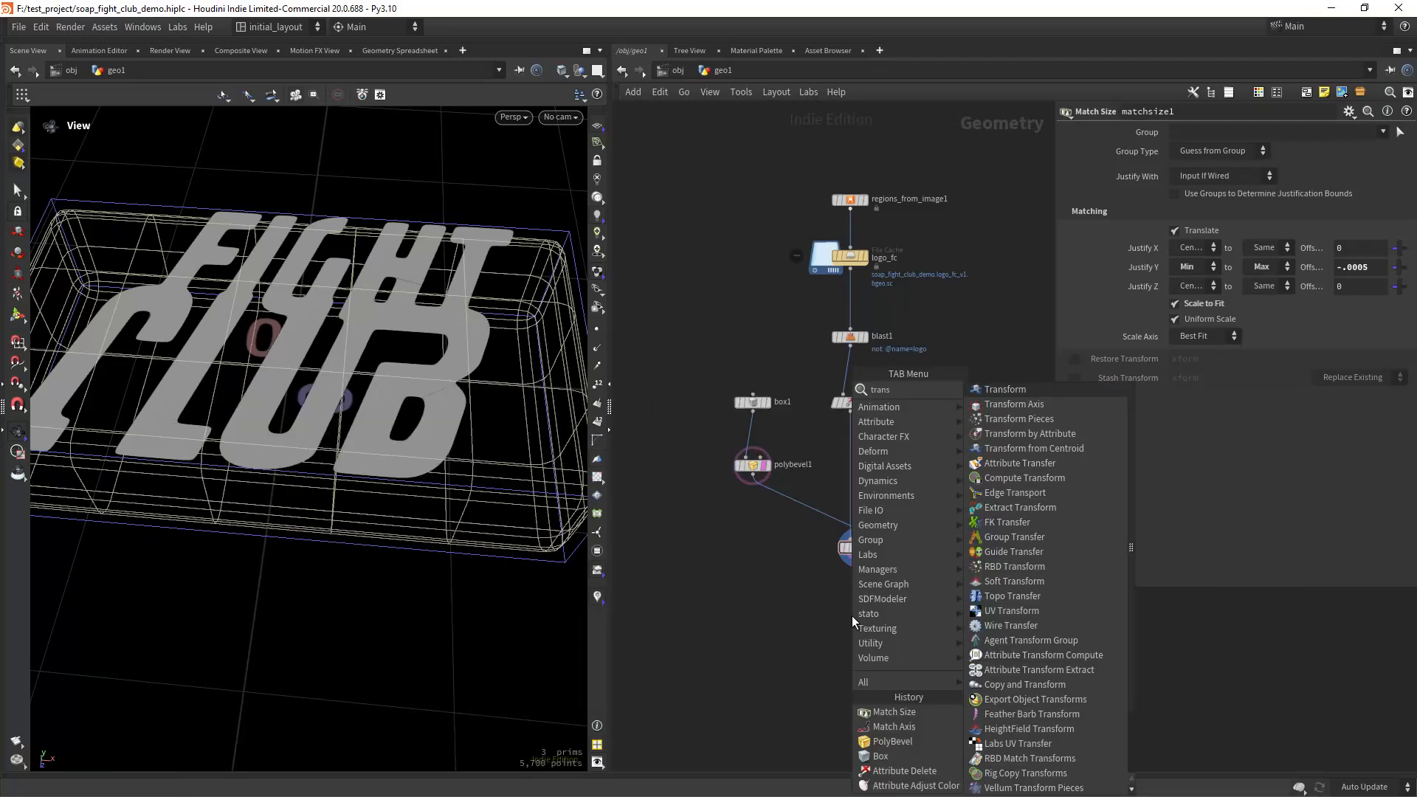
pyautogui.press('Return')
pyautogui.click(851, 615)
pyautogui.moveTo(851, 561); pyautogui.dragTo(859, 609)
pyautogui.click(870, 590)
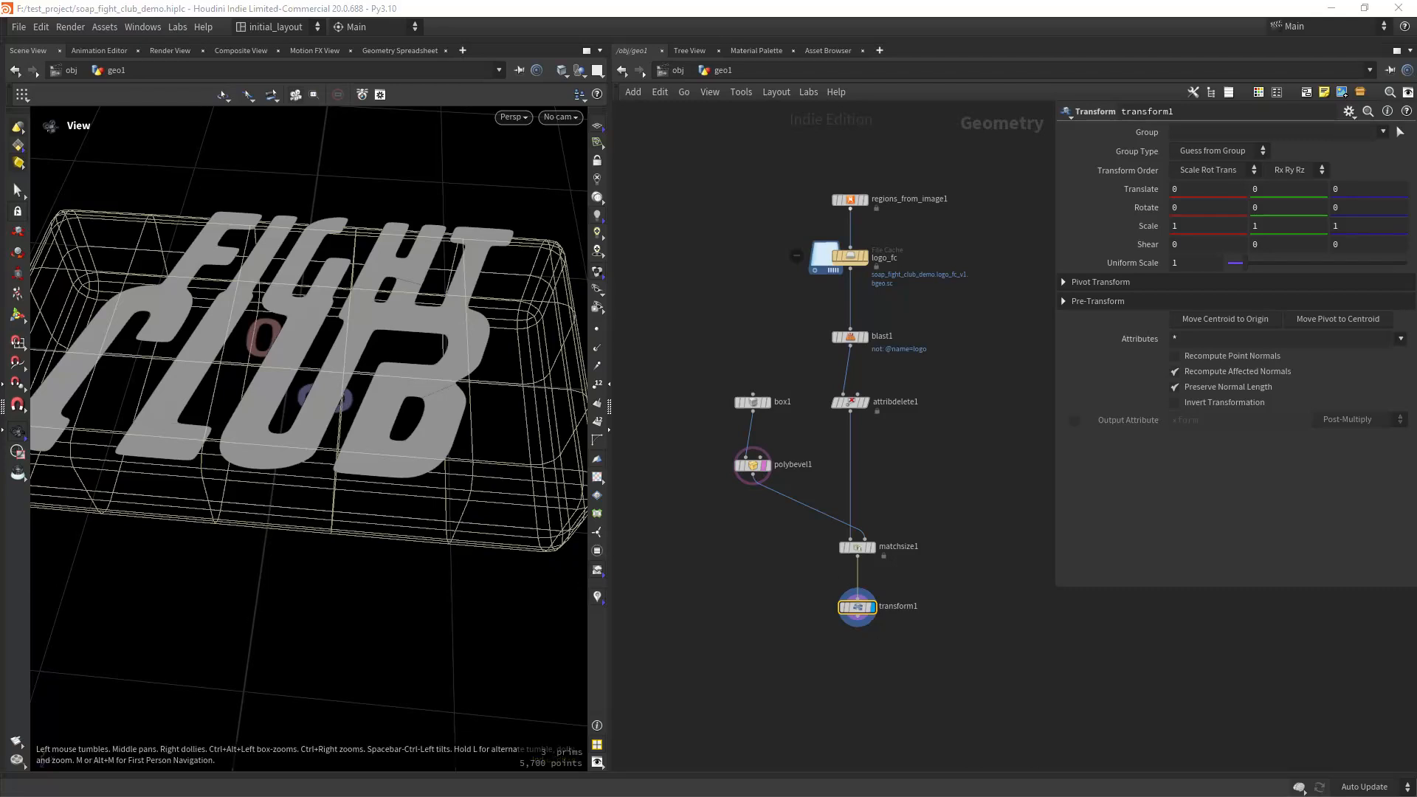
# Try shrinking the logo with a uniform scale of .7 on the Transform node.
pyautogui.click(1191, 258)
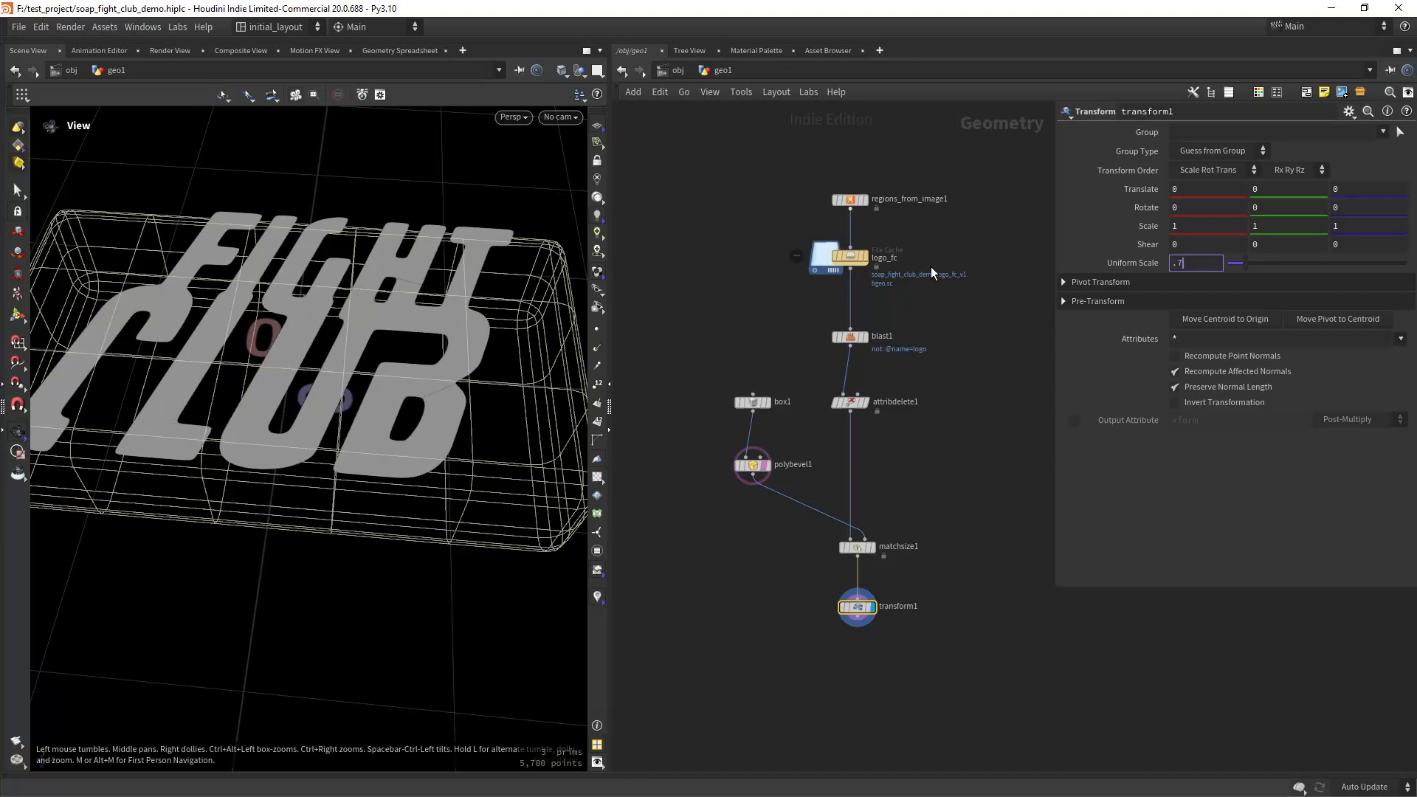
pyautogui.press('Return')
pyautogui.moveTo(260, 326); pyautogui.dragTo(289, 284)
# Apply the CENTER_PIVOT preset to the Transform node and inspect its centroid-based pivot translate expressions.
pyautogui.rightClick(1317, 193)
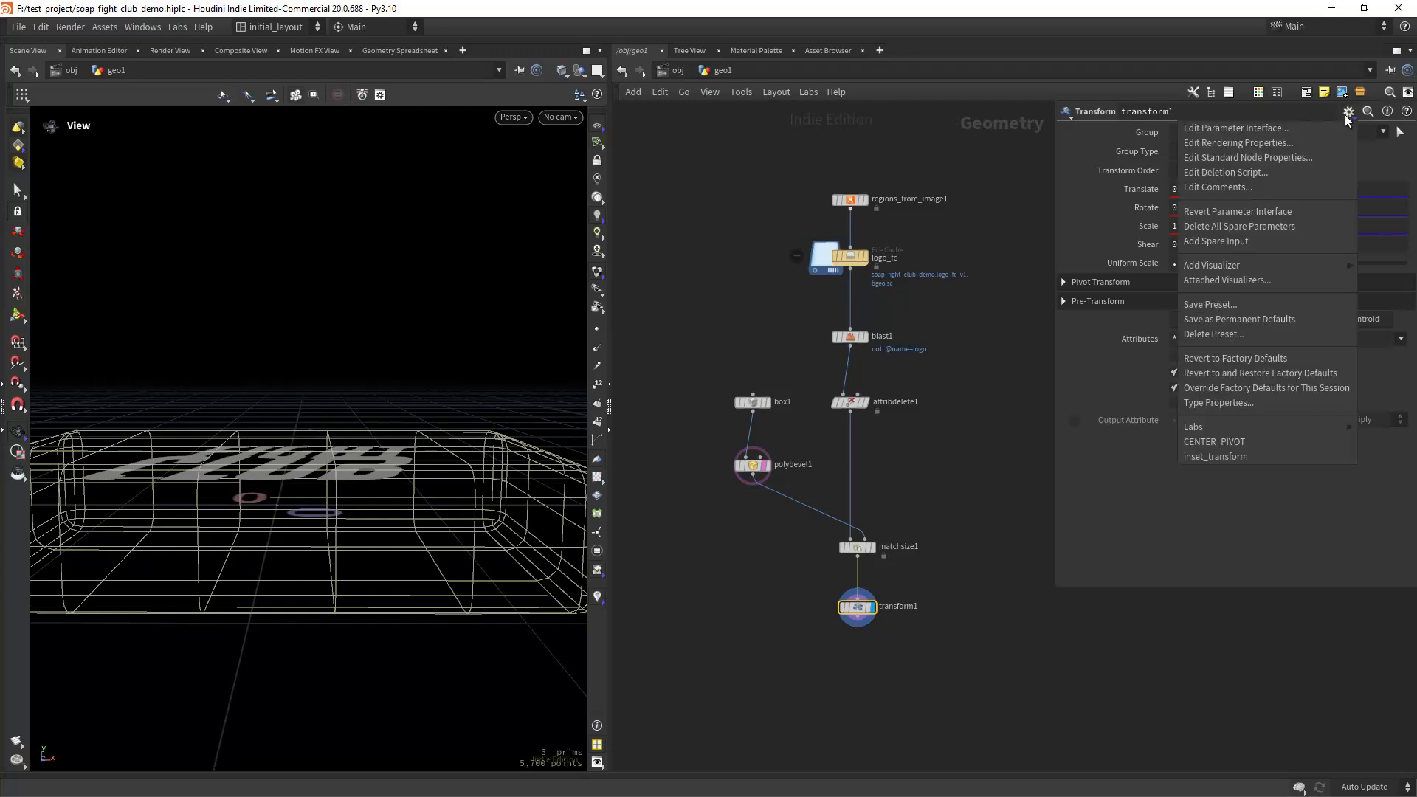
pyautogui.click(1242, 444)
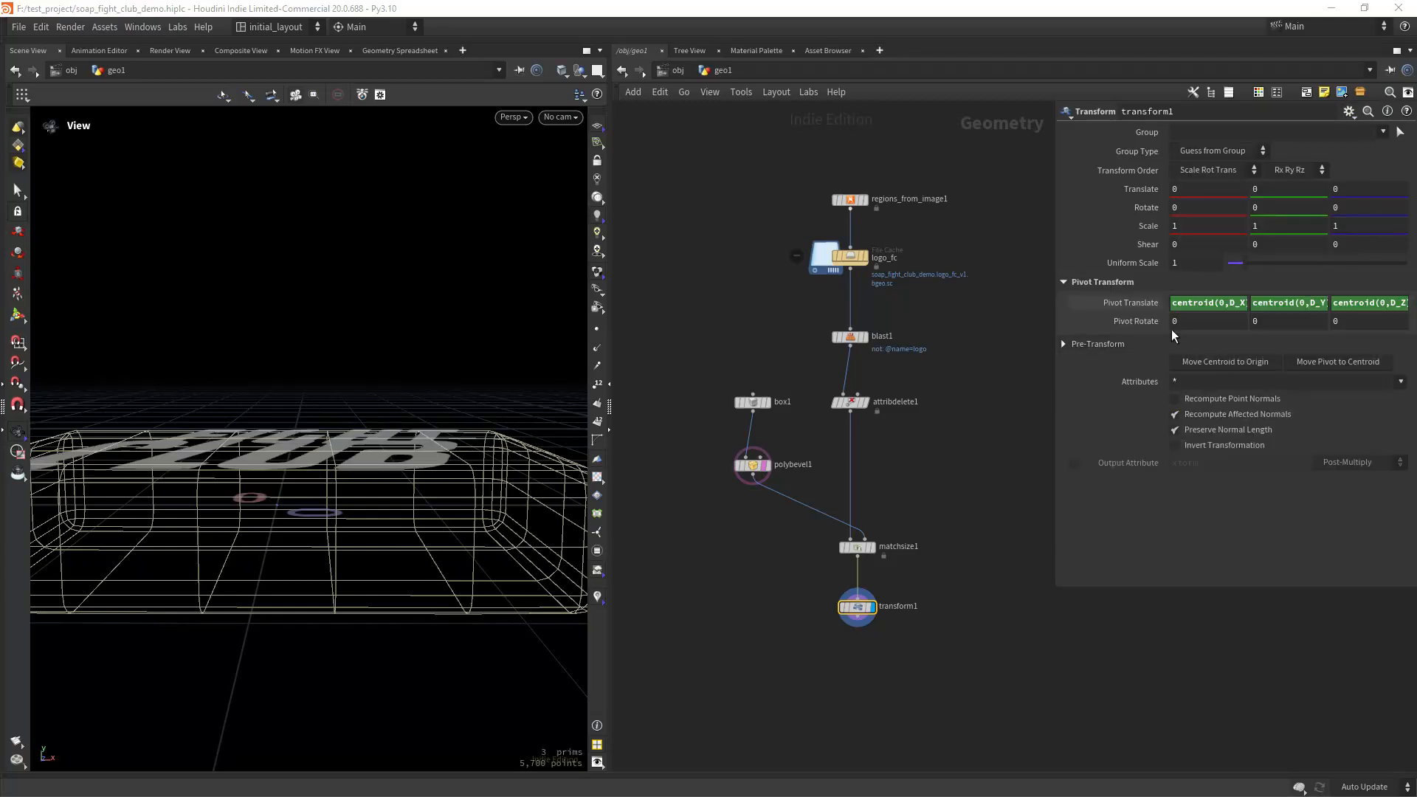
pyautogui.moveTo(1057, 285); pyautogui.dragTo(883, 284)
pyautogui.click(1054, 304)
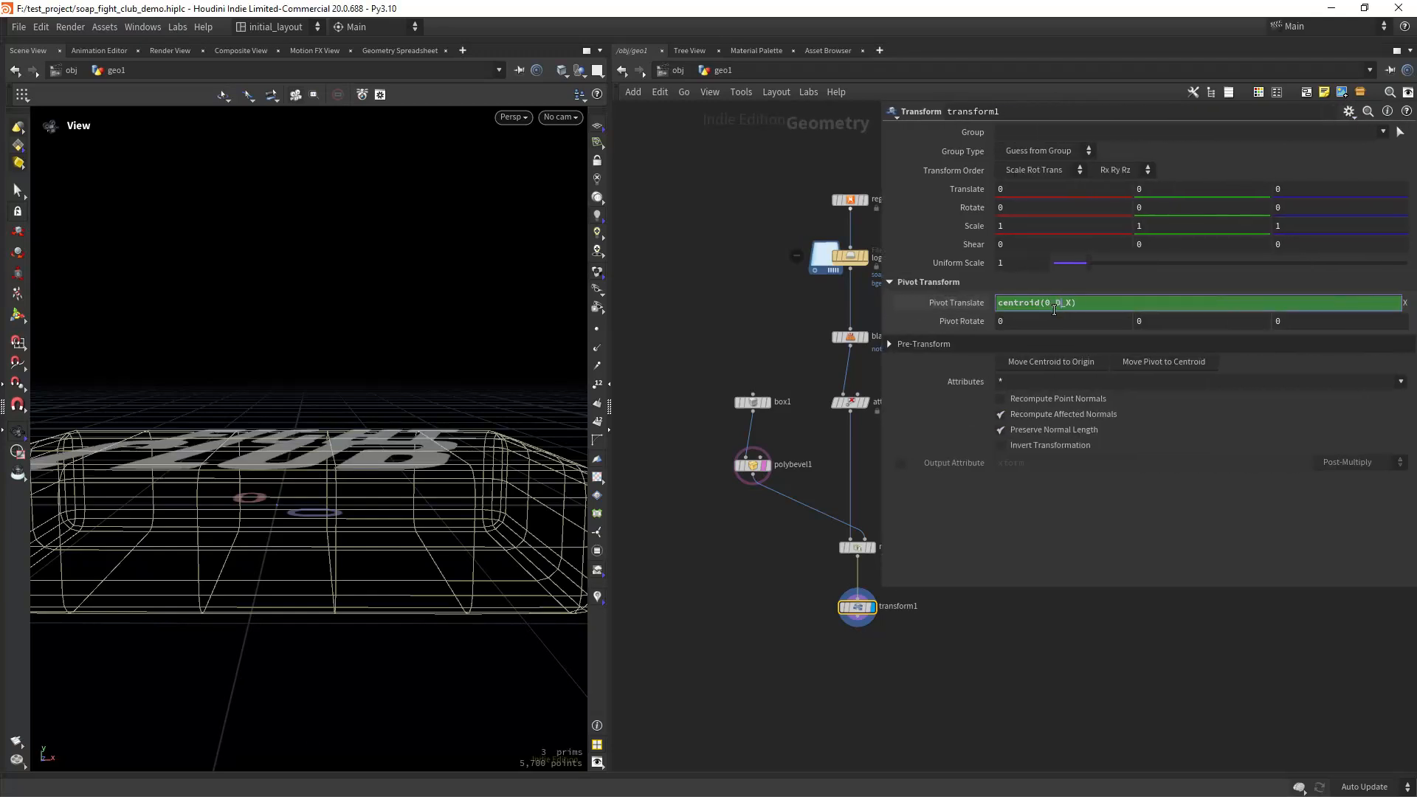
# Set the Transform node's uniform scale to .75 so the logo shrinks about its own center.
pyautogui.click(1022, 264)
pyautogui.write('.75')
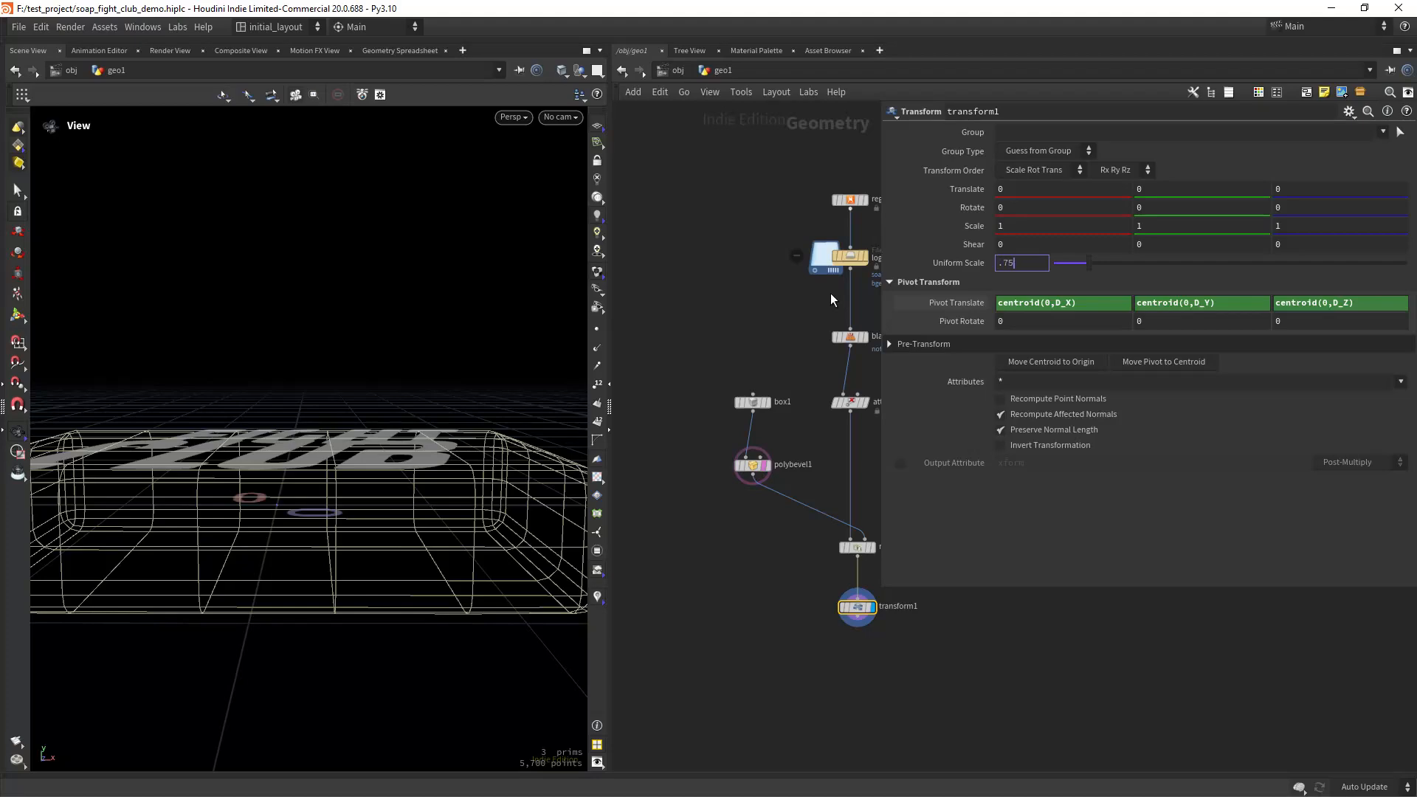
pyautogui.press('Return')
pyautogui.moveTo(313, 445); pyautogui.dragTo(372, 484)
# Add a Null node fed by transform1 and rename it font.
pyautogui.moveTo(872, 425); pyautogui.dragTo(809, 376, button='middle')
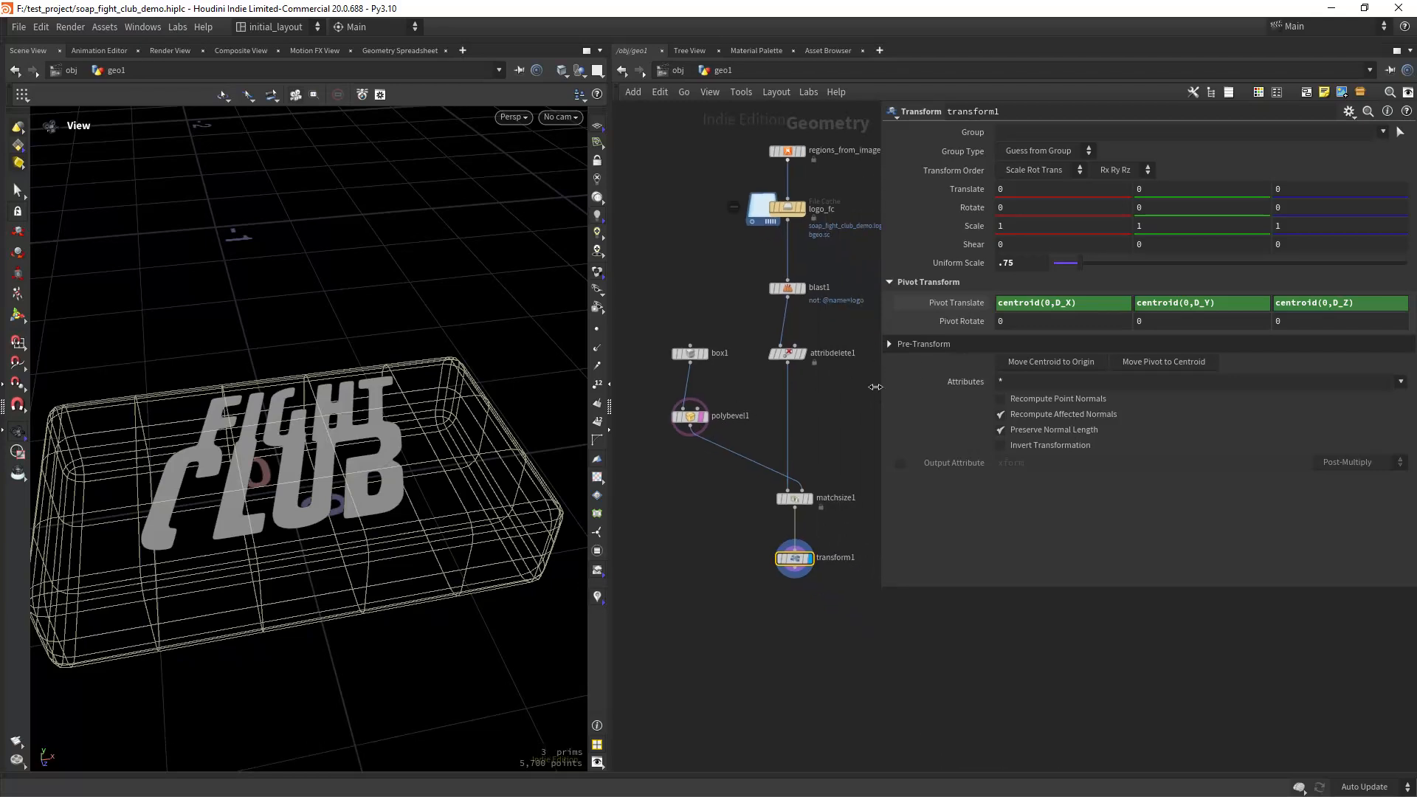
pyautogui.moveTo(875, 387); pyautogui.dragTo(962, 386)
pyautogui.moveTo(795, 638); pyautogui.dragTo(795, 576, button='middle')
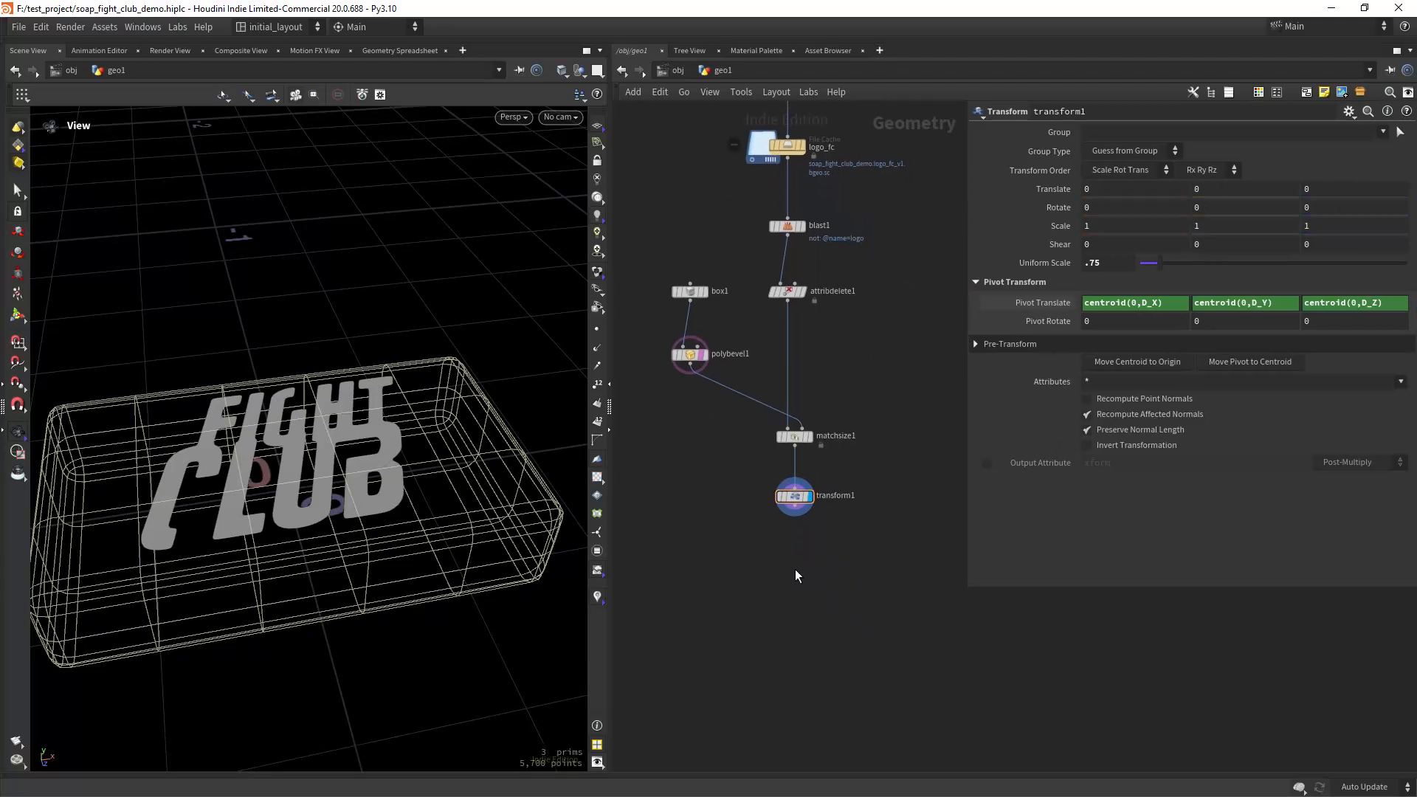
pyautogui.press('Tab')
pyautogui.write('null')
pyautogui.press('Return')
pyautogui.click(795, 569)
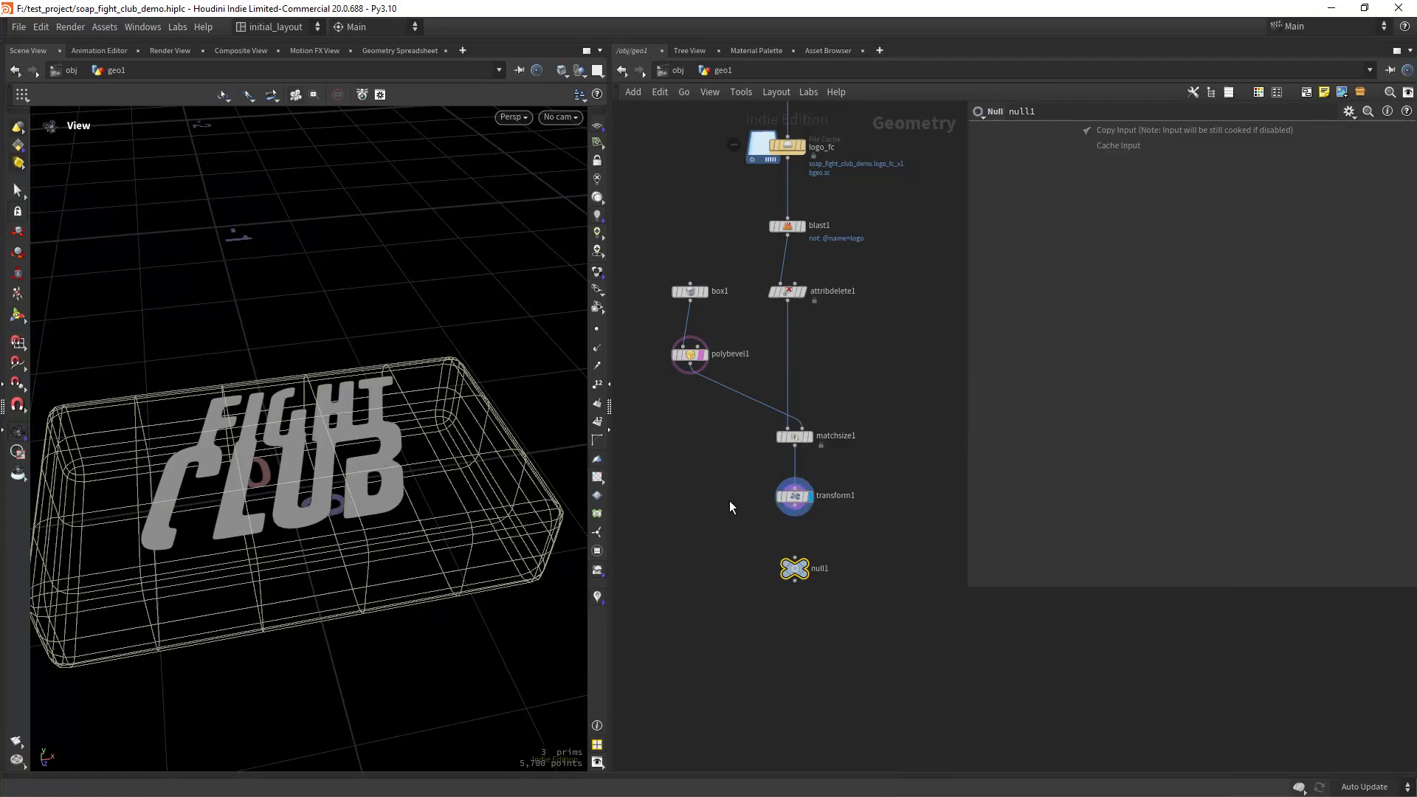
pyautogui.moveTo(794, 508); pyautogui.dragTo(795, 565)
pyautogui.doubleClick(822, 569)
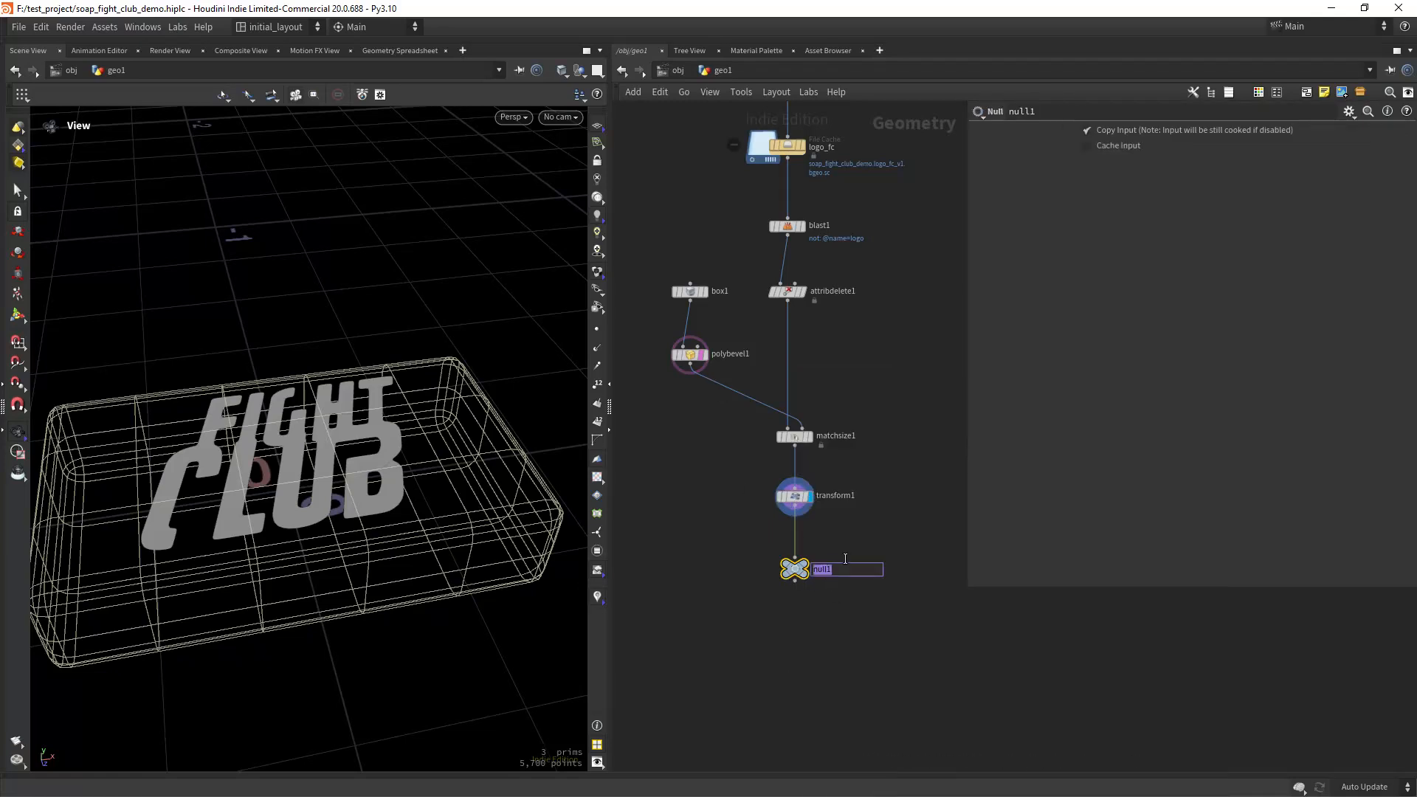
pyautogui.write('font')
pyautogui.press('Return')
# Add a PolyExtrude node with the font null as its first input and display it.
pyautogui.moveTo(761, 595); pyautogui.dragTo(760, 449, button='middle')
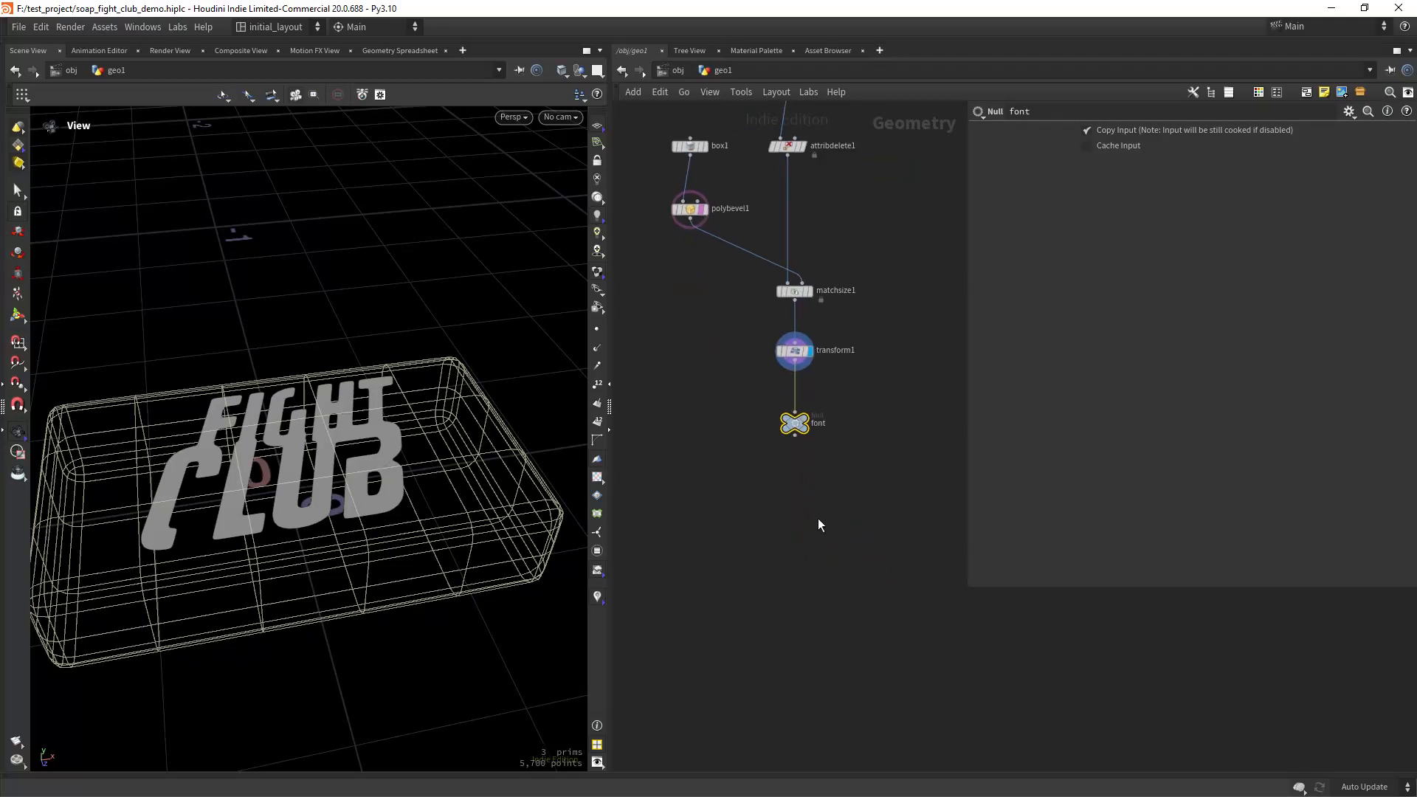
pyautogui.scroll(3, 809, 505)
pyautogui.press('Tab')
pyautogui.write('ext')
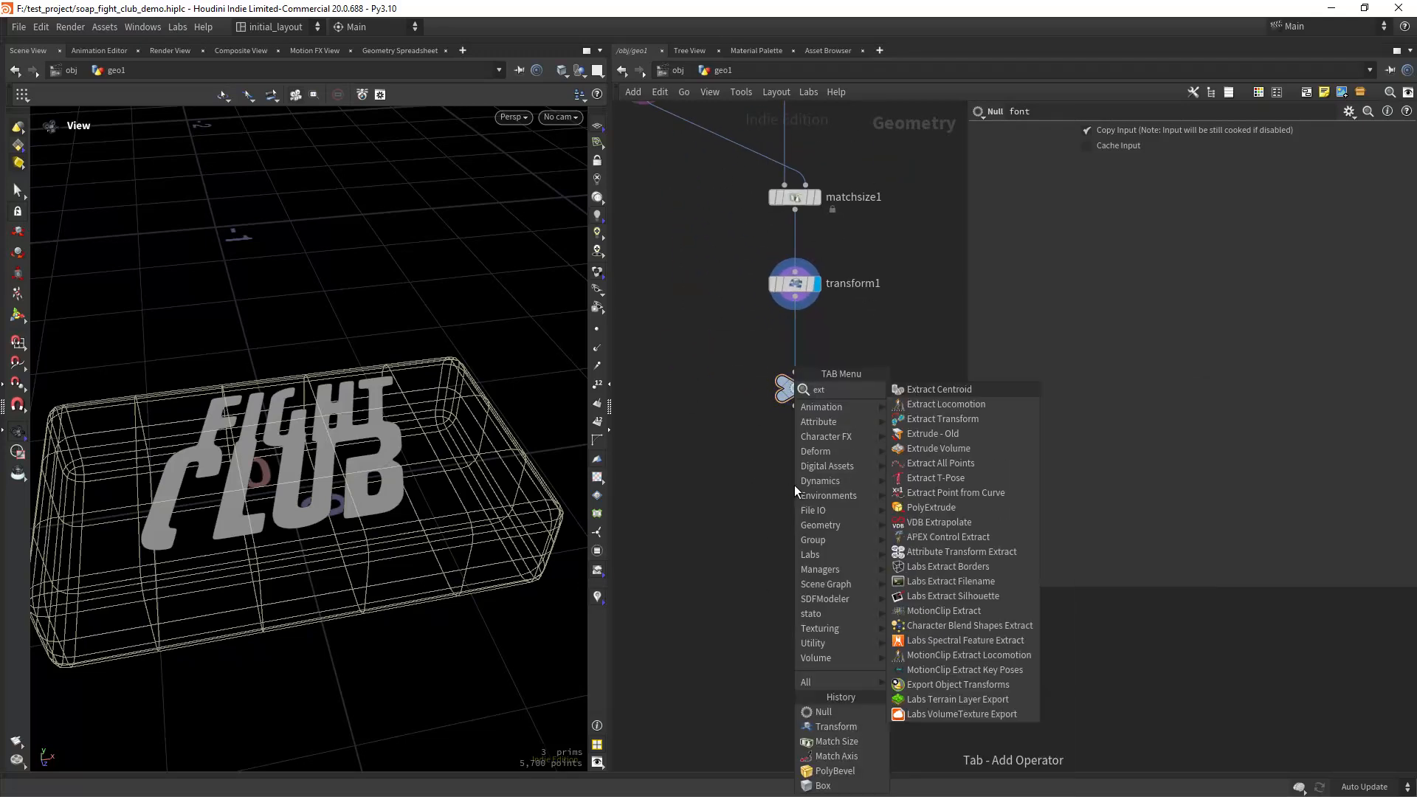
pyautogui.write('ru')
pyautogui.press('Down')
pyautogui.press('Down')
pyautogui.press('Return')
pyautogui.click(795, 485)
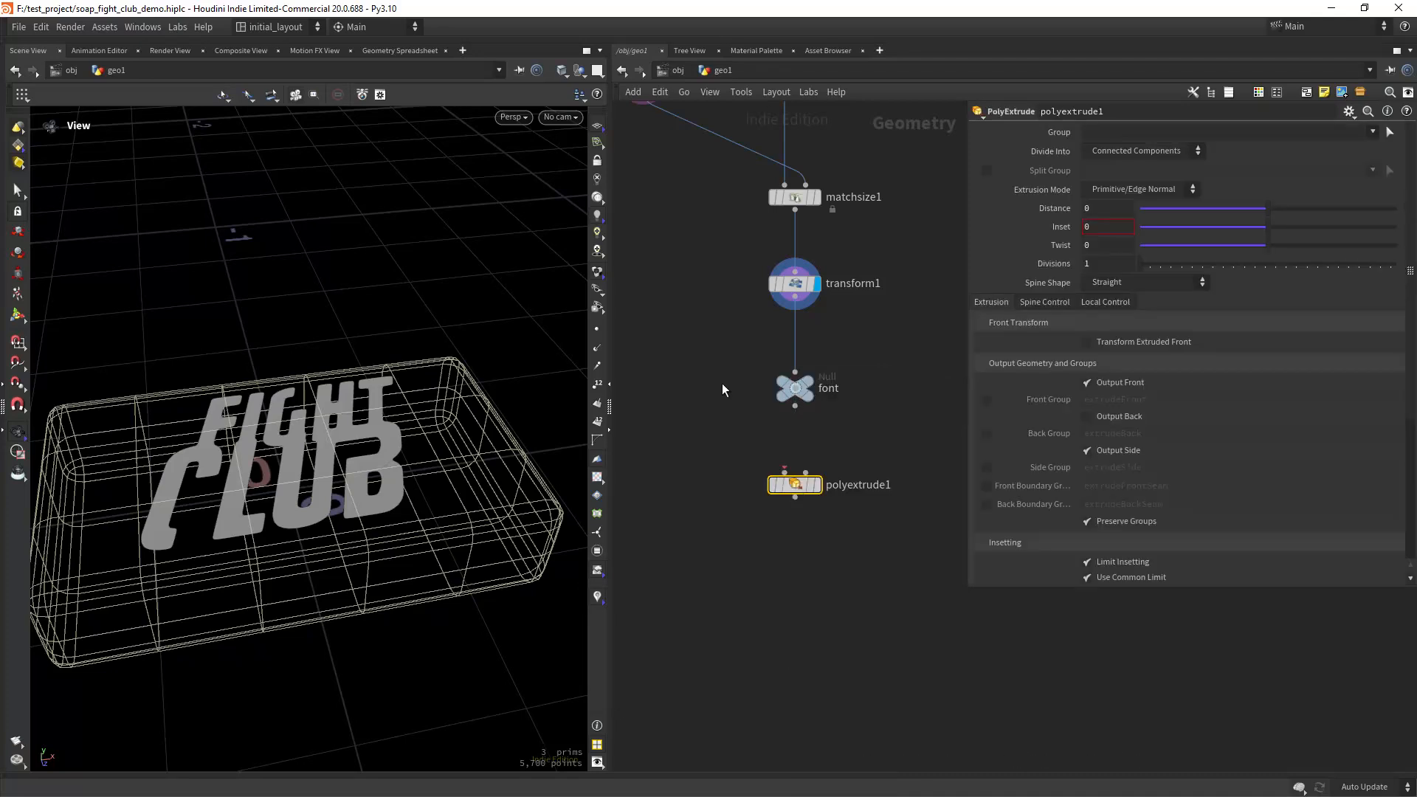
pyautogui.moveTo(796, 406); pyautogui.dragTo(785, 473)
pyautogui.press('r')
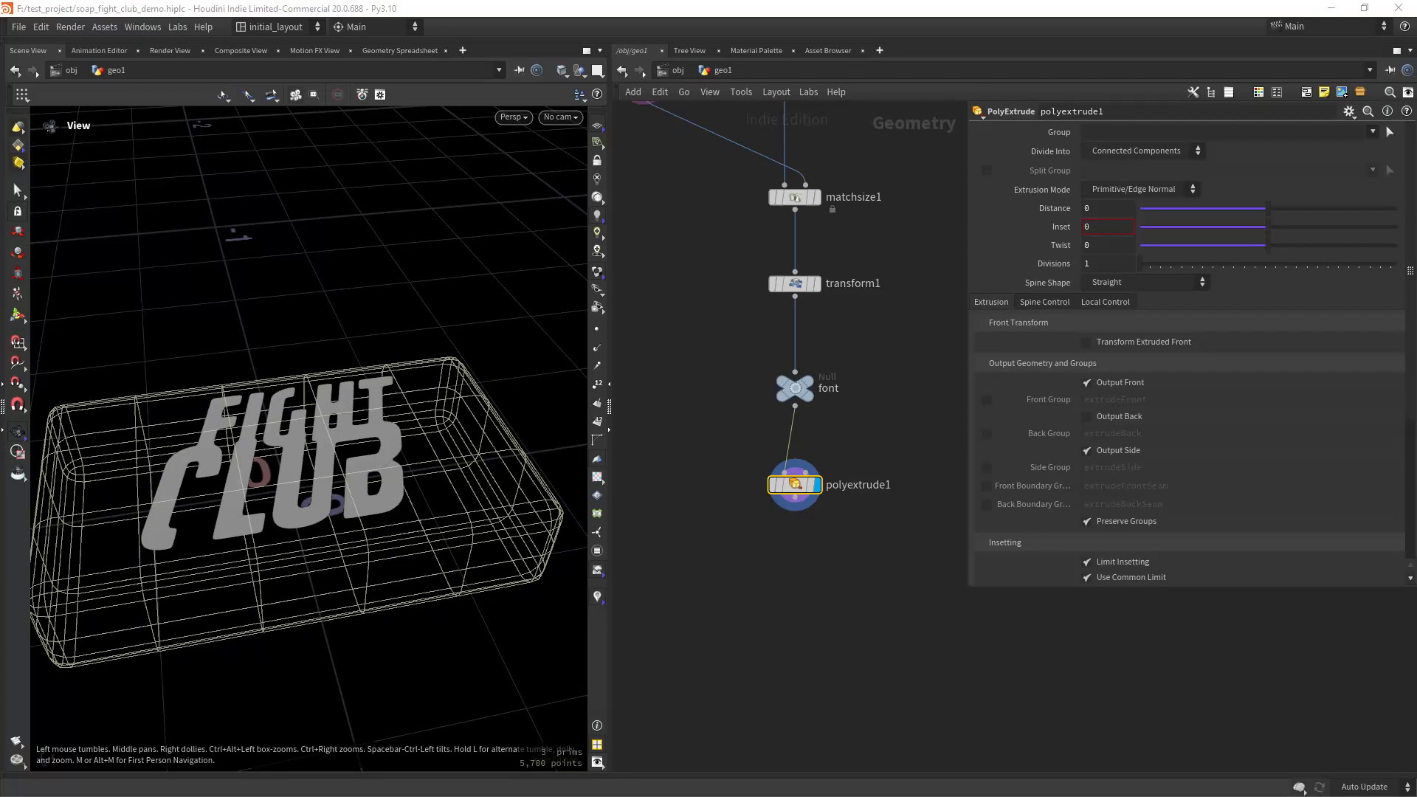
# Extrude the lettering by a distance of .02 and save the scene.
pyautogui.click(1106, 206)
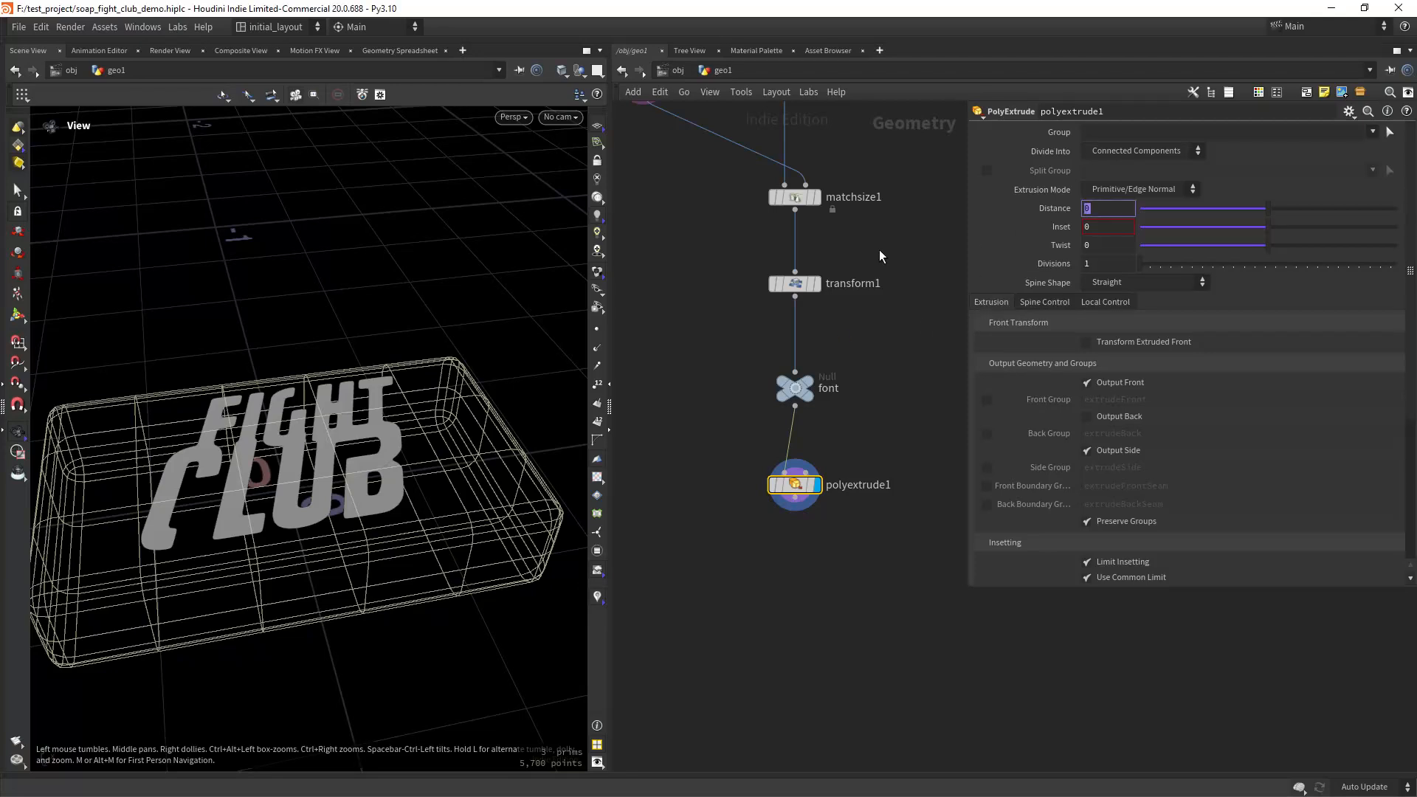
pyautogui.write('.02')
pyautogui.press('Return')
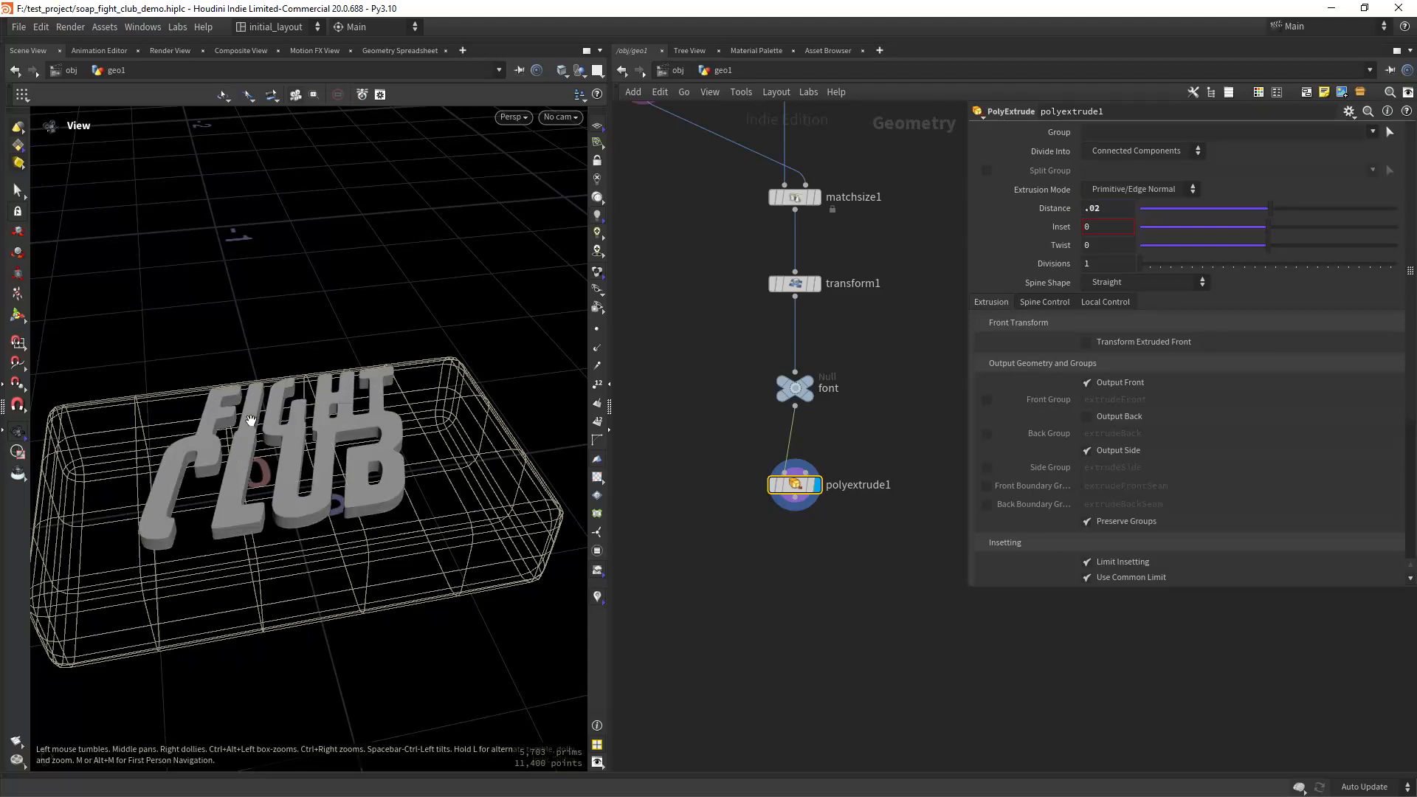
pyautogui.moveTo(221, 340); pyautogui.dragTo(336, 446)
pyautogui.scroll(-3, 336, 446)
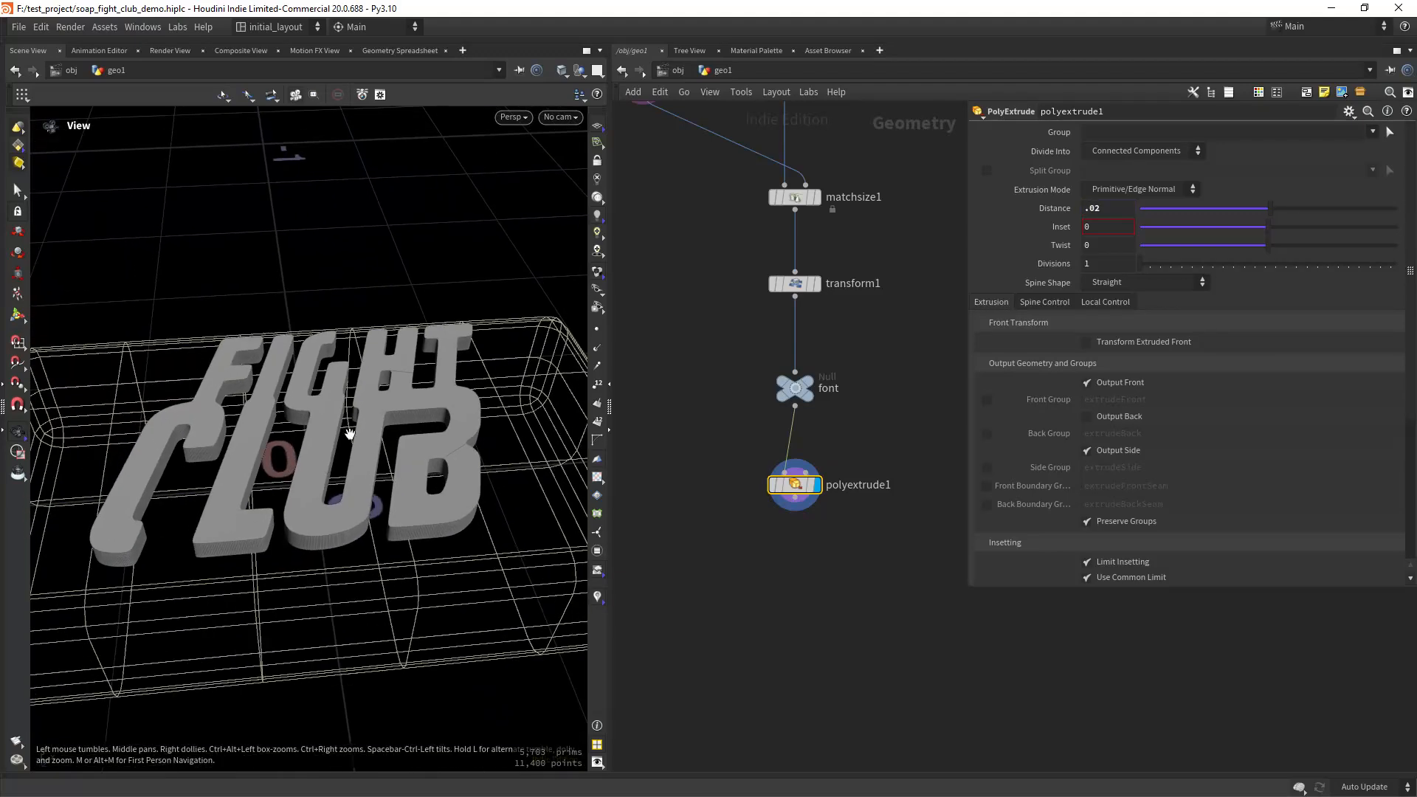
pyautogui.hotkey('ctrl', 's')
# Check the underside of the extruded lettering, then add a Mirror node fed by polyextrude1 and display it.
pyautogui.scroll(-3, 388, 375)
pyautogui.scroll(4, 389, 377)
pyautogui.moveTo(388, 376); pyautogui.dragTo(347, 306)
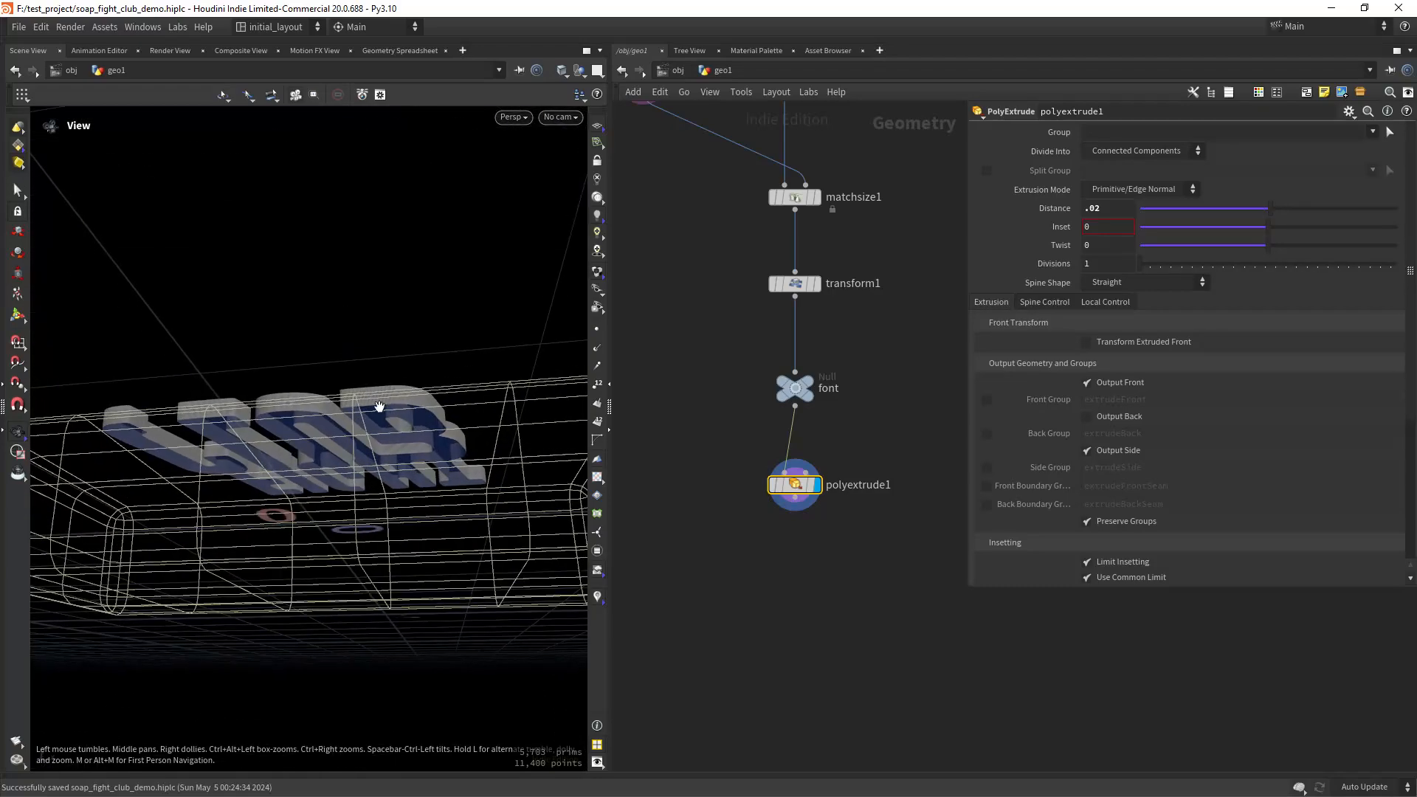
pyautogui.moveTo(380, 407); pyautogui.dragTo(412, 376)
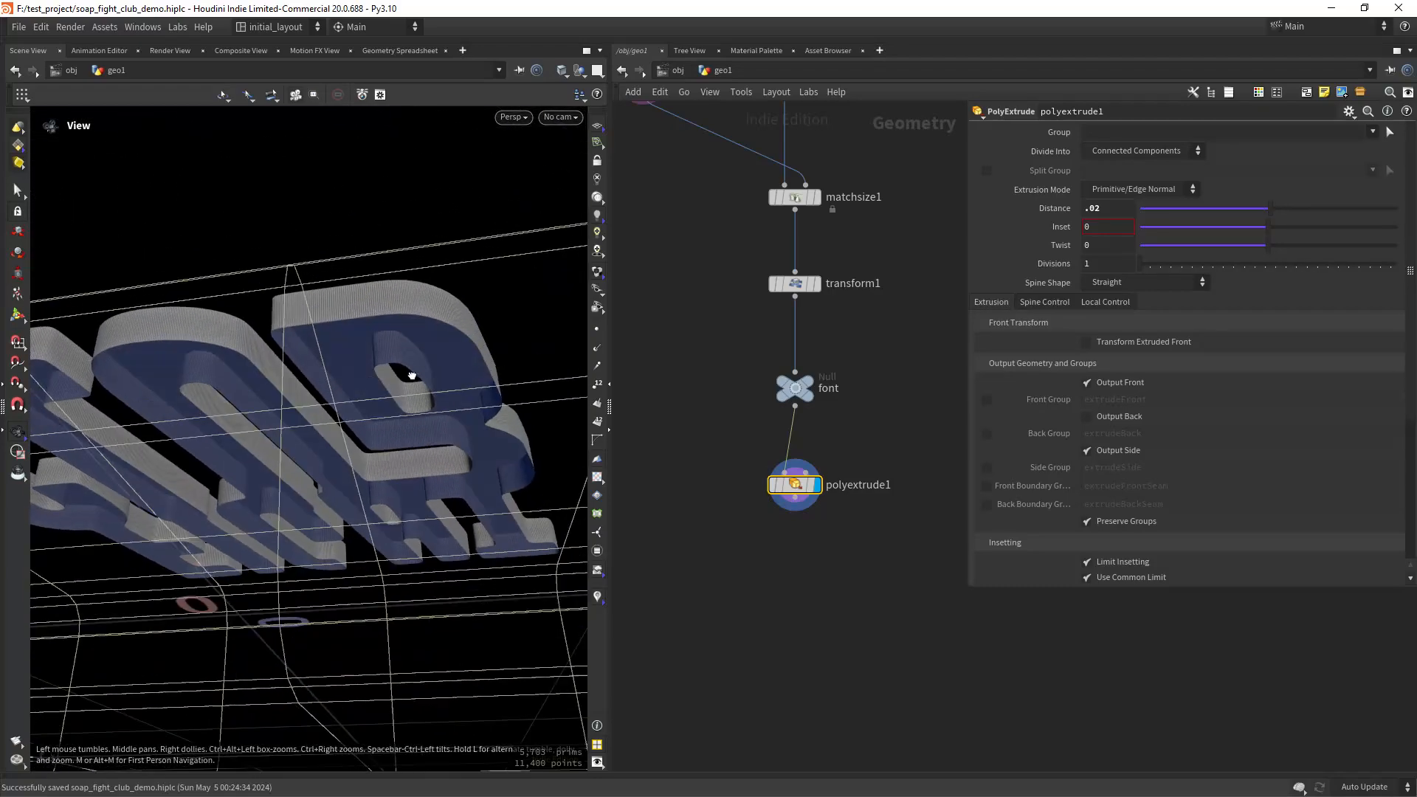
pyautogui.moveTo(451, 463); pyautogui.dragTo(451, 428)
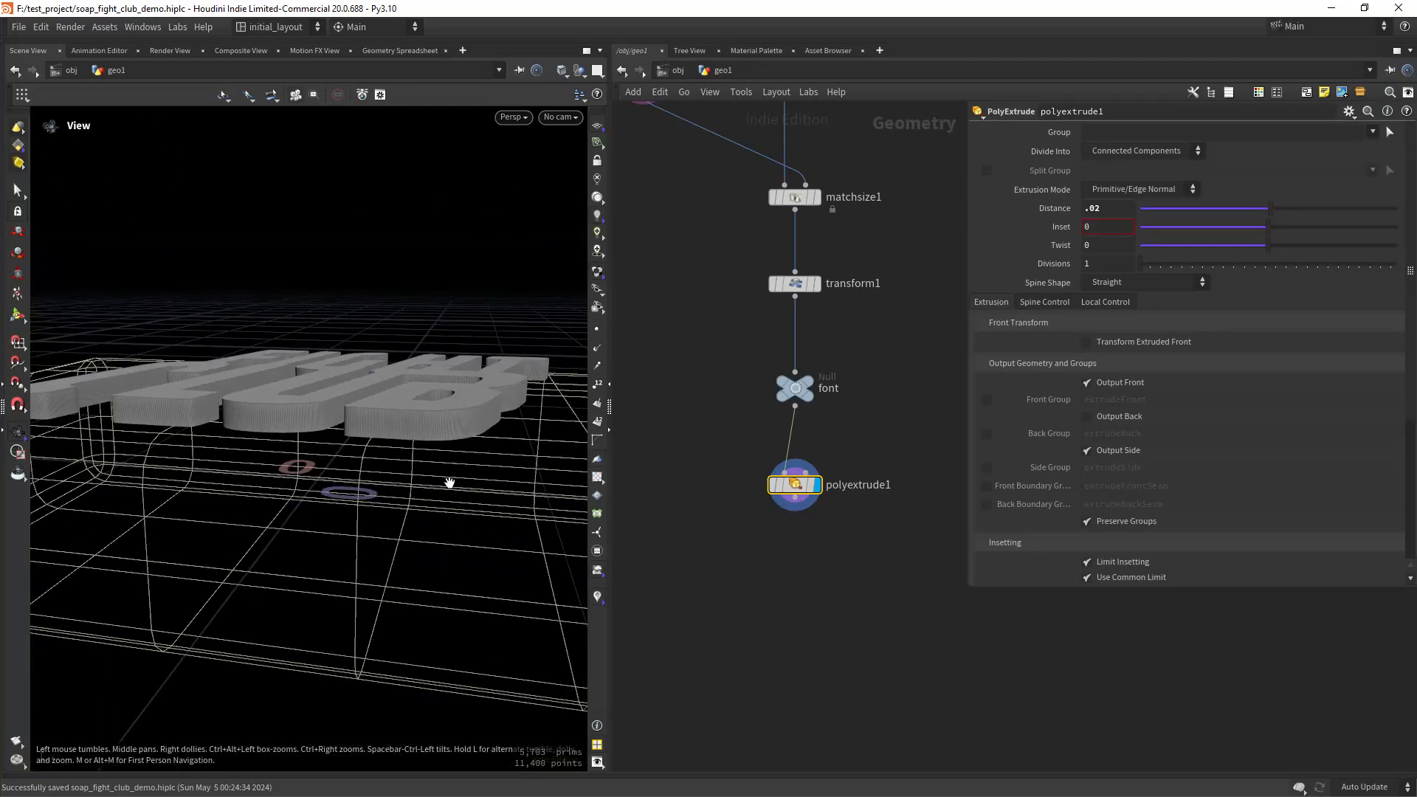
pyautogui.moveTo(450, 481); pyautogui.dragTo(436, 443)
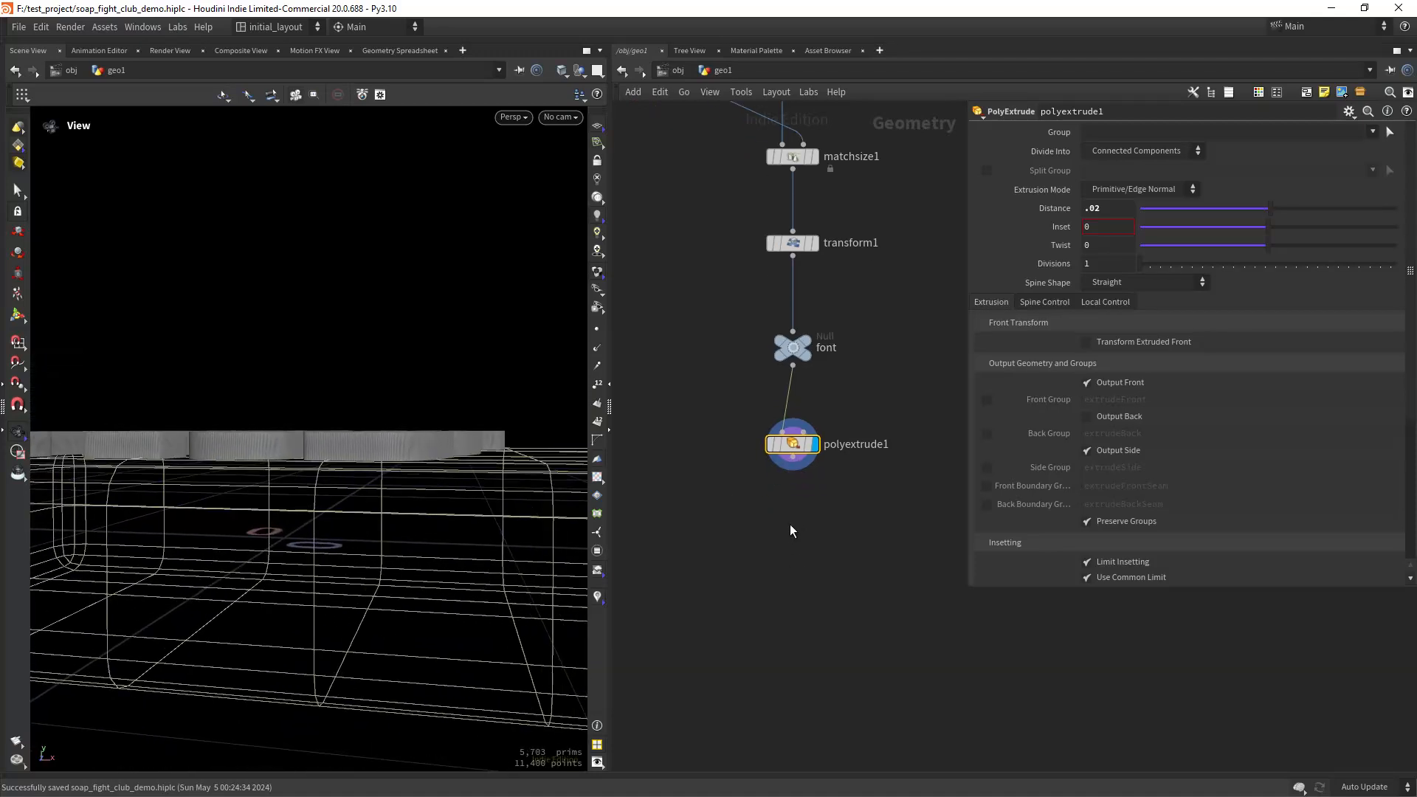
pyautogui.press('Tab')
pyautogui.write('mir')
pyautogui.press('Return')
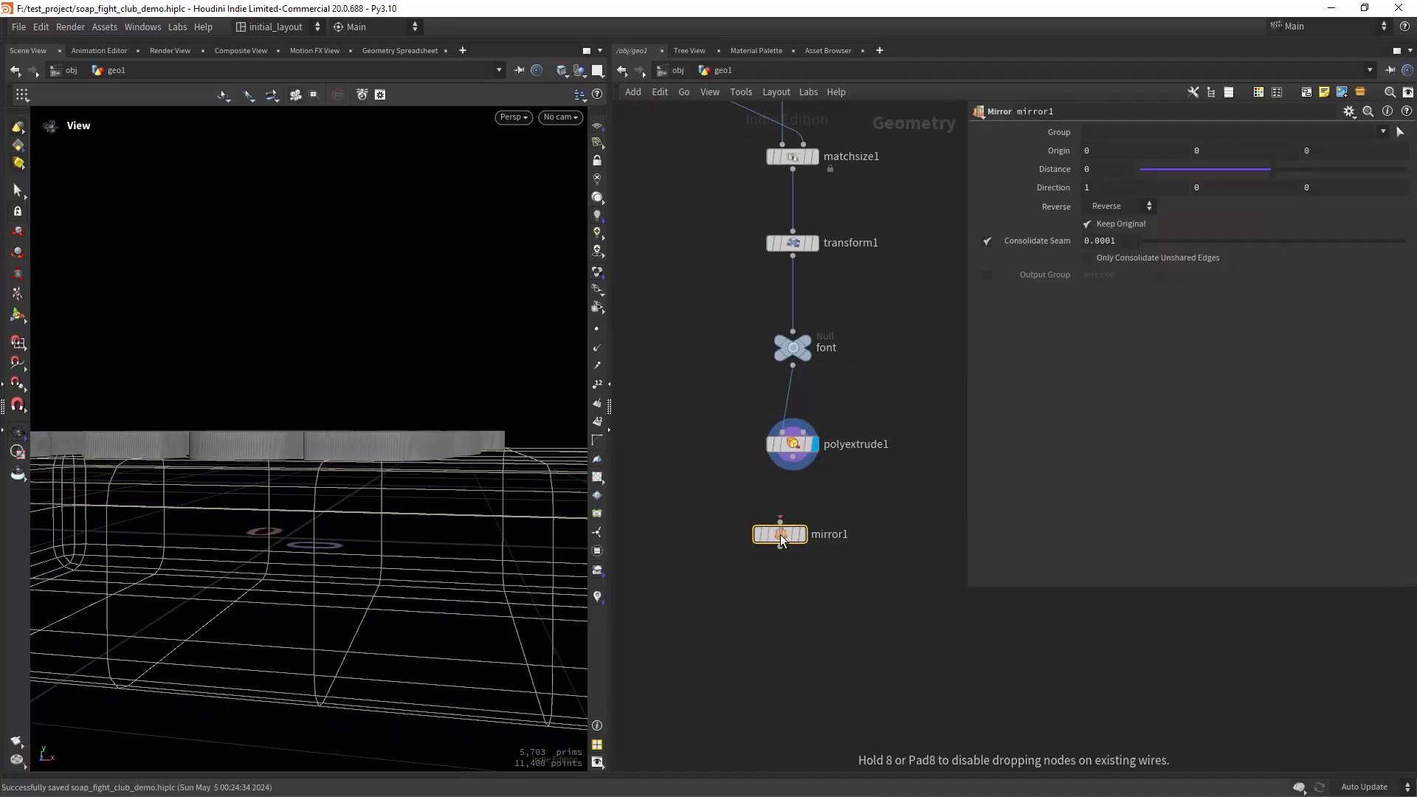
pyautogui.click(781, 535)
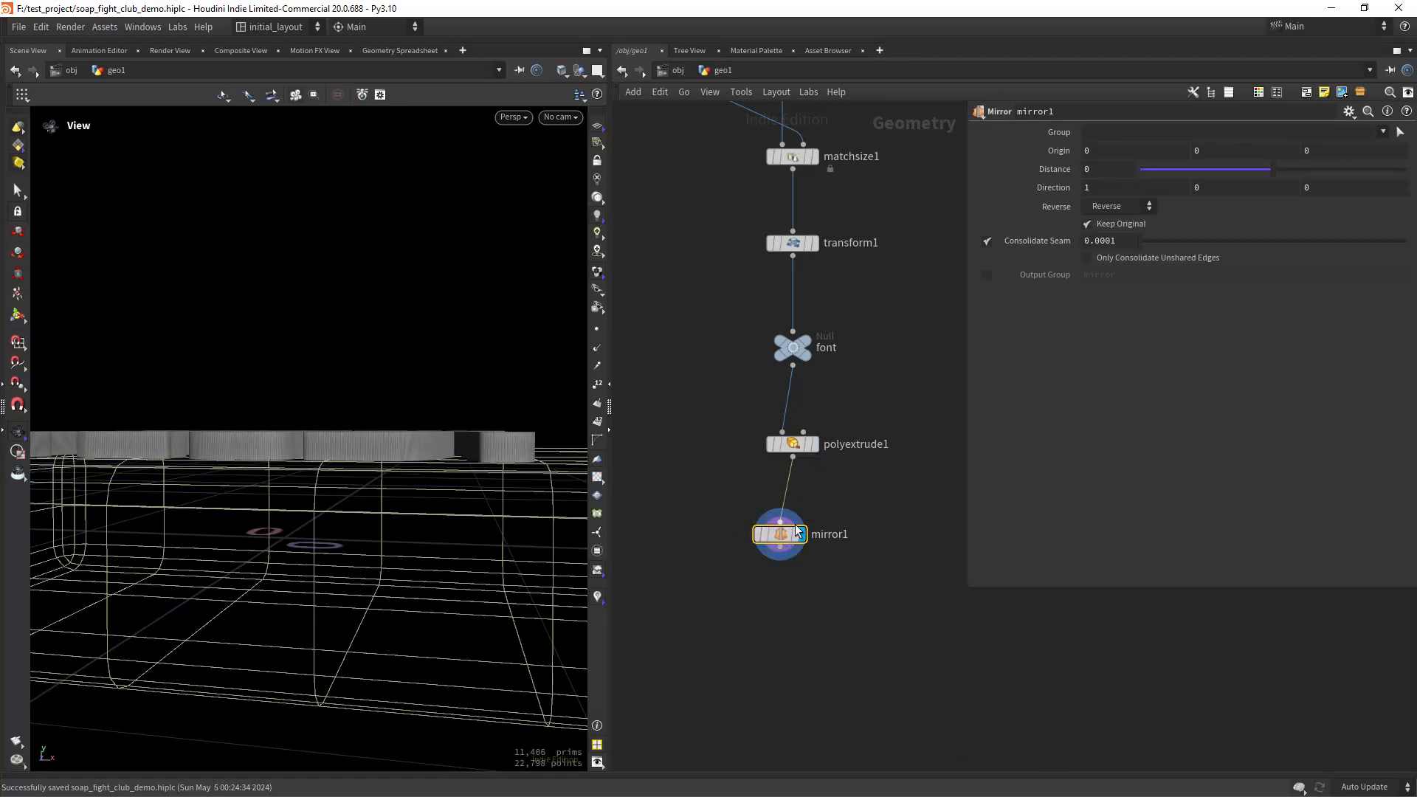
# Set the Mirror direction to 0, 1, 0 to mirror the extruded lettering vertically.
pyautogui.click(1127, 189)
pyautogui.write('0')
pyautogui.press('Tab')
pyautogui.write('1')
pyautogui.press('Tab')
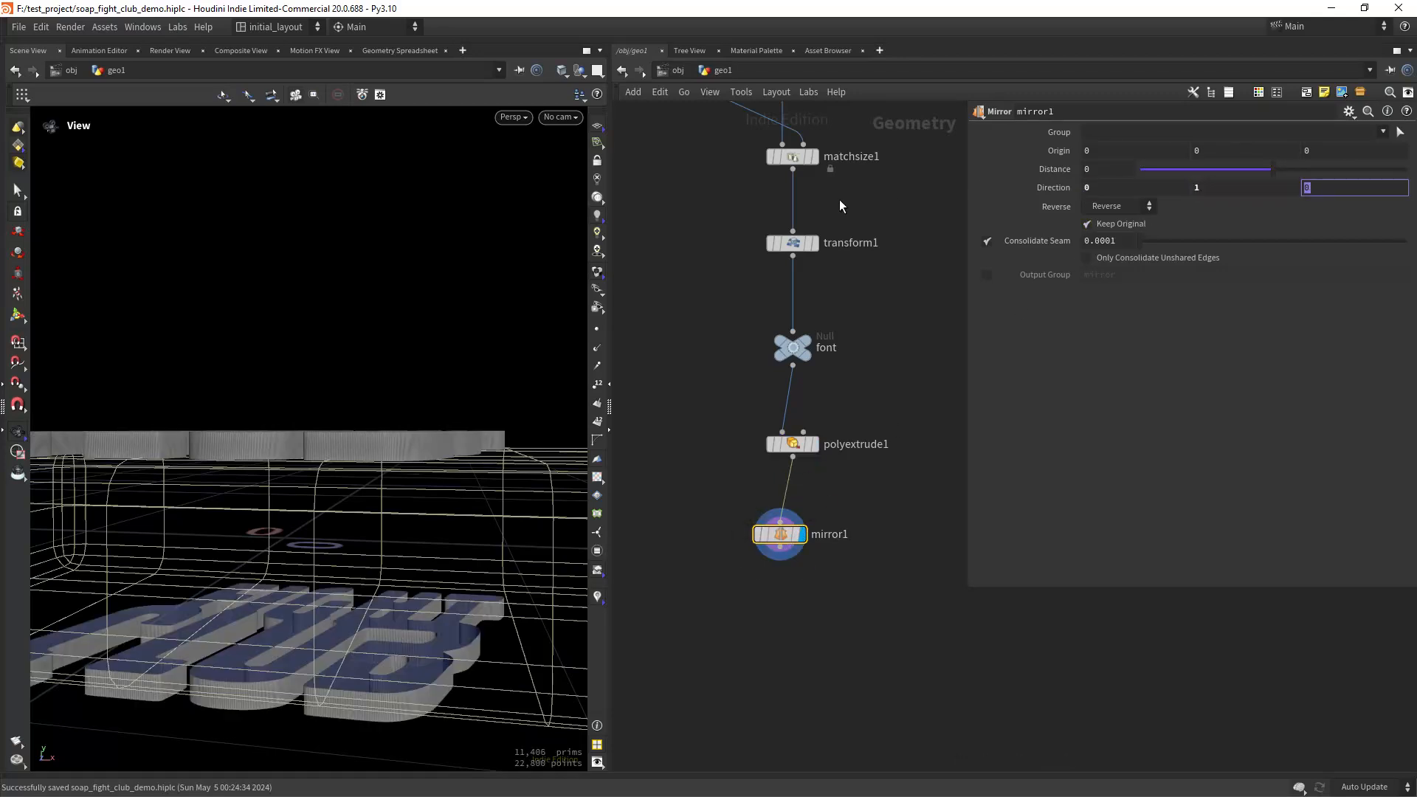
pyautogui.scroll(-3, 435, 485)
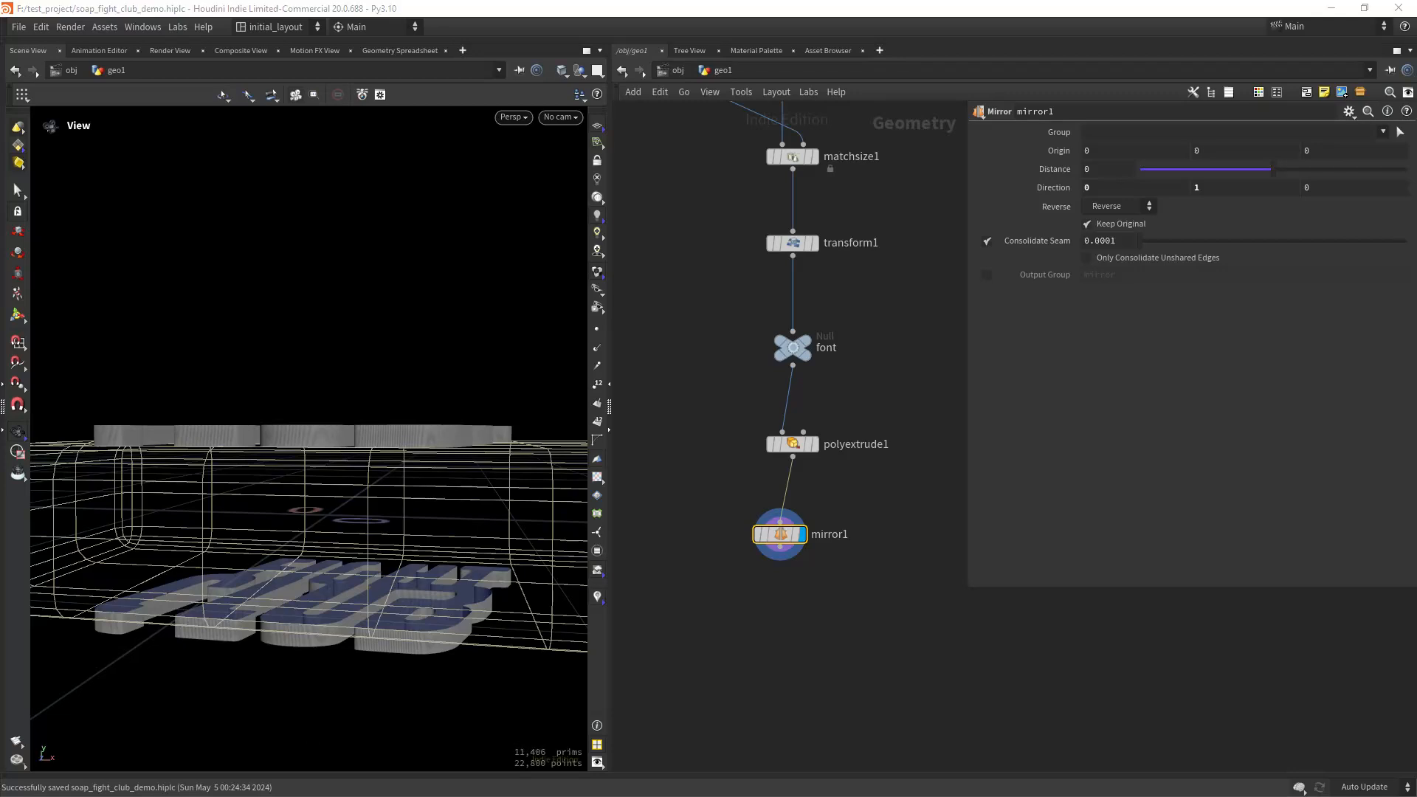
pyautogui.moveTo(318, 487); pyautogui.dragTo(282, 511)
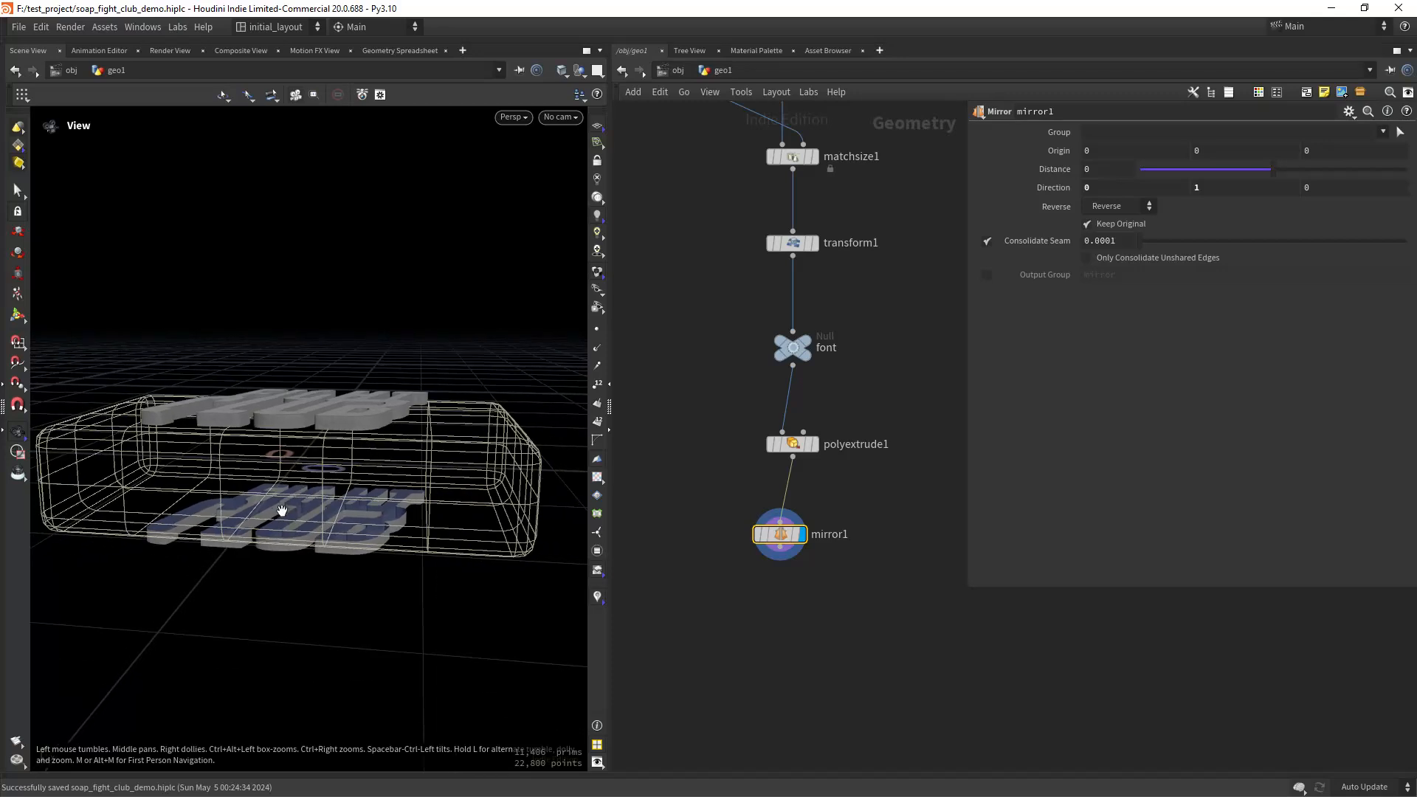
pyautogui.moveTo(350, 347); pyautogui.dragTo(390, 447, button='right')
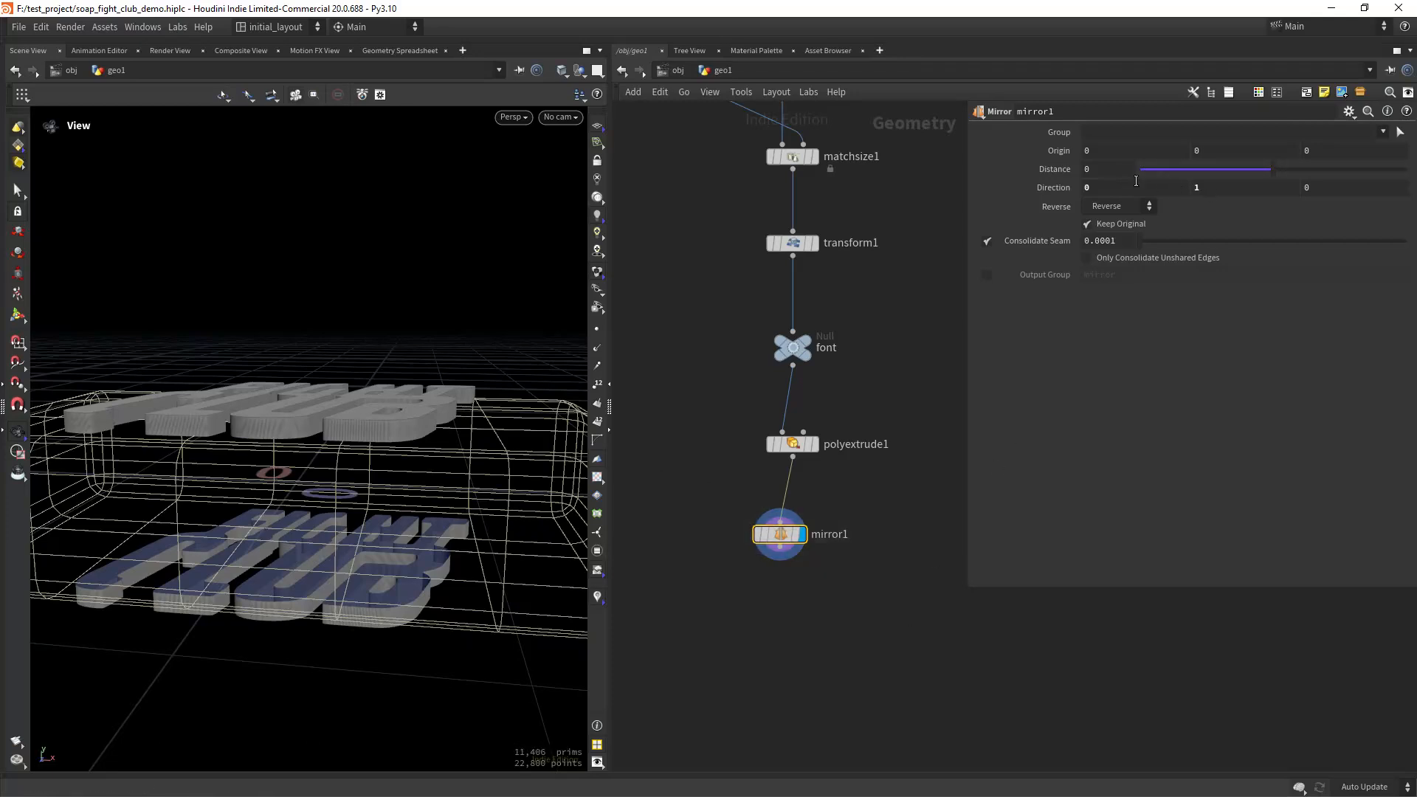
# Set the Mirror's Y origin to the expression bbox(0,D_YMIN) so the lettering mirrors at its own base.
pyautogui.click(1207, 148)
pyautogui.write('b')
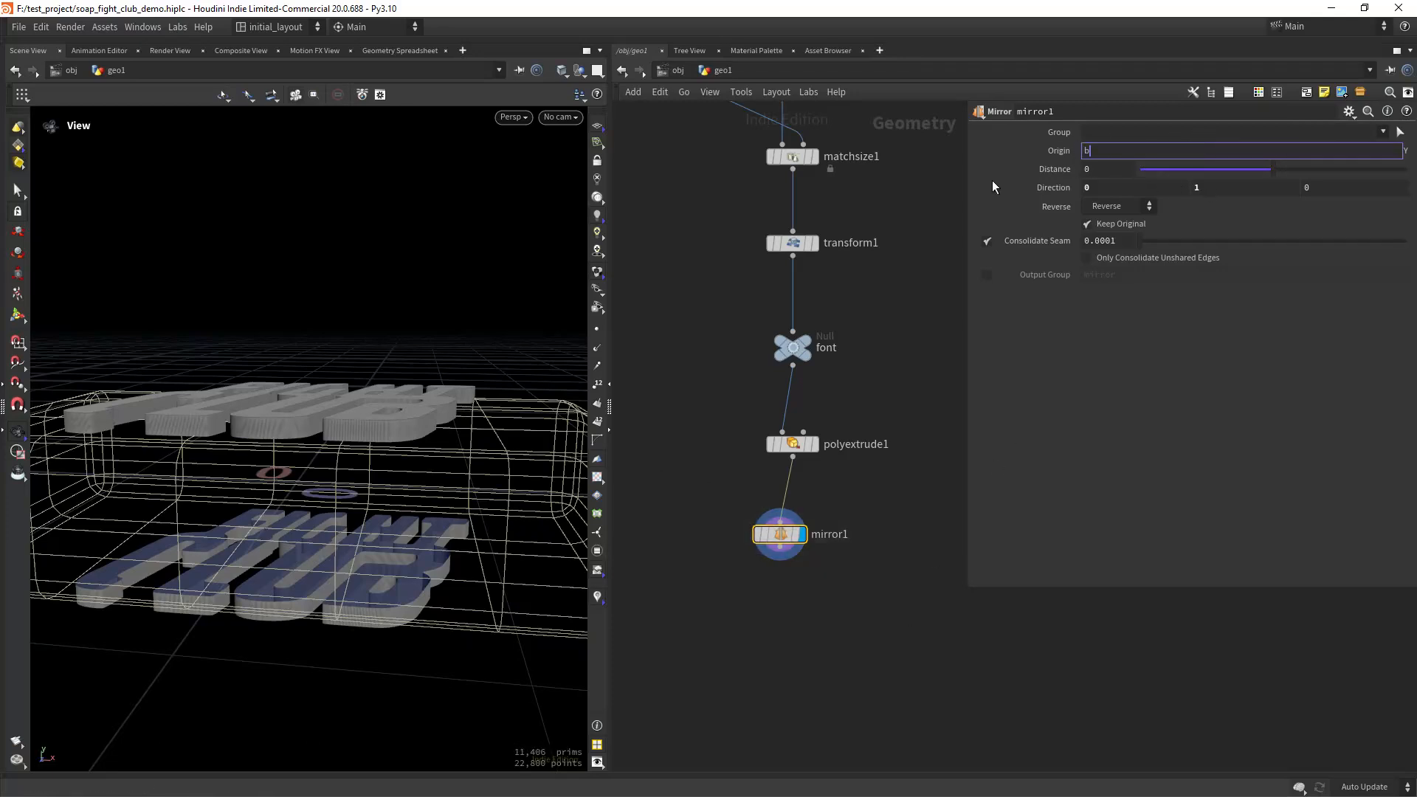
pyautogui.write('box(0,D')
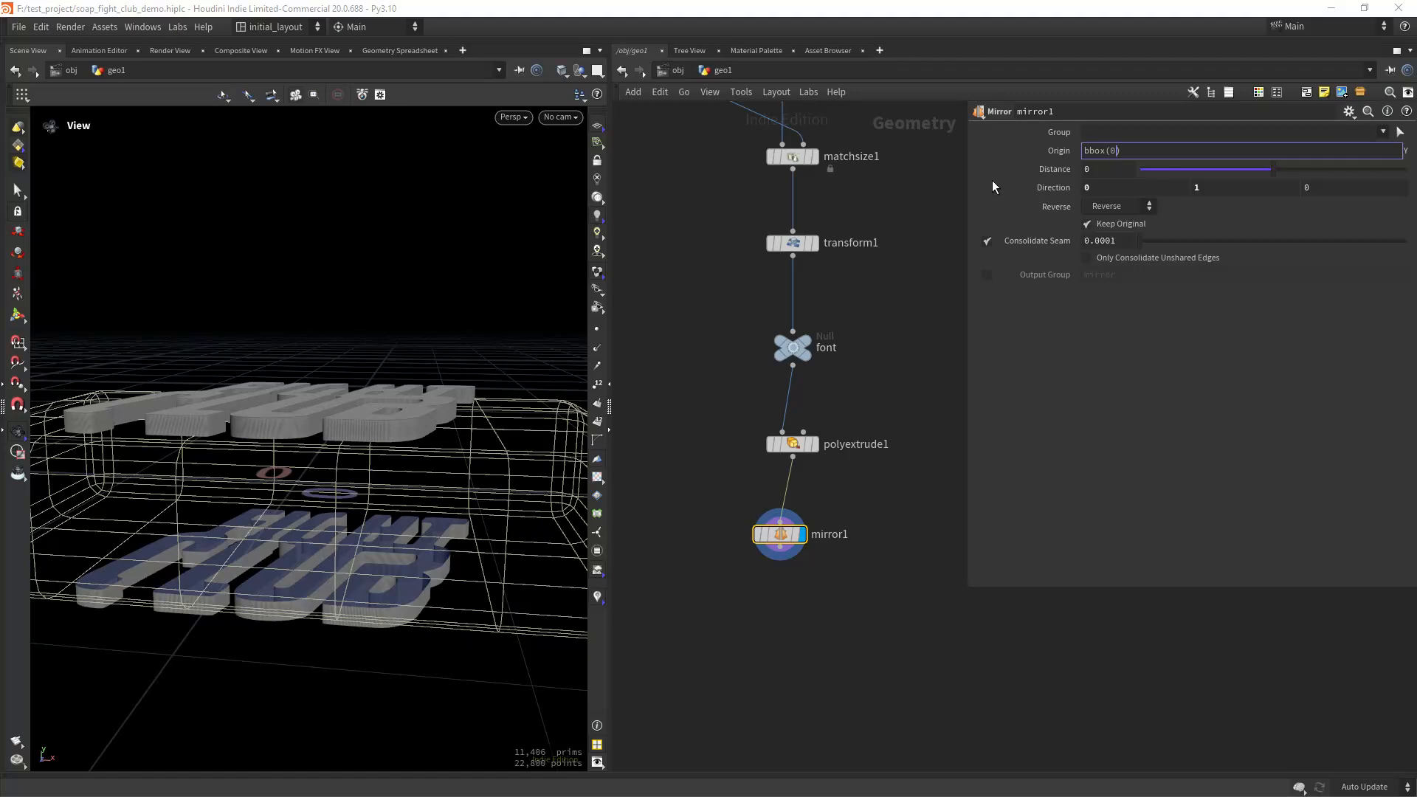
pyautogui.write('_YMIN')
pyautogui.press('Return')
pyautogui.scroll(3, 369, 427)
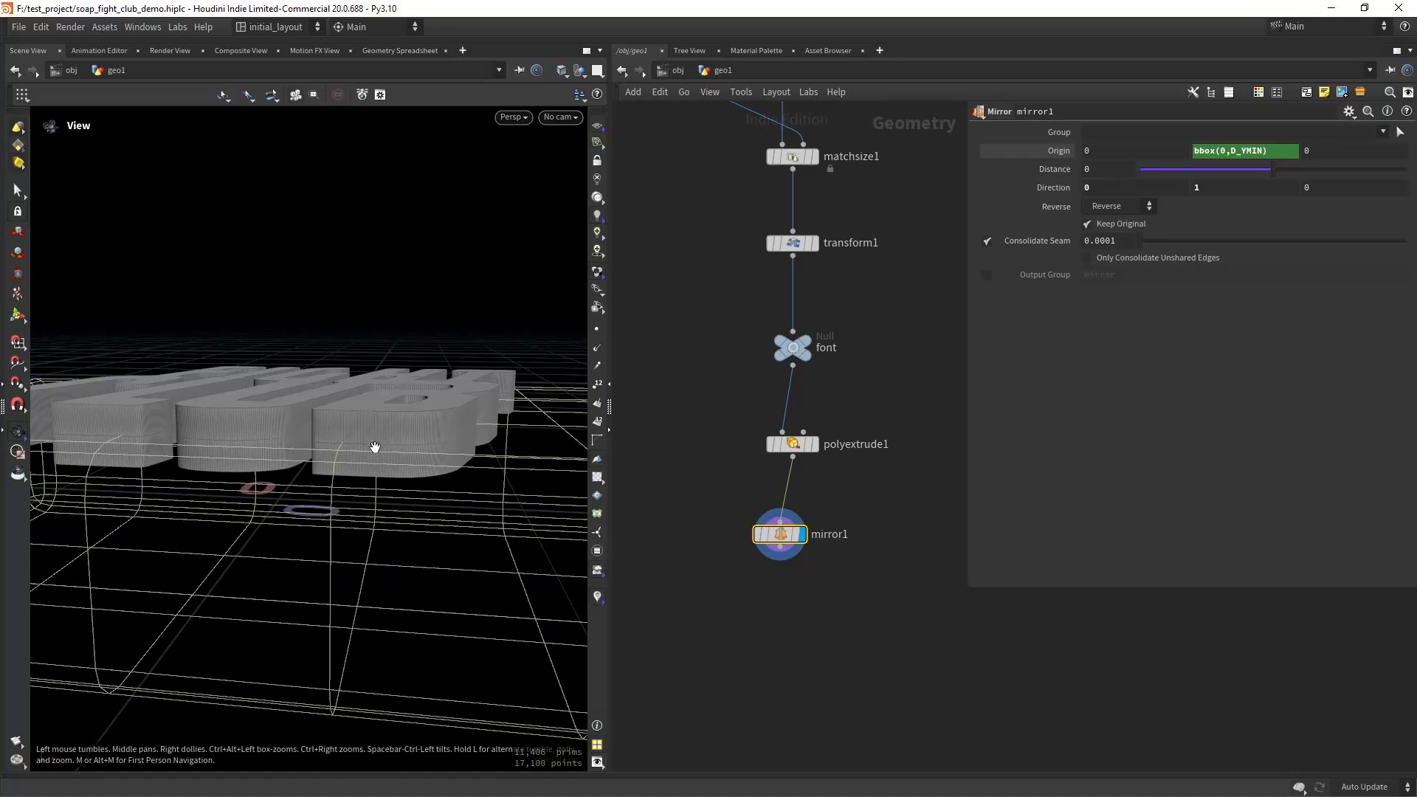
# Examine the side walls and seam of the mirrored lettering.
pyautogui.scroll(2, 383, 449)
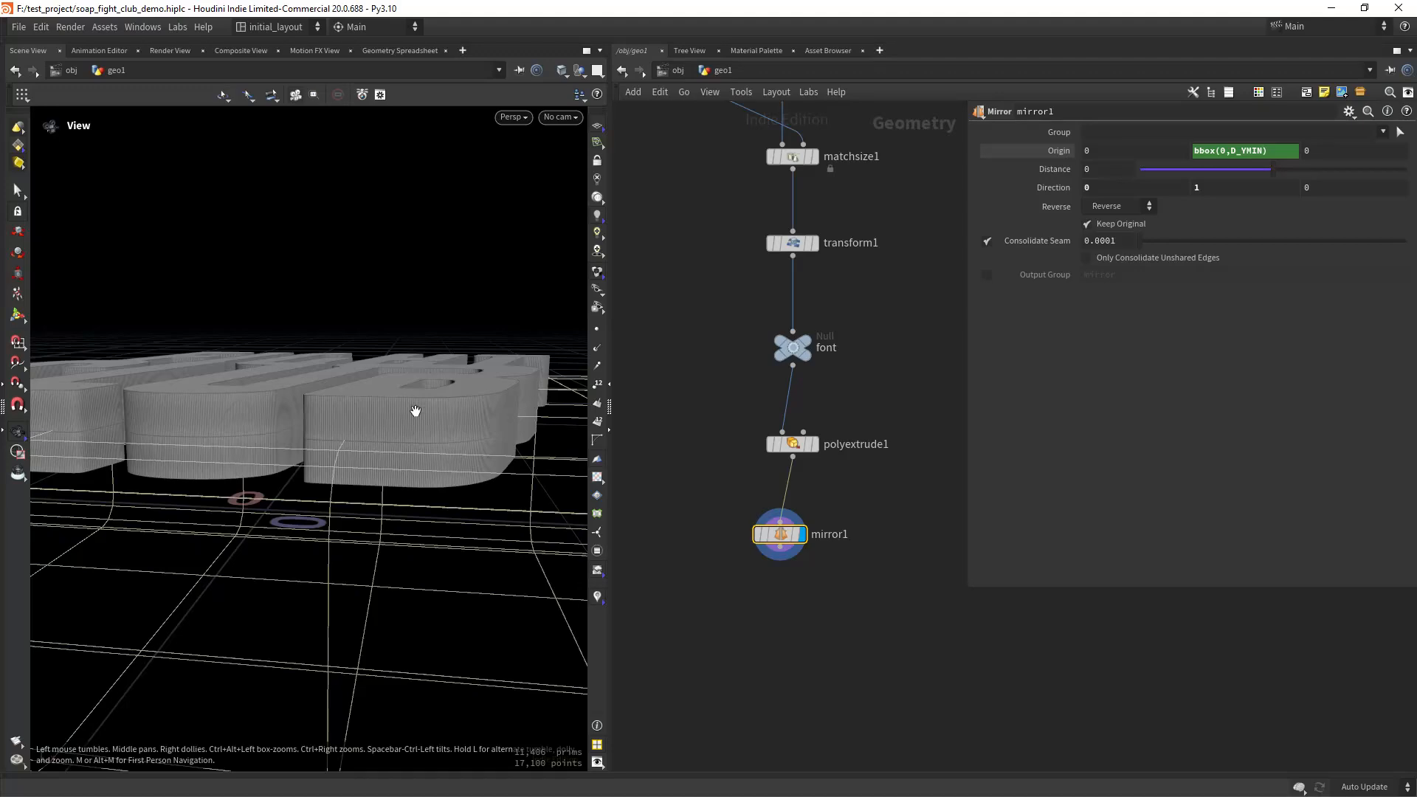
pyautogui.scroll(-2, 411, 443)
pyautogui.scroll(4, 379, 428)
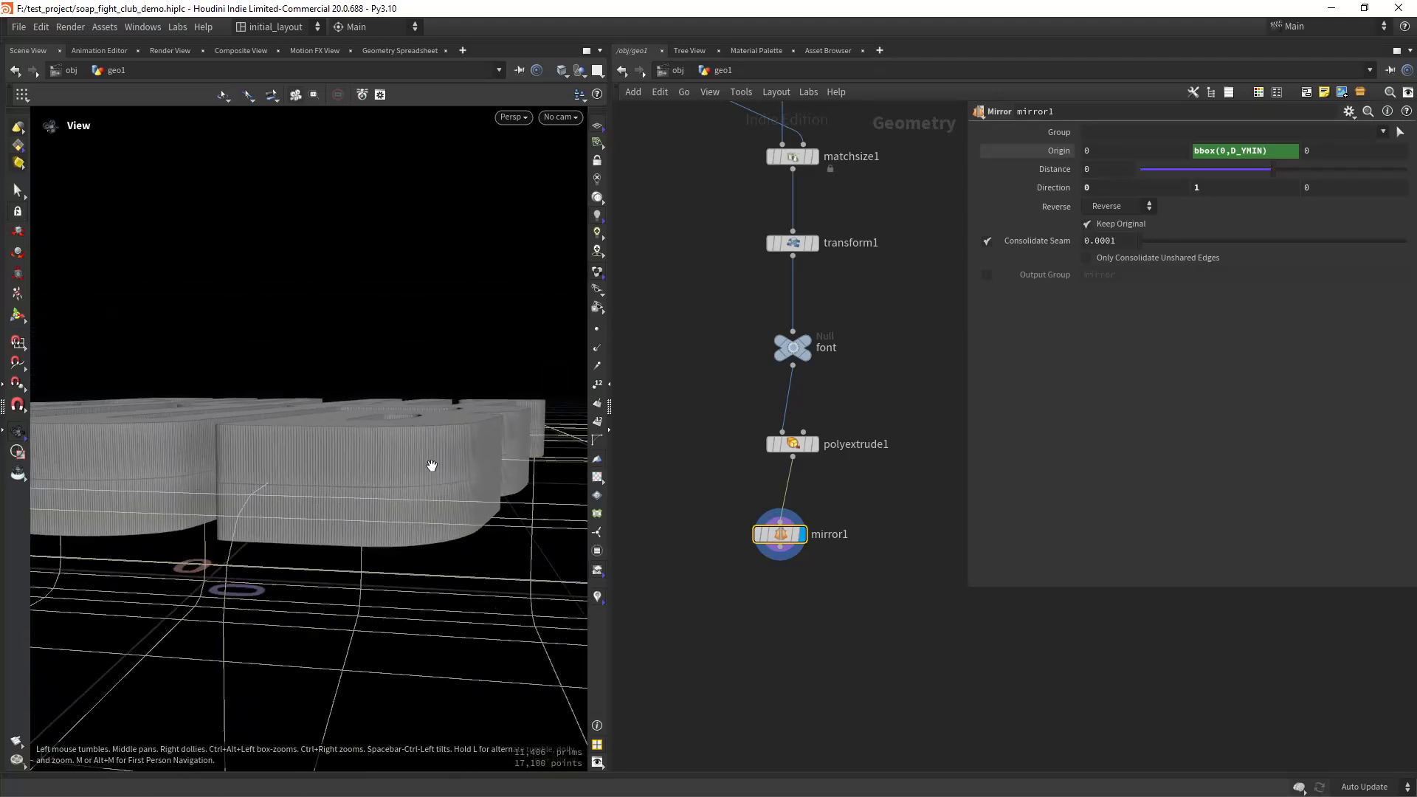
pyautogui.scroll(-3, 364, 509)
pyautogui.scroll(2, 394, 462)
pyautogui.moveTo(394, 463); pyautogui.dragTo(420, 437)
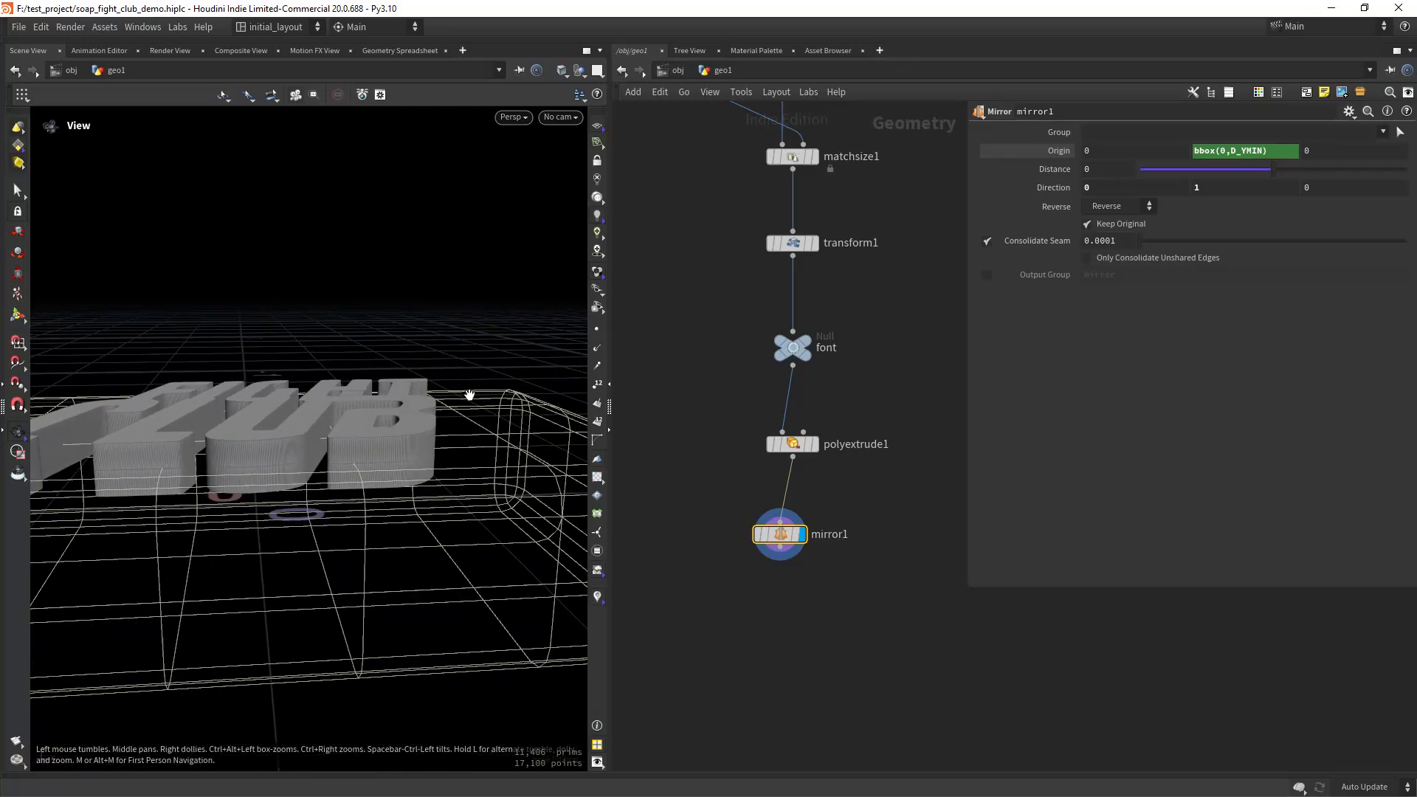
# Add a Boolean node below mirror1 and set its operation to Union.
pyautogui.moveTo(801, 600); pyautogui.dragTo(803, 572, button='middle')
pyautogui.scroll(-3, 788, 559)
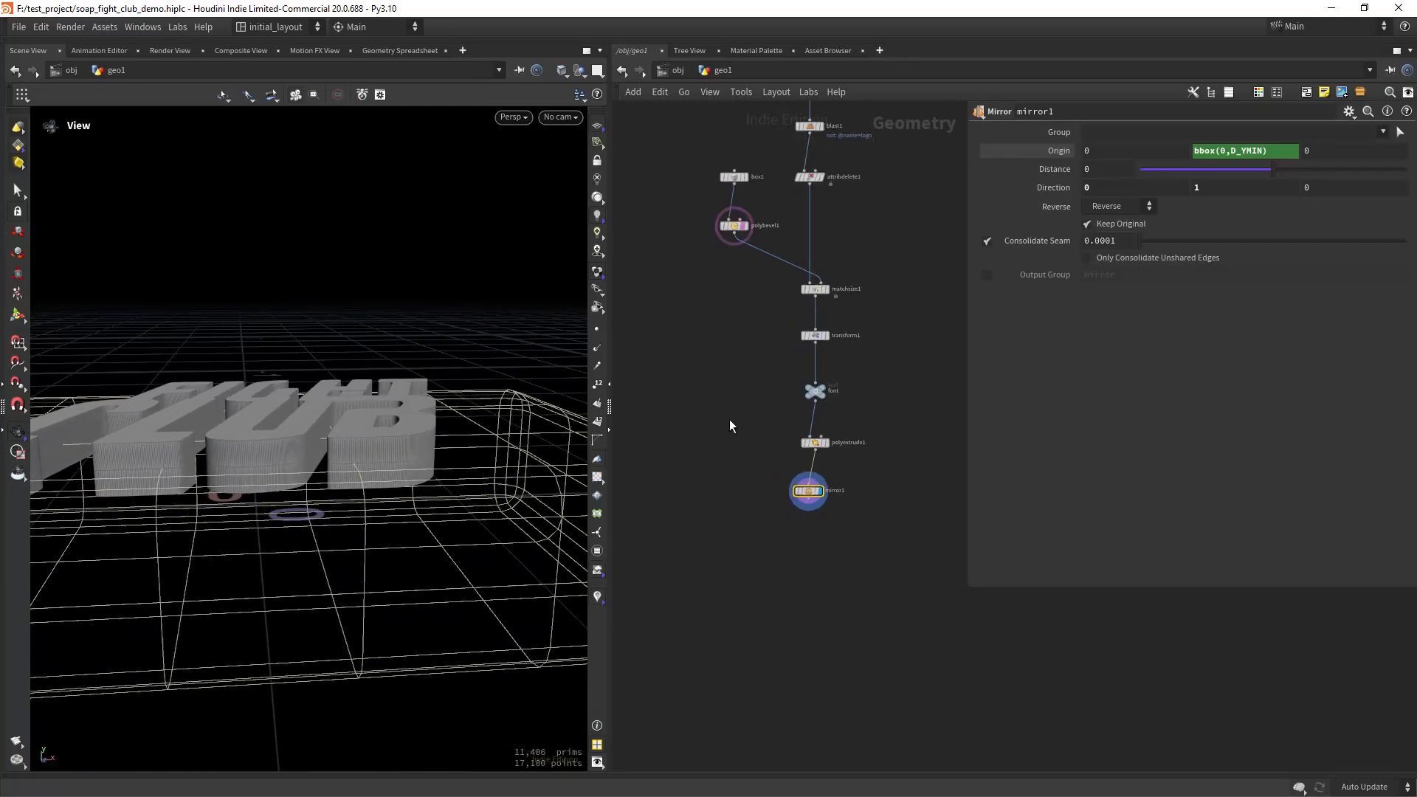
pyautogui.scroll(2, 738, 393)
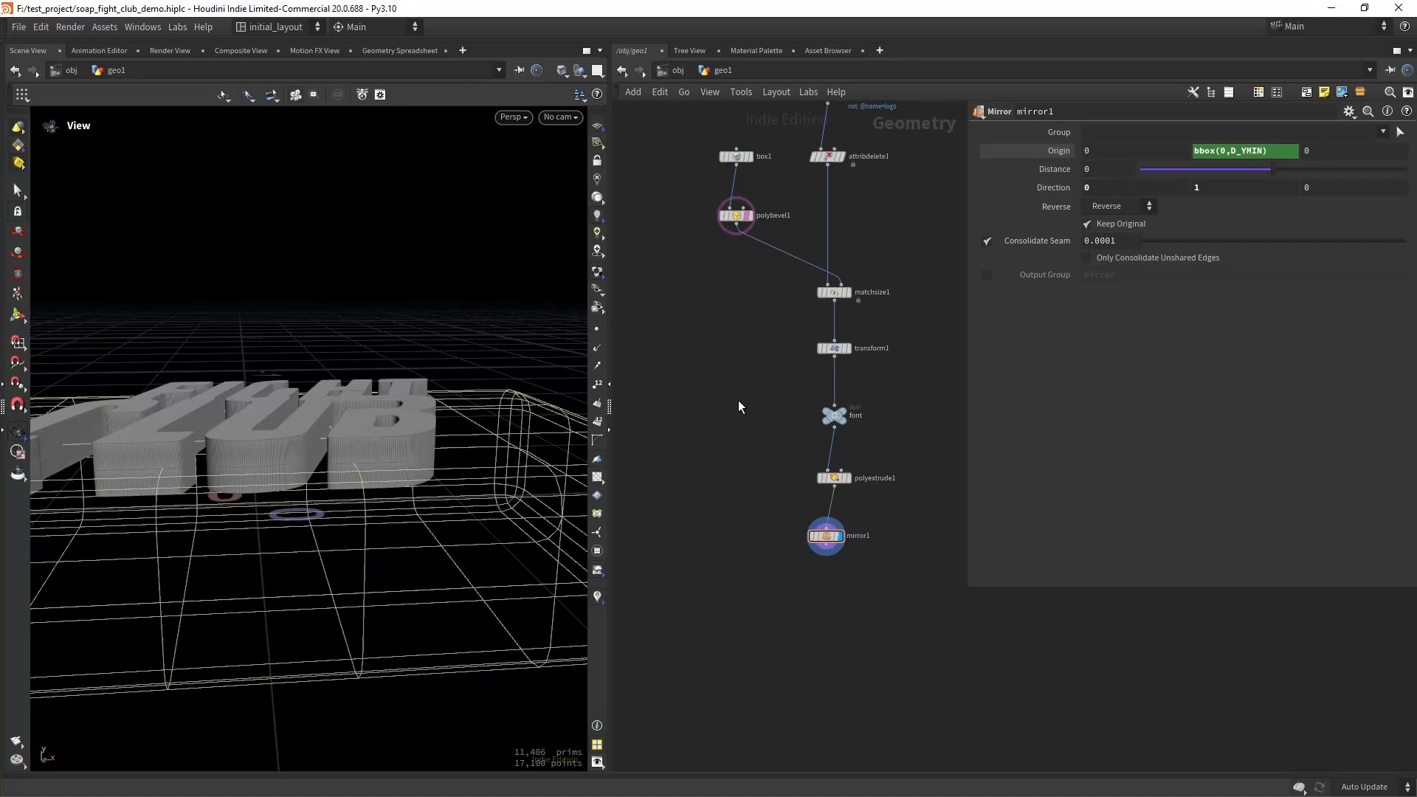
pyautogui.press('Tab')
pyautogui.press('Escape')
pyautogui.press('Tab')
pyautogui.write('bool')
pyautogui.press('Return')
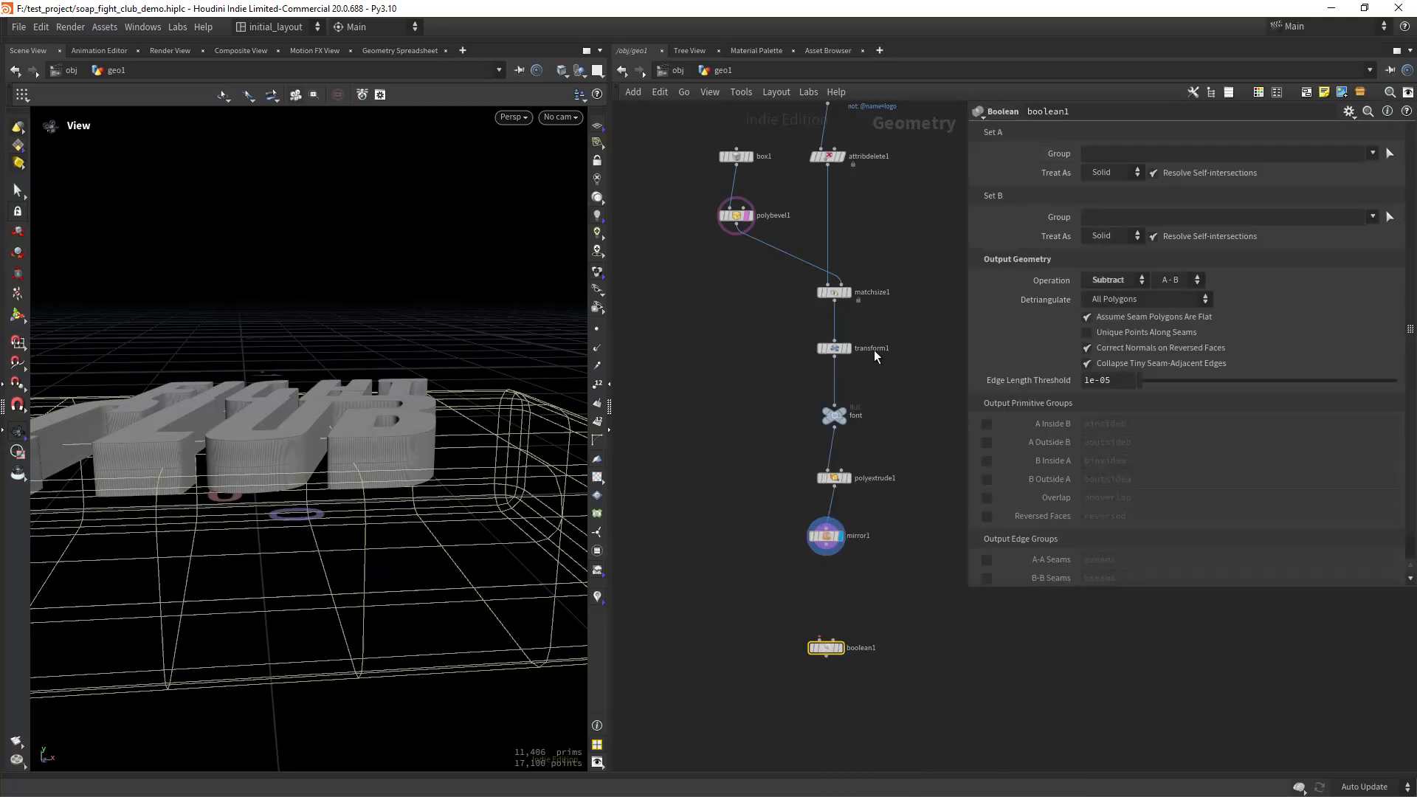
pyautogui.click(1114, 287)
pyautogui.click(1107, 284)
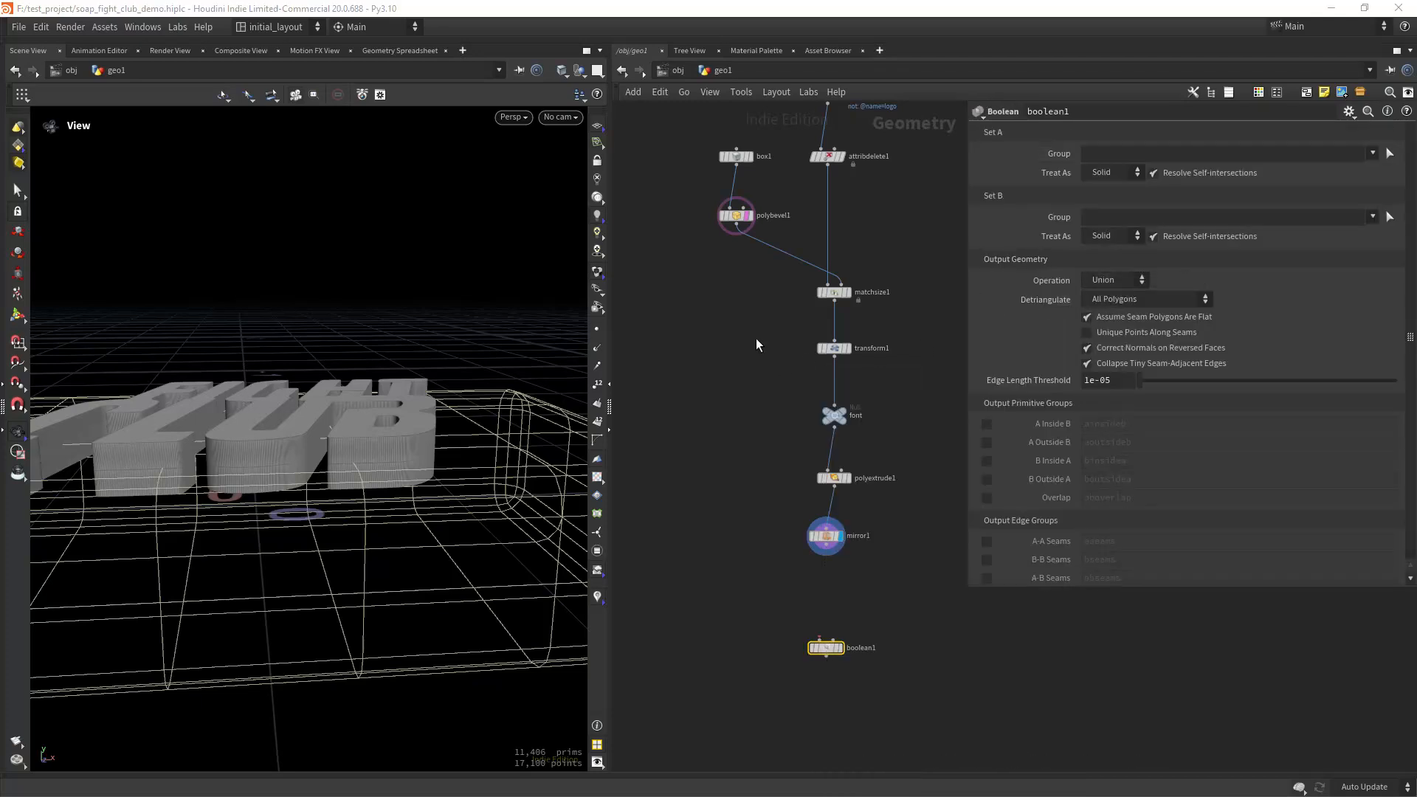
# Wire polybevel1 into the Boolean's first input and mirror1 into its second, then display the Boolean without the bevel's template overlay.
pyautogui.click(736, 233)
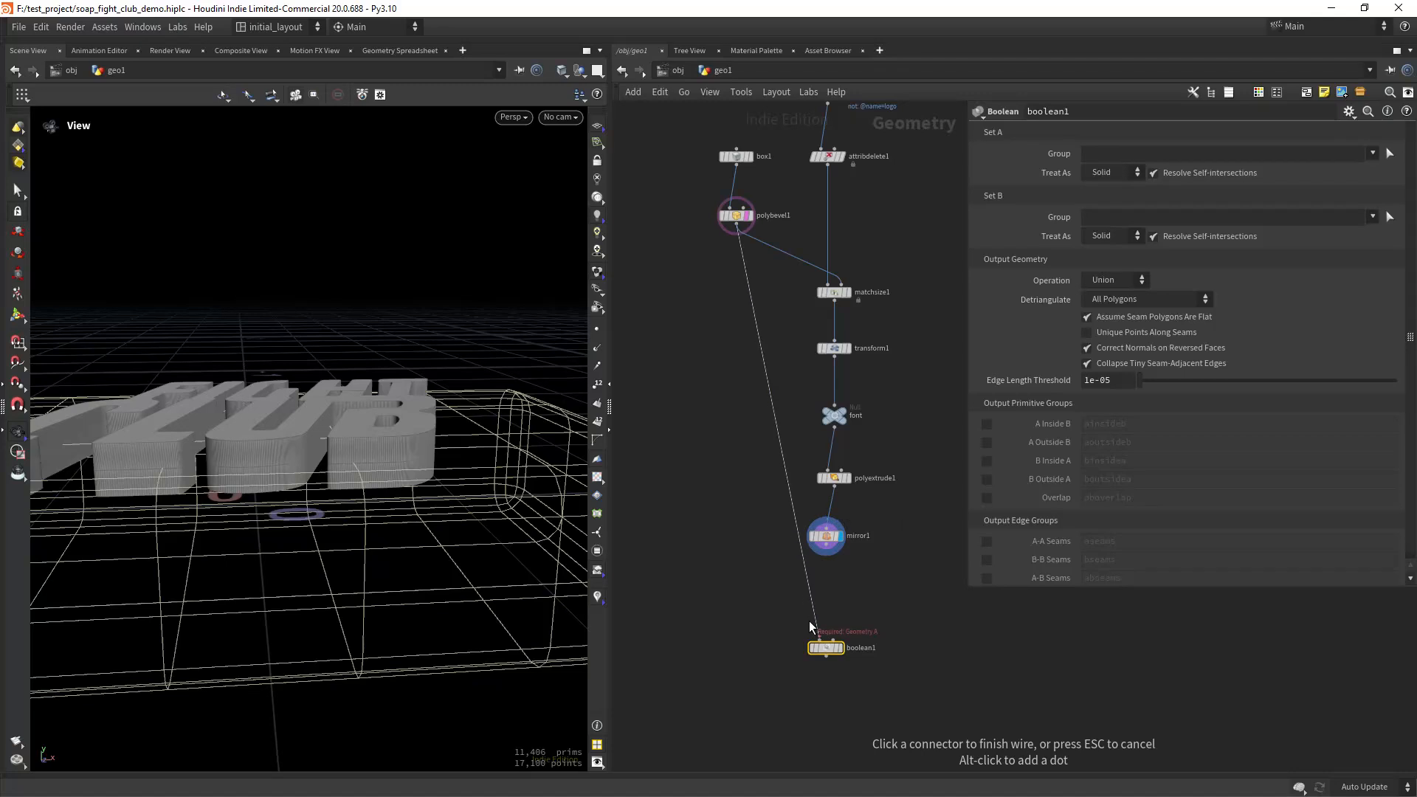
pyautogui.click(820, 640)
pyautogui.click(827, 555)
pyautogui.click(840, 635)
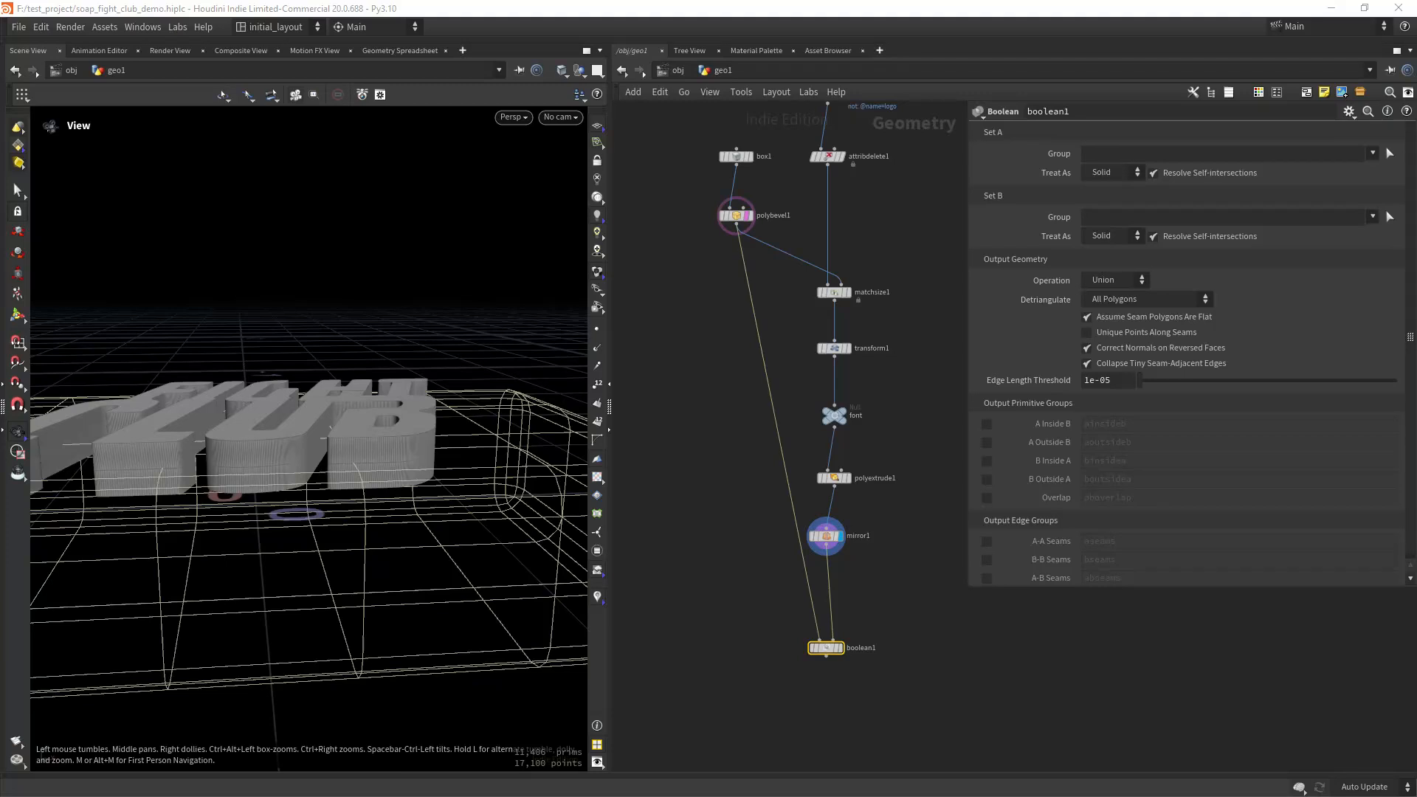
pyautogui.click(842, 648)
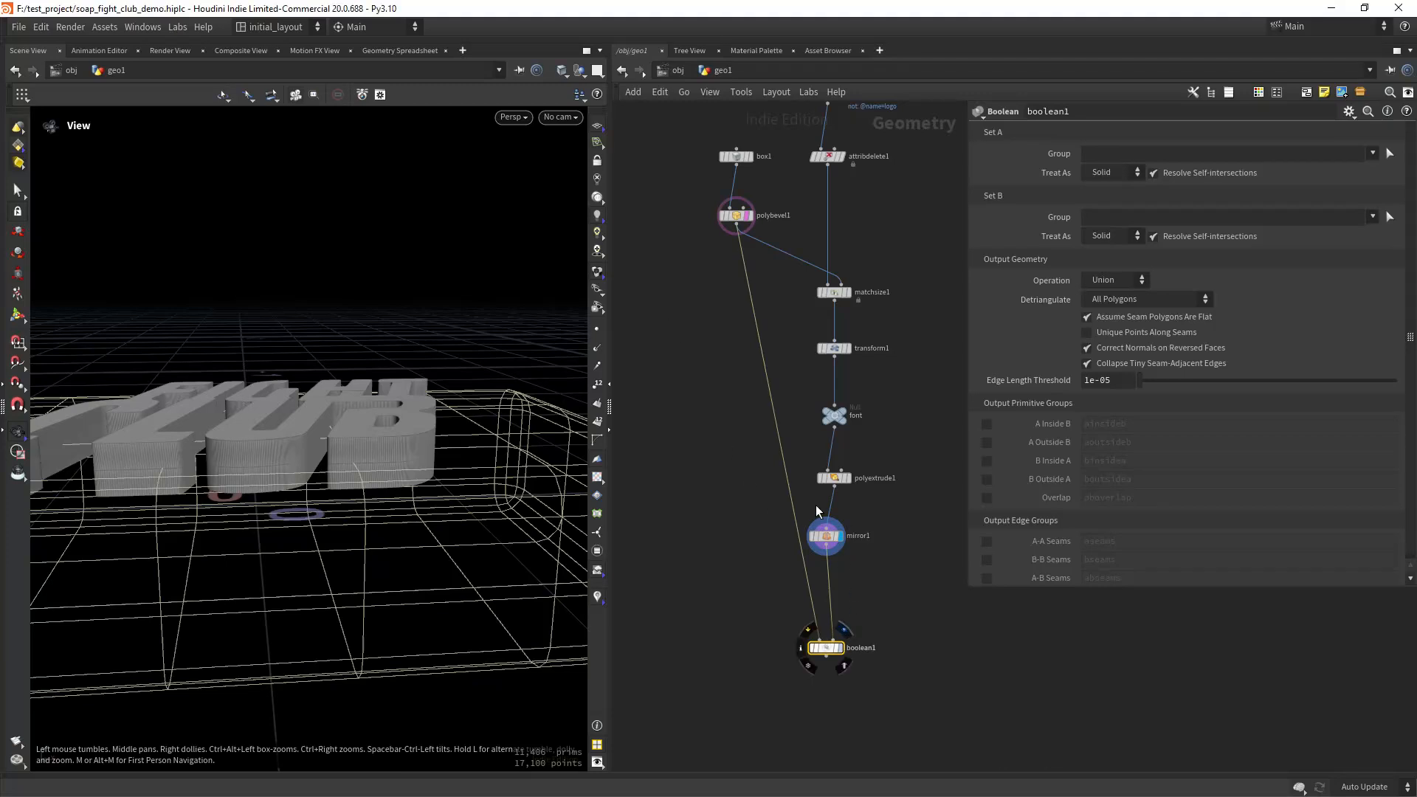
pyautogui.moveTo(445, 439); pyautogui.dragTo(299, 512, button='right')
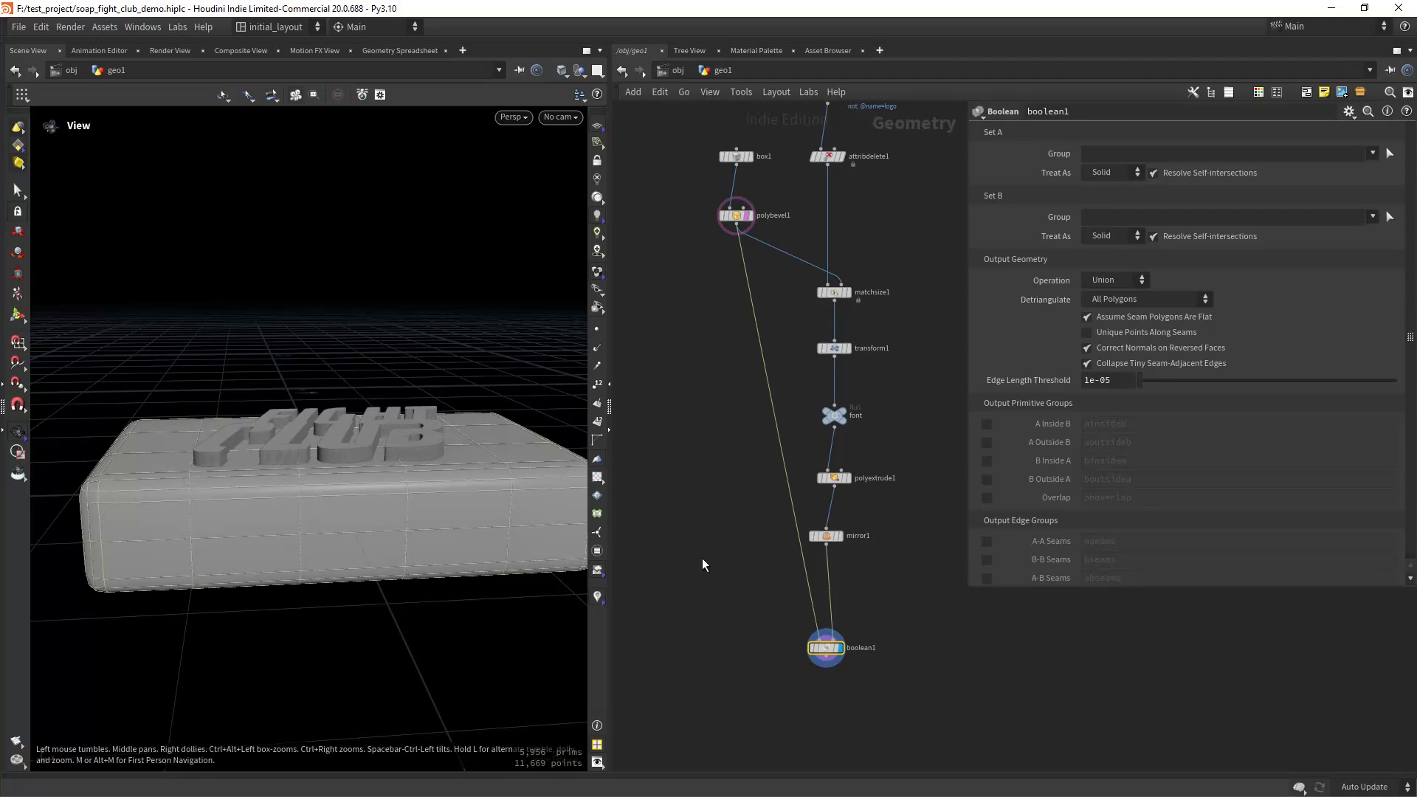
pyautogui.click(837, 650)
# Examine the raised lettering on the soap bar from above, the side and close up.
pyautogui.moveTo(362, 476); pyautogui.dragTo(422, 431, button='right')
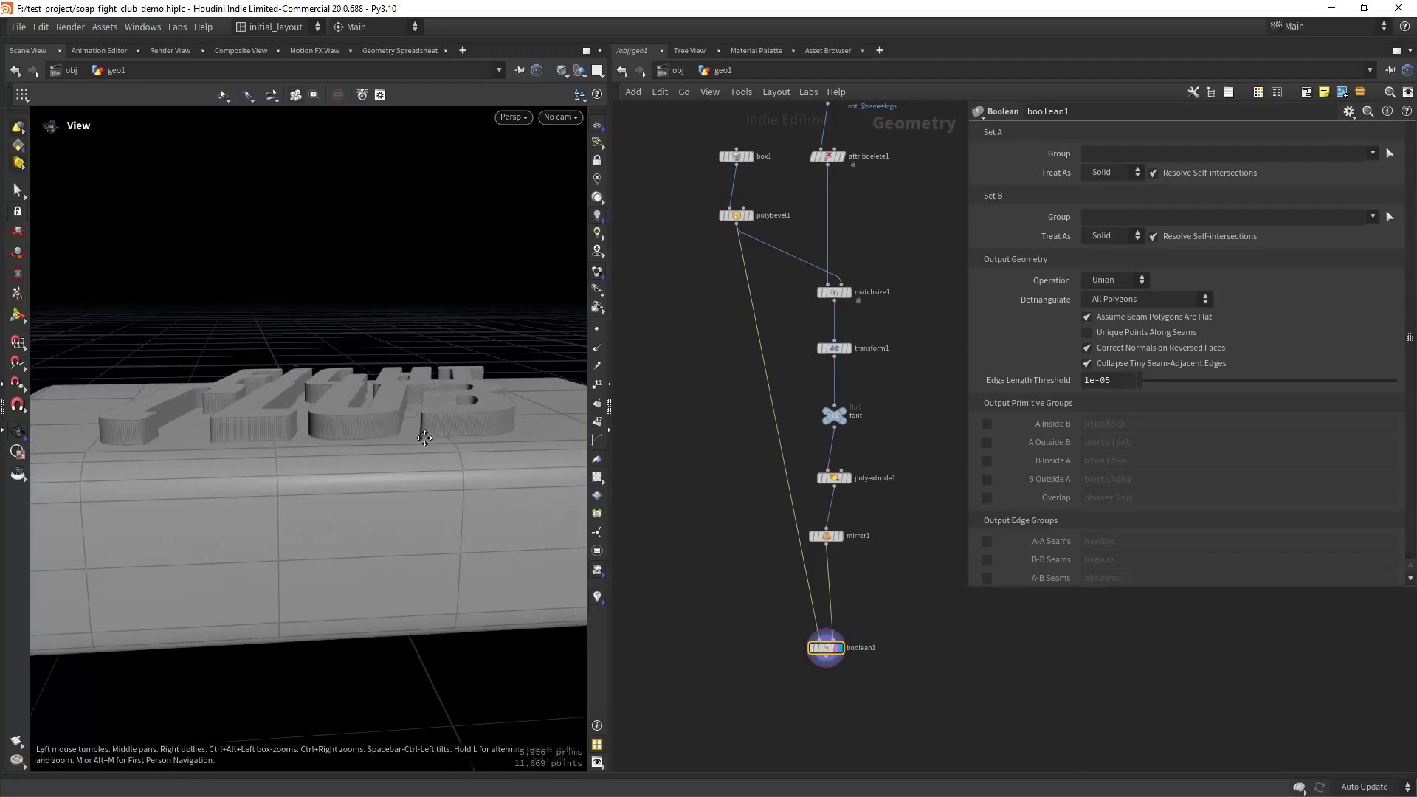
pyautogui.moveTo(421, 431); pyautogui.dragTo(370, 496)
pyautogui.moveTo(370, 496); pyautogui.dragTo(392, 434, button='right')
pyautogui.moveTo(392, 434); pyautogui.dragTo(347, 475)
pyautogui.moveTo(347, 475); pyautogui.dragTo(389, 497, button='right')
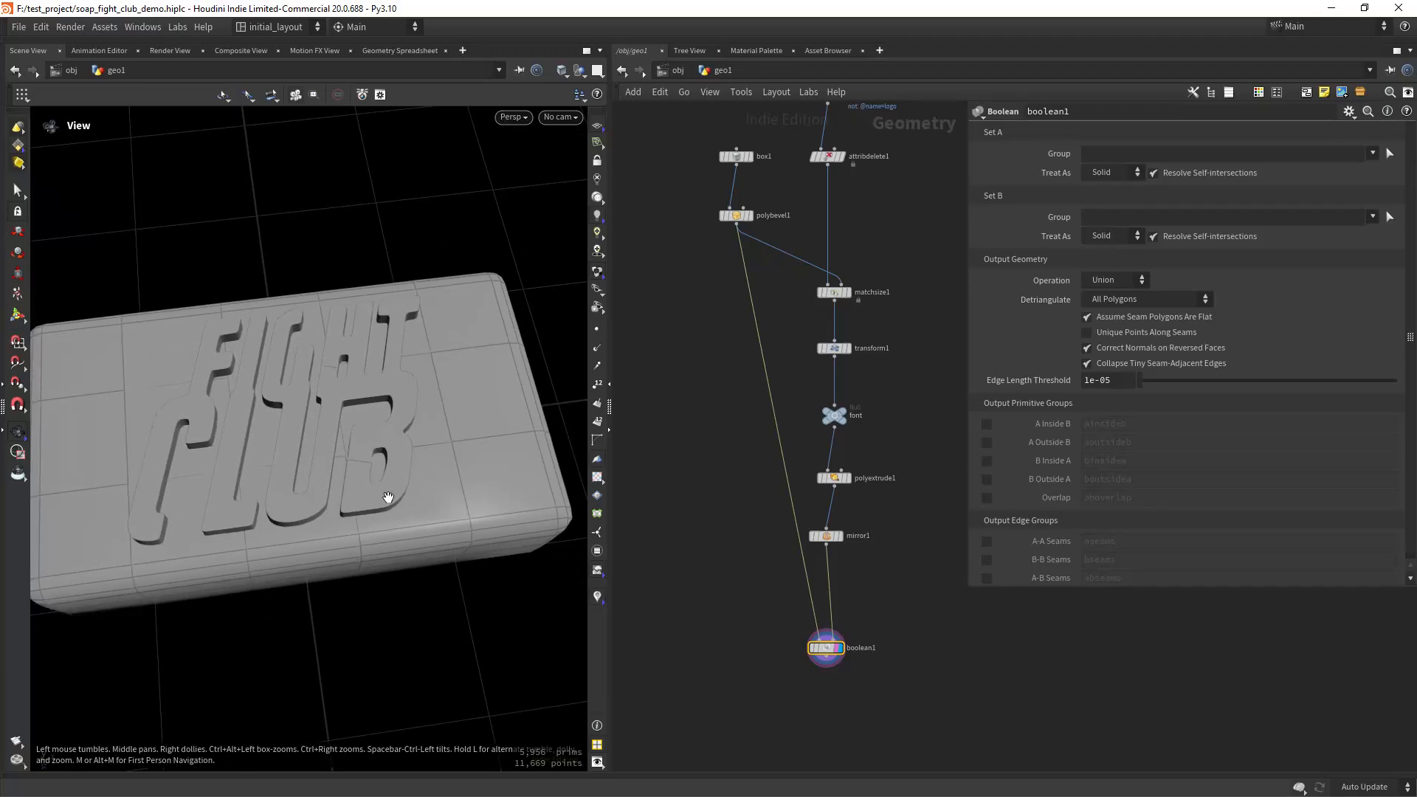
pyautogui.moveTo(389, 497); pyautogui.dragTo(307, 494)
pyautogui.moveTo(307, 493); pyautogui.dragTo(358, 493, button='right')
pyautogui.moveTo(357, 494); pyautogui.dragTo(311, 488)
pyautogui.moveTo(311, 488); pyautogui.dragTo(344, 459, button='right')
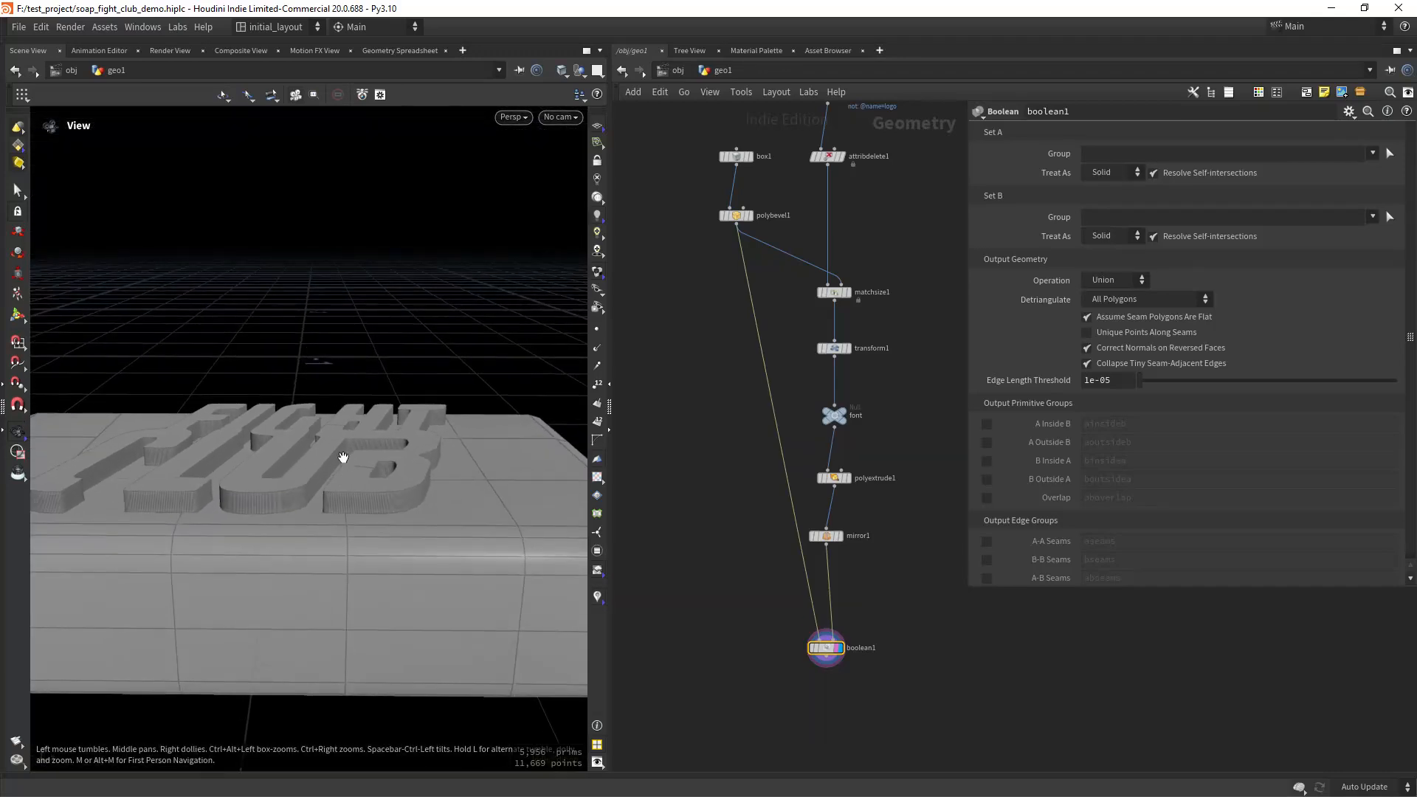
pyautogui.moveTo(344, 458); pyautogui.dragTo(320, 510)
pyautogui.moveTo(321, 510)
pyautogui.mouseDown(button='right')
pyautogui.moveTo(348, 468)
pyautogui.moveTo(357, 493)
pyautogui.moveTo(339, 494)
pyautogui.mouseUp(button='right')
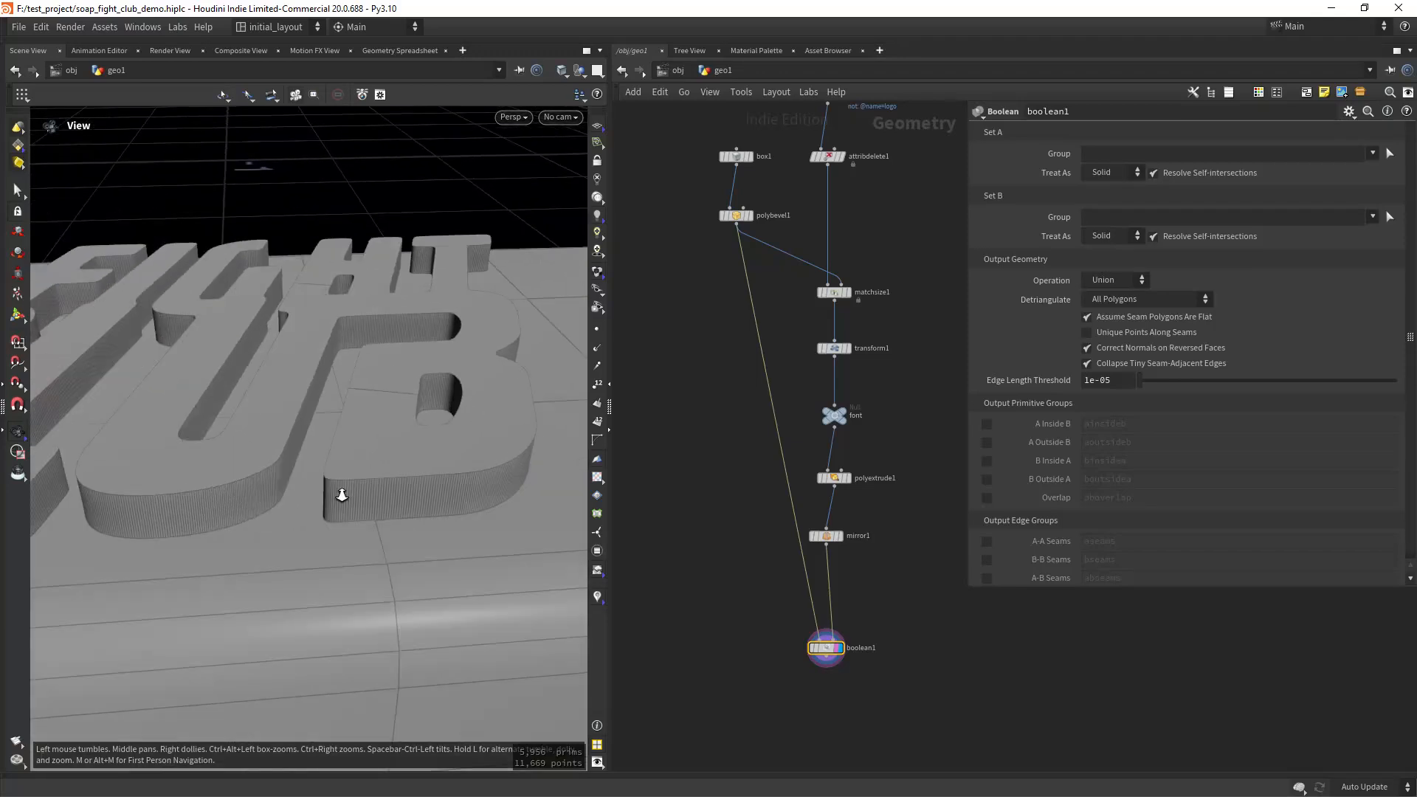
pyautogui.moveTo(339, 494); pyautogui.dragTo(414, 450)
pyautogui.moveTo(414, 450); pyautogui.dragTo(304, 465, button='right')
pyautogui.moveTo(303, 465); pyautogui.dragTo(362, 473)
pyautogui.moveTo(362, 472); pyautogui.dragTo(397, 439, button='right')
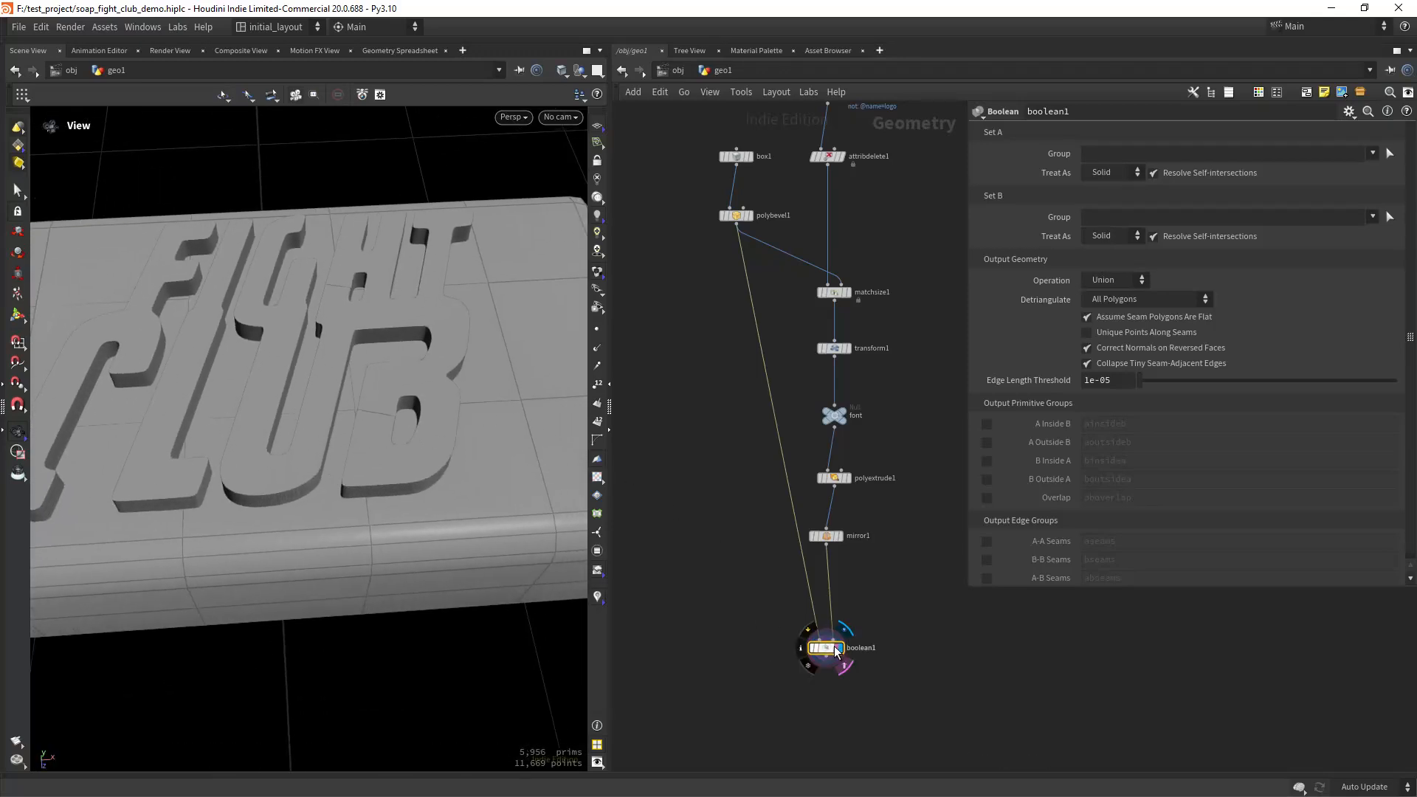
# Set the Boolean operation to Shatter and check the pieces from inside the bar.
pyautogui.click(1111, 281)
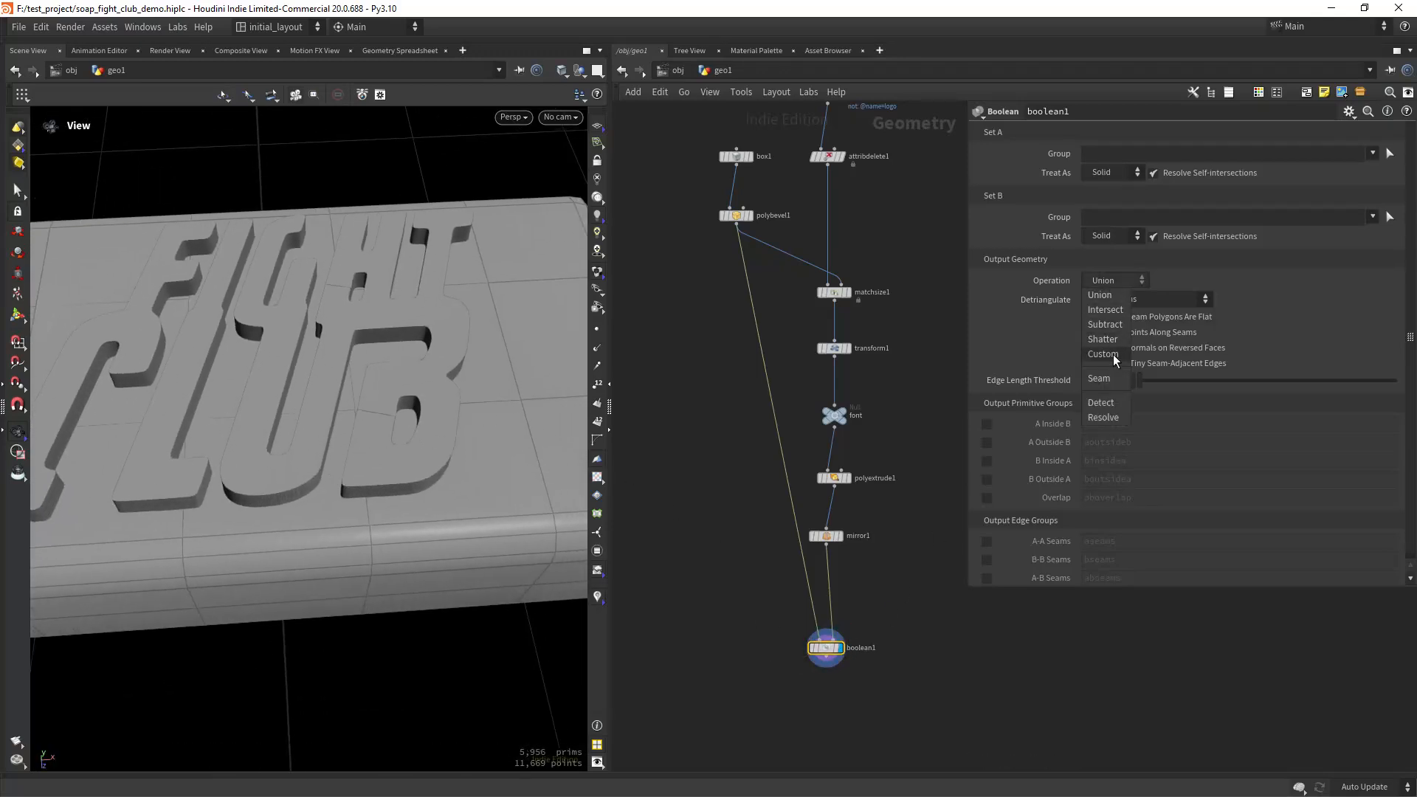
pyautogui.click(1108, 329)
pyautogui.moveTo(324, 462); pyautogui.dragTo(446, 354)
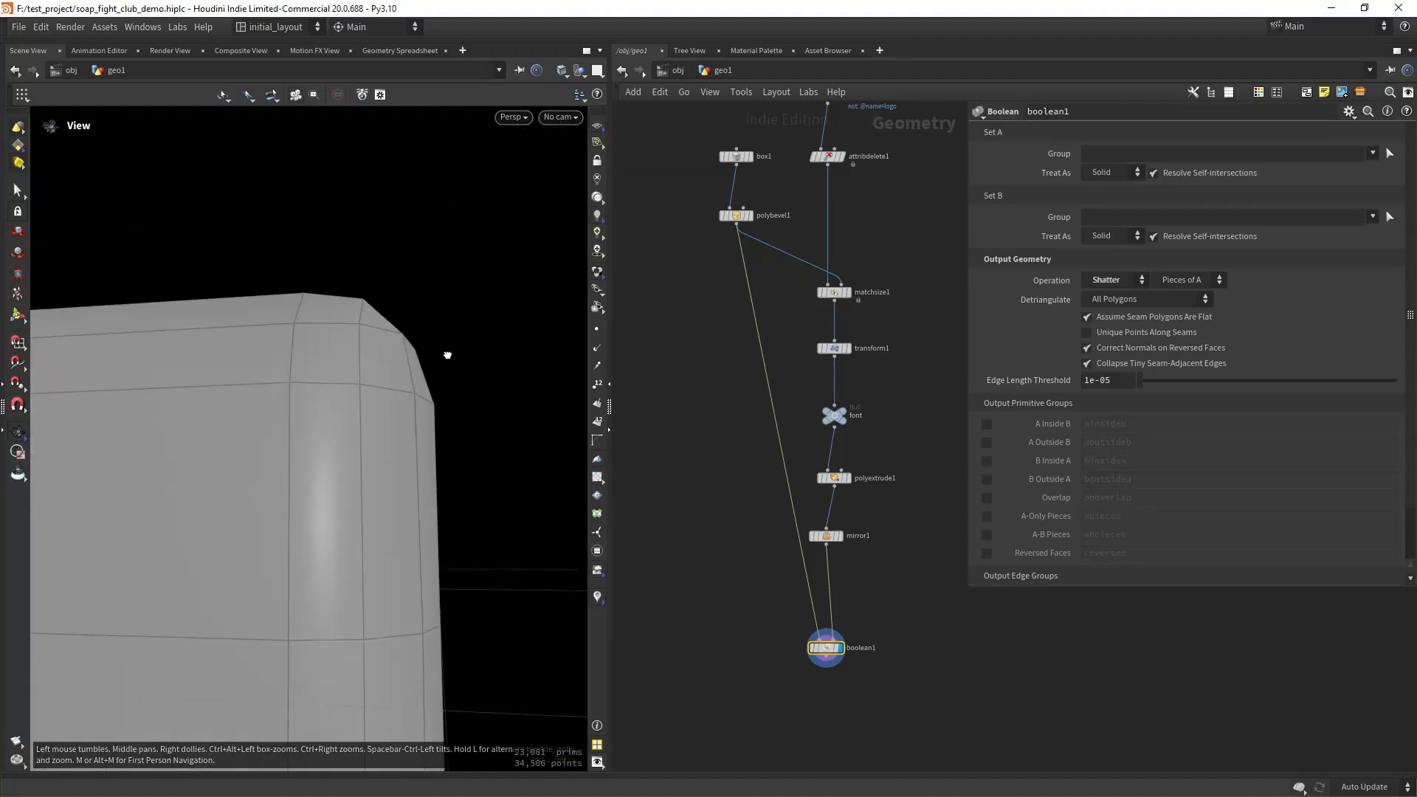
pyautogui.moveTo(446, 354)
pyautogui.mouseDown(button='right')
pyautogui.moveTo(389, 397)
pyautogui.moveTo(448, 356)
pyautogui.mouseUp(button='right')
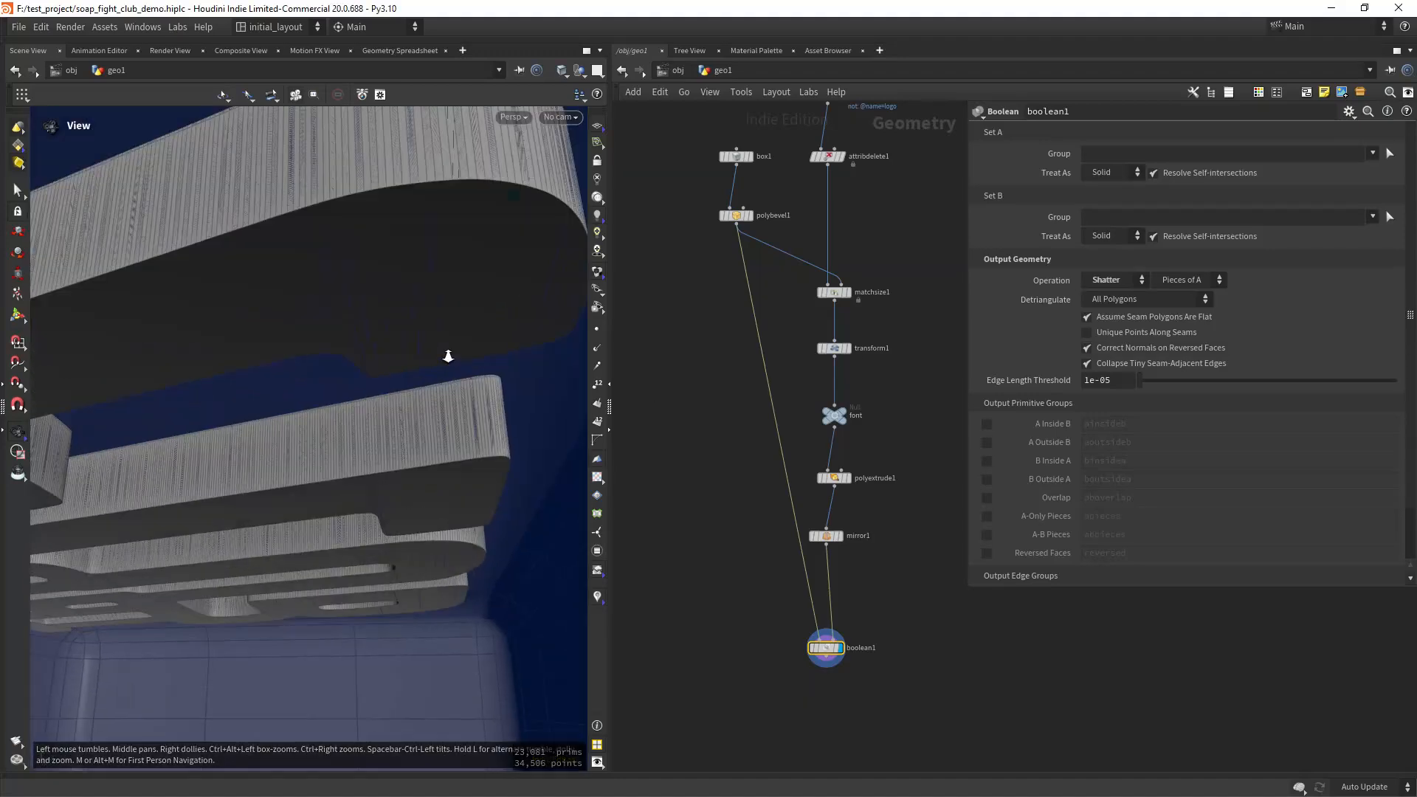
# Treat Set A of the Boolean as Surface and check the letter outlines cut into the soap's top face.
pyautogui.click(1114, 172)
pyautogui.click(1110, 187)
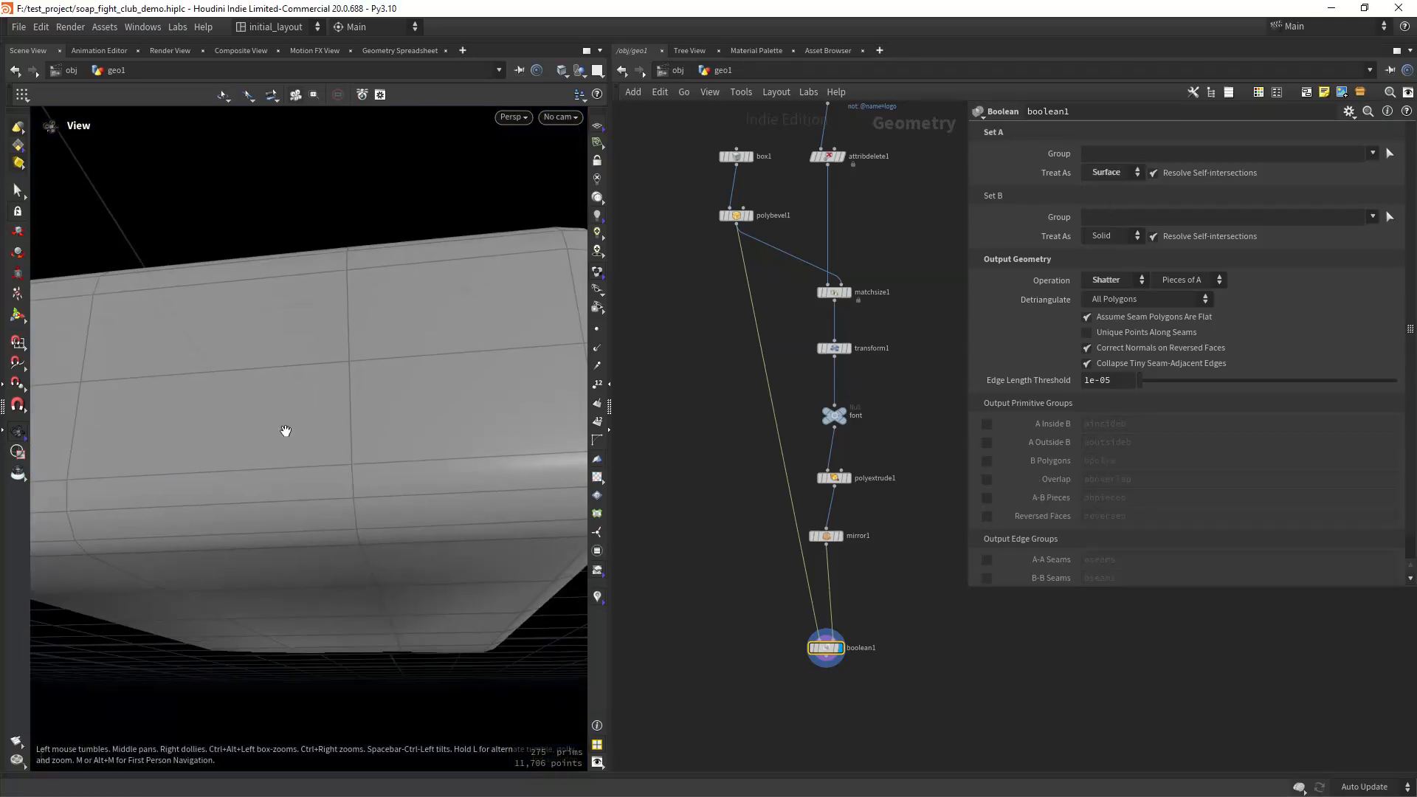
pyautogui.moveTo(286, 431); pyautogui.dragTo(379, 404)
pyautogui.scroll(-4, 413, 409)
pyautogui.scroll(-3, 325, 401)
pyautogui.scroll(3, 329, 398)
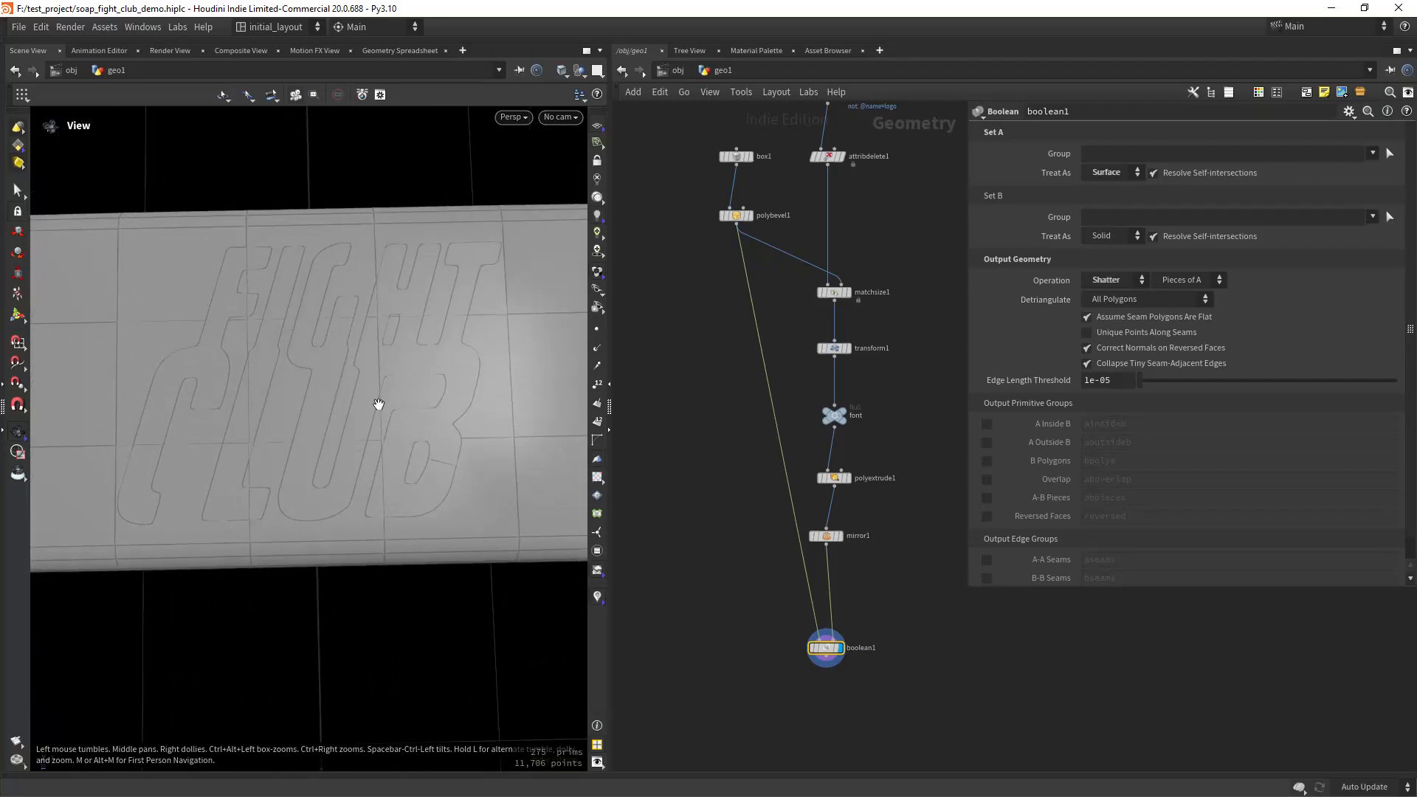
pyautogui.scroll(-3, 348, 398)
pyautogui.scroll(3, 355, 405)
pyautogui.scroll(-3, 338, 406)
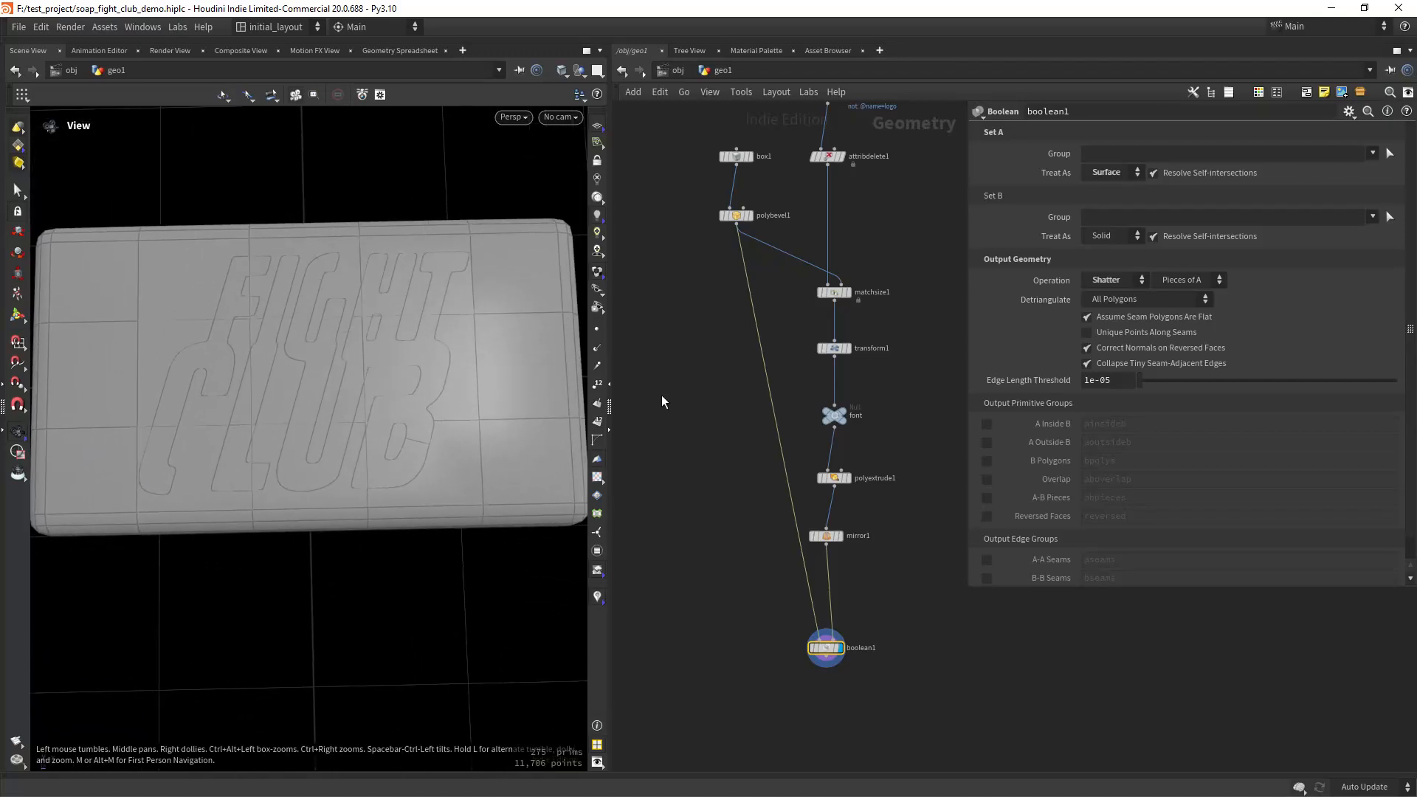
# Insert a Subdivide node between polybevel1 and boolean1 with a depth of 2.
pyautogui.click(711, 415)
pyautogui.press('Tab')
pyautogui.write('sub')
pyautogui.press('Return')
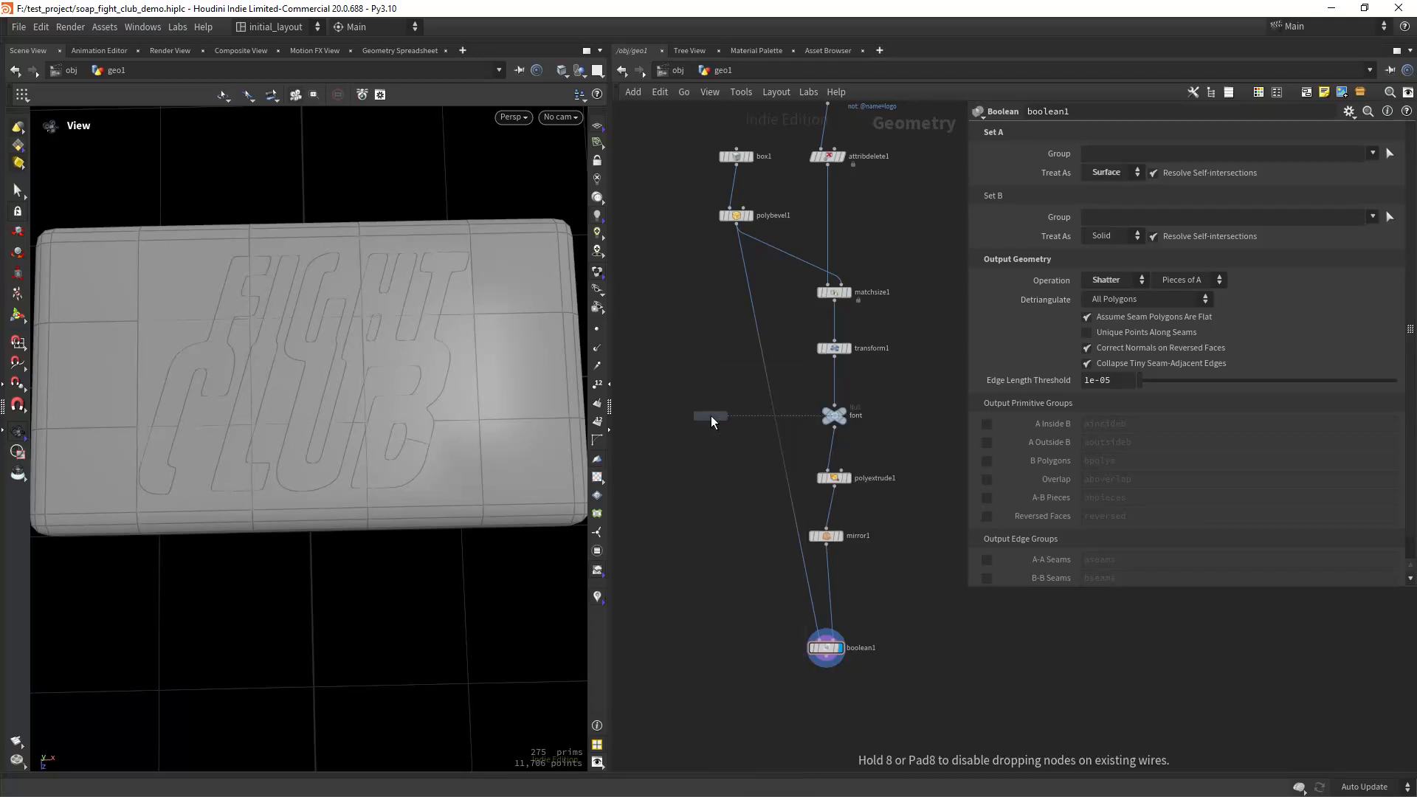
pyautogui.click(711, 421)
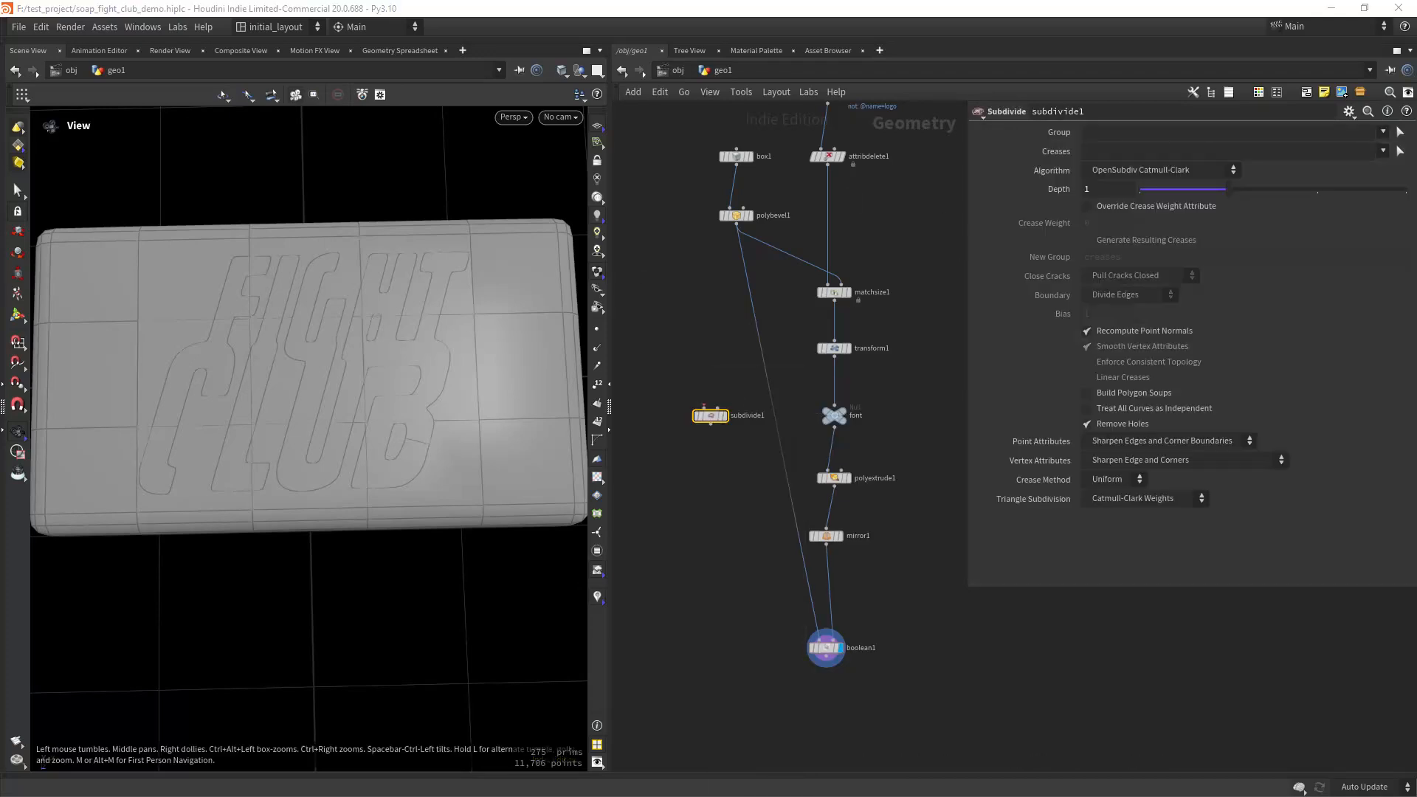
pyautogui.moveTo(713, 421); pyautogui.dragTo(742, 402)
pyautogui.click(1094, 193)
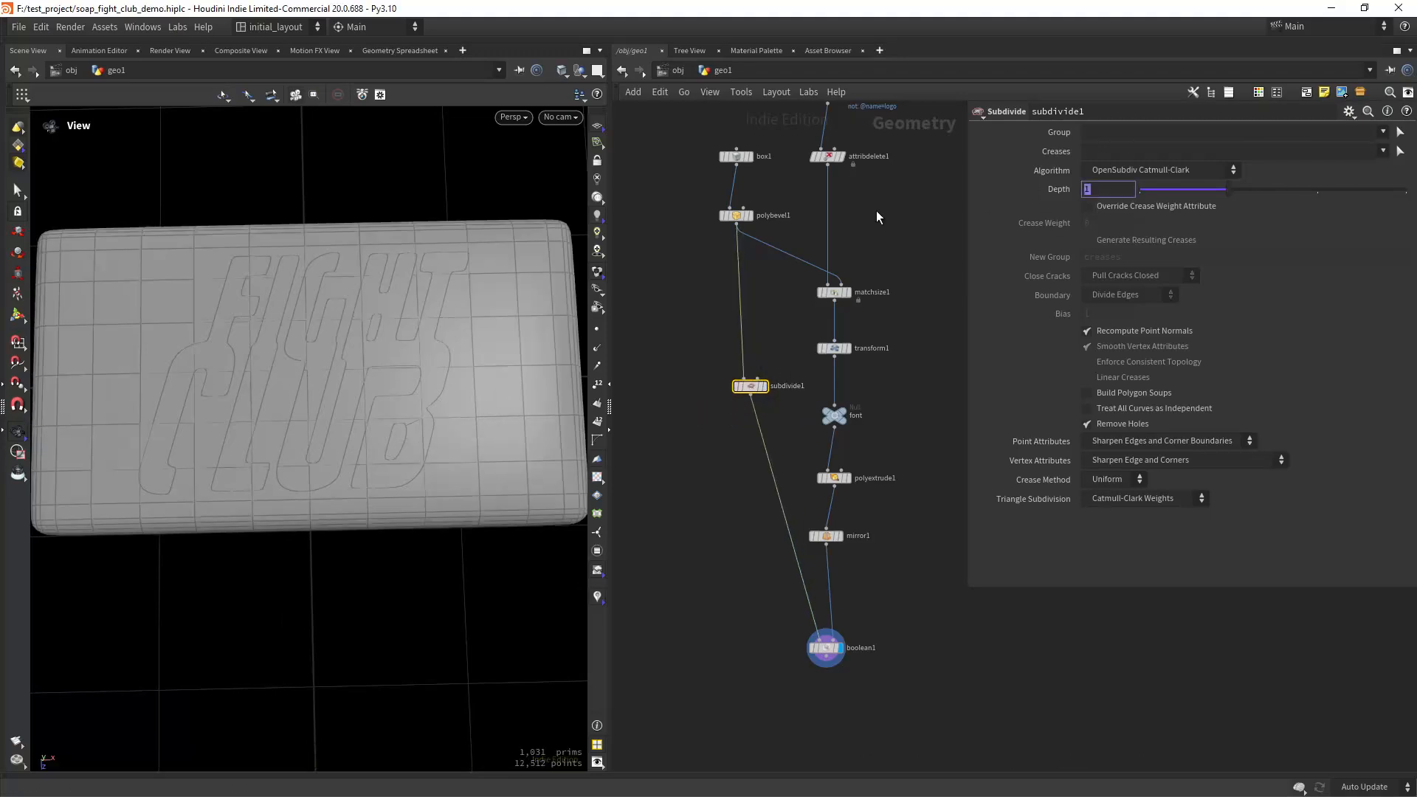
pyautogui.write('2')
pyautogui.press('Return')
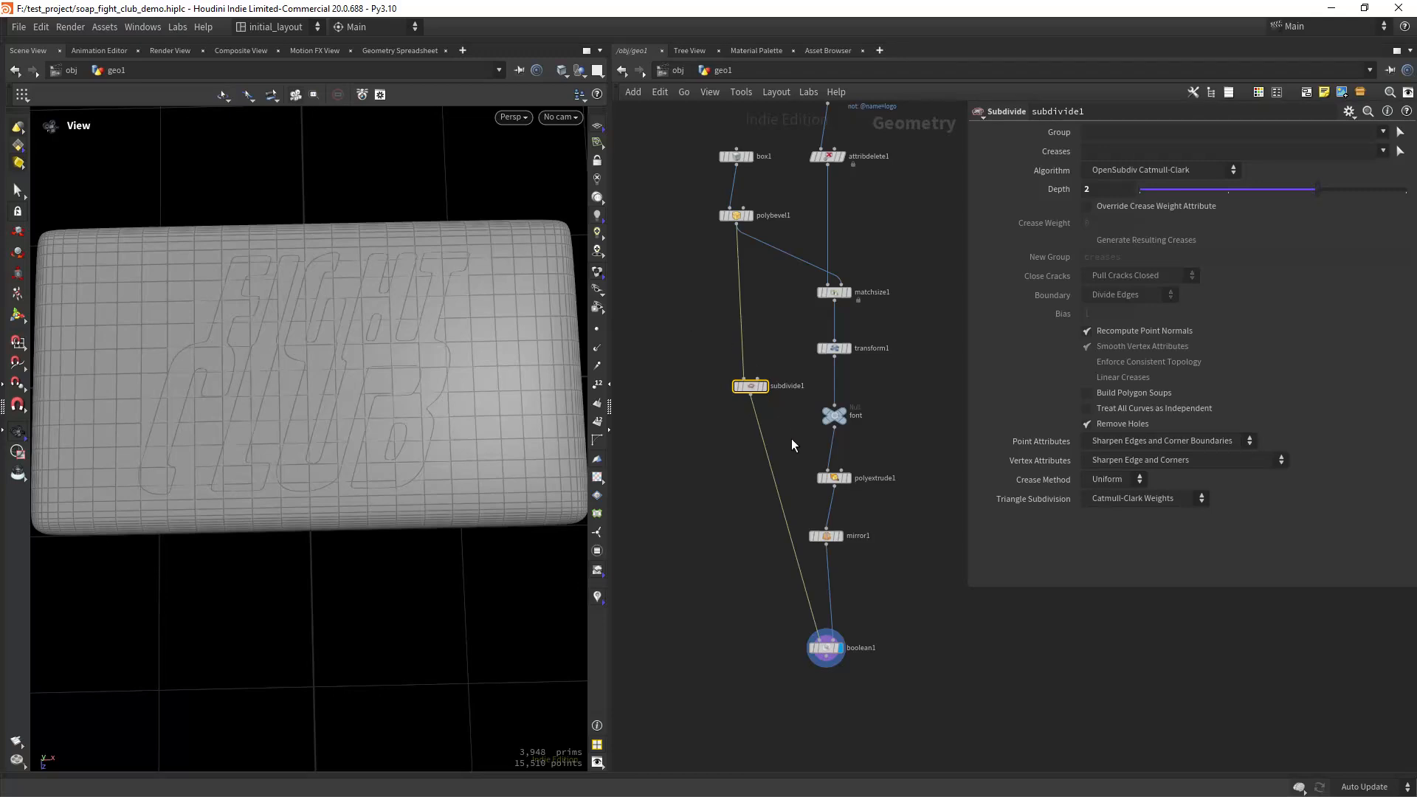
# Insert a Group node between subdivide1 and boolean1 and display it.
pyautogui.moveTo(791, 439); pyautogui.dragTo(772, 418, button='middle')
pyautogui.press('Tab')
pyautogui.write('grou')
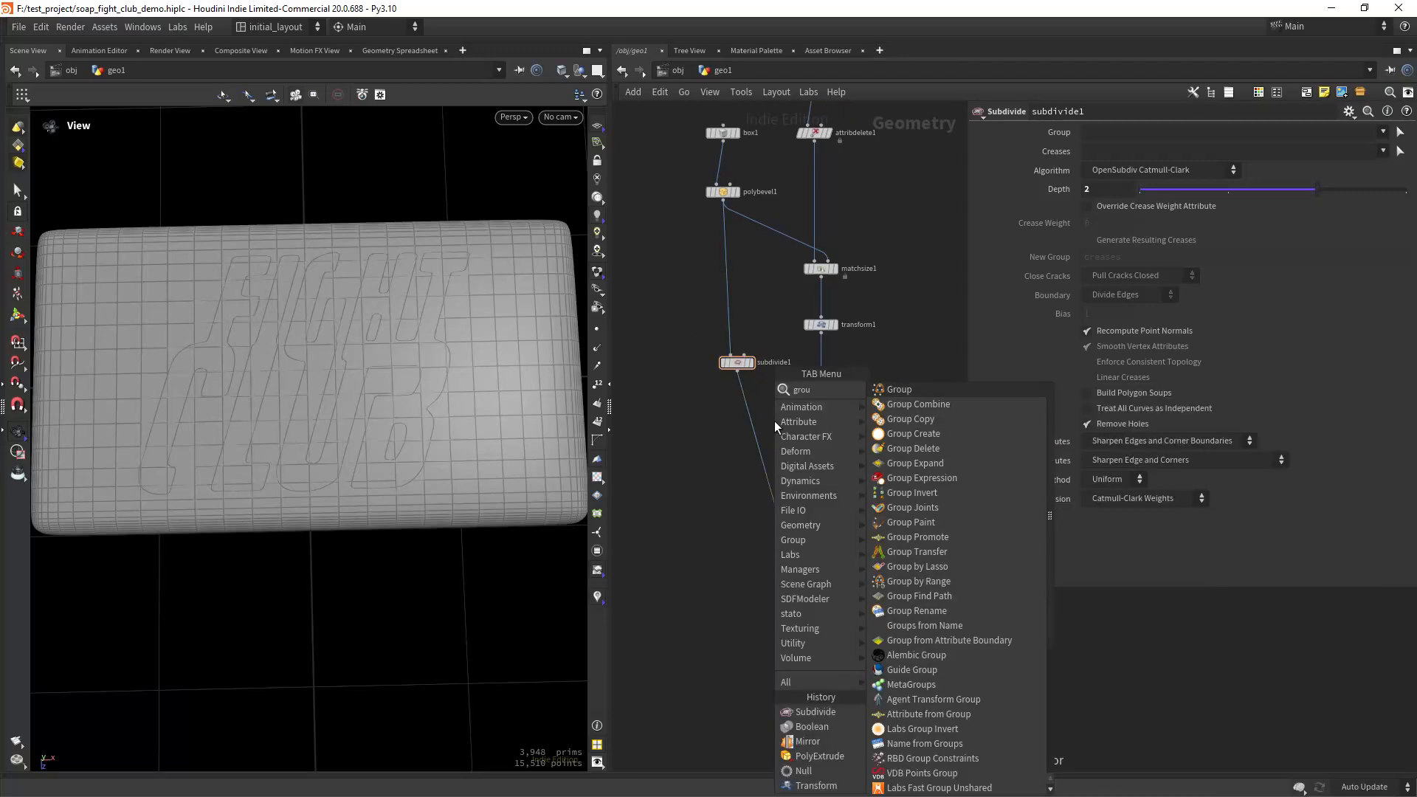
pyautogui.press('Return')
pyautogui.click(773, 420)
pyautogui.moveTo(771, 421); pyautogui.dragTo(747, 436)
pyautogui.click(767, 422)
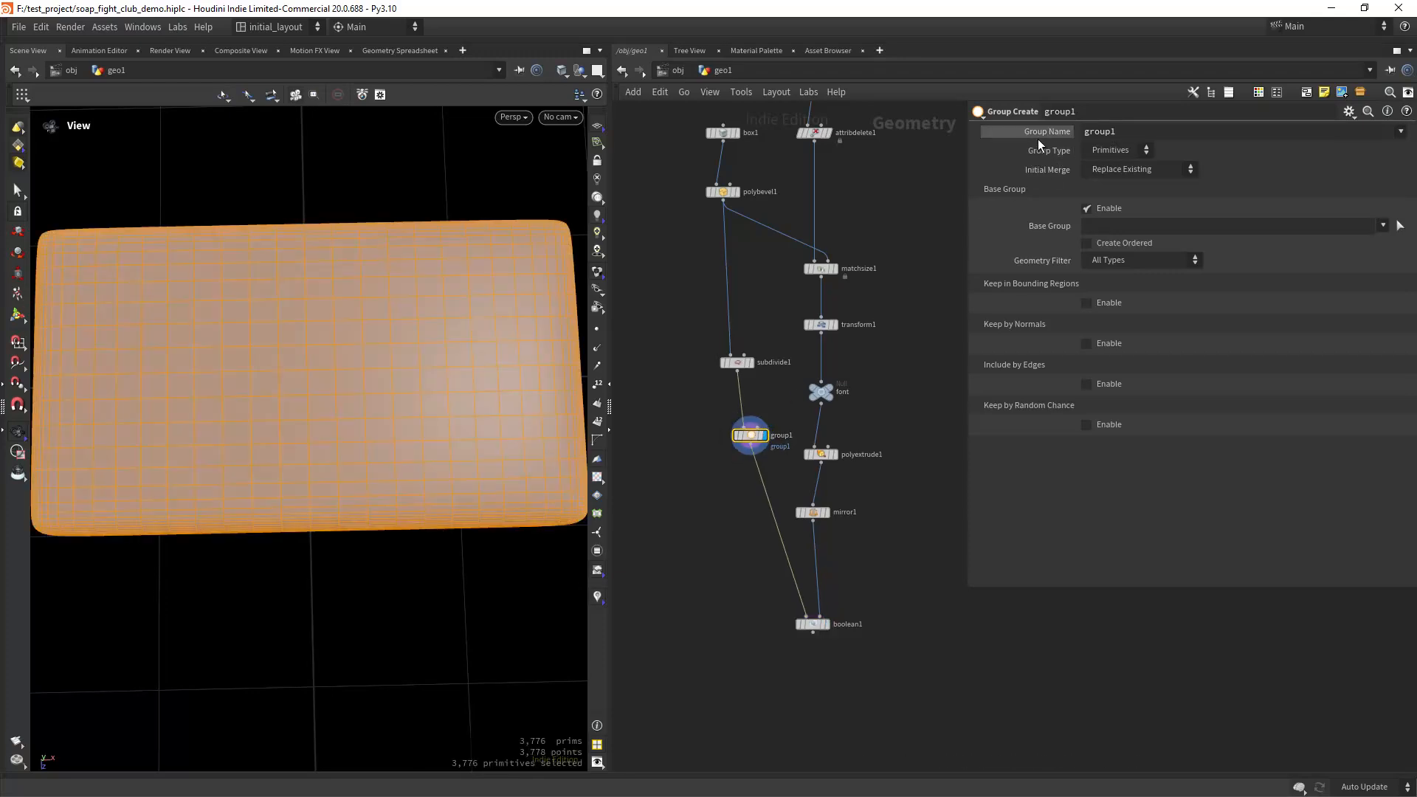
# Name the primitive group soap_bse.
pyautogui.click(1130, 138)
pyautogui.write('soa')
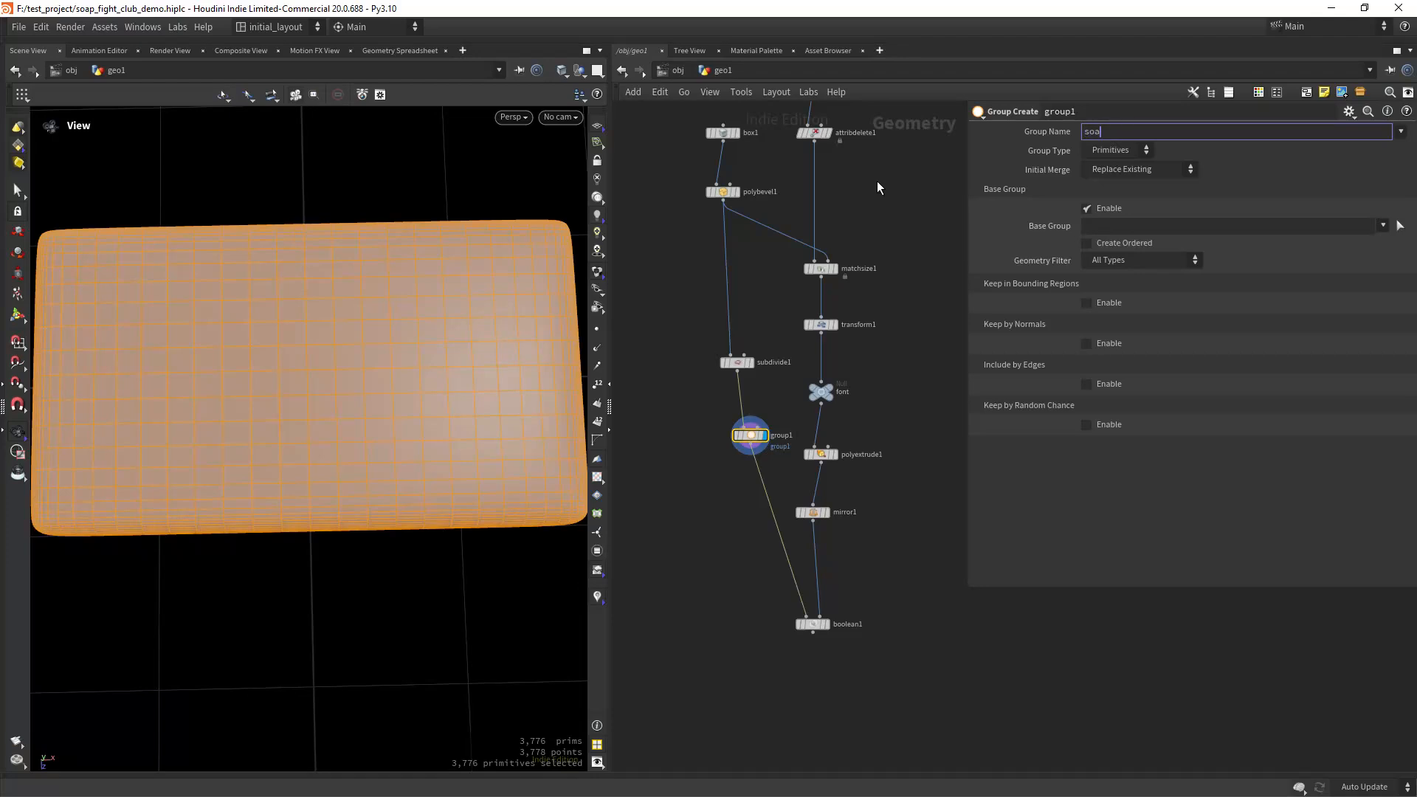
pyautogui.write('p_bse')
pyautogui.press('Return')
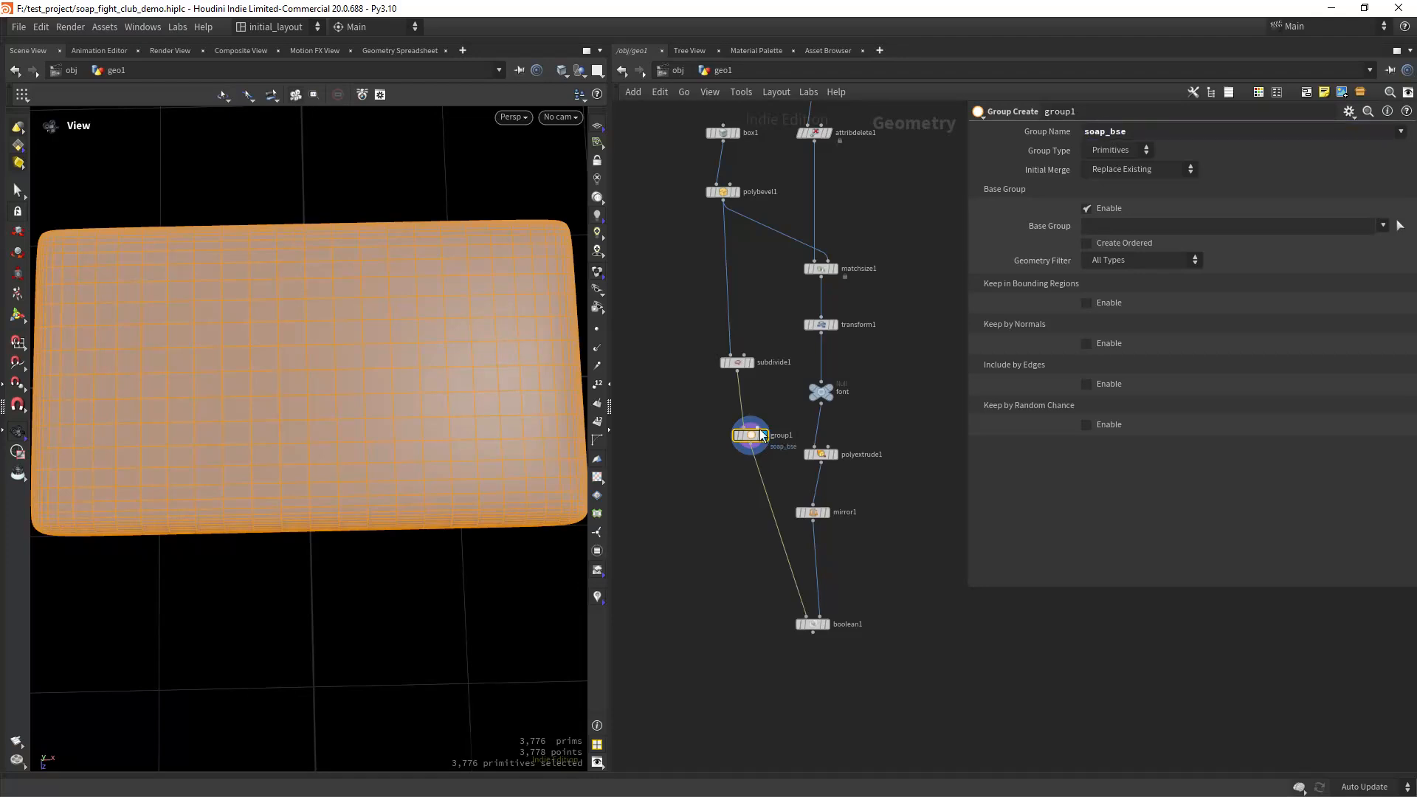
# Display the boolean1 result again and save the scene.
pyautogui.moveTo(831, 610)
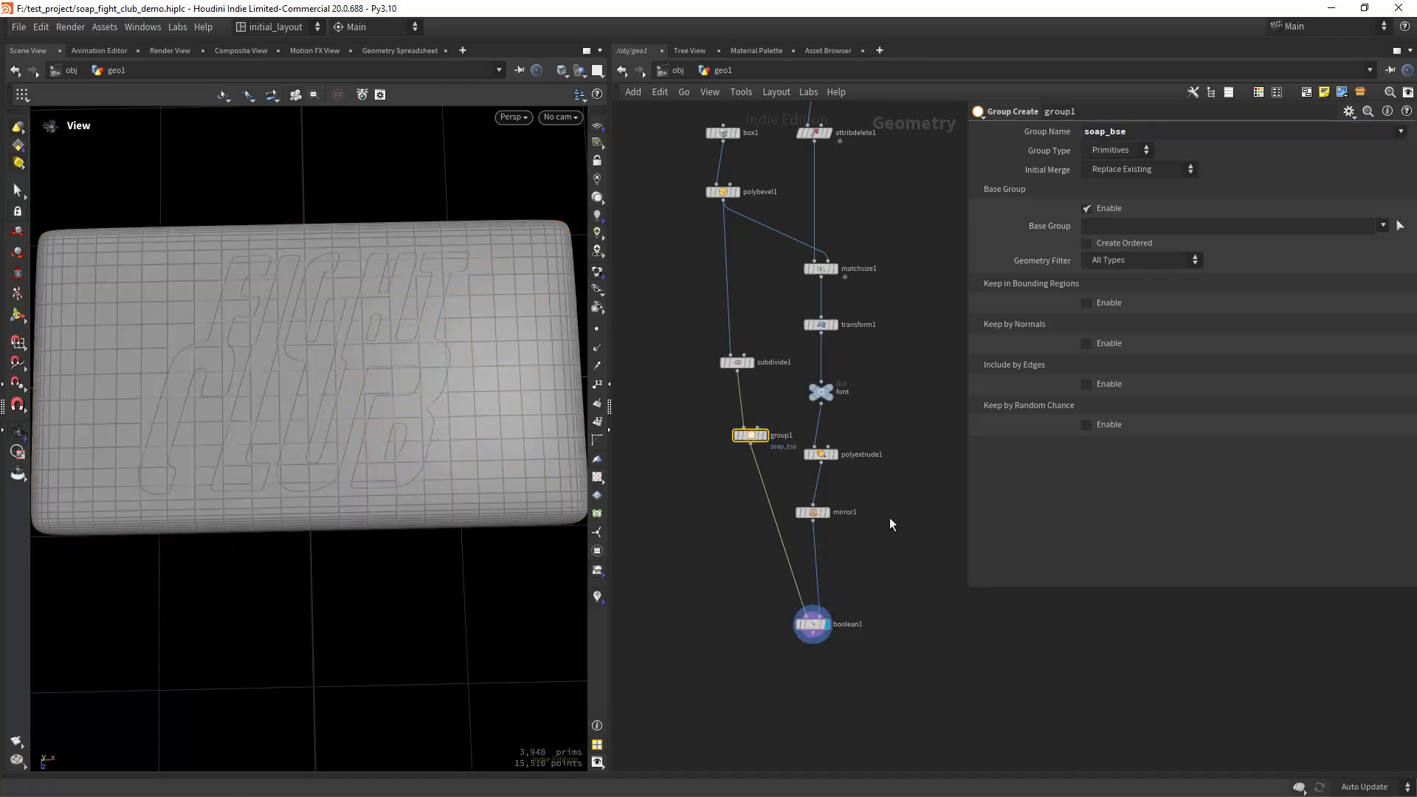
pyautogui.moveTo(850, 570); pyautogui.dragTo(846, 465, button='middle')
pyautogui.hotkey('ctrl', 's')
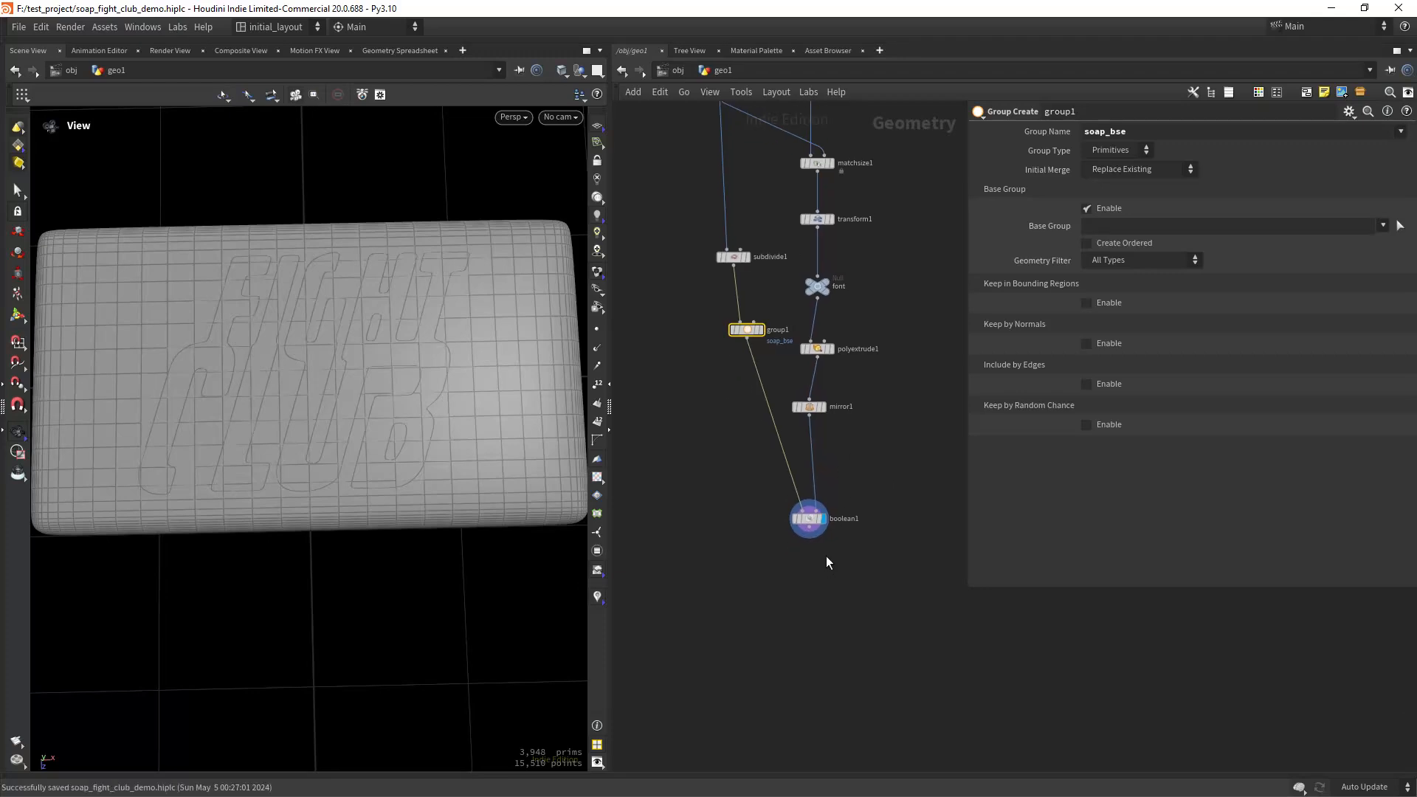
# Add a Connectivity node fed by boolean1 and display it.
pyautogui.scroll(2, 839, 554)
pyautogui.press('Tab')
pyautogui.write('conn')
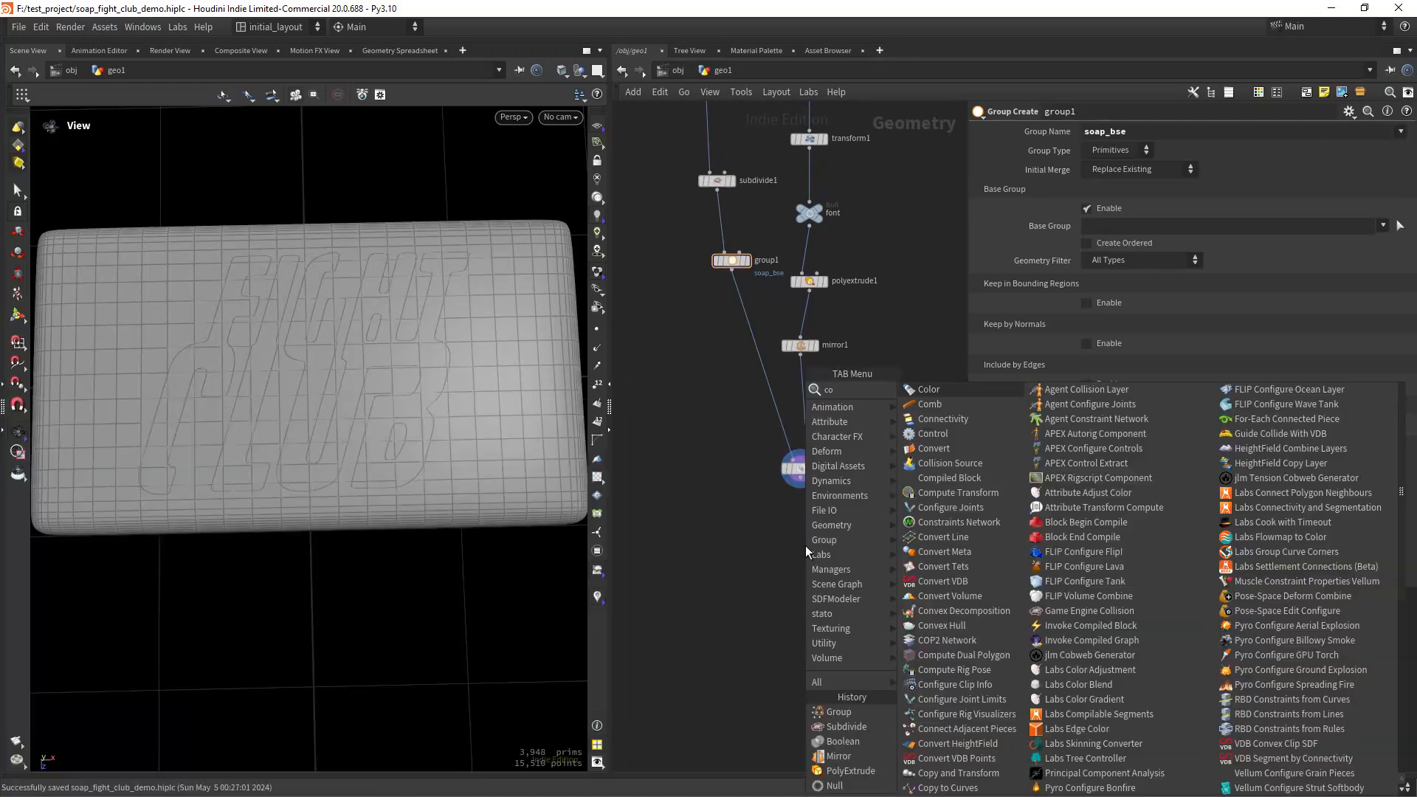
pyautogui.press('Return')
pyautogui.click(805, 549)
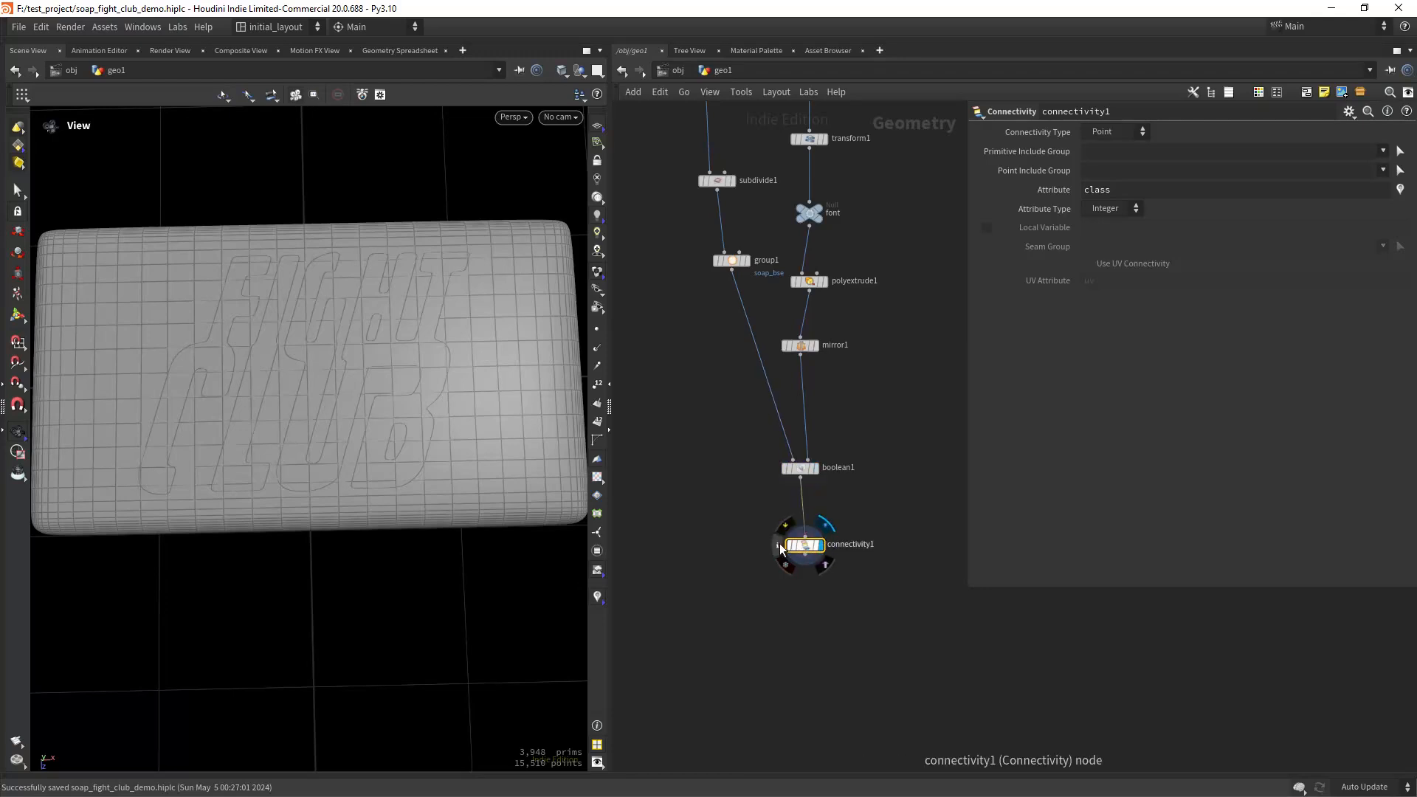
pyautogui.click(777, 545)
pyautogui.click(1168, 292)
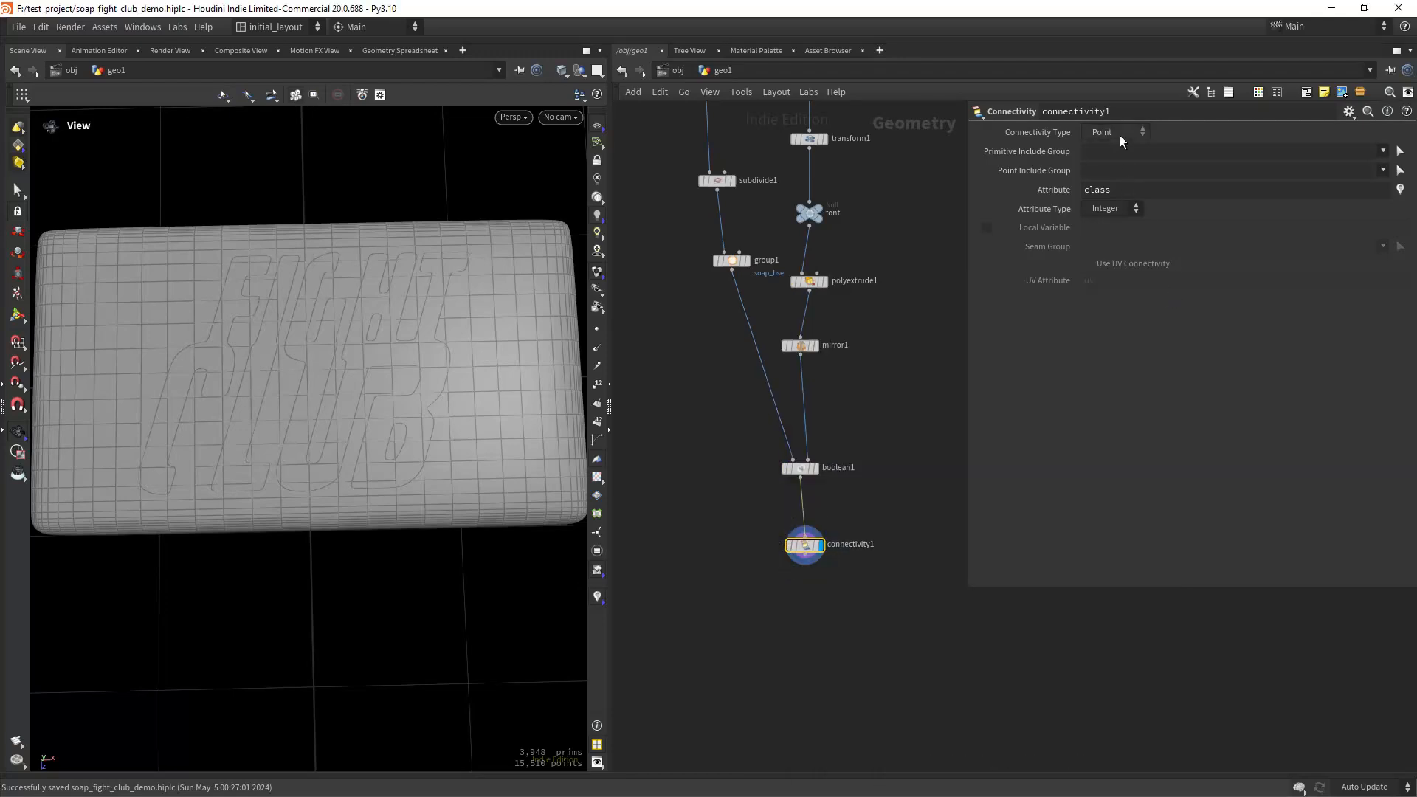
# Set the Connectivity type to Primitive and visualize the class attribute on the soap bar.
pyautogui.click(1106, 161)
pyautogui.click(777, 545)
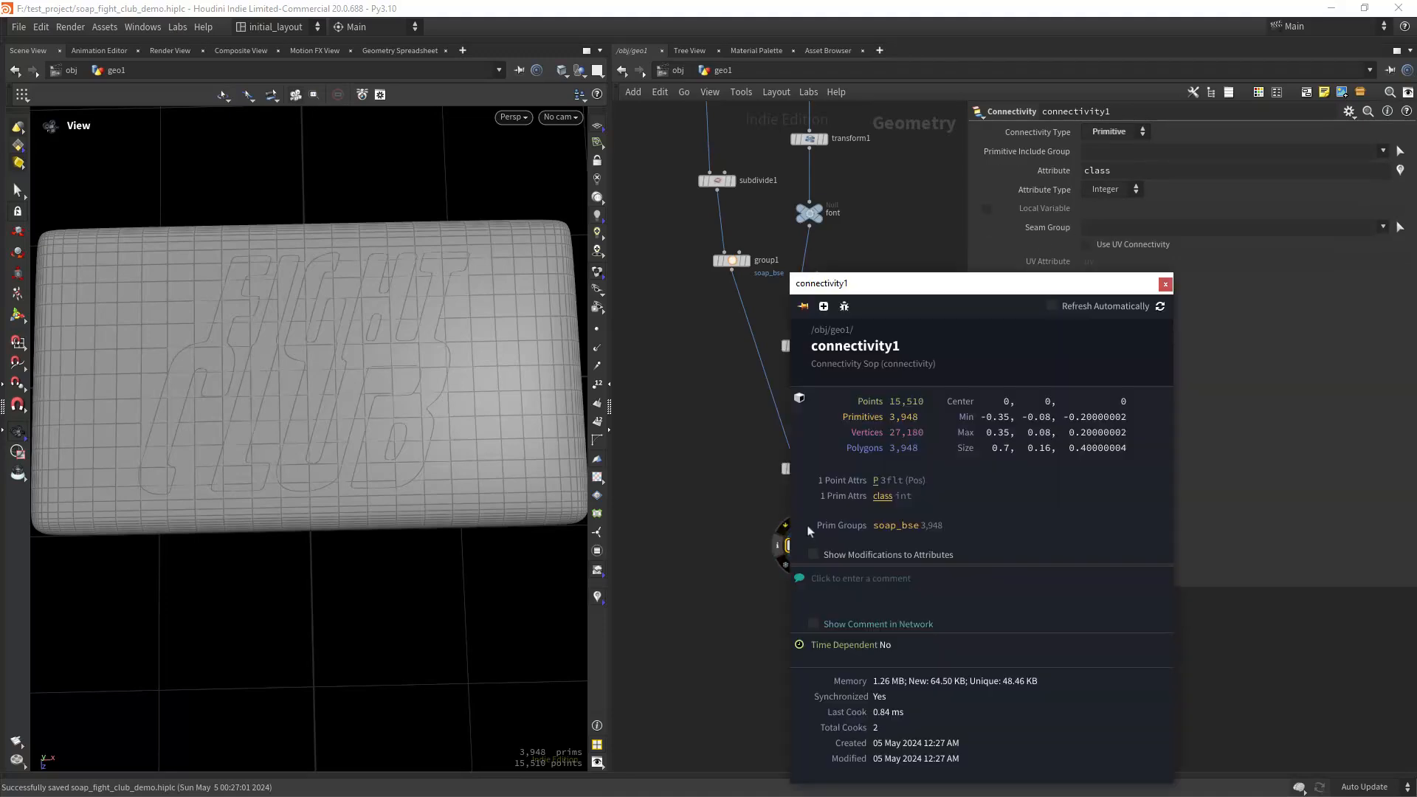
pyautogui.click(883, 497)
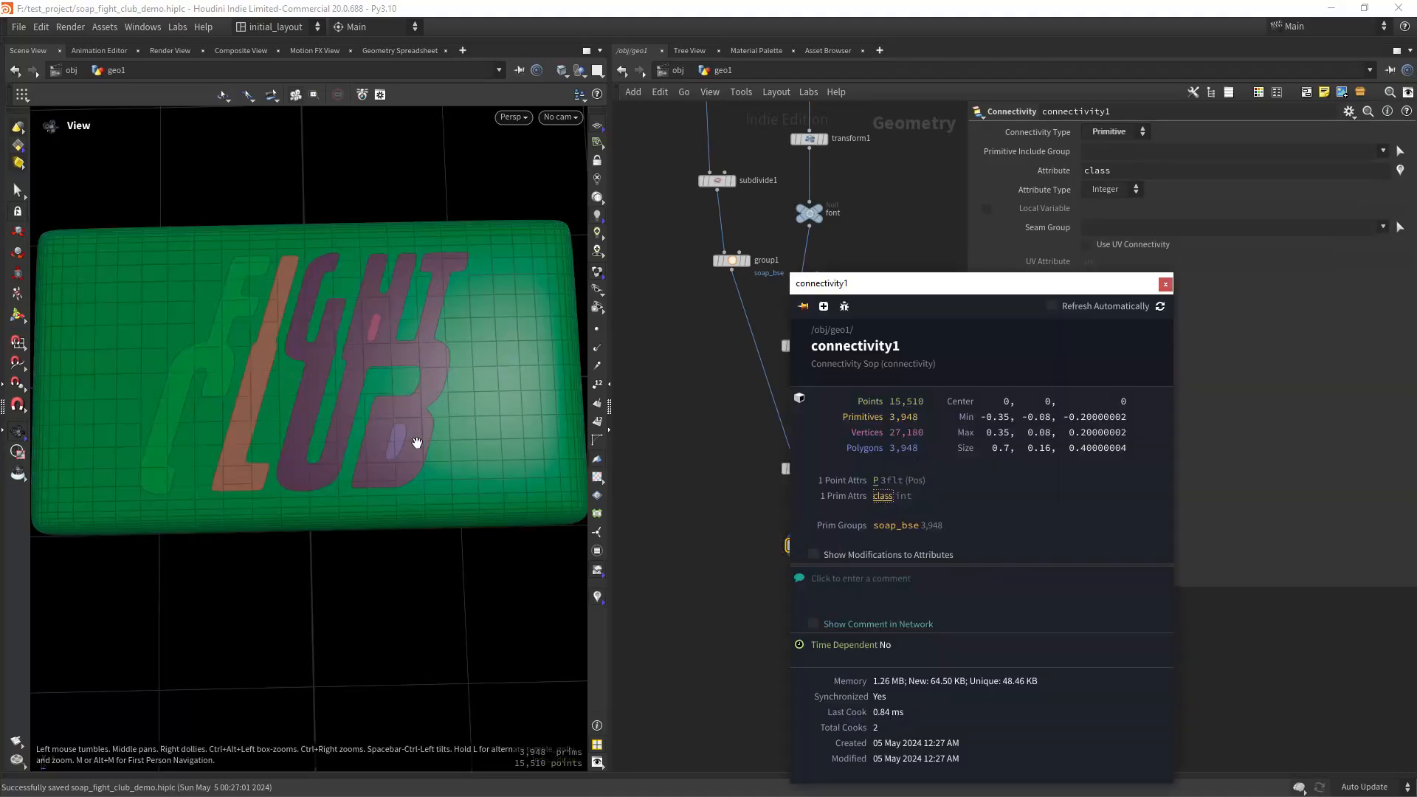
pyautogui.scroll(3, 468, 414)
pyautogui.moveTo(468, 414); pyautogui.dragTo(457, 441)
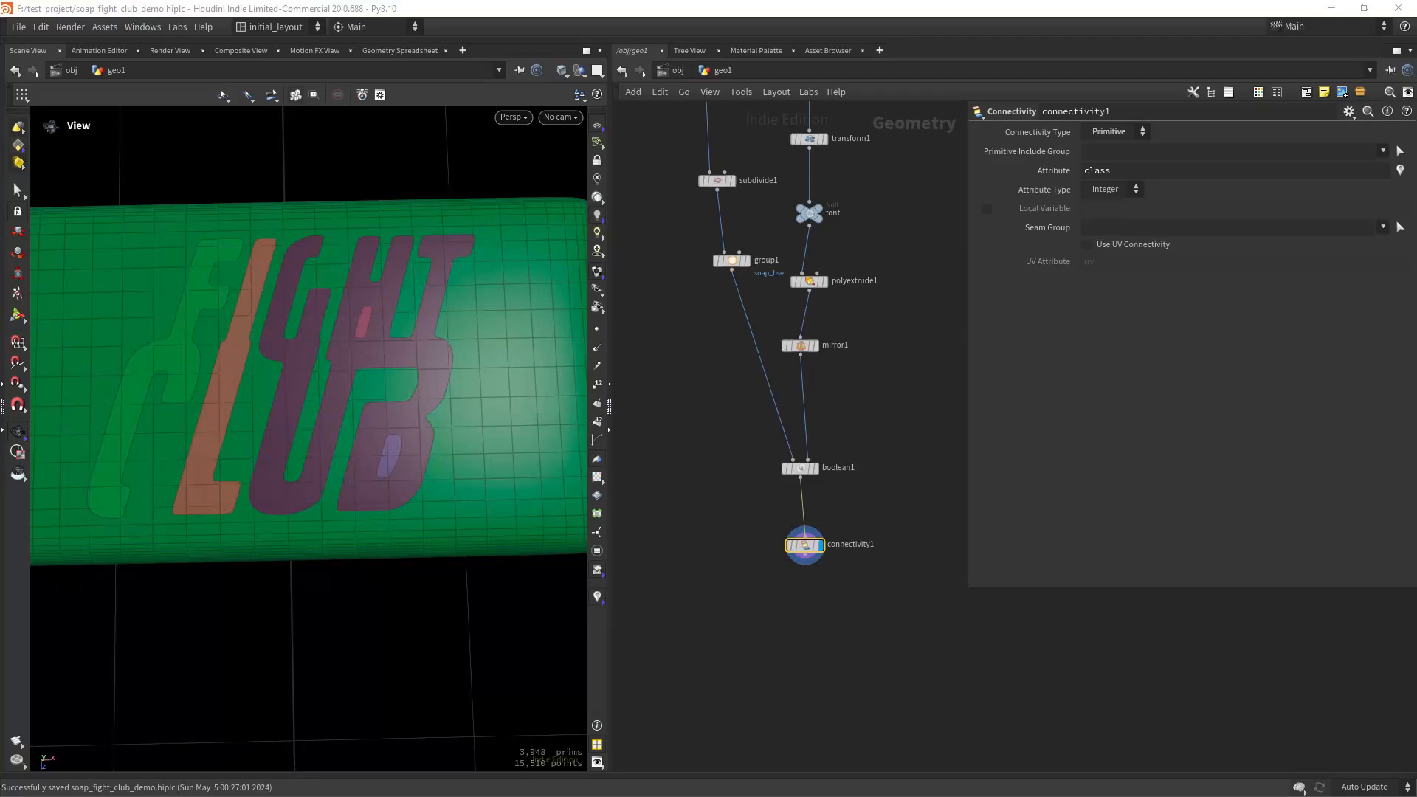
# Add a Fuse node fed by connectivity1 and display it.
pyautogui.scroll(3, 825, 610)
pyautogui.moveTo(826, 610); pyautogui.dragTo(804, 585, button='middle')
pyautogui.click(774, 582)
pyautogui.press('Tab')
pyautogui.write('bla')
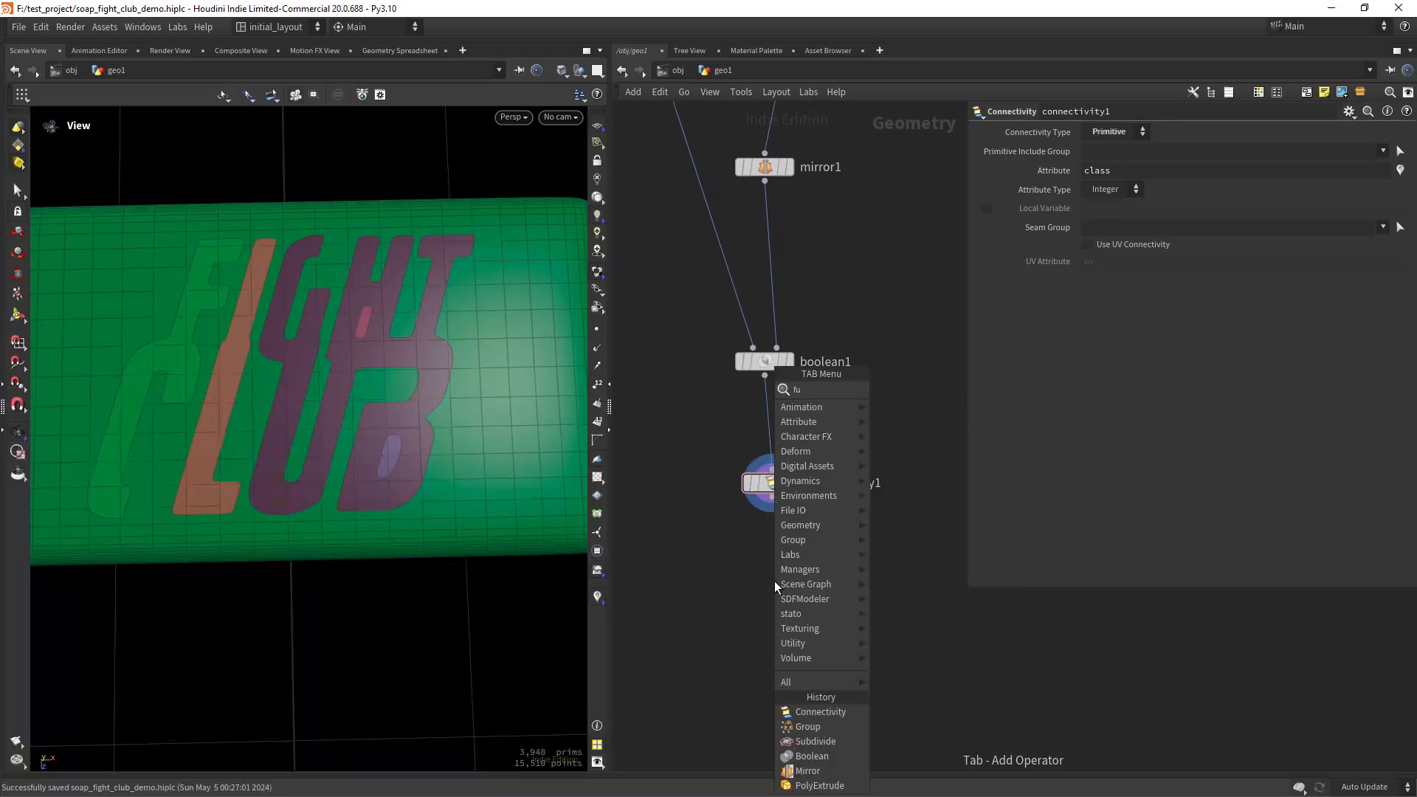
pyautogui.press('Return')
pyautogui.click(774, 581)
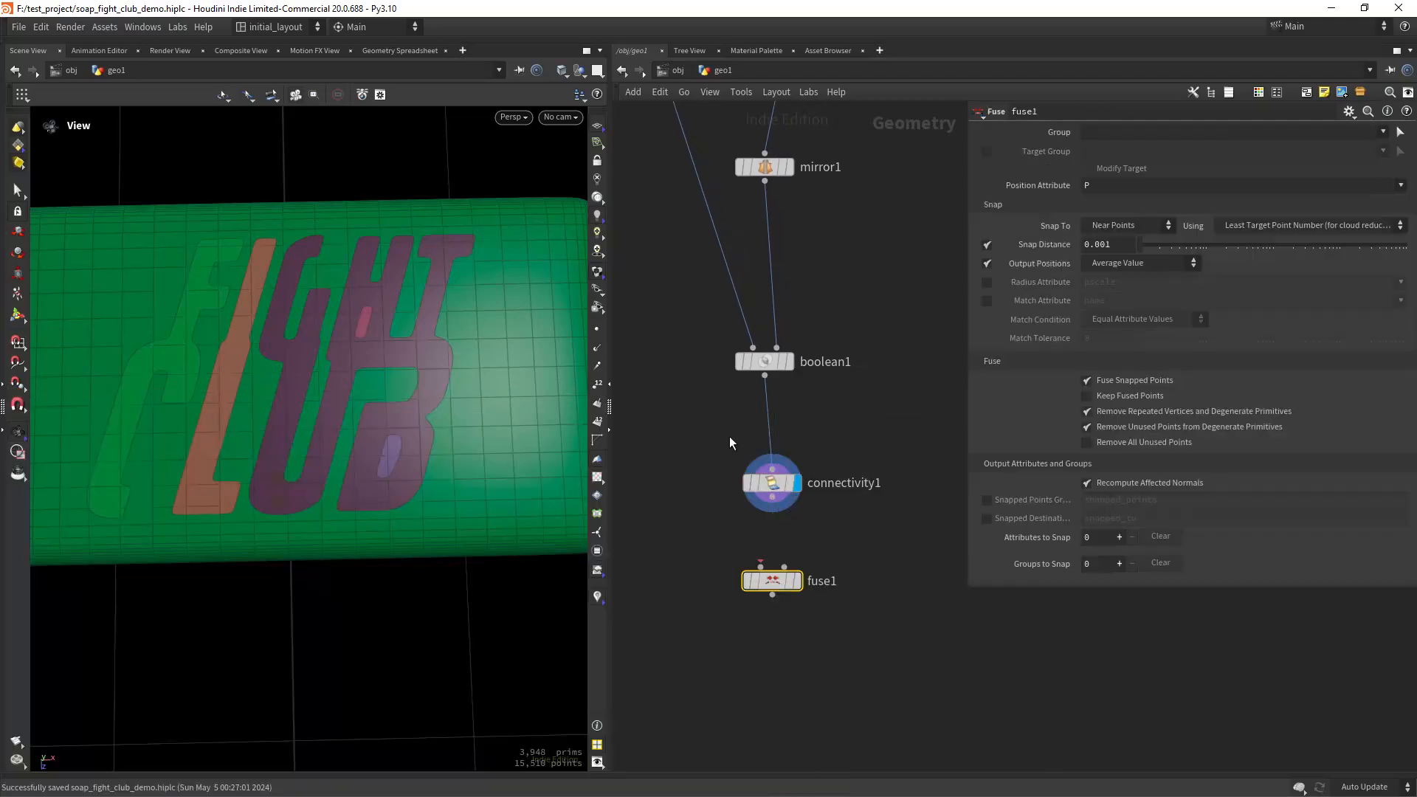
pyautogui.moveTo(772, 497); pyautogui.dragTo(788, 595)
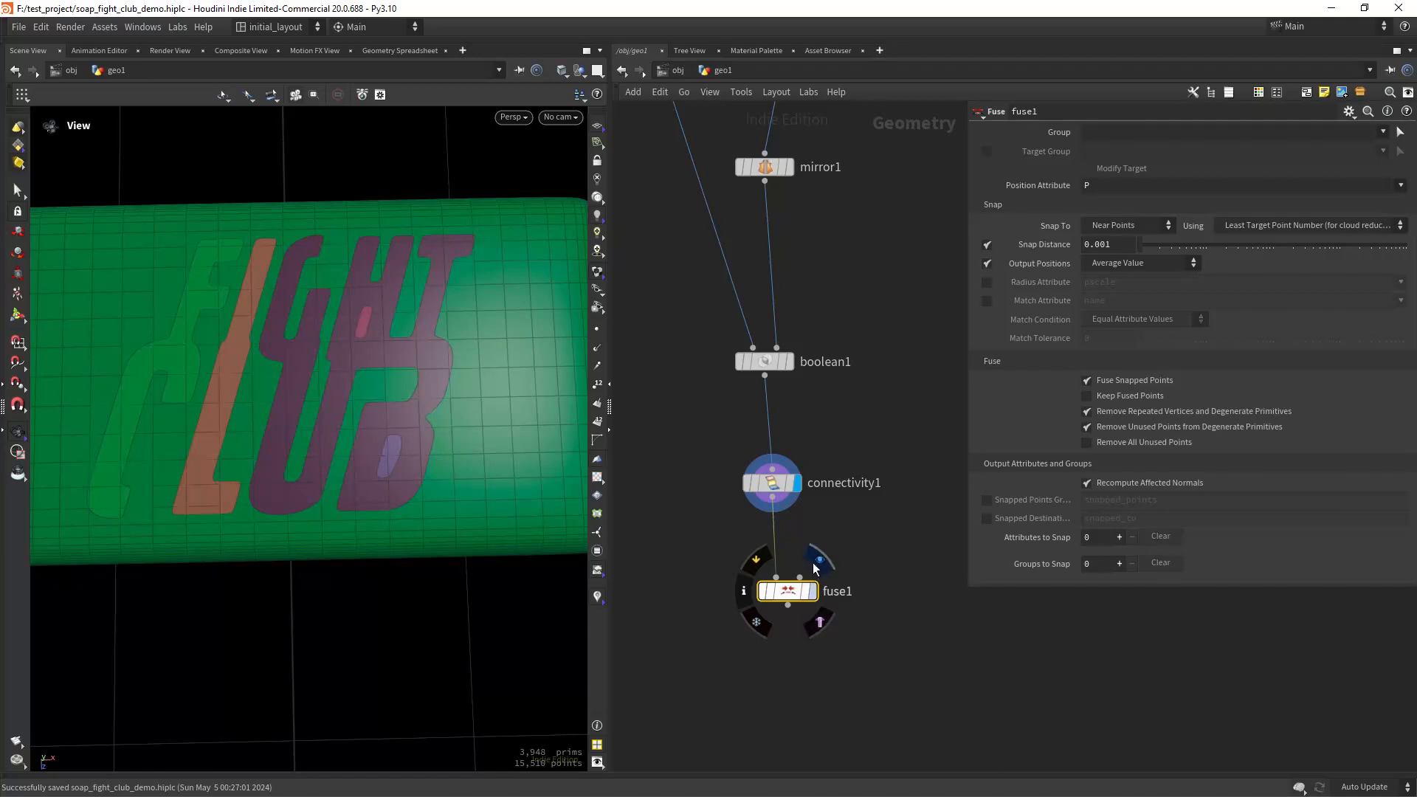
pyautogui.press('r')
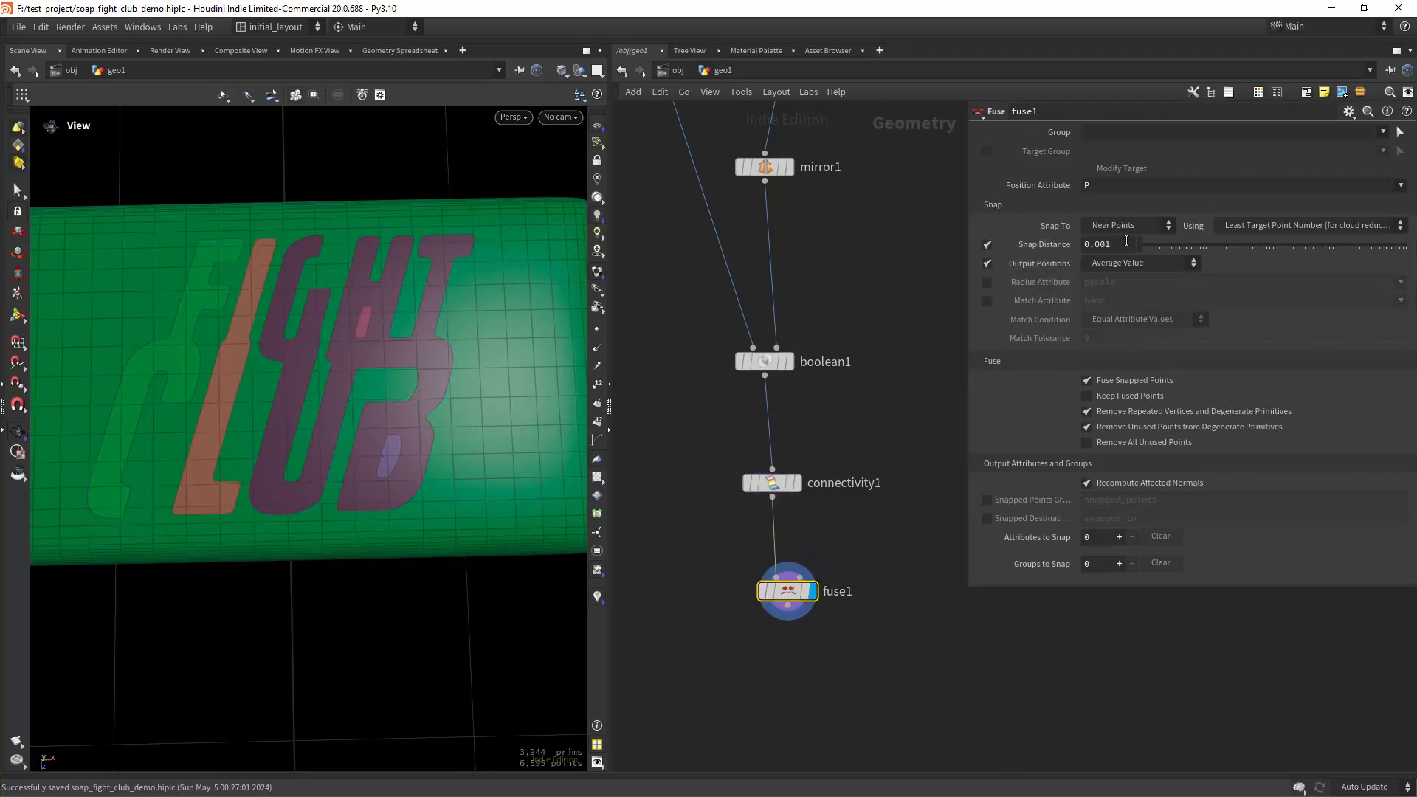
# Set the Fuse snap distance to 0.0001 and check the points along the letter outlines.
pyautogui.click(1109, 243)
pyautogui.write('0')
pyautogui.press('Return')
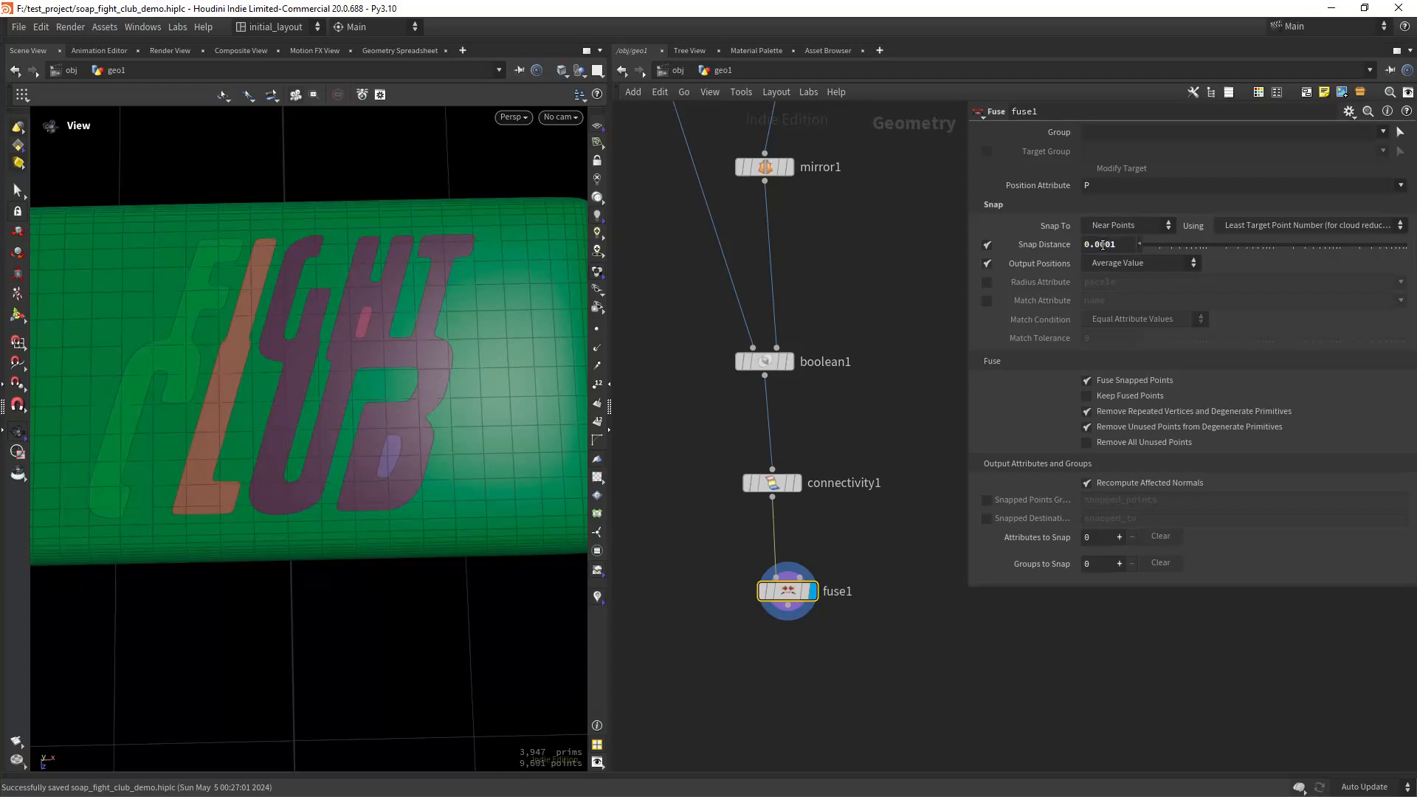
pyautogui.click(598, 330)
pyautogui.scroll(10, 405, 490)
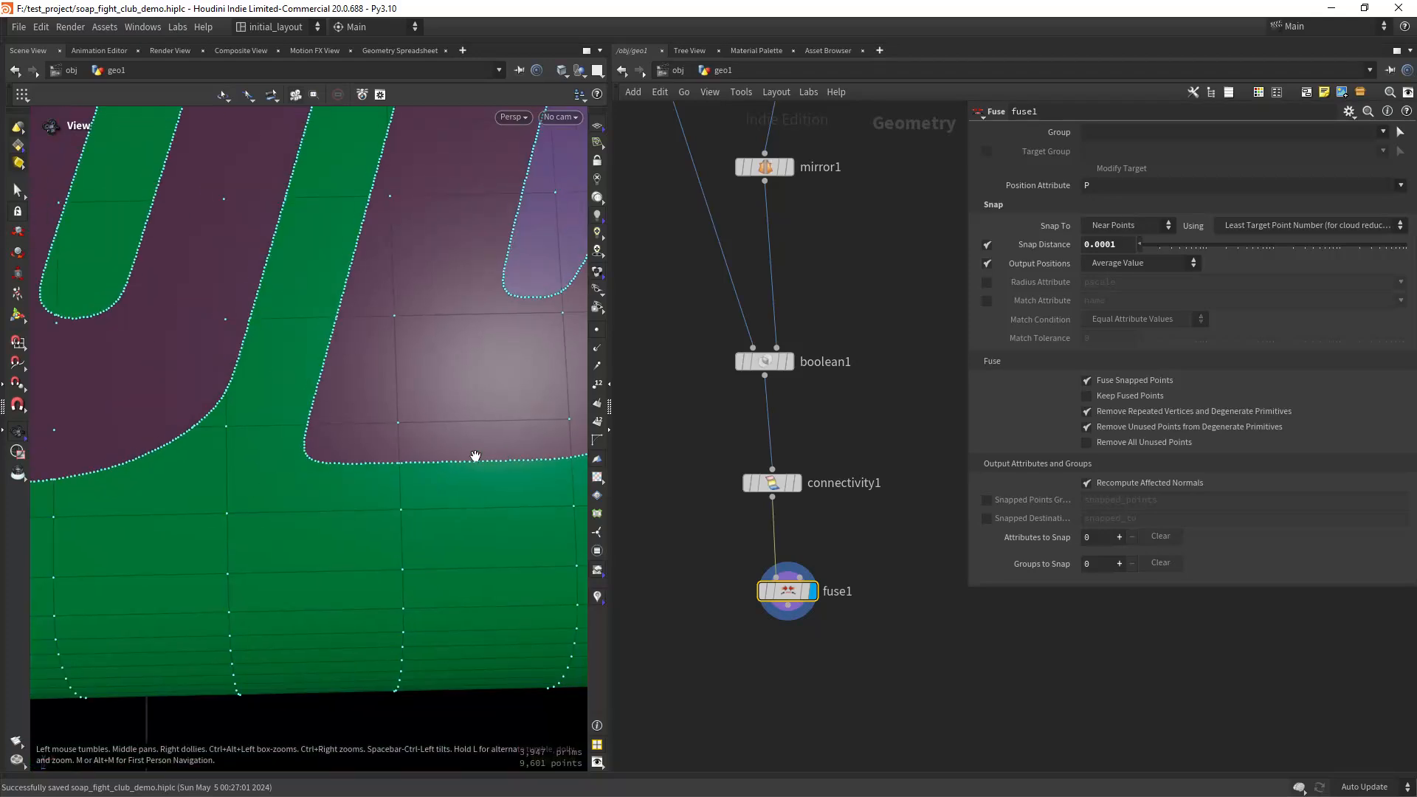
pyautogui.scroll(-5, 475, 455)
pyautogui.click(598, 330)
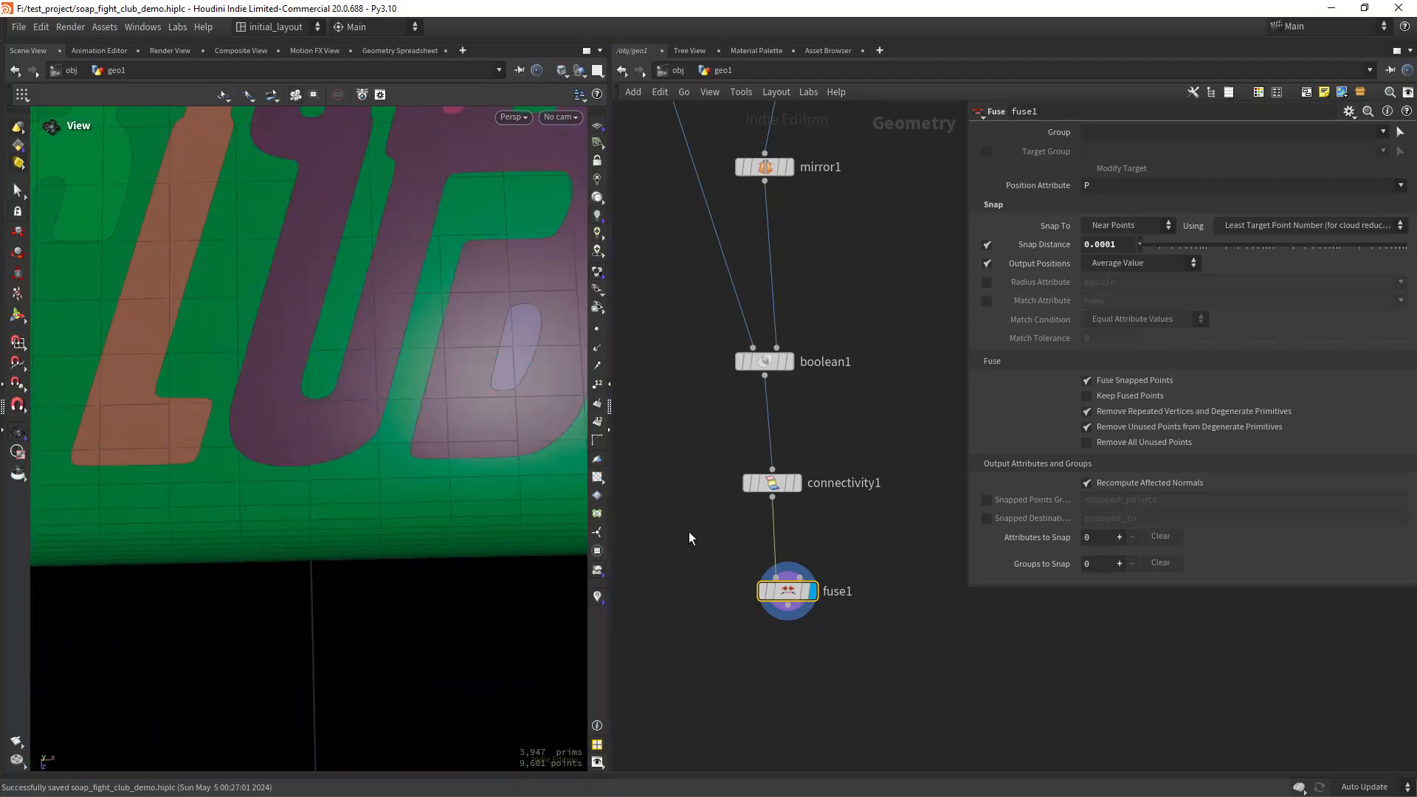
# Add a Triangulate node fed by fuse1 and display the triangulated soap bar.
pyautogui.moveTo(688, 531); pyautogui.dragTo(697, 450, button='middle')
pyautogui.moveTo(707, 547); pyautogui.dragTo(700, 491, button='middle')
pyautogui.moveTo(742, 518); pyautogui.dragTo(769, 510, button='right')
pyautogui.moveTo(471, 433); pyautogui.dragTo(302, 534, button='right')
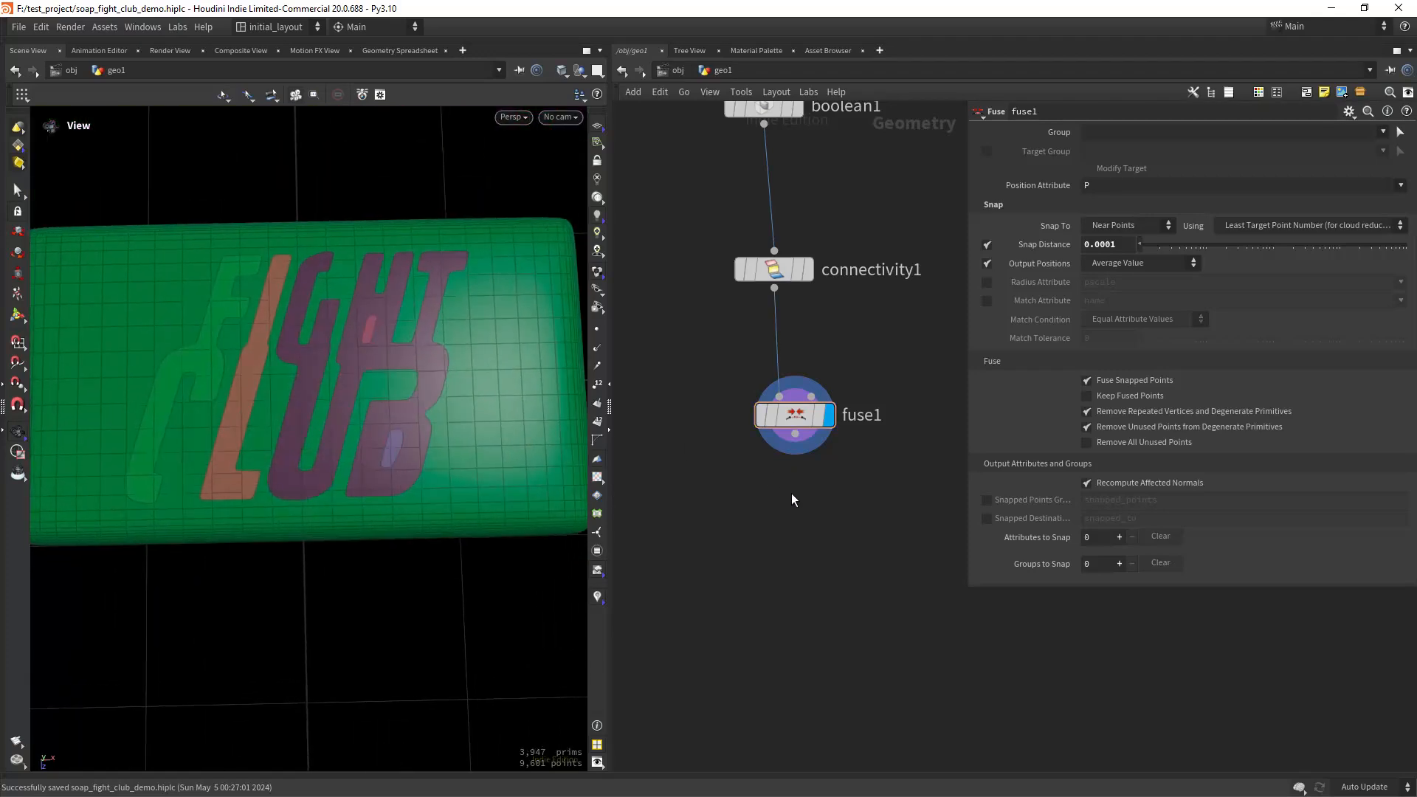
pyautogui.press('Tab')
pyautogui.write('tria')
pyautogui.press('Return')
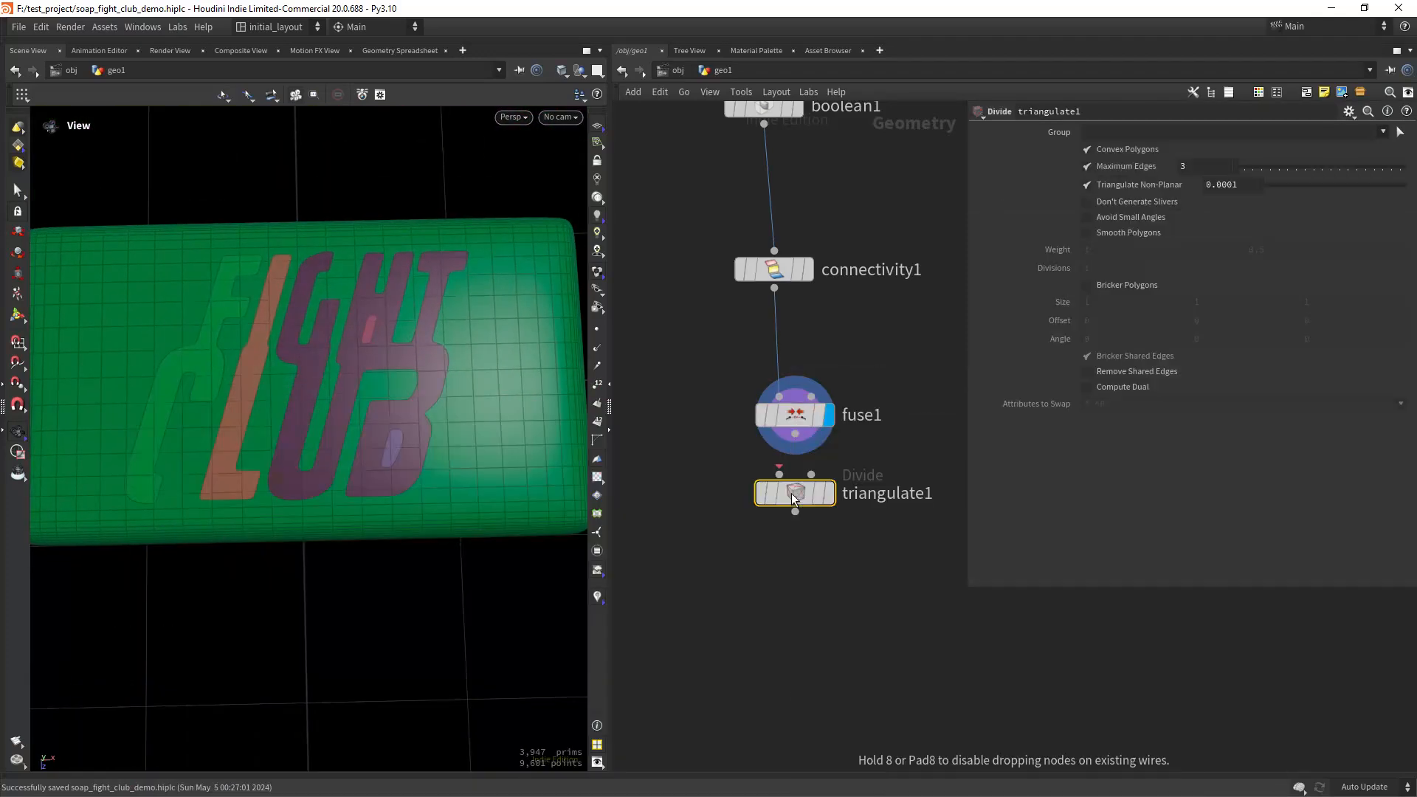
pyautogui.click(795, 504)
pyautogui.moveTo(795, 504); pyautogui.dragTo(814, 546)
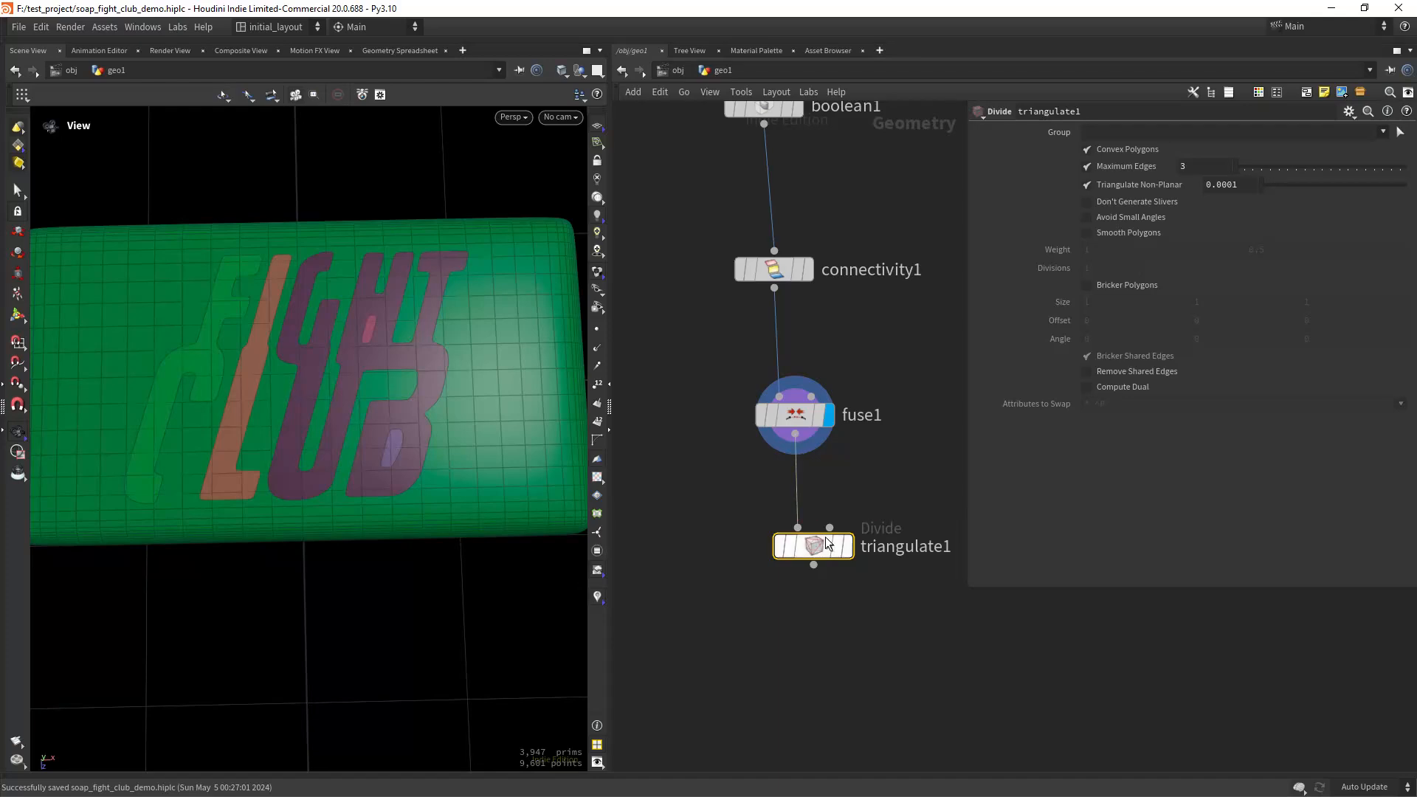
pyautogui.click(846, 546)
pyautogui.moveTo(433, 452); pyautogui.dragTo(453, 465)
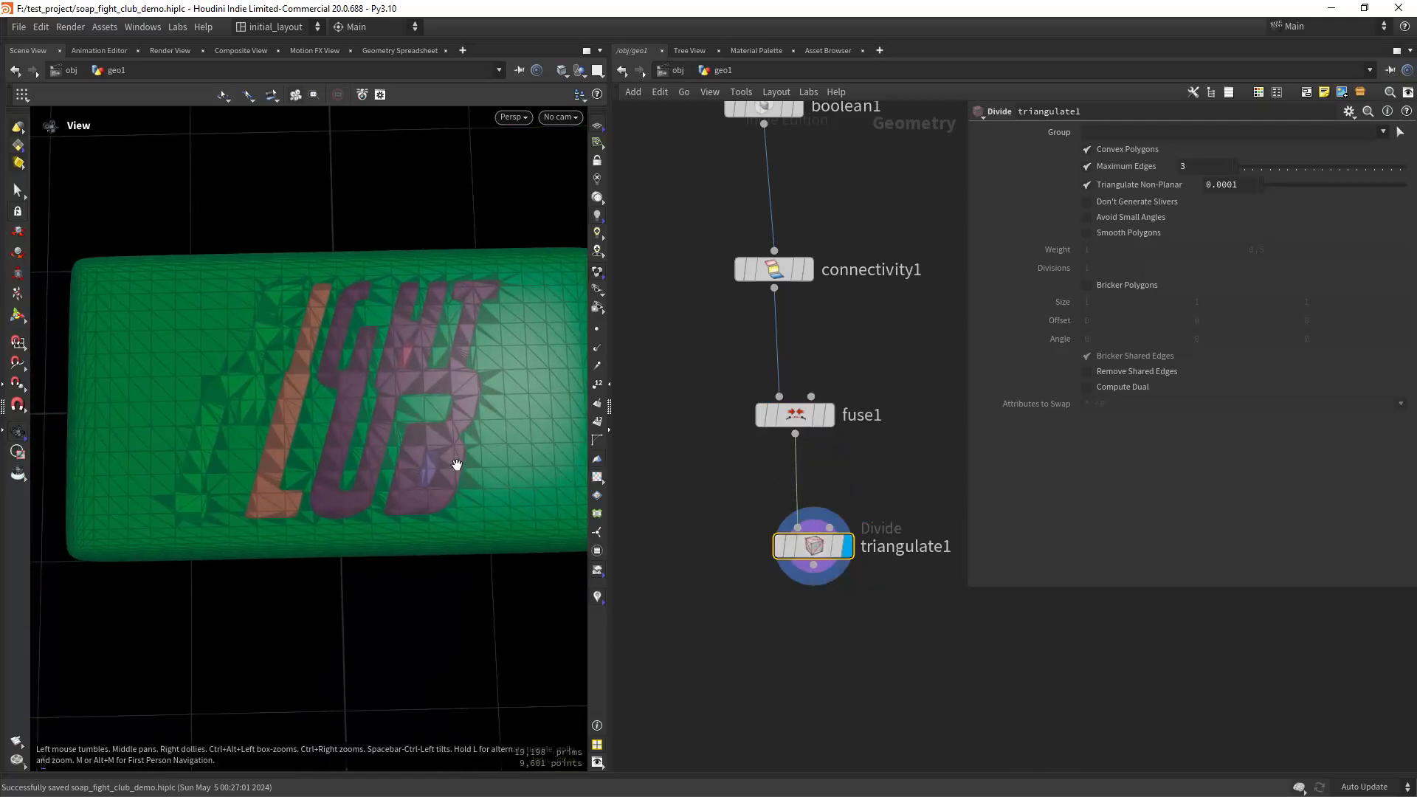
# Place a Labs Exoside QuadRemesher node below triangulate1.
pyautogui.moveTo(809, 627); pyautogui.dragTo(763, 519, button='middle')
pyautogui.press('Tab')
pyautogui.write('qua')
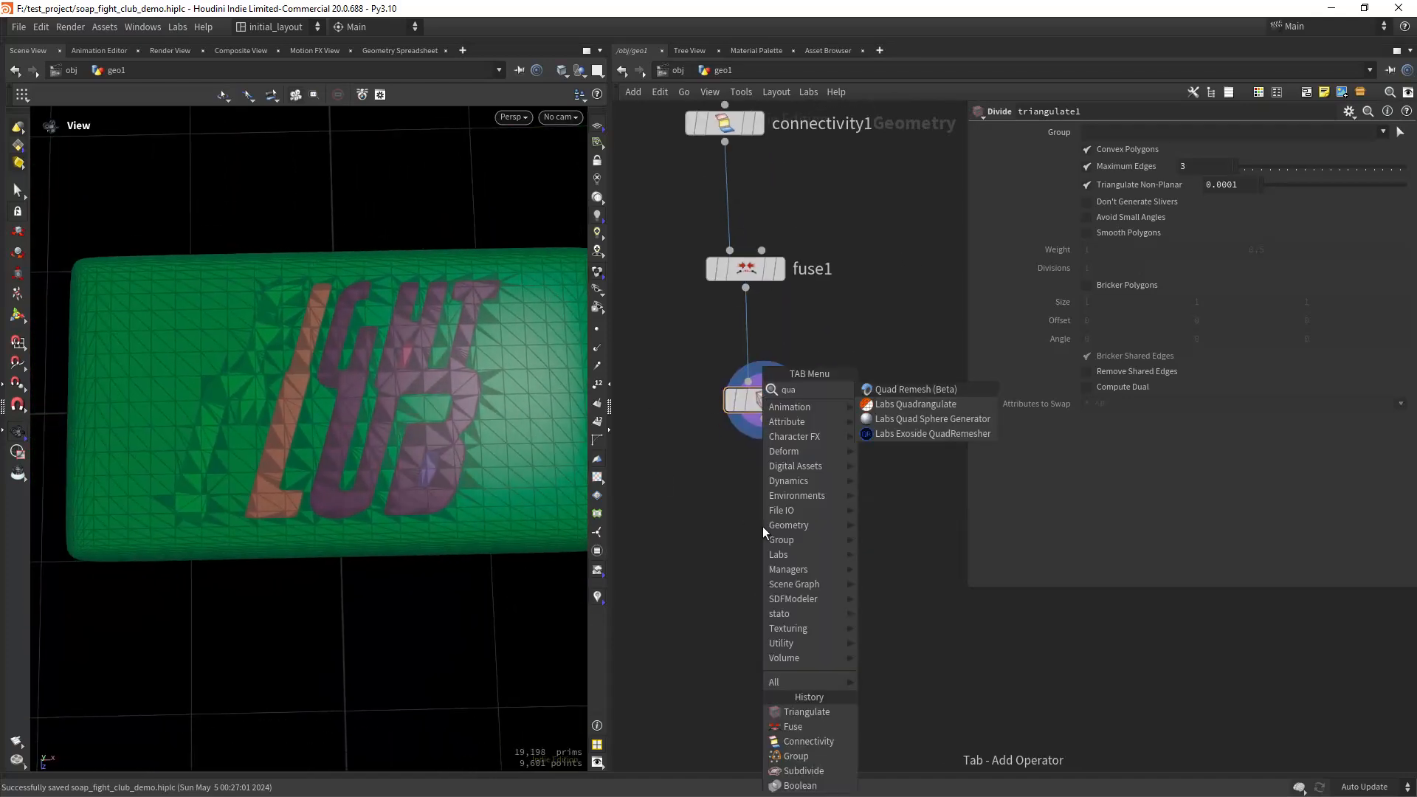
pyautogui.press('Down')
pyautogui.press('Down')
pyautogui.press('Down')
pyautogui.press('Return')
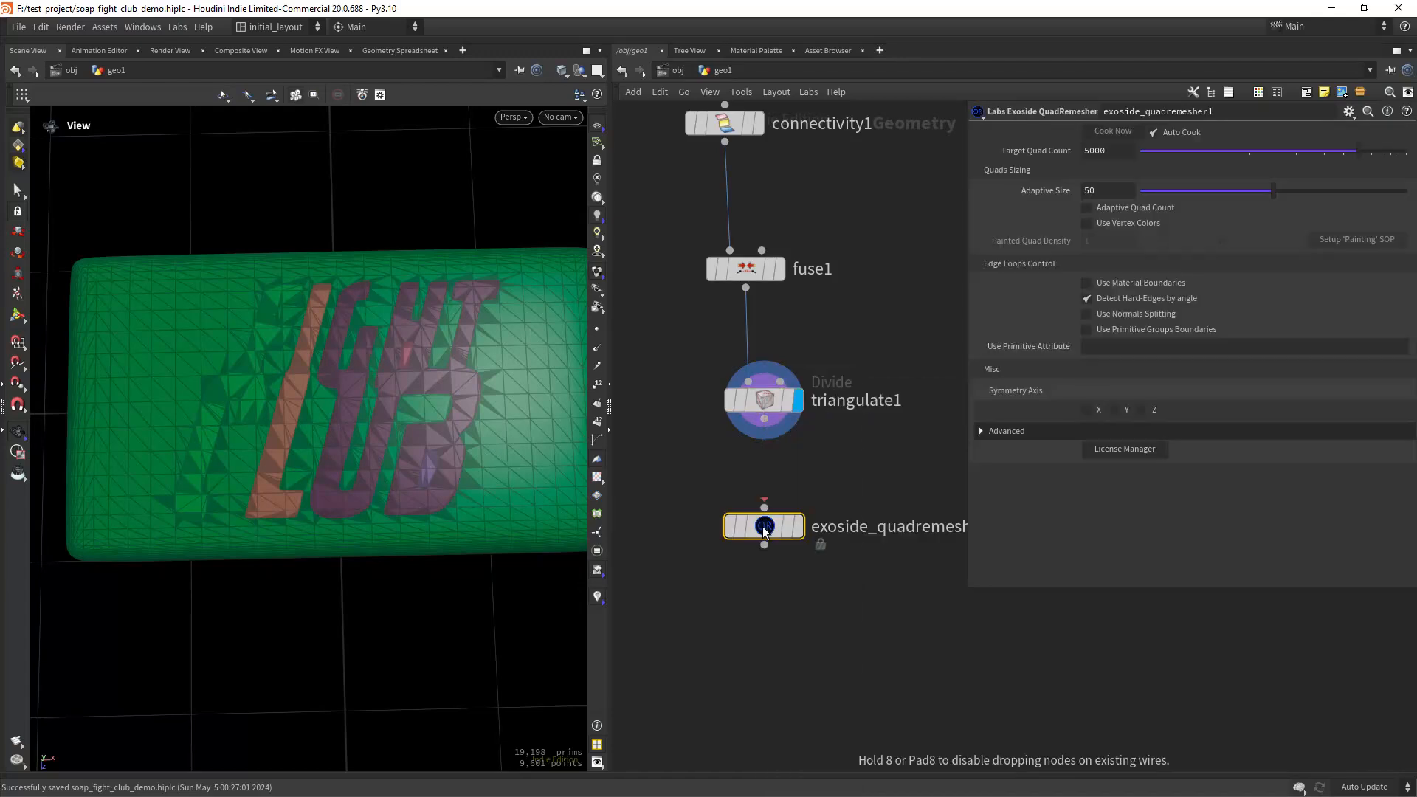
pyautogui.click(764, 531)
pyautogui.scroll(1, 778, 455)
pyautogui.scroll(-2, 748, 471)
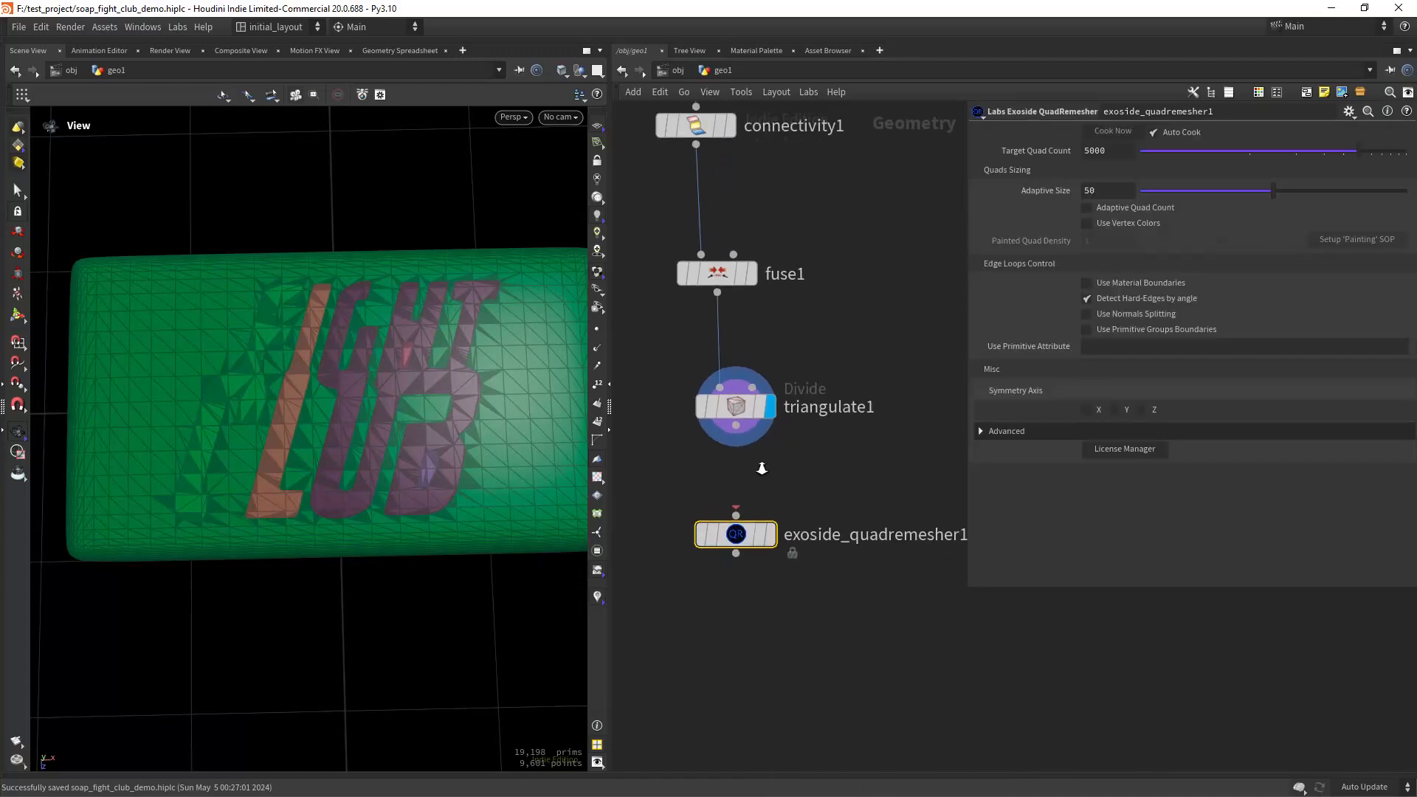
pyautogui.moveTo(546, 413); pyautogui.dragTo(432, 467)
# Connect the output of triangulate1 to the QuadRemesher node's input.
pyautogui.moveTo(725, 524)
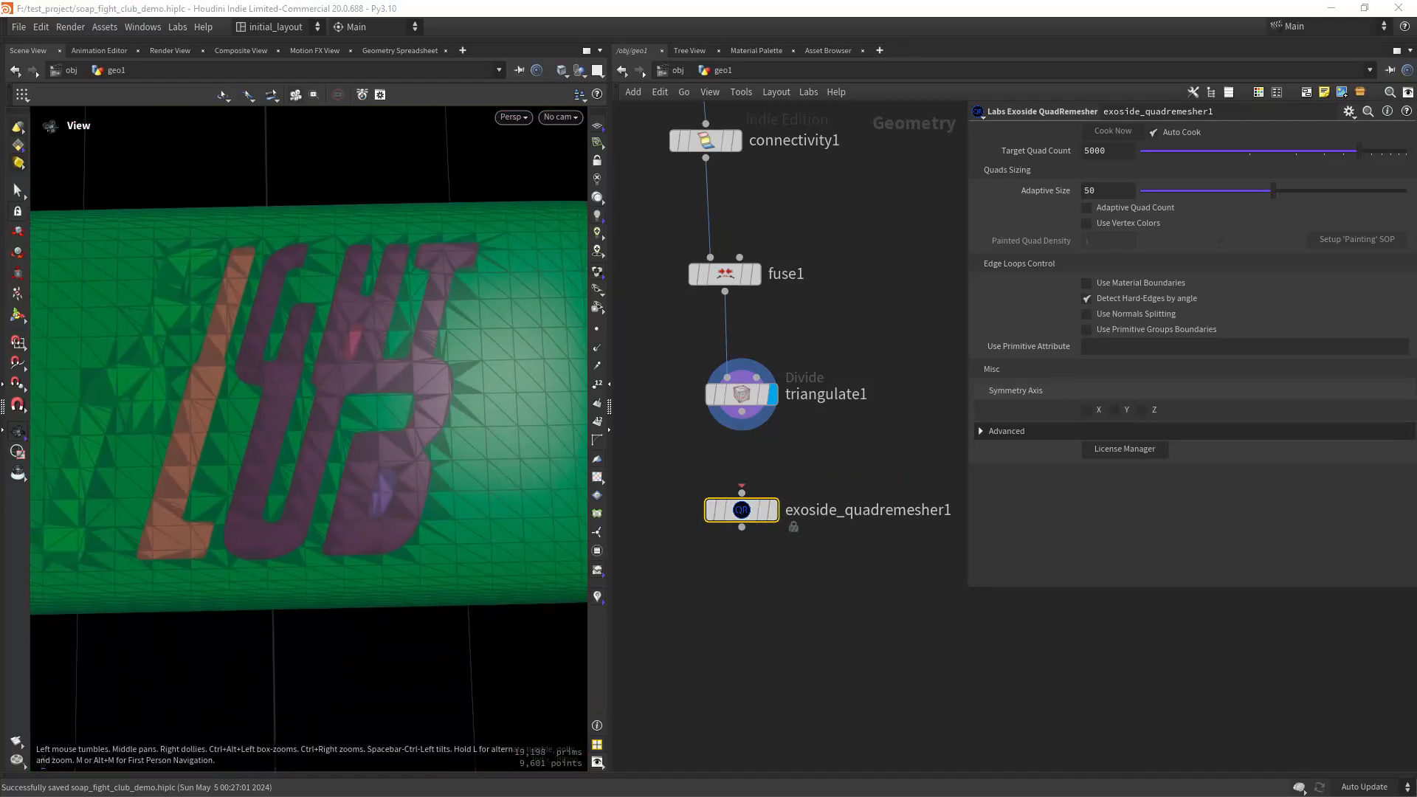
pyautogui.moveTo(810, 209); pyautogui.dragTo(824, 620, button='middle')
pyautogui.scroll(-3, 808, 294)
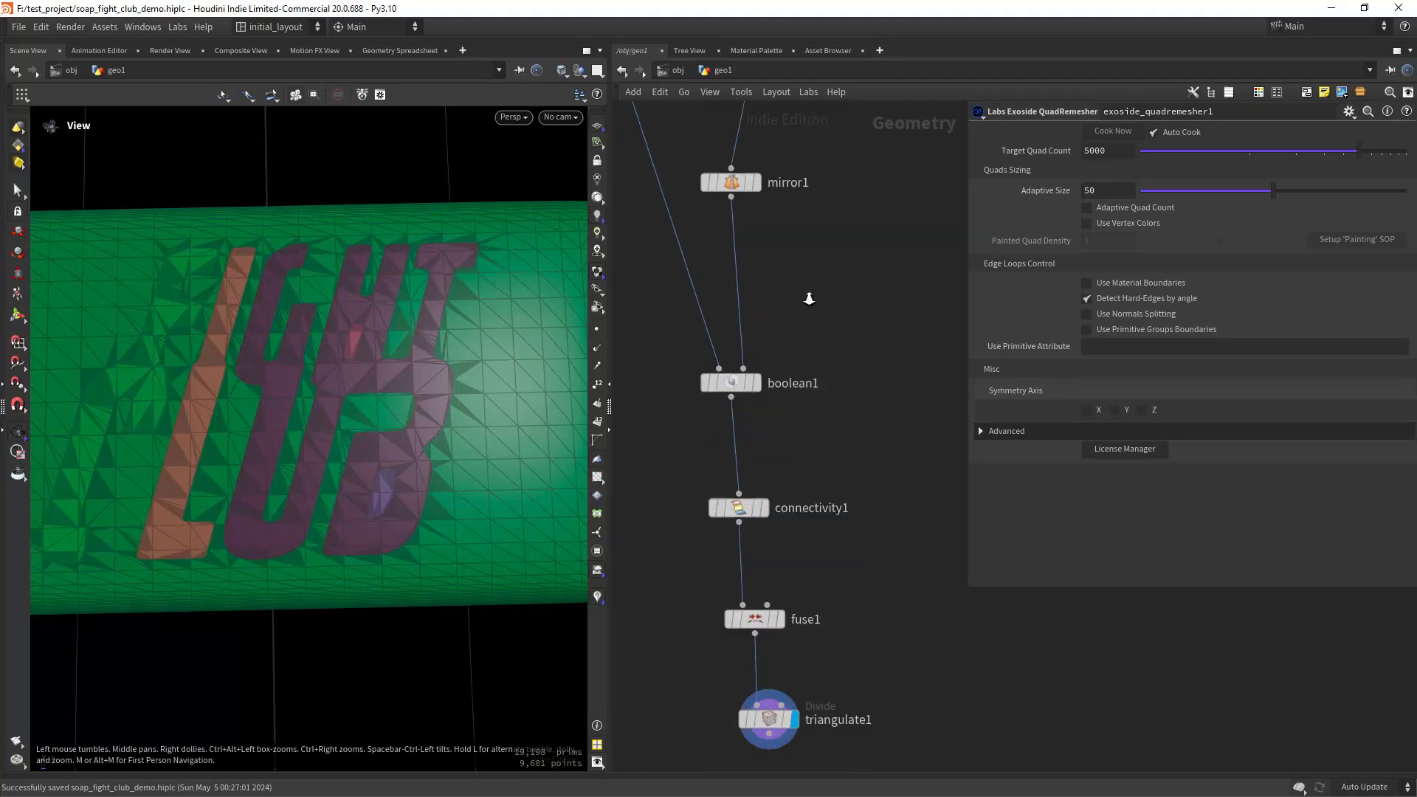
pyautogui.moveTo(792, 333); pyautogui.dragTo(835, 310, button='middle')
pyautogui.scroll(-2, 837, 391)
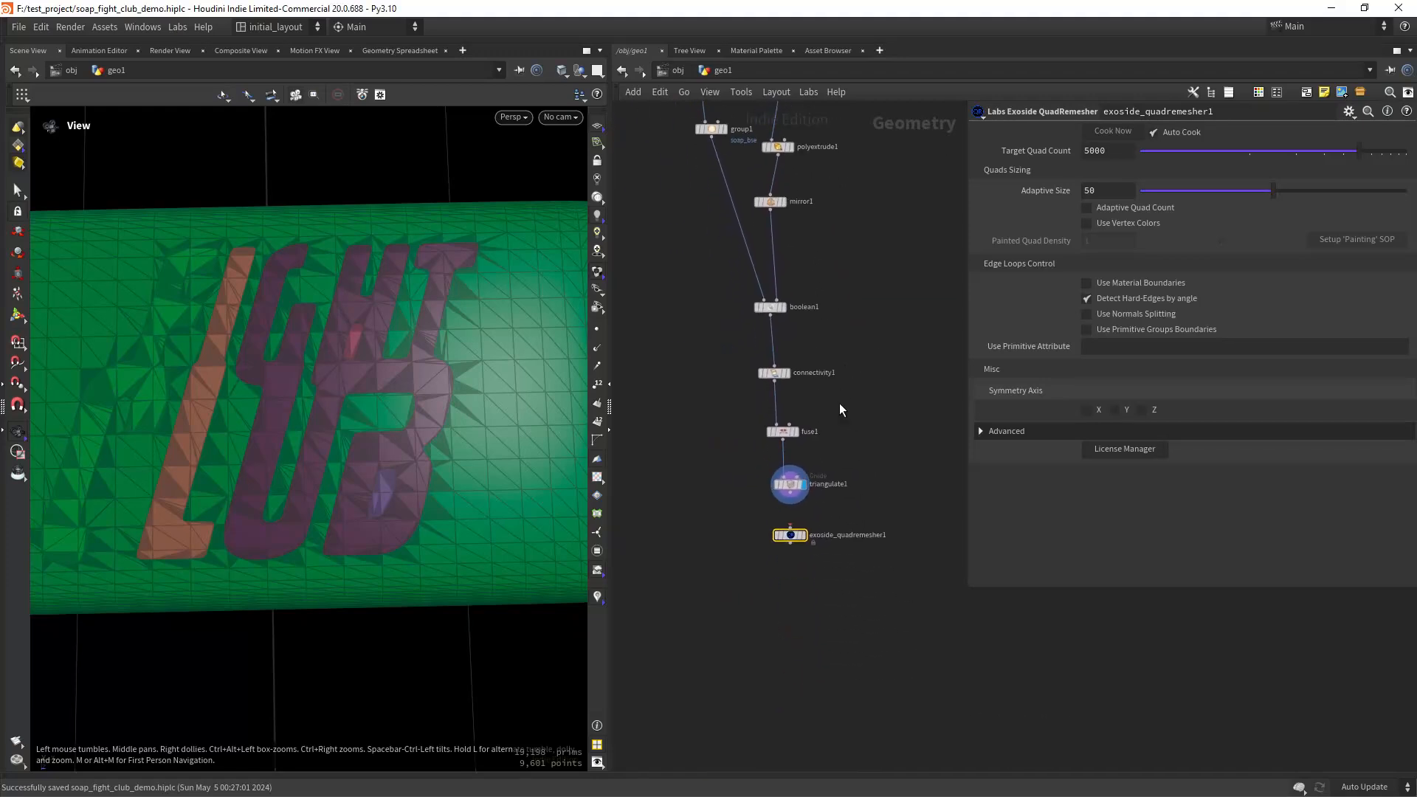
pyautogui.scroll(3, 840, 413)
pyautogui.moveTo(846, 477); pyautogui.dragTo(848, 347, button='middle')
pyautogui.scroll(3, 800, 436)
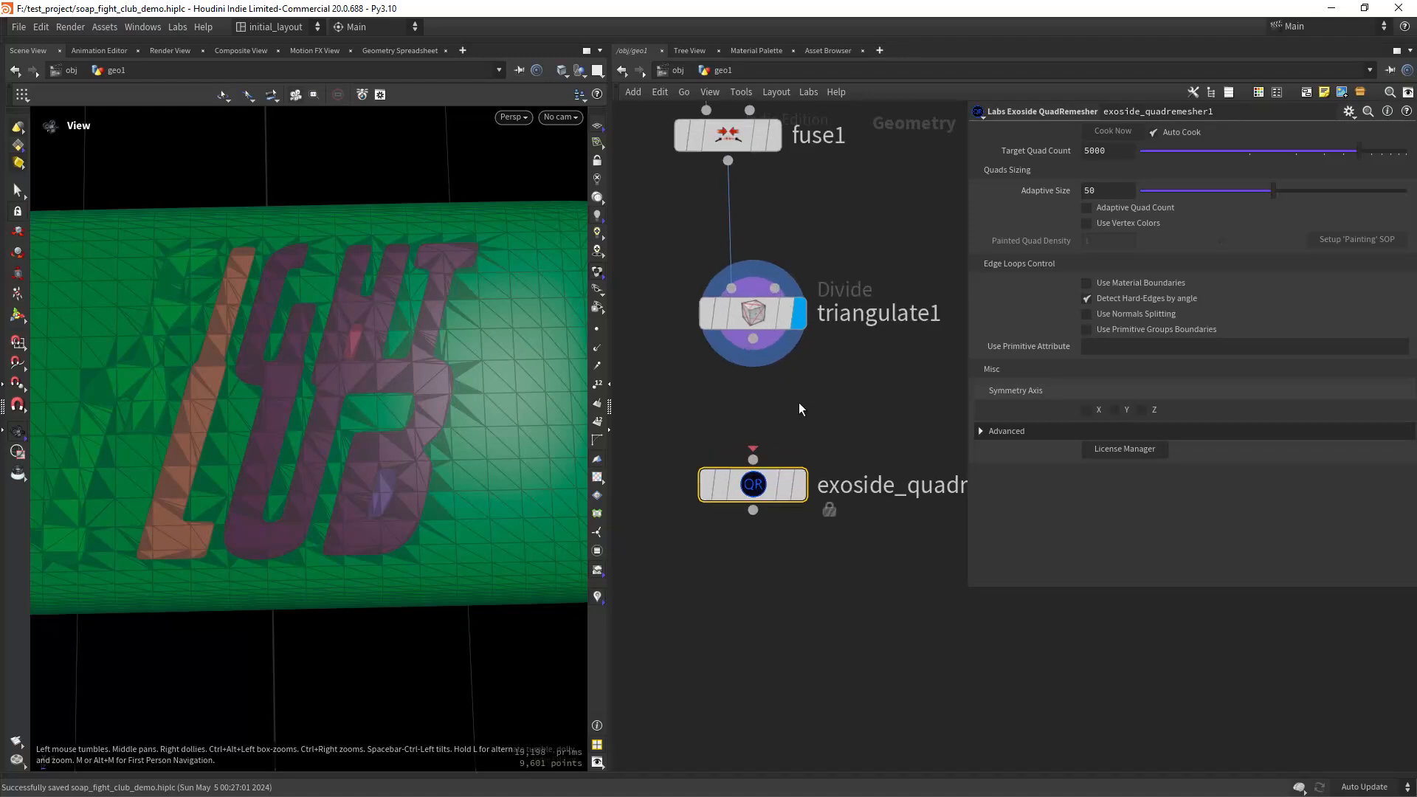
pyautogui.scroll(-2, 804, 409)
pyautogui.scroll(3, 794, 413)
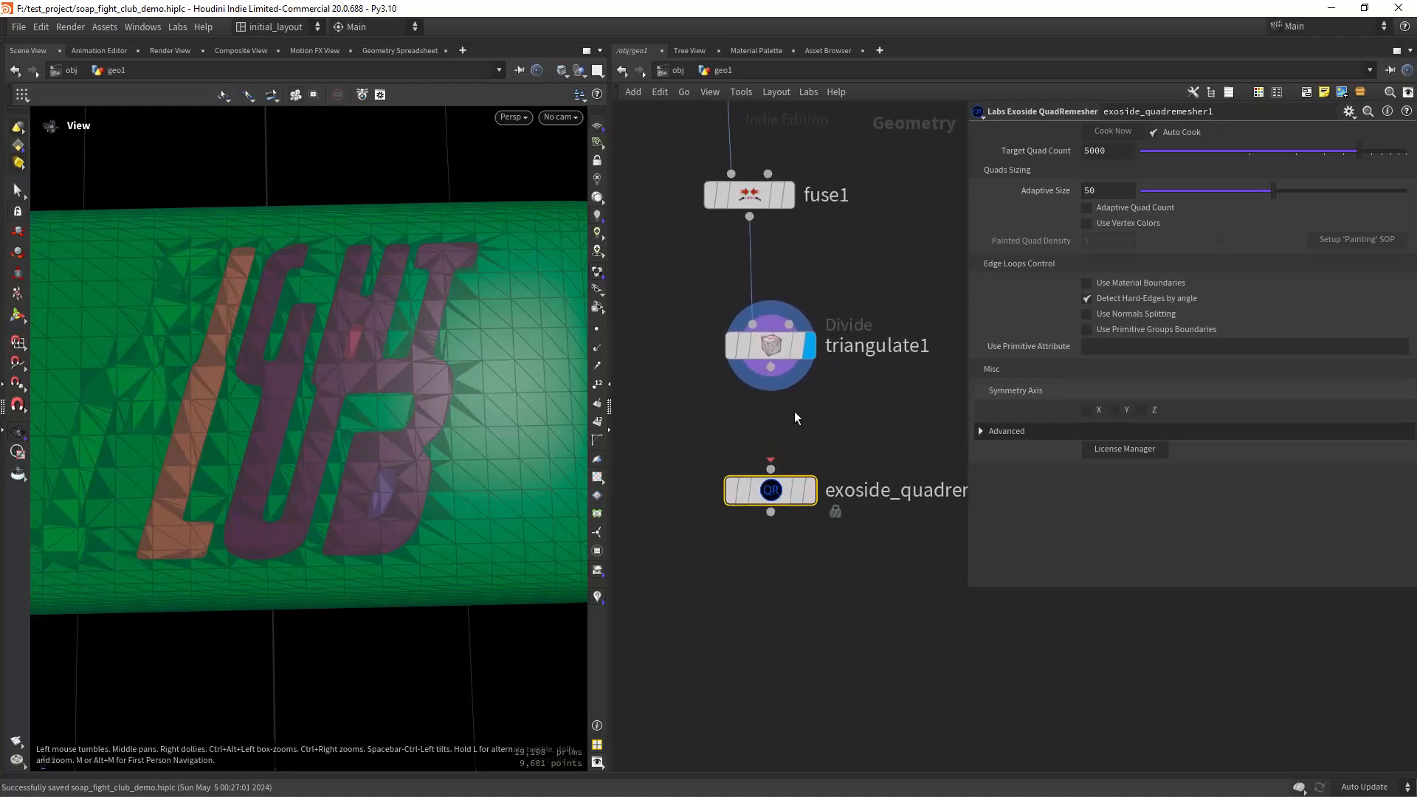
pyautogui.moveTo(769, 366); pyautogui.dragTo(771, 476)
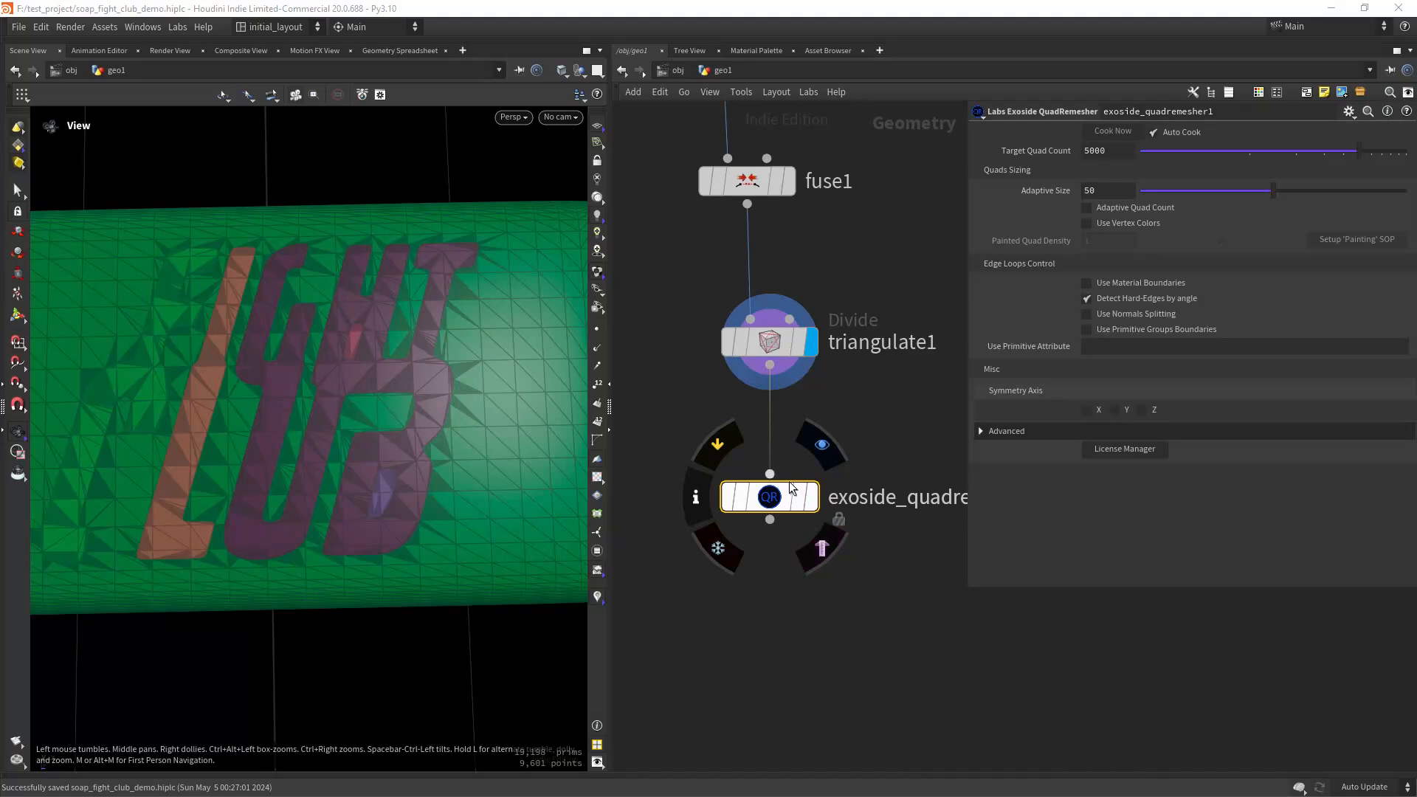
# Set the QuadRemesher's target quad count to 20000 and its primitive attribute for edge loops to class.
pyautogui.click(1088, 152)
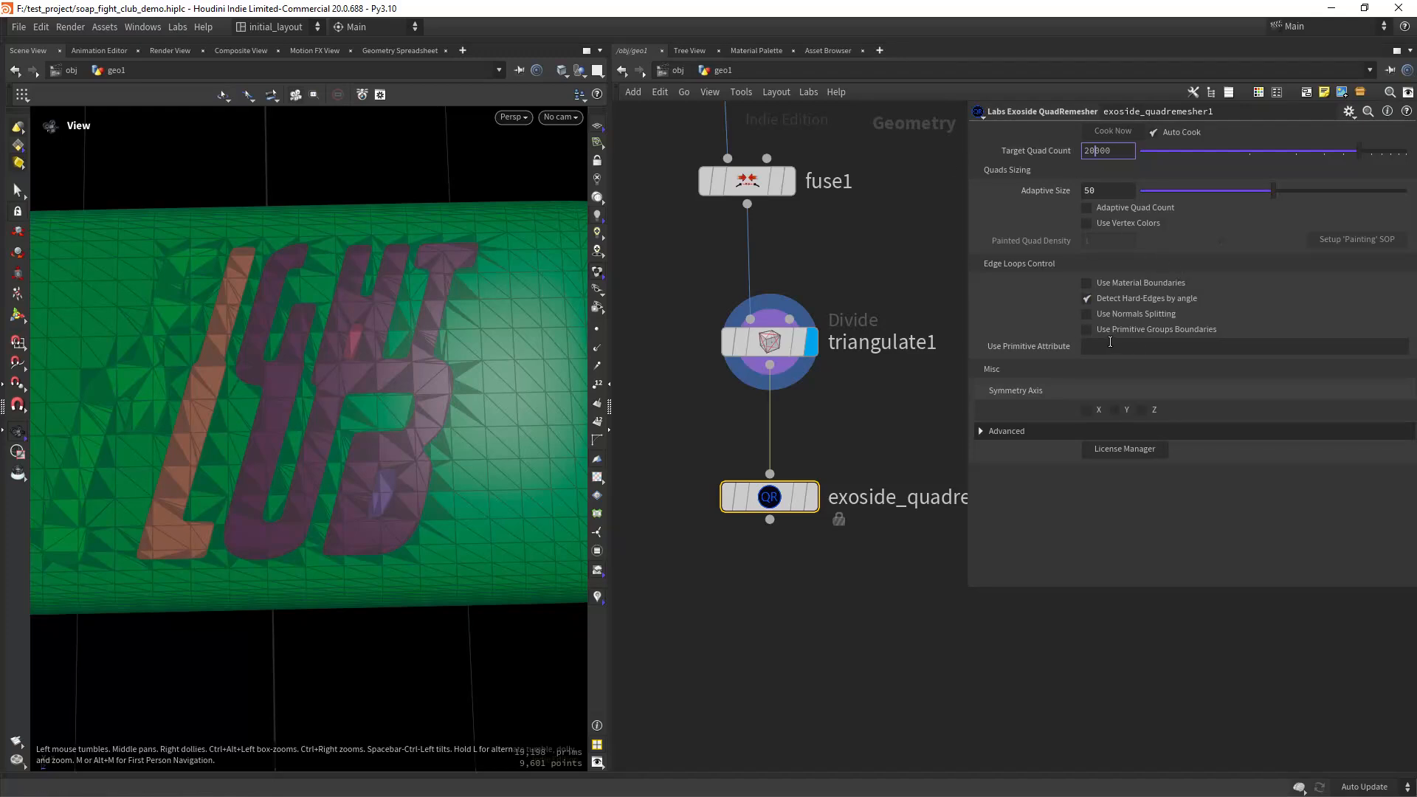
pyautogui.click(1100, 348)
pyautogui.write('class')
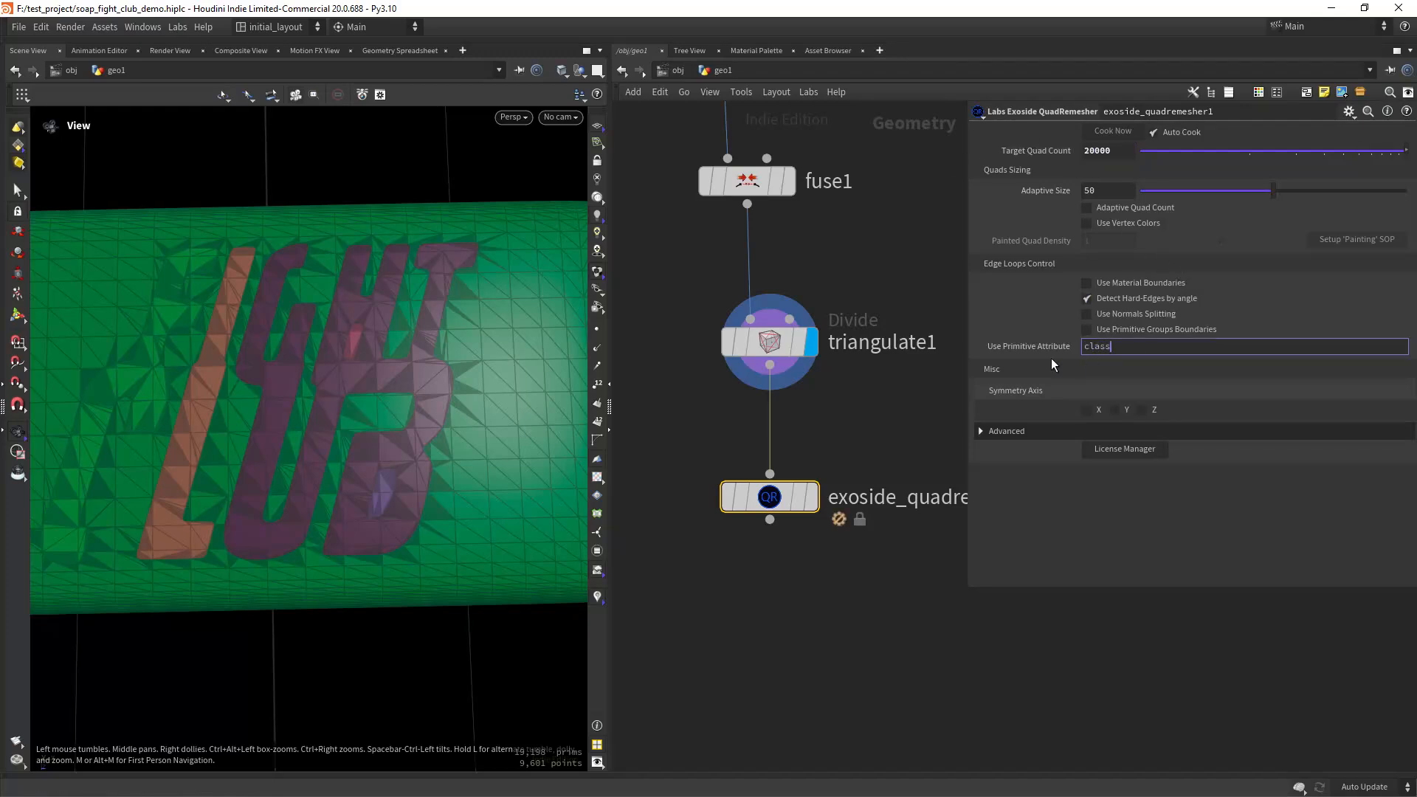
pyautogui.press('Return')
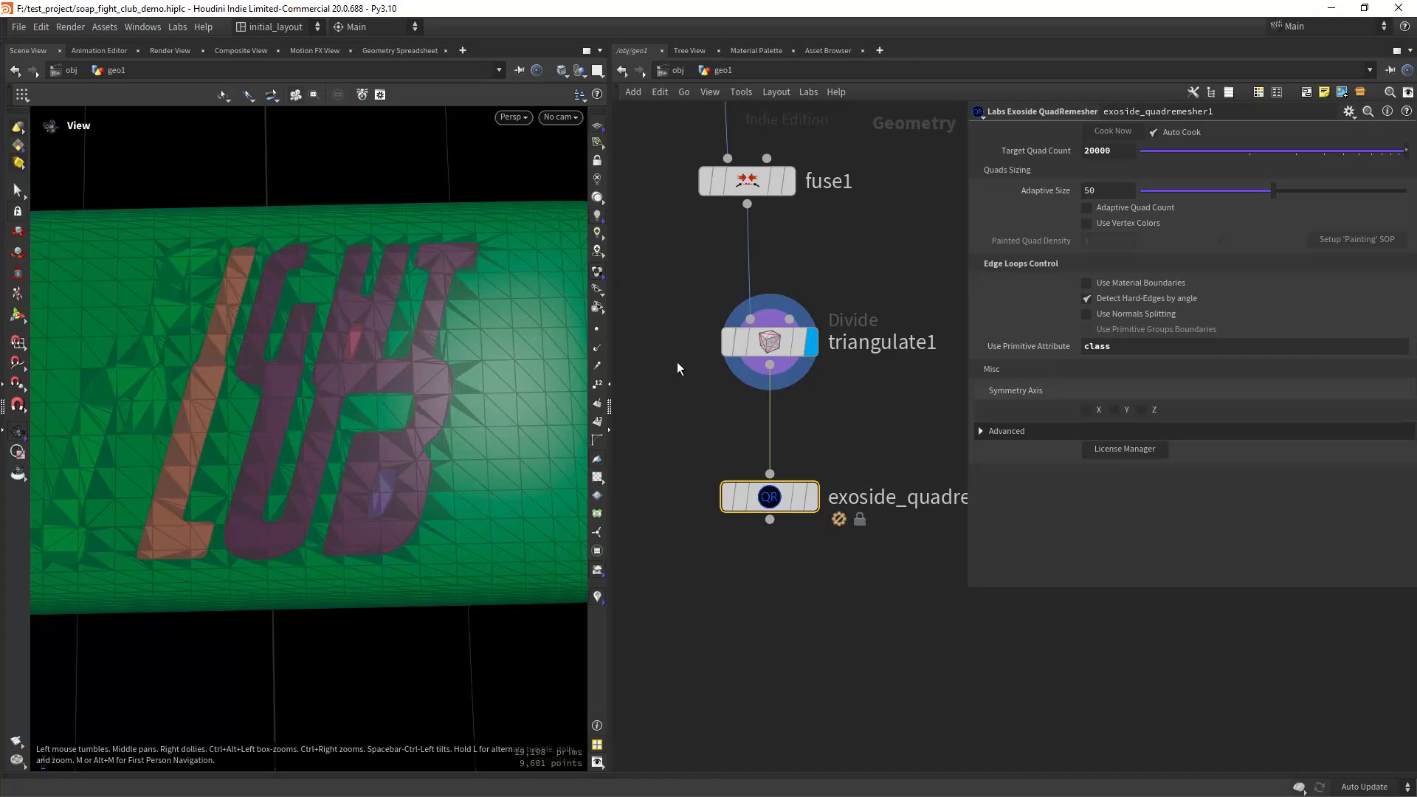
# Display the QuadRemesher result and inspect the quad flow around the lettering.
pyautogui.scroll(-3, 460, 399)
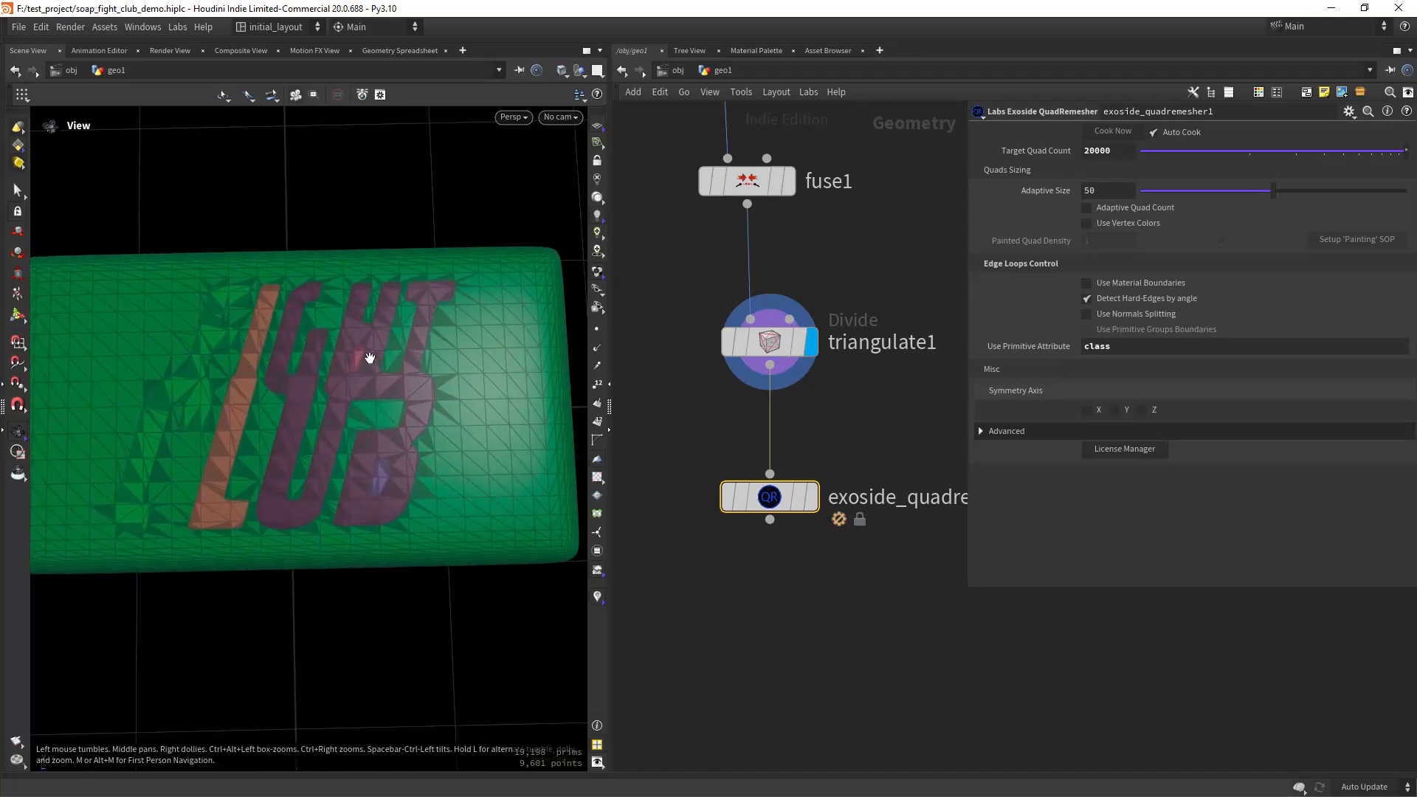
pyautogui.moveTo(770, 496)
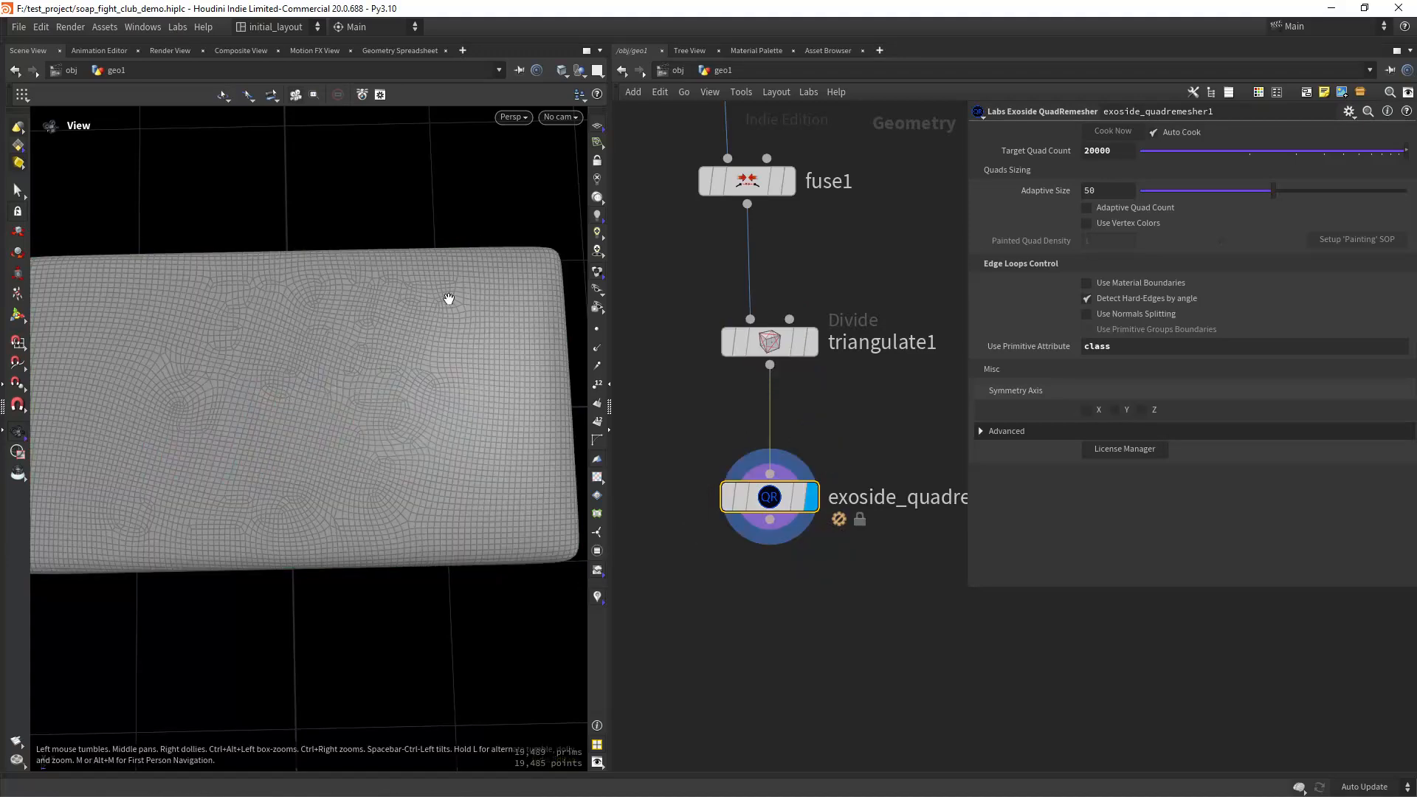
pyautogui.hotkey('space', 'h')
pyautogui.moveTo(336, 392); pyautogui.dragTo(436, 364, button='right')
pyautogui.moveTo(436, 364); pyautogui.dragTo(386, 380)
pyautogui.moveTo(386, 380); pyautogui.dragTo(418, 384, button='right')
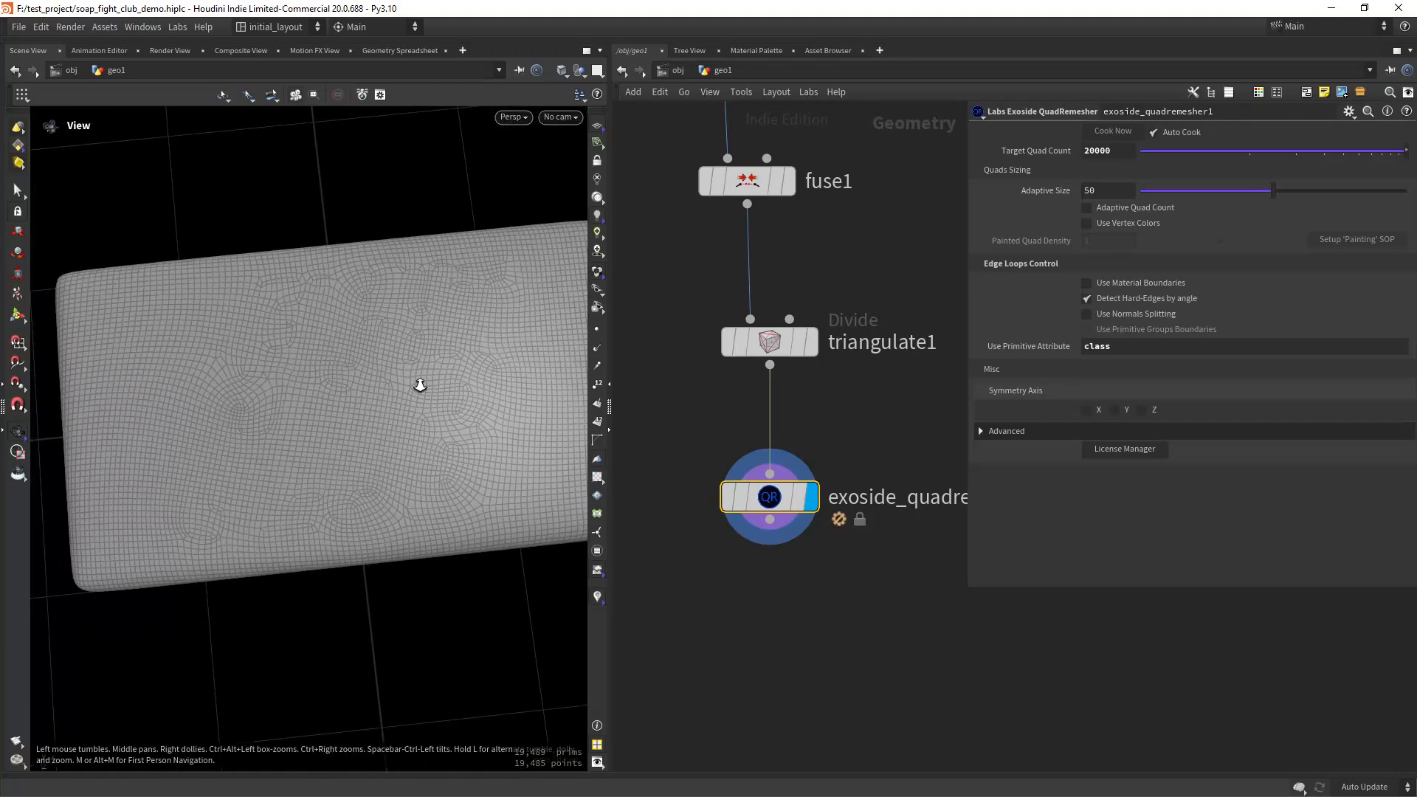
pyautogui.moveTo(418, 383); pyautogui.dragTo(377, 376, button='middle')
pyautogui.moveTo(378, 377); pyautogui.dragTo(427, 355, button='right')
# Add a File Cache node fed by the QuadRemesher, turn off its time-dependent caching and display it.
pyautogui.moveTo(779, 640); pyautogui.dragTo(750, 538, button='middle')
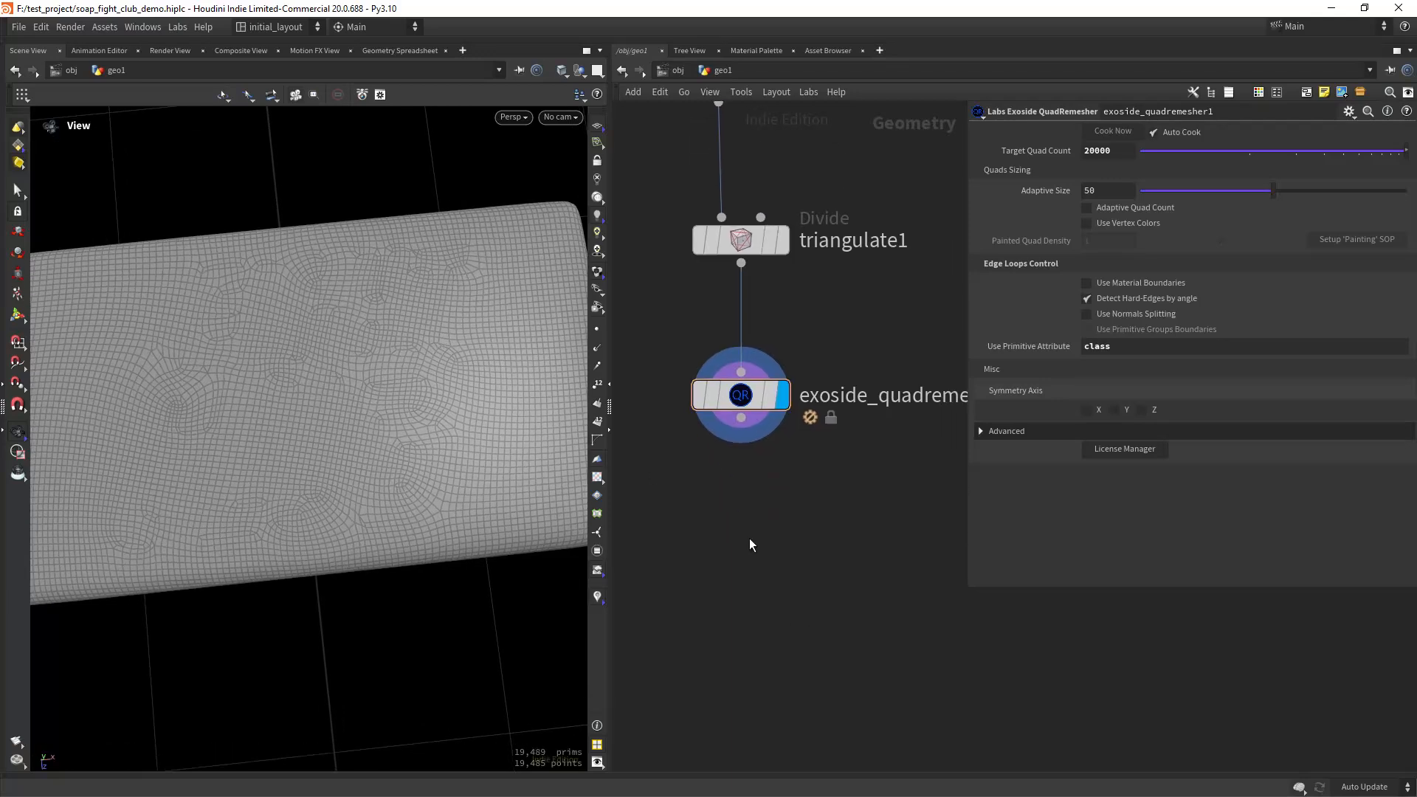
pyautogui.press('Tab')
pyautogui.write('filec')
pyautogui.press('Return')
pyautogui.click(736, 546)
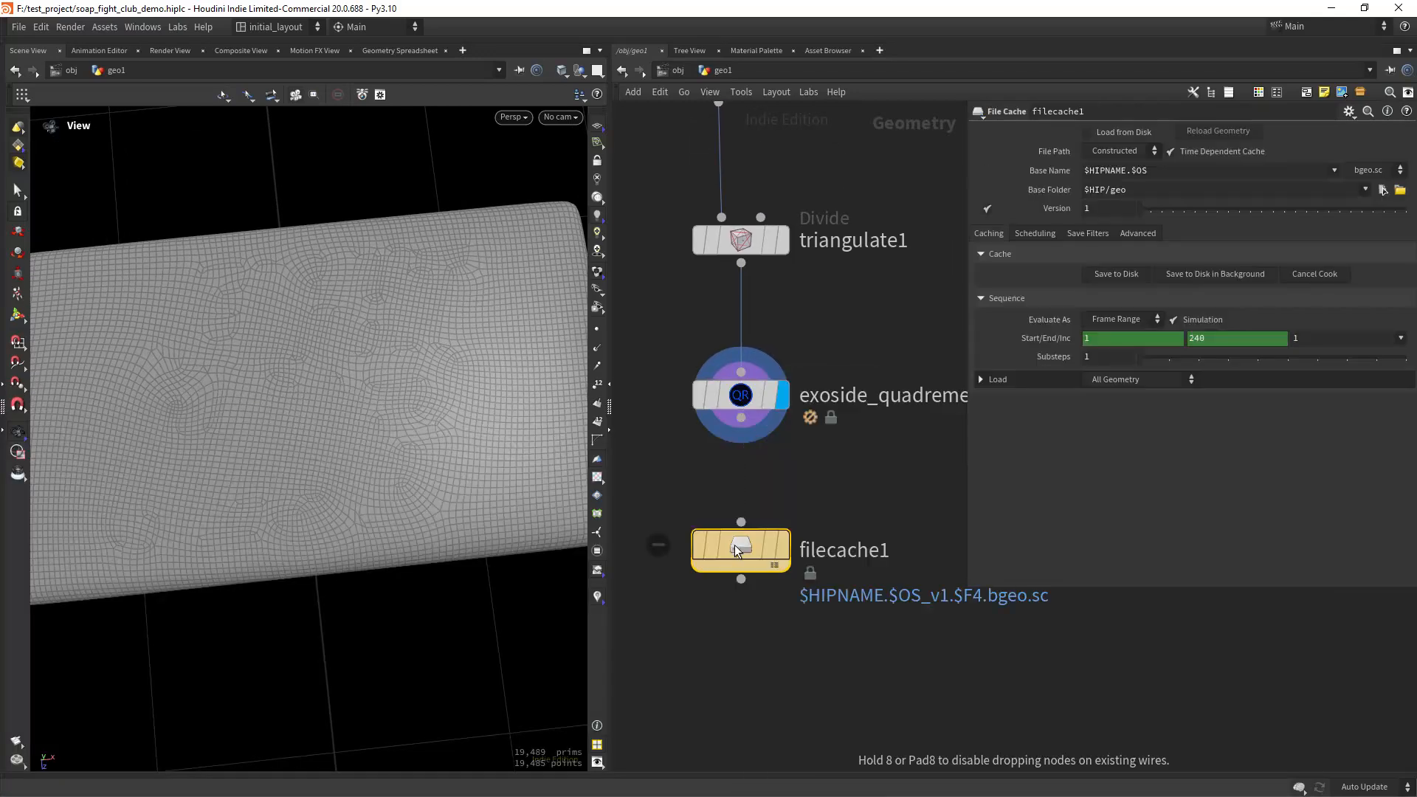
pyautogui.click(1216, 152)
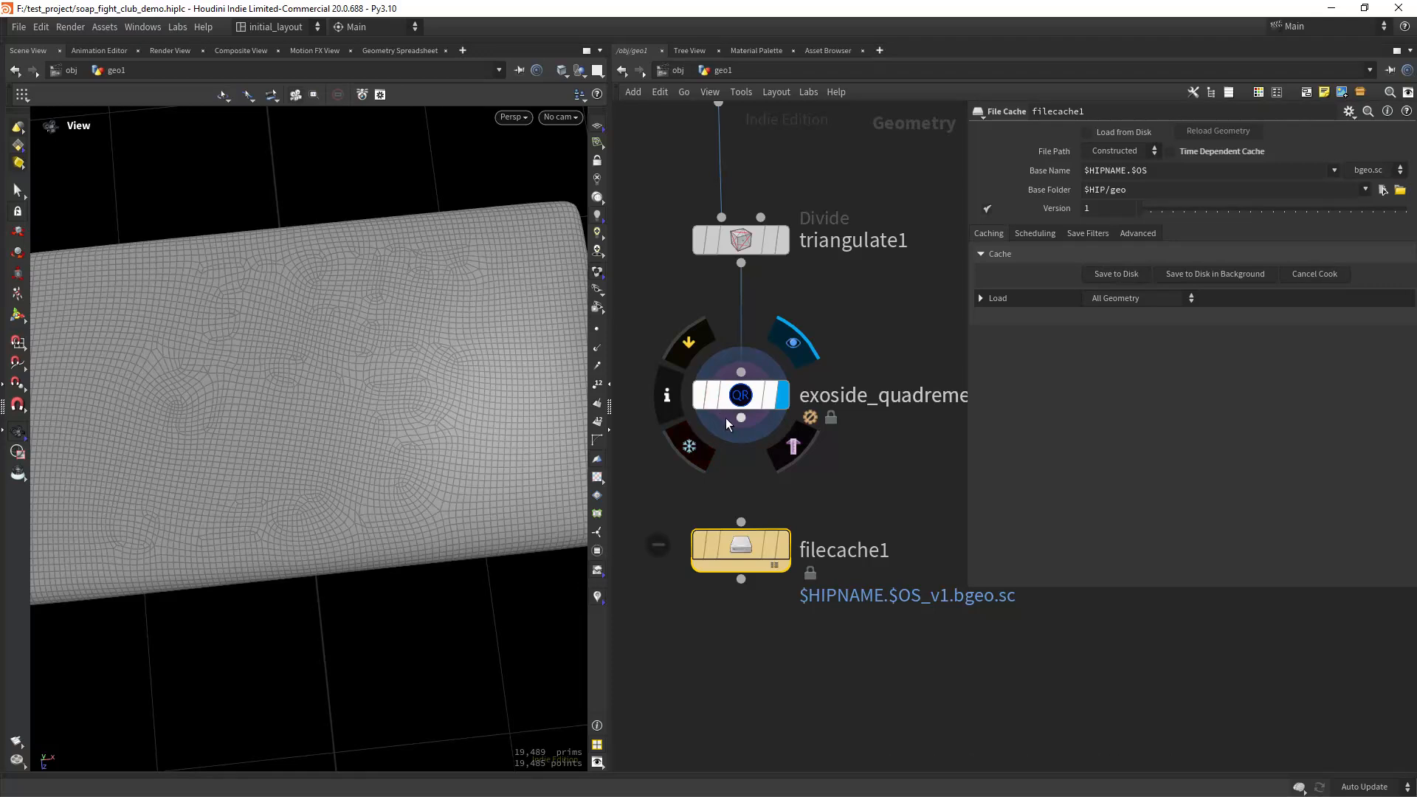
pyautogui.moveTo(768, 537)
pyautogui.click(793, 492)
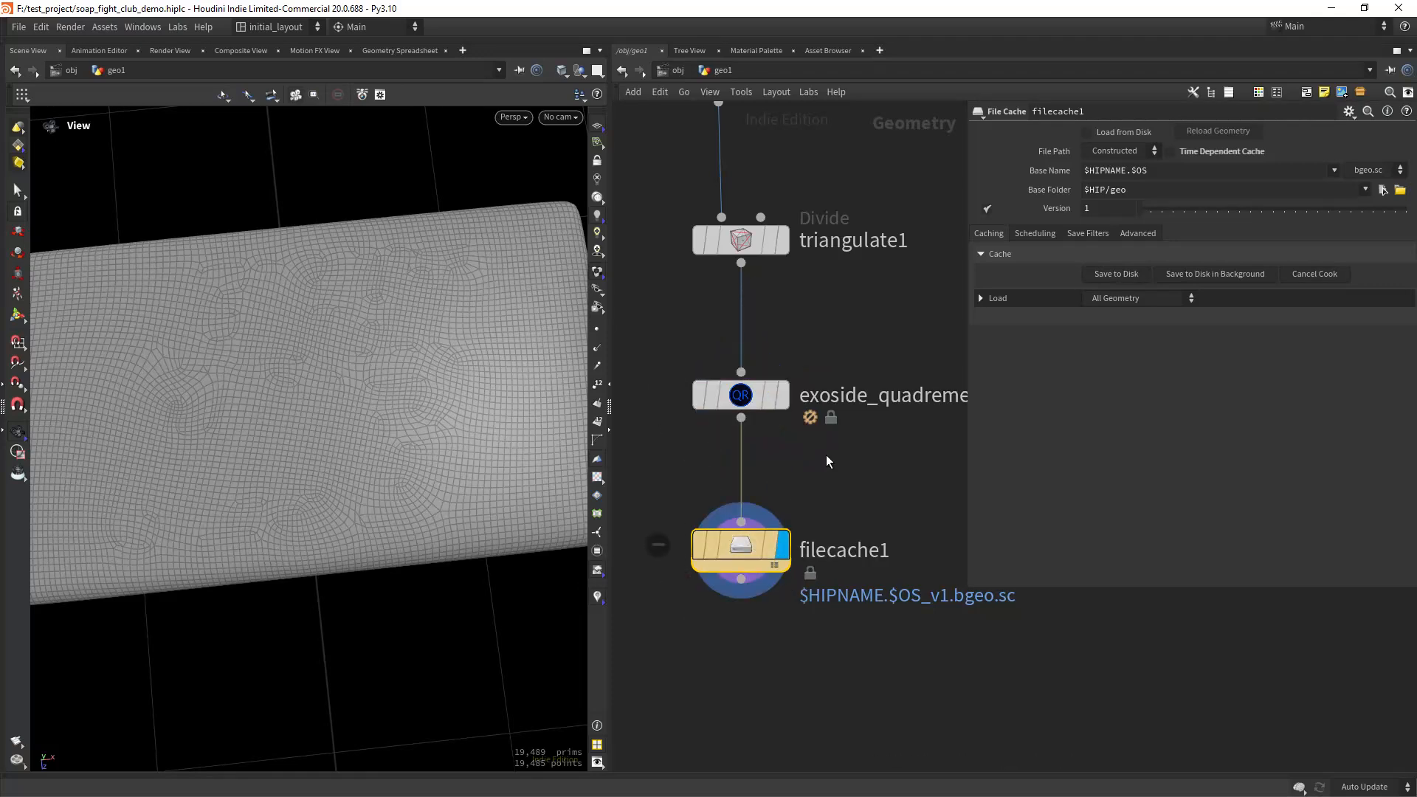
# Save the remeshed soap geometry to disk with the File Cache and view the whole bar.
pyautogui.click(1115, 276)
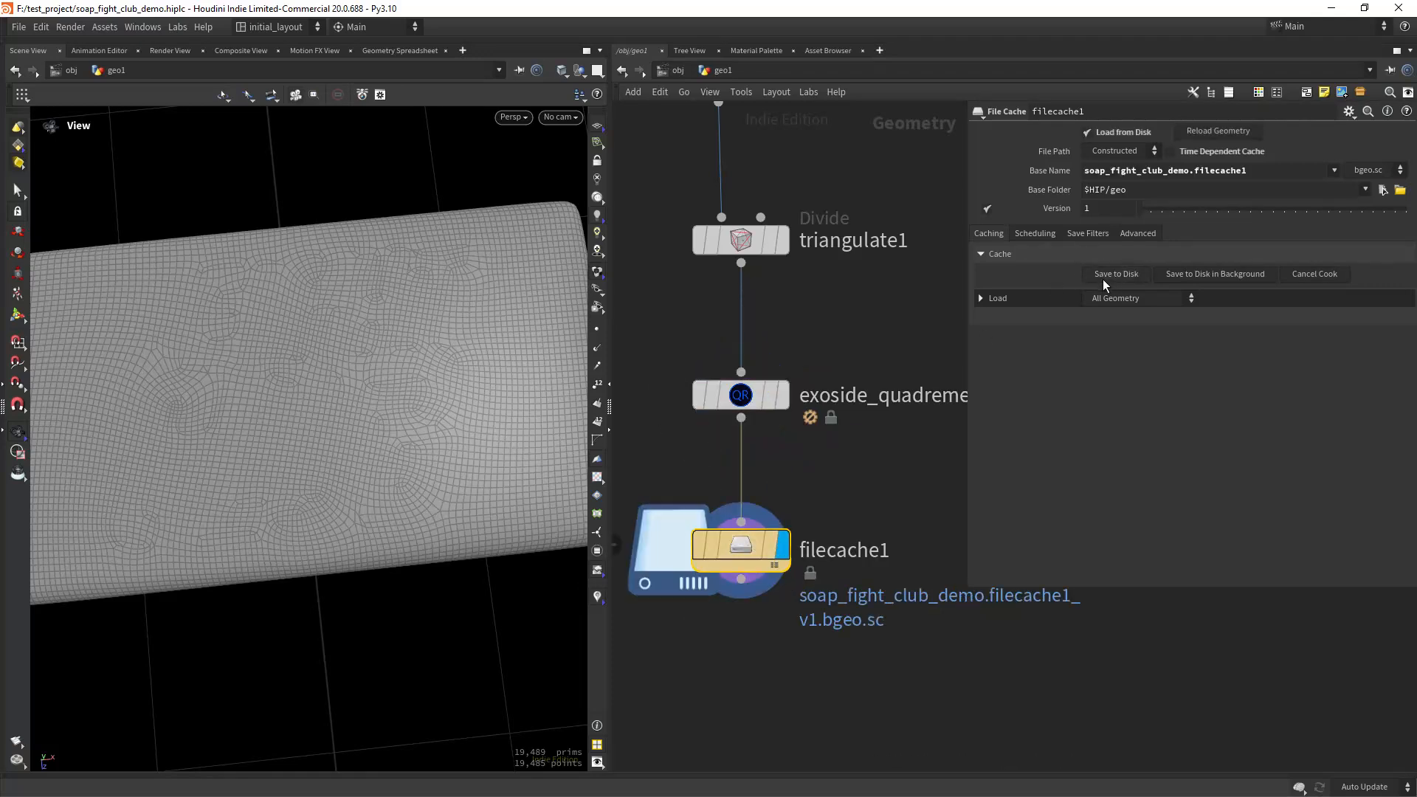
pyautogui.moveTo(411, 427)
pyautogui.mouseDown()
pyautogui.moveTo(401, 465)
pyautogui.moveTo(415, 453)
pyautogui.mouseUp()
pyautogui.moveTo(416, 453)
pyautogui.mouseDown(button='right')
pyautogui.moveTo(430, 436)
pyautogui.moveTo(401, 436)
pyautogui.moveTo(403, 460)
pyautogui.mouseUp(button='right')
pyautogui.moveTo(402, 461); pyautogui.dragTo(397, 458, button='middle')
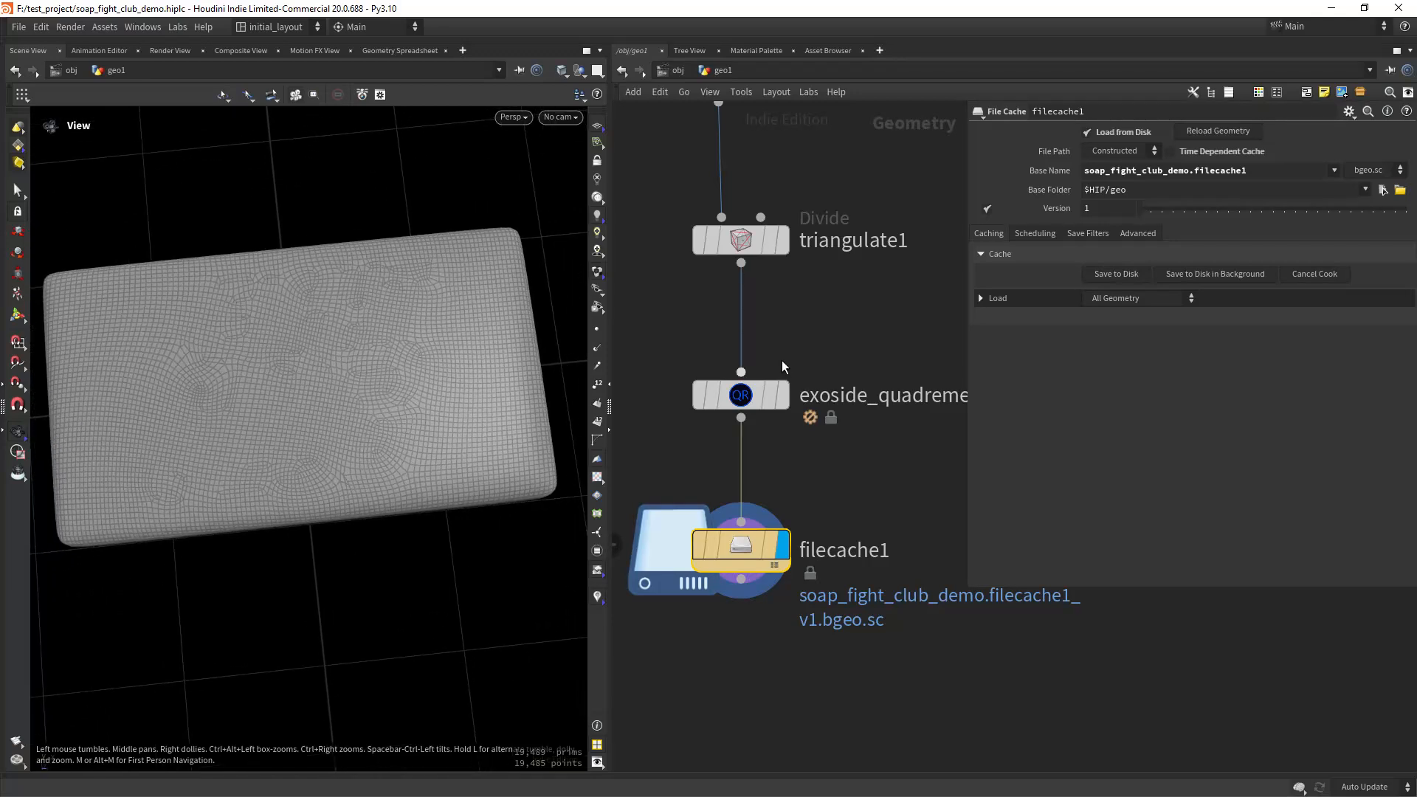
# Add an Object Merge node in empty space beside the soap network.
pyautogui.scroll(-5, 915, 320)
pyautogui.moveTo(907, 315); pyautogui.dragTo(755, 411, button='middle')
pyautogui.press('Tab')
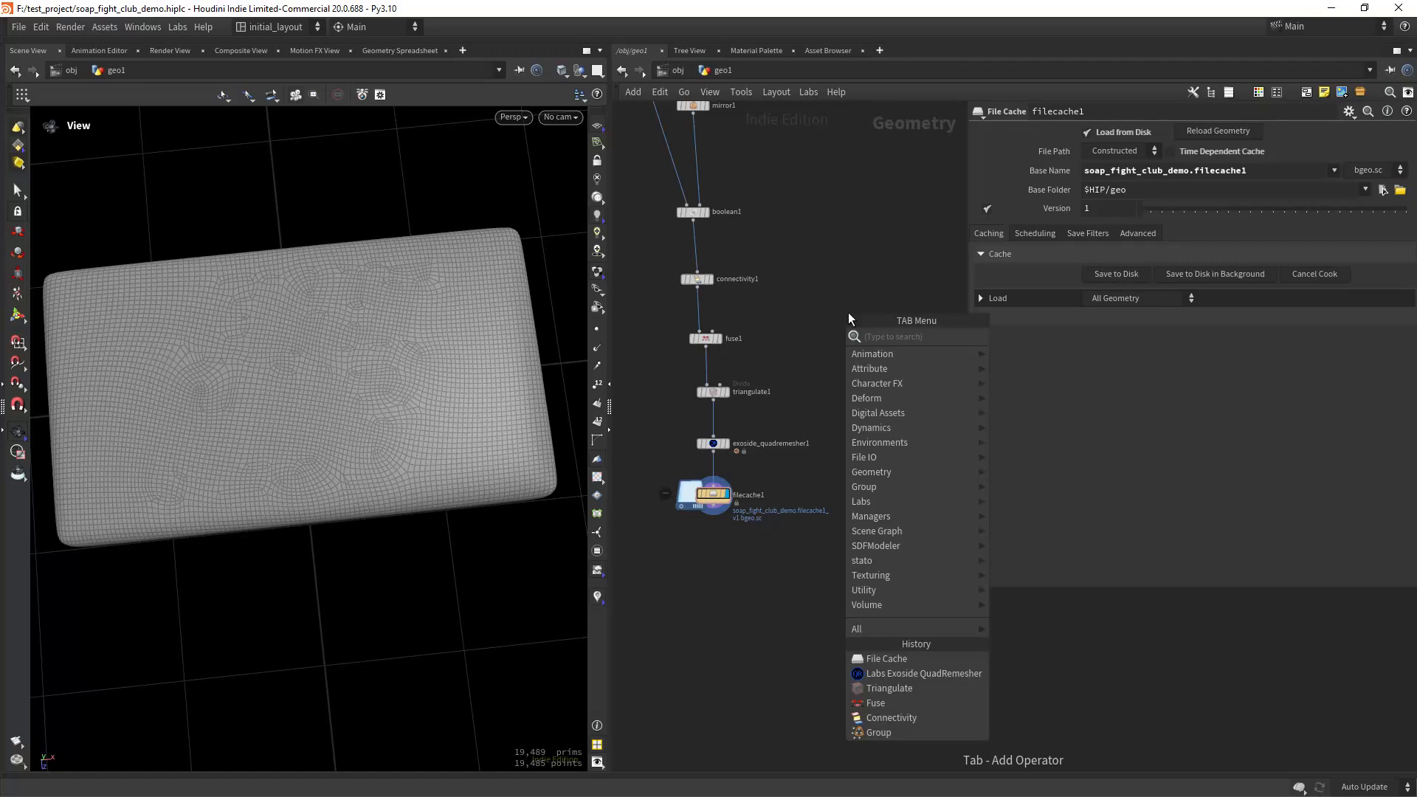
pyautogui.write('obje')
pyautogui.press('Return')
pyautogui.click(848, 312)
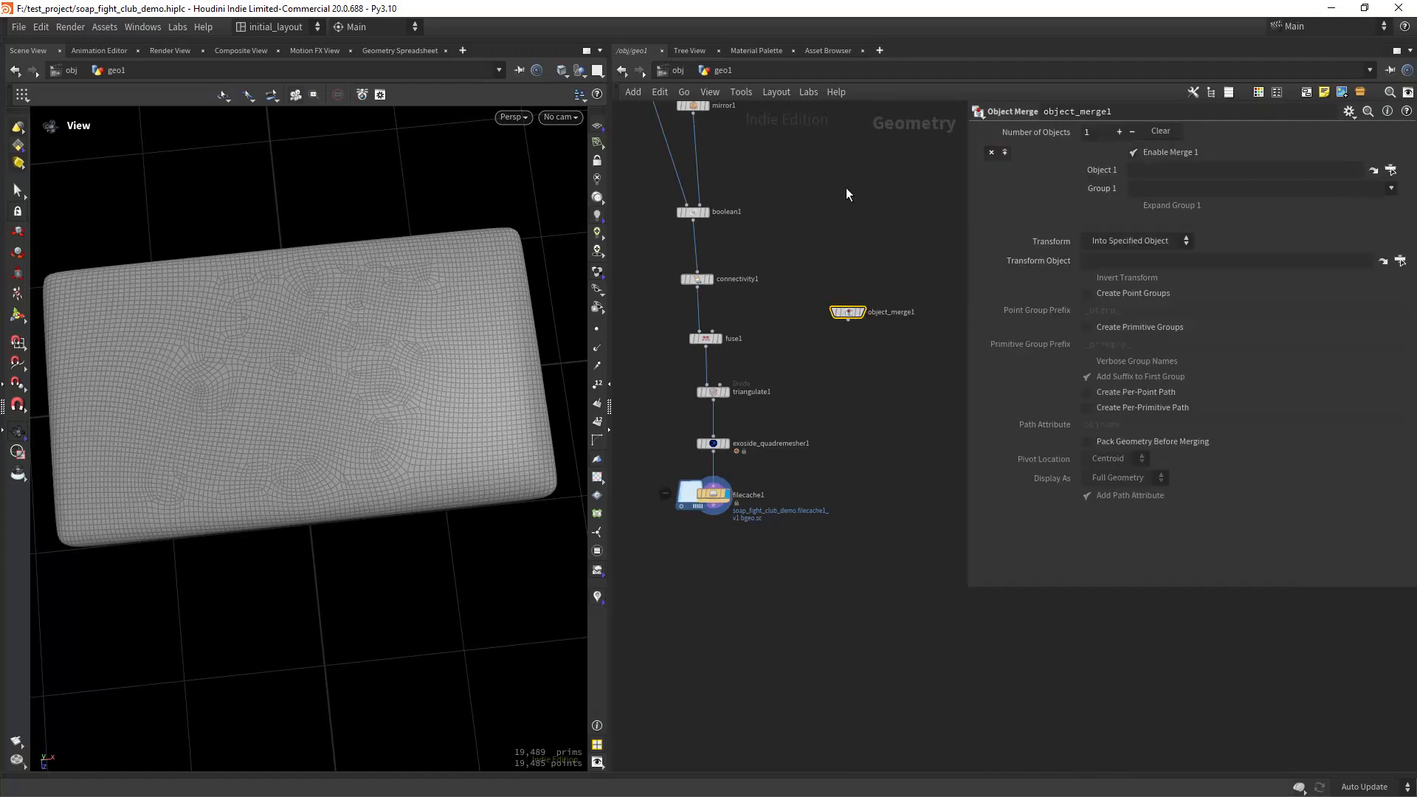
# Set the Object Merge node's Object 1 to the font null (../font) and display the merged lettering.
pyautogui.scroll(-4, 849, 189)
pyautogui.moveTo(860, 192); pyautogui.dragTo(852, 348, button='middle')
pyautogui.moveTo(867, 217); pyautogui.dragTo(866, 289, button='middle')
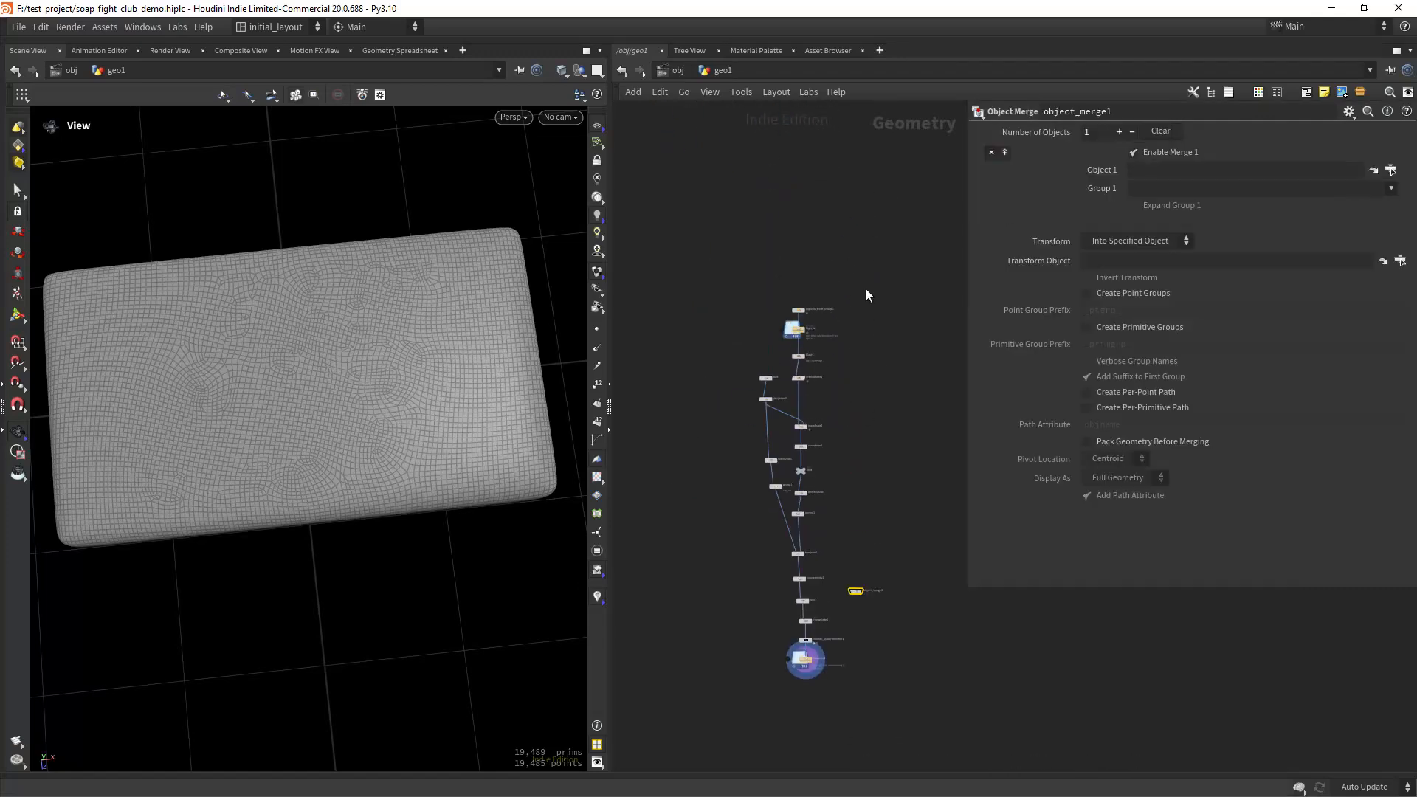
pyautogui.scroll(5, 778, 424)
pyautogui.moveTo(774, 419); pyautogui.dragTo(1149, 175)
pyautogui.moveTo(890, 650); pyautogui.dragTo(872, 457, button='middle')
pyautogui.click(872, 455)
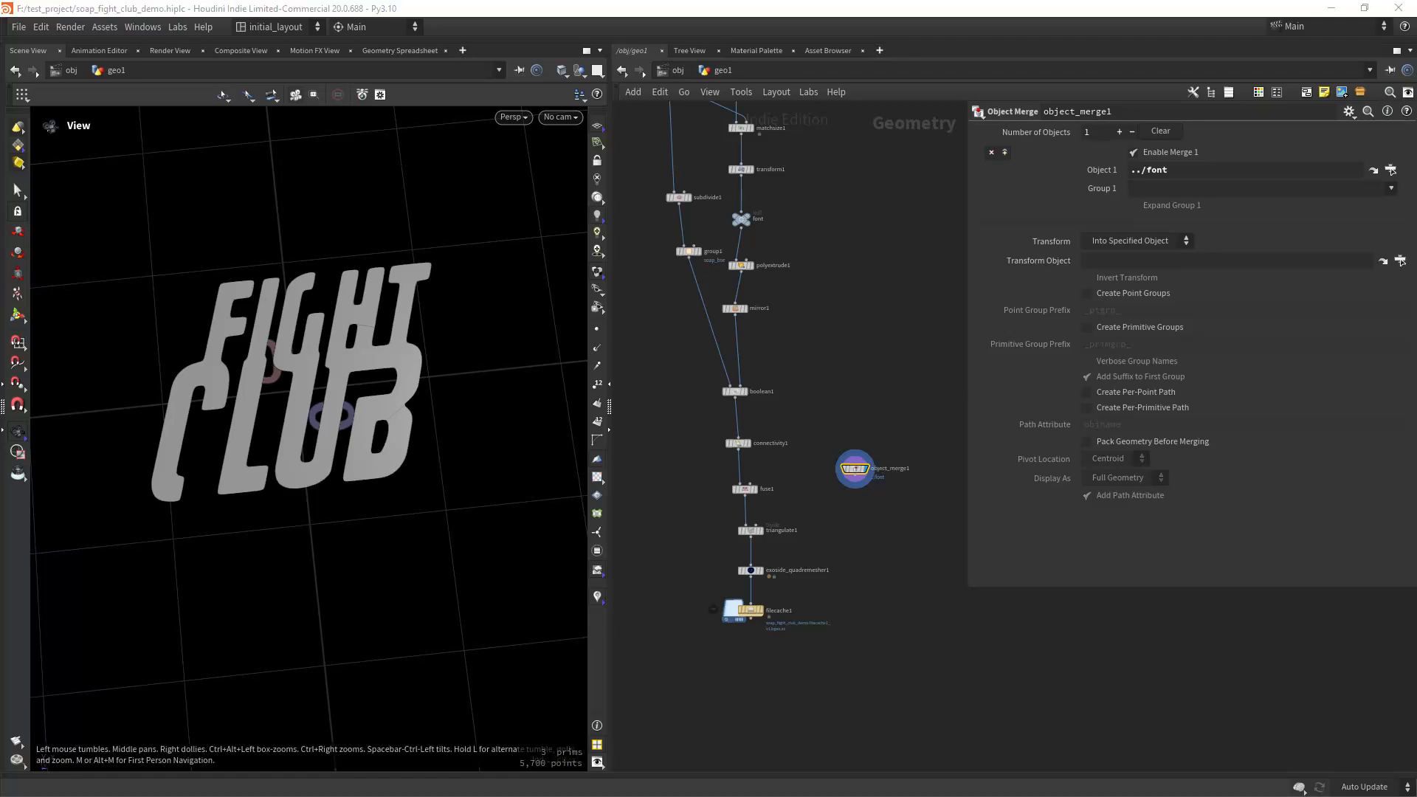
# Add a PolyExtrude node fed by the Object Merge and display it.
pyautogui.scroll(5, 890, 489)
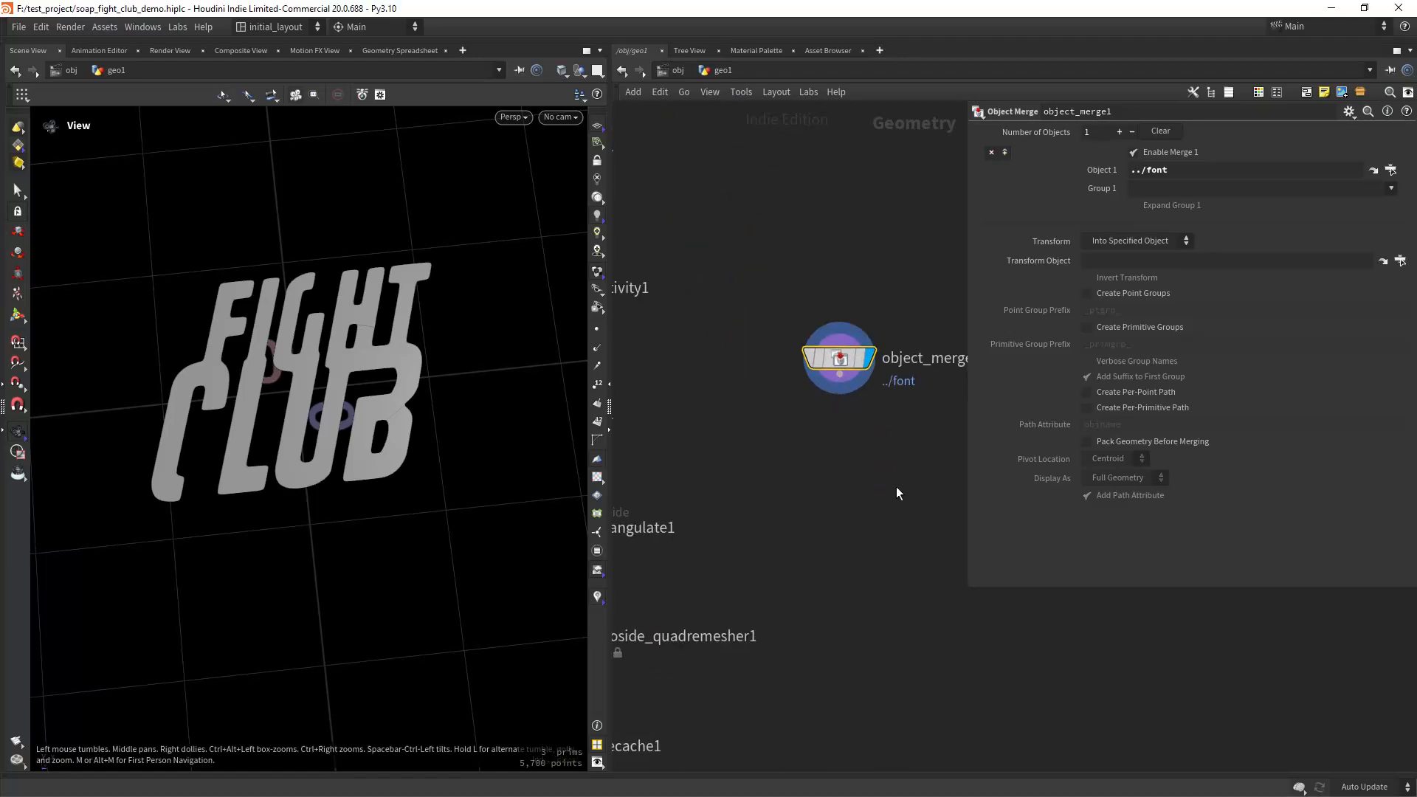
pyautogui.press('Tab')
pyautogui.write('extr')
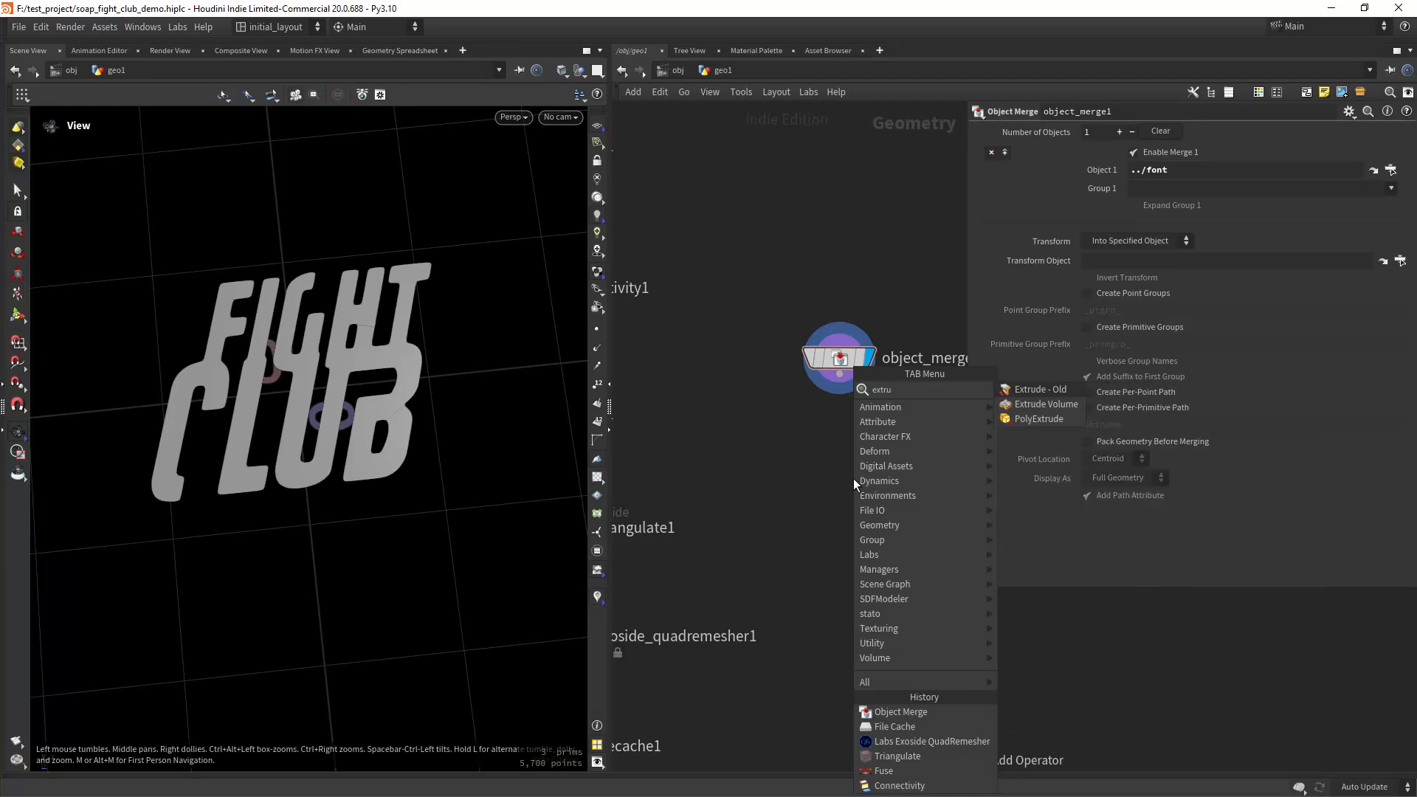
pyautogui.press('Return')
pyautogui.click(854, 479)
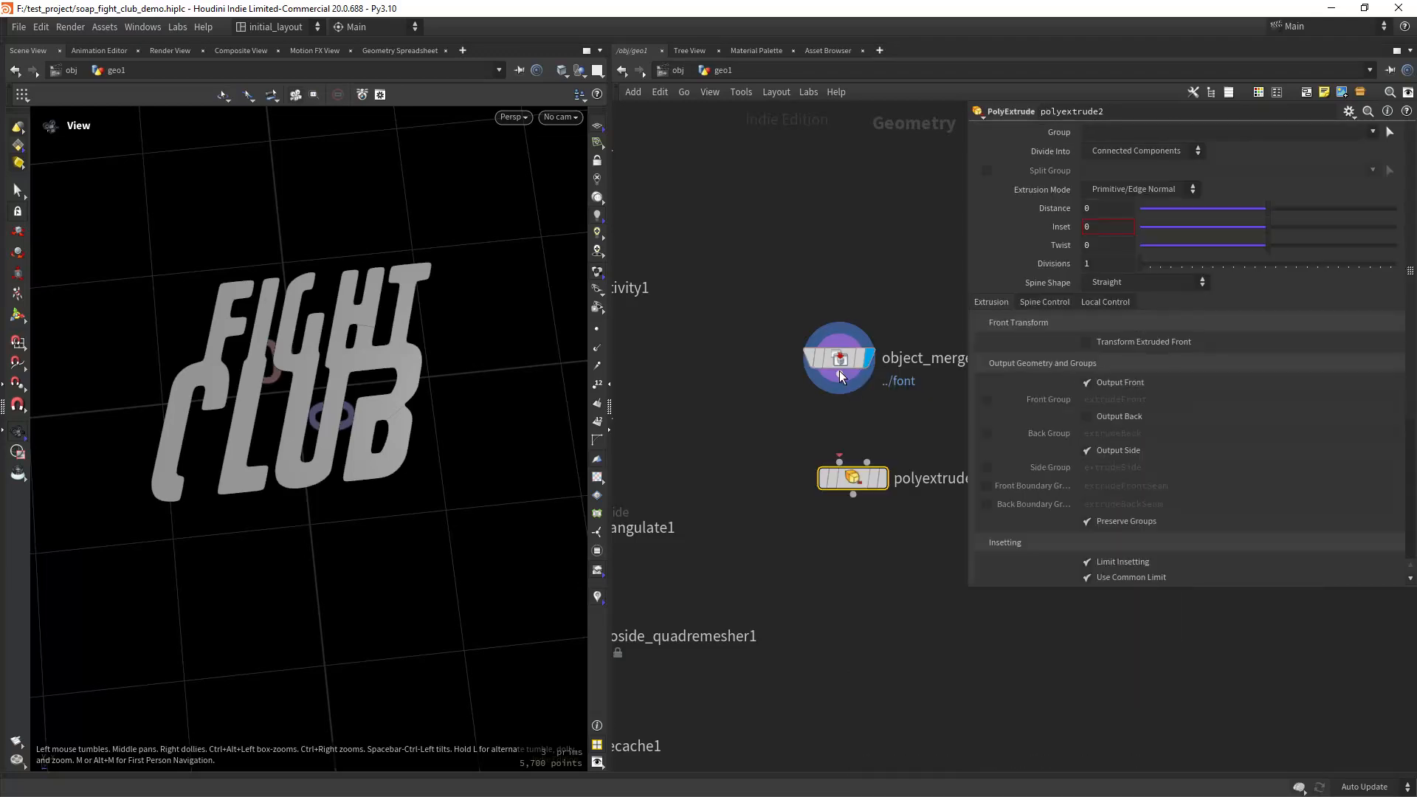
pyautogui.moveTo(841, 390); pyautogui.dragTo(834, 476)
pyautogui.click(883, 479)
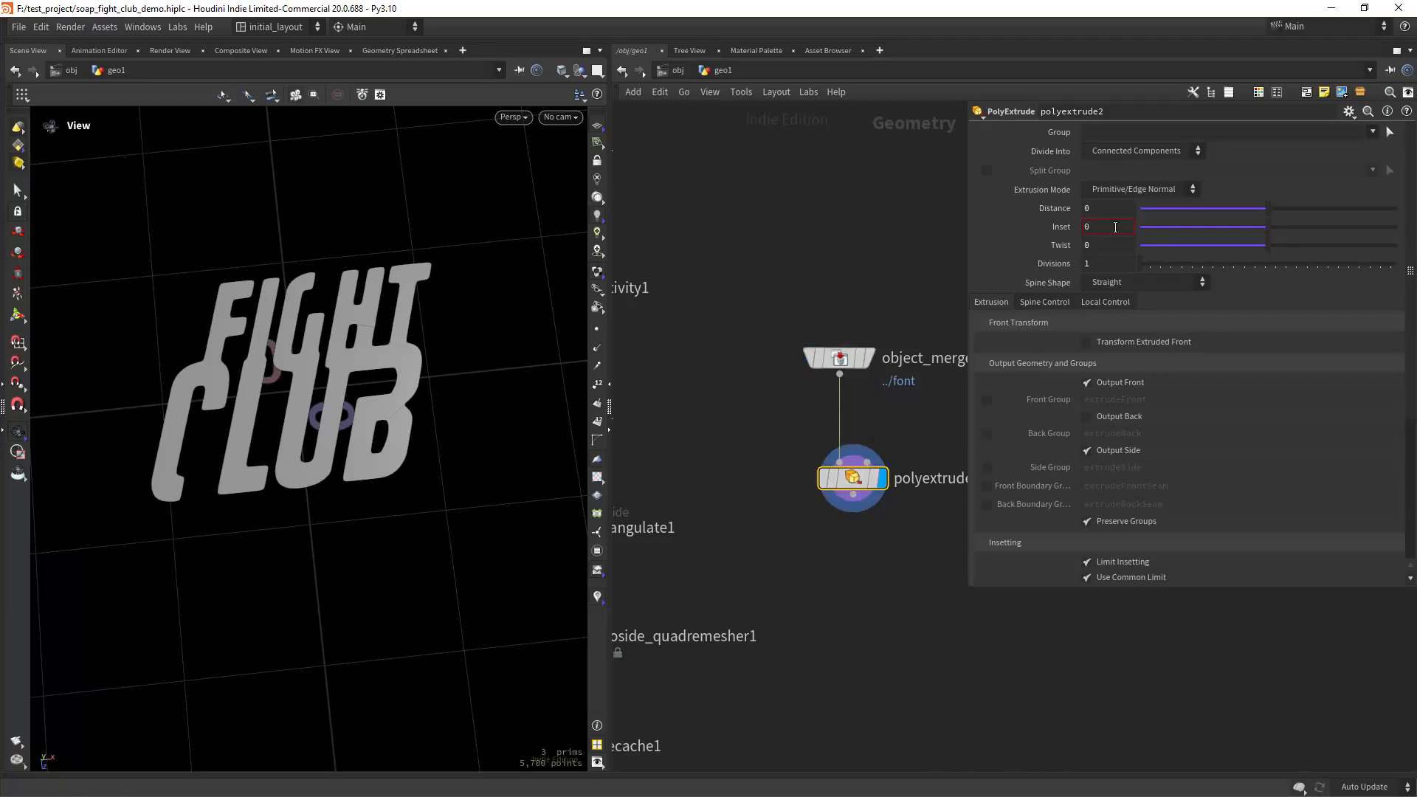
# Set the new PolyExtrude's inset to .006 and turn off its side output to leave only the thinner letter fronts.
pyautogui.click(1101, 228)
pyautogui.write('.006')
pyautogui.press('Return')
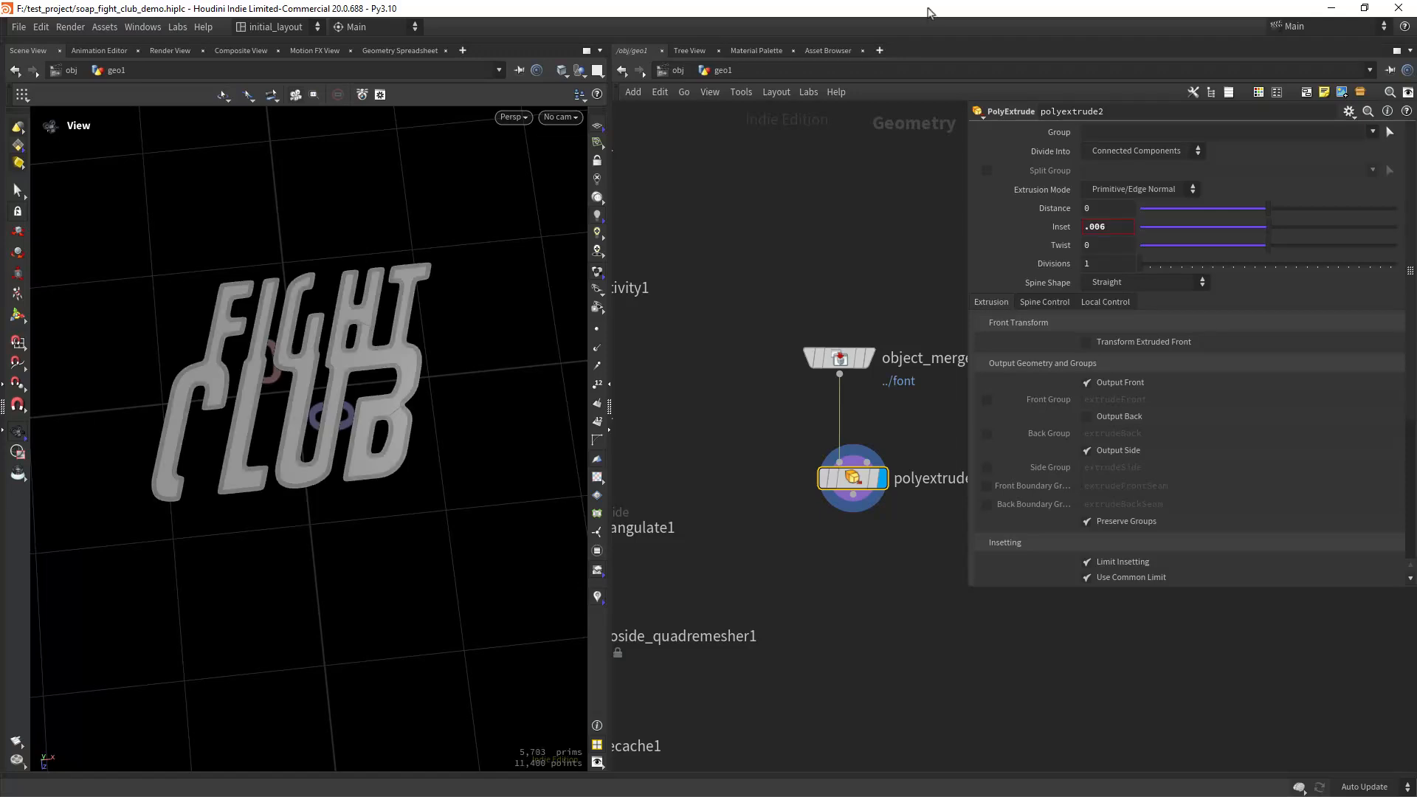
pyautogui.scroll(-3, 1308, 298)
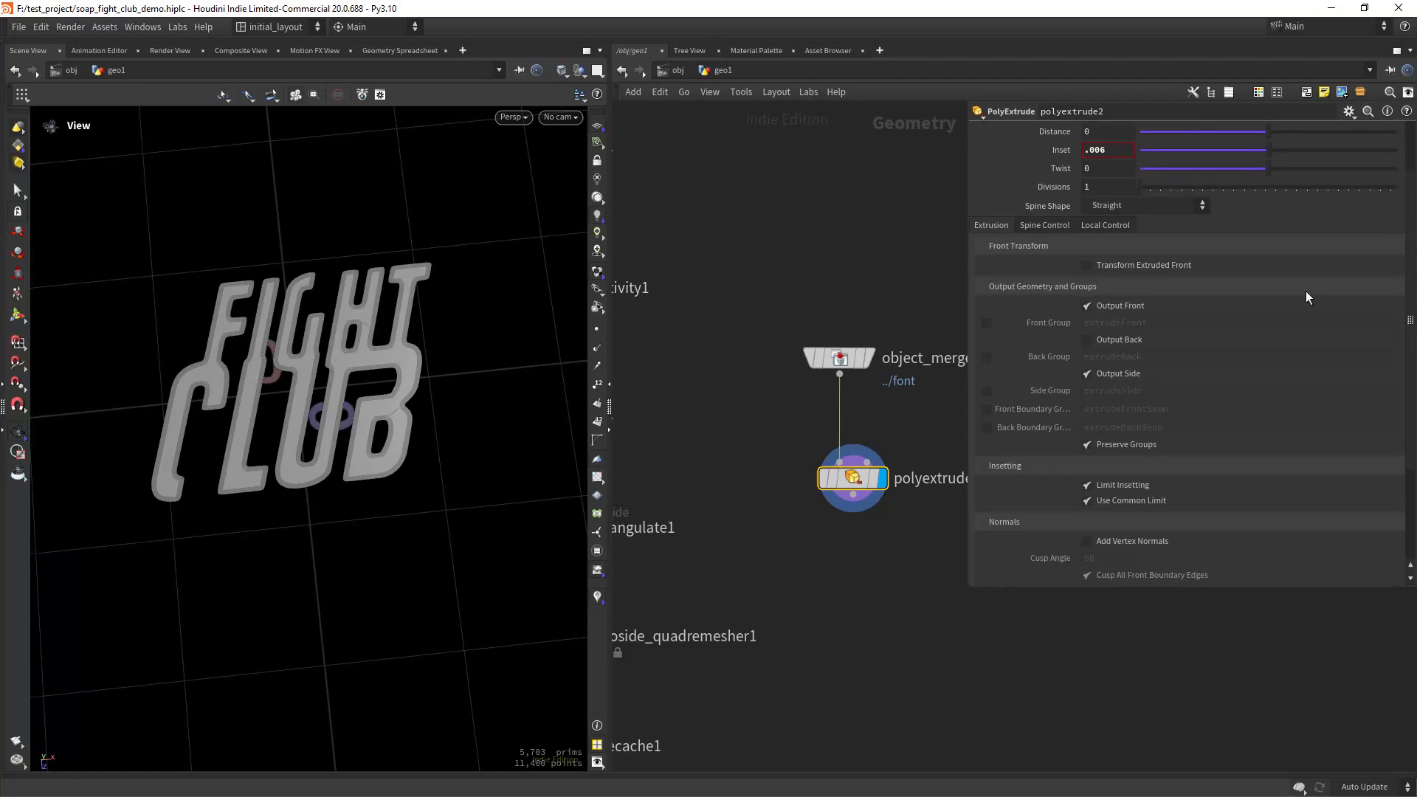
pyautogui.scroll(2, 410, 290)
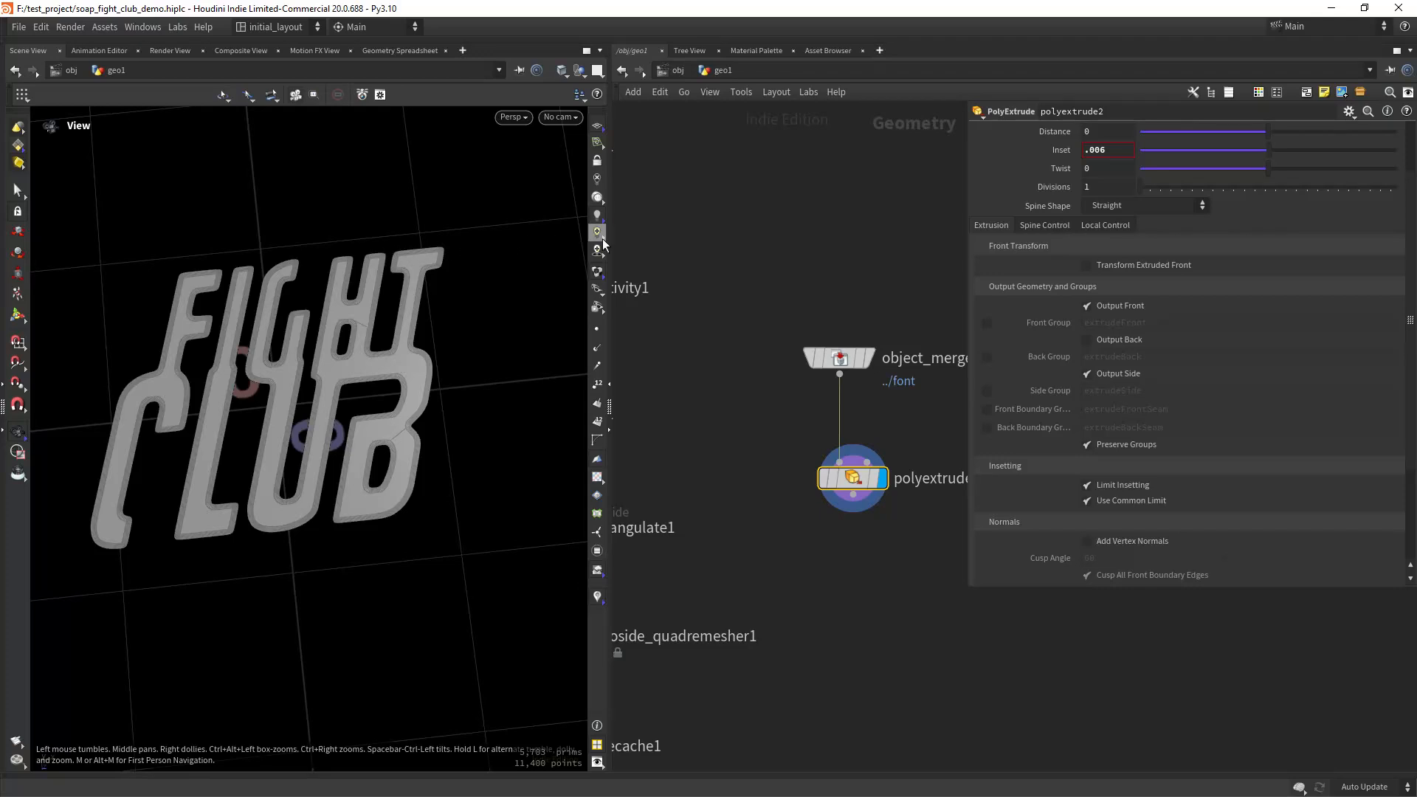
pyautogui.click(1088, 374)
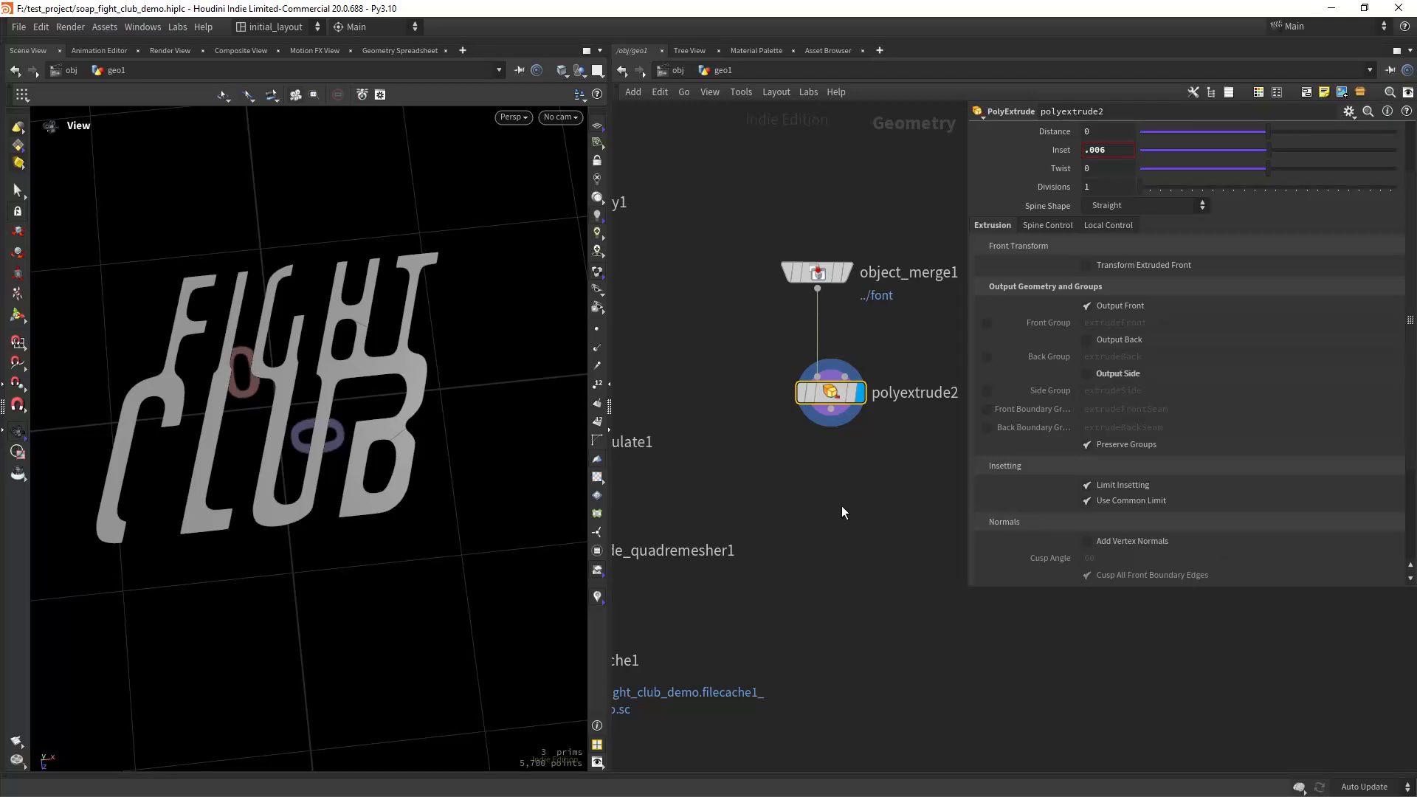
# Add a Remesh node fed by the inset PolyExtrude and display it.
pyautogui.click(842, 508)
pyautogui.press('Tab')
pyautogui.write('remesh')
pyautogui.press('Return')
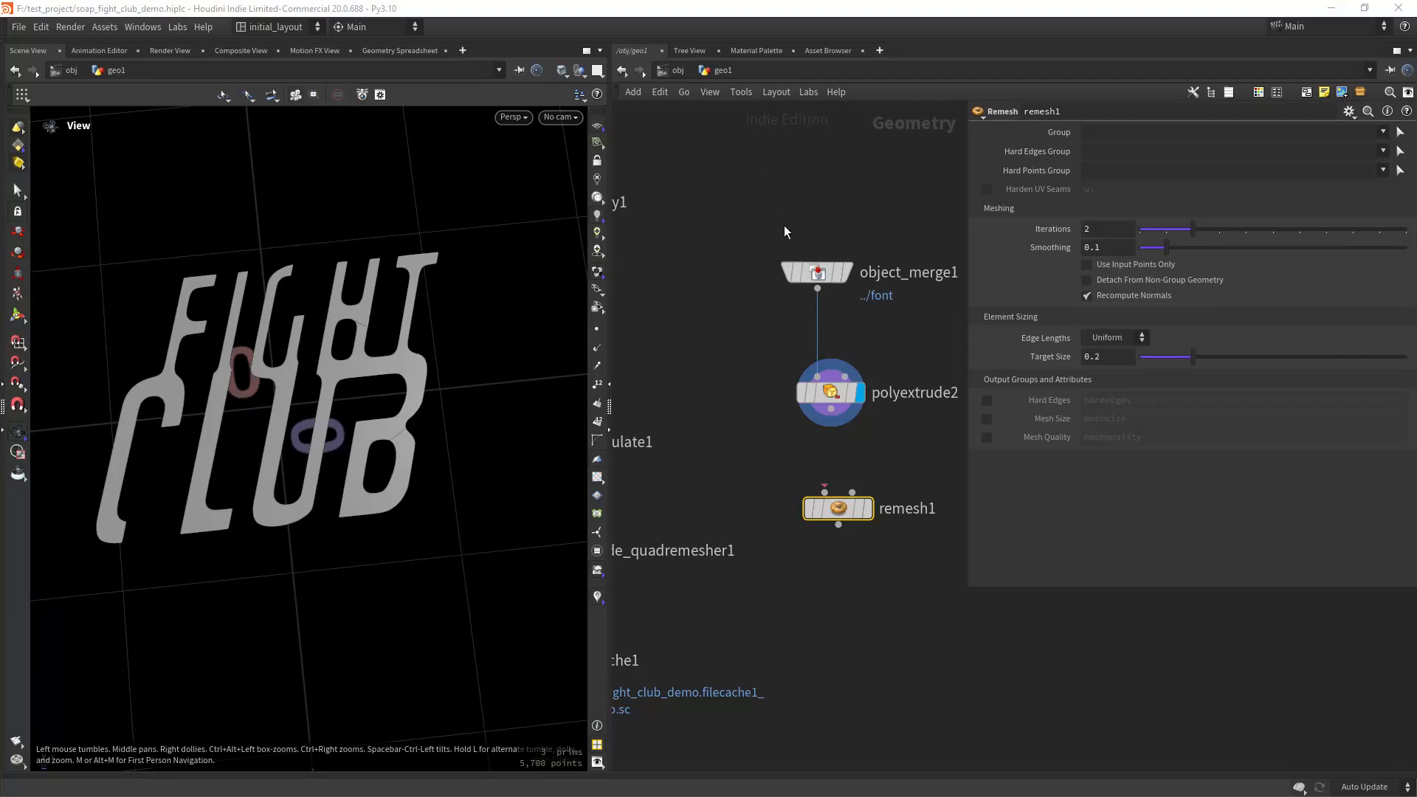
pyautogui.moveTo(831, 408); pyautogui.dragTo(839, 506)
pyautogui.click(865, 509)
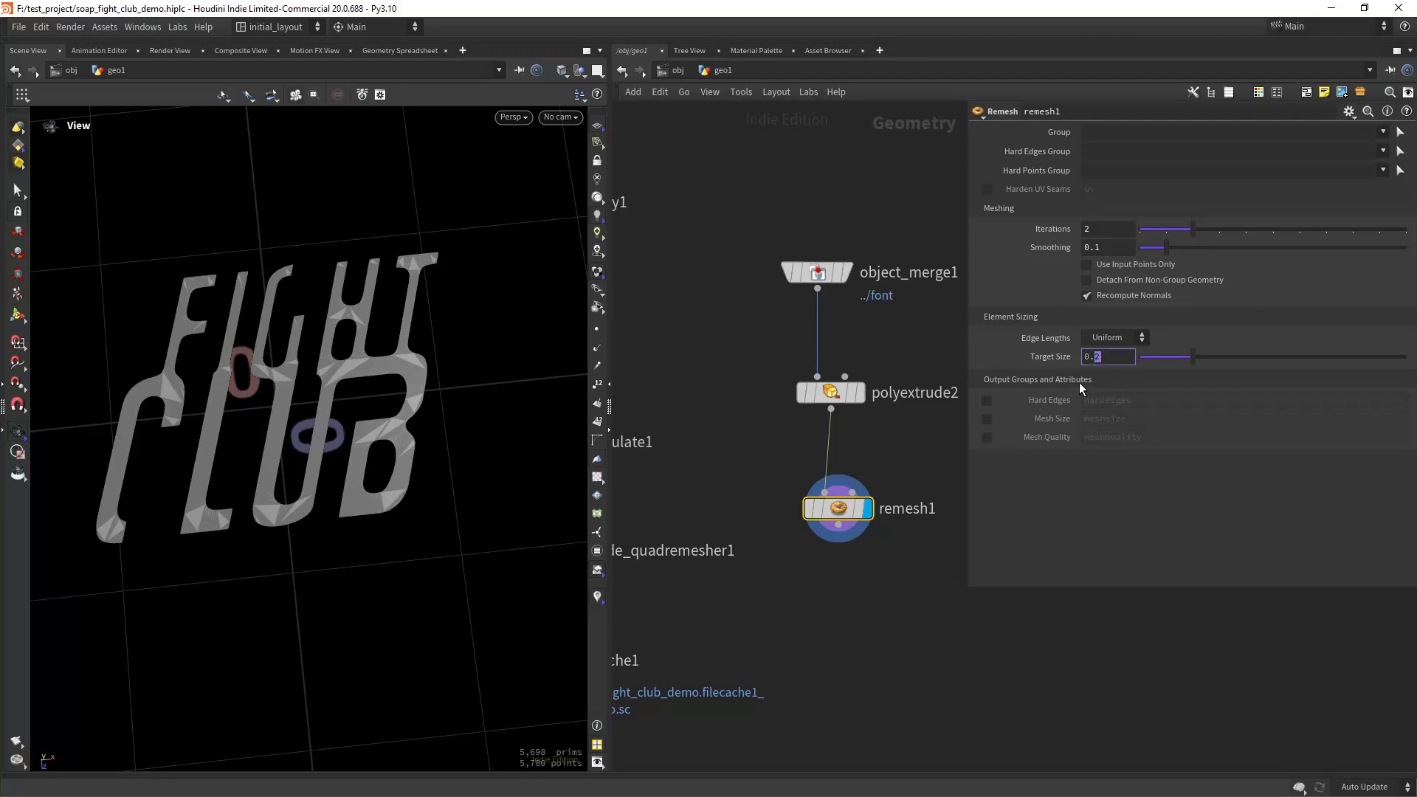
# Set the Remesh node's target size to 0.005, smoothing to 1 and iterations to 10.
pyautogui.write('005')
pyautogui.press('Return')
pyautogui.scroll(2, 444, 382)
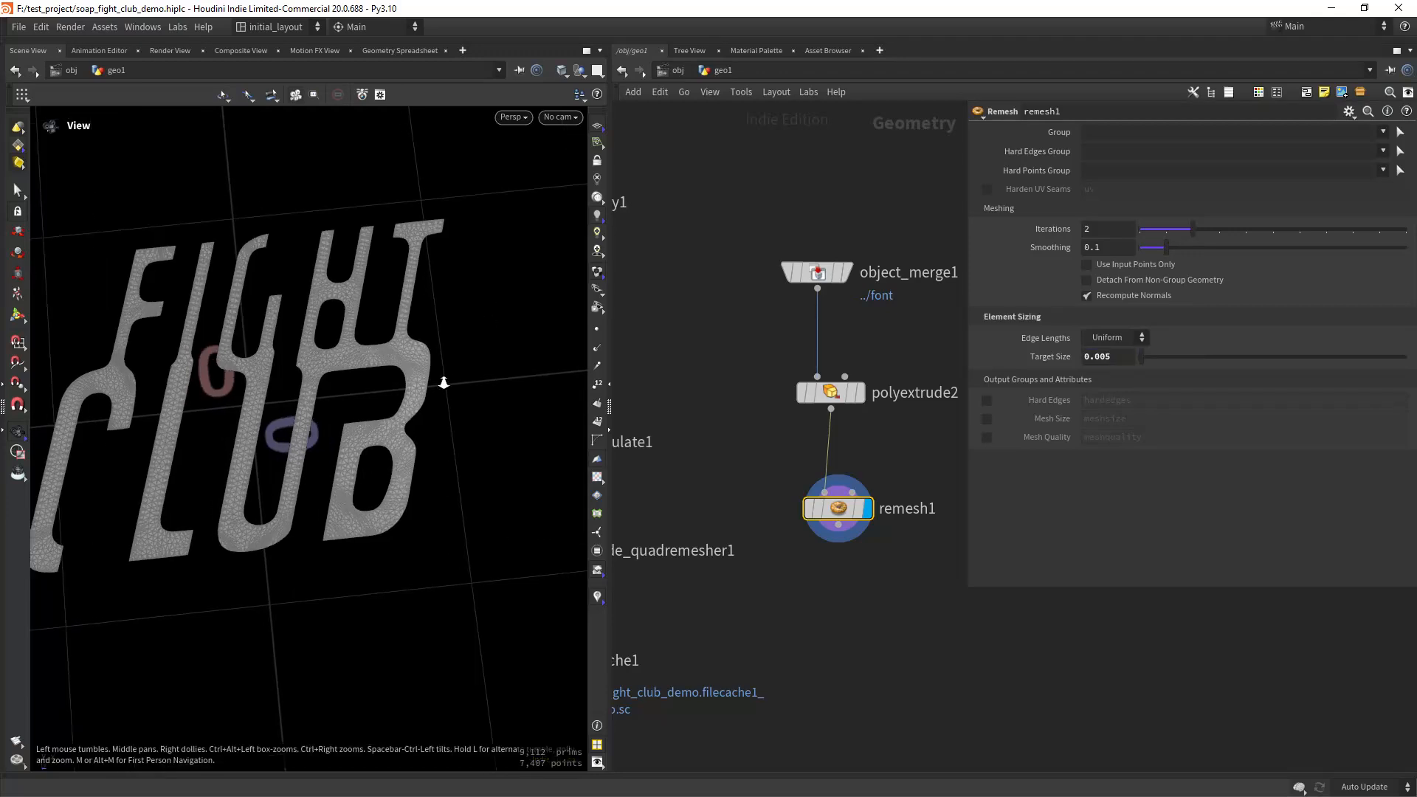
pyautogui.scroll(1, 444, 382)
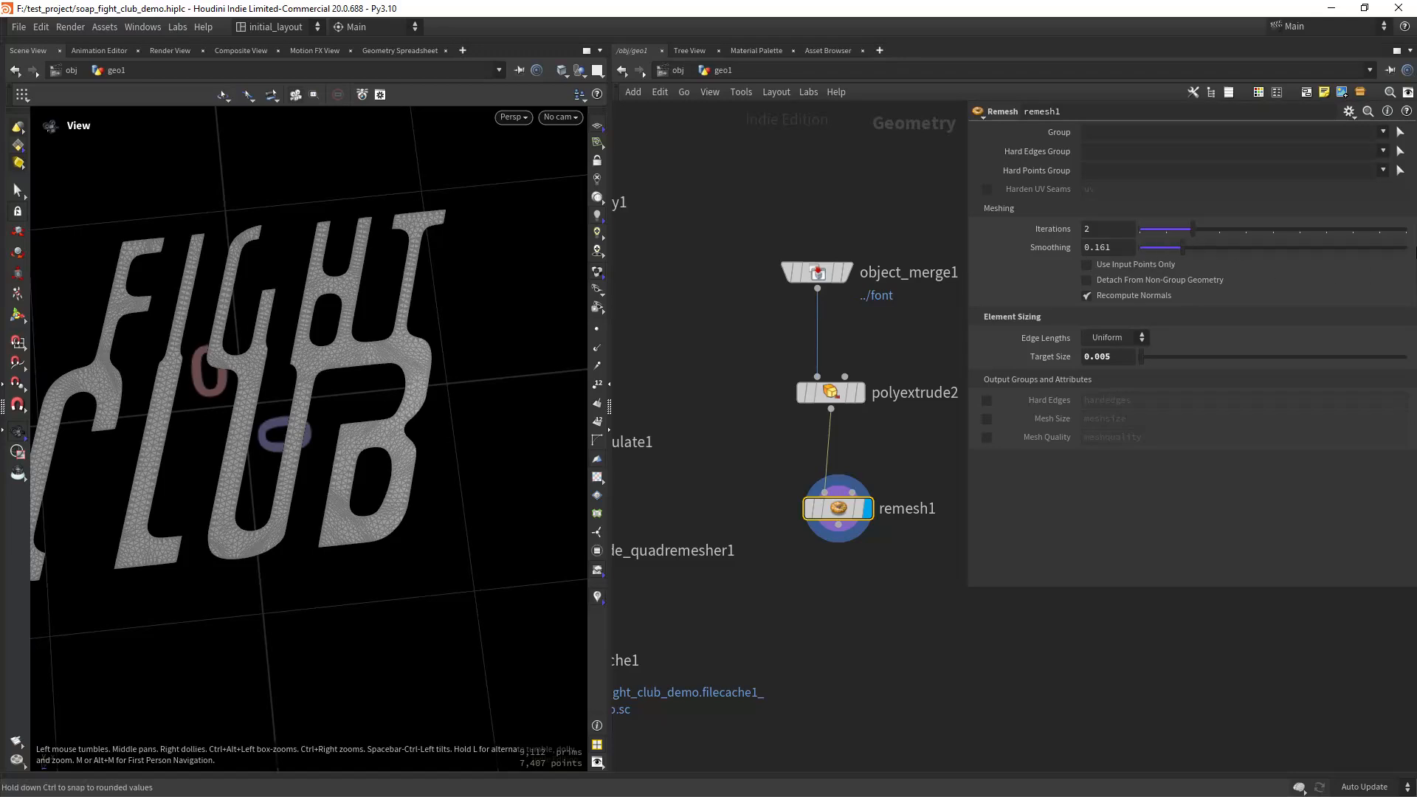
pyautogui.moveTo(1181, 247); pyautogui.dragTo(1403, 248)
pyautogui.click(1406, 229)
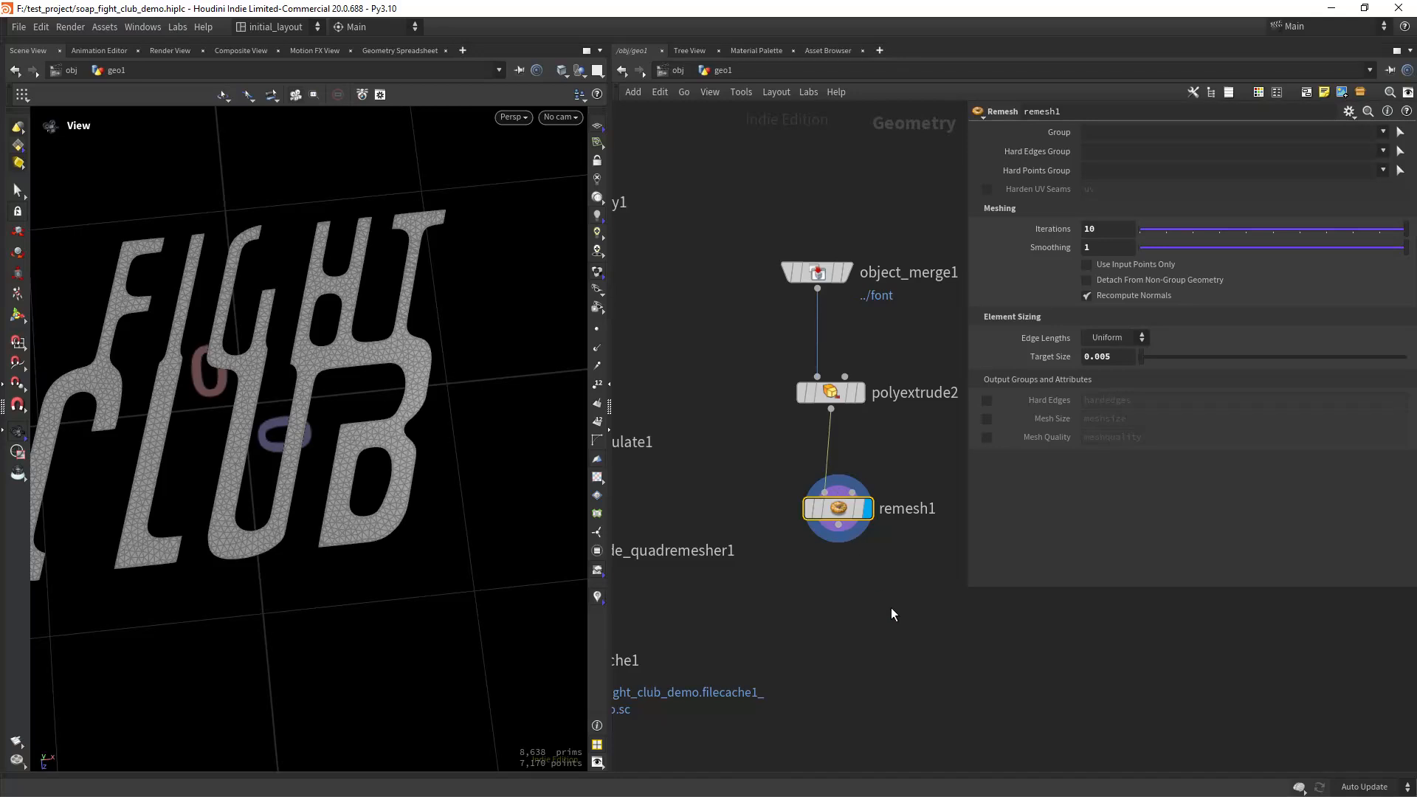
# Add a Group Create node fed by the Remesh to group all lettering primitives, and display it.
pyautogui.moveTo(891, 608); pyautogui.dragTo(892, 510, button='middle')
pyautogui.scroll(-1, 845, 556)
pyautogui.moveTo(845, 564); pyautogui.dragTo(843, 543, button='middle')
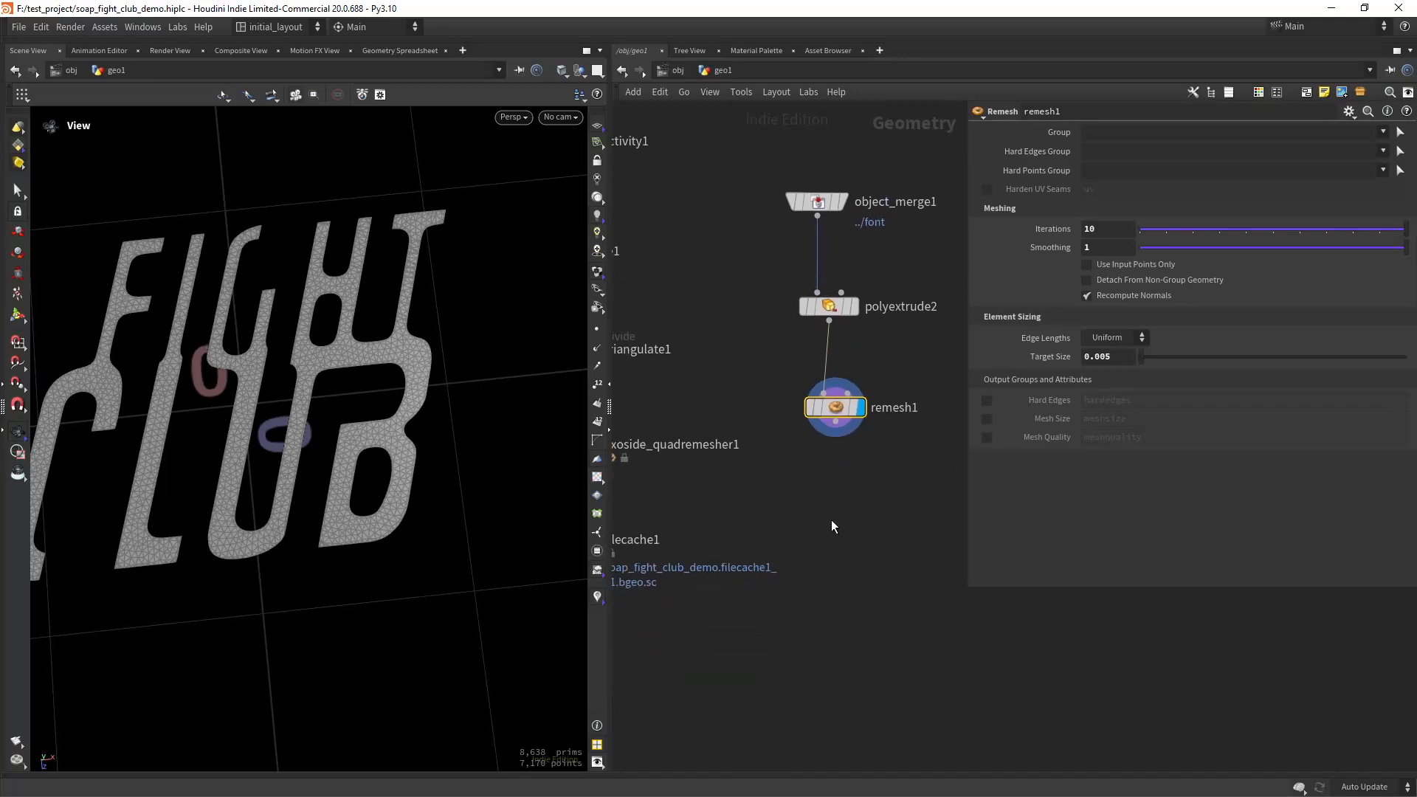
pyautogui.scroll(1, 830, 511)
pyautogui.press('Tab')
pyautogui.write('group')
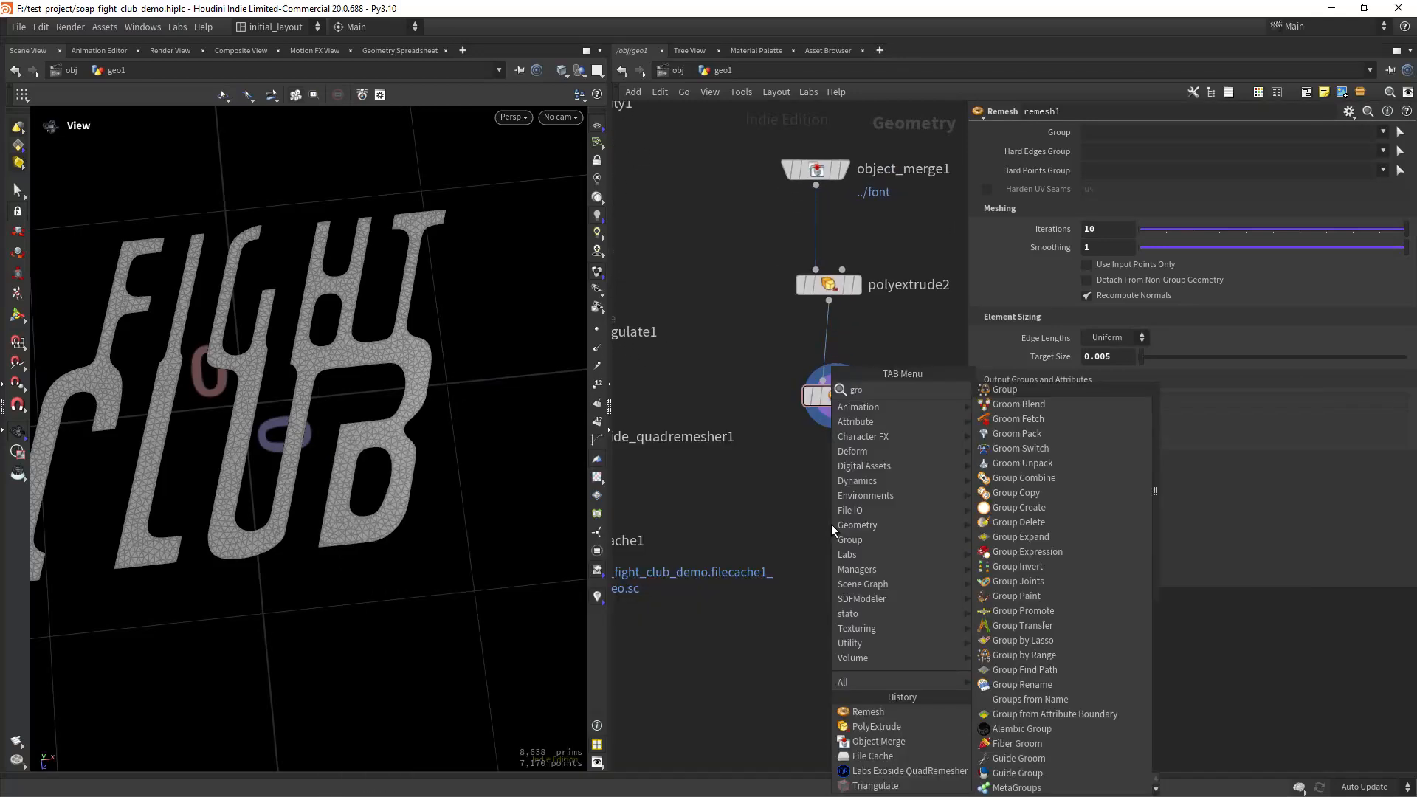
pyautogui.press('Return')
pyautogui.click(831, 526)
pyautogui.moveTo(839, 422); pyautogui.dragTo(853, 511)
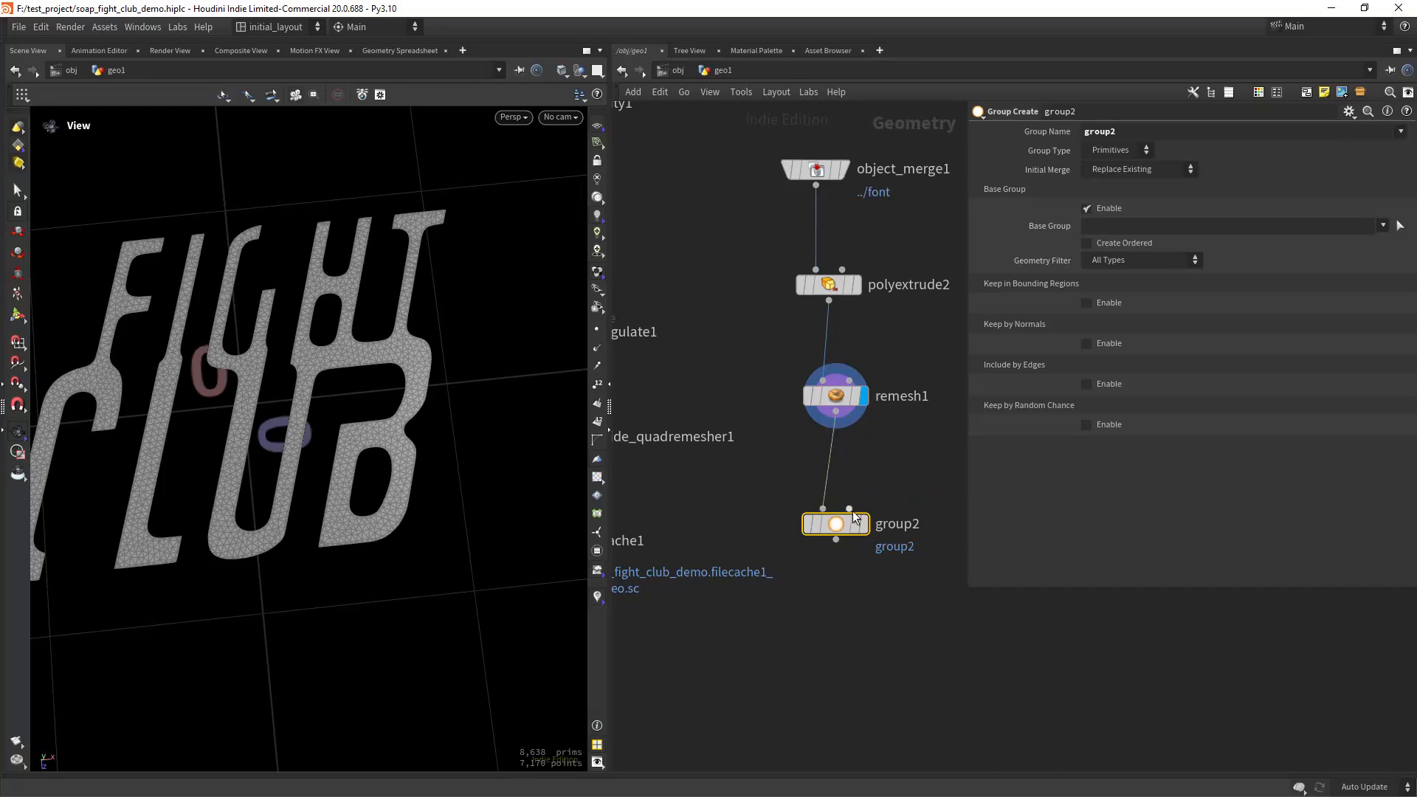
pyautogui.click(865, 524)
pyautogui.scroll(-2, 811, 572)
pyautogui.moveTo(810, 572); pyautogui.dragTo(824, 550, button='middle')
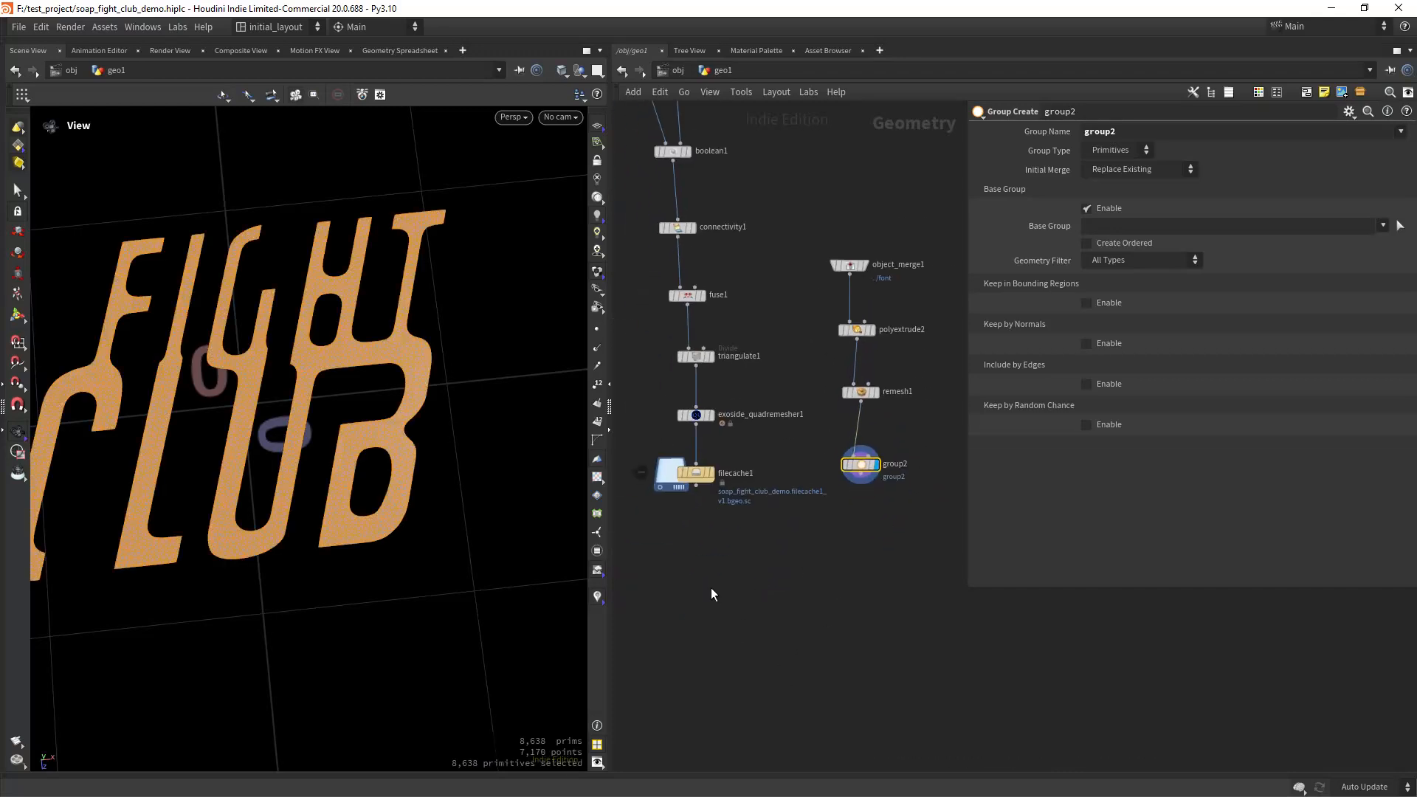
# Add and display a Group Transfer node with the File Cache as first input and the lettering group as second.
pyautogui.press('Tab')
pyautogui.write('gtrans')
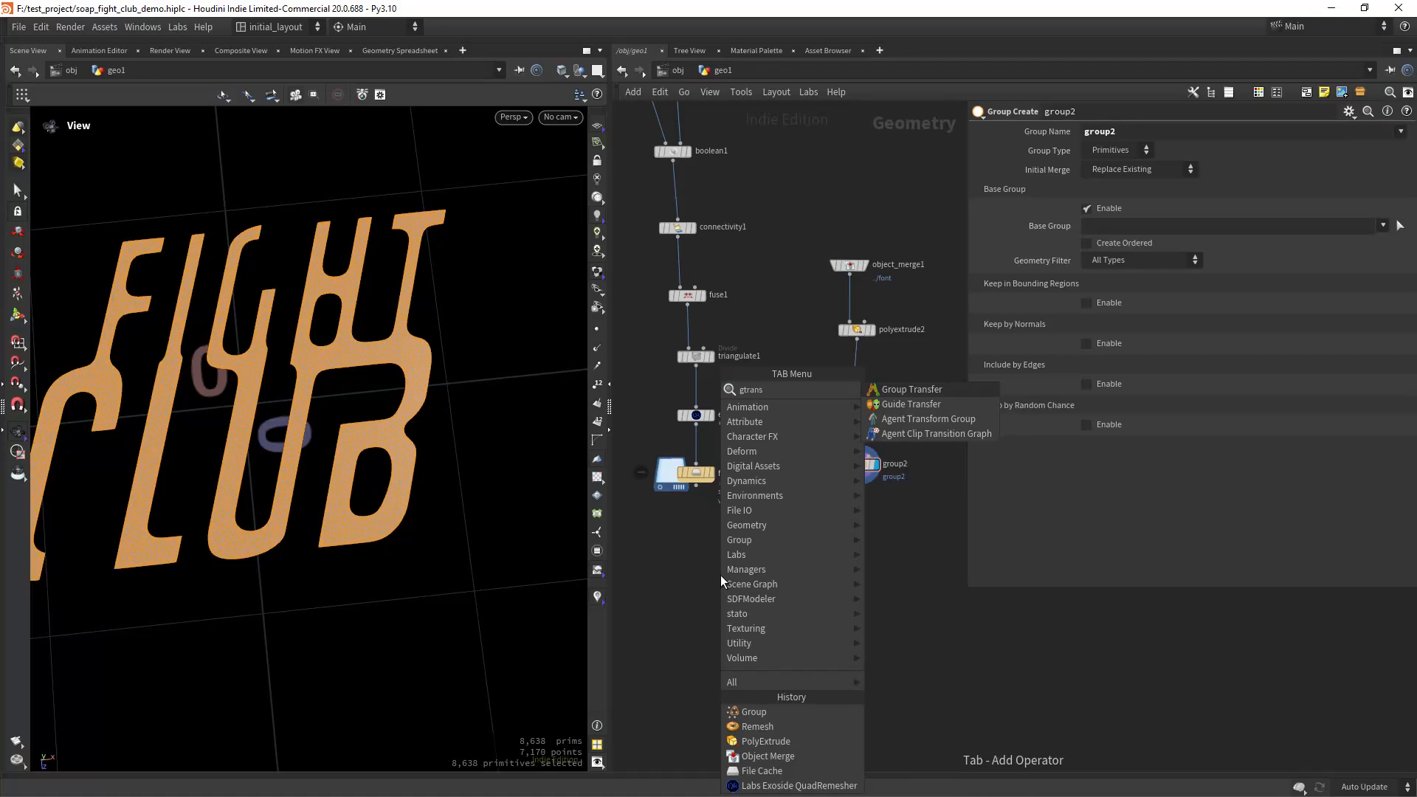
pyautogui.press('Return')
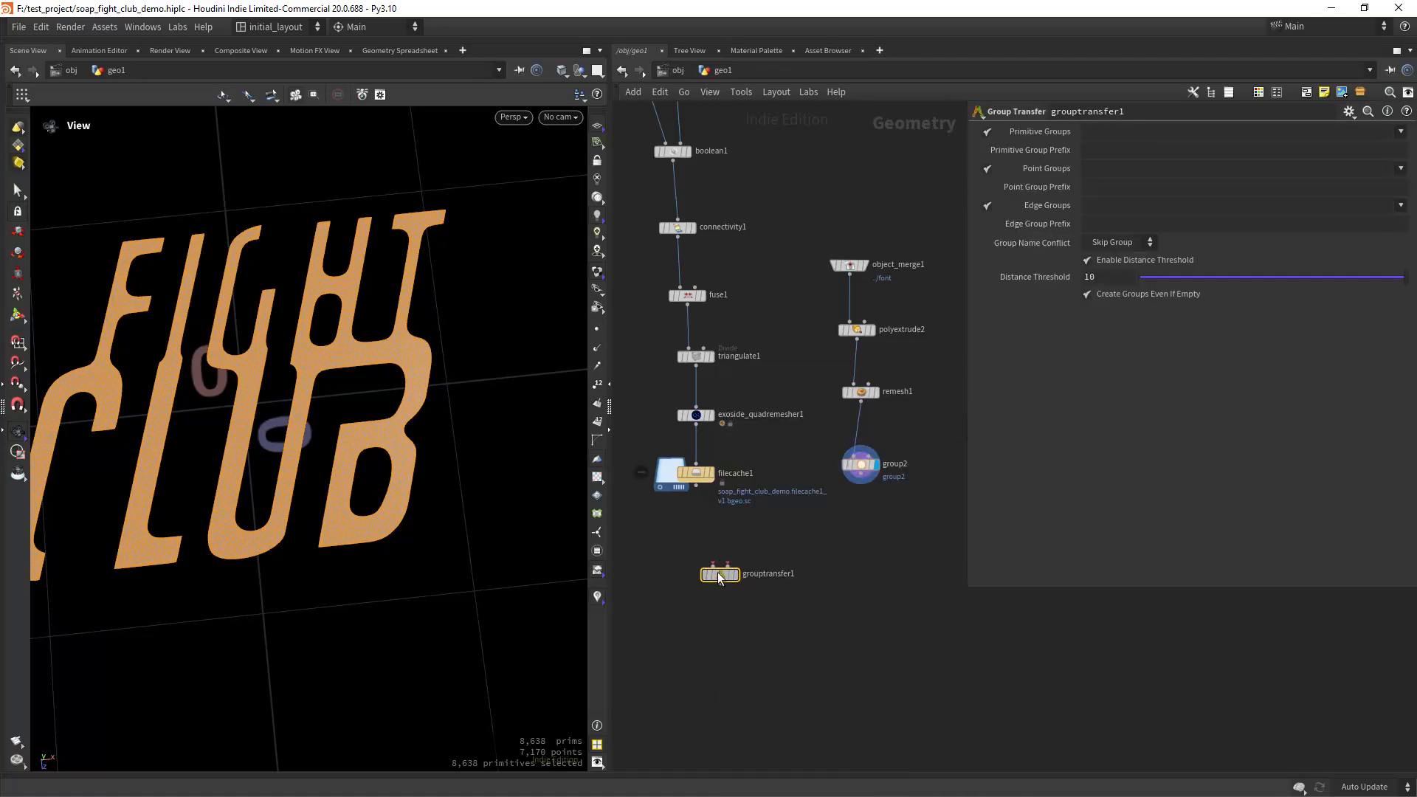
pyautogui.click(707, 583)
pyautogui.moveTo(696, 486); pyautogui.dragTo(701, 575)
pyautogui.moveTo(860, 481); pyautogui.dragTo(725, 586)
pyautogui.click(722, 584)
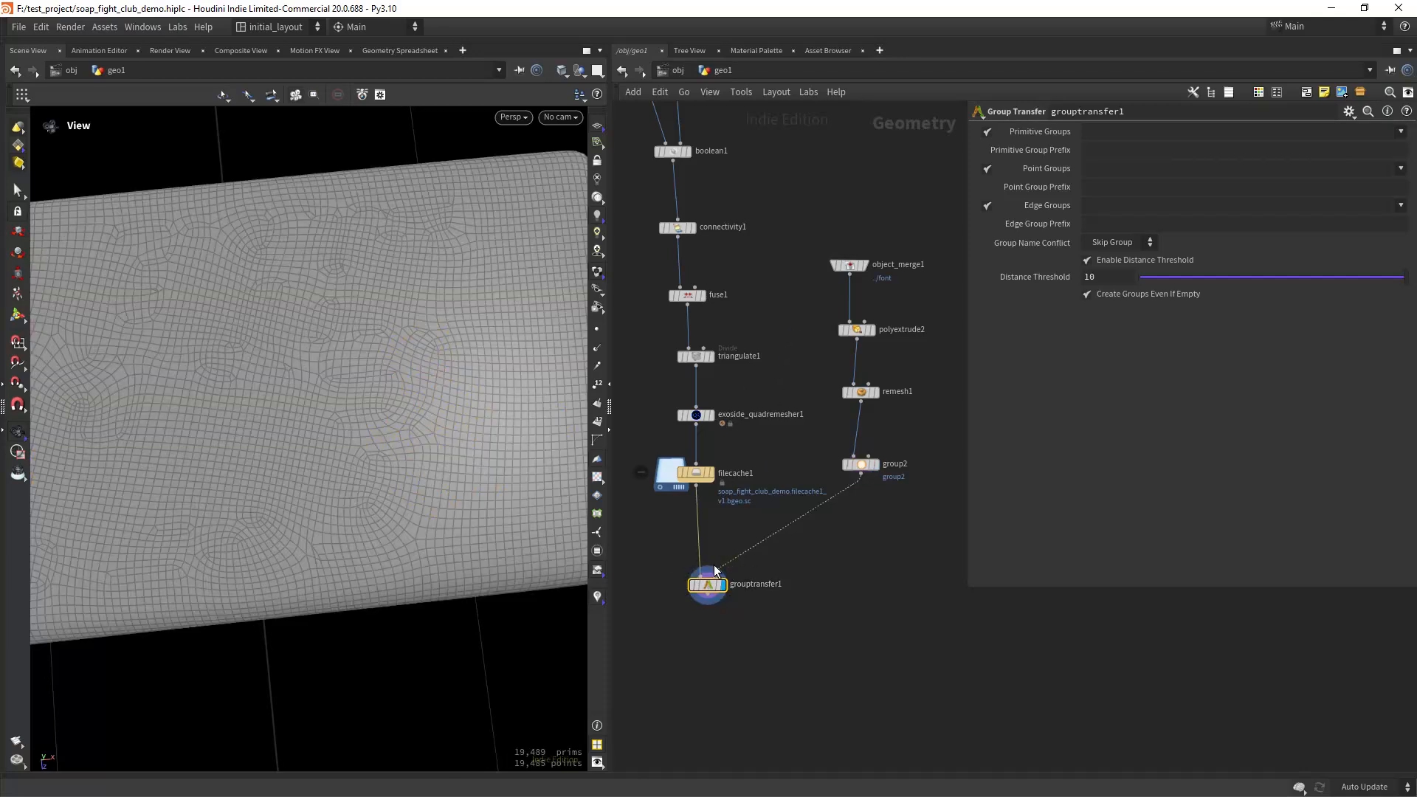
# Turn off edge and point group transfer and choose group2 as the primitive group to transfer.
pyautogui.click(987, 205)
pyautogui.click(987, 169)
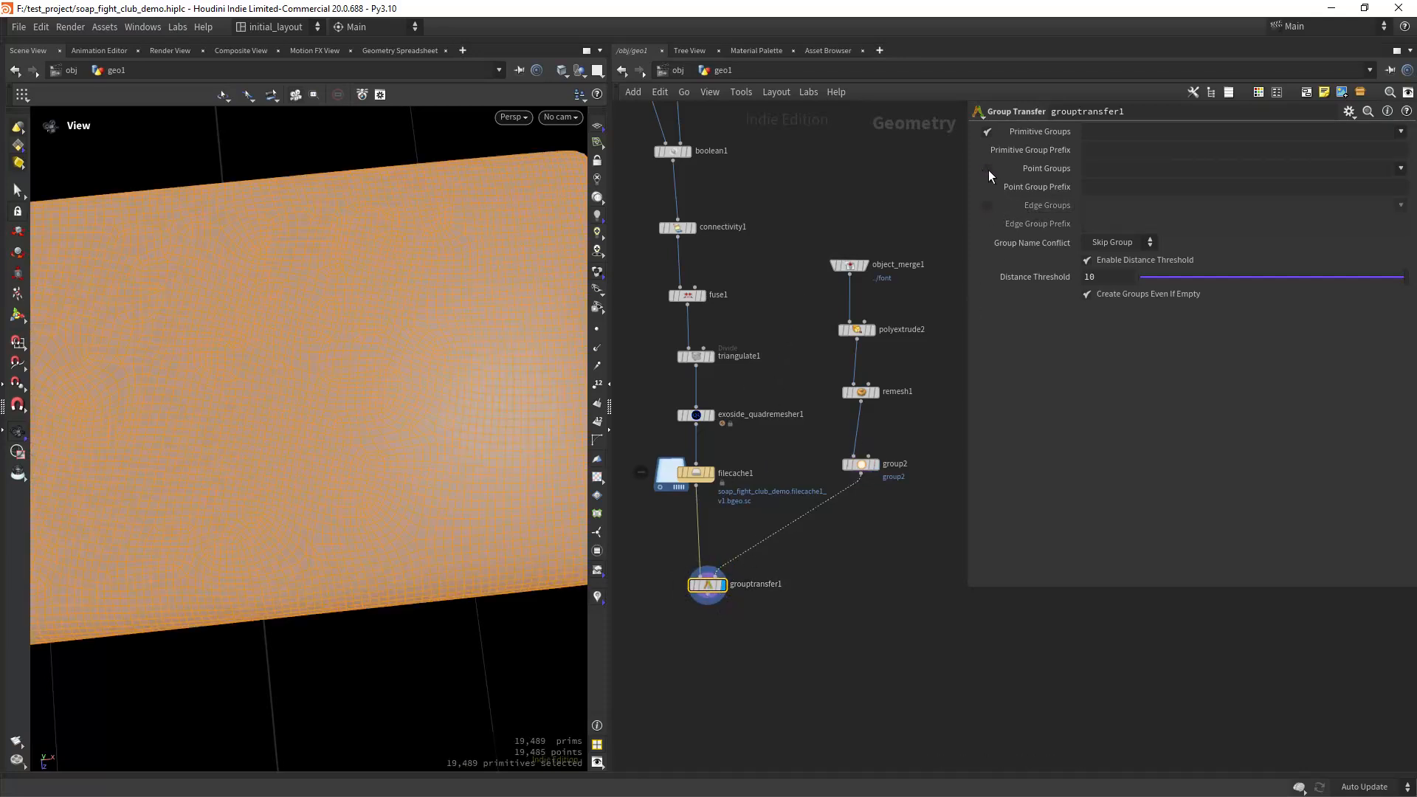
pyautogui.click(1399, 132)
pyautogui.click(1388, 150)
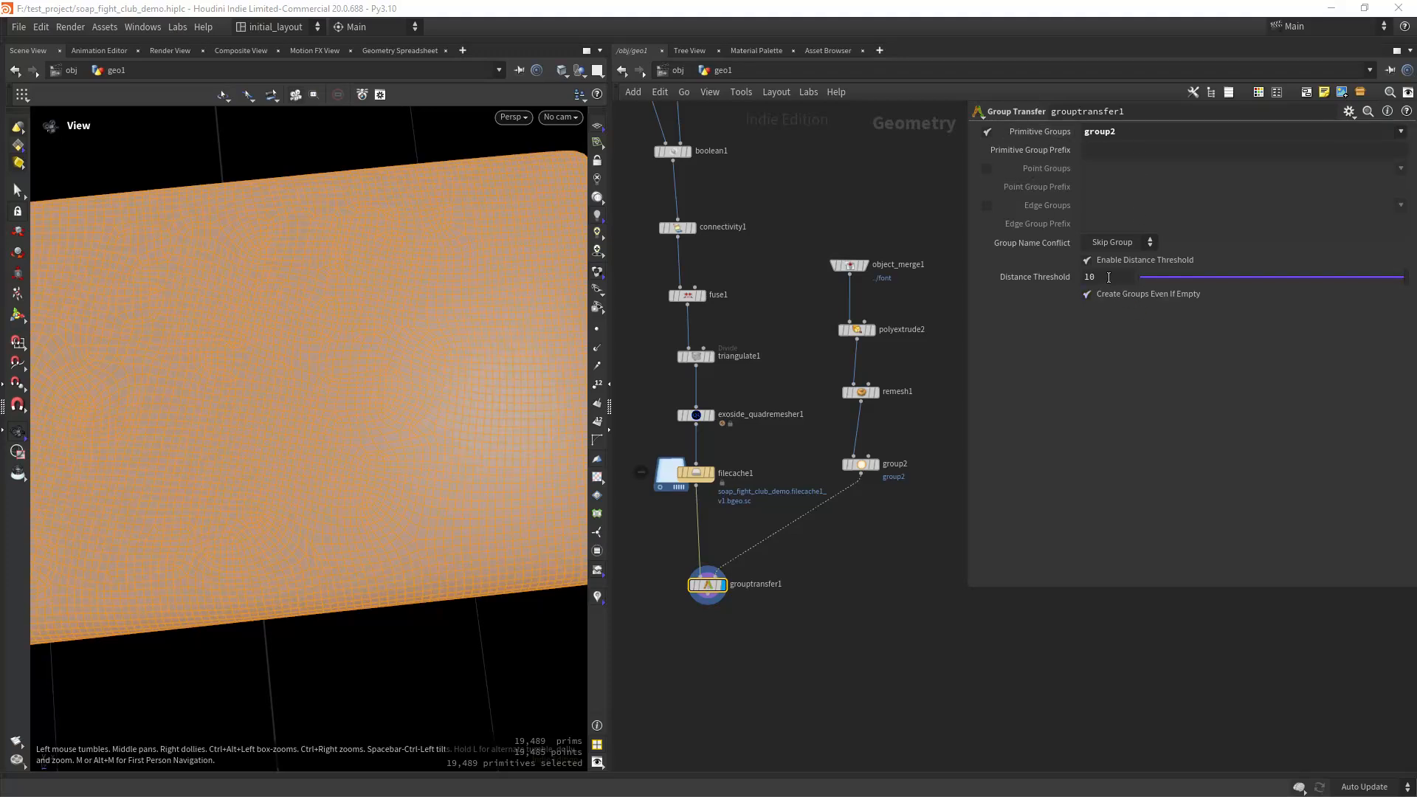
# Set the Group Transfer's distance threshold to .0061 and inspect the grouped faces around the letters.
pyautogui.click(1108, 276)
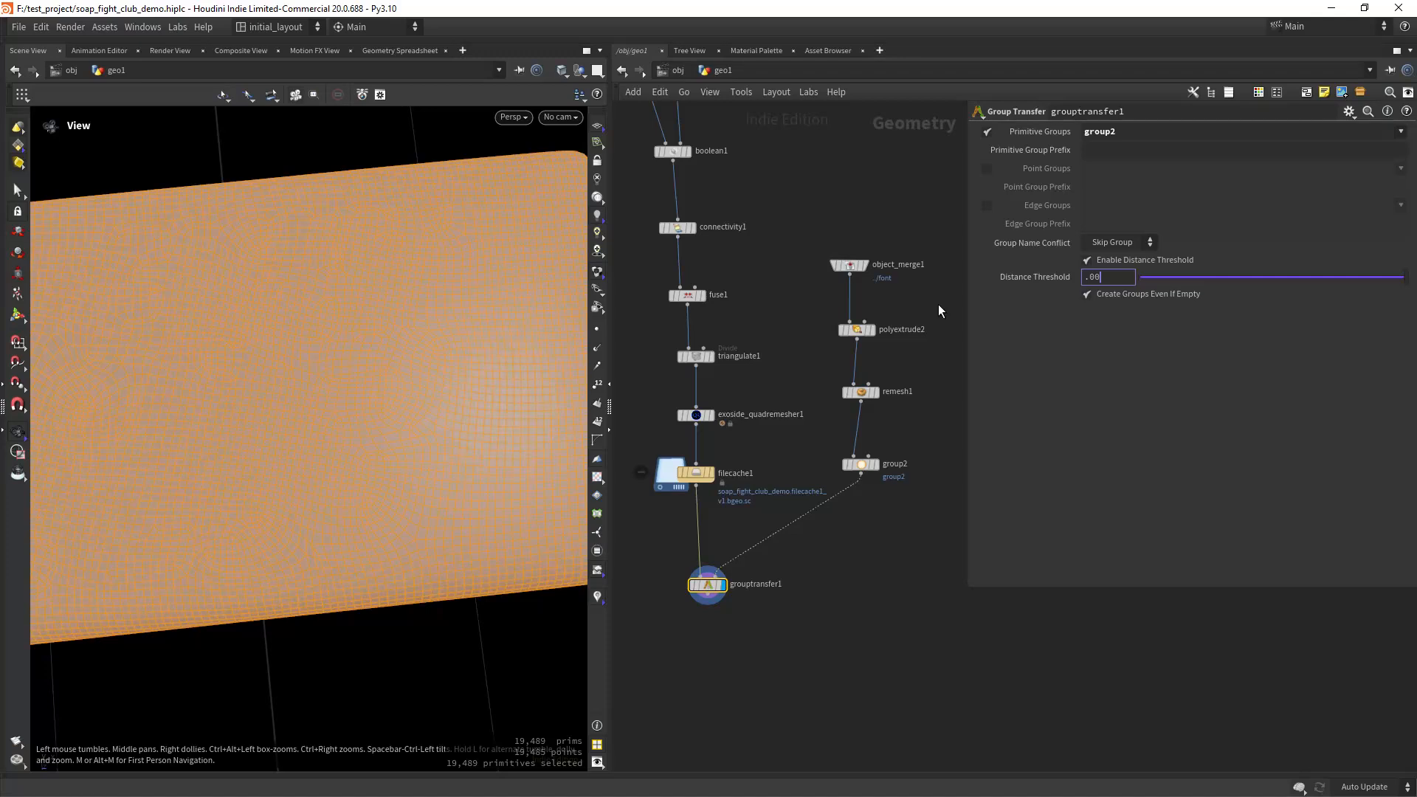
pyautogui.press('Return')
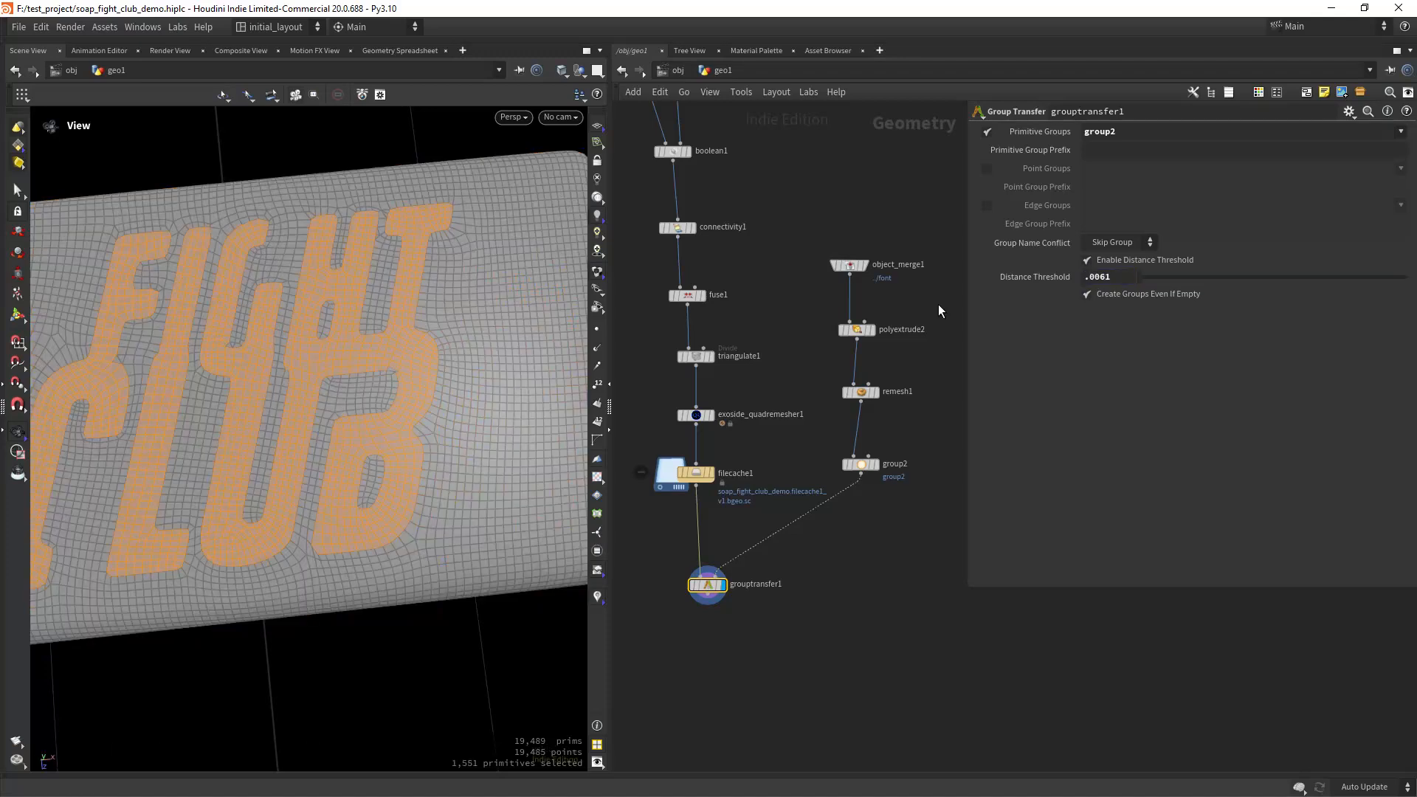
pyautogui.scroll(4, 354, 343)
pyautogui.moveTo(336, 348); pyautogui.dragTo(388, 340)
pyautogui.scroll(10, 389, 339)
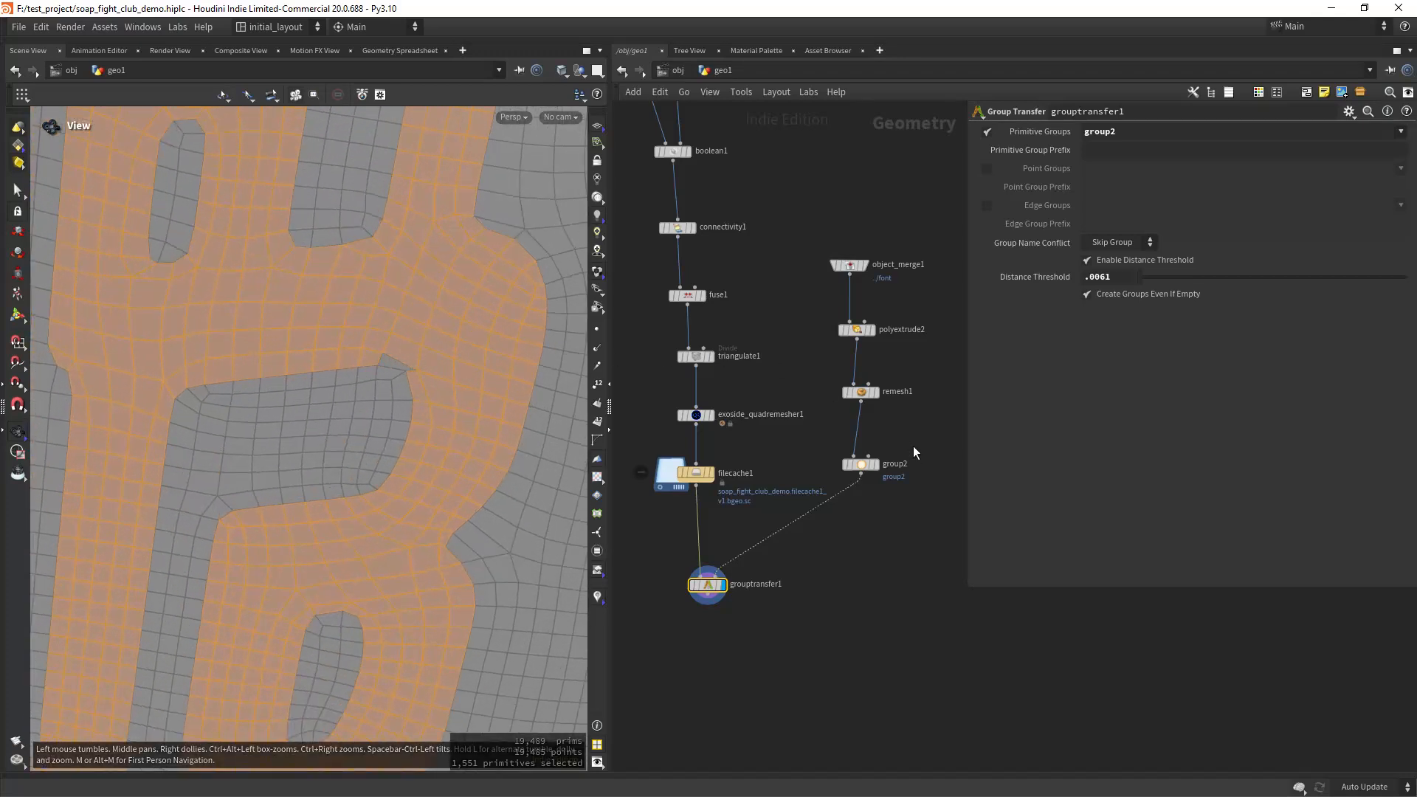
pyautogui.scroll(2, 890, 432)
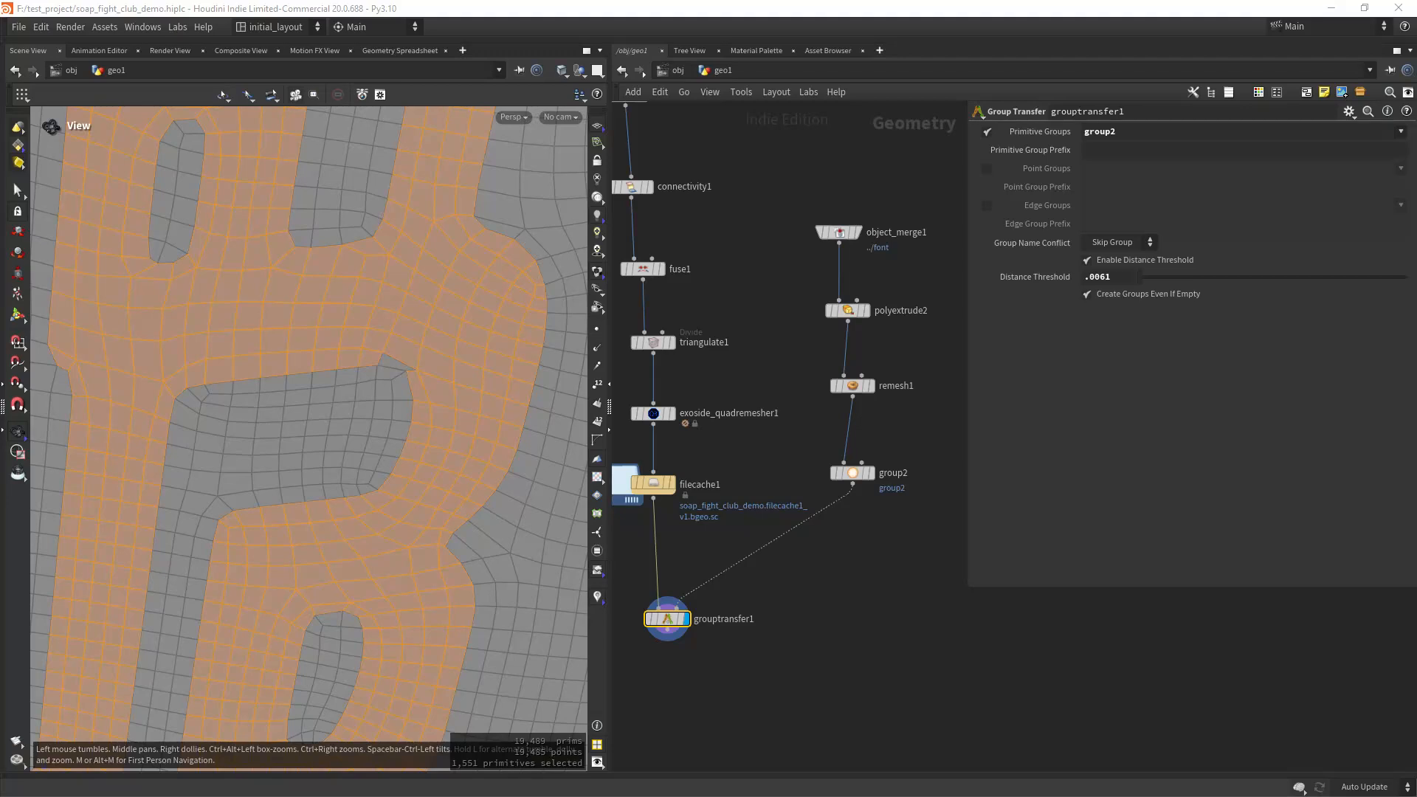
# Add a Subdivide node using the OpenSubdiv Loop algorithm with a depth of 2.
pyautogui.click(900, 419)
pyautogui.press('Tab')
pyautogui.write('subd')
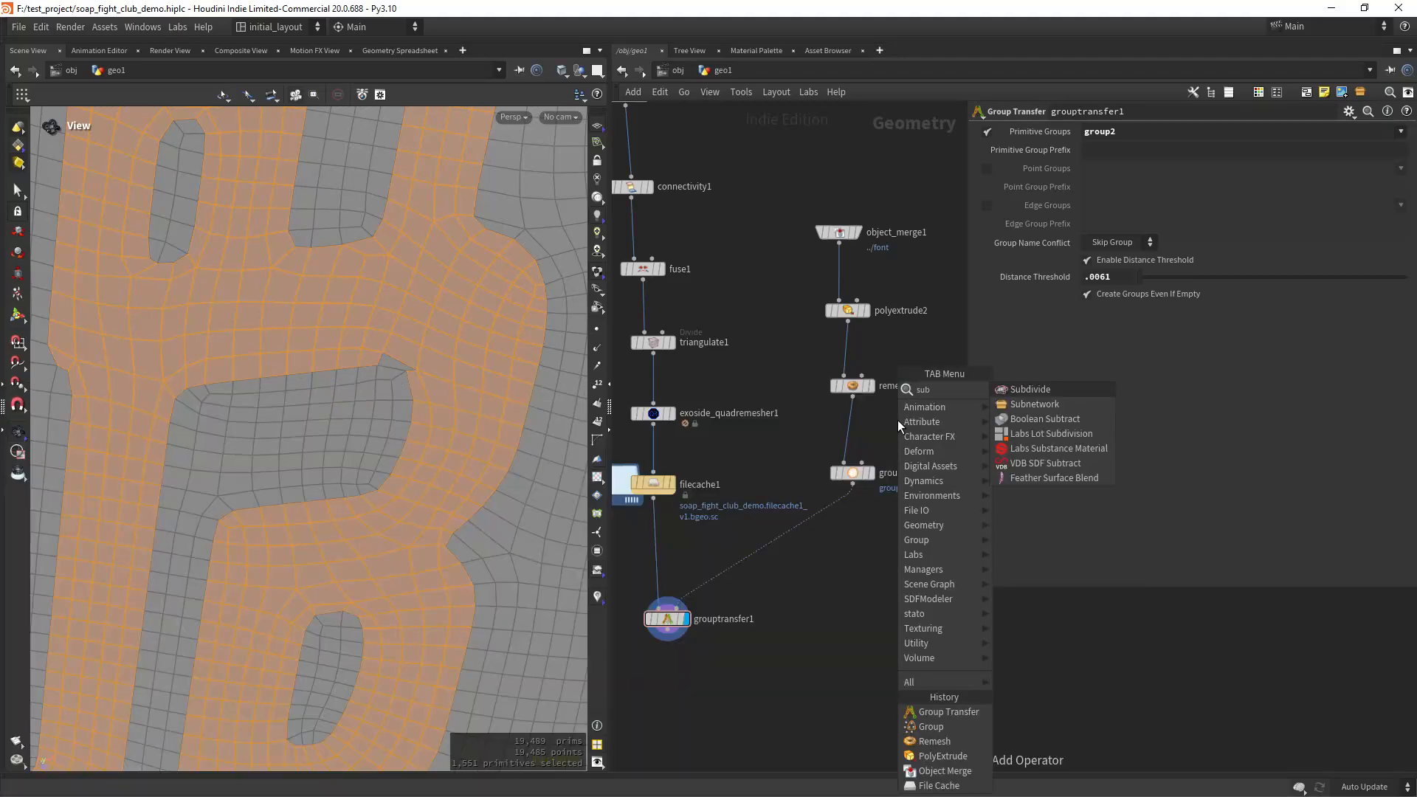
pyautogui.press('Return')
pyautogui.click(898, 420)
pyautogui.click(1170, 169)
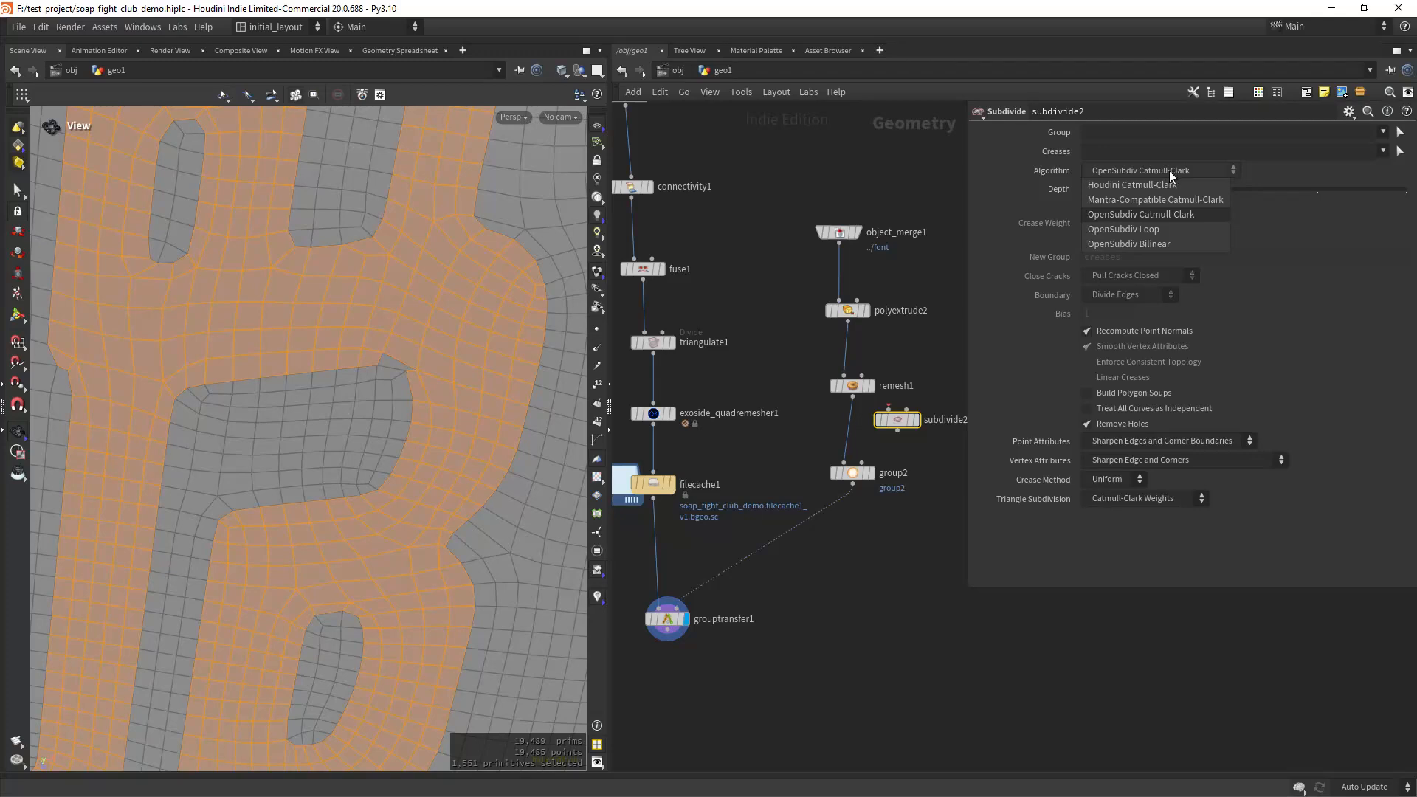
pyautogui.click(1149, 229)
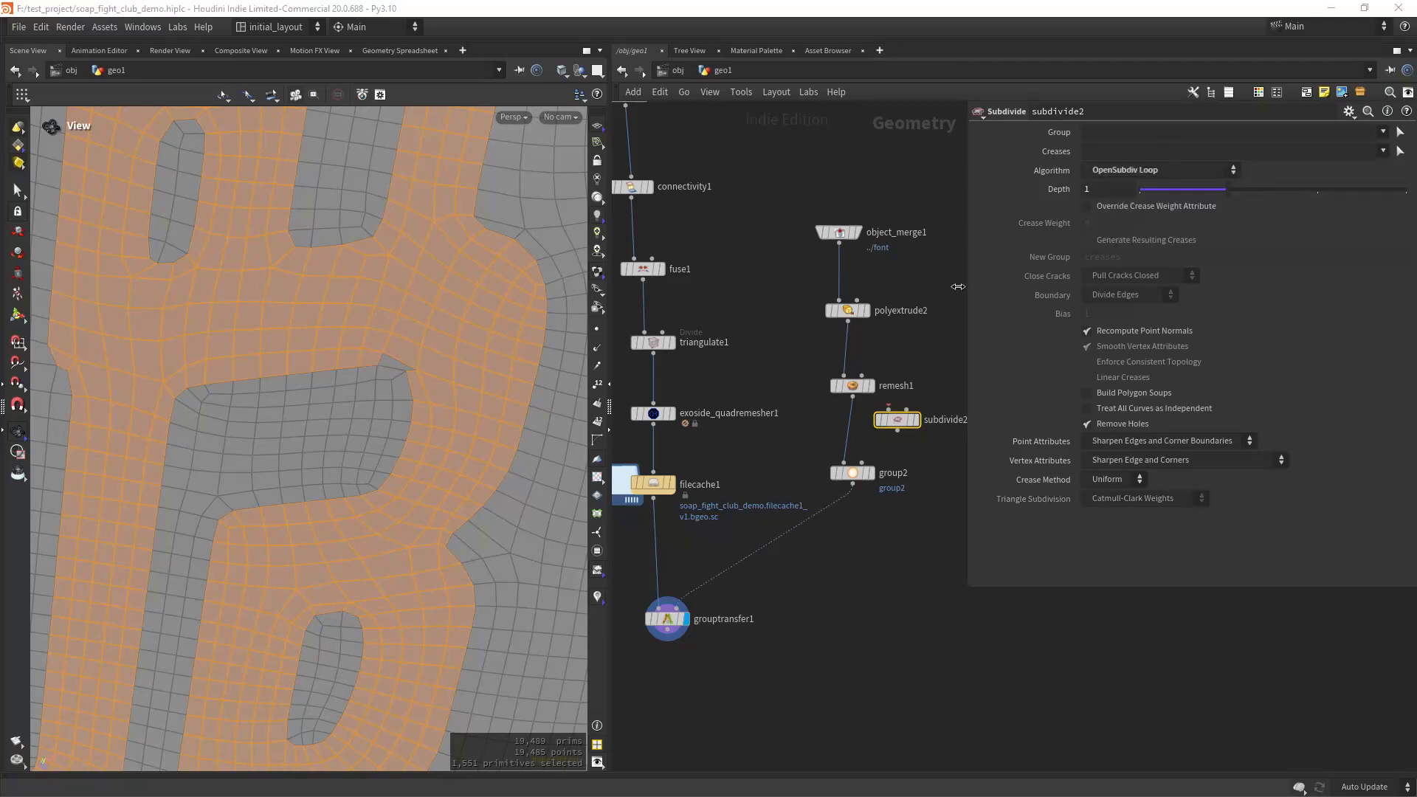
pyautogui.doubleClick(1107, 190)
pyautogui.write('2')
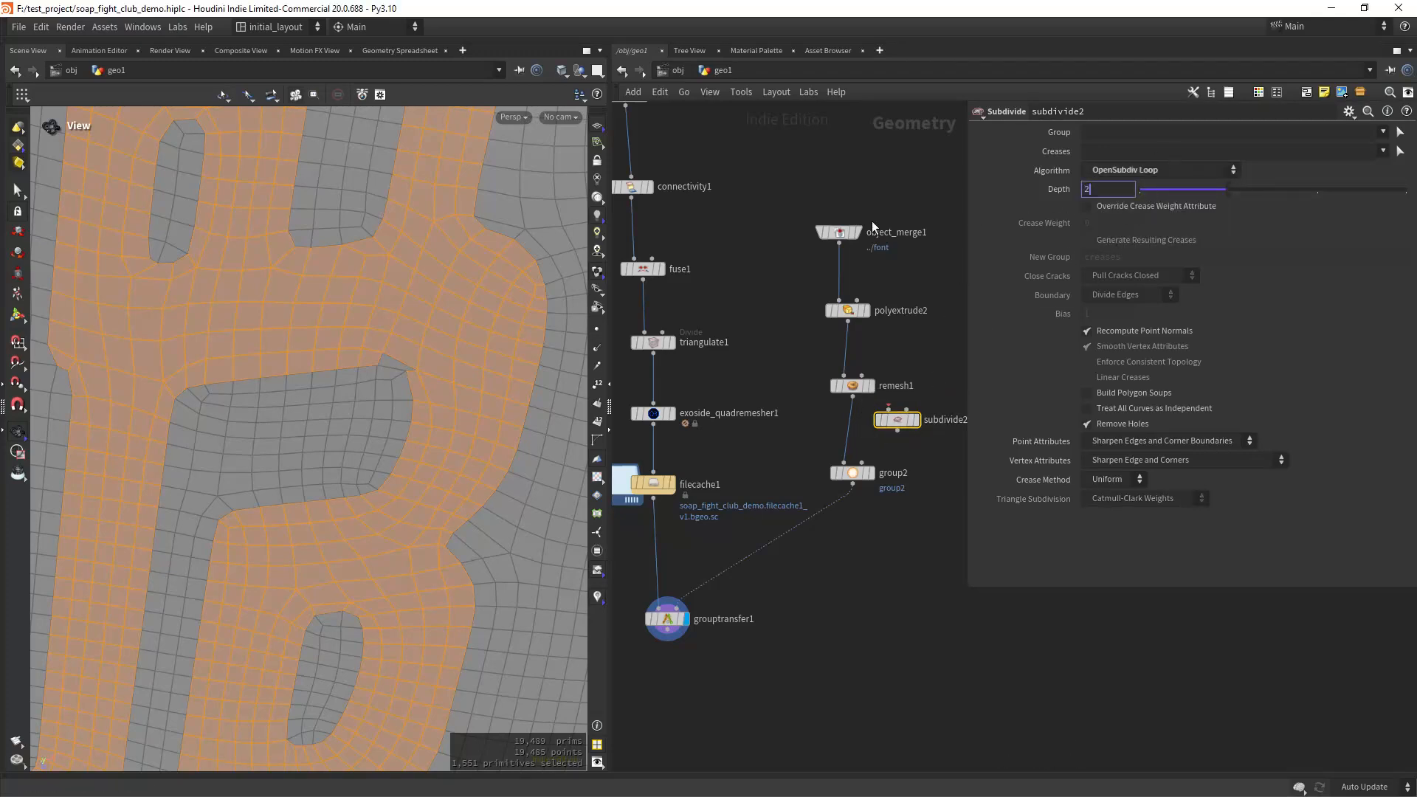
pyautogui.press('Return')
# Insert the Subdivide node between the Remesh and the lettering group, and select it together with the Remesh node.
pyautogui.moveTo(896, 419); pyautogui.dragTo(853, 428)
pyautogui.moveTo(459, 369)
pyautogui.mouseDown(button='right')
pyautogui.moveTo(433, 433)
pyautogui.moveTo(391, 396)
pyautogui.moveTo(472, 365)
pyautogui.mouseUp(button='right')
pyautogui.moveTo(787, 348); pyautogui.dragTo(894, 458)
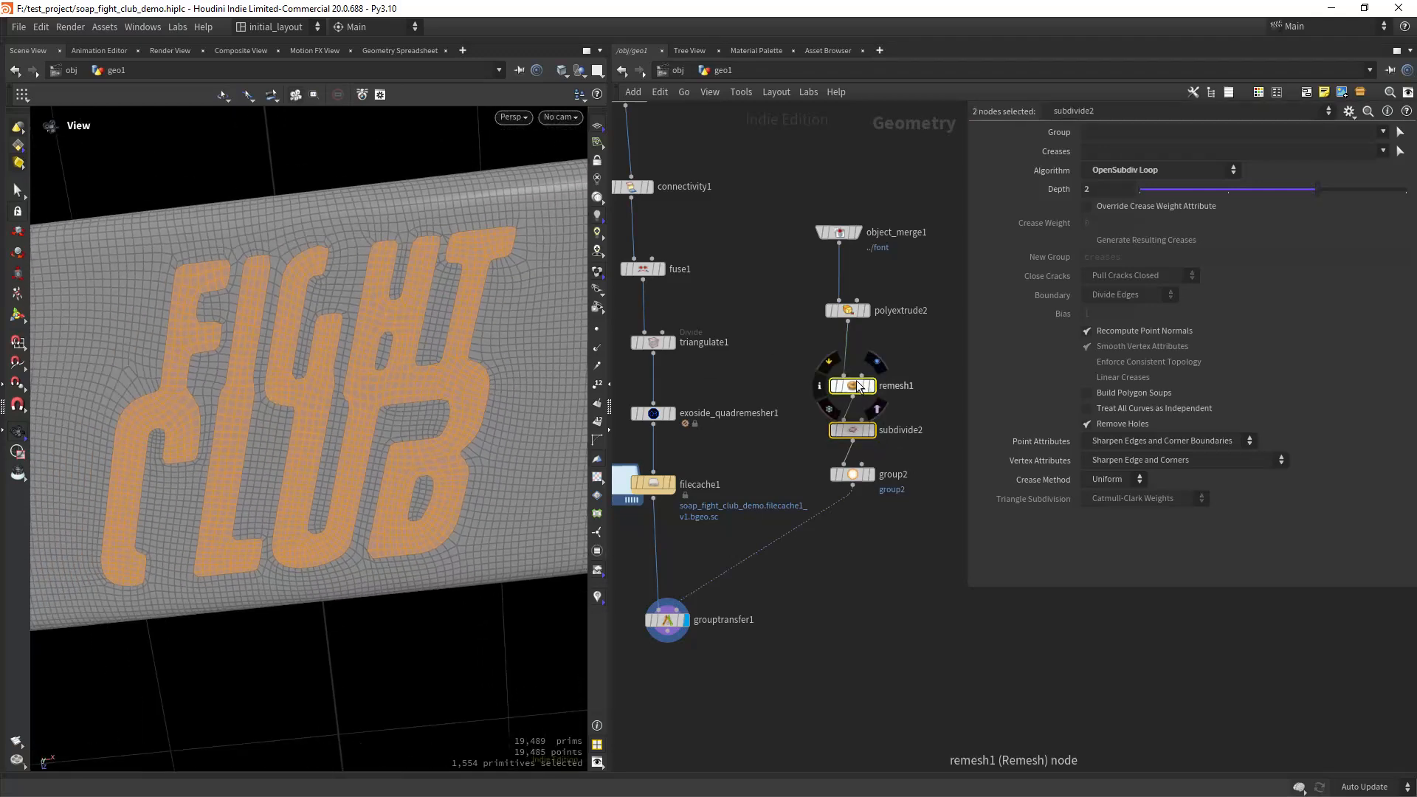
# Bypass and re-enable the Remesh and Subdivide nodes to compare the transferred lettering group, and save the scene.
pyautogui.click(831, 362)
pyautogui.click(831, 365)
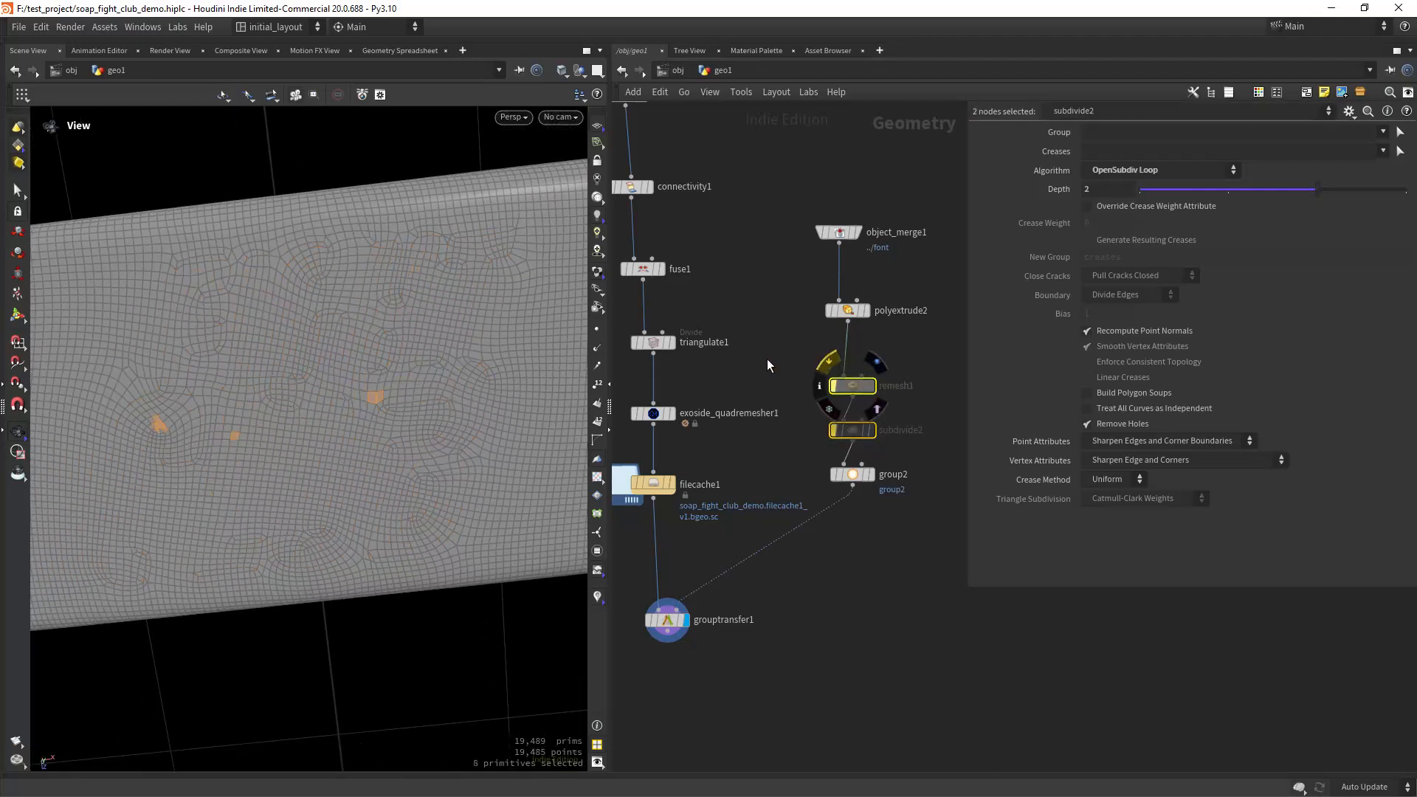
pyautogui.moveTo(320, 420); pyautogui.dragTo(392, 458, button='right')
pyautogui.moveTo(392, 458); pyautogui.dragTo(427, 405)
pyautogui.hotkey('ctrl', 's')
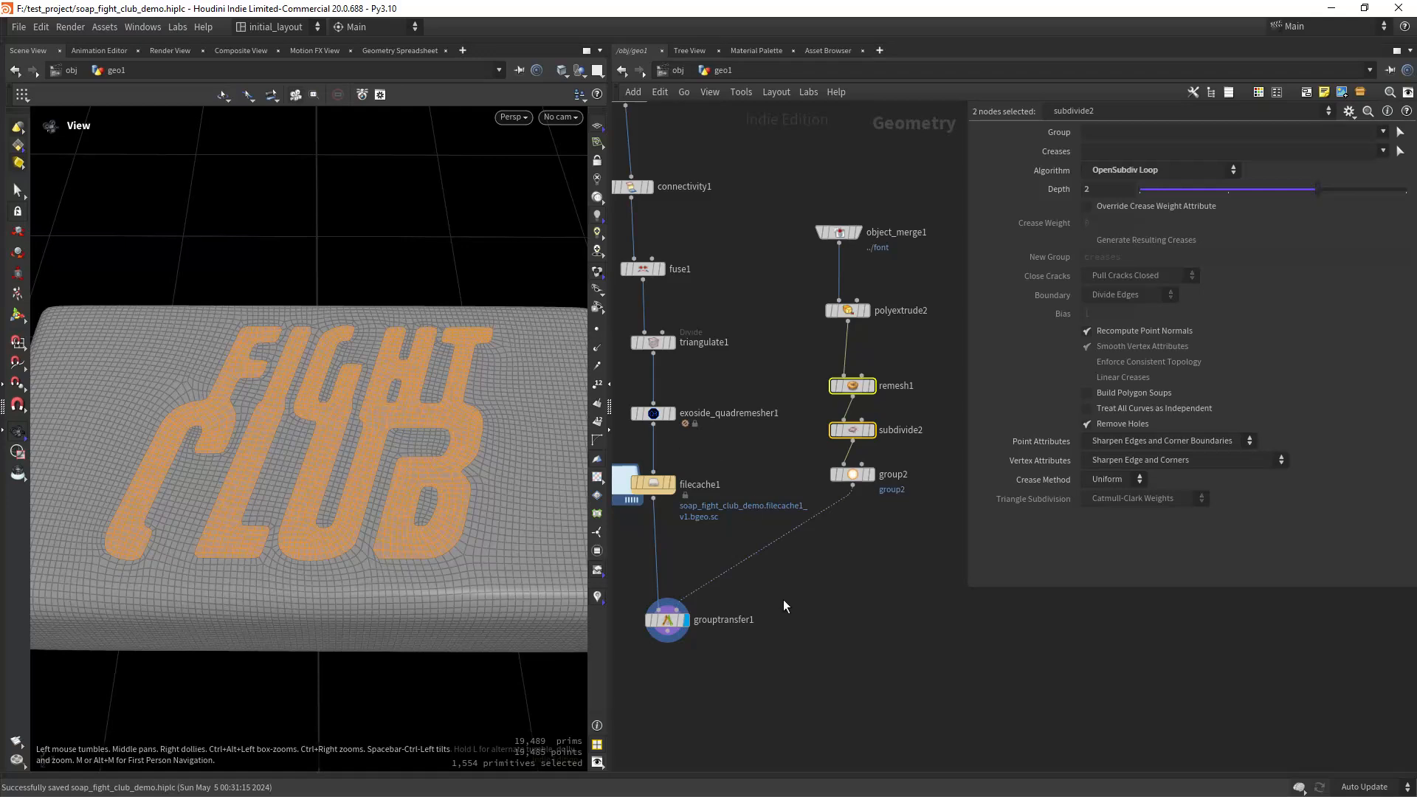
# Add a PolyExtrude node below the Group Transfer, connect it to the Group Transfer's output and display it.
pyautogui.moveTo(674, 697); pyautogui.dragTo(746, 514, button='middle')
pyautogui.click(736, 524)
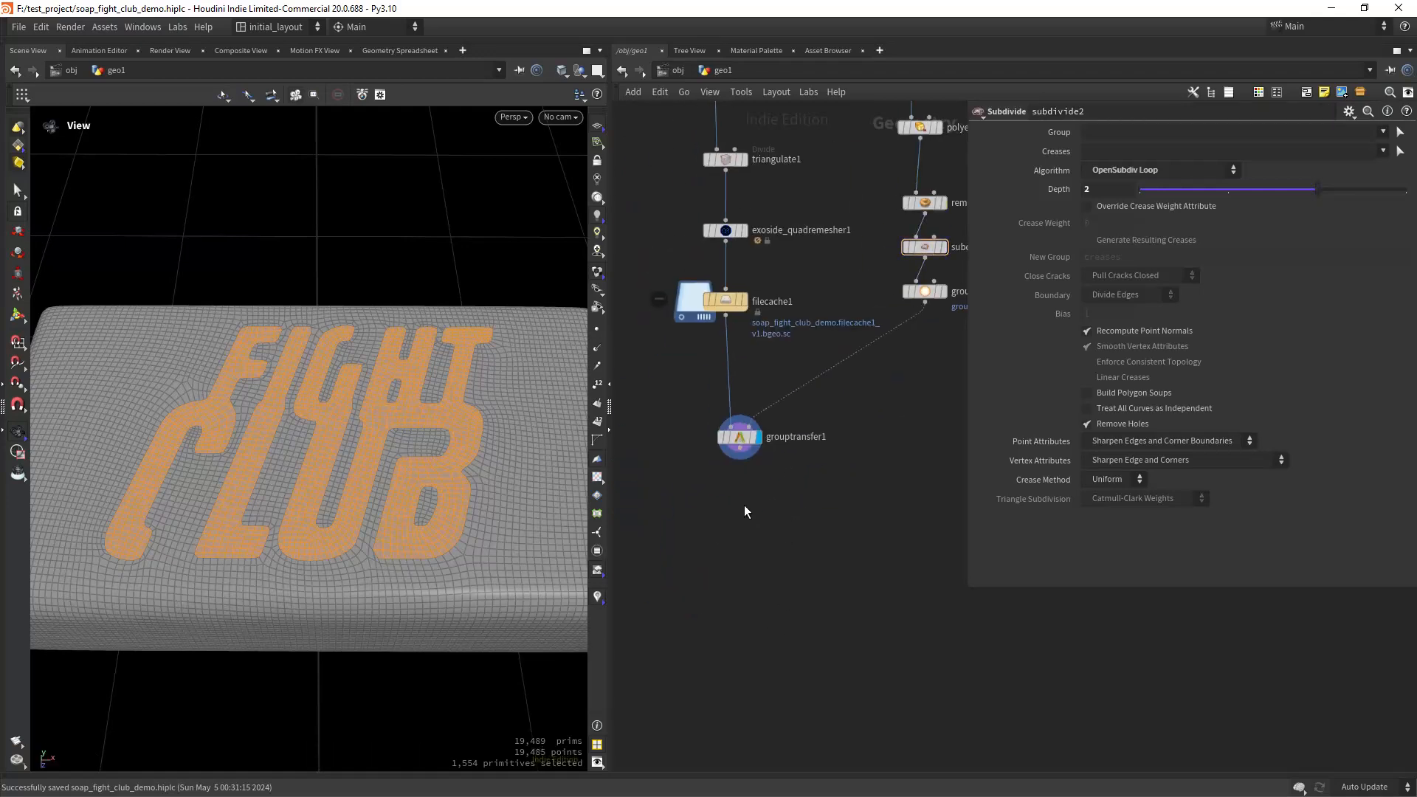
pyautogui.press('Tab')
pyautogui.write('extru')
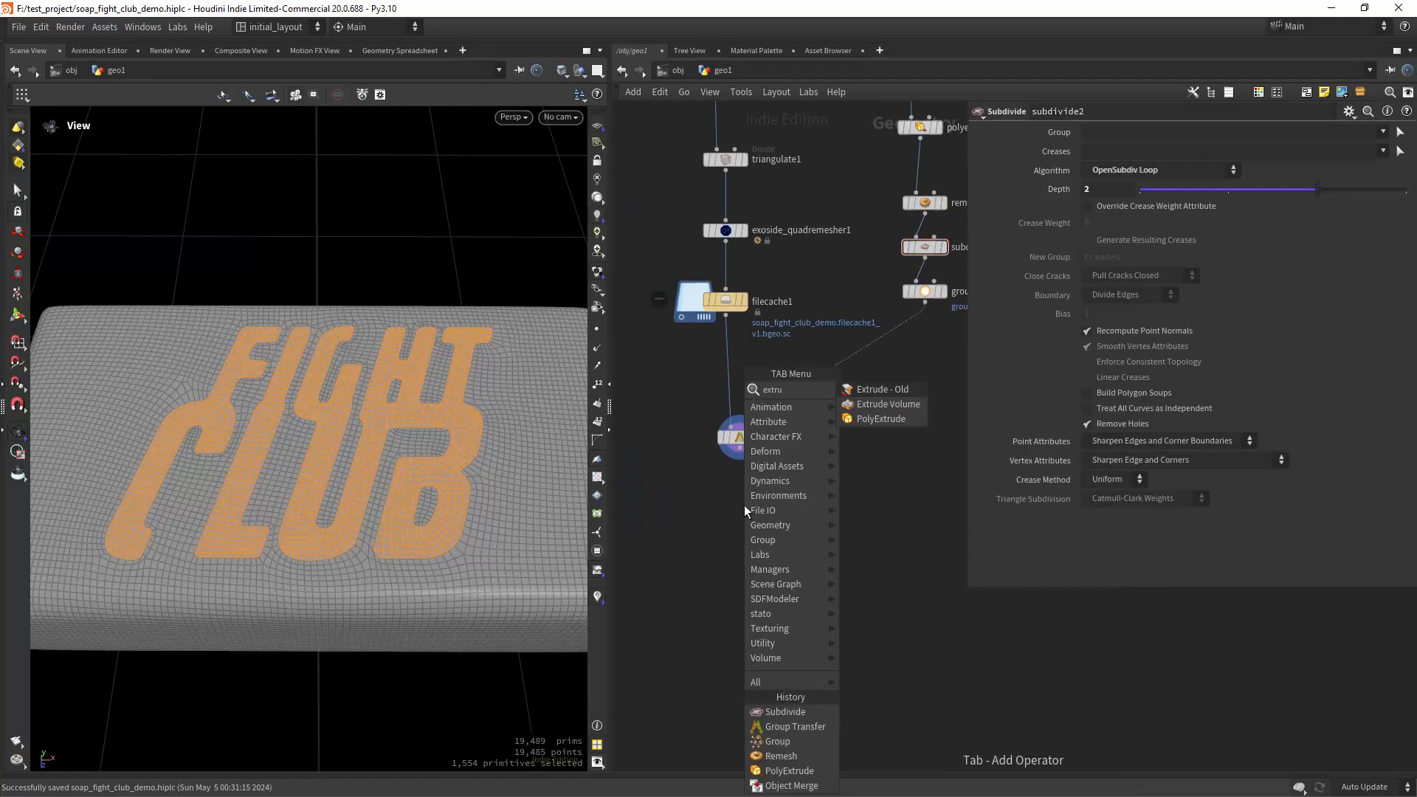
pyautogui.press('Return')
pyautogui.click(744, 504)
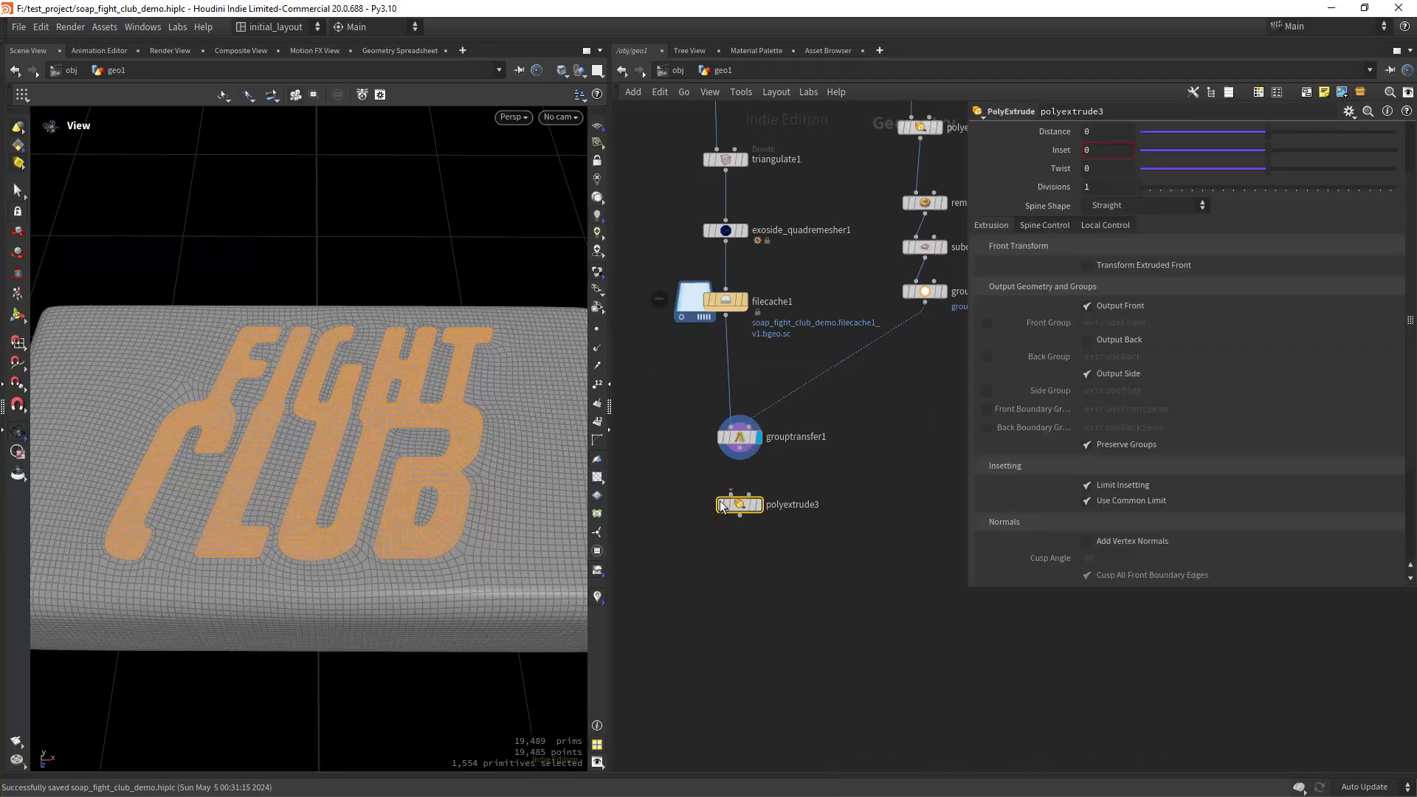
pyautogui.moveTo(740, 505); pyautogui.dragTo(750, 531)
pyautogui.moveTo(740, 445); pyautogui.dragTo(750, 522)
pyautogui.click(768, 531)
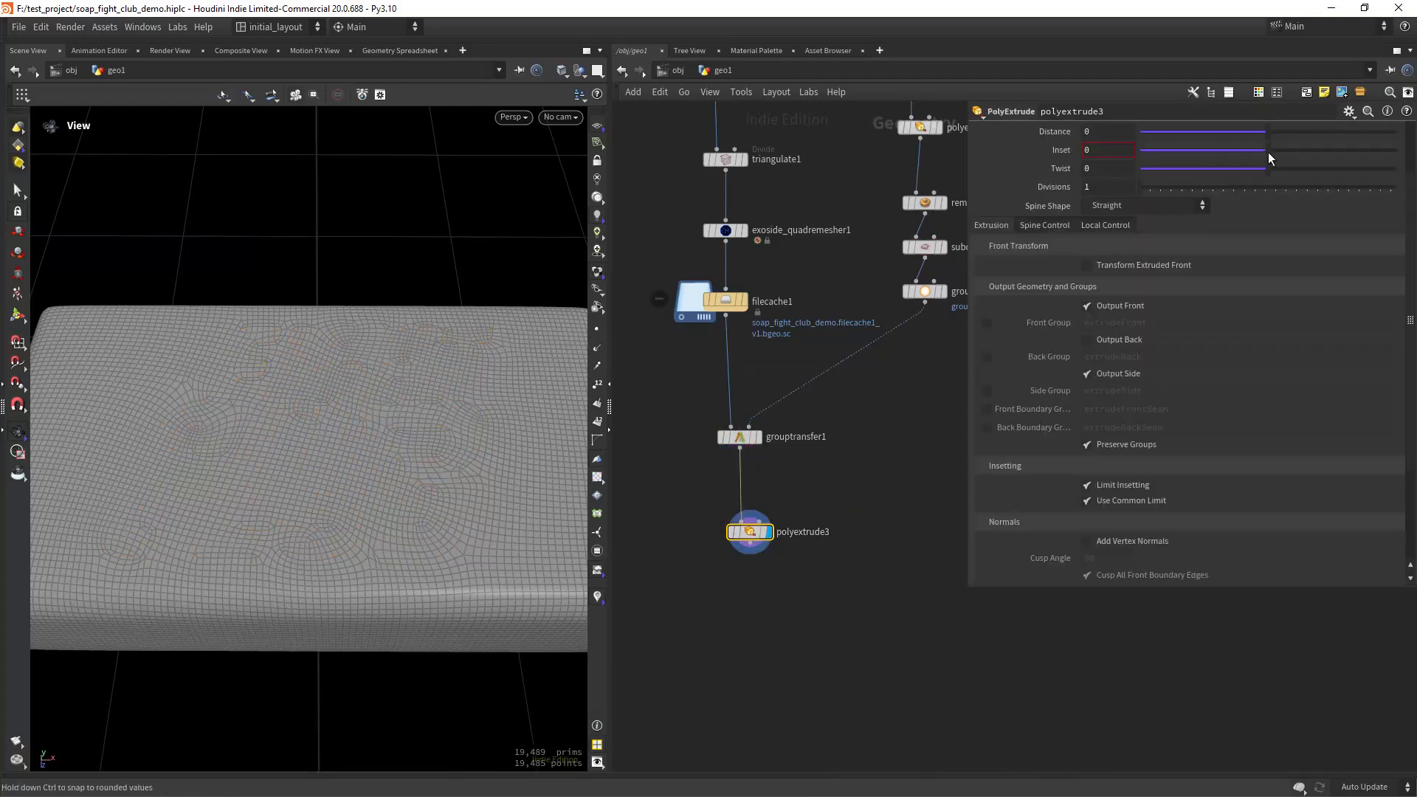
# Limit the PolyExtrude to group2 and set its distance to 0.03 to raise the lettering from the soap.
pyautogui.scroll(2, 1411, 203)
pyautogui.click(1373, 133)
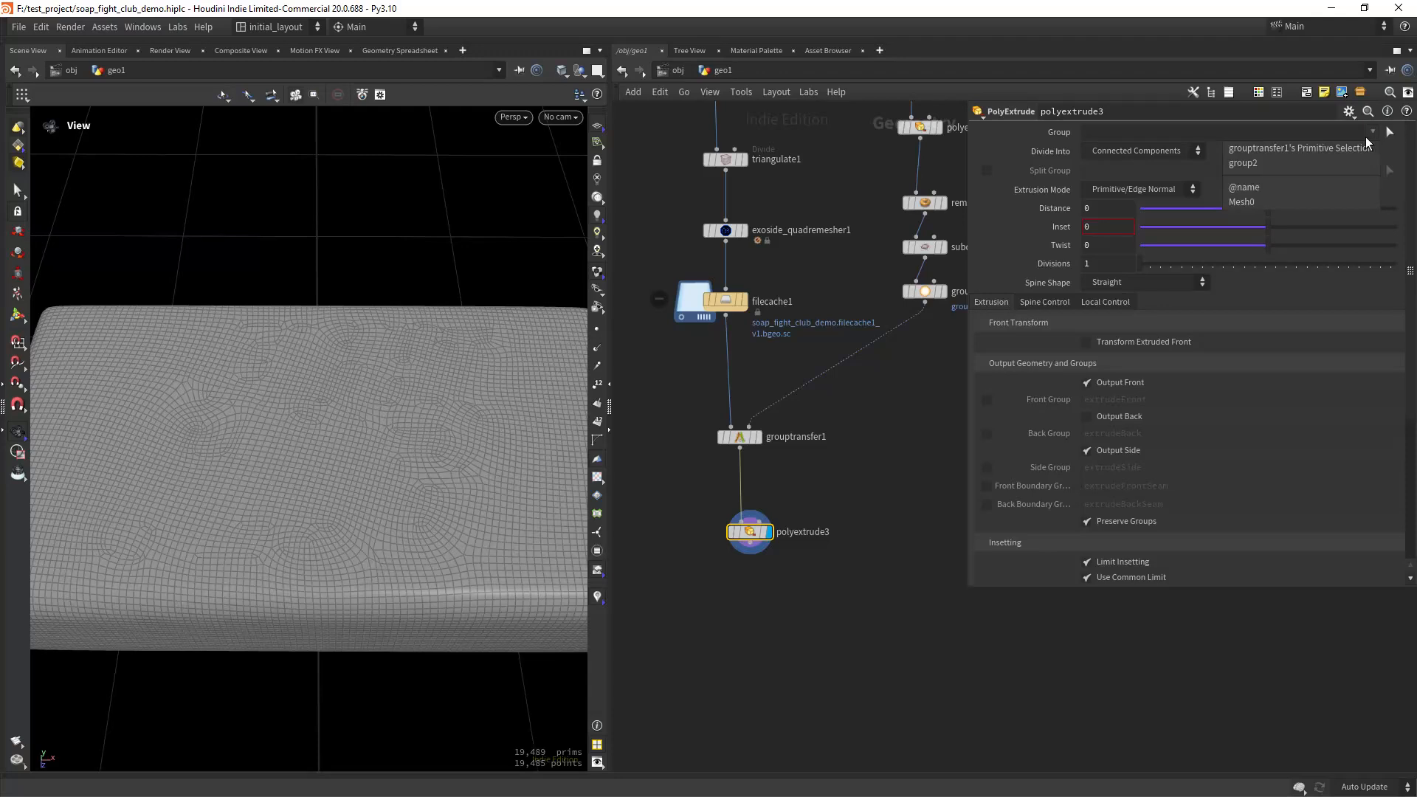
pyautogui.click(1269, 163)
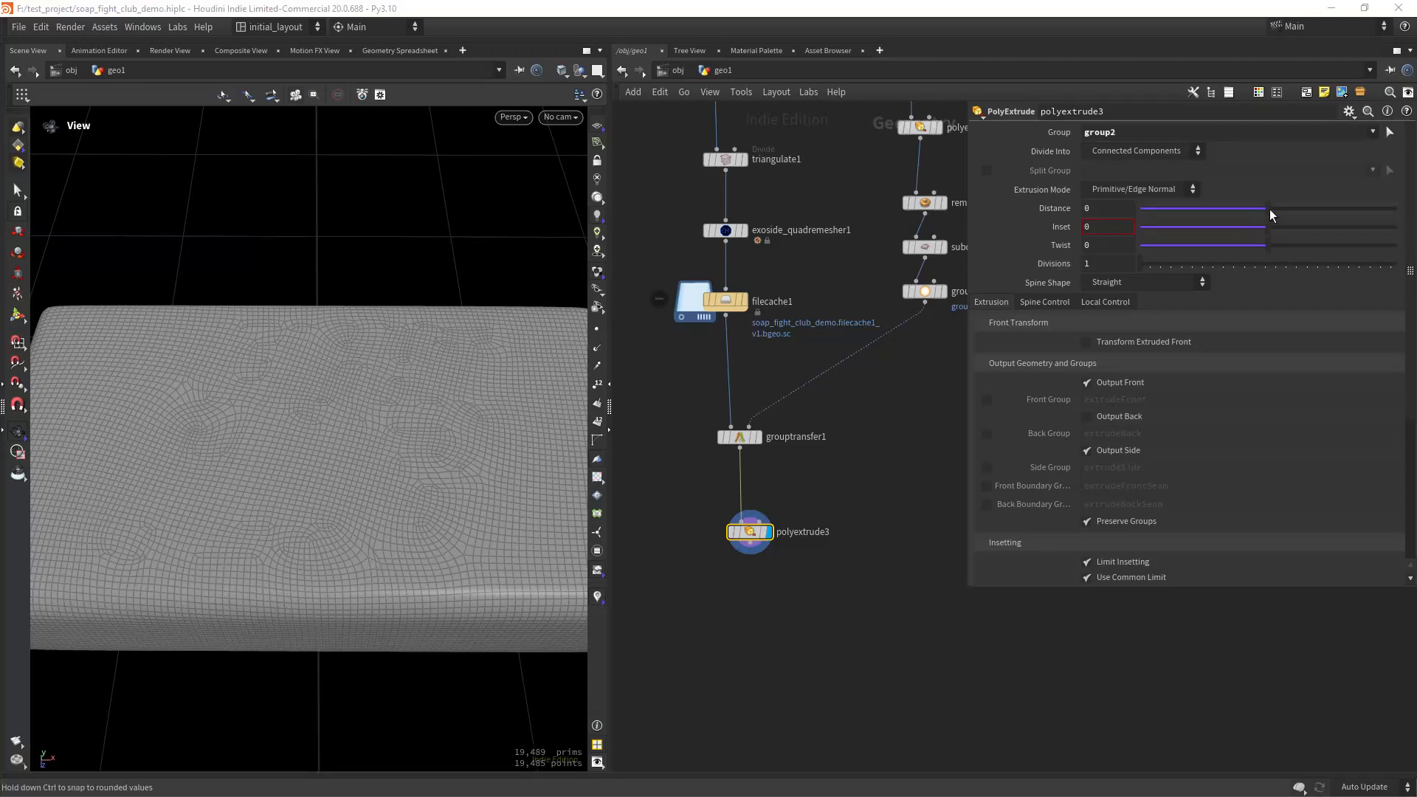
pyautogui.moveTo(1269, 209); pyautogui.dragTo(1279, 208)
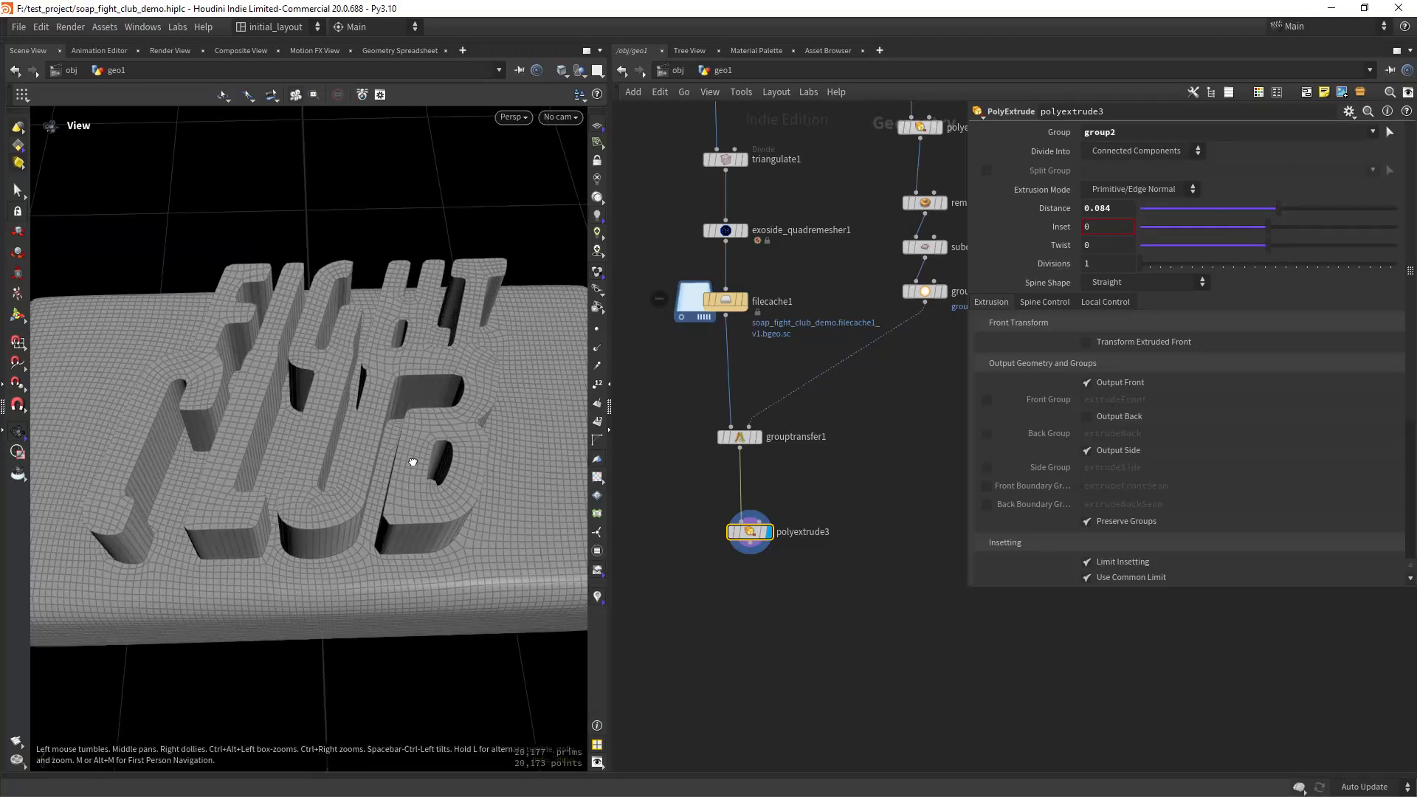
pyautogui.moveTo(413, 462); pyautogui.dragTo(435, 510)
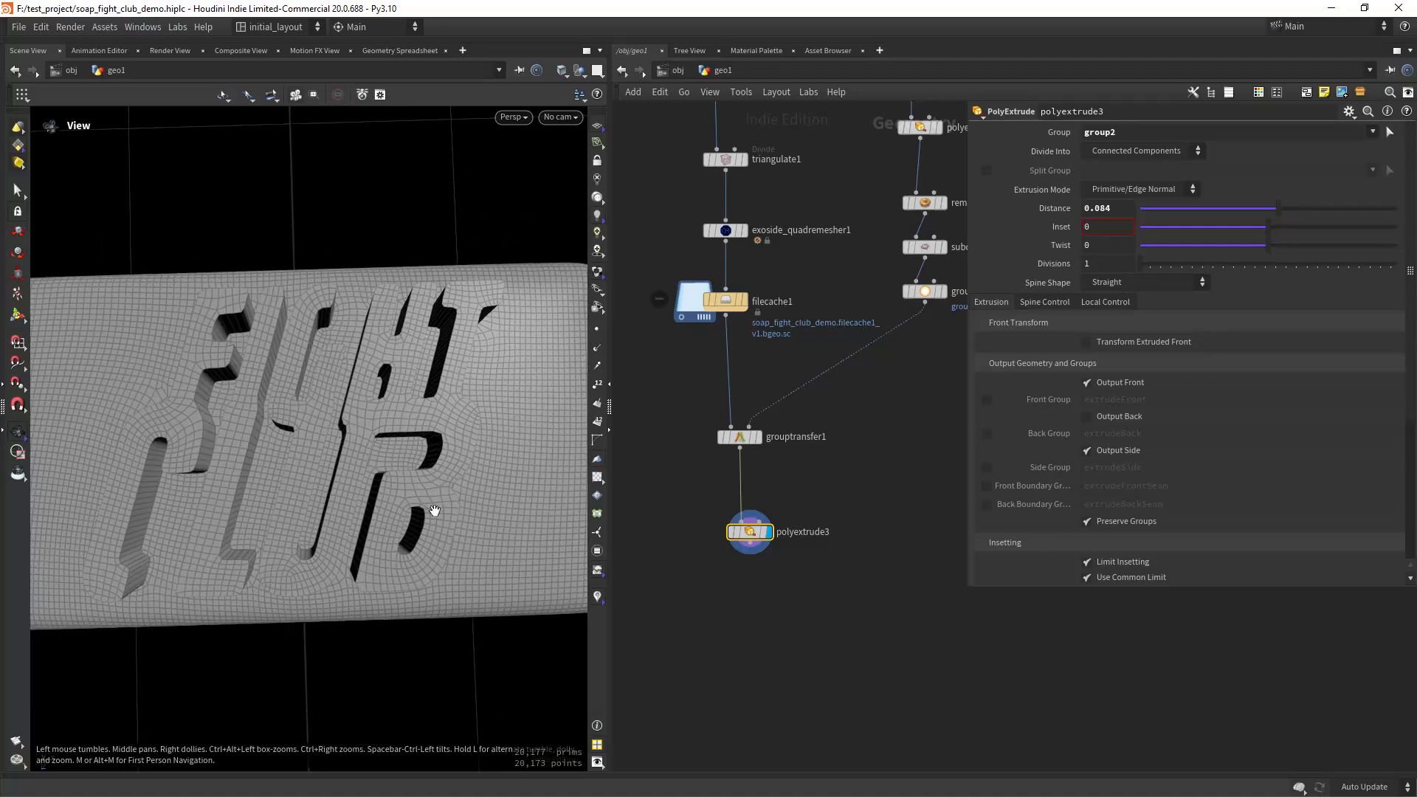
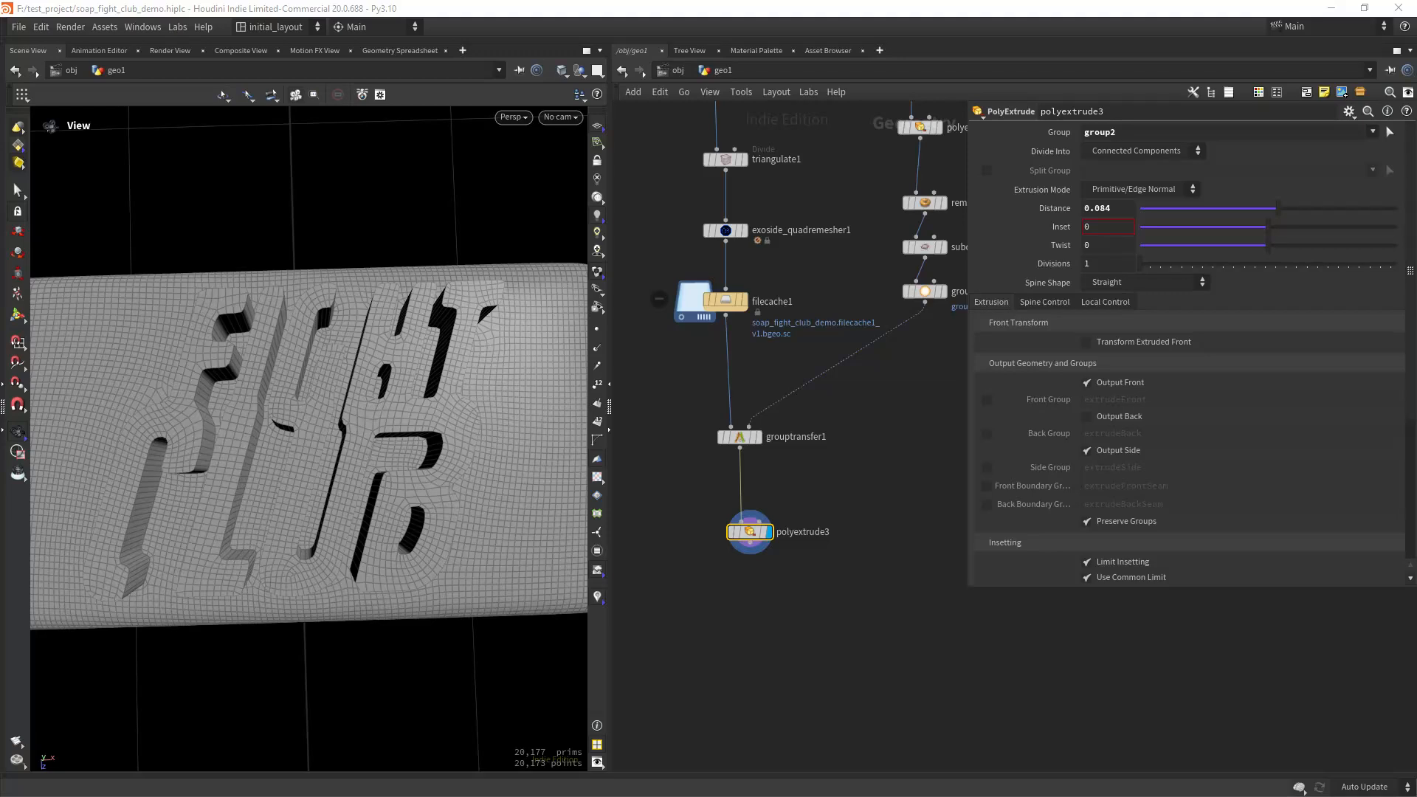
pyautogui.moveTo(1112, 209); pyautogui.dragTo(1075, 249)
pyautogui.write('3')
pyautogui.press('Return')
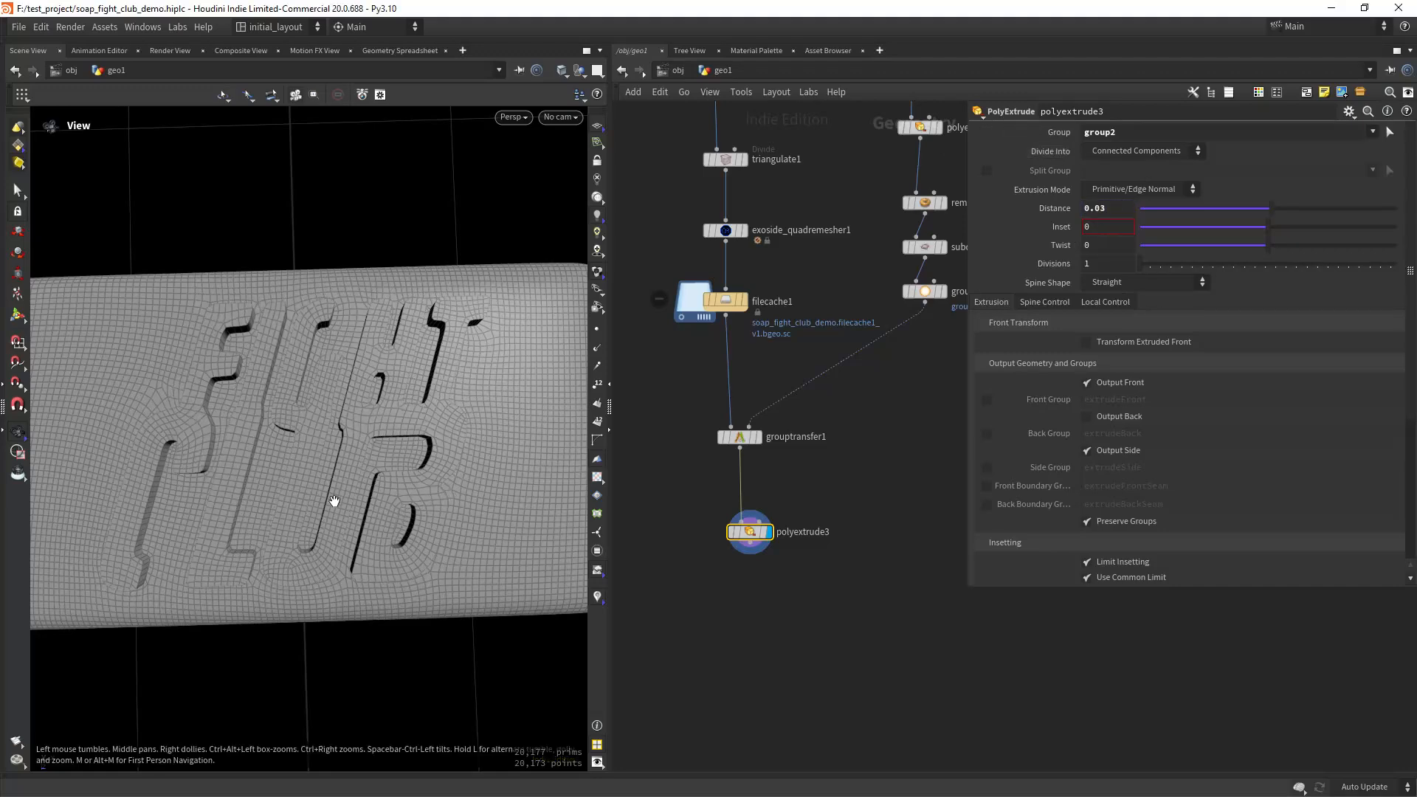
pyautogui.moveTo(332, 497); pyautogui.dragTo(509, 420)
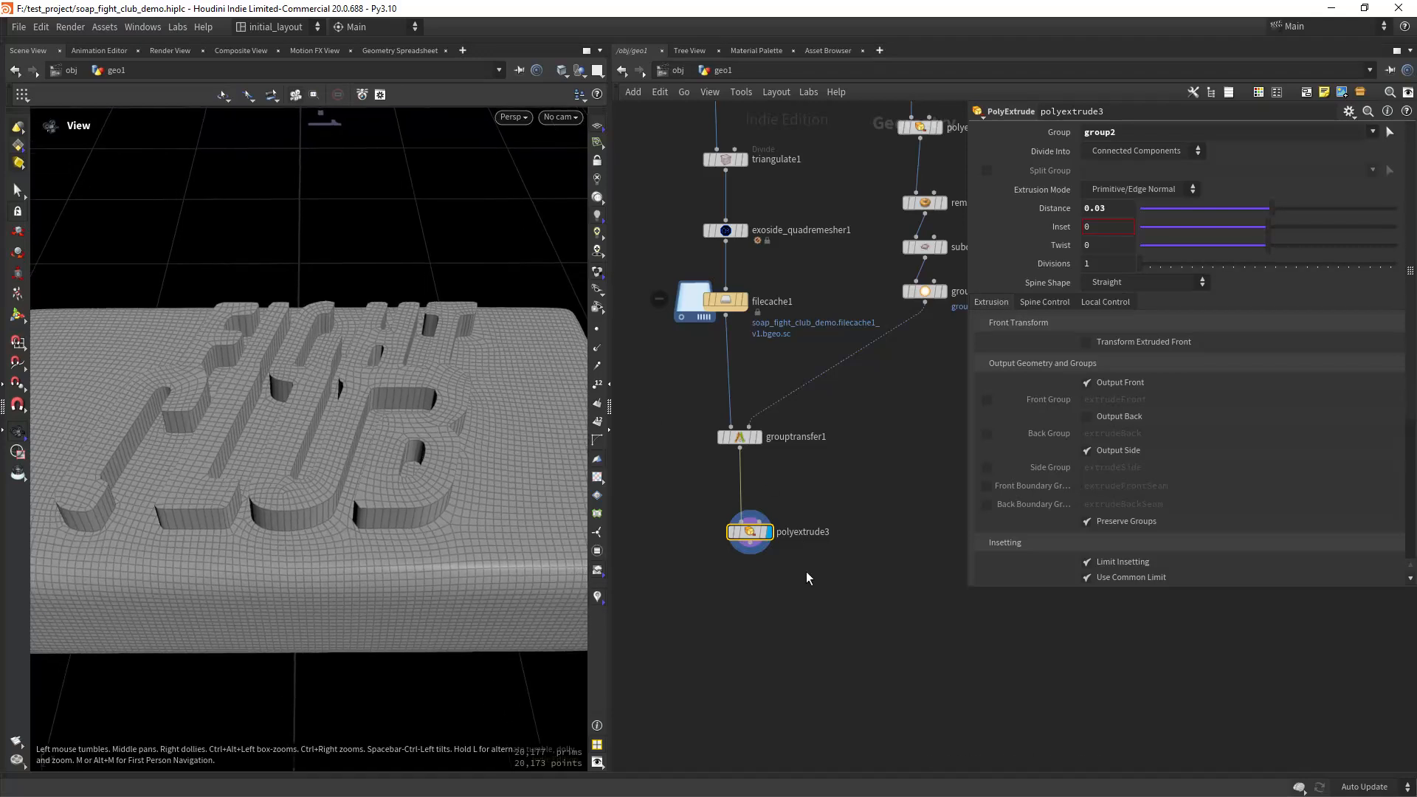
# Add a PolyBevel node connected to the lettering's PolyExtrude and display it.
pyautogui.moveTo(807, 578); pyautogui.dragTo(821, 509, button='middle')
pyautogui.press('Tab')
pyautogui.write('beve')
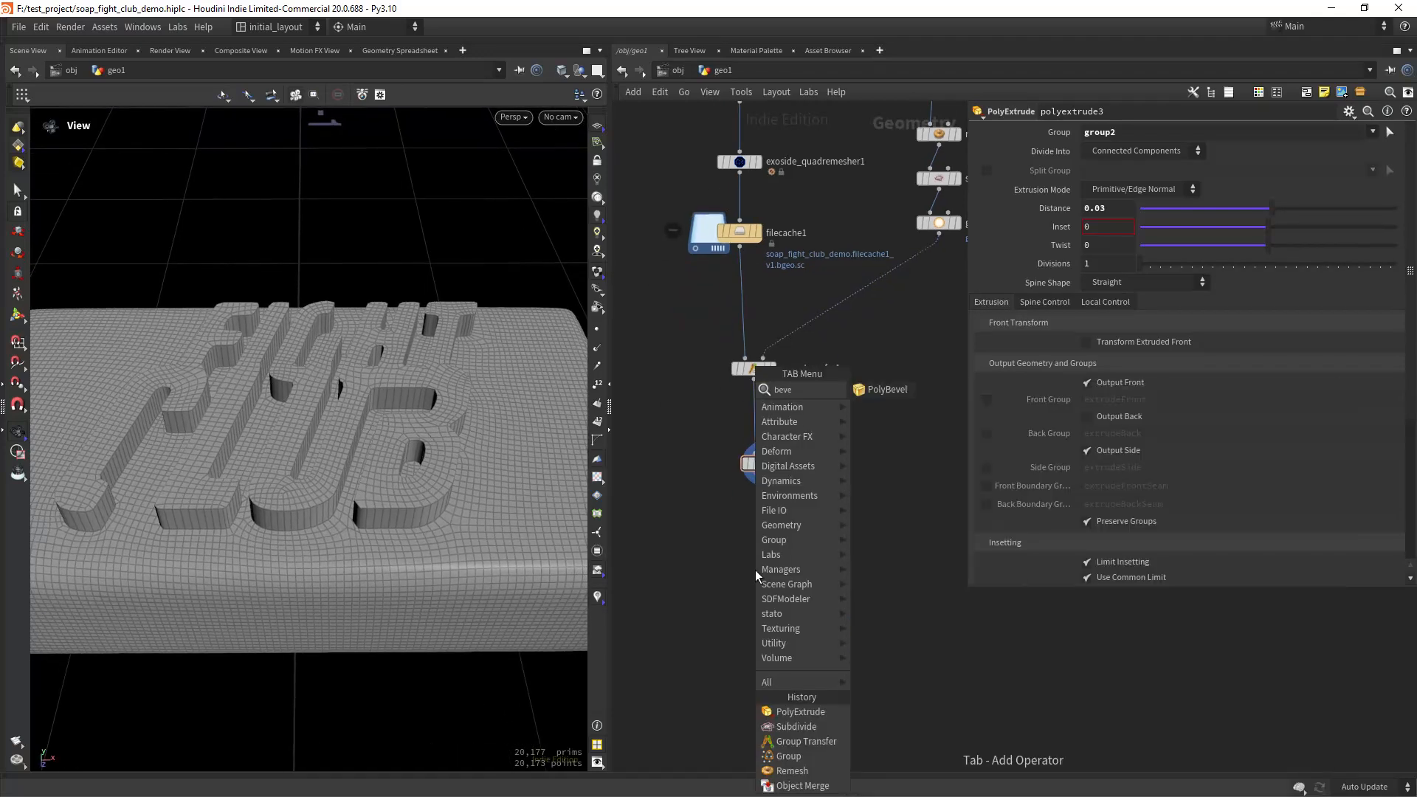
pyautogui.press('Return')
pyautogui.click(741, 549)
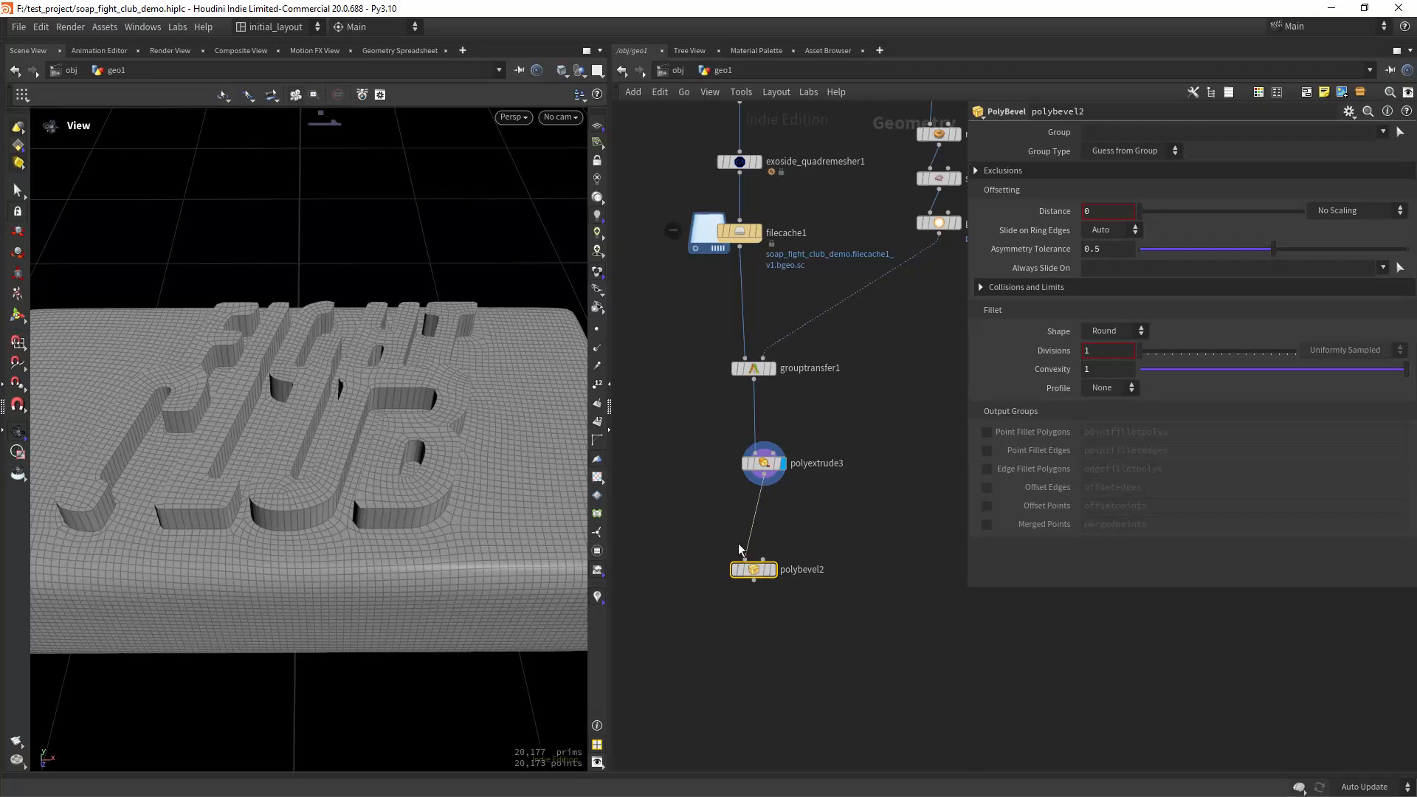
pyautogui.moveTo(747, 569); pyautogui.dragTo(757, 569)
pyautogui.click(781, 569)
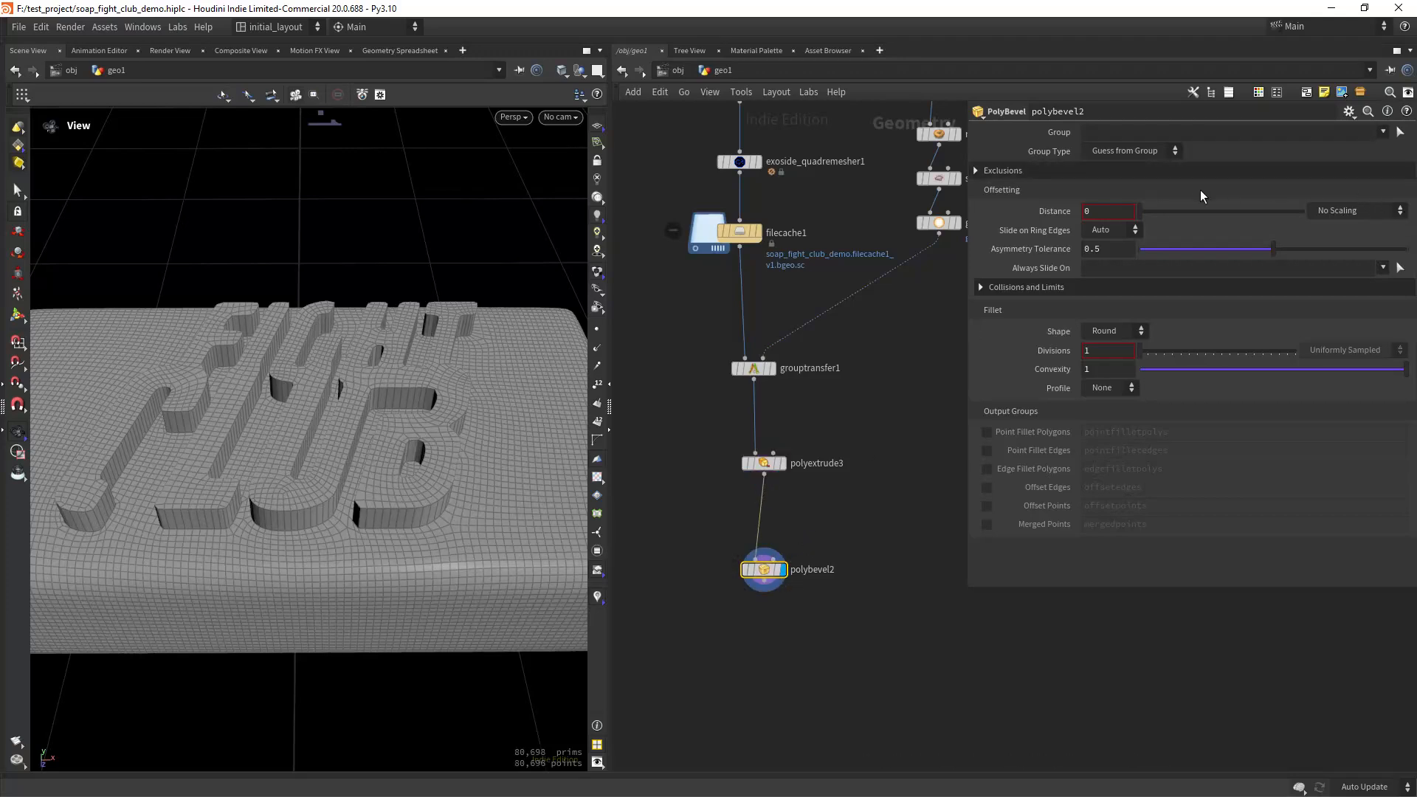
# Exclude flat edges from the bevel with a maximum normal angle of 89.
pyautogui.click(1030, 171)
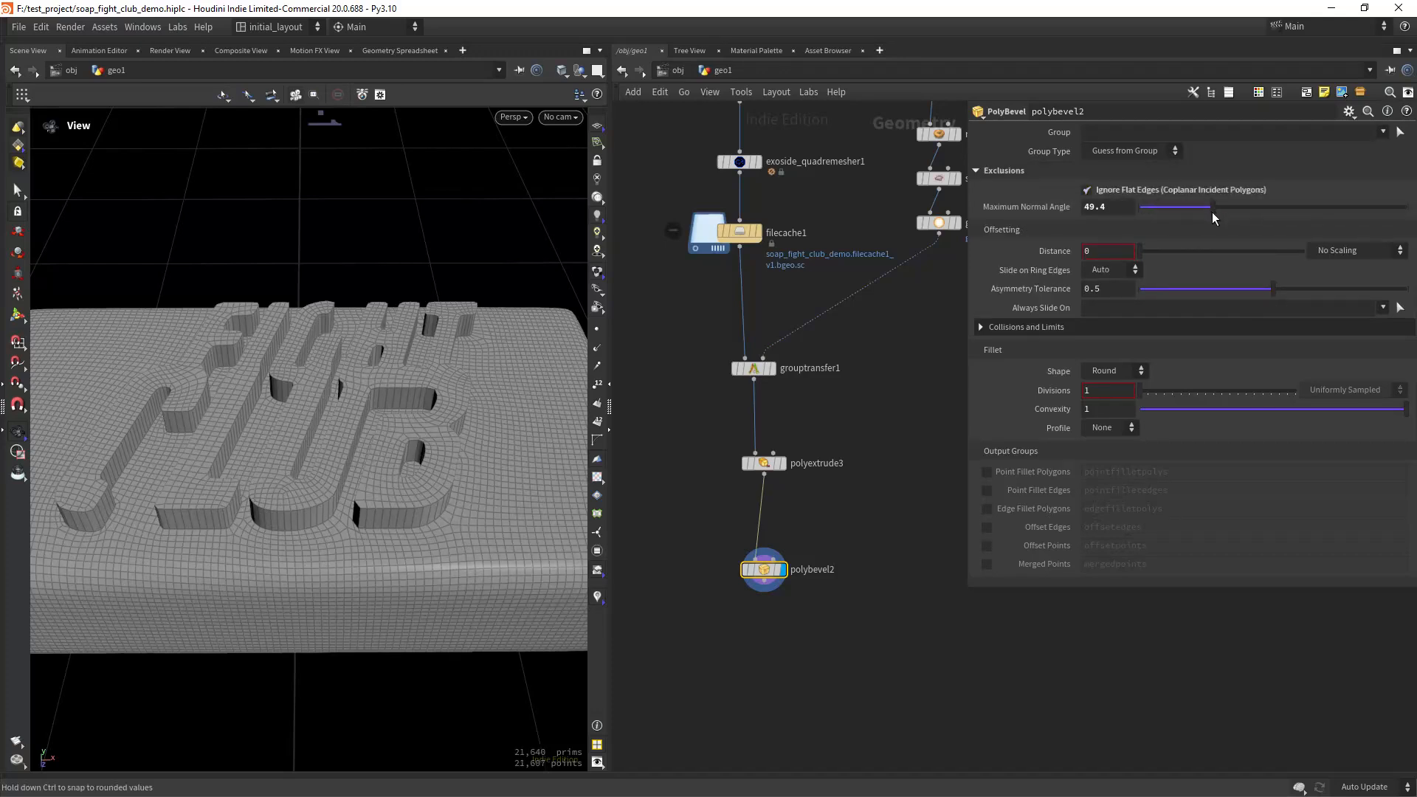
pyautogui.moveTo(1212, 211); pyautogui.dragTo(1223, 222)
pyautogui.click(1112, 207)
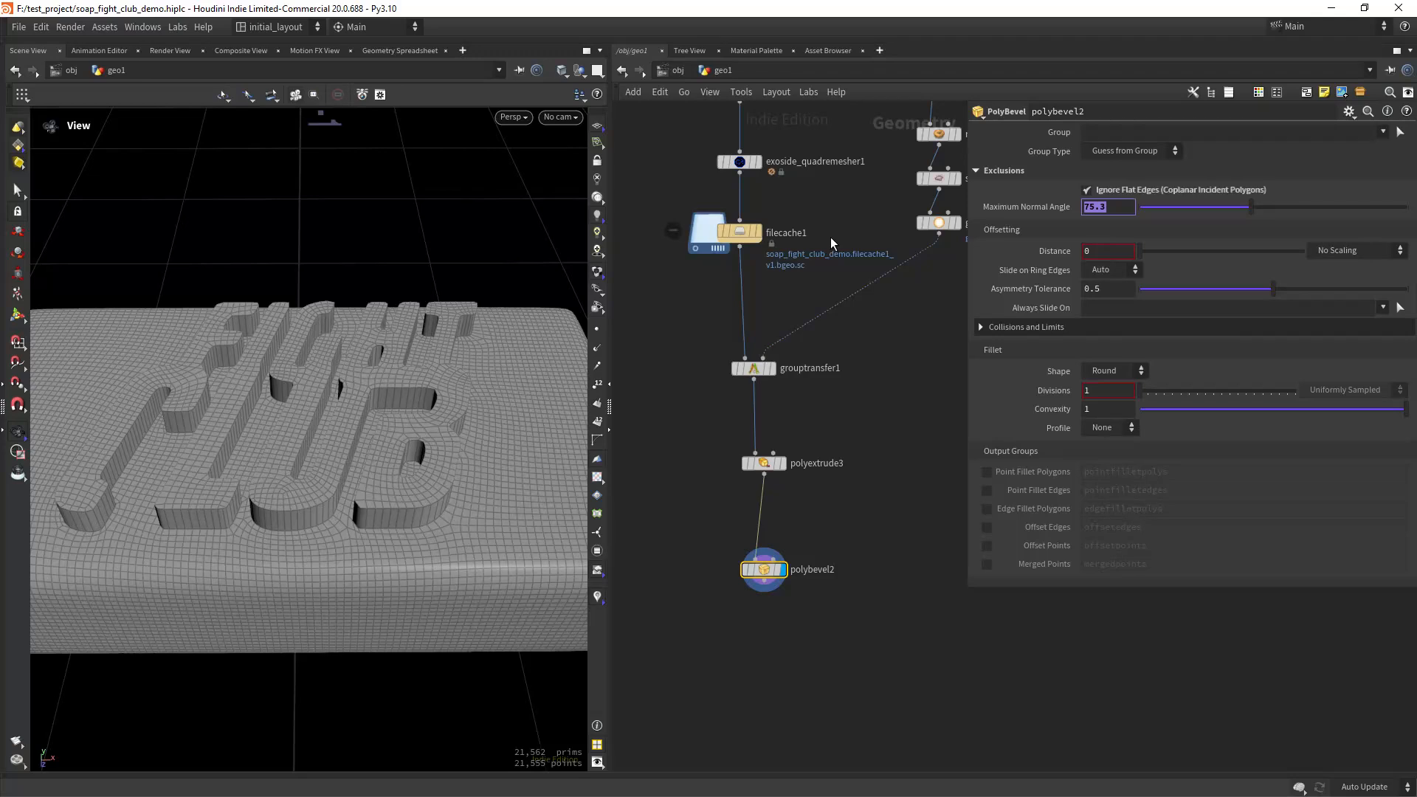
pyautogui.write('89')
pyautogui.press('Return')
# Set the PolyBevel's distance to .001 and its fillet divisions to 3.
pyautogui.moveTo(1101, 253); pyautogui.dragTo(1068, 252)
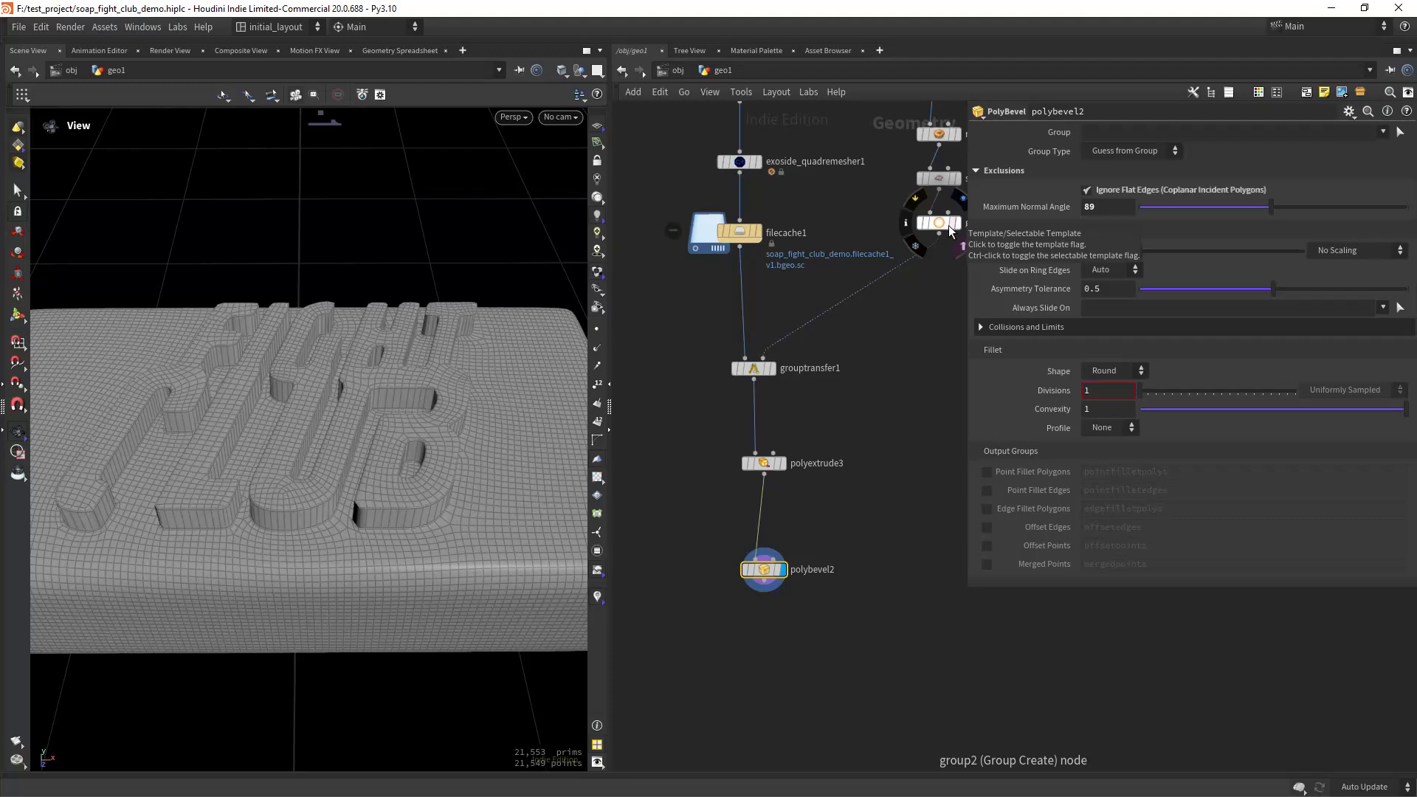
pyautogui.scroll(5, 516, 443)
pyautogui.moveTo(516, 442); pyautogui.dragTo(490, 443)
pyautogui.scroll(3, 388, 526)
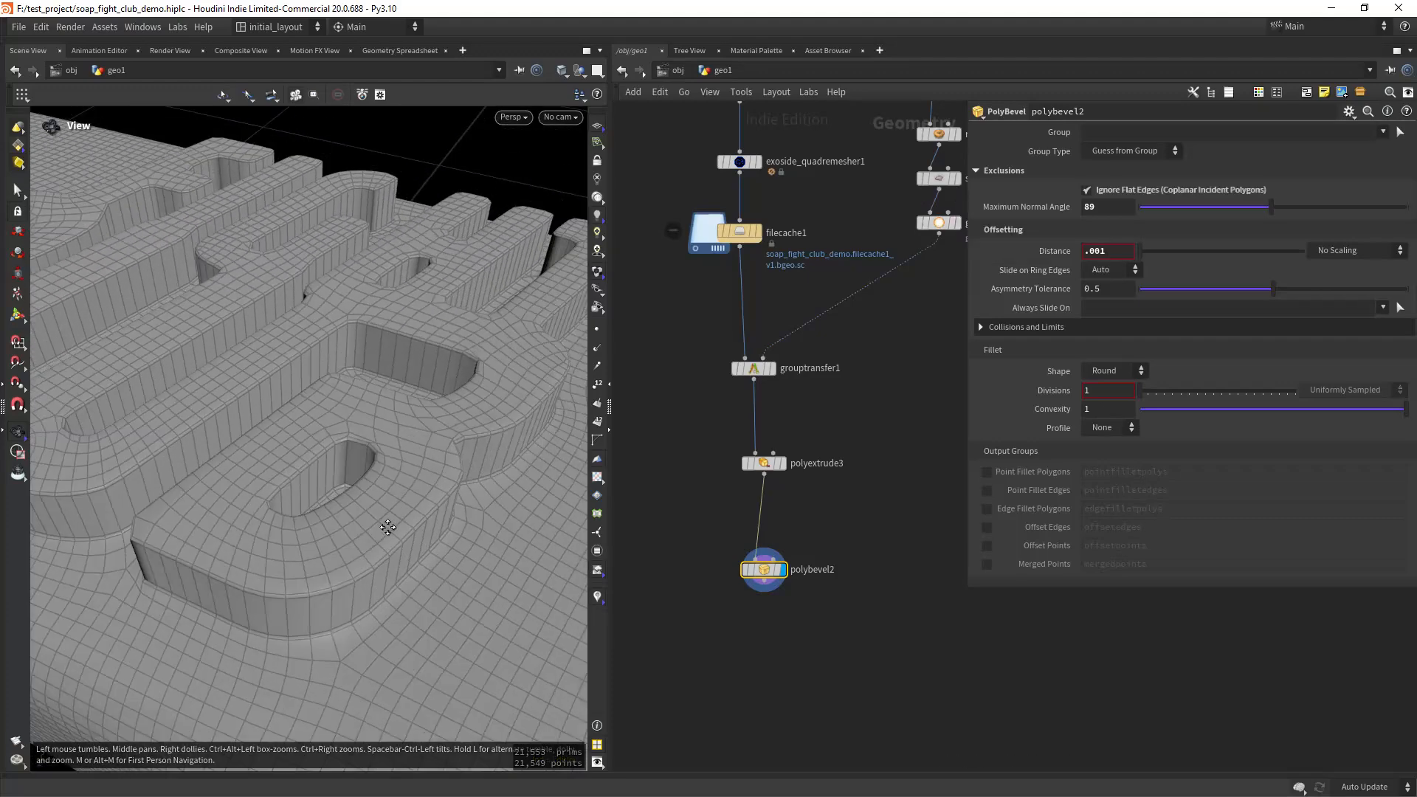
pyautogui.moveTo(387, 526); pyautogui.dragTo(487, 434)
pyautogui.click(1095, 388)
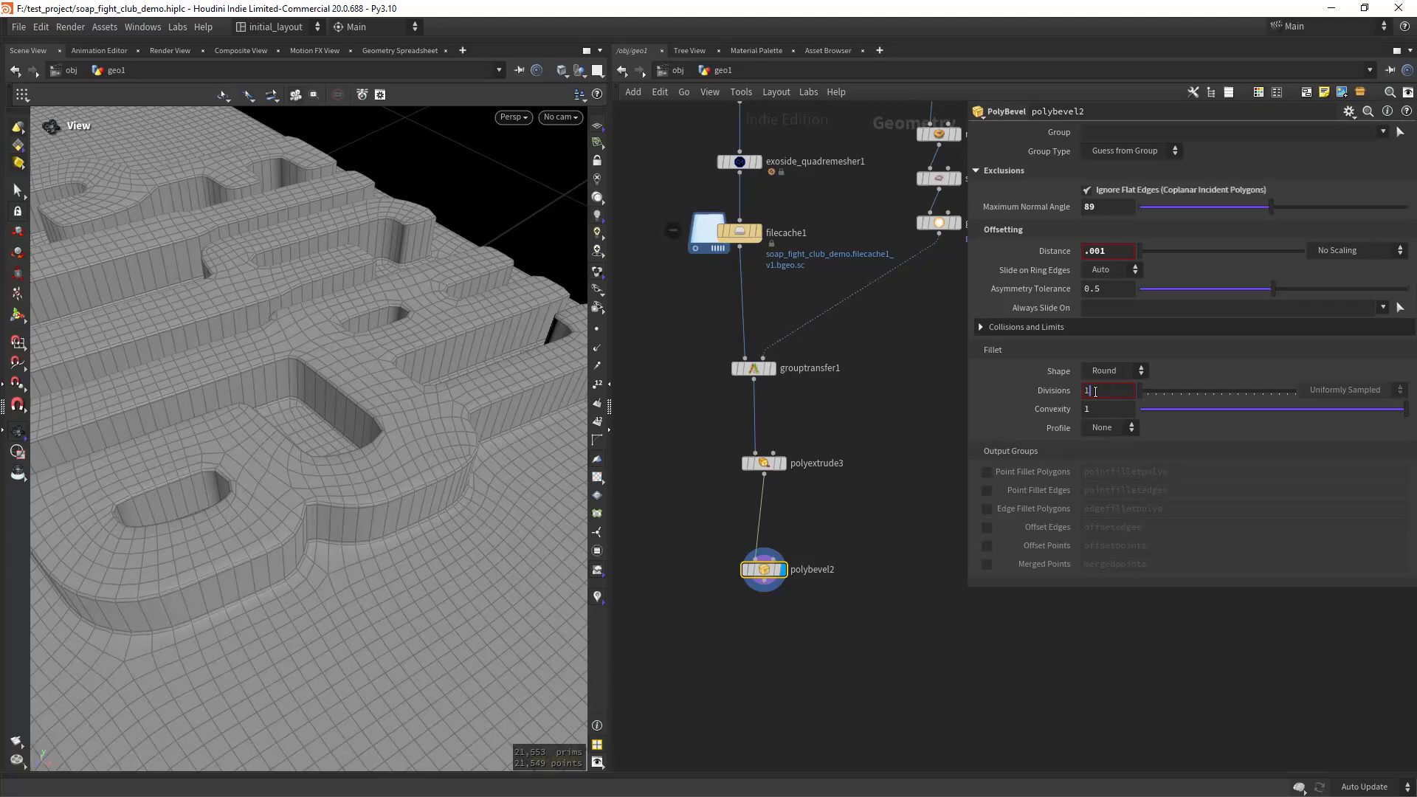
pyautogui.write('3')
pyautogui.press('Return')
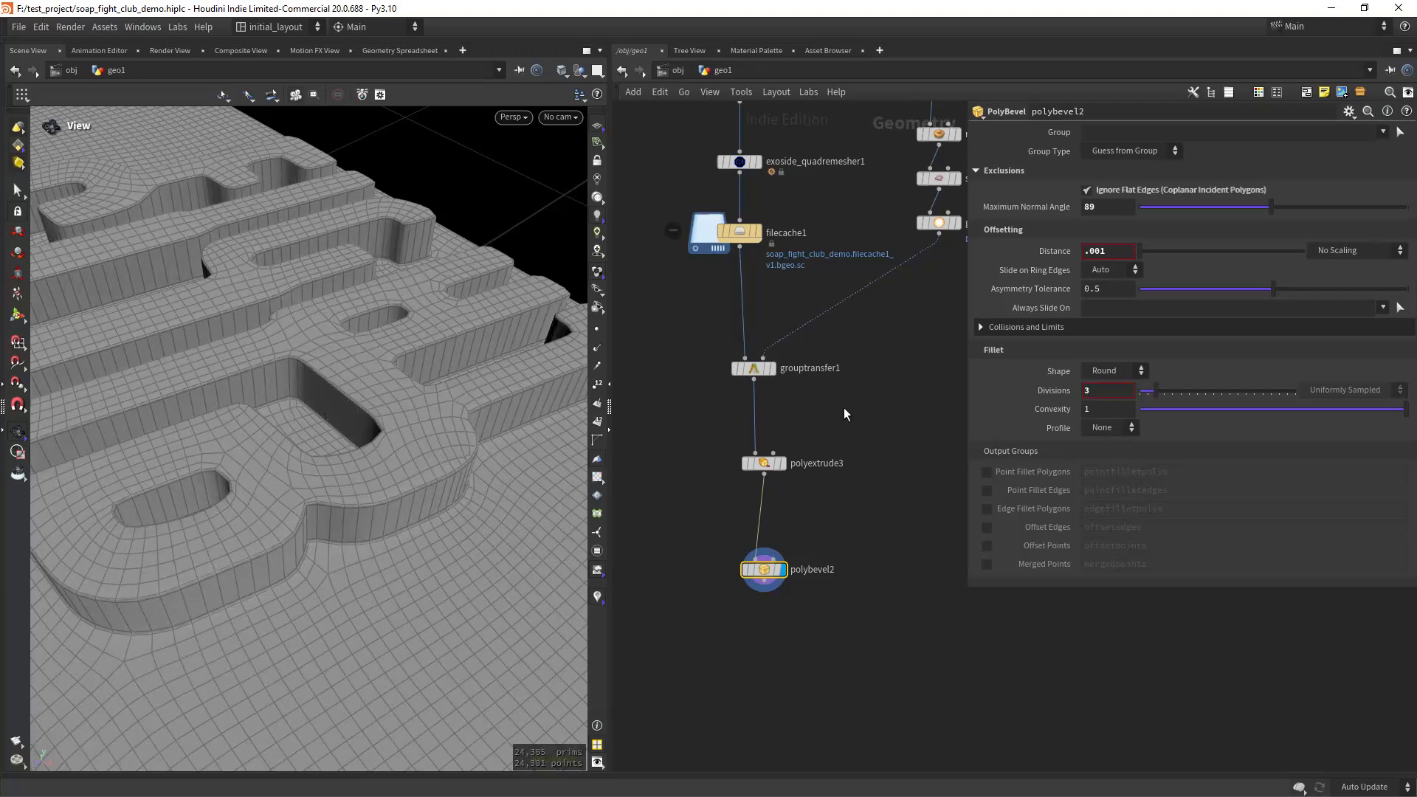
# Examine the beveled edges around the raised letters from several angles and distances.
pyautogui.scroll(5, 324, 525)
pyautogui.moveTo(433, 462); pyautogui.dragTo(361, 474)
pyautogui.scroll(-6, 396, 527)
pyautogui.scroll(5, 345, 458)
pyautogui.scroll(-5, 360, 474)
pyautogui.moveTo(288, 538); pyautogui.dragTo(345, 494)
pyautogui.moveTo(344, 494); pyautogui.dragTo(437, 536, button='middle')
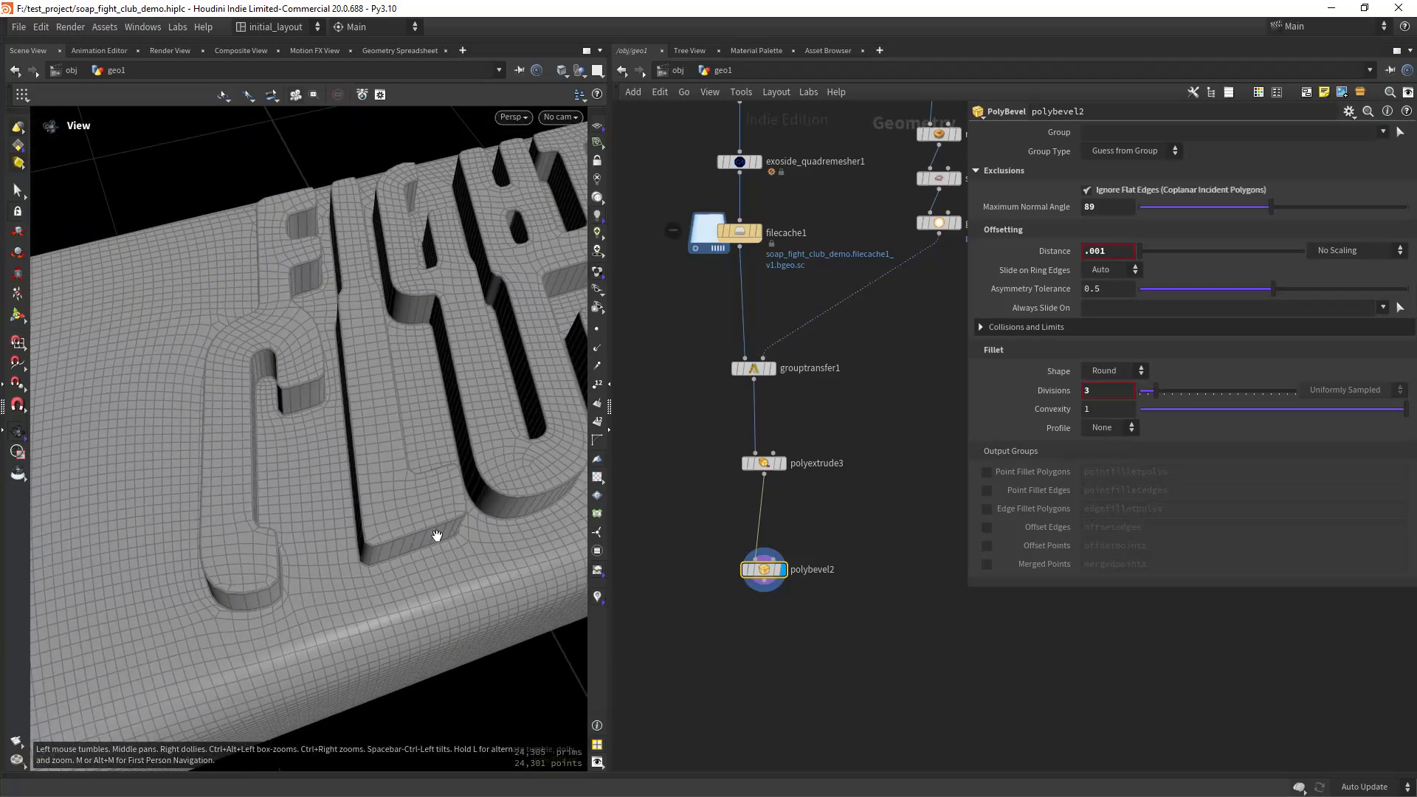
pyautogui.scroll(-3, 310, 471)
pyautogui.moveTo(437, 536); pyautogui.dragTo(288, 535)
pyautogui.scroll(4, 288, 534)
pyautogui.moveTo(288, 535); pyautogui.dragTo(408, 510, button='middle')
pyautogui.moveTo(408, 510); pyautogui.dragTo(325, 509)
pyautogui.moveTo(324, 509); pyautogui.dragTo(234, 532, button='middle')
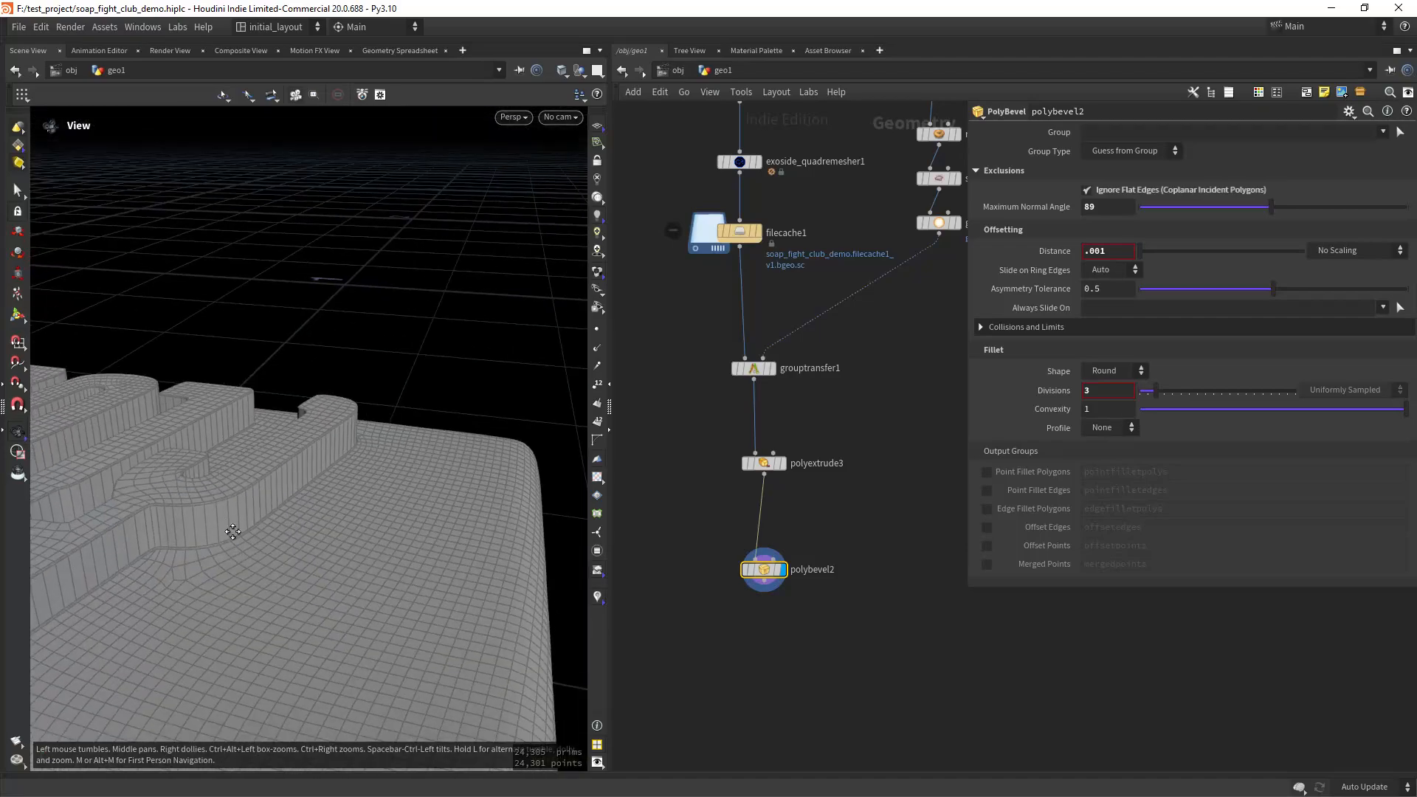
pyautogui.moveTo(233, 532); pyautogui.dragTo(285, 534)
pyautogui.scroll(2, 295, 533)
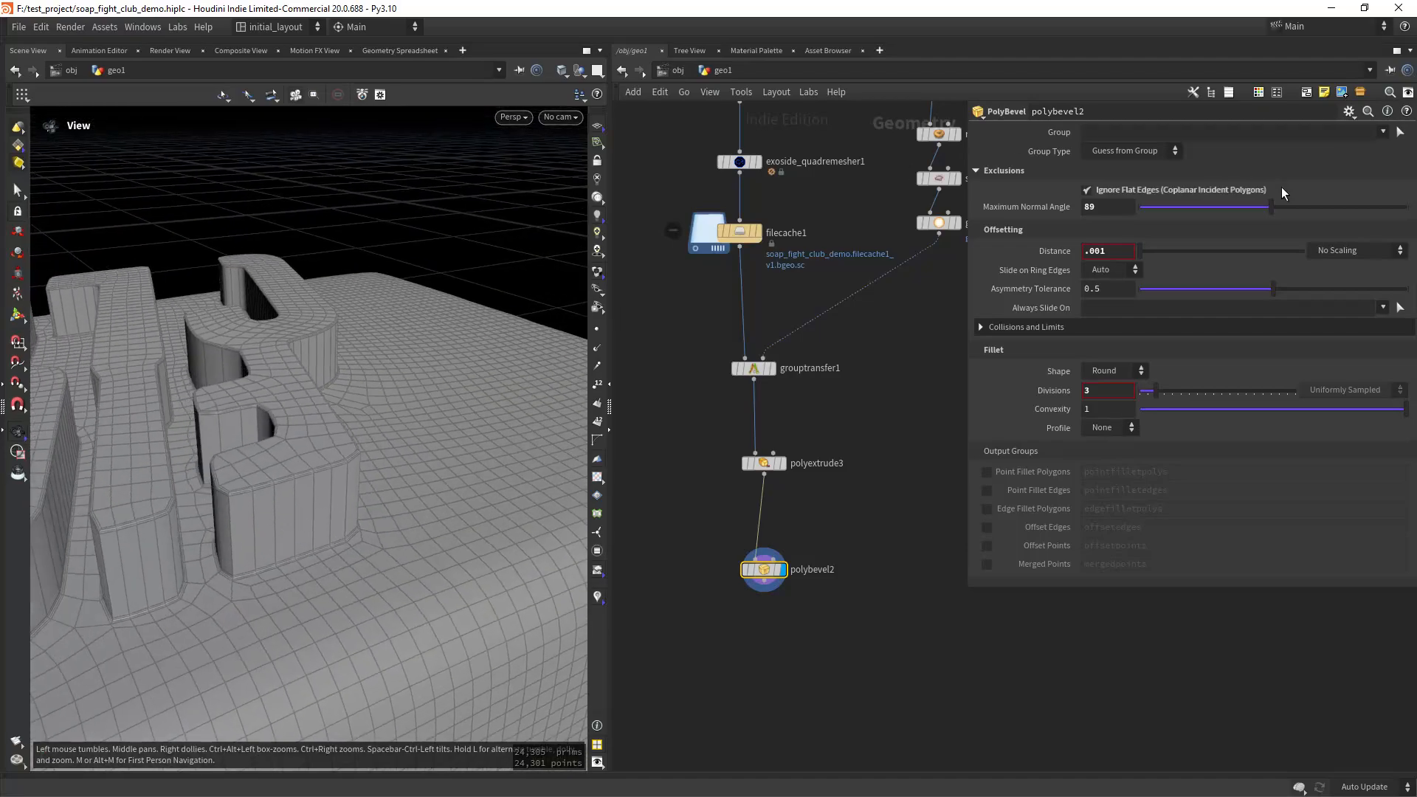
# Try a maximum normal angle of 74.8 on the PolyBevel and set it back to 89.
pyautogui.moveTo(1270, 207)
pyautogui.mouseDown()
pyautogui.moveTo(1184, 207)
pyautogui.moveTo(1247, 202)
pyautogui.mouseUp()
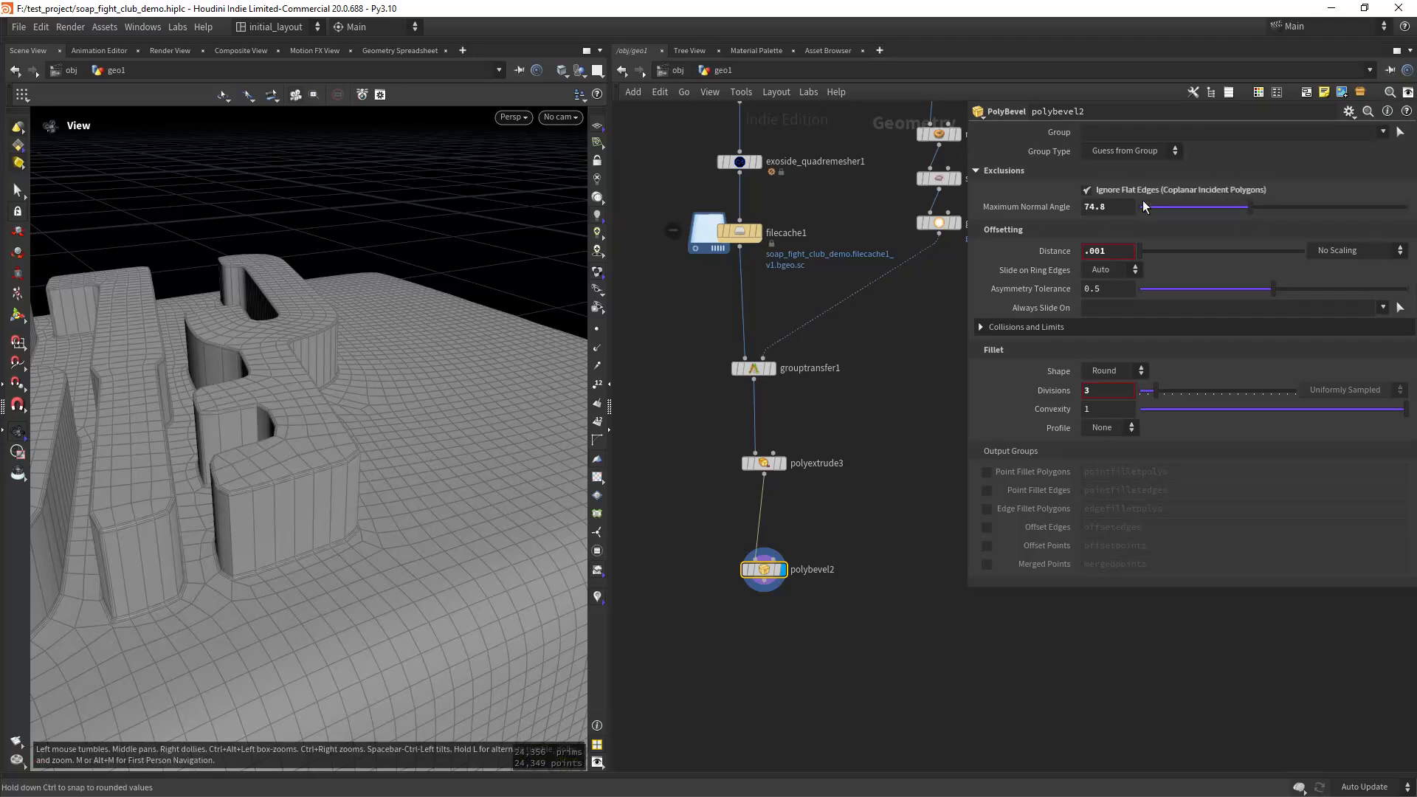
pyautogui.click(1107, 207)
pyautogui.write('89')
pyautogui.press('Return')
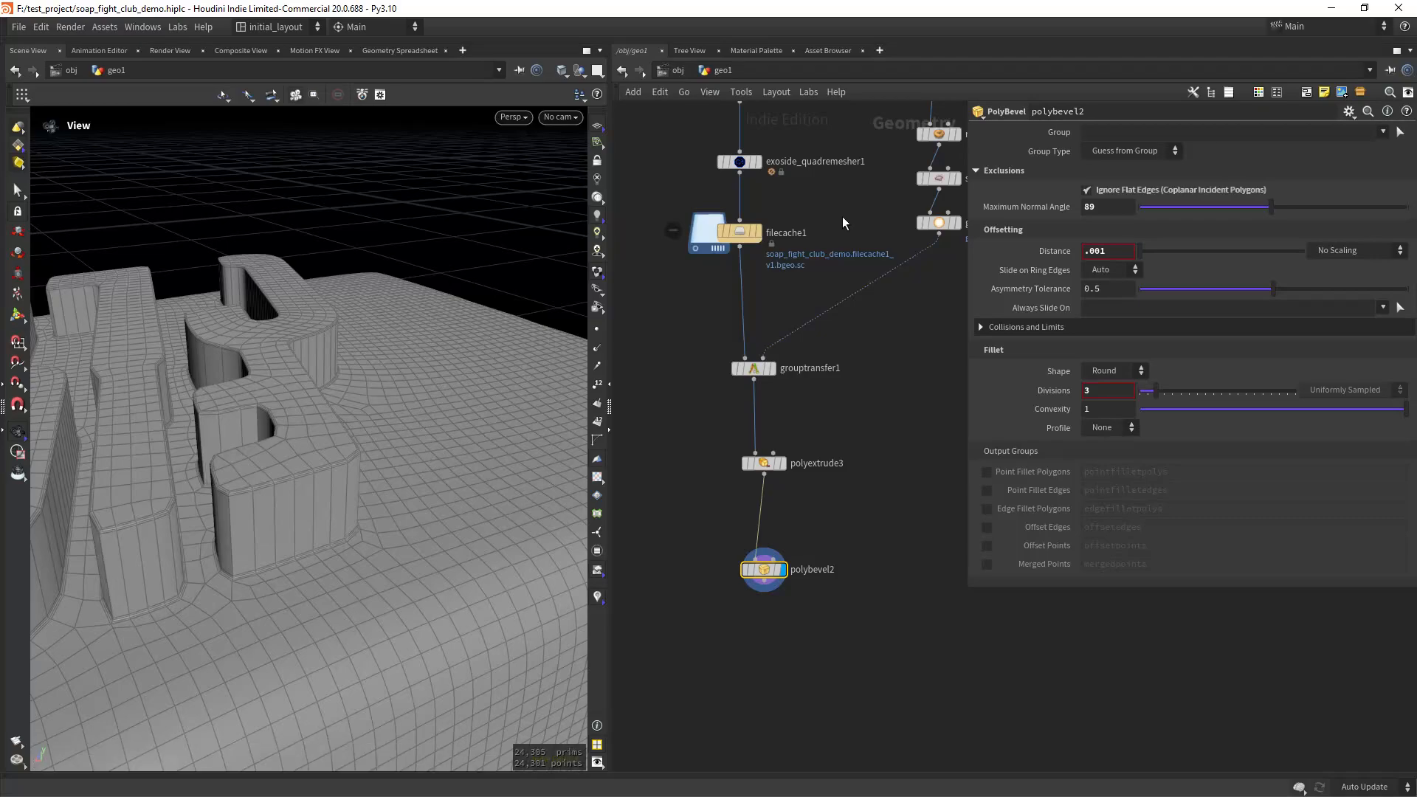
# Add a Subdivide node after the PolyBevel, display it, and check the smoothed soap in plain shading.
pyautogui.moveTo(310, 434); pyautogui.dragTo(341, 449)
pyautogui.moveTo(342, 448); pyautogui.dragTo(332, 424, button='middle')
pyautogui.moveTo(332, 424); pyautogui.dragTo(363, 440, button='right')
pyautogui.moveTo(364, 441); pyautogui.dragTo(408, 431)
pyautogui.moveTo(795, 642); pyautogui.dragTo(772, 559, button='middle')
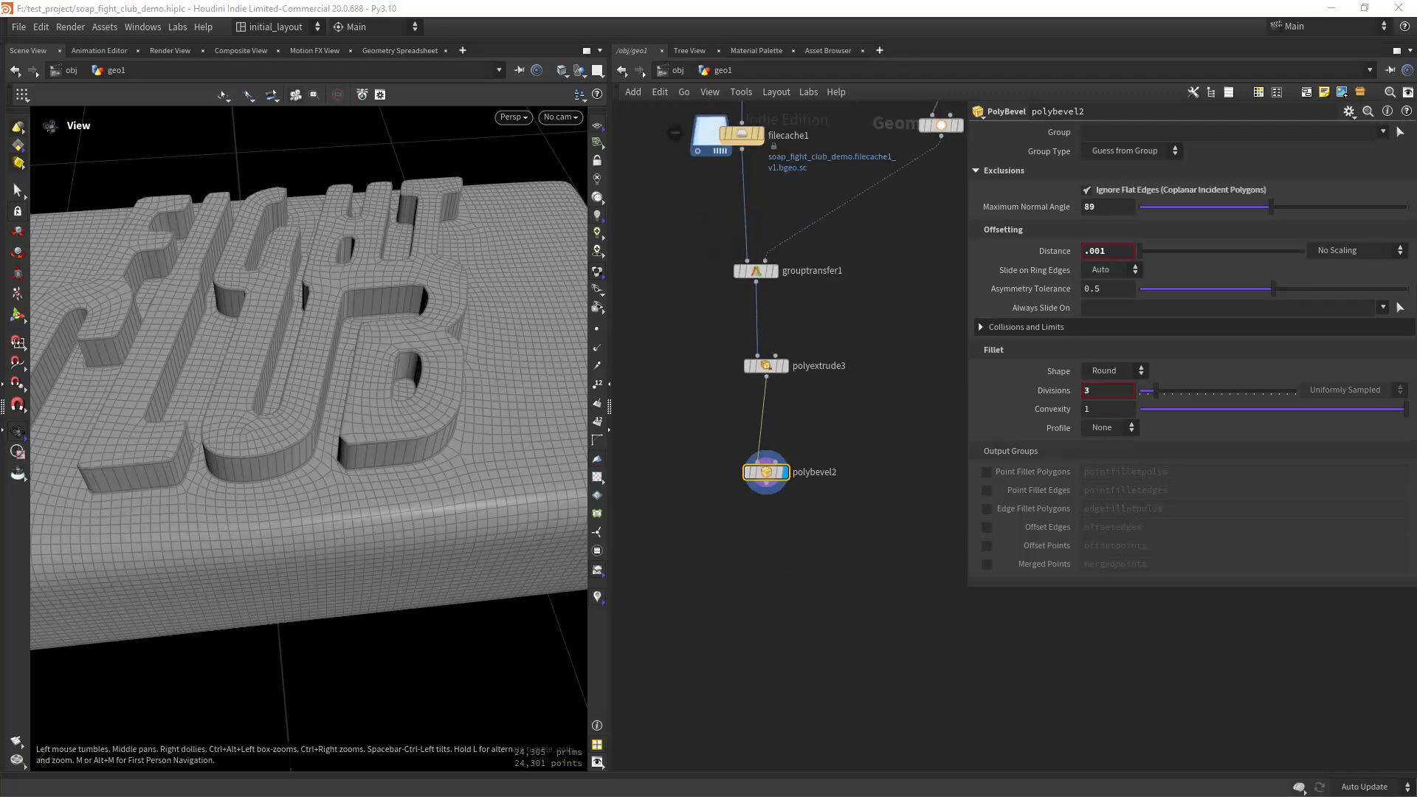
pyautogui.press('Tab')
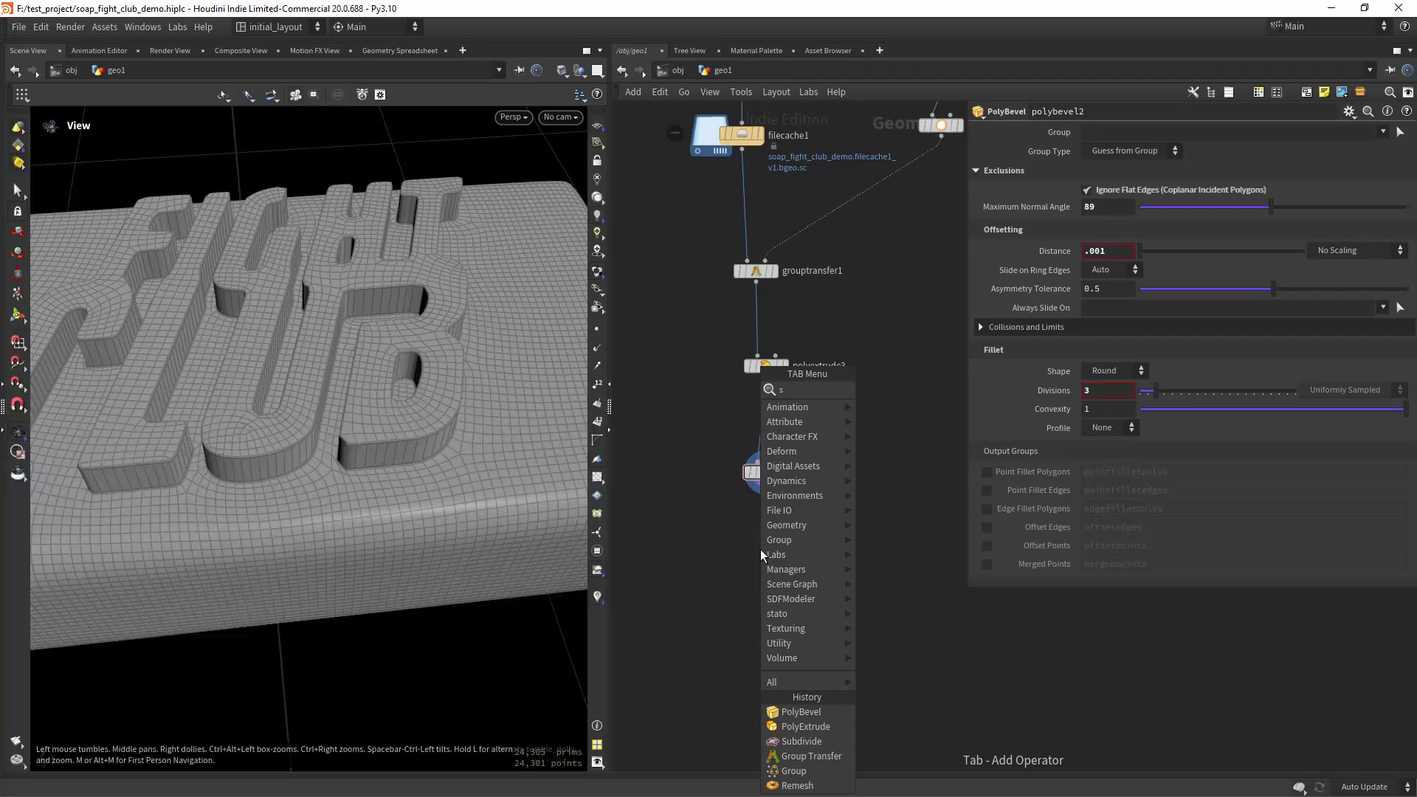
pyautogui.write('subdiv')
pyautogui.press('Return')
pyautogui.click(762, 555)
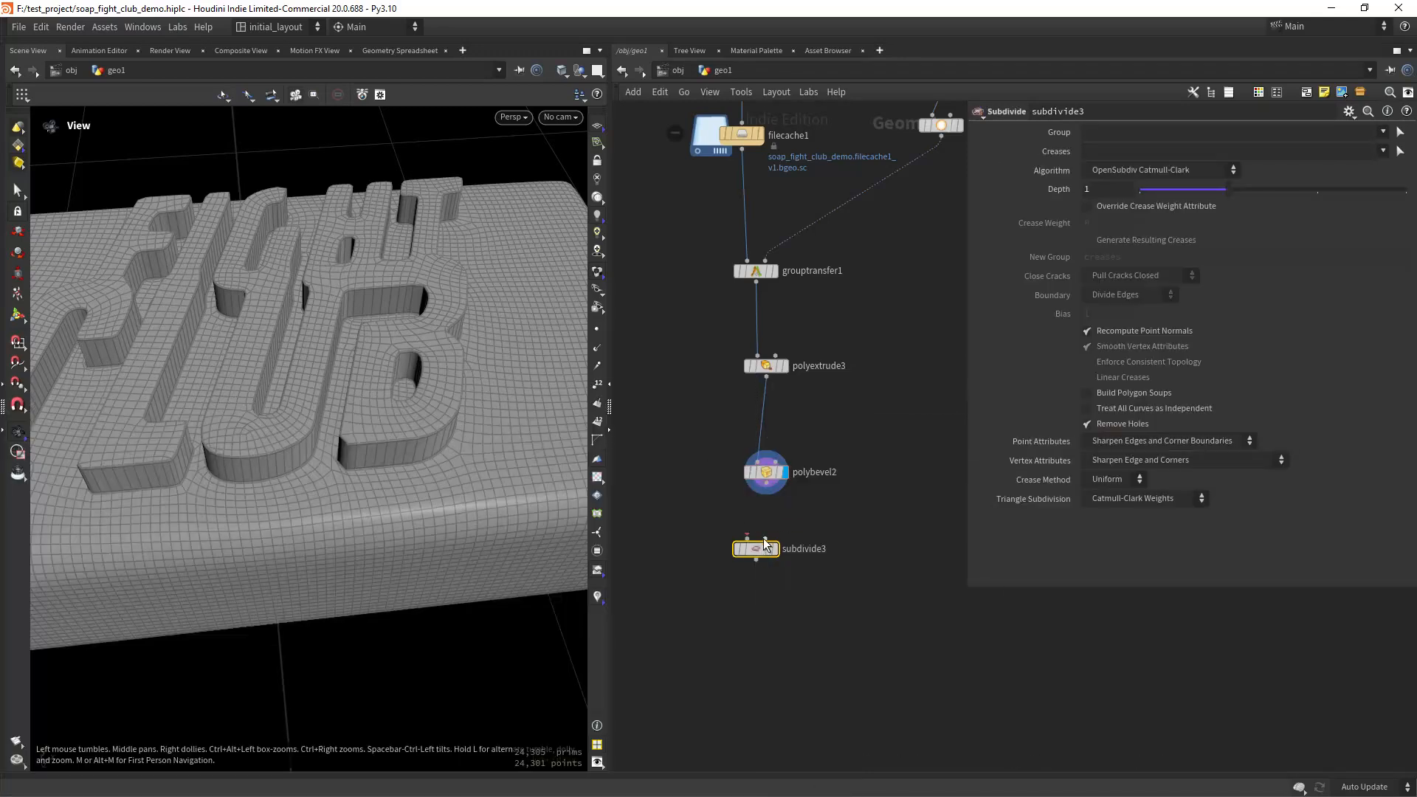
pyautogui.moveTo(763, 506); pyautogui.dragTo(772, 547)
pyautogui.click(791, 554)
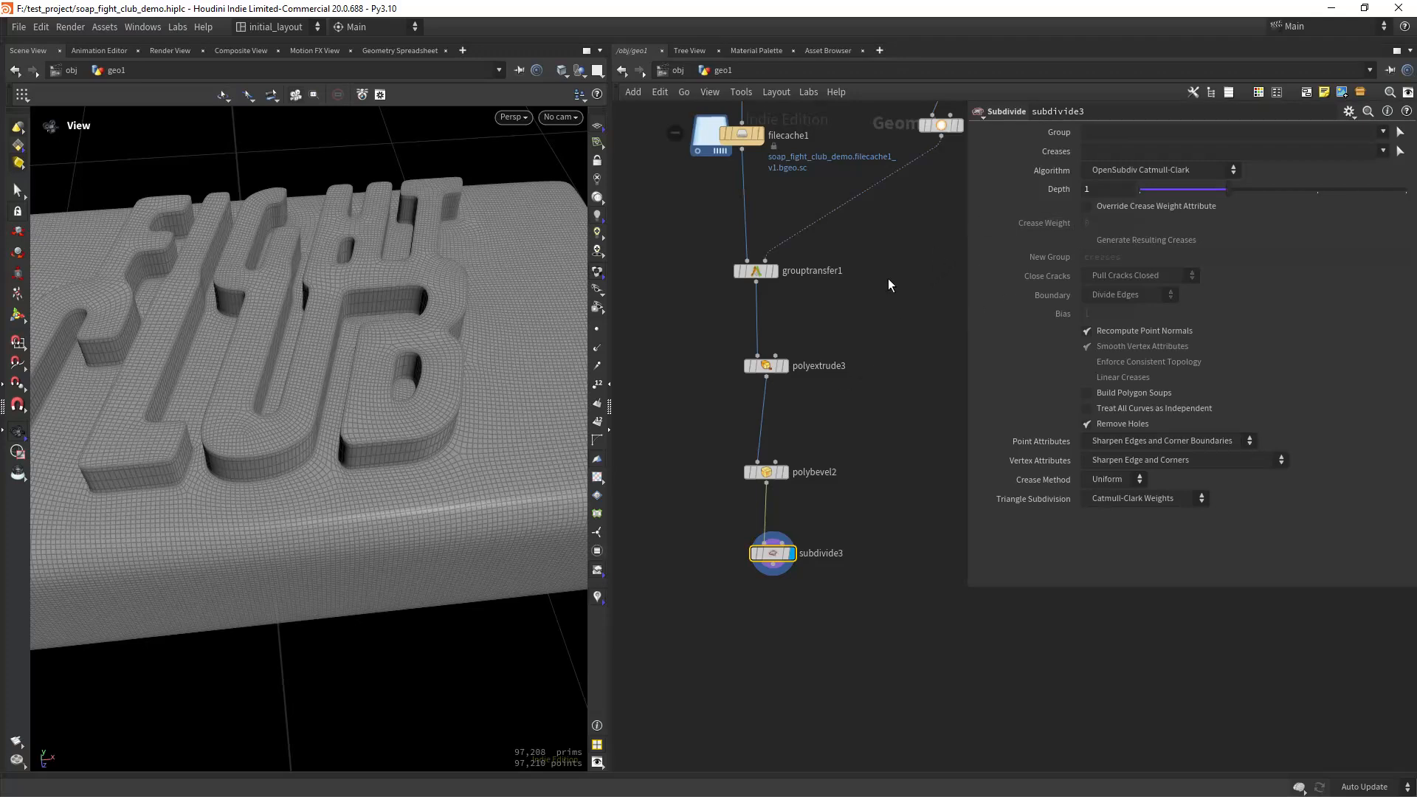
pyautogui.press('w')
pyautogui.moveTo(351, 367)
pyautogui.mouseDown()
pyautogui.moveTo(370, 370)
pyautogui.moveTo(356, 406)
pyautogui.moveTo(361, 357)
pyautogui.moveTo(366, 406)
pyautogui.moveTo(386, 336)
pyautogui.moveTo(357, 332)
pyautogui.moveTo(360, 374)
pyautogui.mouseUp()
pyautogui.press('w')
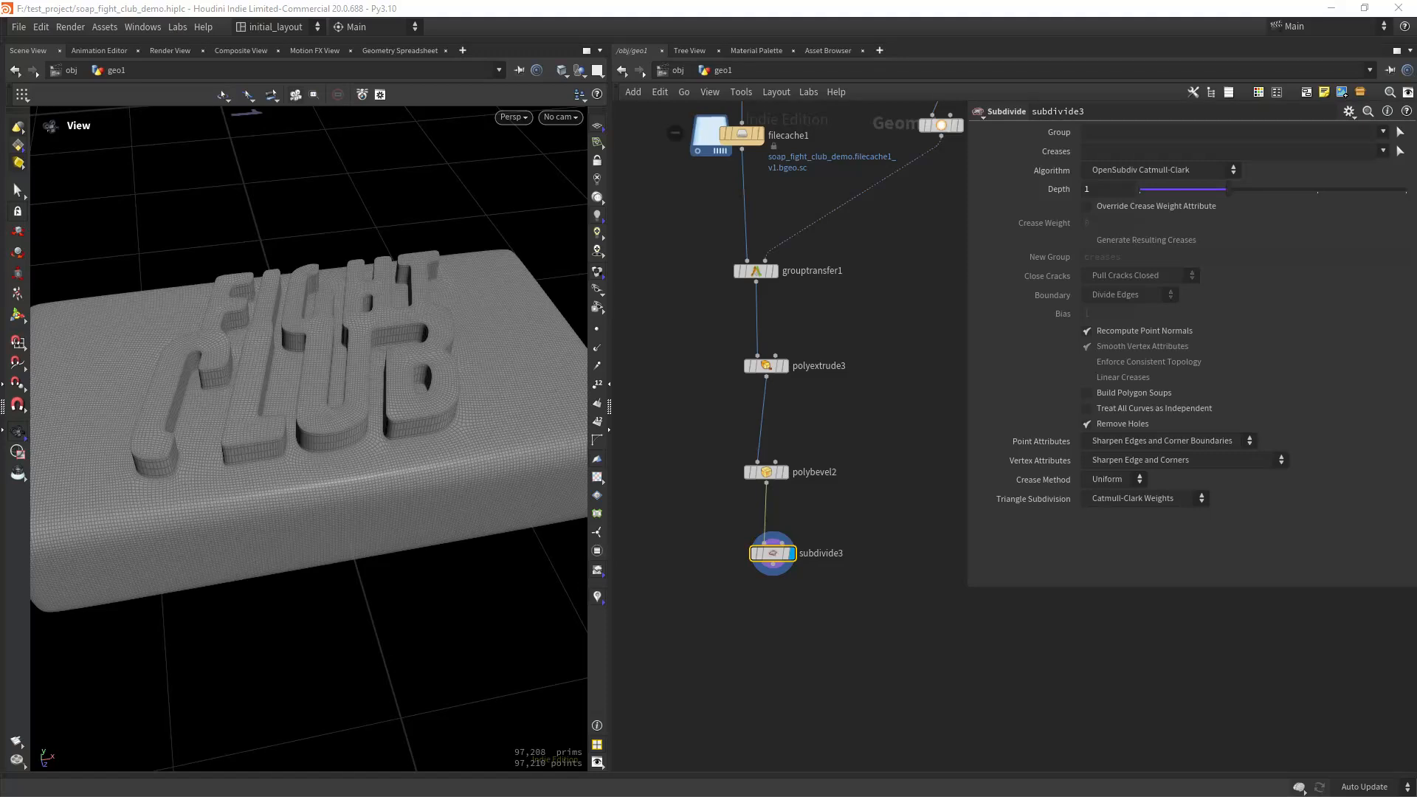
# Add a Null node after the last Subdivide node and name it soap.
pyautogui.moveTo(761, 656); pyautogui.dragTo(759, 579, button='middle')
pyautogui.press('Tab')
pyautogui.write('mn')
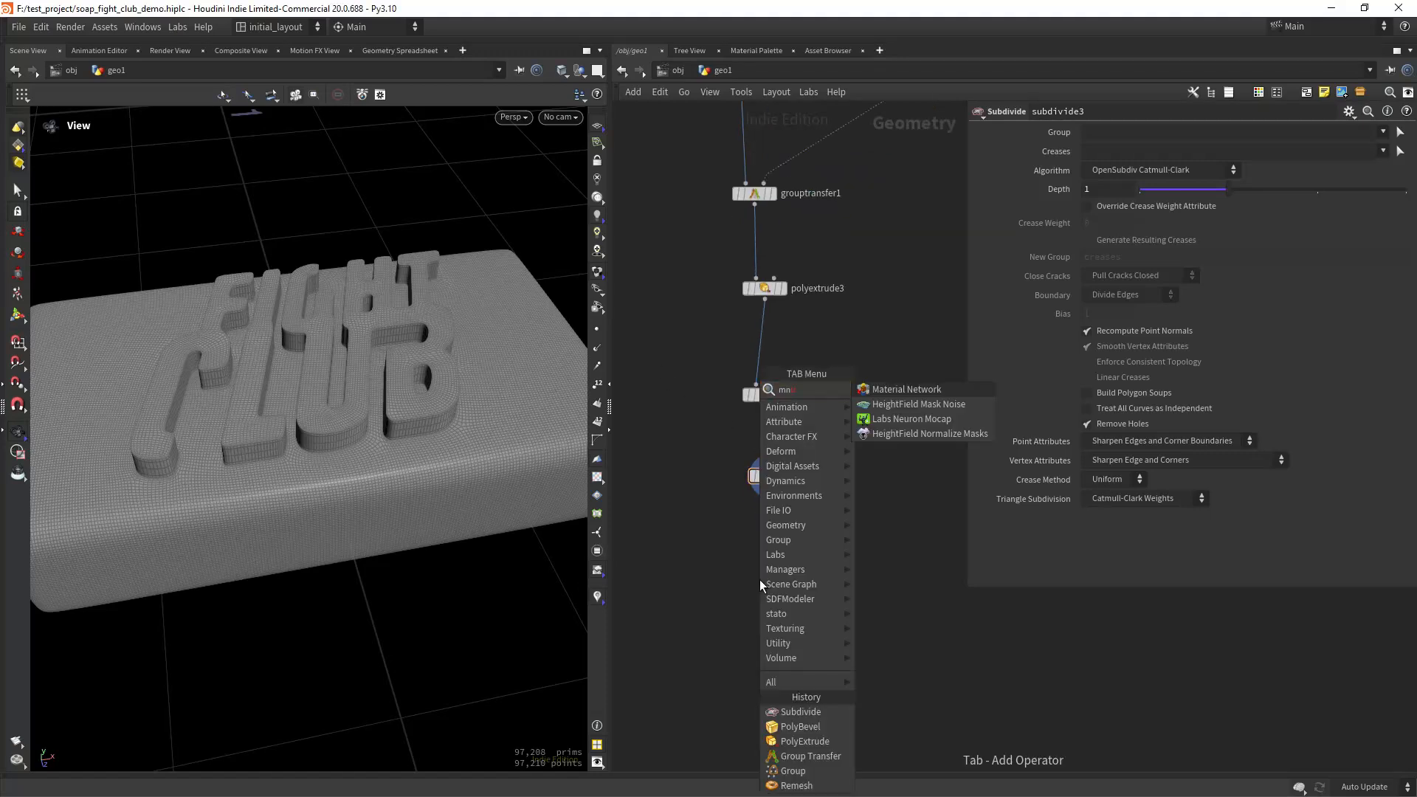
pyautogui.press('BackSpace')
pyautogui.press('BackSpace')
pyautogui.write('ull')
pyautogui.press('Return')
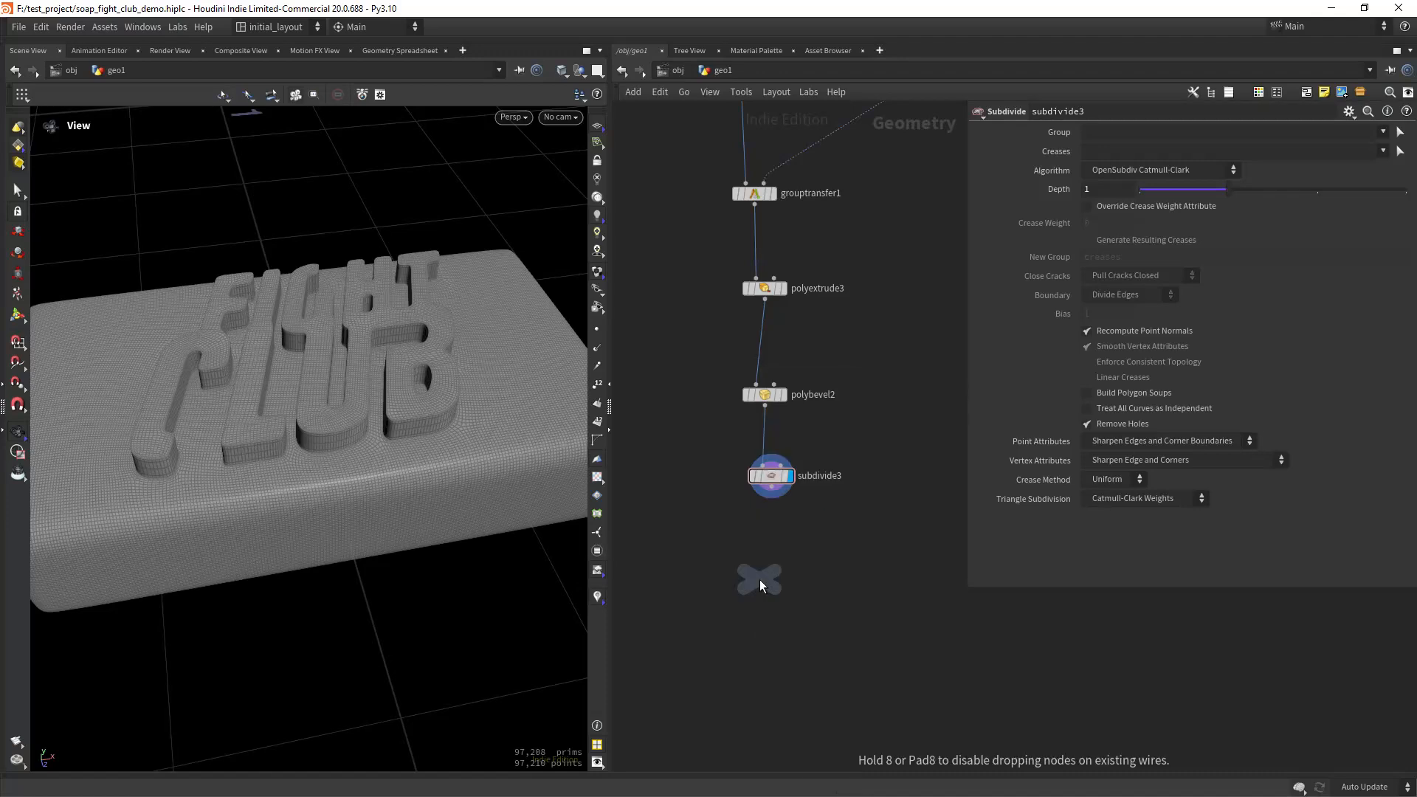
pyautogui.click(759, 579)
pyautogui.doubleClick(788, 581)
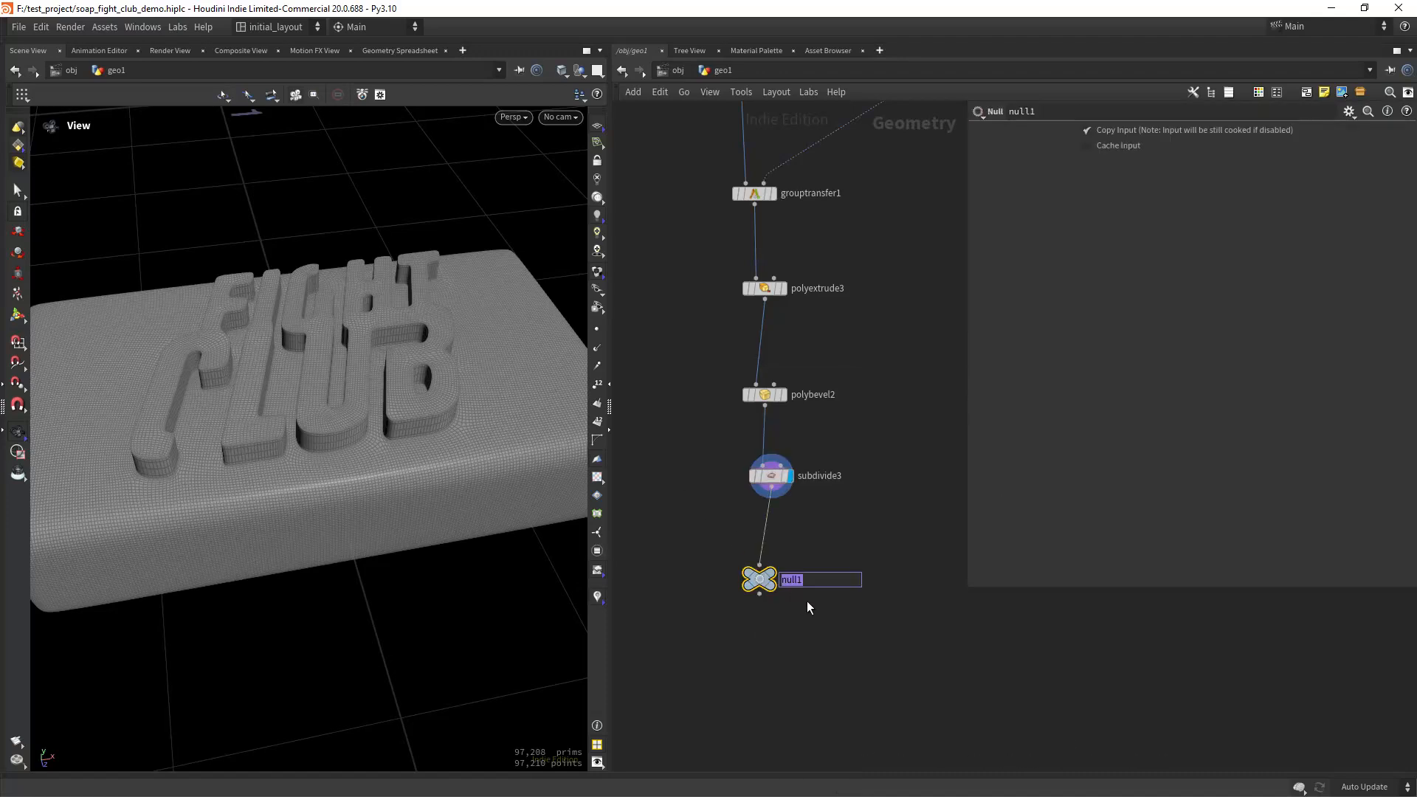
pyautogui.write('soap')
pyautogui.press('Return')
pyautogui.moveTo(761, 584); pyautogui.dragTo(774, 580)
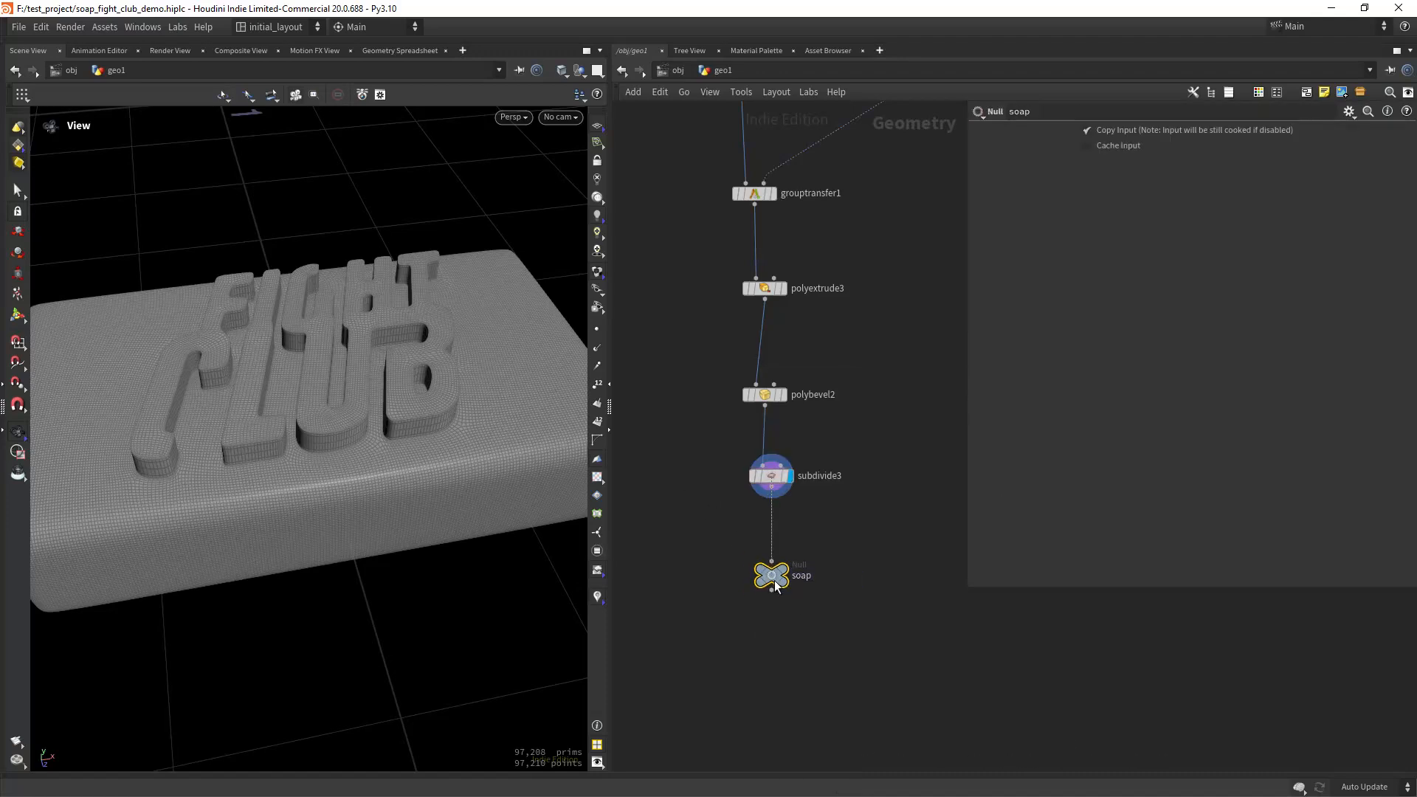
# Display the soap null and save the scene, checking the finished lettering from above.
pyautogui.moveTo(798, 555)
pyautogui.moveTo(380, 383); pyautogui.dragTo(367, 358)
pyautogui.hotkey('ctrl', 's')
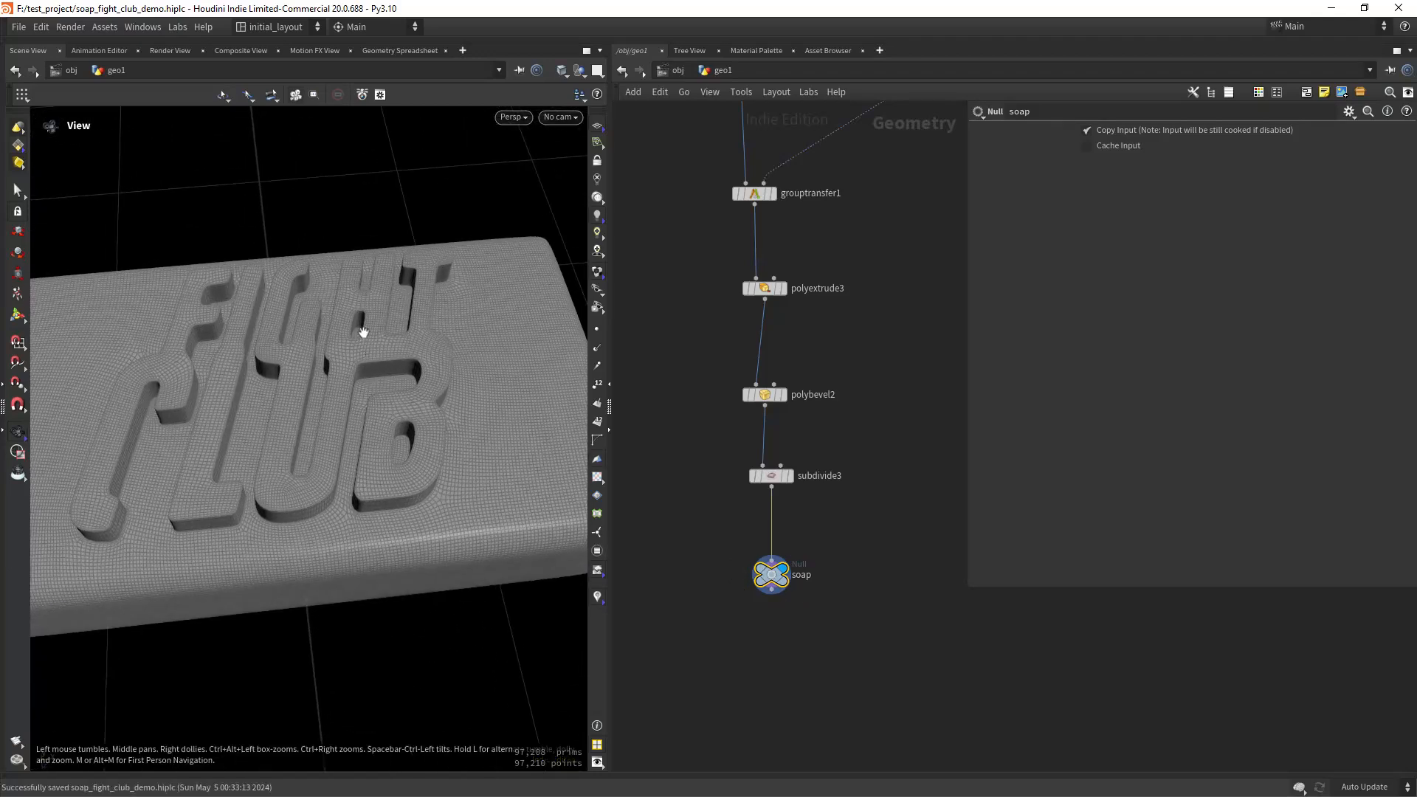
pyautogui.moveTo(307, 376)
pyautogui.mouseDown()
pyautogui.moveTo(307, 465)
pyautogui.moveTo(290, 375)
pyautogui.moveTo(345, 354)
pyautogui.moveTo(357, 369)
pyautogui.moveTo(325, 330)
pyautogui.moveTo(318, 425)
pyautogui.moveTo(272, 358)
pyautogui.moveTo(339, 313)
pyautogui.moveTo(281, 372)
pyautogui.moveTo(299, 354)
pyautogui.mouseUp()
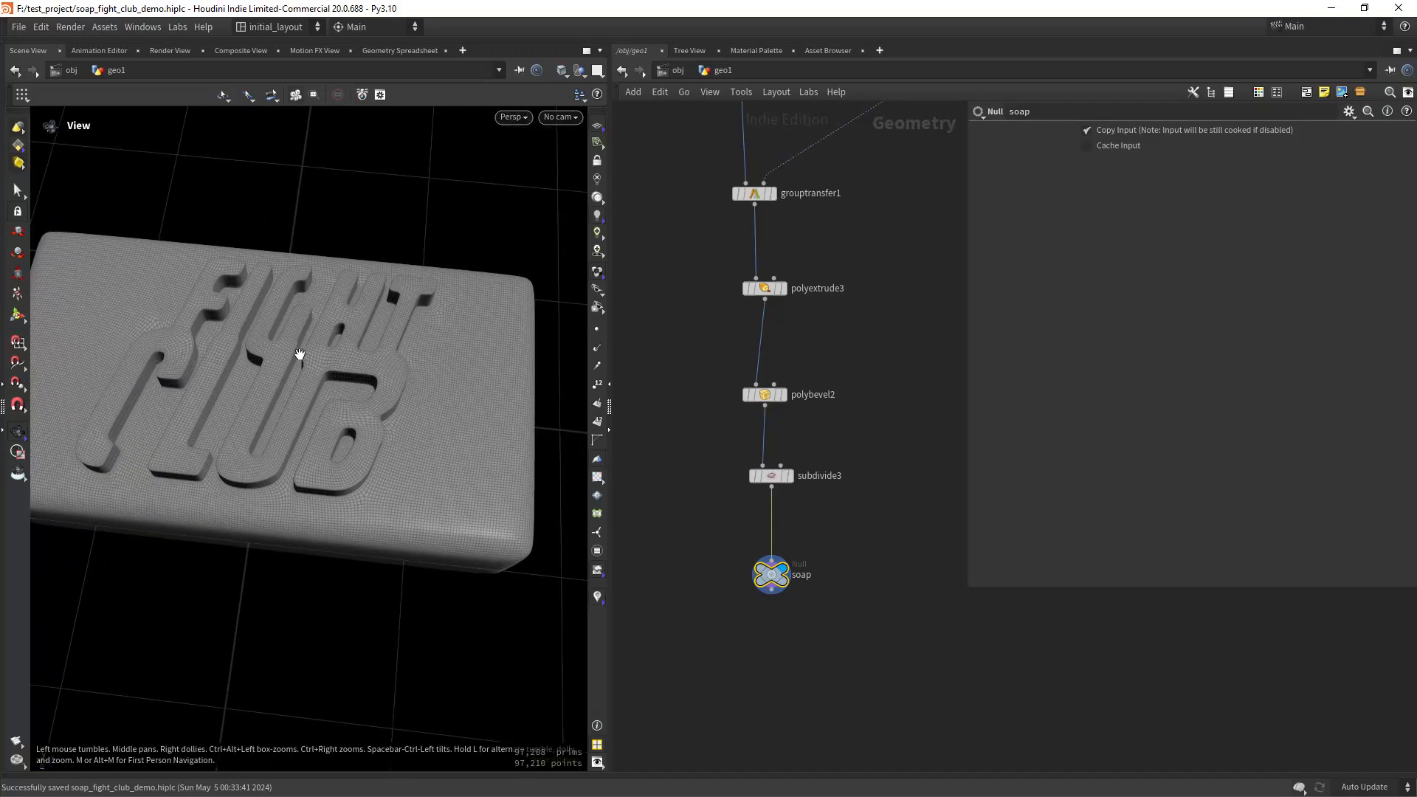
# Add an Attribute Noise node, wire the soap null into it, and display it.
pyautogui.moveTo(843, 626); pyautogui.dragTo(836, 505, button='middle')
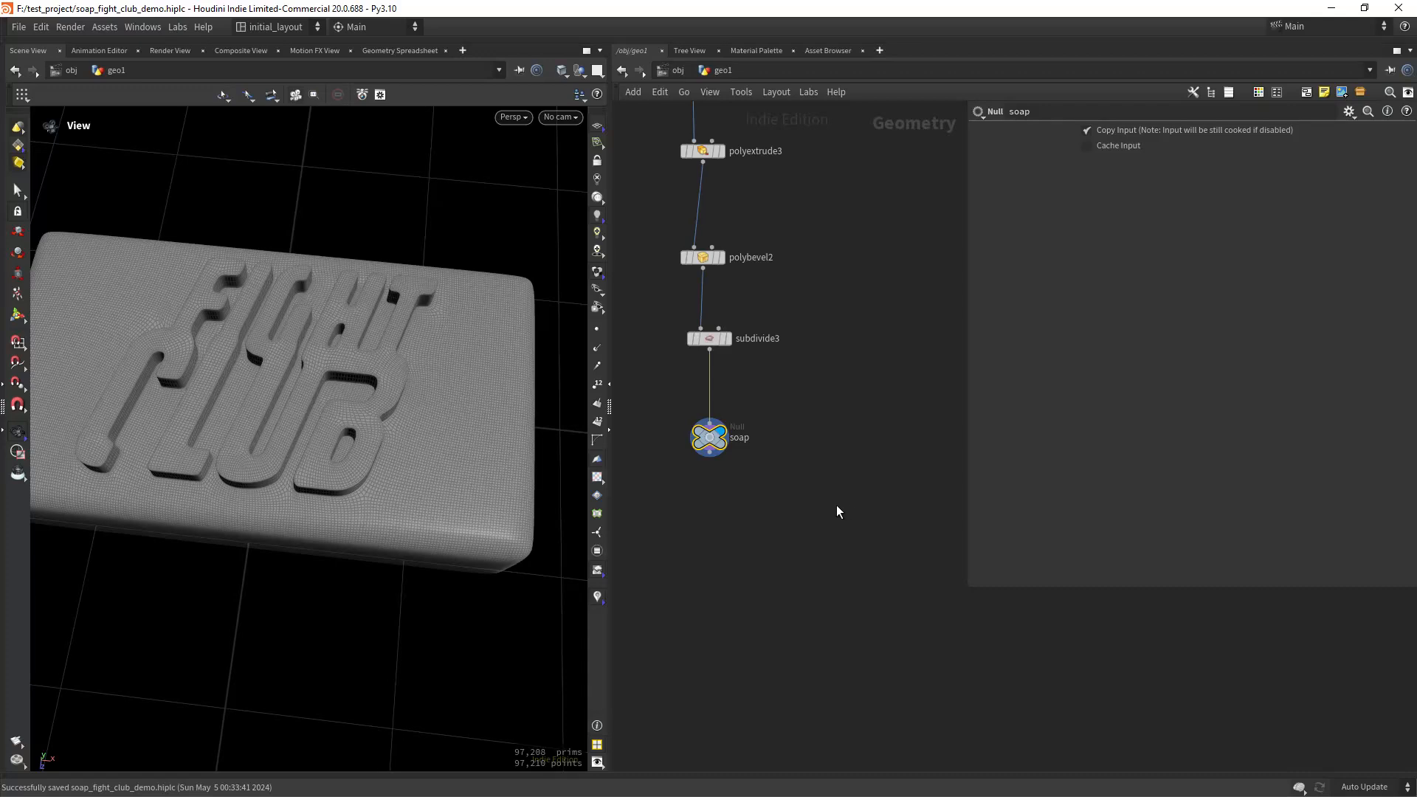
pyautogui.click(844, 525)
pyautogui.press('Tab')
pyautogui.write('attd')
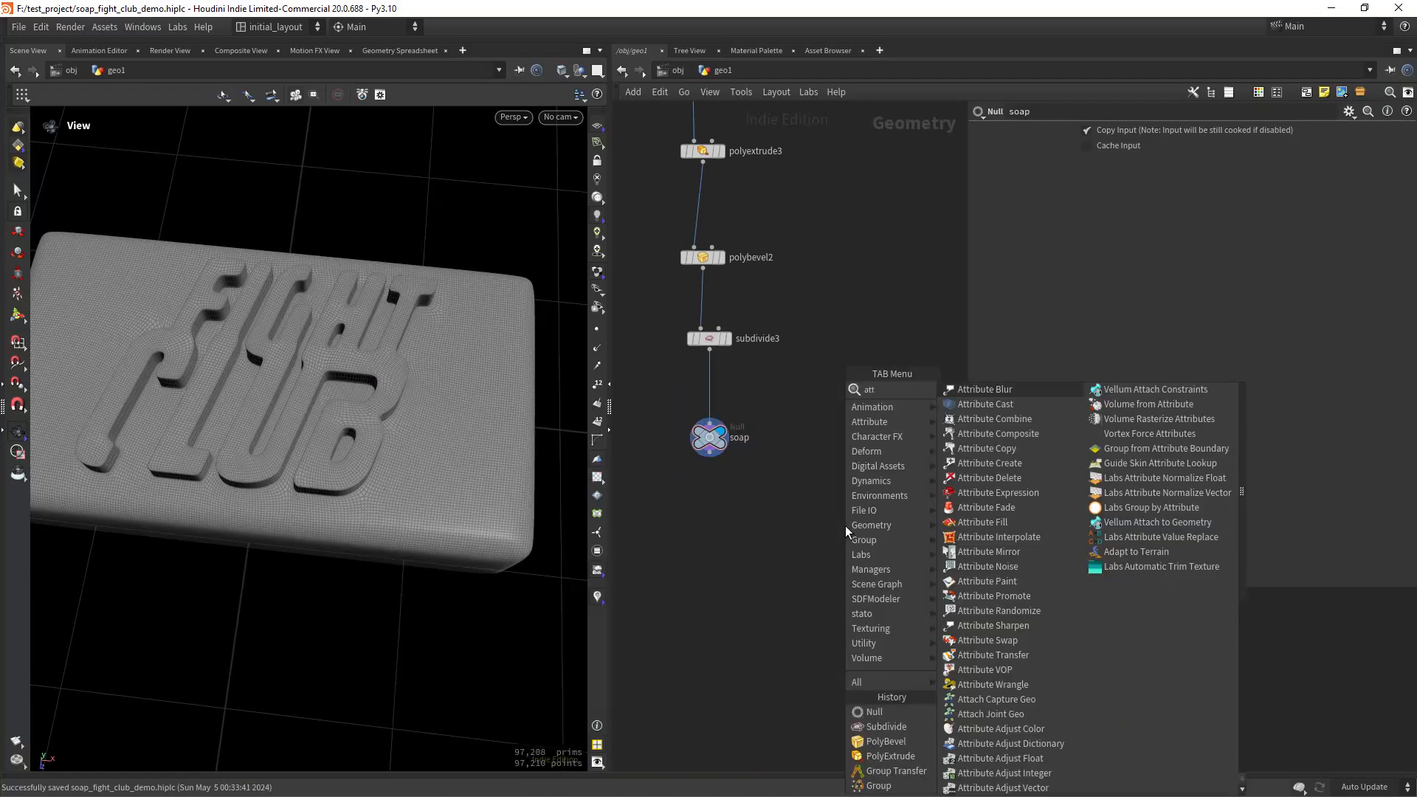
pyautogui.press('BackSpace')
pyautogui.press('BackSpace')
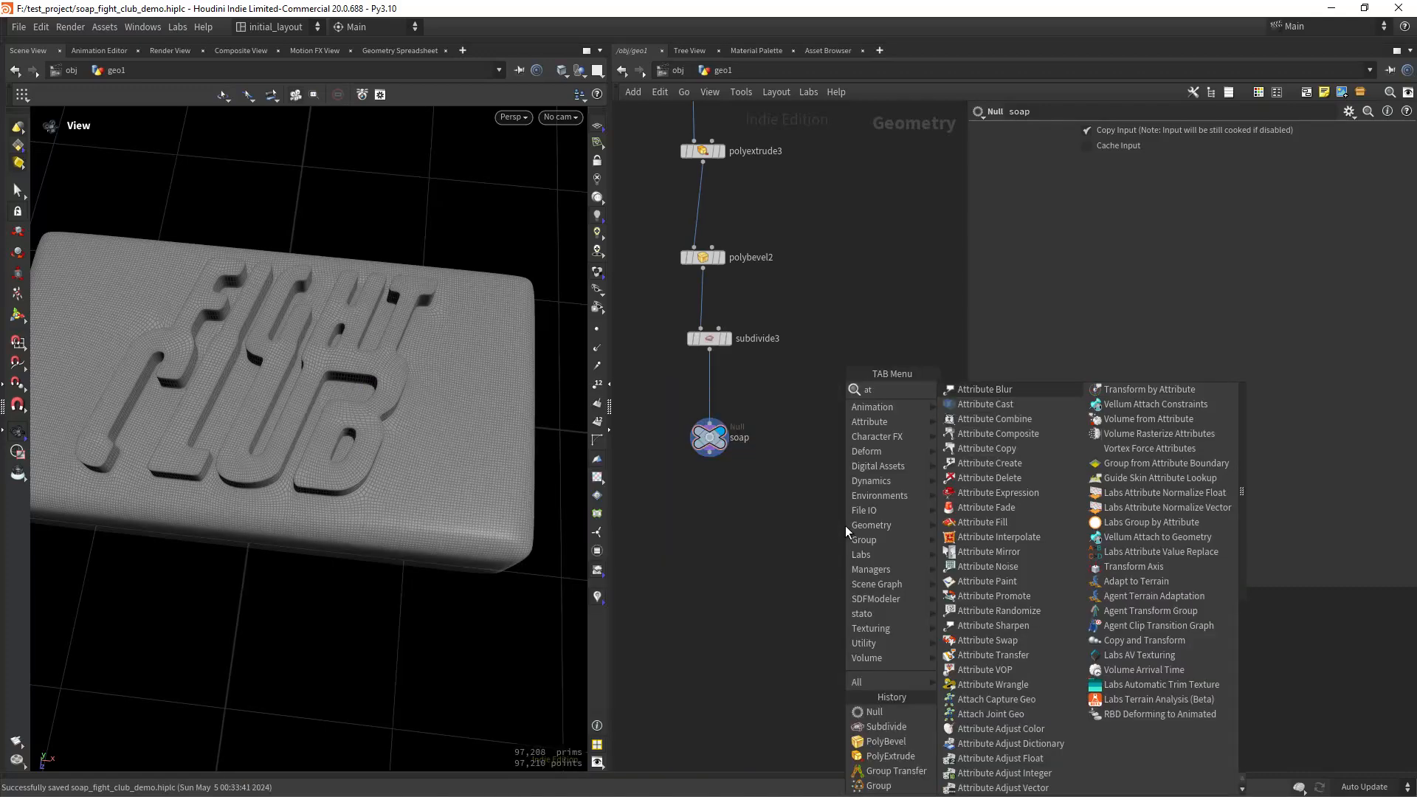
pyautogui.write('noi')
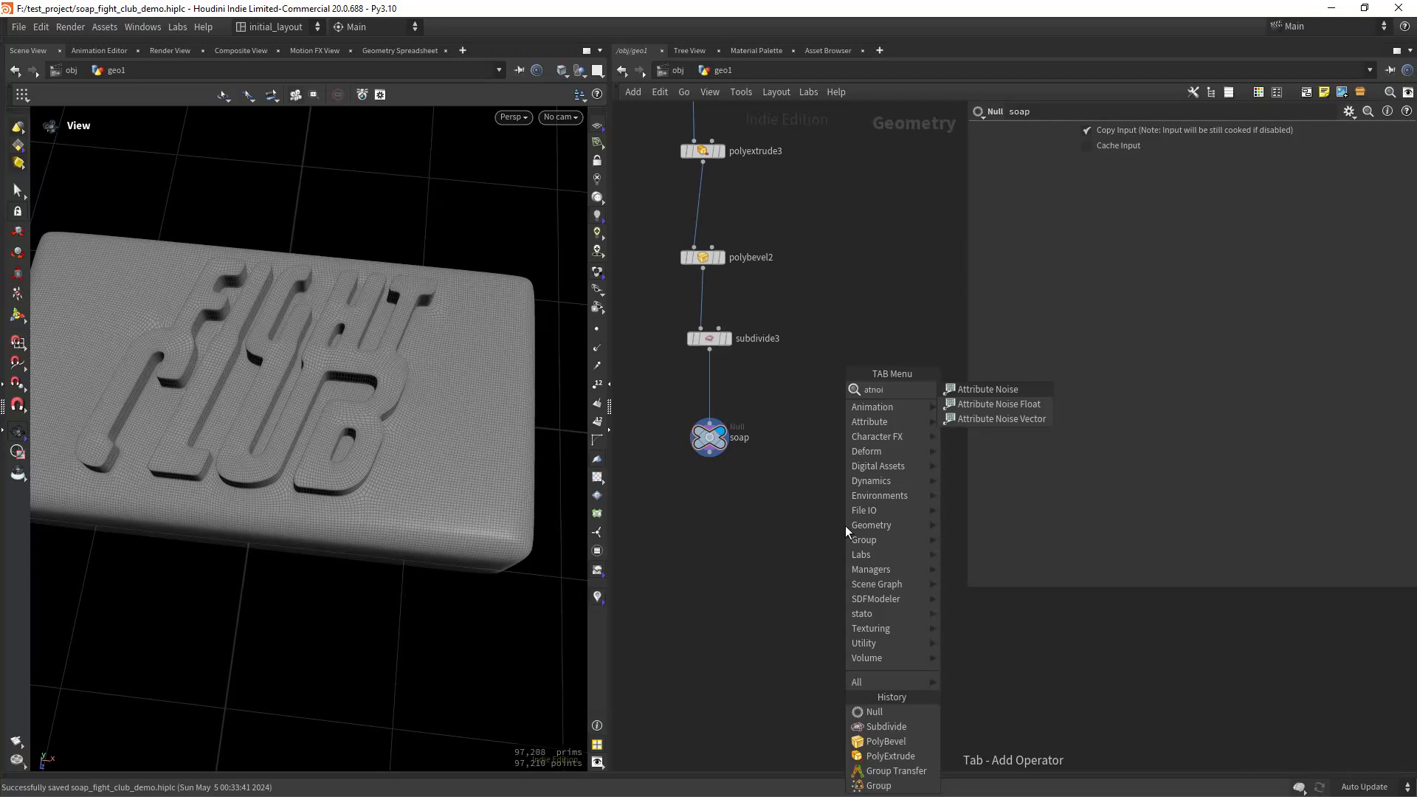
pyautogui.press('Return')
pyautogui.click(846, 527)
pyautogui.moveTo(710, 454); pyautogui.dragTo(845, 519)
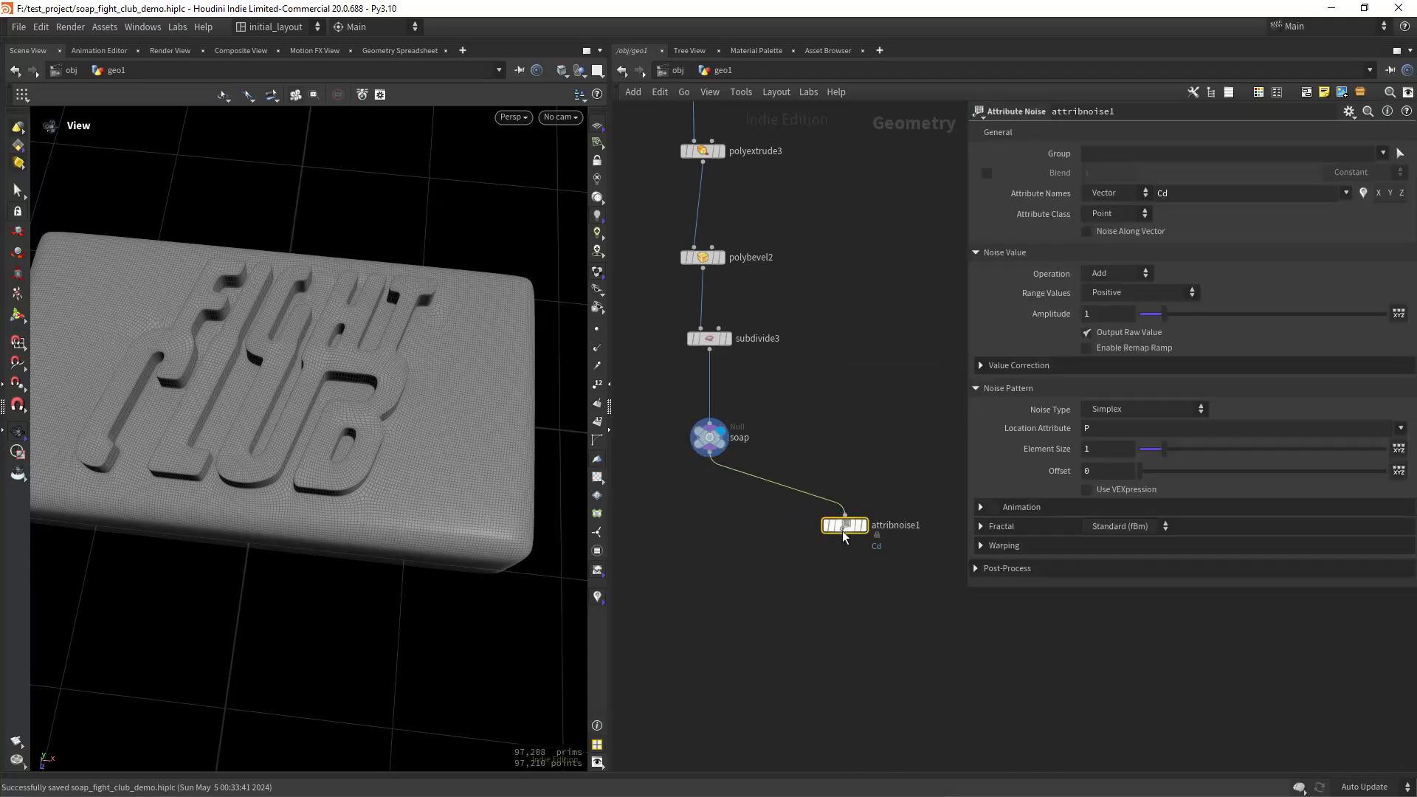
pyautogui.click(870, 499)
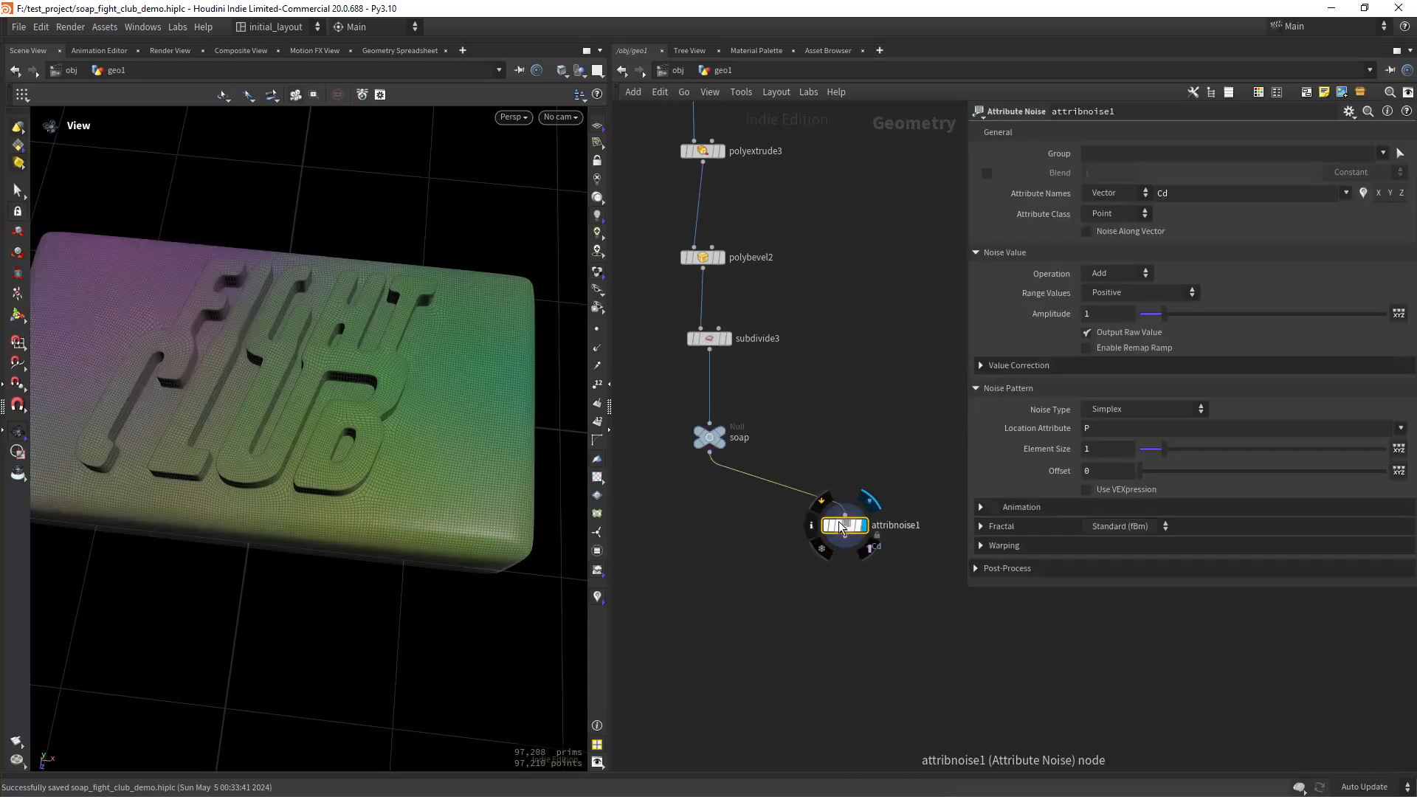
# Make the Attribute Noise write a Float attribute named density.
pyautogui.doubleClick(1164, 194)
pyautogui.write('density')
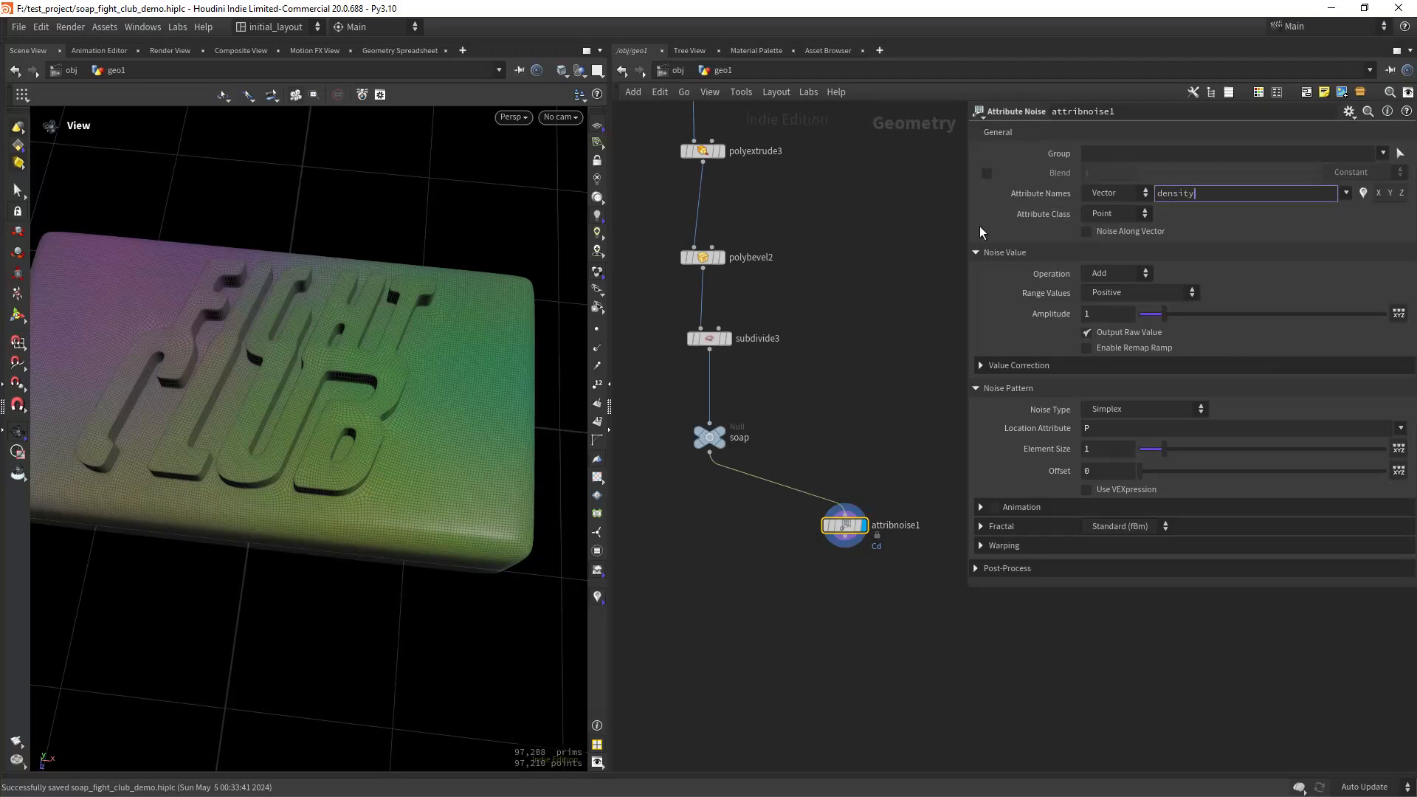
pyautogui.press('Return')
pyautogui.click(1123, 194)
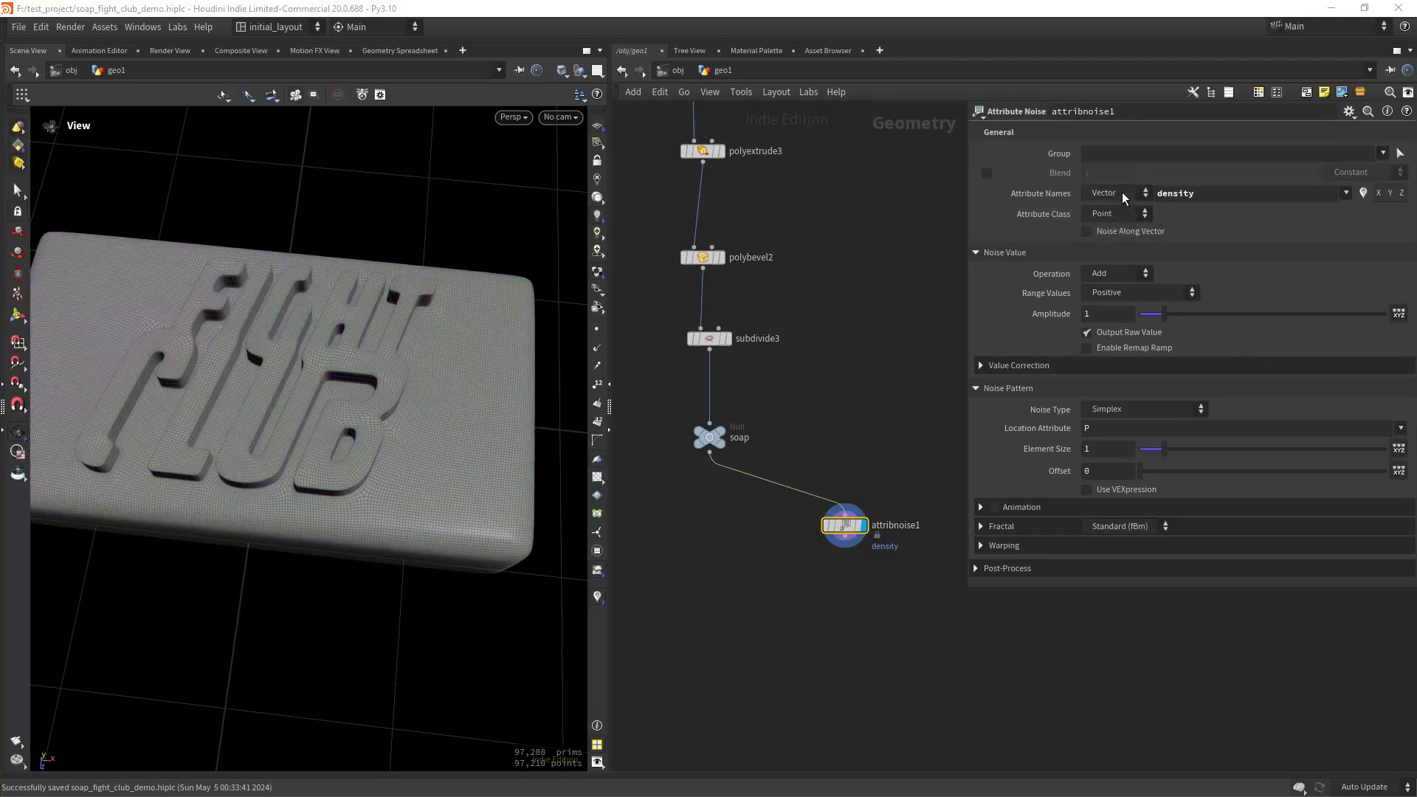
pyautogui.click(1123, 208)
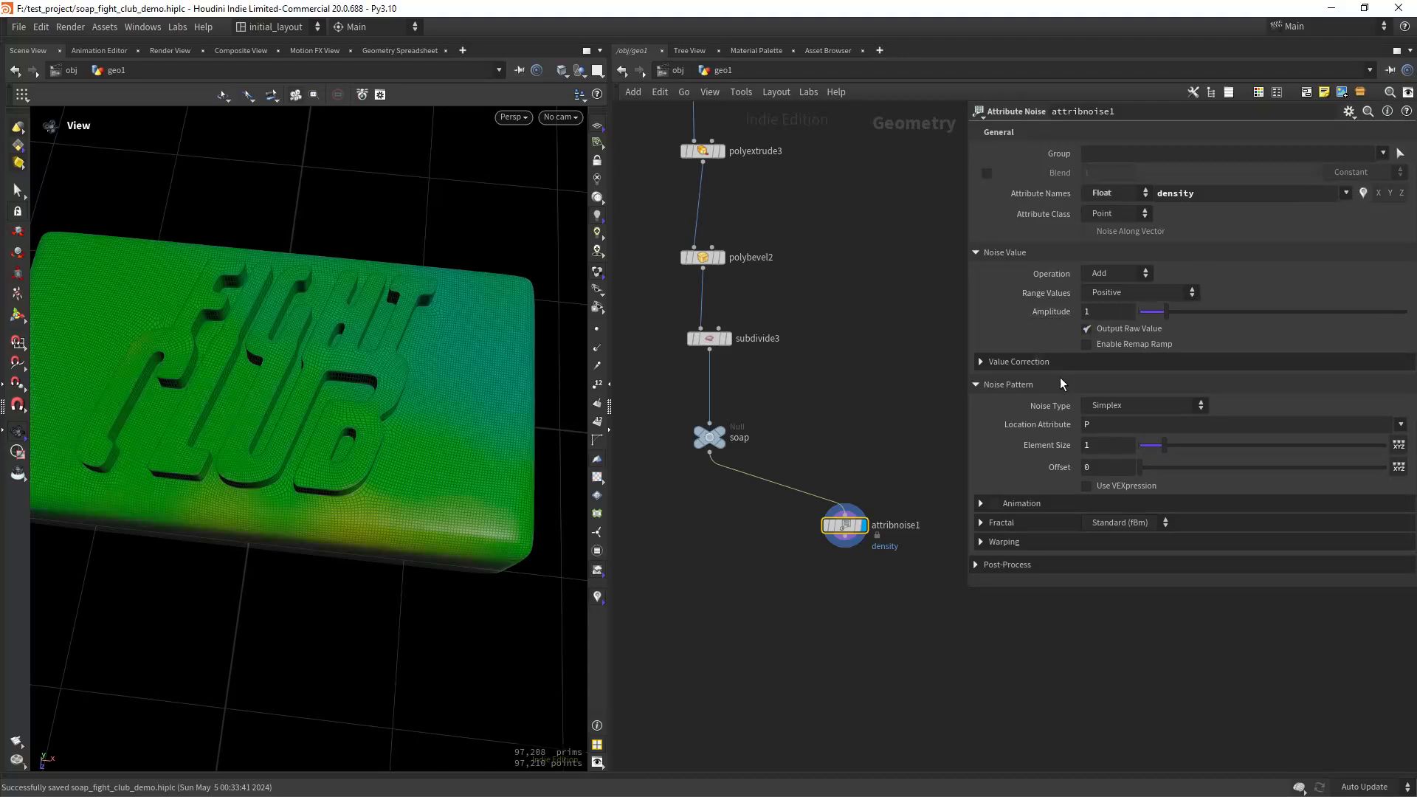
# Set the density noise's element size to .42 and its offset to 7.7.
pyautogui.click(1105, 443)
pyautogui.write('.42')
pyautogui.press('Return')
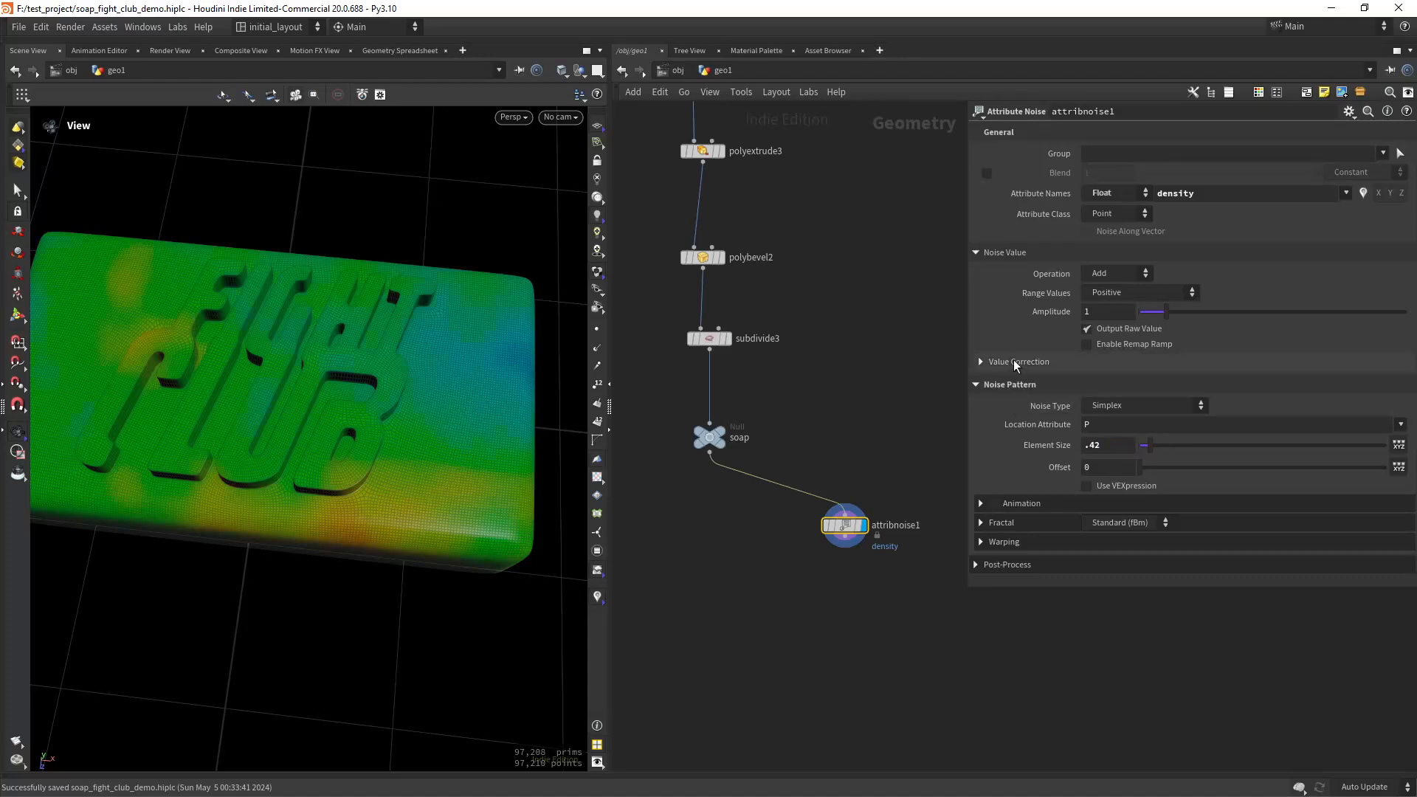
pyautogui.click(1109, 467)
pyautogui.write('7')
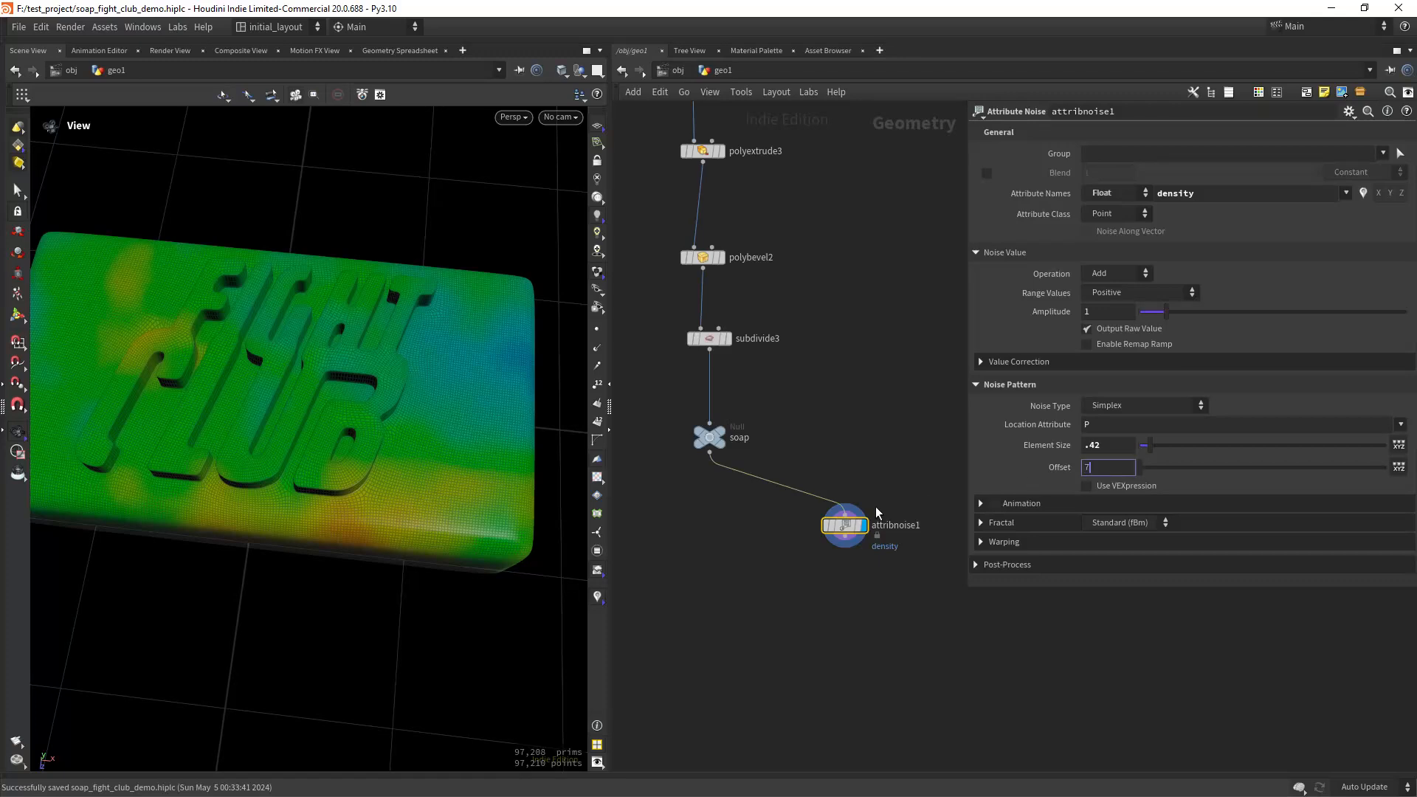
pyautogui.write('.7')
pyautogui.press('Return')
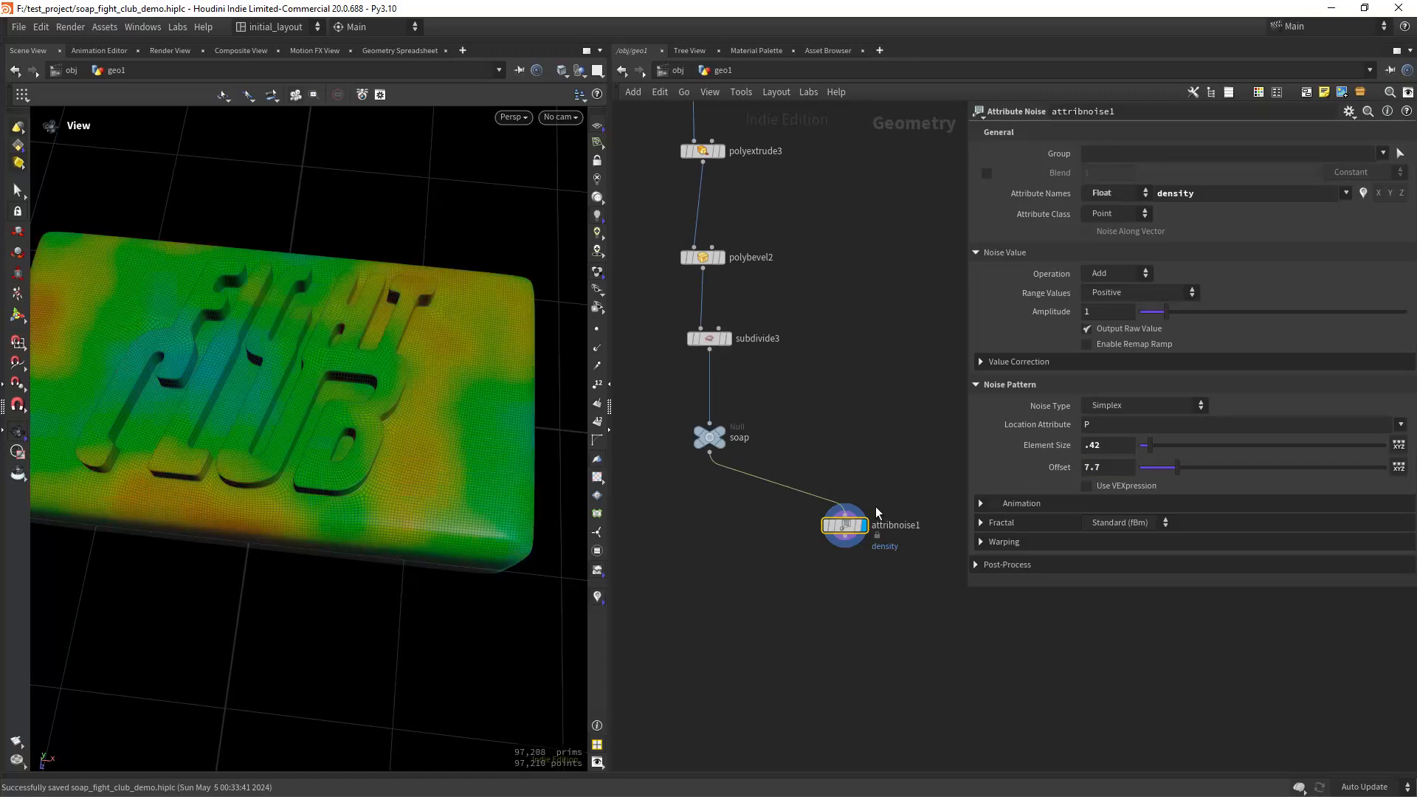
# Try a lower offset for the density noise and undo the change.
pyautogui.moveTo(469, 327); pyautogui.dragTo(420, 341)
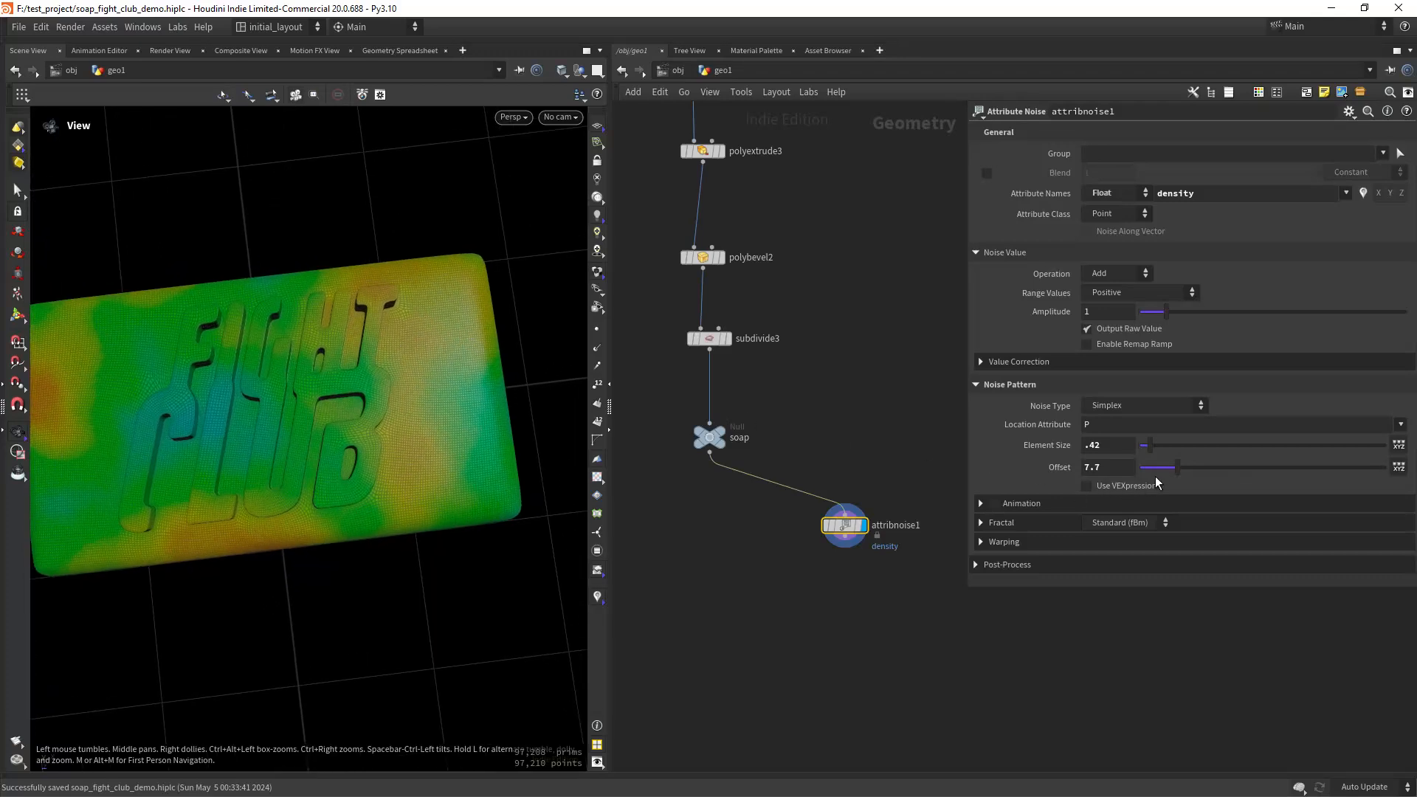
pyautogui.moveTo(1176, 468)
pyautogui.mouseDown()
pyautogui.moveTo(1254, 455)
pyautogui.moveTo(1163, 472)
pyautogui.mouseUp()
pyautogui.hotkey('ctrl', 'z')
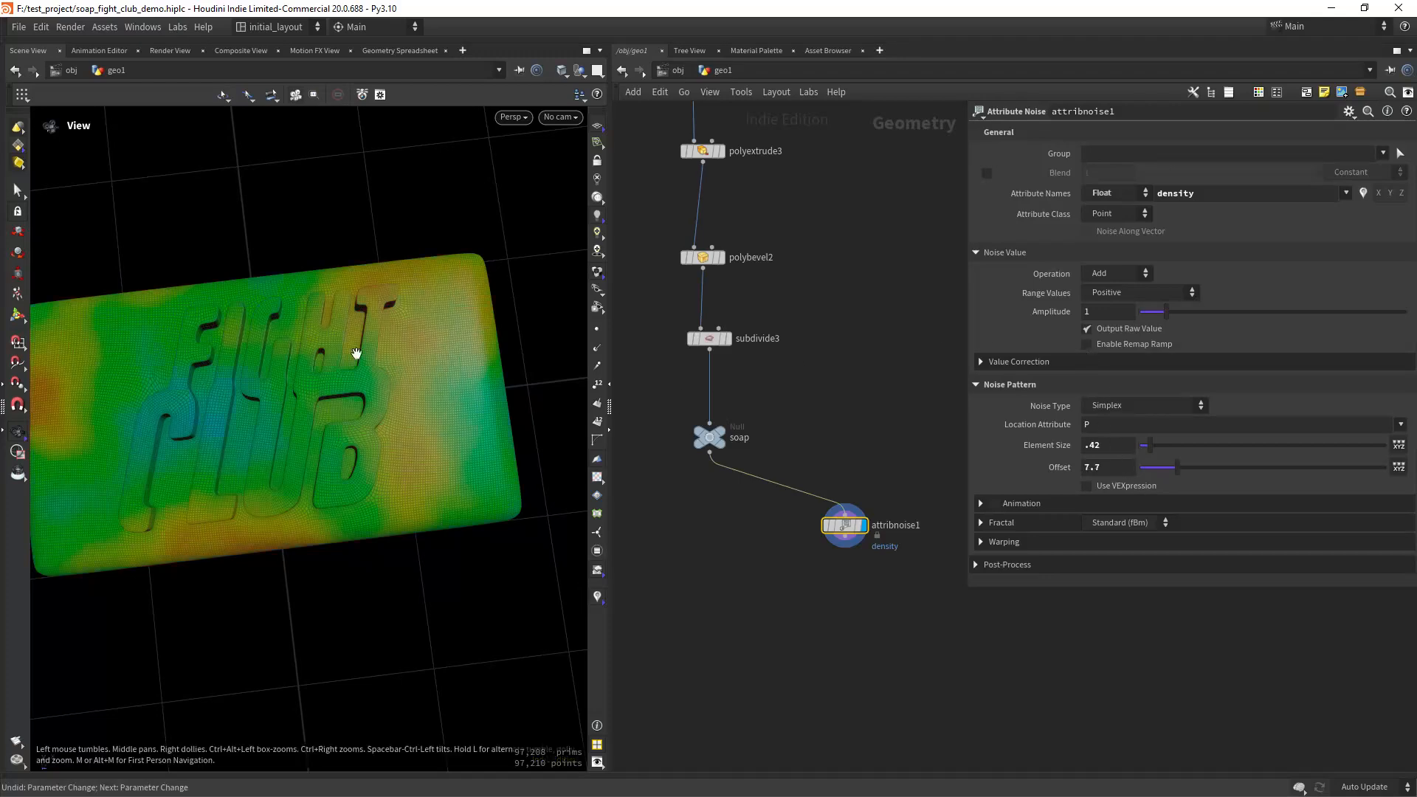
pyautogui.moveTo(357, 353); pyautogui.dragTo(385, 348)
# Add a Scatter node fed by the Attribute Noise and display its points.
pyautogui.moveTo(882, 594); pyautogui.dragTo(855, 509, button='middle')
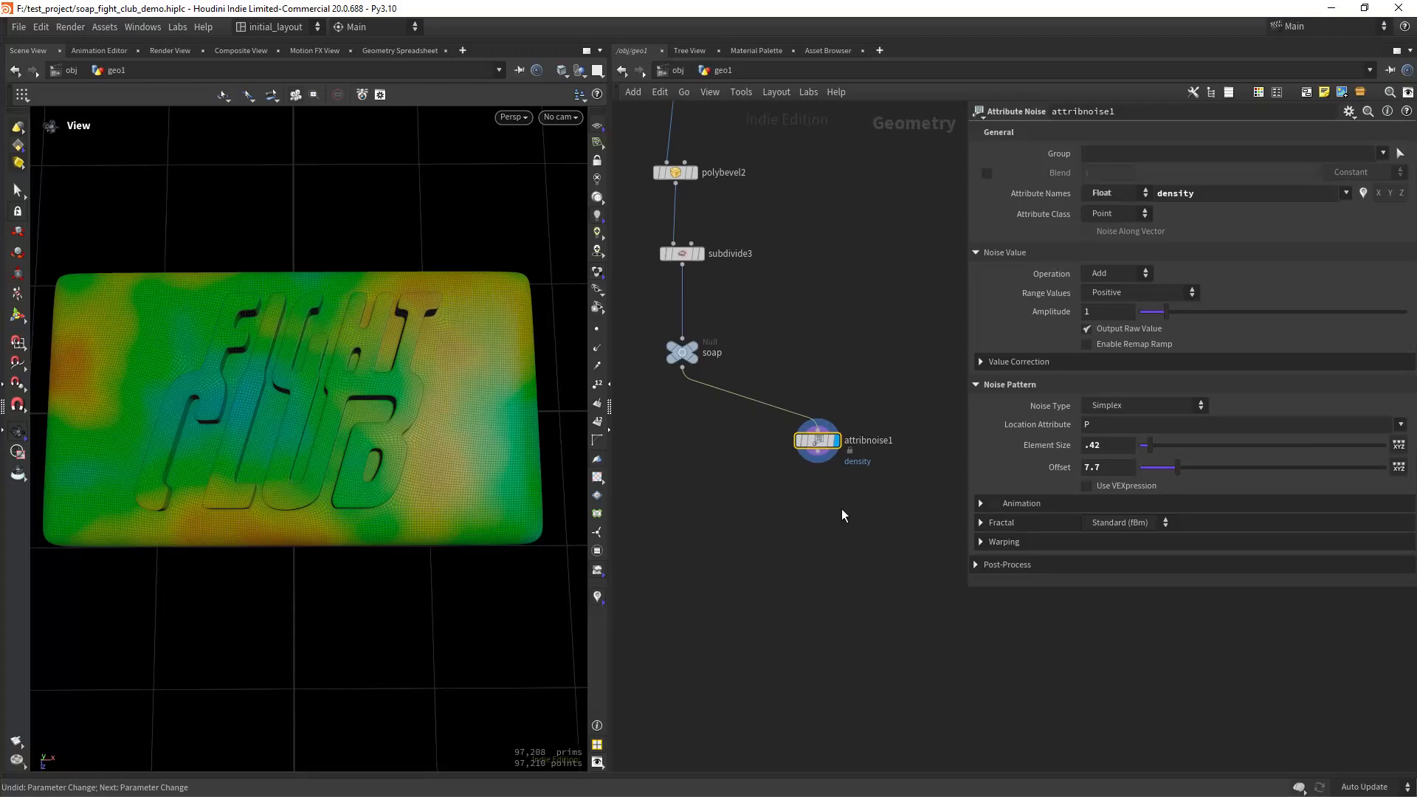
pyautogui.press('Tab')
pyautogui.write('sca')
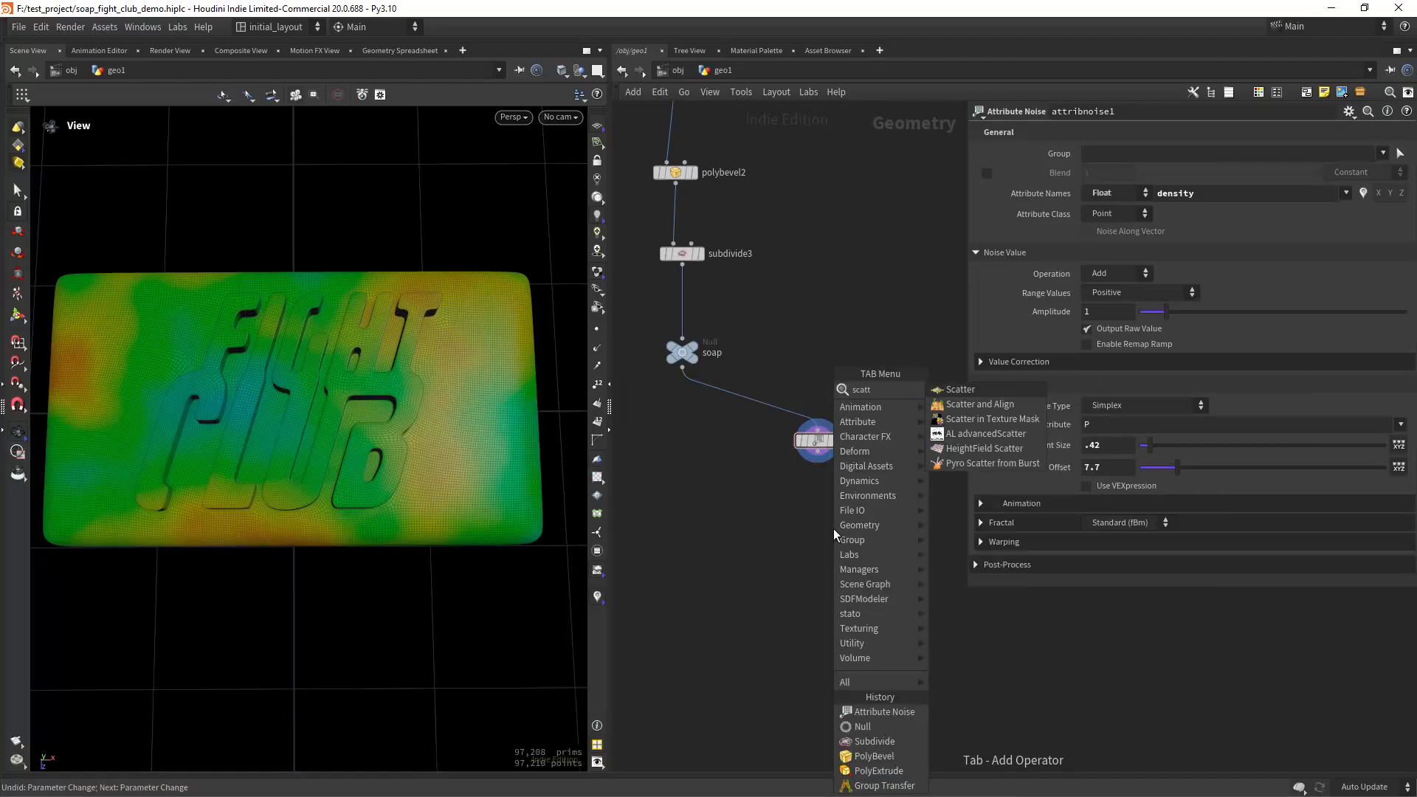
pyautogui.press('Return')
pyautogui.click(834, 529)
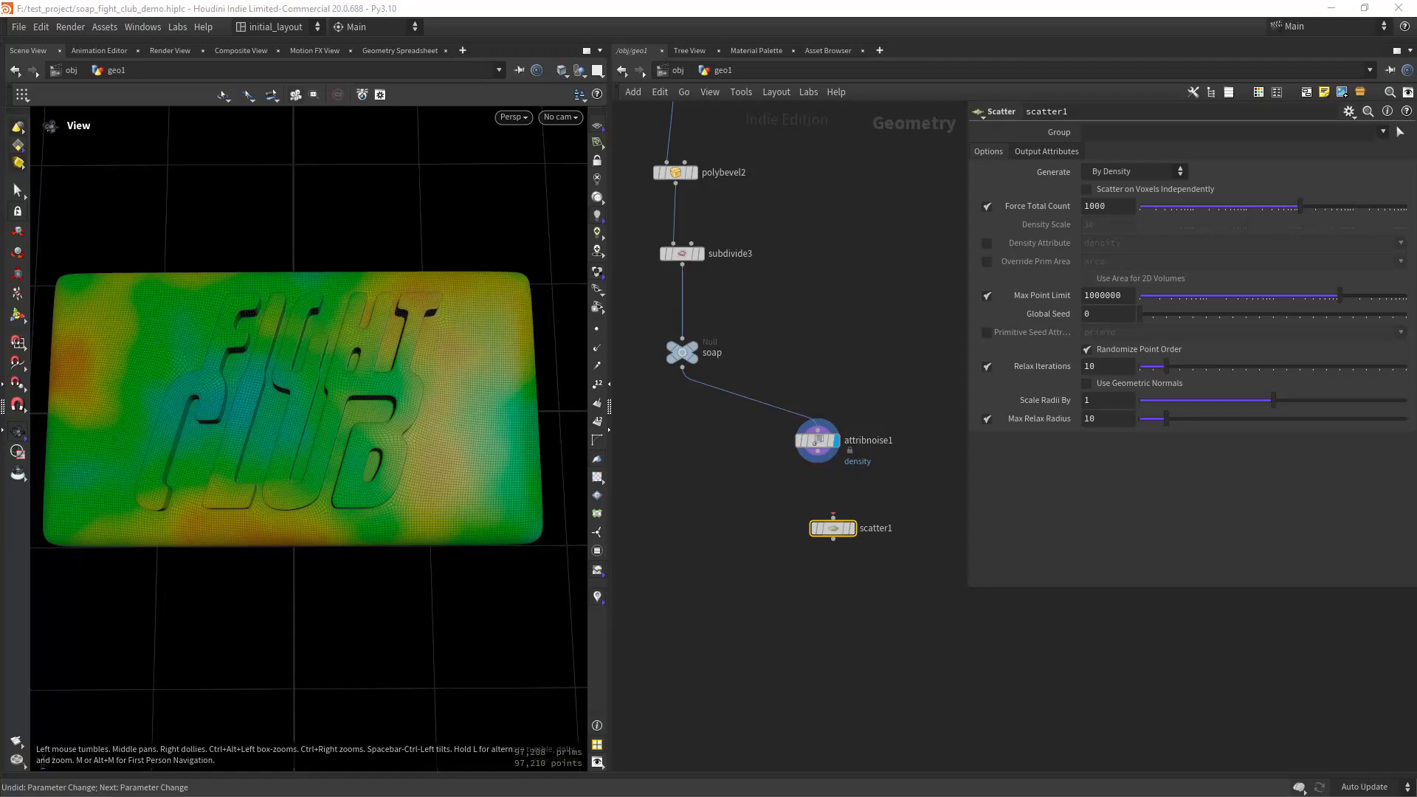
pyautogui.moveTo(818, 451); pyautogui.dragTo(837, 528)
pyautogui.click(842, 532)
# Set the Scatter's force total count to 400 and enable density as its density attribute.
pyautogui.click(1103, 209)
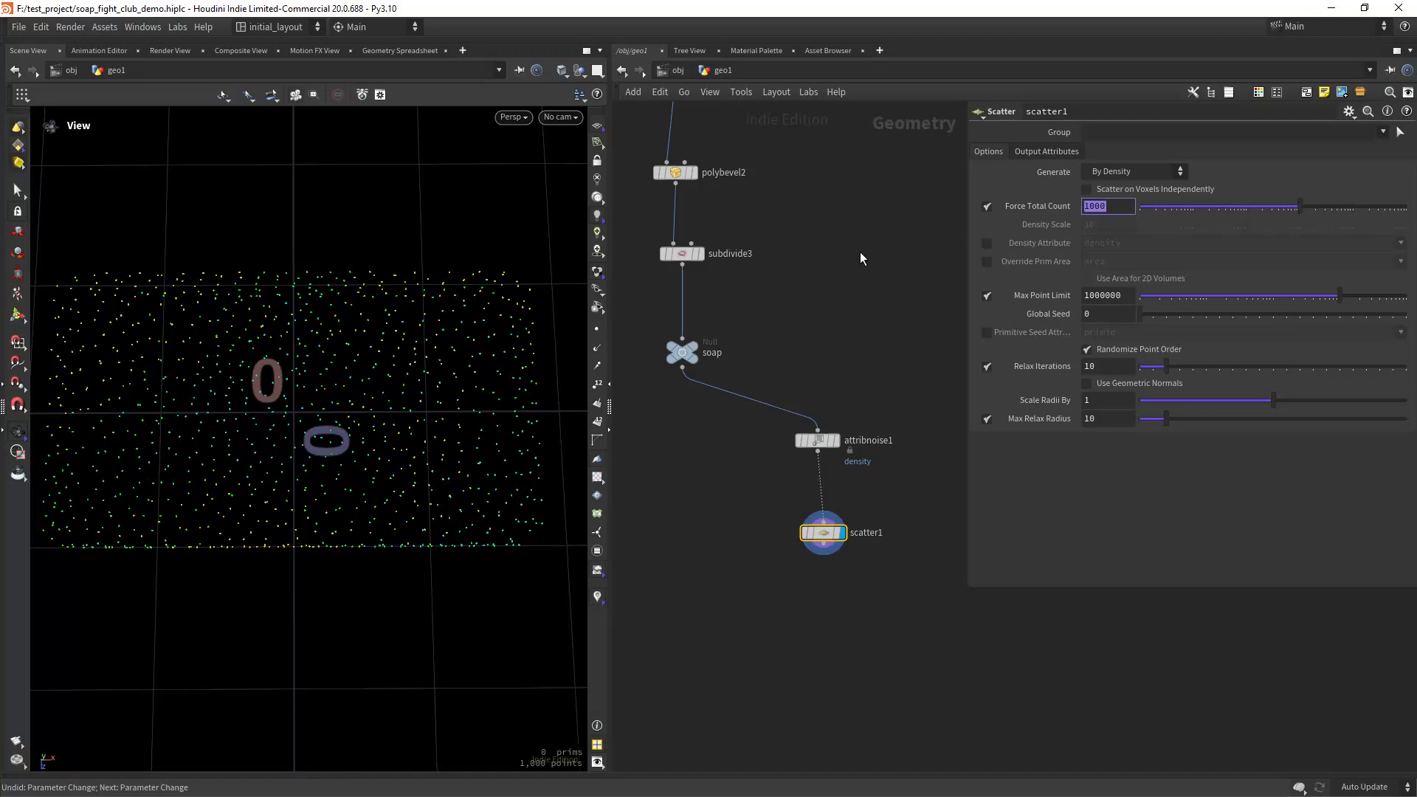
pyautogui.write('400')
pyautogui.press('Return')
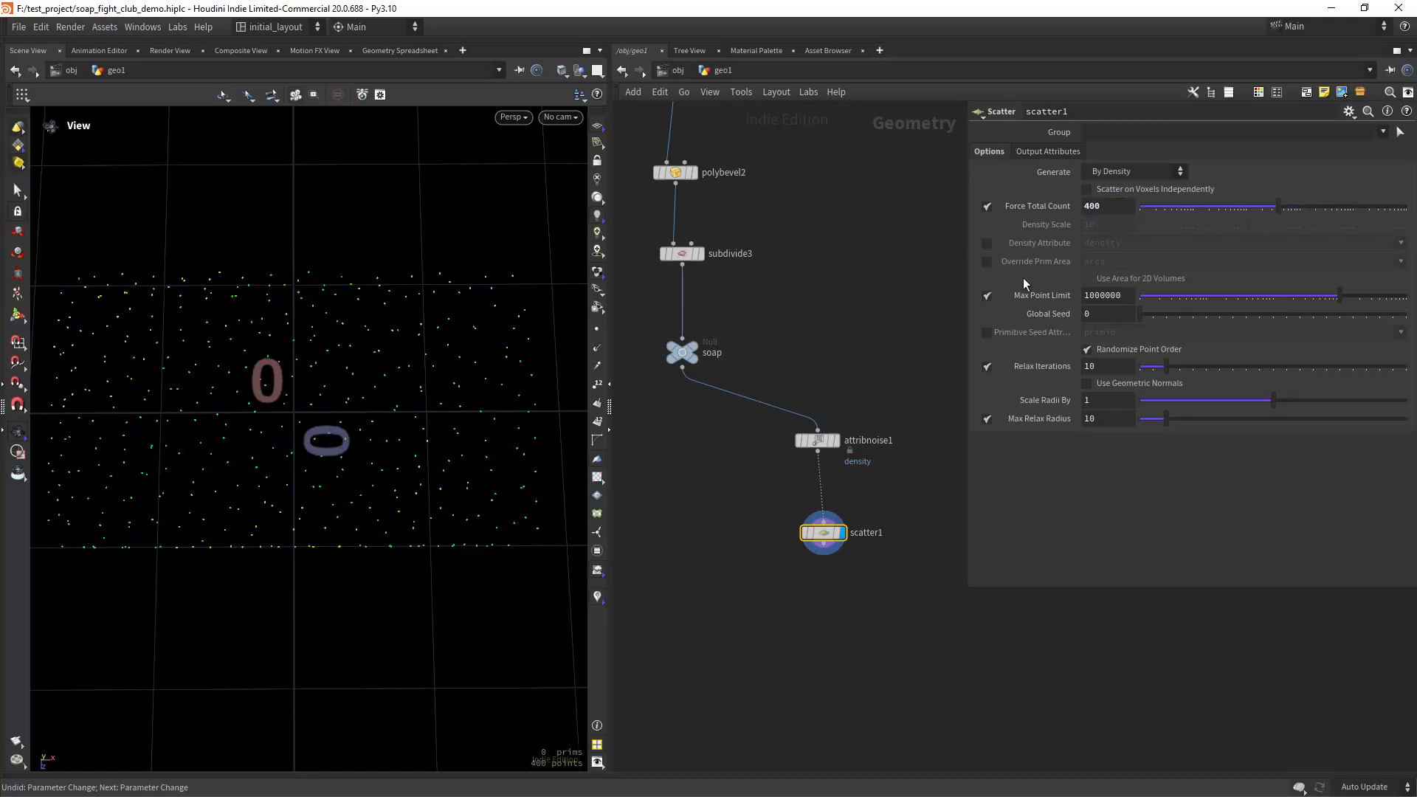
pyautogui.click(986, 243)
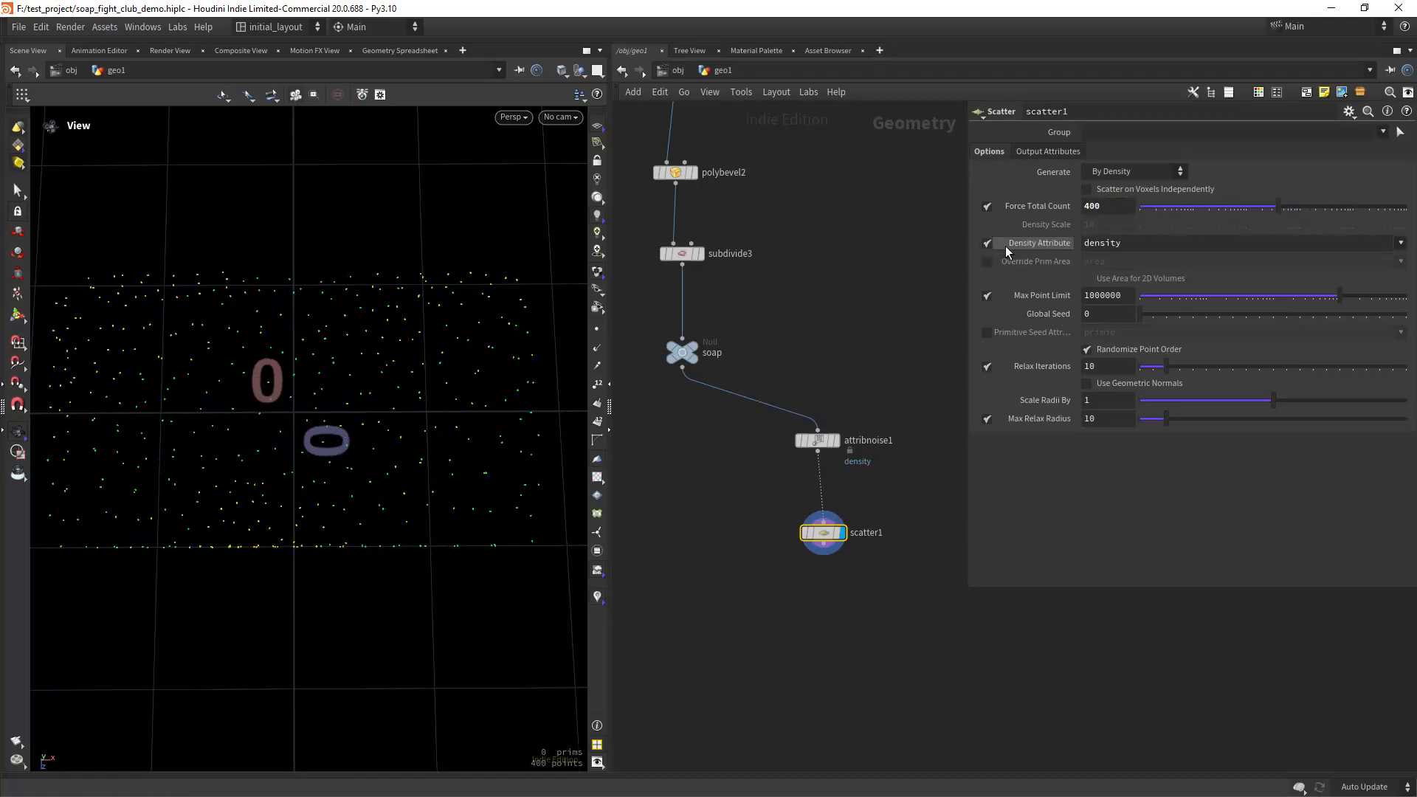
# Display the Attribute Noise, enable its remap ramp, and pull both ramp points inward to isolate separate high-density patches.
pyautogui.moveTo(445, 411); pyautogui.dragTo(491, 421)
pyautogui.click(851, 421)
pyautogui.moveTo(383, 458); pyautogui.dragTo(436, 474)
pyautogui.click(820, 440)
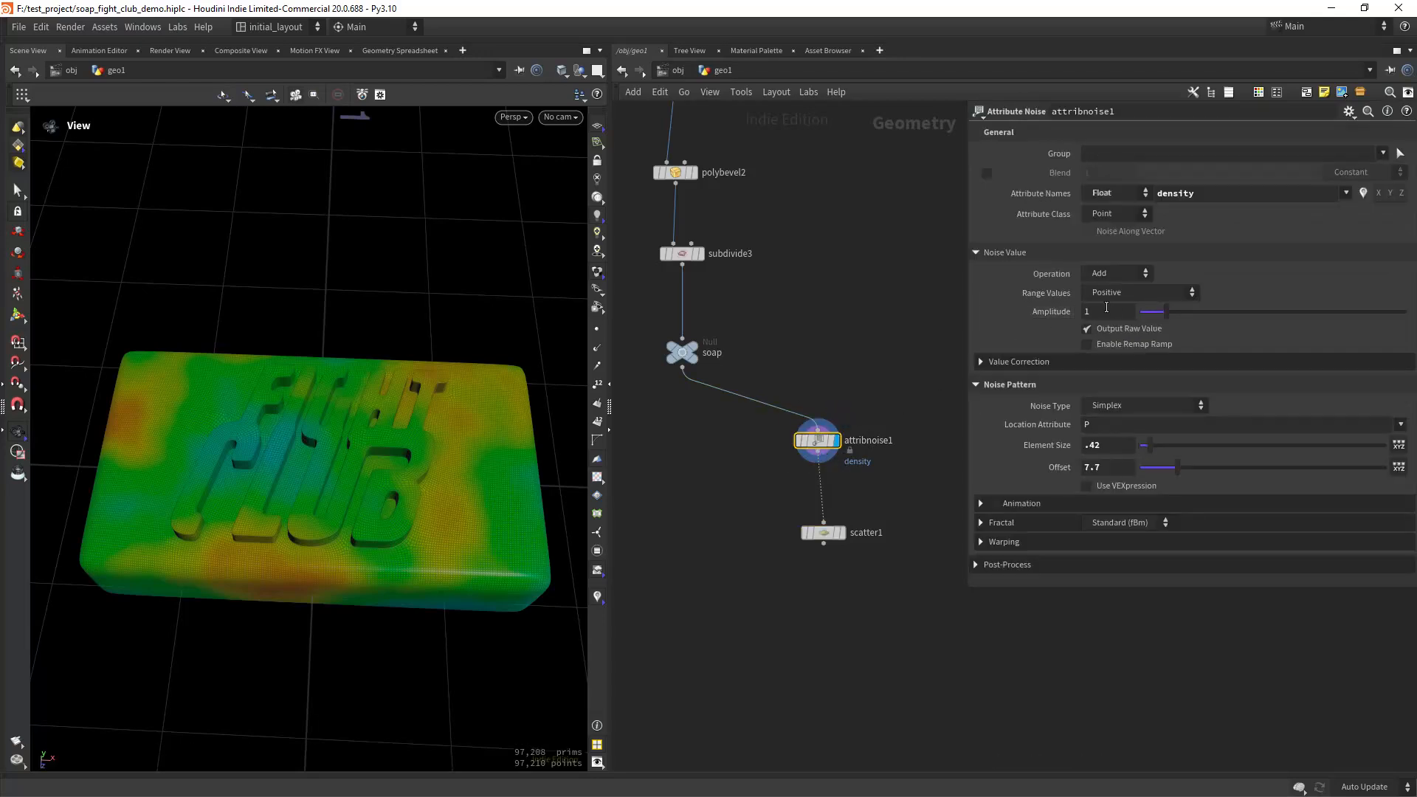
pyautogui.click(1122, 345)
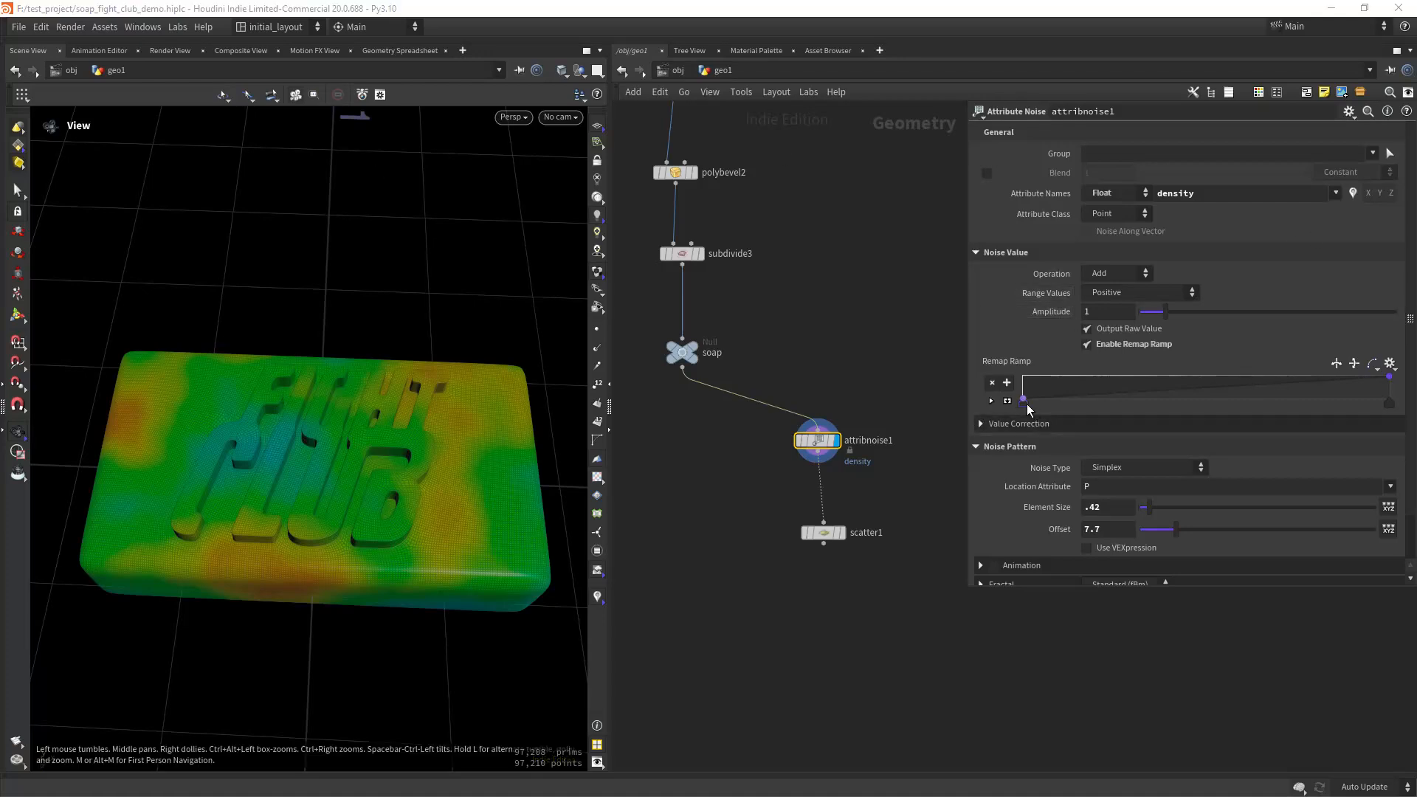
pyautogui.moveTo(1024, 403); pyautogui.dragTo(1256, 408)
pyautogui.moveTo(1389, 404); pyautogui.dragTo(1300, 400)
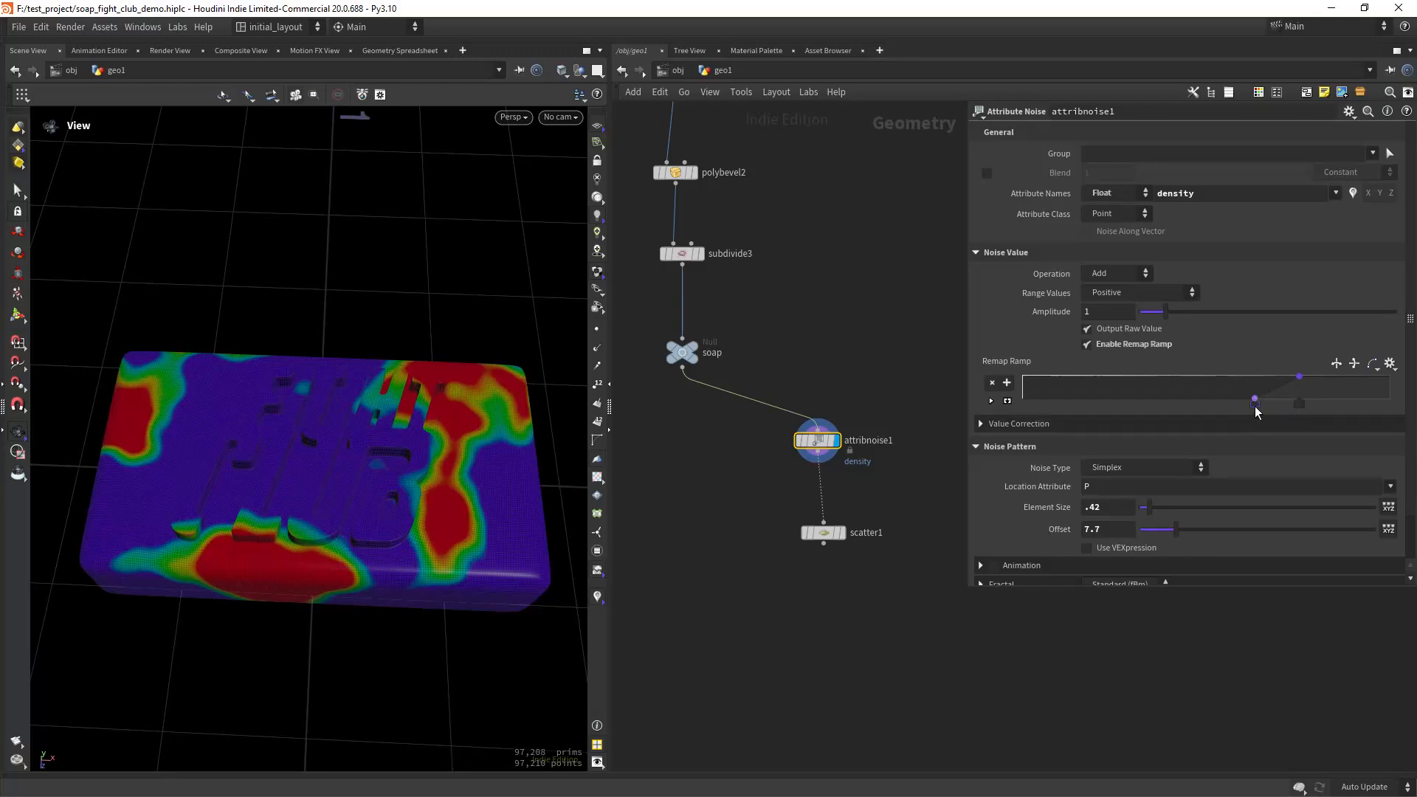
pyautogui.moveTo(1256, 406); pyautogui.dragTo(1252, 406)
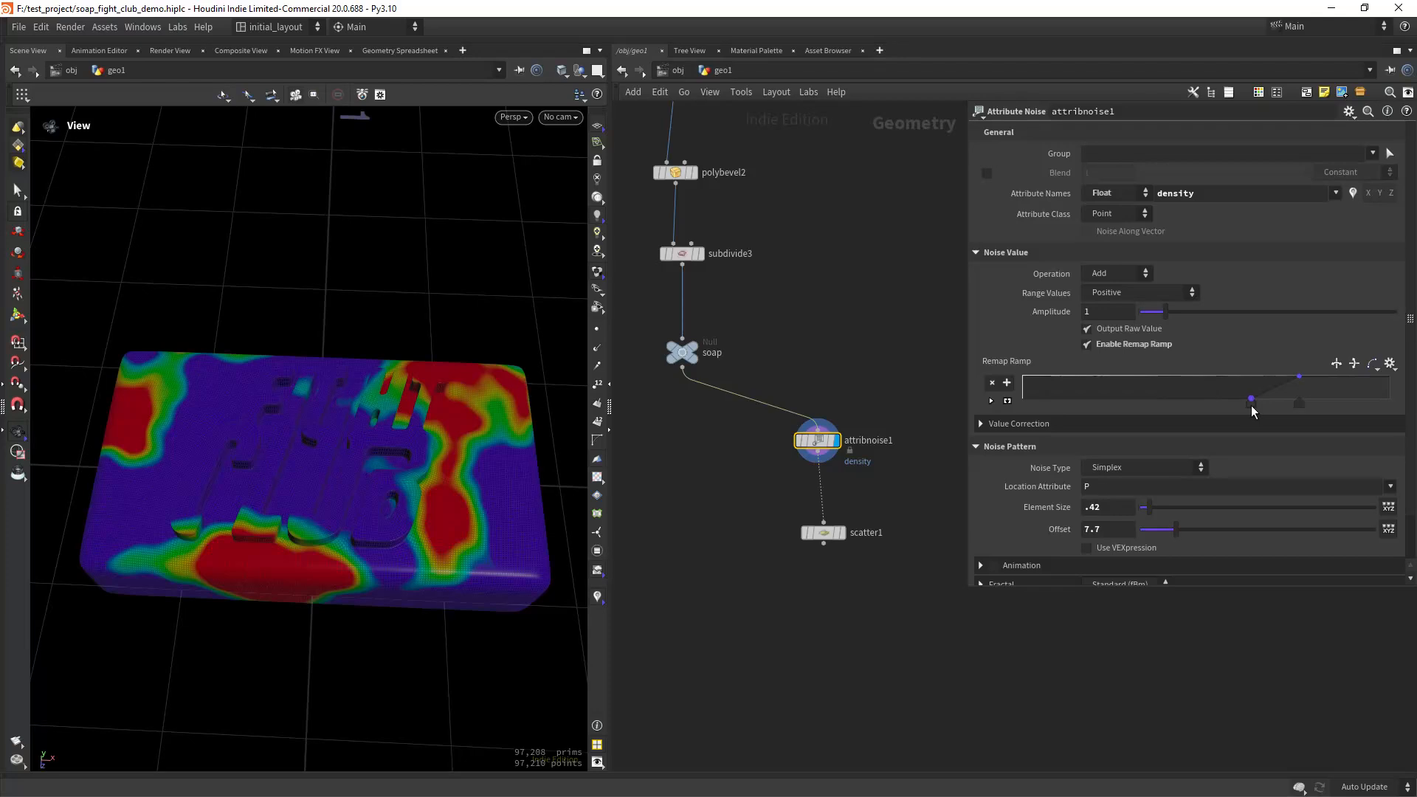
# Display the scattered points, move the noise ramp's two points closer together for sharper patches, and save the scene.
pyautogui.click(842, 532)
pyautogui.moveTo(379, 490); pyautogui.dragTo(387, 457)
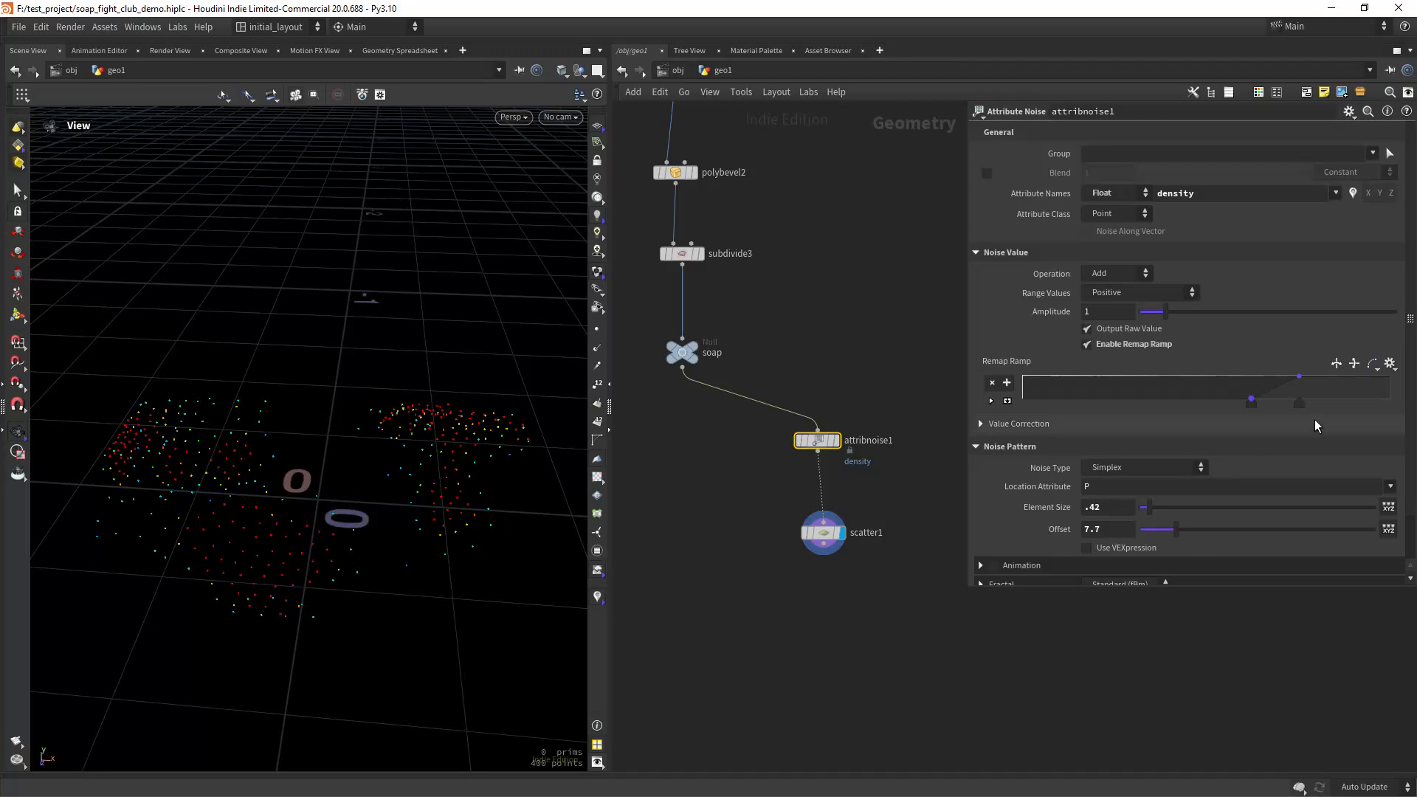
pyautogui.moveTo(1299, 402); pyautogui.dragTo(1265, 402)
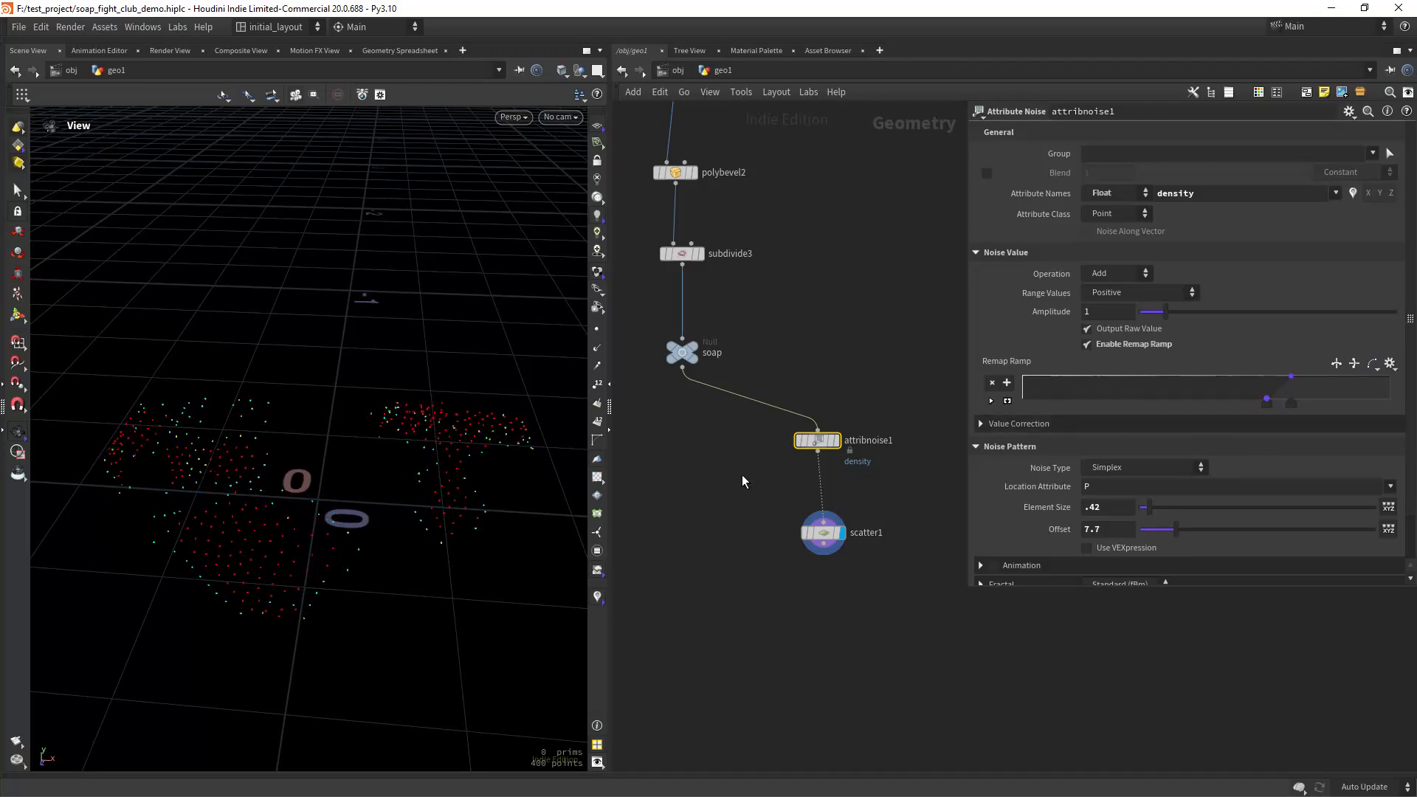
pyautogui.moveTo(354, 484); pyautogui.dragTo(402, 456)
pyautogui.hotkey('ctrl', 's')
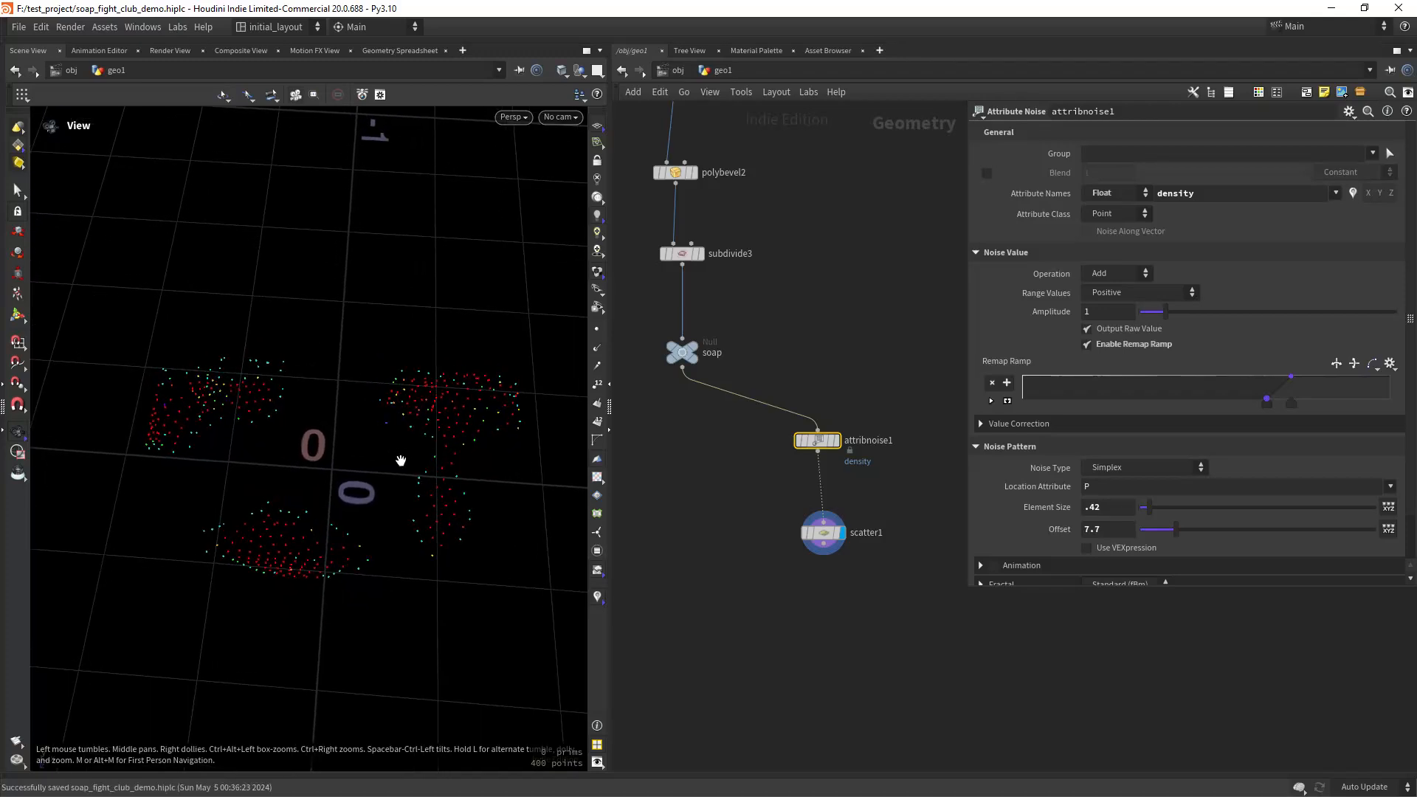
# Set the Scatter's global seed to 41 and turn off its relax iterations.
pyautogui.click(850, 552)
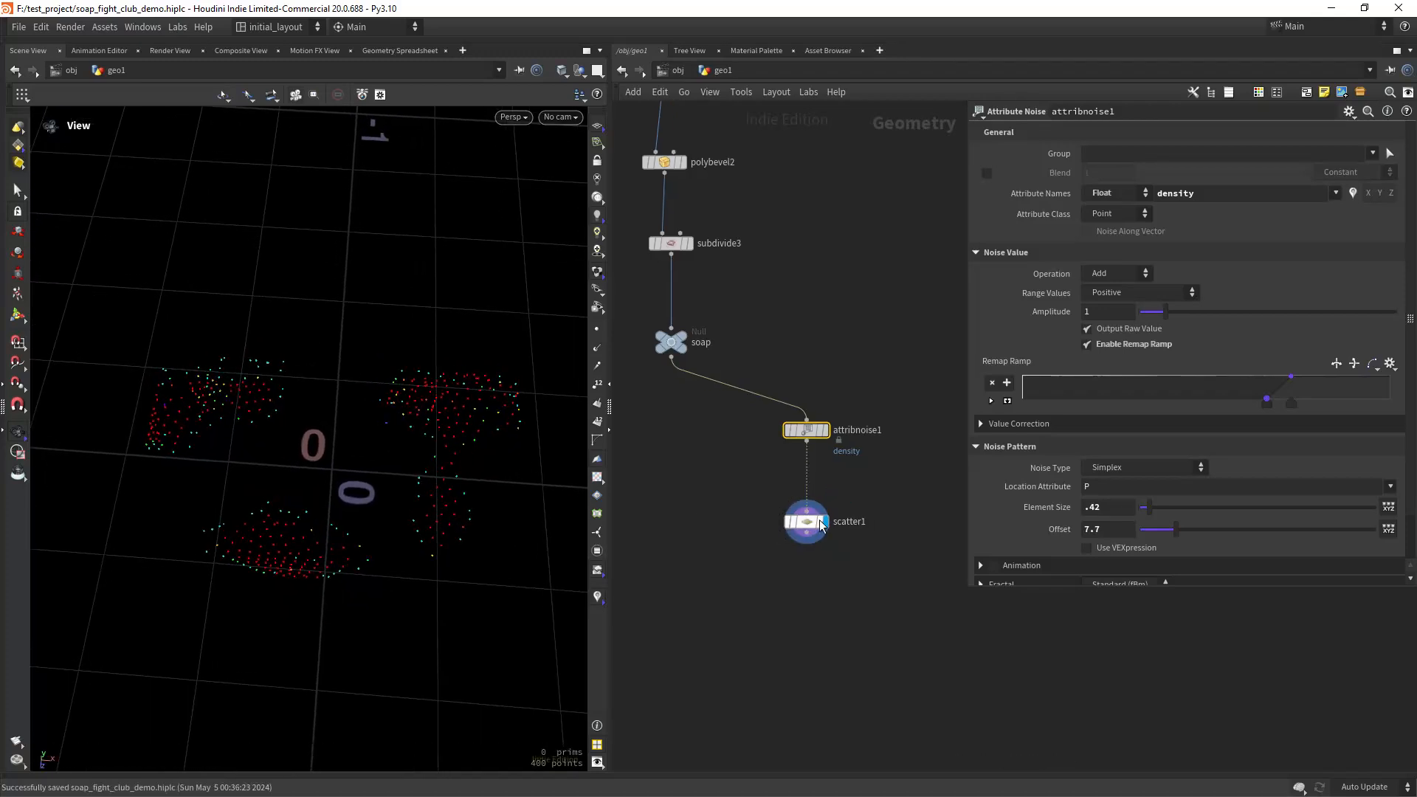
pyautogui.click(812, 525)
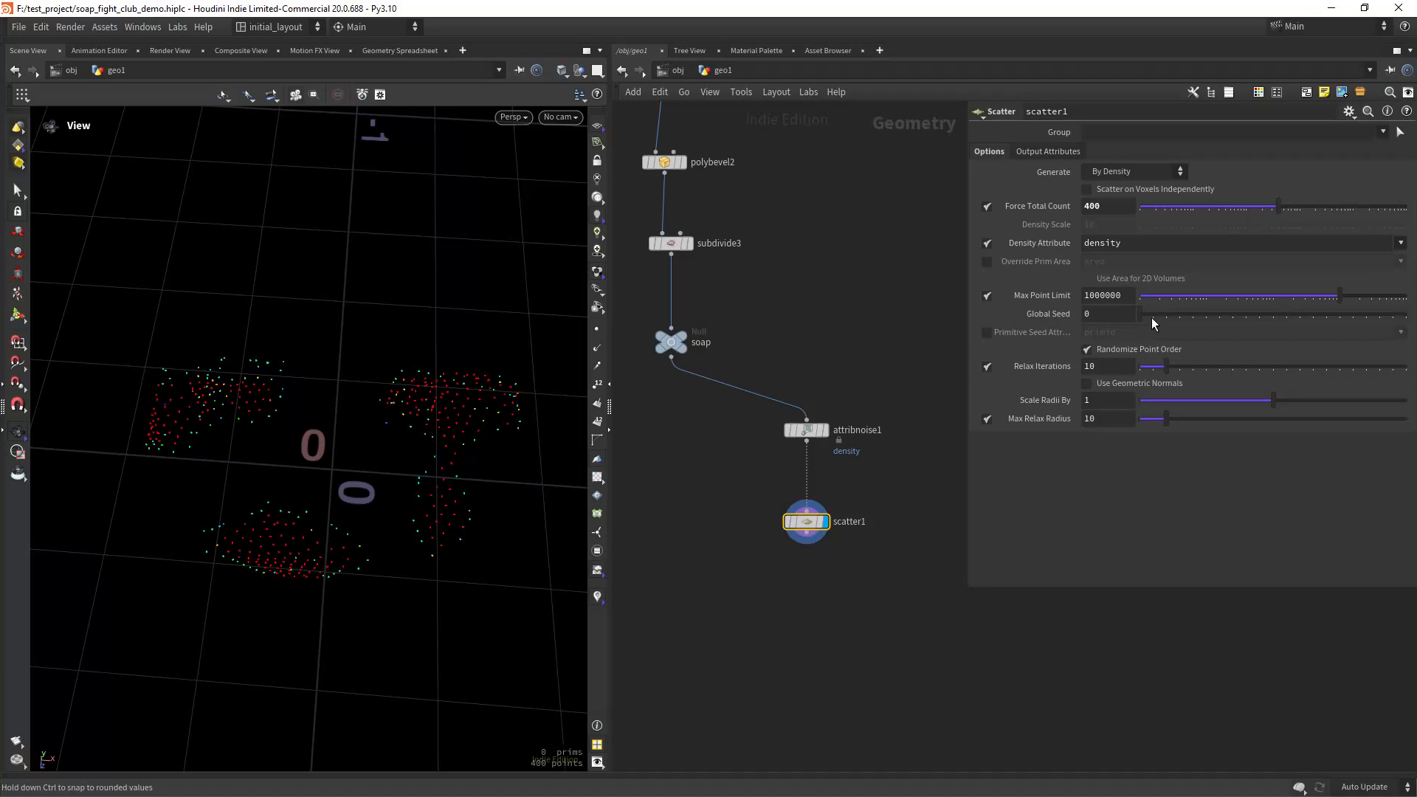
pyautogui.moveTo(1152, 317); pyautogui.dragTo(1242, 320)
pyautogui.moveTo(808, 579); pyautogui.dragTo(816, 556, button='middle')
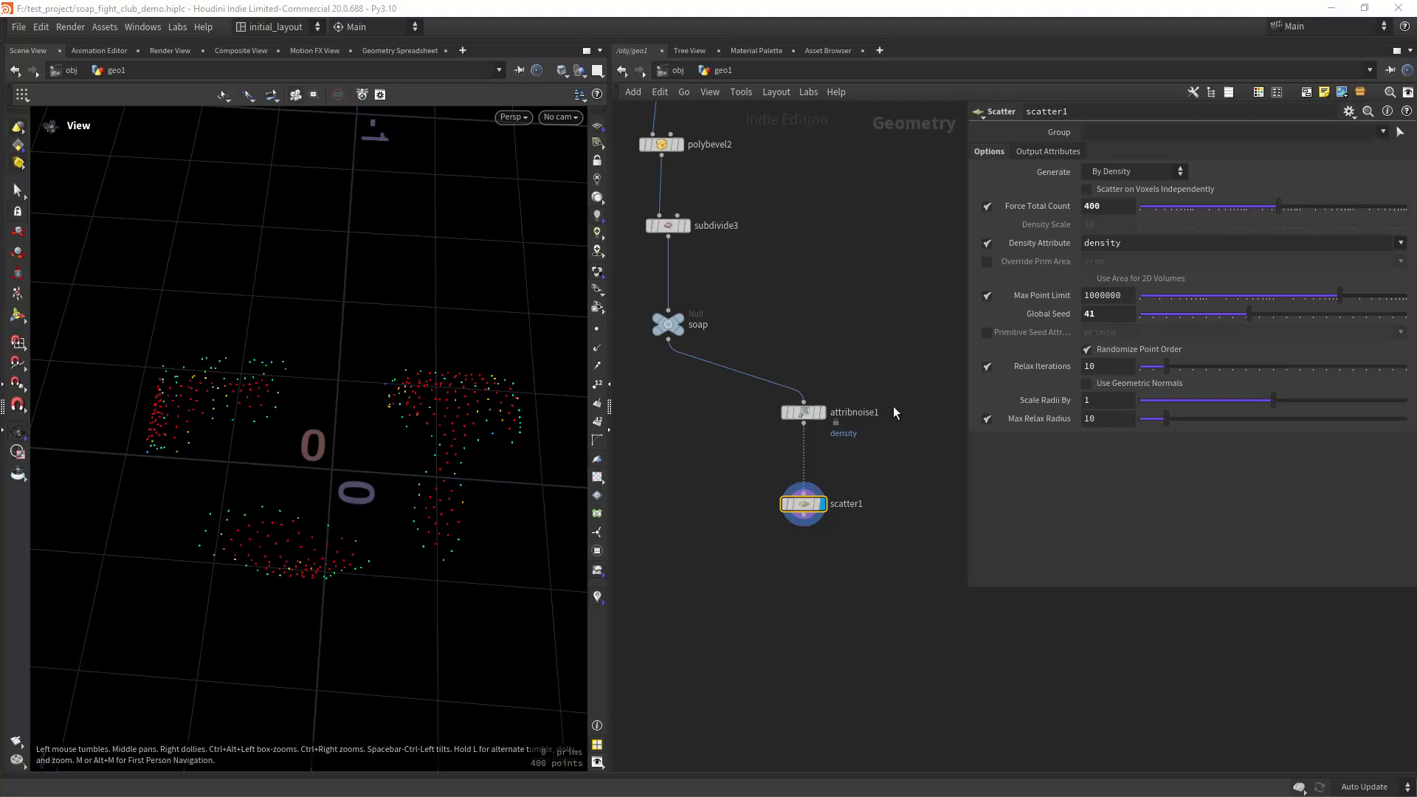
pyautogui.click(988, 367)
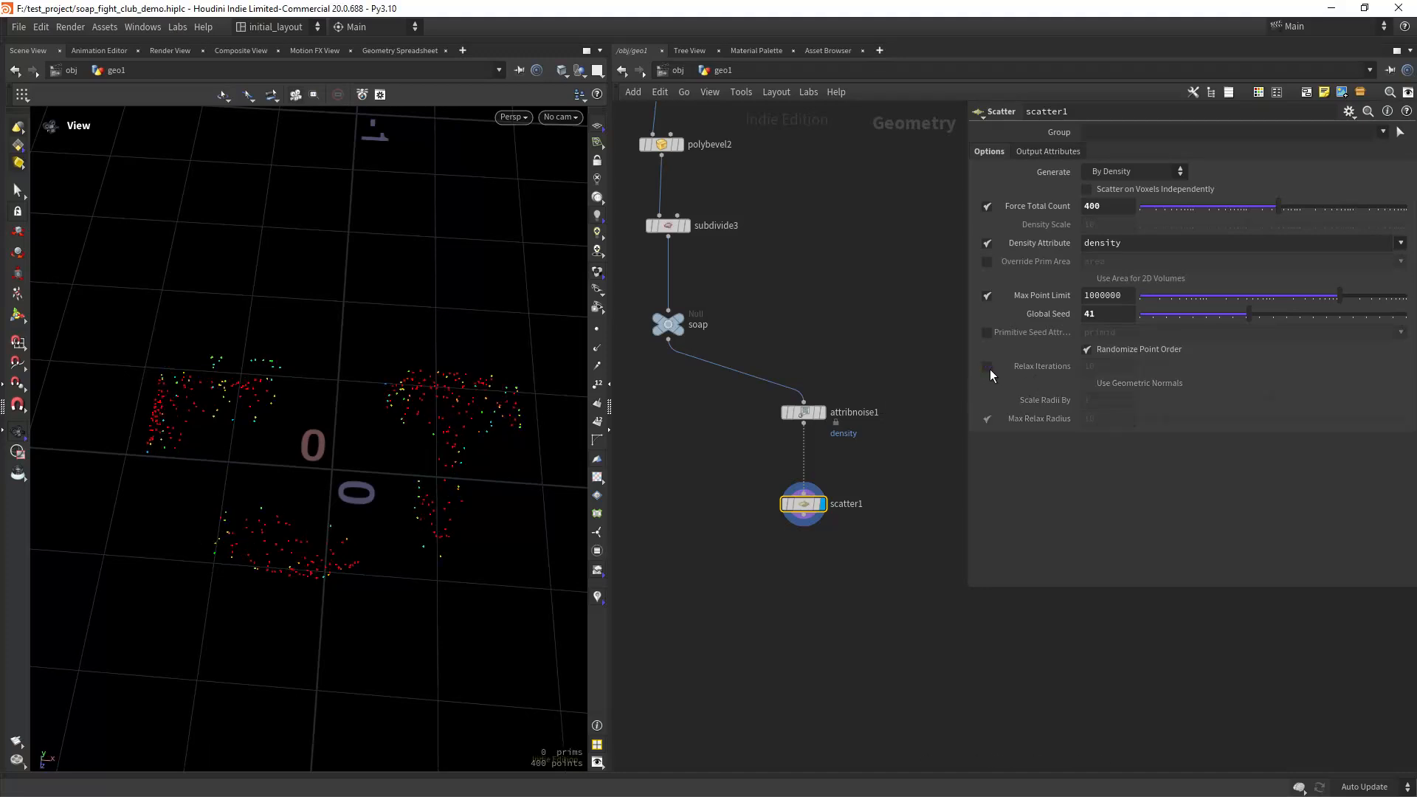
pyautogui.click(988, 369)
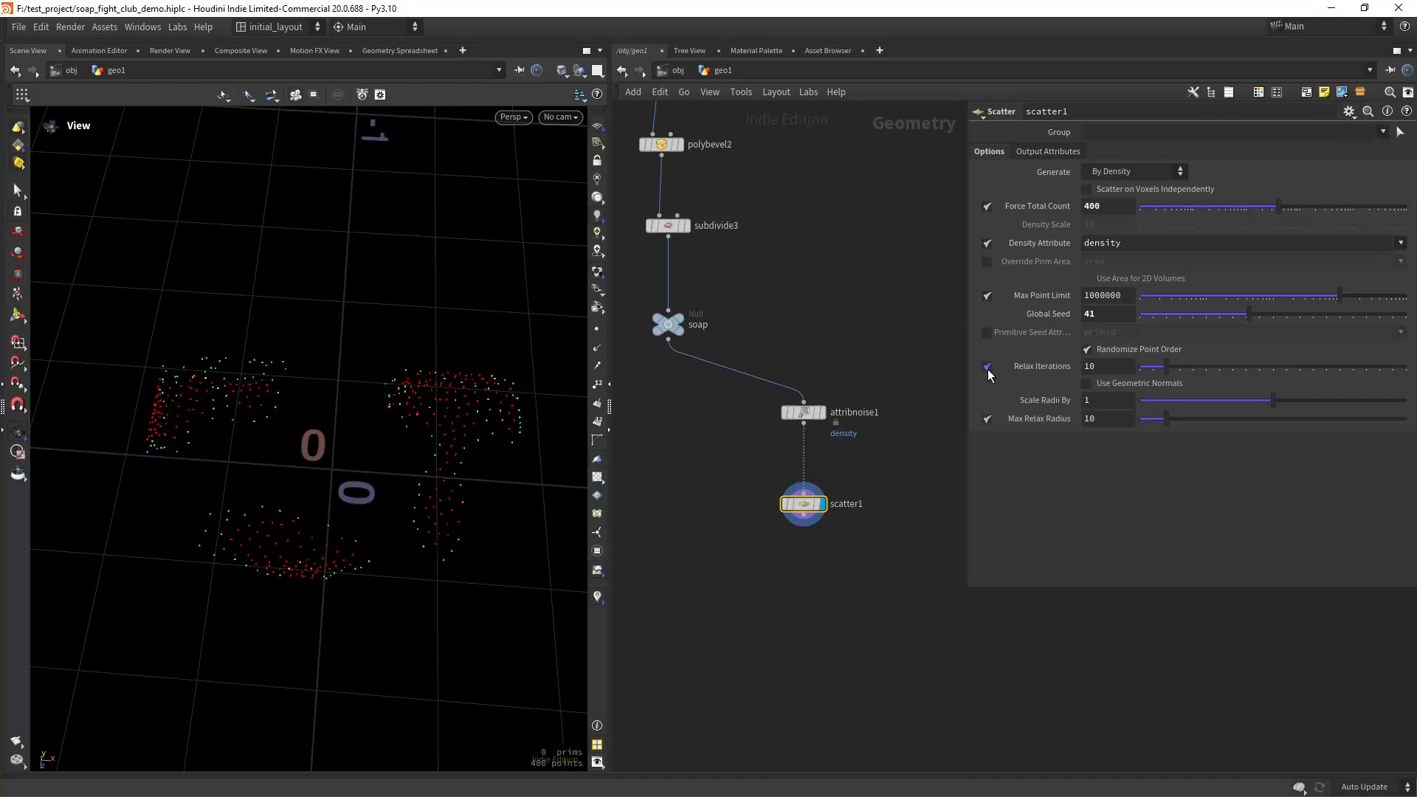
pyautogui.click(988, 369)
# Add an Attribute Randomize node fed by the Scatter and display its output.
pyautogui.scroll(-1, 791, 532)
pyautogui.scroll(3, 823, 502)
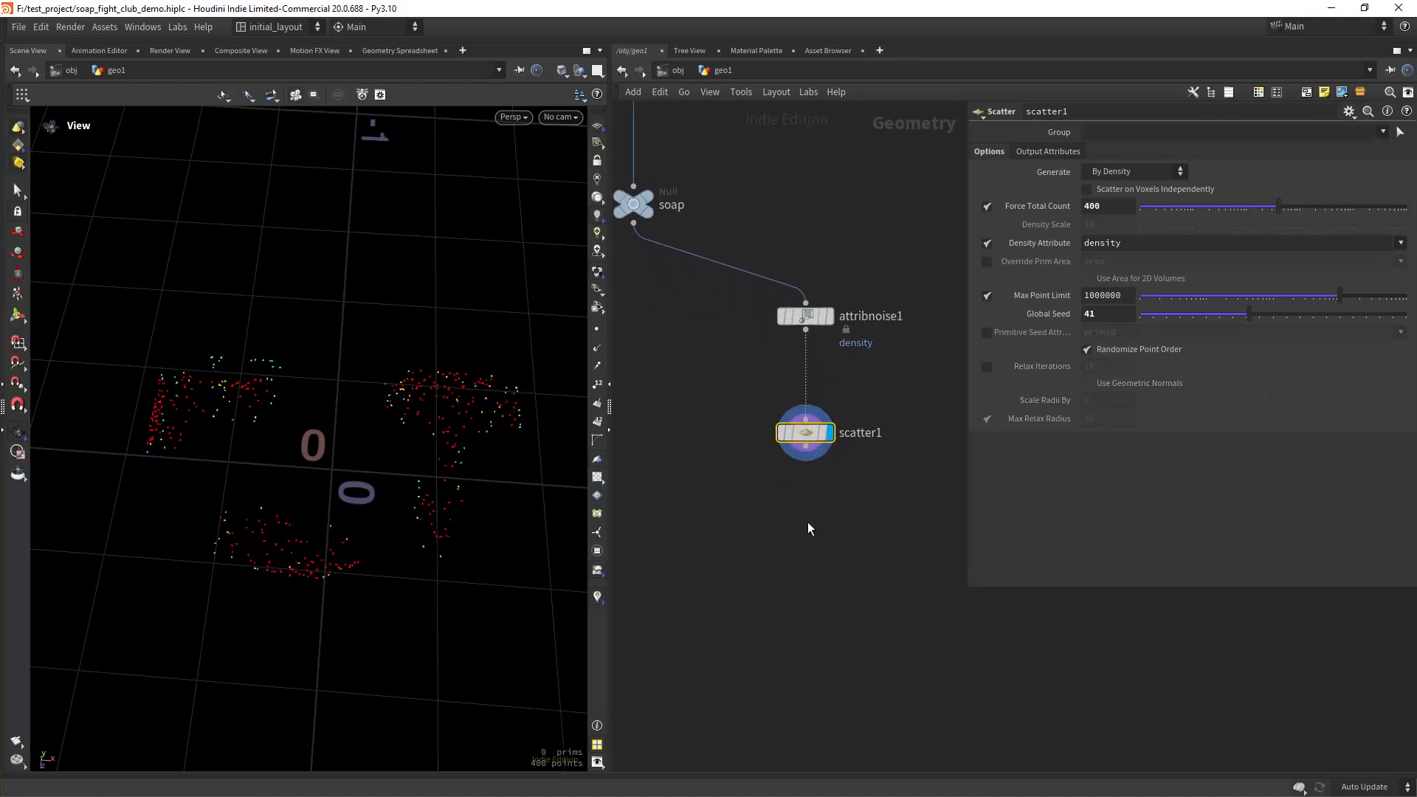
pyautogui.scroll(1, 810, 516)
pyautogui.press('Tab')
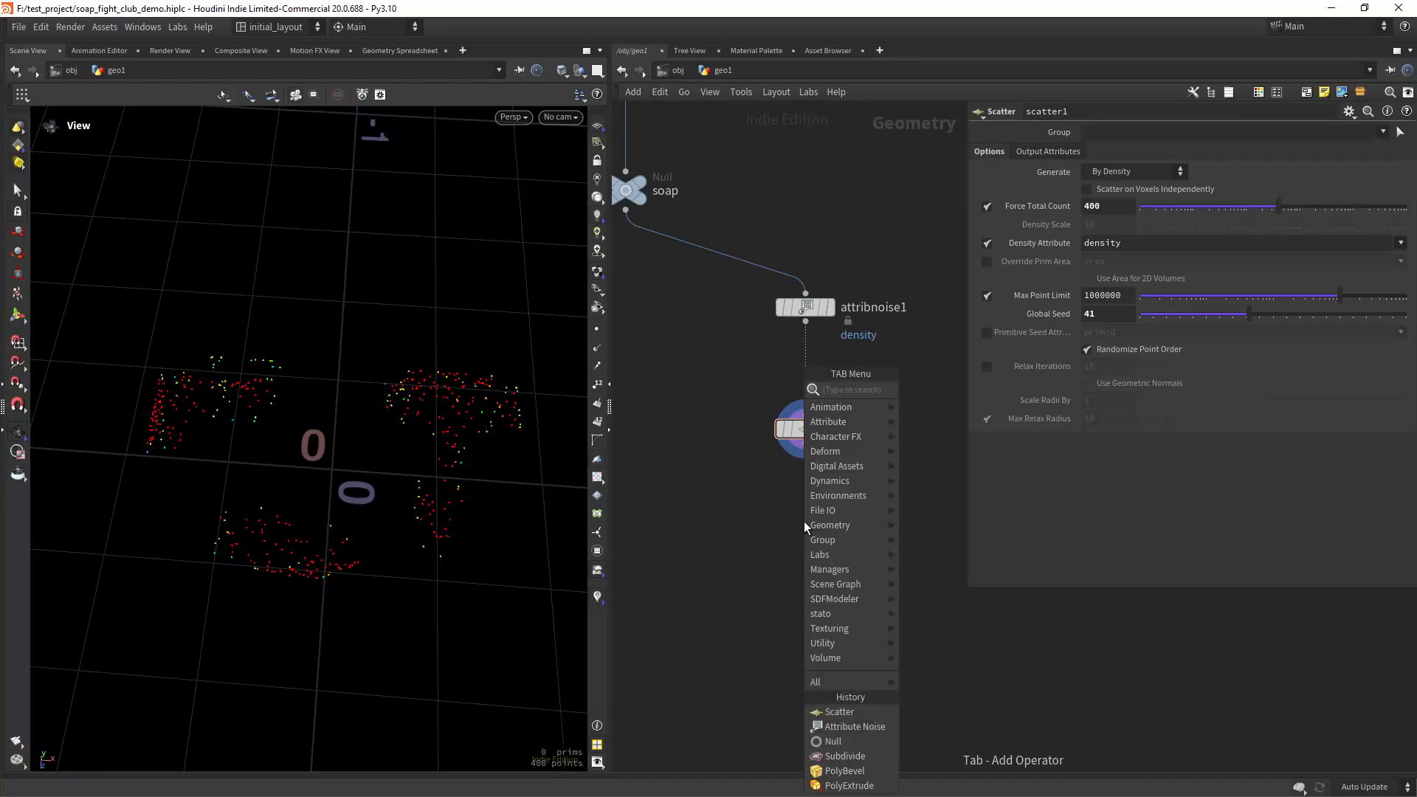
pyautogui.write('attribrand')
pyautogui.press('Return')
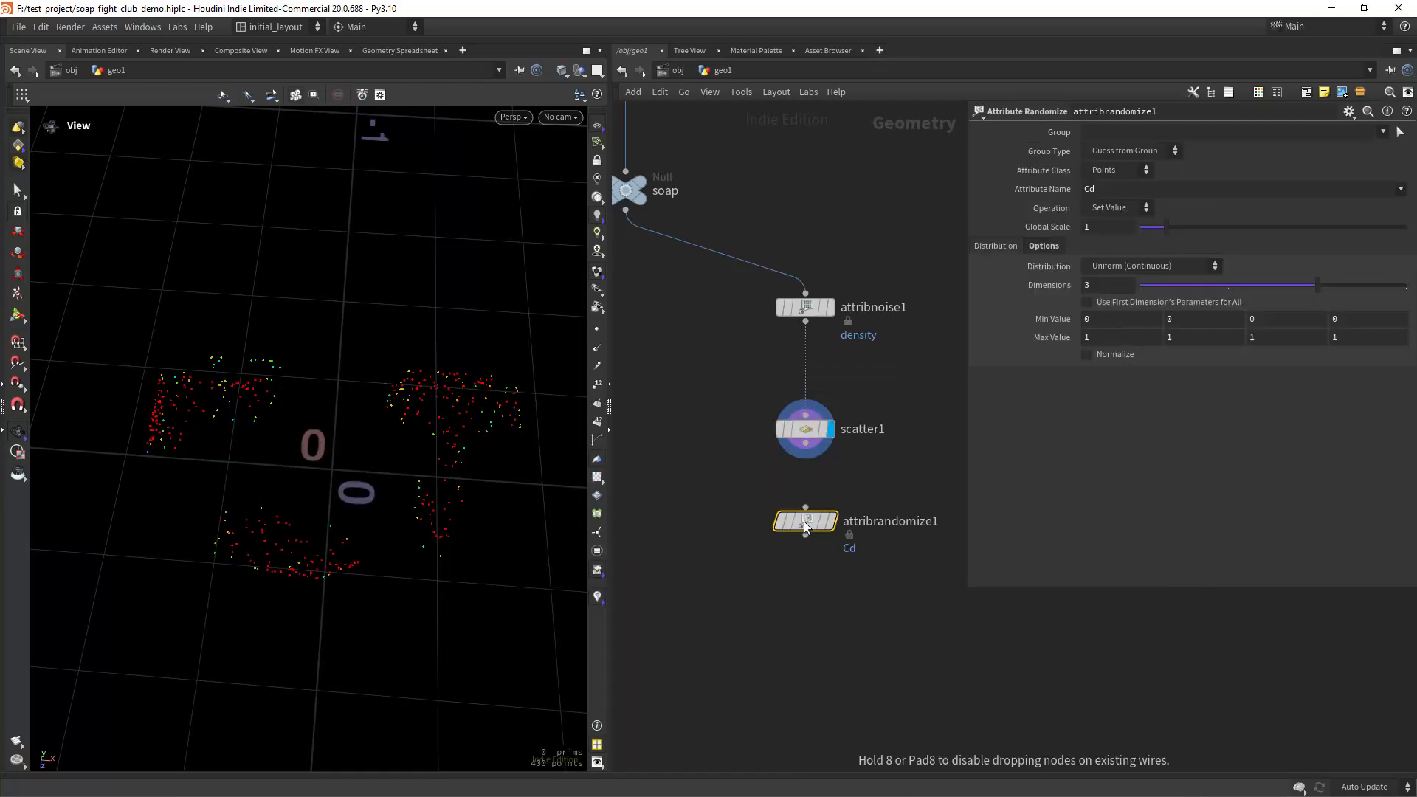
pyautogui.click(803, 521)
pyautogui.moveTo(796, 464); pyautogui.dragTo(805, 507)
pyautogui.click(832, 521)
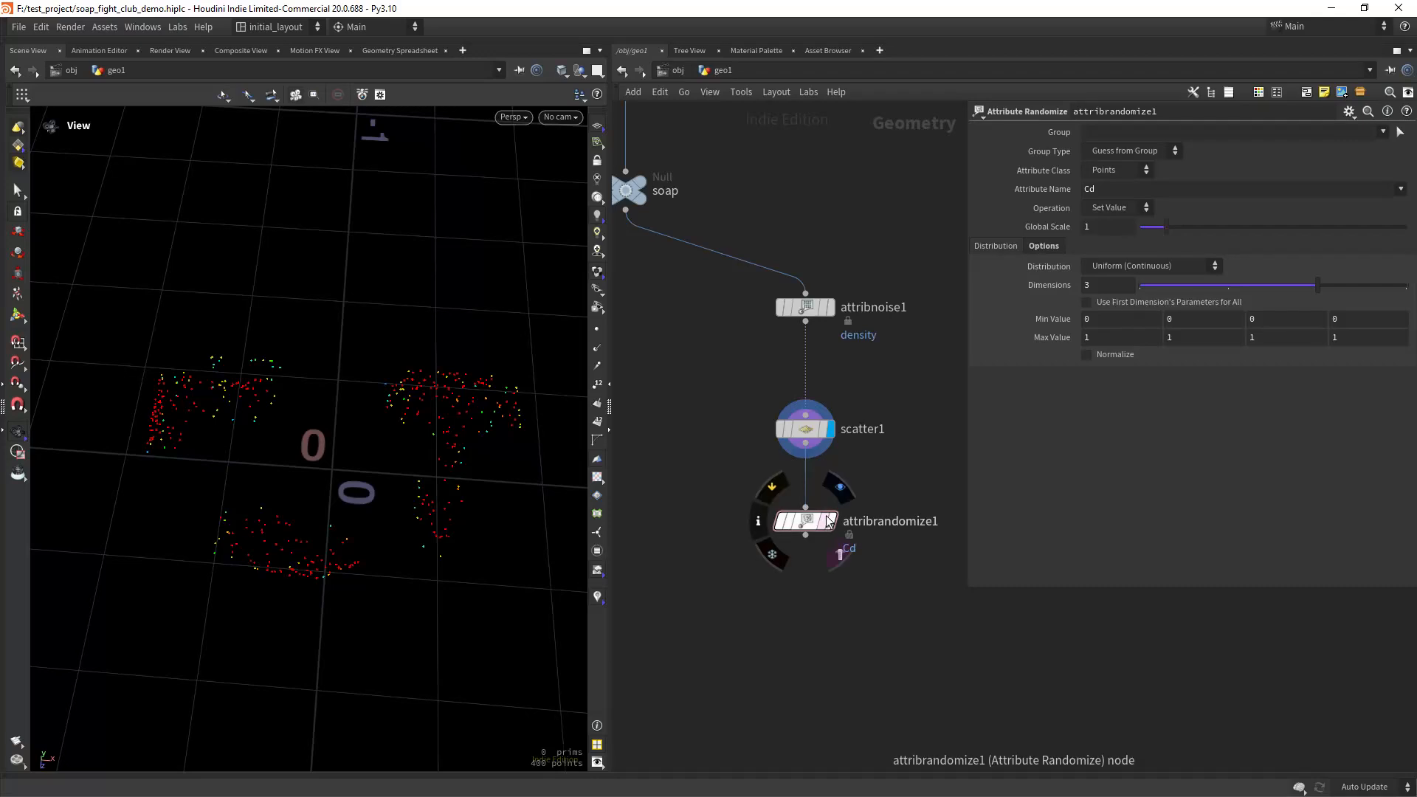
# Set the Attribute Randomize's attribute name to pscale.
pyautogui.click(1118, 190)
pyautogui.write('pscale')
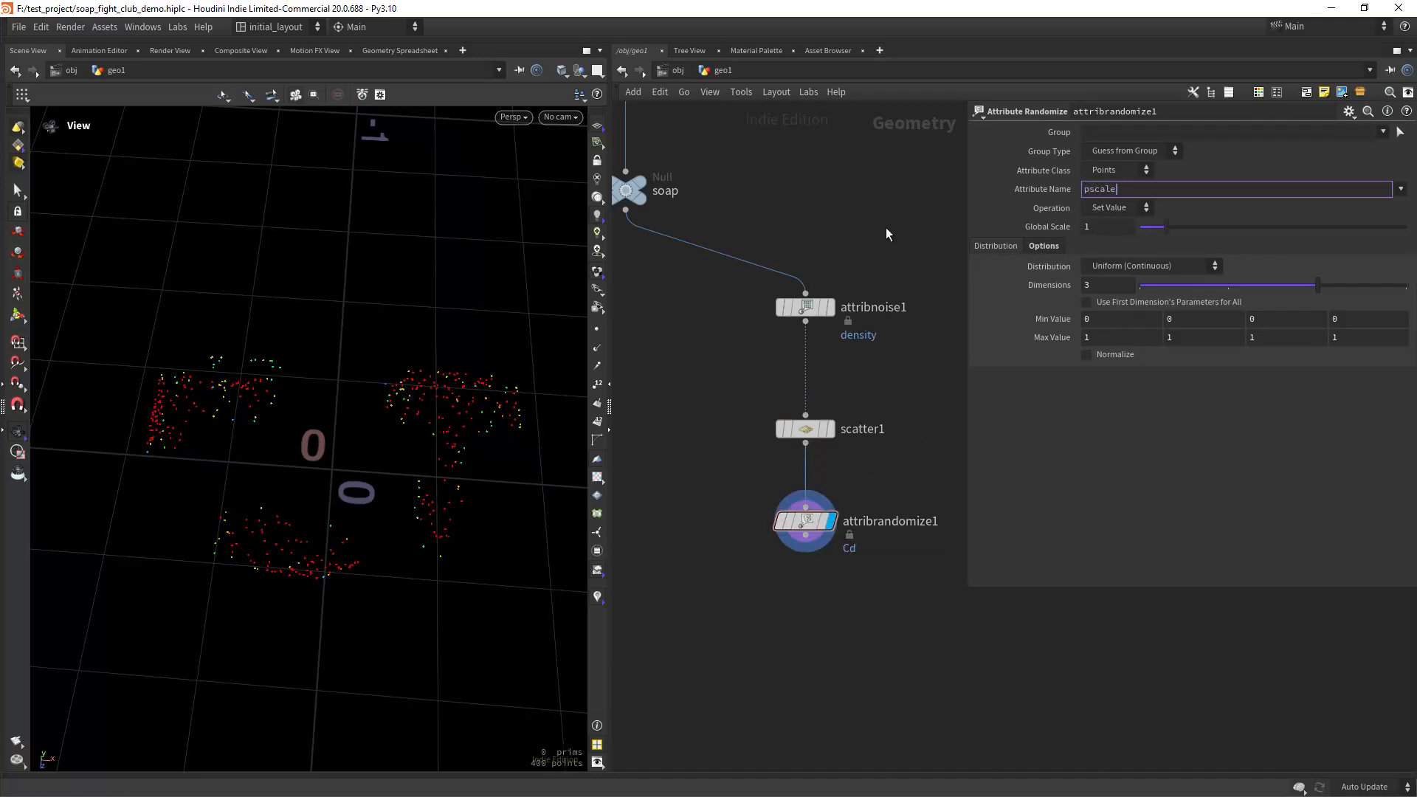
pyautogui.press('Return')
# Add a Remesh Bubbles node fed by the Attribute Randomize and display the bubbles.
pyautogui.moveTo(814, 613); pyautogui.dragTo(818, 511, button='middle')
pyautogui.scroll(2, 804, 533)
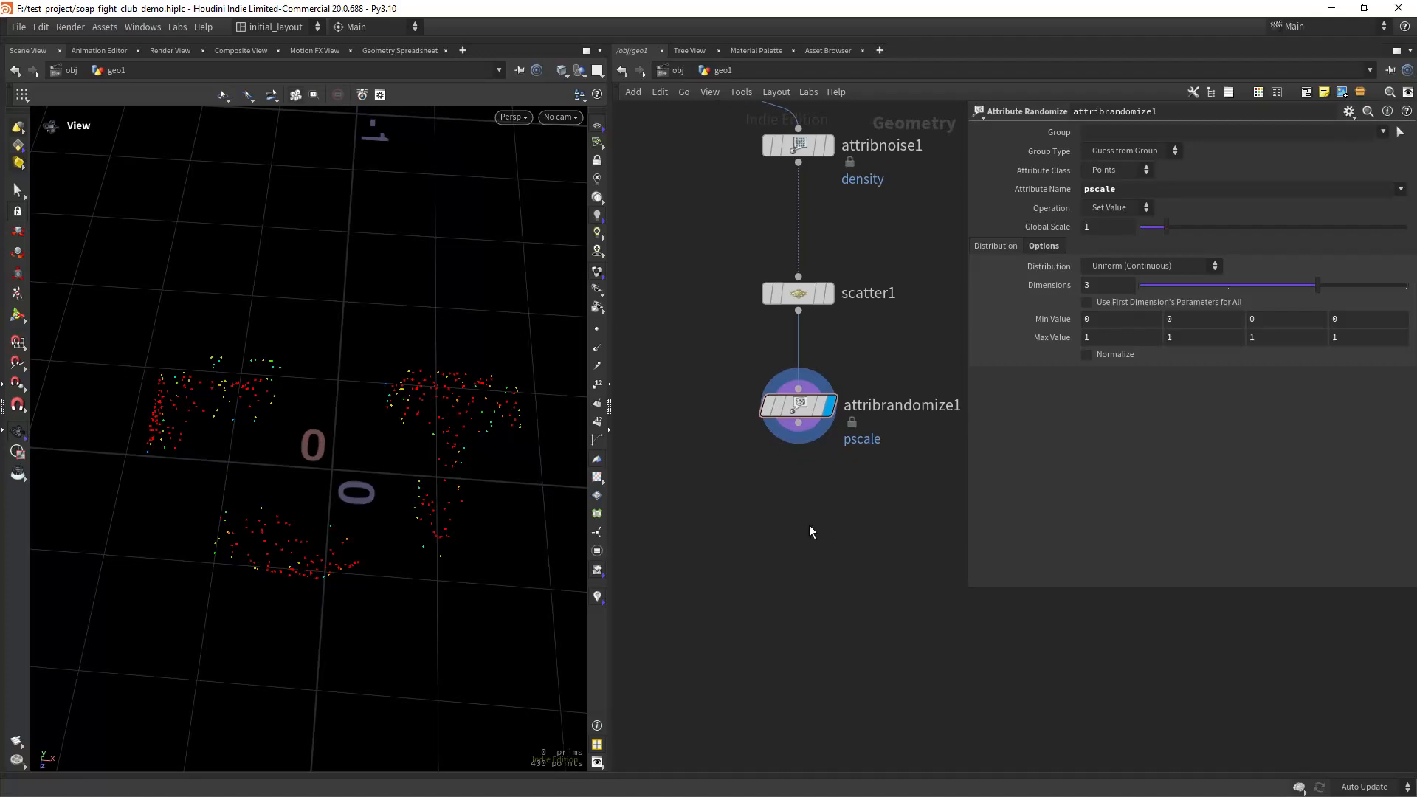
pyautogui.press('Tab')
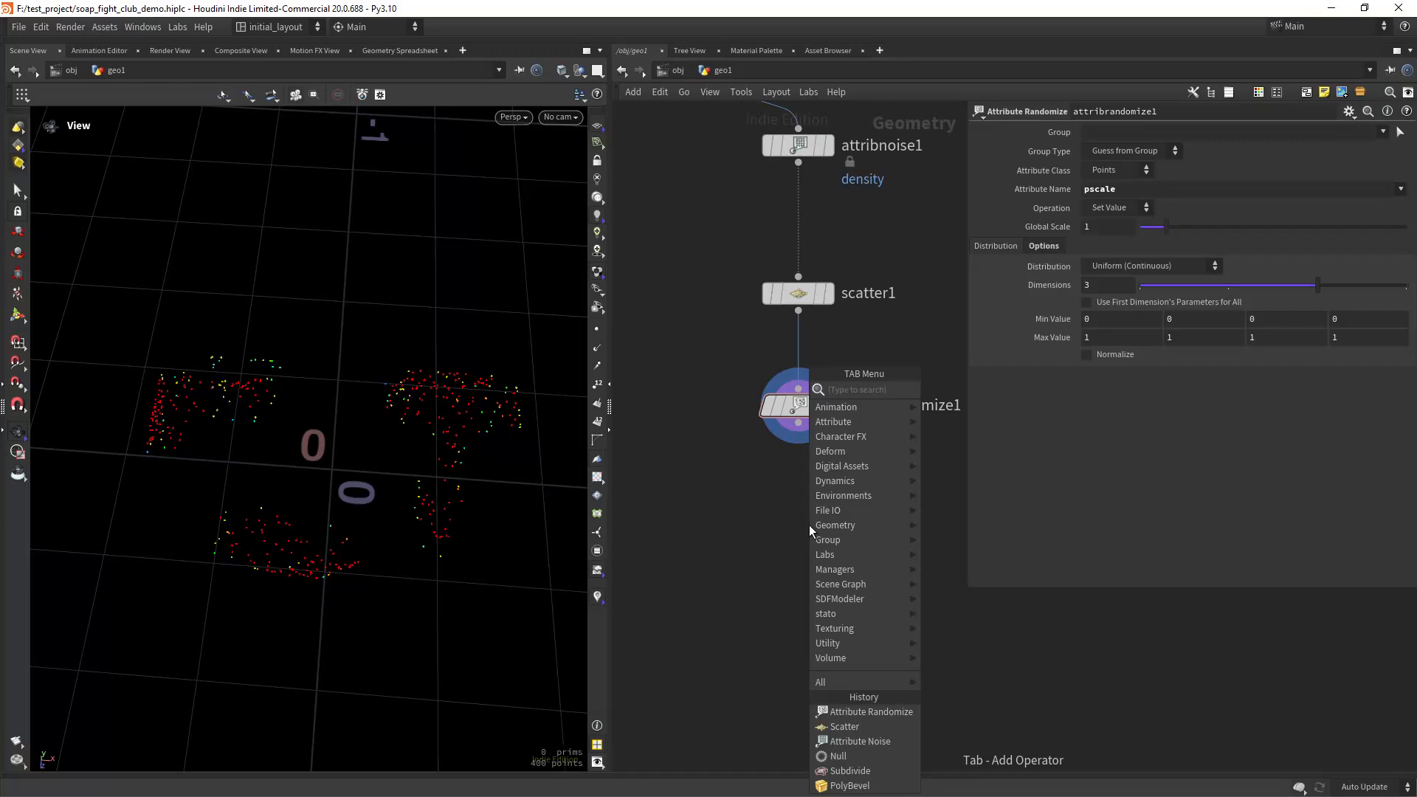
pyautogui.write('bub')
pyautogui.press('Return')
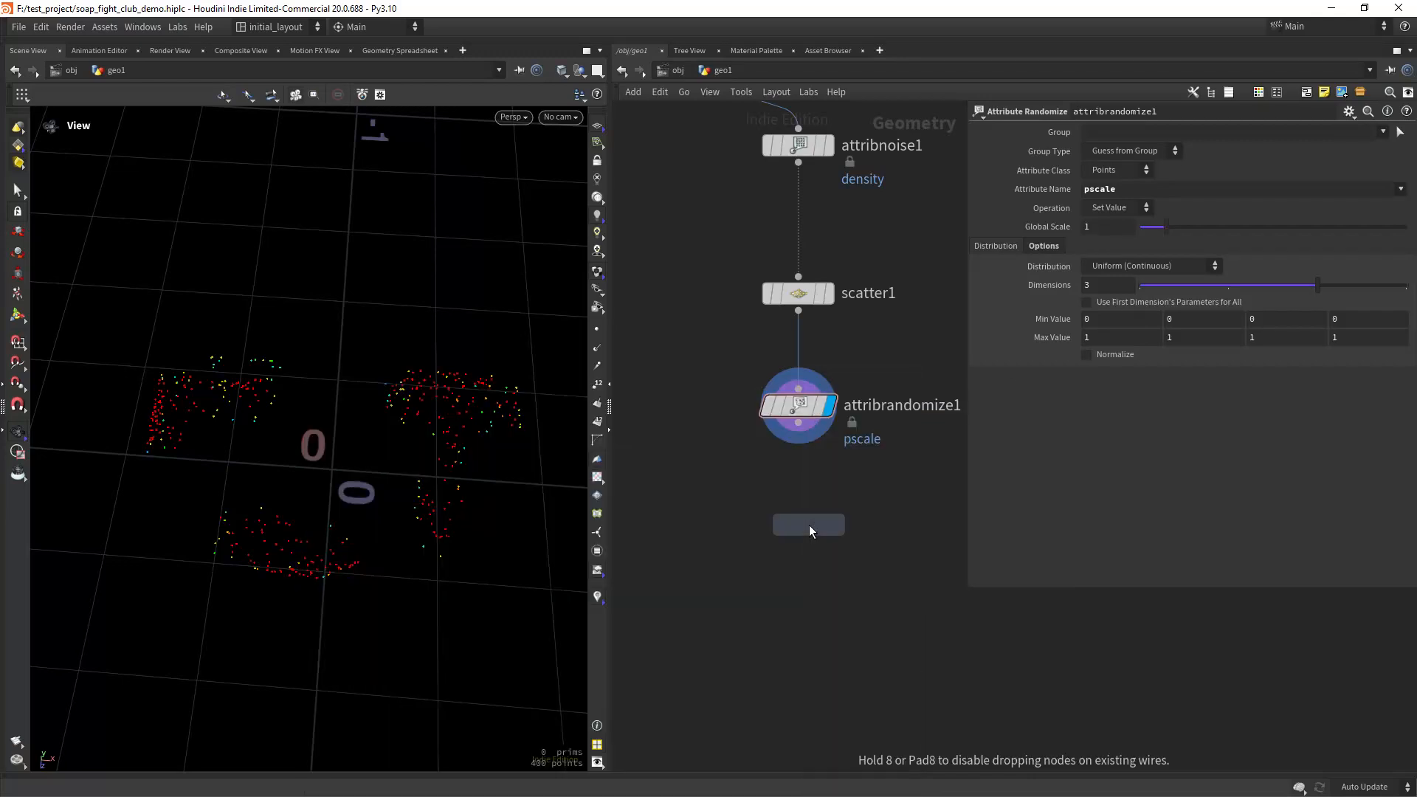
pyautogui.click(809, 525)
pyautogui.moveTo(809, 434); pyautogui.dragTo(795, 507)
pyautogui.click(849, 485)
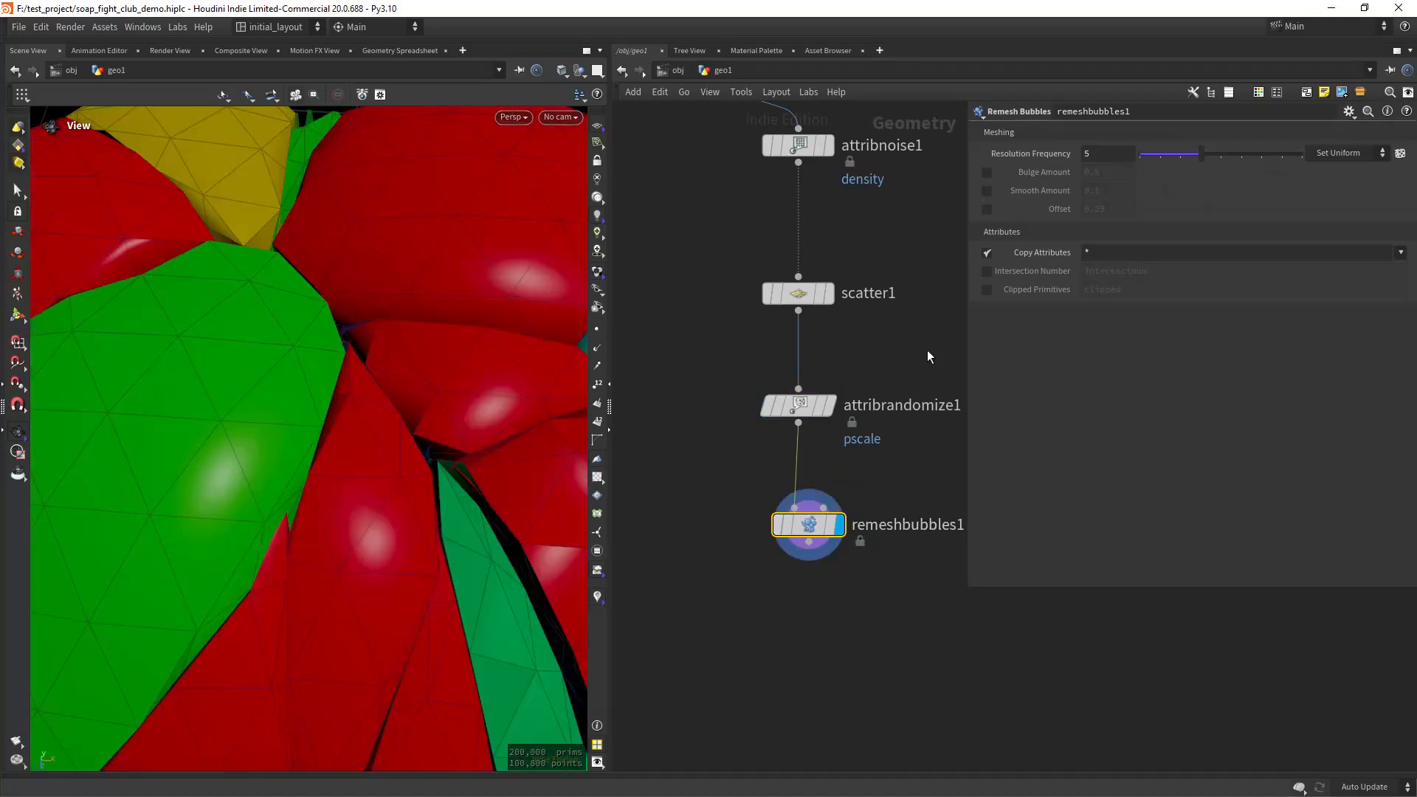
# Set the Attribute Randomize's global scale to .07 to shrink the bubbles.
pyautogui.click(816, 408)
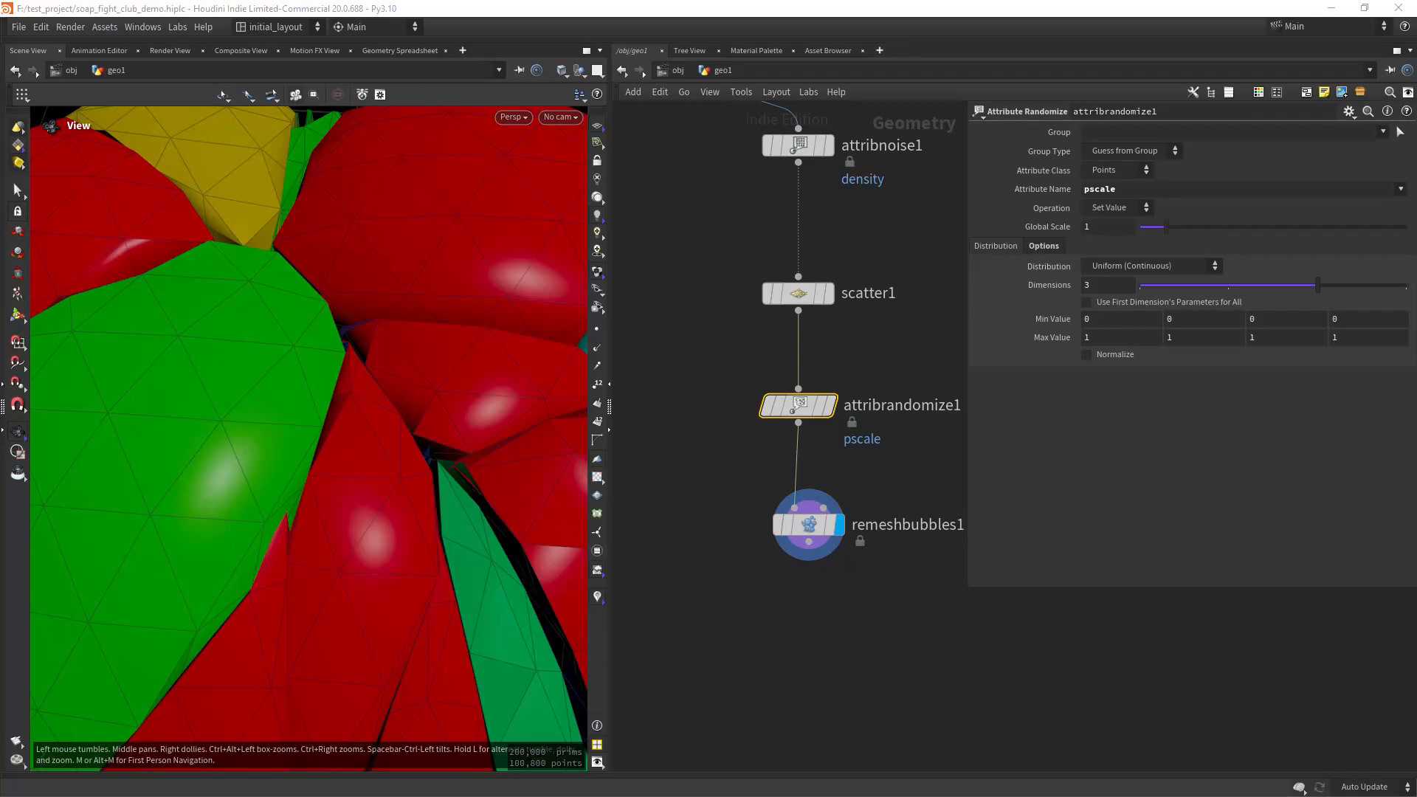
pyautogui.click(1100, 227)
pyautogui.write('.')
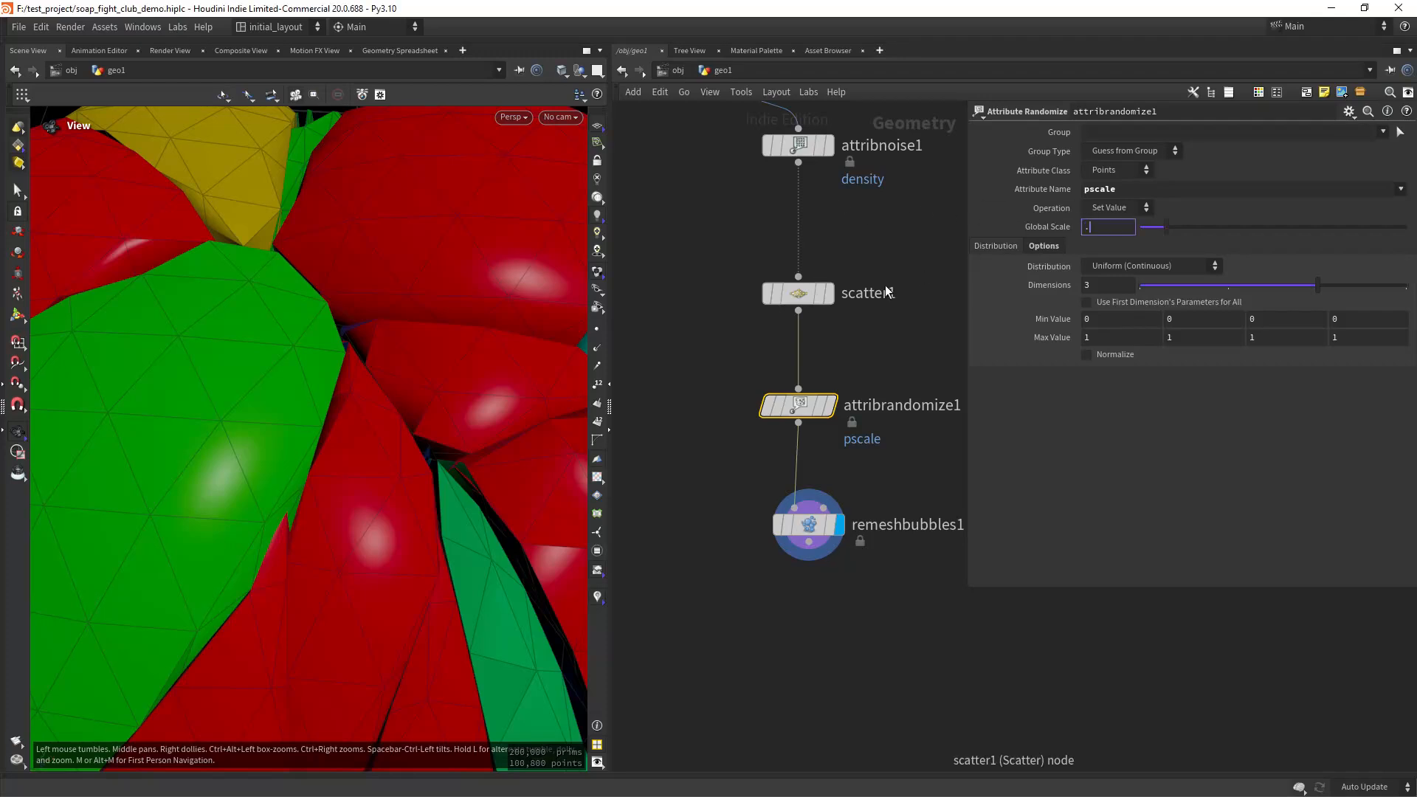
pyautogui.write('07')
pyautogui.press('Return')
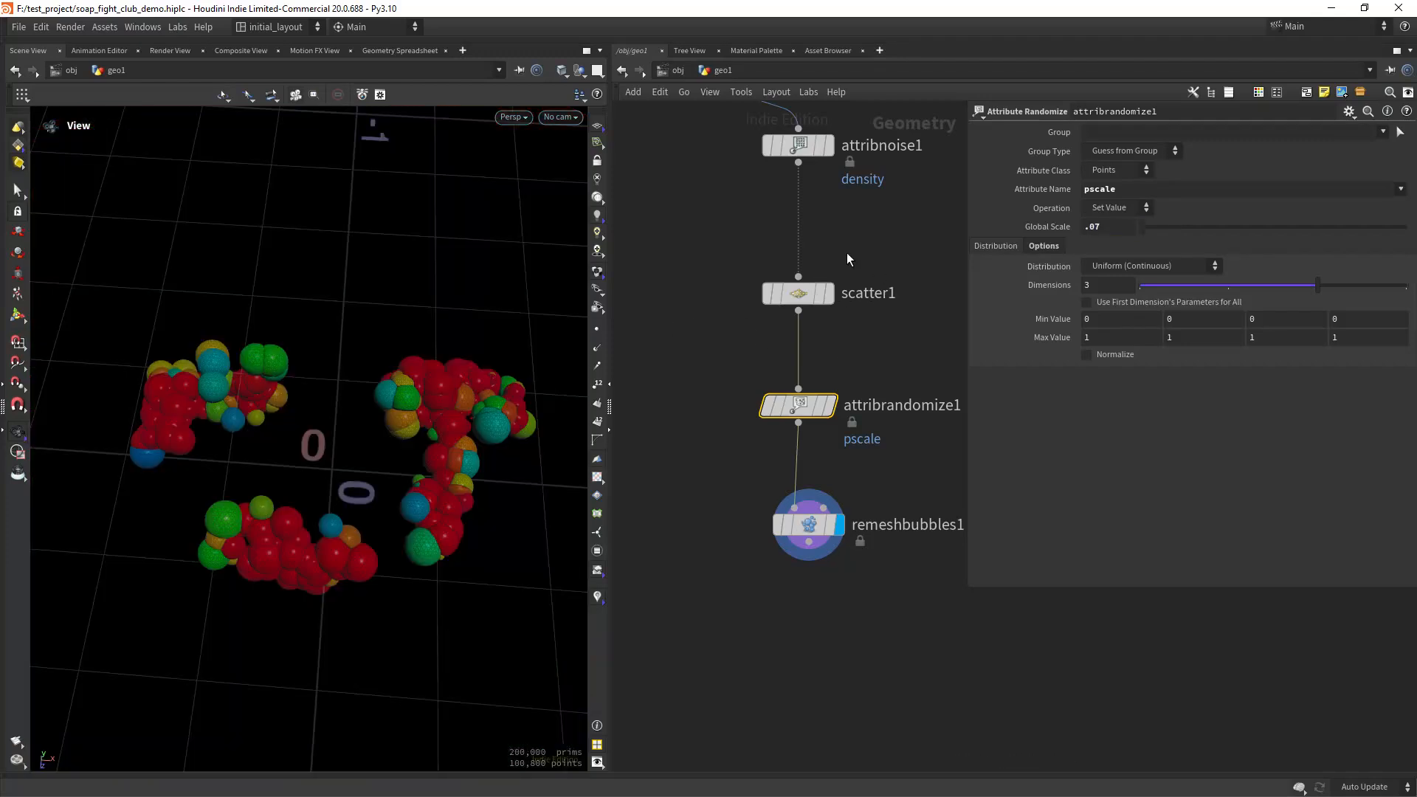
pyautogui.moveTo(431, 434)
pyautogui.mouseDown()
pyautogui.moveTo(490, 402)
pyautogui.moveTo(422, 434)
pyautogui.mouseUp()
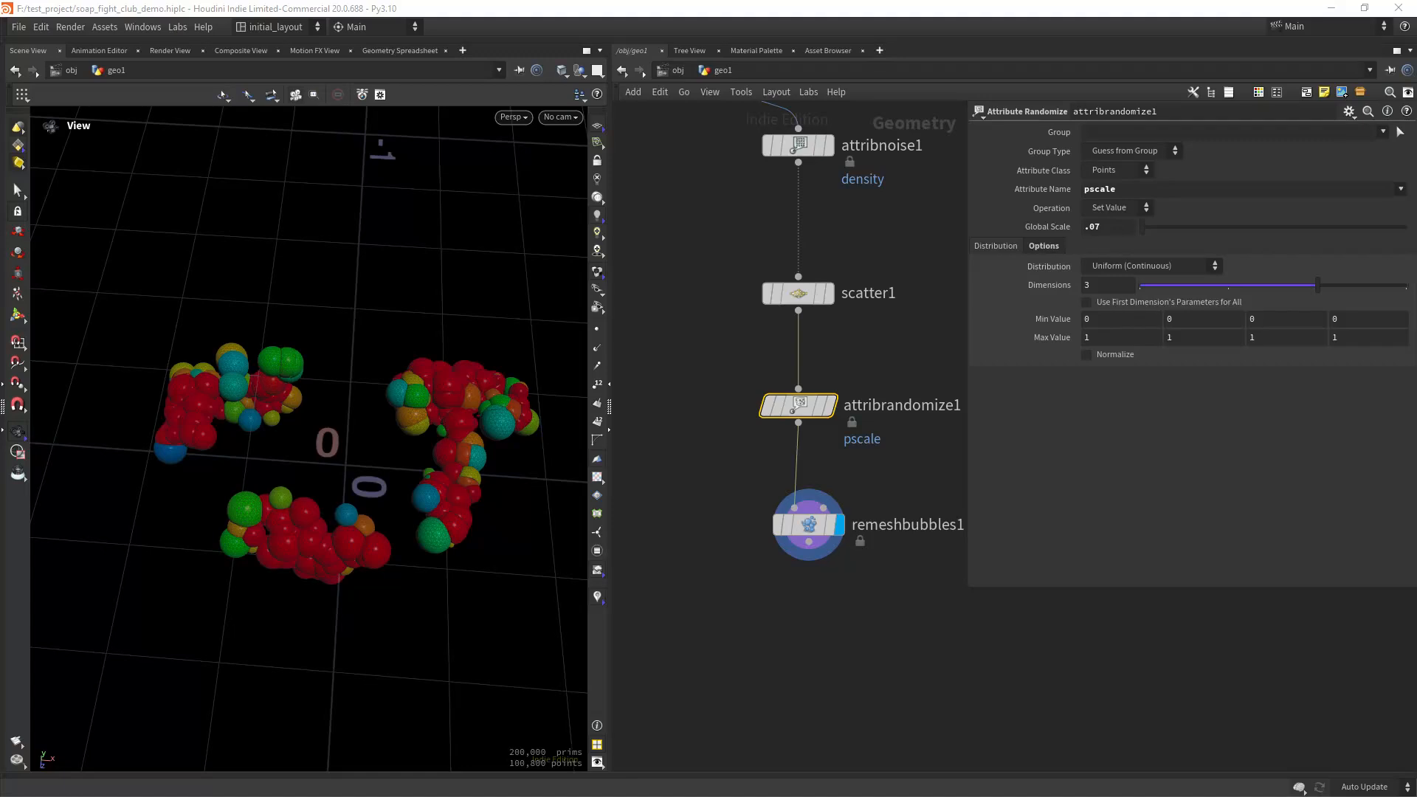
# Switch the Attribute Randomize's distribution to Custom Ramp and set its dimensions to 1.
pyautogui.click(802, 406)
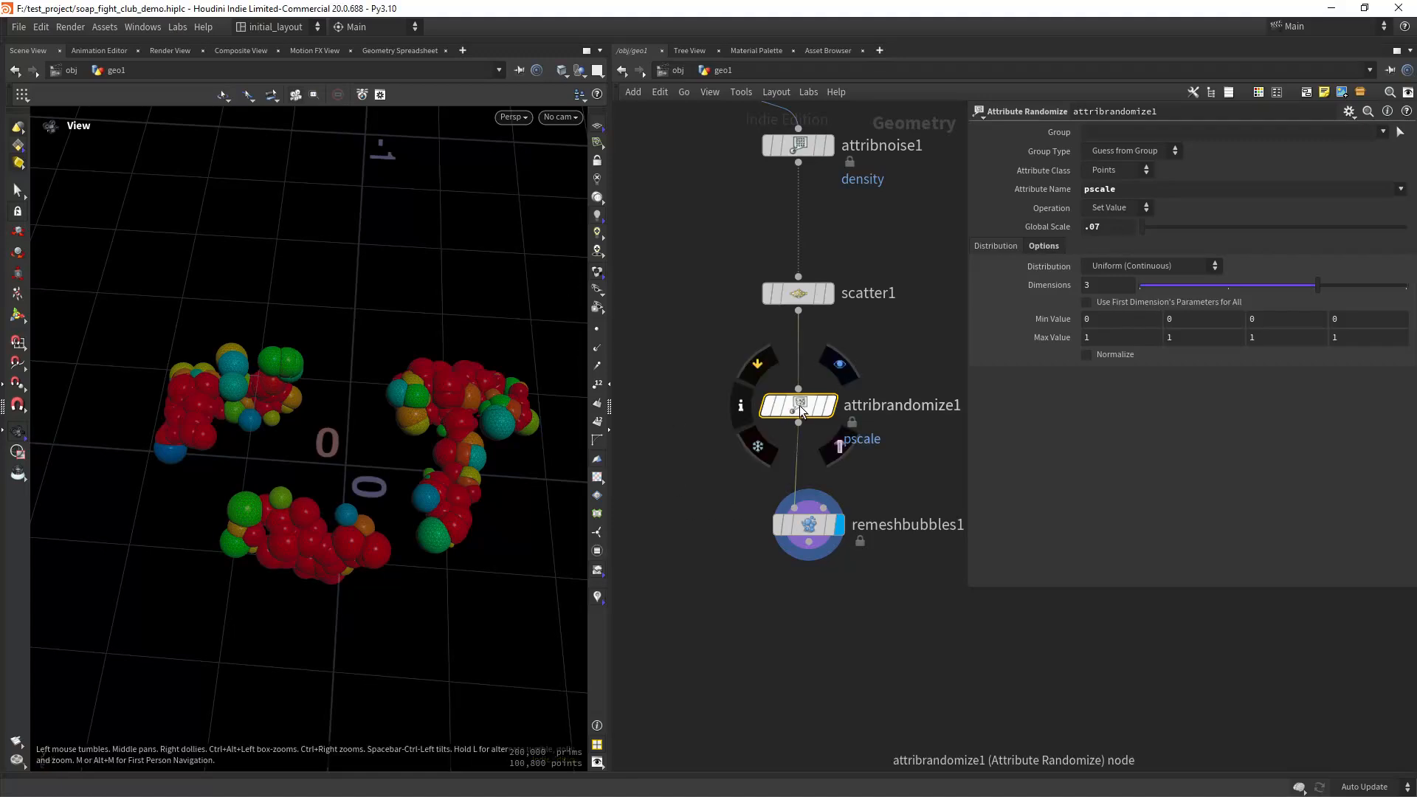
pyautogui.click(1130, 267)
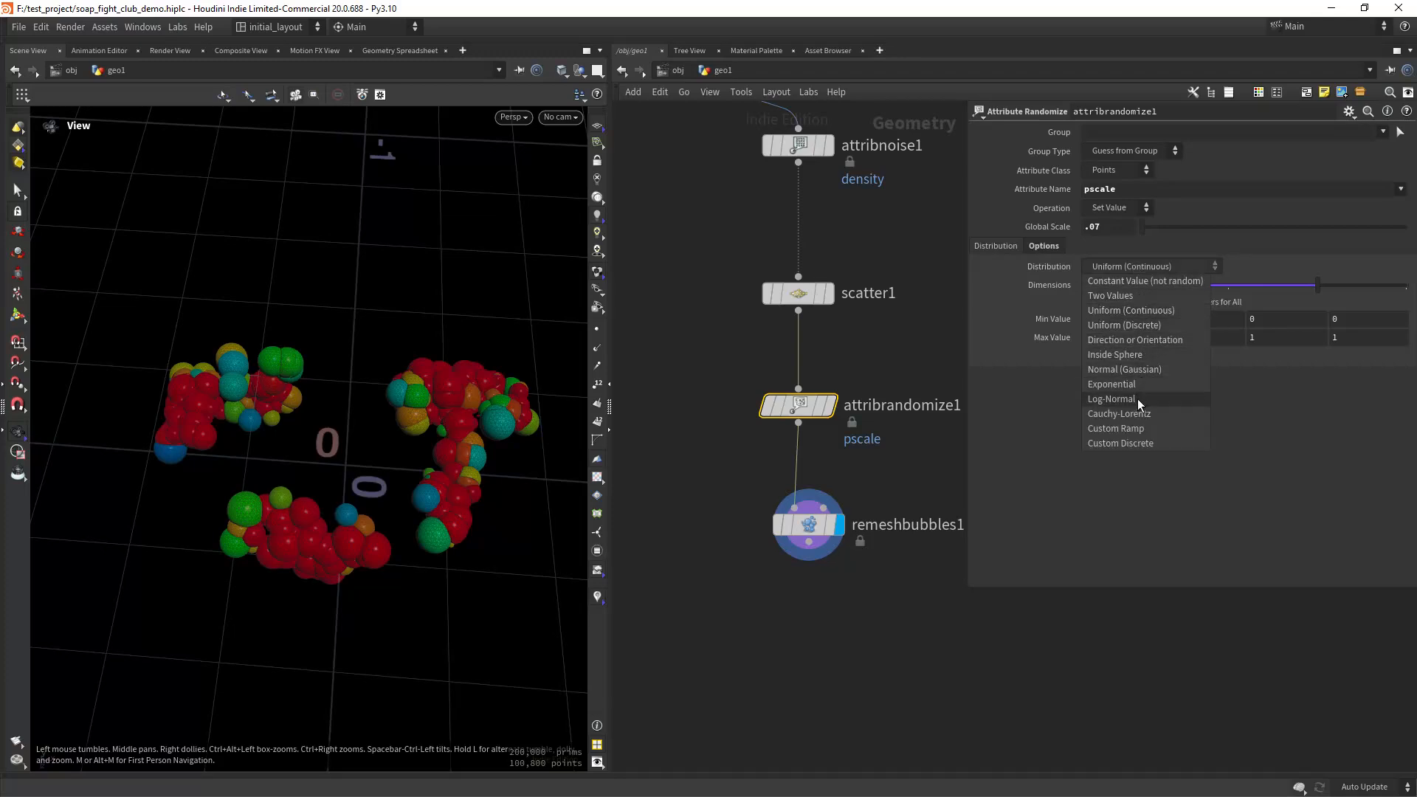
pyautogui.click(1140, 427)
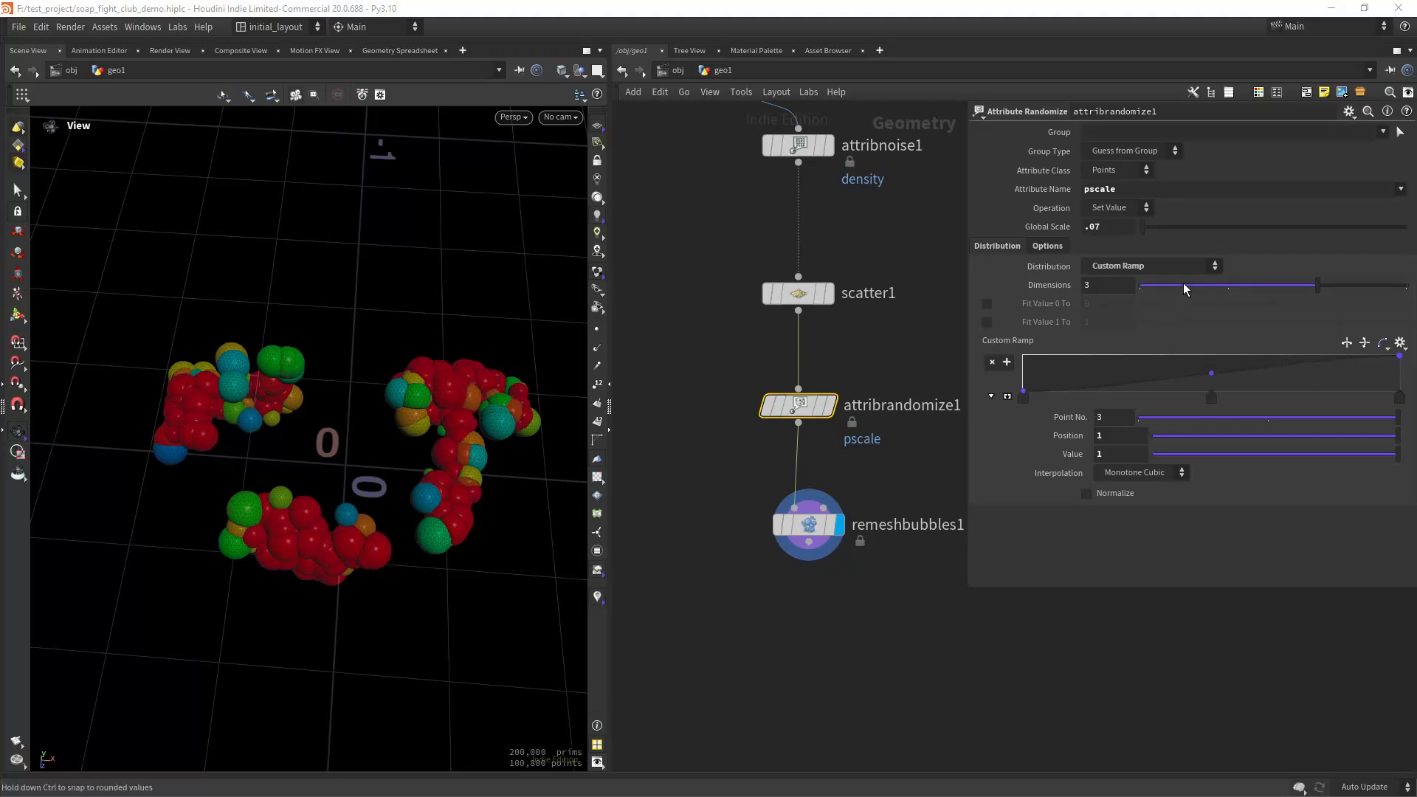
pyautogui.moveTo(1185, 283); pyautogui.dragTo(1101, 303)
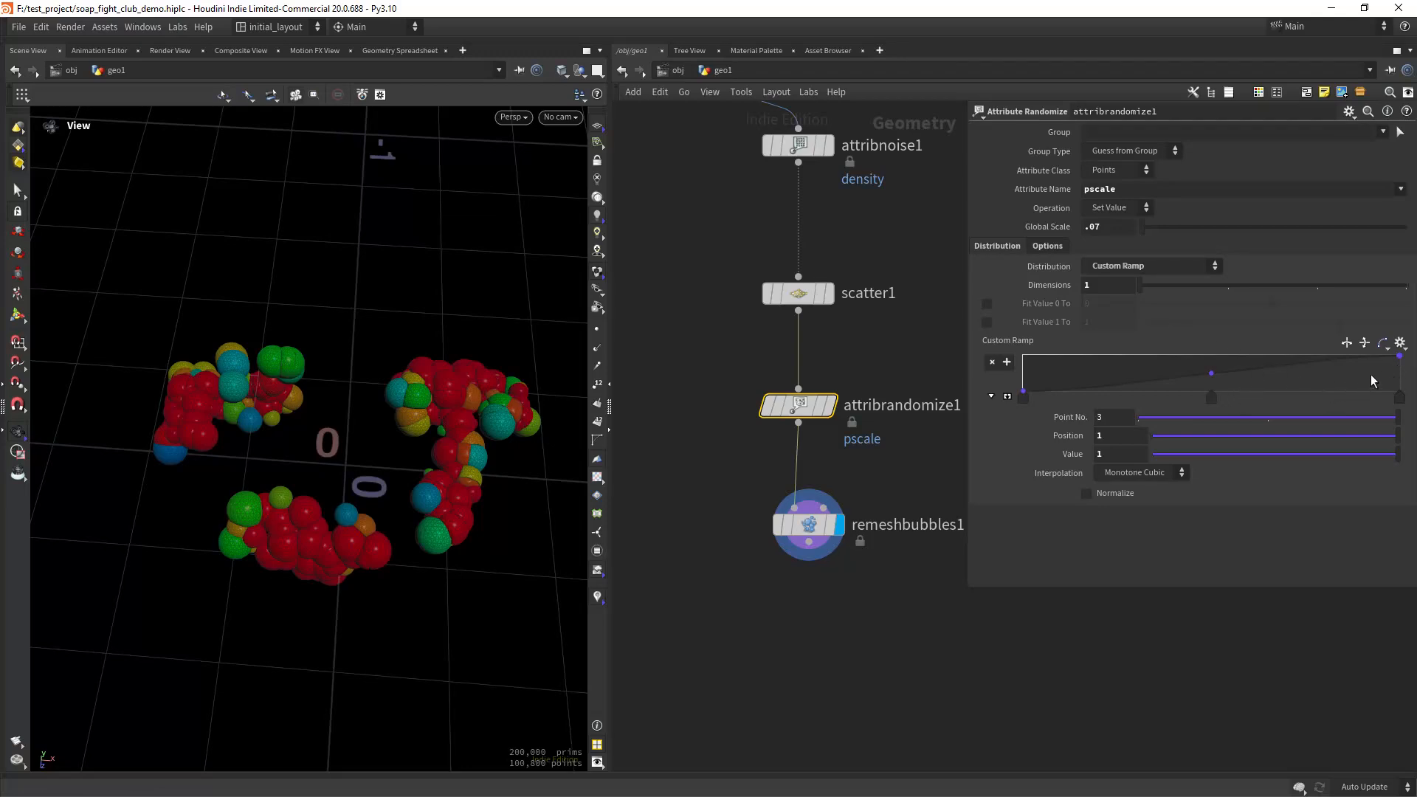
# Shape the pscale ramp to favour small bubbles, with points at about 0.93/0.40 and 0.71/0.19, an added point between, and a start value of 0.25.
pyautogui.moveTo(1370, 363); pyautogui.dragTo(1374, 386)
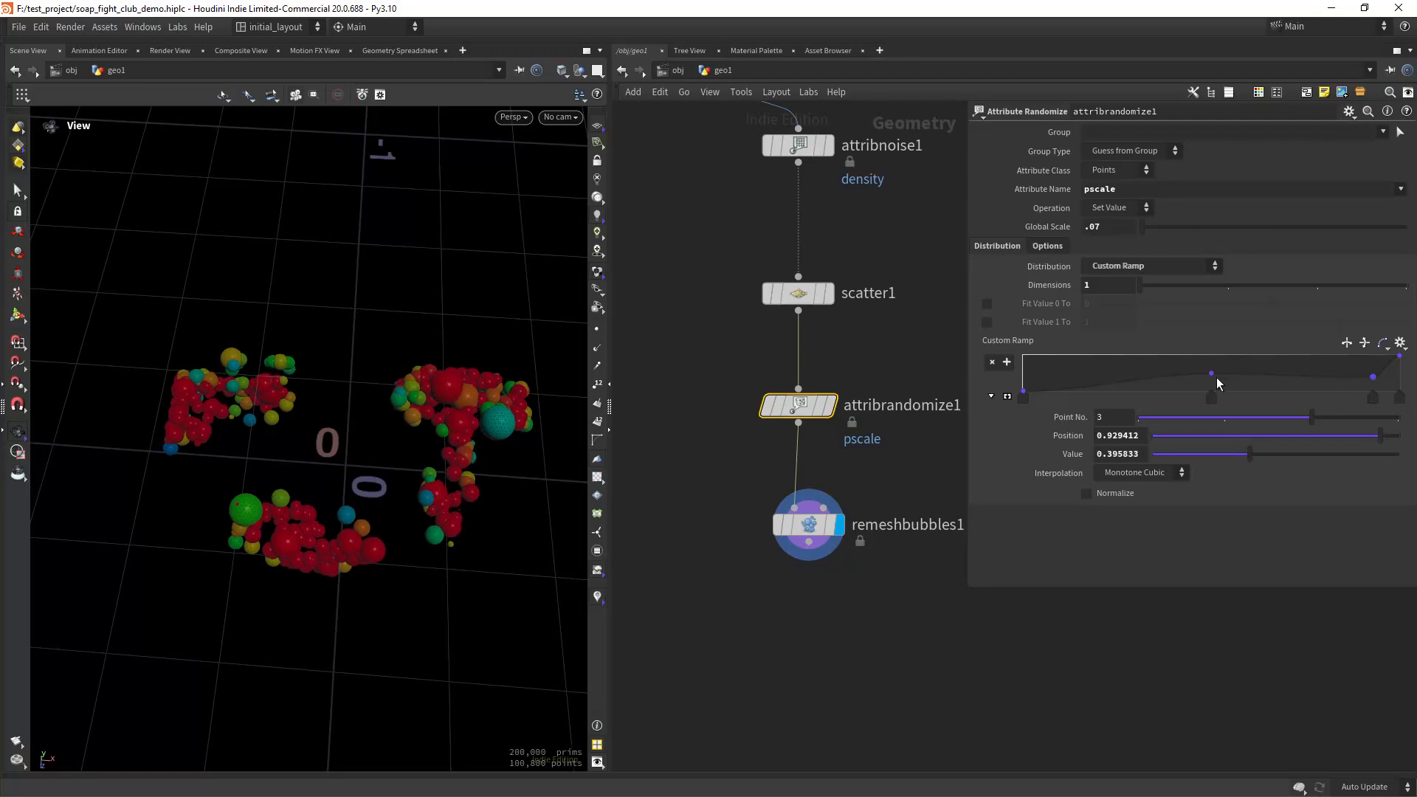
pyautogui.moveTo(1217, 379); pyautogui.dragTo(1291, 385)
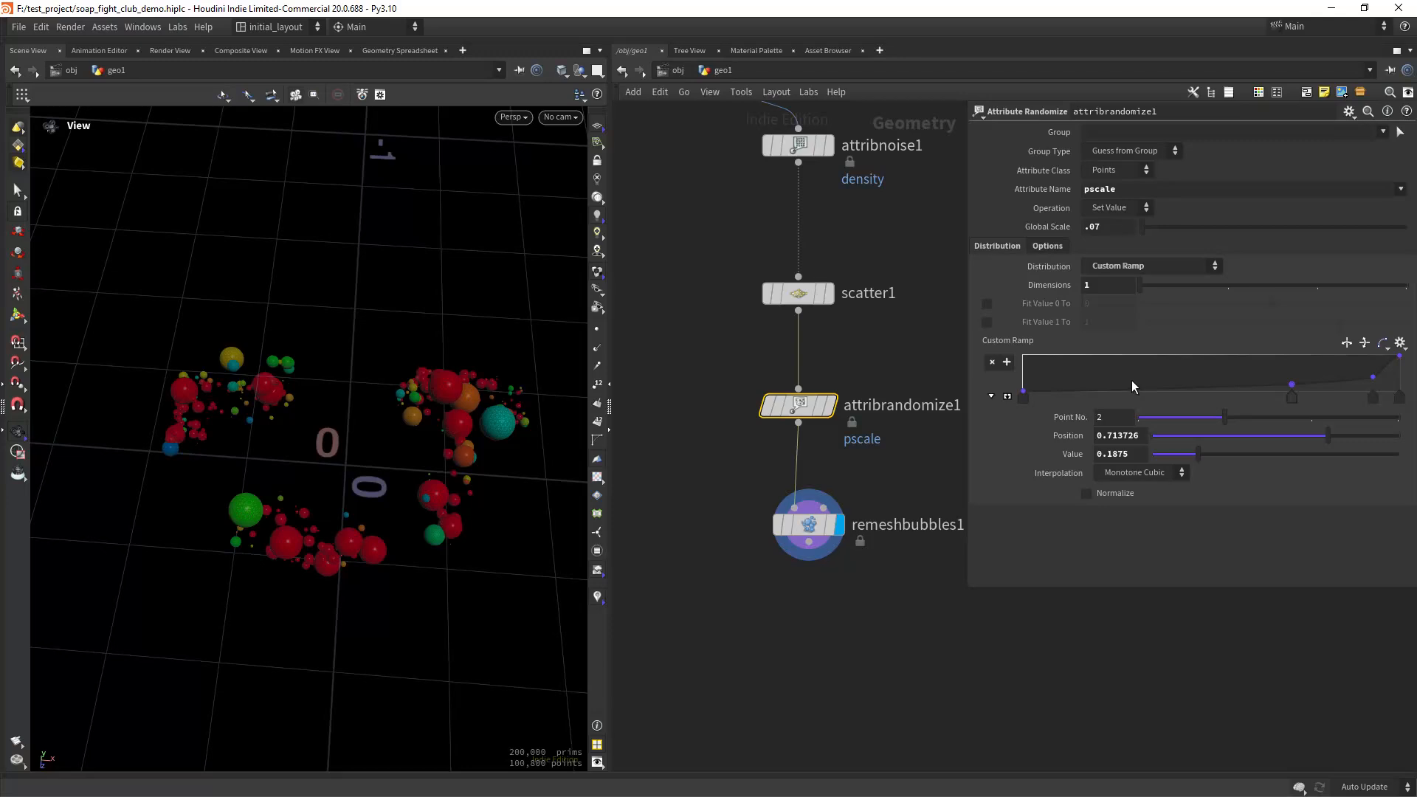
pyautogui.moveTo(1136, 387); pyautogui.dragTo(1139, 379)
pyautogui.moveTo(1024, 391); pyautogui.dragTo(1024, 384)
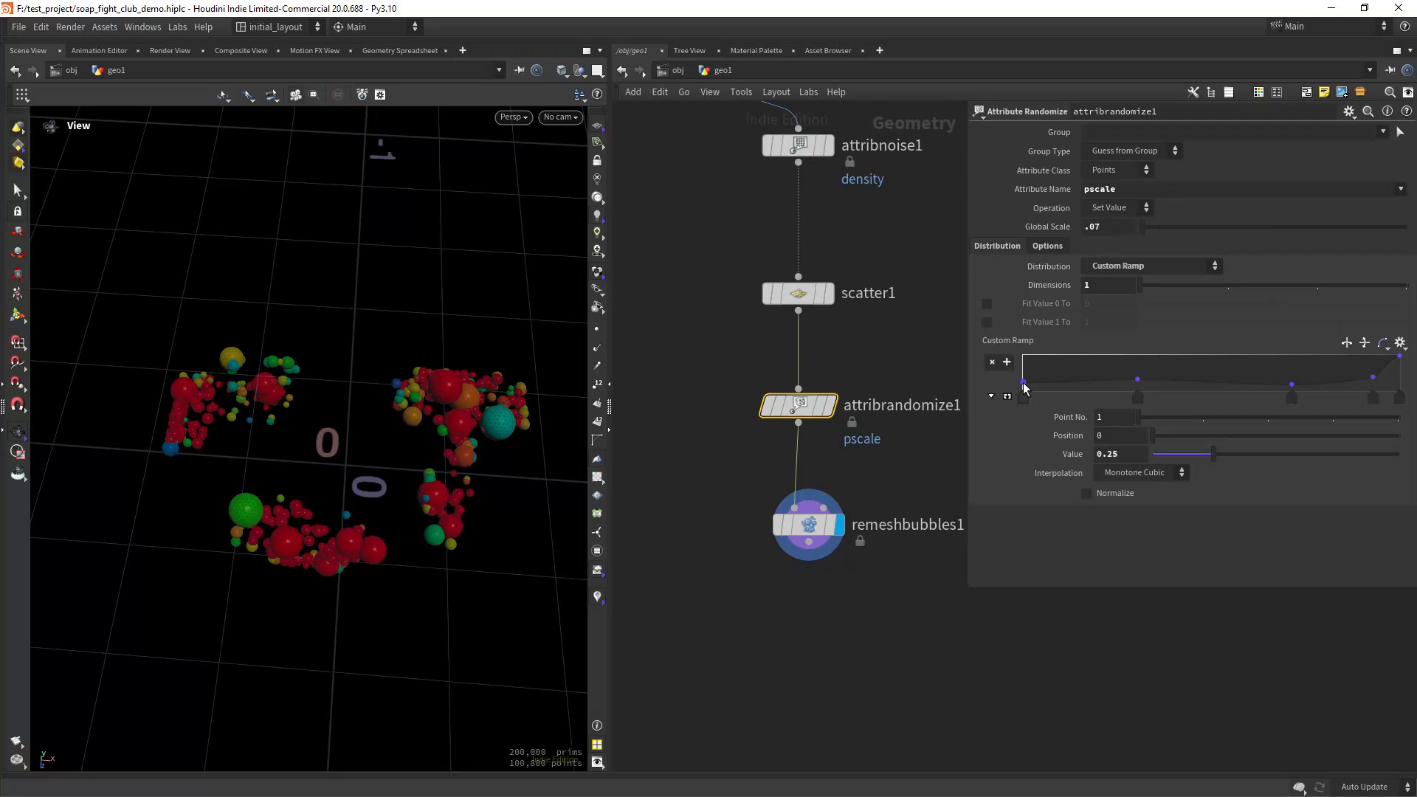
# Set the Attribute Randomize's global seed to 2.02 to vary the bubble sizes.
pyautogui.click(1048, 246)
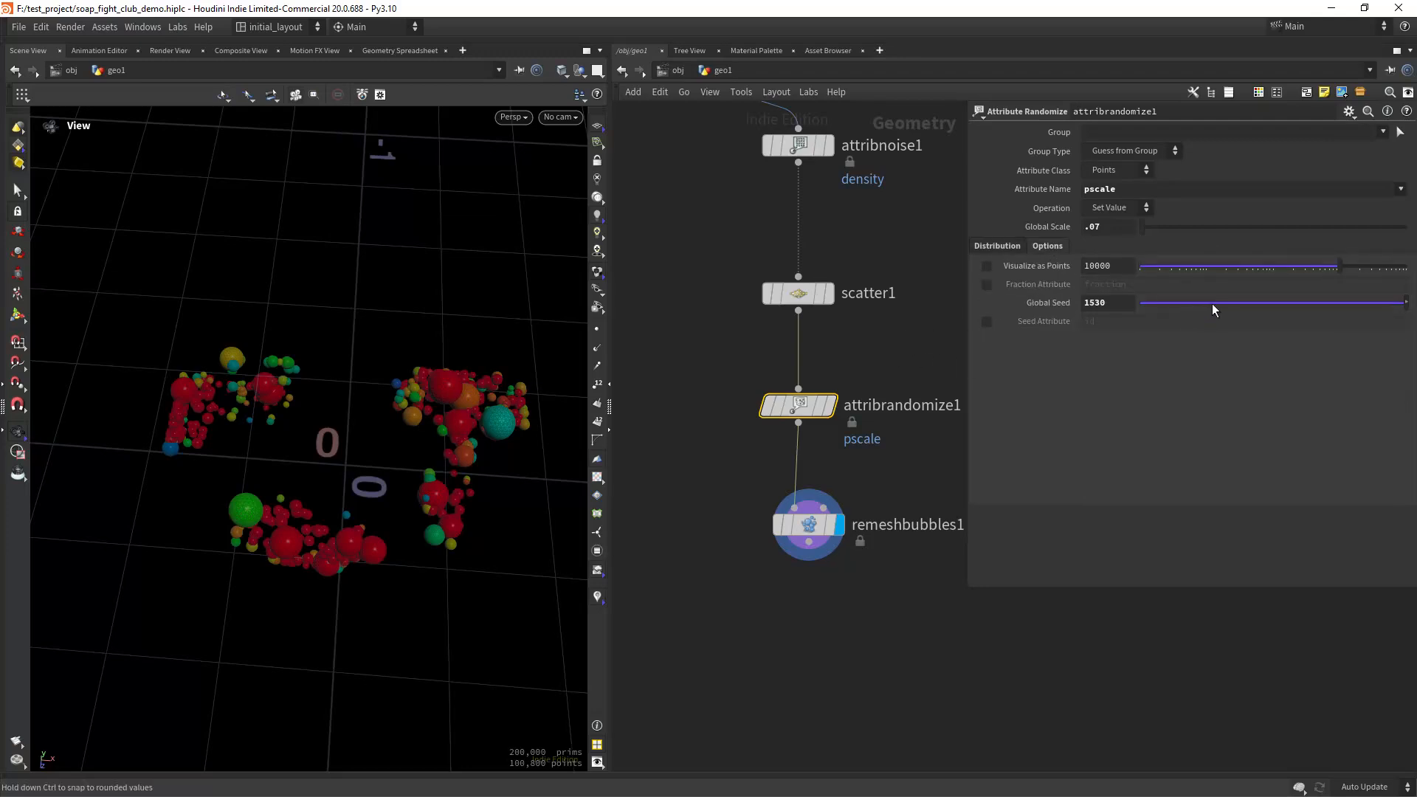
pyautogui.moveTo(1212, 303); pyautogui.dragTo(1193, 307)
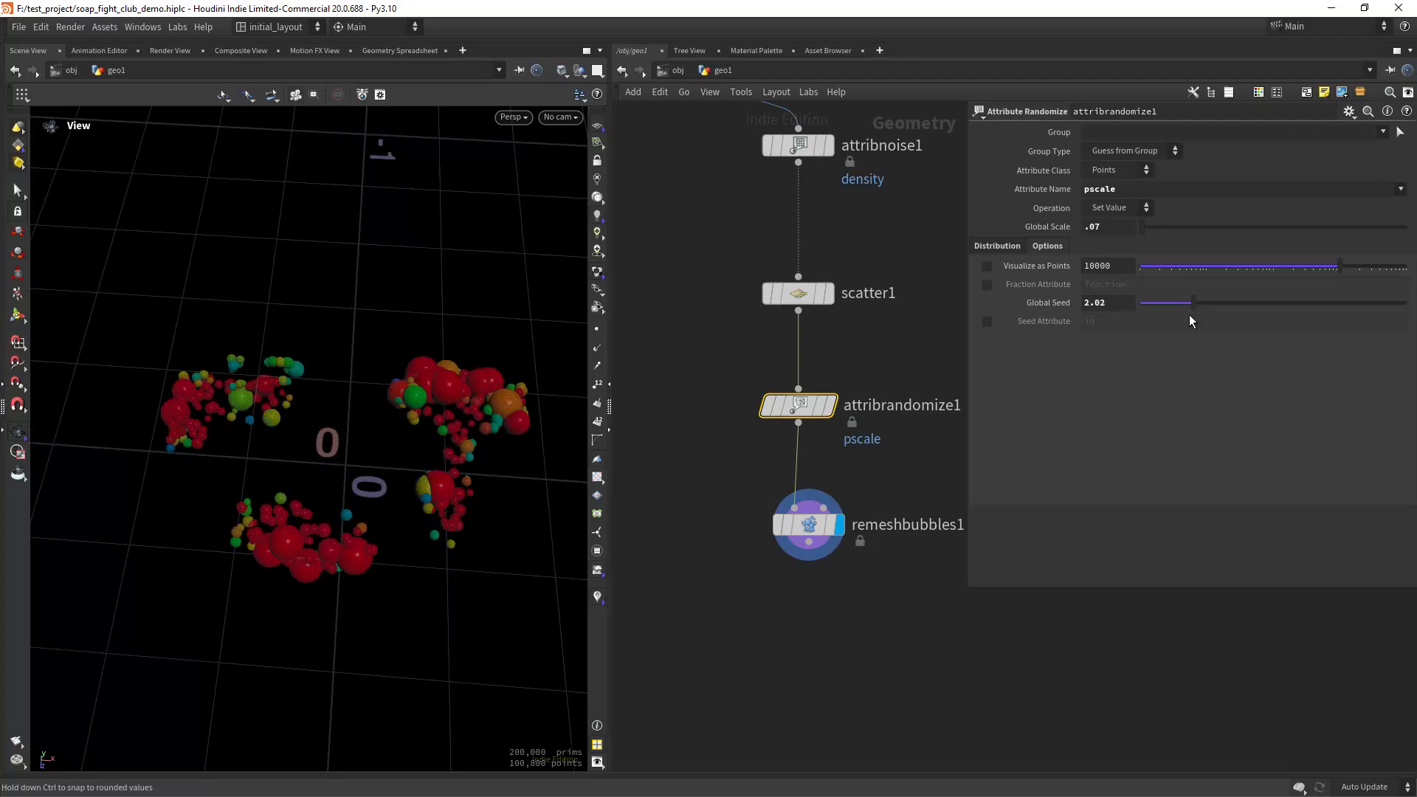
pyautogui.moveTo(402, 373); pyautogui.dragTo(414, 436)
# Set the Scatter's global seed to 25 to redistribute the bubbles.
pyautogui.click(798, 293)
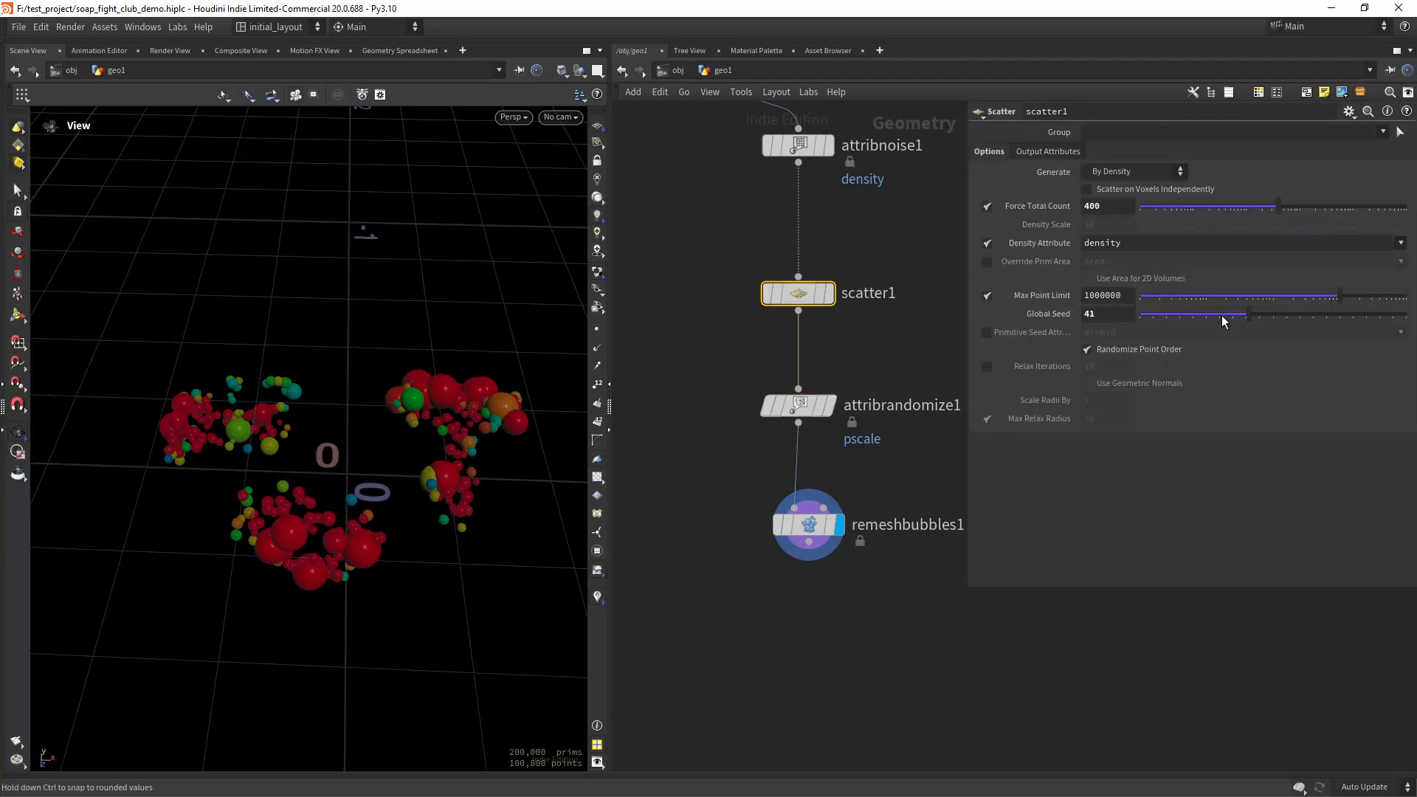
pyautogui.moveTo(1221, 316); pyautogui.dragTo(1208, 320)
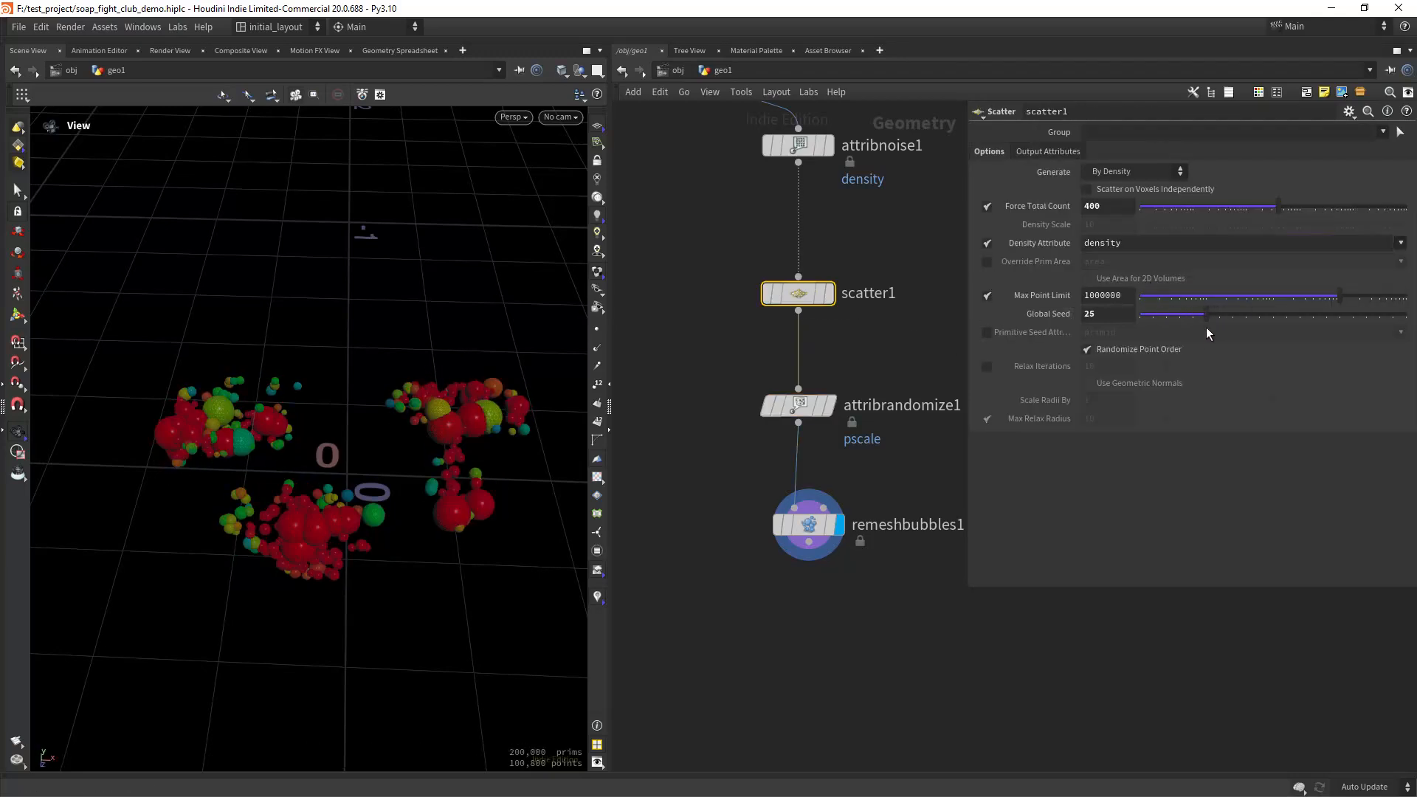
pyautogui.moveTo(472, 429); pyautogui.dragTo(553, 398)
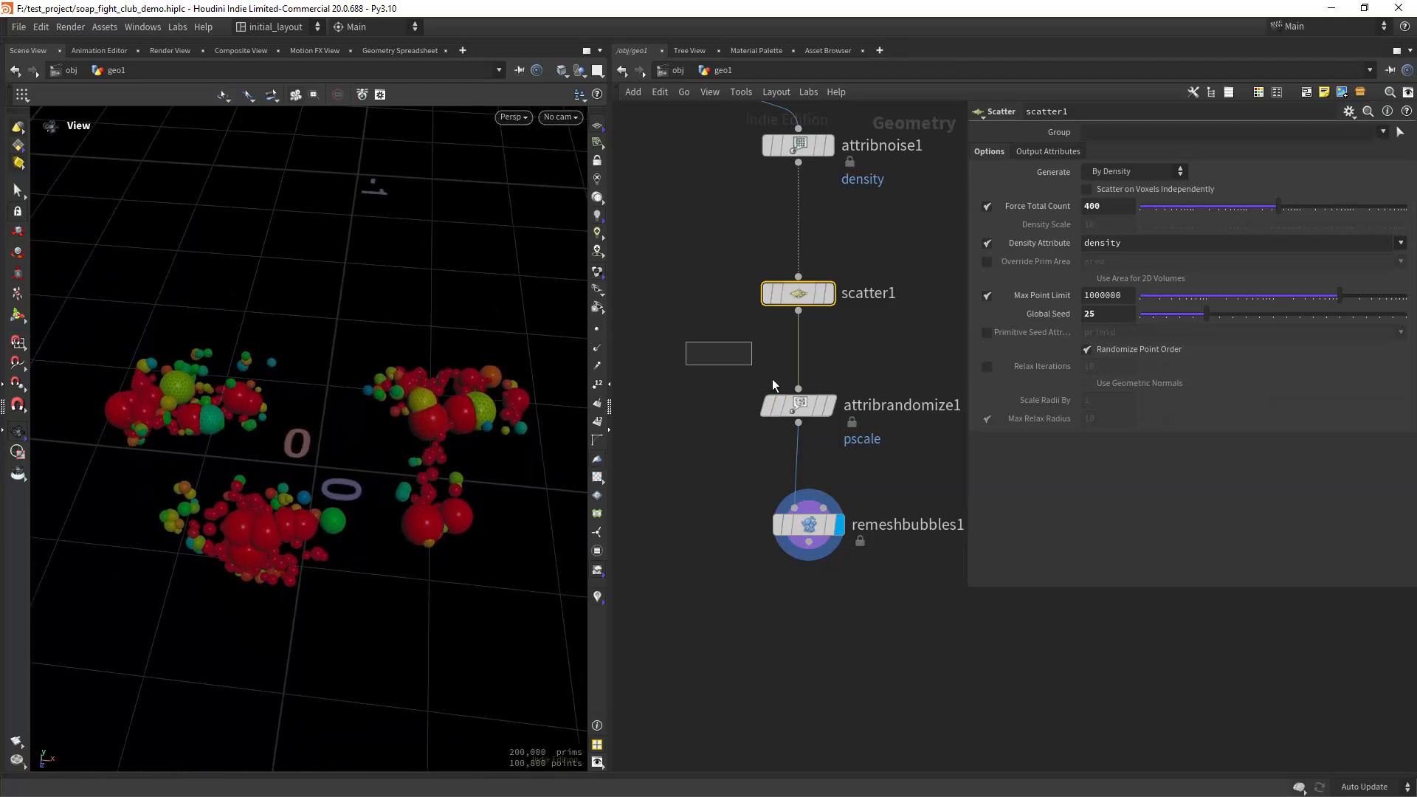
# Try a small variation of the Attribute Randomize's global seed and view the bubbles from above.
pyautogui.click(797, 404)
pyautogui.moveTo(1190, 303); pyautogui.dragTo(1193, 310)
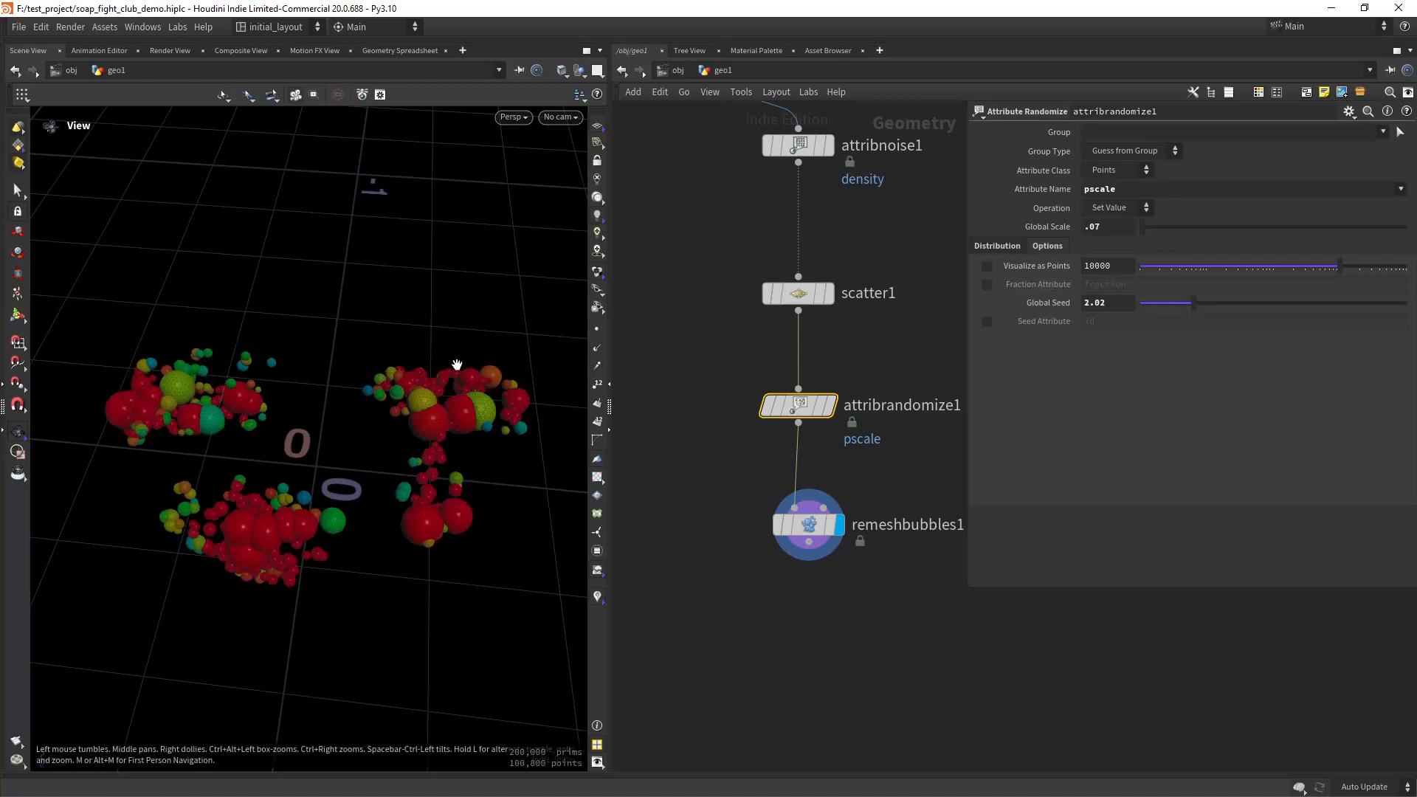
pyautogui.moveTo(458, 364); pyautogui.dragTo(448, 401)
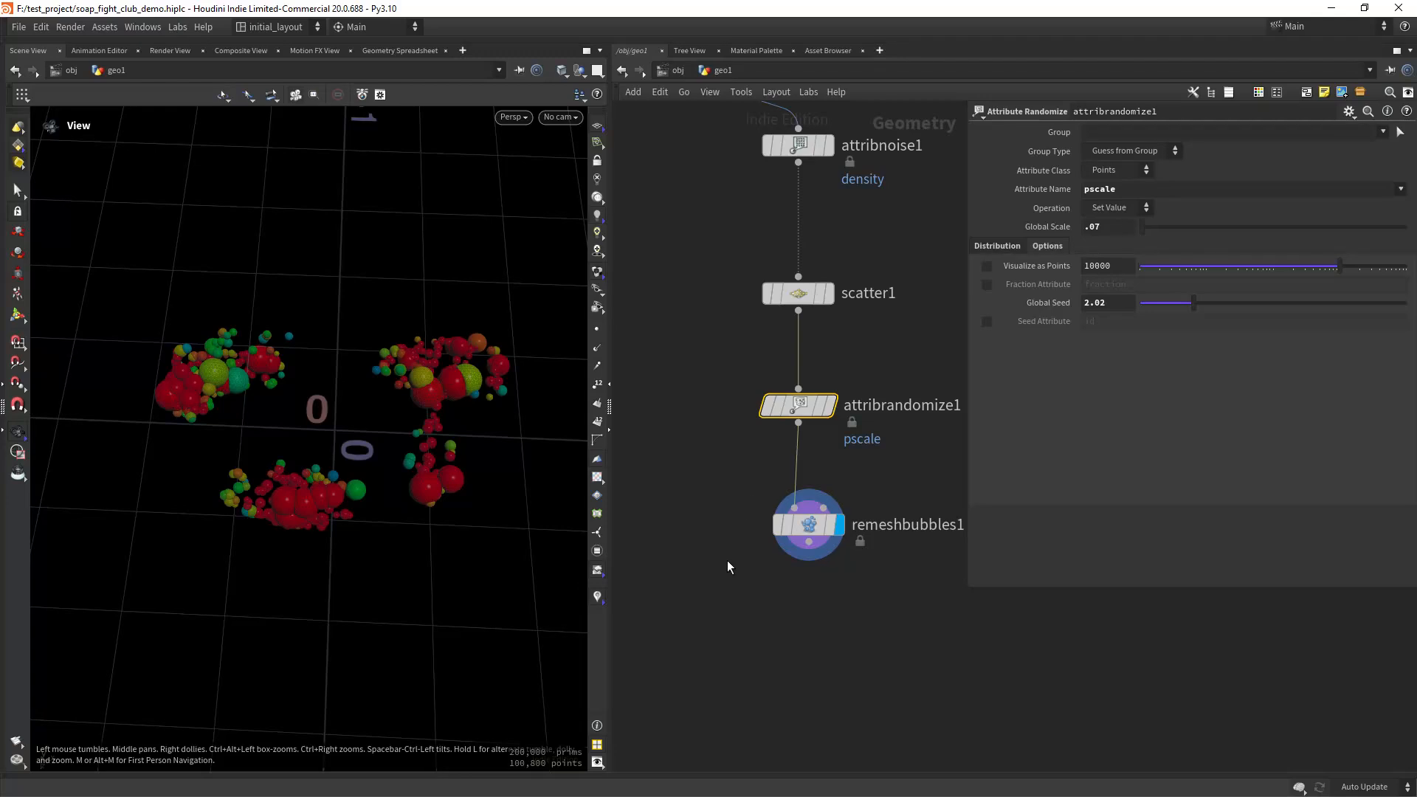
# Branch a Null node off the density Attribute Noise output and place it beside the bubble chain.
pyautogui.moveTo(728, 561); pyautogui.dragTo(716, 457, button='middle')
pyautogui.moveTo(813, 559); pyautogui.dragTo(797, 492, button='middle')
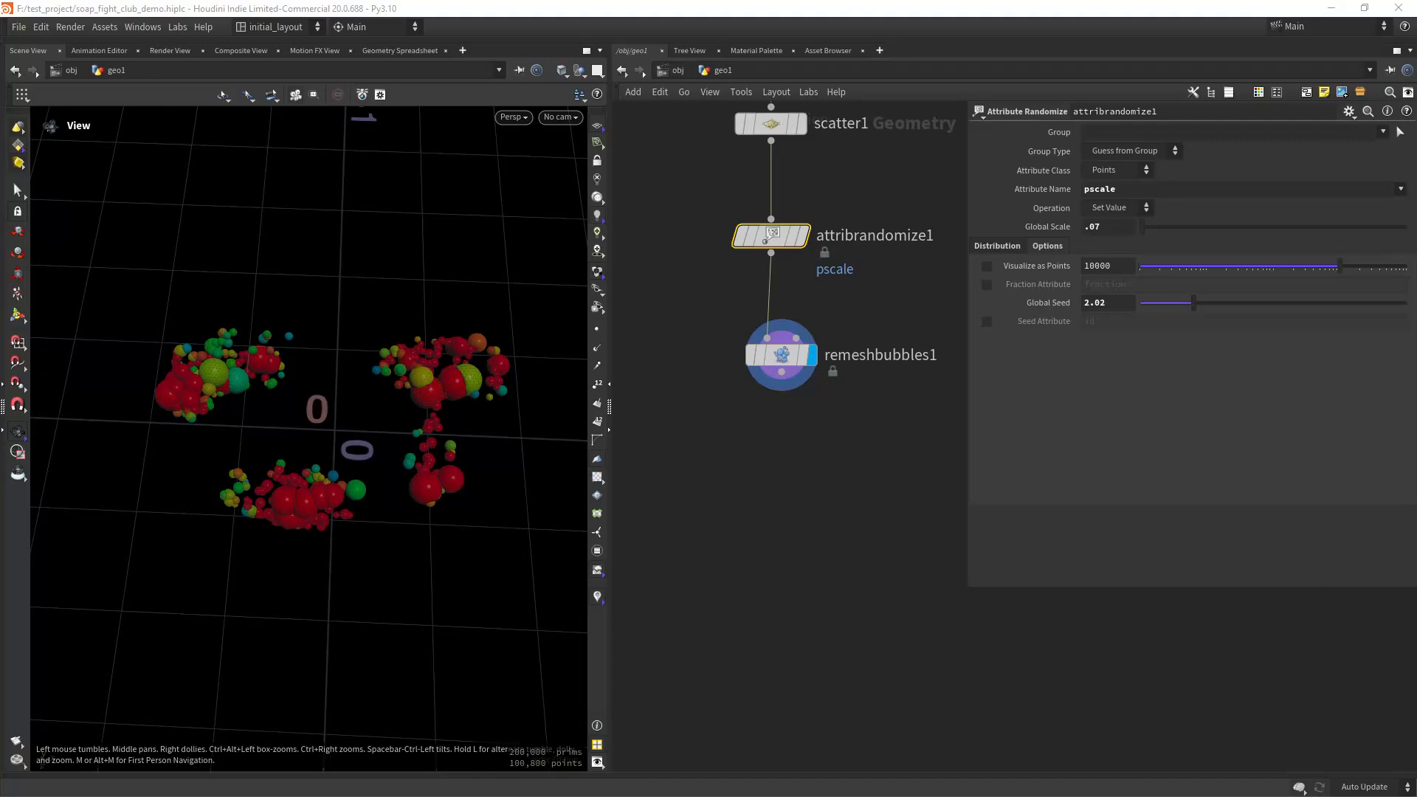
pyautogui.scroll(-3, 874, 293)
pyautogui.moveTo(916, 278); pyautogui.dragTo(808, 419, button='middle')
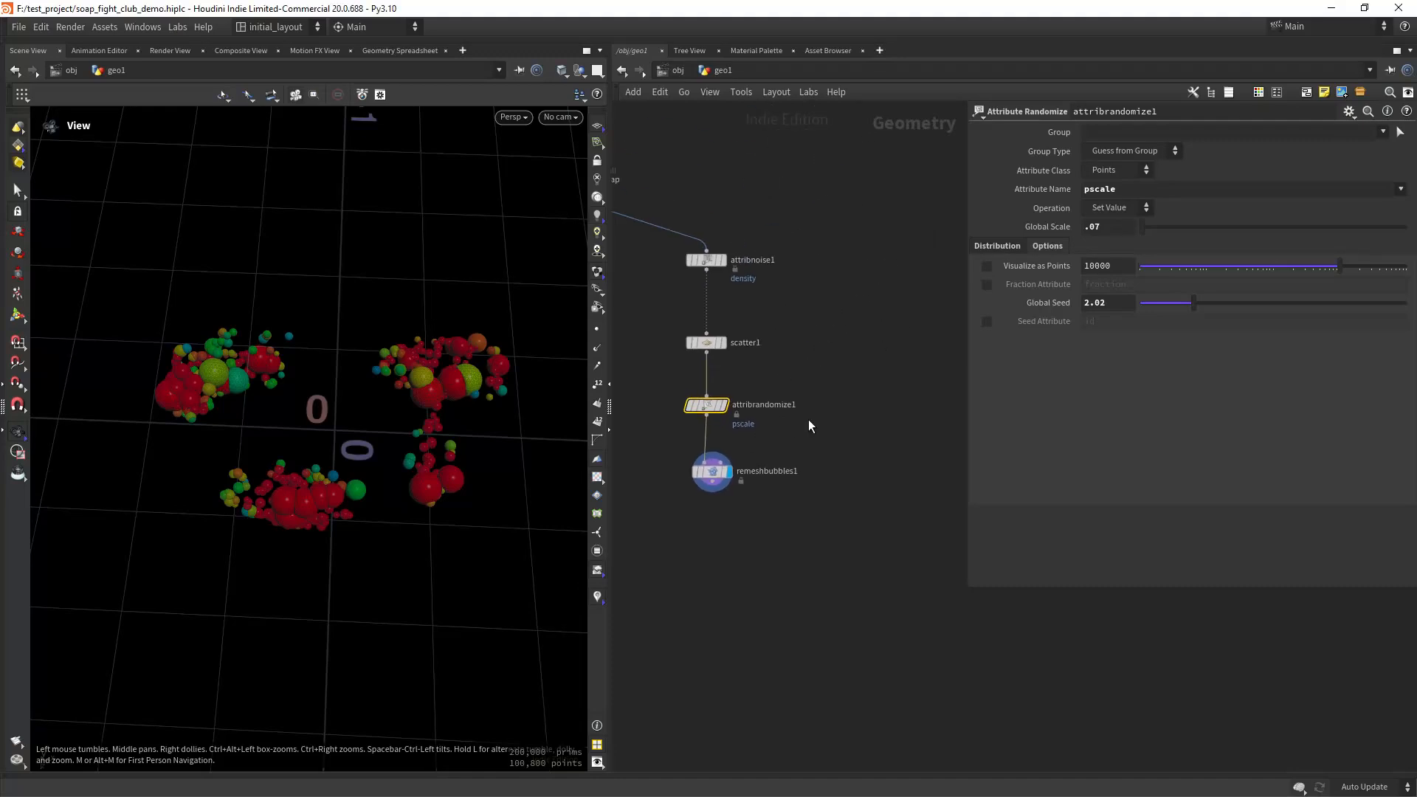
pyautogui.scroll(1, 738, 314)
pyautogui.click(670, 298)
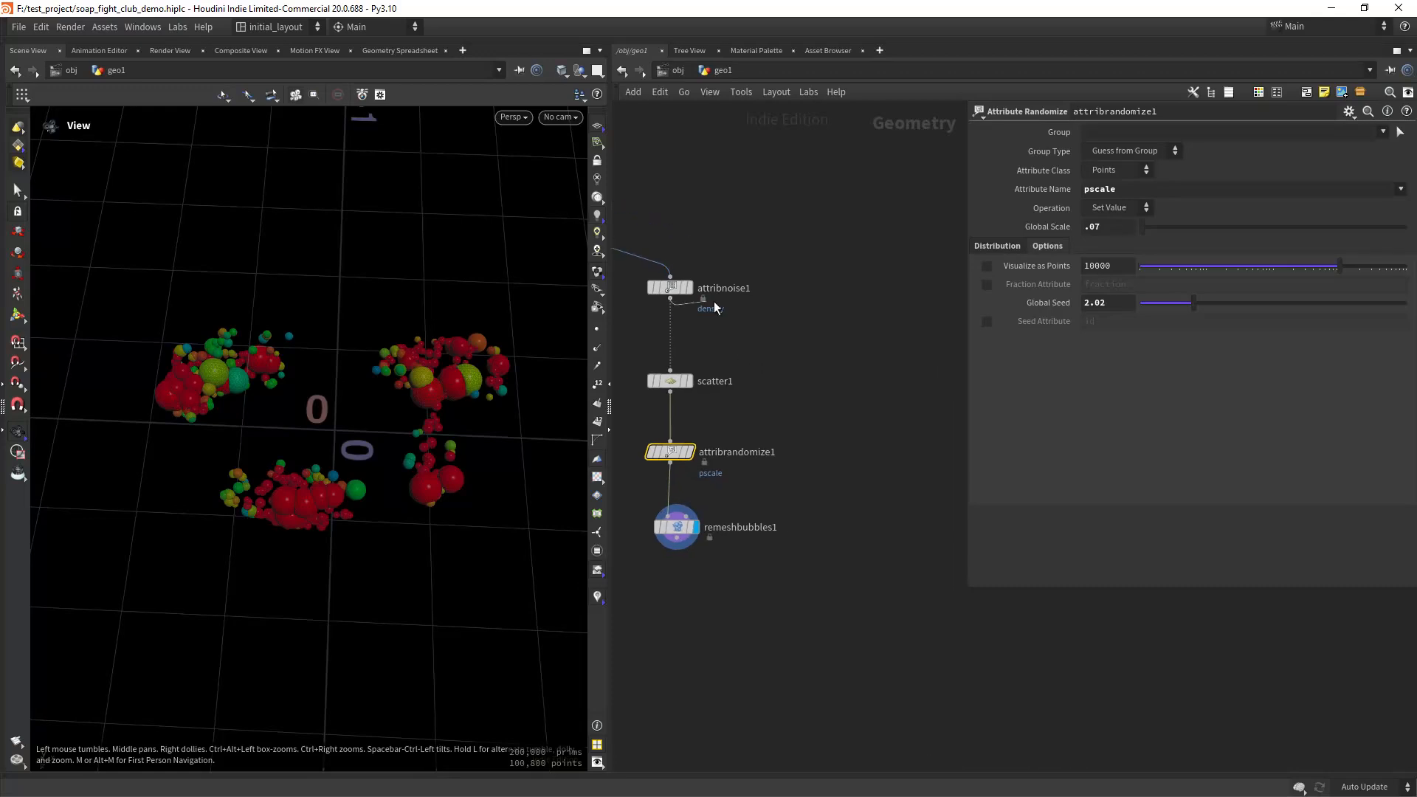
pyautogui.press('Tab')
pyautogui.write('null')
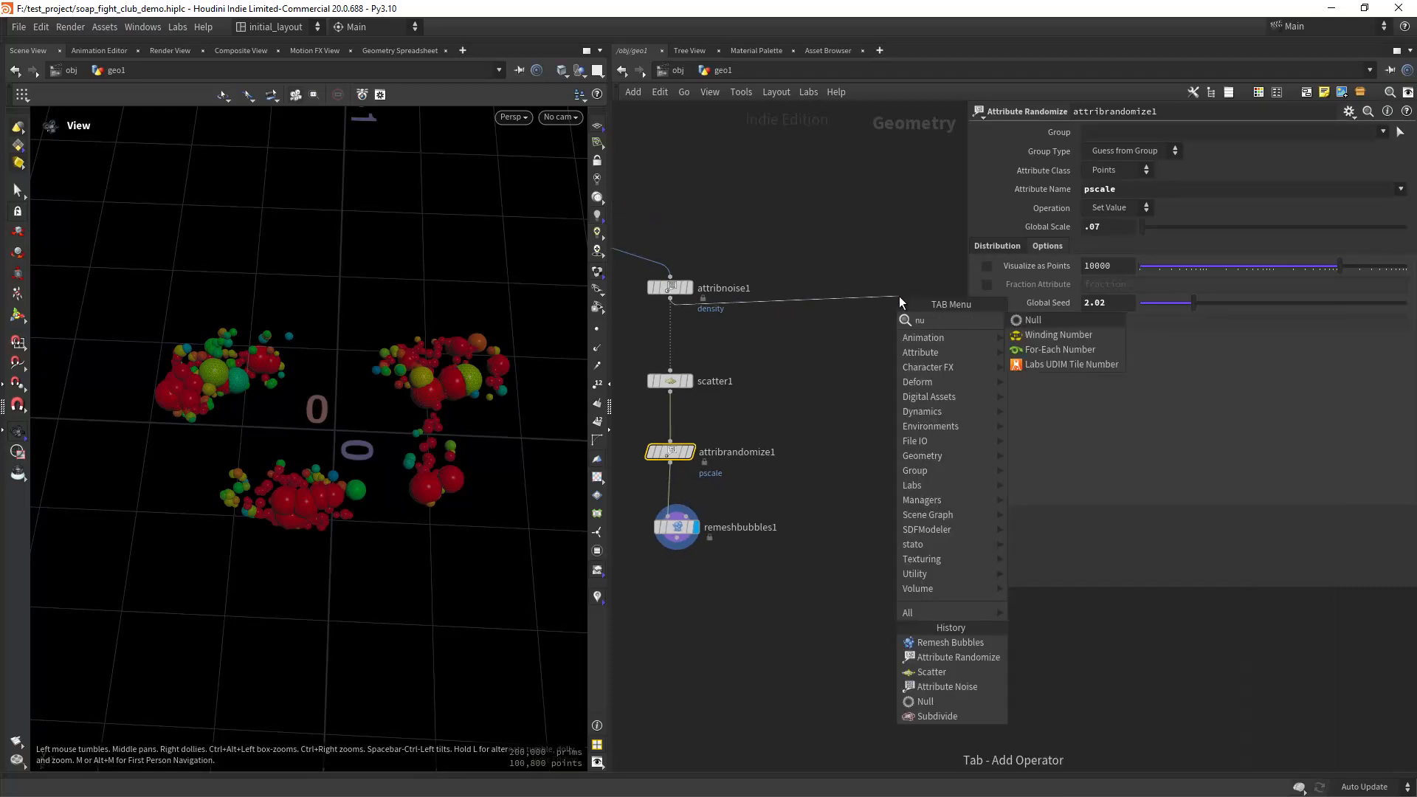
pyautogui.press('Return')
pyautogui.moveTo(783, 374); pyautogui.dragTo(734, 377, button='middle')
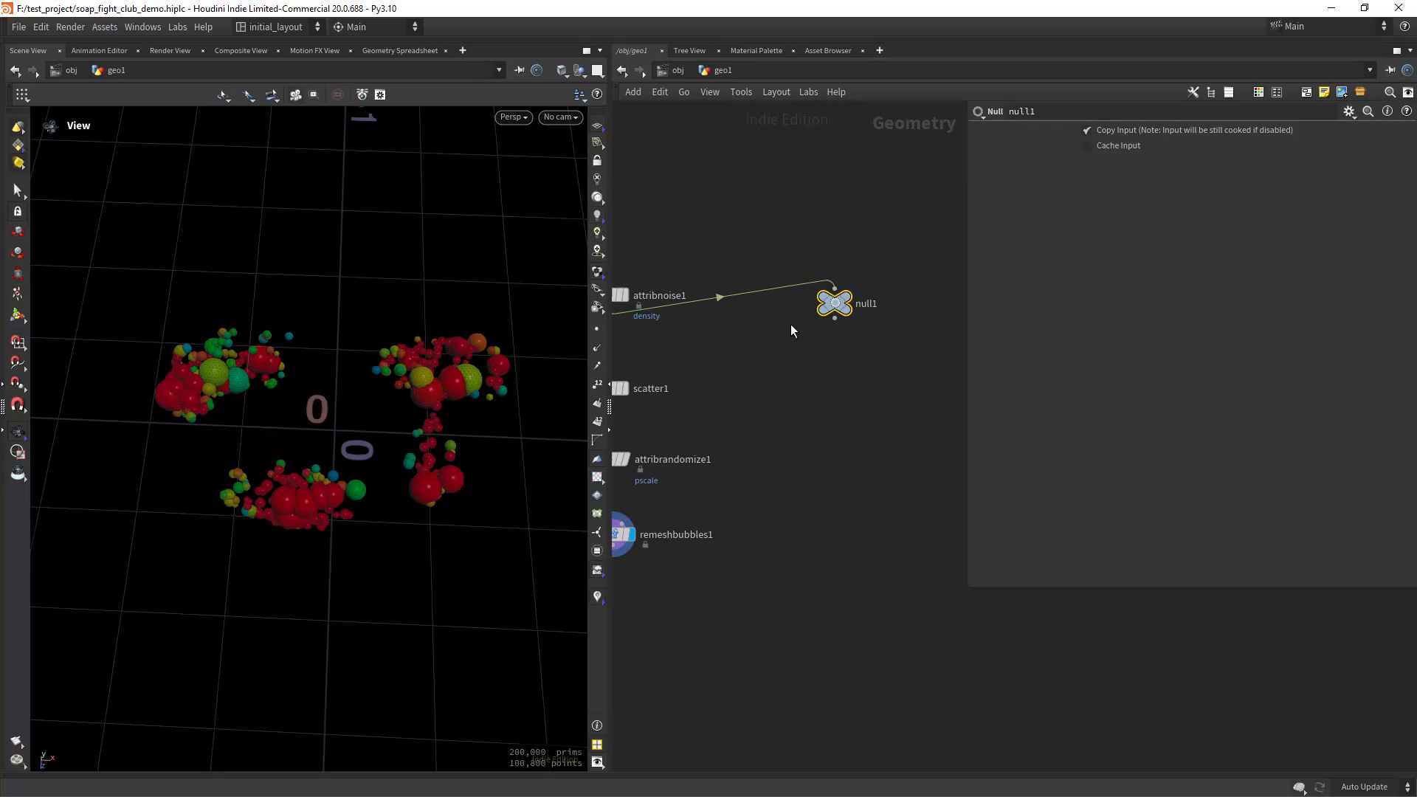
pyautogui.moveTo(834, 303); pyautogui.dragTo(843, 328)
# Add a Group Create node below the new Null, wire it in and display its result.
pyautogui.press('Tab')
pyautogui.write('gro')
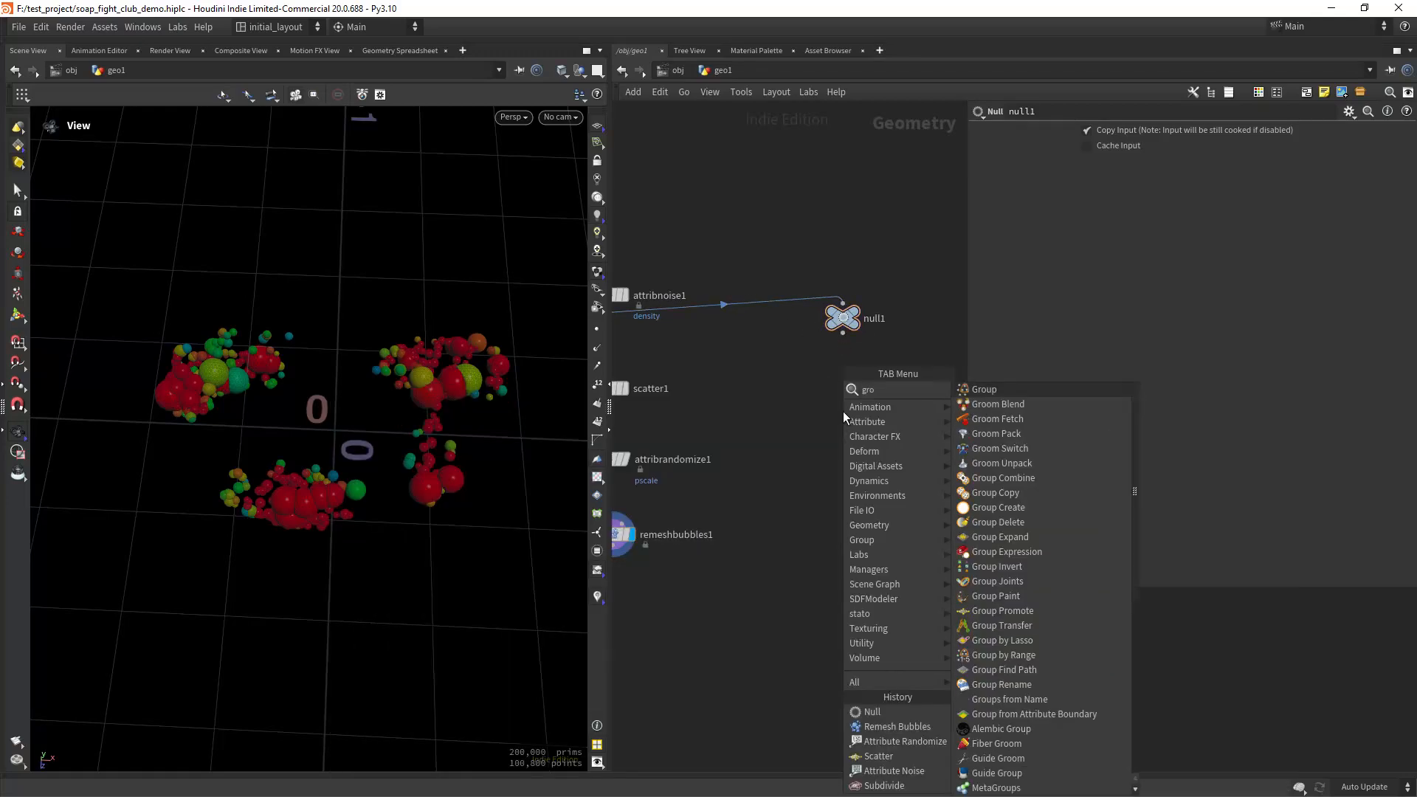
pyautogui.press('Return')
pyautogui.click(842, 411)
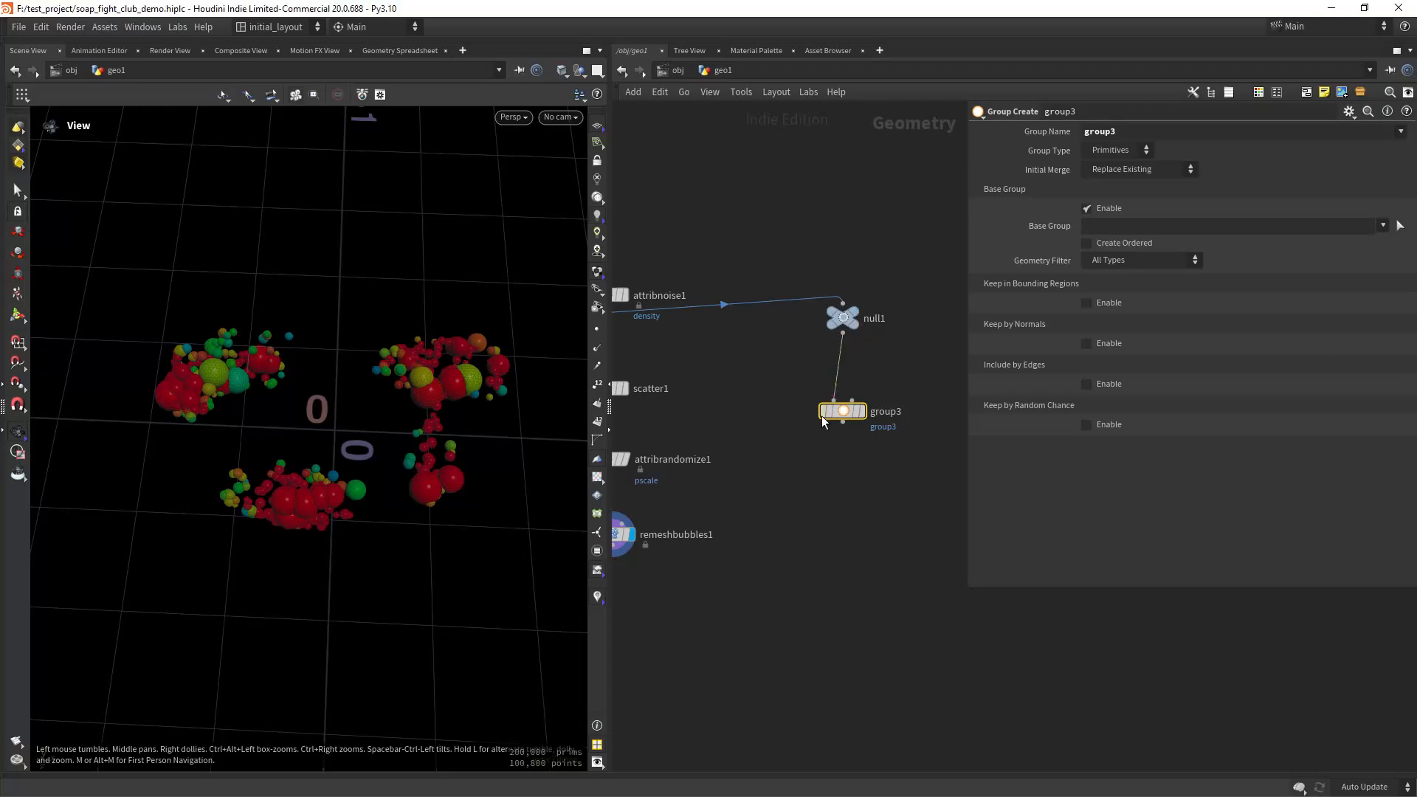
pyautogui.moveTo(843, 333); pyautogui.dragTo(843, 401)
pyautogui.click(861, 410)
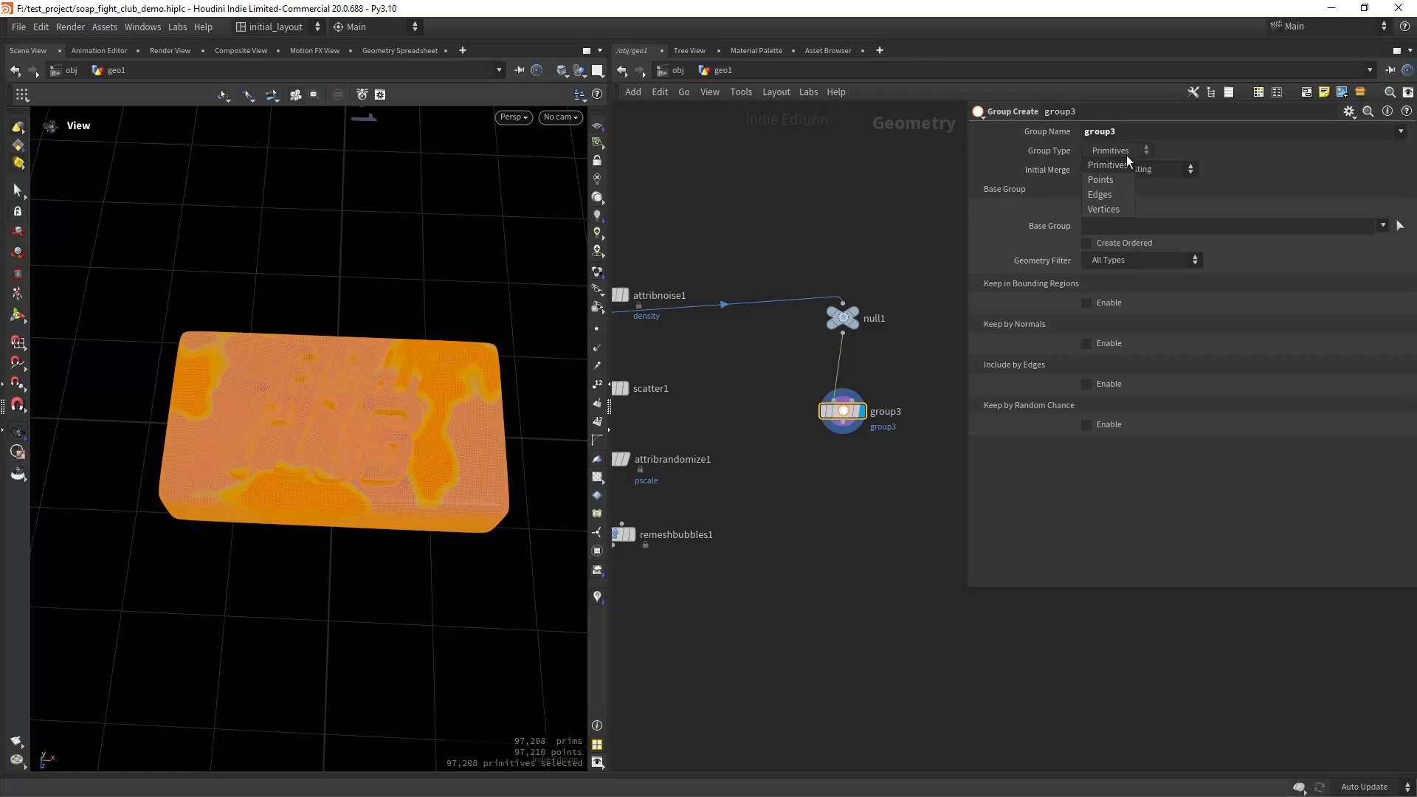
pyautogui.click(1101, 180)
pyautogui.click(1120, 227)
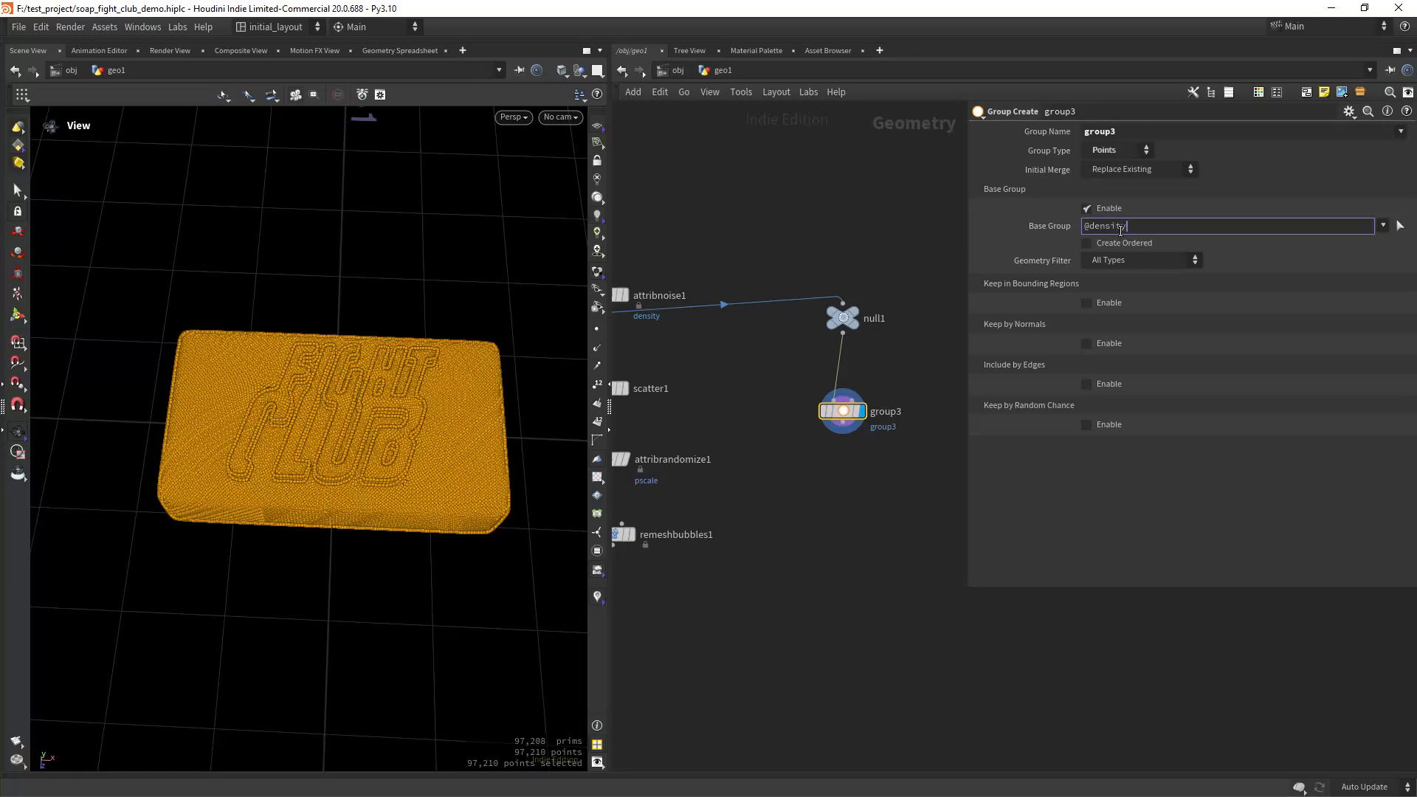
pyautogui.write('@density>.1')
pyautogui.press('Return')
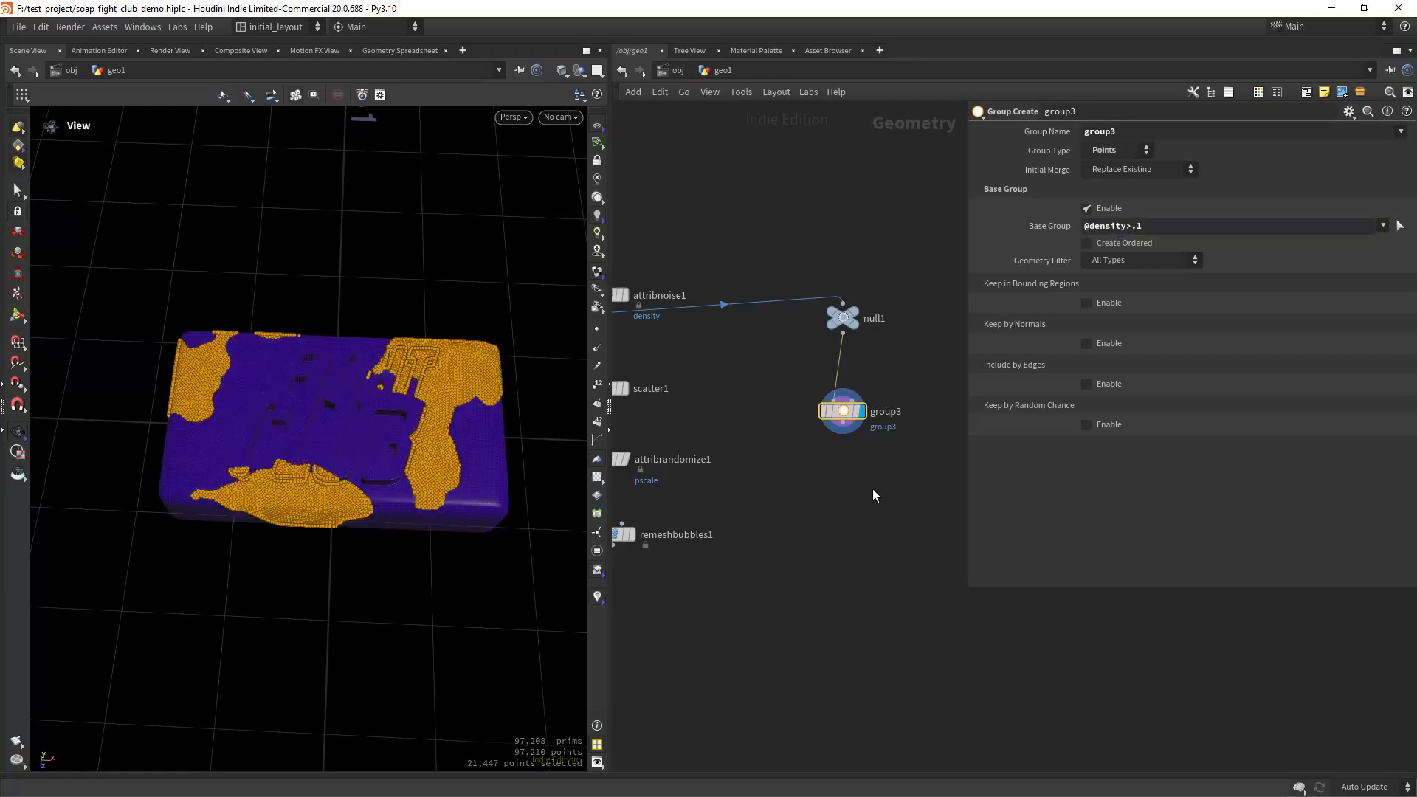
pyautogui.moveTo(480, 399); pyautogui.dragTo(455, 426)
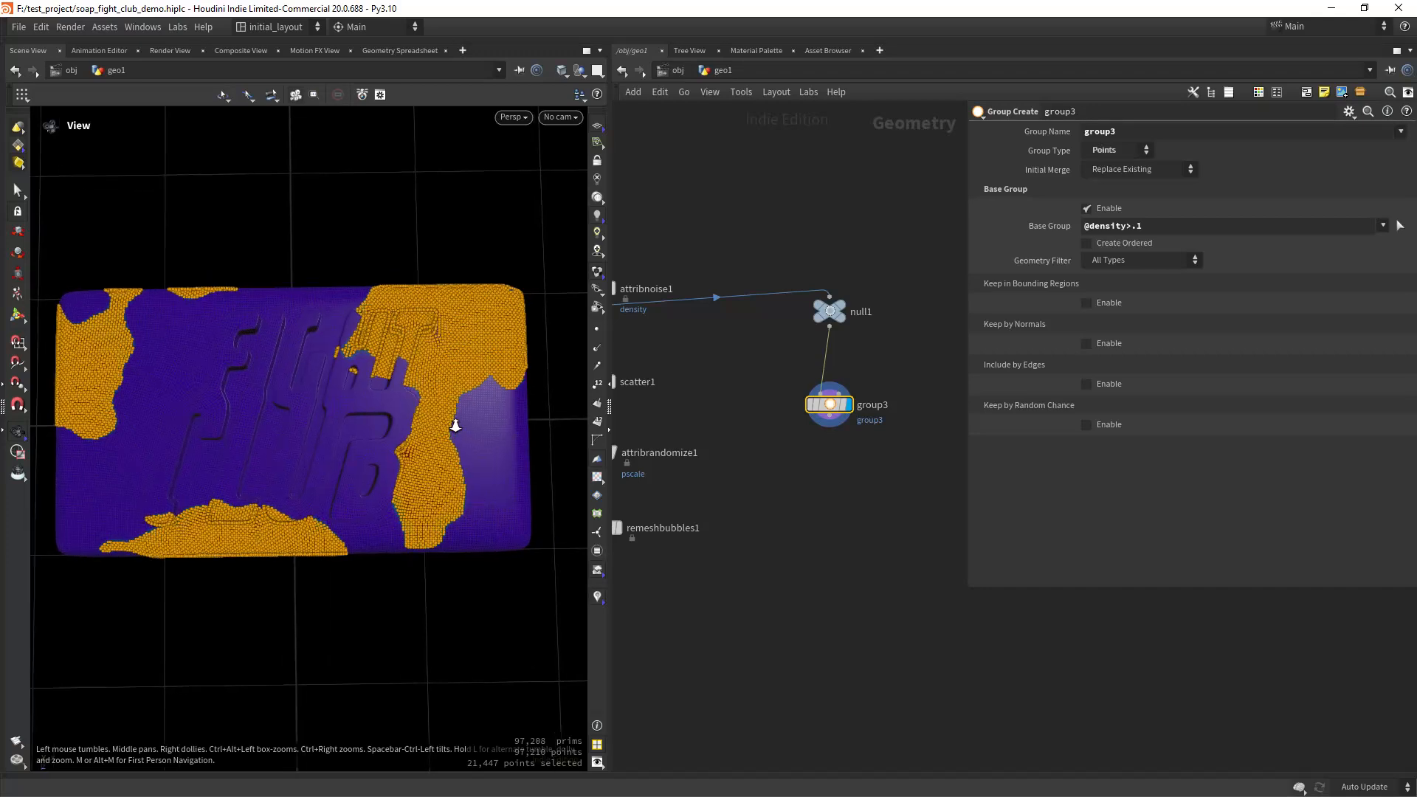
pyautogui.moveTo(455, 426); pyautogui.dragTo(450, 431, button='right')
# Add a Group Expand node after the density group, connect it and display its result.
pyautogui.moveTo(834, 479); pyautogui.dragTo(824, 435, button='middle')
pyautogui.click(827, 436)
pyautogui.press('Tab')
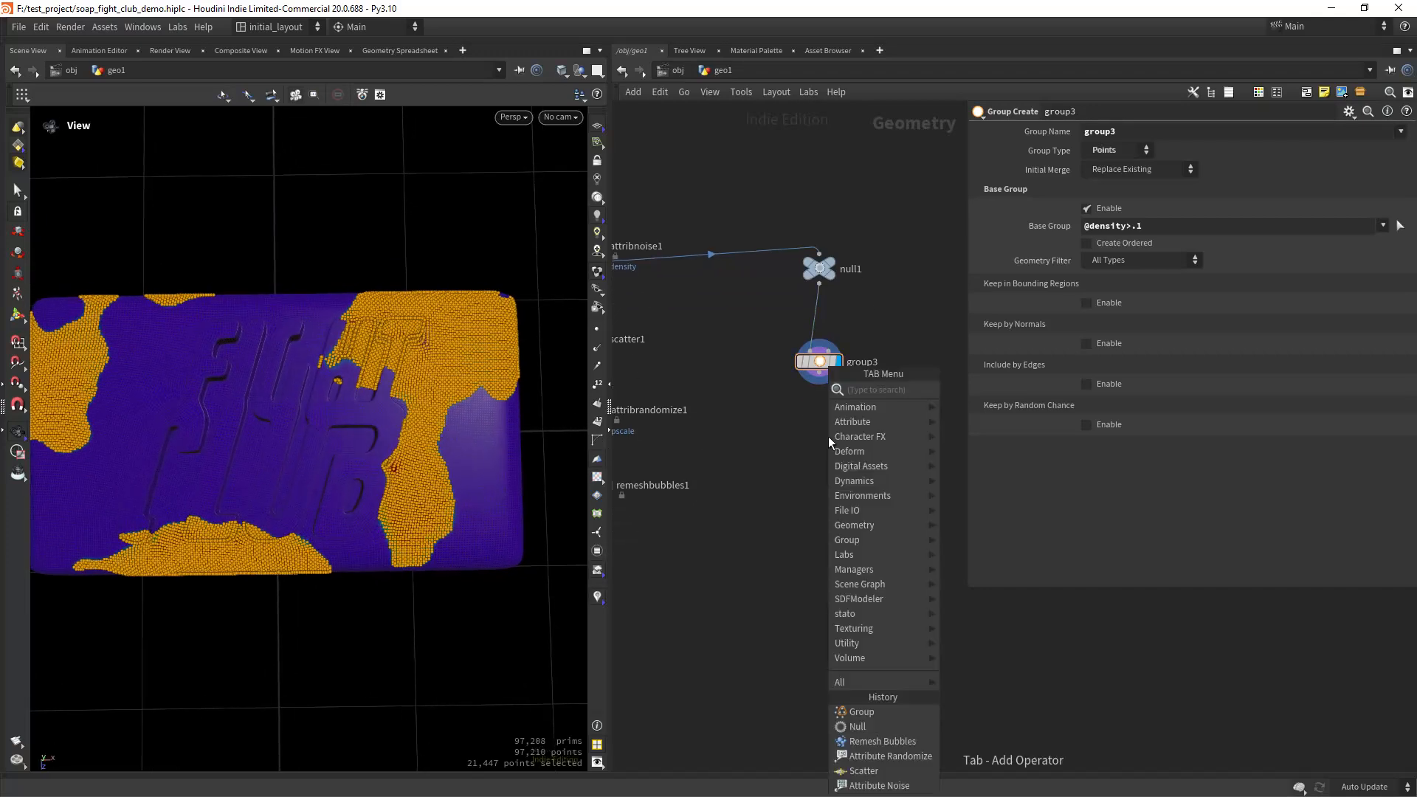
pyautogui.write('gexpa')
pyautogui.press('Return')
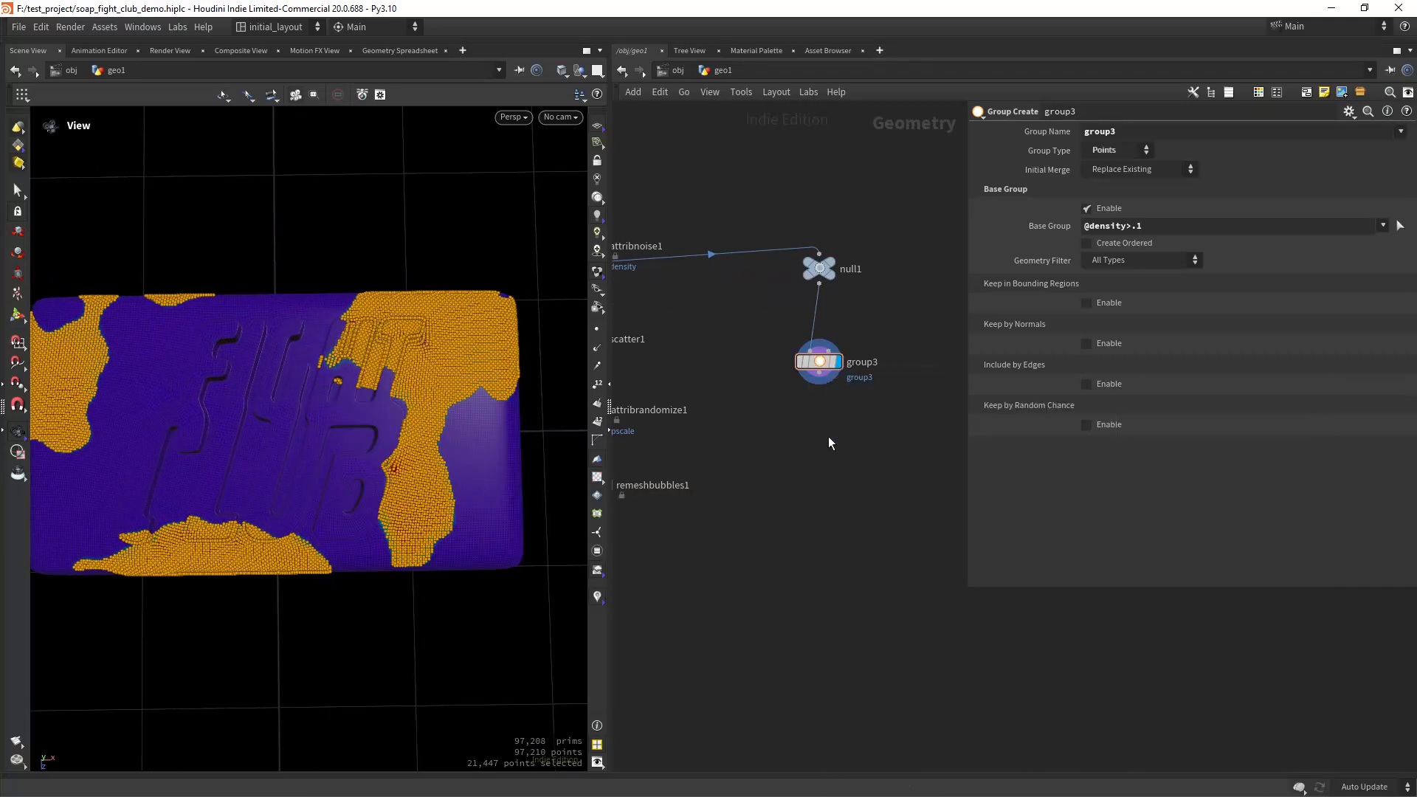
pyautogui.click(828, 436)
pyautogui.moveTo(828, 437); pyautogui.dragTo(821, 458)
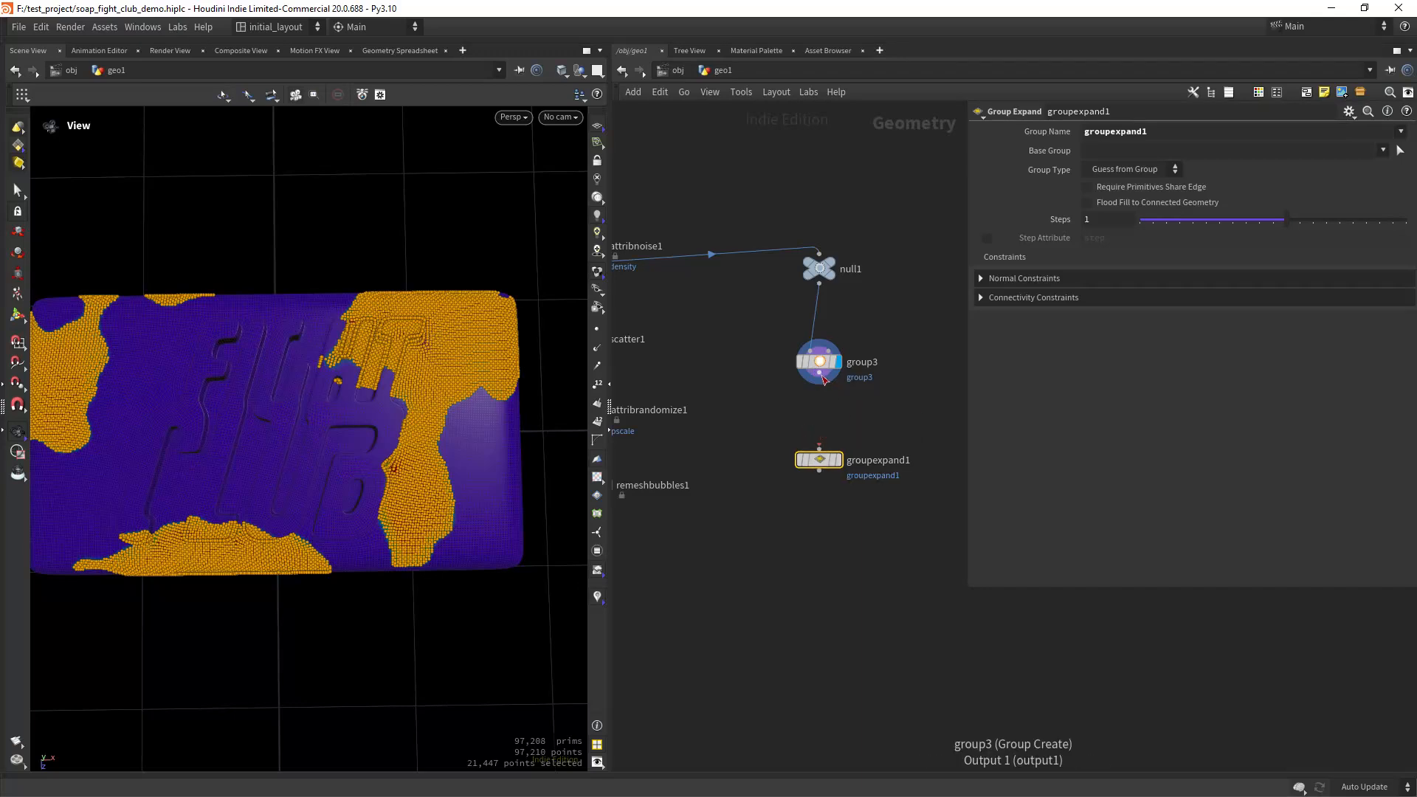
pyautogui.moveTo(820, 383); pyautogui.dragTo(819, 452)
pyautogui.click(839, 461)
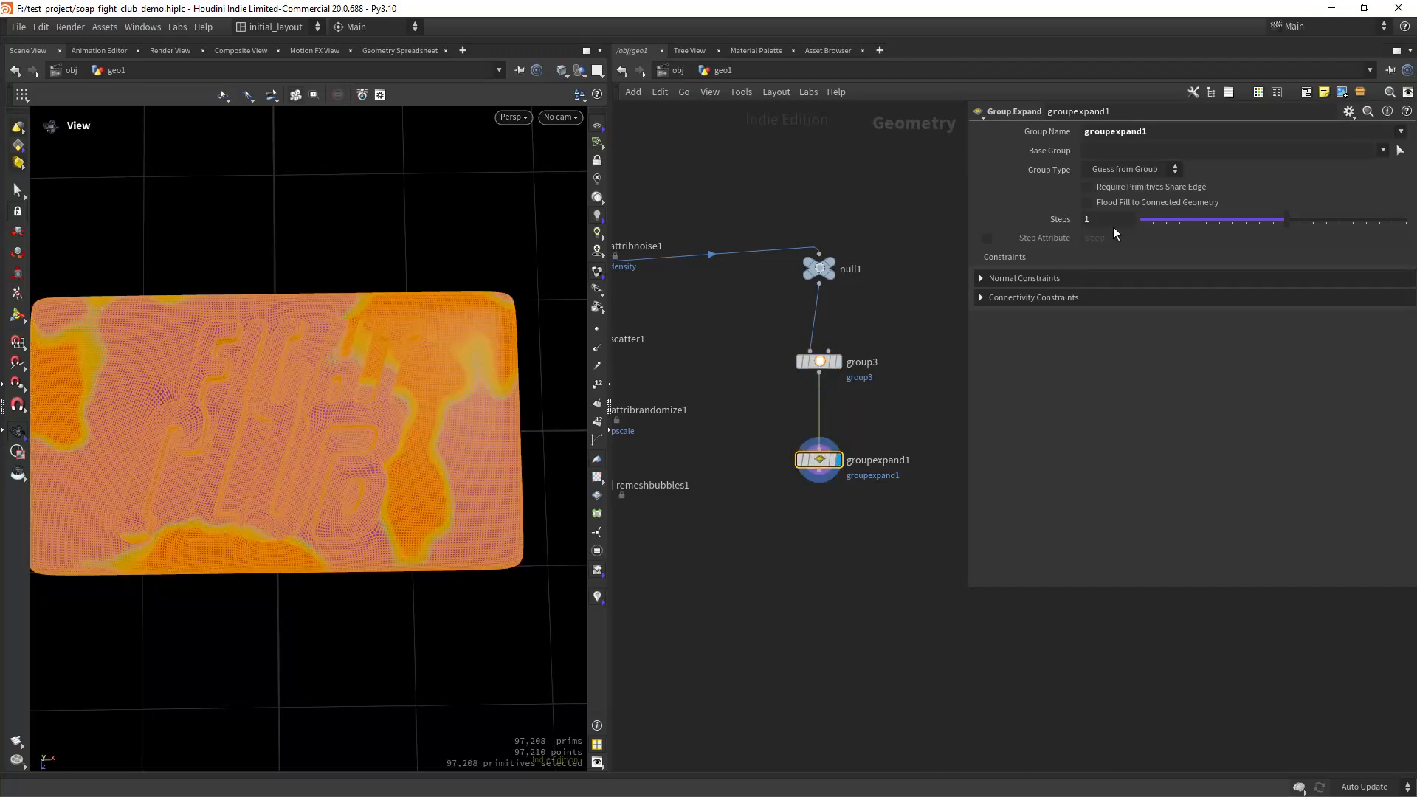
# Set the Group Expand's group name and base group to group3, and expand it by 4 steps.
pyautogui.click(1401, 131)
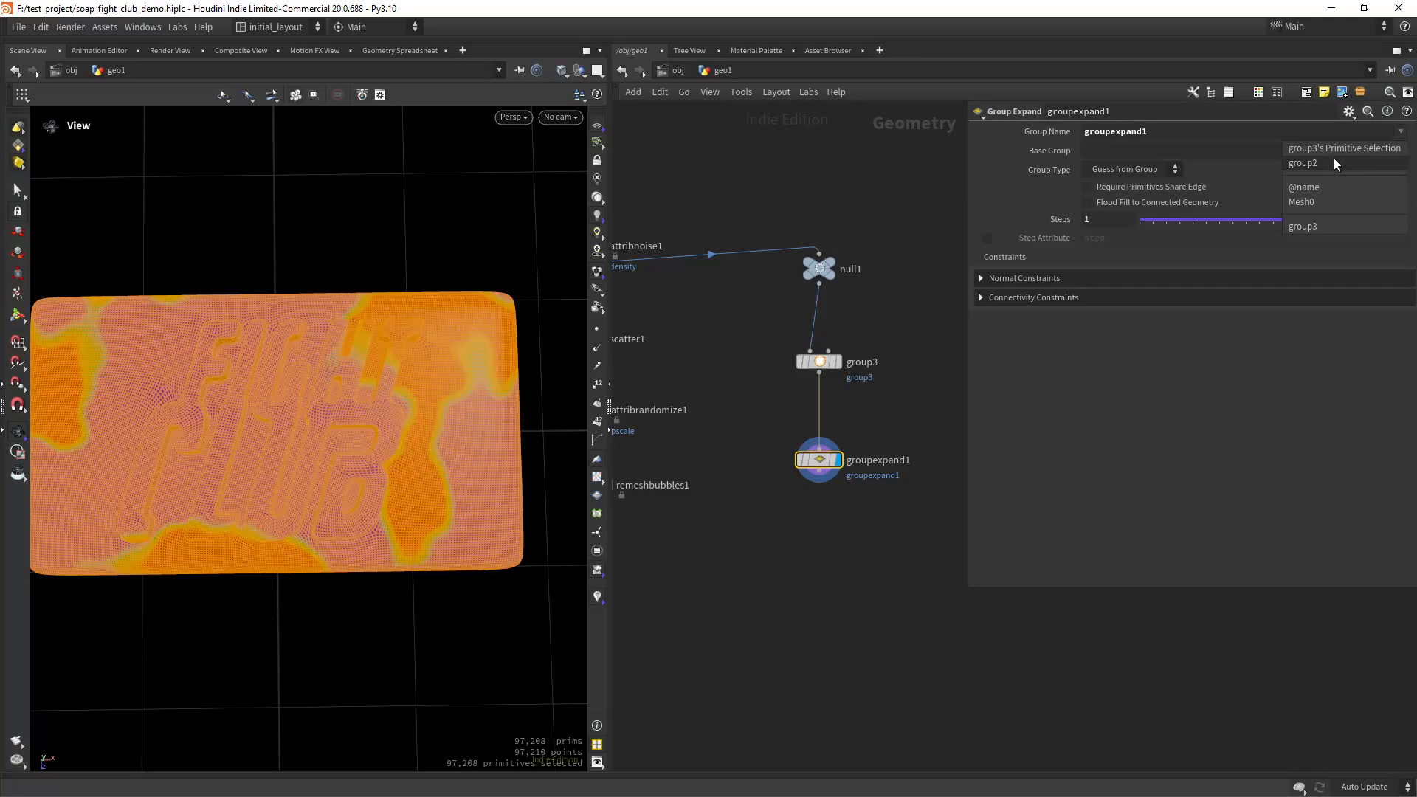
pyautogui.click(1324, 225)
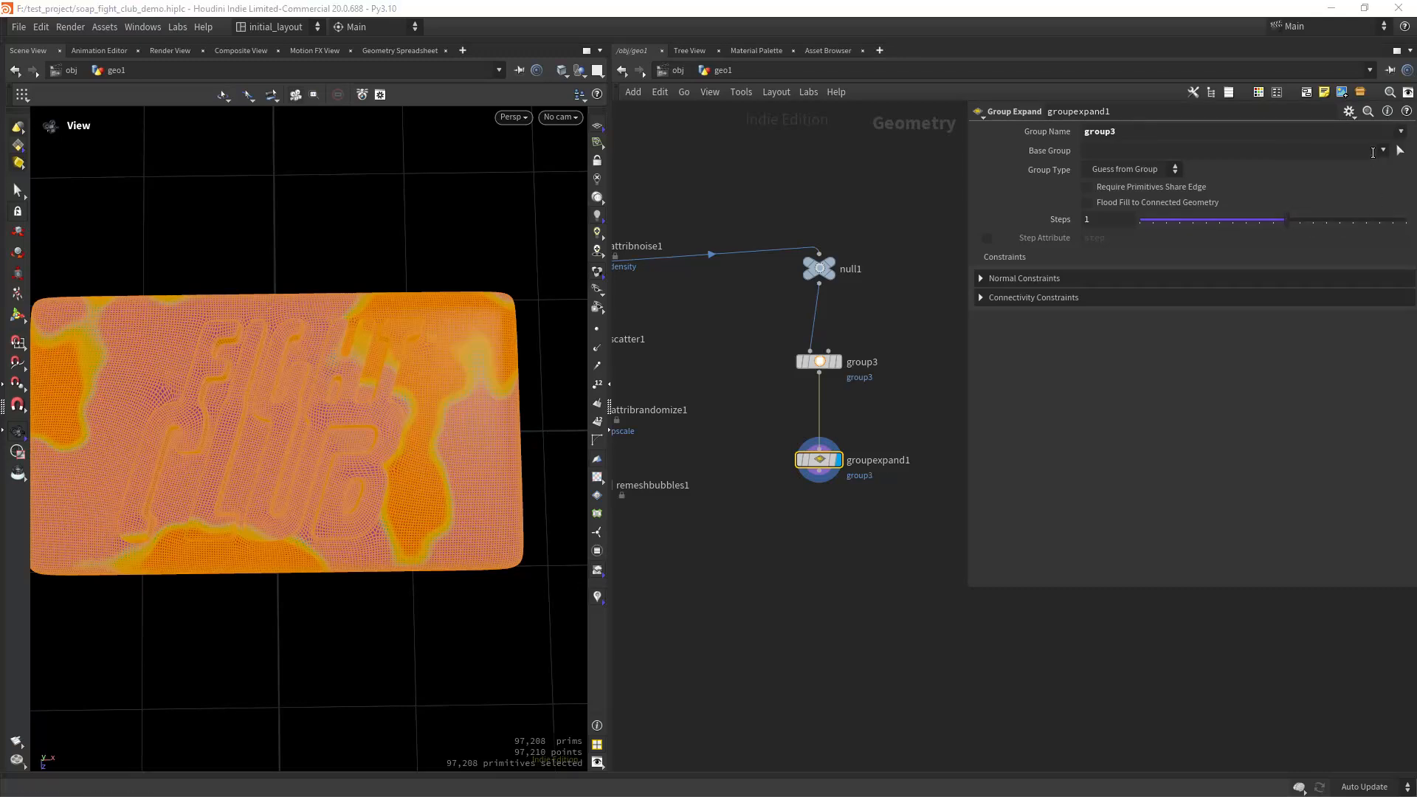
pyautogui.click(1382, 150)
pyautogui.click(1328, 220)
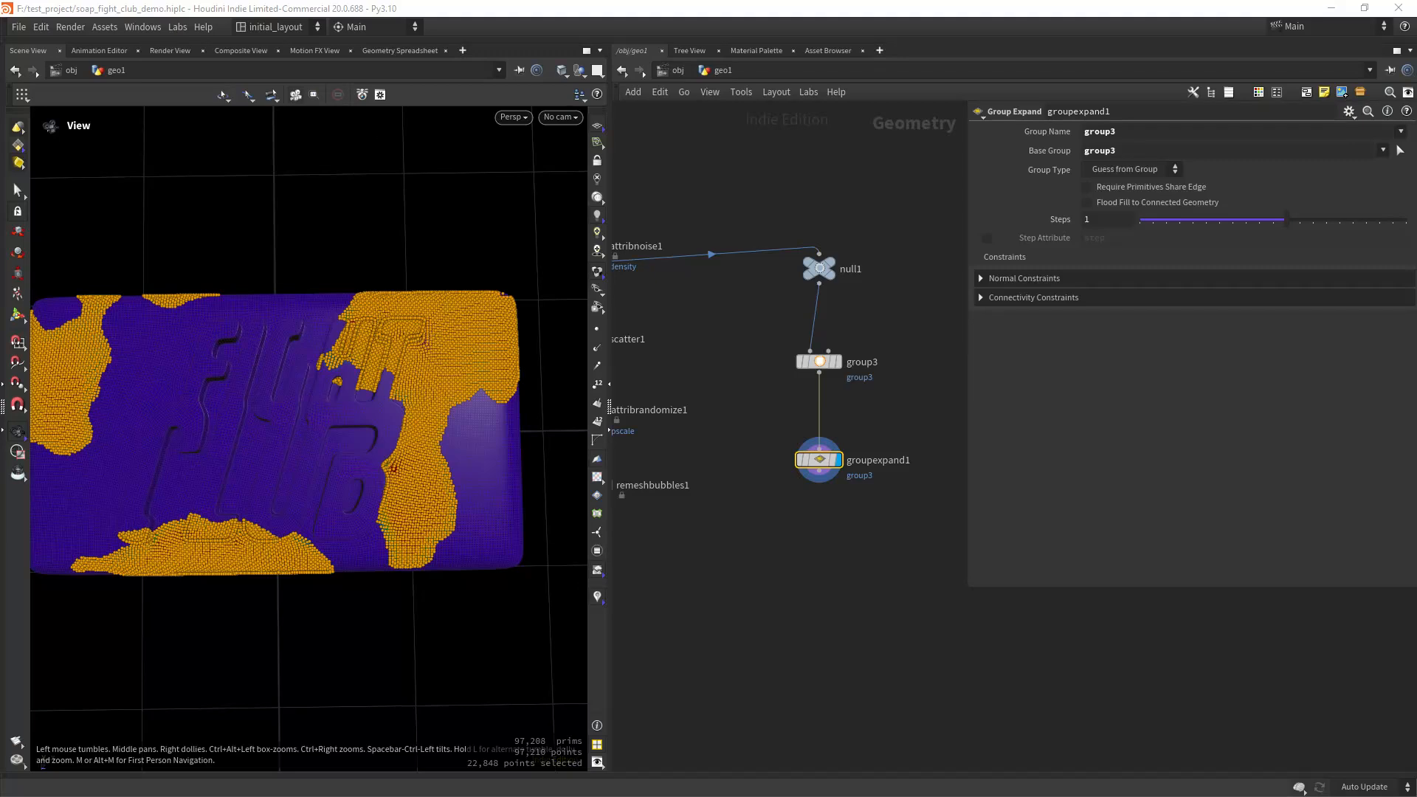
pyautogui.moveTo(1099, 220); pyautogui.dragTo(1056, 234)
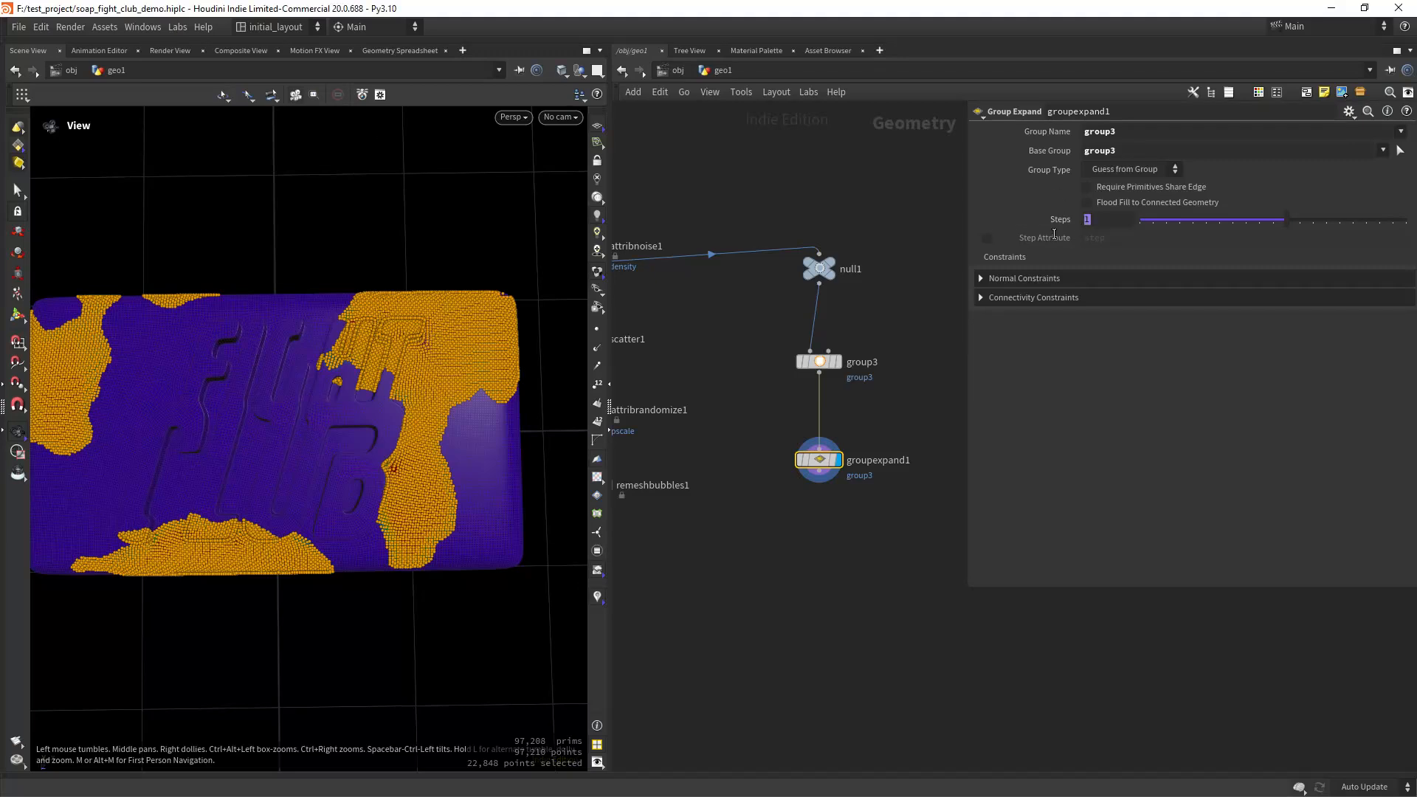
pyautogui.write('4')
pyautogui.press('Return')
pyautogui.moveTo(516, 443); pyautogui.dragTo(472, 369)
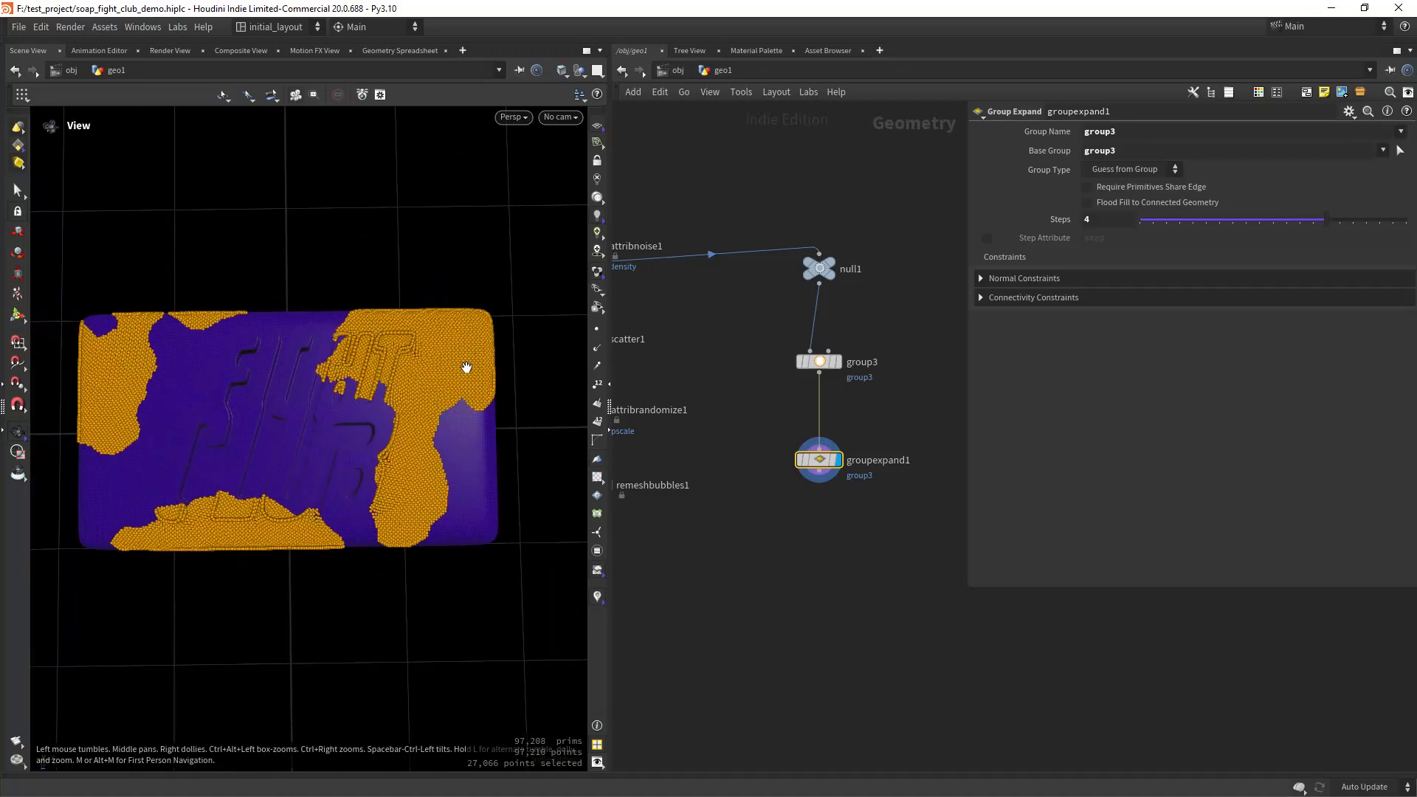
# Add a Blast node after the Group Expand, connect it and display its result.
pyautogui.moveTo(801, 413); pyautogui.dragTo(793, 380, button='middle')
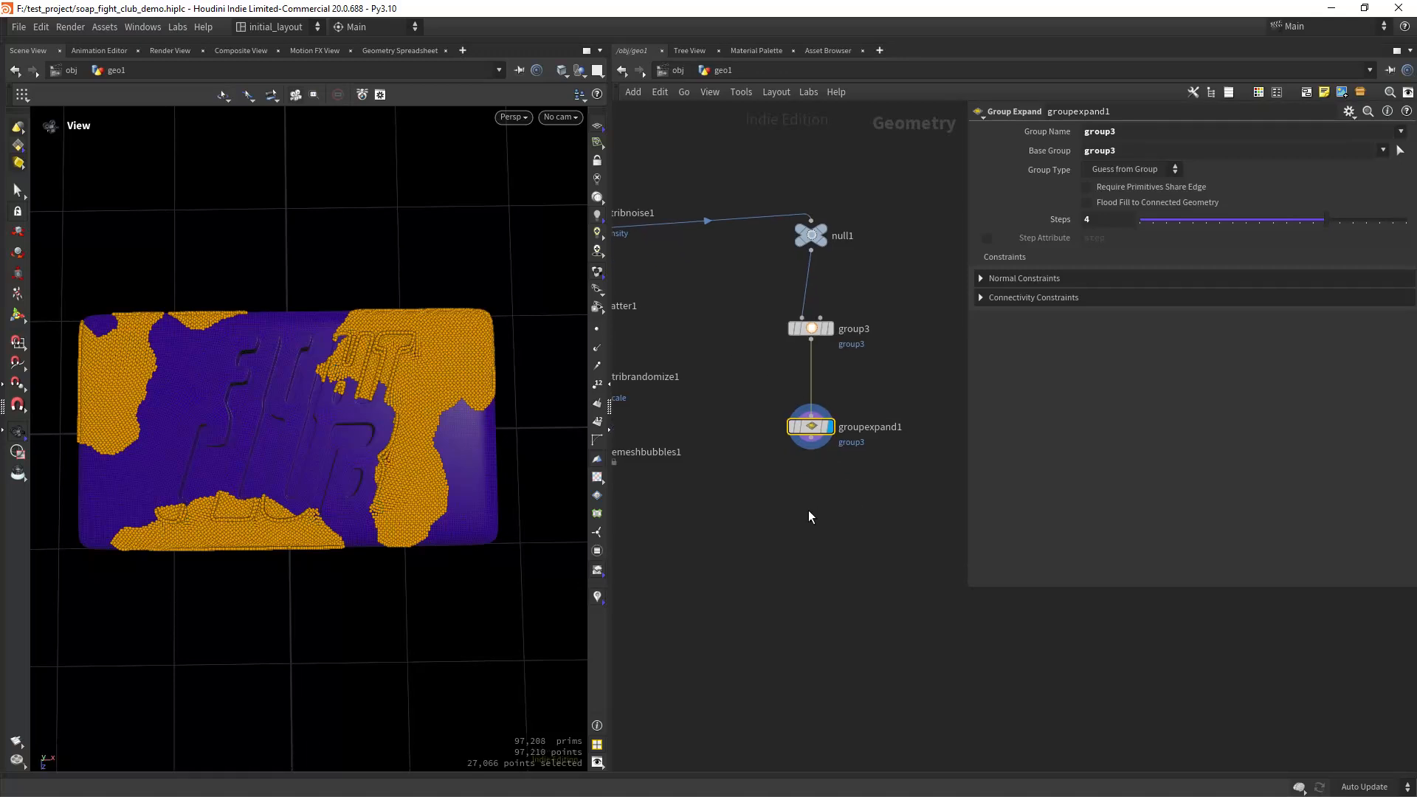
pyautogui.press('Tab')
pyautogui.write('bl')
pyautogui.press('Return')
pyautogui.click(808, 511)
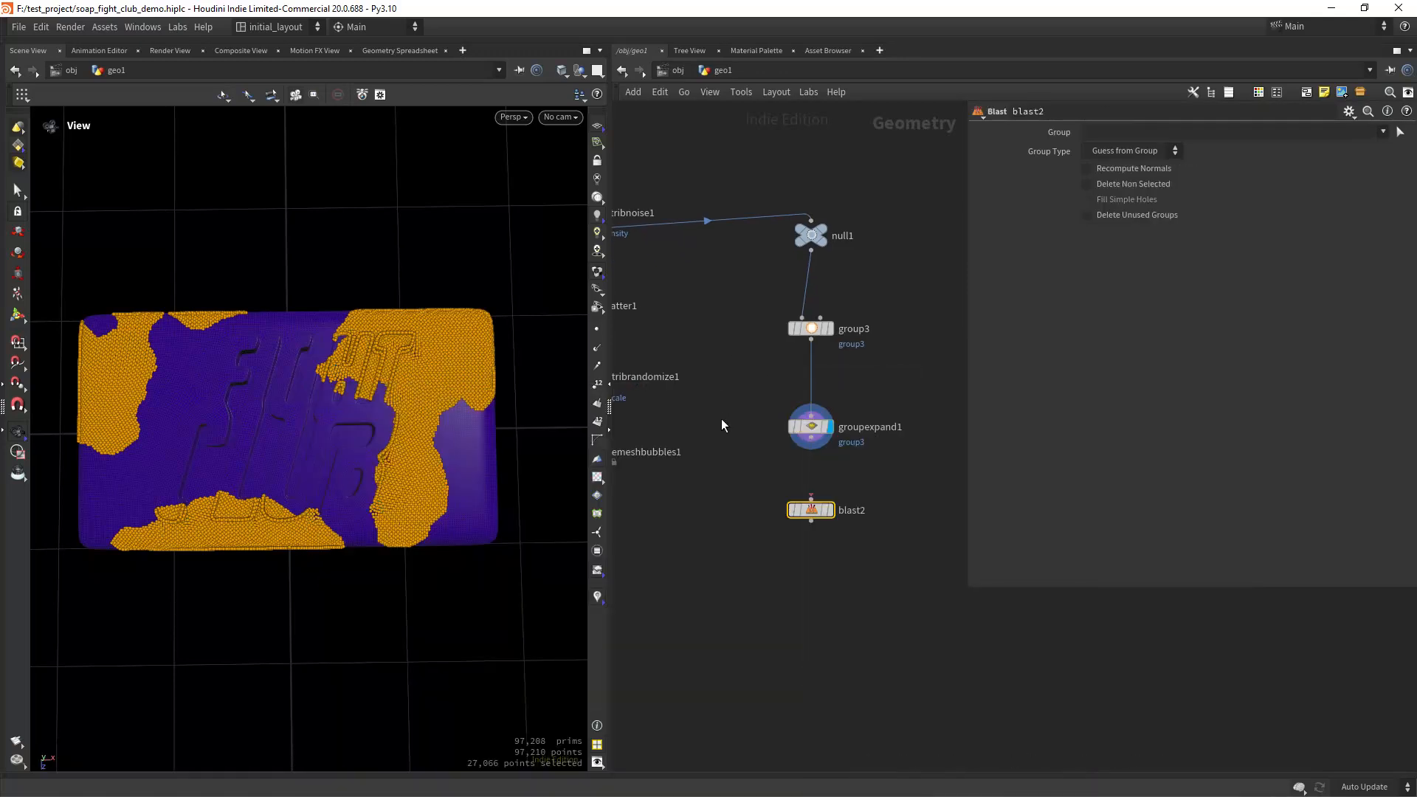
pyautogui.moveTo(811, 439); pyautogui.dragTo(811, 499)
pyautogui.click(830, 511)
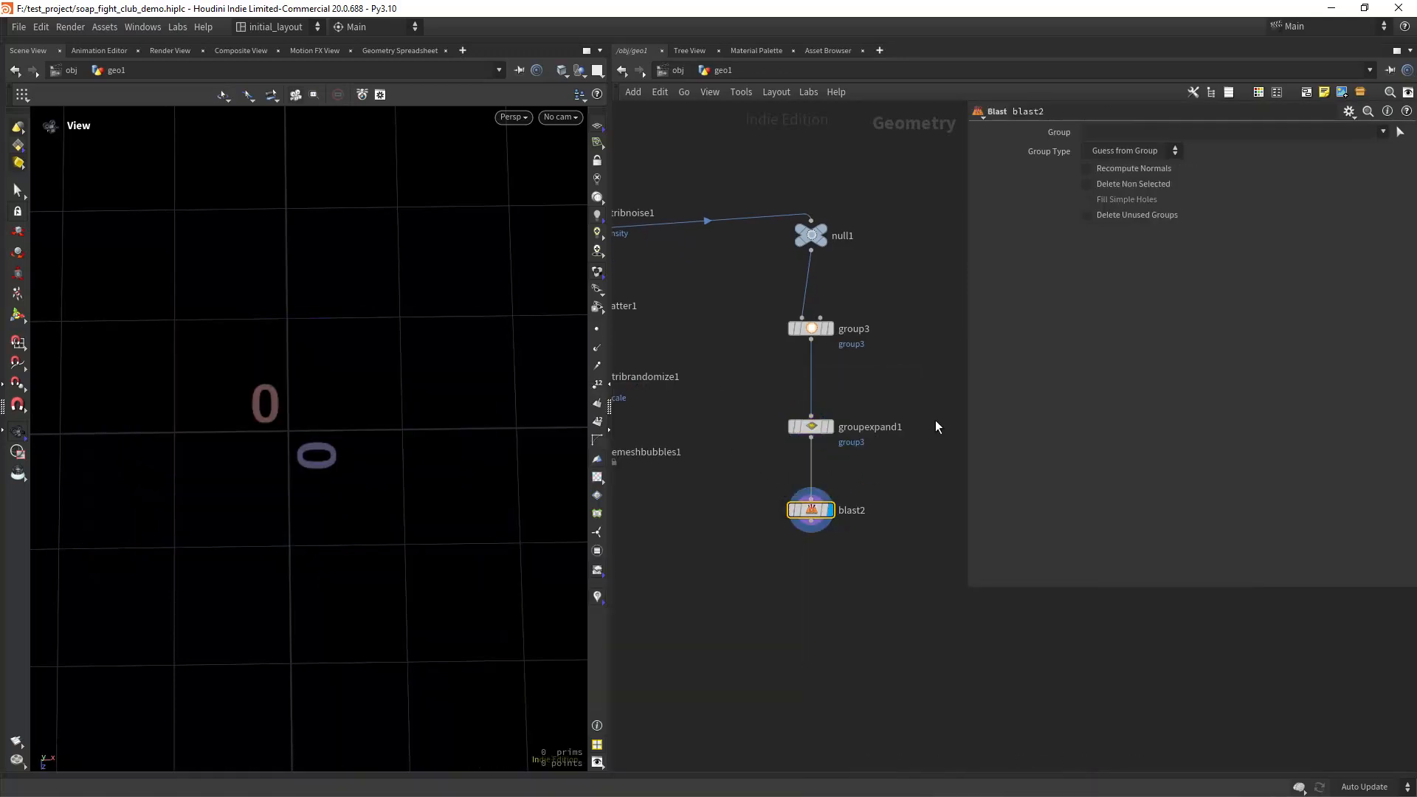
# Set the Blast to delete everything not in group3.
pyautogui.click(1151, 186)
pyautogui.click(1383, 133)
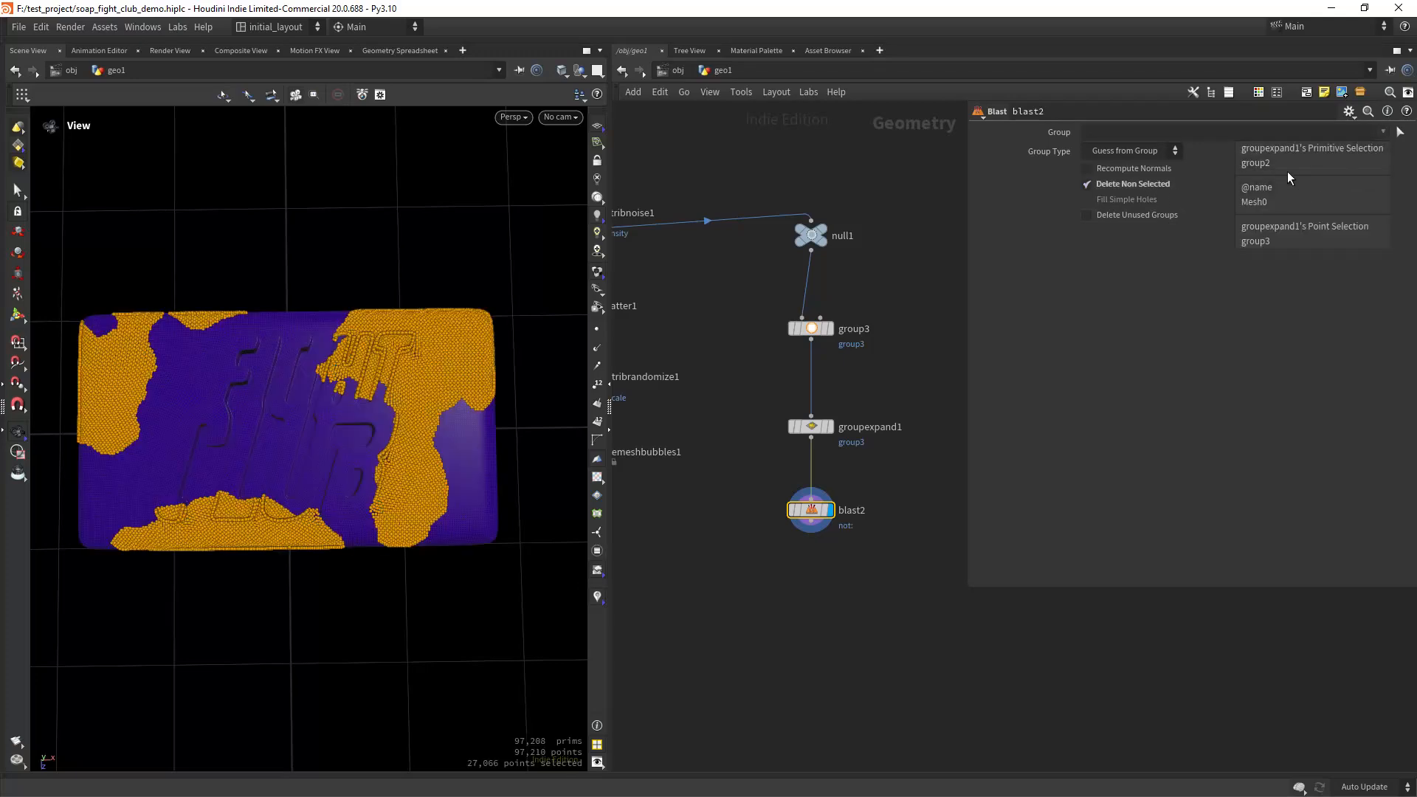
pyautogui.click(1282, 239)
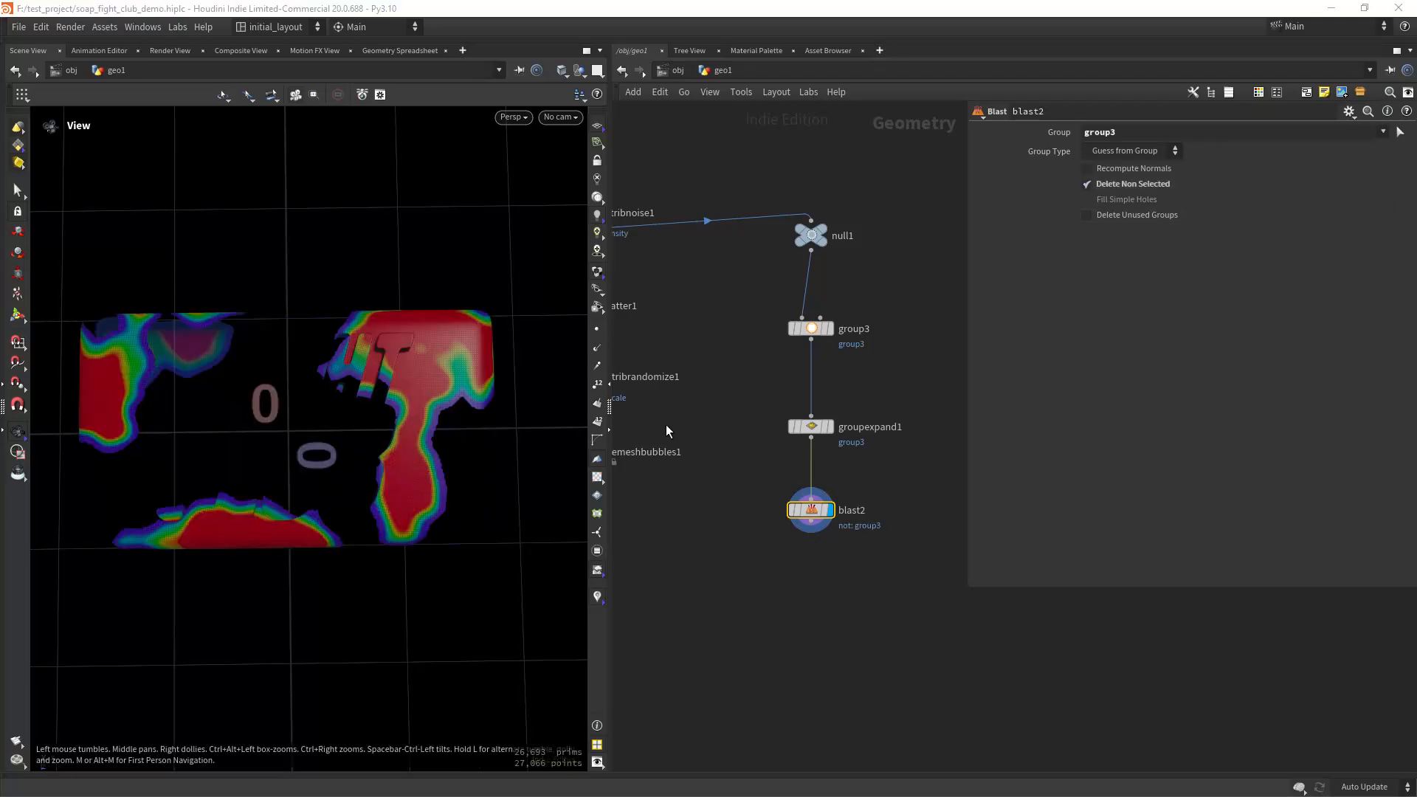
# Turn off the density attribute visualization through the Blast node's info.
pyautogui.click(767, 450)
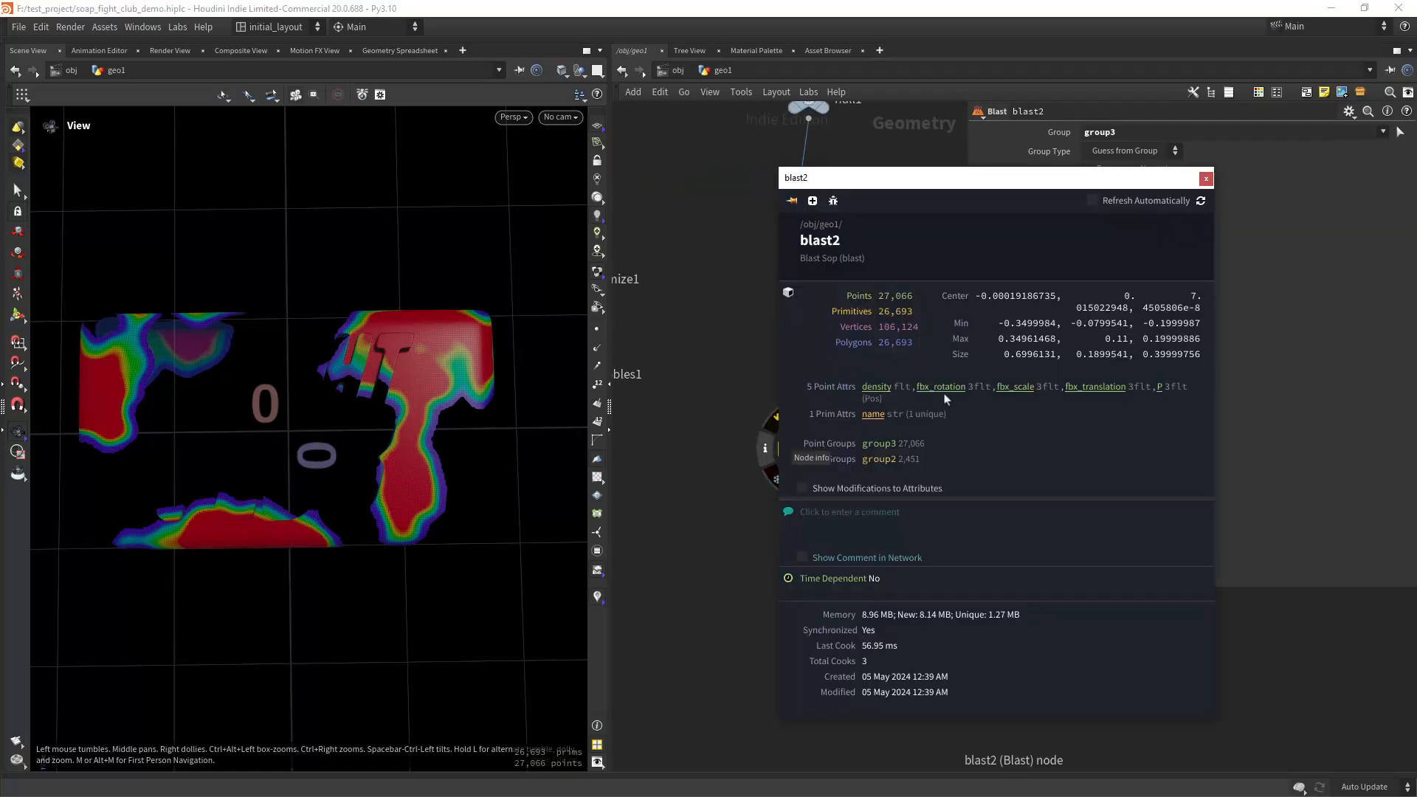
pyautogui.click(879, 387)
pyautogui.click(1206, 178)
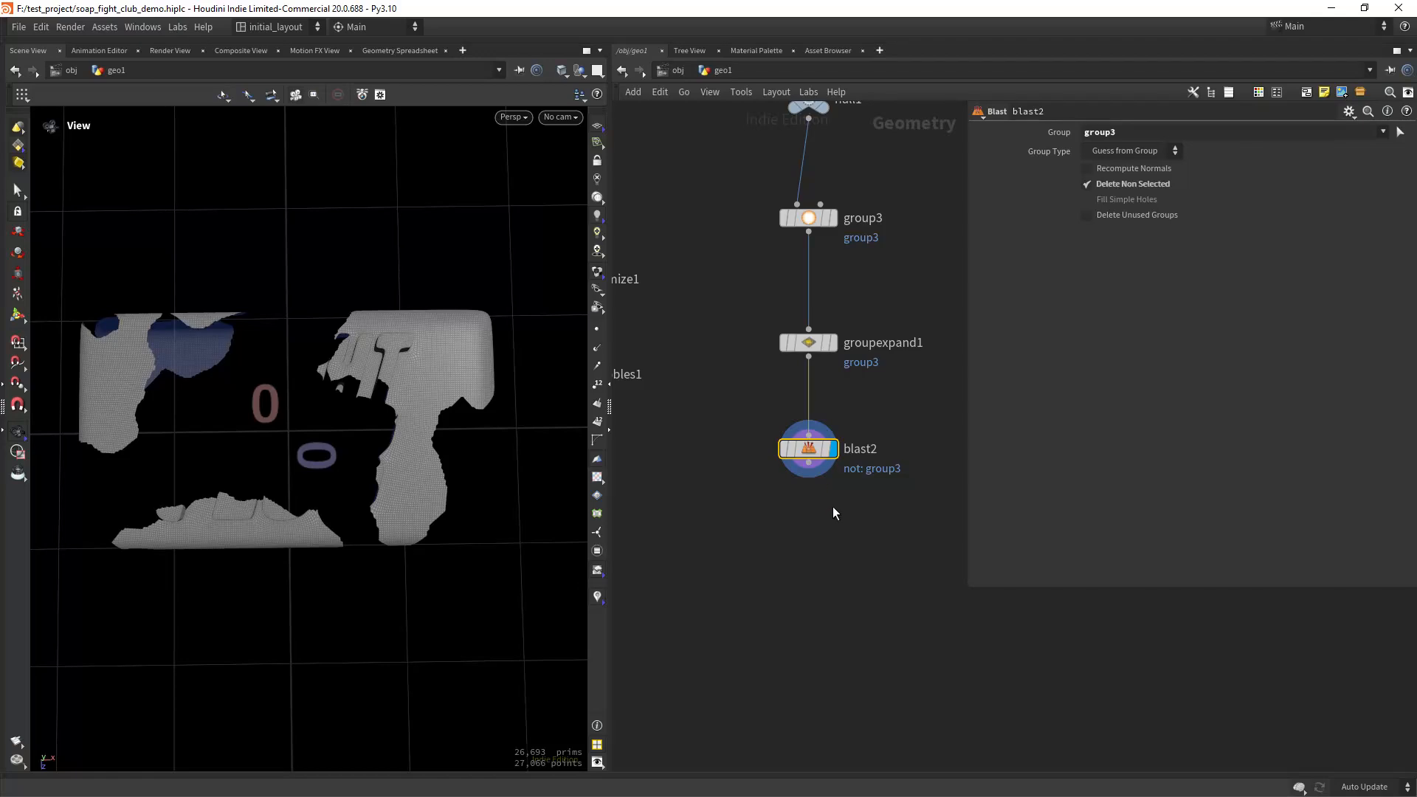
# Add a displayed Labs Delete Small Parts node after the Blast, with its area threshold set to 0.02.
pyautogui.press('Tab')
pyautogui.write('dele')
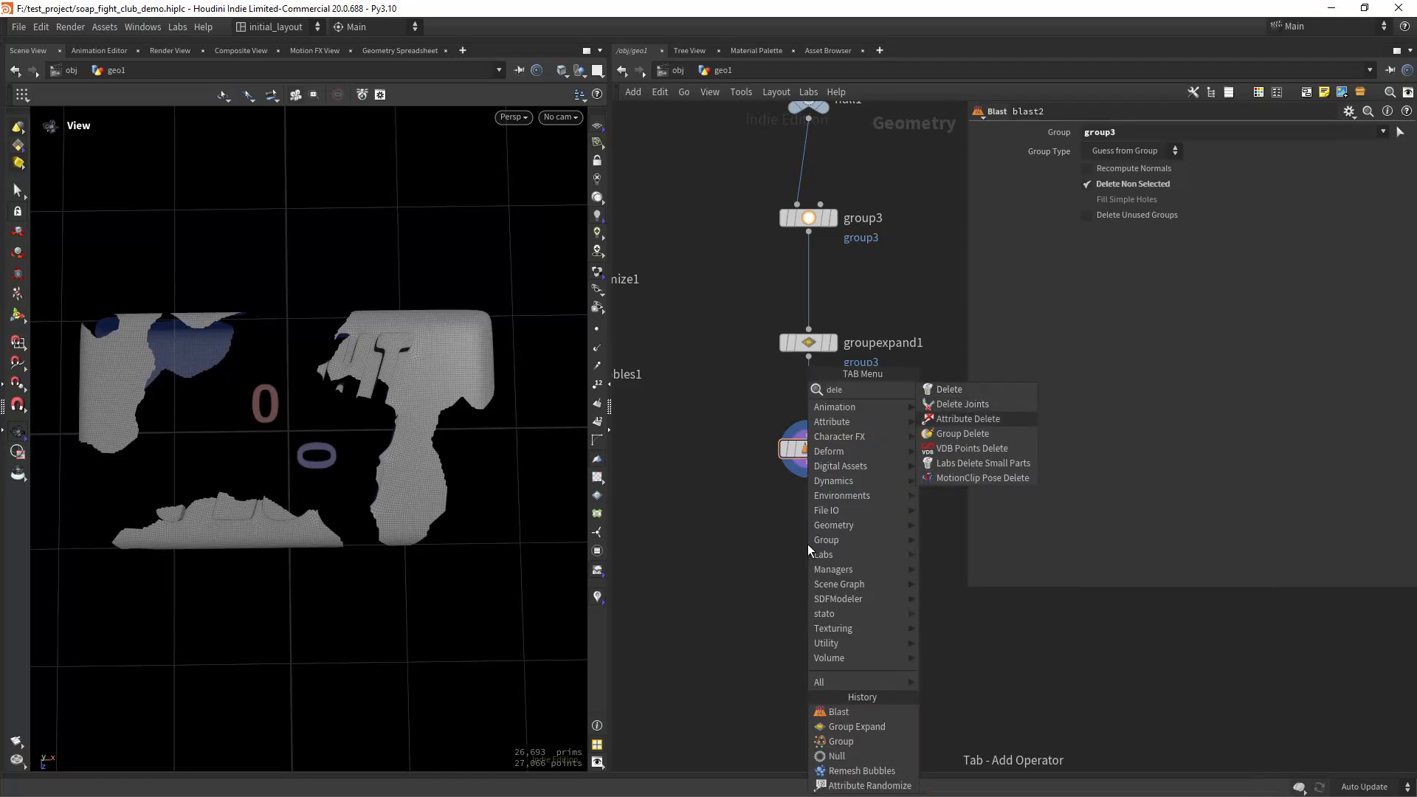
pyautogui.press('Down')
pyautogui.press('Down')
pyautogui.press('Down')
pyautogui.press('Return')
pyautogui.click(808, 543)
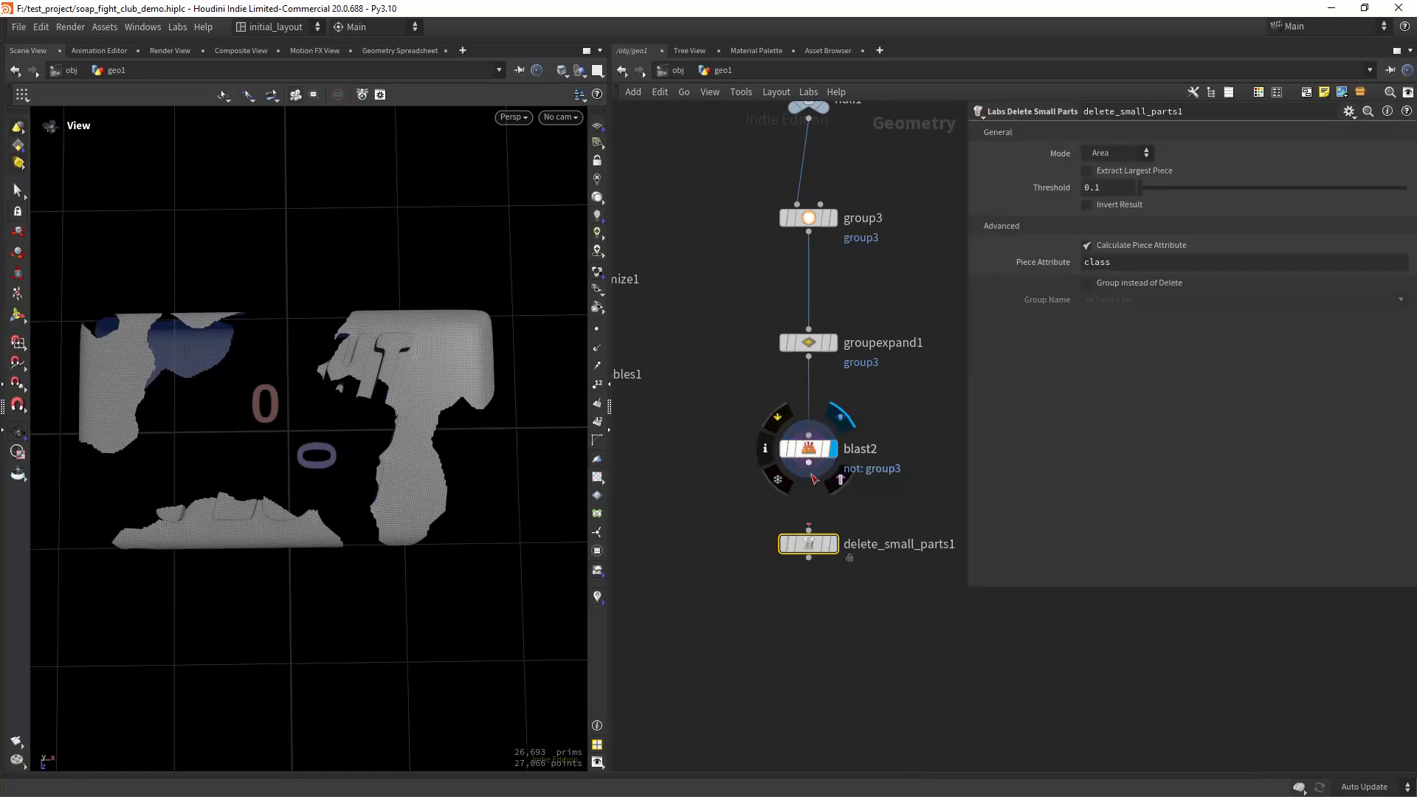
pyautogui.moveTo(810, 464); pyautogui.dragTo(809, 529)
pyautogui.click(832, 544)
pyautogui.moveTo(1107, 188); pyautogui.dragTo(949, 312, button='middle')
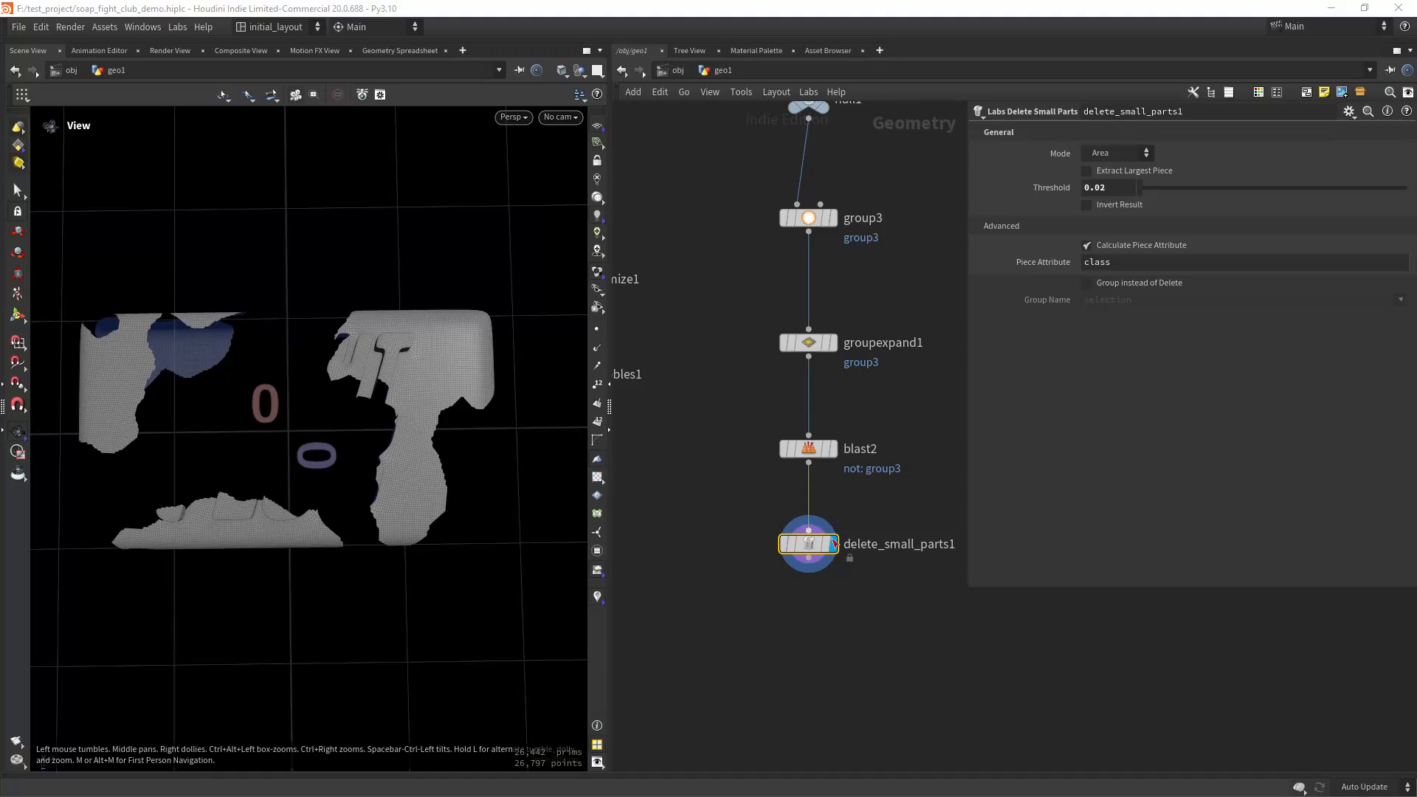
# Add a displayed Peak node after Labs Delete Small Parts, with its distance set to -.001.
pyautogui.moveTo(818, 634); pyautogui.dragTo(813, 528, button='middle')
pyautogui.press('Tab')
pyautogui.write('peak')
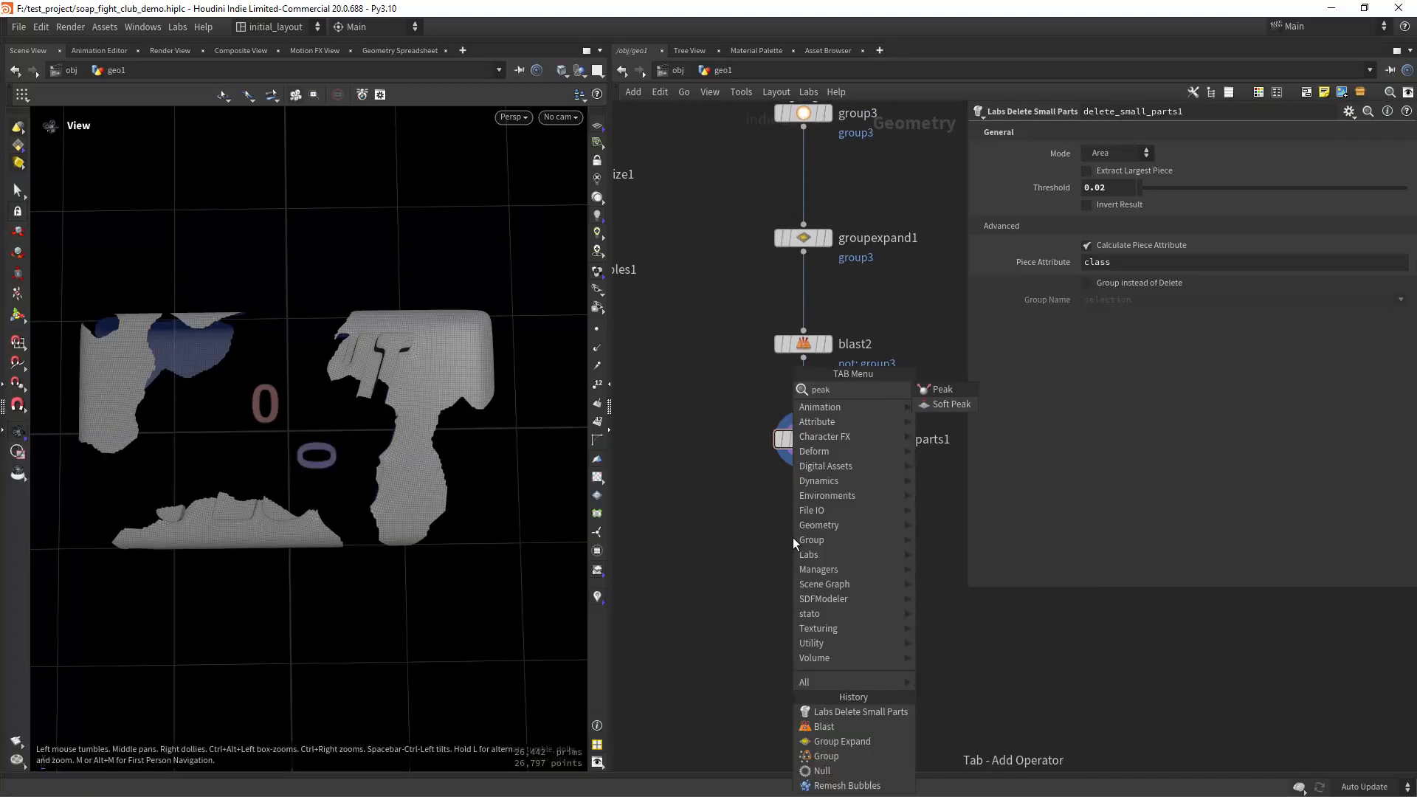
pyautogui.press('Return')
pyautogui.click(812, 539)
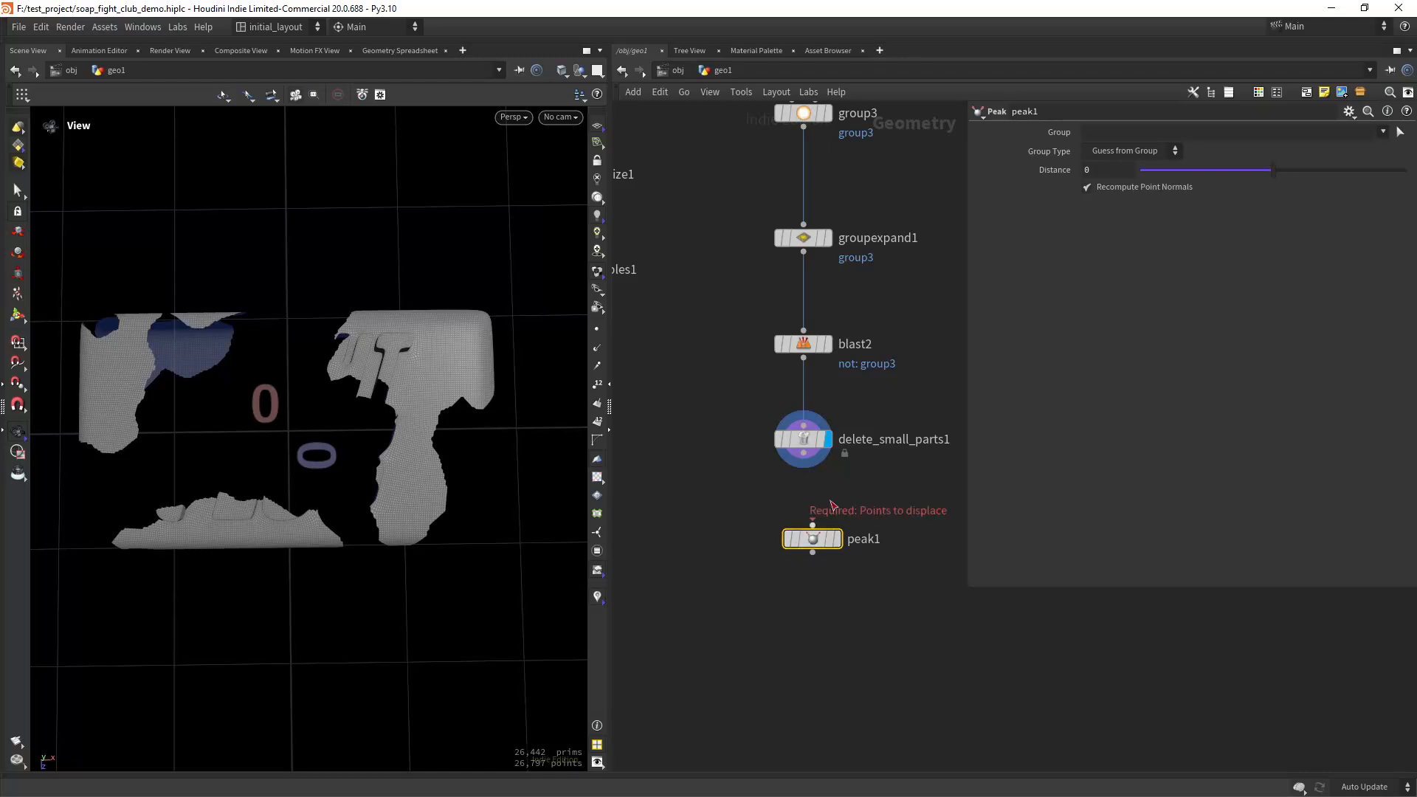
pyautogui.moveTo(484, 478); pyautogui.dragTo(452, 450)
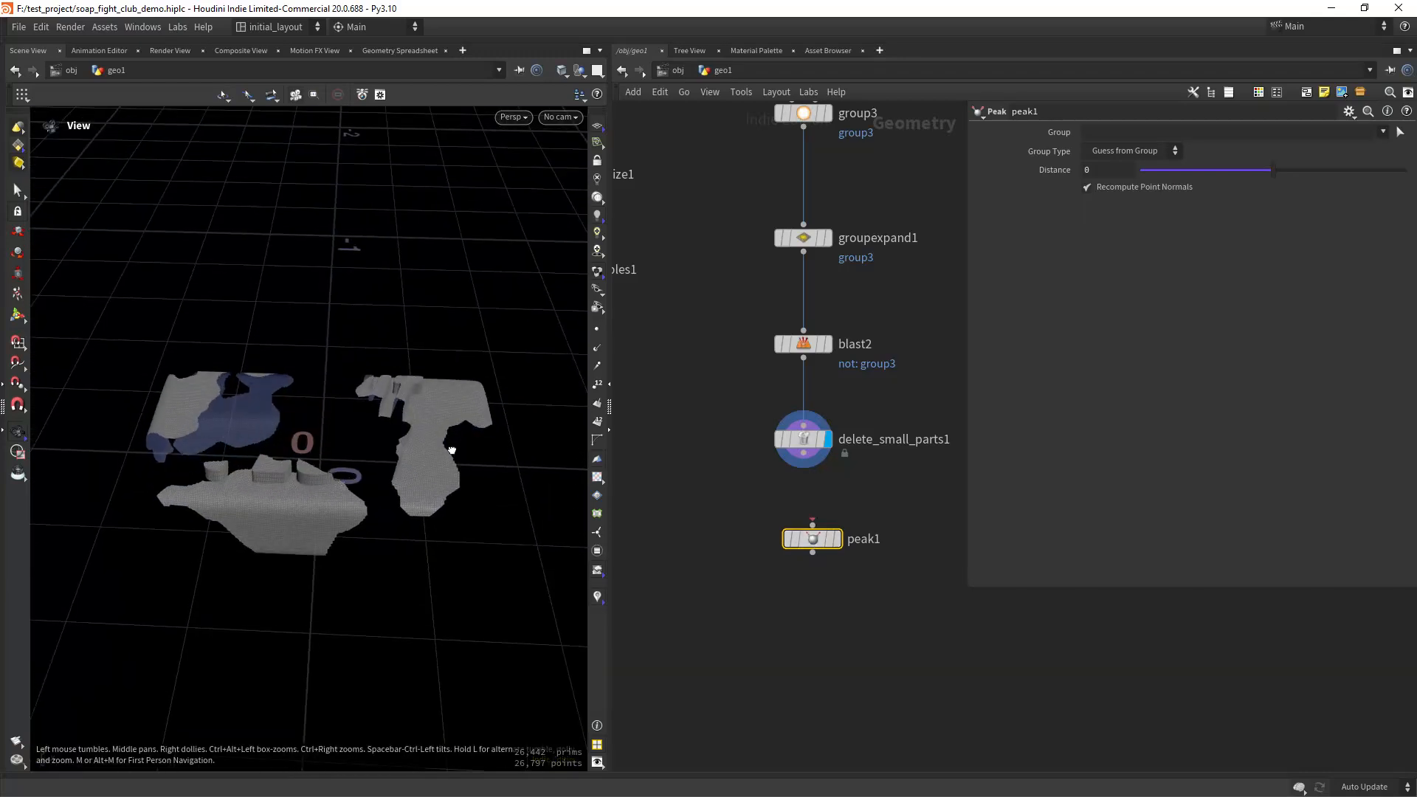
pyautogui.scroll(2, 452, 450)
pyautogui.moveTo(803, 453); pyautogui.dragTo(813, 538)
pyautogui.click(827, 539)
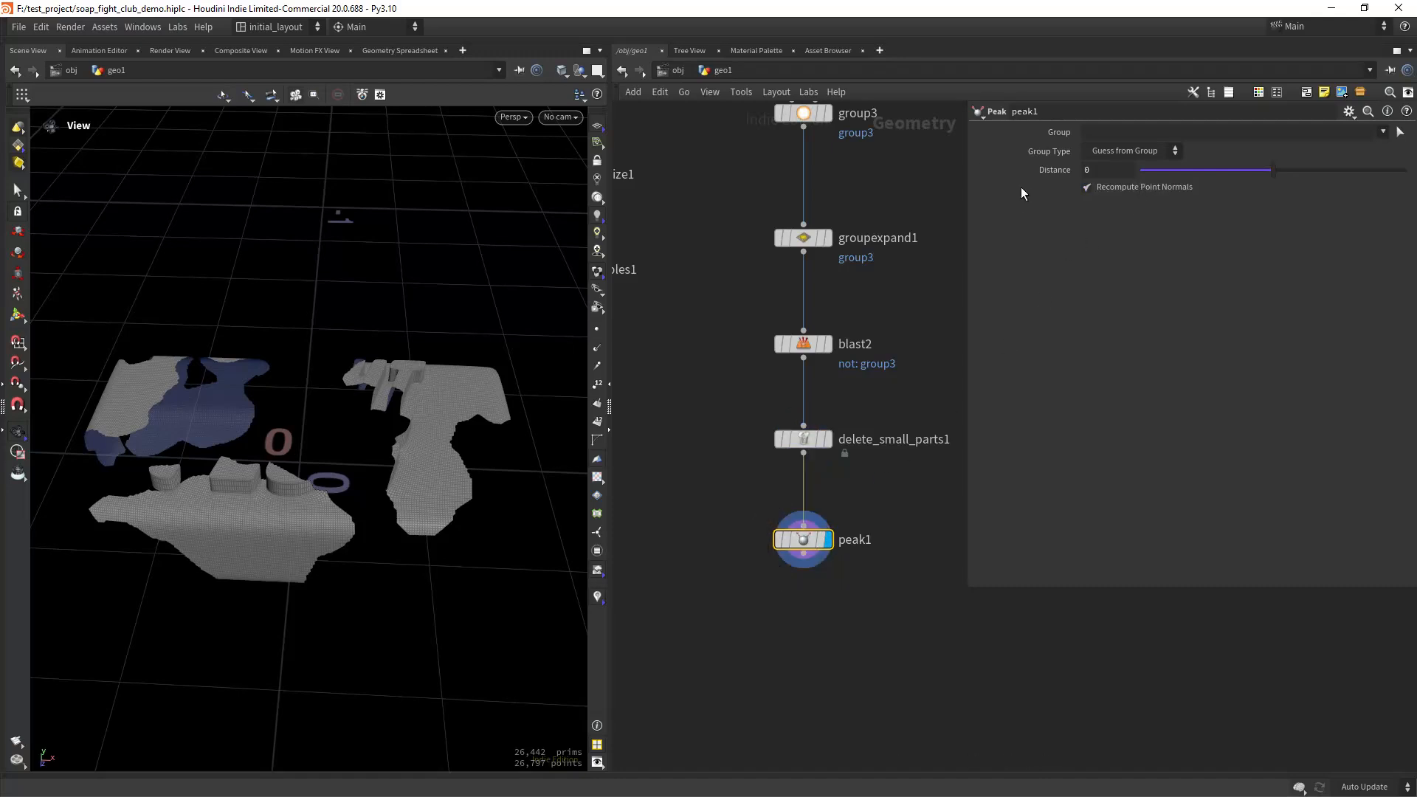
pyautogui.click(1094, 169)
pyautogui.press('Return')
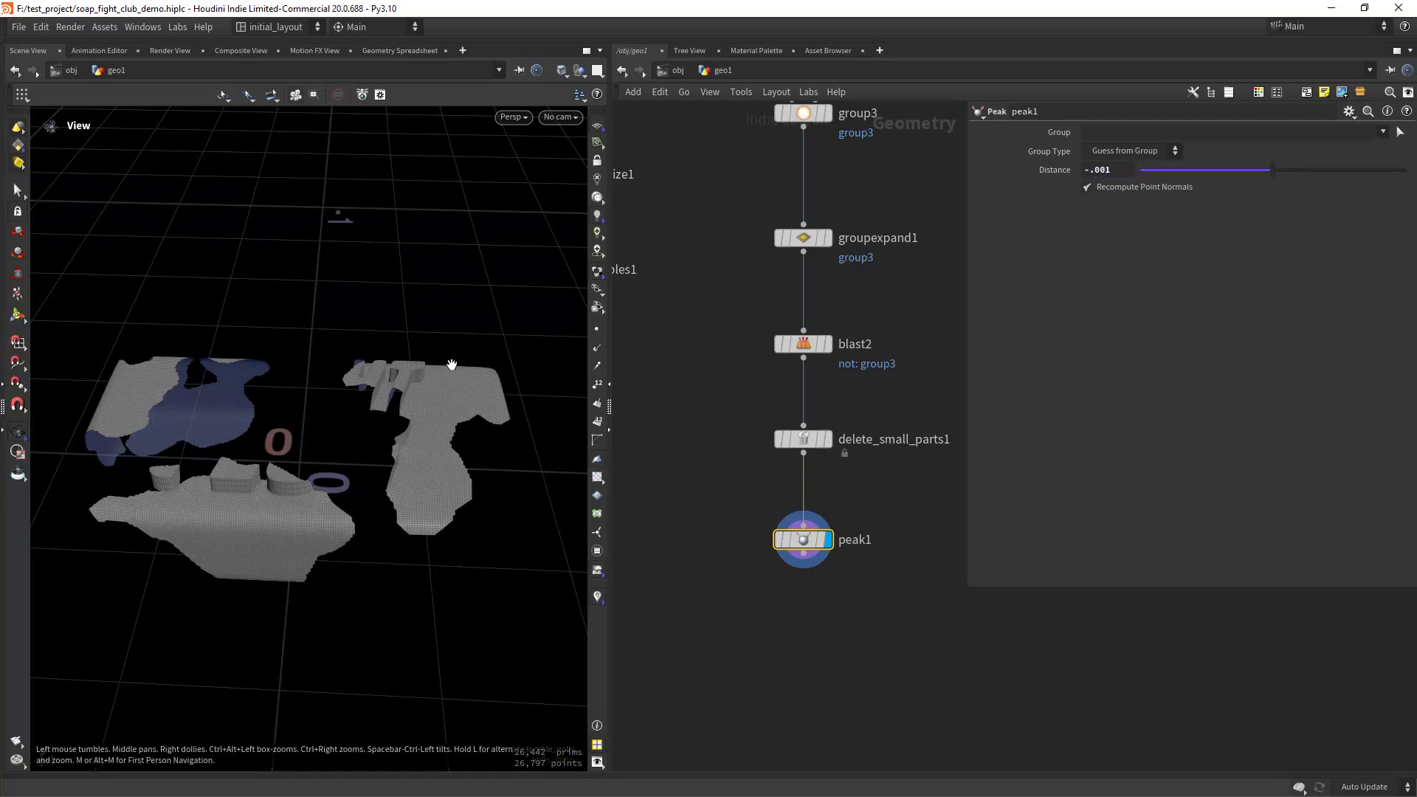
# Add a VDB from Polygons node and connect it to the output of the Peak node.
pyautogui.scroll(2, 451, 364)
pyautogui.moveTo(433, 377); pyautogui.dragTo(429, 393)
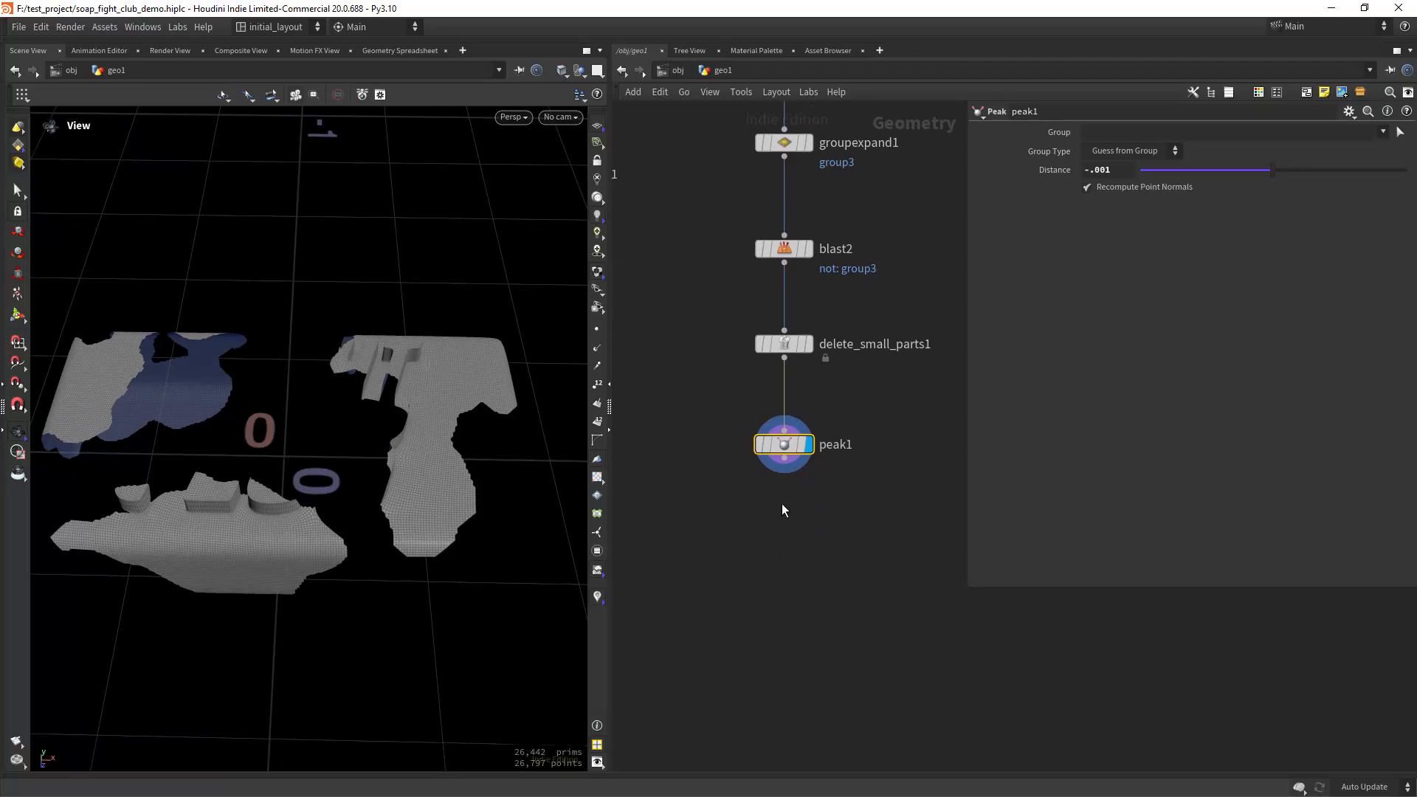
pyautogui.press('Tab')
pyautogui.write('vdbfp')
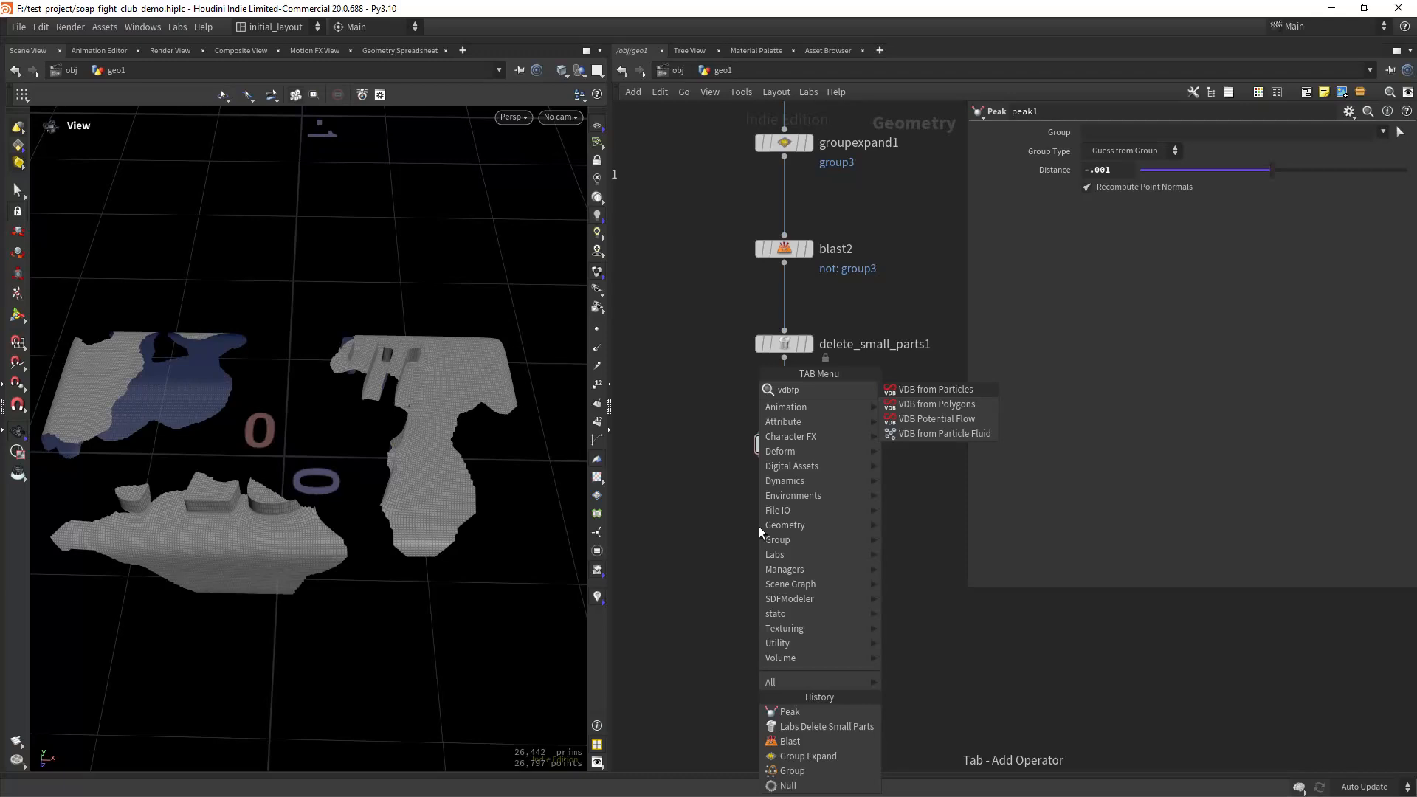
pyautogui.press('Down')
pyautogui.press('Return')
pyautogui.click(759, 525)
pyautogui.moveTo(392, 428); pyautogui.dragTo(342, 506)
pyautogui.moveTo(774, 533)
pyautogui.moveTo(774, 533)
pyautogui.mouseDown()
pyautogui.moveTo(804, 549)
pyautogui.moveTo(788, 555)
pyautogui.mouseUp()
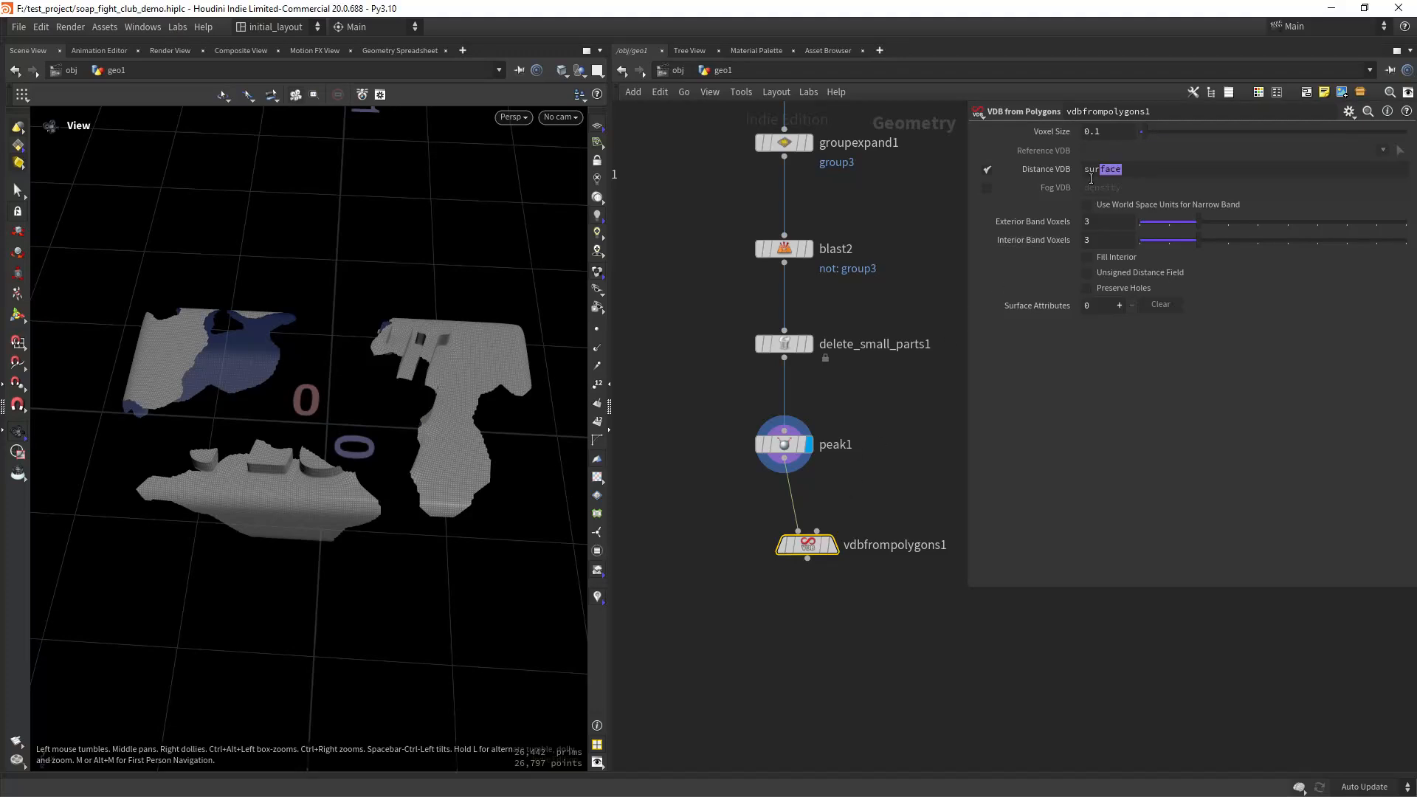
# Name the distance VDB density, set the voxel size to .001, and display the VDB from Polygons node.
pyautogui.click(1132, 172)
pyautogui.write('density')
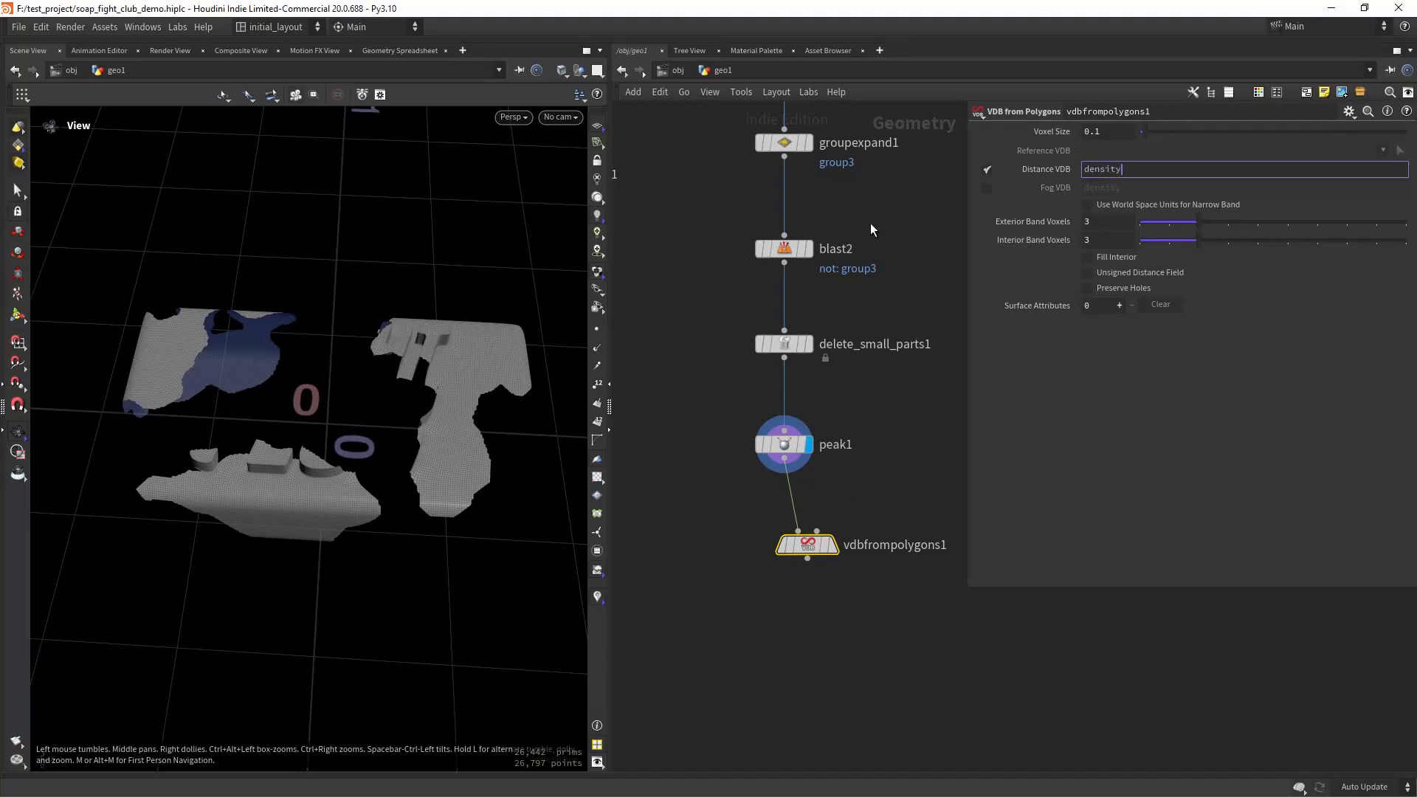
pyautogui.press('Return')
pyautogui.click(1097, 132)
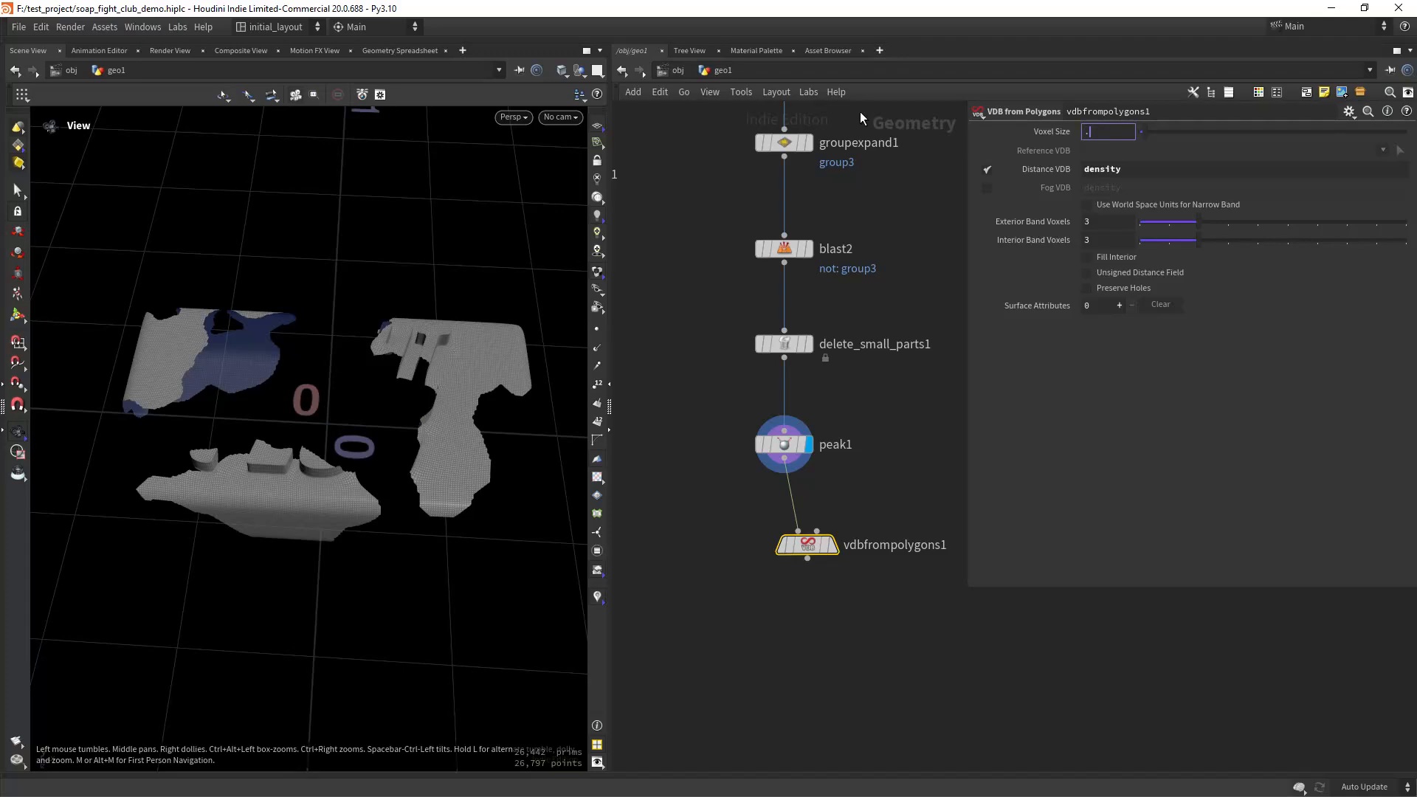
pyautogui.press('Return')
pyautogui.click(833, 546)
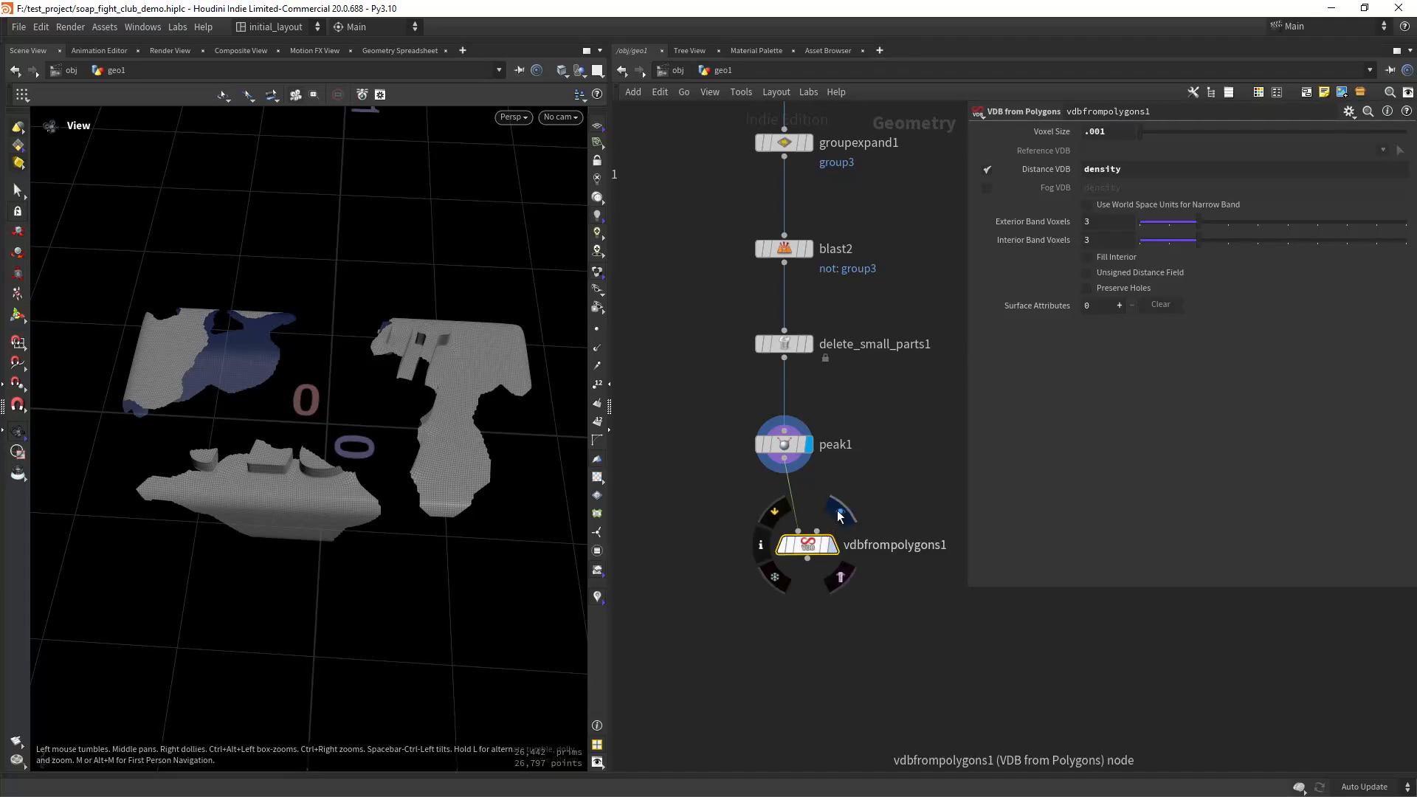
pyautogui.moveTo(784, 521); pyautogui.dragTo(762, 516)
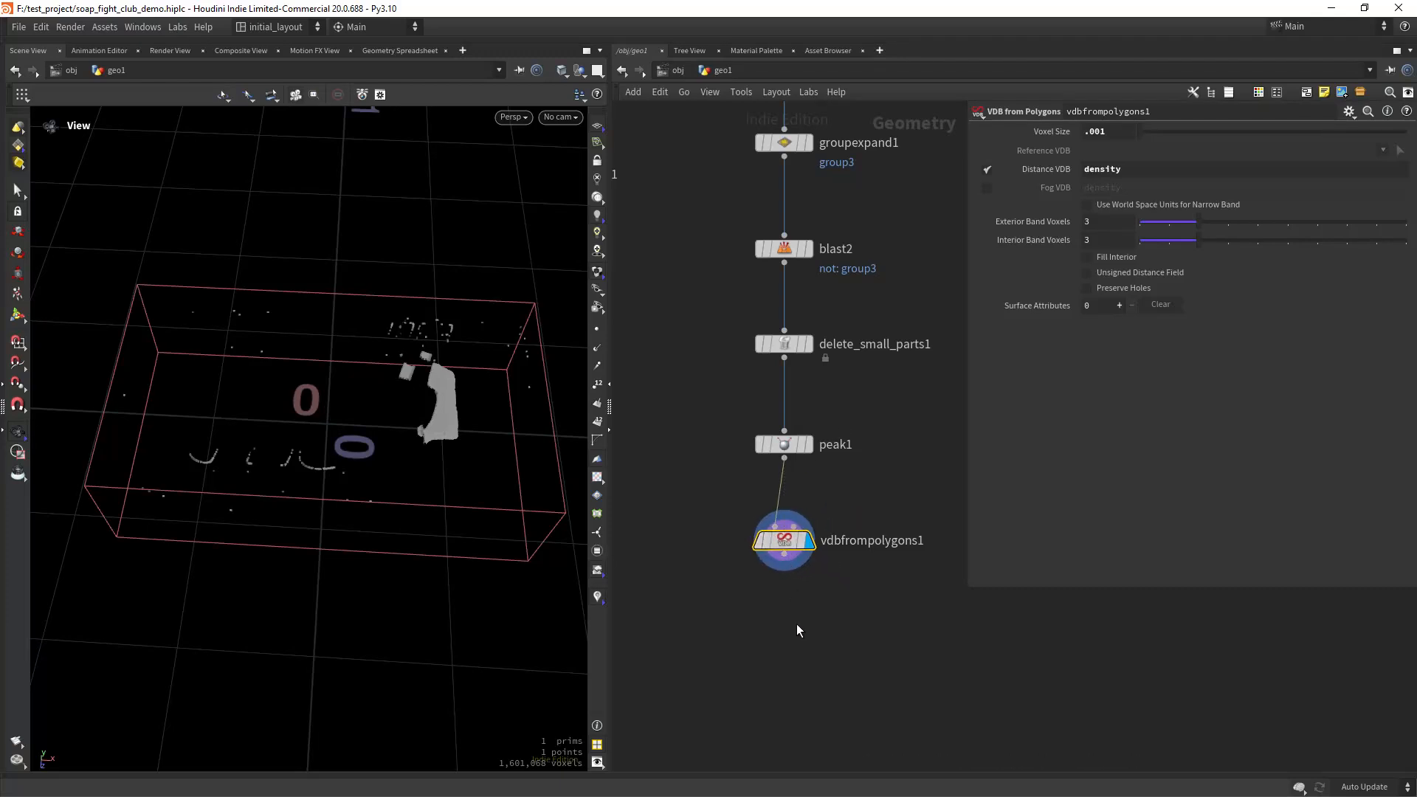
# Add a displayed VDB Topology to SDF node after VDB from Polygons and inspect the resulting volume.
pyautogui.moveTo(797, 623); pyautogui.dragTo(806, 538, button='middle')
pyautogui.press('Tab')
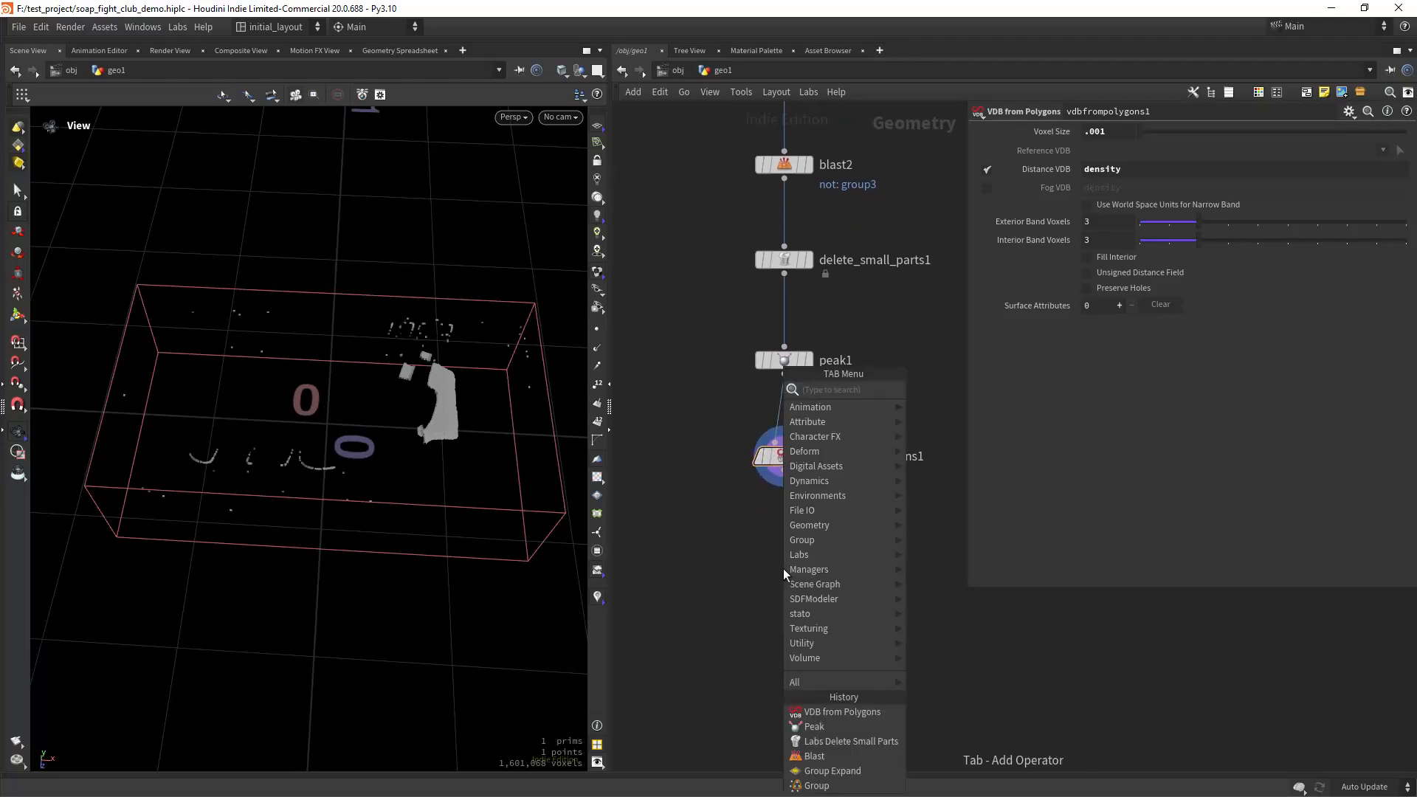
pyautogui.write('vdb top')
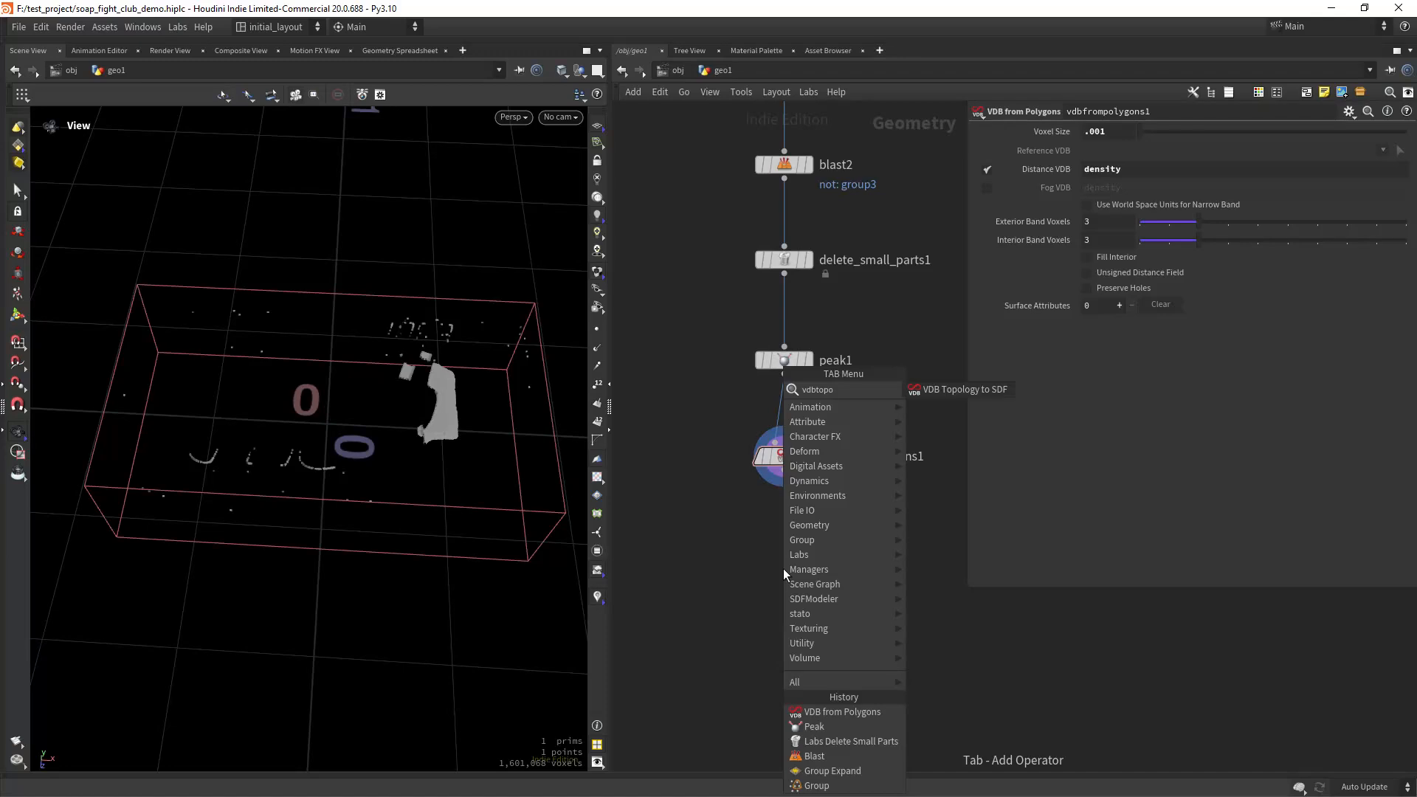
pyautogui.press('Return')
pyautogui.click(783, 568)
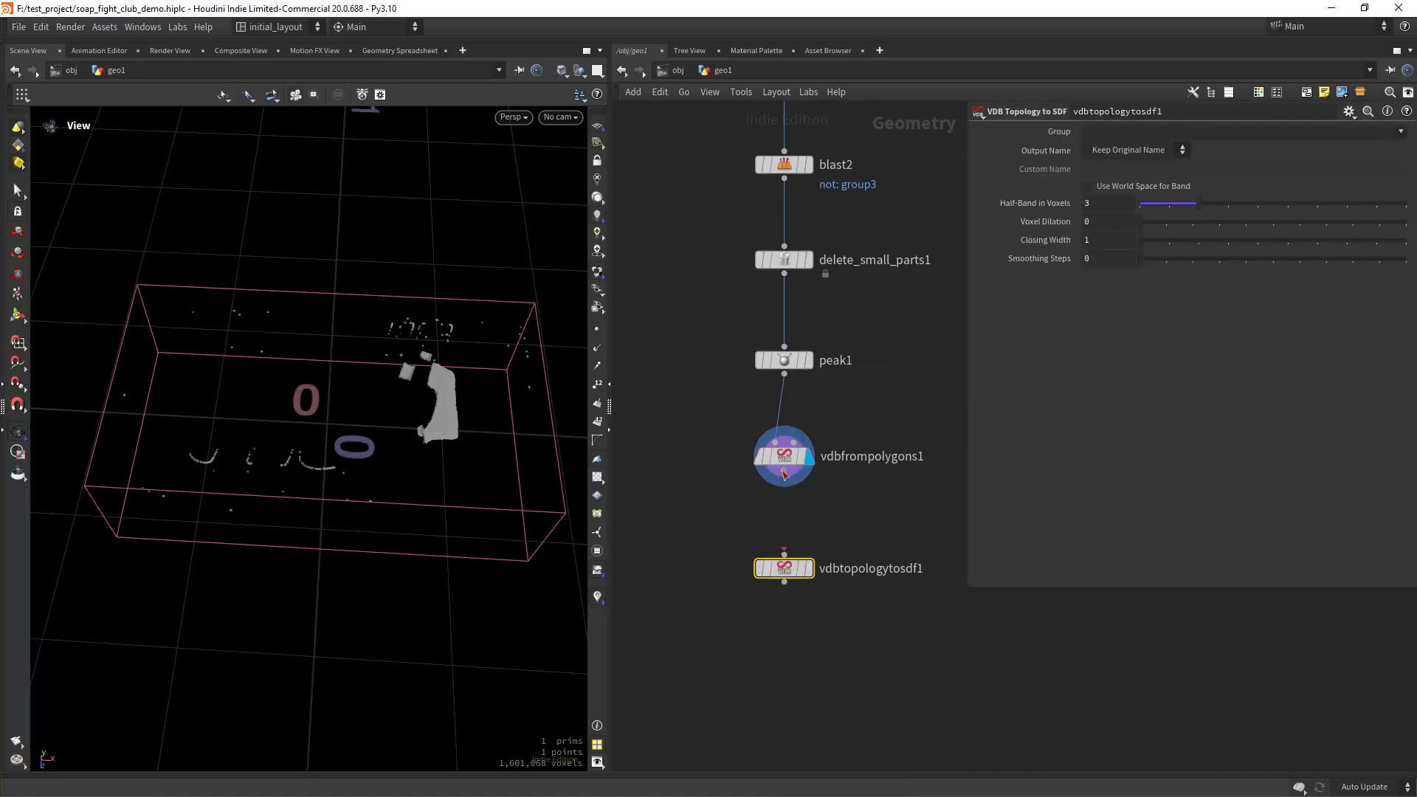
pyautogui.moveTo(783, 480); pyautogui.dragTo(784, 565)
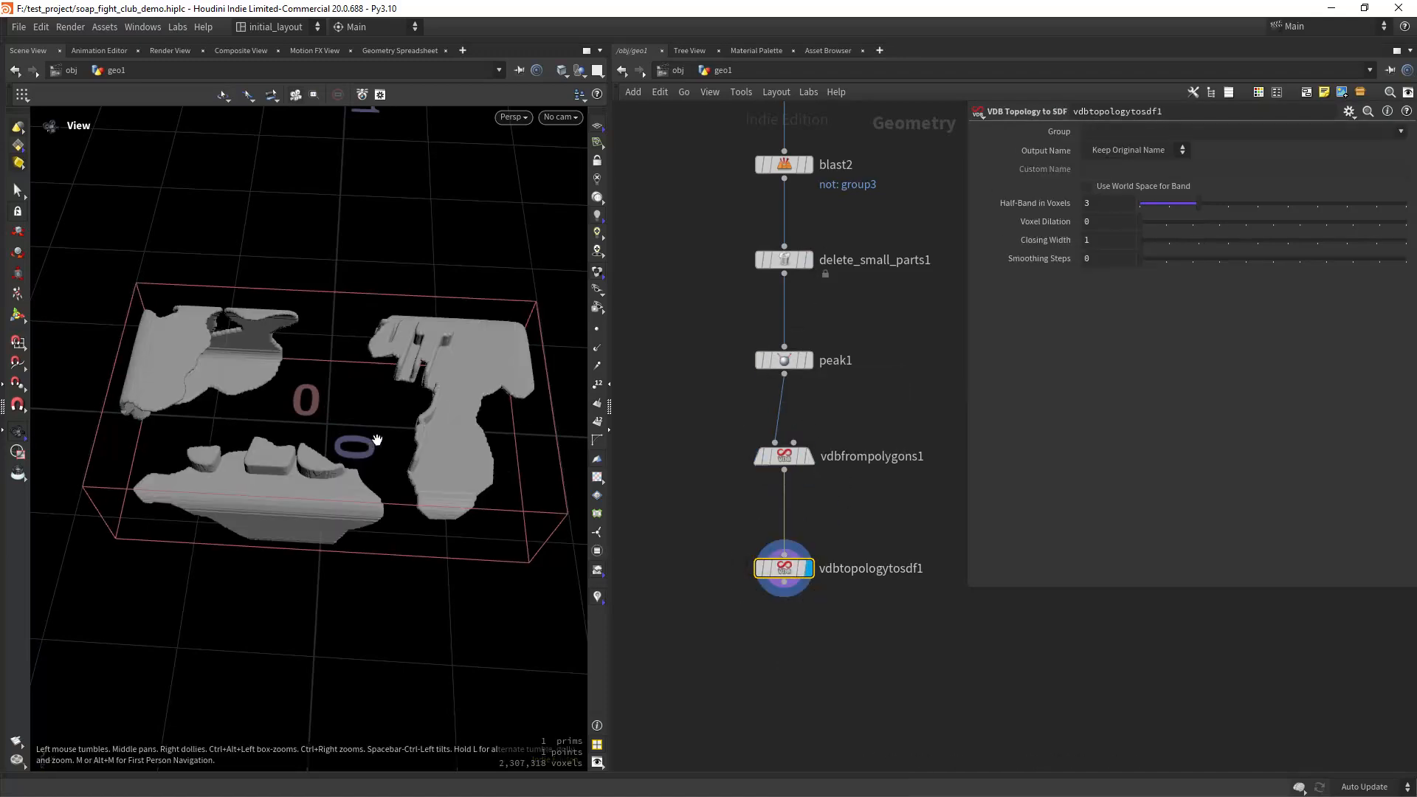
pyautogui.scroll(3, 376, 440)
pyautogui.moveTo(420, 472); pyautogui.dragTo(604, 404)
pyautogui.scroll(2, 430, 465)
pyautogui.scroll(-2, 432, 467)
pyautogui.moveTo(357, 481); pyautogui.dragTo(412, 427)
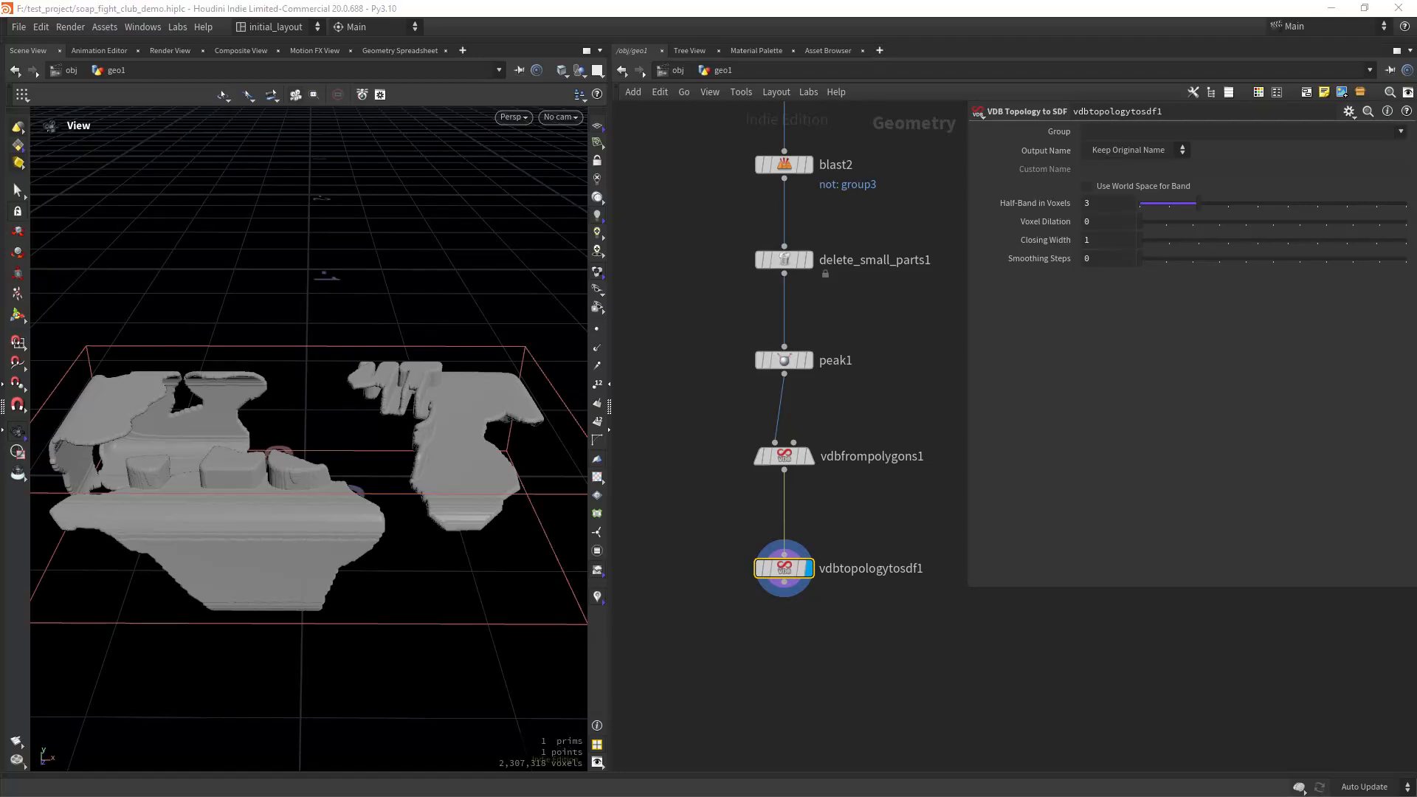
# Add a displayed VDB Reshape SDF node after VDB Topology to SDF.
pyautogui.moveTo(768, 673); pyautogui.dragTo(792, 582, button='middle')
pyautogui.press('Tab')
pyautogui.write('re')
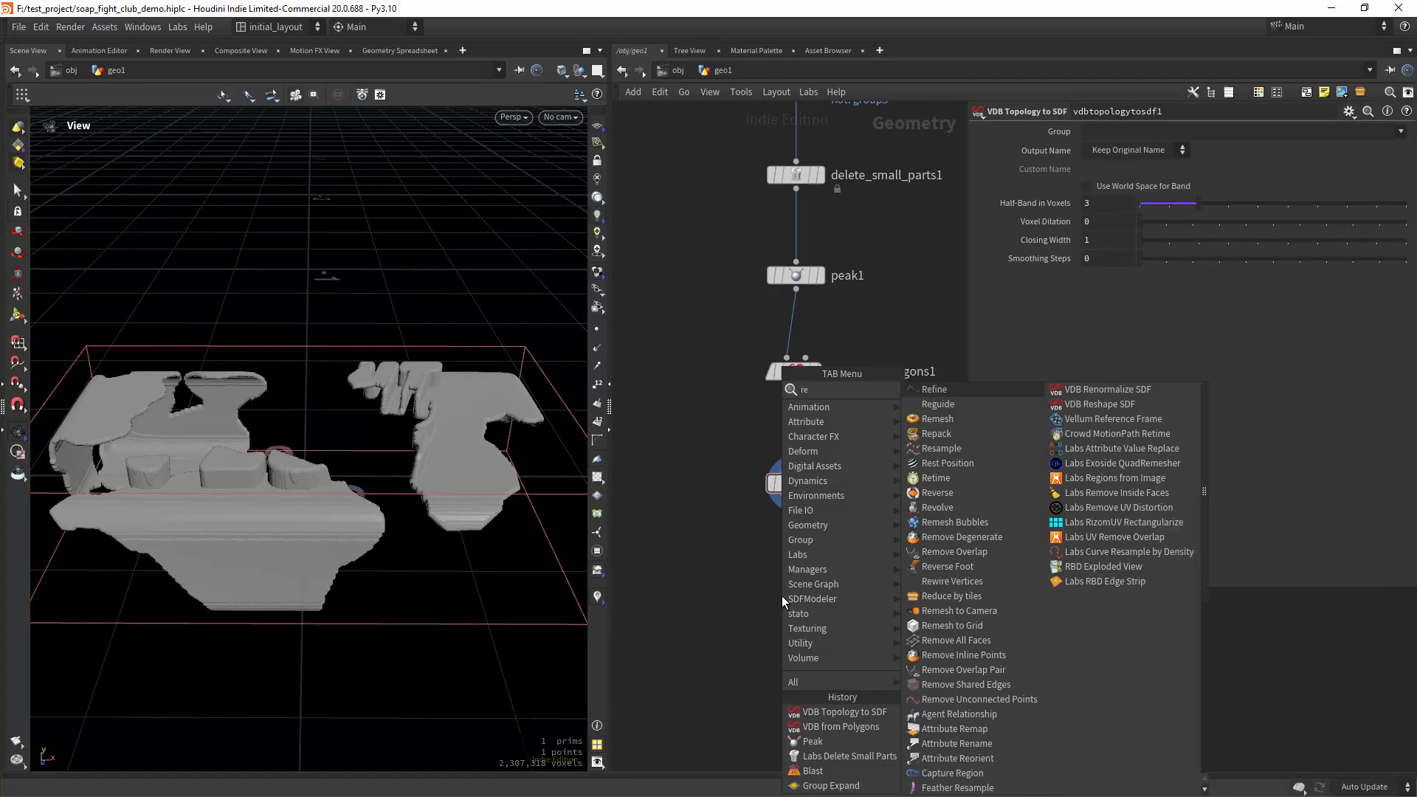
pyautogui.write('sh')
pyautogui.press('Down')
pyautogui.press('Return')
pyautogui.press('Return')
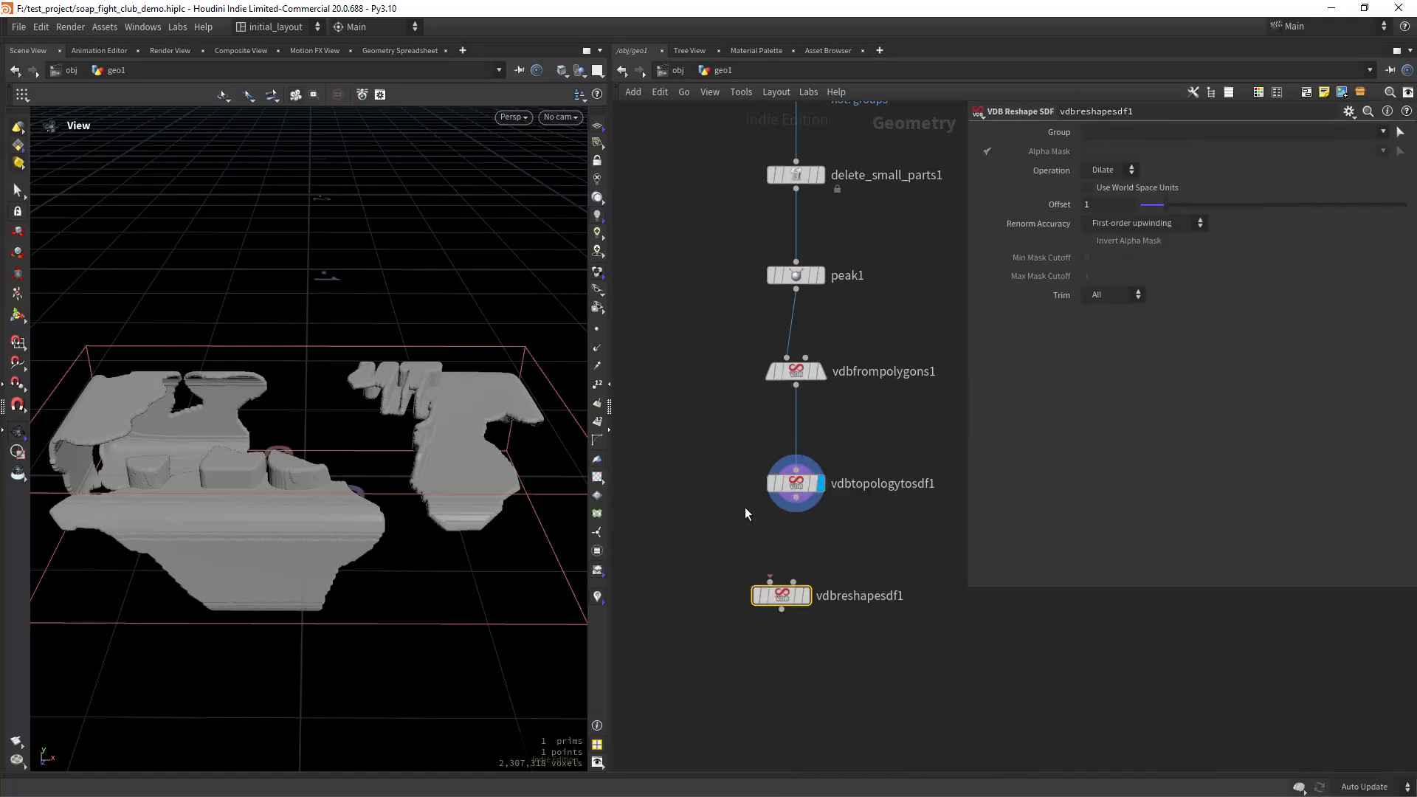
pyautogui.moveTo(784, 596); pyautogui.dragTo(808, 601)
pyautogui.moveTo(796, 498); pyautogui.dragTo(794, 586)
pyautogui.moveTo(811, 599)
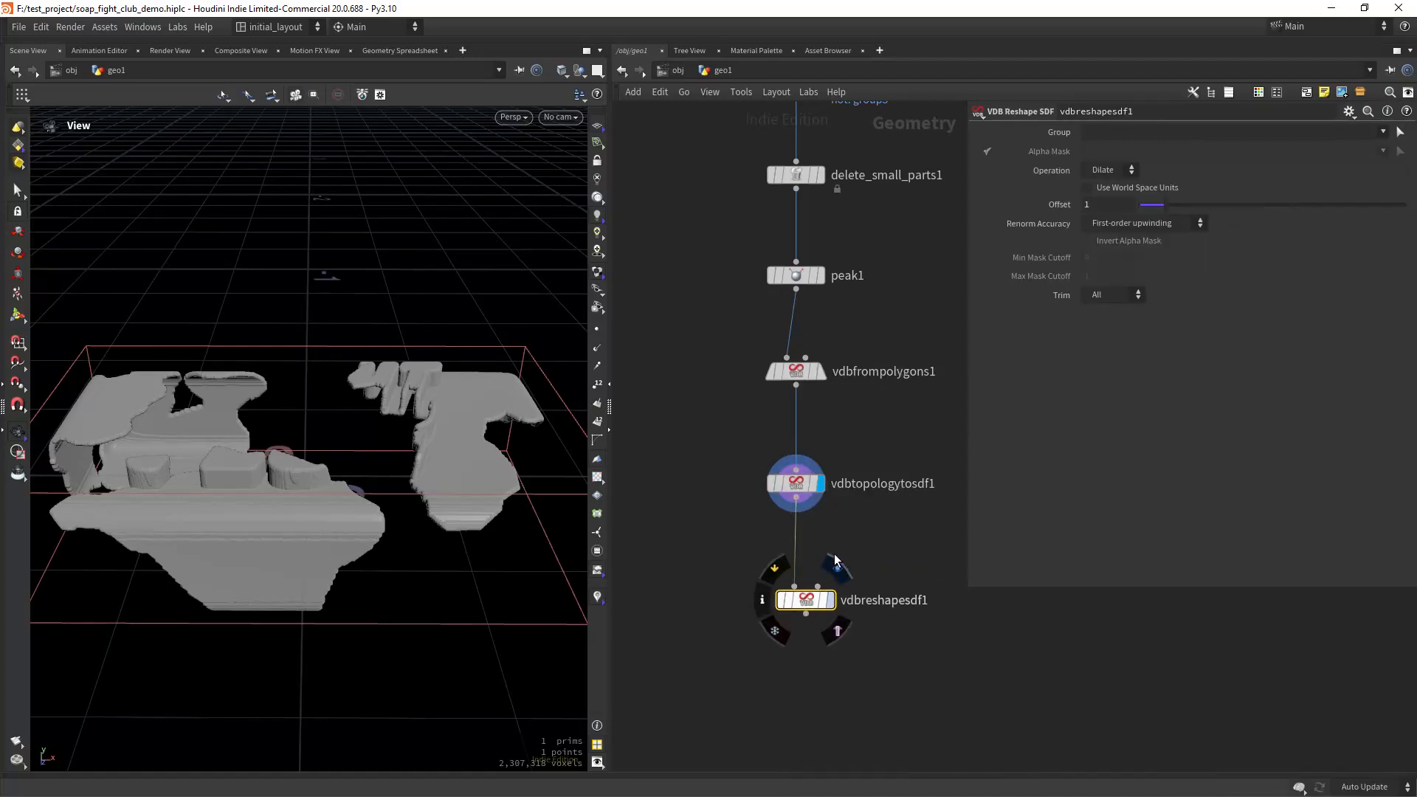
pyautogui.click(836, 564)
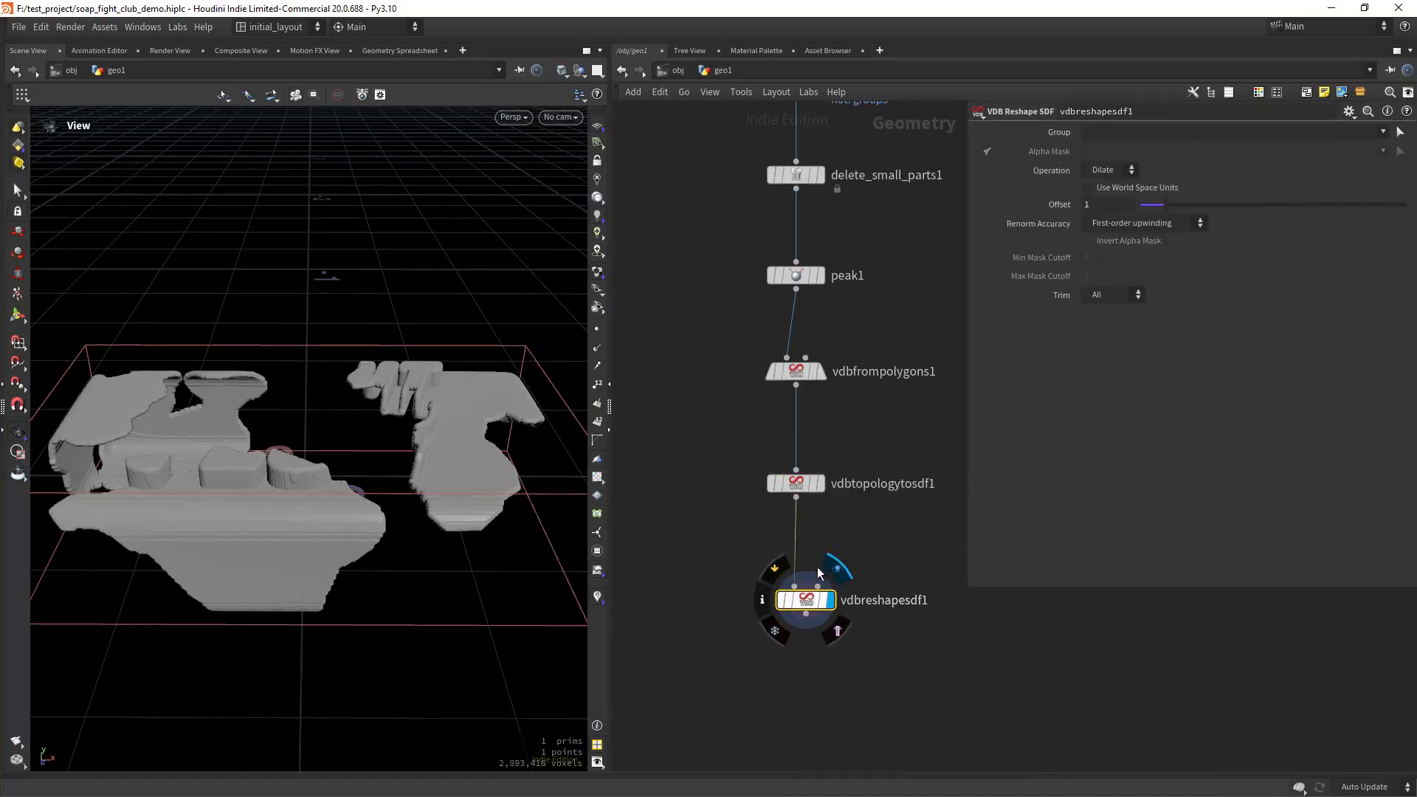
# Set the VDB Reshape SDF dilation offset to 5.
pyautogui.doubleClick(1107, 206)
pyautogui.write('5')
pyautogui.press('Return')
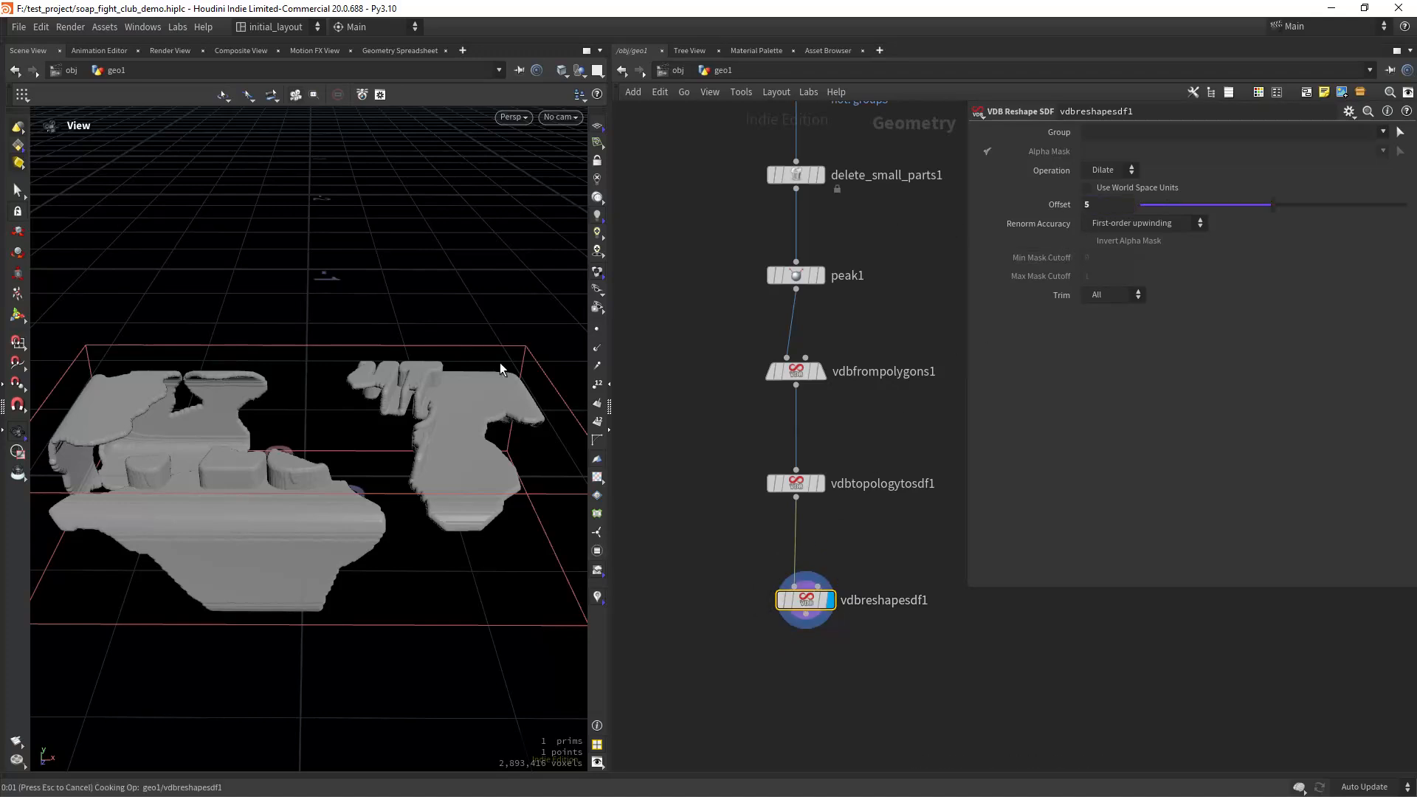
pyautogui.moveTo(480, 320); pyautogui.dragTo(433, 406)
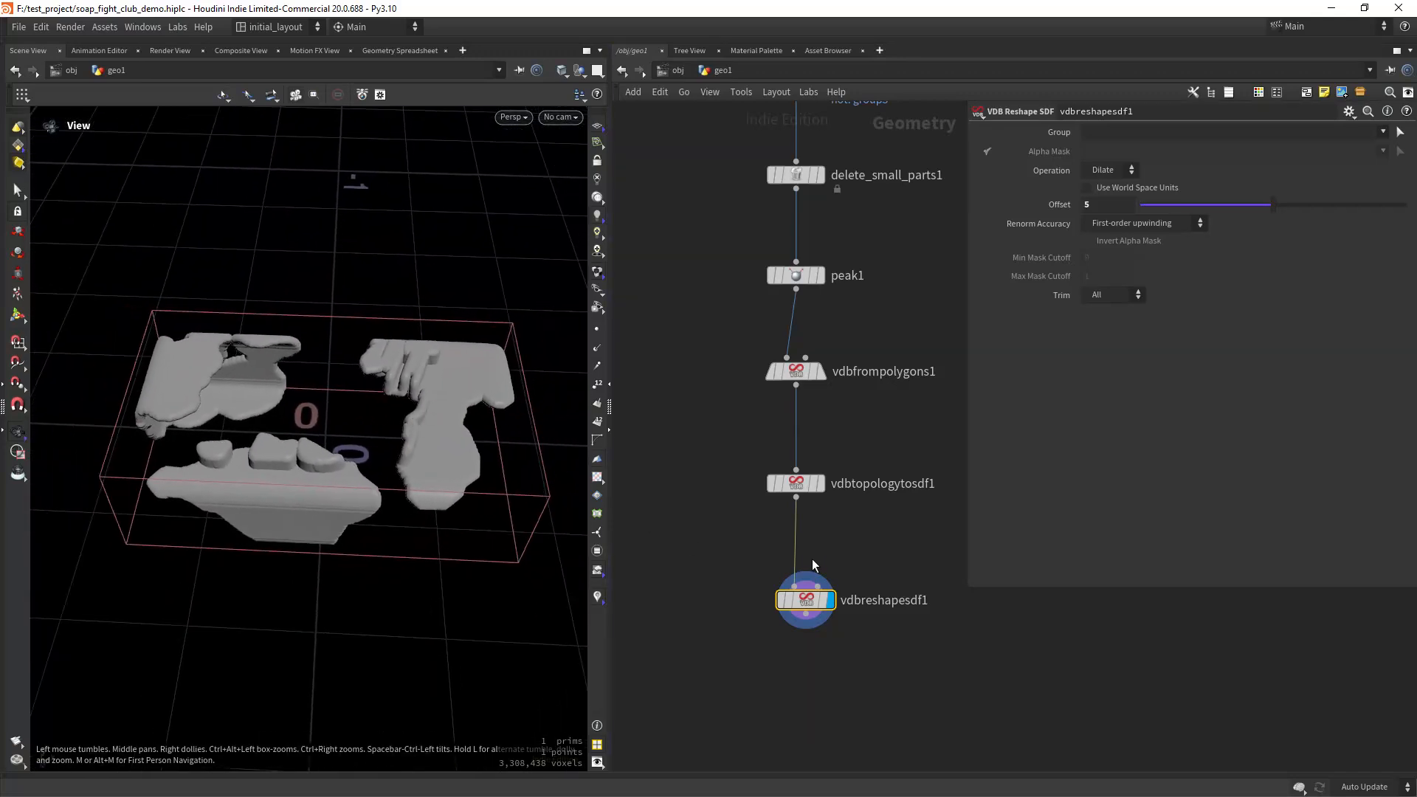
# Add a displayed Convert VDB node after VDB Reshape SDF.
pyautogui.moveTo(836, 599)
pyautogui.moveTo(834, 669); pyautogui.dragTo(796, 596, button='middle')
pyautogui.press('Tab')
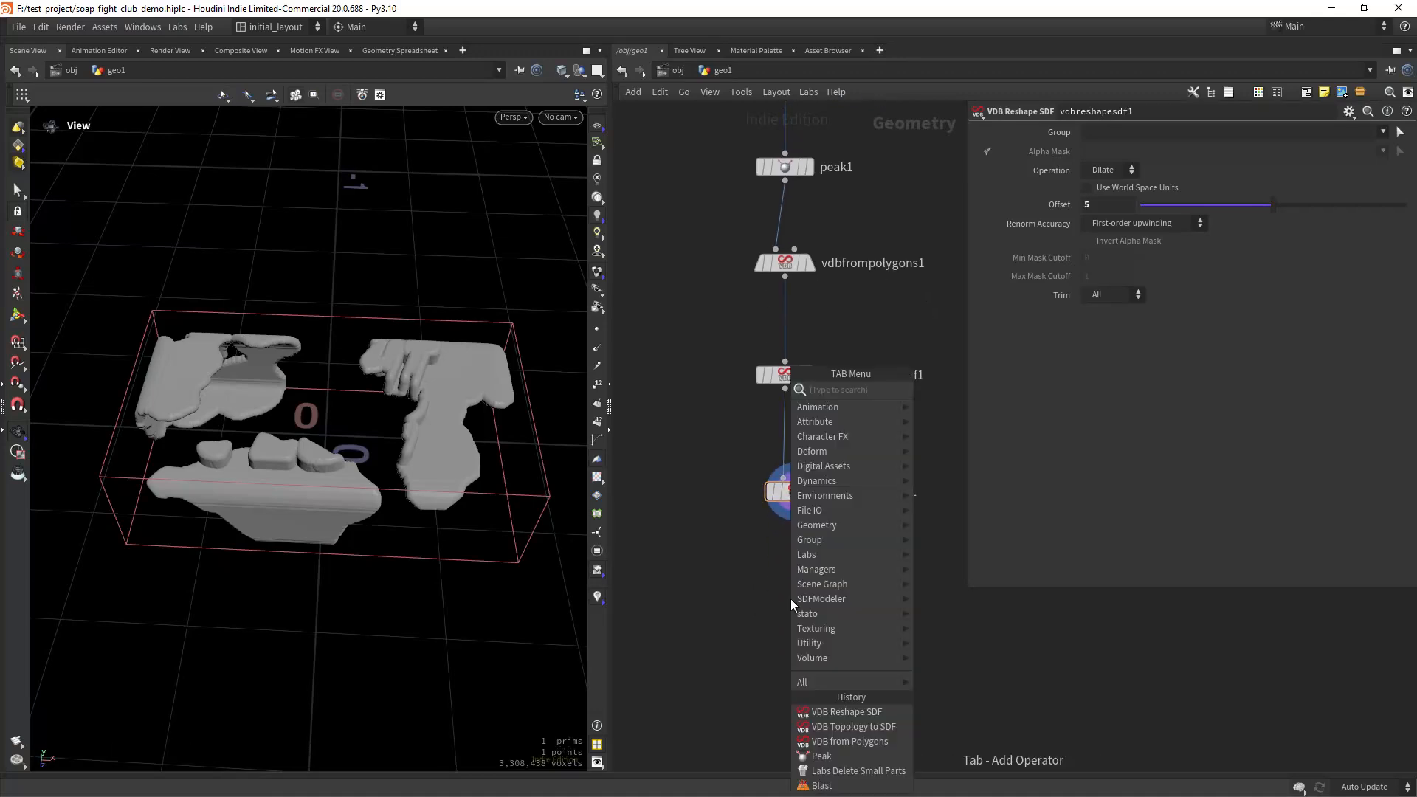
pyautogui.write('convert')
pyautogui.press('Down')
pyautogui.press('Down')
pyautogui.press('Down')
pyautogui.press('Down')
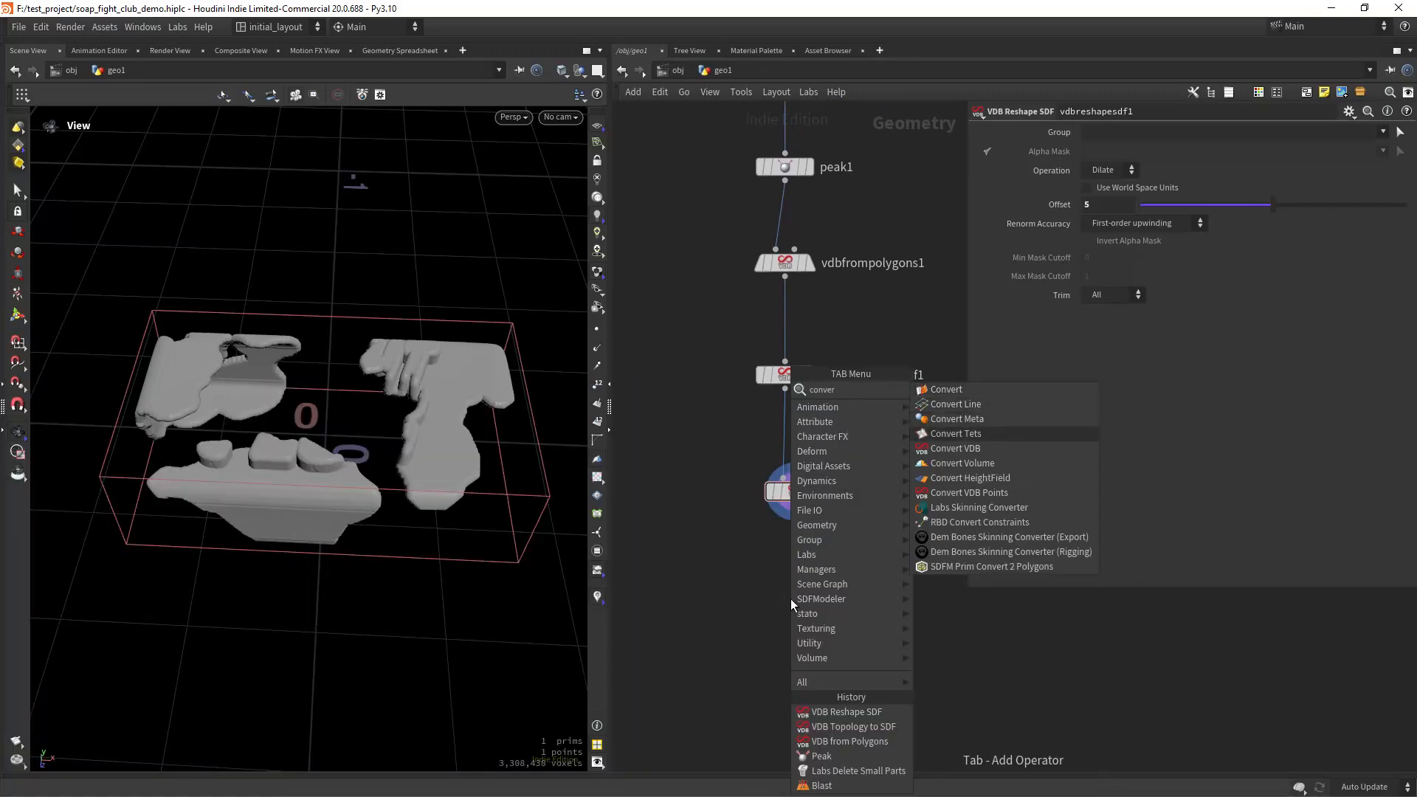
pyautogui.press('Return')
pyautogui.click(790, 599)
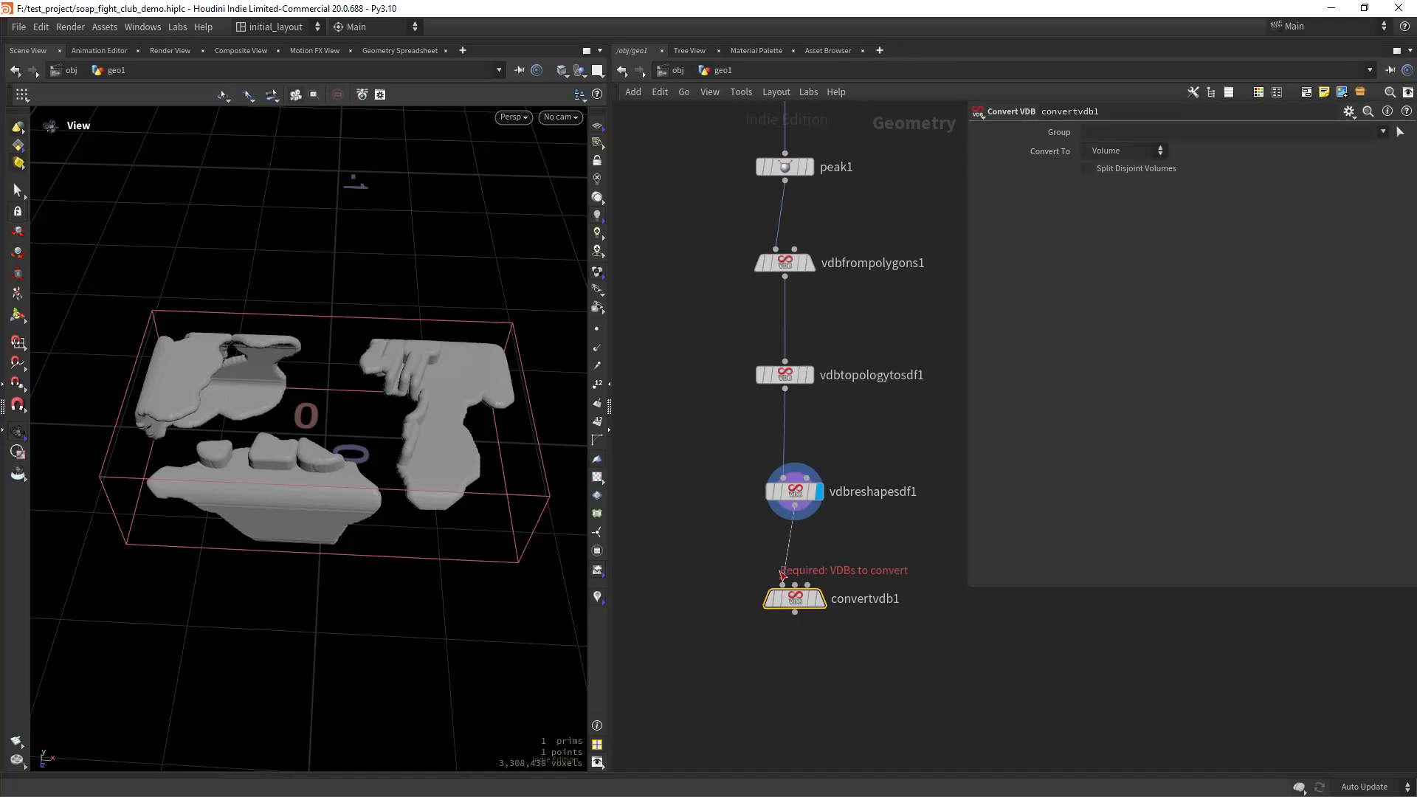
pyautogui.click(835, 570)
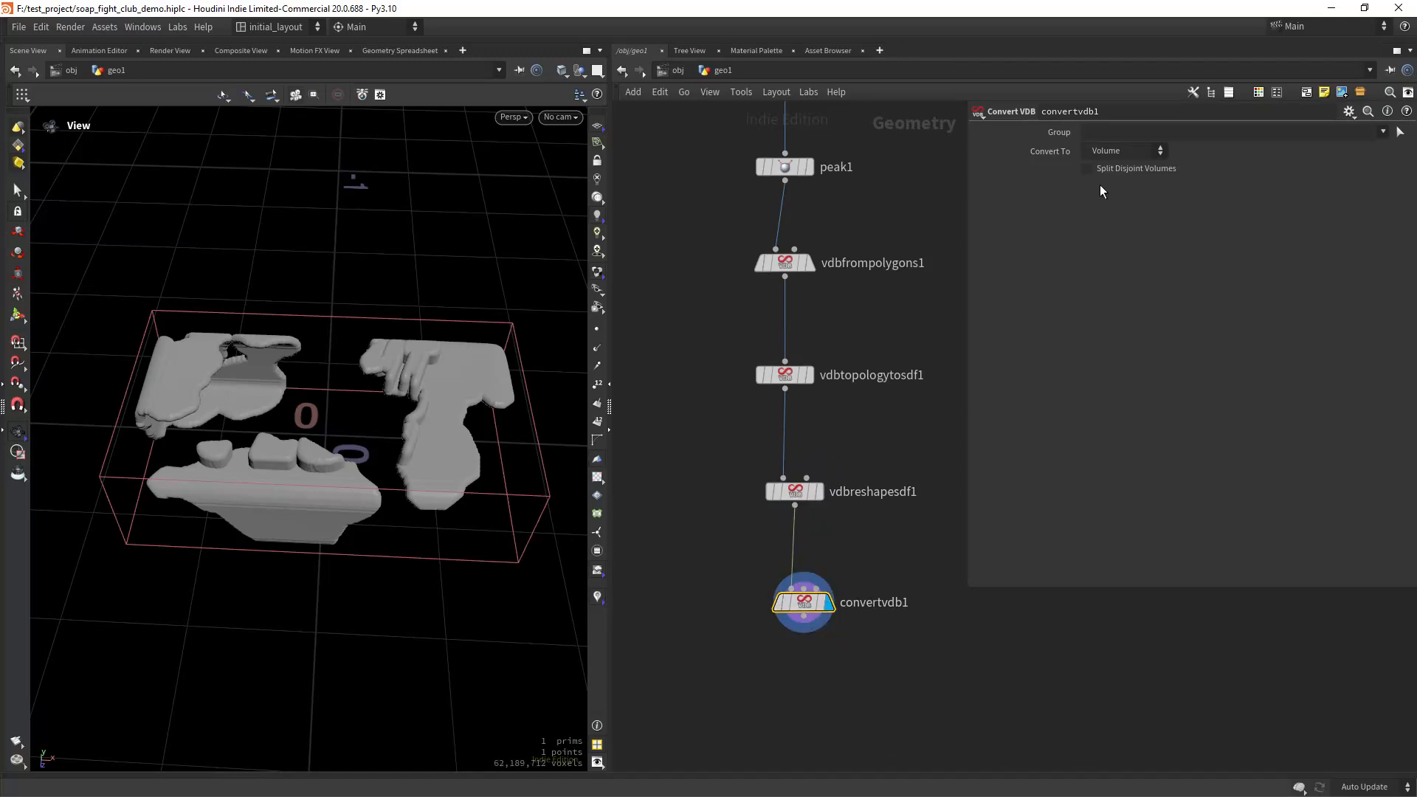
# Set Convert VDB to output a VDB with its class set to Convert SDF to Fog.
pyautogui.click(1109, 157)
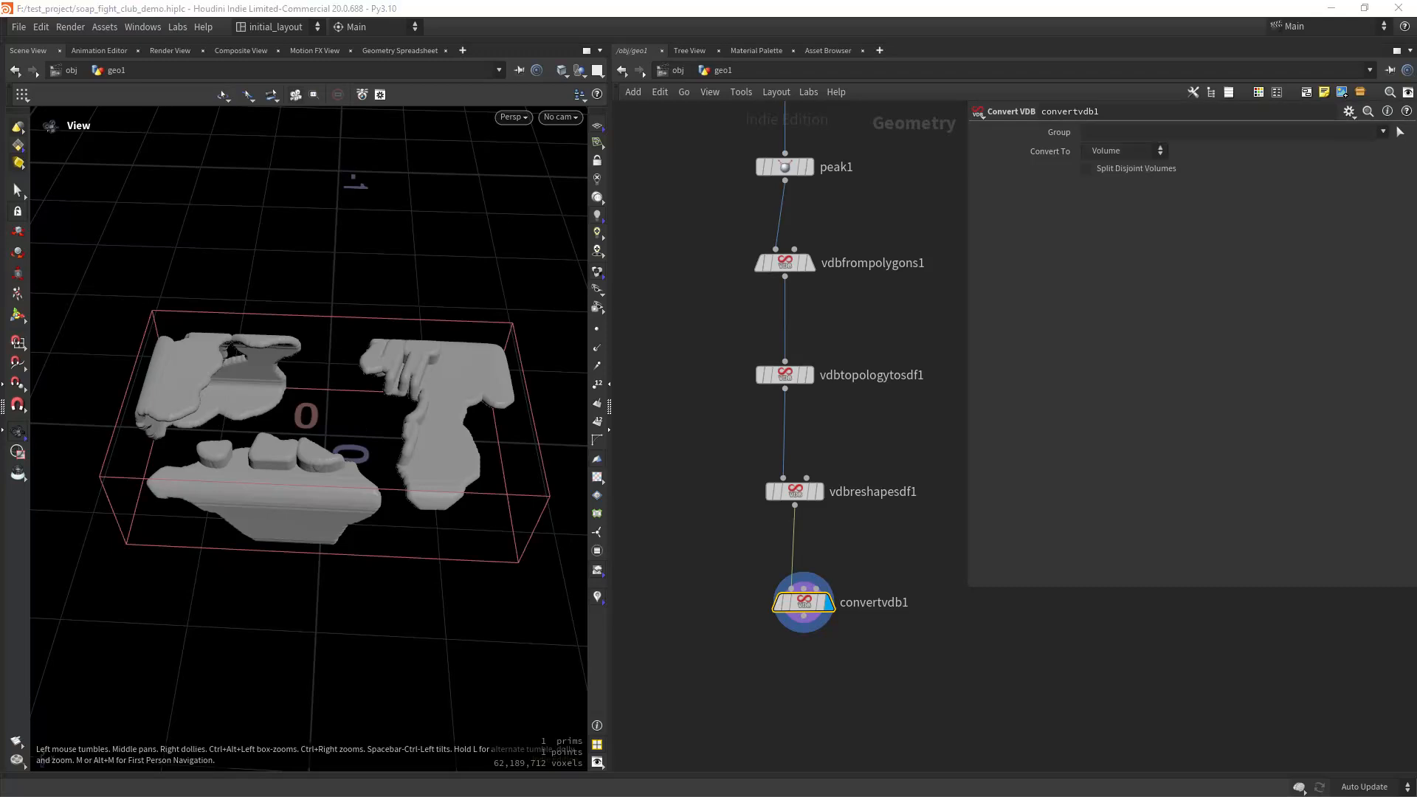
pyautogui.click(1144, 152)
pyautogui.click(1147, 168)
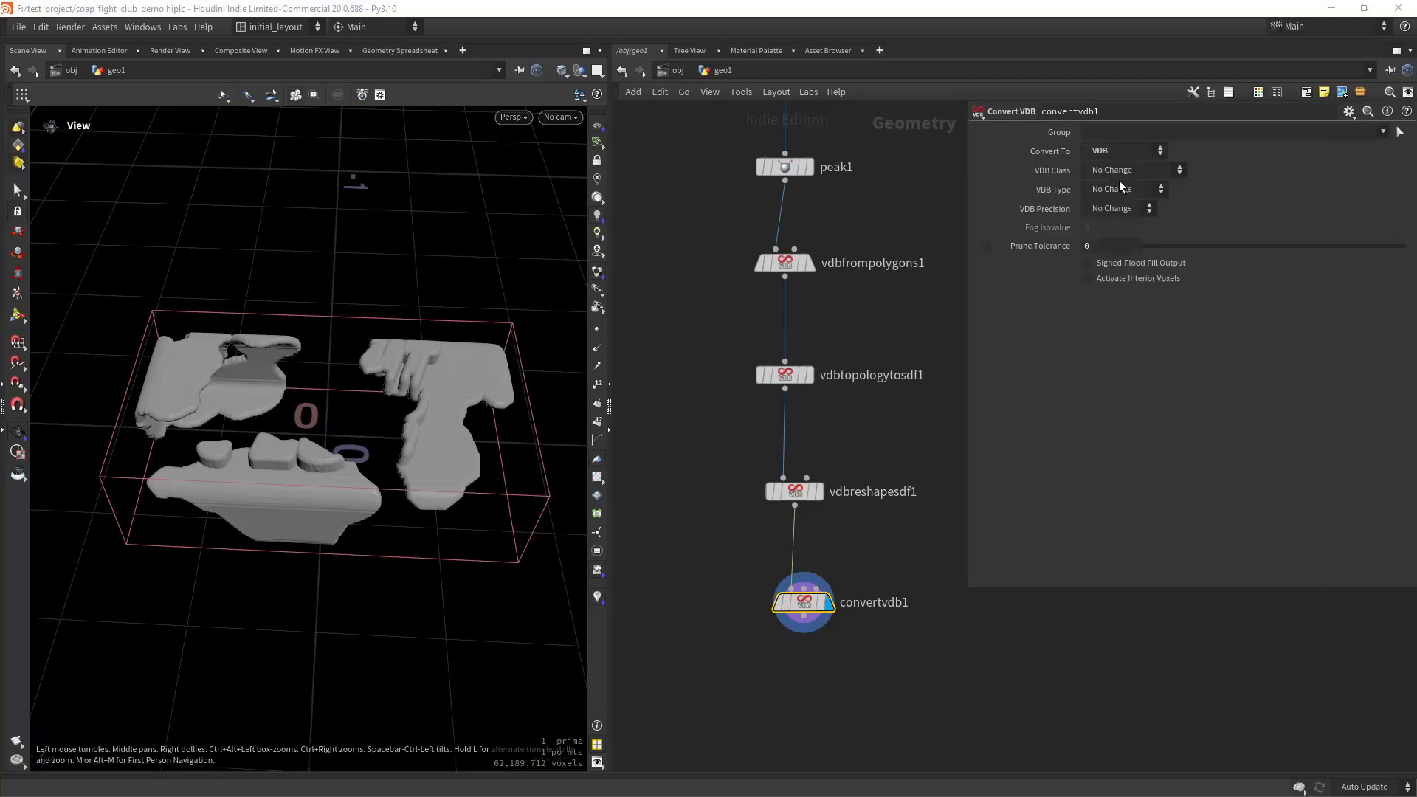
pyautogui.click(1139, 171)
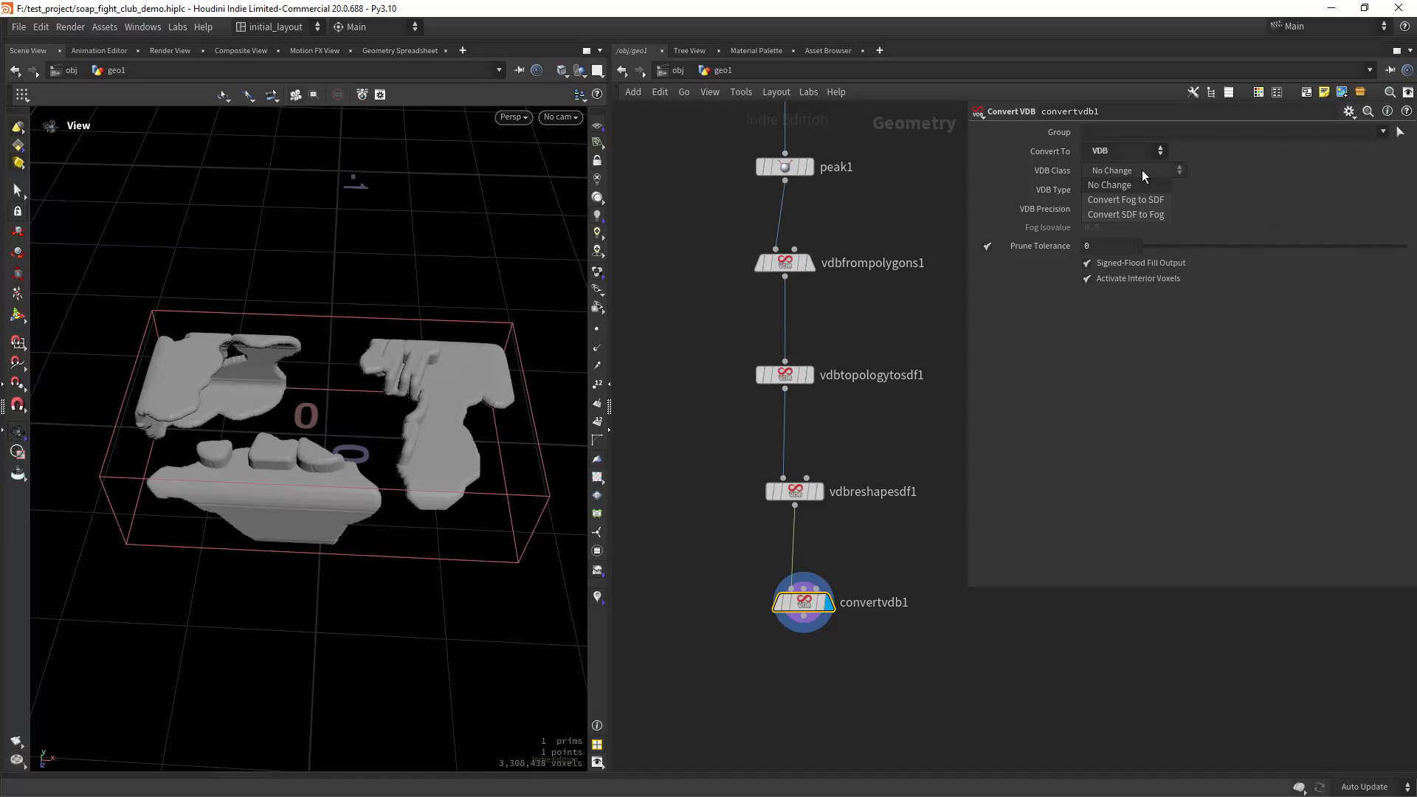
pyautogui.click(1140, 214)
pyautogui.moveTo(459, 396); pyautogui.dragTo(405, 395)
# Add a displayed Volume Visualization node after Convert VDB, with its density scale set to 10.
pyautogui.moveTo(791, 688); pyautogui.dragTo(777, 534, button='middle')
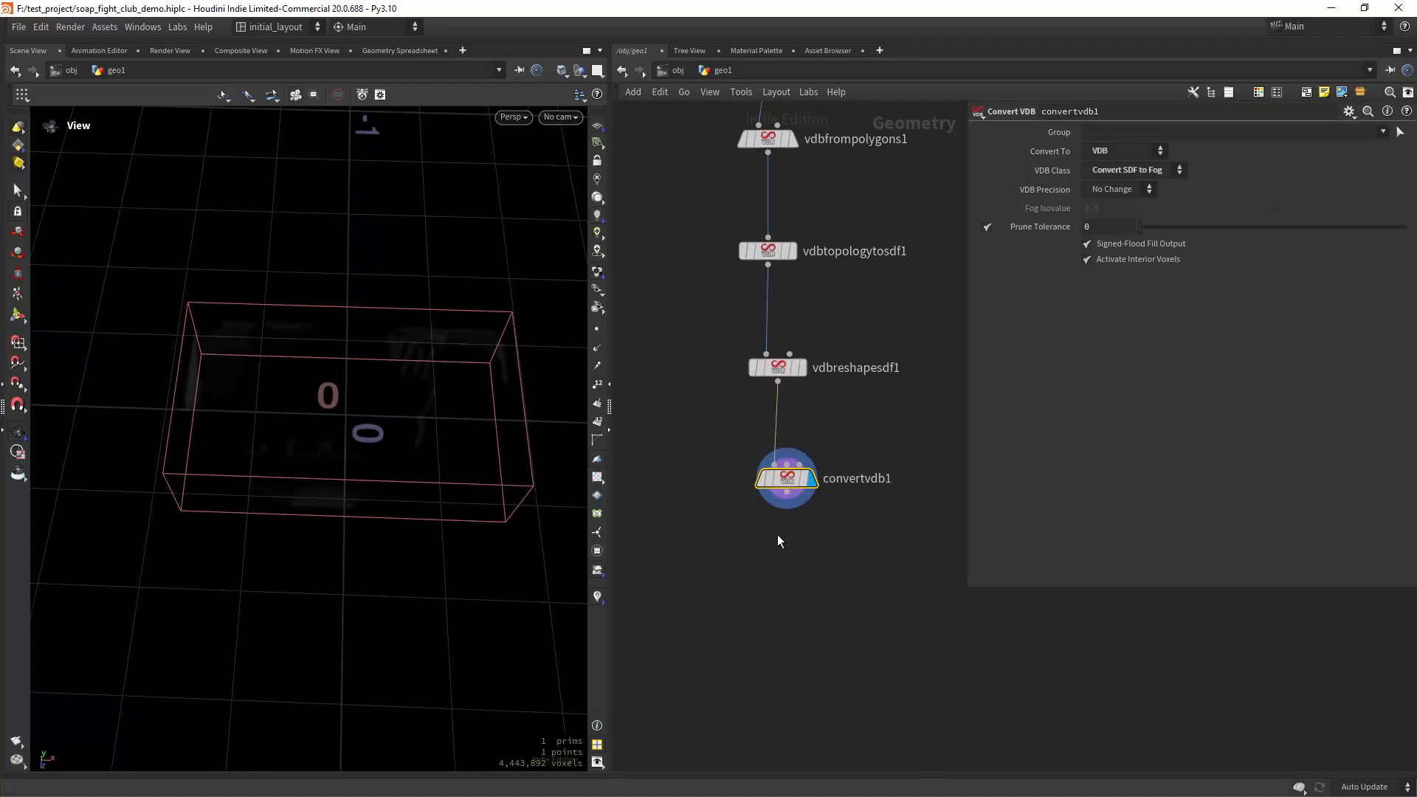
pyautogui.press('Tab')
pyautogui.write('volum')
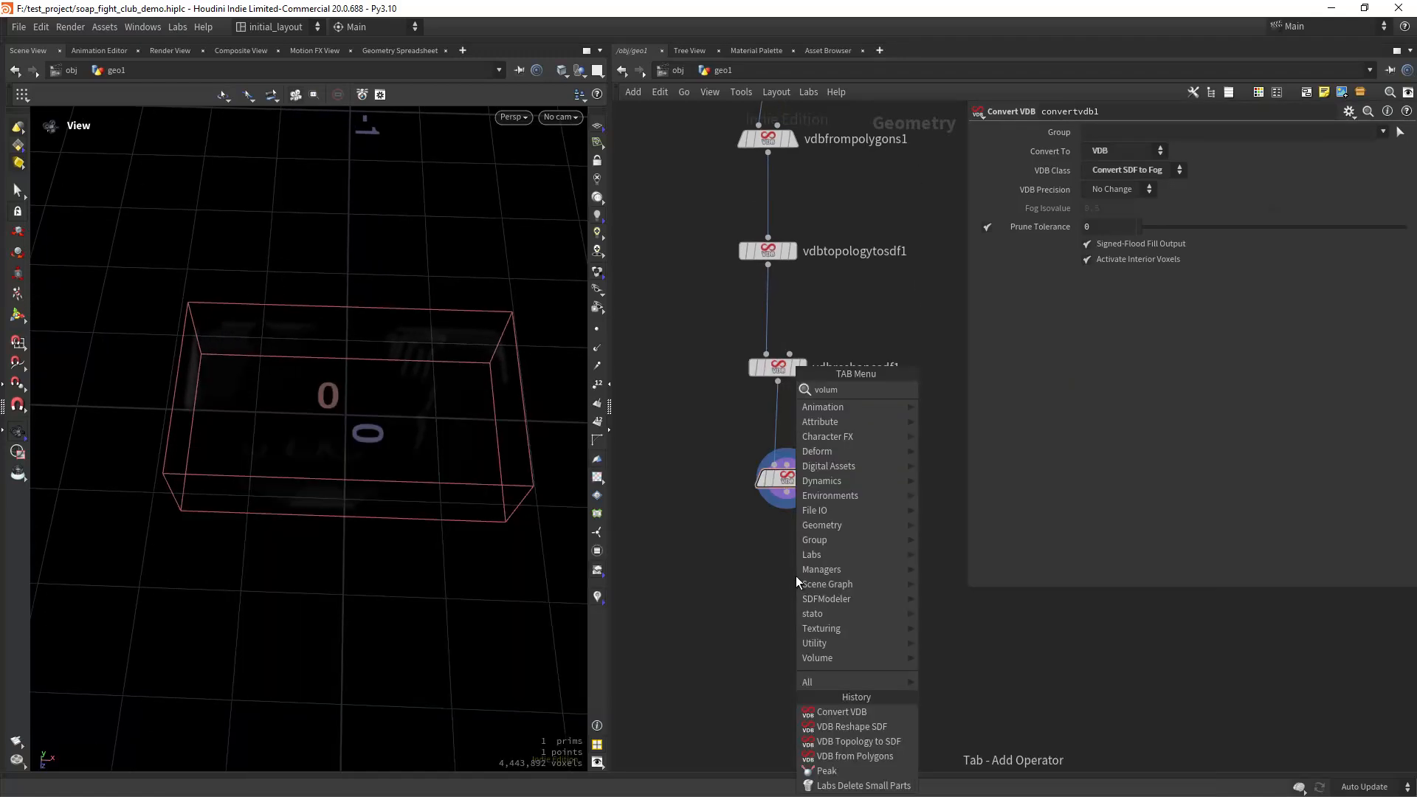
pyautogui.press('Return')
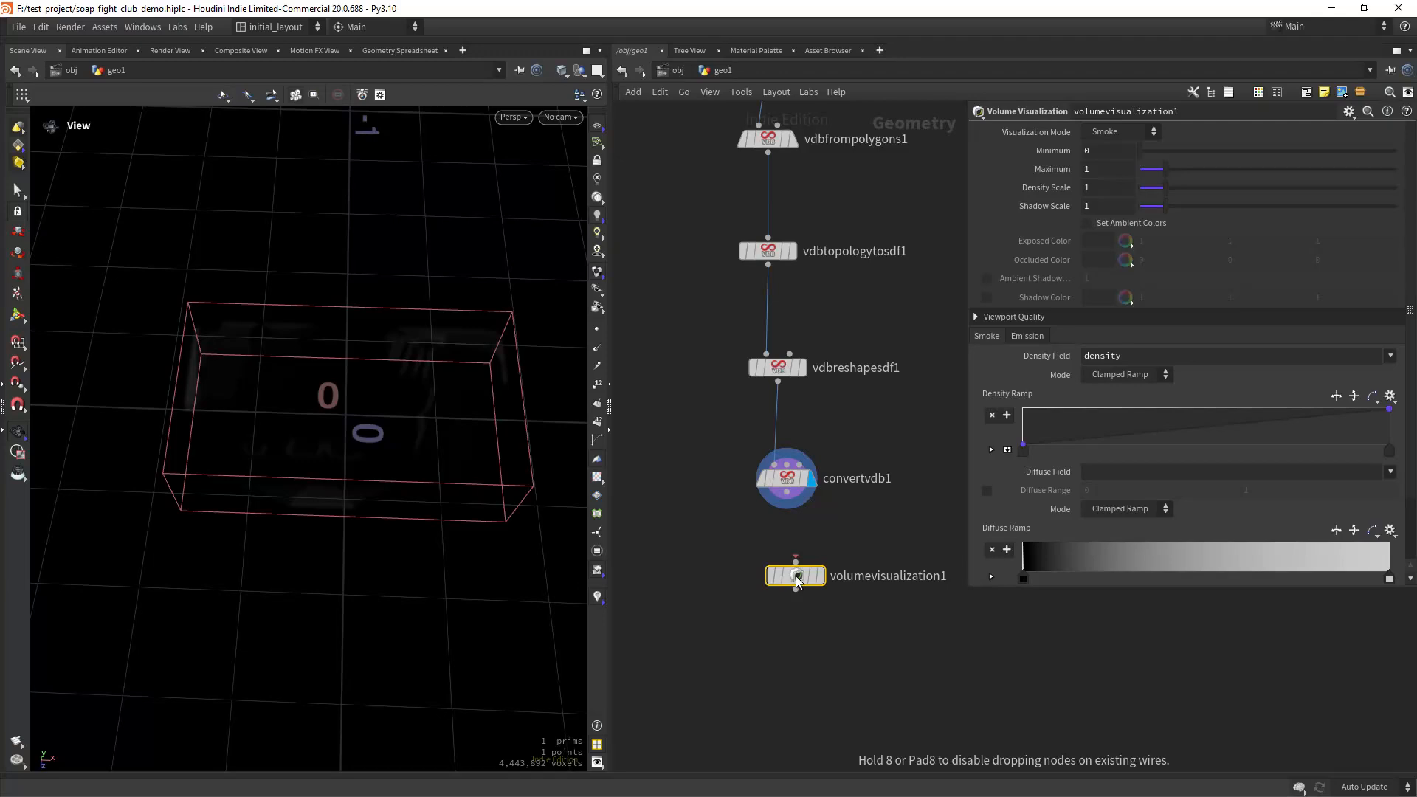
pyautogui.click(796, 575)
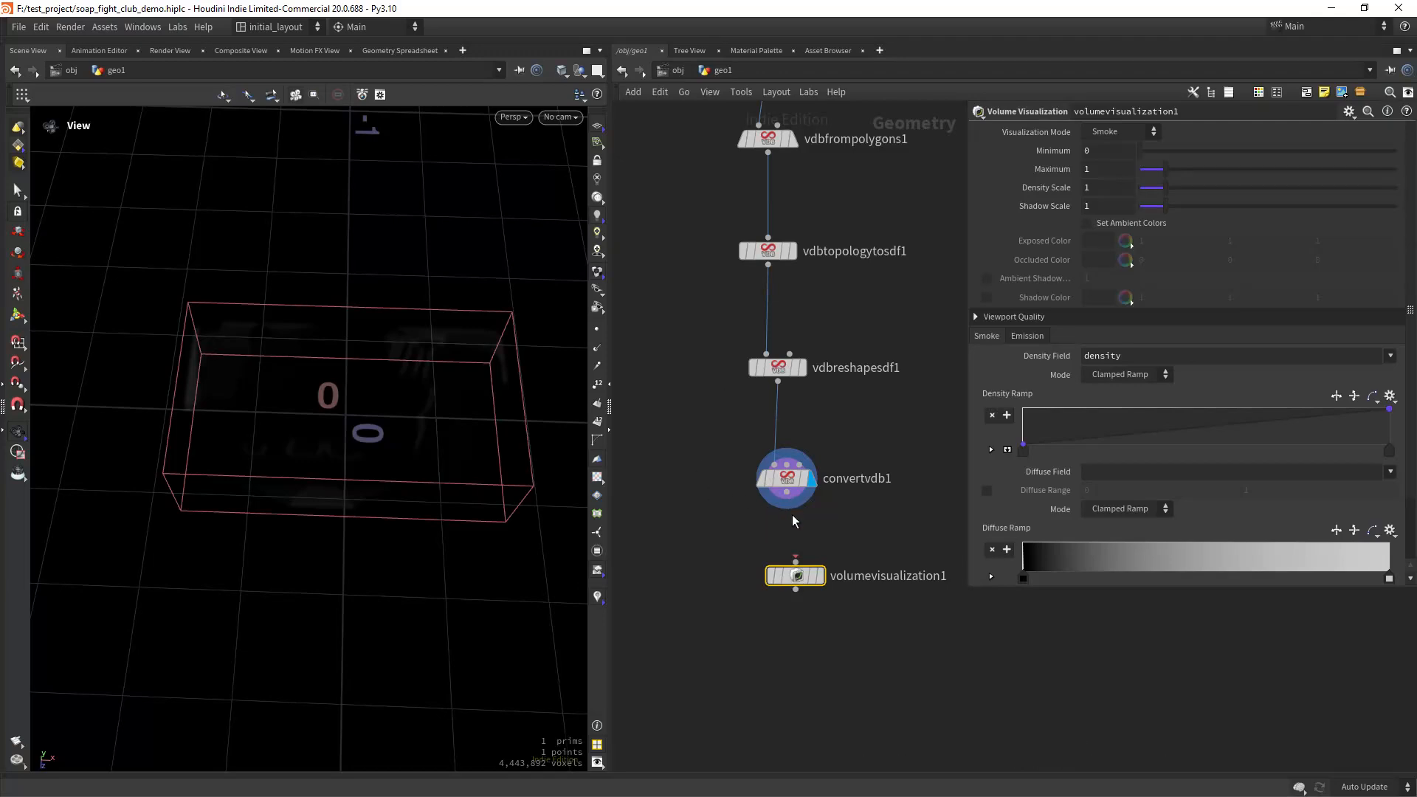
pyautogui.moveTo(787, 542); pyautogui.dragTo(795, 563)
pyautogui.moveTo(796, 576); pyautogui.dragTo(787, 581)
pyautogui.click(816, 558)
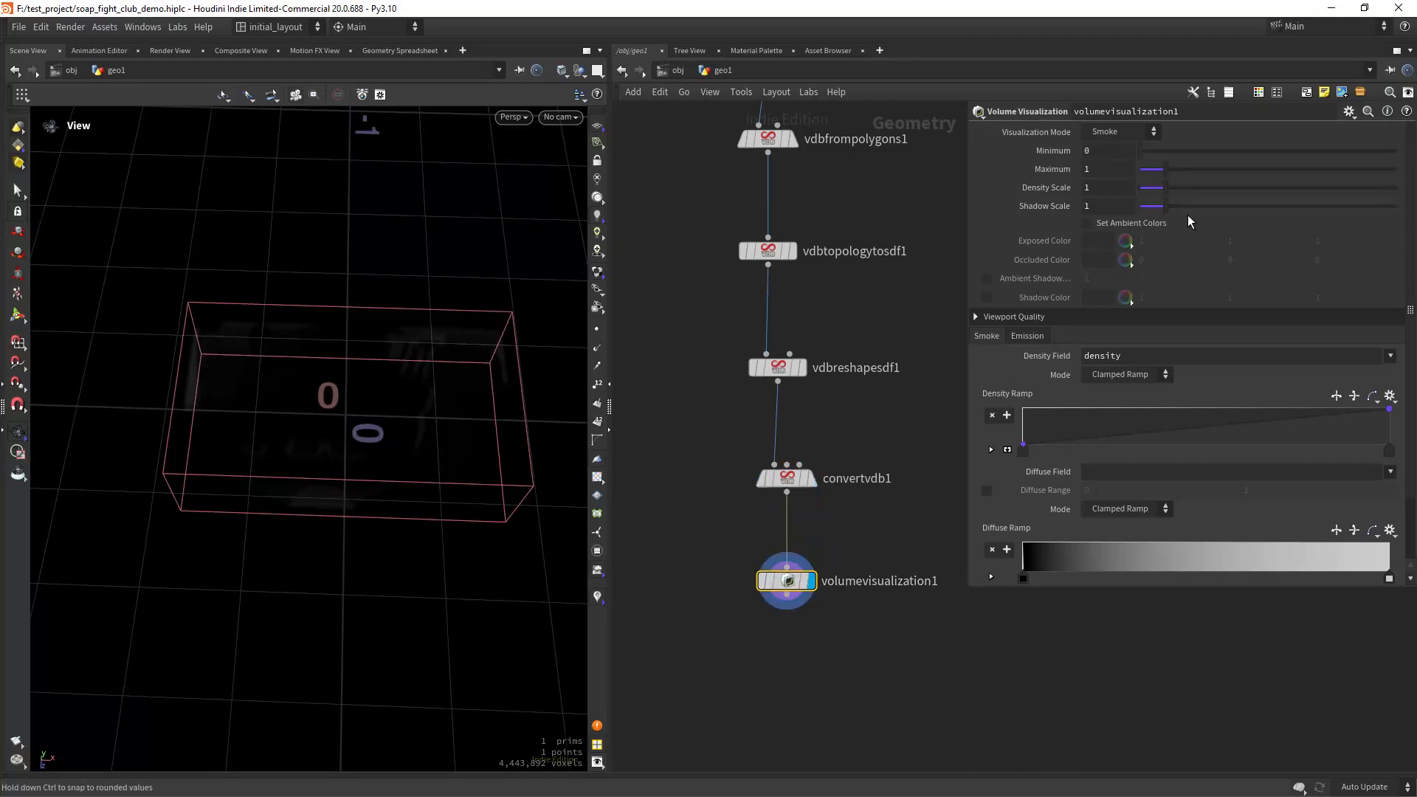
pyautogui.moveTo(1209, 188); pyautogui.dragTo(1411, 193)
pyautogui.moveTo(384, 414); pyautogui.dragTo(617, 480)
# Bypass the Volume Visualization node and save the scene file.
pyautogui.moveTo(791, 549)
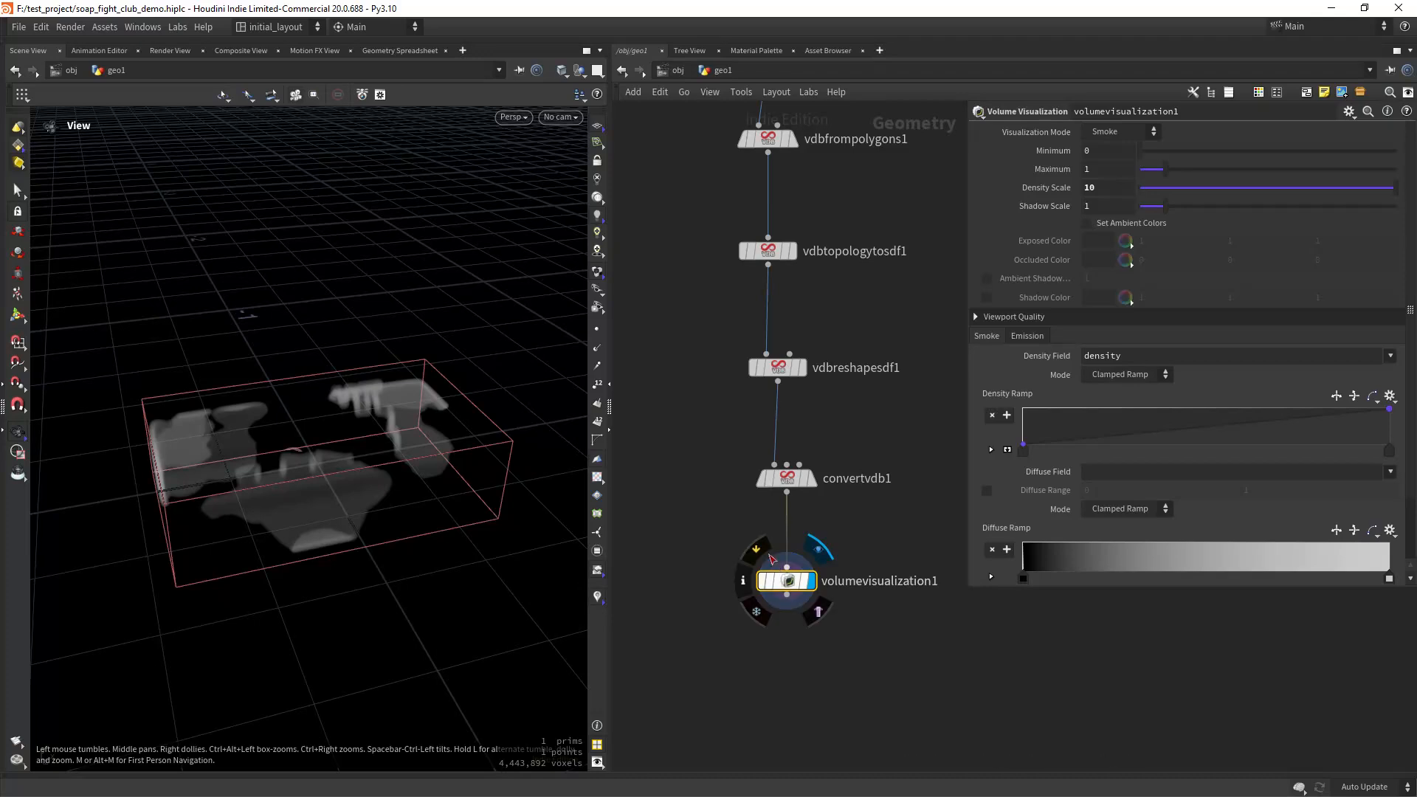
pyautogui.scroll(-6, 738, 529)
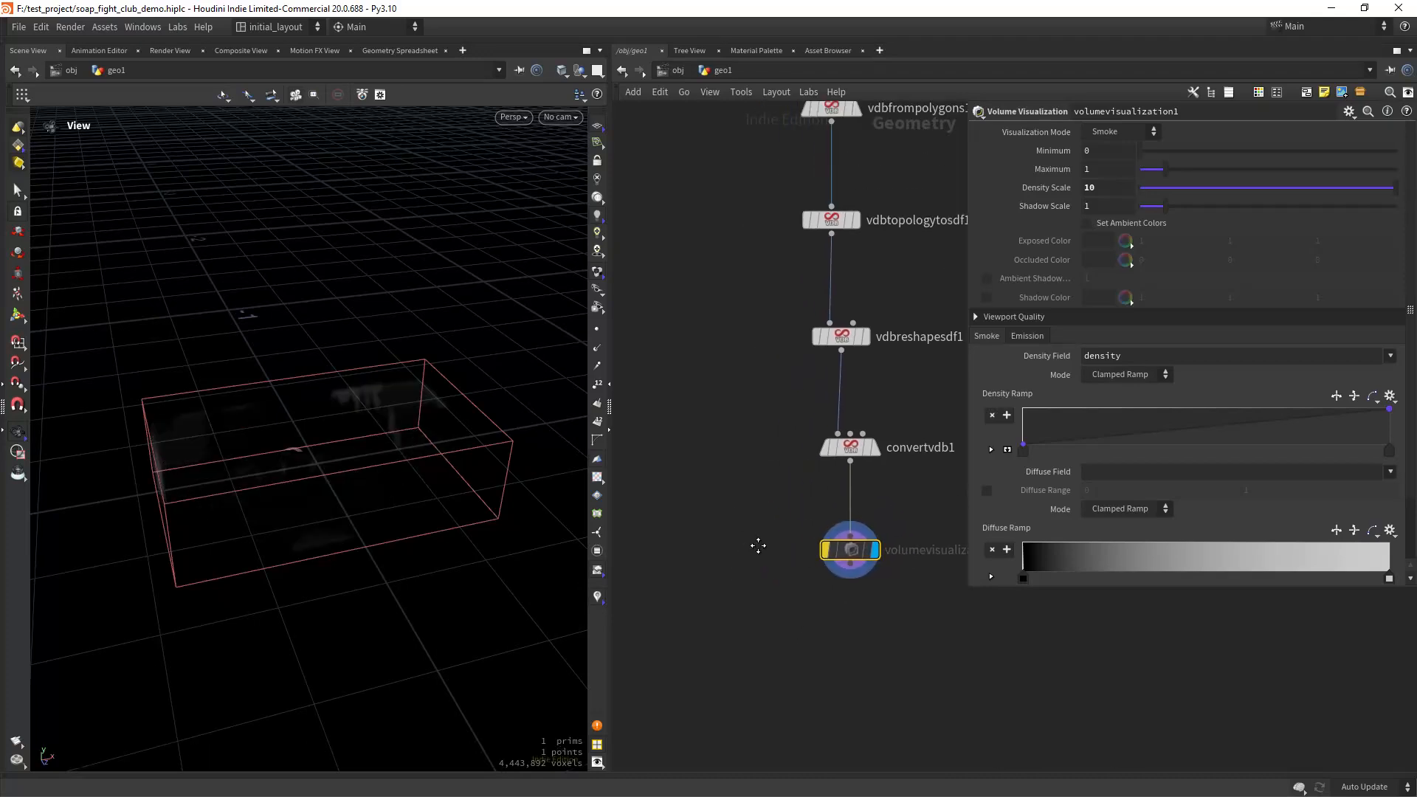
pyautogui.hotkey('ctrl', 's')
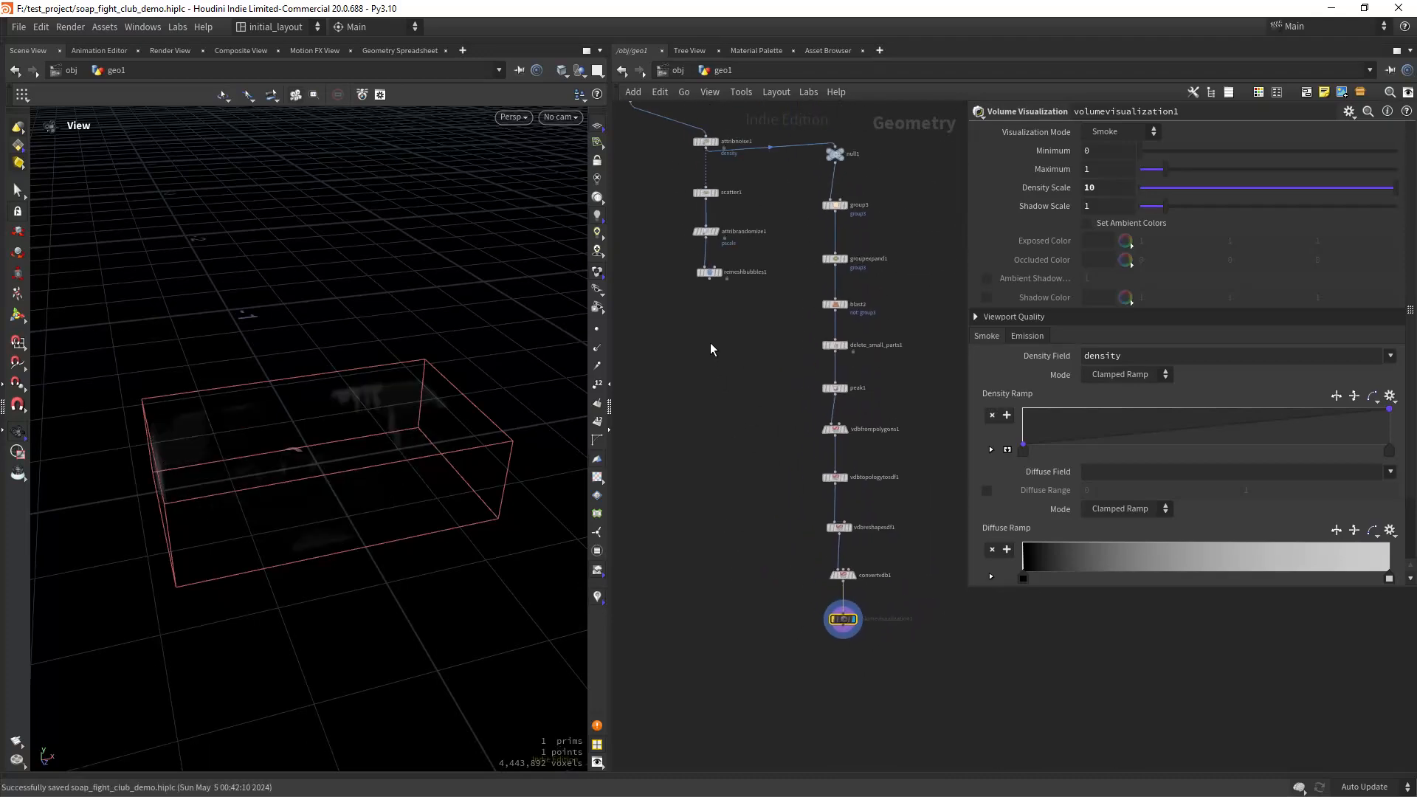
# Add a Name node connected to the output of the Remesh Bubbles node.
pyautogui.click(769, 301)
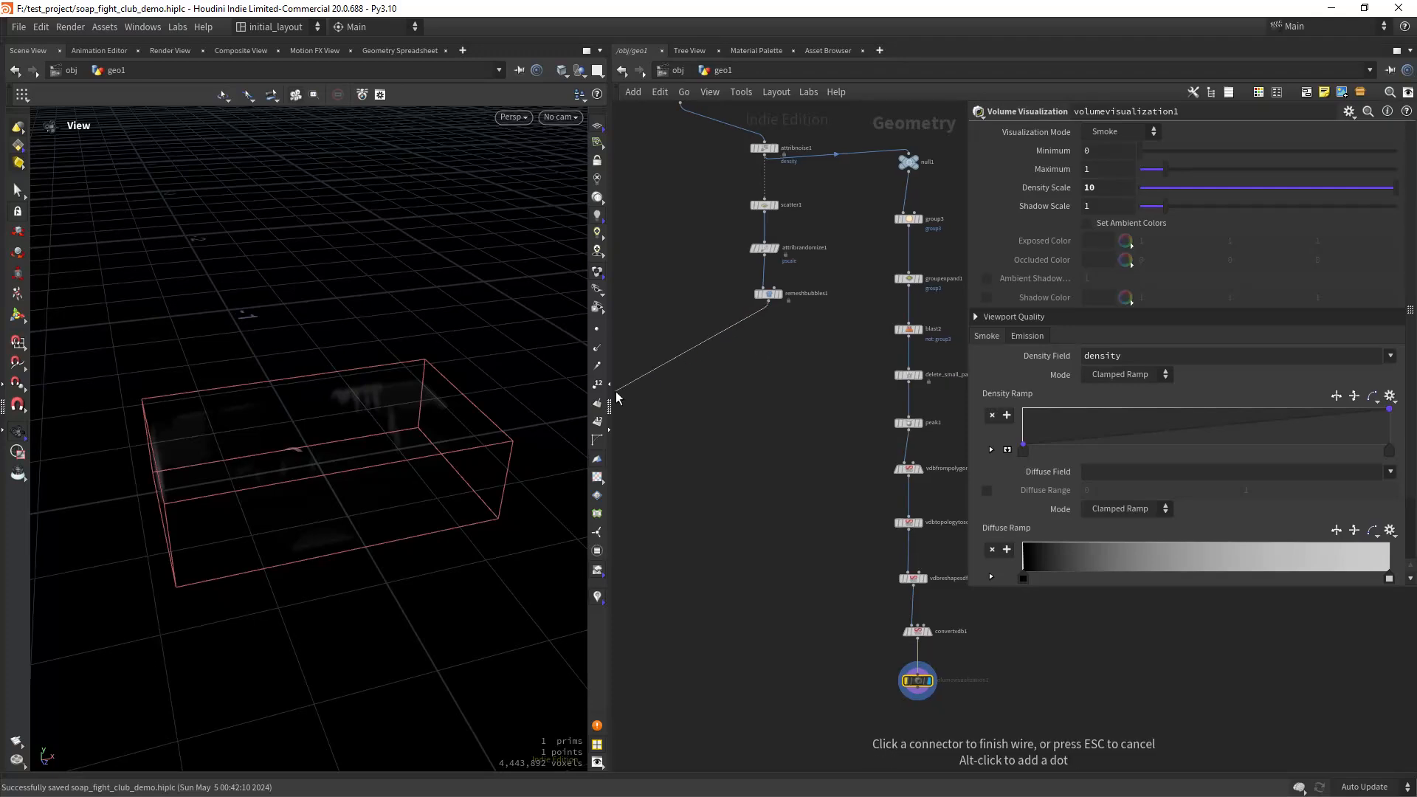
pyautogui.press('Tab')
pyautogui.write('name')
pyautogui.press('Return')
pyautogui.press('Return')
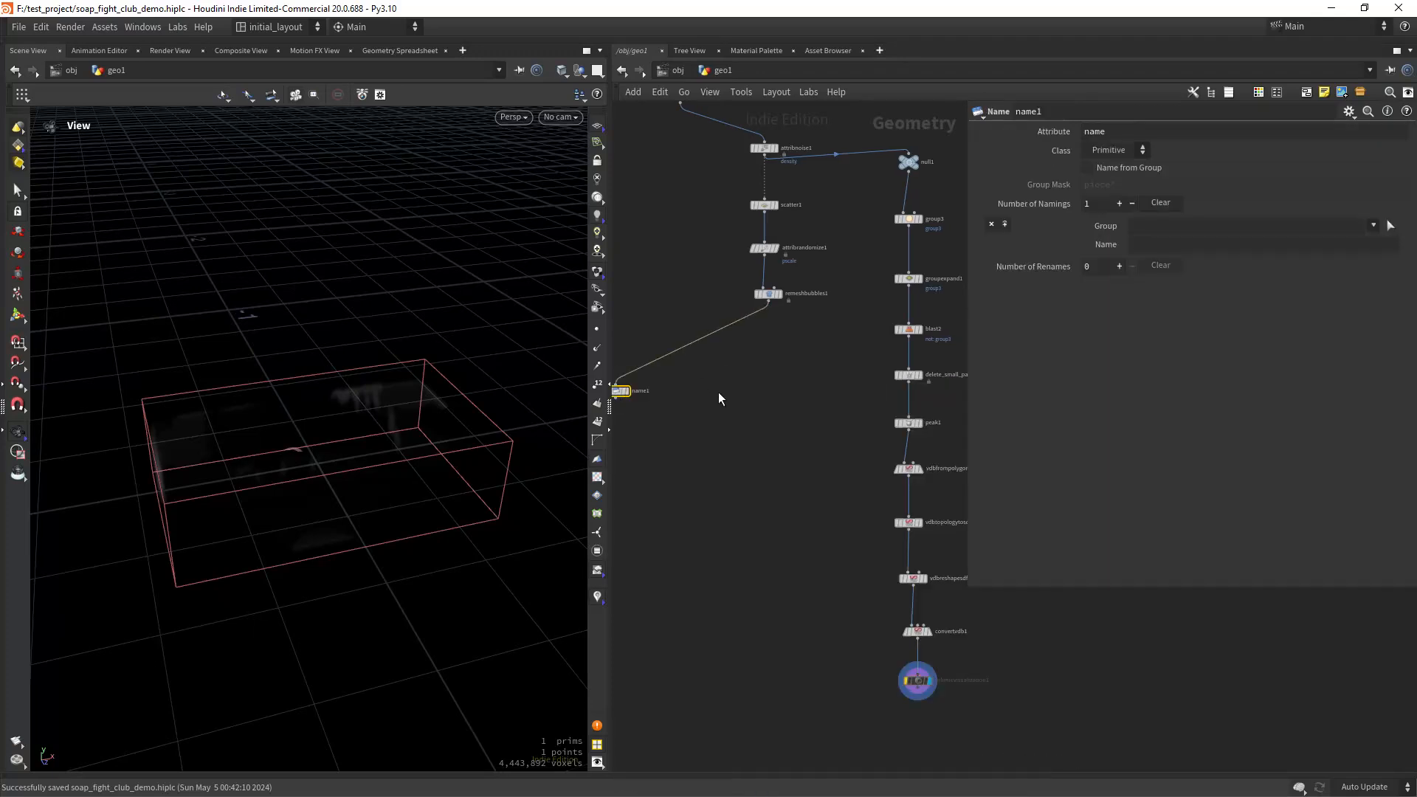
# Move the Name node farther aside and add a VDB from Polygons node on a second branch from the Remesh Bubbles output.
pyautogui.moveTo(719, 393); pyautogui.dragTo(775, 370, button='middle')
pyautogui.moveTo(683, 371); pyautogui.dragTo(649, 371)
pyautogui.moveTo(848, 329); pyautogui.dragTo(812, 323, button='middle')
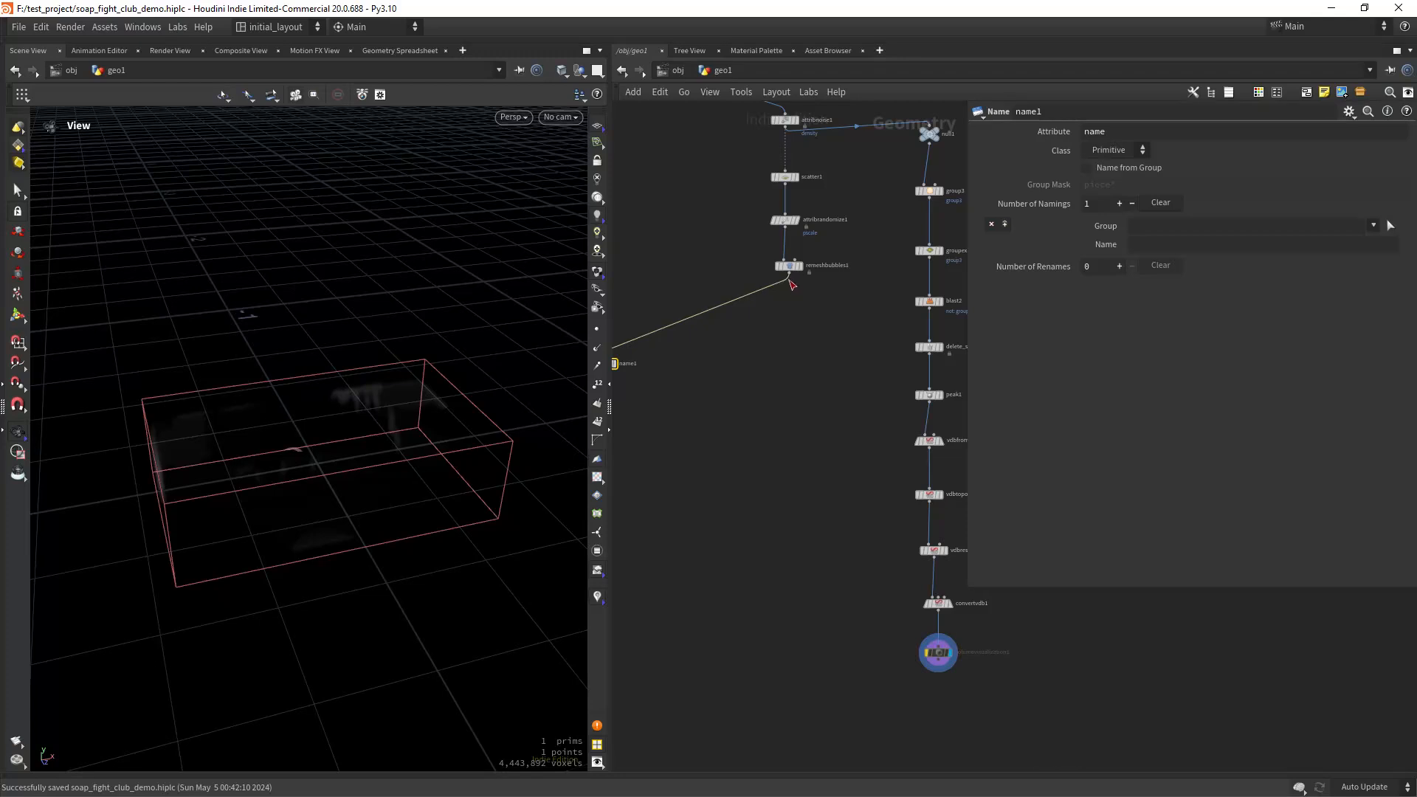
pyautogui.moveTo(789, 274); pyautogui.dragTo(781, 438)
pyautogui.press('Tab')
pyautogui.write('vdb')
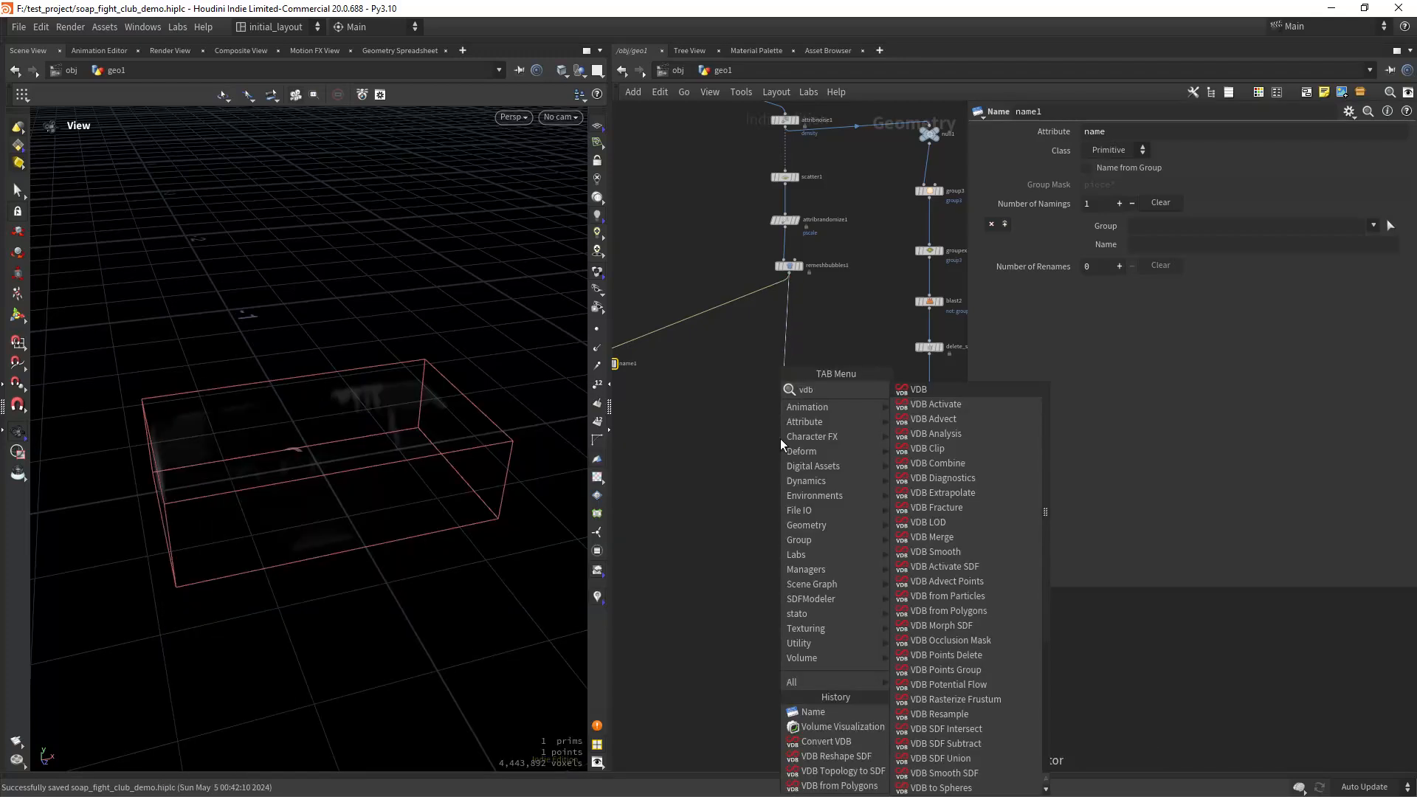
pyautogui.write(' from po')
pyautogui.press('Return')
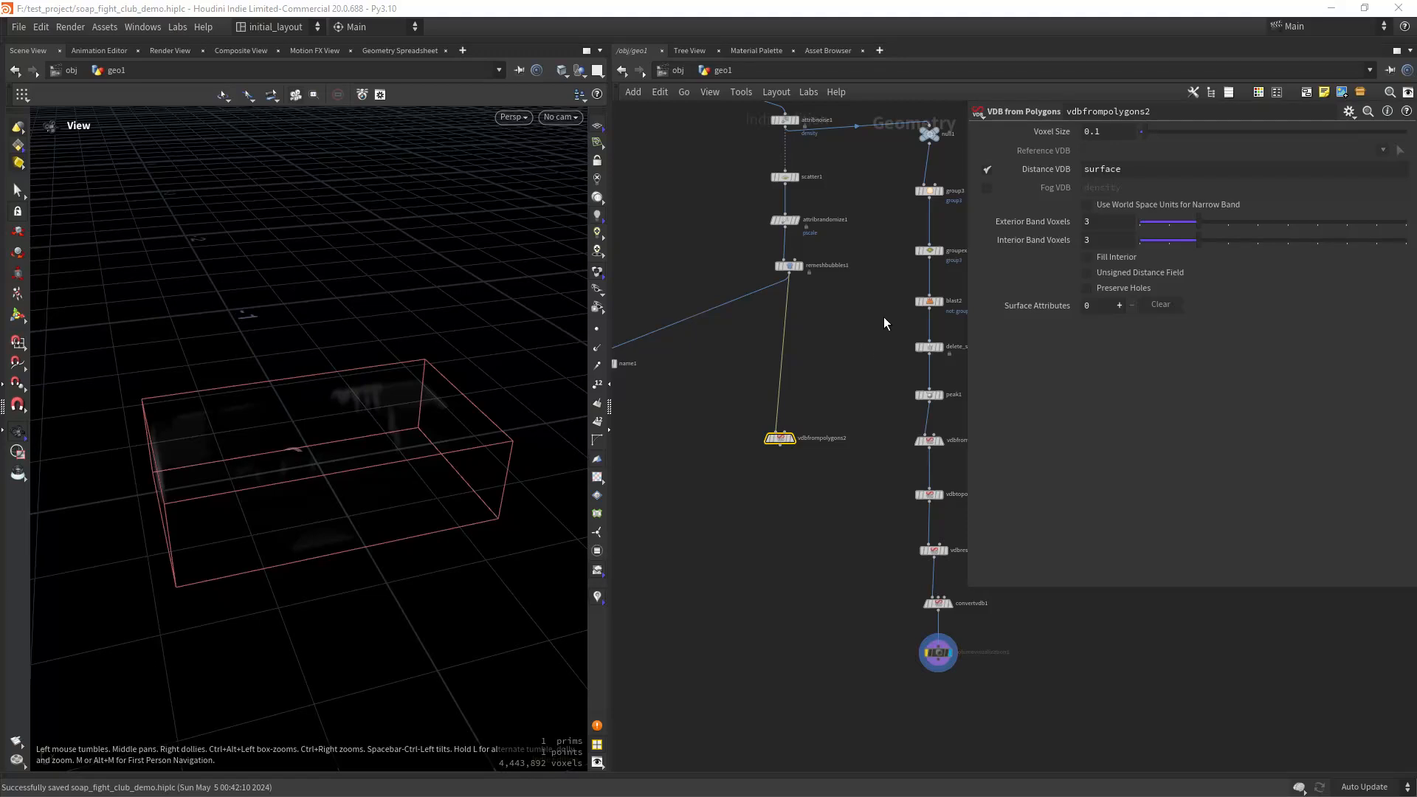
# Insert a copy of the fog branch's VDB from Polygons node directly after Remesh Bubbles and delete the default VDB from Polygons node below it.
pyautogui.moveTo(856, 344); pyautogui.dragTo(779, 412, button='middle')
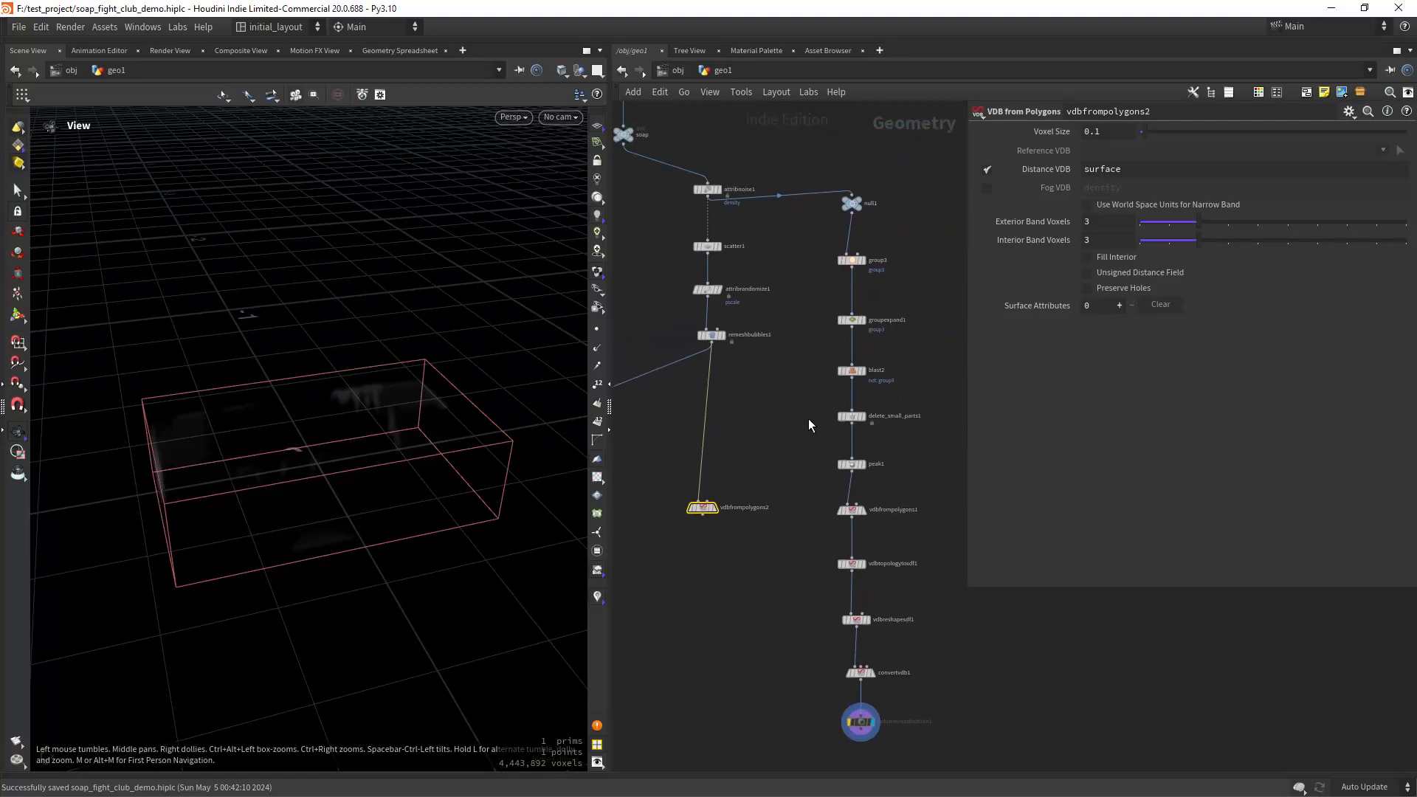
pyautogui.click(852, 510)
pyautogui.keyDown('alt'); pyautogui.moveTo(857, 512); pyautogui.dragTo(713, 459); pyautogui.keyUp('alt')
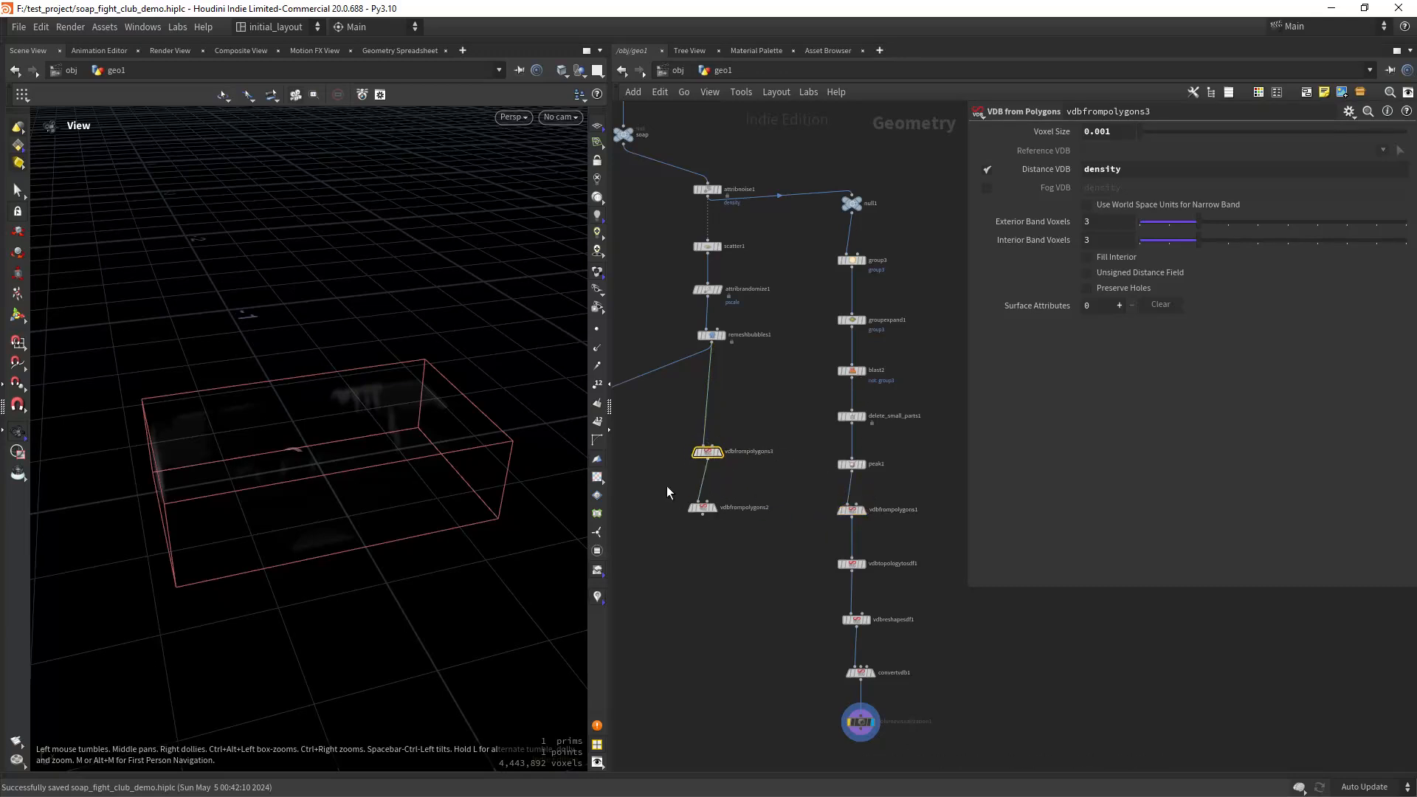
pyautogui.click(702, 508)
pyautogui.press('Delete')
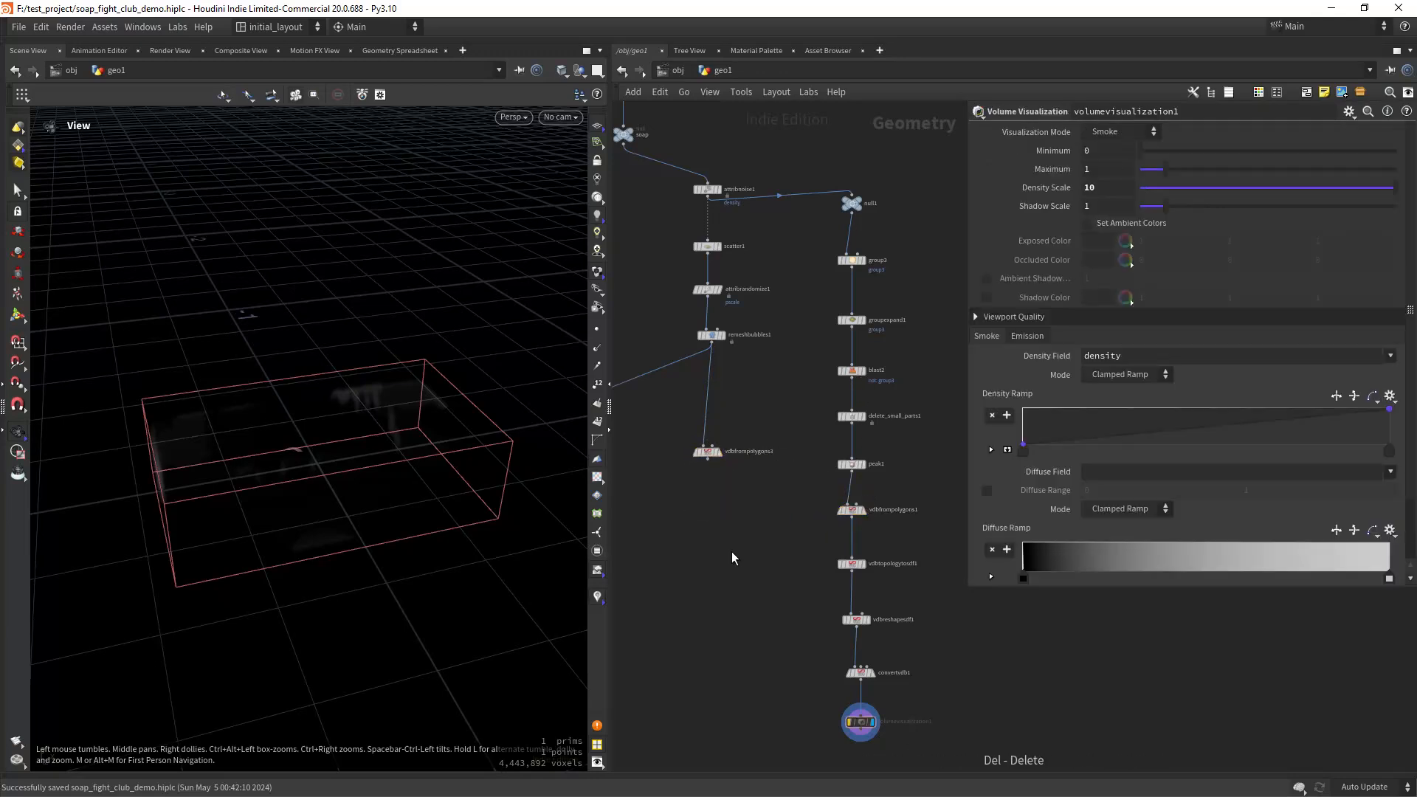
# Display the VDB from Polygons node under the remeshed bubbles, outputting a density Fog VDB with Fill Interior and world-space narrow band units.
pyautogui.click(731, 436)
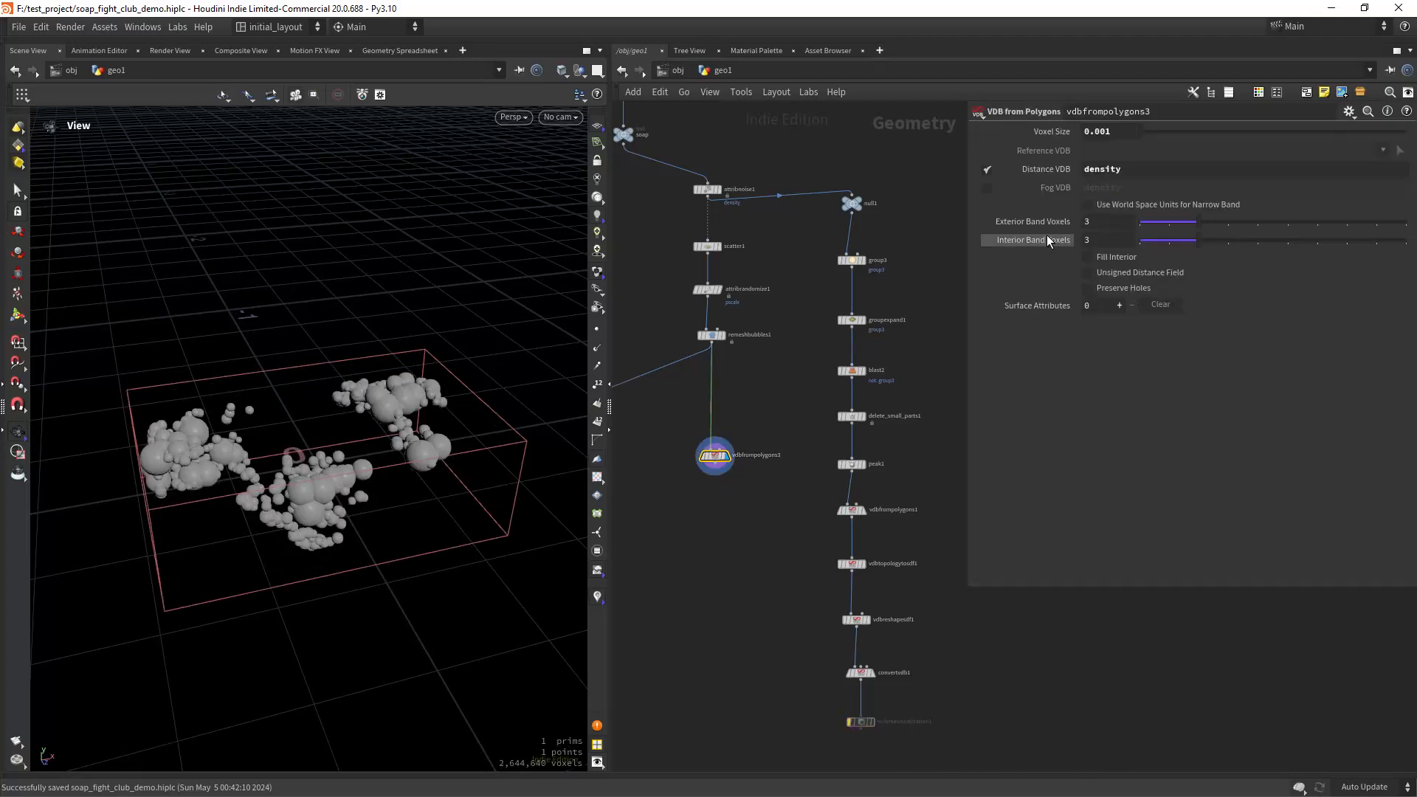
pyautogui.click(987, 175)
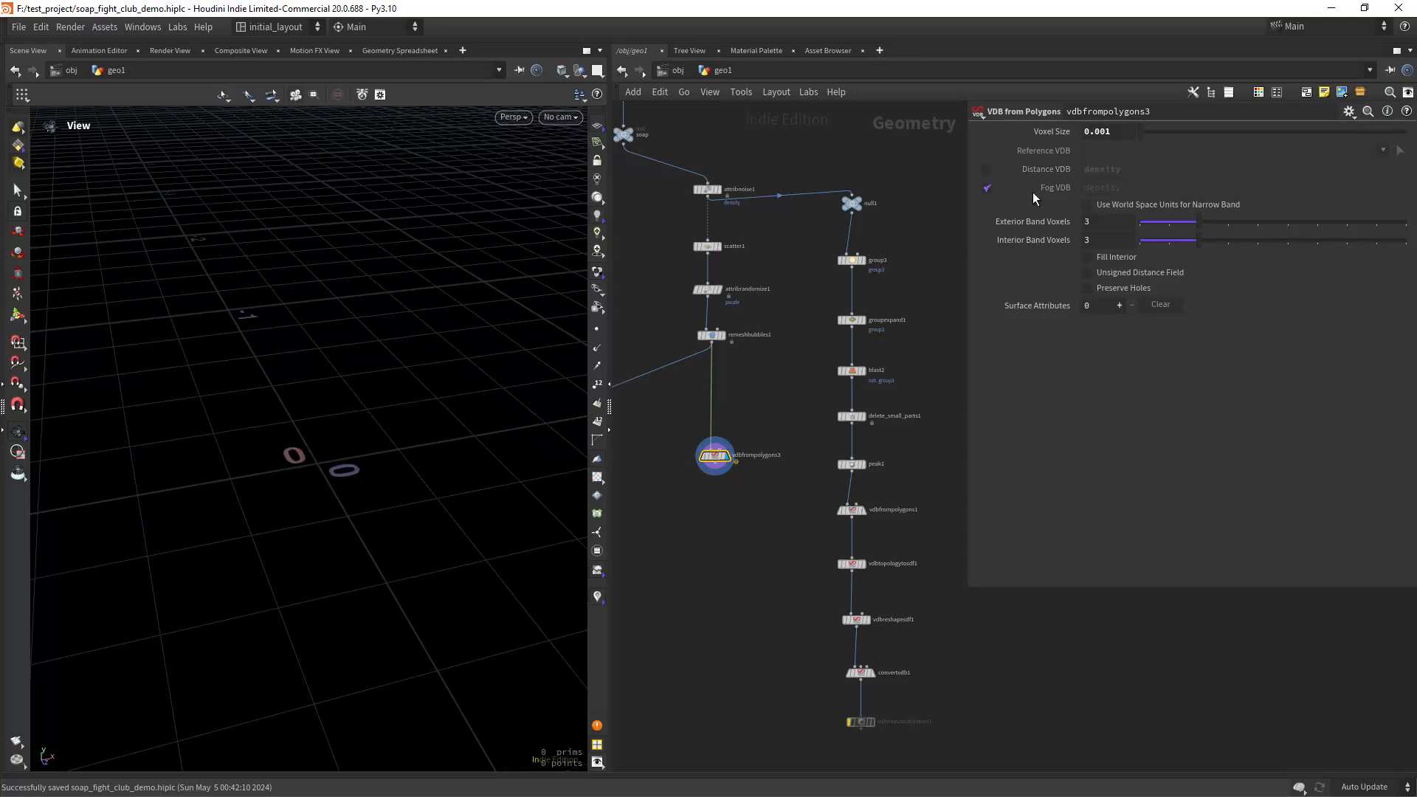
pyautogui.moveTo(436, 417); pyautogui.dragTo(423, 451)
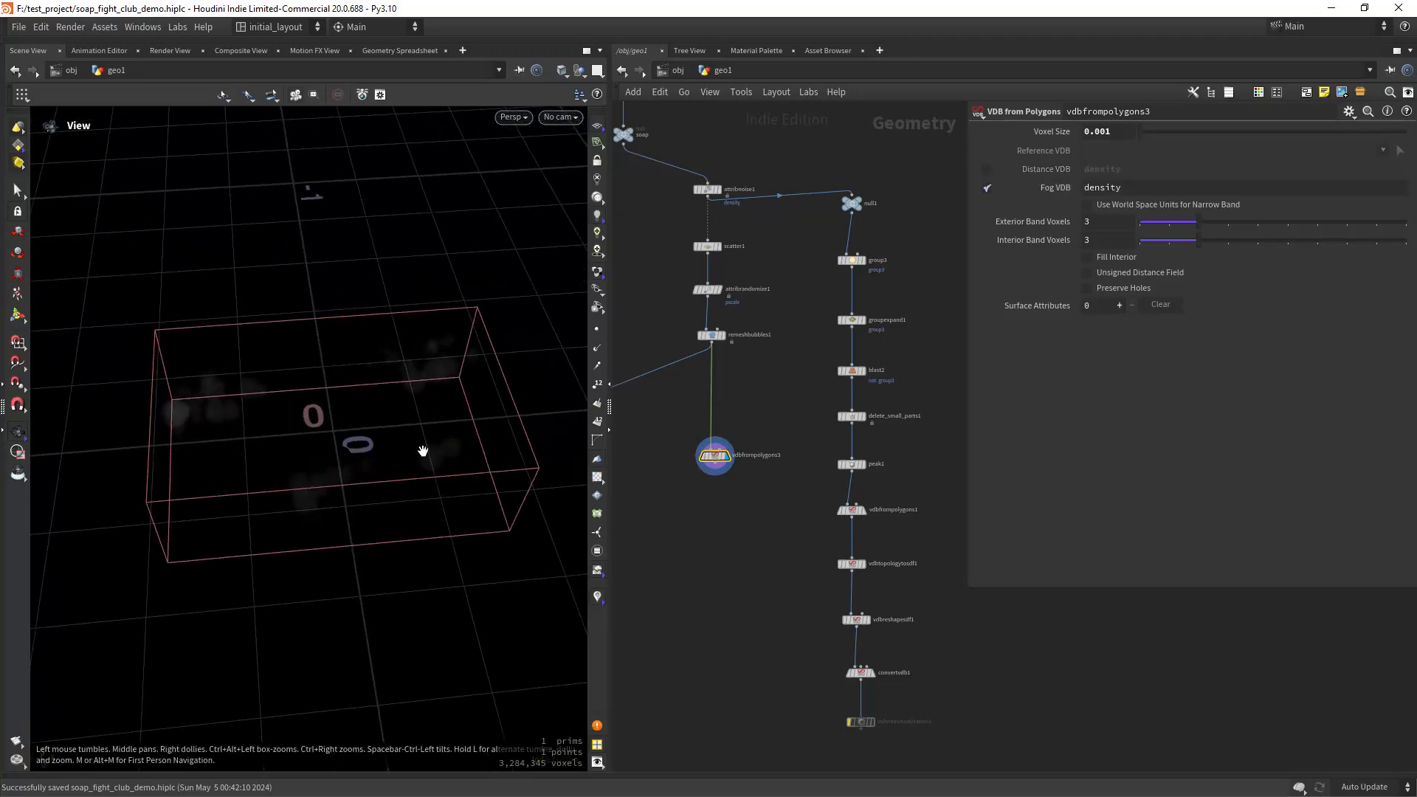
pyautogui.click(1088, 257)
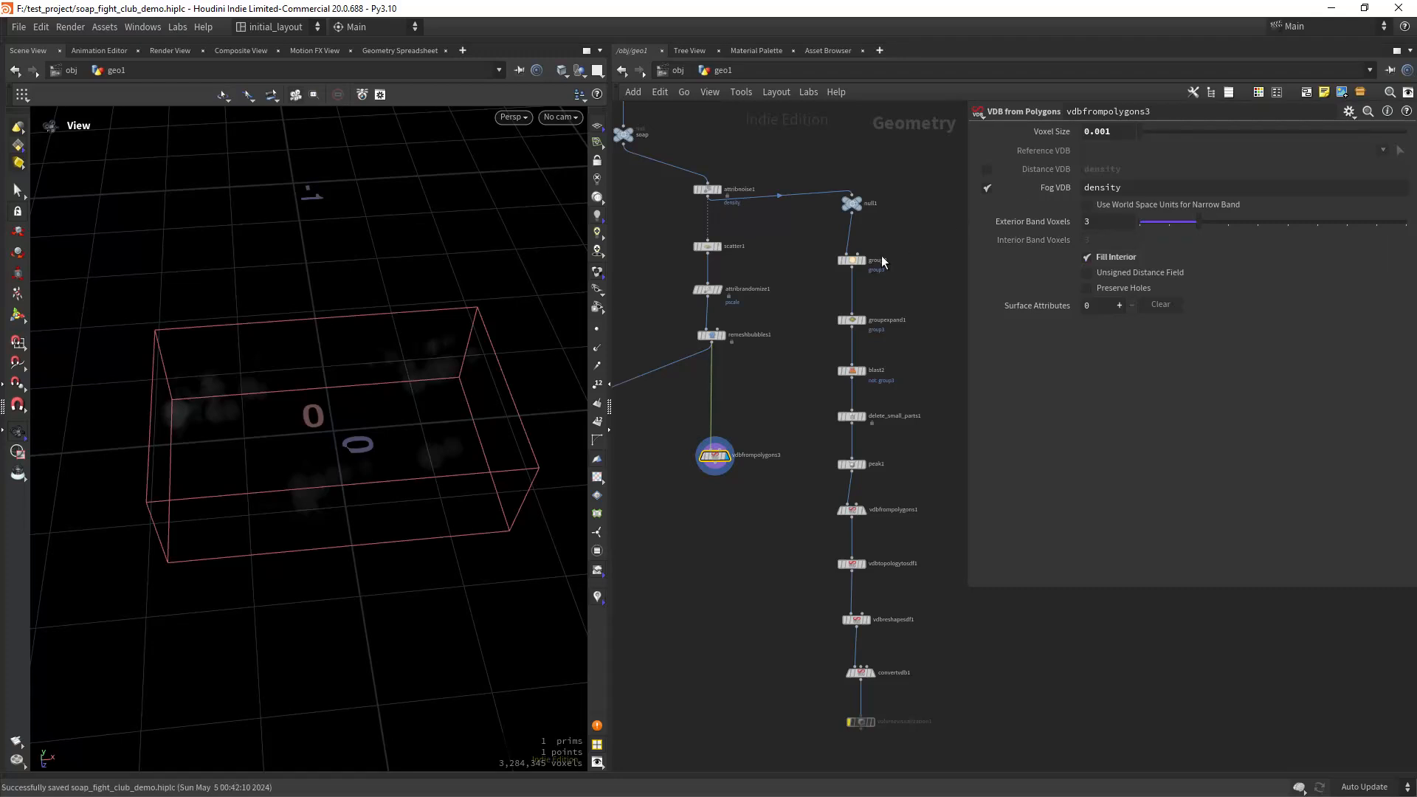
pyautogui.moveTo(456, 421); pyautogui.dragTo(581, 356)
pyautogui.click(1110, 208)
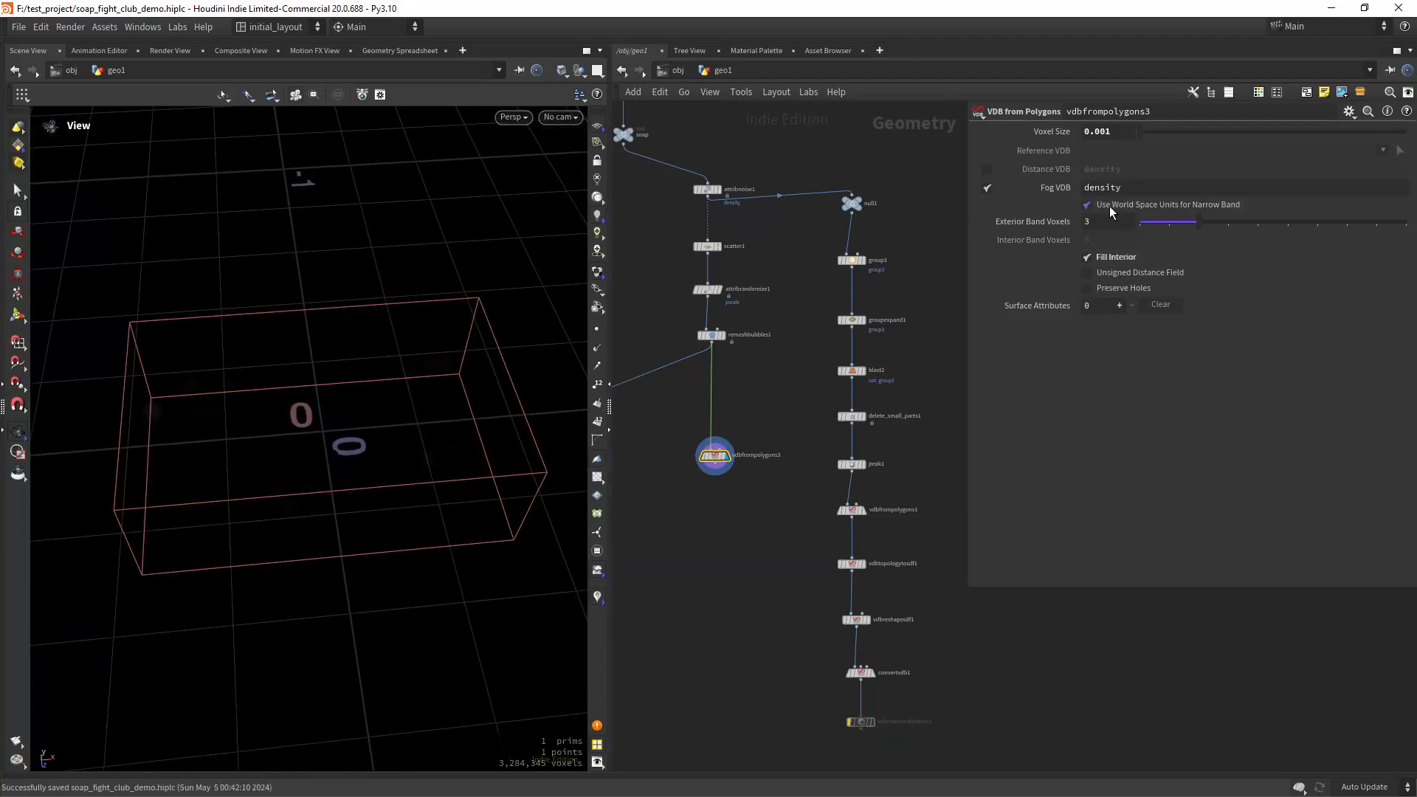
pyautogui.scroll(2, 414, 404)
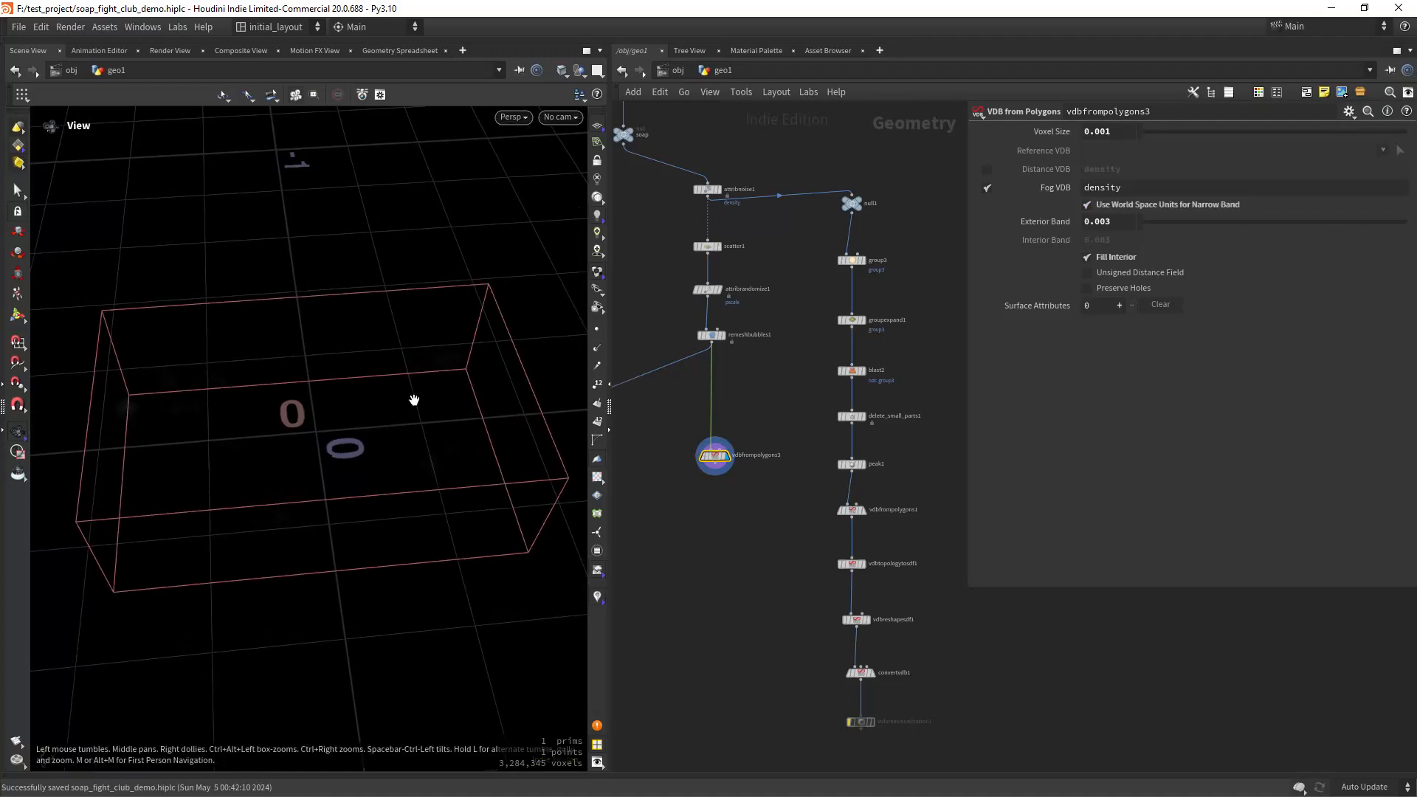
# Add a Volume Wrangle below the bubbles' VDB from Polygons node and connect it to that node's output.
pyautogui.moveTo(756, 563); pyautogui.dragTo(746, 479, button='middle')
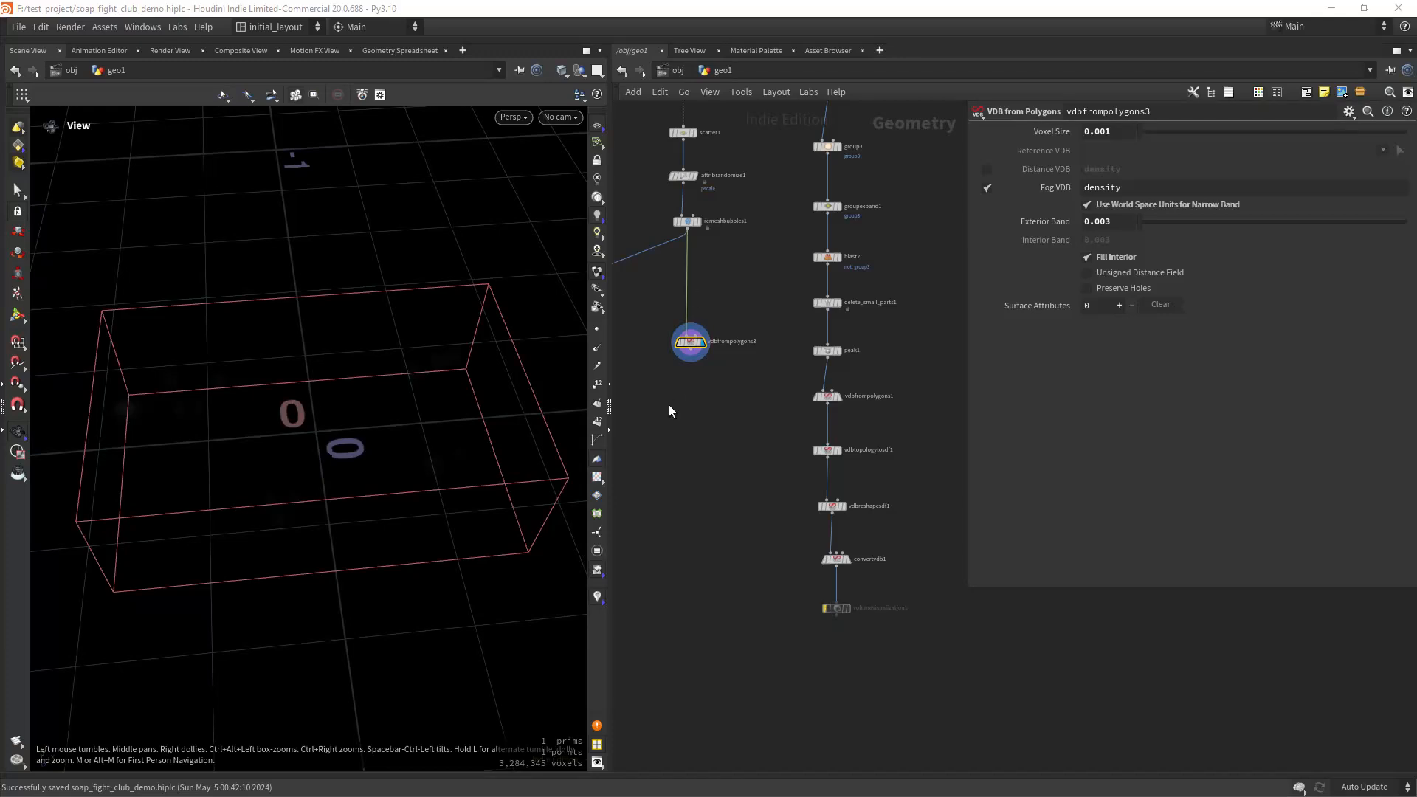
pyautogui.moveTo(669, 405); pyautogui.dragTo(687, 379, button='middle')
pyautogui.press('Tab')
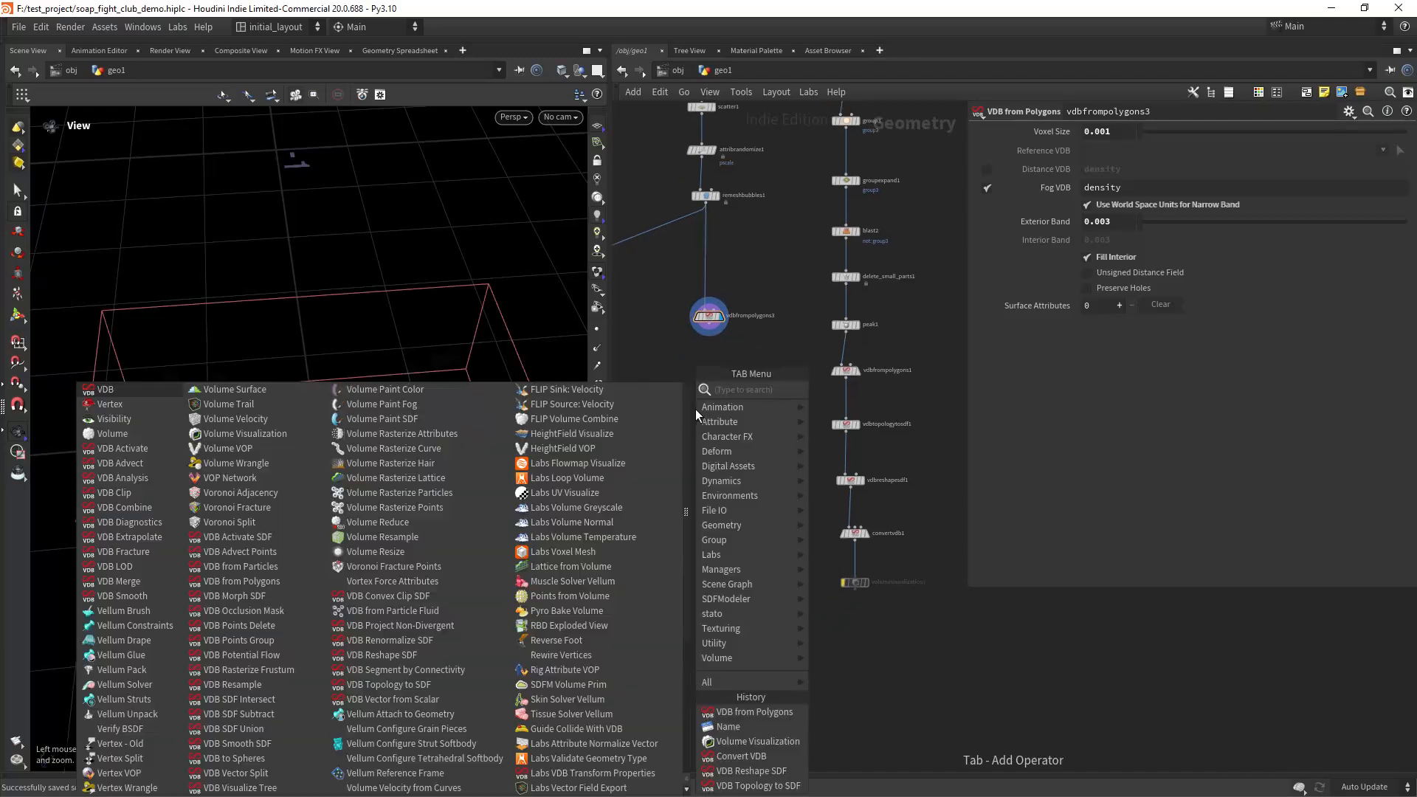
pyautogui.write('volume wrangle')
pyautogui.press('Return')
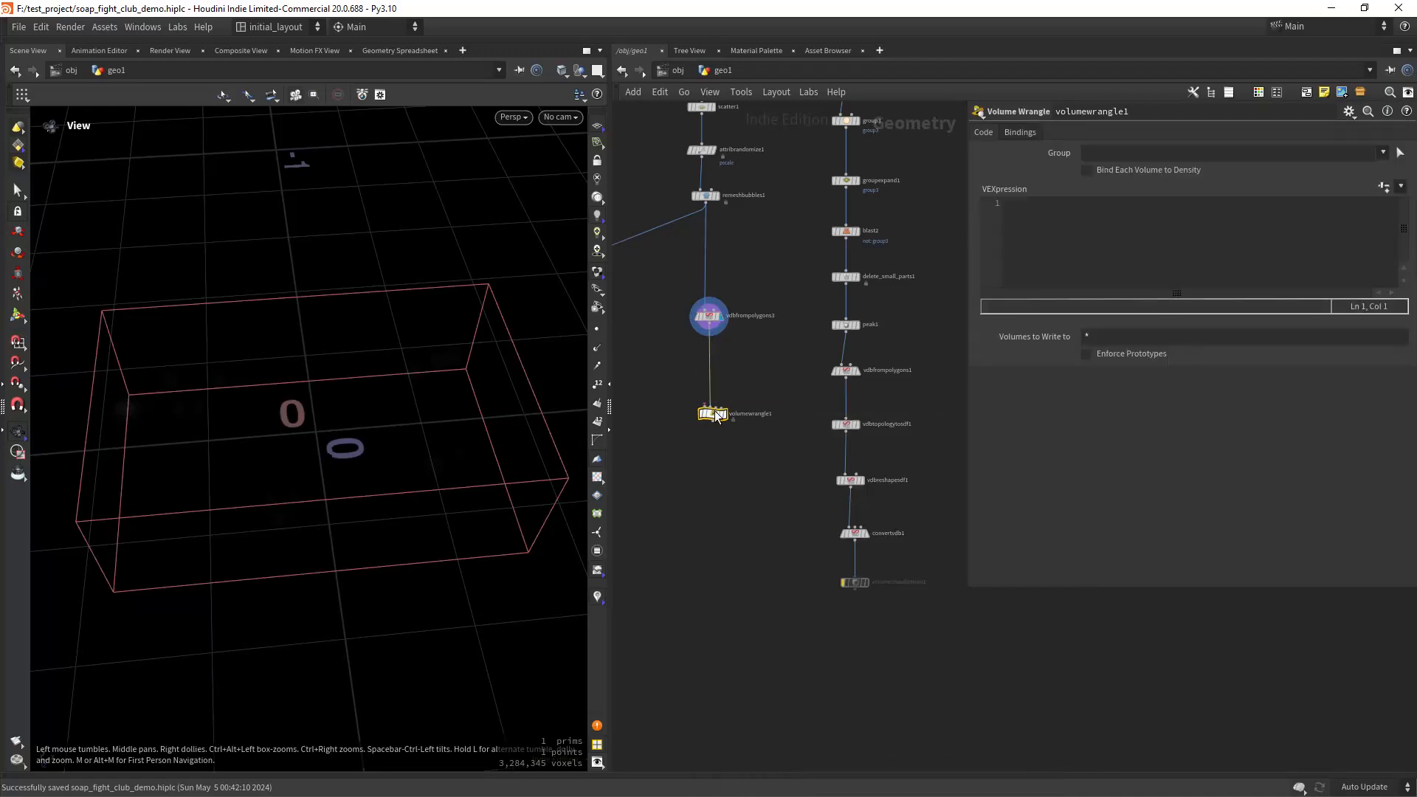
pyautogui.click(714, 410)
pyautogui.hotkey('ctrl', 'z')
pyautogui.moveTo(711, 334); pyautogui.dragTo(724, 414)
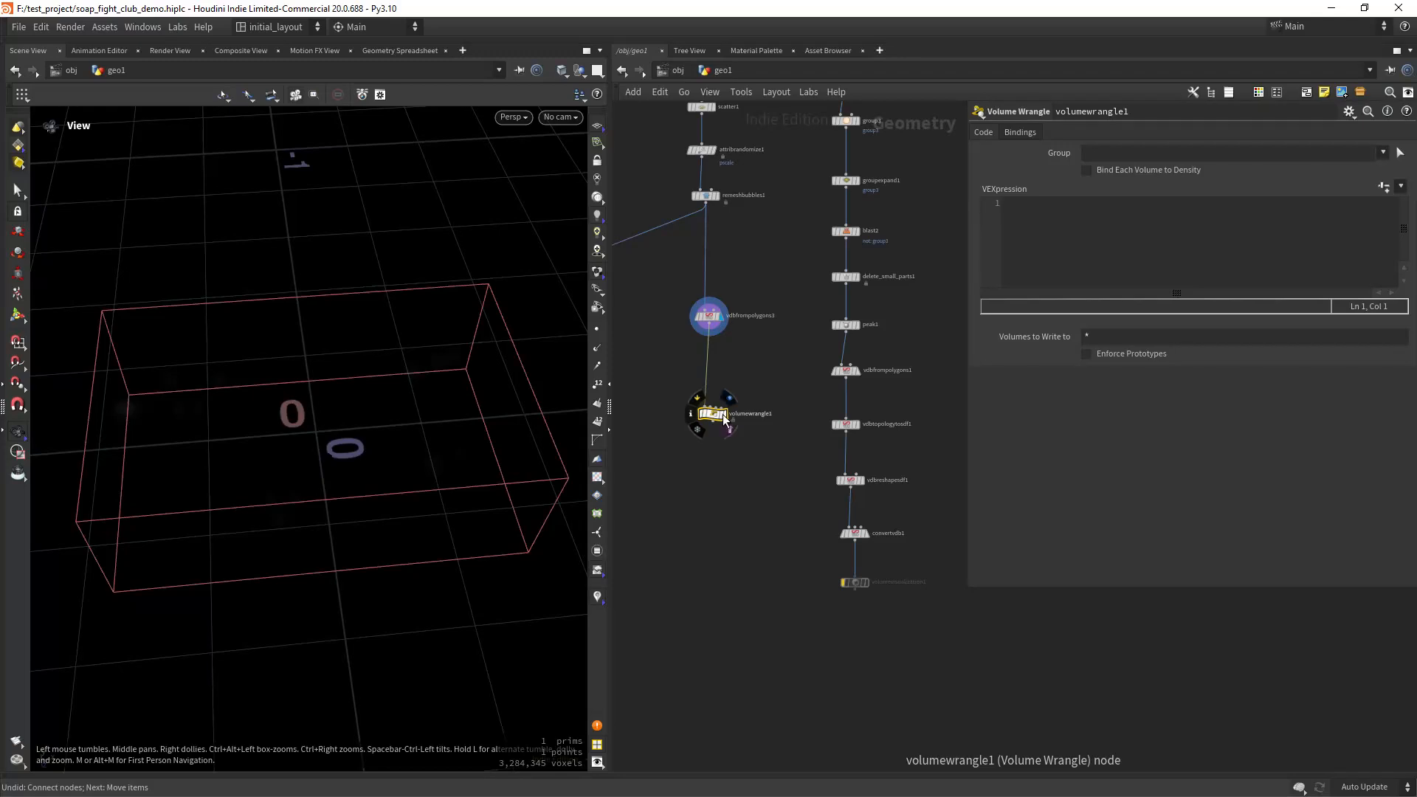
pyautogui.click(1038, 238)
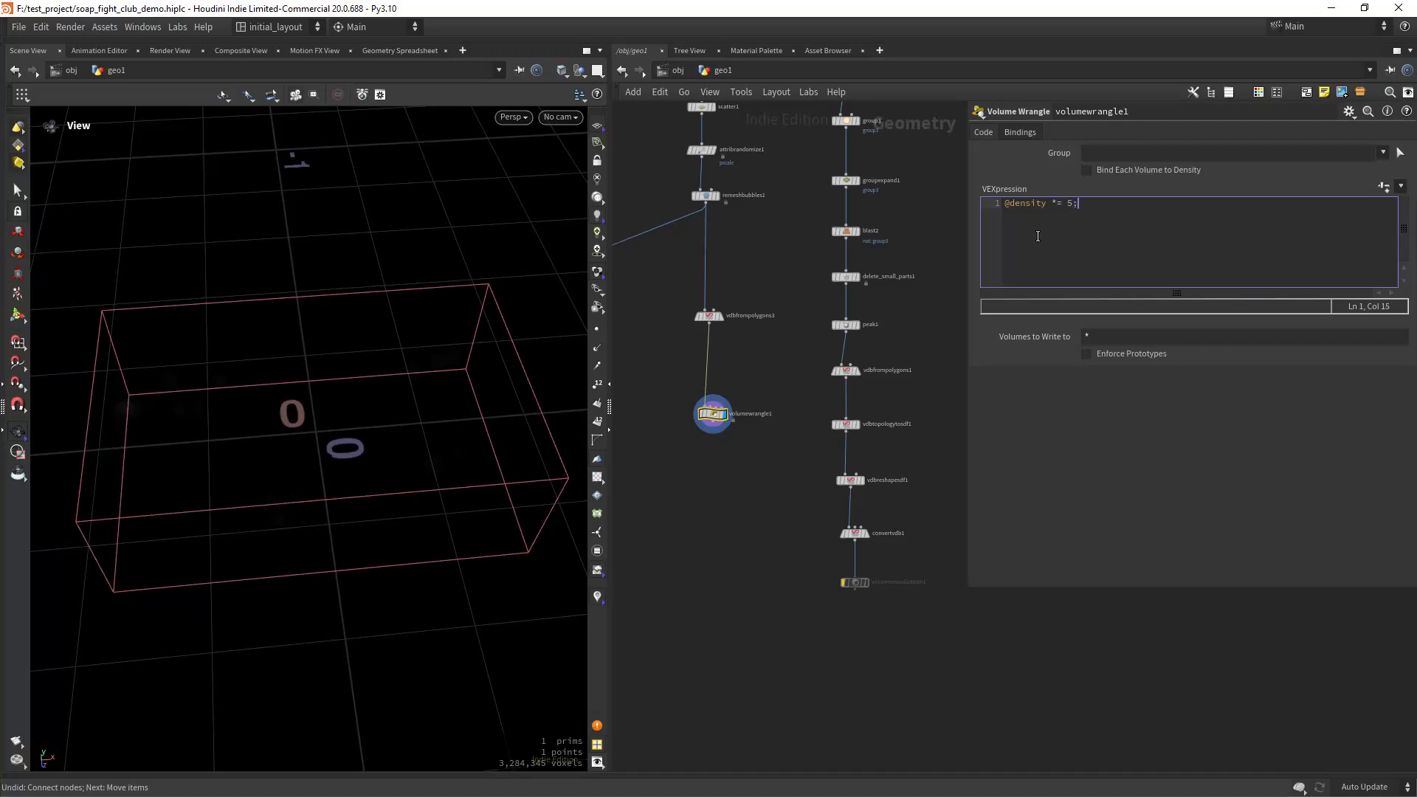
pyautogui.moveTo(497, 420); pyautogui.dragTo(471, 378, button='right')
pyautogui.moveTo(471, 377); pyautogui.dragTo(447, 403)
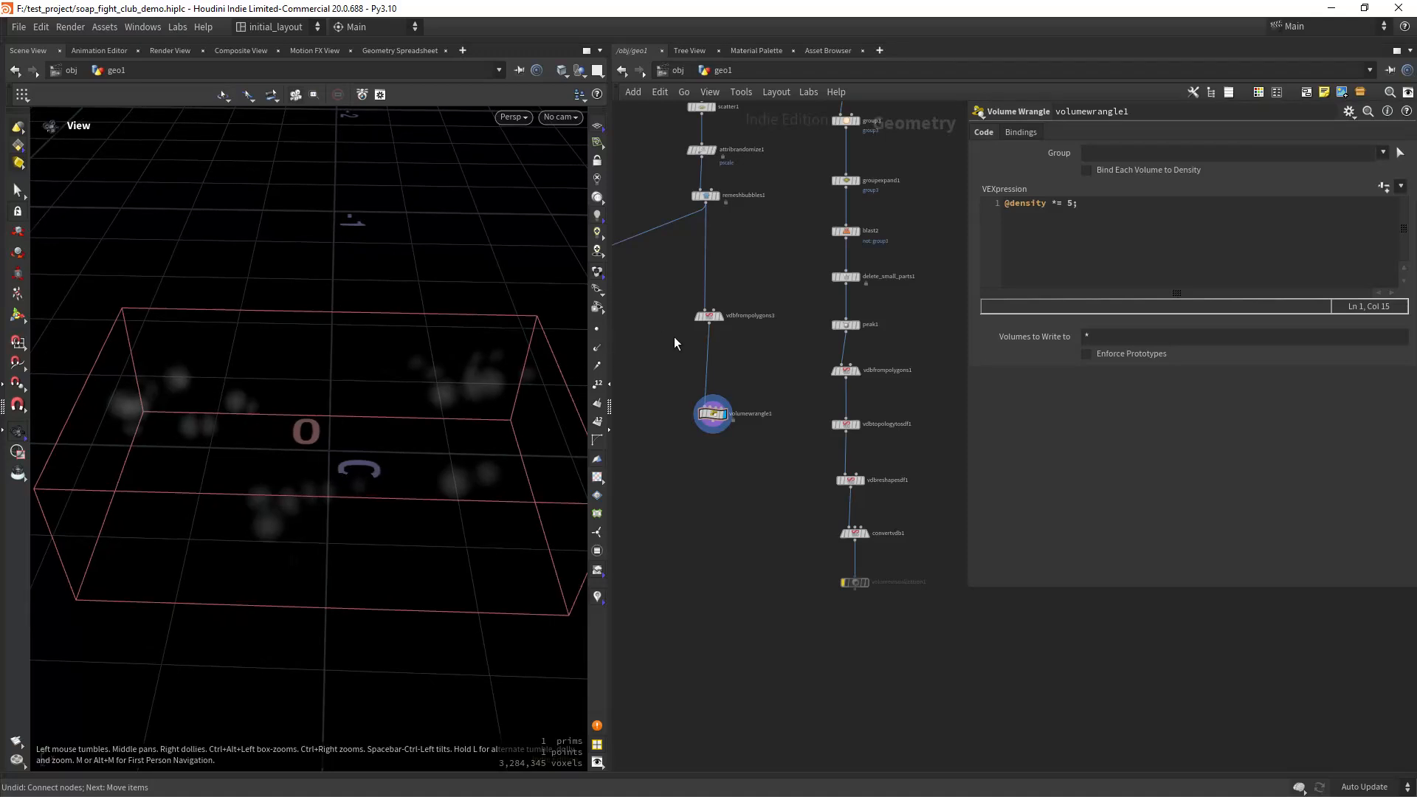
# Add a VDB Combine node, connecting the soap branch's visualization output to its first input and the Volume Wrangle to its second.
pyautogui.moveTo(868, 633); pyautogui.dragTo(813, 497, button='middle')
pyautogui.scroll(1, 811, 506)
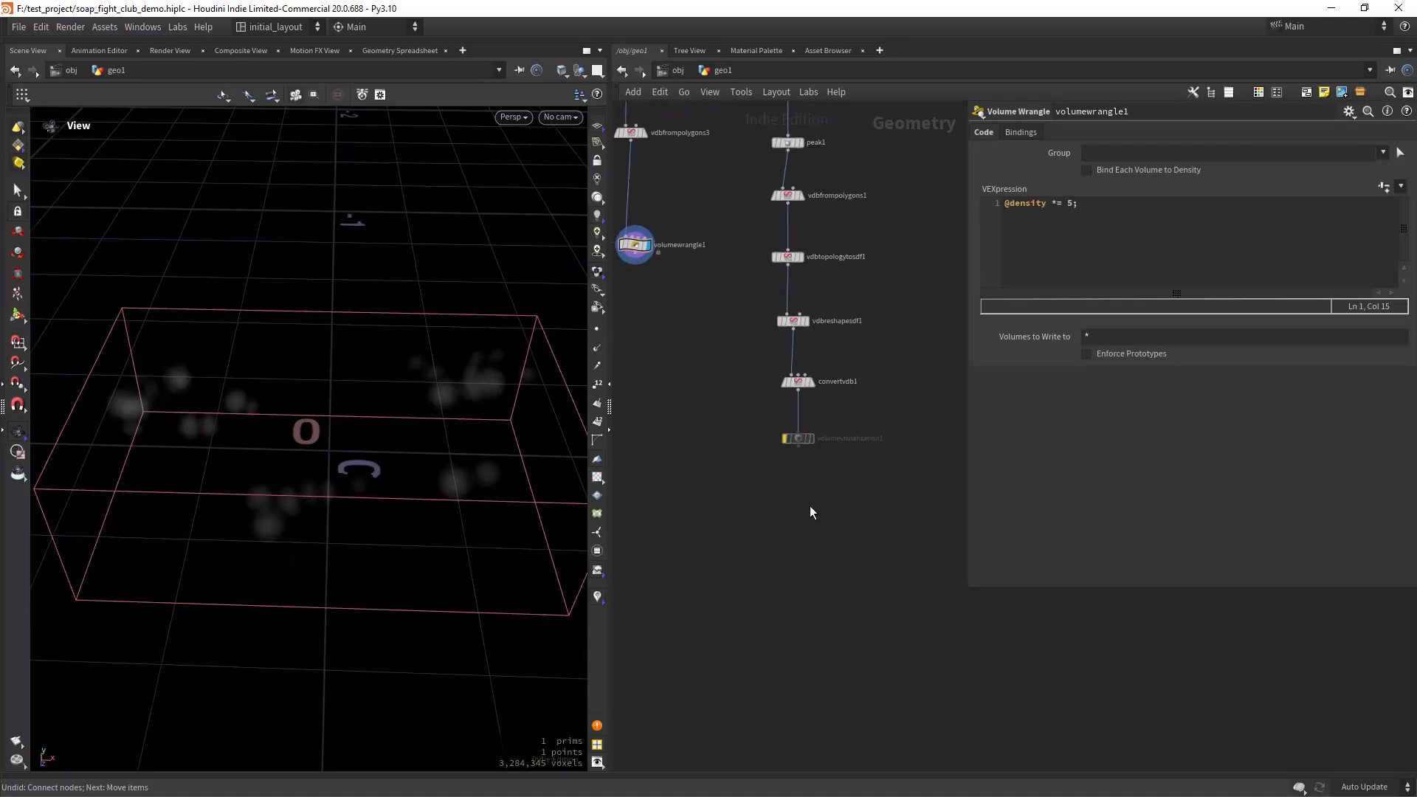
pyautogui.press('Tab')
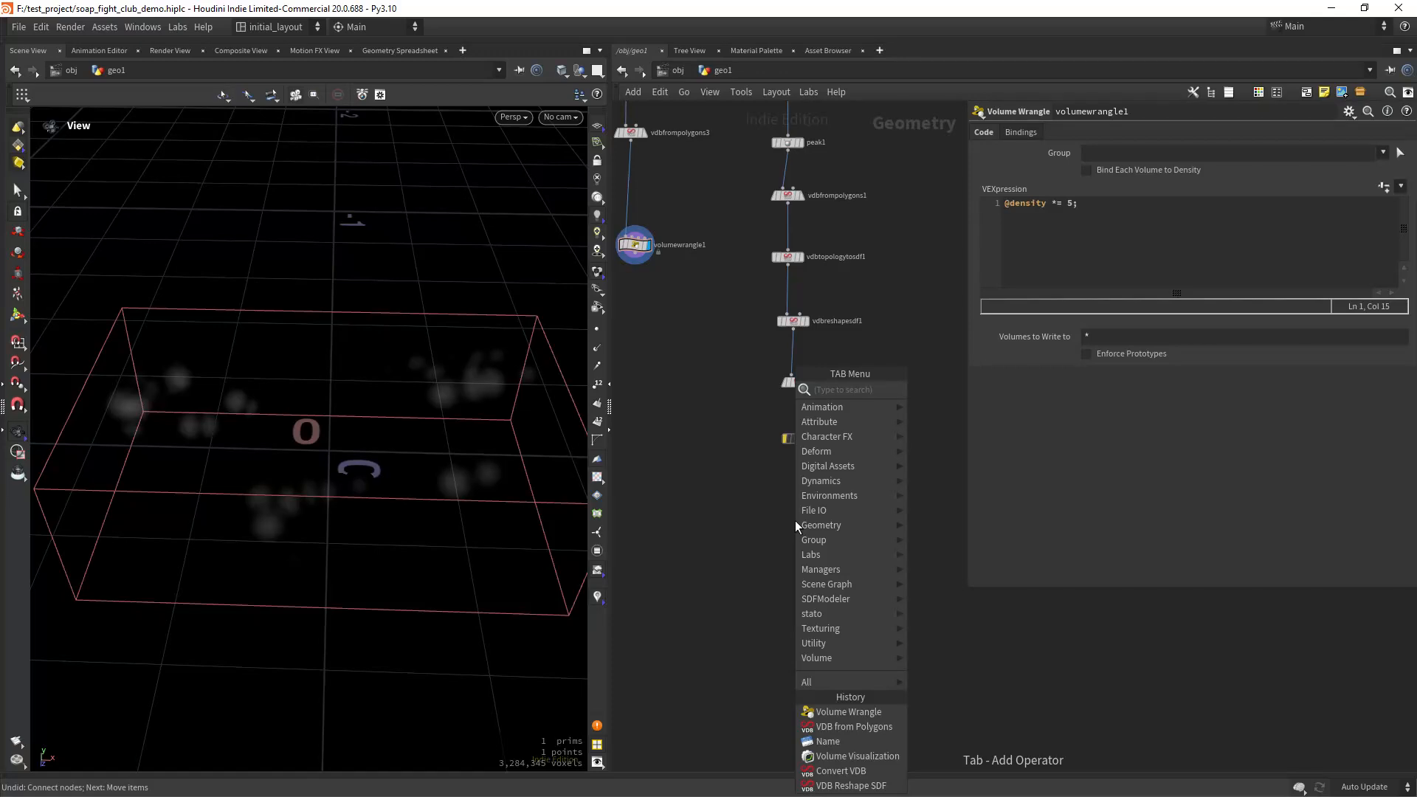
pyautogui.write('vdb com')
pyautogui.press('Return')
pyautogui.click(797, 526)
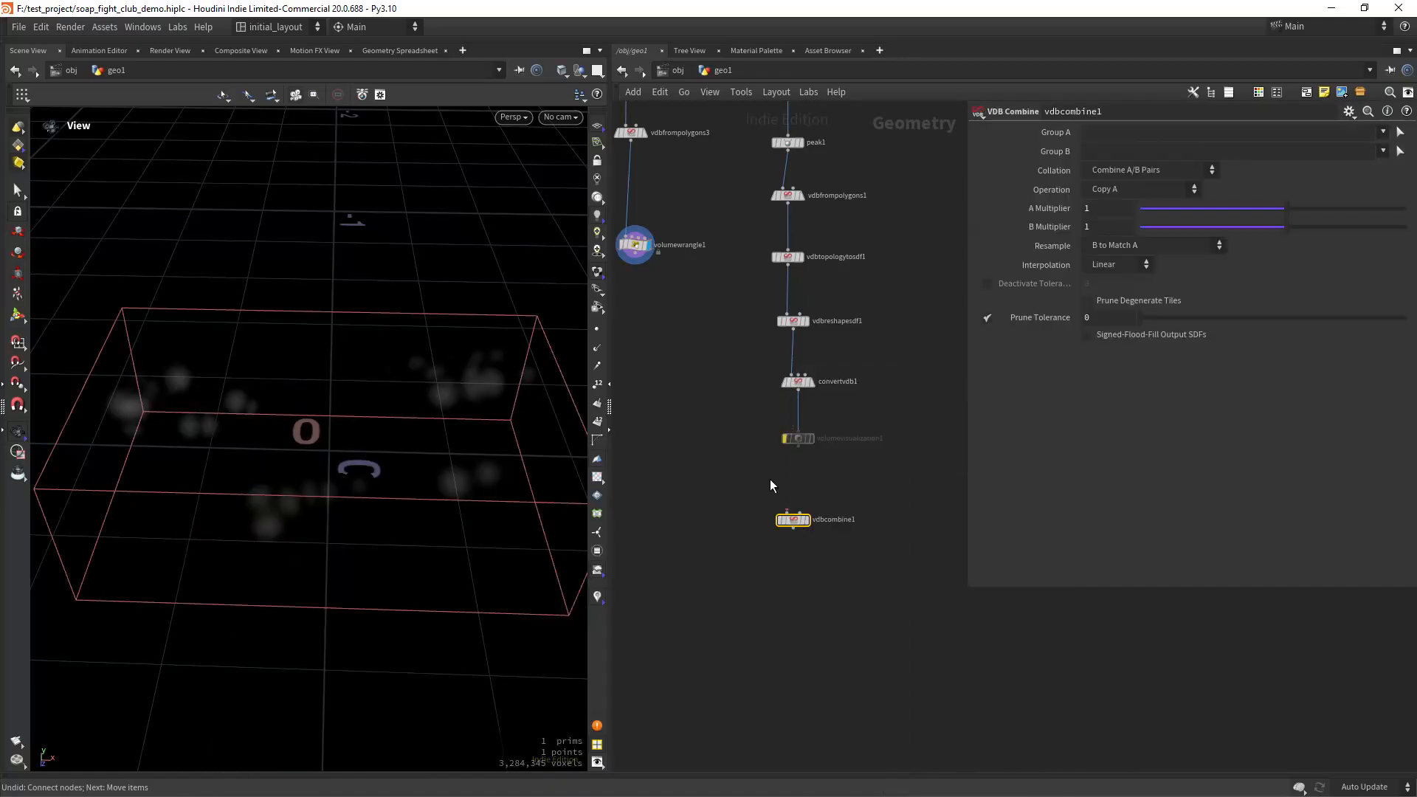
pyautogui.moveTo(799, 448); pyautogui.dragTo(620, 267)
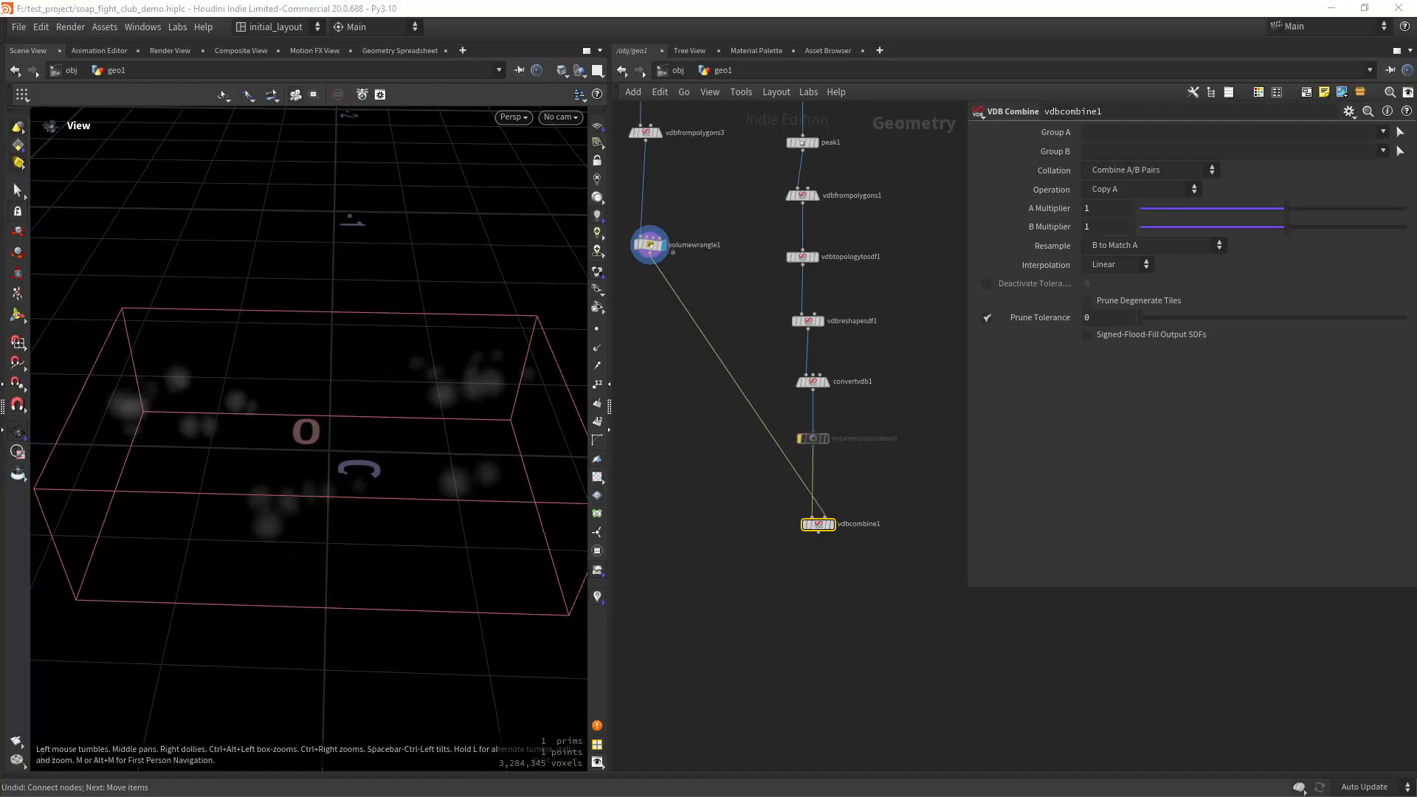
# Display the VDB Combine node and set its operation to Subtract.
pyautogui.click(829, 524)
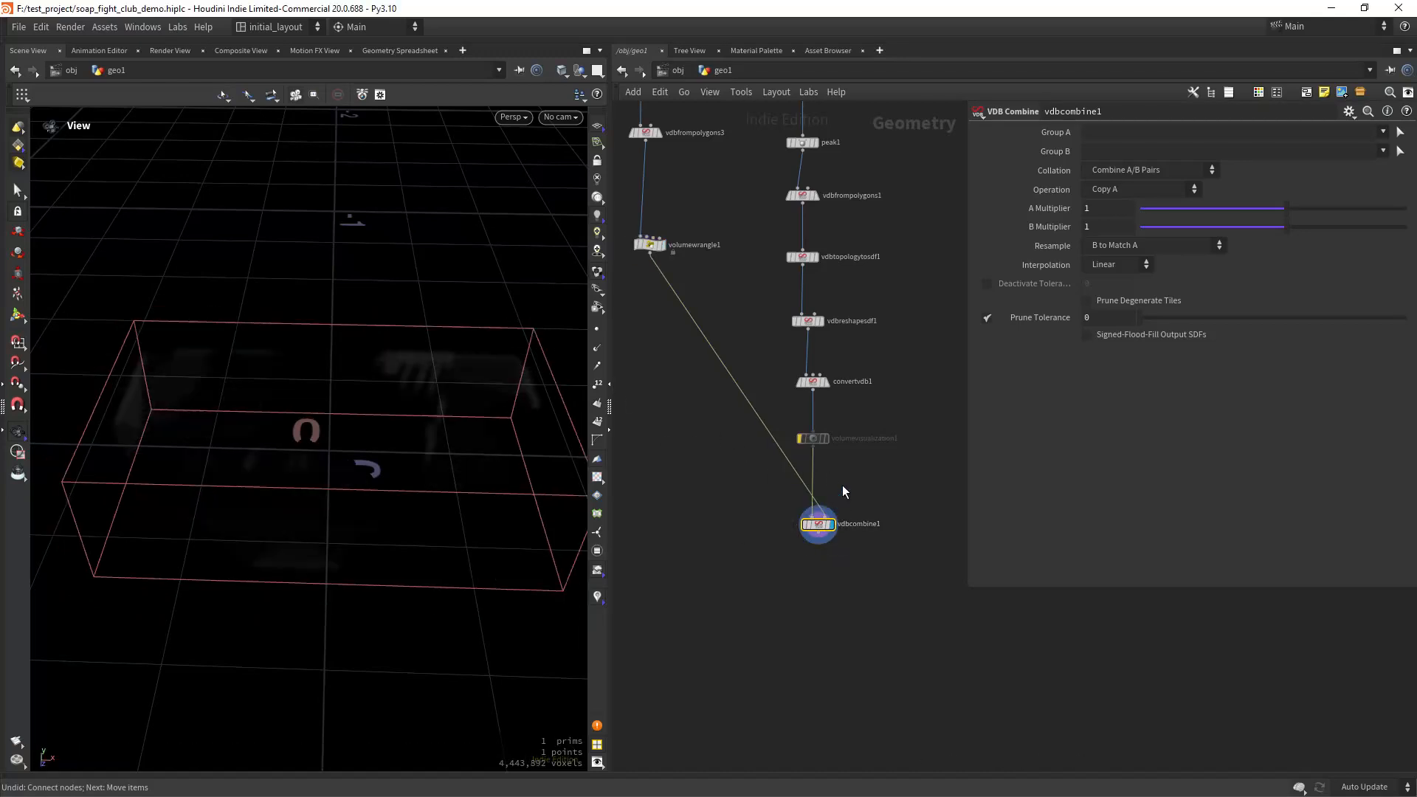
pyautogui.click(1156, 172)
pyautogui.click(1153, 171)
pyautogui.click(1148, 190)
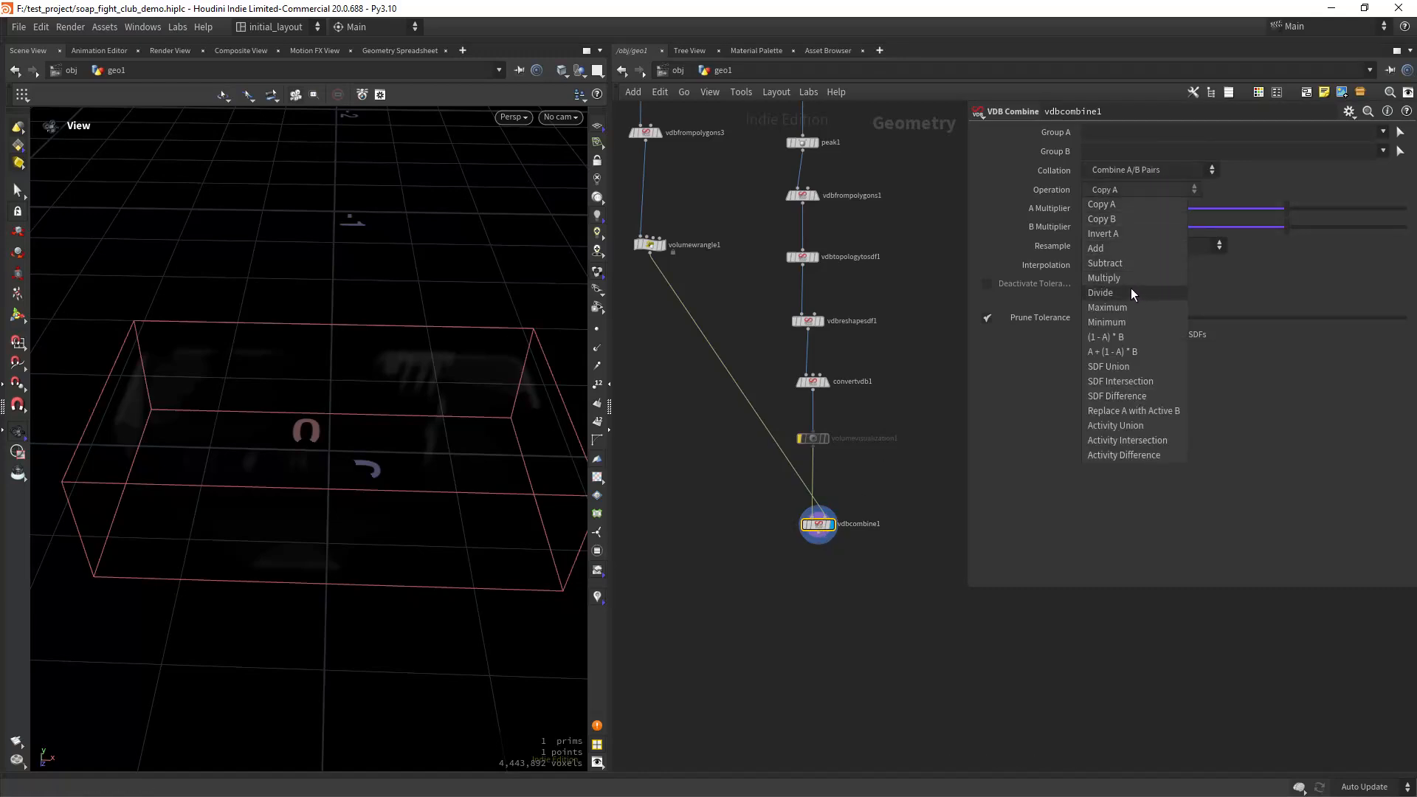
pyautogui.click(1126, 263)
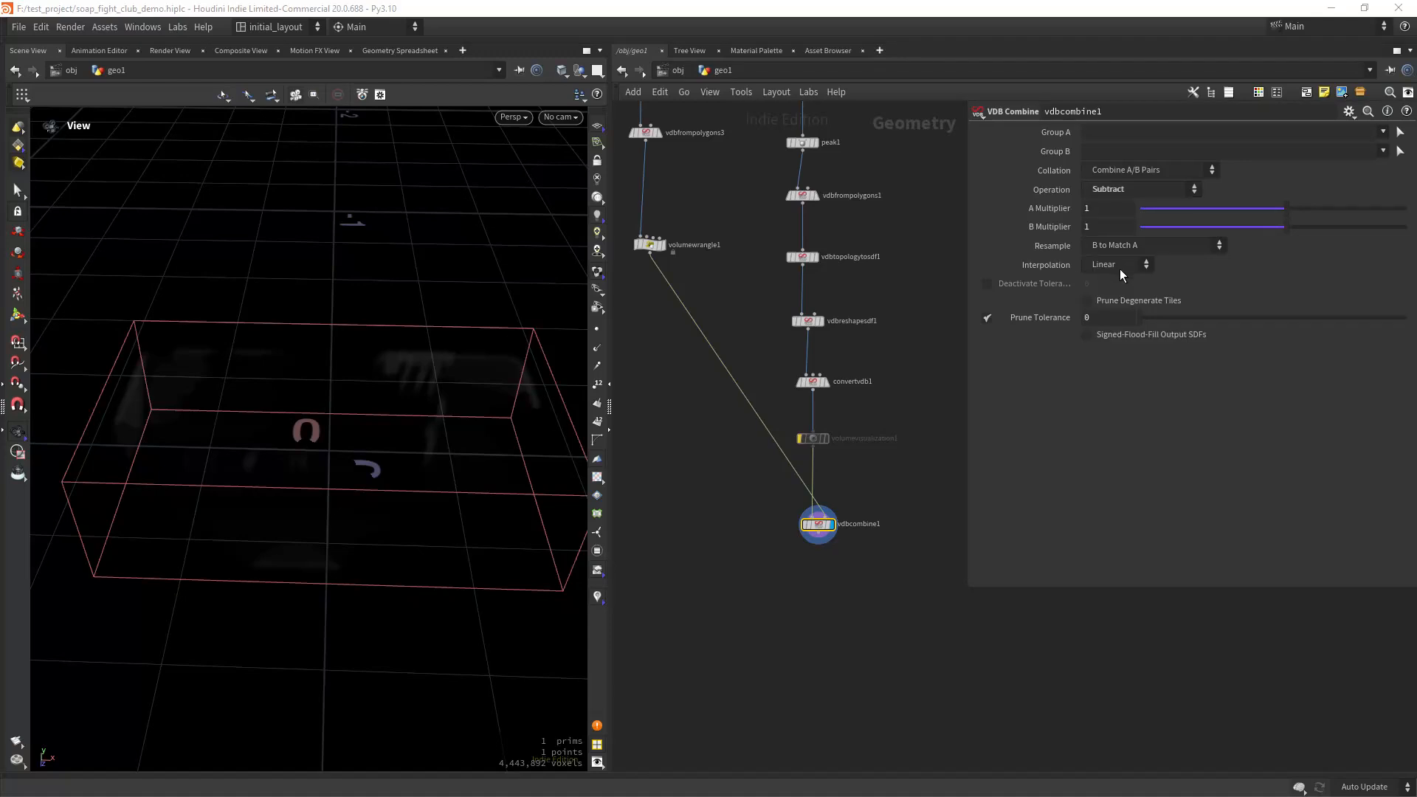
pyautogui.moveTo(420, 369)
pyautogui.mouseDown()
pyautogui.moveTo(433, 424)
pyautogui.moveTo(392, 377)
pyautogui.moveTo(450, 374)
pyautogui.moveTo(409, 390)
pyautogui.mouseUp()
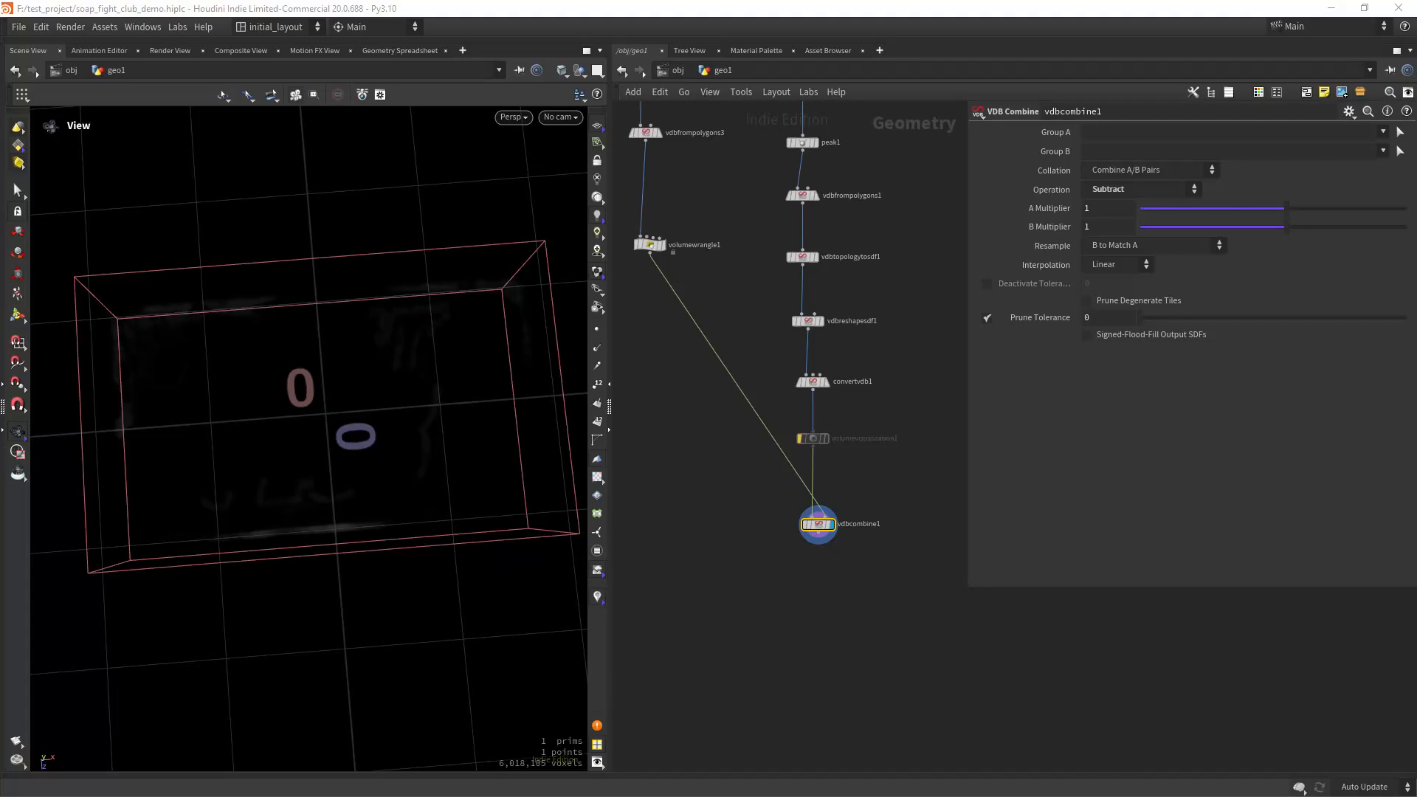
# Duplicate the Volume Visualization node below the VDB Combine and display the copy.
pyautogui.keyDown('alt'); pyautogui.moveTo(814, 438); pyautogui.dragTo(820, 600); pyautogui.keyUp('alt')
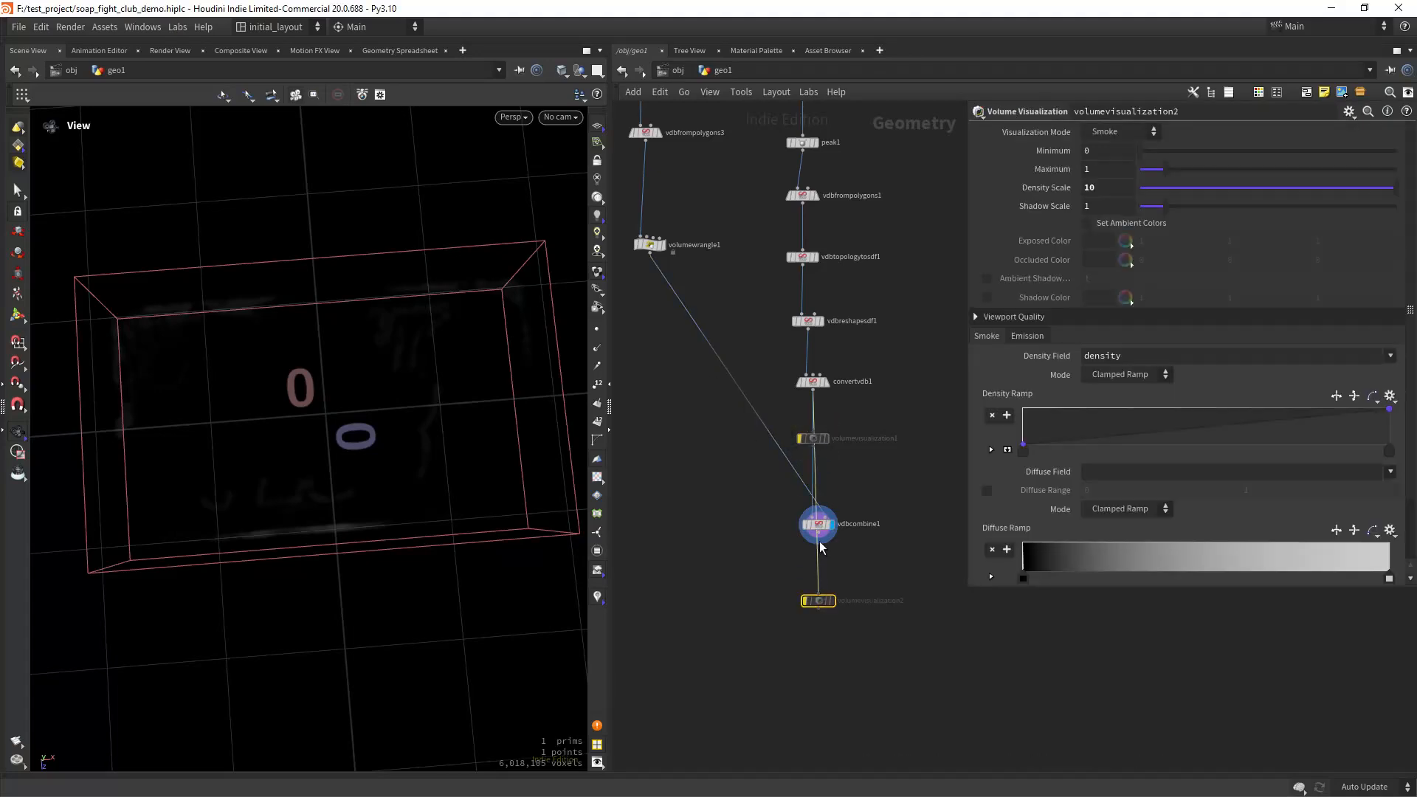
pyautogui.click(832, 600)
pyautogui.moveTo(352, 389); pyautogui.dragTo(385, 418)
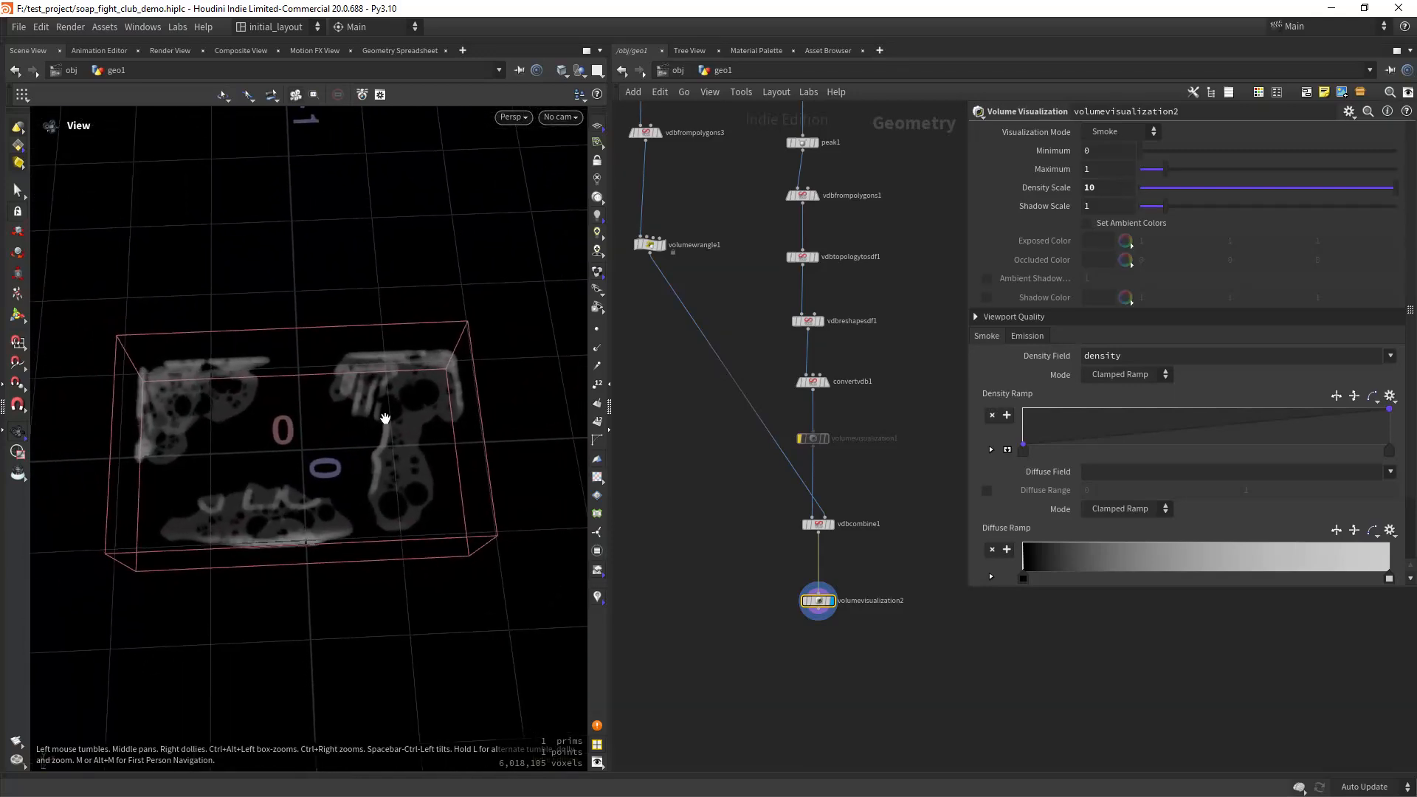
# Add a Null below the second Volume Visualization, connect it to that node's output and name it OUT_VOLUME.
pyautogui.moveTo(874, 600); pyautogui.dragTo(862, 481, button='middle')
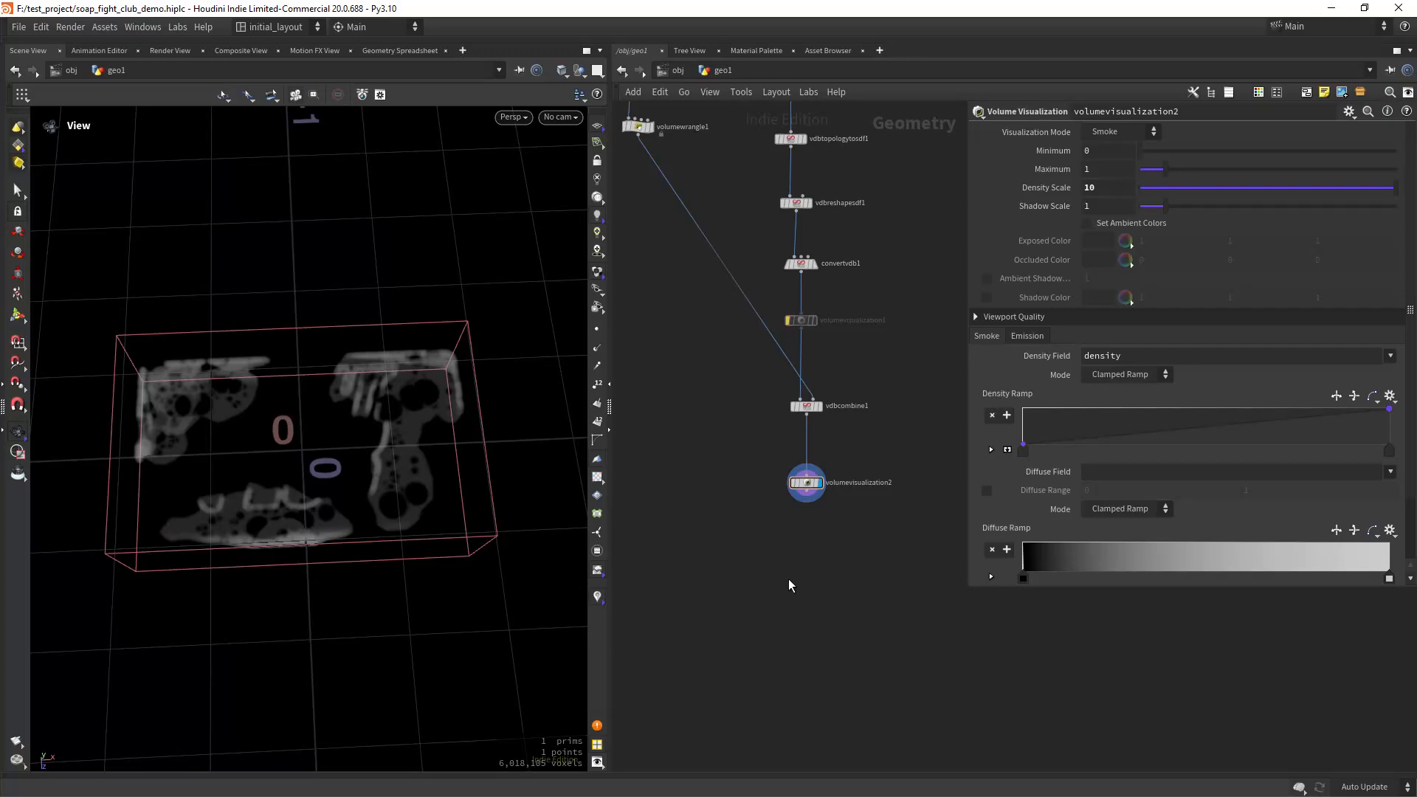
pyautogui.press('Tab')
pyautogui.write('nu')
pyautogui.press('Return')
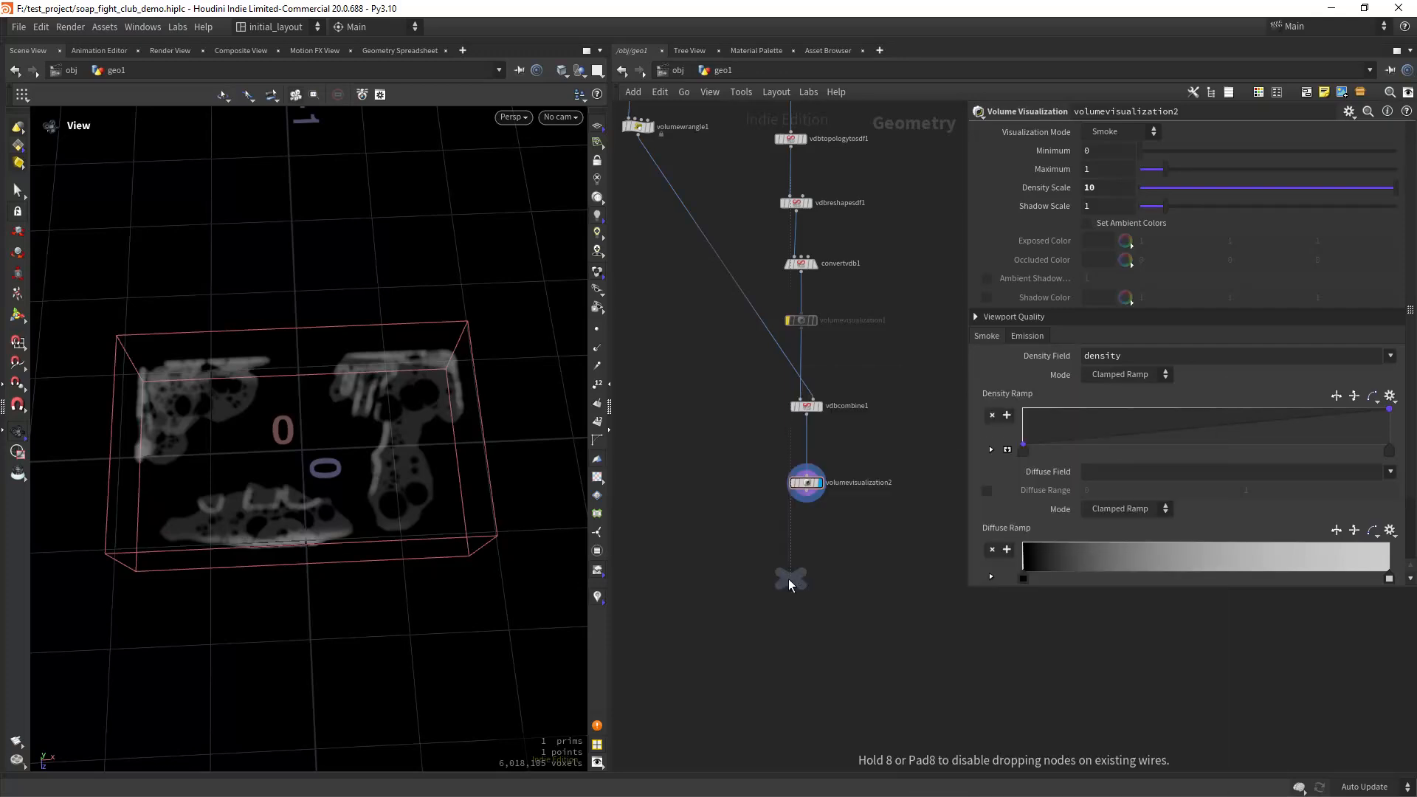
pyautogui.click(788, 578)
pyautogui.moveTo(801, 585); pyautogui.dragTo(815, 595)
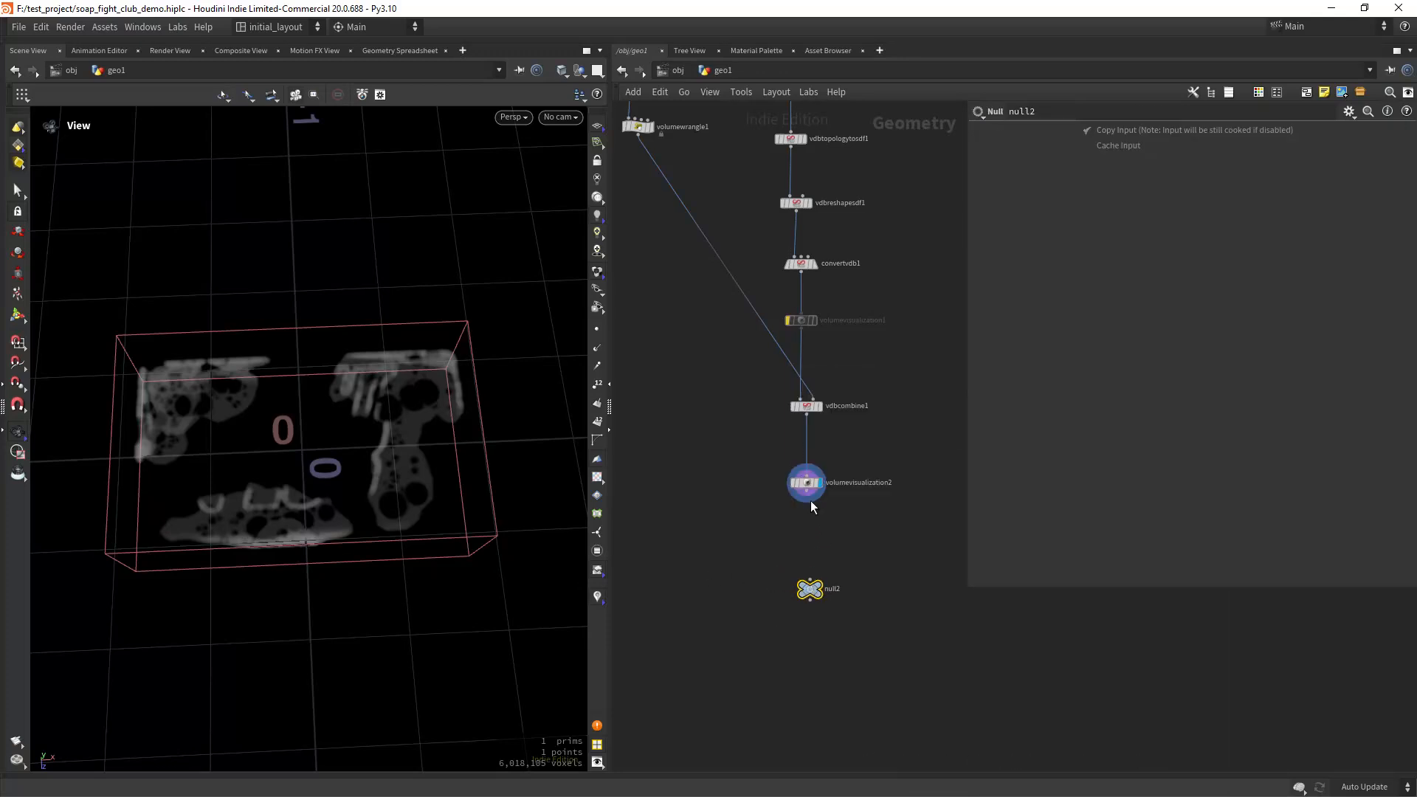
pyautogui.moveTo(811, 501); pyautogui.dragTo(822, 590)
pyautogui.doubleClick(836, 589)
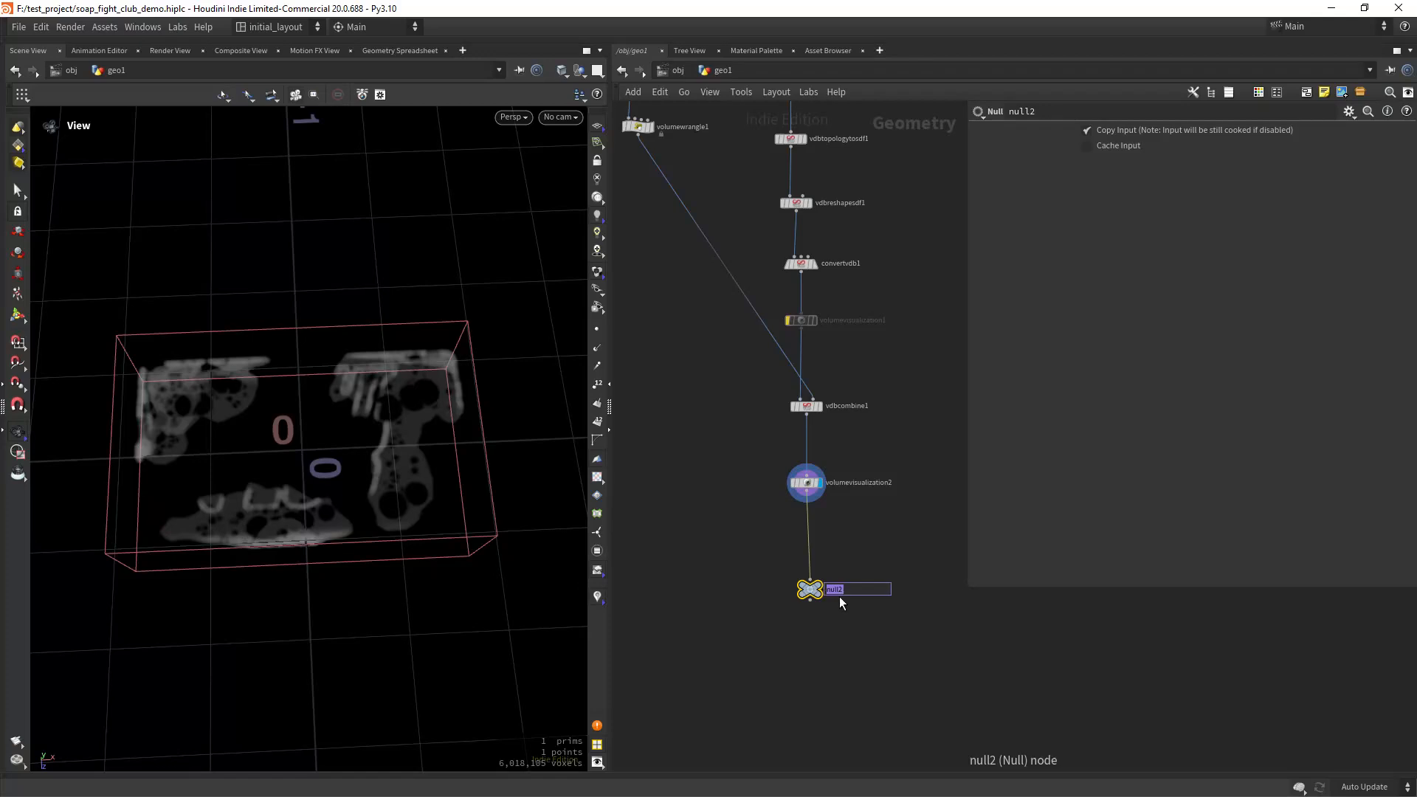
pyautogui.write('OUT_VOLUME')
pyautogui.press('Return')
# Examine the combined smoke volume and its bubble cavities up close from several angles.
pyautogui.moveTo(348, 489); pyautogui.dragTo(469, 416, button='right')
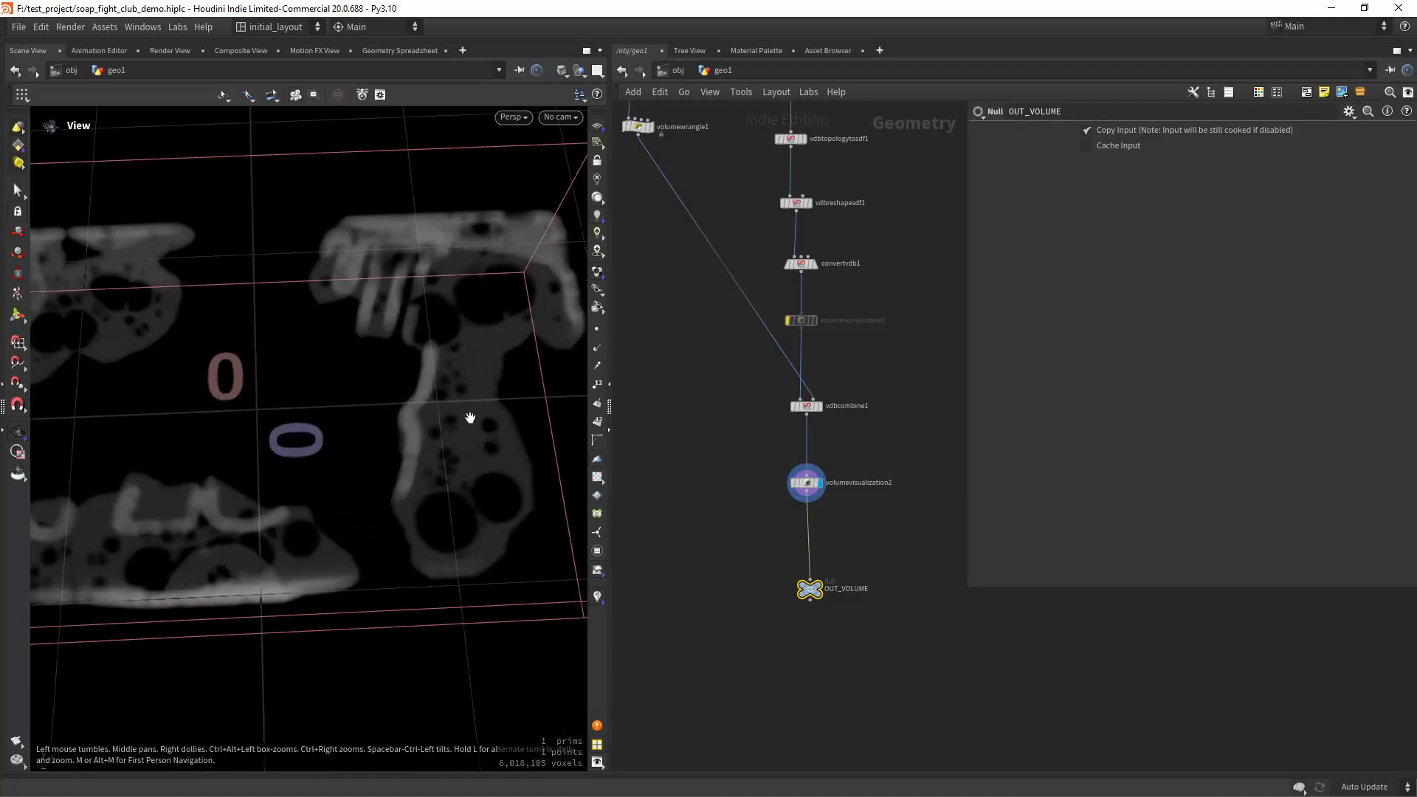
pyautogui.moveTo(470, 415); pyautogui.dragTo(391, 417, button='middle')
pyautogui.moveTo(467, 417); pyautogui.dragTo(329, 392)
pyautogui.moveTo(317, 402); pyautogui.dragTo(382, 372, button='right')
pyautogui.moveTo(383, 372); pyautogui.dragTo(361, 399)
pyautogui.moveTo(361, 398)
pyautogui.mouseDown(button='right')
pyautogui.moveTo(401, 383)
pyautogui.moveTo(357, 411)
pyautogui.mouseUp(button='right')
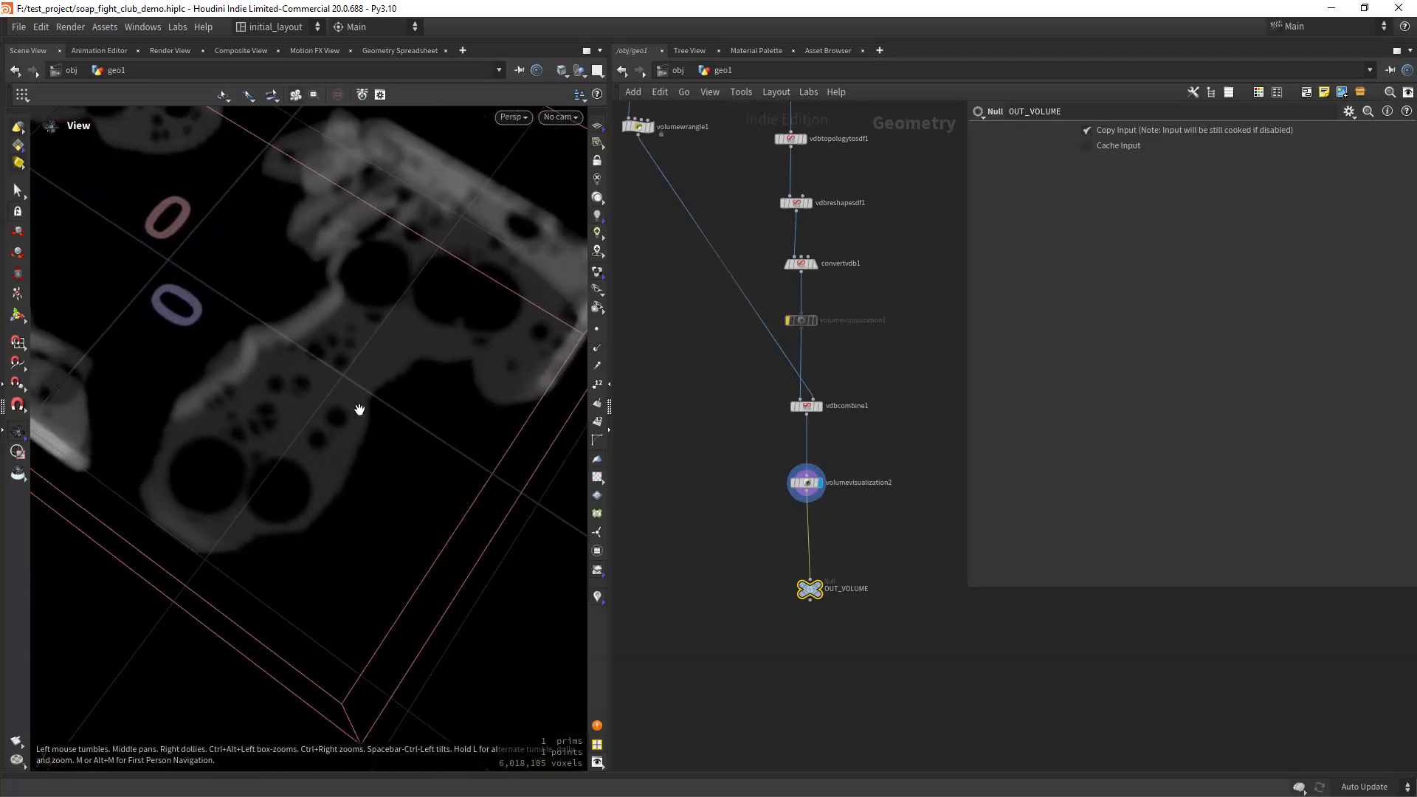
pyautogui.moveTo(358, 411); pyautogui.dragTo(411, 364)
pyautogui.moveTo(411, 364); pyautogui.dragTo(364, 395, button='right')
pyautogui.moveTo(364, 396); pyautogui.dragTo(382, 383)
pyautogui.moveTo(383, 383)
pyautogui.mouseDown(button='right')
pyautogui.moveTo(436, 326)
pyautogui.moveTo(389, 379)
pyautogui.mouseUp(button='right')
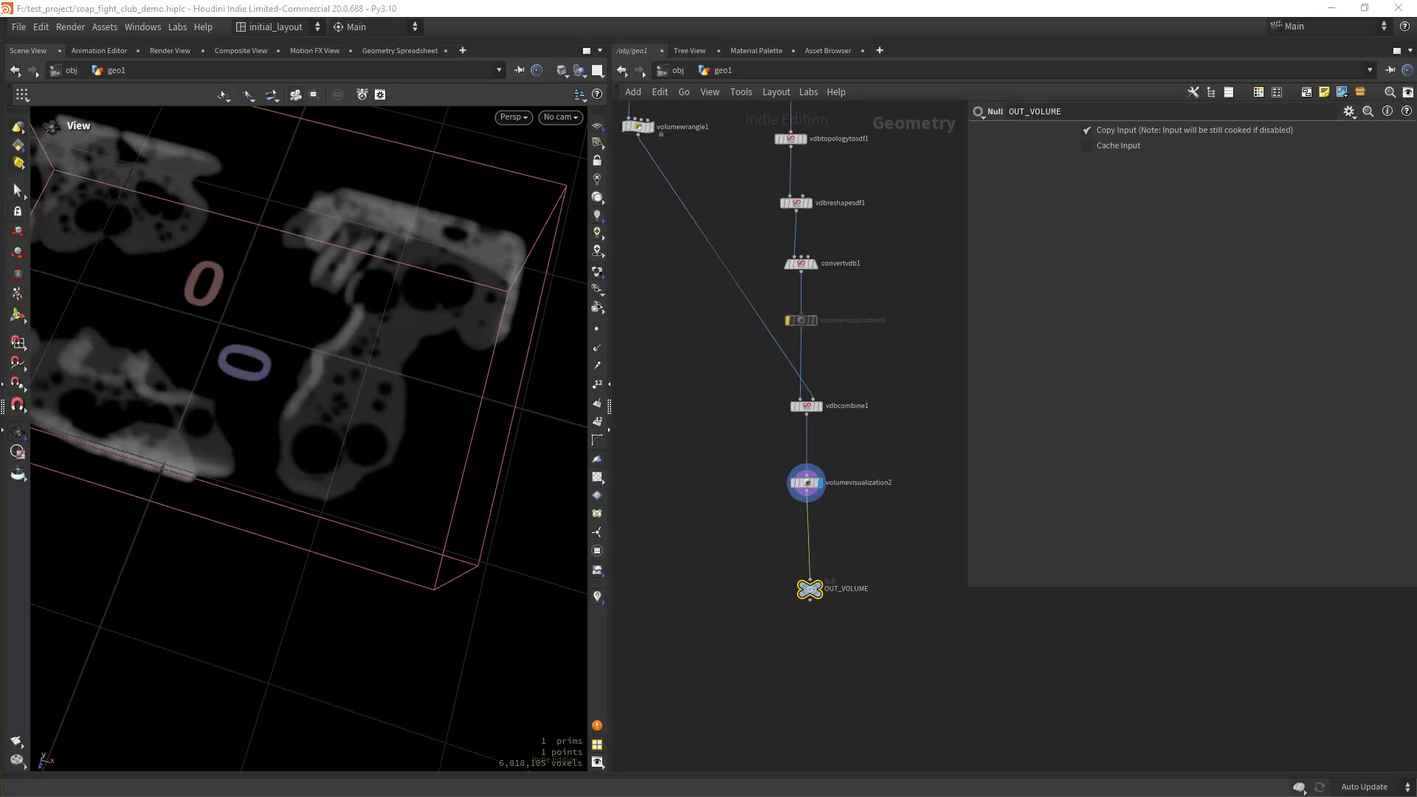
# Insert a Volume Noise Fog node between the second Volume Visualization and OUT_VOLUME, and display it.
pyautogui.scroll(1, 842, 522)
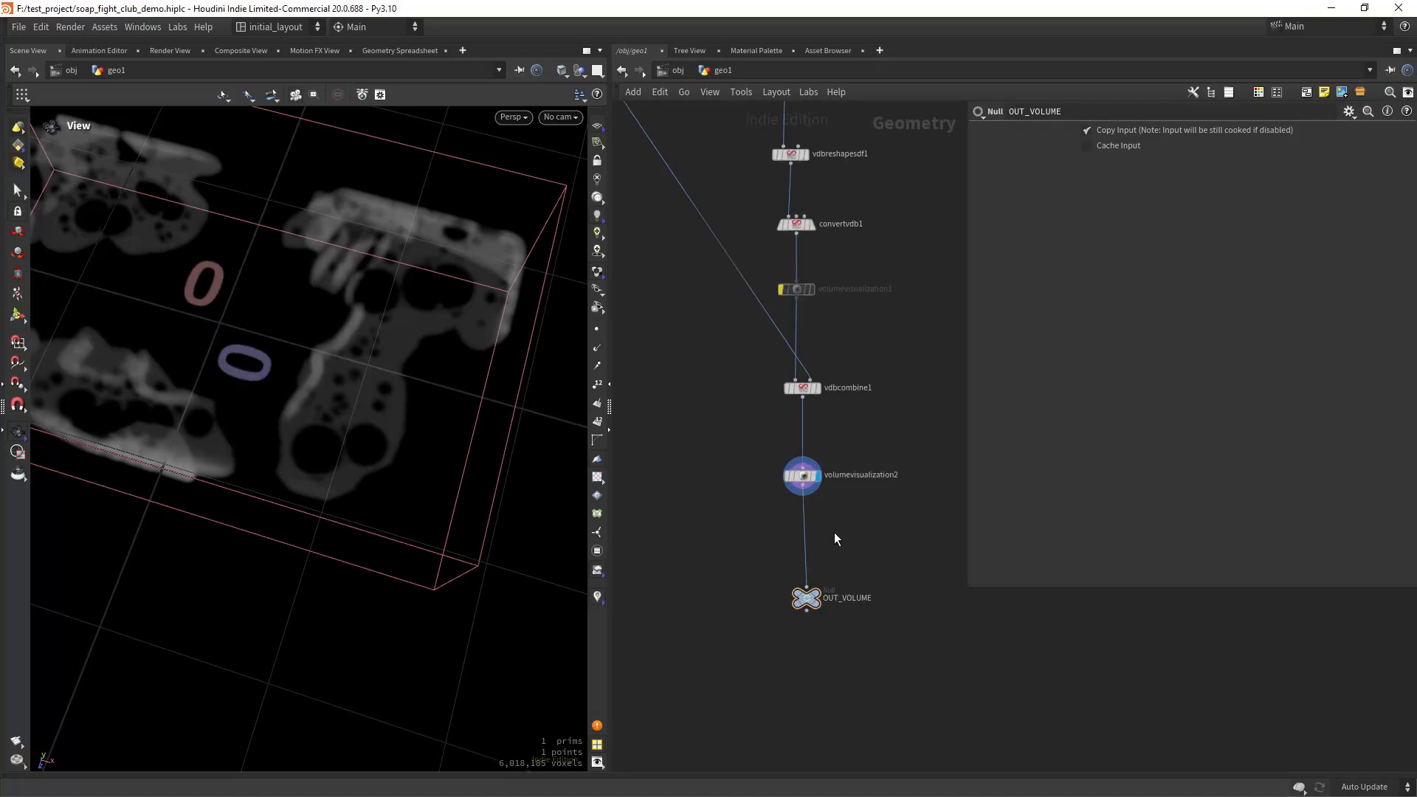
pyautogui.press('Tab')
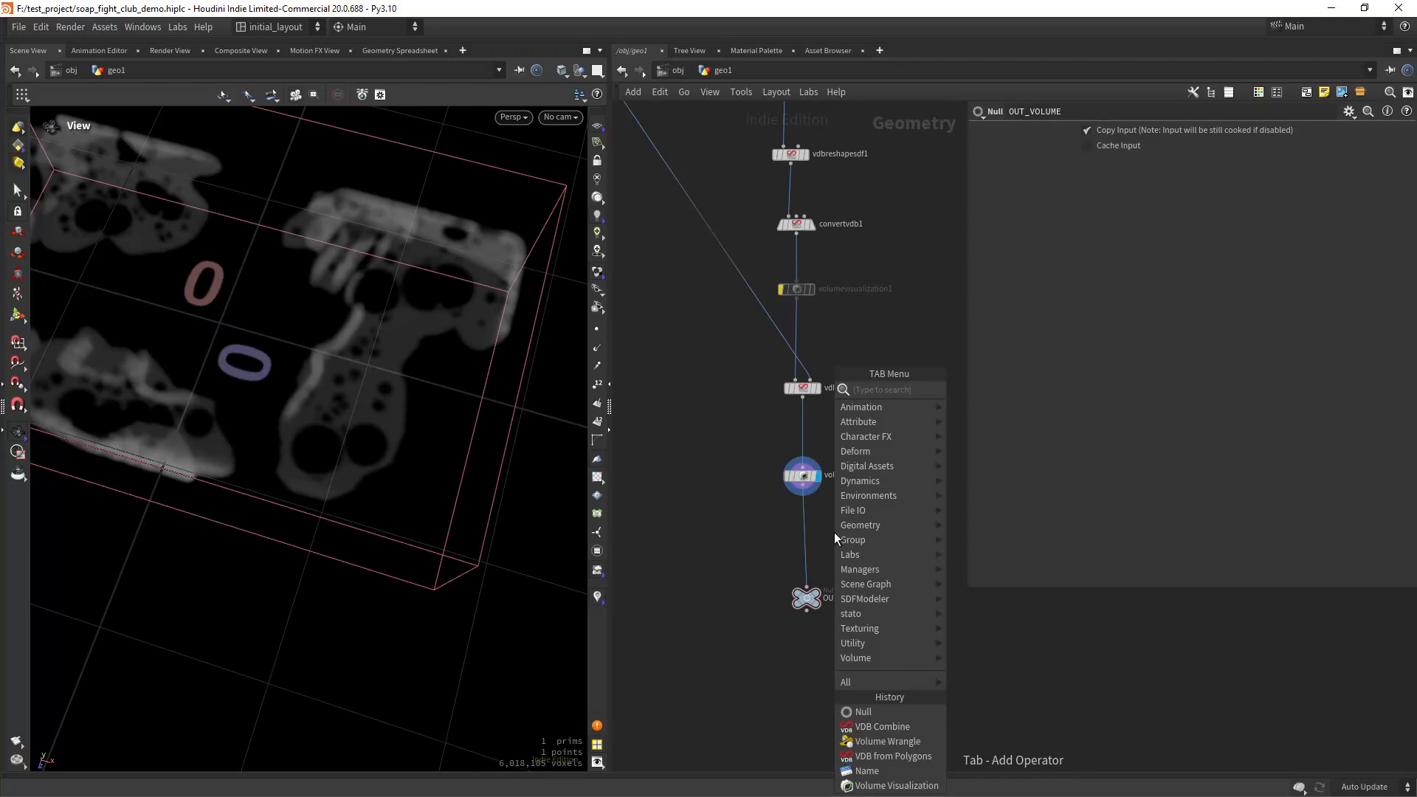
pyautogui.write('VOLNOI')
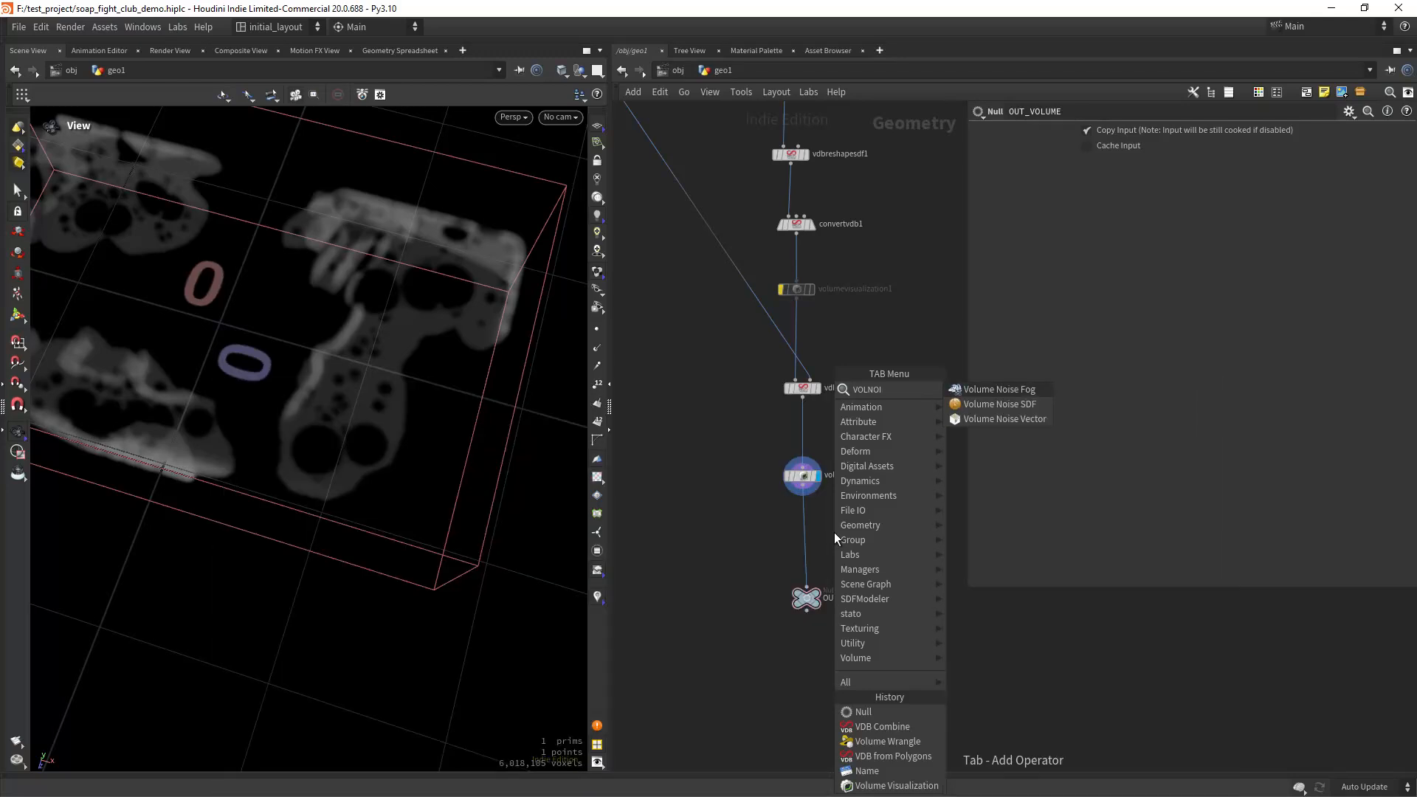
pyautogui.press('Return')
pyautogui.click(834, 533)
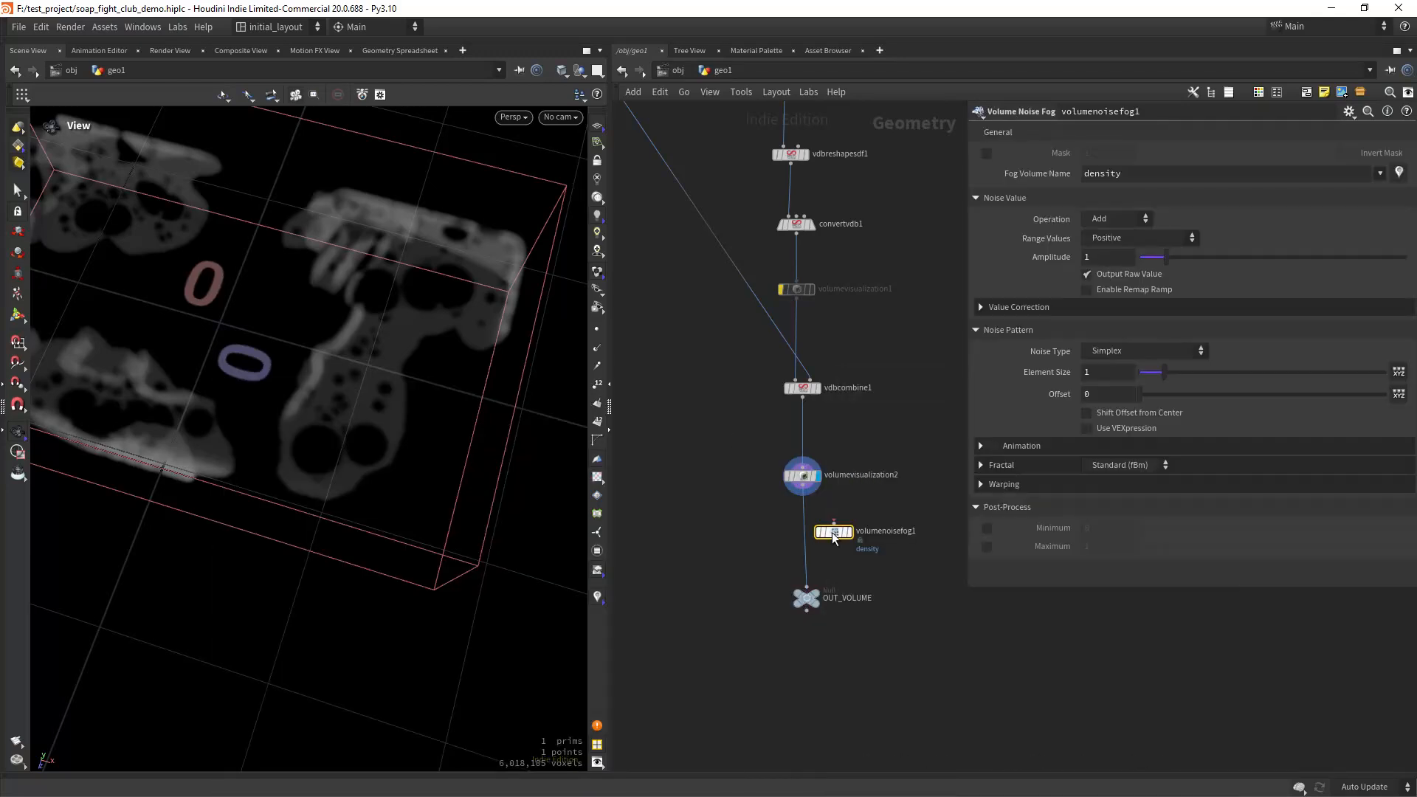
pyautogui.moveTo(835, 535); pyautogui.dragTo(806, 536)
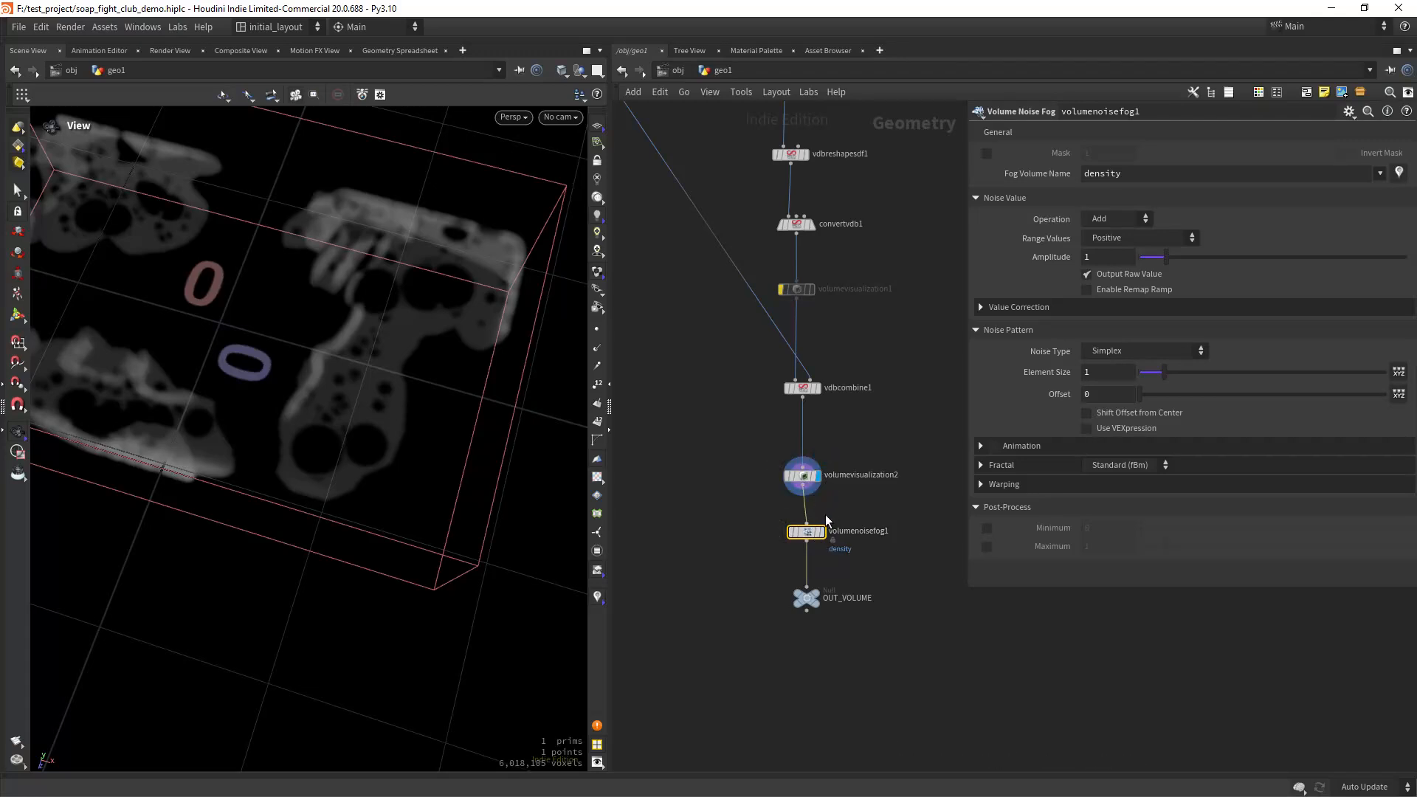
pyautogui.click(825, 511)
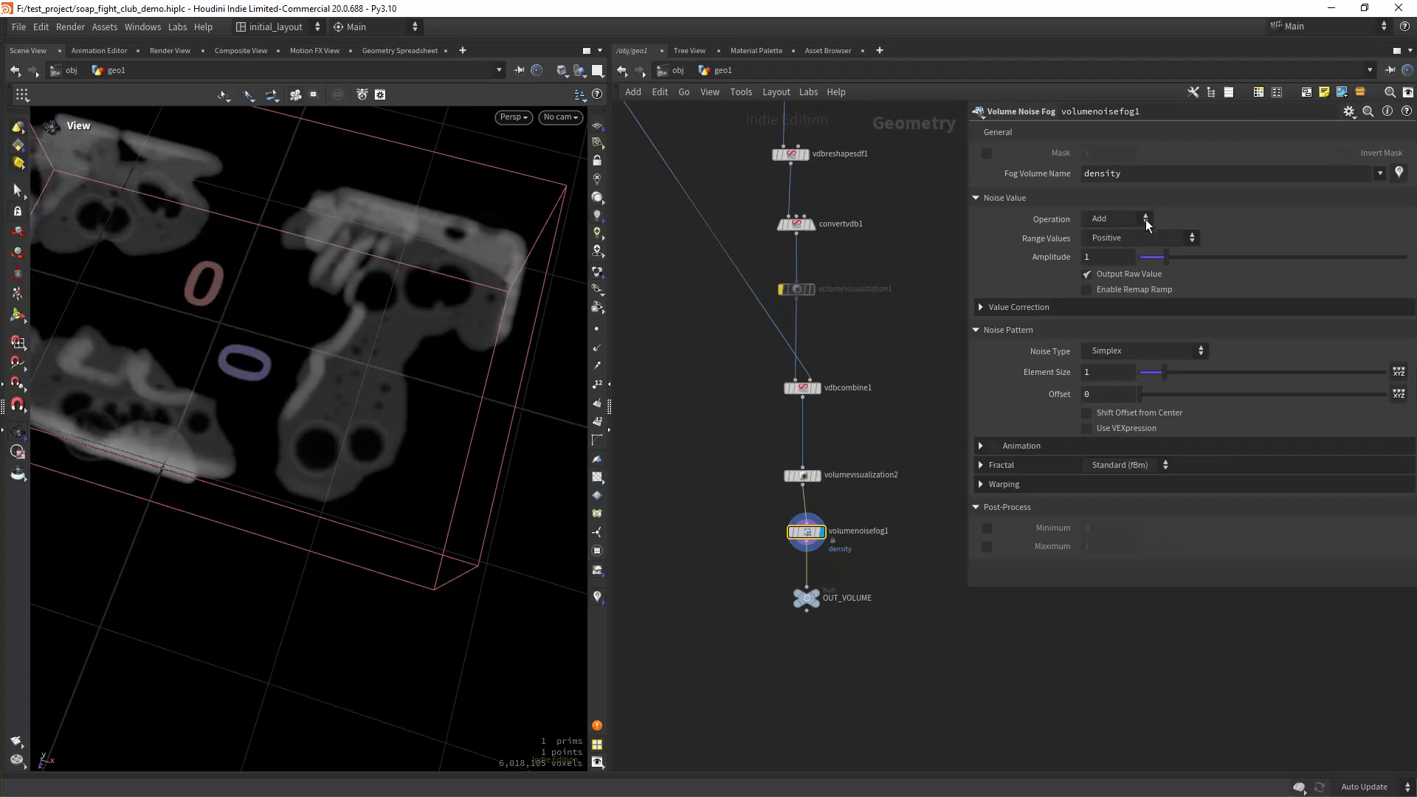
# Set the Volume Noise Fog's range values to Zero Centered and its amplitude to 3.42.
pyautogui.click(1122, 237)
pyautogui.click(1122, 280)
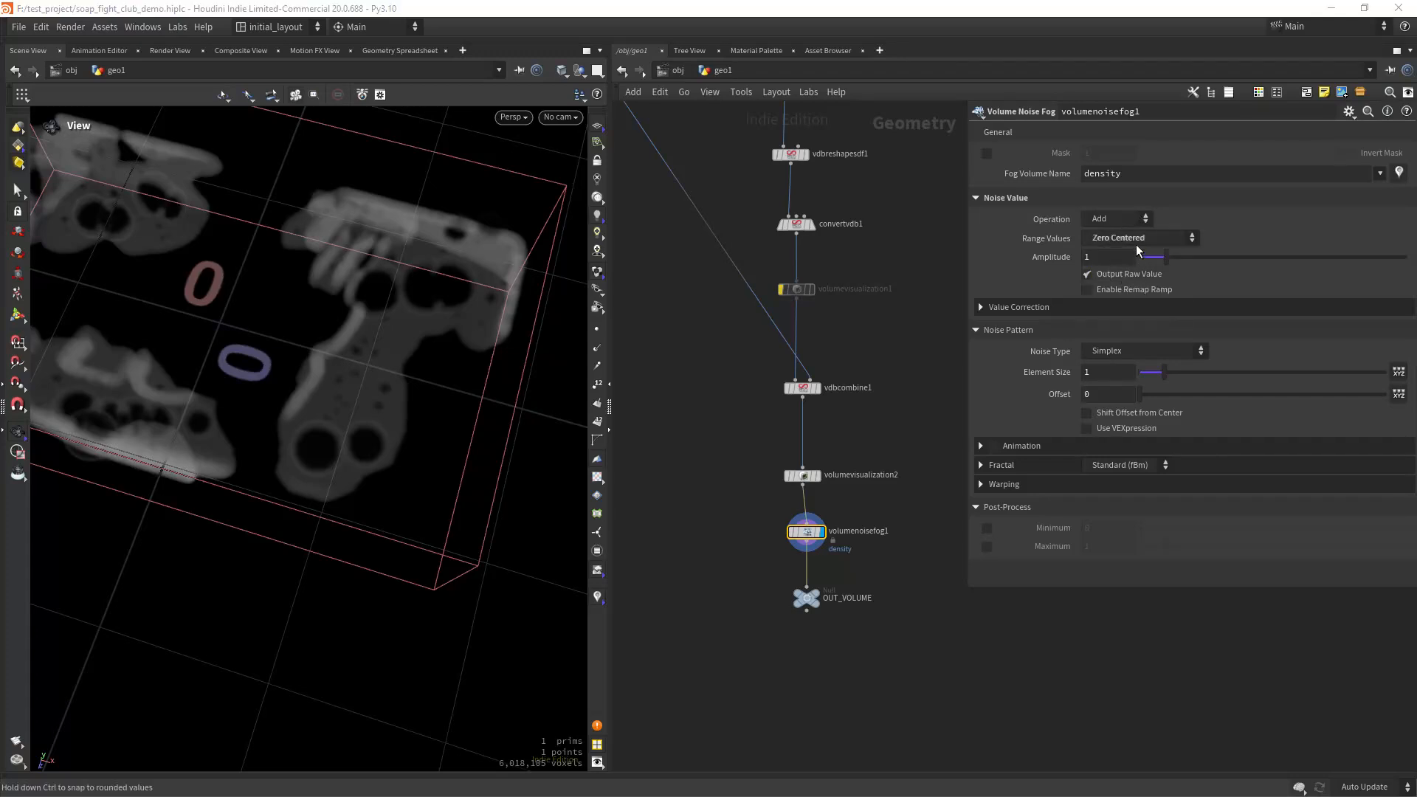
pyautogui.click(1090, 259)
pyautogui.write('3.')
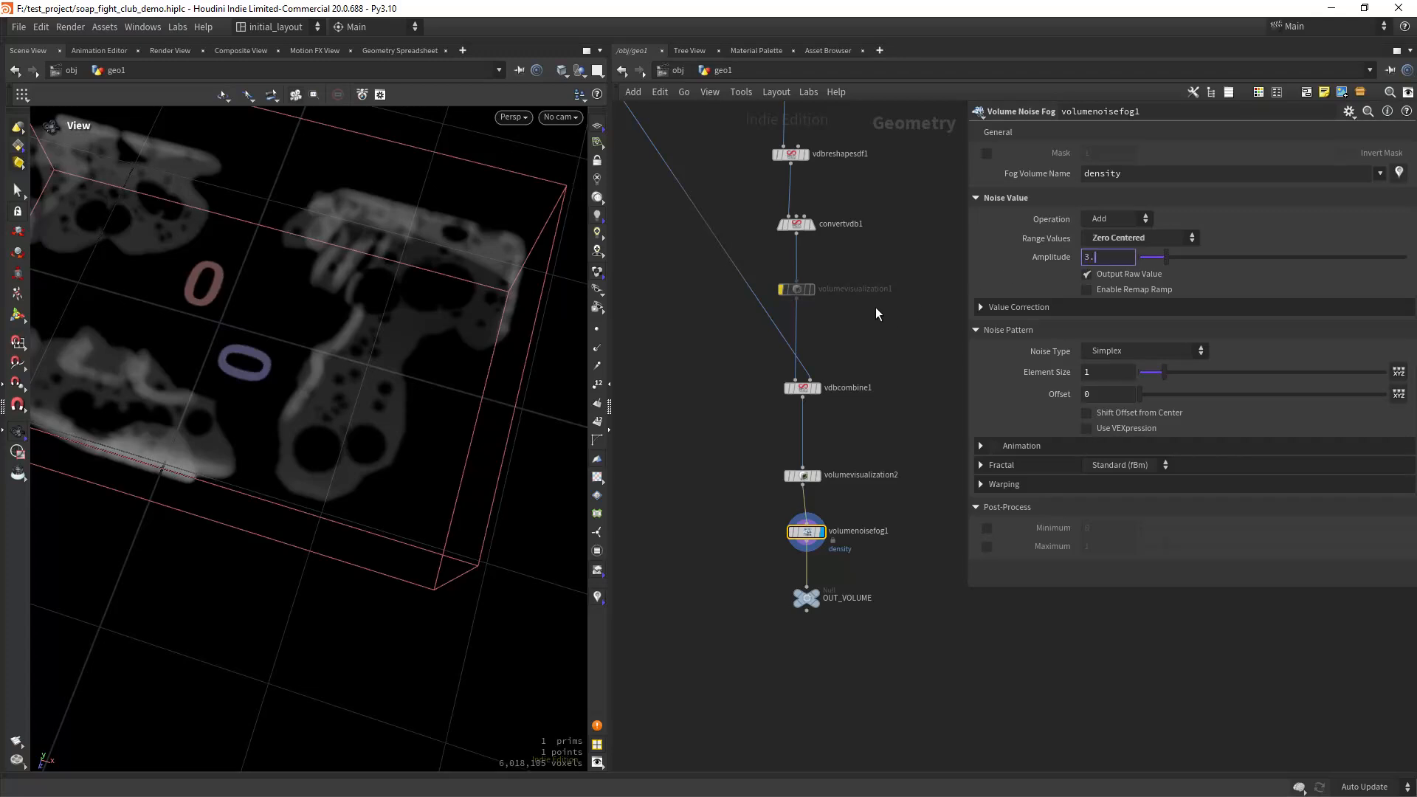
pyautogui.write('42')
pyautogui.press('Return')
# Set the fog noise's element size to .003 and its offset to 10.7.
pyautogui.click(1107, 370)
pyautogui.write('.00')
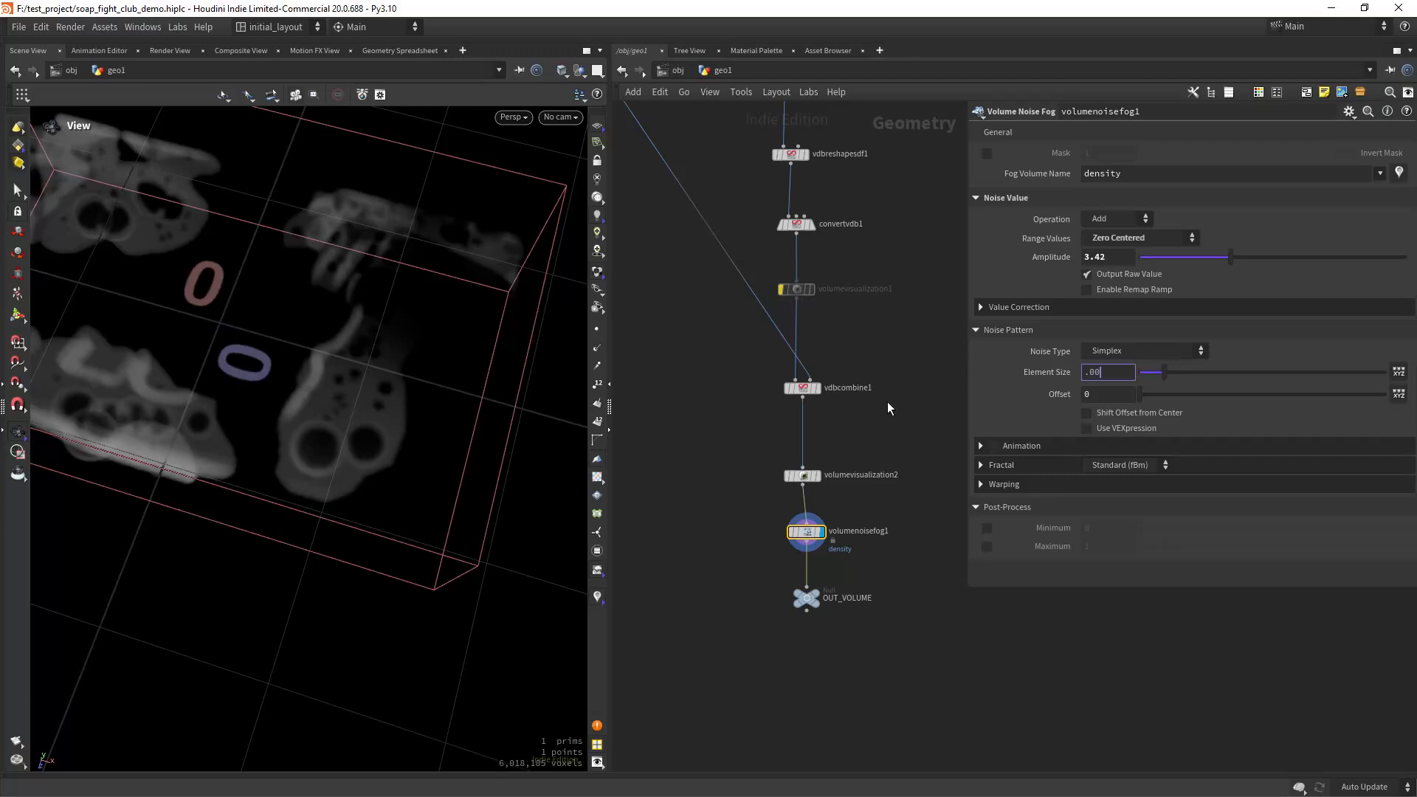
pyautogui.write('3')
pyautogui.press('Return')
pyautogui.moveTo(383, 368); pyautogui.dragTo(357, 414, button='right')
pyautogui.moveTo(357, 414); pyautogui.dragTo(374, 401)
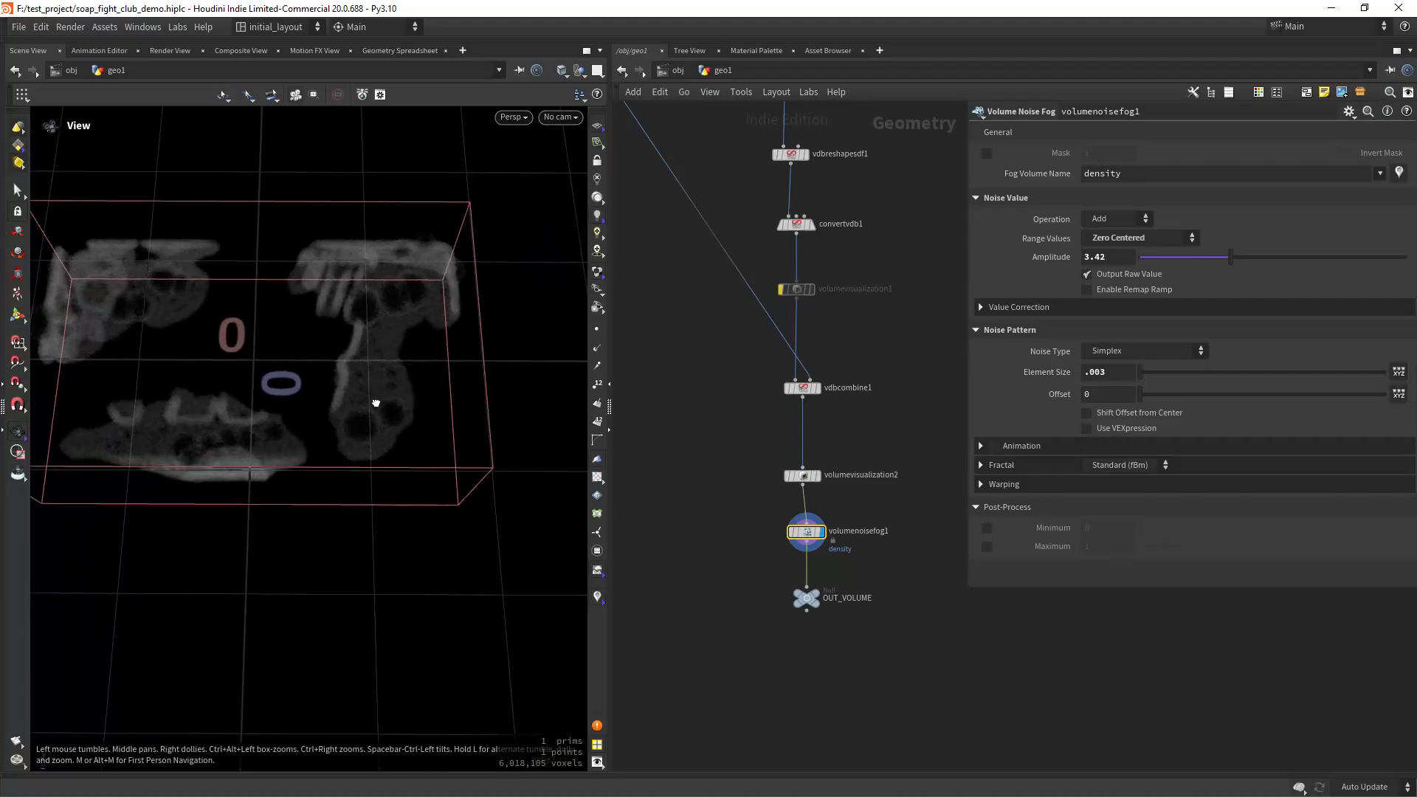
pyautogui.moveTo(374, 402); pyautogui.dragTo(414, 300, button='right')
pyautogui.moveTo(414, 300); pyautogui.dragTo(335, 357)
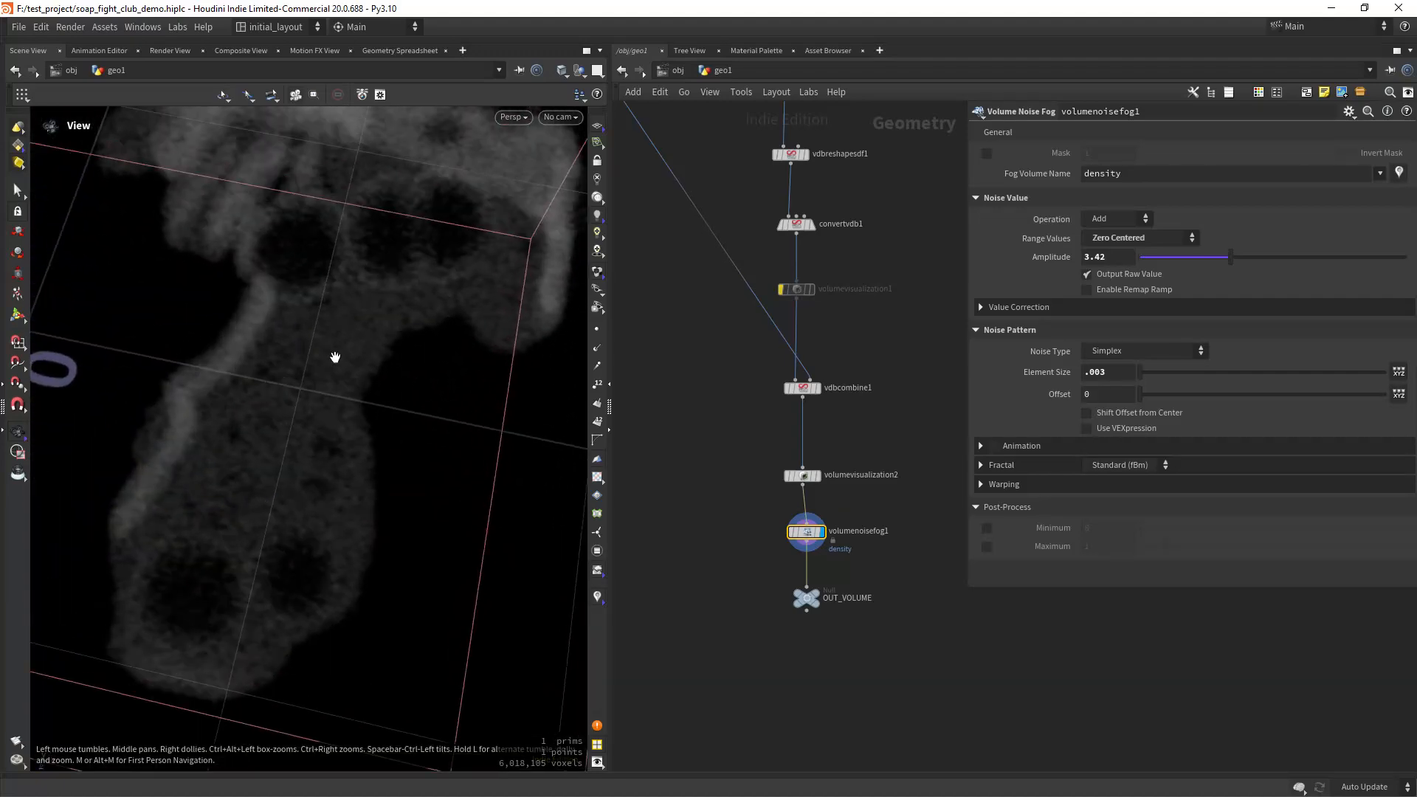
pyautogui.moveTo(335, 357); pyautogui.dragTo(326, 409, button='right')
pyautogui.moveTo(326, 409); pyautogui.dragTo(392, 361)
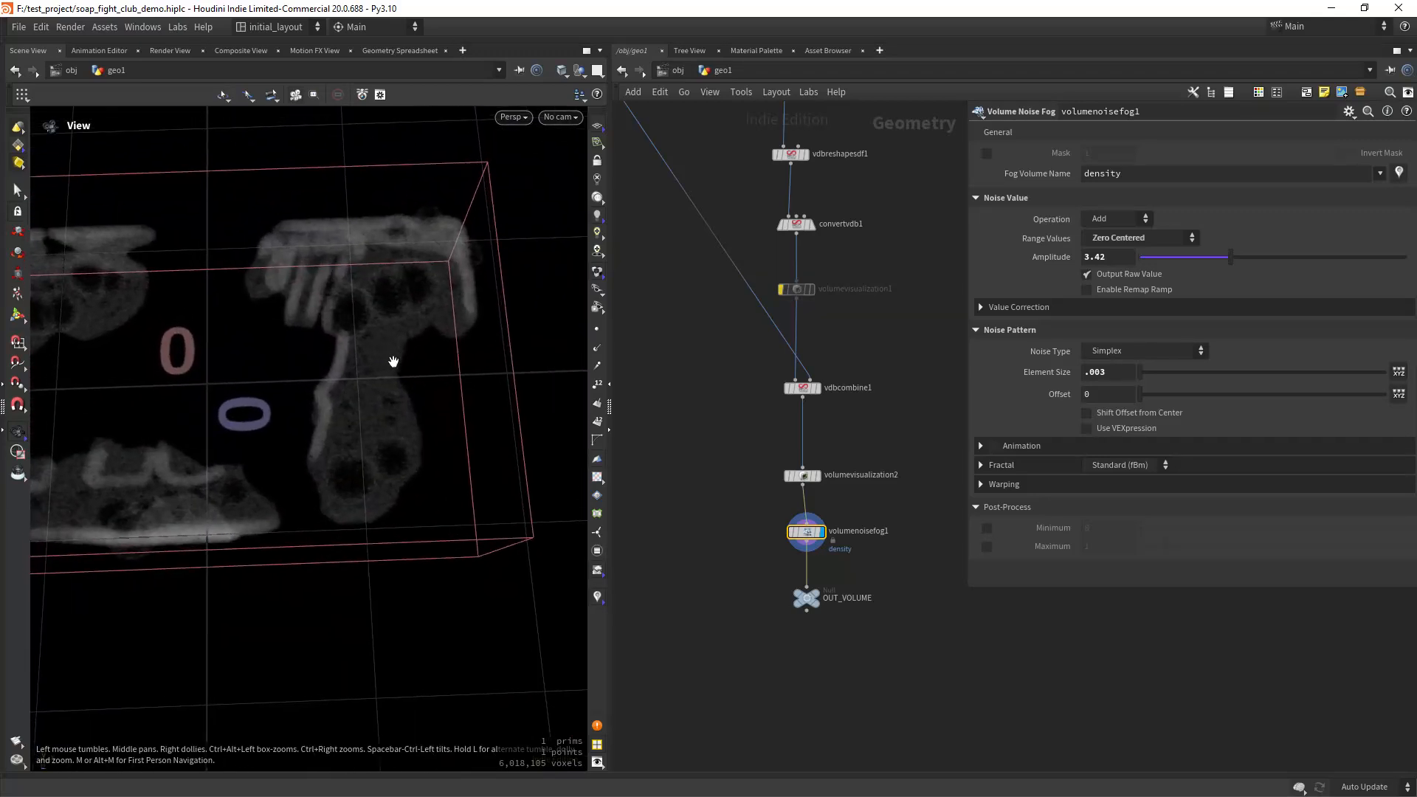
pyautogui.click(1192, 394)
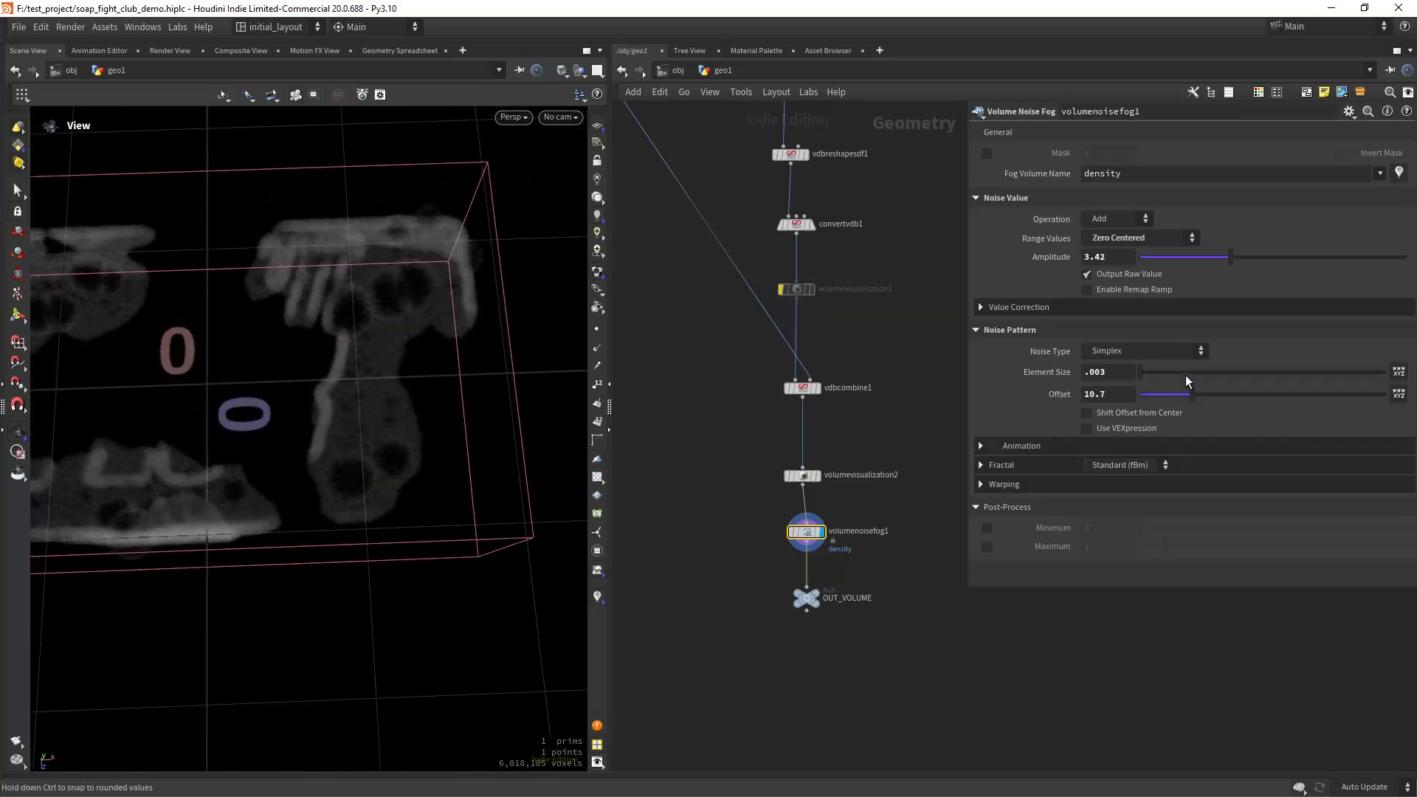
pyautogui.moveTo(402, 380)
pyautogui.mouseDown()
pyautogui.moveTo(374, 408)
pyautogui.moveTo(357, 394)
pyautogui.moveTo(374, 375)
pyautogui.mouseUp()
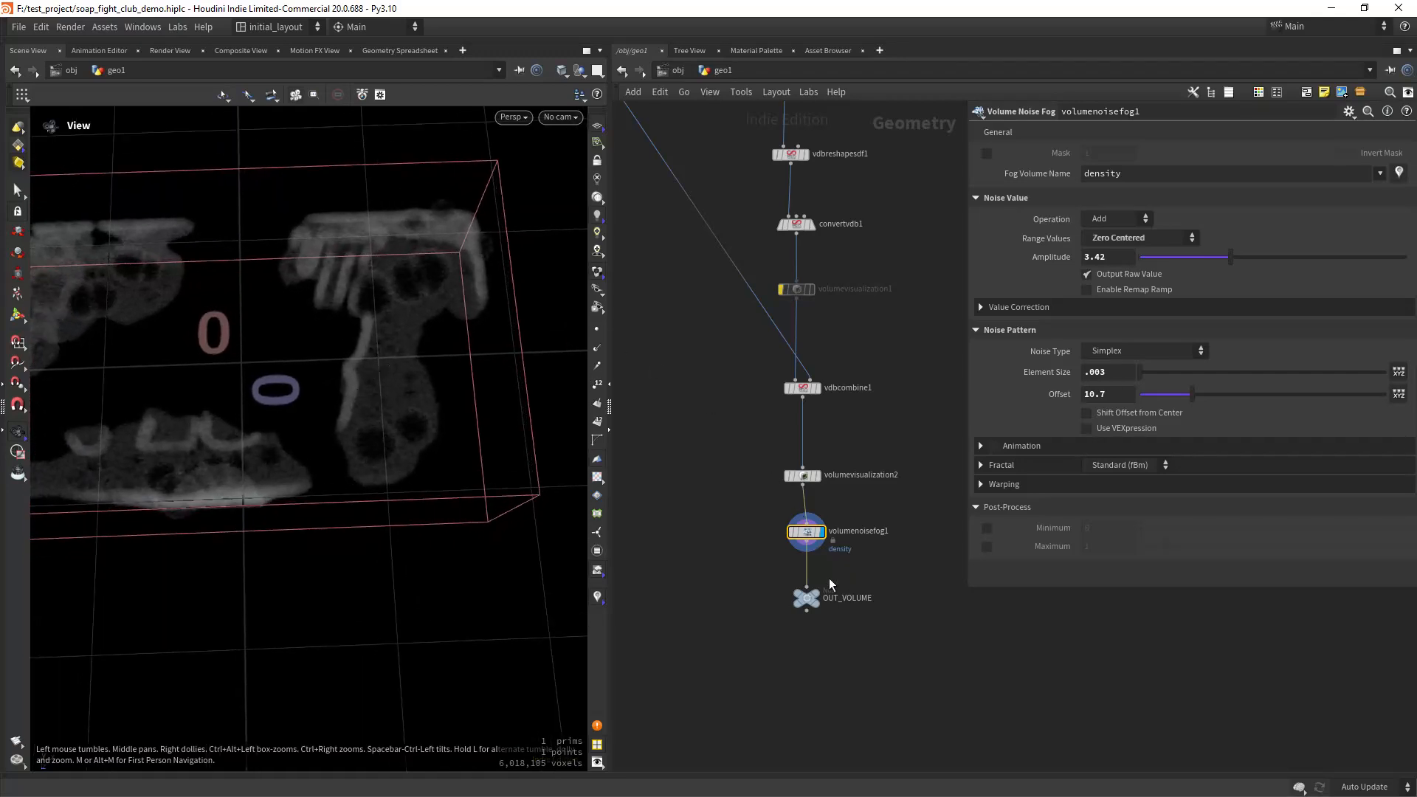
# Display the OUT_VOLUME node and save the scene file.
pyautogui.click(825, 582)
pyautogui.moveTo(424, 509); pyautogui.dragTo(355, 465, button='right')
pyautogui.moveTo(355, 465); pyautogui.dragTo(375, 480, button='middle')
pyautogui.hotkey('ctrl', 's')
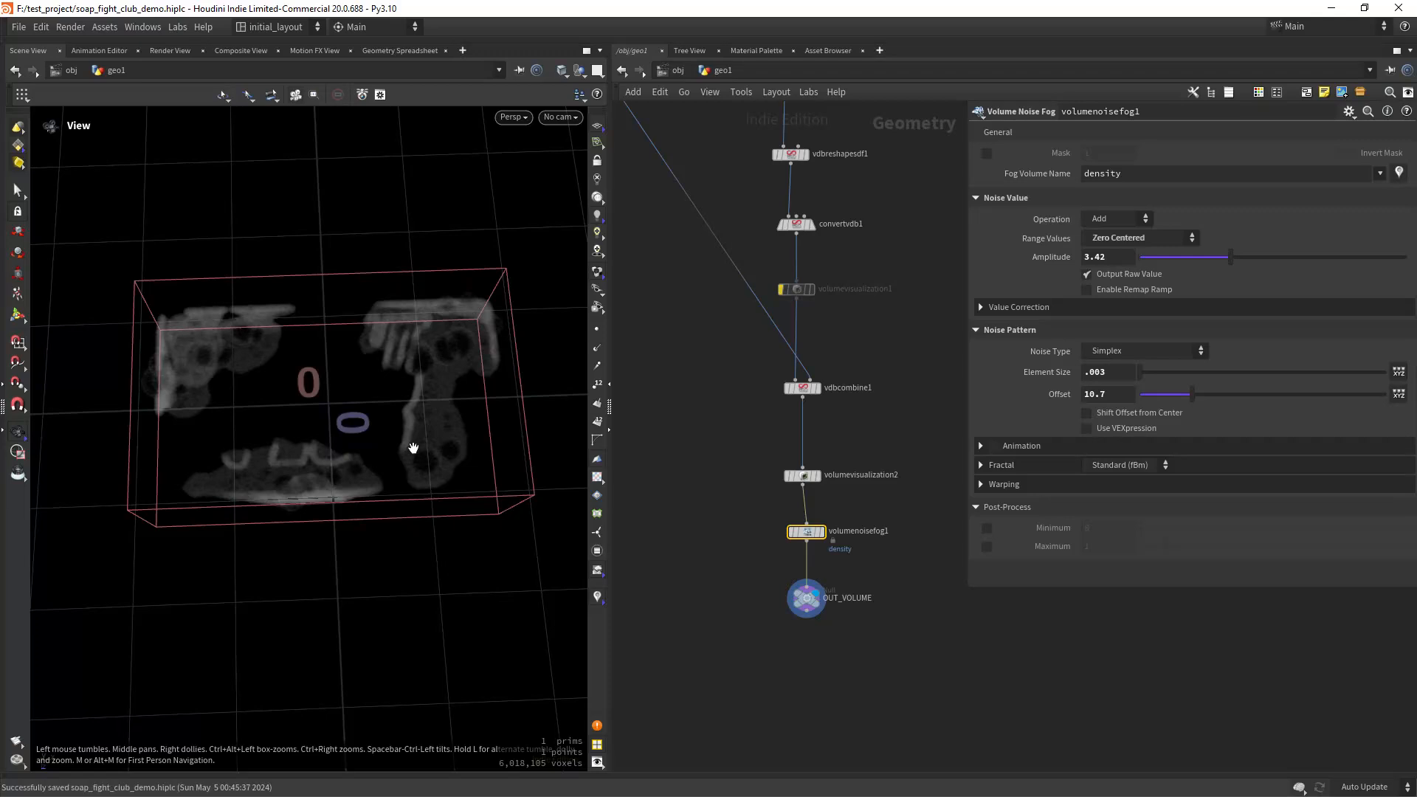
# Examine the noisy fog volume and its bubble cavities from several angles and distances.
pyautogui.moveTo(414, 449); pyautogui.dragTo(387, 397)
pyautogui.moveTo(387, 396); pyautogui.dragTo(313, 219, button='right')
pyautogui.moveTo(314, 219); pyautogui.dragTo(345, 336)
pyautogui.moveTo(346, 336); pyautogui.dragTo(330, 432, button='right')
pyautogui.moveTo(329, 432); pyautogui.dragTo(358, 379)
pyautogui.moveTo(357, 379); pyautogui.dragTo(358, 420, button='right')
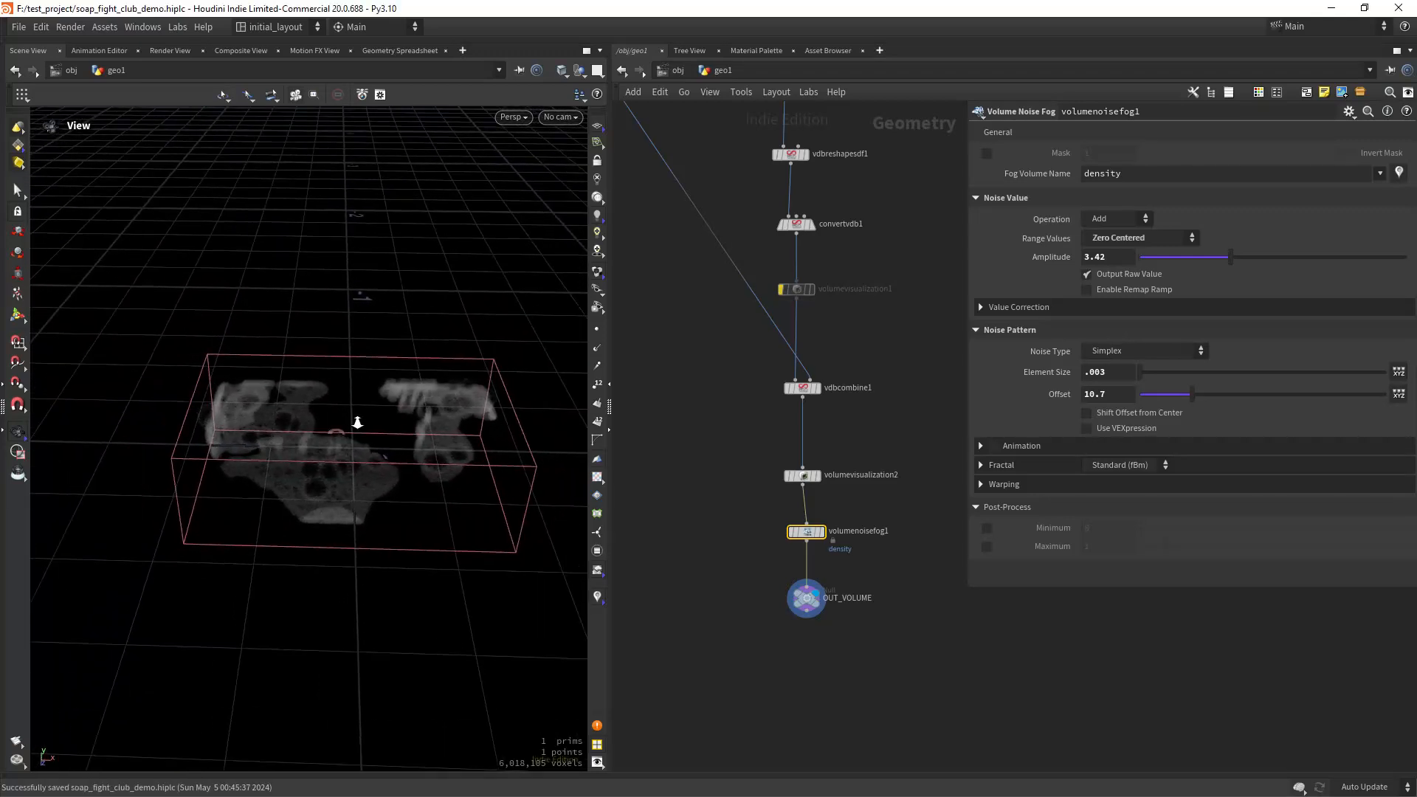
pyautogui.moveTo(358, 421); pyautogui.dragTo(351, 365)
pyautogui.moveTo(351, 365); pyautogui.dragTo(354, 384, button='middle')
pyautogui.moveTo(354, 384); pyautogui.dragTo(343, 436)
# Move the name1 node closer to its chain and add a Null beside the soap node, connected to the soap node's output.
pyautogui.scroll(-4, 707, 391)
pyautogui.moveTo(661, 383); pyautogui.dragTo(837, 392, button='middle')
pyautogui.scroll(3, 763, 293)
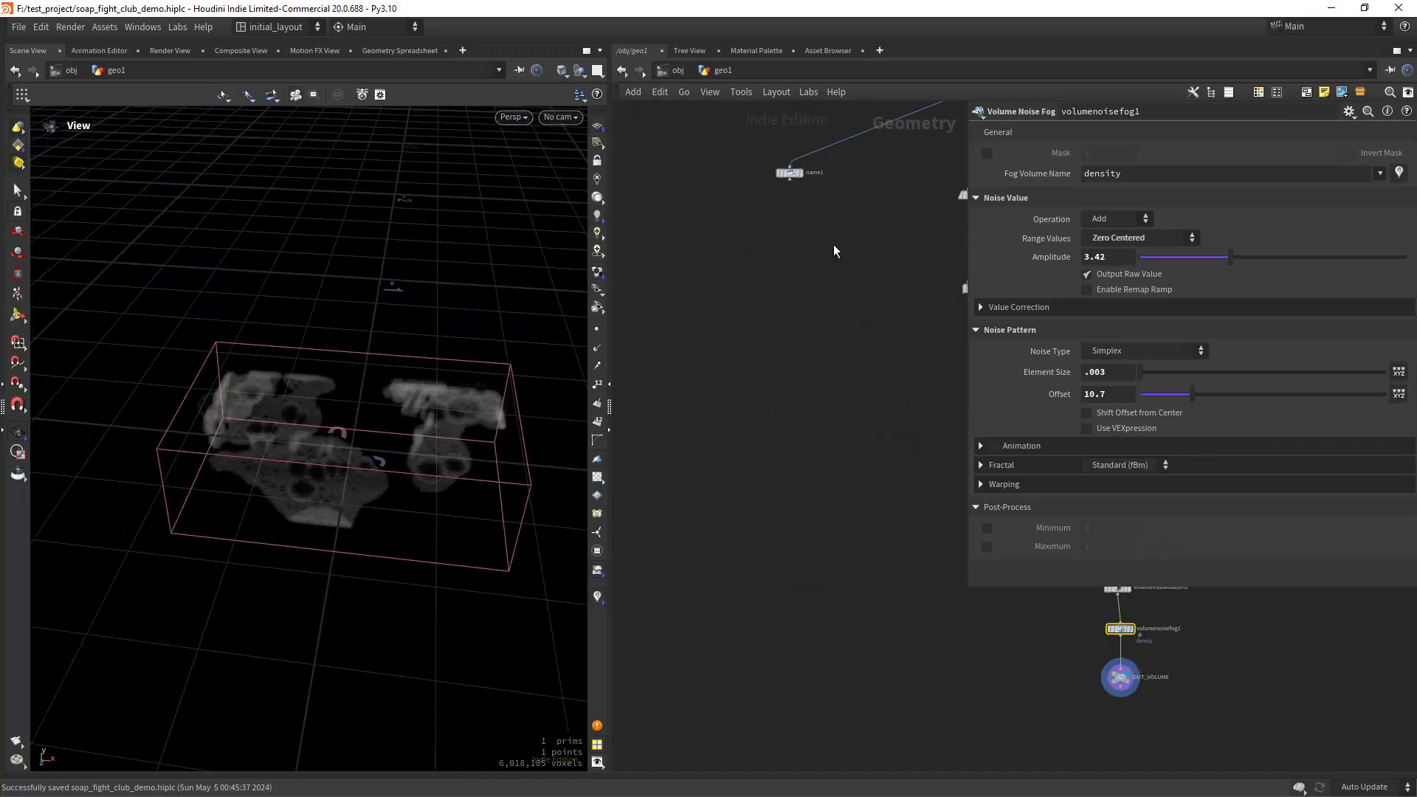
pyautogui.moveTo(833, 236); pyautogui.dragTo(759, 383, button='middle')
pyautogui.moveTo(768, 166); pyautogui.dragTo(799, 384, button='middle')
pyautogui.scroll(-3, 816, 356)
pyautogui.scroll(2, 821, 336)
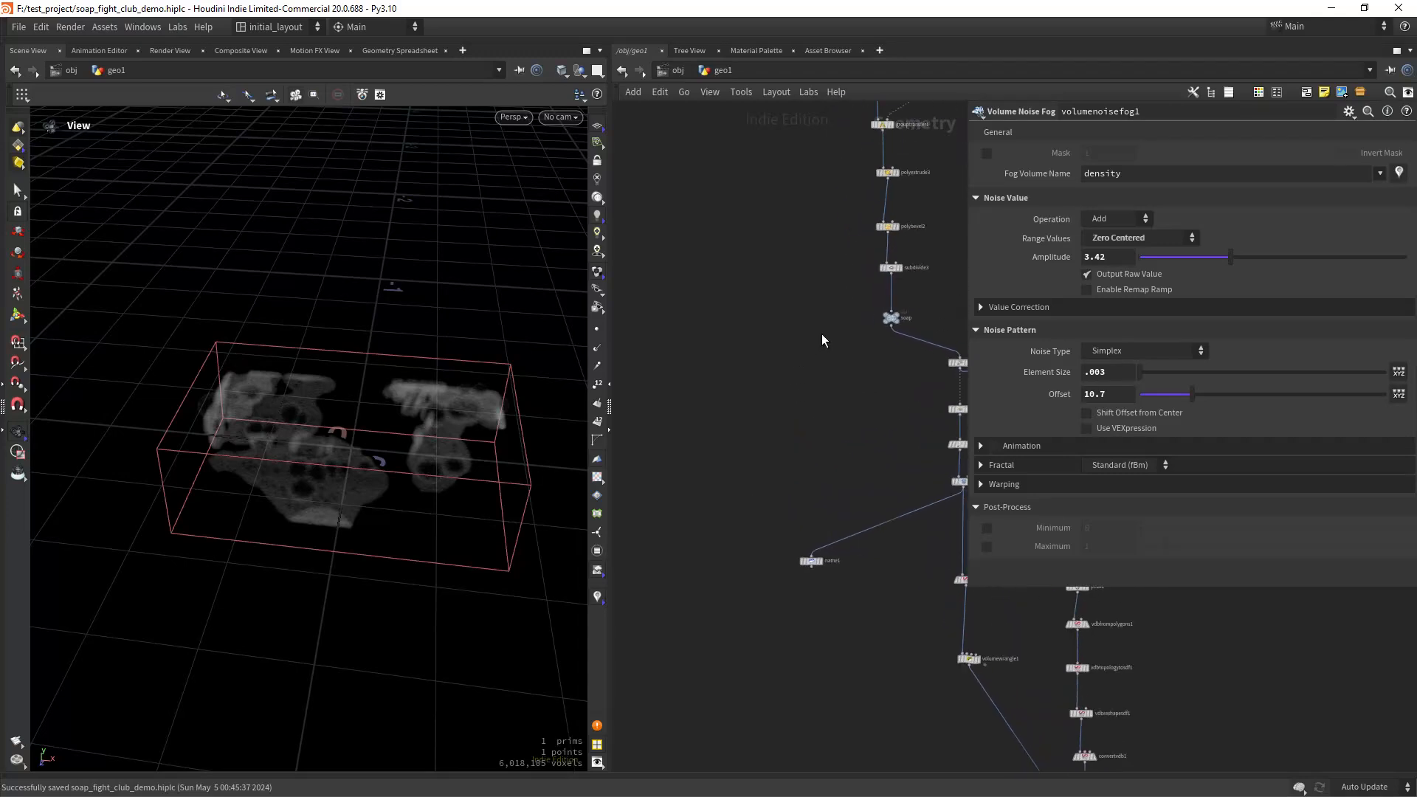
pyautogui.moveTo(812, 561); pyautogui.dragTo(906, 564)
pyautogui.click(891, 329)
pyautogui.press('Tab')
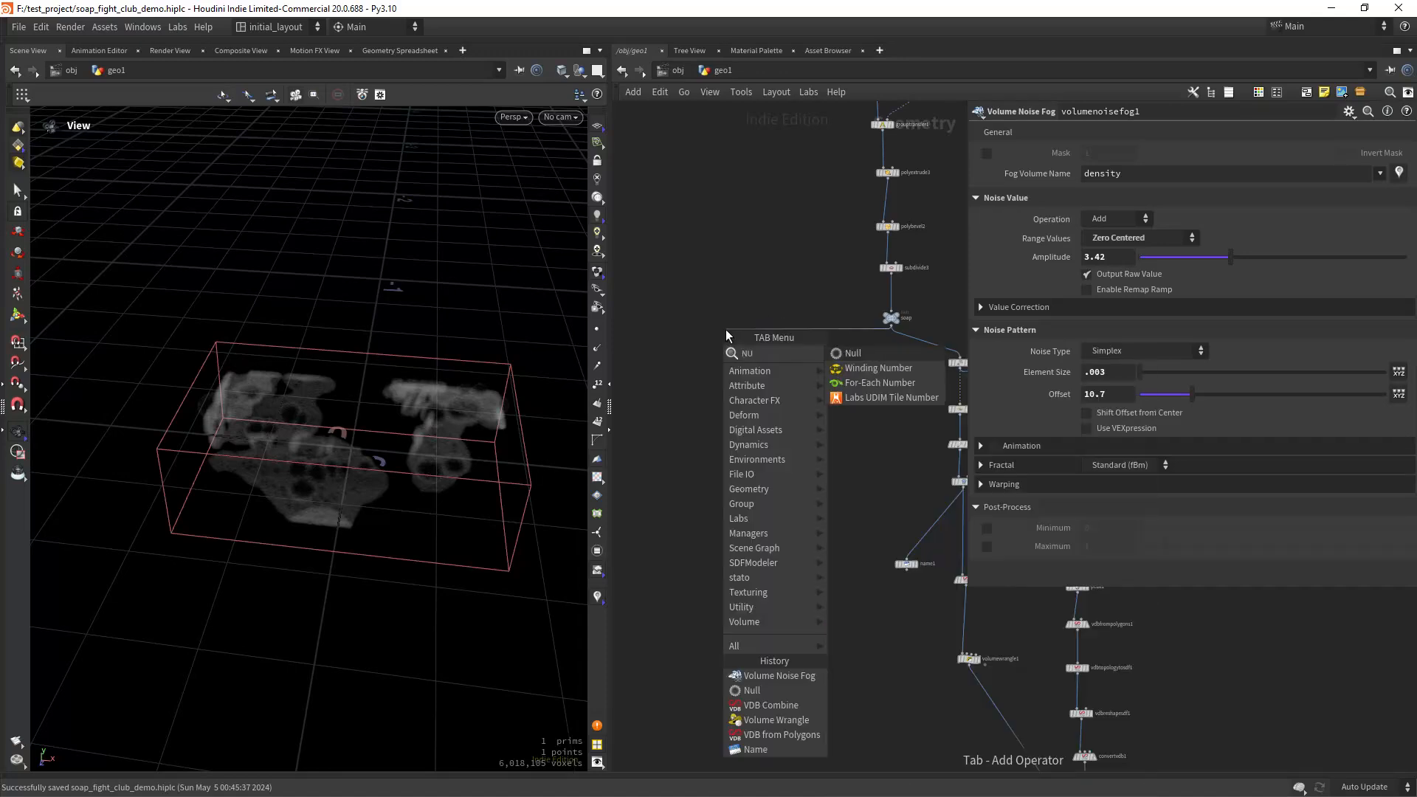
pyautogui.write('null')
pyautogui.press('Return')
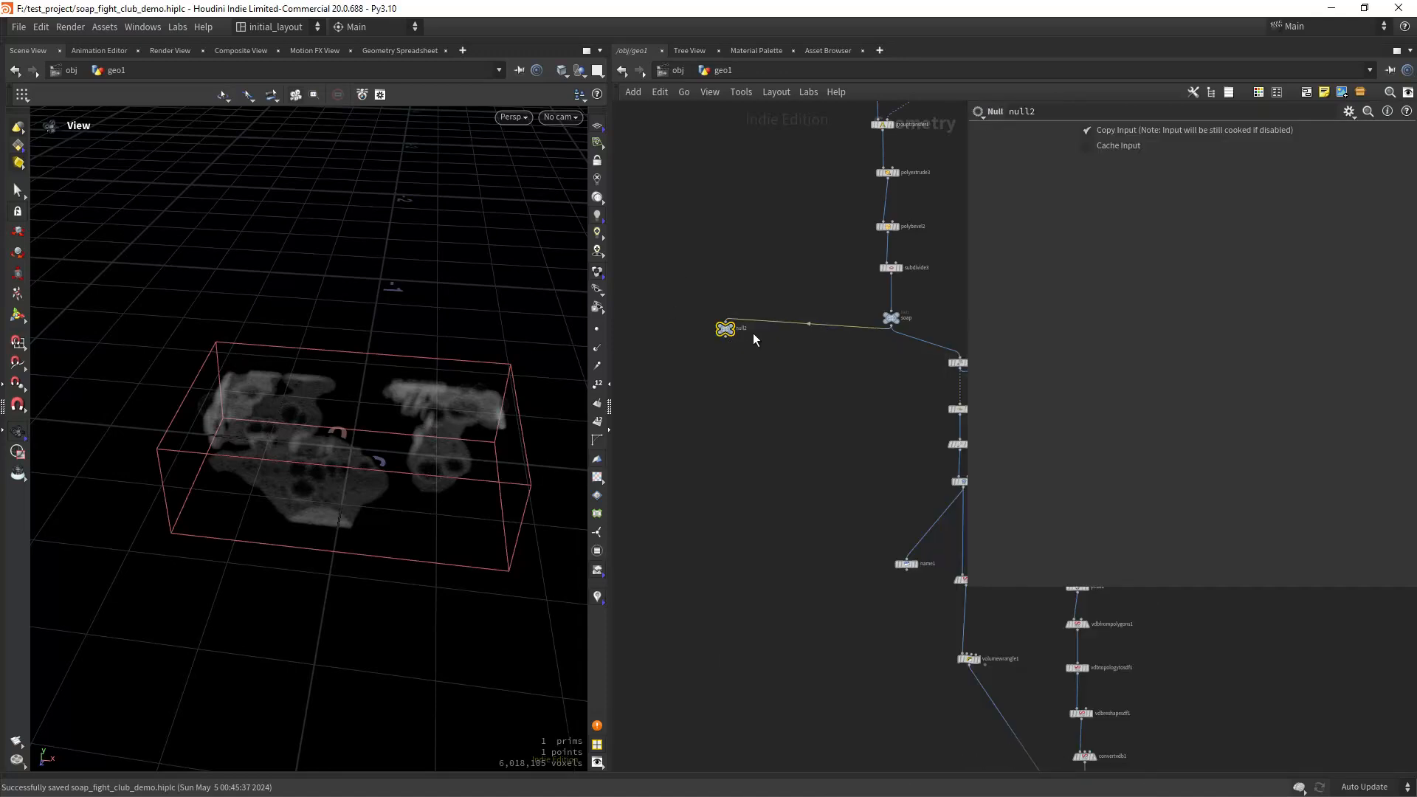
pyautogui.moveTo(726, 328); pyautogui.dragTo(730, 344)
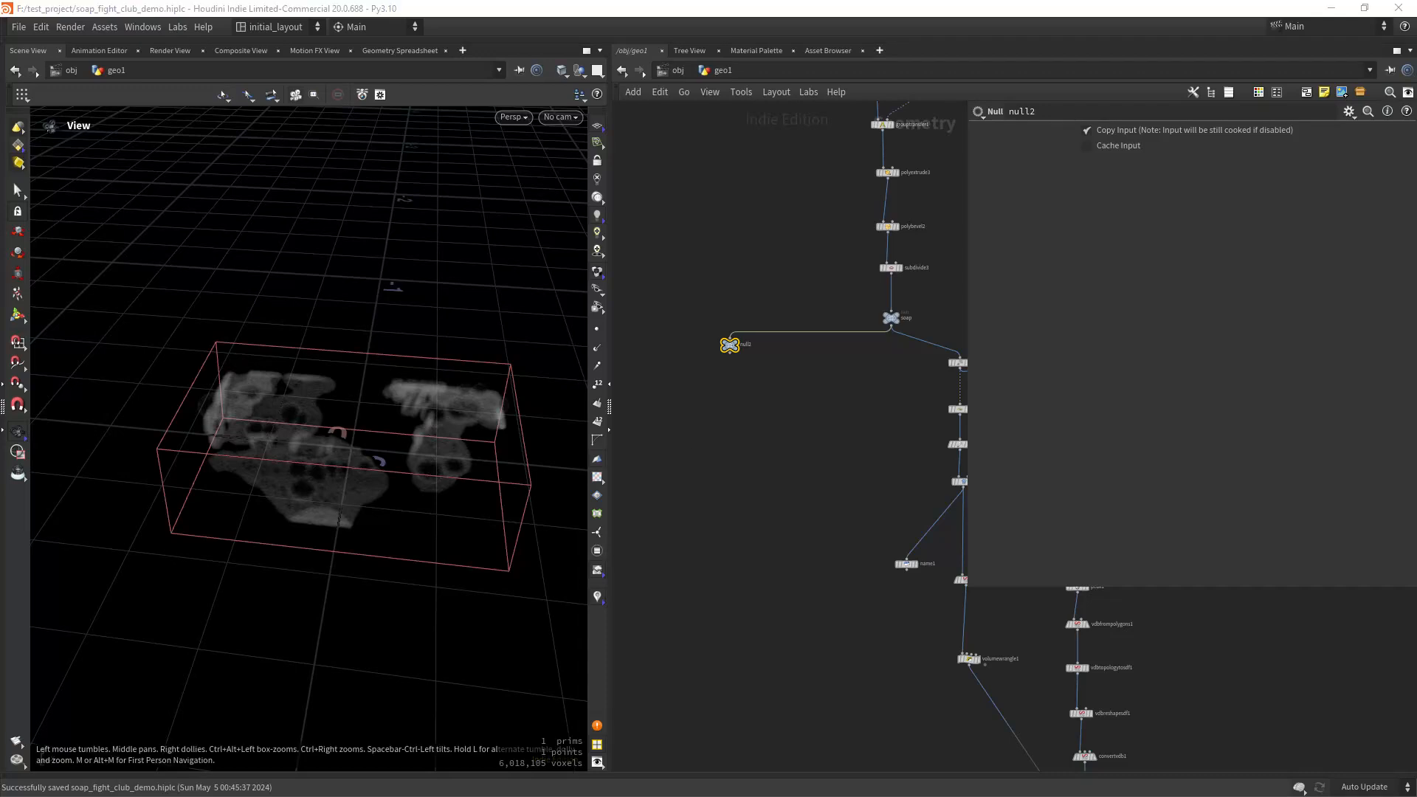
# Add a Box node beside the new Null.
pyautogui.press('Tab')
pyautogui.write('box')
pyautogui.press('Return')
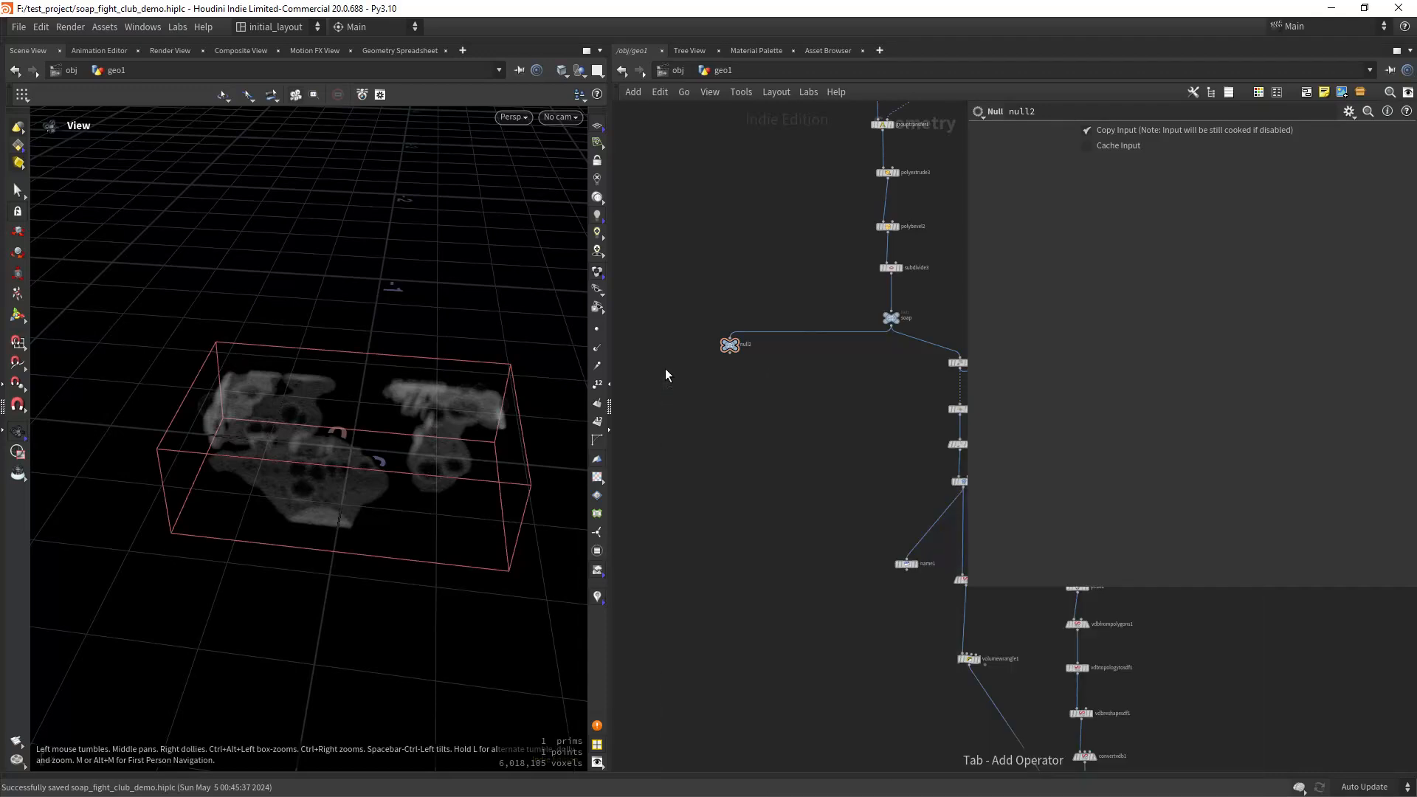
pyautogui.click(666, 369)
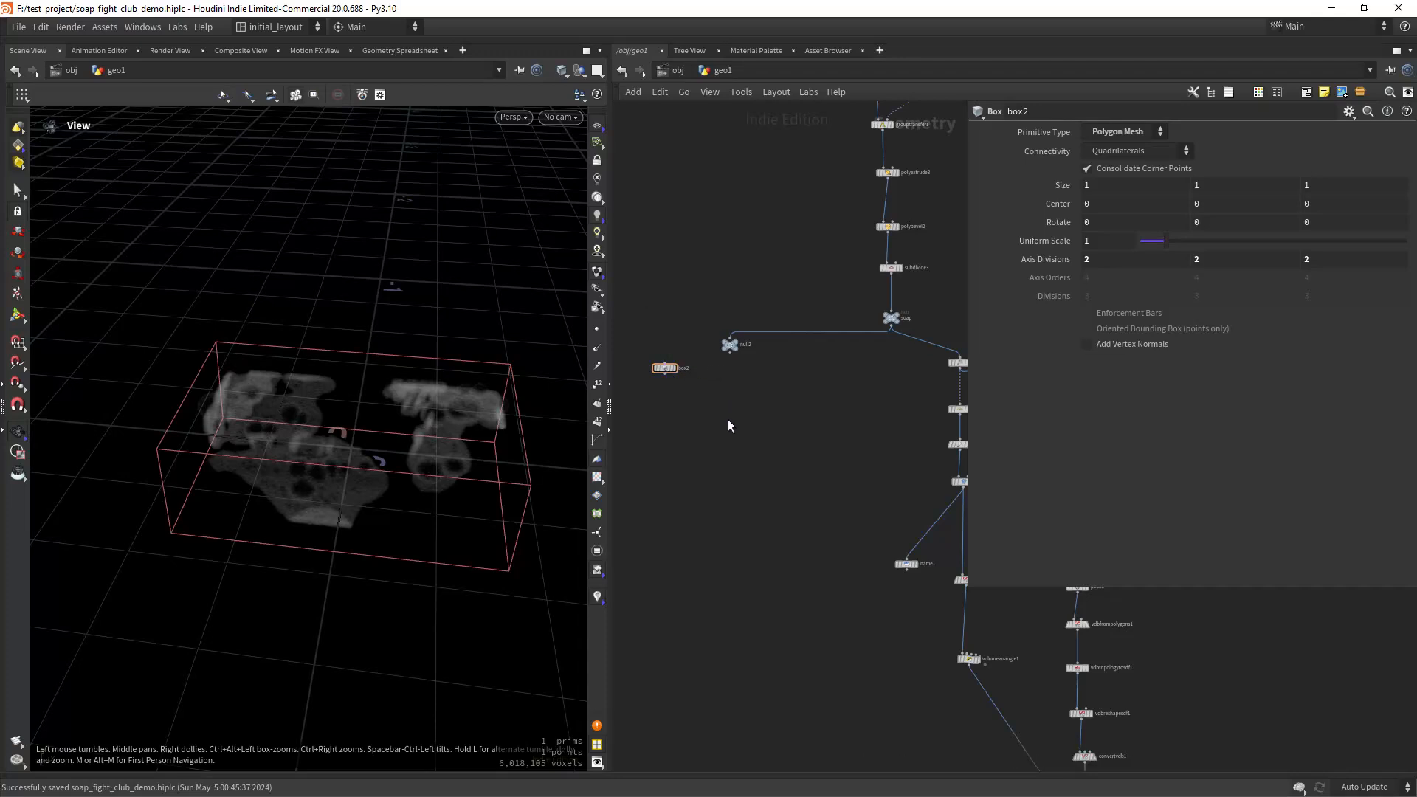
# Add a Match Size node below the new Null.
pyautogui.press('Tab')
pyautogui.write('mac')
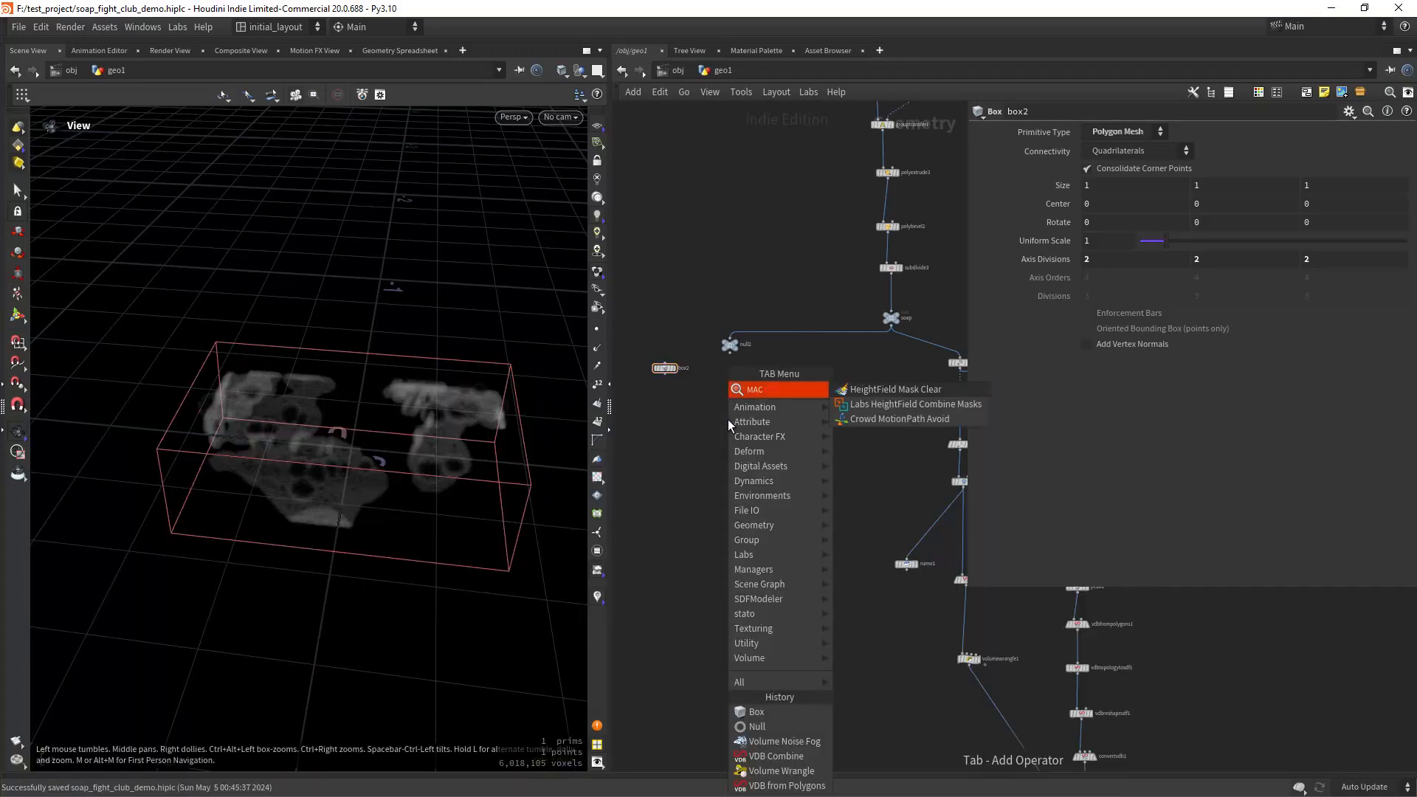
pyautogui.press('BackSpace')
pyautogui.write('tchs')
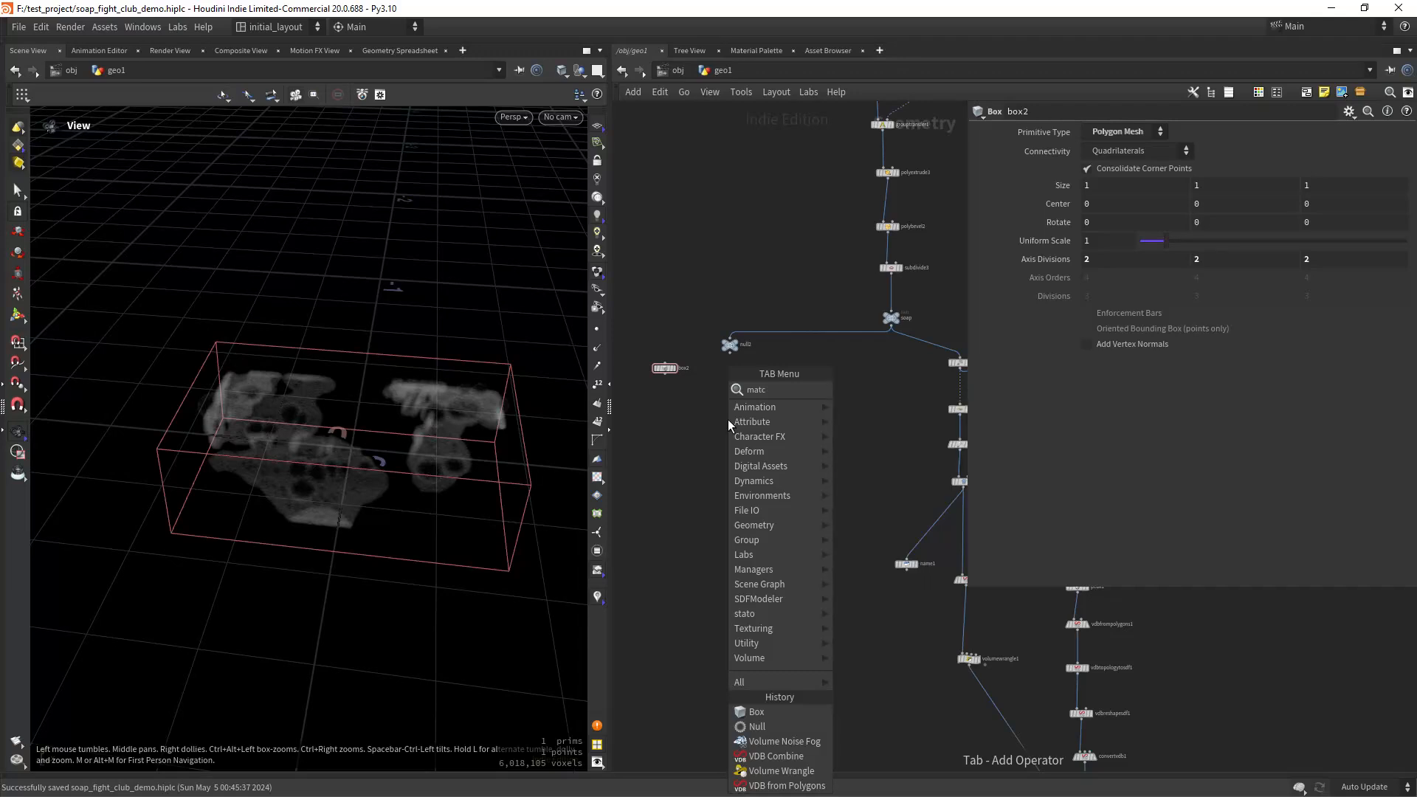
pyautogui.press('Return')
pyautogui.click(727, 419)
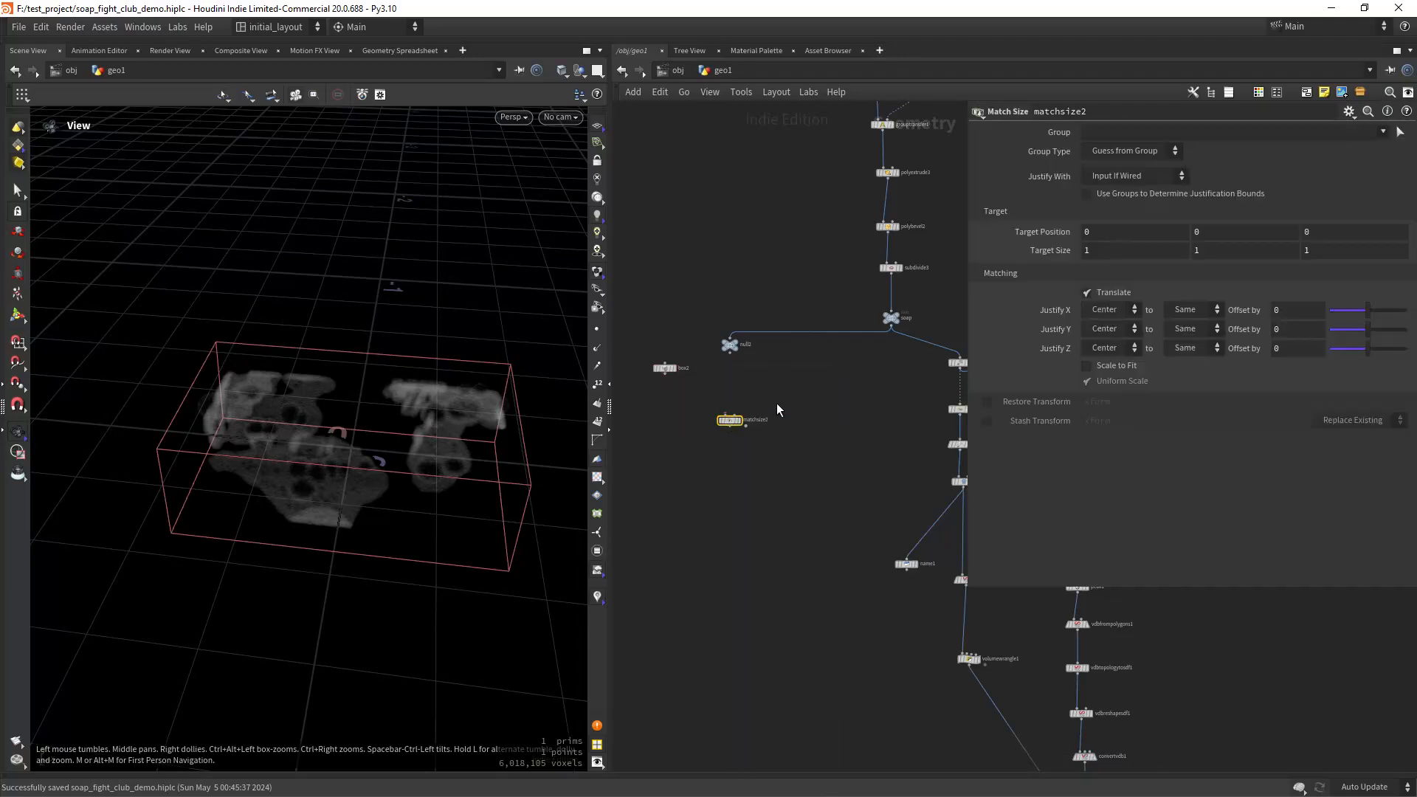
# Wire the box into the Match Size's first input and the Null into its second, and display the Match Size.
pyautogui.scroll(3, 701, 375)
pyautogui.moveTo(645, 375); pyautogui.dragTo(750, 439)
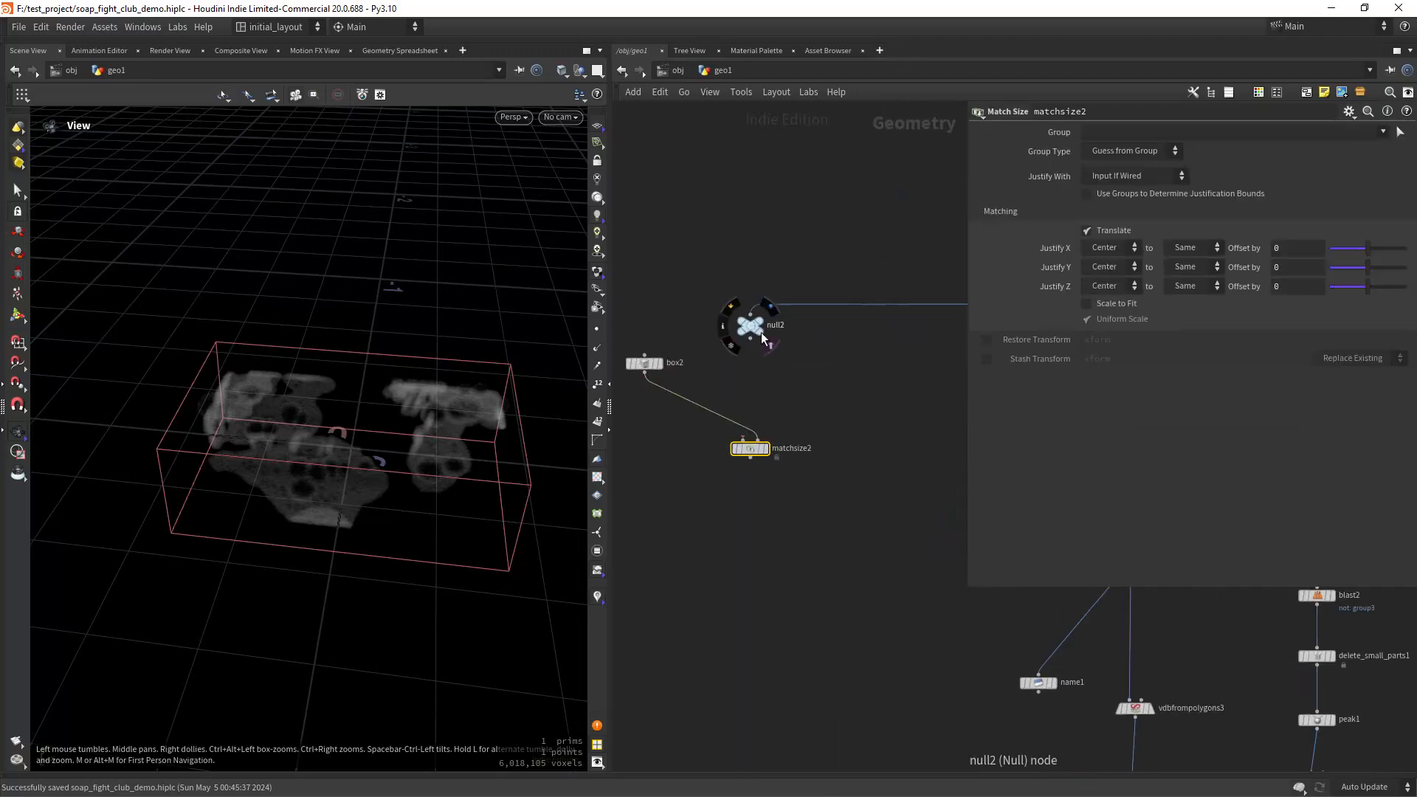
pyautogui.moveTo(750, 341); pyautogui.dragTo(742, 438)
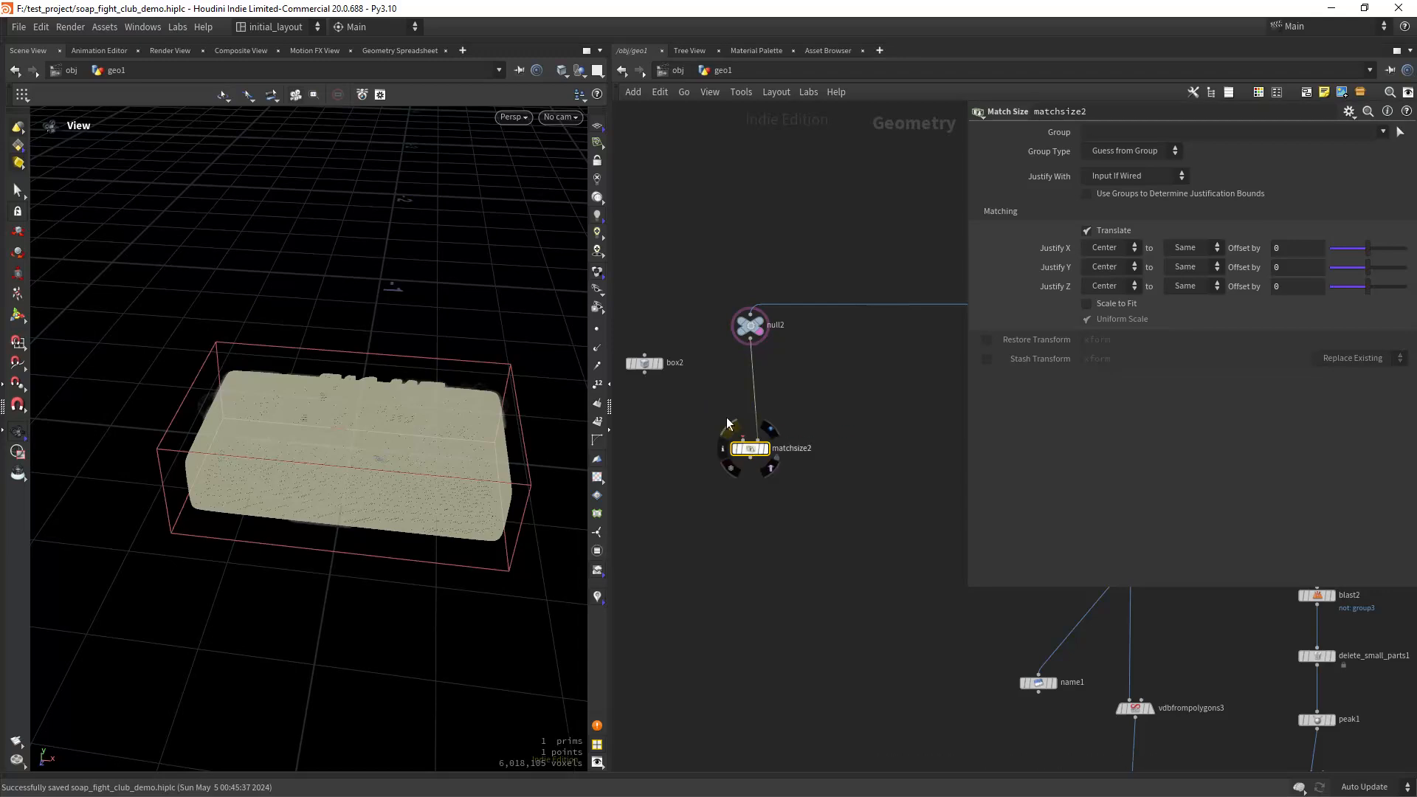
pyautogui.moveTo(644, 373); pyautogui.dragTo(743, 439)
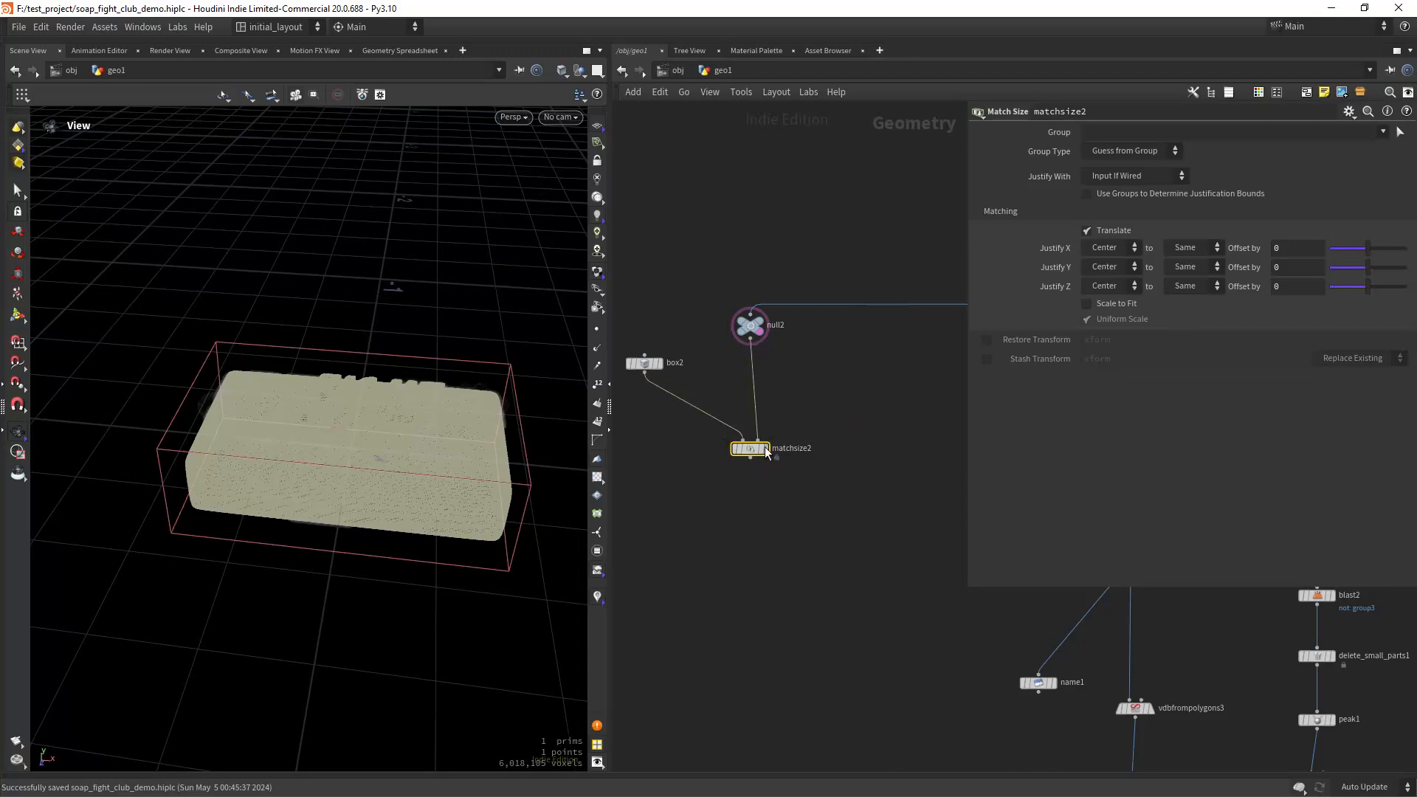
pyautogui.moveTo(773, 447)
pyautogui.click(764, 448)
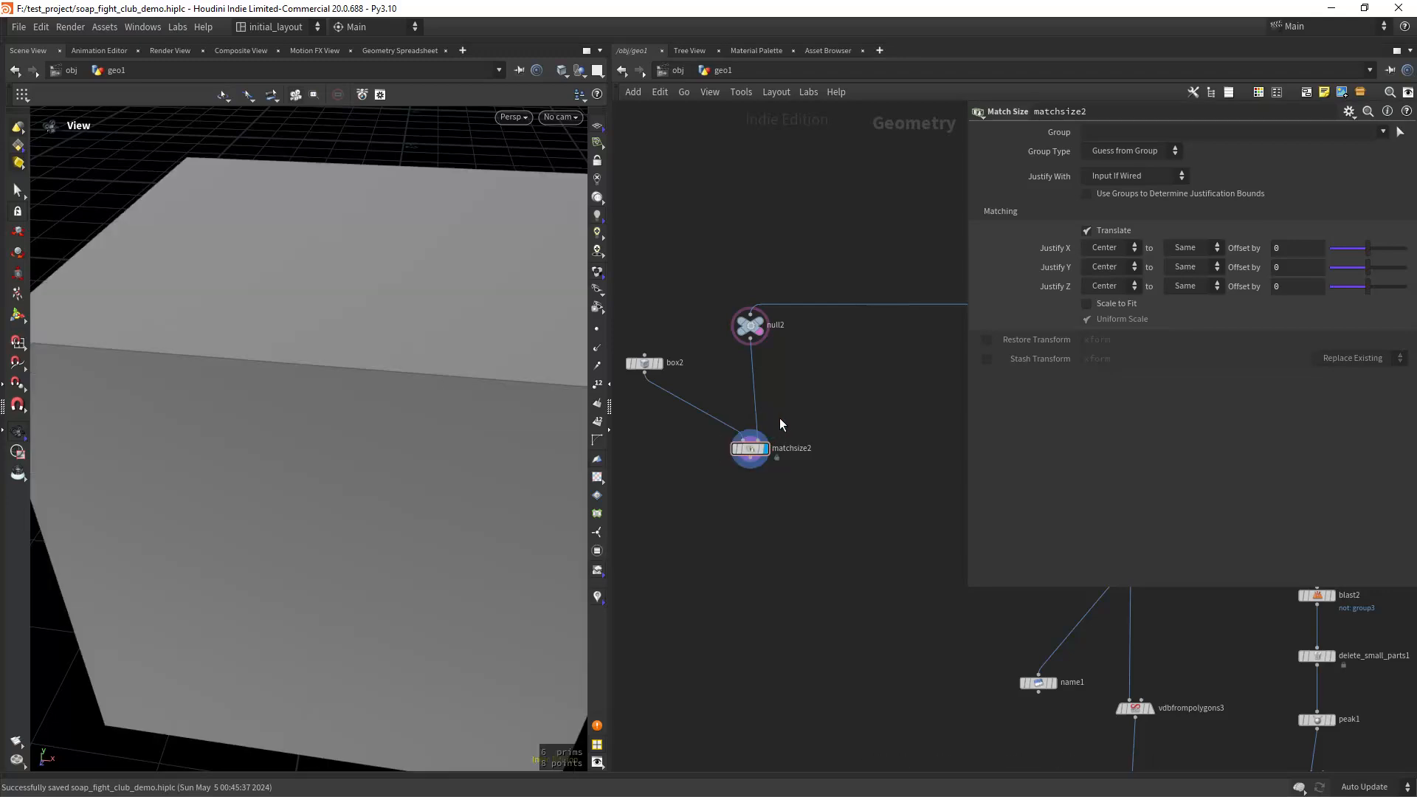
# Enable Scale to Fit and disable Uniform Scale on the Match Size so the box fits the soap's bounds.
pyautogui.click(1087, 303)
pyautogui.click(1111, 319)
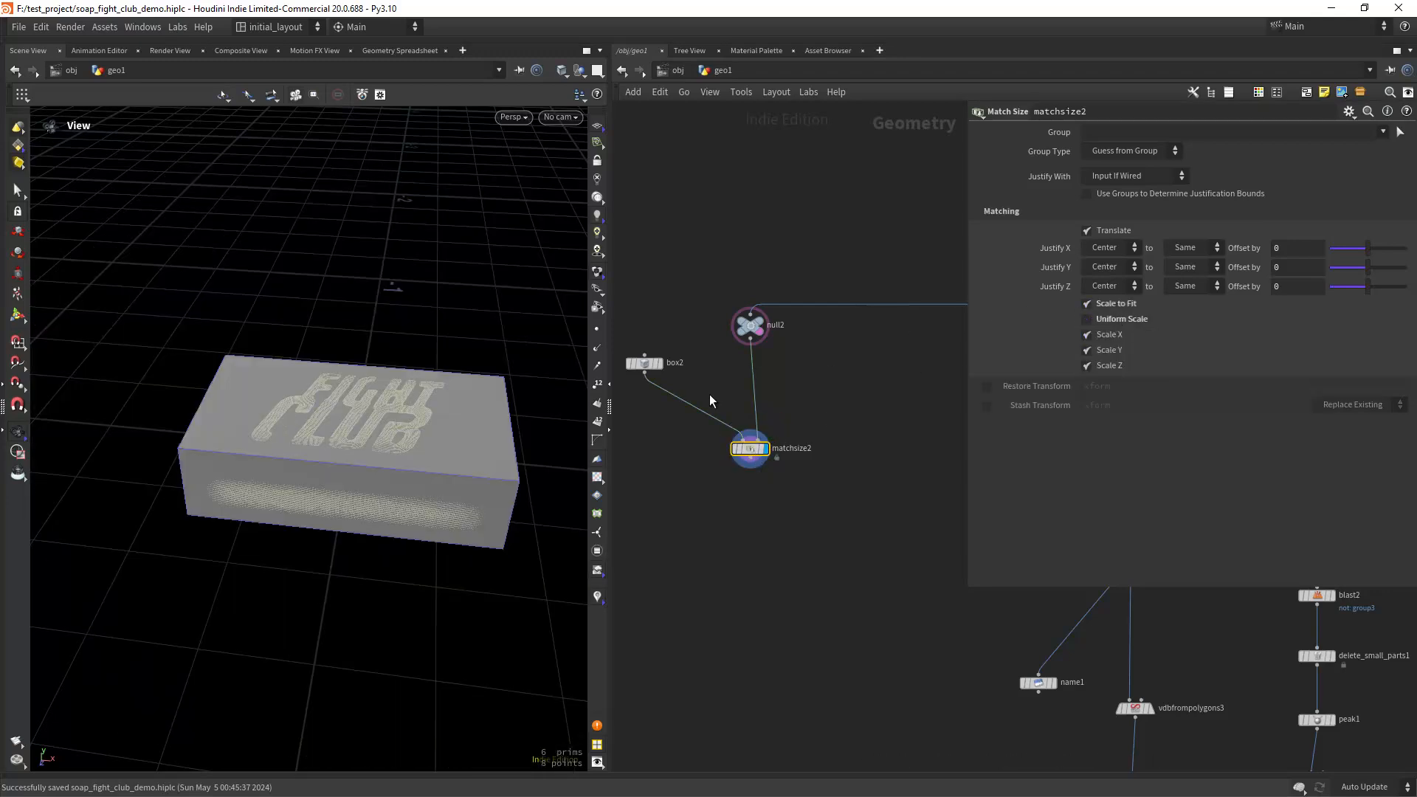
pyautogui.moveTo(408, 476); pyautogui.dragTo(440, 440)
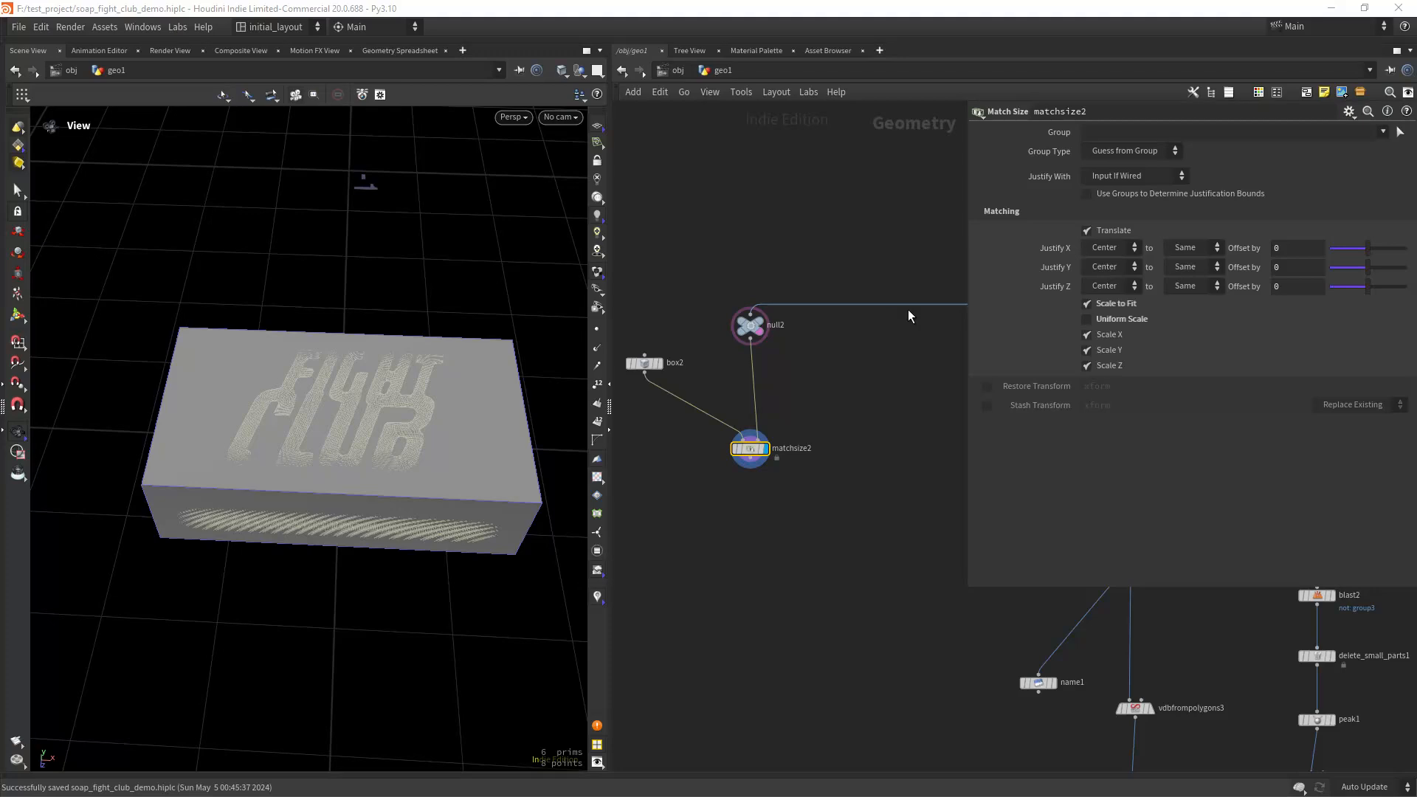
# Set the box's axis divisions to 9 in X and 6 in Z.
pyautogui.click(645, 362)
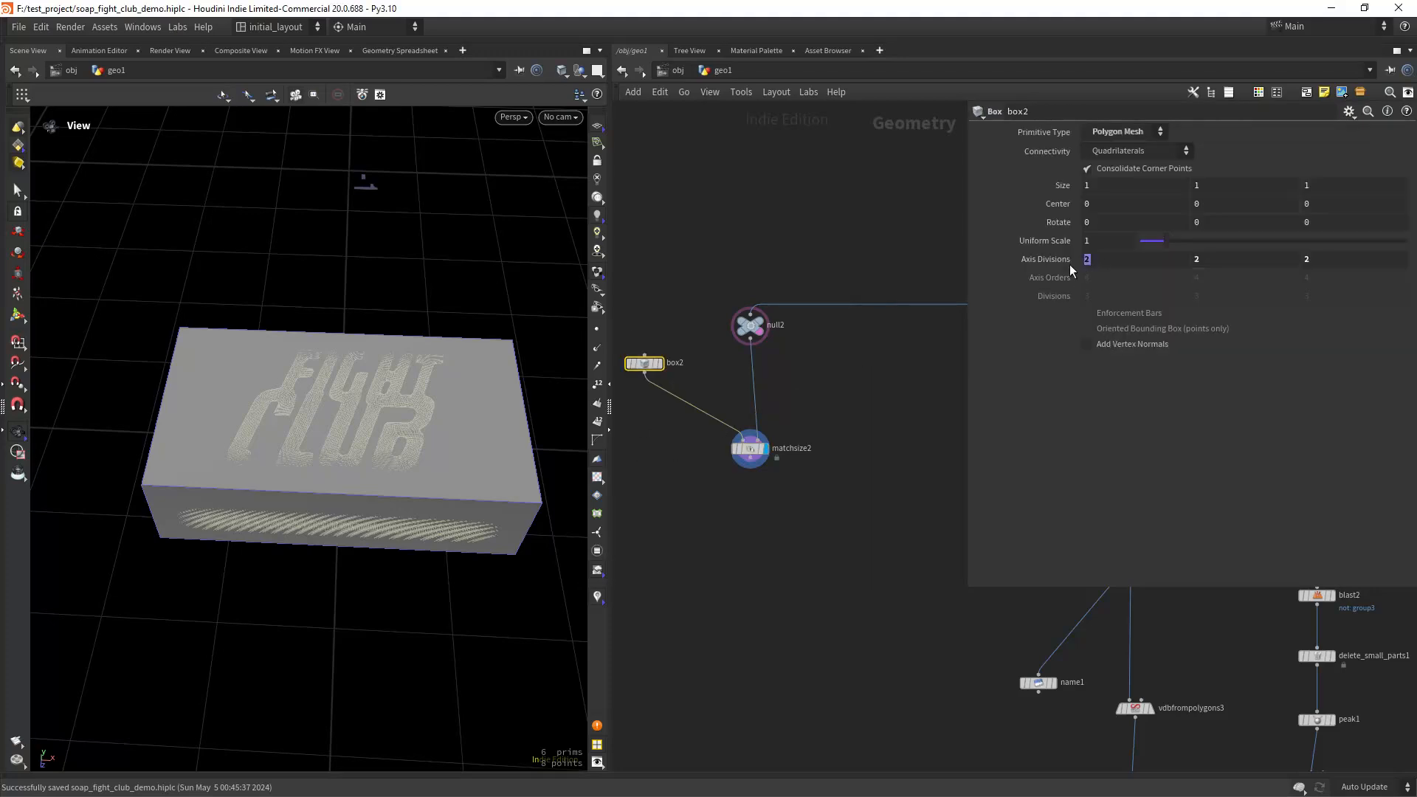
pyautogui.write('9')
pyautogui.press('Tab')
pyautogui.press('Tab')
pyautogui.write('6')
pyautogui.press('Return')
pyautogui.moveTo(472, 473); pyautogui.dragTo(476, 370)
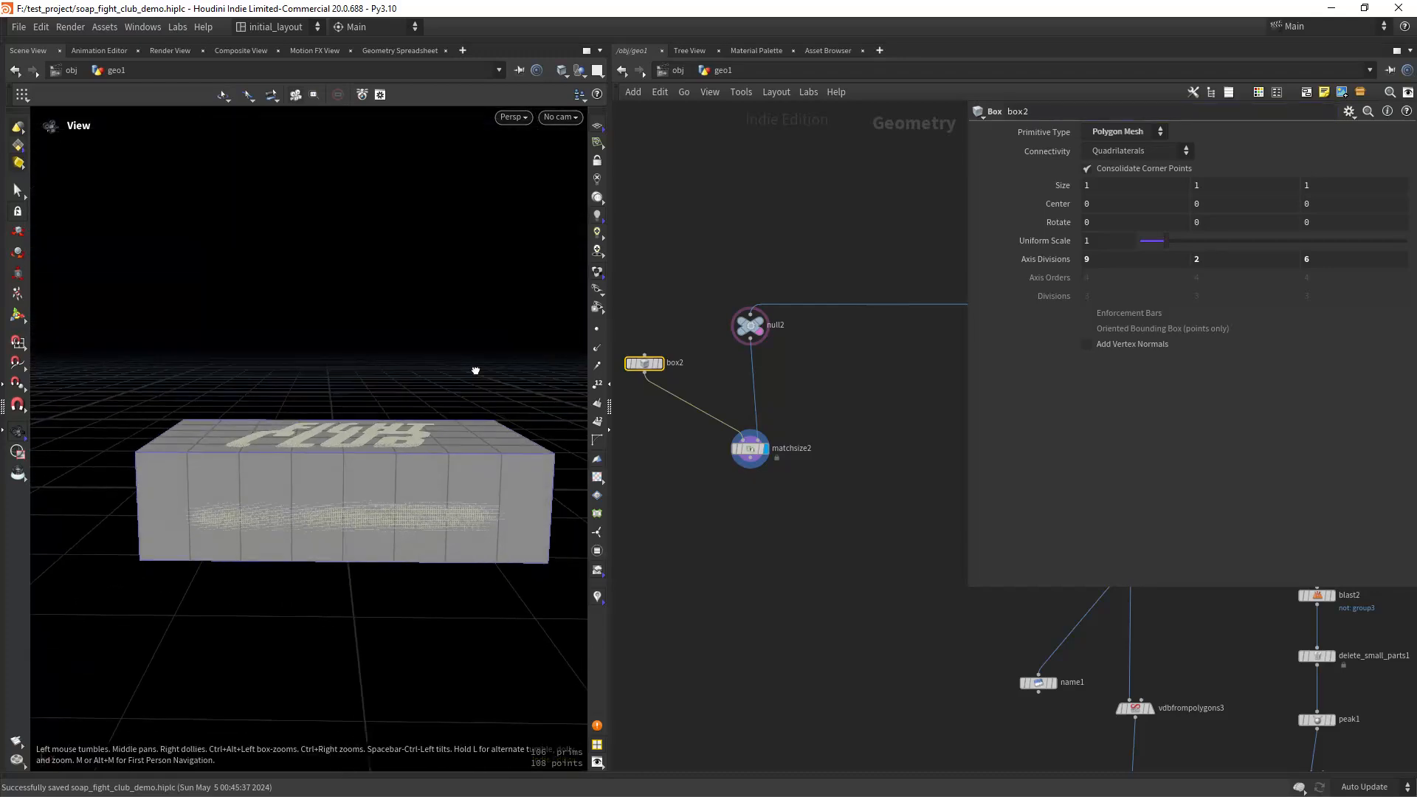
pyautogui.scroll(2, 446, 398)
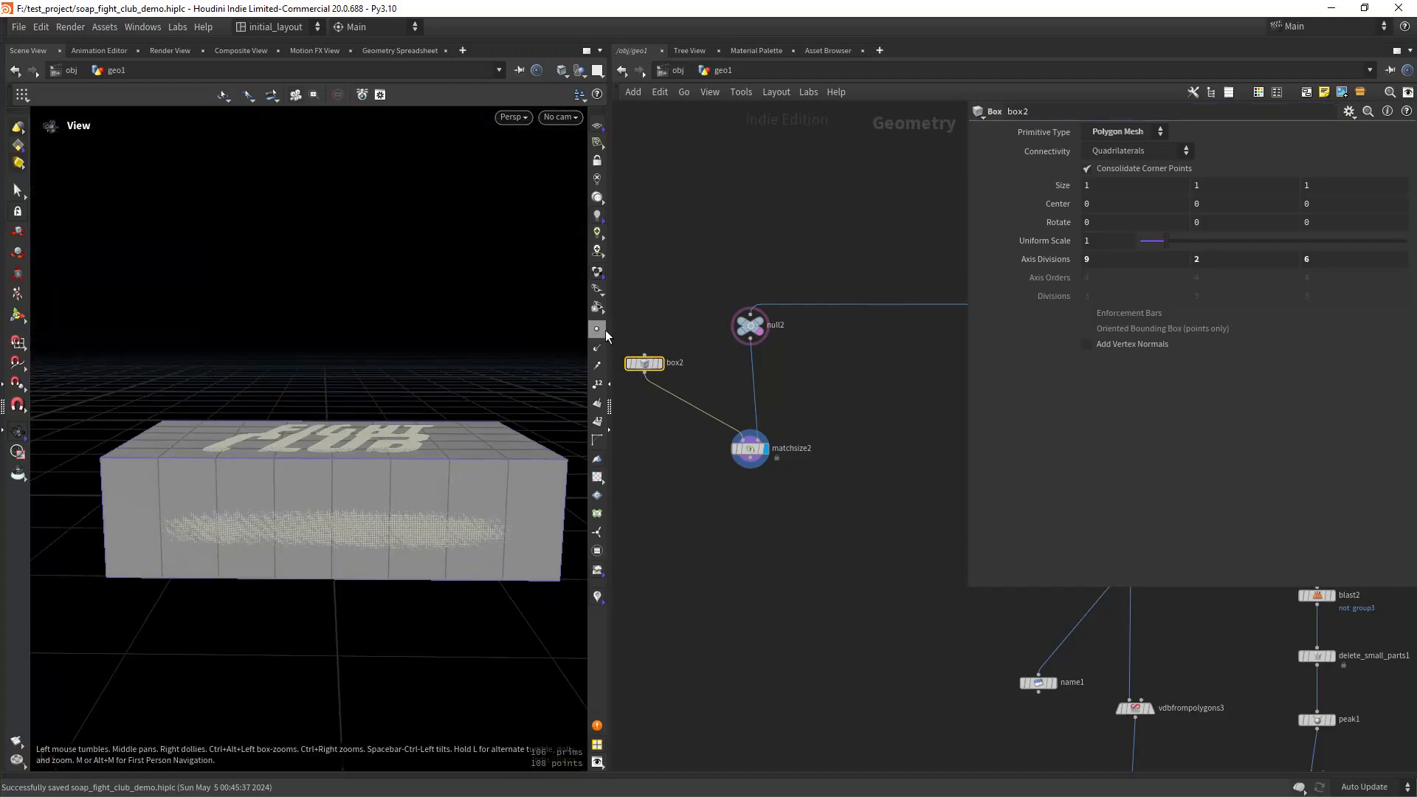
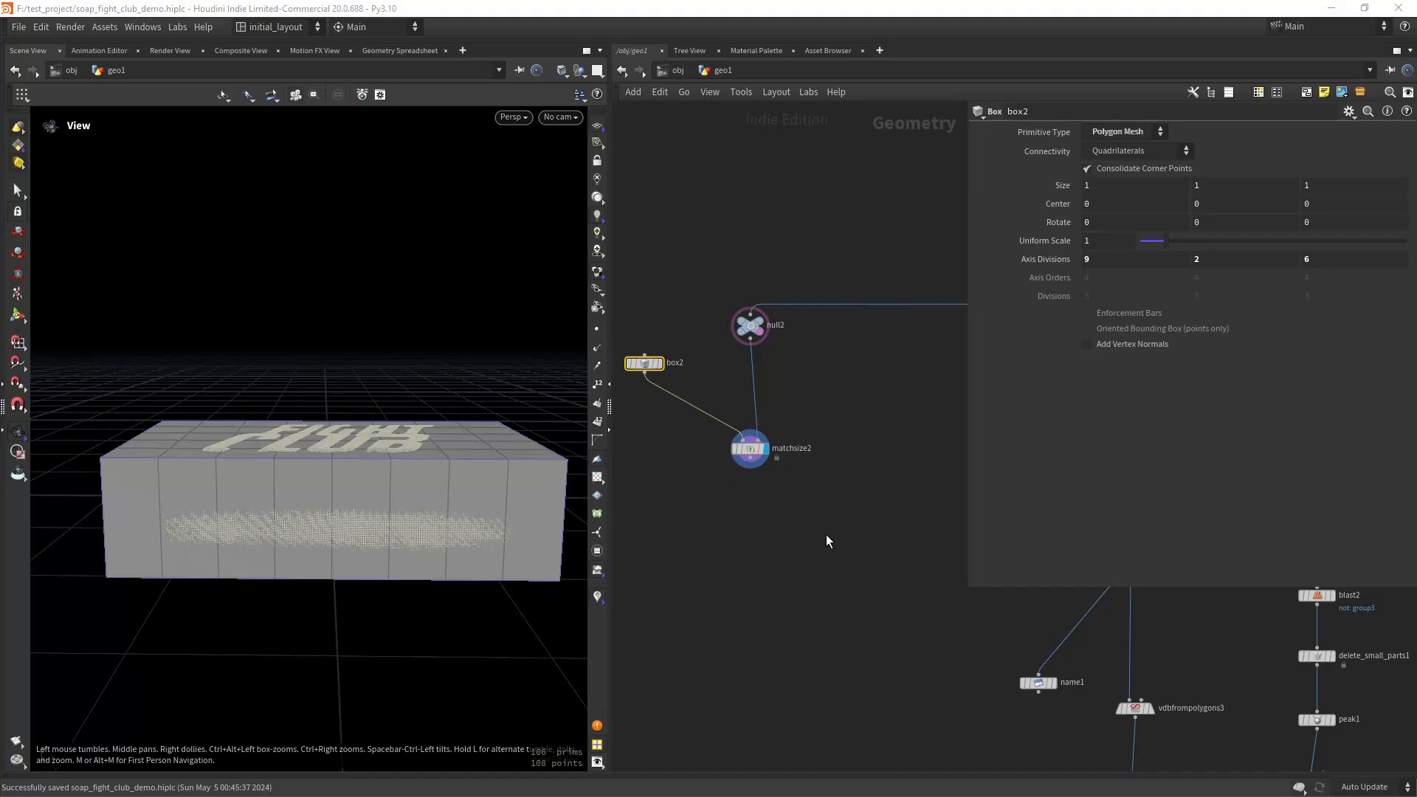
# Add another Match Size below matchsize2, connect it to that node's output and display it.
pyautogui.press('Tab')
pyautogui.write('matchs')
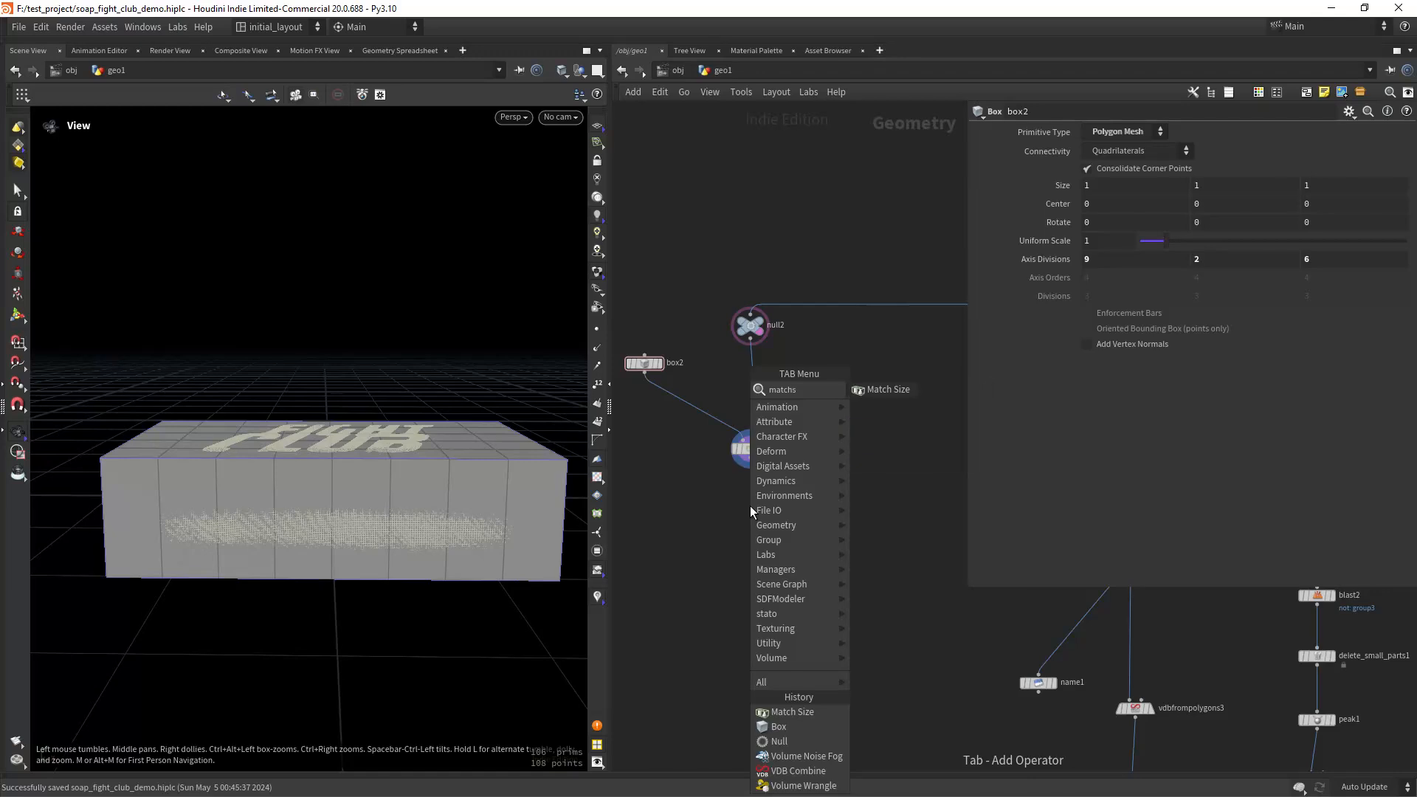
pyautogui.press('Return')
pyautogui.click(744, 508)
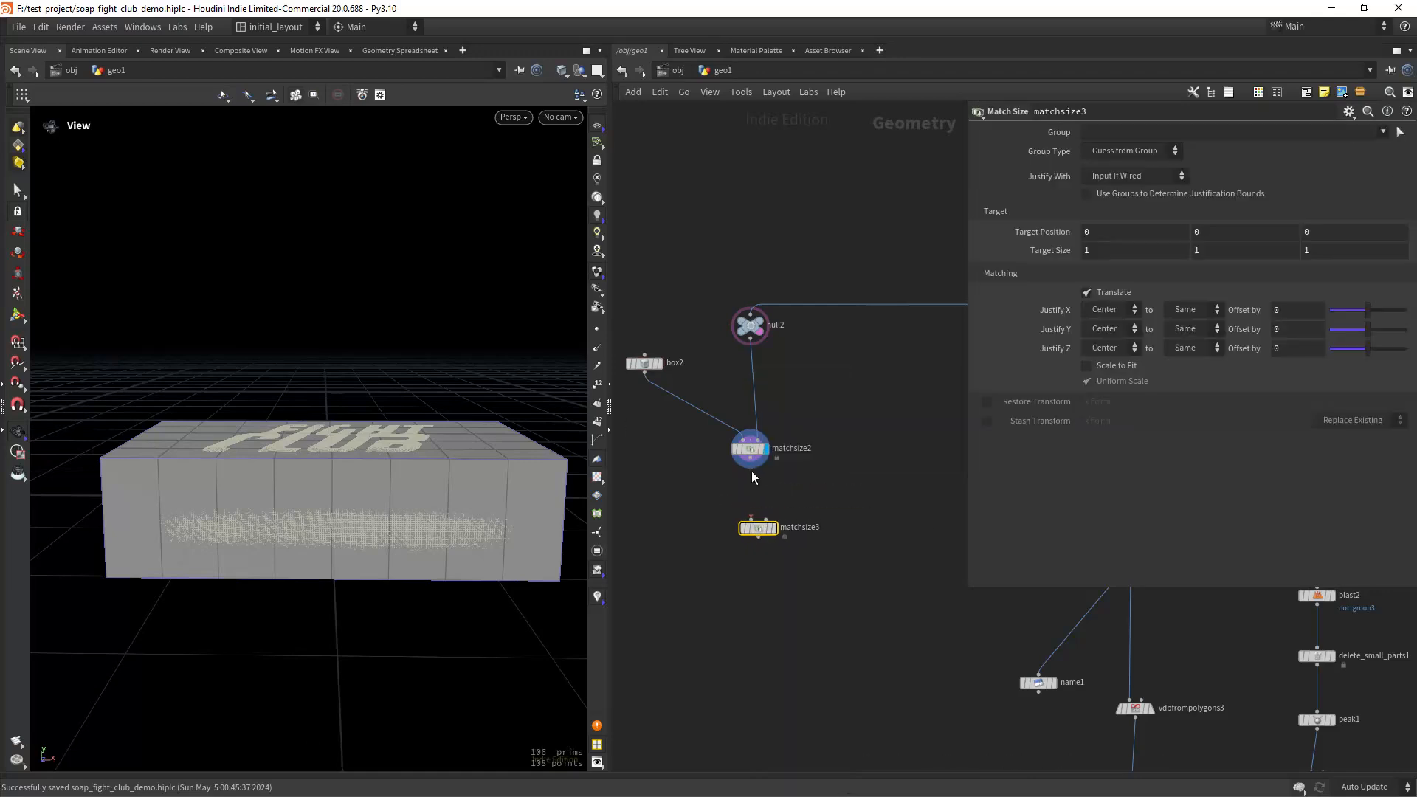
pyautogui.moveTo(750, 460); pyautogui.dragTo(751, 523)
pyautogui.click(772, 527)
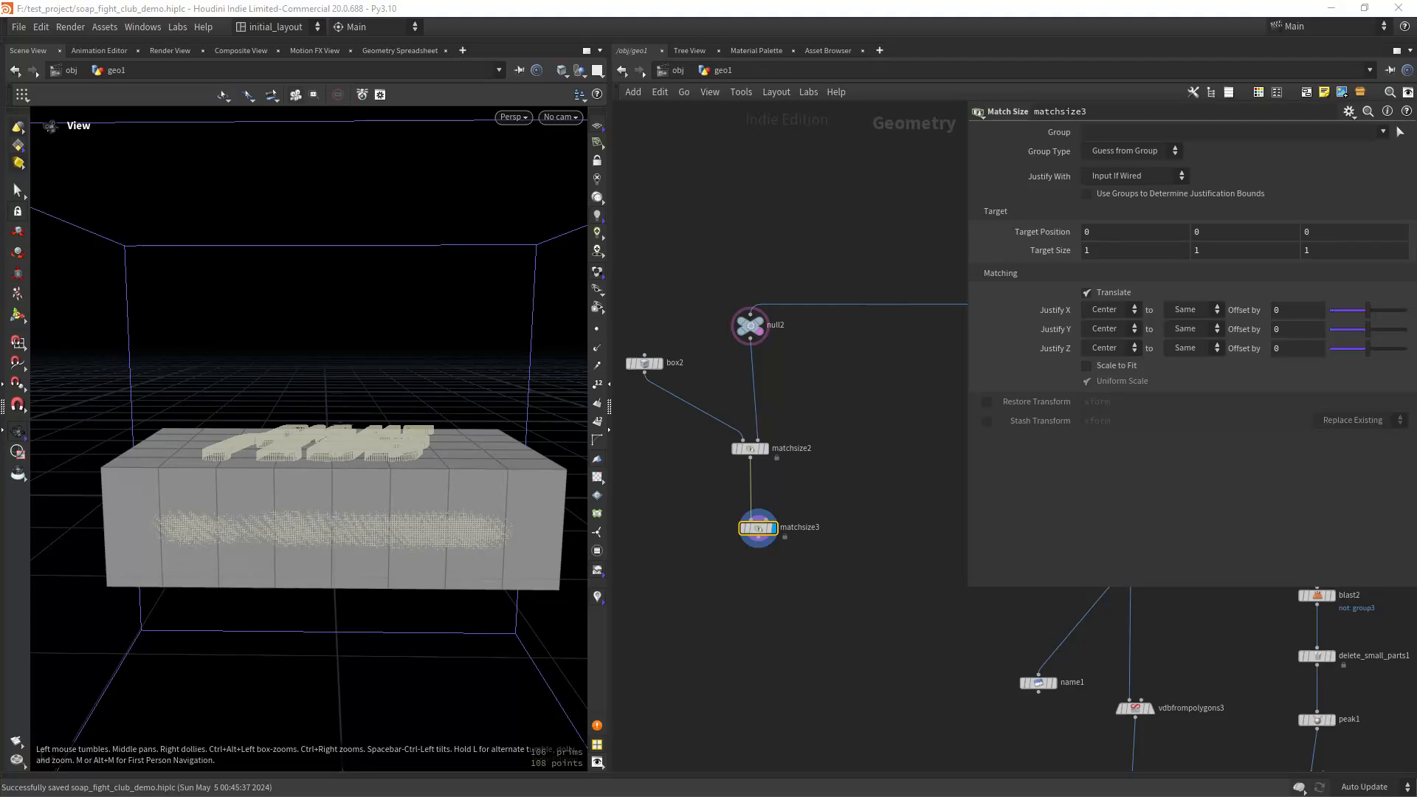
pyautogui.moveTo(441, 526); pyautogui.dragTo(494, 389)
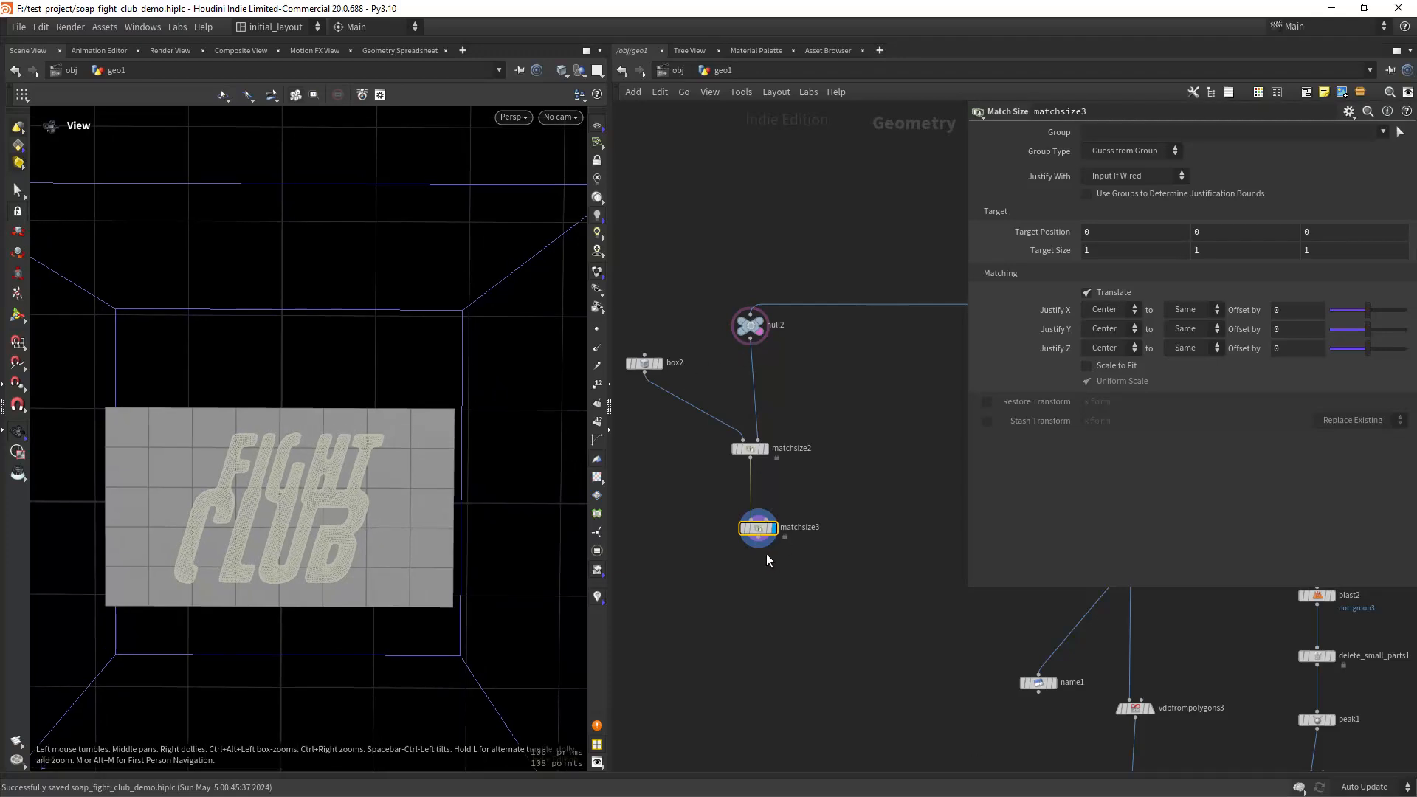
# Add a Transform node below matchsize3, connect it to that node's output and display it.
pyautogui.scroll(1, 769, 556)
pyautogui.press('Tab')
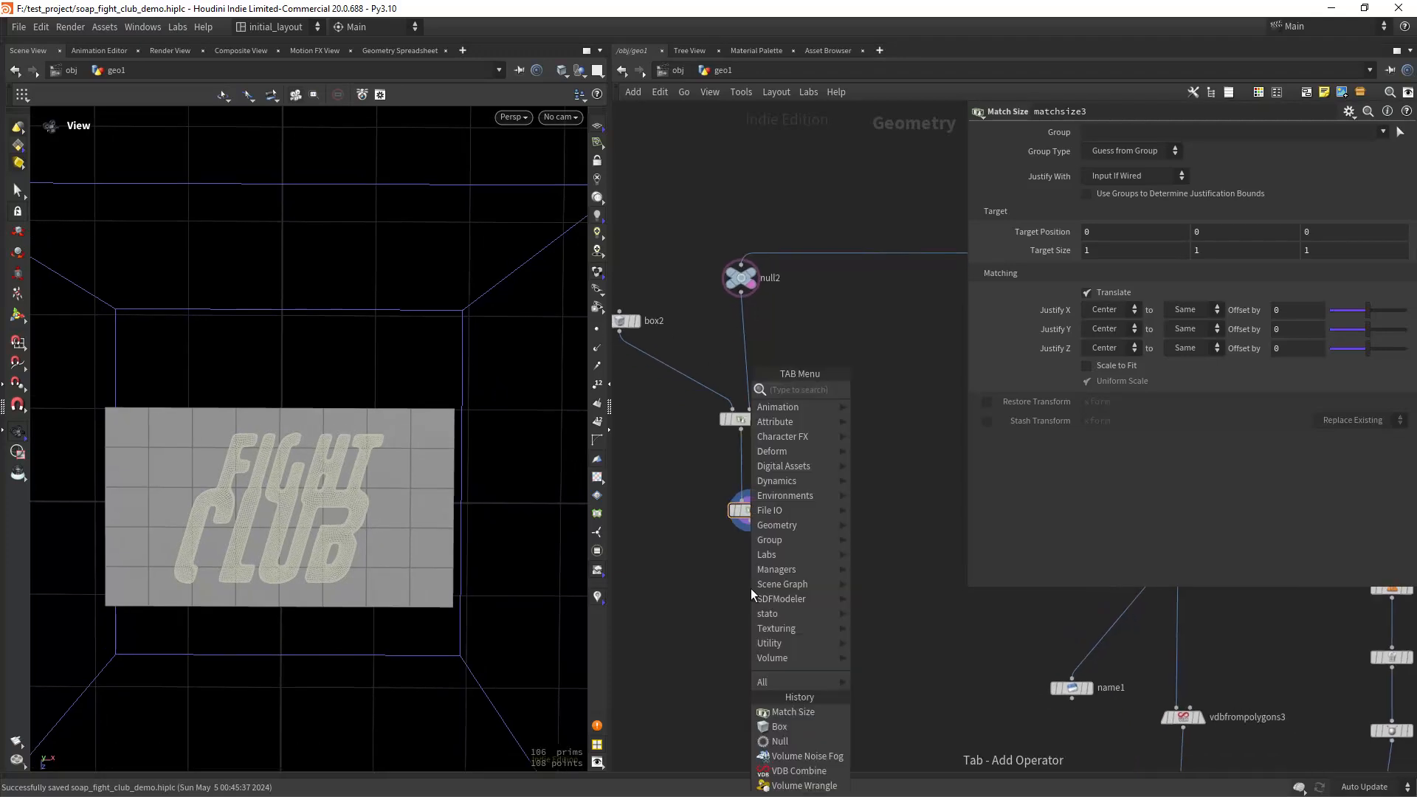
pyautogui.write('trans')
pyautogui.press('Return')
pyautogui.click(750, 587)
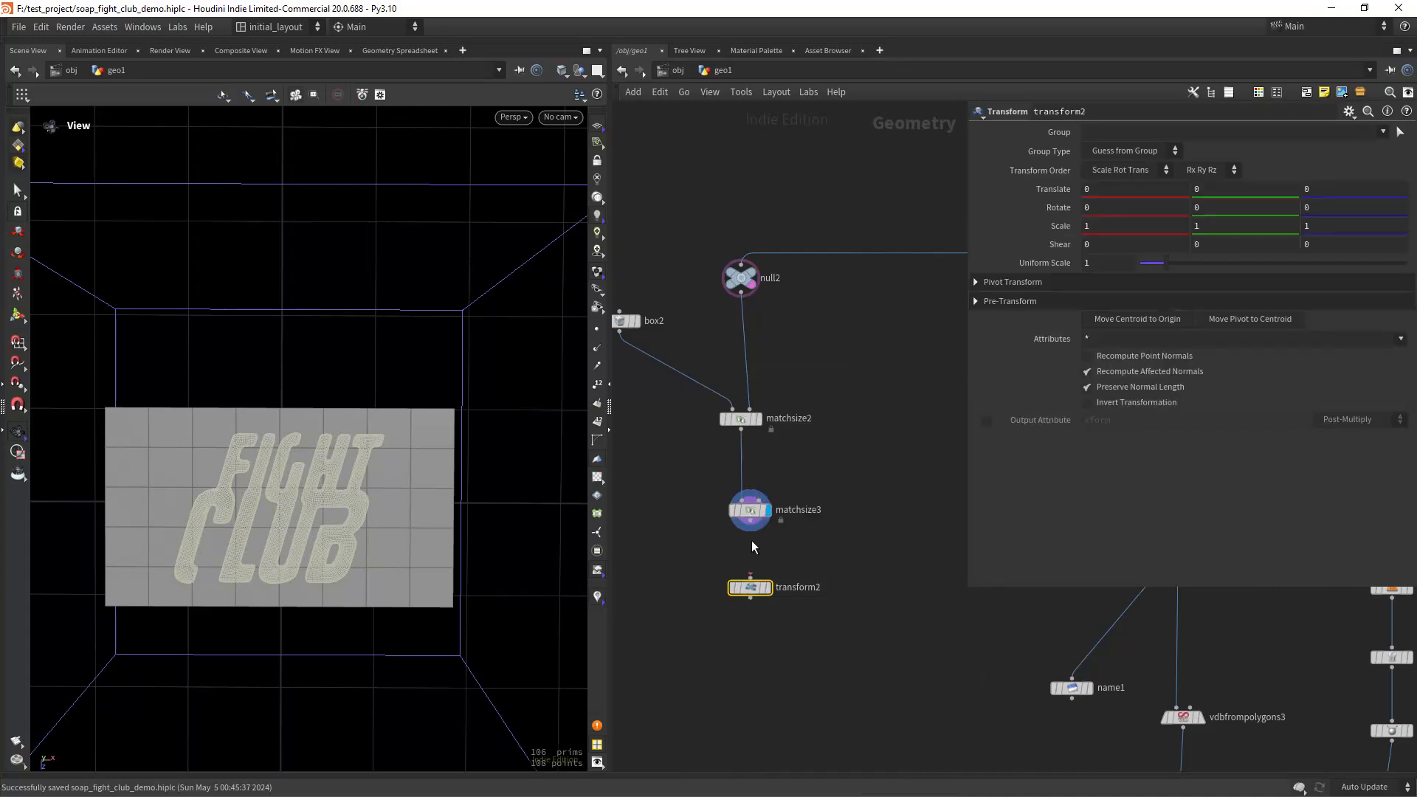
pyautogui.moveTo(751, 522); pyautogui.dragTo(750, 575)
pyautogui.click(768, 588)
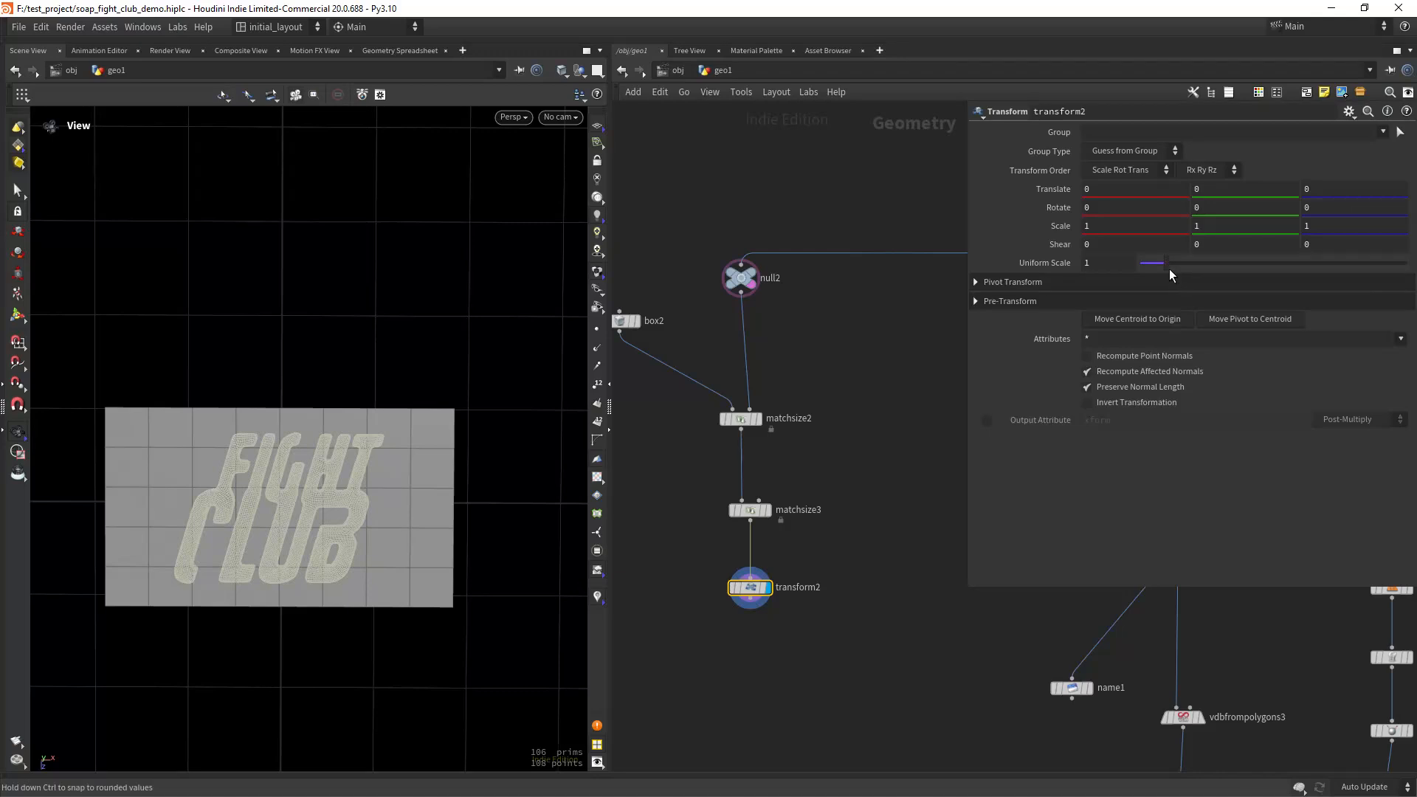
# Try a uniform scale of 1.33 on the Transform, compare it with the soap in top wireframe view, and reset it to 1.
pyautogui.moveTo(1169, 266); pyautogui.dragTo(1168, 270)
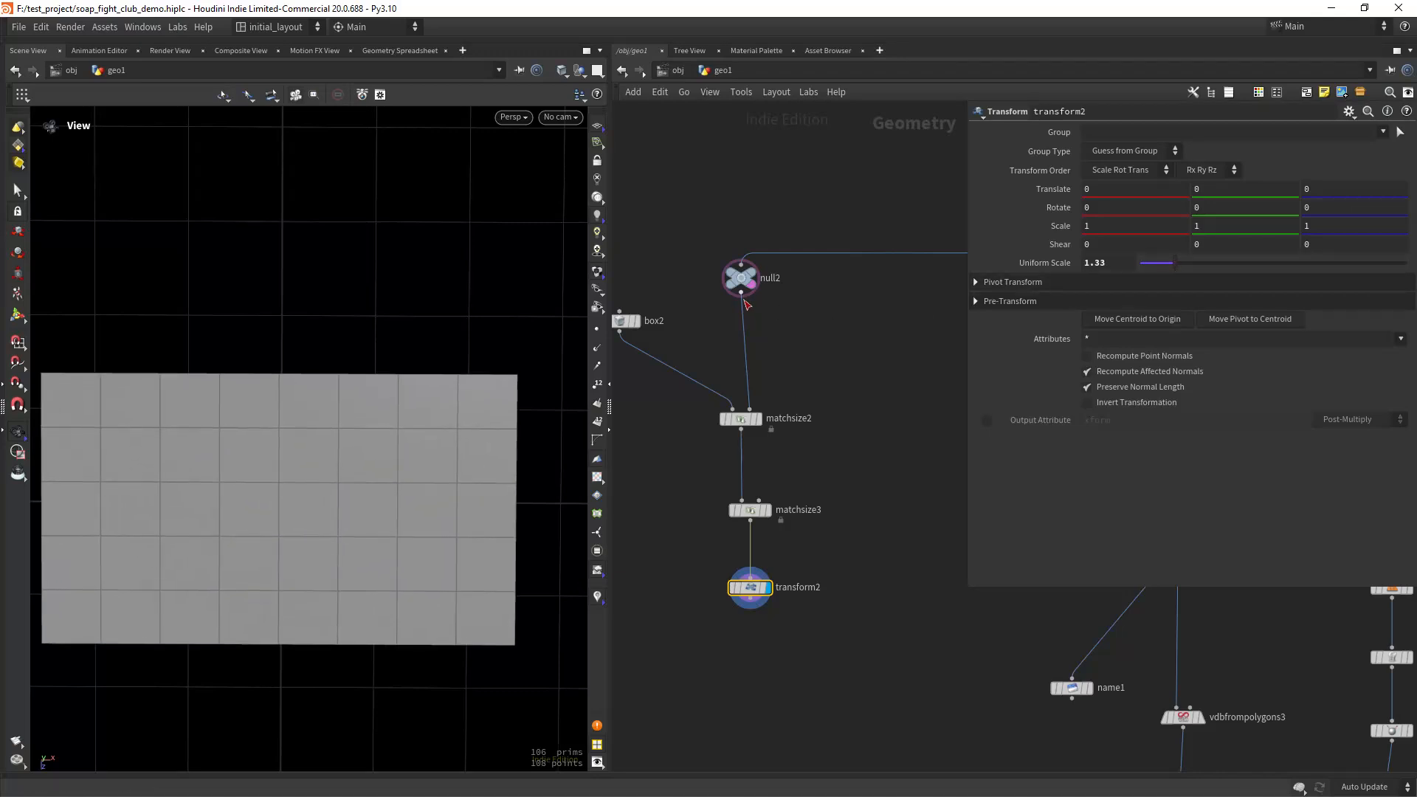
pyautogui.hotkey('shift', 'w')
pyautogui.scroll(-2, 461, 454)
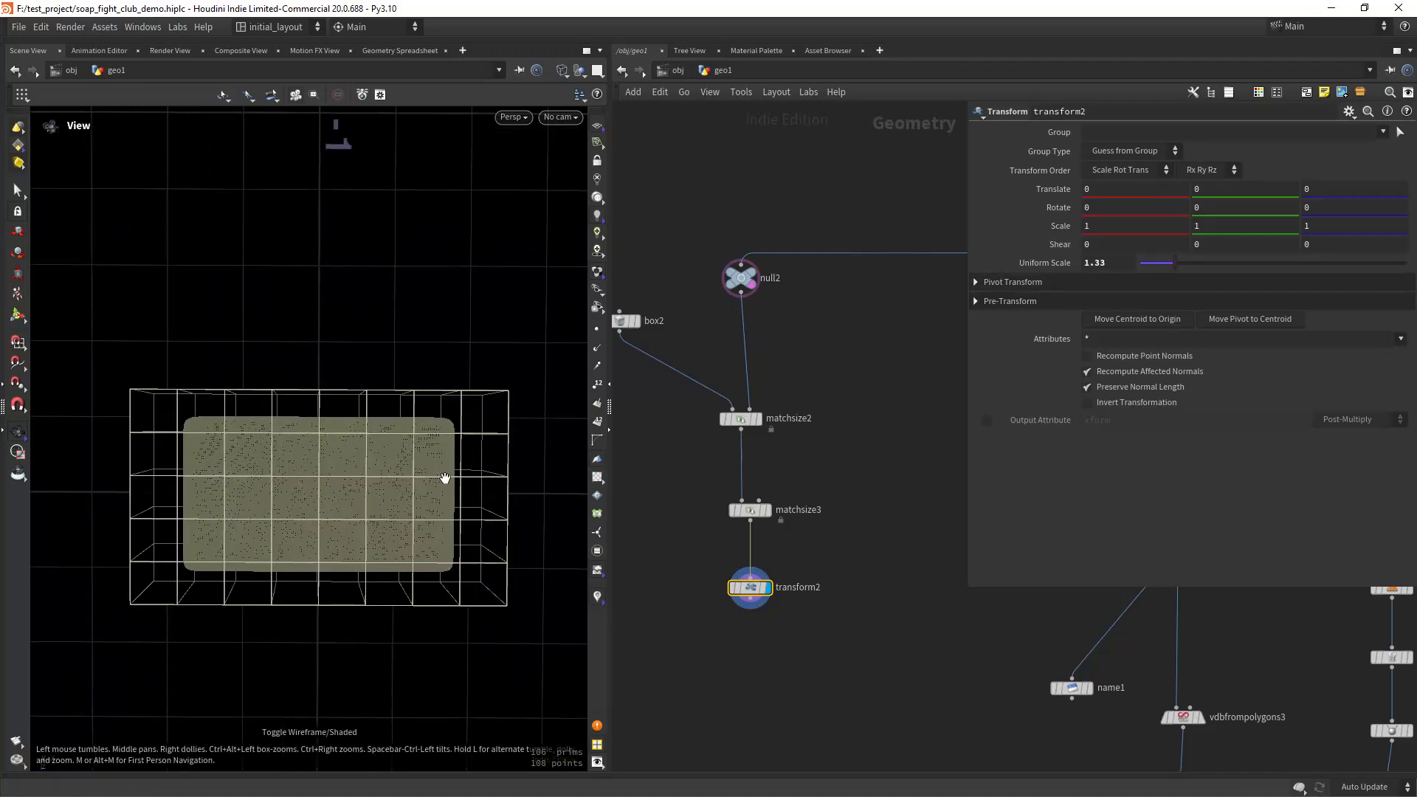
pyautogui.hotkey('space', '2')
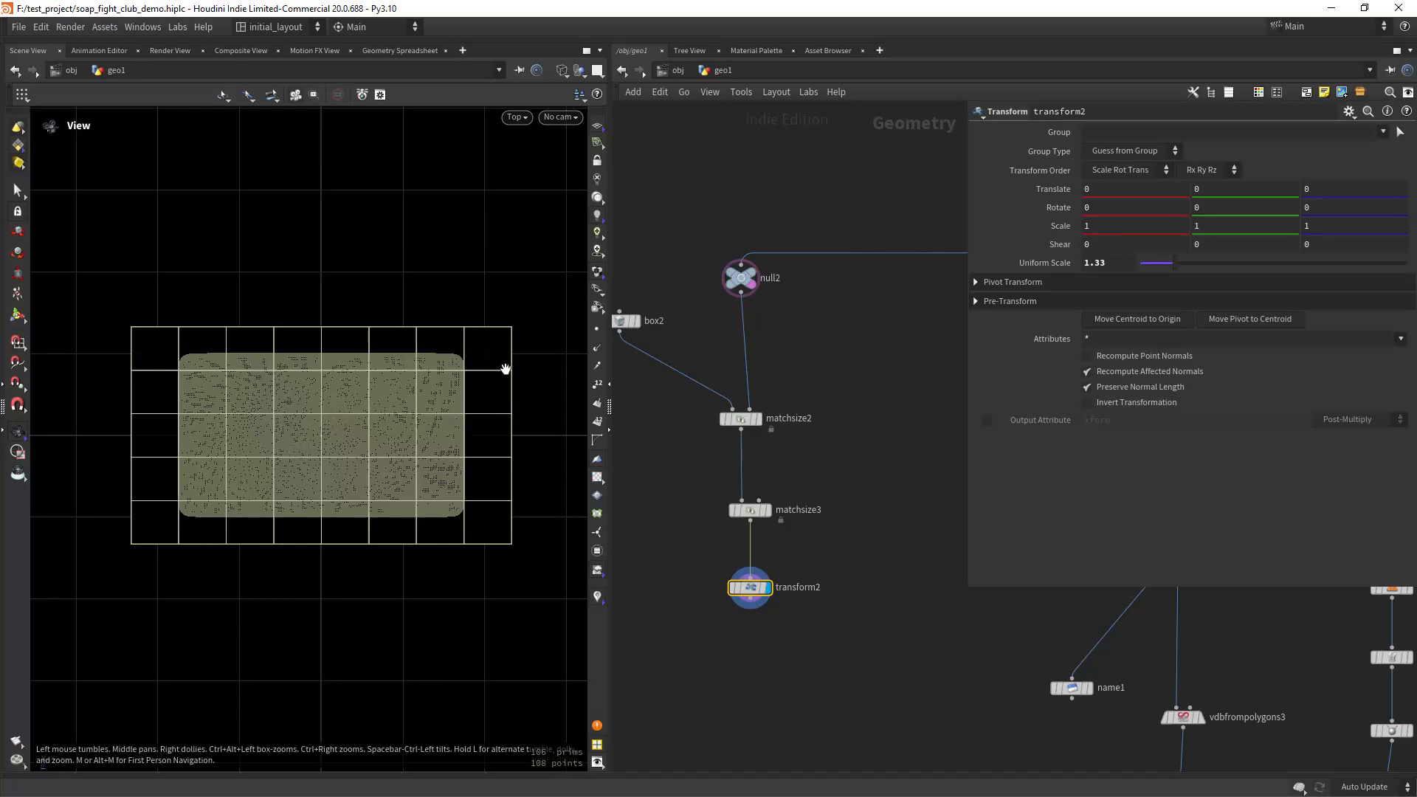
pyautogui.scroll(2, 490, 421)
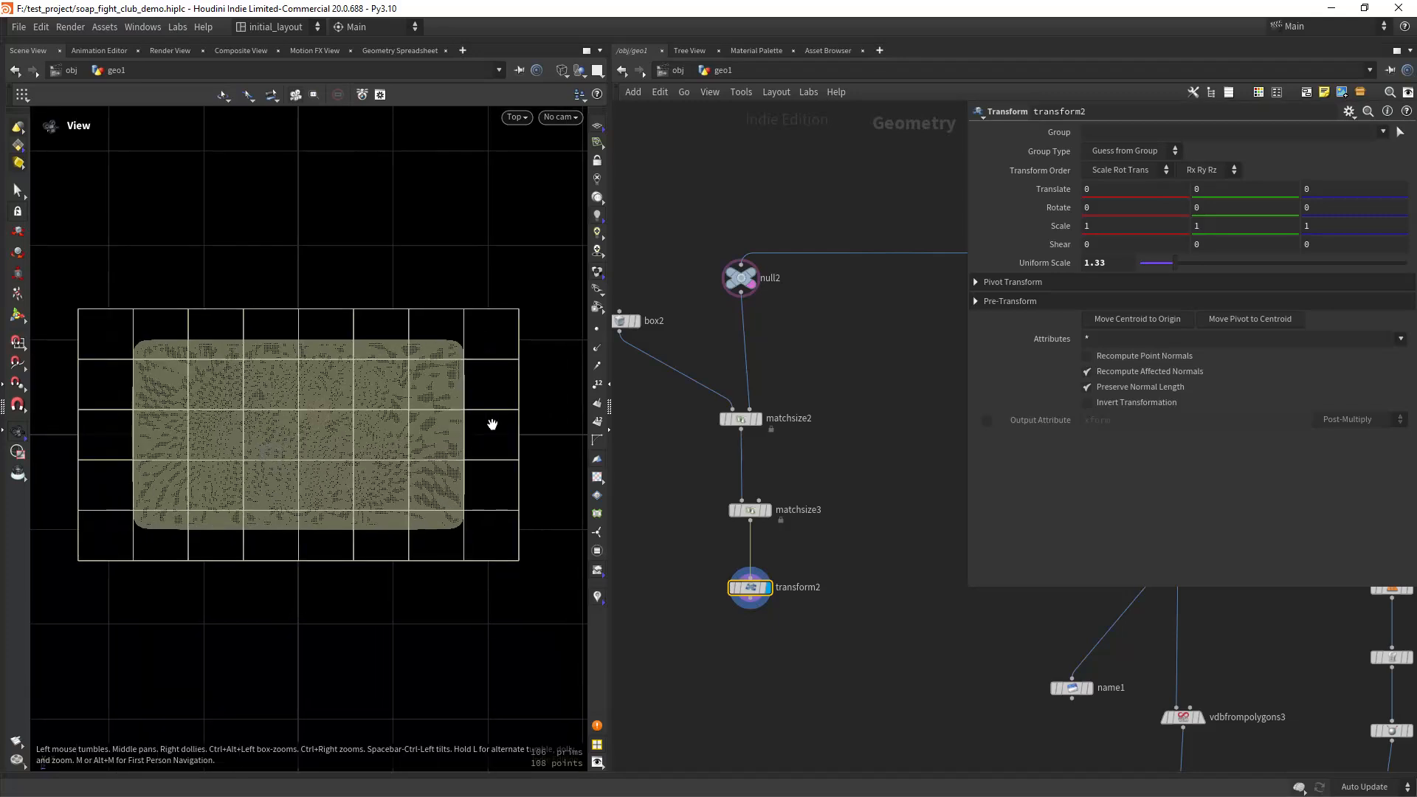
pyautogui.click(1115, 263)
pyautogui.write('1')
pyautogui.press('Return')
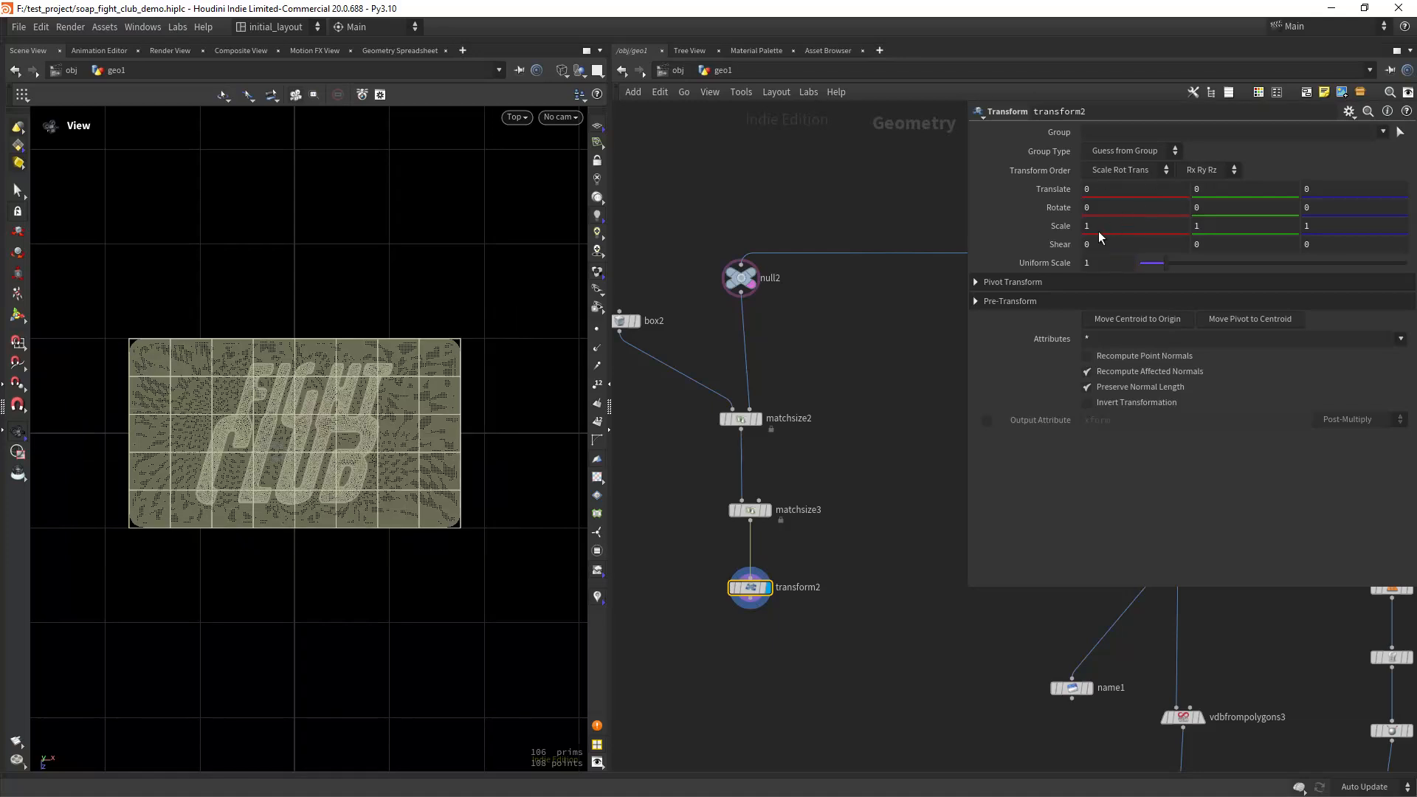
# Set the Transform's X scale to 1.26.
pyautogui.moveTo(1100, 229); pyautogui.dragTo(1123, 219, button='middle')
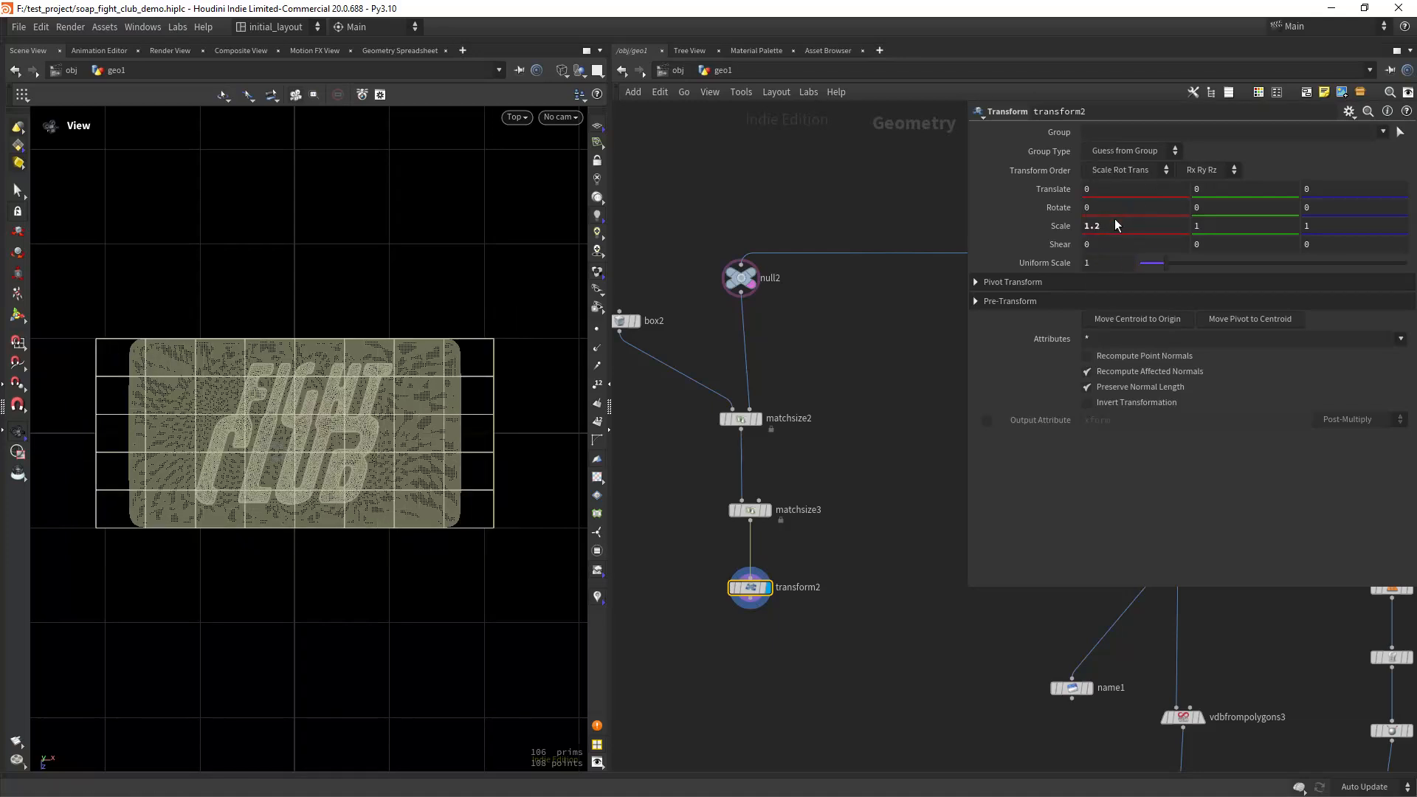
pyautogui.click(1112, 218)
pyautogui.write('6')
pyautogui.press('Return')
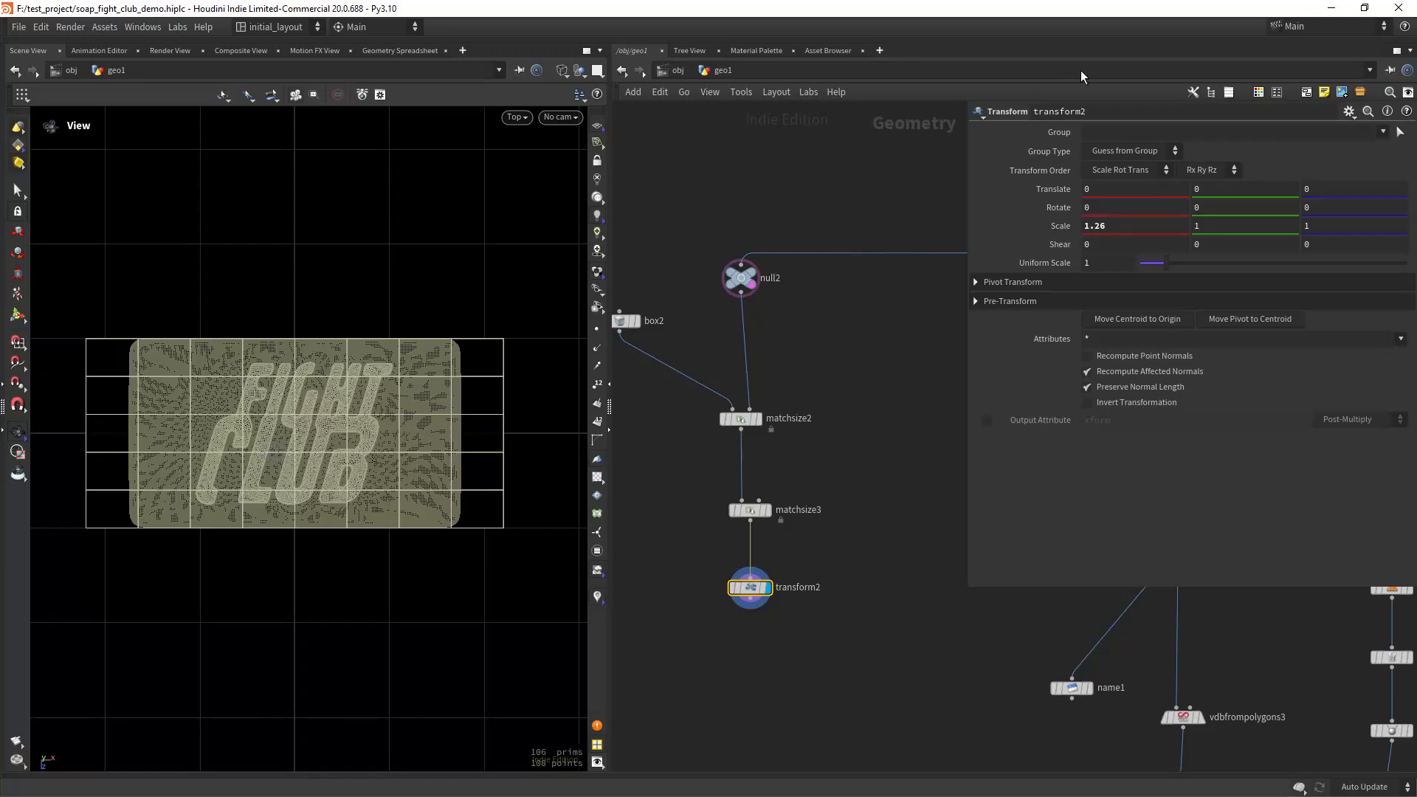
# Try a Z scale of 1.6 on the Transform and undo that change.
pyautogui.moveTo(1326, 225); pyautogui.dragTo(1373, 215, button='middle')
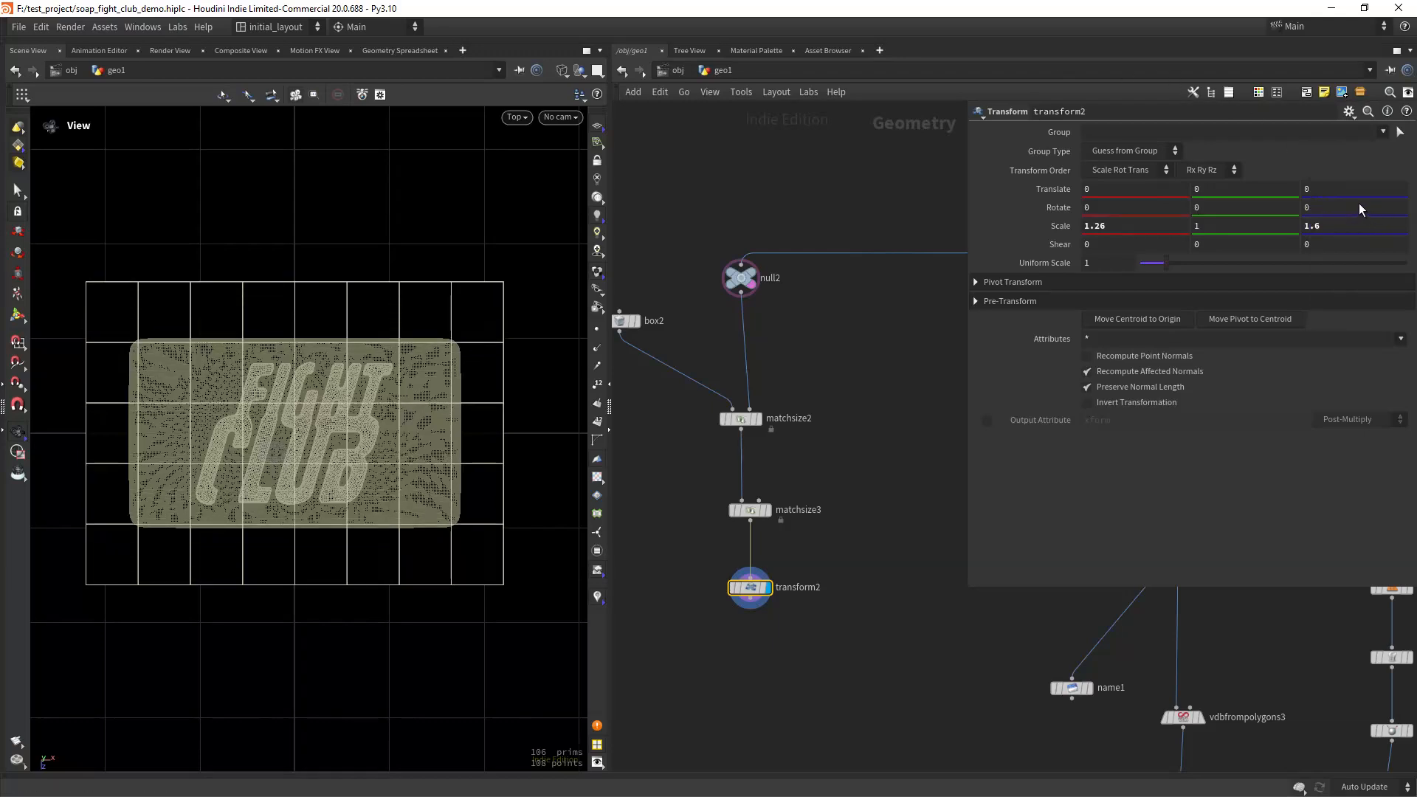
pyautogui.hotkey('ctrl', 'z')
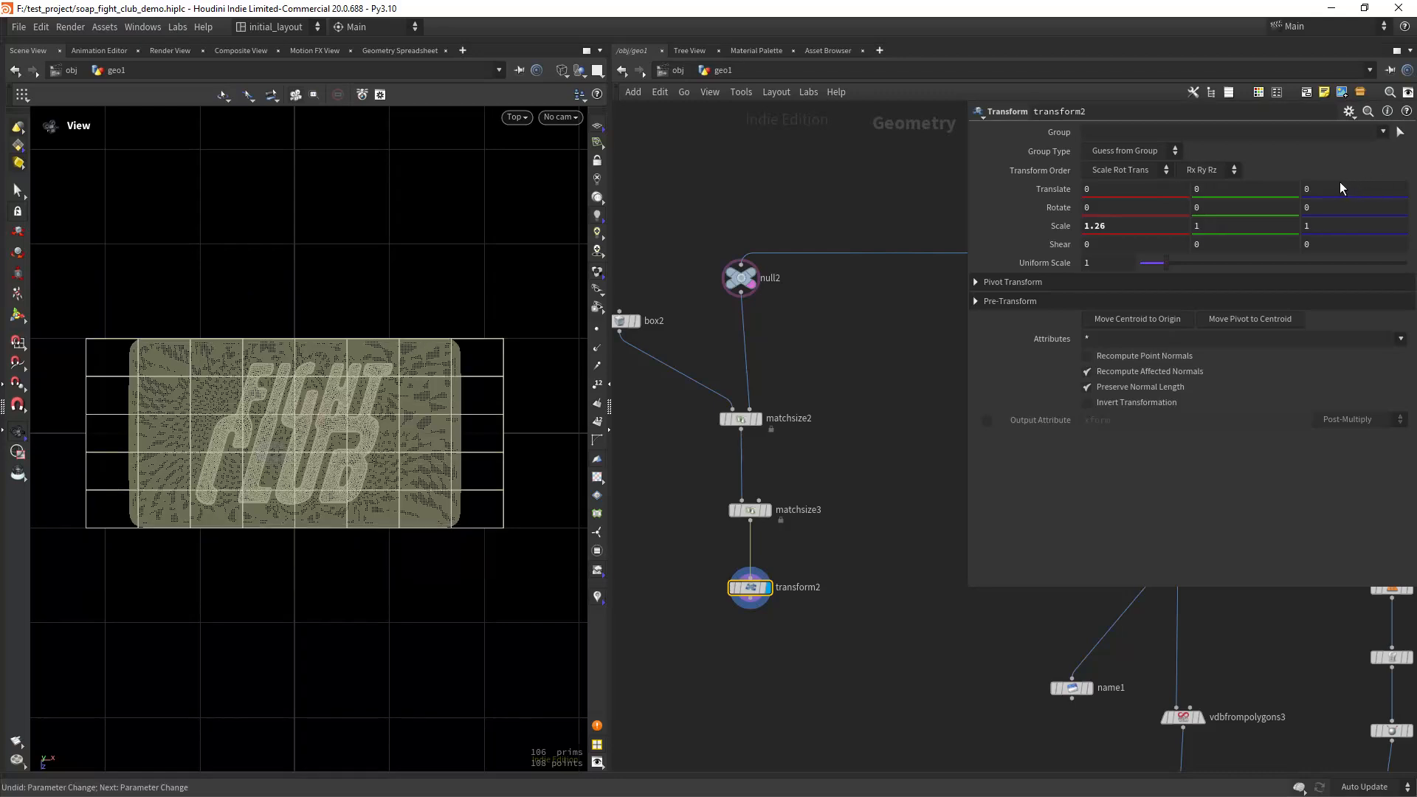
pyautogui.scroll(3, 458, 387)
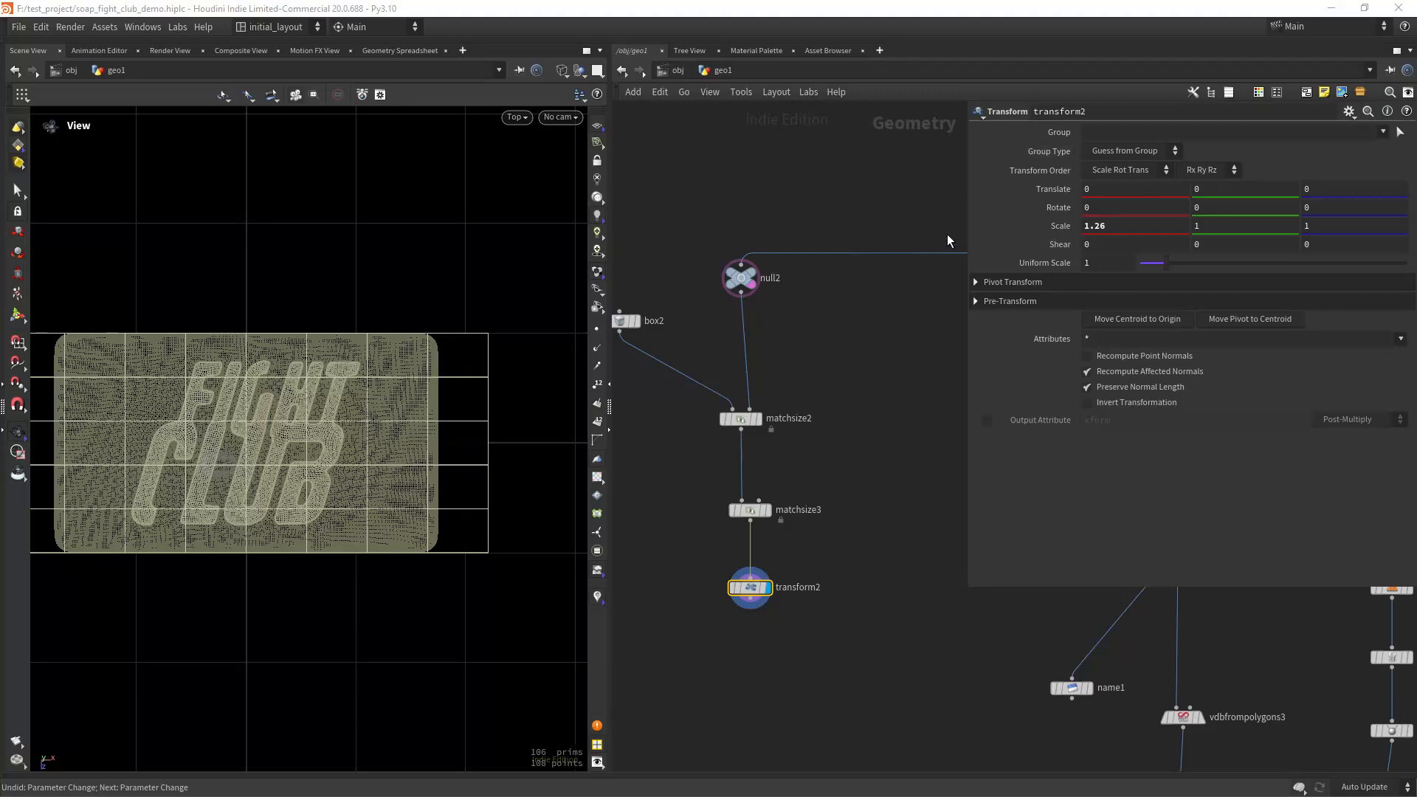
# Widen the Transform's parameter pane over the network view.
pyautogui.click(968, 213)
pyautogui.moveTo(964, 206); pyautogui.dragTo(855, 206)
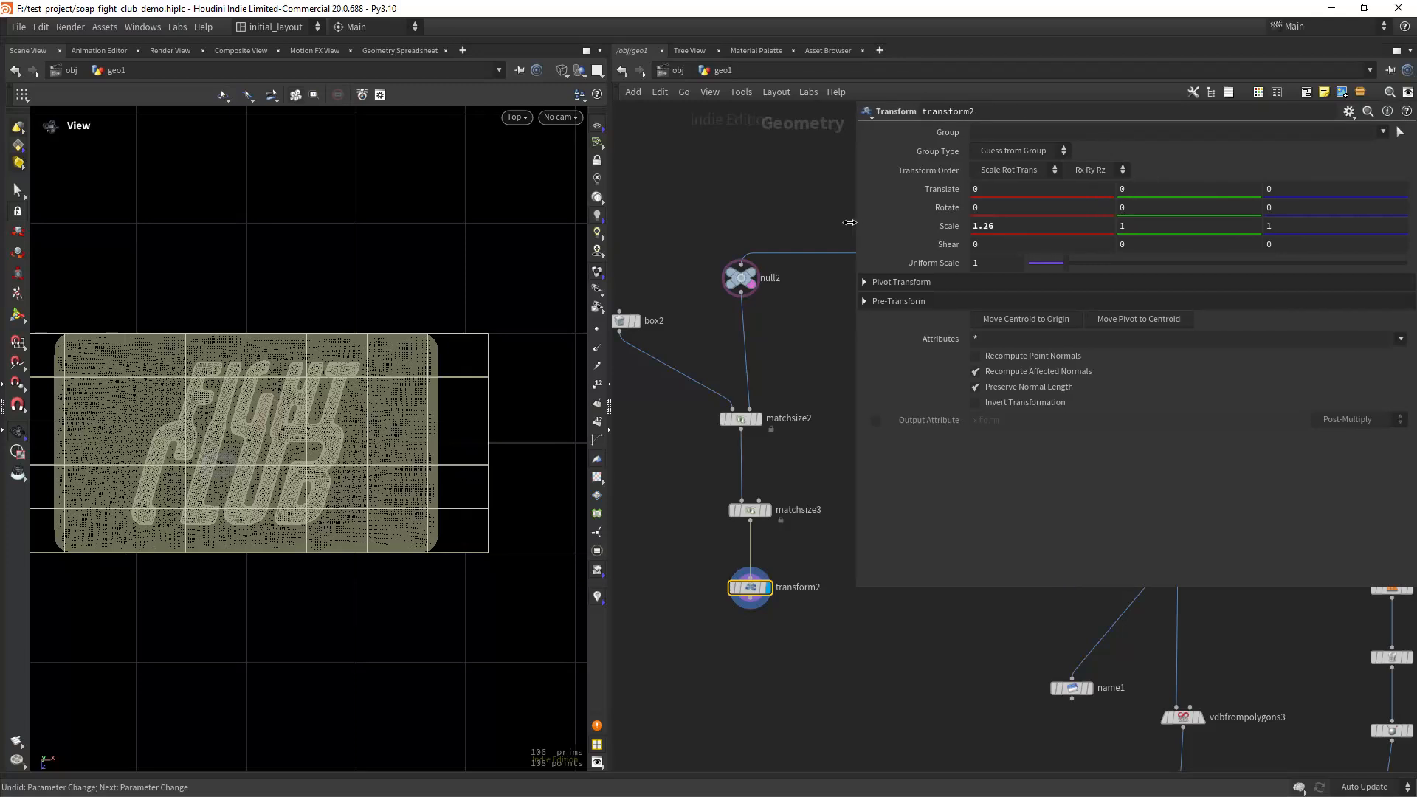
pyautogui.rightClick(1286, 224)
pyautogui.moveTo(1262, 278)
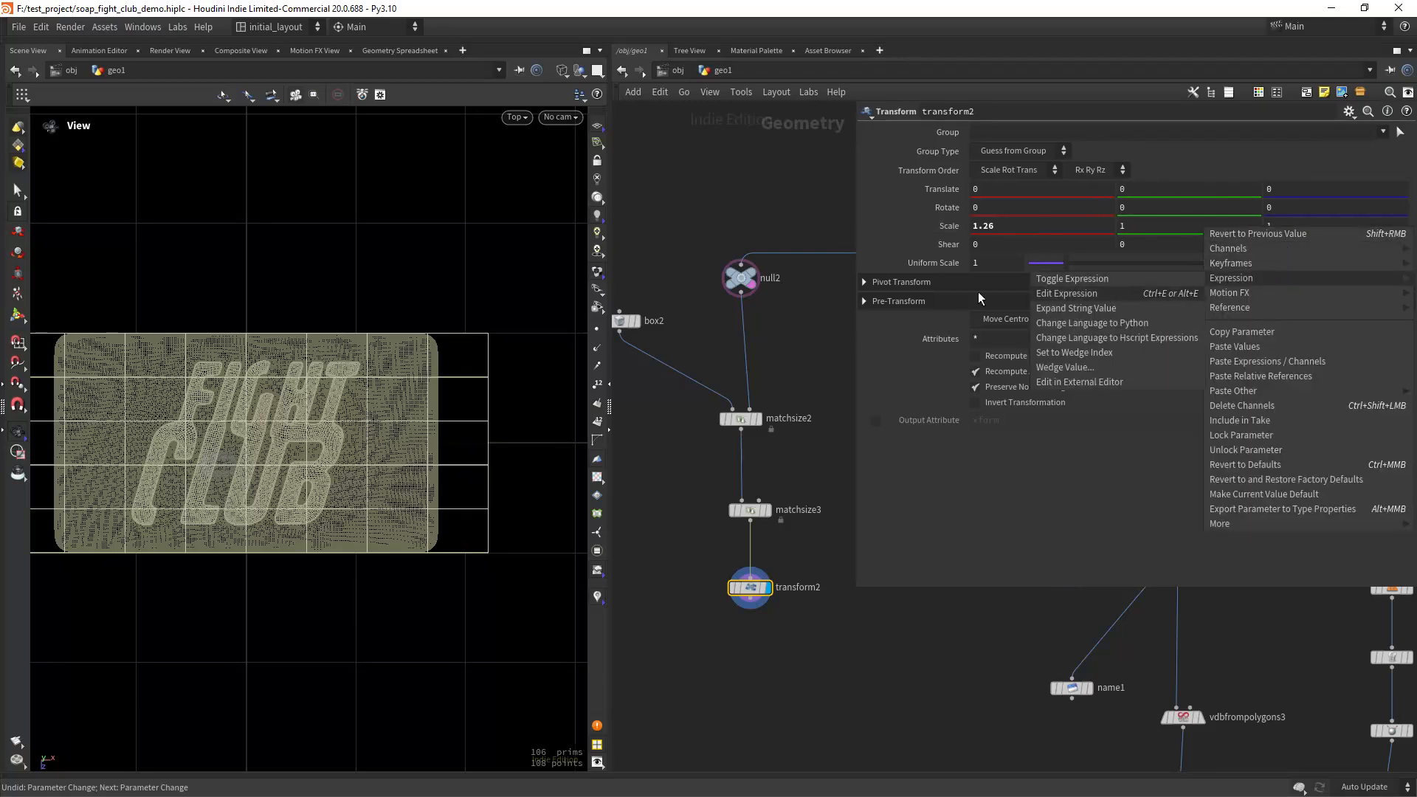
pyautogui.click(732, 193)
# Examine from above the margins between the scaled box and the soap along the X and Z sides.
pyautogui.scroll(2, 692, 200)
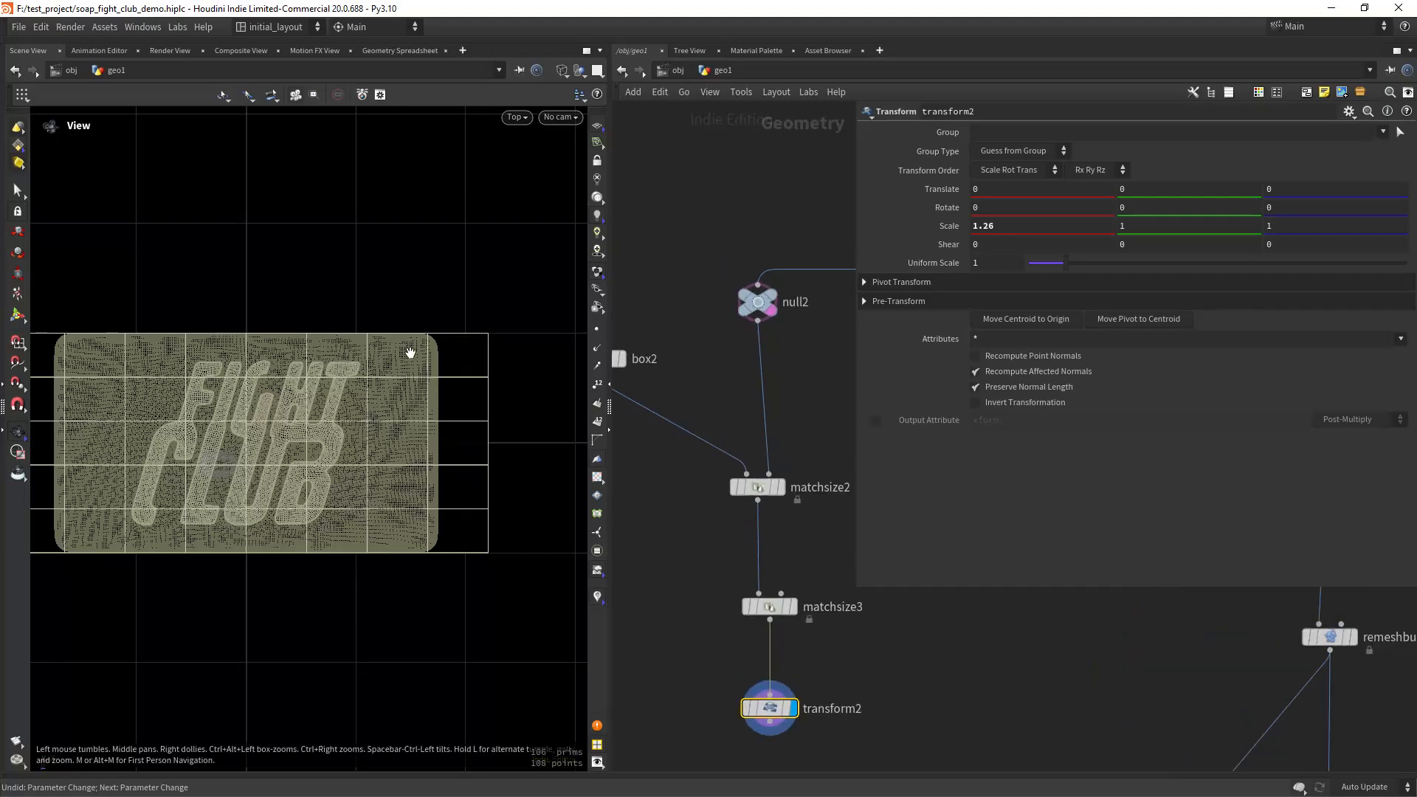
pyautogui.scroll(-3, 410, 353)
pyautogui.scroll(2, 414, 352)
pyautogui.moveTo(490, 341); pyautogui.dragTo(478, 346, button='middle')
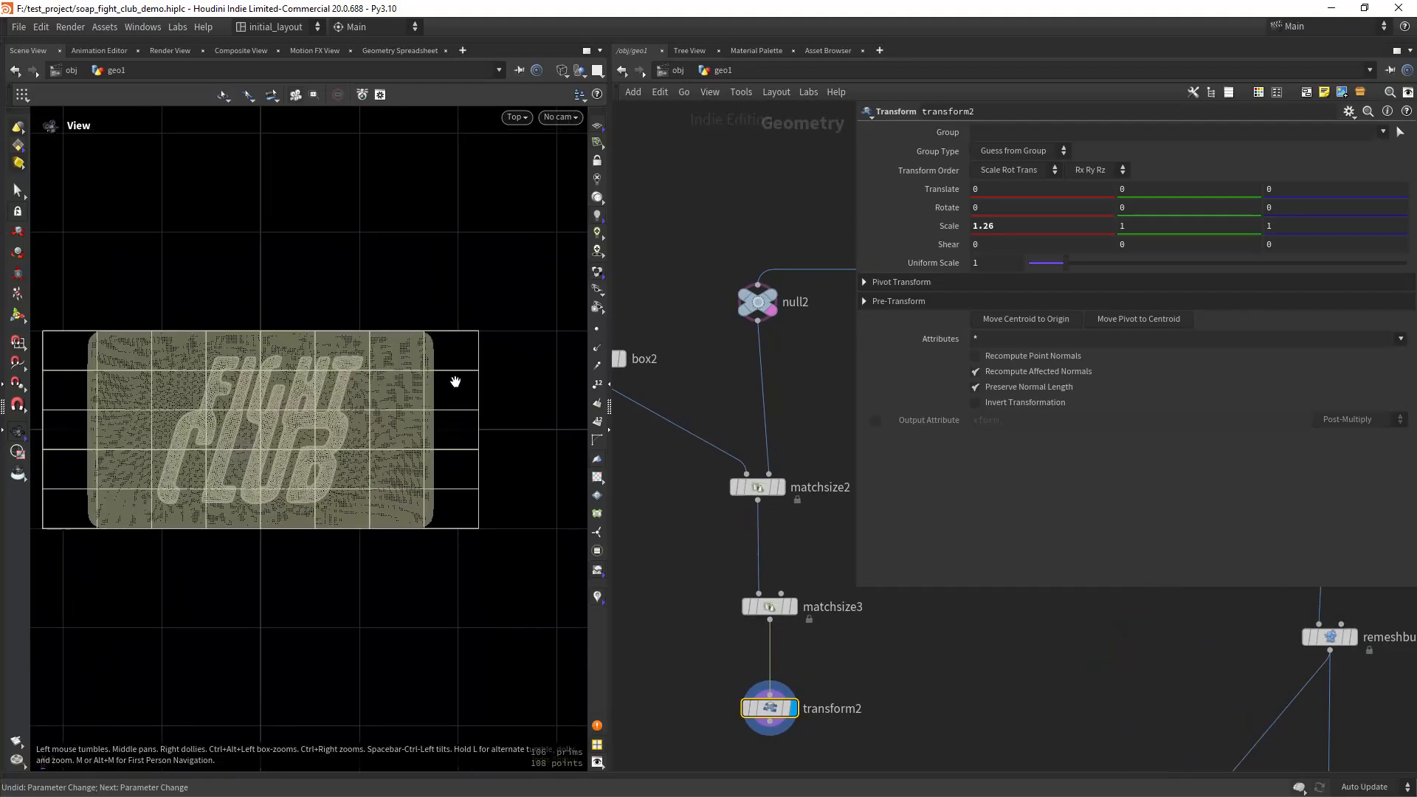
pyautogui.scroll(3, 392, 394)
pyautogui.scroll(-2, 459, 378)
pyautogui.scroll(-2, 461, 375)
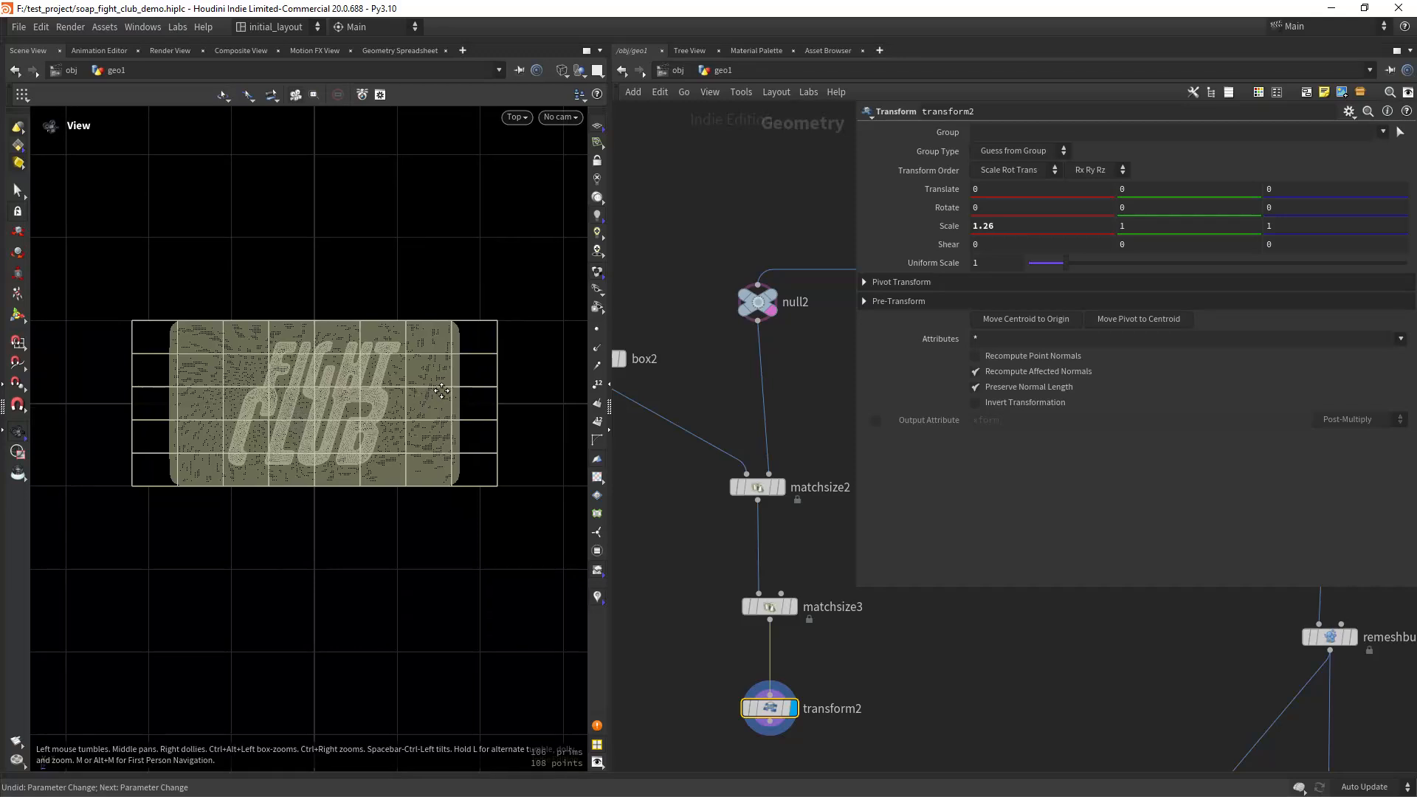
pyautogui.scroll(1, 459, 369)
pyautogui.scroll(-1, 459, 368)
pyautogui.scroll(1, 495, 365)
pyautogui.scroll(-2, 488, 373)
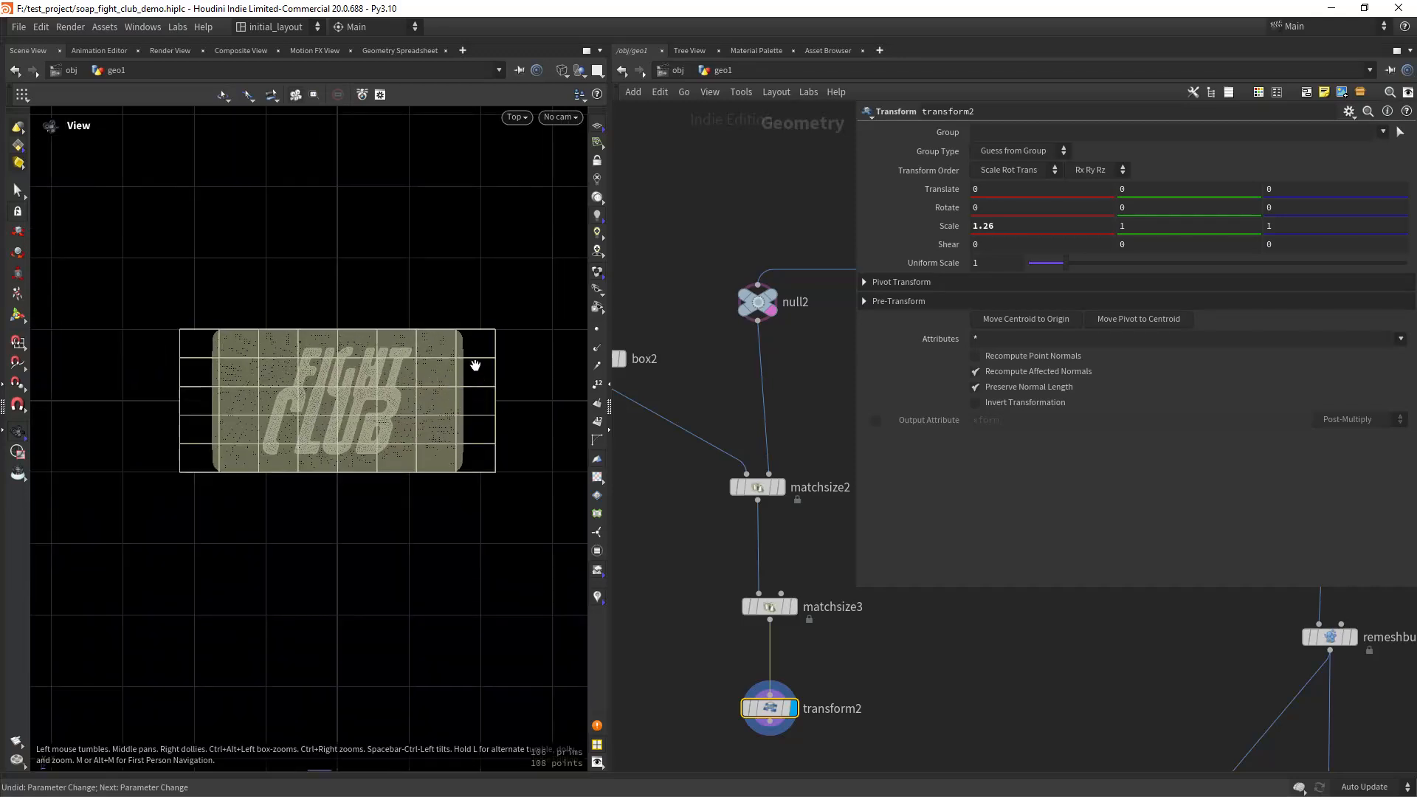
pyautogui.scroll(2, 446, 375)
pyautogui.scroll(2, 459, 380)
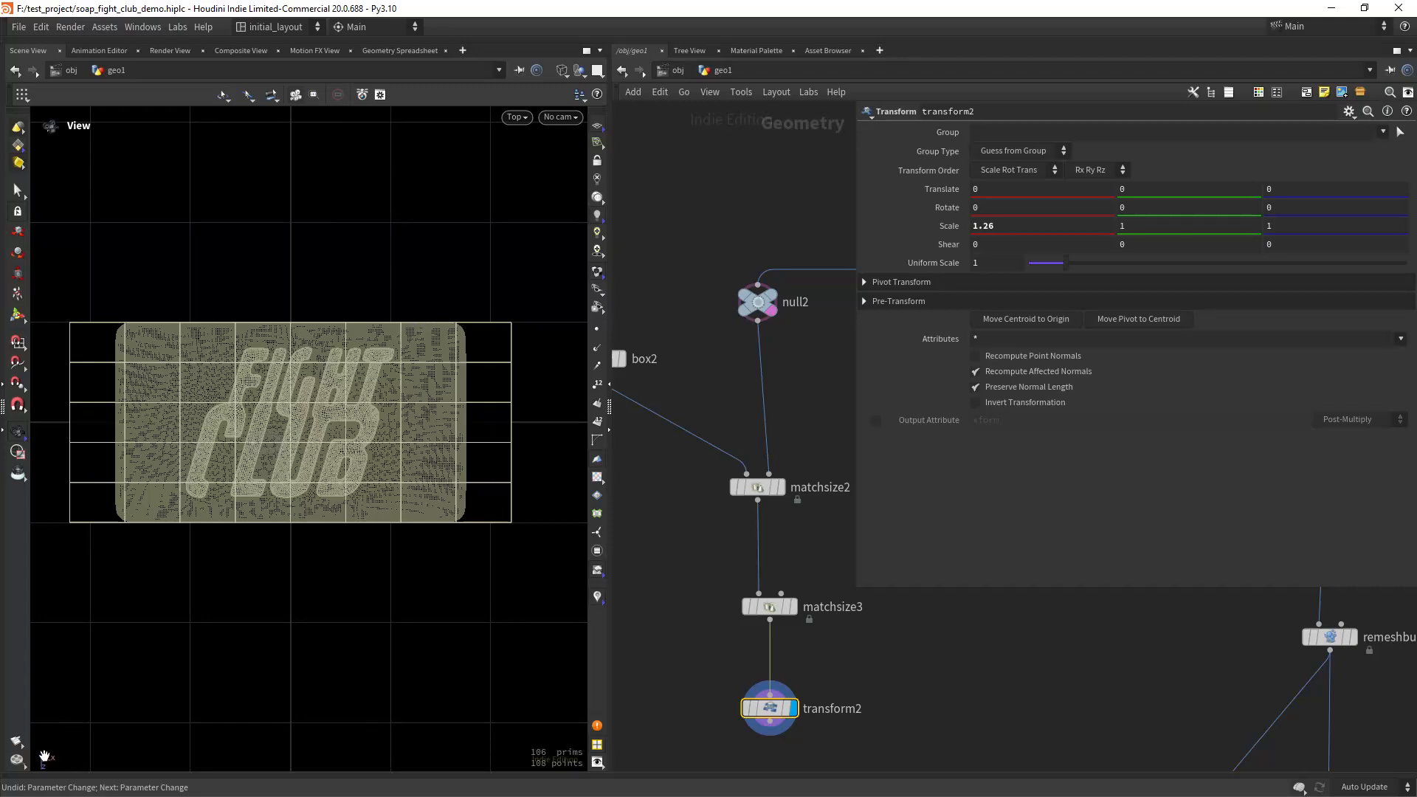
pyautogui.rightClick(1292, 226)
pyautogui.moveTo(1271, 283)
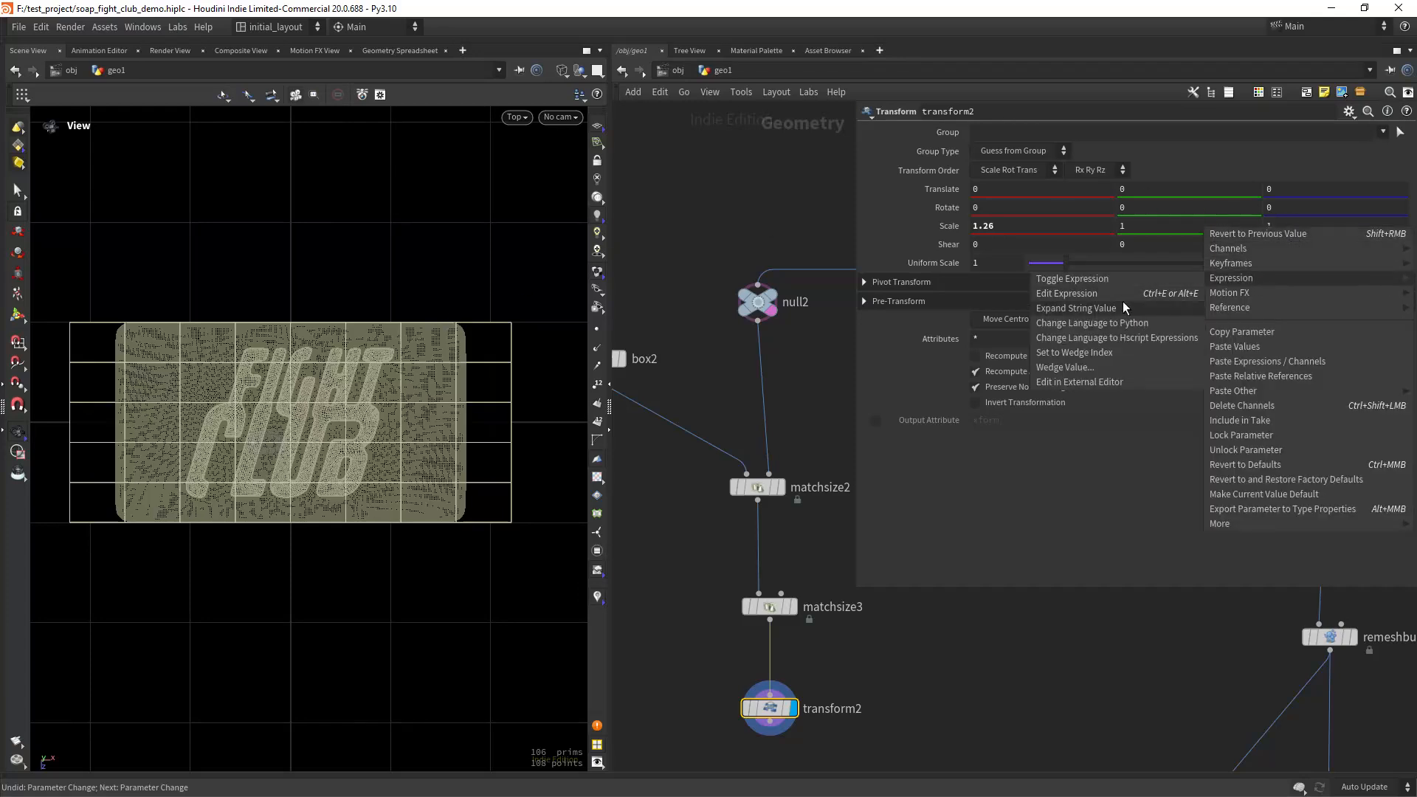
pyautogui.click(1092, 270)
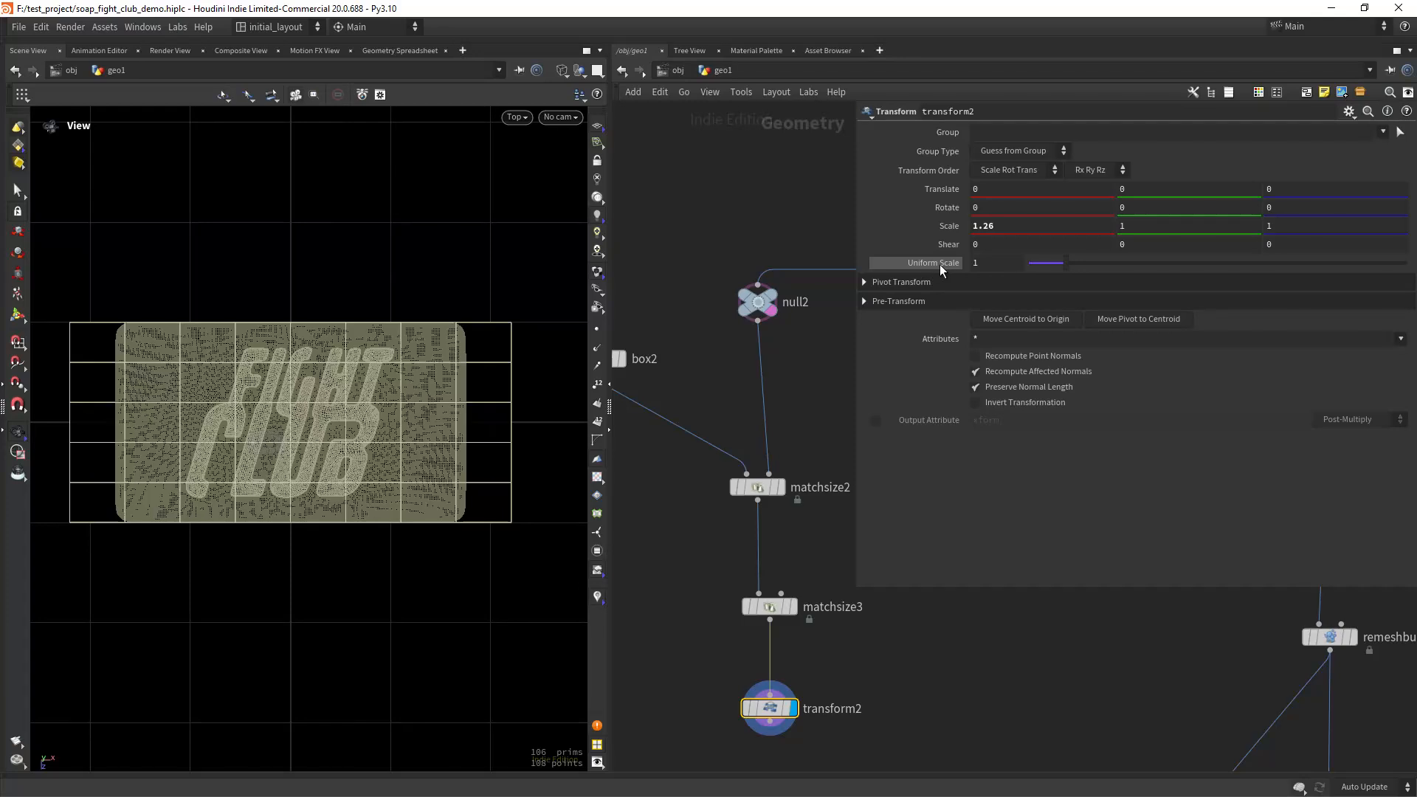
pyautogui.rightClick(1287, 208)
pyautogui.click(1286, 206)
# Open the expression editor for the Transform's Z scale and widen its window.
pyautogui.rightClick(1284, 224)
pyautogui.moveTo(1231, 275)
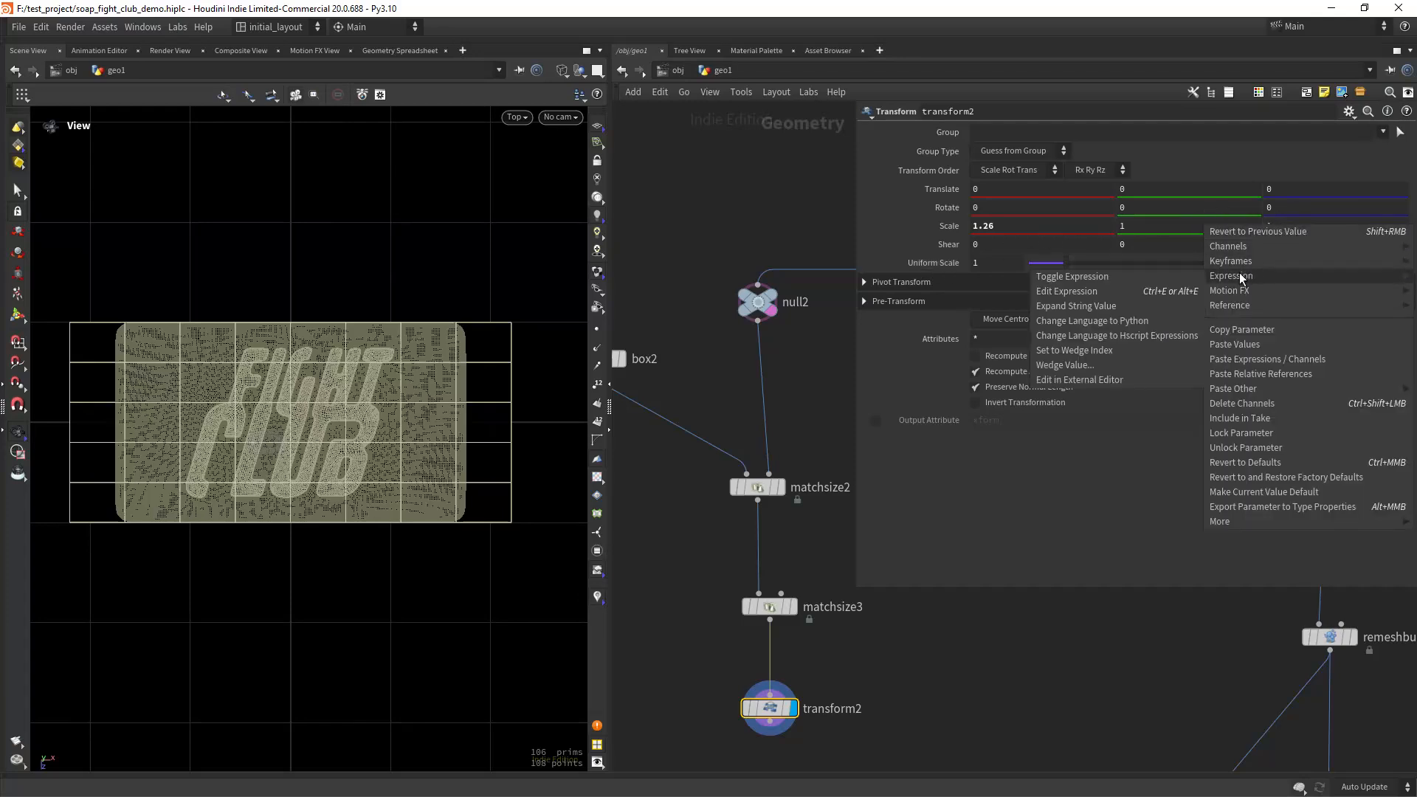
pyautogui.click(1125, 290)
pyautogui.moveTo(1072, 155); pyautogui.dragTo(519, 304)
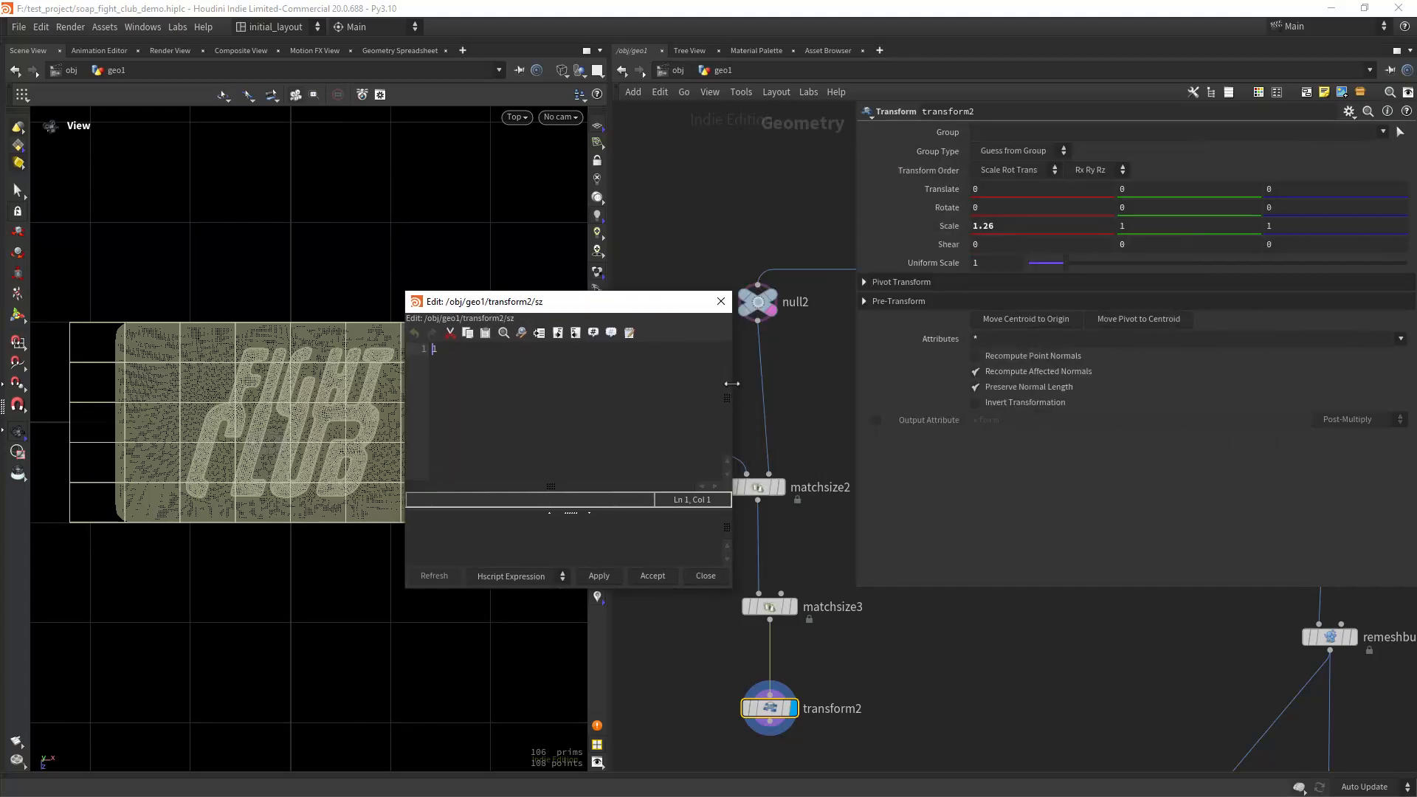
pyautogui.moveTo(736, 385); pyautogui.dragTo(1095, 385)
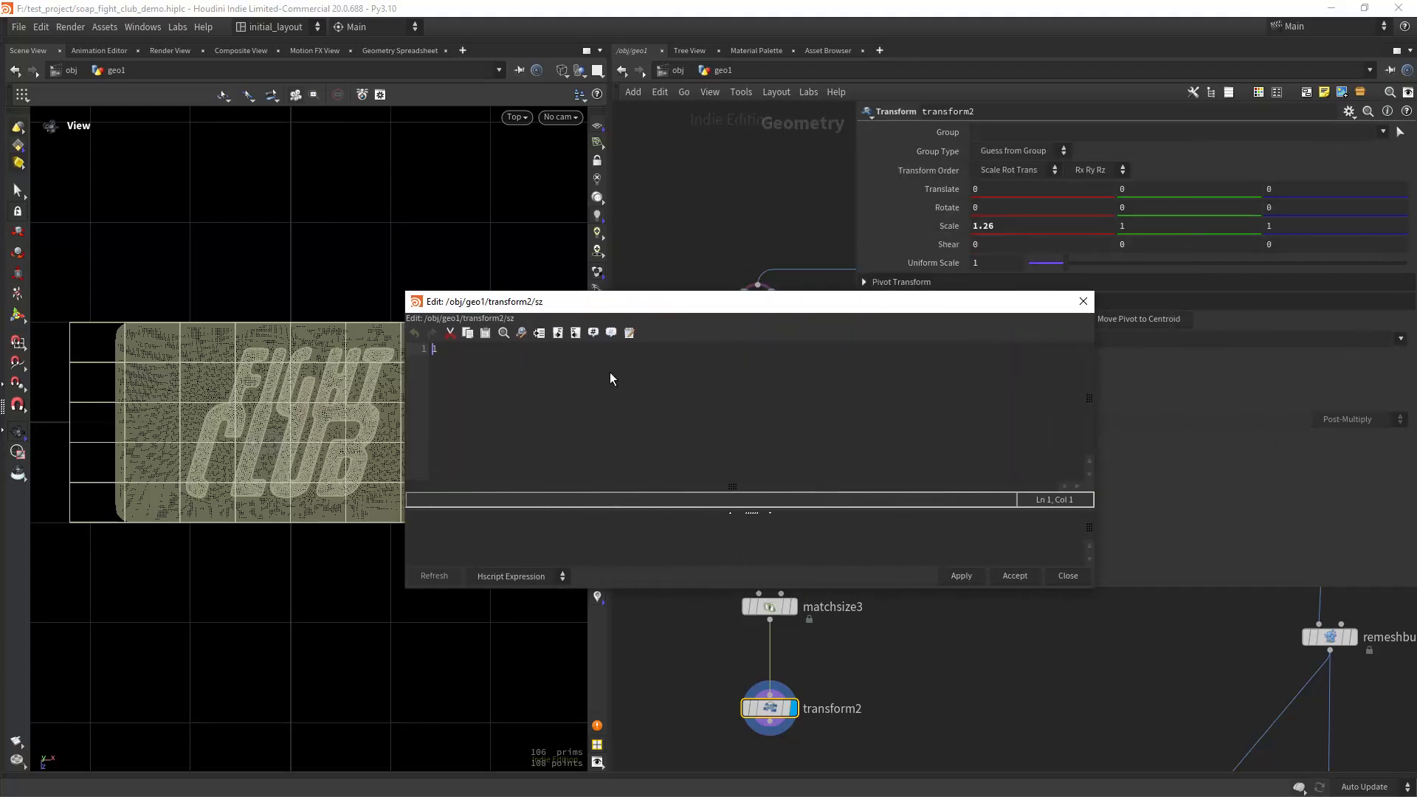
# Replace the Z scale expression with bbox(0,D_ZSIZE) - ().
pyautogui.moveTo(484, 361); pyautogui.dragTo(315, 380)
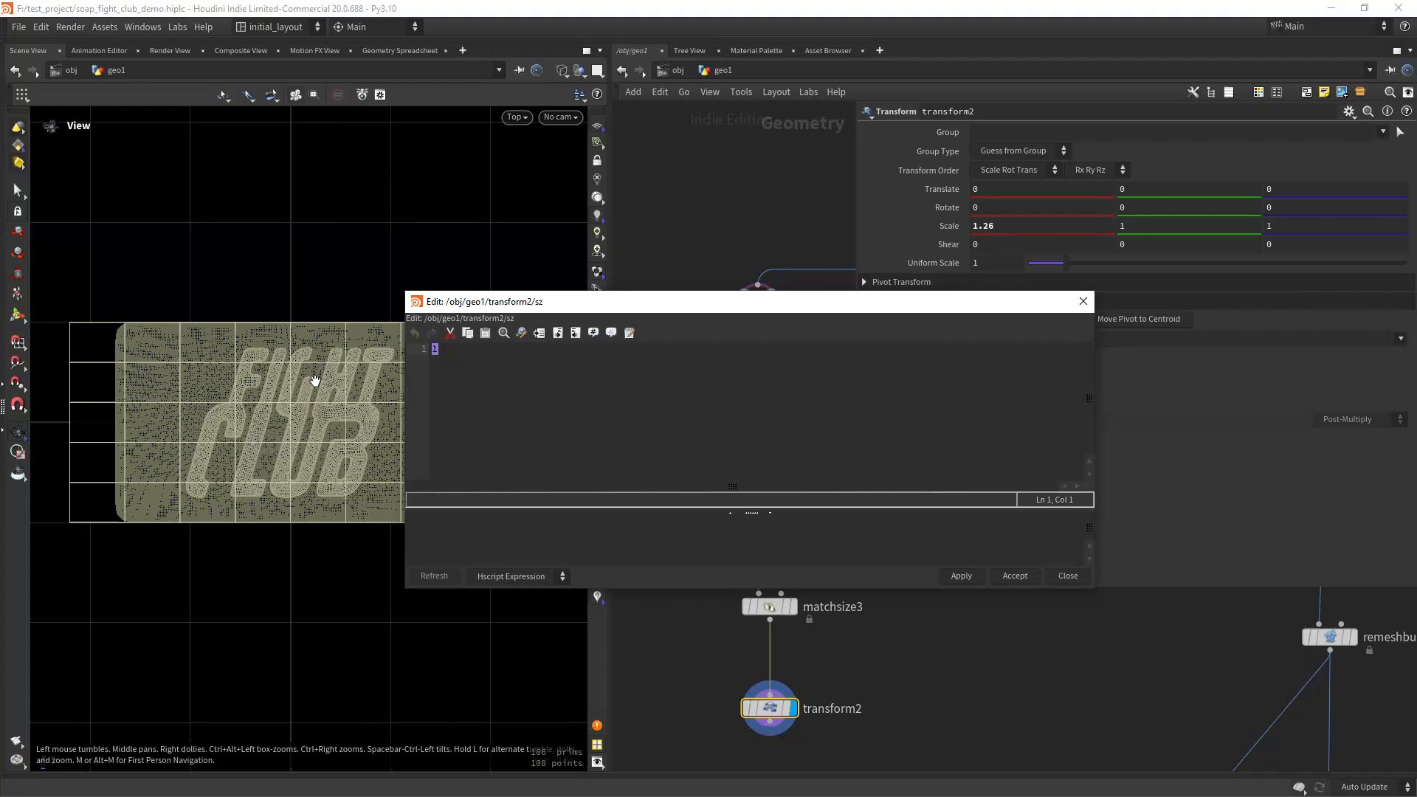
pyautogui.write('bbox(')
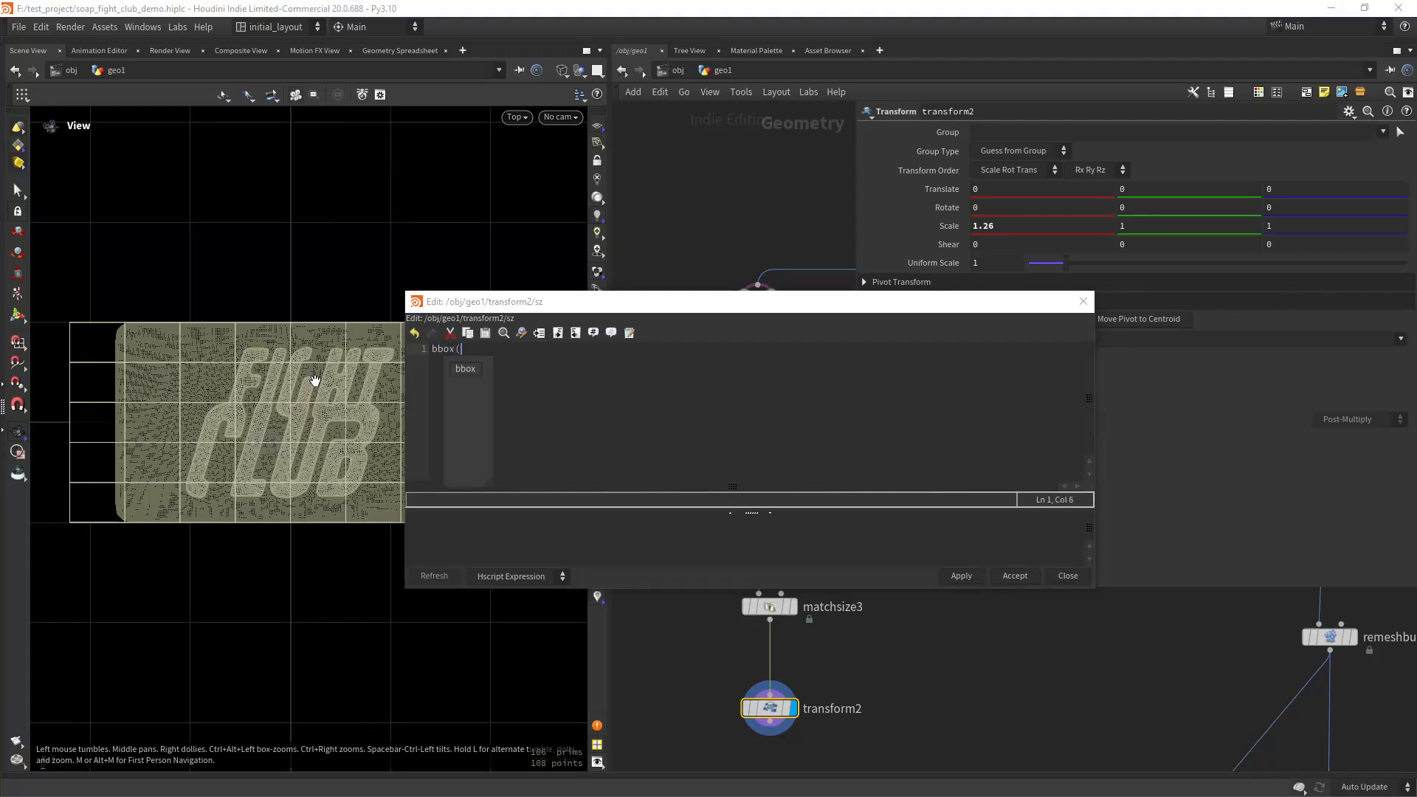
pyautogui.write('0,D_Z')
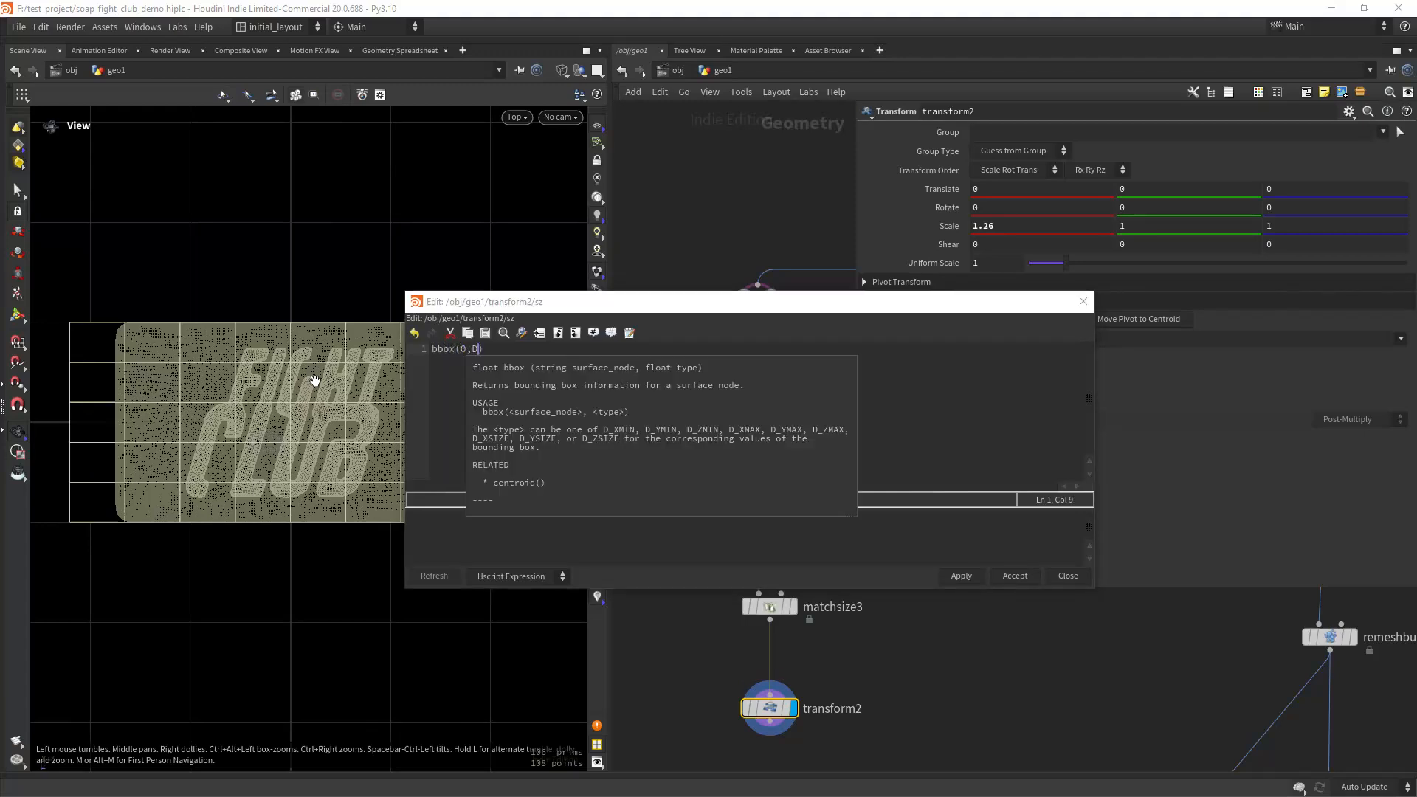
pyautogui.write('SIZE')
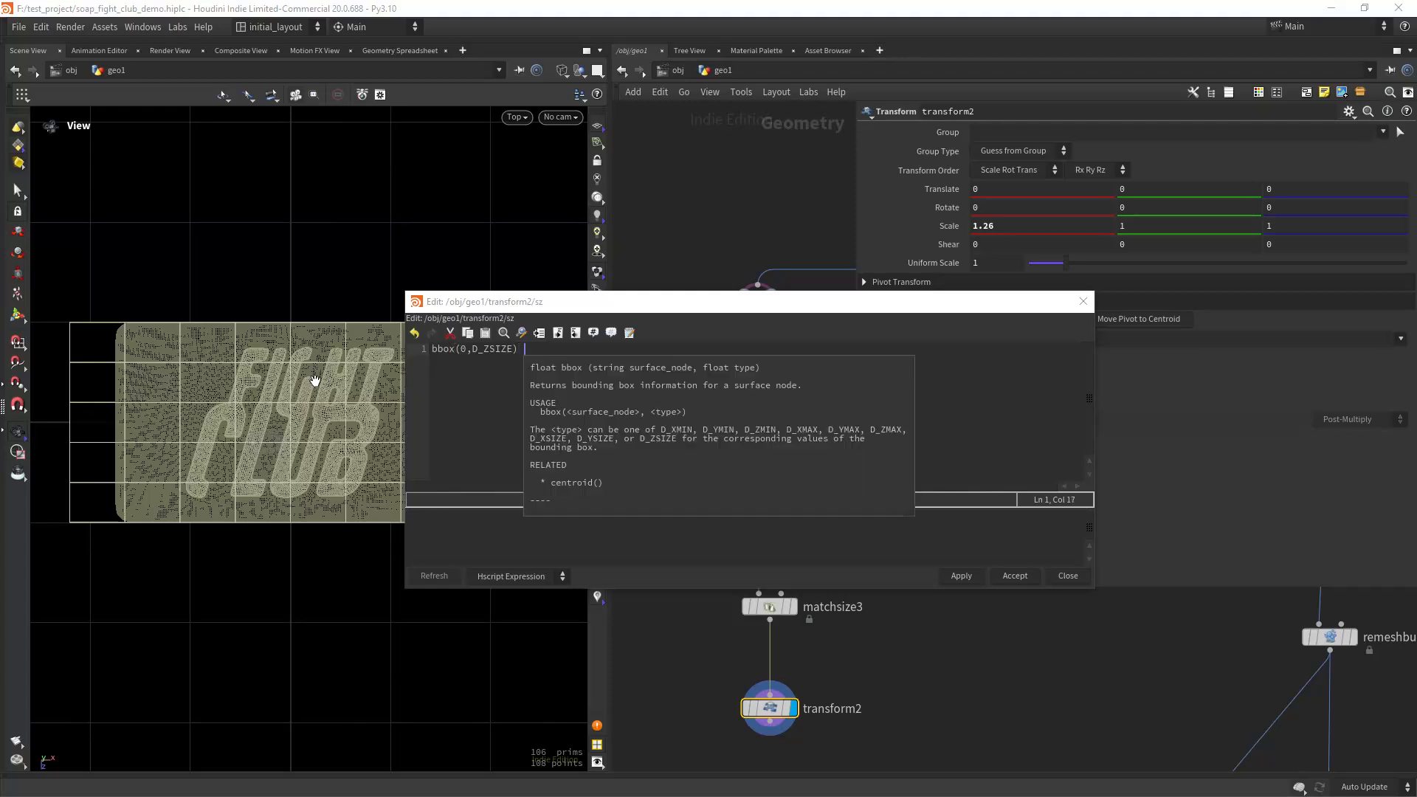
pyautogui.write('- (')
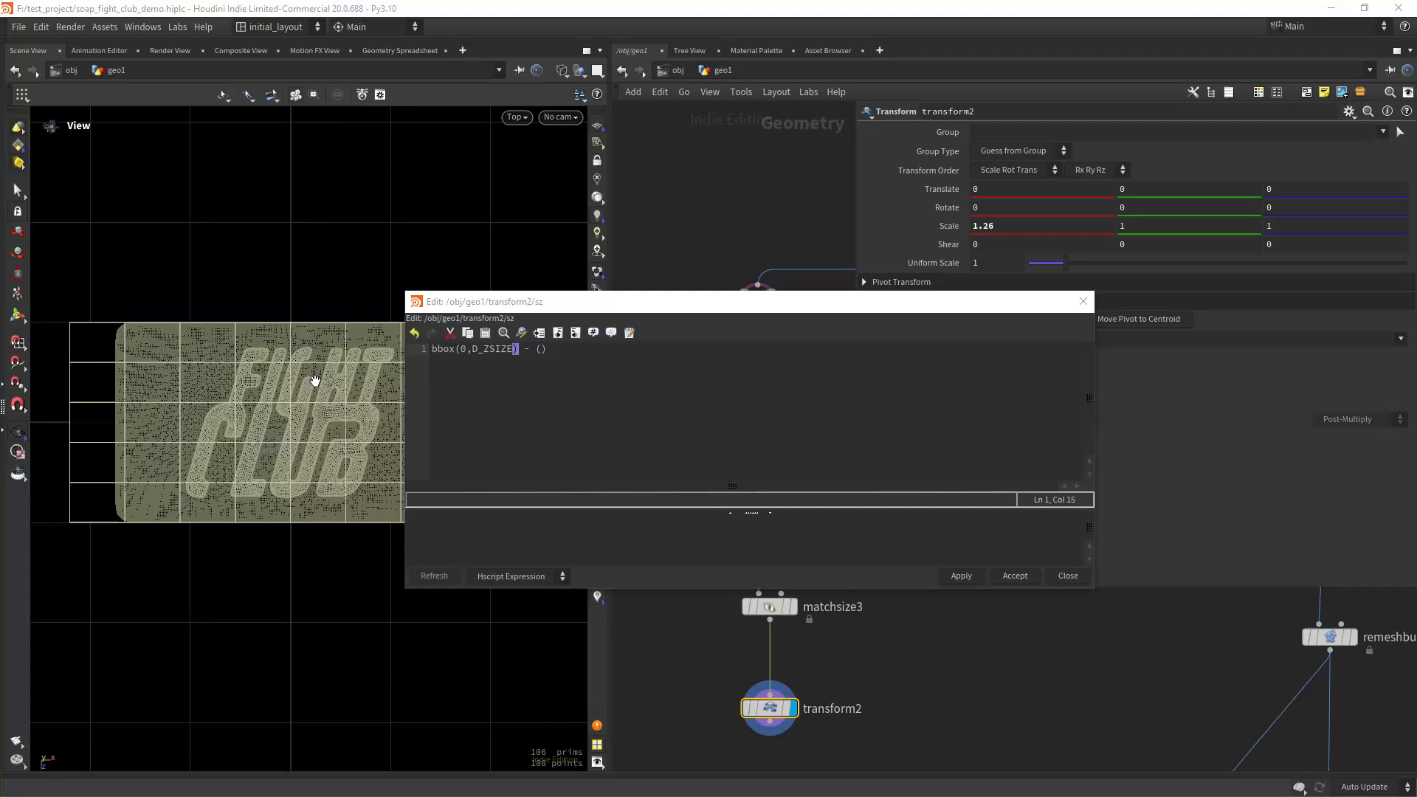
# Copy the bbox(0,D_ZSIZE) term into the empty parentheses of the Z scale expression.
pyautogui.hotkey('shift', 'Left')
pyautogui.hotkey('shift', 'Left')
pyautogui.hotkey('shift', 'Left')
pyautogui.hotkey('shift', 'Left')
pyautogui.hotkey('shift', 'Left')
pyautogui.hotkey('shift', 'Left')
pyautogui.hotkey('shift', 'Left')
pyautogui.hotkey('shift', 'Left')
pyautogui.hotkey('shift', 'Left')
pyautogui.hotkey('shift', 'Left')
pyautogui.hotkey('shift', 'Left')
pyautogui.hotkey('shift', 'Left')
pyautogui.hotkey('shift', 'Left')
pyautogui.hotkey('shift', 'Left')
pyautogui.hotkey('shift', 'Left')
pyautogui.hotkey('ctrl', 'c')
pyautogui.press('Right')
pyautogui.press('Right')
pyautogui.press('Right')
pyautogui.press('Right')
pyautogui.press('Right')
pyautogui.press('Right')
pyautogui.press('Right')
pyautogui.press('Right')
pyautogui.press('Right')
pyautogui.press('Right')
pyautogui.press('Right')
pyautogui.press('Right')
pyautogui.press('Right')
pyautogui.press('Right')
pyautogui.press('Right')
pyautogui.press('Right')
pyautogui.hotkey('ctrl', 'v')
# Subtract bbox(0,D_XSIZE) from the copied bbox term inside the parentheses.
pyautogui.press('Left')
pyautogui.write('-')
pyautogui.hotkey('ctrl', 'v')
pyautogui.press('Left')
pyautogui.press('Left')
pyautogui.press('BackSpace')
pyautogui.write('X')
# Multiply the bbox(0,D_XSIZE) term by ch("sx") inside the parentheses.
pyautogui.write(' *')
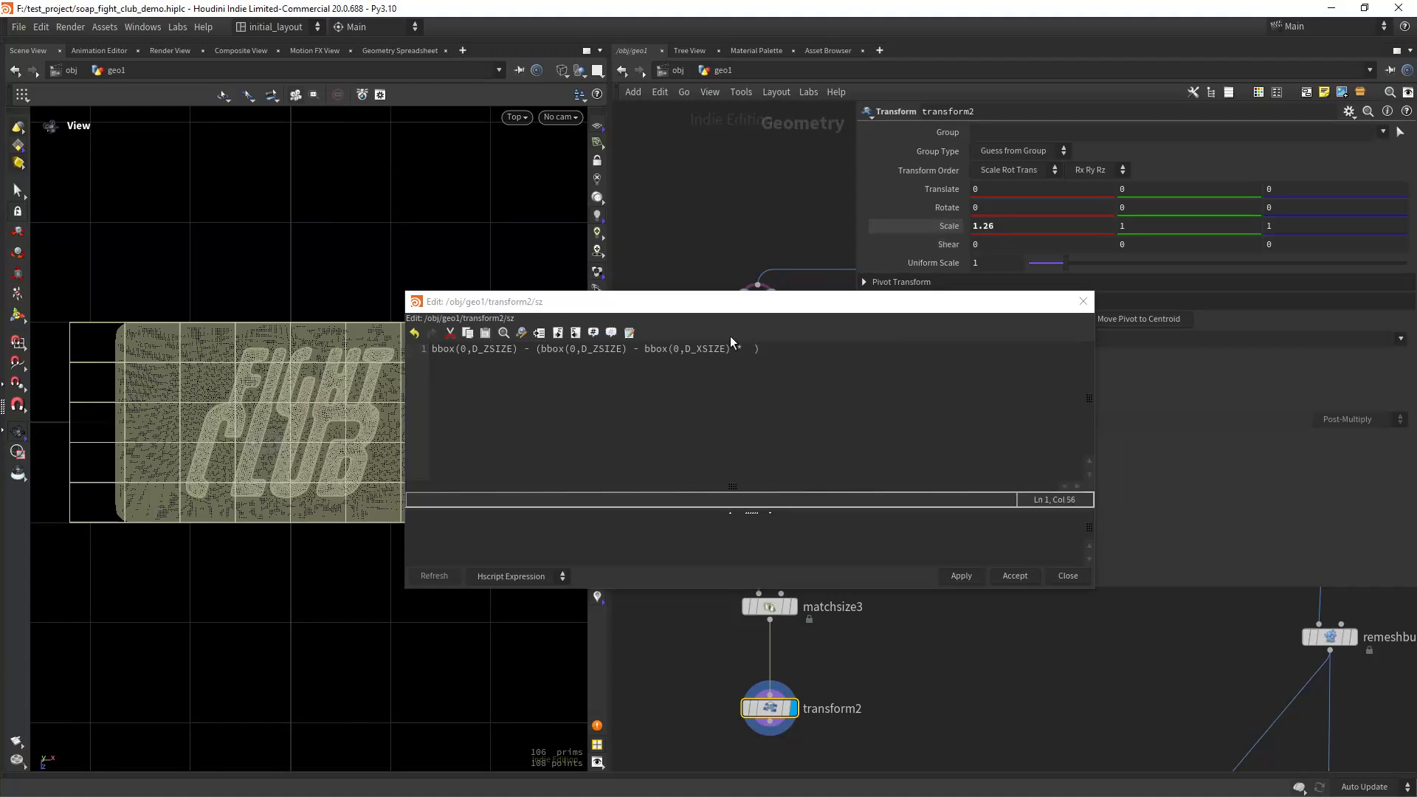
pyautogui.write('ch')
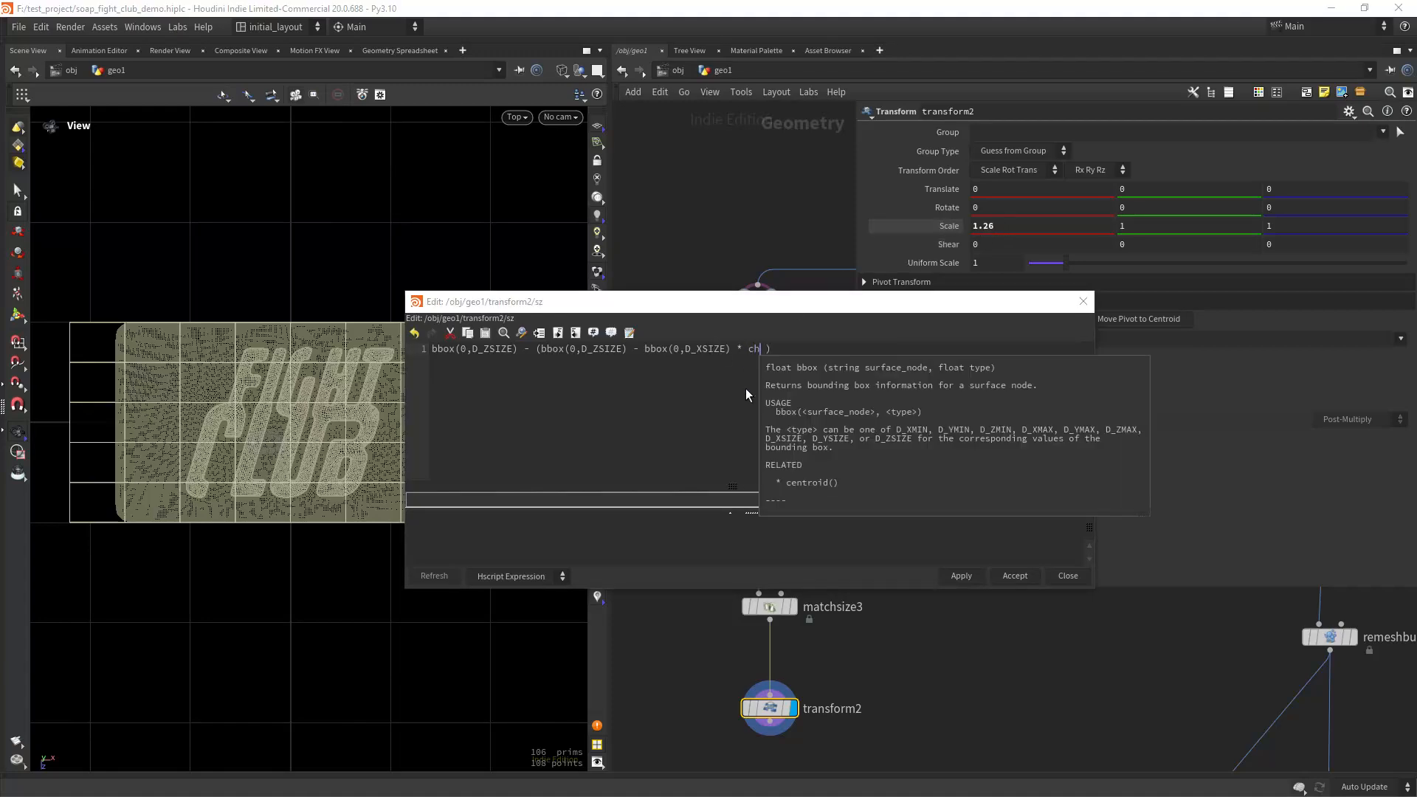
pyautogui.write('()')
pyautogui.press('Left')
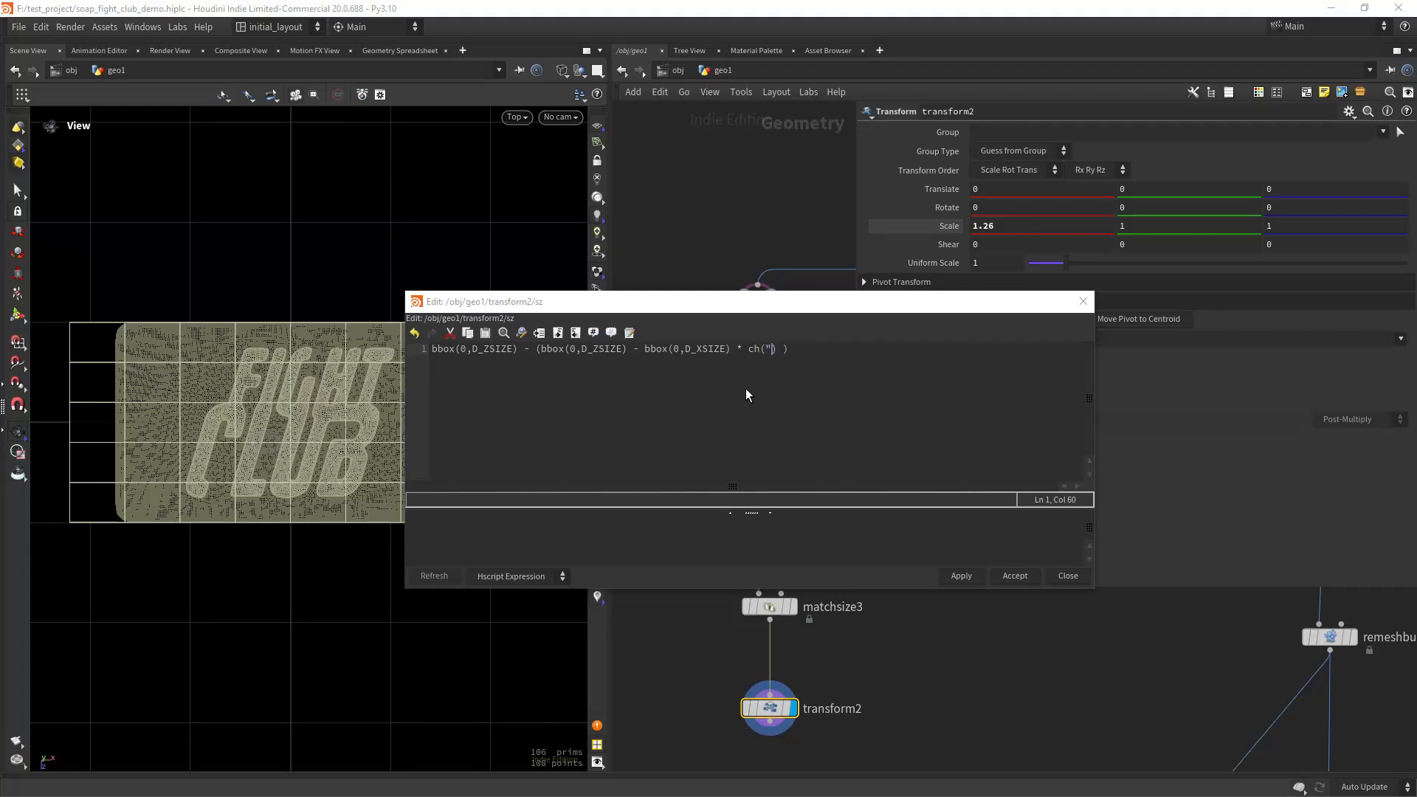
pyautogui.write('"s')
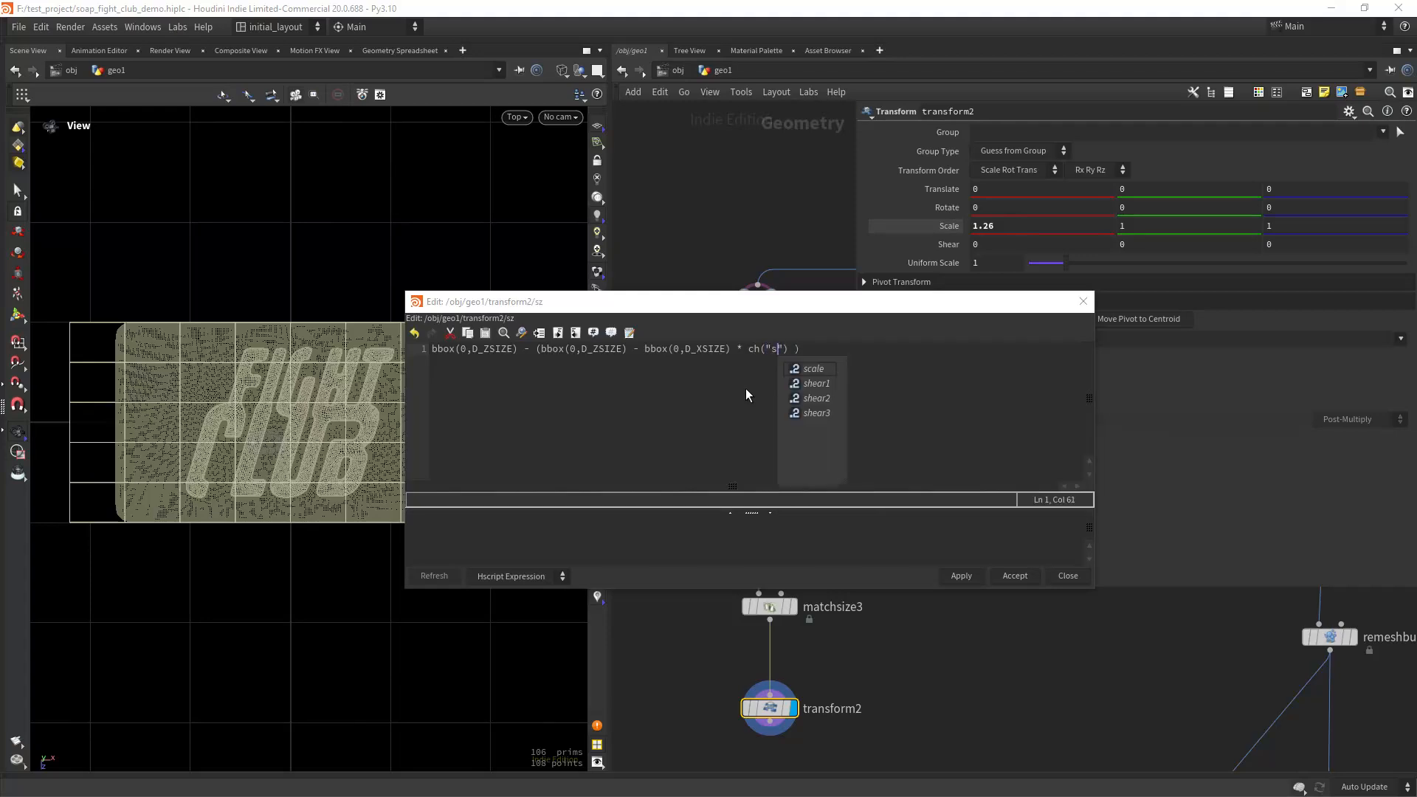
pyautogui.write('x')
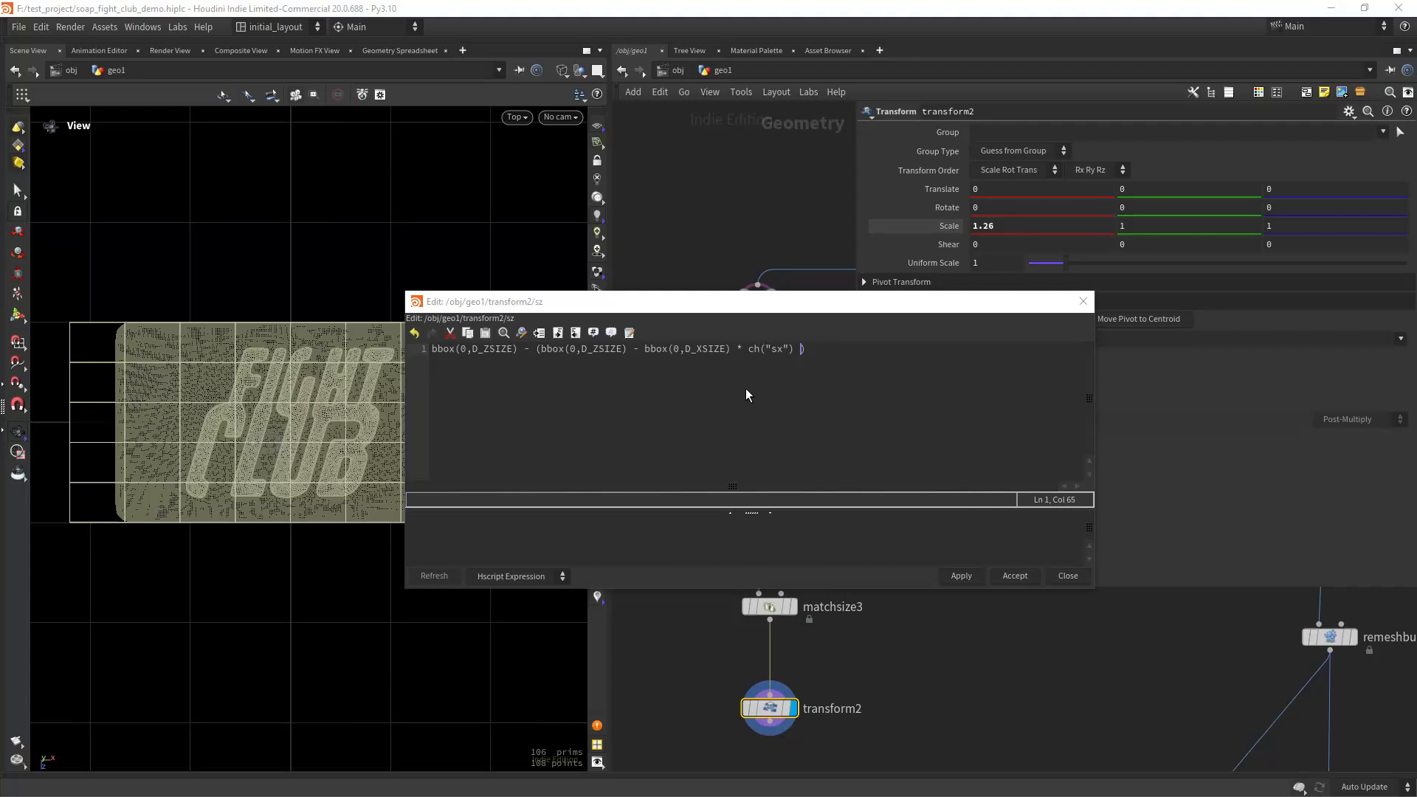
# Divide the Z scale expression by bbox(0,D_ZSIZE) and apply it.
pyautogui.write('/ bbox(')
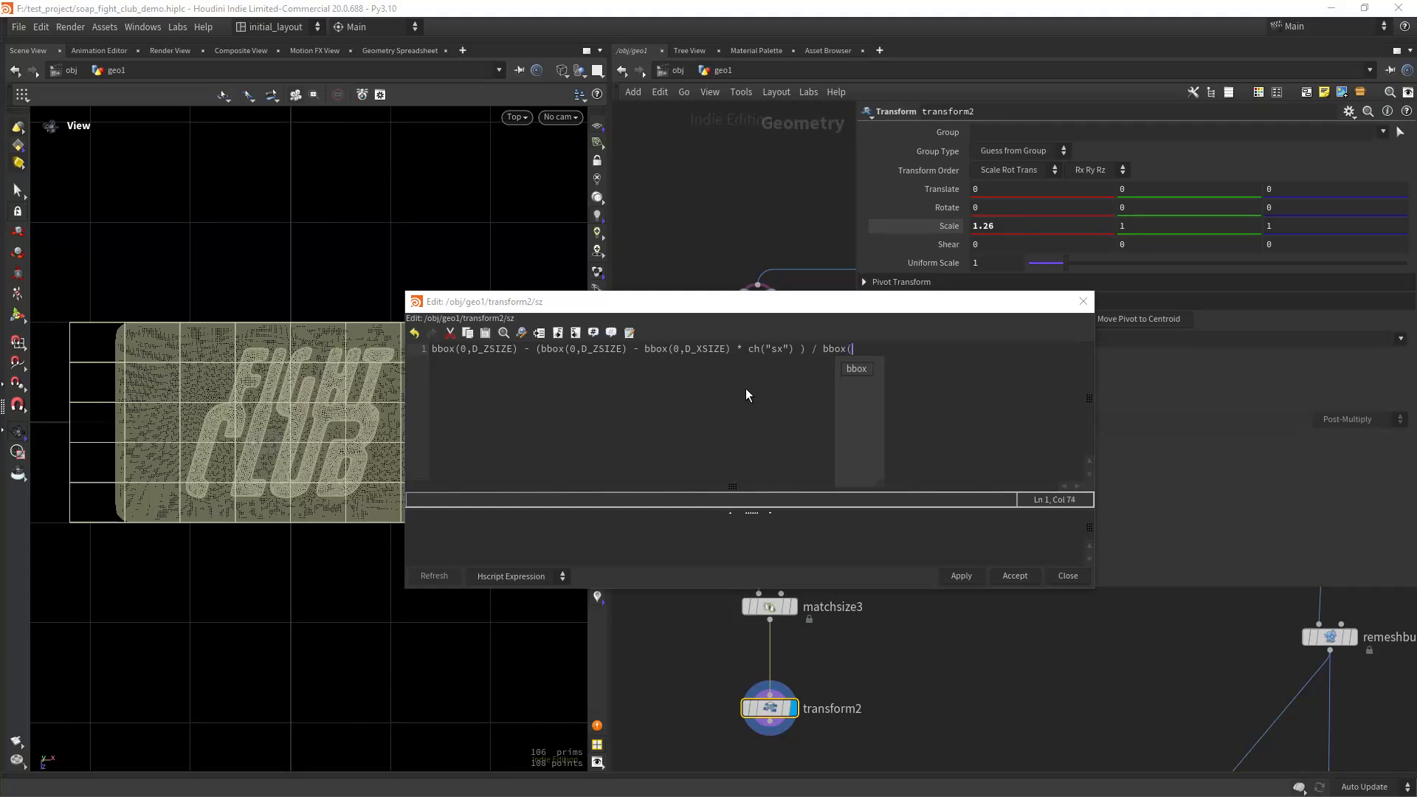
pyautogui.press('End')
pyautogui.hotkey('shift', 'Left')
pyautogui.hotkey('shift', 'Left')
pyautogui.hotkey('shift', 'Left')
pyautogui.hotkey('shift', 'Left')
pyautogui.hotkey('shift', 'Left')
pyautogui.hotkey('shift', 'Left')
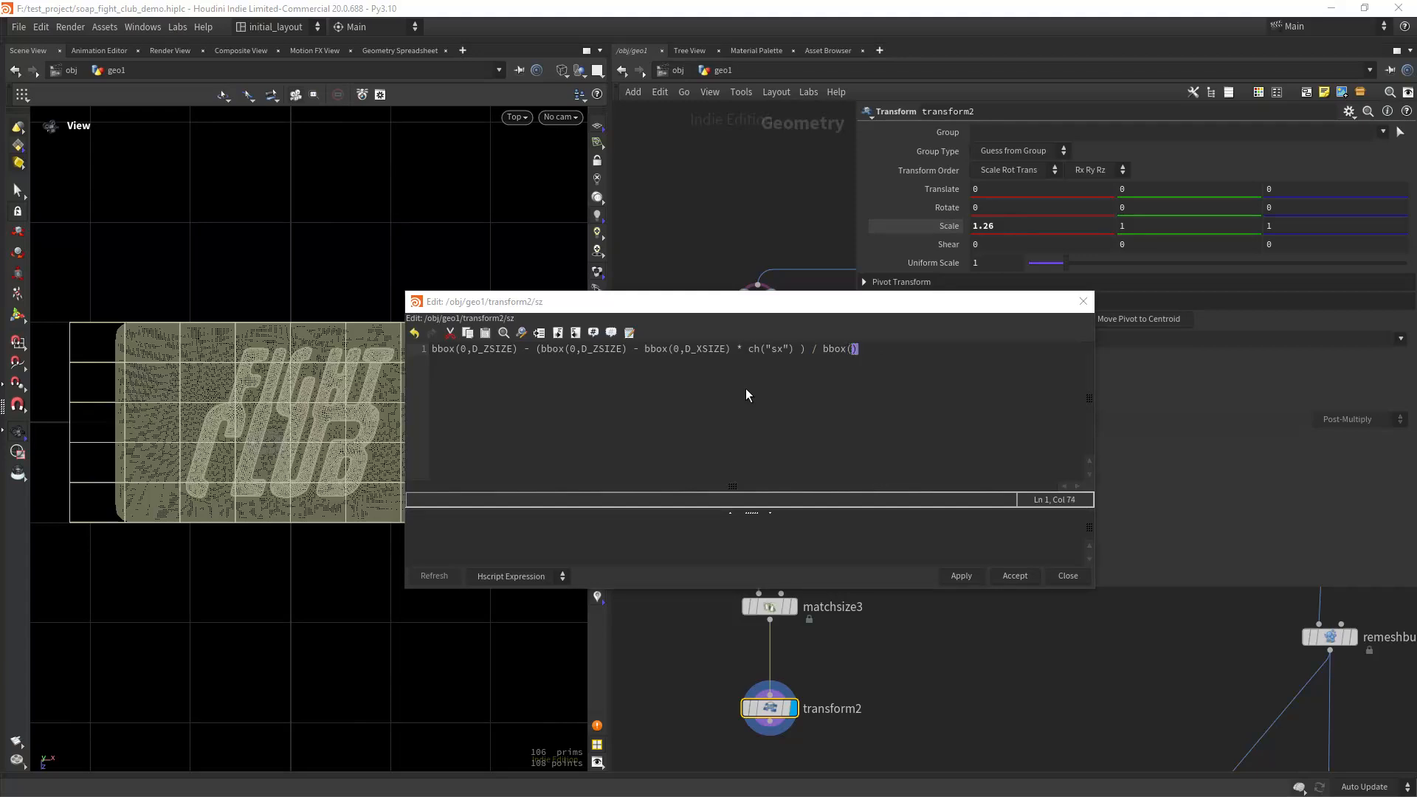
pyautogui.hotkey('ctrl', 'v')
pyautogui.click(957, 575)
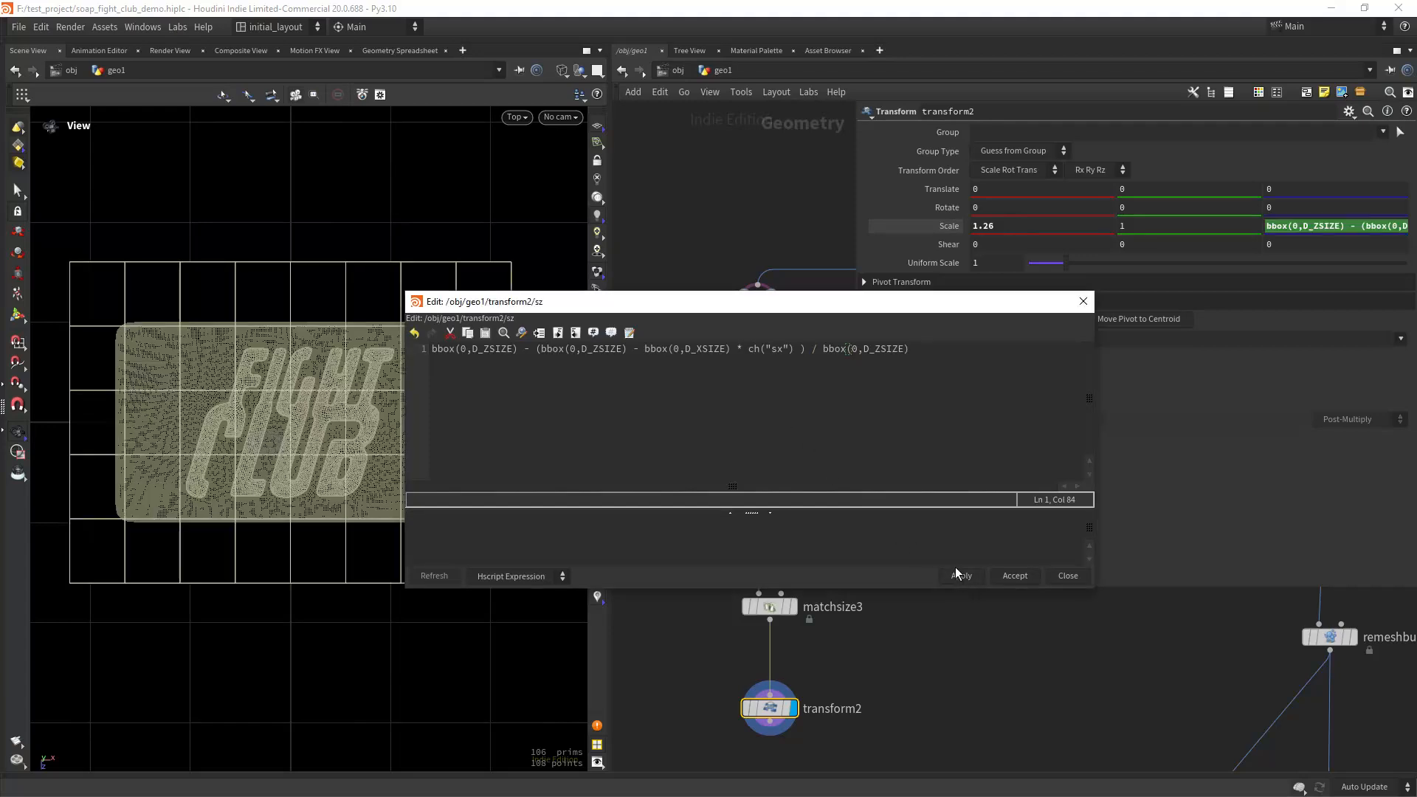
# Wrap the whole numerator before the division in an outer pair of parentheses and apply the Z scale expression.
pyautogui.scroll(-3, 259, 411)
pyautogui.moveTo(259, 411)
pyautogui.mouseDown(button='middle')
pyautogui.moveTo(210, 419)
pyautogui.moveTo(272, 383)
pyautogui.moveTo(243, 401)
pyautogui.moveTo(263, 397)
pyautogui.mouseUp(button='middle')
pyautogui.scroll(1, 247, 383)
pyautogui.scroll(1, 236, 394)
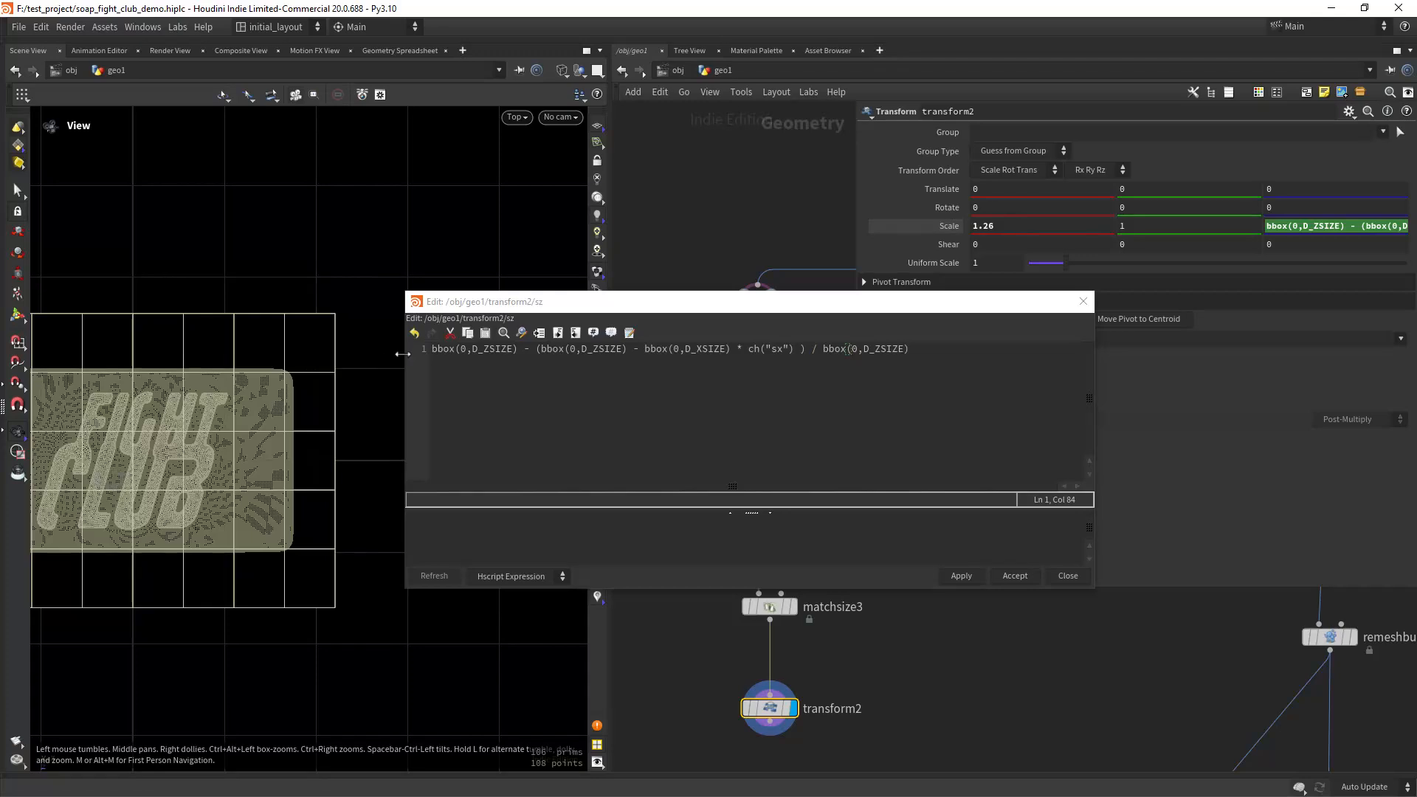
pyautogui.click(434, 356)
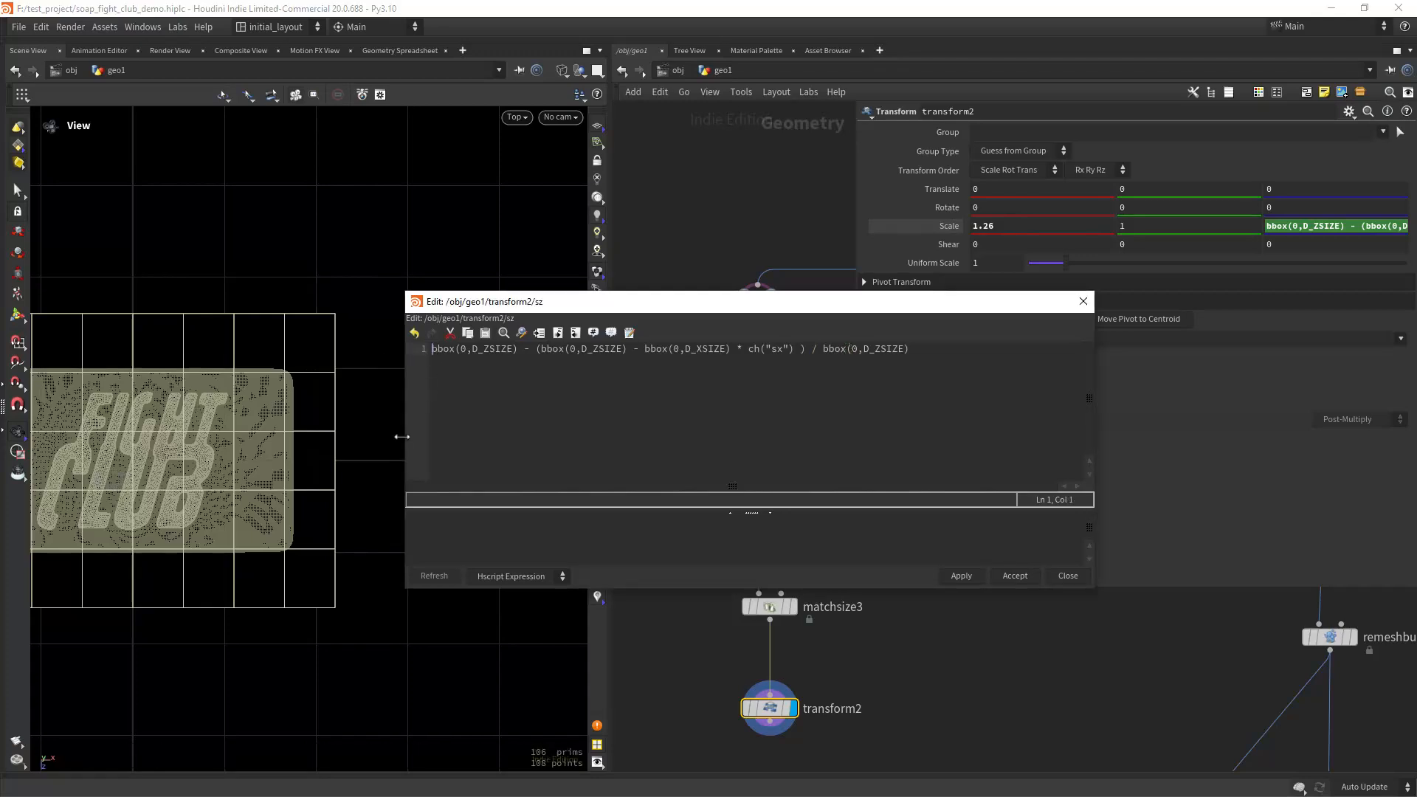
pyautogui.write('(')
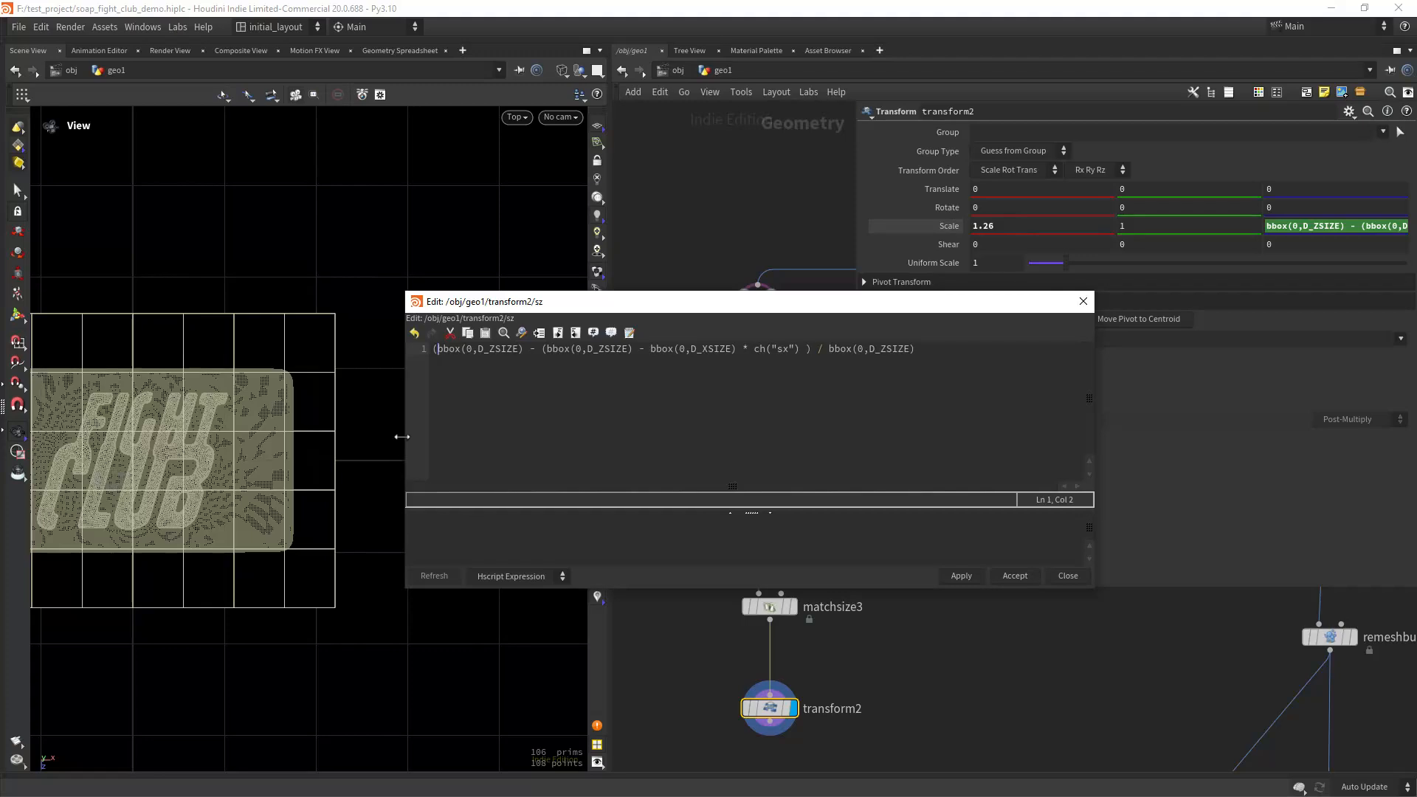
pyautogui.press('Right')
pyautogui.press('Right')
pyautogui.press('Right')
pyautogui.press('Right')
pyautogui.press('Right')
pyautogui.press('Right')
pyautogui.press('Right')
pyautogui.press('Right')
pyautogui.write(')')
pyautogui.click(961, 576)
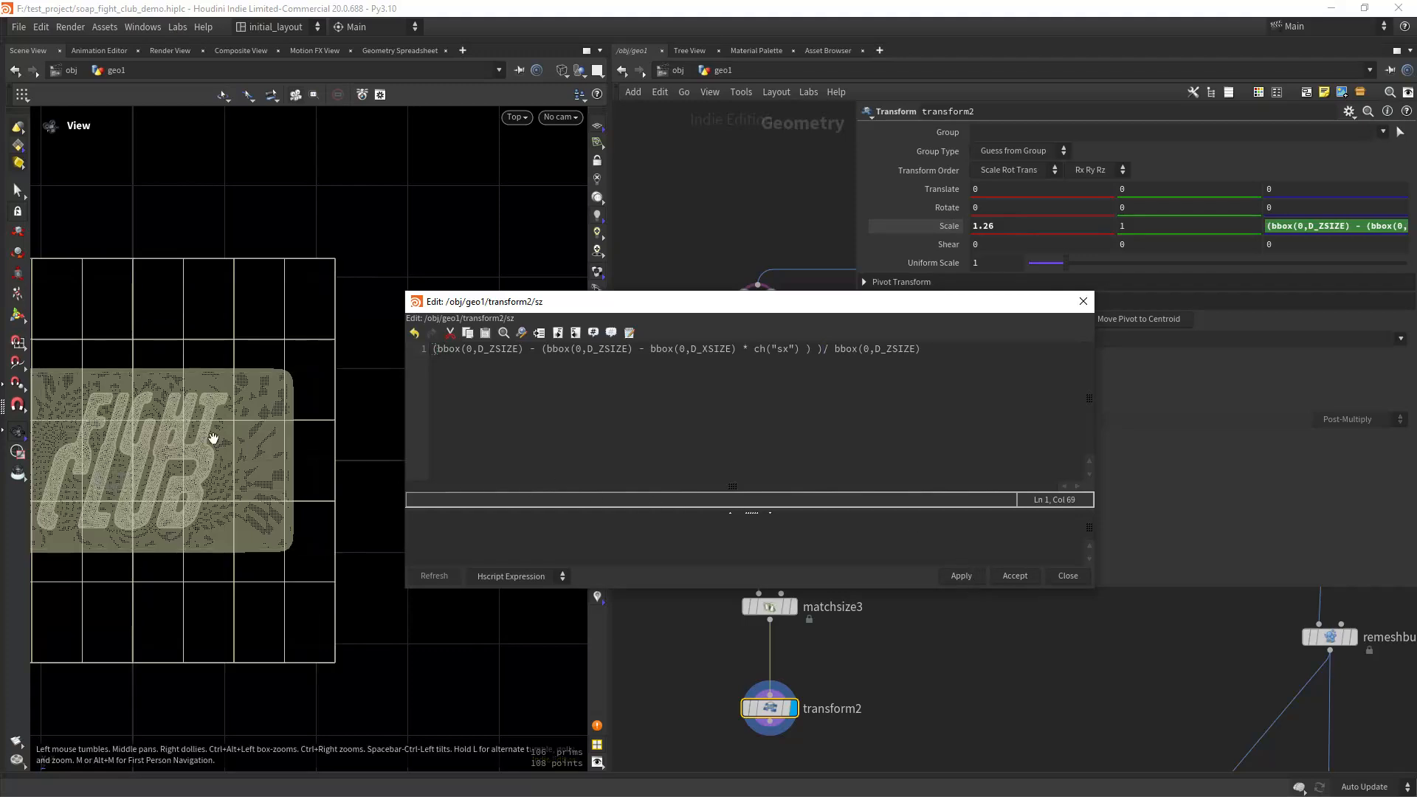
# Add spaces after the inner opening parenthesis and before the division sign, and accept the Z scale expression.
pyautogui.click(462, 350)
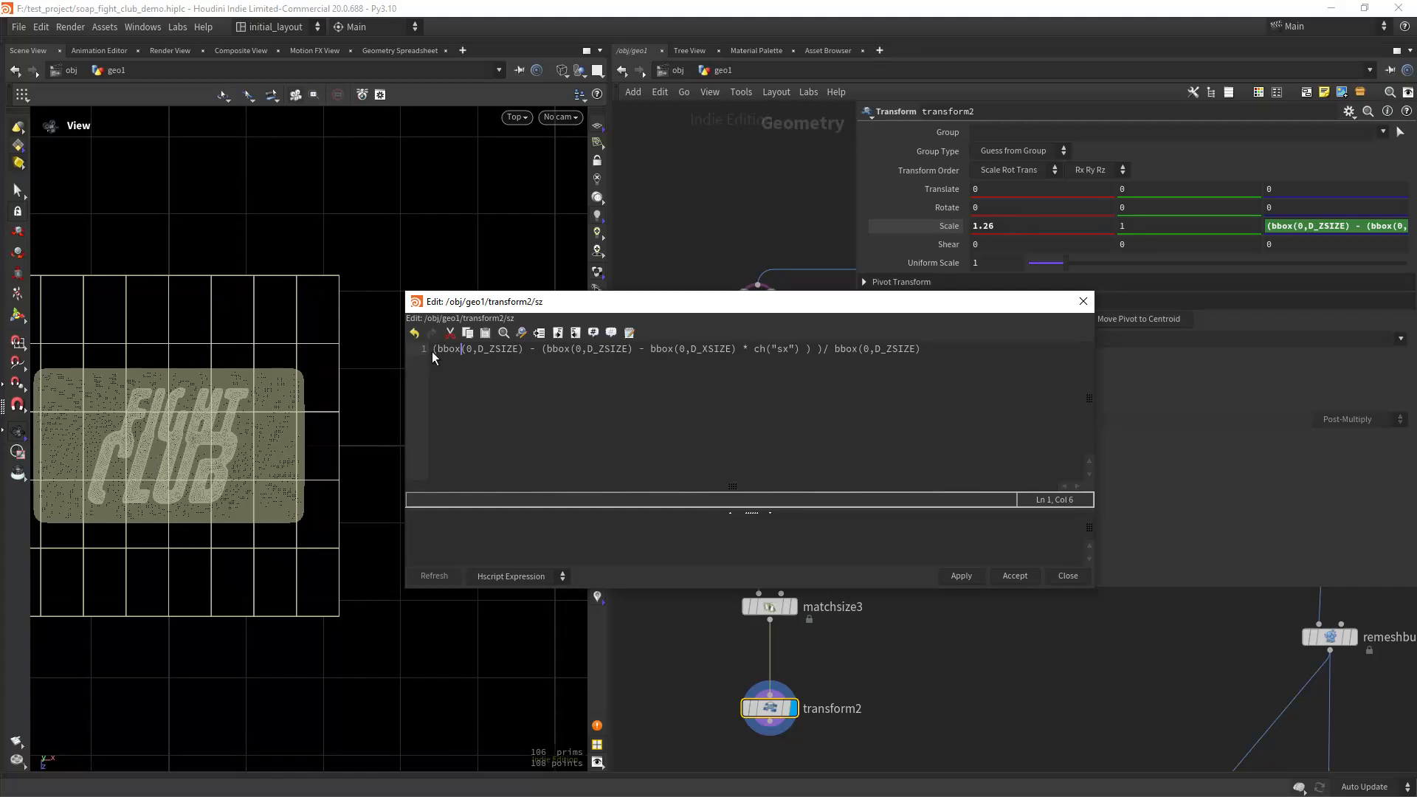
pyautogui.click(546, 348)
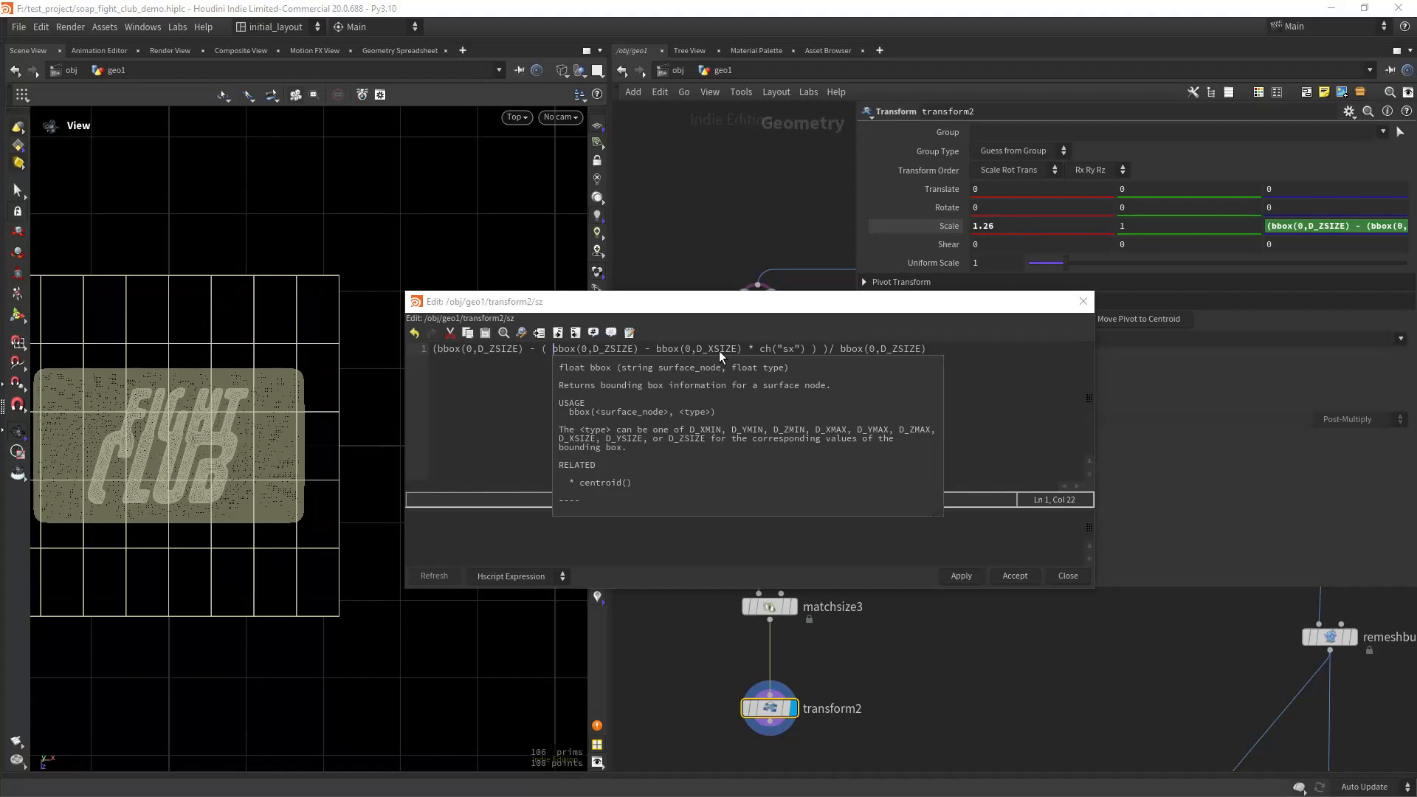
pyautogui.click(785, 350)
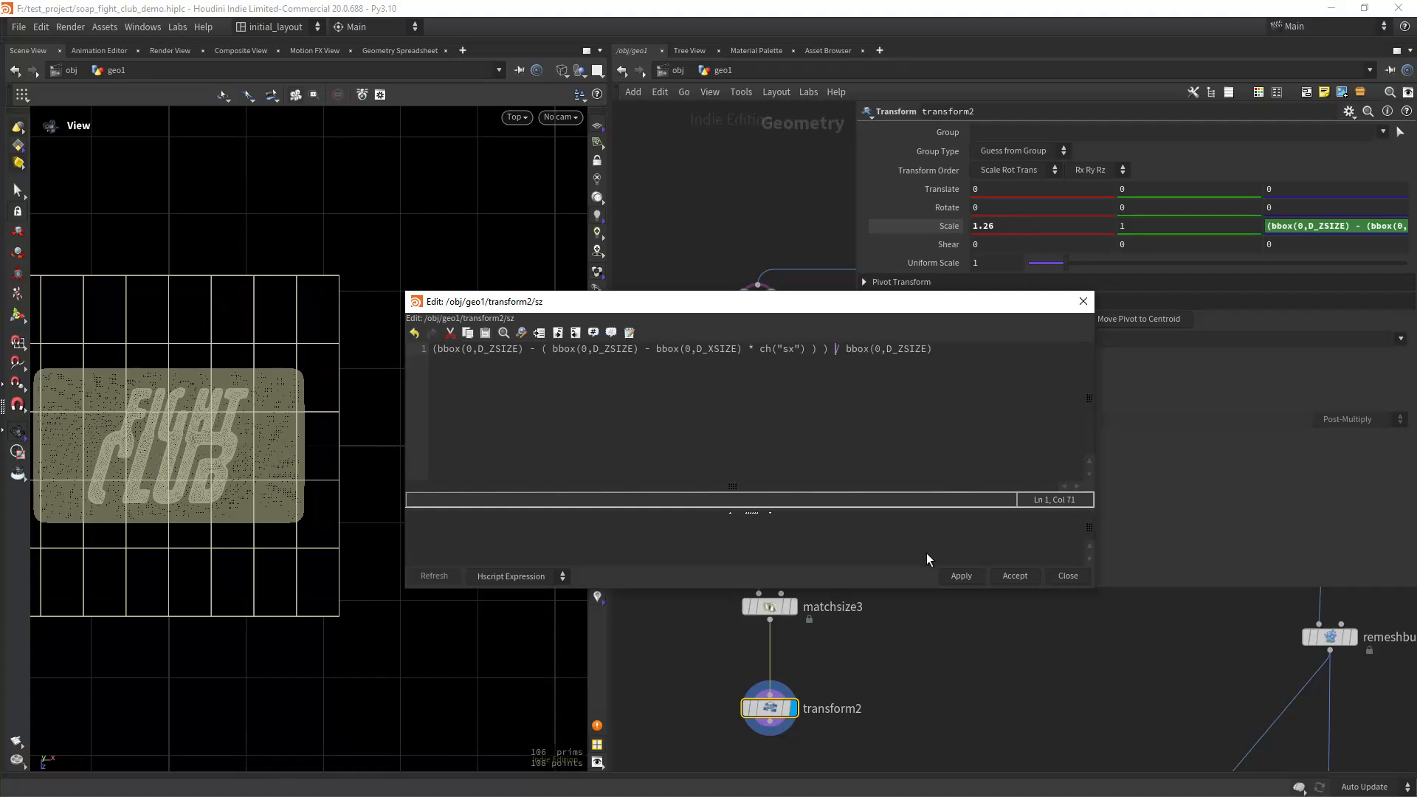
pyautogui.click(1014, 576)
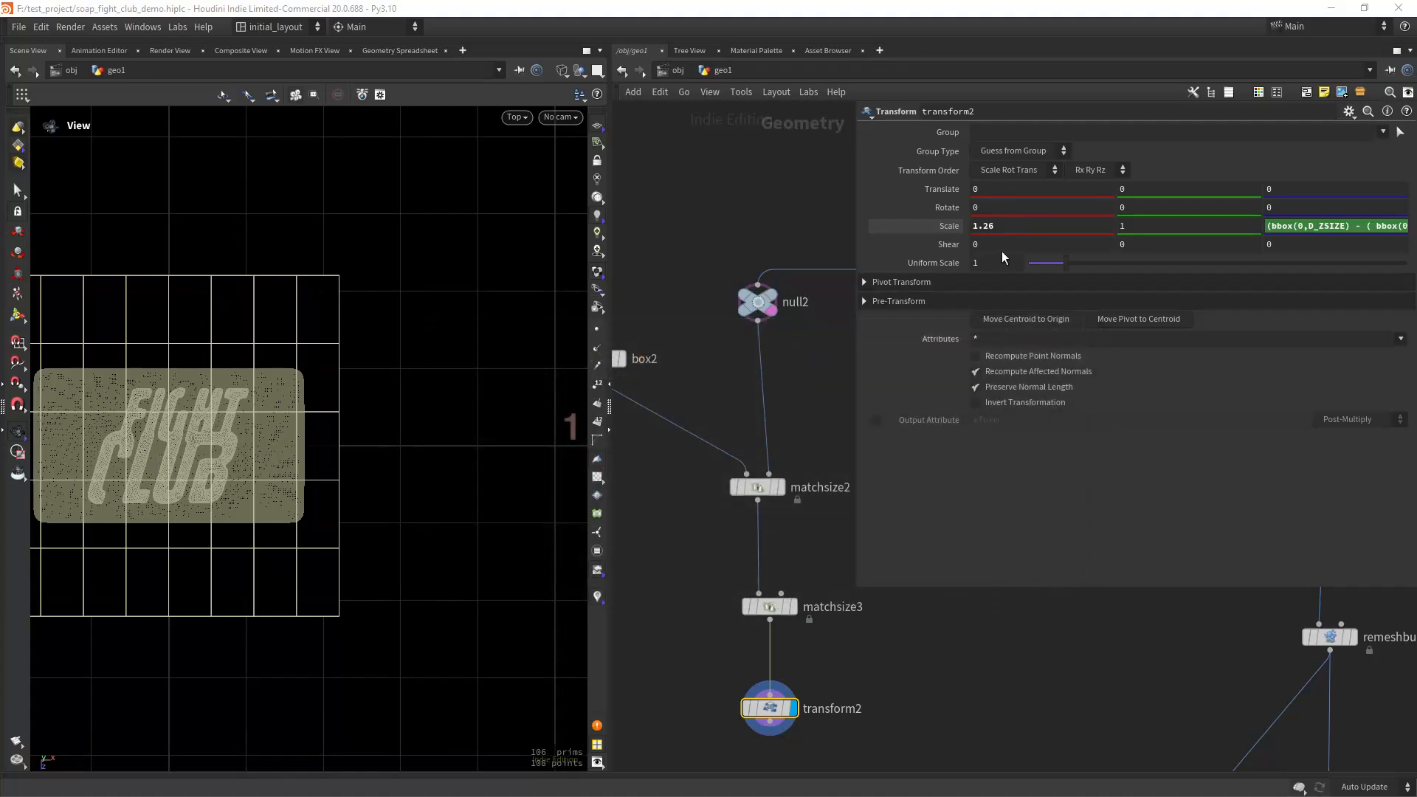
# Reopen the Z scale expression, change the first bbox term inside the inner parentheses to D_XSIZE, and accept it.
pyautogui.scroll(-4, 357, 485)
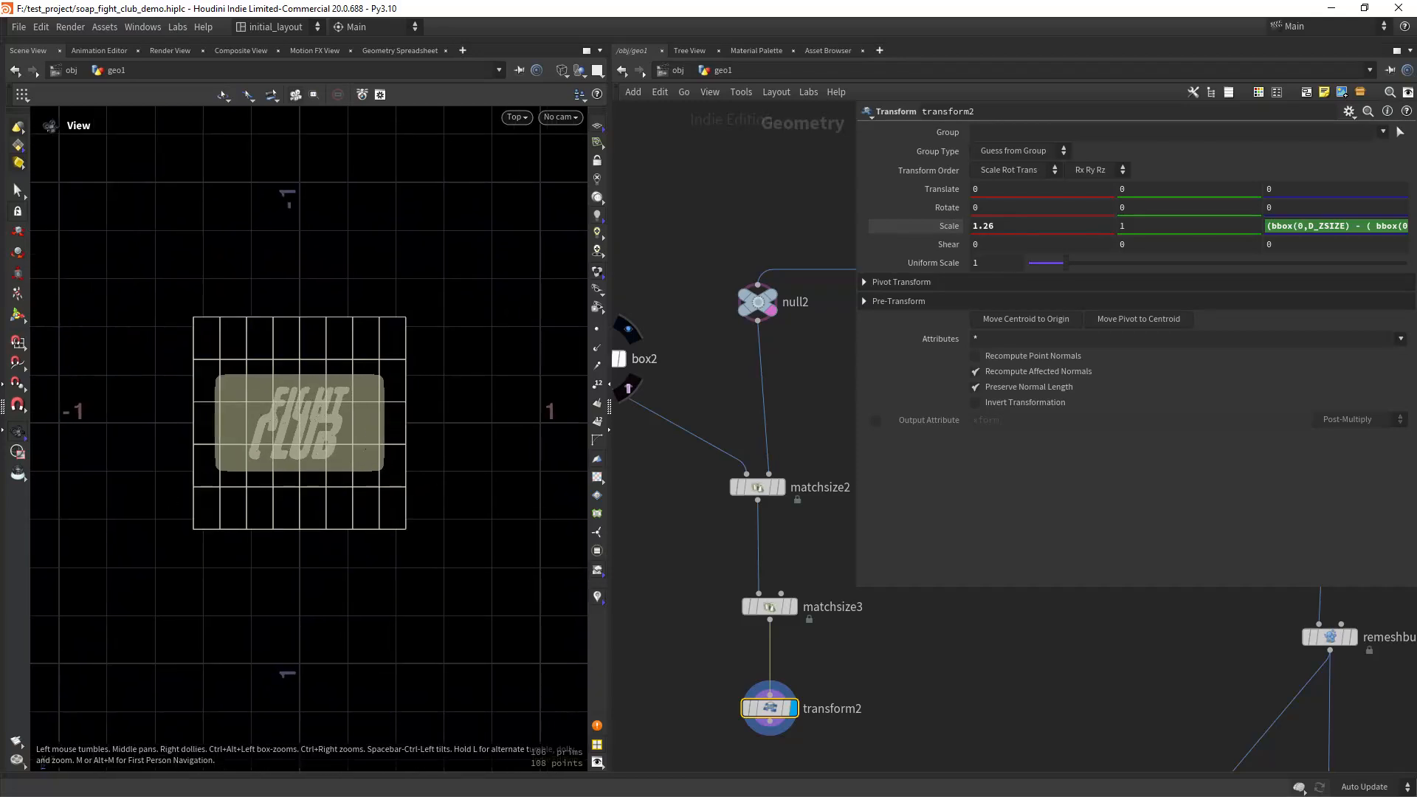
pyautogui.click(951, 232)
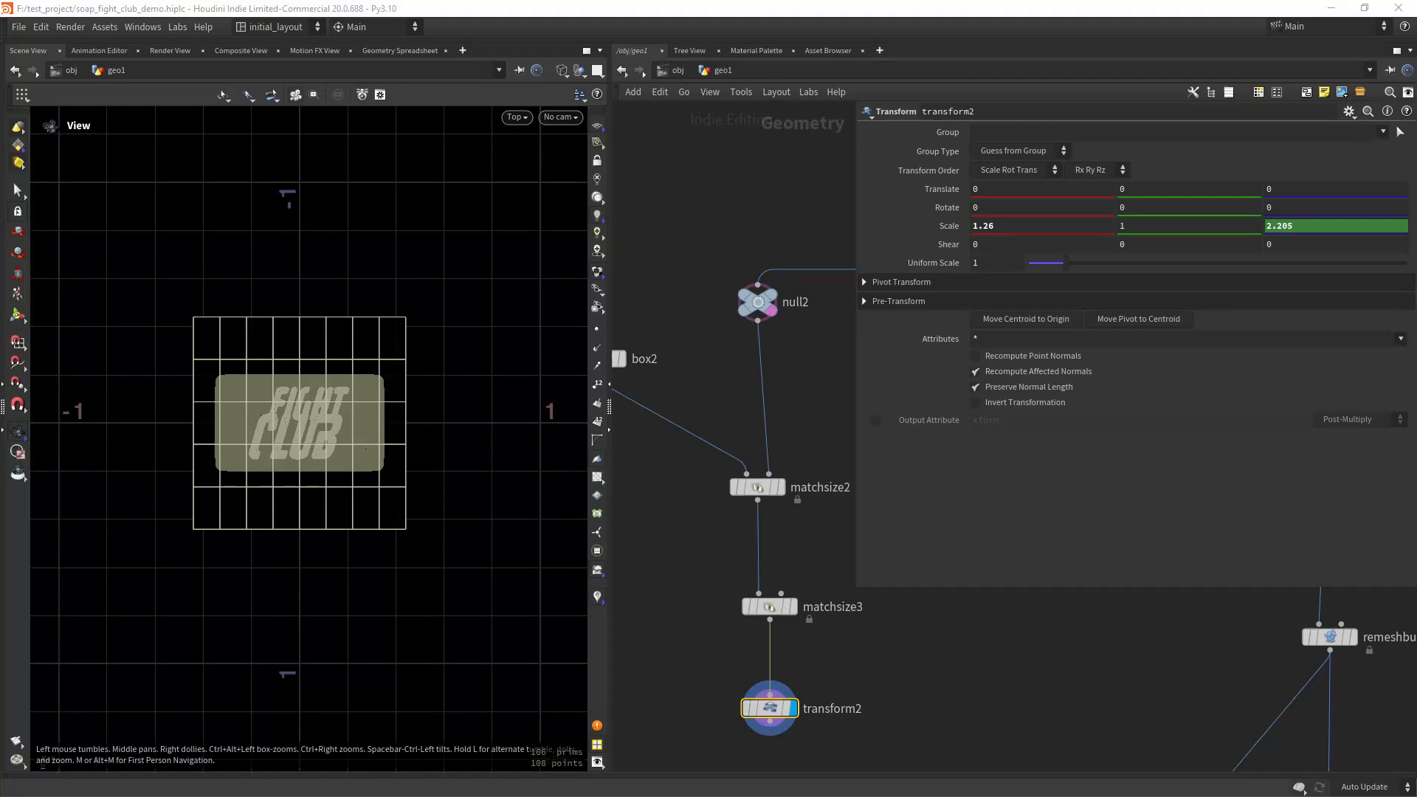
pyautogui.rightClick(1309, 225)
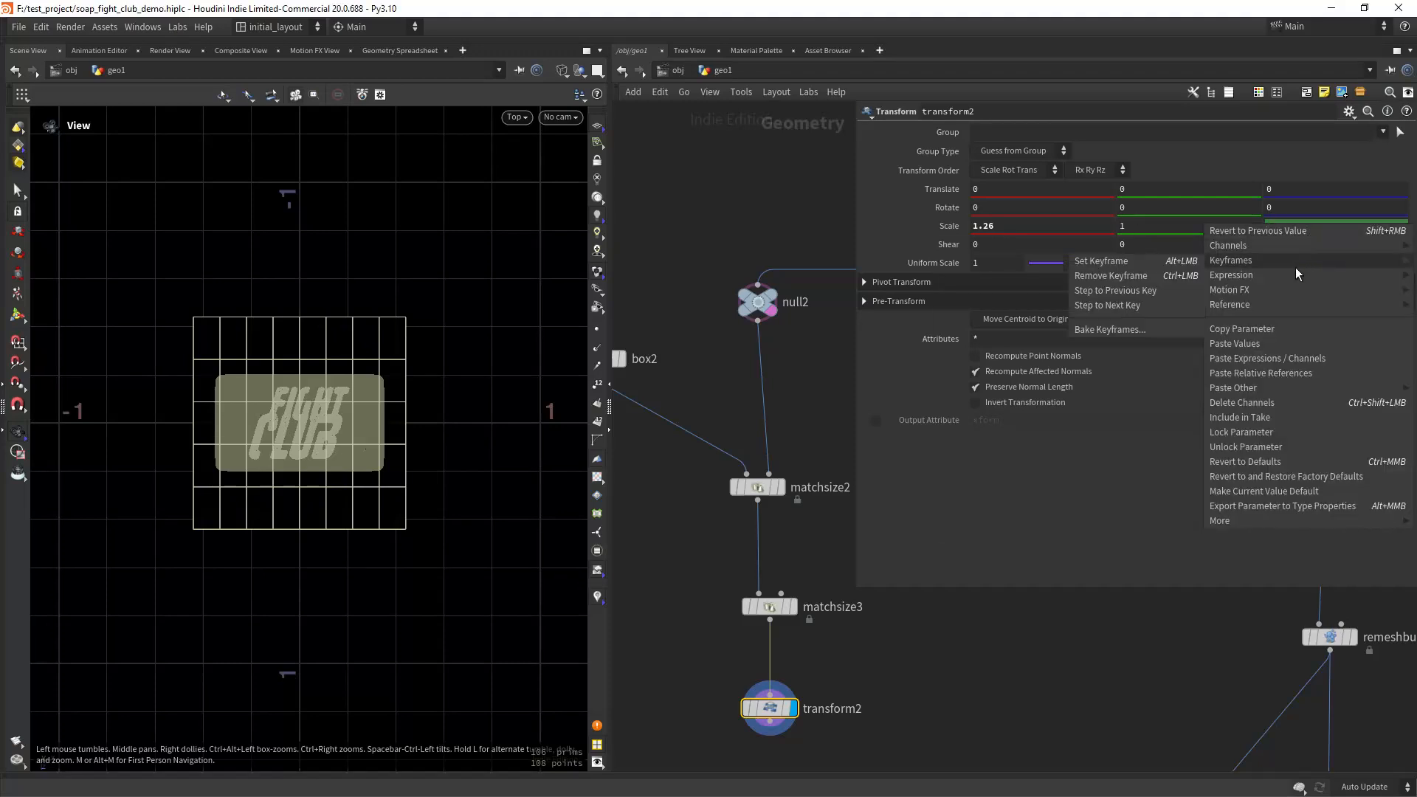
pyautogui.moveTo(1286, 272)
pyautogui.click(1141, 291)
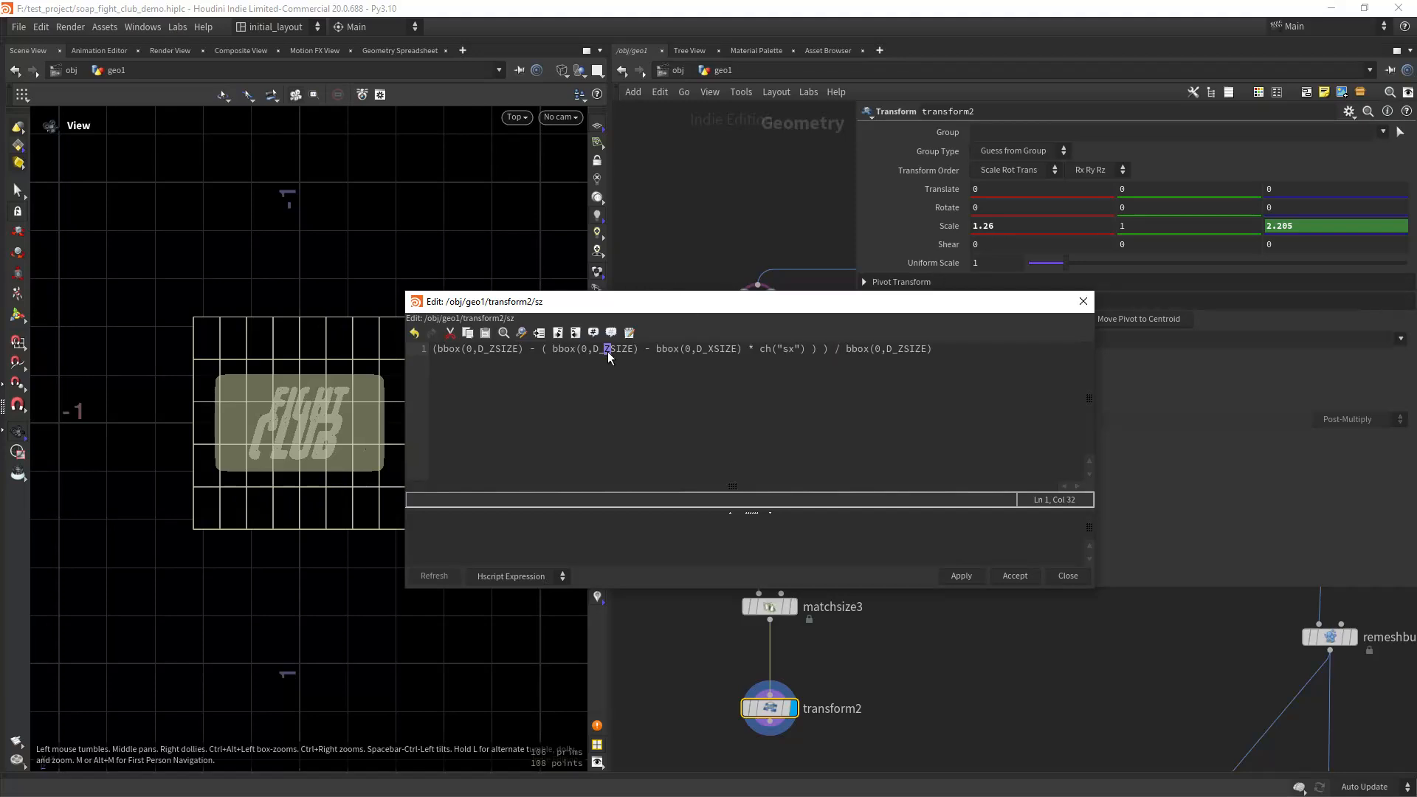
pyautogui.click(969, 570)
pyautogui.click(1000, 574)
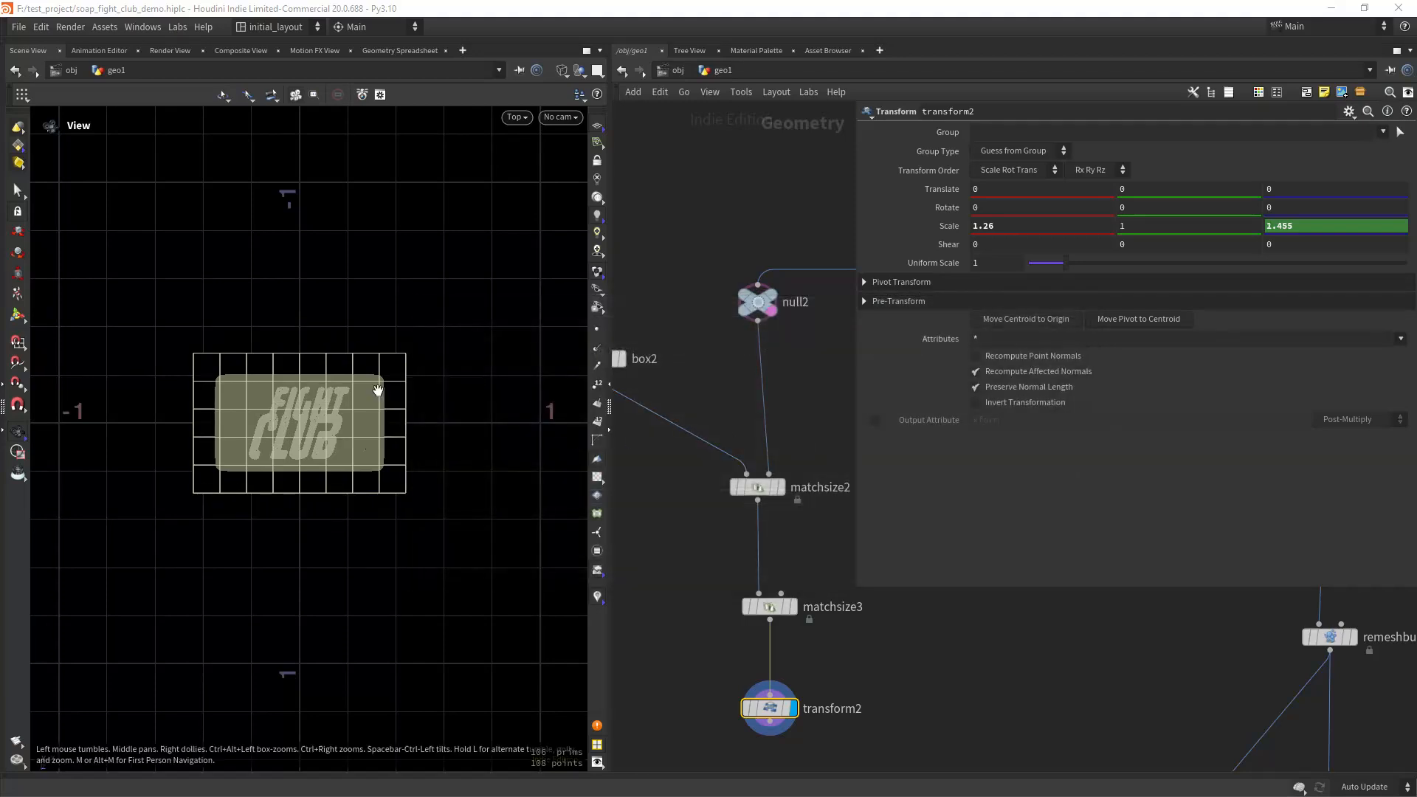
# Examine the margins between the soap and the scaled box in the top view, in wireframe and shaded display.
pyautogui.moveTo(359, 396); pyautogui.dragTo(460, 373, button='right')
pyautogui.moveTo(461, 373); pyautogui.dragTo(441, 394, button='middle')
pyautogui.moveTo(394, 382); pyautogui.dragTo(452, 365, button='right')
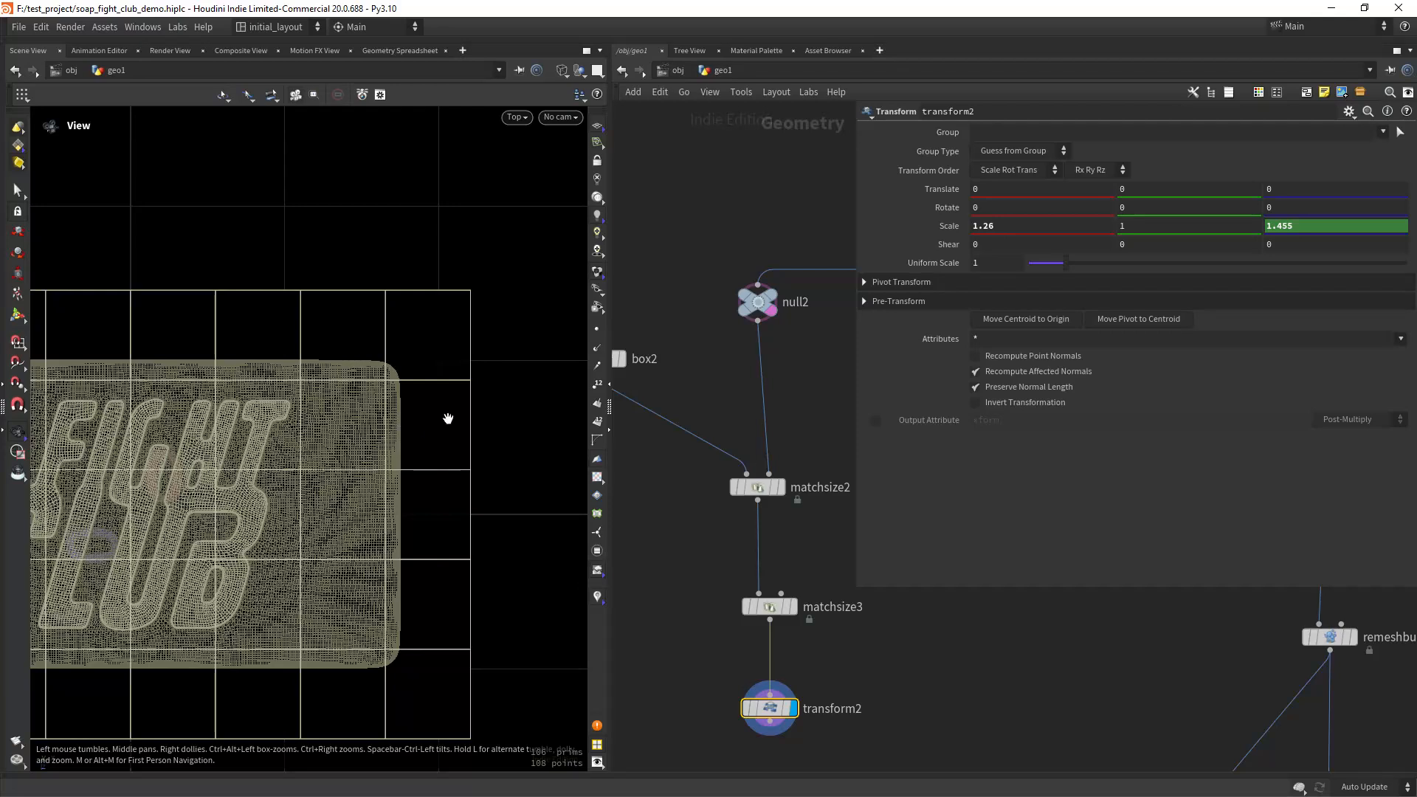
pyautogui.press('w')
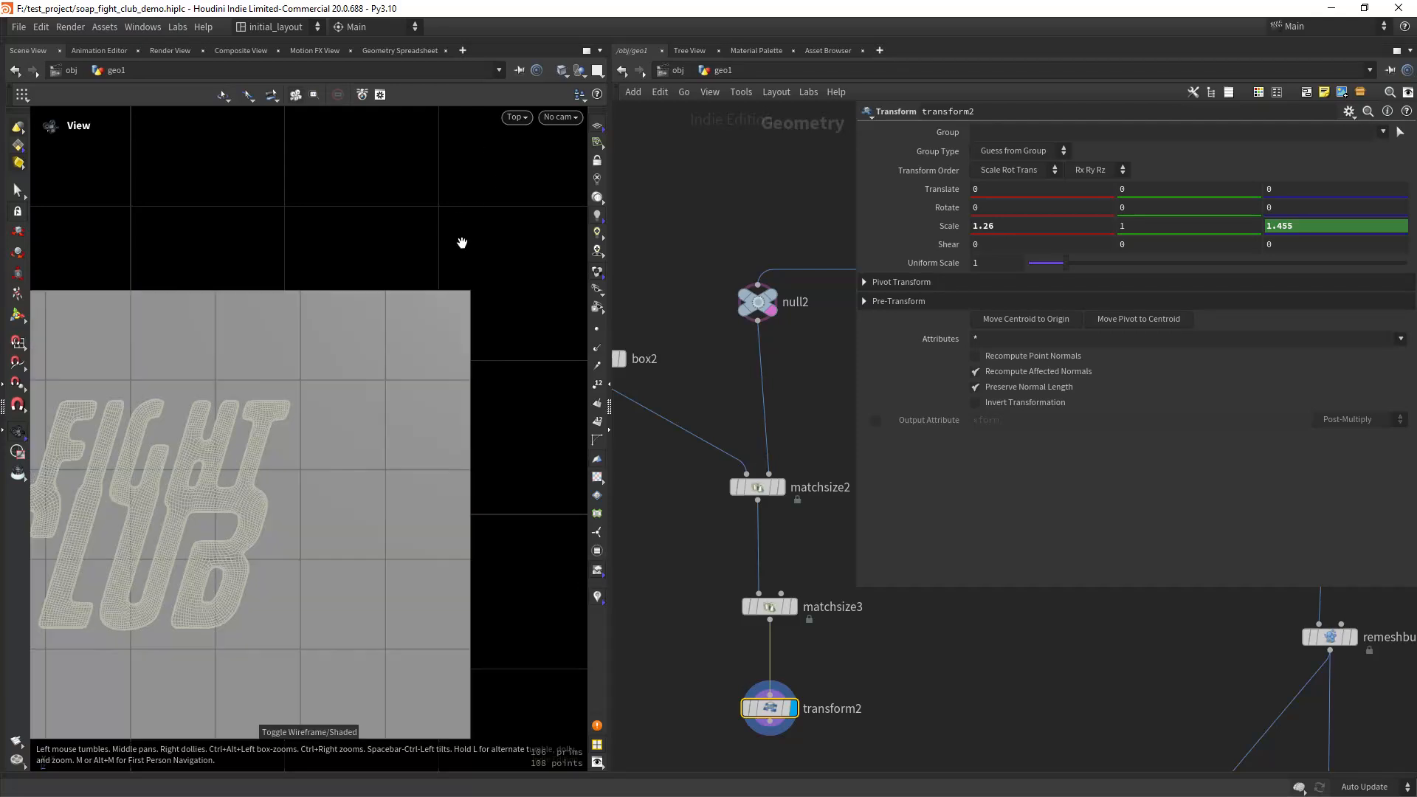
pyautogui.moveTo(451, 345); pyautogui.dragTo(411, 386, button='right')
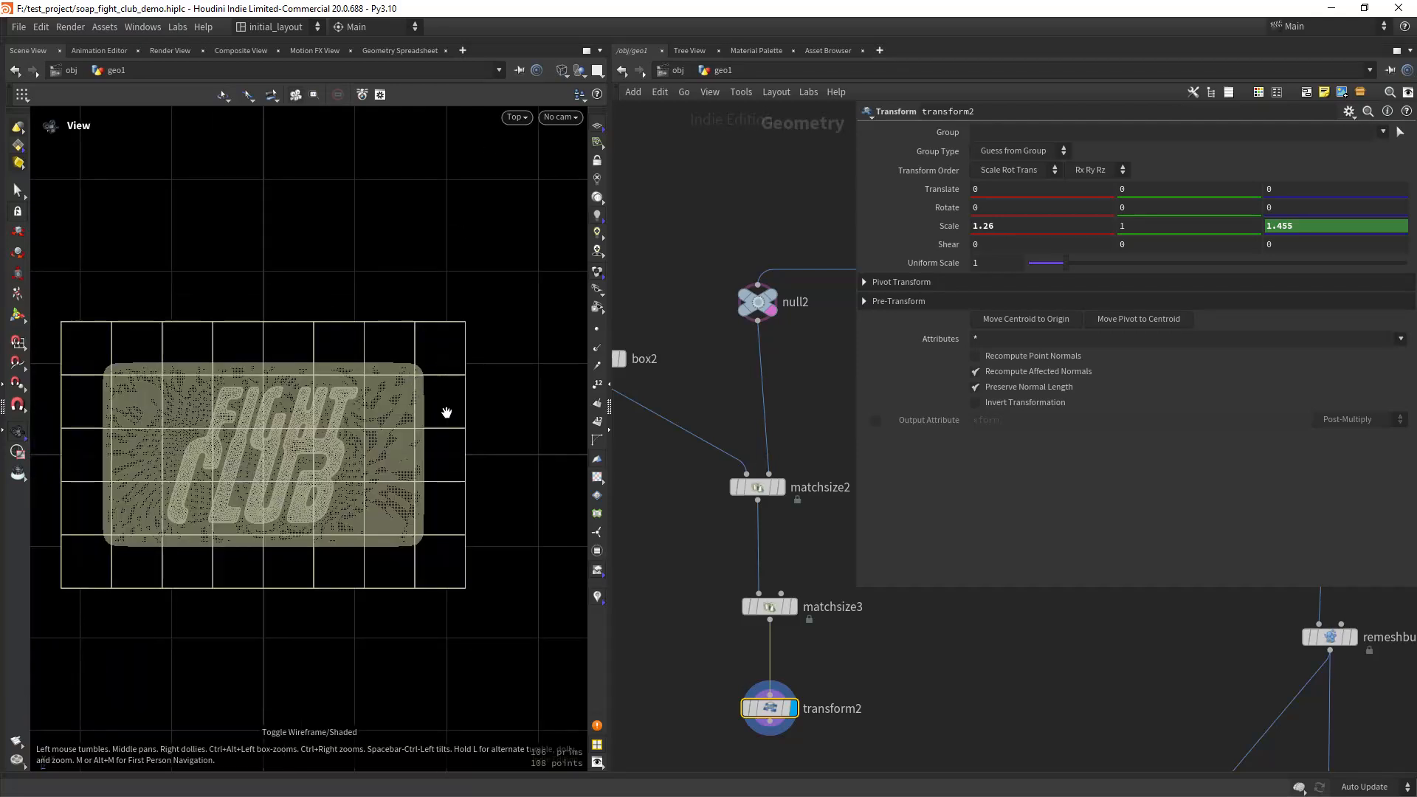
pyautogui.moveTo(386, 339); pyautogui.dragTo(405, 389, button='right')
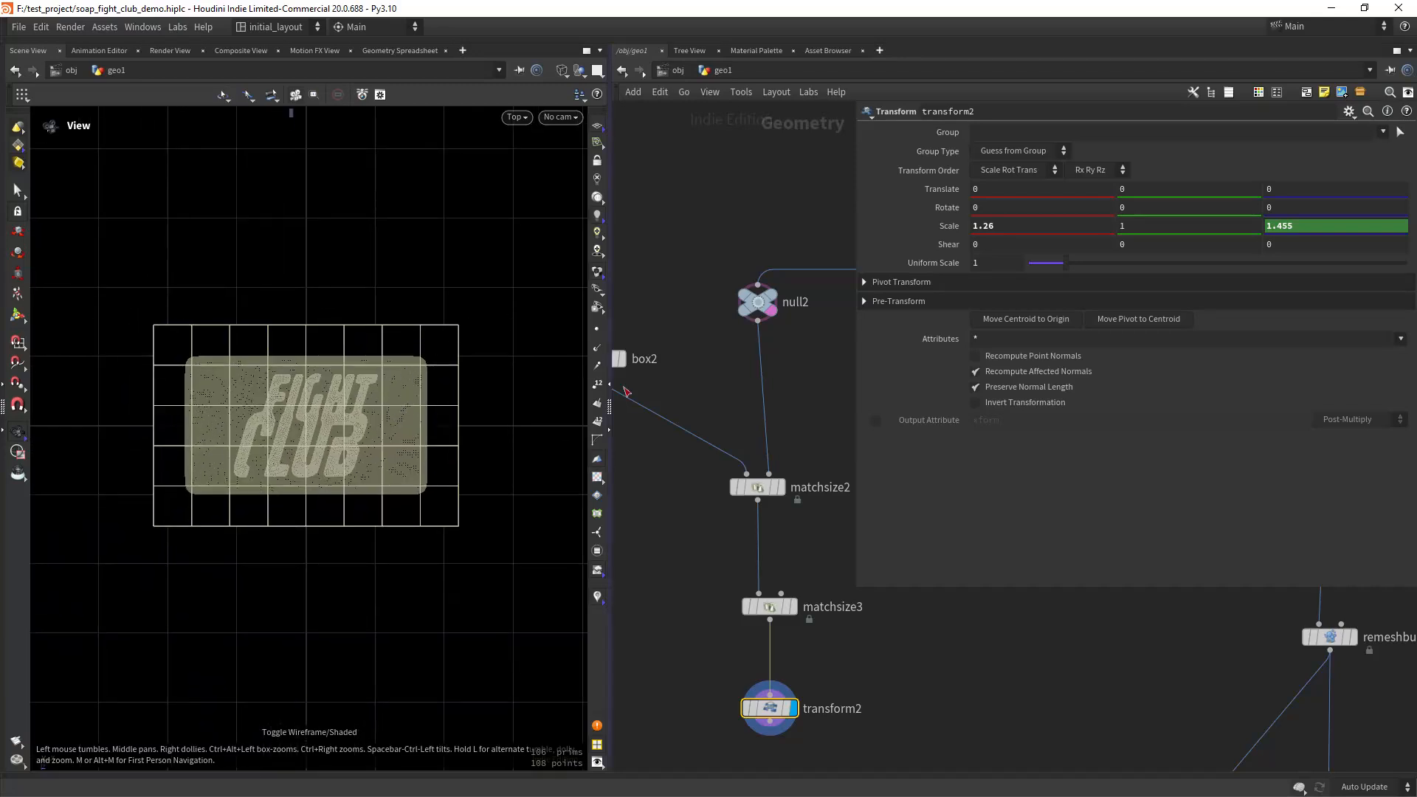
# Add a Clip node below transform2.
pyautogui.moveTo(829, 689); pyautogui.dragTo(784, 505, button='middle')
pyautogui.scroll(1, 723, 592)
pyautogui.scroll(-3, 729, 599)
pyautogui.moveTo(736, 606); pyautogui.dragTo(743, 568, button='middle')
pyautogui.press('Tab')
pyautogui.write('cl')
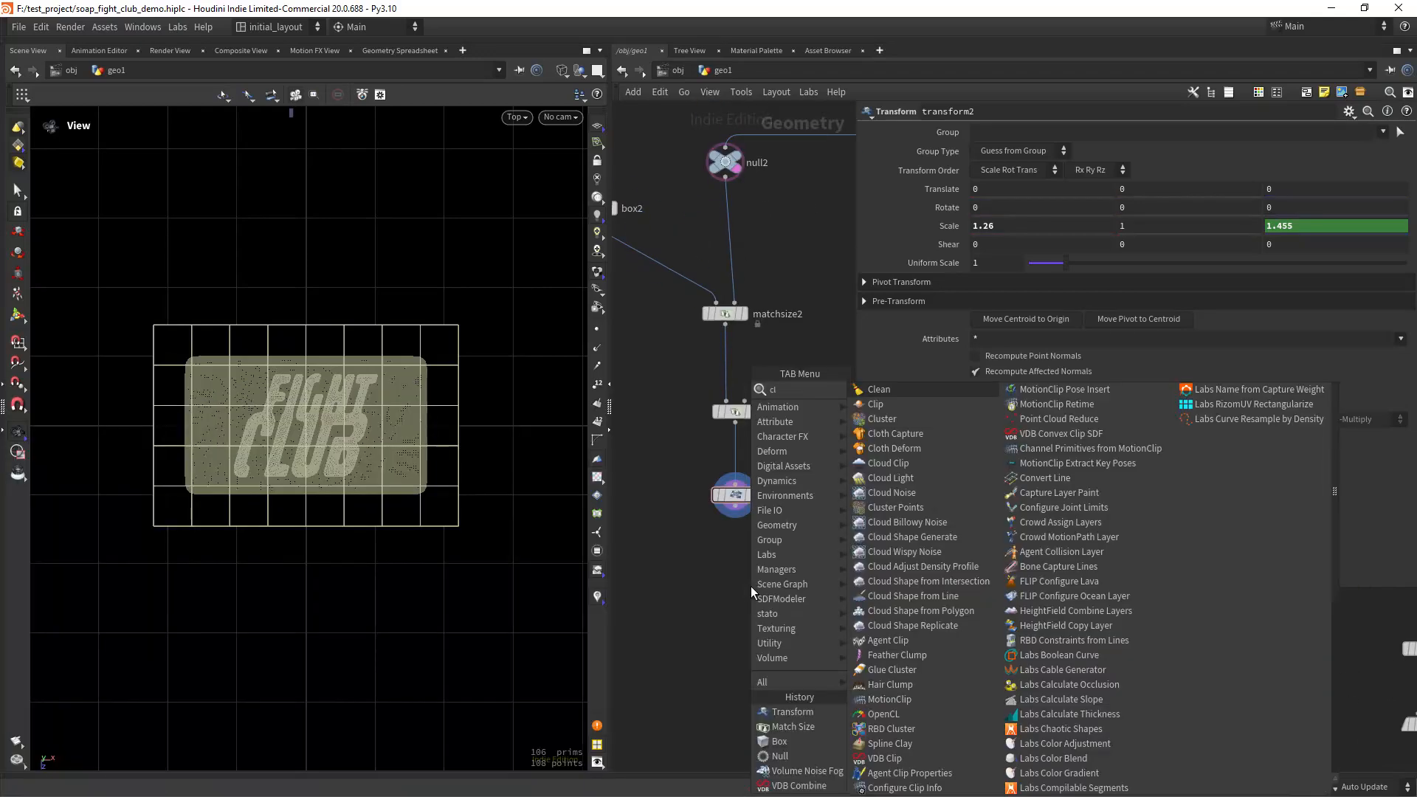
pyautogui.press('Down')
pyautogui.press('Return')
pyautogui.click(751, 586)
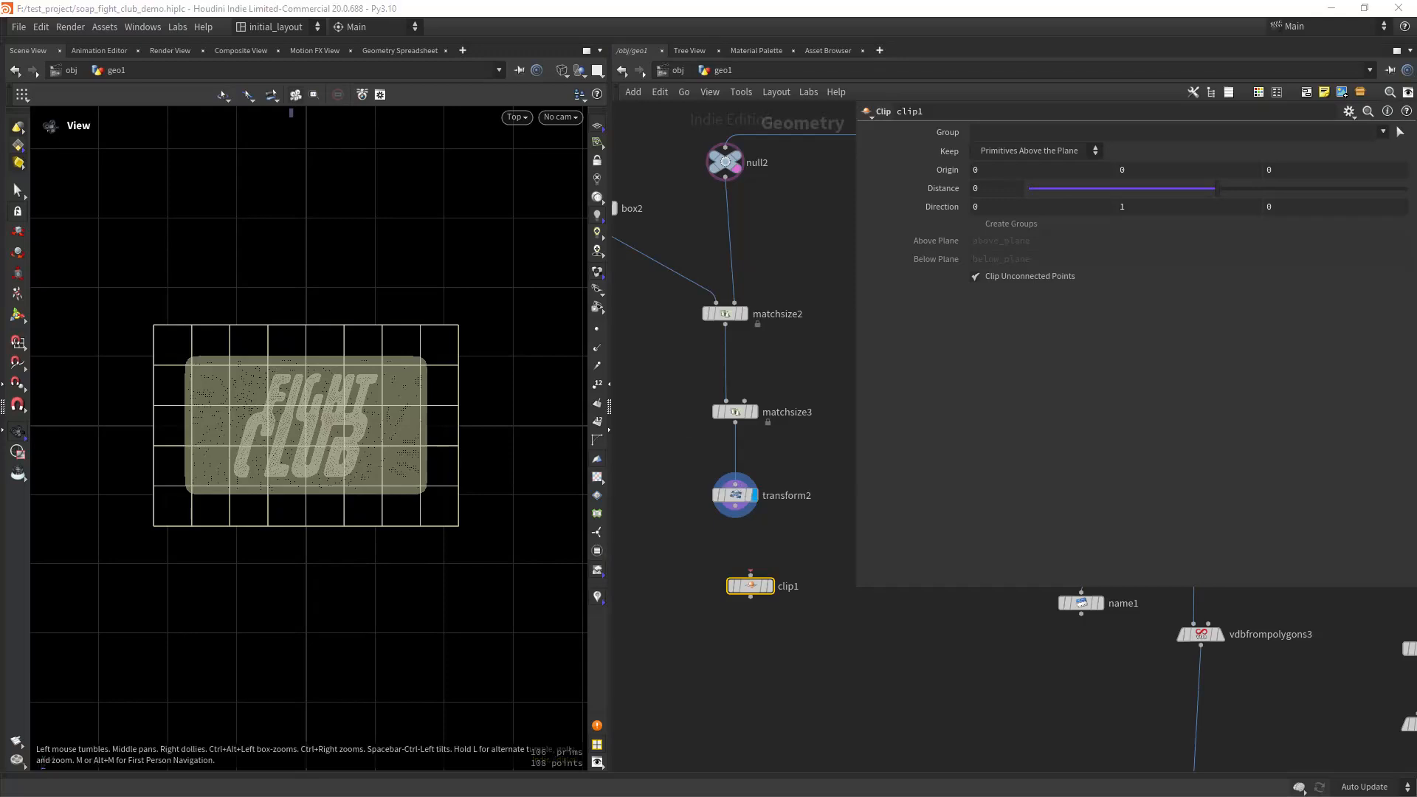
# Connect the output of transform2 to the Clip node and display the clipped result.
pyautogui.scroll(5, 414, 380)
pyautogui.moveTo(420, 420); pyautogui.dragTo(426, 406, button='middle')
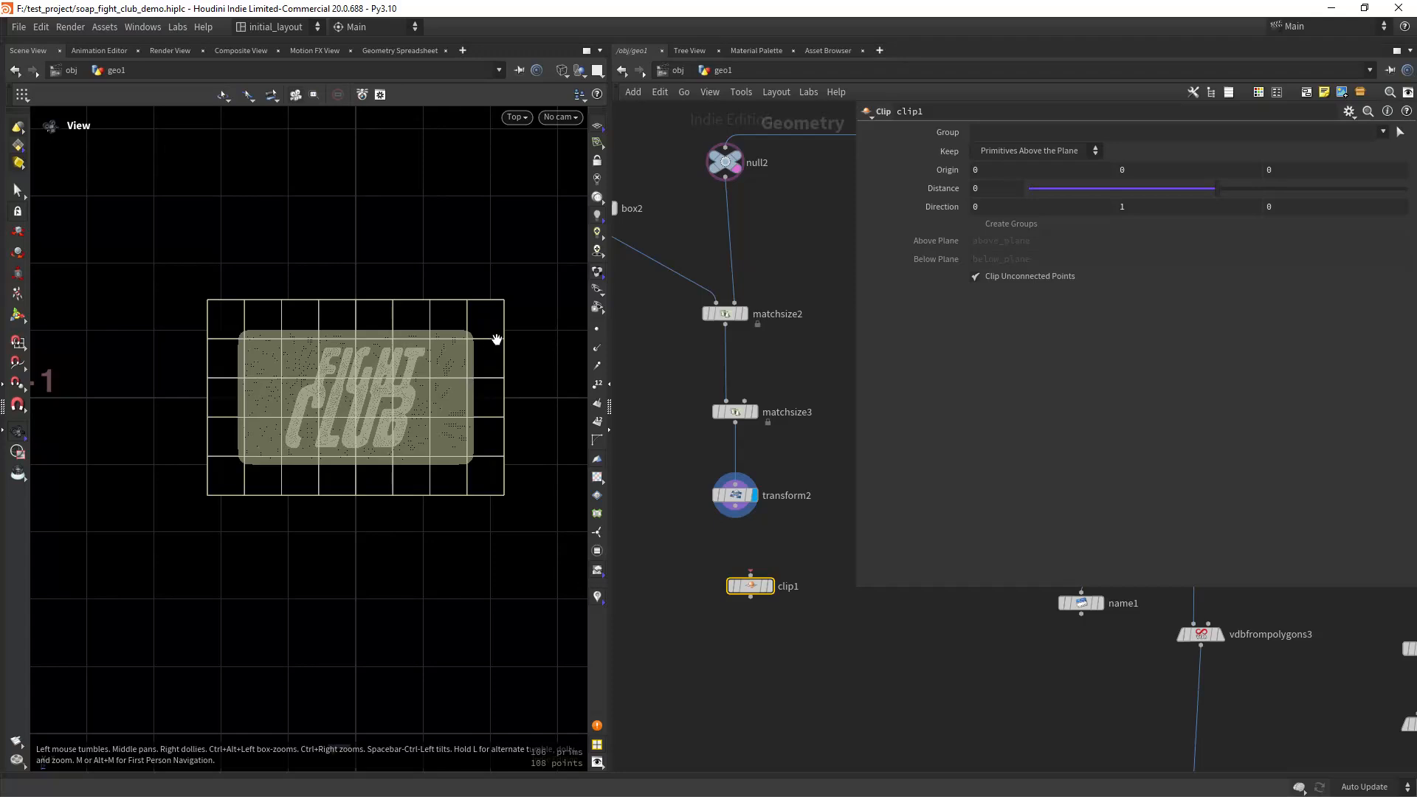
pyautogui.scroll(4, 490, 332)
pyautogui.scroll(-3, 490, 350)
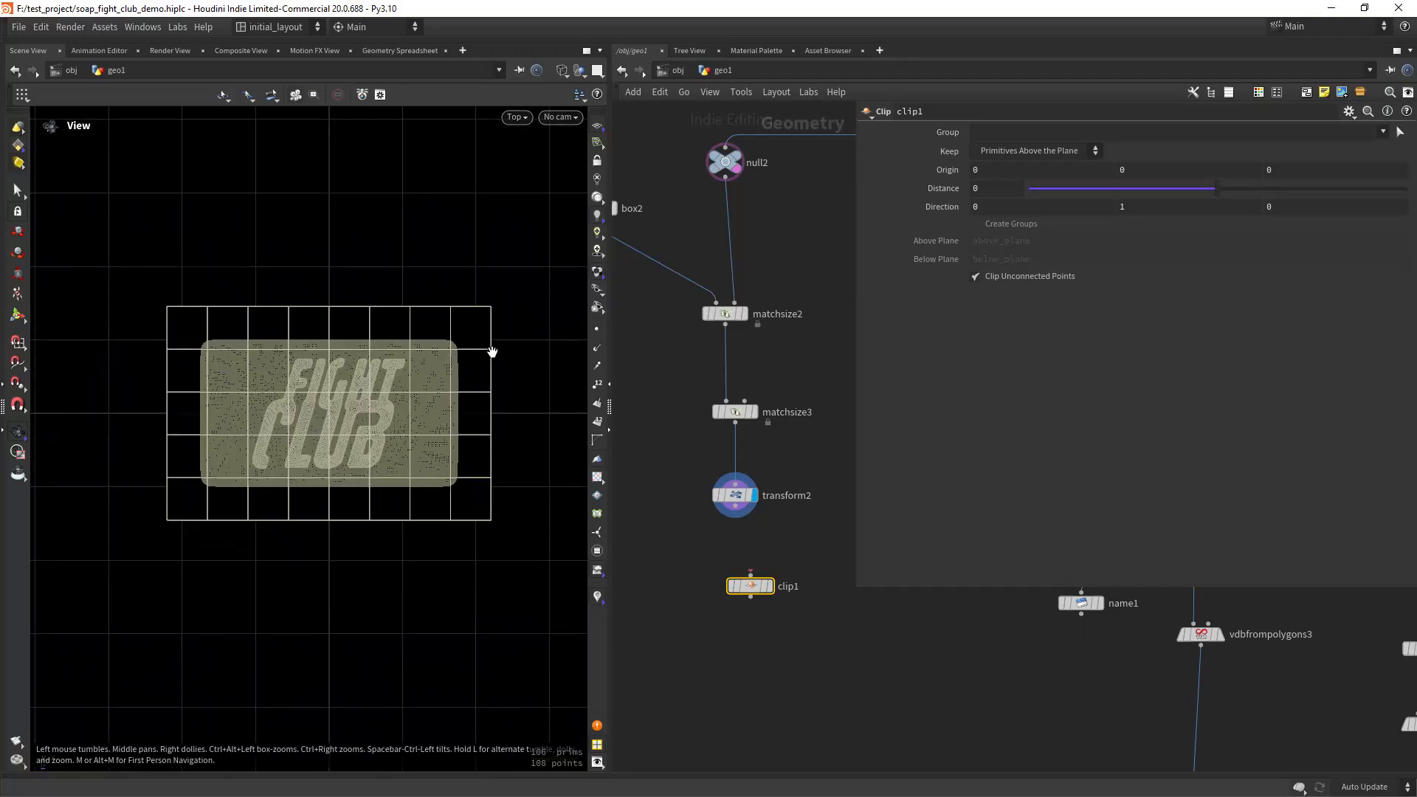
pyautogui.moveTo(750, 588); pyautogui.dragTo(734, 595)
pyautogui.moveTo(735, 506); pyautogui.dragTo(735, 582)
pyautogui.click(758, 569)
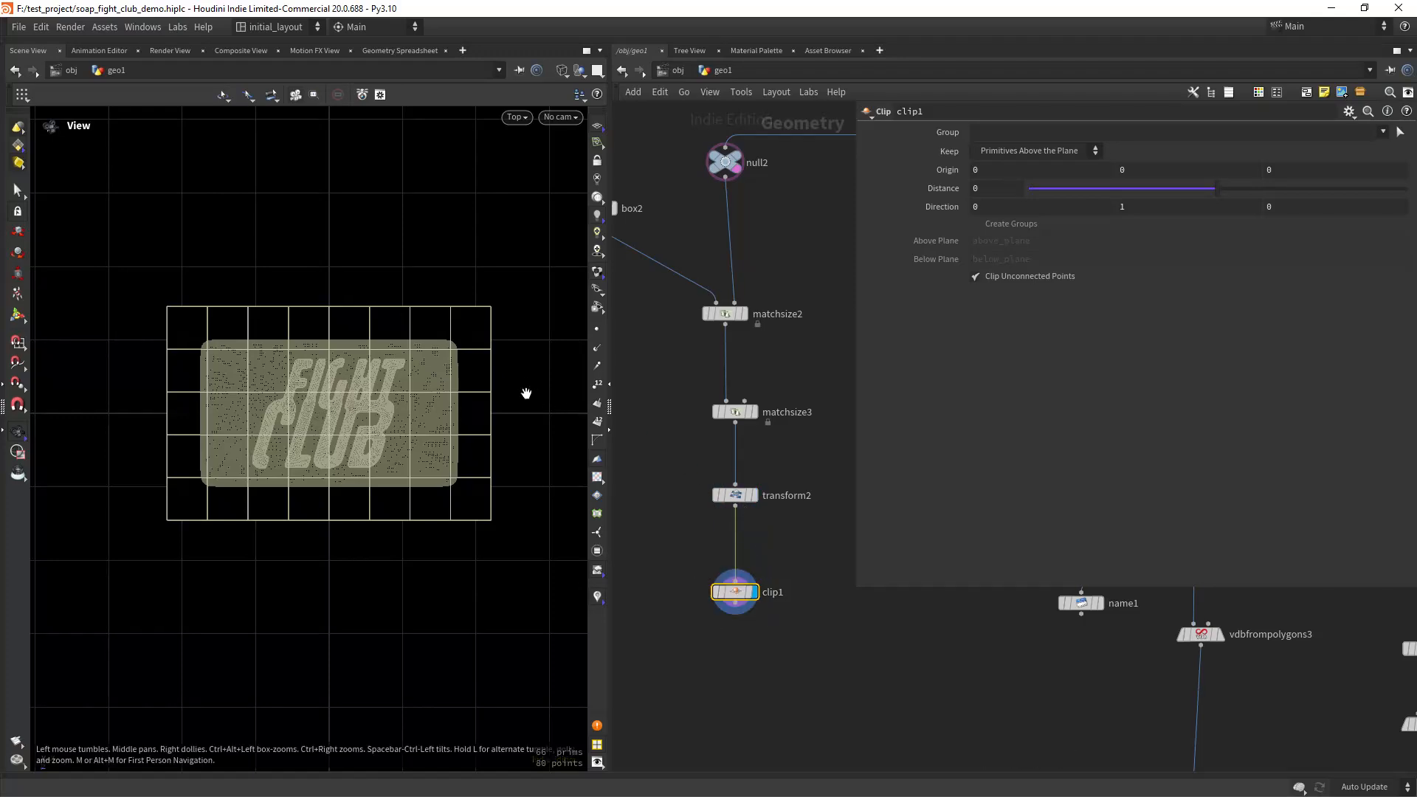
# Set the Clip node to keep All Primitives and enable creation of the above_plane and below_plane groups.
pyautogui.moveTo(529, 375); pyautogui.dragTo(437, 487)
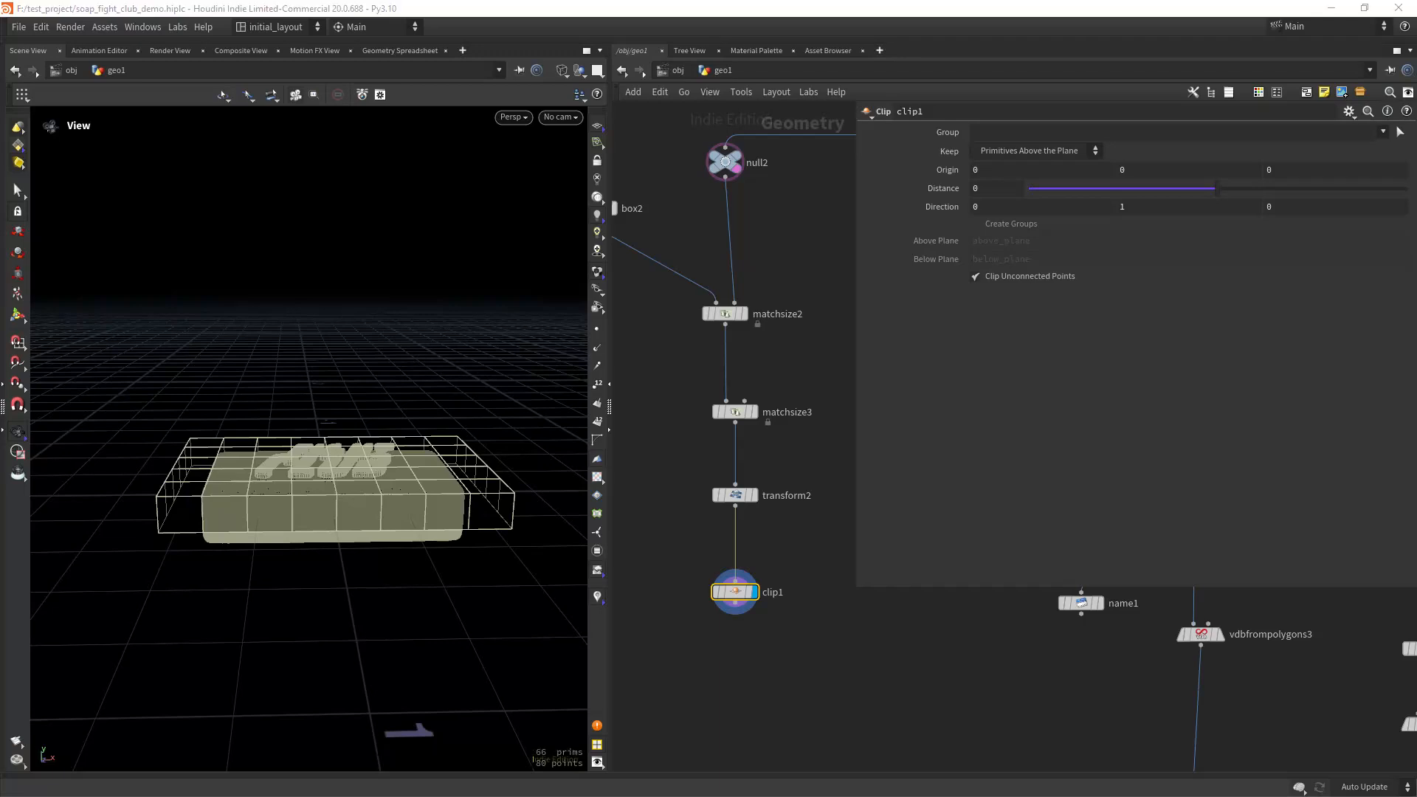
pyautogui.click(1042, 152)
pyautogui.click(1026, 193)
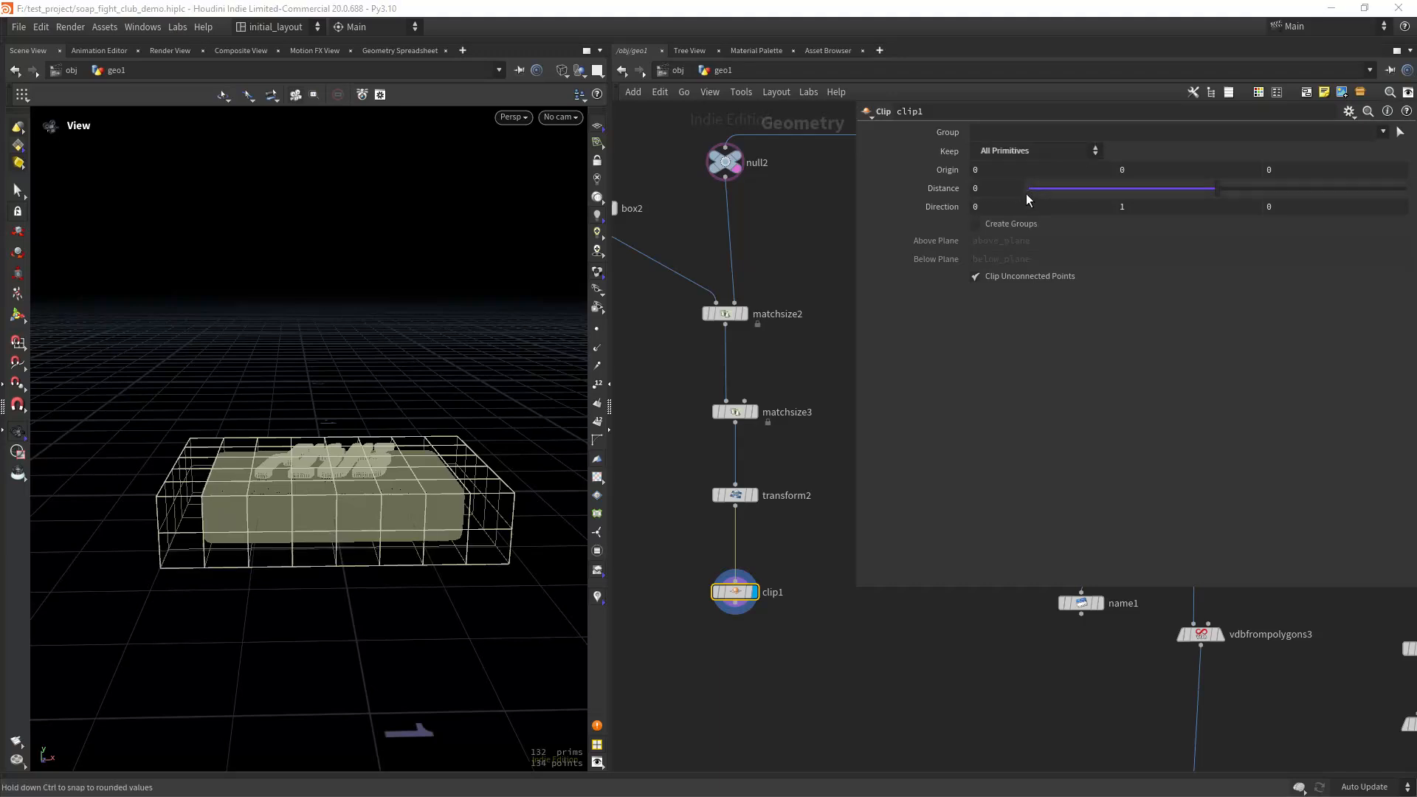
pyautogui.moveTo(424, 531); pyautogui.dragTo(453, 482)
pyautogui.click(1009, 226)
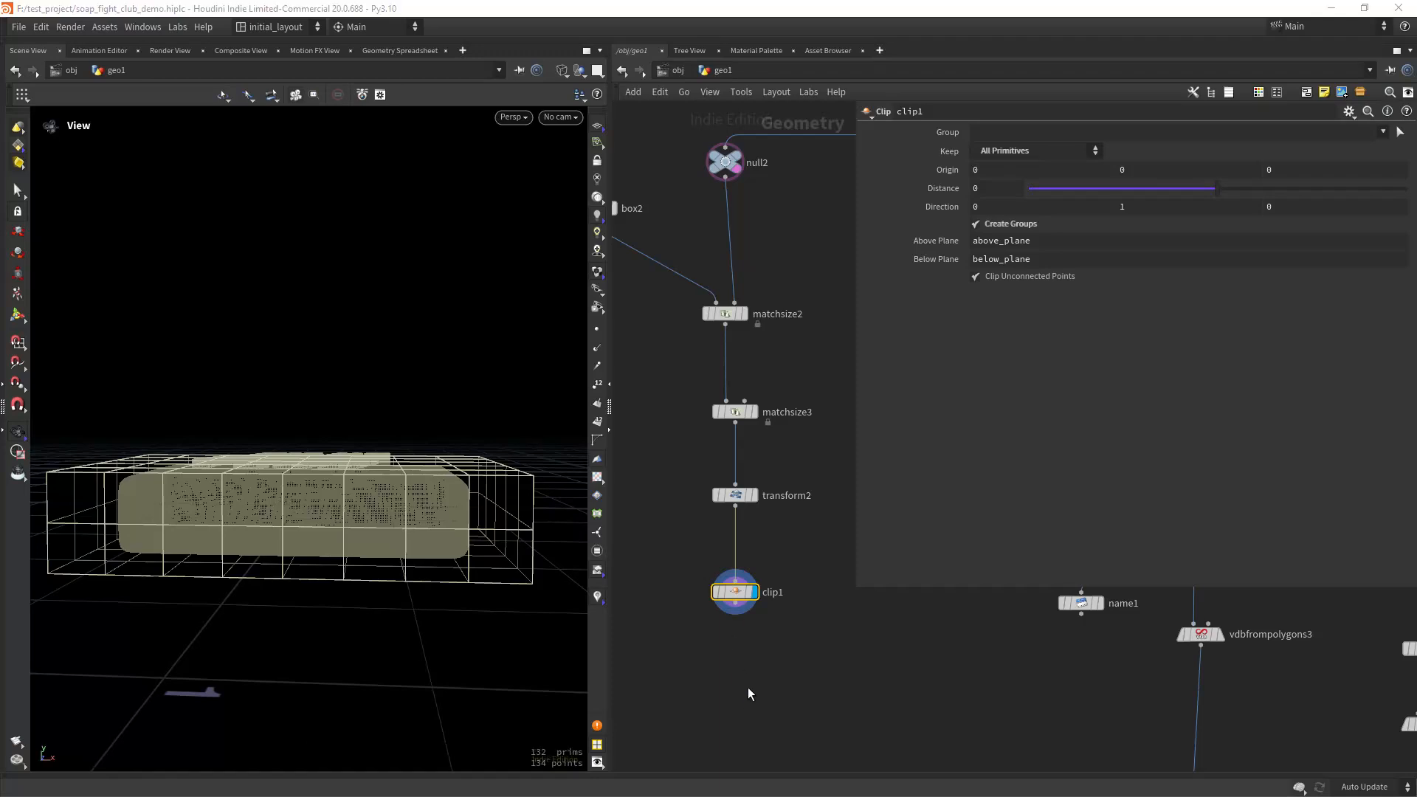
# Add a Group Create node below clip1, connect it to clip1's output, and display it.
pyautogui.moveTo(748, 695); pyautogui.dragTo(750, 593, button='middle')
pyautogui.press('Tab')
pyautogui.write('group')
pyautogui.press('Return')
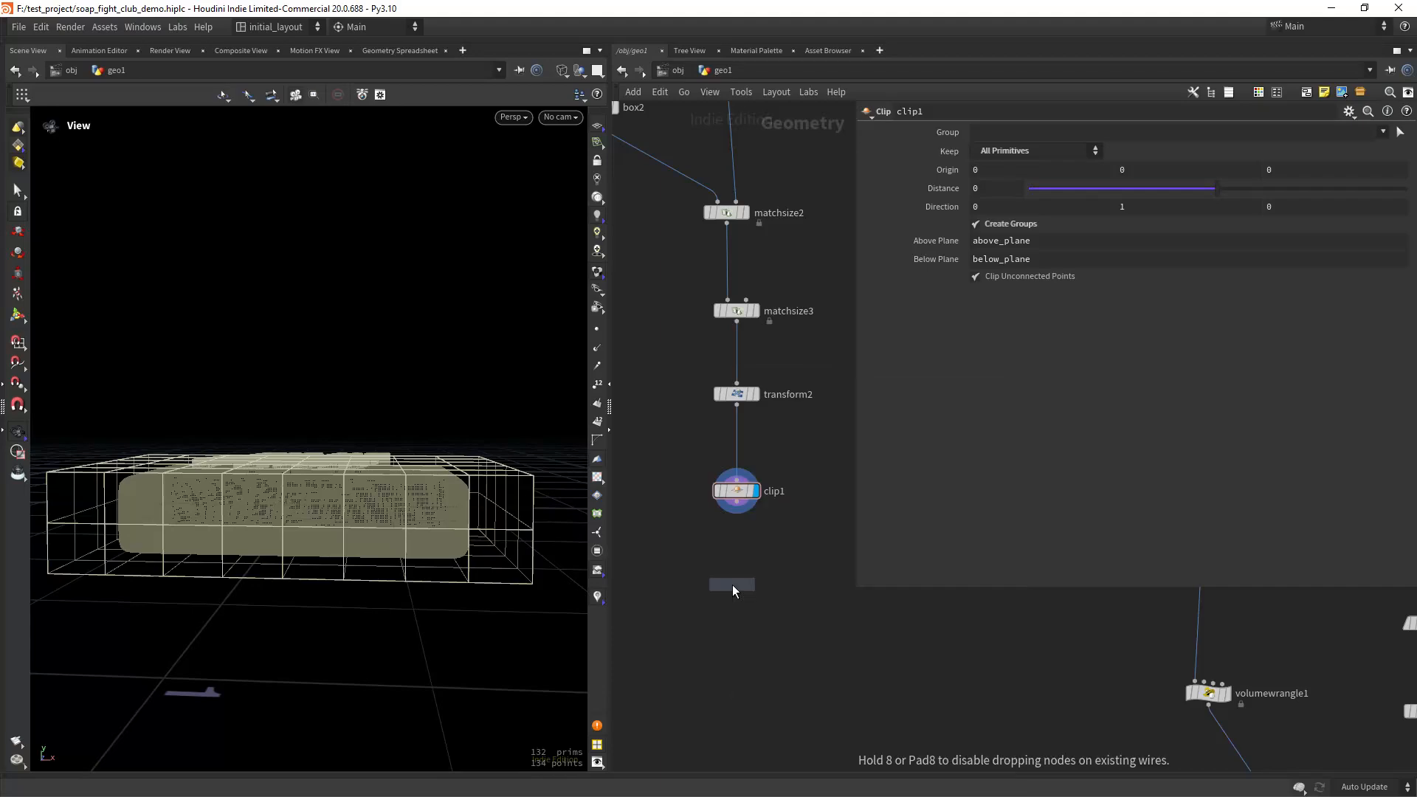
pyautogui.click(733, 591)
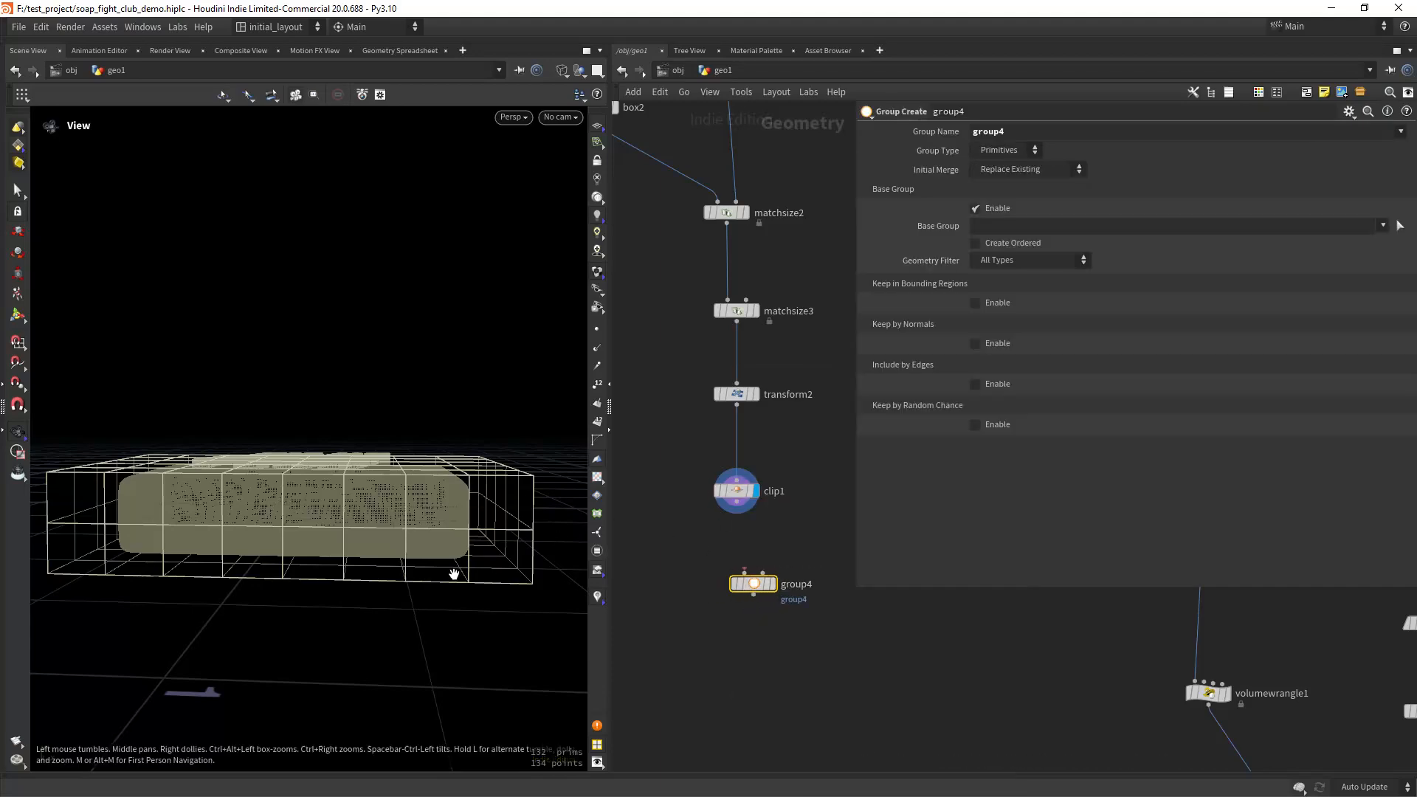
pyautogui.moveTo(454, 574); pyautogui.dragTo(631, 509)
pyautogui.moveTo(737, 505); pyautogui.dragTo(744, 580)
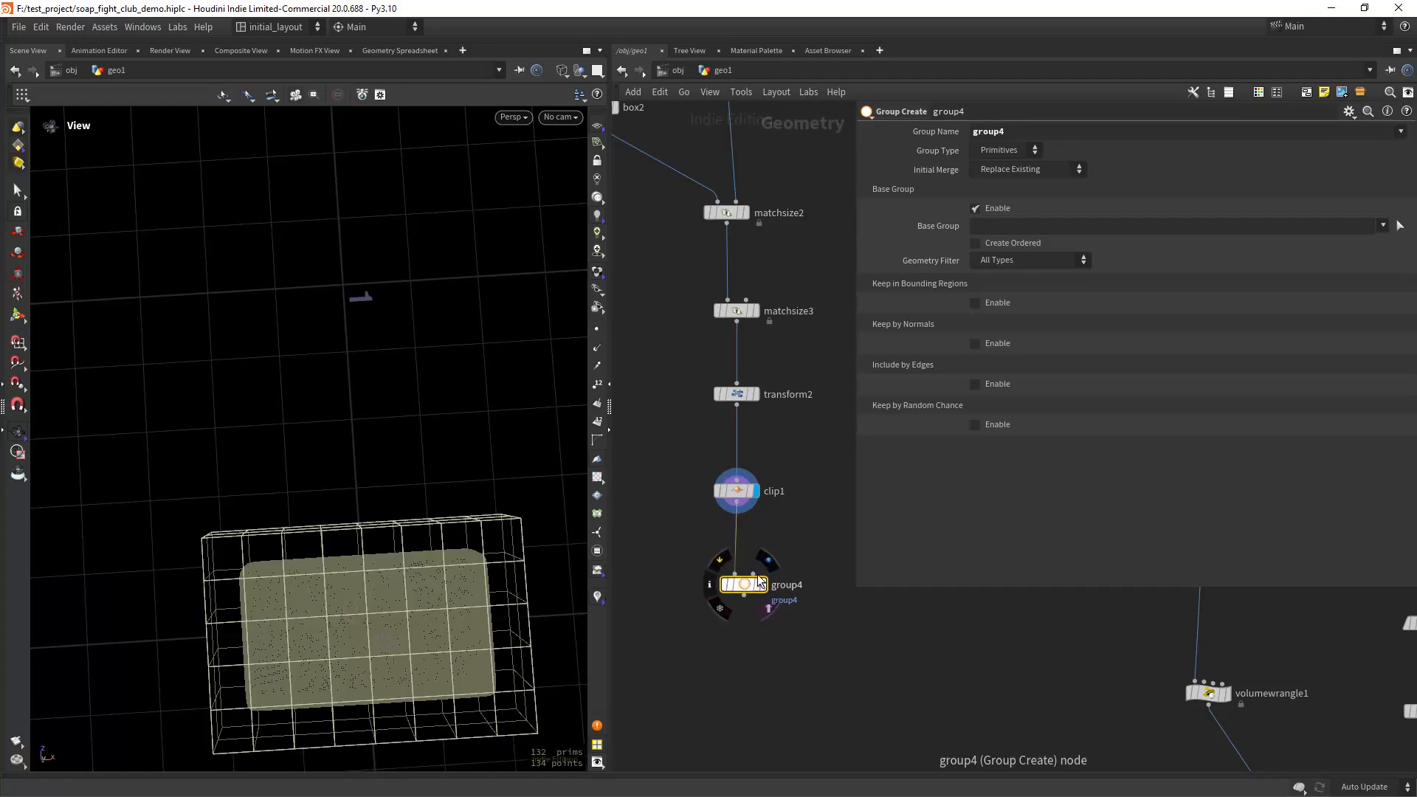
# Turn off the base group in group4 and keep primitives by normals with direction 0, 1, 0 and spread angle 0.
pyautogui.click(977, 209)
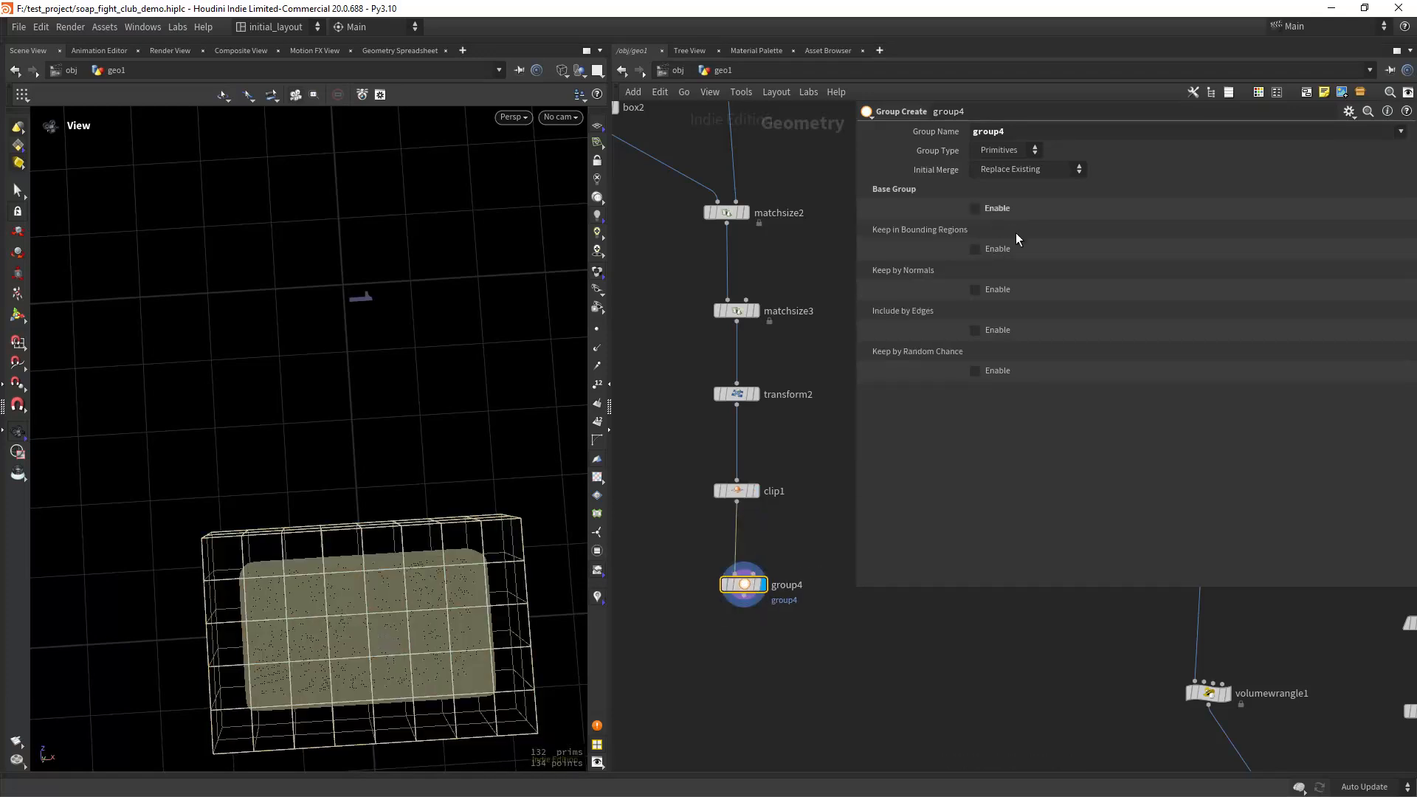
pyautogui.click(992, 289)
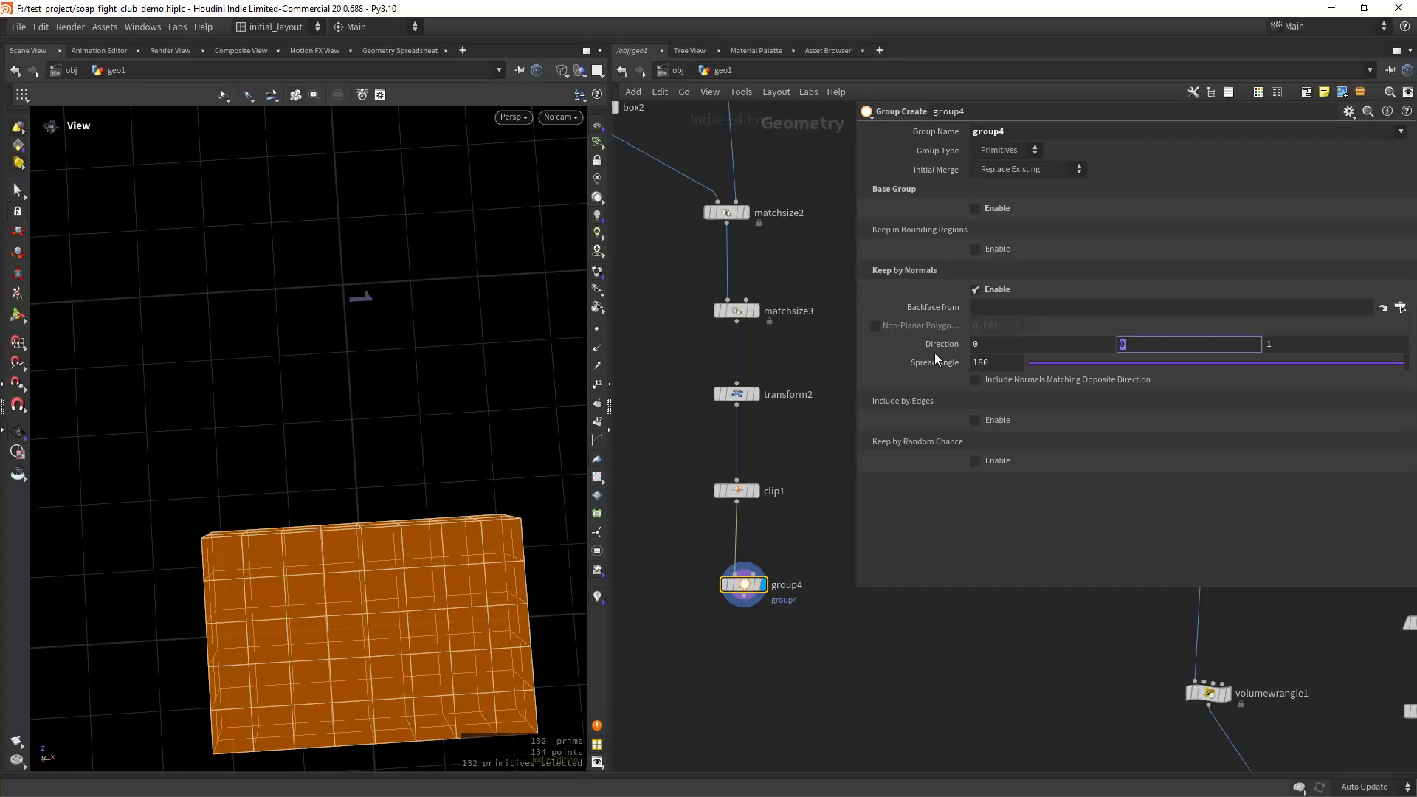
pyautogui.write('1')
pyautogui.press('Tab')
pyautogui.write('0')
pyautogui.press('Tab')
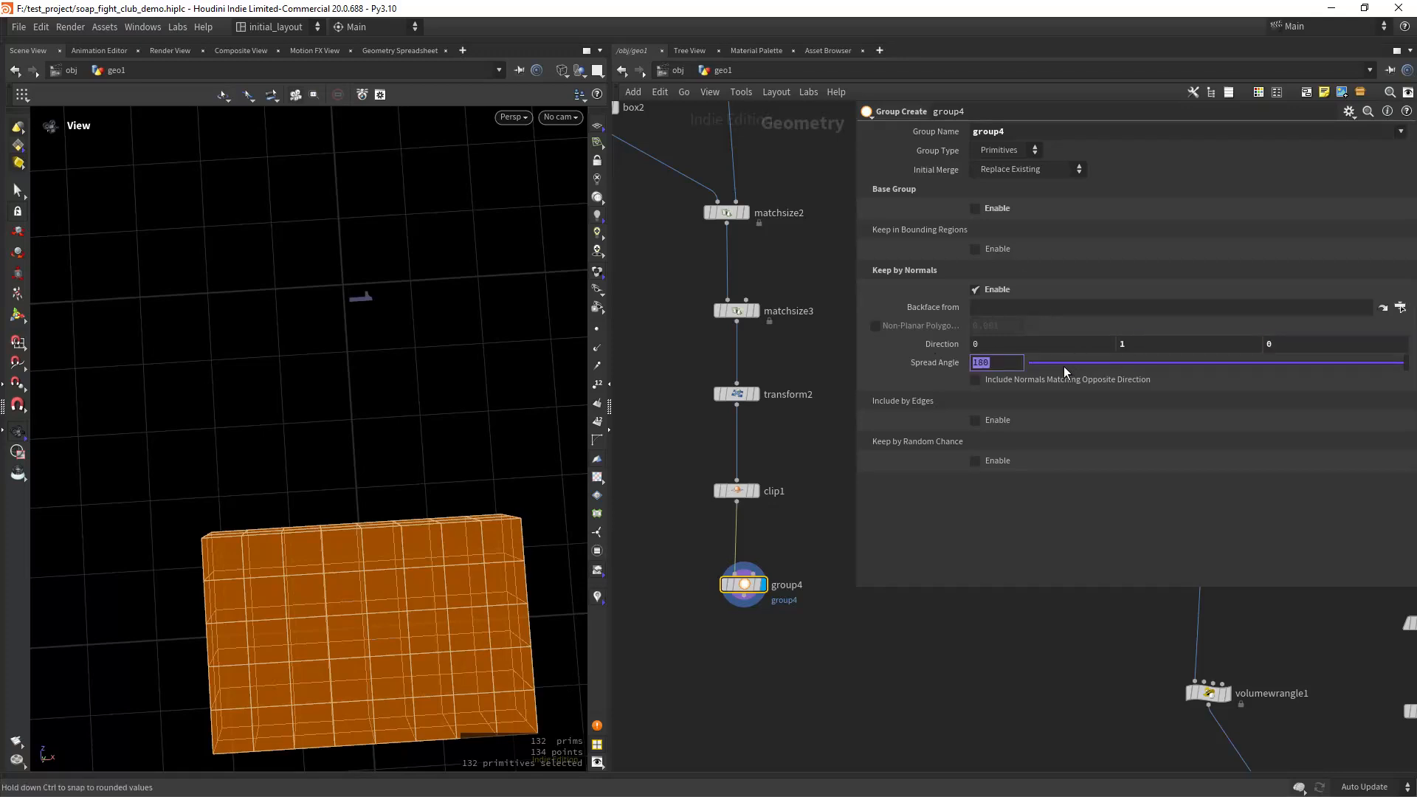
pyautogui.write('0')
pyautogui.press('Return')
# Set the Y direction of group4's normal filter to -1 and save the scene file.
pyautogui.click(1119, 344)
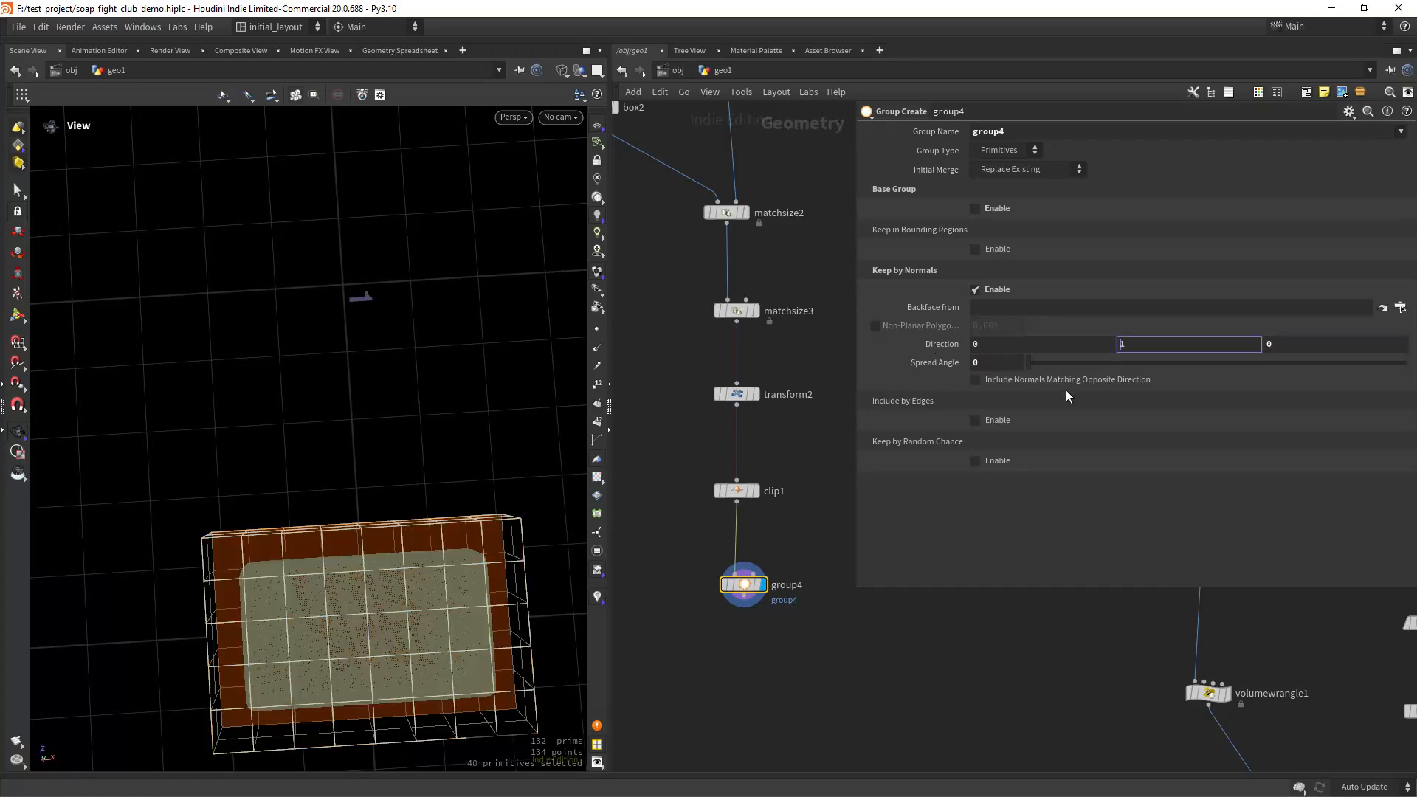
pyautogui.write('-1')
pyautogui.press('Return')
pyautogui.moveTo(496, 470); pyautogui.dragTo(449, 542)
pyautogui.hotkey('ctrl', 's')
# Add a Transform node below group4, connect and display it, and restrict it to the group4 primitives.
pyautogui.moveTo(770, 636); pyautogui.dragTo(758, 541, button='middle')
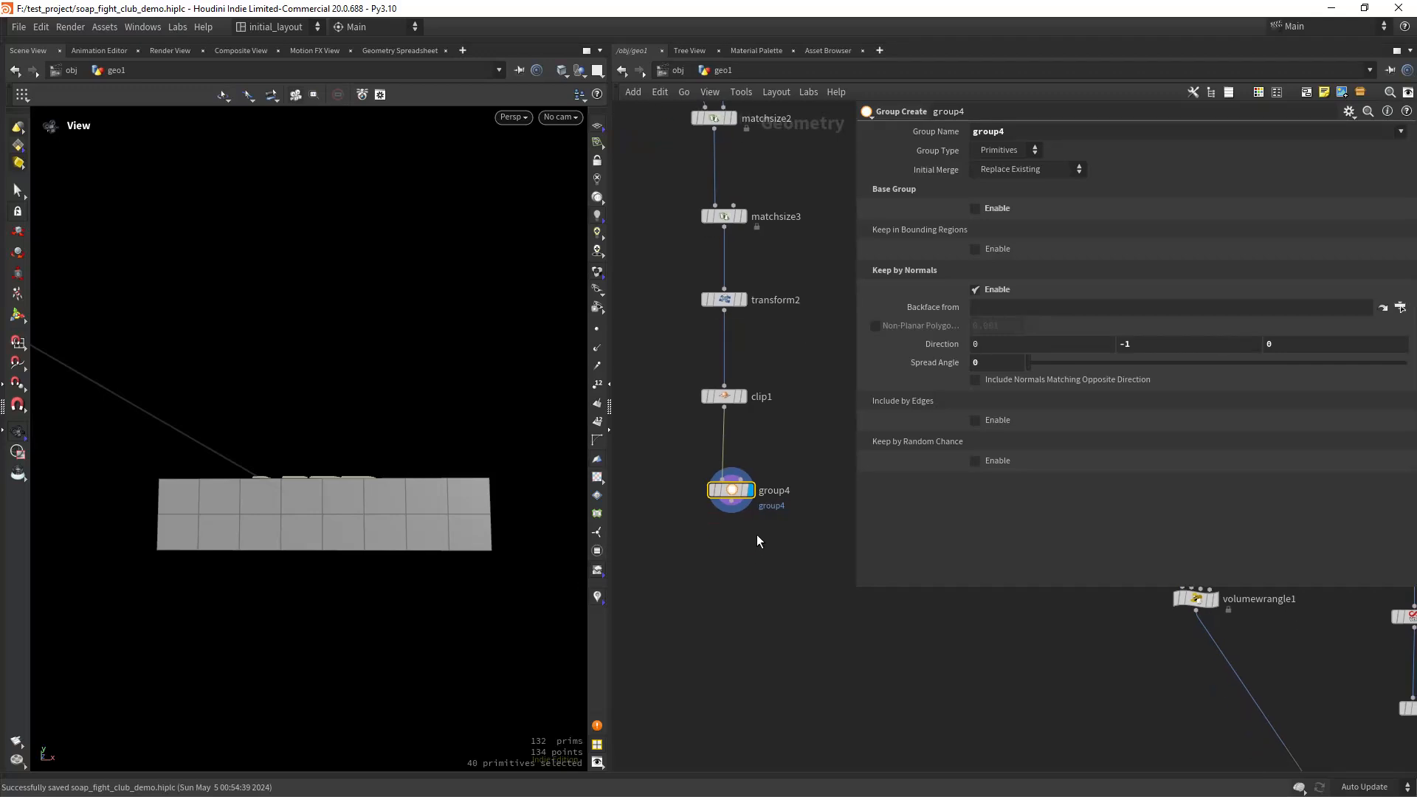
pyautogui.press('Tab')
pyautogui.write('tran')
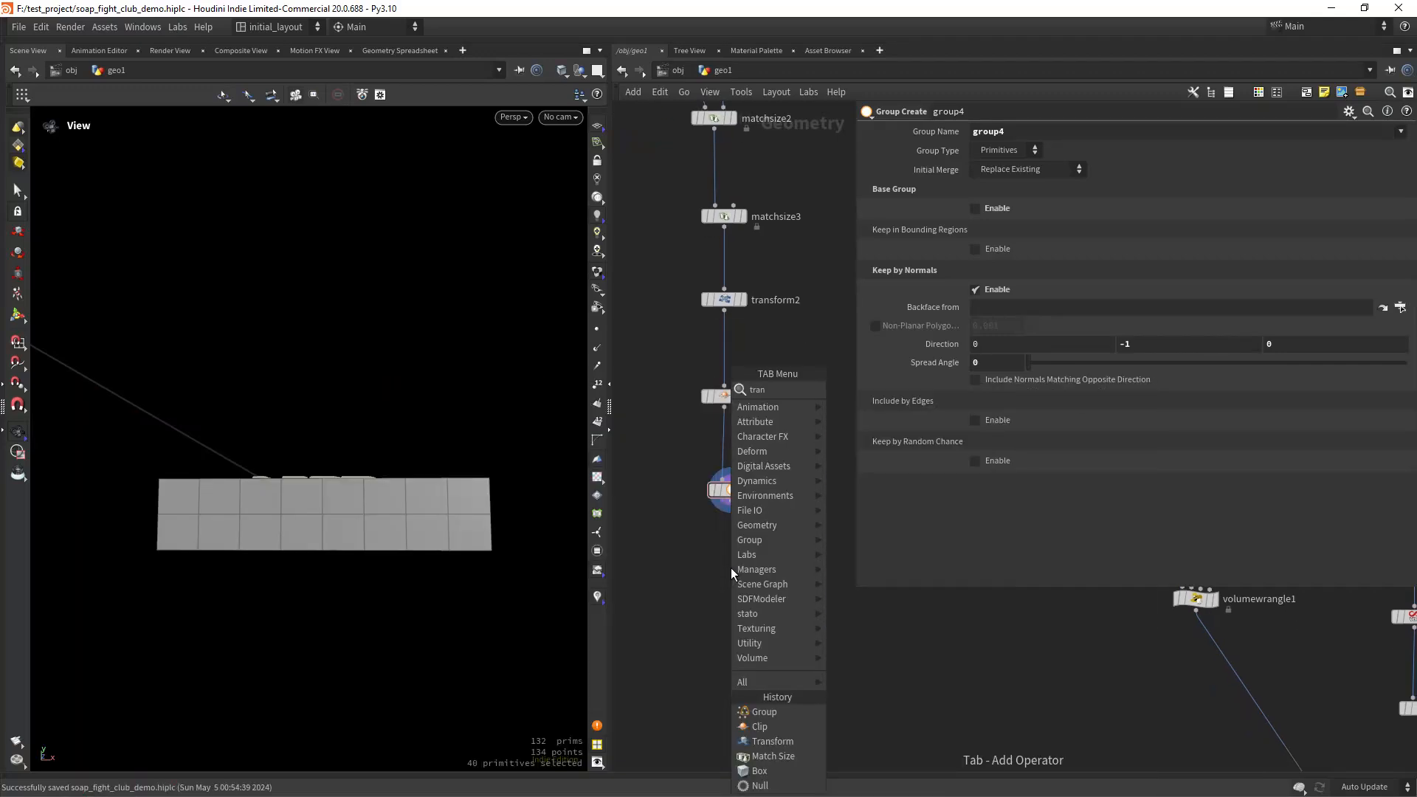
pyautogui.press('Return')
pyautogui.click(731, 568)
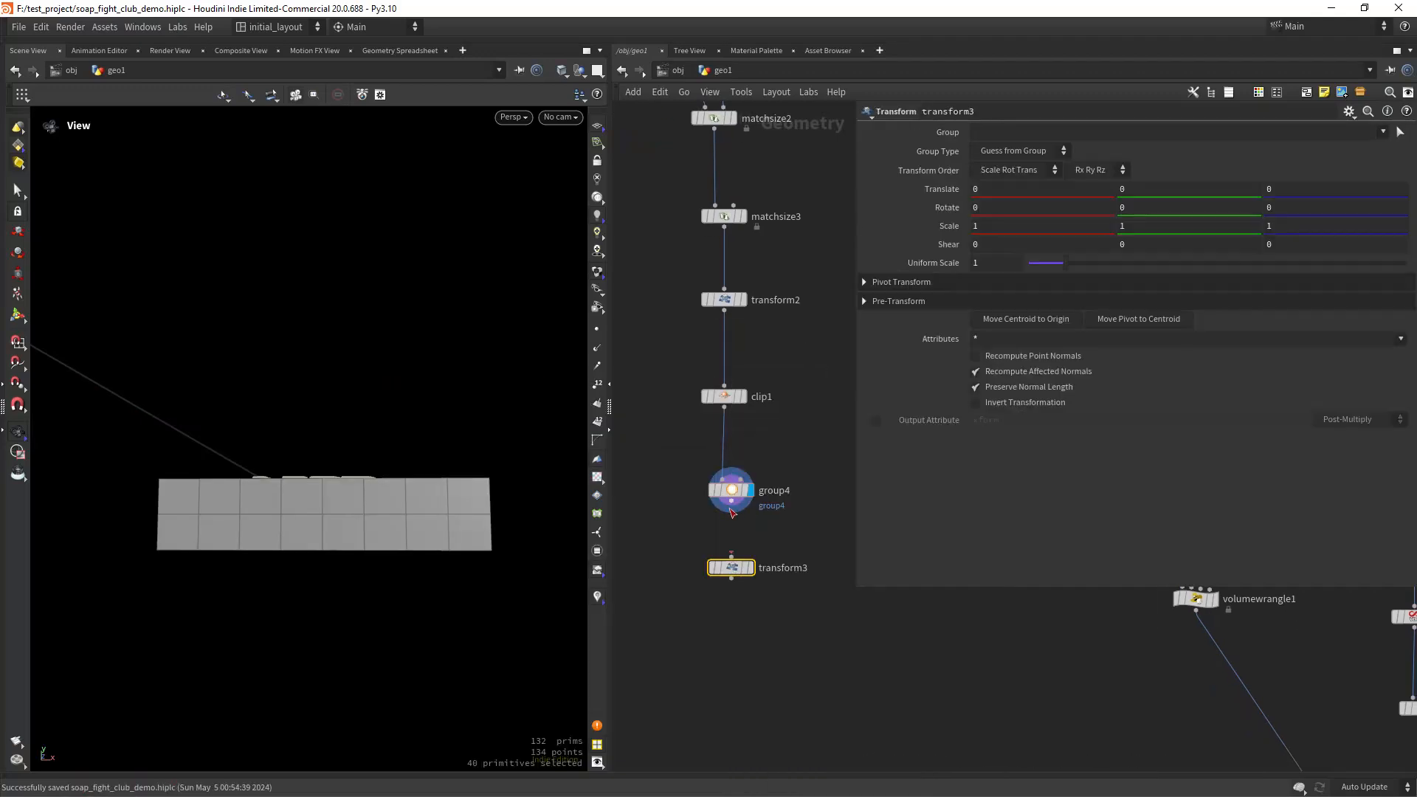
pyautogui.click(749, 568)
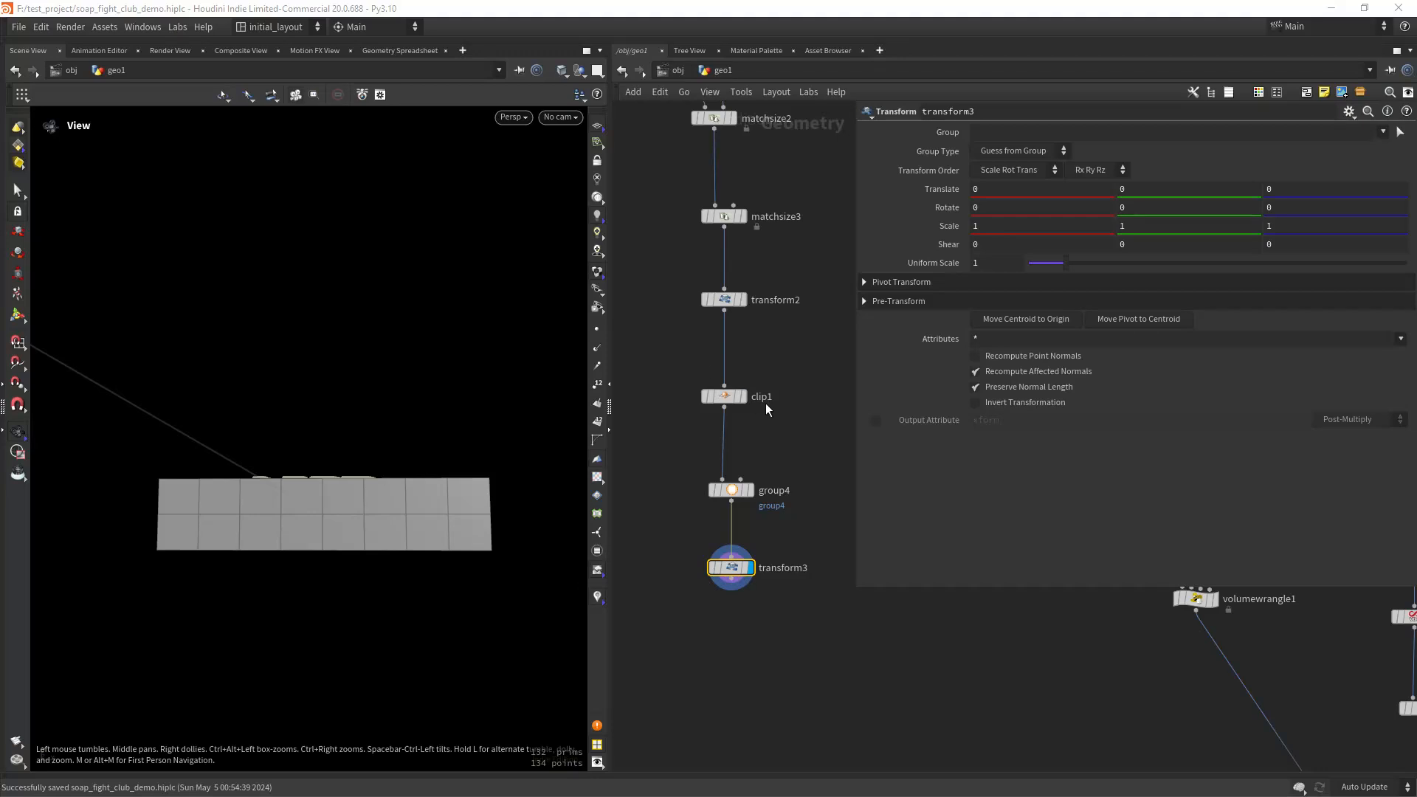
pyautogui.click(1383, 133)
pyautogui.click(1333, 185)
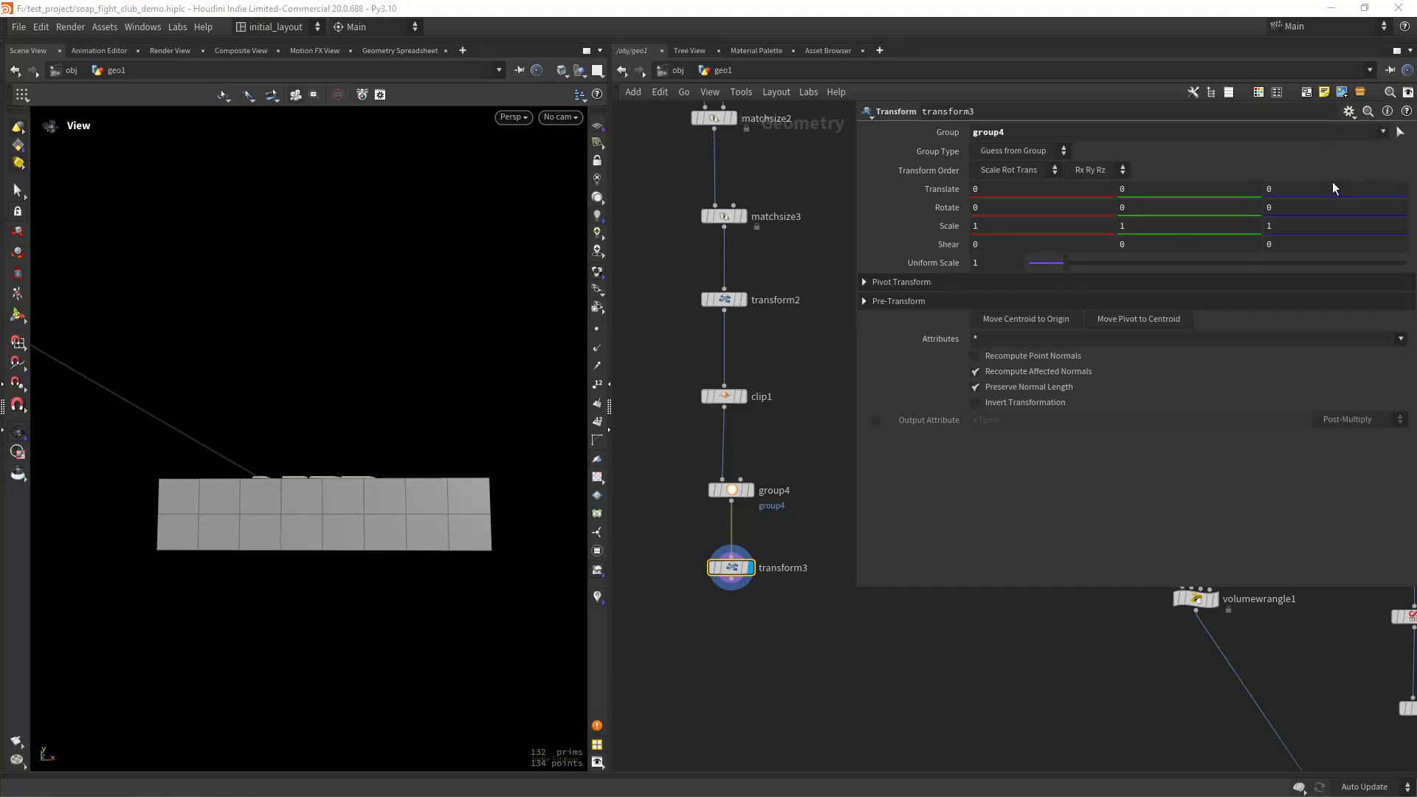
# Try shrinking the bottom faces with uniform scales of 0.66 and 0.86 in the top wireframe view, and reset the uniform scale to 1.
pyautogui.moveTo(1078, 263); pyautogui.dragTo(1053, 264)
pyautogui.hotkey('space', '2')
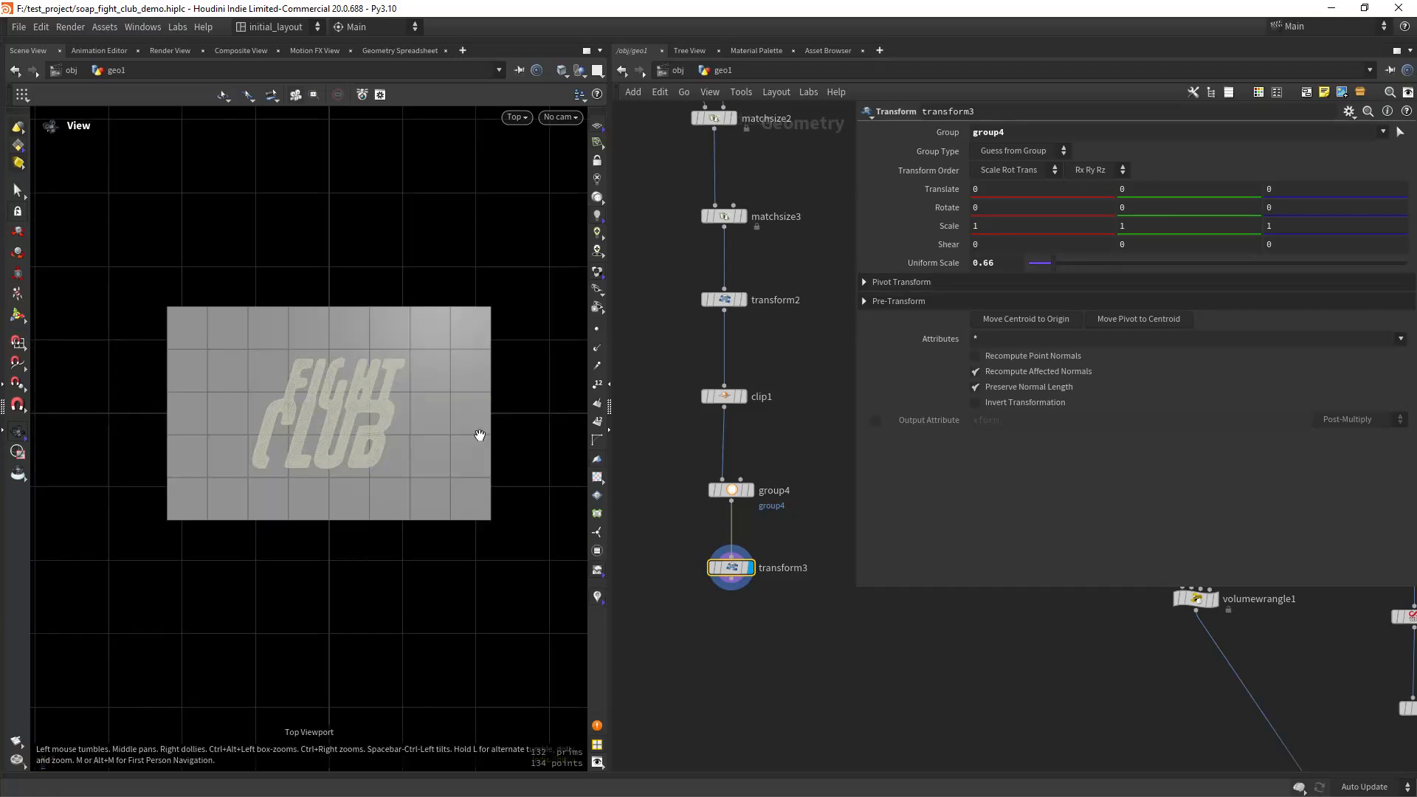
pyautogui.hotkey('space', '3')
pyautogui.hotkey('space', '2')
pyautogui.hotkey('shift', 'w')
pyautogui.scroll(3, 442, 411)
pyautogui.moveTo(1052, 269); pyautogui.dragTo(1062, 263)
pyautogui.press('space')
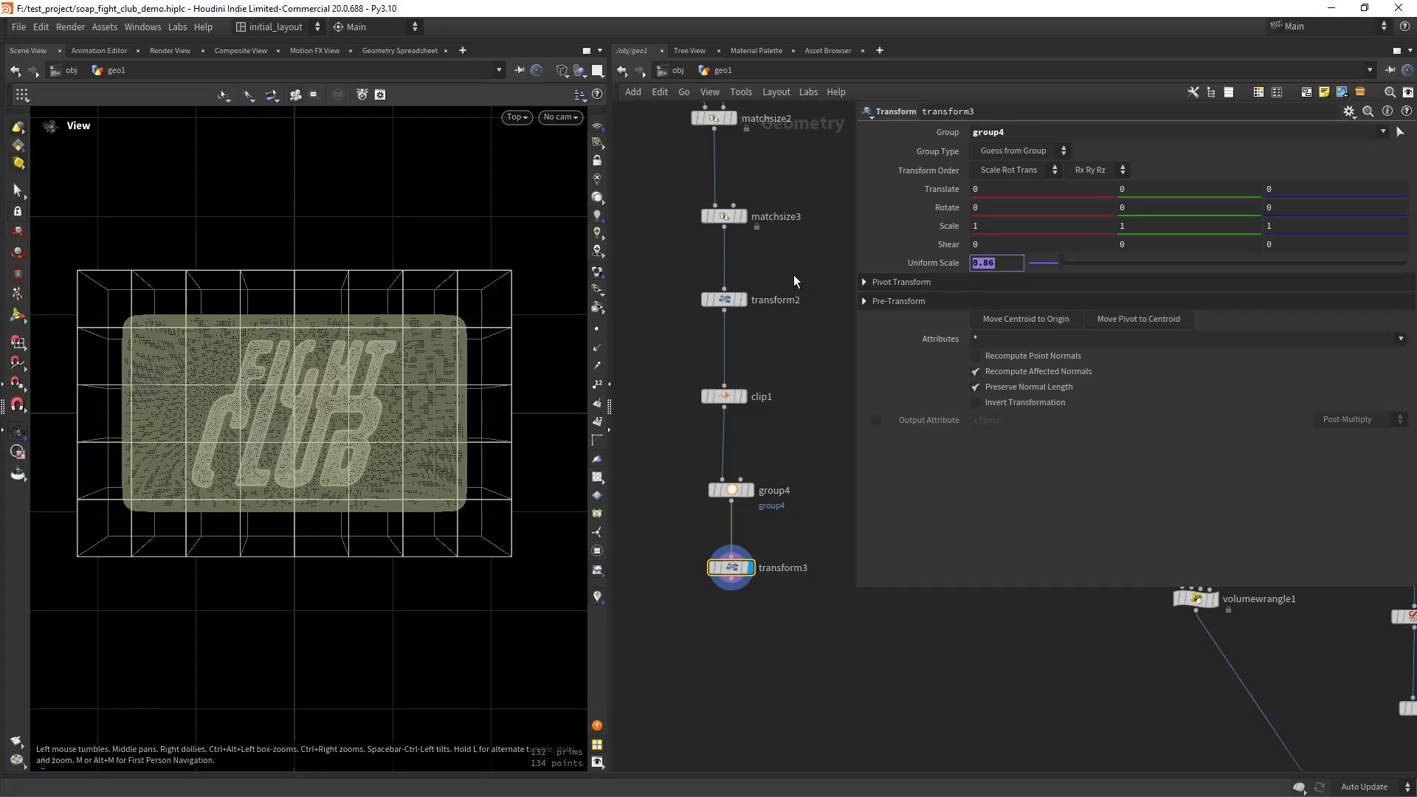
pyautogui.write('1')
pyautogui.press('Return')
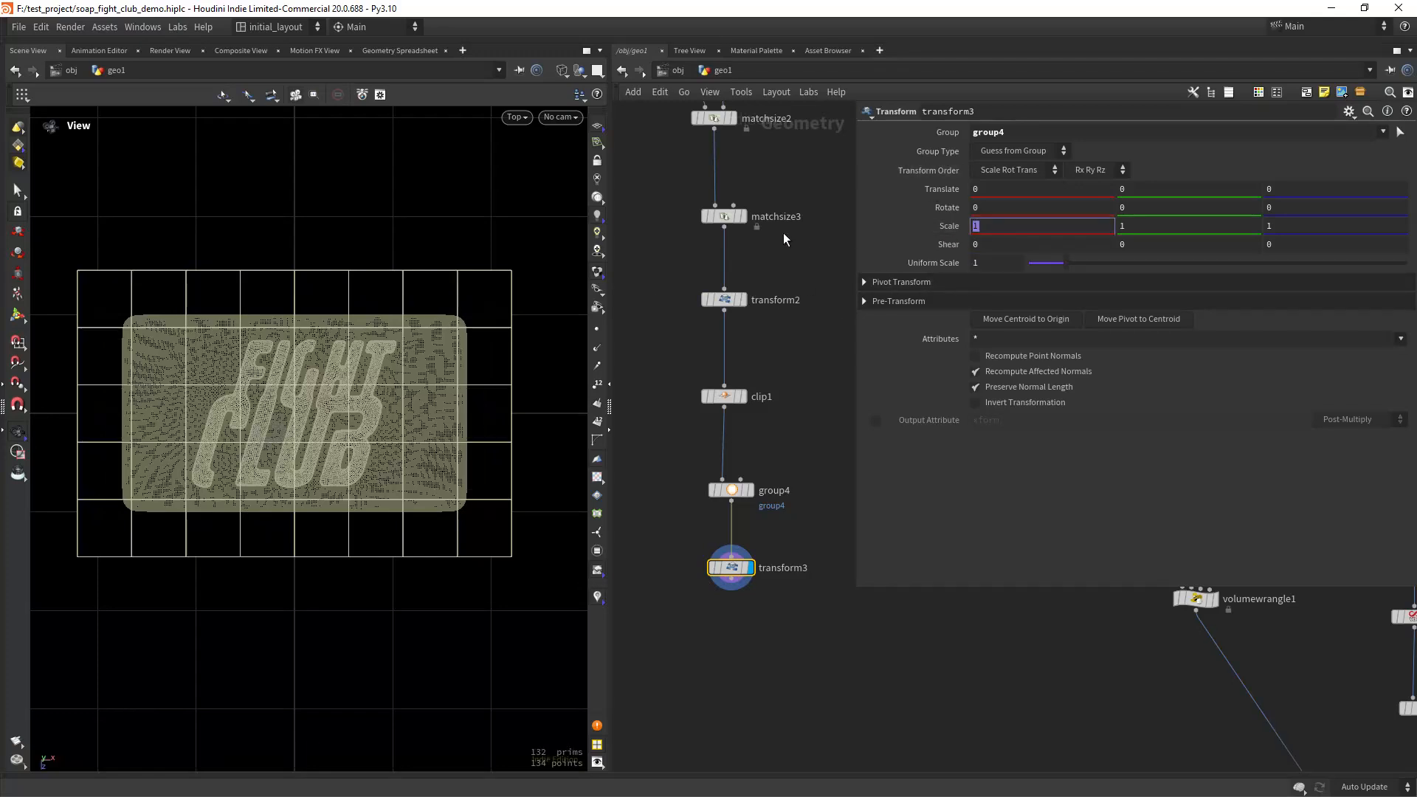
# Set transform3's X scale to 0.9 and copy the Z scale expression from transform2 into its Z scale.
pyautogui.write('.9')
pyautogui.press('Return')
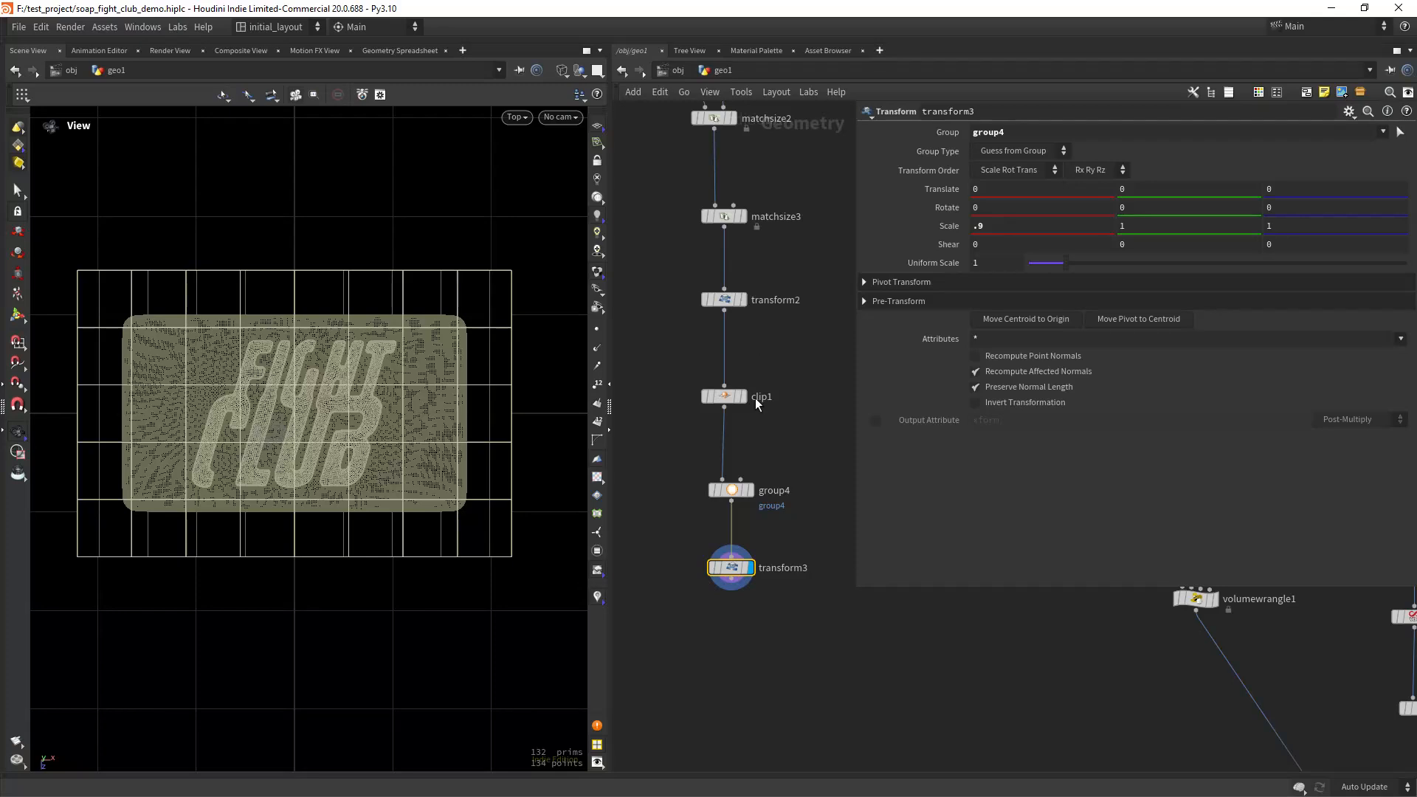
pyautogui.click(729, 302)
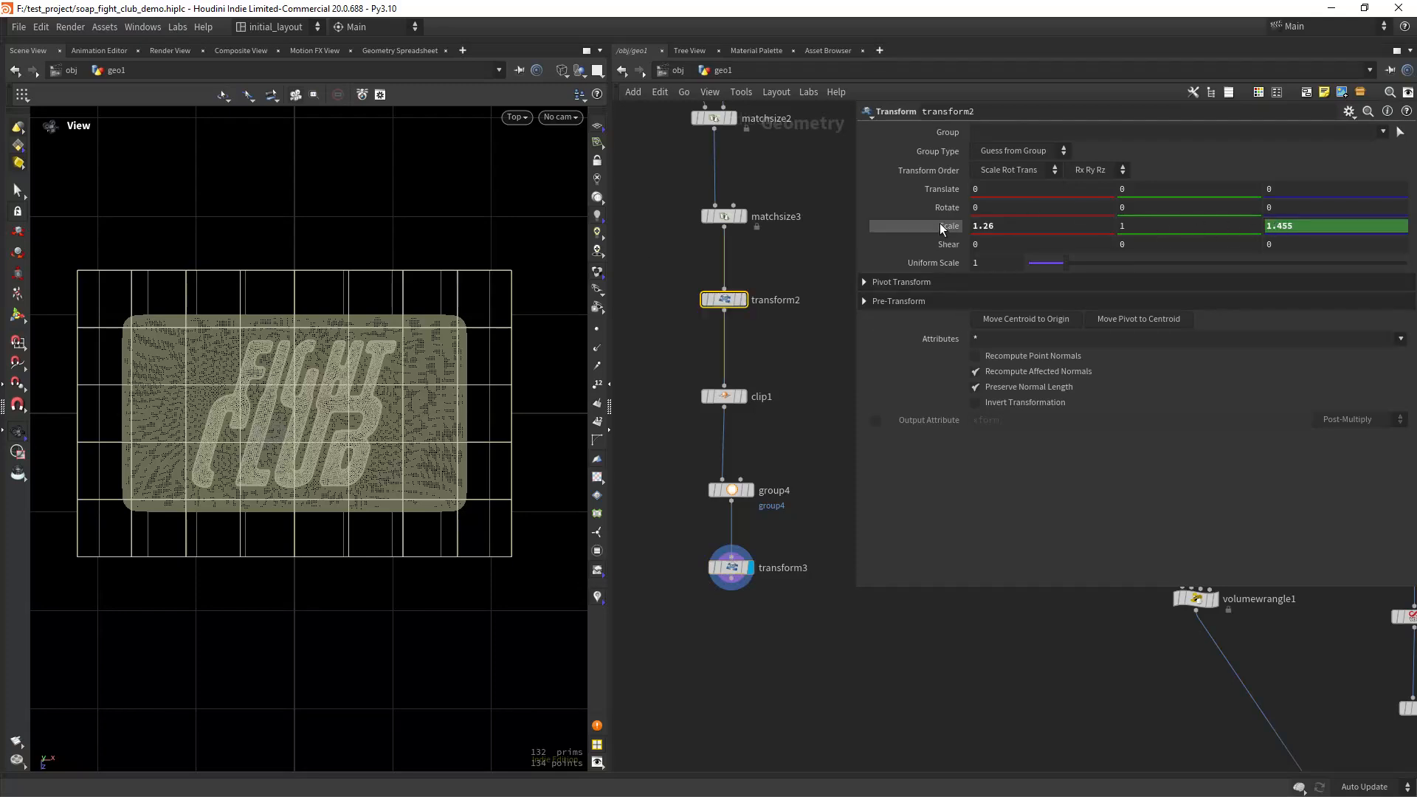
pyautogui.hotkey('ctrl', 'a')
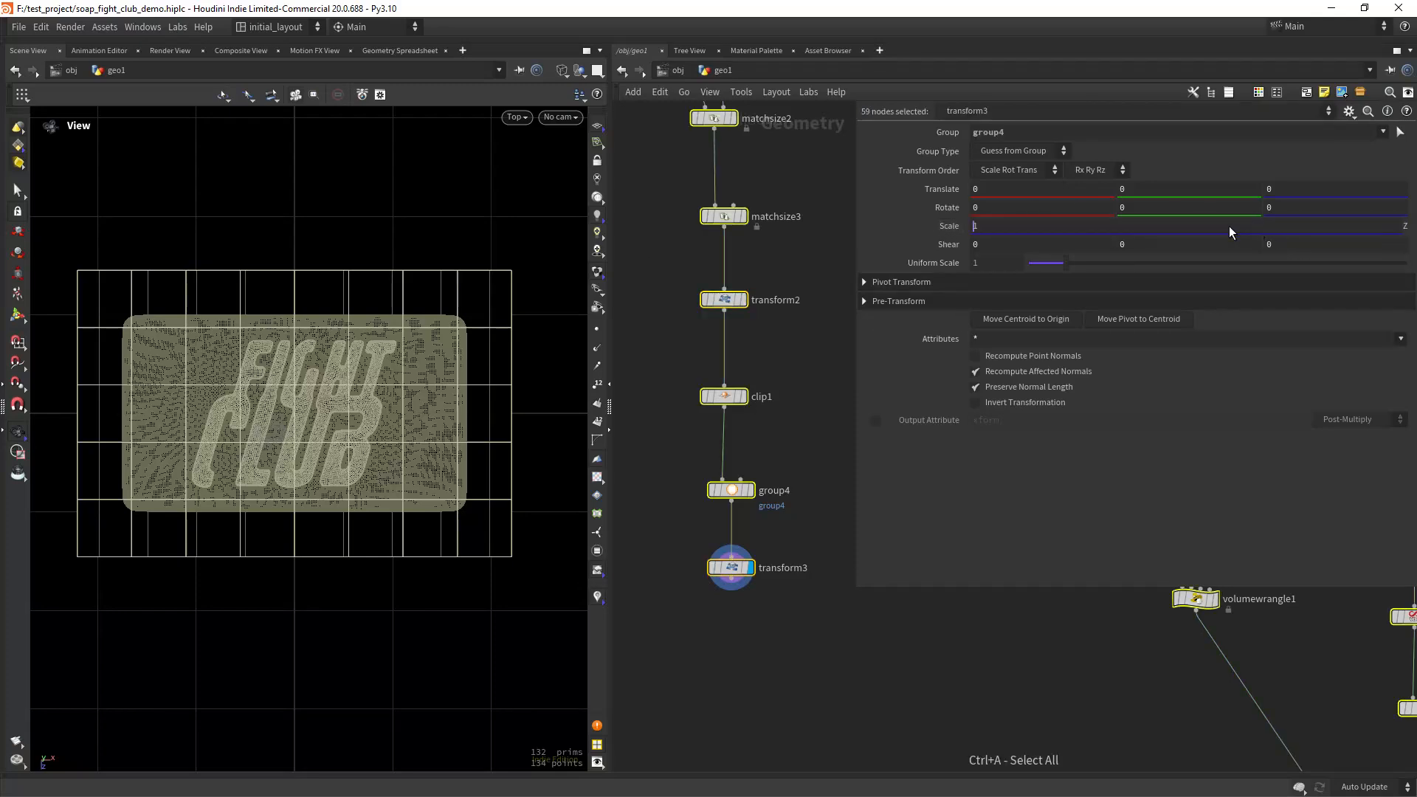
pyautogui.hotkey('ctrl', 'z')
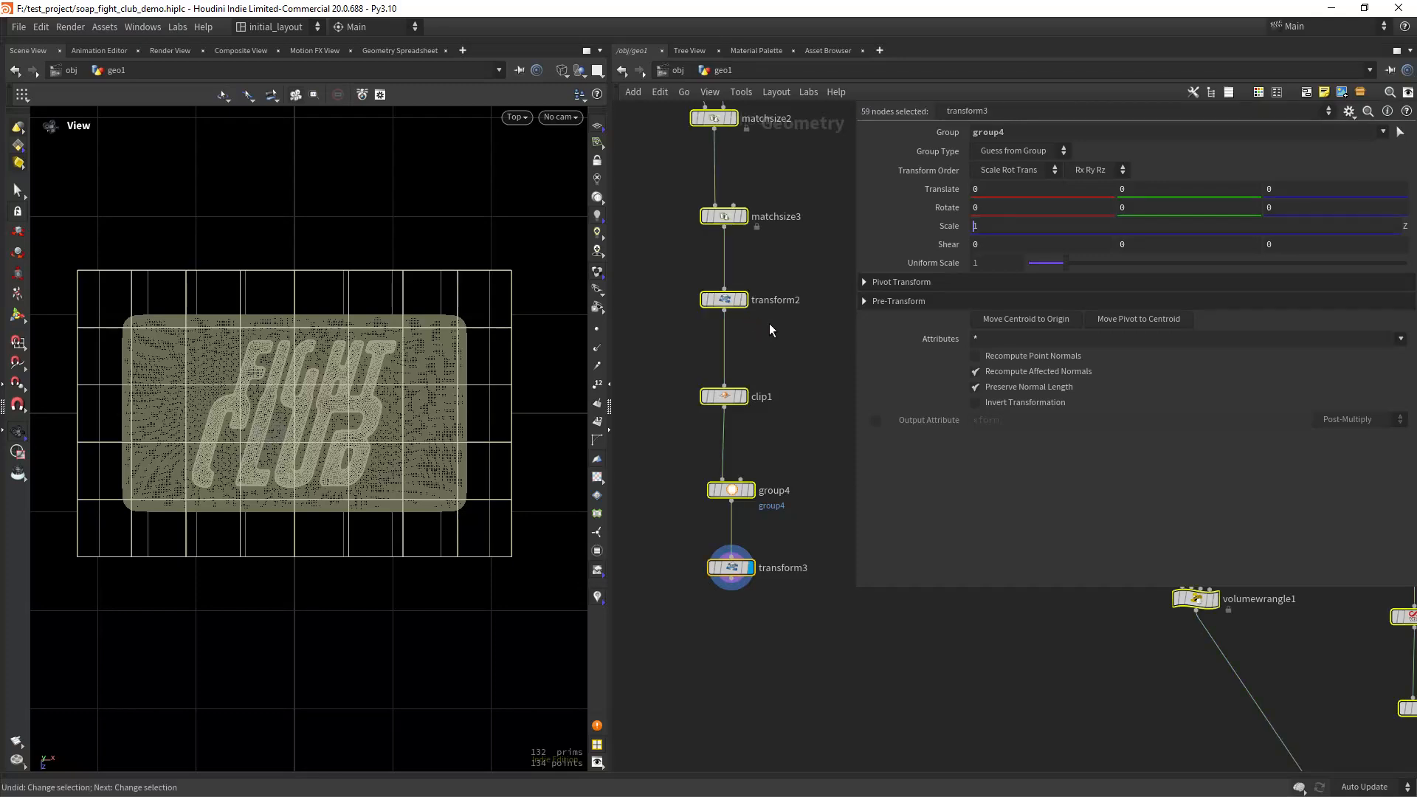
pyautogui.click(723, 300)
pyautogui.click(1143, 226)
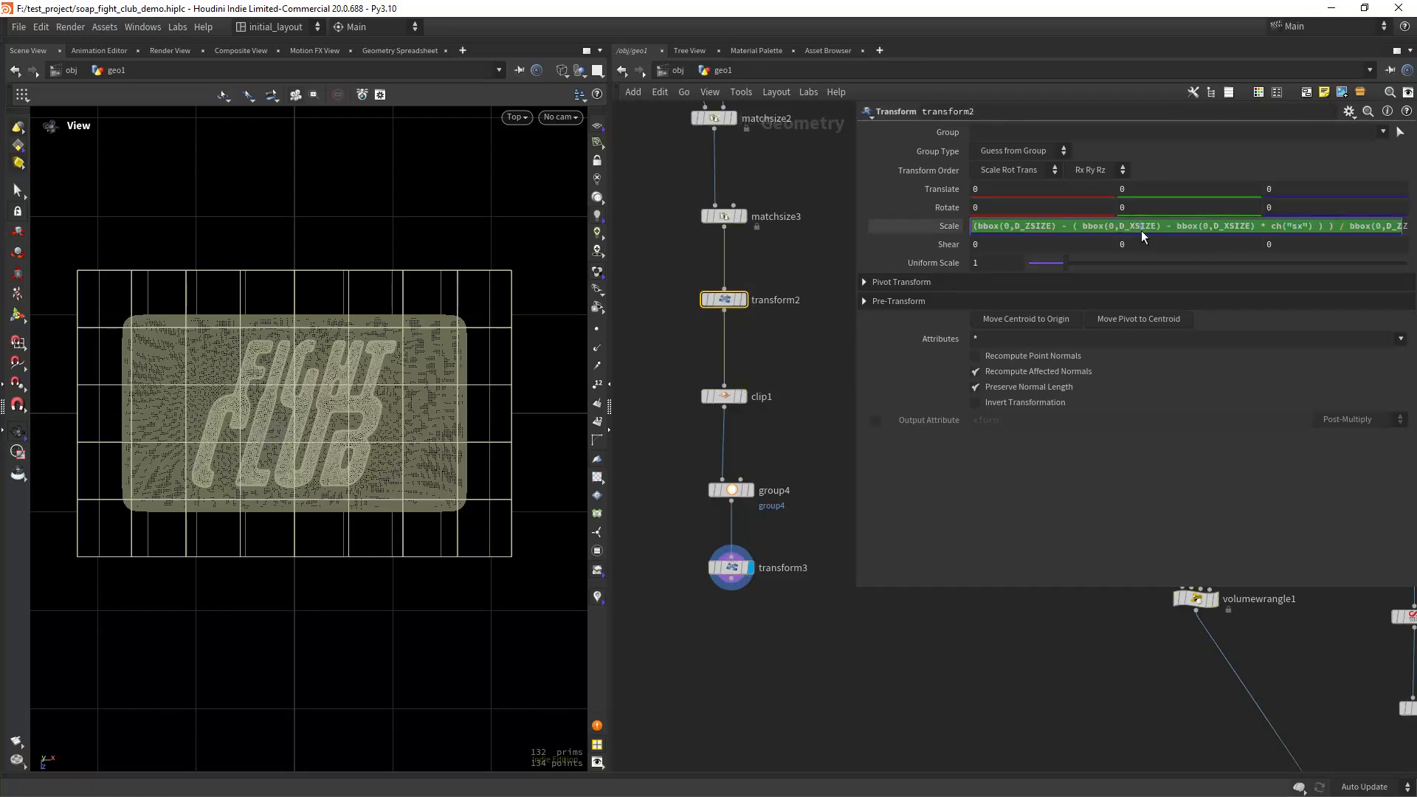
pyautogui.hotkey('ctrl', 'a')
pyautogui.moveTo(659, 524); pyautogui.dragTo(763, 595)
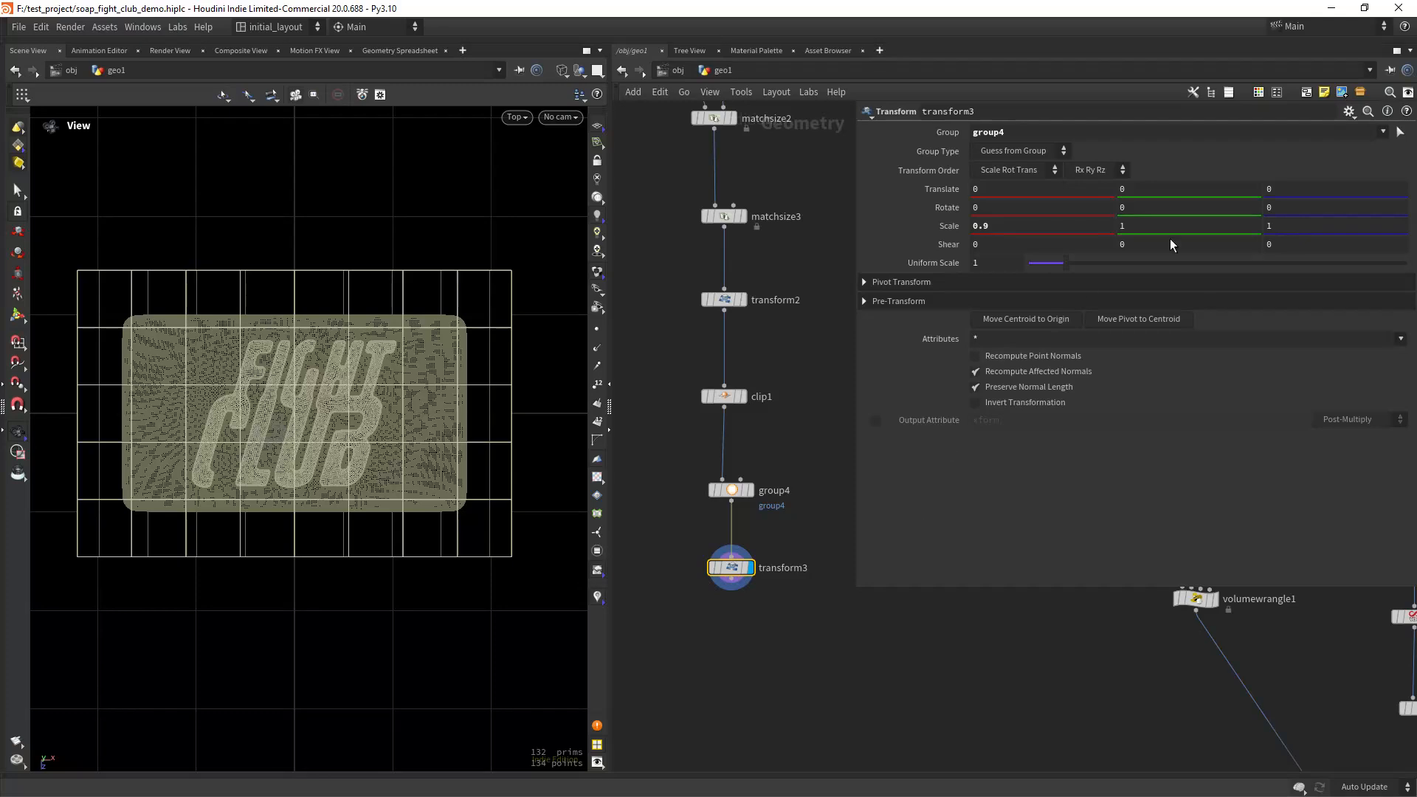
pyautogui.hotkey('ctrl', 'v')
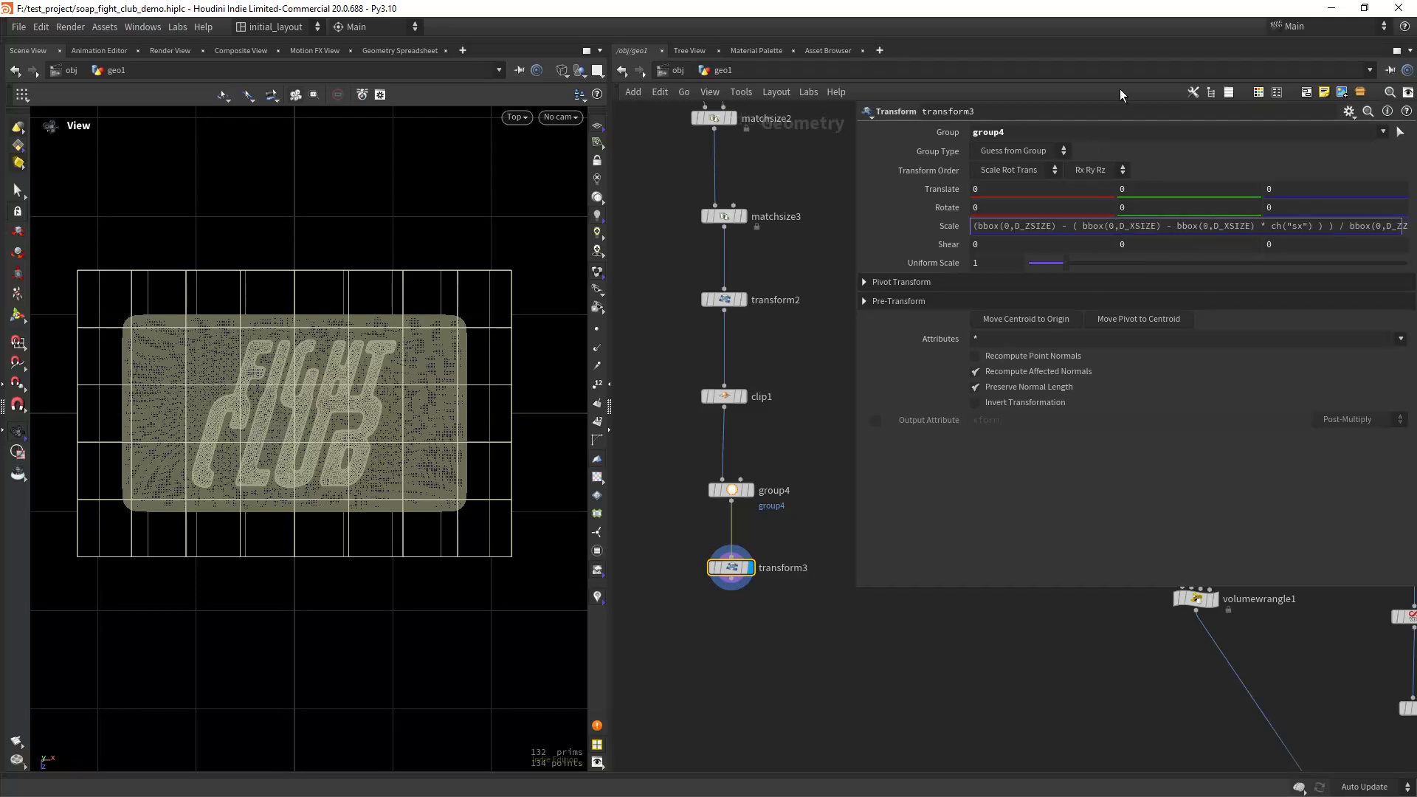
pyautogui.press('Return')
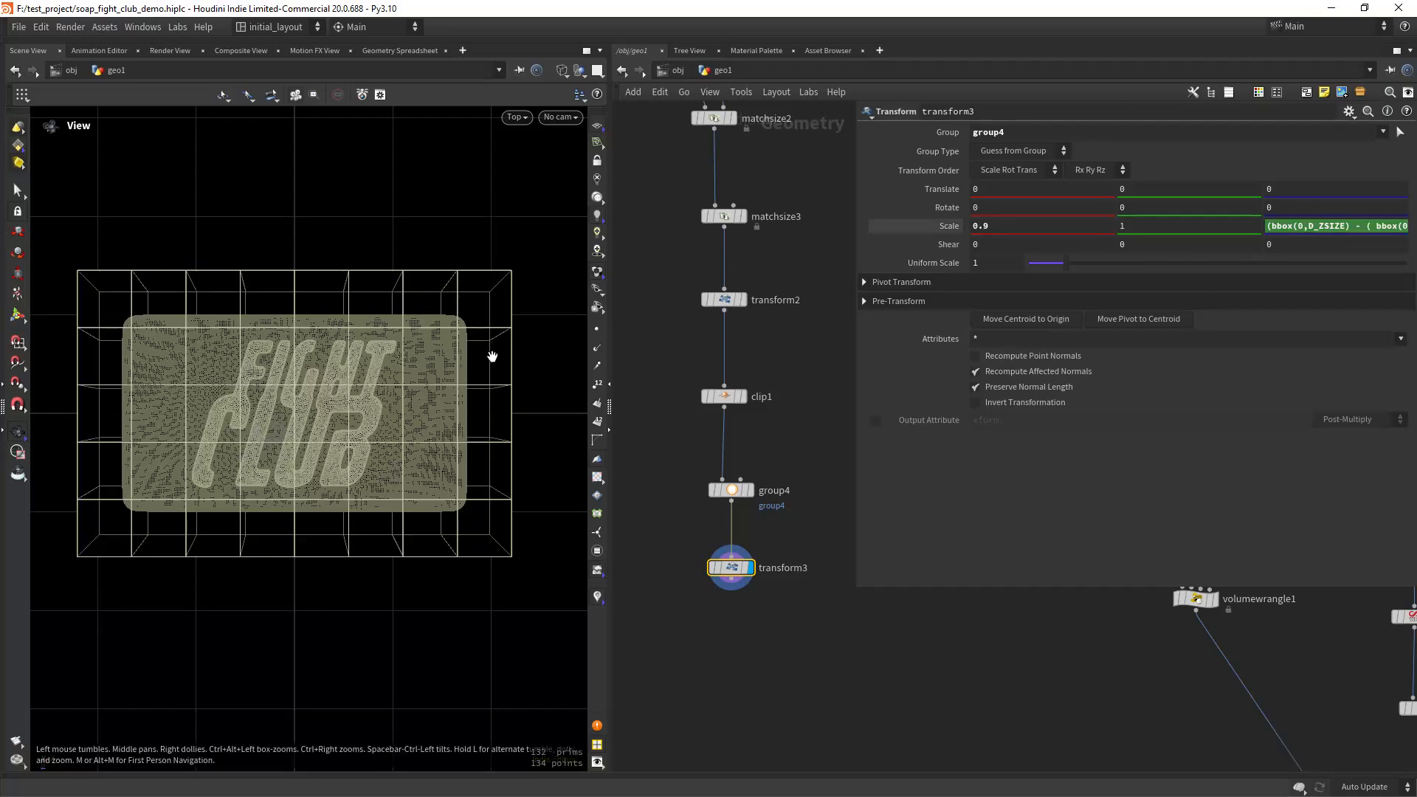
# Add a PolyBevel node below transform3, connect it to transform3's output, and display it.
pyautogui.moveTo(468, 399); pyautogui.dragTo(454, 444)
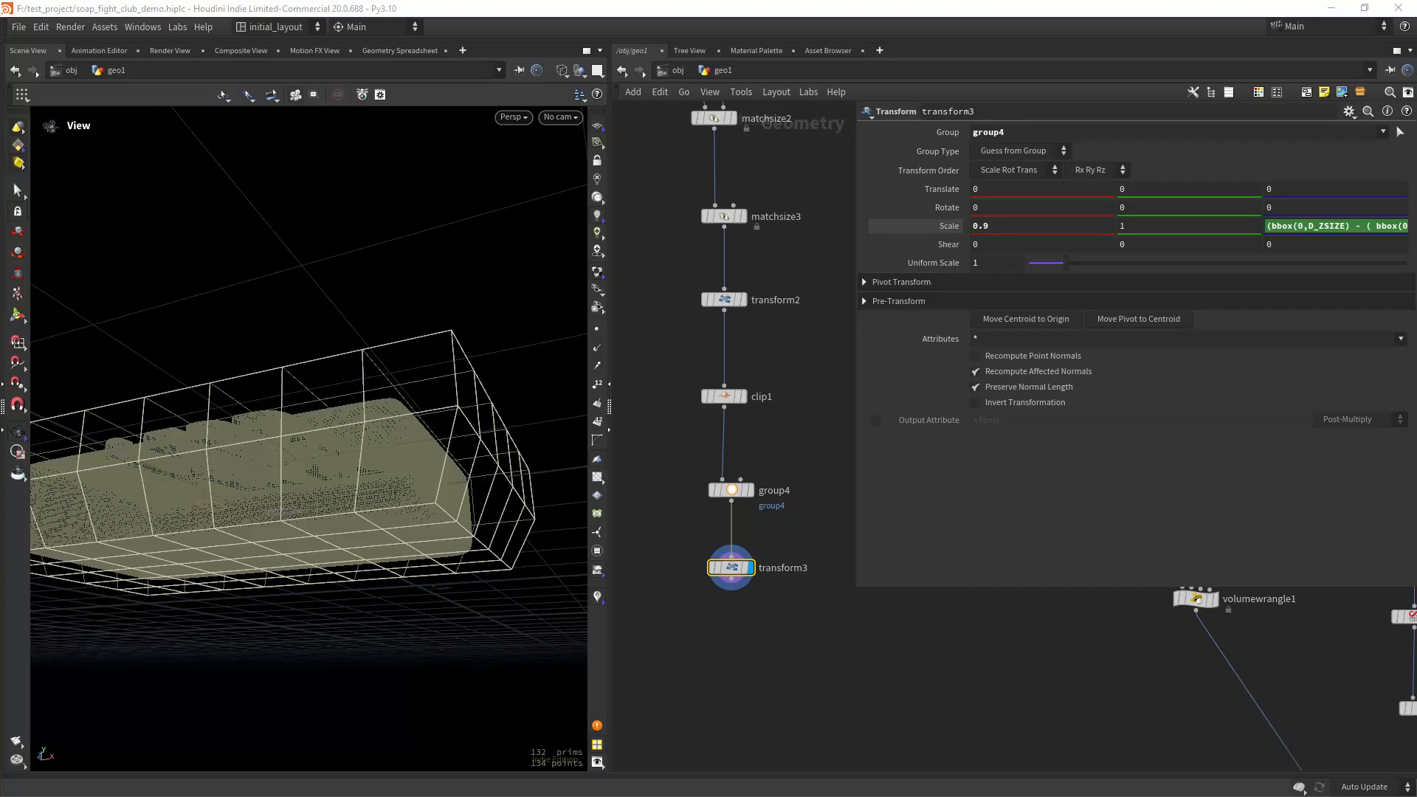
pyautogui.moveTo(752, 641); pyautogui.dragTo(759, 531, button='middle')
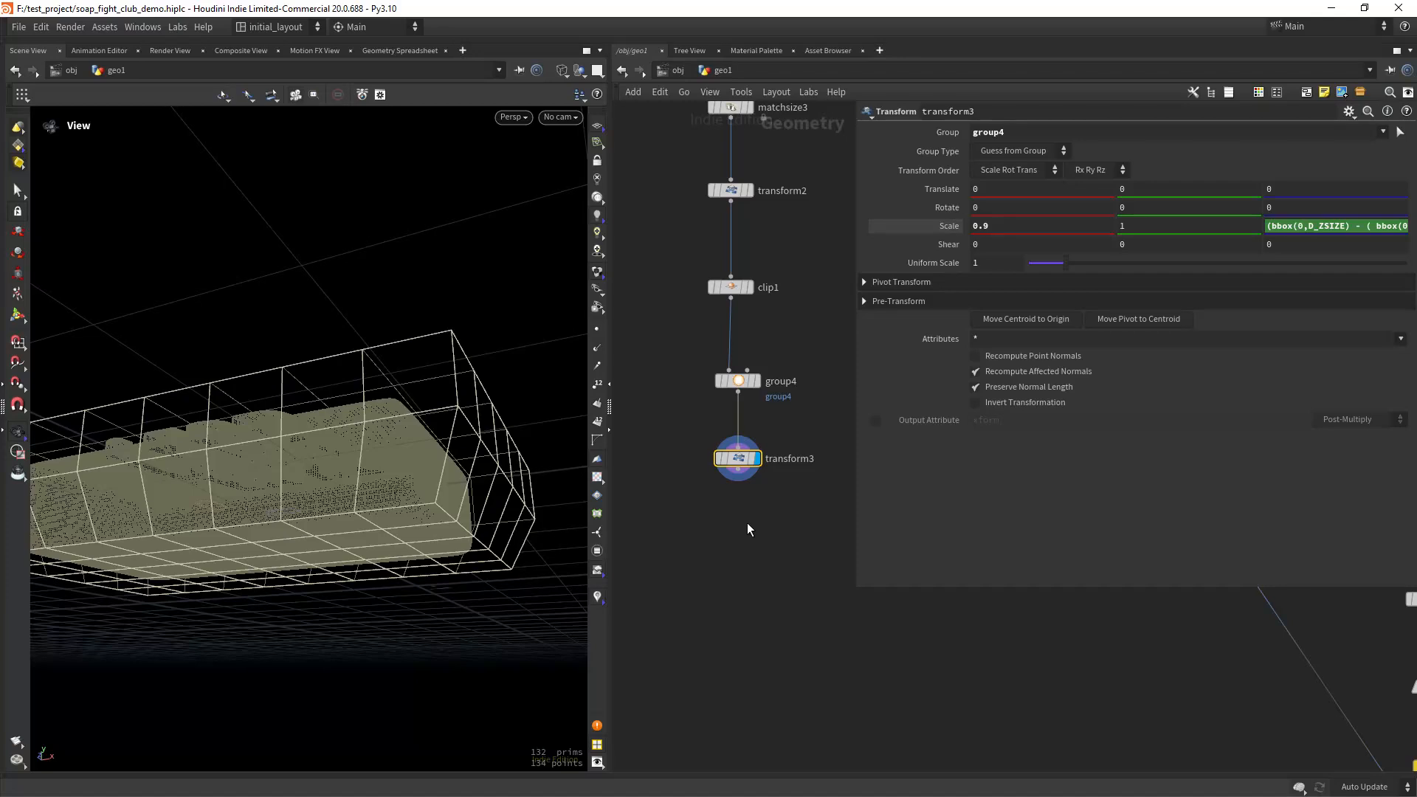
pyautogui.press('Tab')
pyautogui.write('bev')
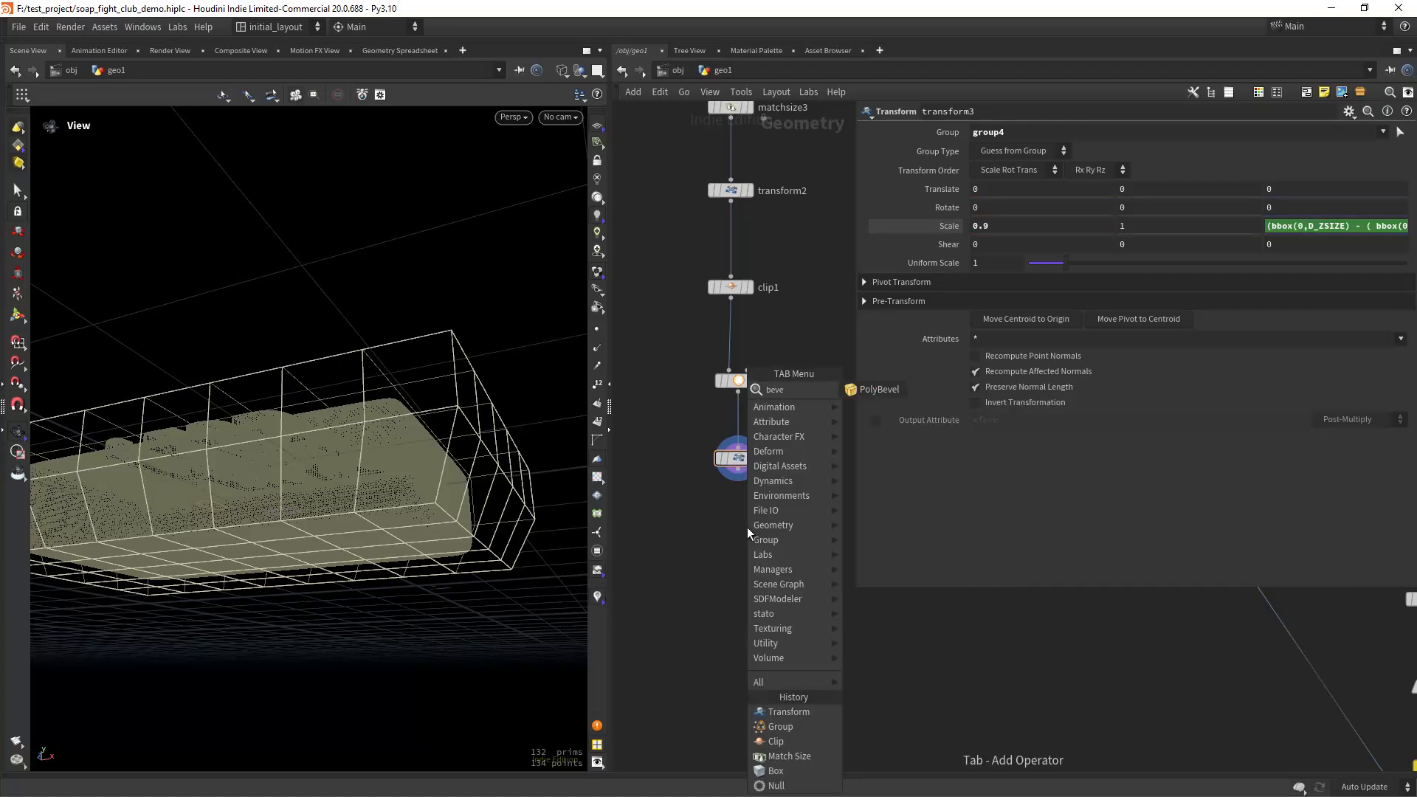
pyautogui.press('Return')
pyautogui.click(747, 527)
pyautogui.moveTo(744, 527); pyautogui.dragTo(744, 558)
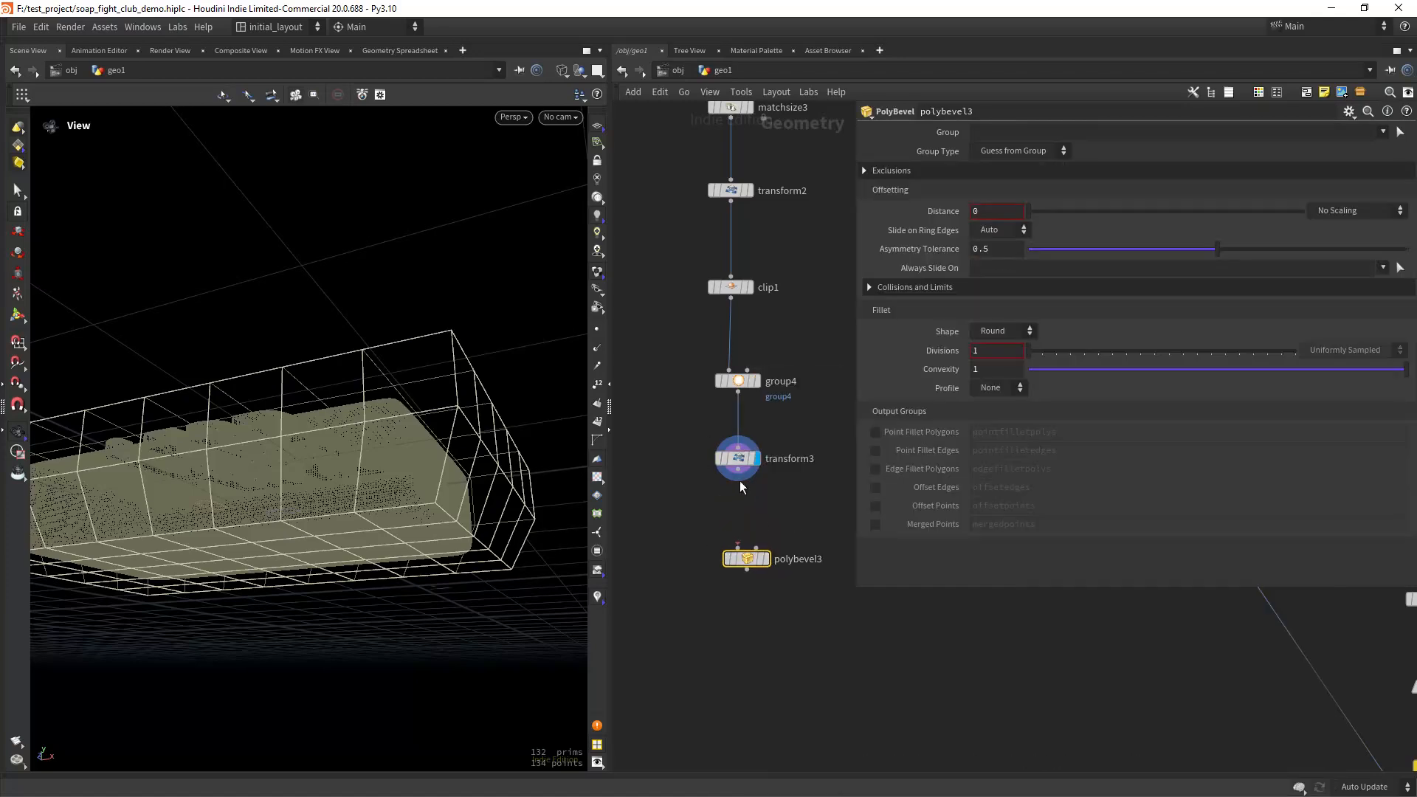
pyautogui.moveTo(738, 476); pyautogui.dragTo(738, 552)
pyautogui.click(769, 534)
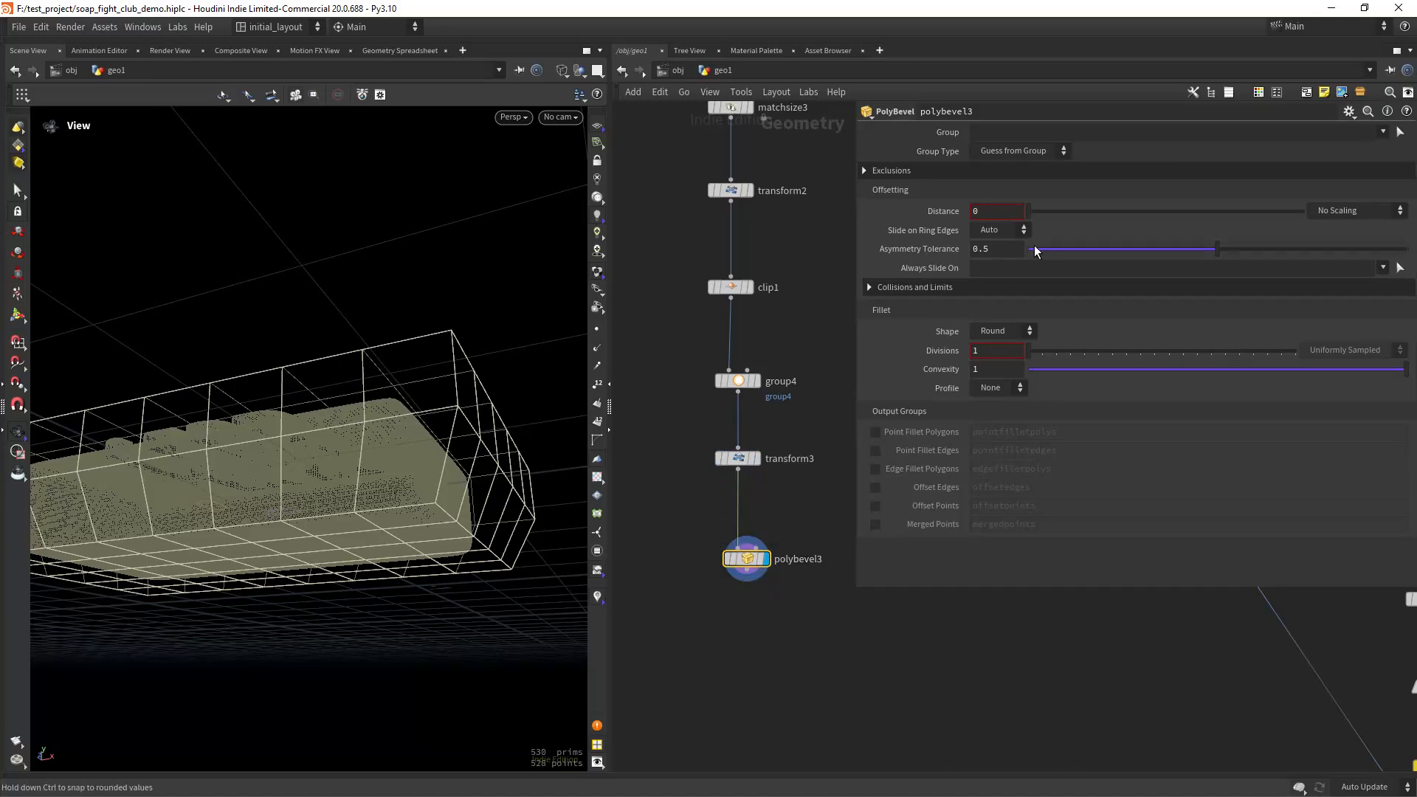
# Make the PolyBevel ignore flat edges with a maximum normal angle of 35 and set its distance to 0.08.
pyautogui.click(1055, 174)
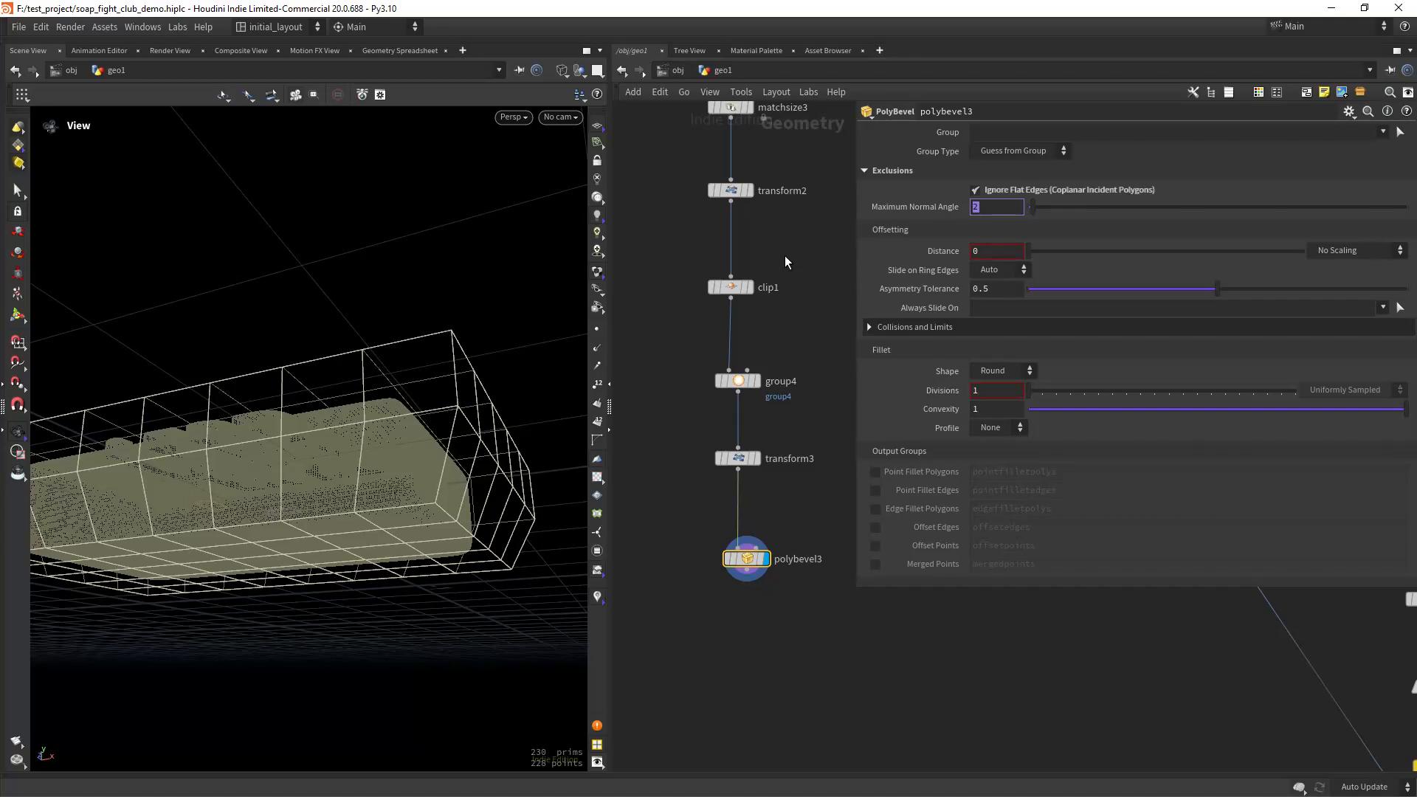
pyautogui.write('35')
pyautogui.press('Return')
pyautogui.write('.08')
pyautogui.press('Return')
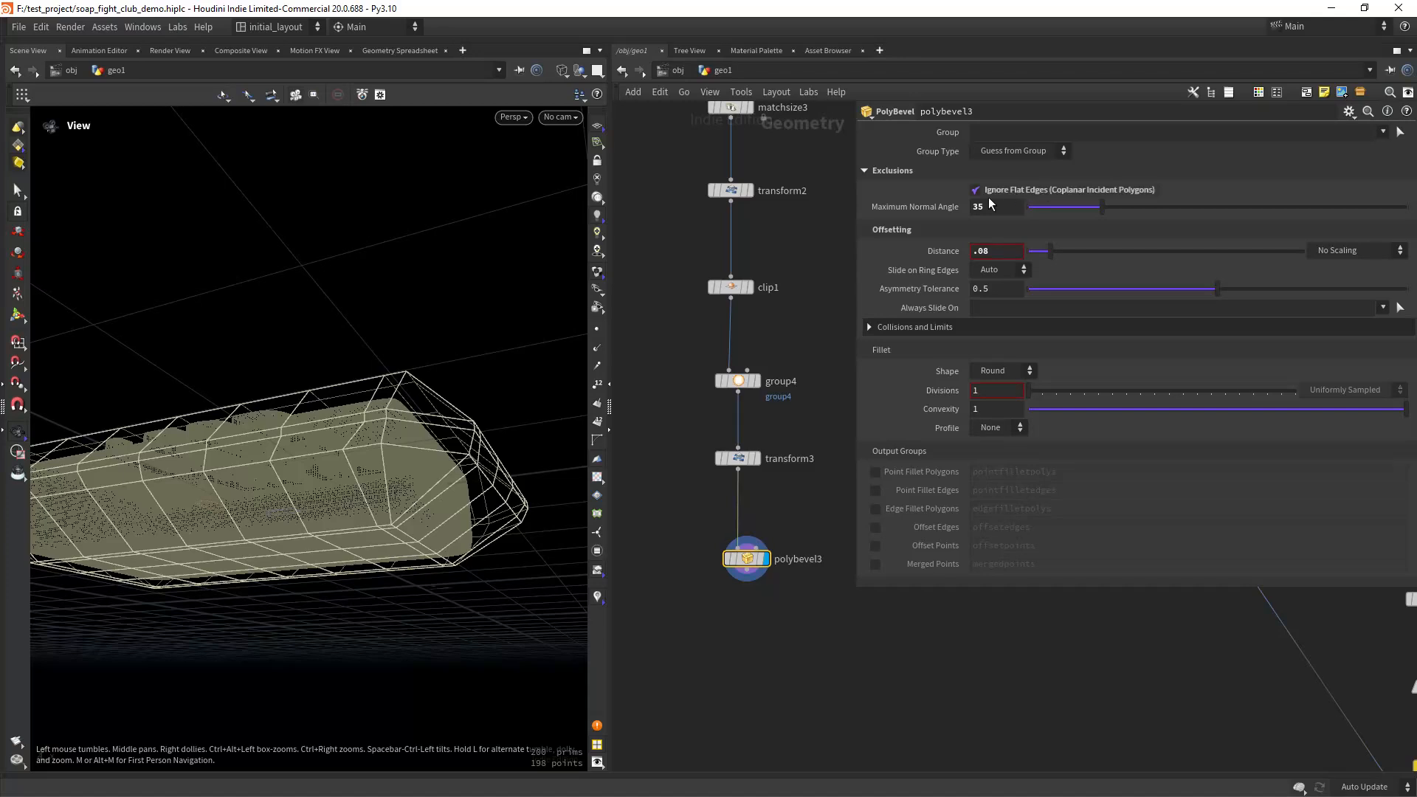
# Insert a Blast node on the wire between transform3 and polybevel3 and display it.
pyautogui.moveTo(757, 443)
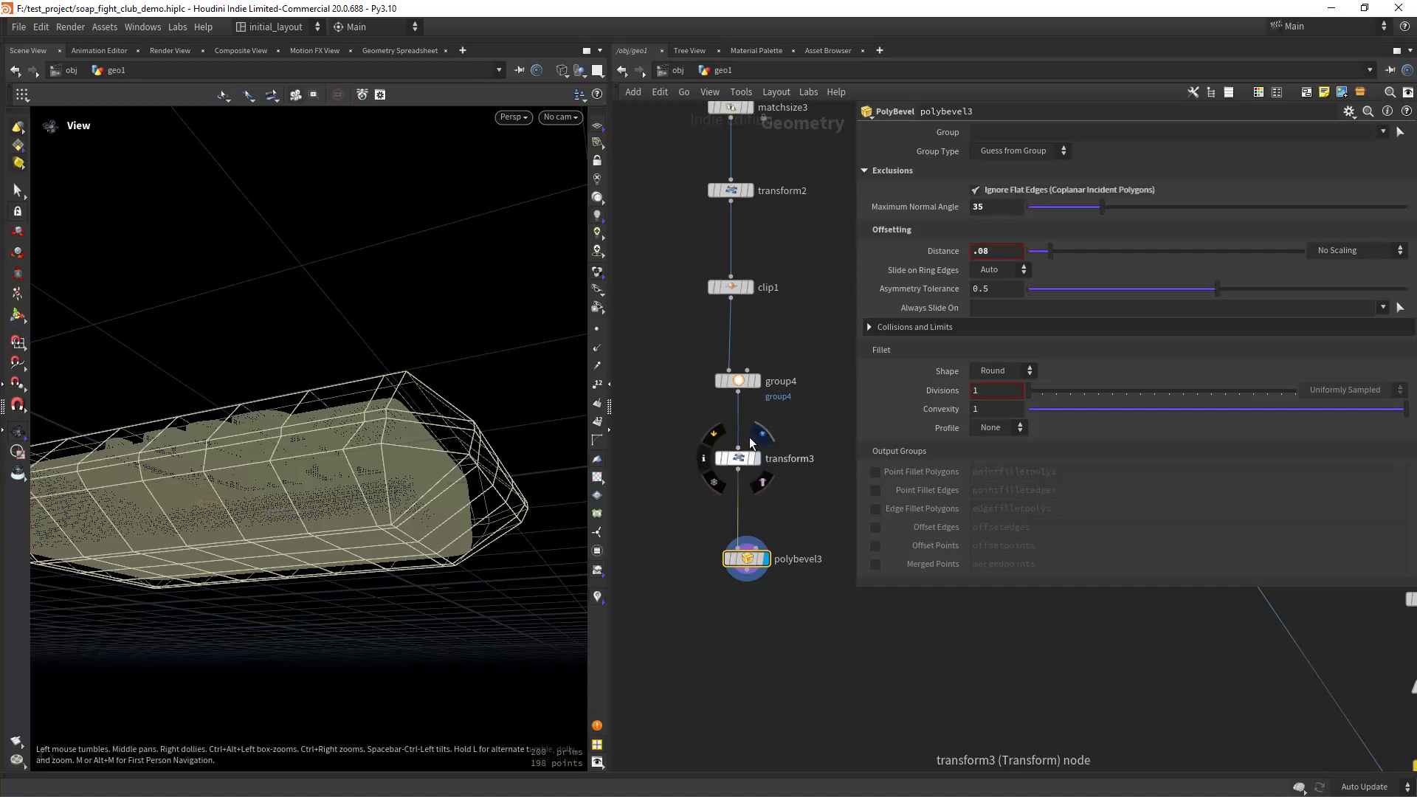
pyautogui.press('Tab')
pyautogui.write('blast')
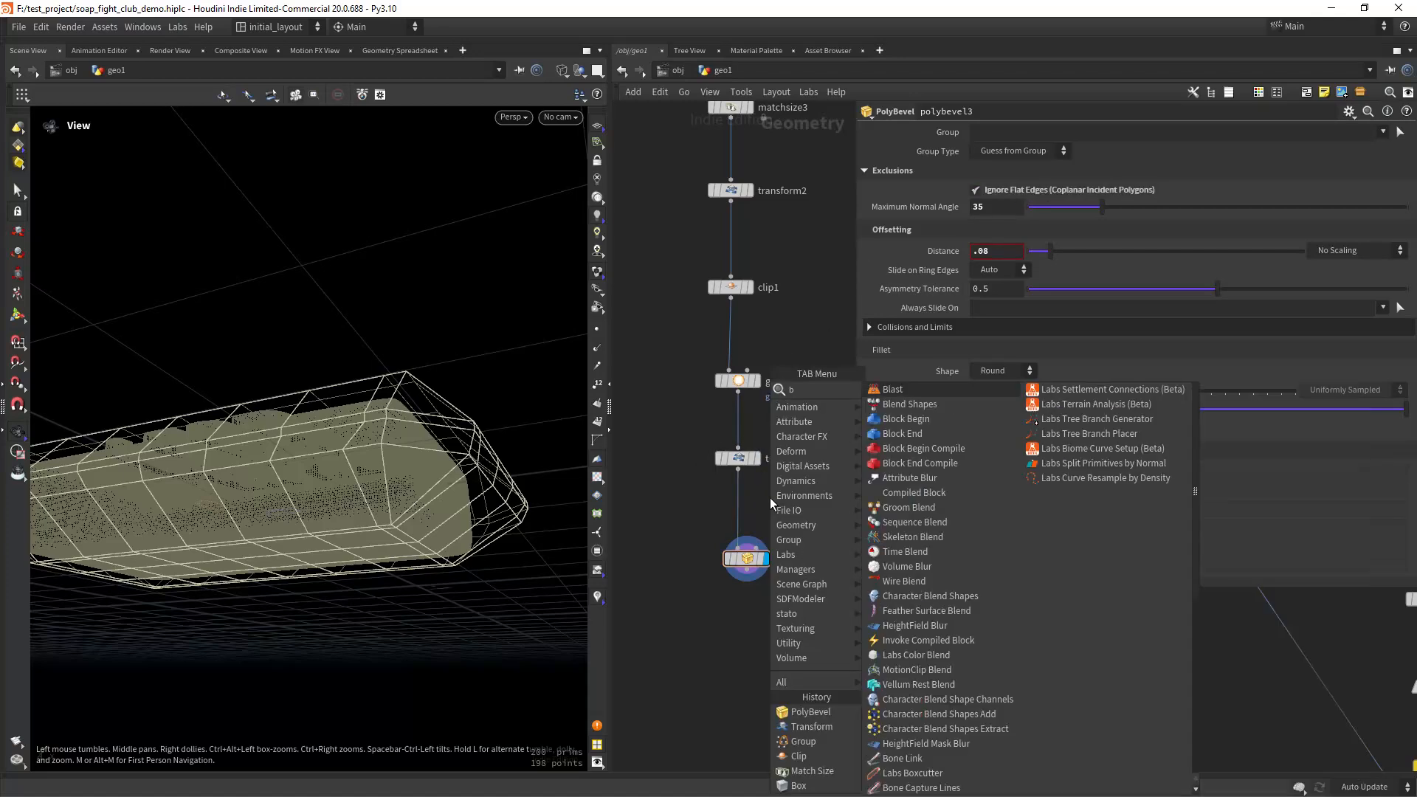
pyautogui.press('Return')
pyautogui.click(769, 497)
pyautogui.moveTo(769, 500); pyautogui.dragTo(738, 503)
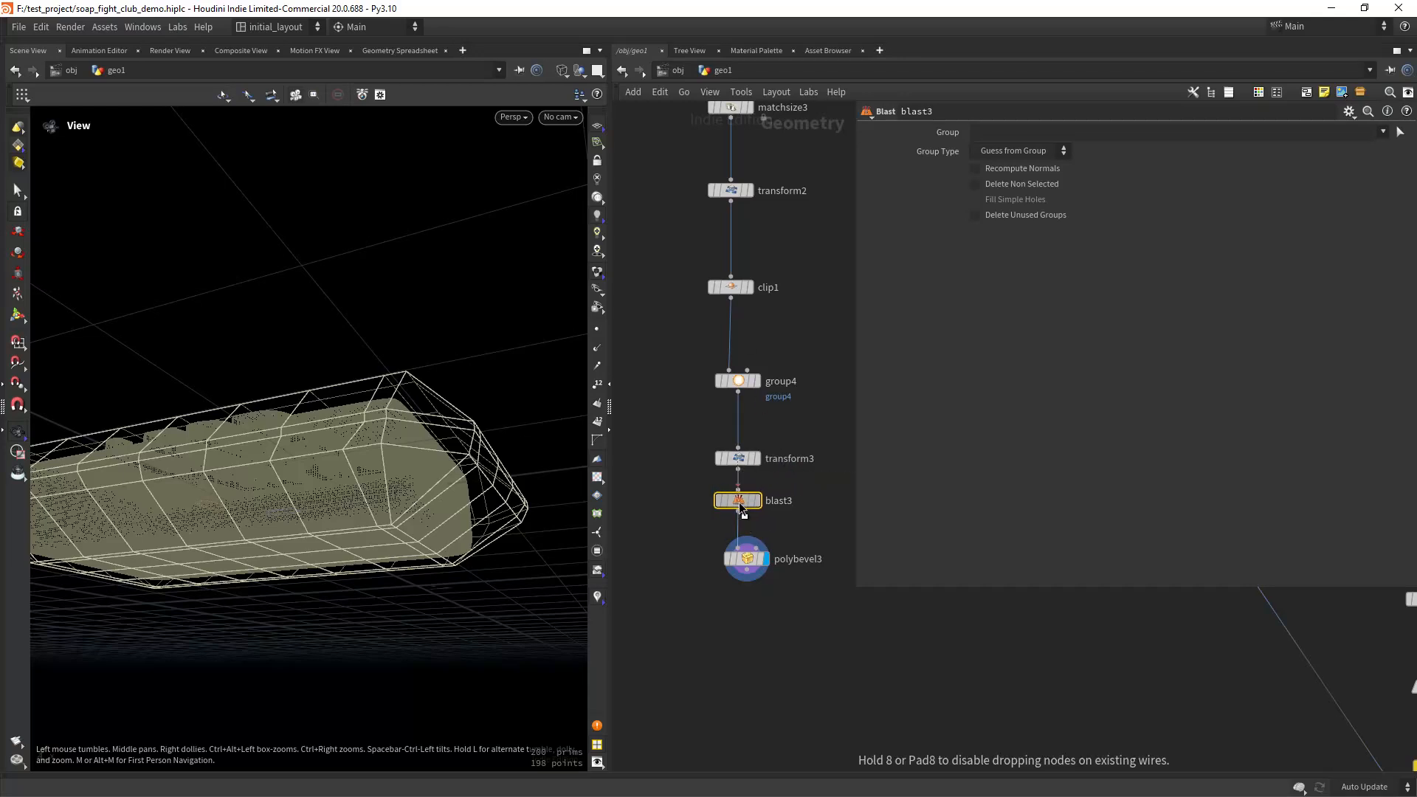
pyautogui.click(763, 478)
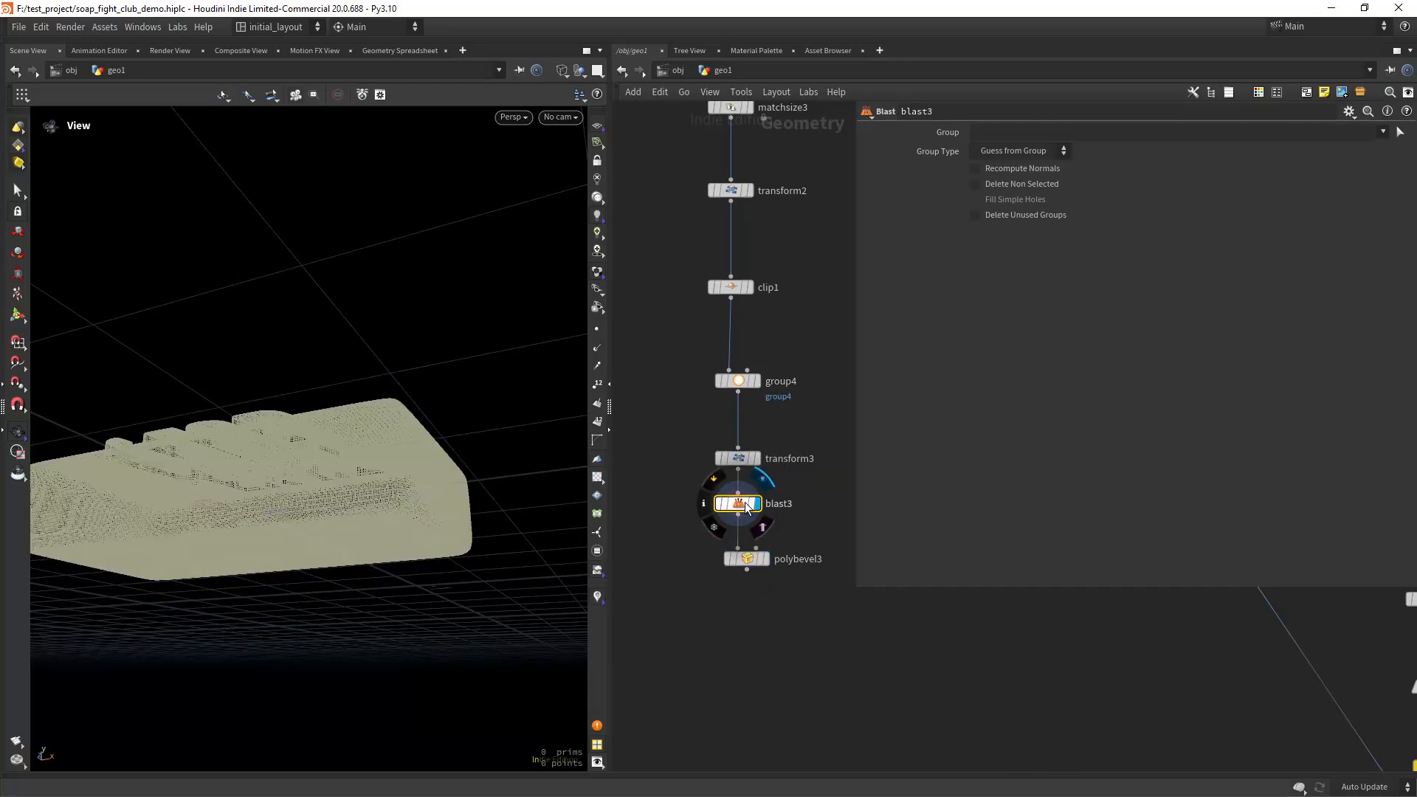
# Set the Blast node to delete non-selected geometry, keeping only the below_plane group.
pyautogui.click(1015, 185)
pyautogui.click(1380, 133)
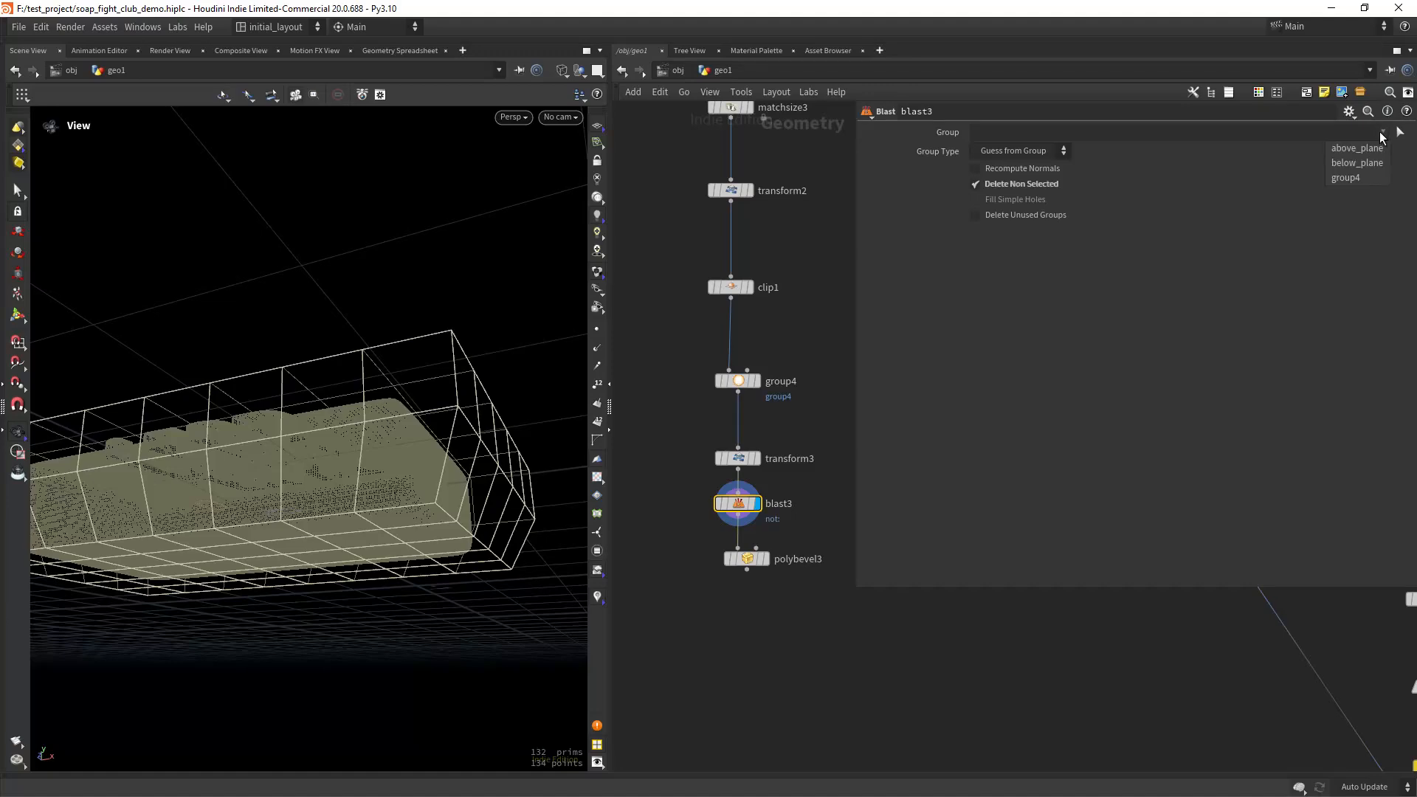
pyautogui.click(1357, 162)
pyautogui.moveTo(443, 479); pyautogui.dragTo(402, 446)
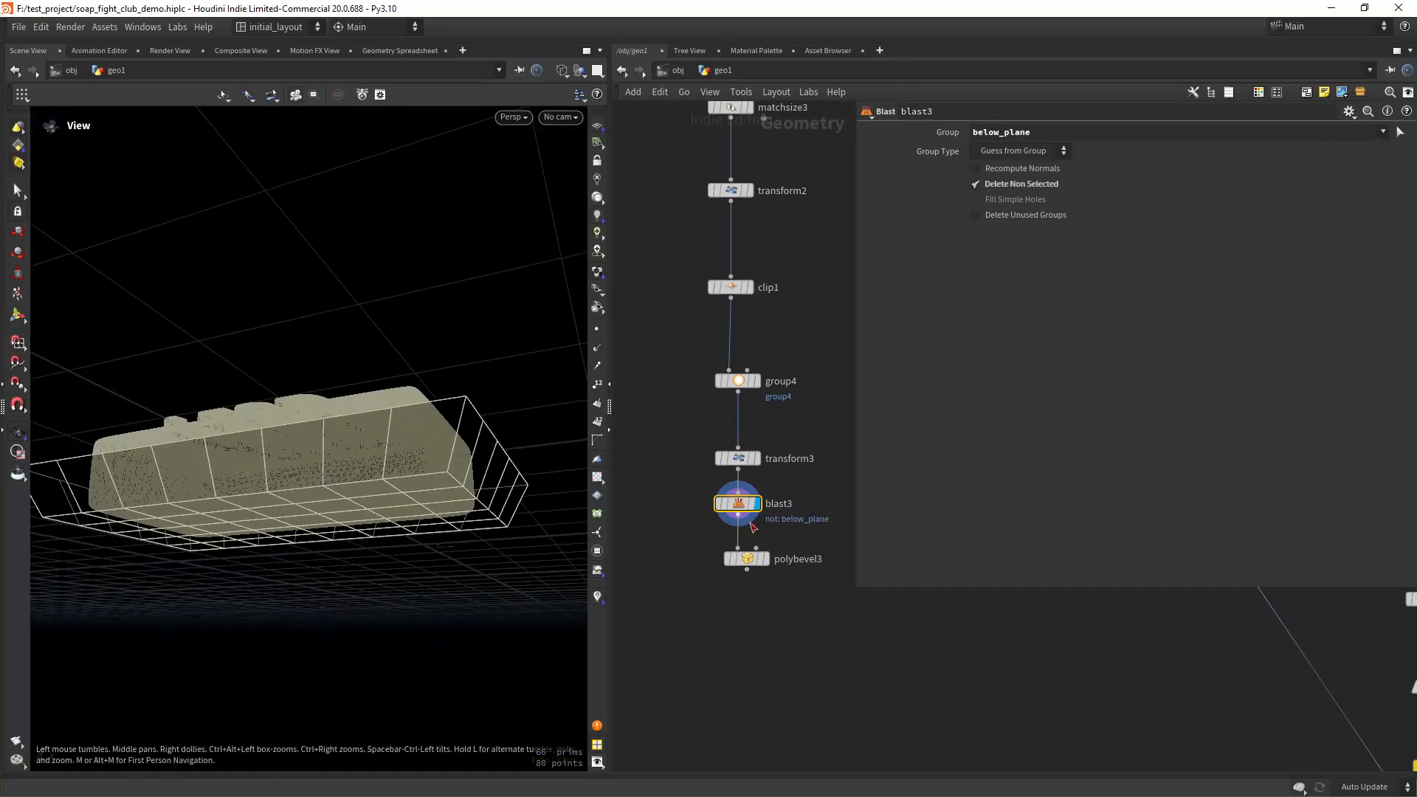
# Display polybevel3 and set its fillet divisions to 6.
pyautogui.click(767, 558)
pyautogui.click(759, 561)
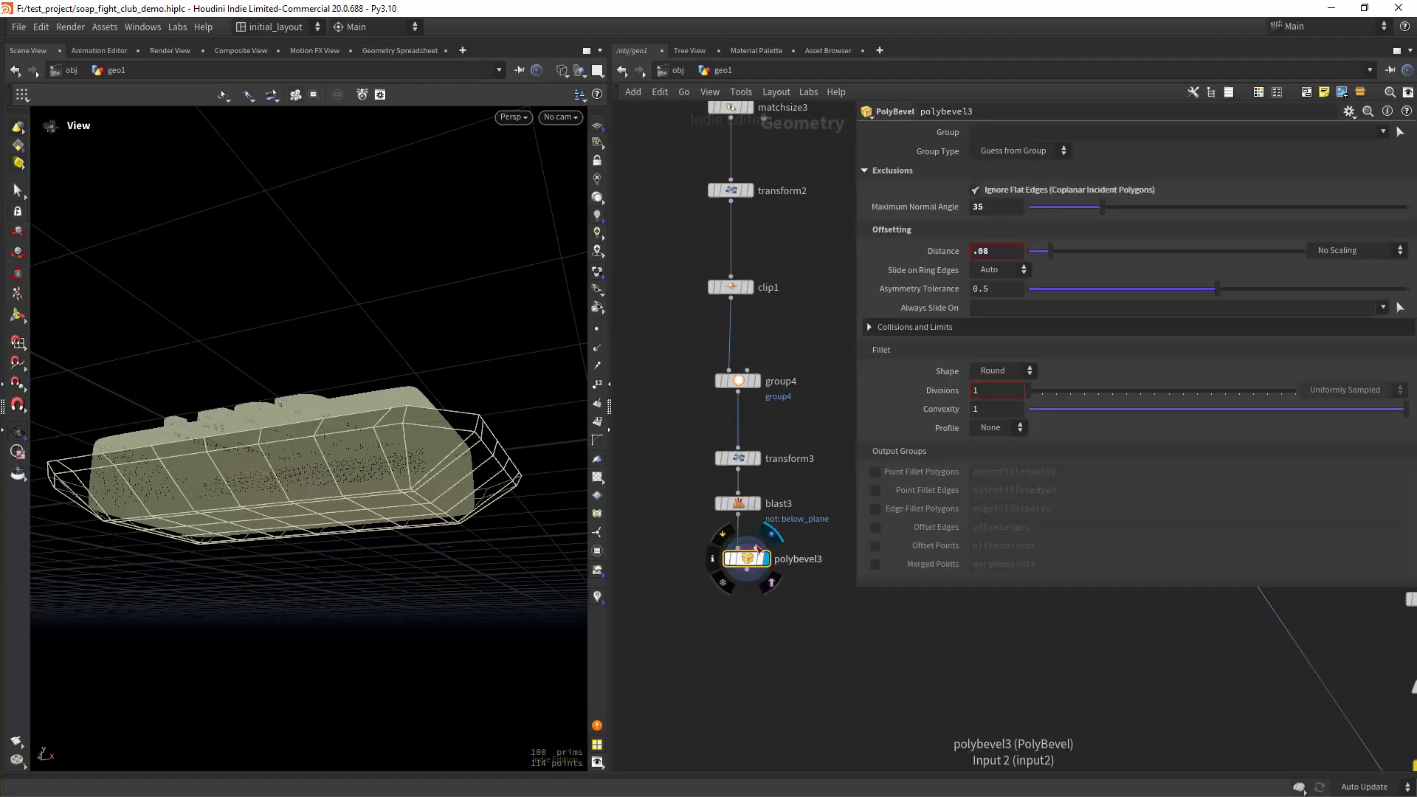
pyautogui.moveTo(992, 392); pyautogui.dragTo(763, 378)
pyautogui.write('6')
pyautogui.press('Return')
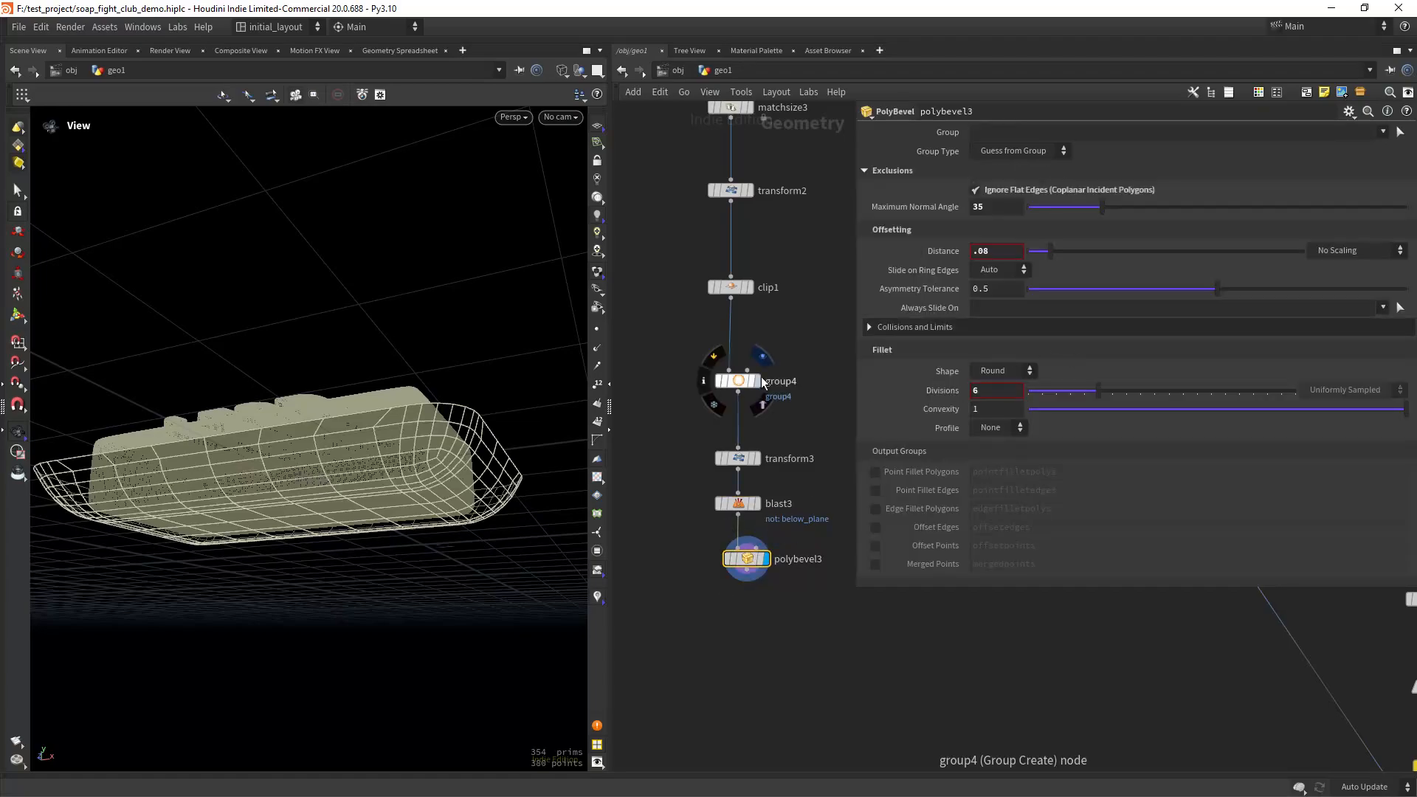
# Add a Labs Fast Group Unshared node after polybevel3, set its group type to Edges, and display it.
pyautogui.moveTo(374, 380); pyautogui.dragTo(369, 420)
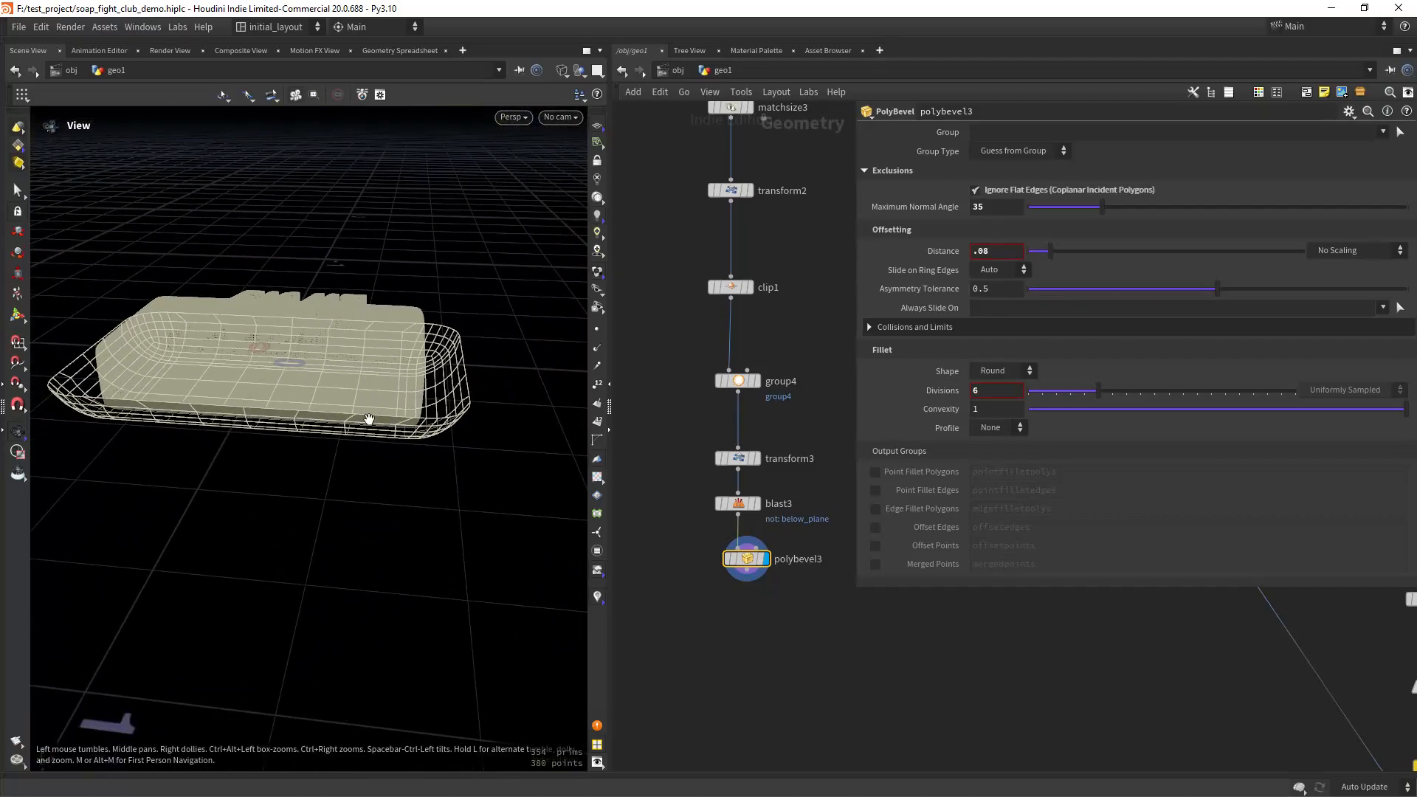
pyautogui.moveTo(795, 558); pyautogui.dragTo(777, 462, button='middle')
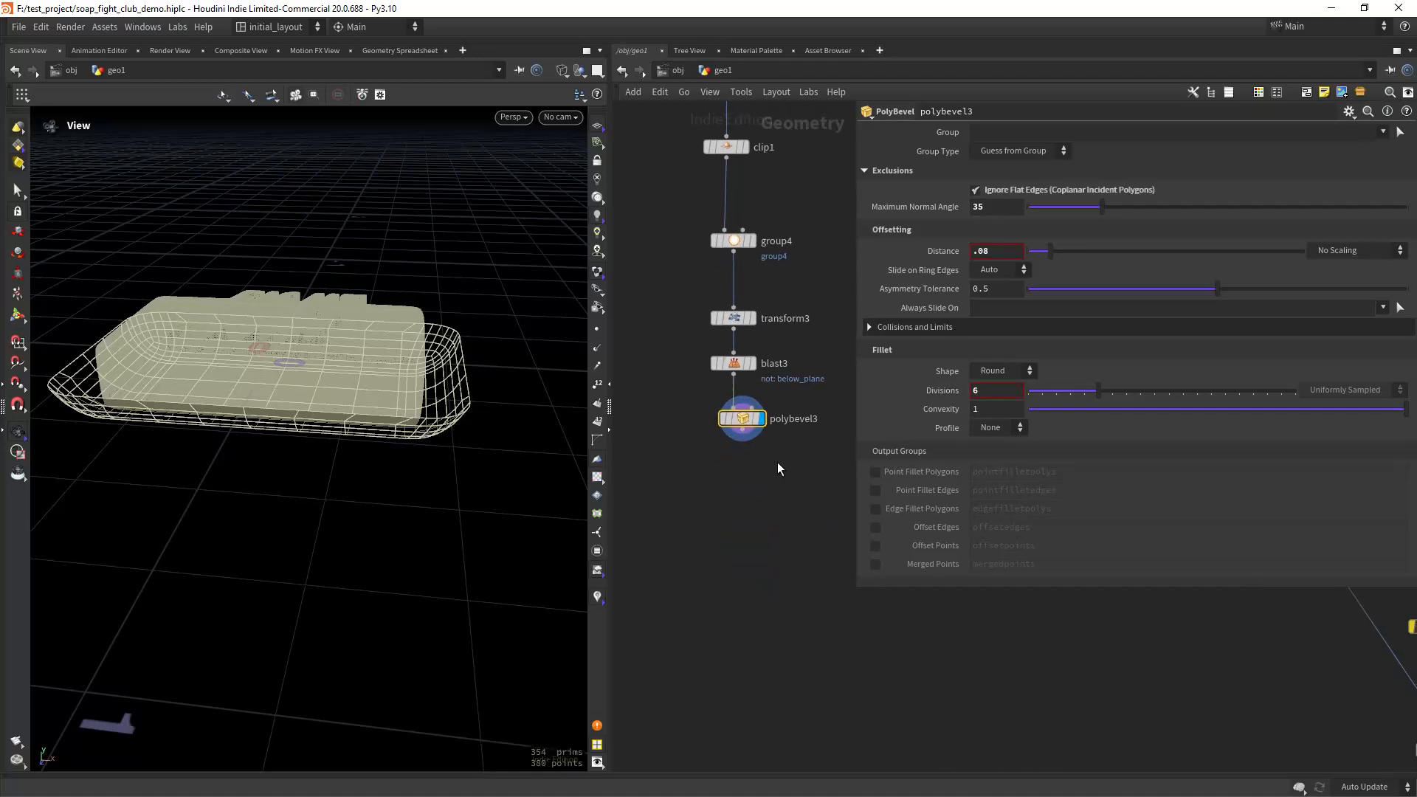
pyautogui.press('Tab')
pyautogui.write('uns')
pyautogui.press('Return')
pyautogui.click(747, 497)
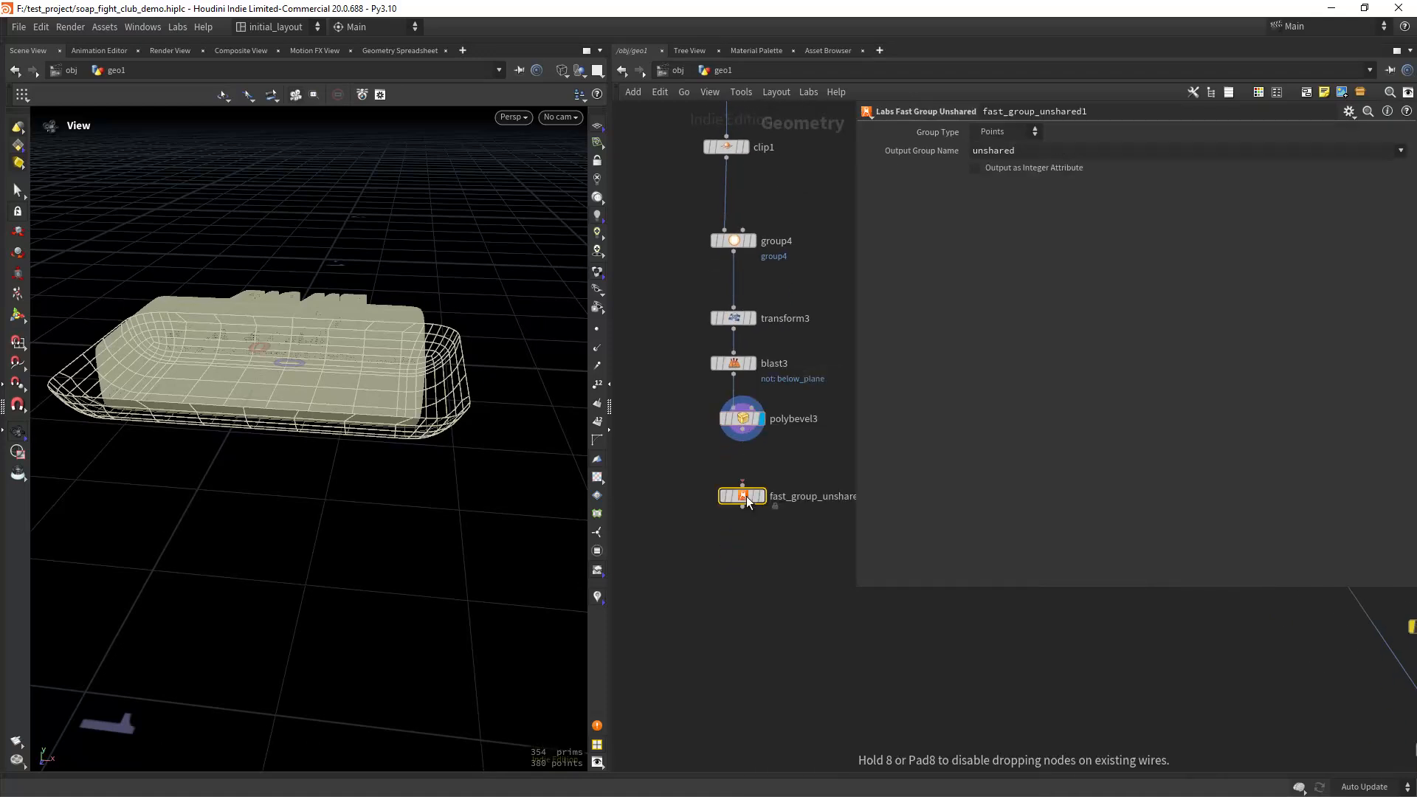
pyautogui.click(1001, 134)
pyautogui.click(989, 176)
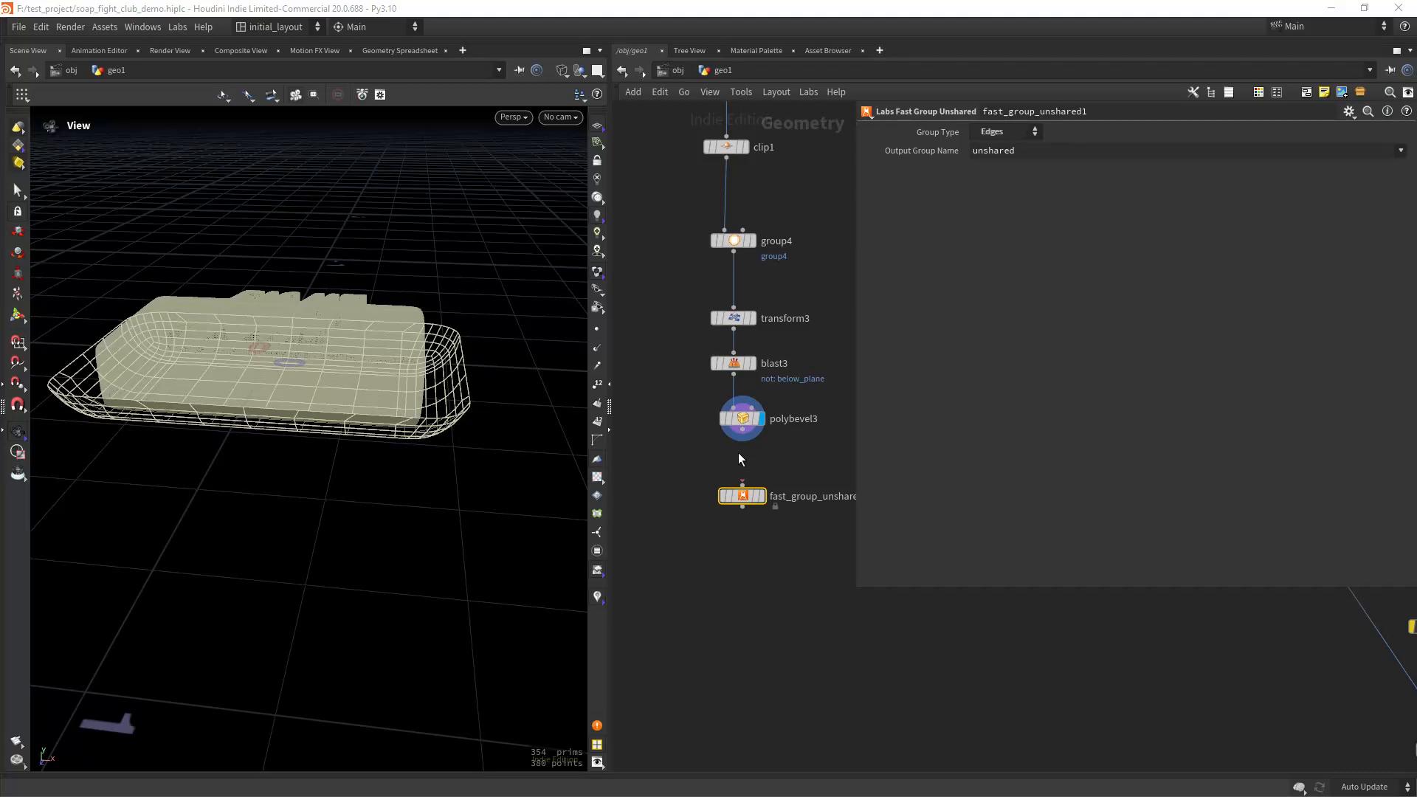
pyautogui.click(764, 464)
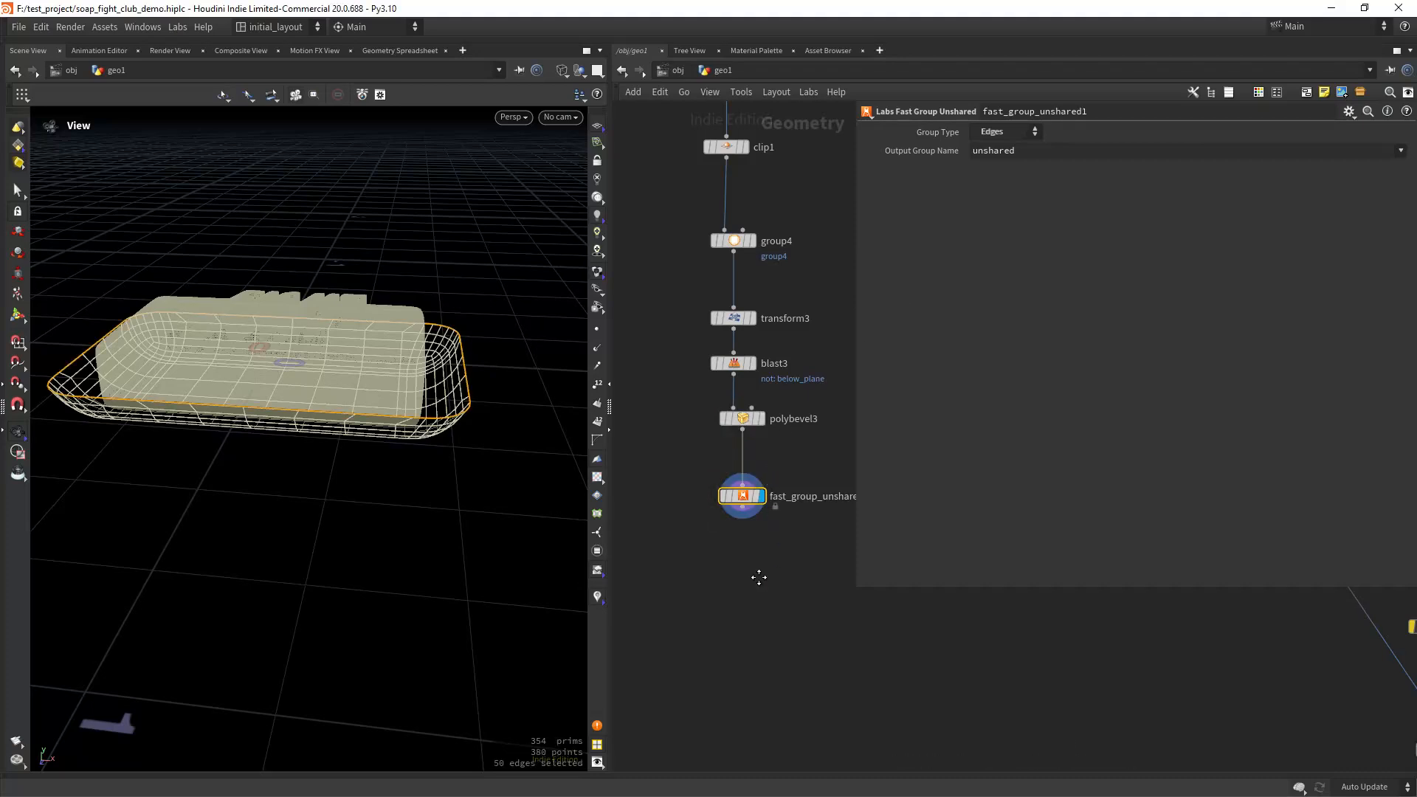
# Add a PolyExtrude node, wire it after the Fast Group Unshared node, and display it.
pyautogui.moveTo(758, 540); pyautogui.dragTo(754, 470, button='middle')
pyautogui.scroll(3, 738, 466)
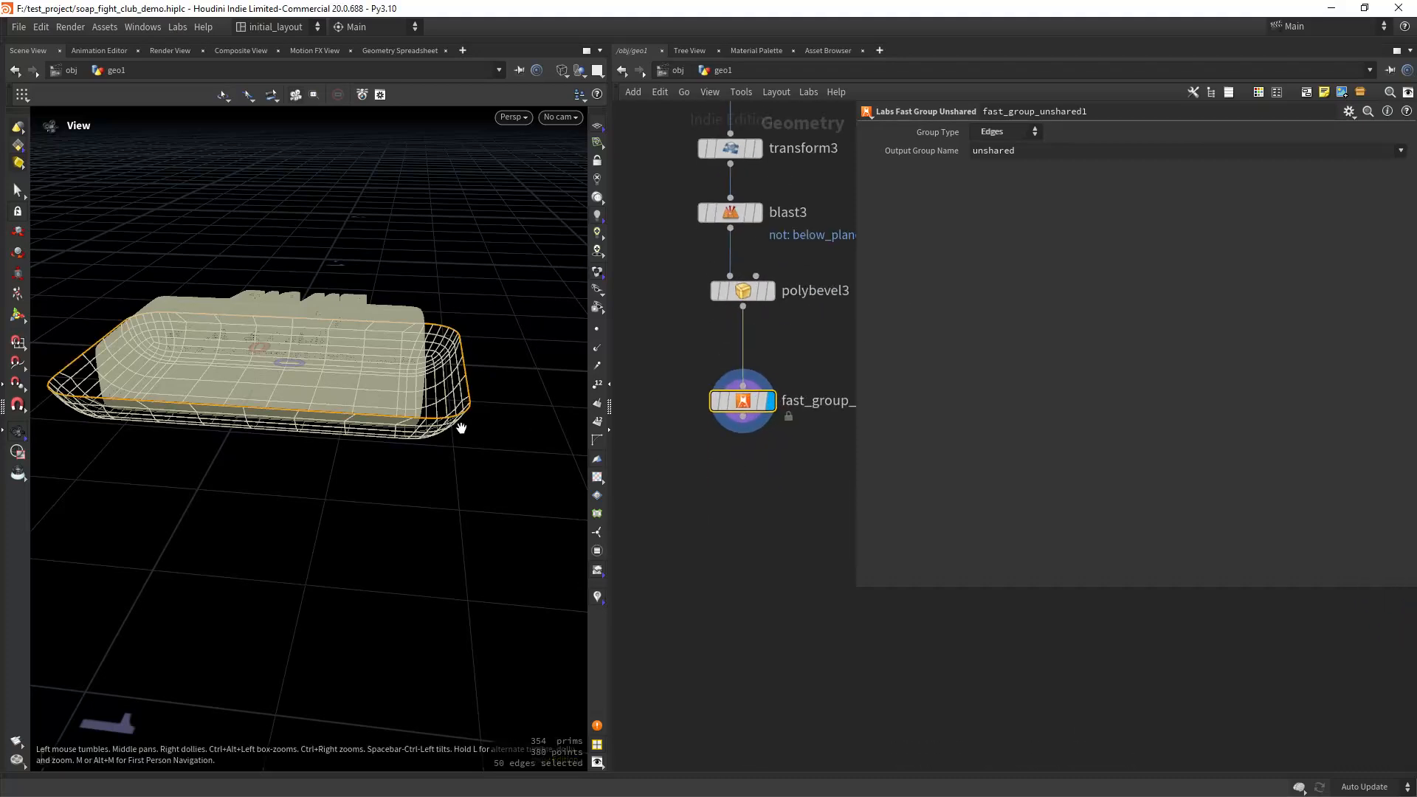
pyautogui.moveTo(462, 421); pyautogui.dragTo(495, 423)
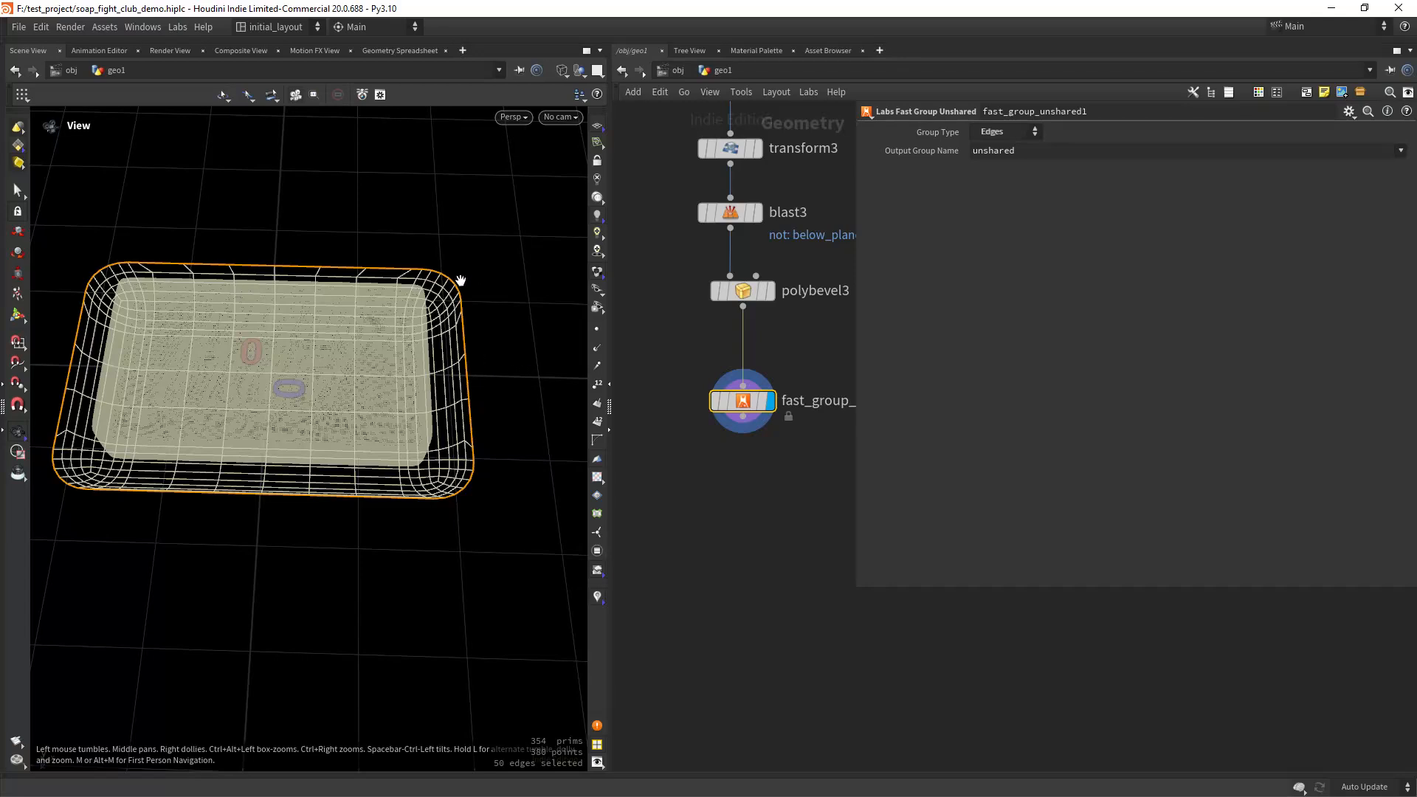
pyautogui.press('Tab')
pyautogui.write('extru')
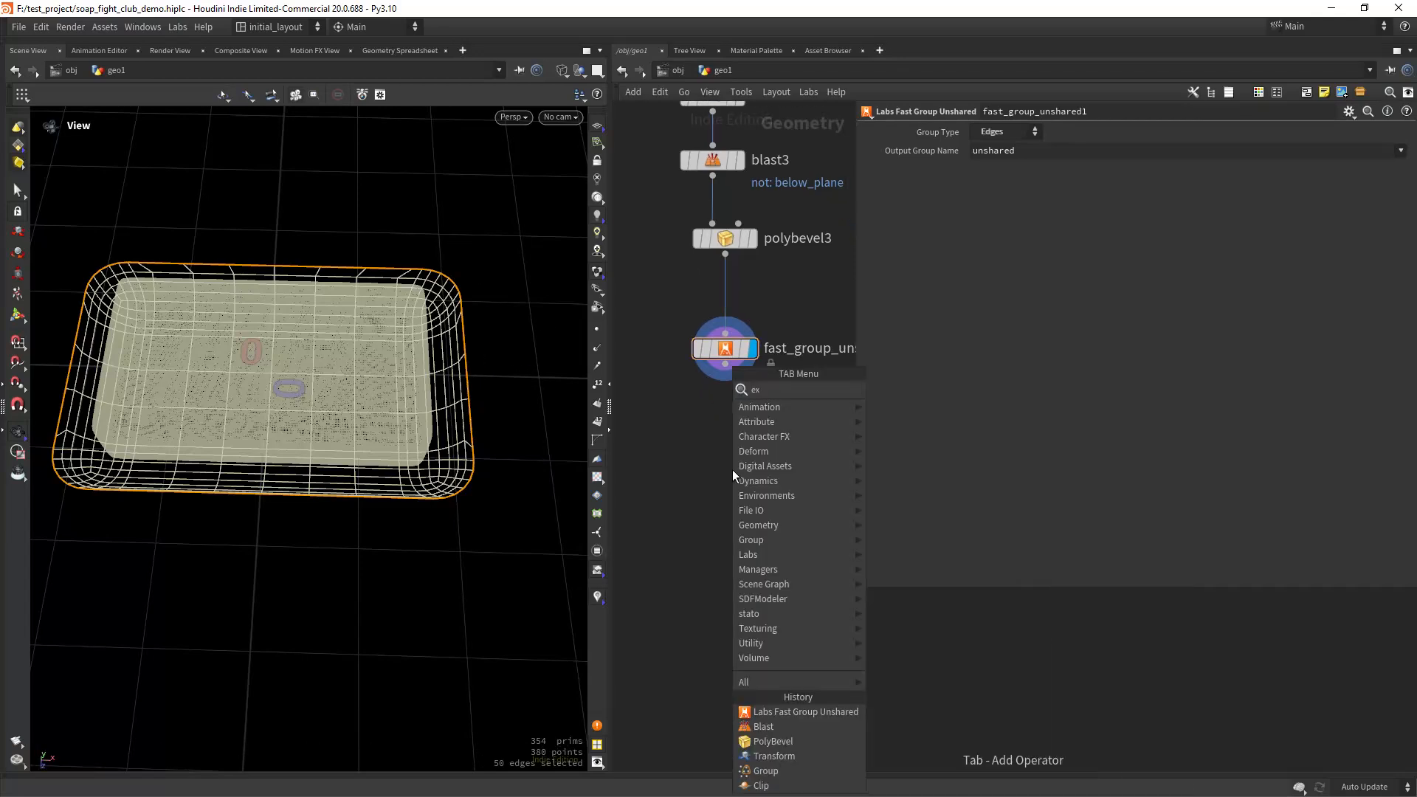
pyautogui.press('Down')
pyautogui.press('Down')
pyautogui.press('Return')
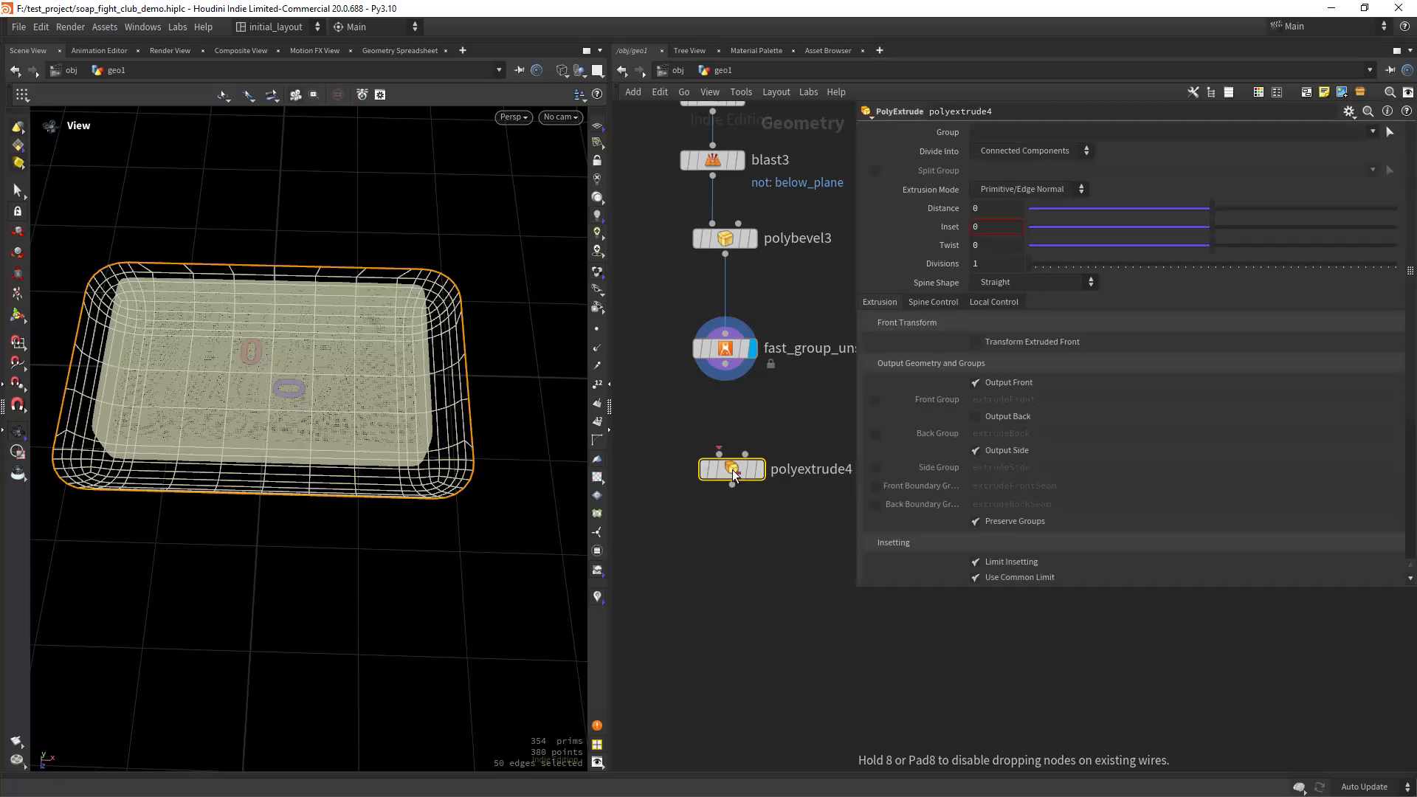
pyautogui.click(732, 470)
pyautogui.moveTo(726, 364); pyautogui.dragTo(720, 454)
pyautogui.click(760, 469)
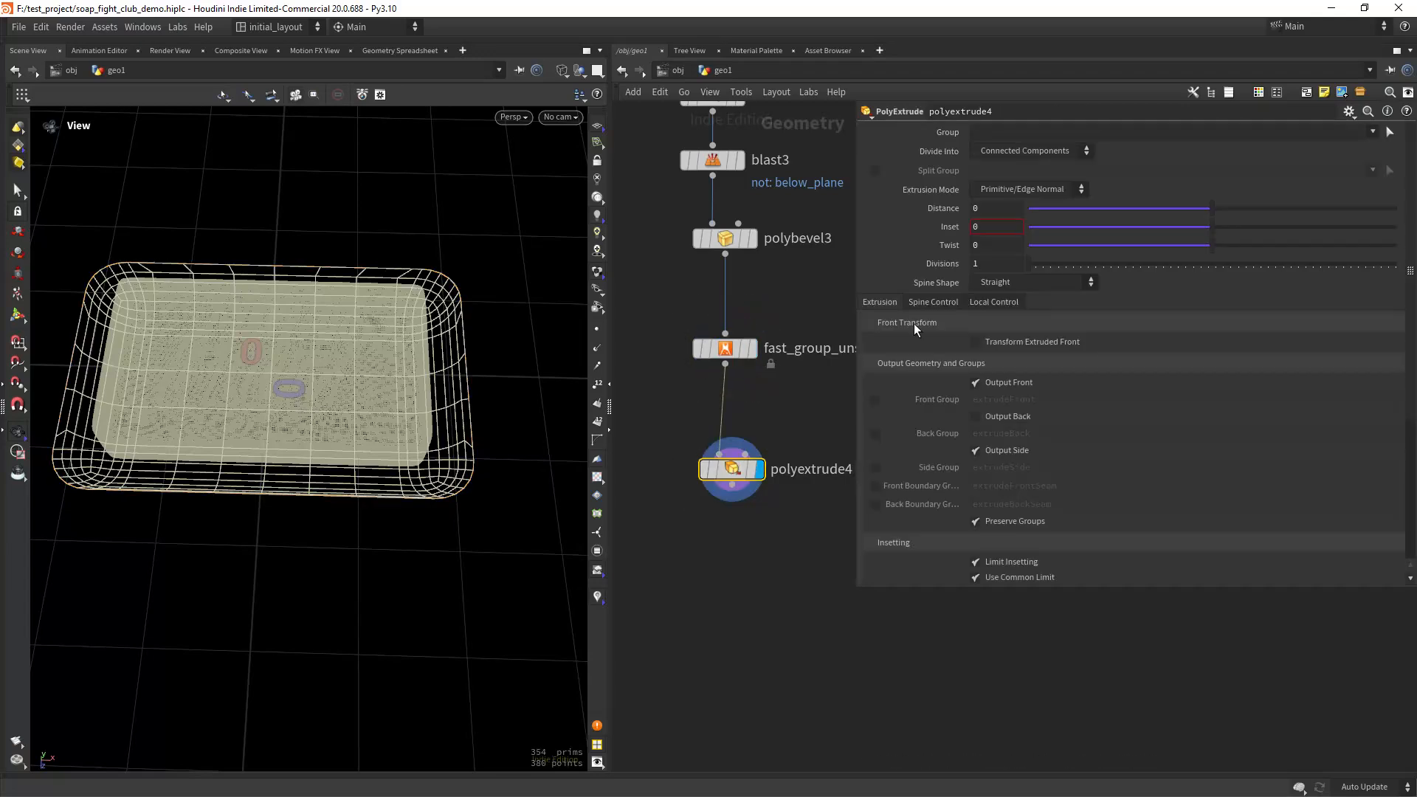
# Extrude the unshared edge group by about 0.149 and switch the viewport from wireframe to shaded display.
pyautogui.click(1374, 132)
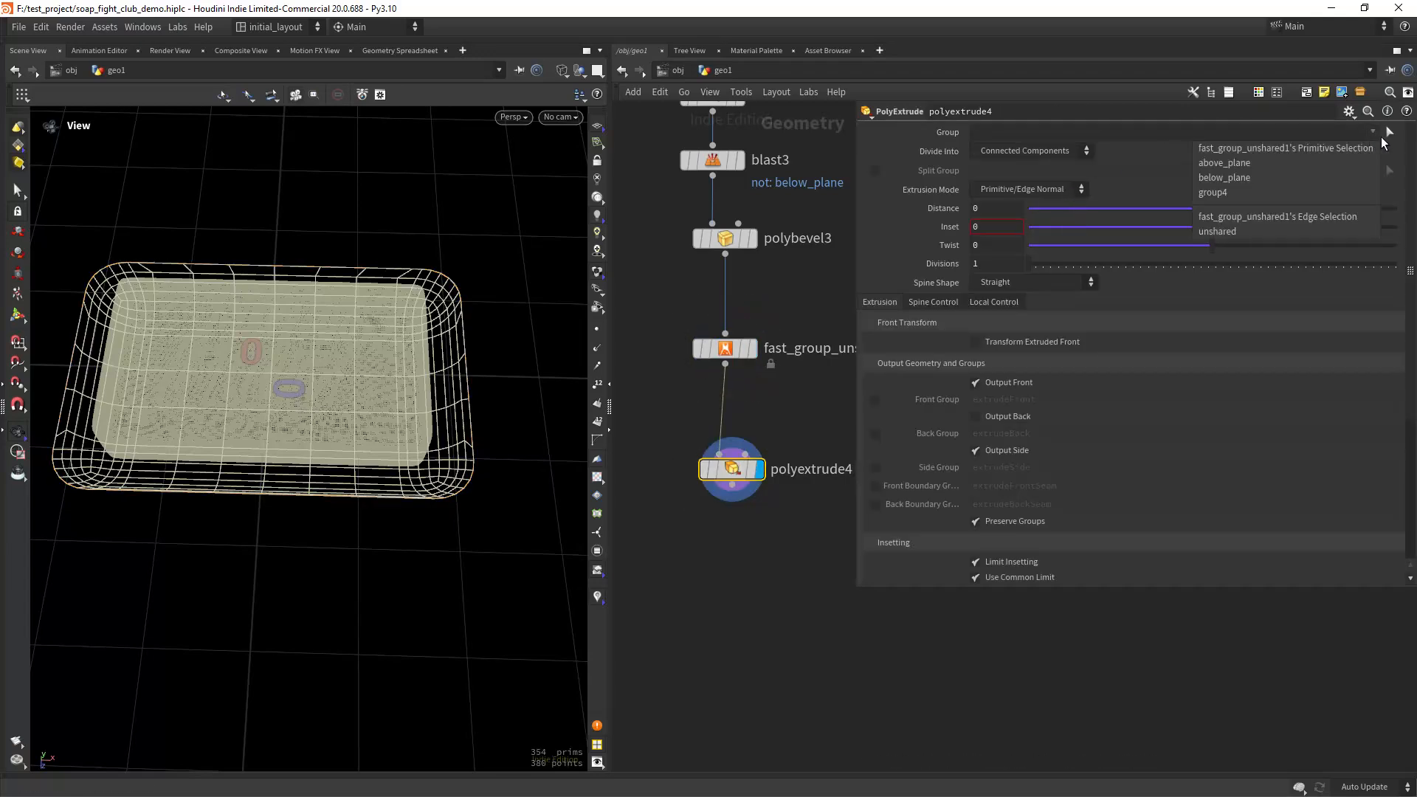
pyautogui.click(1265, 205)
pyautogui.moveTo(1217, 209); pyautogui.dragTo(1238, 208)
pyautogui.press('w')
pyautogui.moveTo(449, 412)
pyautogui.mouseDown()
pyautogui.moveTo(459, 389)
pyautogui.moveTo(459, 415)
pyautogui.moveTo(439, 363)
pyautogui.mouseUp()
# Compare the PolyExtrude's Primitive/Edge Normal and Point Normal extrusion modes, and set it to Point Normal.
pyautogui.click(1008, 190)
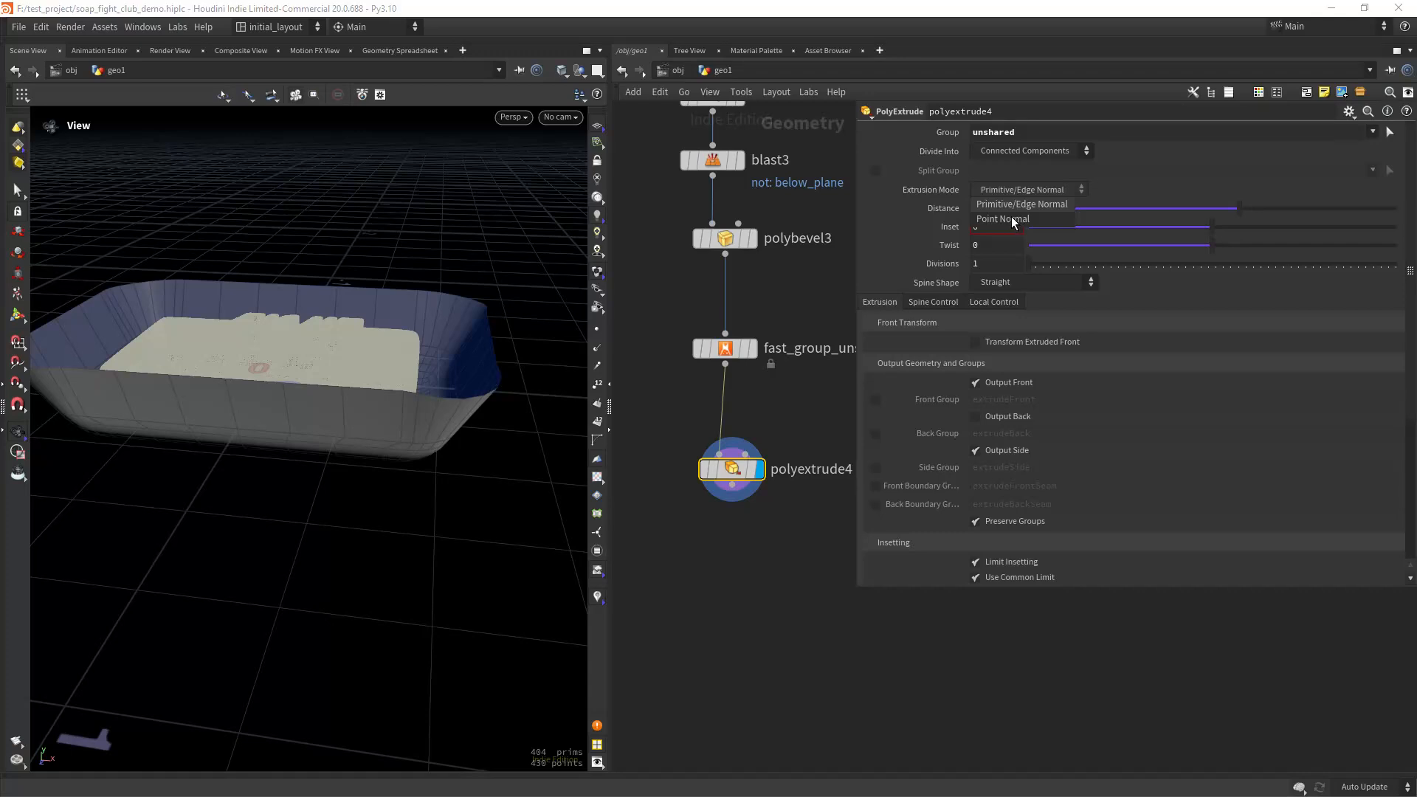
pyautogui.click(1011, 206)
pyautogui.moveTo(468, 421); pyautogui.dragTo(451, 332)
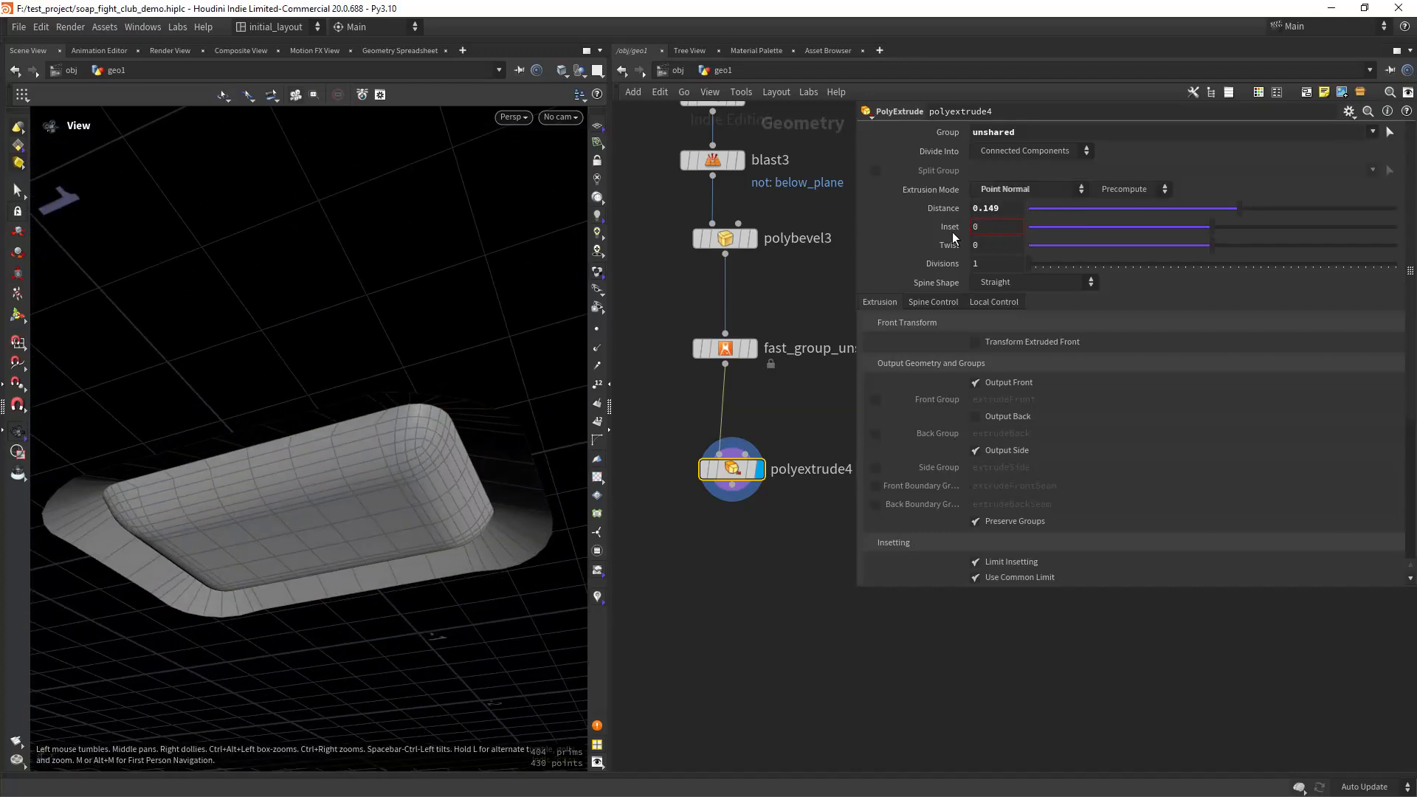
pyautogui.click(1012, 190)
pyautogui.click(1012, 193)
pyautogui.moveTo(447, 403); pyautogui.dragTo(434, 467)
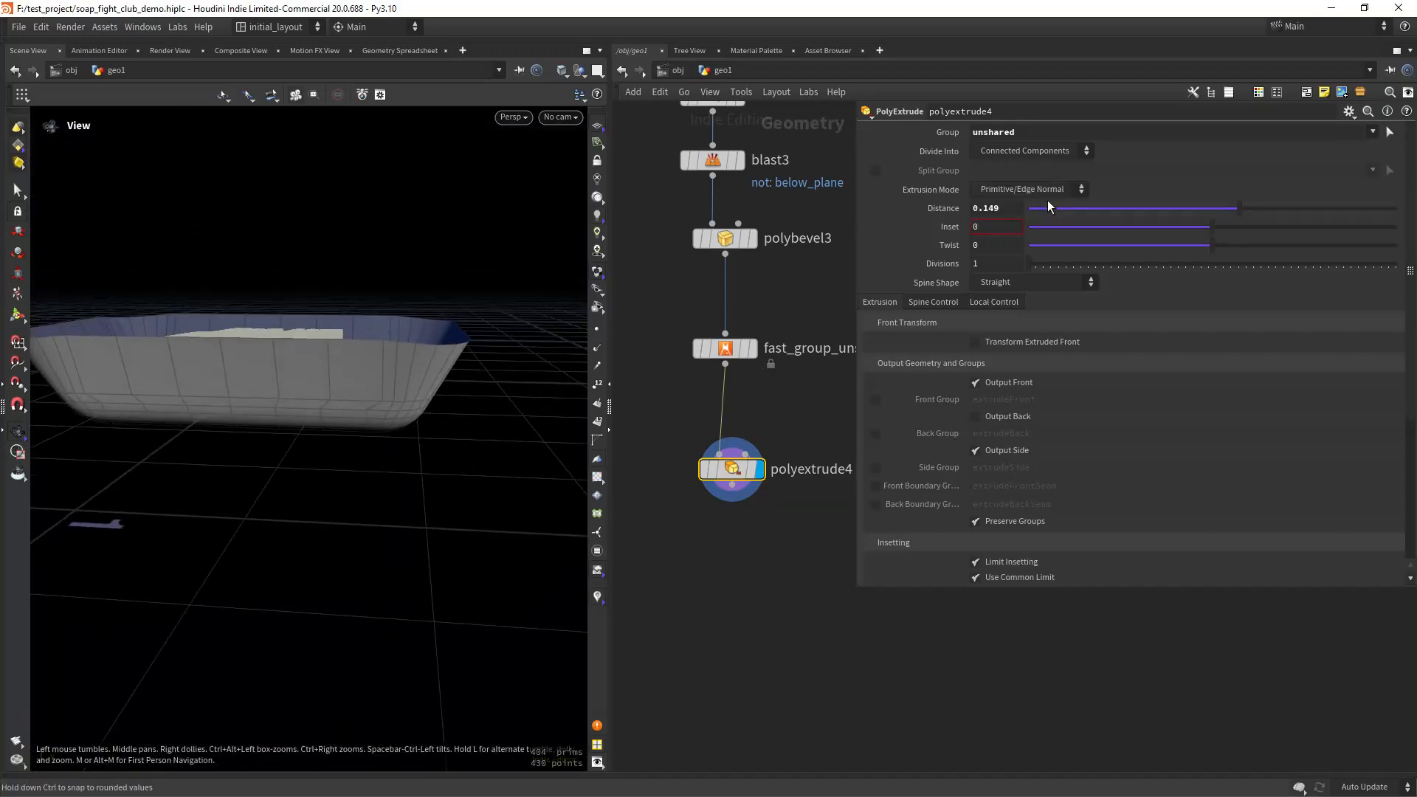
pyautogui.click(1034, 191)
pyautogui.click(1029, 217)
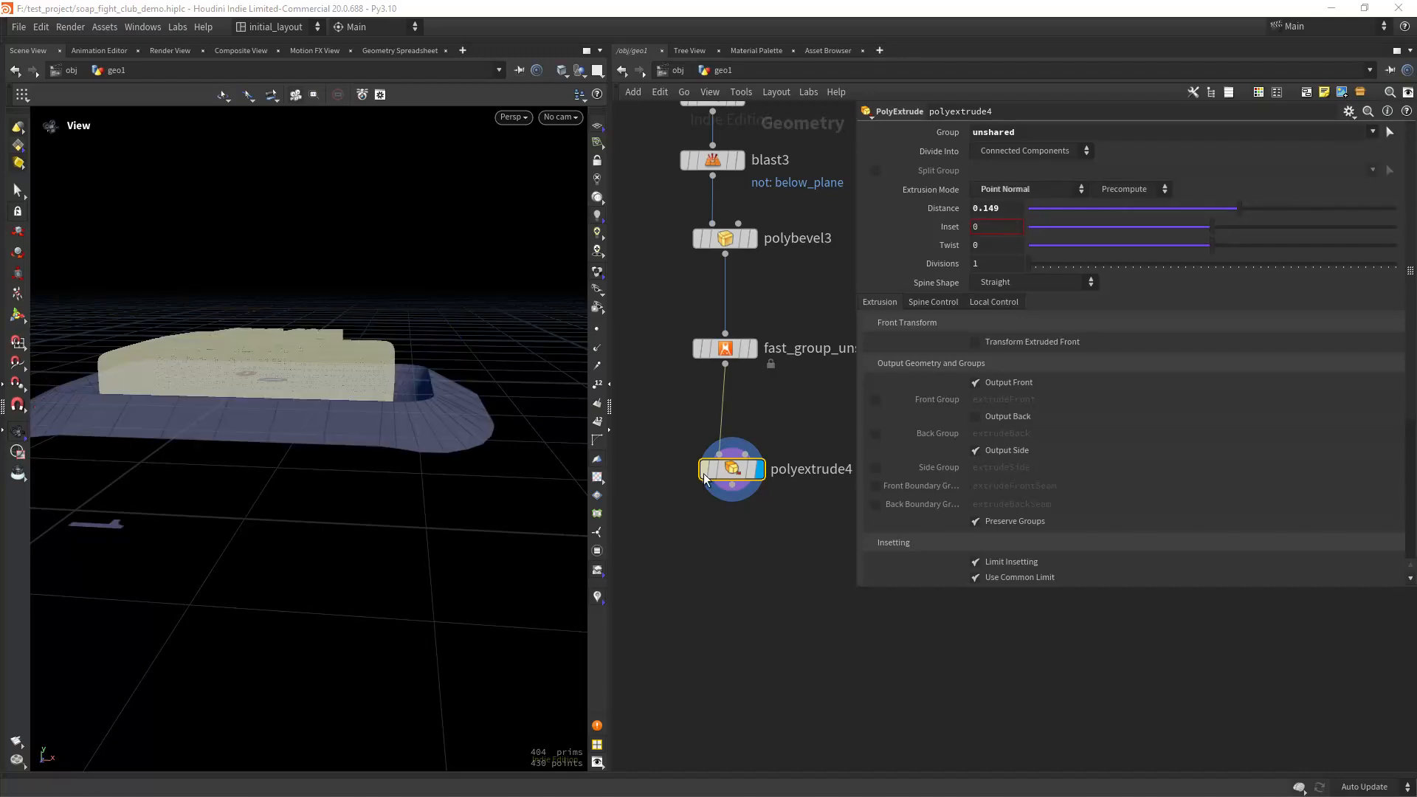
# Insert and display a Normal node before polyextrude4, adding normals to Points and showing point normals in the viewport.
pyautogui.moveTo(705, 480); pyautogui.dragTo(698, 564)
pyautogui.click(752, 349)
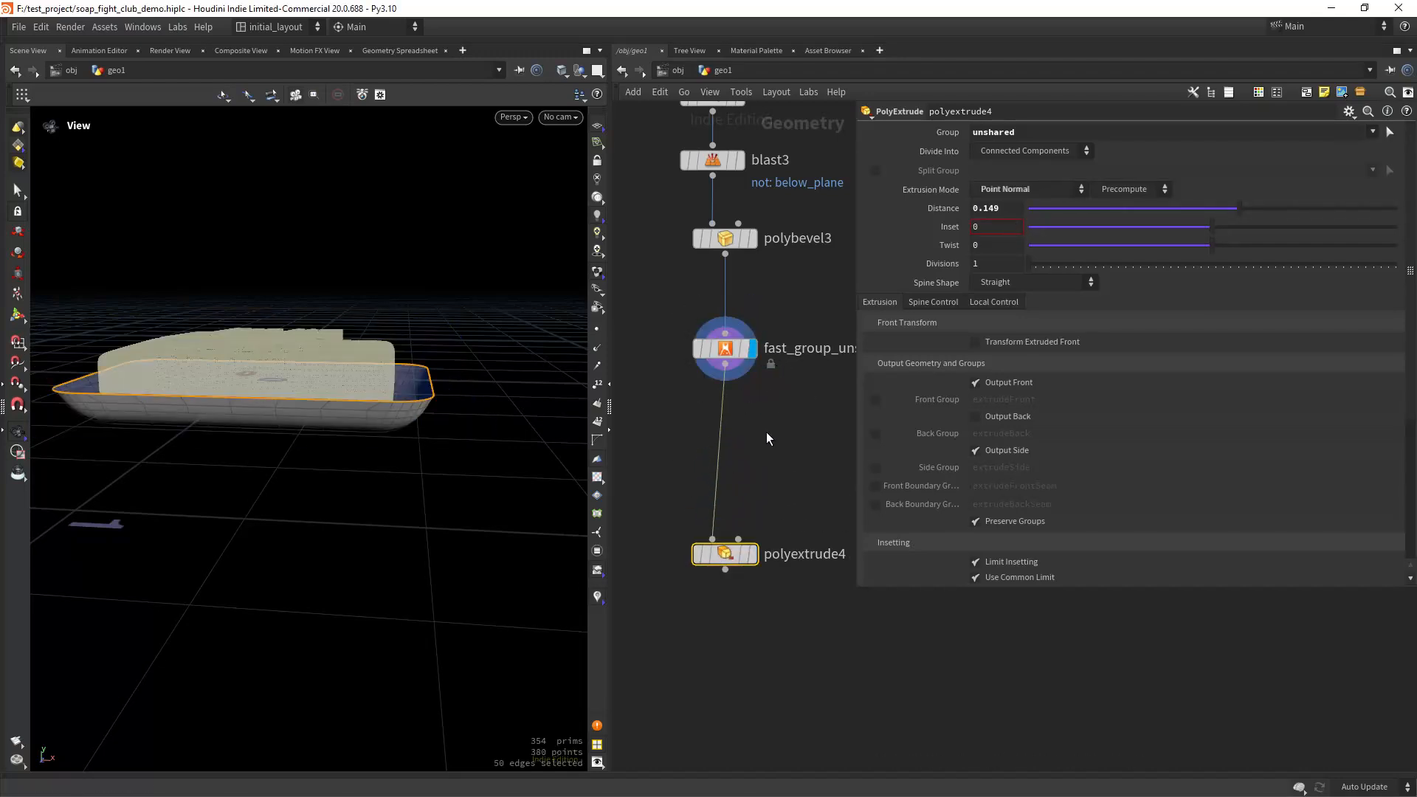
pyautogui.moveTo(766, 432); pyautogui.dragTo(765, 427, button='middle')
pyautogui.click(770, 411)
pyautogui.press('Tab')
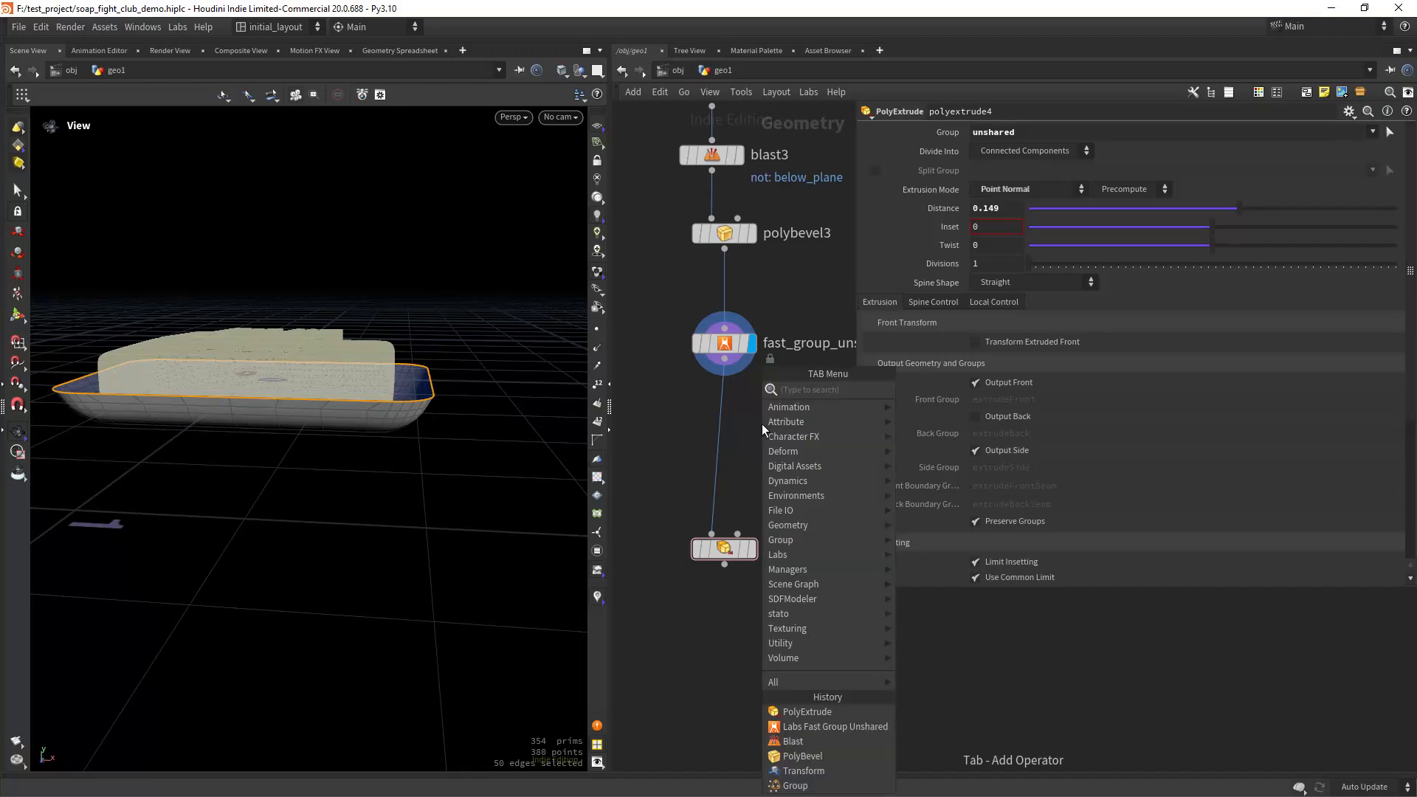
pyautogui.press('Escape')
pyautogui.click(762, 424)
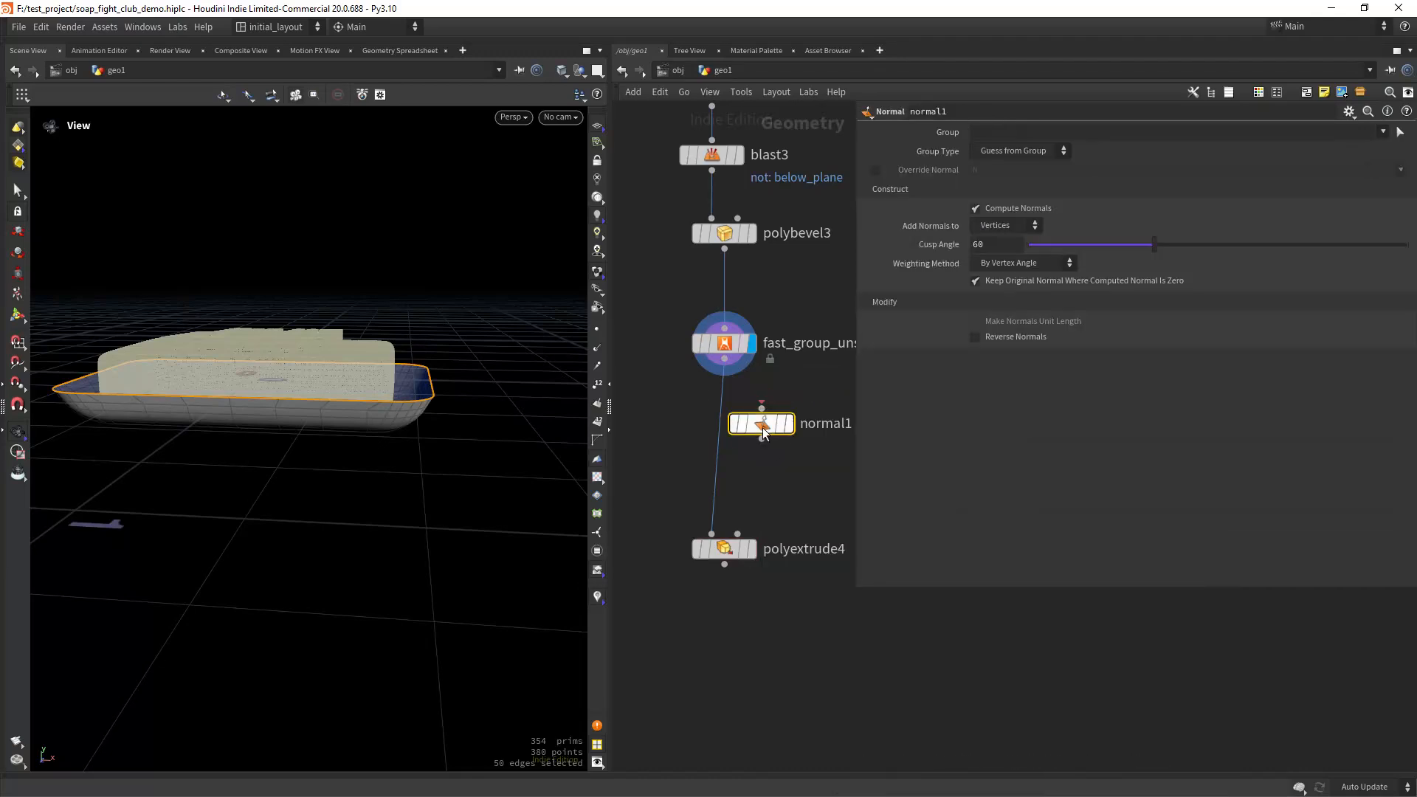
pyautogui.moveTo(762, 424); pyautogui.dragTo(725, 415)
pyautogui.click(756, 383)
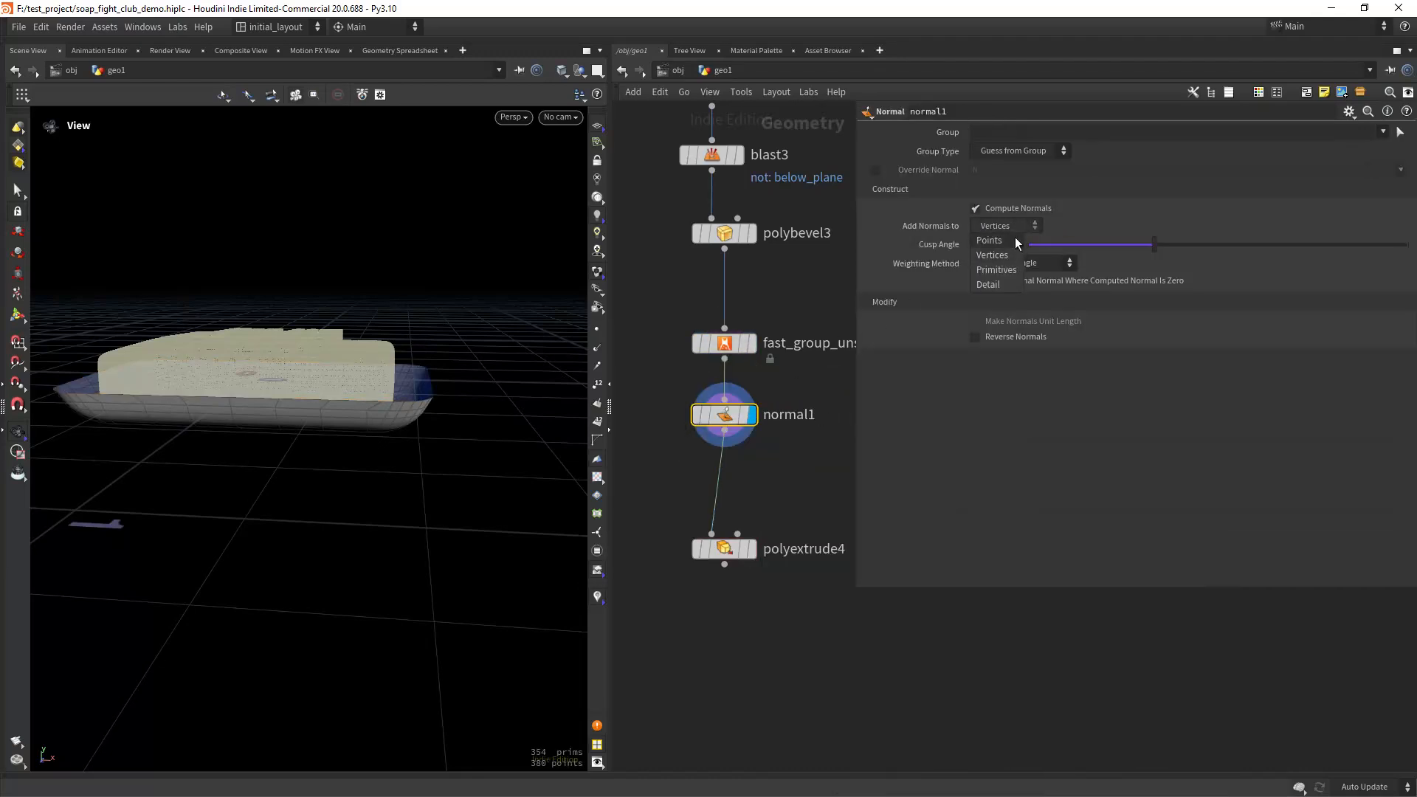
pyautogui.click(1015, 240)
pyautogui.moveTo(596, 351); pyautogui.dragTo(403, 409)
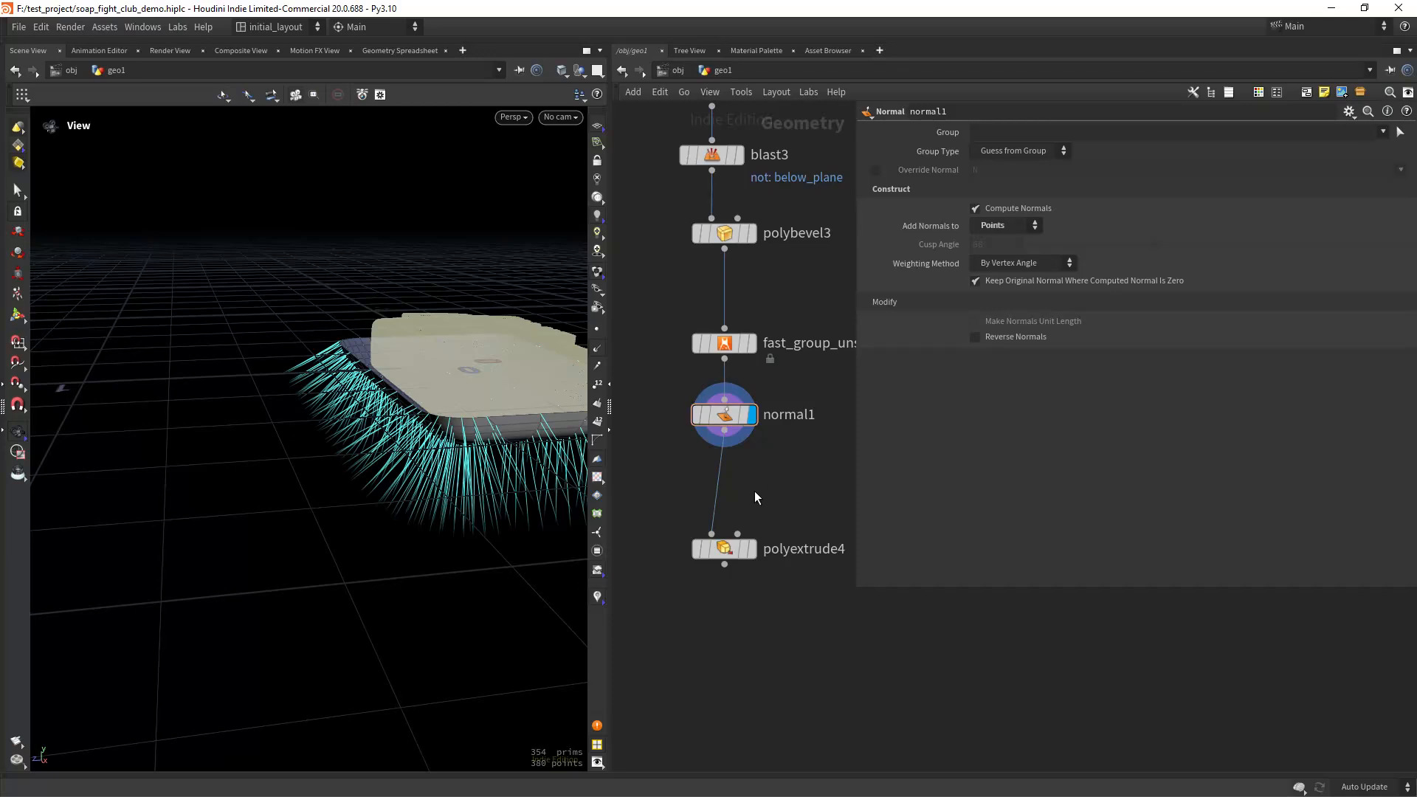
# Insert an Attribute Expression node on the wire between normal1 and polyextrude4 and display it.
pyautogui.press('Tab')
pyautogui.write('attex')
pyautogui.press('Return')
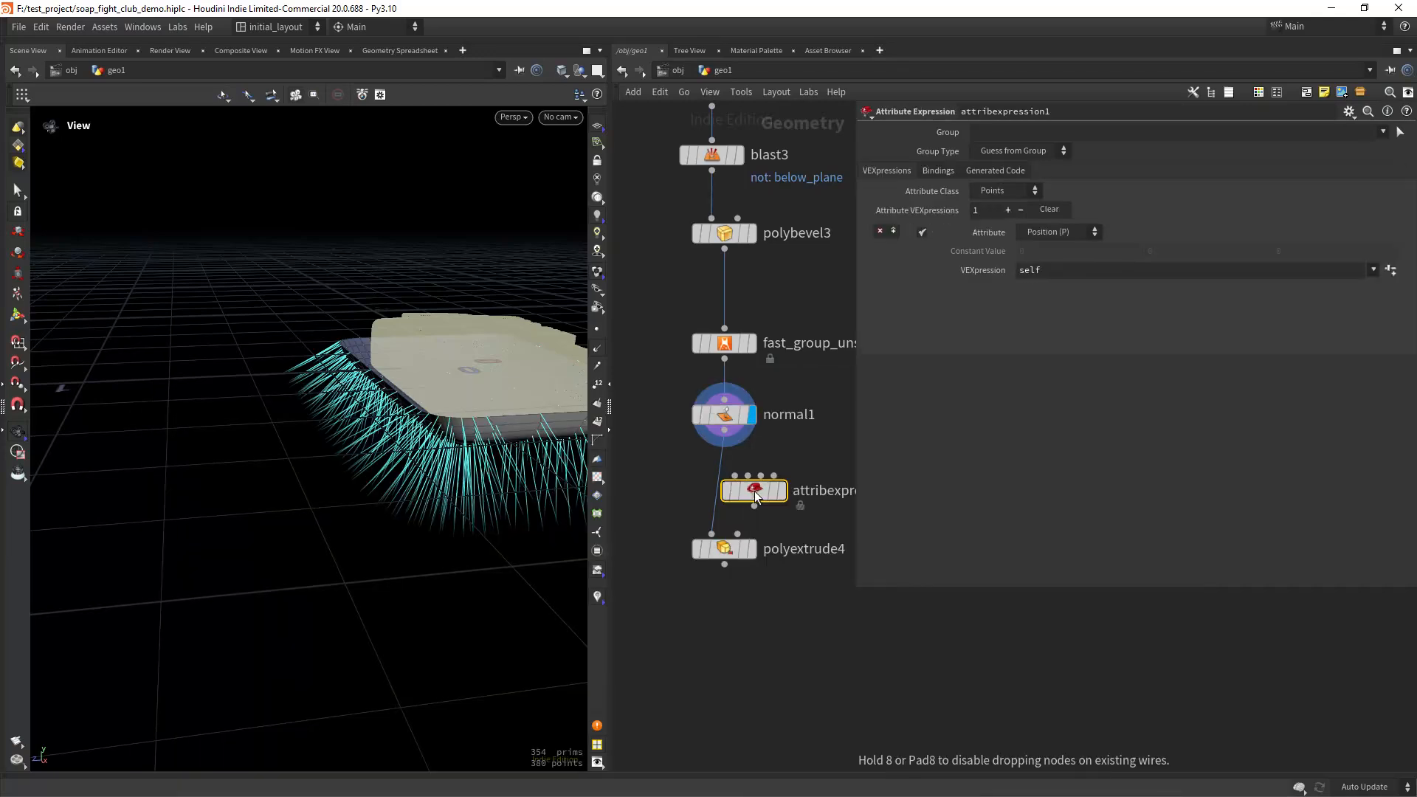
pyautogui.click(732, 487)
pyautogui.click(765, 448)
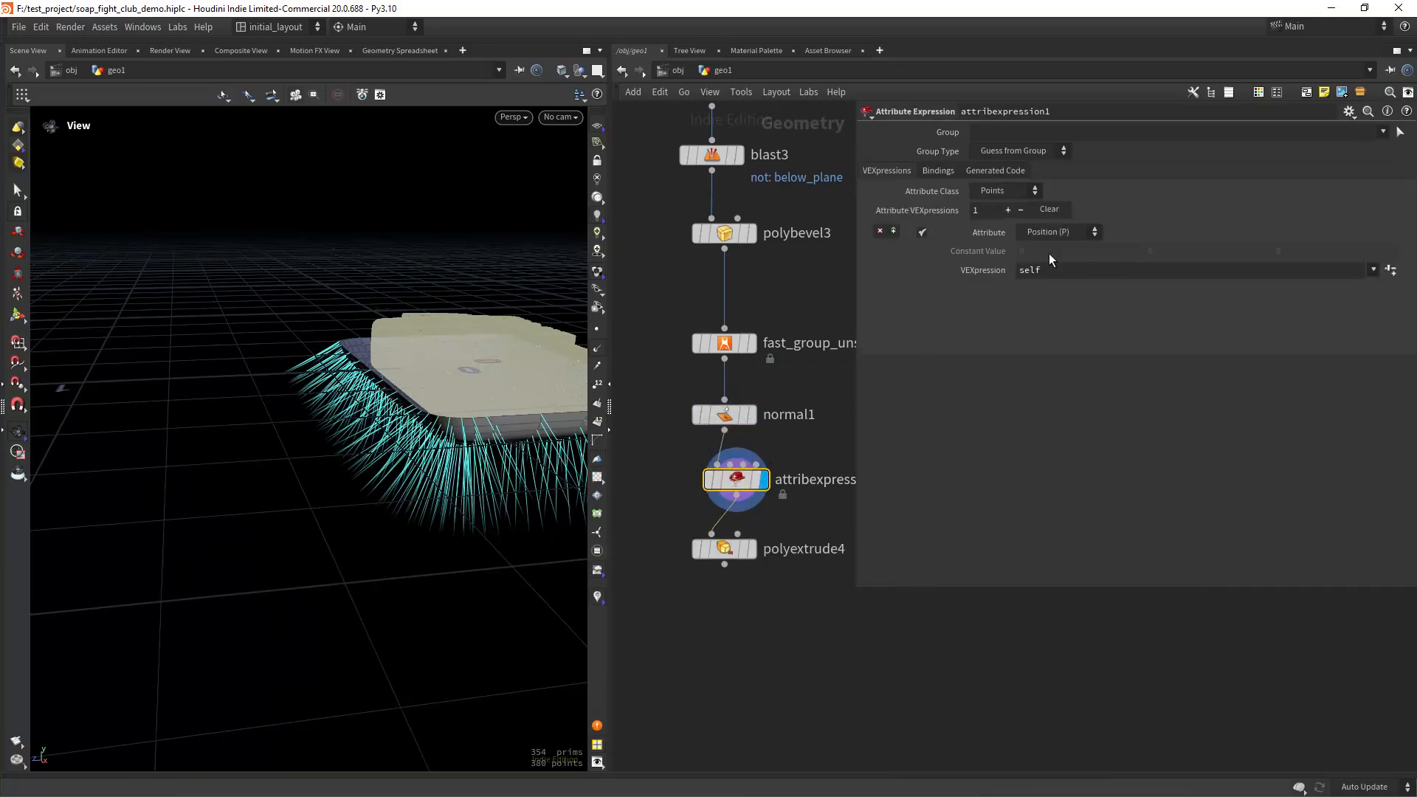
# Set the Attribute Expression to act on Normal (N) with the Flatten to ZX Plane preset, set(self.x, 0, self.z).
pyautogui.click(1088, 233)
pyautogui.click(1058, 335)
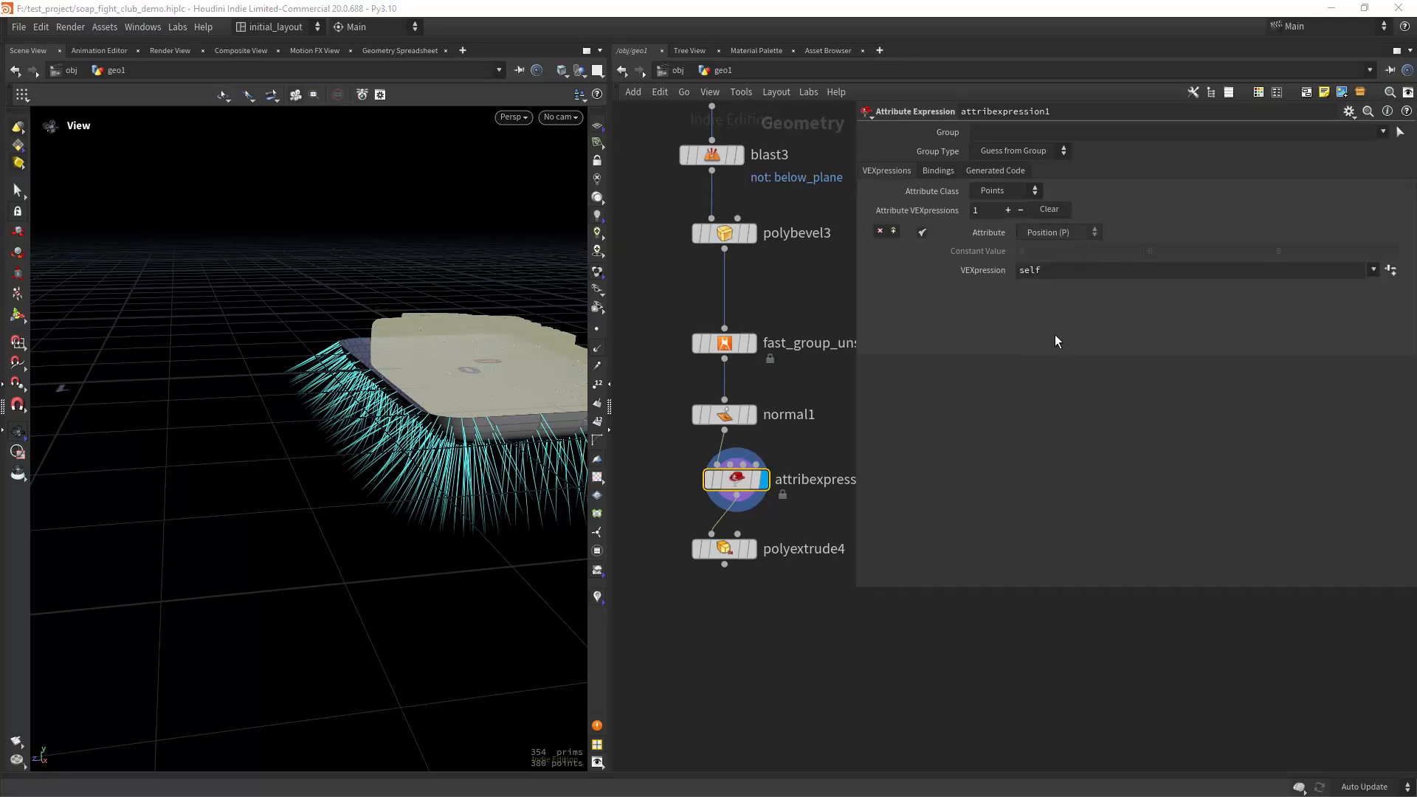
pyautogui.click(1373, 270)
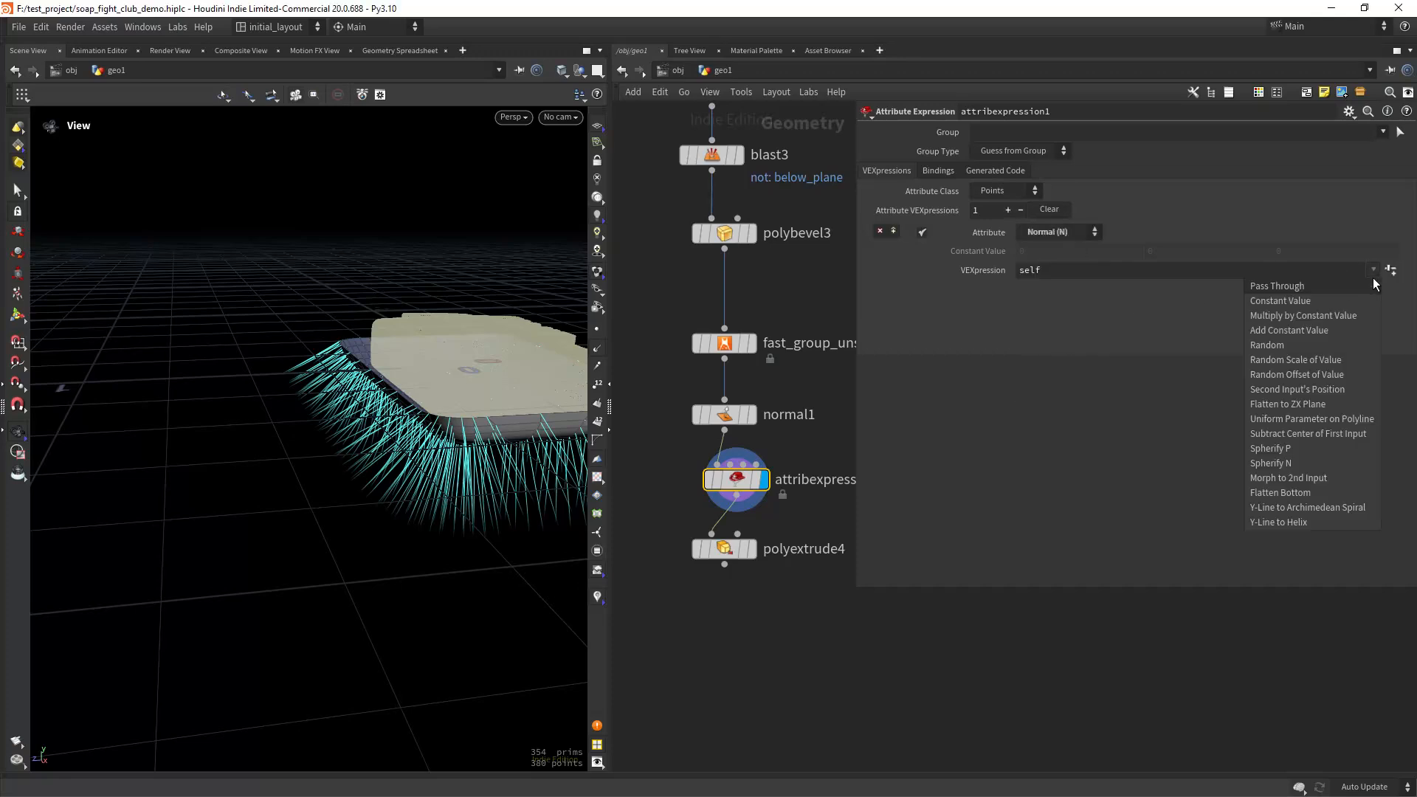
pyautogui.click(1313, 405)
pyautogui.moveTo(428, 435); pyautogui.dragTo(561, 480)
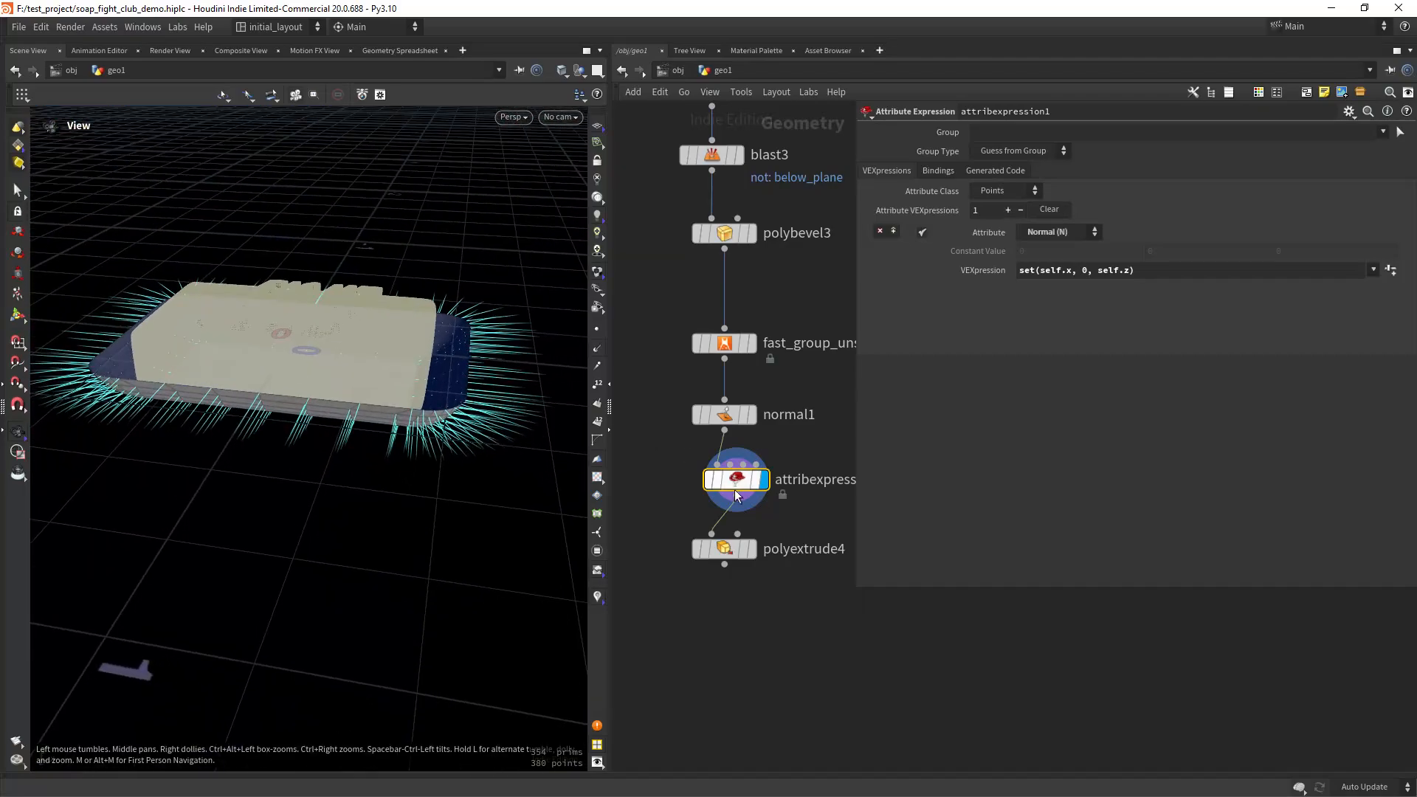
# Move polyextrude4 down, display it, and make its Point Normal mode use Existing normals.
pyautogui.moveTo(724, 550); pyautogui.dragTo(744, 580)
pyautogui.click(771, 579)
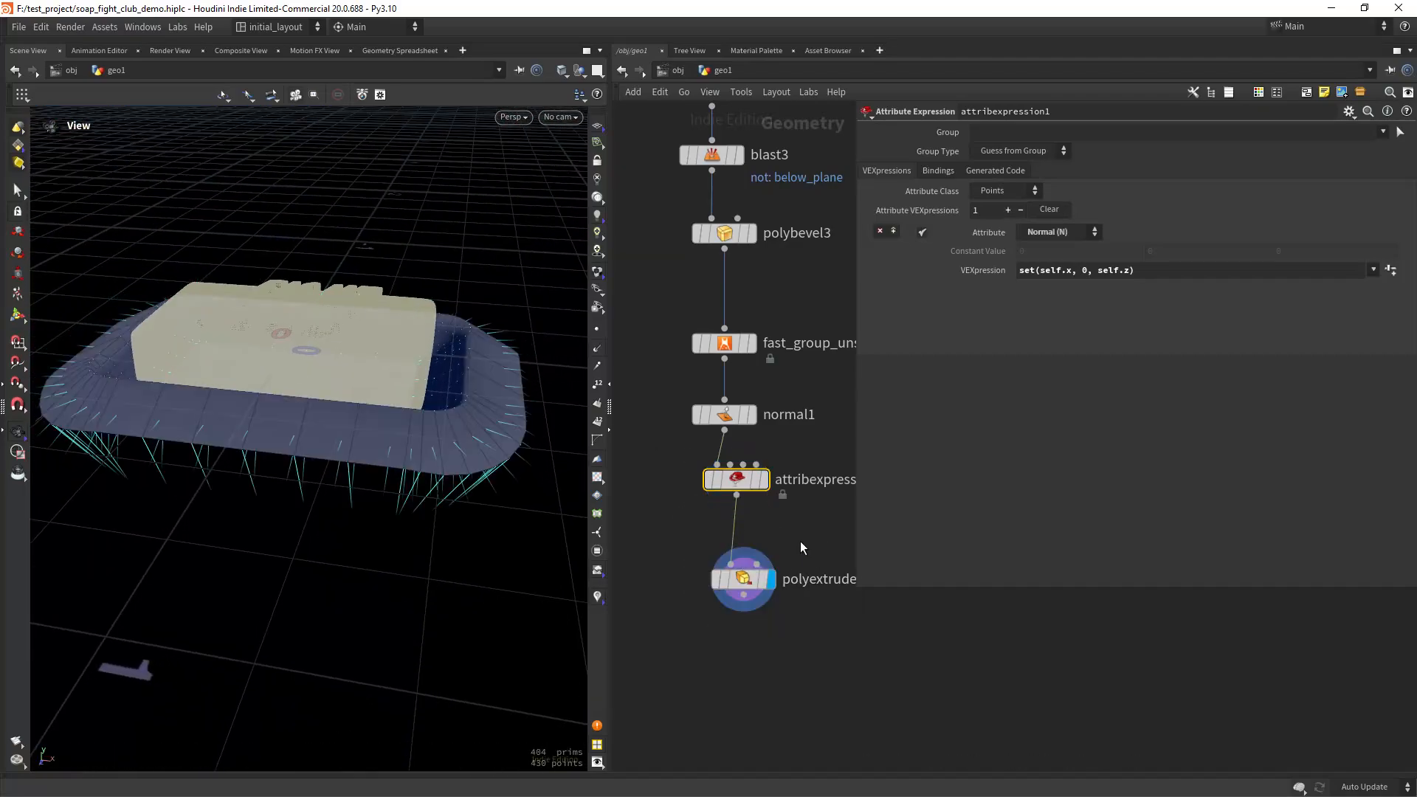
pyautogui.click(734, 578)
pyautogui.click(1115, 219)
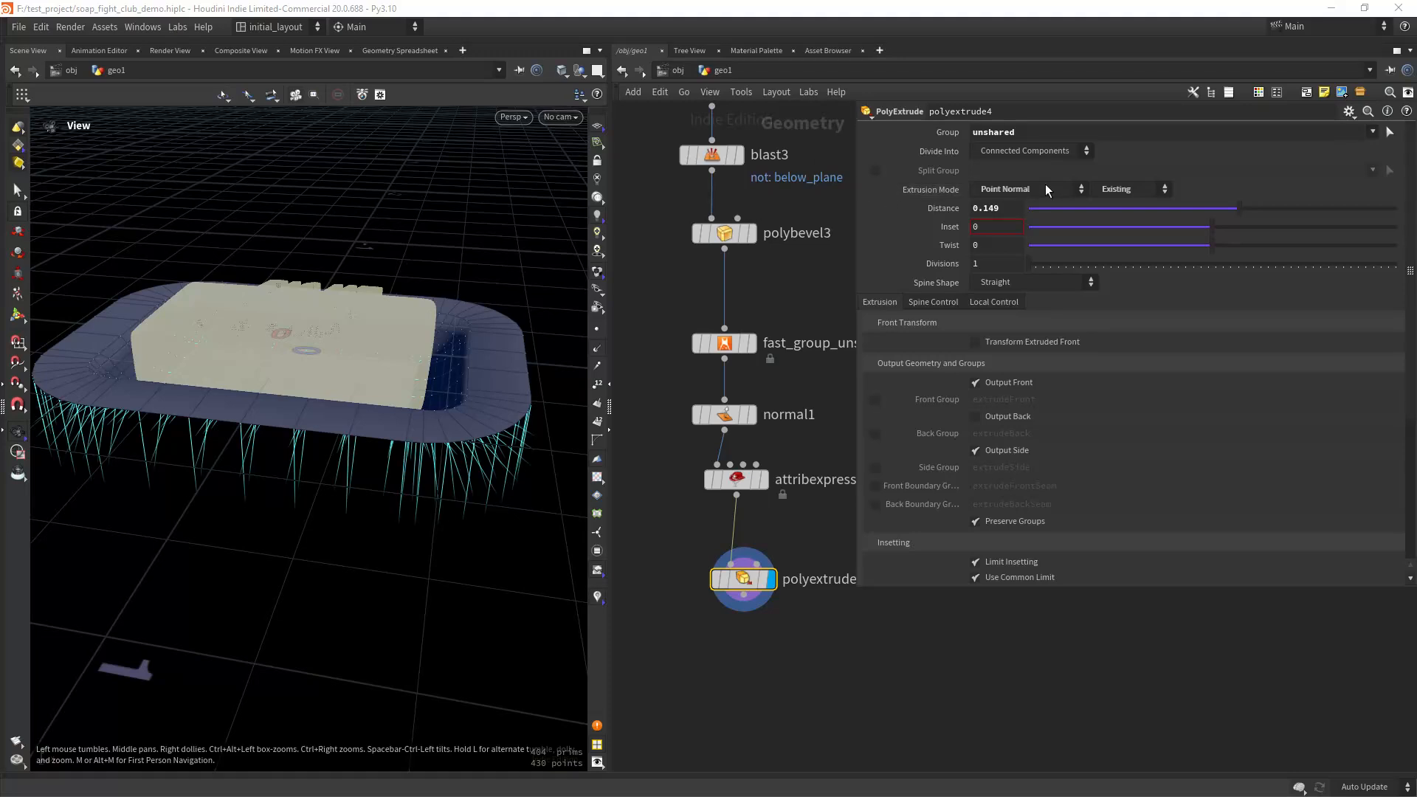
# Set the rim extrusion distance to 0.084 and hide the point normals in the viewport.
pyautogui.moveTo(998, 207); pyautogui.dragTo(985, 216)
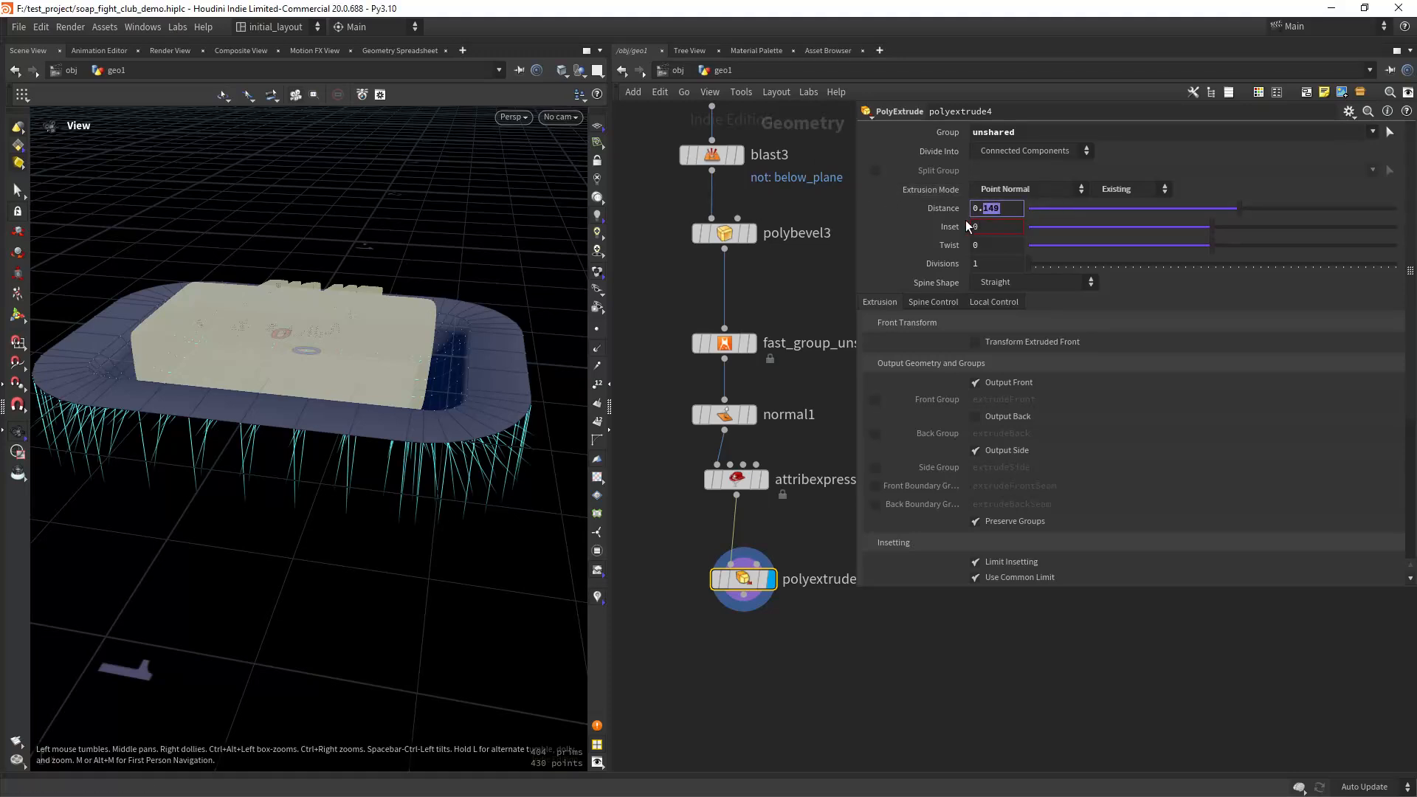
pyautogui.write('084')
pyautogui.press('Return')
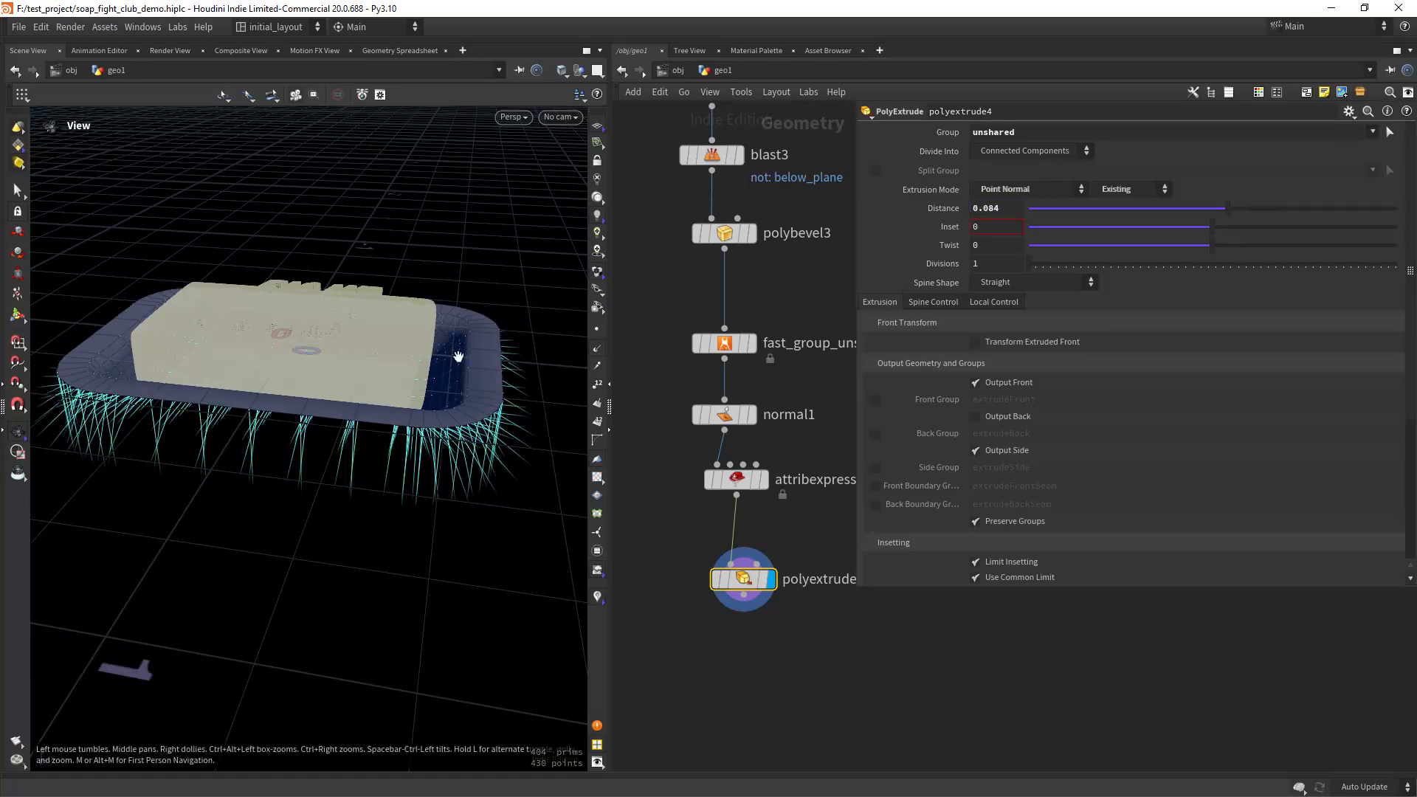
pyautogui.click(599, 347)
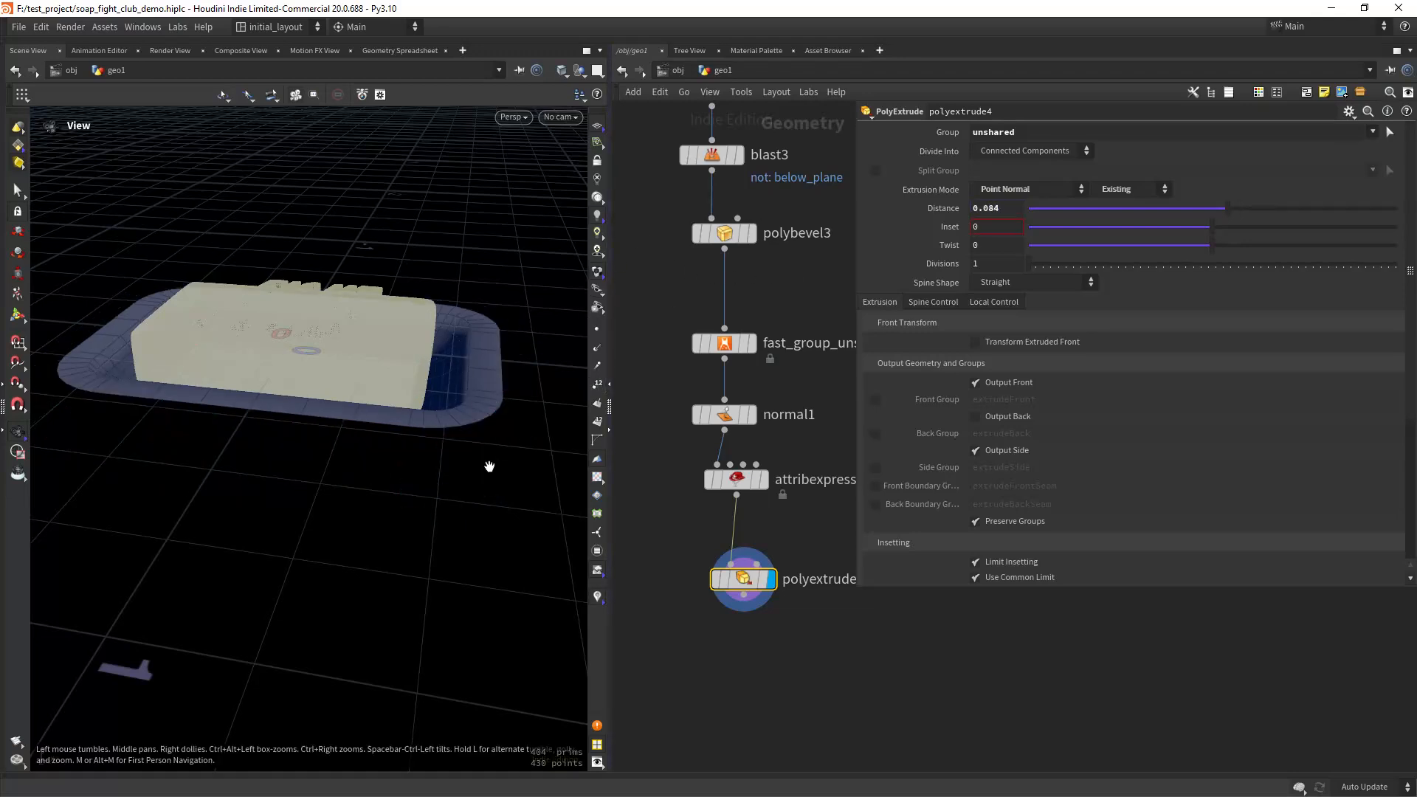
# Add a Normal node after polyextrude4, display it, and save the scene.
pyautogui.moveTo(488, 467); pyautogui.dragTo(491, 374)
pyautogui.moveTo(736, 681); pyautogui.dragTo(703, 476, button='middle')
pyautogui.press('Tab')
pyautogui.write('nor')
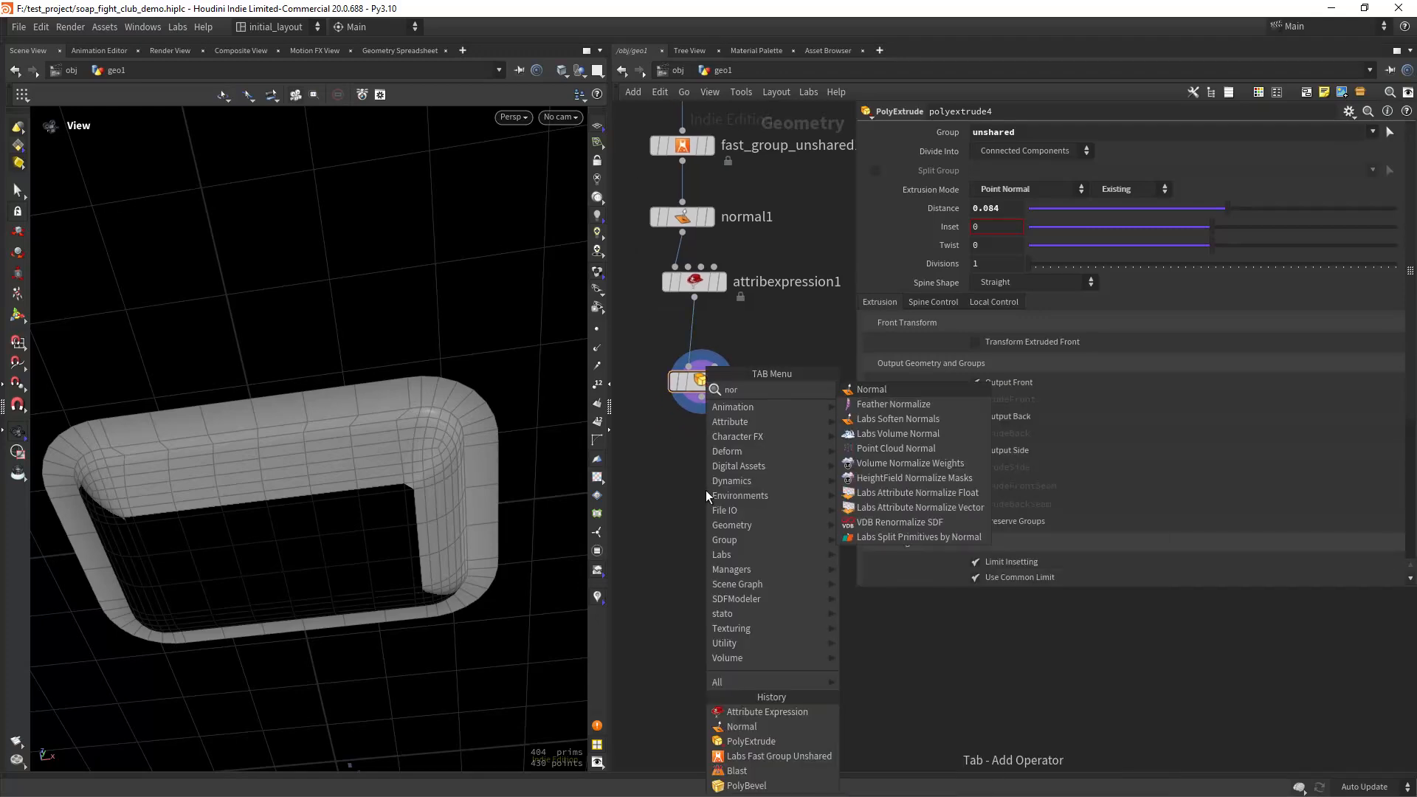
pyautogui.press('Return')
pyautogui.click(706, 490)
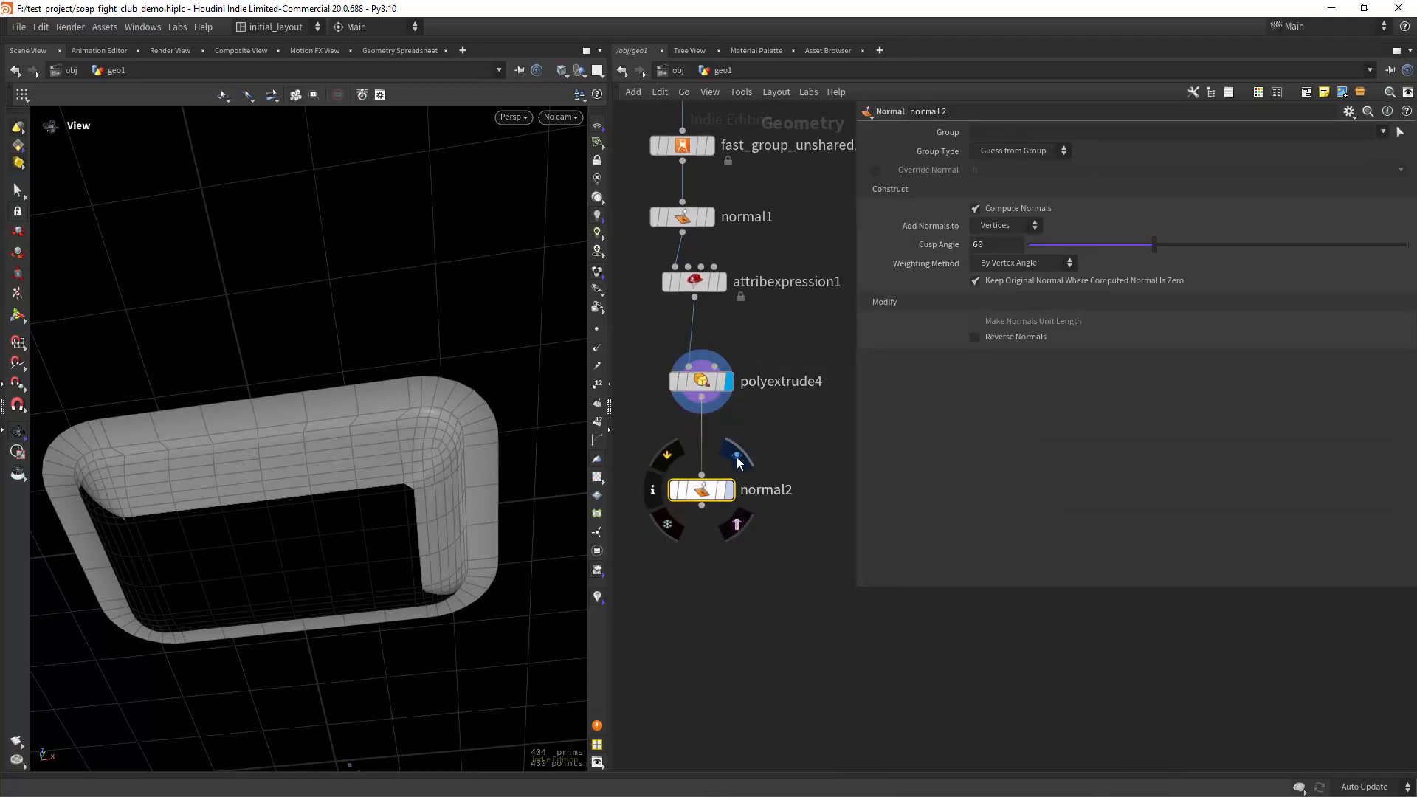
pyautogui.click(737, 459)
pyautogui.moveTo(422, 445)
pyautogui.mouseDown()
pyautogui.moveTo(440, 547)
pyautogui.moveTo(412, 547)
pyautogui.moveTo(420, 431)
pyautogui.mouseUp()
pyautogui.hotkey('ctrl', 's')
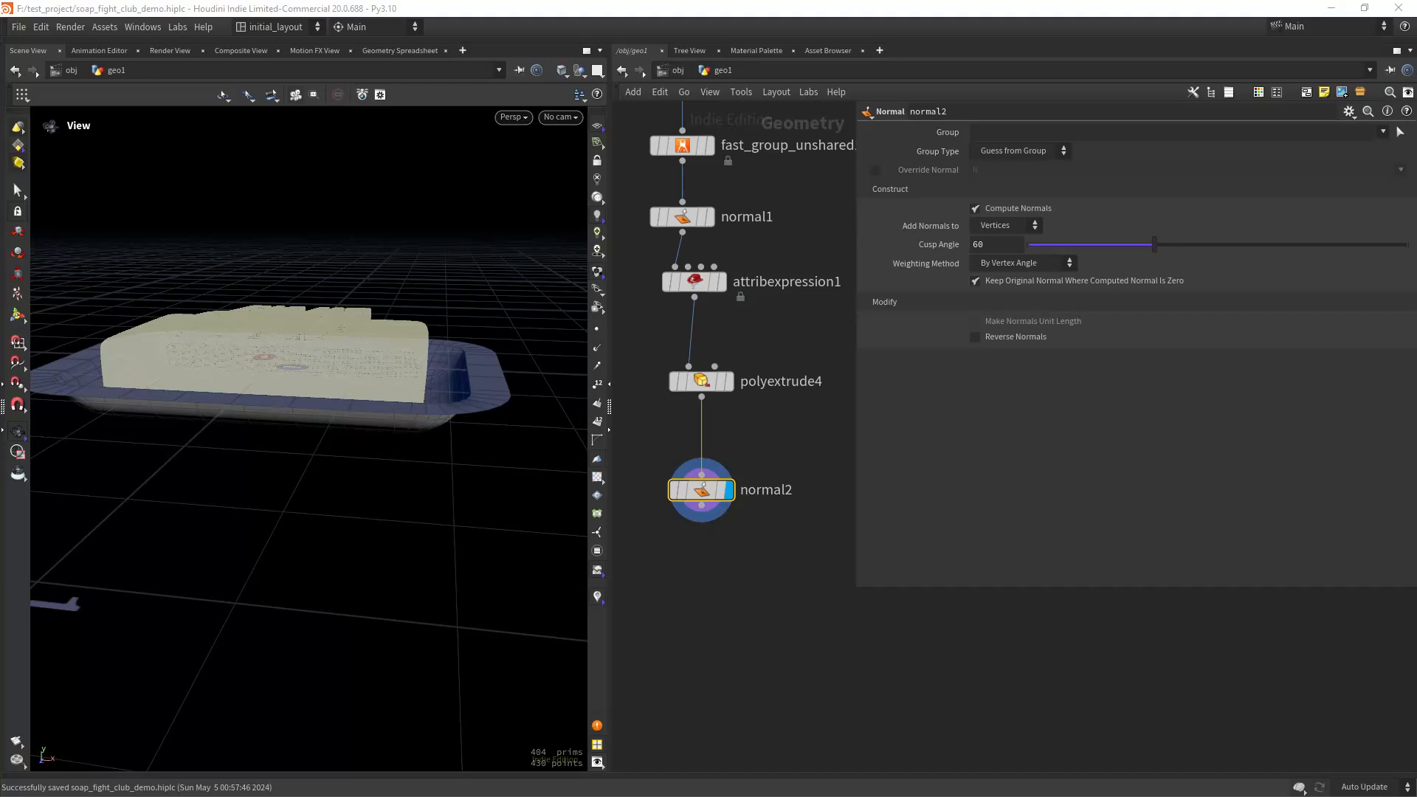
# Add a PolyBevel node after normal2, wire it in, and display it.
pyautogui.moveTo(379, 414); pyautogui.dragTo(440, 329)
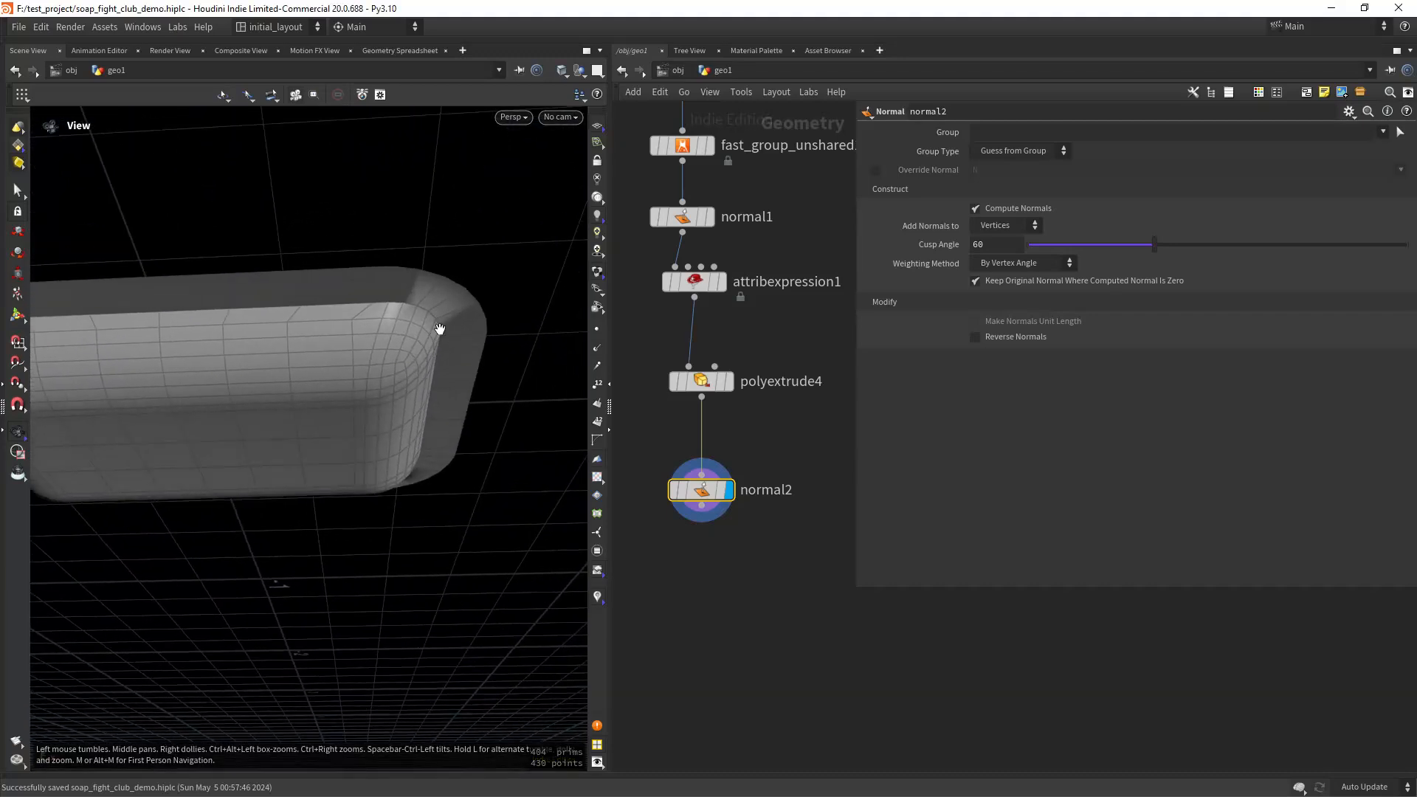
pyautogui.press('Tab')
pyautogui.write('polybevel')
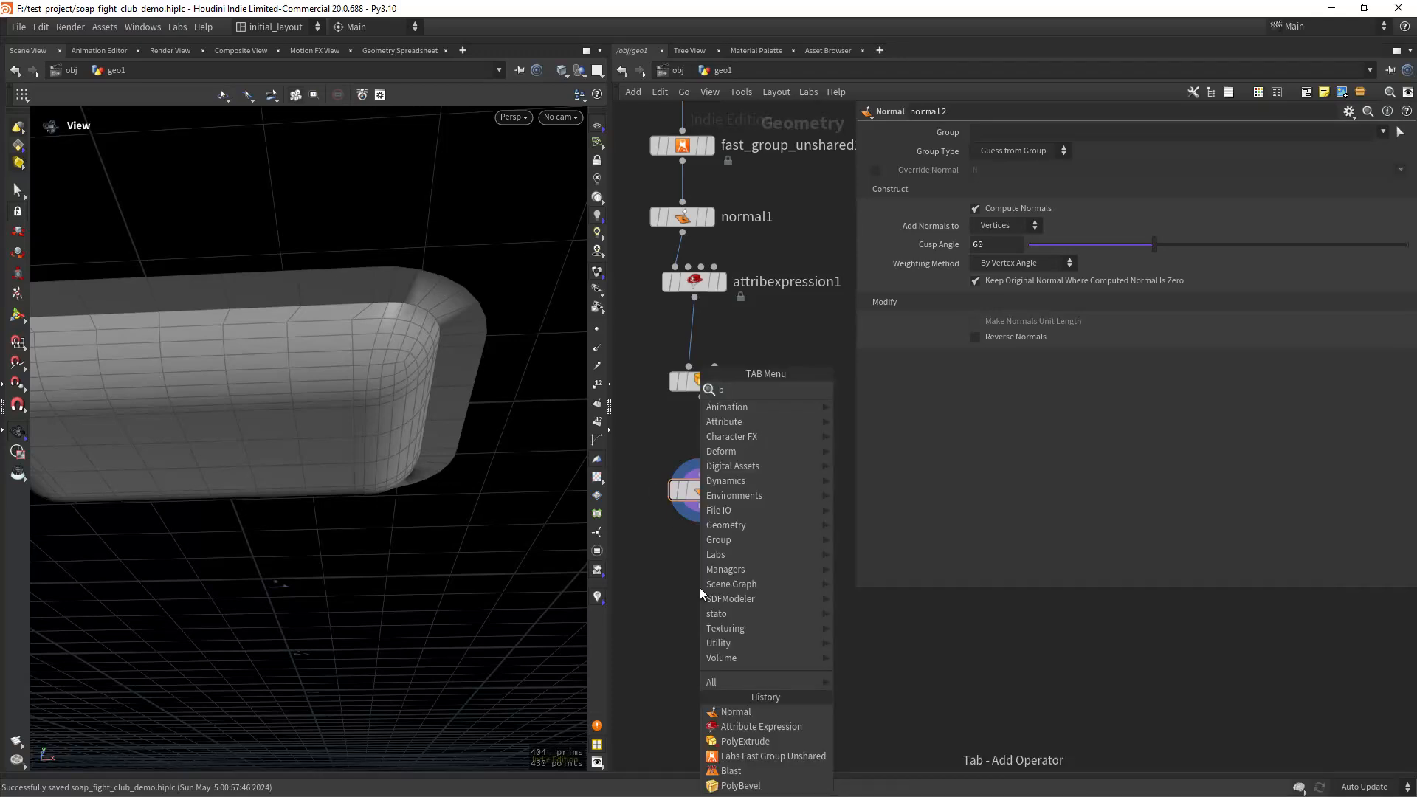
pyautogui.press('Return')
pyautogui.click(700, 588)
pyautogui.moveTo(714, 589)
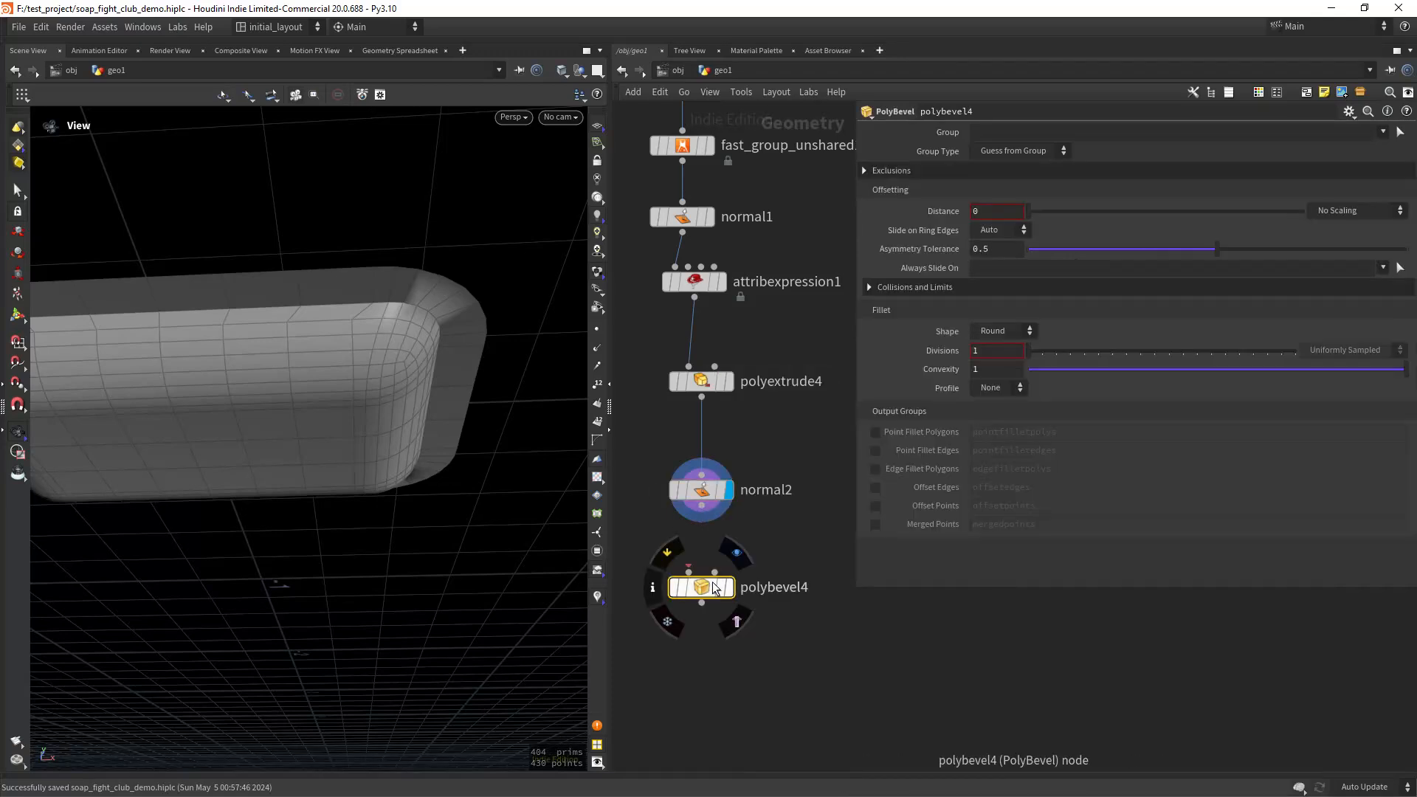
pyautogui.moveTo(705, 517); pyautogui.dragTo(689, 573)
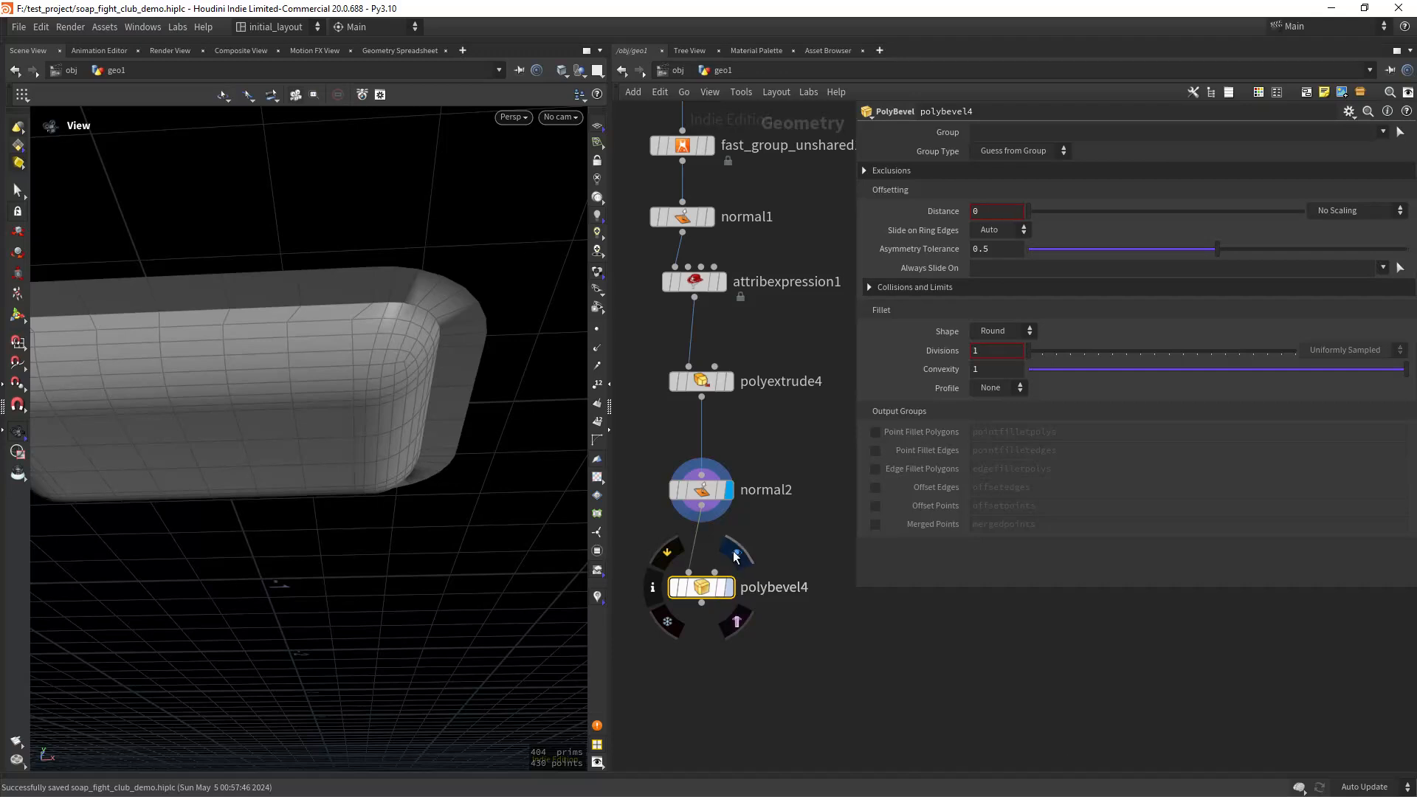
# Make polybevel4 ignore flat edges up to a Maximum Normal Angle of 30, with Distance .004 and 3 fillet Divisions.
pyautogui.click(950, 171)
pyautogui.click(1024, 194)
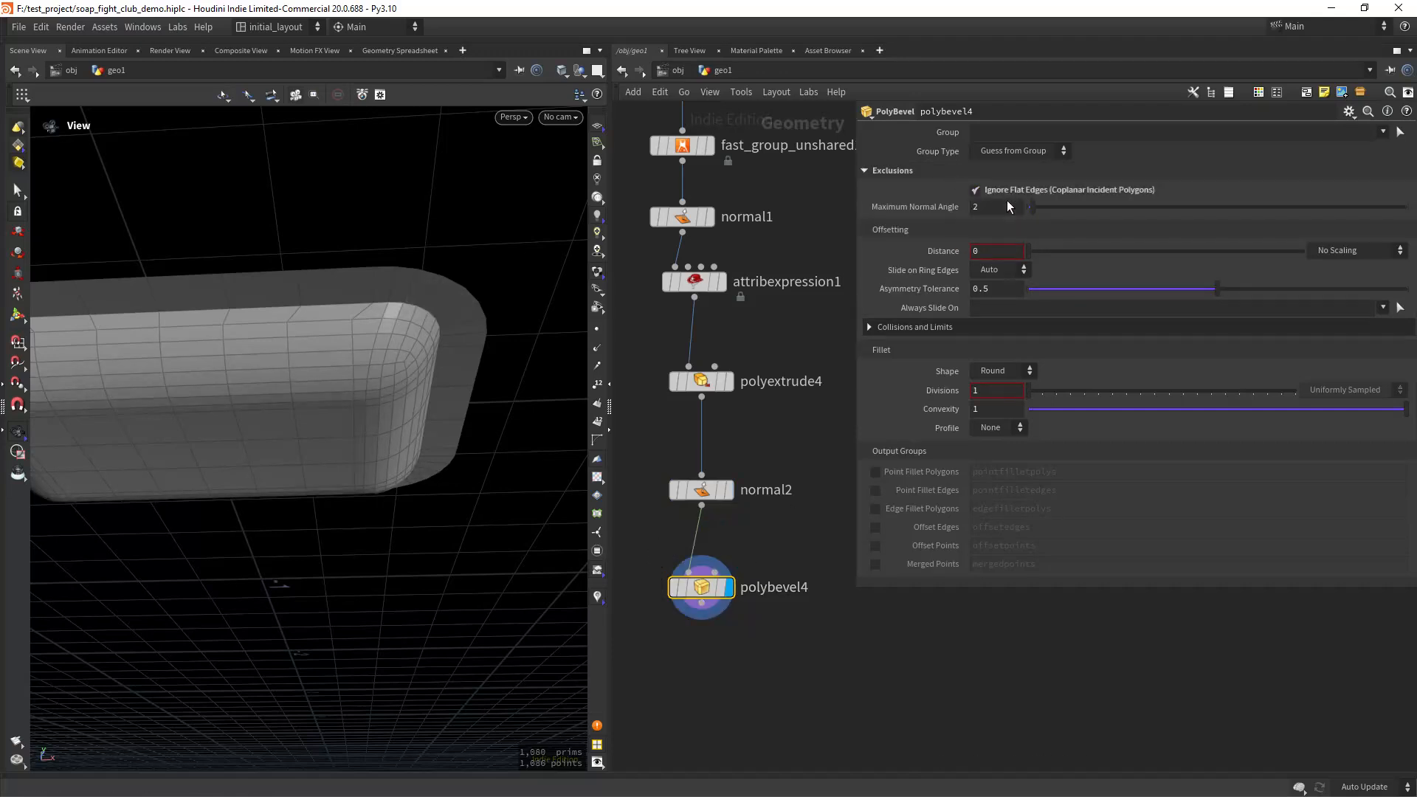
pyautogui.write('30')
pyautogui.press('Return')
pyautogui.click(992, 250)
pyautogui.write('.004')
pyautogui.press('Return')
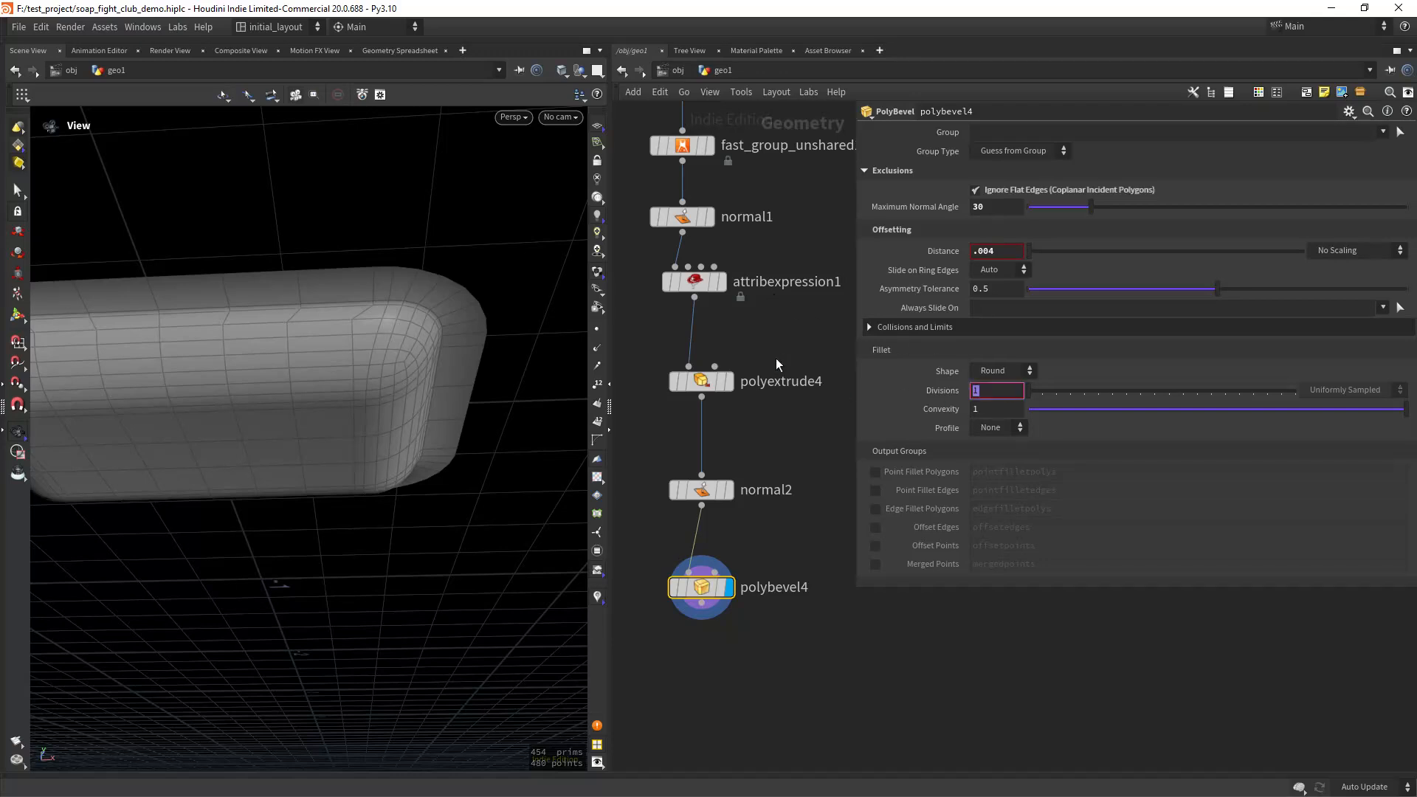
pyautogui.write('3')
pyautogui.press('Return')
pyautogui.moveTo(490, 370); pyautogui.dragTo(381, 372)
# Add a PolyExtrude node below polybevel4, connect it to the bevel output, and display it.
pyautogui.moveTo(710, 686); pyautogui.dragTo(728, 607, button='middle')
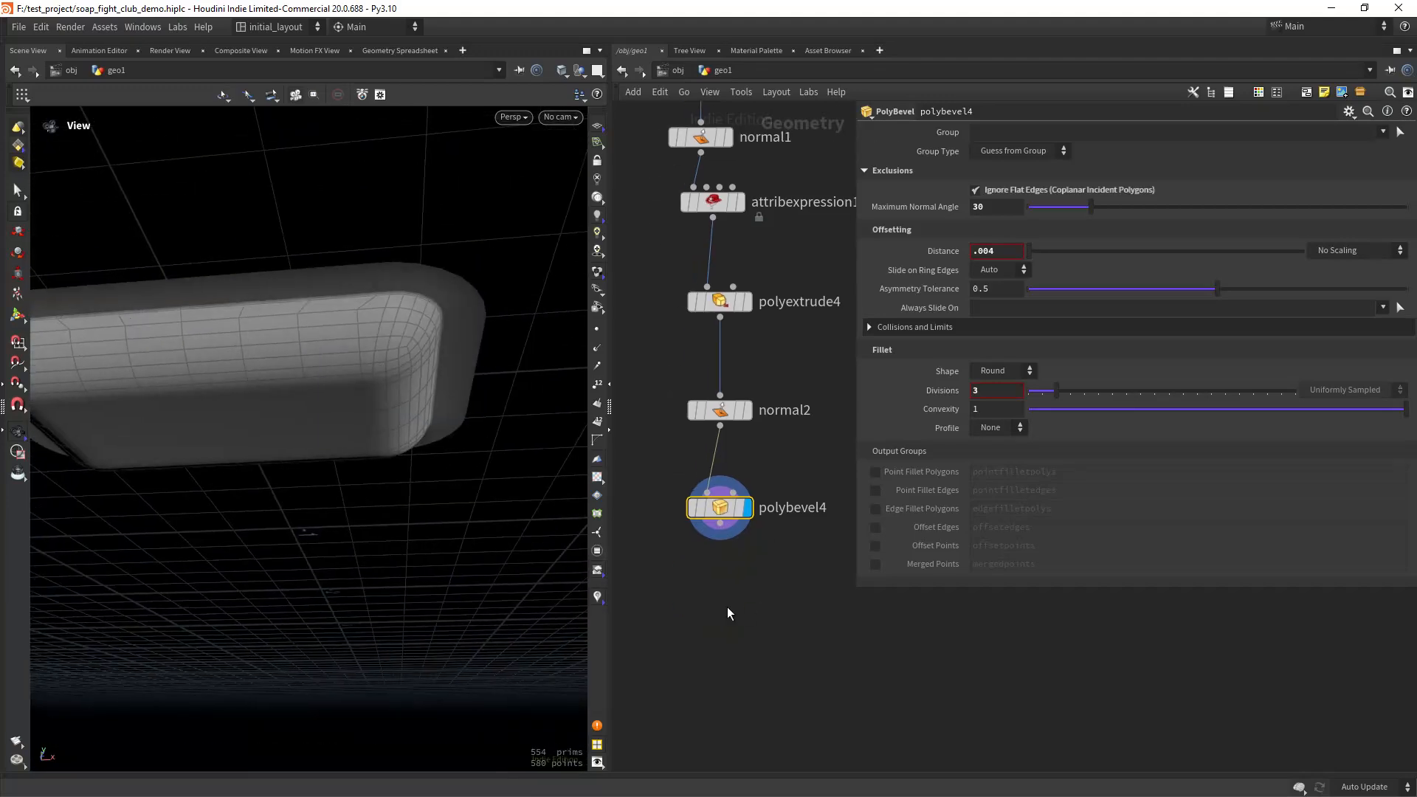
pyautogui.press('Tab')
pyautogui.write('extru')
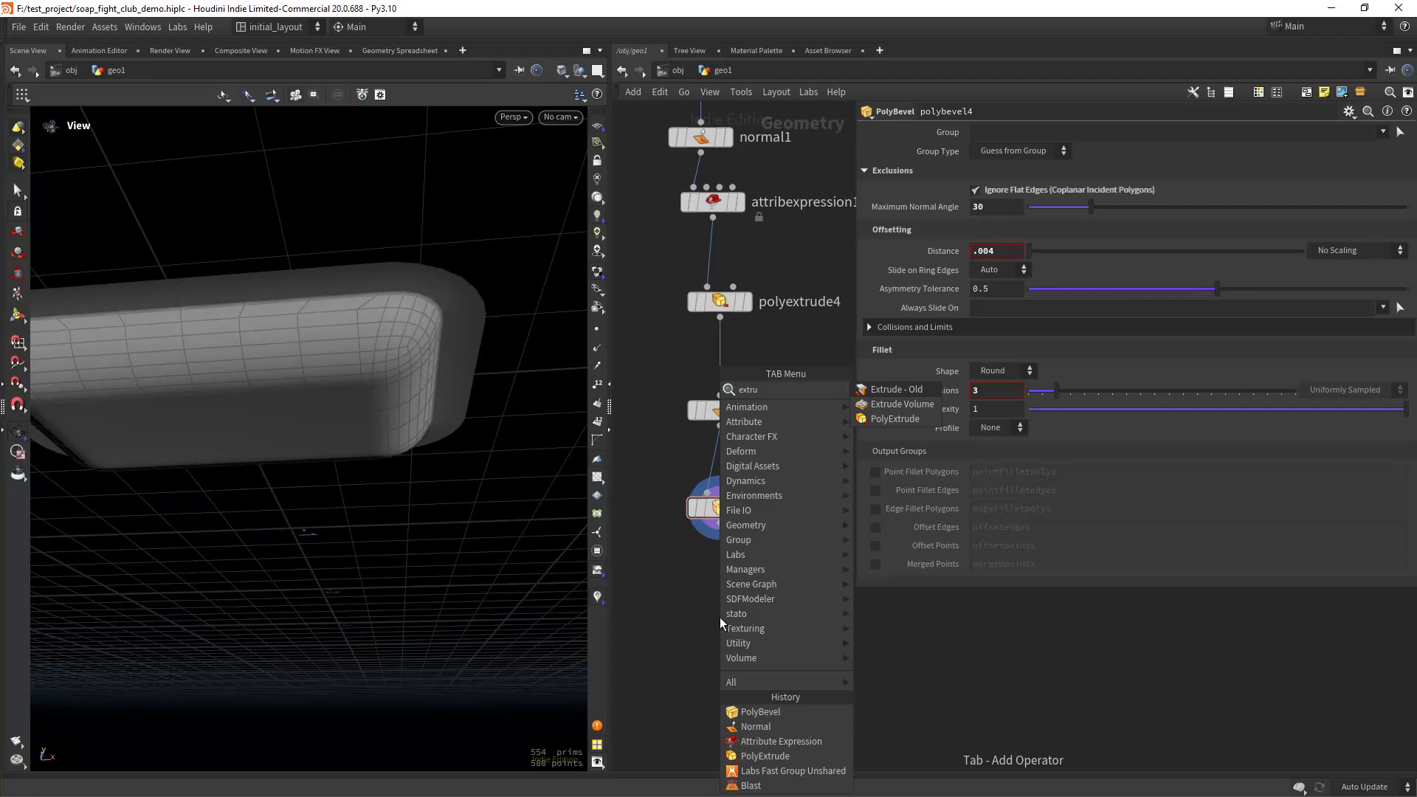
pyautogui.press('Down')
pyautogui.press('Down')
pyautogui.press('Return')
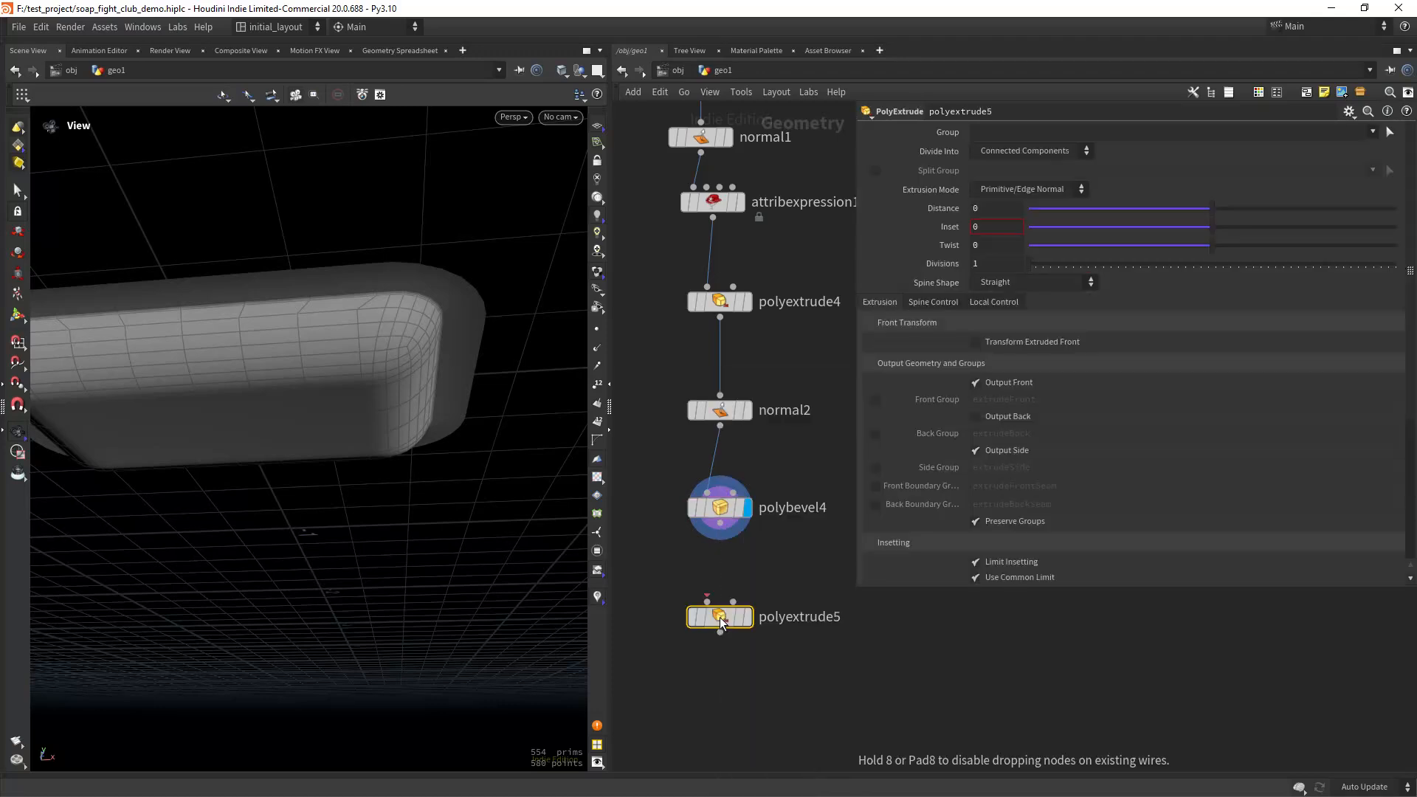
pyautogui.click(720, 617)
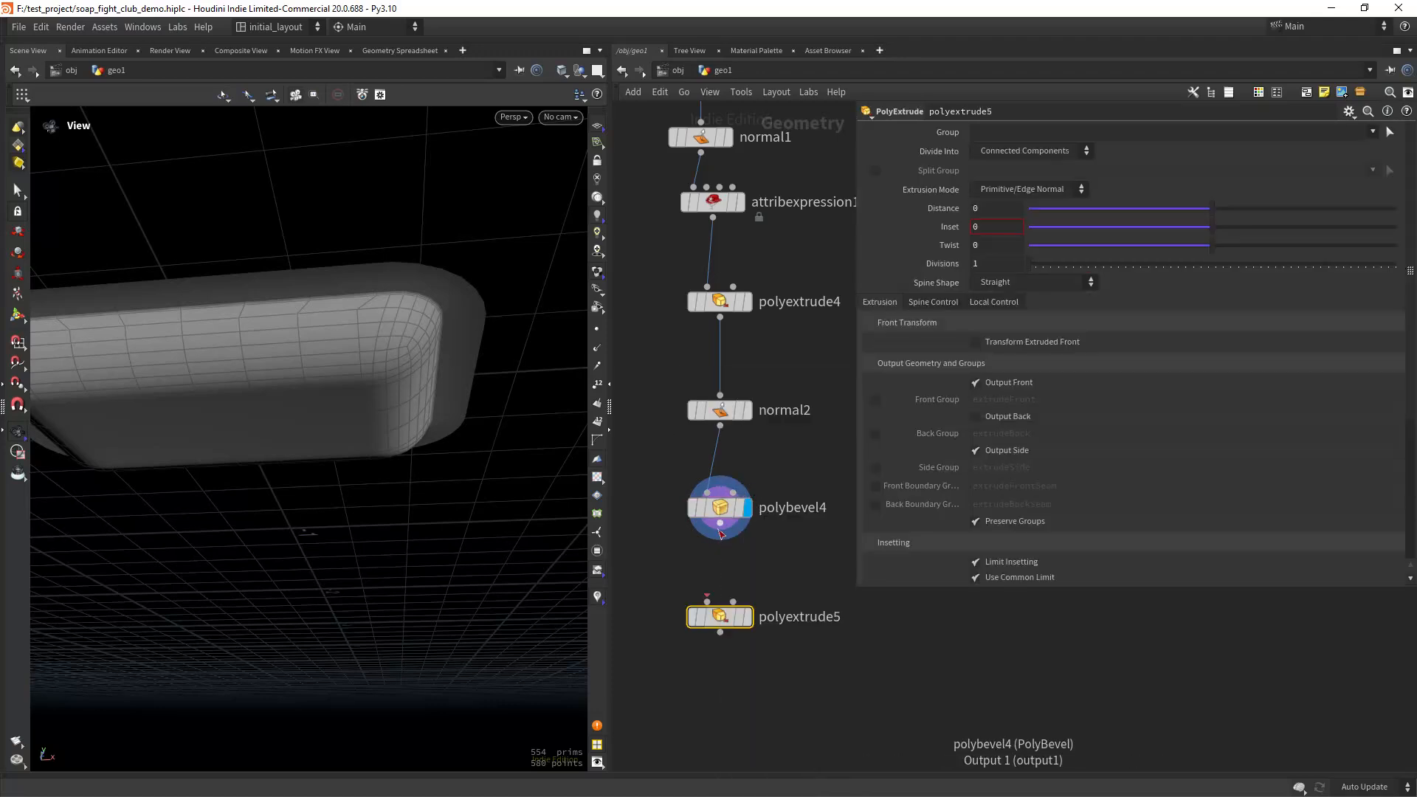
pyautogui.moveTo(719, 523); pyautogui.dragTo(703, 622)
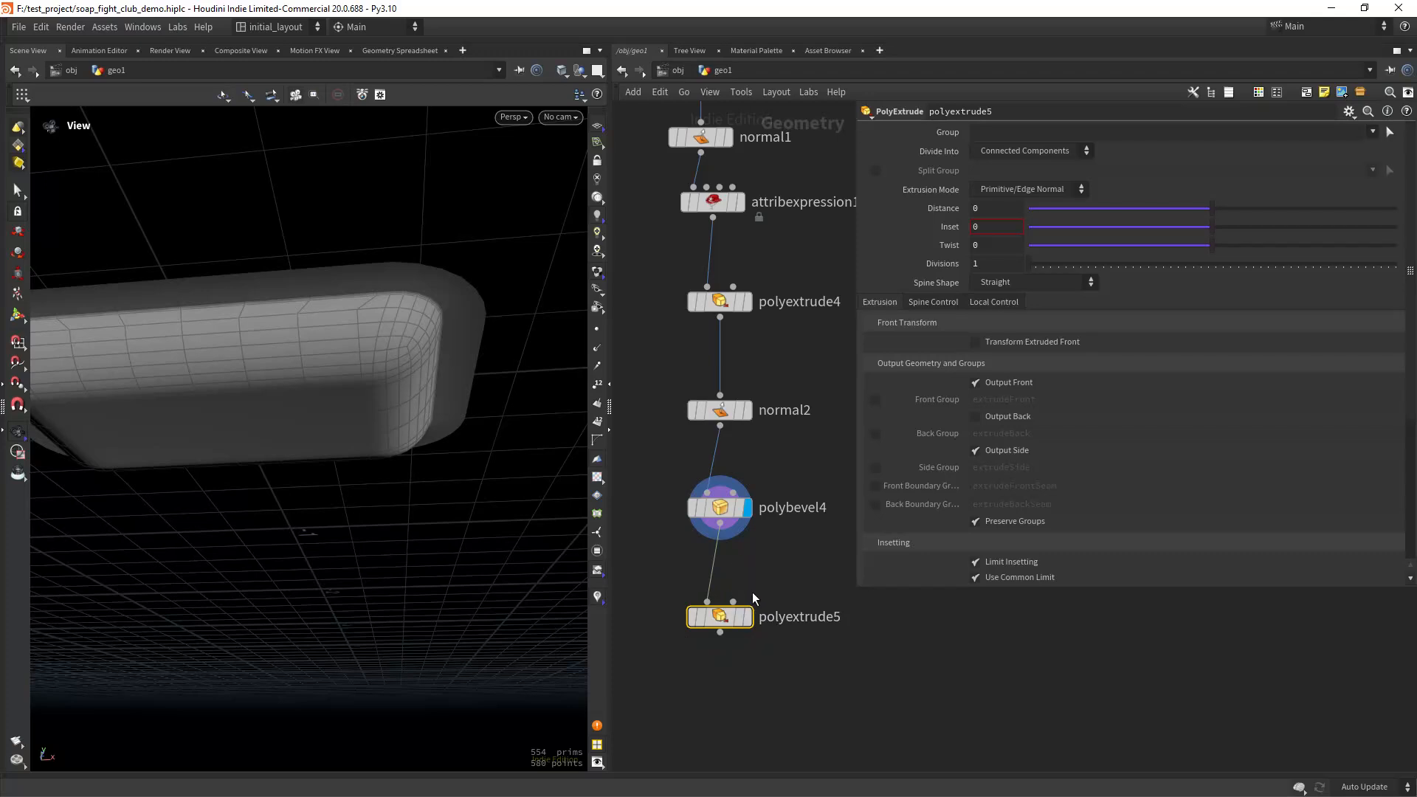
pyautogui.click(747, 616)
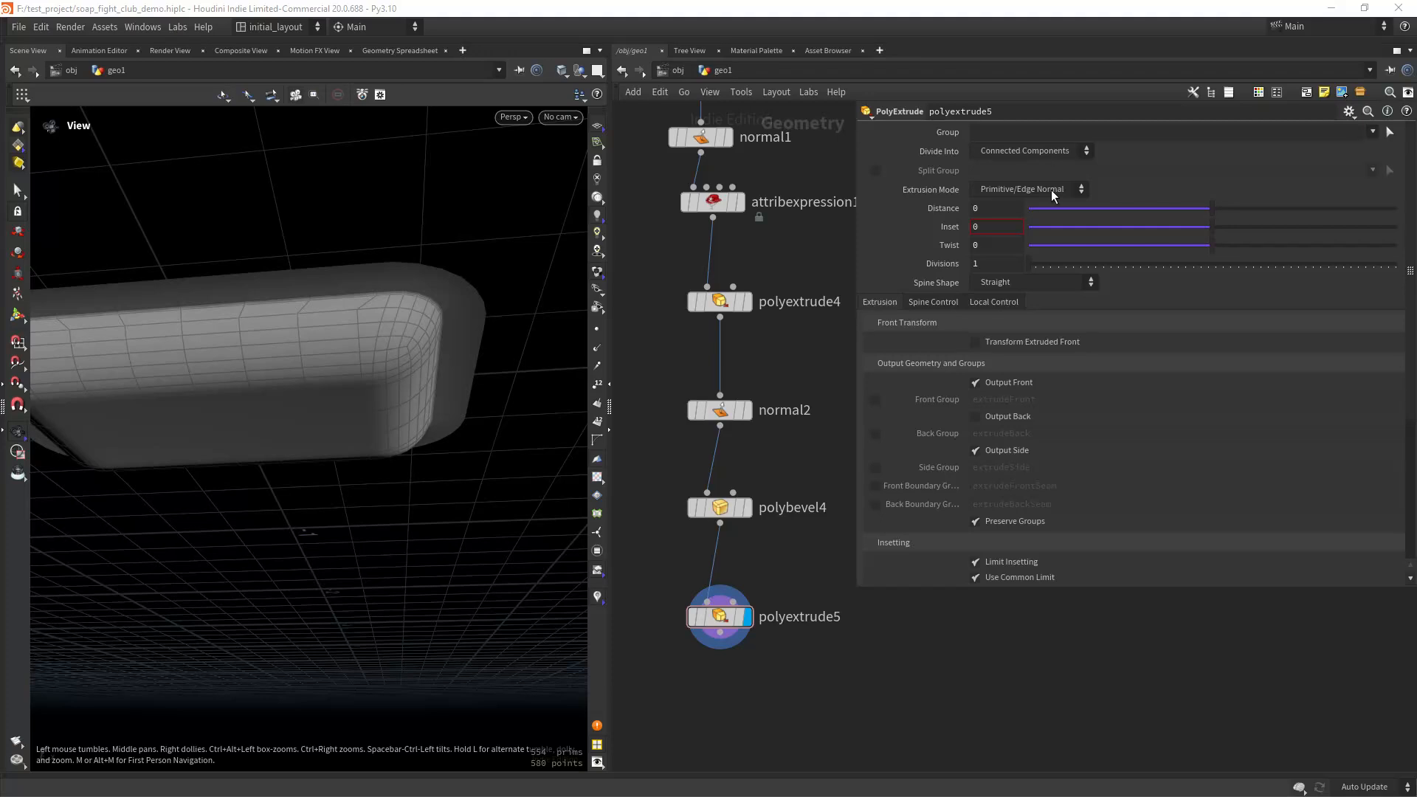
# Set polyextrude5's Distance to .0075 to thicken the tray, and check the result from the side.
pyautogui.moveTo(1003, 209); pyautogui.dragTo(803, 222)
pyautogui.write('.0')
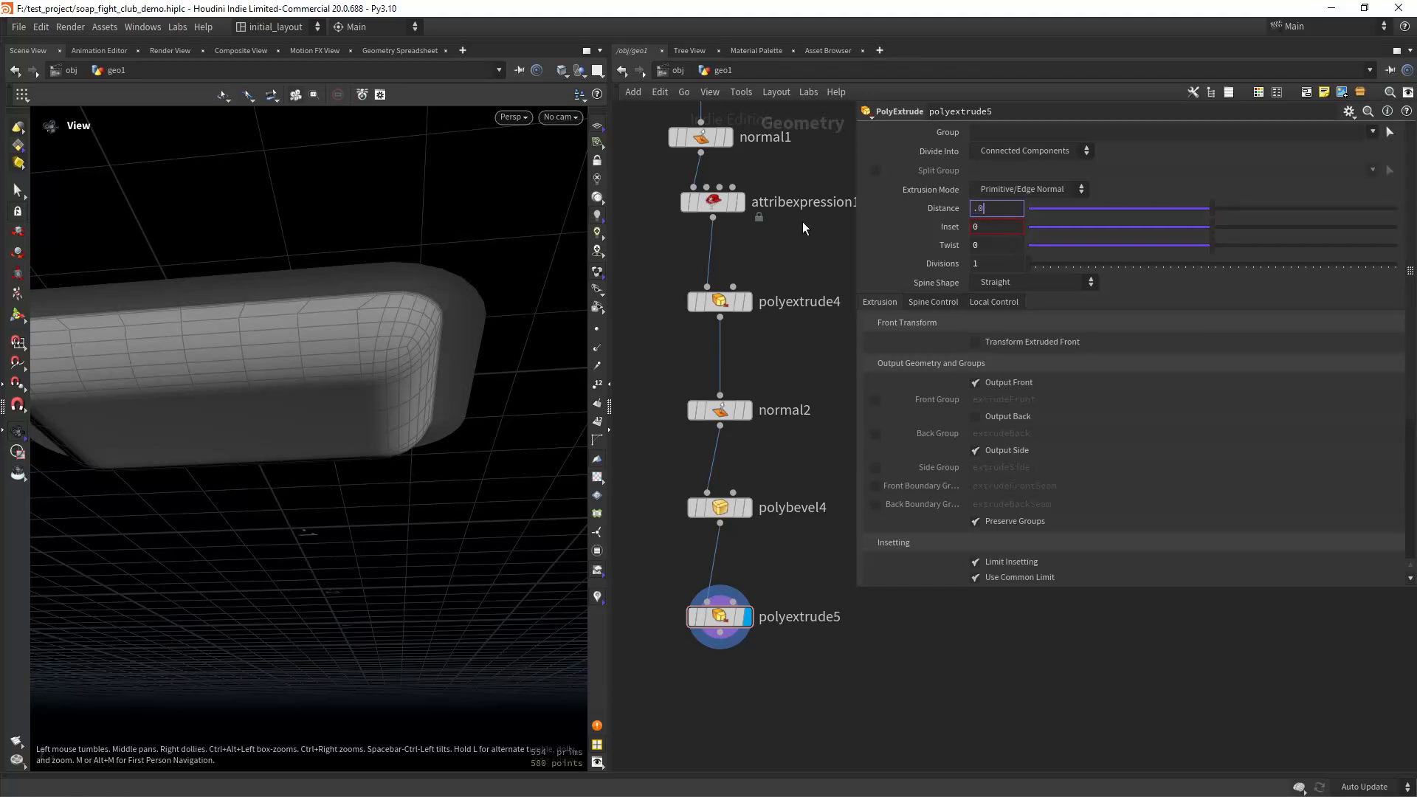
pyautogui.write('075')
pyautogui.press('Return')
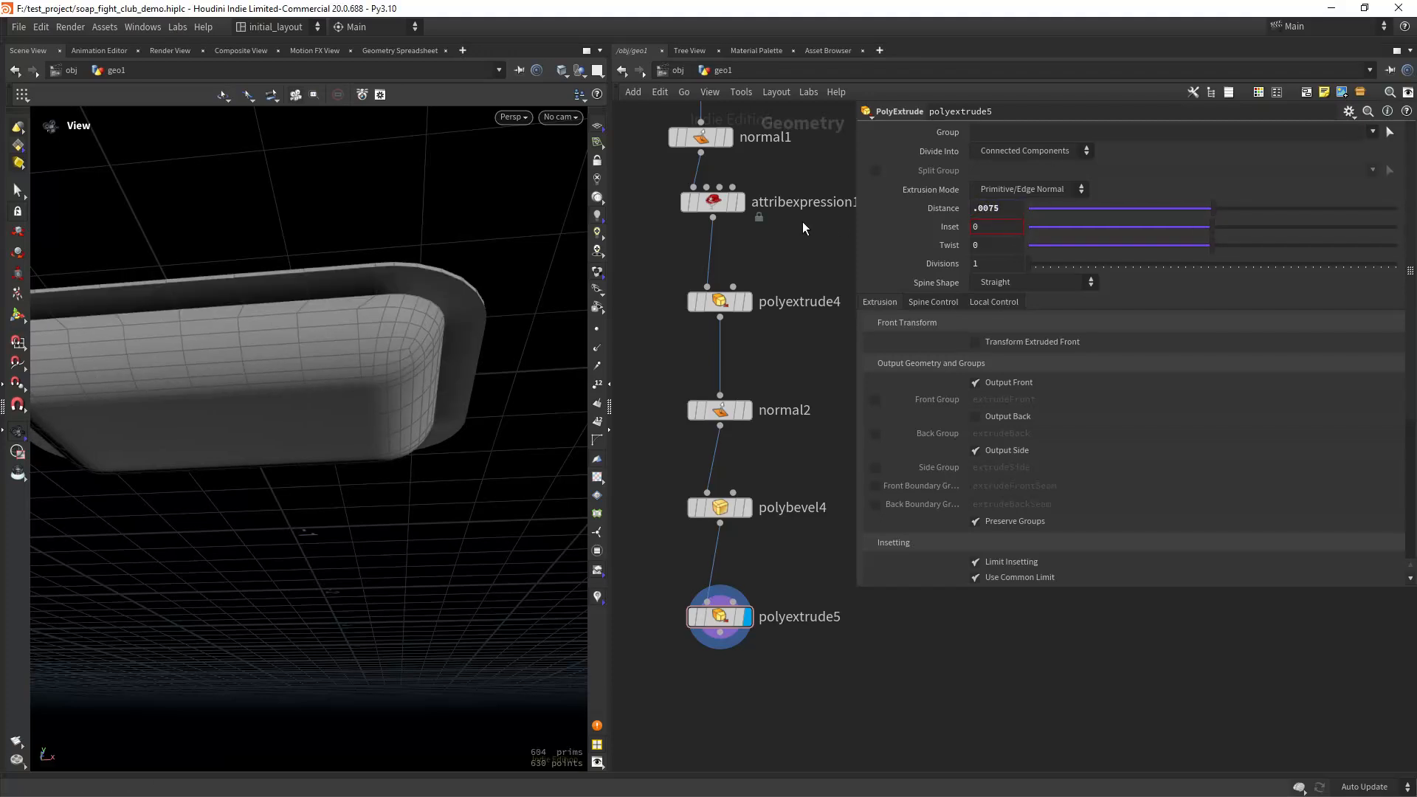
pyautogui.moveTo(402, 313); pyautogui.dragTo(418, 368)
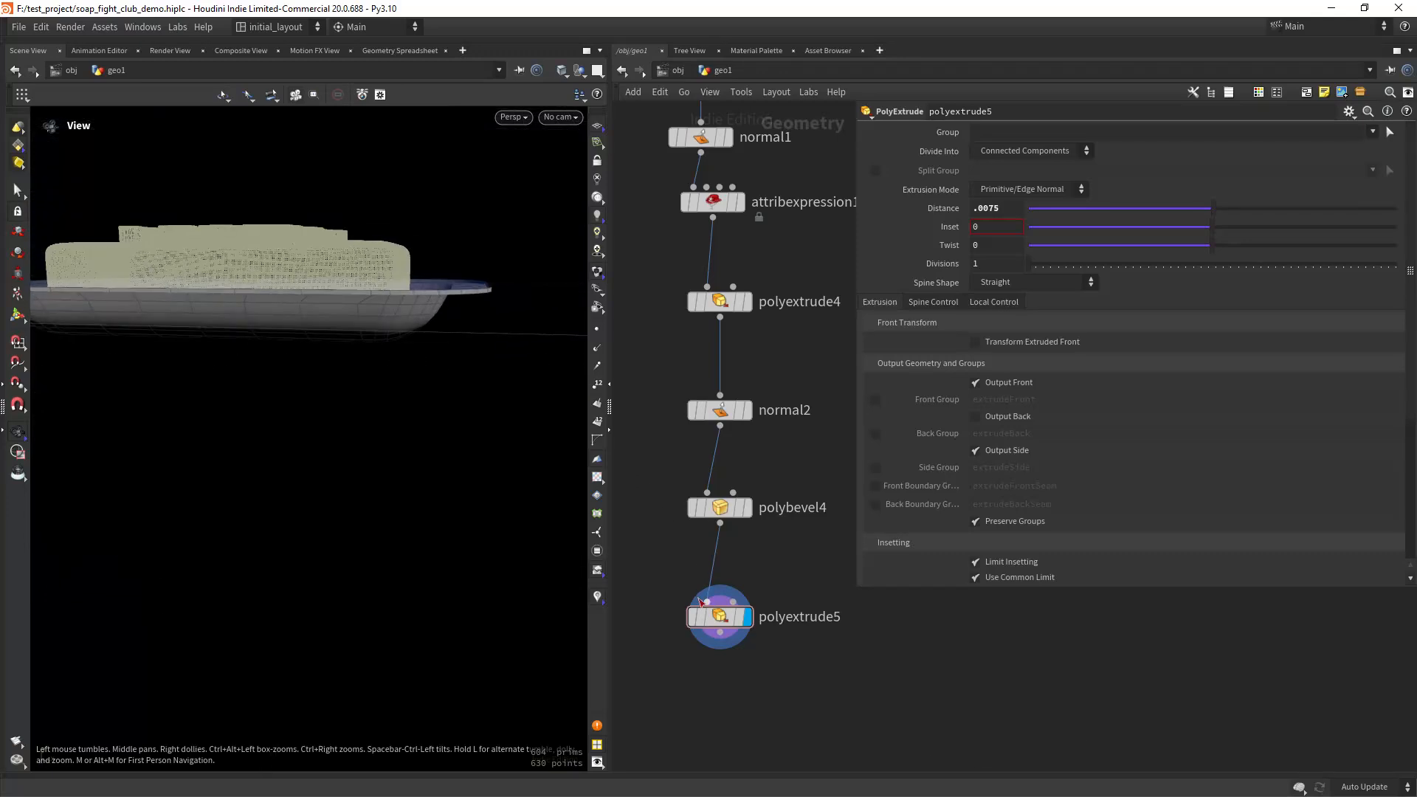
# Insert a Reverse node between polybevel4 and polyextrude5 to flip the face direction.
pyautogui.moveTo(701, 590)
pyautogui.press('Tab')
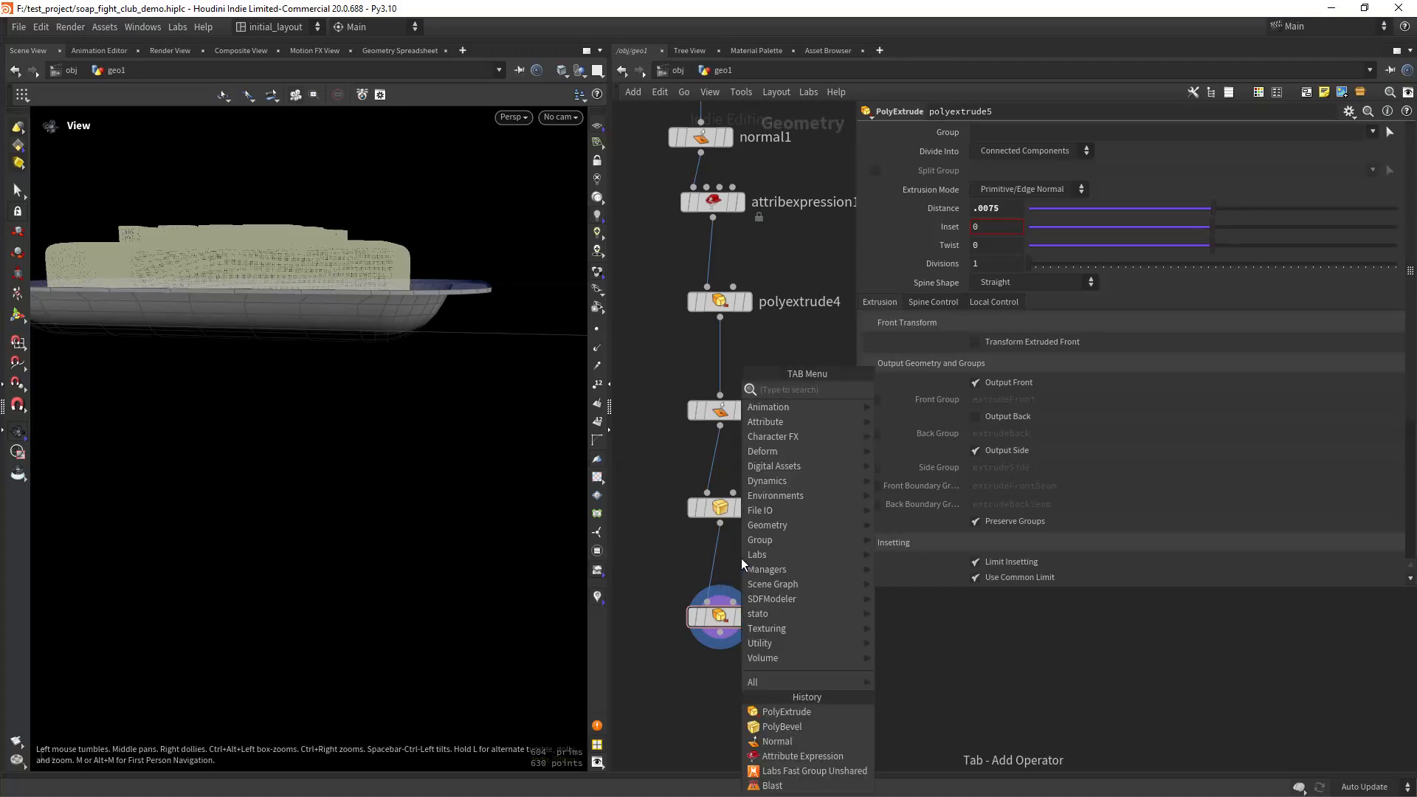
pyautogui.write('rever')
pyautogui.press('Return')
pyautogui.click(742, 559)
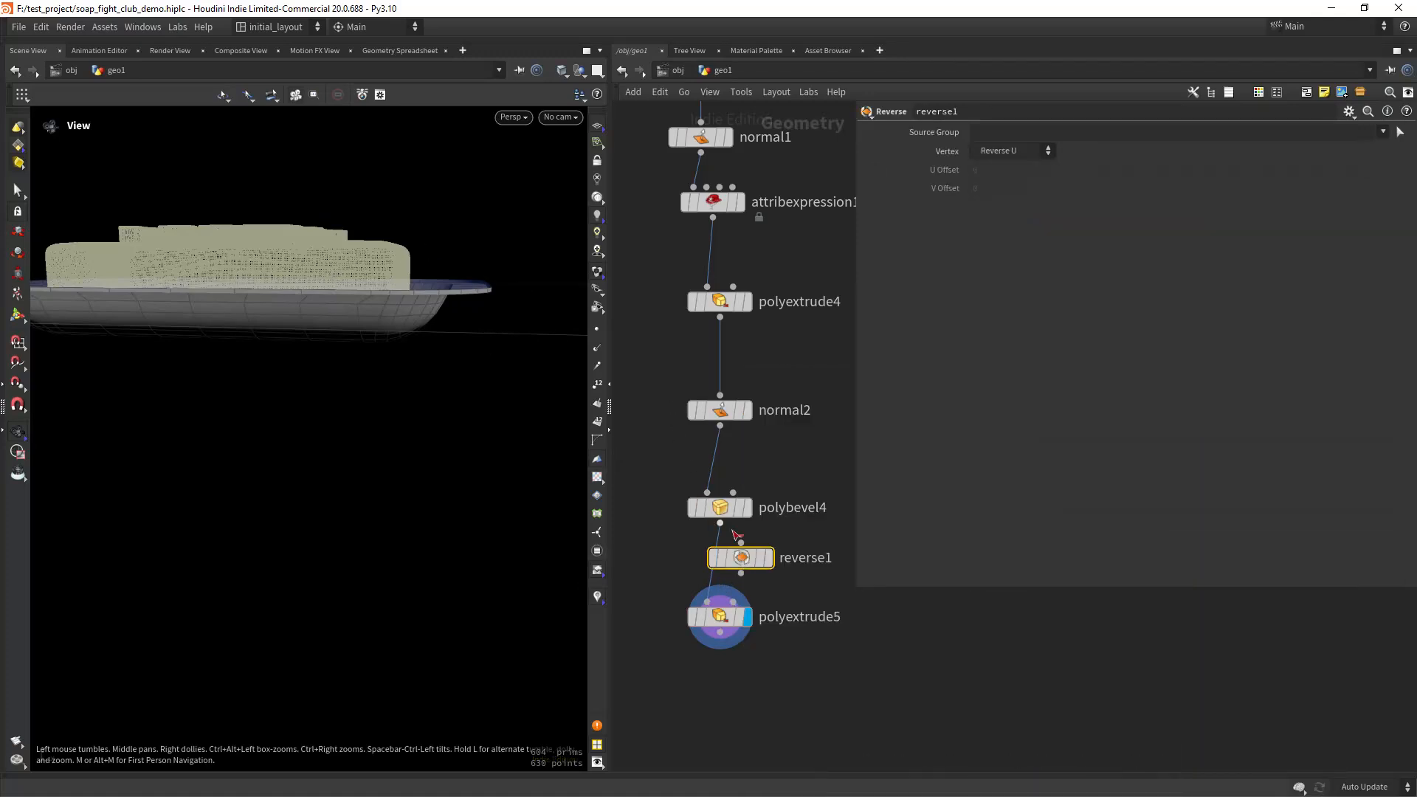
pyautogui.click(742, 561)
# Turn on Output Back for polyextrude5 so that the thickened tray is closed.
pyautogui.click(733, 633)
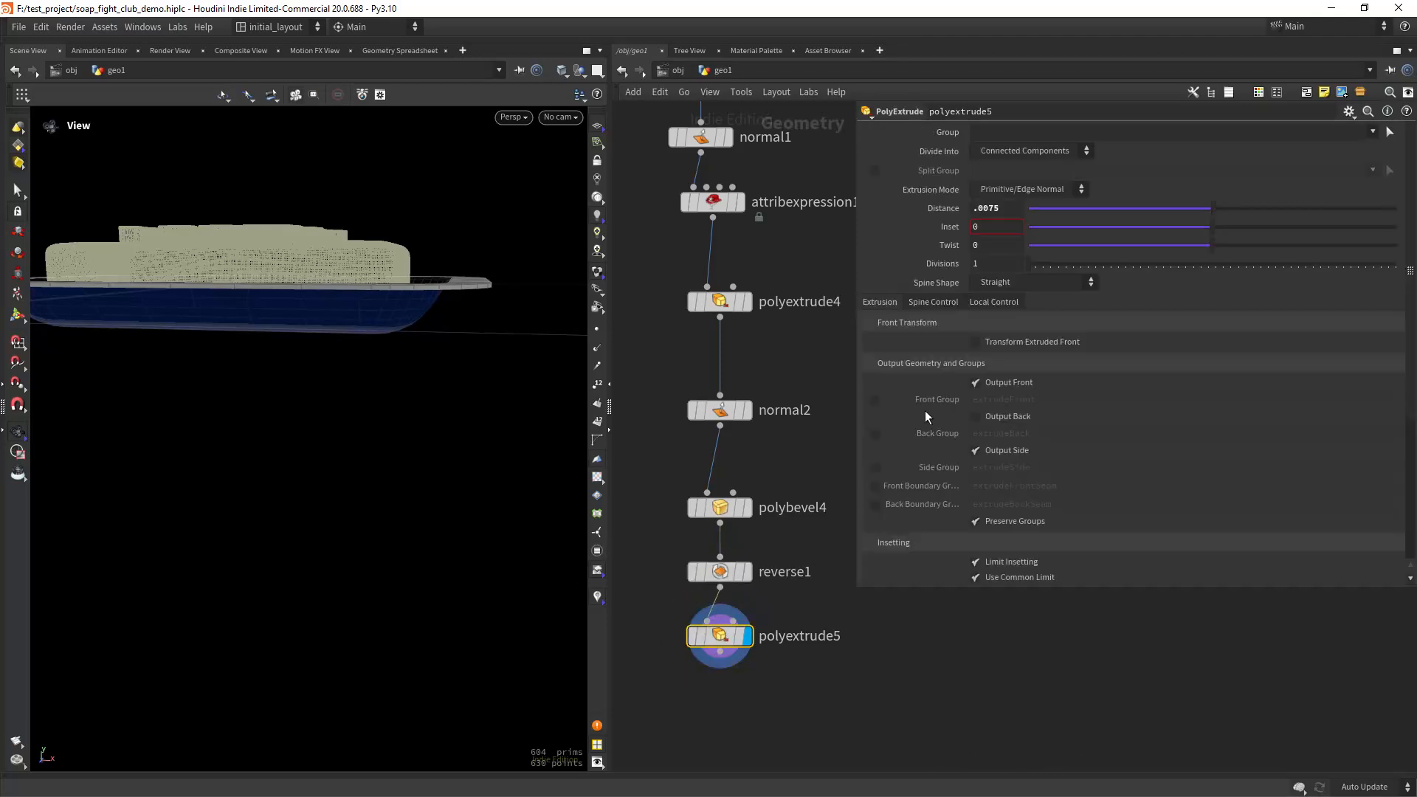
pyautogui.click(989, 417)
pyautogui.moveTo(473, 347)
pyautogui.mouseDown()
pyautogui.moveTo(423, 316)
pyautogui.moveTo(474, 342)
pyautogui.mouseUp()
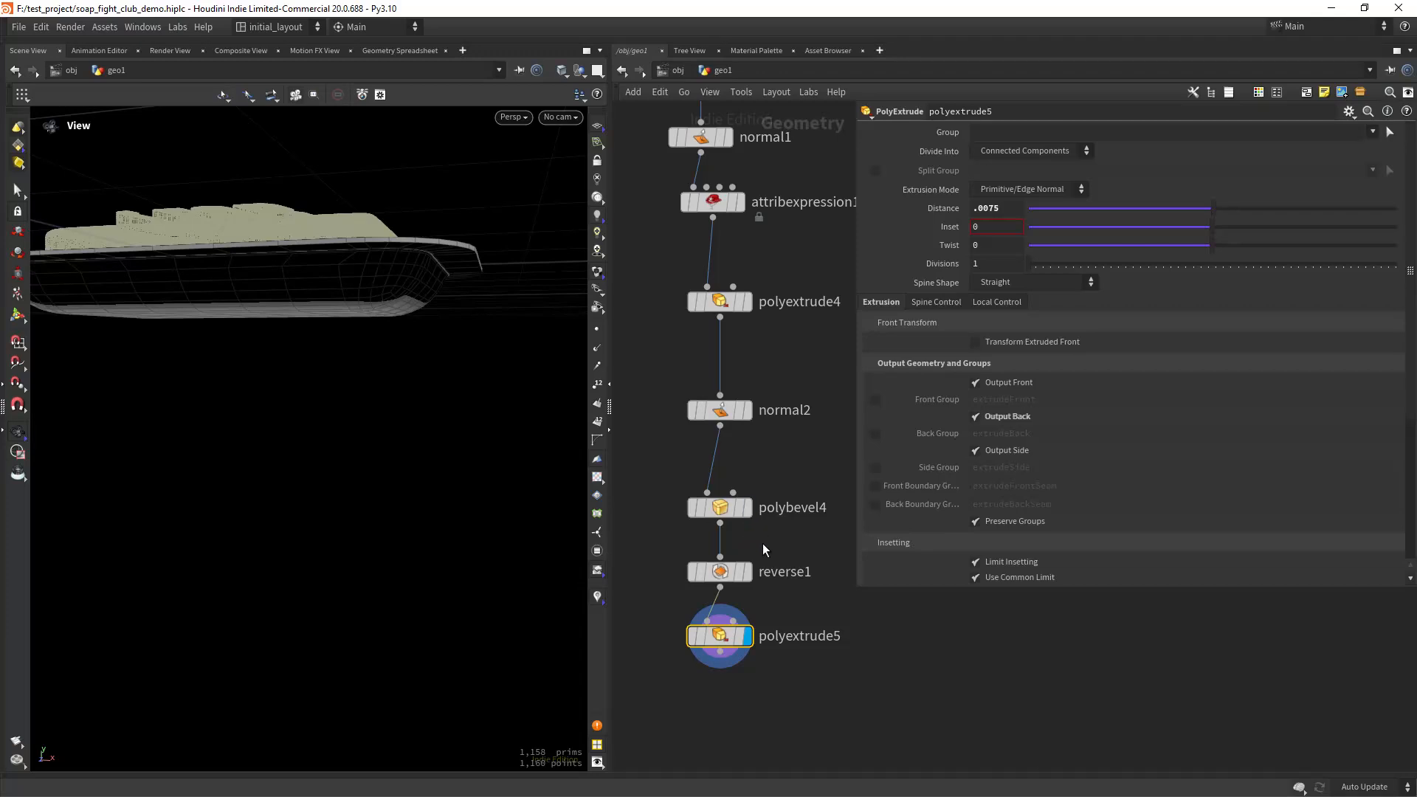
# Add a Normal node after polyextrude5, display it, and save the scene.
pyautogui.scroll(-4, 754, 571)
pyautogui.press('Tab')
pyautogui.write('nor')
pyautogui.press('Return')
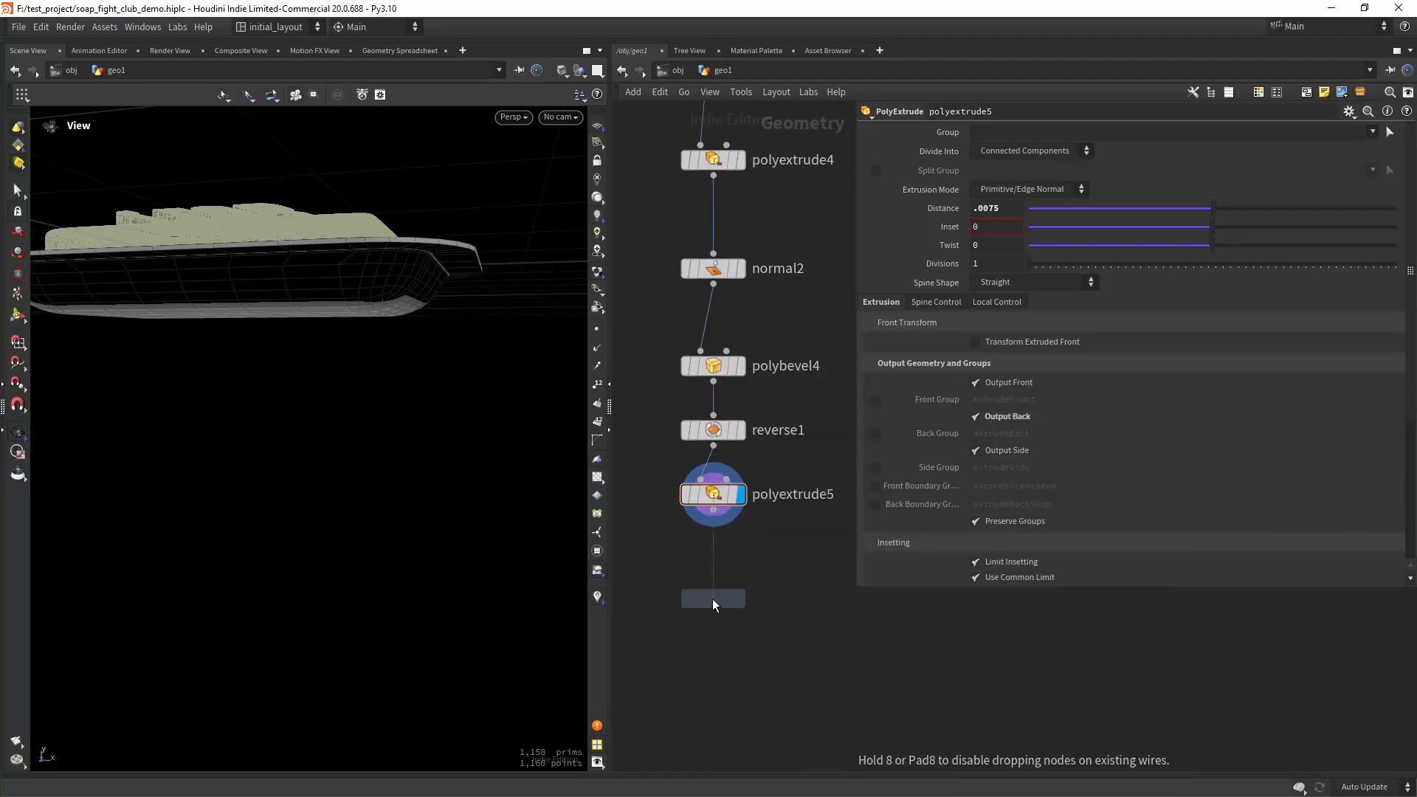
pyautogui.click(712, 600)
pyautogui.moveTo(713, 510); pyautogui.dragTo(713, 583)
pyautogui.click(740, 598)
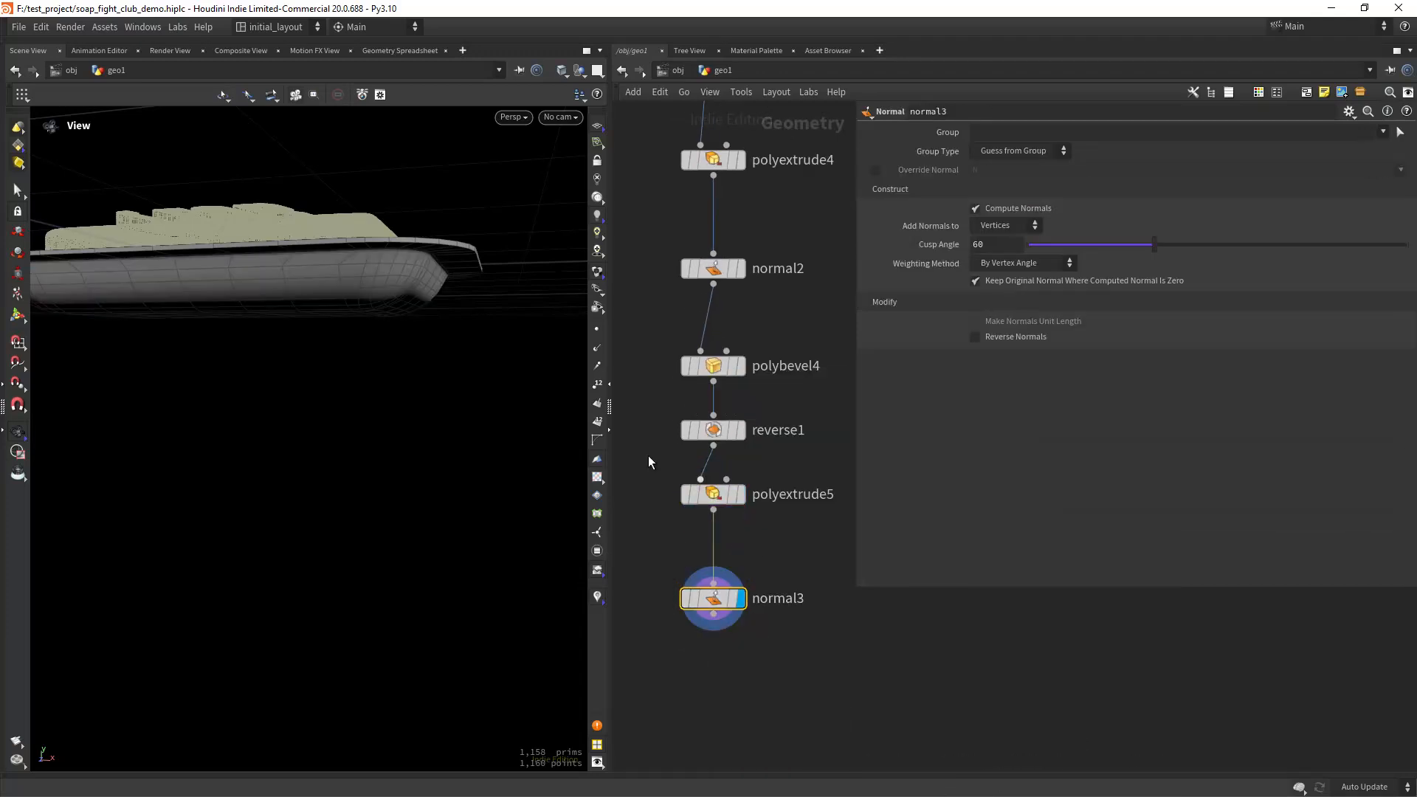
pyautogui.moveTo(465, 310); pyautogui.dragTo(447, 361)
pyautogui.hotkey('ctrl', 's')
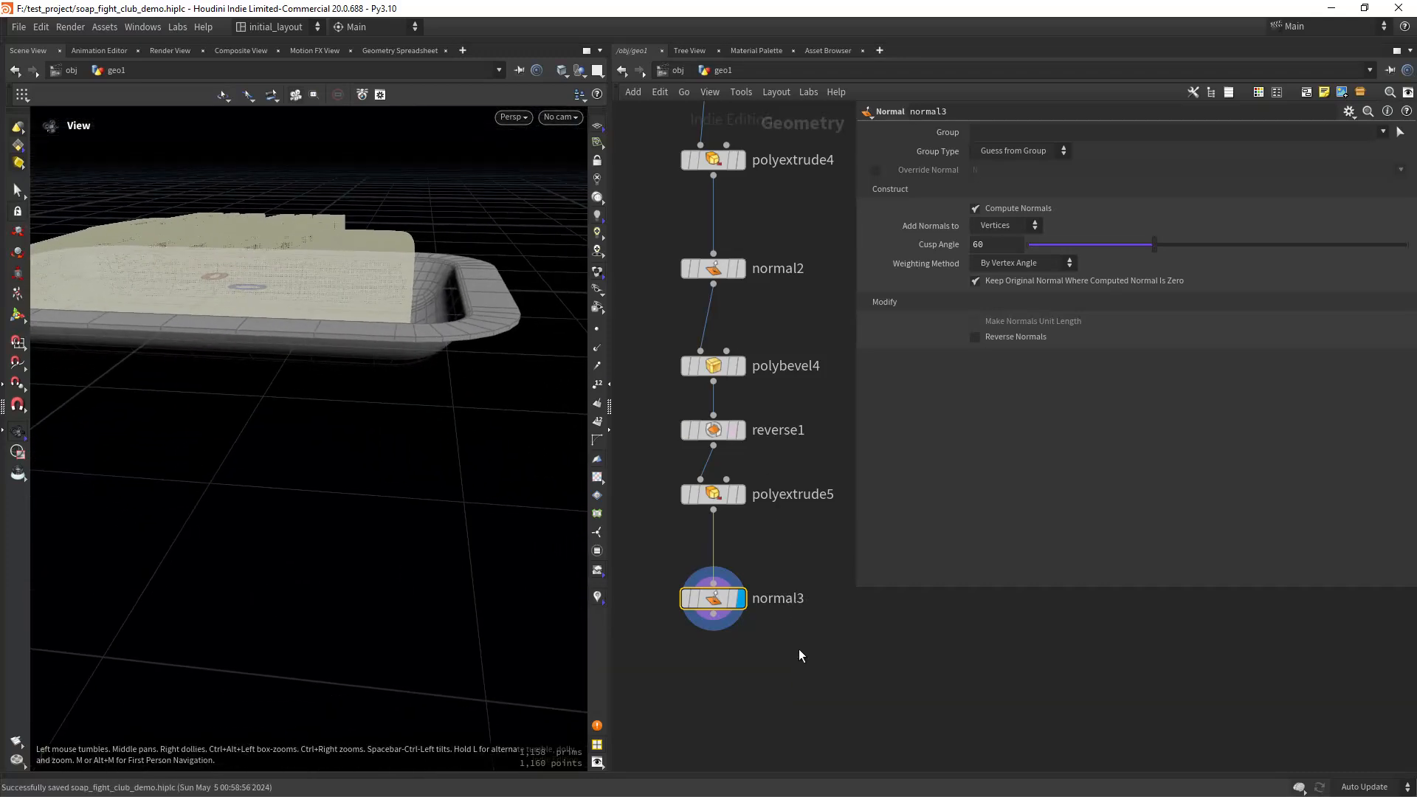
# Add a Subdivide node after normal3 and display it.
pyautogui.moveTo(799, 655); pyautogui.dragTo(806, 531, button='middle')
pyautogui.press('Tab')
pyautogui.write('subd')
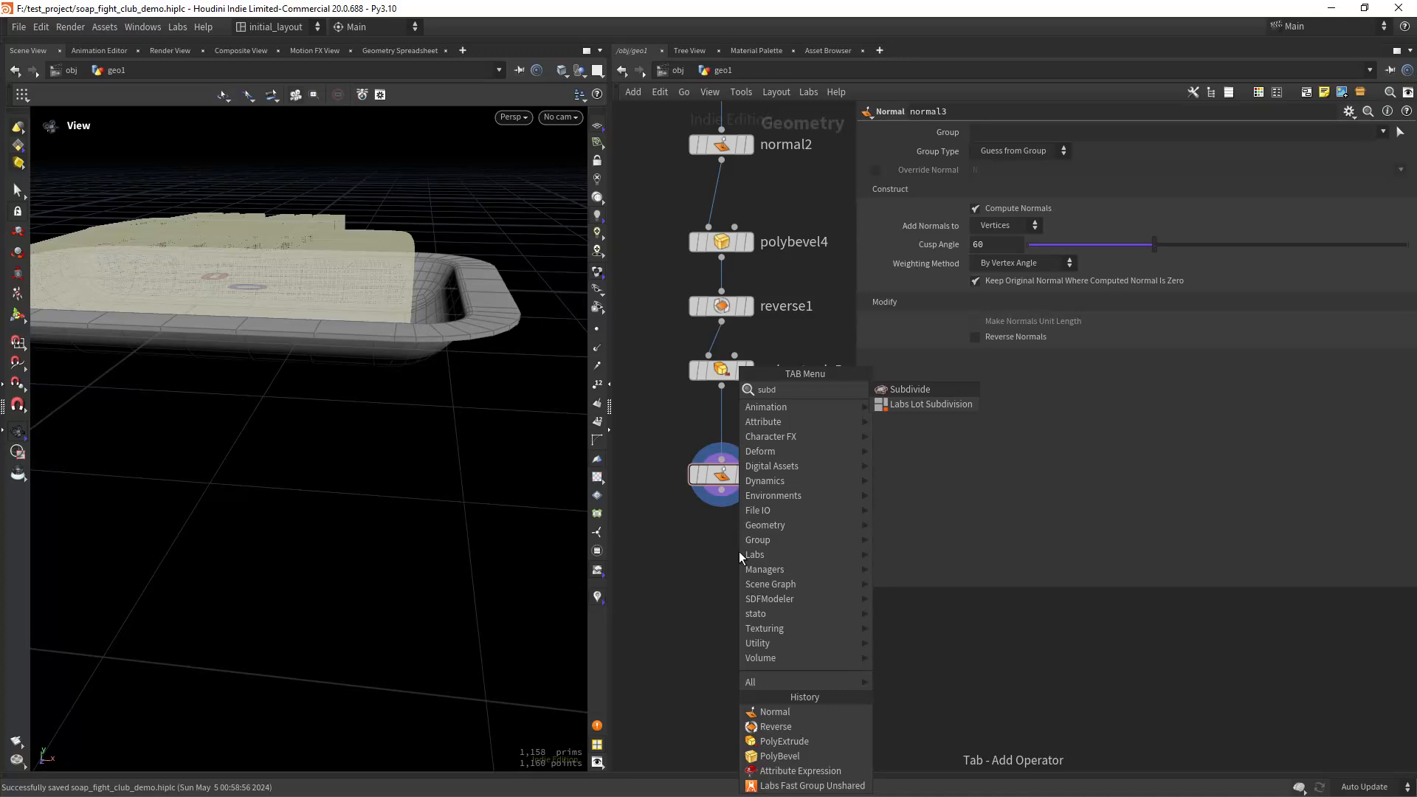
pyautogui.press('Return')
pyautogui.click(739, 551)
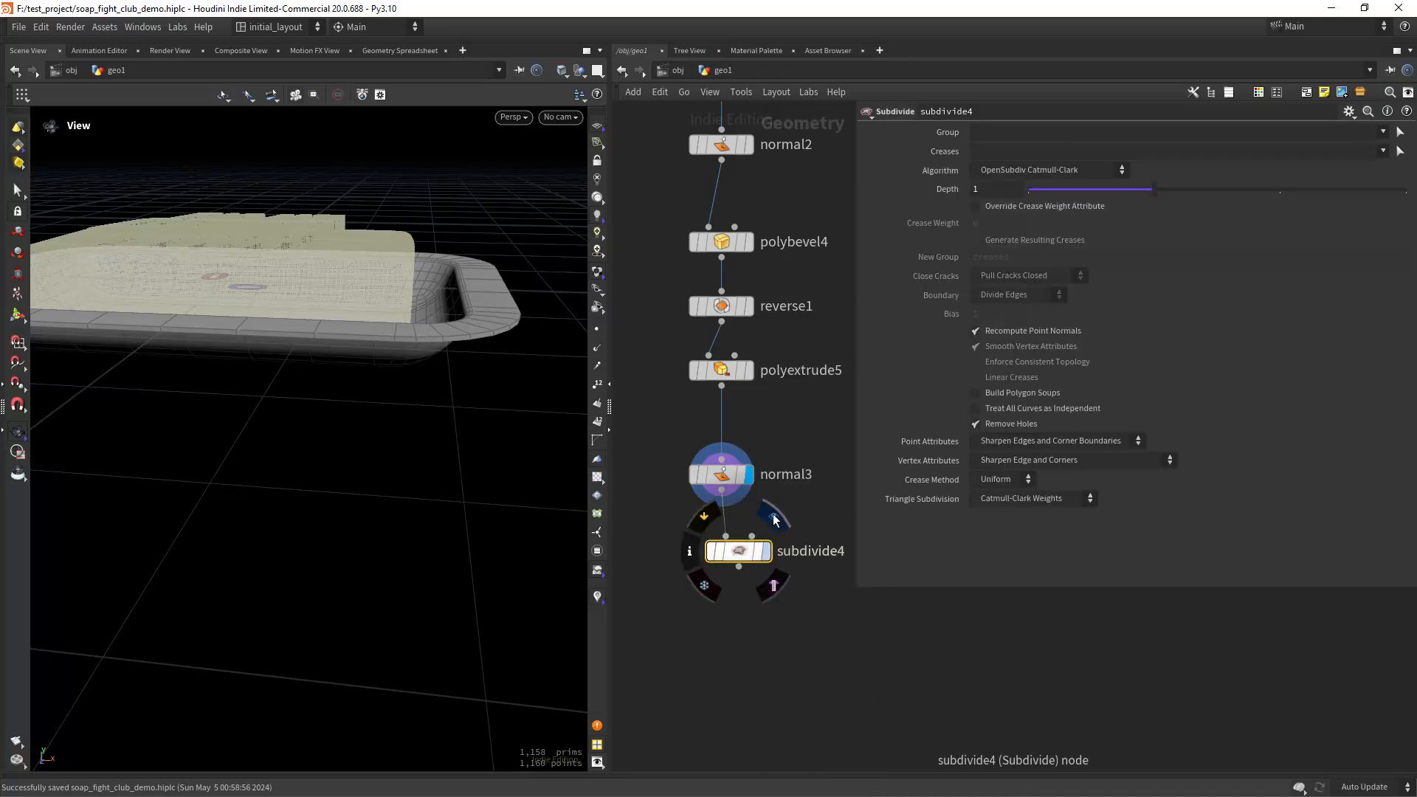
pyautogui.click(773, 520)
# Set the Subdivide Depth to 2 and inspect the tray with and without the wireframe overlay.
pyautogui.moveTo(434, 300); pyautogui.dragTo(475, 364)
pyautogui.hotkey('shift', 'w')
pyautogui.moveTo(487, 352); pyautogui.dragTo(426, 367, button='right')
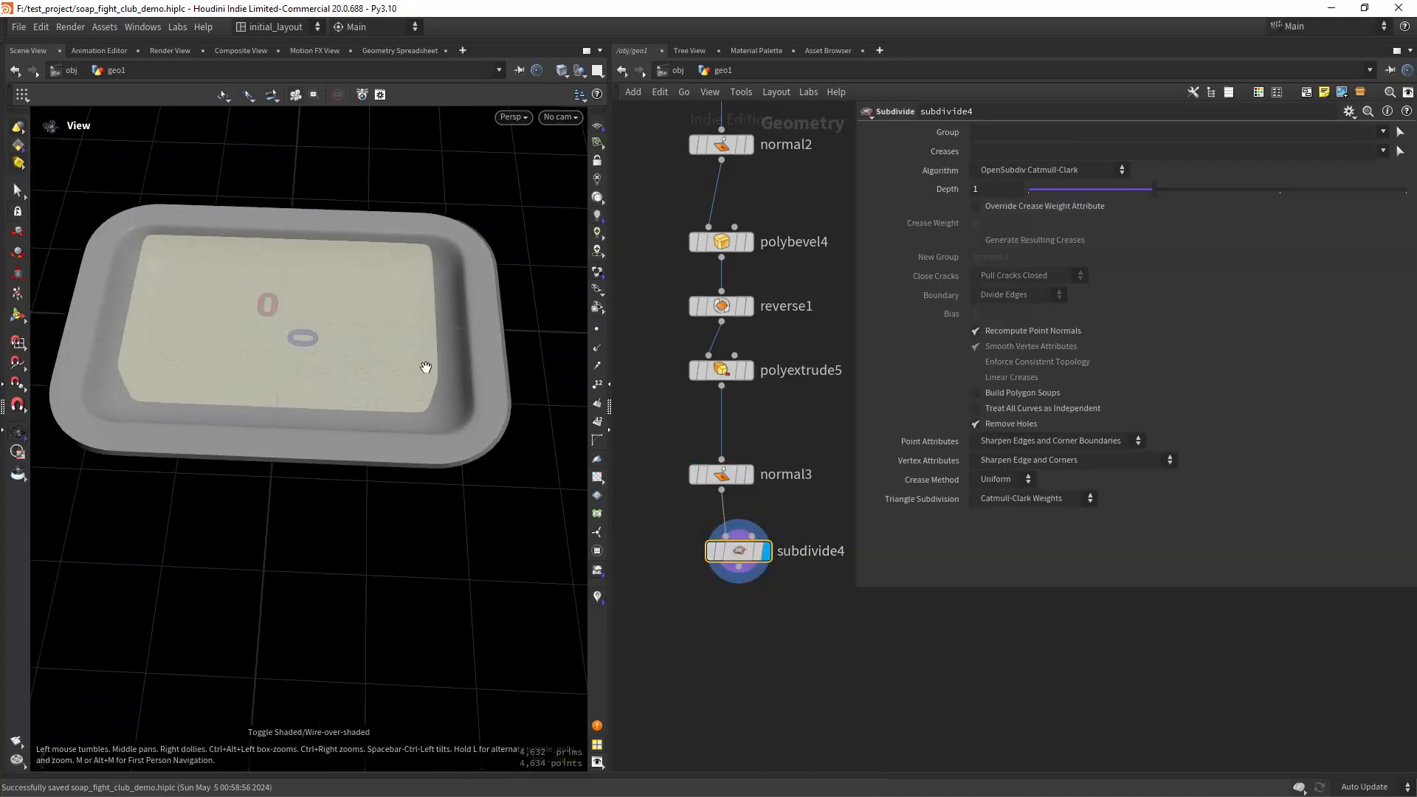
pyautogui.moveTo(426, 367); pyautogui.dragTo(443, 402)
pyautogui.moveTo(1152, 189); pyautogui.dragTo(1267, 199)
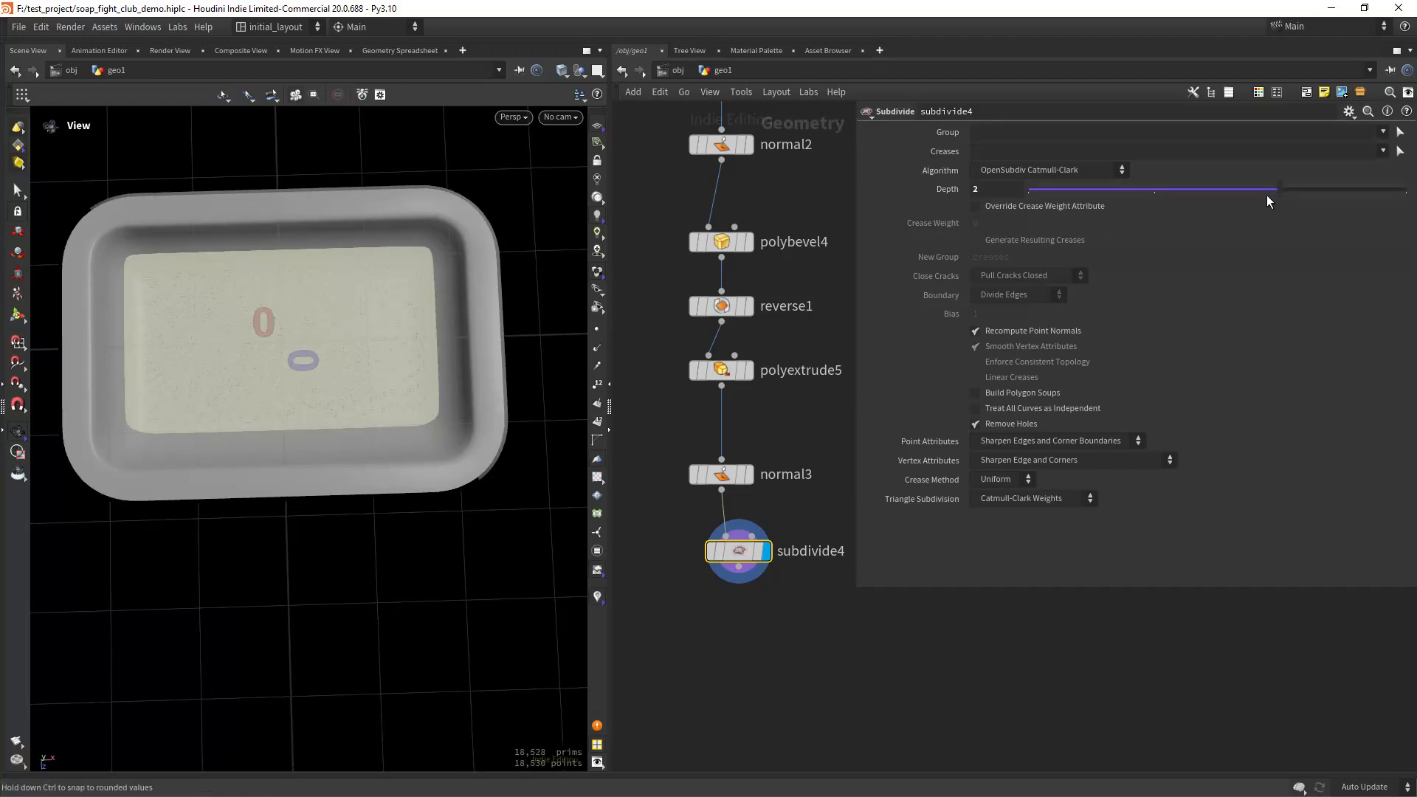
pyautogui.hotkey('shift', 'w')
pyautogui.scroll(5, 474, 338)
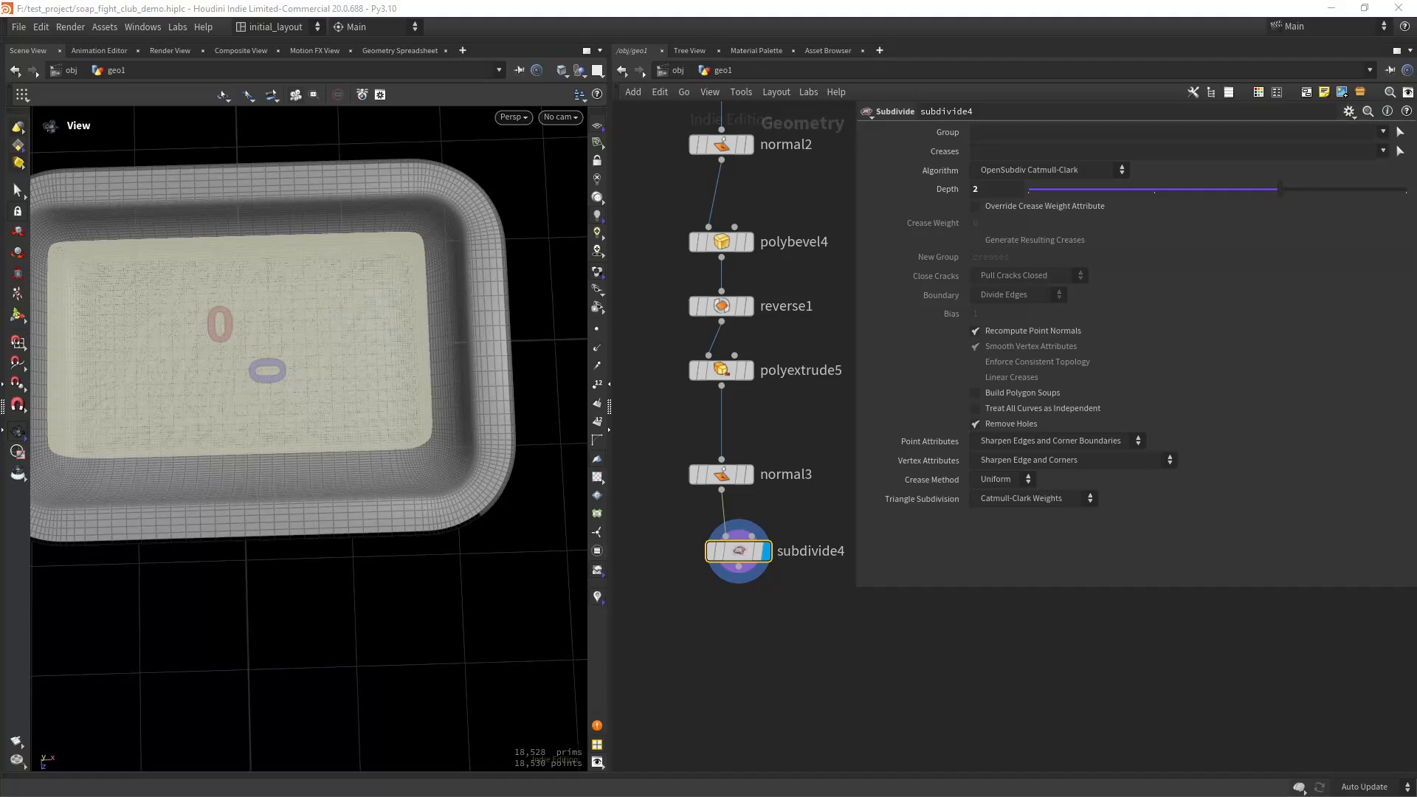
pyautogui.moveTo(478, 528); pyautogui.dragTo(440, 478)
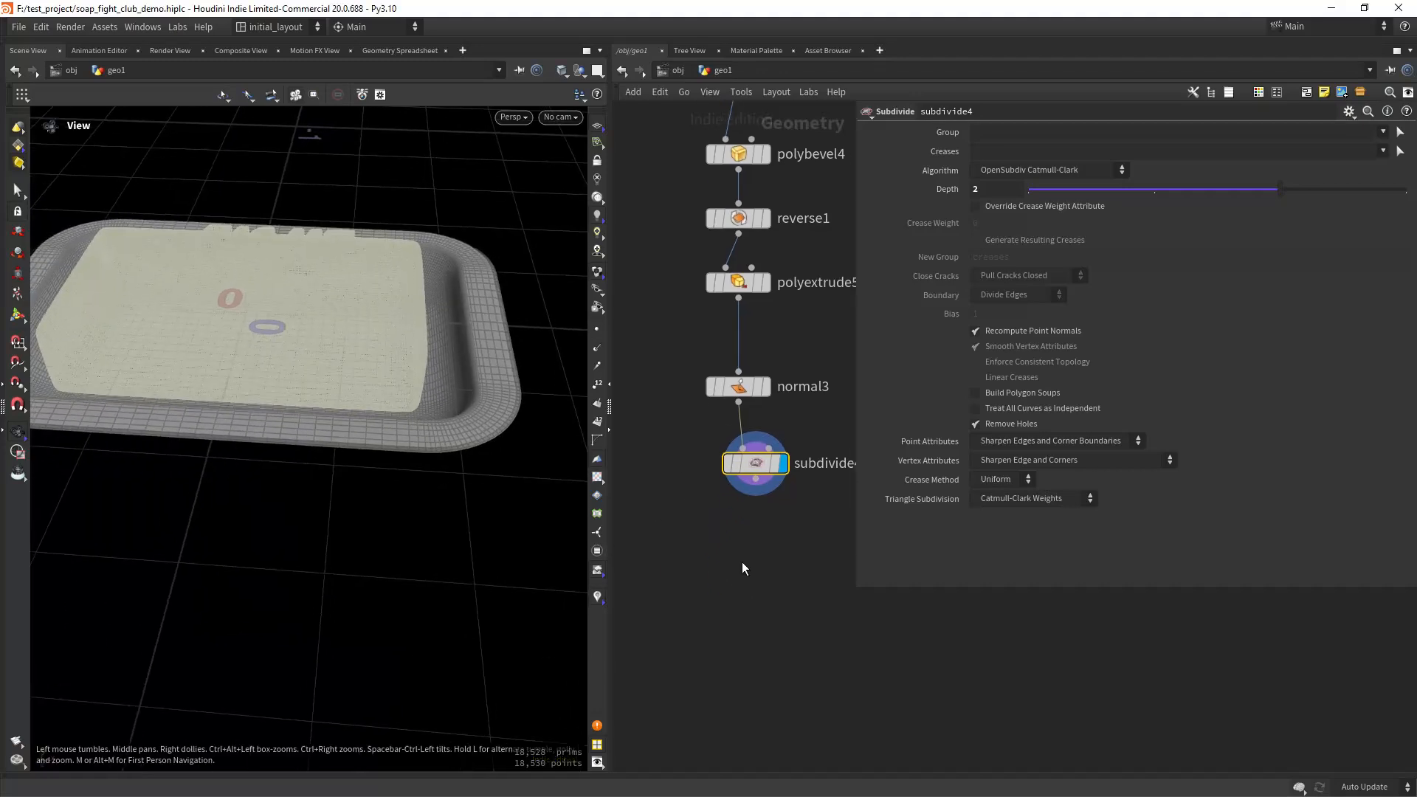
# Add a Labs Soften Normals node after subdivide4, display it, and turn off the wireframe overlay.
pyautogui.press('Tab')
pyautogui.press('Escape')
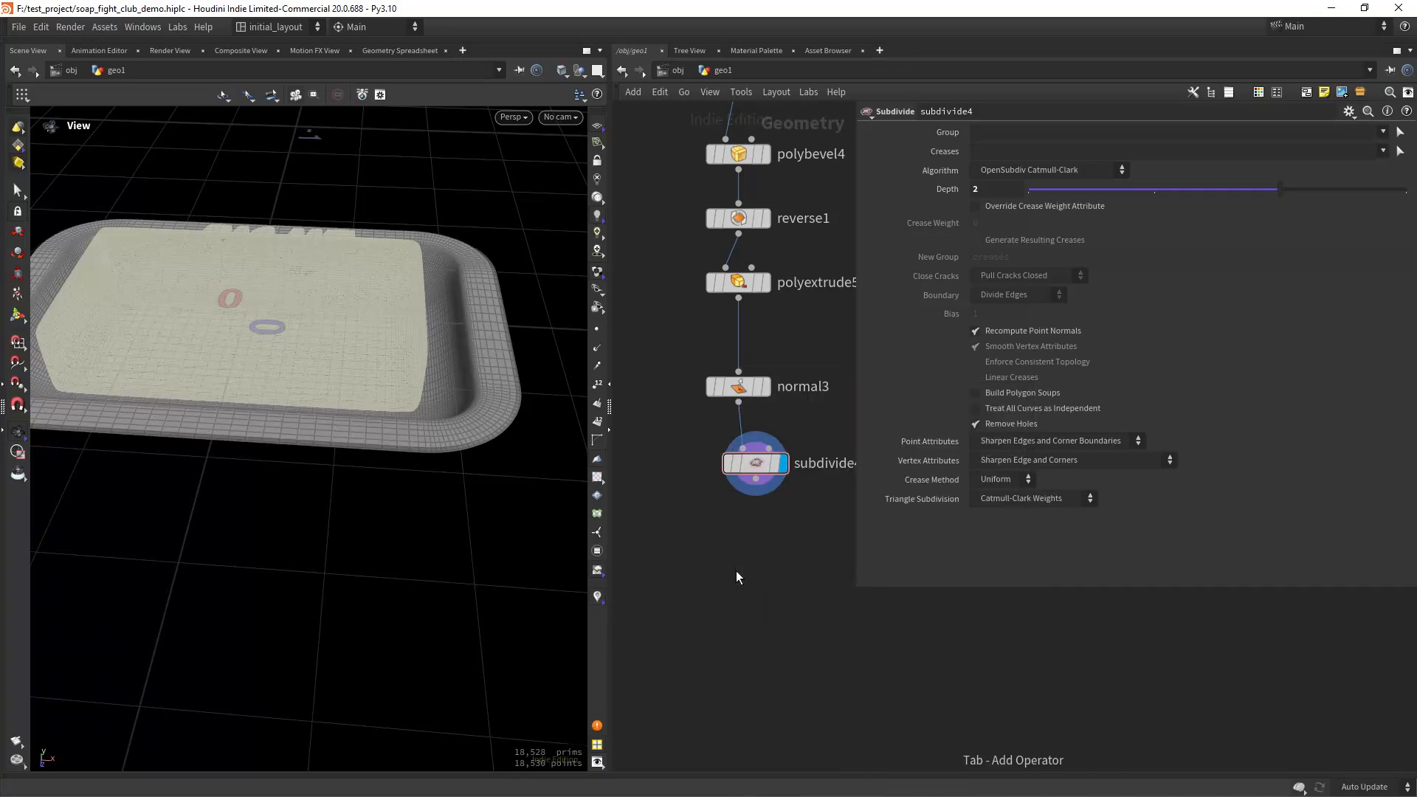
pyautogui.click(737, 571)
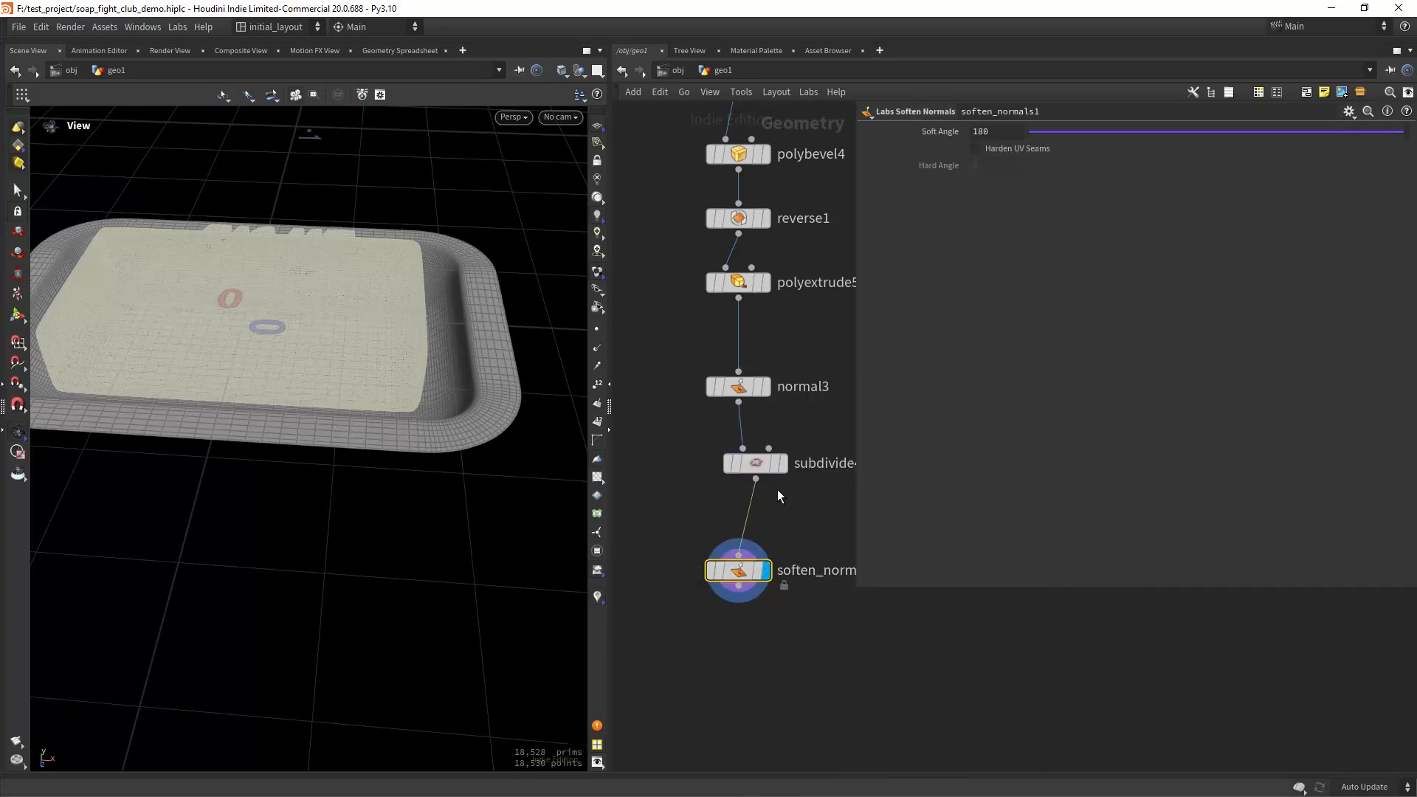
pyautogui.hotkey('shift', 'w')
pyautogui.moveTo(468, 449)
pyautogui.mouseDown()
pyautogui.moveTo(440, 446)
pyautogui.moveTo(454, 430)
pyautogui.mouseUp()
# Select the tray nodes below the first Match Size, lay them out in a straight column, and move the column up.
pyautogui.scroll(-5, 755, 532)
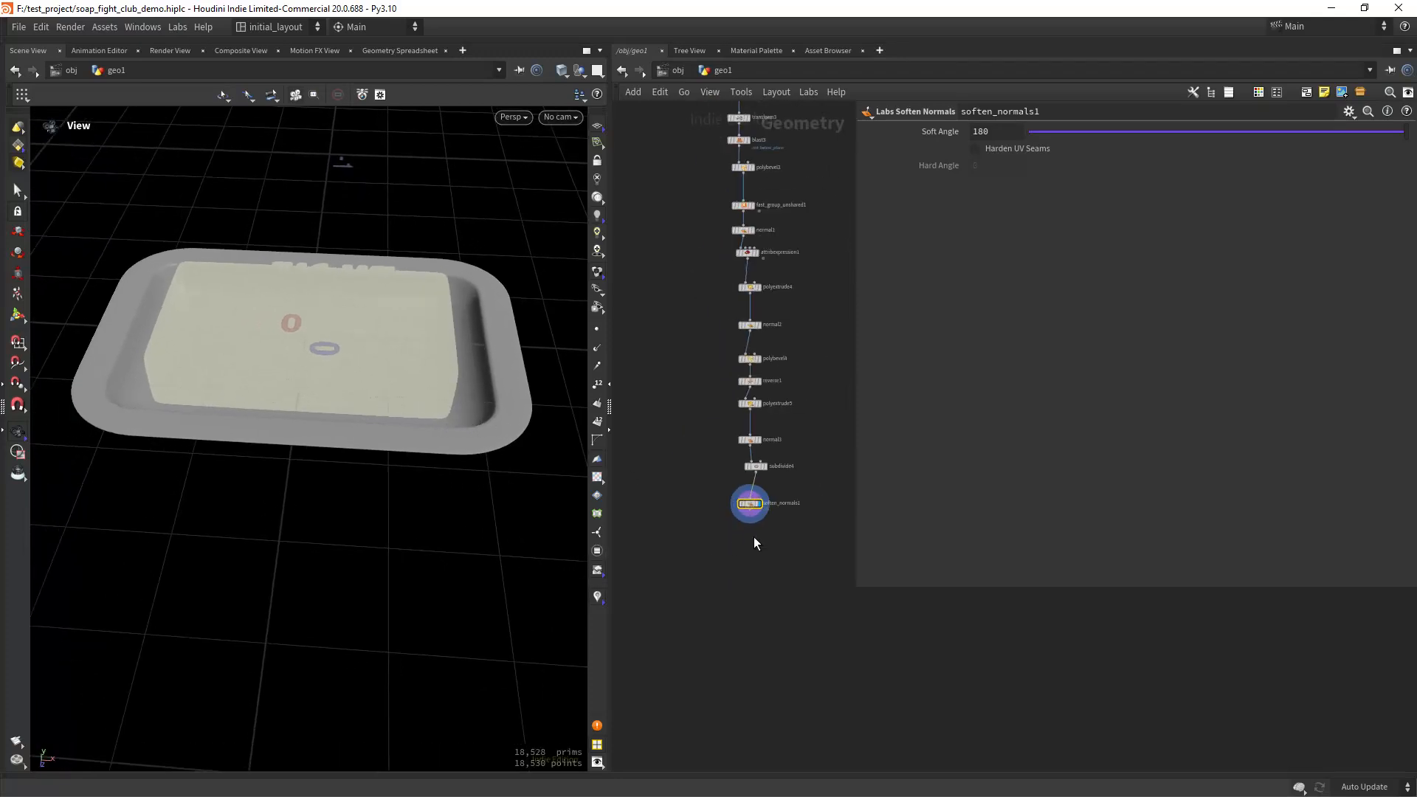
pyautogui.scroll(-3, 754, 543)
pyautogui.moveTo(685, 220); pyautogui.dragTo(788, 598)
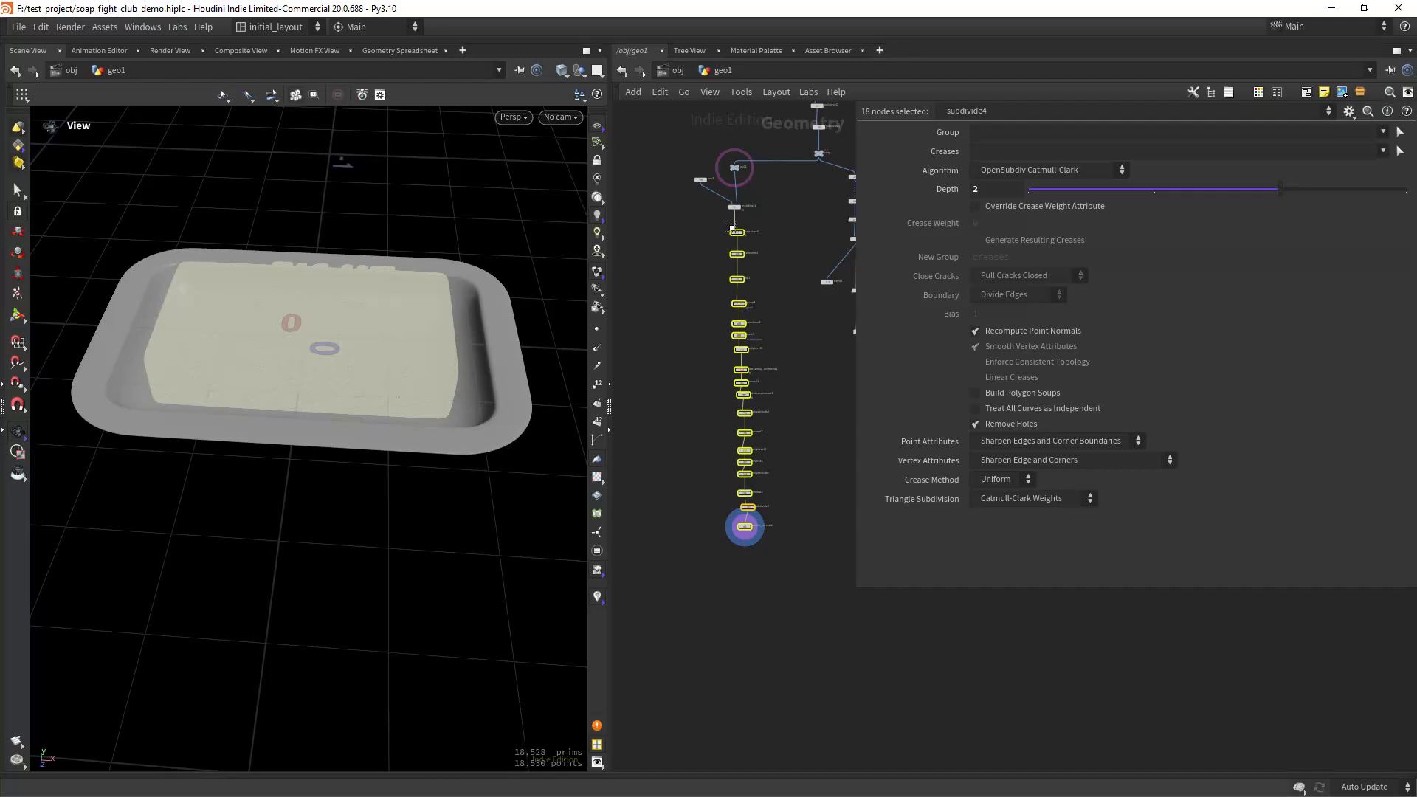
pyautogui.press('l')
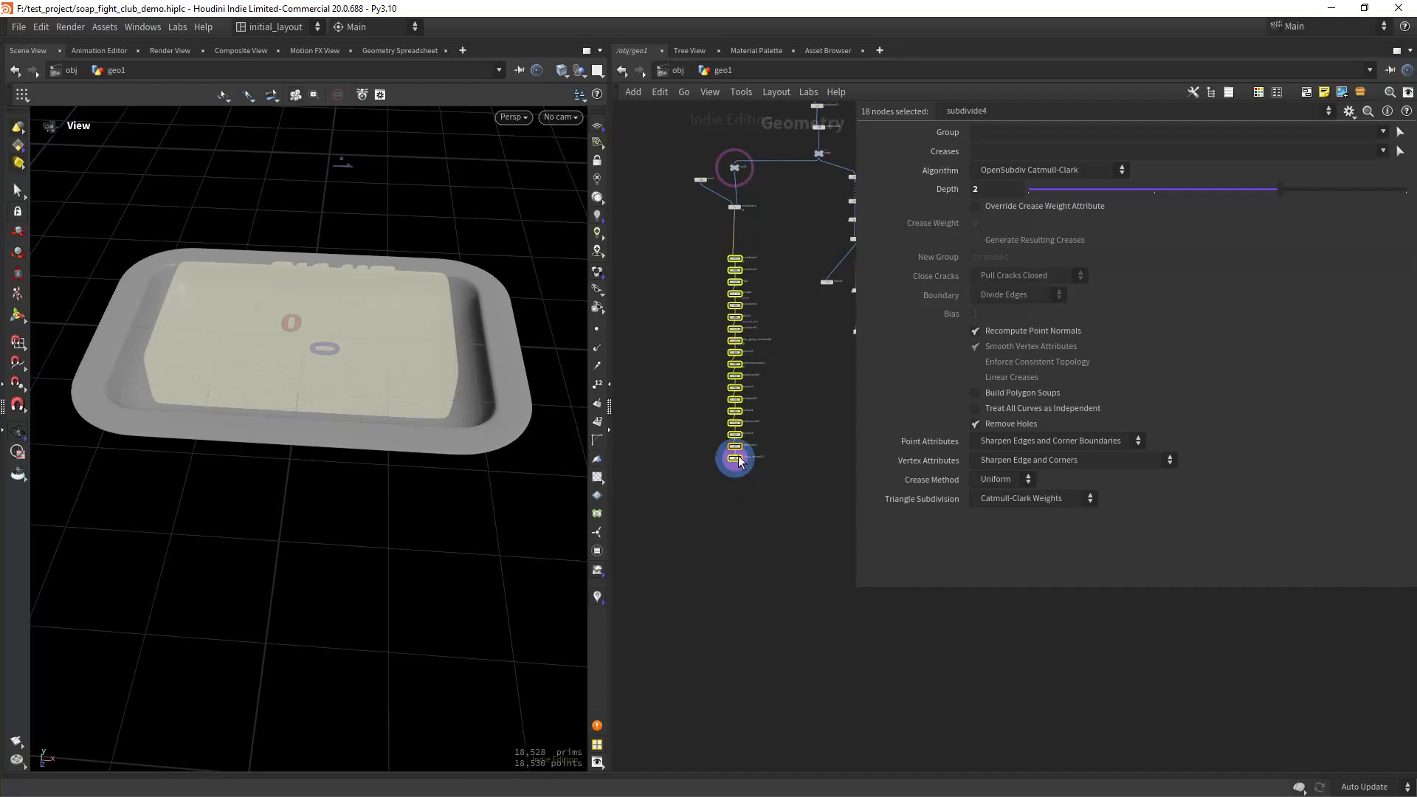
pyautogui.moveTo(740, 462); pyautogui.dragTo(743, 429)
# Turn off the template display of the null above the tray chain to hide the soap in the viewport.
pyautogui.moveTo(763, 197); pyautogui.dragTo(717, 275, button='right')
pyautogui.click(706, 243)
pyautogui.moveTo(700, 239); pyautogui.dragTo(707, 239)
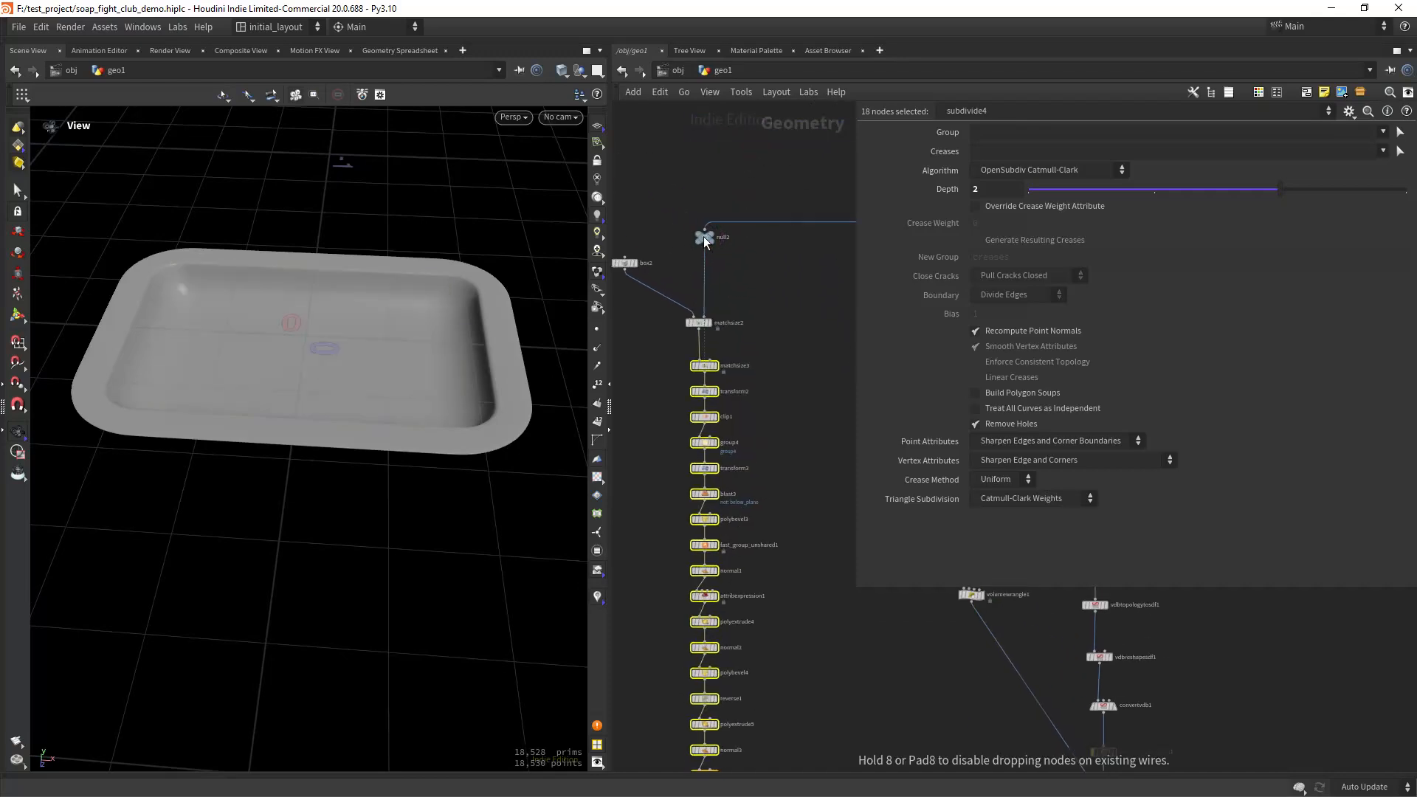
# Add a Match Size node below soften_normals1 and wire soften_normals1 into its first input.
pyautogui.moveTo(794, 311); pyautogui.dragTo(810, 467, button='right')
pyautogui.moveTo(809, 467); pyautogui.dragTo(724, 500, button='middle')
pyautogui.click(721, 513)
pyautogui.press('Tab')
pyautogui.write('match')
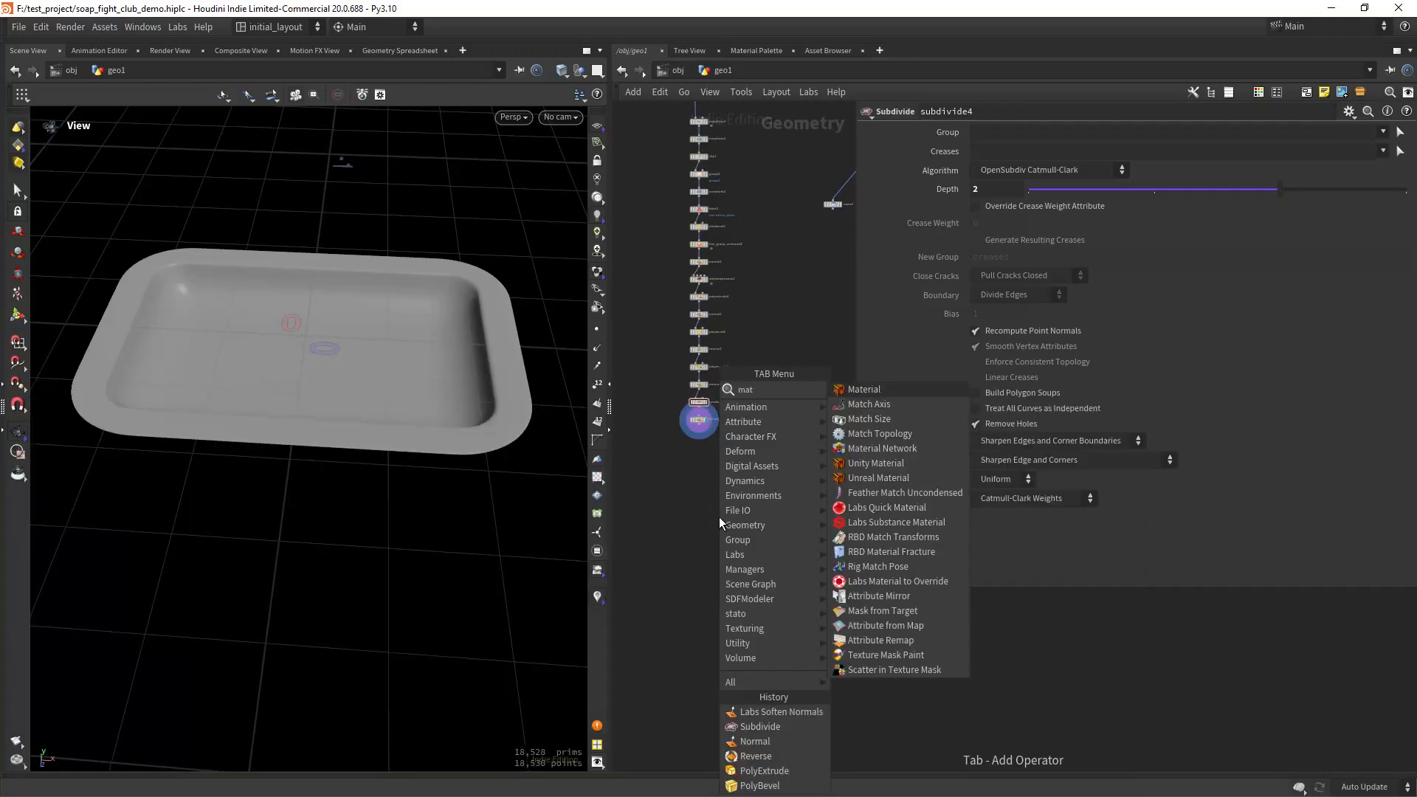
pyautogui.press('Return')
pyautogui.scroll(4, 729, 421)
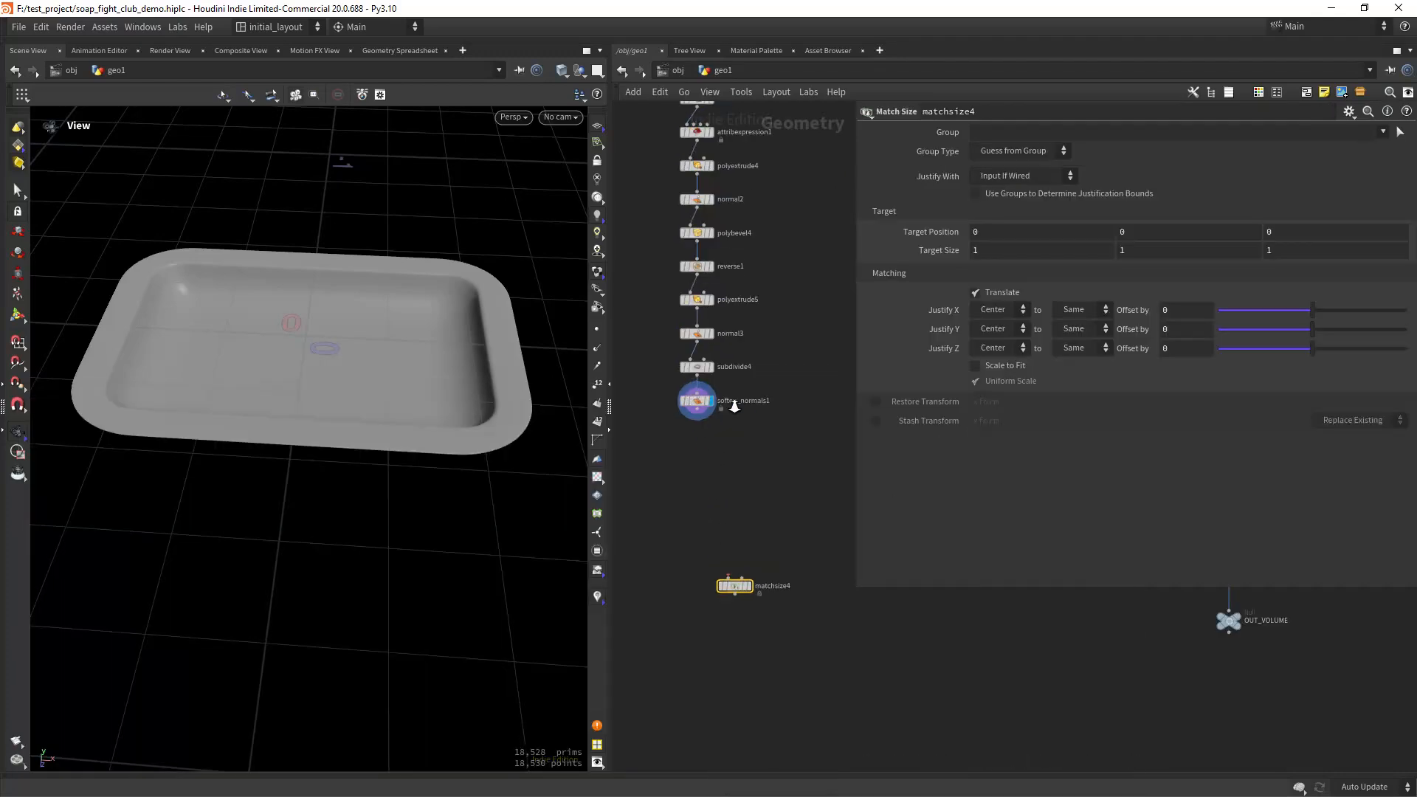
pyautogui.moveTo(698, 419); pyautogui.dragTo(728, 589)
pyautogui.click(744, 582)
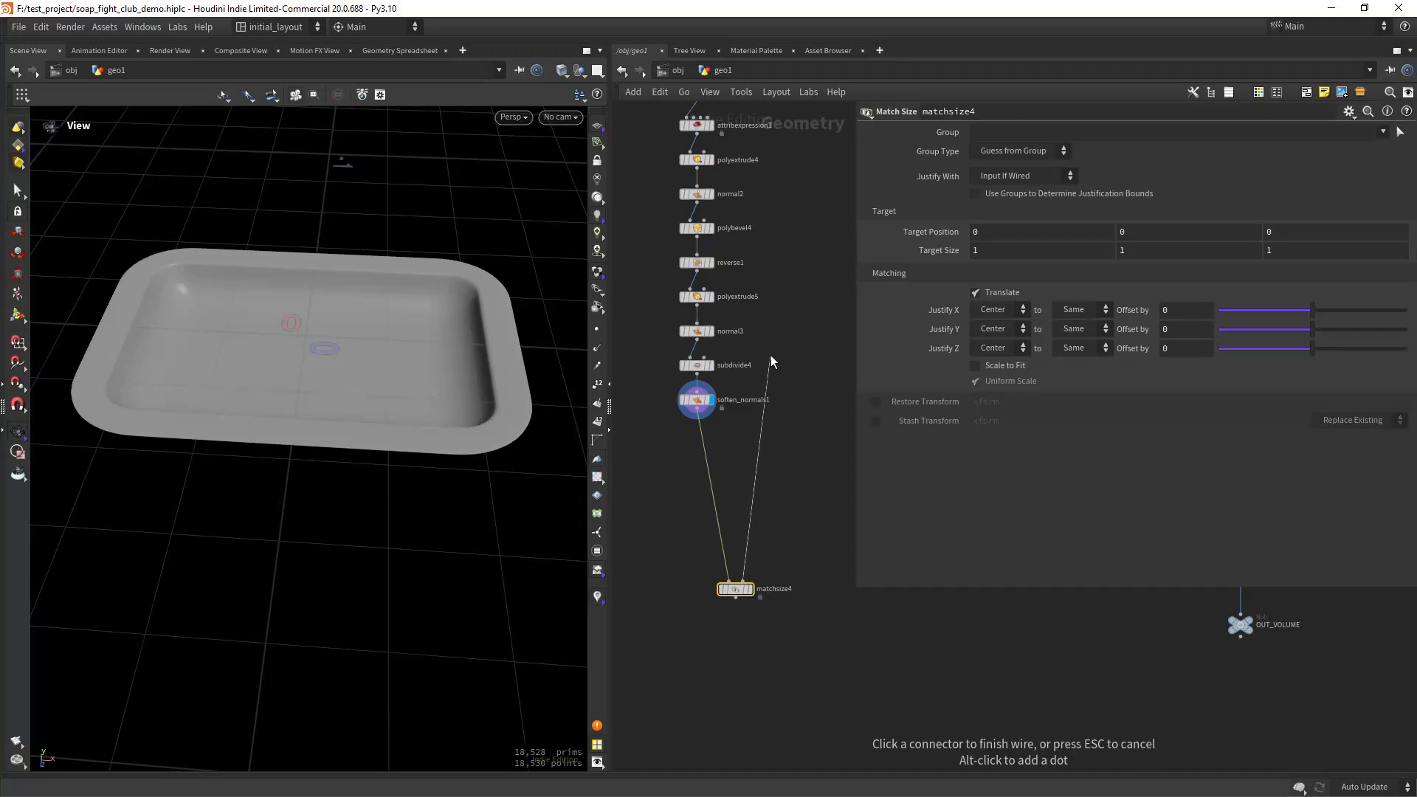
pyautogui.press('Escape')
pyautogui.scroll(-2, 773, 351)
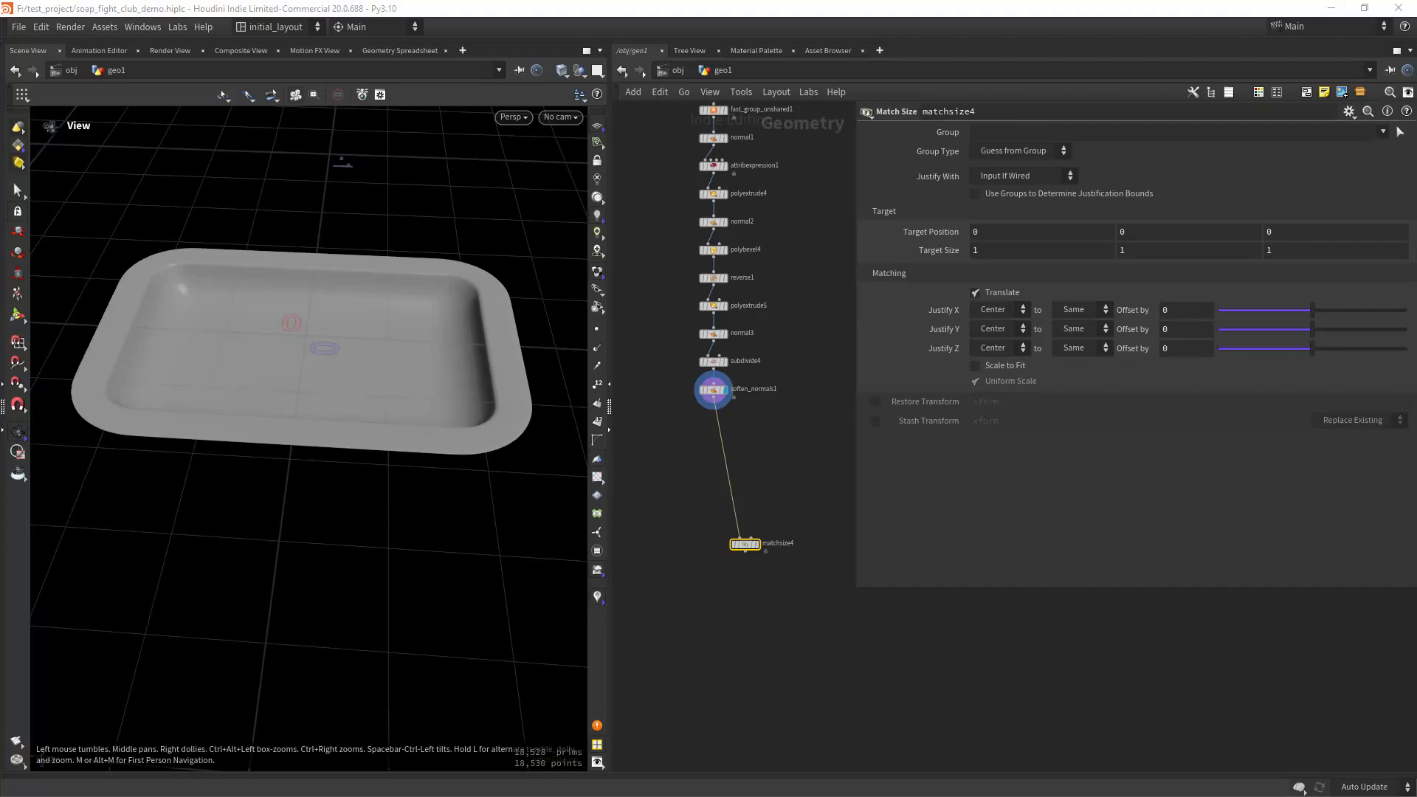
# Add a Name node fed by the soap null, display it, and set its Name value to soap.
pyautogui.scroll(-4, 803, 254)
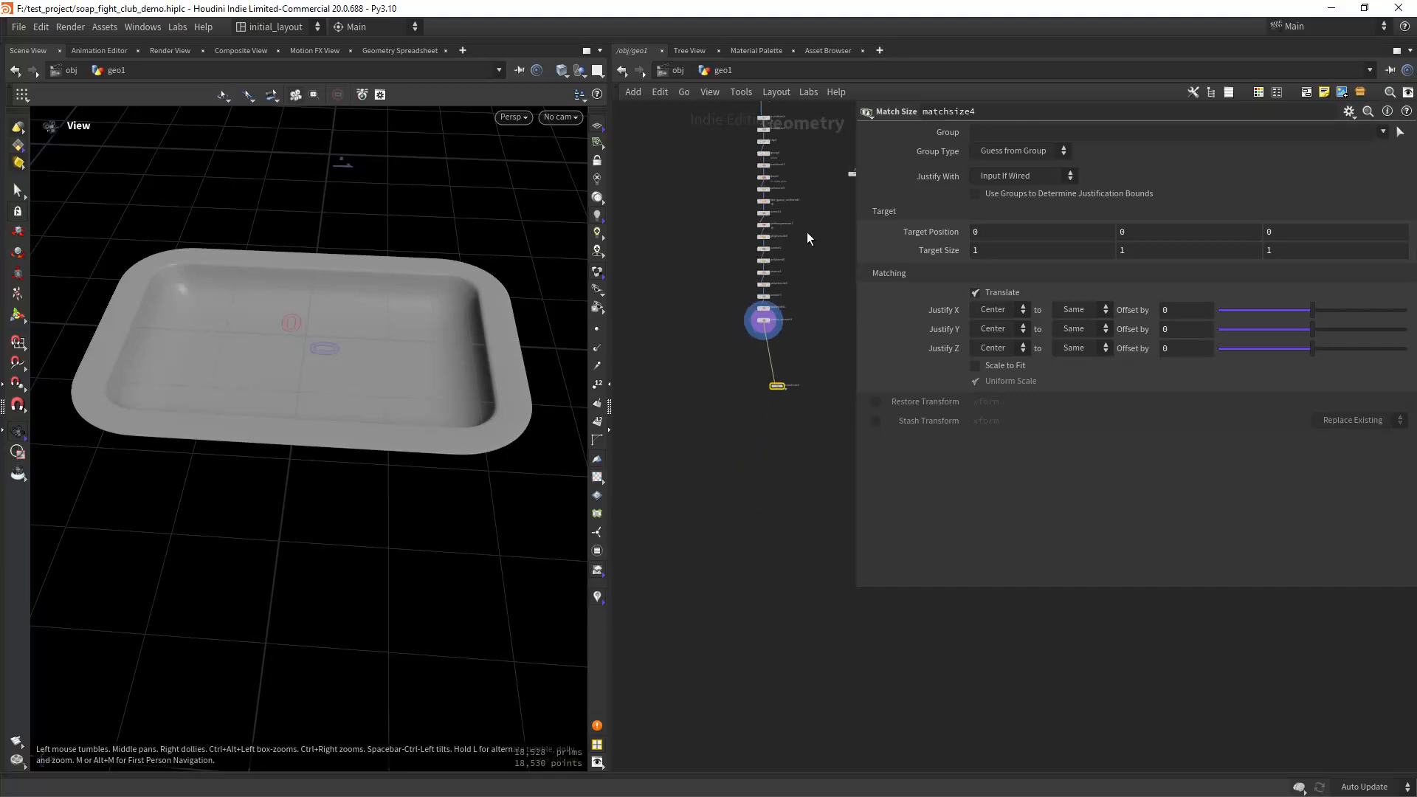
pyautogui.moveTo(808, 232); pyautogui.dragTo(719, 353, button='middle')
pyautogui.scroll(3, 729, 302)
pyautogui.press('Tab')
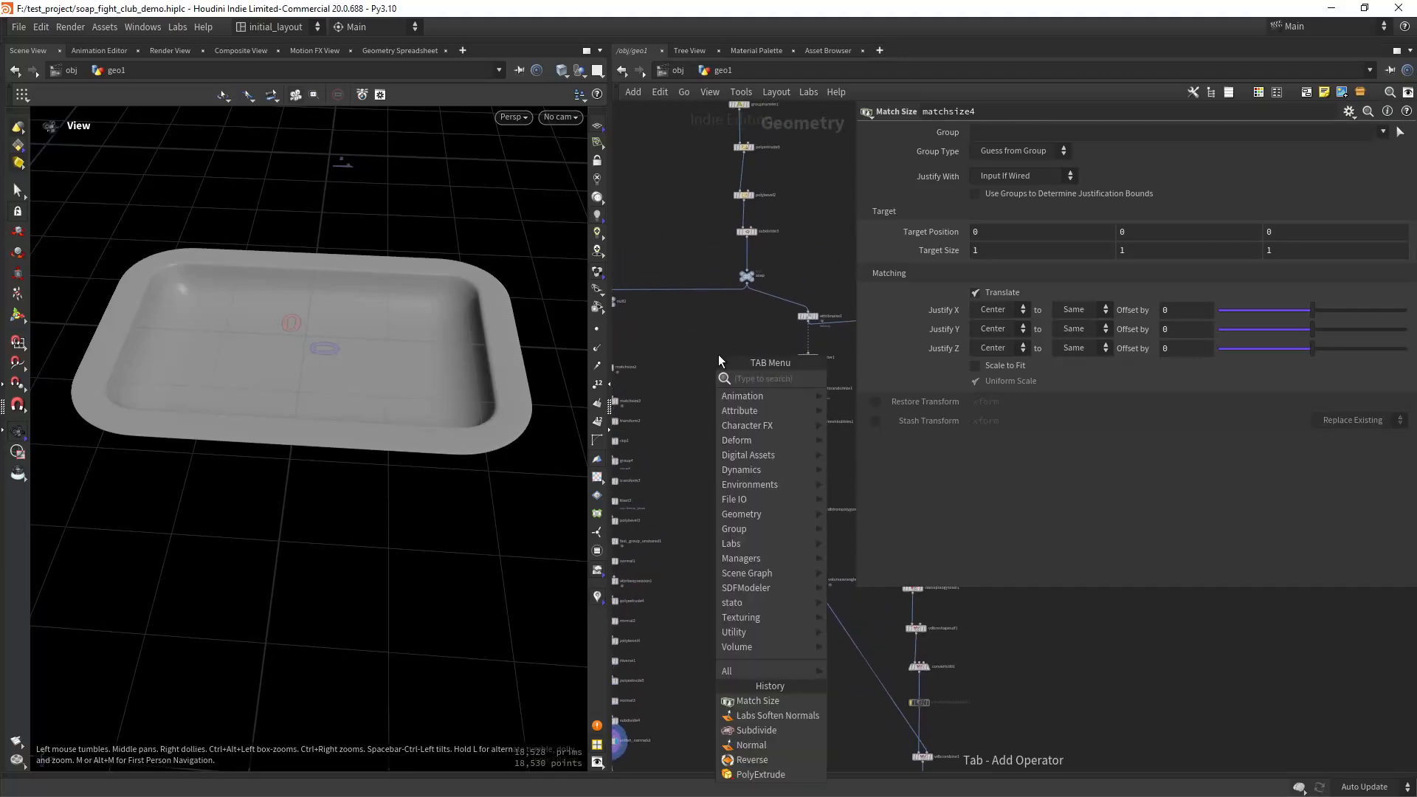
pyautogui.write('name')
pyautogui.press('Return')
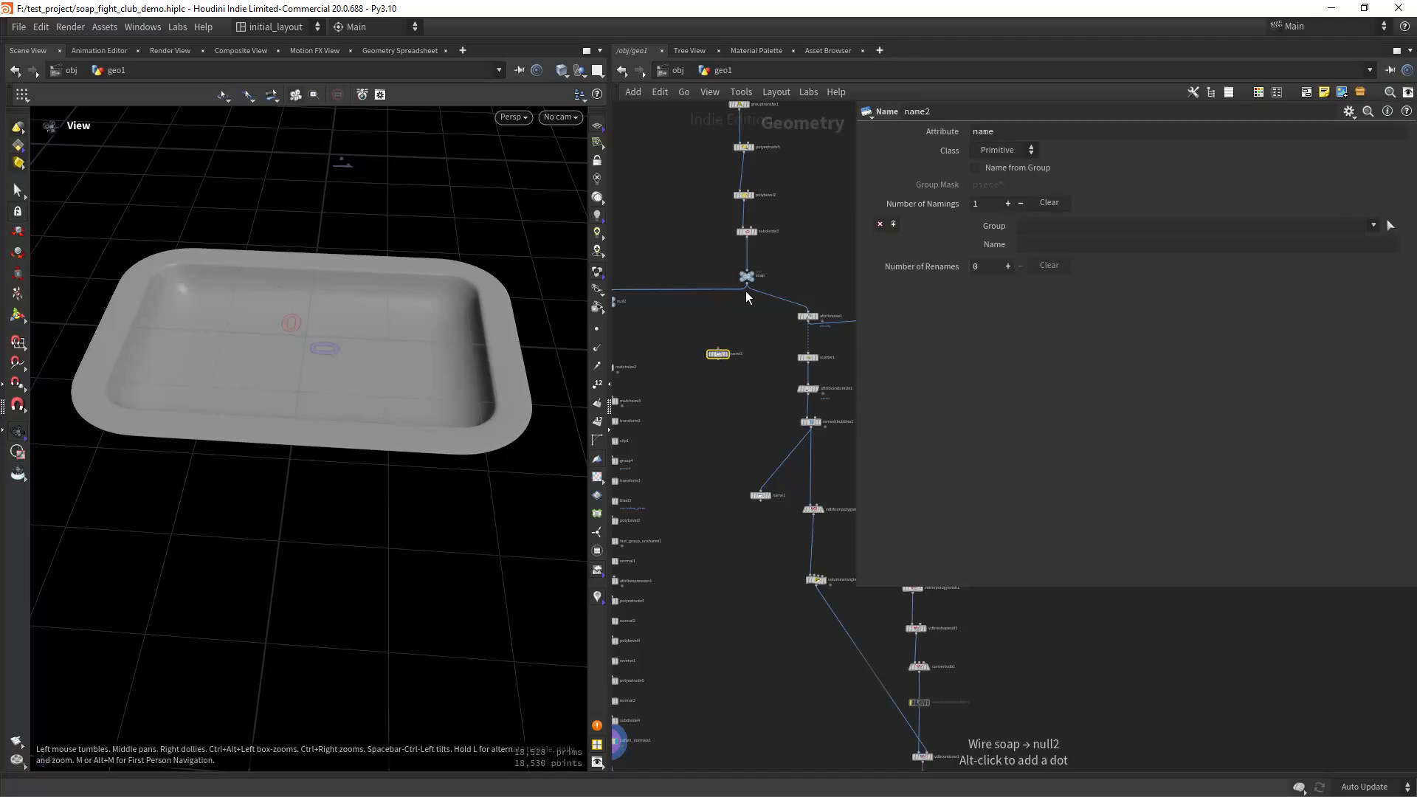
pyautogui.moveTo(746, 286); pyautogui.dragTo(718, 349)
pyautogui.click(732, 343)
pyautogui.click(1034, 249)
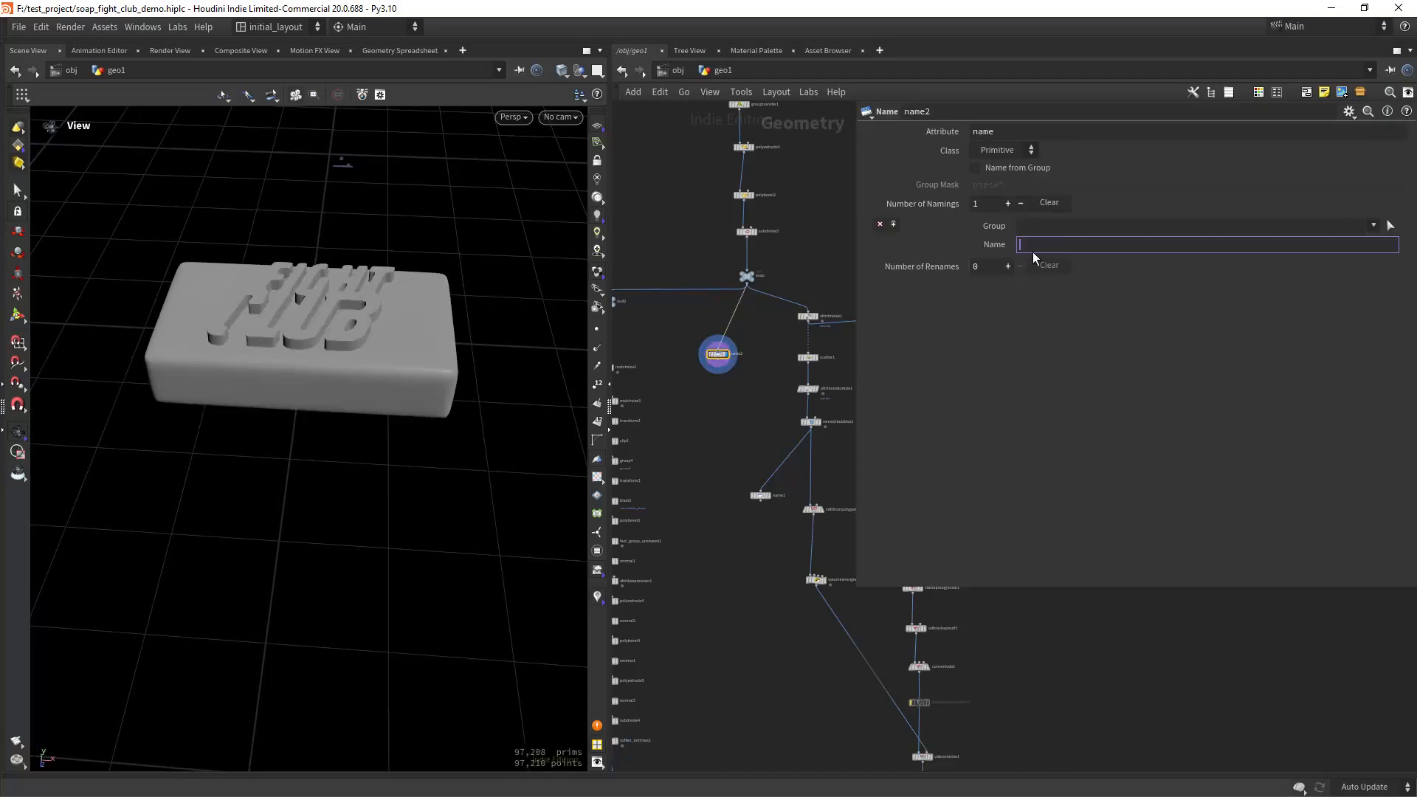
pyautogui.write('soap')
pyautogui.press('Return')
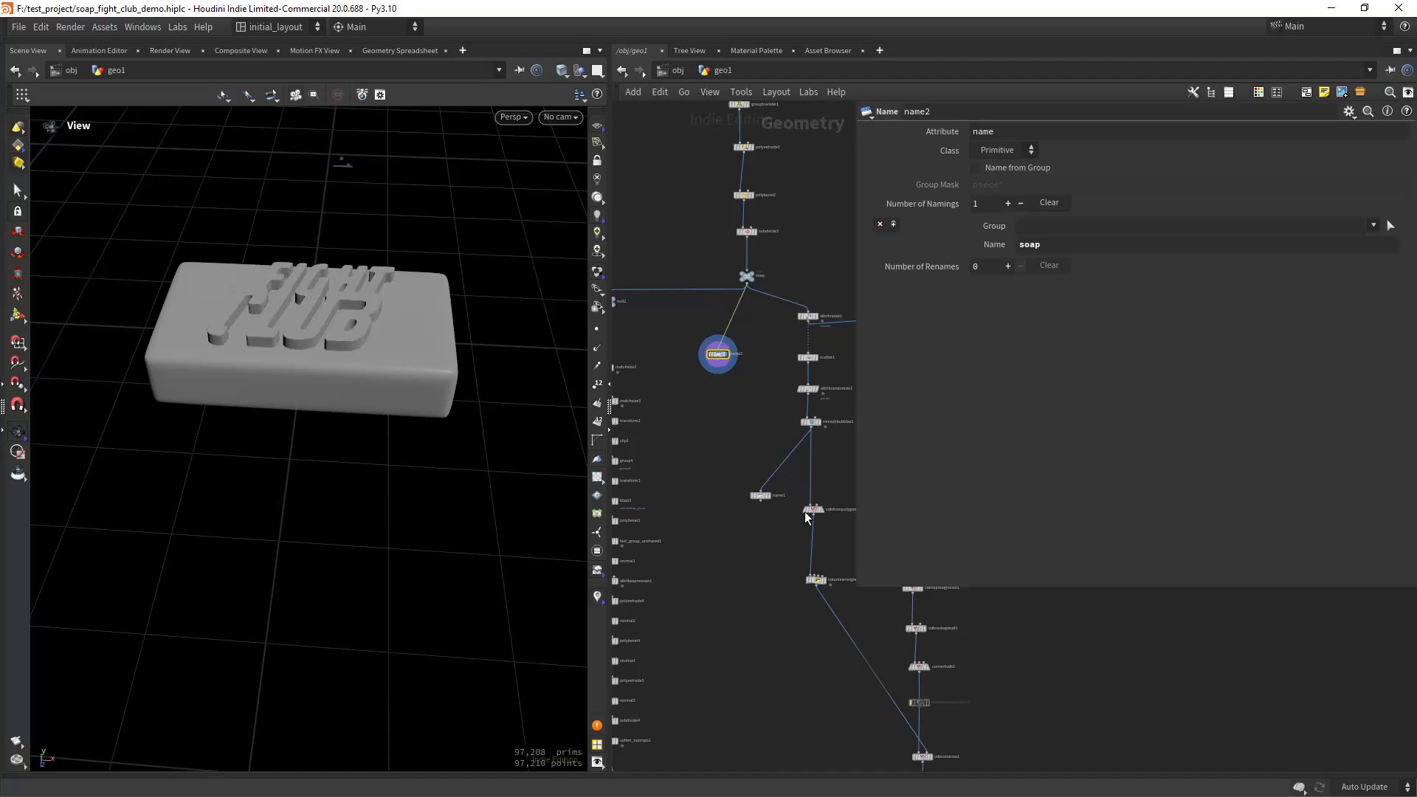
# Set the Name value of the existing name1 node on the bubble branch to bubbles.
pyautogui.click(760, 496)
pyautogui.click(1048, 247)
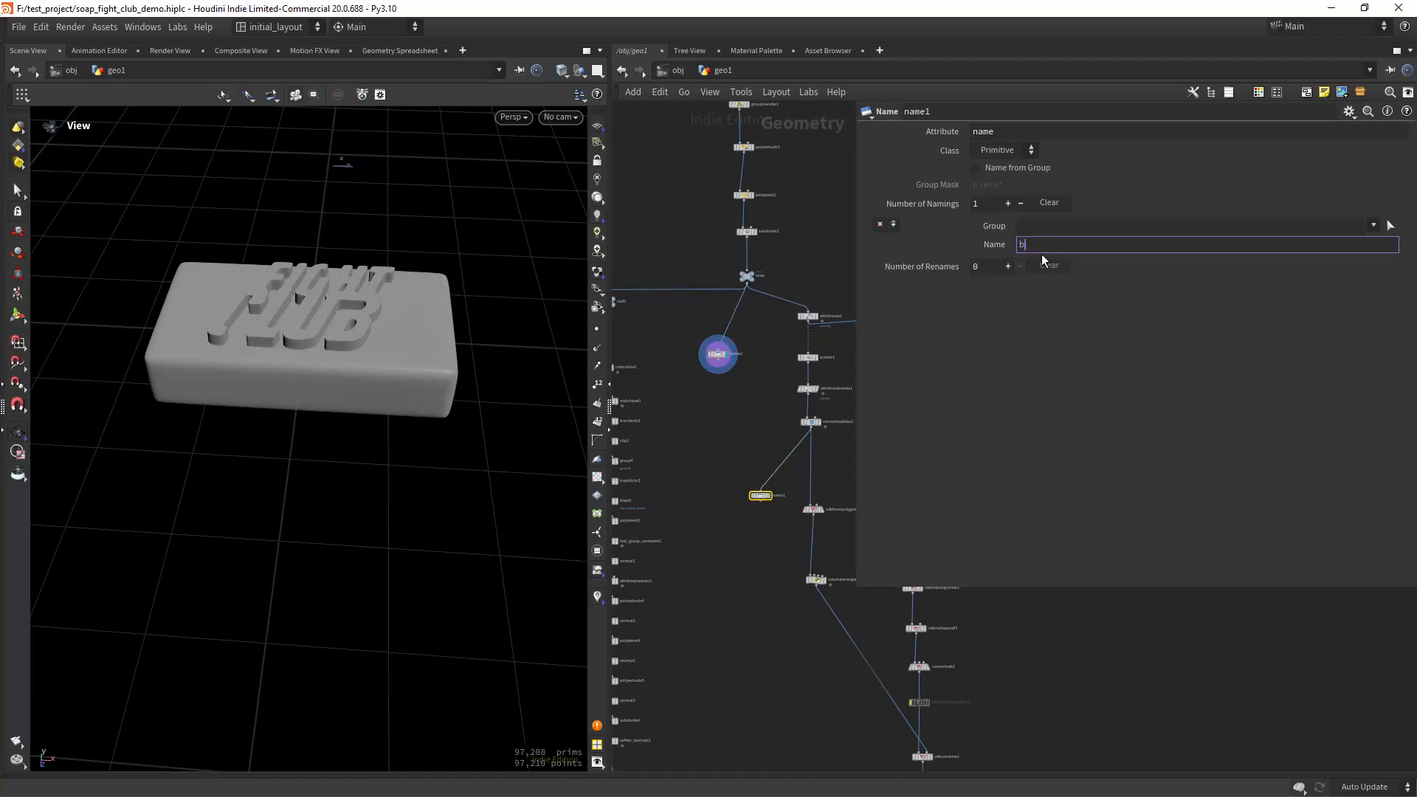
pyautogui.write('bubbles')
pyautogui.press('Return')
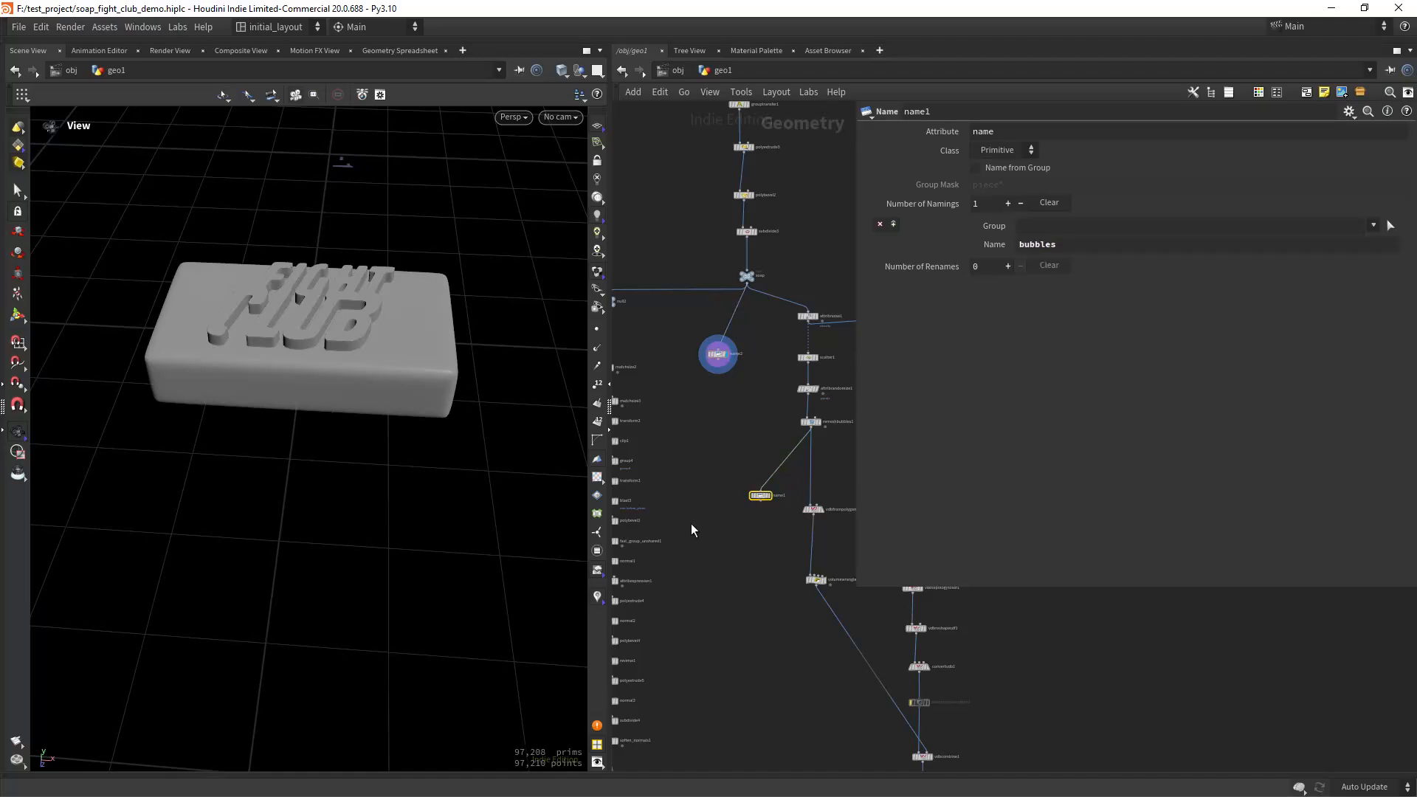
# Add a Merge node combining name2 and name1, display it to check the soap with its bubbles, and save the scene.
pyautogui.moveTo(708, 552); pyautogui.dragTo(709, 464, button='middle')
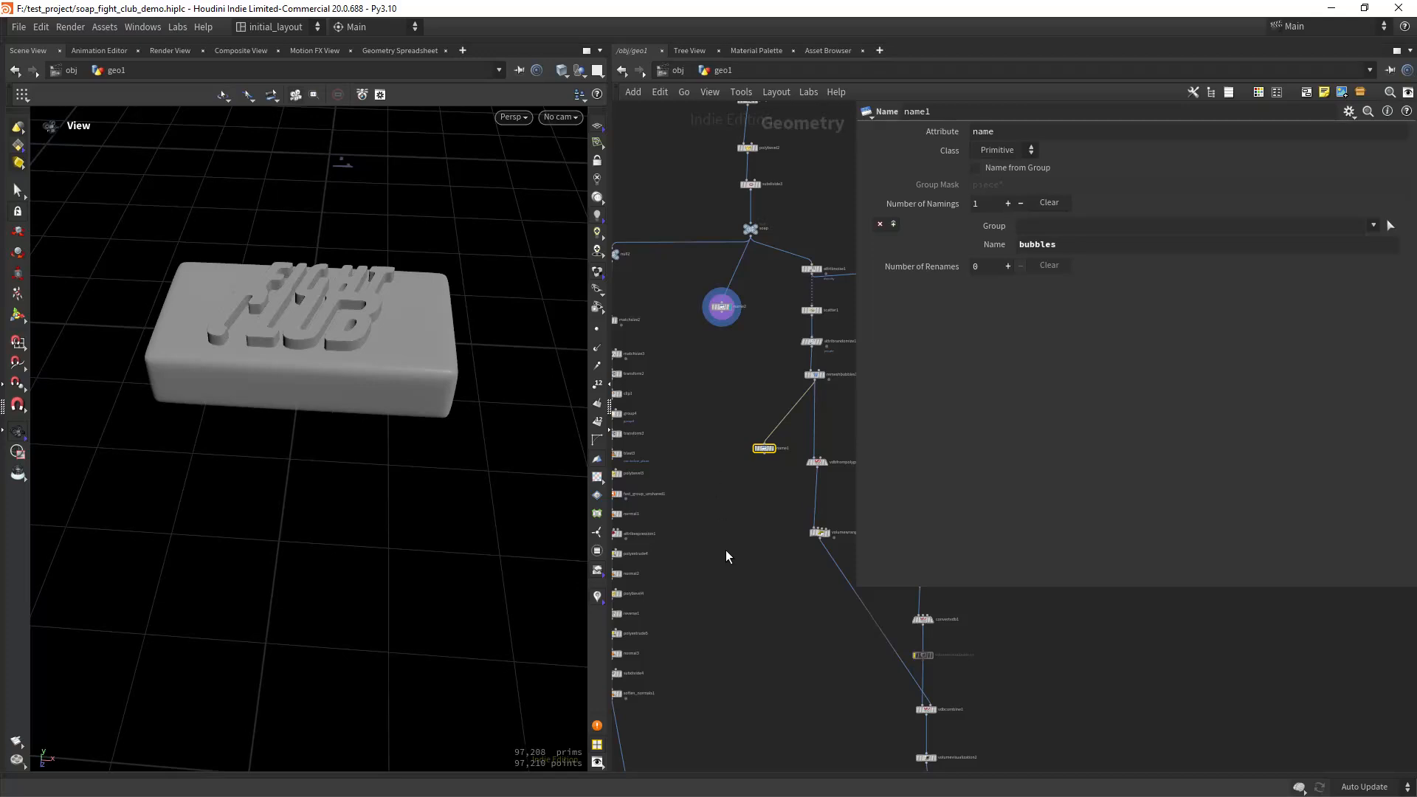
pyautogui.press('Tab')
pyautogui.write('merge')
pyautogui.press('Return')
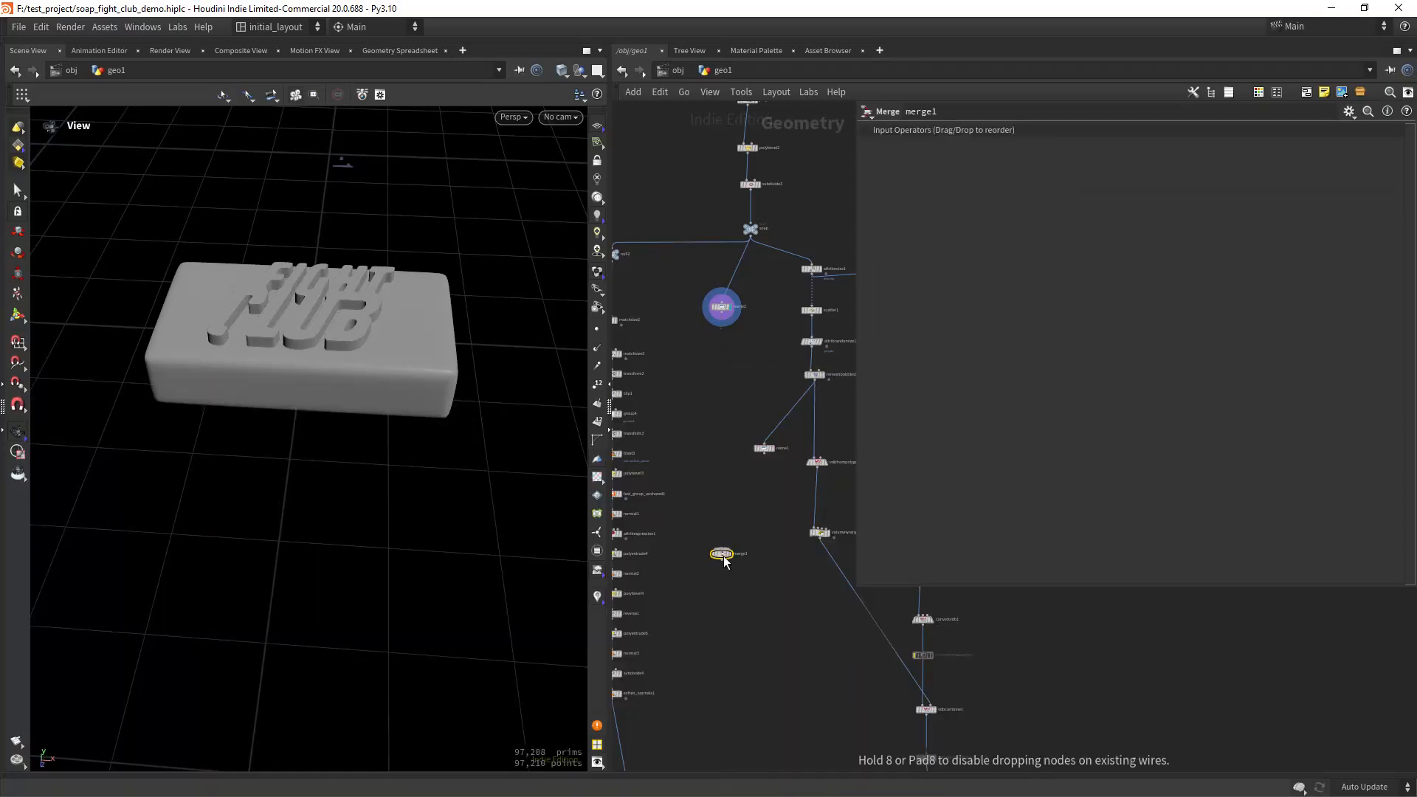
pyautogui.scroll(3, 681, 353)
pyautogui.moveTo(748, 296); pyautogui.dragTo(748, 676)
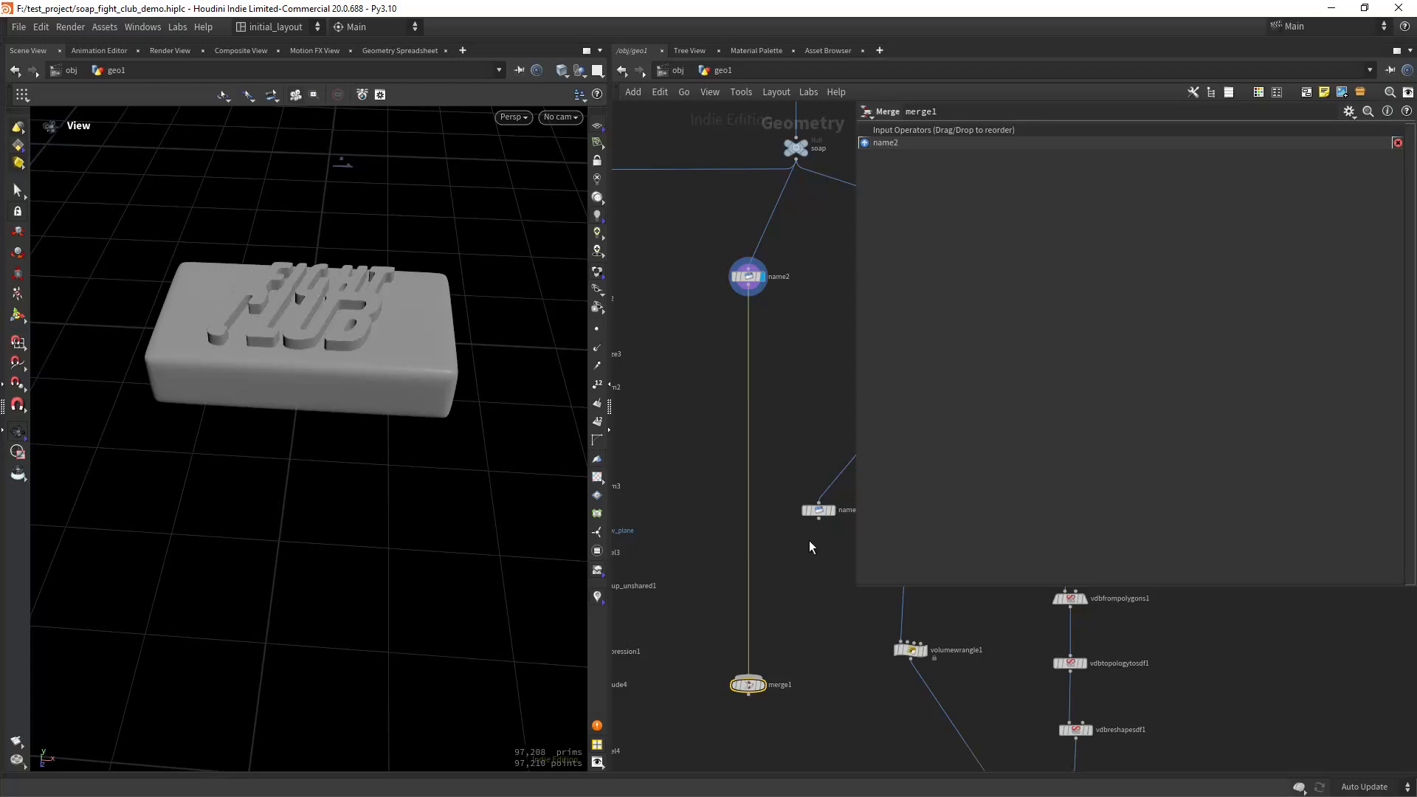
pyautogui.moveTo(818, 519); pyautogui.dragTo(748, 676)
pyautogui.click(762, 684)
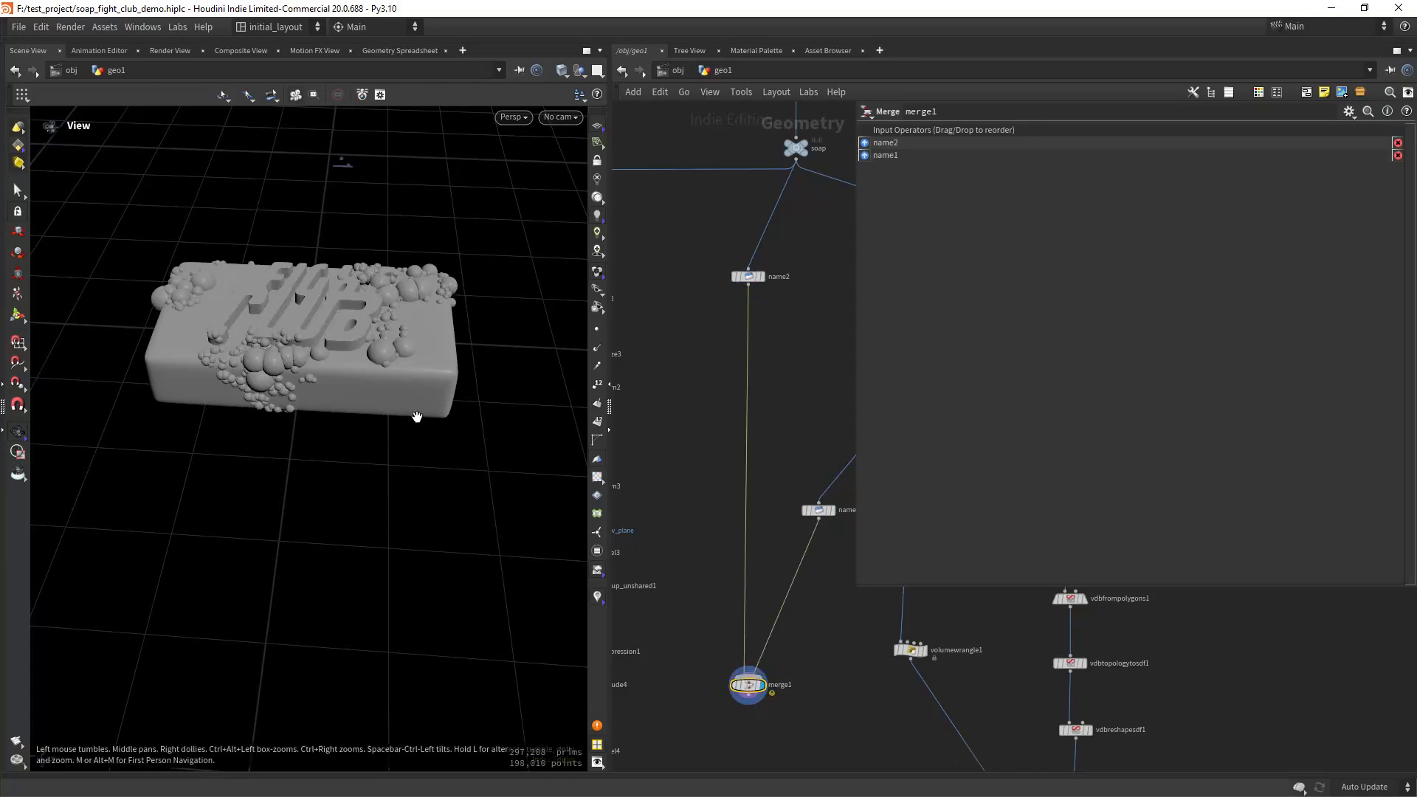
pyautogui.moveTo(417, 417); pyautogui.dragTo(448, 354)
pyautogui.hotkey('ctrl', 's')
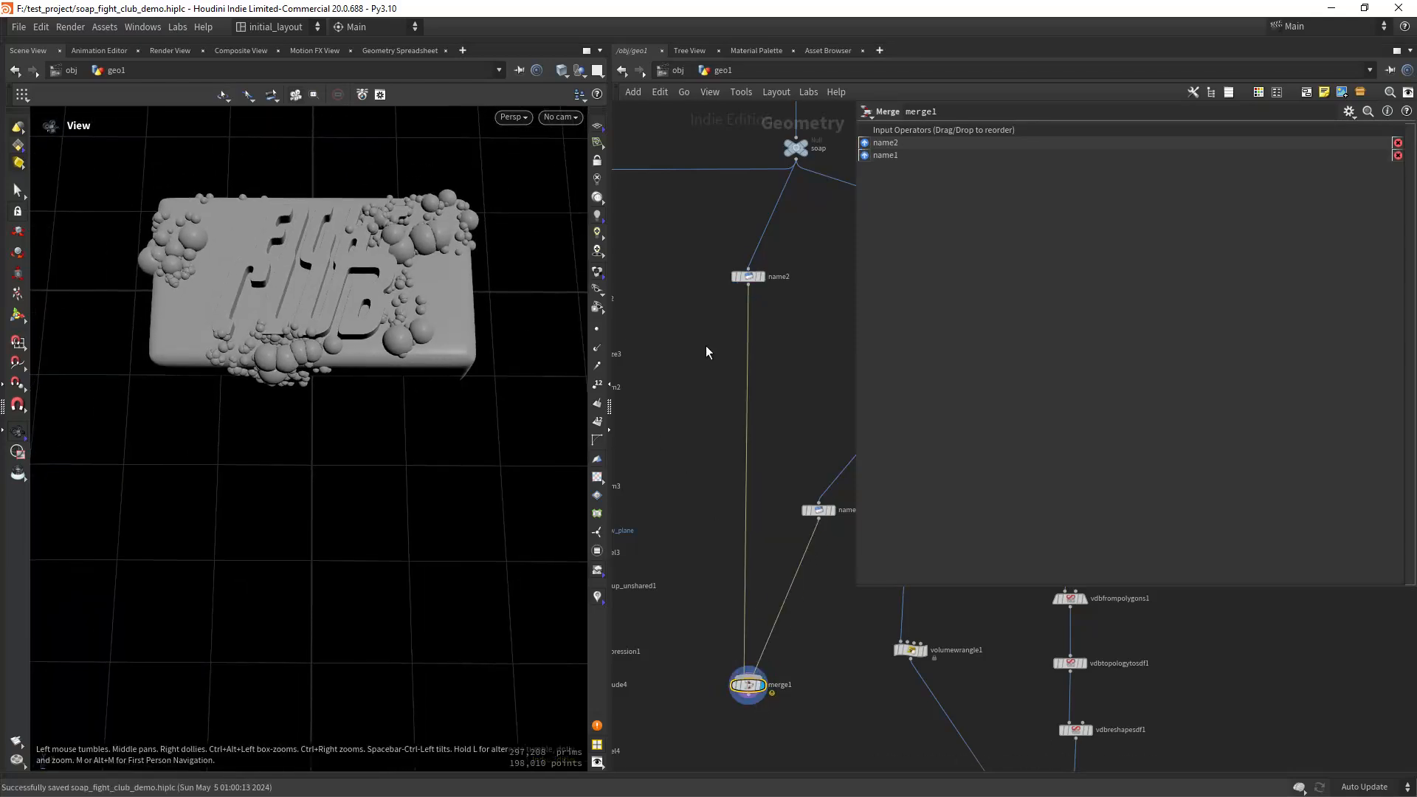
pyautogui.scroll(-3, 785, 402)
pyautogui.moveTo(785, 443); pyautogui.dragTo(775, 208, button='middle')
pyautogui.scroll(1, 716, 414)
pyautogui.moveTo(728, 381); pyautogui.dragTo(768, 326, button='middle')
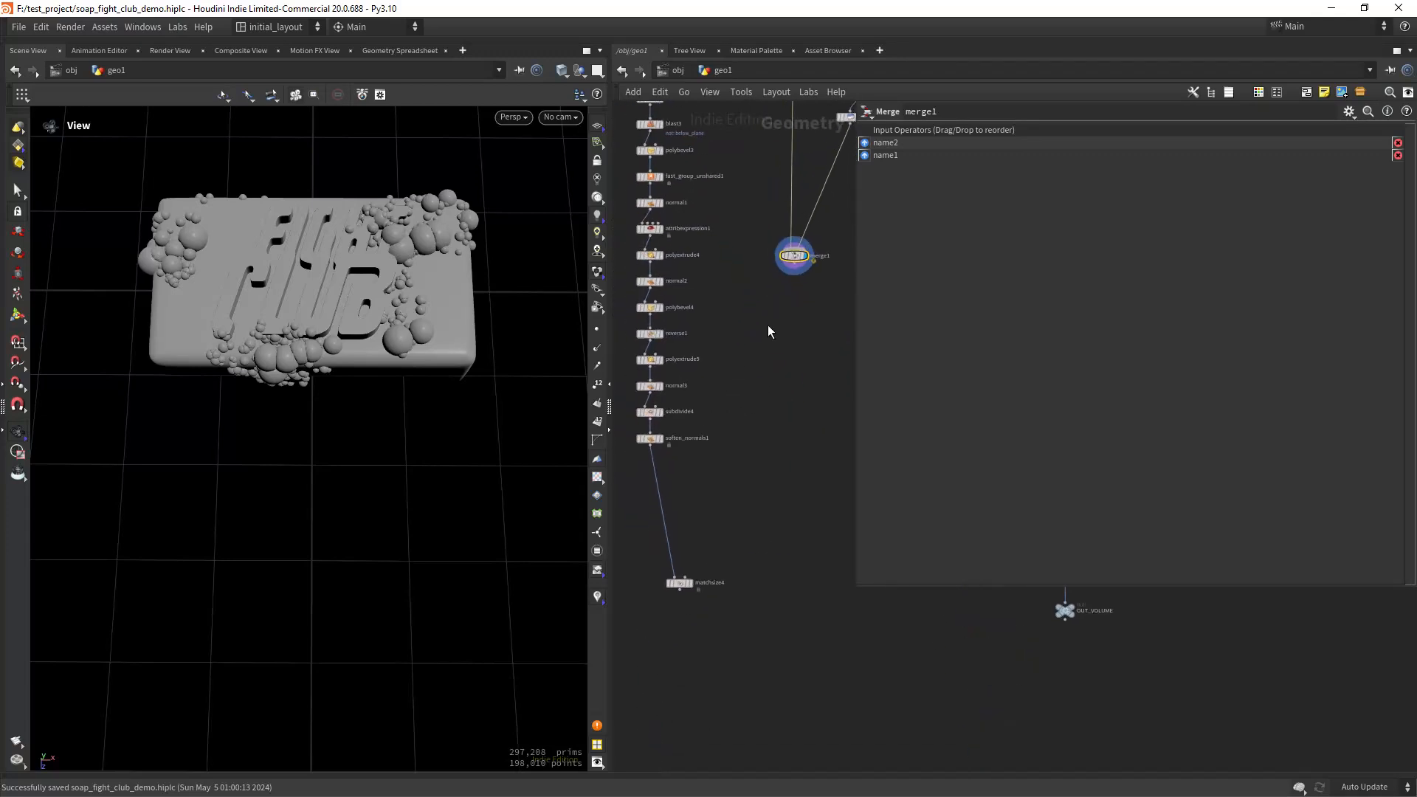
pyautogui.moveTo(799, 275); pyautogui.dragTo(764, 512)
pyautogui.scroll(-3, 744, 305)
pyautogui.moveTo(728, 272); pyautogui.dragTo(727, 504, button='middle')
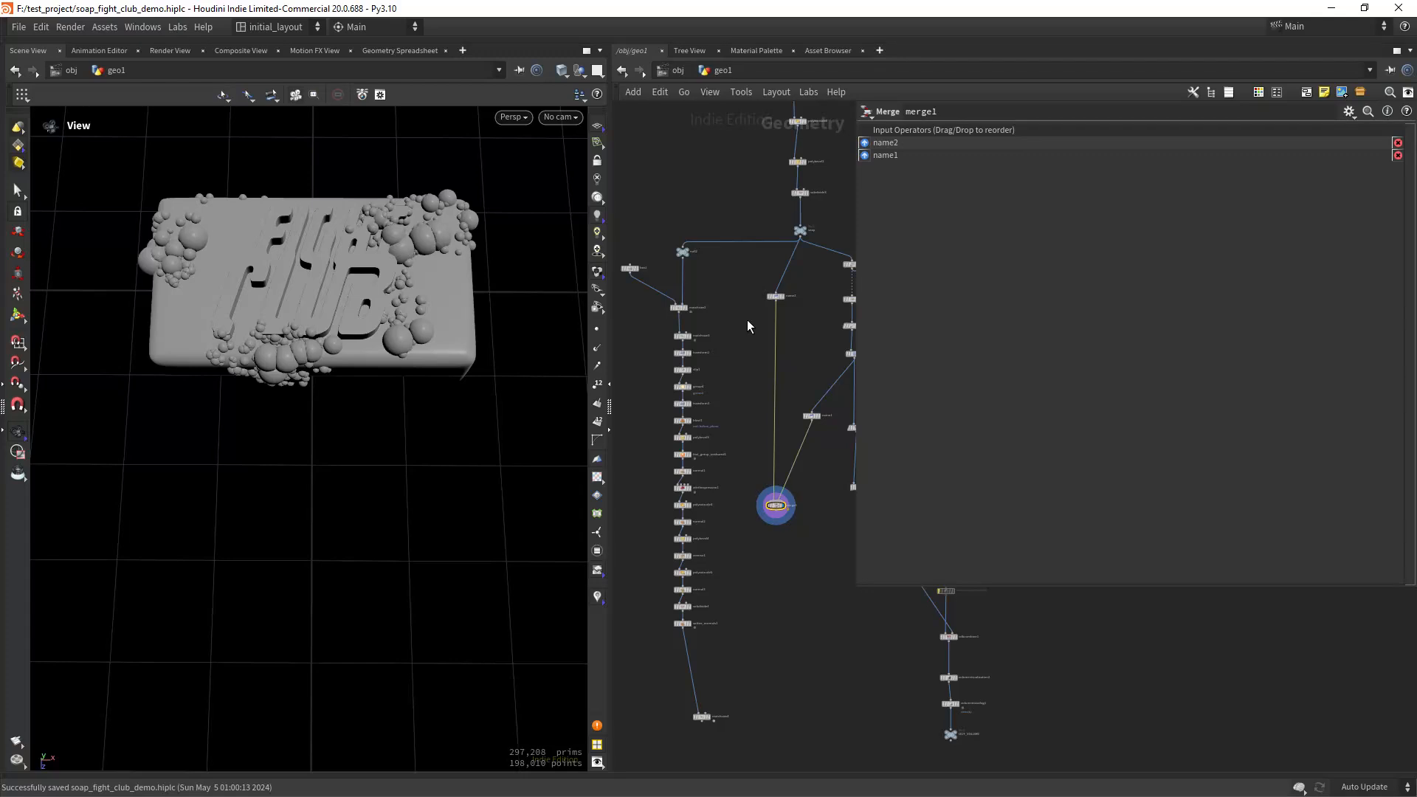
# Wire null2 through a routing dot into the second input of matchsize4 and display matchsize4.
pyautogui.scroll(2, 747, 320)
pyautogui.click(674, 243)
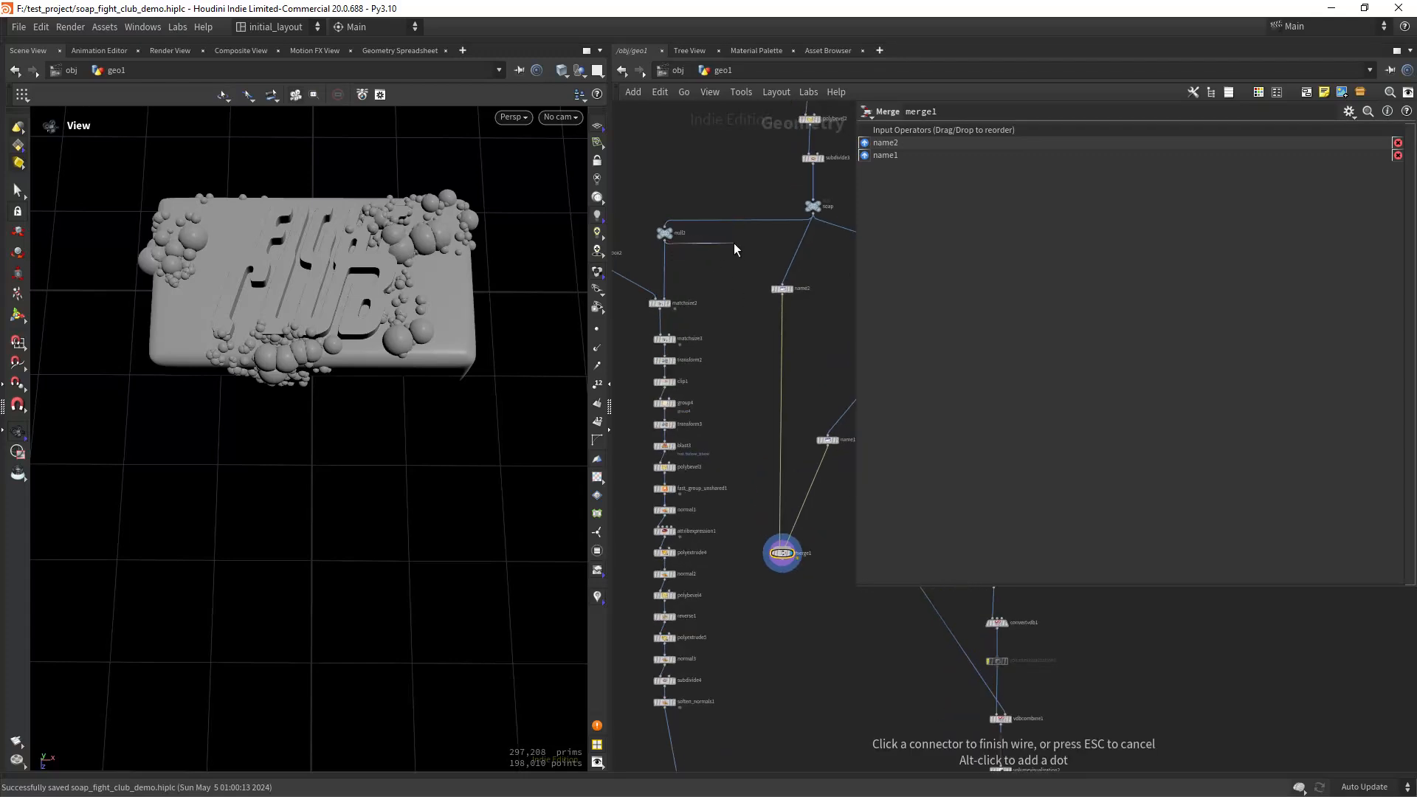
pyautogui.moveTo(752, 599); pyautogui.dragTo(720, 399, button='middle')
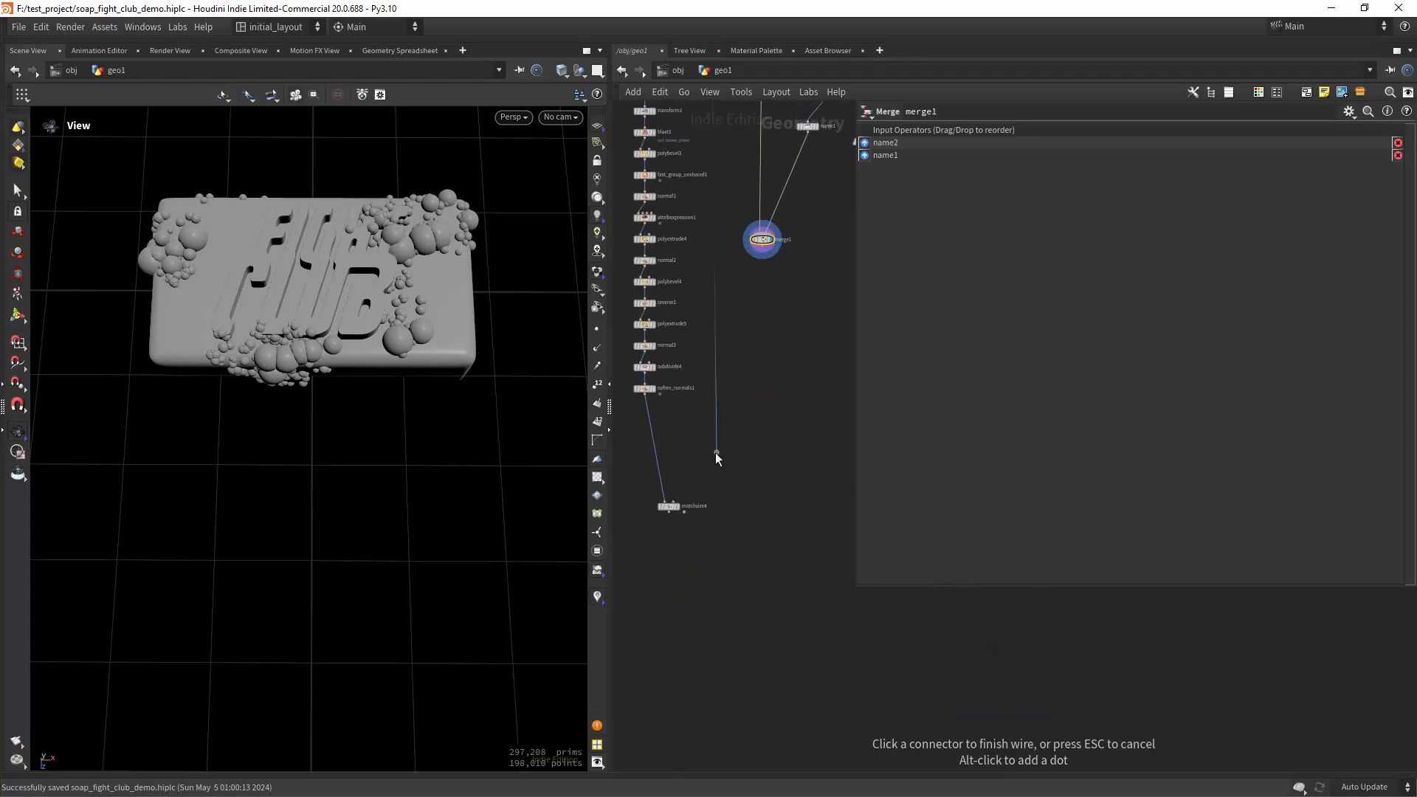
pyautogui.click(678, 502)
pyautogui.click(678, 506)
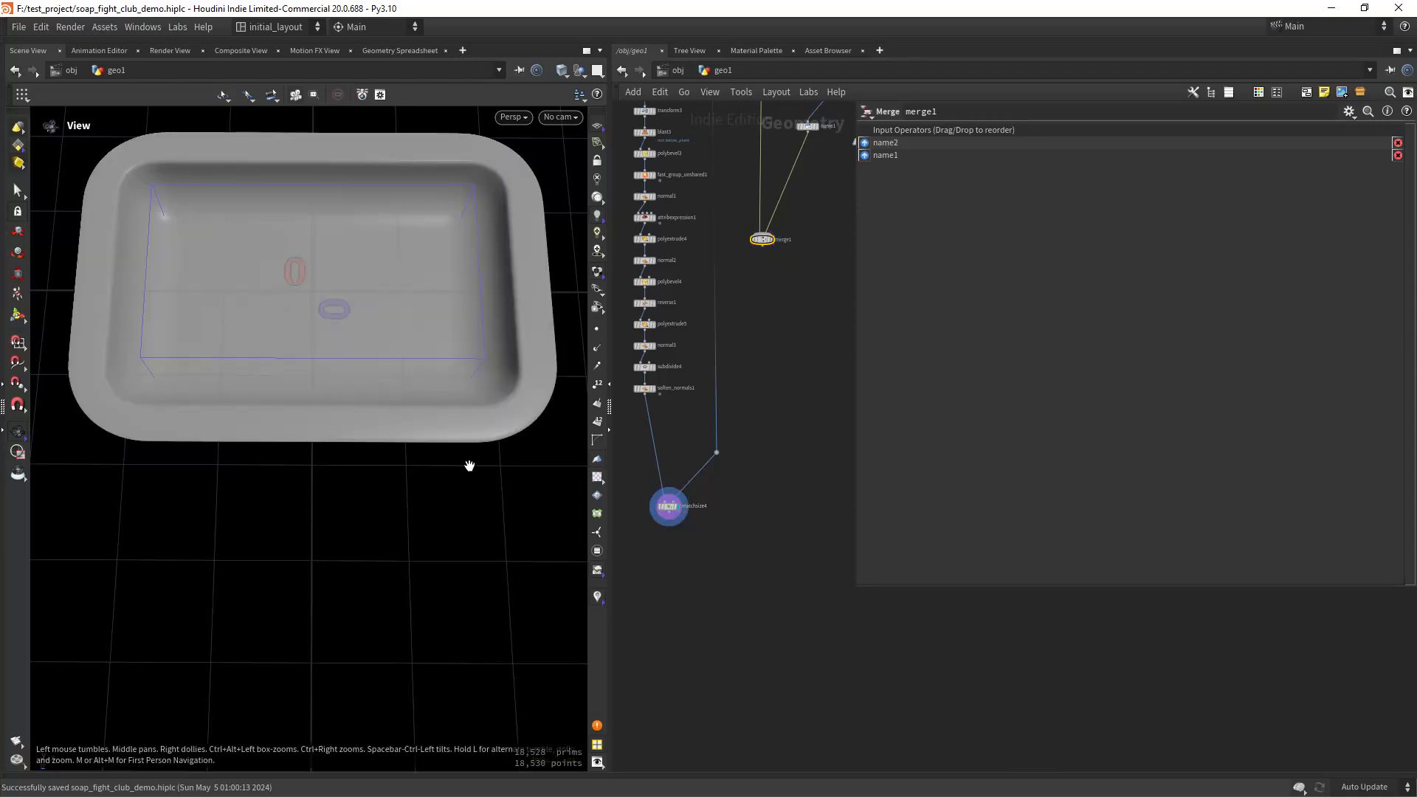
# Set matchsize4's Justify Y to Max to Min so the tray aligns against the underside of the soap.
pyautogui.moveTo(472, 468); pyautogui.dragTo(465, 384)
pyautogui.click(669, 507)
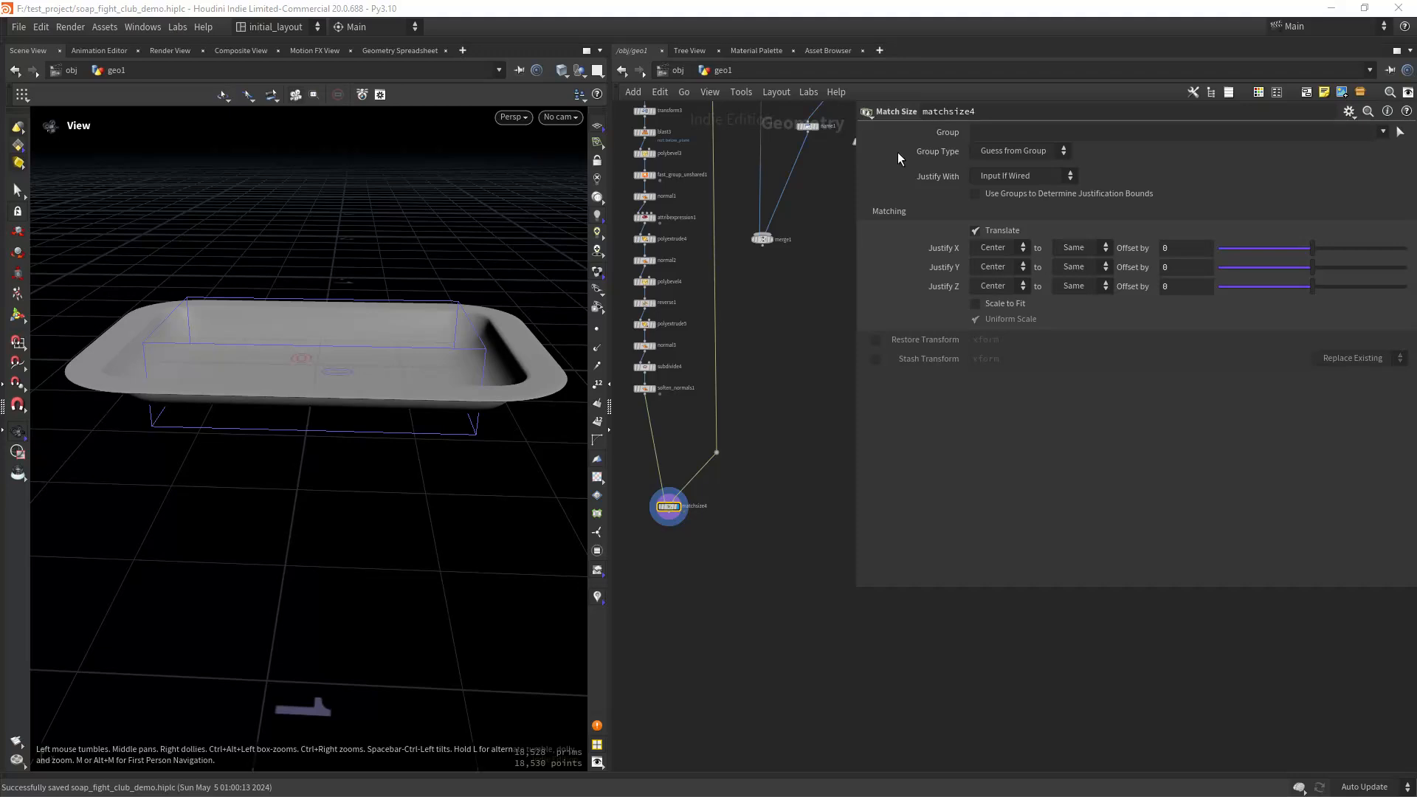
pyautogui.click(1002, 268)
pyautogui.click(999, 318)
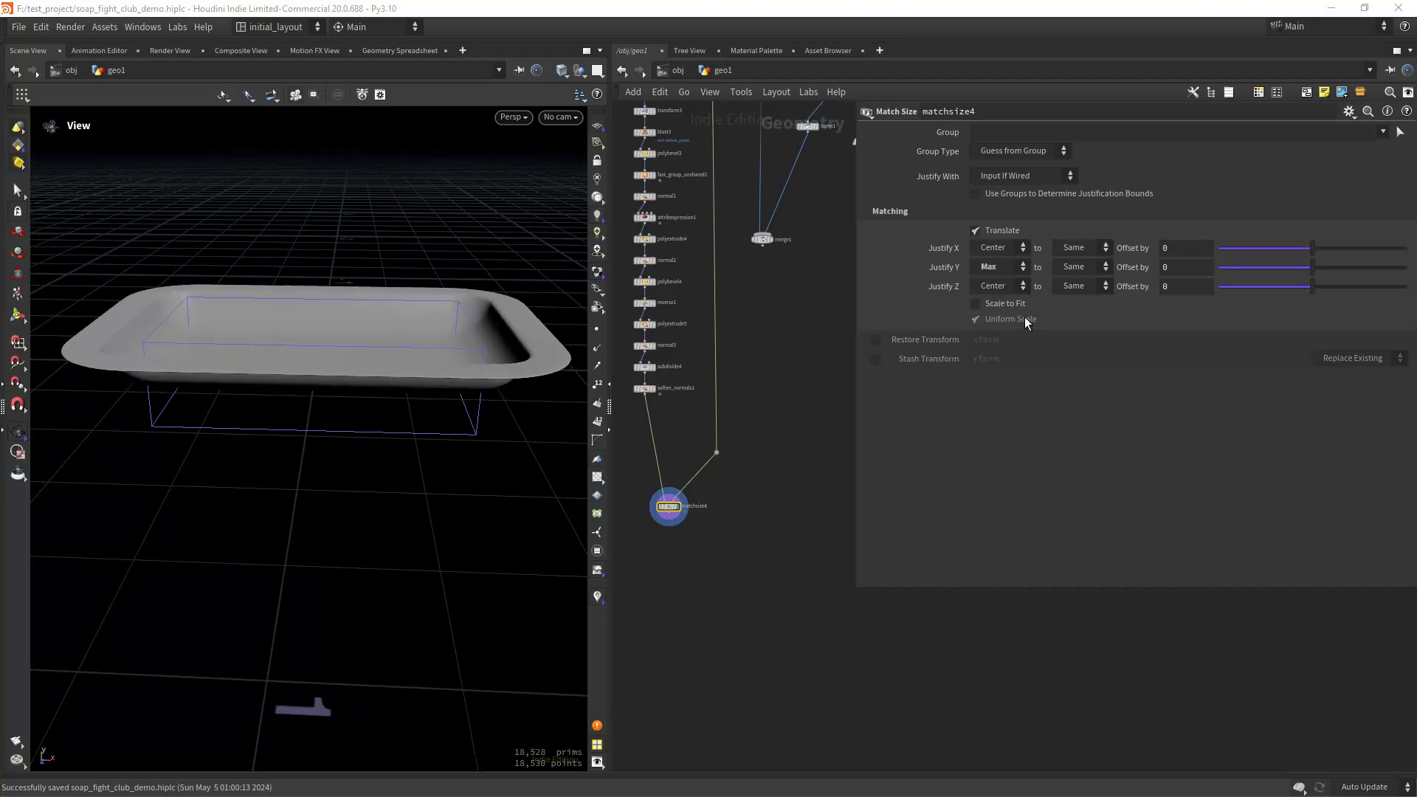
pyautogui.click(1100, 267)
pyautogui.click(1079, 296)
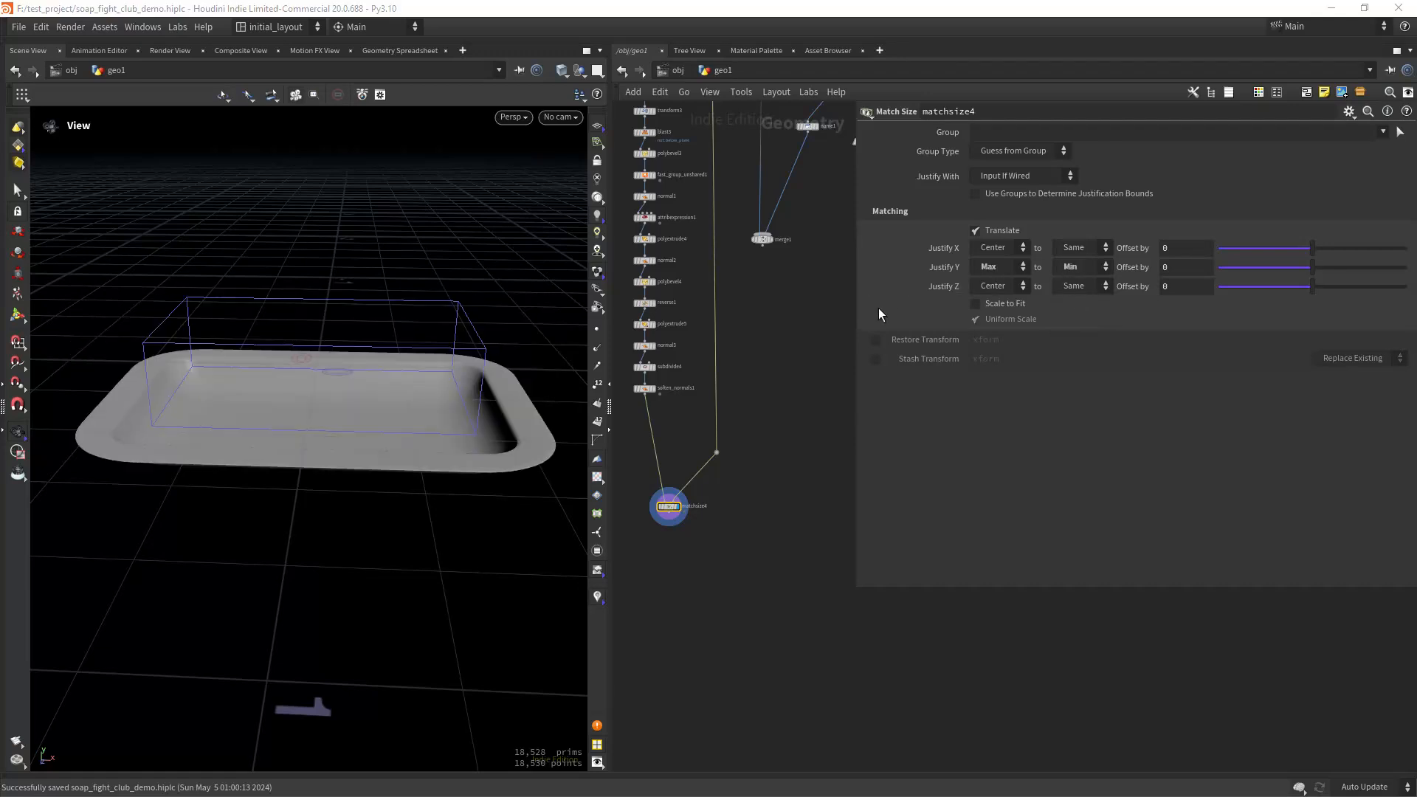
# Display null2 as a template to show the soap, and adjust matchsize4's Justify Y offset to .139 and finally 0.075.
pyautogui.moveTo(742, 299); pyautogui.dragTo(759, 686, button='middle')
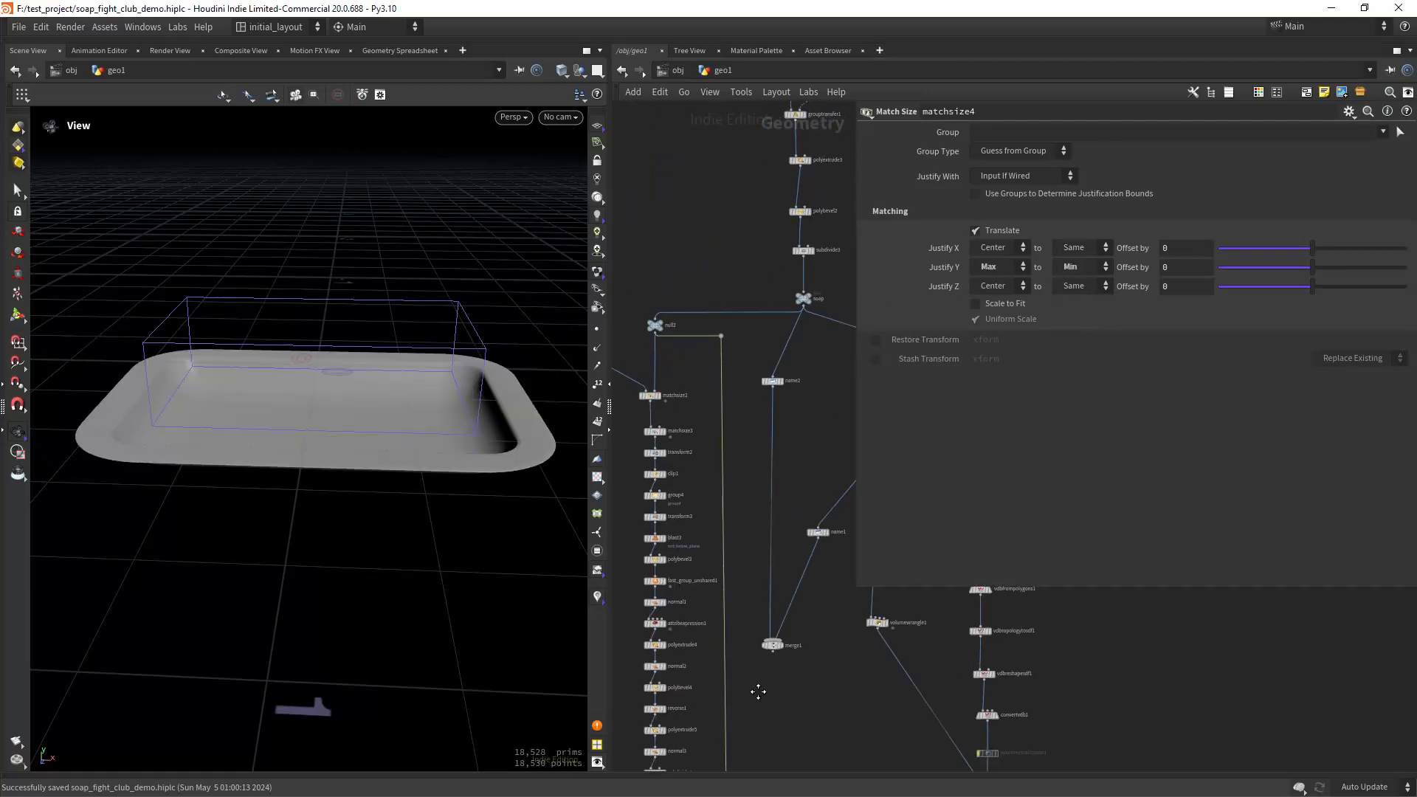
pyautogui.click(672, 344)
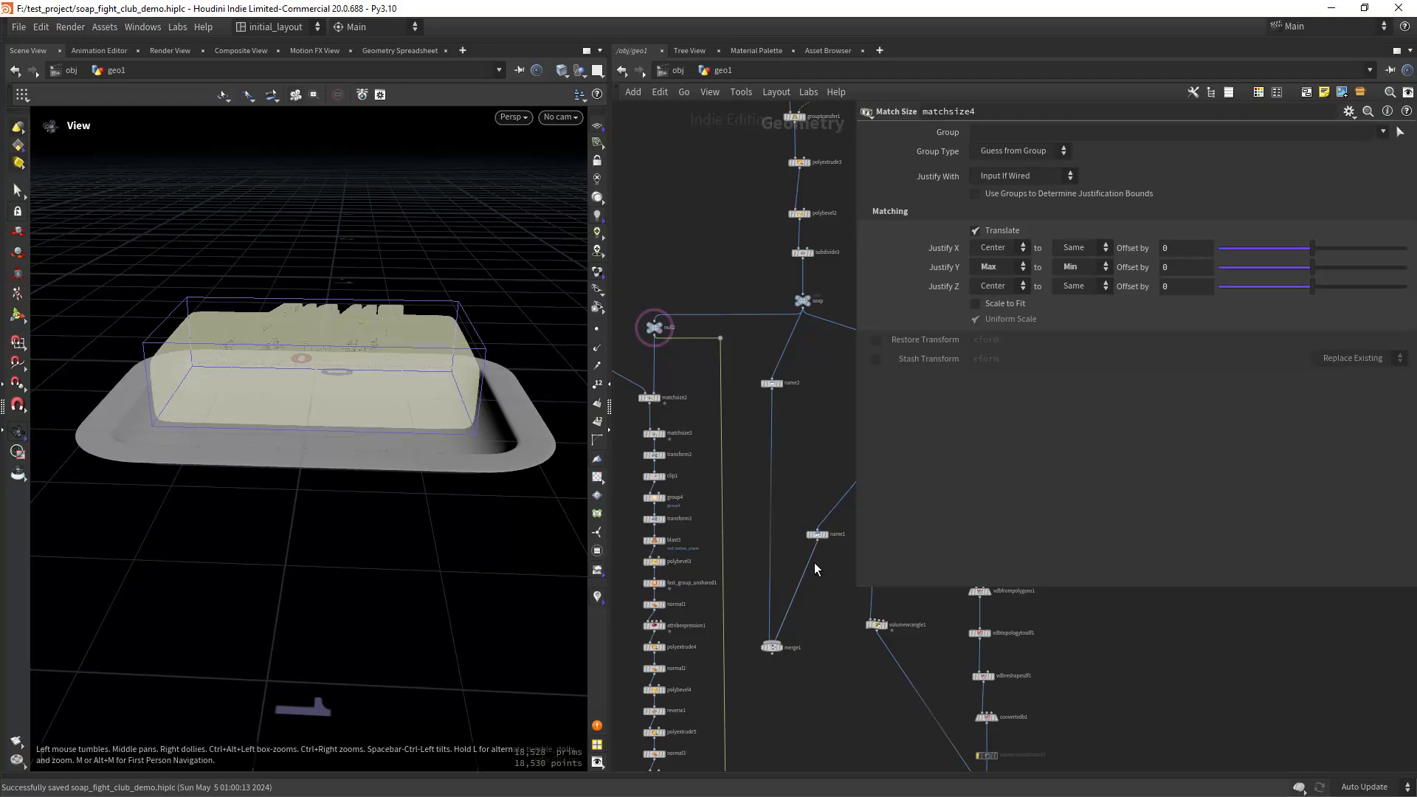
pyautogui.moveTo(807, 663); pyautogui.dragTo(803, 328, button='middle')
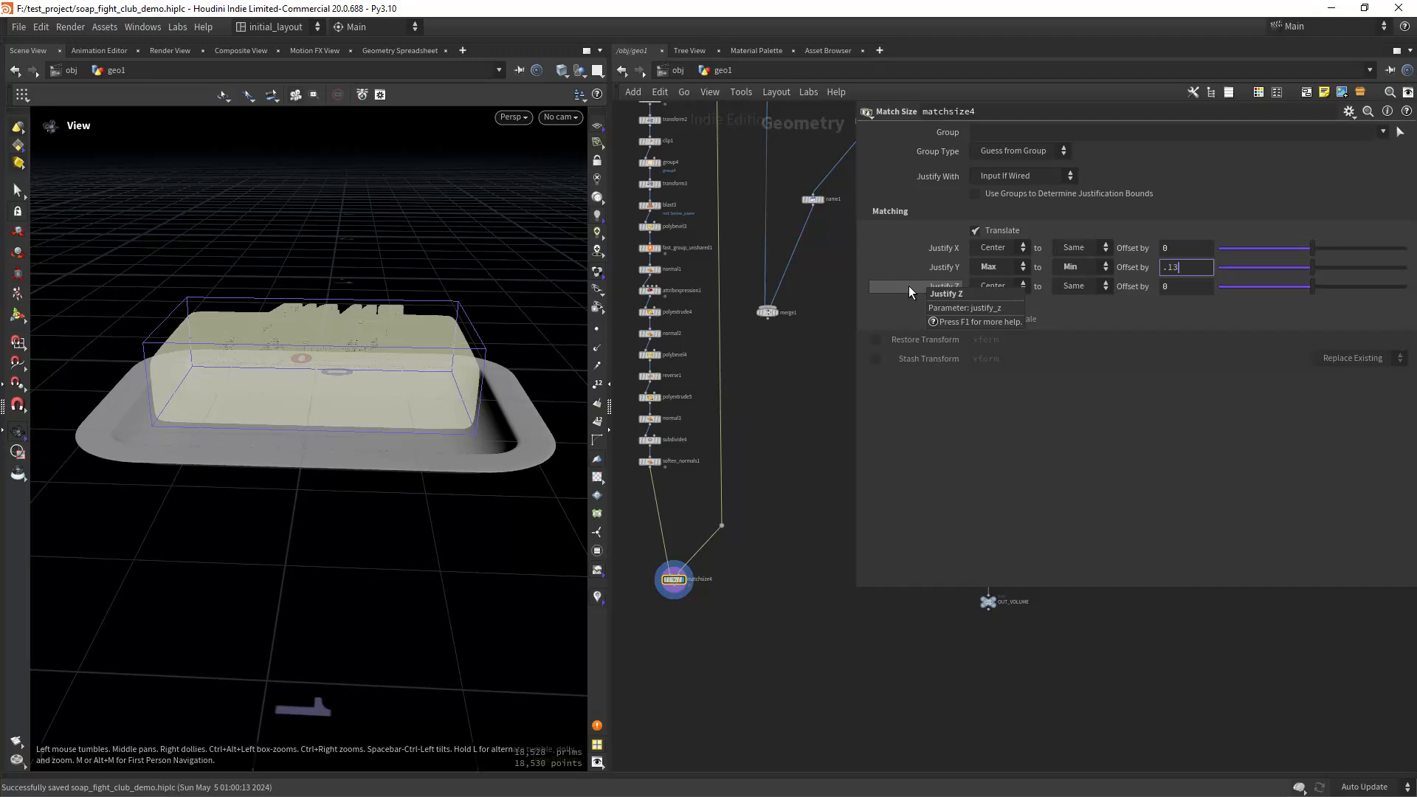
pyautogui.write('9')
pyautogui.press('Return')
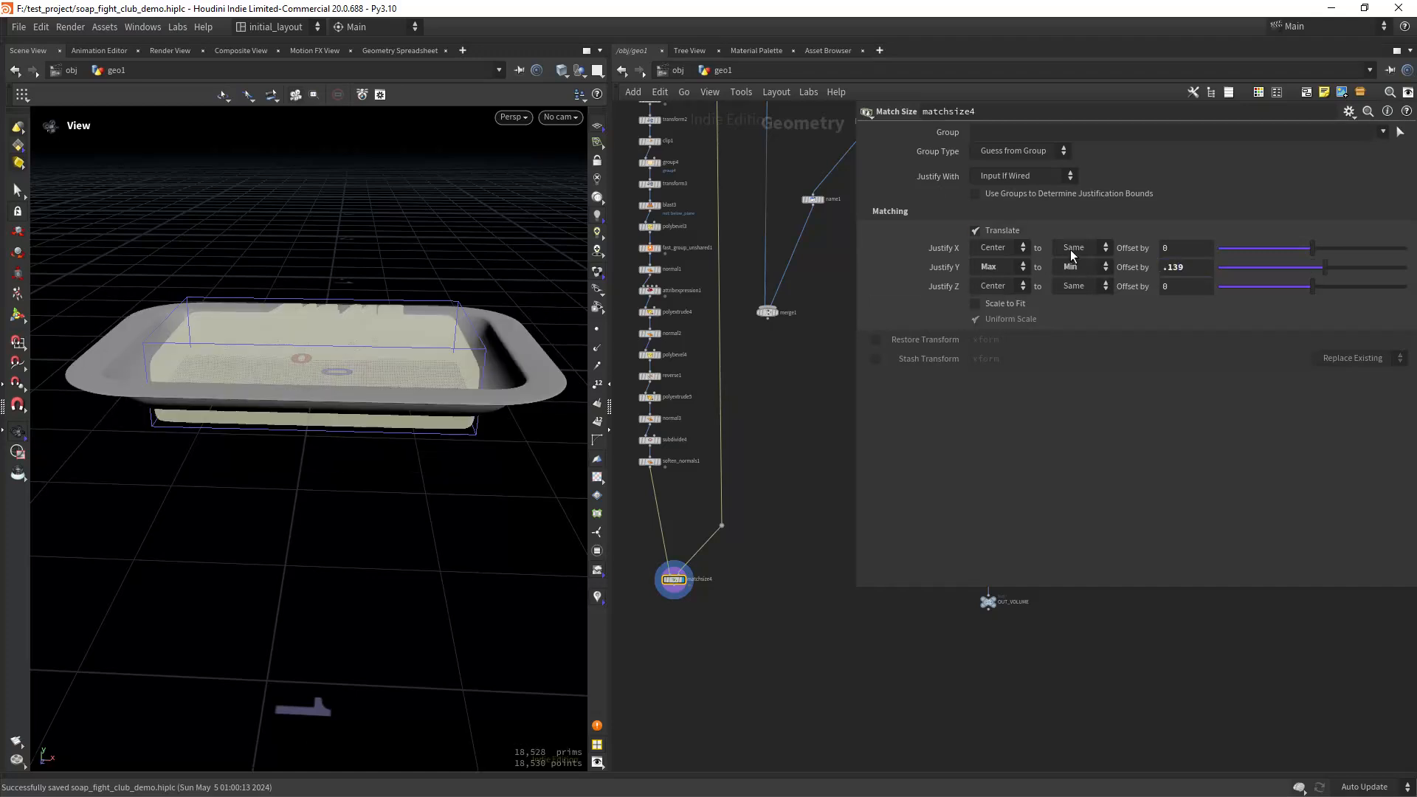
pyautogui.moveTo(414, 440); pyautogui.dragTo(547, 402)
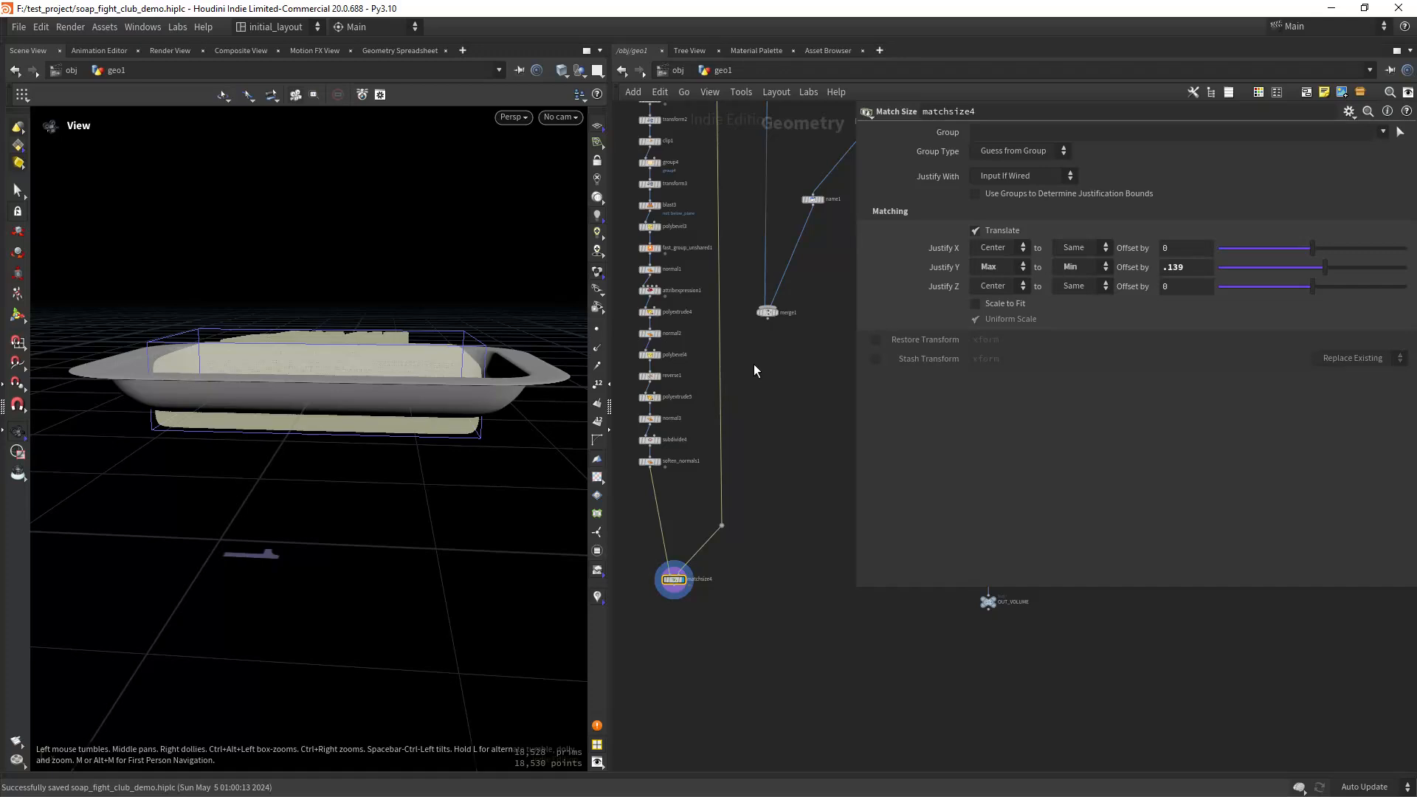
pyautogui.click(1320, 268)
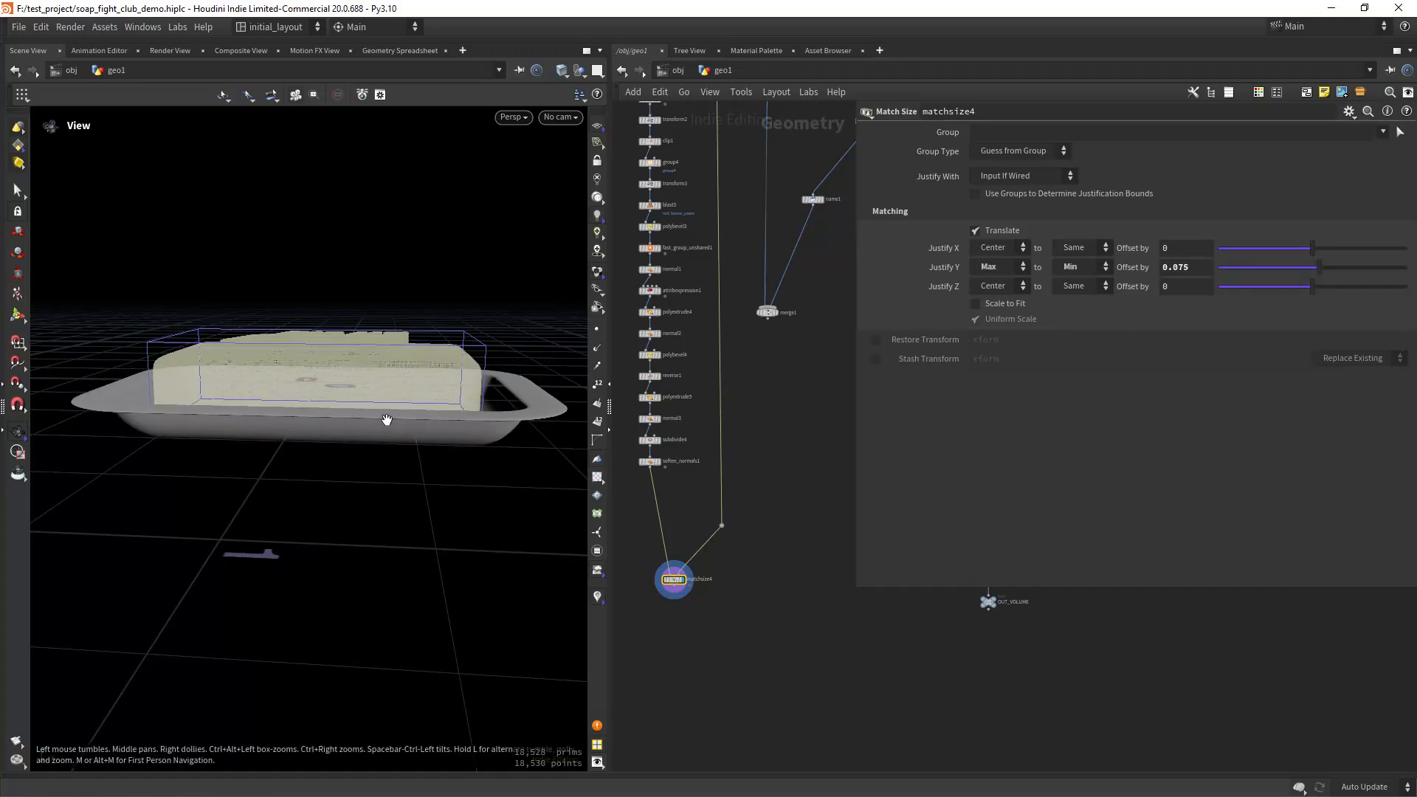
# Switch null2's template display to a shaded one so the soap appears solid inside the tray.
pyautogui.moveTo(386, 419); pyautogui.dragTo(471, 368, button='right')
pyautogui.moveTo(471, 368); pyautogui.dragTo(474, 391)
pyautogui.scroll(-3, 745, 400)
pyautogui.moveTo(765, 228); pyautogui.dragTo(731, 419, button='middle')
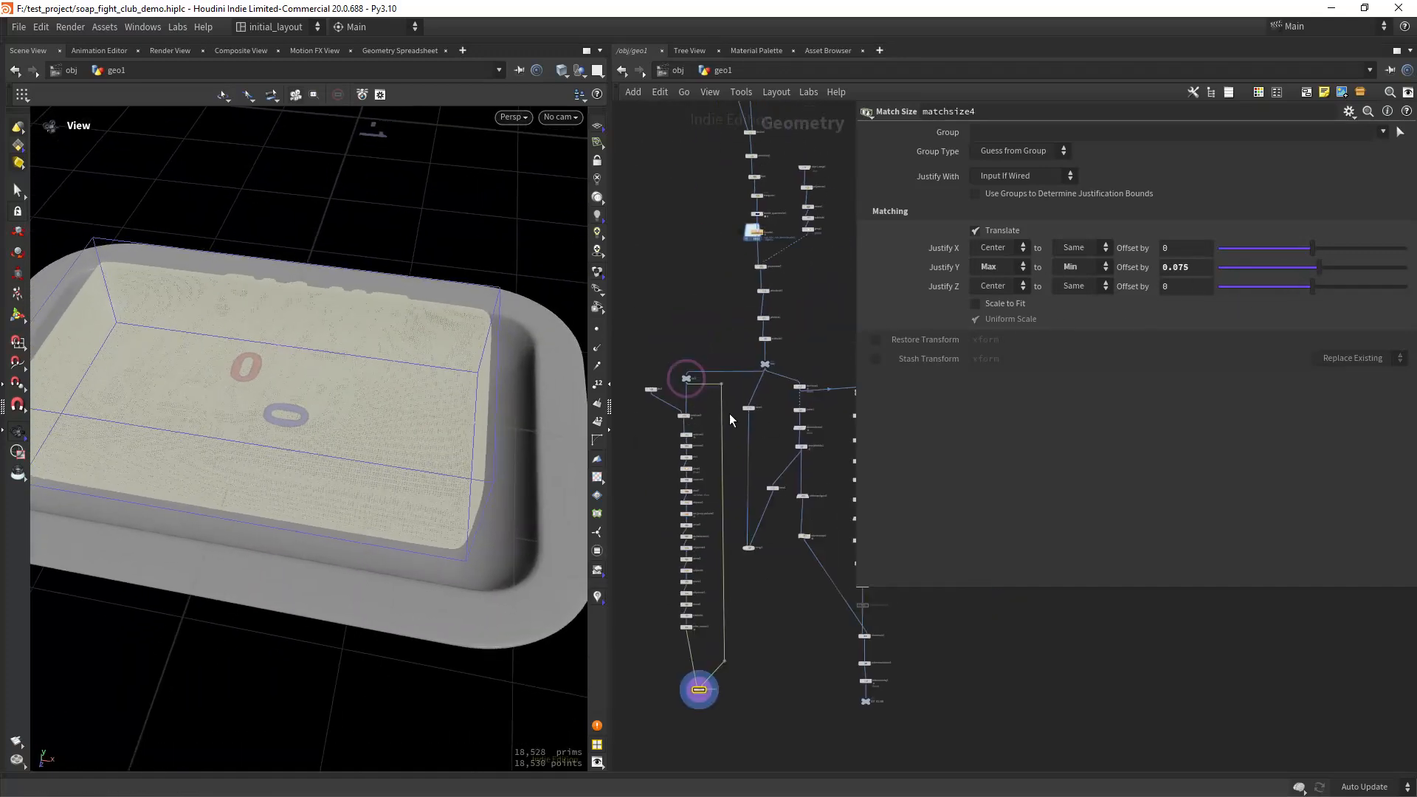
pyautogui.scroll(6, 661, 310)
pyautogui.keyDown('ctrl'); pyautogui.click(753, 534); pyautogui.keyUp('ctrl')
pyautogui.moveTo(417, 545); pyautogui.dragTo(391, 382, button='middle')
# Fine-tune matchsize4's Justify Y offset through 0.082 and 0.132 to 0.1026 so the soap rests on the tray floor.
pyautogui.scroll(-3, 770, 575)
pyautogui.moveTo(792, 611); pyautogui.dragTo(710, 232, button='middle')
pyautogui.moveTo(748, 690); pyautogui.dragTo(755, 455, button='middle')
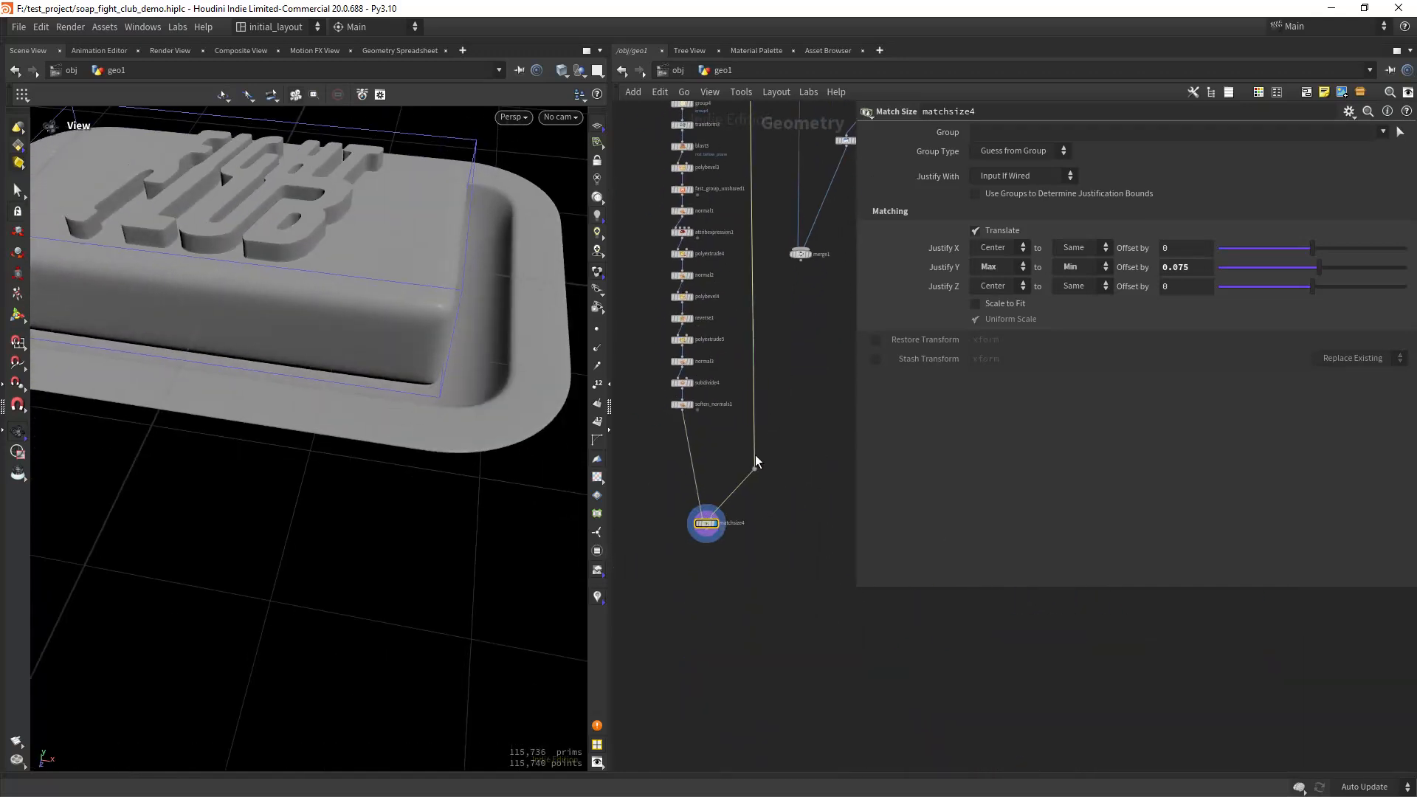
pyautogui.moveTo(443, 325); pyautogui.dragTo(433, 386)
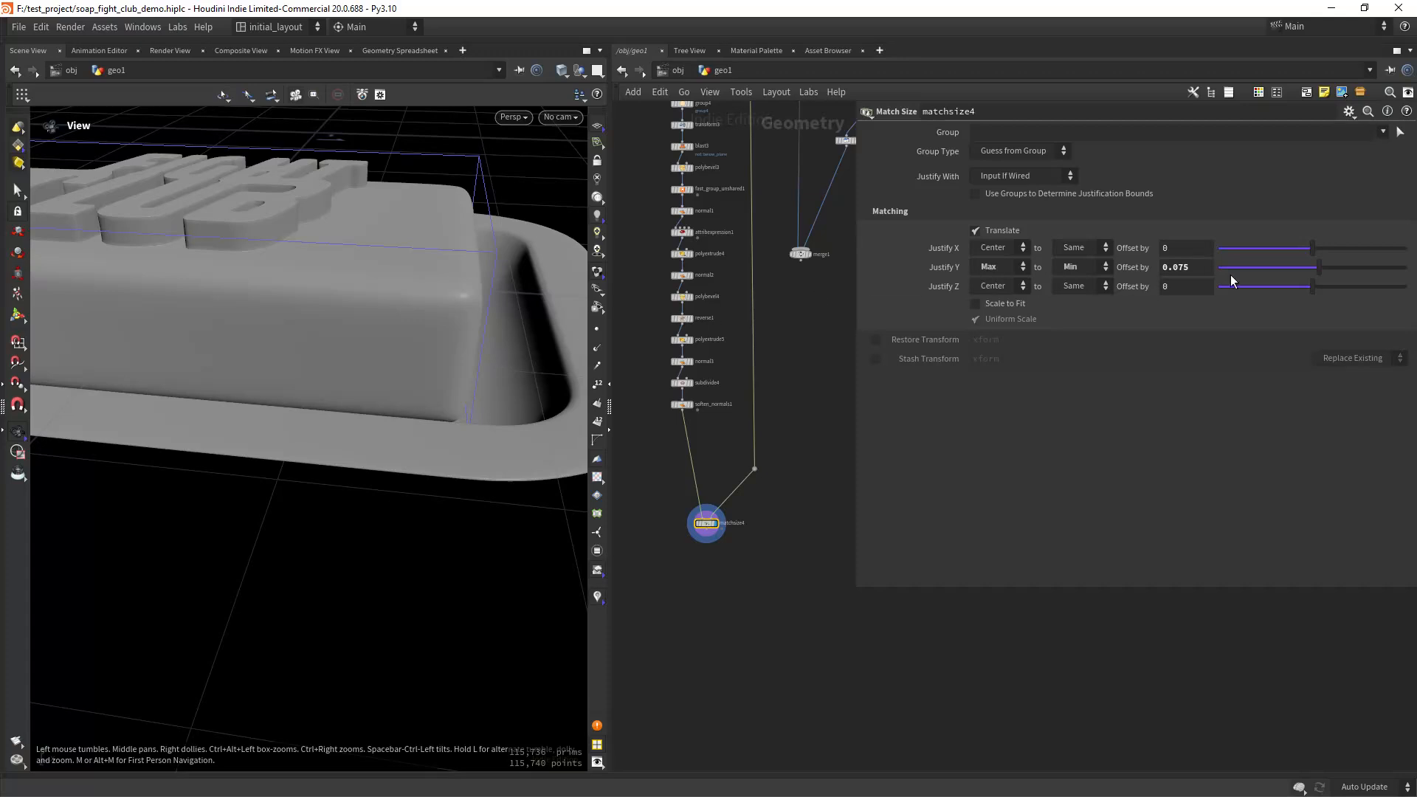
pyautogui.moveTo(1314, 271); pyautogui.dragTo(1320, 270)
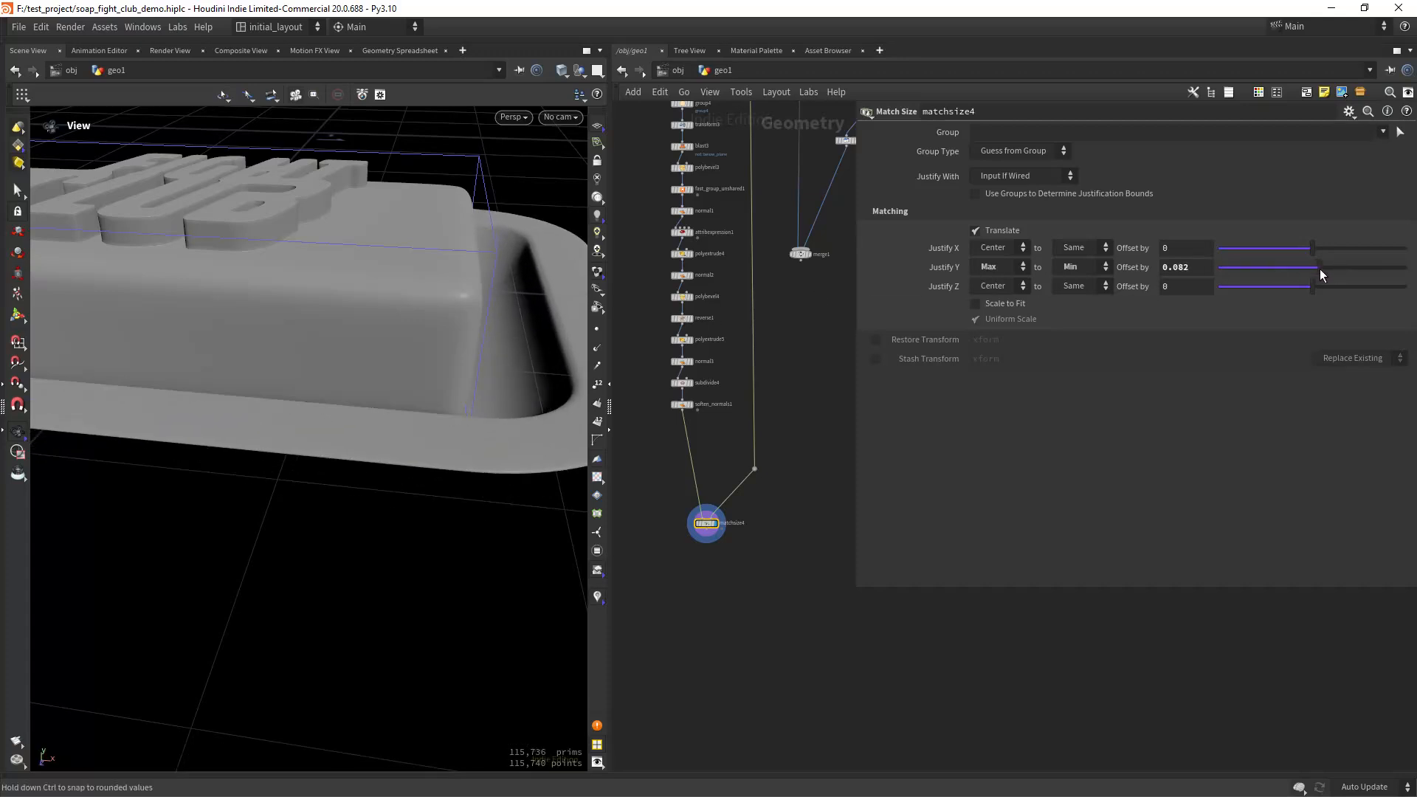
pyautogui.moveTo(510, 369); pyautogui.dragTo(377, 455)
pyautogui.moveTo(1177, 270); pyautogui.dragTo(1243, 294, button='middle')
pyautogui.moveTo(575, 391); pyautogui.dragTo(409, 415)
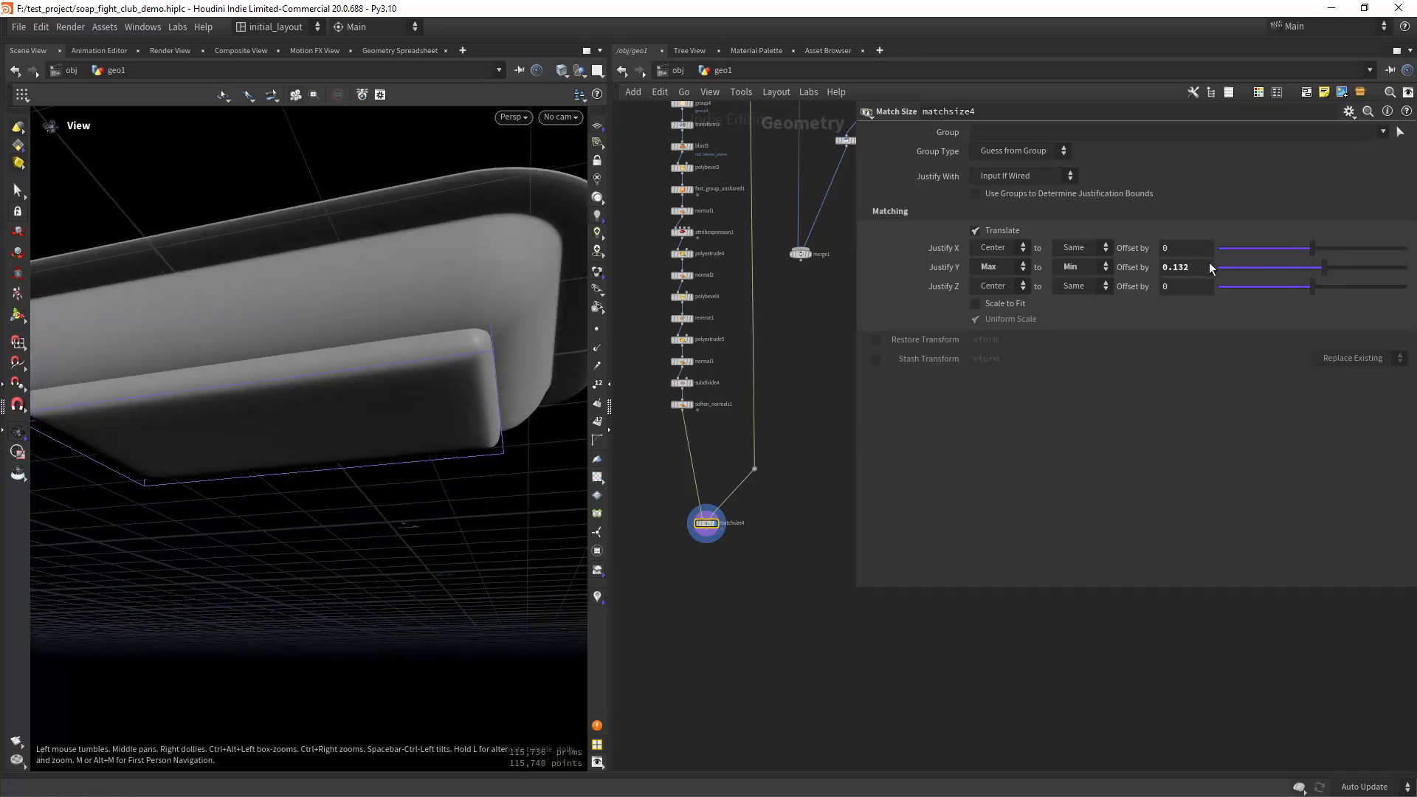
pyautogui.moveTo(1179, 267); pyautogui.dragTo(992, 387, button='middle')
pyautogui.moveTo(310, 325); pyautogui.dragTo(424, 422)
pyautogui.moveTo(1197, 272); pyautogui.dragTo(1249, 335, button='middle')
pyautogui.moveTo(350, 454); pyautogui.dragTo(475, 388)
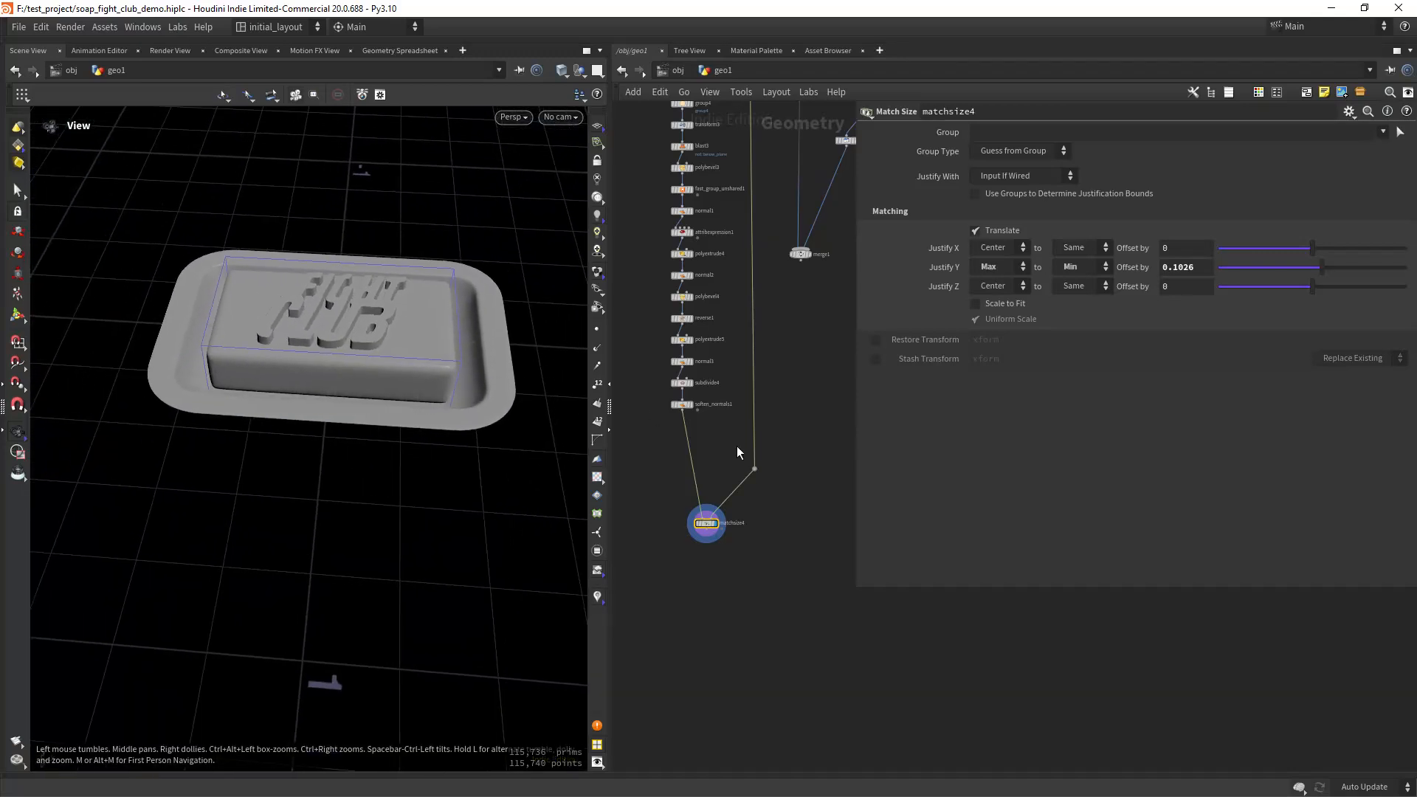
# Add a Name node after matchsize4, display it, and set its Name value to plate.
pyautogui.moveTo(781, 560); pyautogui.dragTo(704, 513, button='middle')
pyautogui.press('Tab')
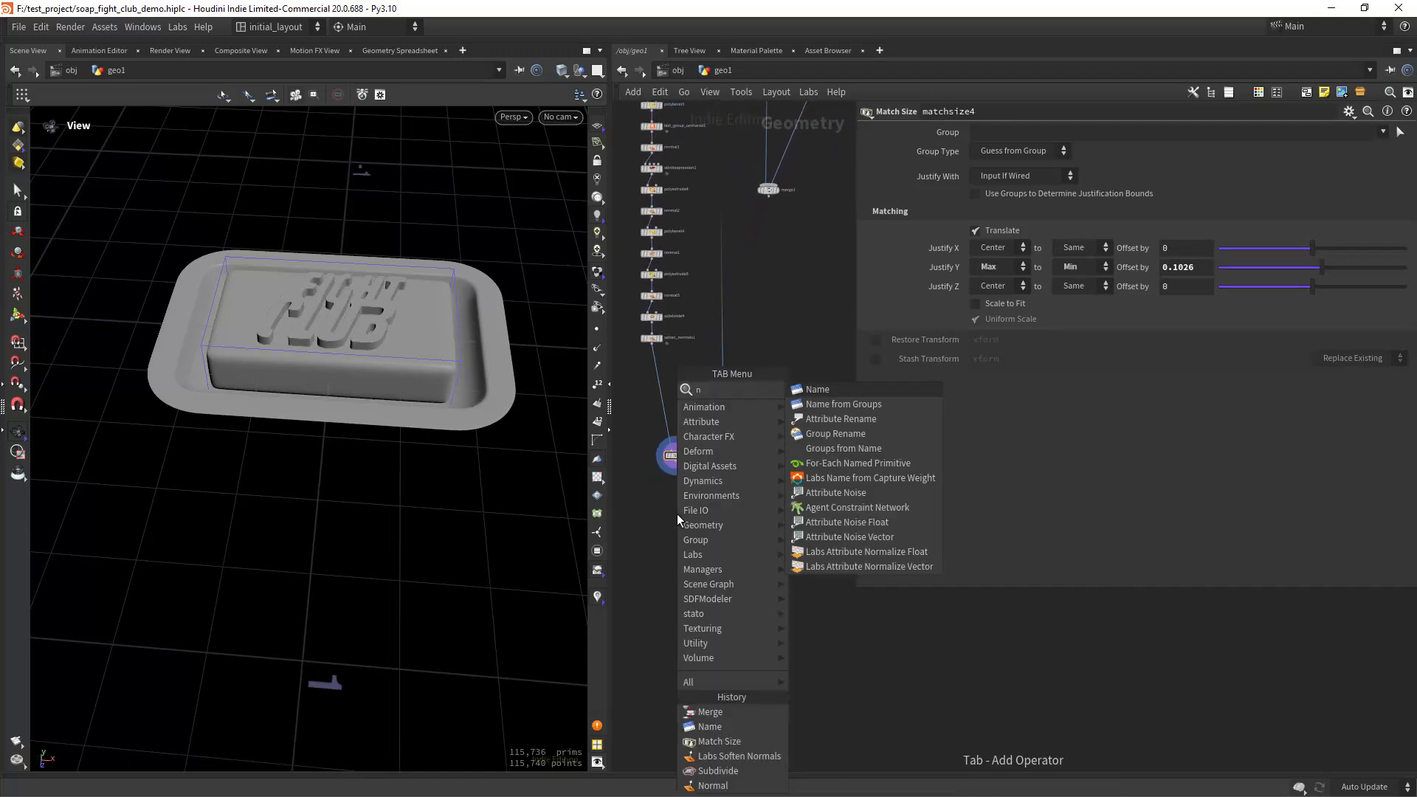
pyautogui.write('name')
pyautogui.press('Return')
pyautogui.click(677, 513)
pyautogui.scroll(3, 671, 490)
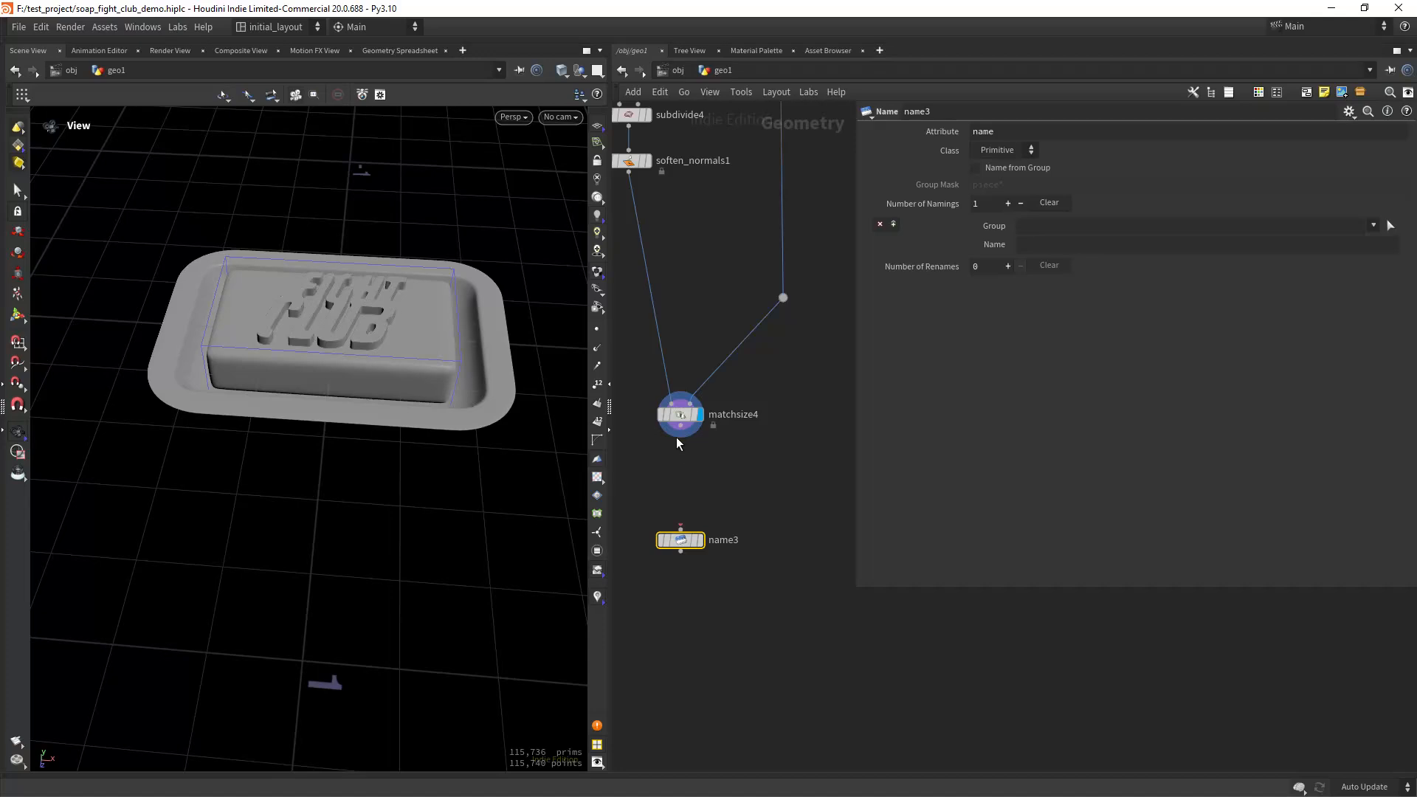
pyautogui.moveTo(680, 425); pyautogui.dragTo(680, 531)
pyautogui.click(697, 541)
pyautogui.click(1034, 248)
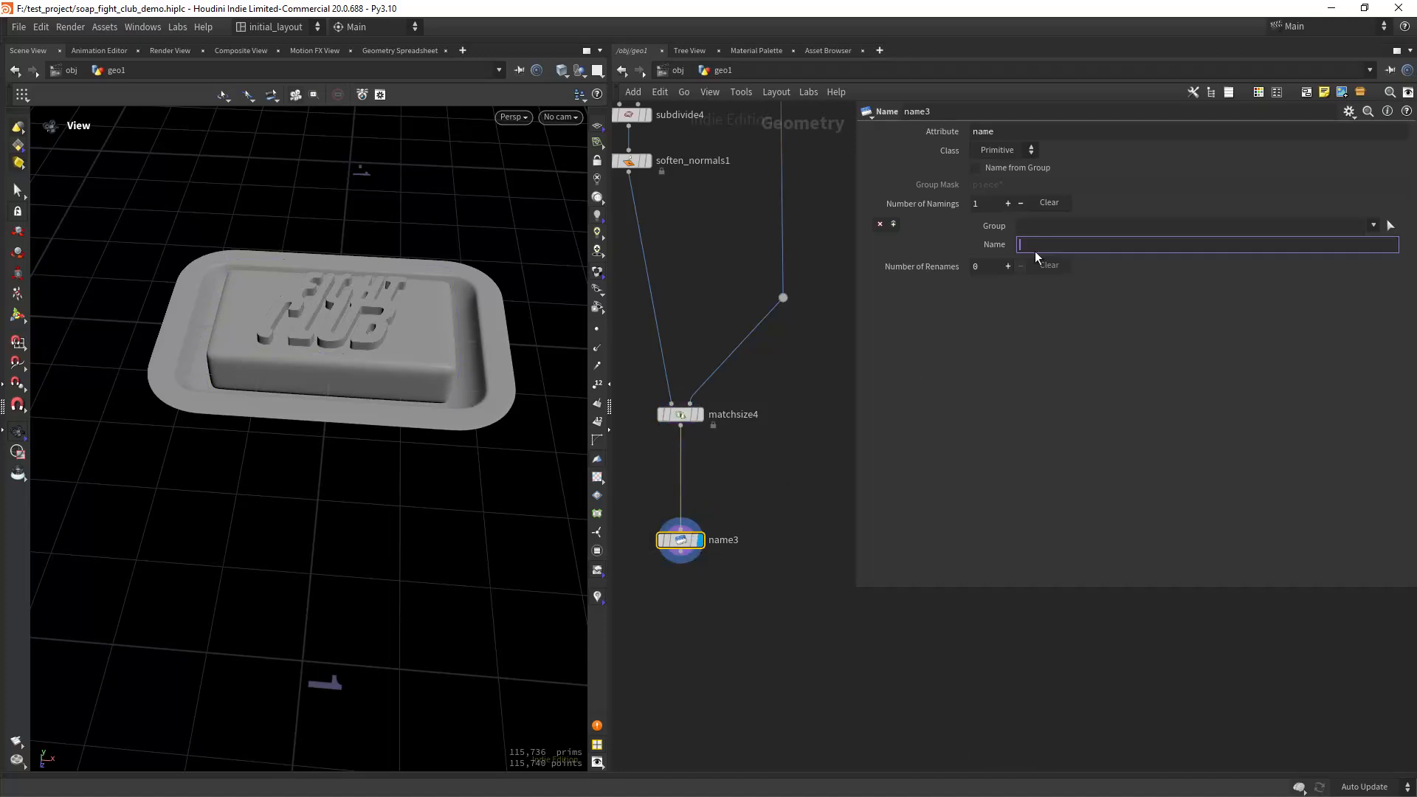
pyautogui.write('plate')
pyautogui.press('Return')
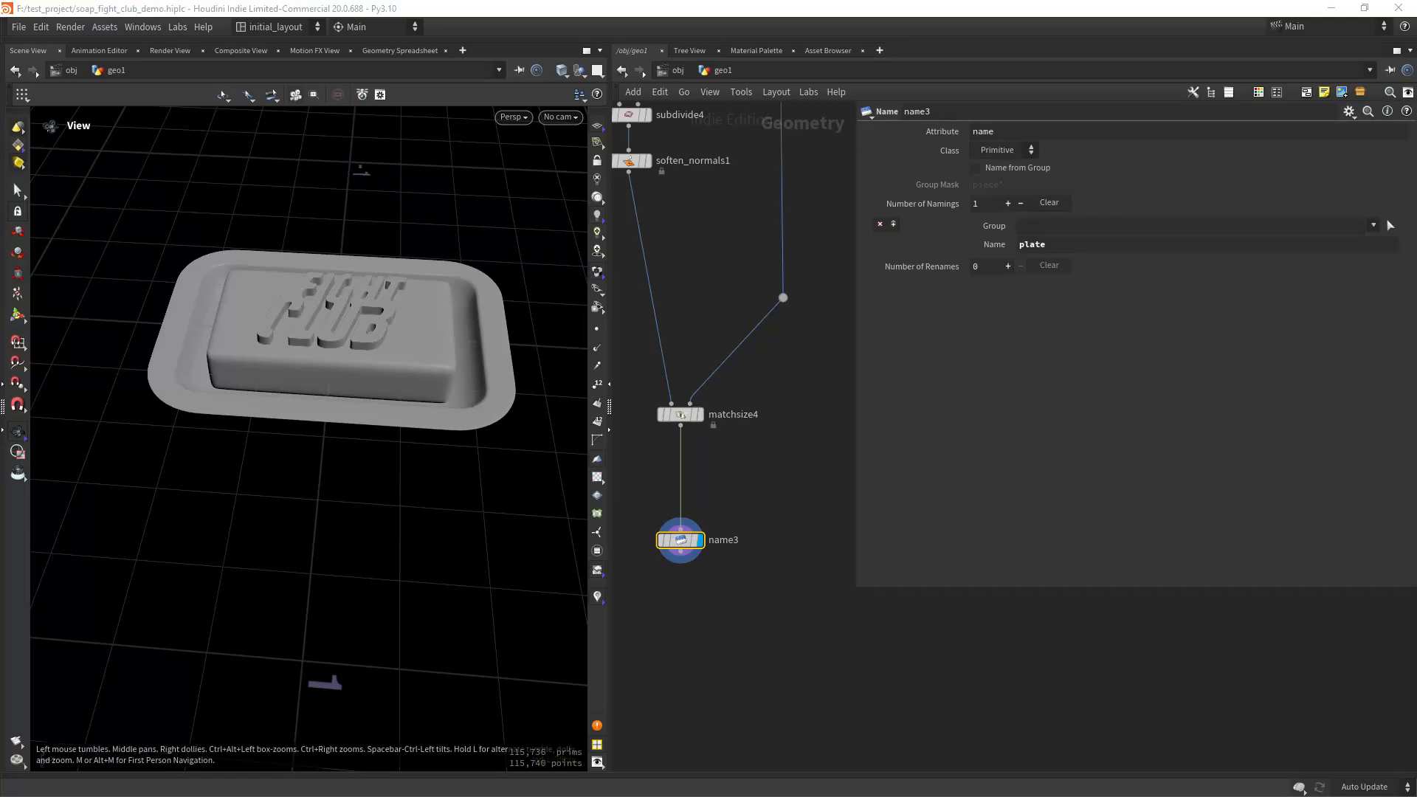
# Add a Merge node below name3 and wire name3 into it.
pyautogui.press('Tab')
pyautogui.write('merge')
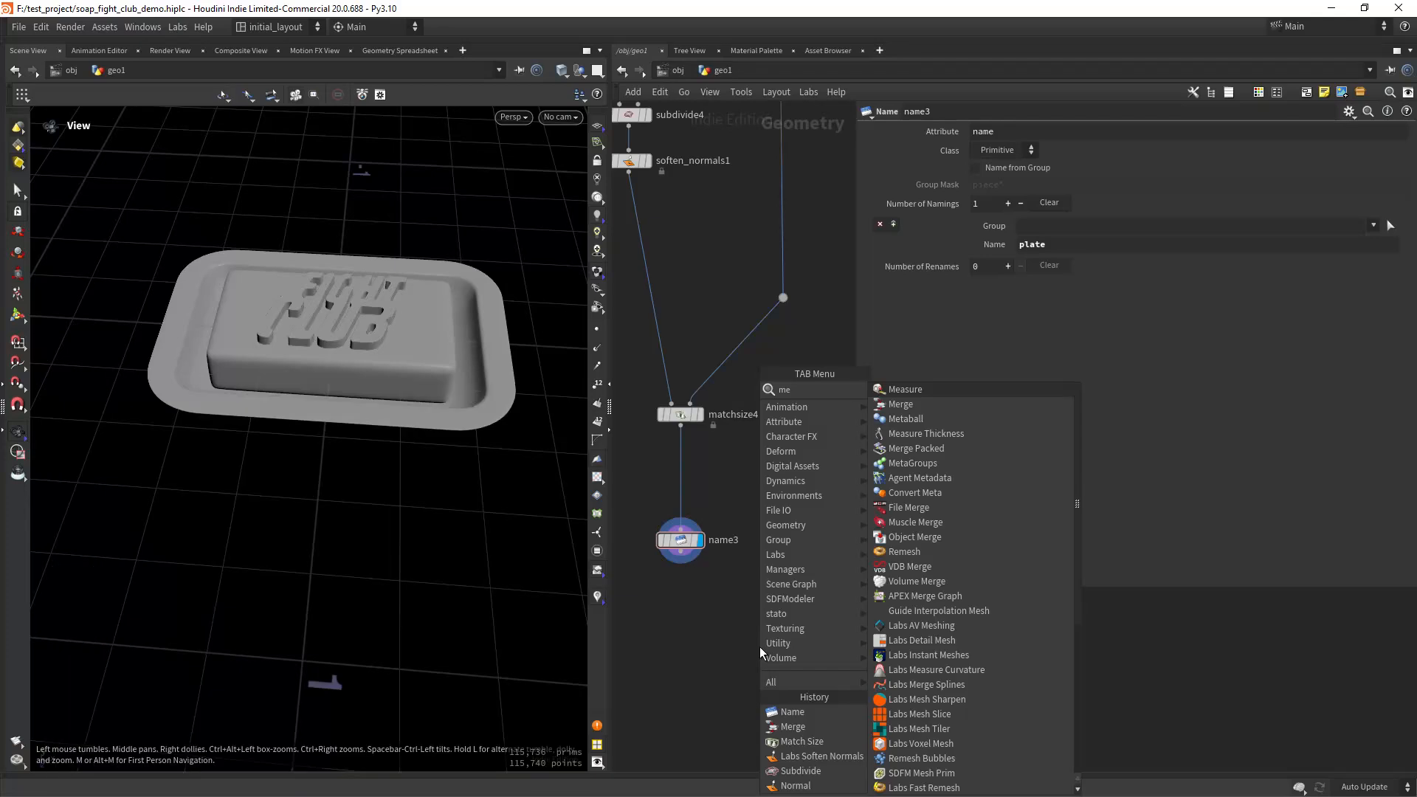
pyautogui.press('Return')
pyautogui.click(759, 646)
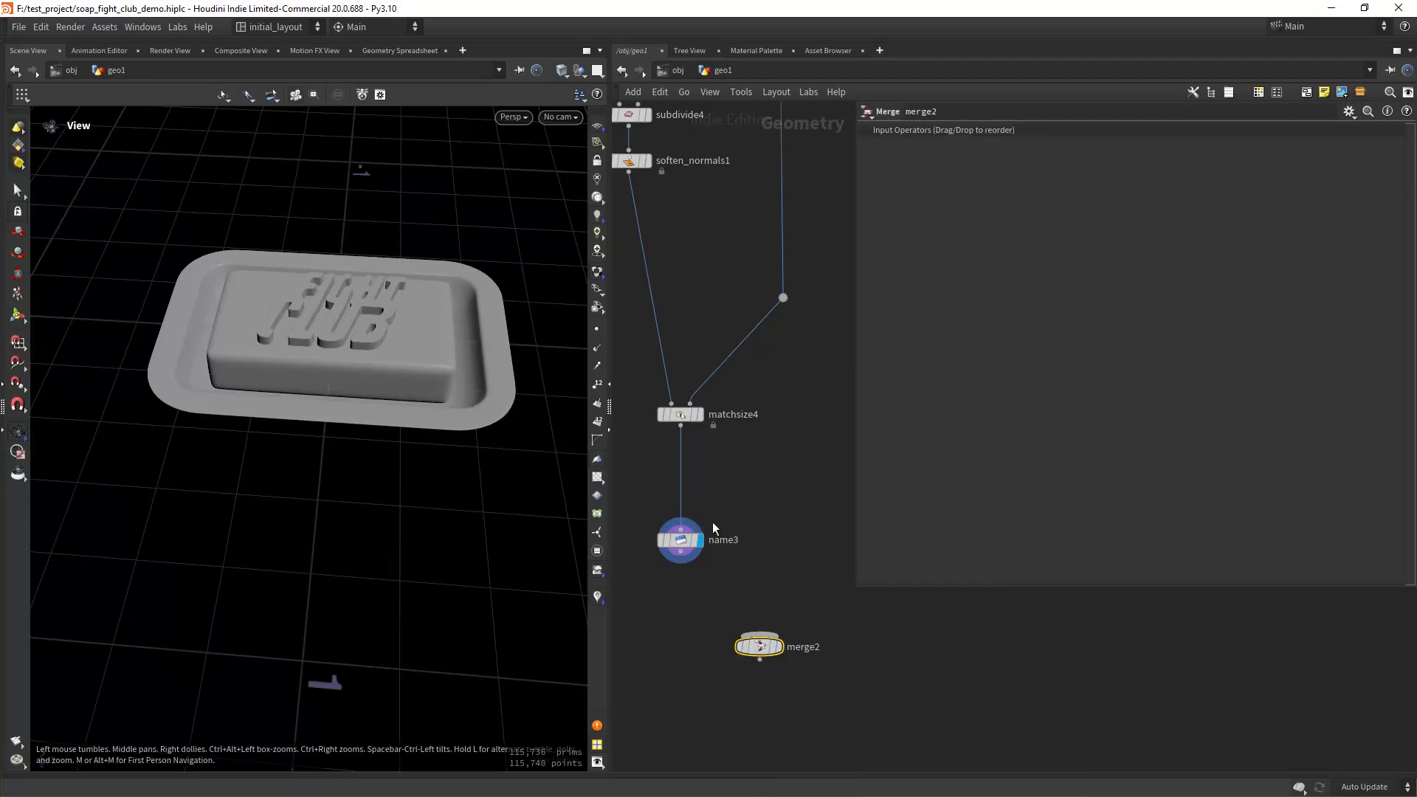
pyautogui.moveTo(680, 562); pyautogui.dragTo(760, 642)
# Wire merge1 into merge2 as well, display merge2, and save the scene.
pyautogui.press('h')
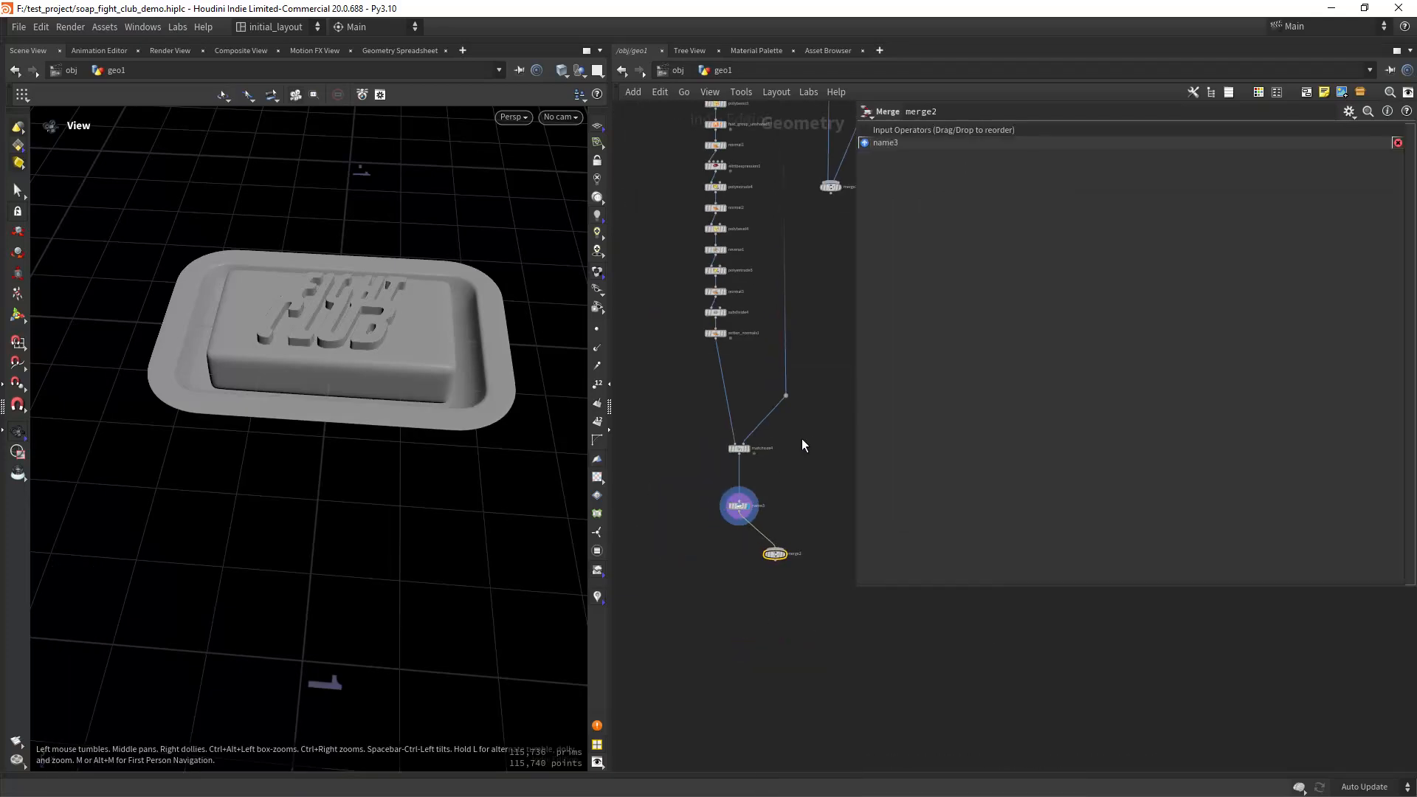
pyautogui.click(726, 619)
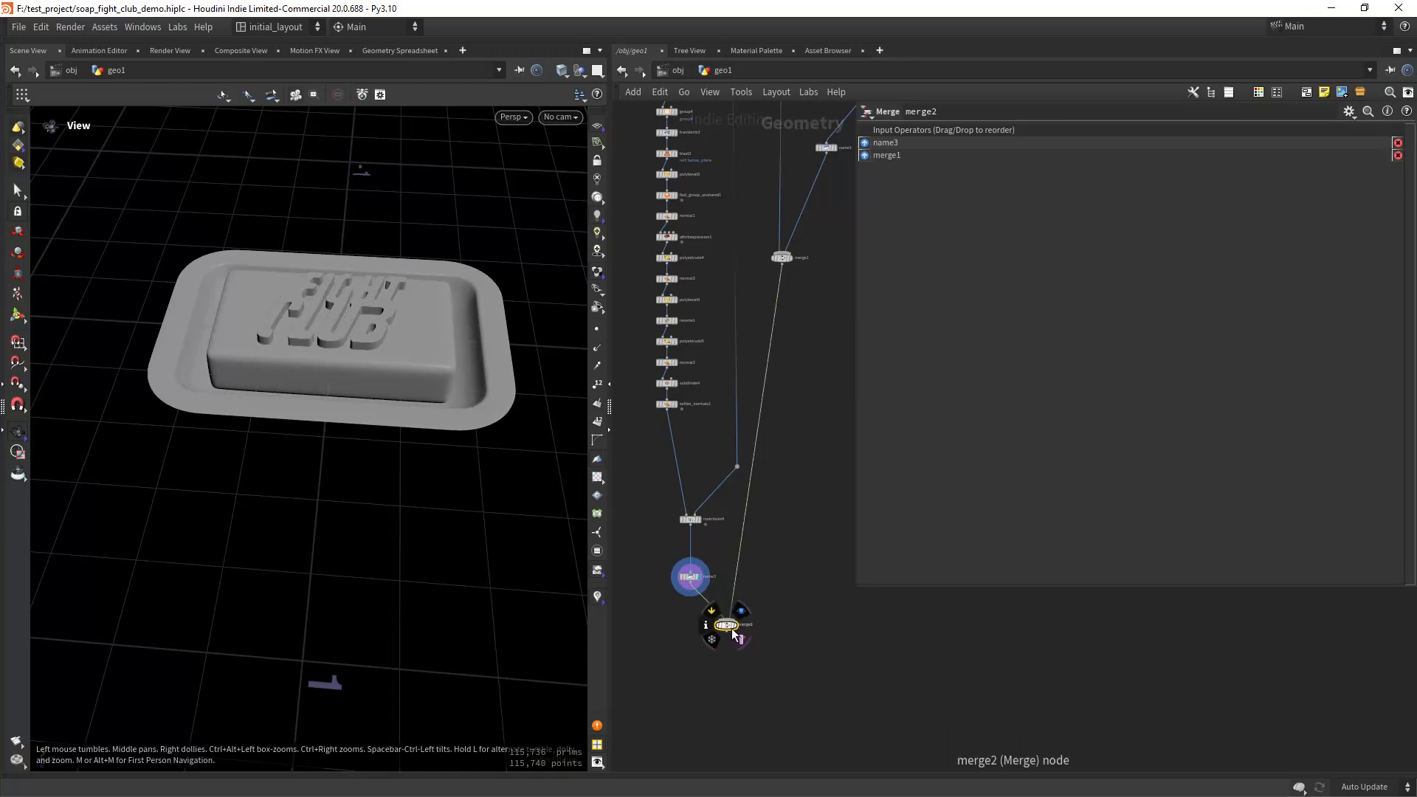
pyautogui.moveTo(728, 625); pyautogui.dragTo(749, 622)
pyautogui.moveTo(406, 398); pyautogui.dragTo(428, 420, button='right')
pyautogui.hotkey('ctrl', 's')
pyautogui.moveTo(428, 420); pyautogui.dragTo(434, 419)
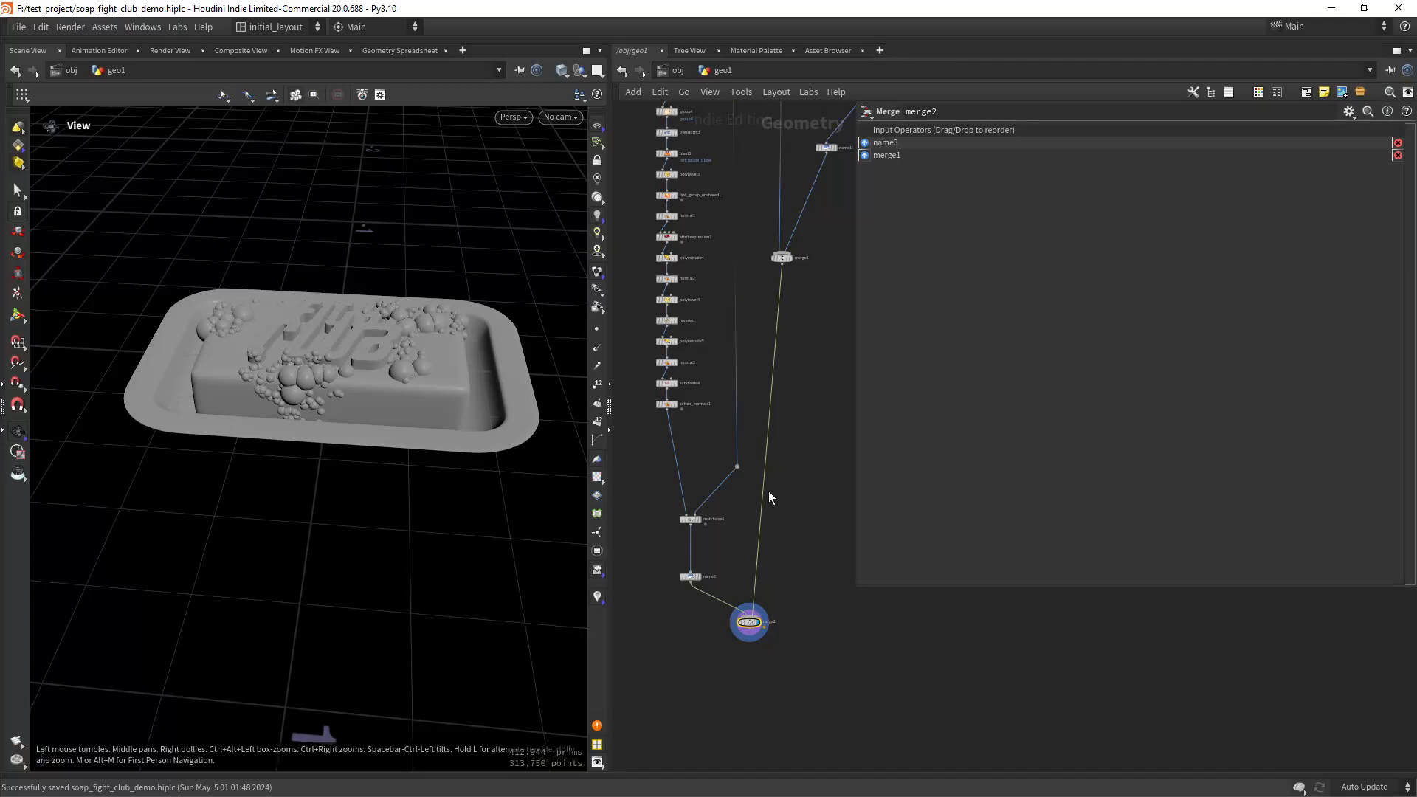
# Add an Attribute Delete node after merge2 and display it.
pyautogui.scroll(3, 769, 499)
pyautogui.press('Tab')
pyautogui.write('at')
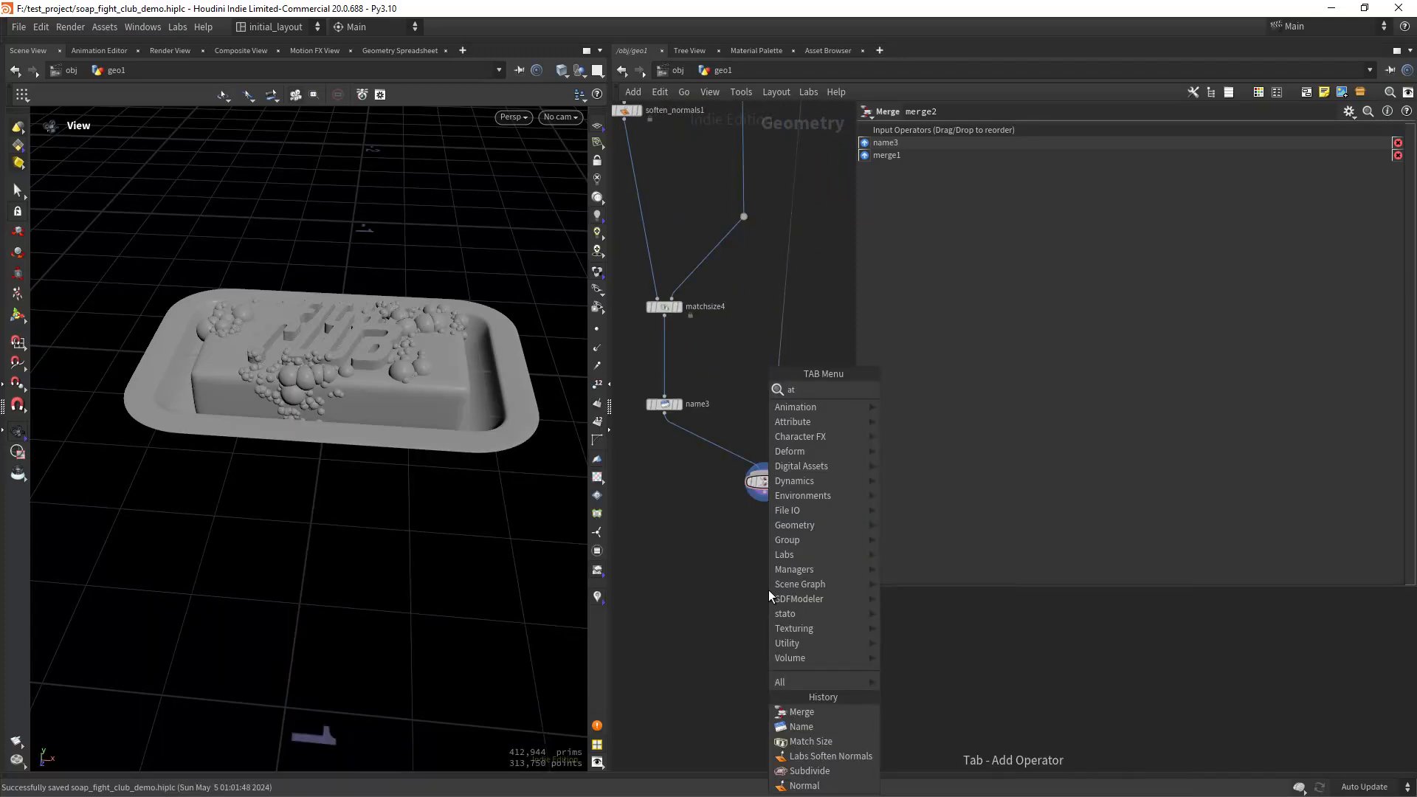
pyautogui.write('tribdelete')
pyautogui.press('Return')
pyautogui.click(769, 590)
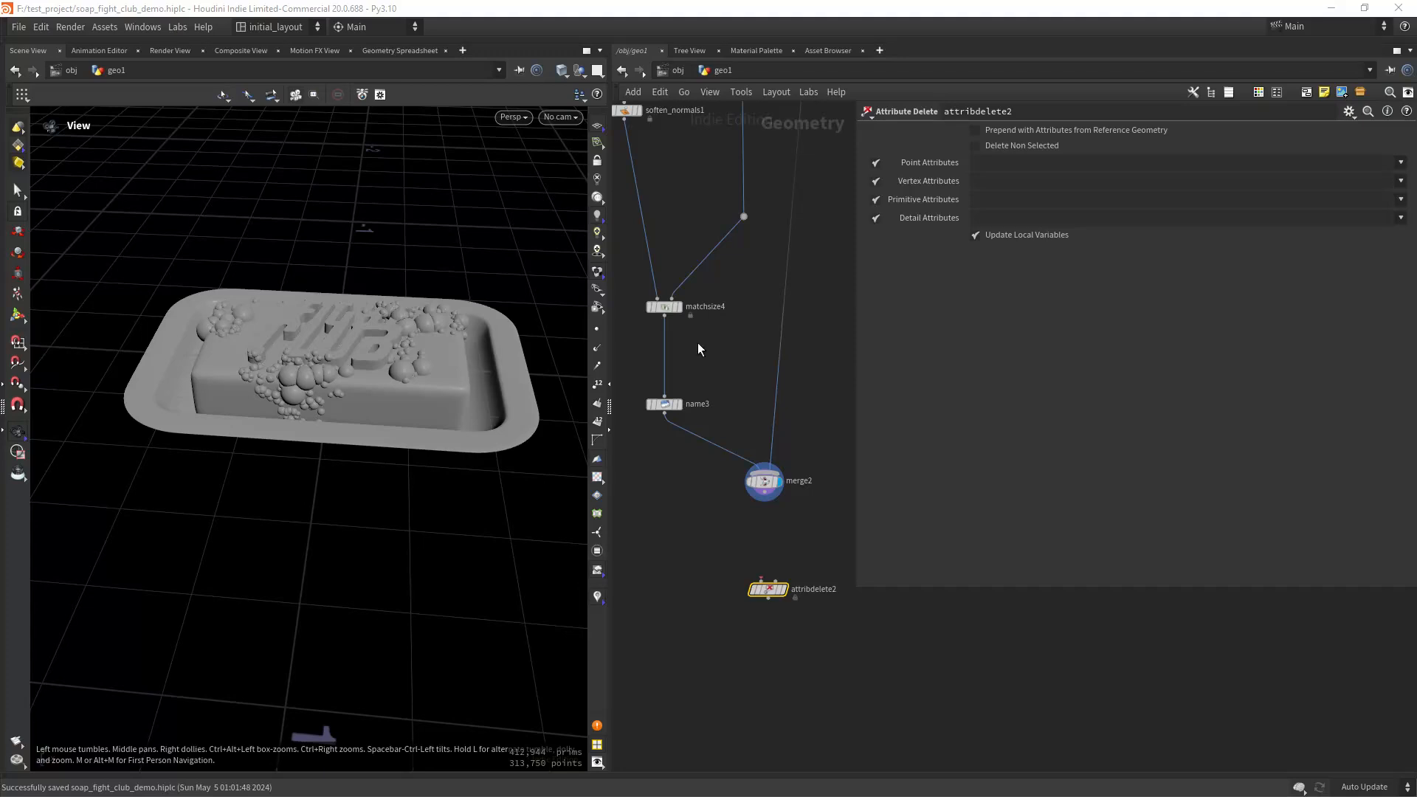
pyautogui.moveTo(764, 499); pyautogui.dragTo(780, 587)
pyautogui.click(784, 589)
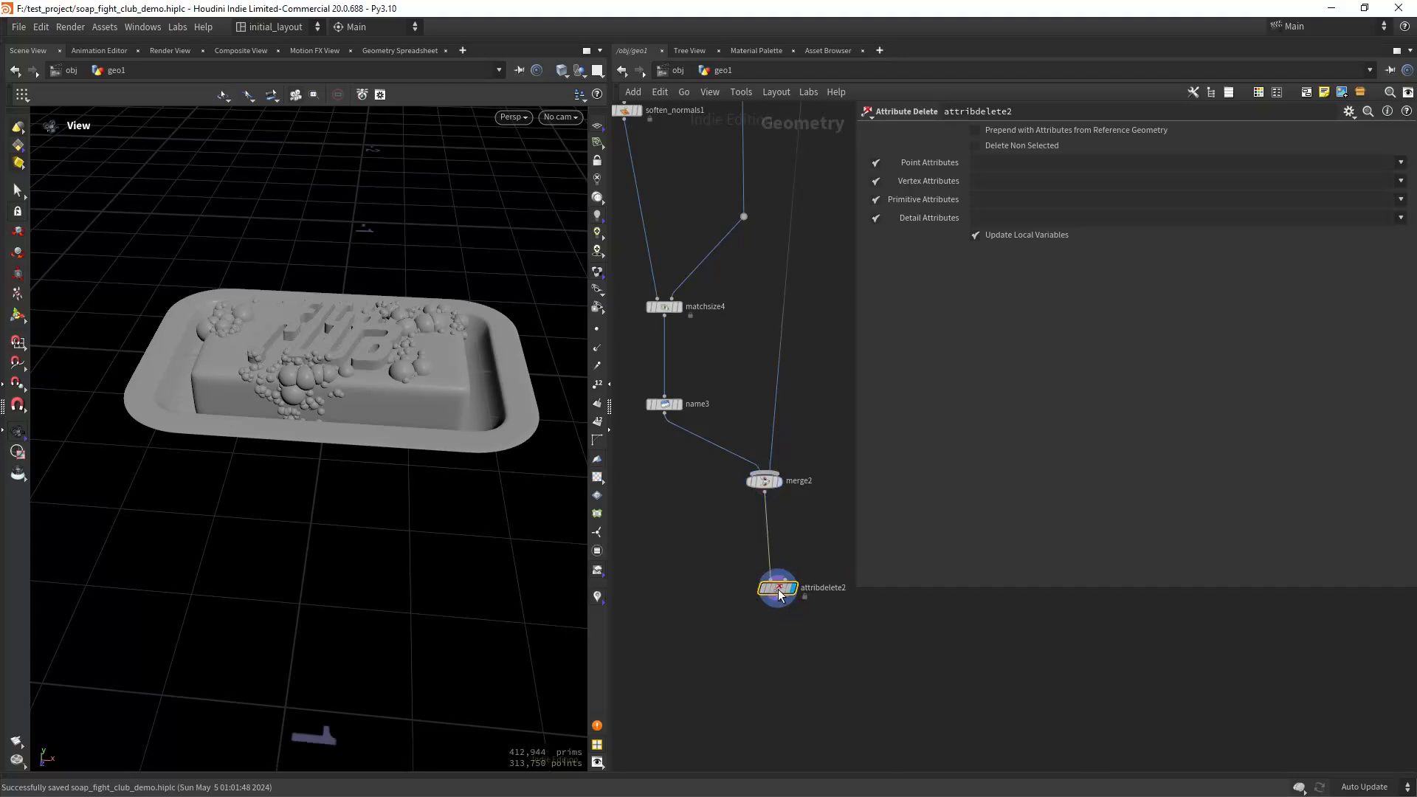
# Set attribdelete2 to delete non-selected attributes, keeping point P, vertex N and primitive name, and check the node's info.
pyautogui.click(1400, 162)
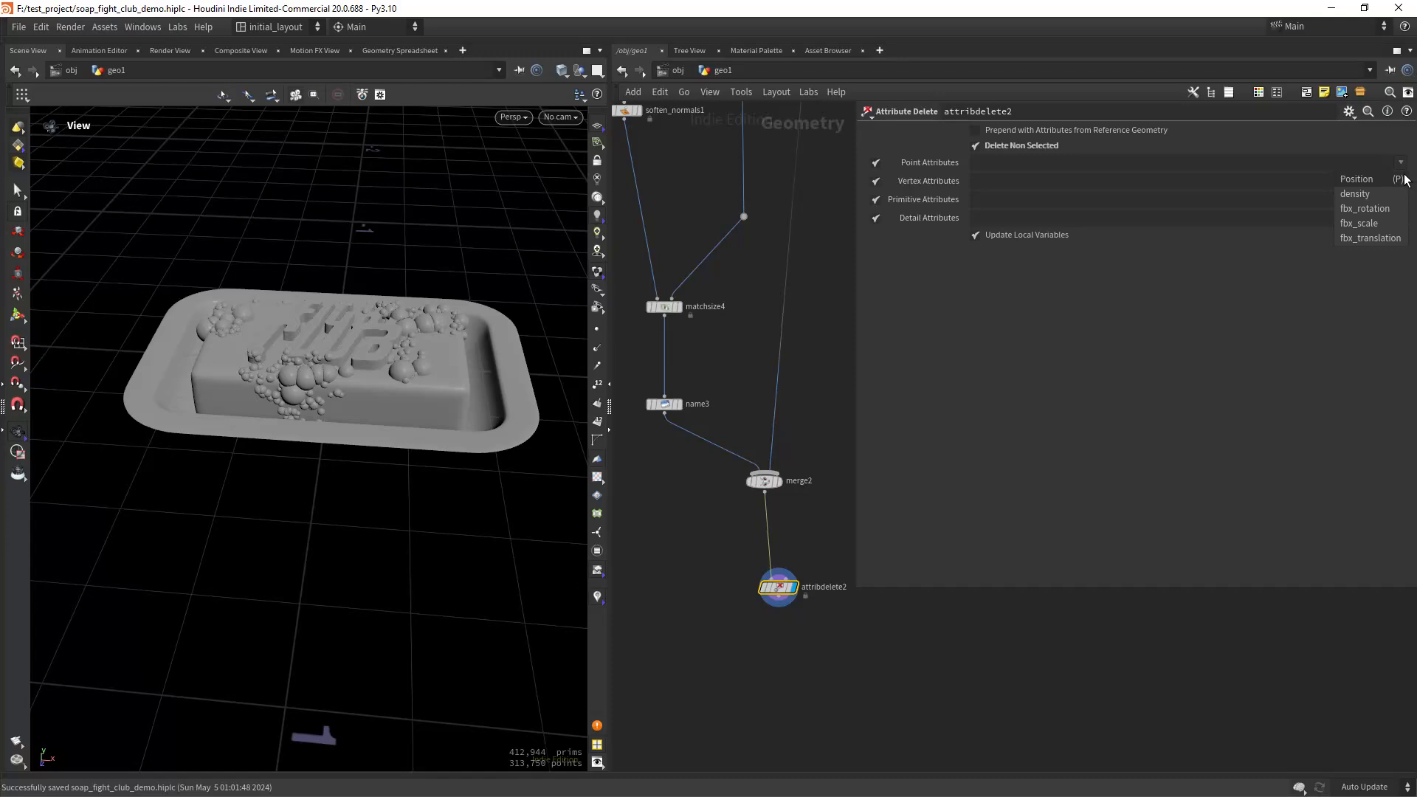
pyautogui.click(1397, 179)
pyautogui.click(1392, 198)
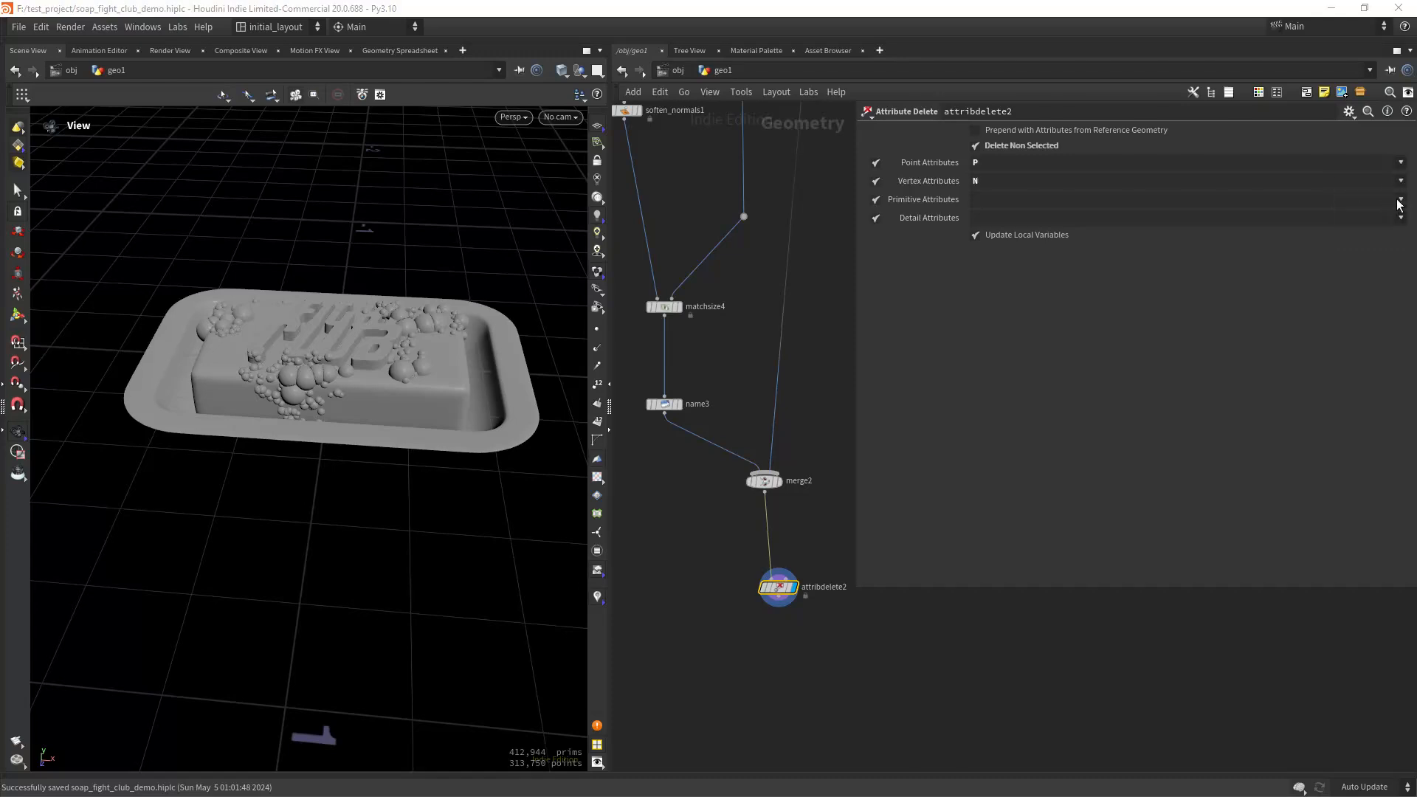
pyautogui.click(1400, 199)
pyautogui.click(1397, 218)
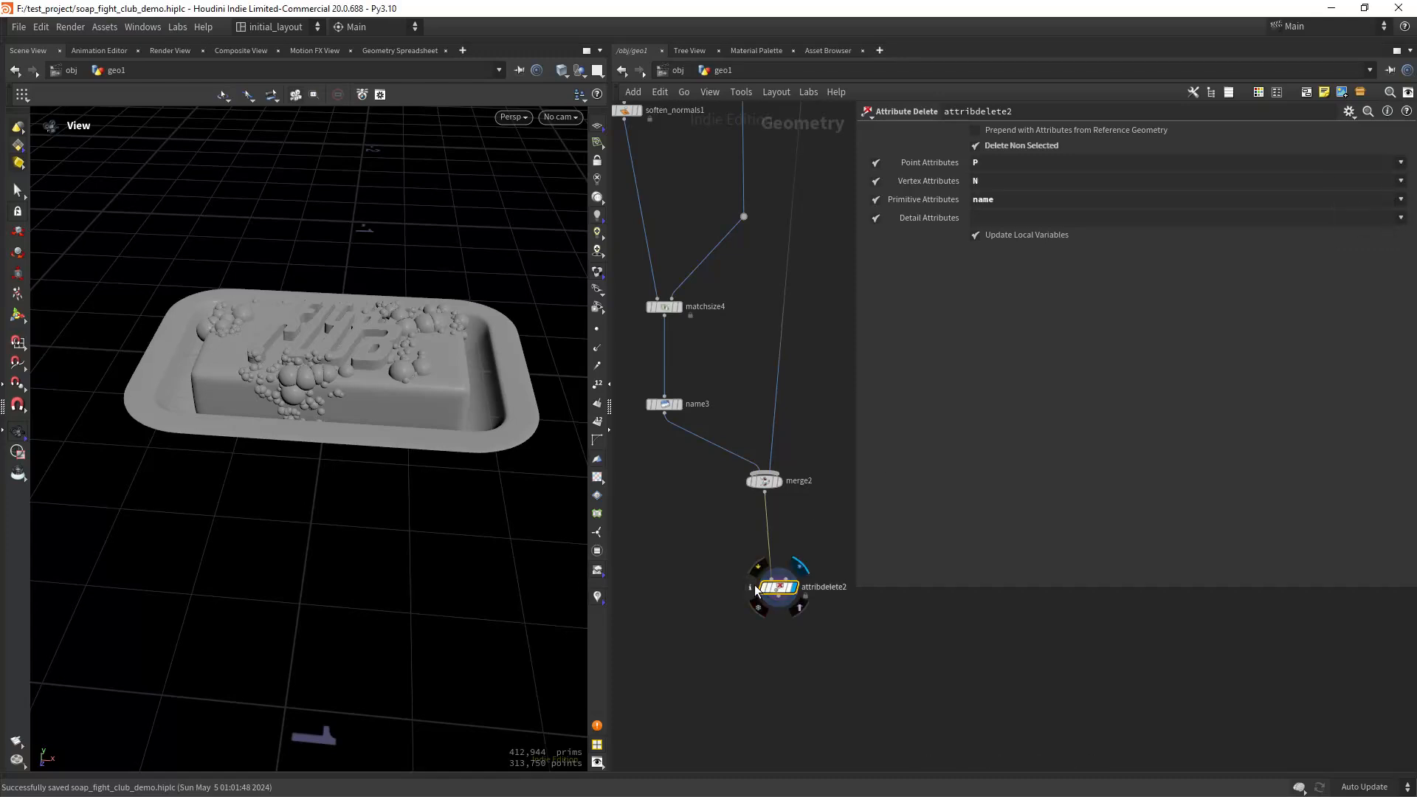
pyautogui.click(750, 587)
pyautogui.moveTo(443, 561); pyautogui.dragTo(409, 467)
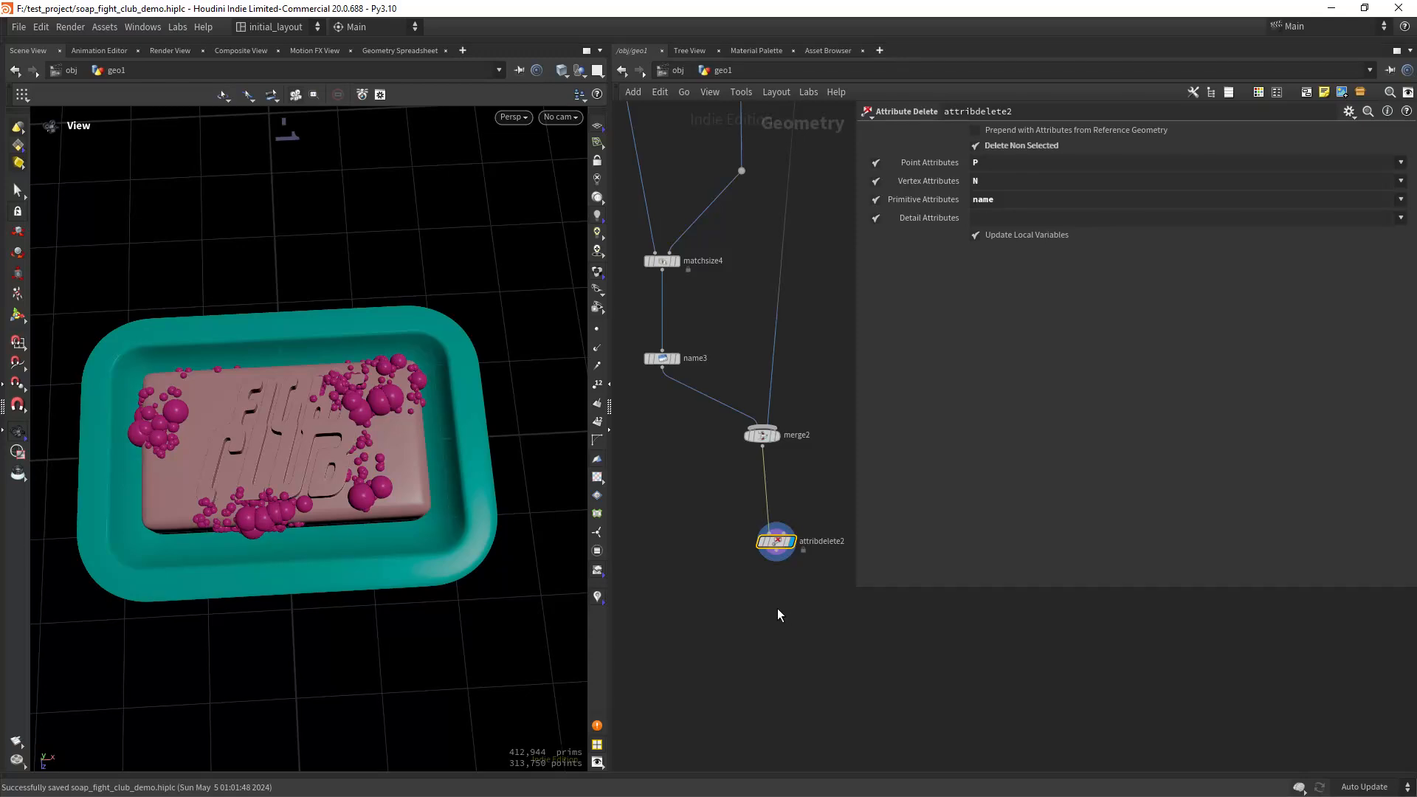
# Add a Group Delete node after attribdelete2, display it, and set its Group Names to * to remove all groups.
pyautogui.press('Tab')
pyautogui.write('gdele')
pyautogui.press('Return')
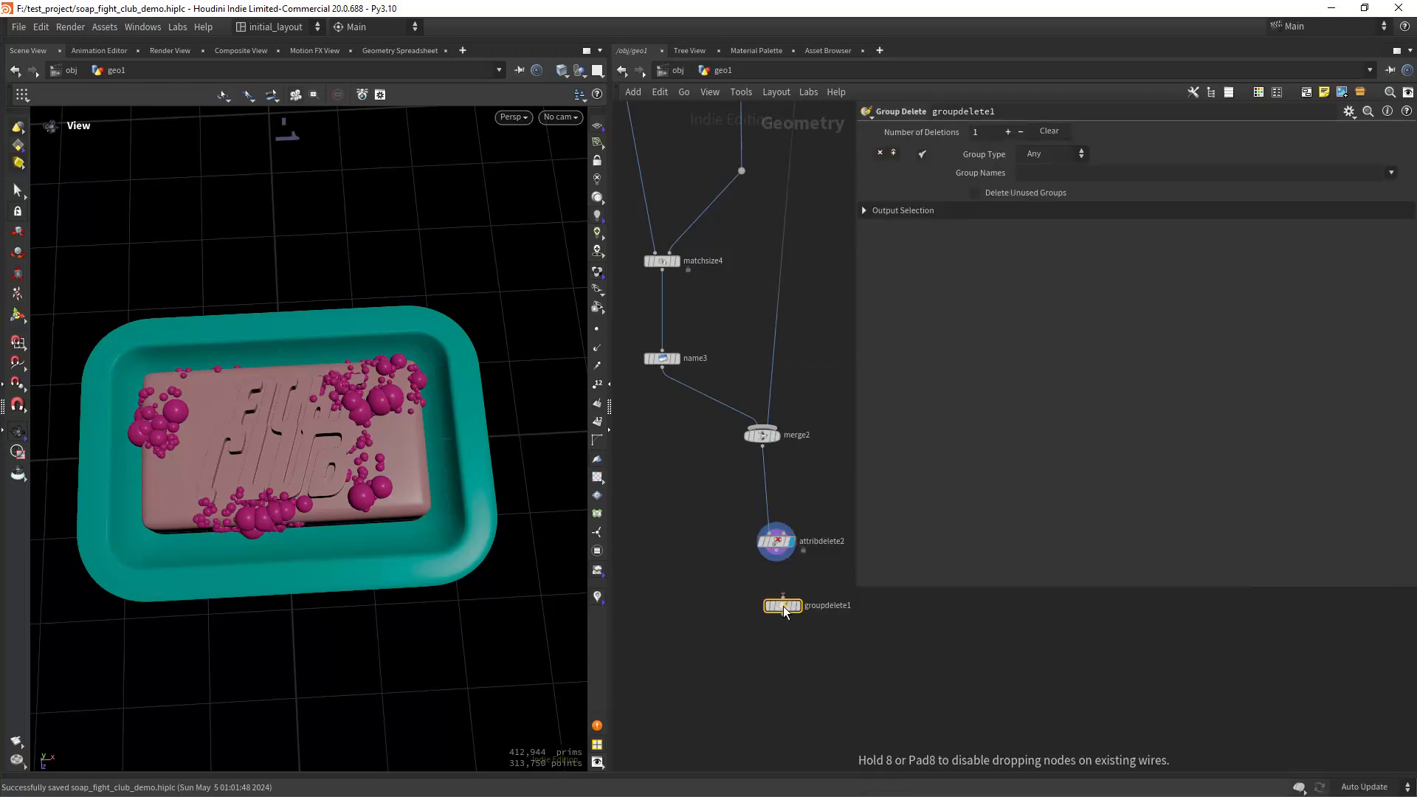
pyautogui.click(782, 606)
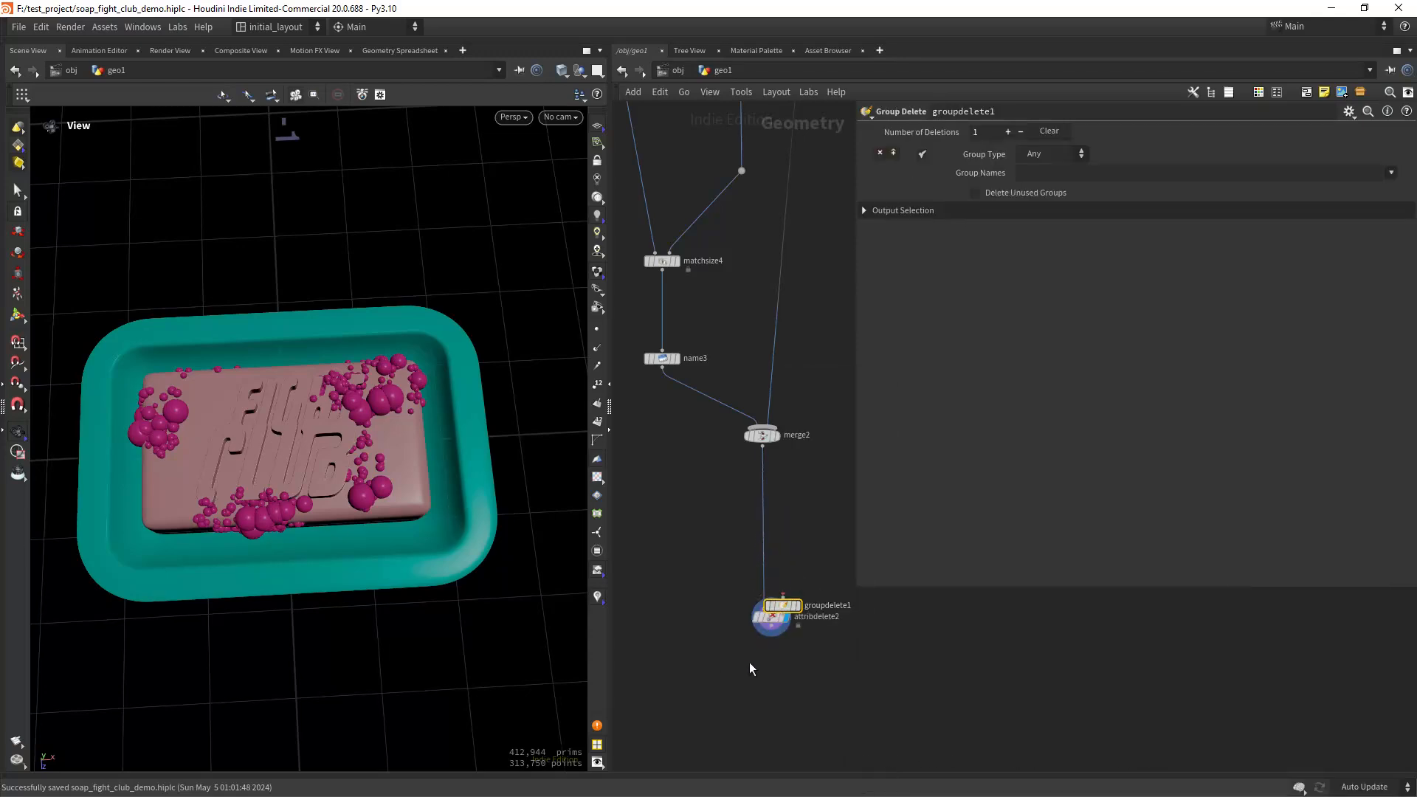
pyautogui.scroll(3, 772, 644)
pyautogui.moveTo(766, 595)
pyautogui.mouseDown()
pyautogui.moveTo(777, 455)
pyautogui.moveTo(793, 553)
pyautogui.moveTo(779, 578)
pyautogui.mouseUp()
pyautogui.click(817, 539)
pyautogui.click(1084, 173)
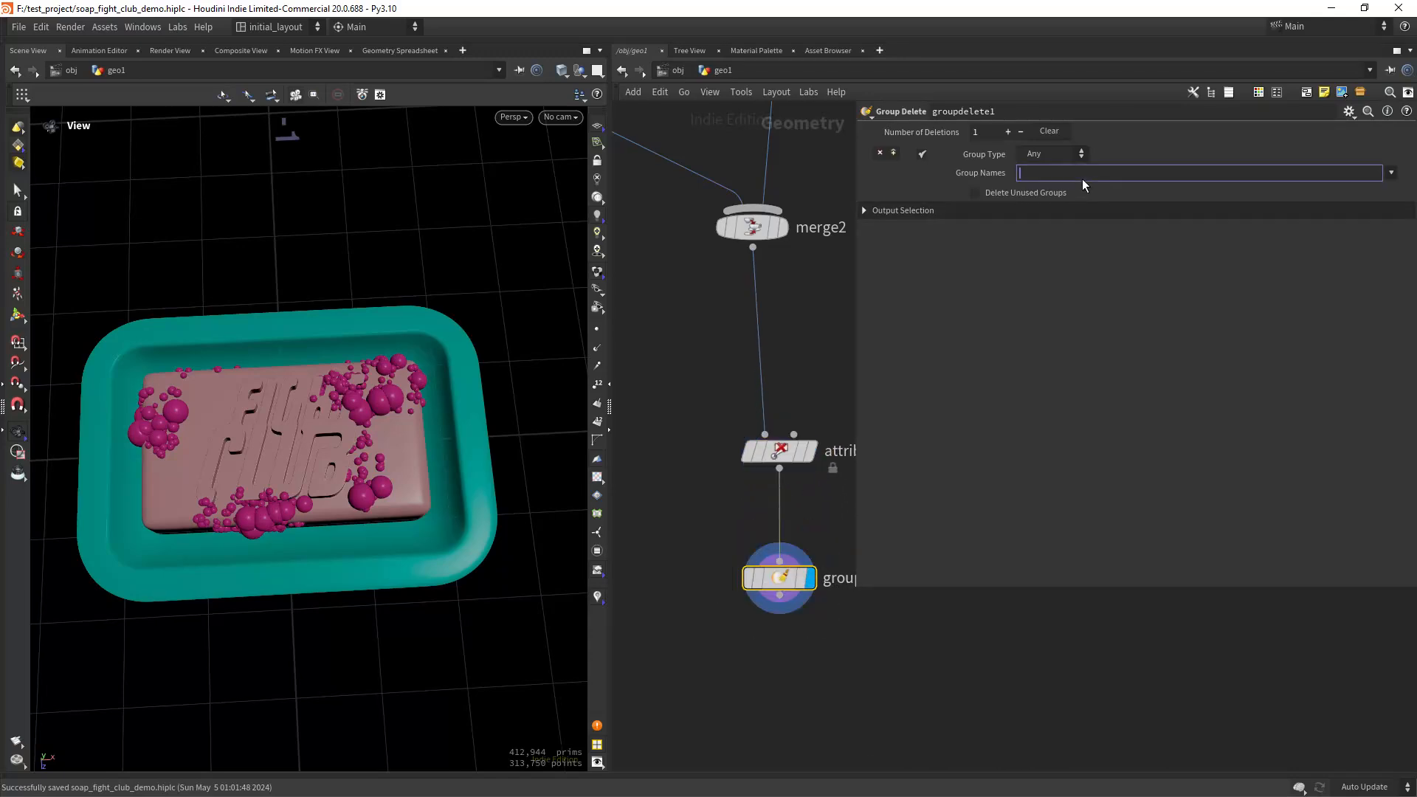
pyautogui.write('*')
pyautogui.press('Return')
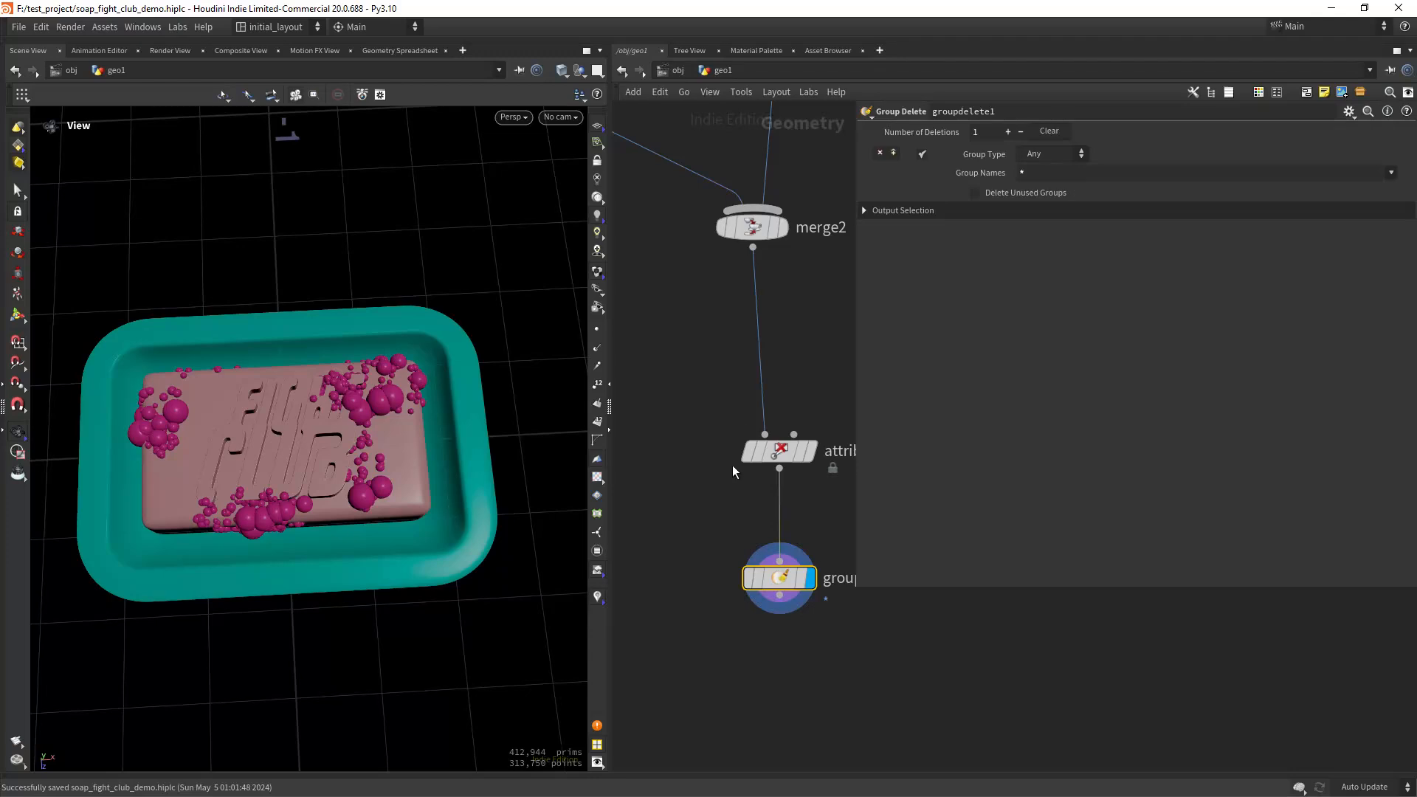
pyautogui.middleClick(756, 587)
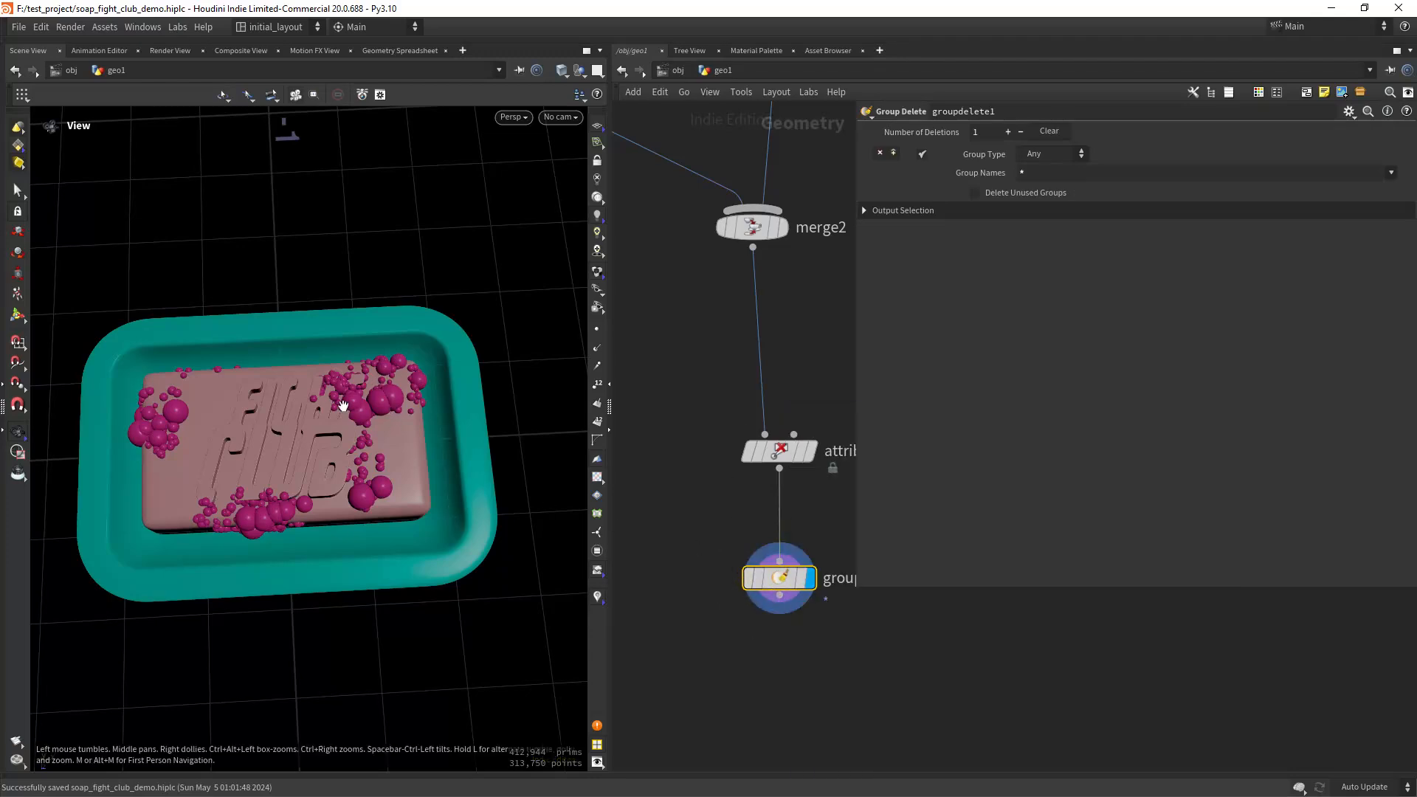
# Add a Null node below groupdelete1 and rename it OUT_SOAP_FC.
pyautogui.scroll(-3, 396, 447)
pyautogui.scroll(-4, 648, 468)
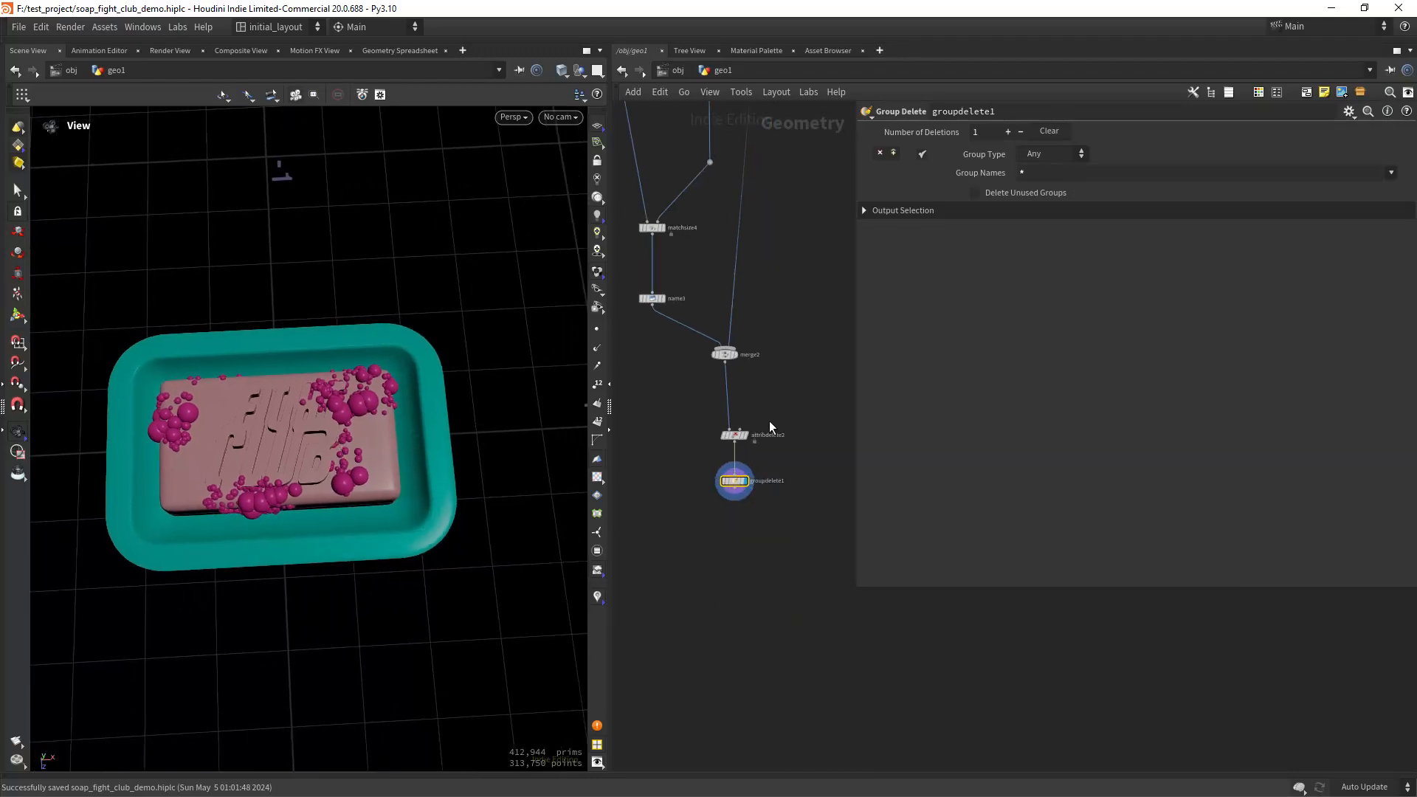
pyautogui.scroll(3, 742, 491)
pyautogui.press('Tab')
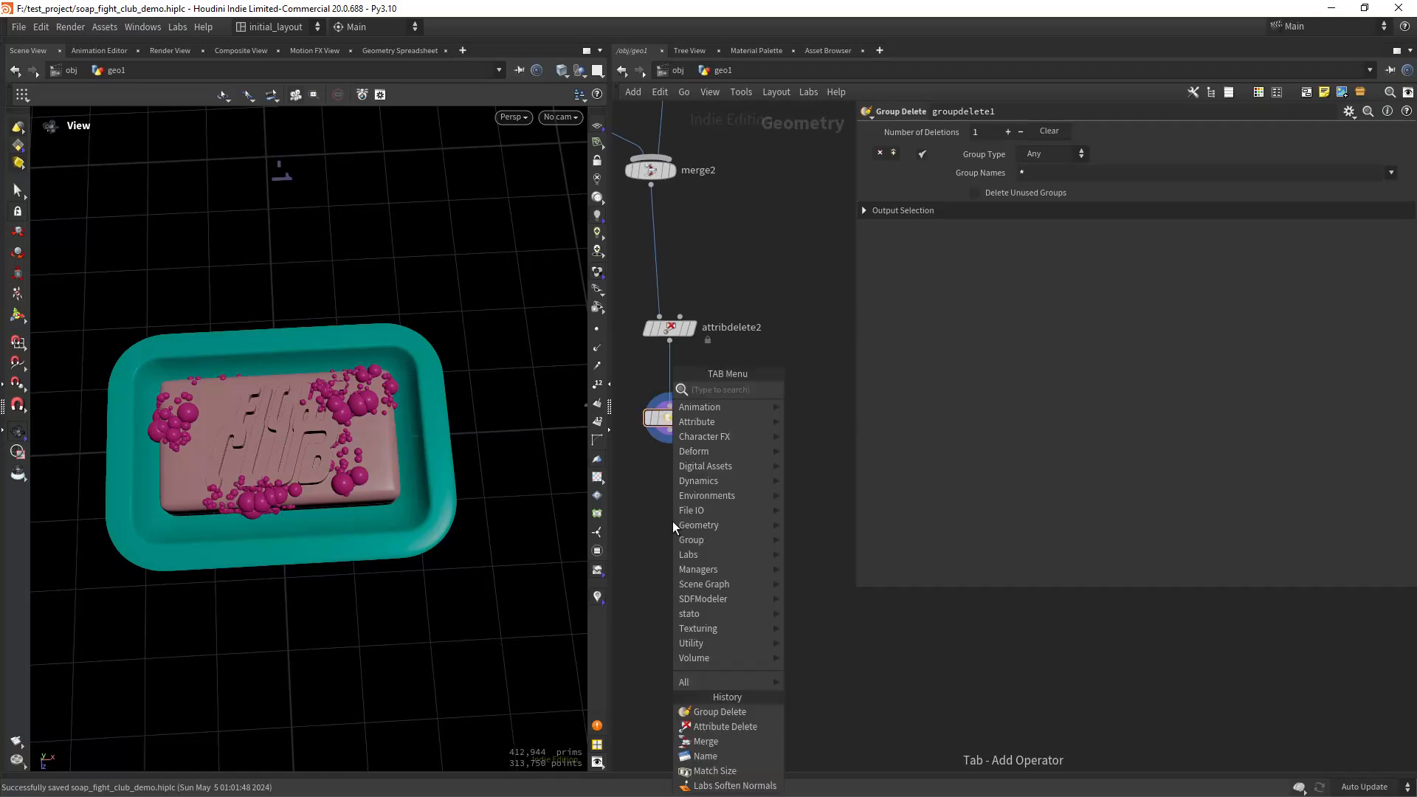
pyautogui.write('null')
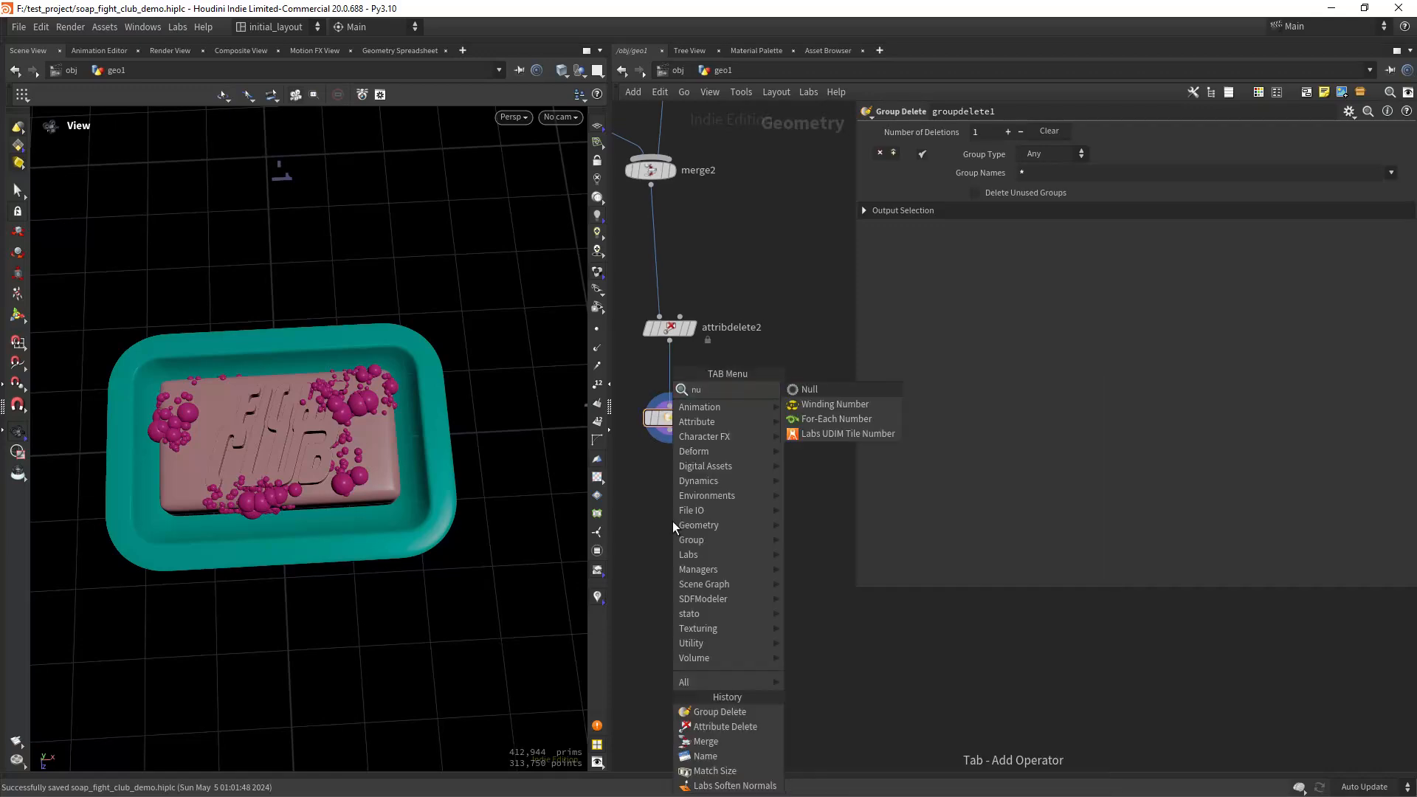
pyautogui.press('Return')
pyautogui.click(672, 521)
pyautogui.doubleClick(707, 525)
pyautogui.doubleClick(707, 524)
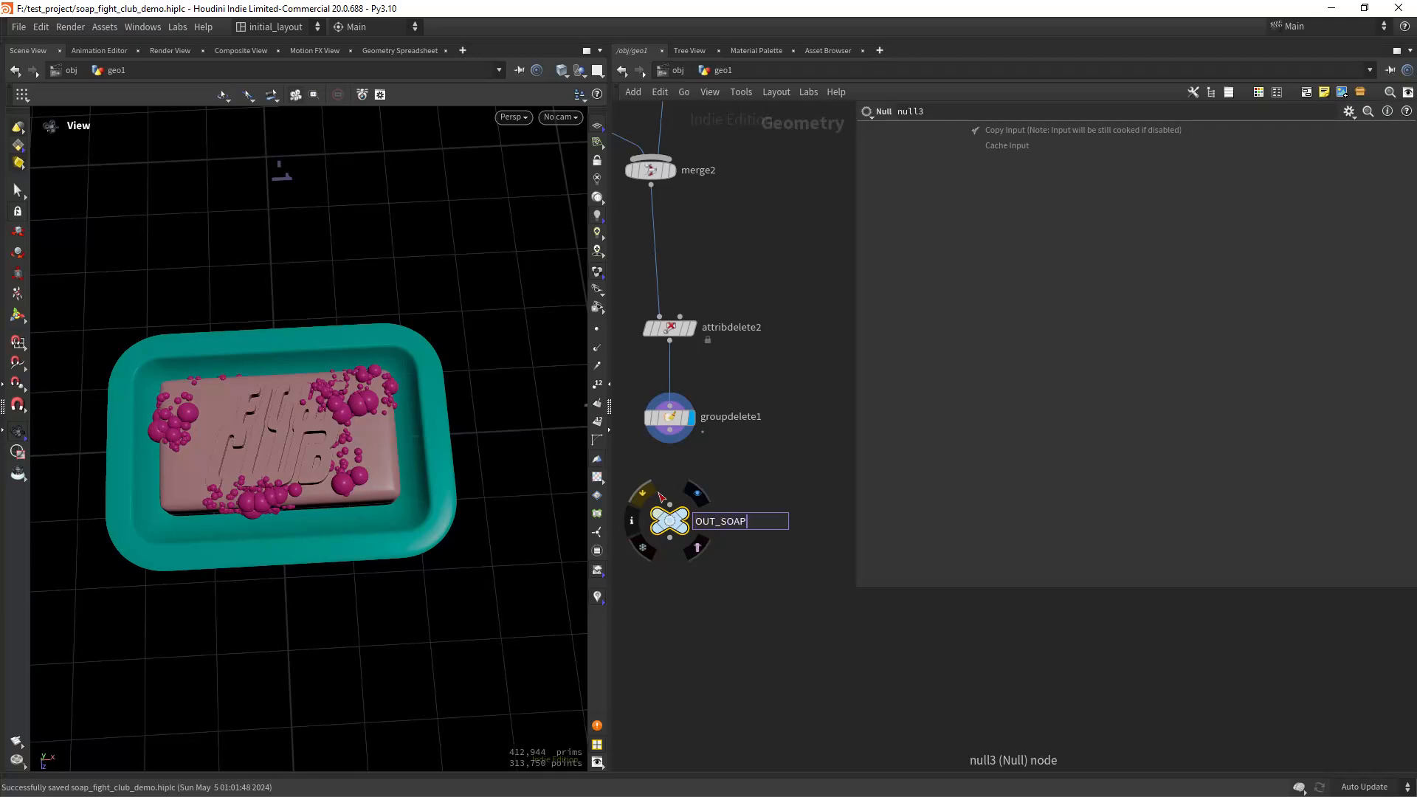
pyautogui.press('Return')
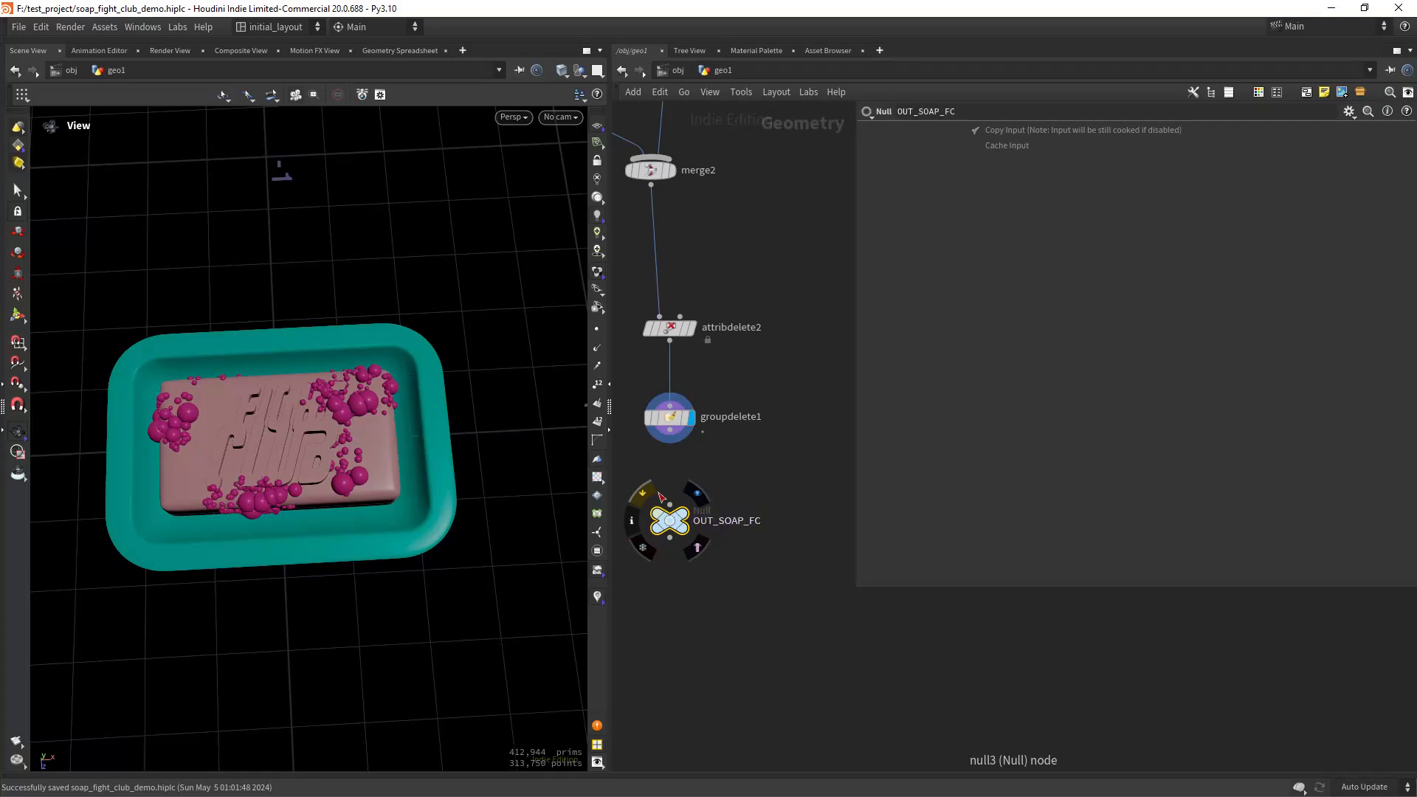
# Wire groupdelete1 into OUT_SOAP_FC and display the null.
pyautogui.moveTo(669, 455); pyautogui.dragTo(707, 437, button='middle')
pyautogui.moveTo(716, 508); pyautogui.dragTo(716, 521)
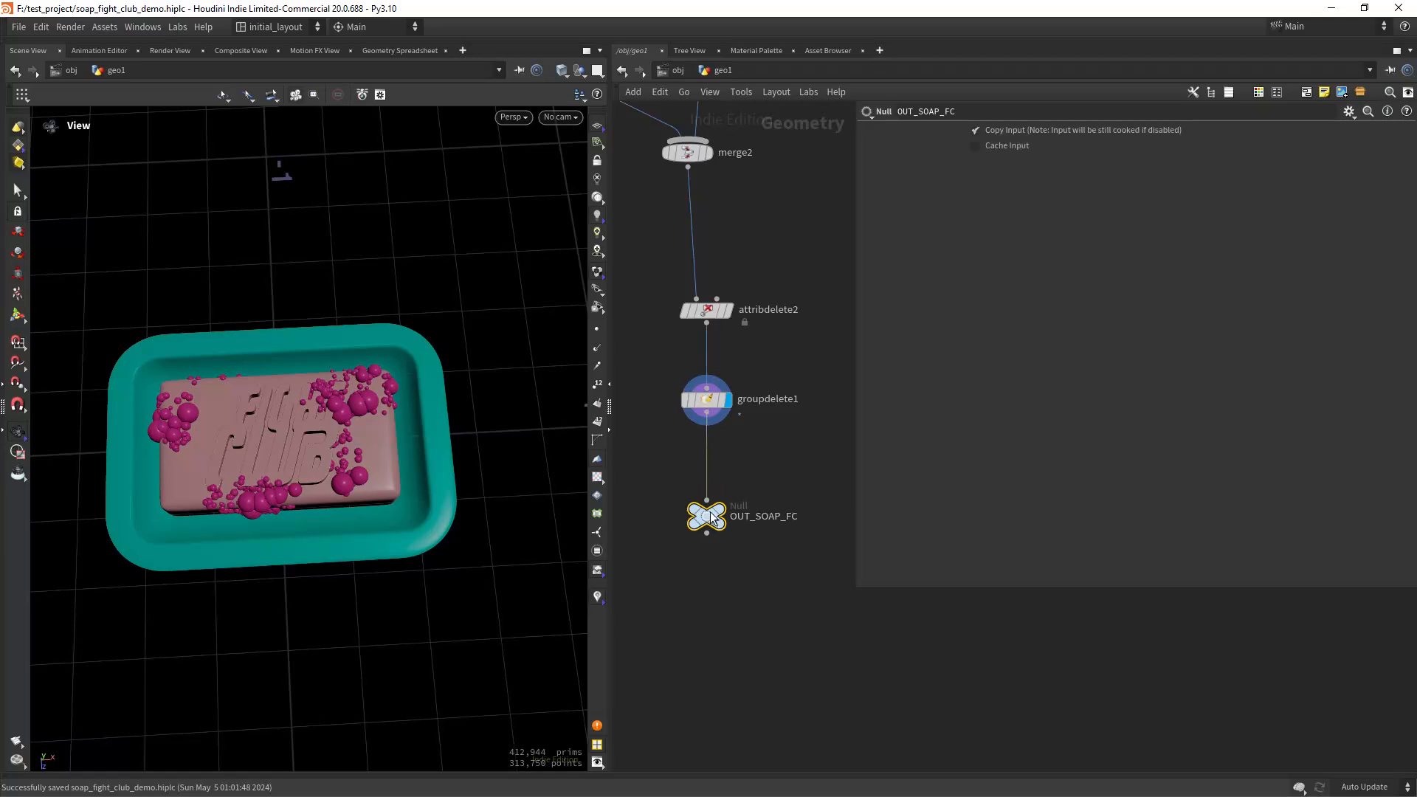
pyautogui.click(723, 516)
# Inspect the tray's underside and refine matchsize4's Justify Y offset to 0.1019.
pyautogui.scroll(5, 399, 463)
pyautogui.moveTo(399, 464); pyautogui.dragTo(426, 345)
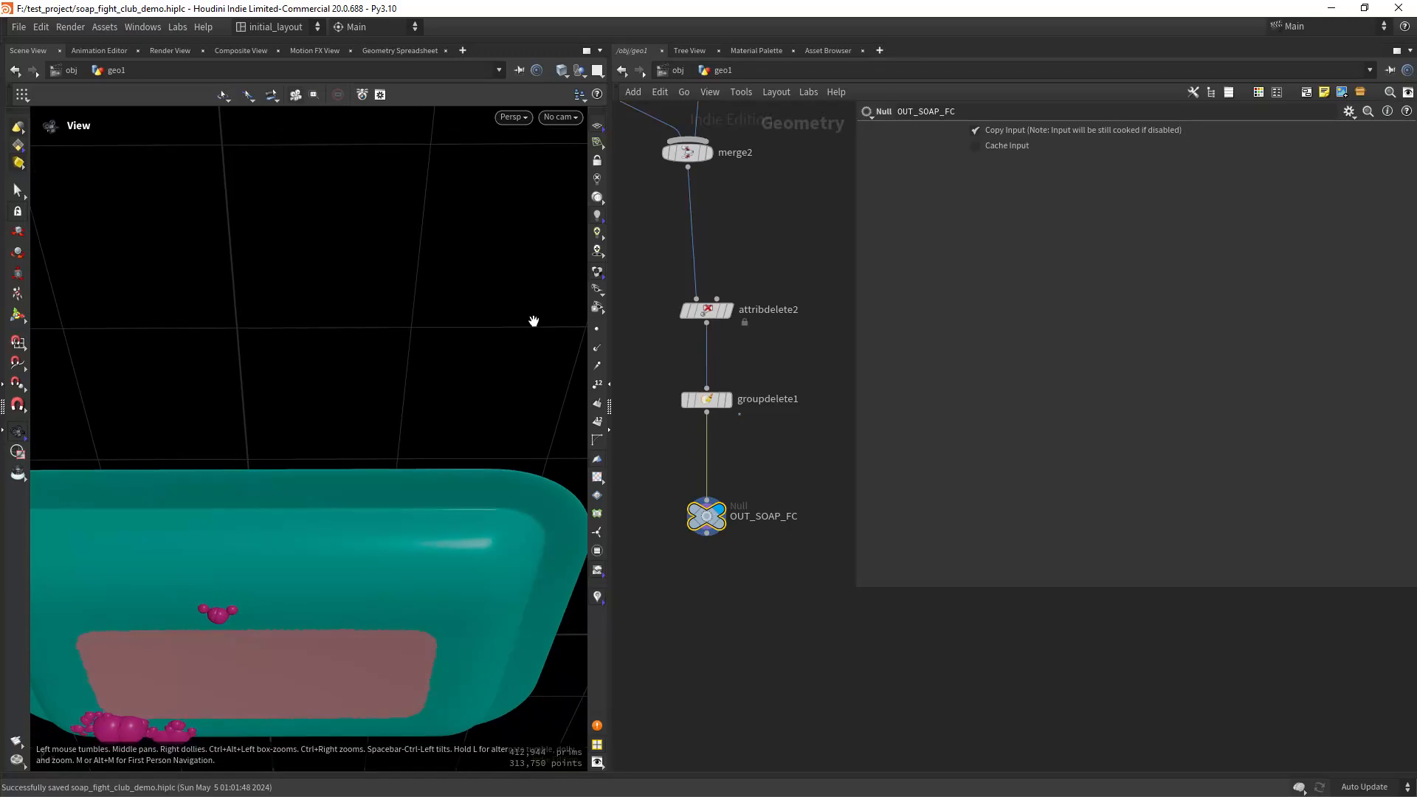
pyautogui.scroll(10, 844, 484)
pyautogui.click(766, 311)
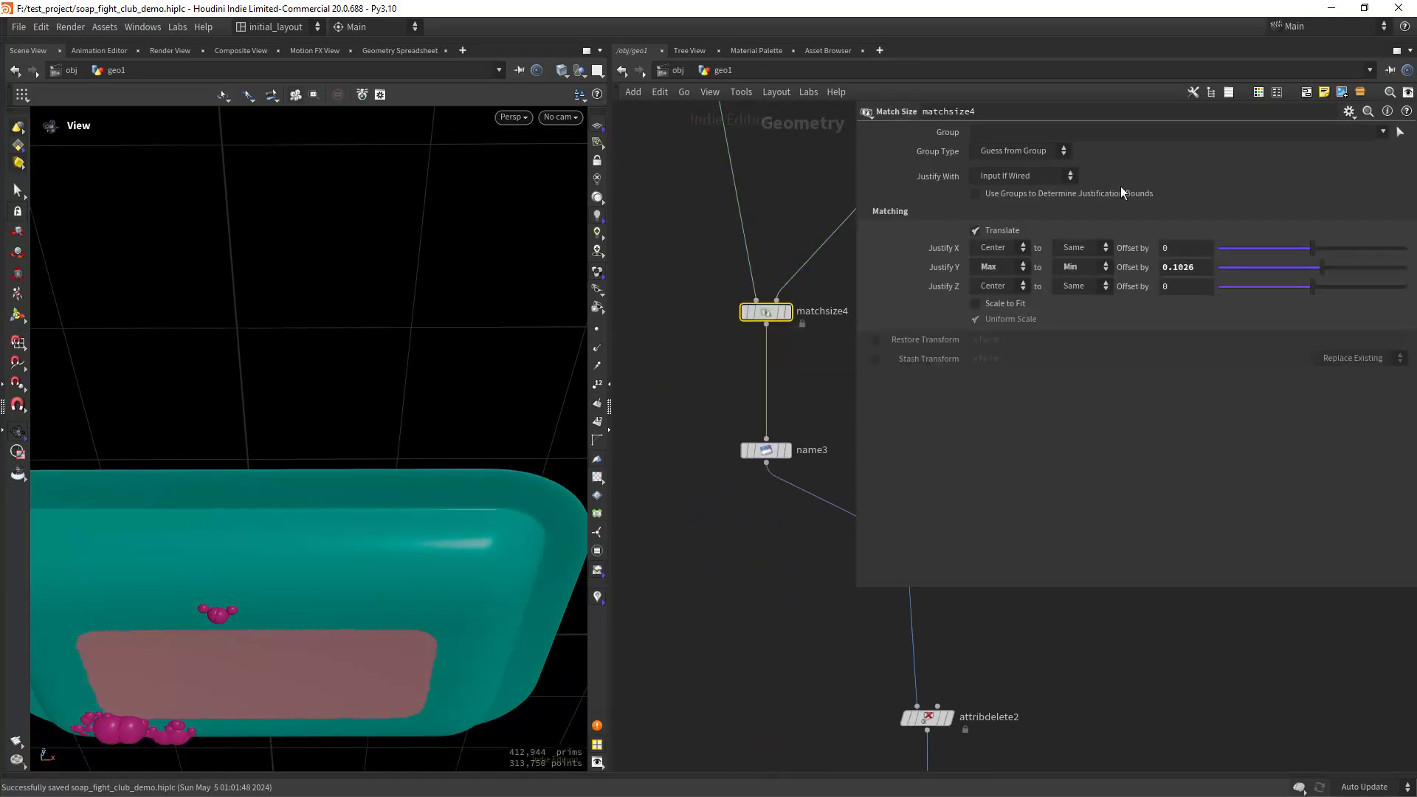
pyautogui.moveTo(1202, 270); pyautogui.dragTo(1137, 386, button='middle')
pyautogui.moveTo(408, 439); pyautogui.dragTo(380, 534)
pyautogui.scroll(-4, 409, 540)
# Turn off the template display of null2 above matchsize2.
pyautogui.scroll(-10, 765, 555)
pyautogui.moveTo(765, 618); pyautogui.dragTo(677, 520, button='middle')
pyautogui.scroll(8, 714, 341)
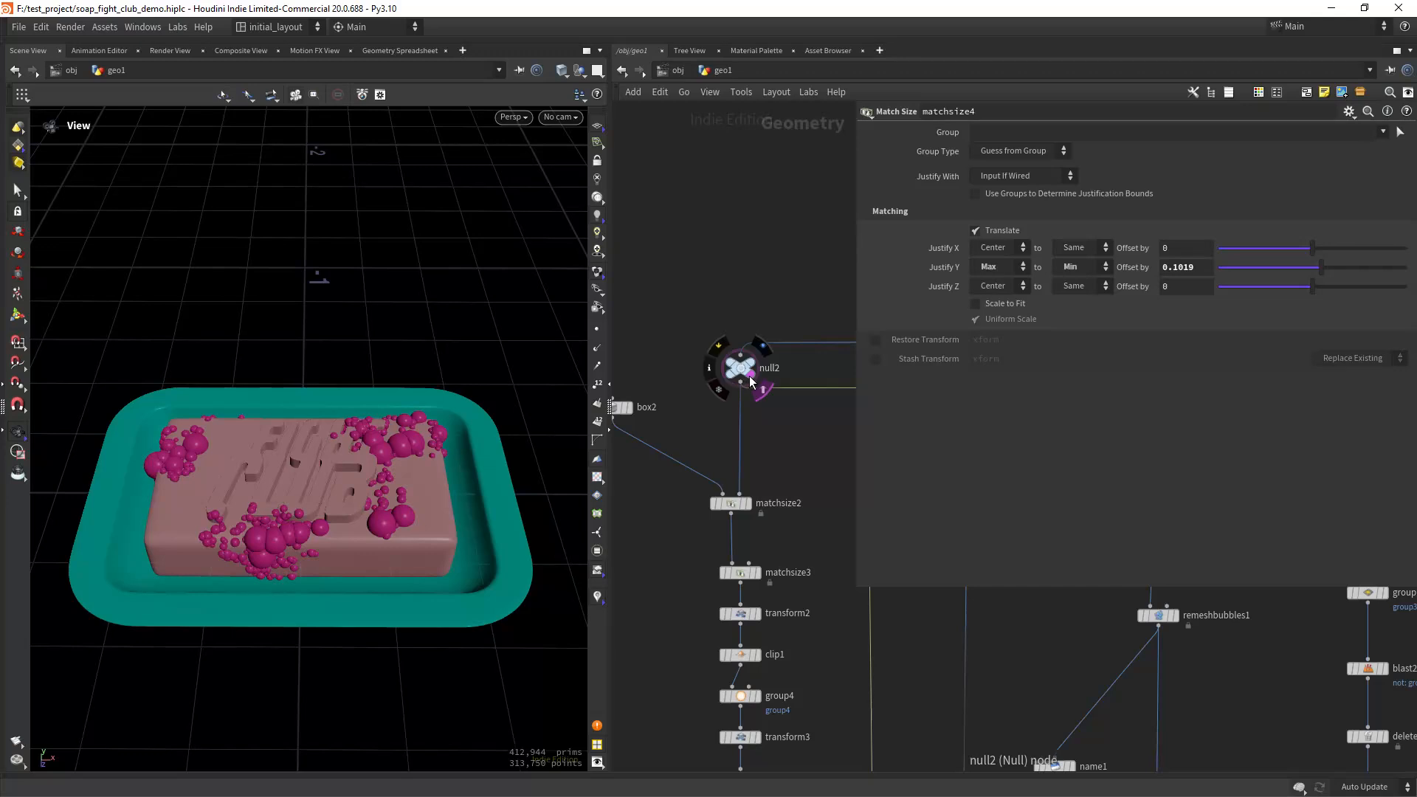
pyautogui.click(751, 375)
# Display the OUT_VOLUME null to check it, and return the display to OUT_SOAP_FC.
pyautogui.scroll(-9, 790, 427)
pyautogui.moveTo(764, 515); pyautogui.dragTo(738, 378, button='middle')
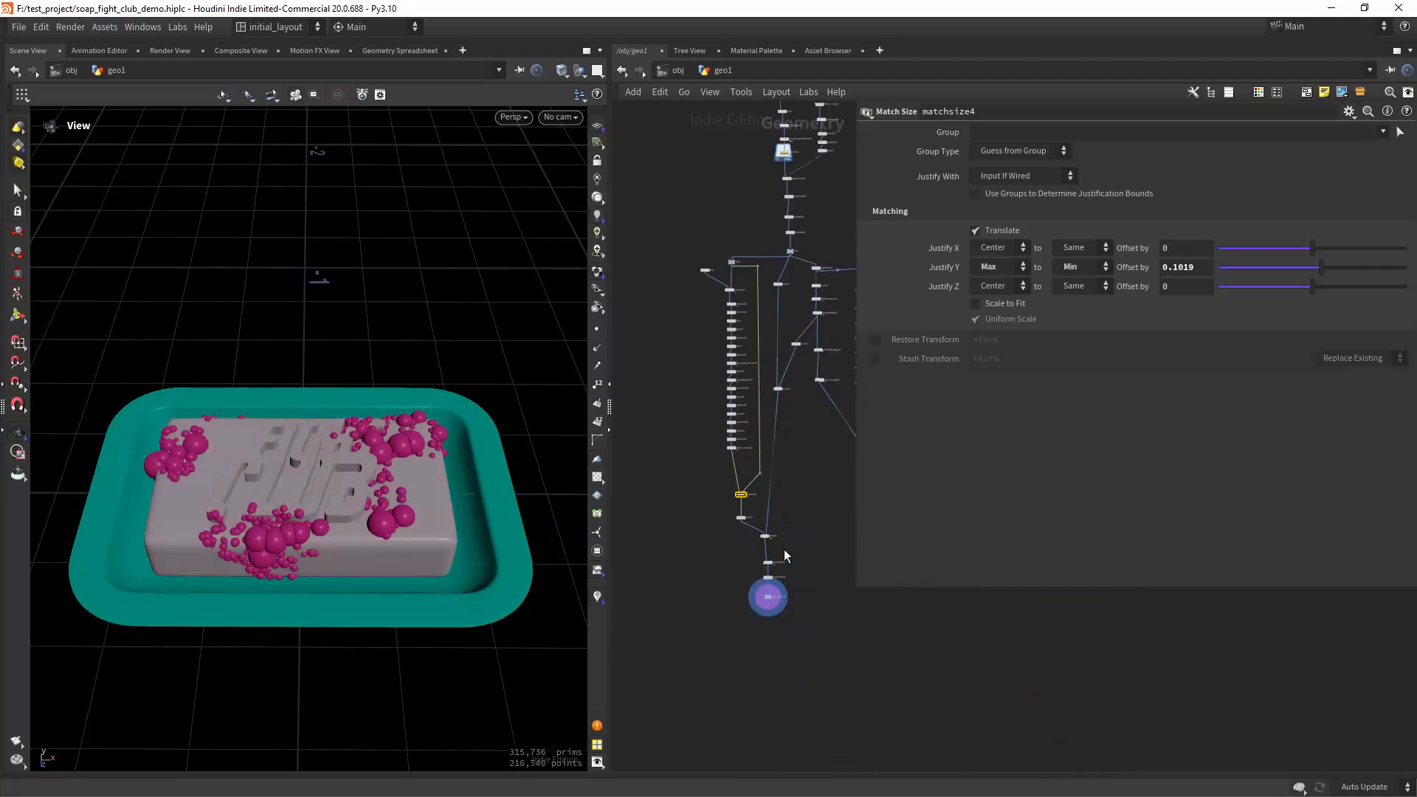
pyautogui.scroll(2, 783, 549)
pyautogui.moveTo(784, 555); pyautogui.dragTo(738, 478, button='middle')
pyautogui.scroll(-1, 743, 509)
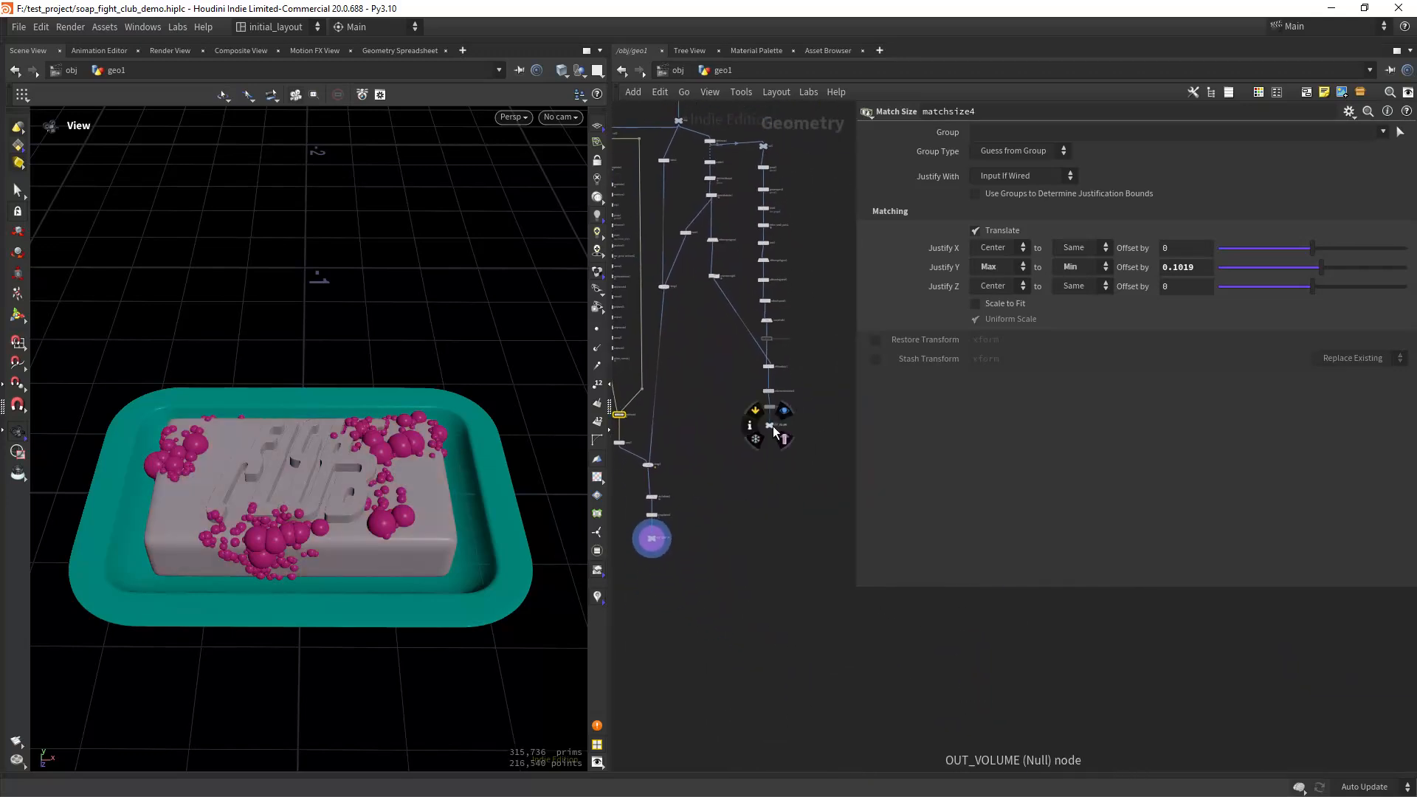
pyautogui.click(784, 411)
pyautogui.moveTo(642, 526); pyautogui.dragTo(674, 502, button='middle')
pyautogui.click(699, 493)
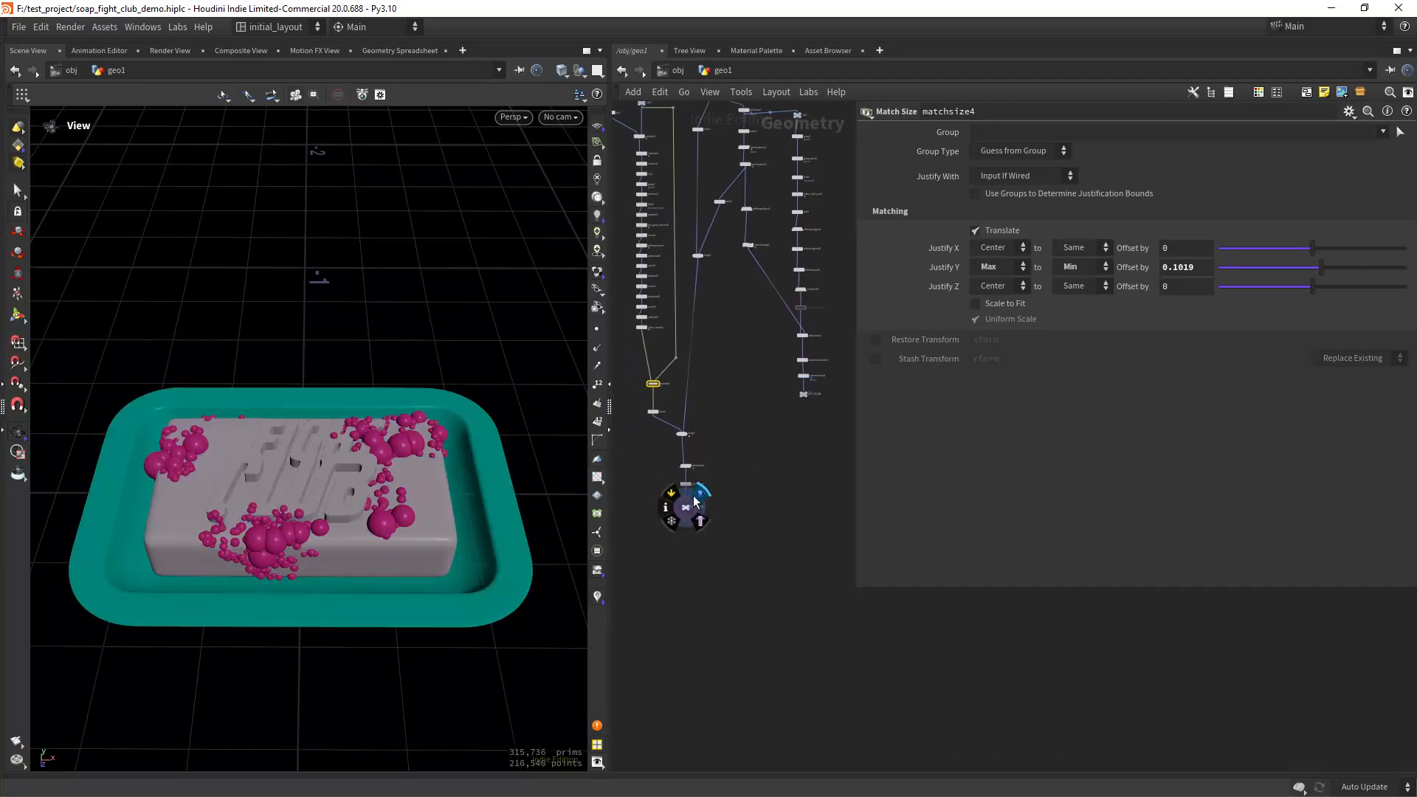
# Save the scene file while reviewing the finished soap, bubbles and tray.
pyautogui.moveTo(364, 513); pyautogui.dragTo(424, 535, button='right')
pyautogui.moveTo(424, 534); pyautogui.dragTo(450, 472)
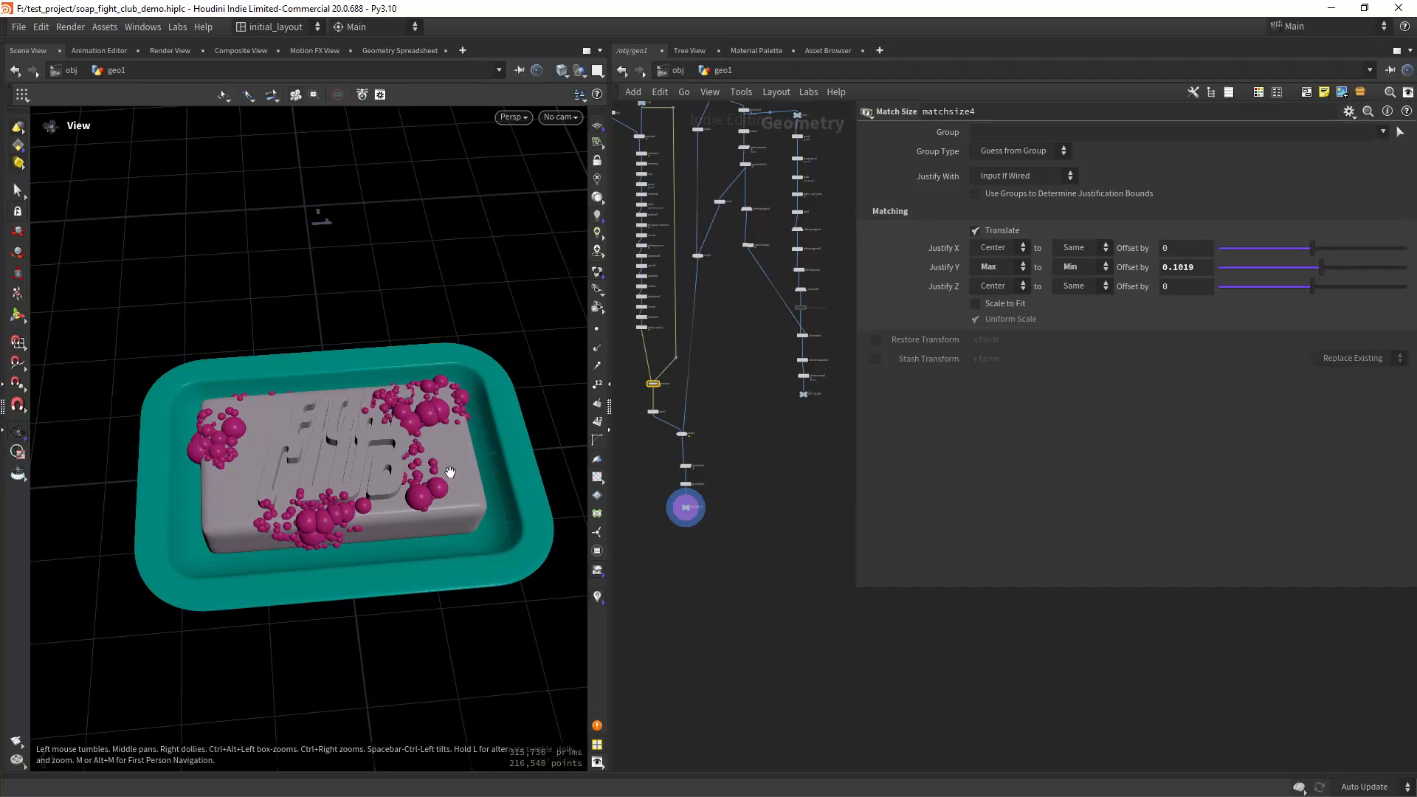
pyautogui.hotkey('ctrl', 's')
pyautogui.moveTo(450, 472); pyautogui.dragTo(419, 473, button='right')
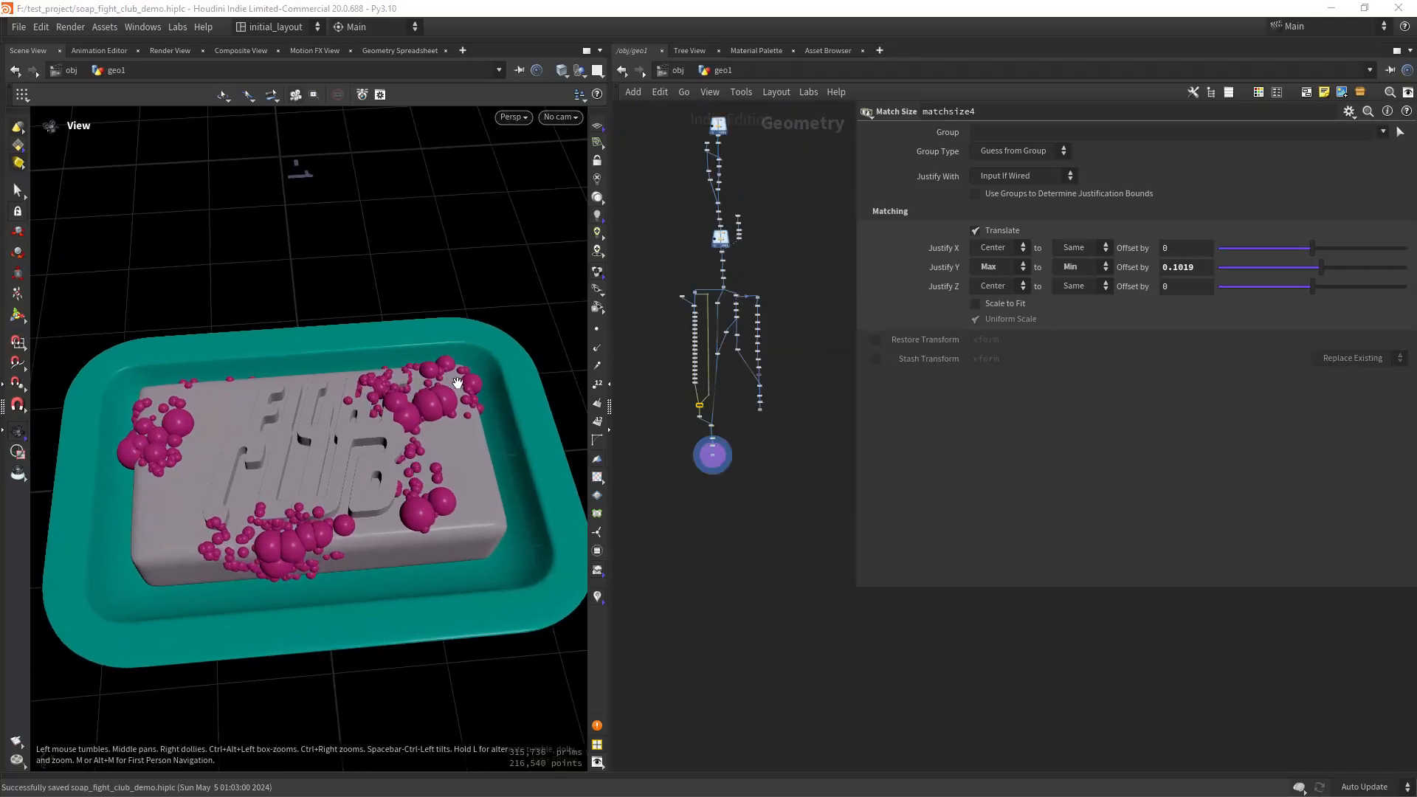
pyautogui.moveTo(457, 383); pyautogui.dragTo(407, 336, button='right')
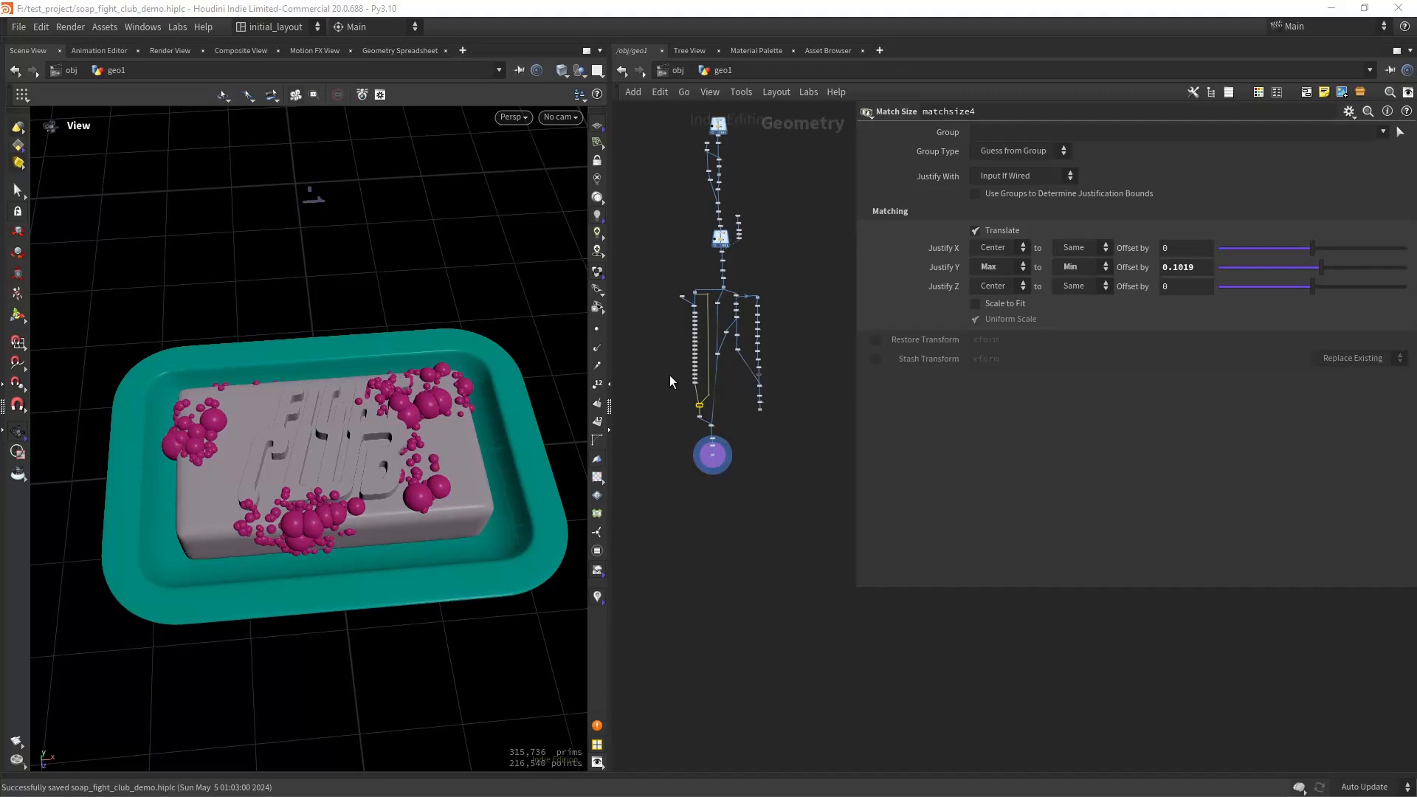
# Add a File Cache node beside the wire between groupdelete1 and OUT_SOAP_FC.
pyautogui.scroll(3, 672, 384)
pyautogui.scroll(3, 772, 526)
pyautogui.moveTo(803, 494); pyautogui.dragTo(750, 521, button='middle')
pyautogui.scroll(2, 750, 522)
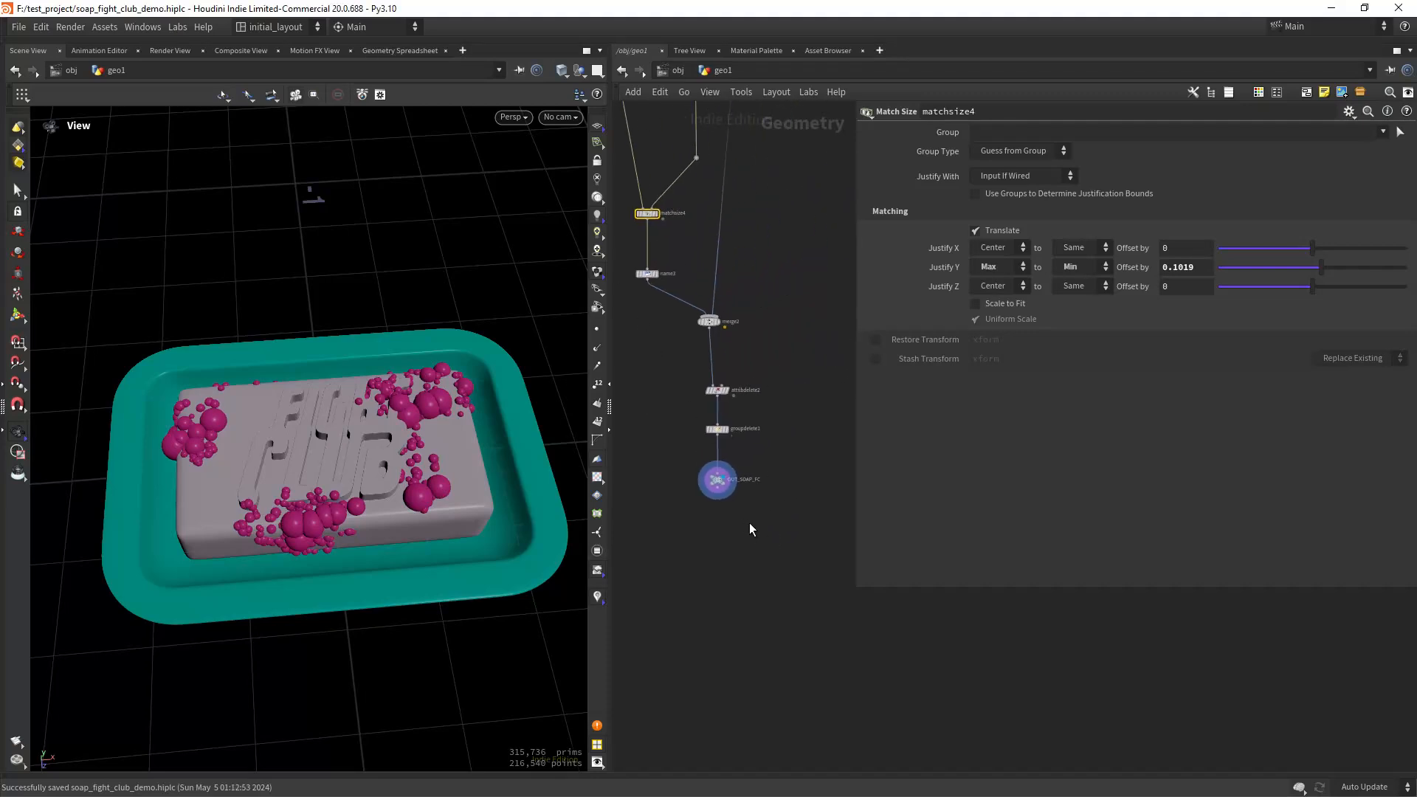
pyautogui.scroll(4, 750, 488)
pyautogui.moveTo(710, 437); pyautogui.dragTo(744, 455, button='middle')
pyautogui.press('Tab')
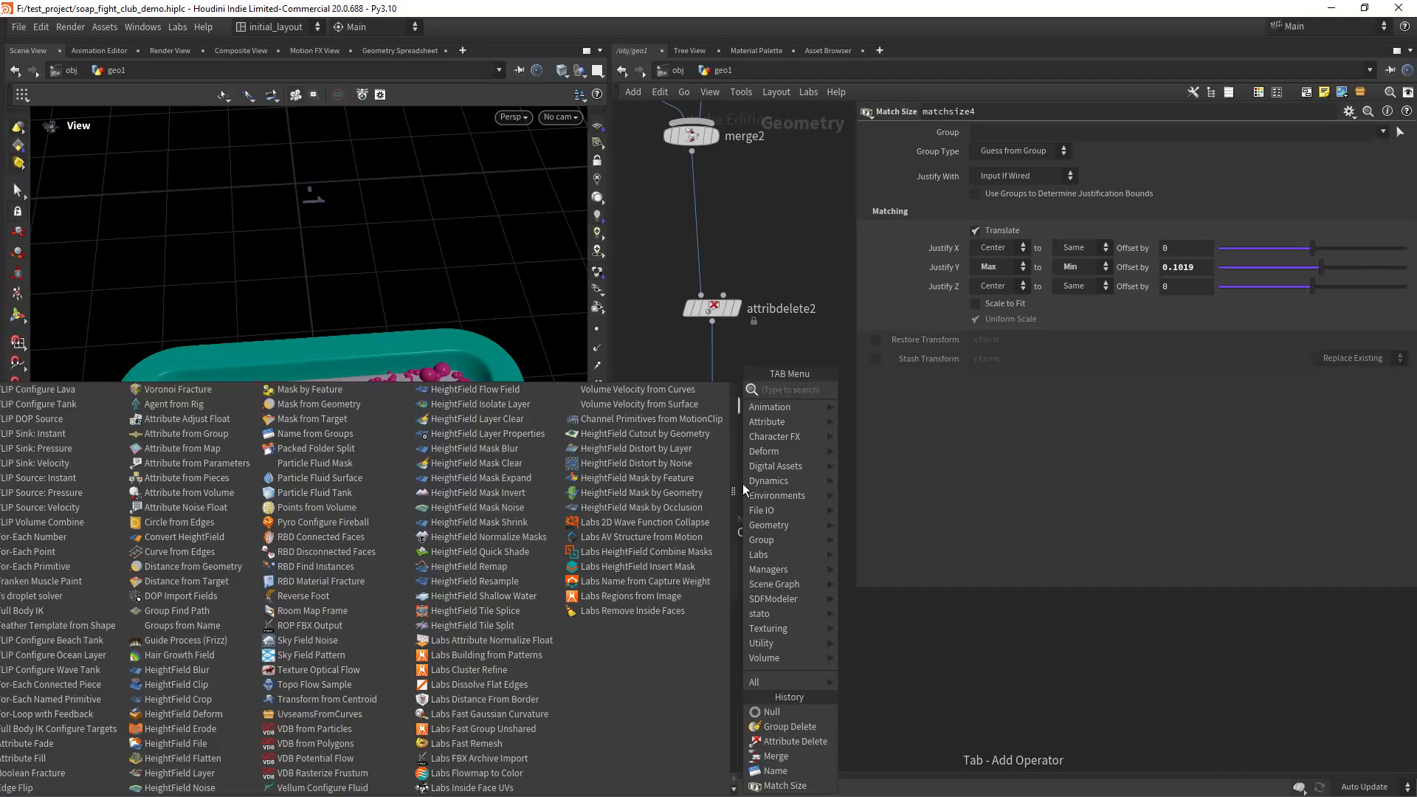
pyautogui.write('filecache')
pyautogui.press('Return')
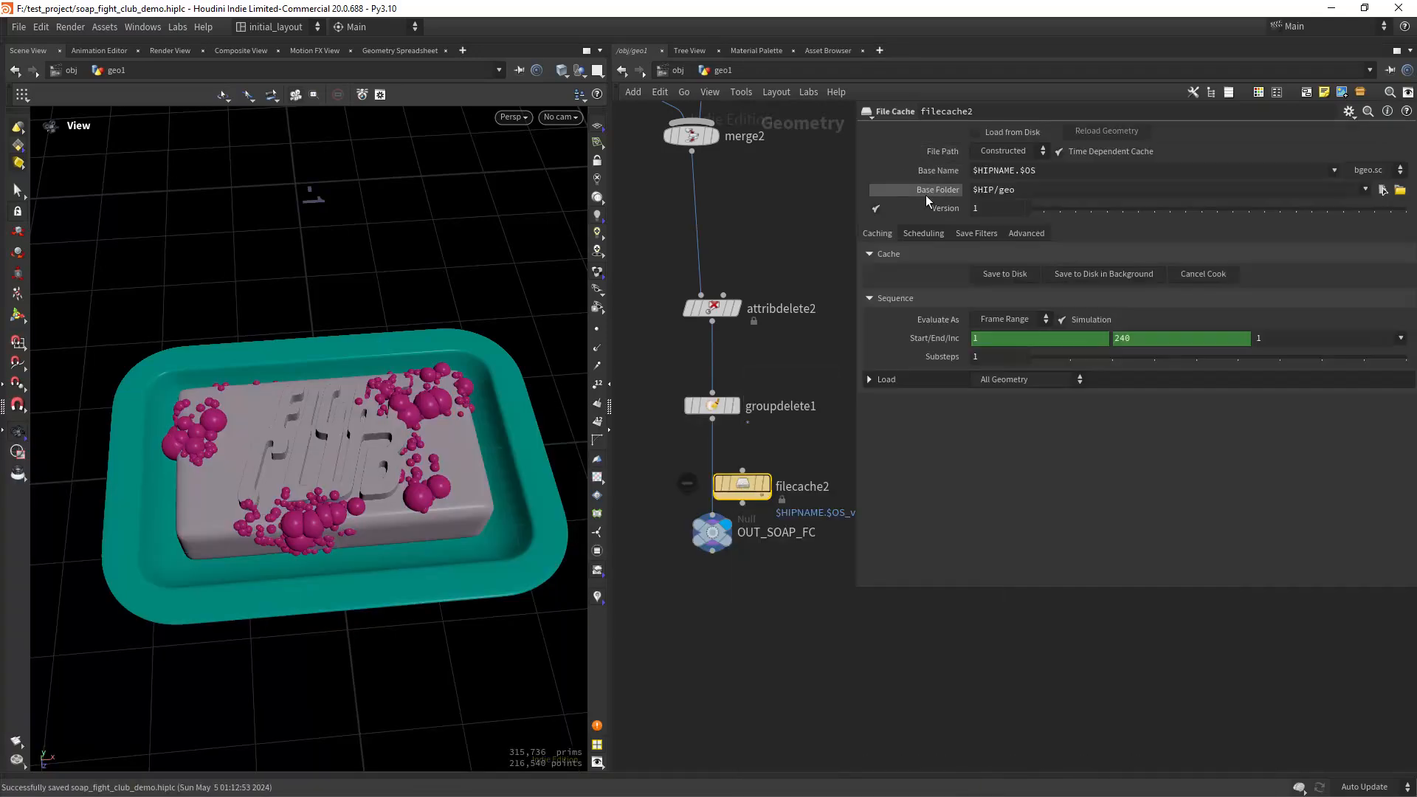
# Turn off Time Dependent Cache on the File Cache node and rename it soap_fc.
pyautogui.click(1111, 152)
pyautogui.doubleClick(798, 484)
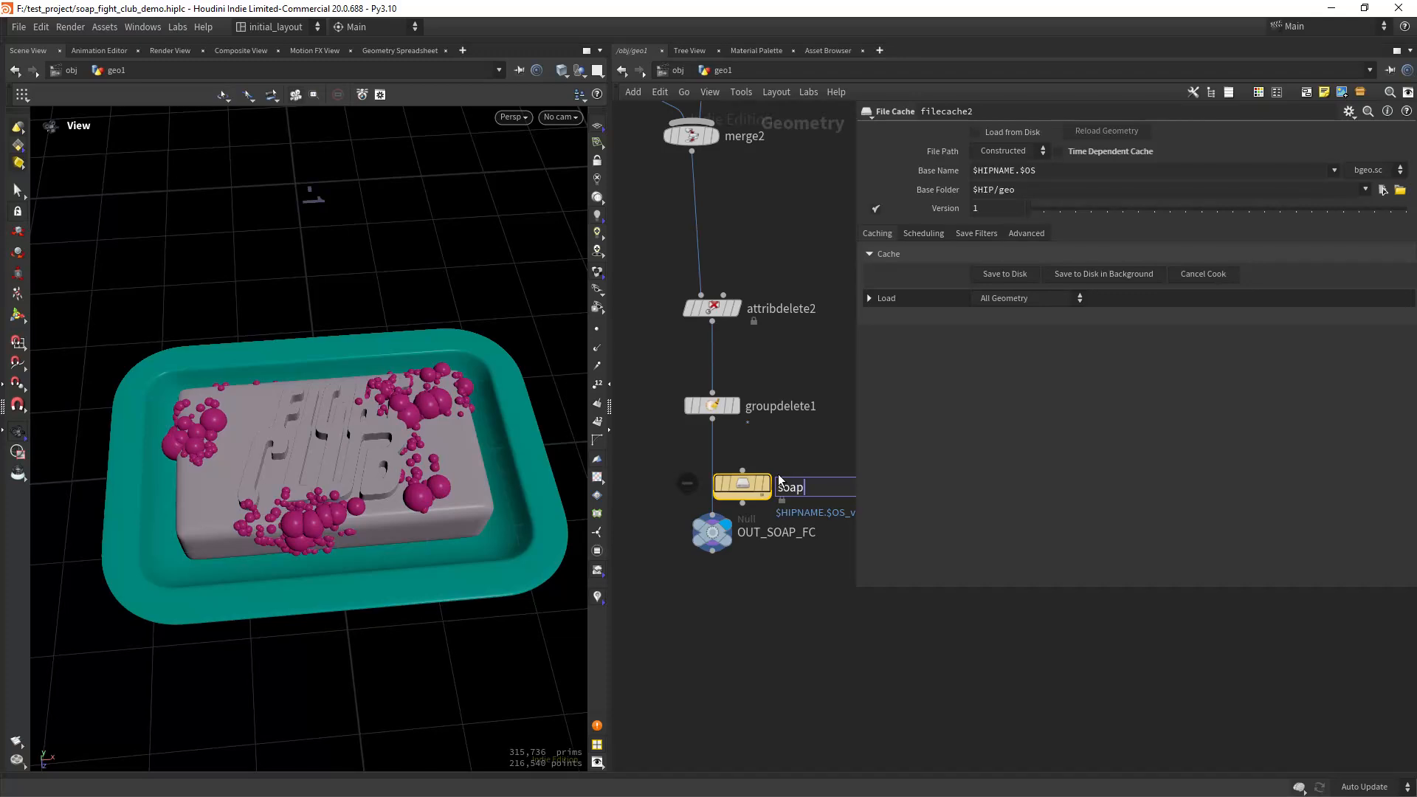
pyautogui.write('soap_fc')
pyautogui.press('Return')
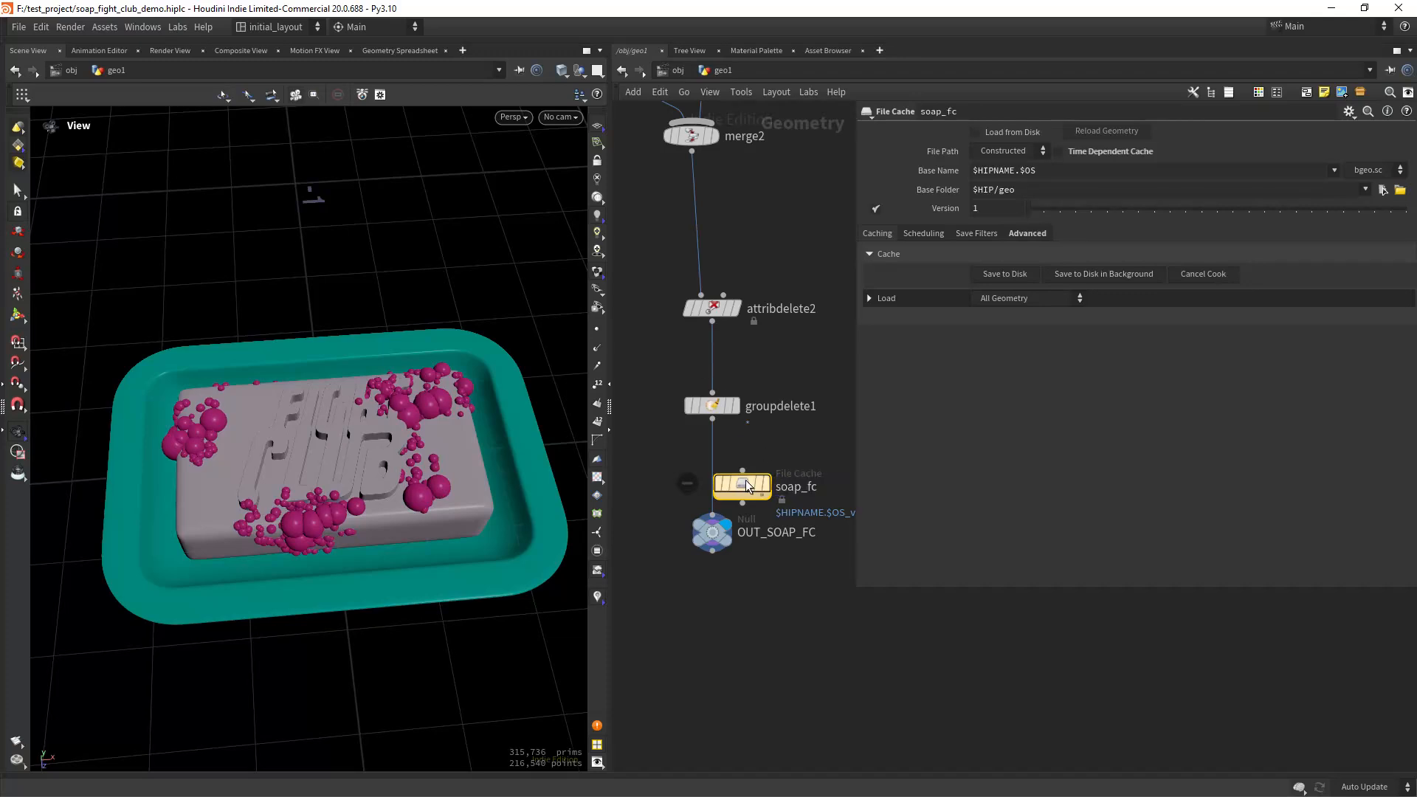
# Insert soap_fc between groupdelete1 and OUT_SOAP_FC and save its geometry cache to disk.
pyautogui.moveTo(747, 485); pyautogui.dragTo(717, 468)
pyautogui.click(1007, 284)
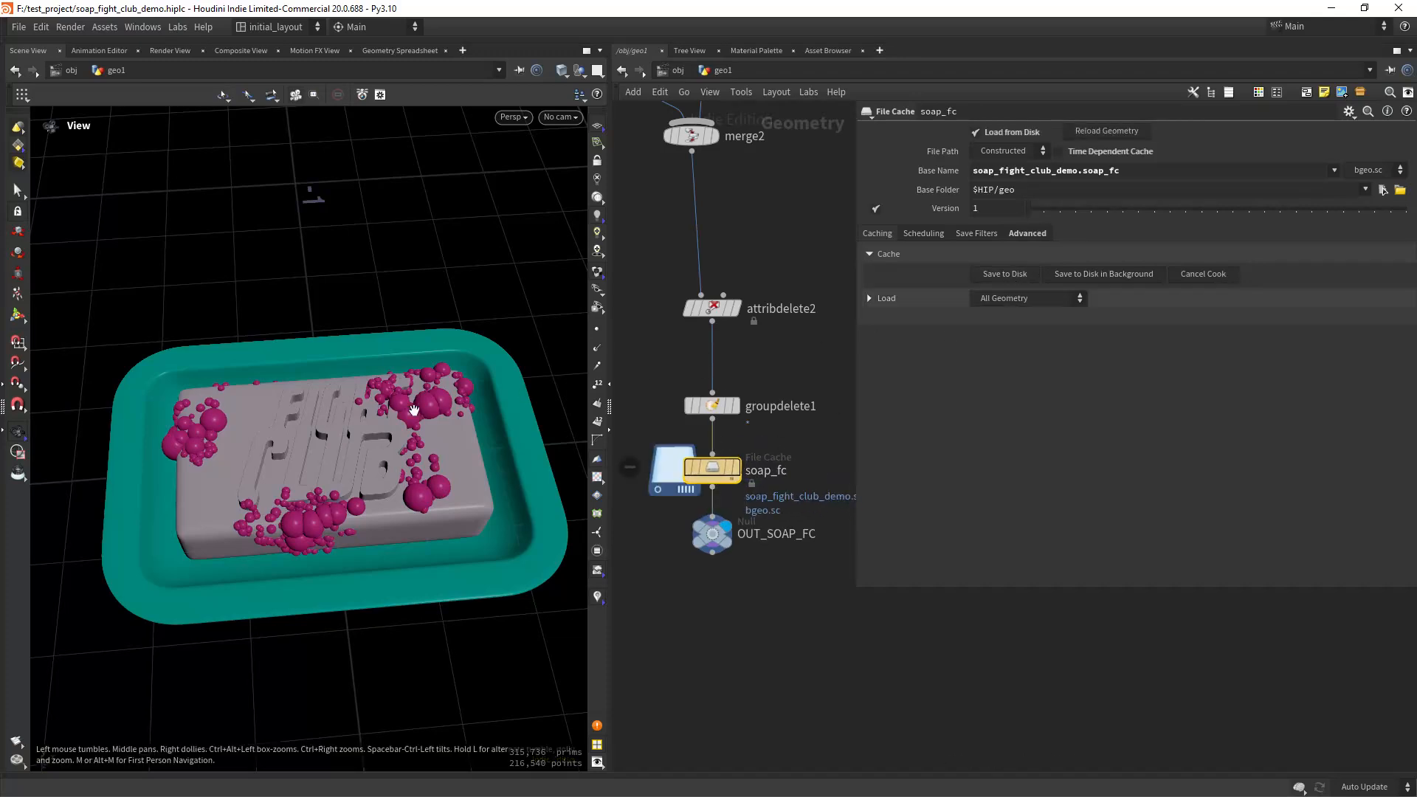
pyautogui.moveTo(408, 385); pyautogui.dragTo(580, 380)
# Save the scene file and switch to the Solaris2 desktop layout.
pyautogui.hotkey('ctrl', 's')
pyautogui.moveTo(469, 441); pyautogui.dragTo(448, 291)
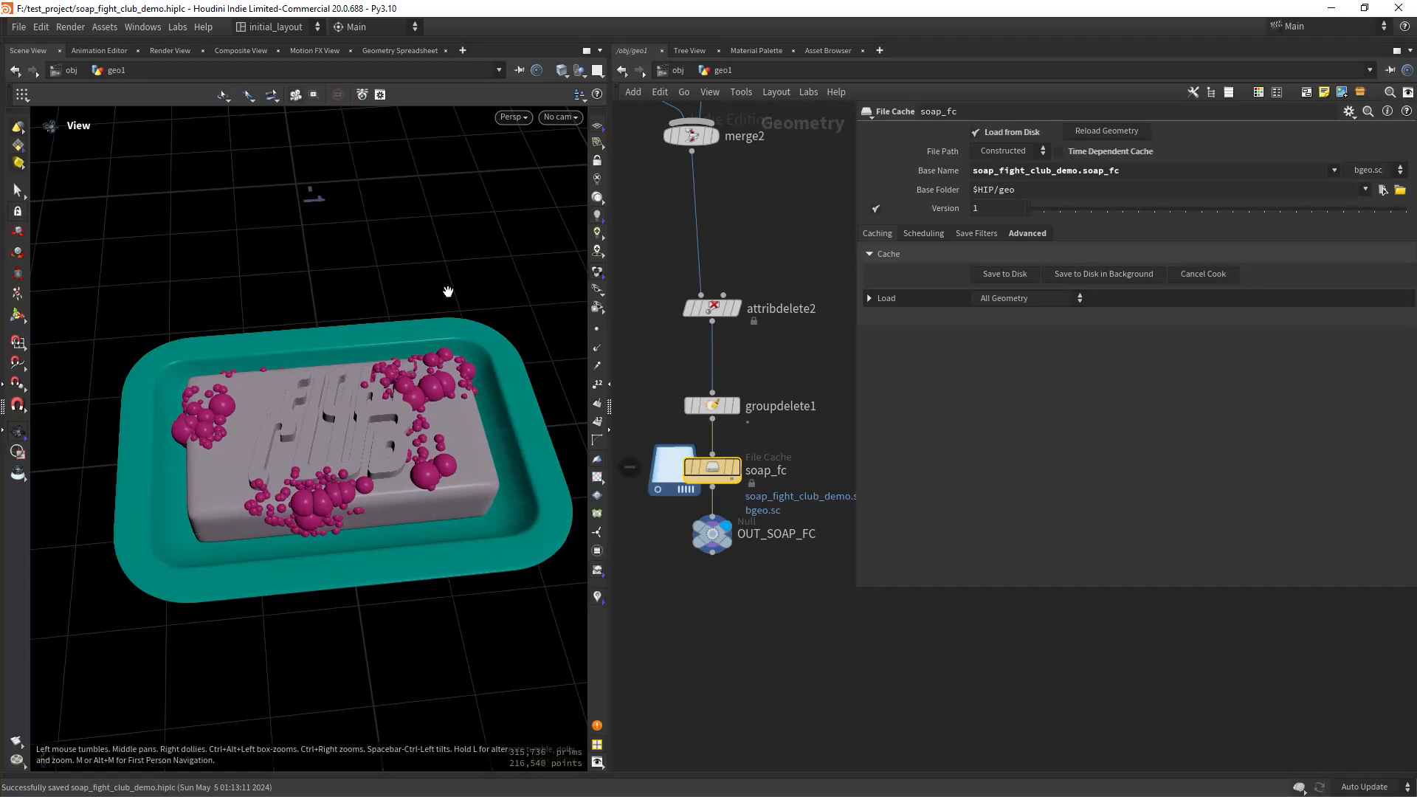
pyautogui.click(297, 28)
pyautogui.click(317, 188)
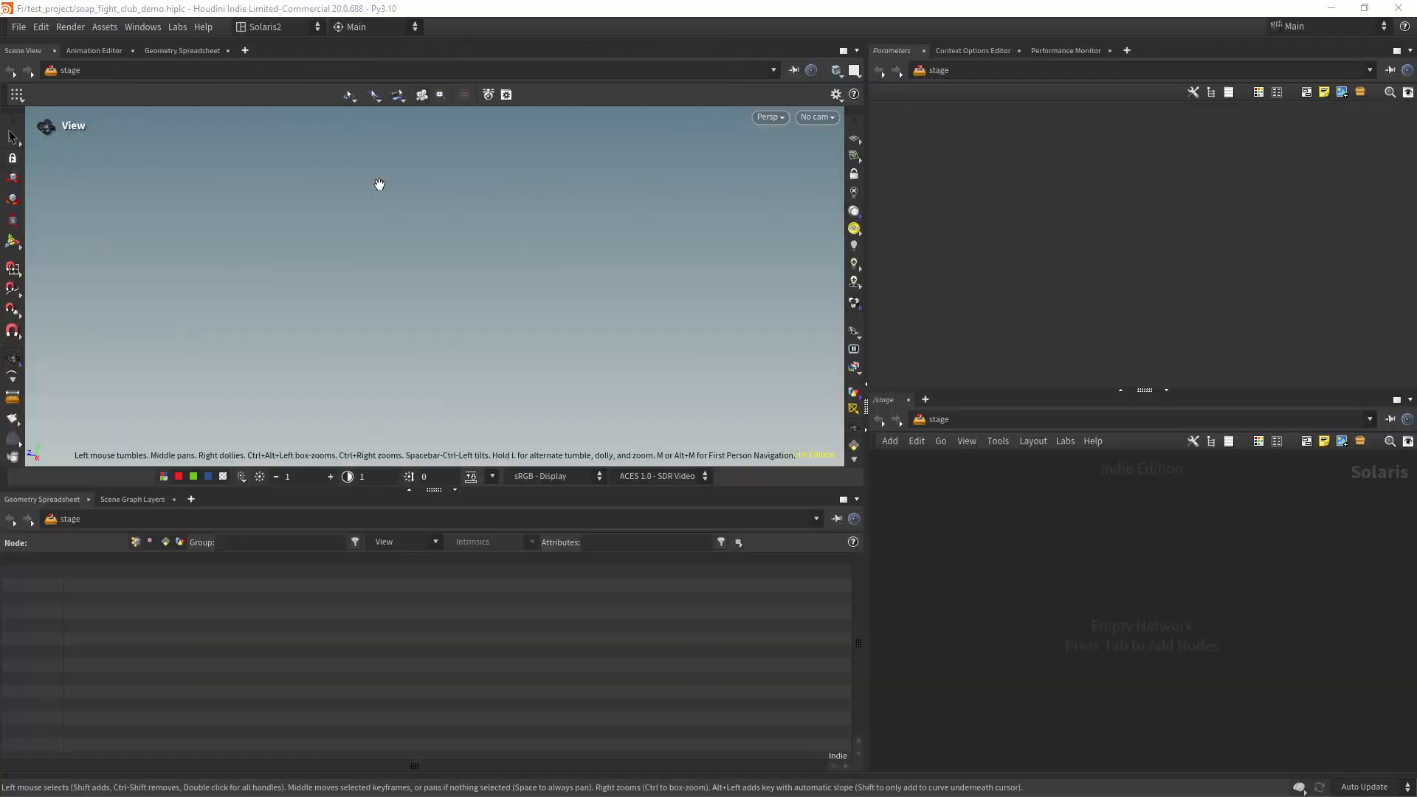
# In the viewport's background display options, turn off Display Environment Lights as Backgrounds and set the Color Scheme to Dark.
pyautogui.press('d')
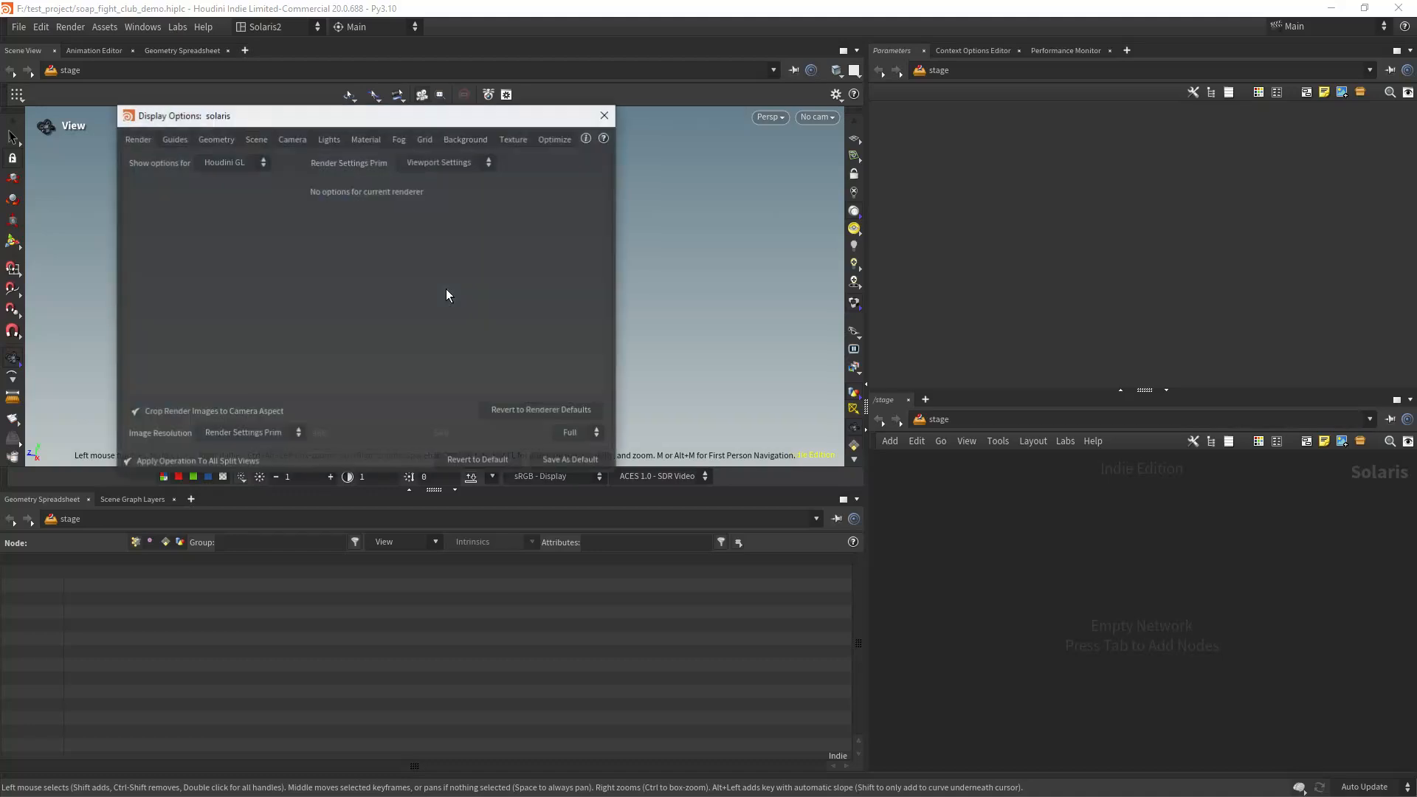
pyautogui.click(472, 140)
pyautogui.click(408, 222)
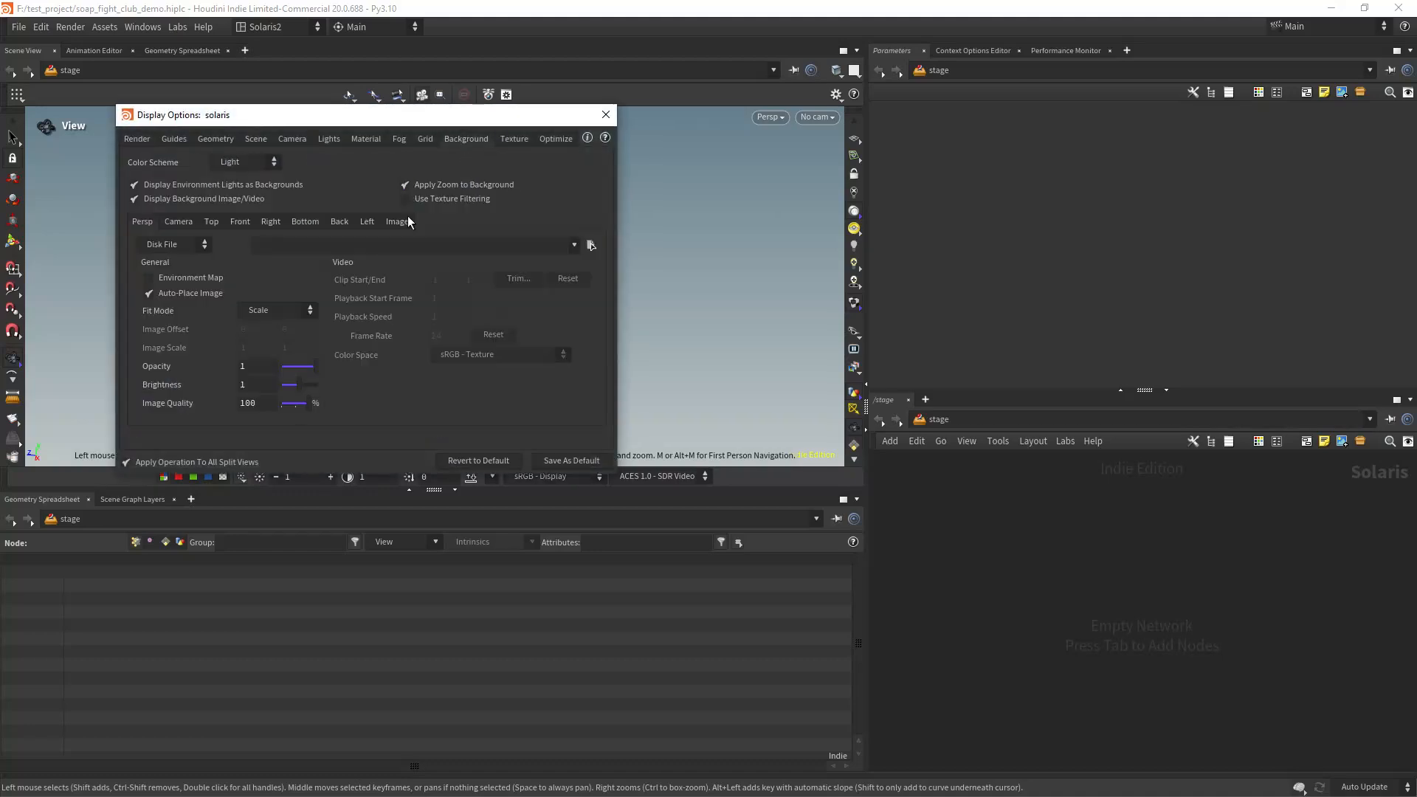
pyautogui.click(214, 184)
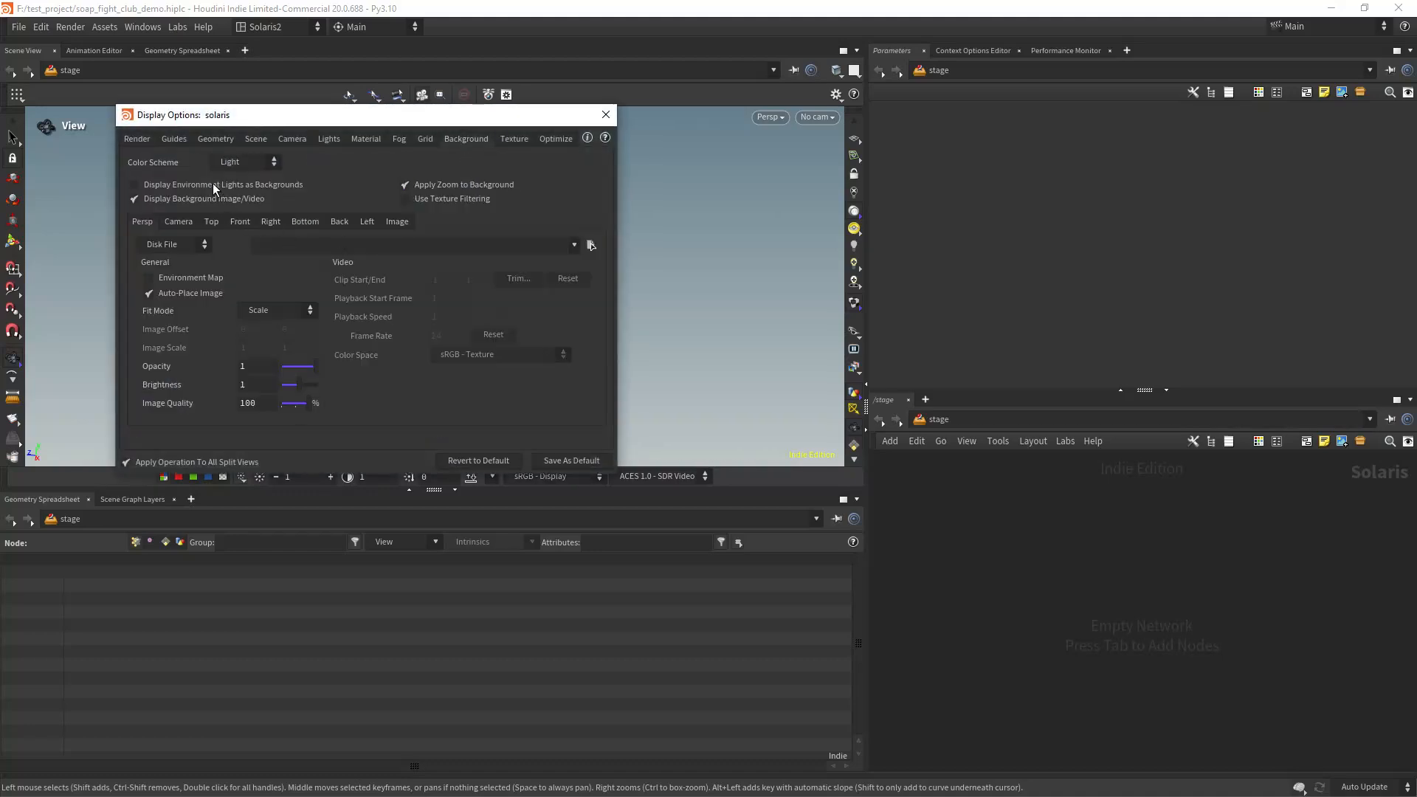
pyautogui.click(255, 162)
pyautogui.click(254, 180)
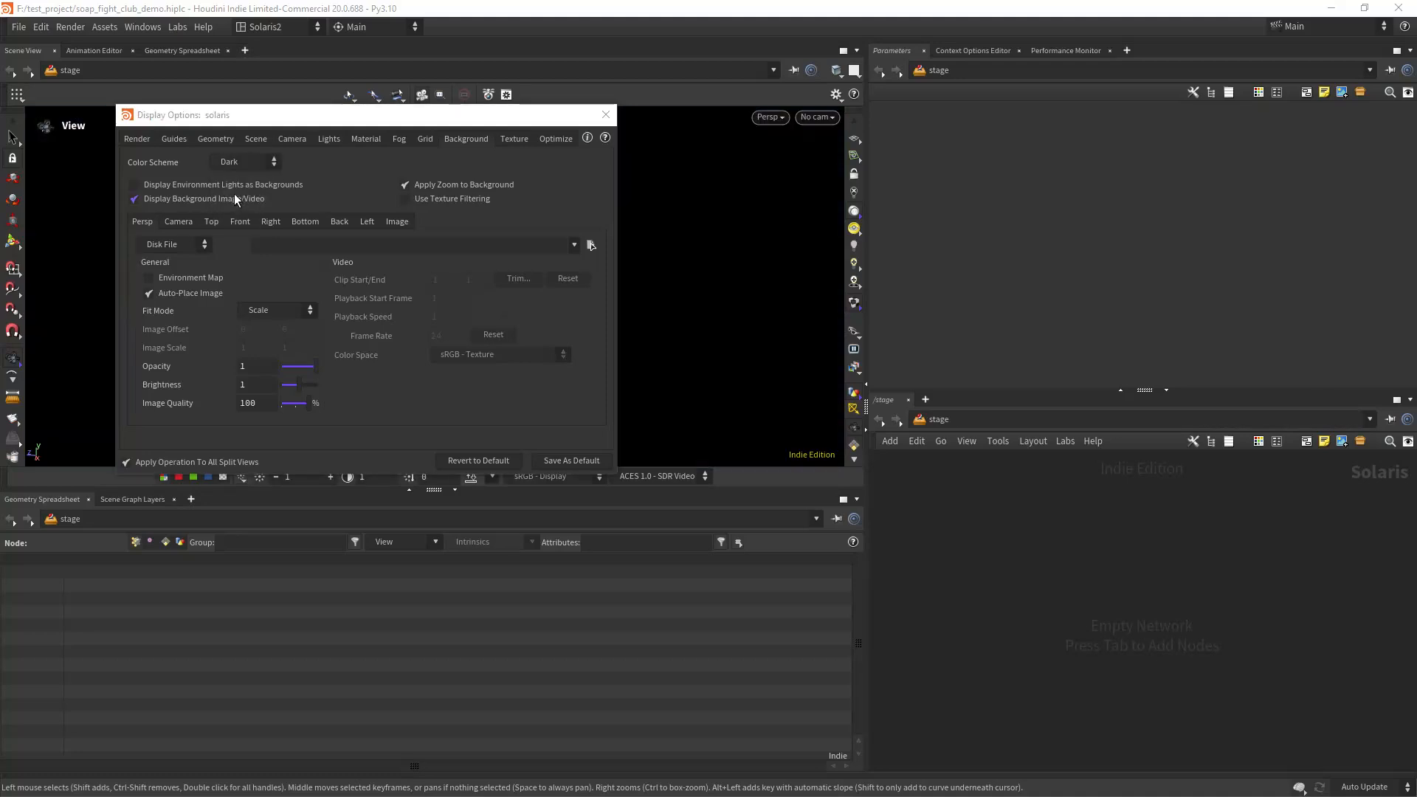
# Set the viewport's render Image Resolution to Viewport Size and show the reference grid.
pyautogui.click(136, 139)
pyautogui.click(220, 432)
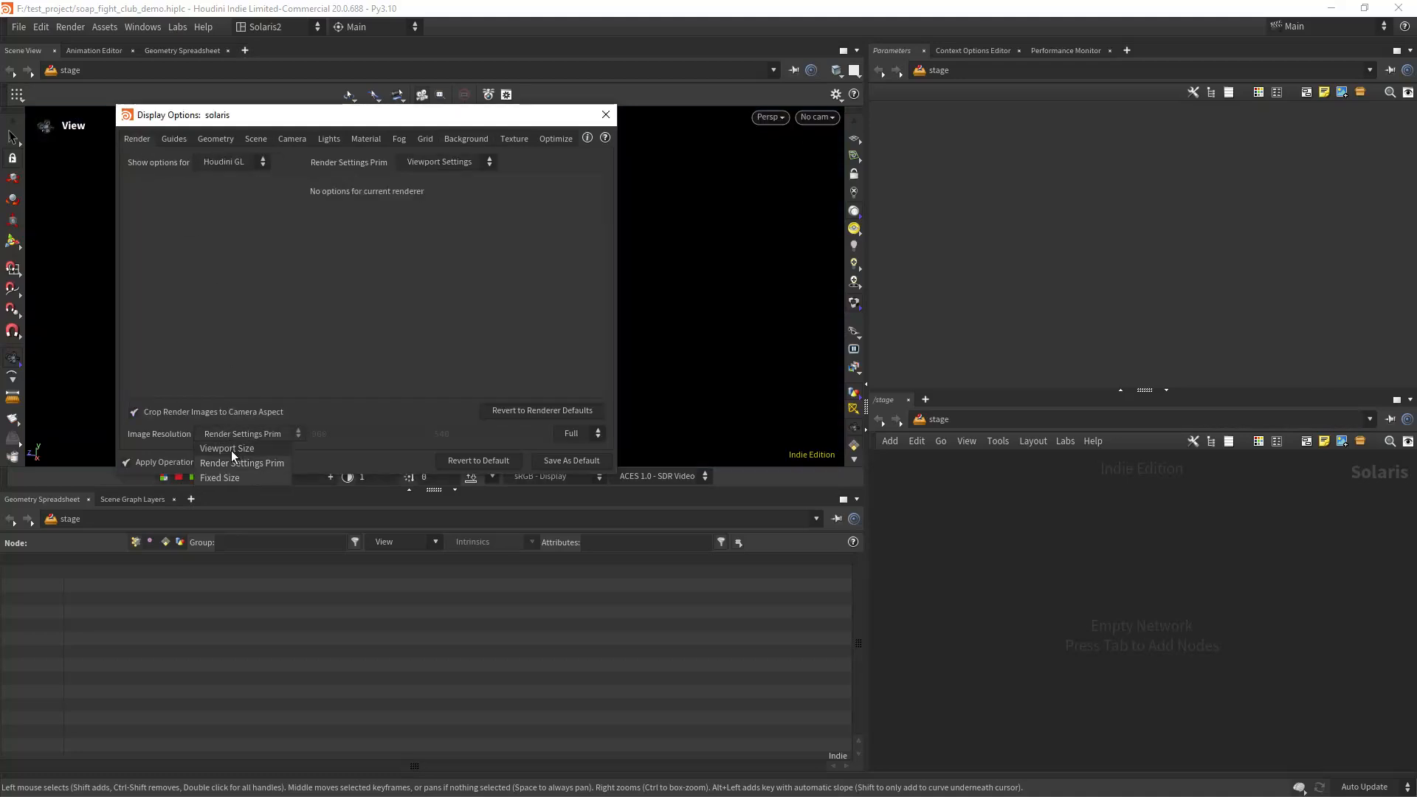
pyautogui.click(231, 450)
pyautogui.click(605, 115)
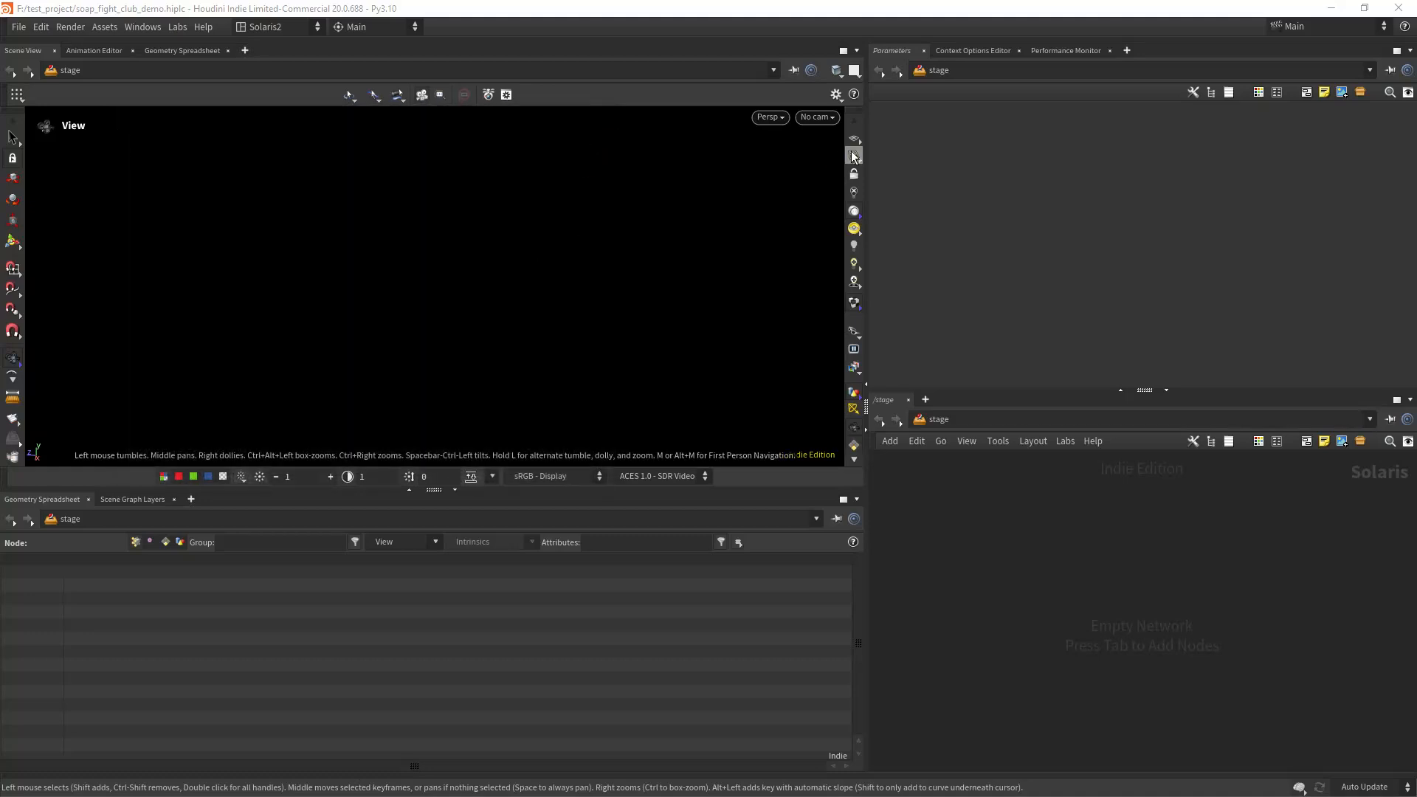
pyautogui.click(852, 156)
pyautogui.moveTo(572, 290); pyautogui.dragTo(541, 343)
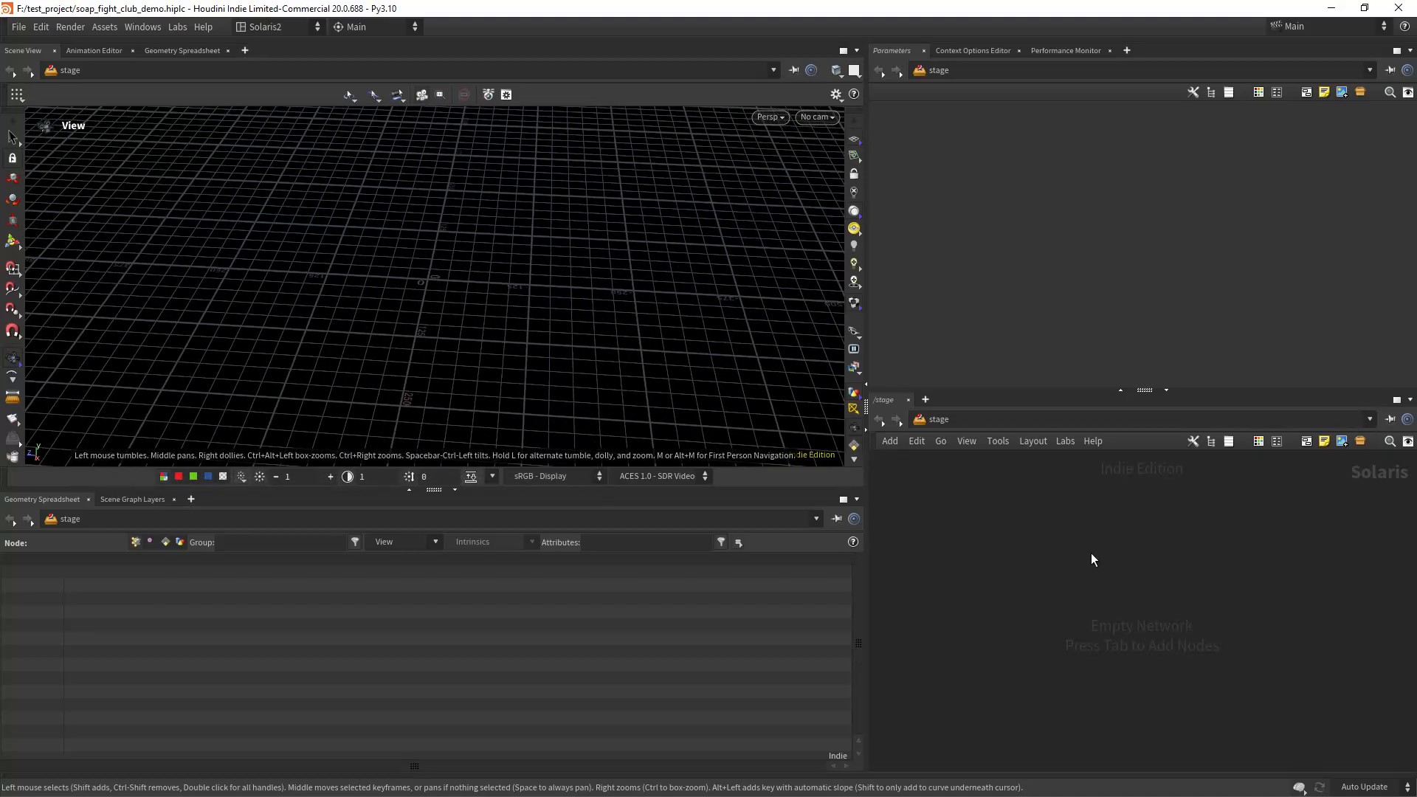
# Add a SOP Import node to the stage with Sublayer Style set to Merge SOP Layer Into Existing Active Layer.
pyautogui.press('Tab')
pyautogui.write('sop')
pyautogui.press('Return')
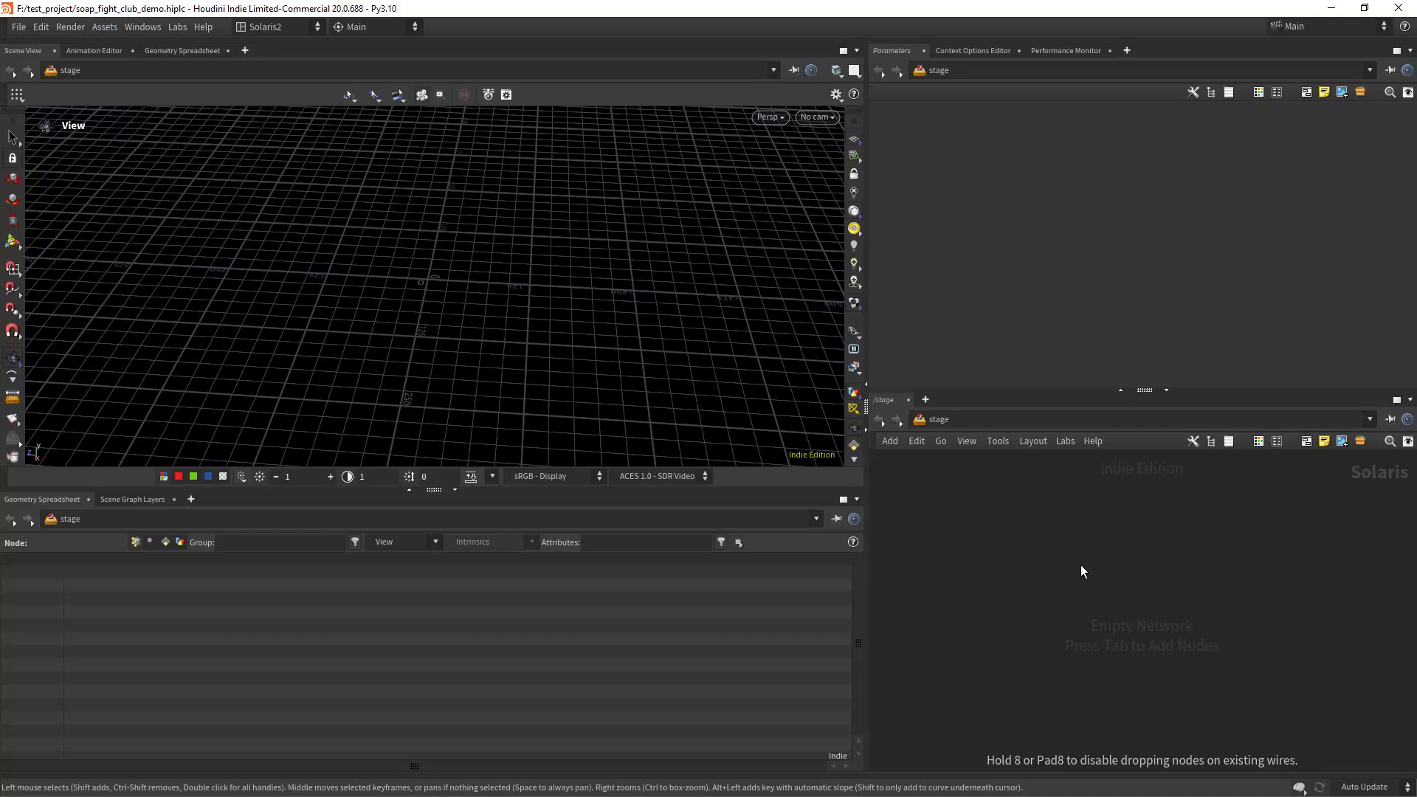
pyautogui.click(1081, 569)
pyautogui.click(1072, 150)
pyautogui.click(1077, 180)
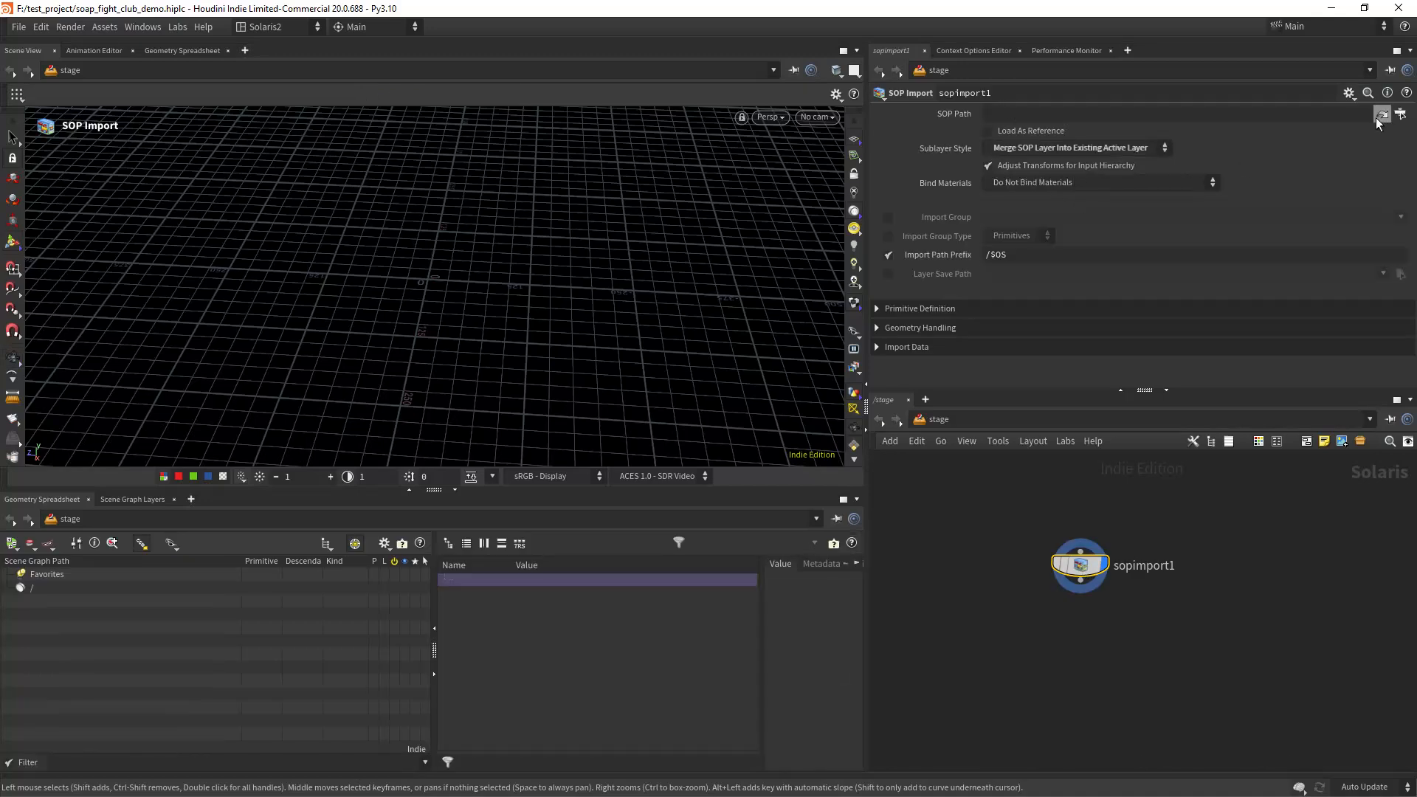
# Set the import node's SOP Path to /obj/geo1/OUT_SOAP_FC and frame the imported geometry in the viewport.
pyautogui.click(1400, 115)
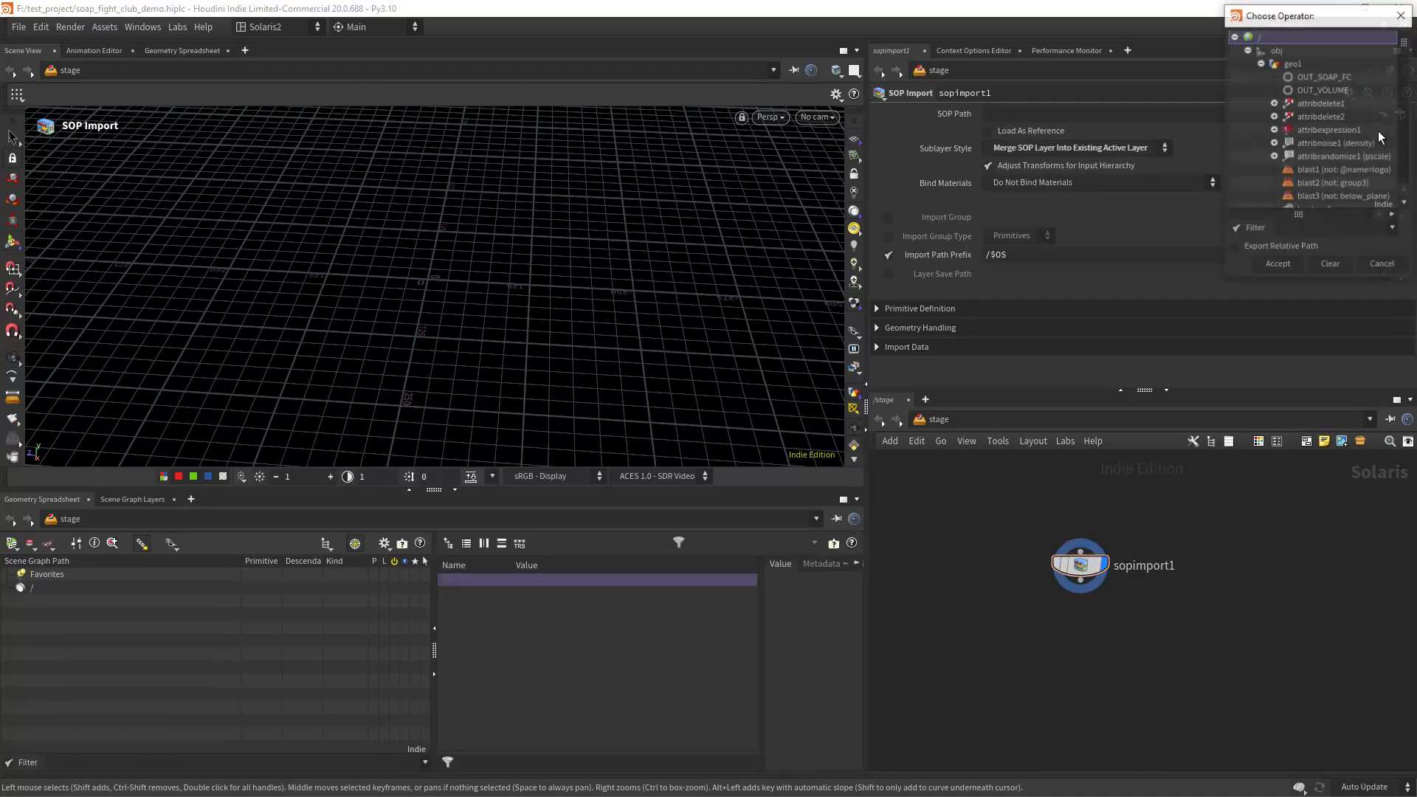
pyautogui.doubleClick(1325, 77)
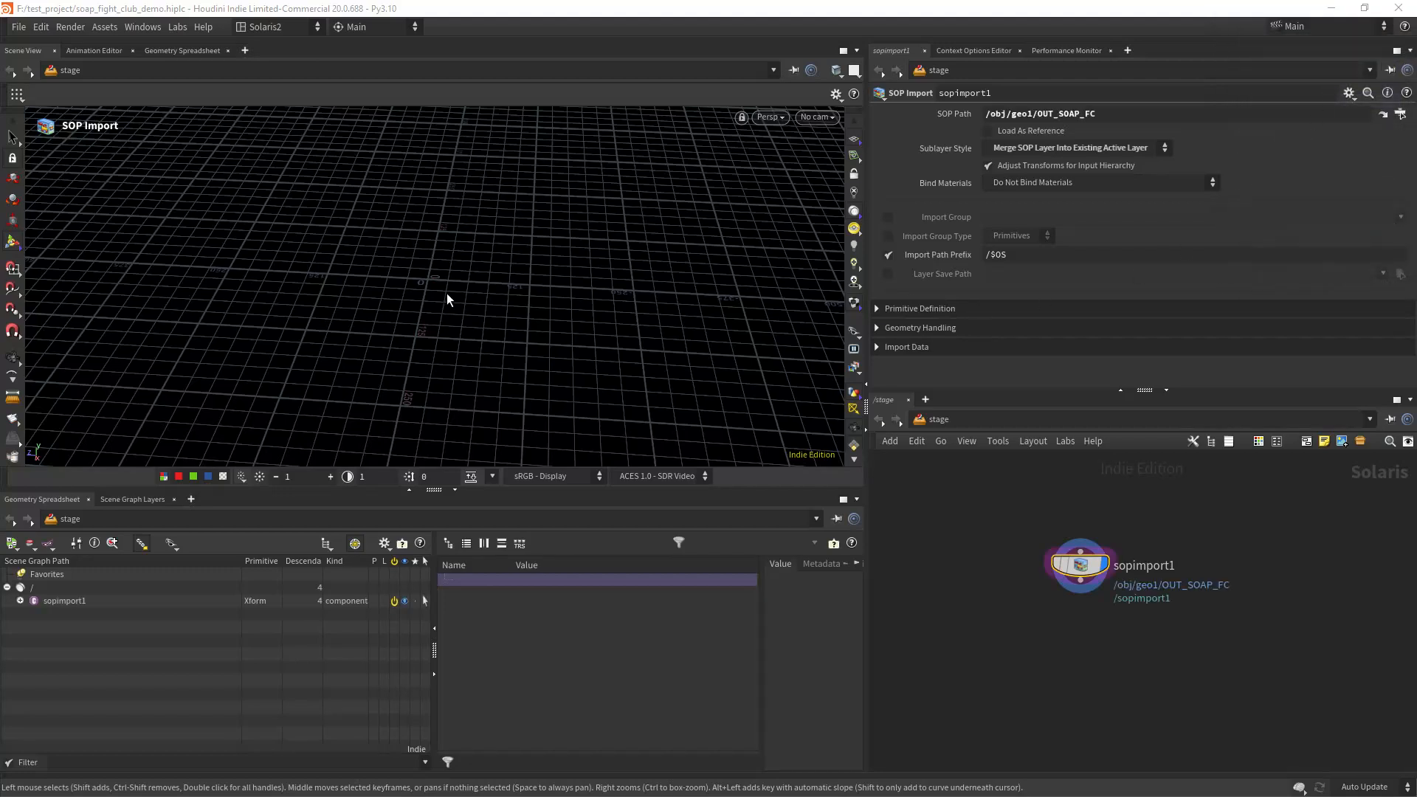
pyautogui.click(13, 358)
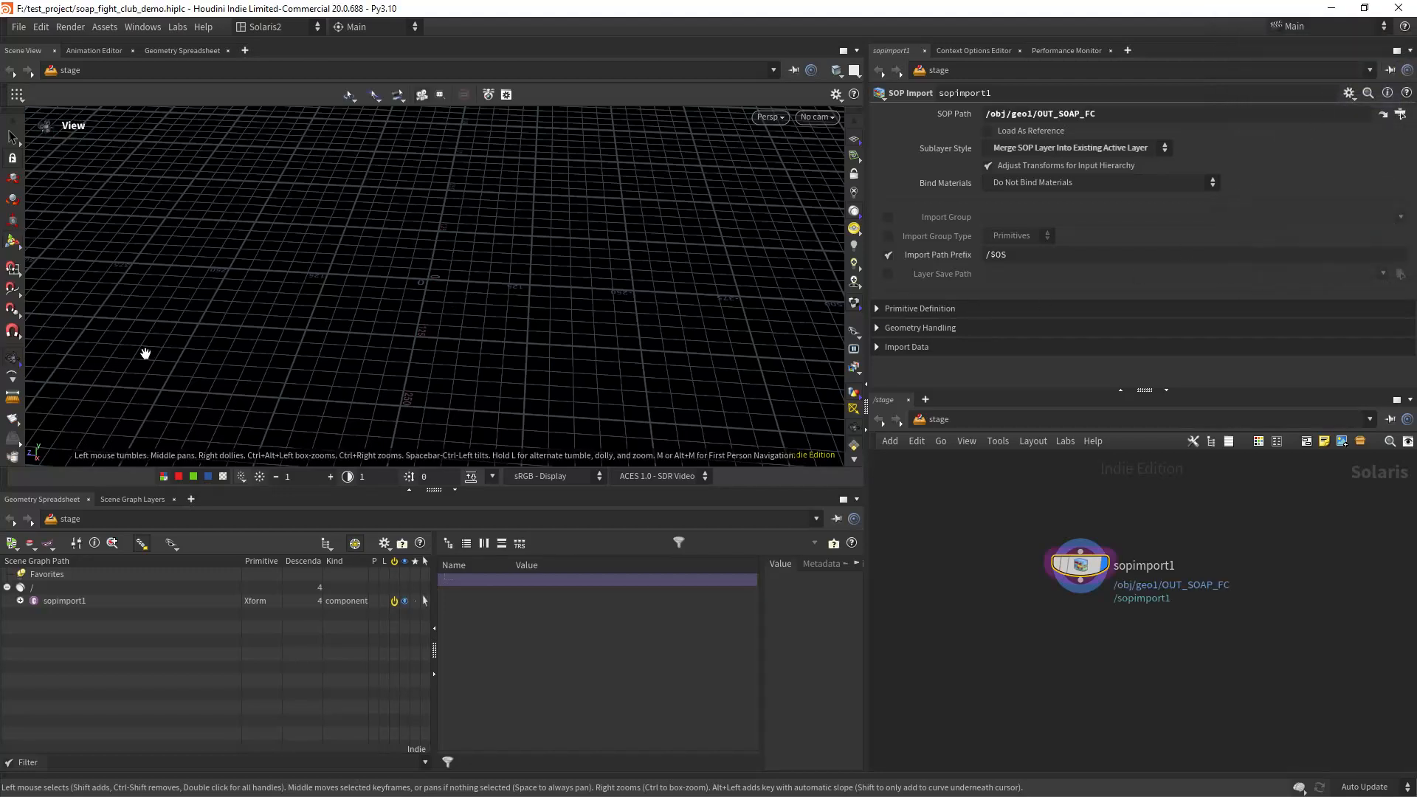
pyautogui.press('g')
pyautogui.moveTo(432, 299)
pyautogui.mouseDown()
pyautogui.moveTo(461, 342)
pyautogui.moveTo(379, 310)
pyautogui.moveTo(425, 321)
pyautogui.mouseUp()
# Rename the SOP Import node SOAP.
pyautogui.doubleClick(1146, 566)
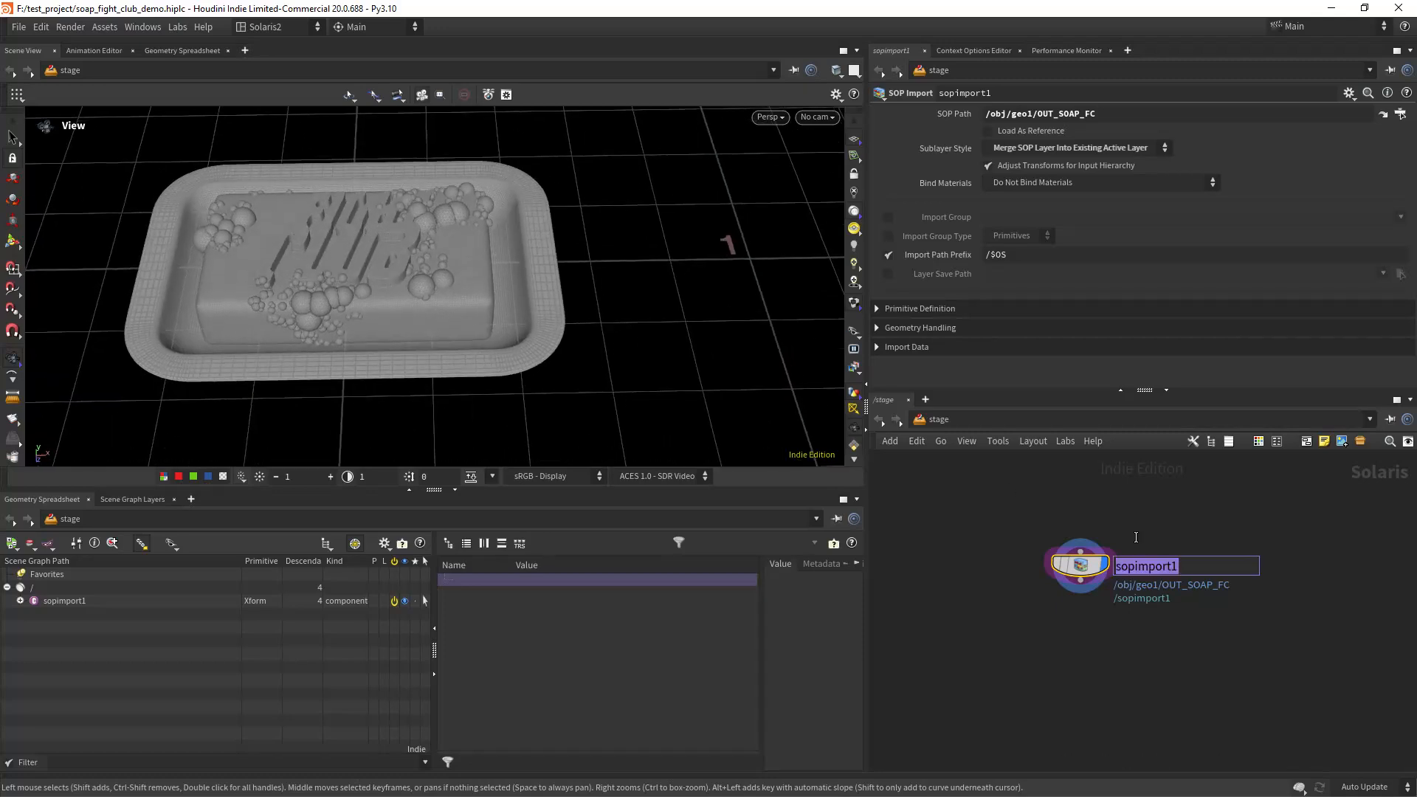
pyautogui.write('SOAP')
pyautogui.press('Return')
pyautogui.moveTo(984, 535); pyautogui.dragTo(959, 465, button='middle')
pyautogui.click(1054, 510)
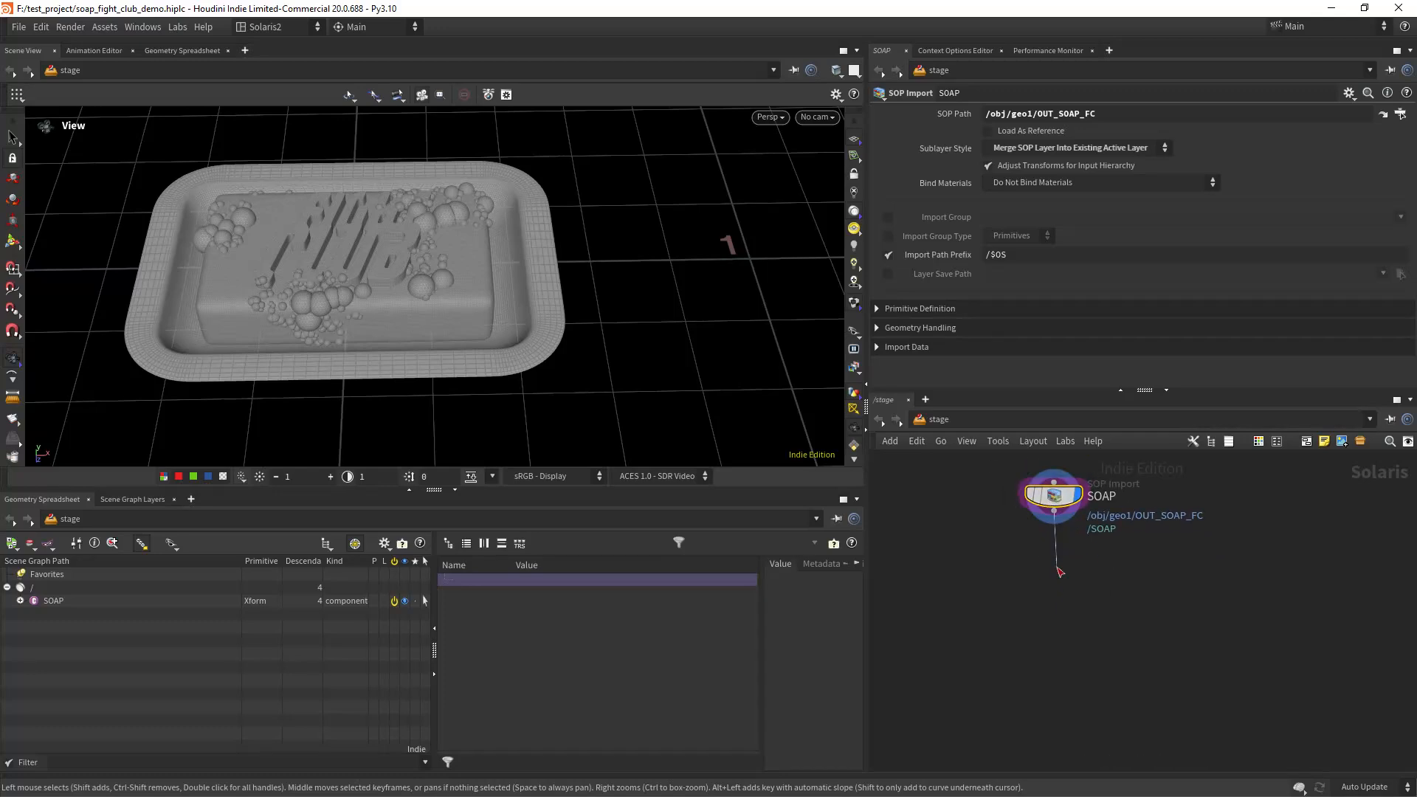
pyautogui.press('Escape')
pyautogui.hotkey('ctrl', 'z')
# Duplicate the SOAP import node below itself, wired in series, and rename the copy FOAM.
pyautogui.keyDown('alt'); pyautogui.moveTo(1054, 497); pyautogui.dragTo(1074, 587); pyautogui.keyUp('alt')
pyautogui.doubleClick(1113, 581)
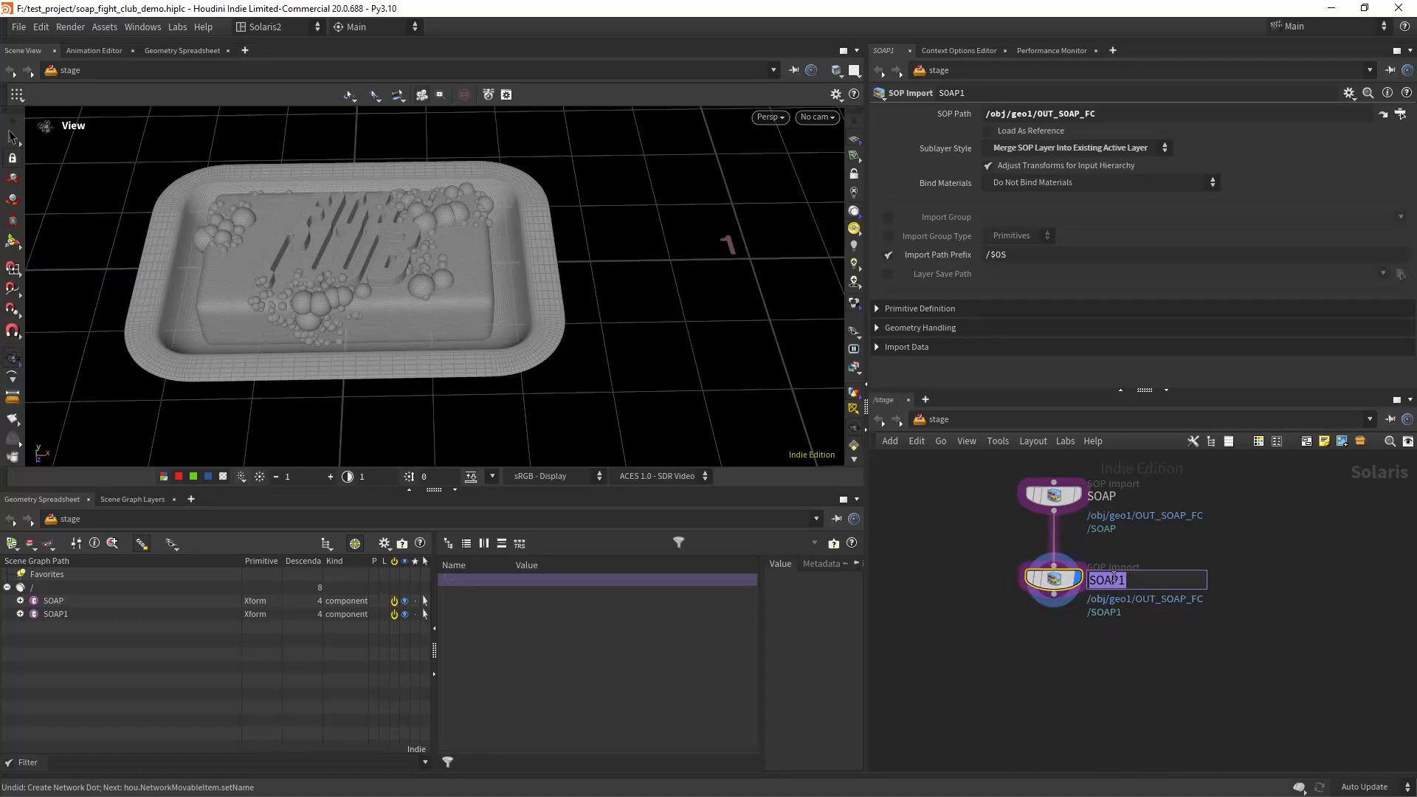
pyautogui.write('FOAM')
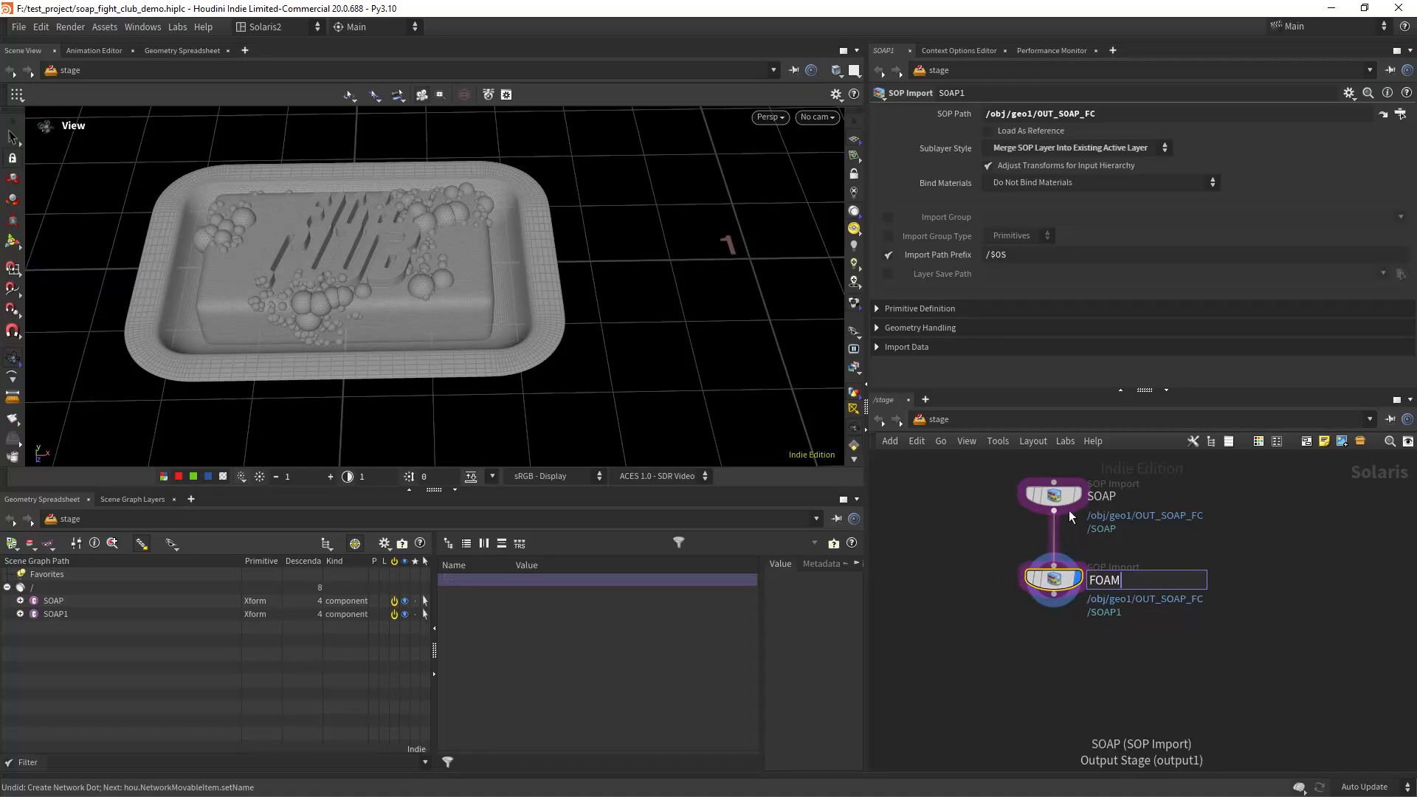
pyautogui.press('Return')
# Point FOAM's SOP Path to /obj/geo1/OUT_VOLUME and inspect the imported volume around the soap.
pyautogui.click(1401, 114)
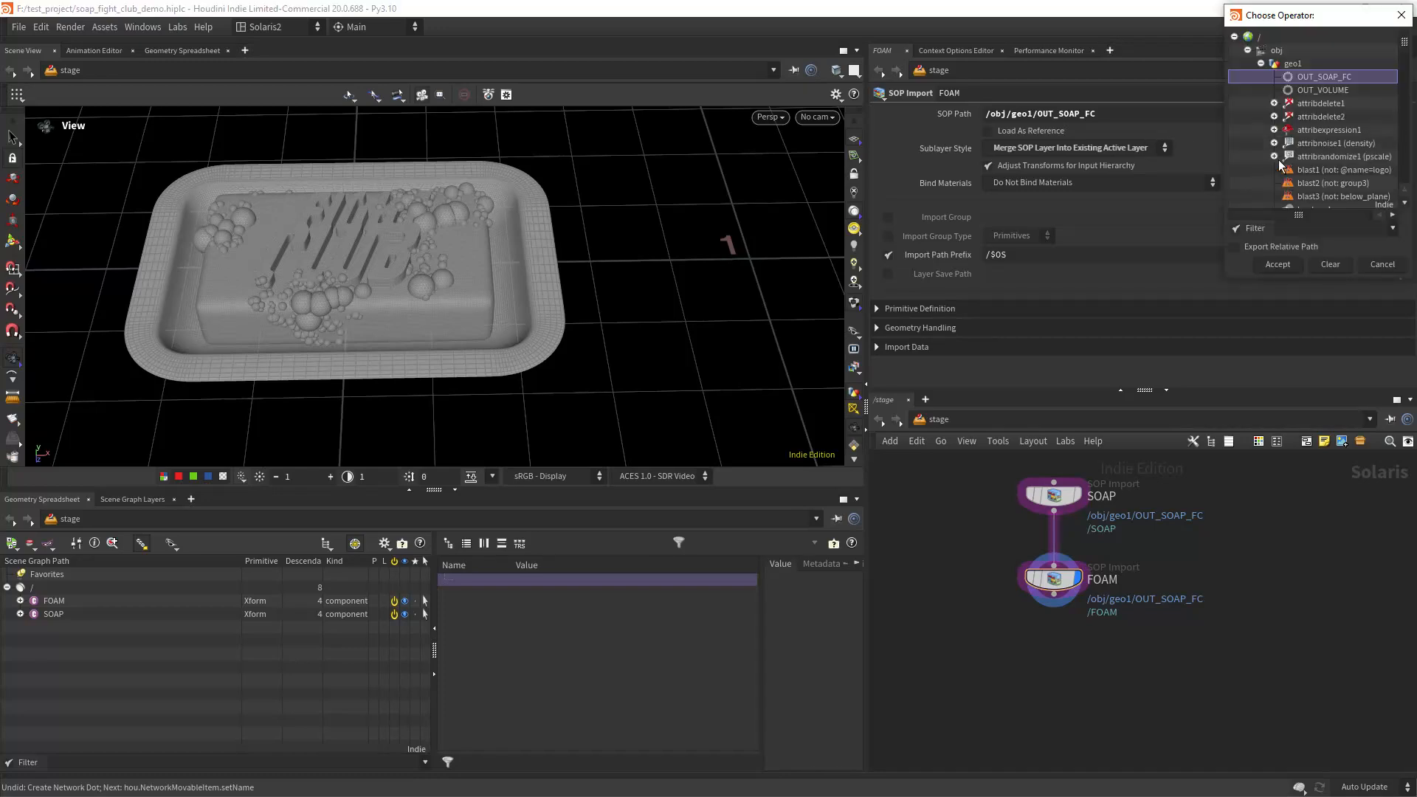
pyautogui.doubleClick(1318, 92)
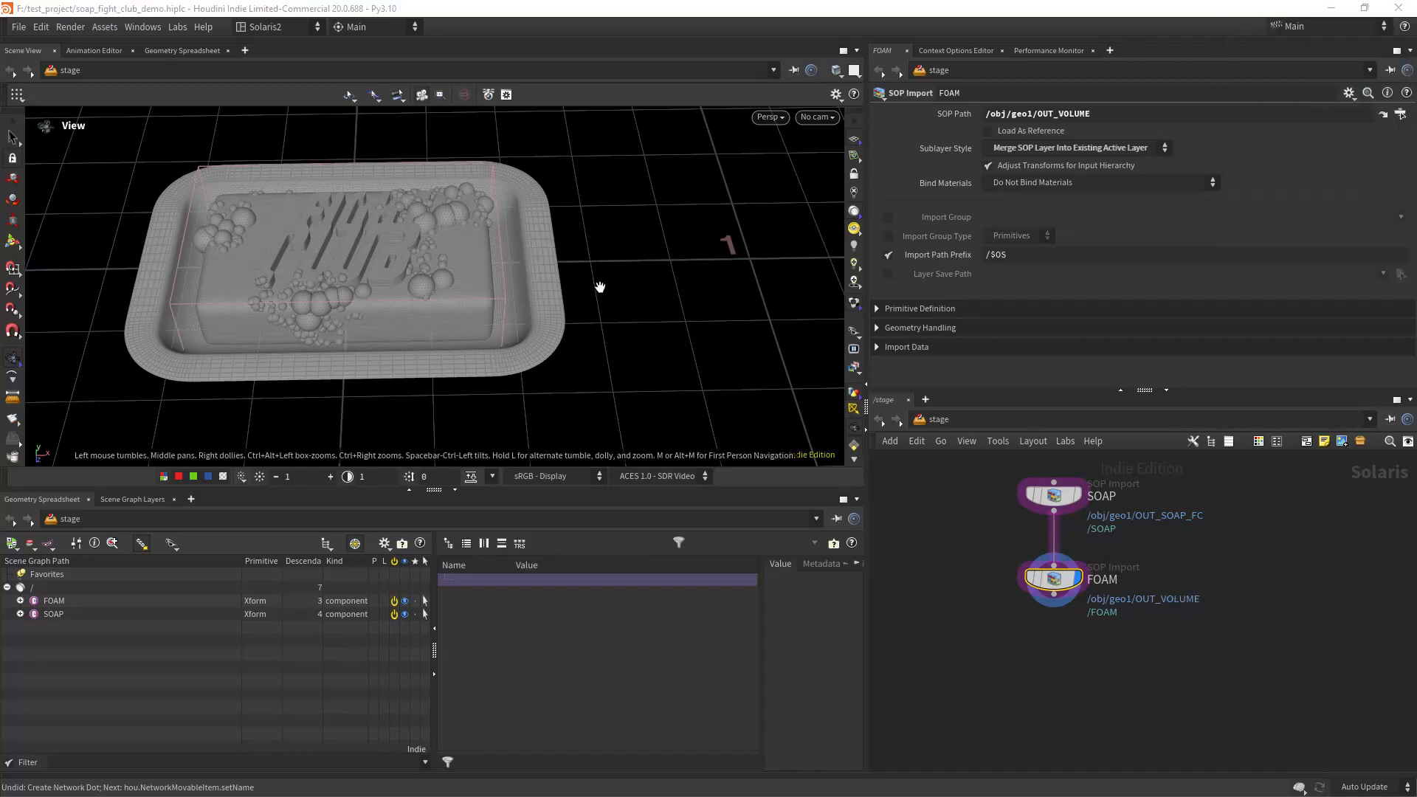
pyautogui.scroll(3, 503, 208)
pyautogui.moveTo(503, 208); pyautogui.dragTo(428, 470)
pyautogui.scroll(-10, 465, 310)
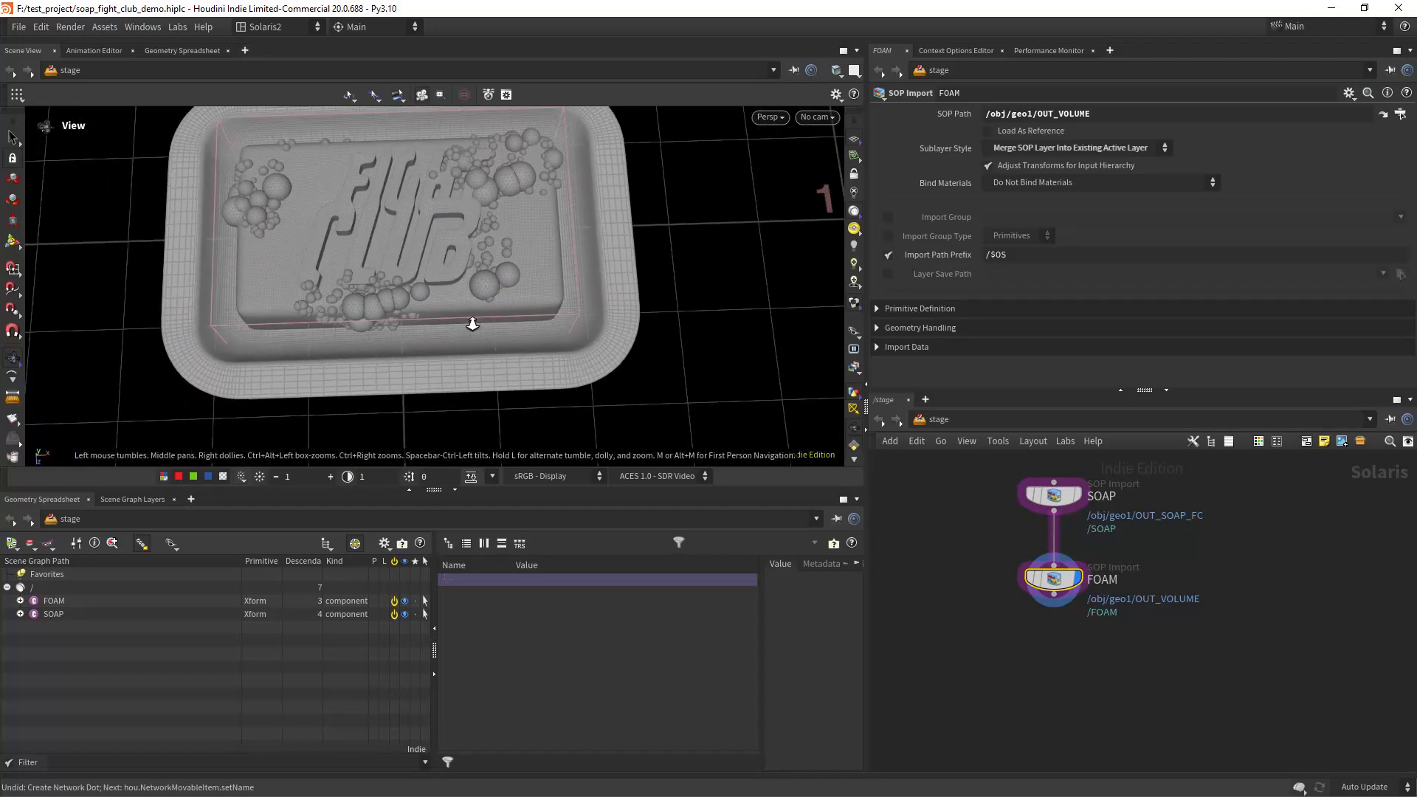
pyautogui.moveTo(456, 298); pyautogui.dragTo(445, 295, button='middle')
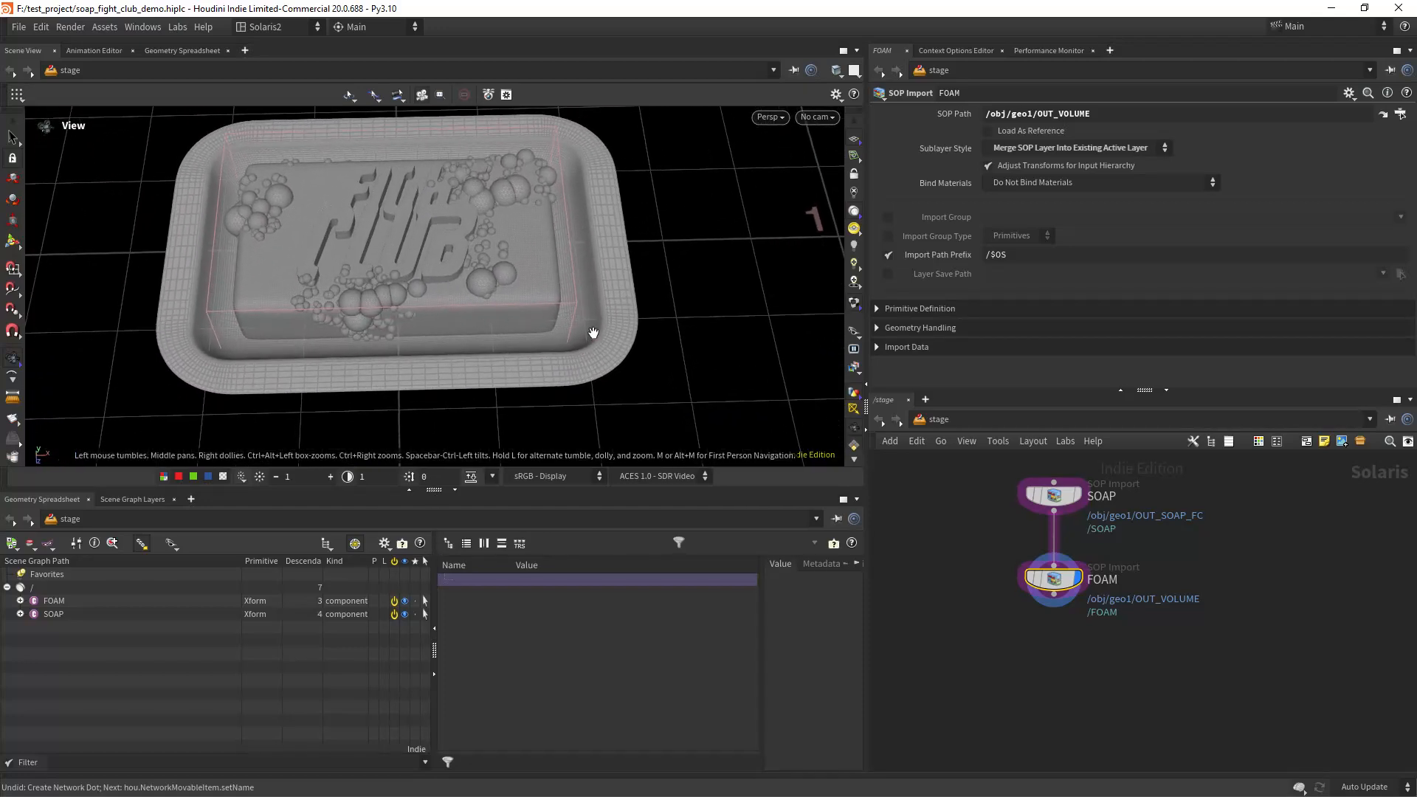
# Add a Material Library node below FOAM and wire FOAM's output into it.
pyautogui.moveTo(1055, 675); pyautogui.dragTo(1021, 587, button='middle')
pyautogui.click(1022, 586)
pyautogui.press('Tab')
pyautogui.write('matl')
pyautogui.press('Return')
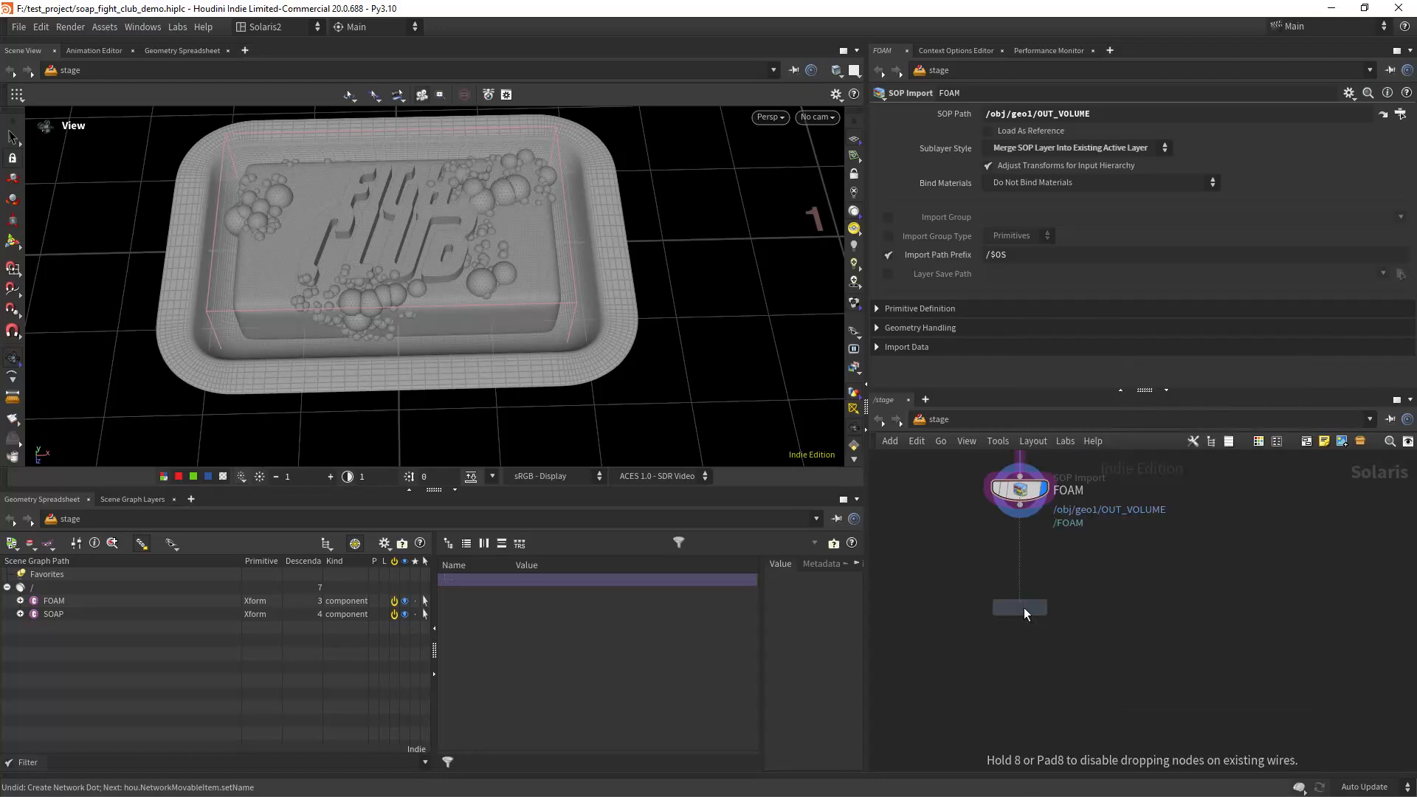
pyautogui.click(1025, 608)
pyautogui.moveTo(1018, 518); pyautogui.dragTo(1020, 594)
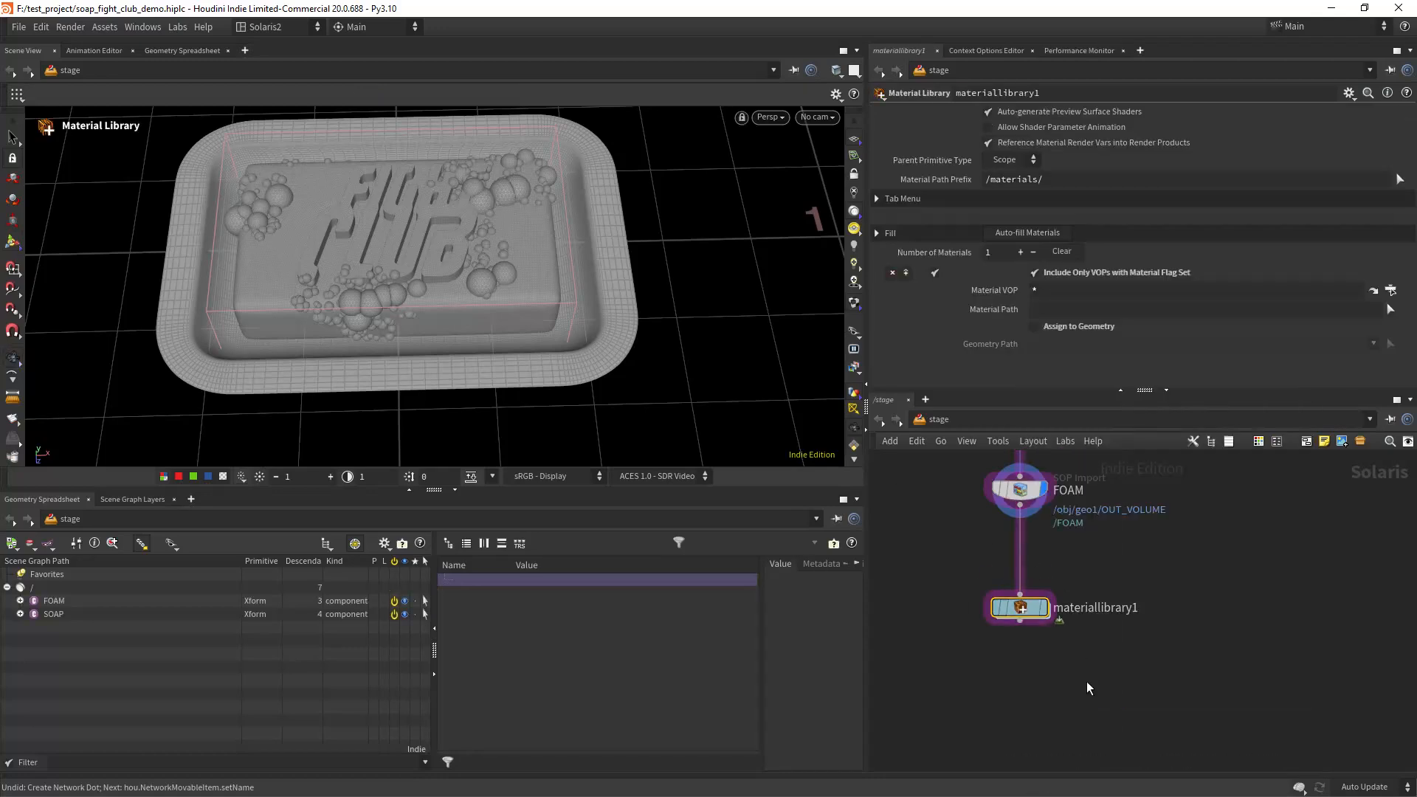
# Add a Dome Light node below the material library and wire the library's output into it.
pyautogui.moveTo(1061, 650); pyautogui.dragTo(1043, 576, button='middle')
pyautogui.moveTo(1035, 651); pyautogui.dragTo(1032, 581, button='middle')
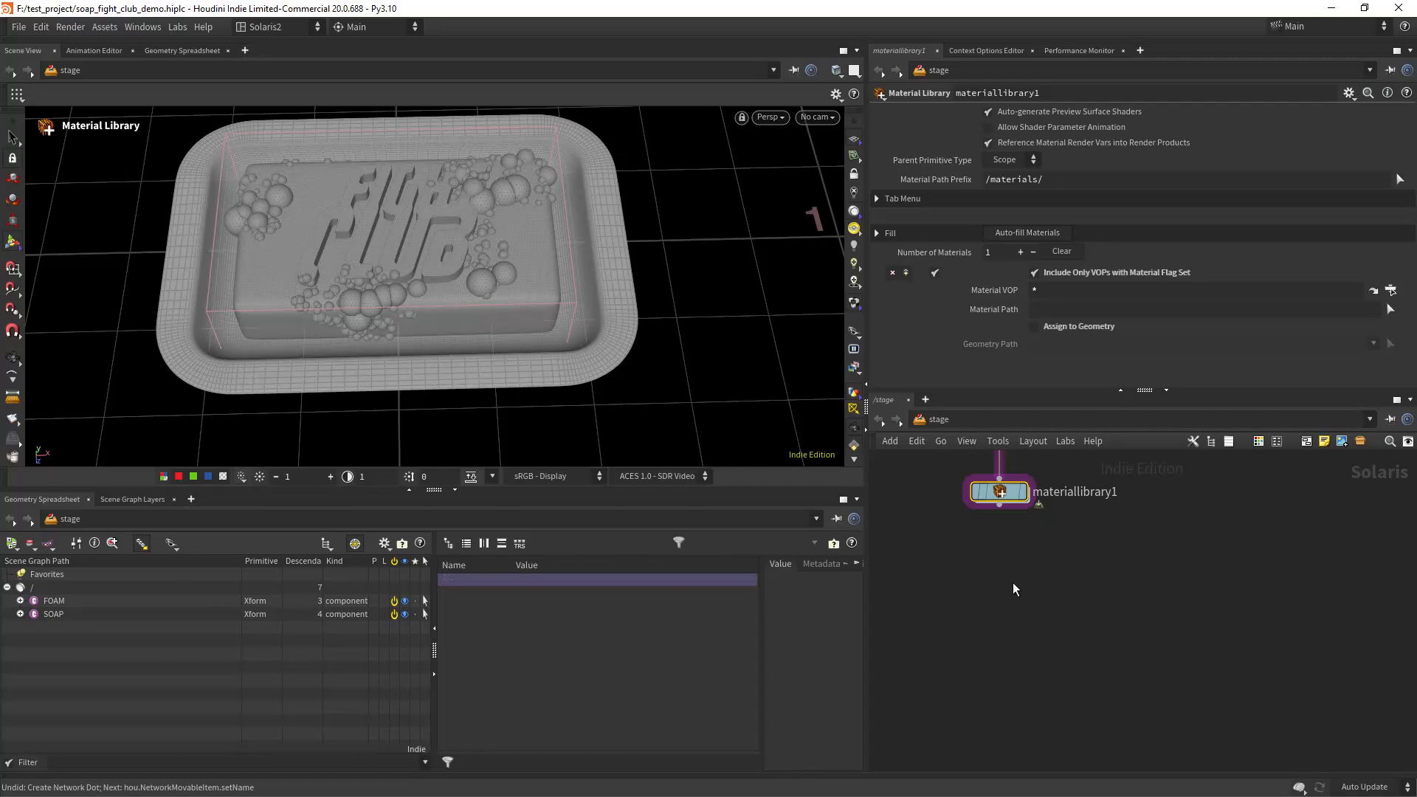
pyautogui.press('Tab')
pyautogui.write('domel')
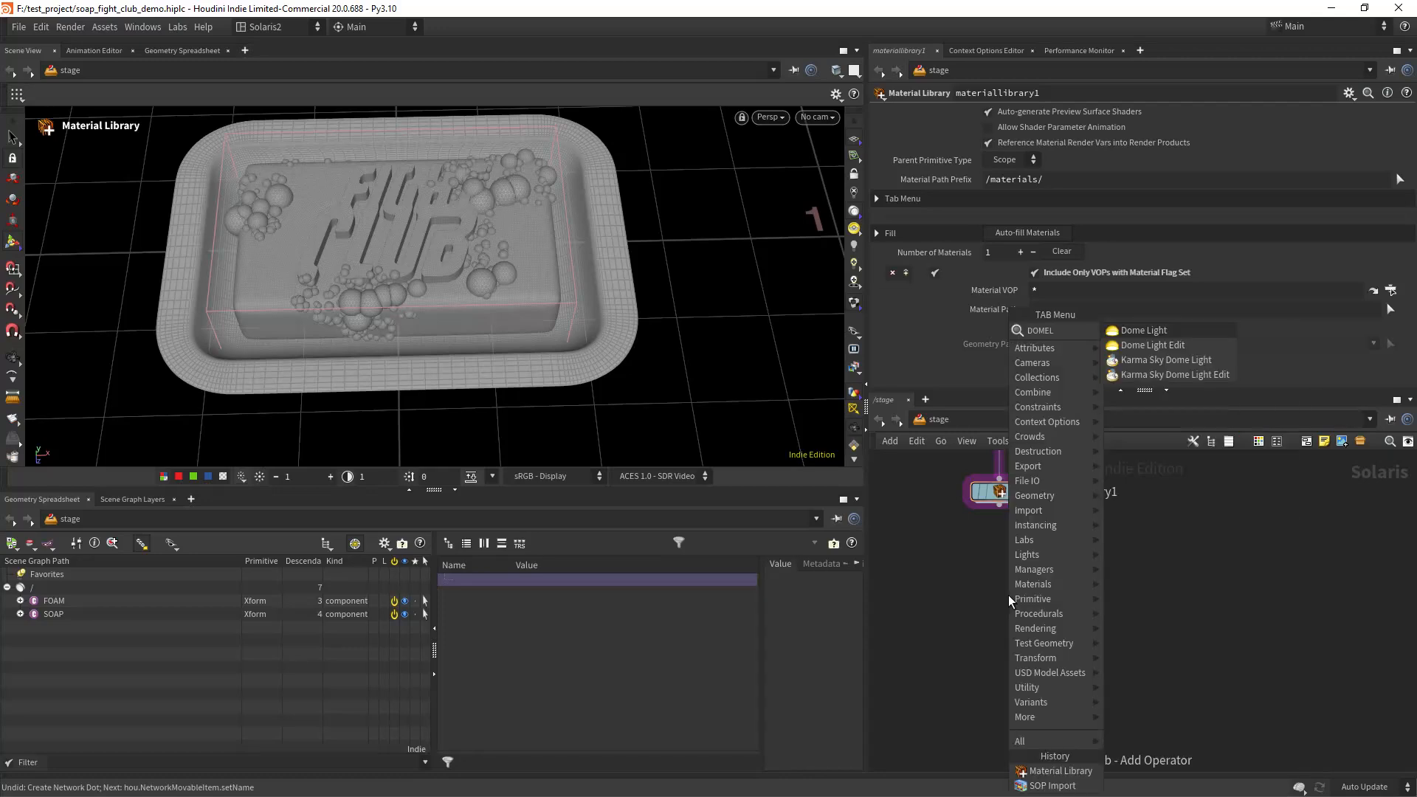
pyautogui.press('Return')
pyautogui.click(1009, 595)
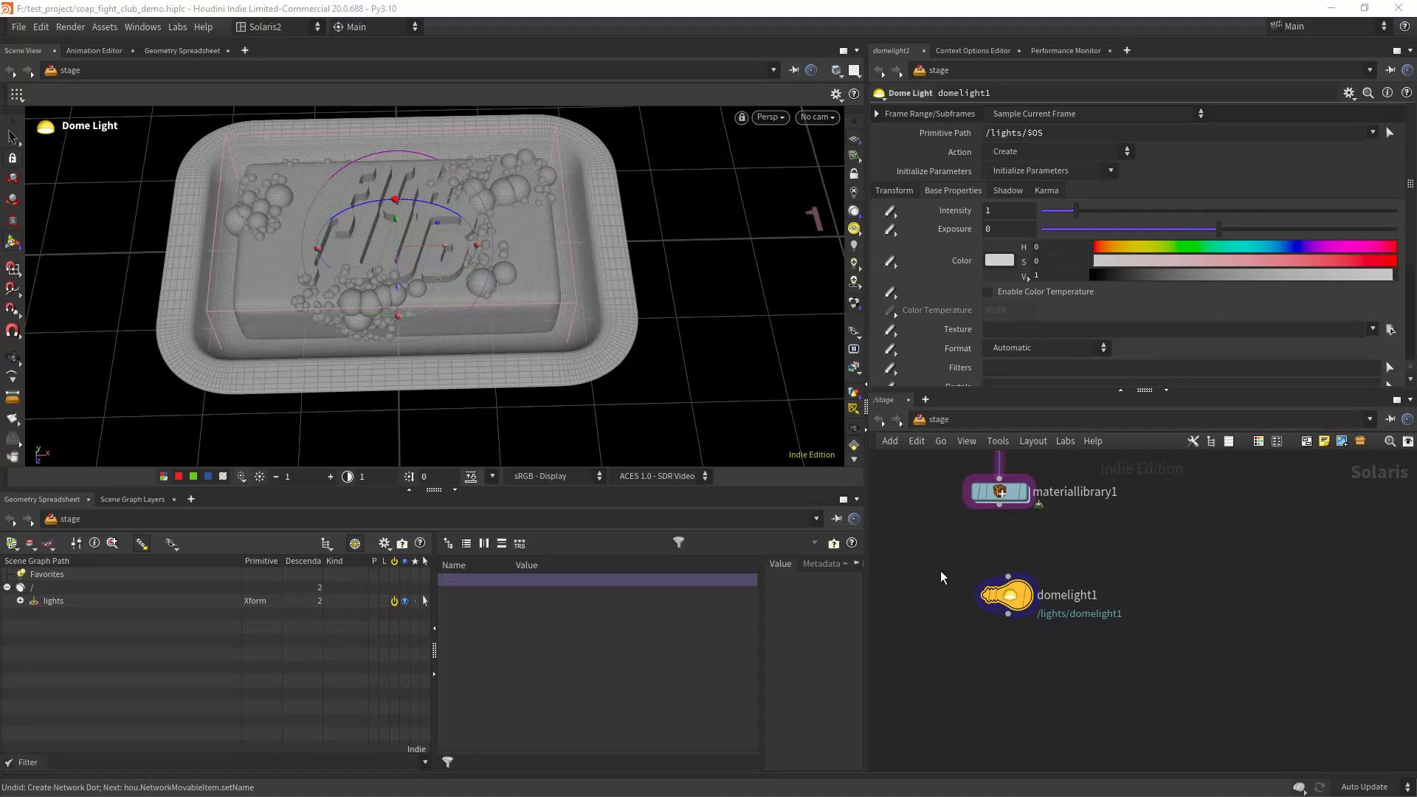
pyautogui.moveTo(1000, 505); pyautogui.dragTo(1003, 583)
# Display the dome light node and set its texture to $HIP/tex/small_empty_room_3_4k.exr.
pyautogui.click(1027, 559)
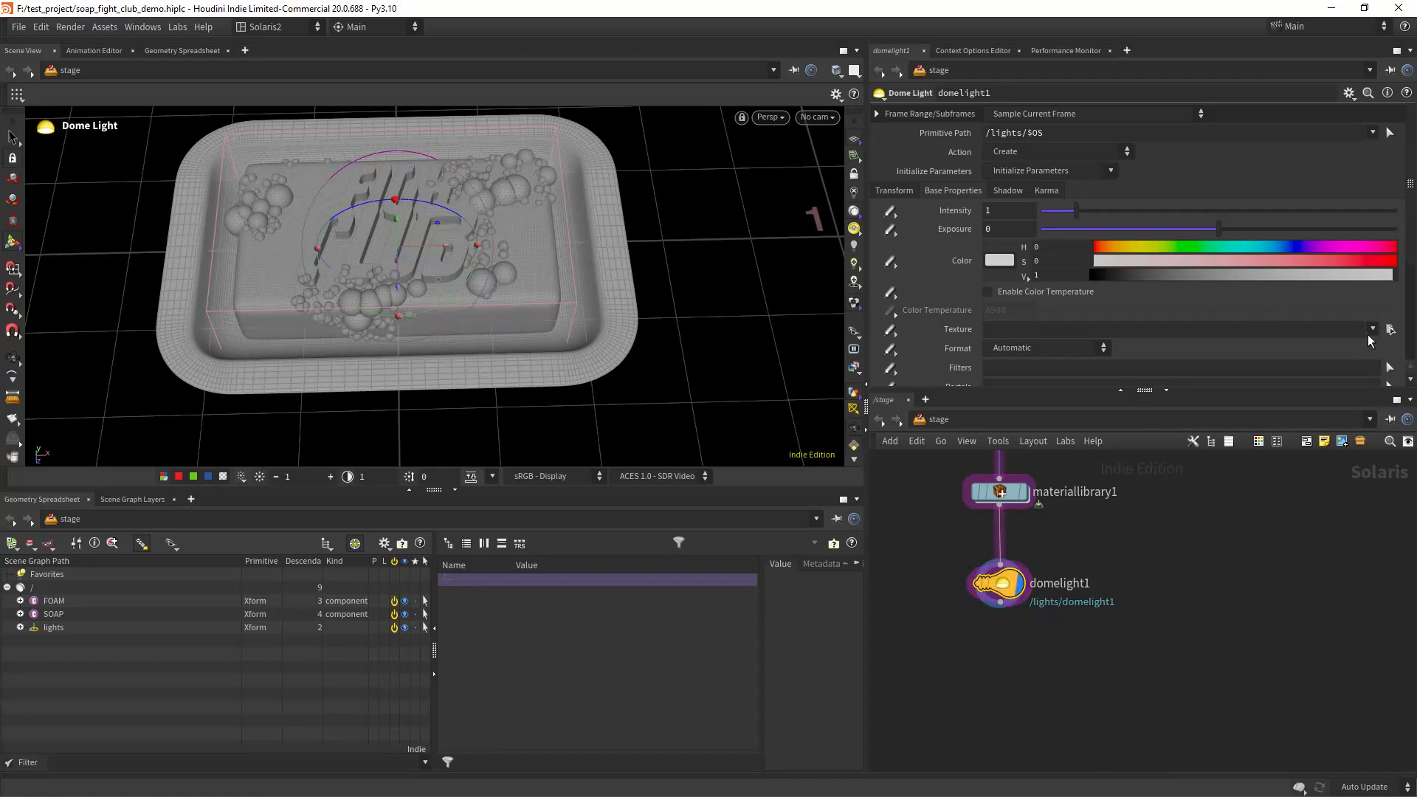
pyautogui.click(1372, 329)
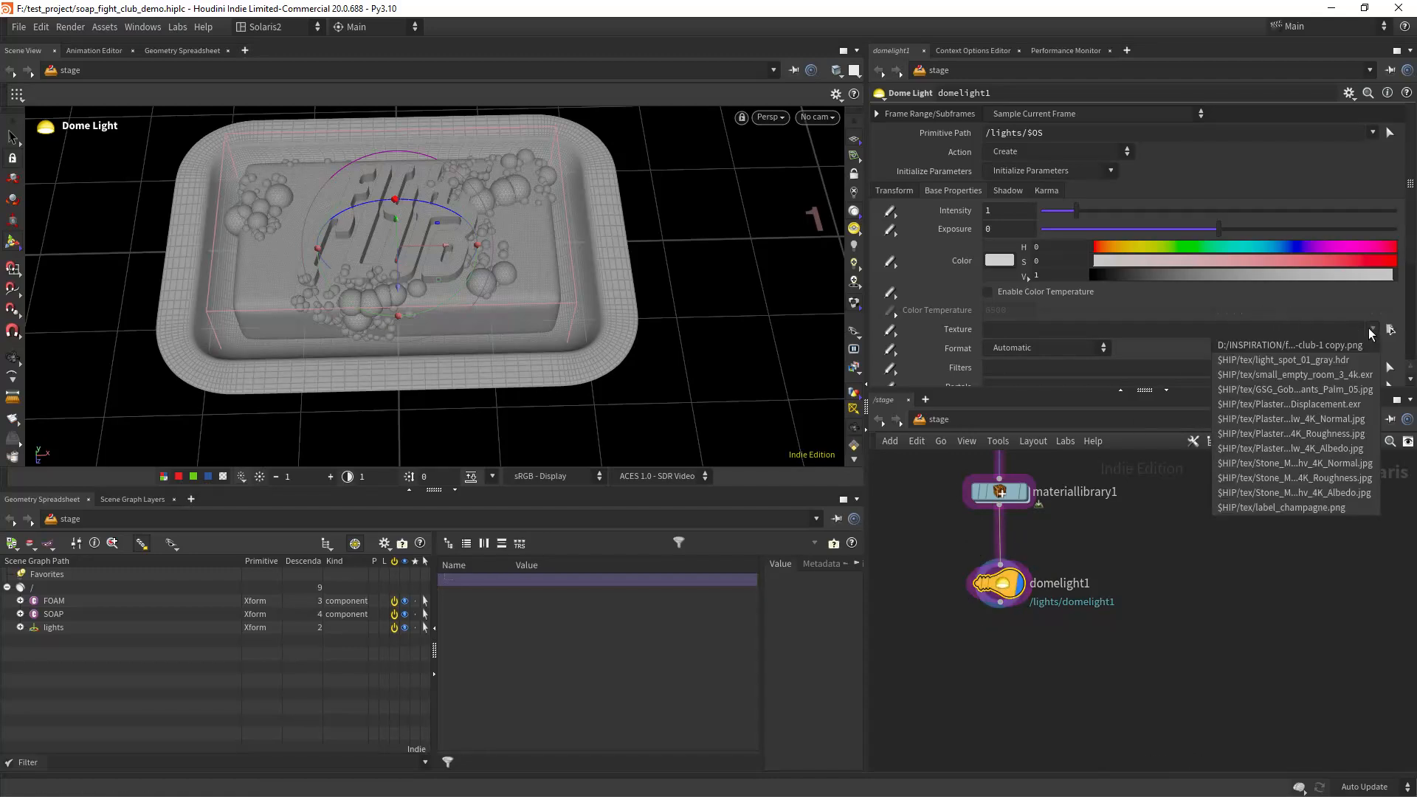
pyautogui.click(1342, 372)
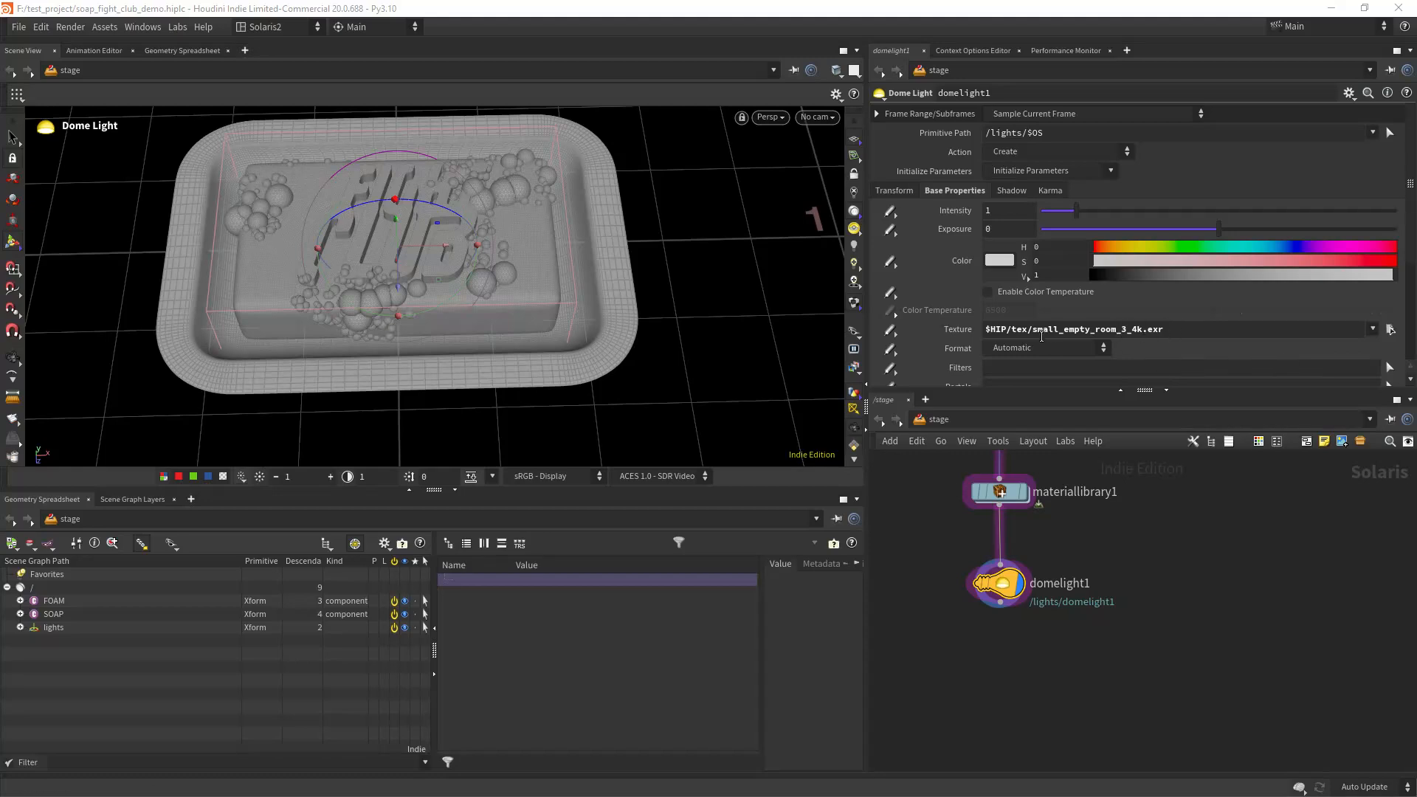
# Enlarge the viewport, frame the soap tray at an angle and create a new camera from this view, placing its node below the dome light.
pyautogui.click(11, 359)
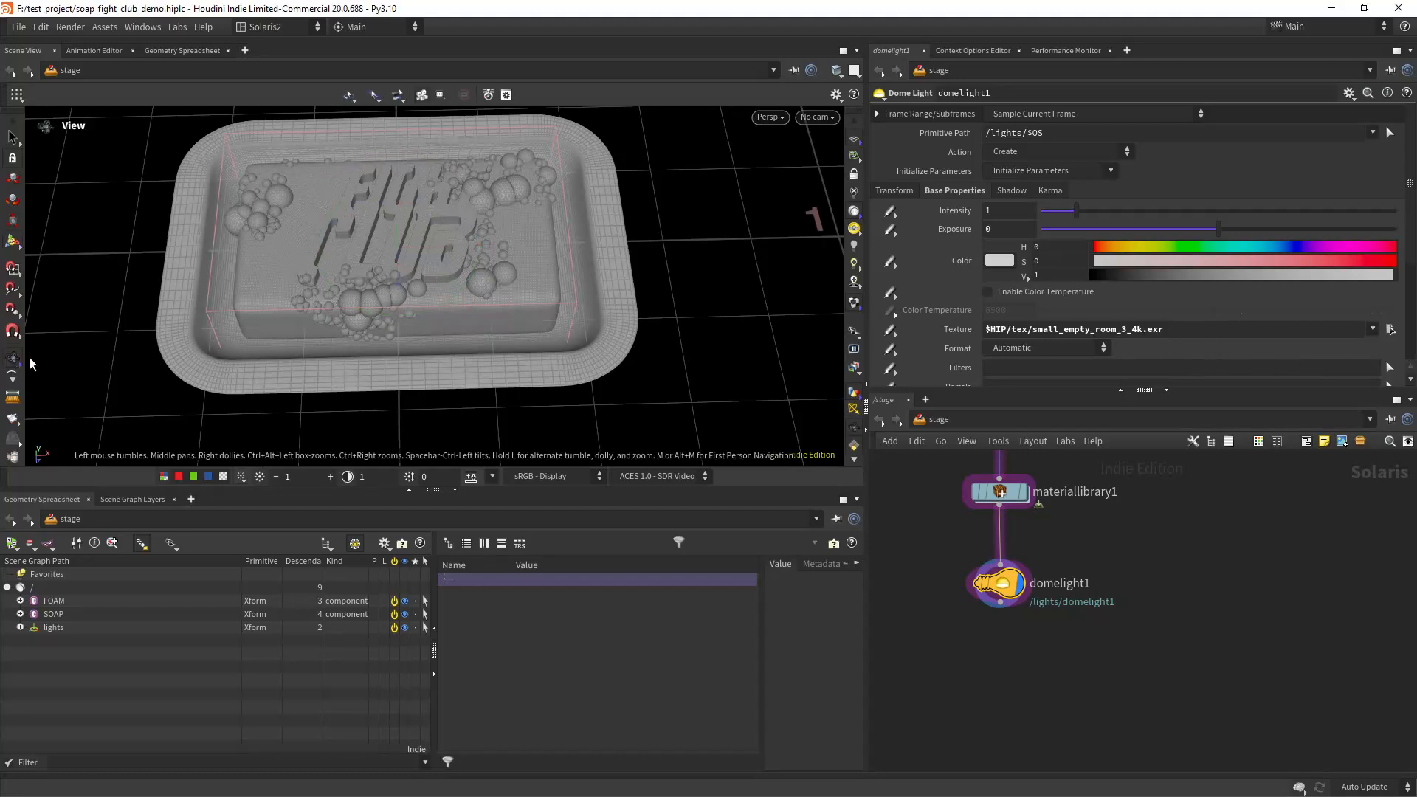
pyautogui.moveTo(425, 252); pyautogui.dragTo(506, 262)
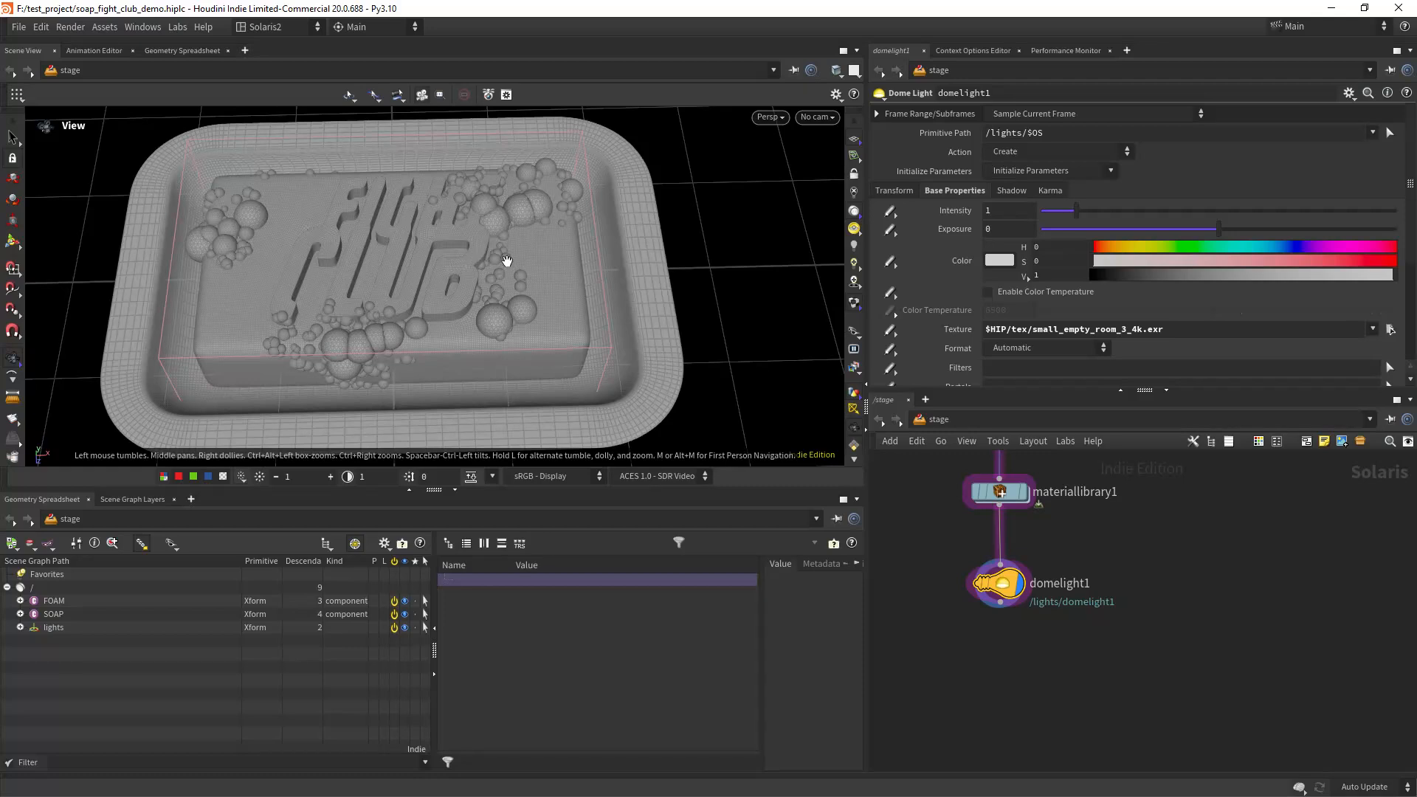
pyautogui.moveTo(611, 294); pyautogui.dragTo(497, 401)
pyautogui.moveTo(469, 488); pyautogui.dragTo(475, 558)
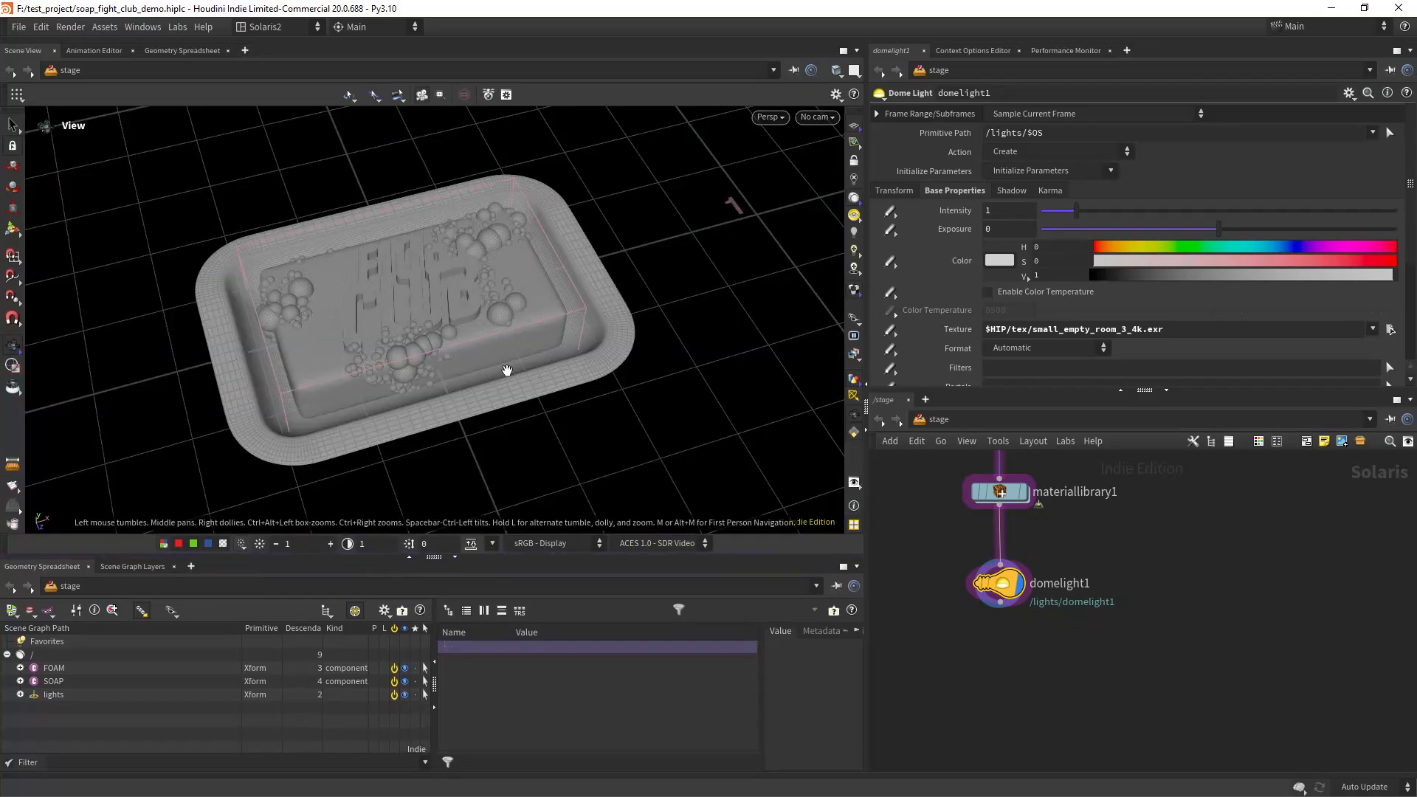
pyautogui.moveTo(506, 374); pyautogui.dragTo(474, 326)
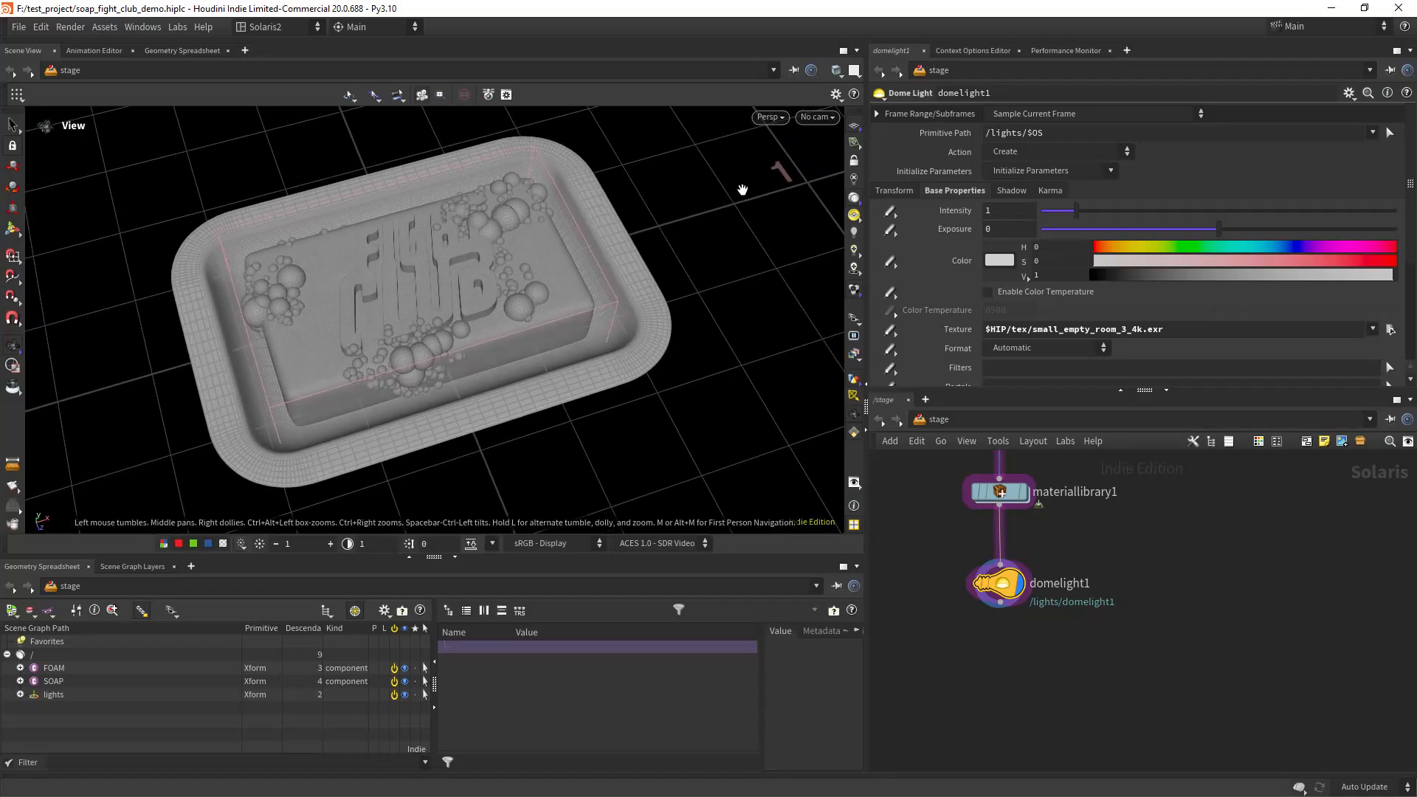
pyautogui.click(816, 118)
pyautogui.click(830, 182)
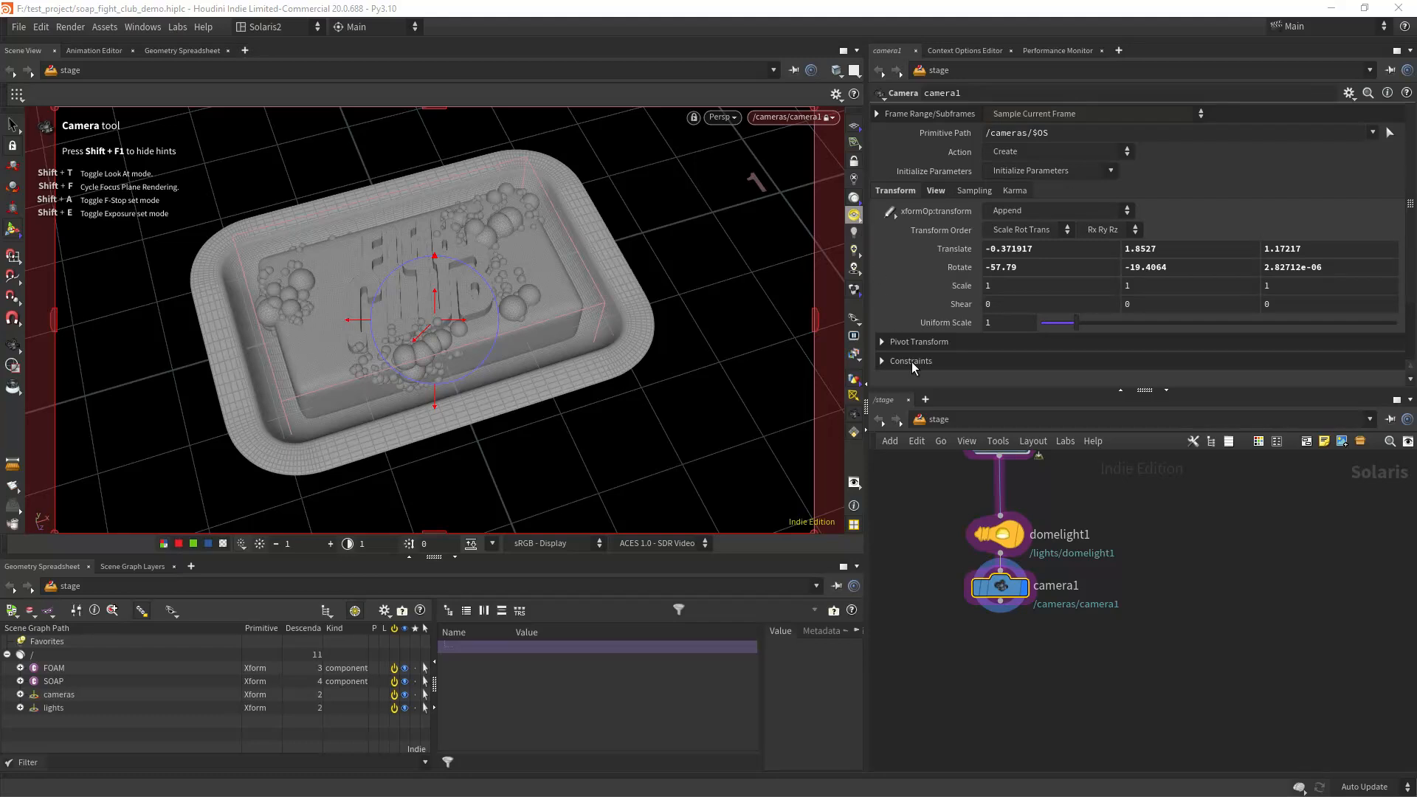
pyautogui.click(1009, 629)
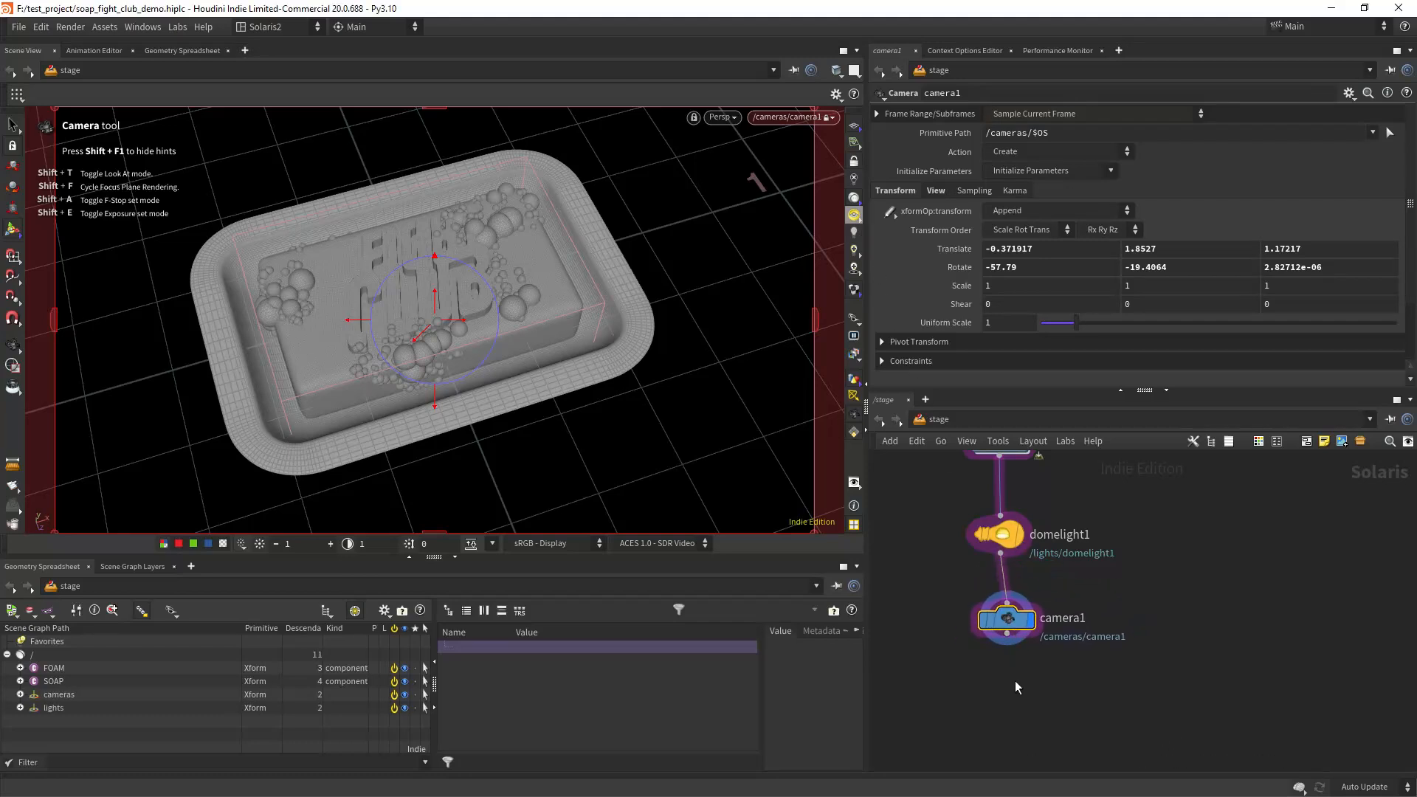
# Add the Karma render nodes below the camera, wire the camera into karmarendersettings and display that node.
pyautogui.press('Tab')
pyautogui.write('KA')
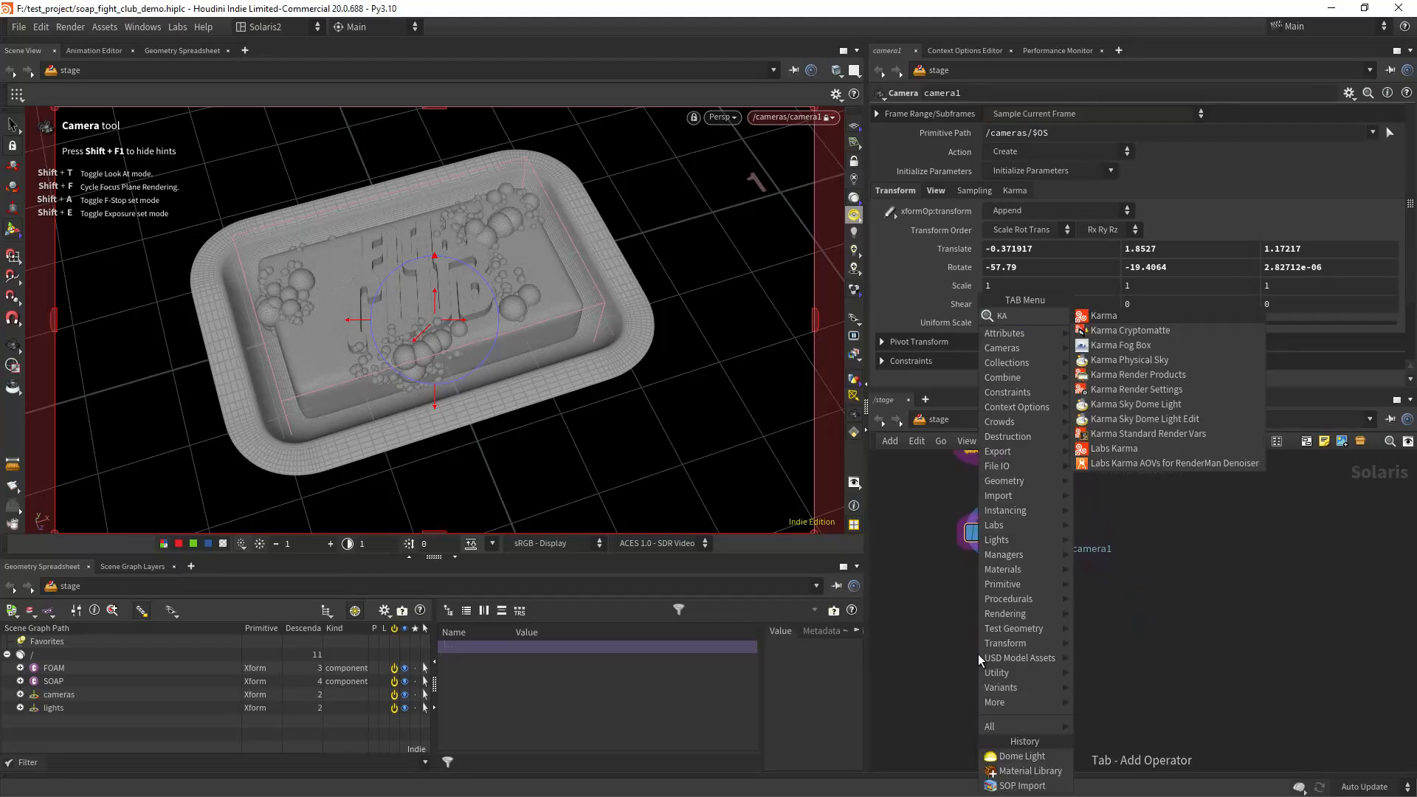
pyautogui.press('Return')
pyautogui.click(977, 654)
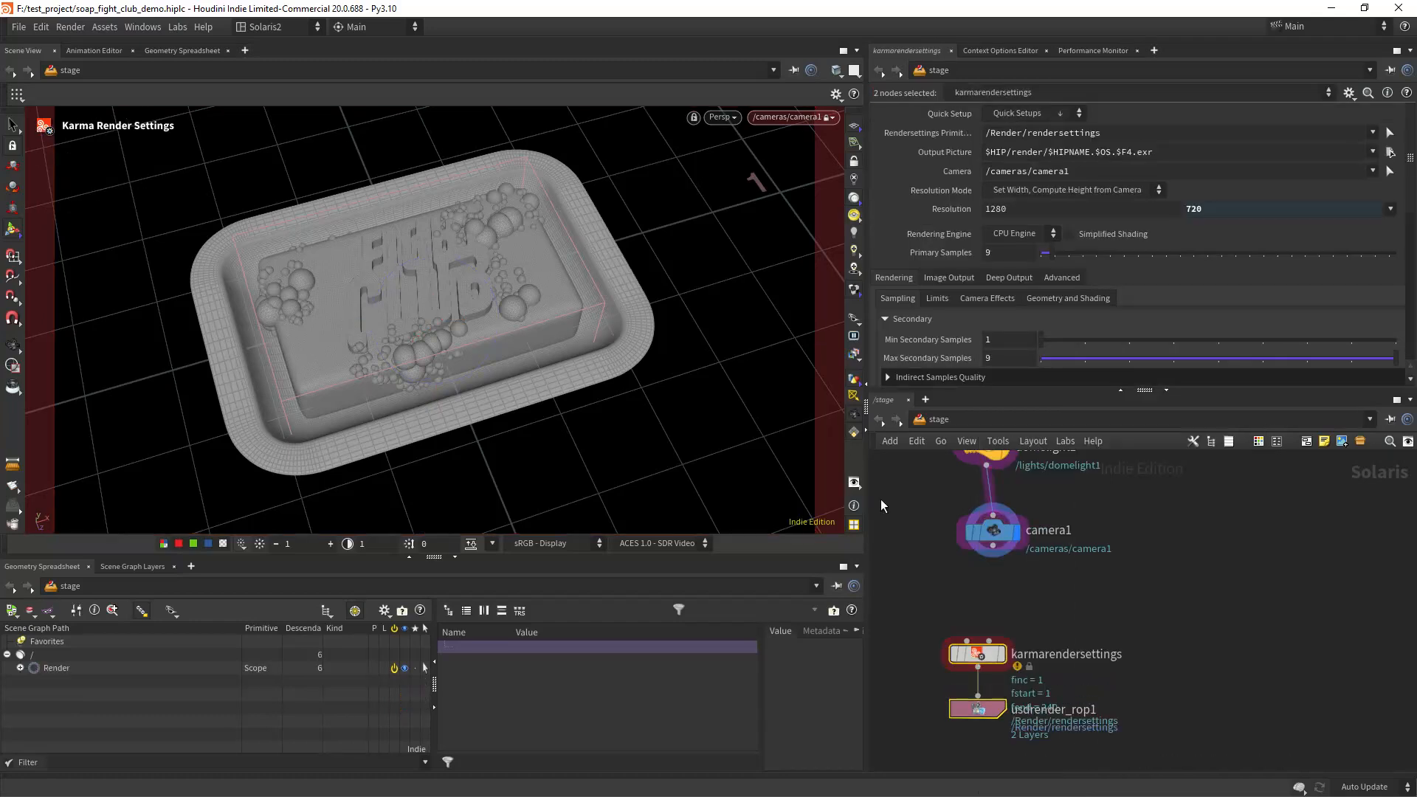
pyautogui.moveTo(953, 613); pyautogui.dragTo(959, 556, button='middle')
pyautogui.moveTo(981, 597); pyautogui.dragTo(1008, 587)
pyautogui.click(1000, 501)
pyautogui.click(999, 575)
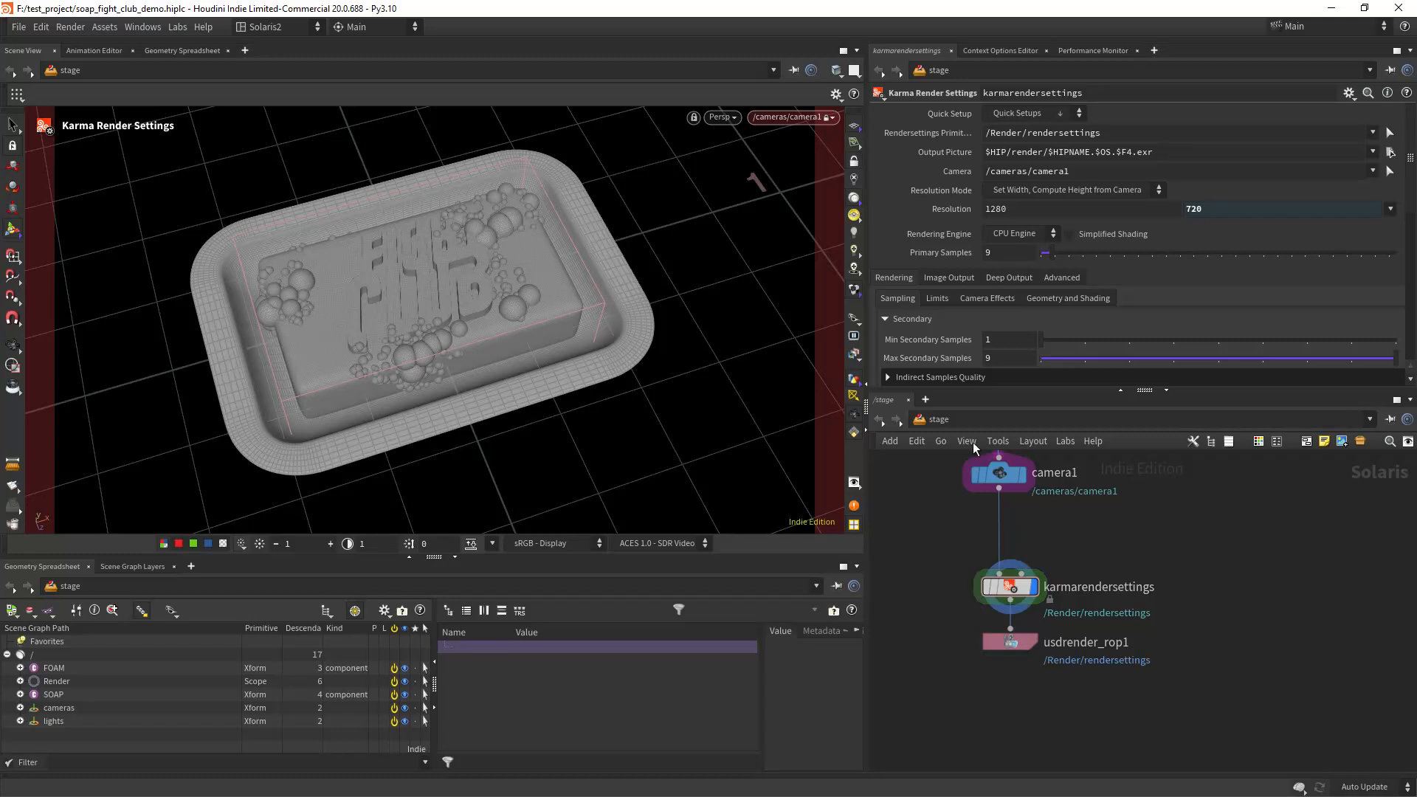
# Leave the camera view for a free perspective view of the soap tray and save the scene file.
pyautogui.click(13, 347)
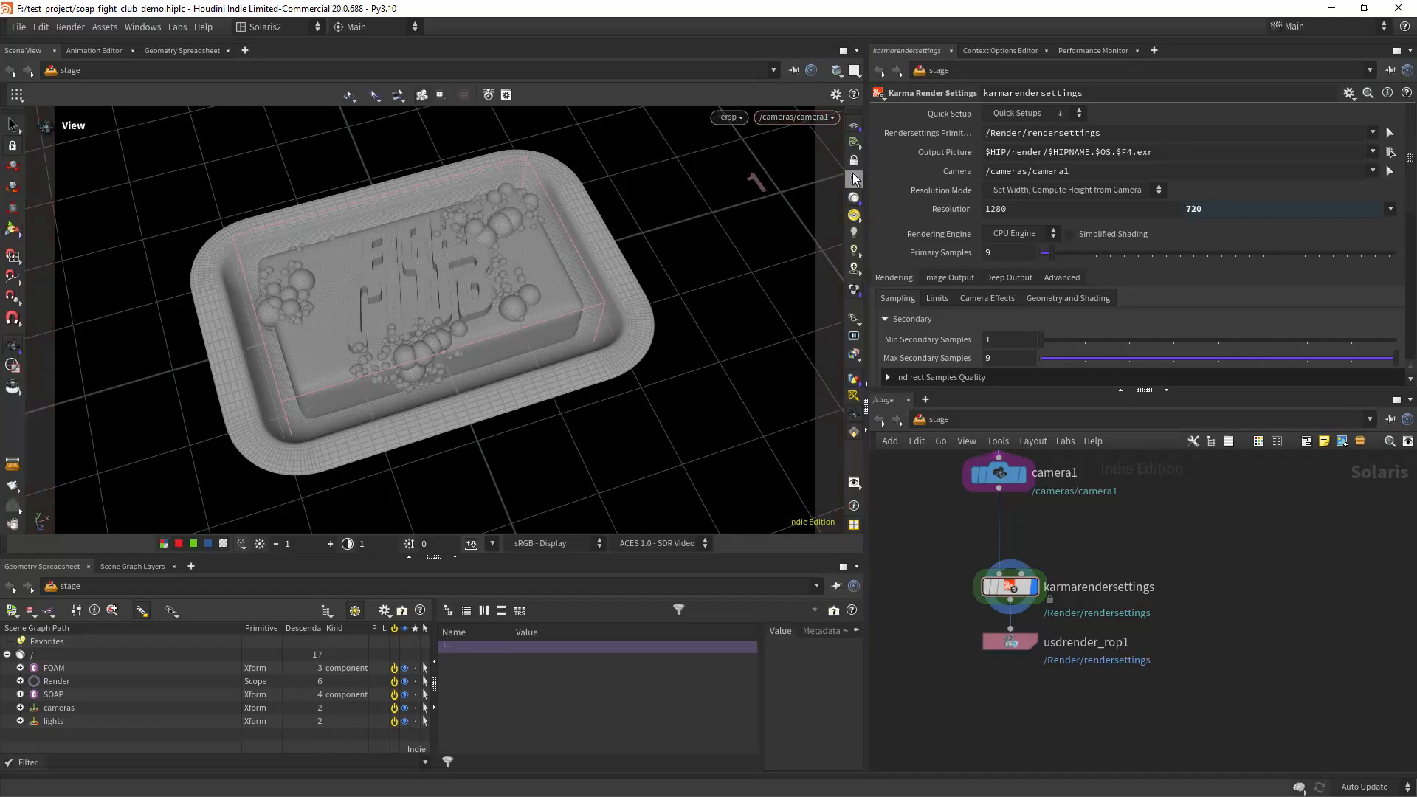
pyautogui.moveTo(465, 313); pyautogui.dragTo(583, 308)
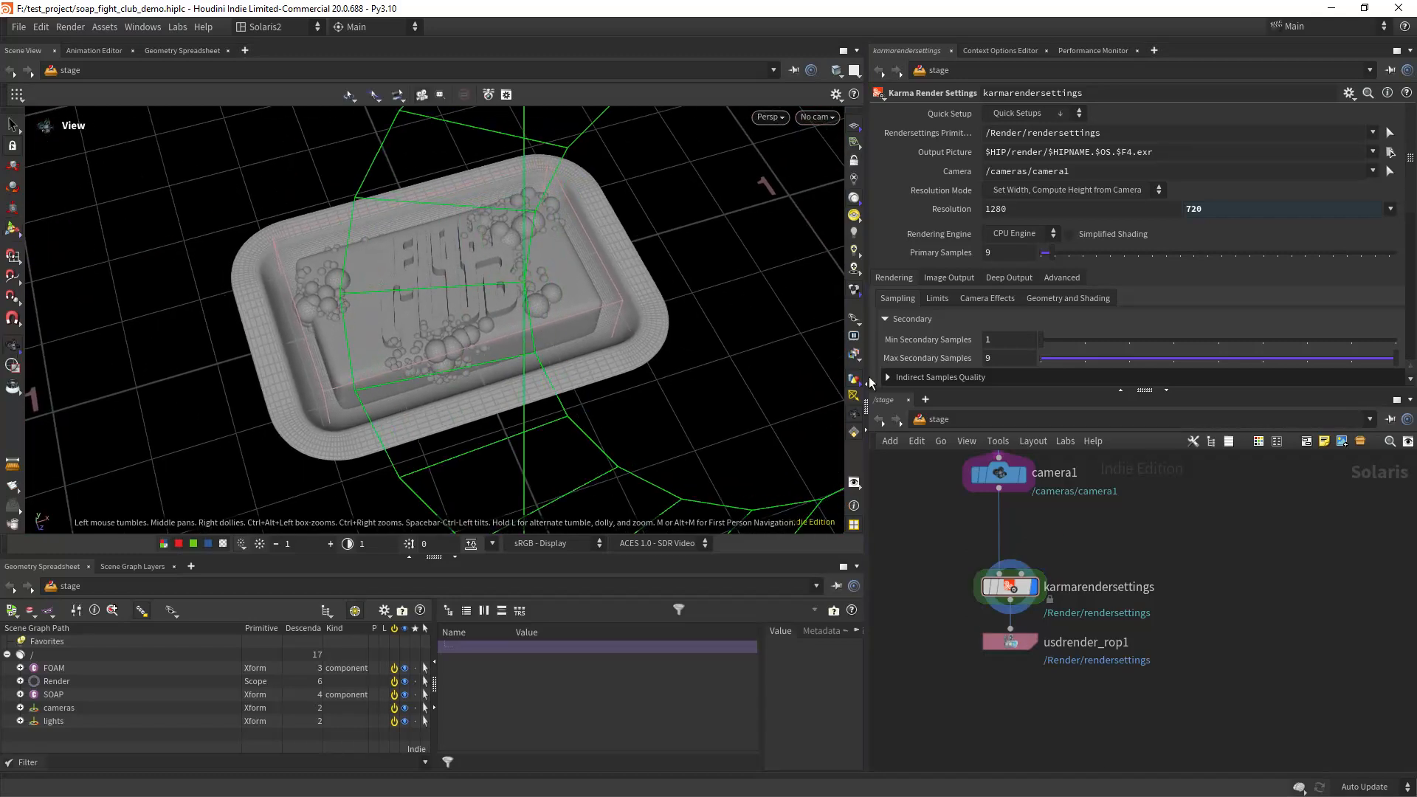
pyautogui.moveTo(634, 348); pyautogui.dragTo(507, 308)
pyautogui.hotkey('ctrl', 's')
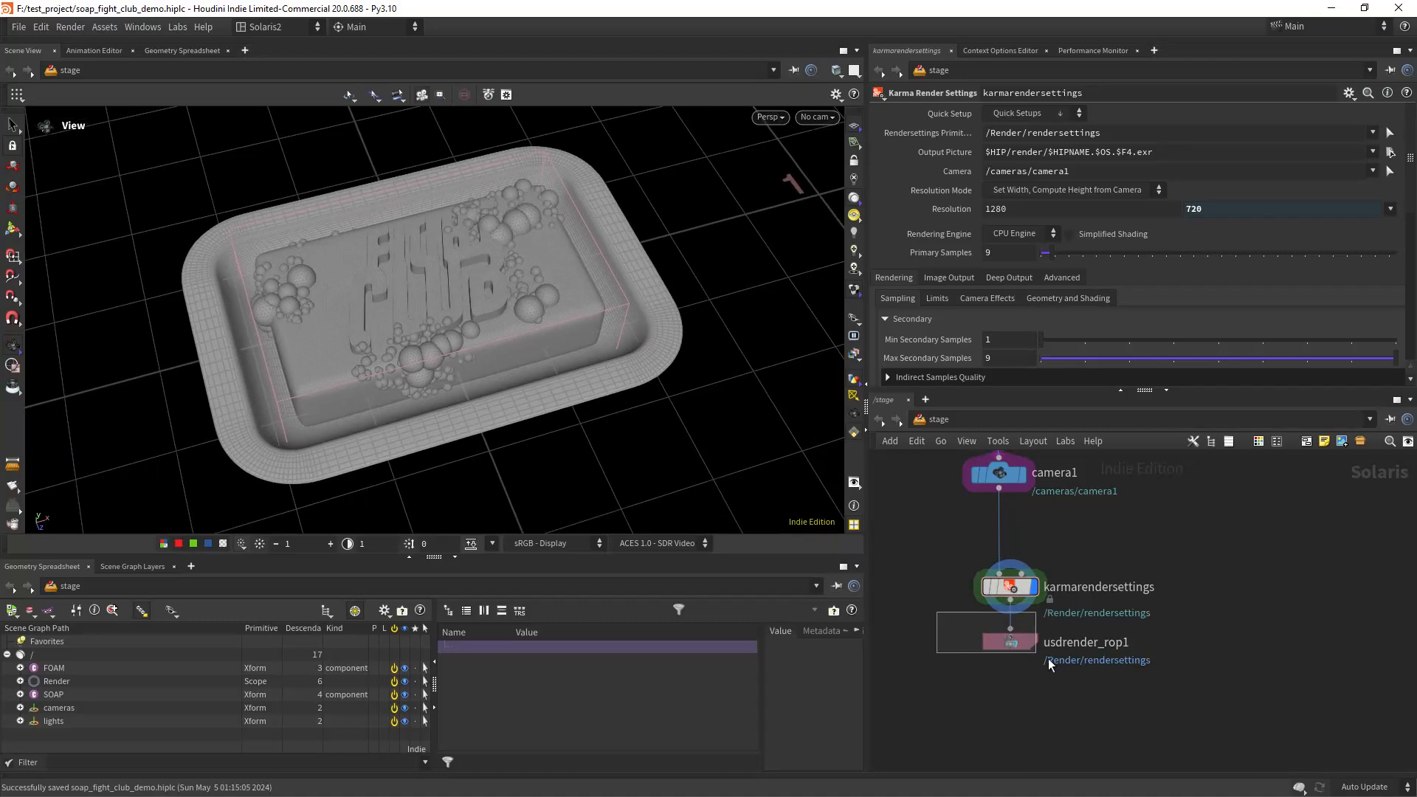
# Create a Karma Material Builder inside the material library and go into its network.
pyautogui.click(1015, 642)
pyautogui.scroll(3, 1100, 542)
pyautogui.scroll(2, 1101, 539)
pyautogui.doubleClick(1020, 599)
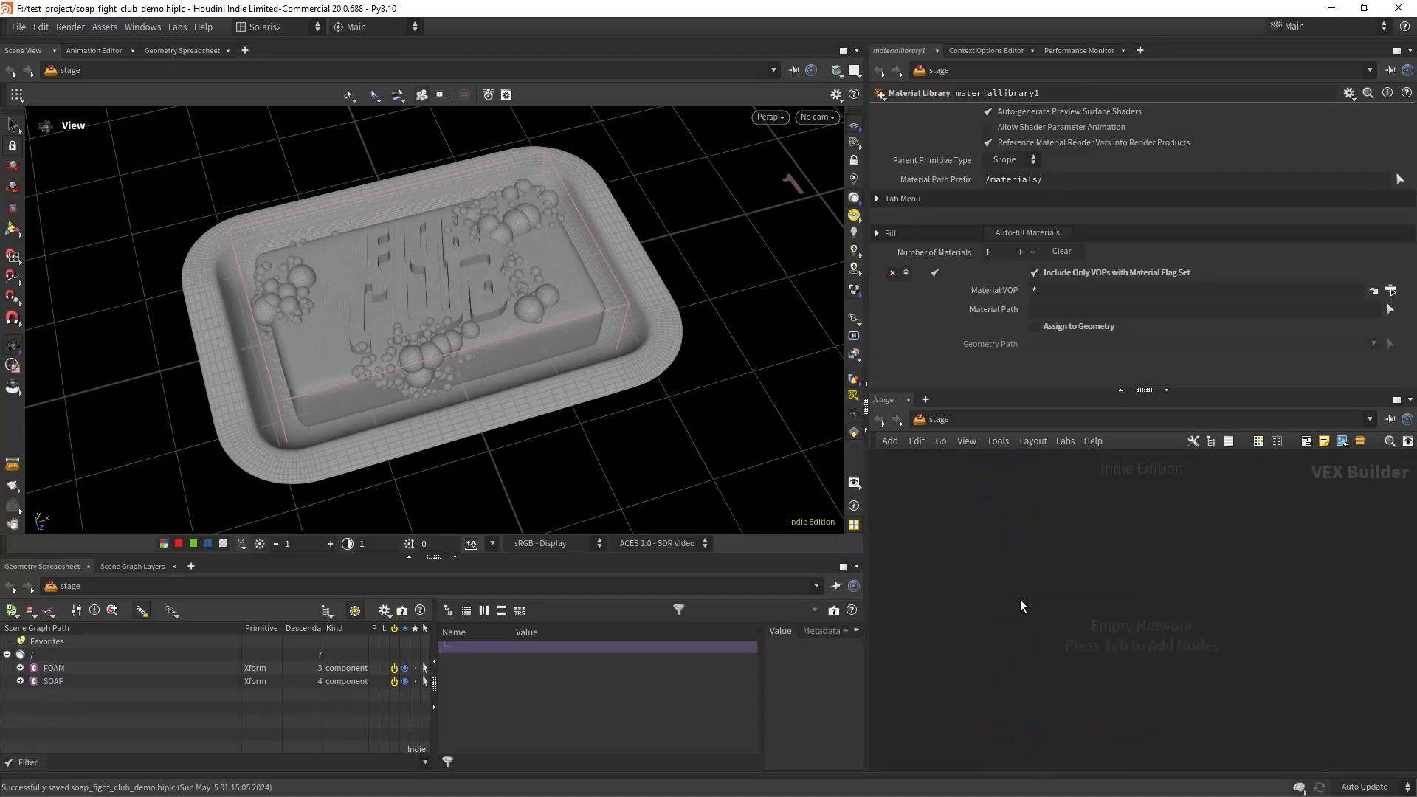
pyautogui.press('Tab')
pyautogui.write('karma')
pyautogui.press('Down')
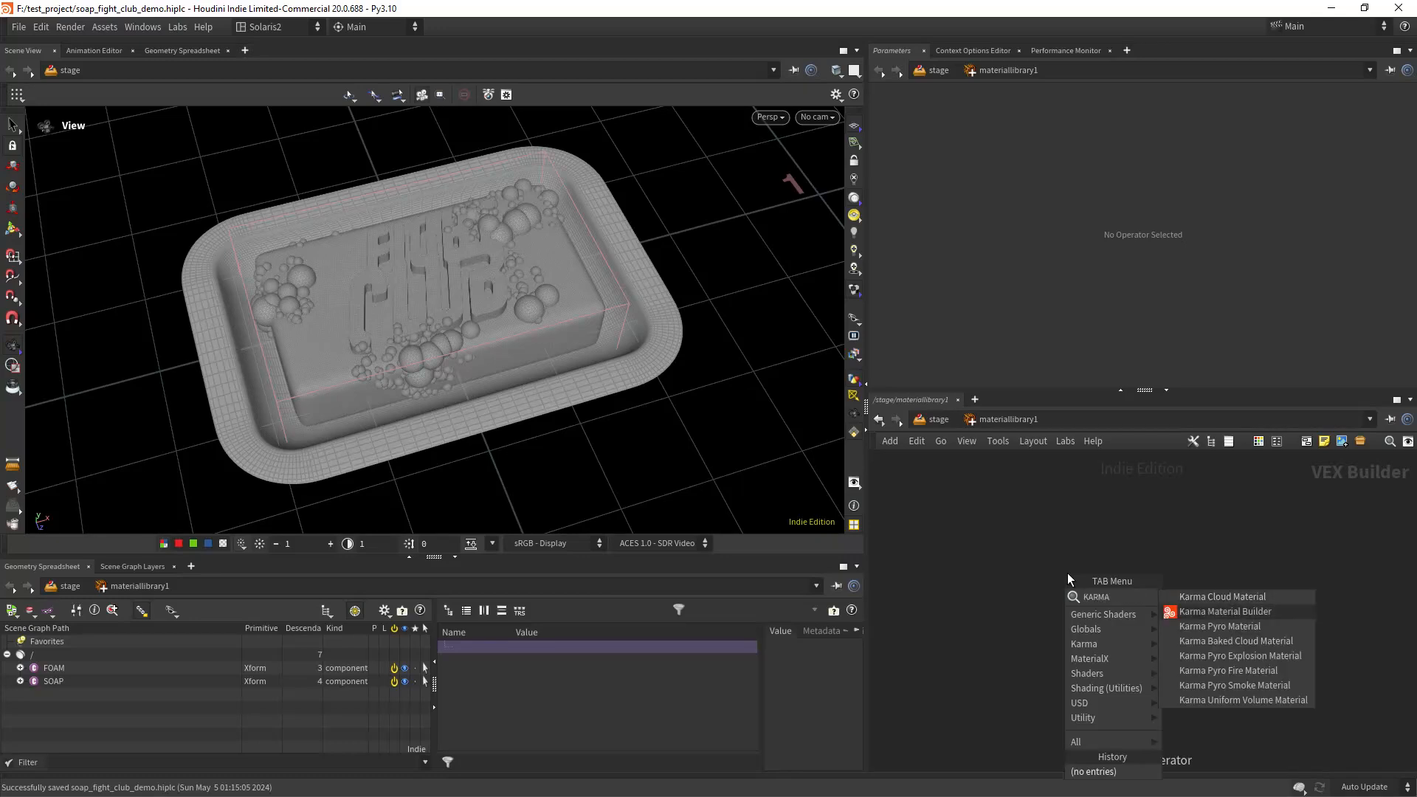
pyautogui.press('Return')
pyautogui.click(1067, 573)
pyautogui.press('Return')
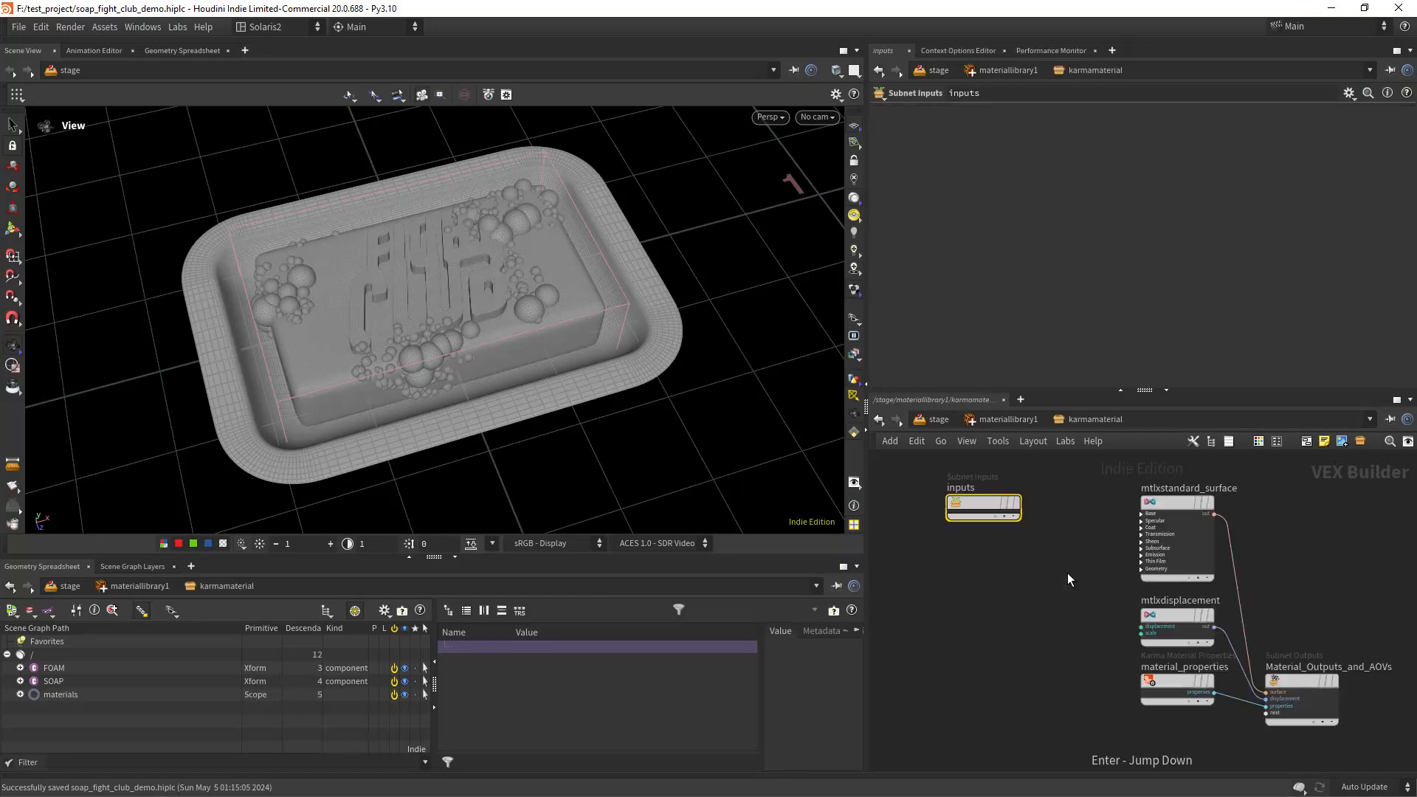
# Darken the standard surface's base color to a 0.599 gray.
pyautogui.click(1175, 510)
pyautogui.click(952, 174)
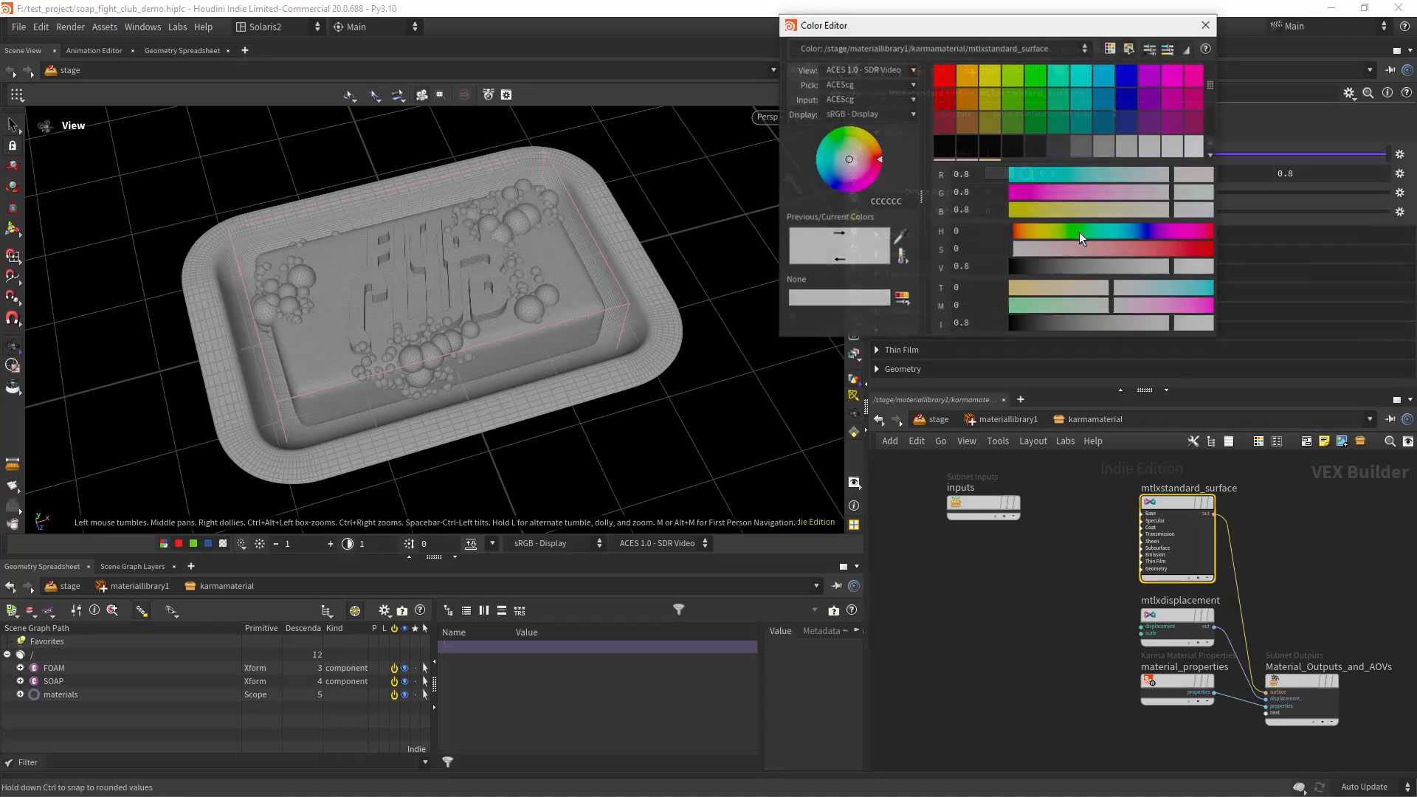
pyautogui.click(1132, 266)
pyautogui.click(1205, 25)
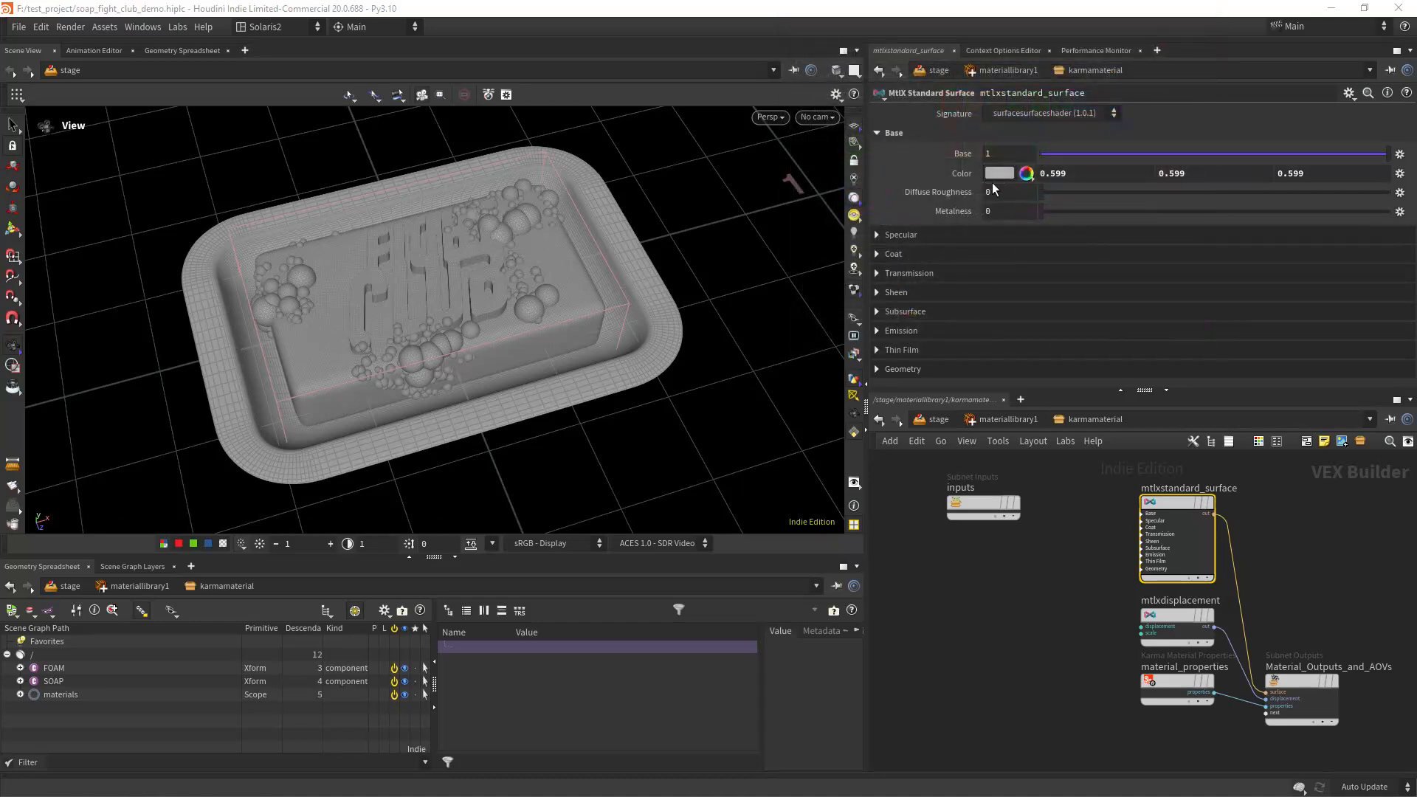
# Return to the stage network and auto-fill the material library's materials.
pyautogui.click(998, 419)
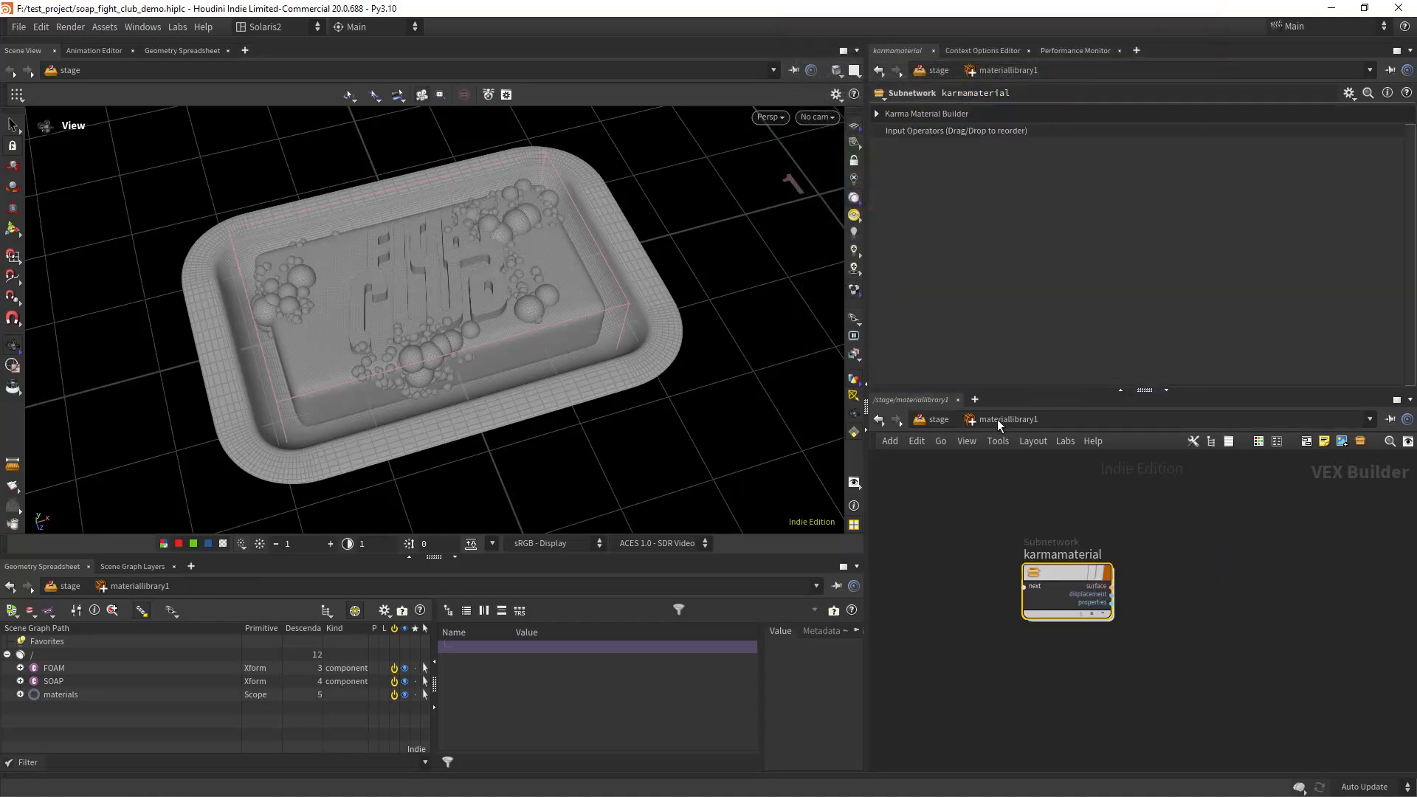
pyautogui.click(939, 419)
pyautogui.click(1040, 232)
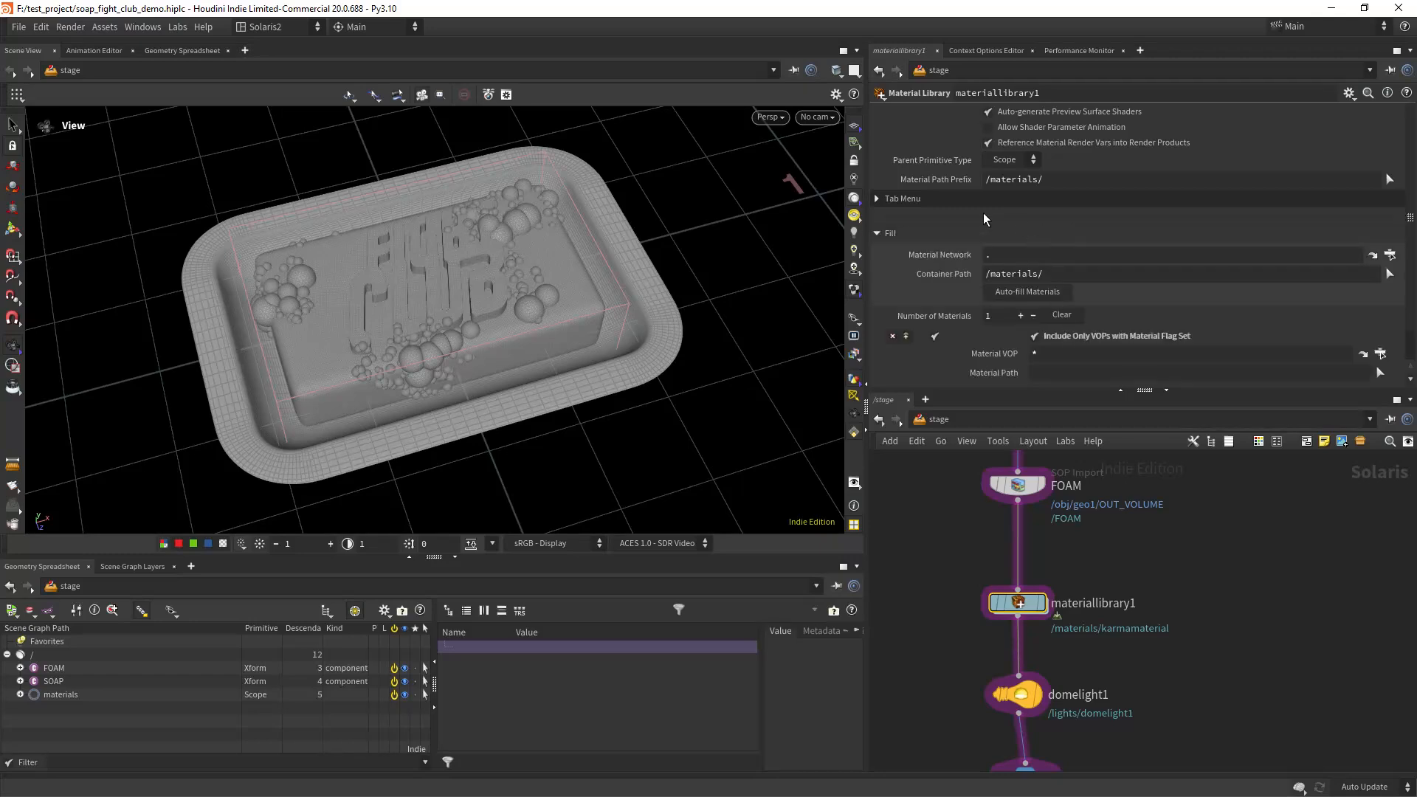
pyautogui.click(956, 232)
pyautogui.click(1046, 231)
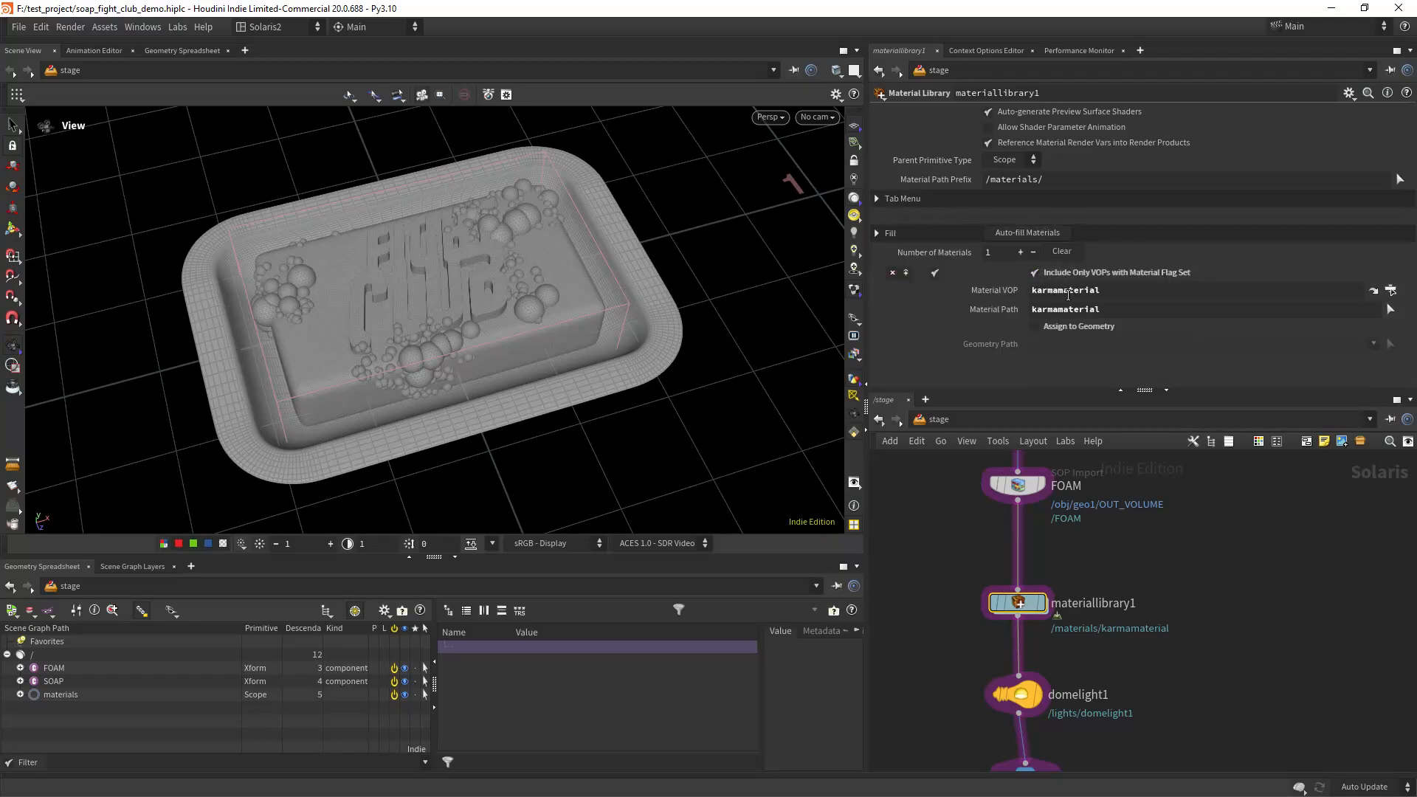
# Enable Assign to Geometry for karmamaterial and set its Geometry Path to *.
pyautogui.click(1040, 327)
pyautogui.click(1046, 344)
pyautogui.write('*')
pyautogui.press('Return')
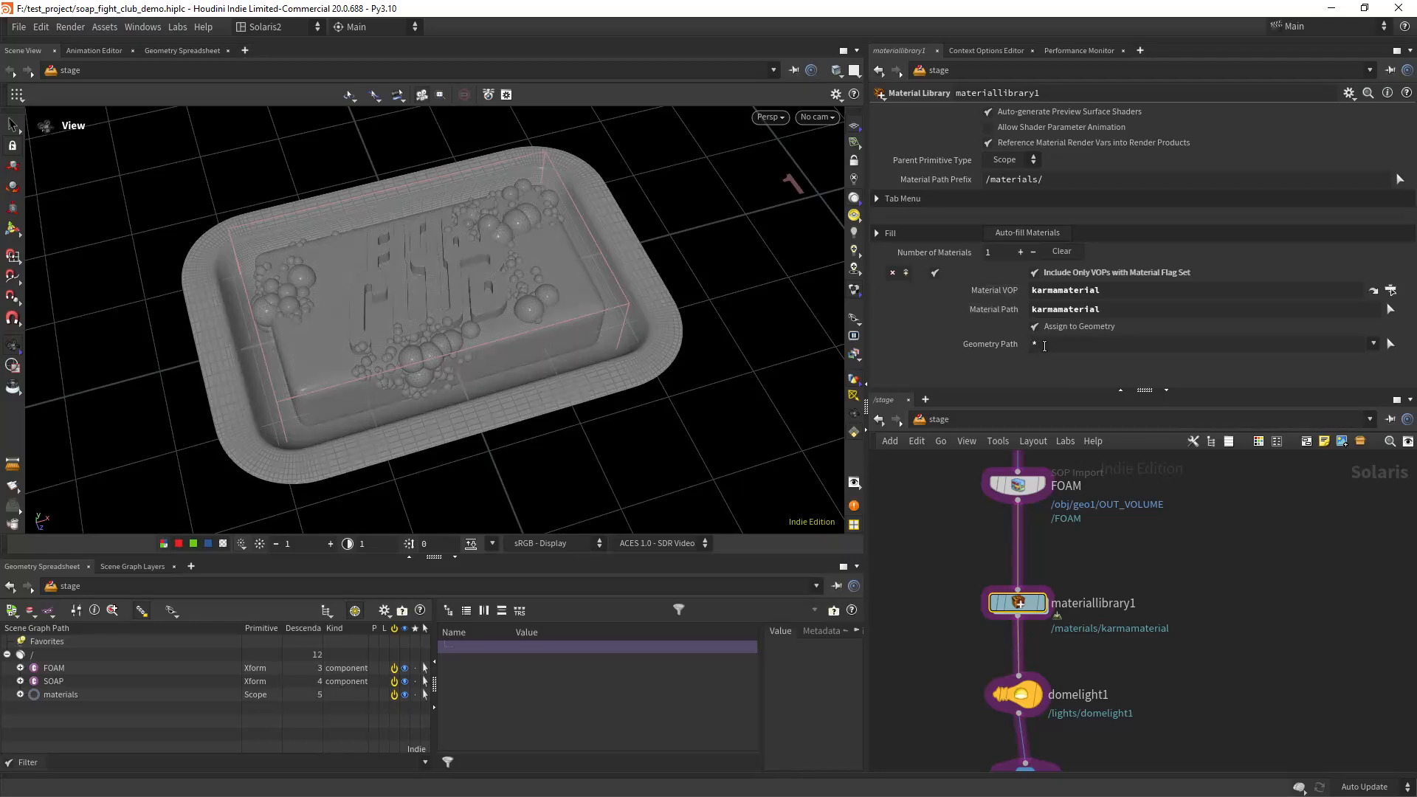
pyautogui.click(1067, 346)
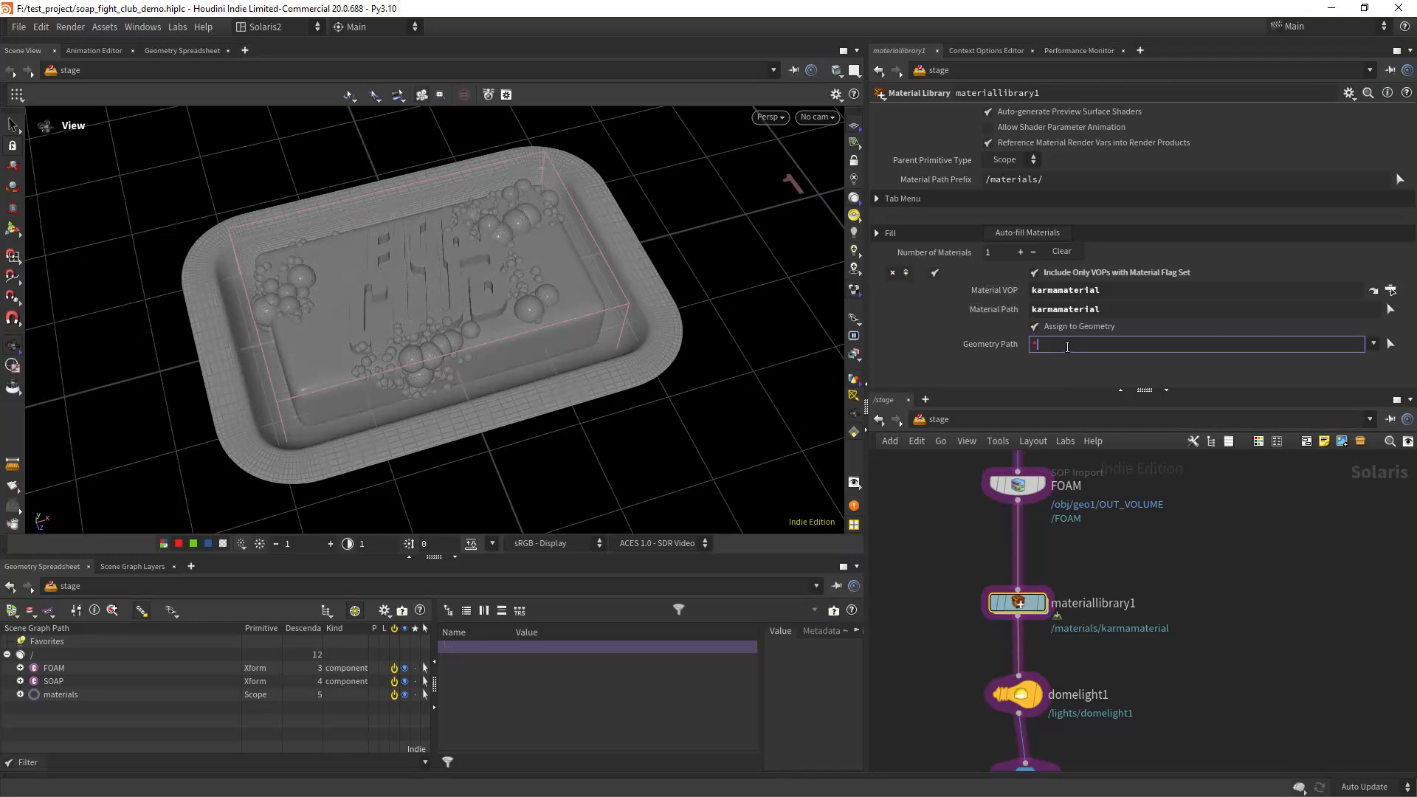
# Bypass the FOAM import, display karmarendersettings and preview the soap in the viewport with Karma XPU.
pyautogui.moveTo(986, 541); pyautogui.dragTo(987, 587, button='middle')
pyautogui.click(989, 531)
pyautogui.moveTo(1103, 613); pyautogui.dragTo(1096, 409, button='middle')
pyautogui.click(1022, 736)
pyautogui.moveTo(925, 479); pyautogui.dragTo(920, 456, button='middle')
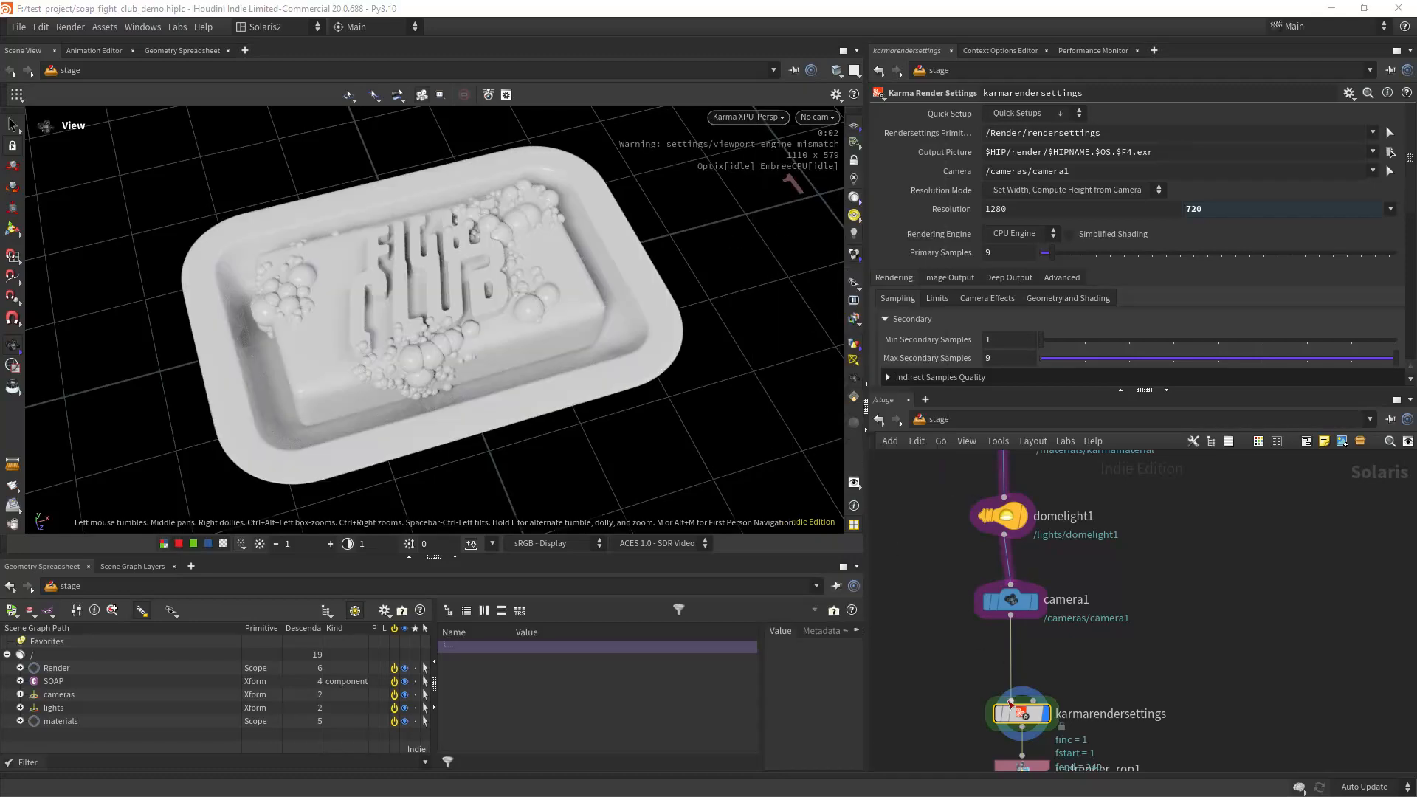
# Set the Karma render settings' rendering engine to XPU Engine.
pyautogui.moveTo(968, 682); pyautogui.dragTo(985, 613, button='middle')
pyautogui.moveTo(925, 589); pyautogui.dragTo(1137, 670)
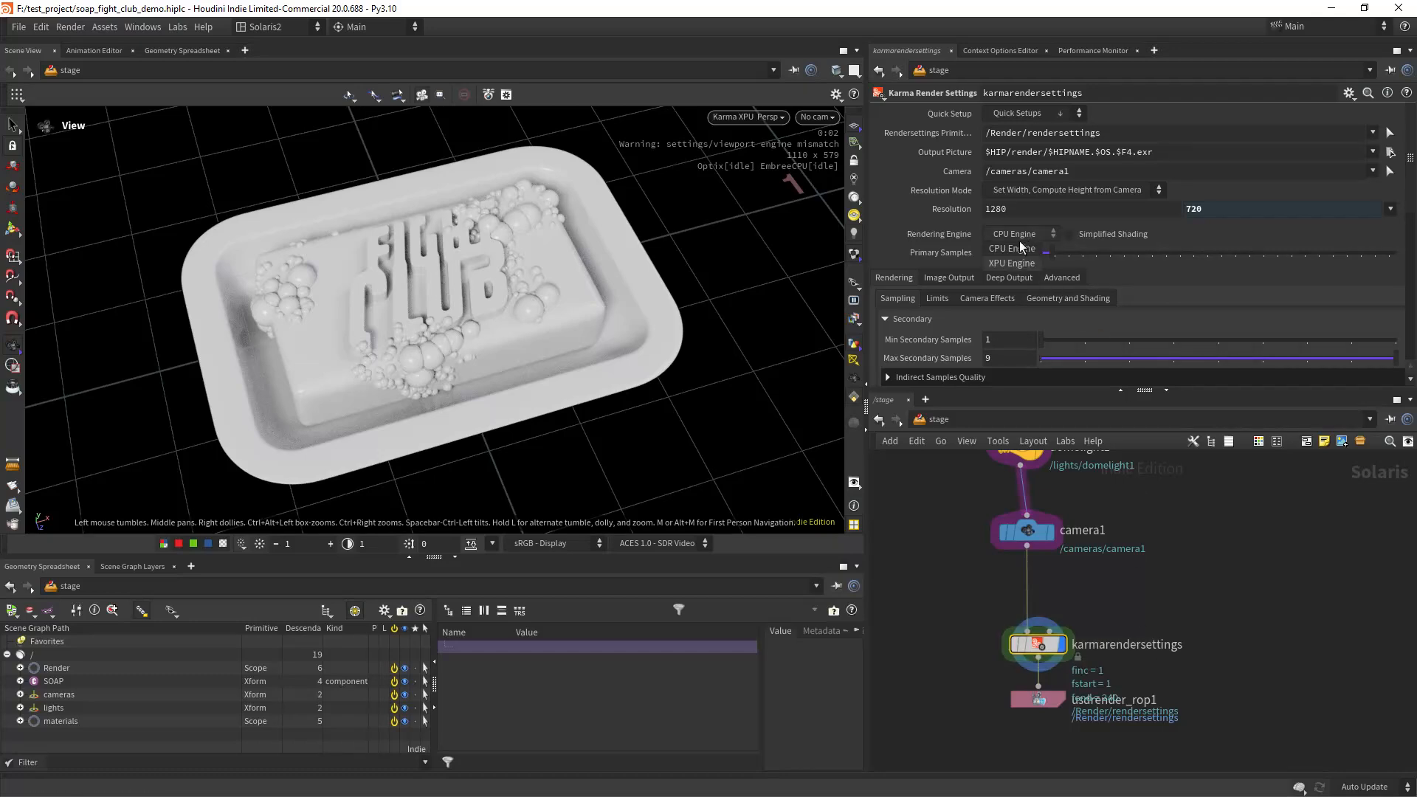
pyautogui.click(1018, 264)
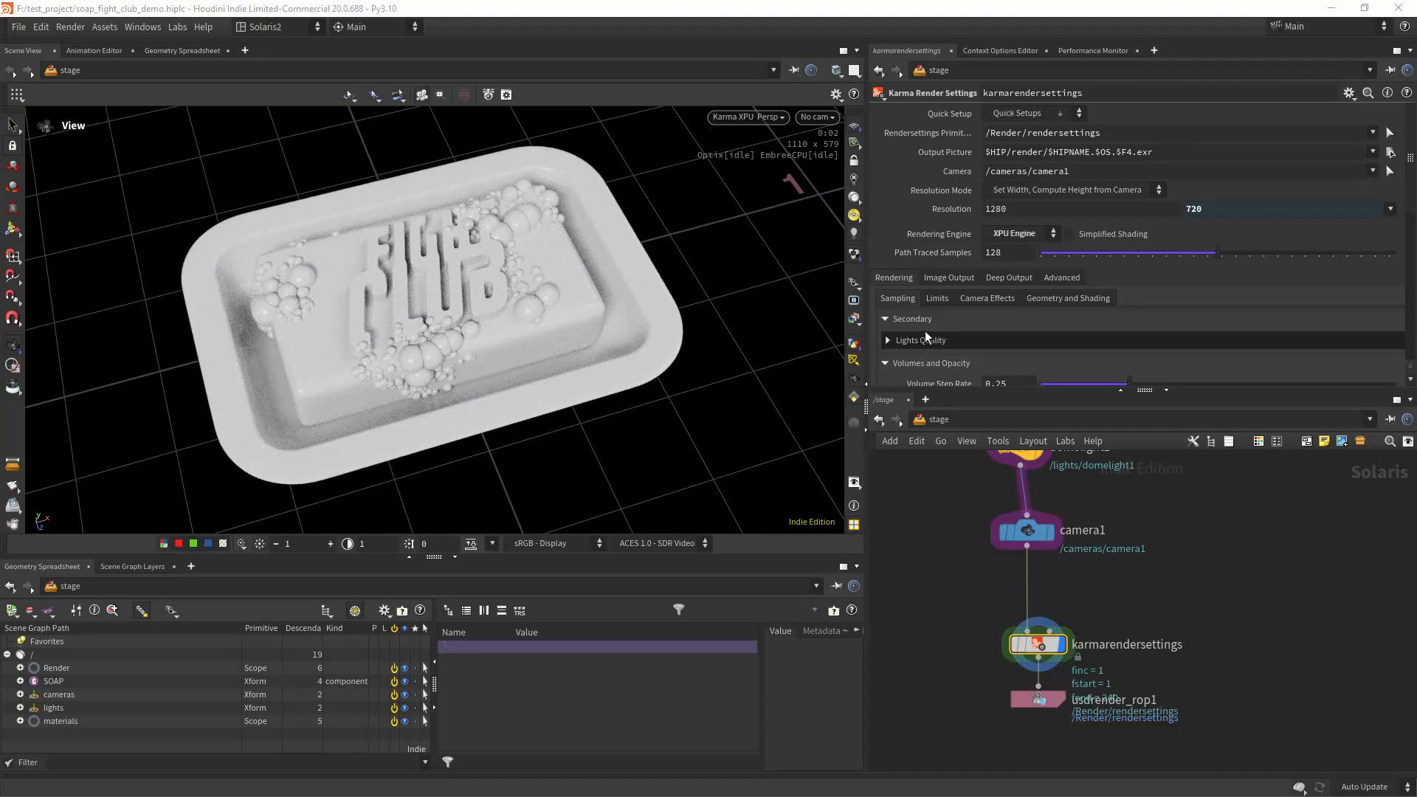
# Set the Karma render limits to Diffuse 3, Reflection 6, Refraction 8, Volume 16 and SSS 12.
pyautogui.click(938, 298)
pyautogui.scroll(-2, 1019, 214)
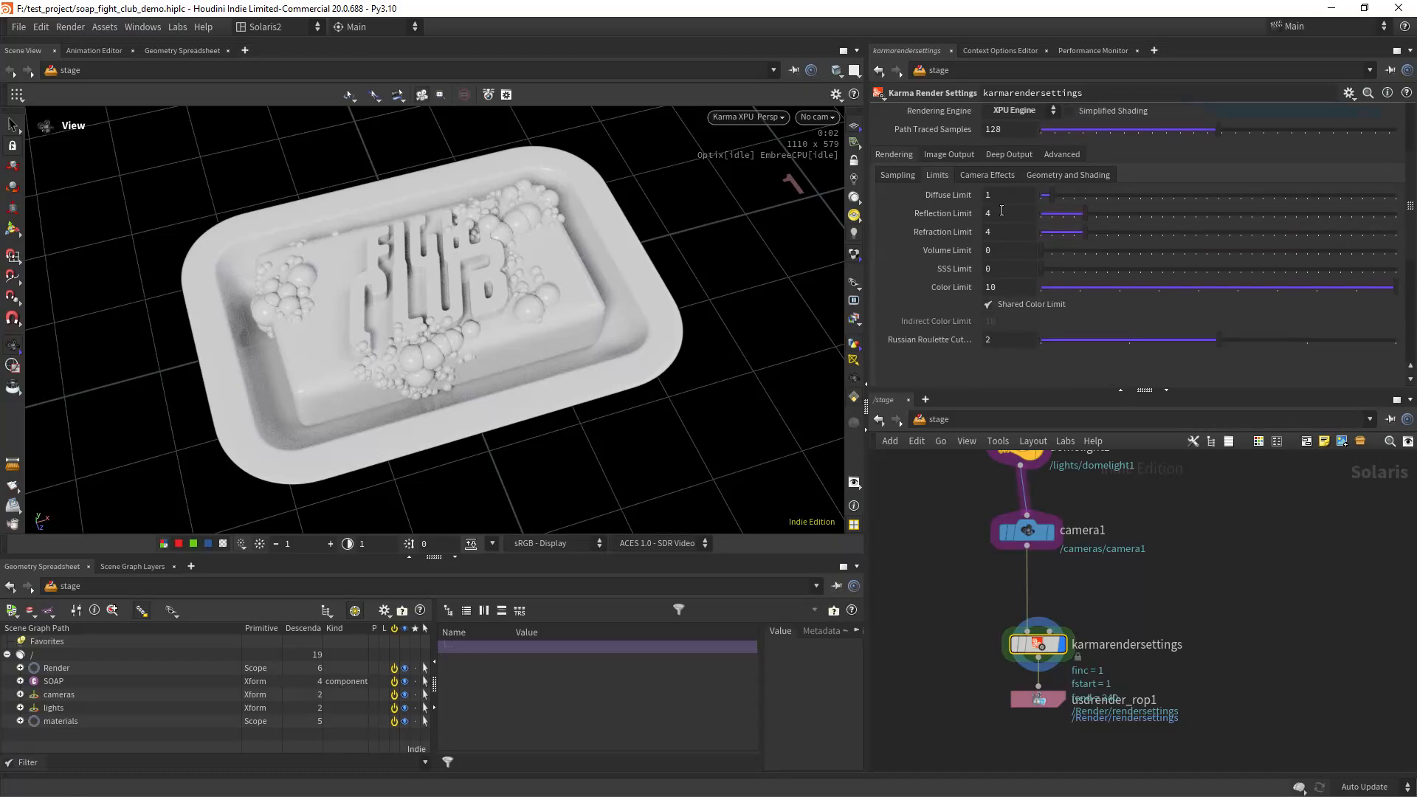
pyautogui.click(1000, 196)
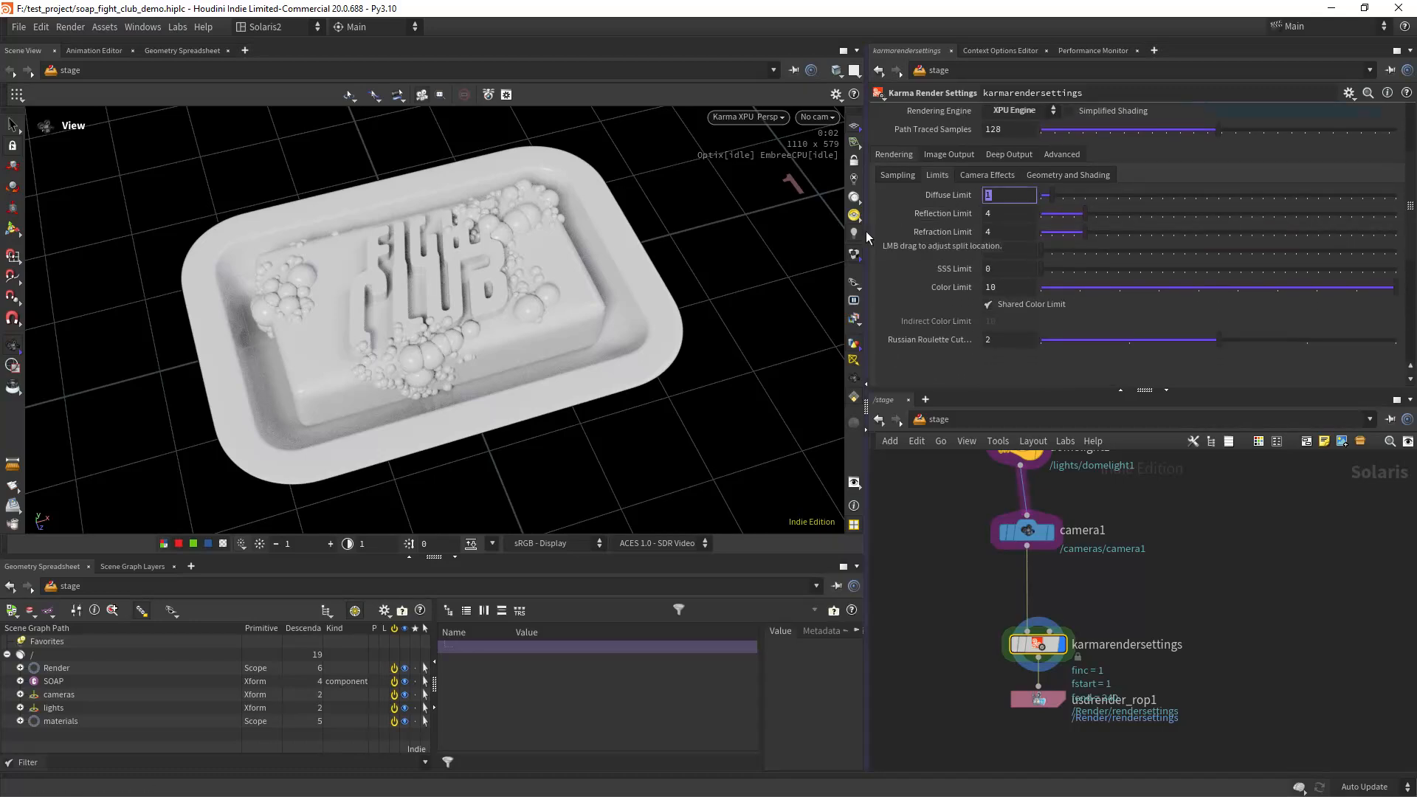
pyautogui.write('3')
pyautogui.press('Tab')
pyautogui.write('6')
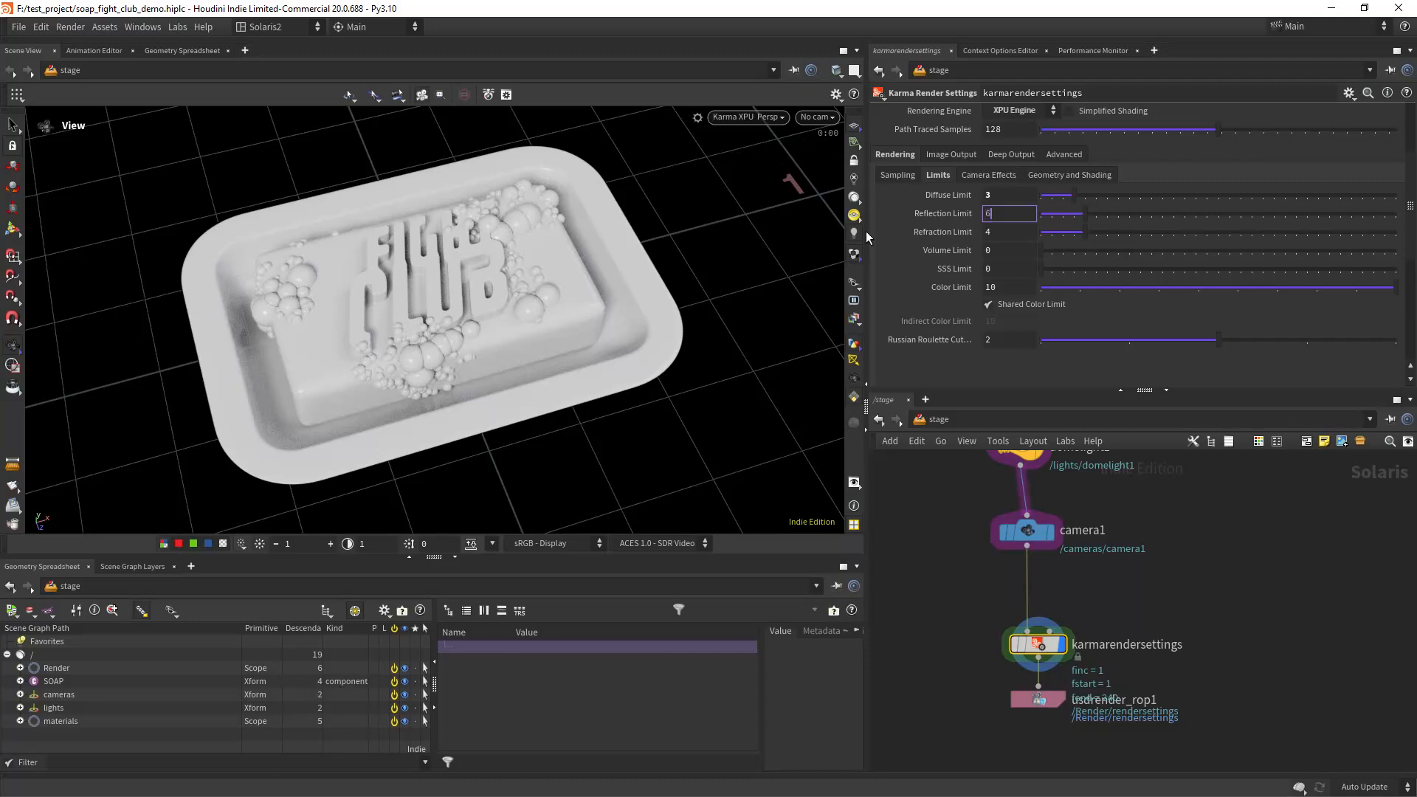
pyautogui.press('Tab')
pyautogui.press('Tab')
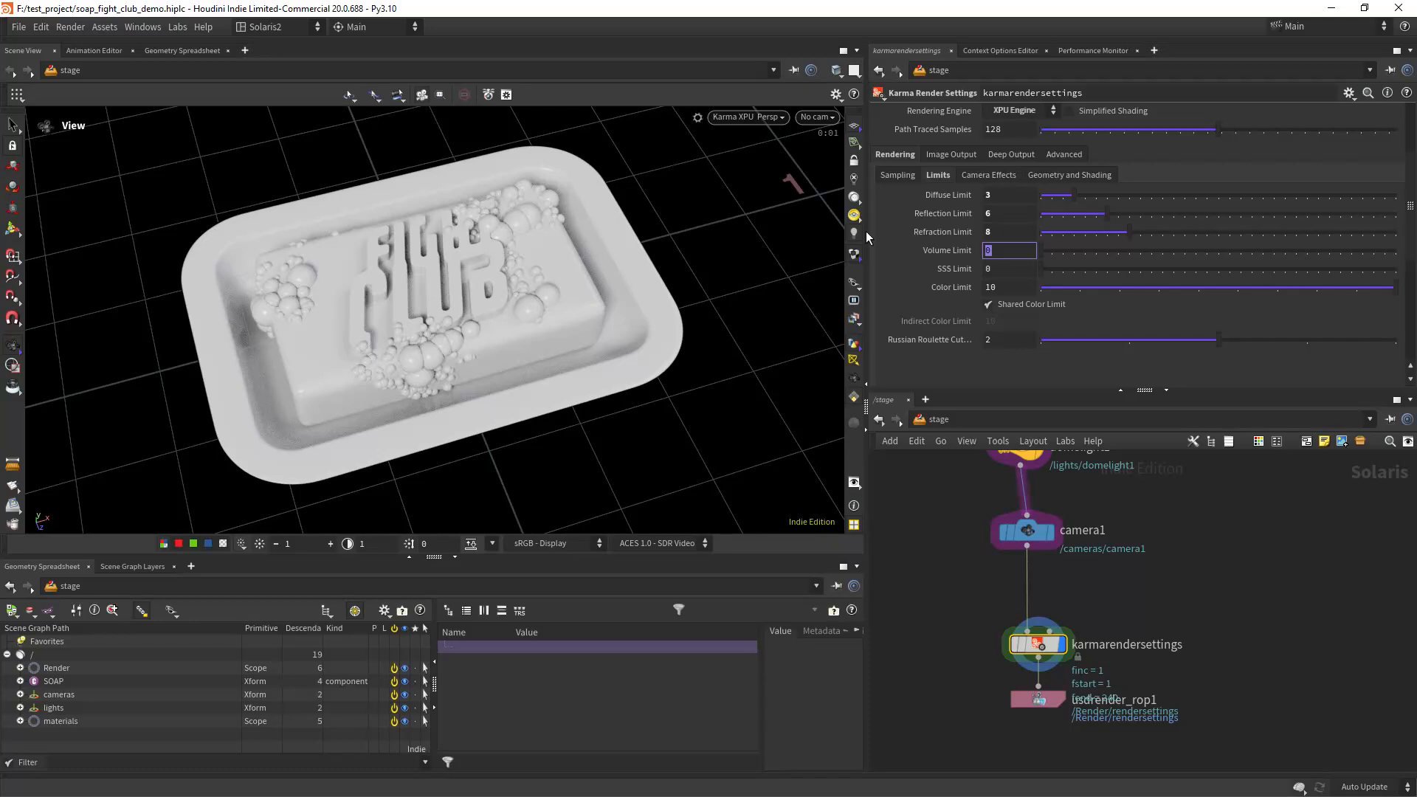
pyautogui.write('16')
pyautogui.press('Tab')
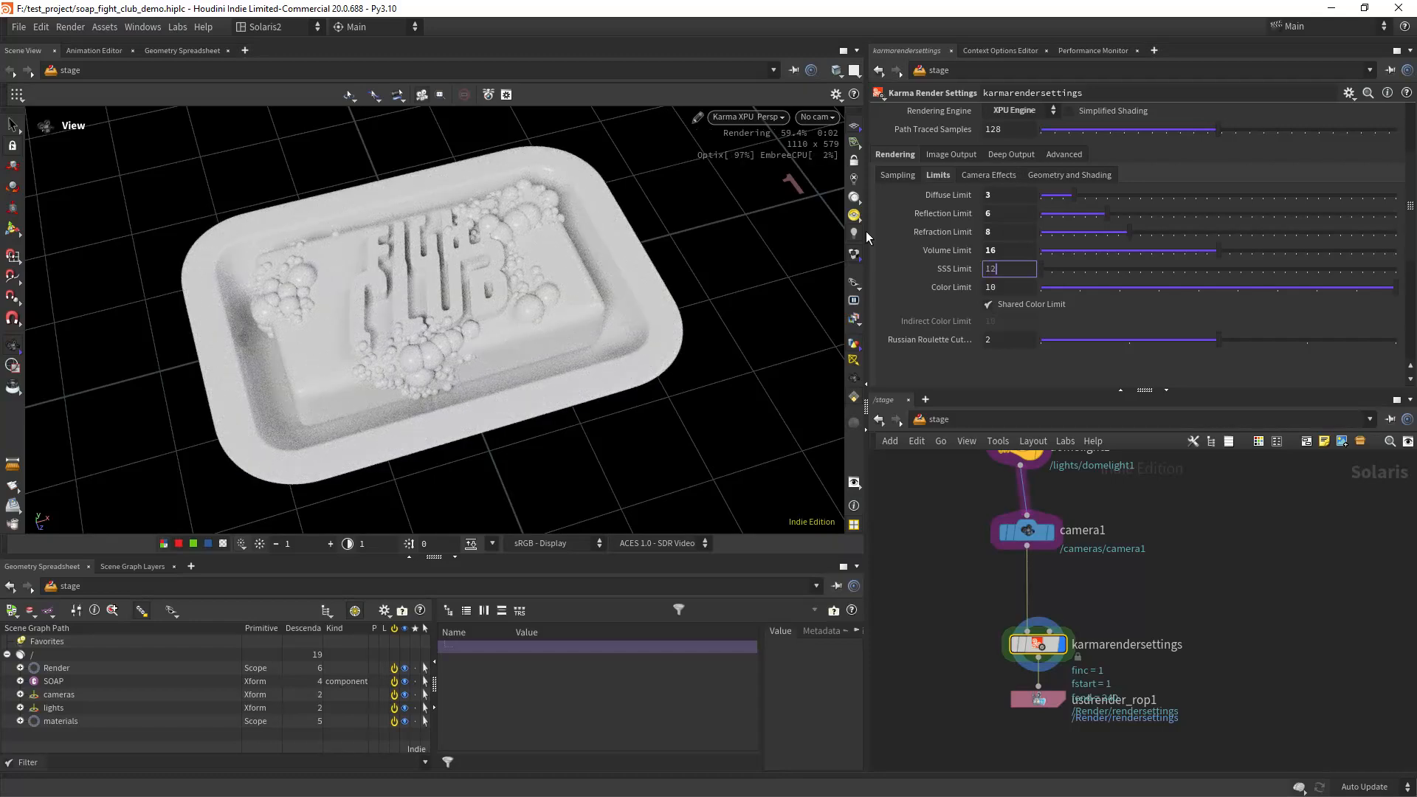
pyautogui.press('Tab')
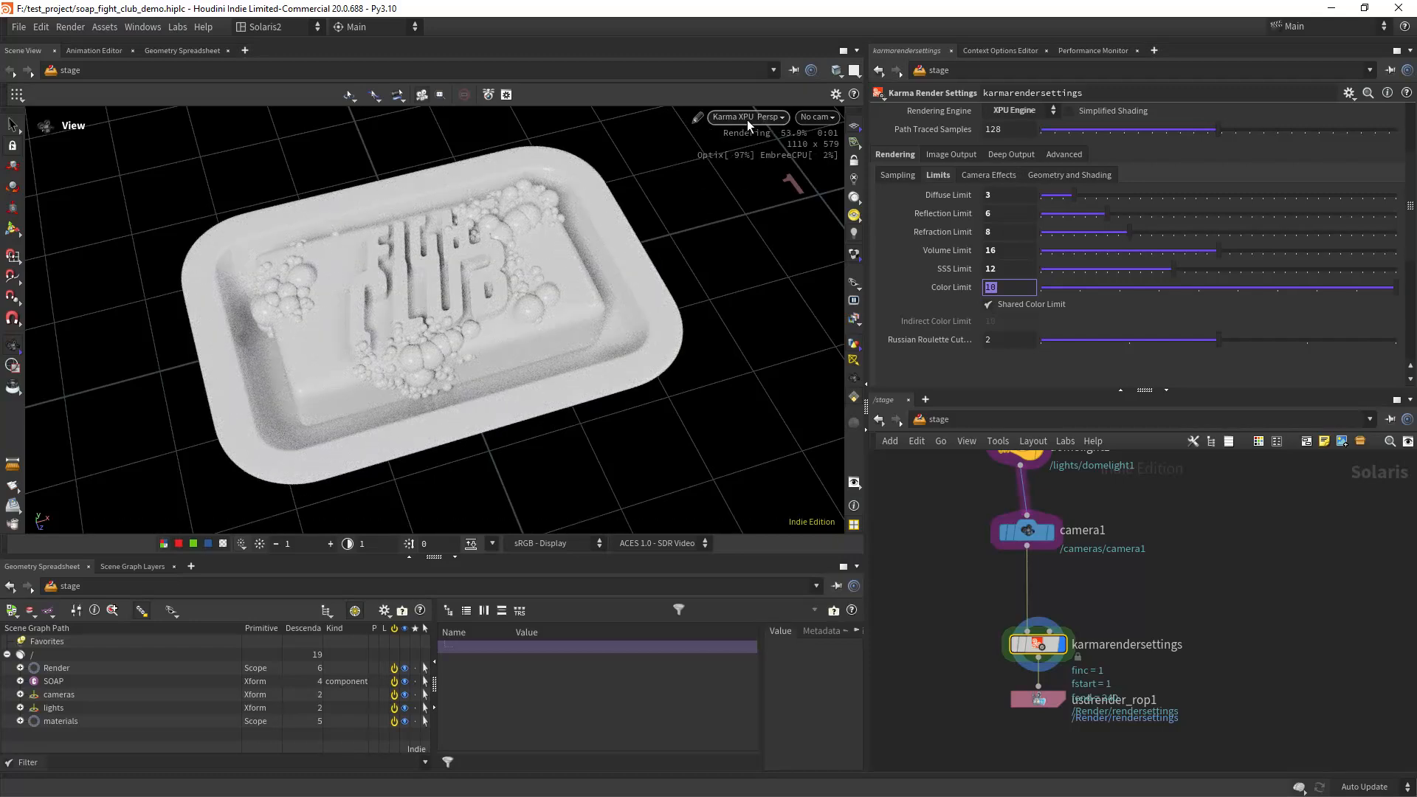
# Switch the viewport renderer back to Houdini GL and go inside the materiallibrary1 node.
pyautogui.click(741, 119)
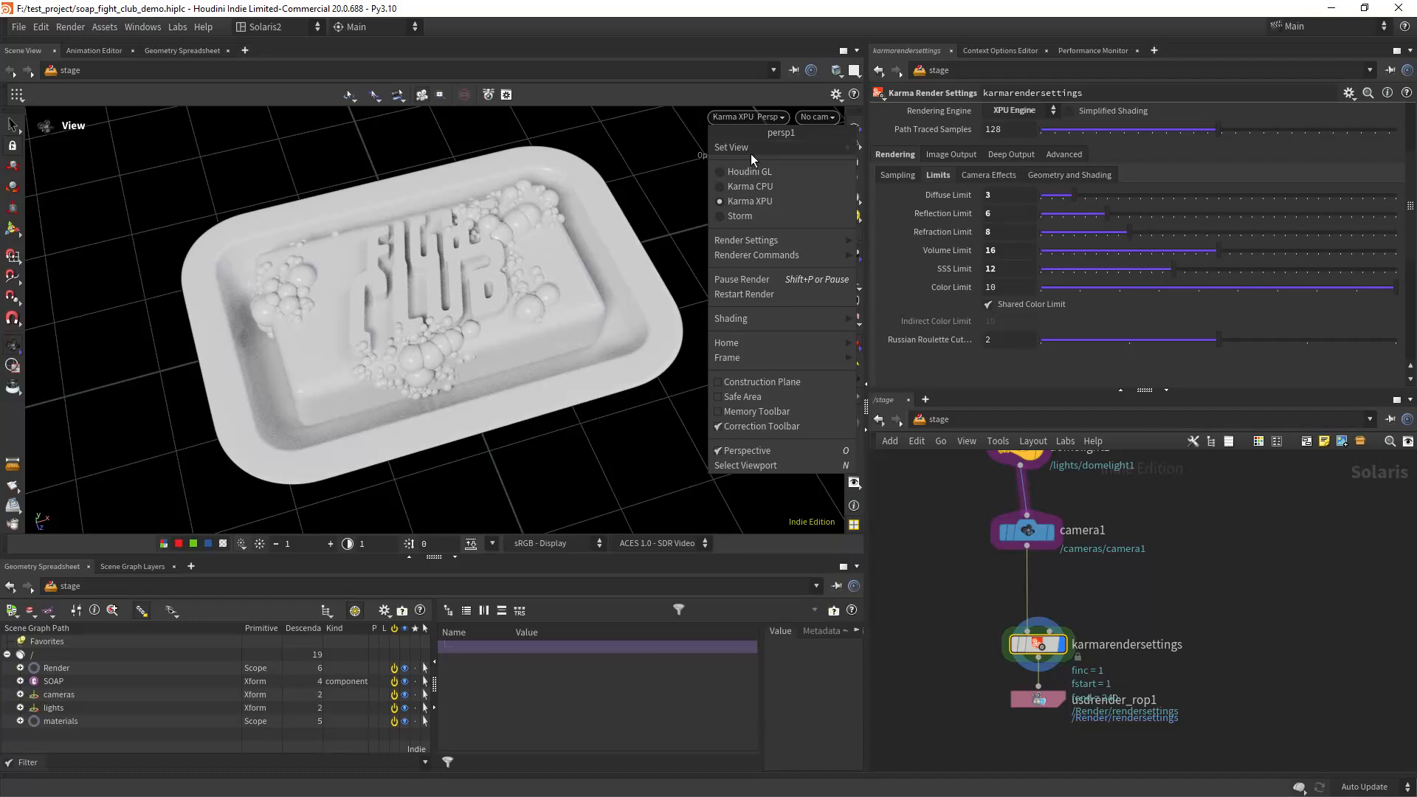
pyautogui.click(753, 167)
pyautogui.moveTo(960, 463); pyautogui.dragTo(967, 650, button='middle')
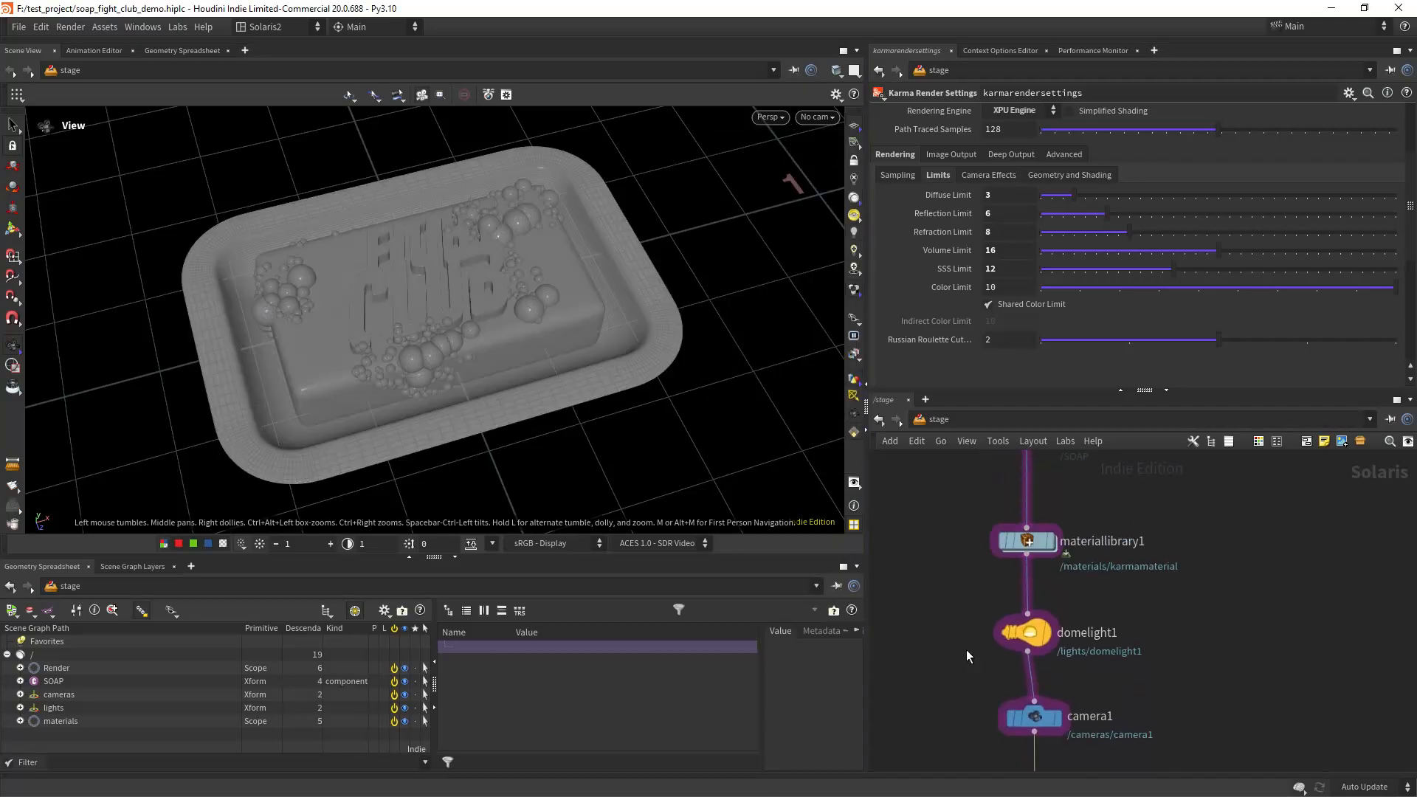
pyautogui.moveTo(944, 494); pyautogui.dragTo(959, 573, button='middle')
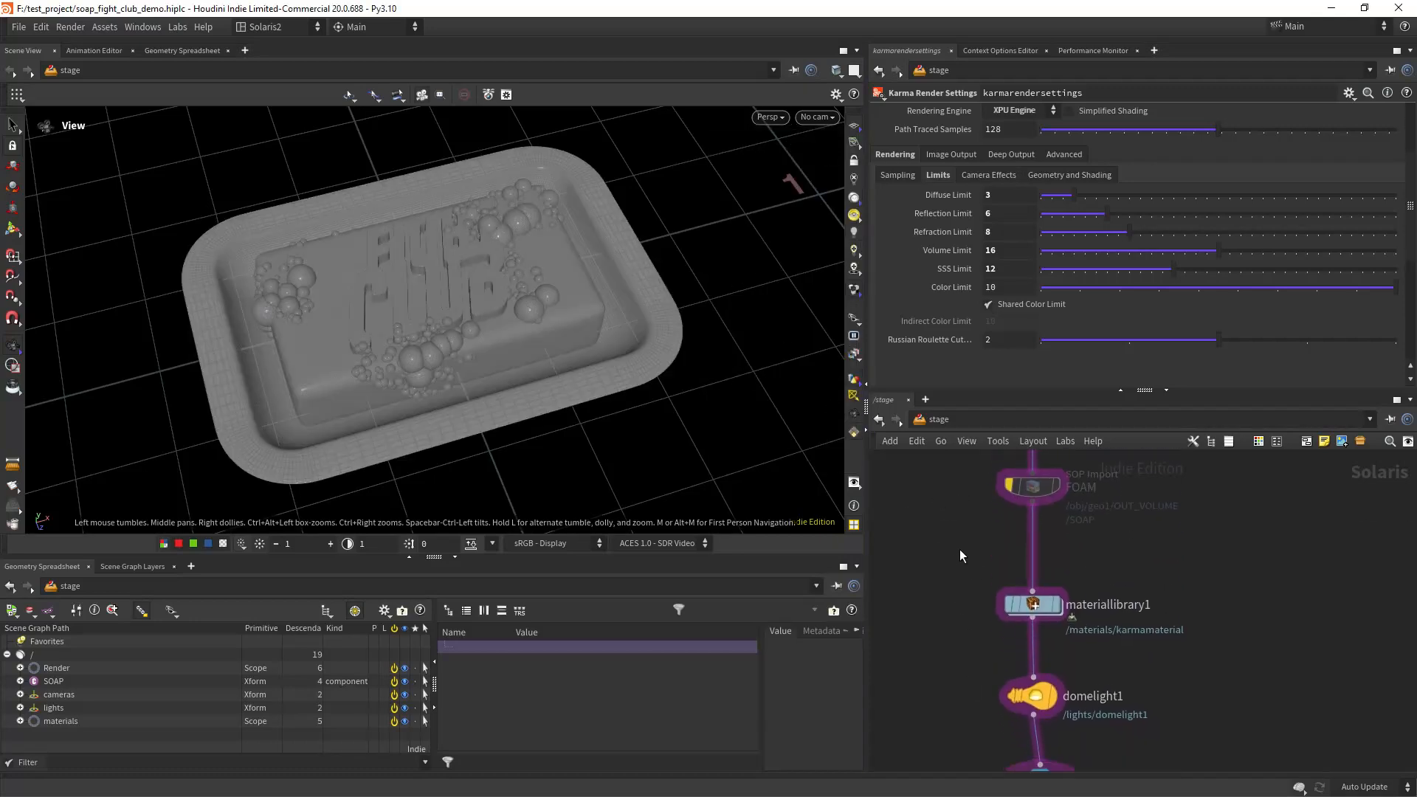
pyautogui.doubleClick(1036, 610)
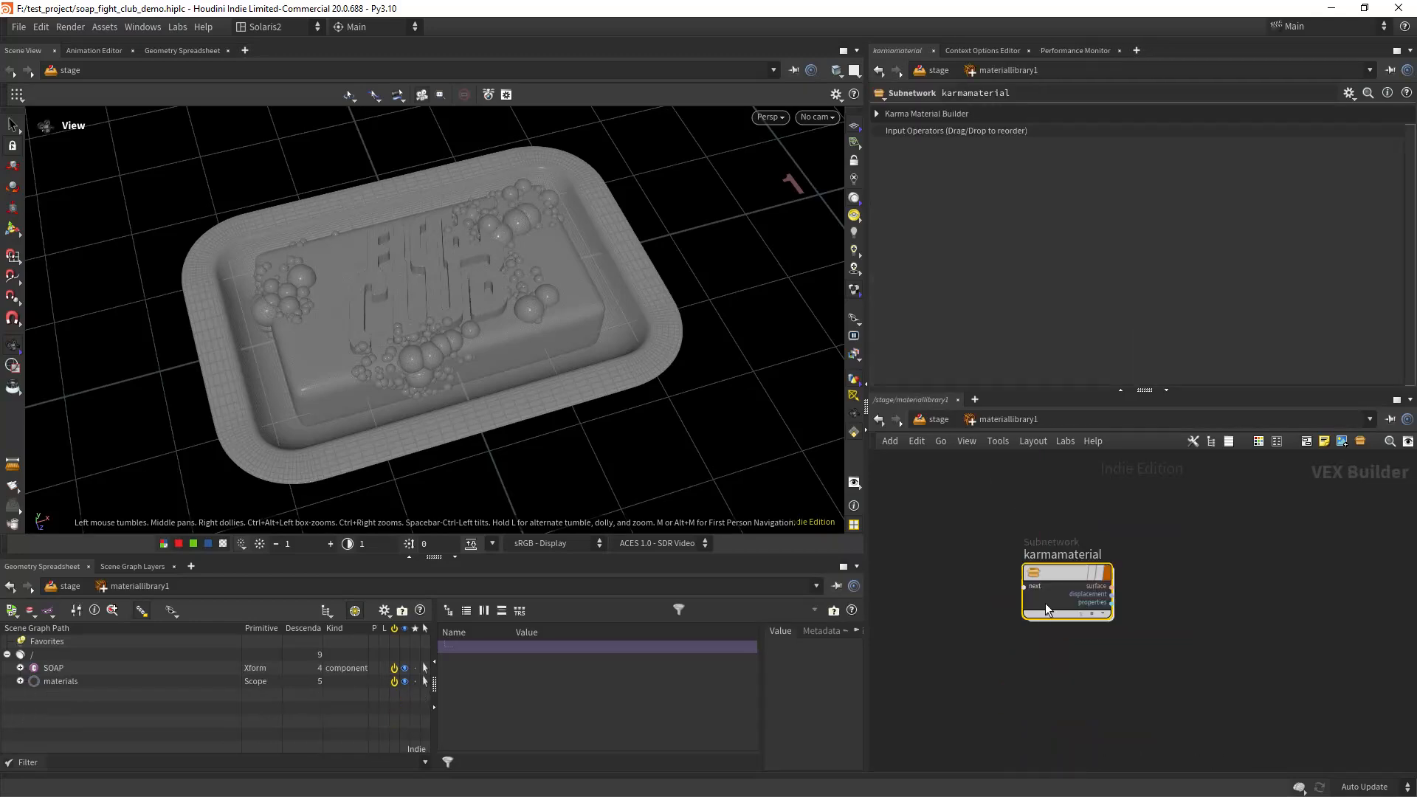
# Add a second Karma Material Builder beside karmamaterial and open its name for editing.
pyautogui.press('Tab')
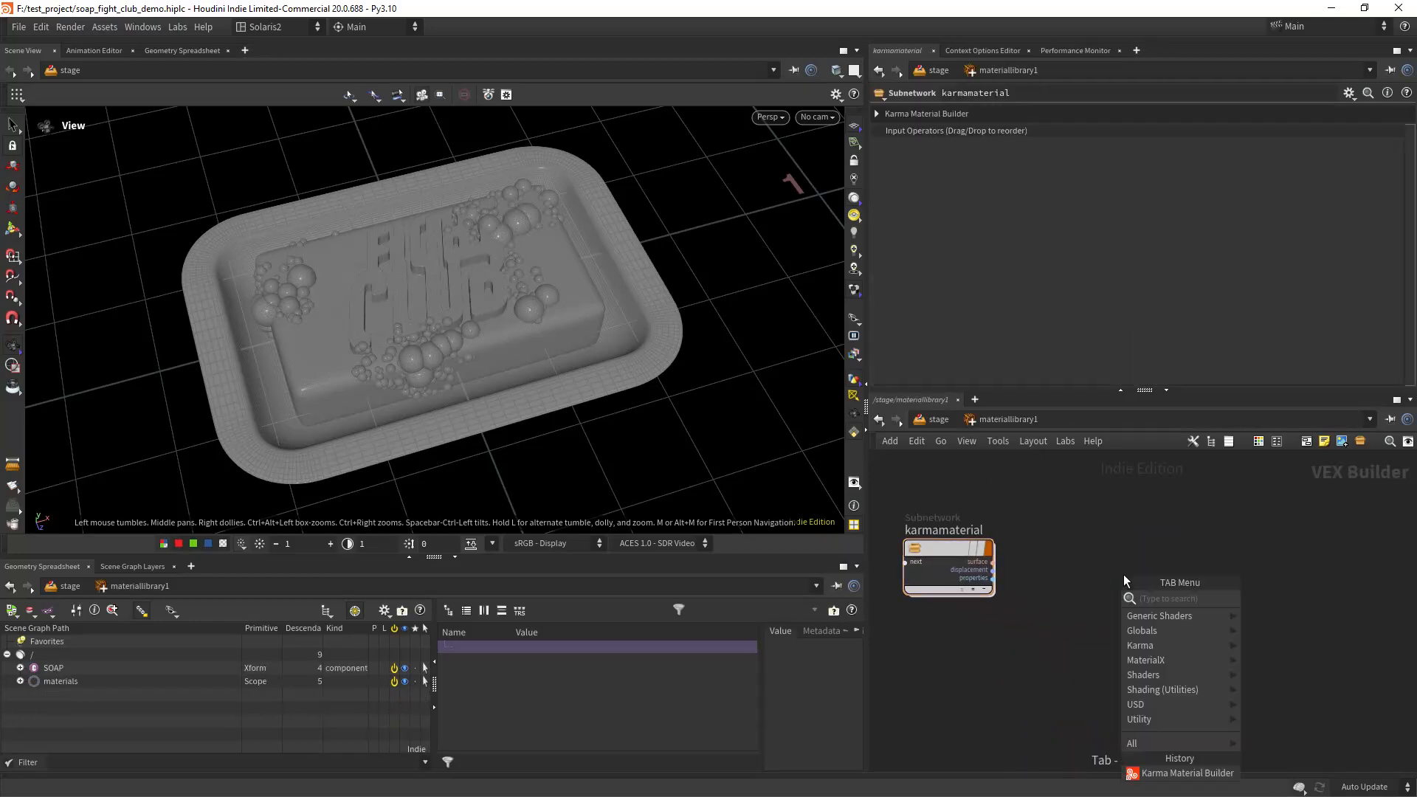
pyautogui.write('karma')
pyautogui.press('Return')
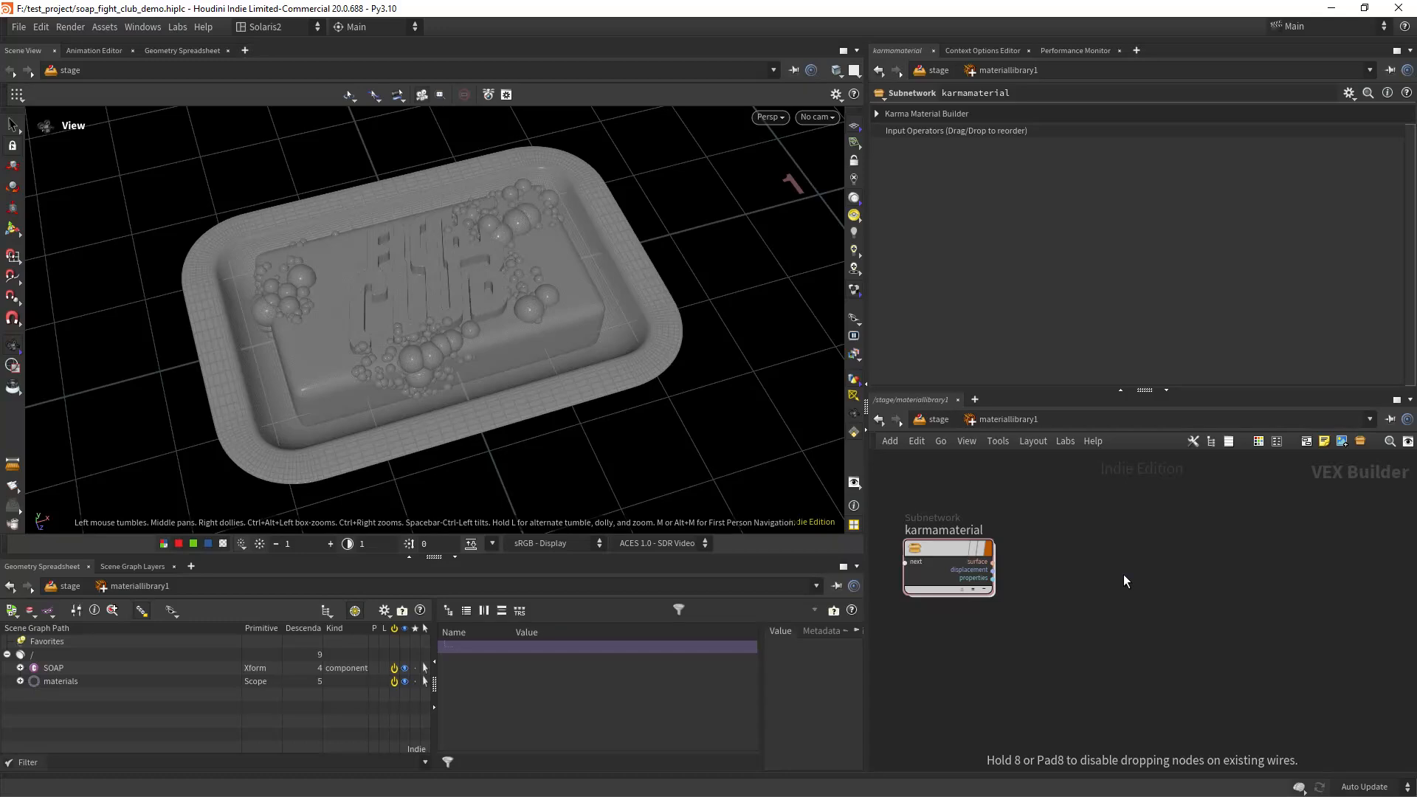
pyautogui.click(1123, 575)
pyautogui.doubleClick(1129, 557)
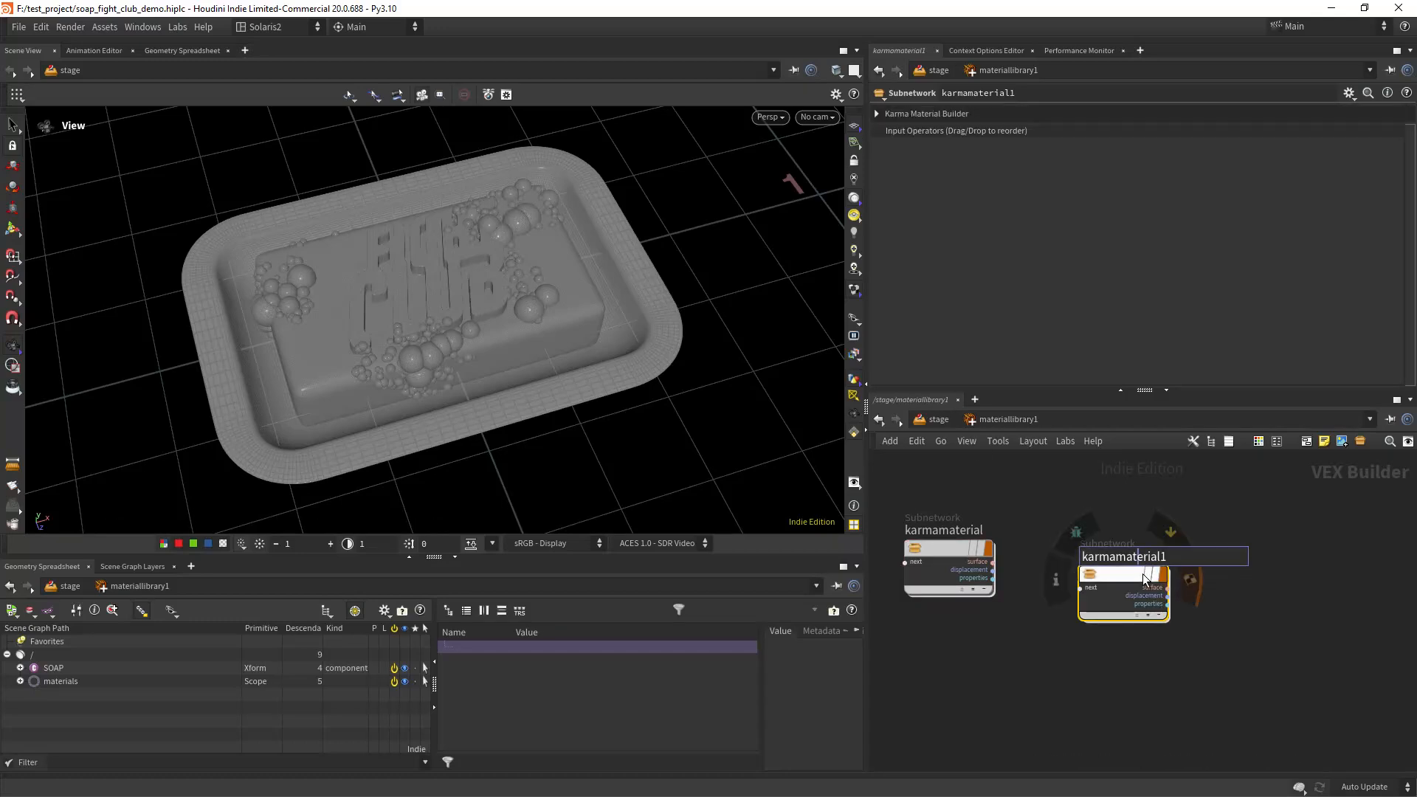
# Rename the second Karma material subnetwork as soap_MAT and open its network.
pyautogui.write('SOAP_m')
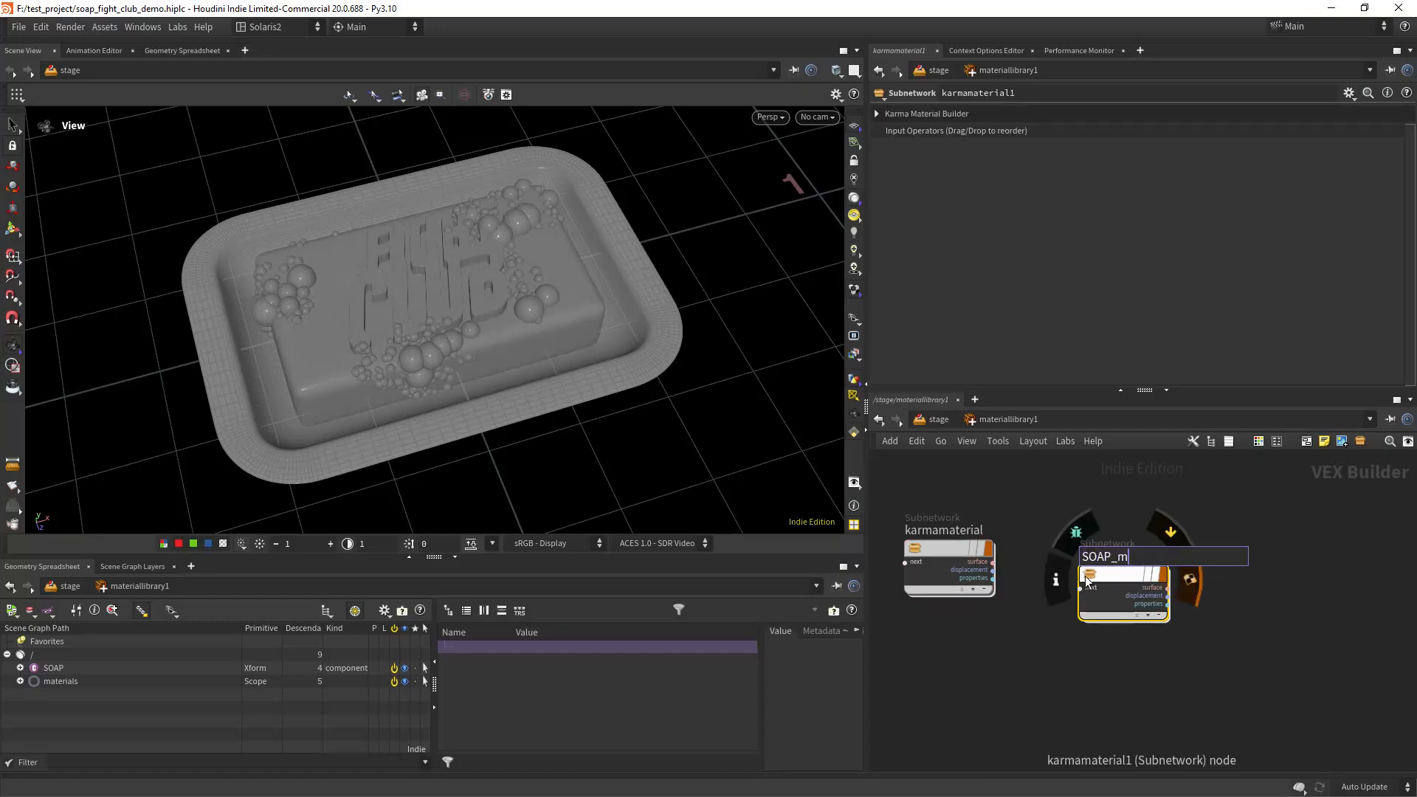
pyautogui.write('at')
pyautogui.press('Return')
pyautogui.doubleClick(1129, 545)
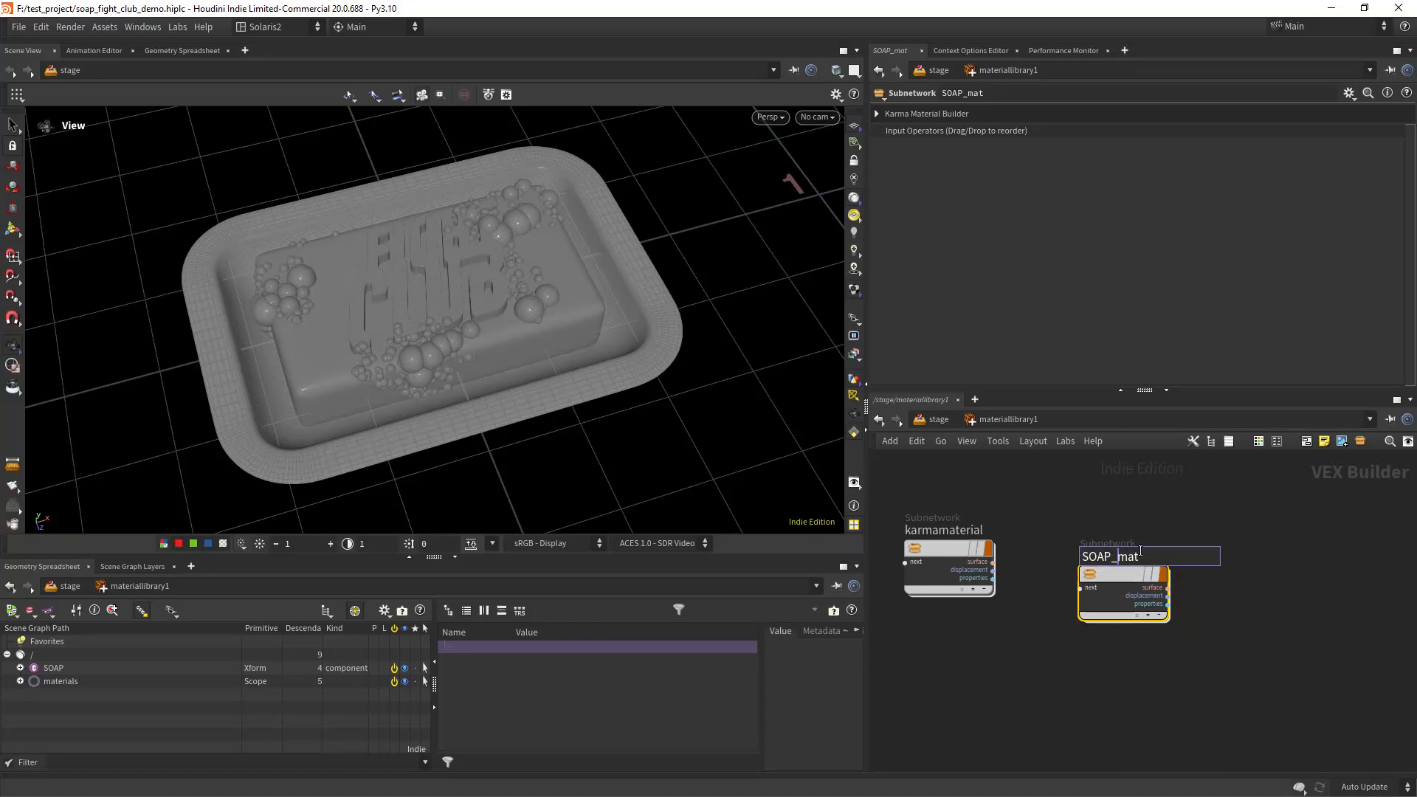
pyautogui.doubleClick(1130, 555)
pyautogui.write('soap_MAT')
pyautogui.press('Return')
pyautogui.press('Return')
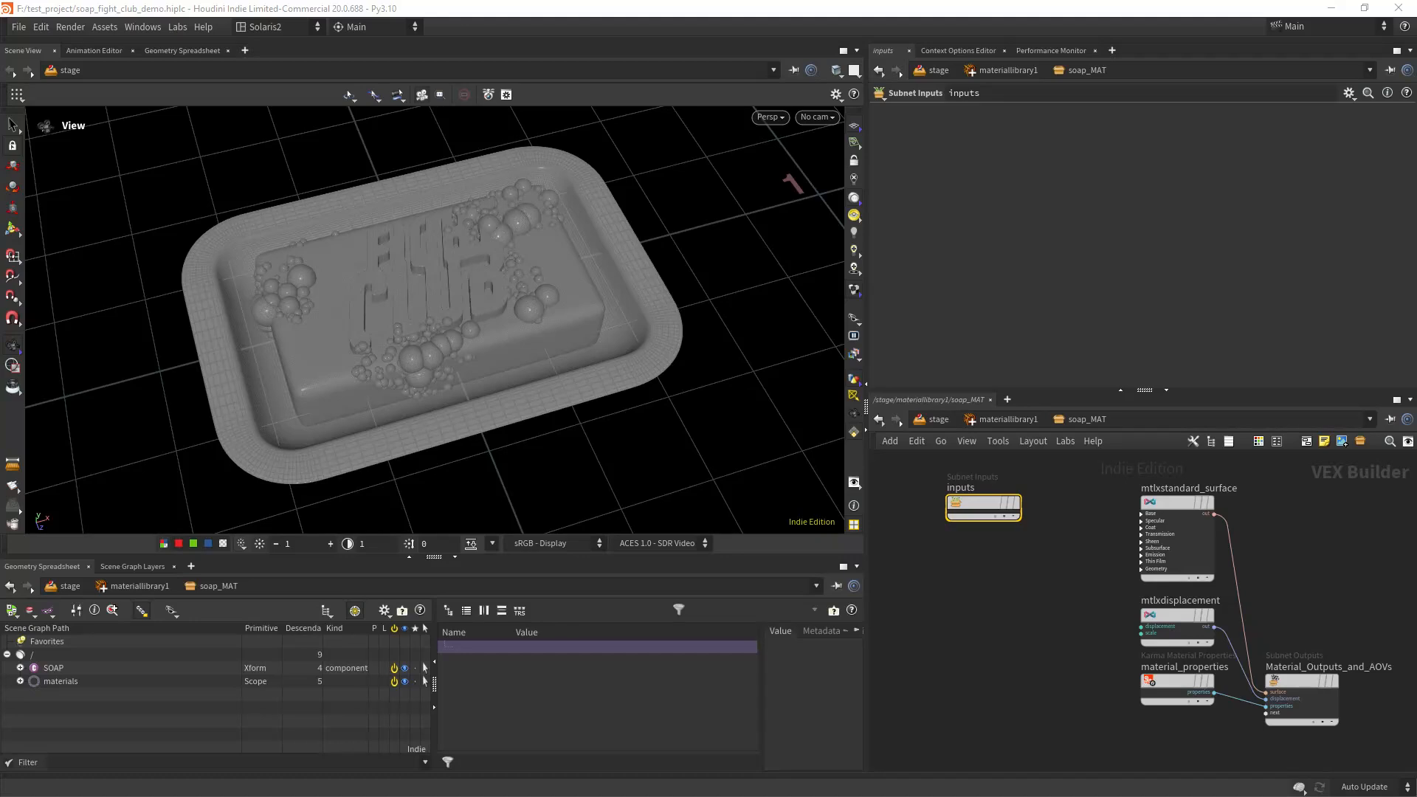
# Set the specular roughness of soap_MAT's standard surface shader to 0.37.
pyautogui.click(1175, 550)
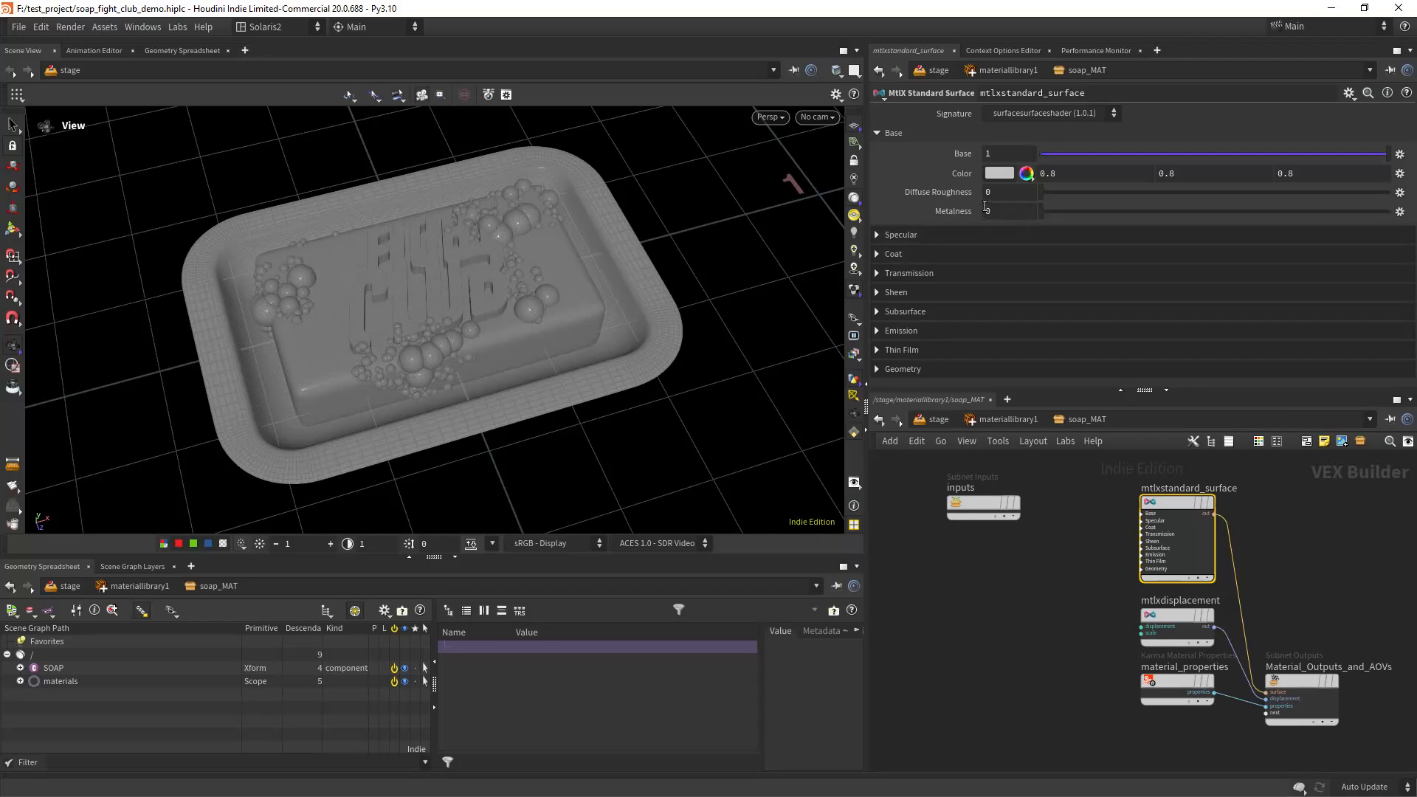
pyautogui.click(924, 133)
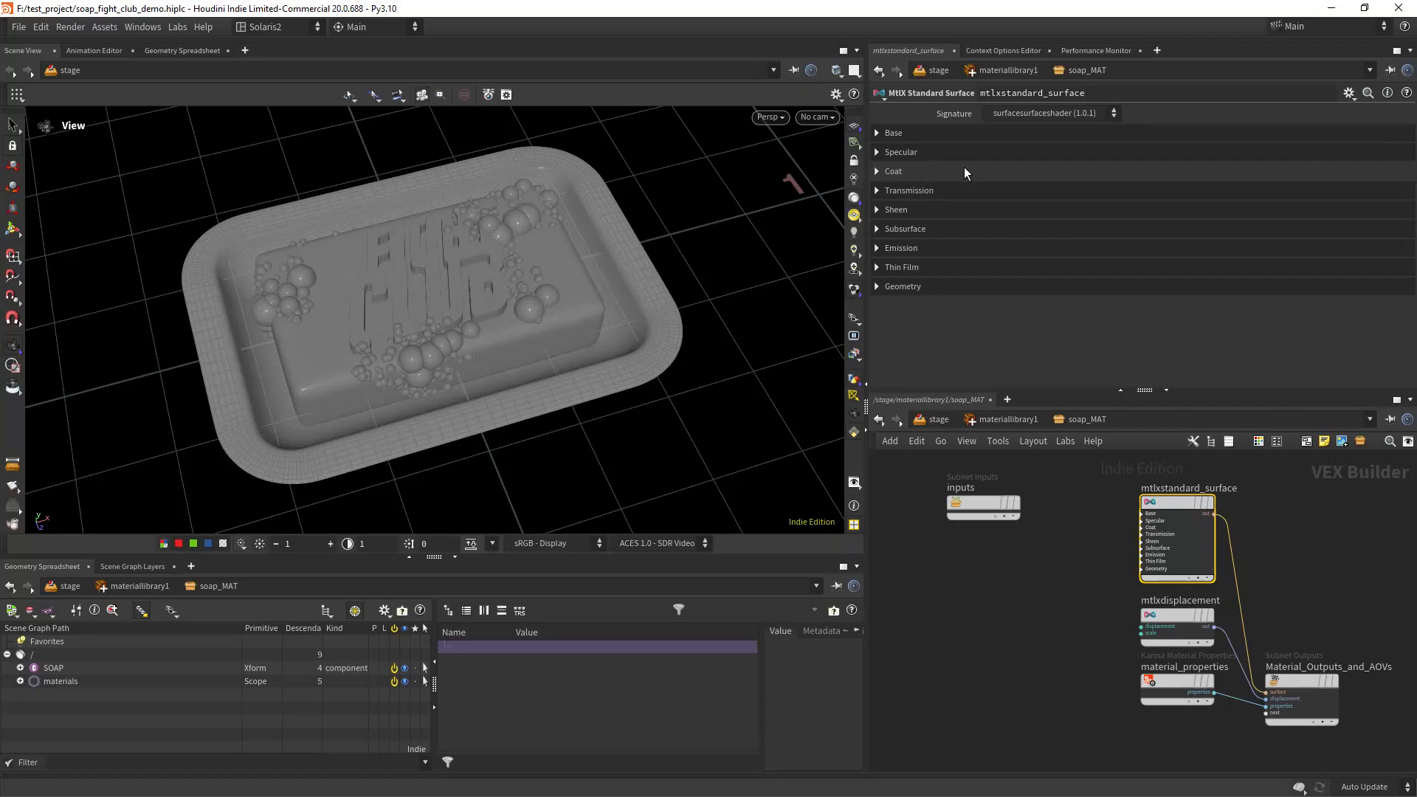
pyautogui.click(921, 157)
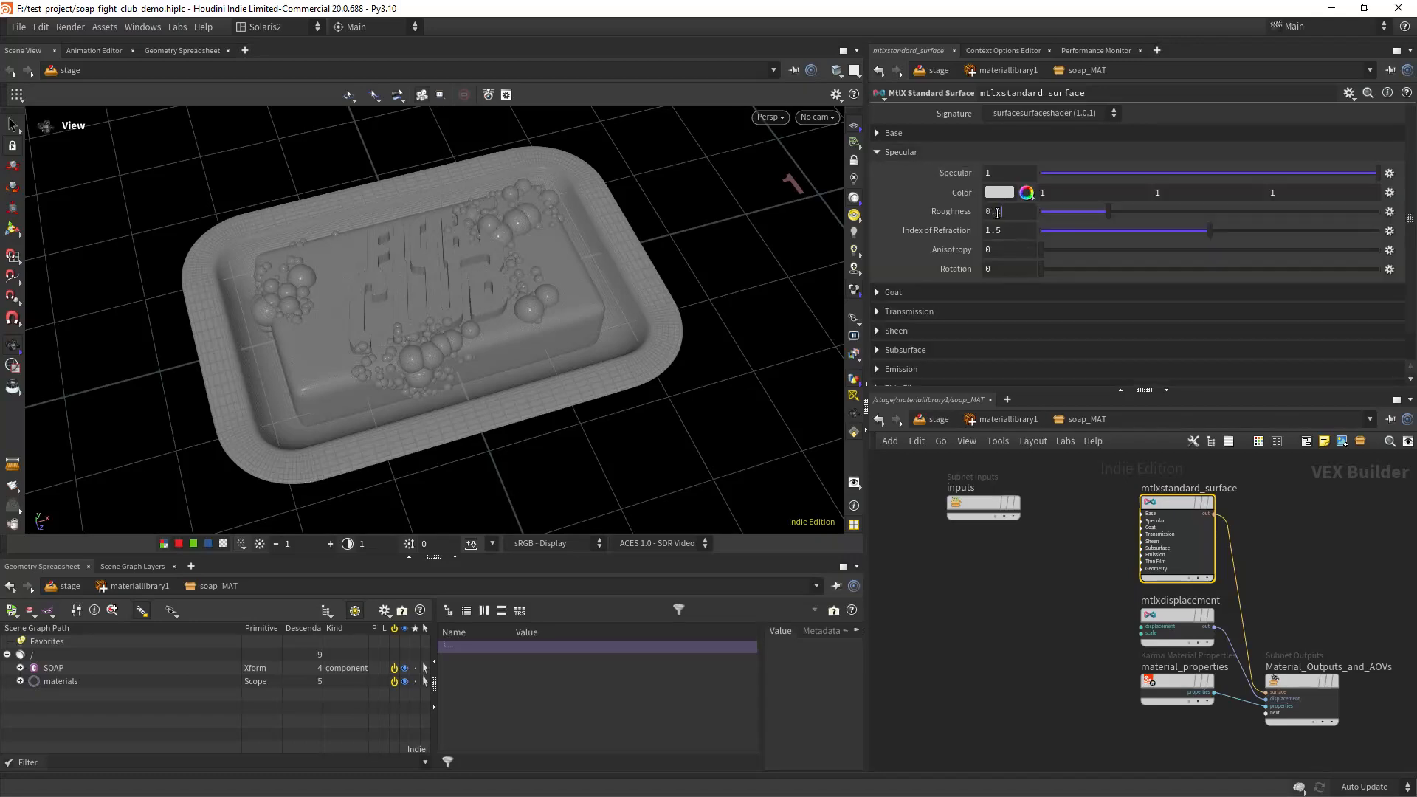
pyautogui.write('37')
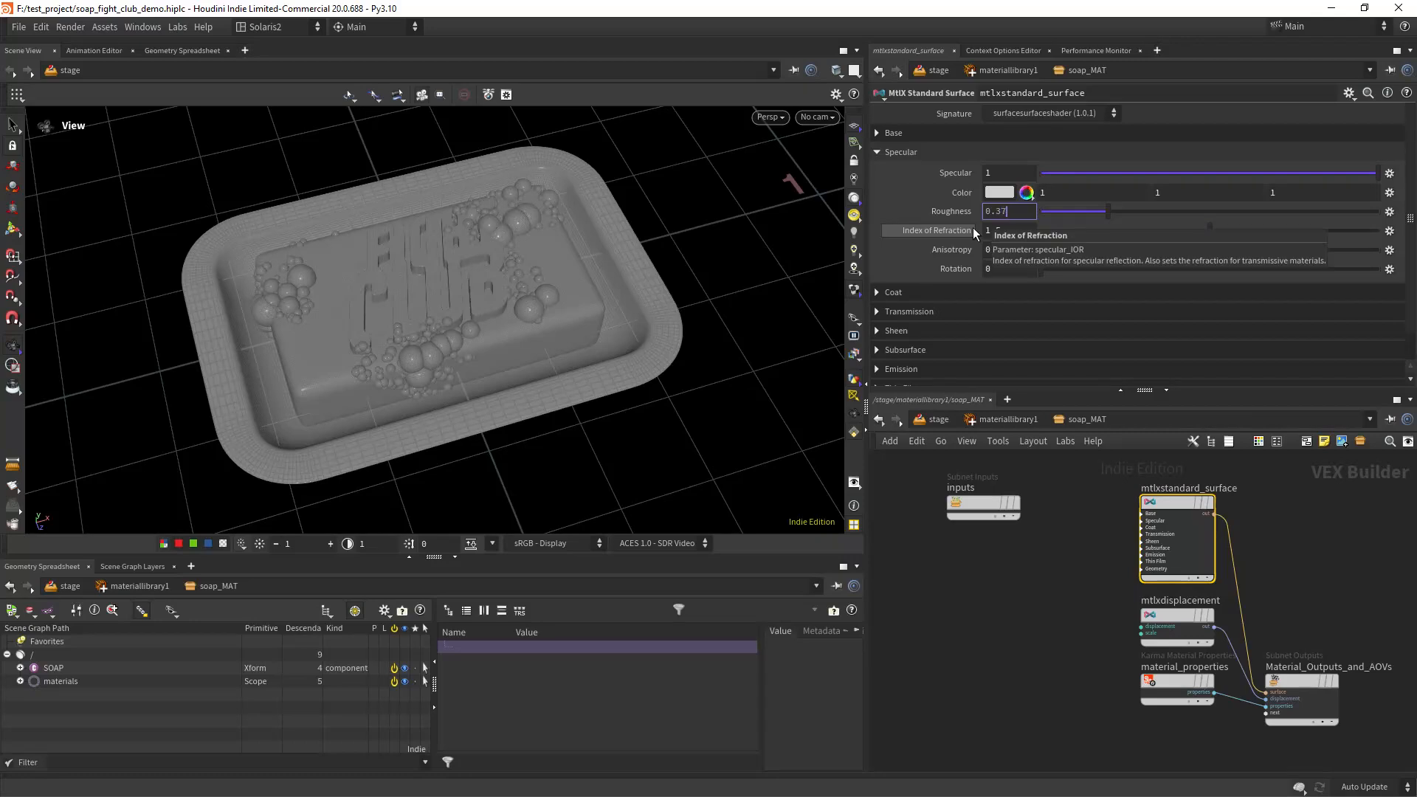
pyautogui.press('Return')
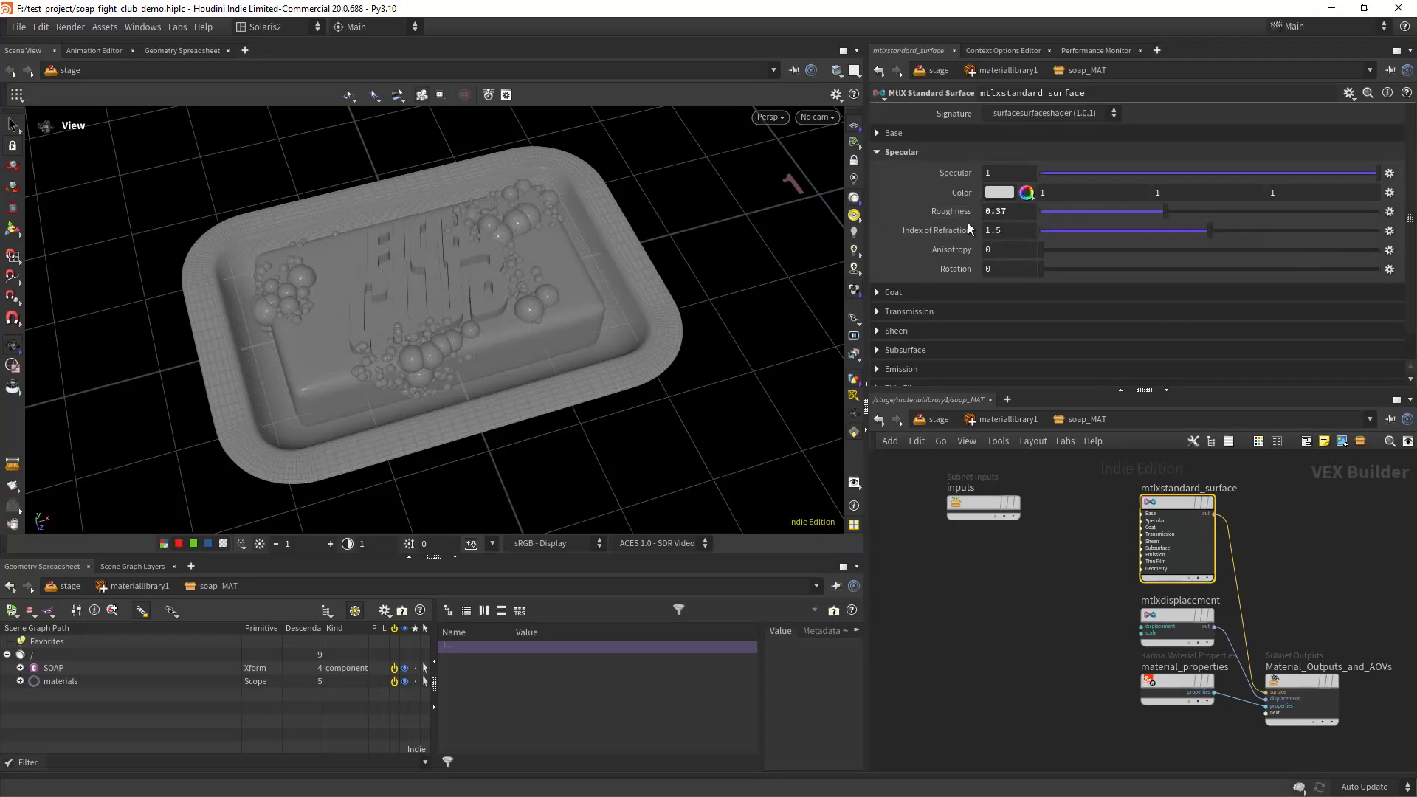
# Raise the coat weight of the soap's standard surface shader to 1.
pyautogui.click(901, 147)
pyautogui.click(901, 171)
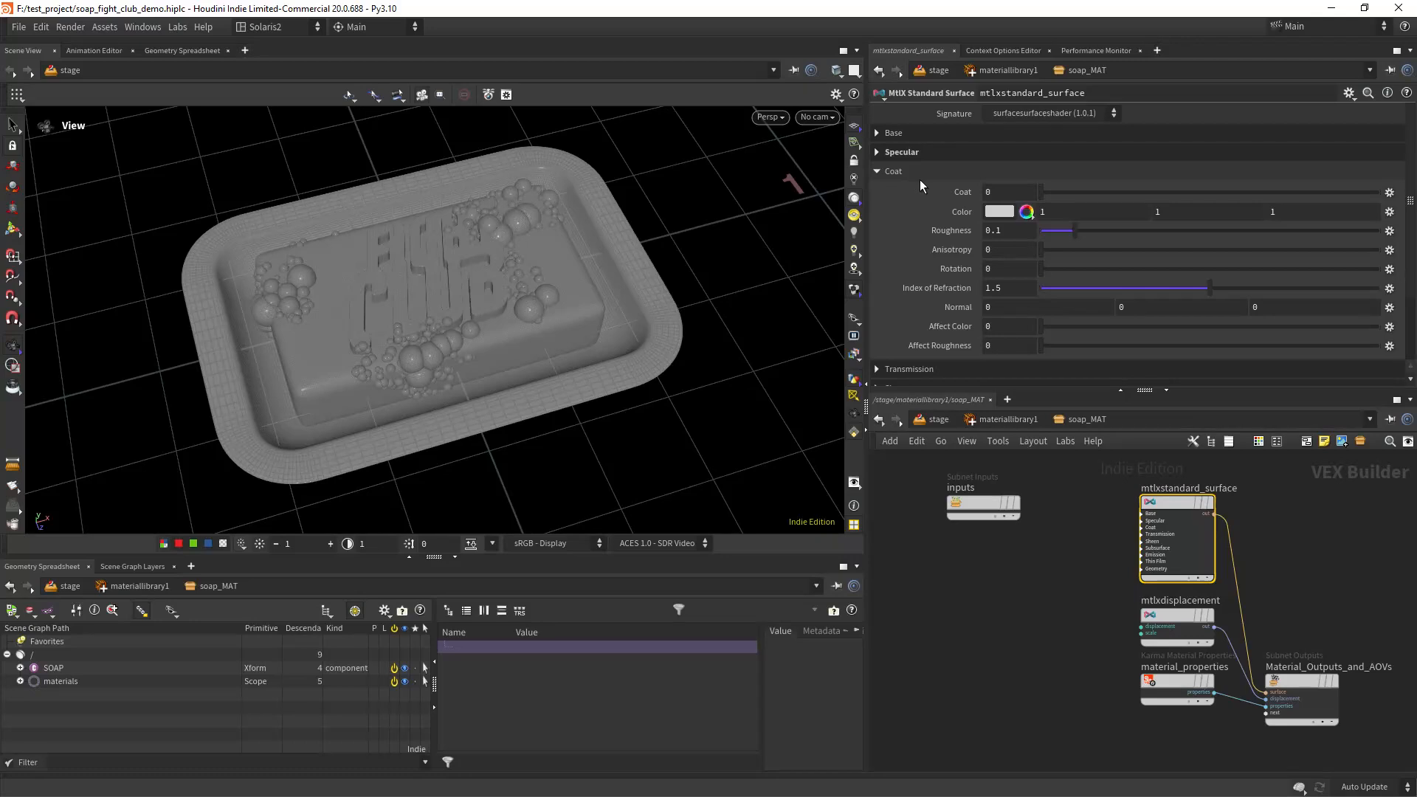
pyautogui.moveTo(1066, 193); pyautogui.dragTo(1401, 194)
pyautogui.click(950, 173)
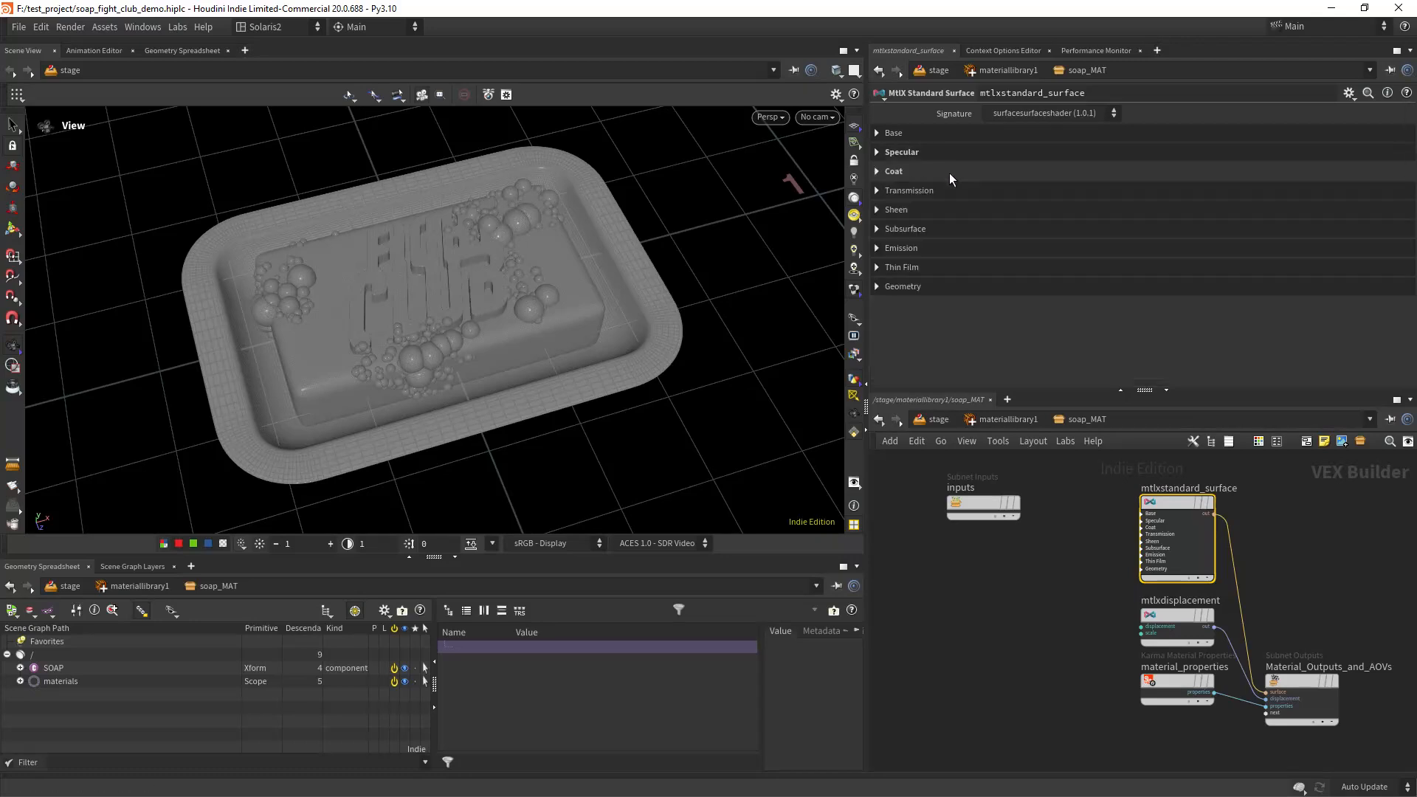
# Set the subsurface color of the soap shader to the pink hex value E13253.
pyautogui.click(933, 228)
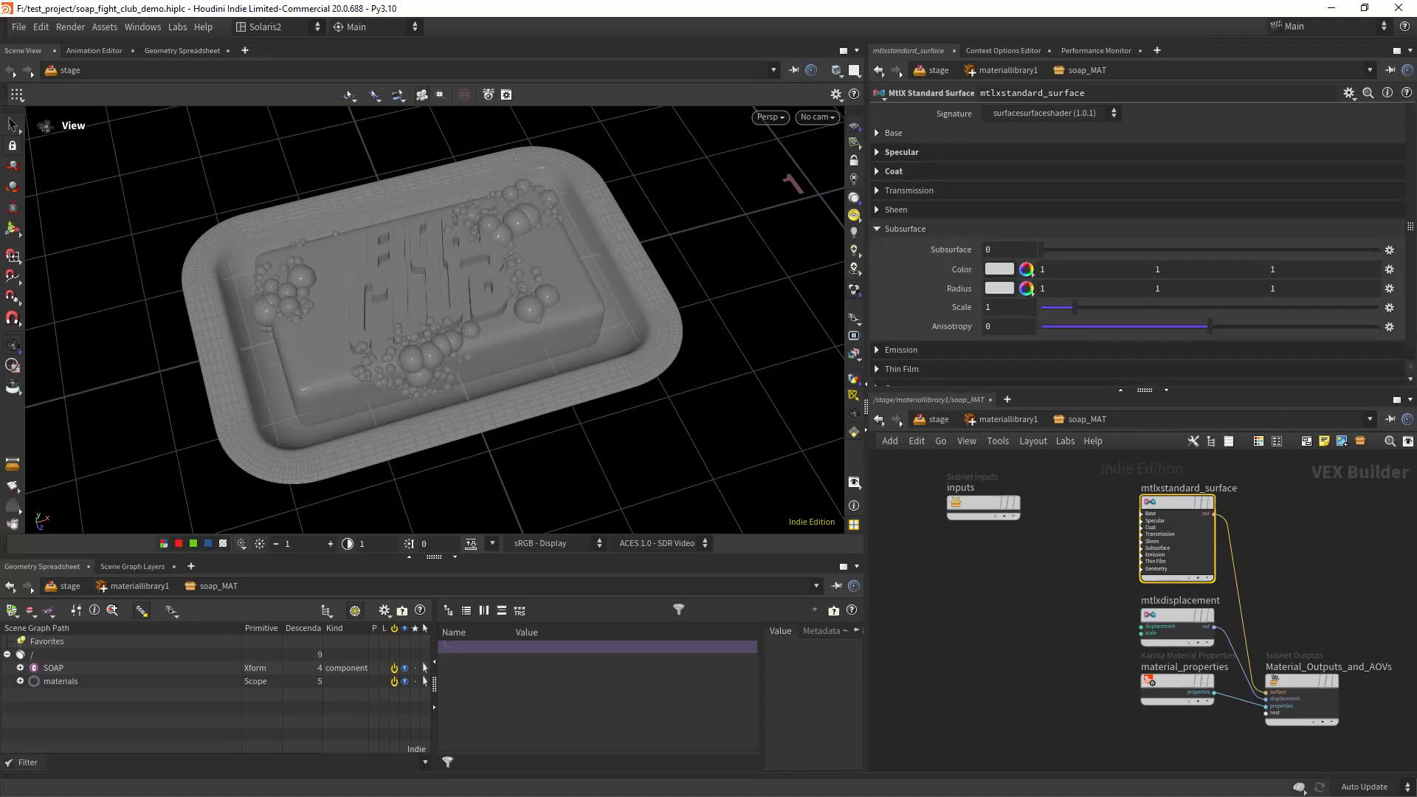
pyautogui.click(1026, 268)
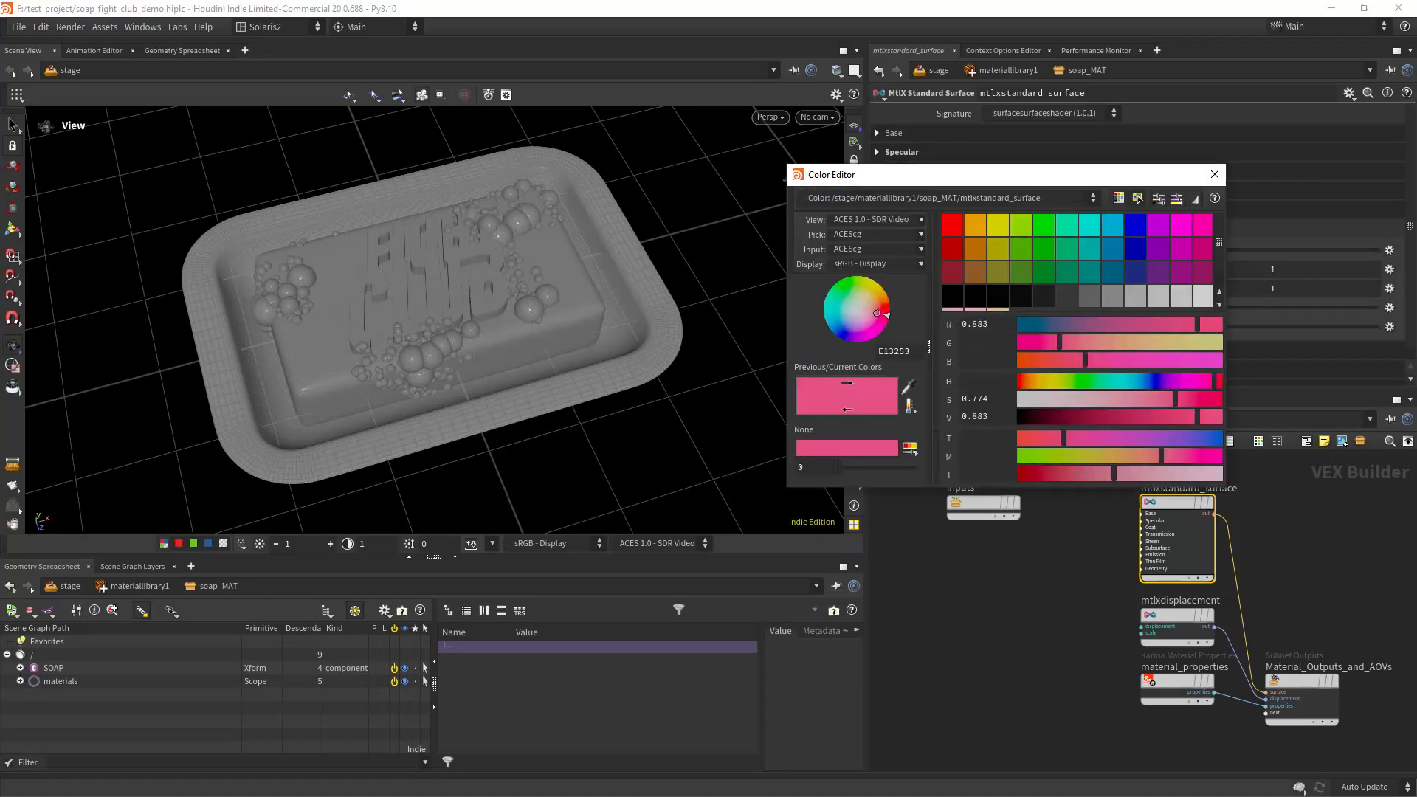
pyautogui.click(911, 350)
pyautogui.hotkey('ctrl', 'c')
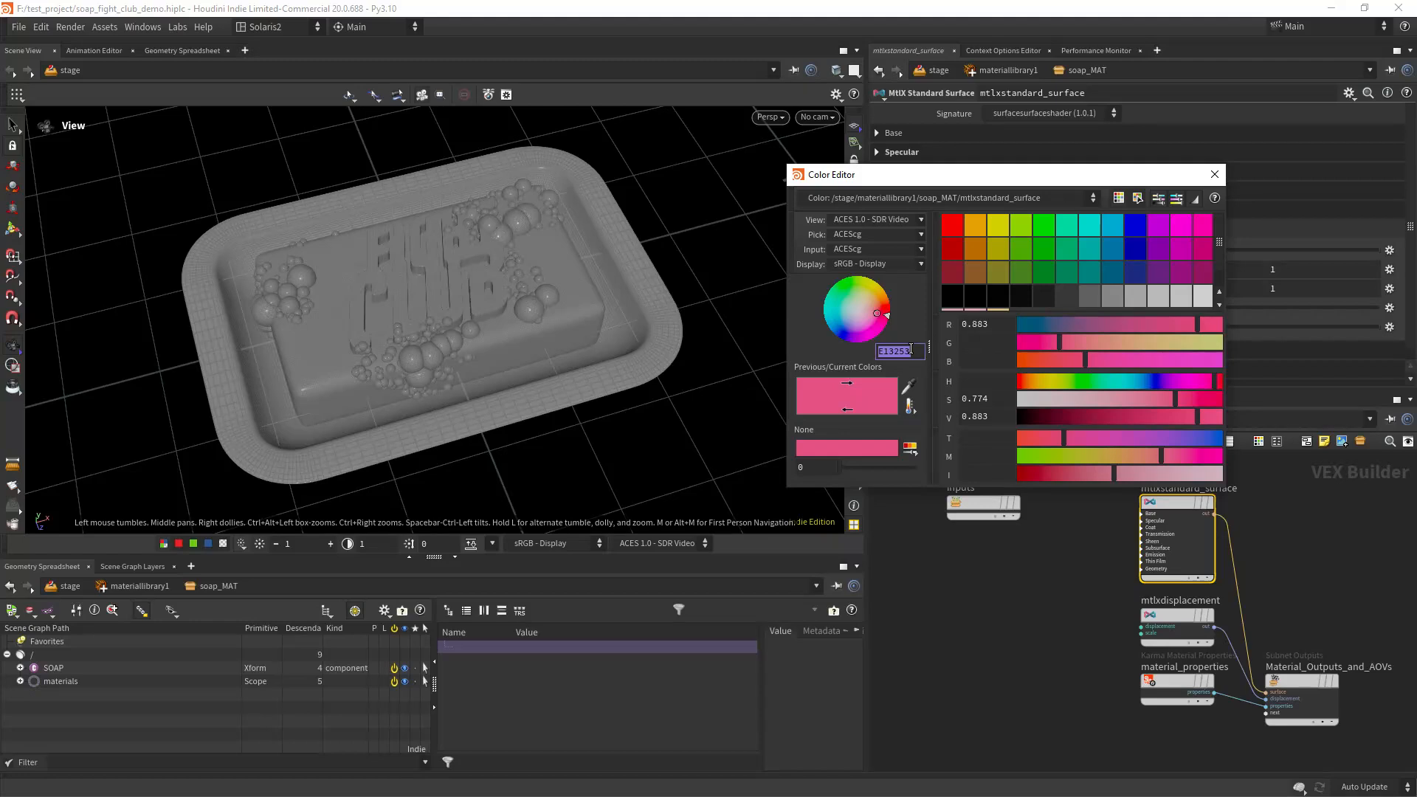
pyautogui.click(1215, 174)
pyautogui.click(1010, 272)
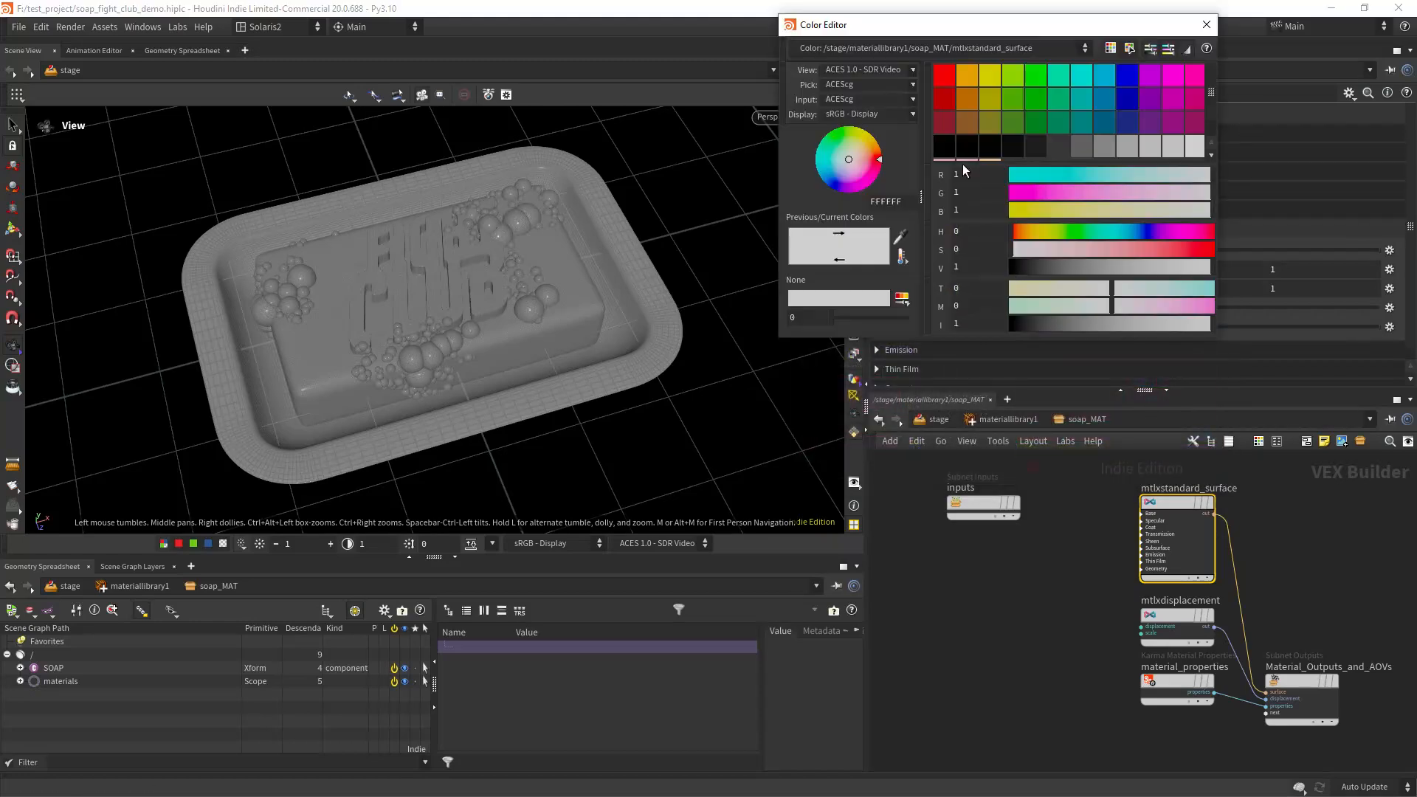
pyautogui.click(908, 198)
pyautogui.hotkey('ctrl', 'v')
pyautogui.press('Return')
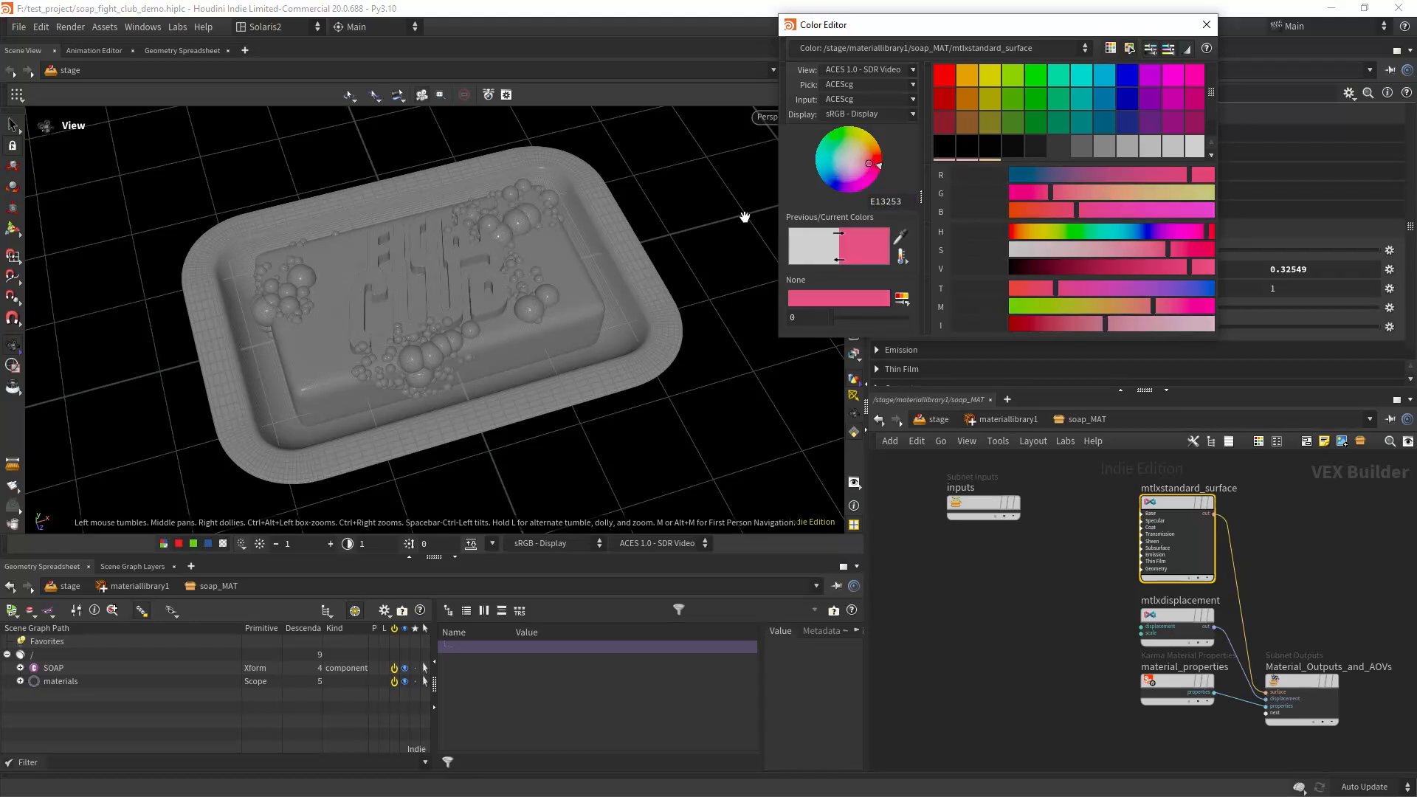
pyautogui.click(1206, 24)
# Link the subsurface radius to the subsurface color with a relative reference.
pyautogui.rightClick(958, 272)
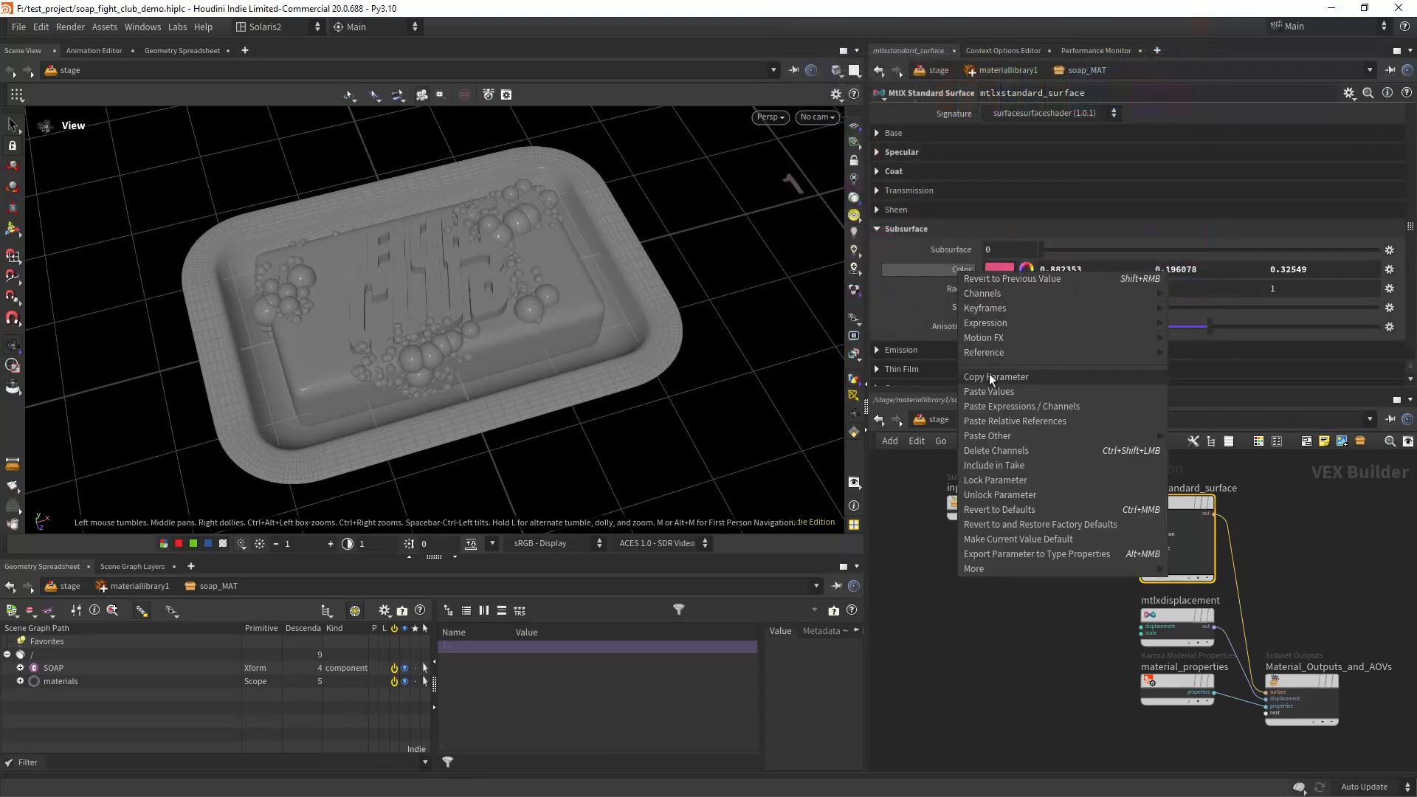
pyautogui.click(989, 375)
pyautogui.rightClick(964, 289)
pyautogui.click(989, 441)
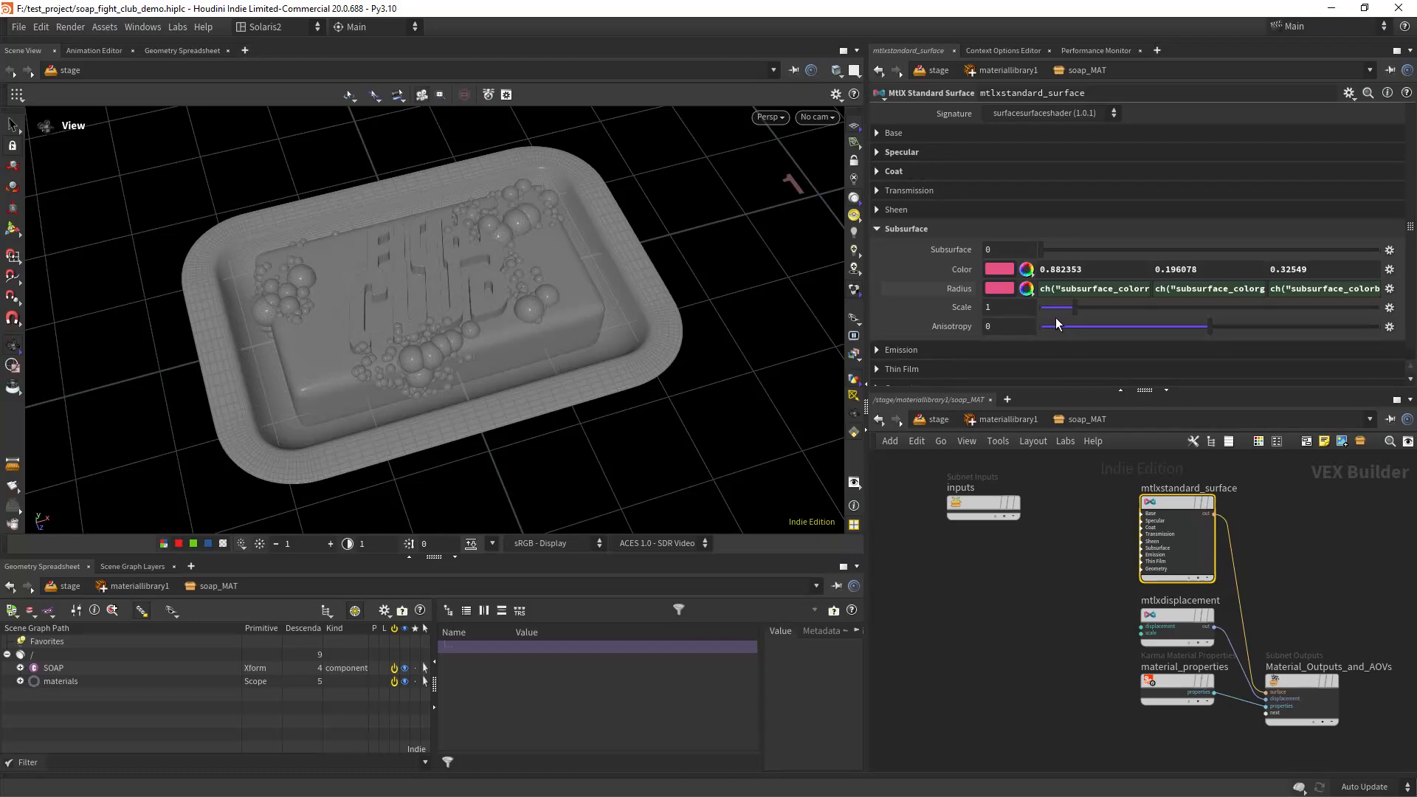
# Set the soap shader's subsurface weight to 1 and its subsurface scale to .002.
pyautogui.click(1021, 255)
pyautogui.write('1')
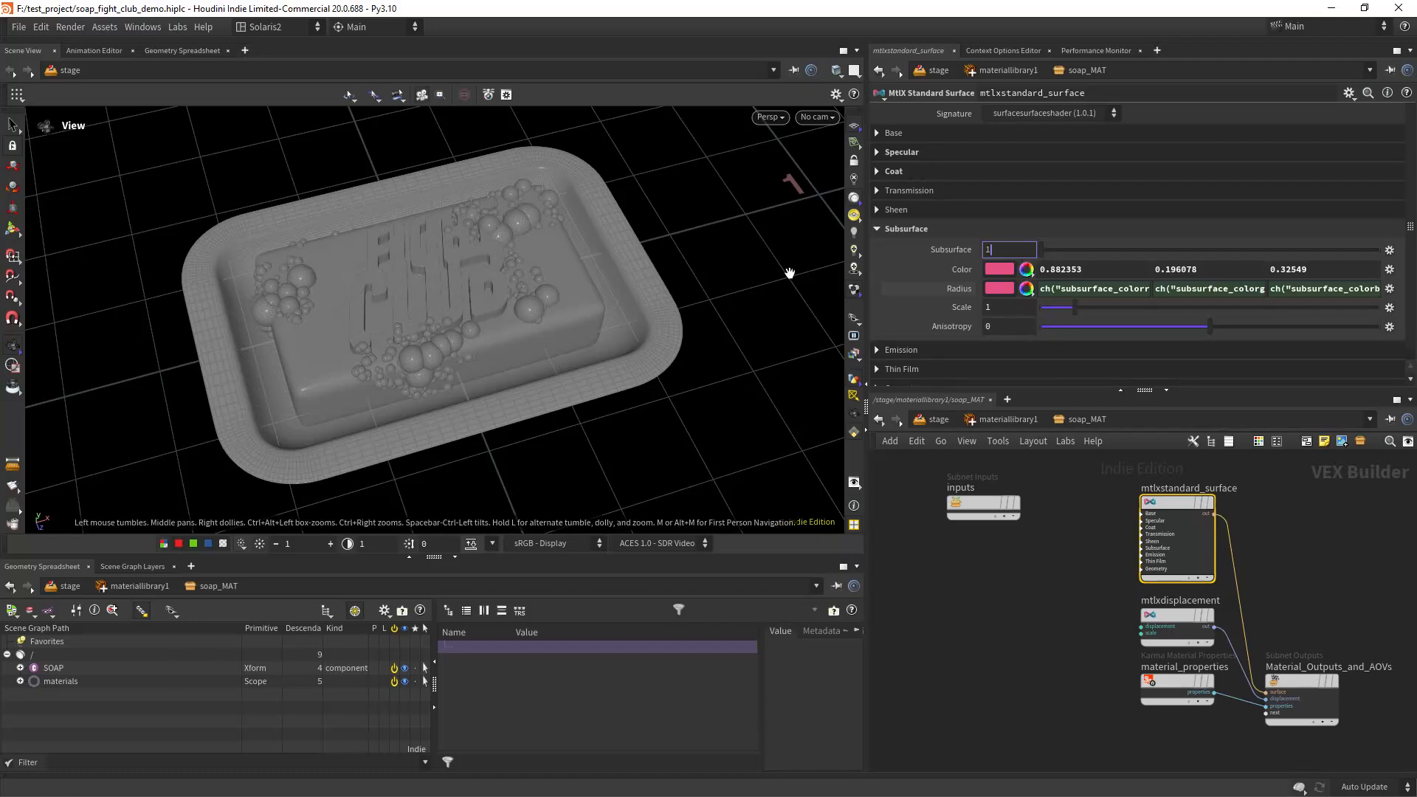
pyautogui.press('Return')
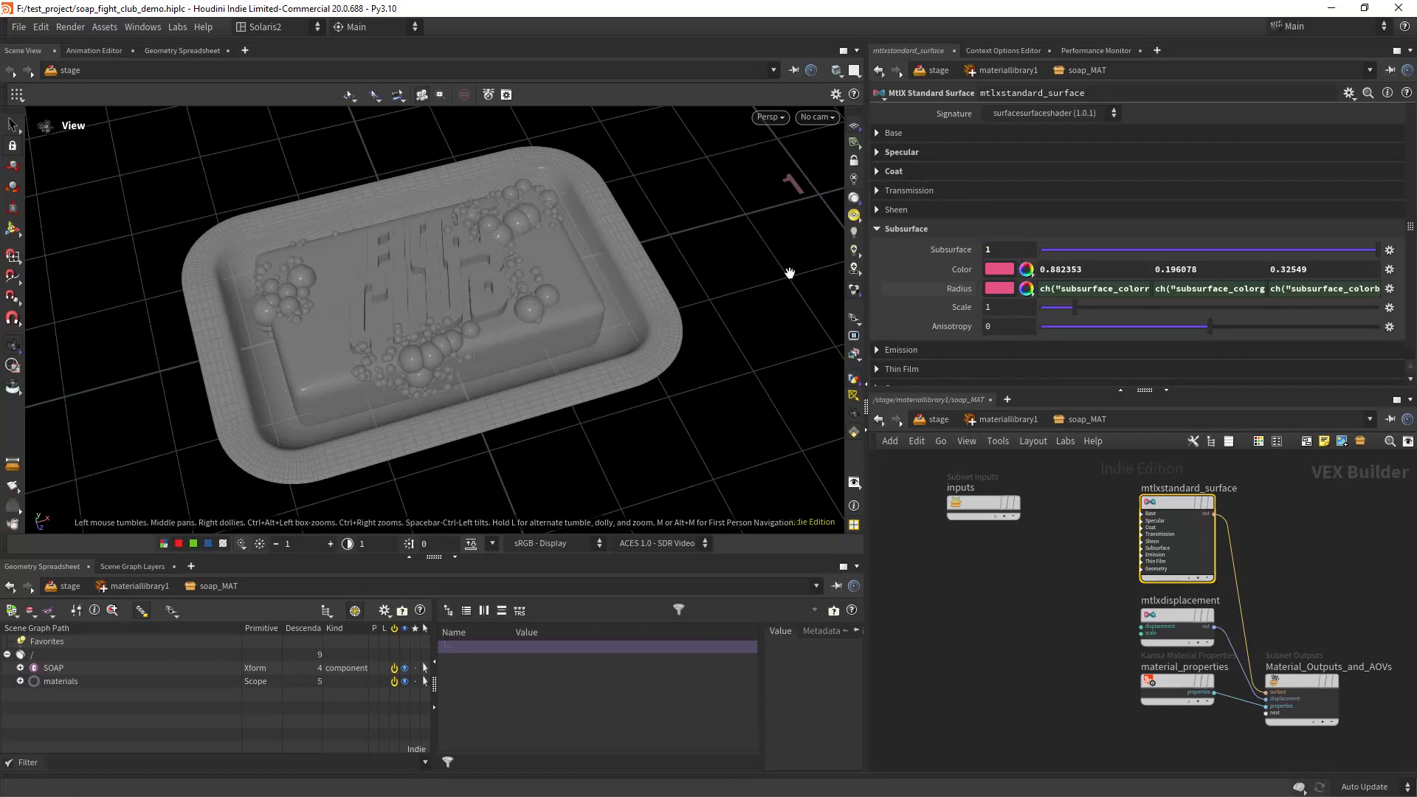
pyautogui.click(1013, 313)
pyautogui.write('.002')
pyautogui.press('Return')
# Auto-fill the materials in materiallibrary1 at stage level, assign soap_MAT to /SOAP/soap, and save the scene.
pyautogui.click(1016, 420)
pyautogui.click(937, 420)
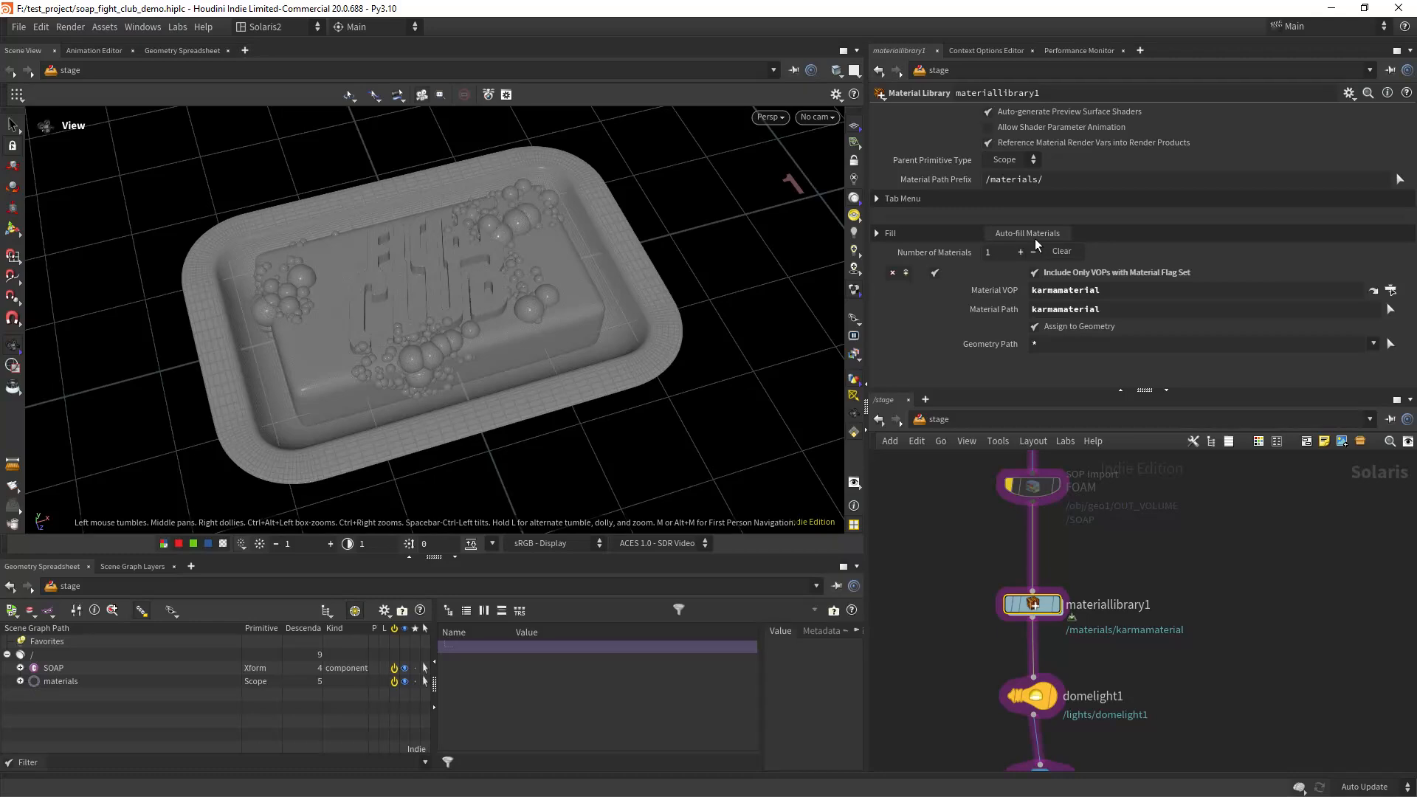
pyautogui.click(1035, 235)
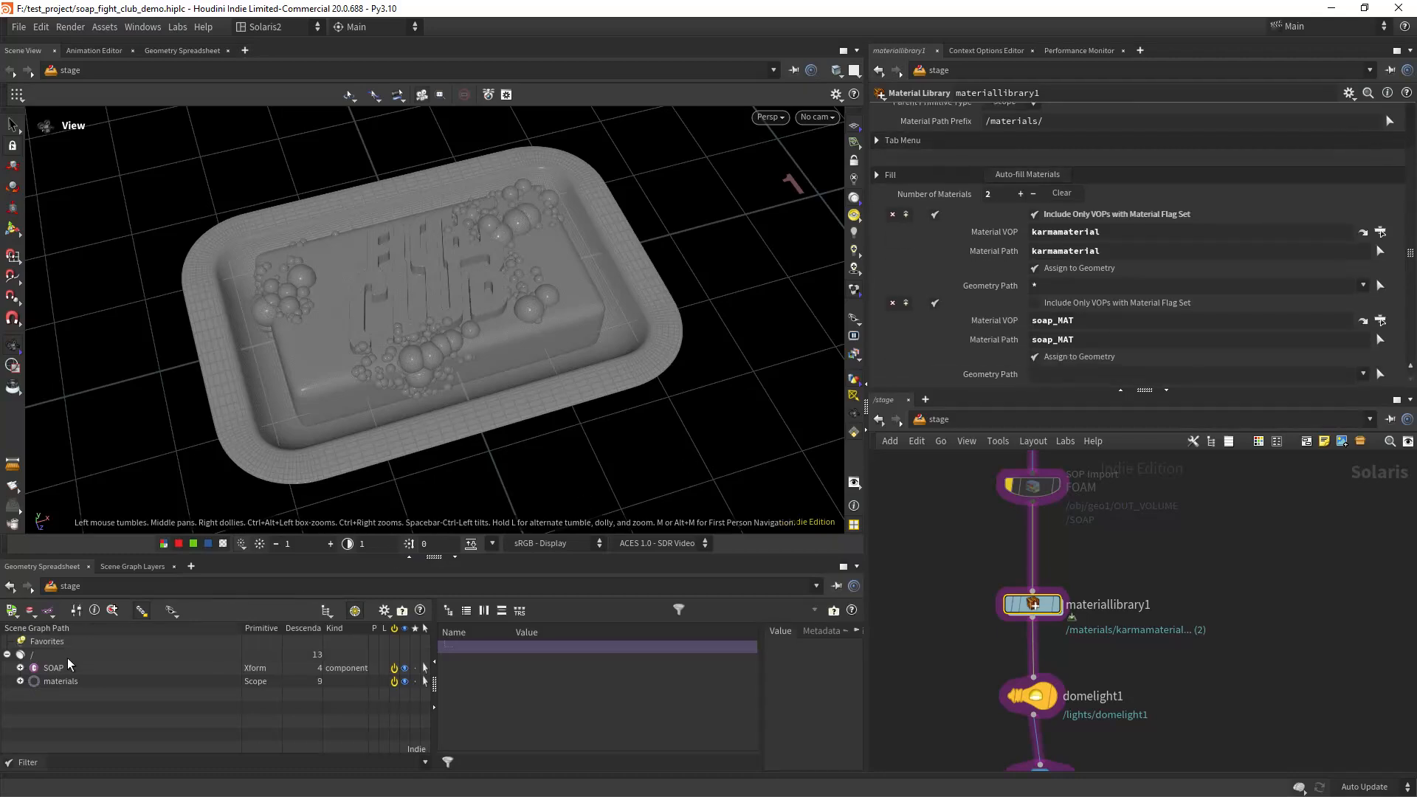
pyautogui.click(20, 668)
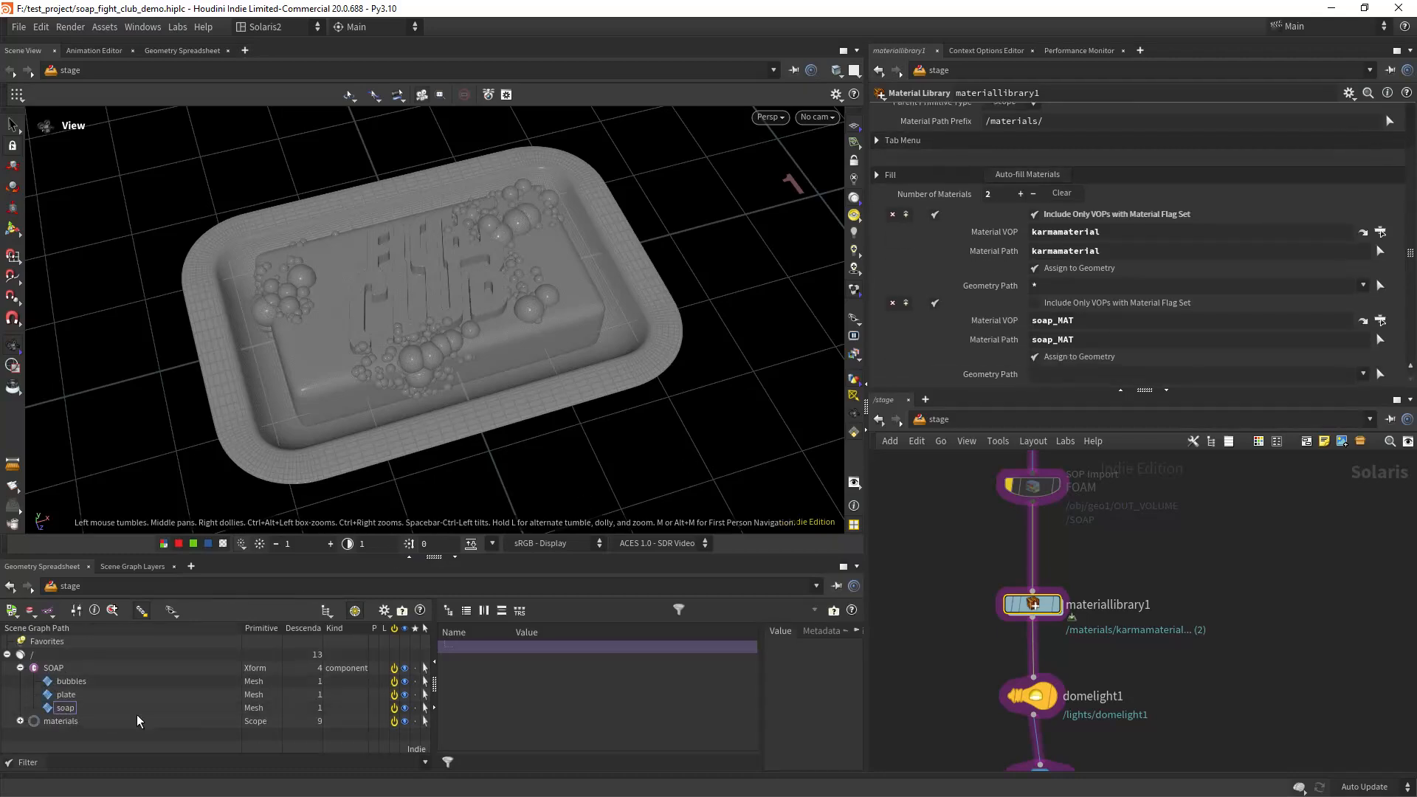
pyautogui.moveTo(65, 708)
pyautogui.mouseDown()
pyautogui.moveTo(994, 427)
pyautogui.moveTo(1058, 374)
pyautogui.mouseUp()
pyautogui.hotkey('ctrl', 's')
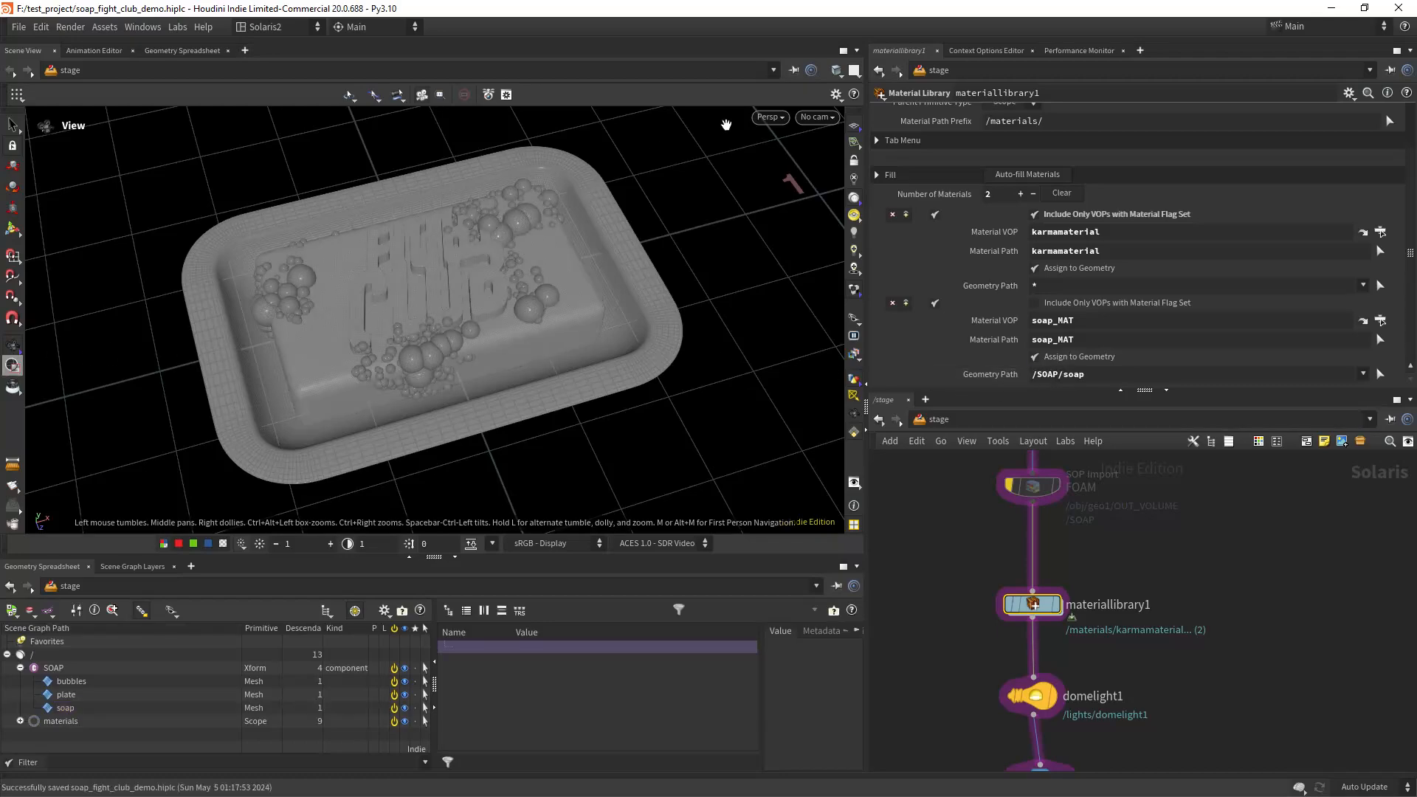
# Render the viewport with Karma XPU and hide the reference grid to check the soap material.
pyautogui.click(769, 117)
pyautogui.click(807, 206)
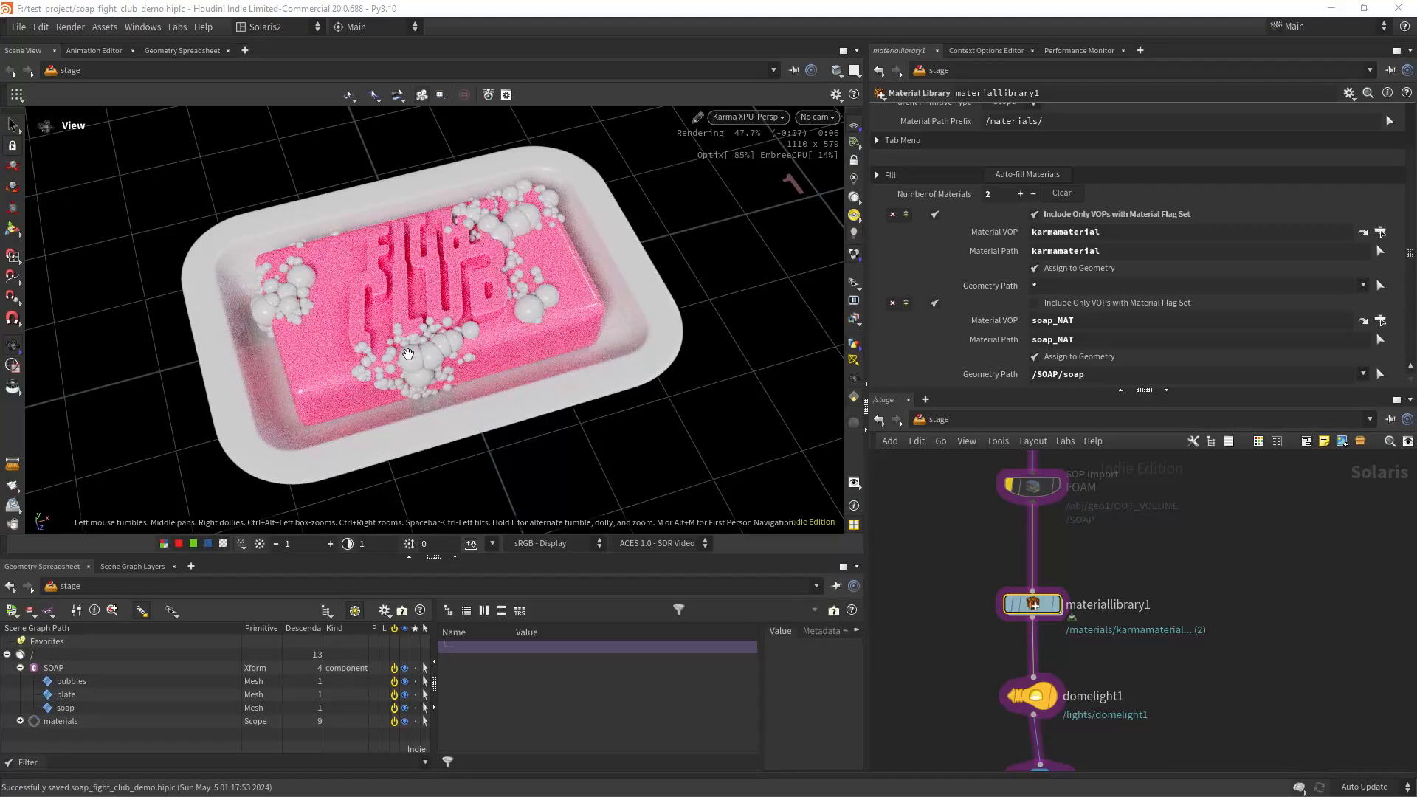
pyautogui.scroll(2, 424, 358)
pyautogui.scroll(-3, 437, 334)
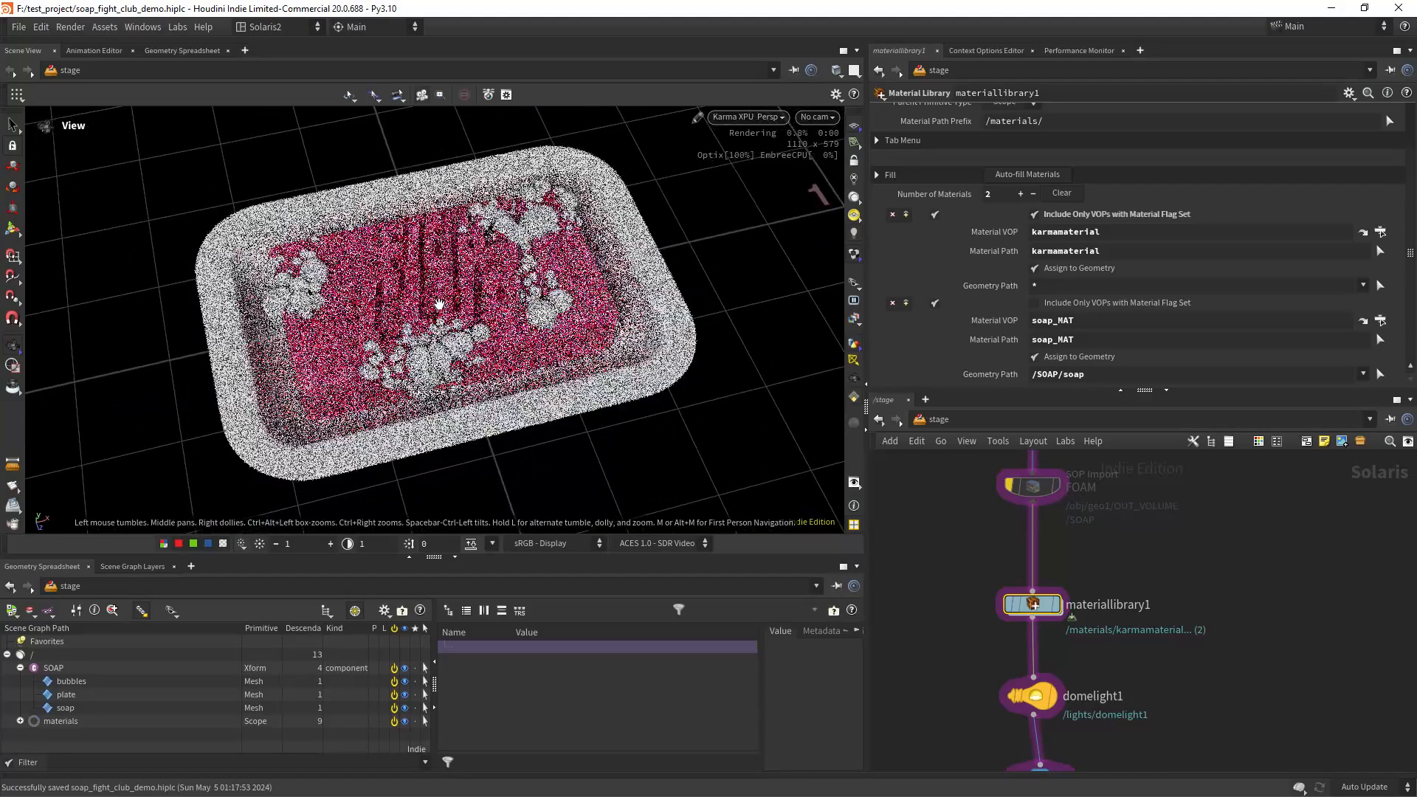
pyautogui.scroll(2, 436, 310)
pyautogui.click(857, 127)
pyautogui.scroll(-2, 546, 325)
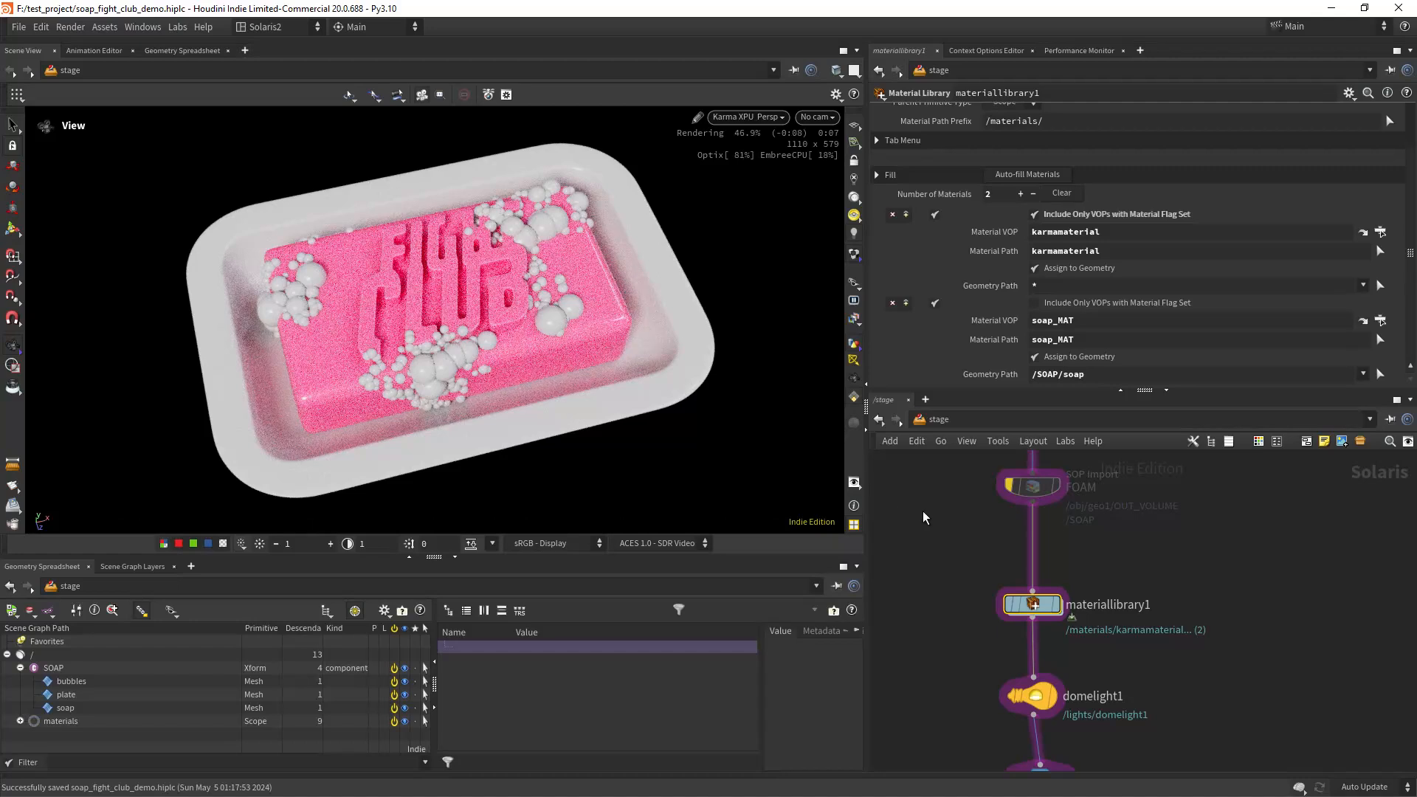
# Reopen soap_MAT's standard surface shader and raise its coat roughness to 0.23.
pyautogui.click(1034, 616)
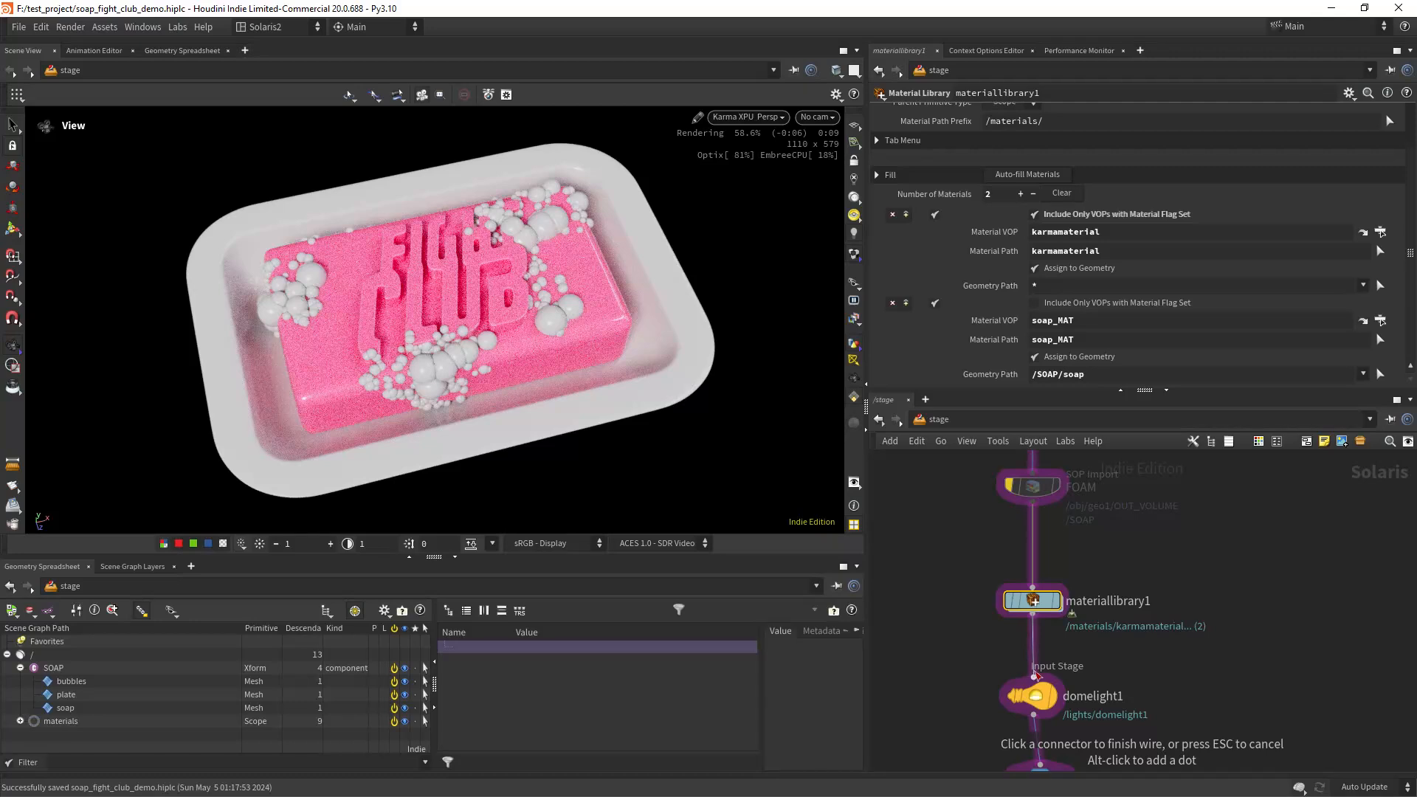
pyautogui.click(1034, 677)
pyautogui.doubleClick(1035, 602)
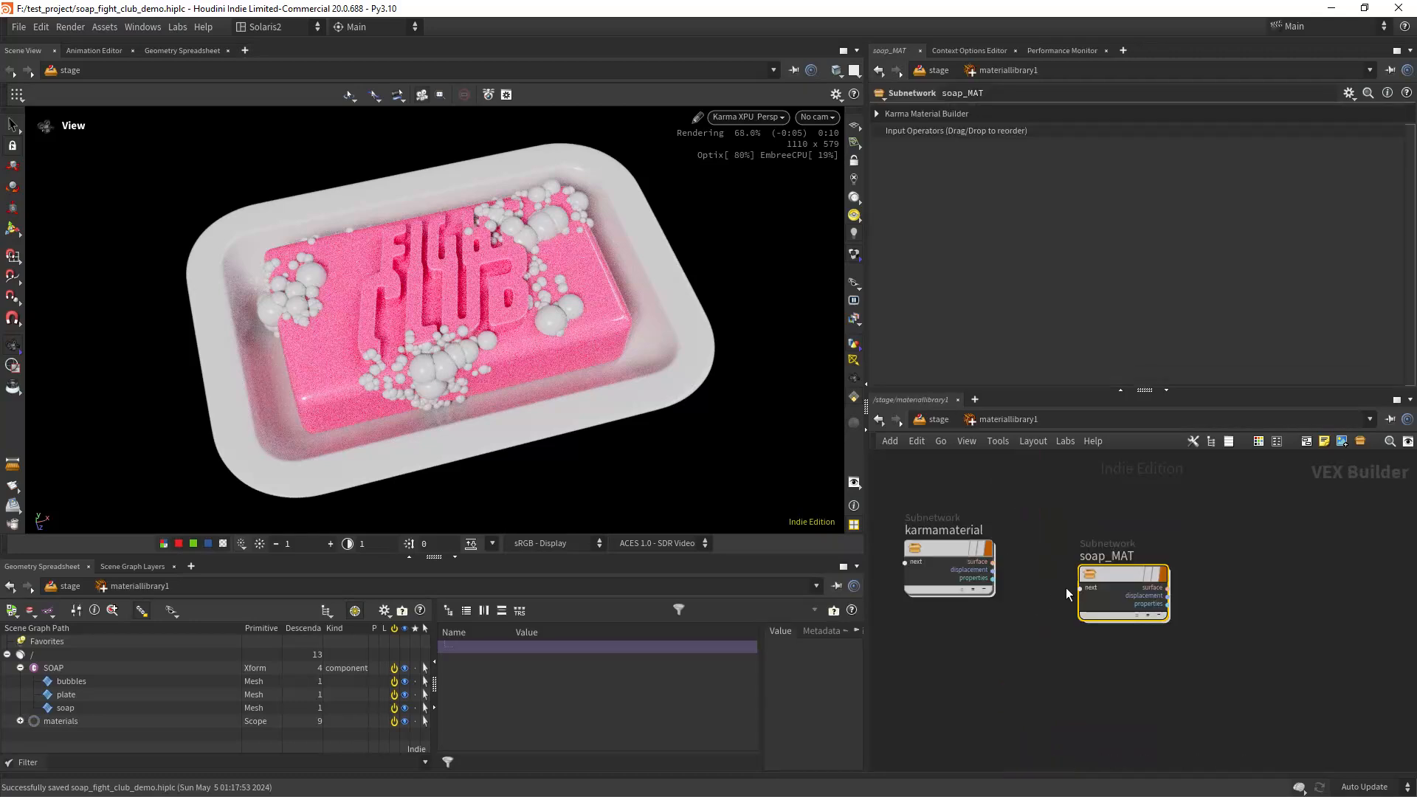
pyautogui.doubleClick(1114, 572)
pyautogui.click(921, 230)
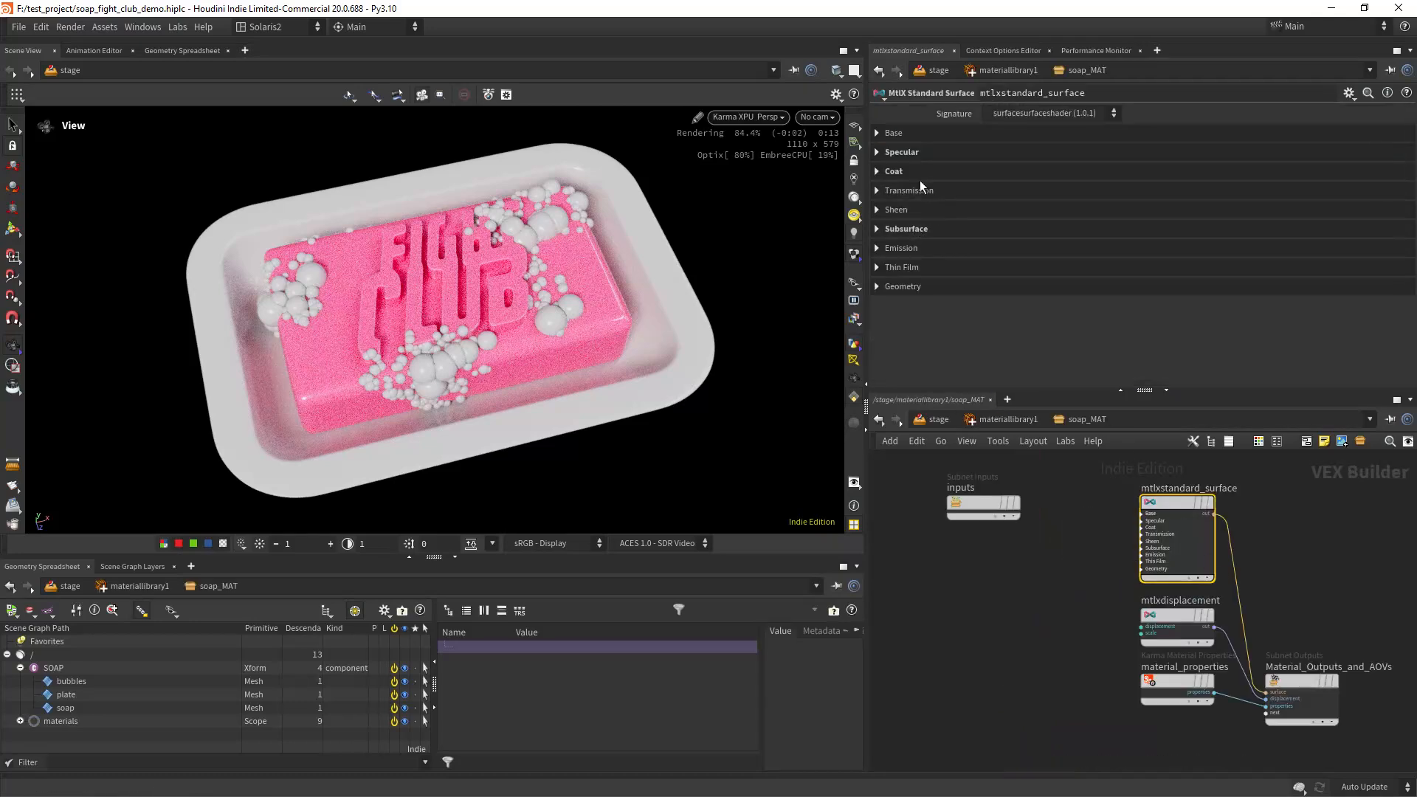
pyautogui.click(916, 172)
pyautogui.moveTo(1075, 230); pyautogui.dragTo(1118, 231)
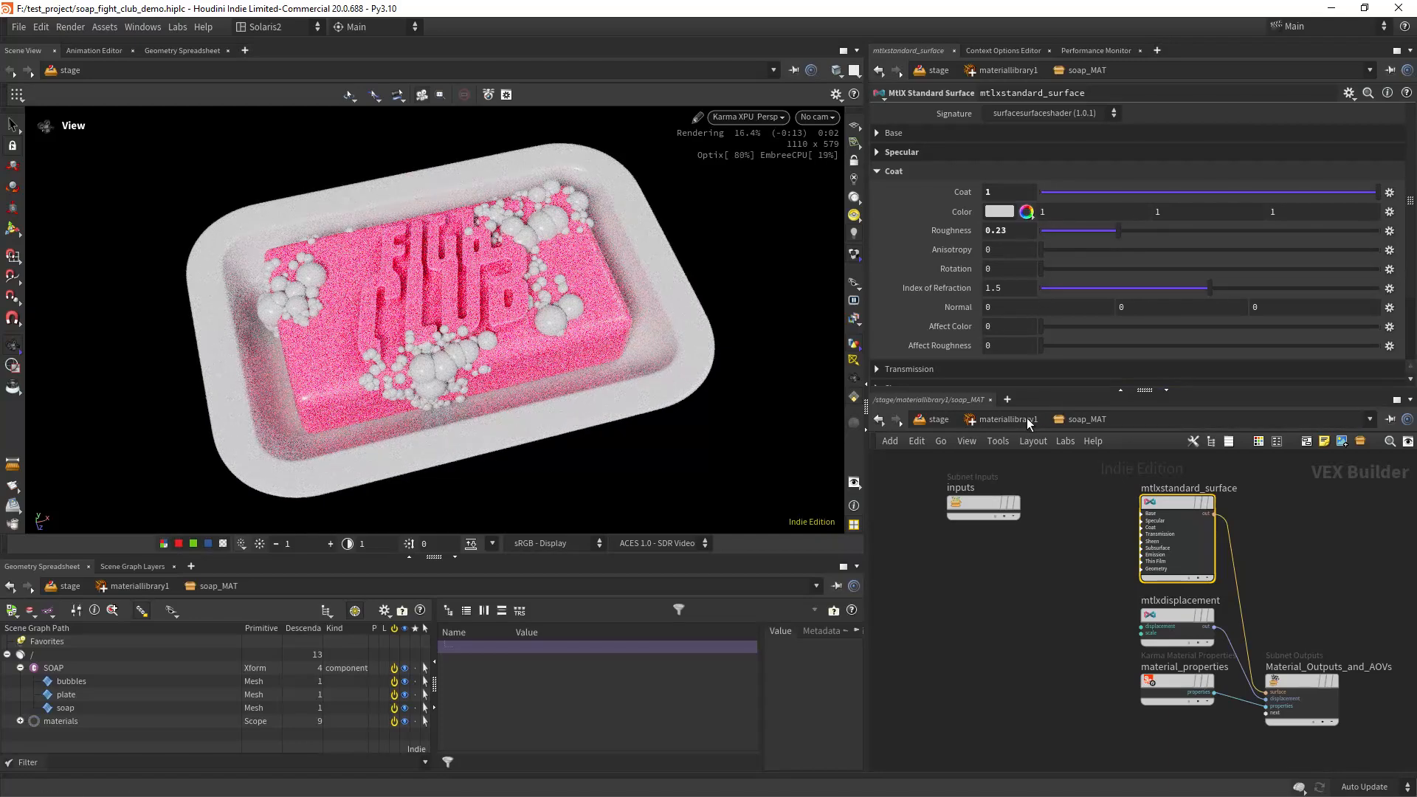
# Return to the stage network, check the rendered soap, and switch the viewport renderer back to Houdini GL.
pyautogui.click(1008, 420)
pyautogui.click(941, 419)
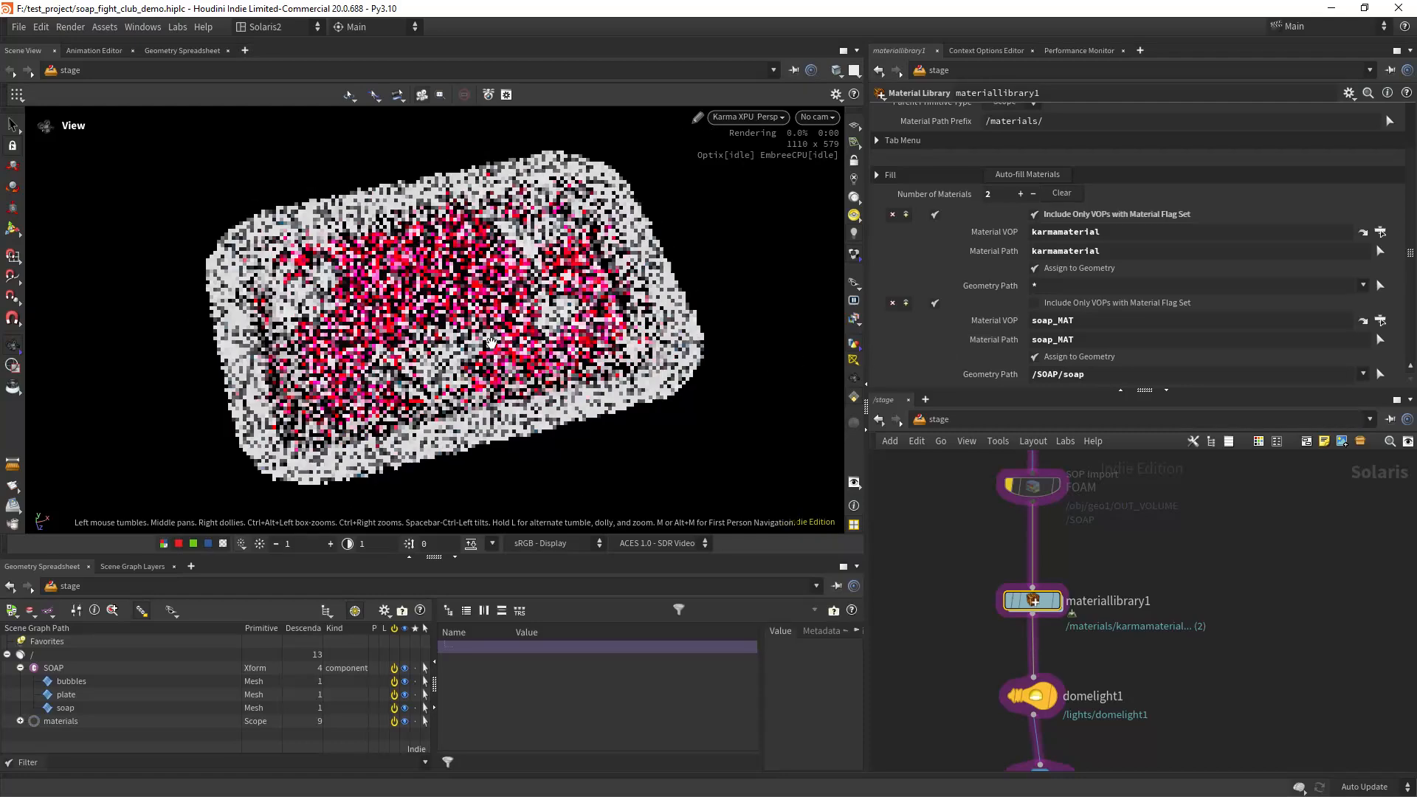
pyautogui.moveTo(478, 299); pyautogui.dragTo(615, 230)
pyautogui.click(748, 116)
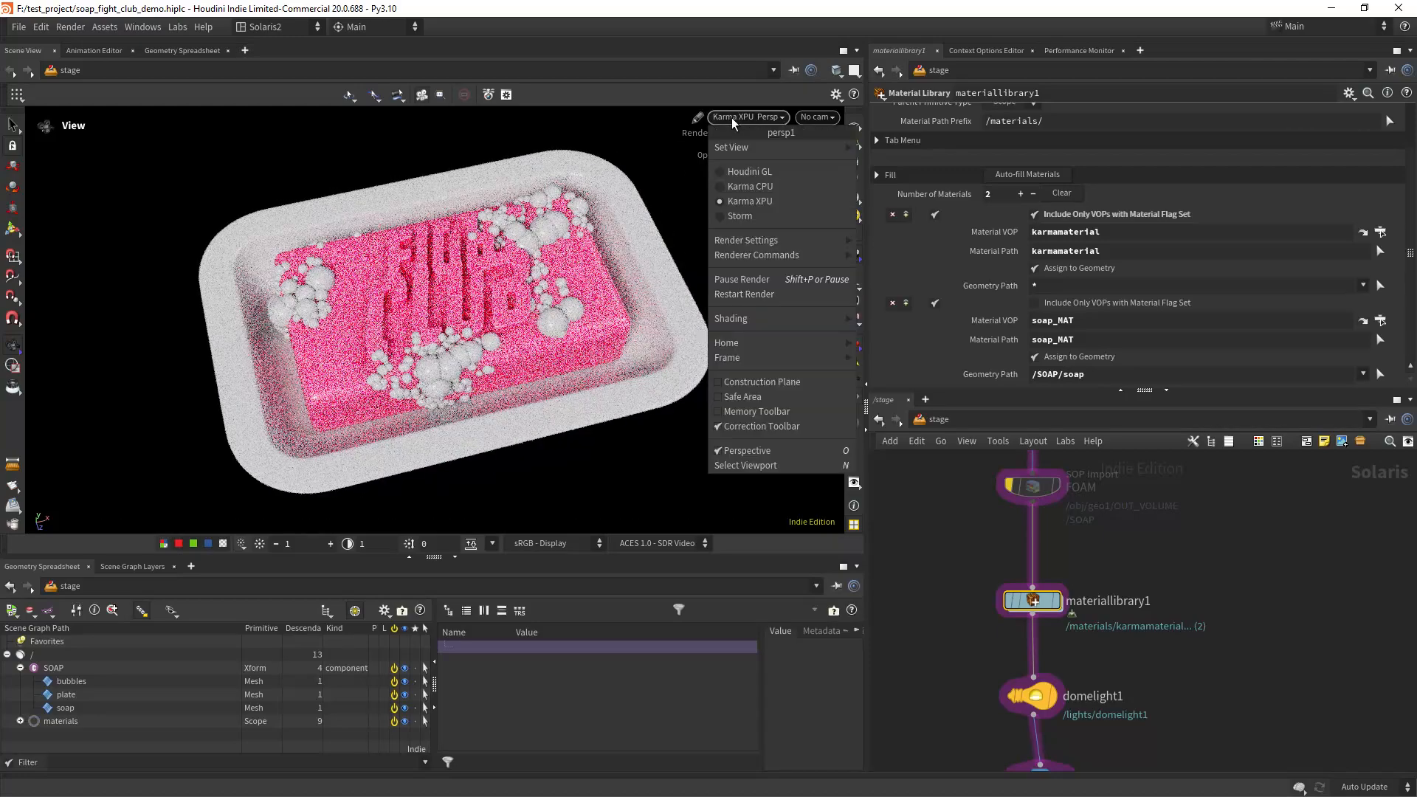
pyautogui.click(744, 175)
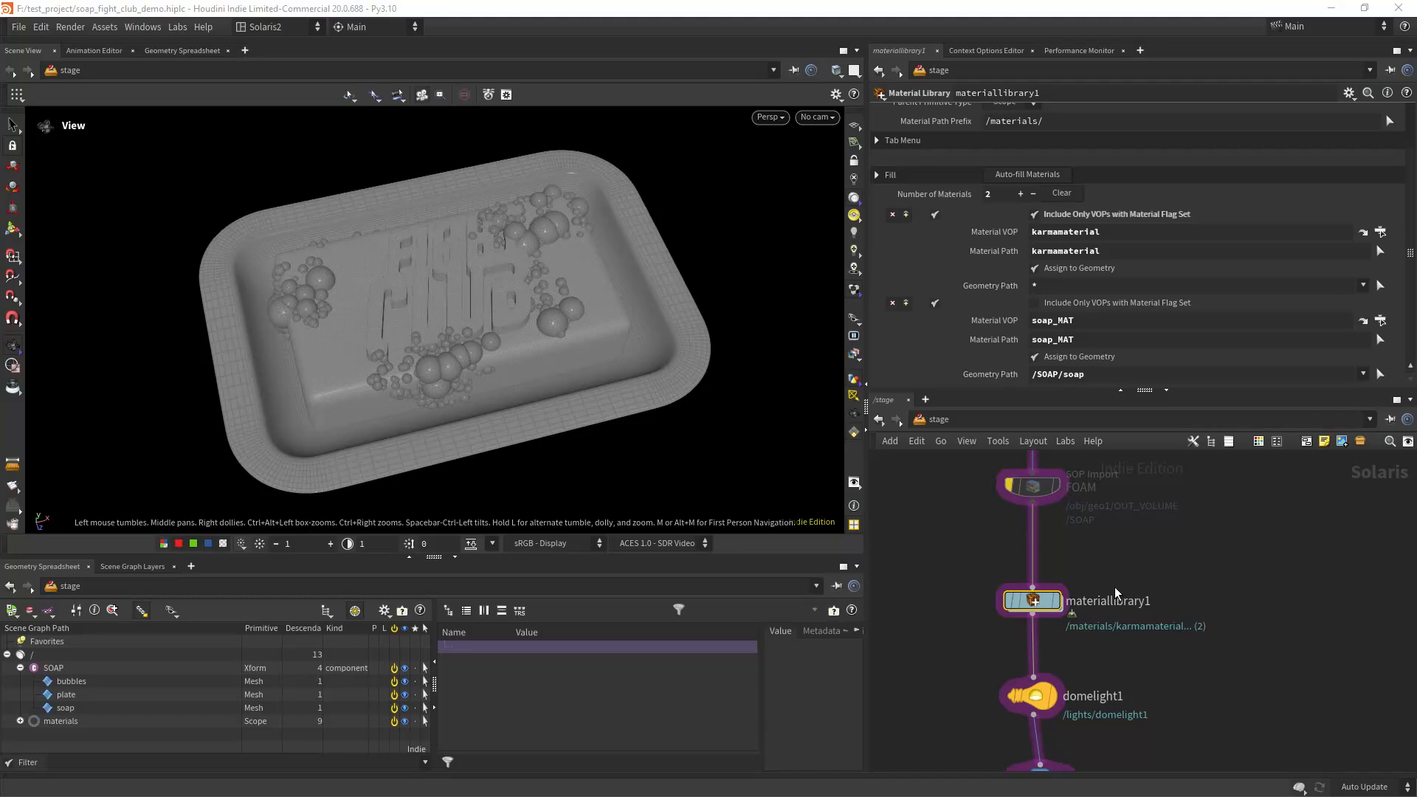
# Add a Karma Material Builder inside materiallibrary1 and name it bubbles_MAT.
pyautogui.moveTo(1069, 578); pyautogui.dragTo(1028, 618, button='middle')
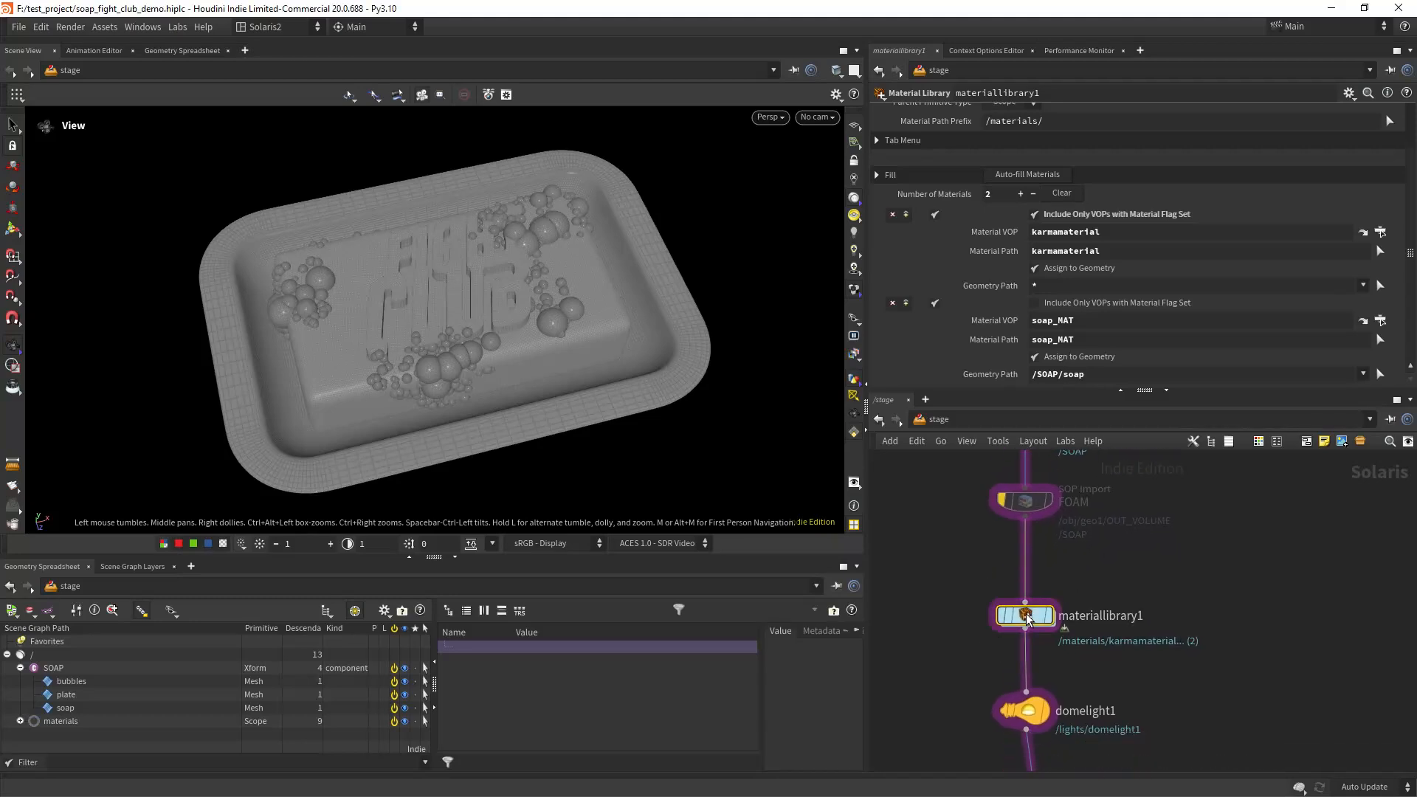
pyautogui.doubleClick(1026, 617)
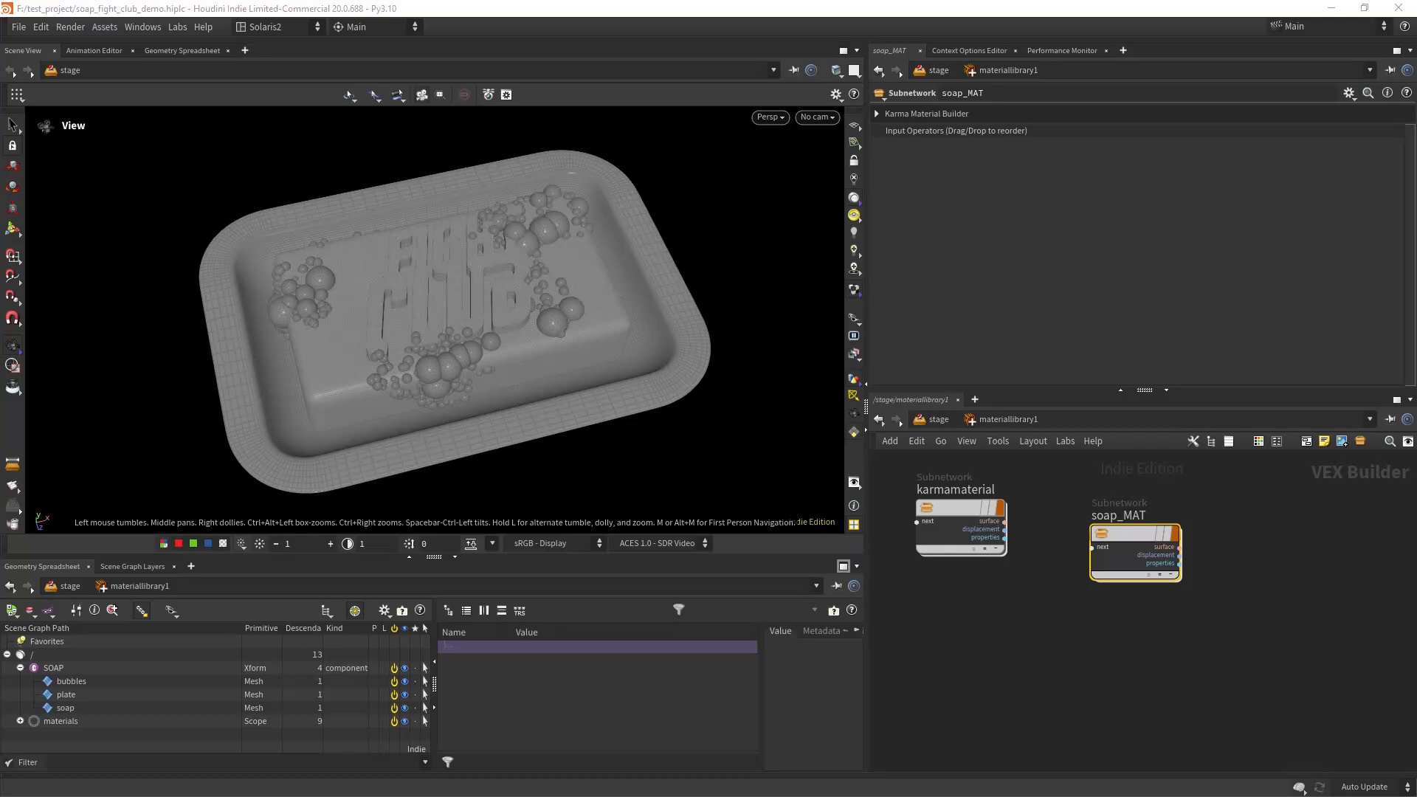
pyautogui.press('Tab')
pyautogui.write('k')
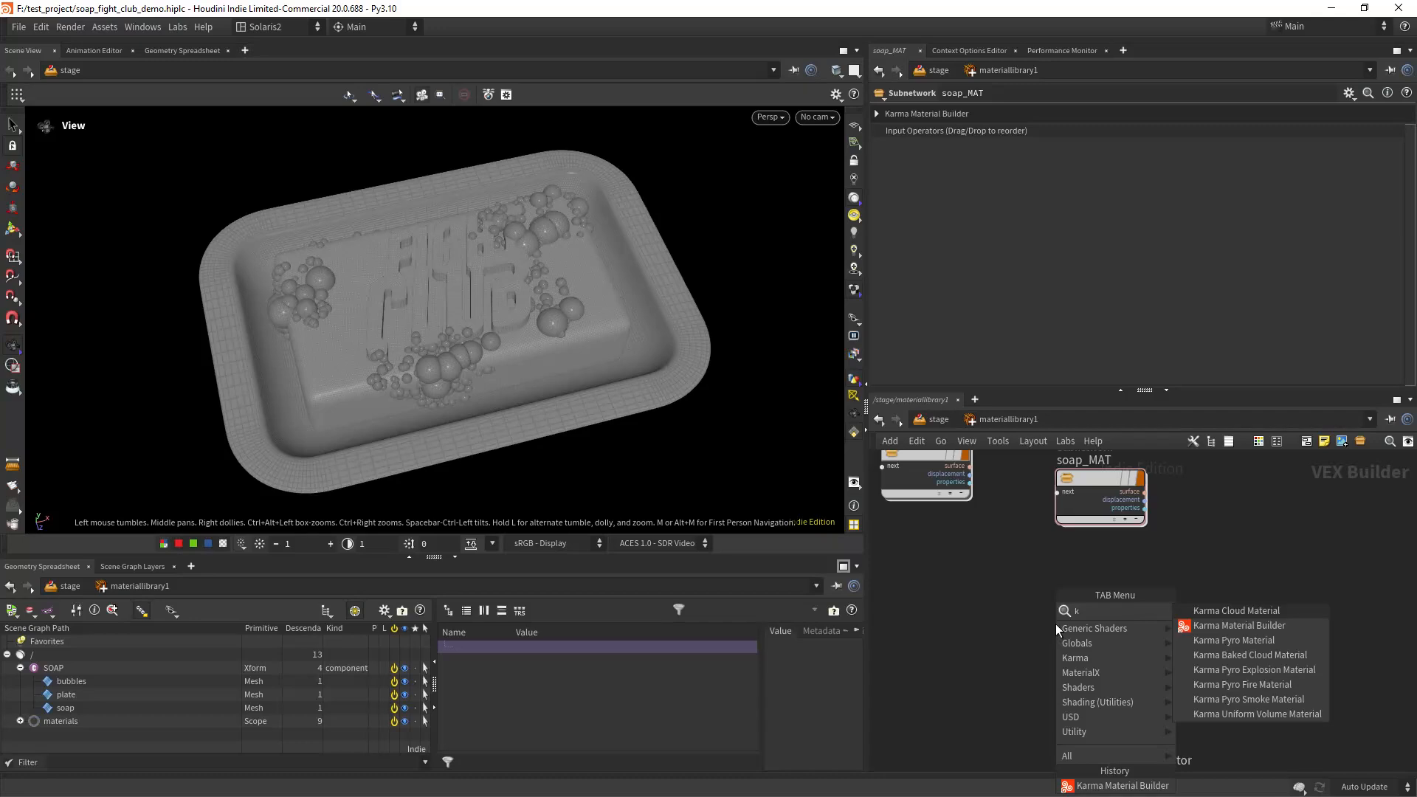
pyautogui.press('Return')
pyautogui.click(1055, 623)
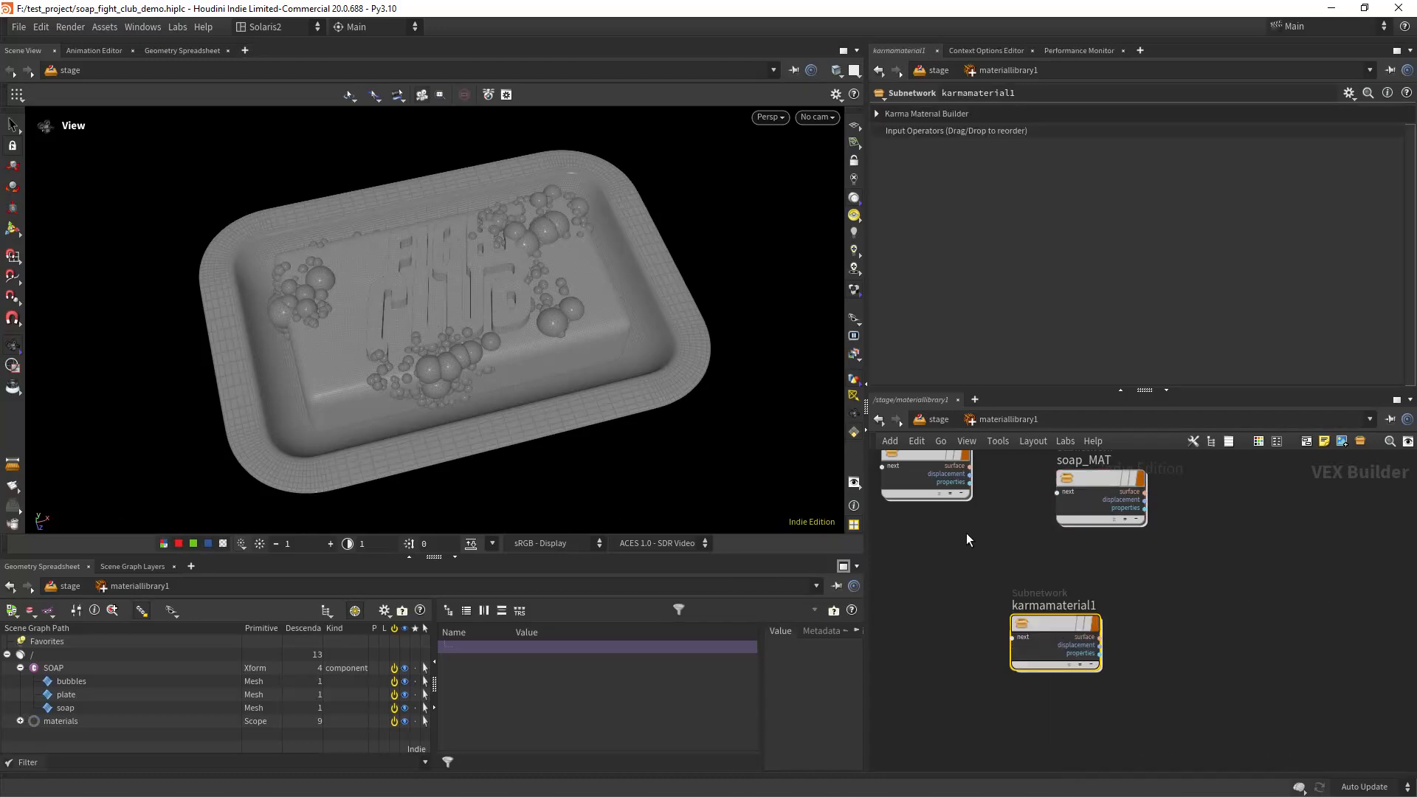
pyautogui.click(1043, 606)
pyautogui.doubleClick(1043, 605)
pyautogui.write('bubbles_MAT')
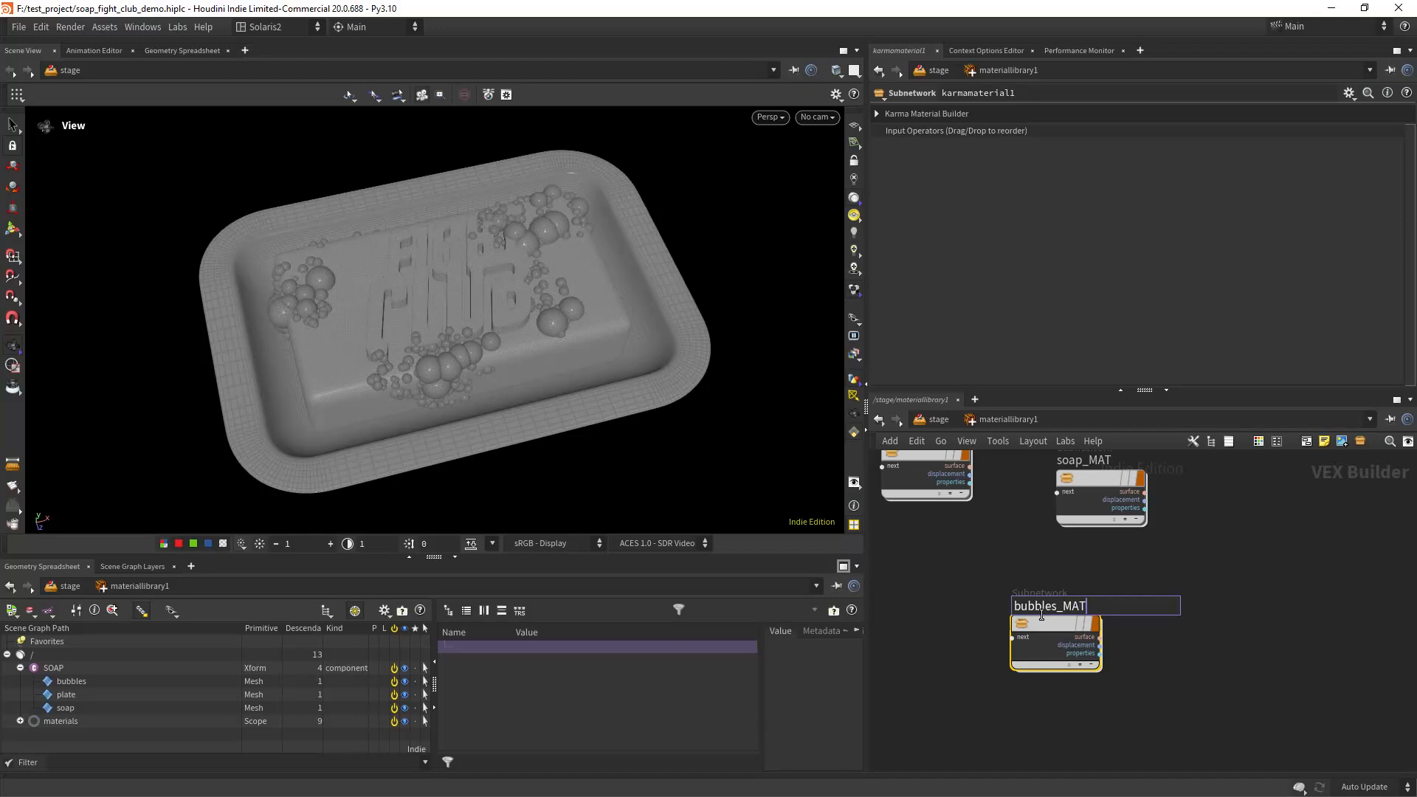
pyautogui.press('Return')
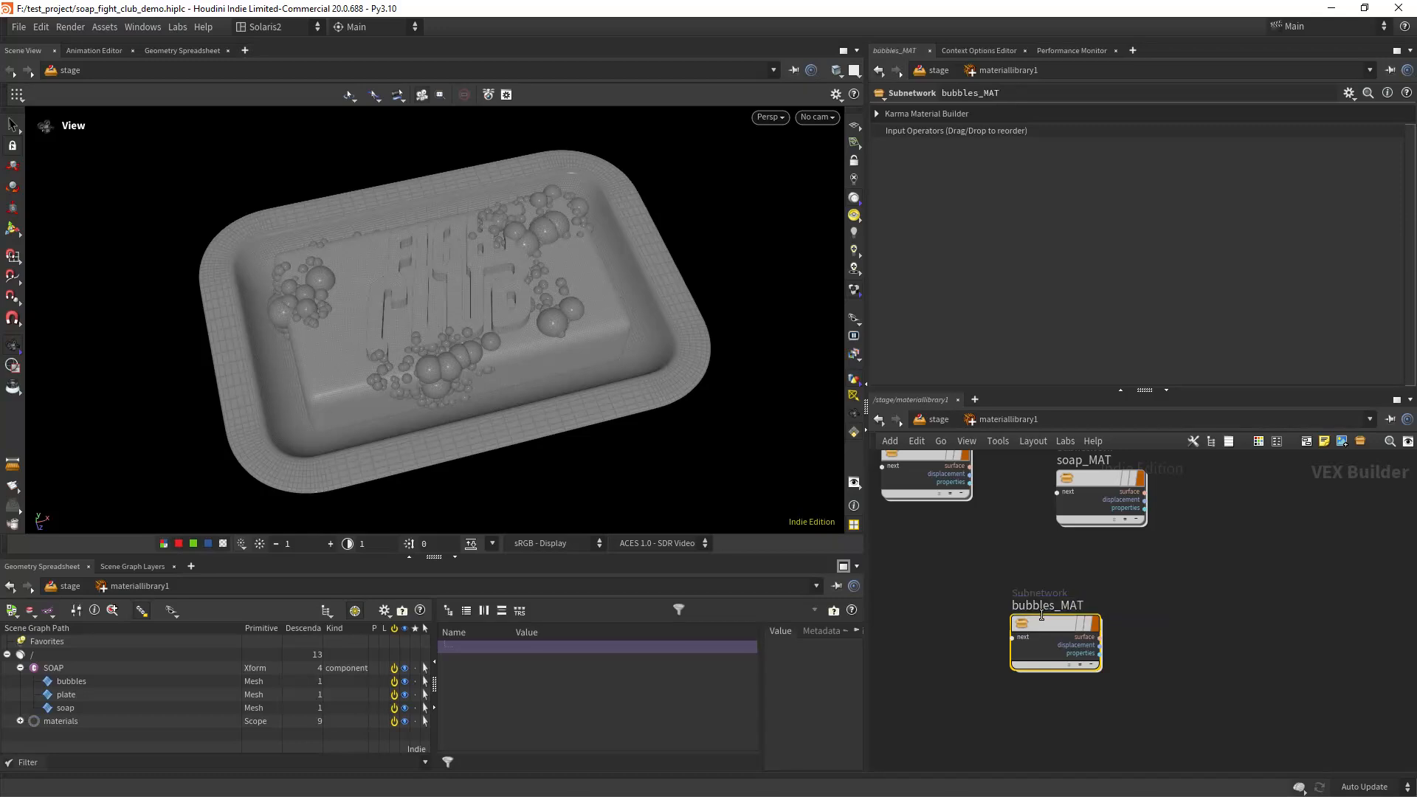
# In bubbles_MAT's standard surface shader, set transmission to 1, enable Thin Walled, and expand the Thin Film settings.
pyautogui.press('Return')
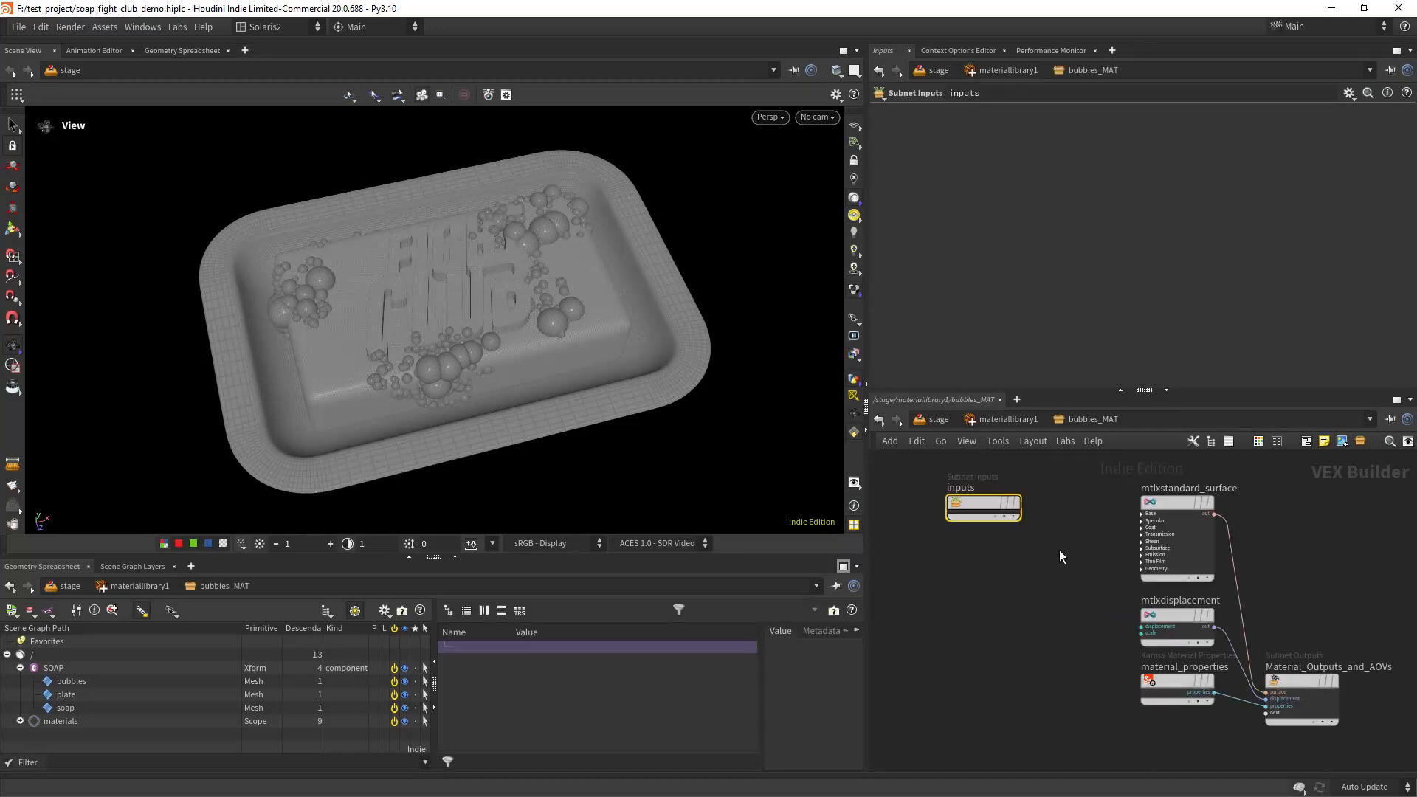
pyautogui.click(1188, 546)
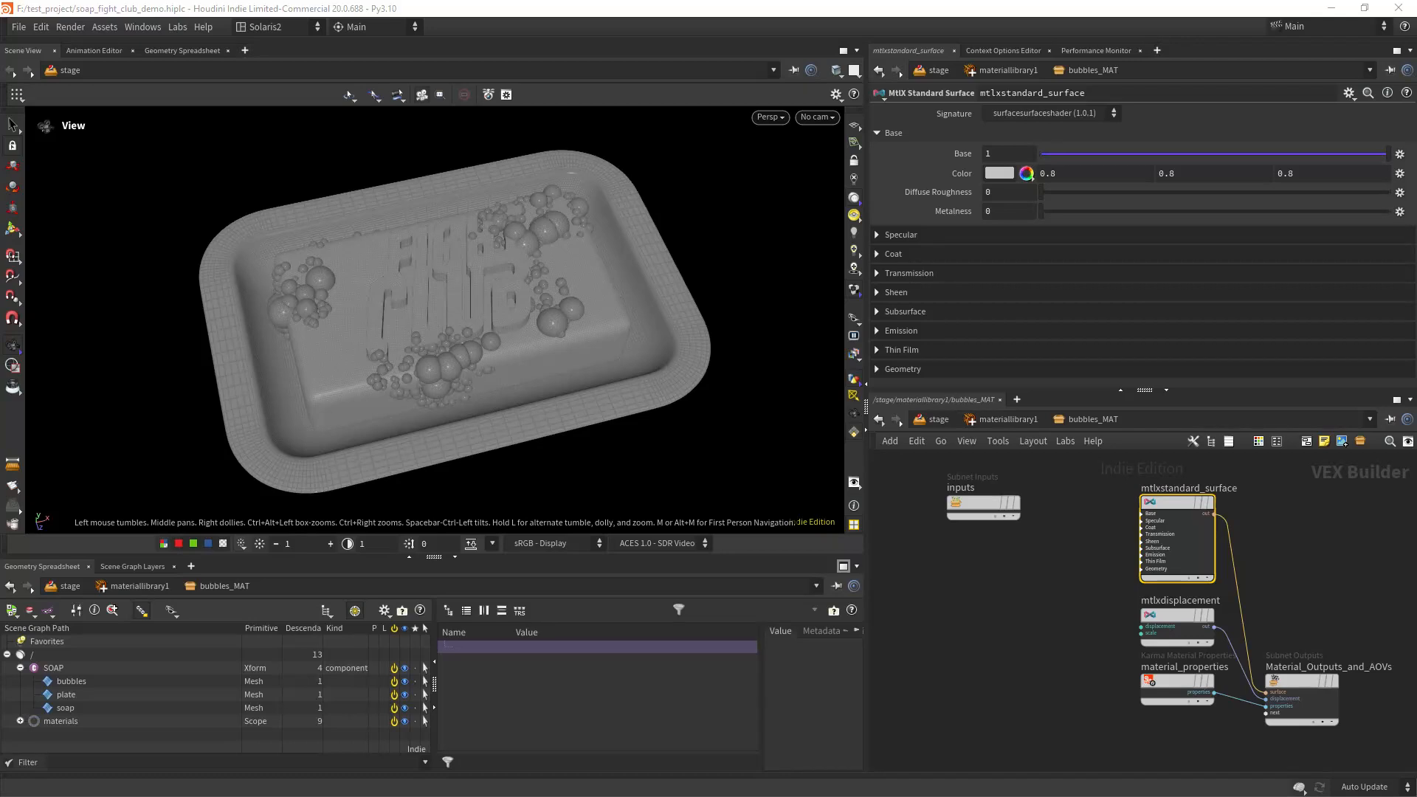
pyautogui.click(1026, 273)
pyautogui.moveTo(1055, 294); pyautogui.dragTo(1402, 286)
pyautogui.scroll(-3, 960, 332)
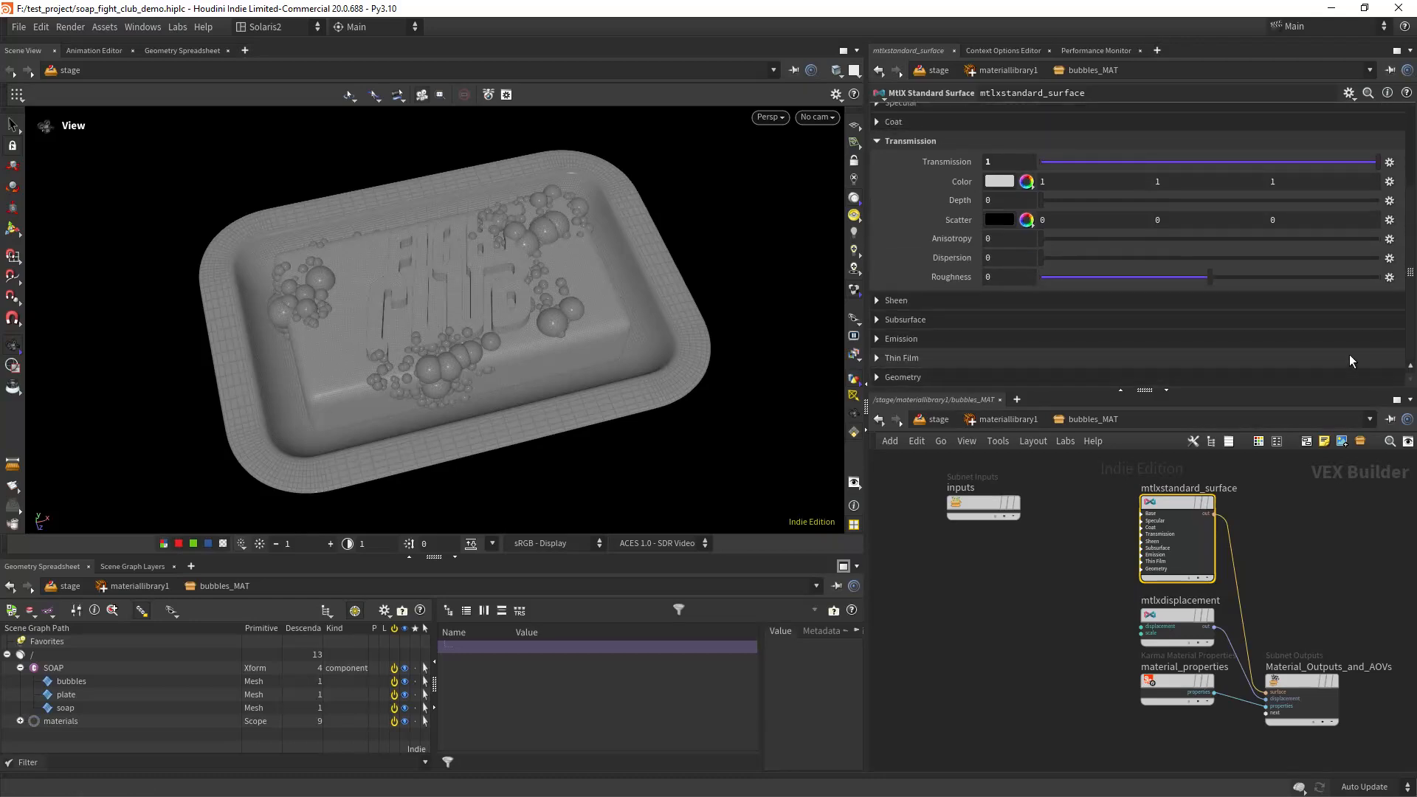
pyautogui.click(955, 380)
pyautogui.scroll(-2, 1132, 325)
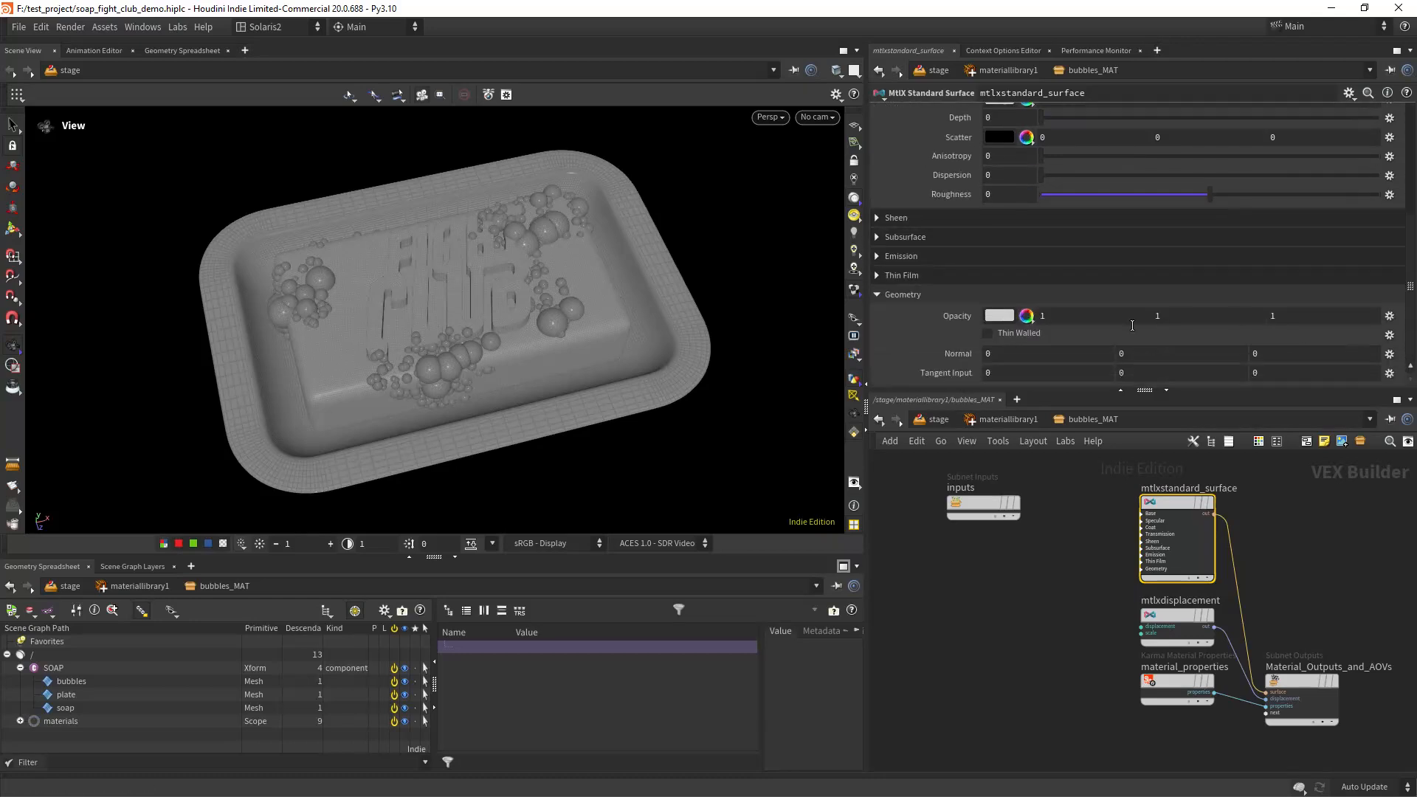
pyautogui.click(1034, 334)
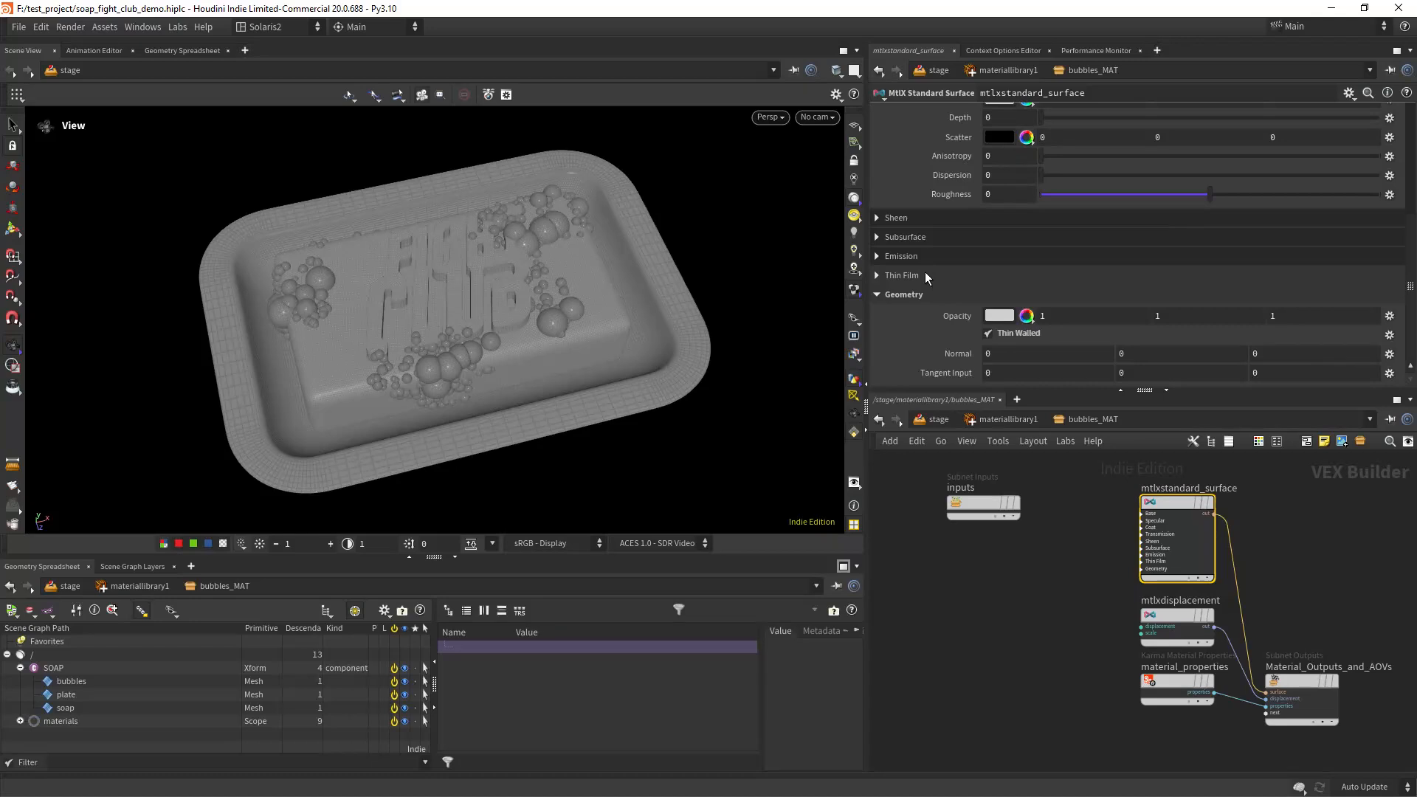
pyautogui.click(922, 273)
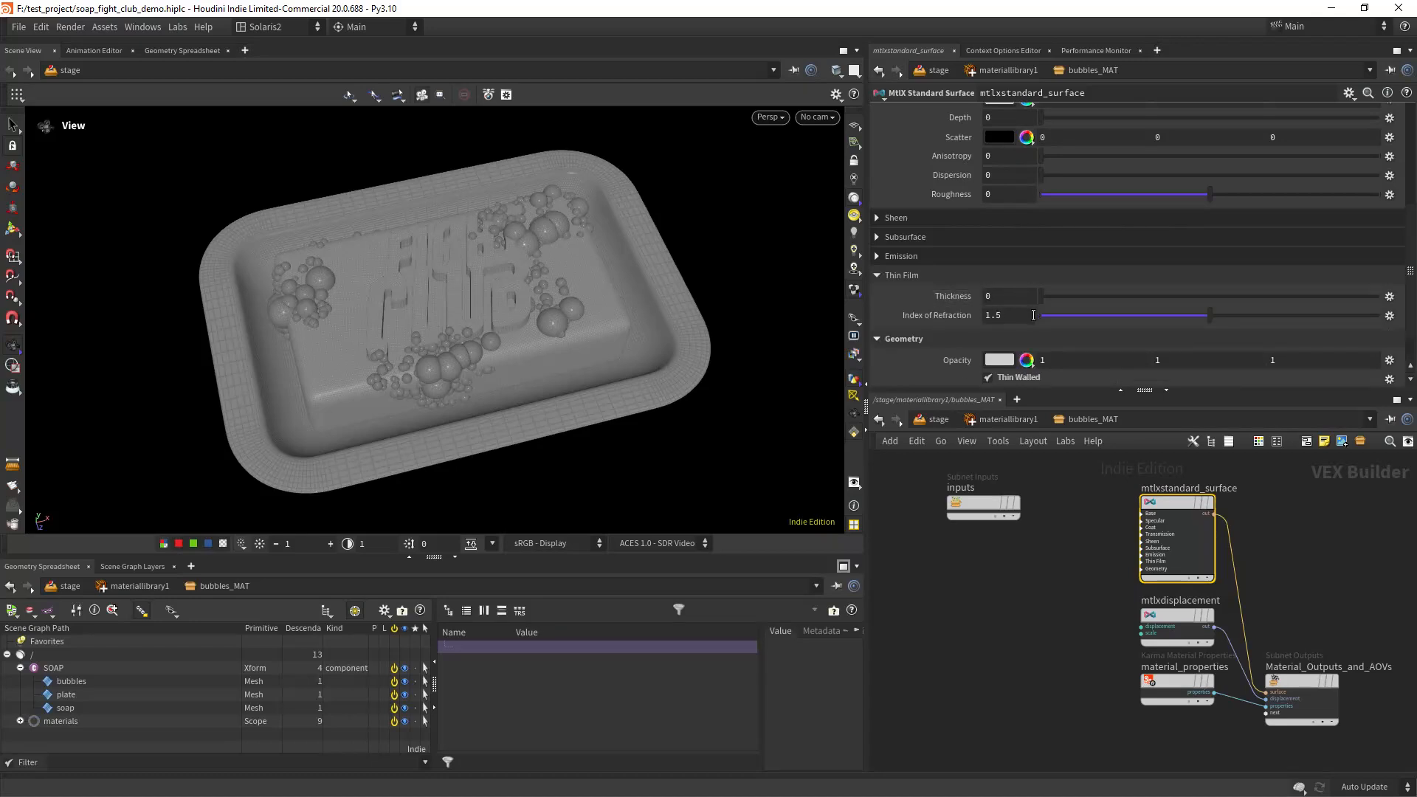
# Auto-fill the materials in materiallibrary1 at stage level and assign bubbles_MAT to /SOAP/bubbles.
pyautogui.click(1008, 419)
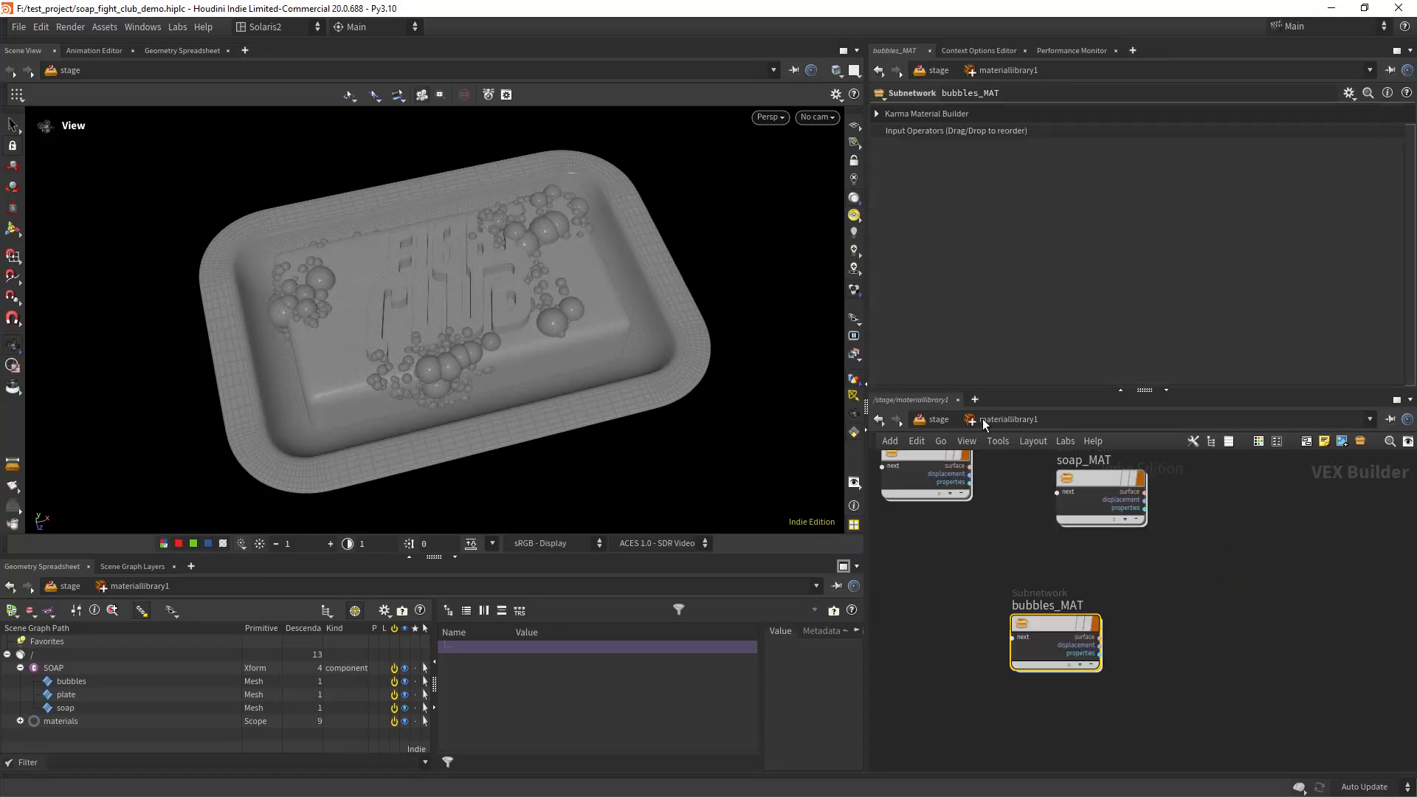
pyautogui.click(948, 420)
pyautogui.moveTo(951, 665); pyautogui.dragTo(929, 430, button='middle')
pyautogui.moveTo(931, 649); pyautogui.dragTo(1028, 698)
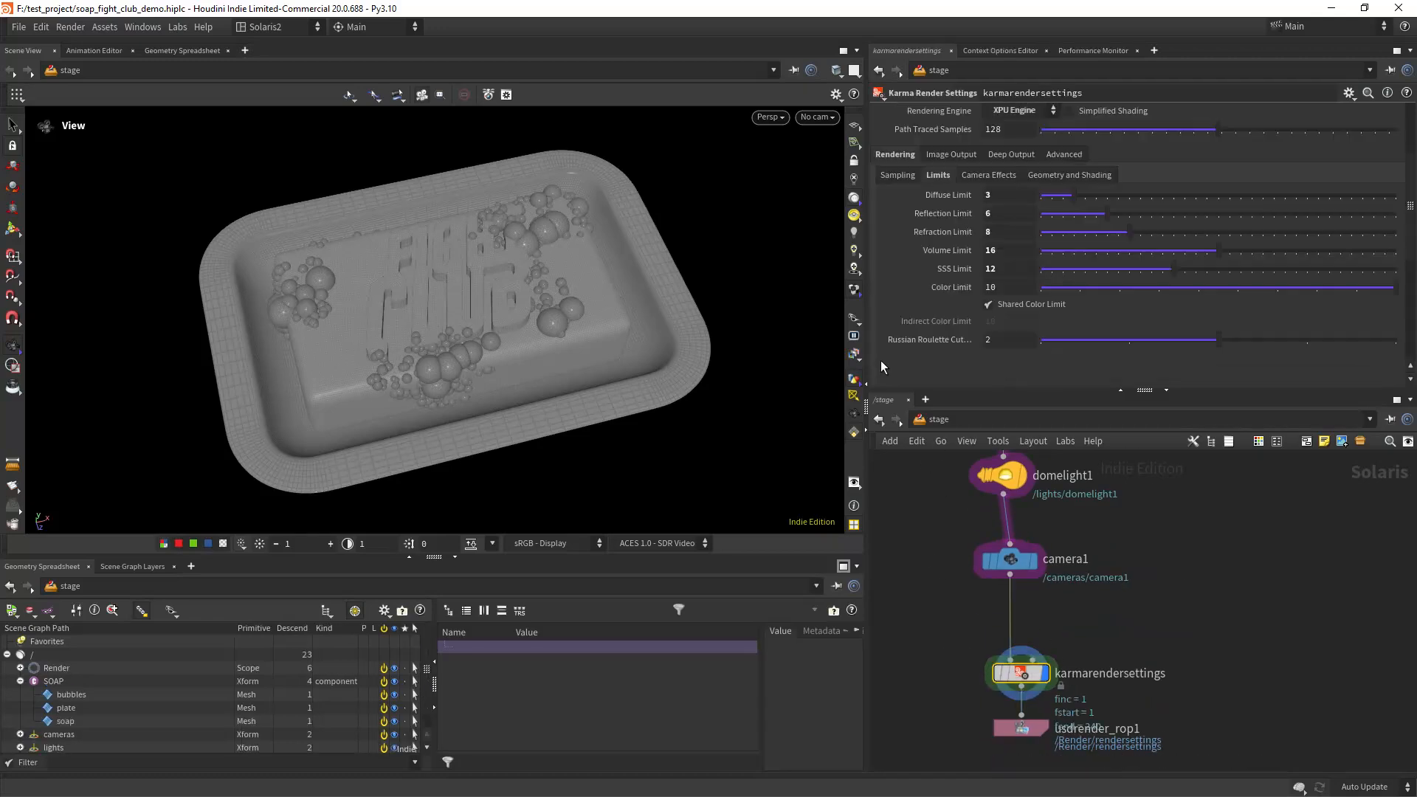
pyautogui.click(783, 119)
pyautogui.click(950, 542)
pyautogui.moveTo(948, 541); pyautogui.dragTo(962, 715, button='middle')
pyautogui.click(1017, 553)
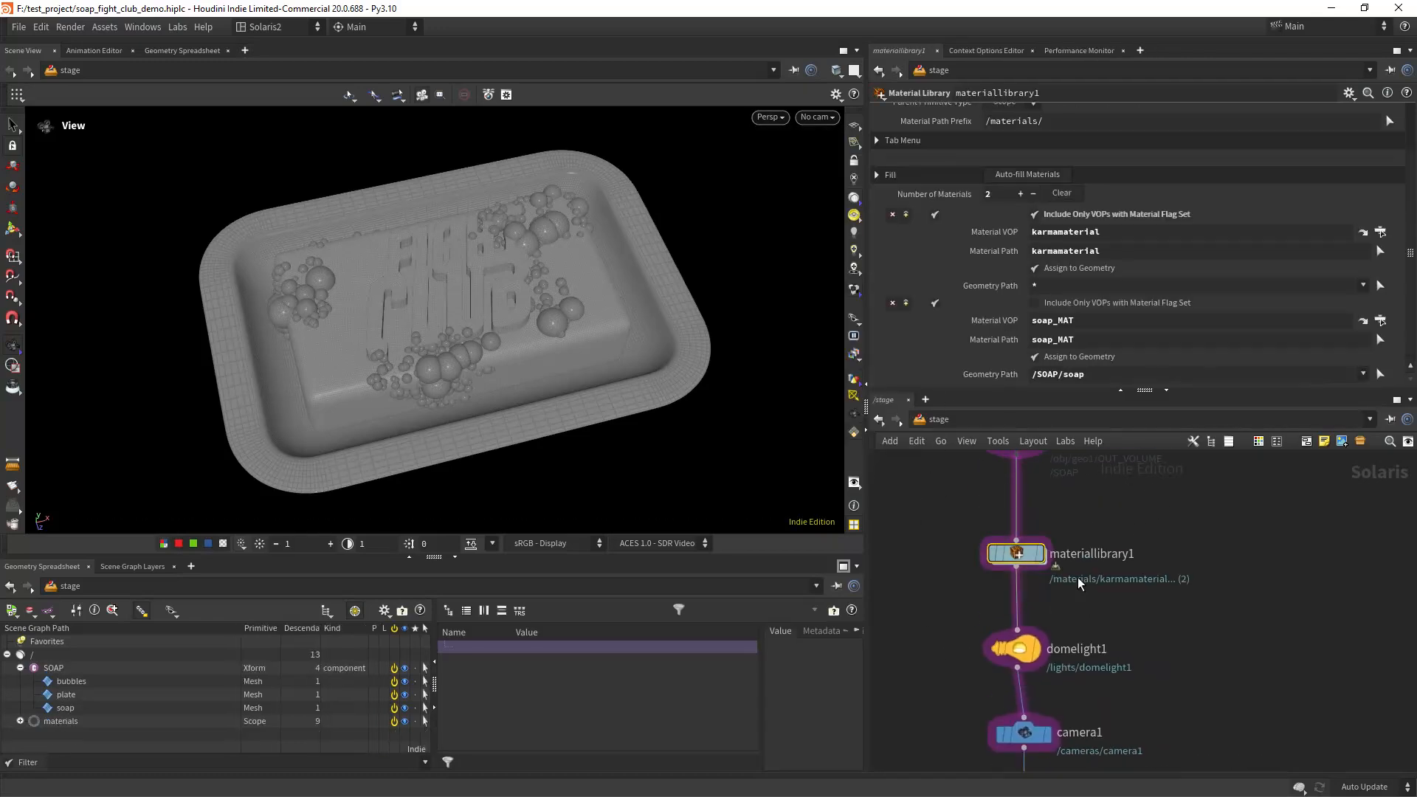
pyautogui.click(1011, 176)
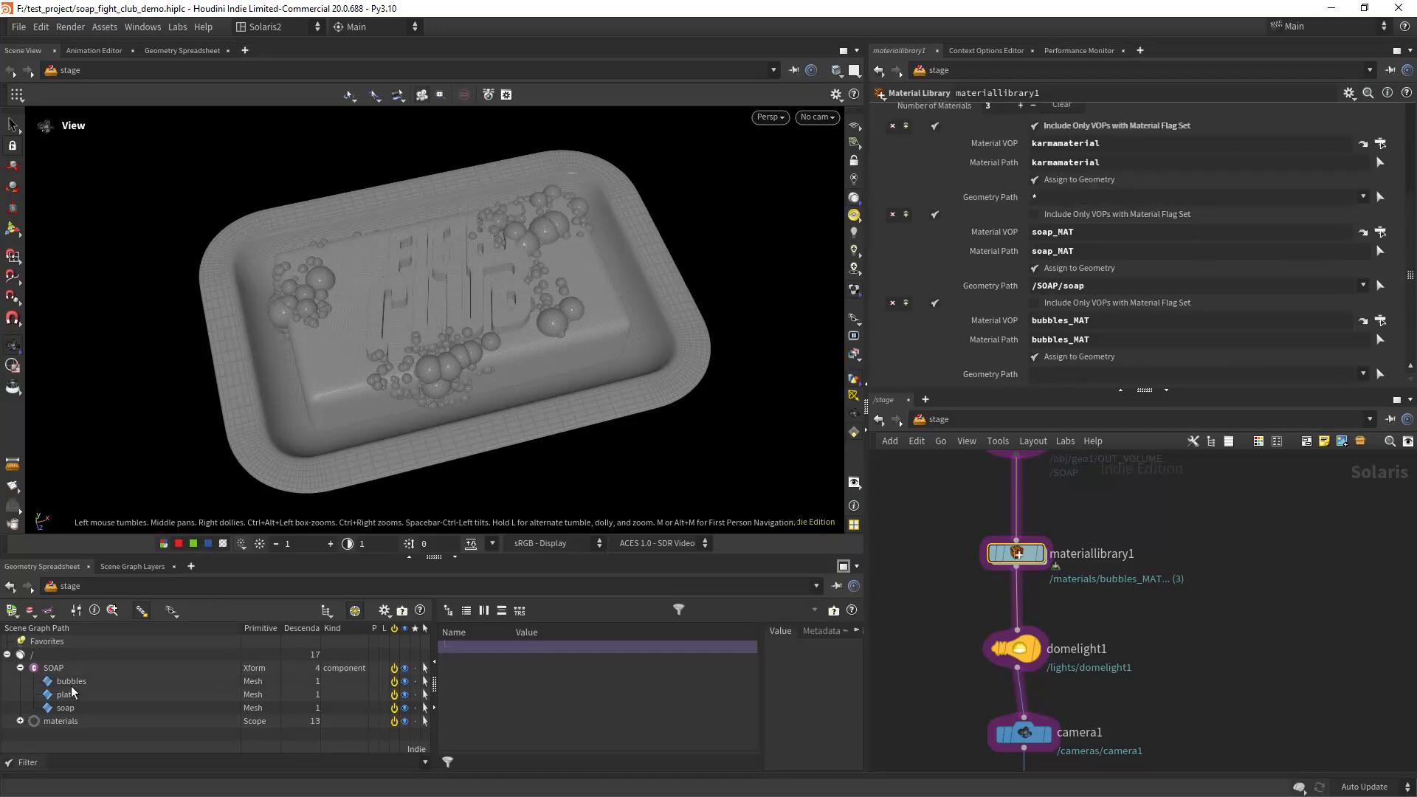
pyautogui.moveTo(71, 681); pyautogui.dragTo(1102, 377)
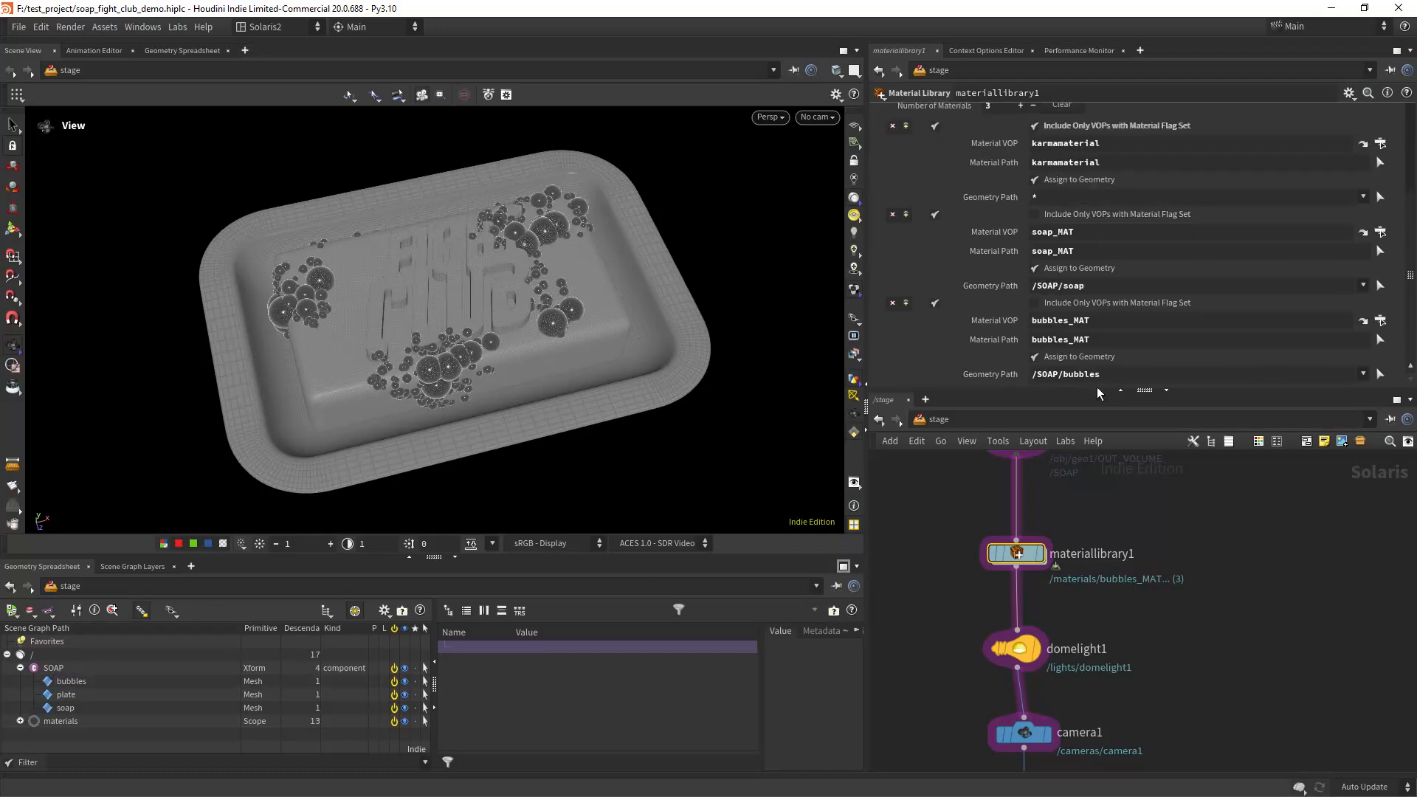
# Render the viewport with Karma XPU and limit rendering to a region around the bubbles on the soap's front edge.
pyautogui.click(770, 117)
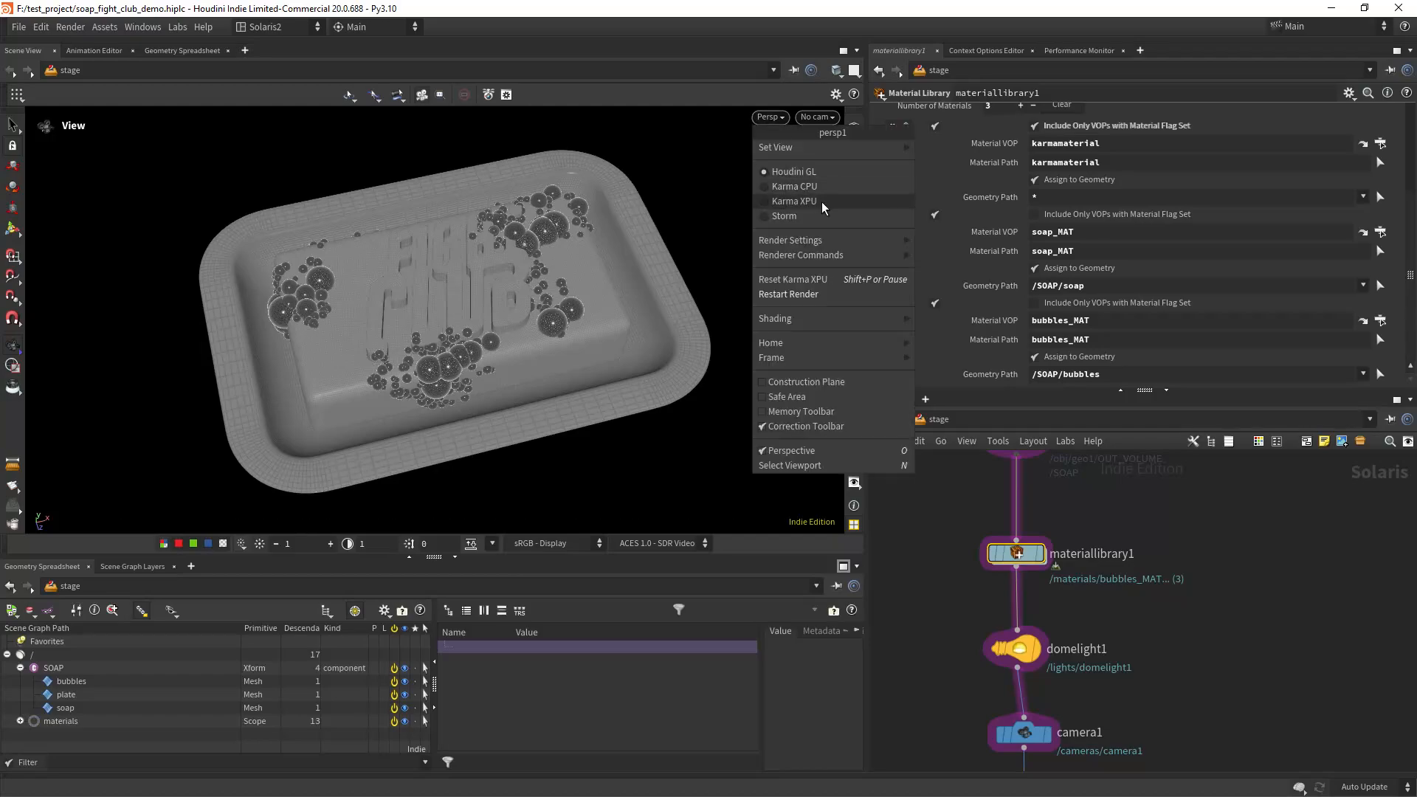
pyautogui.click(778, 203)
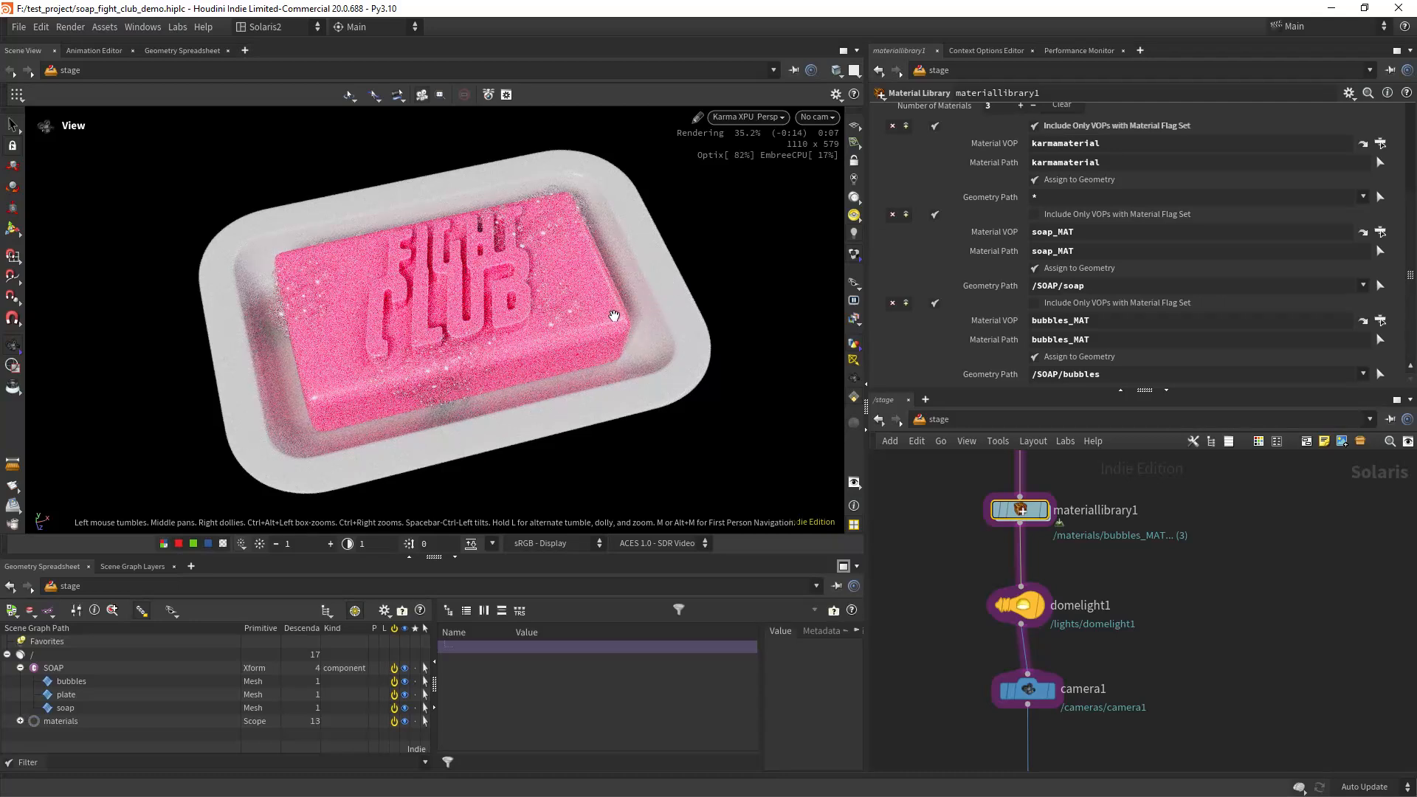
pyautogui.moveTo(927, 589); pyautogui.dragTo(927, 573, button='middle')
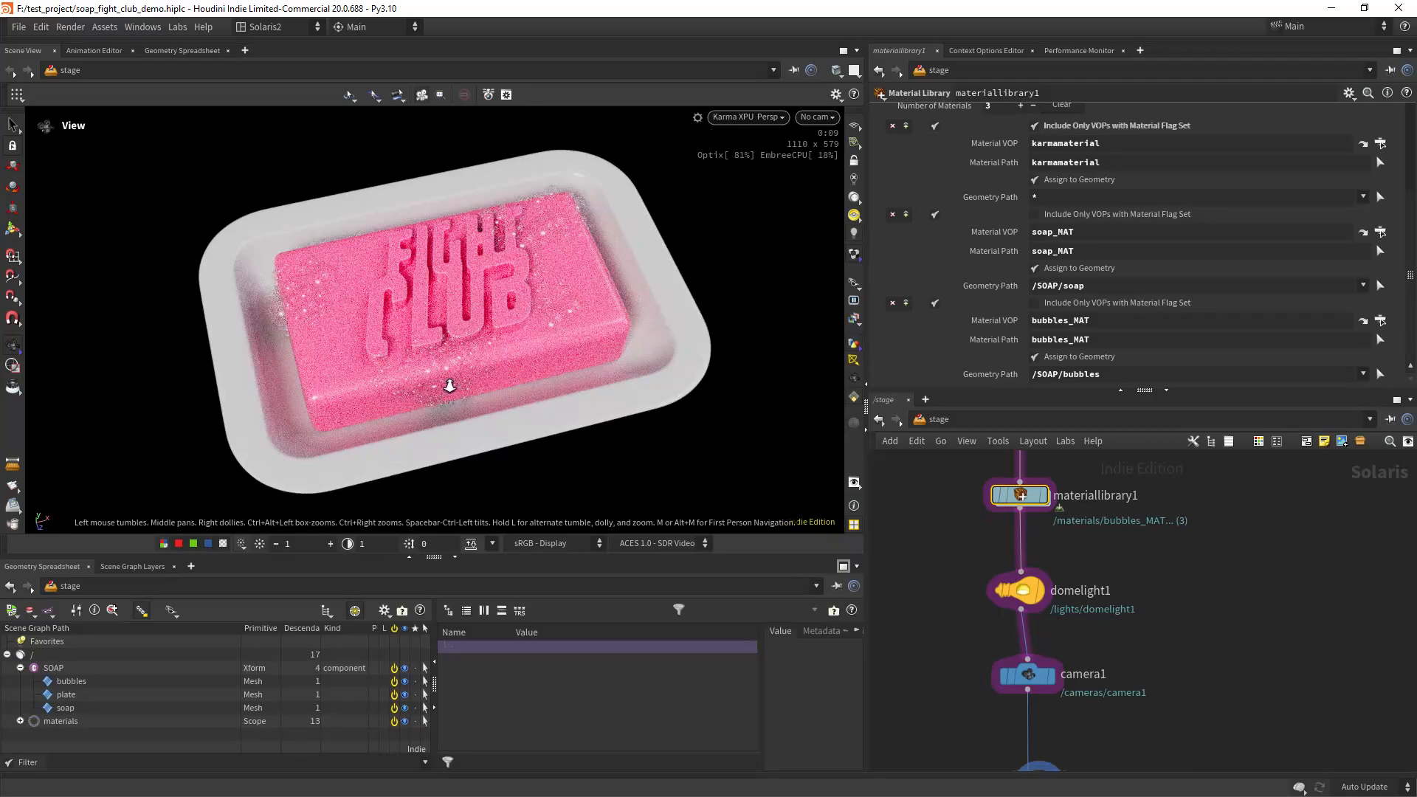
pyautogui.moveTo(449, 384); pyautogui.dragTo(550, 331, button='right')
pyautogui.click(12, 365)
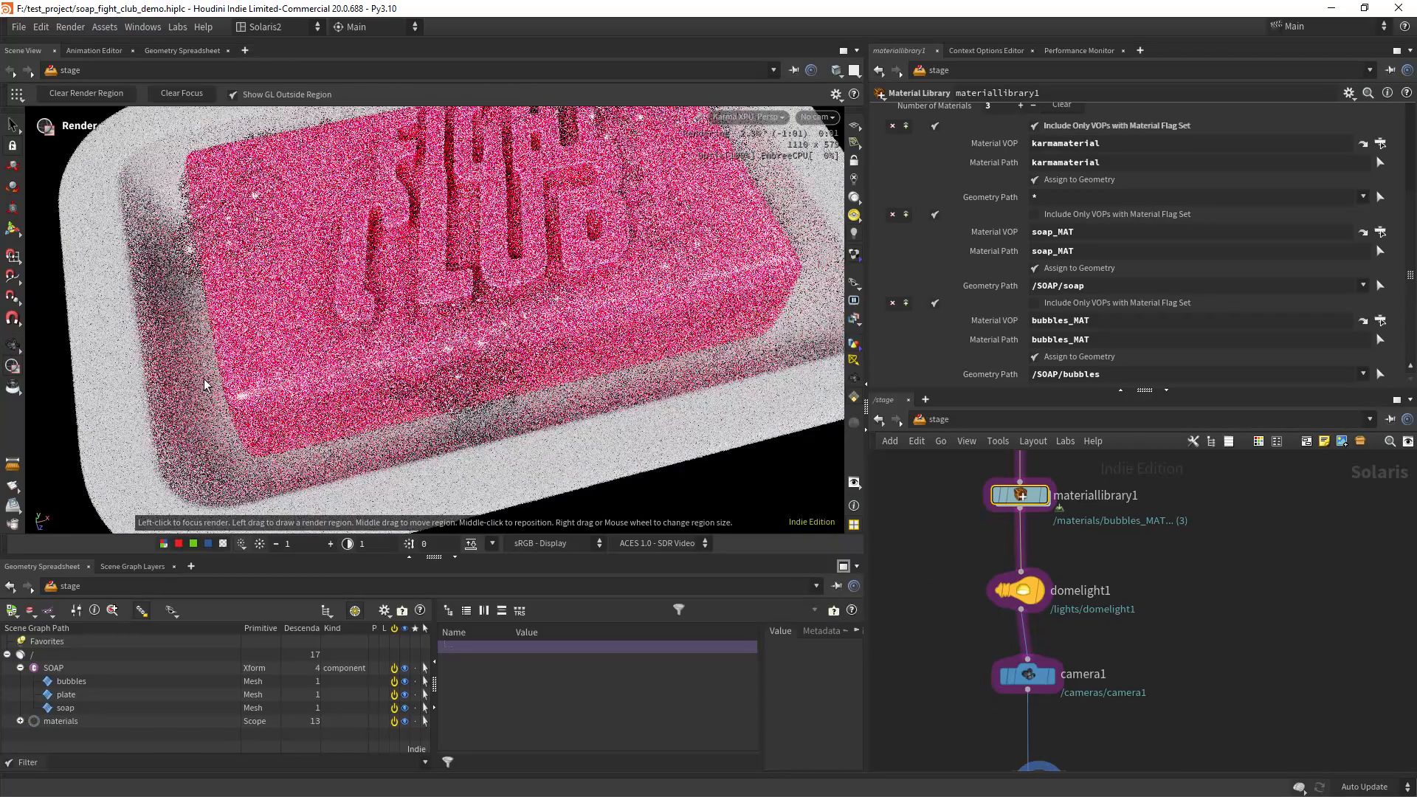
pyautogui.moveTo(305, 243); pyautogui.dragTo(604, 448)
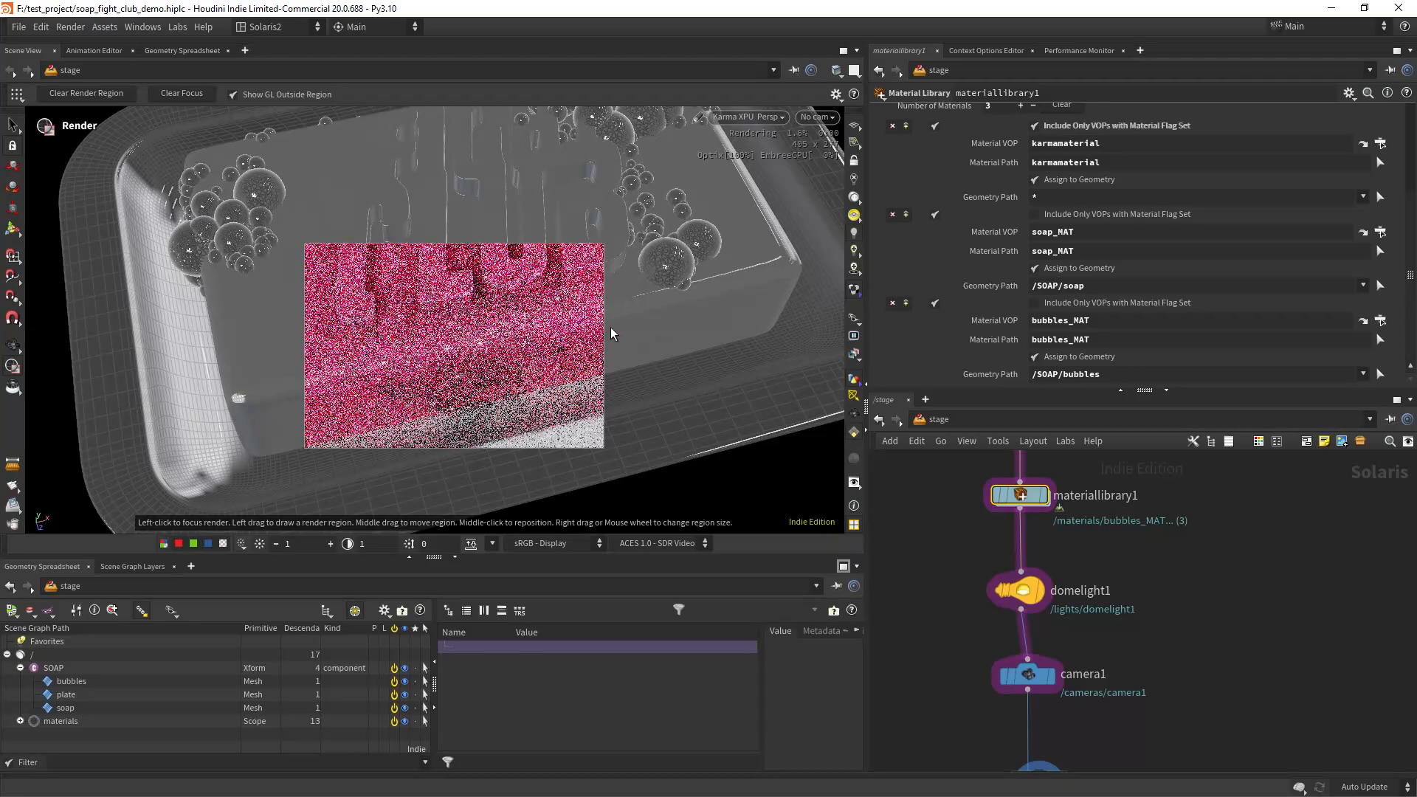
# Reopen bubbles_MAT's standard surface shader and set the thin film index of refraction to 1.8 and thickness to 200.
pyautogui.moveTo(943, 530)
pyautogui.mouseDown(button='middle')
pyautogui.moveTo(939, 568)
pyautogui.moveTo(937, 544)
pyautogui.mouseUp(button='middle')
pyautogui.doubleClick(1016, 513)
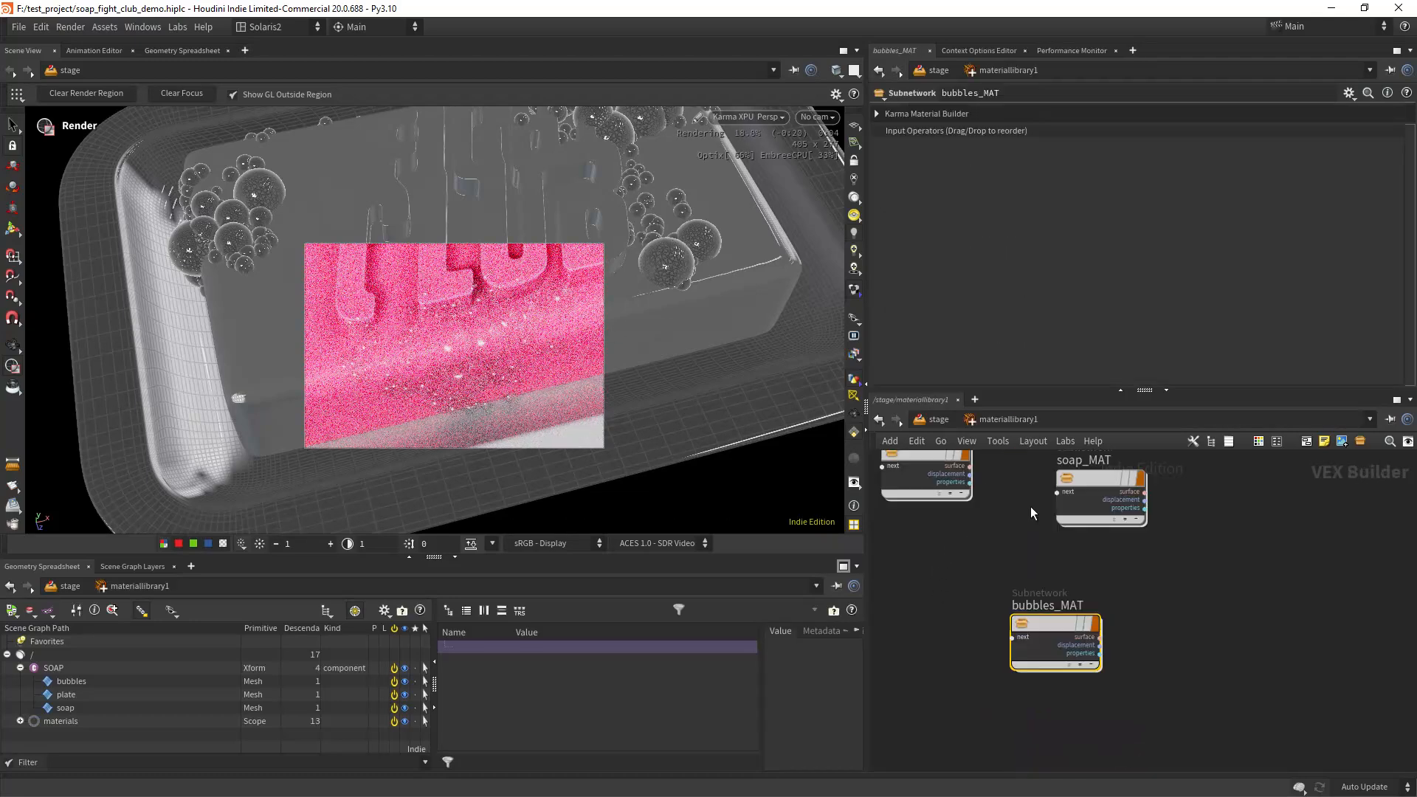
pyautogui.doubleClick(1056, 617)
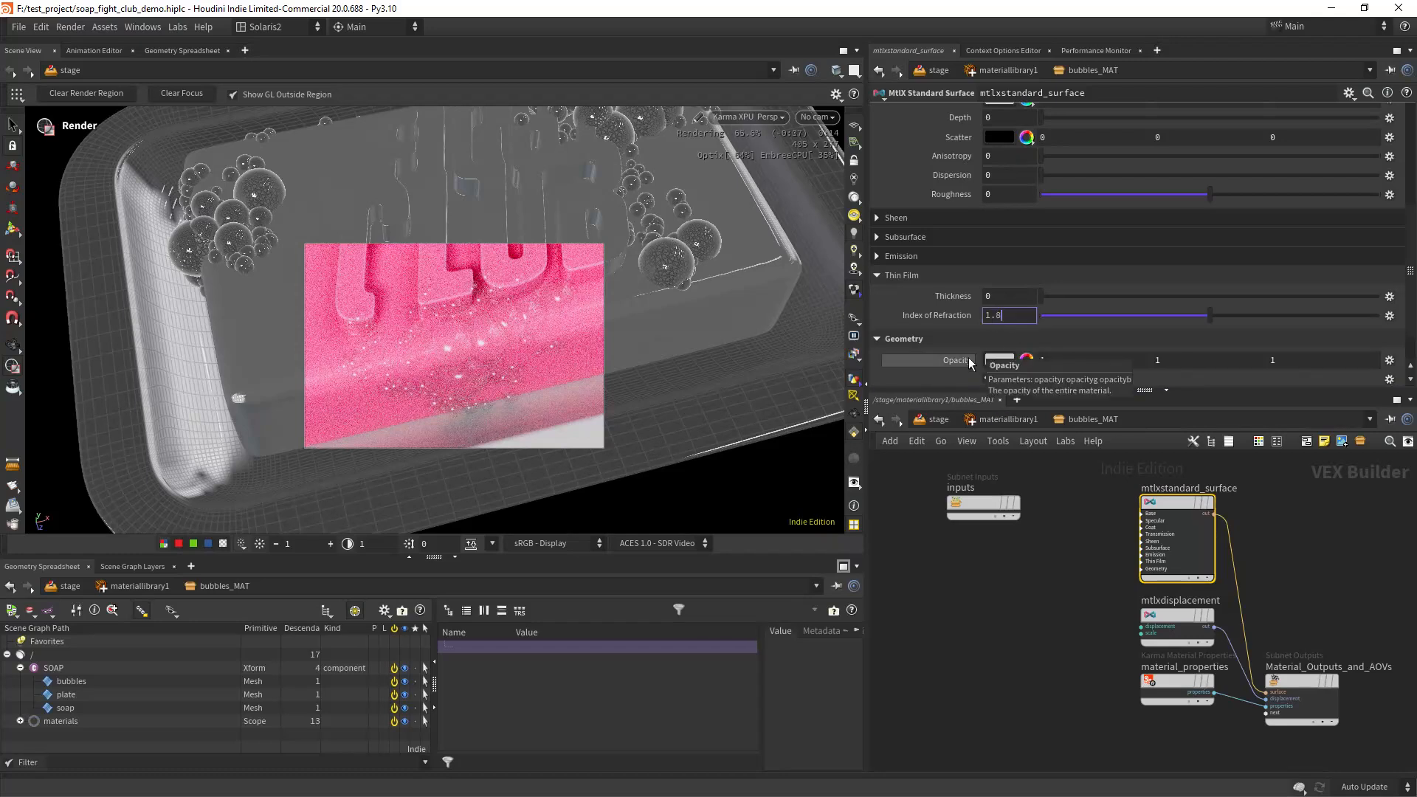
pyautogui.press('Return')
pyautogui.moveTo(998, 298); pyautogui.dragTo(973, 305)
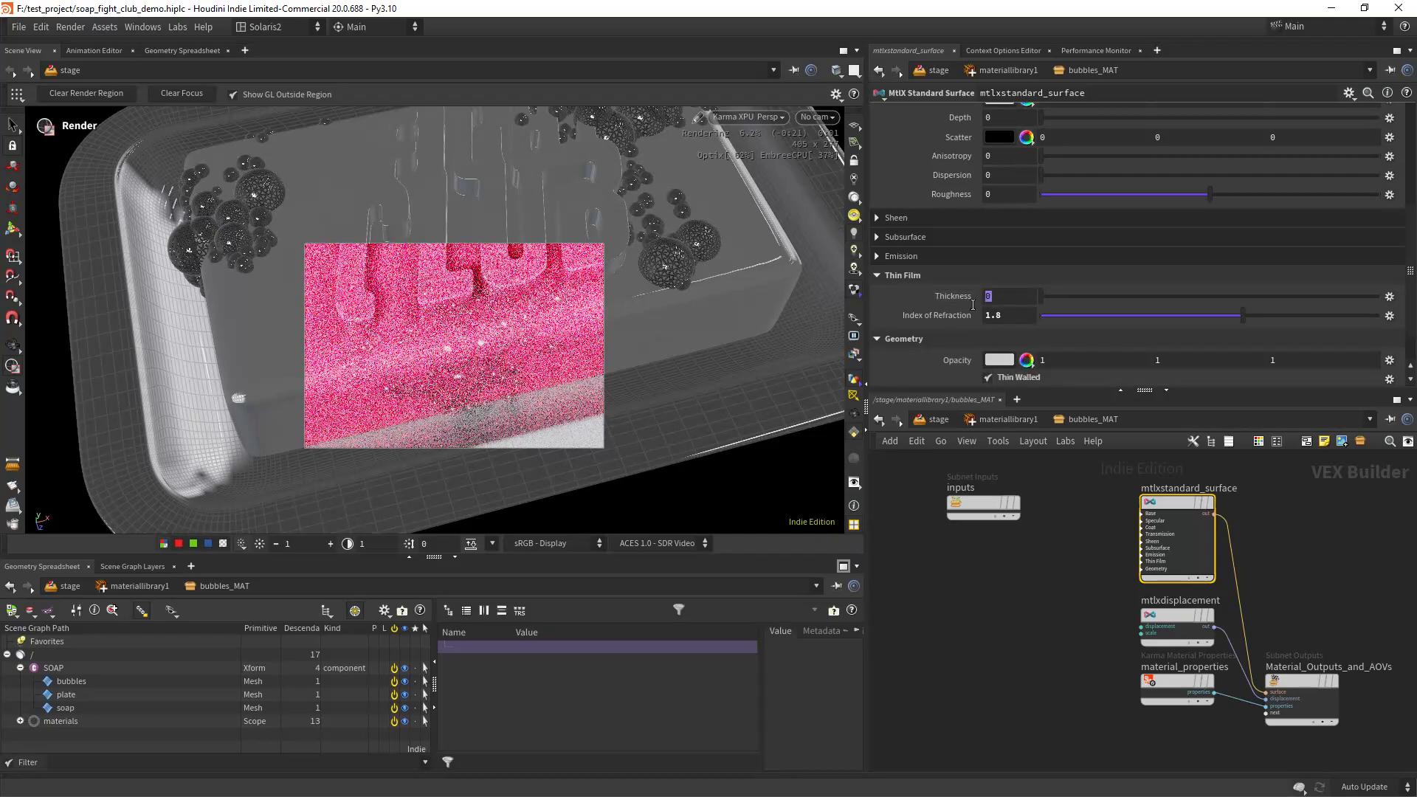
pyautogui.write('2')
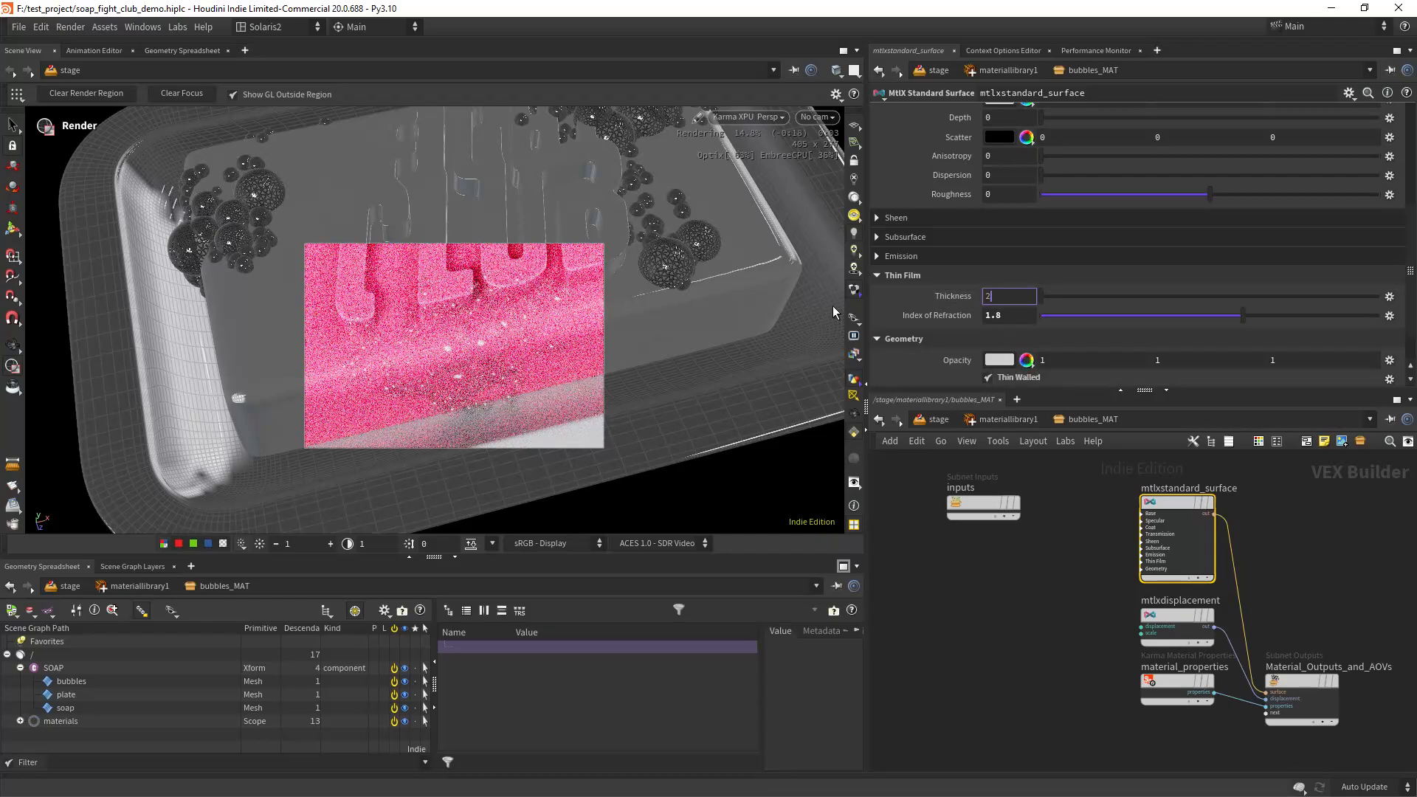
pyautogui.write('00')
pyautogui.press('Return')
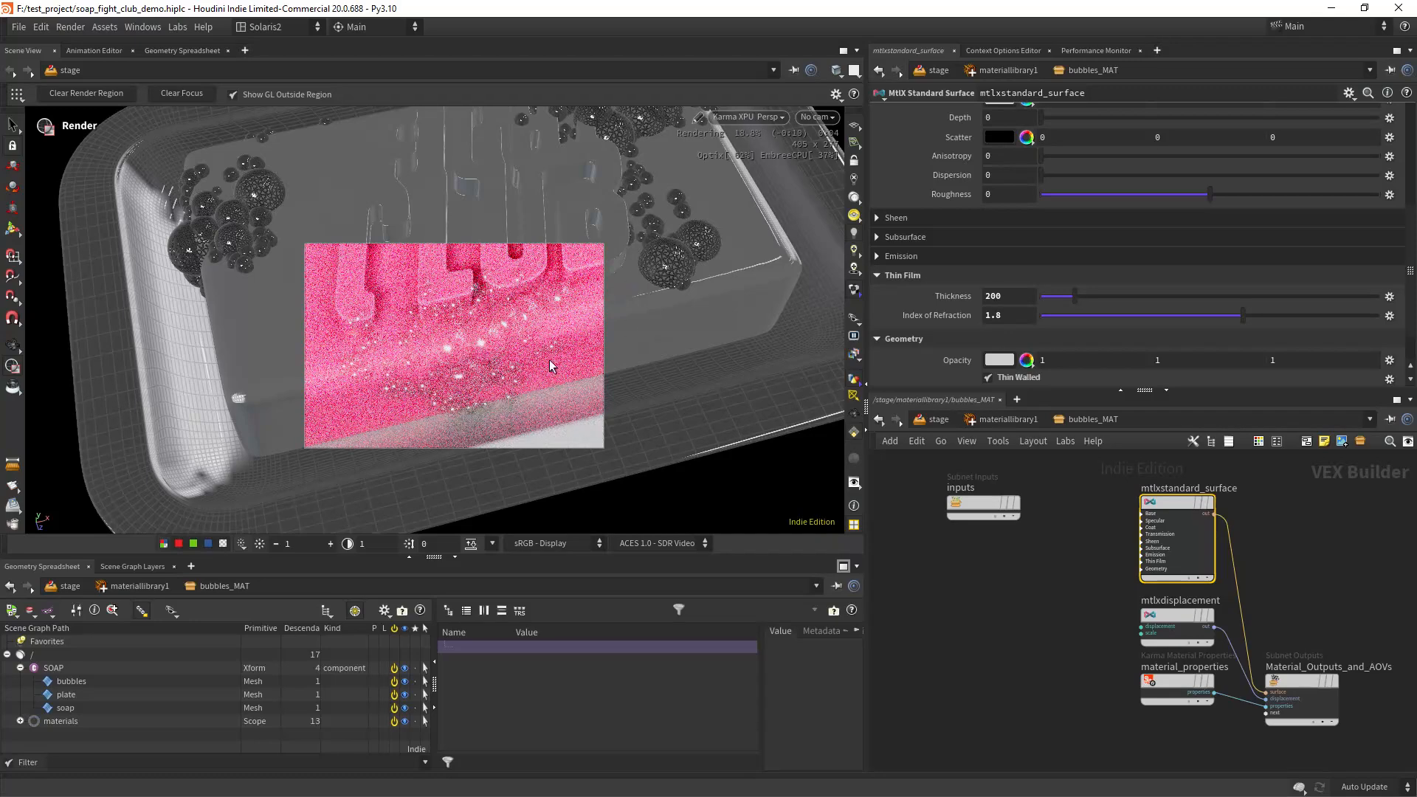
# Switch the viewport renderer back to Houdini GL and add a MtlX Unified Noise 3D node inside bubbles_MAT.
pyautogui.click(734, 120)
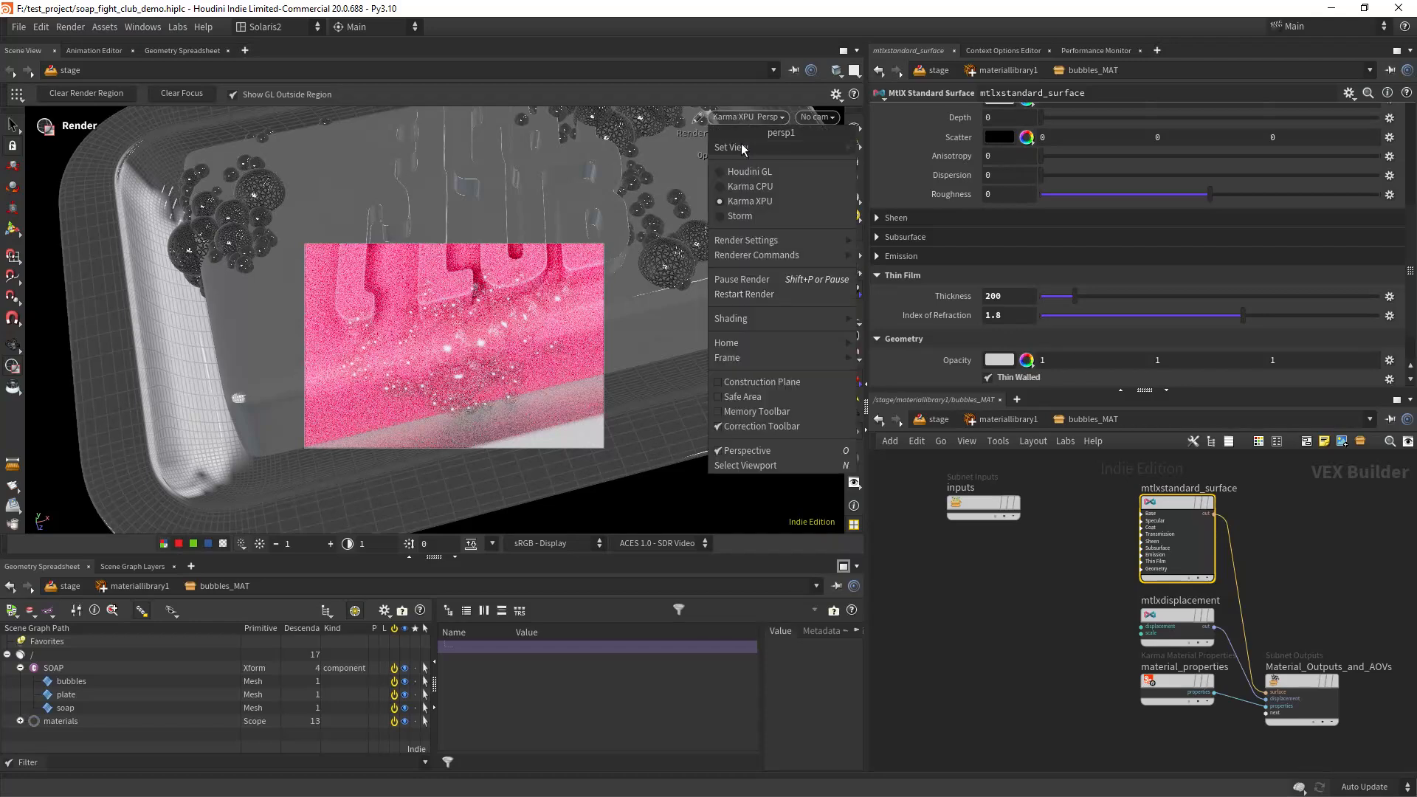
pyautogui.click(727, 148)
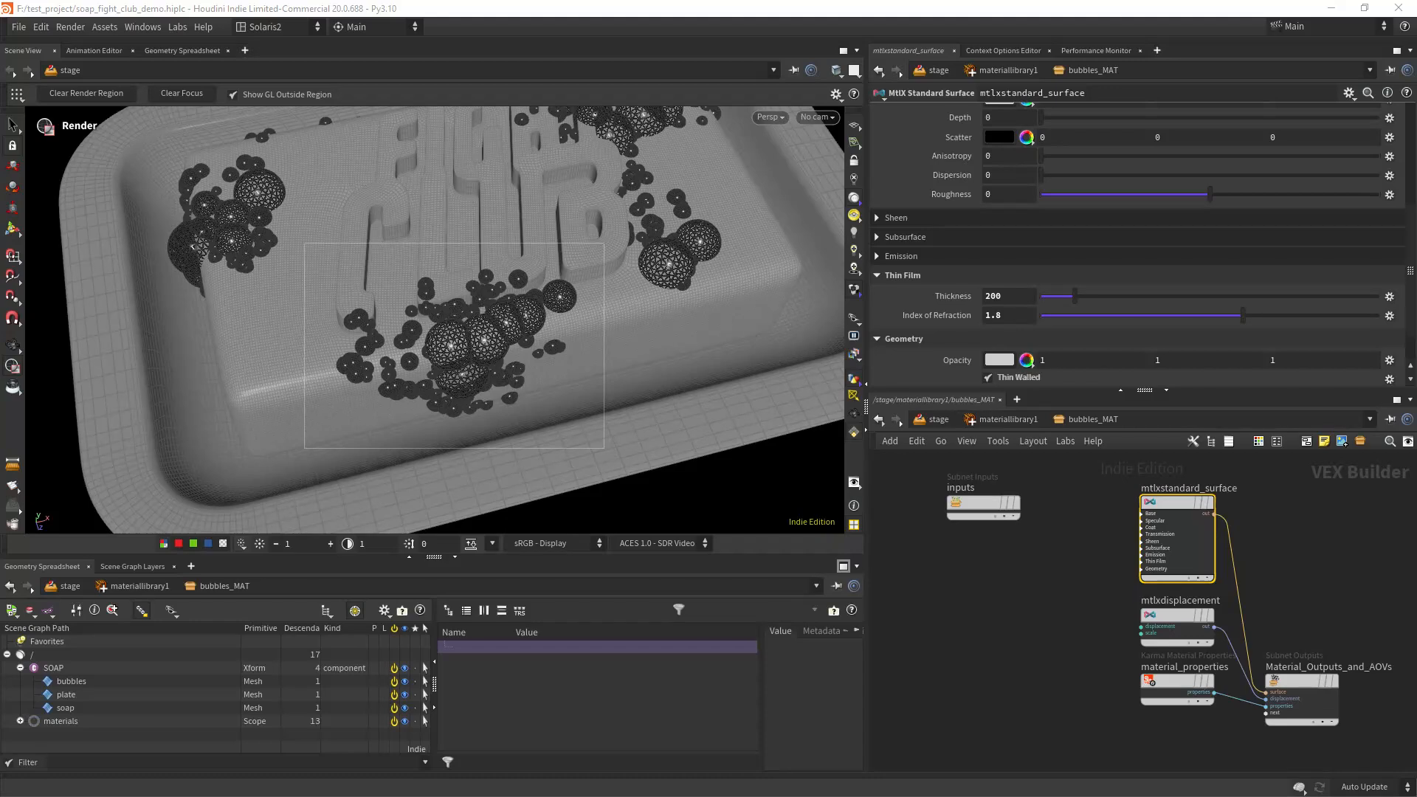
pyautogui.press('Tab')
pyautogui.write('u')
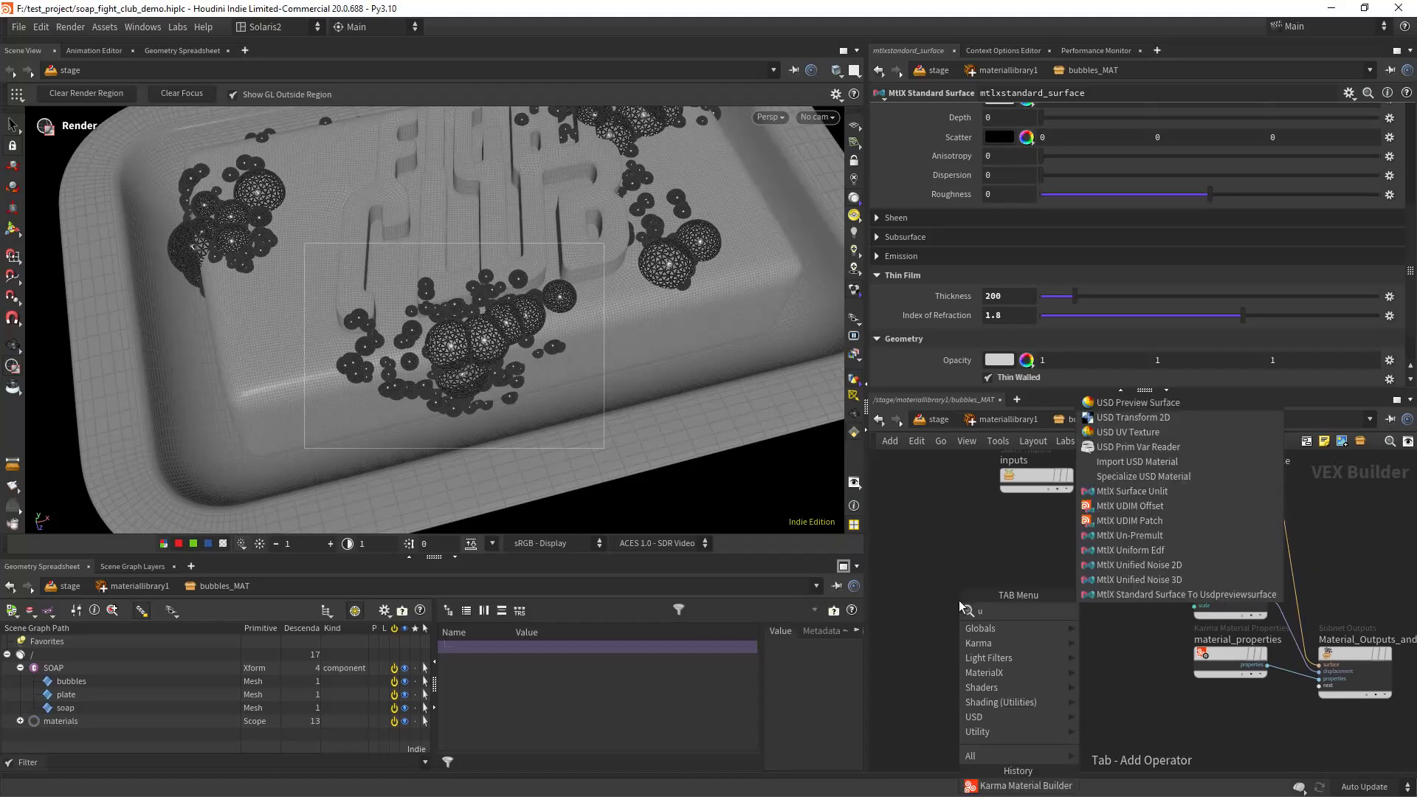
pyautogui.write('nl')
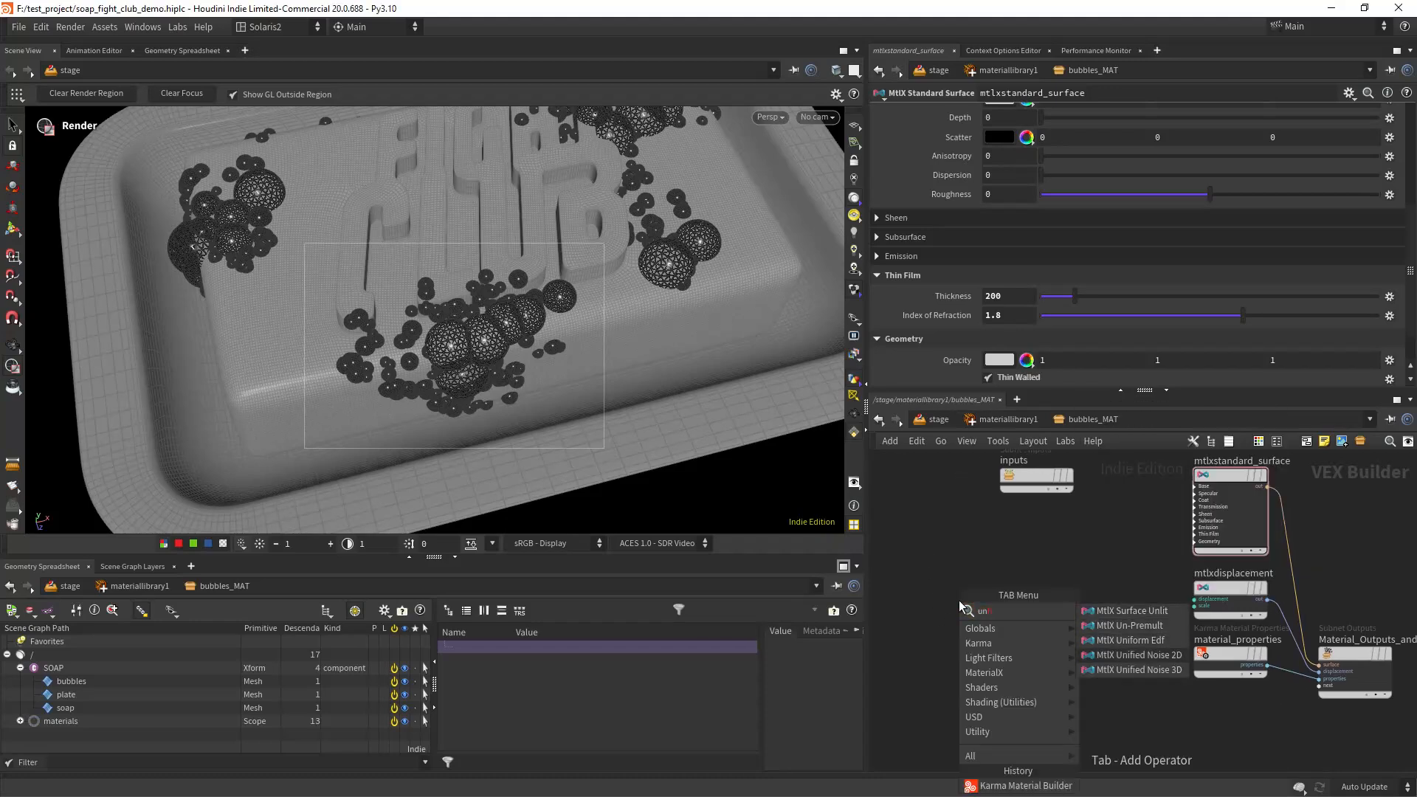
pyautogui.press('Return')
pyautogui.click(959, 600)
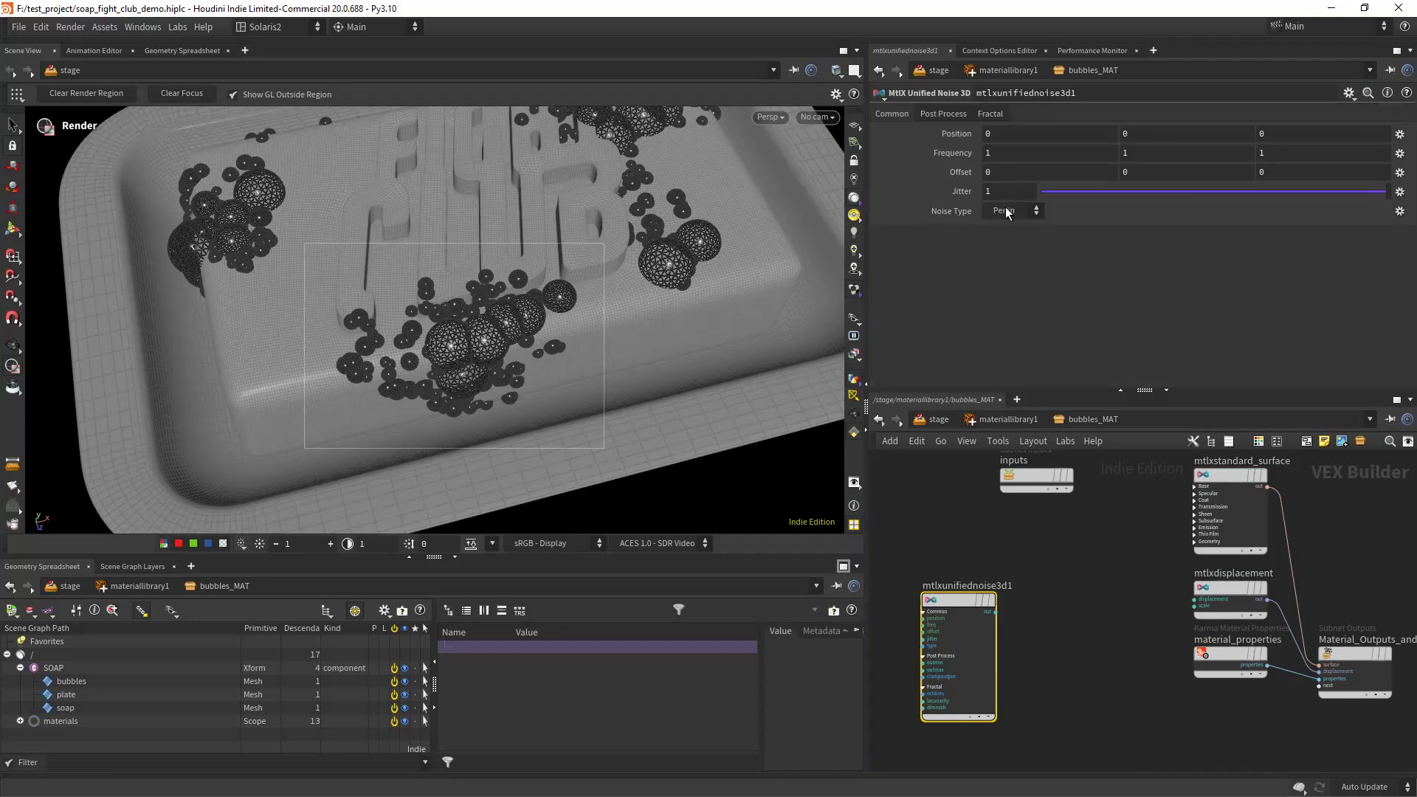
# Set the unified noise's frequency to 40 on all three axes.
pyautogui.moveTo(959, 153); pyautogui.dragTo(997, 93, button='middle')
pyautogui.moveTo(1021, 149); pyautogui.dragTo(830, 176)
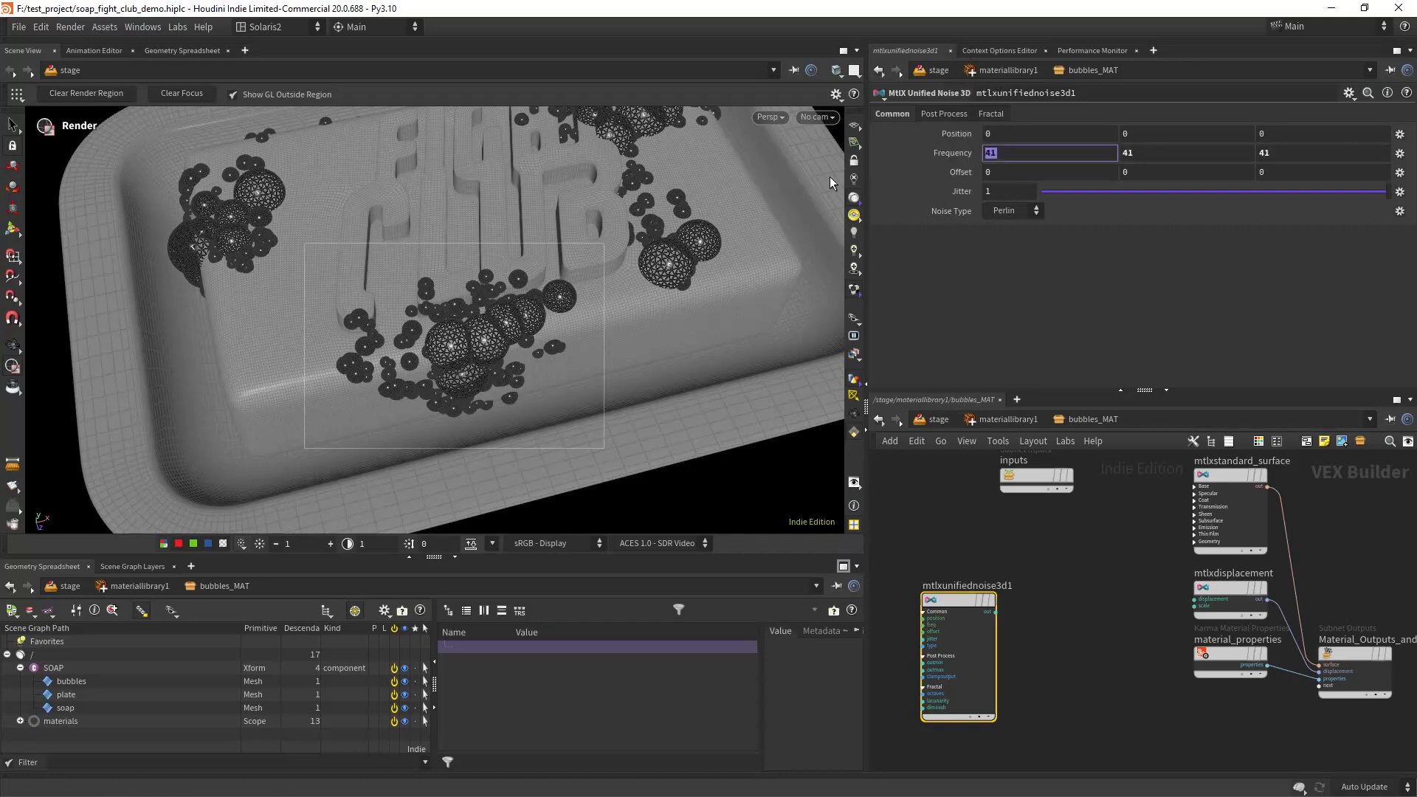
pyautogui.write('40')
pyautogui.press('Tab')
pyautogui.write('40')
pyautogui.press('Tab')
pyautogui.write('40')
pyautogui.press('Tab')
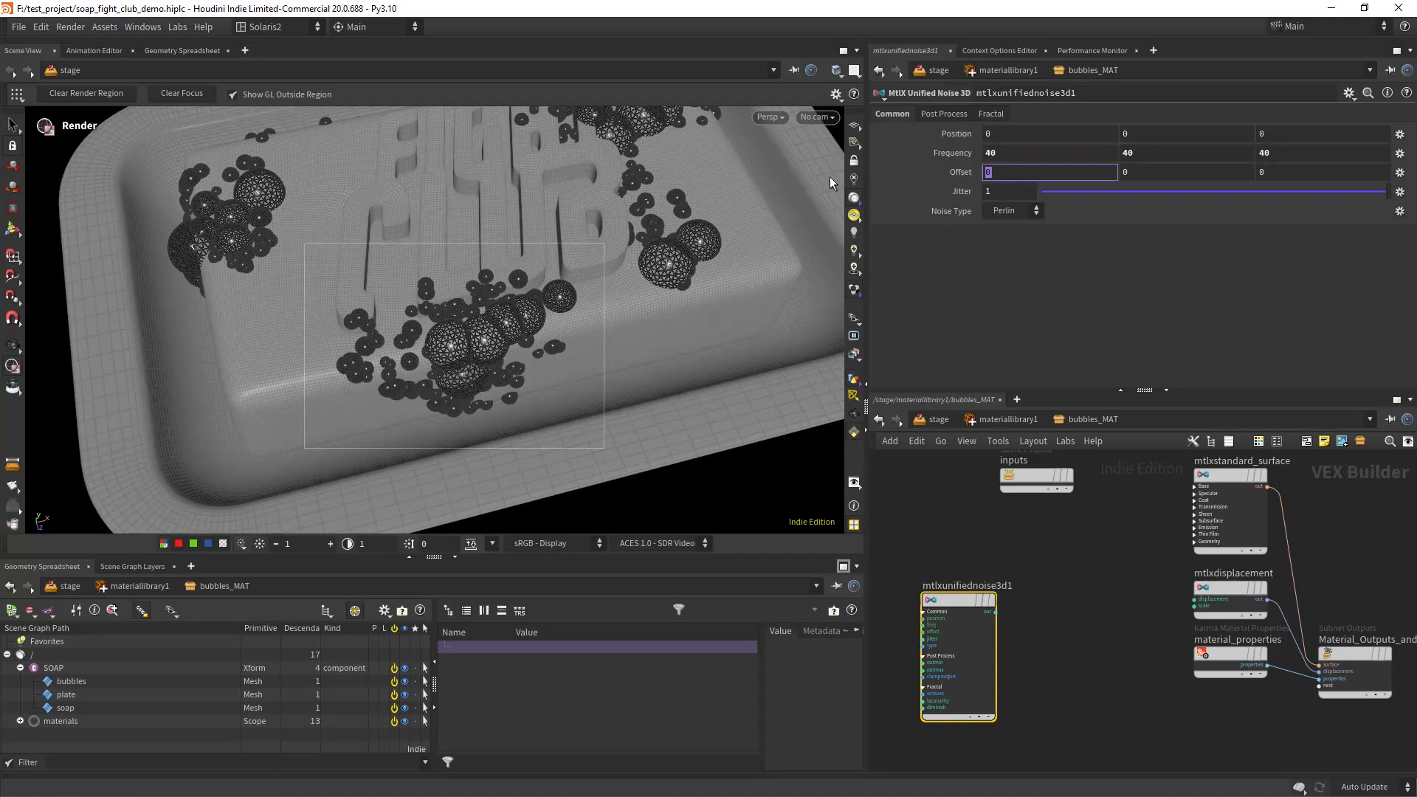
# Set the unified noise's offset to 30 on all three axes.
pyautogui.write('30')
pyautogui.press('Tab')
pyautogui.write('30')
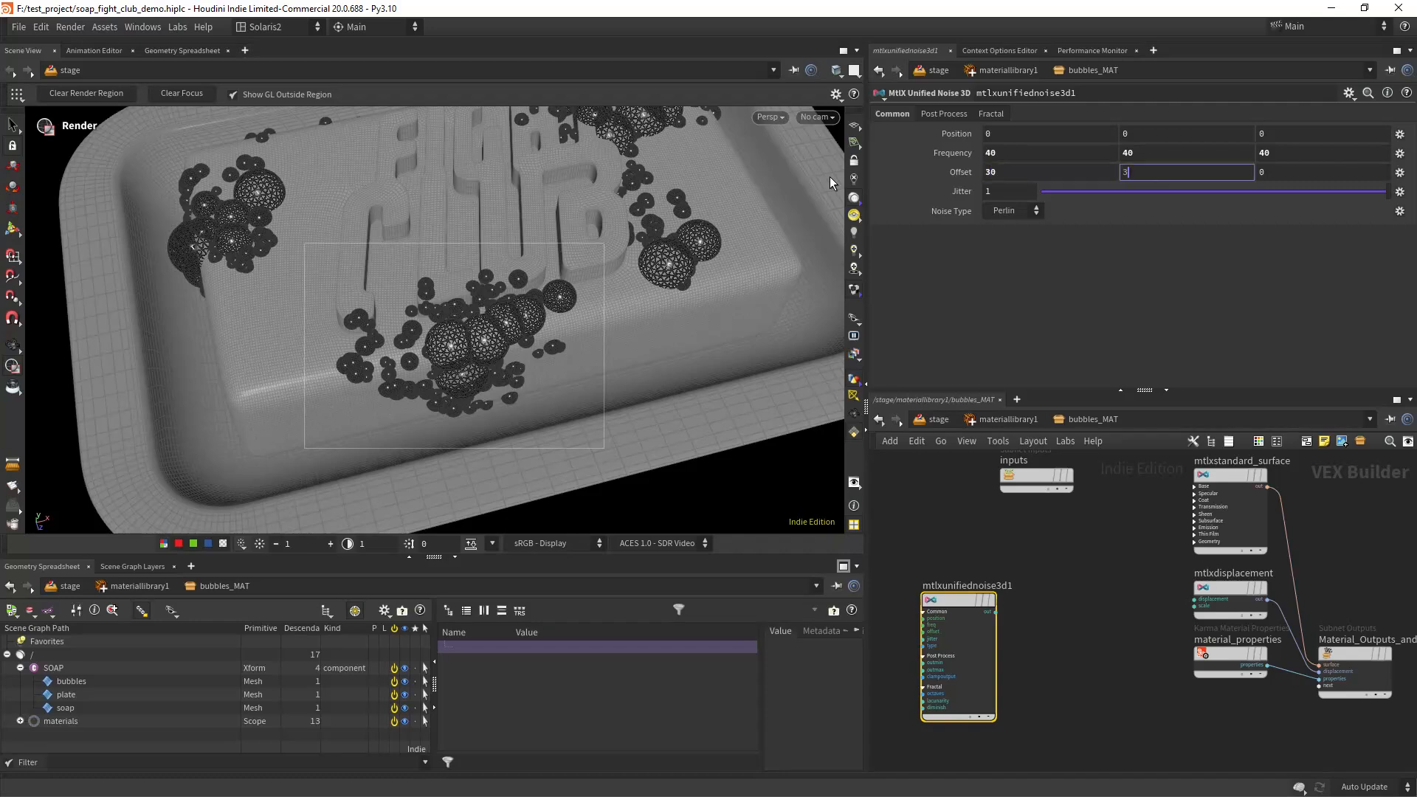
pyautogui.press('Tab')
pyautogui.write('30')
pyautogui.press('Tab')
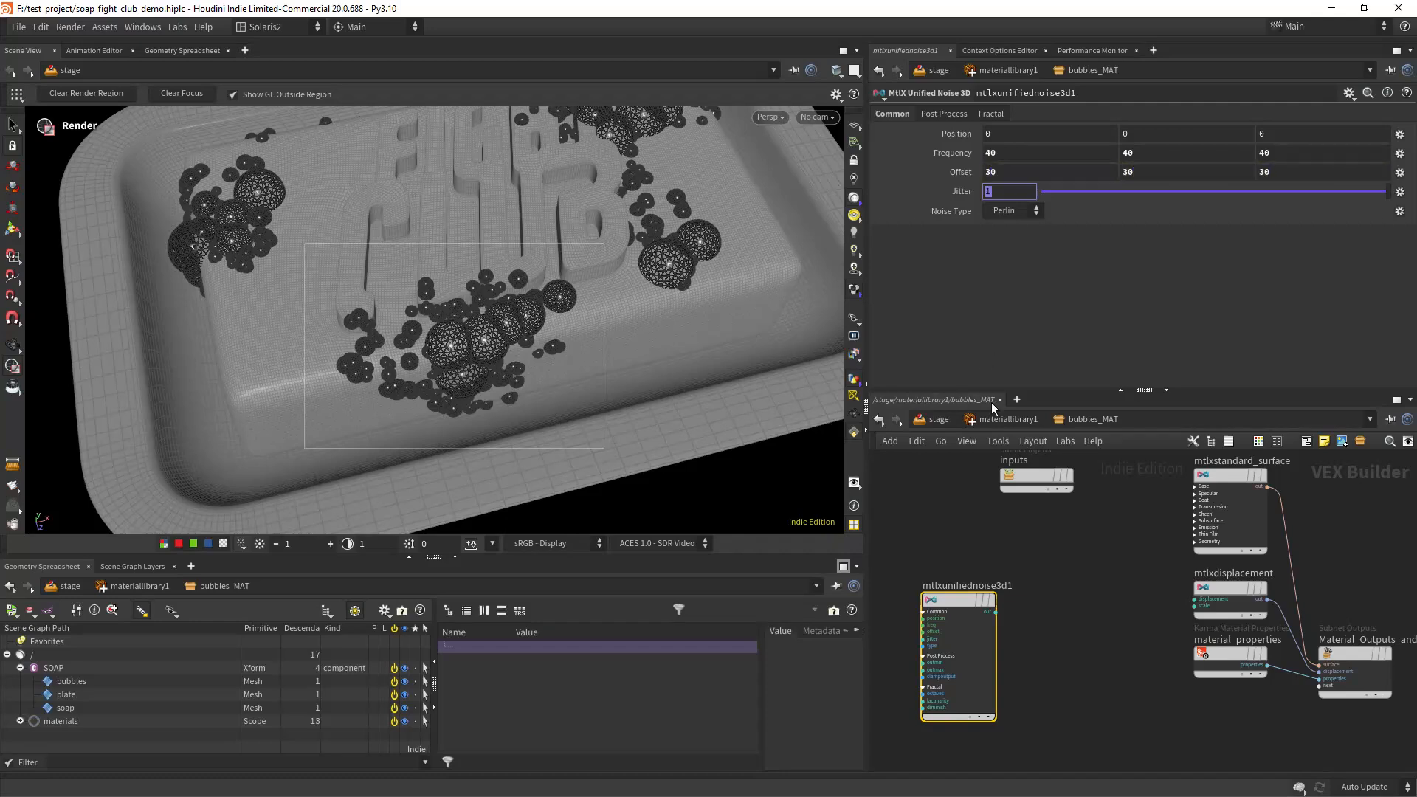
# Add a MtlX Range node beside the unified noise and feed the noise output into its input.
pyautogui.scroll(2, 1013, 647)
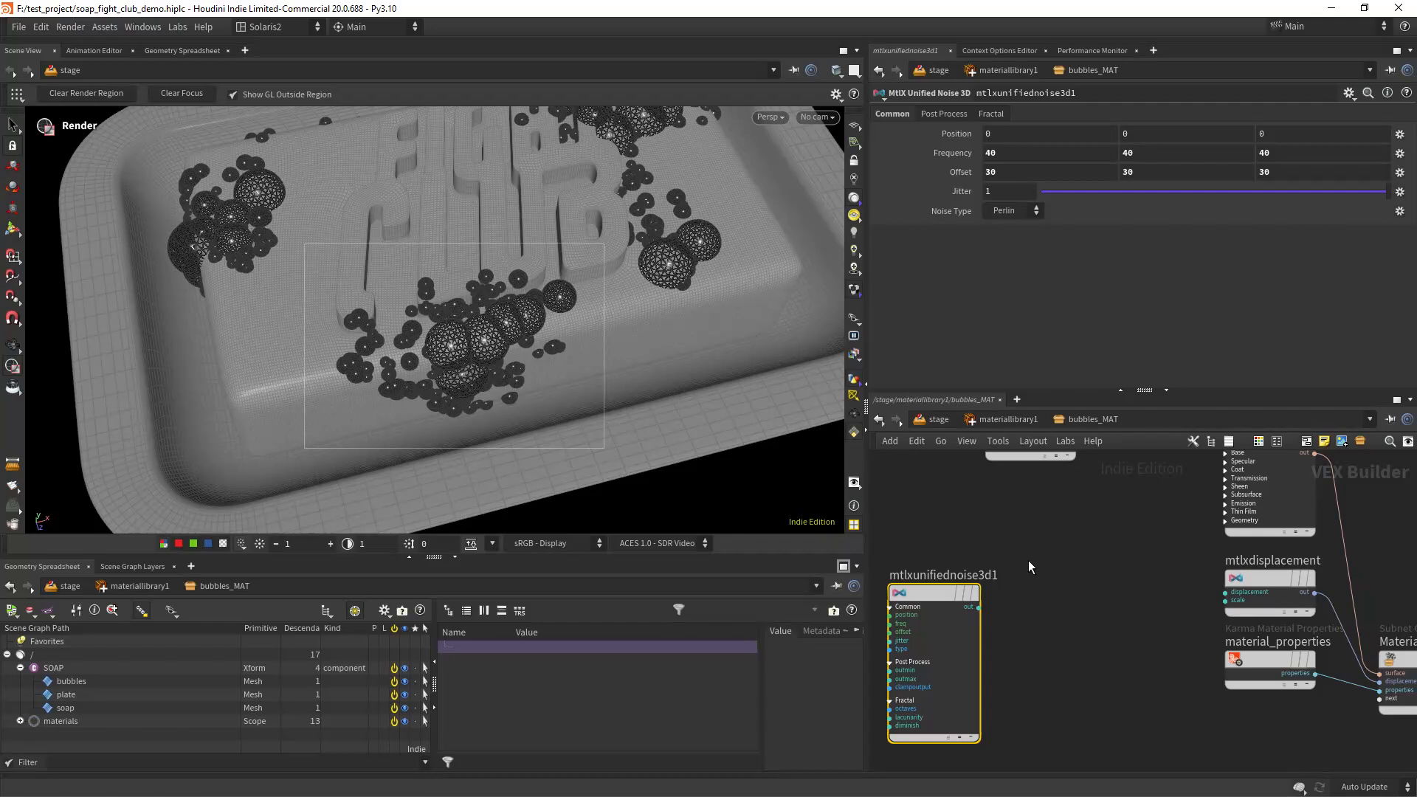
pyautogui.moveTo(1029, 560); pyautogui.dragTo(1013, 550, button='middle')
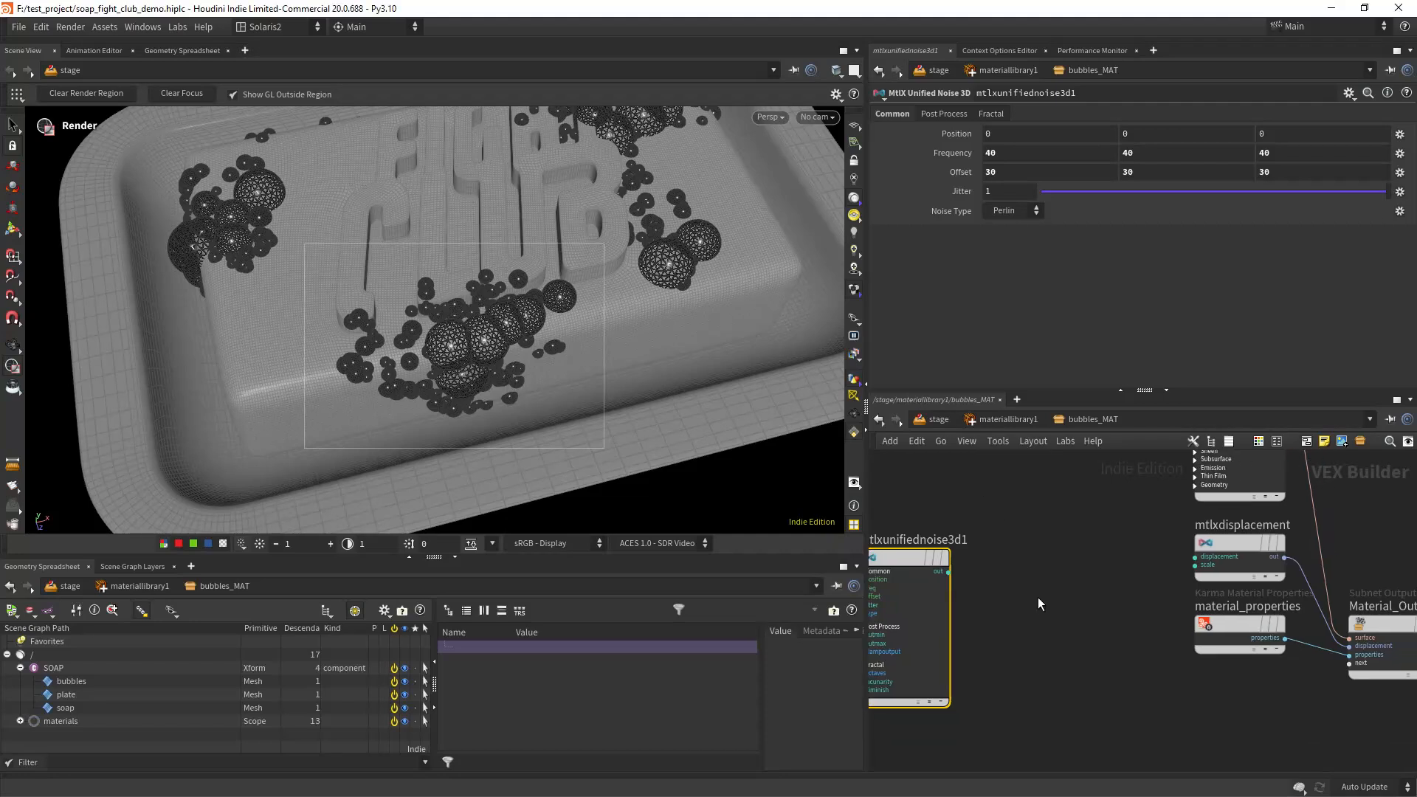
pyautogui.press('Tab')
pyautogui.write('fir')
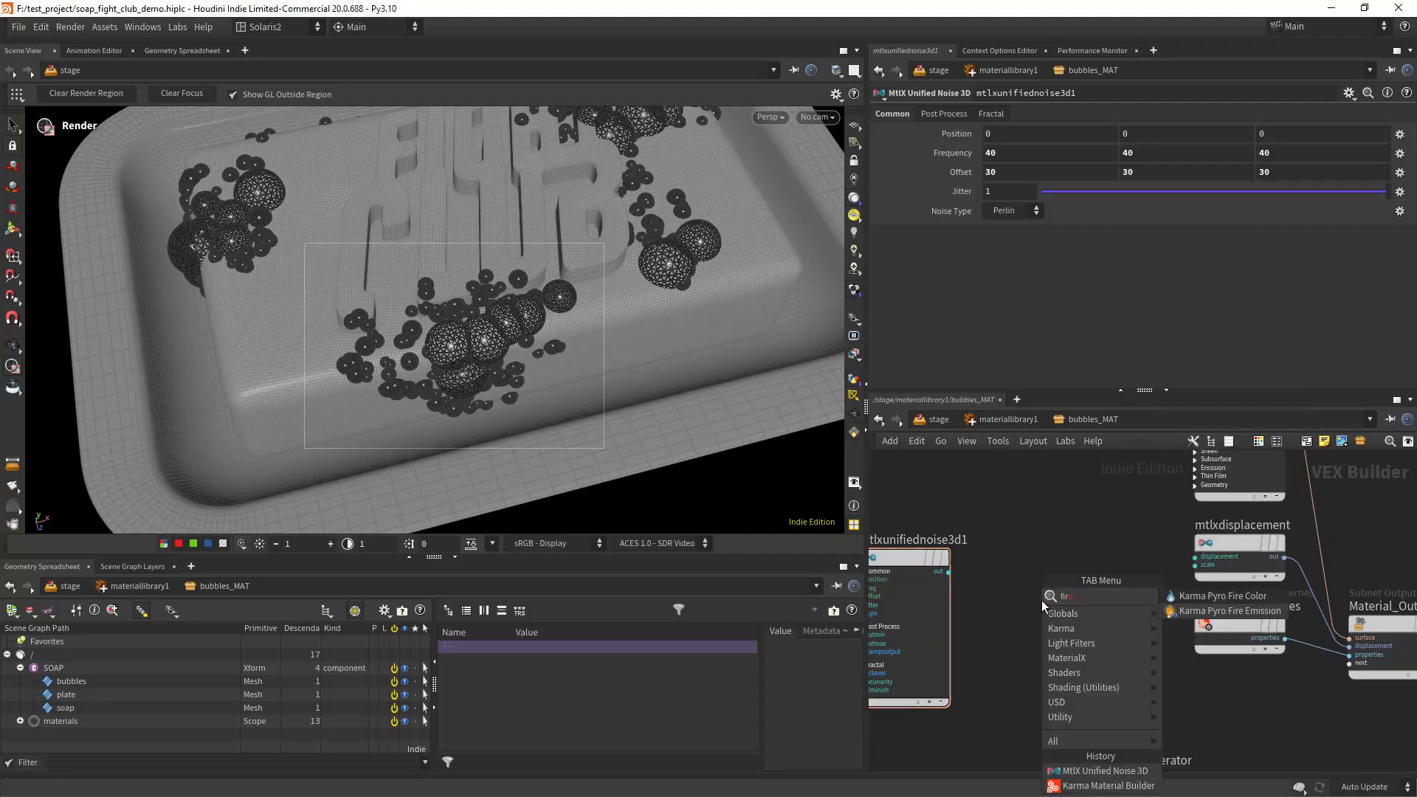
pyautogui.press('BackSpace')
pyautogui.write('t')
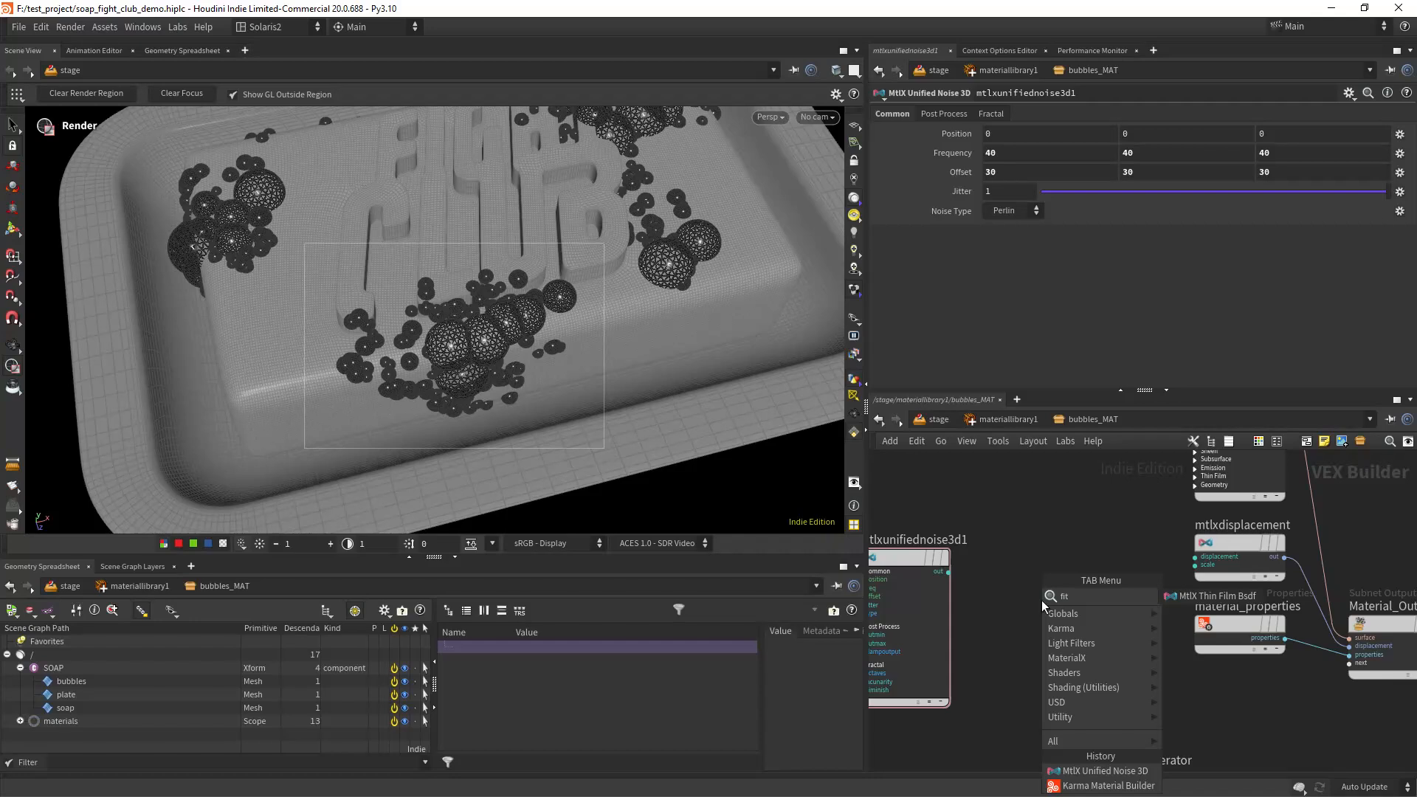
pyautogui.press('BackSpace')
pyautogui.press('BackSpace')
pyautogui.press('BackSpace')
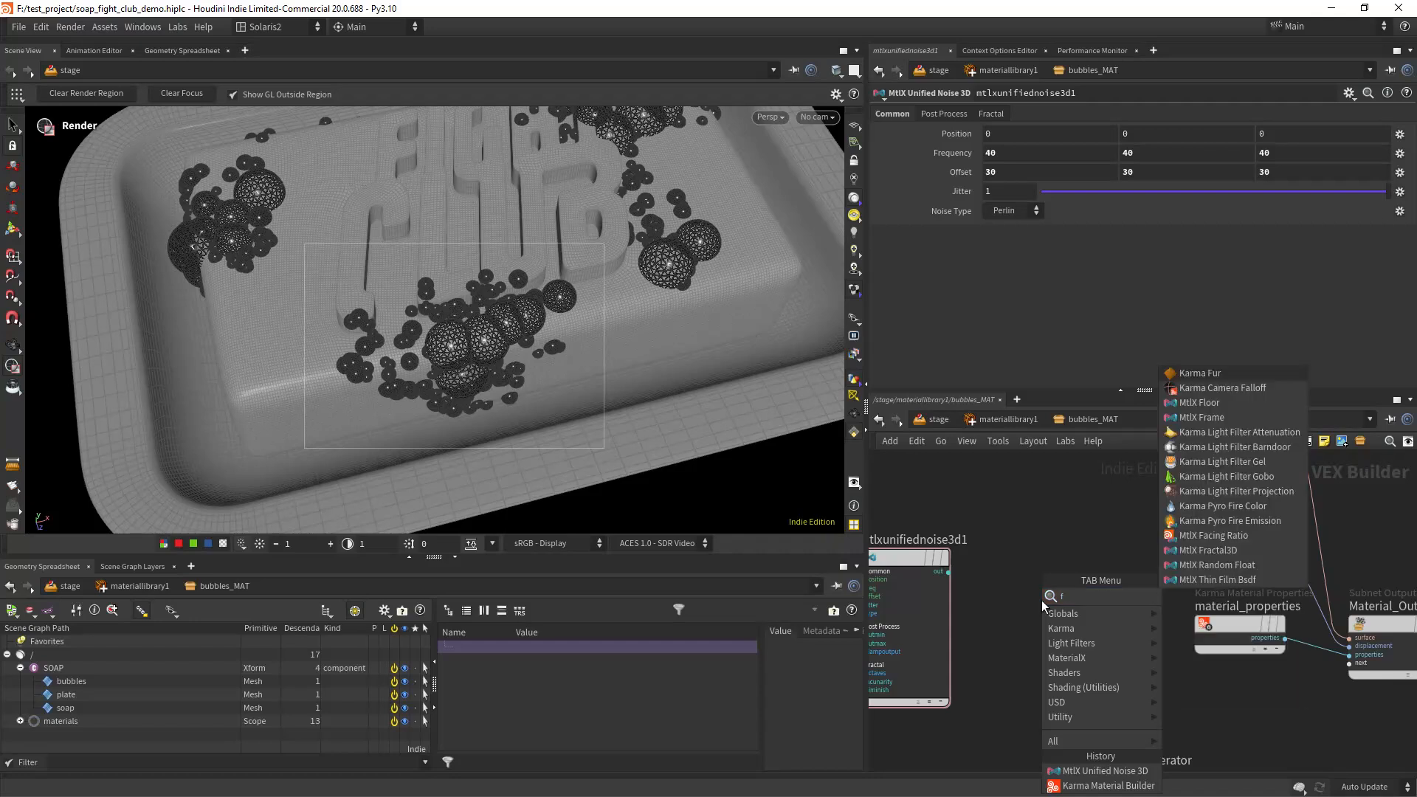
pyautogui.write('range')
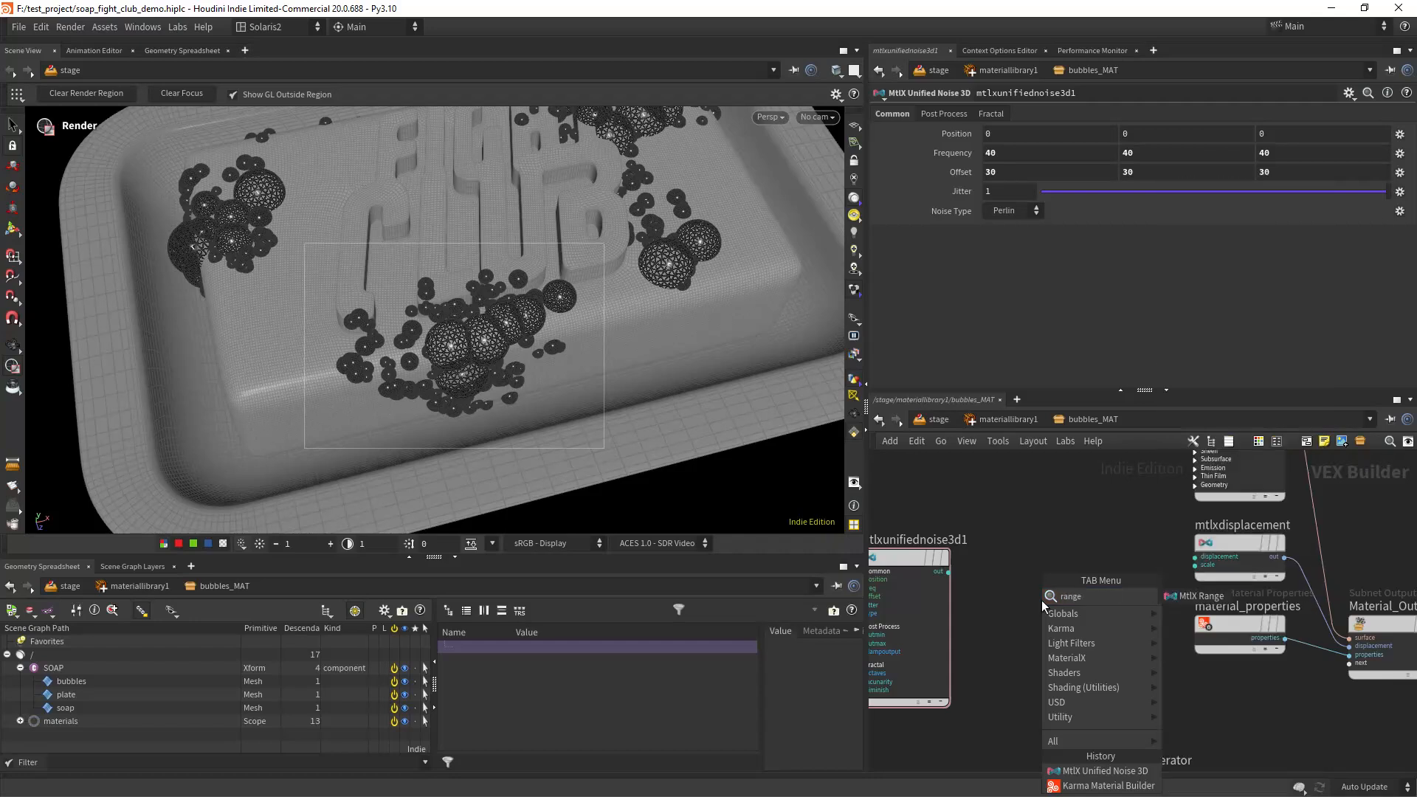
pyautogui.press('Return')
pyautogui.click(1042, 600)
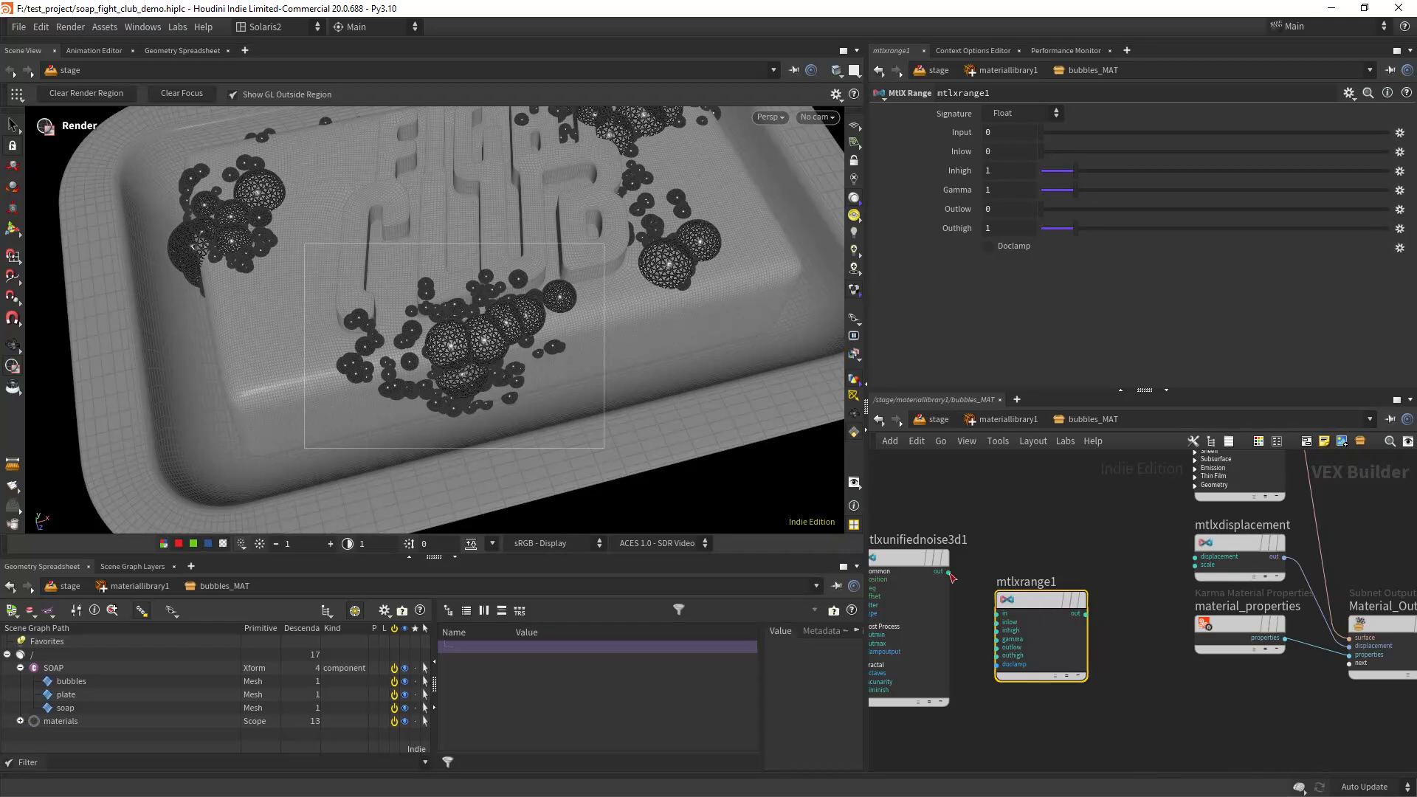
pyautogui.moveTo(949, 573); pyautogui.dragTo(999, 614)
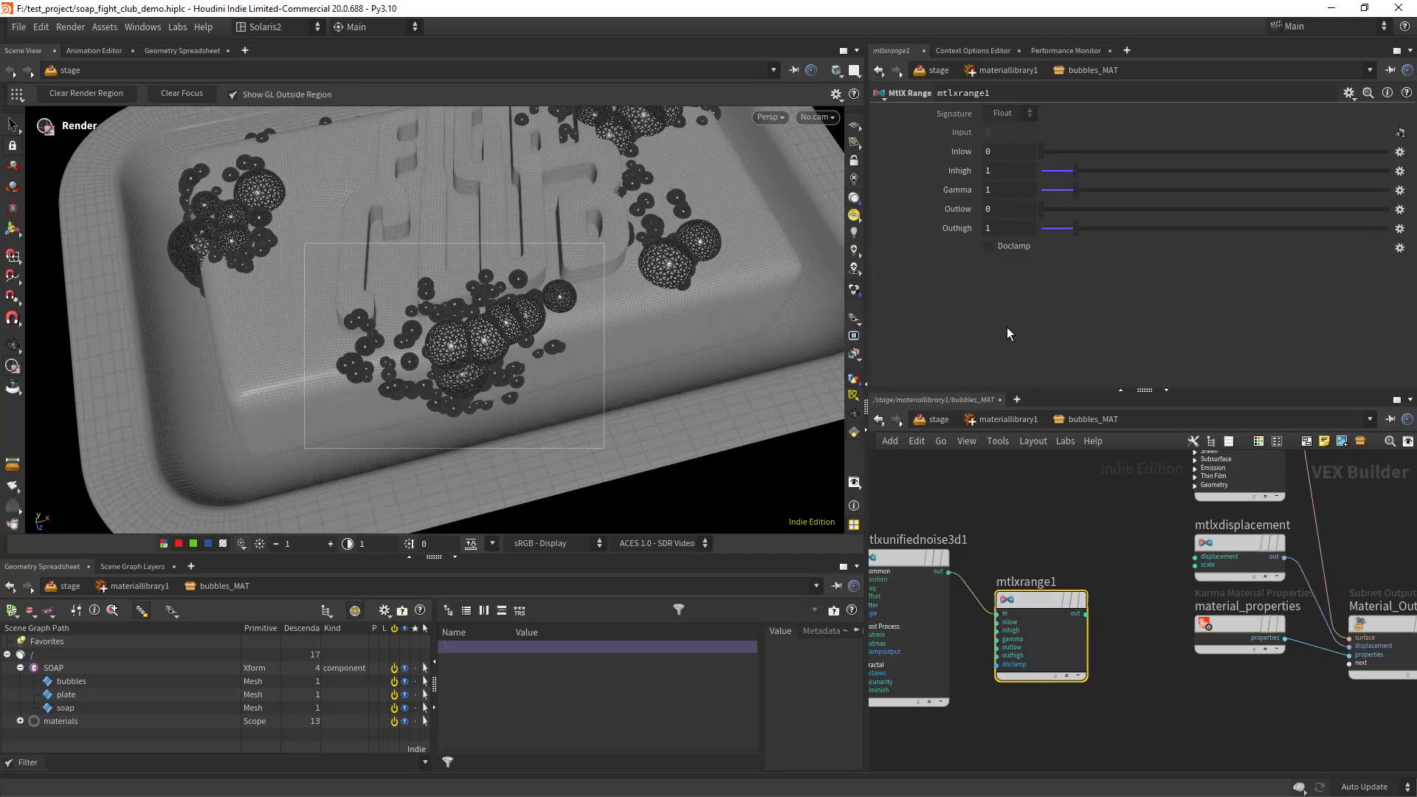
# Set the range node's Outlow to 50 and Outhigh to 250.
pyautogui.click(1008, 209)
pyautogui.write('50')
pyautogui.press('Tab')
pyautogui.write('250')
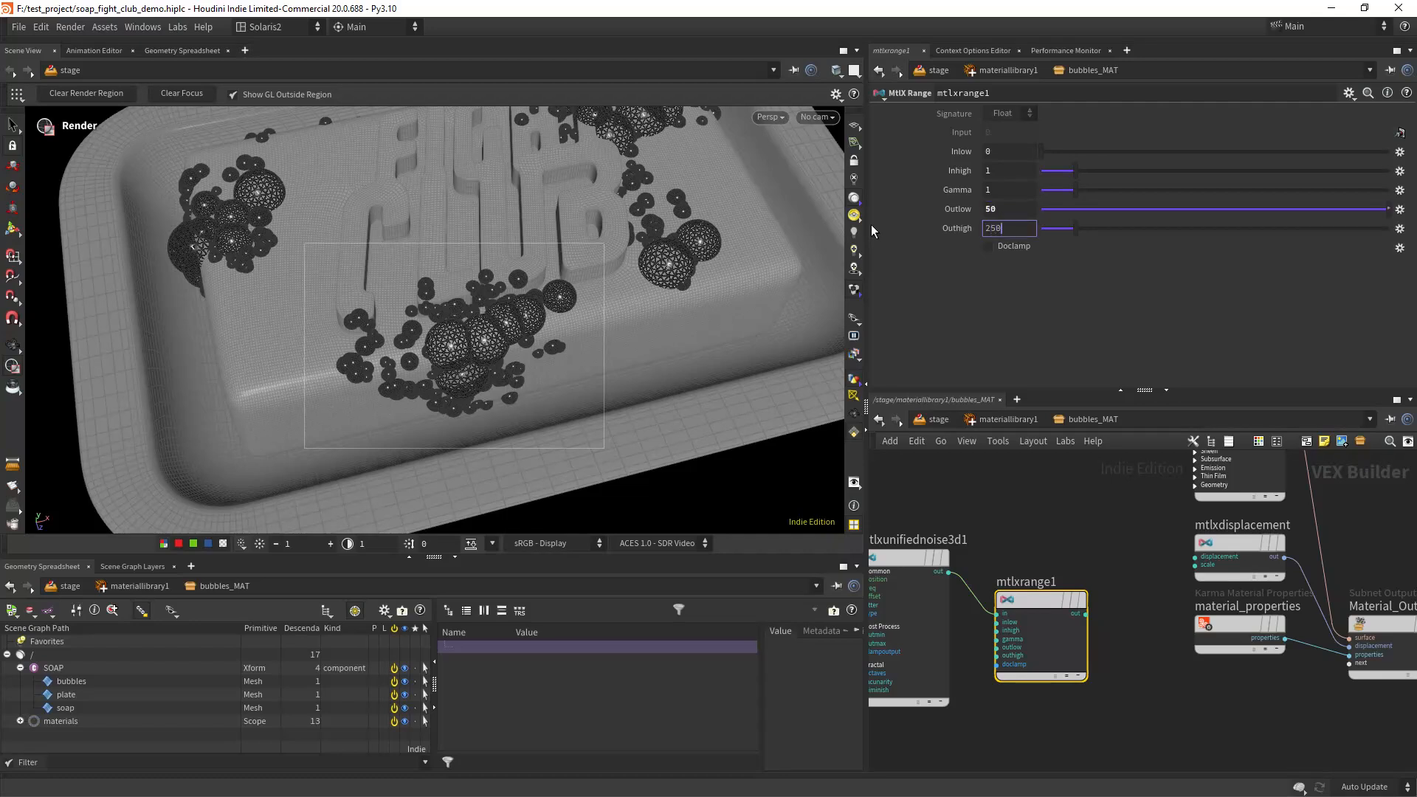
pyautogui.press('Return')
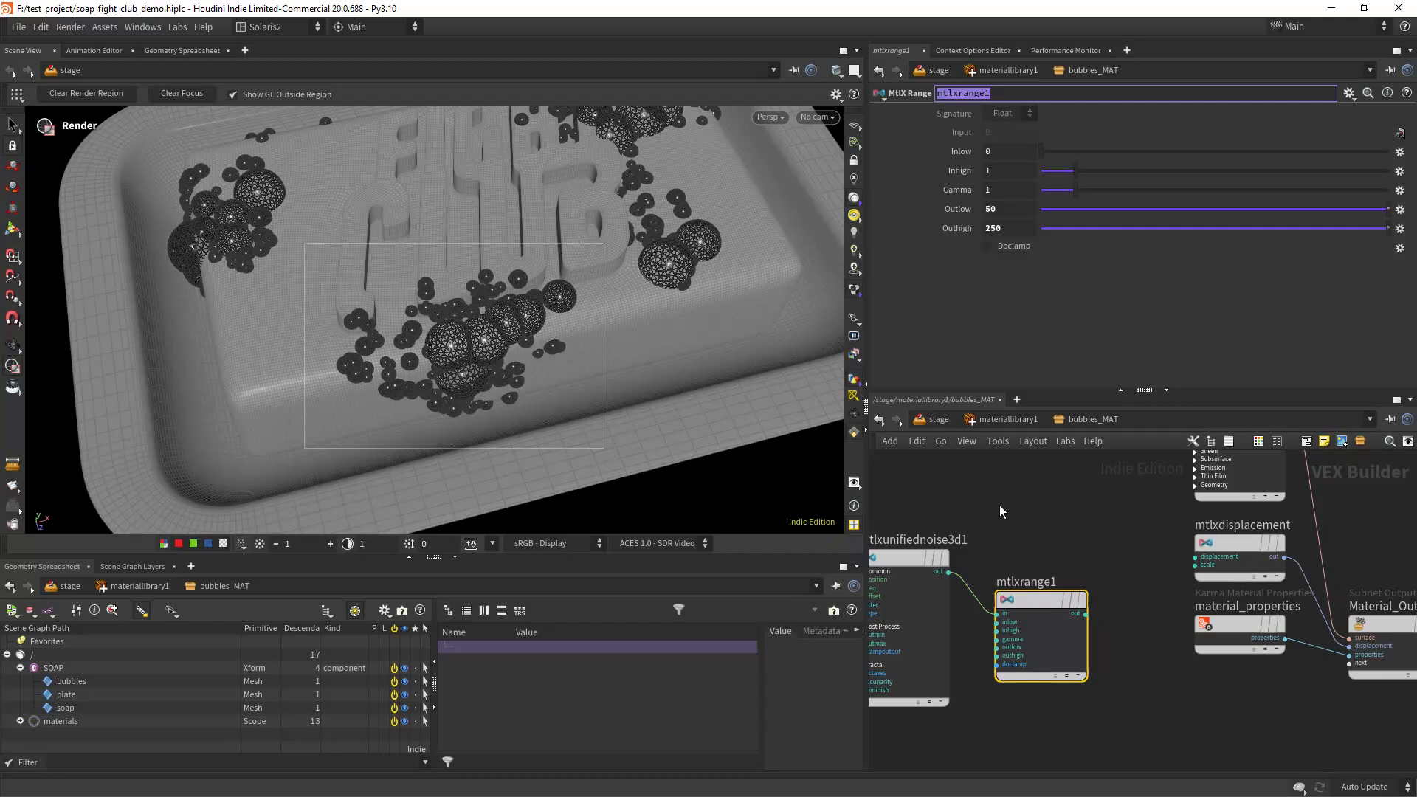
# Add a MtlX Surface Unlit node and wire the unified noise output into its emission color.
pyautogui.click(1004, 576)
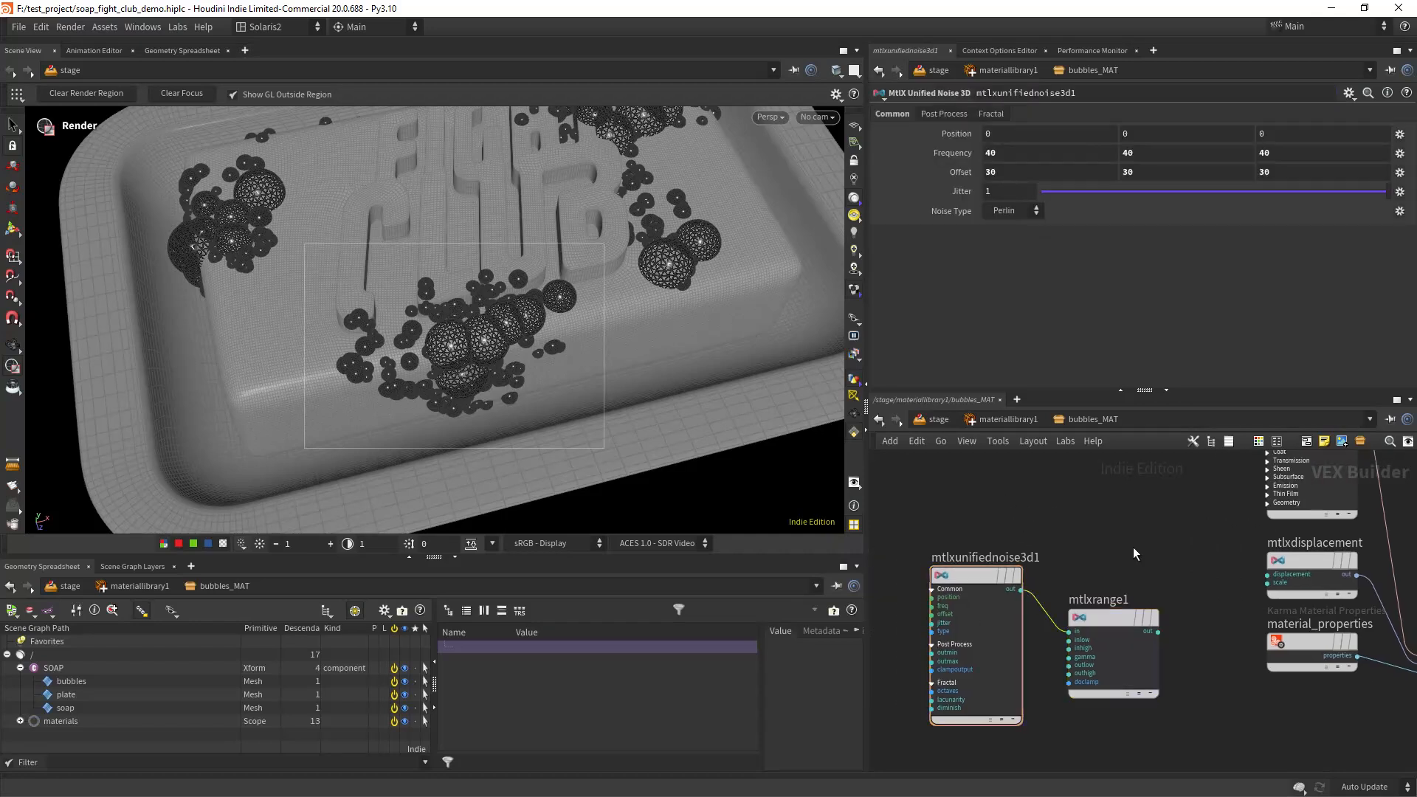
pyautogui.press('Tab')
pyautogui.write('u')
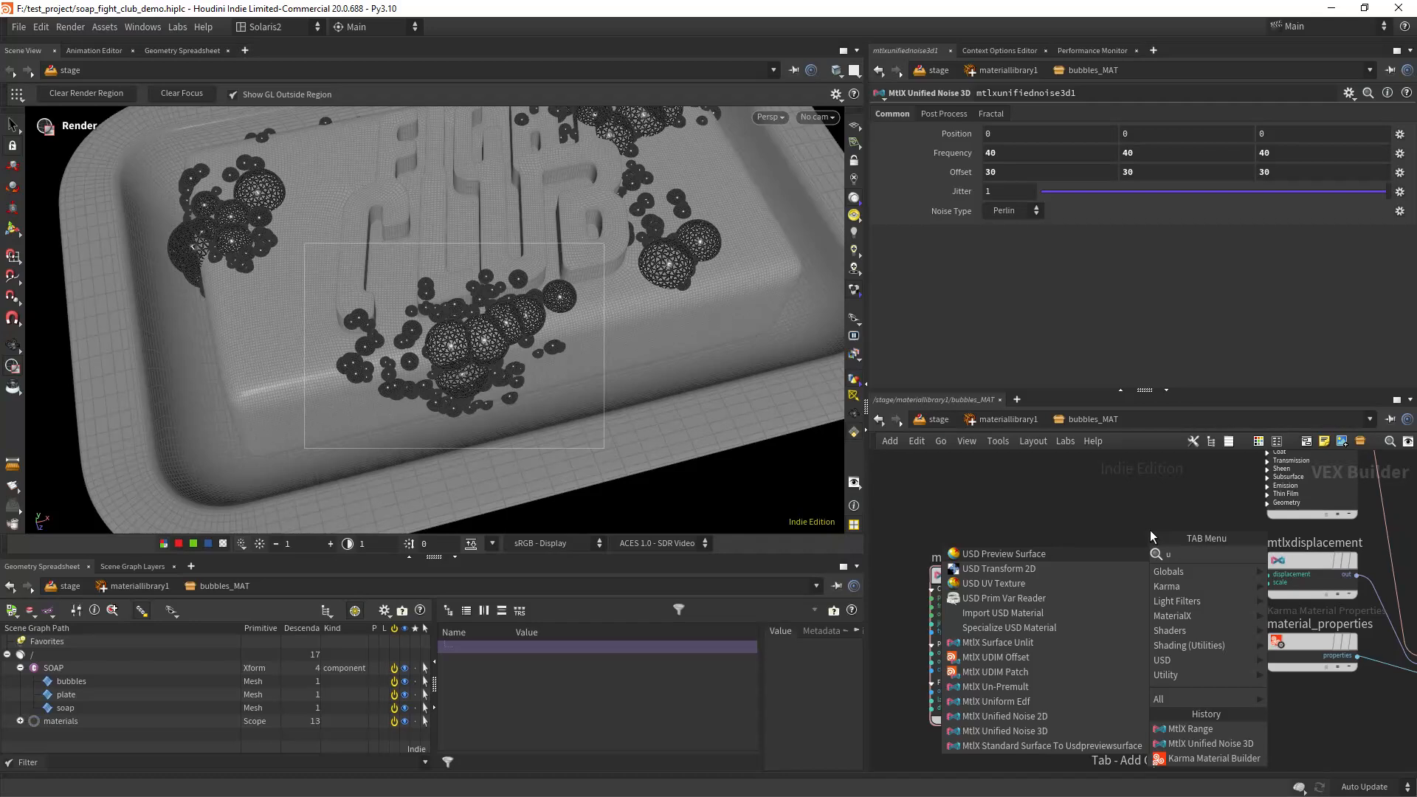
pyautogui.write('nlit')
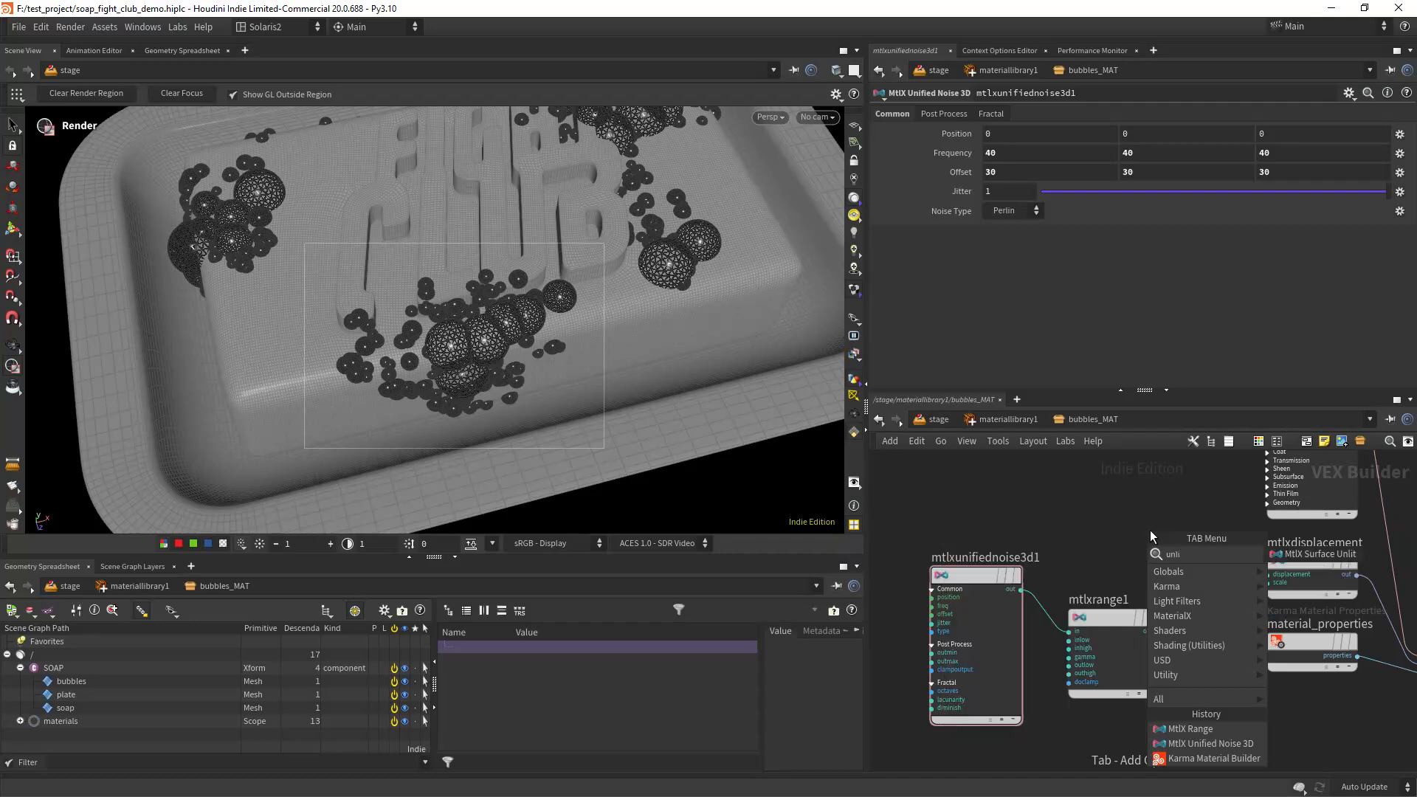
pyautogui.press('Return')
pyautogui.click(1150, 530)
pyautogui.moveTo(1021, 589); pyautogui.dragTo(1105, 552)
# Connect the unlit shader to the surface input of Material_Outputs_and_AOVs and preview the noise with Karma XPU.
pyautogui.moveTo(1204, 646); pyautogui.dragTo(991, 616, button='middle')
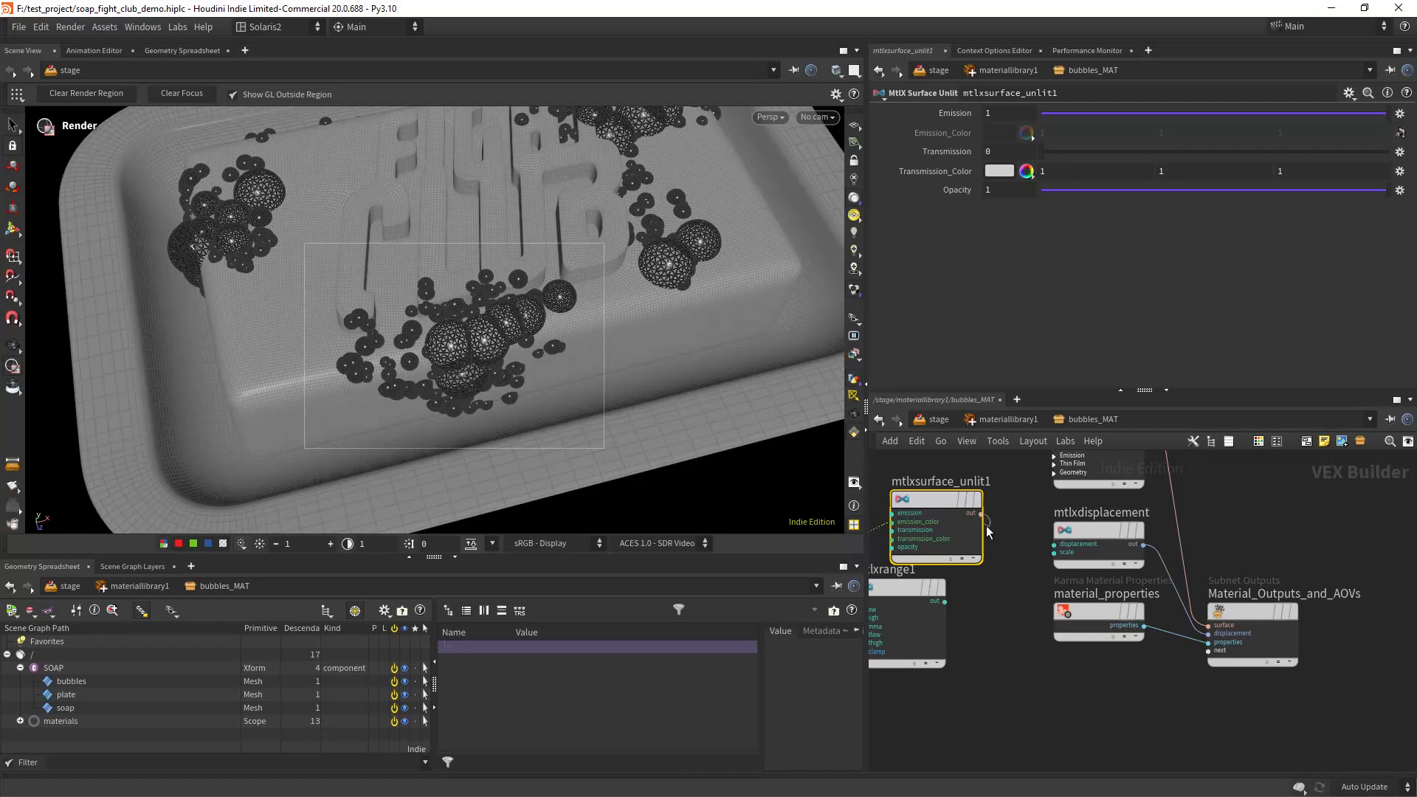
pyautogui.click(1208, 625)
pyautogui.click(769, 116)
pyautogui.click(794, 200)
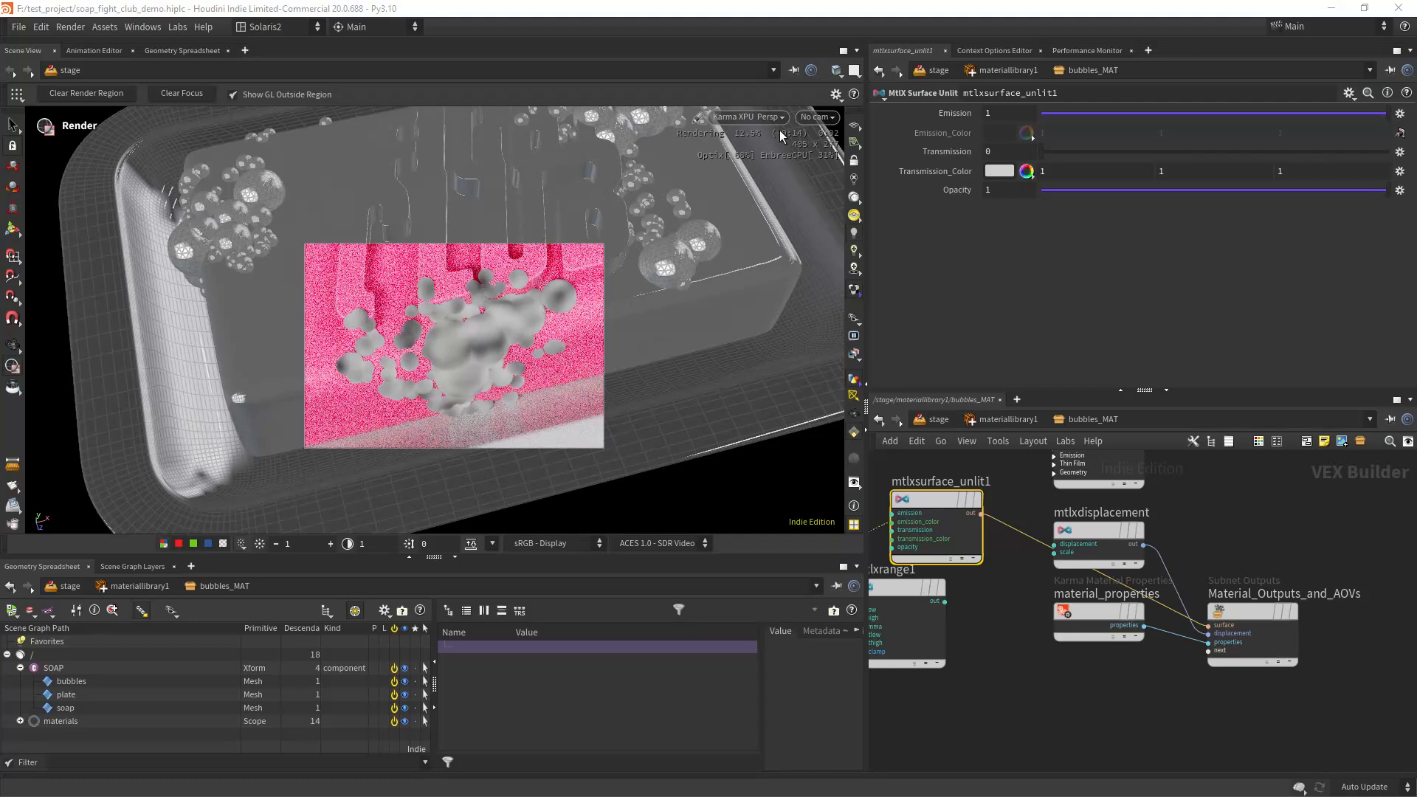
# Switch the viewport renderer back to Houdini GL and reconnect the standard surface shader to the material's surface output.
pyautogui.click(759, 116)
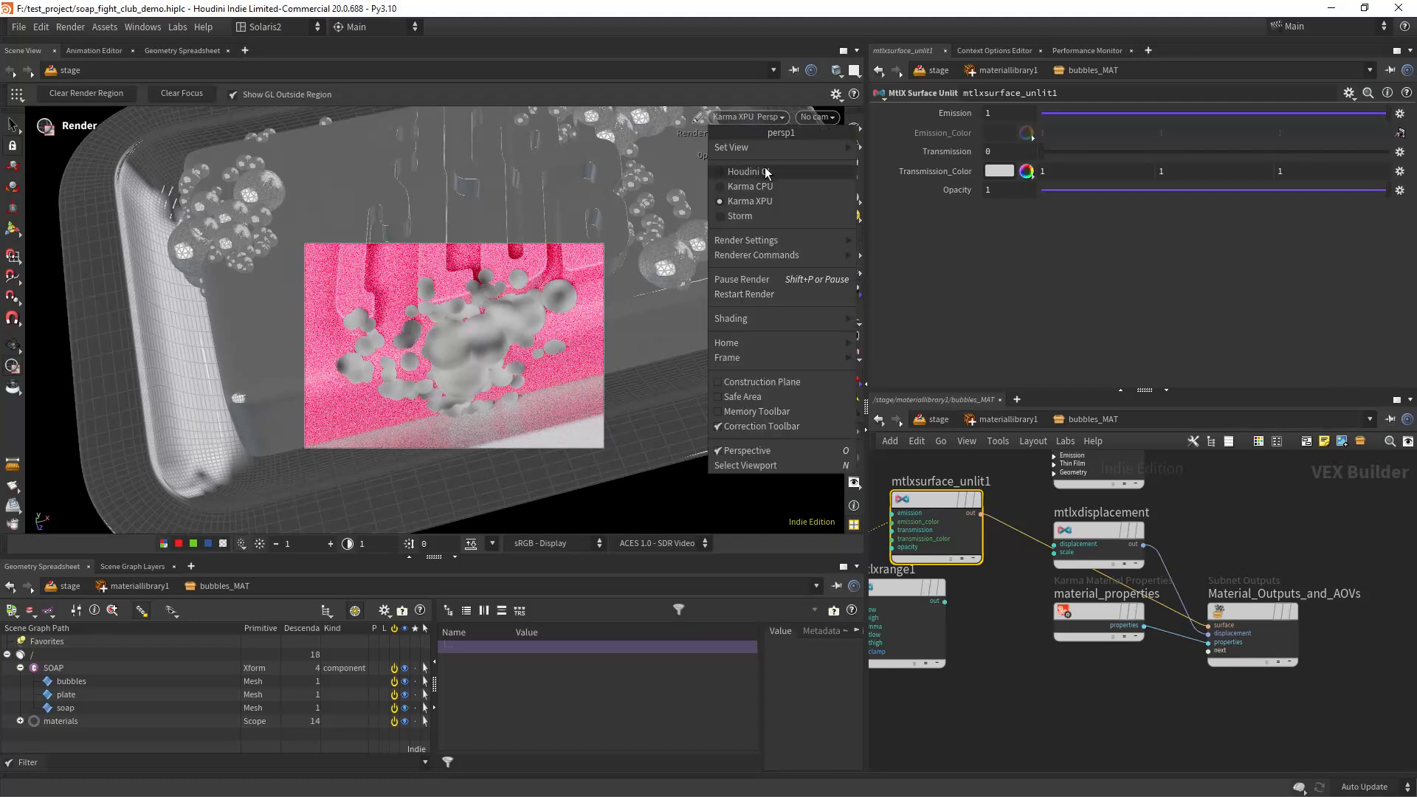
pyautogui.click(764, 171)
pyautogui.moveTo(1034, 488); pyautogui.dragTo(1003, 579, button='middle')
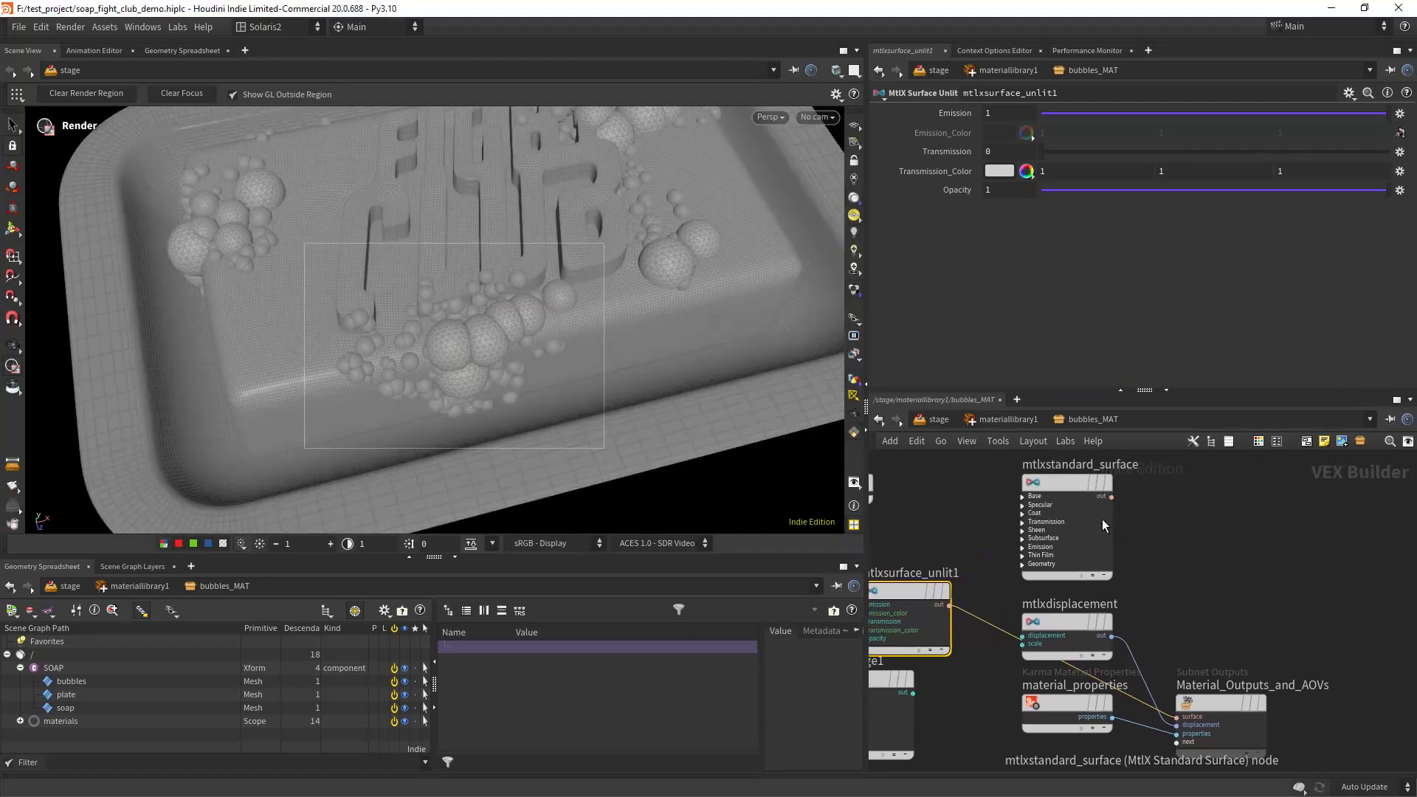
pyautogui.moveTo(1111, 497); pyautogui.dragTo(1177, 717)
# Connect the range node's output to the standard surface's Thin Film Thickness input.
pyautogui.moveTo(1184, 608); pyautogui.dragTo(1270, 581, button='middle')
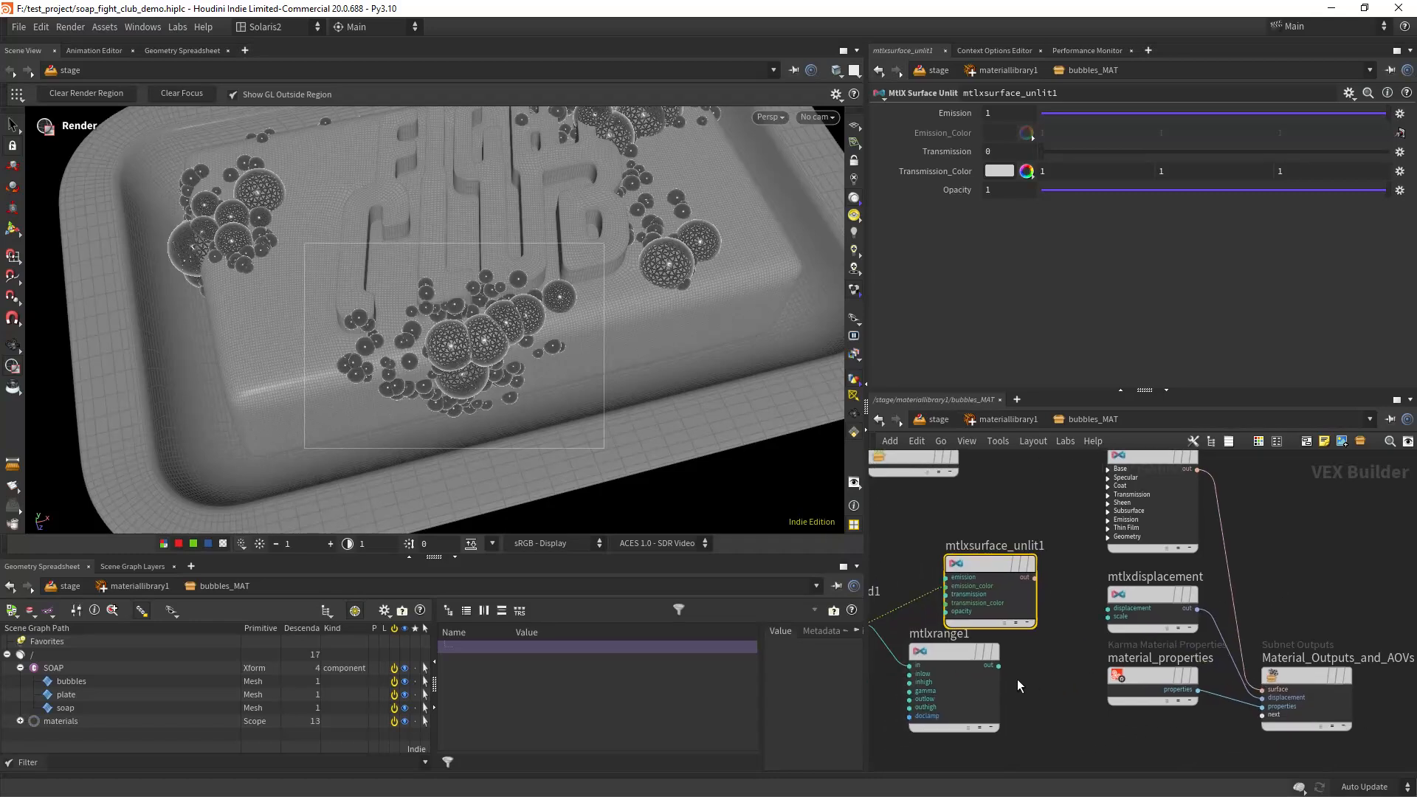
pyautogui.click(999, 666)
pyautogui.click(1107, 529)
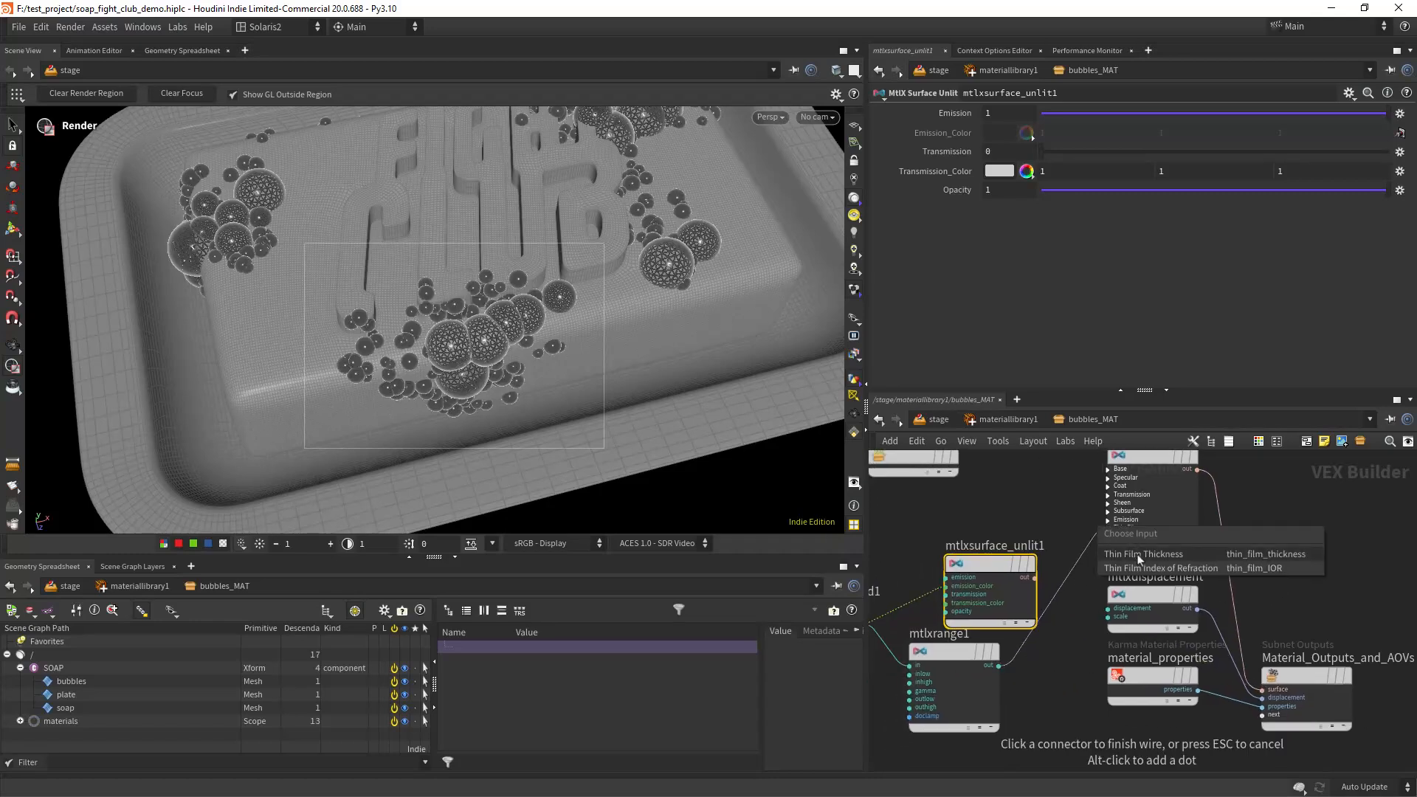
# Render the viewport with Karma XPU and clear the render region to show the whole soap dish.
pyautogui.click(769, 117)
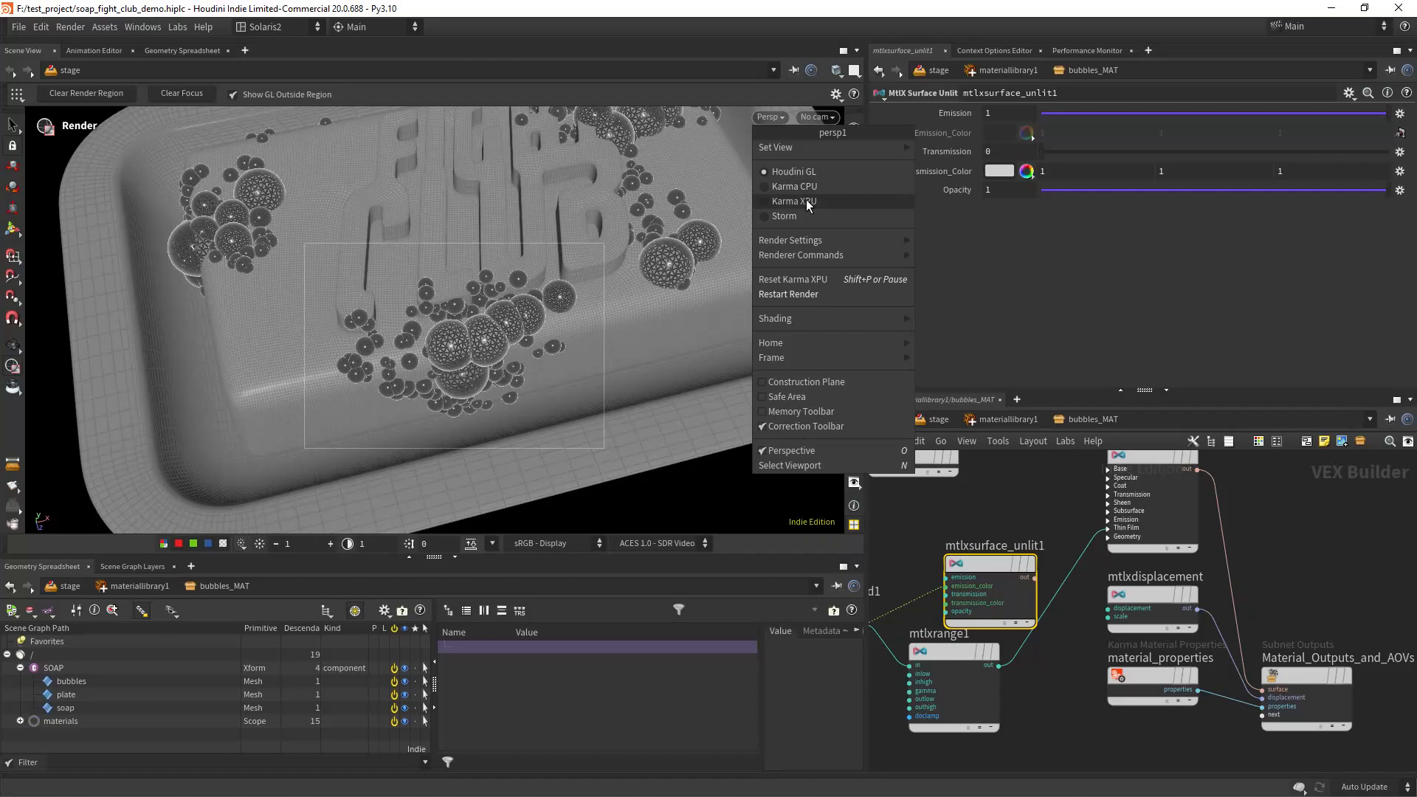
pyautogui.click(806, 198)
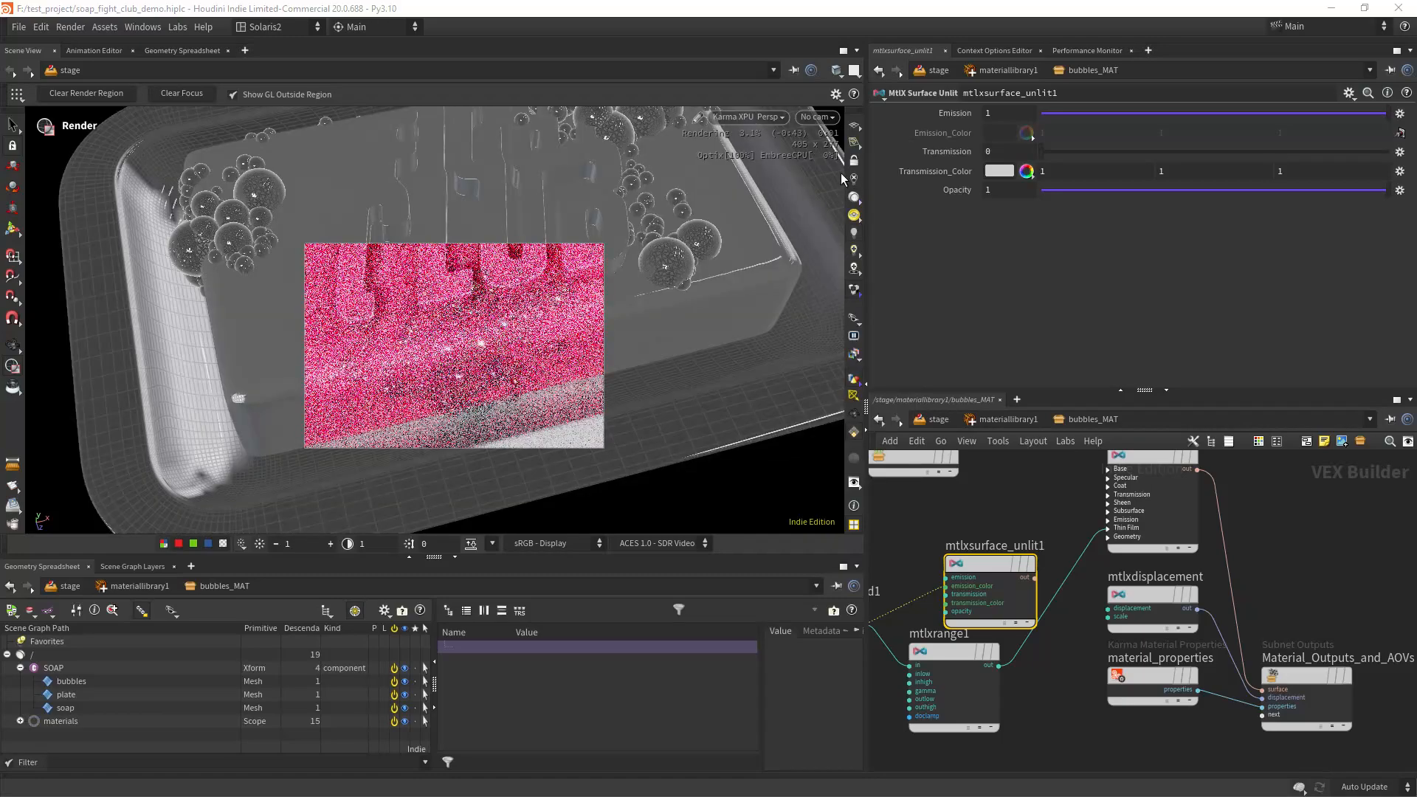
pyautogui.click(86, 93)
pyautogui.click(12, 346)
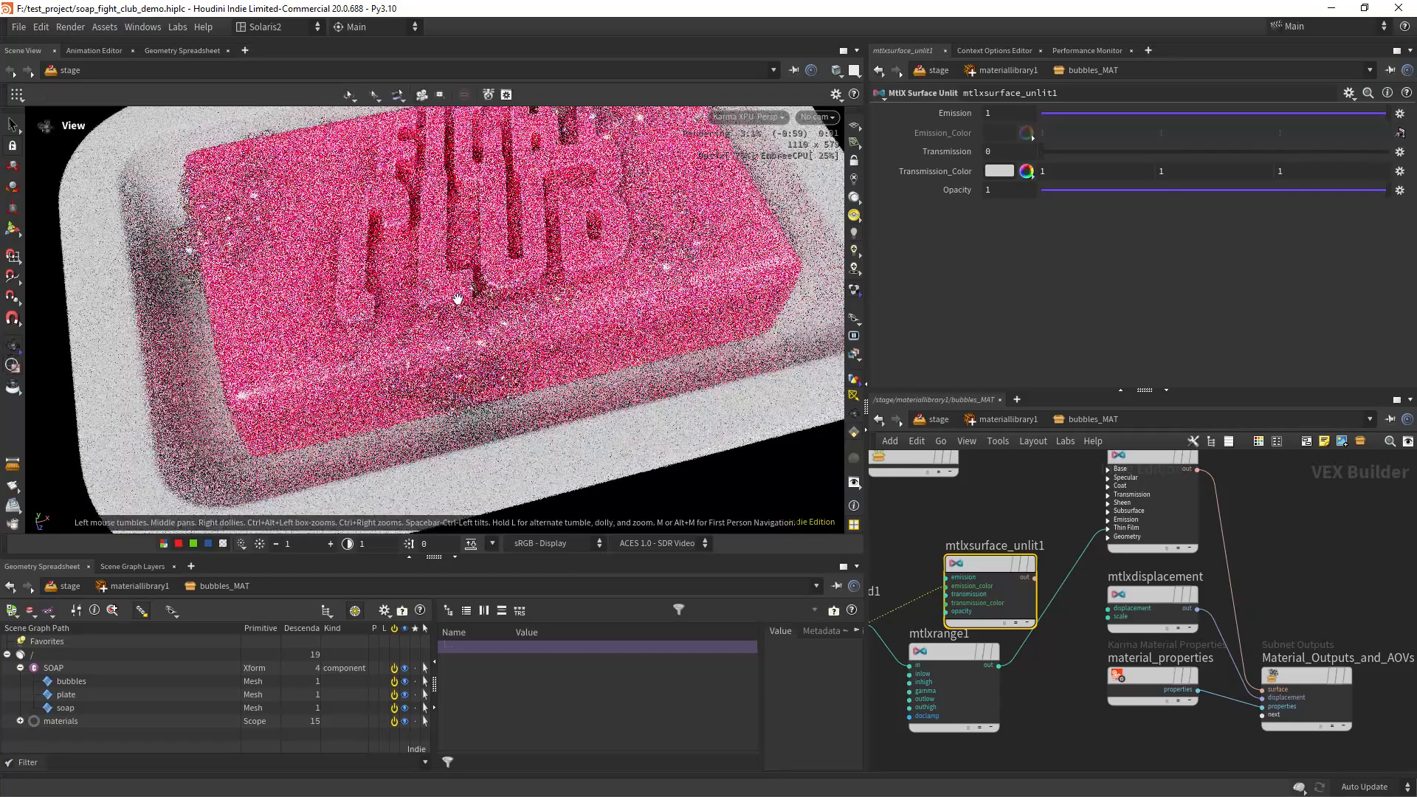
pyautogui.scroll(-3, 454, 300)
pyautogui.moveTo(419, 299); pyautogui.dragTo(381, 330, button='middle')
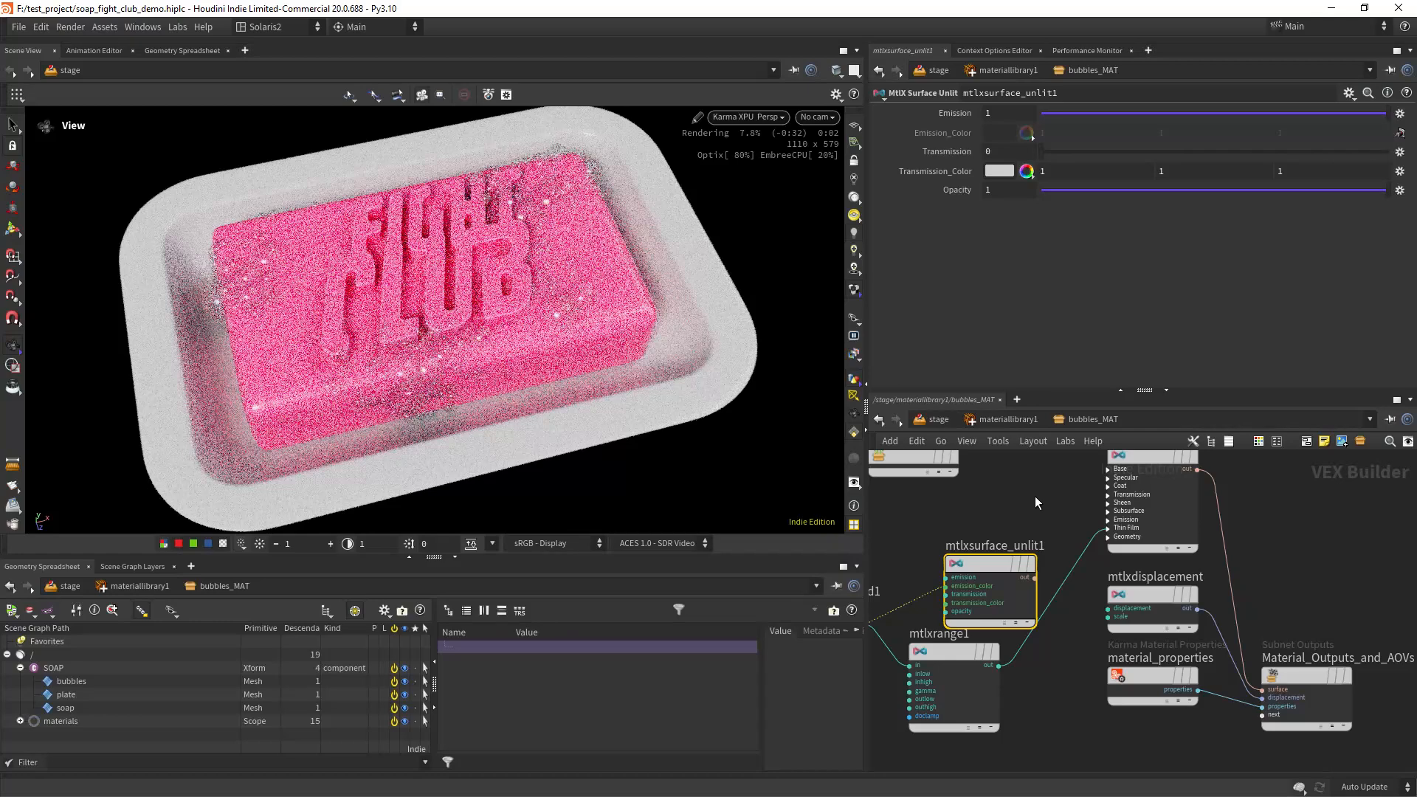
# Set the thin film index of refraction on bubbles_MAT's standard surface shader to 2.5.
pyautogui.moveTo(1034, 498); pyautogui.dragTo(999, 582, button='middle')
pyautogui.moveTo(1011, 508); pyautogui.dragTo(1133, 580)
pyautogui.click(1004, 315)
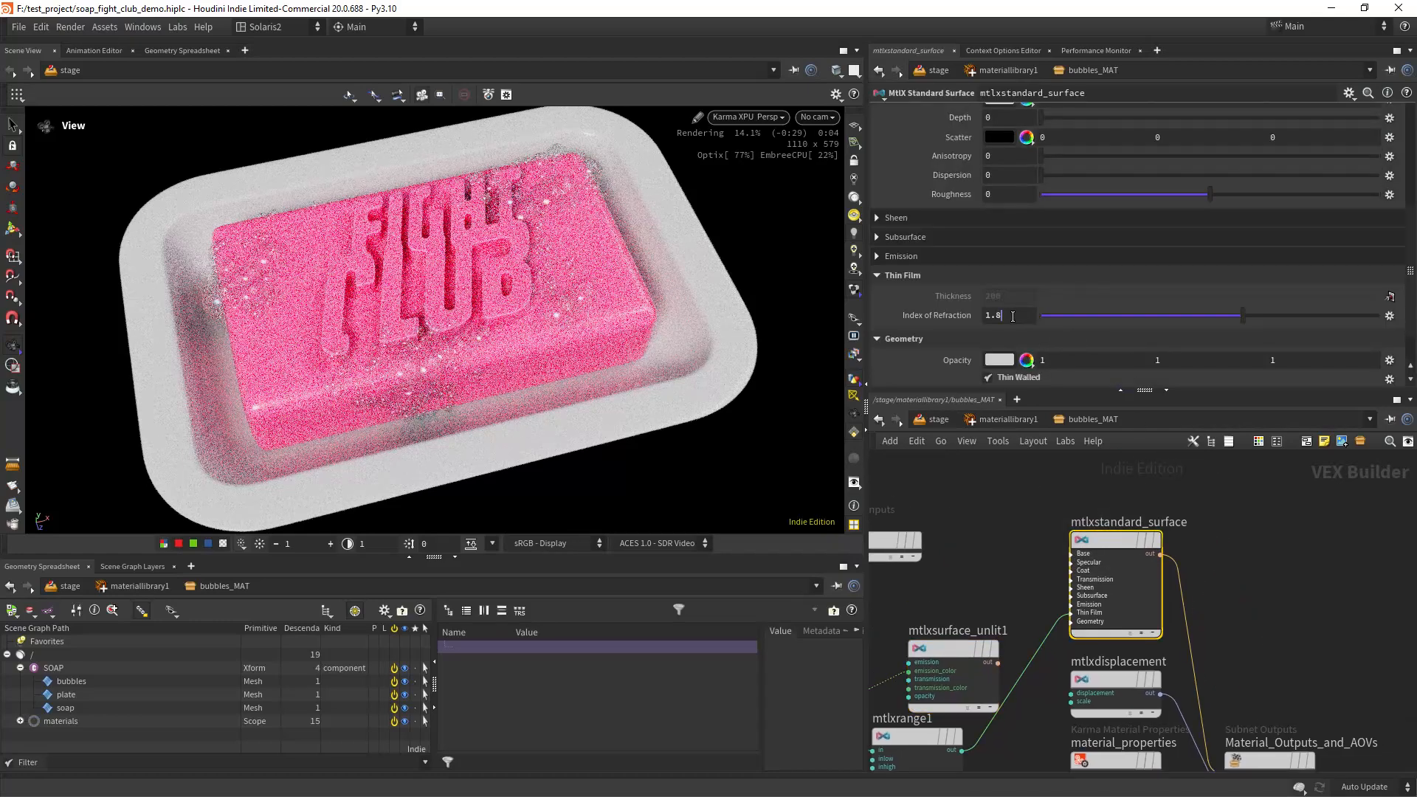
pyautogui.write('2.5')
pyautogui.press('Return')
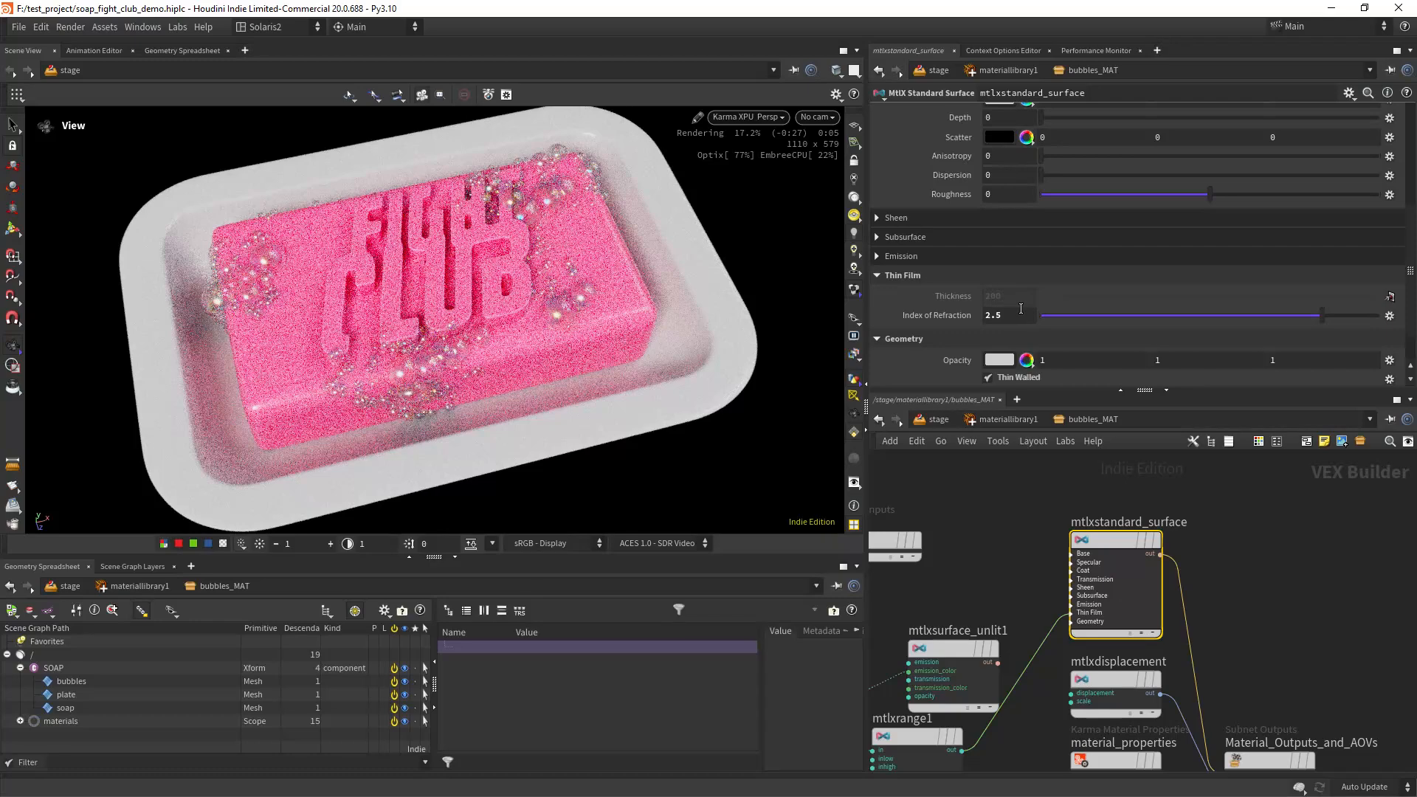
# Set the thin film index of refraction on the standard surface shader to 1.9.
pyautogui.moveTo(1001, 317); pyautogui.dragTo(936, 317)
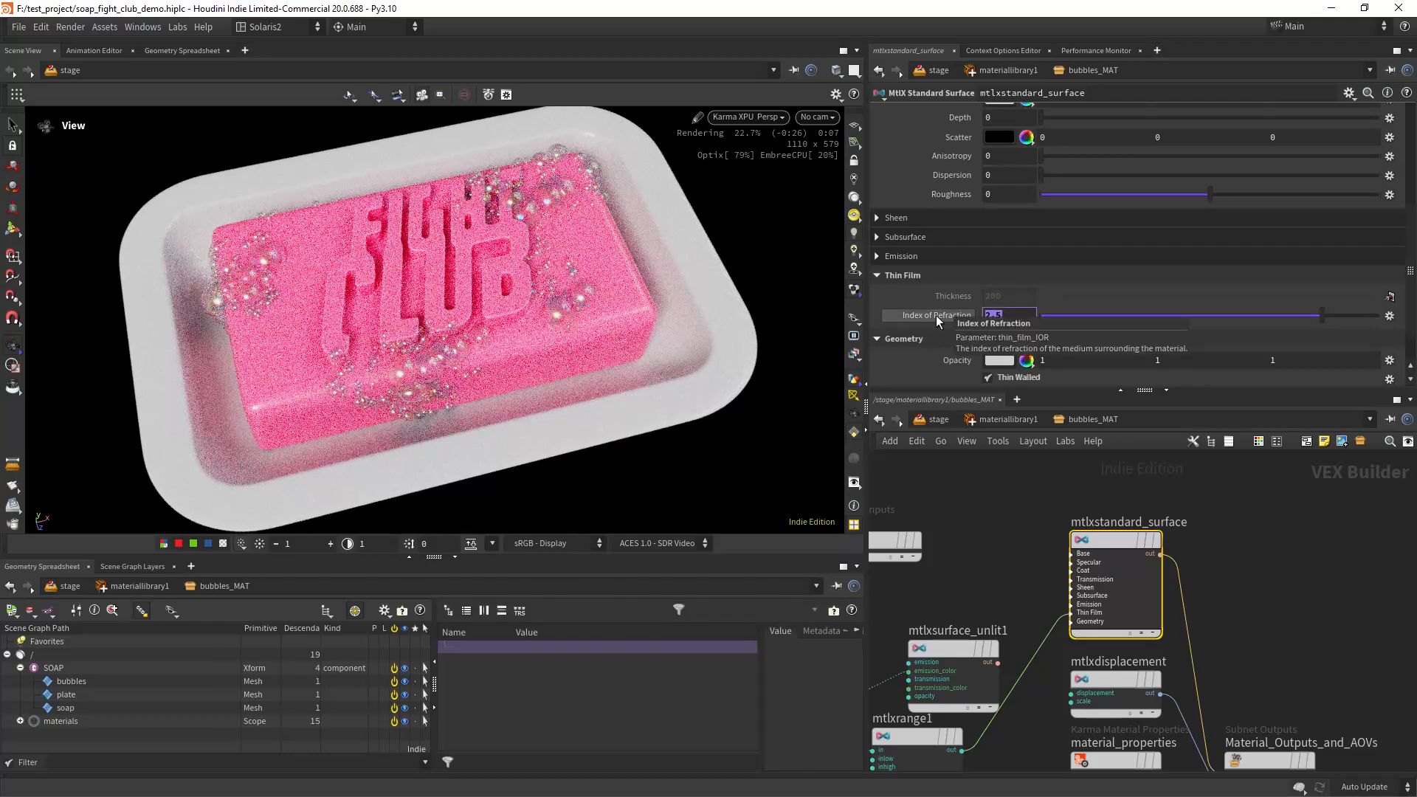
pyautogui.write('1.9')
pyautogui.press('Return')
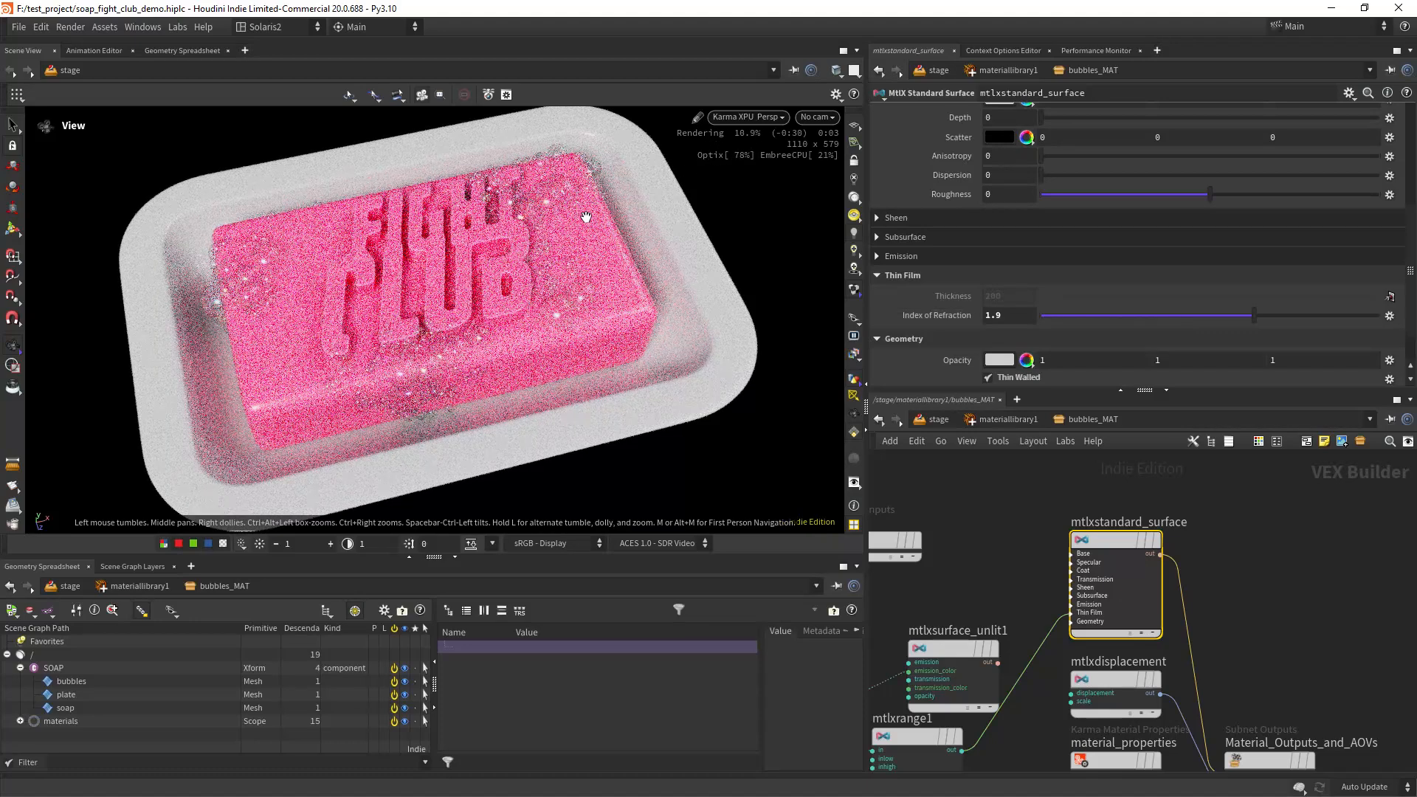
# Switch the viewport renderer to Houdini GL, then return to the stage network and save the scene.
pyautogui.click(747, 116)
pyautogui.click(747, 183)
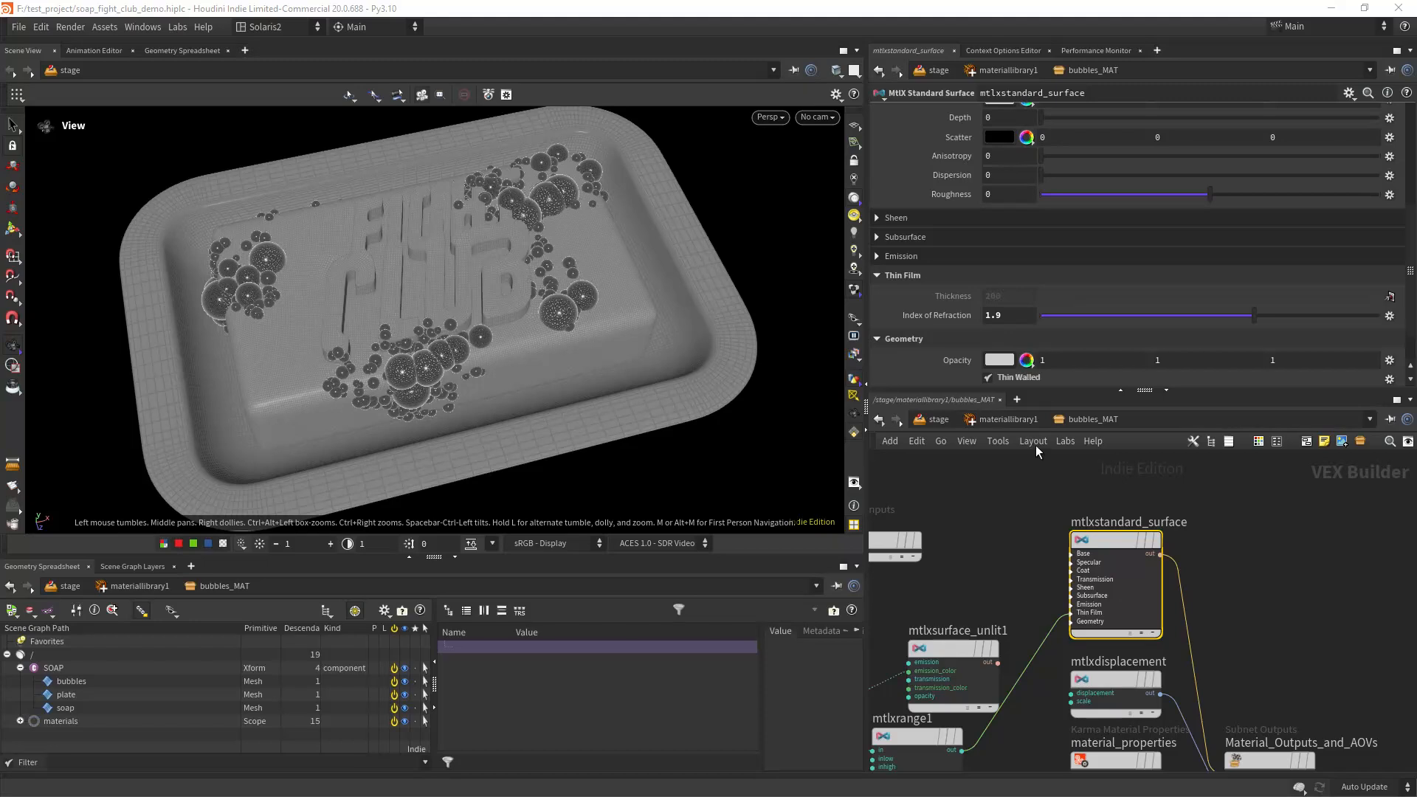
pyautogui.press('u')
pyautogui.click(939, 419)
pyautogui.hotkey('ctrl', 's')
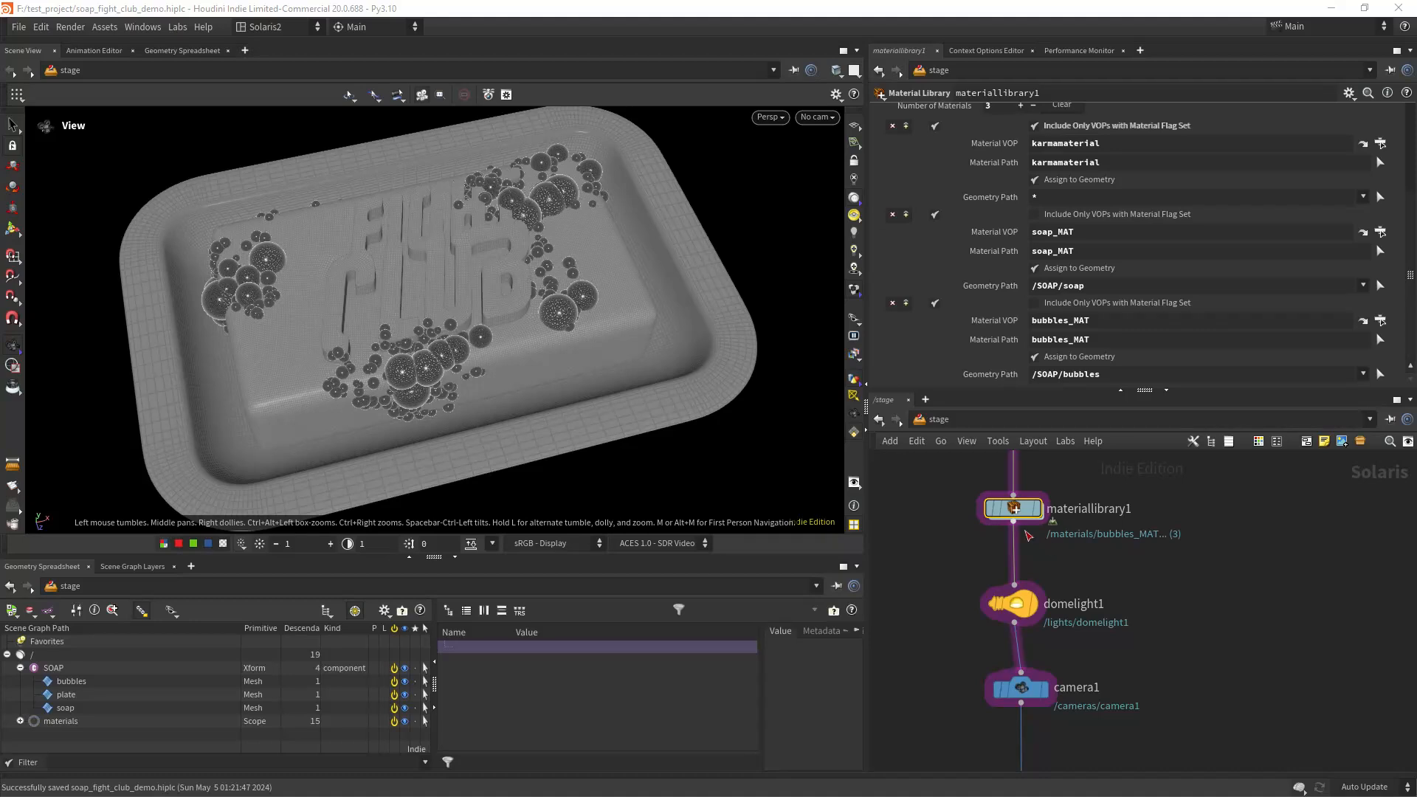
# Add a Karma Material Builder inside materiallibrary1 and name it plate_MAT.
pyautogui.doubleClick(1013, 508)
pyautogui.press('Tab')
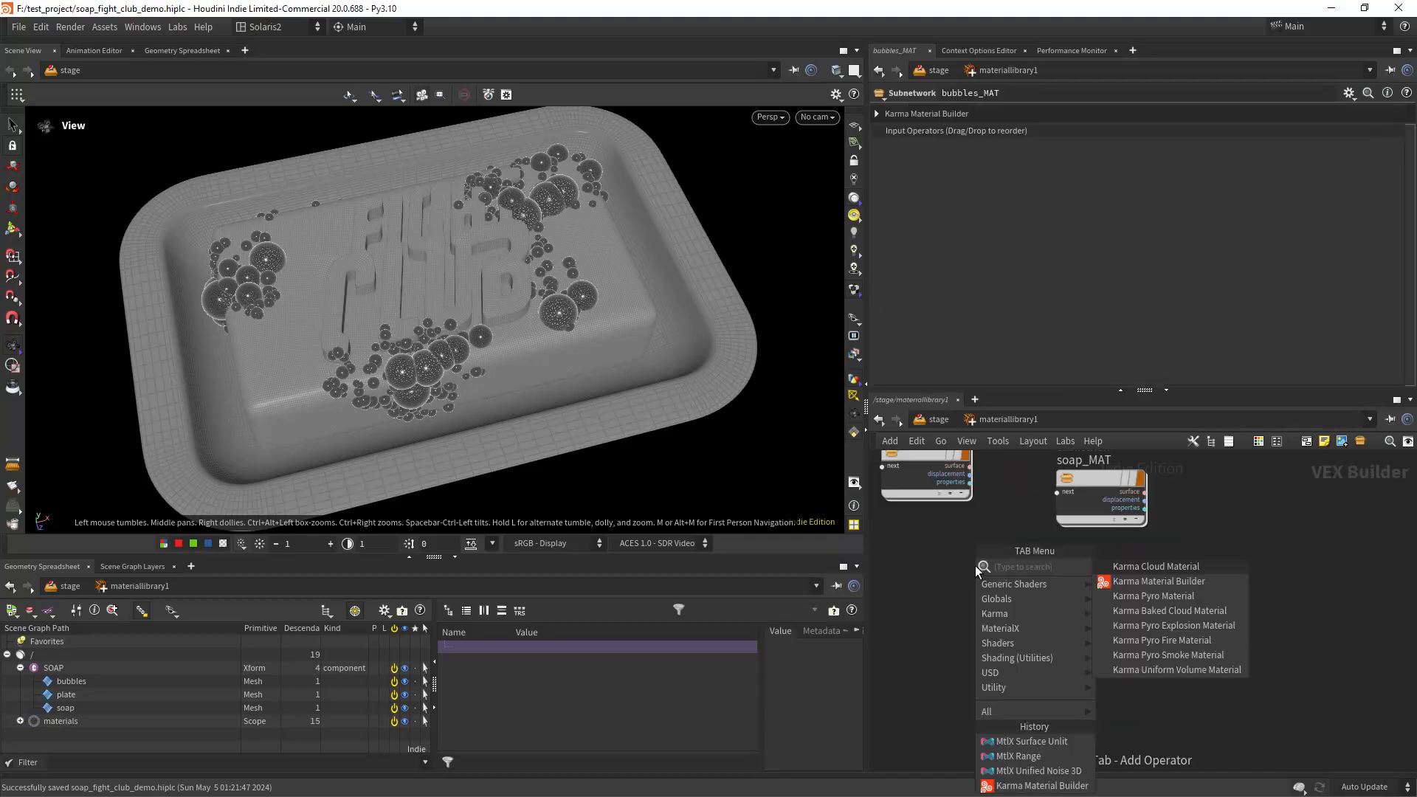
pyautogui.press('Return')
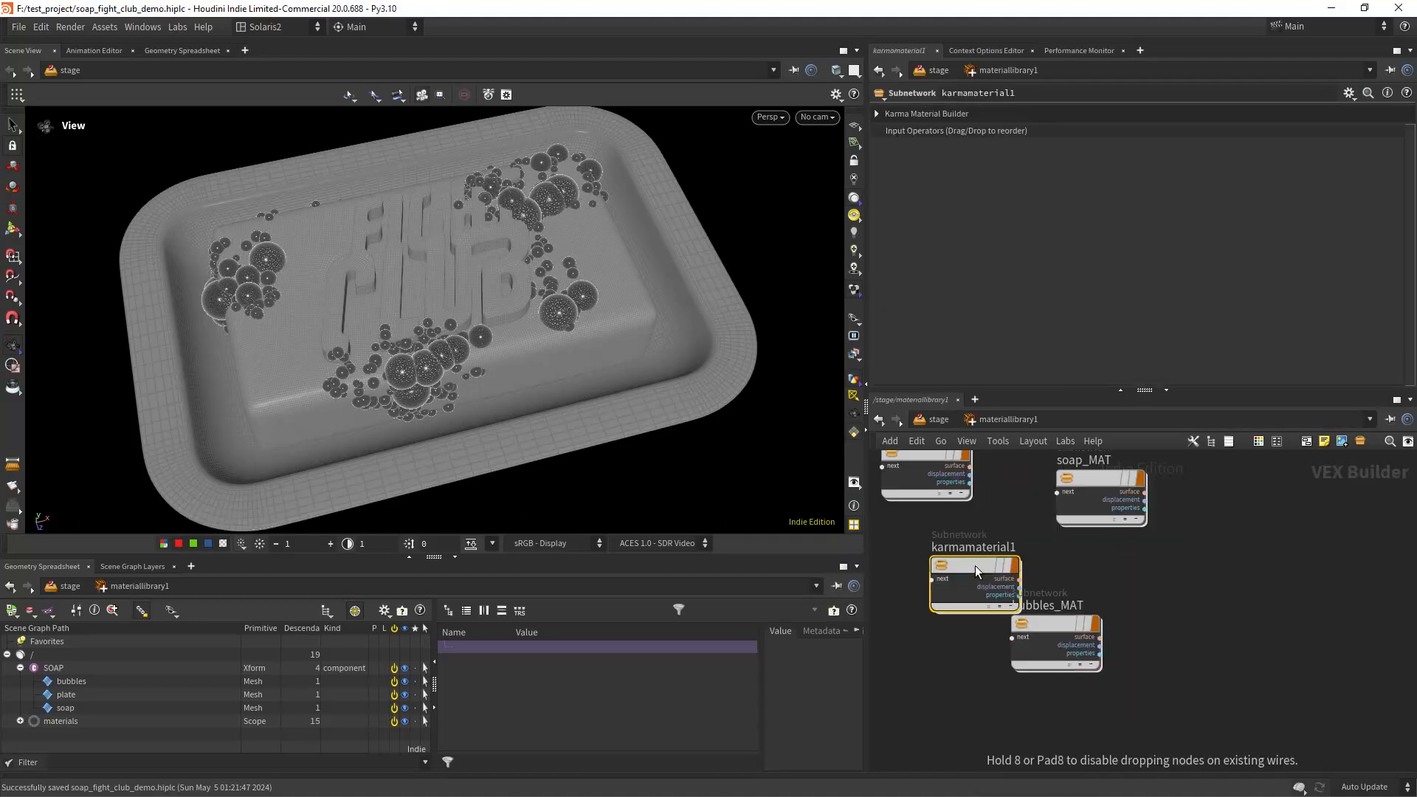
pyautogui.doubleClick(974, 547)
pyautogui.write('pla')
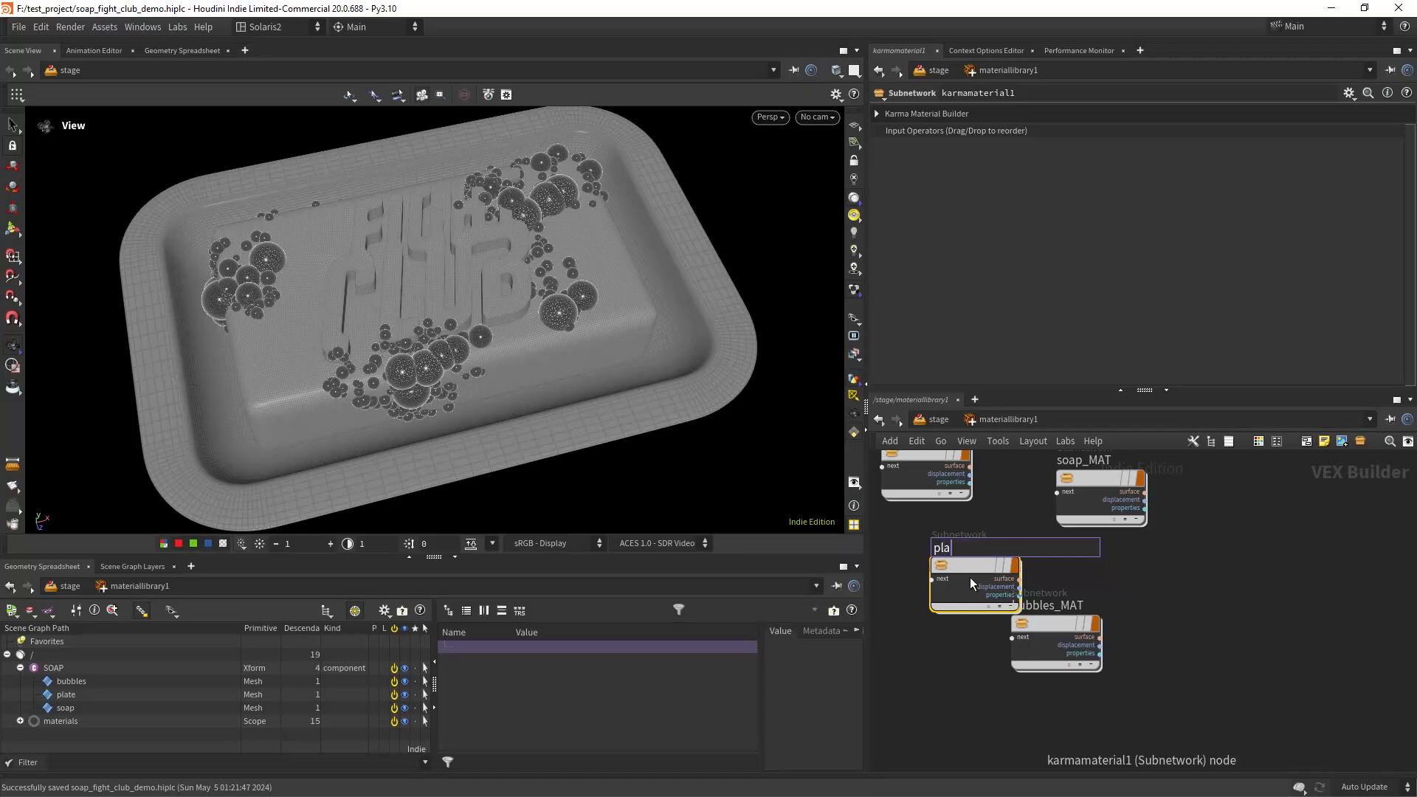
pyautogui.write('te_MAT')
pyautogui.press('Return')
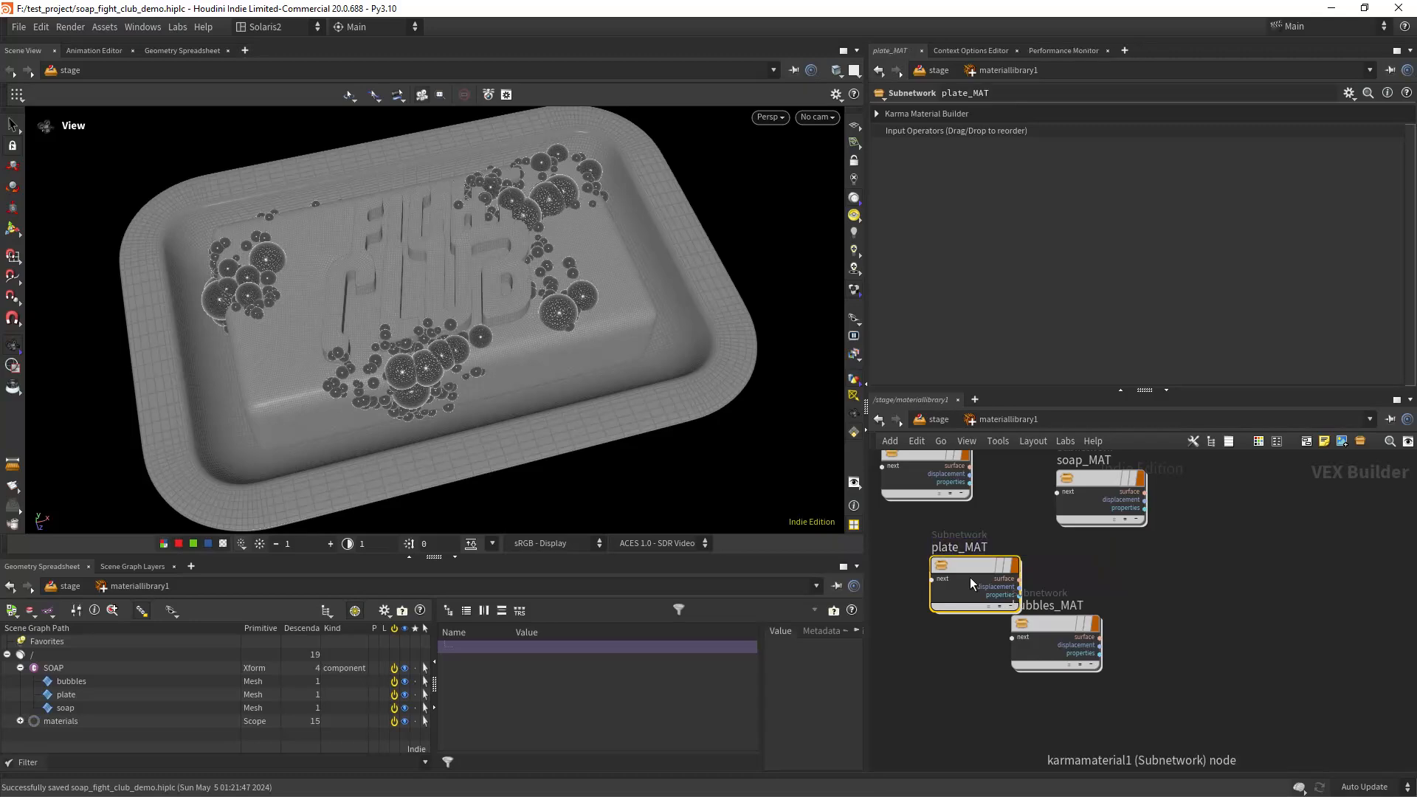
# Open the plate_MAT material and set the metalness of its standard surface shader to 1.
pyautogui.doubleClick(970, 577)
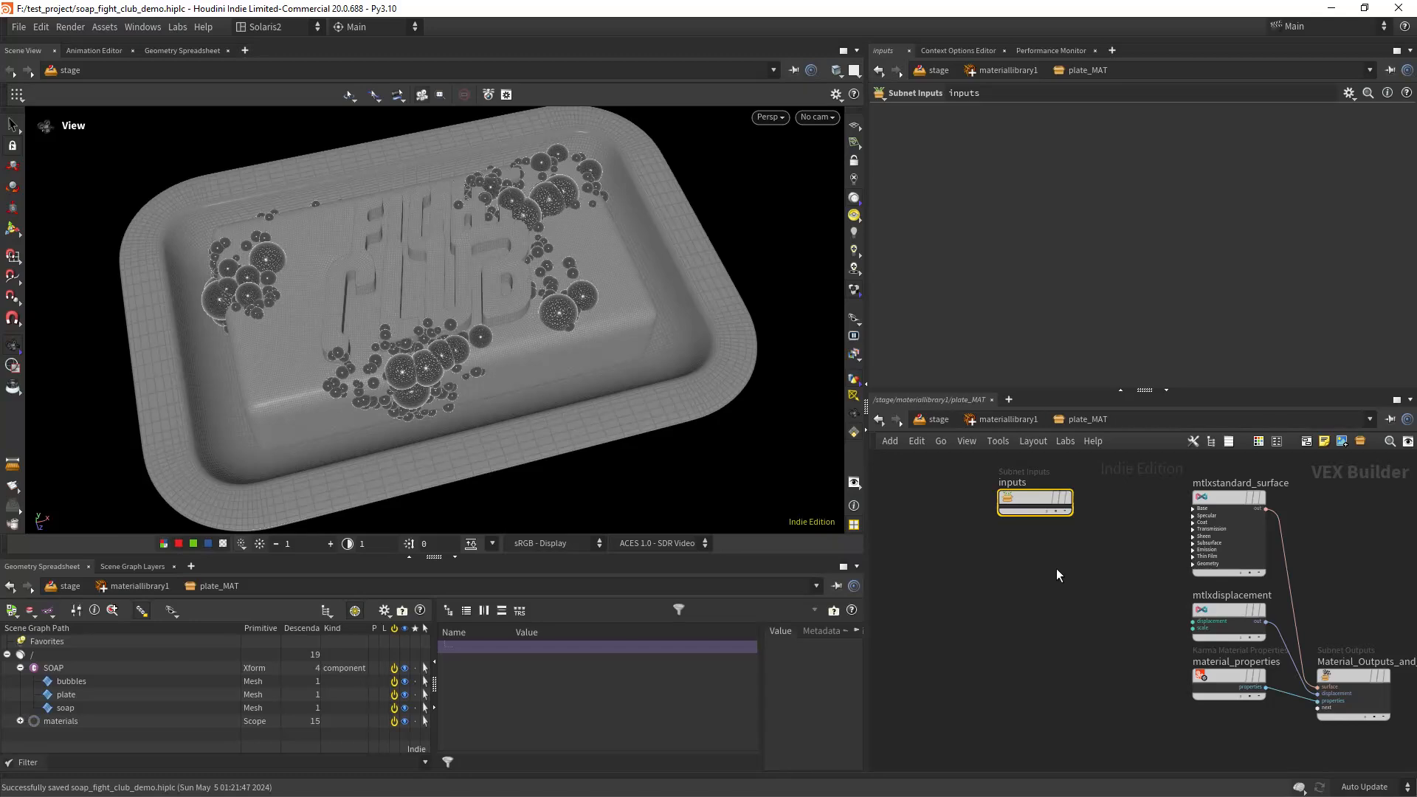
pyautogui.click(1186, 542)
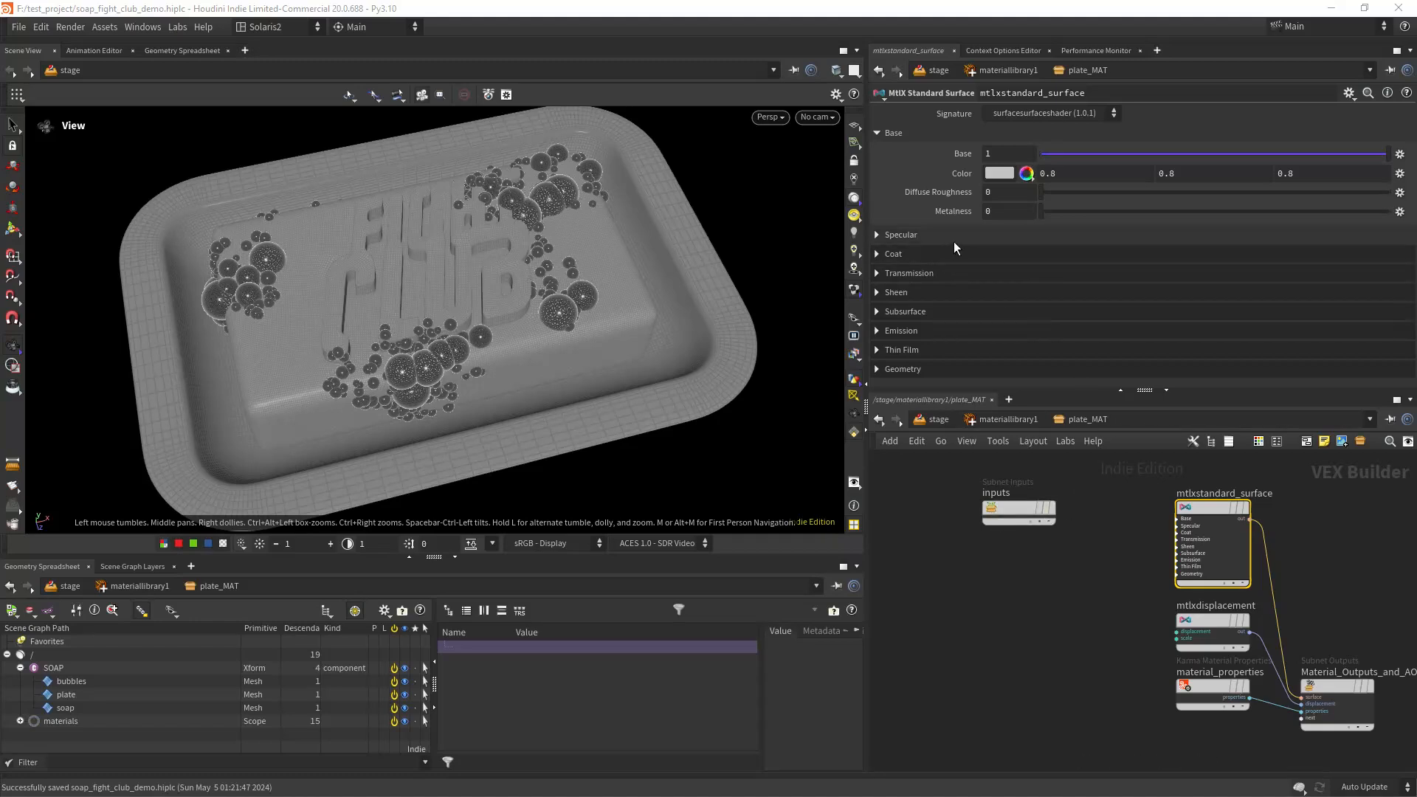
pyautogui.moveTo(1063, 218); pyautogui.dragTo(1392, 213)
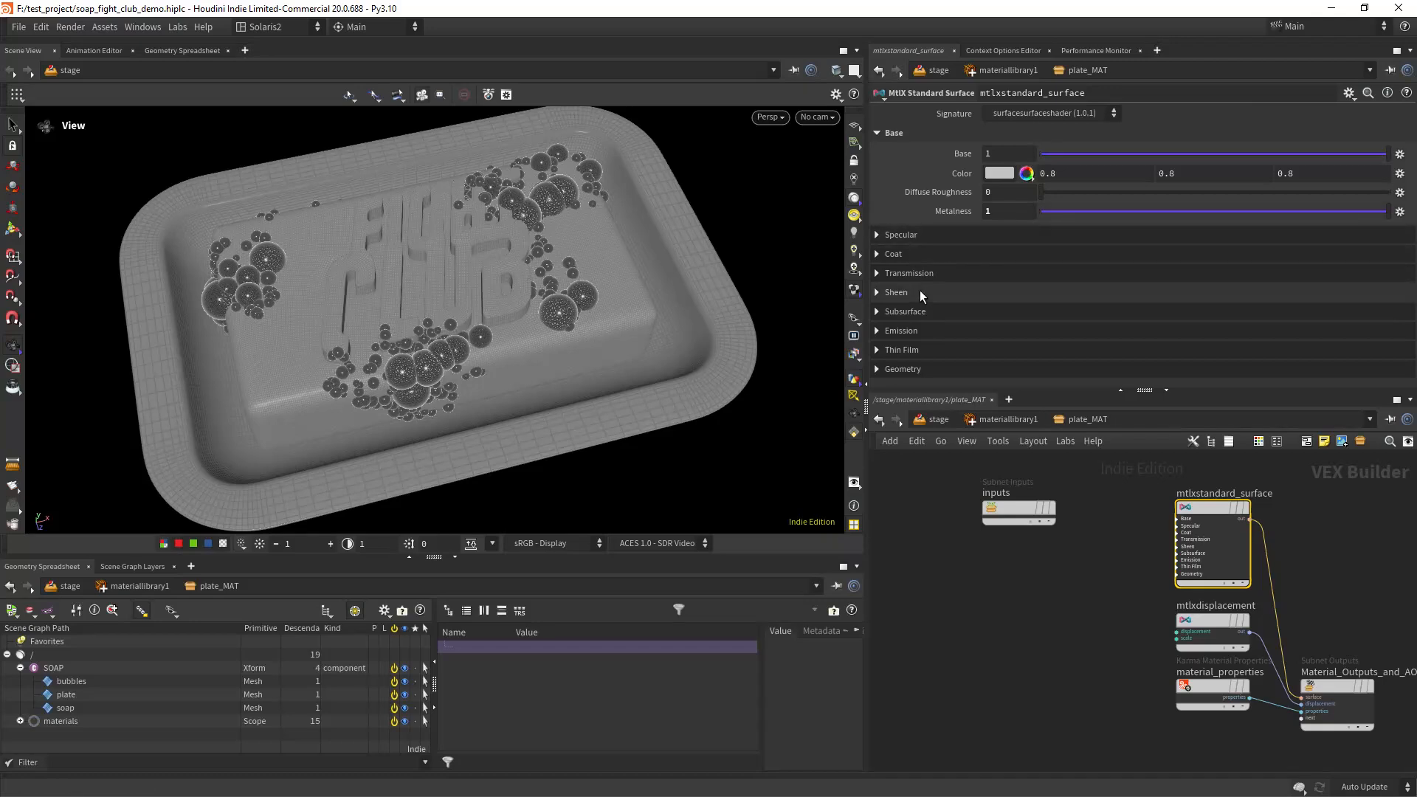
# Add a Karma Hex-Tiled Triplanar node inside plate_MAT and load $JOB/tex/C14304-14.png as its texture file.
pyautogui.moveTo(943, 605); pyautogui.dragTo(1000, 564, button='middle')
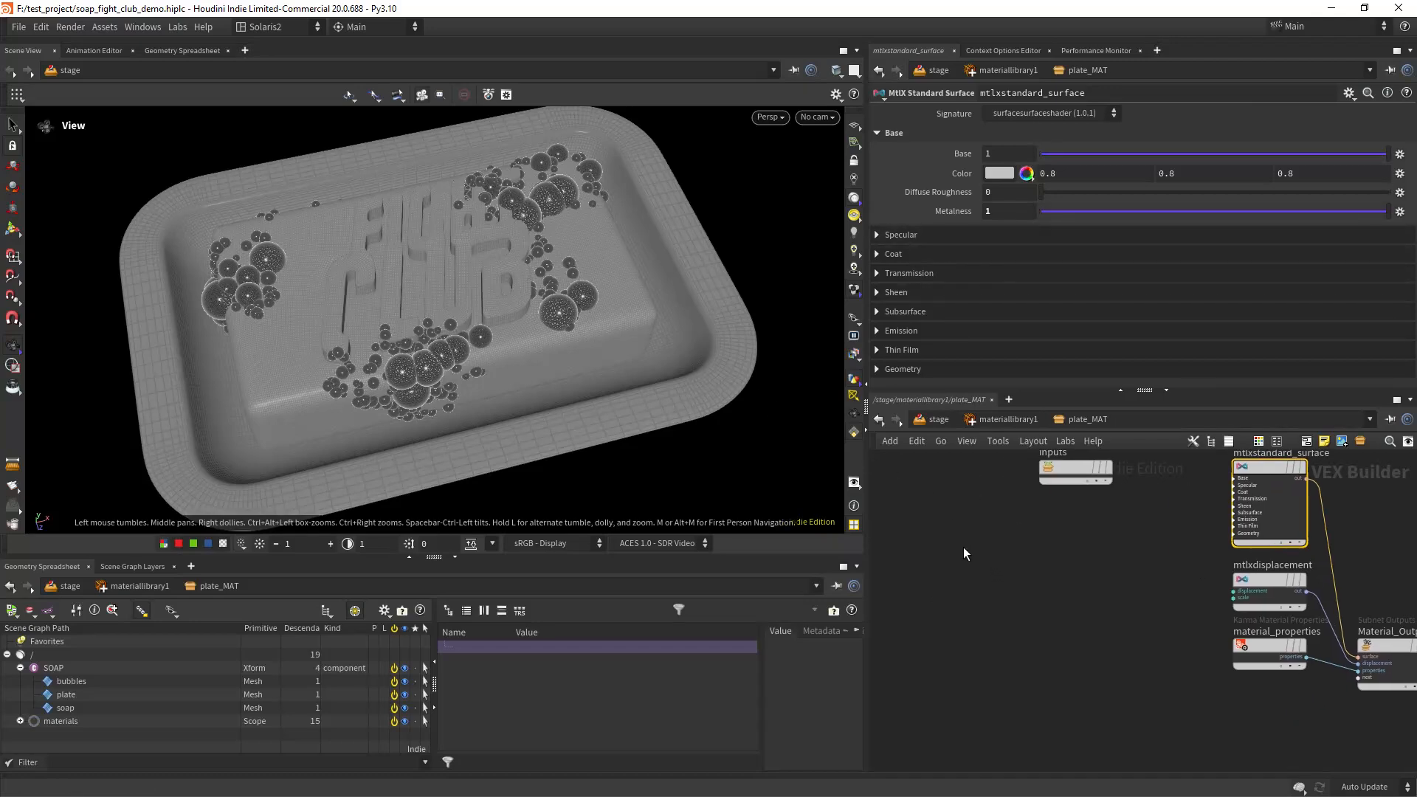
pyautogui.press('Tab')
pyautogui.write('karma')
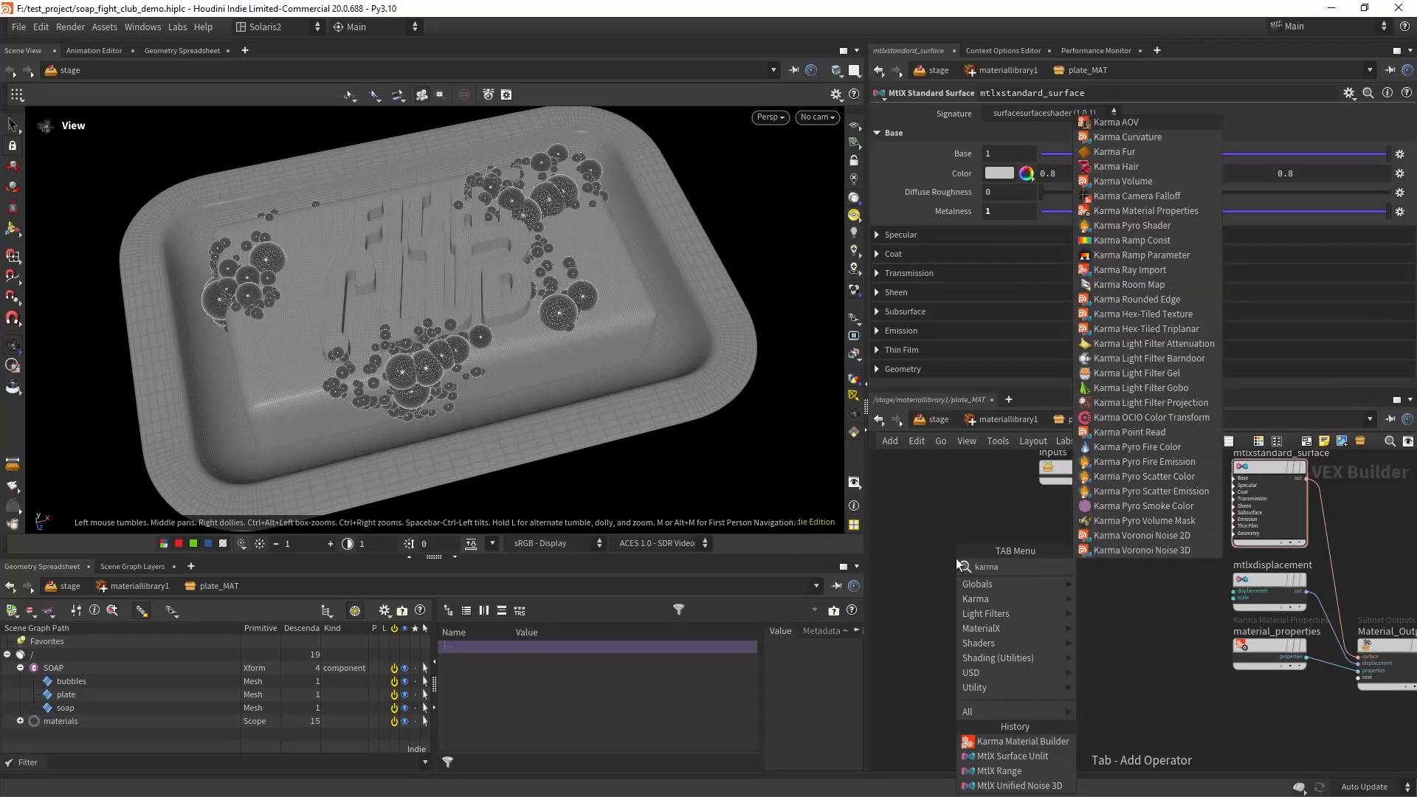
pyautogui.write(' hex')
pyautogui.press('Down')
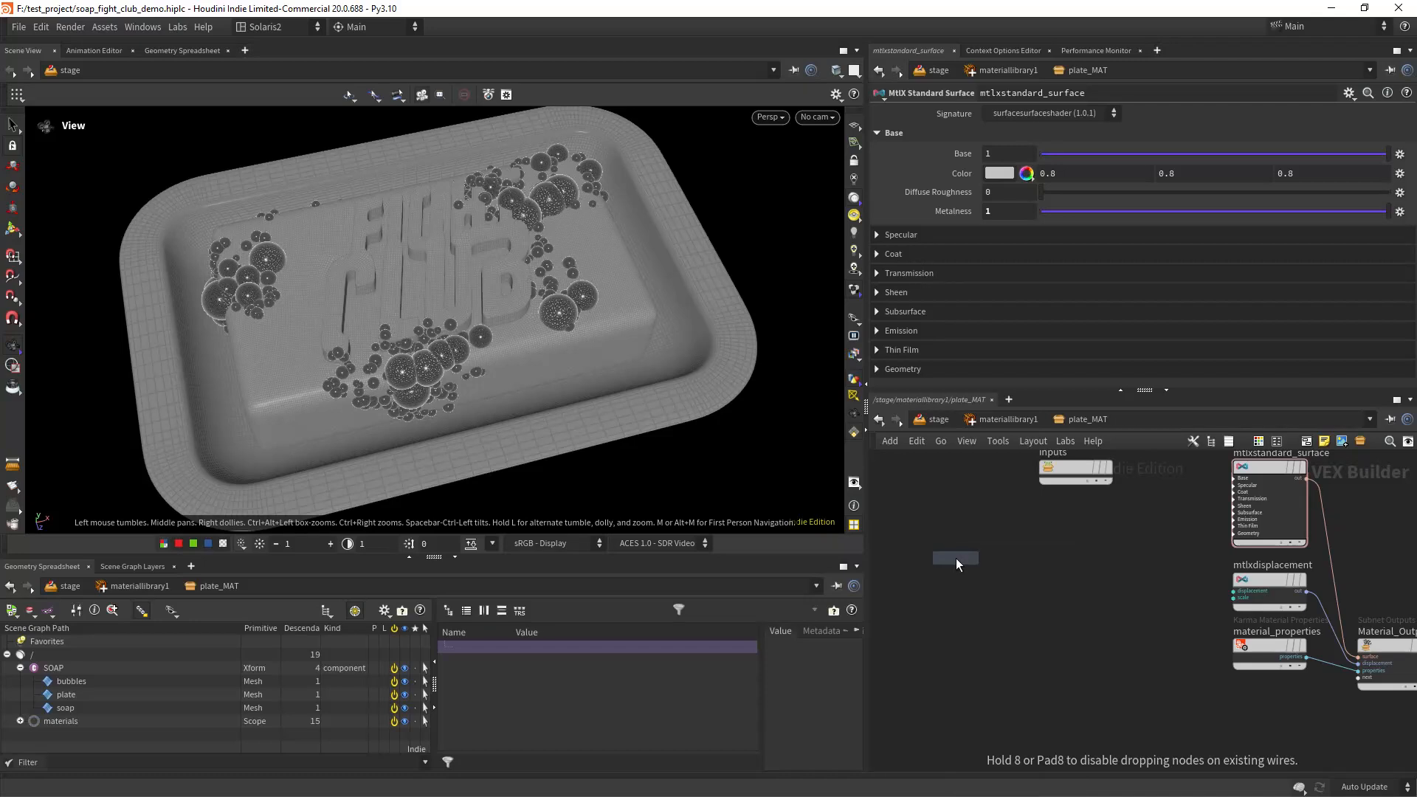
pyautogui.press('Return')
pyautogui.click(955, 558)
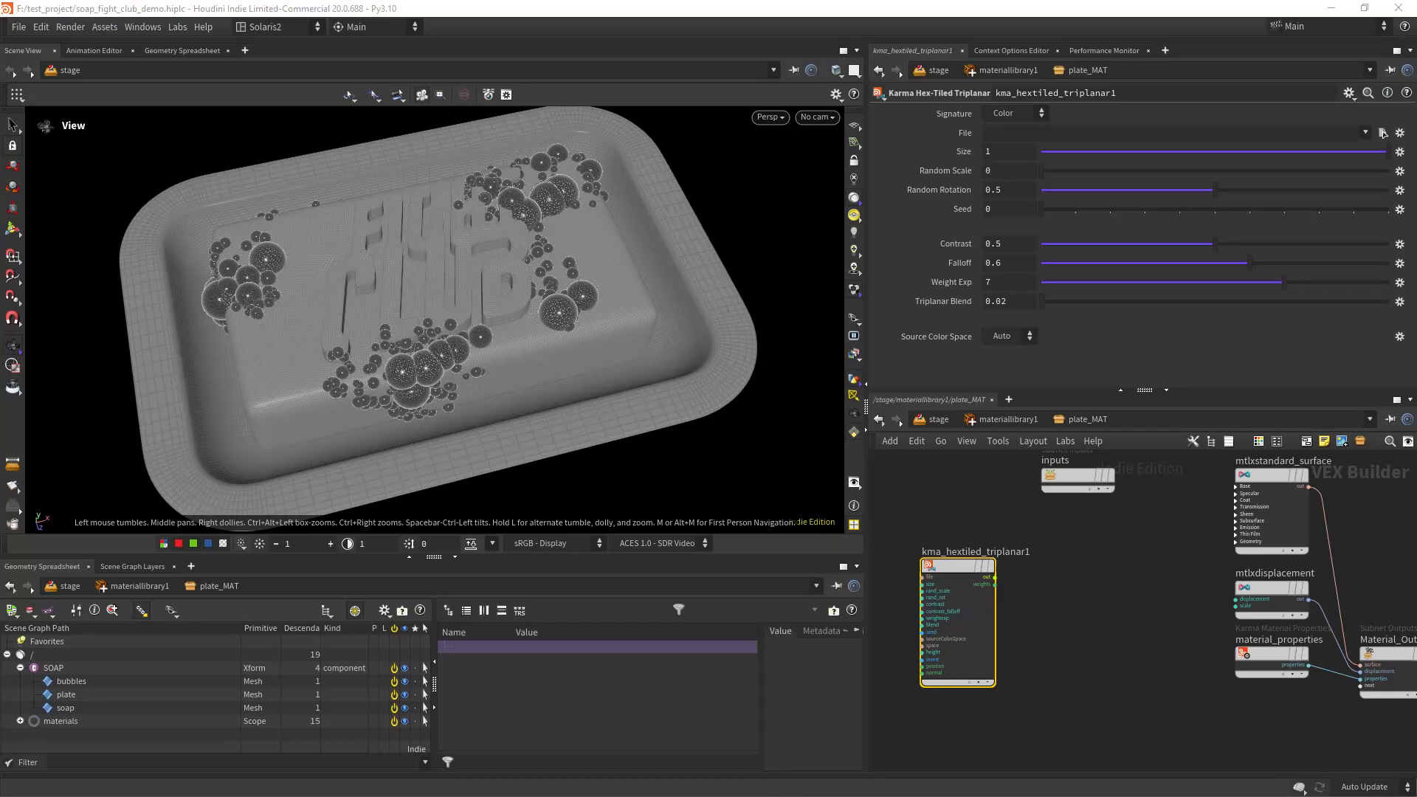
pyautogui.click(1366, 132)
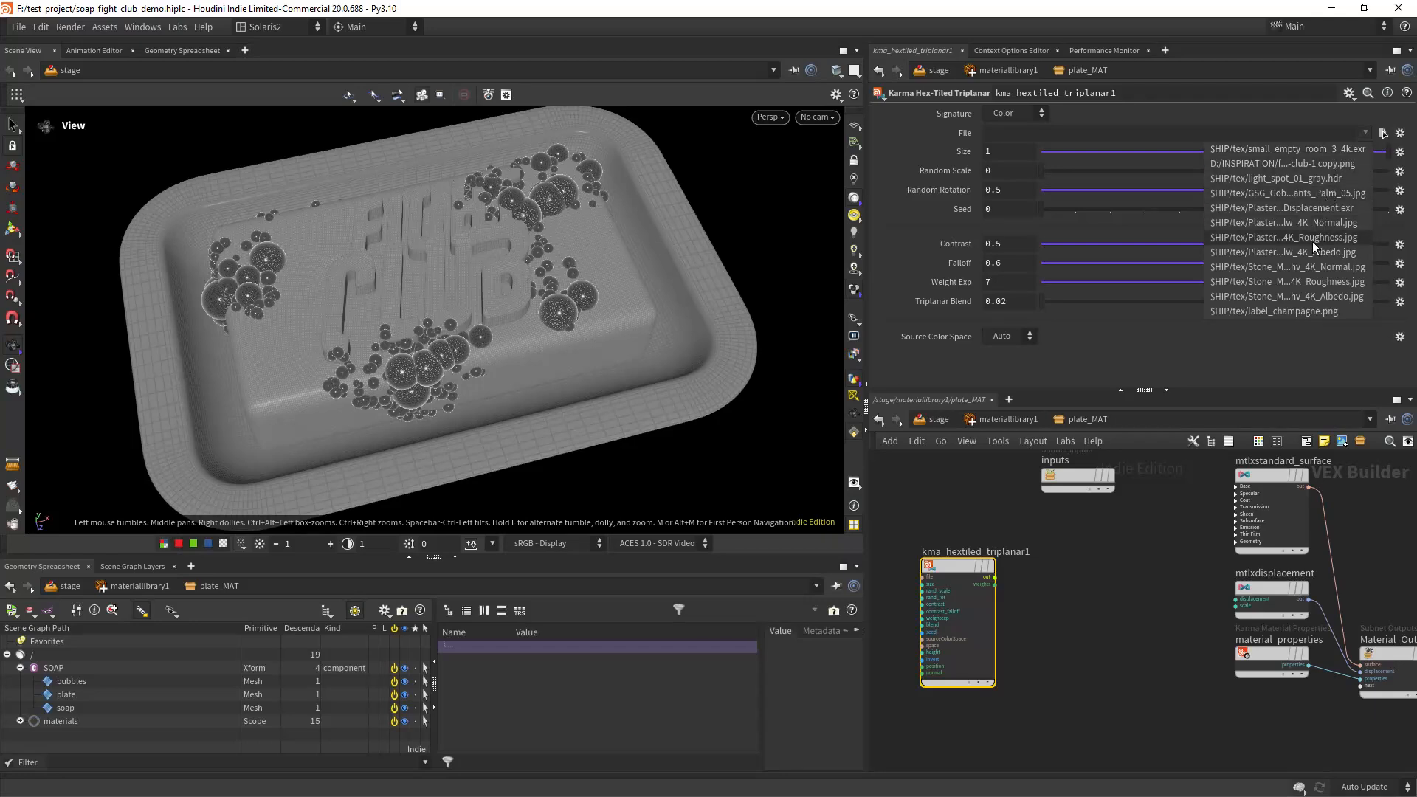
pyautogui.click(1159, 330)
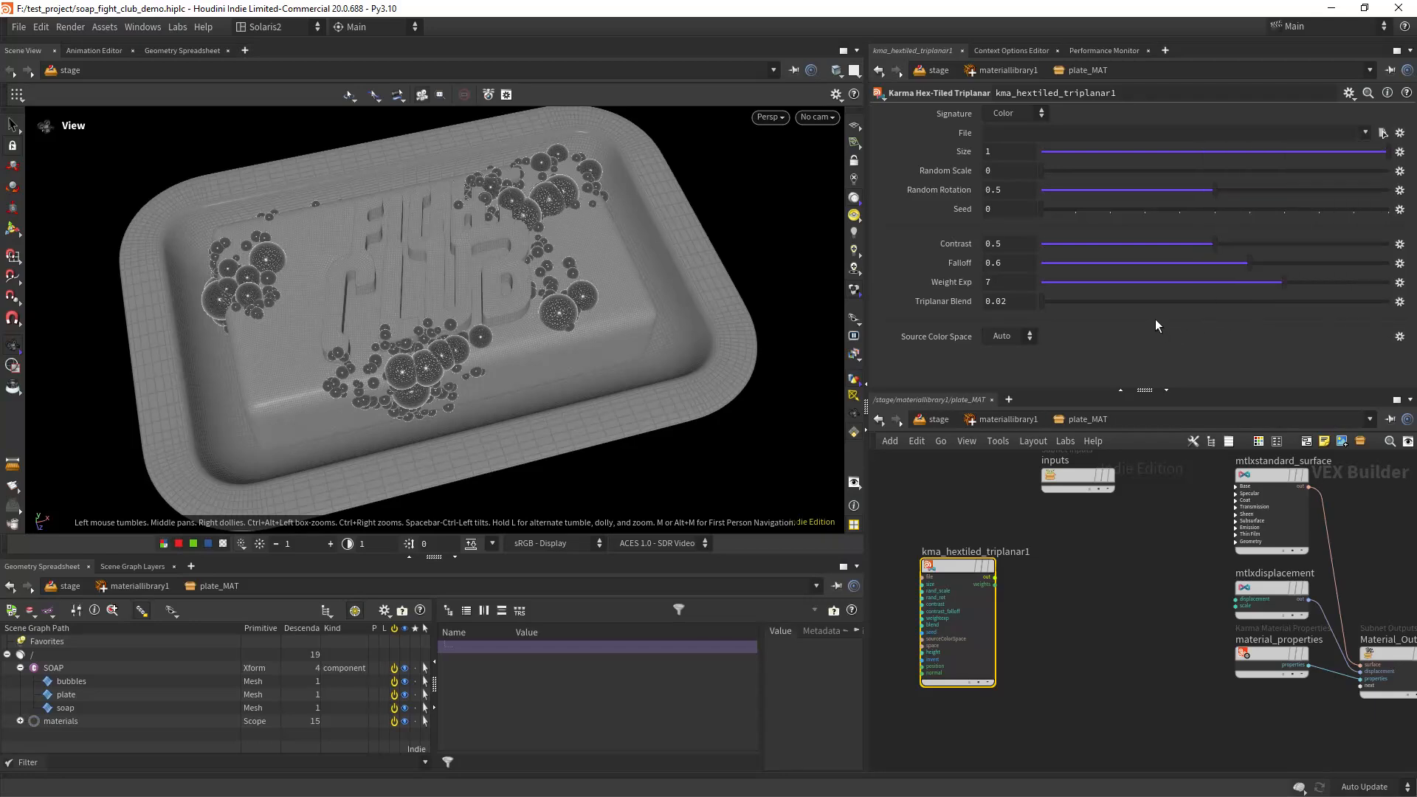
# Add a MtlX Surface Unlit node beside the hex-tiled triplanar node in plate_MAT.
pyautogui.moveTo(1097, 602); pyautogui.dragTo(1029, 576, button='middle')
pyautogui.press('Tab')
pyautogui.write('u')
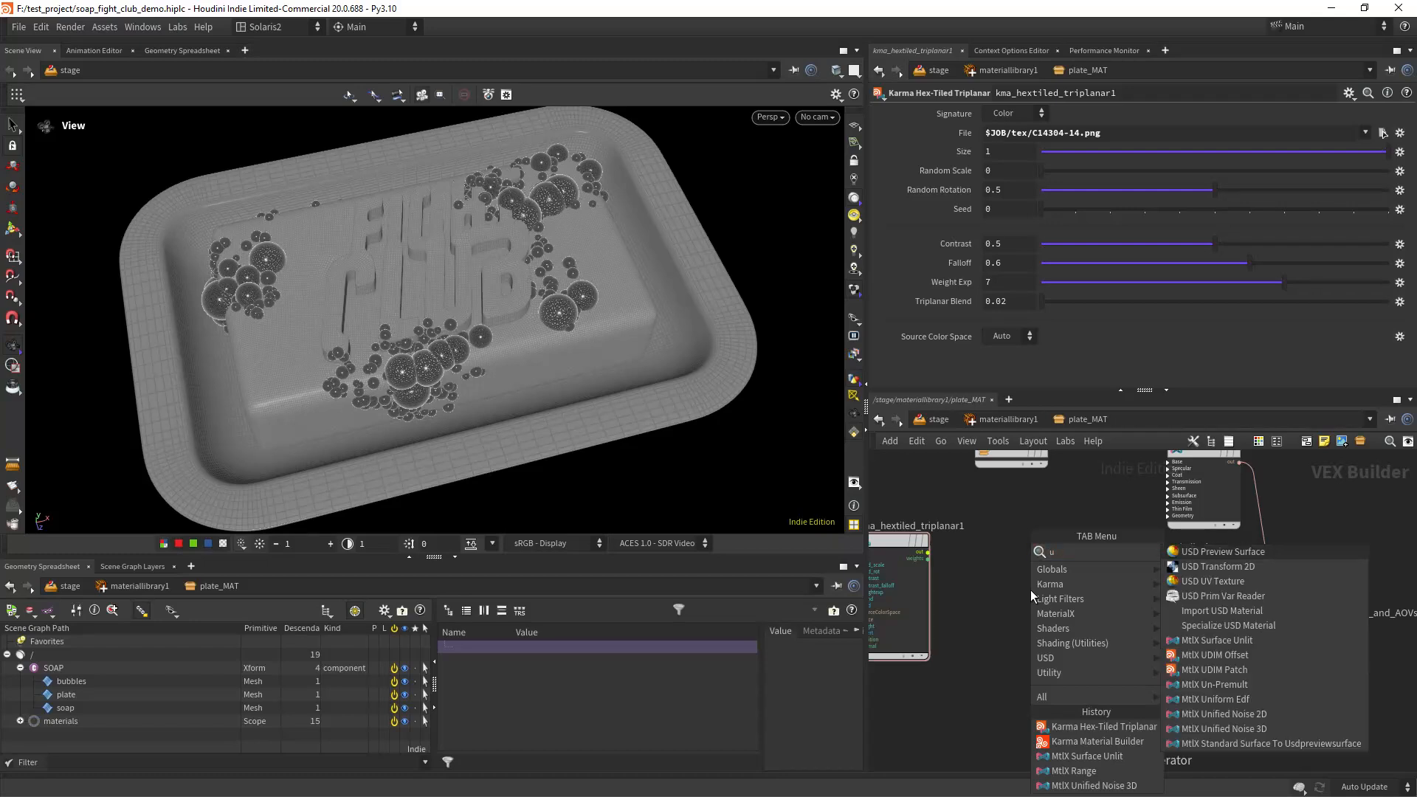
pyautogui.write('nli')
pyautogui.press('Return')
pyautogui.click(1031, 591)
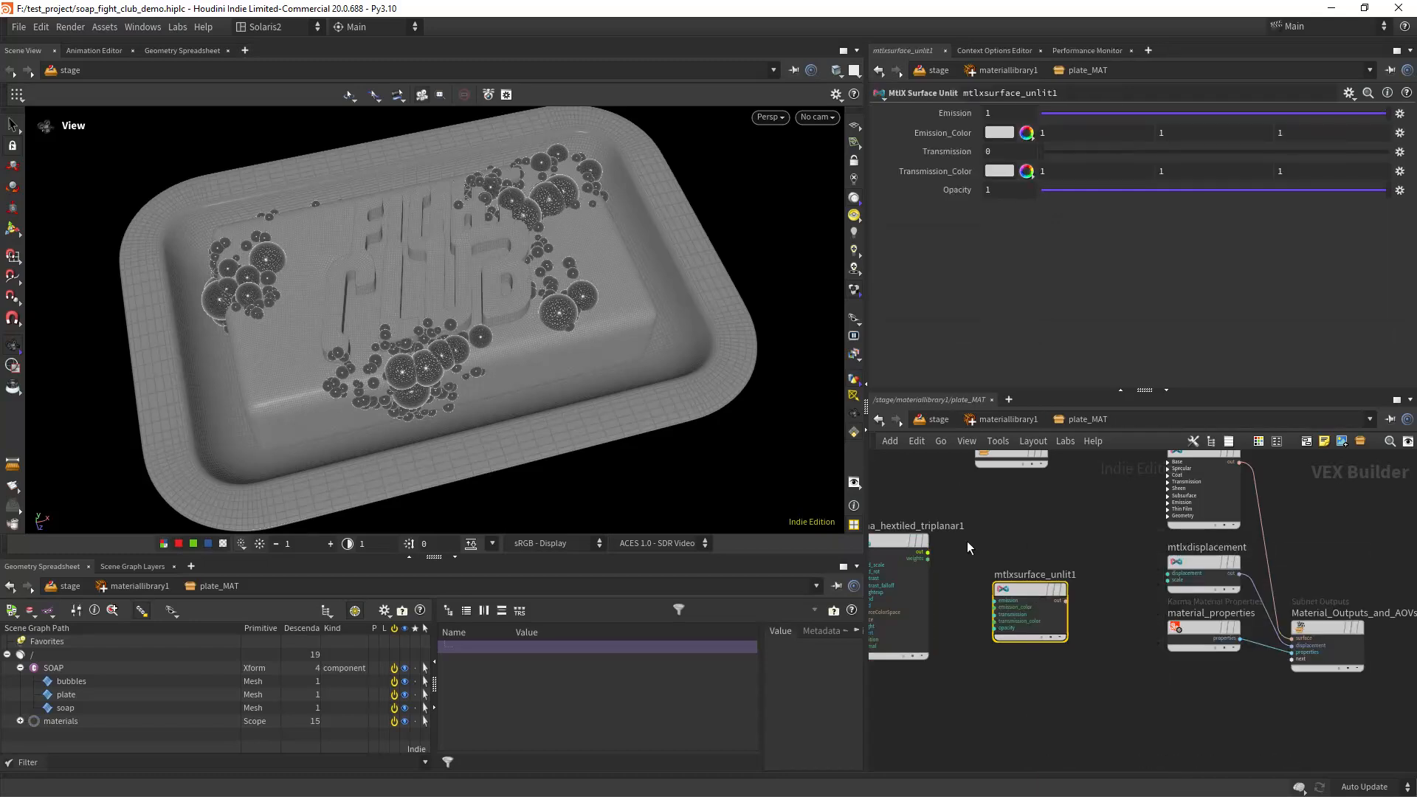
# Wire the triplanar output into the unlit surface's emission_color, and the unlit surface's output into the material's surface output.
pyautogui.scroll(2, 950, 545)
pyautogui.click(961, 568)
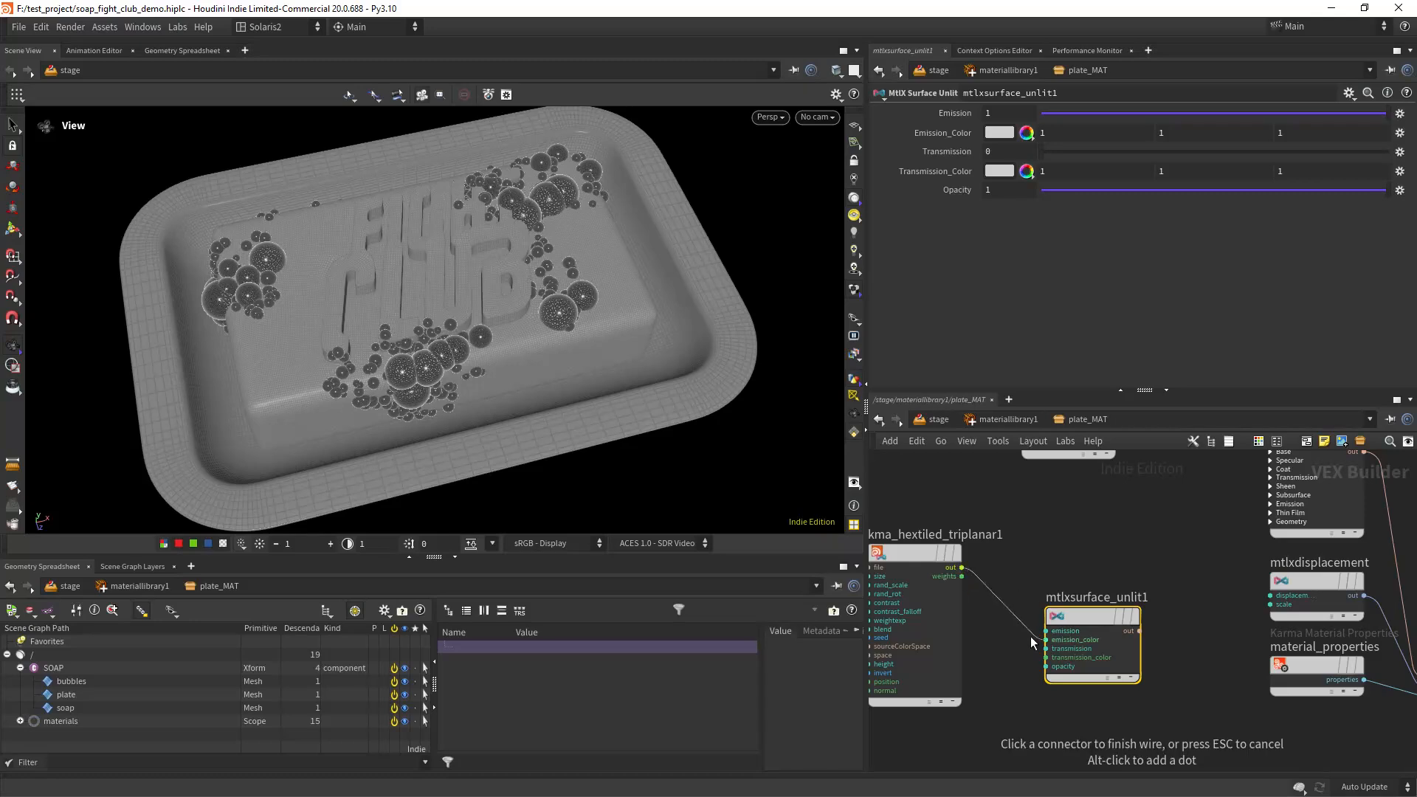
pyautogui.click(1046, 639)
pyautogui.moveTo(1048, 639); pyautogui.dragTo(943, 620, button='middle')
pyautogui.click(1033, 612)
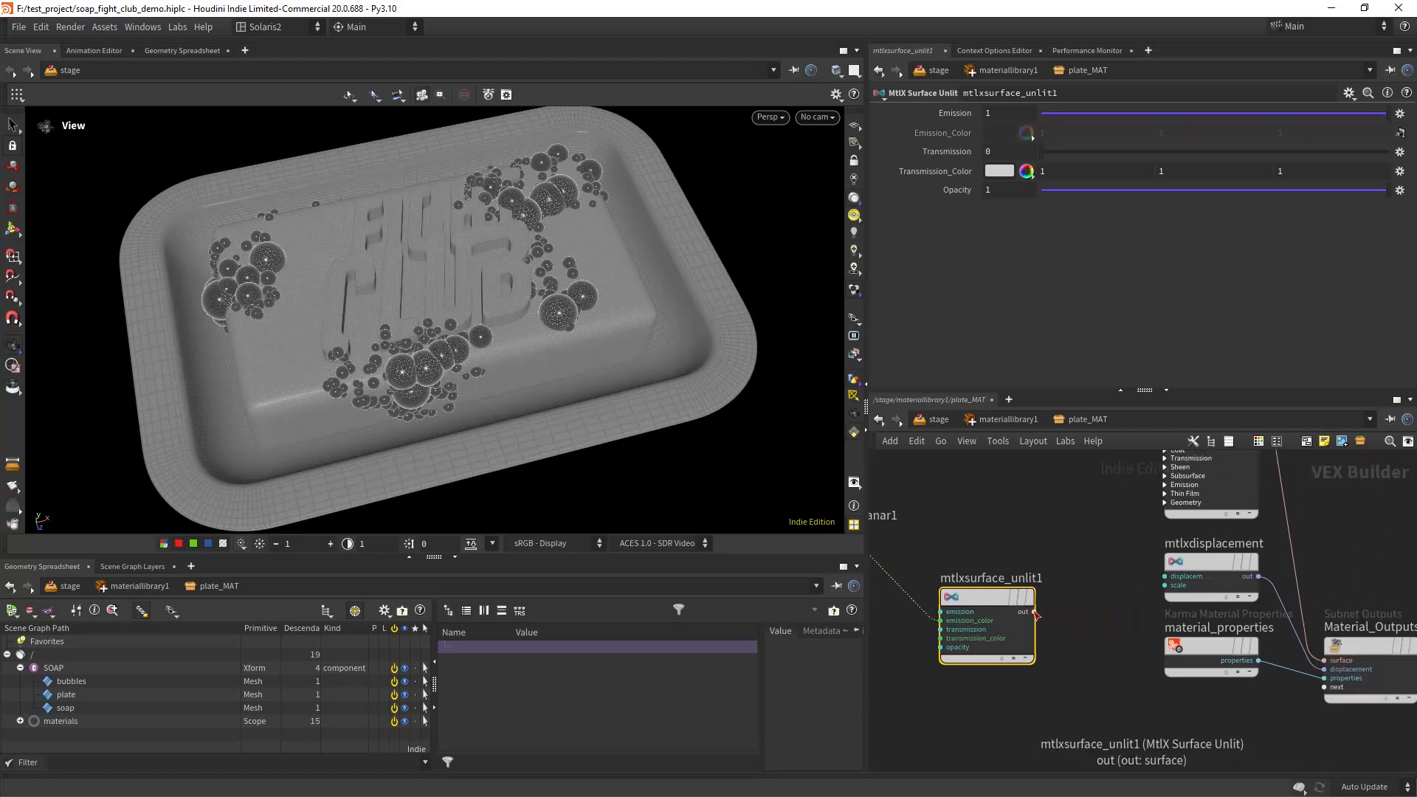
pyautogui.click(1325, 660)
pyautogui.scroll(-3, 1108, 576)
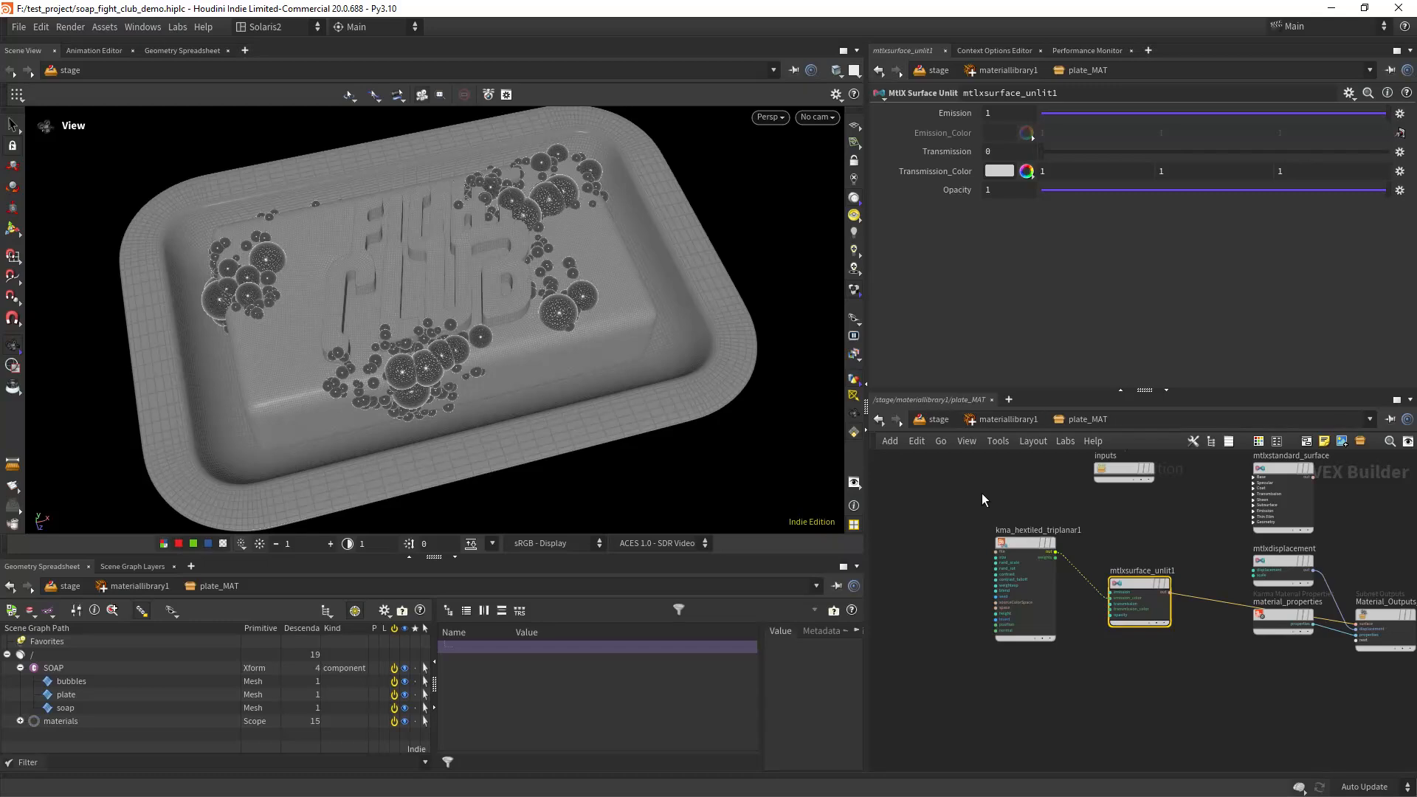
# Select the hex-tiled triplanar node and switch the viewport renderer to Karma XPU.
pyautogui.click(1026, 583)
pyautogui.scroll(2, 1008, 517)
pyautogui.click(769, 118)
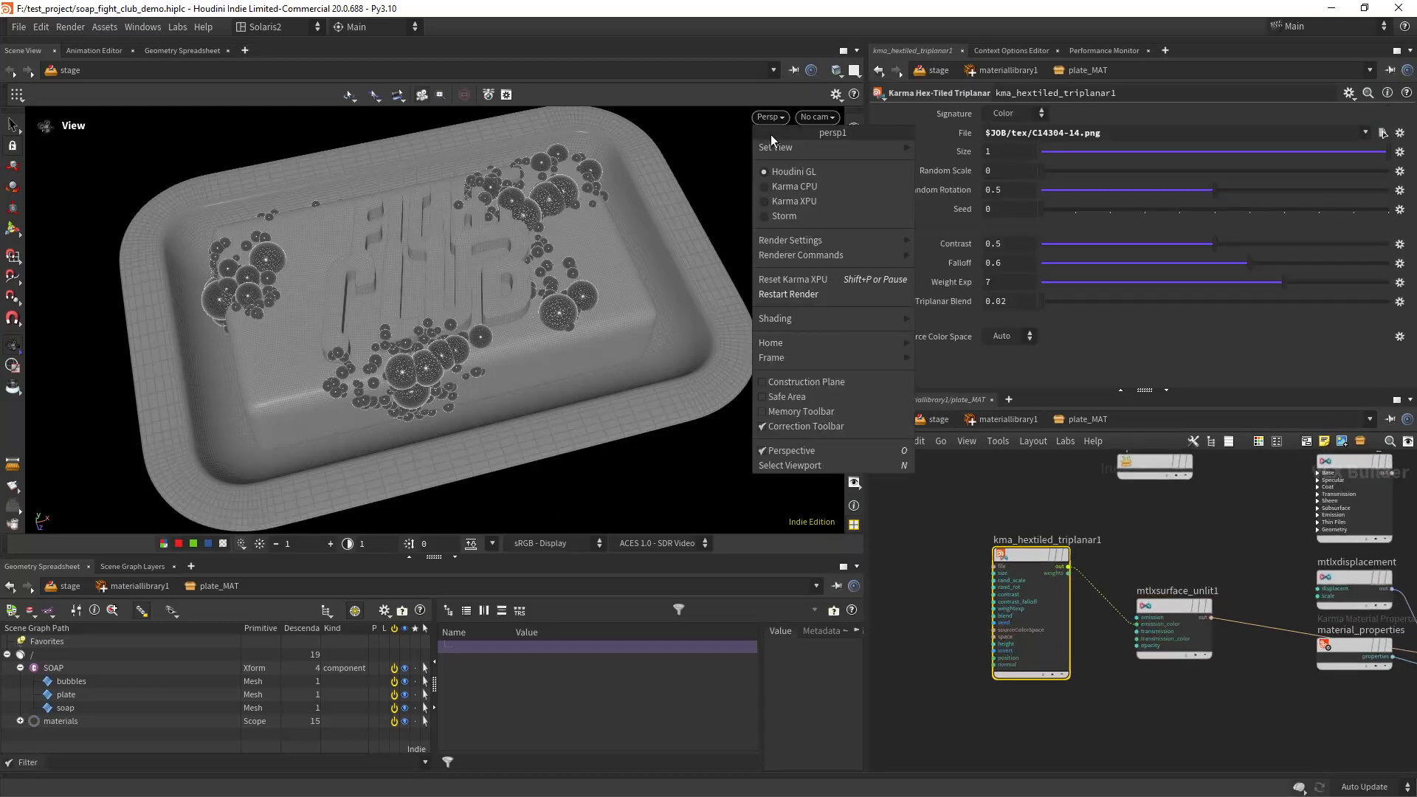
pyautogui.click(816, 199)
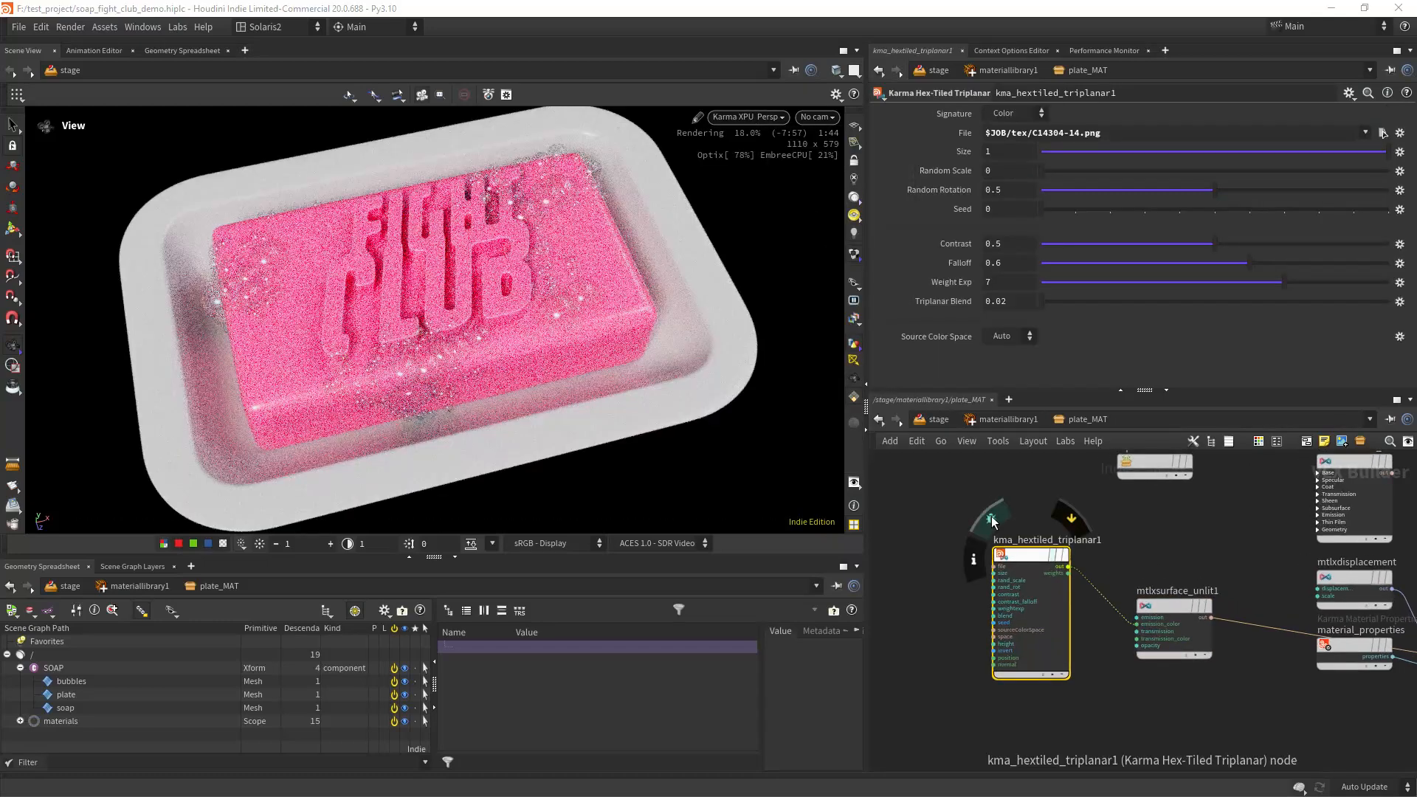
pyautogui.click(993, 522)
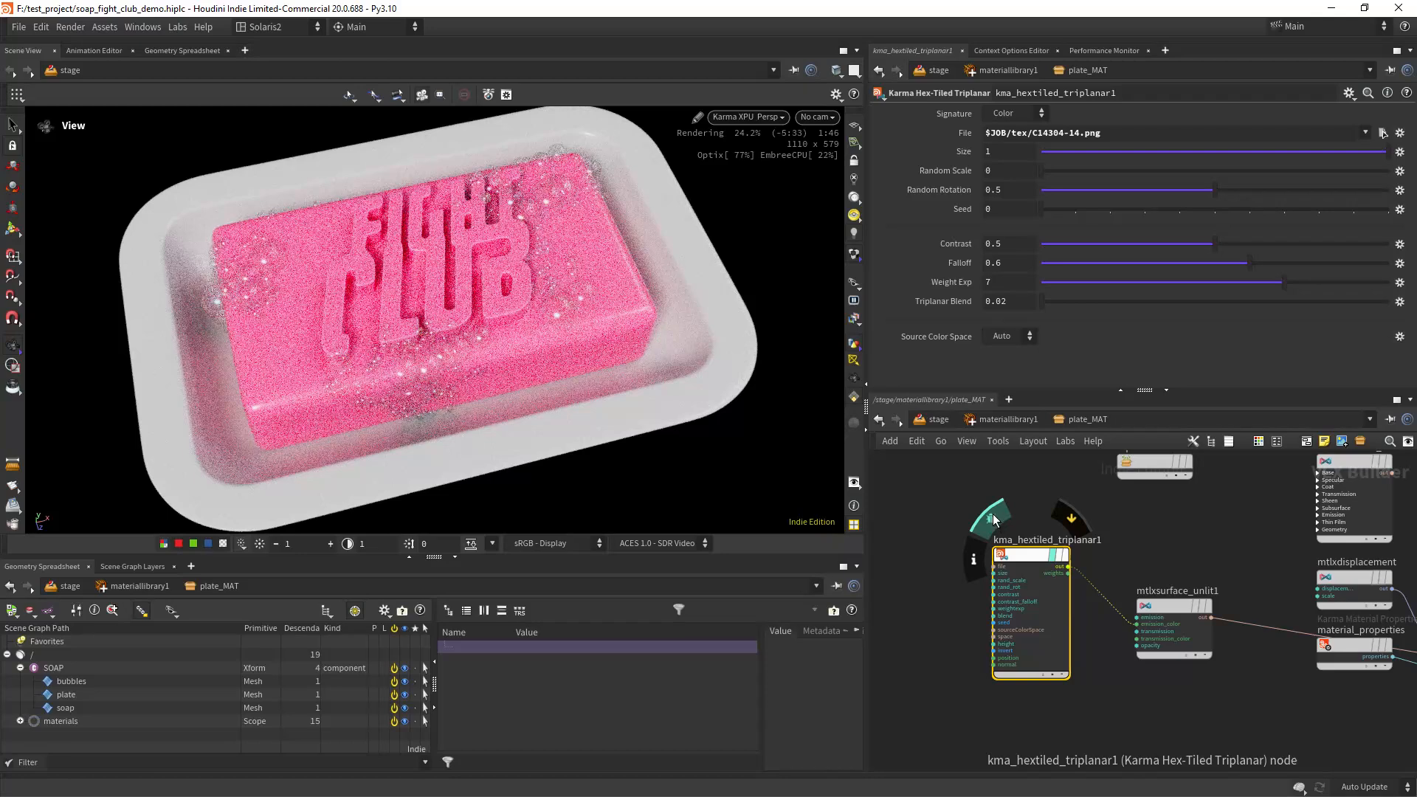
# Return to the stage network, auto-fill the materials in materiallibrary1 and assign plate_MAT to /SOAP/plate.
pyautogui.click(1000, 418)
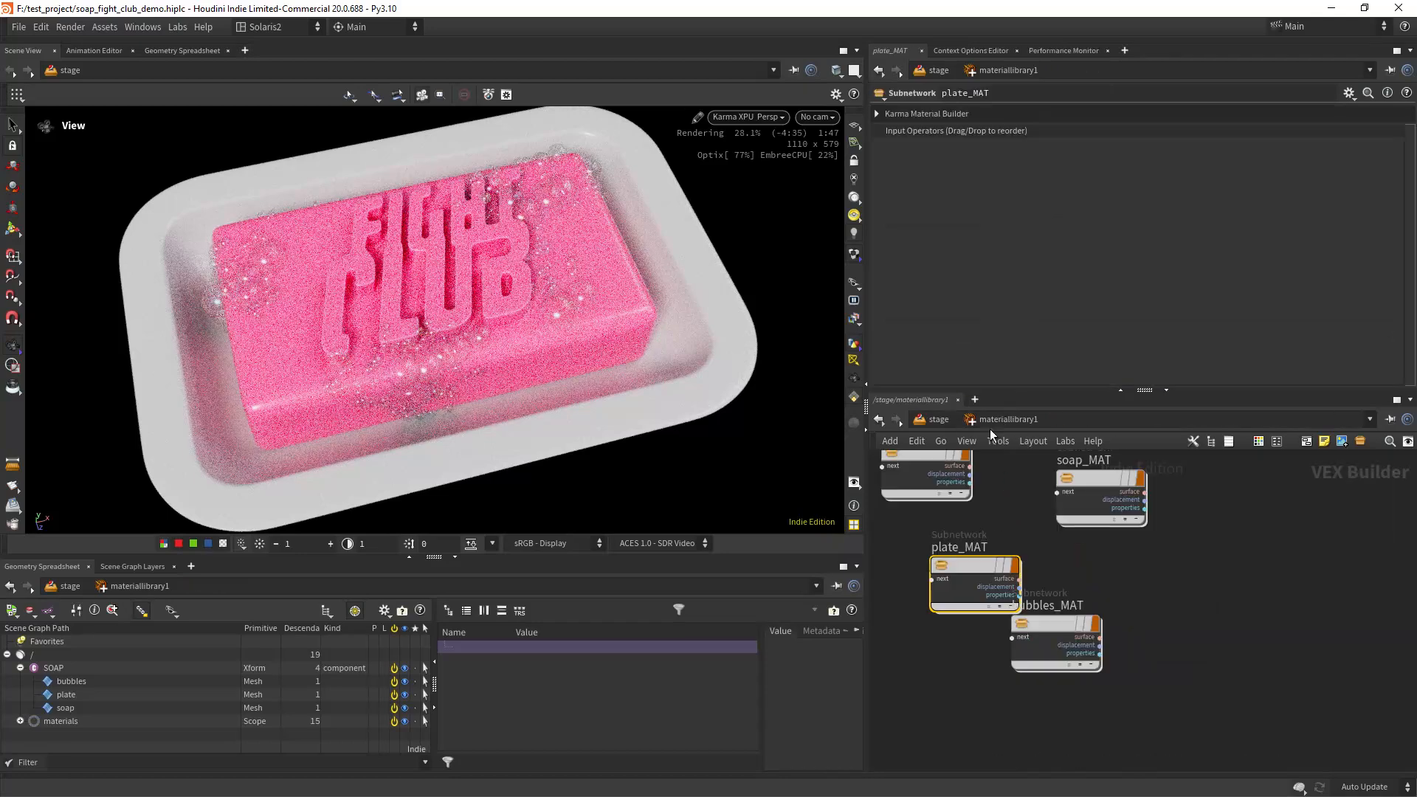
pyautogui.click(939, 419)
pyautogui.scroll(4, 1057, 184)
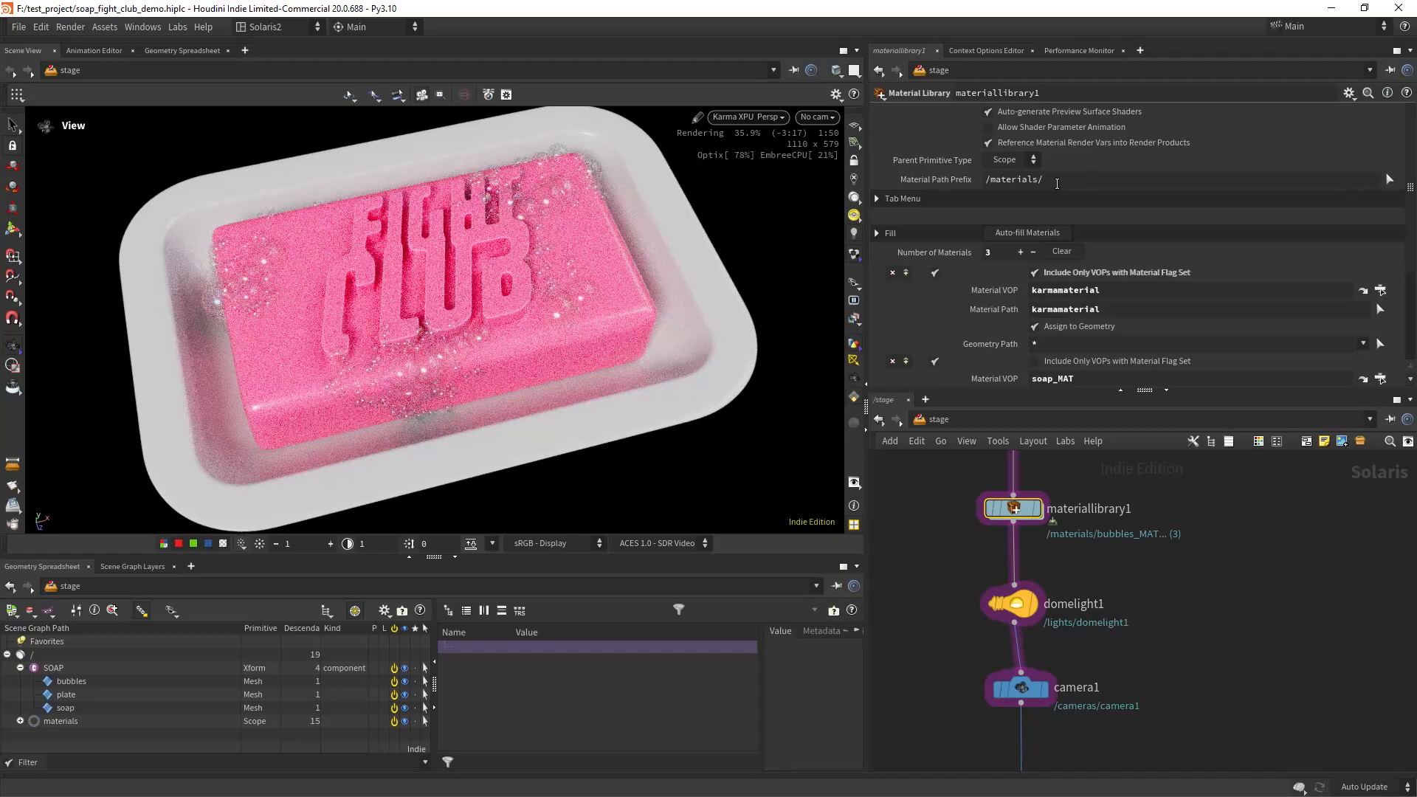
pyautogui.click(1031, 234)
pyautogui.scroll(-5, 1107, 295)
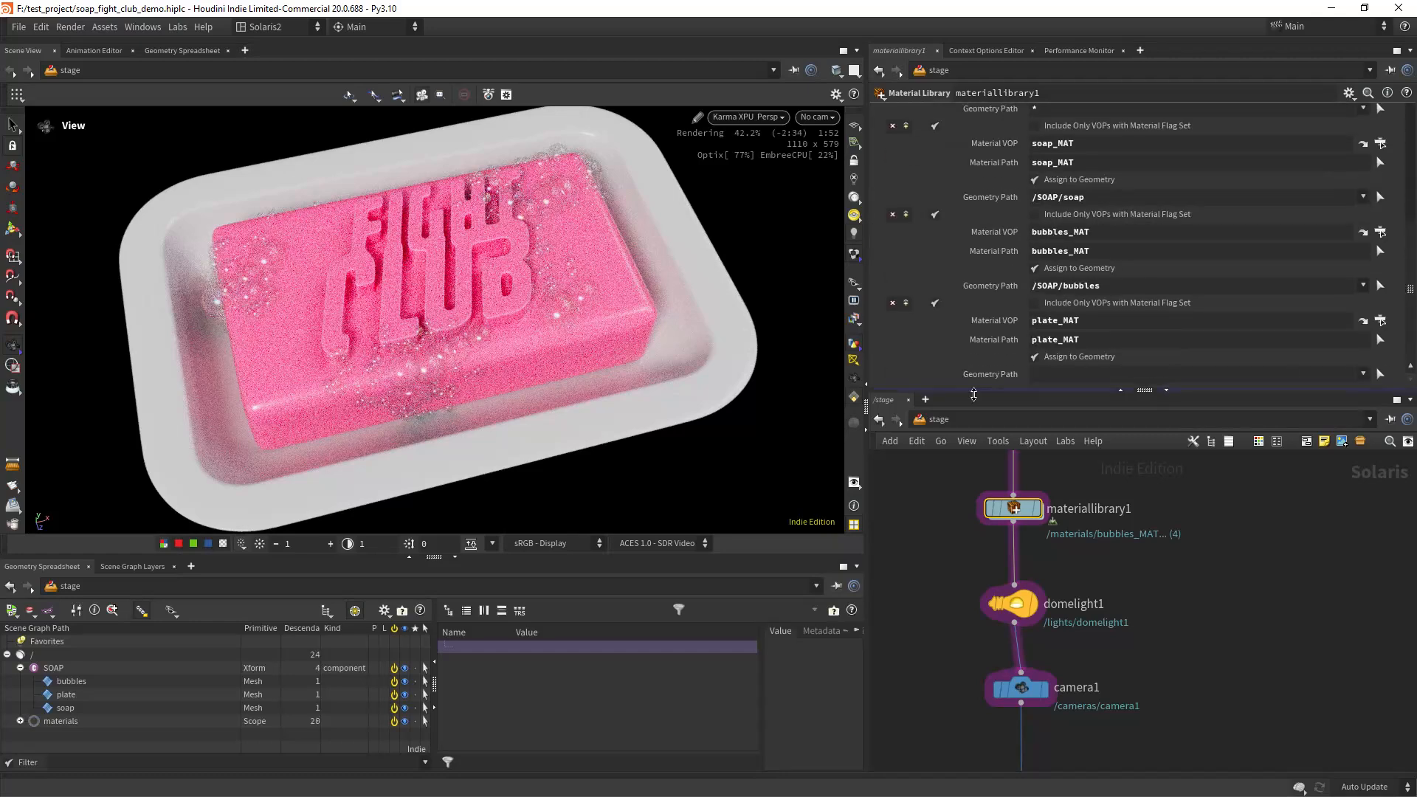
pyautogui.moveTo(71, 694); pyautogui.dragTo(1105, 377)
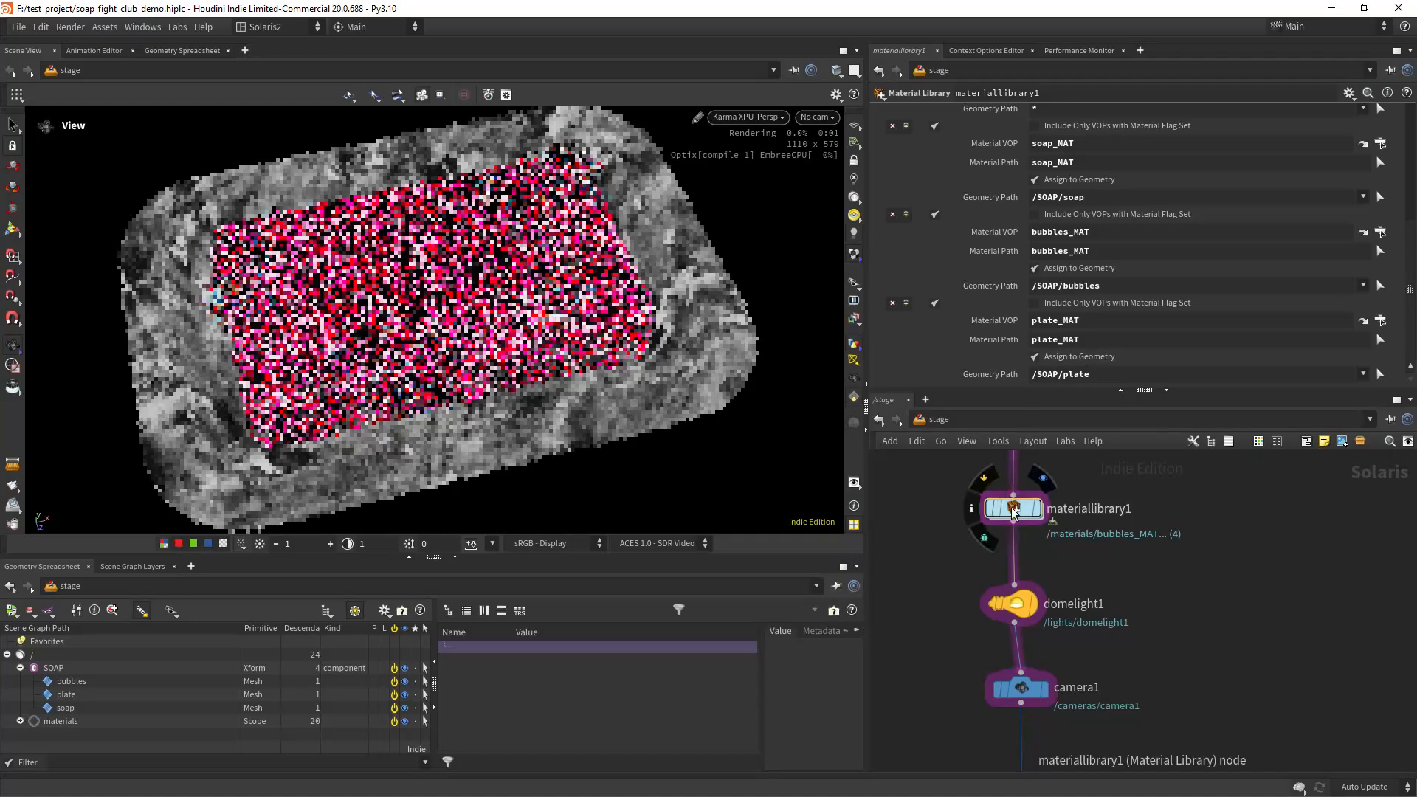
# Reopen plate_MAT inside materiallibrary1 and set the hex-tiled triplanar node's size to 2.
pyautogui.doubleClick(1013, 508)
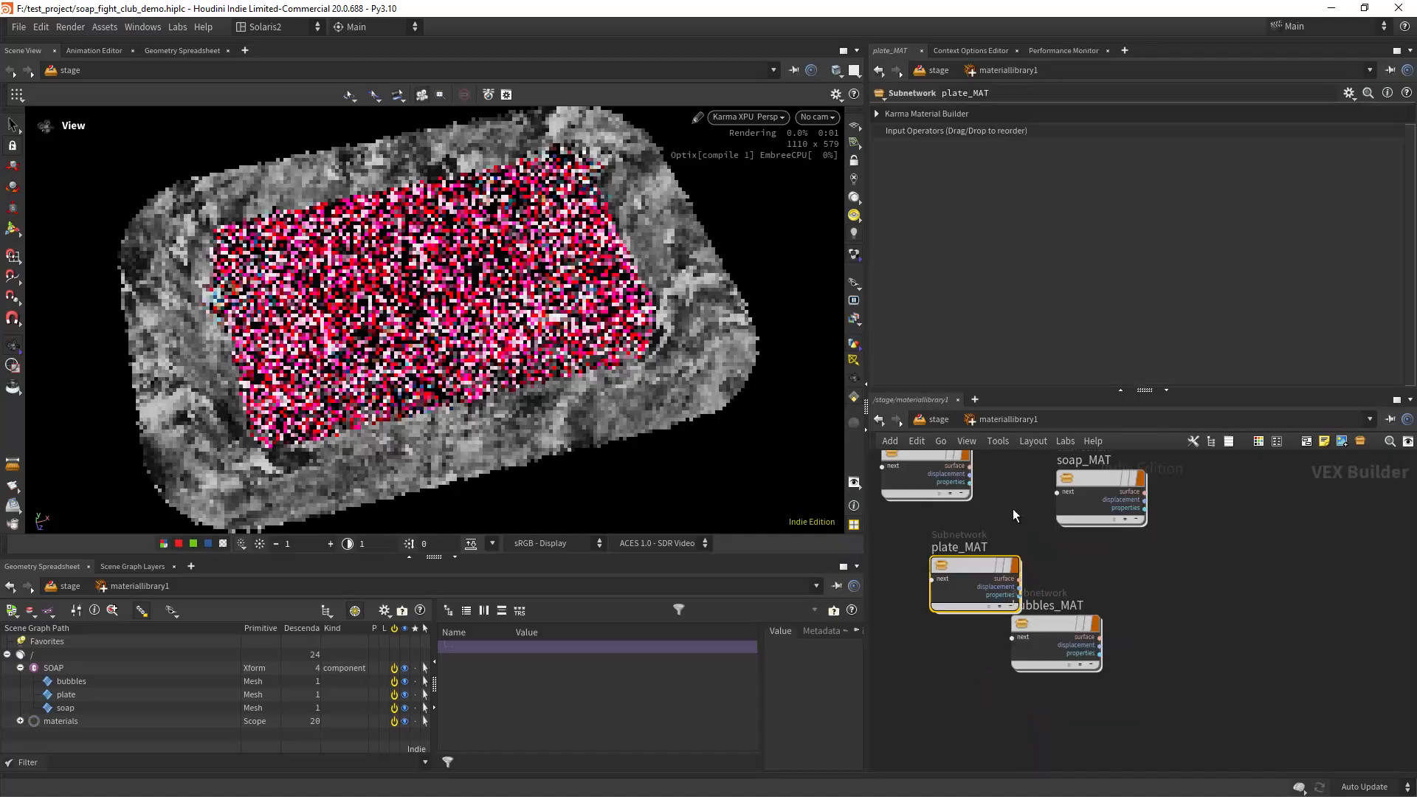
pyautogui.doubleClick(946, 545)
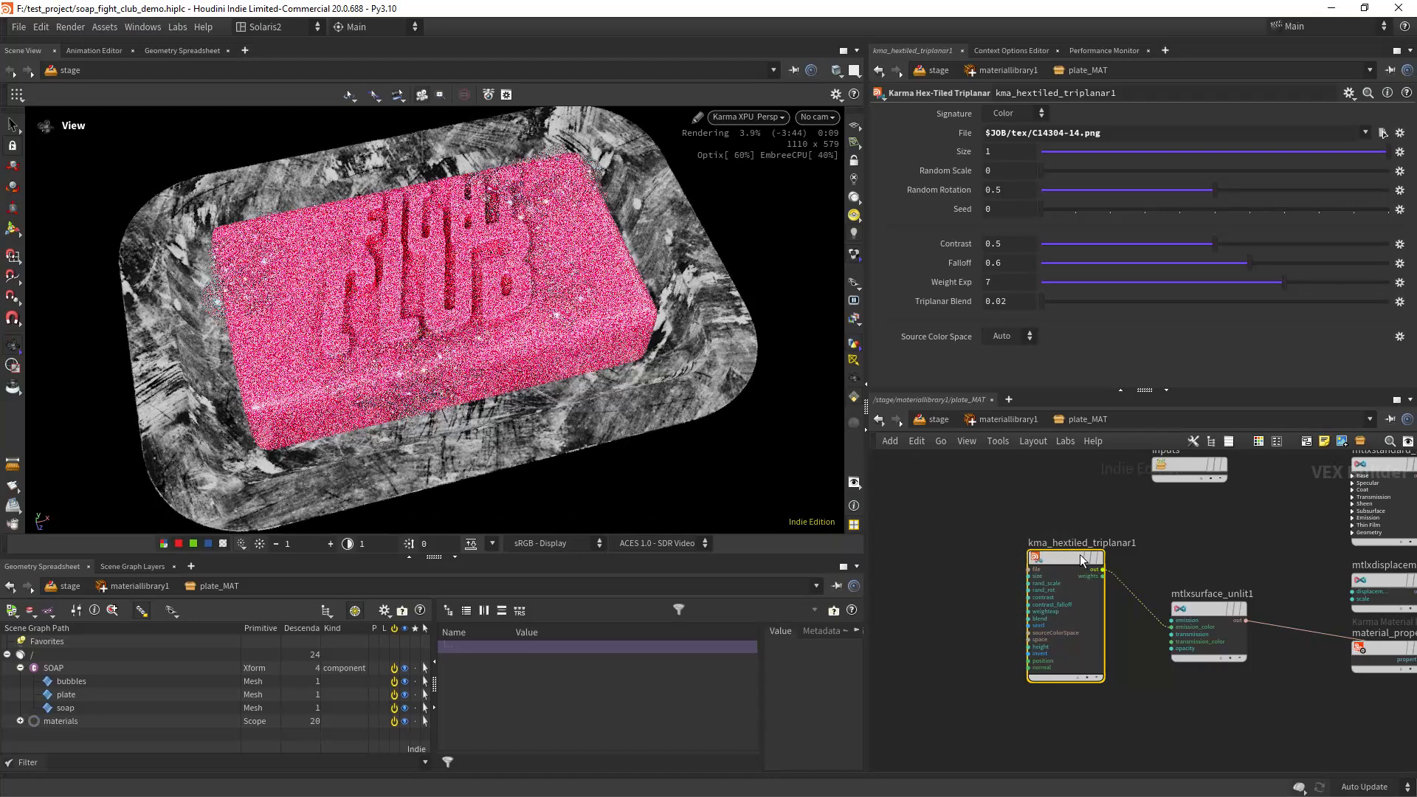
pyautogui.click(1006, 151)
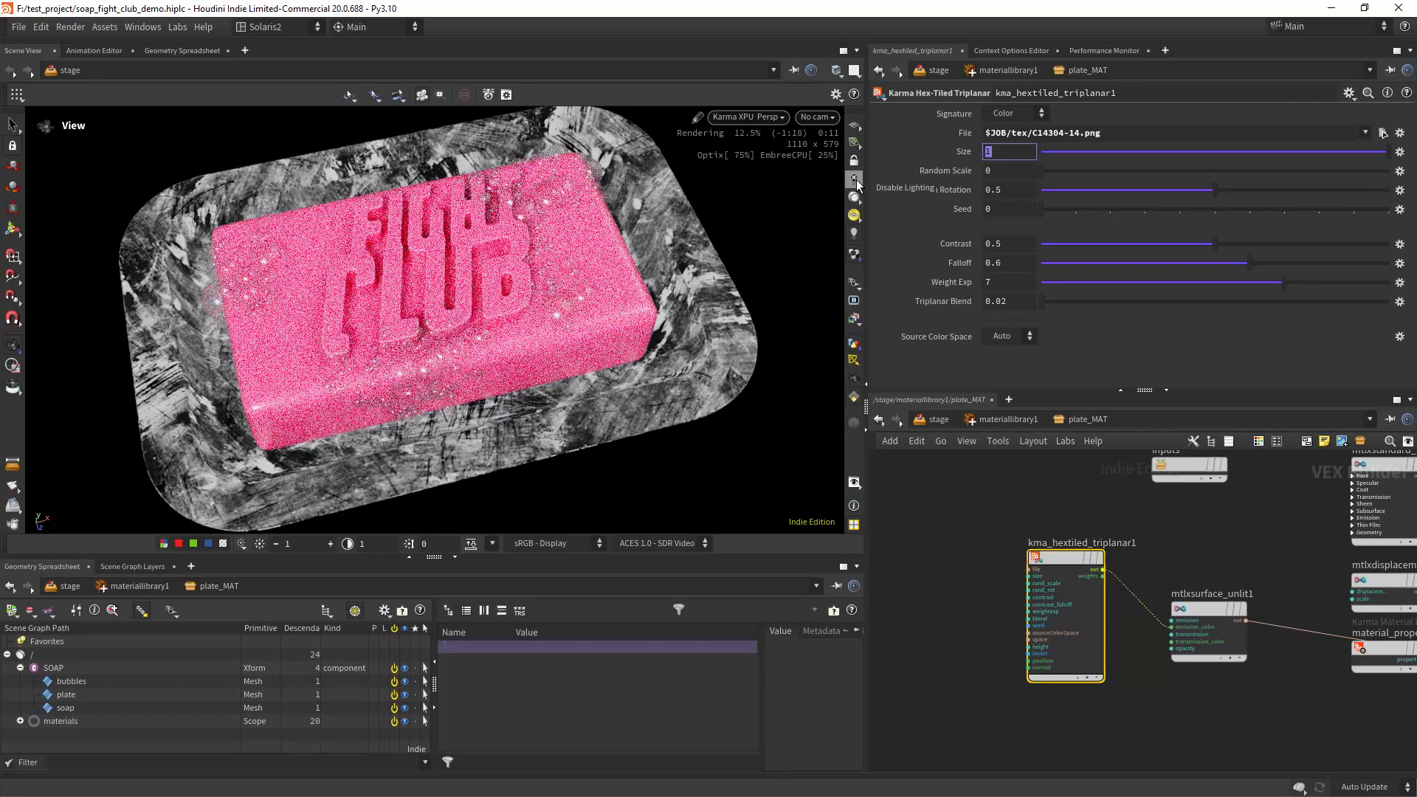
pyautogui.write('2')
pyautogui.press('Tab')
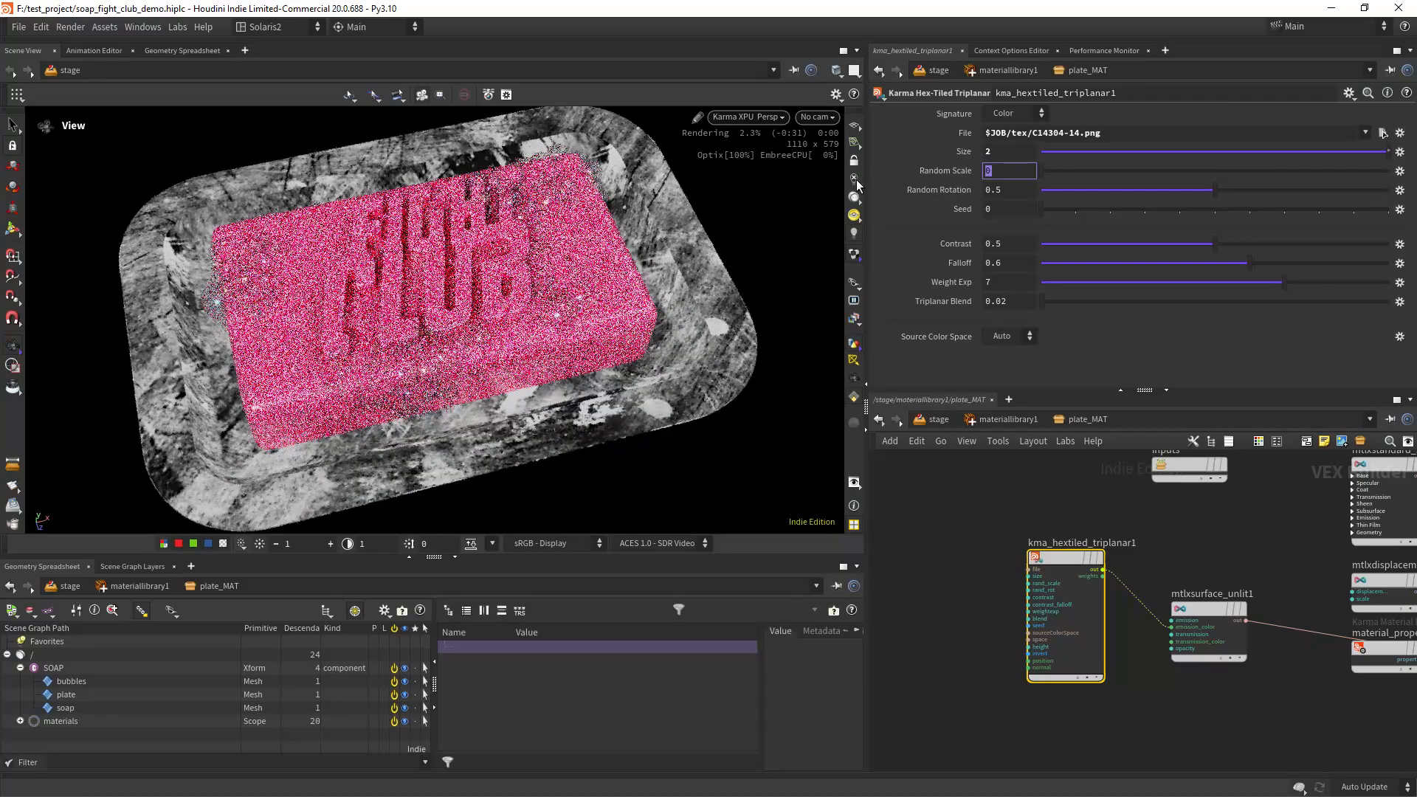
# Adjust the hex-tiled triplanar node to a triplanar blend of 0.68, random scale of 0.085 and seed of 7.
pyautogui.moveTo(1068, 301); pyautogui.dragTo(901, 334)
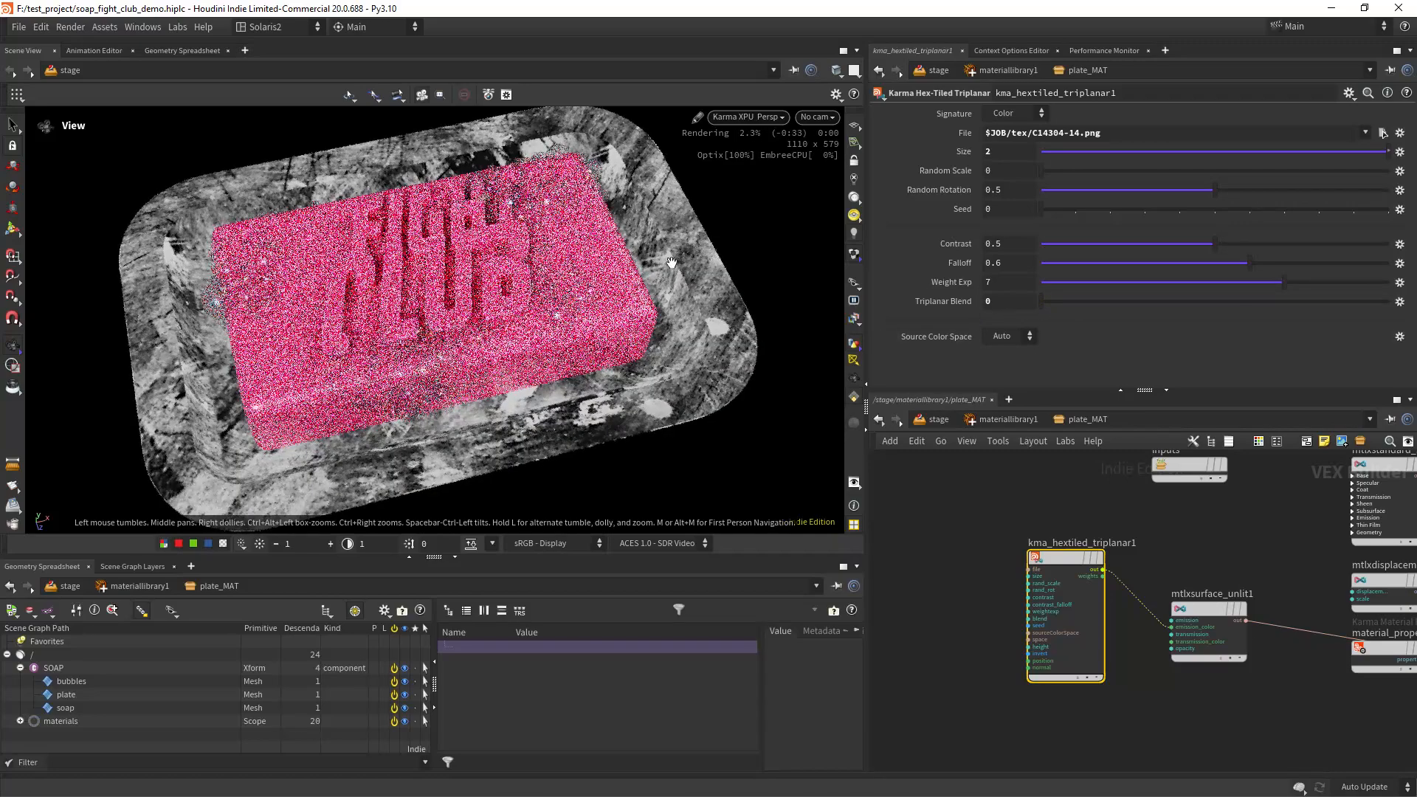
pyautogui.click(1065, 302)
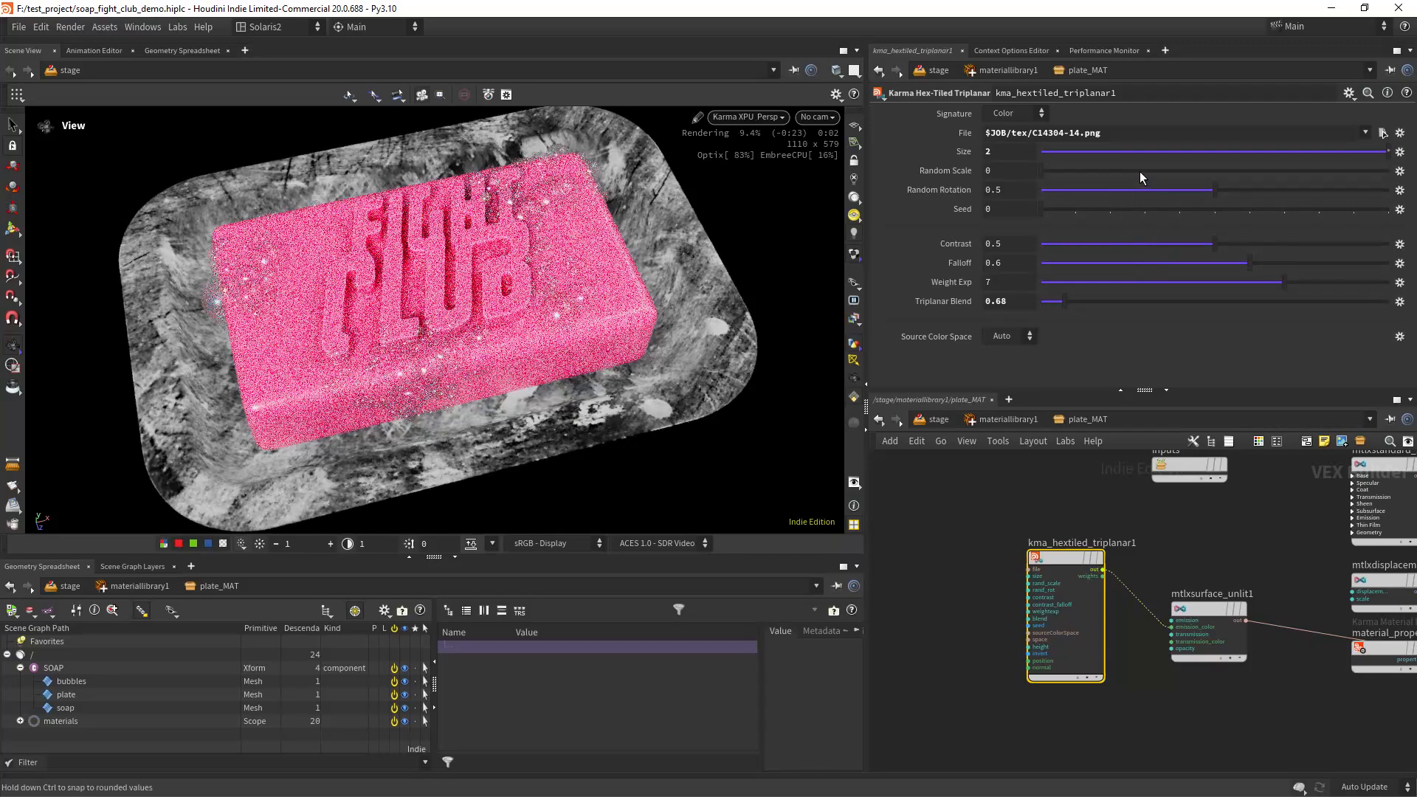
pyautogui.click(1071, 171)
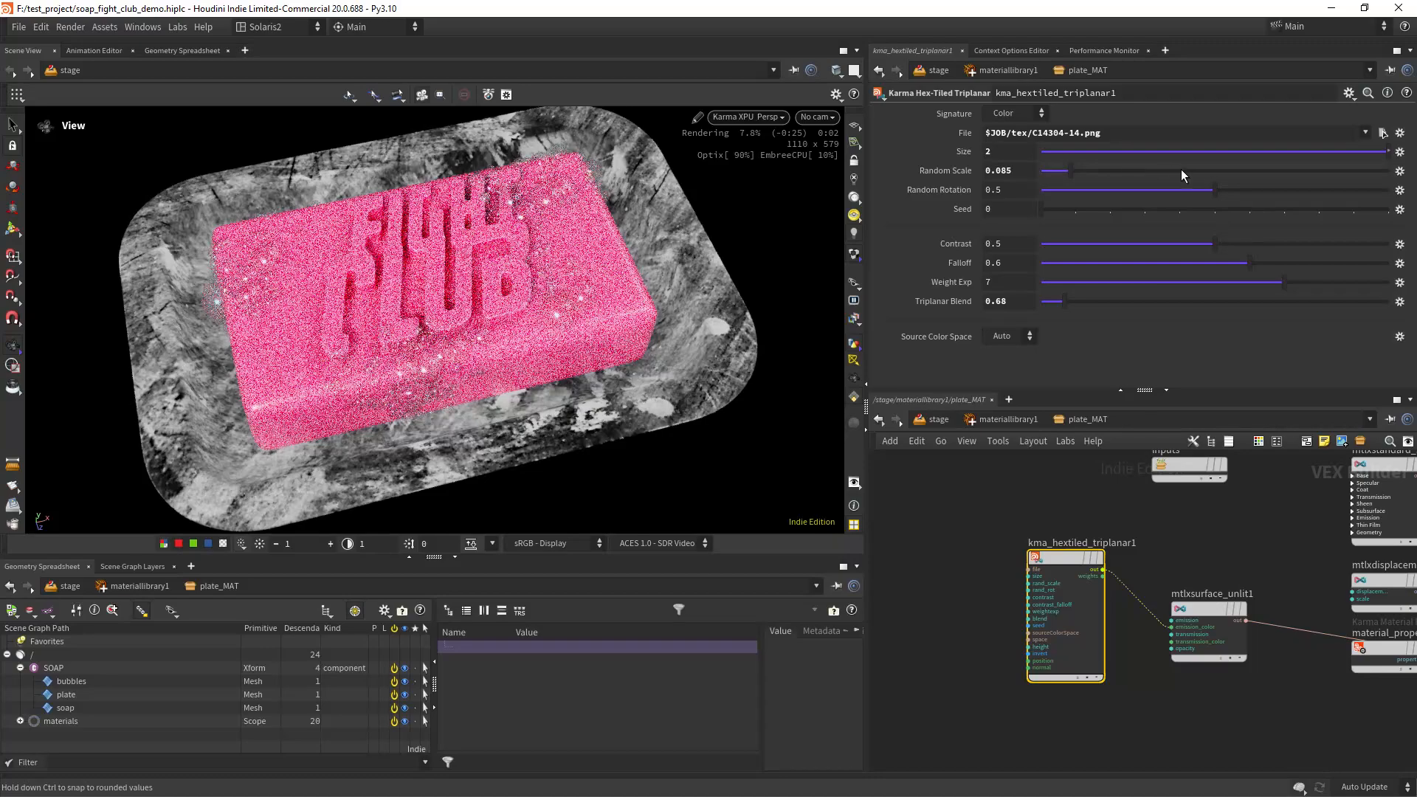
pyautogui.click(1260, 210)
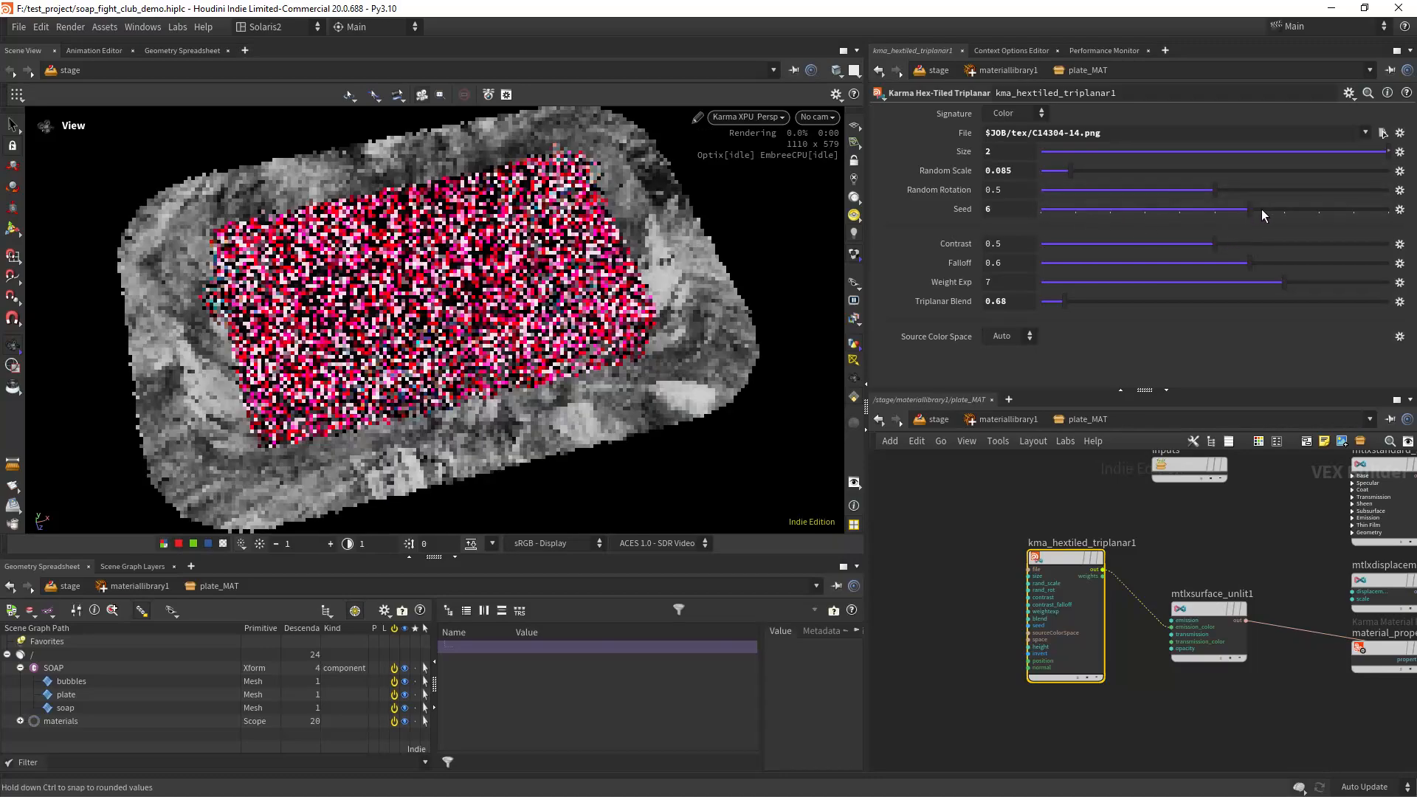
pyautogui.click(1268, 210)
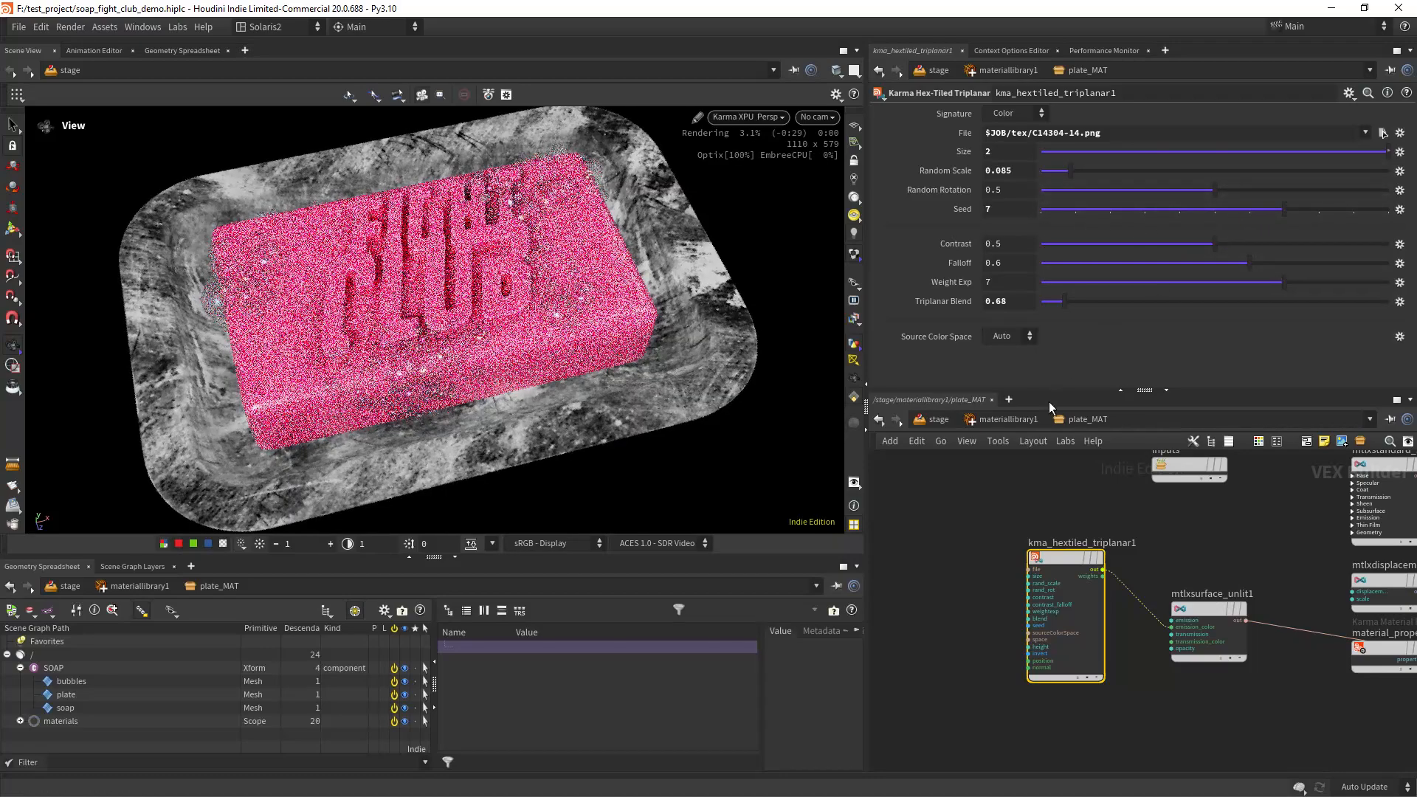
# Reconnect the standard surface shader's output to the surface input of plate_MAT's material outputs node, replacing the unlit surface.
pyautogui.scroll(3, 942, 514)
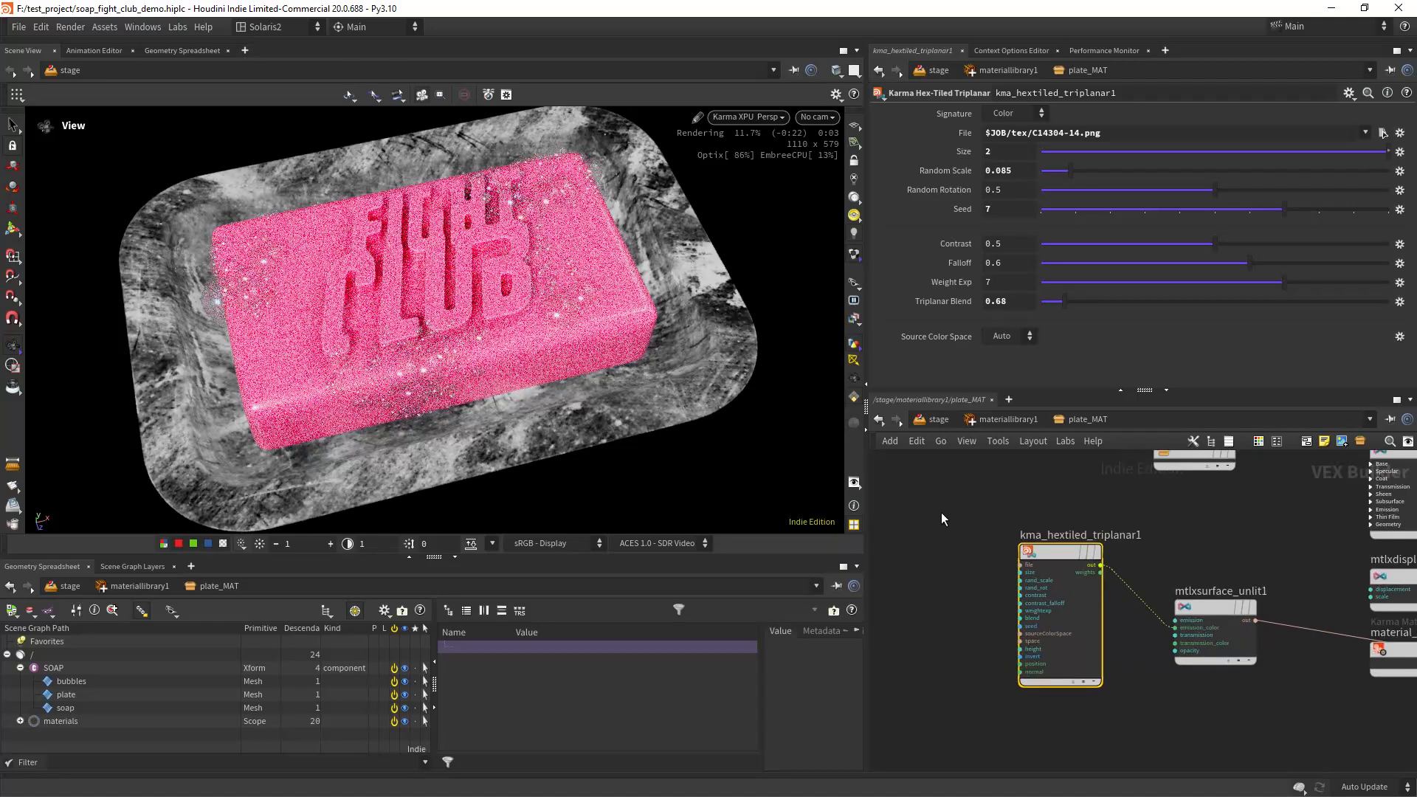
pyautogui.scroll(-2, 963, 512)
pyautogui.moveTo(1065, 527); pyautogui.dragTo(1033, 527, button='middle')
pyautogui.moveTo(1122, 553); pyautogui.dragTo(945, 564, button='middle')
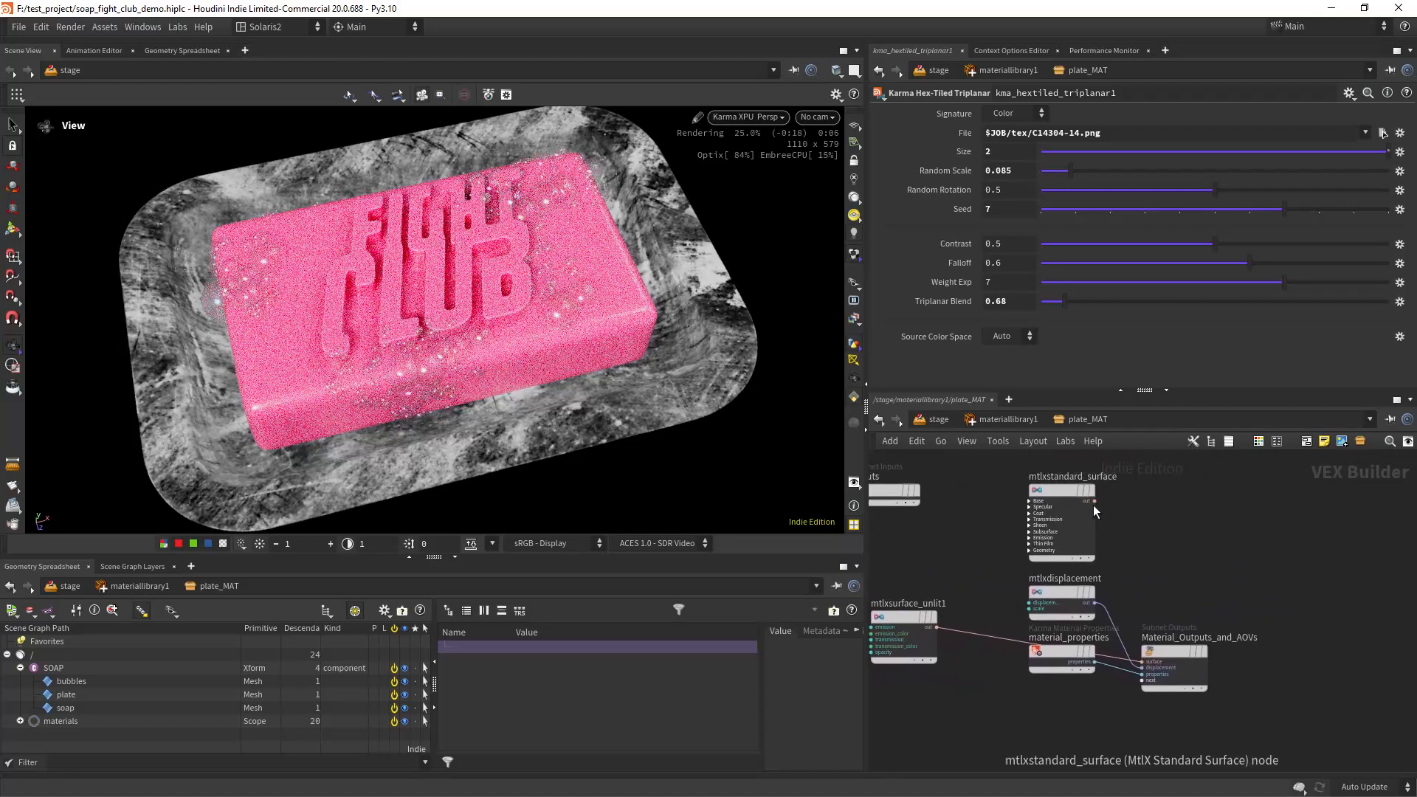
pyautogui.click(1141, 662)
pyautogui.scroll(4, 981, 569)
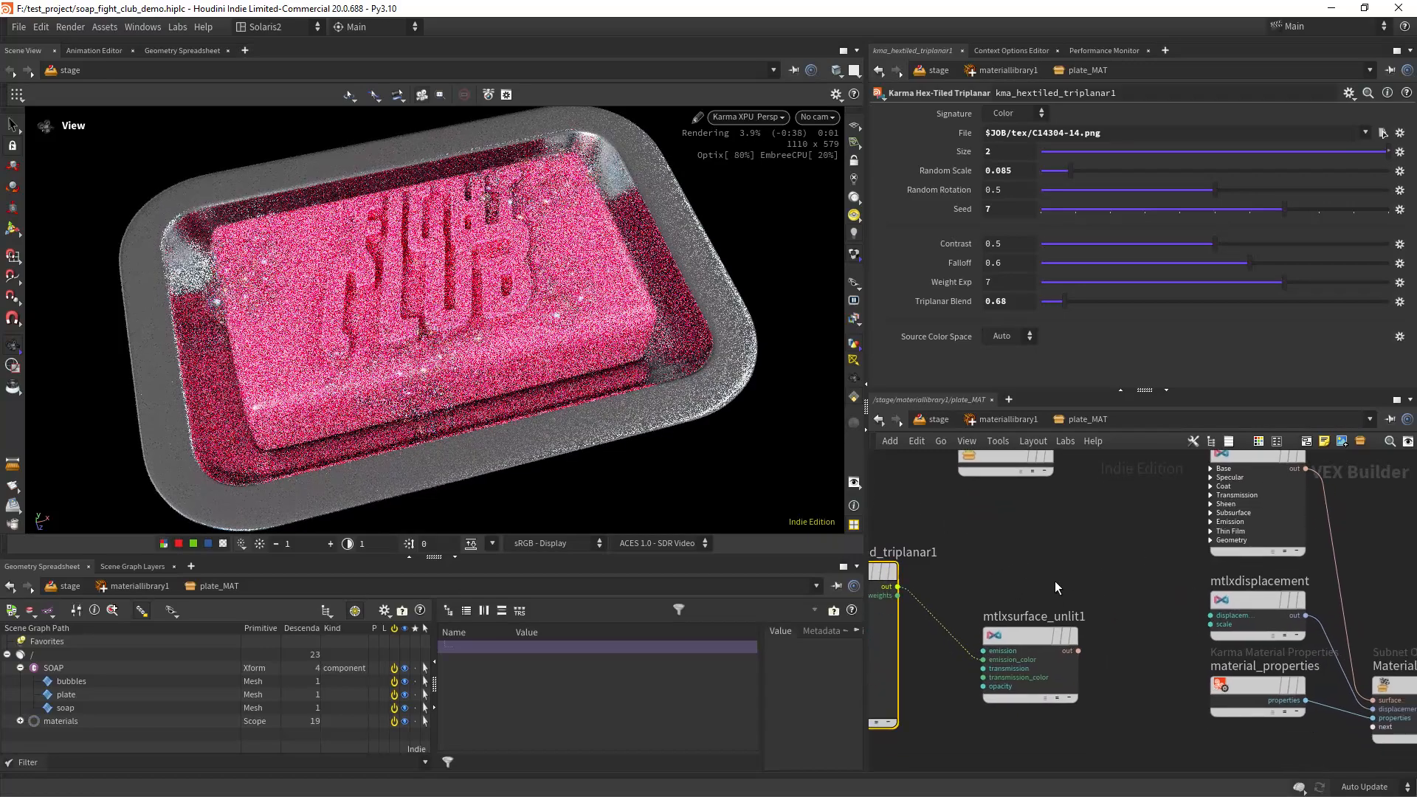
# Add a MtlX Separate Color 4 node between the hex-tiled triplanar and the standard surface in plate_MAT.
pyautogui.click(1034, 561)
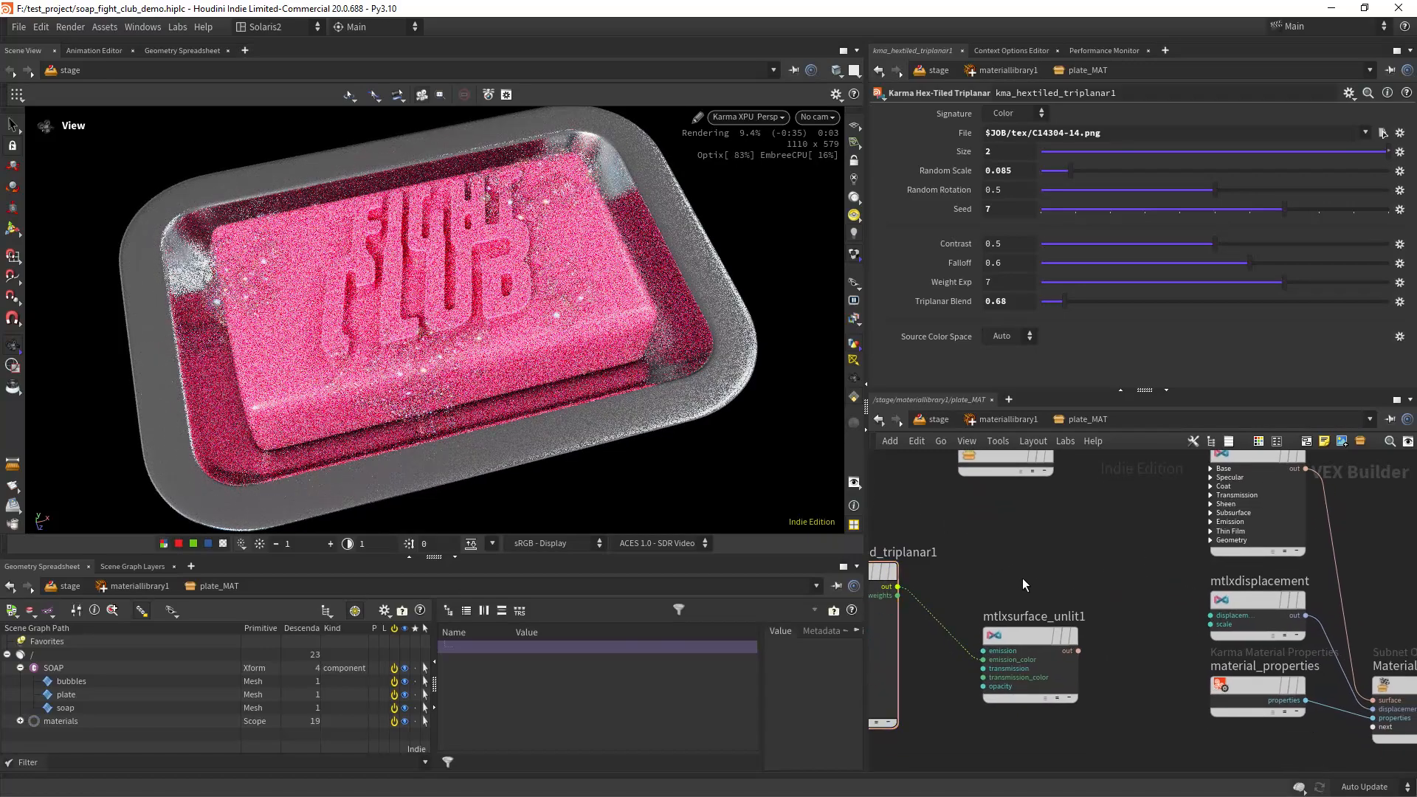
pyautogui.press('Tab')
pyautogui.write('separate')
pyautogui.press('Down')
pyautogui.press('Return')
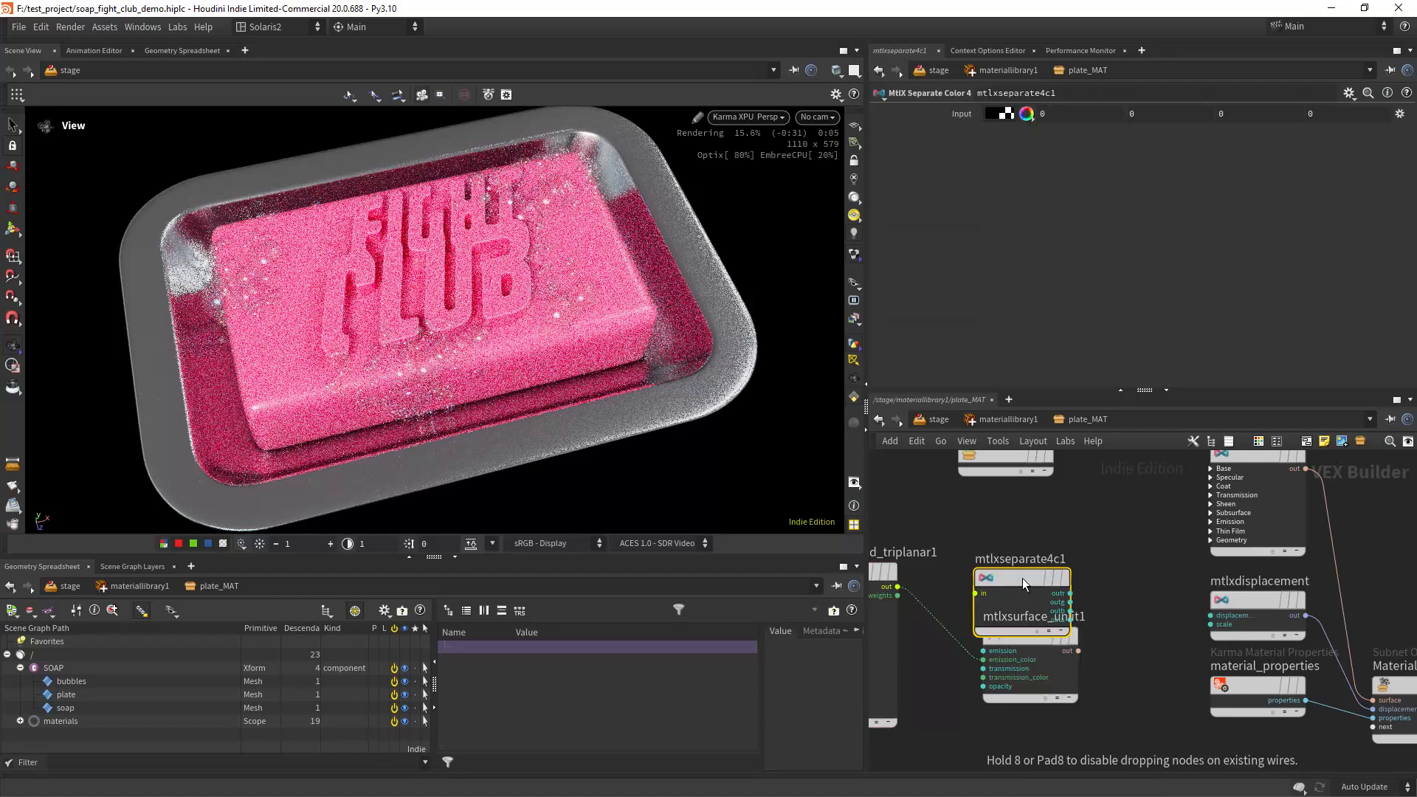
# Wire the hex-tiled triplanar's output into the Separate Color 4 node and move both nodes clear of the unlit surface node.
pyautogui.moveTo(897, 587); pyautogui.dragTo(975, 592)
pyautogui.moveTo(871, 555); pyautogui.dragTo(999, 546, button='middle')
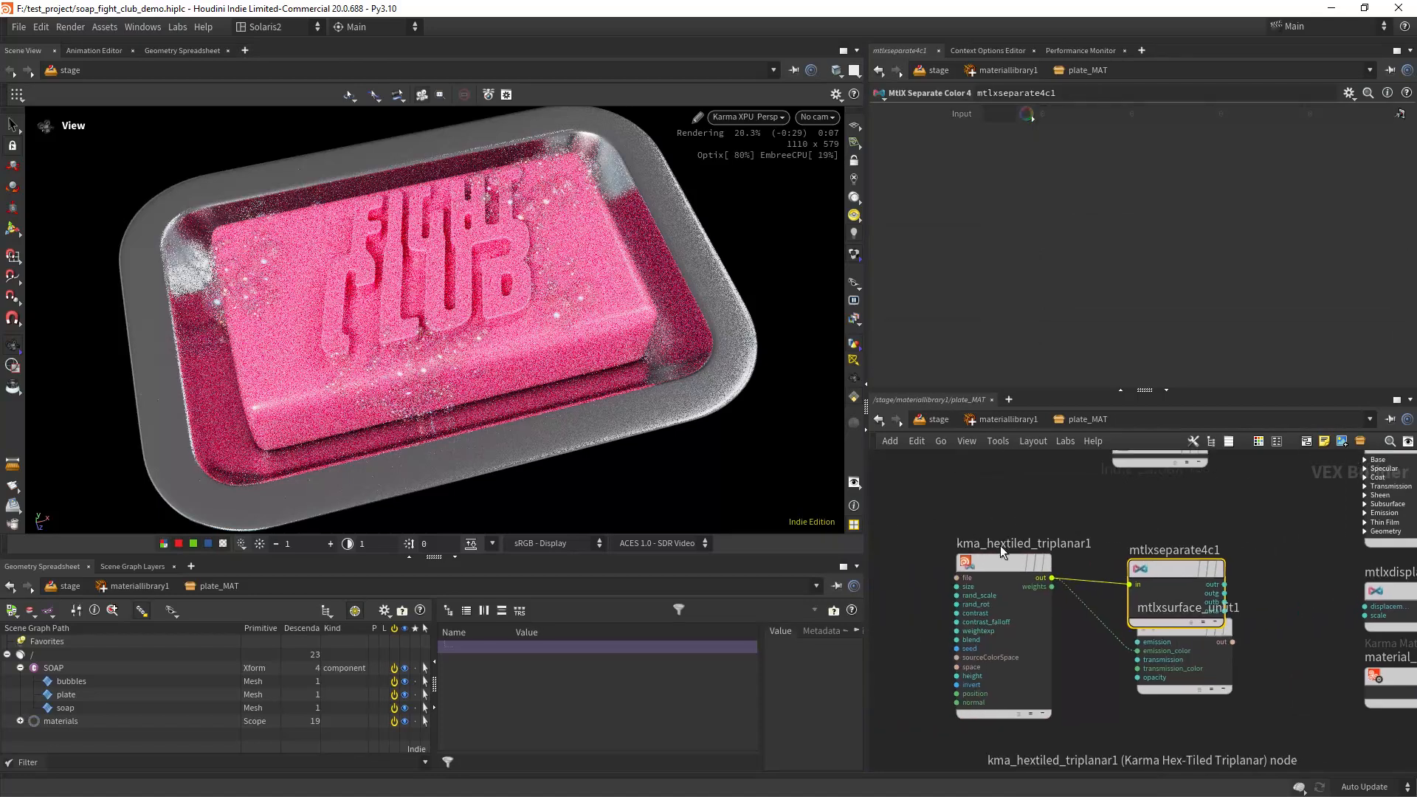
pyautogui.moveTo(1007, 559); pyautogui.dragTo(901, 566)
pyautogui.moveTo(1185, 571); pyautogui.dragTo(1067, 526)
pyautogui.moveTo(1220, 535); pyautogui.dragTo(1129, 546, button='middle')
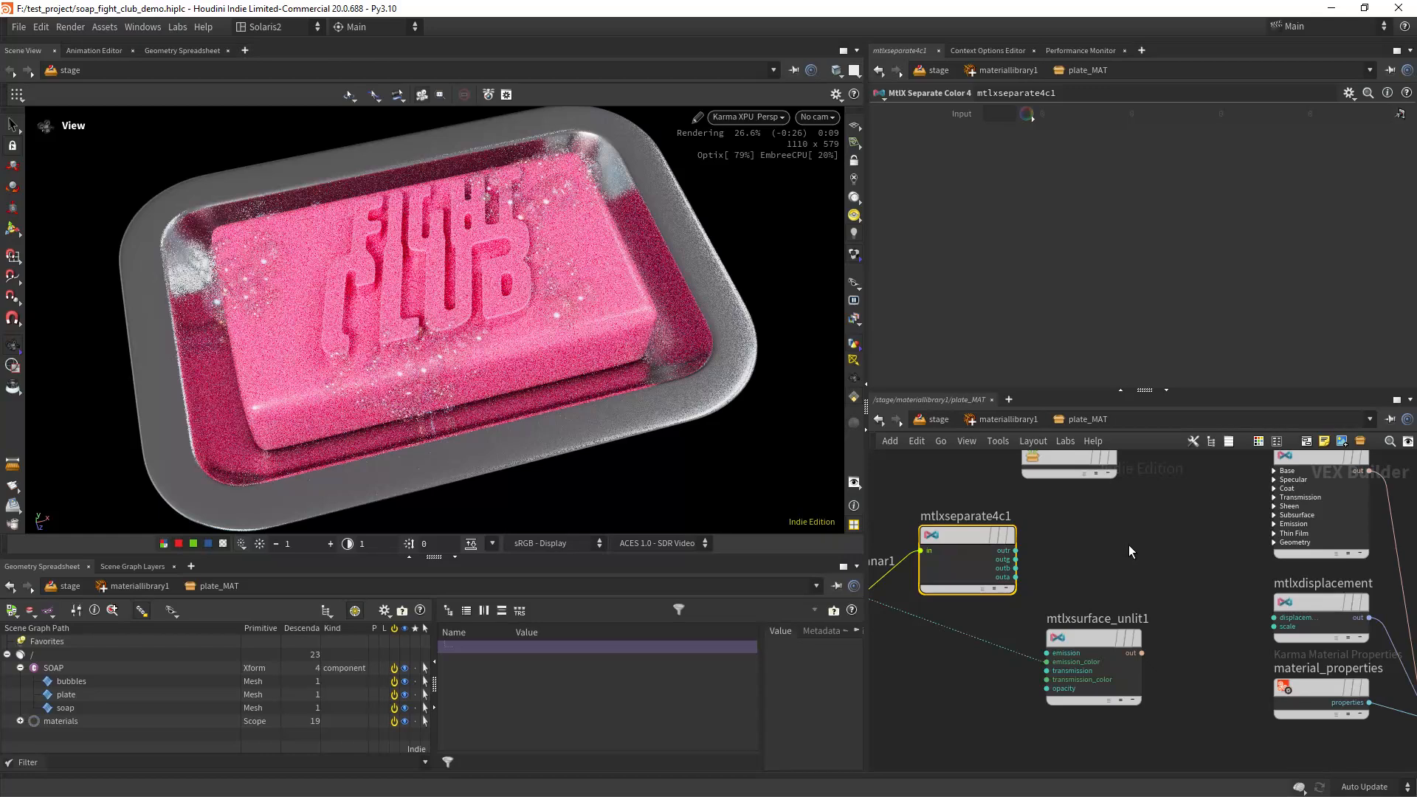
# Add a MtlX Mix node and connect the Separate Color 4 node's red output to its mix input.
pyautogui.press('Tab')
pyautogui.write('mix')
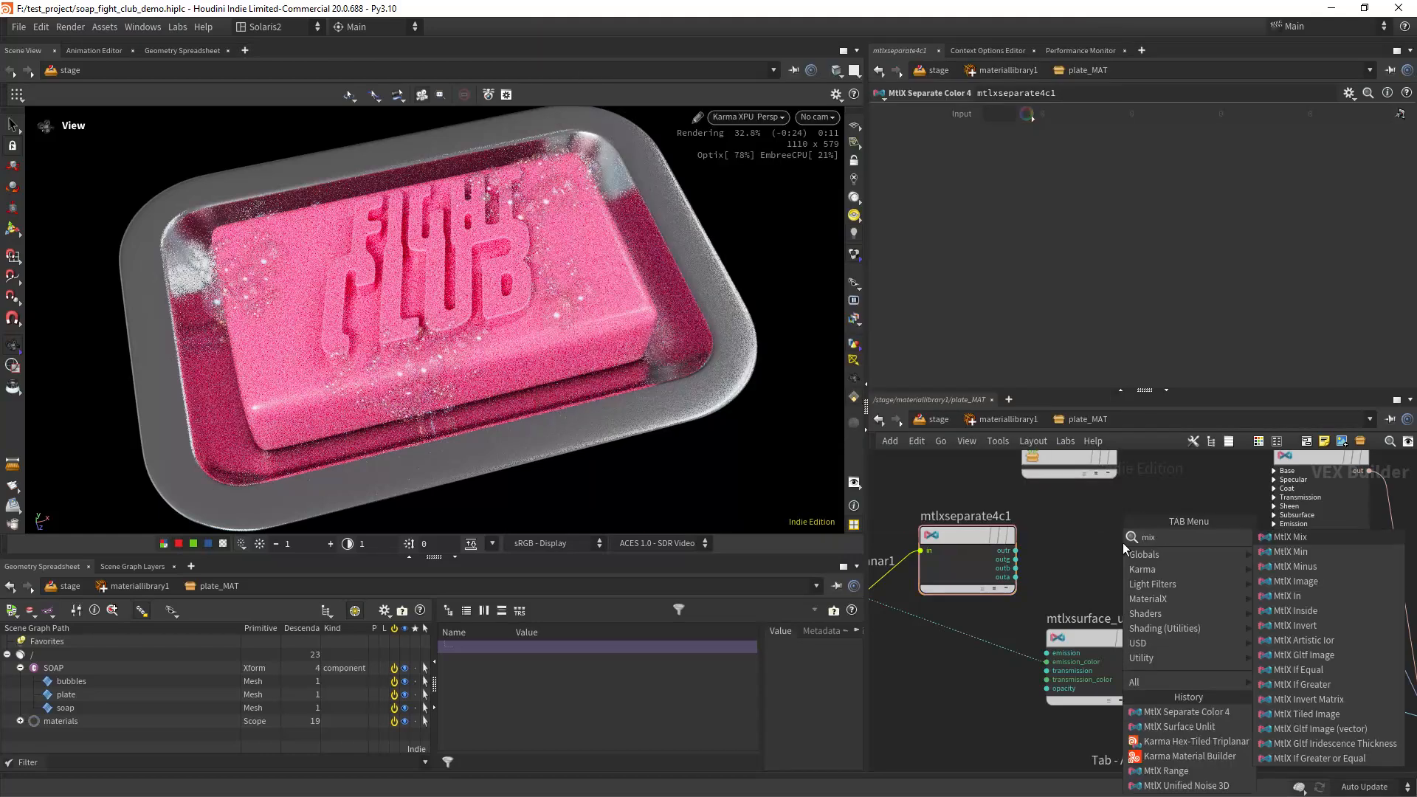
pyautogui.press('Return')
pyautogui.click(1123, 543)
pyautogui.moveTo(1016, 551); pyautogui.dragTo(1076, 587)
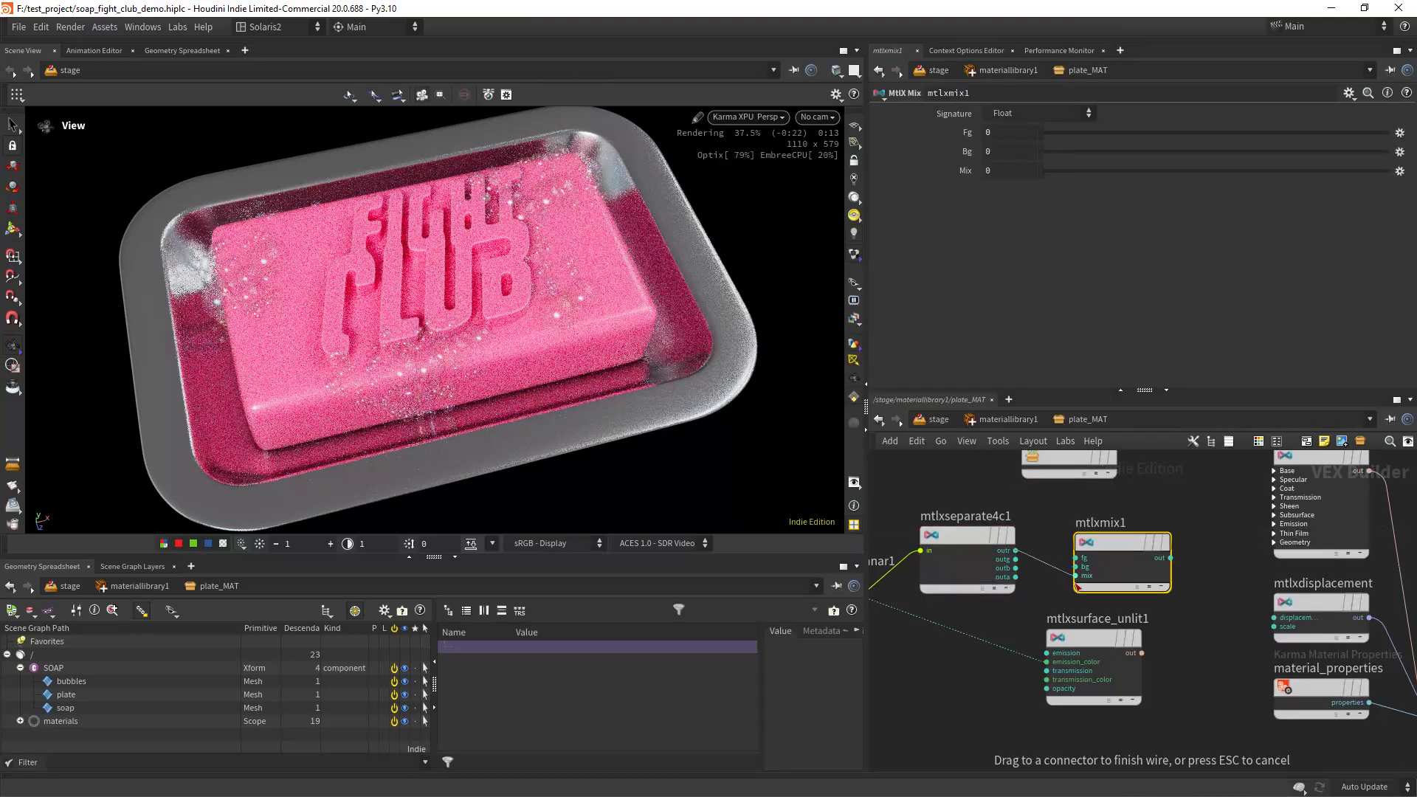
pyautogui.click(1077, 577)
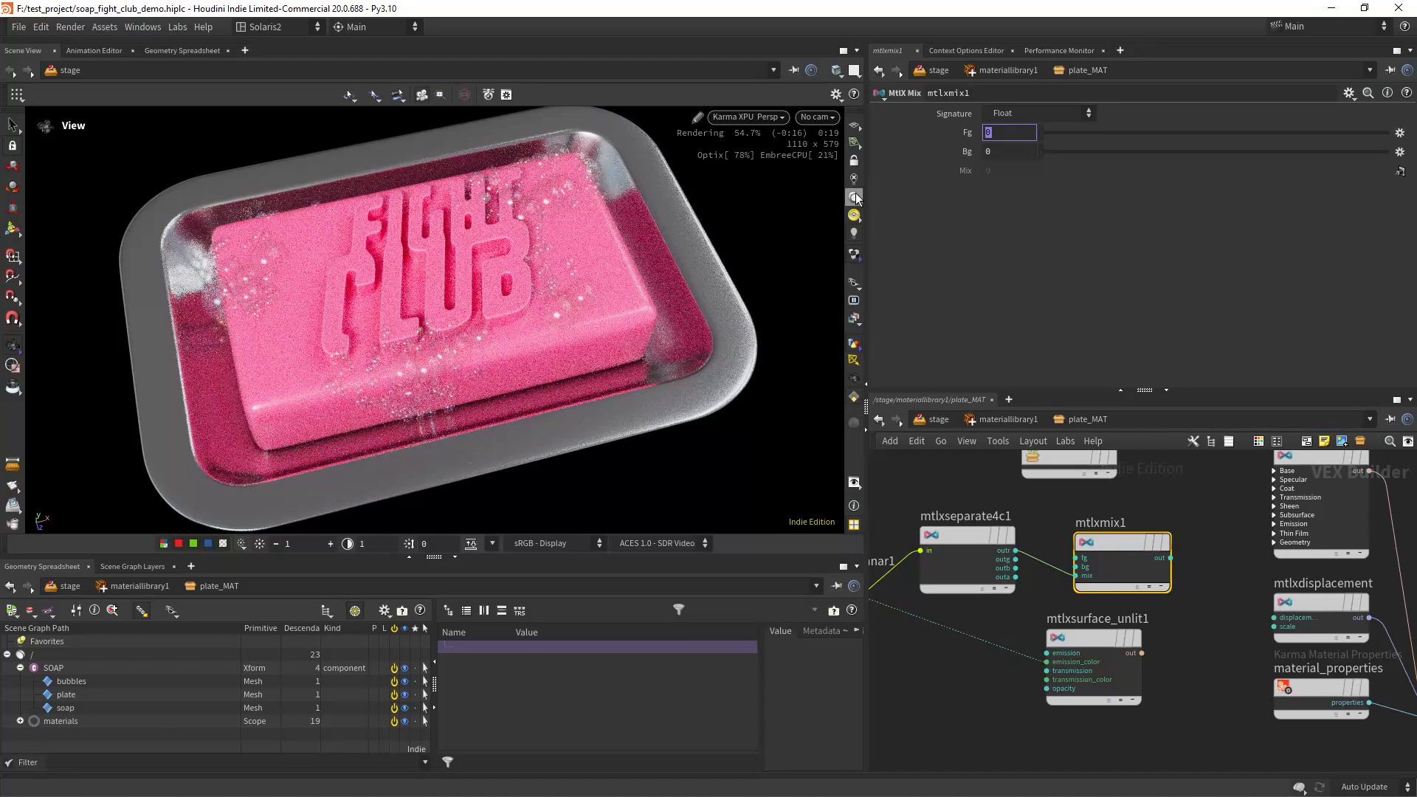
# Set the mix node's Fg to 0.4 and Bg to 0.23, and connect its output to the standard surface's Specular group.
pyautogui.press('Tab')
pyautogui.moveTo(1123, 535); pyautogui.dragTo(1075, 559, button='middle')
pyautogui.click(1090, 600)
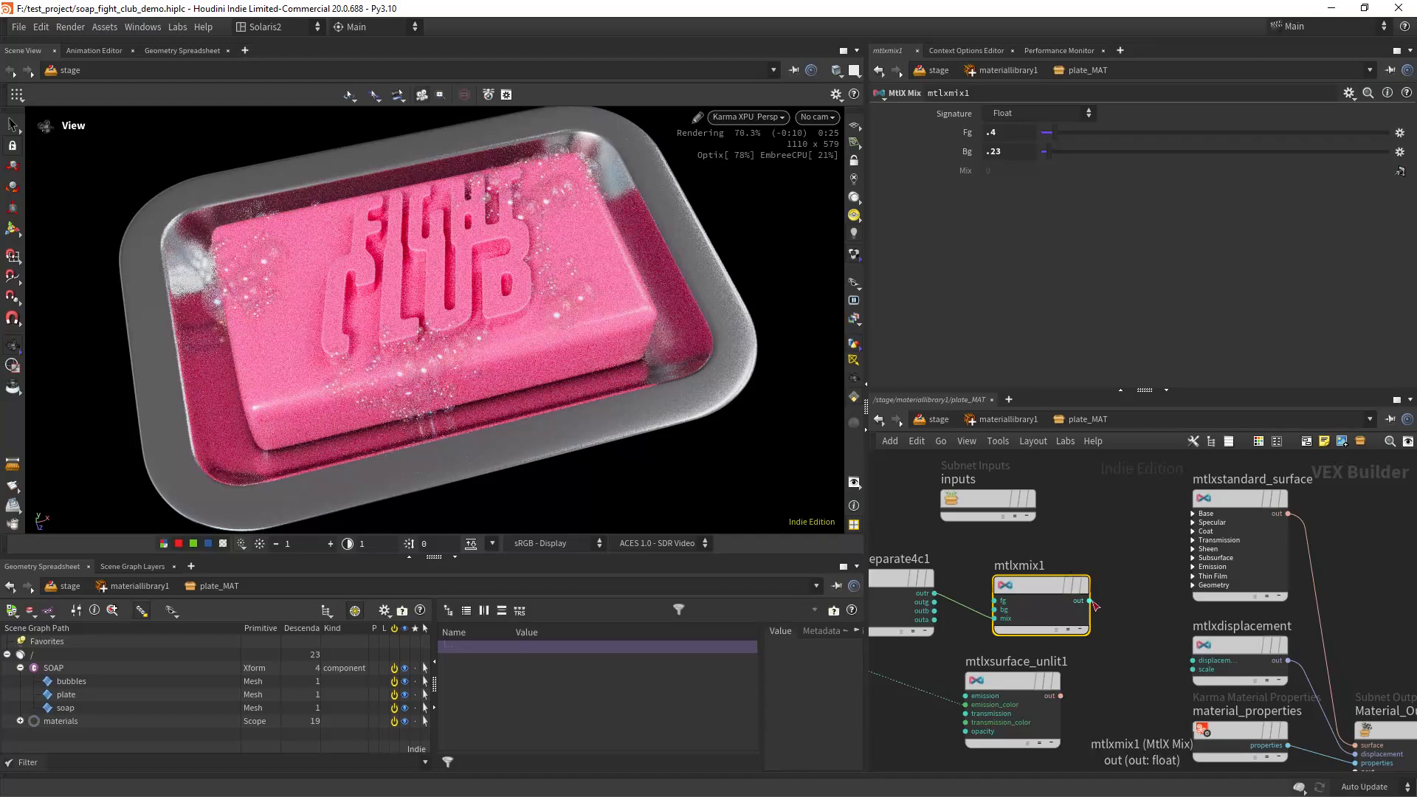
pyautogui.click(1178, 525)
pyautogui.click(1210, 580)
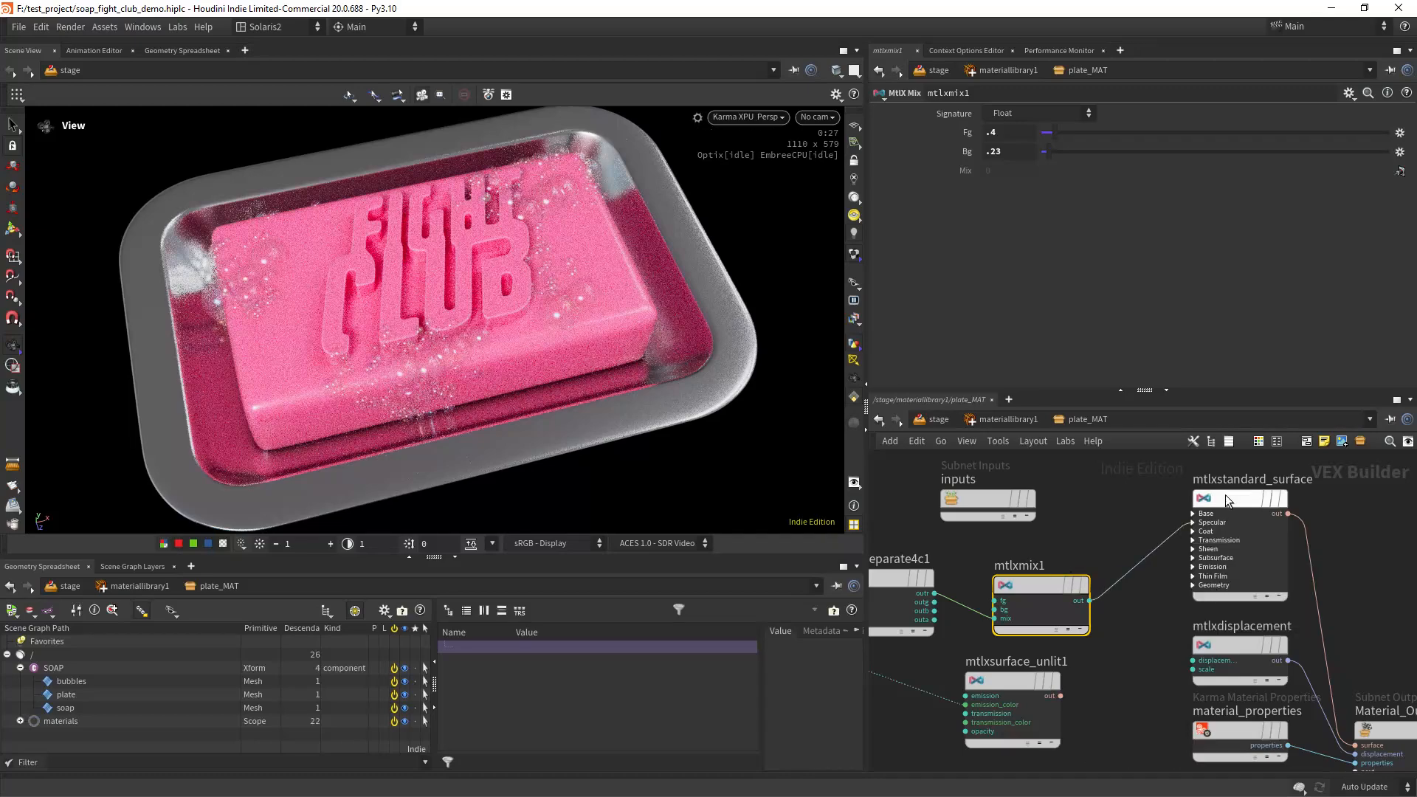
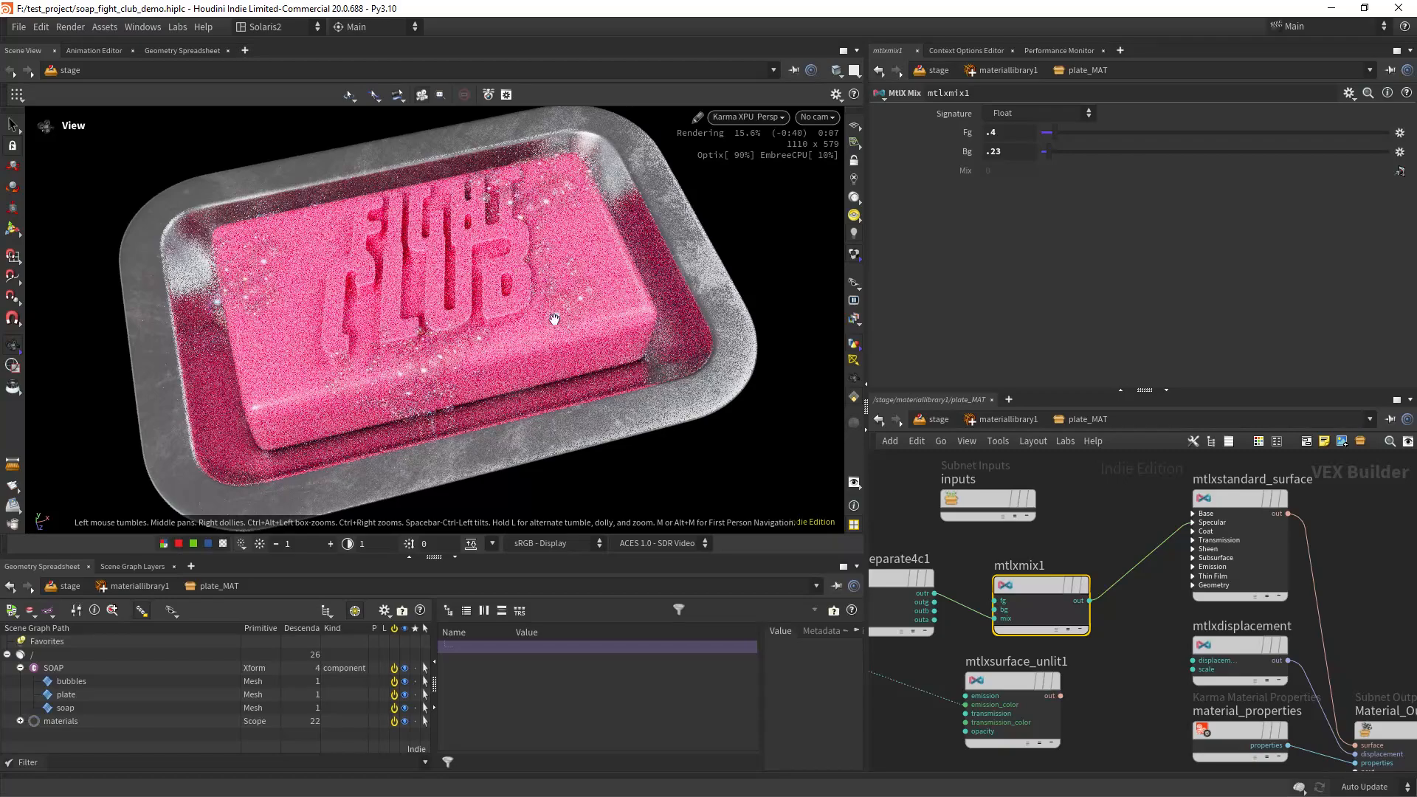
# Check the textured plate in the render and return from plate_MAT to the stage-level network.
pyautogui.moveTo(555, 318); pyautogui.dragTo(578, 246)
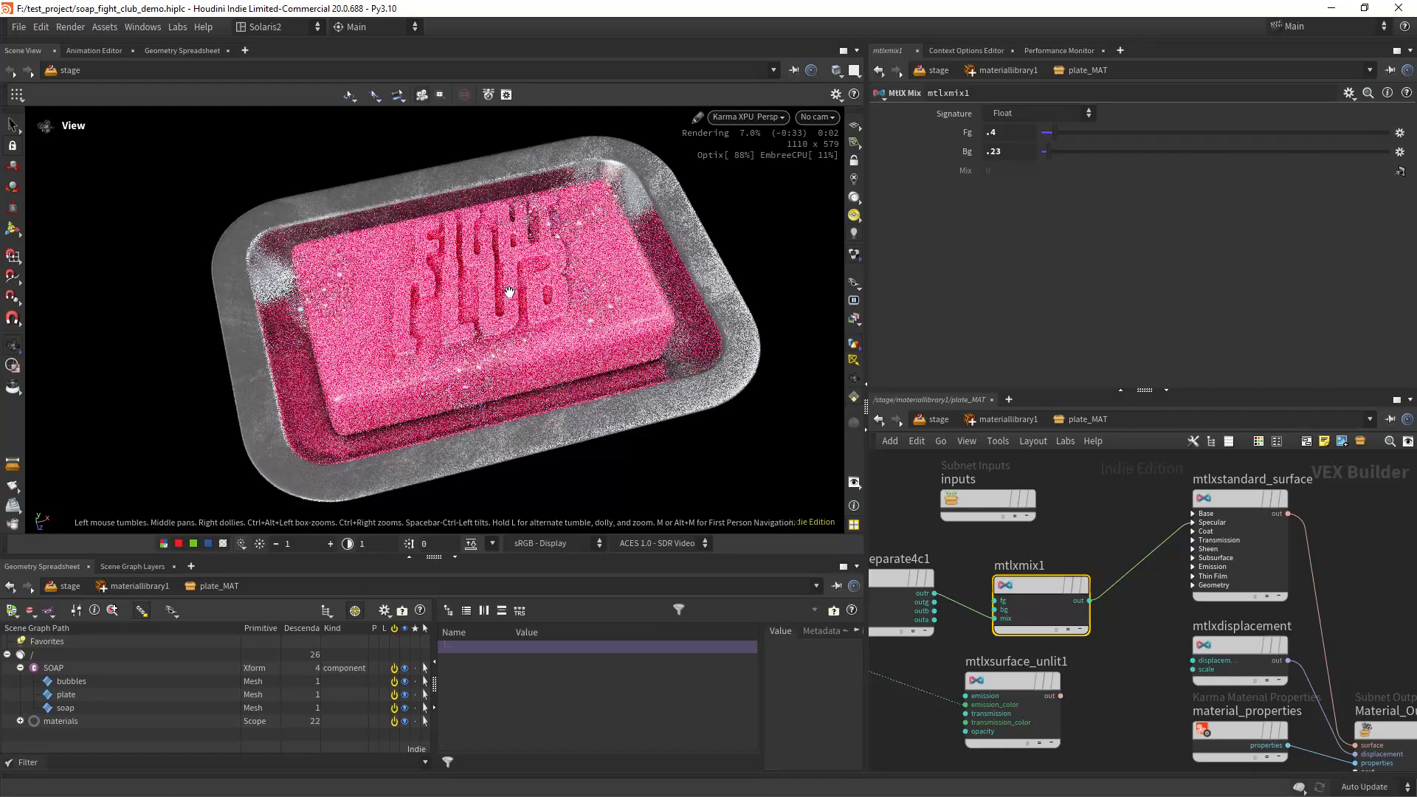
pyautogui.moveTo(510, 292); pyautogui.dragTo(524, 293)
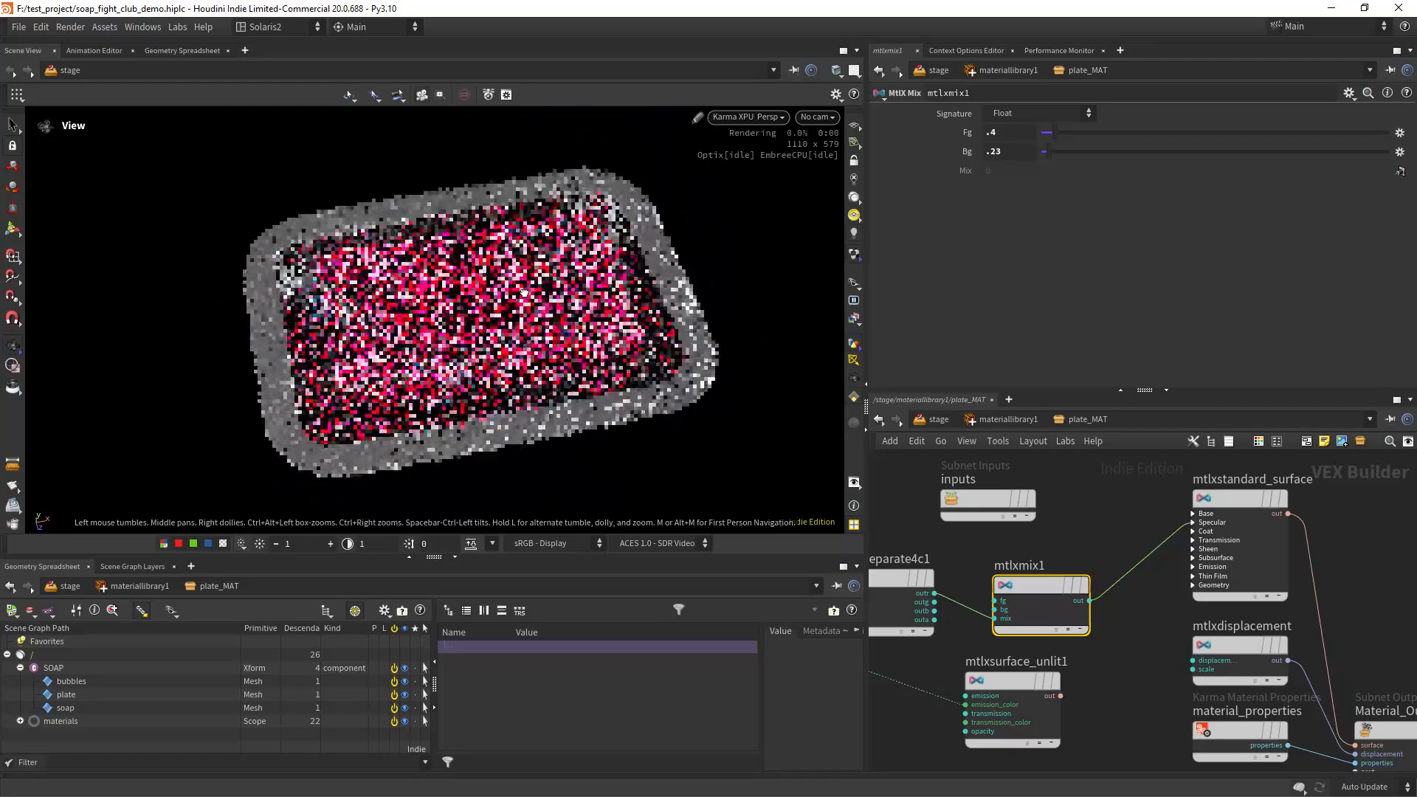
pyautogui.click(1003, 419)
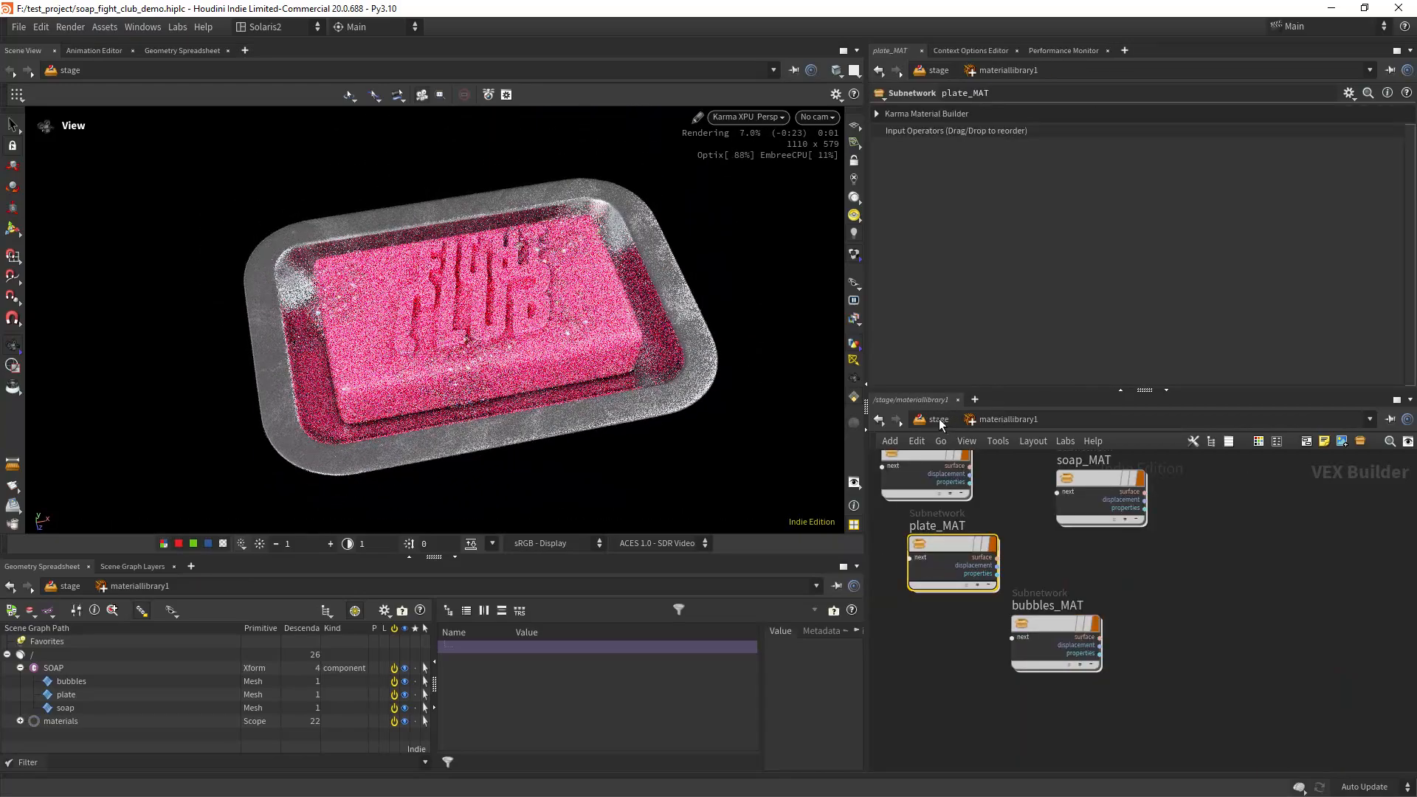
pyautogui.click(939, 419)
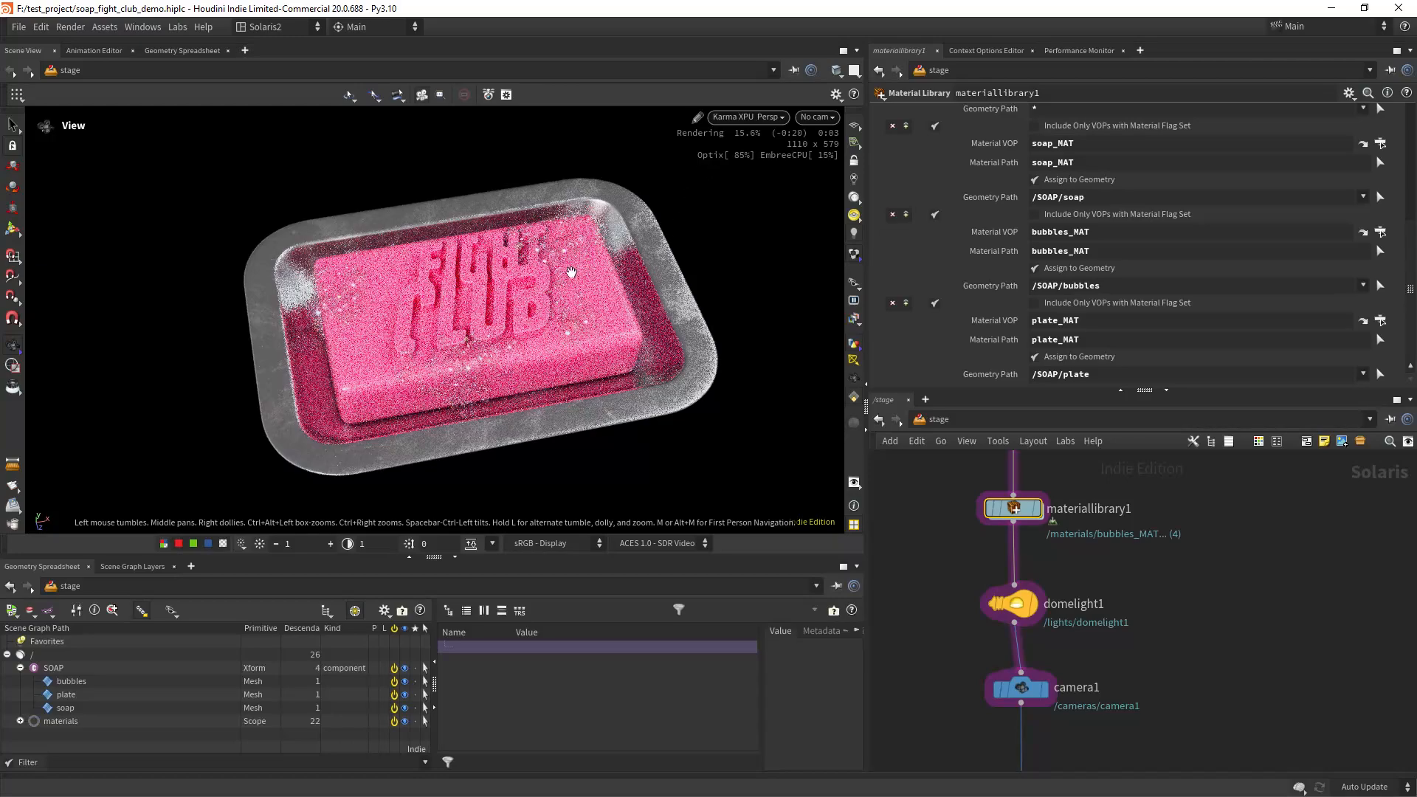
pyautogui.moveTo(571, 272); pyautogui.dragTo(558, 284)
# Switch the viewport renderer to Houdini GL and save the scene file.
pyautogui.click(748, 116)
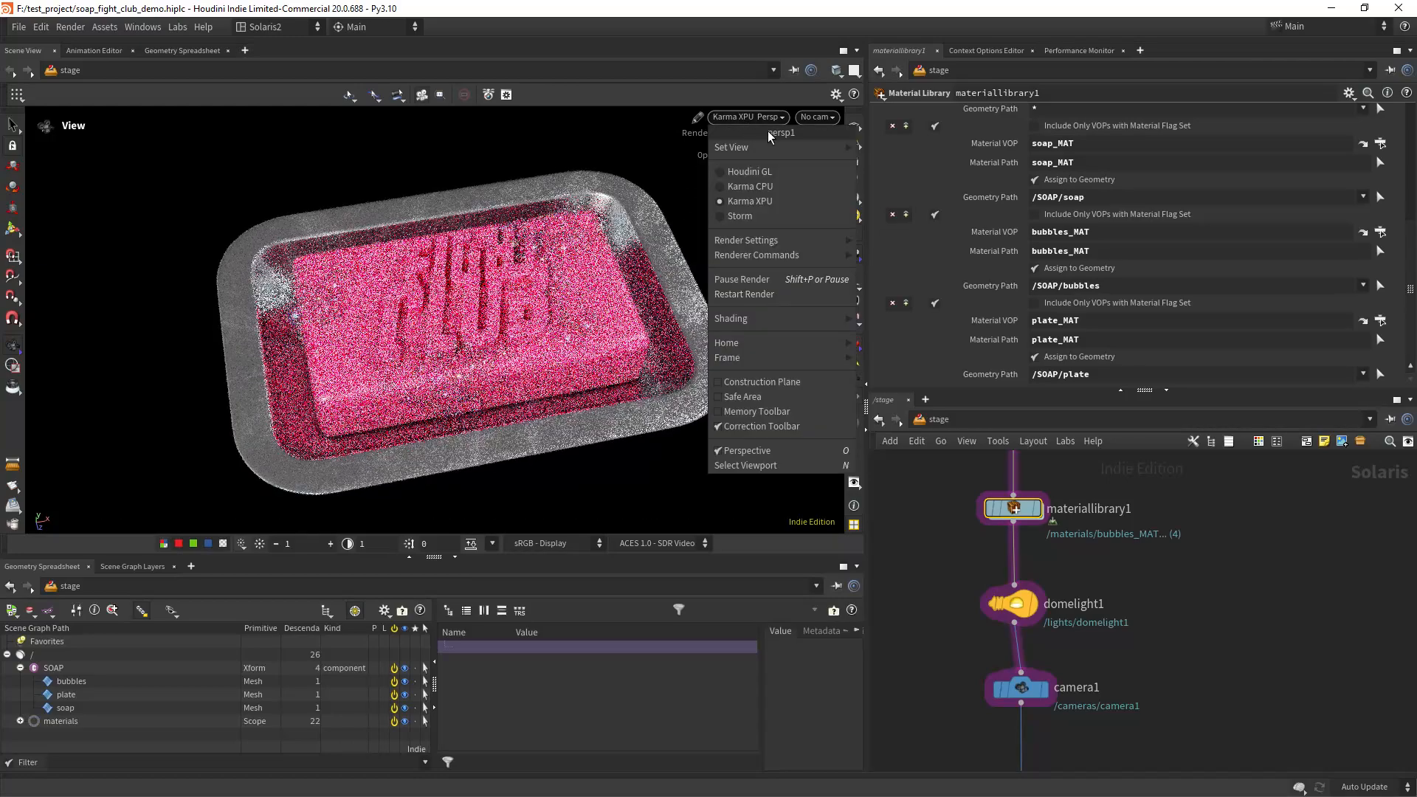
pyautogui.click(750, 172)
pyautogui.hotkey('ctrl', 's')
pyautogui.moveTo(683, 310); pyautogui.dragTo(677, 294)
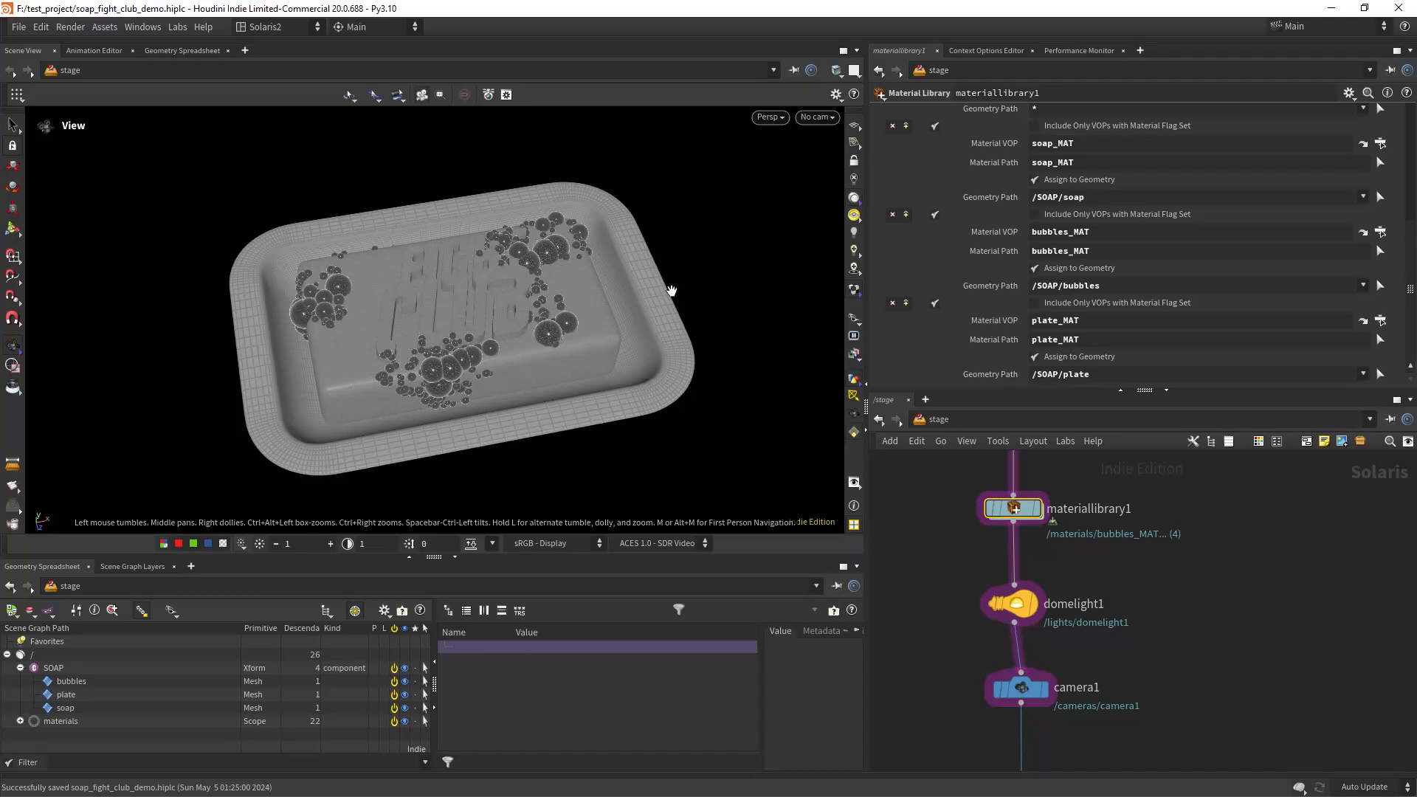
pyautogui.moveTo(523, 345); pyautogui.dragTo(464, 361, button='right')
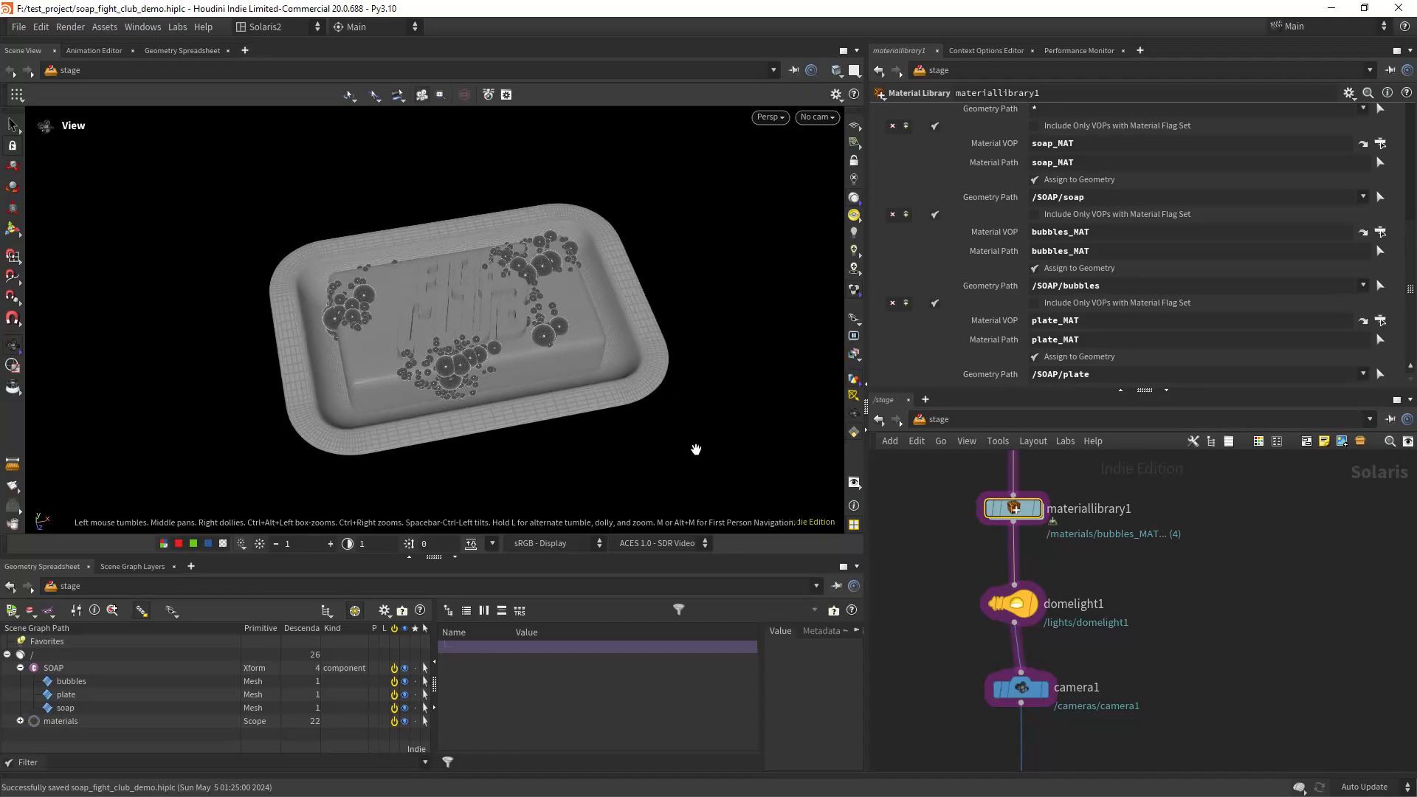
# Move camera1, karmarendersettings and usdrender_rop1 further down the stage network to make room below domelight1.
pyautogui.moveTo(1070, 634); pyautogui.dragTo(1056, 572, button='middle')
pyautogui.moveTo(1009, 628); pyautogui.dragTo(1011, 654)
pyautogui.moveTo(1085, 695); pyautogui.dragTo(1064, 531, button='middle')
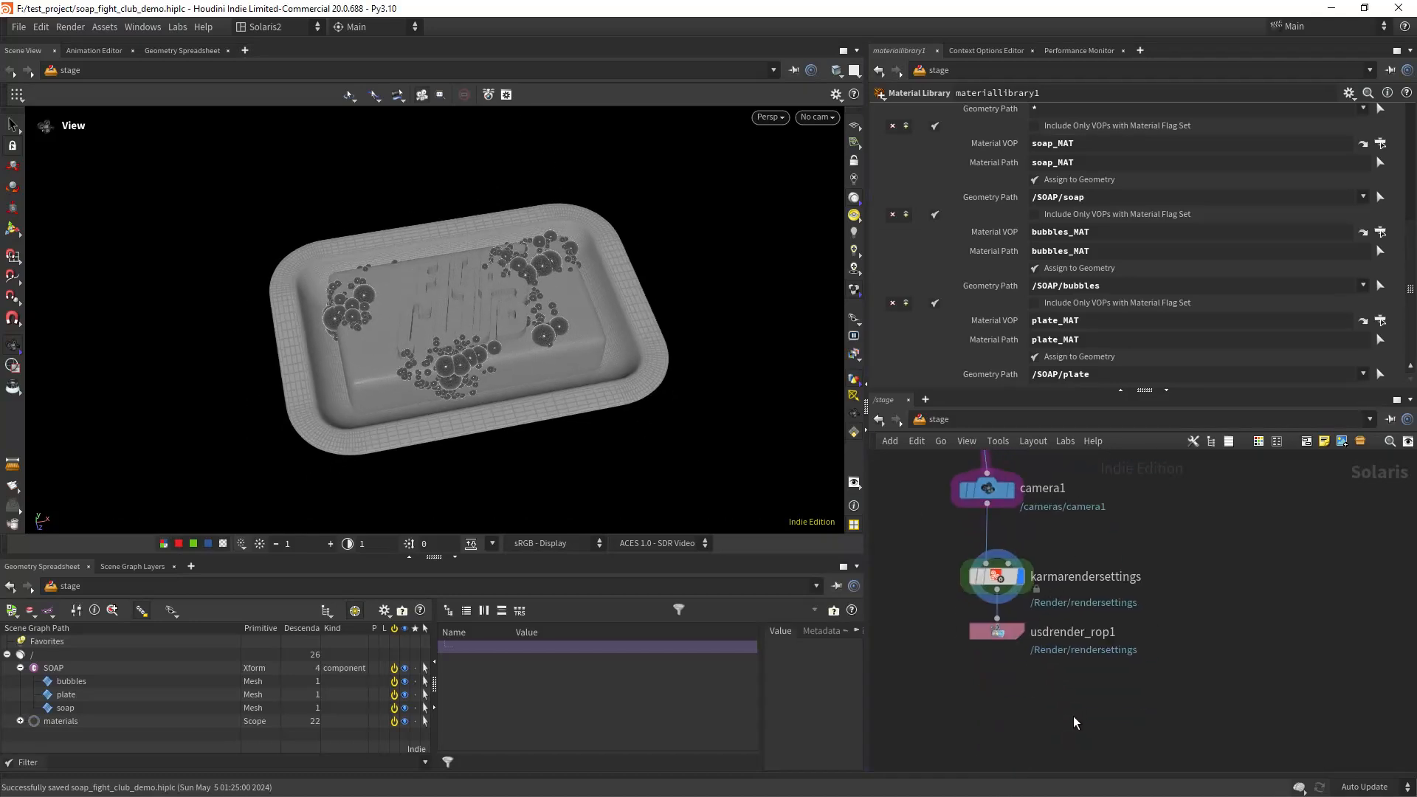
pyautogui.moveTo(1068, 707); pyautogui.dragTo(1000, 634)
pyautogui.moveTo(1025, 502); pyautogui.dragTo(1024, 596, button='middle')
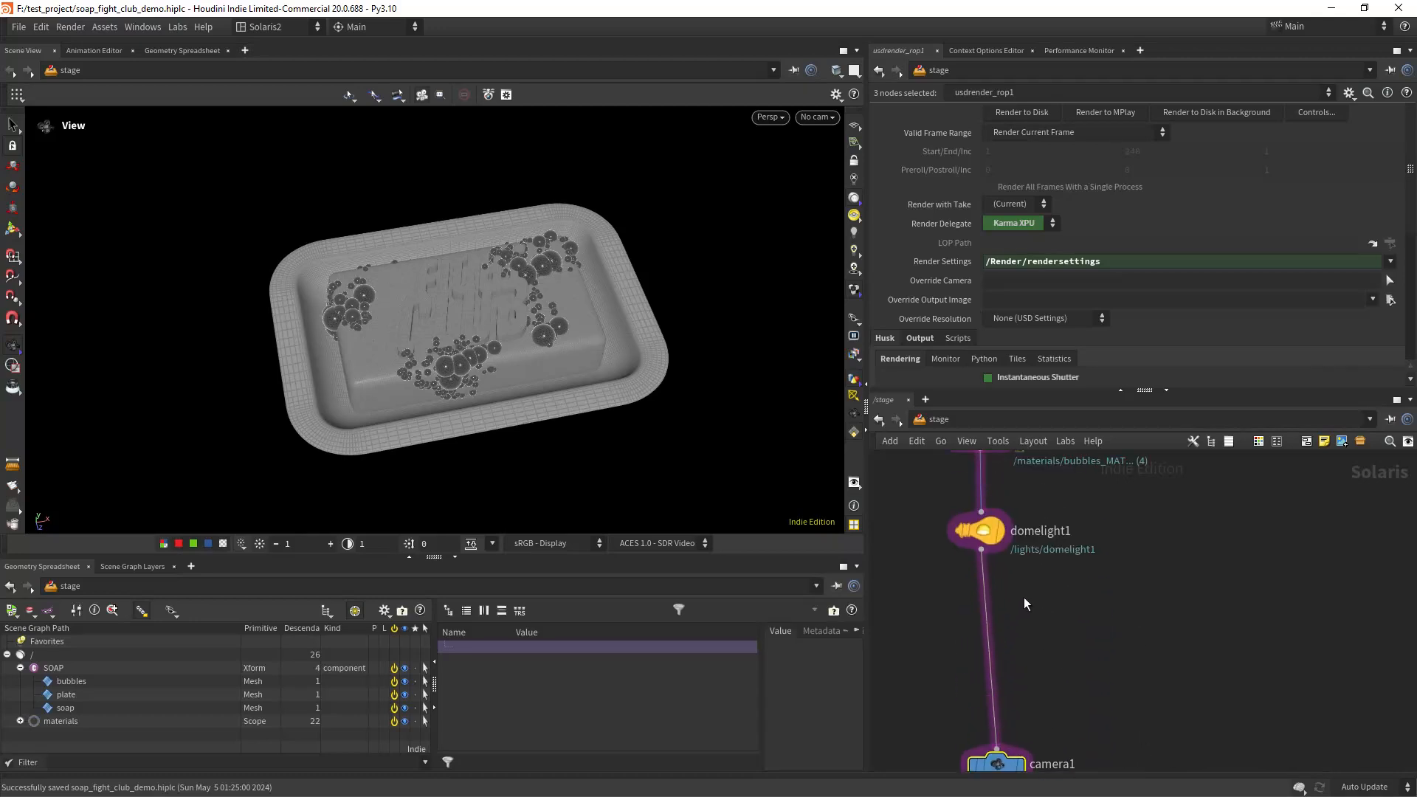
# Insert a Light node between domelight1 and camera1, display its result and set its type to Rectangle.
pyautogui.click(1021, 608)
pyautogui.press('Tab')
pyautogui.write('ligh')
pyautogui.press('Return')
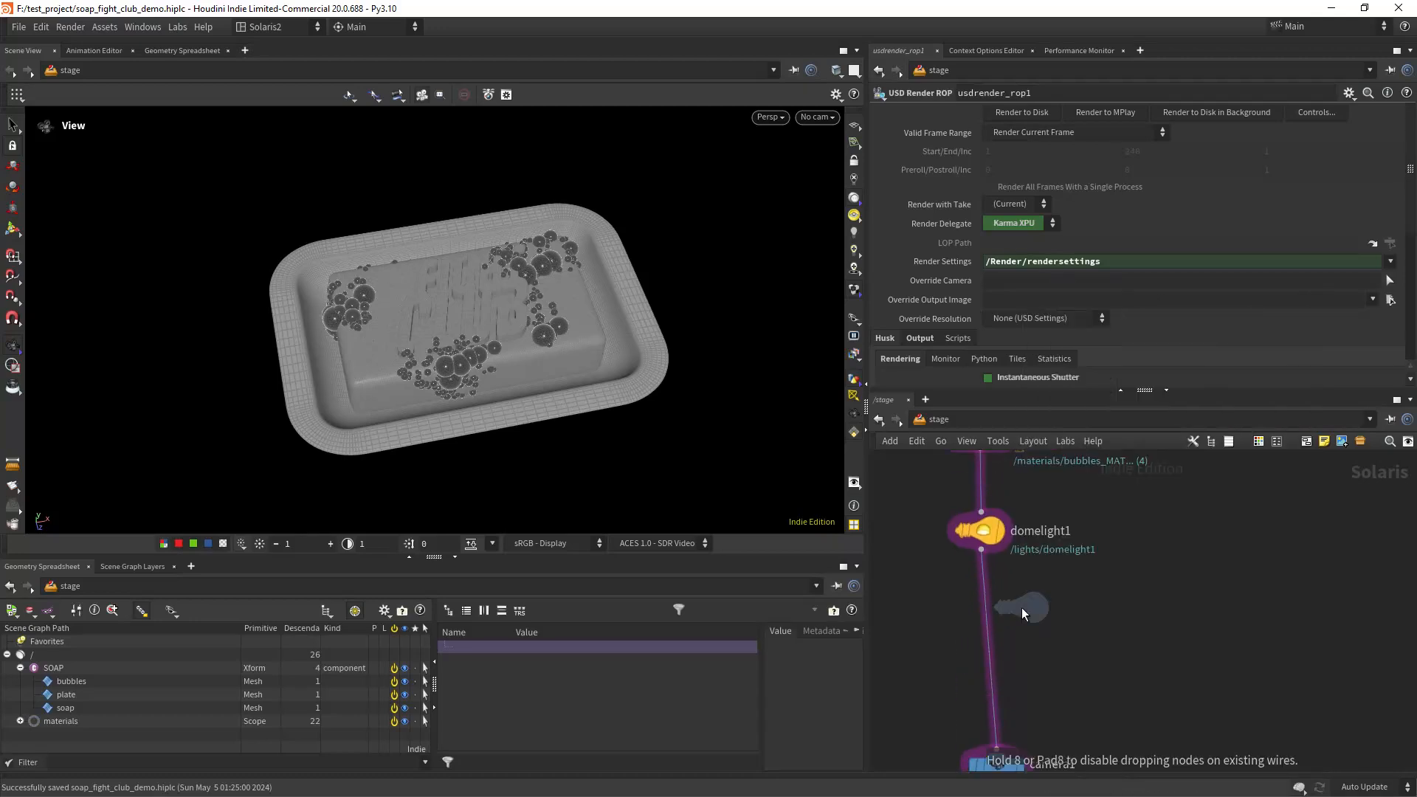
pyautogui.click(1002, 622)
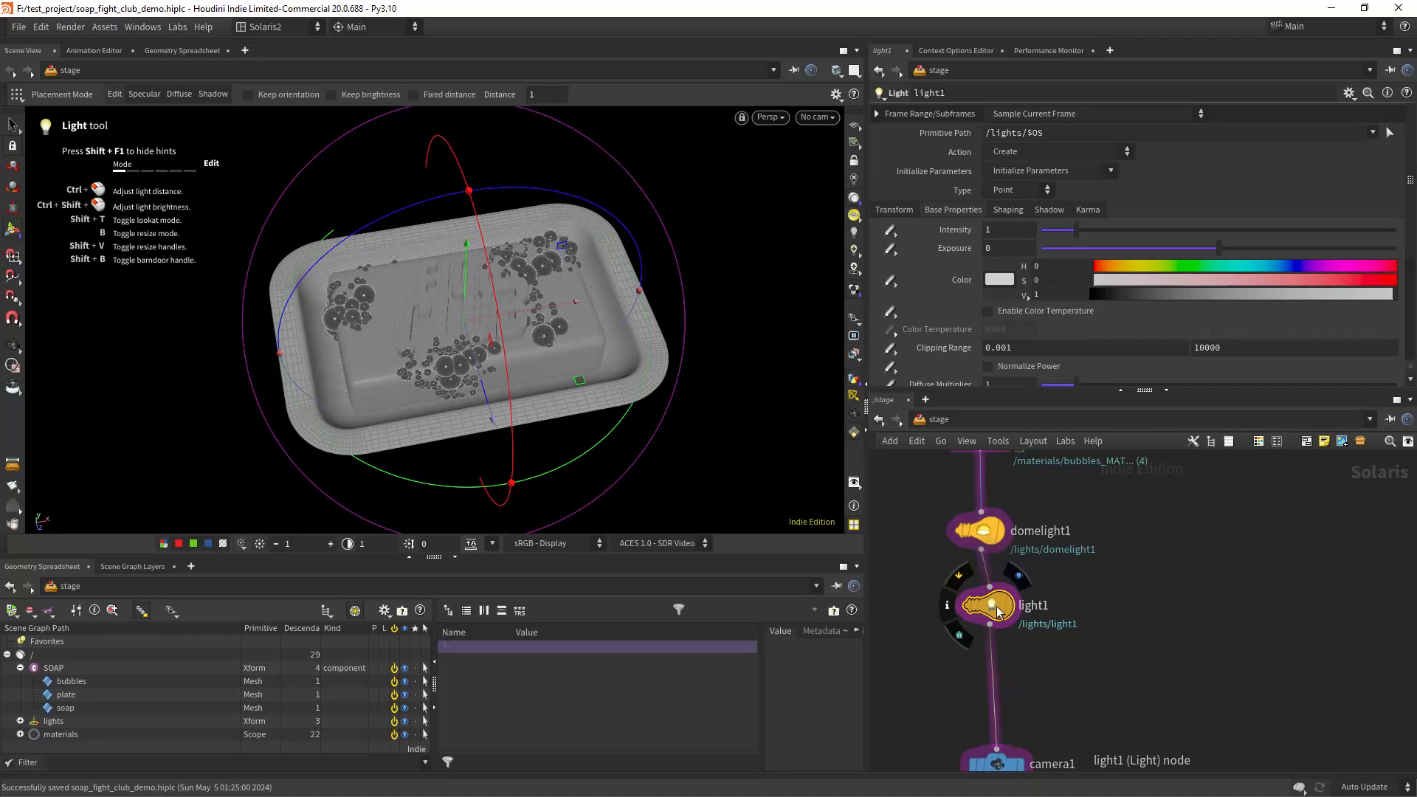
pyautogui.click(1019, 576)
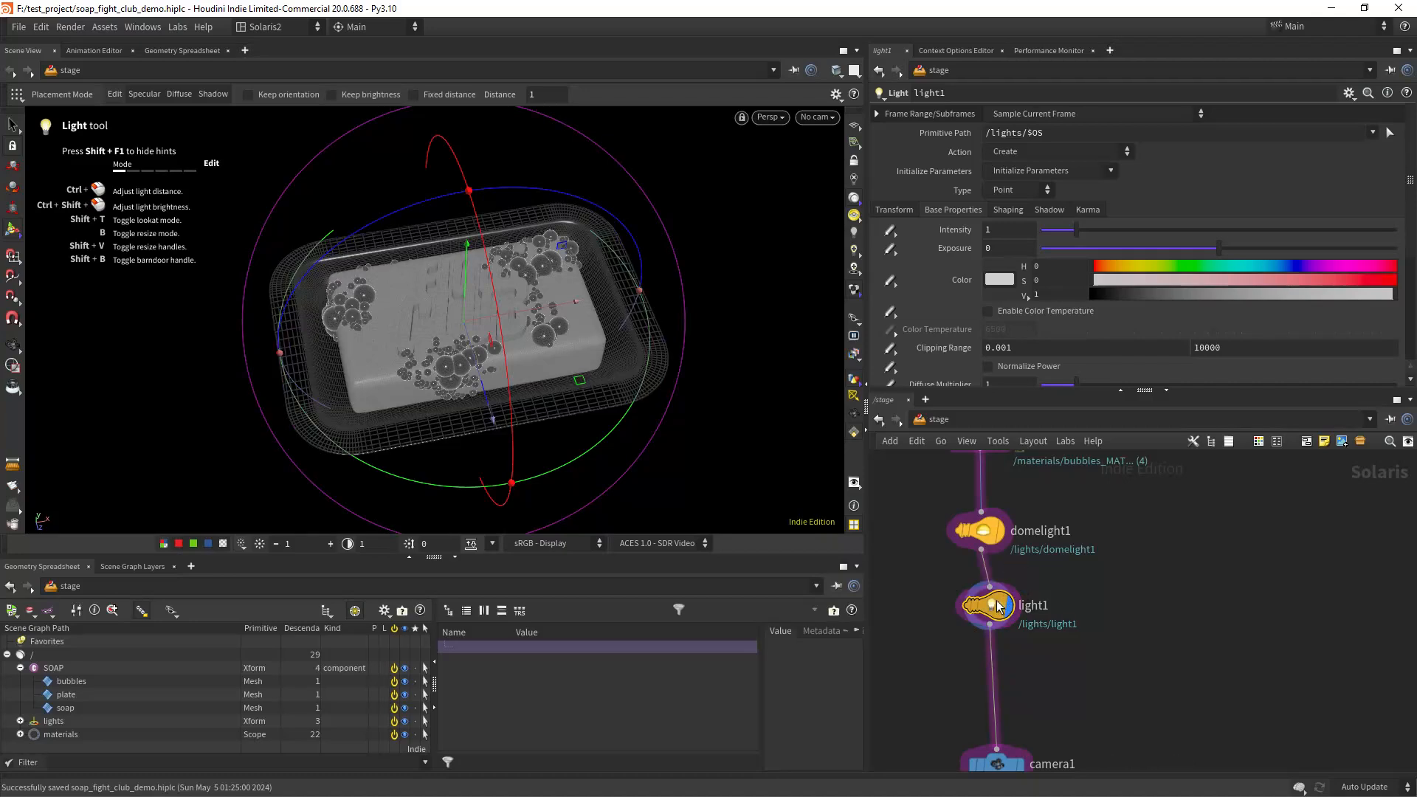
pyautogui.click(1015, 191)
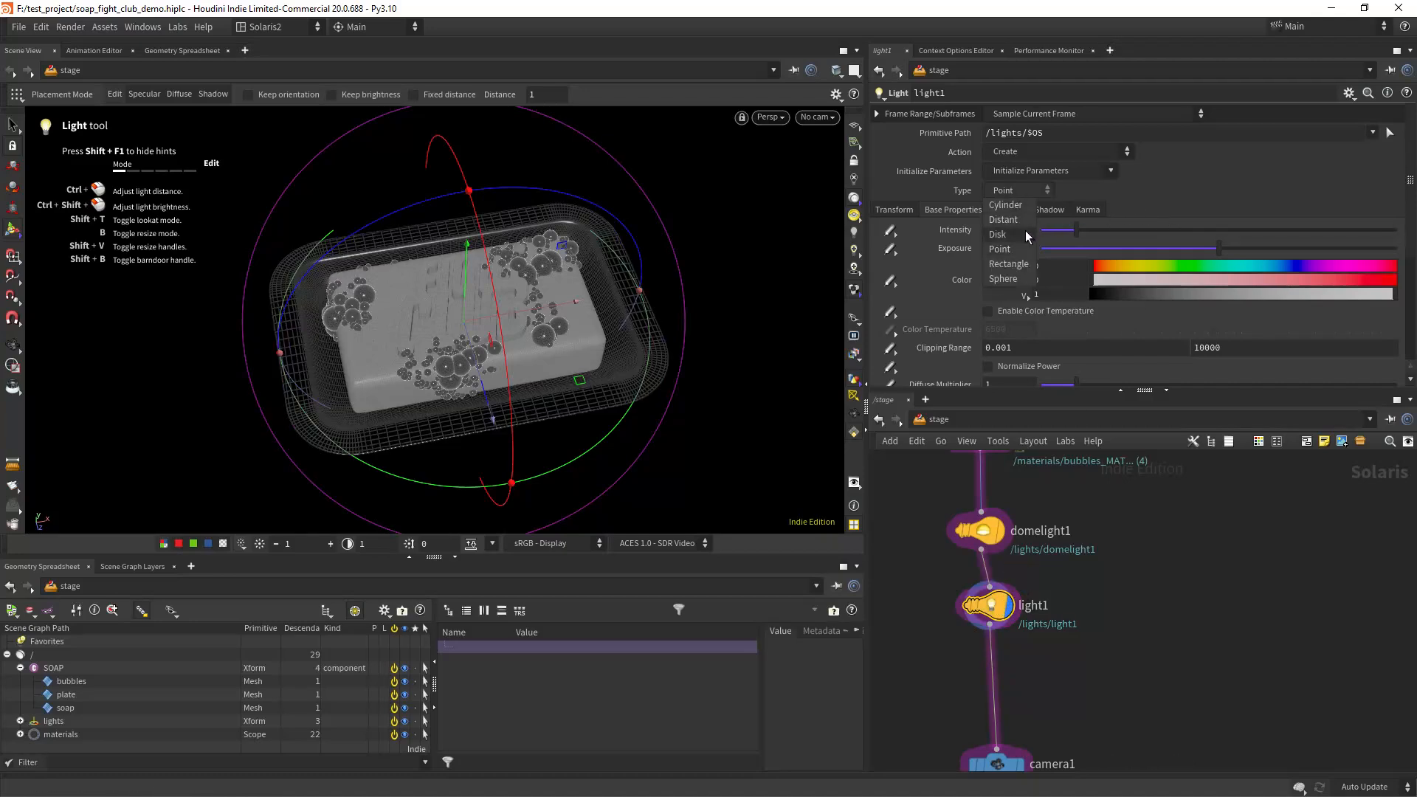
pyautogui.click(1009, 264)
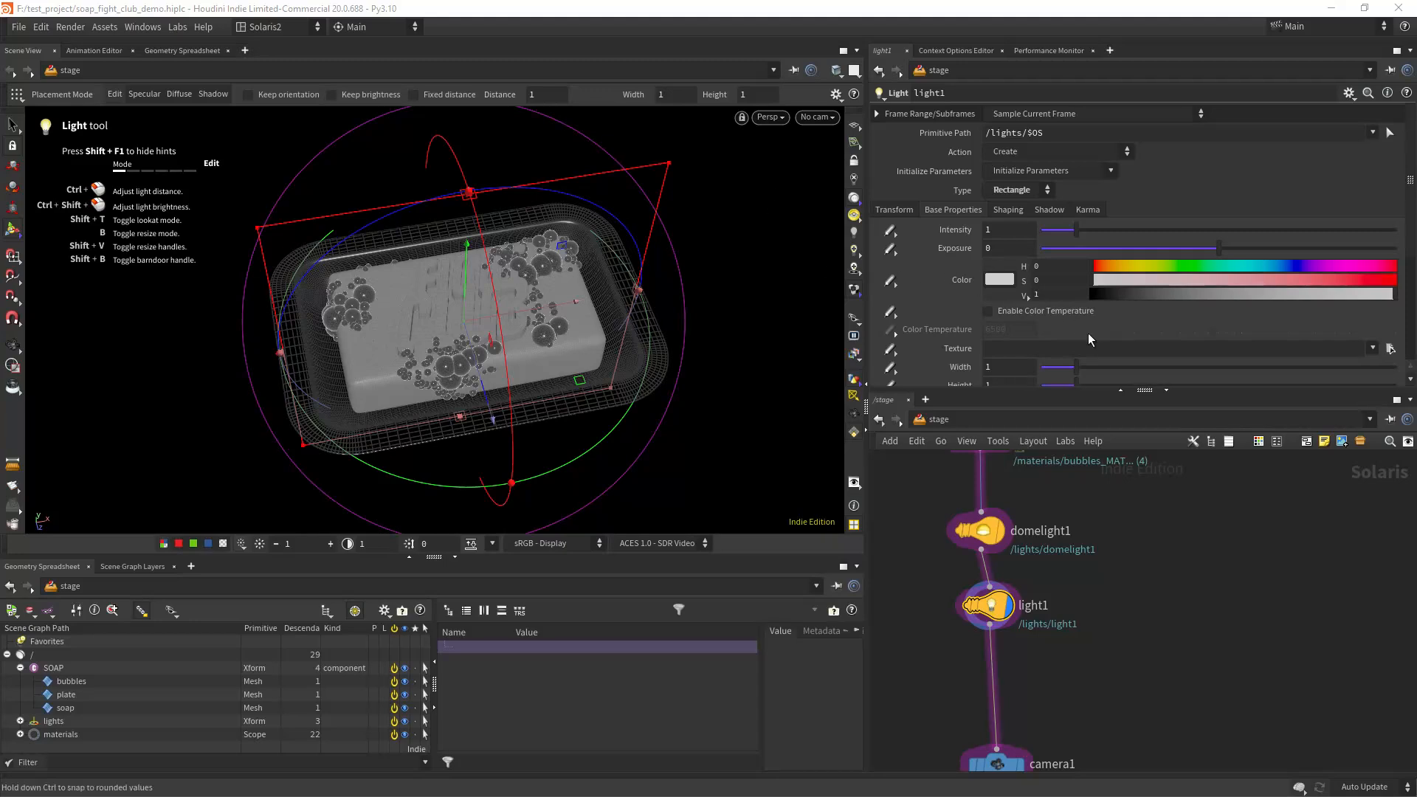
# Look through light1 with the view locked to aim it at the soap from above at an angle, and show the light guides.
pyautogui.click(825, 119)
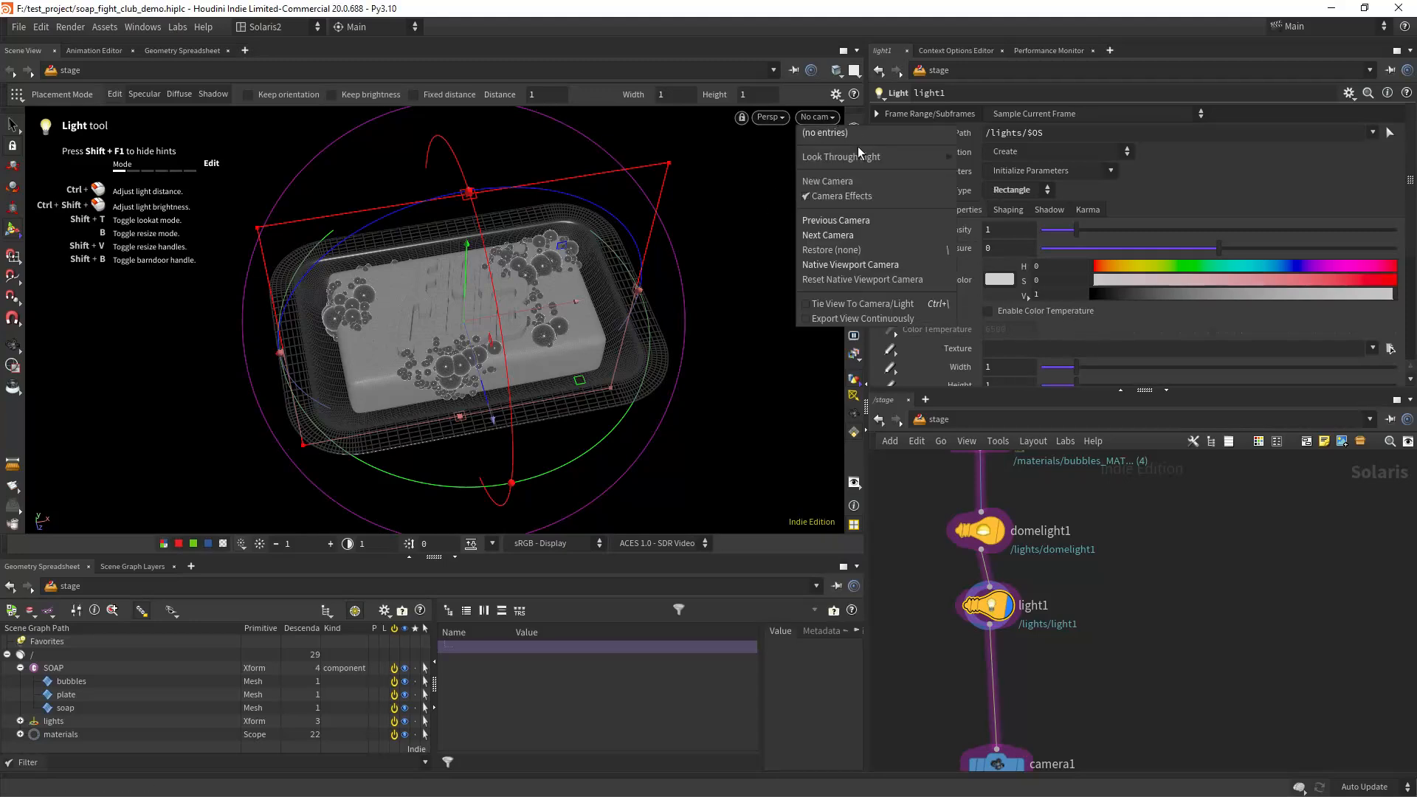
pyautogui.moveTo(912, 153)
pyautogui.click(982, 173)
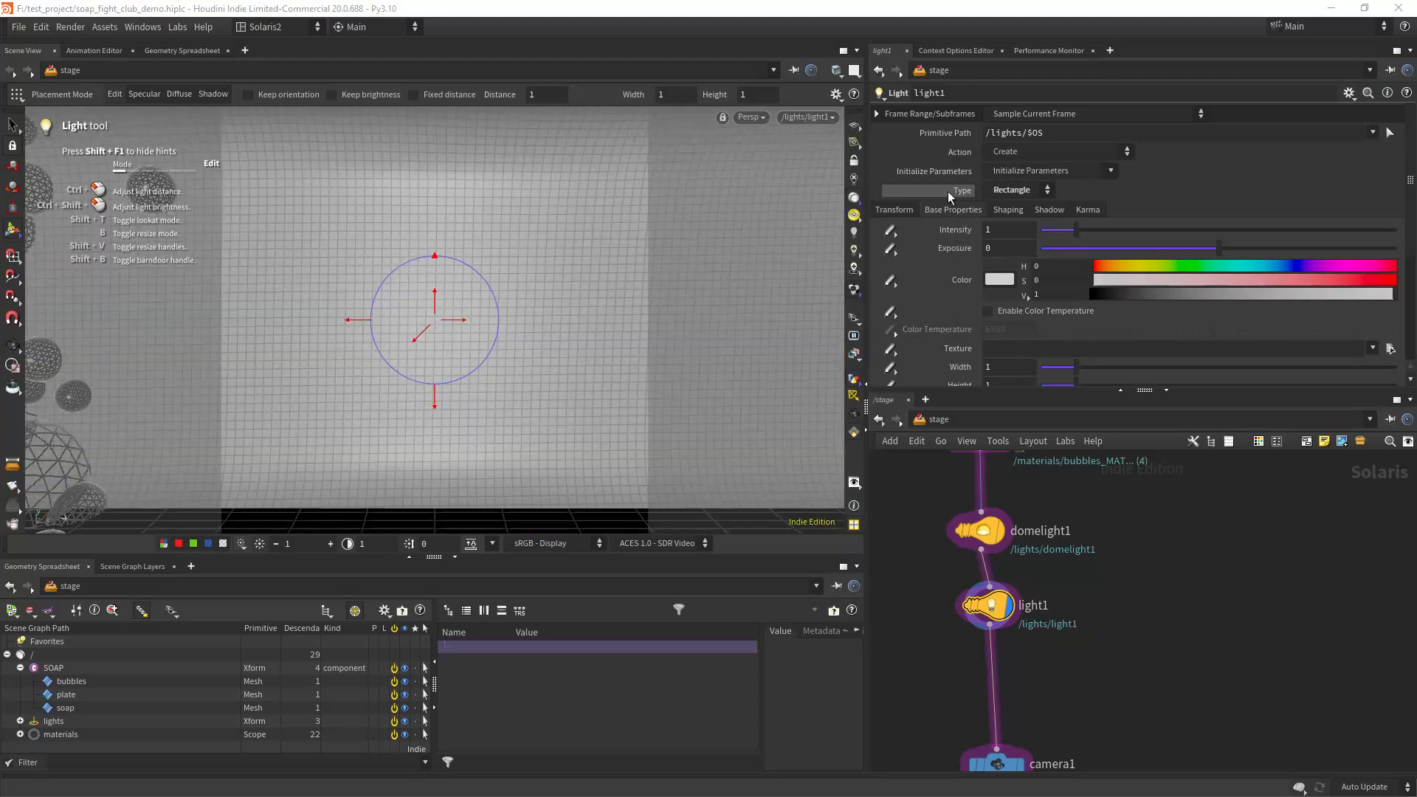
pyautogui.click(854, 163)
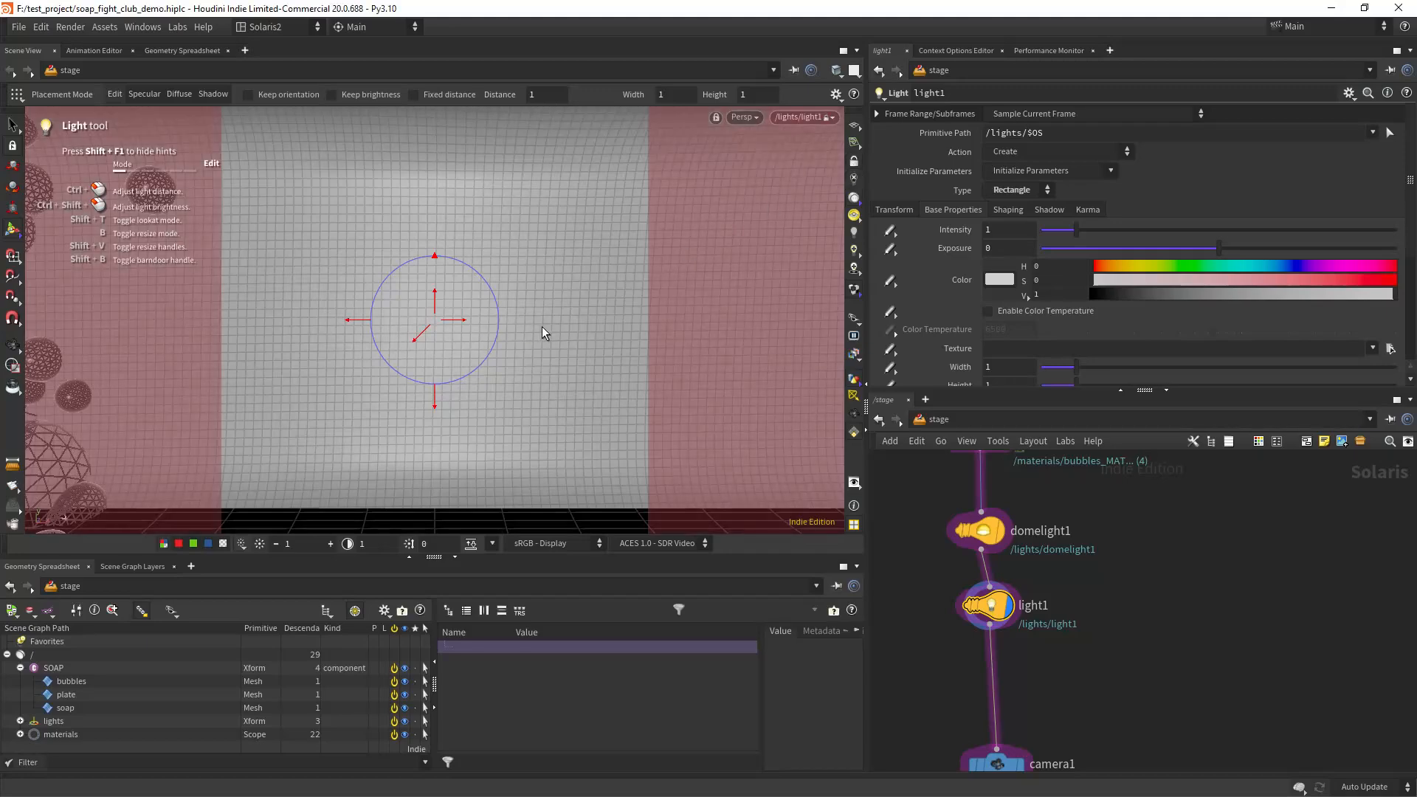
pyautogui.click(12, 346)
pyautogui.moveTo(494, 328); pyautogui.dragTo(432, 362)
pyautogui.click(854, 179)
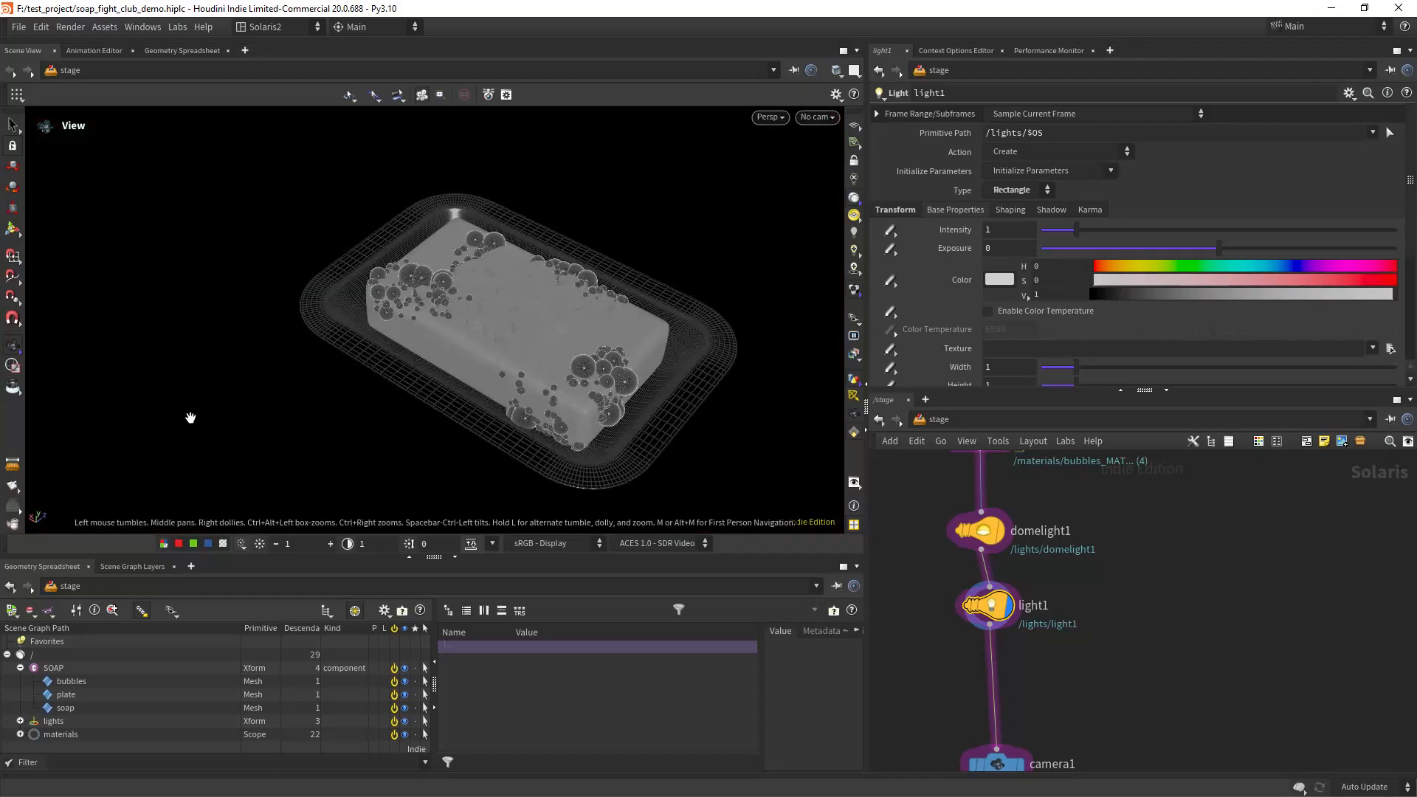
pyautogui.click(854, 397)
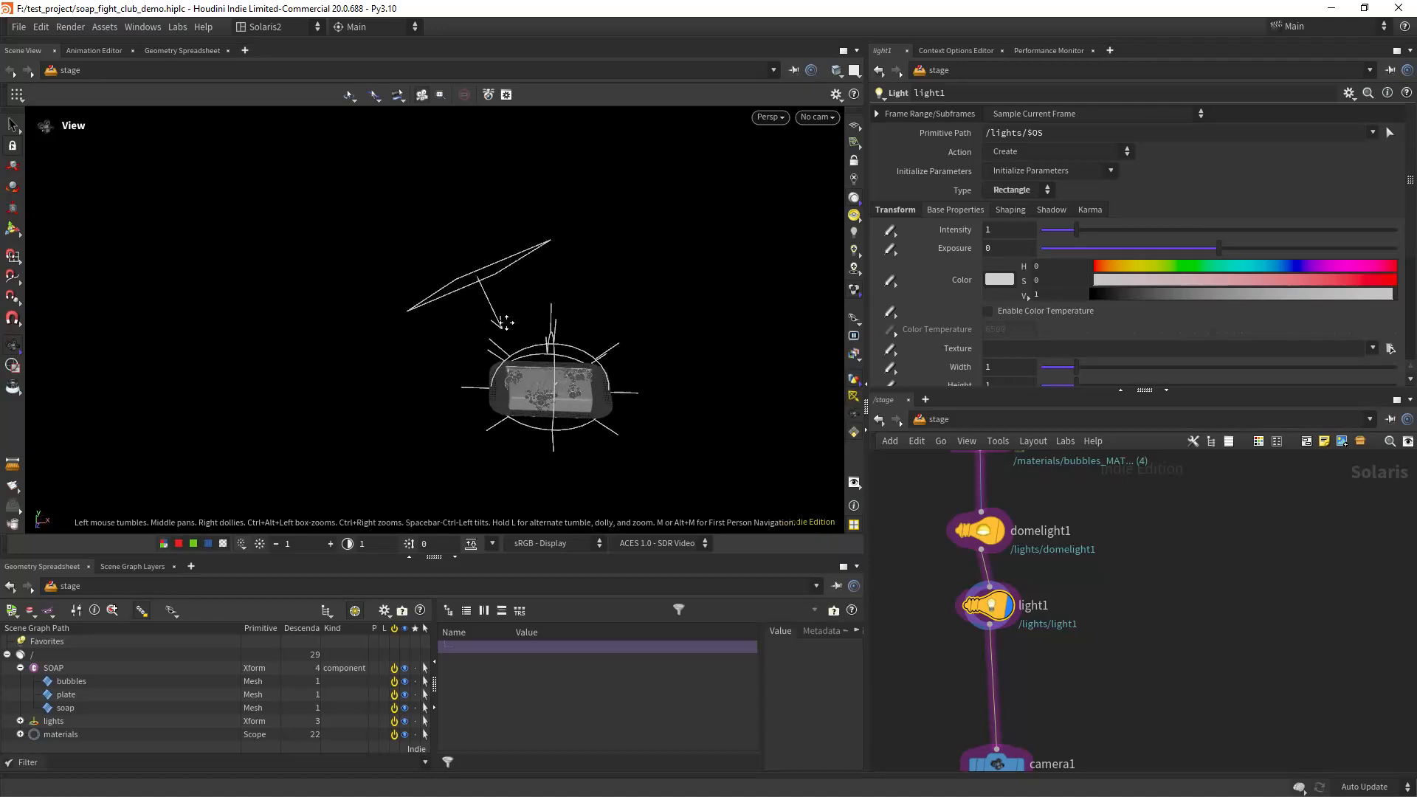
# Display the karmarendersettings node and look through /cameras/camera1 in the viewport.
pyautogui.click(818, 116)
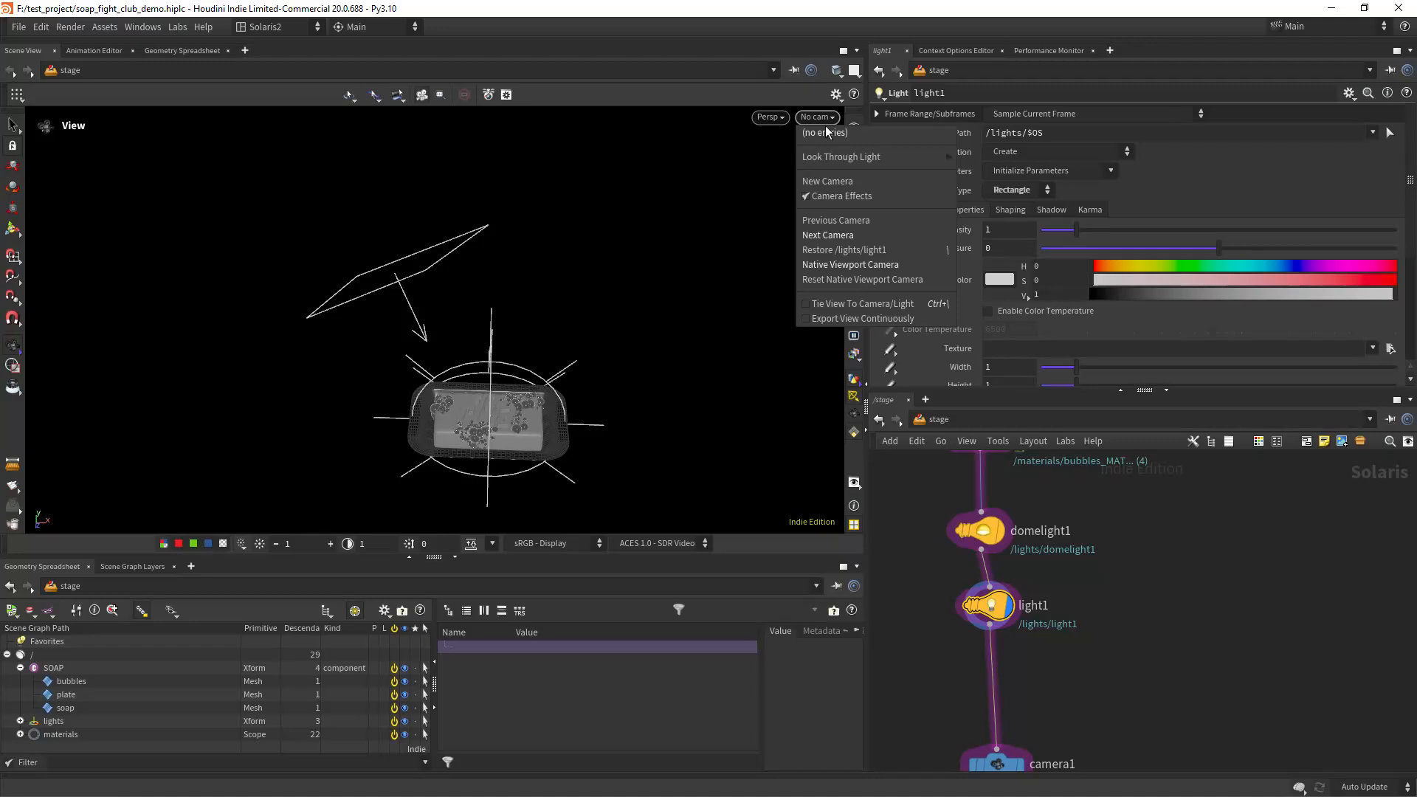
pyautogui.moveTo(1149, 593); pyautogui.dragTo(1134, 461, button='middle')
pyautogui.moveTo(1101, 707); pyautogui.dragTo(1113, 496, button='middle')
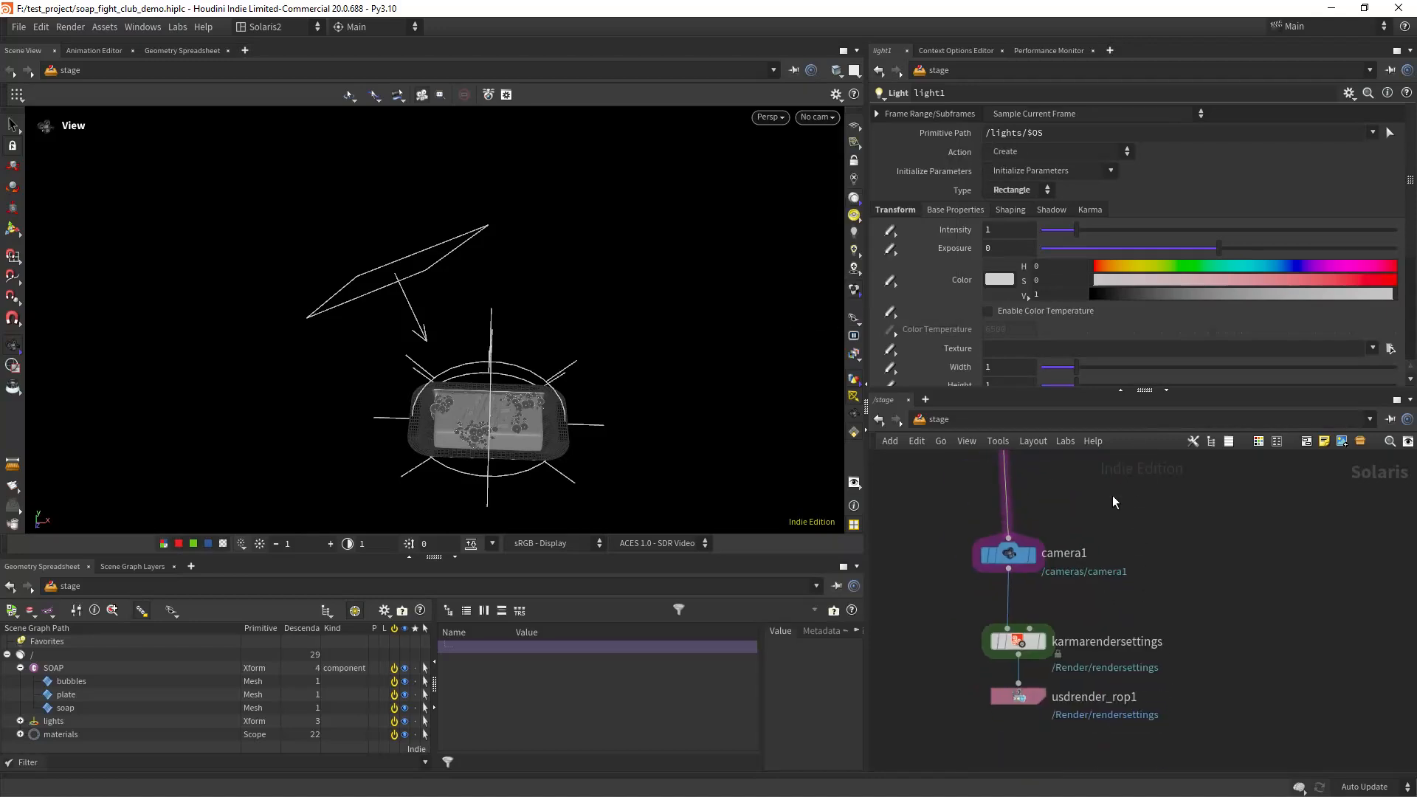
pyautogui.click(818, 116)
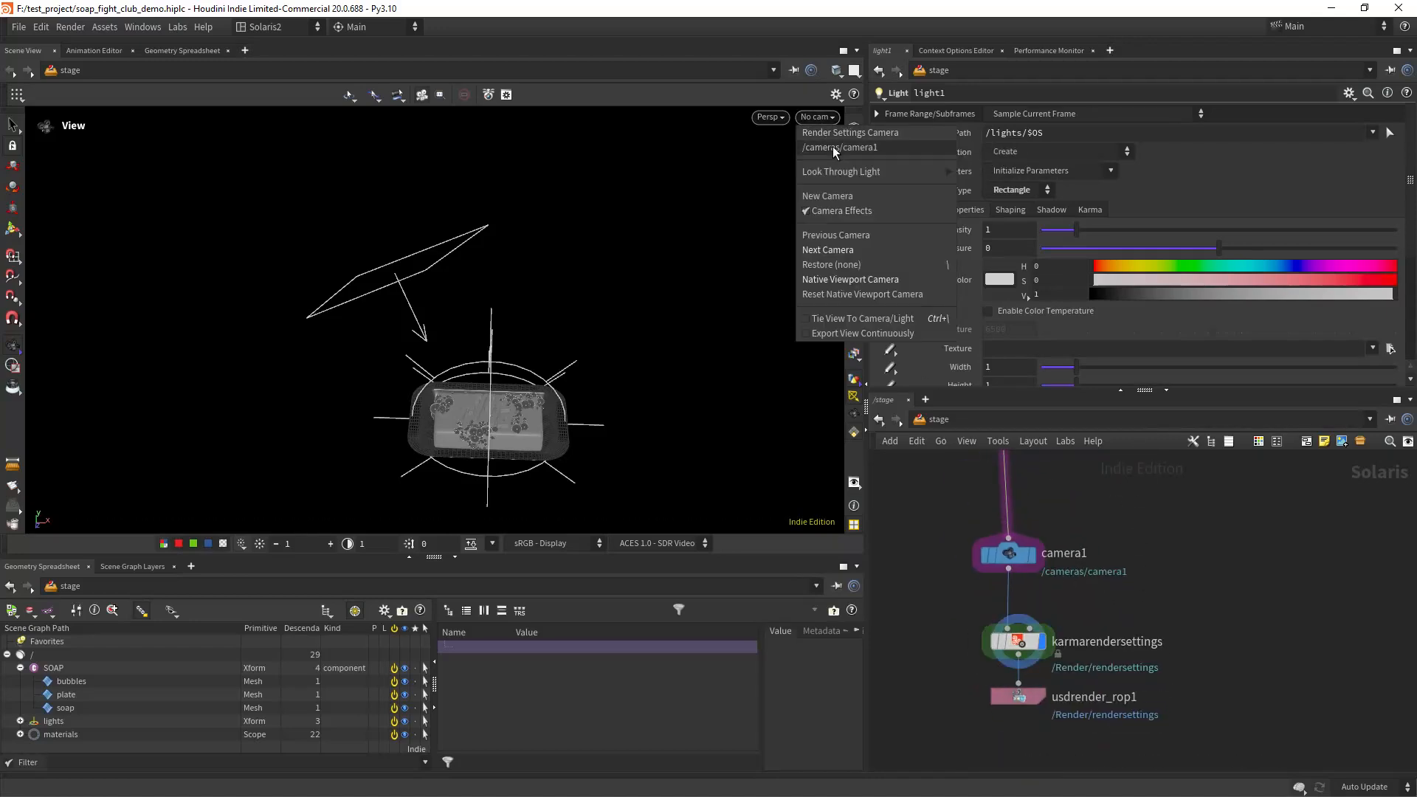
pyautogui.click(833, 147)
# Switch the viewport renderer to Karma XPU and bypass domelight1 to isolate the rectangle light's contribution.
pyautogui.click(737, 119)
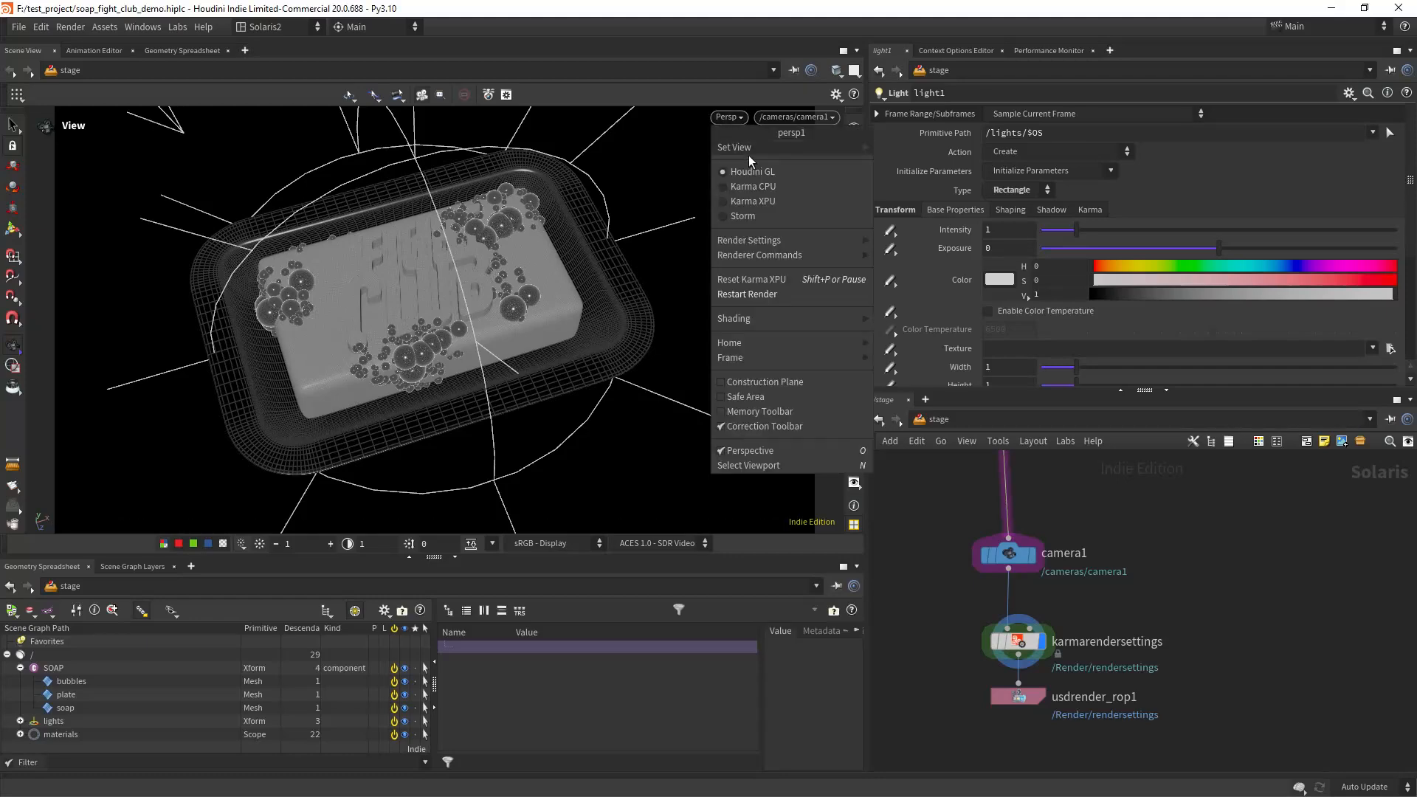
pyautogui.click(768, 201)
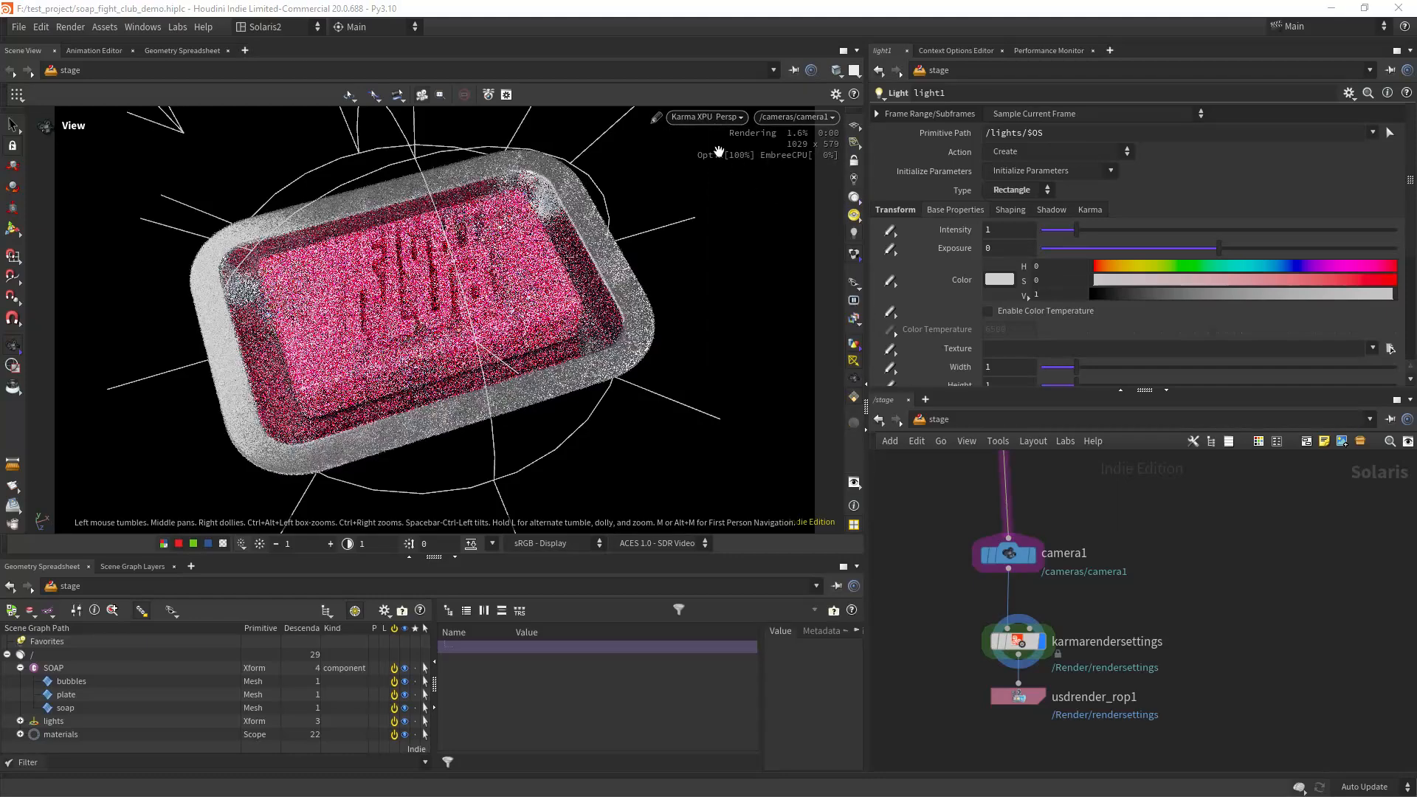
pyautogui.scroll(3, 1039, 524)
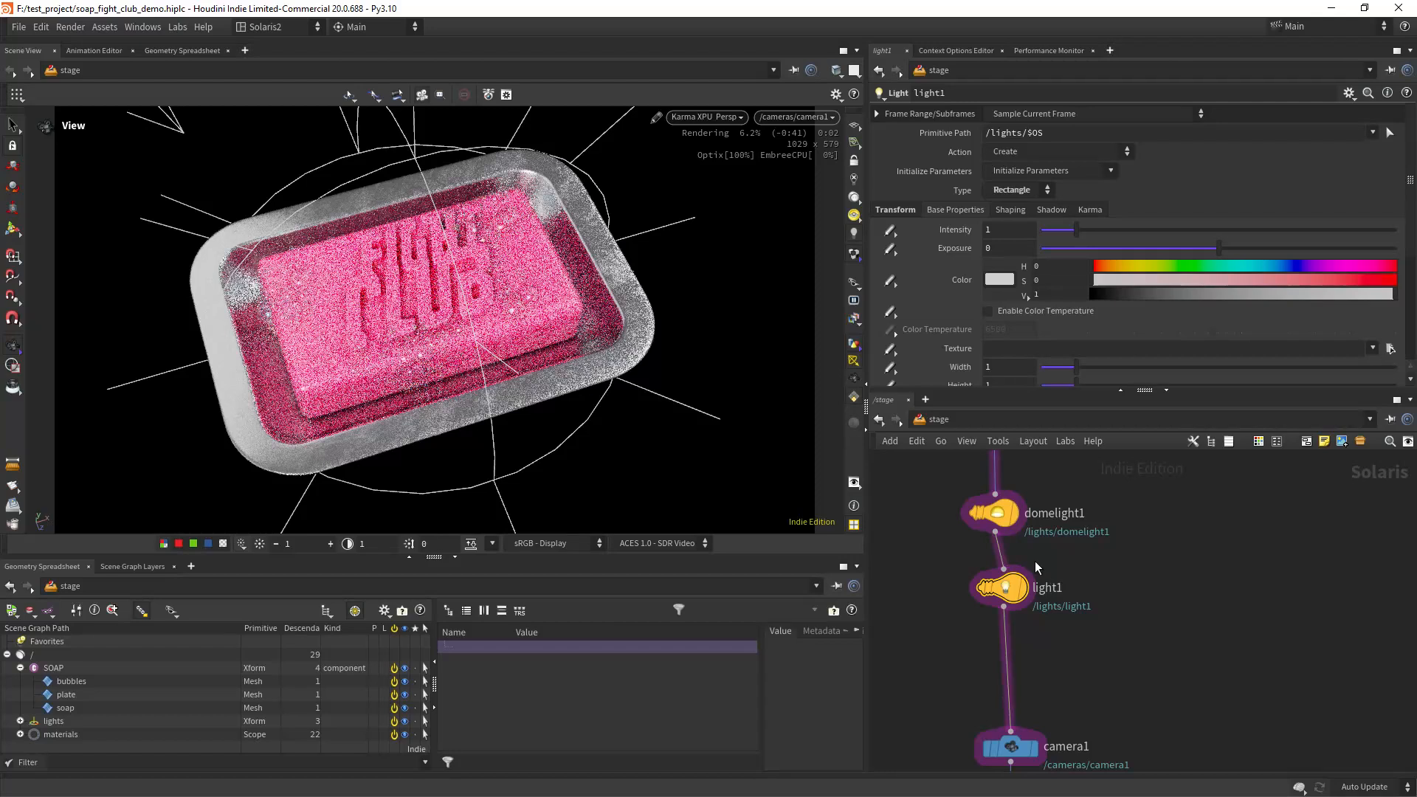
pyautogui.moveTo(994, 503)
pyautogui.click(978, 480)
pyautogui.scroll(1, 1084, 542)
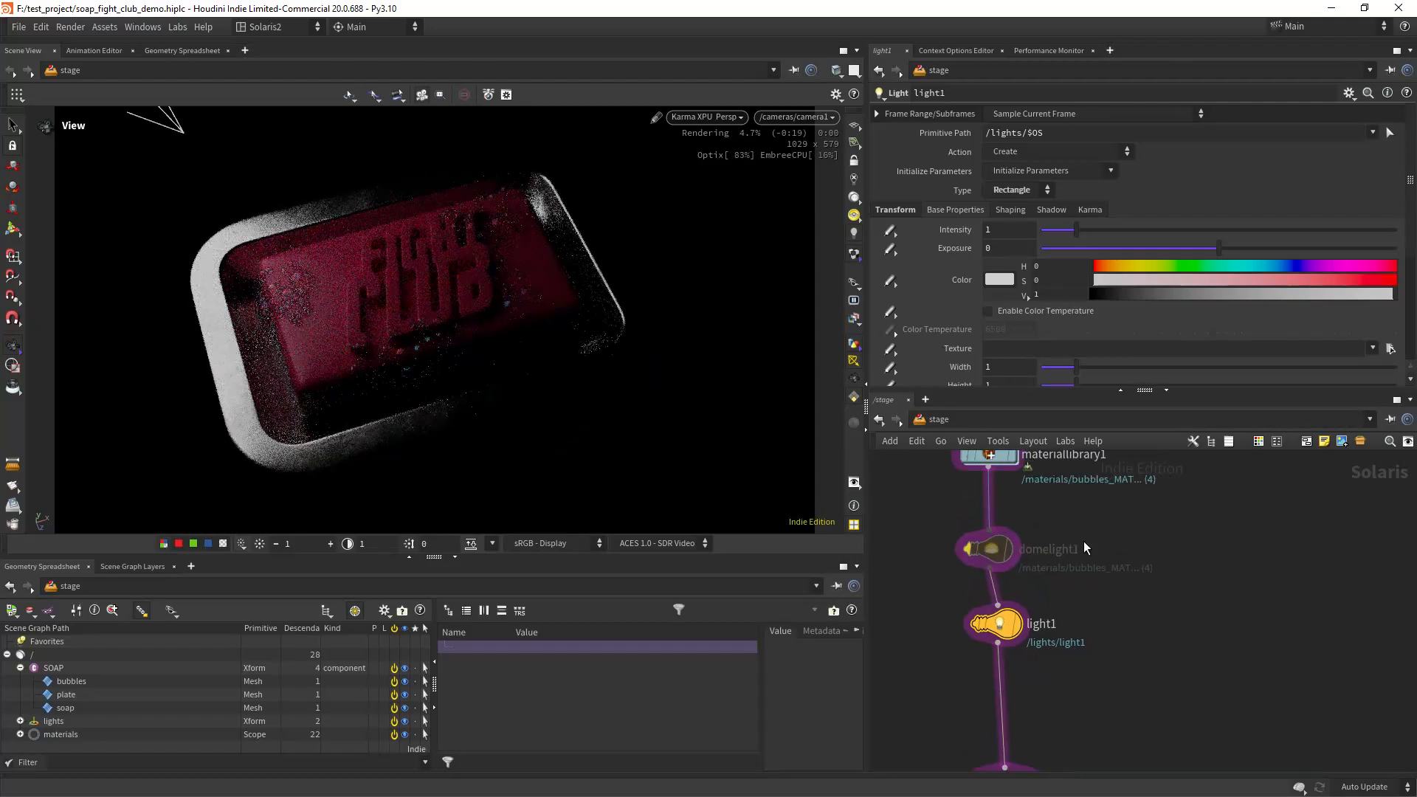
# Brighten light1 by setting its intensity to 4 and its exposure to 0.56.
pyautogui.moveTo(1086, 664); pyautogui.dragTo(1085, 663)
pyautogui.moveTo(1006, 244); pyautogui.dragTo(763, 255)
pyautogui.moveTo(1009, 228); pyautogui.dragTo(793, 227)
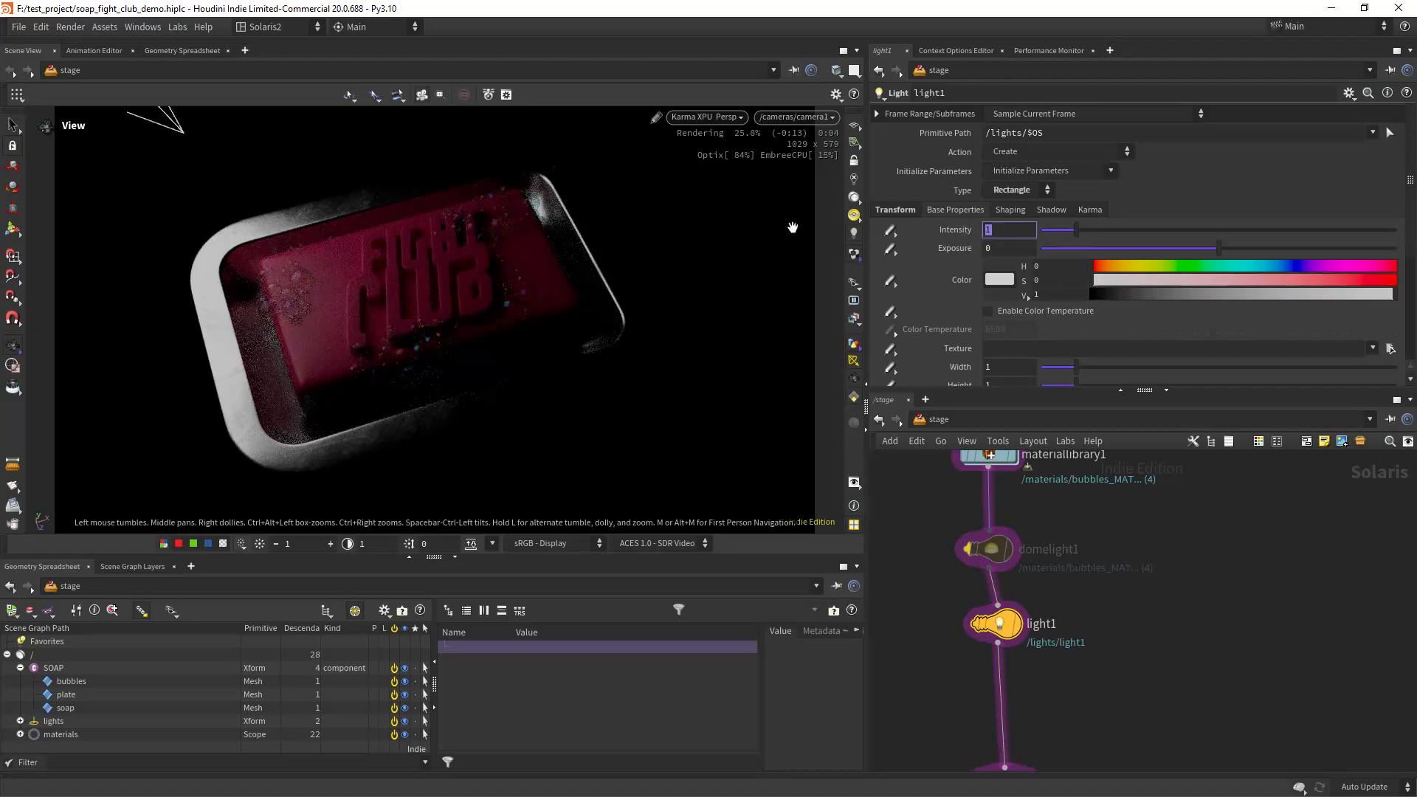
pyautogui.press('Return')
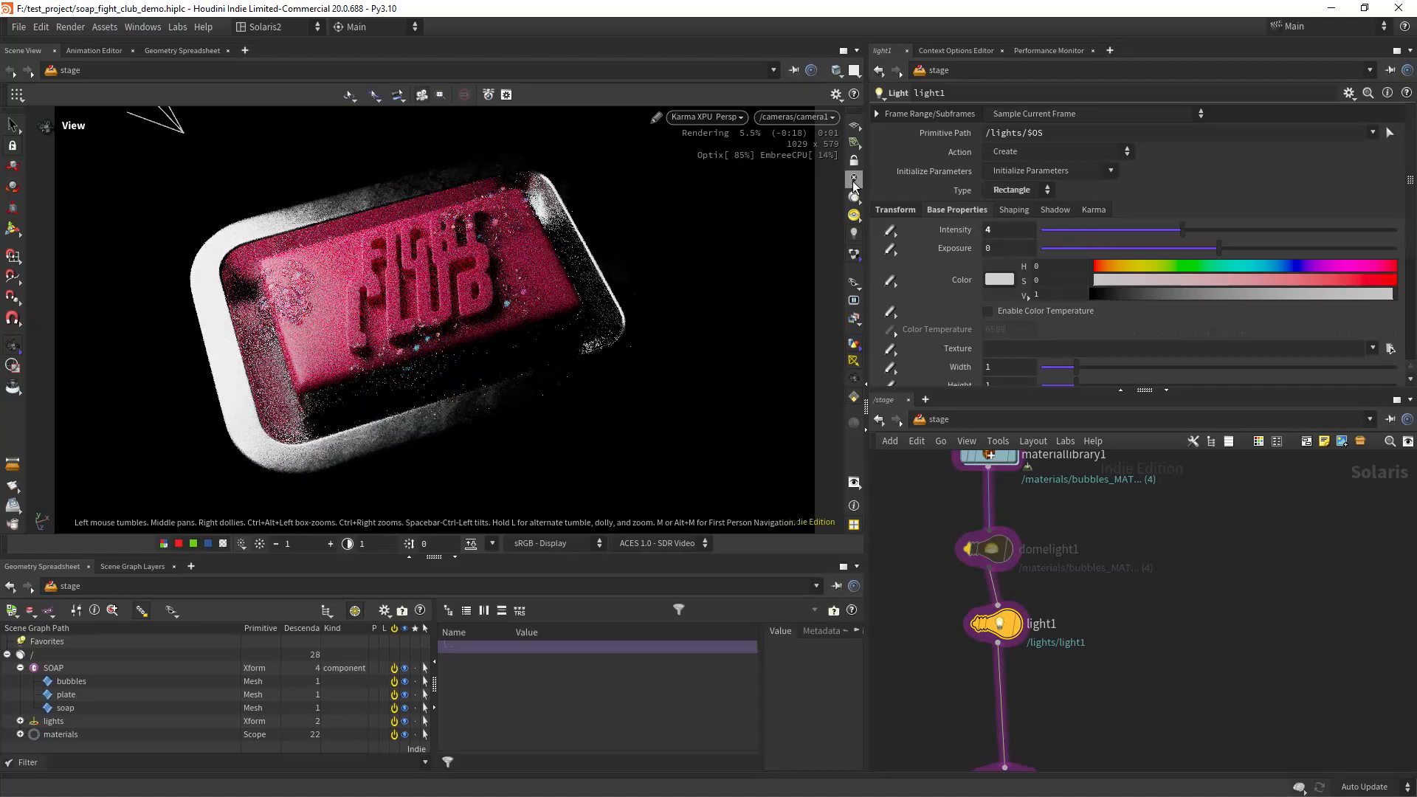
pyautogui.moveTo(999, 244); pyautogui.dragTo(803, 266)
pyautogui.write('1')
pyautogui.press('Return')
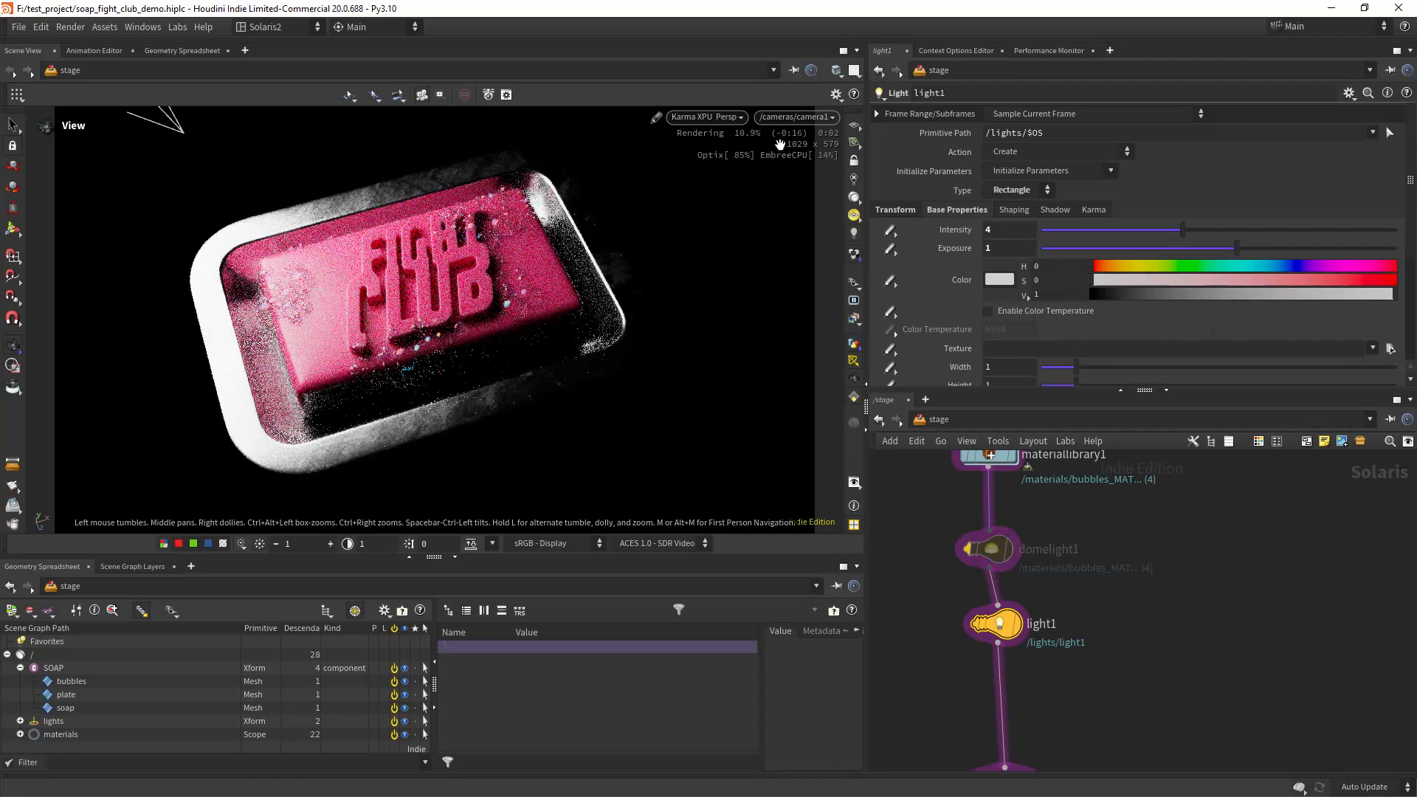
pyautogui.click(1228, 247)
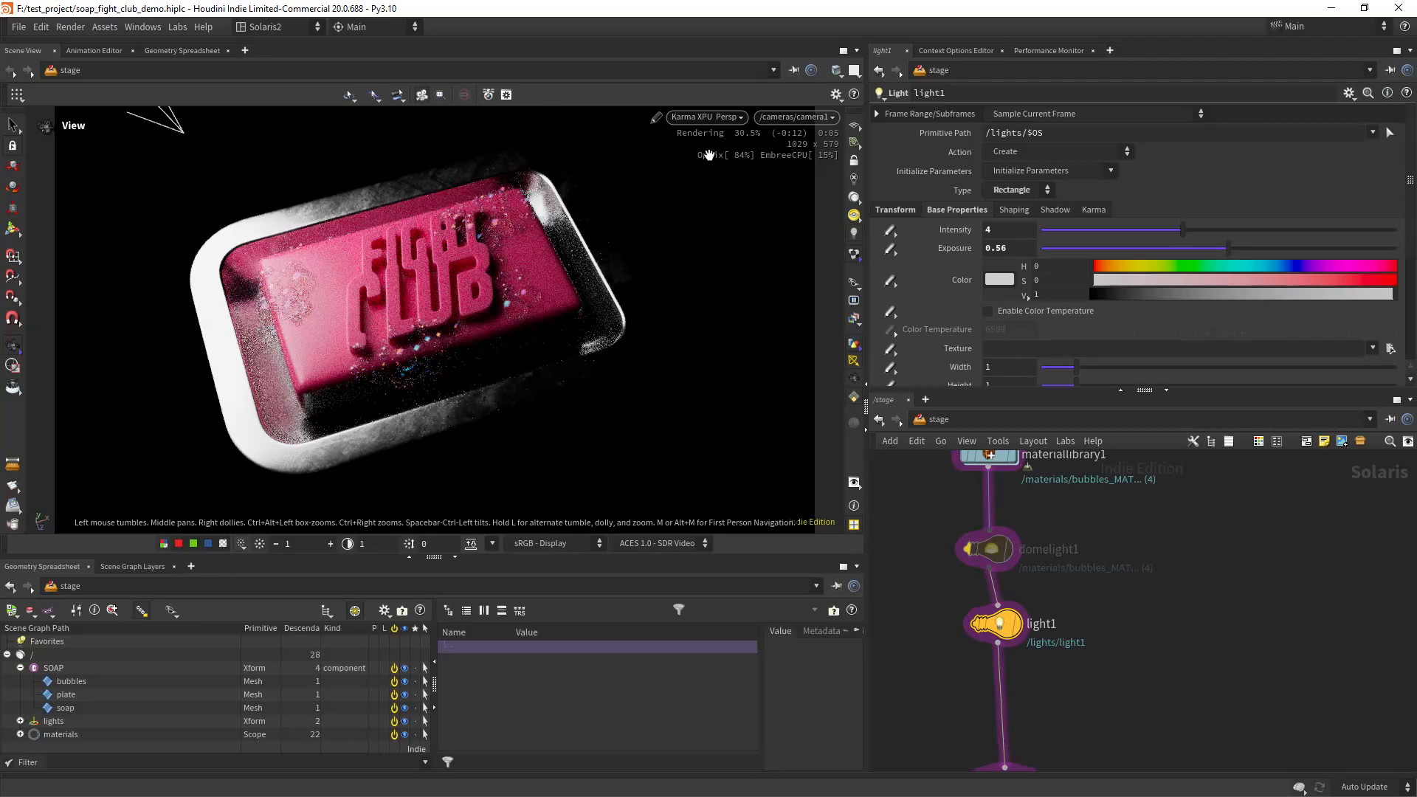
pyautogui.click(719, 117)
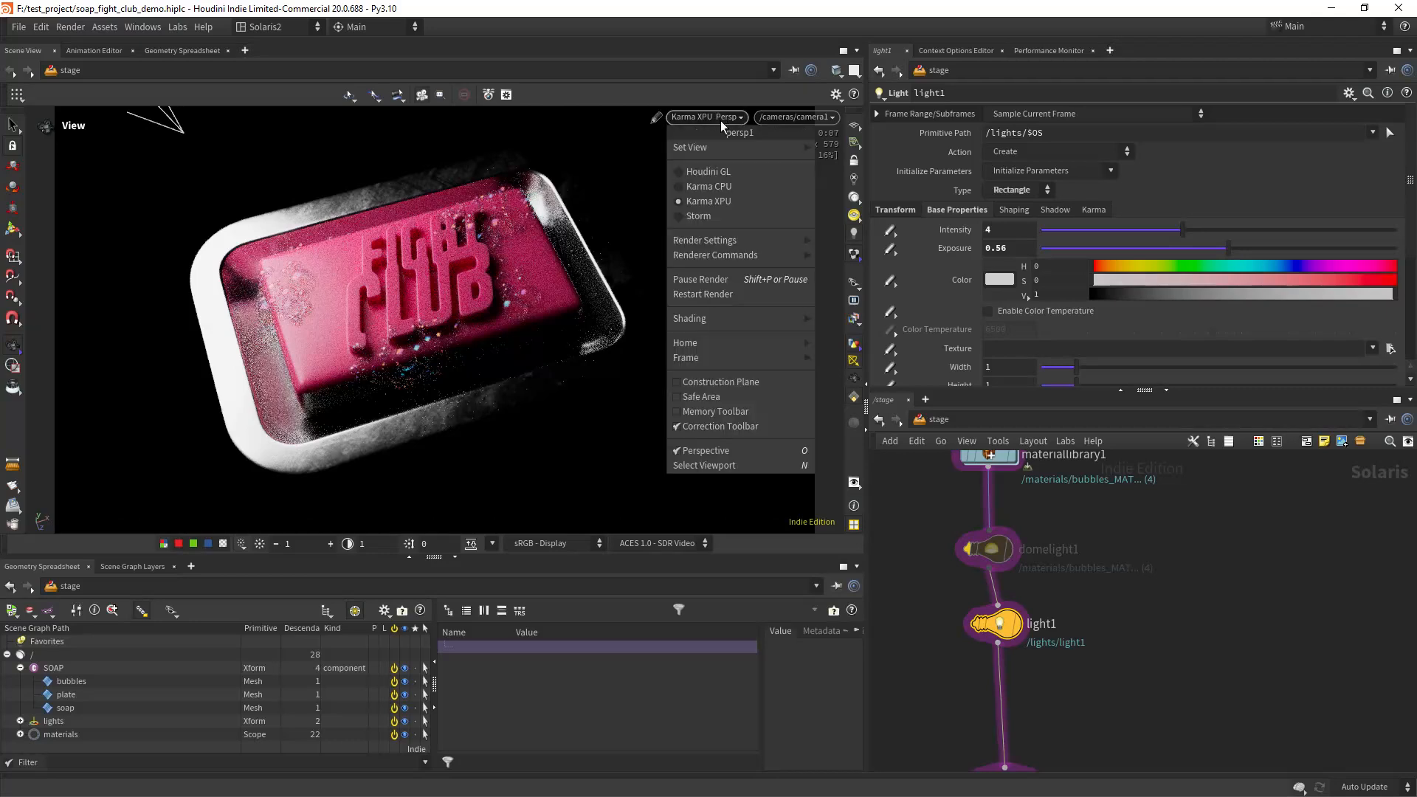
pyautogui.click(712, 168)
pyautogui.moveTo(1046, 711); pyautogui.dragTo(1037, 661, button='middle')
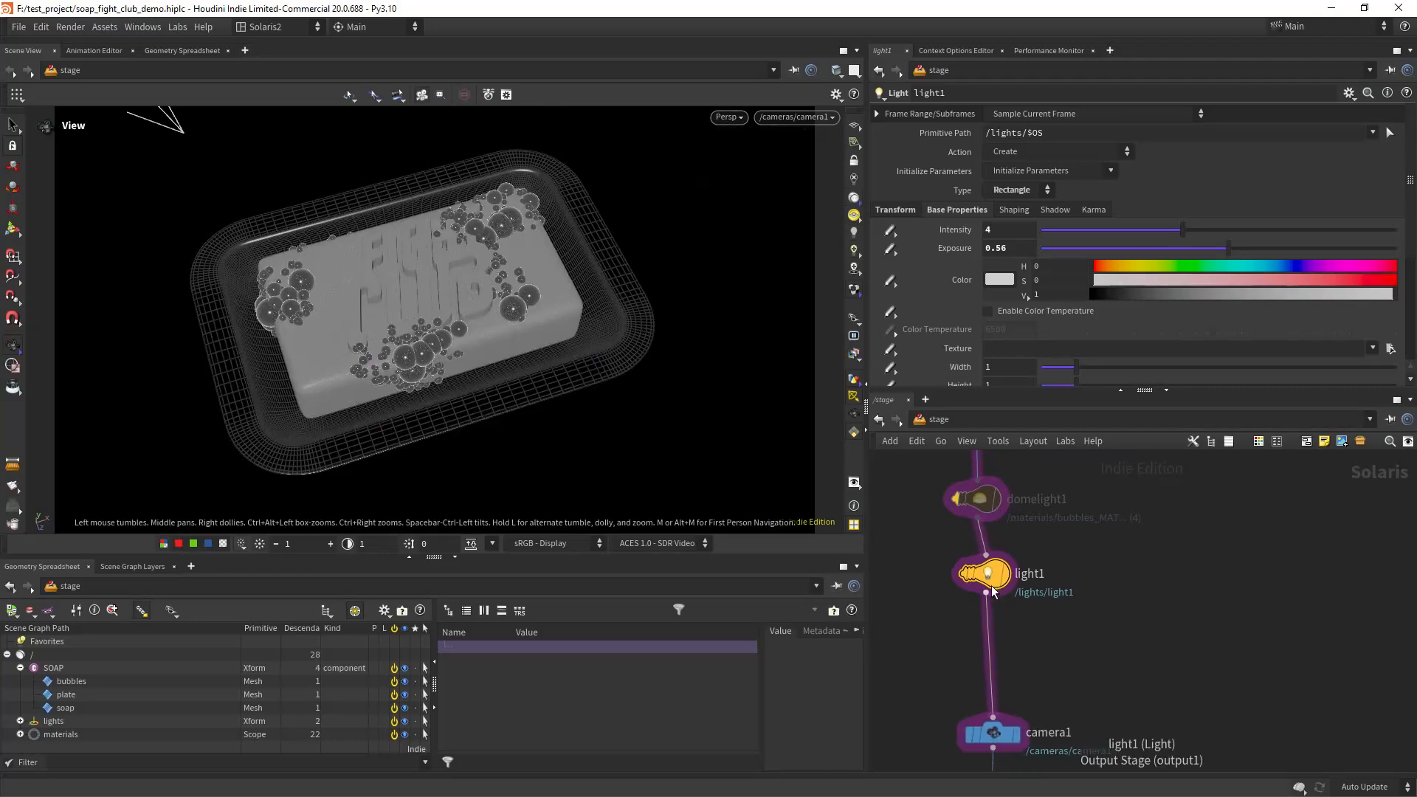
pyautogui.keyDown('alt'); pyautogui.moveTo(985, 584); pyautogui.dragTo(1057, 668); pyautogui.keyUp('alt')
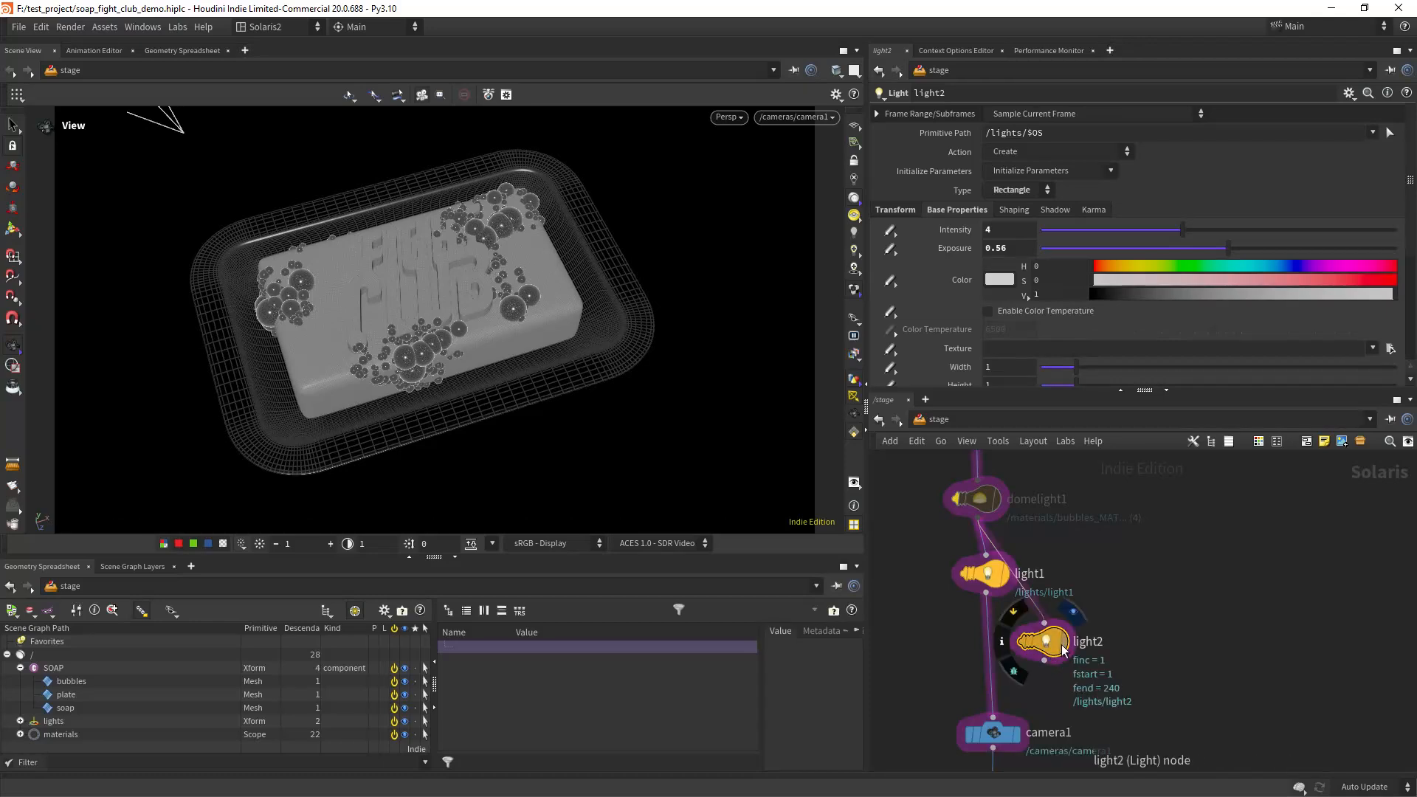
pyautogui.press('Delete')
# Assign $HIP/tex/light_spot_01_gray.hdr as light1's texture and render the viewport with Karma XPU.
pyautogui.click(992, 578)
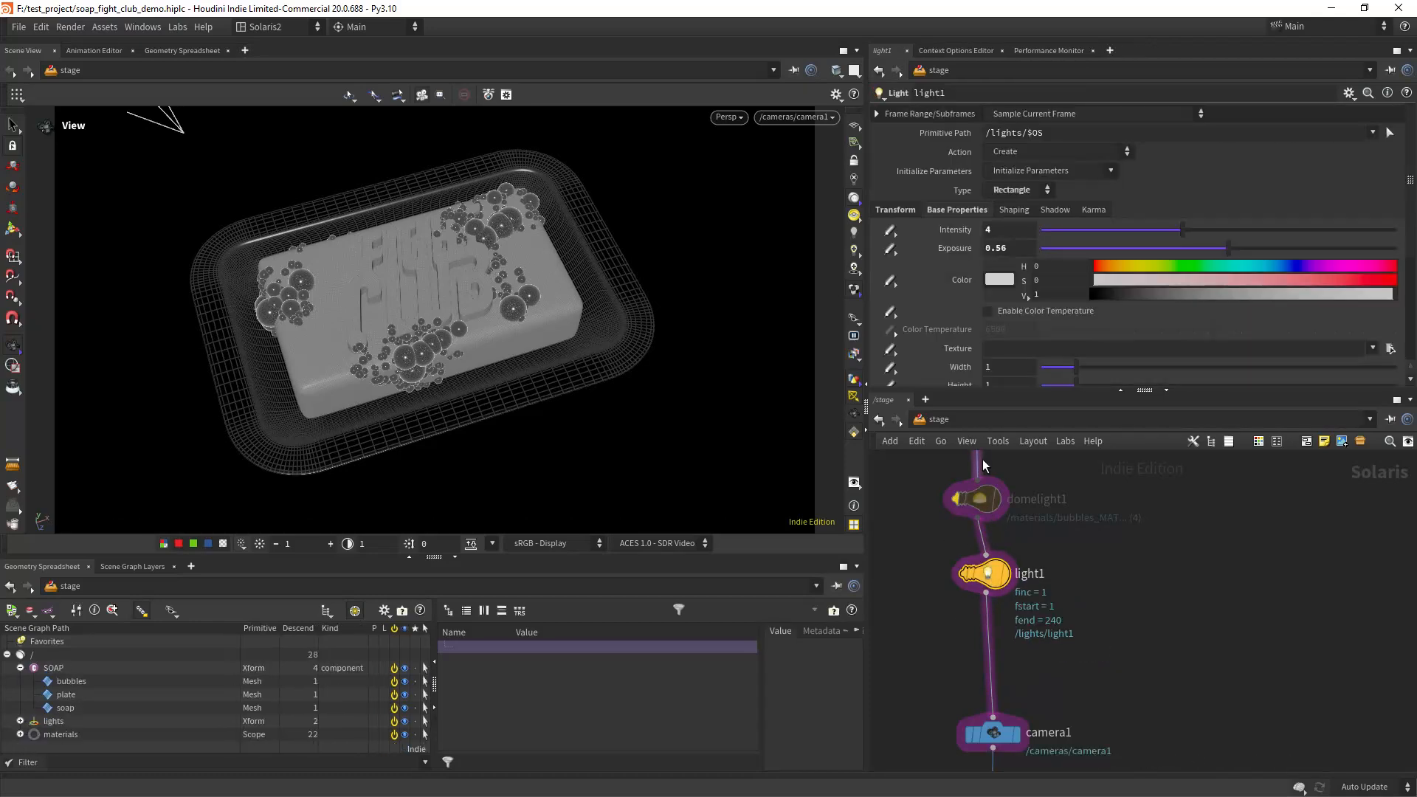
pyautogui.click(1375, 348)
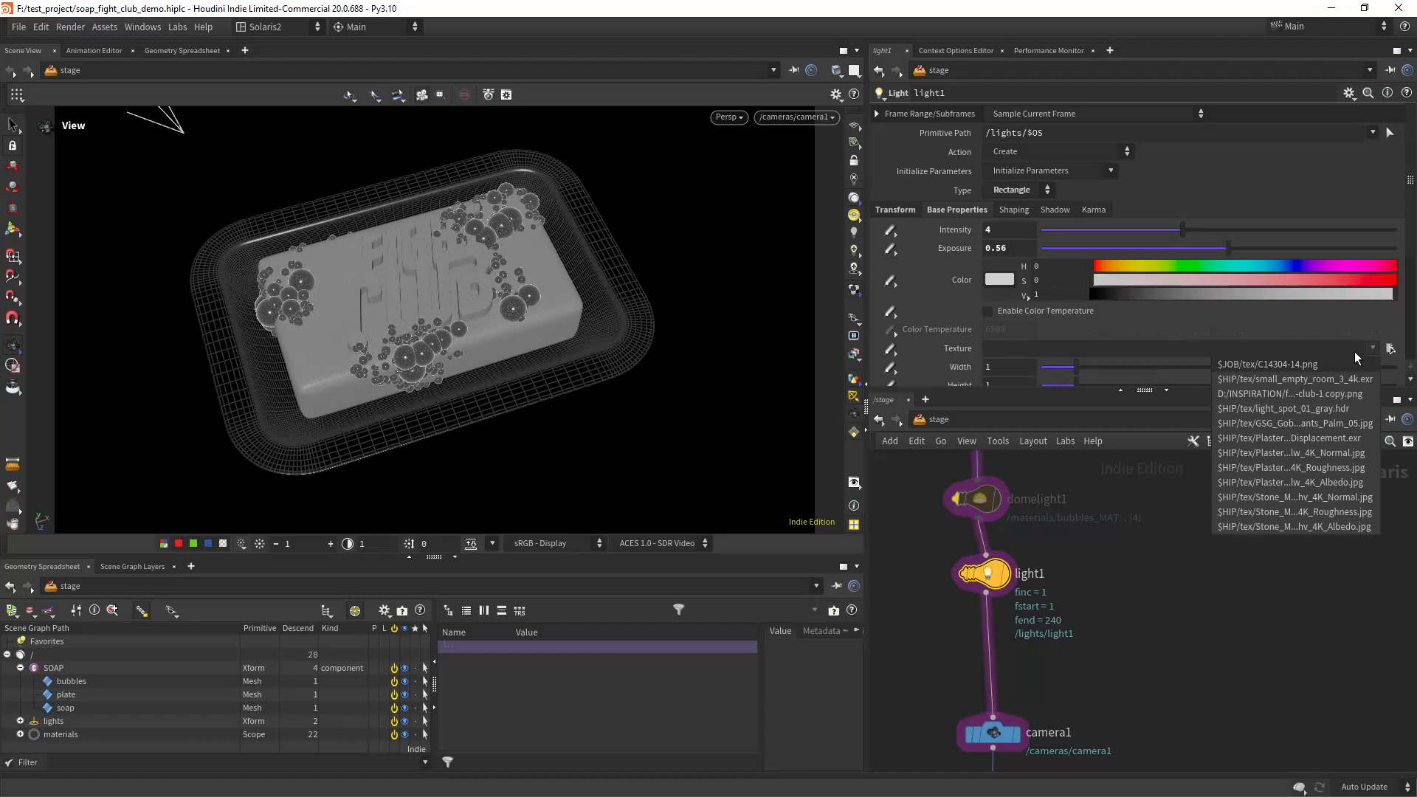
pyautogui.click(1318, 406)
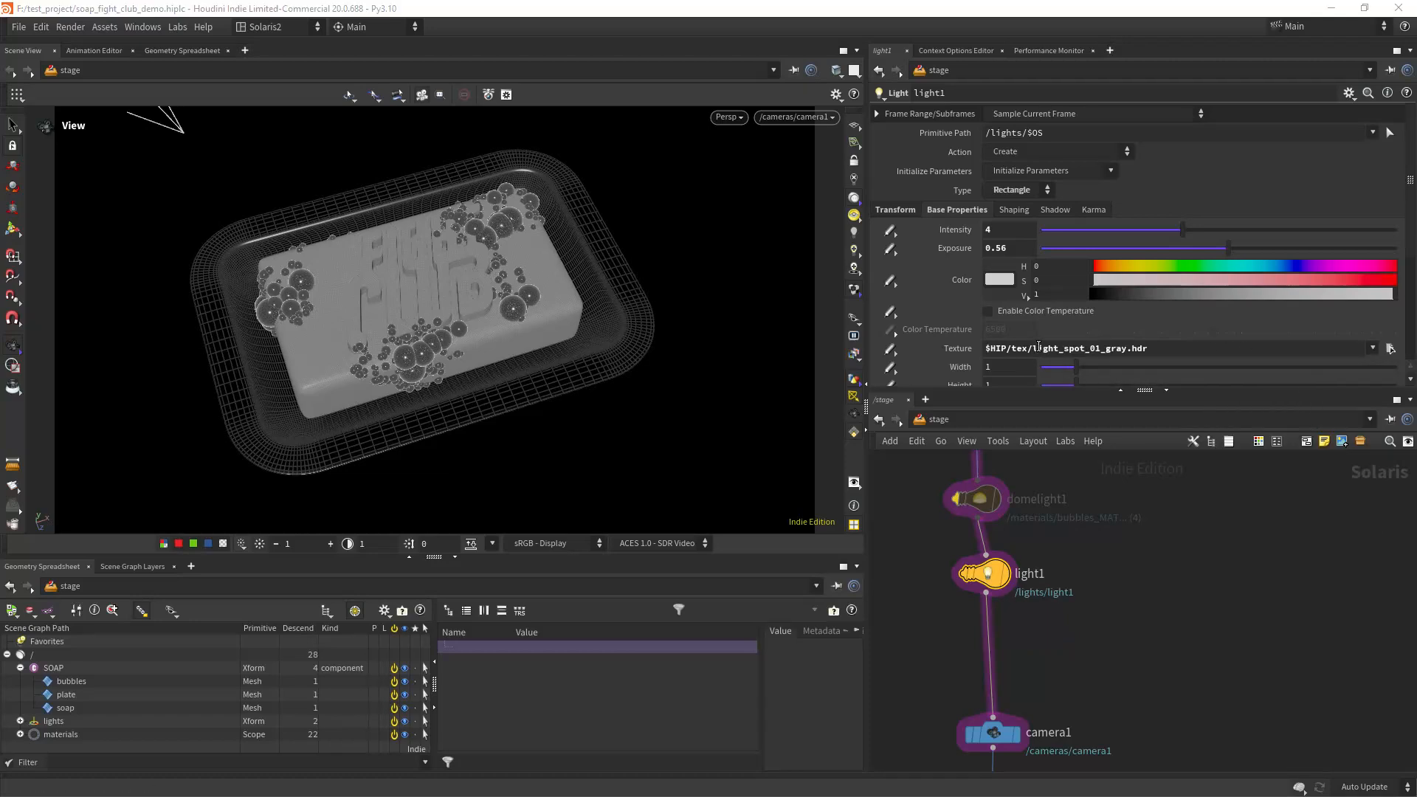
pyautogui.click(731, 117)
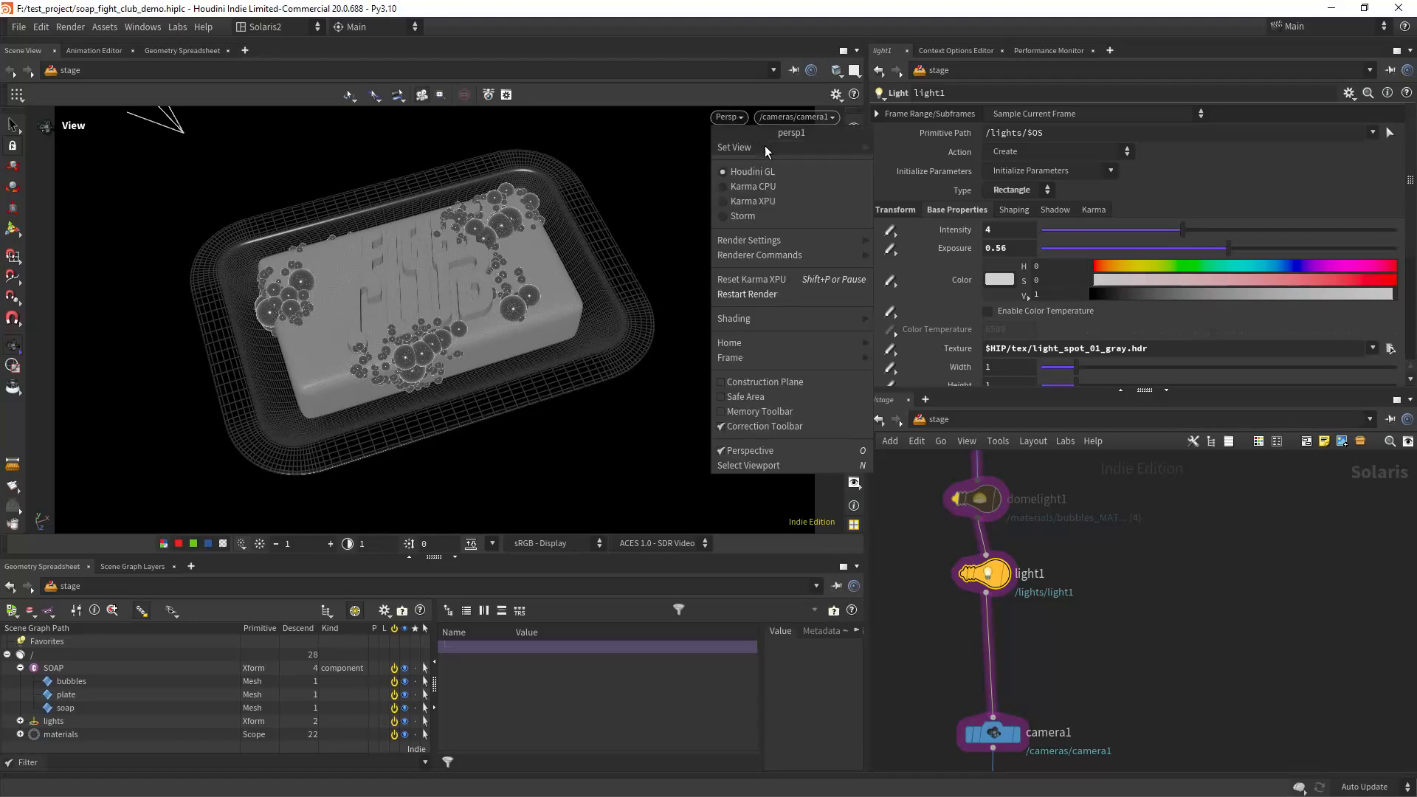
pyautogui.click(748, 190)
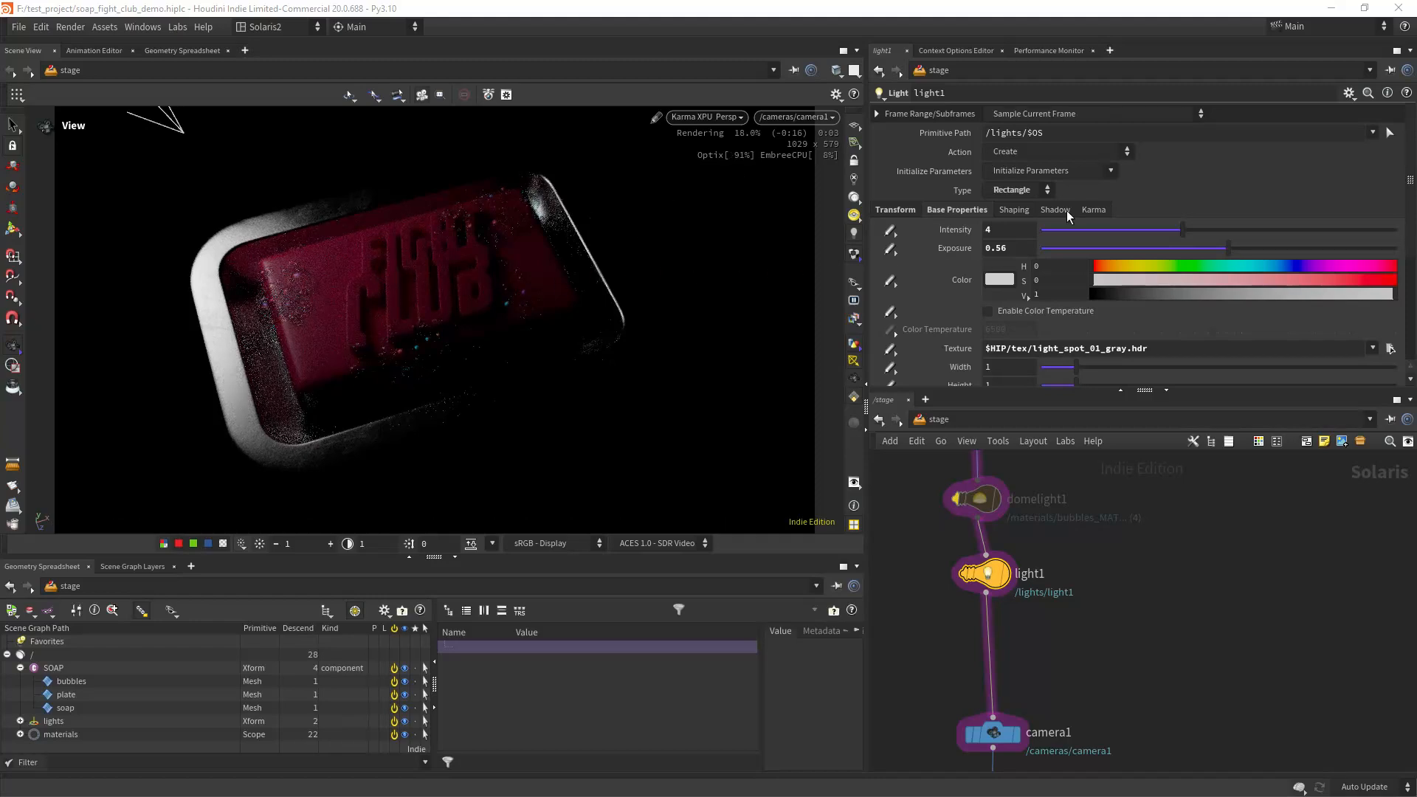
# Raise light1's exposure to 1.27 and its intensity to 4.14.
pyautogui.moveTo(1243, 246); pyautogui.dragTo(1191, 230)
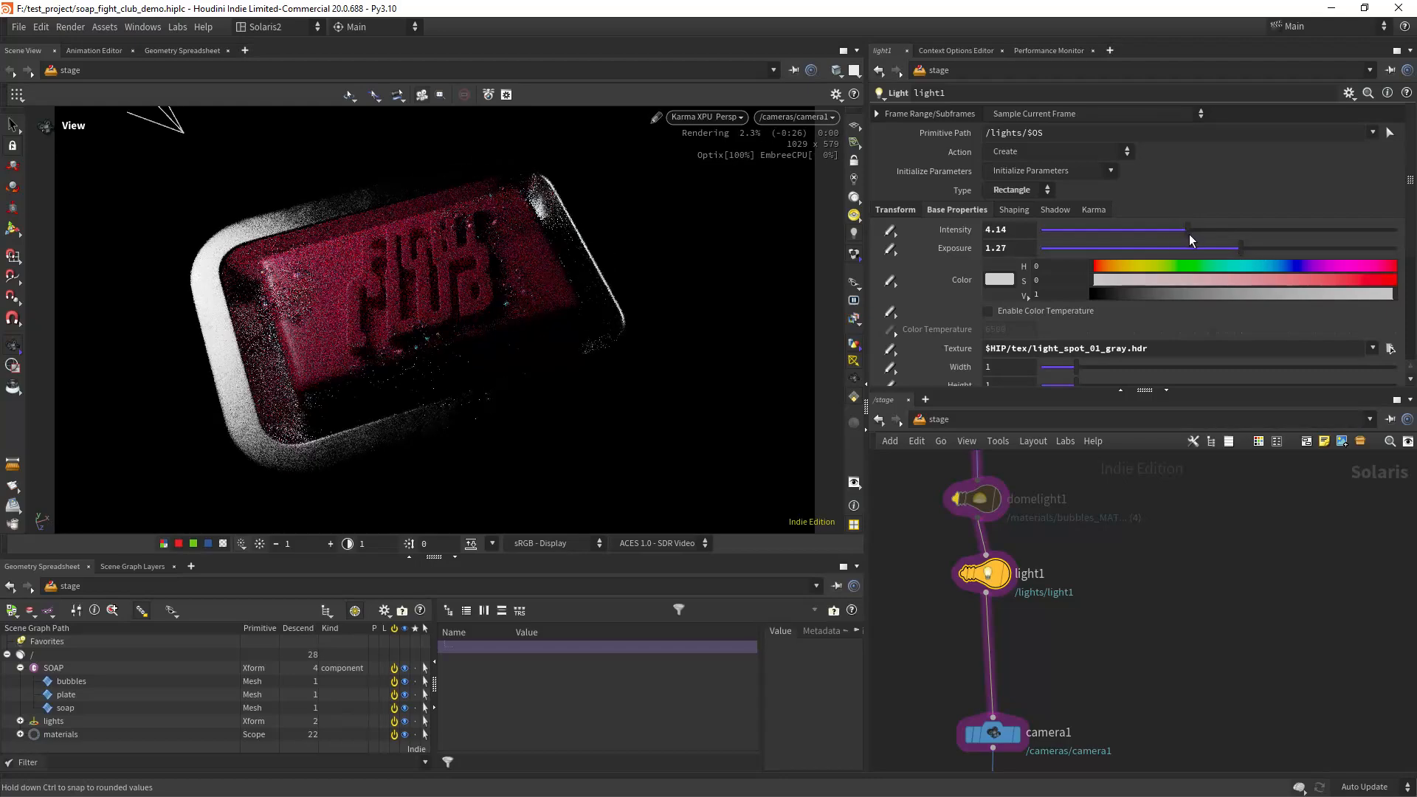
pyautogui.click(706, 116)
pyautogui.click(383, 371)
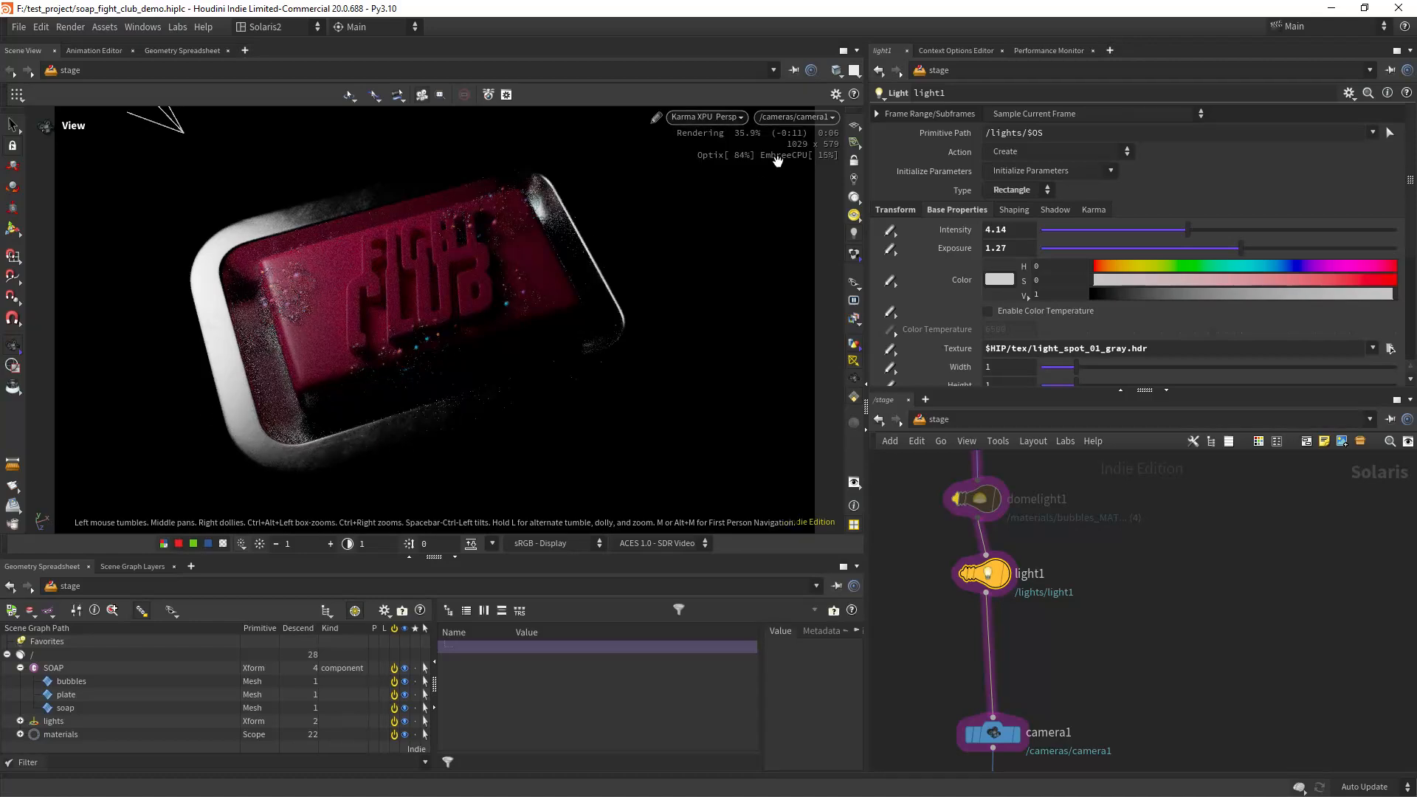
# Return the viewport to Houdini GL, then insert a duplicate of light1 between light1 and camera1 and display its result.
pyautogui.click(720, 119)
pyautogui.click(727, 171)
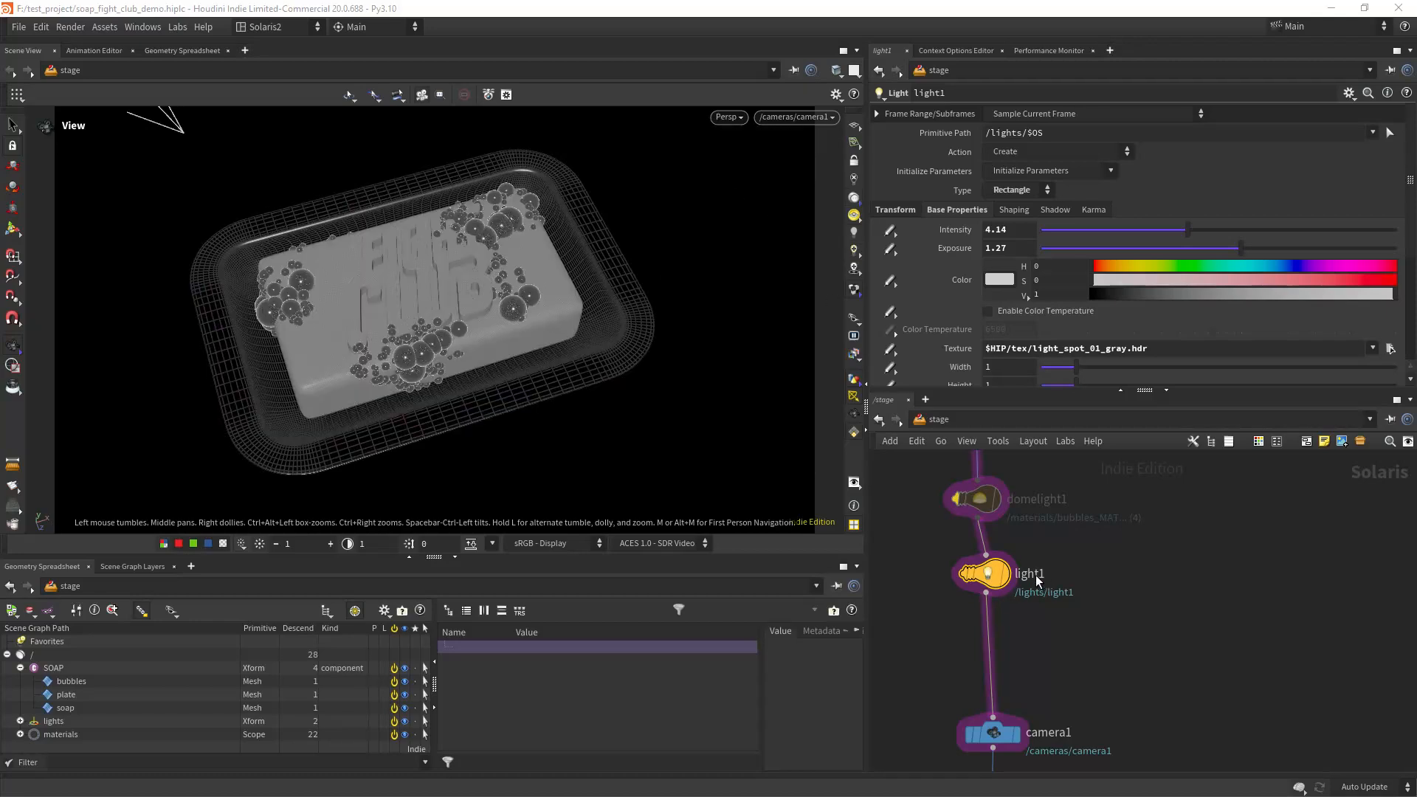
pyautogui.keyDown('alt'); pyautogui.moveTo(1037, 581); pyautogui.dragTo(1010, 642); pyautogui.keyUp('alt')
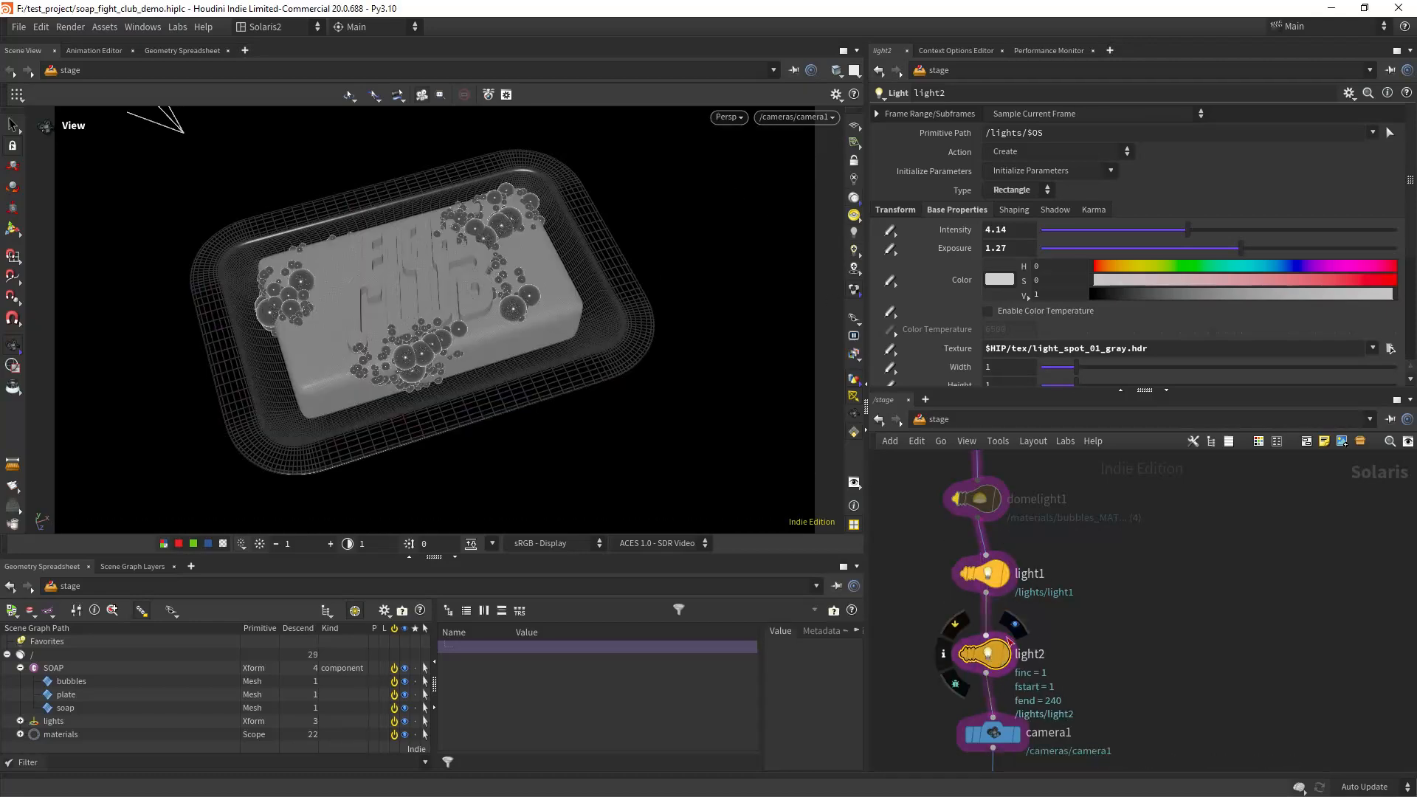
pyautogui.click(1015, 626)
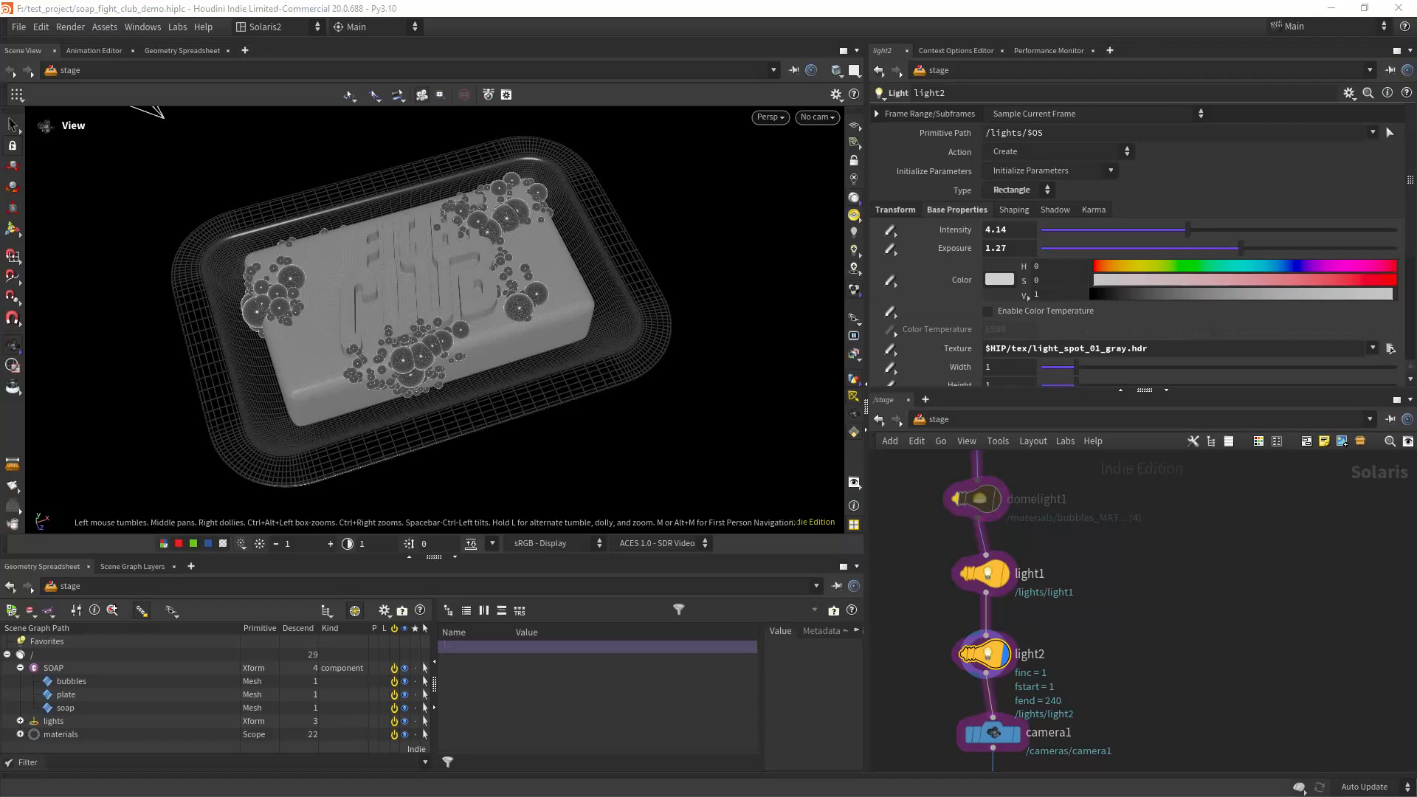
# Look through light2 with the view locked to aim it at the soap from the opposite side, then unlock the view.
pyautogui.click(816, 117)
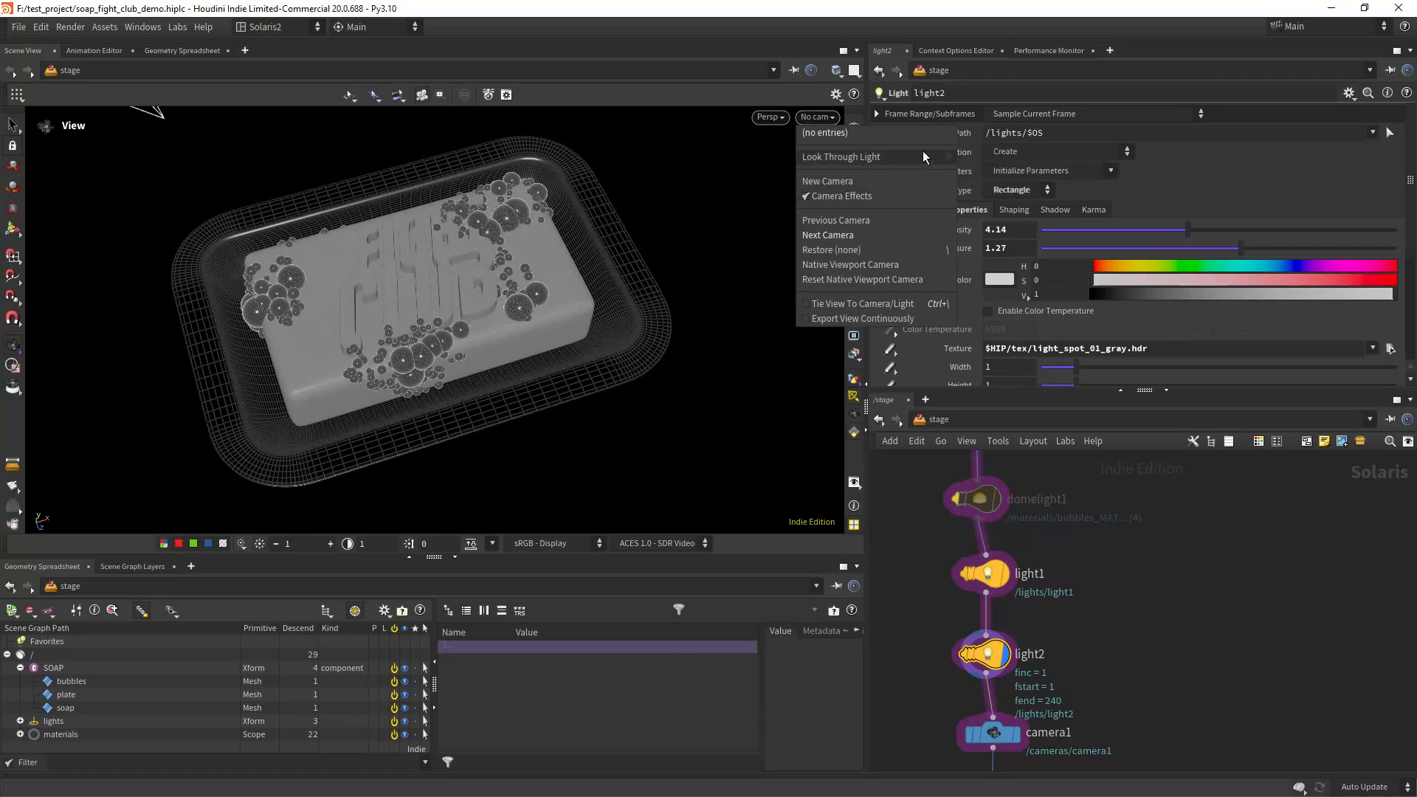
pyautogui.moveTo(922, 157)
pyautogui.click(991, 187)
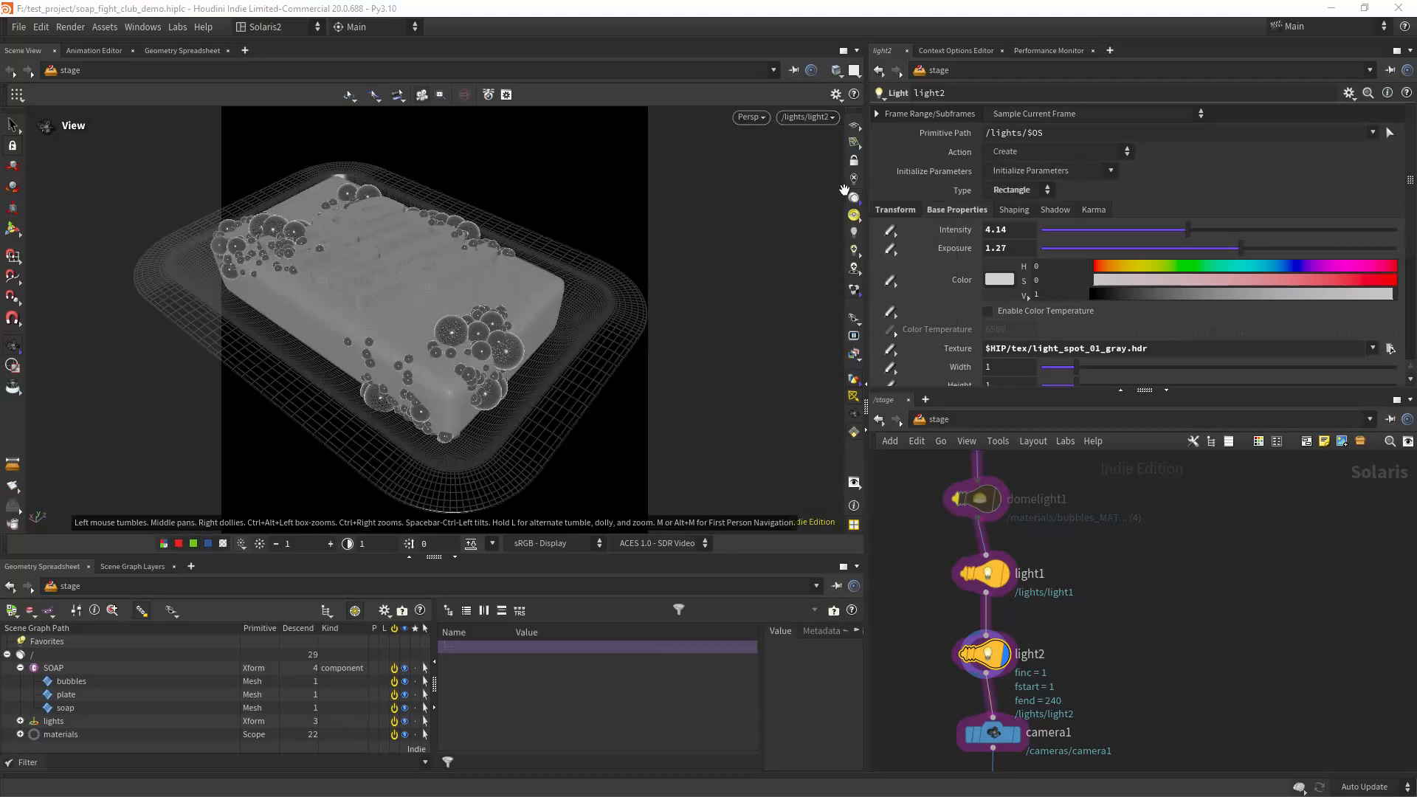
pyautogui.scroll(-5, 557, 363)
pyautogui.moveTo(491, 348); pyautogui.dragTo(480, 402)
pyautogui.moveTo(480, 402); pyautogui.dragTo(532, 330, button='middle')
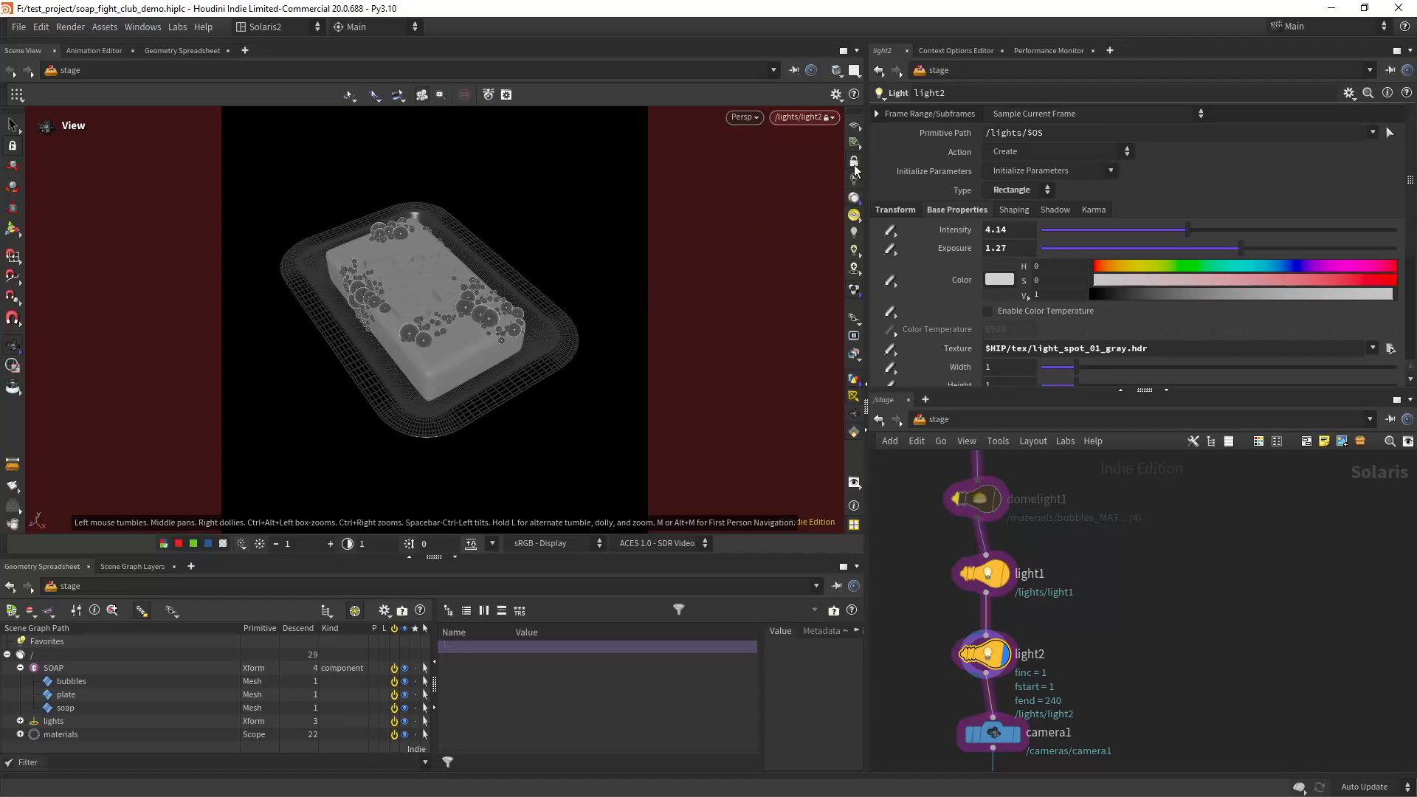
pyautogui.click(855, 166)
pyautogui.moveTo(500, 383); pyautogui.dragTo(627, 339)
pyautogui.scroll(-5, 592, 320)
# Display the karmarendersettings node and look through /cameras/camera1 again.
pyautogui.click(818, 117)
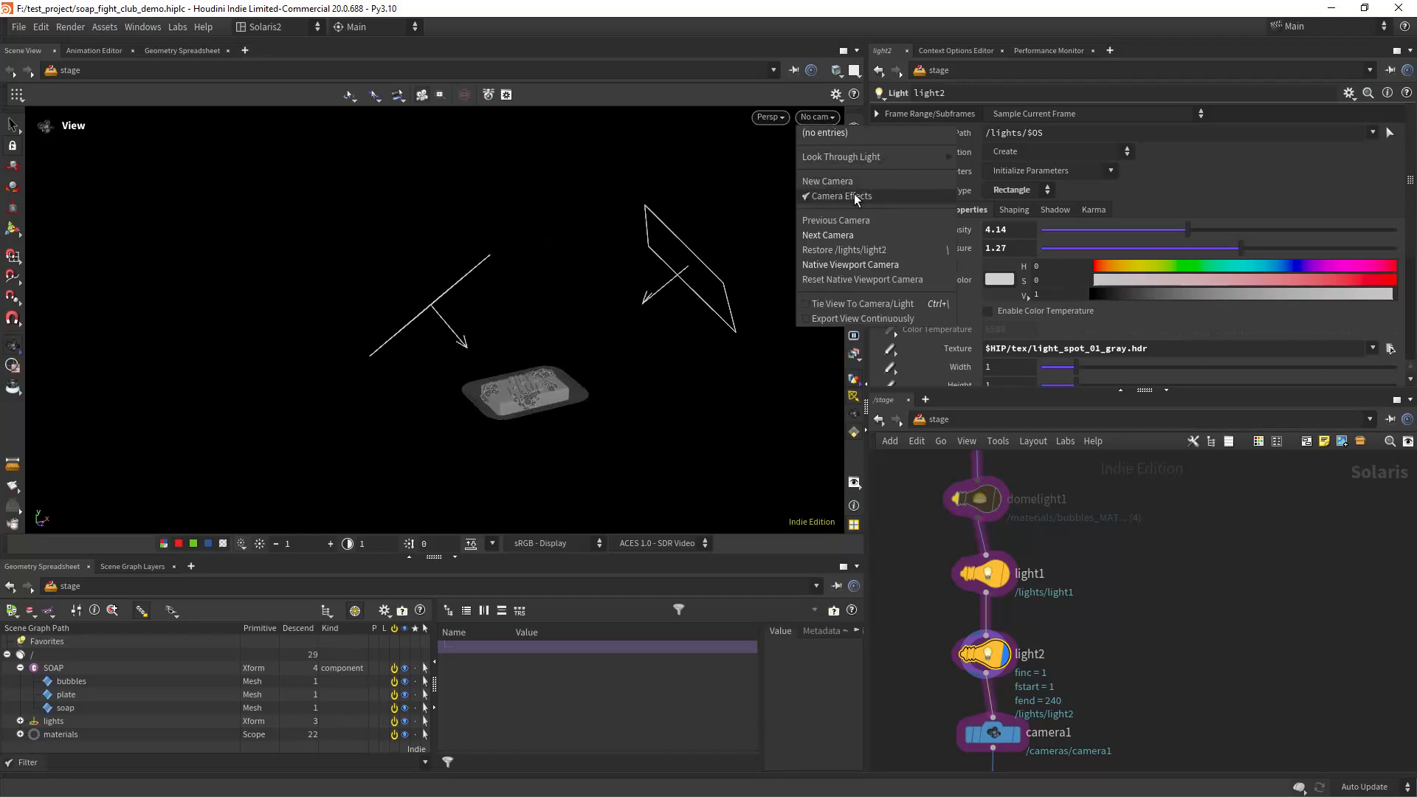
pyautogui.click(1102, 550)
pyautogui.moveTo(1100, 621); pyautogui.dragTo(1101, 456, button='middle')
pyautogui.moveTo(1009, 651)
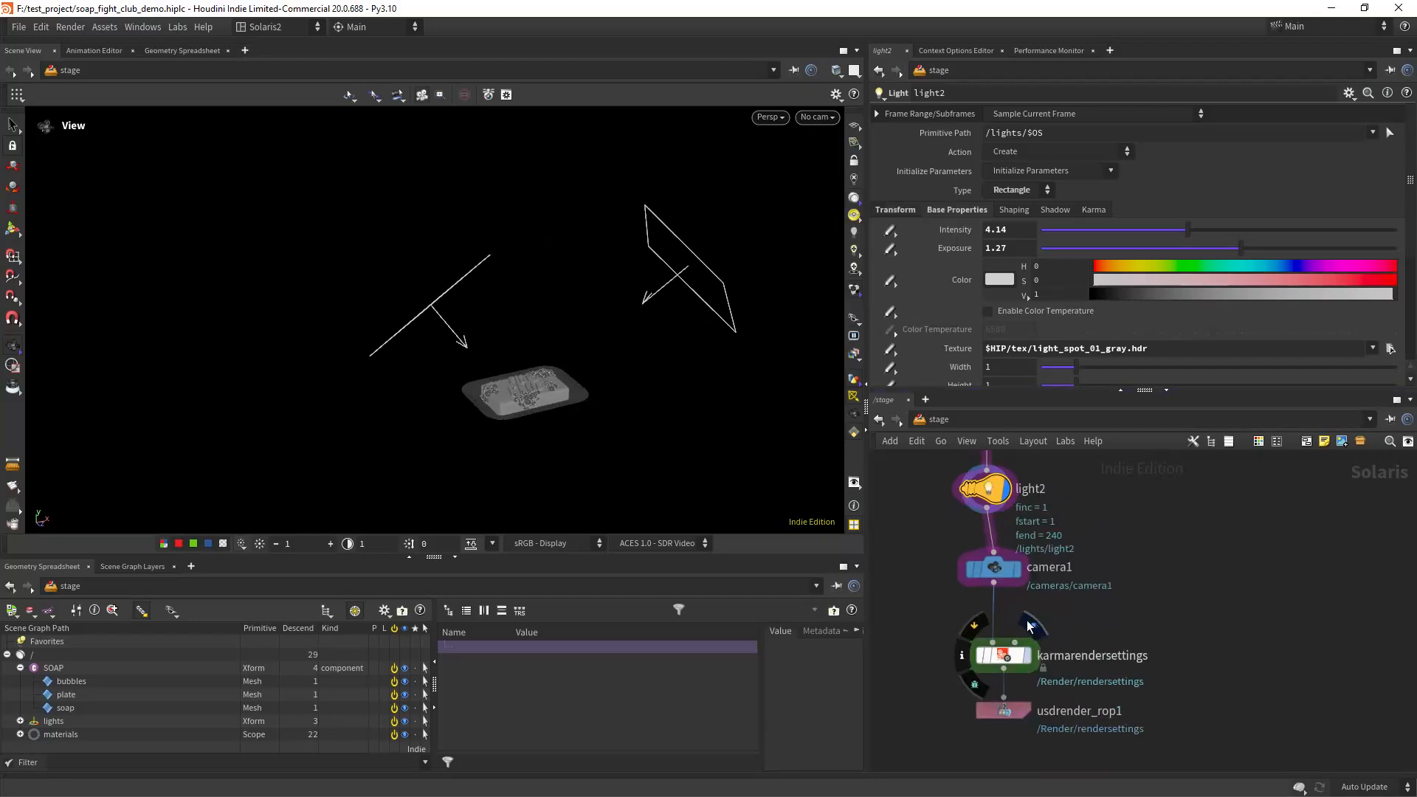
pyautogui.click(818, 117)
pyautogui.click(853, 153)
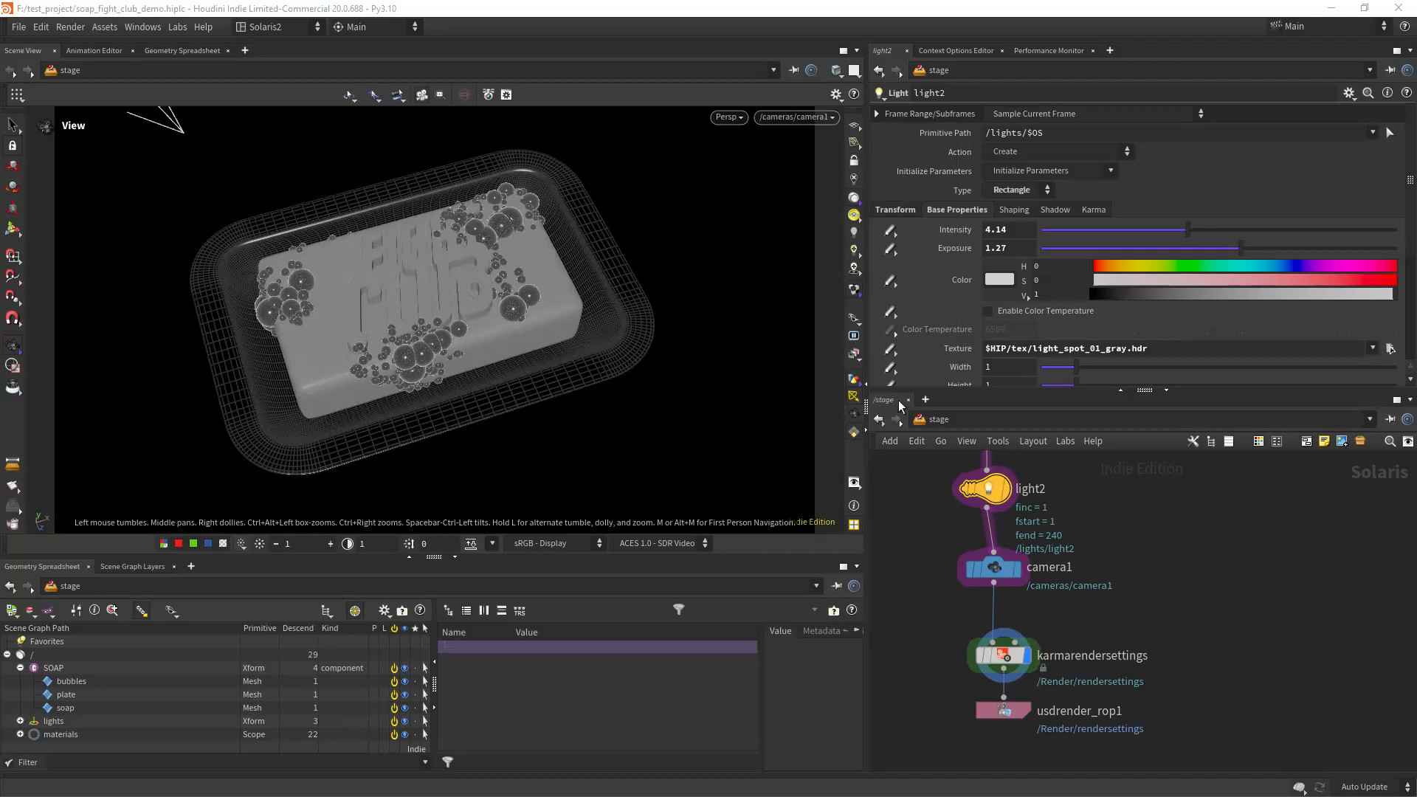
# Bypass light1 and switch the viewport renderer to Karma XPU to isolate light2's contribution.
pyautogui.moveTo(1109, 479); pyautogui.dragTo(1110, 613, button='middle')
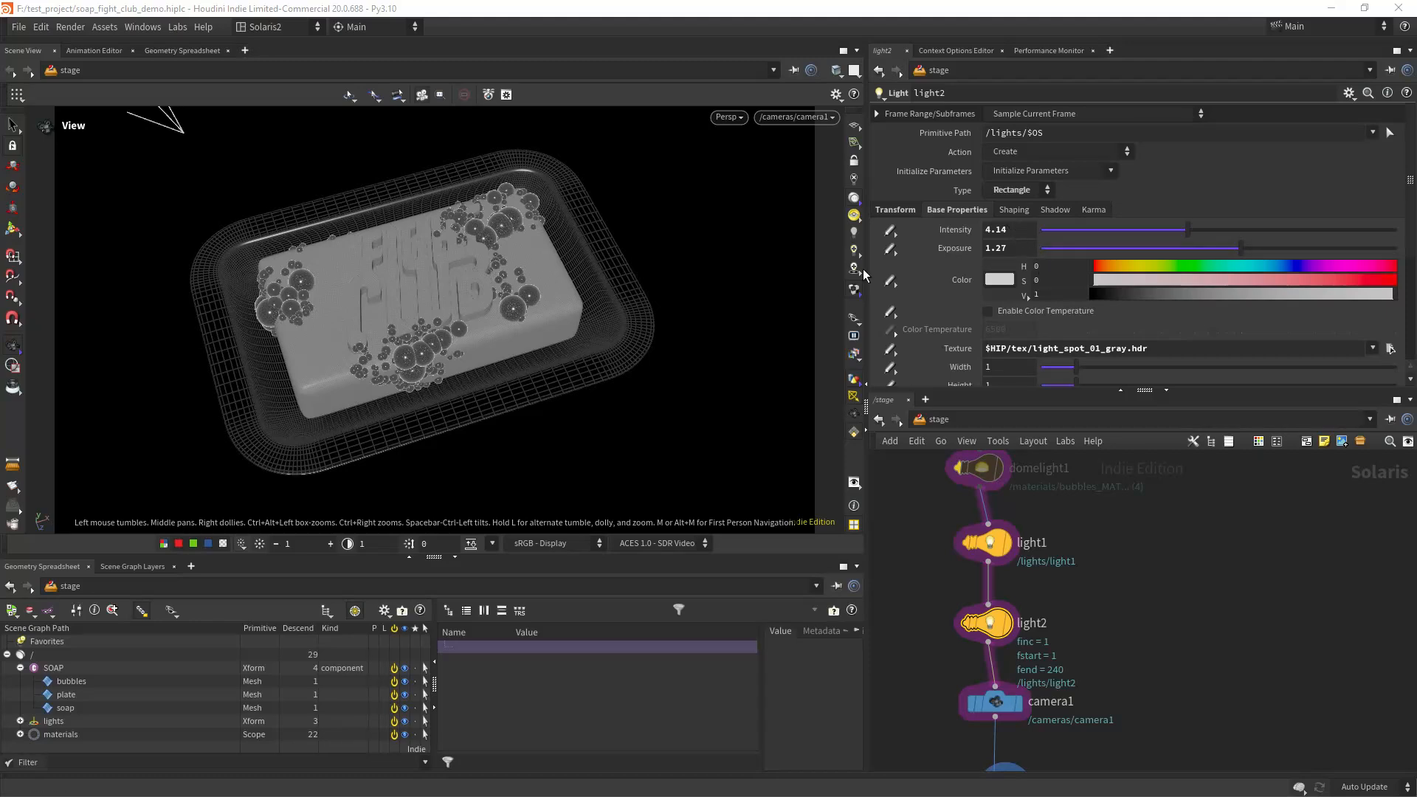
pyautogui.click(965, 543)
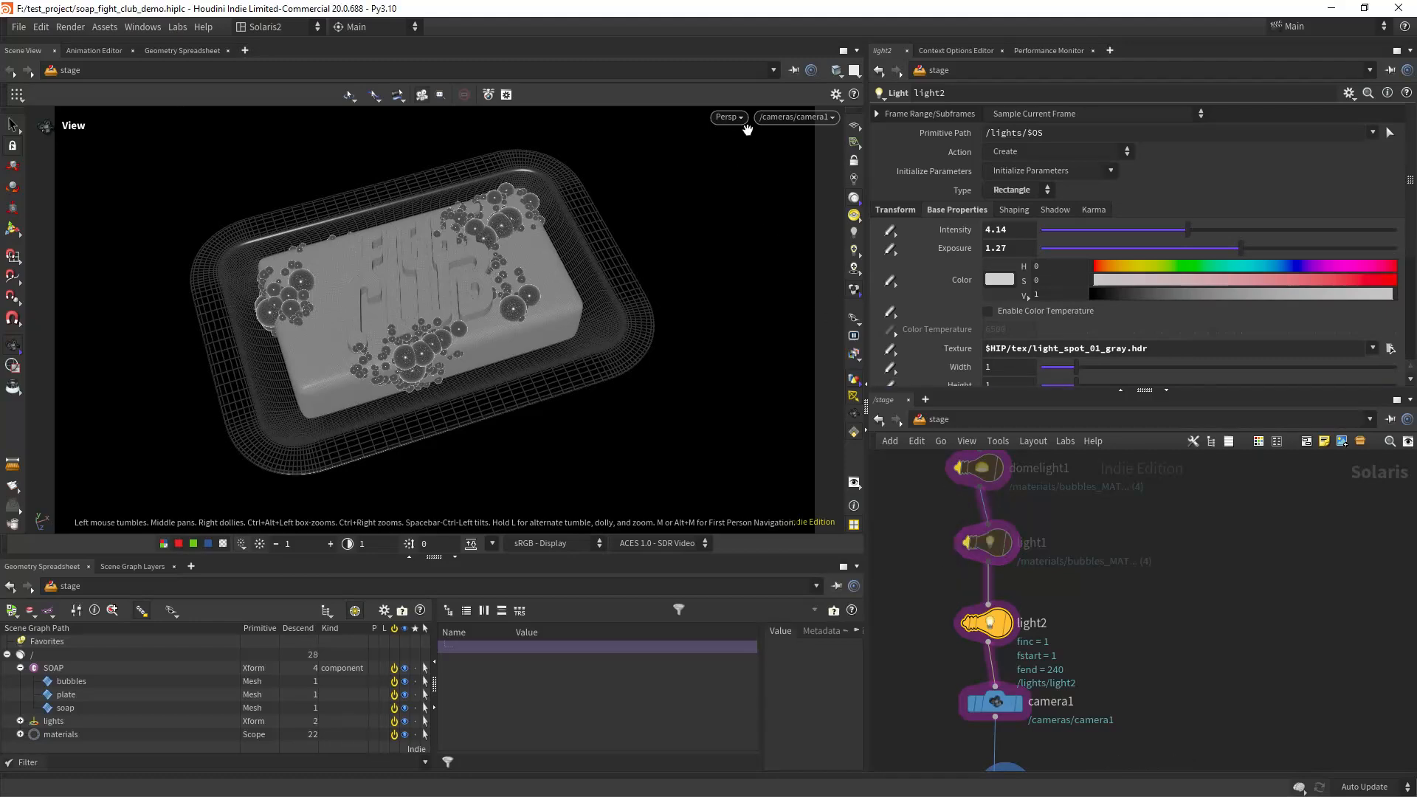
pyautogui.click(744, 120)
pyautogui.click(771, 203)
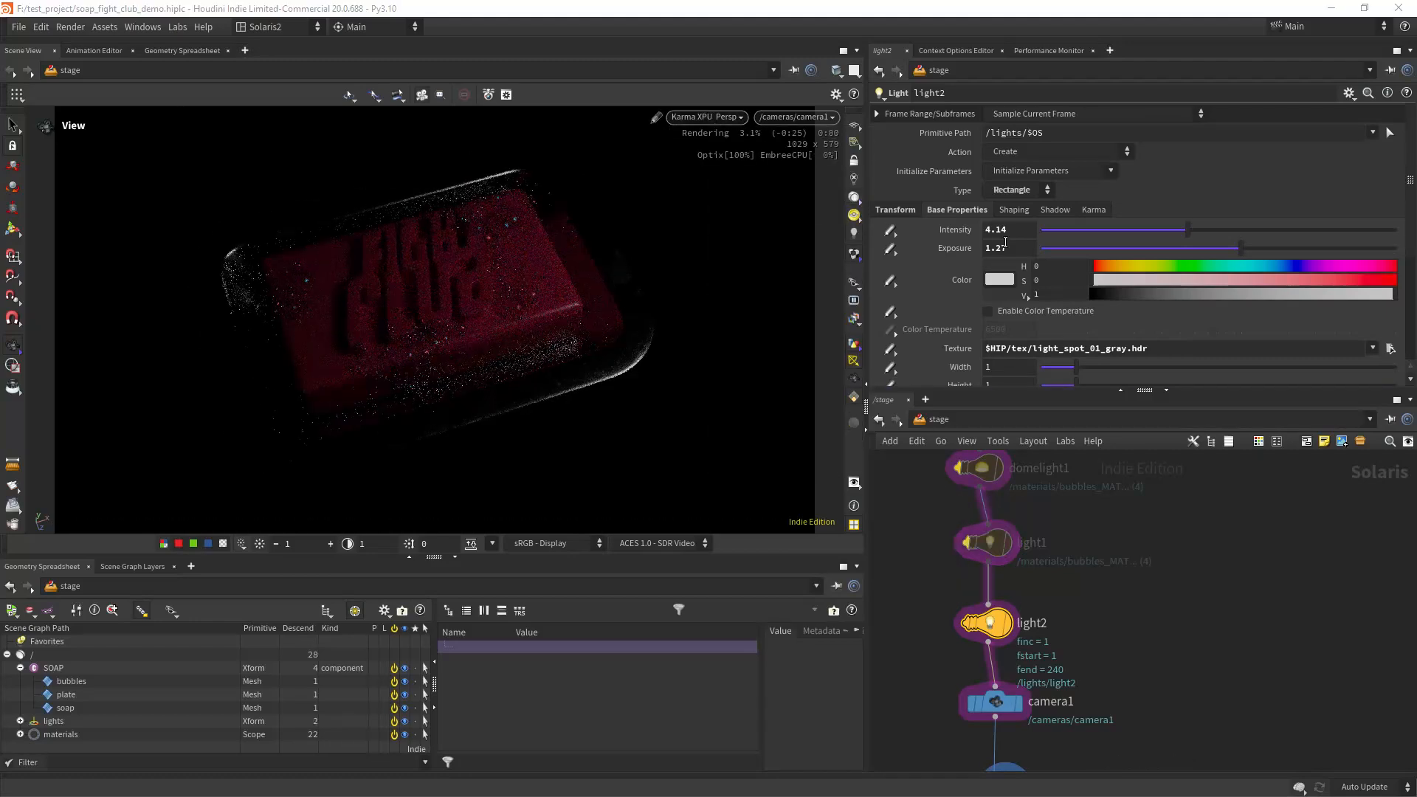
# Set light2's intensity to 5 and its exposure to 2.2.
pyautogui.doubleClick(1002, 230)
pyautogui.write('5')
pyautogui.press('Tab')
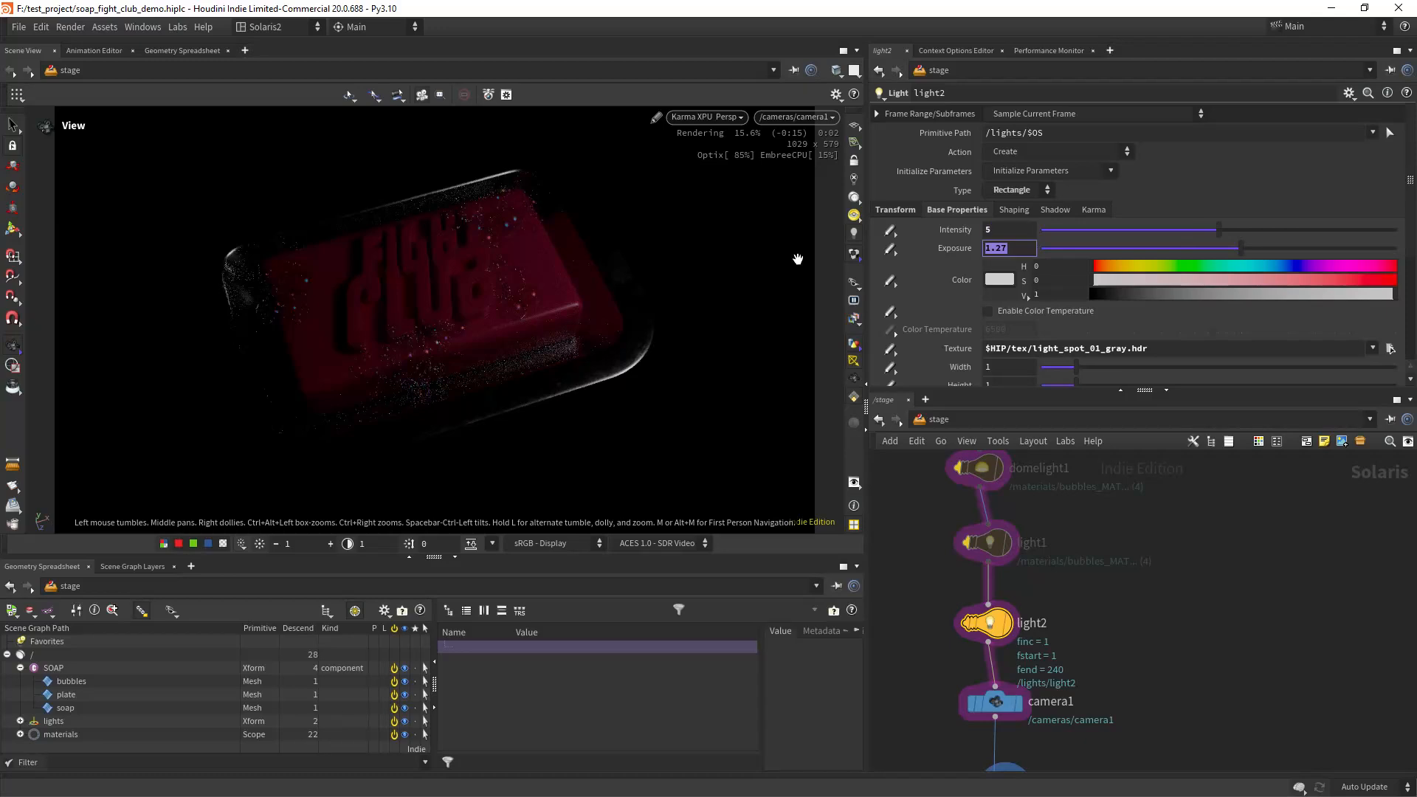
pyautogui.write('2')
pyautogui.press('Return')
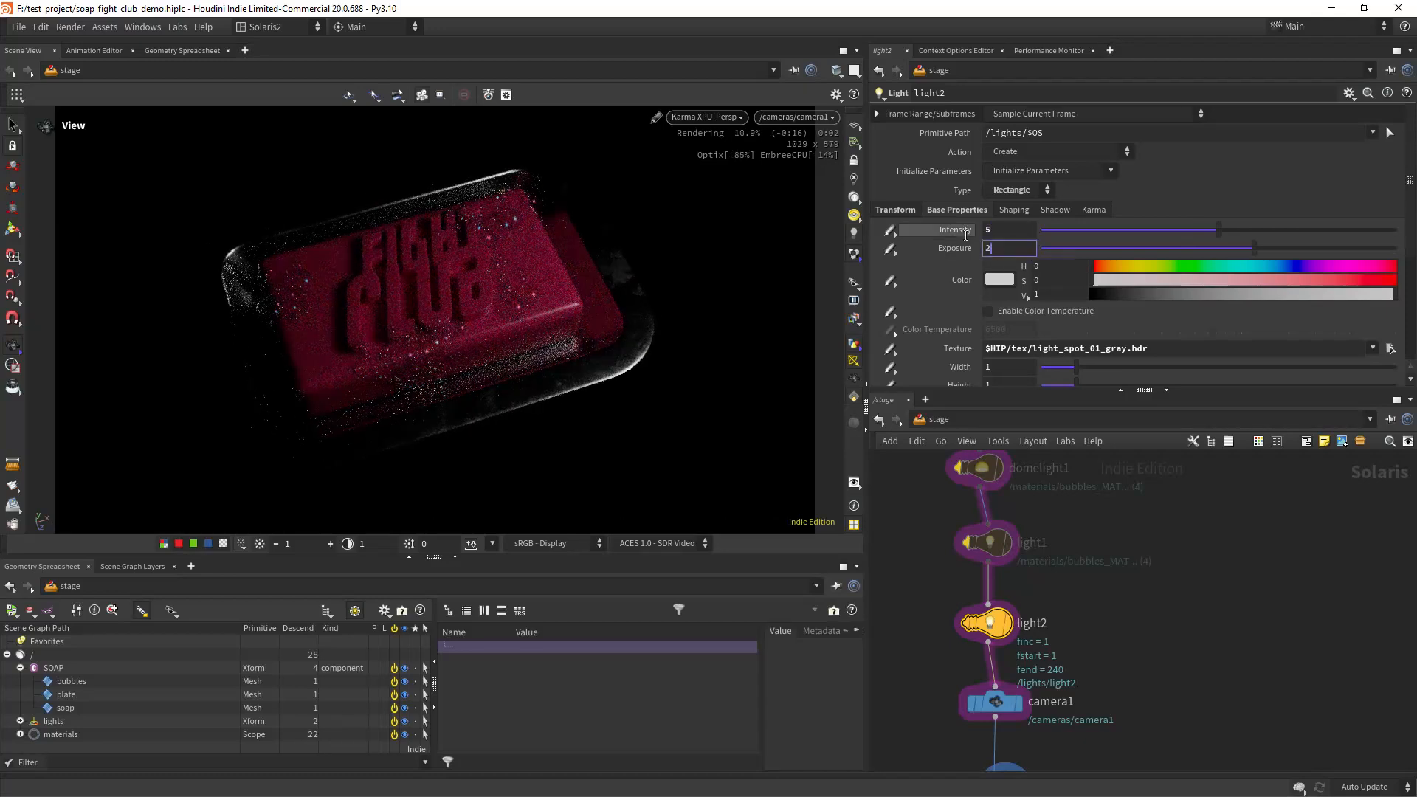
pyautogui.write('.2')
pyautogui.press('Return')
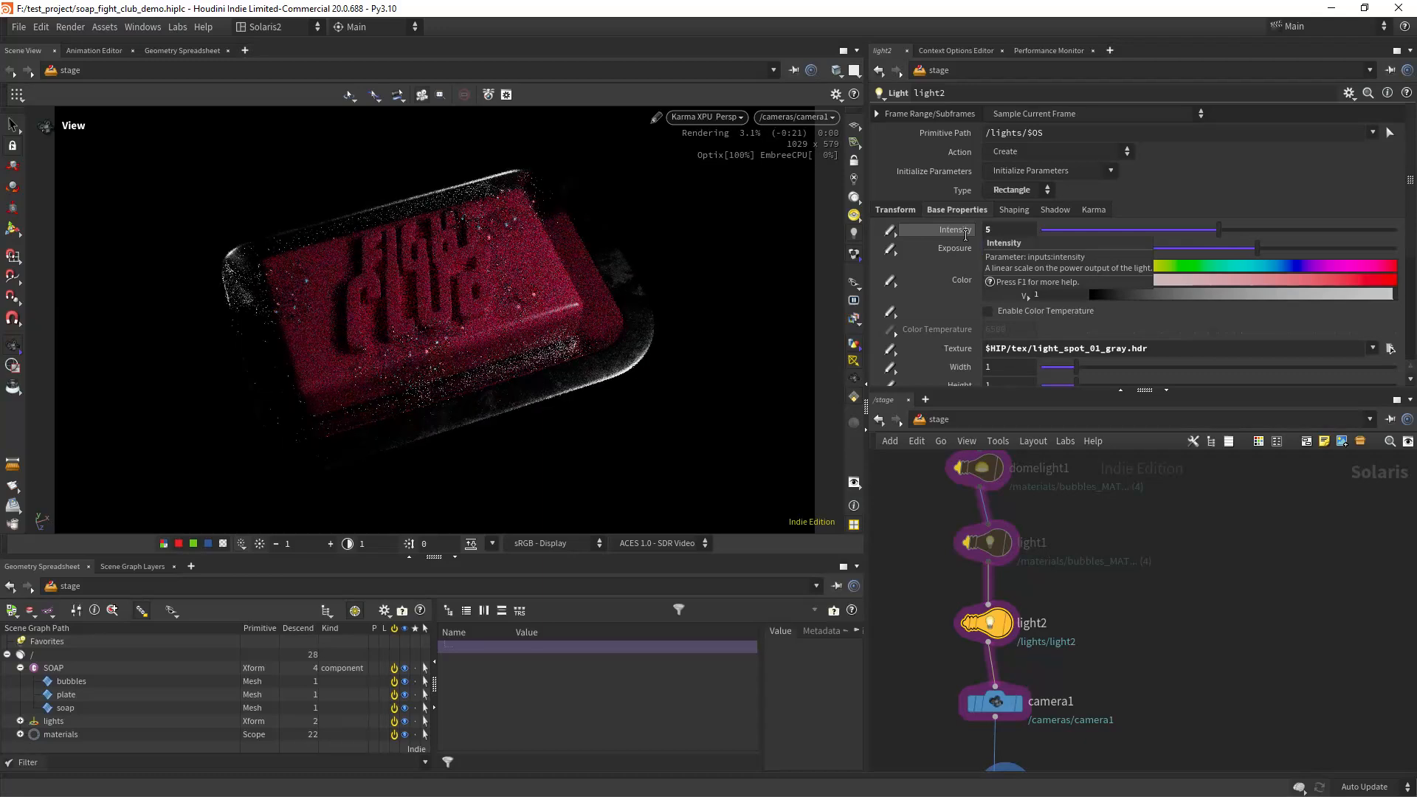
# Re-enable light1 and domelight1, with the dome light's intensity set to 0.3.
pyautogui.click(967, 544)
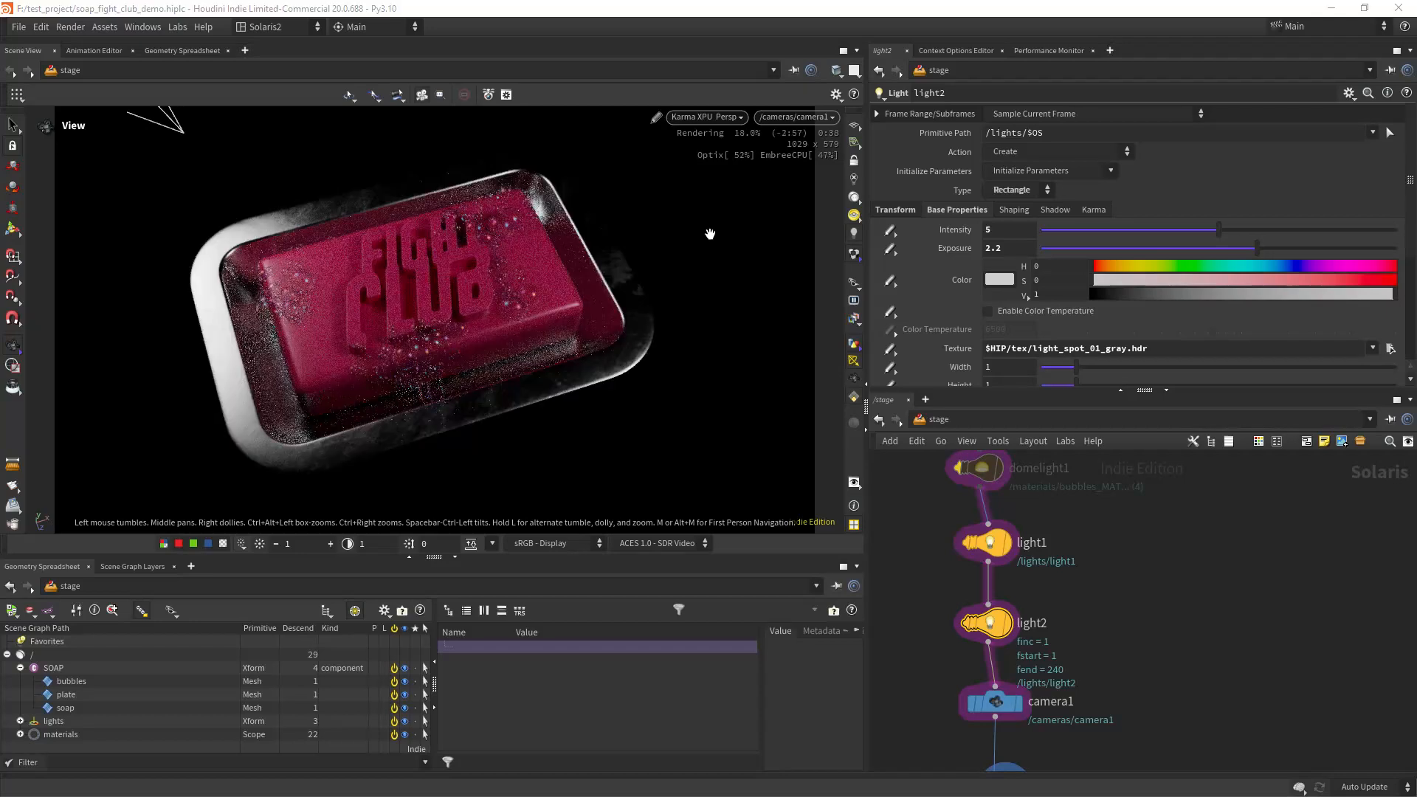
pyautogui.moveTo(928, 539); pyautogui.dragTo(952, 627, button='middle')
pyautogui.moveTo(899, 519); pyautogui.dragTo(1082, 585)
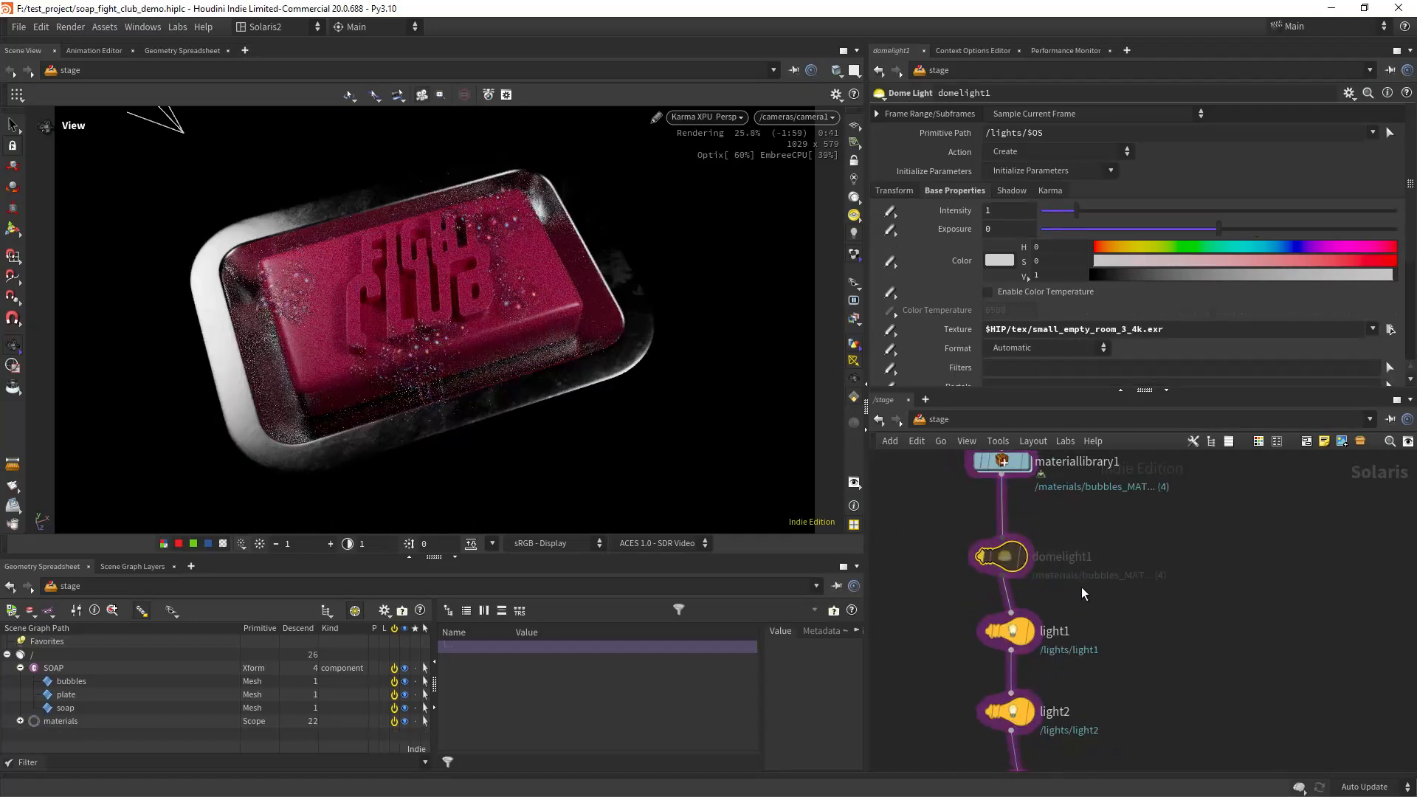
pyautogui.click(993, 210)
pyautogui.press('Return')
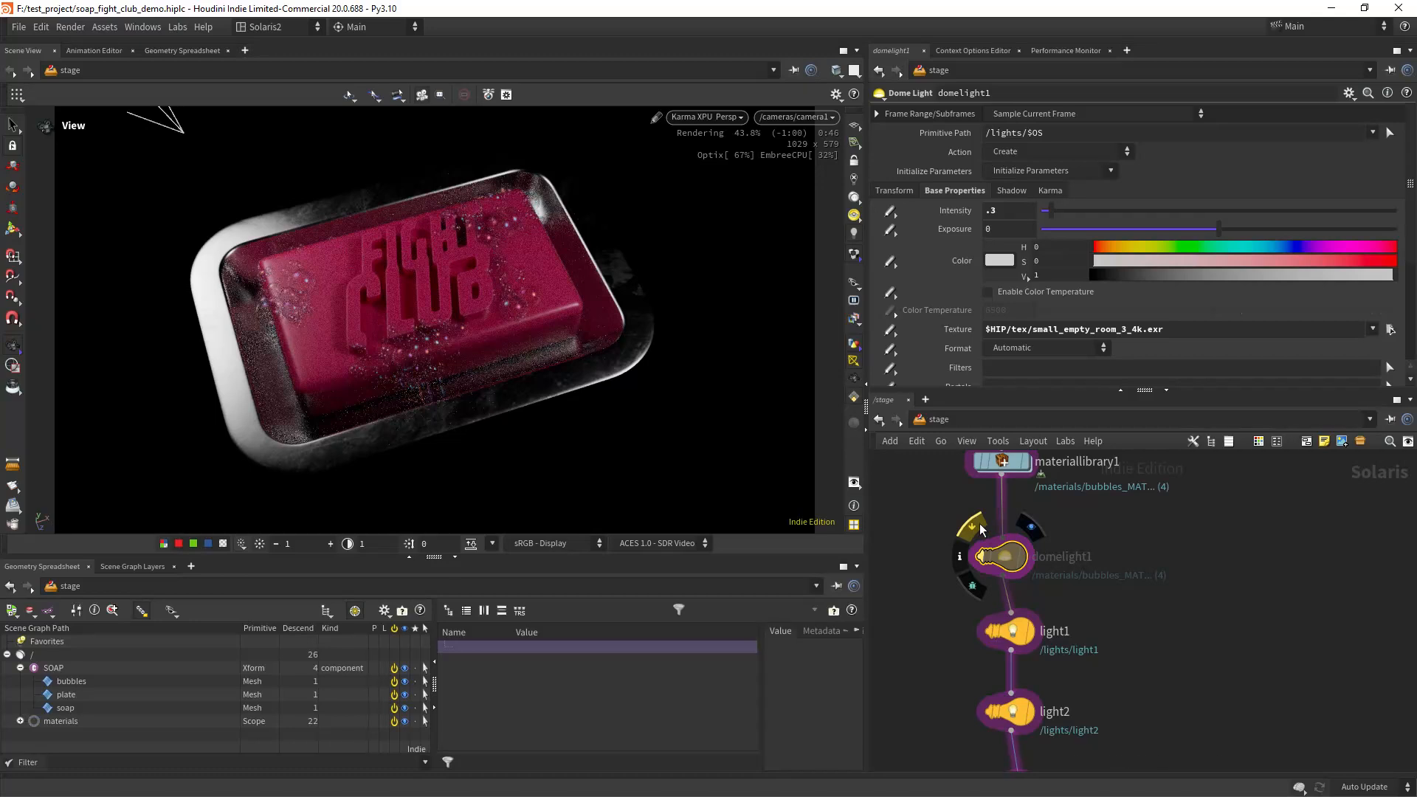
pyautogui.click(973, 527)
pyautogui.click(852, 380)
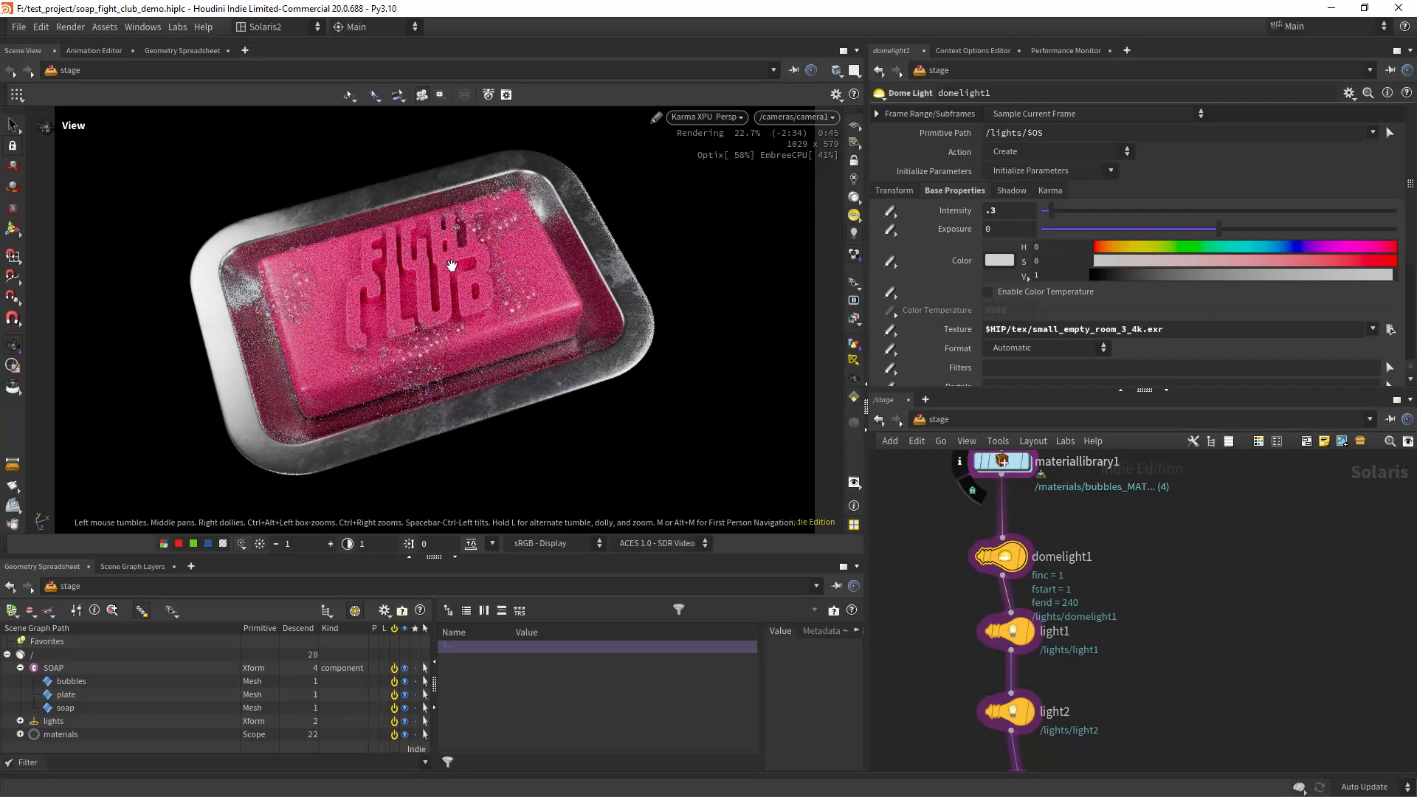
# Switch the viewport renderer back to Houdini GL and save the scene file.
pyautogui.moveTo(937, 531); pyautogui.dragTo(940, 618, button='middle')
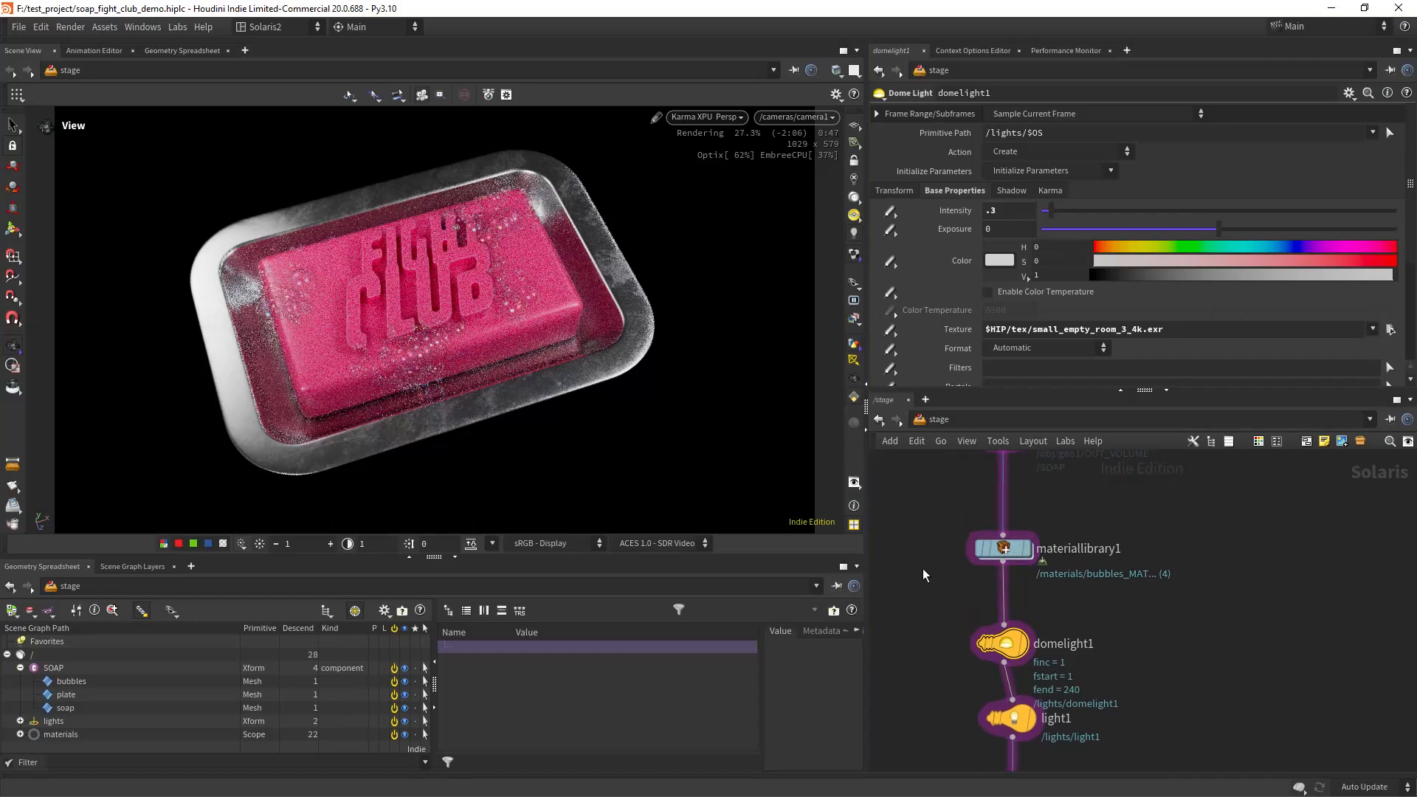
pyautogui.click(720, 121)
pyautogui.click(728, 170)
pyautogui.hotkey('ctrl', 's')
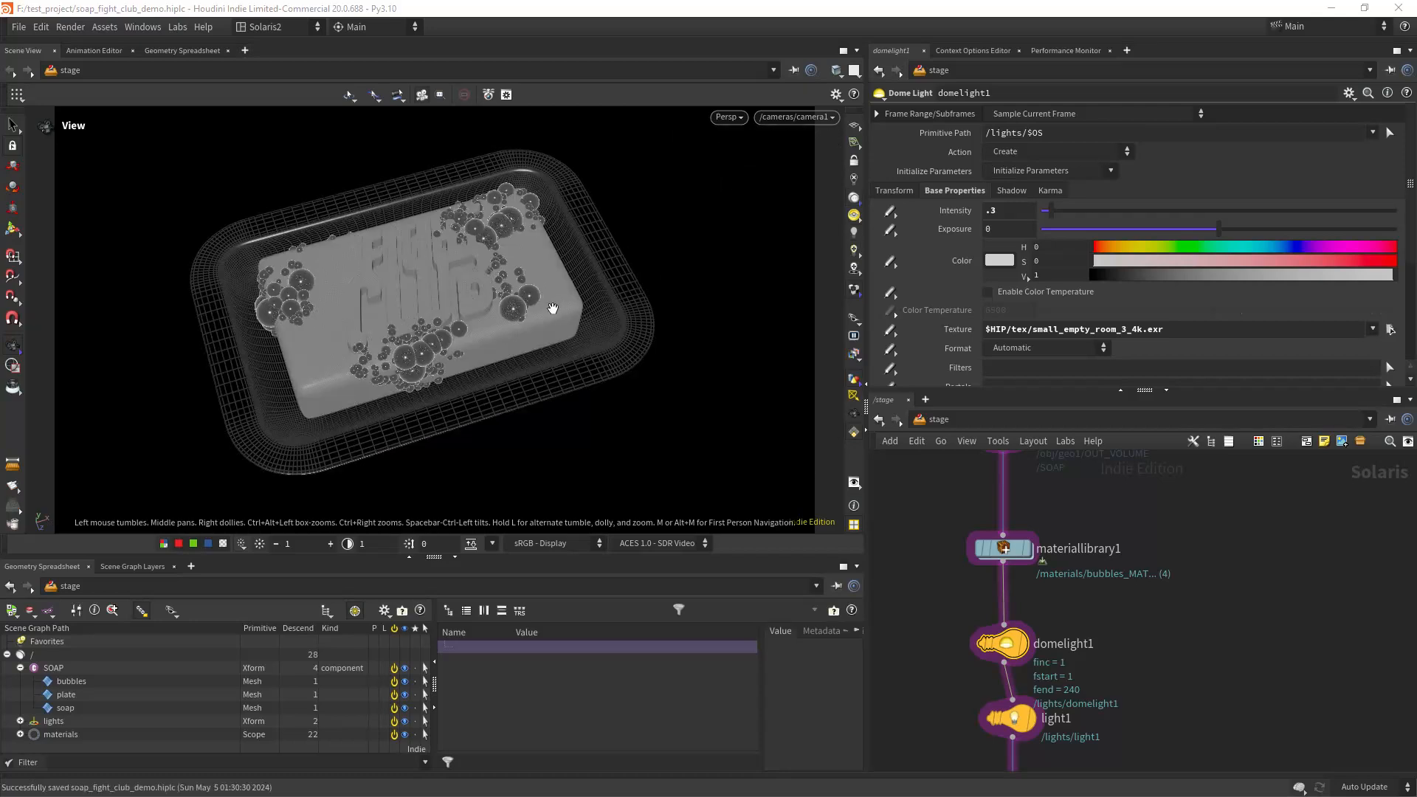
# Re-enable the bypassed FOAM import node in the stage network.
pyautogui.scroll(3, 556, 307)
pyautogui.scroll(-5, 562, 336)
pyautogui.moveTo(563, 342); pyautogui.dragTo(543, 346, button='middle')
pyautogui.moveTo(1122, 513); pyautogui.dragTo(1111, 651, button='middle')
pyautogui.click(971, 572)
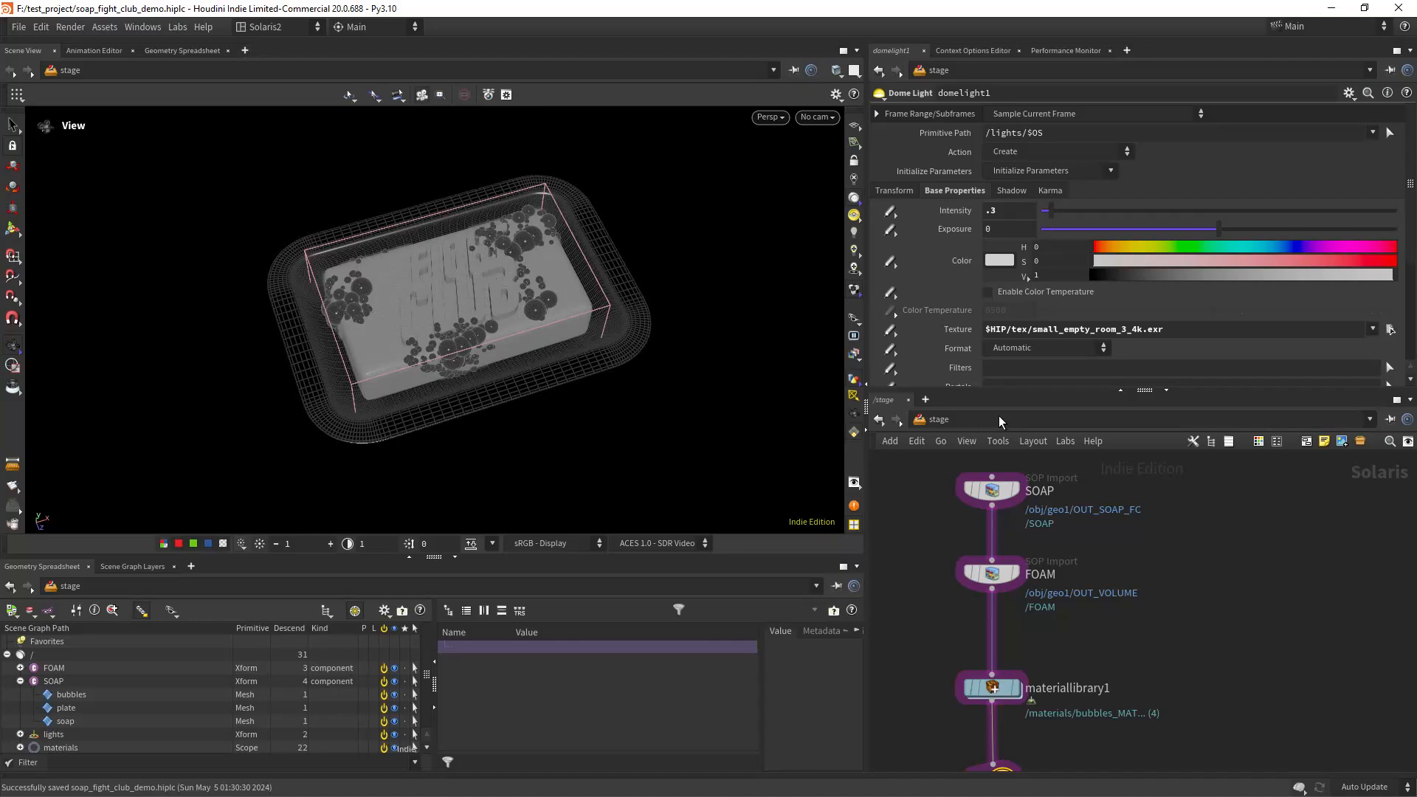
# Add a Karma Uniform Volume Material inside materiallibrary1 beside bubbles_MAT.
pyautogui.scroll(3, 581, 351)
pyautogui.moveTo(1135, 639); pyautogui.dragTo(1130, 538, button='middle')
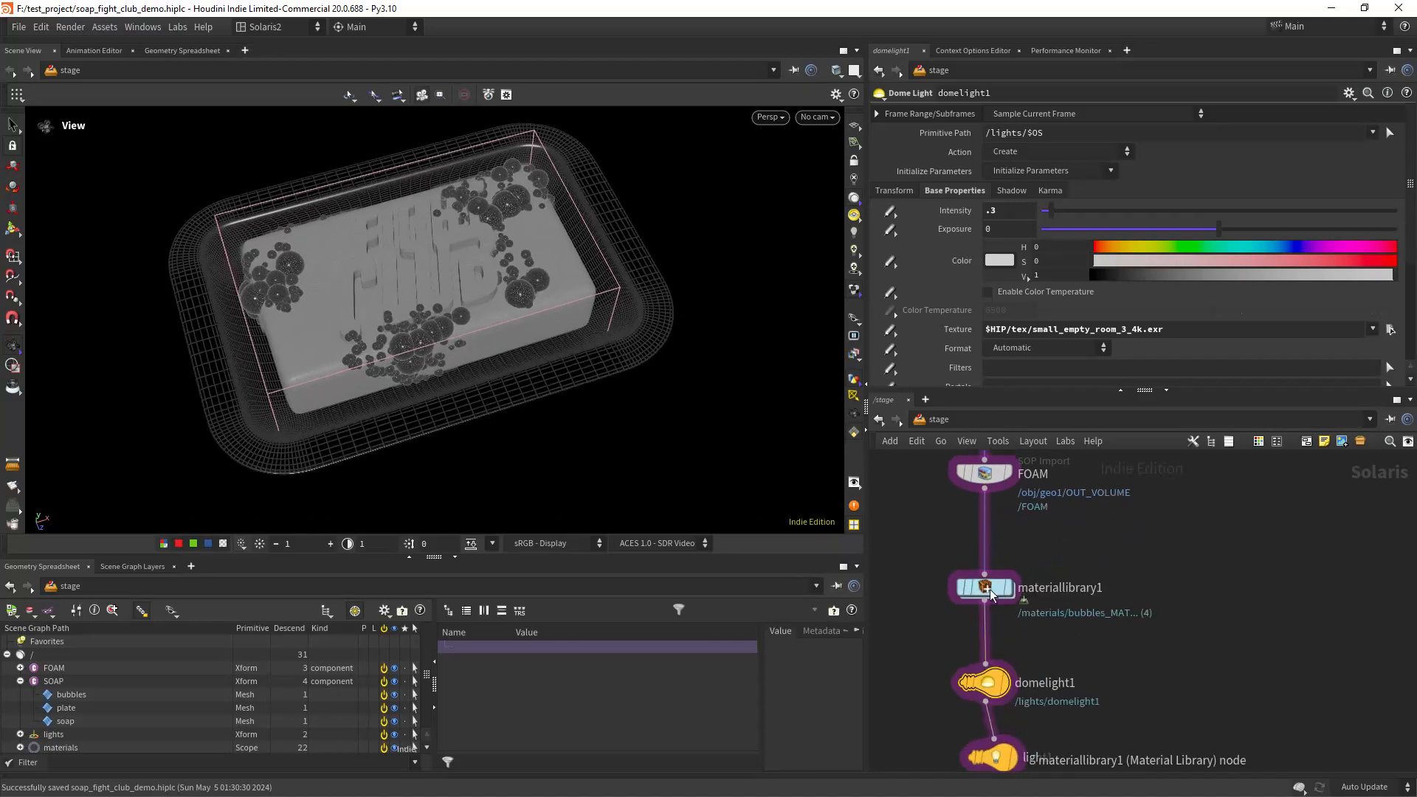
pyautogui.doubleClick(984, 588)
pyautogui.moveTo(1175, 641); pyautogui.dragTo(1124, 603, button='middle')
pyautogui.click(1140, 594)
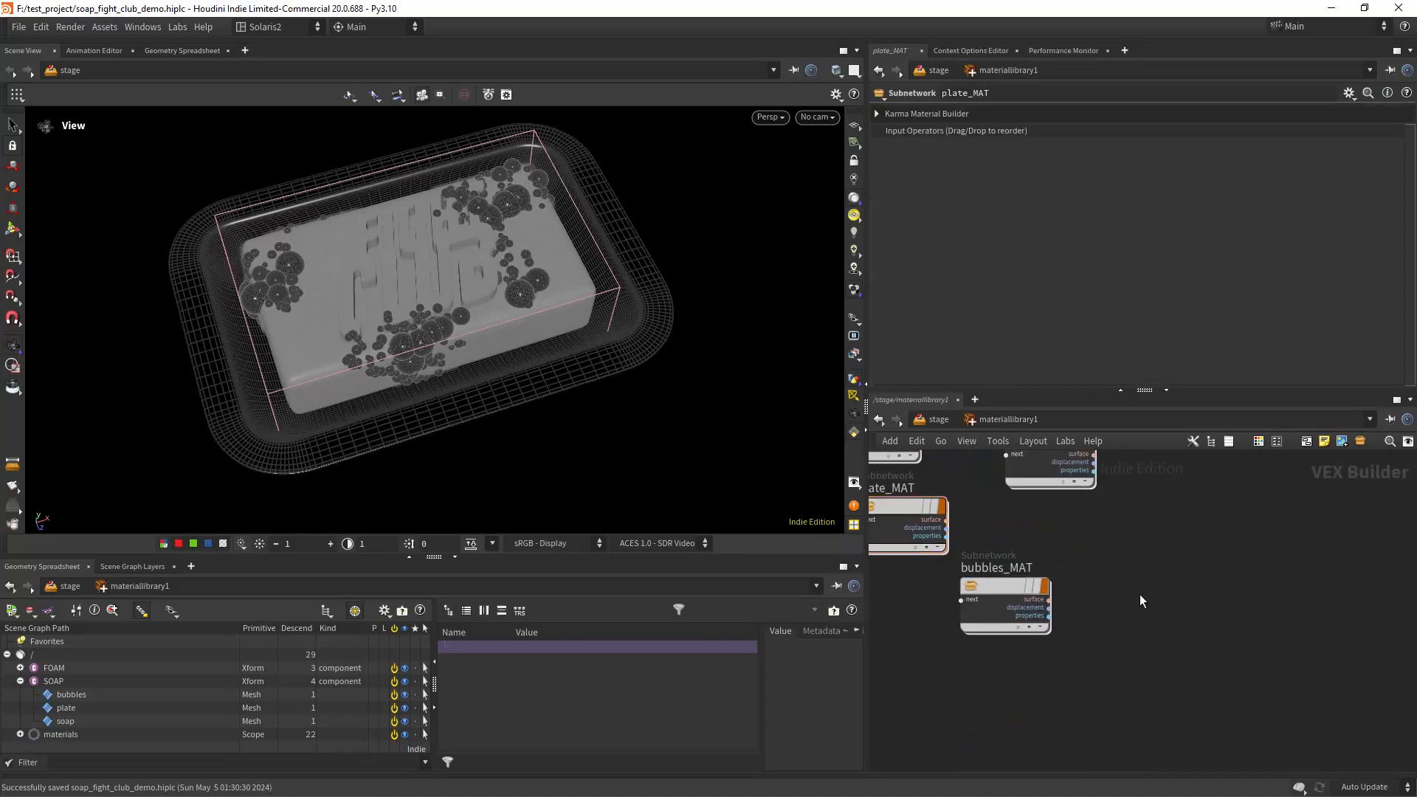
pyautogui.press('Tab')
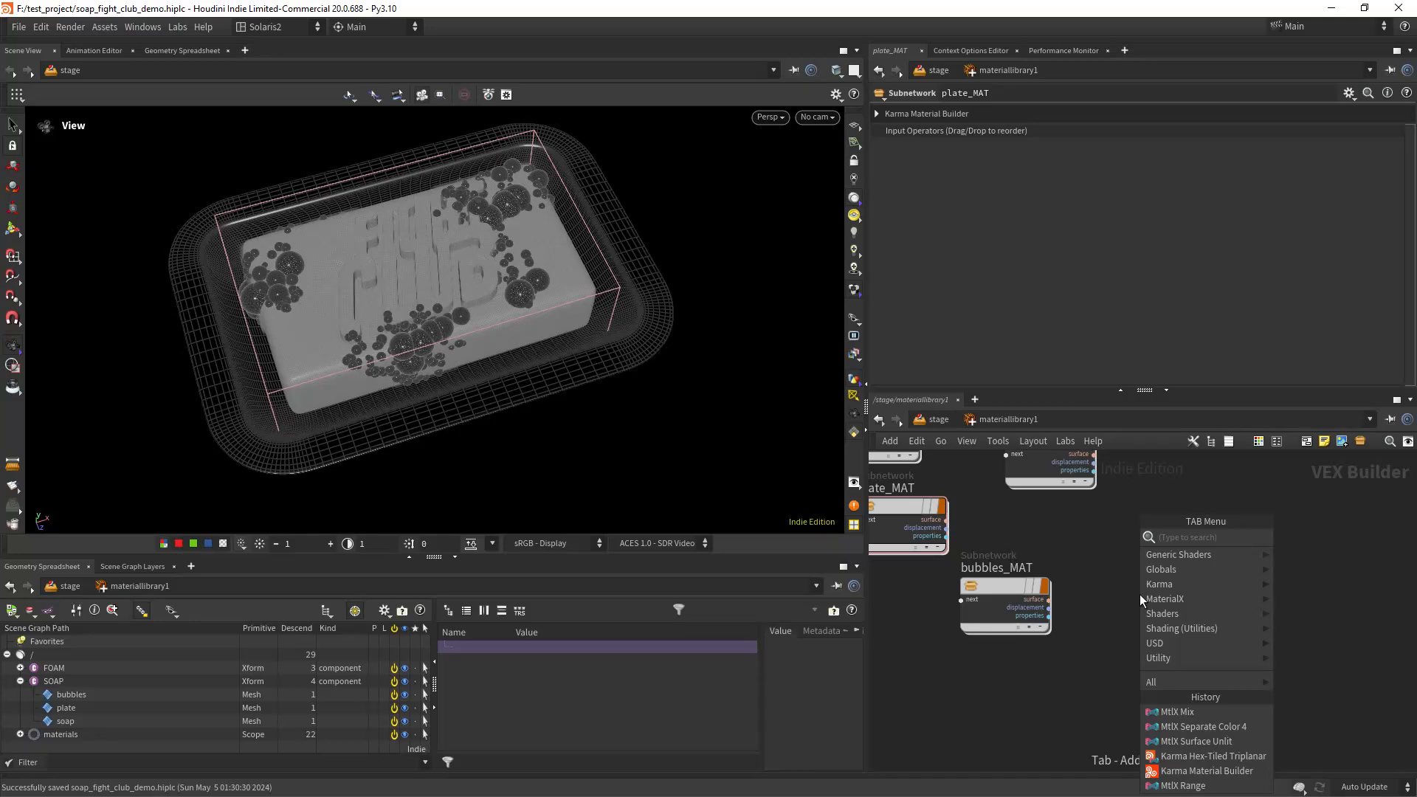
pyautogui.write('karma')
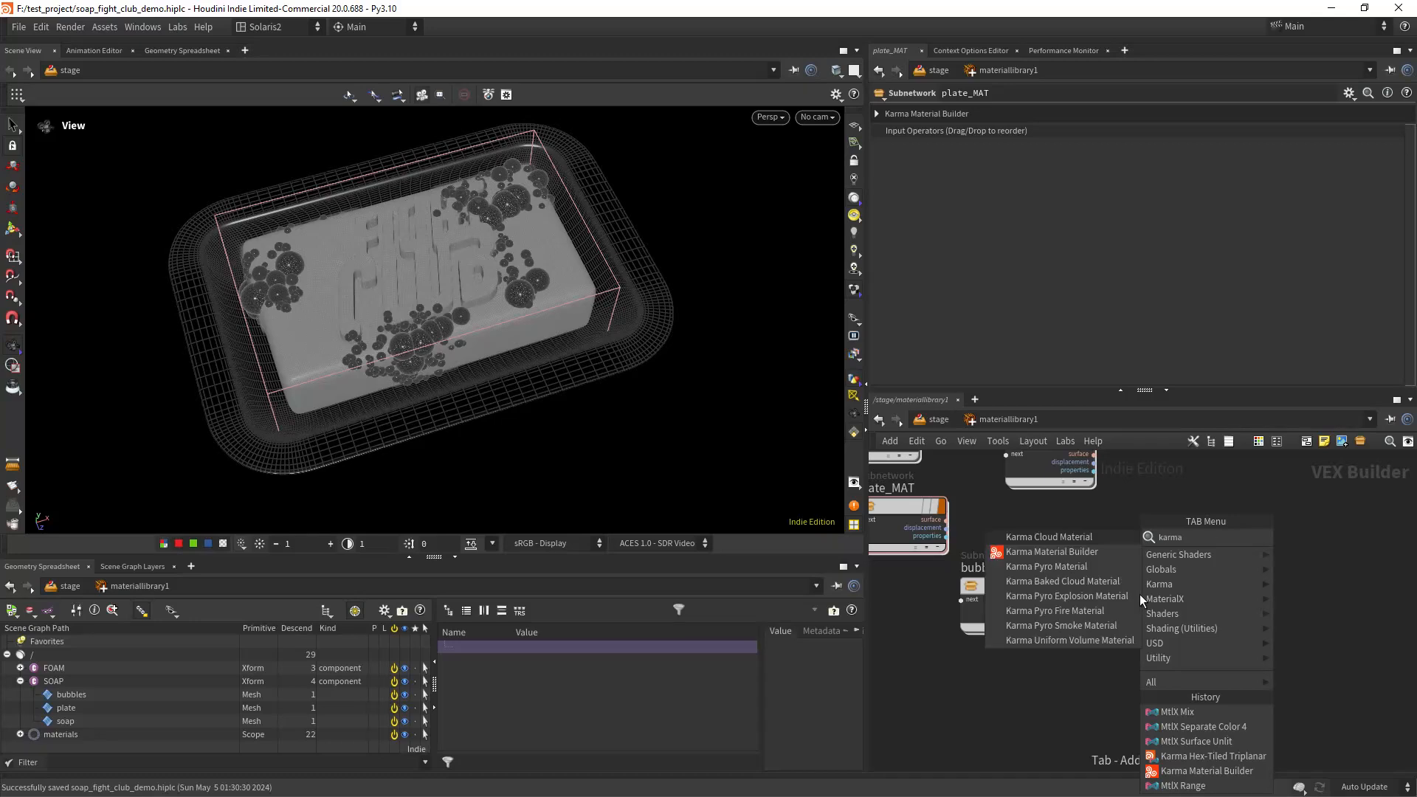
pyautogui.press('Down')
pyautogui.press('Down')
pyautogui.press('Down')
pyautogui.press('Down')
pyautogui.press('Down')
pyautogui.press('Down')
pyautogui.press('Down')
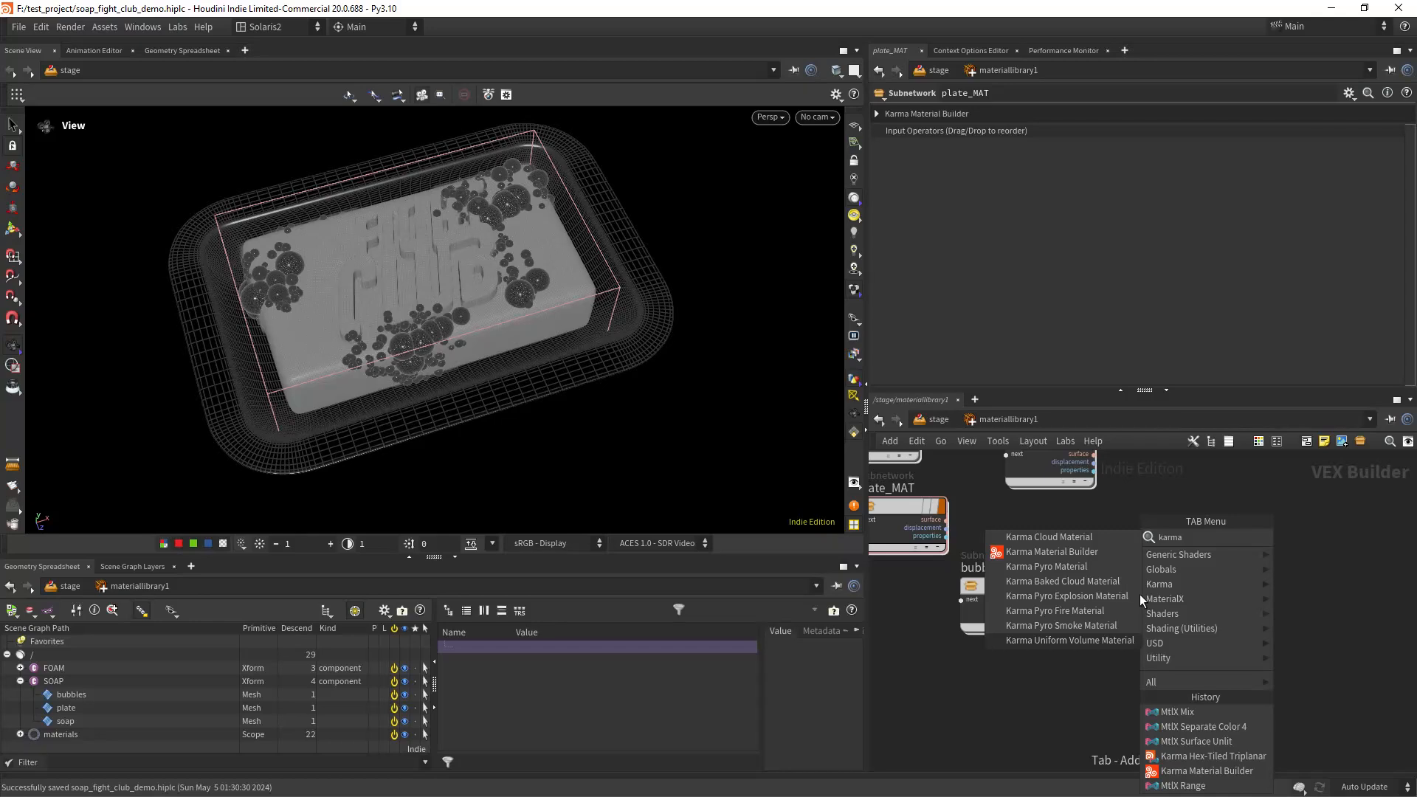
pyautogui.press('Return')
pyautogui.click(1140, 595)
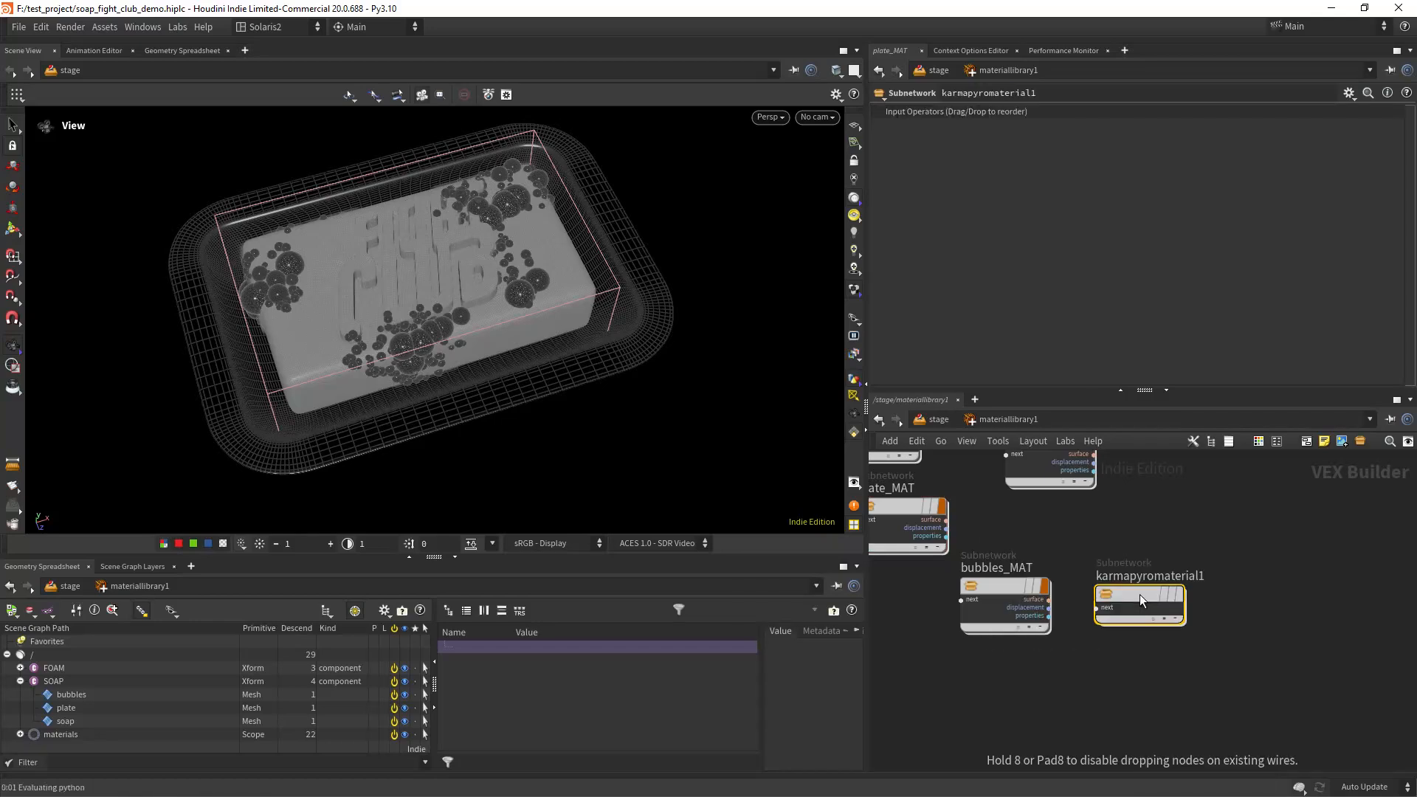
pyautogui.press('Return')
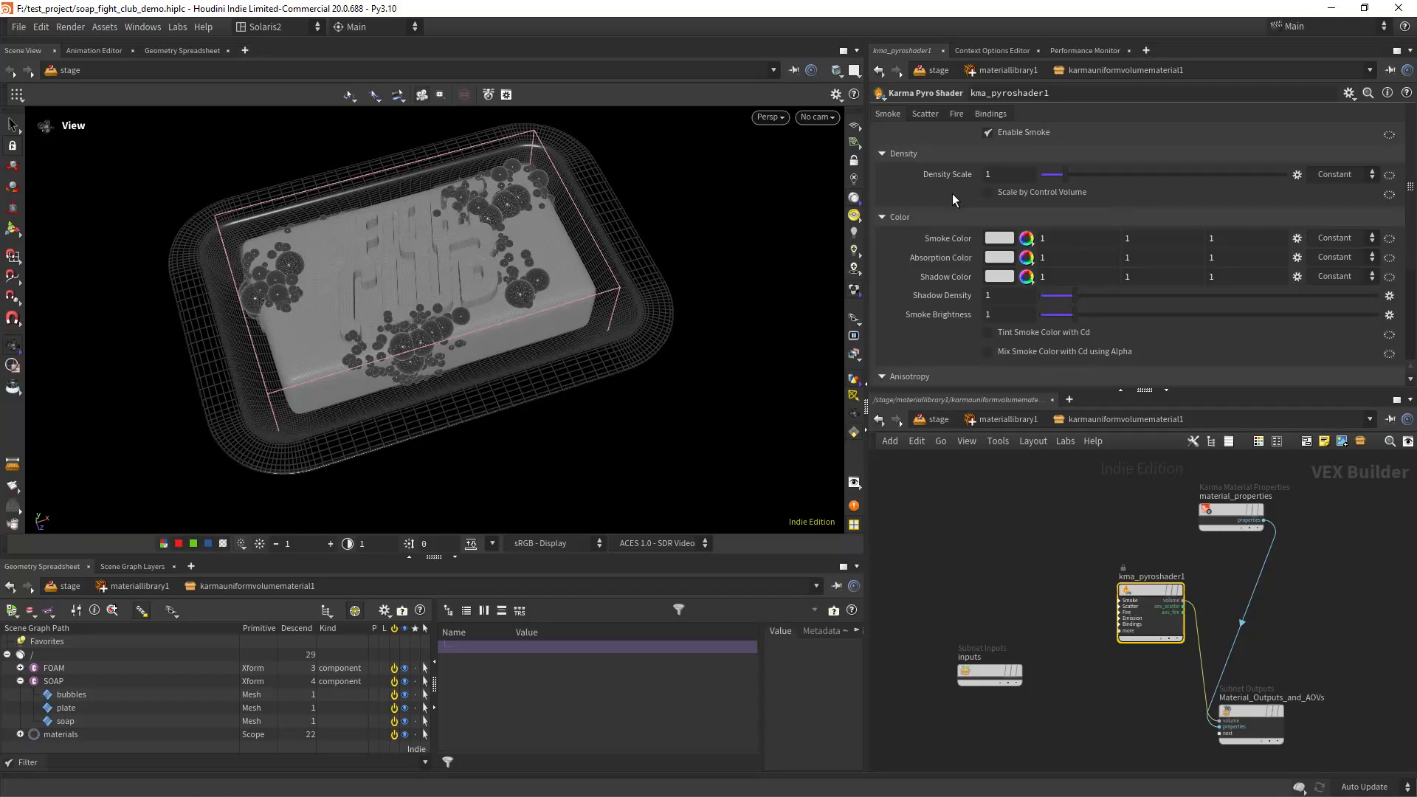
# Add a material entry for karmauniformvolumematerial1 in materiallibrary1 and assign it to /FOAM.
pyautogui.click(1003, 421)
pyautogui.click(936, 420)
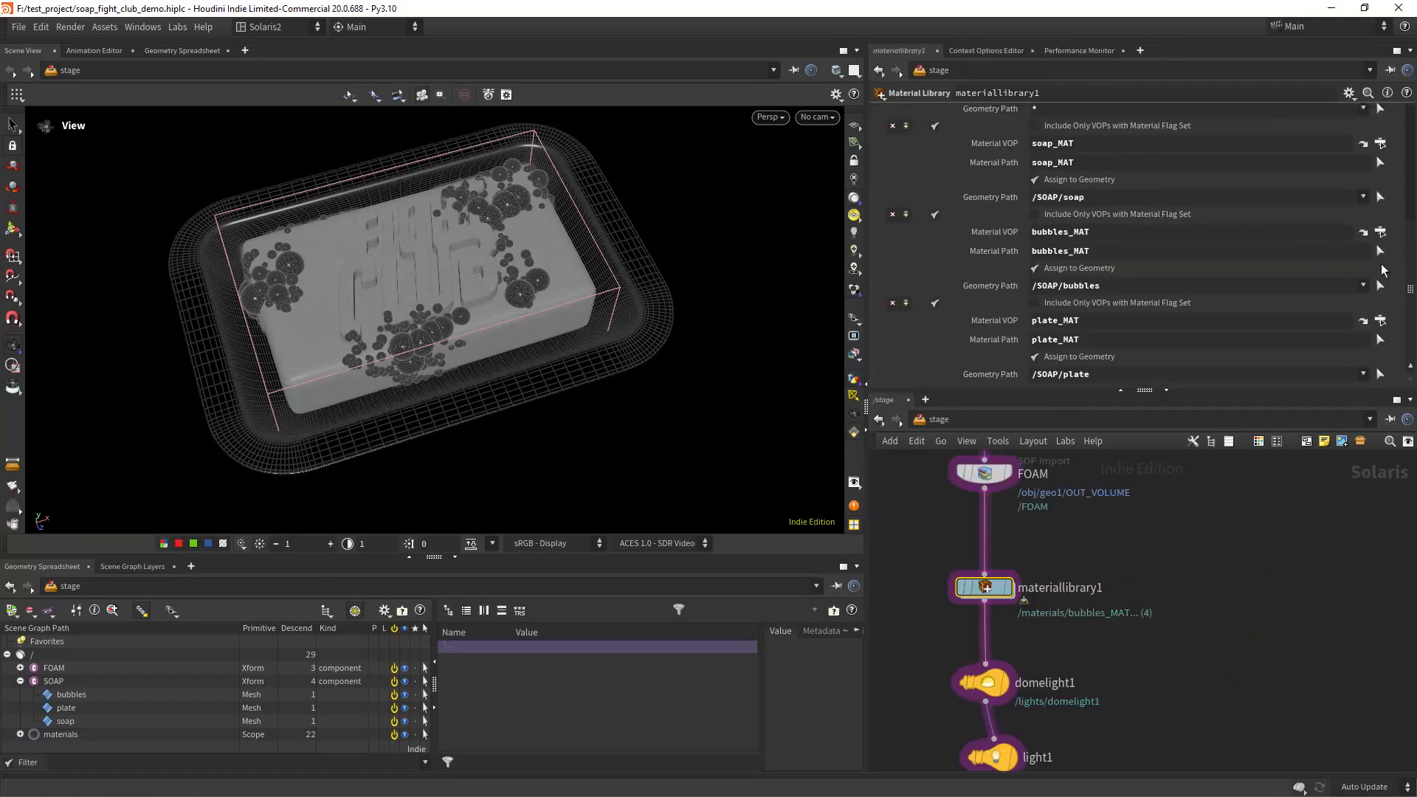
pyautogui.moveTo(1412, 288); pyautogui.dragTo(1405, 339)
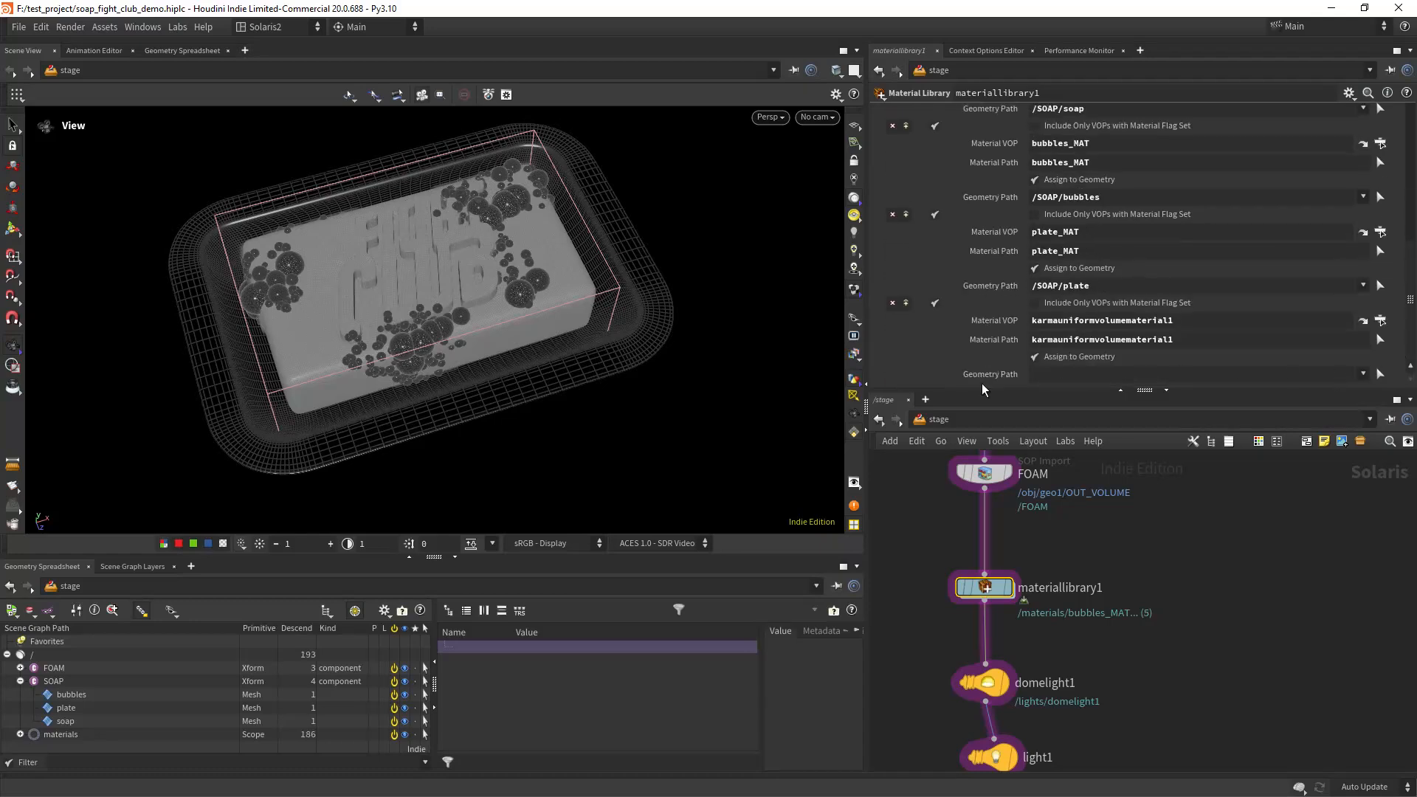
pyautogui.click(21, 682)
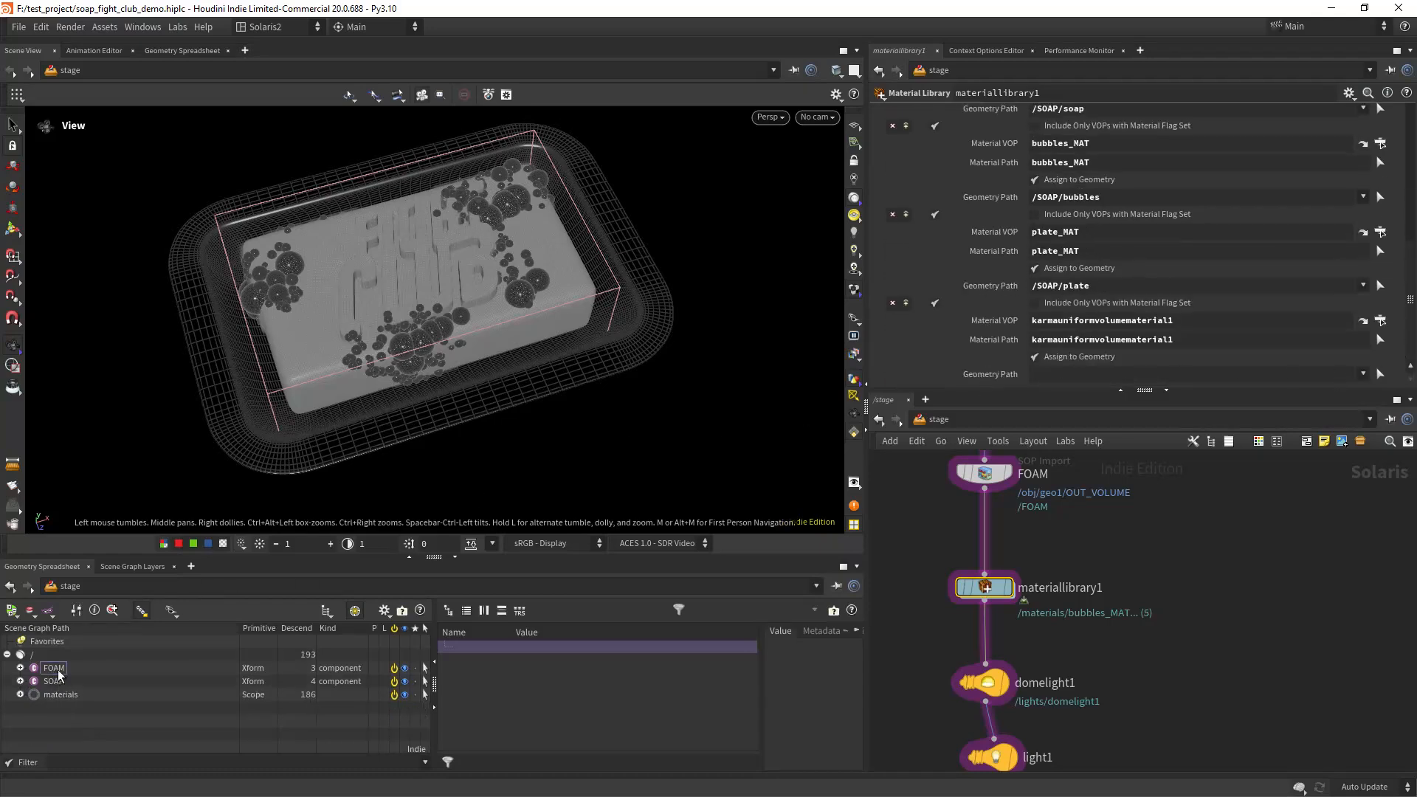
pyautogui.click(54, 667)
pyautogui.moveTo(1054, 384); pyautogui.dragTo(1049, 374)
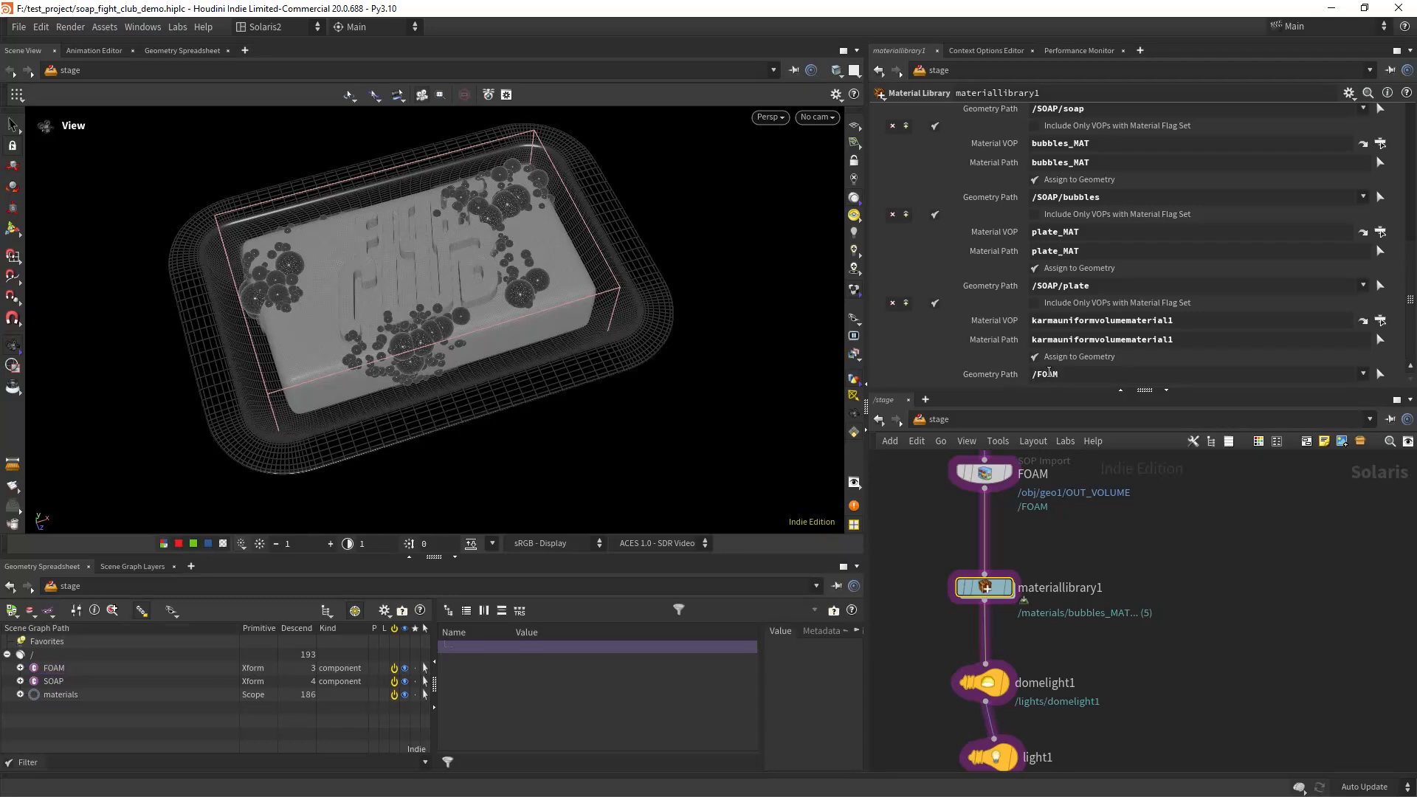
# Switch the viewport renderer to Karma XPU to render the foam volume.
pyautogui.press('h')
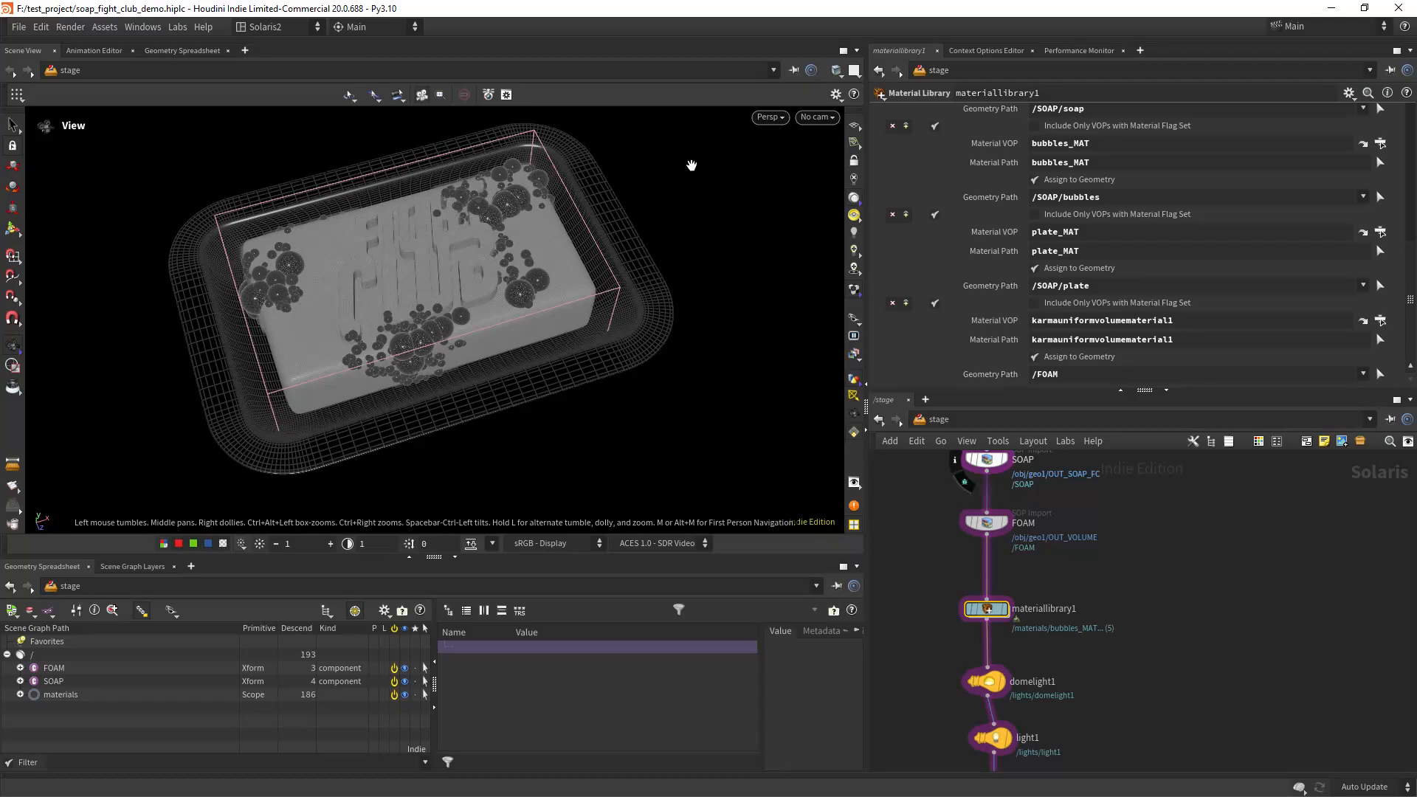
pyautogui.click(767, 117)
pyautogui.click(784, 205)
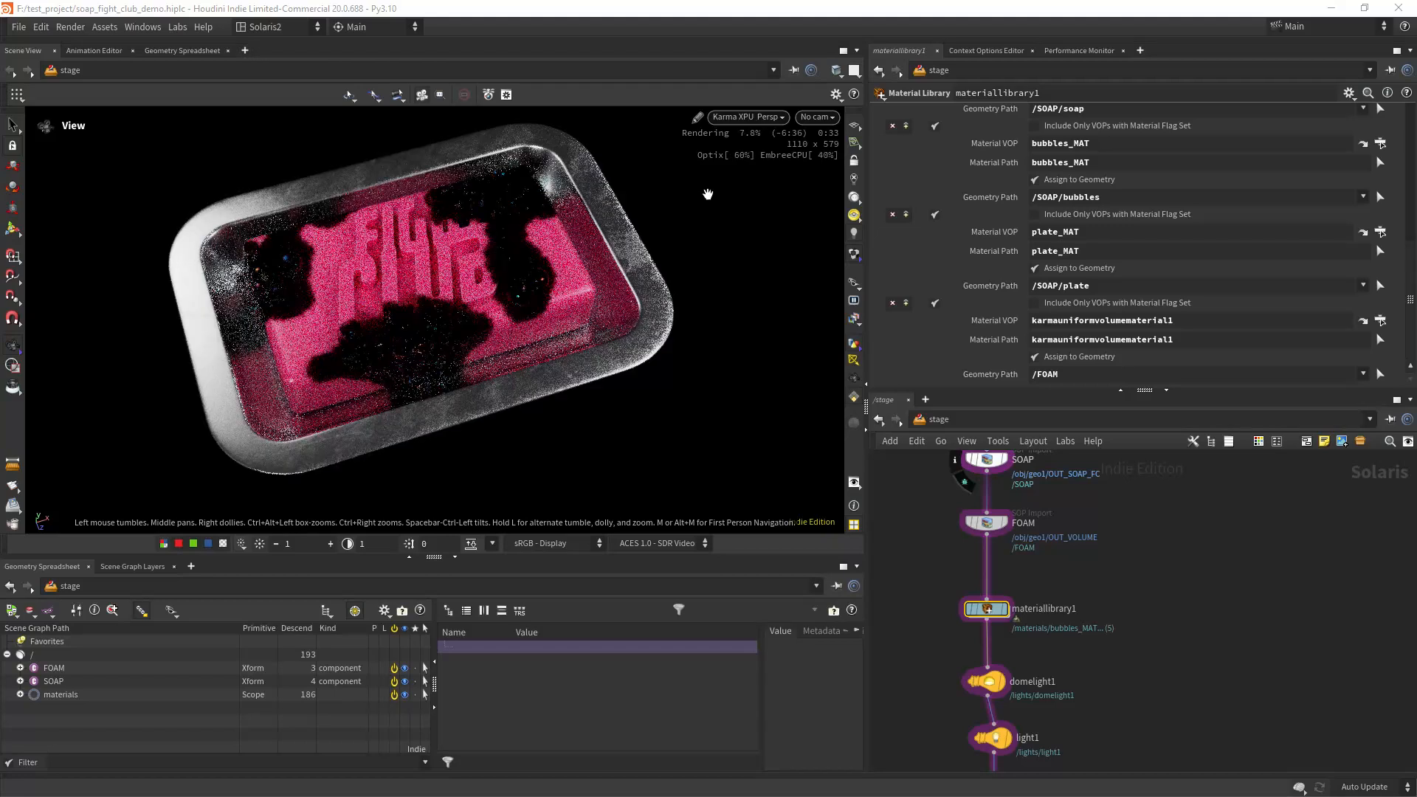
# Inspect the FOAM hierarchy down to its density volume and check FOAM's resolved material binding.
pyautogui.click(20, 668)
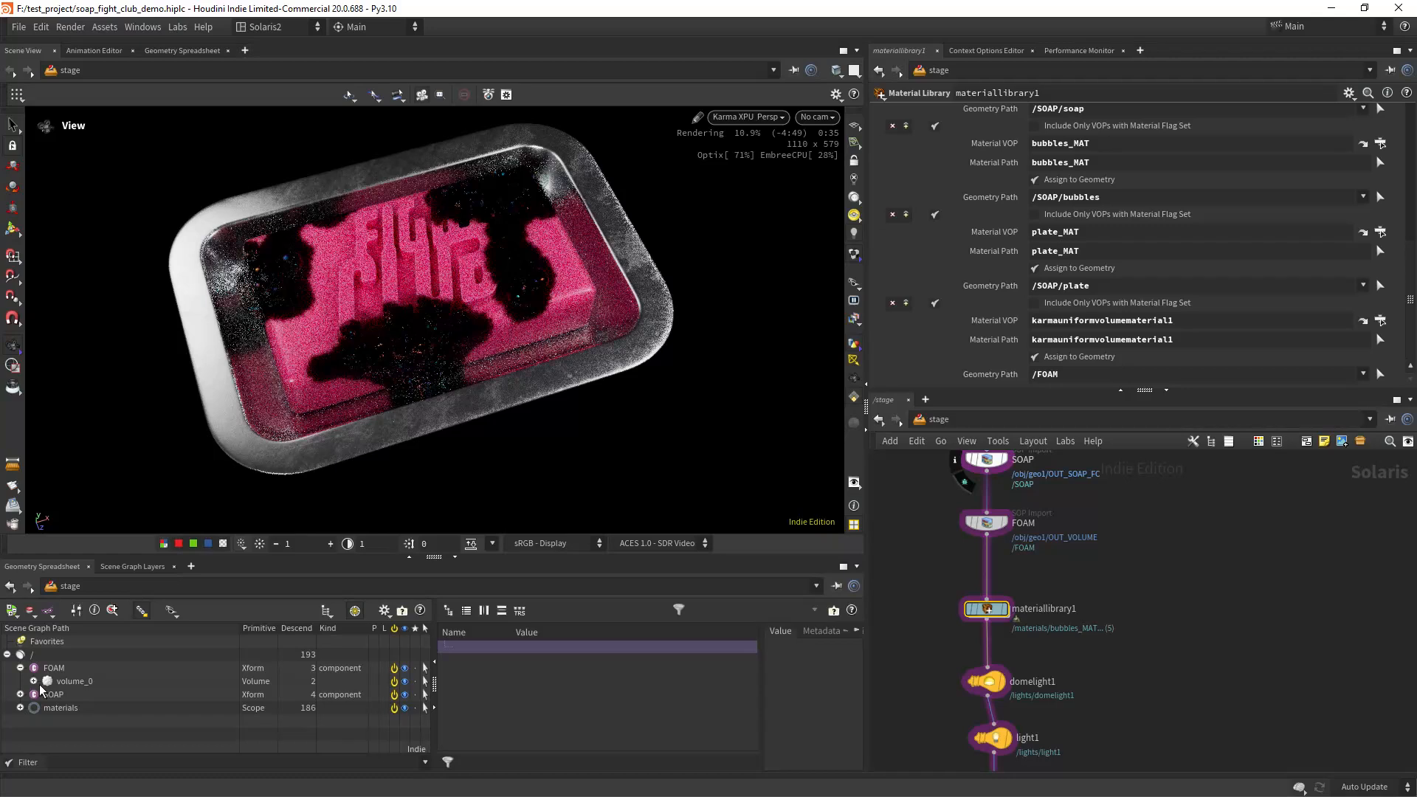
pyautogui.click(33, 681)
pyautogui.click(100, 696)
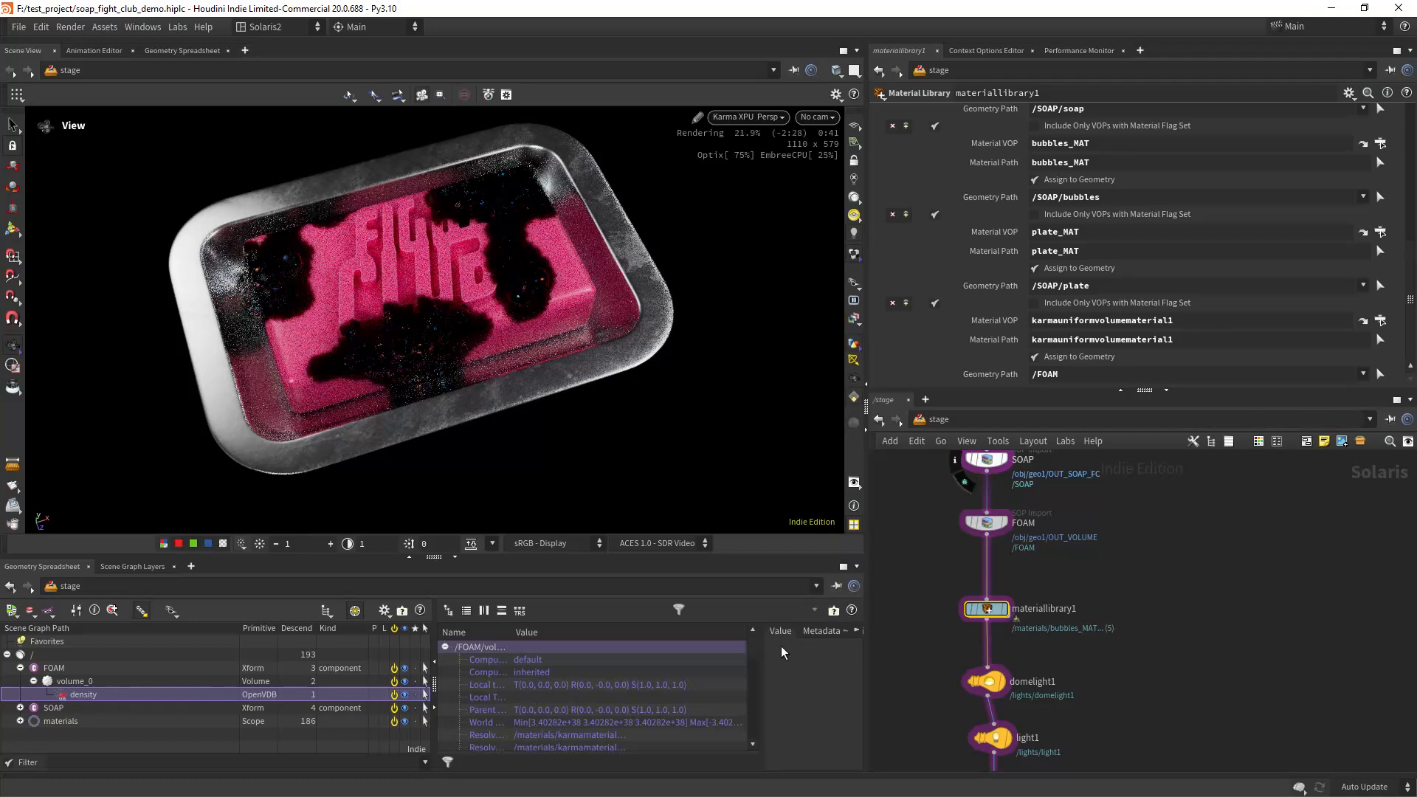
pyautogui.moveTo(508, 633); pyautogui.dragTo(552, 664)
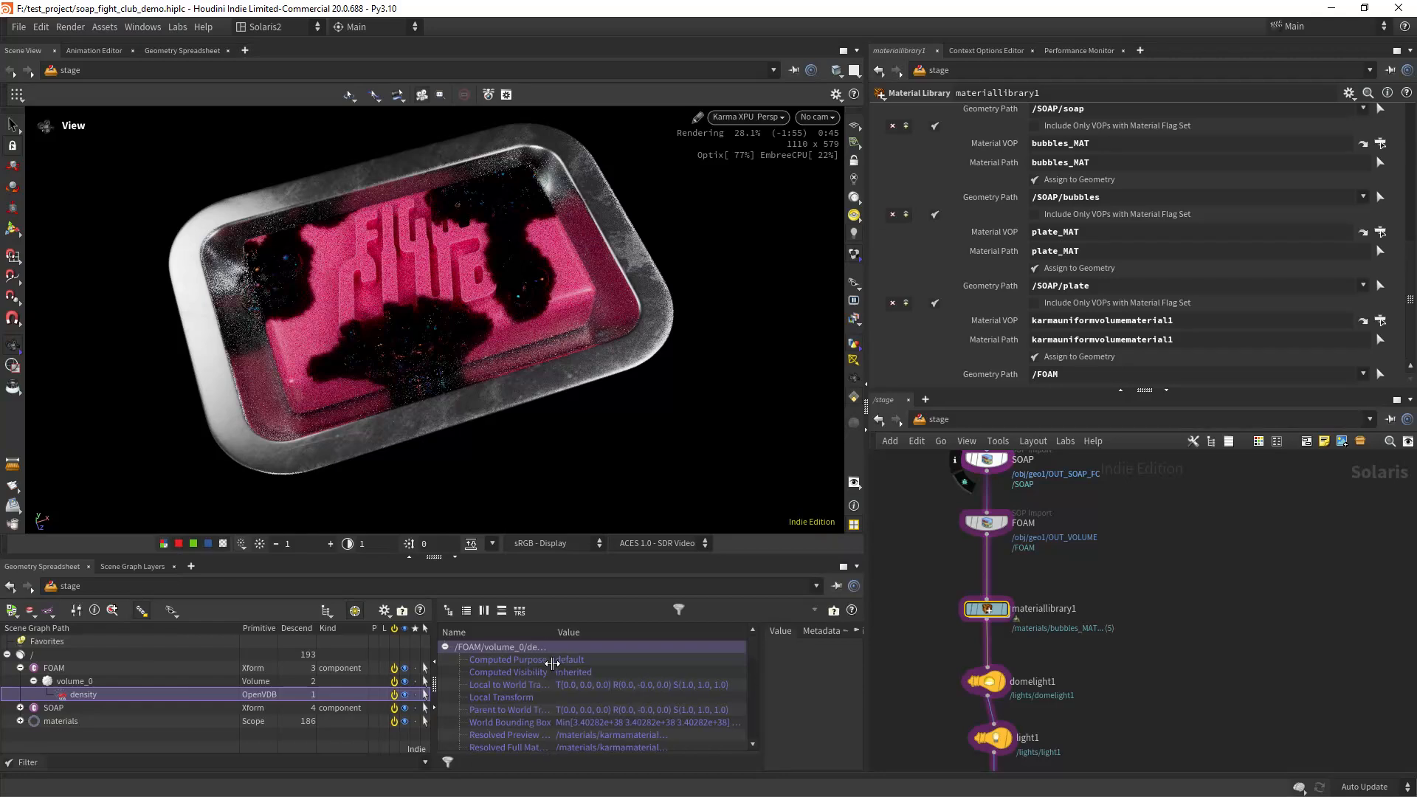
pyautogui.click(85, 682)
pyautogui.click(72, 672)
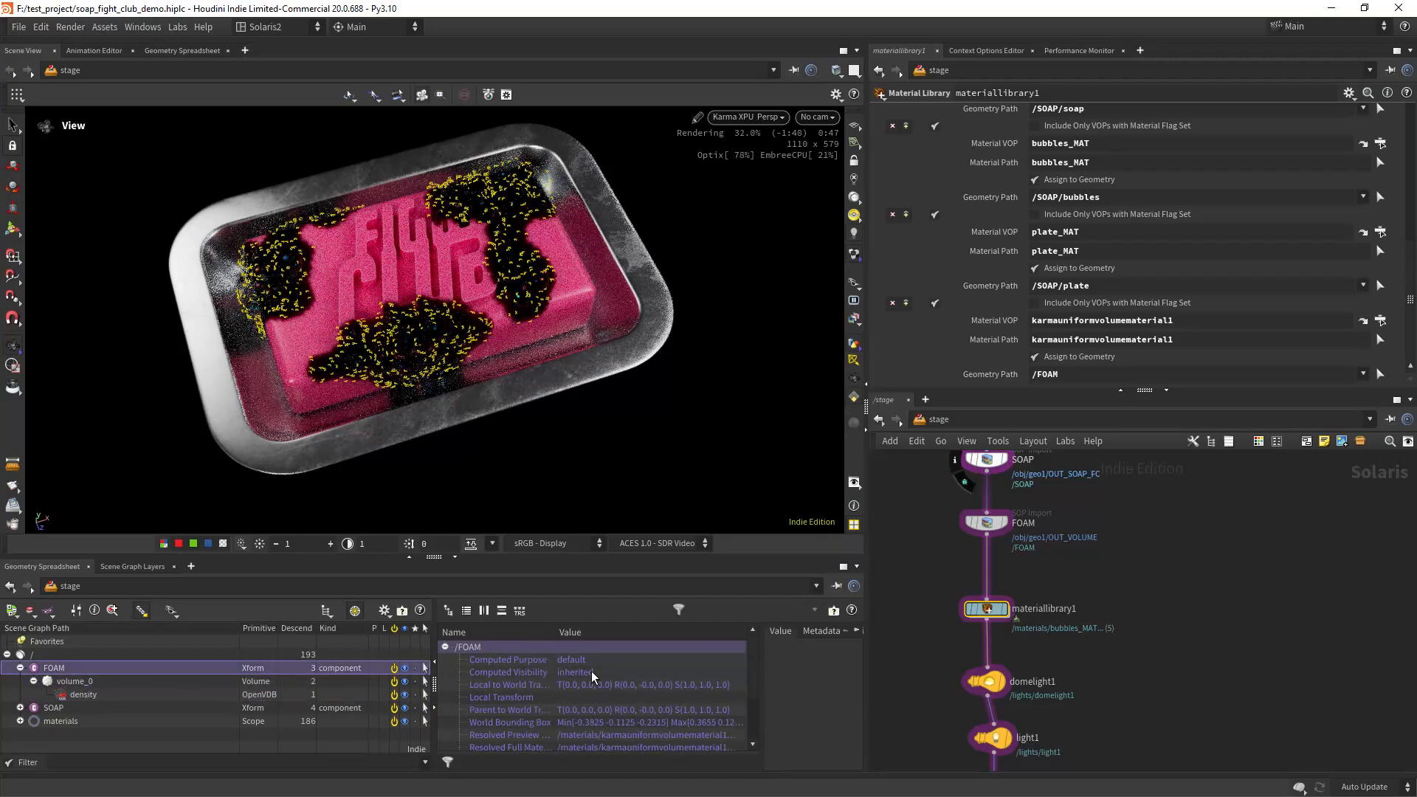
pyautogui.scroll(-2, 757, 693)
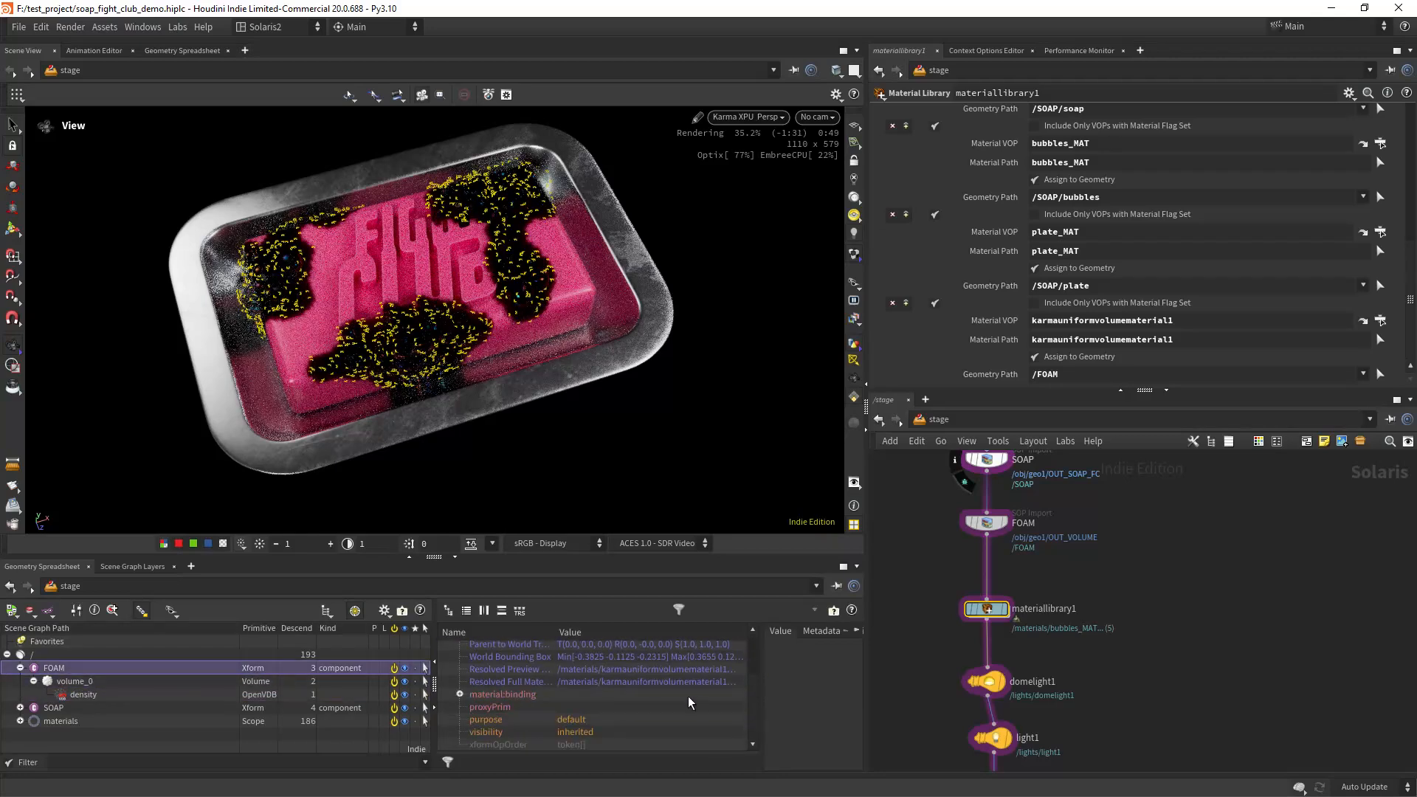
pyautogui.click(686, 683)
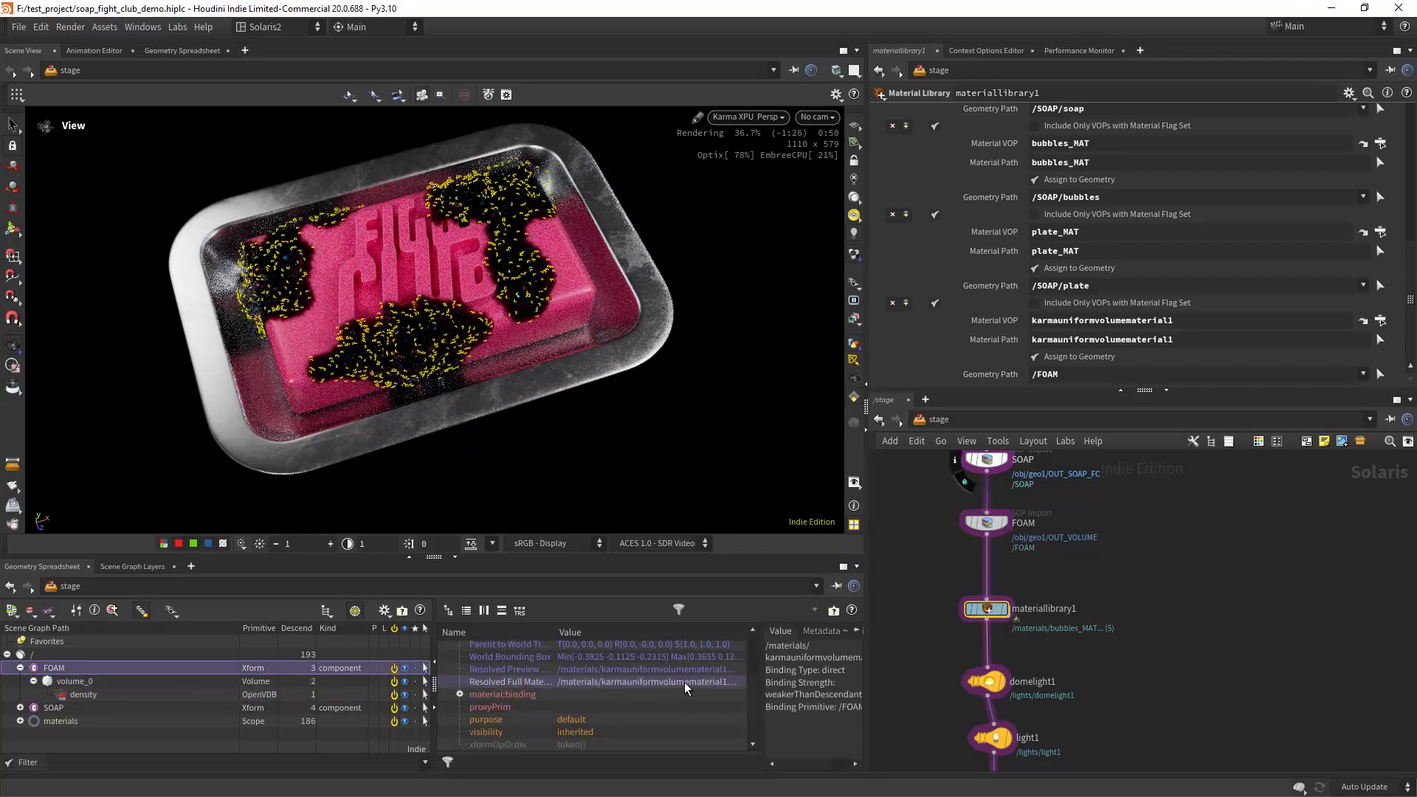
pyautogui.click(110, 744)
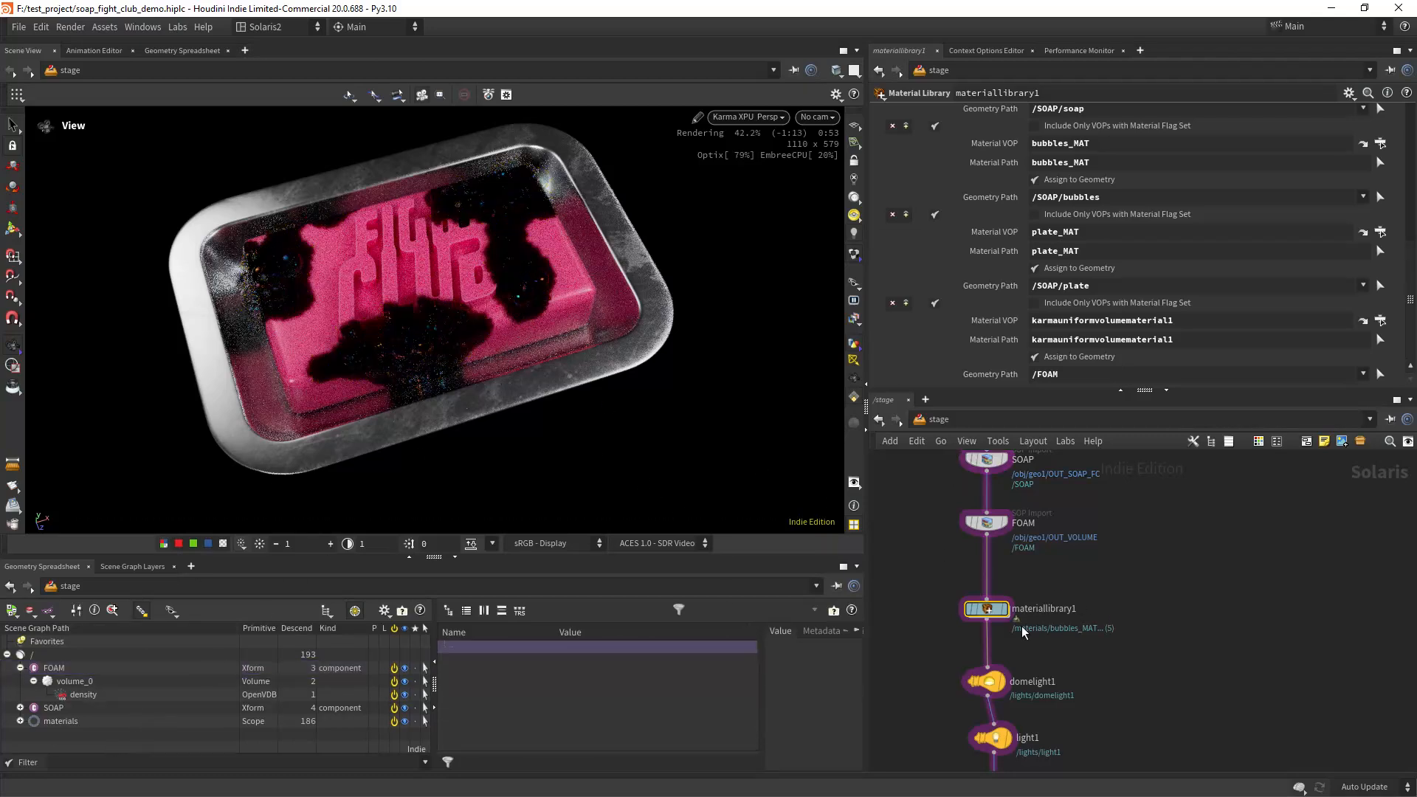
# Check the uniform volume shader's density volume binding, raise its Density Scale, and return to the stage network.
pyautogui.doubleClick(987, 608)
pyautogui.doubleClick(1131, 596)
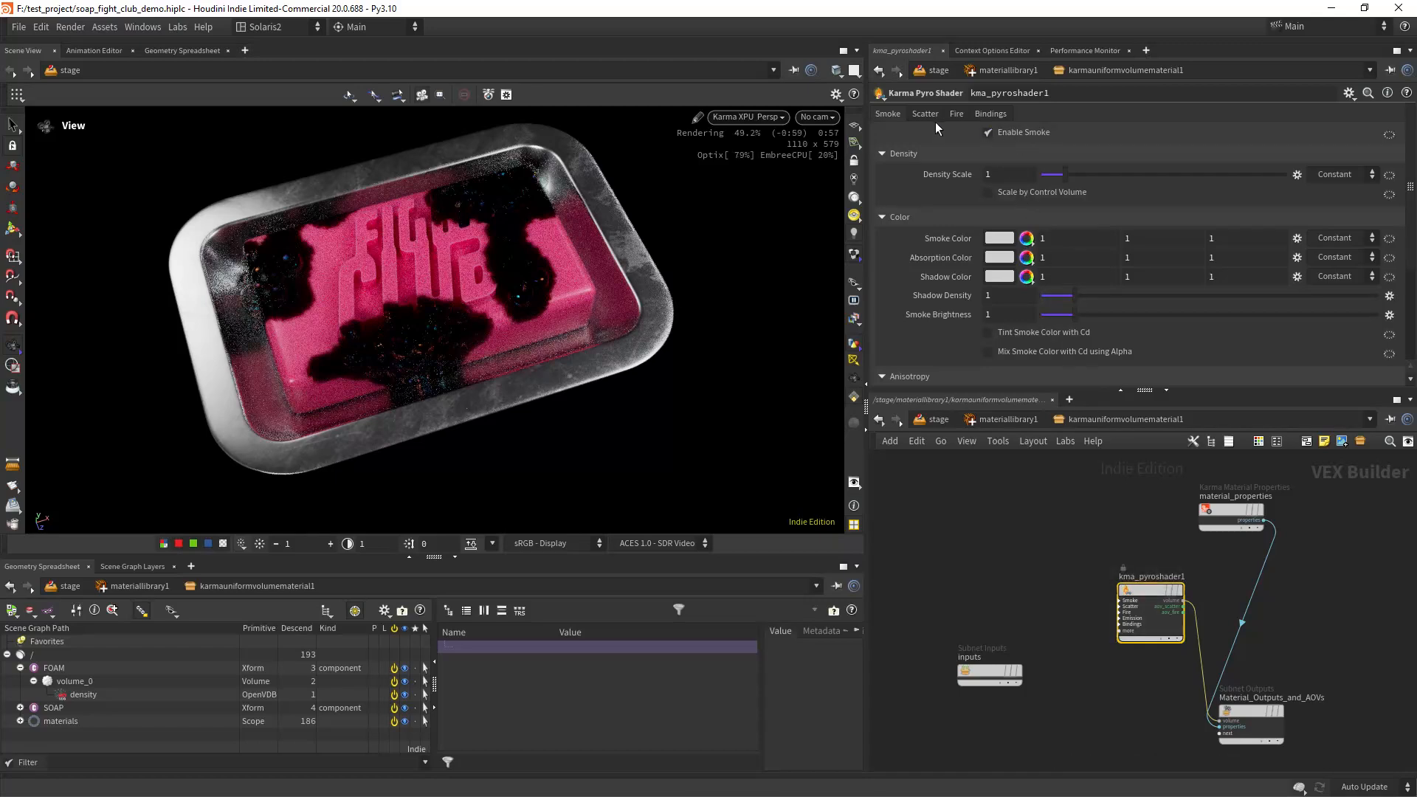
pyautogui.click(990, 114)
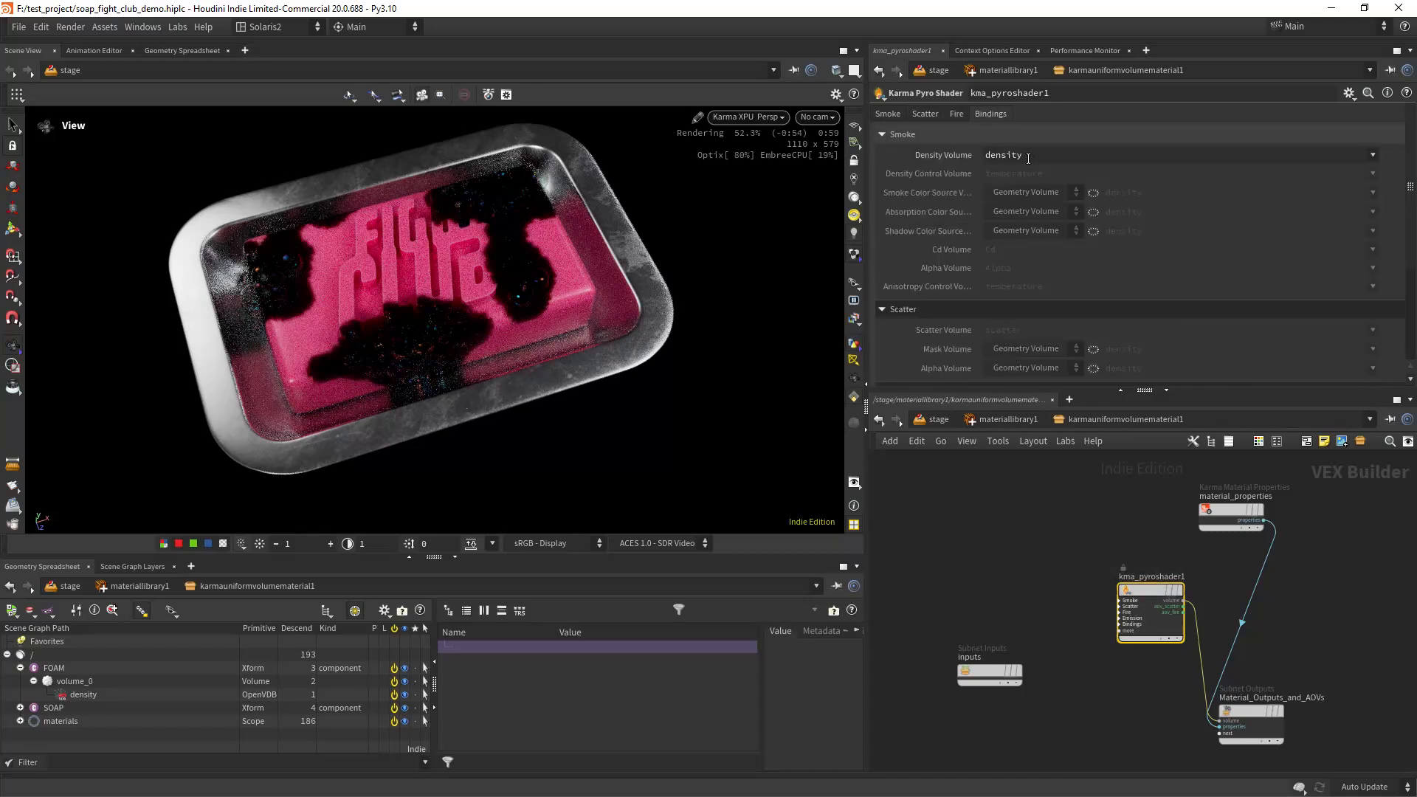
pyautogui.click(1039, 159)
pyautogui.click(889, 115)
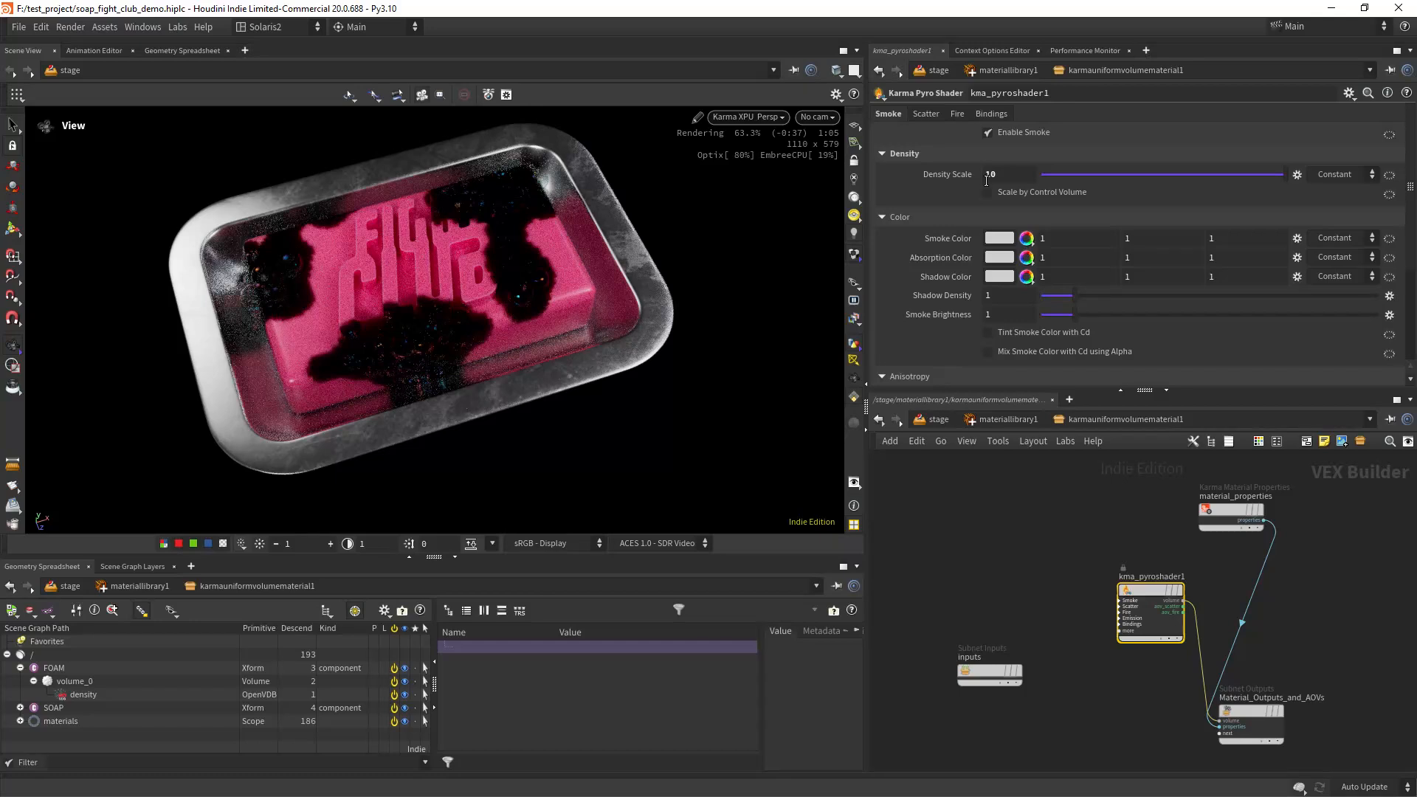
pyautogui.click(1007, 419)
pyautogui.click(939, 419)
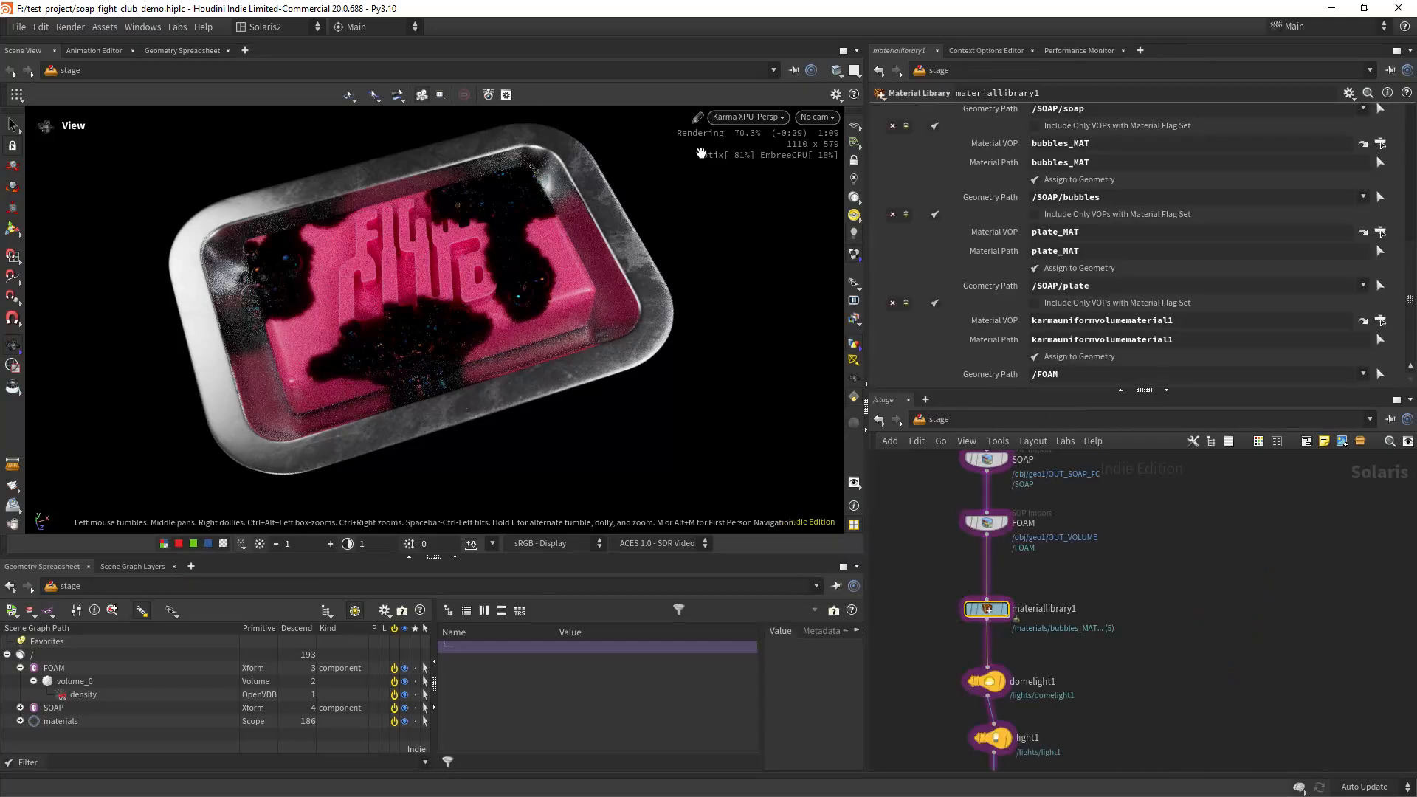
# Switch the viewport renderer back to Houdini GL and cut karmauniformvolumematerial1 from materiallibrary1.
pyautogui.click(747, 116)
pyautogui.click(741, 130)
pyautogui.doubleClick(987, 609)
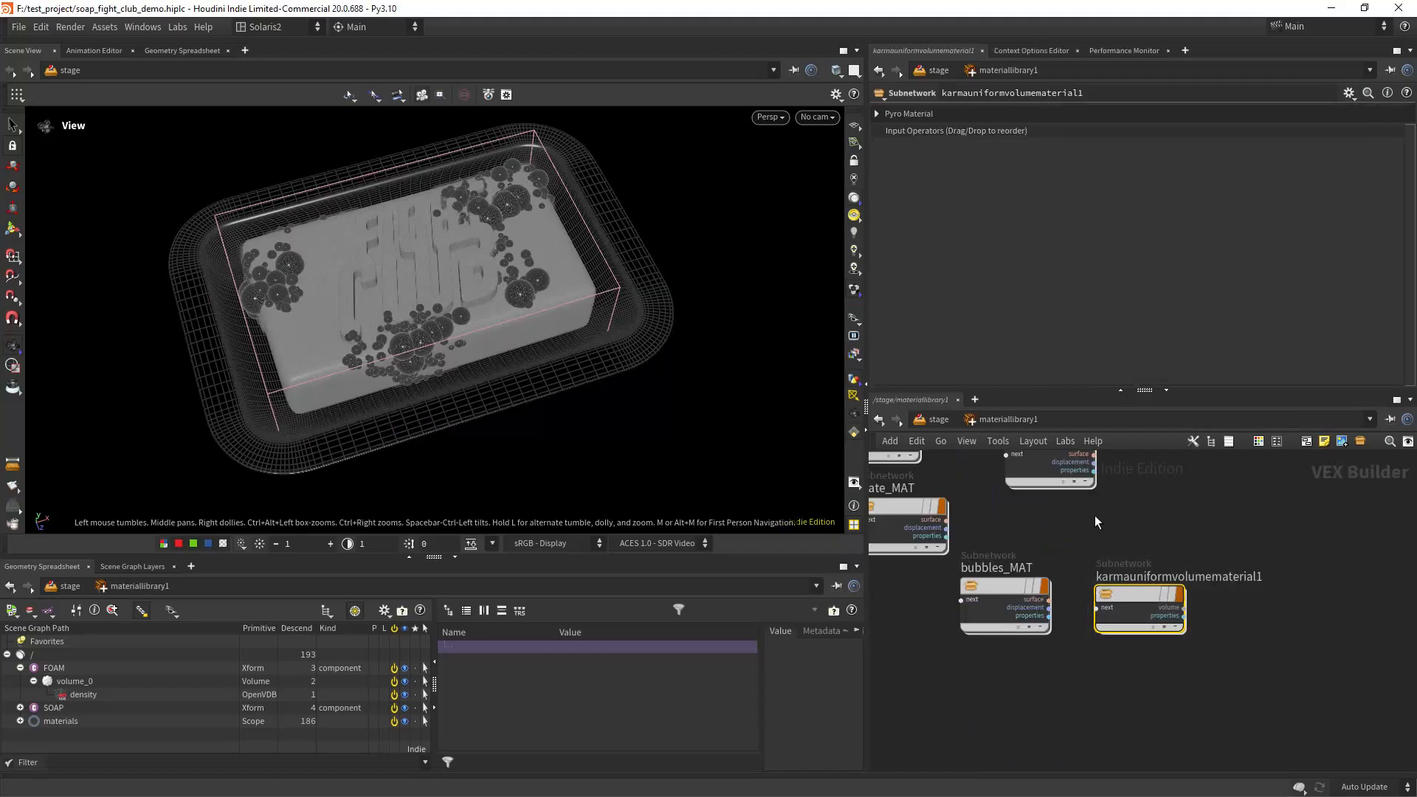
pyautogui.hotkey('ctrl', 'x')
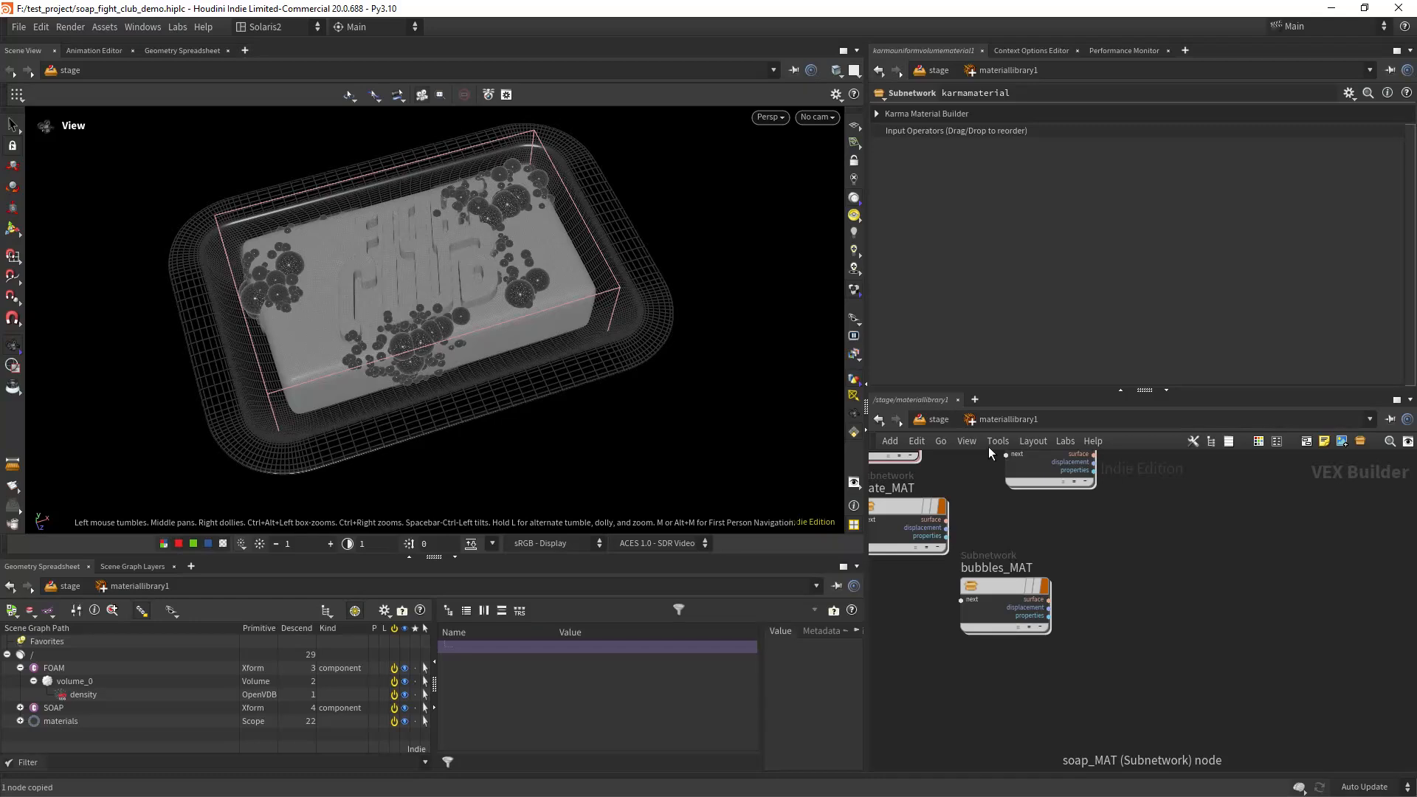
pyautogui.click(939, 419)
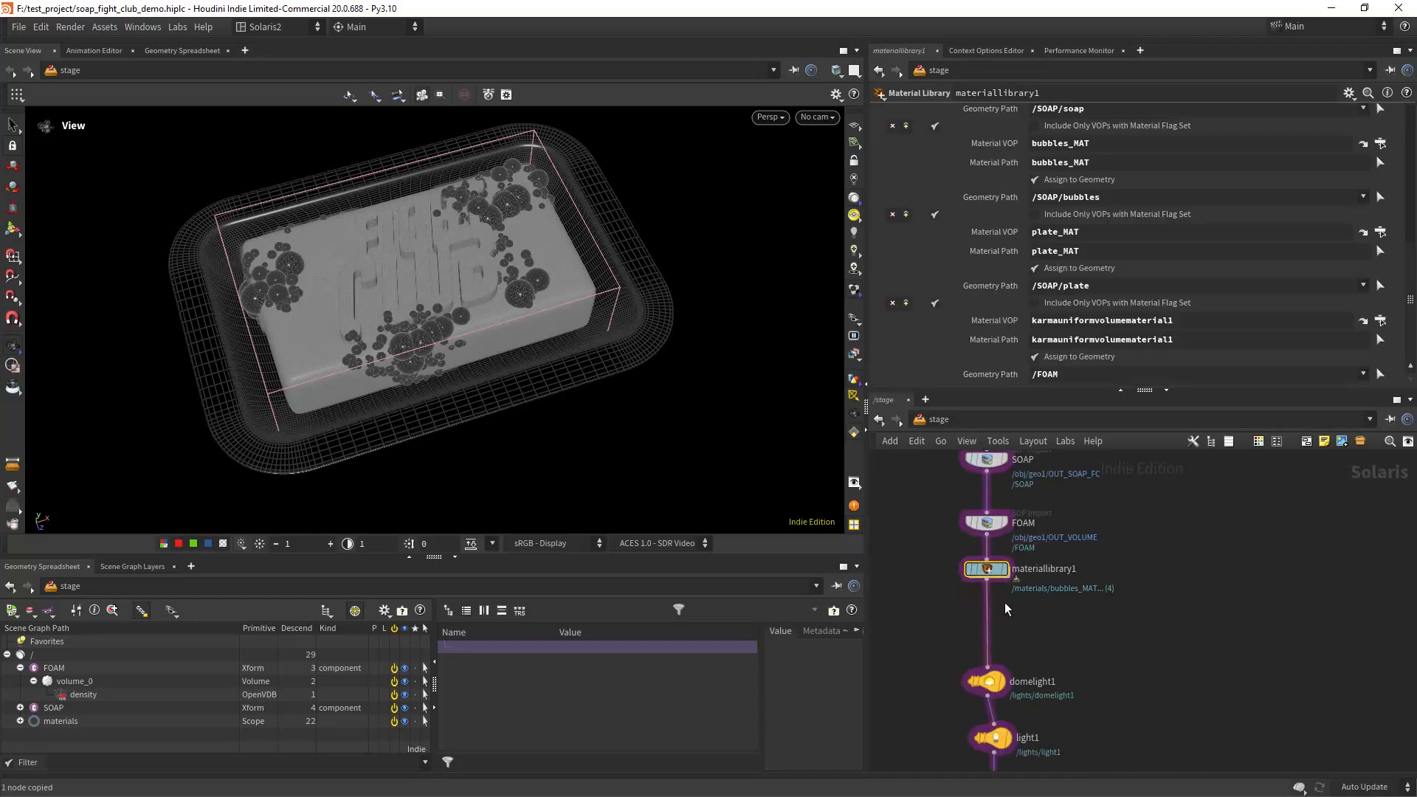
pyautogui.press('Tab')
pyautogui.write('mala')
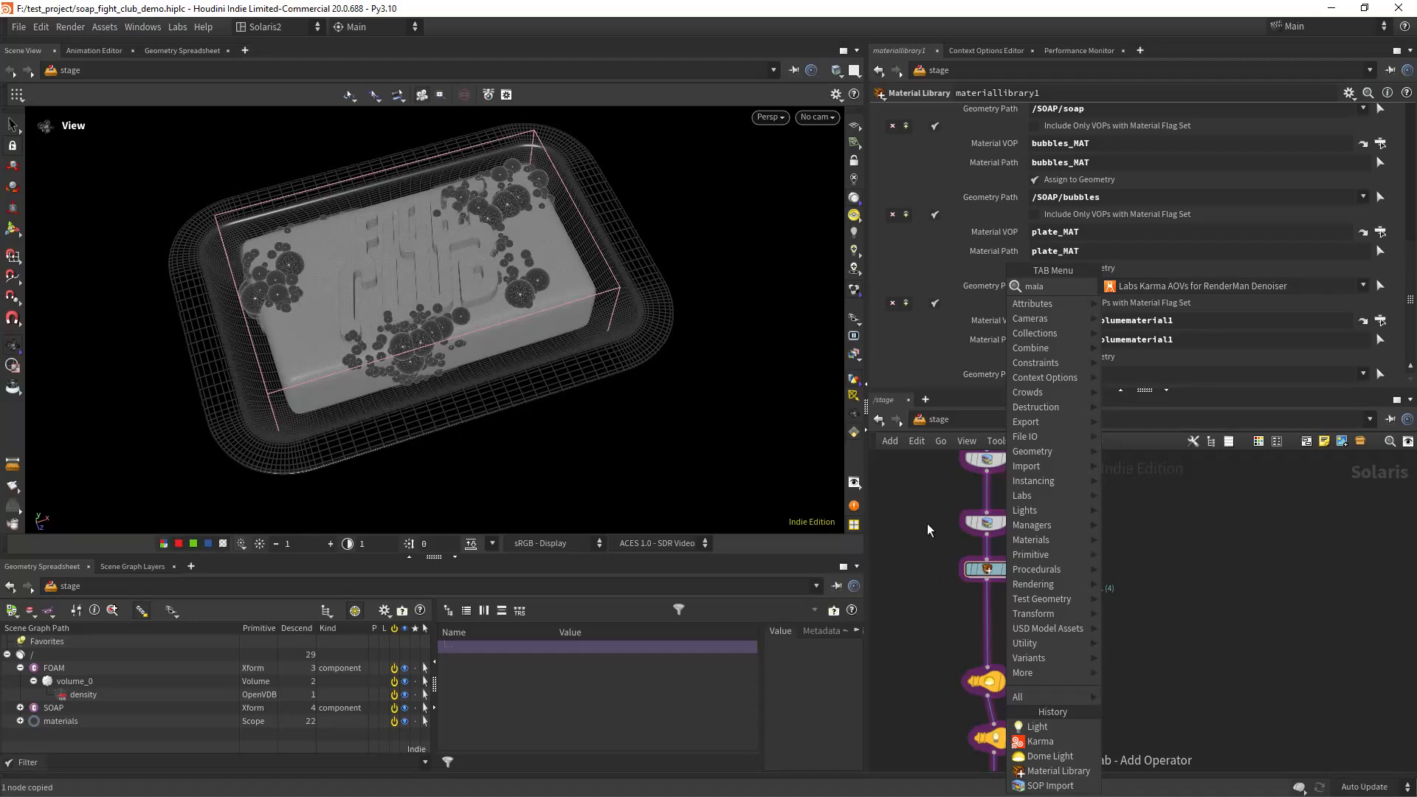
pyautogui.press('Escape')
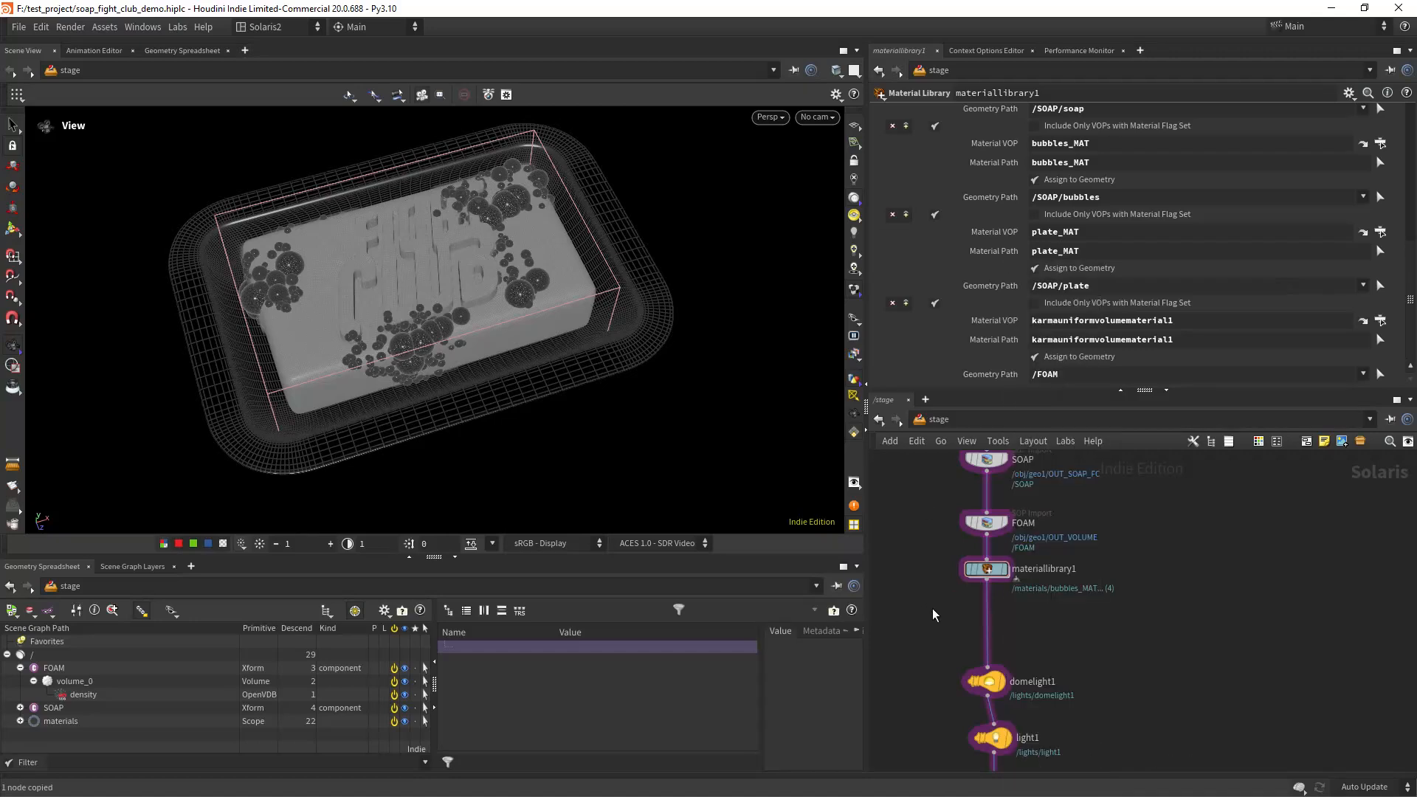
# Paste karmauniformvolumematerial1 back into materiallibrary1 and return to the stage network.
pyautogui.doubleClick(1002, 574)
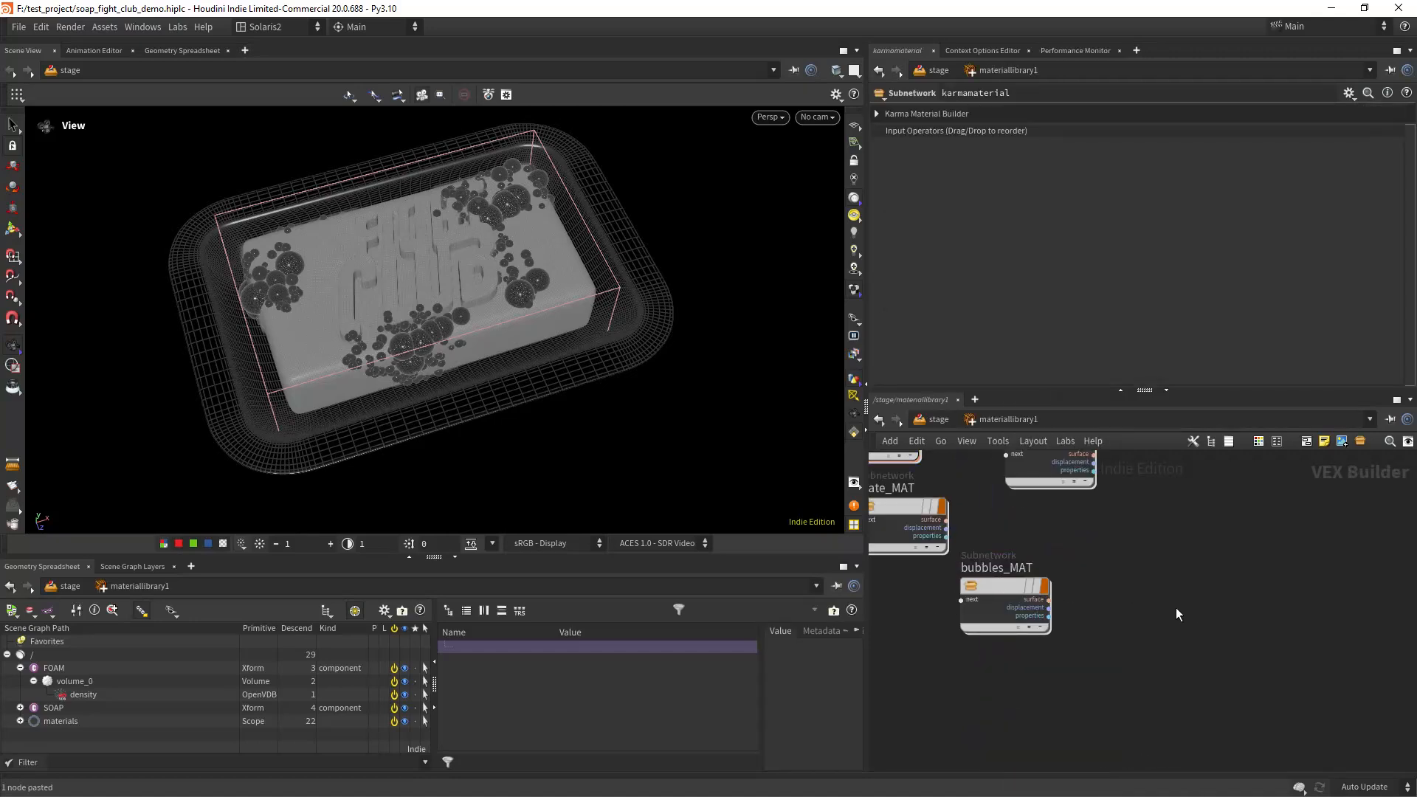
pyautogui.hotkey('ctrl', 'v')
pyautogui.click(947, 423)
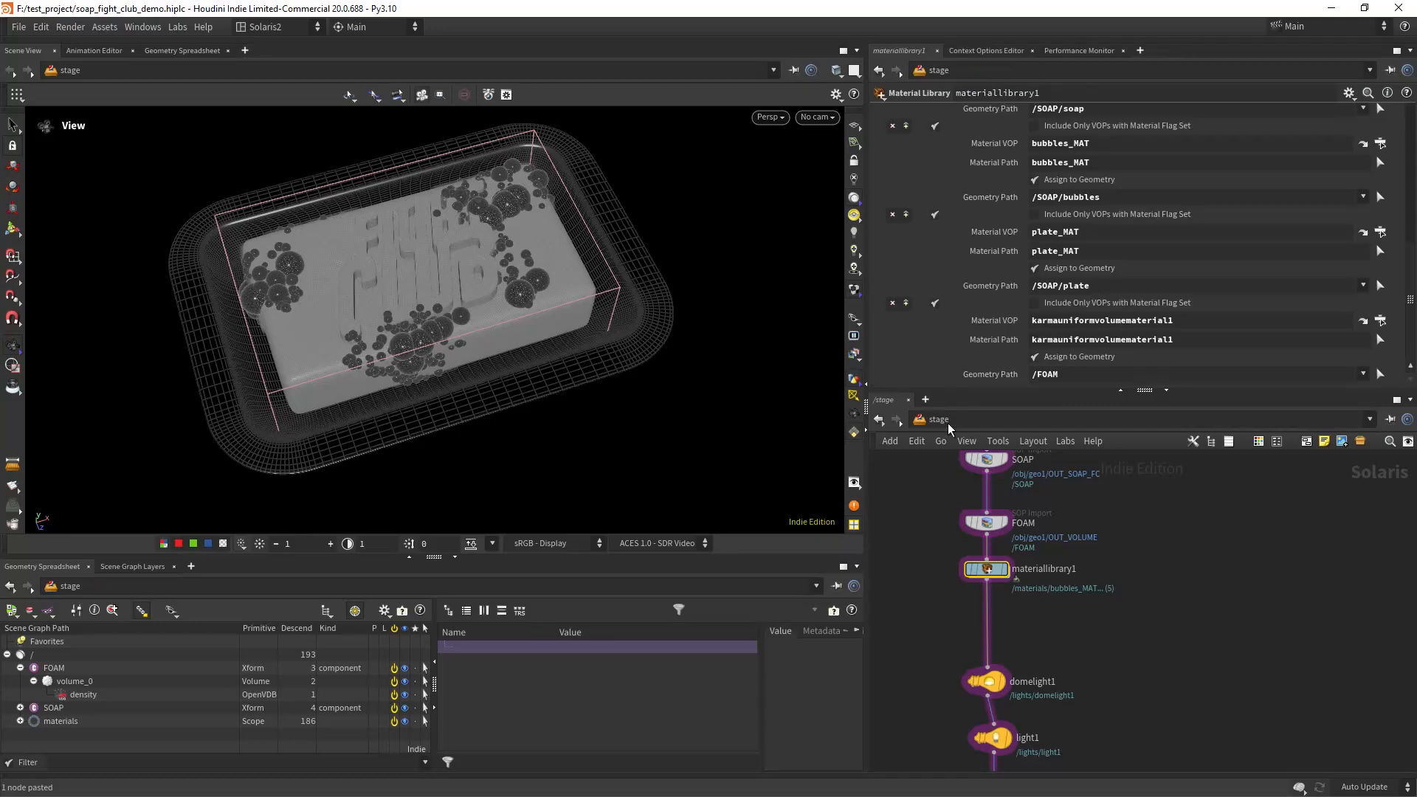
# Disable the first material entry, karmamaterial, in materiallibrary1 and render the viewport with Karma XPU.
pyautogui.scroll(5, 1409, 287)
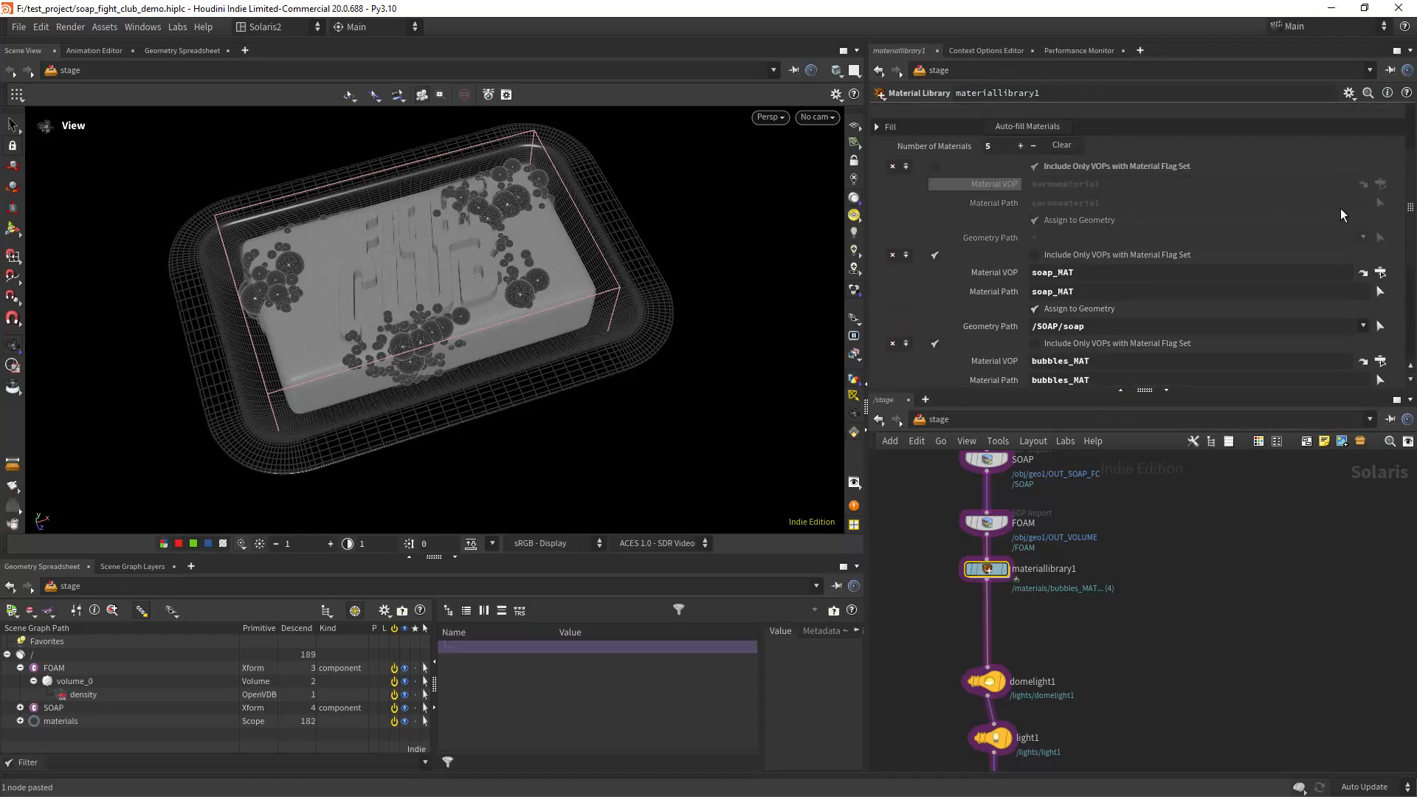
pyautogui.scroll(-5, 1412, 188)
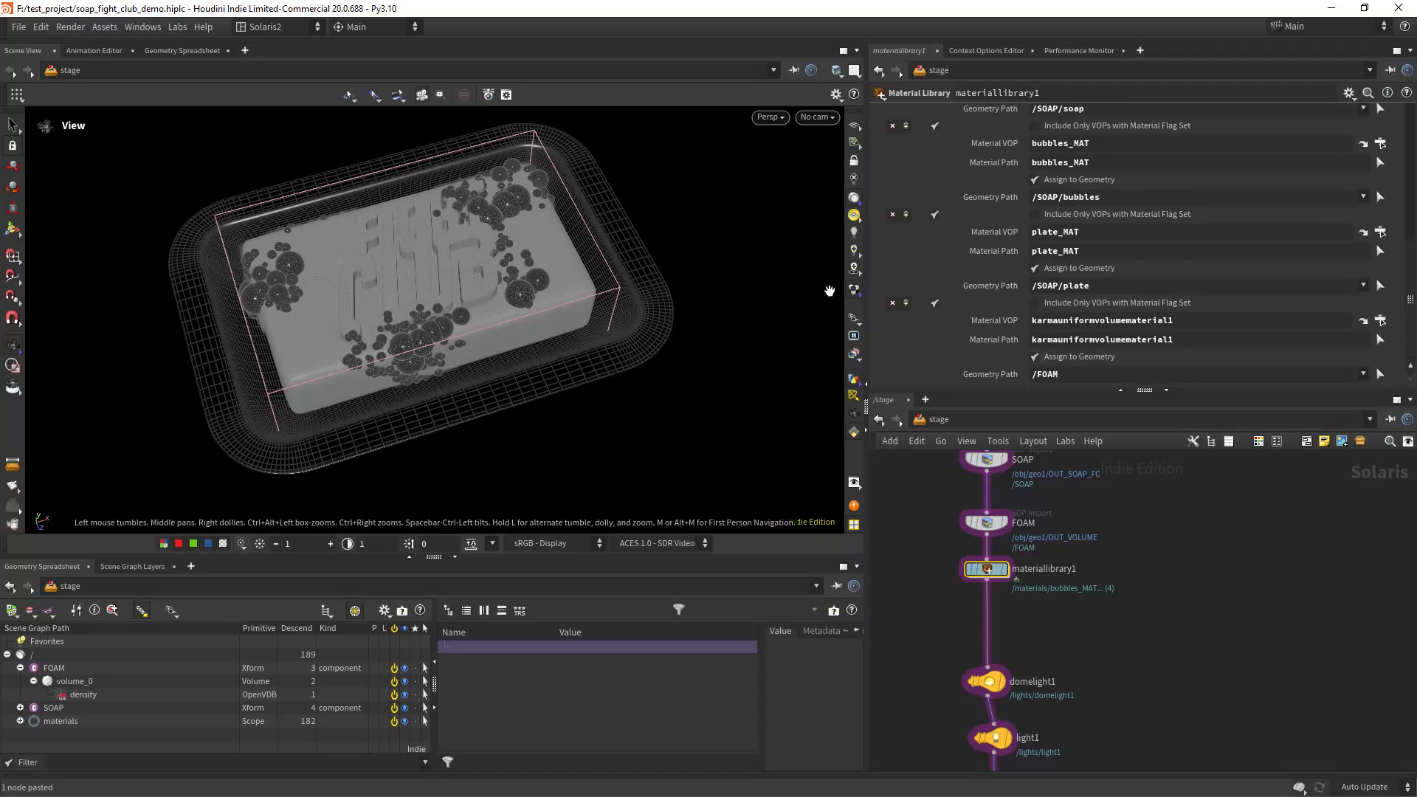
pyautogui.click(768, 116)
pyautogui.click(801, 201)
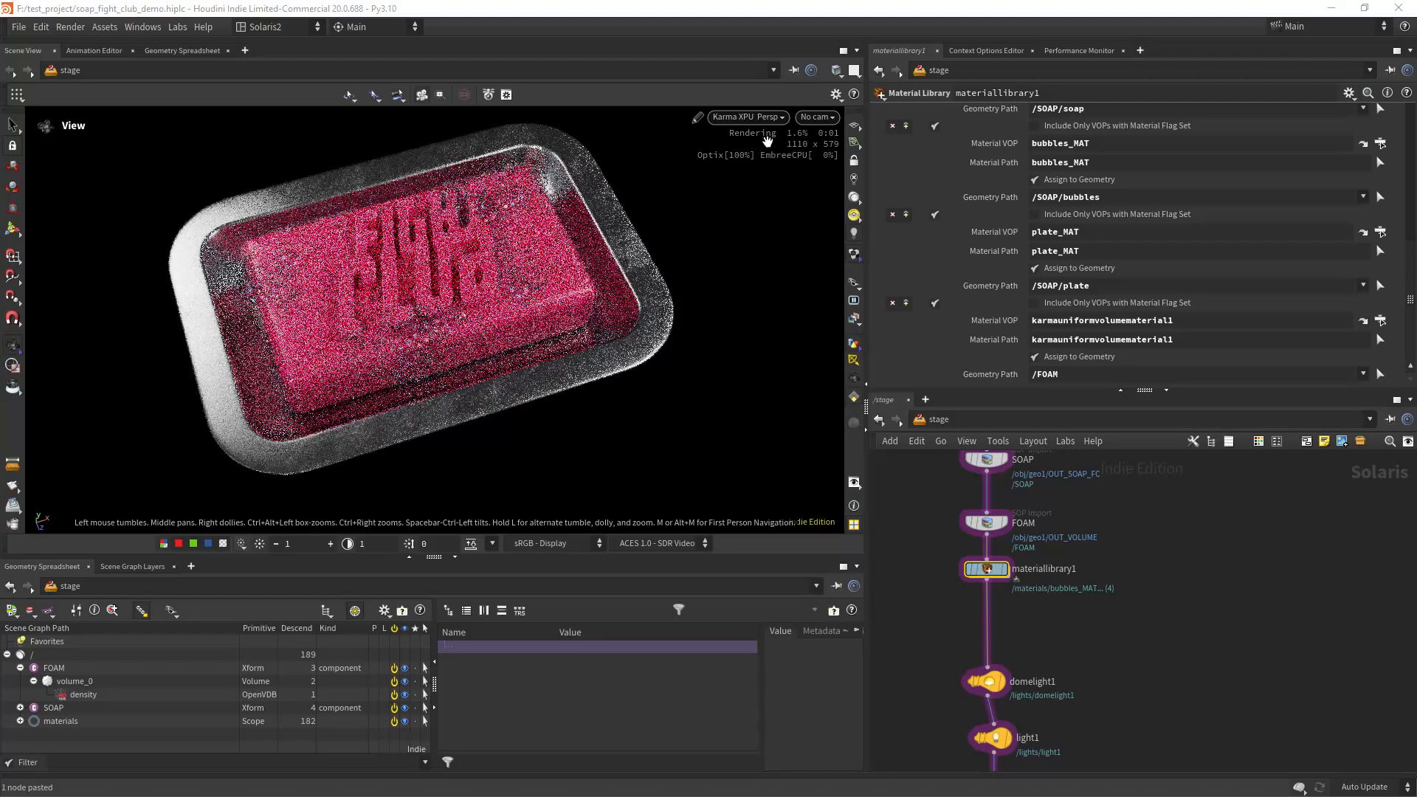
# Highlight the FOAM primitive from the scene graph to check it in the render, and clear the selection.
pyautogui.click(54, 668)
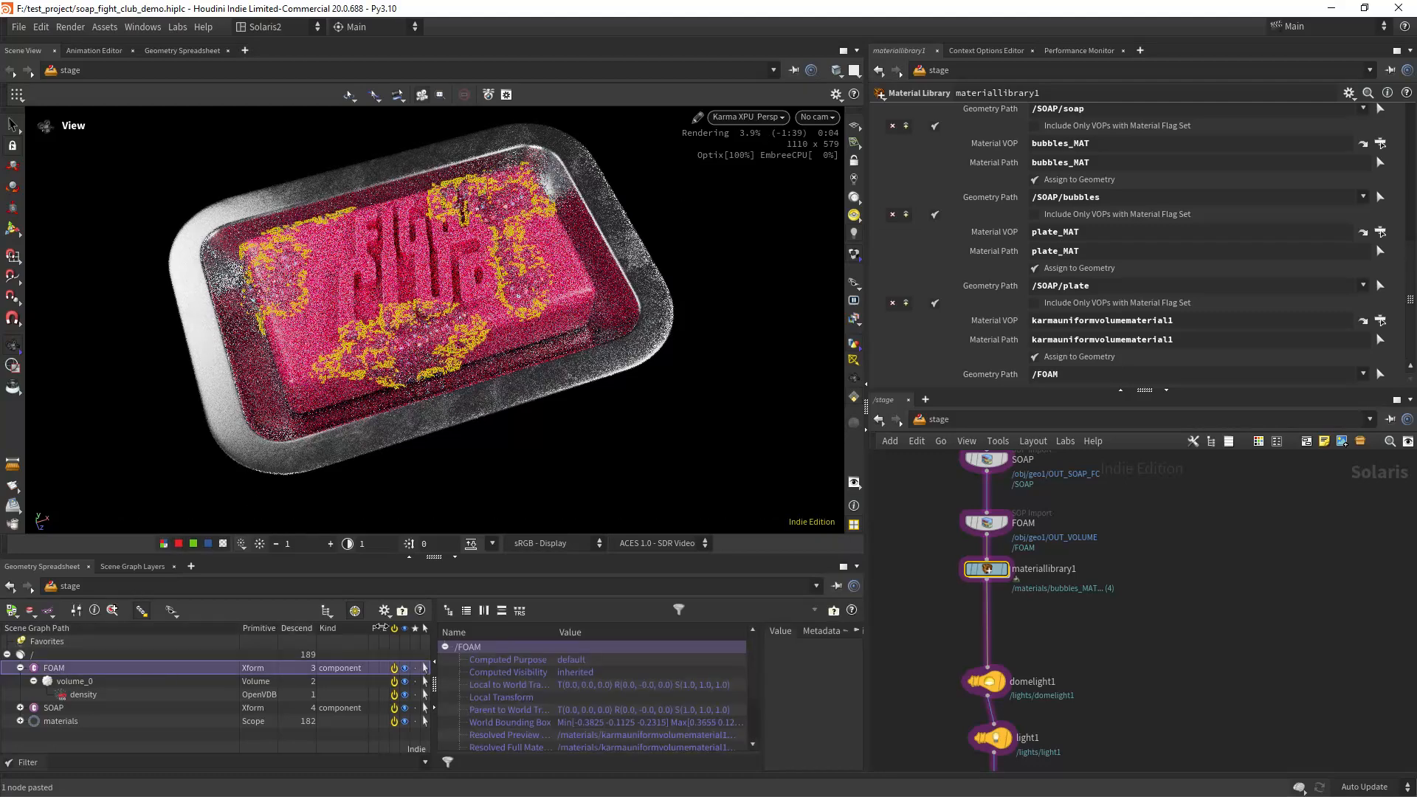
pyautogui.click(689, 738)
pyautogui.click(191, 758)
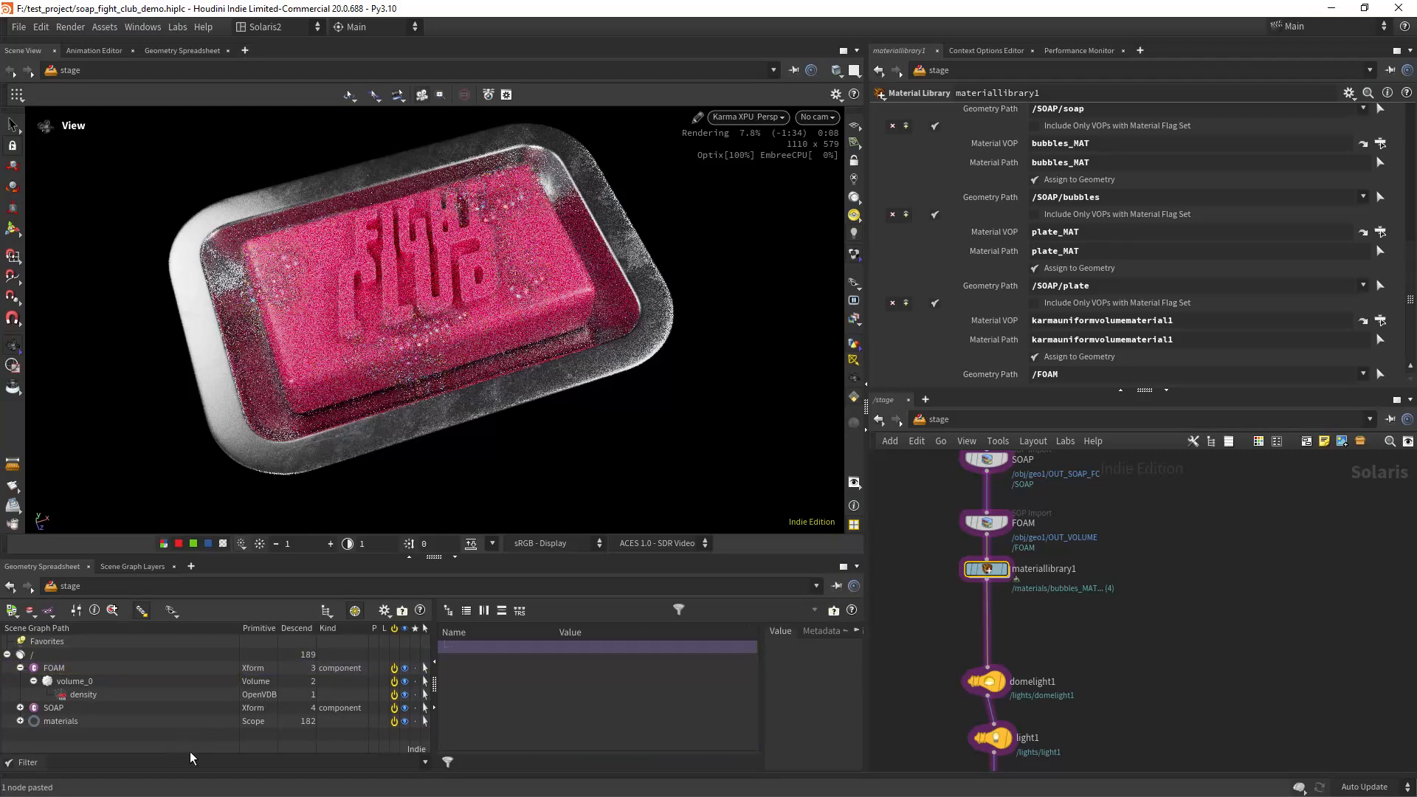
# Open karmauniformvolumematerial1 inside materiallibrary1, toggle the pyro shader's smoke off and on, and set its Density Scale to 100.
pyautogui.doubleClick(987, 570)
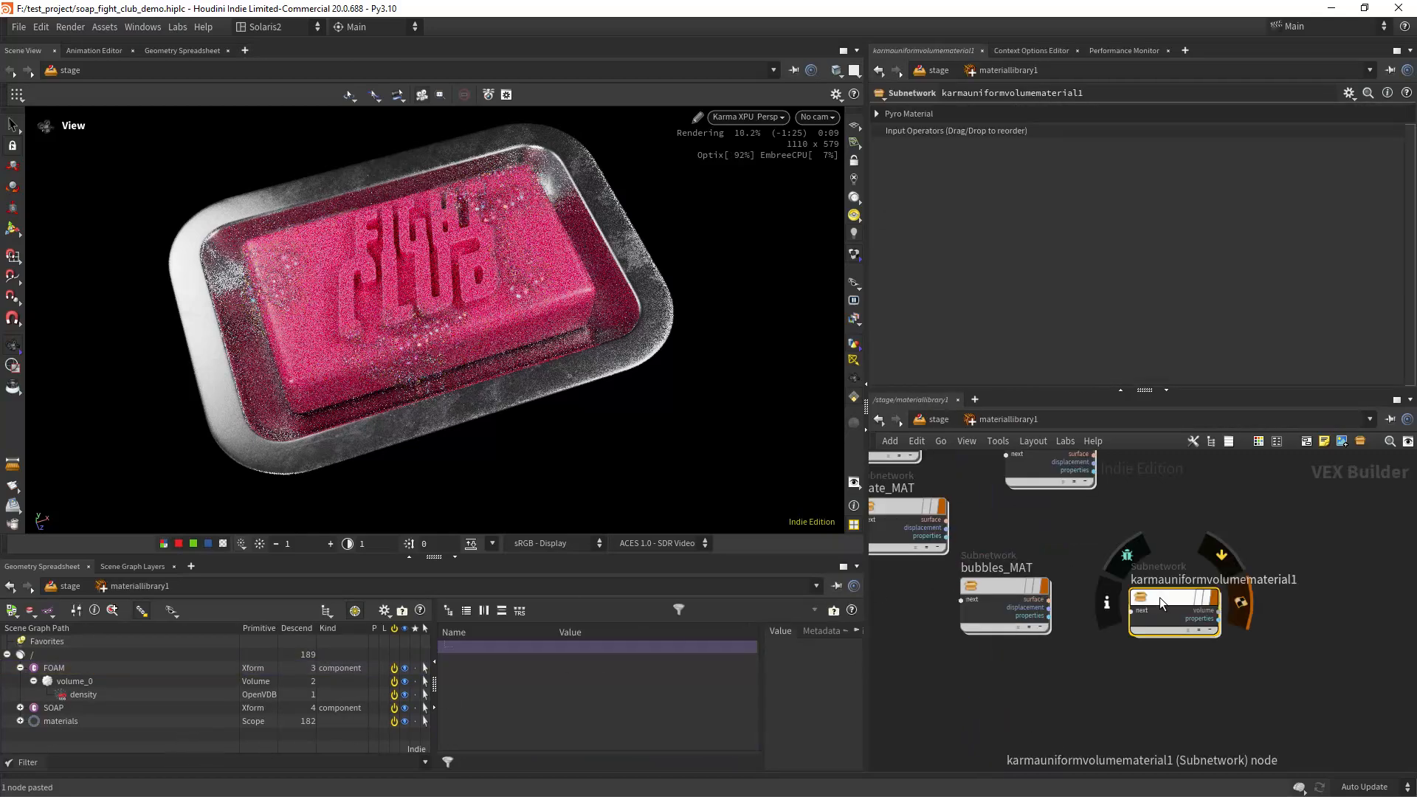
pyautogui.click(1127, 589)
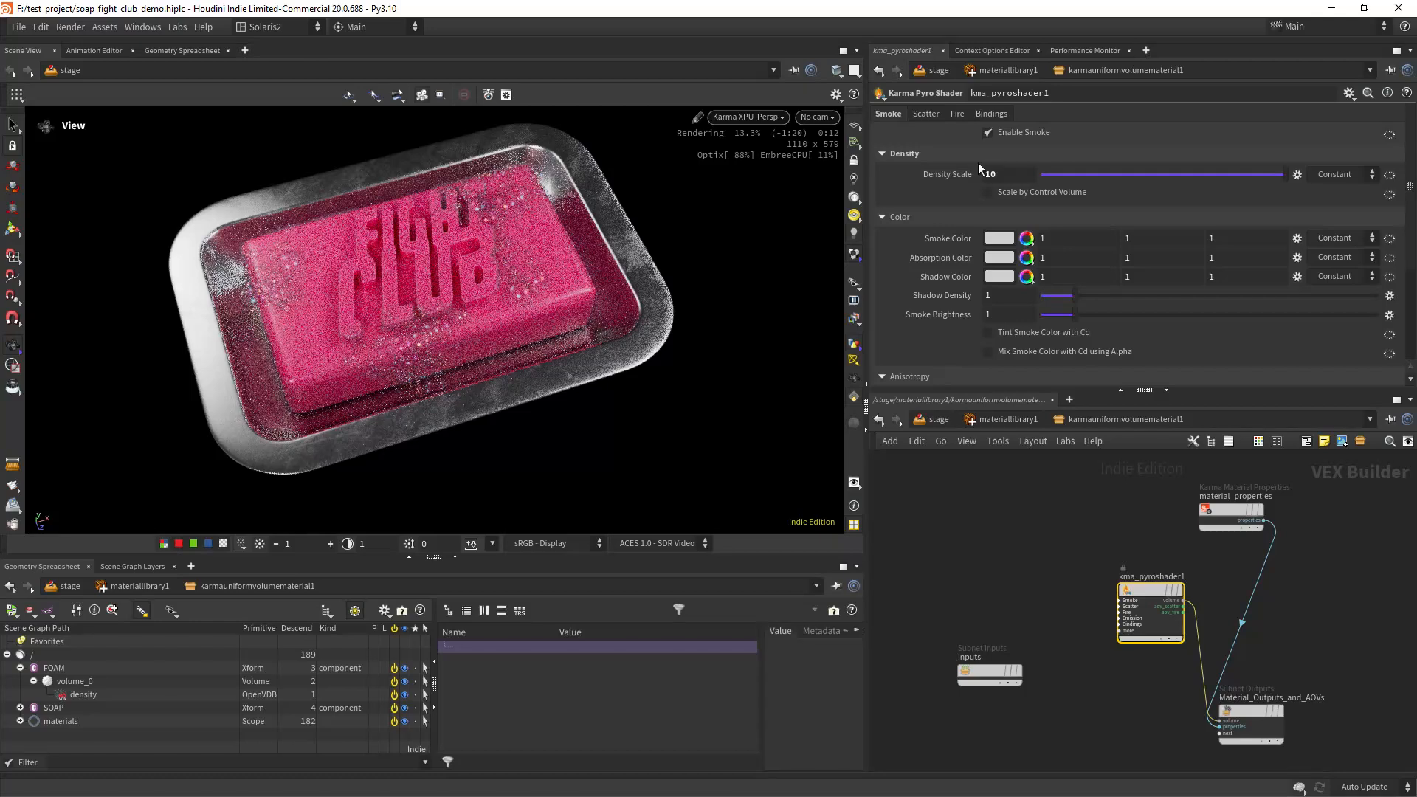
pyautogui.click(1011, 134)
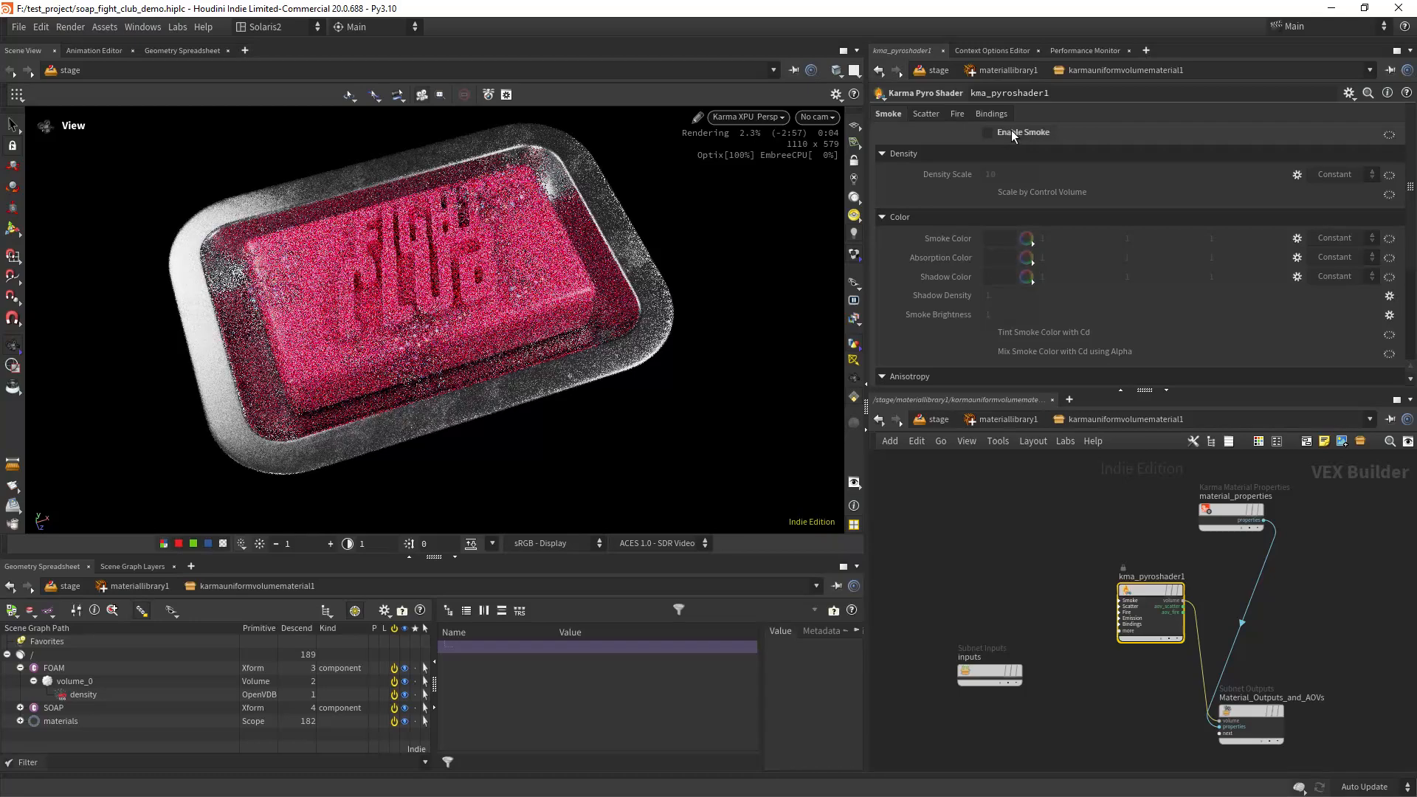
pyautogui.click(1002, 133)
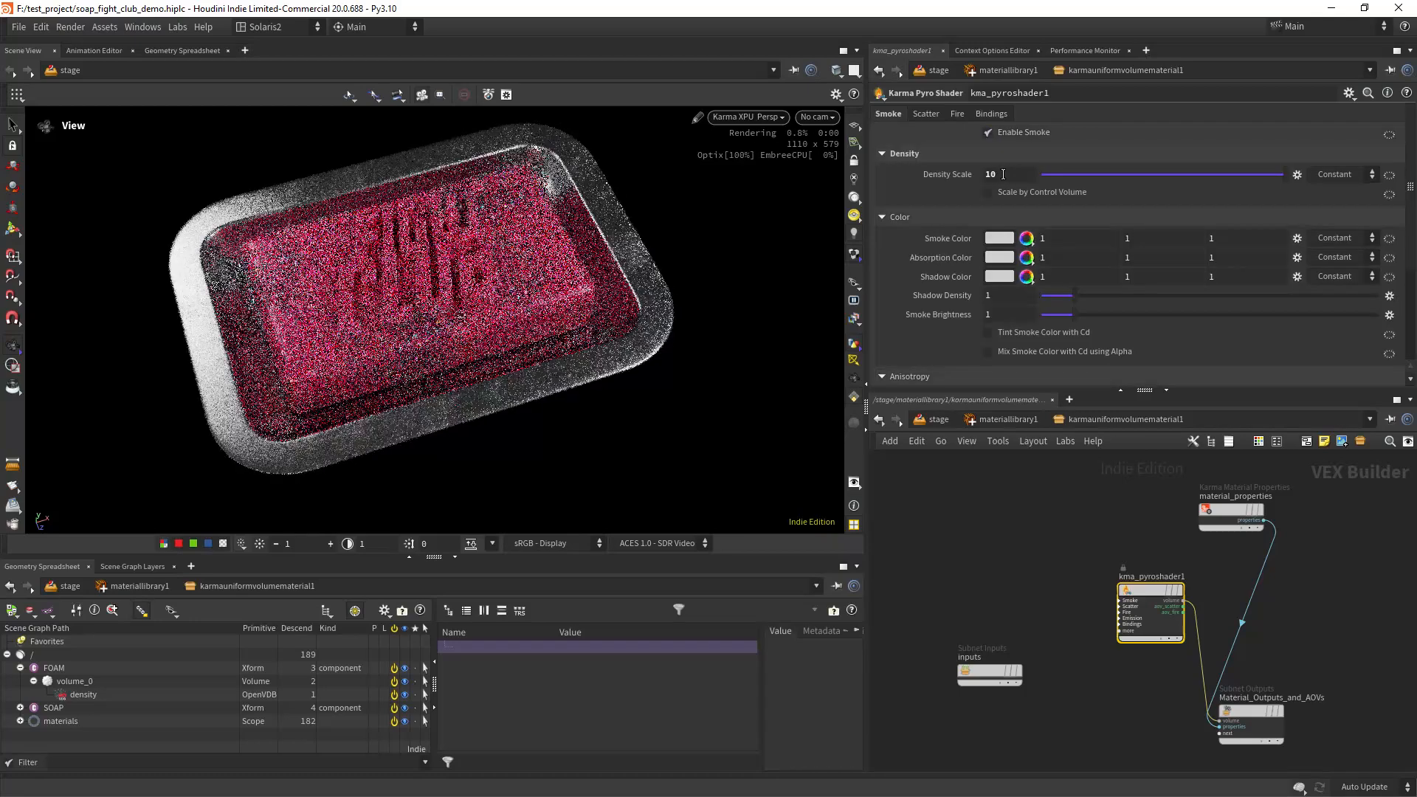
pyautogui.click(1005, 173)
pyautogui.write('0')
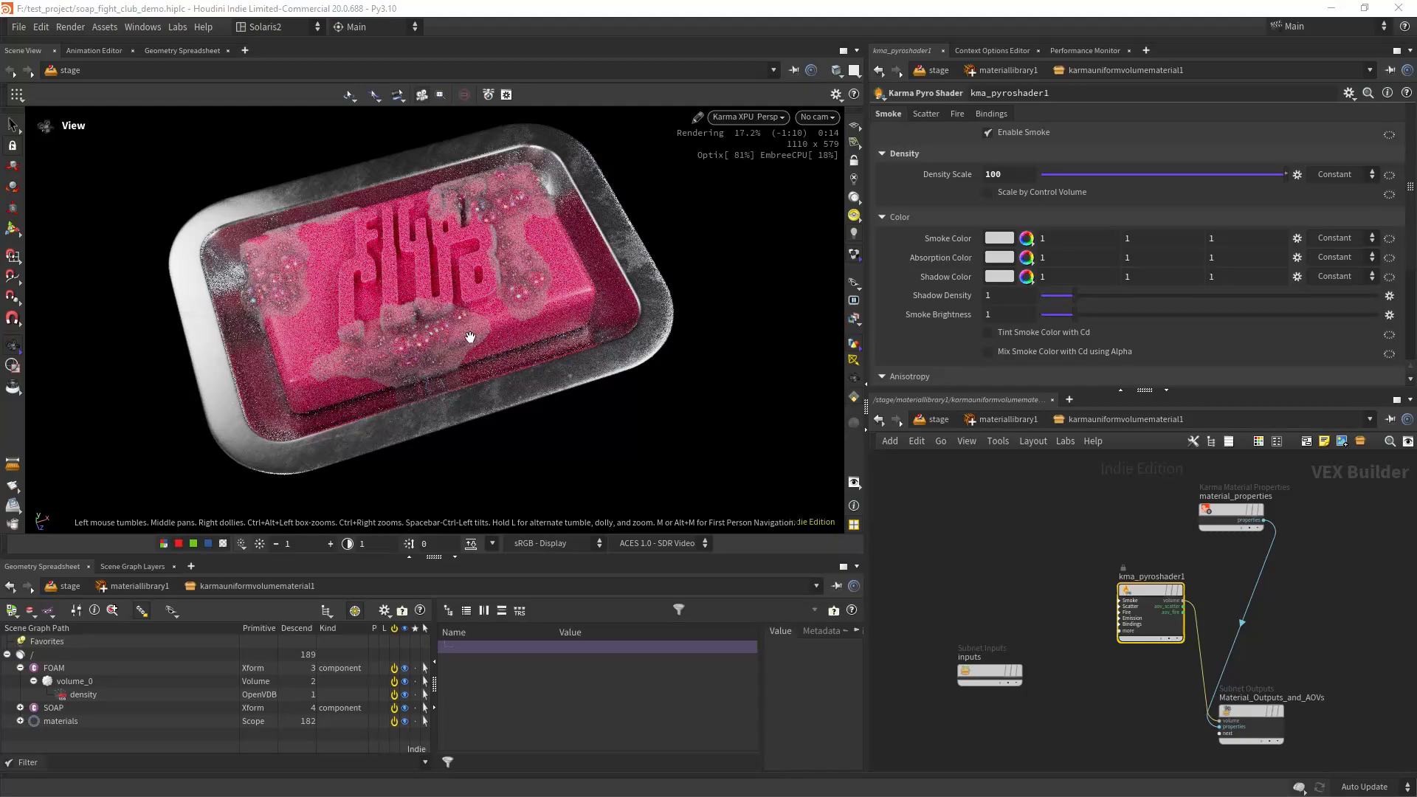
# Inspect the foam up close with a temporary render region over the front bubbles, clear it and reframe the whole plate.
pyautogui.moveTo(437, 335); pyautogui.dragTo(452, 305, button='right')
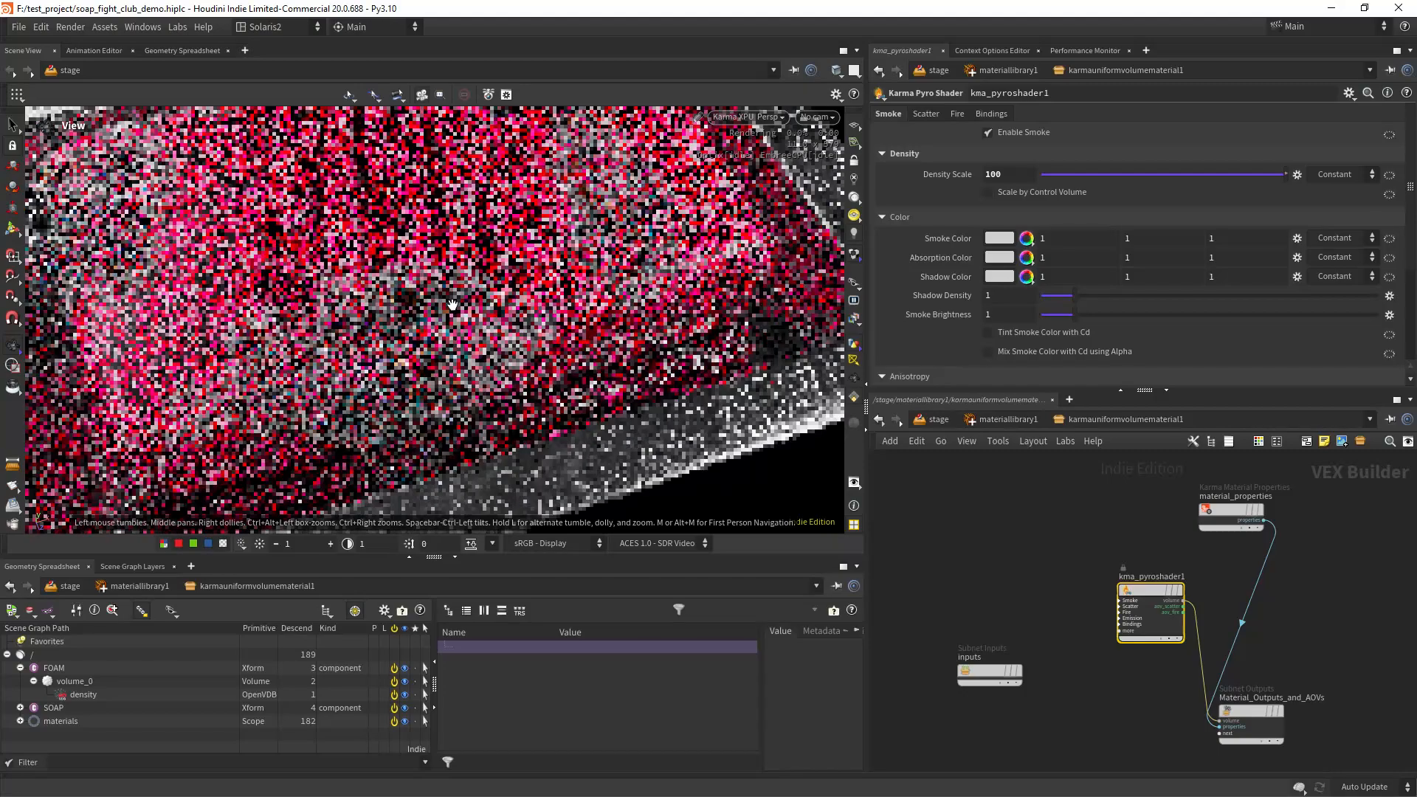
pyautogui.click(12, 367)
pyautogui.moveTo(354, 217); pyautogui.dragTo(592, 437)
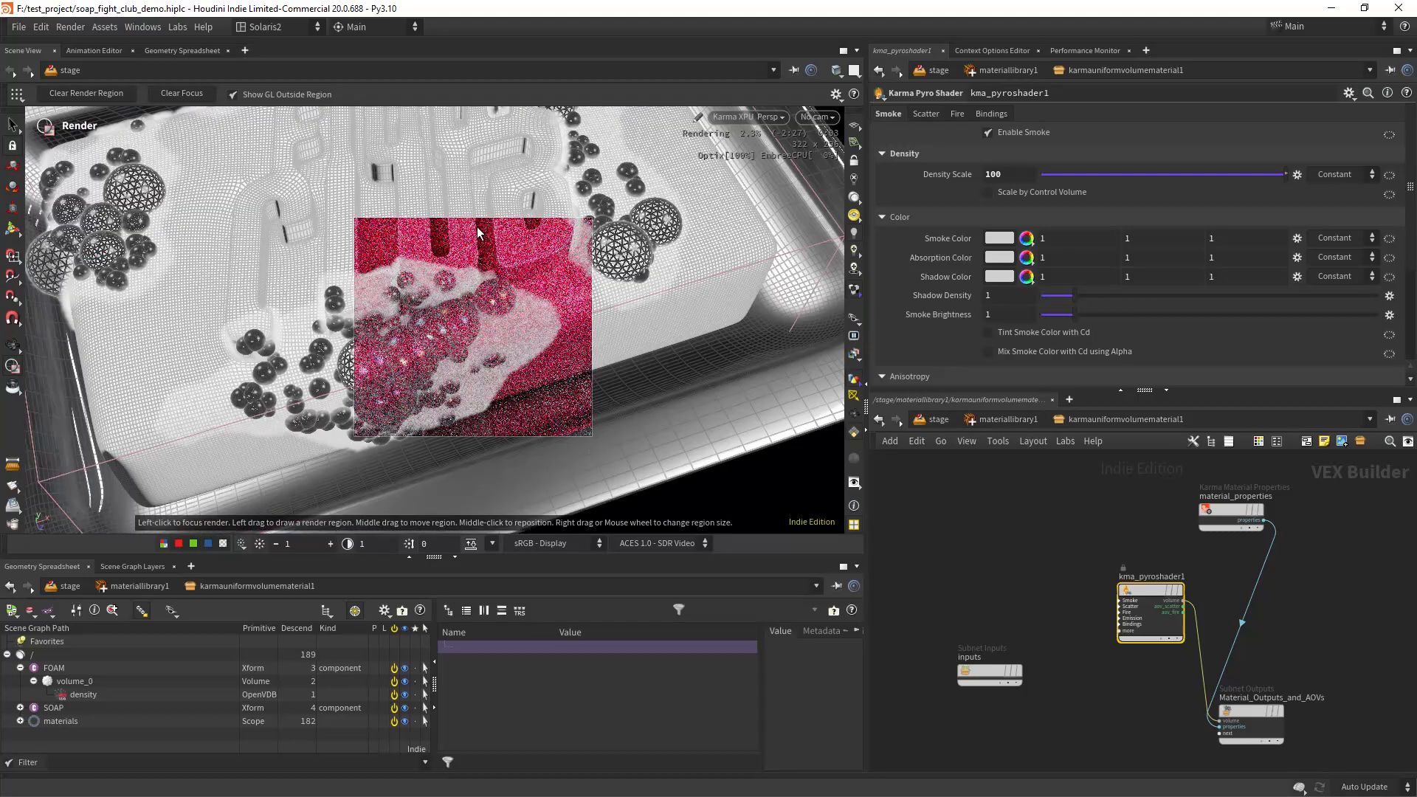
pyautogui.click(107, 93)
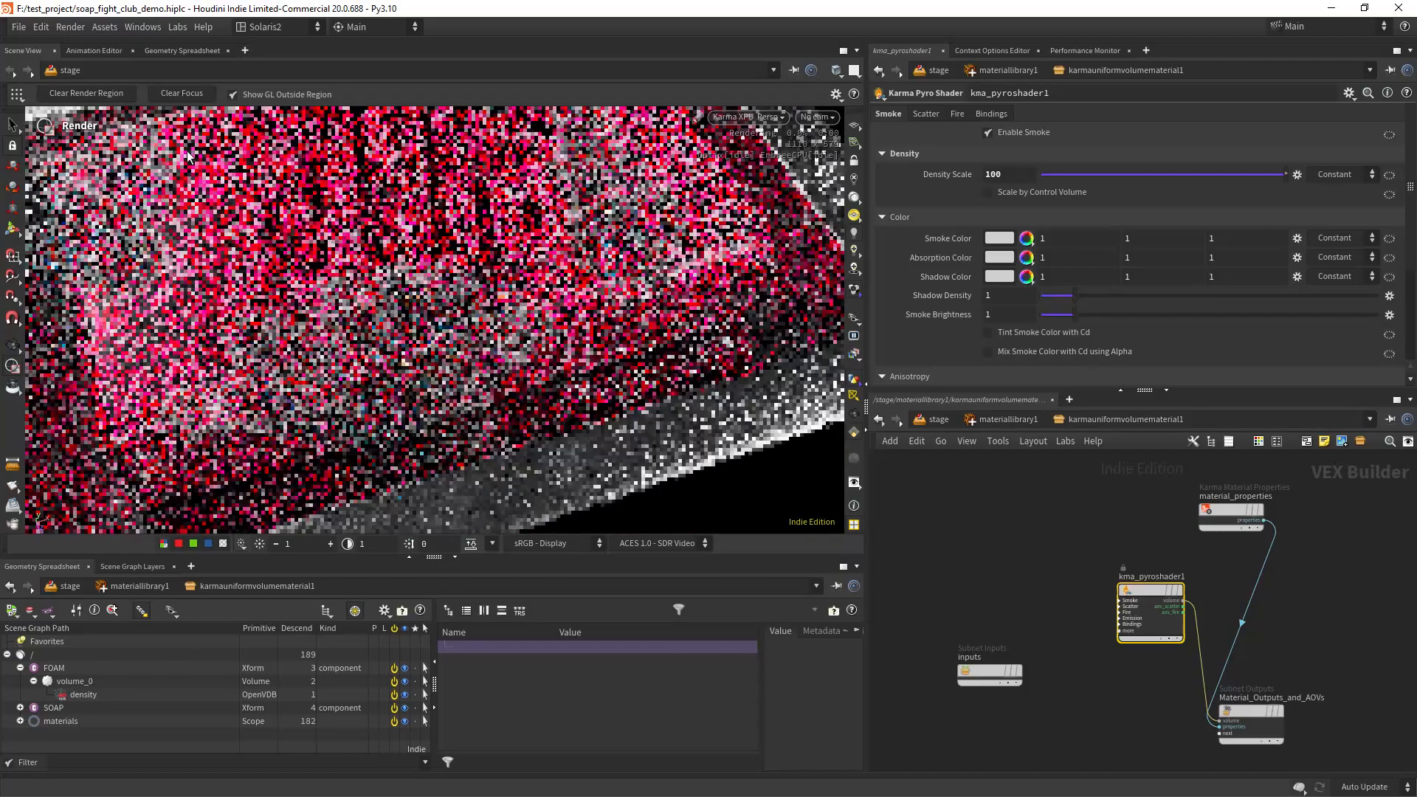
pyautogui.click(13, 345)
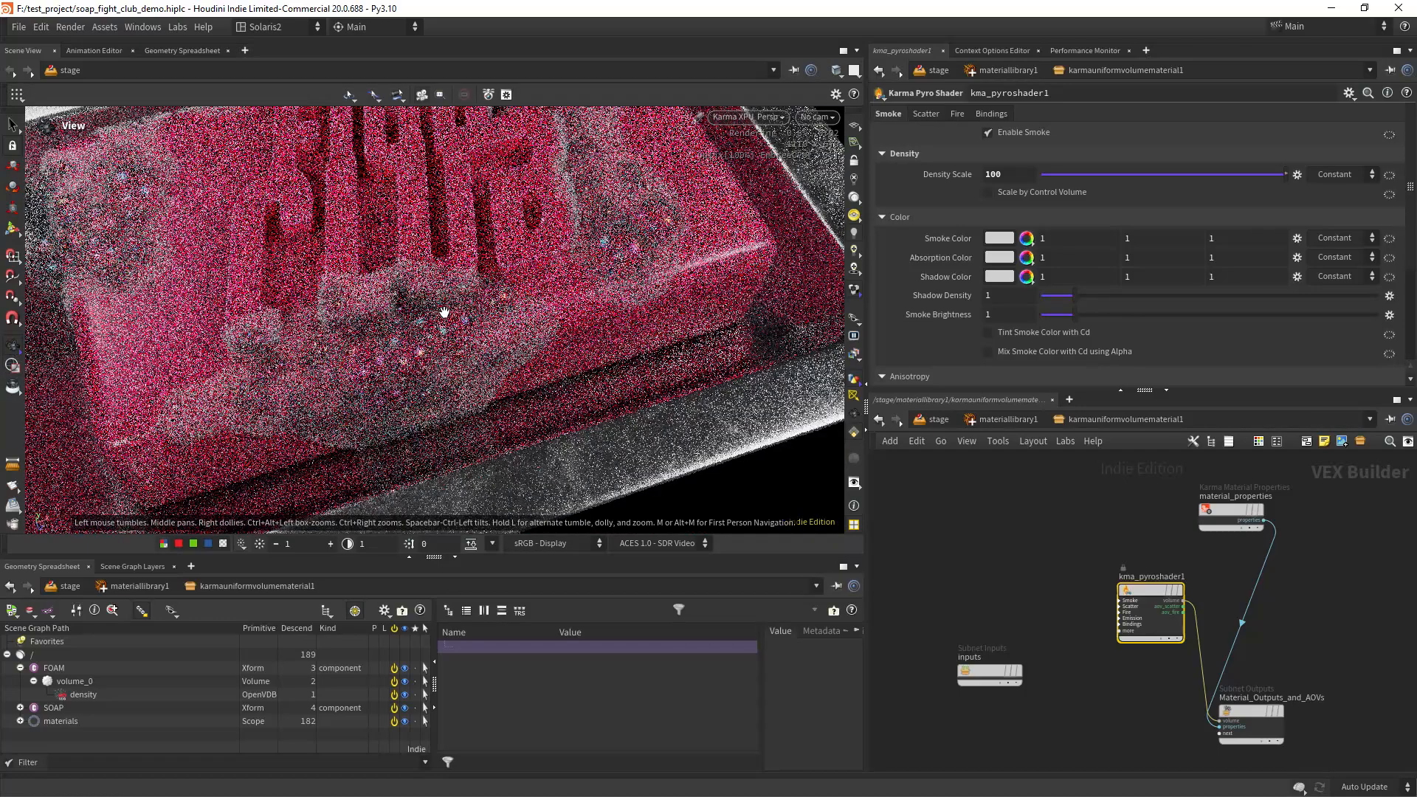
pyautogui.moveTo(445, 312); pyautogui.dragTo(235, 323, button='right')
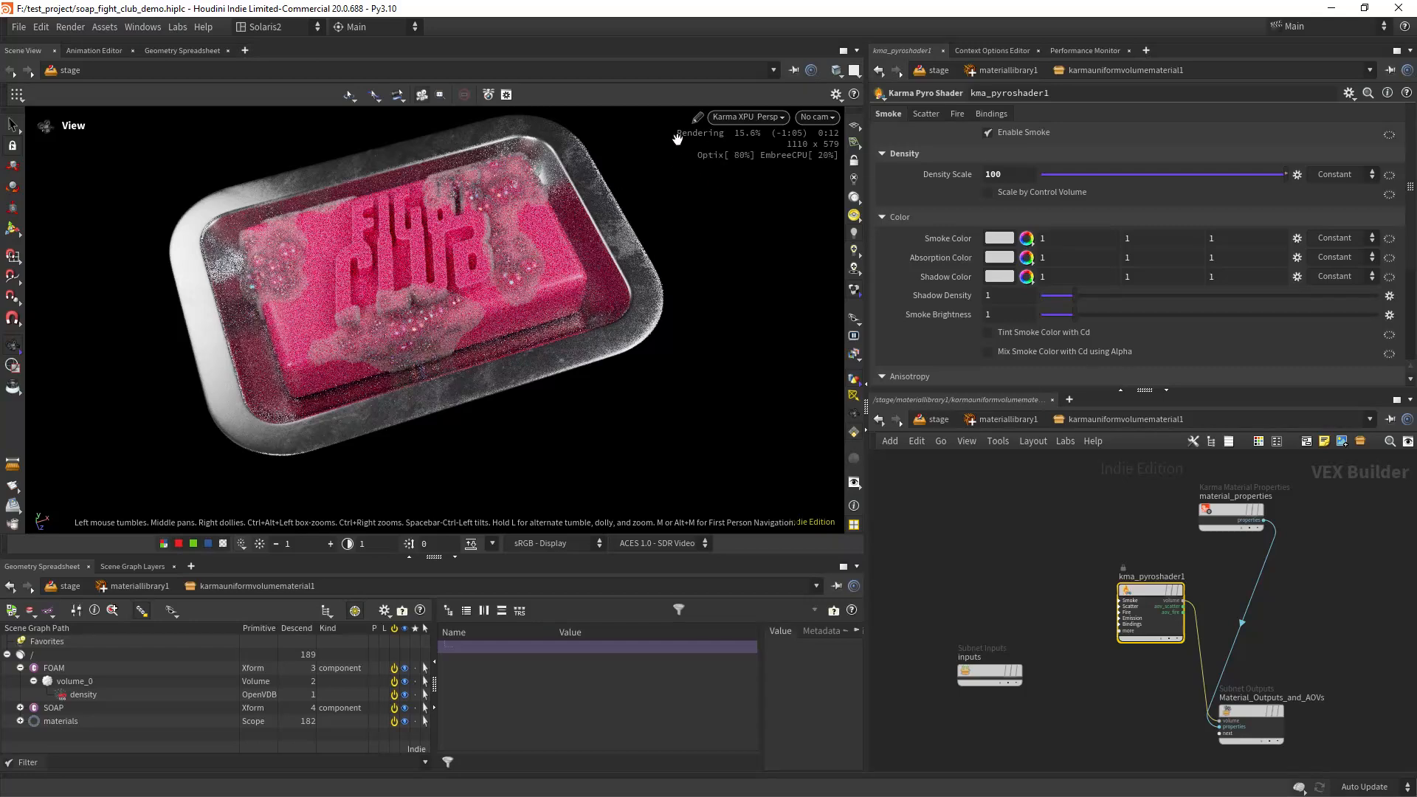
# Switch the viewport renderer to Houdini GL and return to the stage network.
pyautogui.click(747, 118)
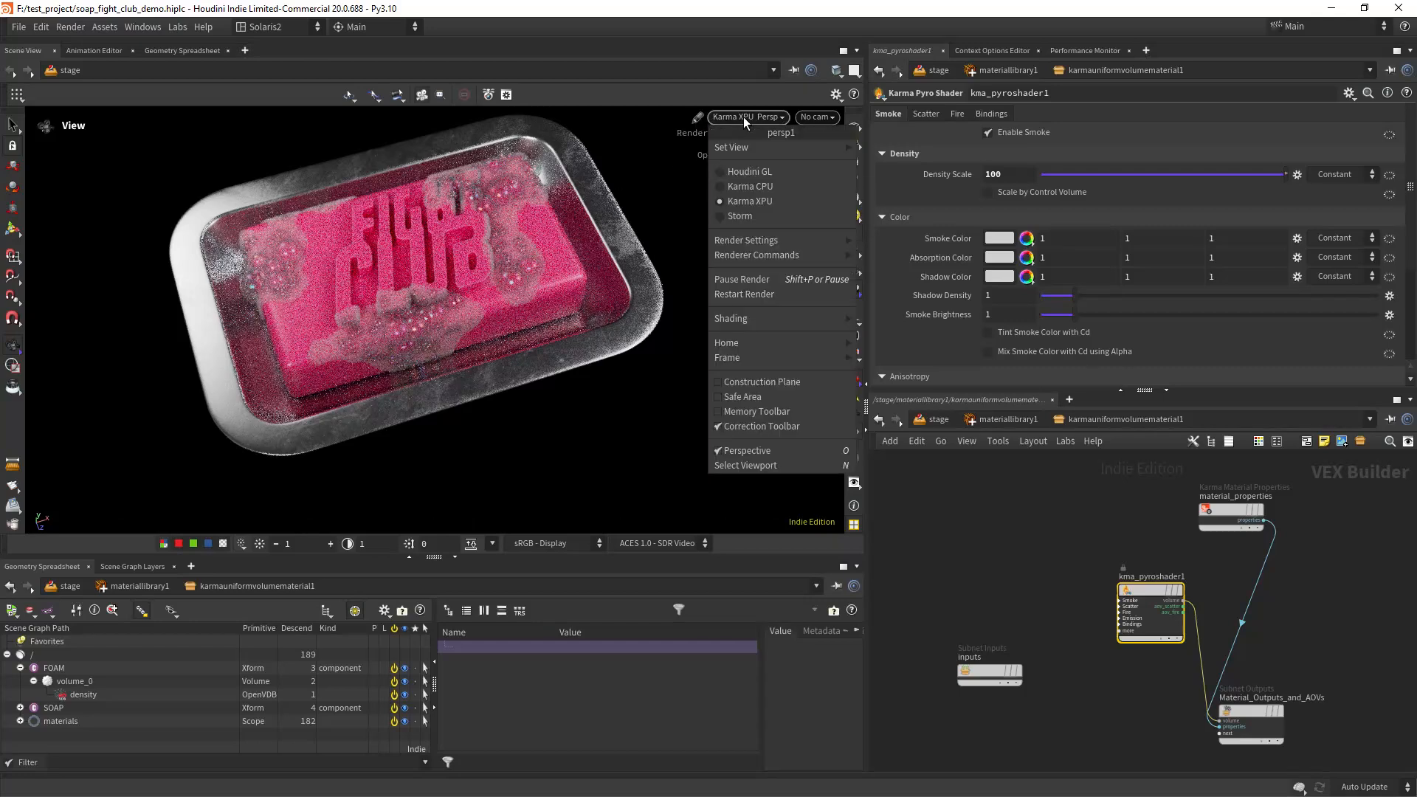
pyautogui.click(757, 170)
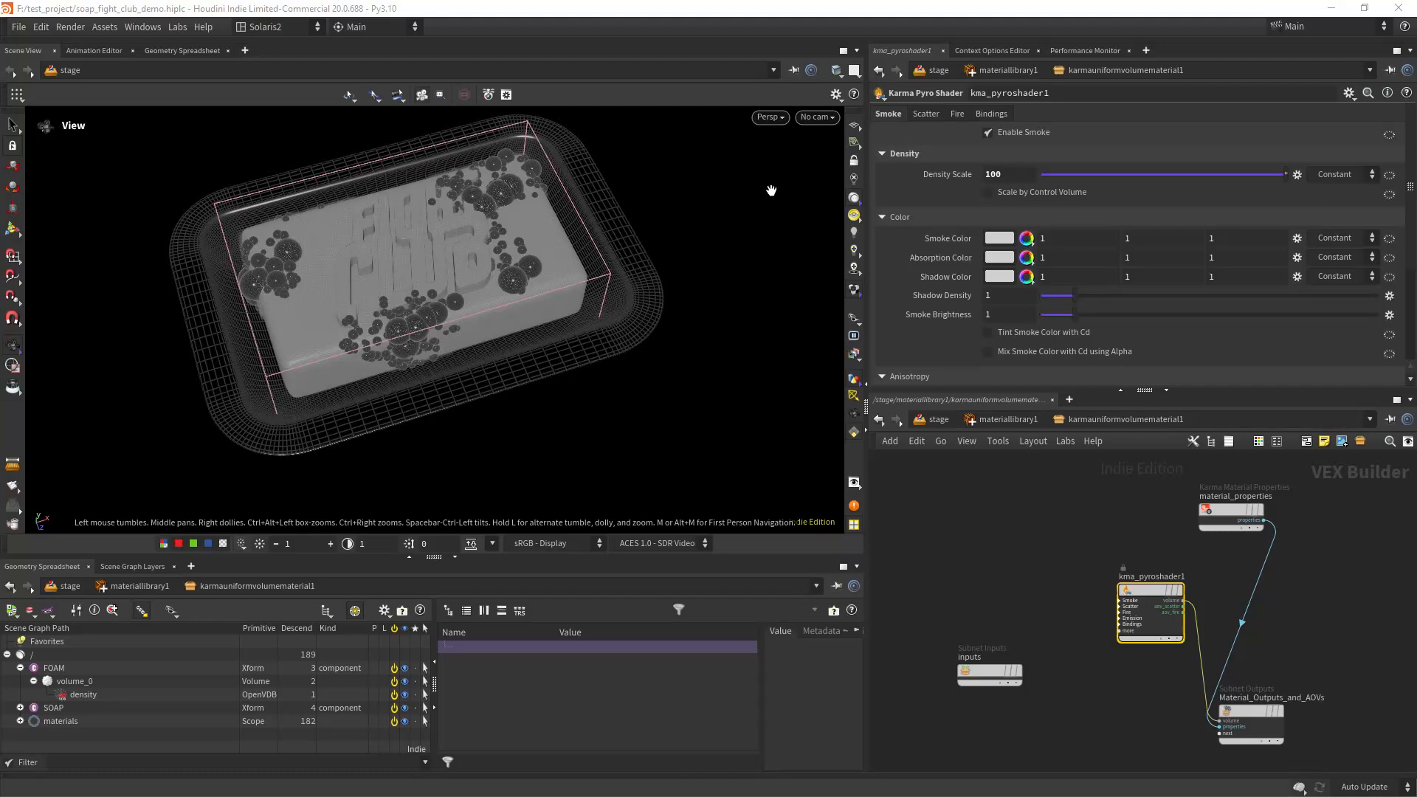
pyautogui.click(1002, 419)
pyautogui.click(938, 419)
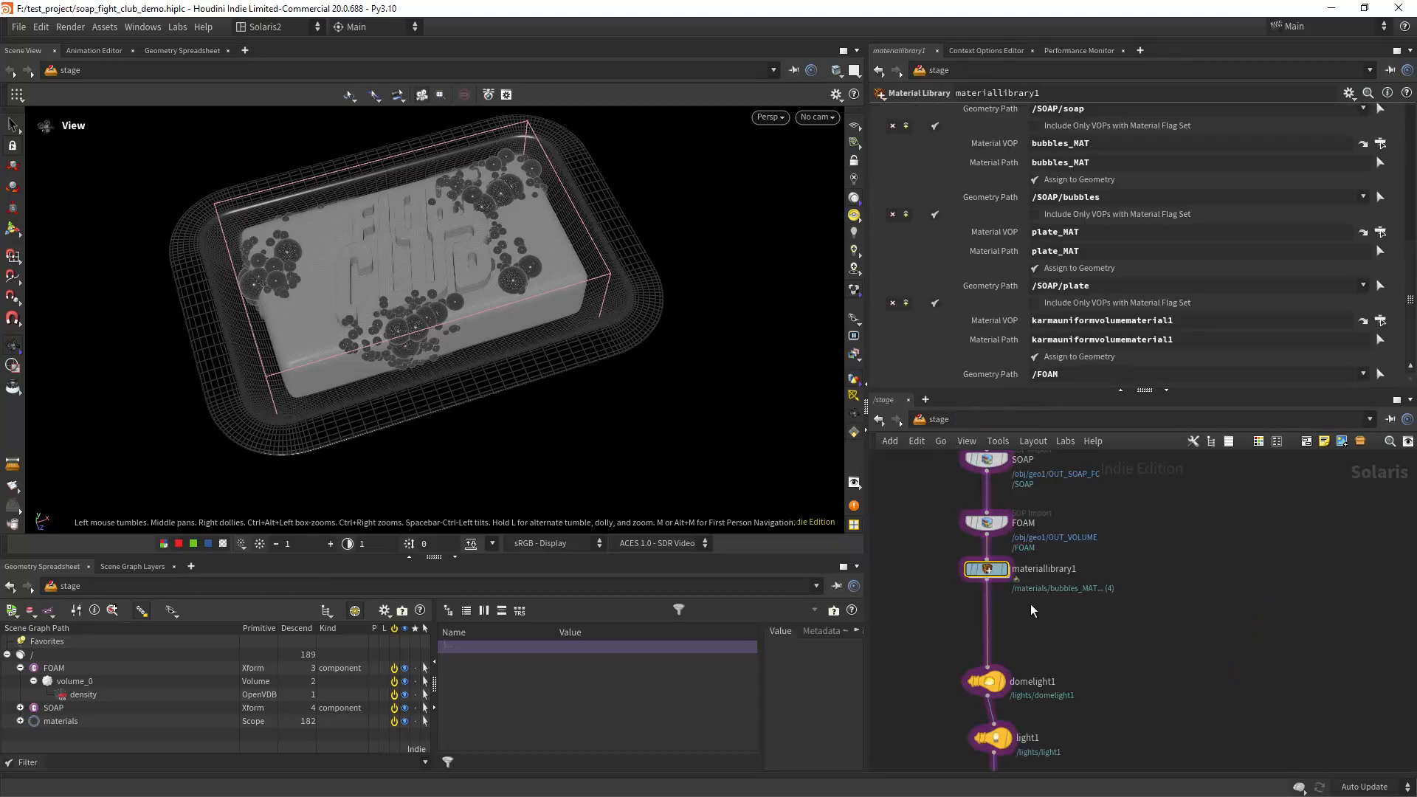
# Add a Render Geometry Settings node on the wire between the FOAM import and materiallibrary1.
pyautogui.moveTo(1024, 576); pyautogui.dragTo(1038, 675, button='middle')
pyautogui.moveTo(1001, 560); pyautogui.dragTo(997, 508)
pyautogui.moveTo(999, 624); pyautogui.dragTo(995, 569)
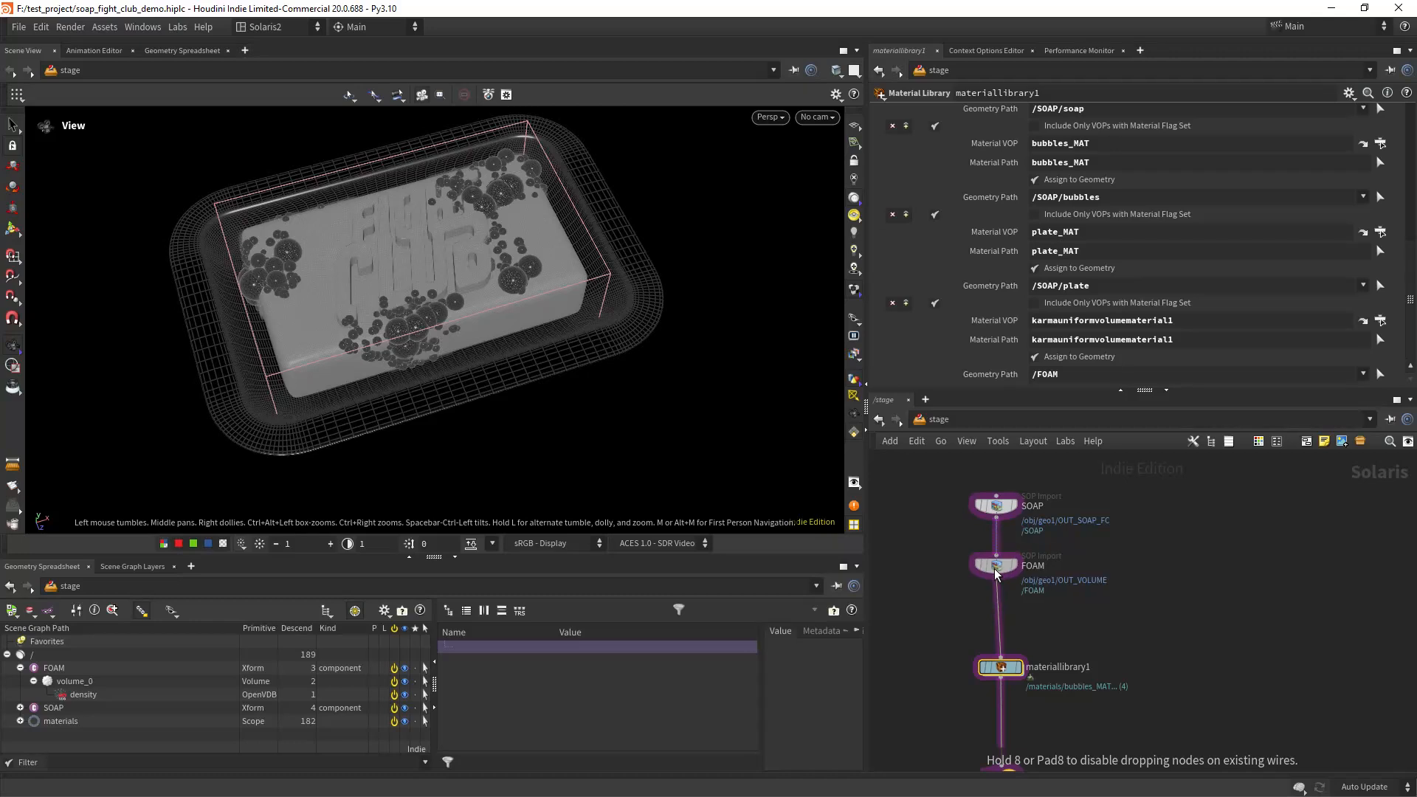
pyautogui.press('Tab')
pyautogui.write('rende')
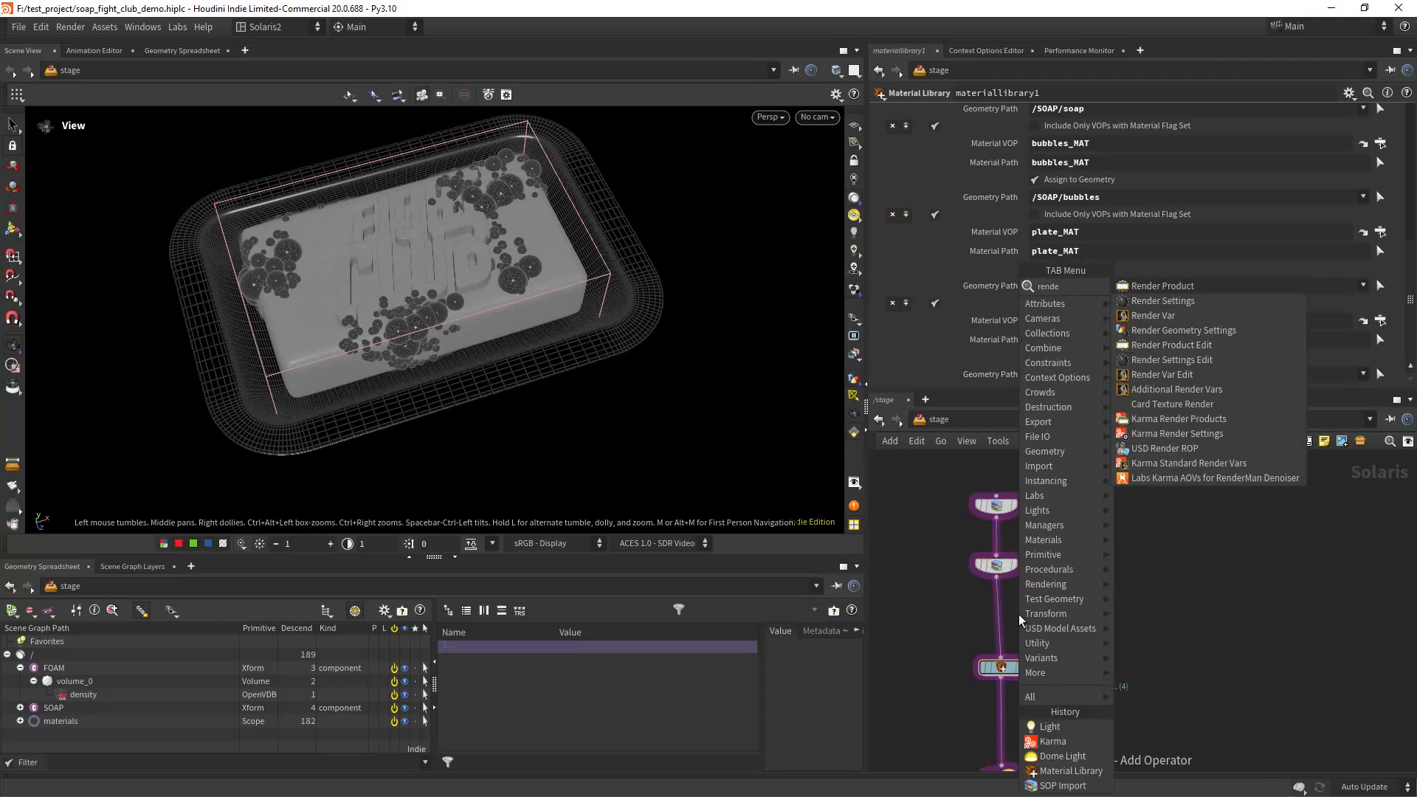
pyautogui.press('Down')
pyautogui.press('Down')
pyautogui.press('Down')
pyautogui.press('Return')
pyautogui.click(1020, 617)
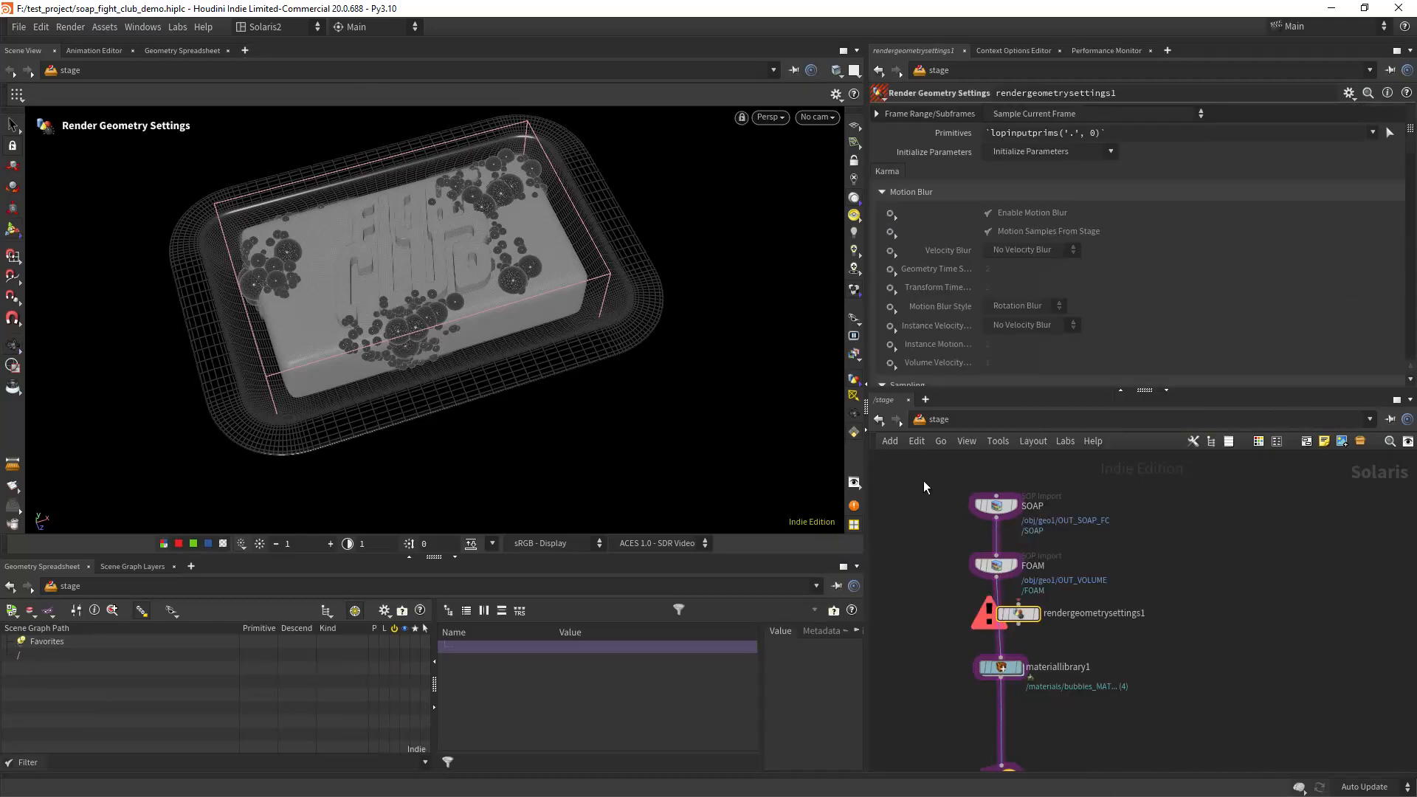
pyautogui.moveTo(1019, 617); pyautogui.dragTo(1005, 618)
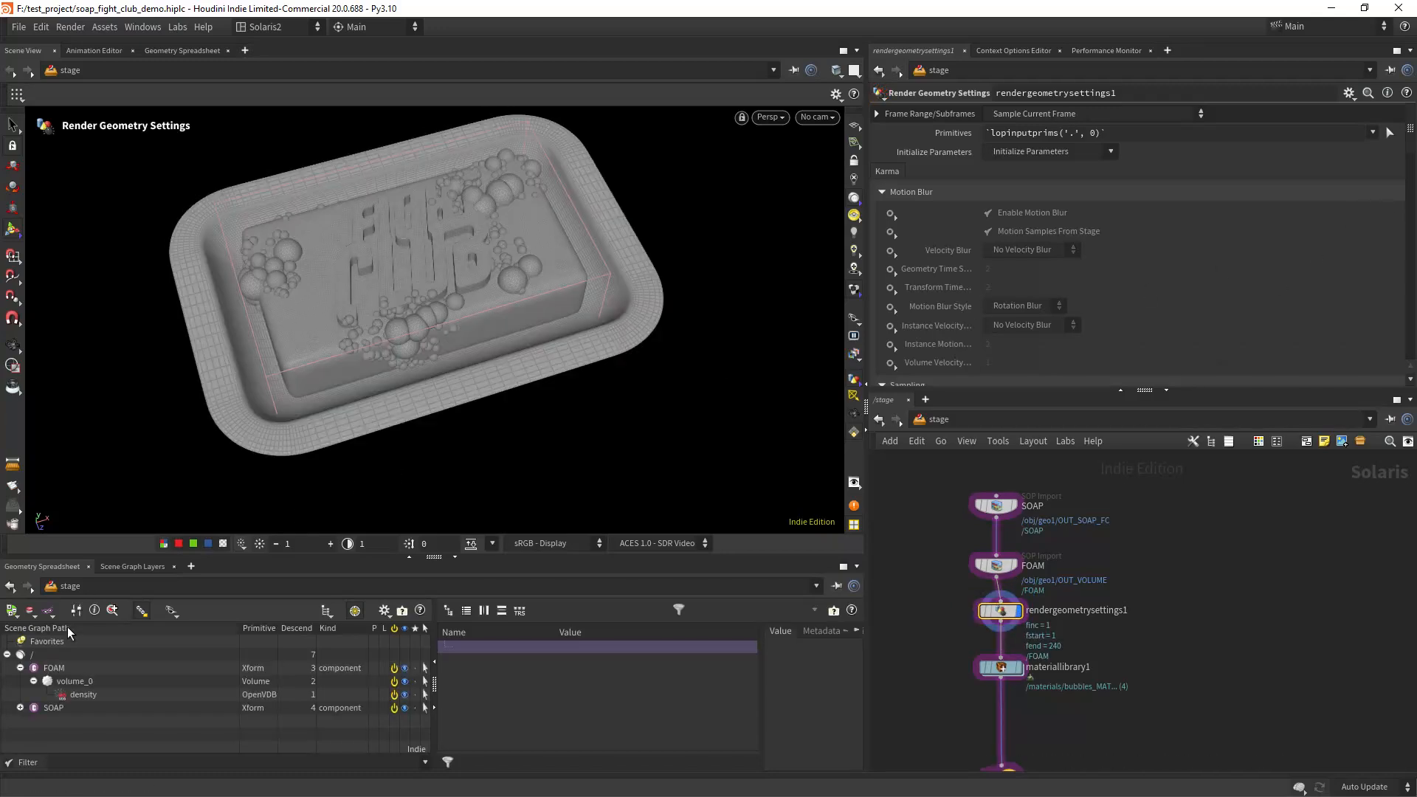
# Set the Primitives of rendergeometrysettings1 to /SOAP/bubbles and /FOAM/.
pyautogui.moveTo(53, 673); pyautogui.dragTo(1041, 134)
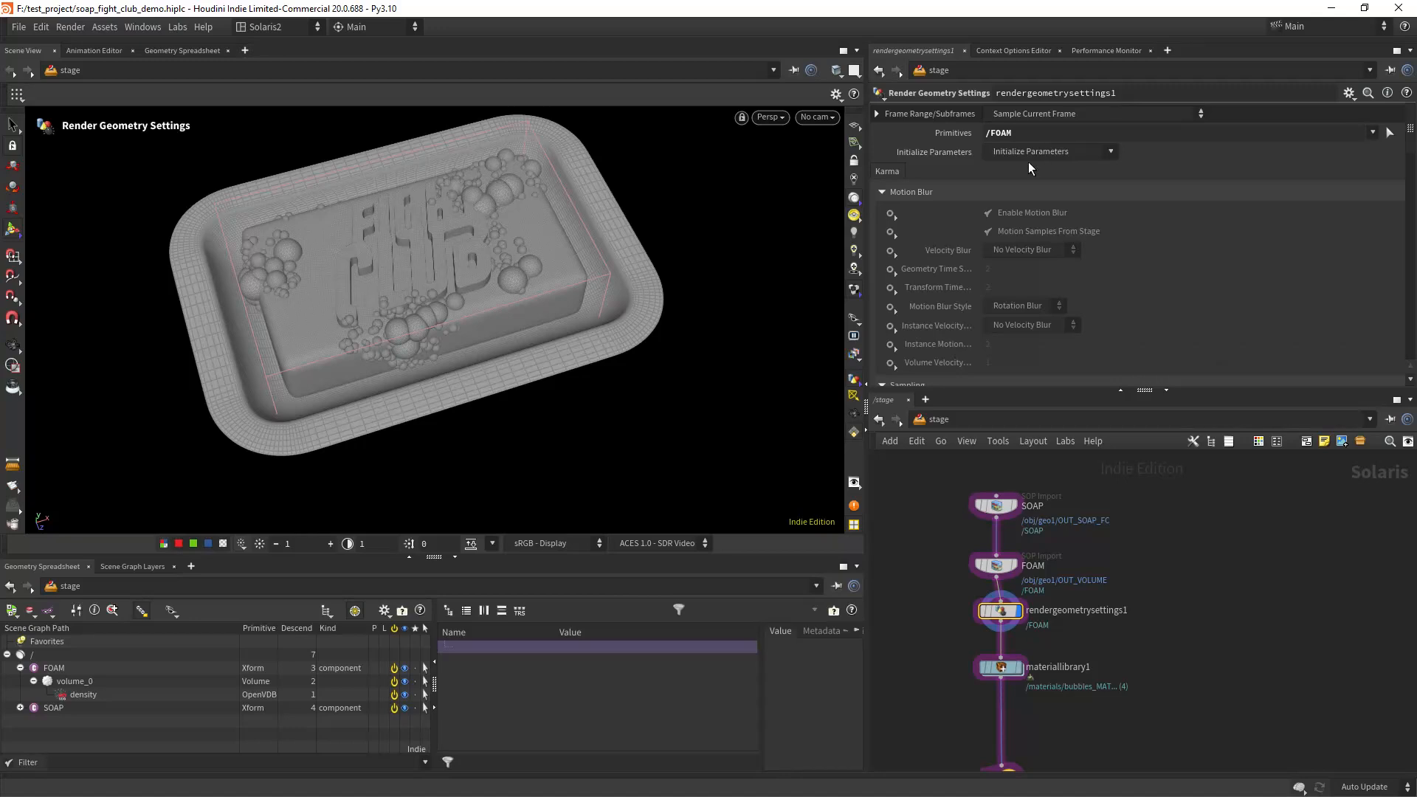
pyautogui.click(20, 708)
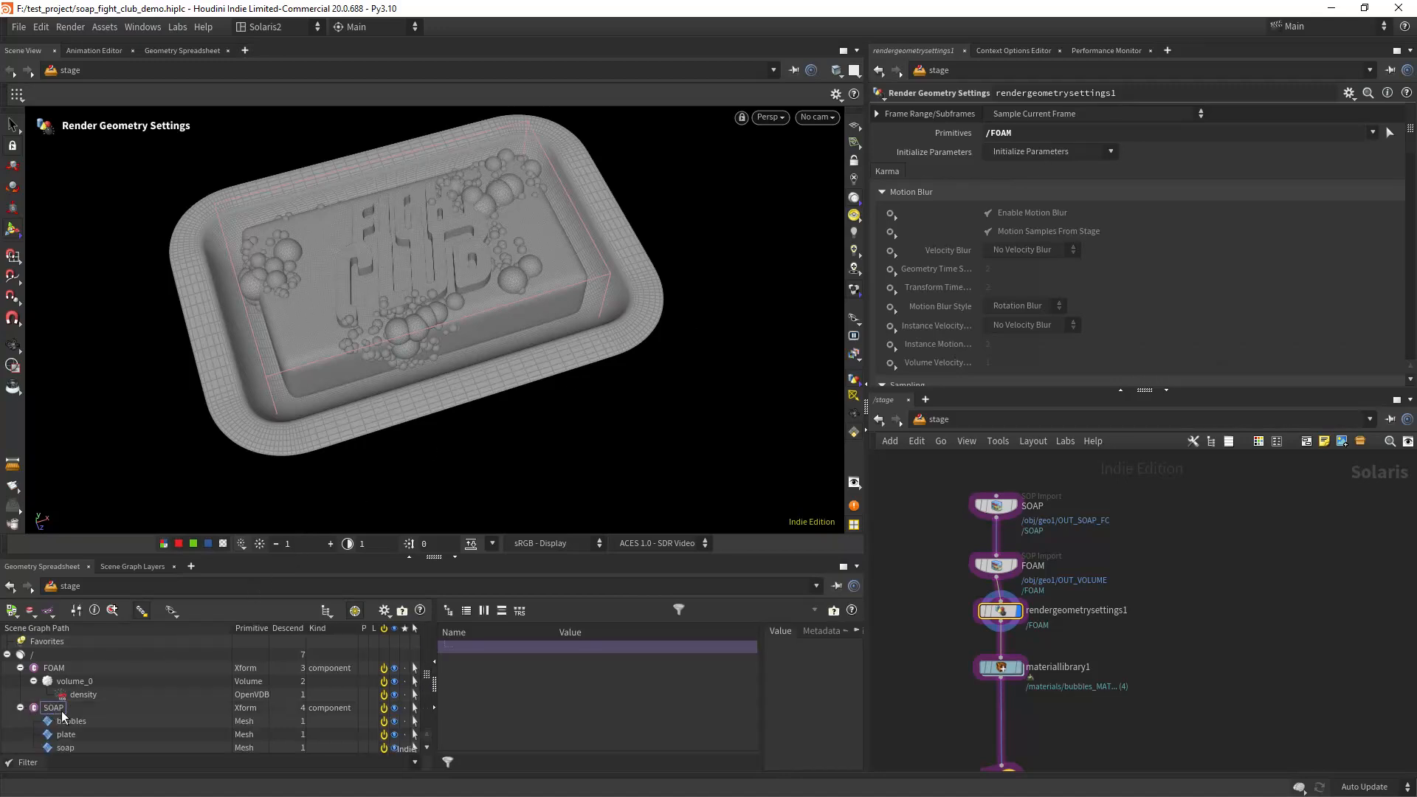
pyautogui.moveTo(54, 708); pyautogui.dragTo(991, 132)
pyautogui.click(74, 721)
pyautogui.moveTo(74, 722); pyautogui.dragTo(1039, 138)
pyautogui.click(1070, 138)
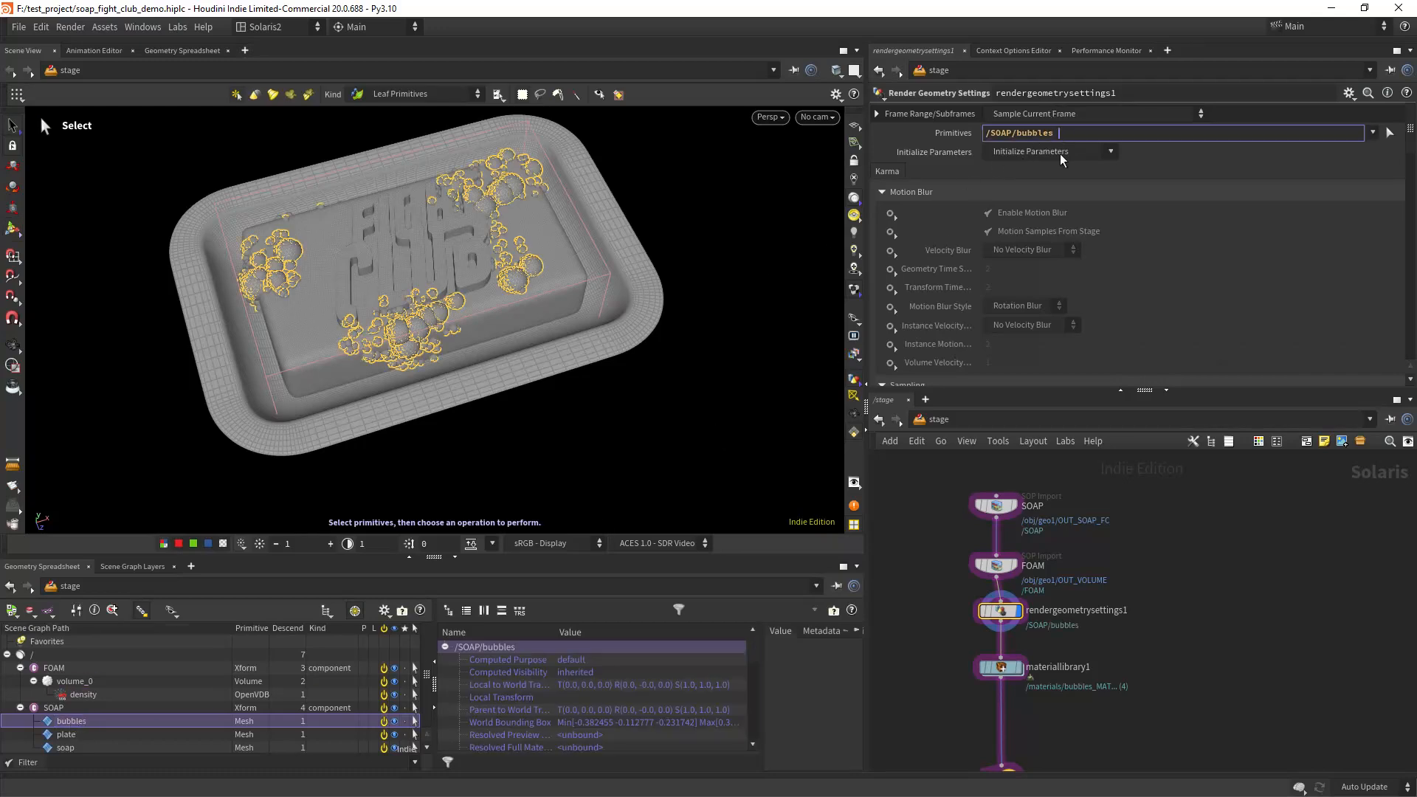
pyautogui.write('/FO')
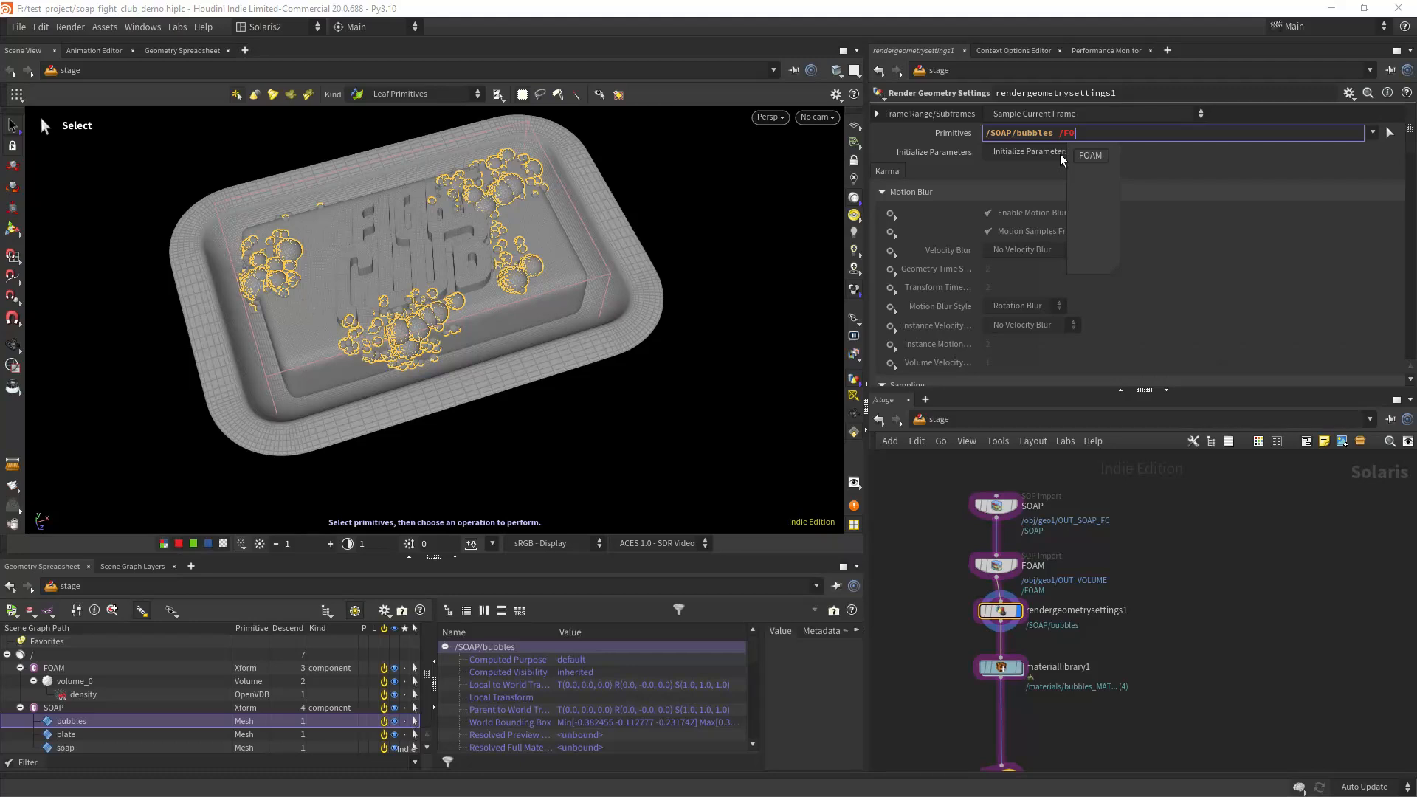
pyautogui.press('Return')
pyautogui.press('Return')
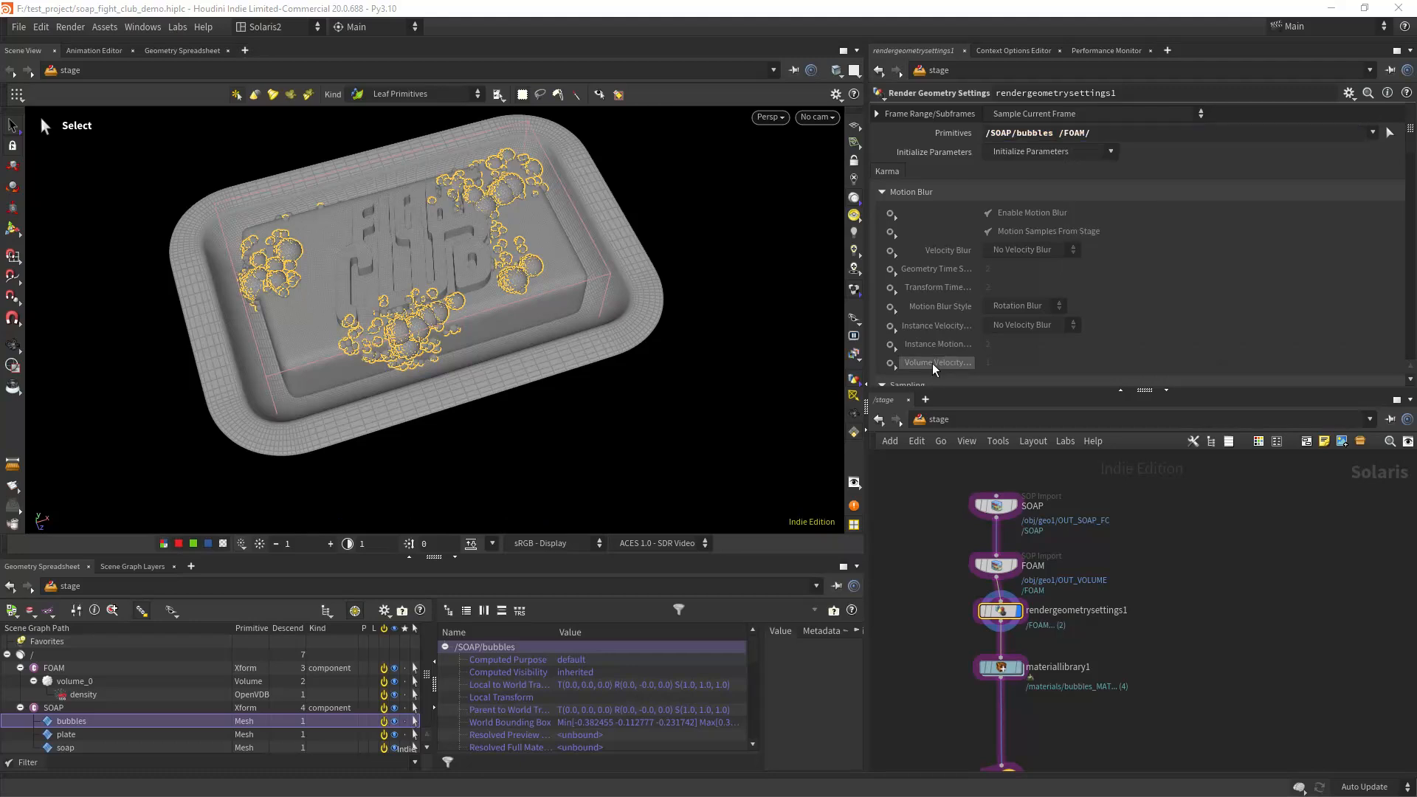
# Collapse the scene graph tree and move the display flag back to karmarendersettings.
pyautogui.click(7, 655)
pyautogui.moveTo(1191, 637); pyautogui.dragTo(1196, 451, button='middle')
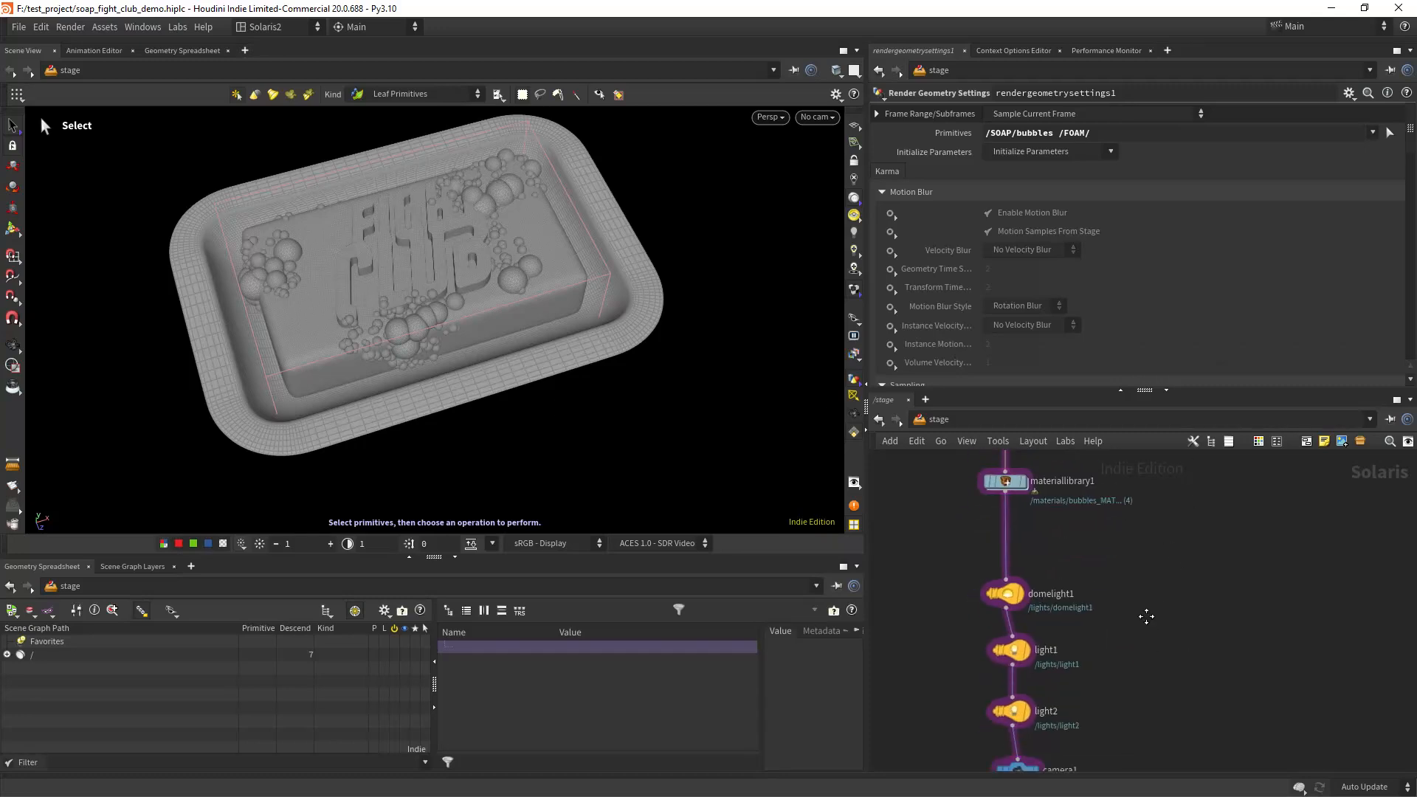
pyautogui.moveTo(1145, 618)
pyautogui.mouseDown(button='middle')
pyautogui.moveTo(1133, 441)
pyautogui.moveTo(1108, 659)
pyautogui.mouseUp(button='middle')
pyautogui.click(1036, 638)
pyautogui.moveTo(1103, 508); pyautogui.dragTo(1134, 626, button='middle')
pyautogui.moveTo(942, 521); pyautogui.dragTo(947, 566, button='middle')
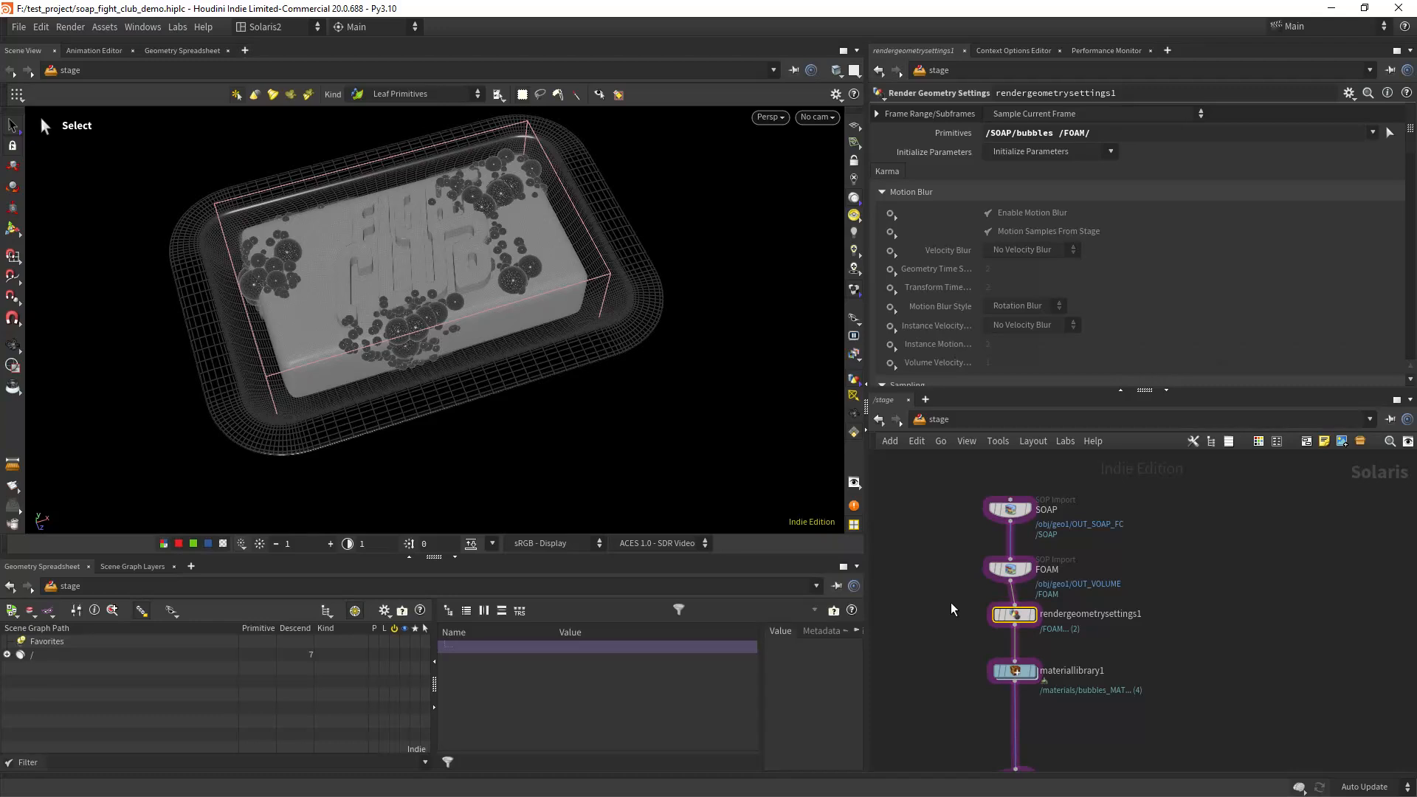
# In the Shading settings of rendergeometrysettings1, enable Render Visibility and set it to Invisible to shadow rays.
pyautogui.click(934, 193)
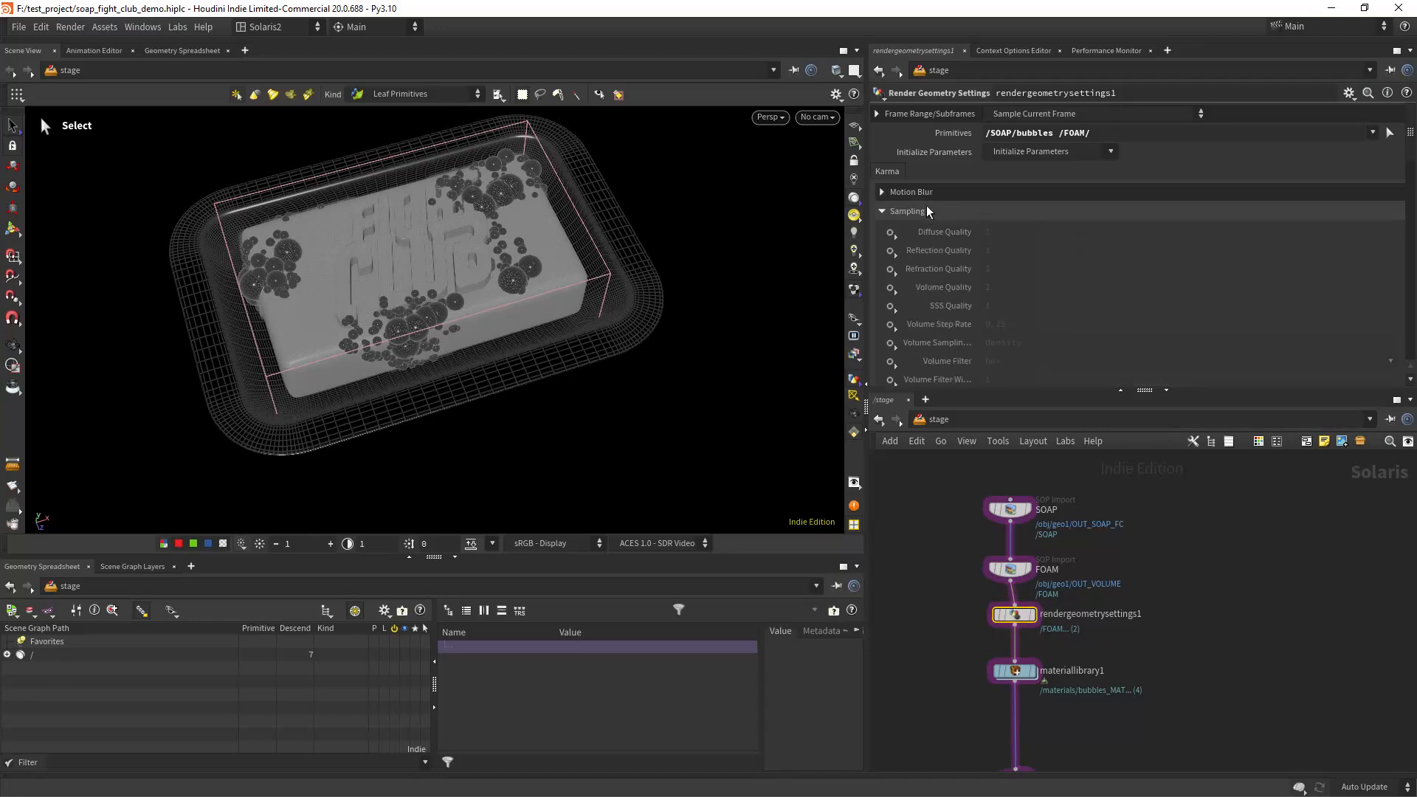
pyautogui.click(908, 212)
pyautogui.click(915, 231)
pyautogui.click(920, 251)
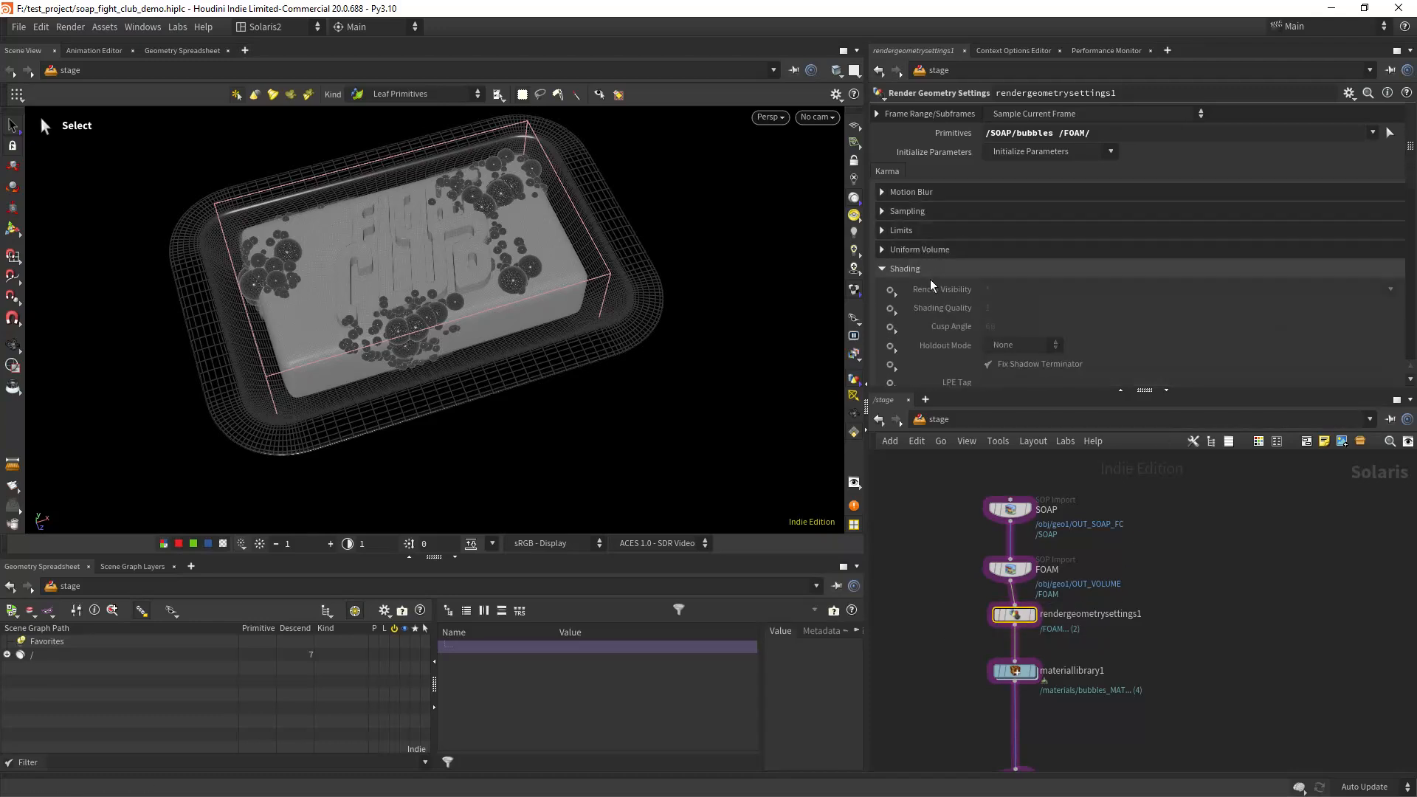
pyautogui.click(891, 291)
pyautogui.click(911, 305)
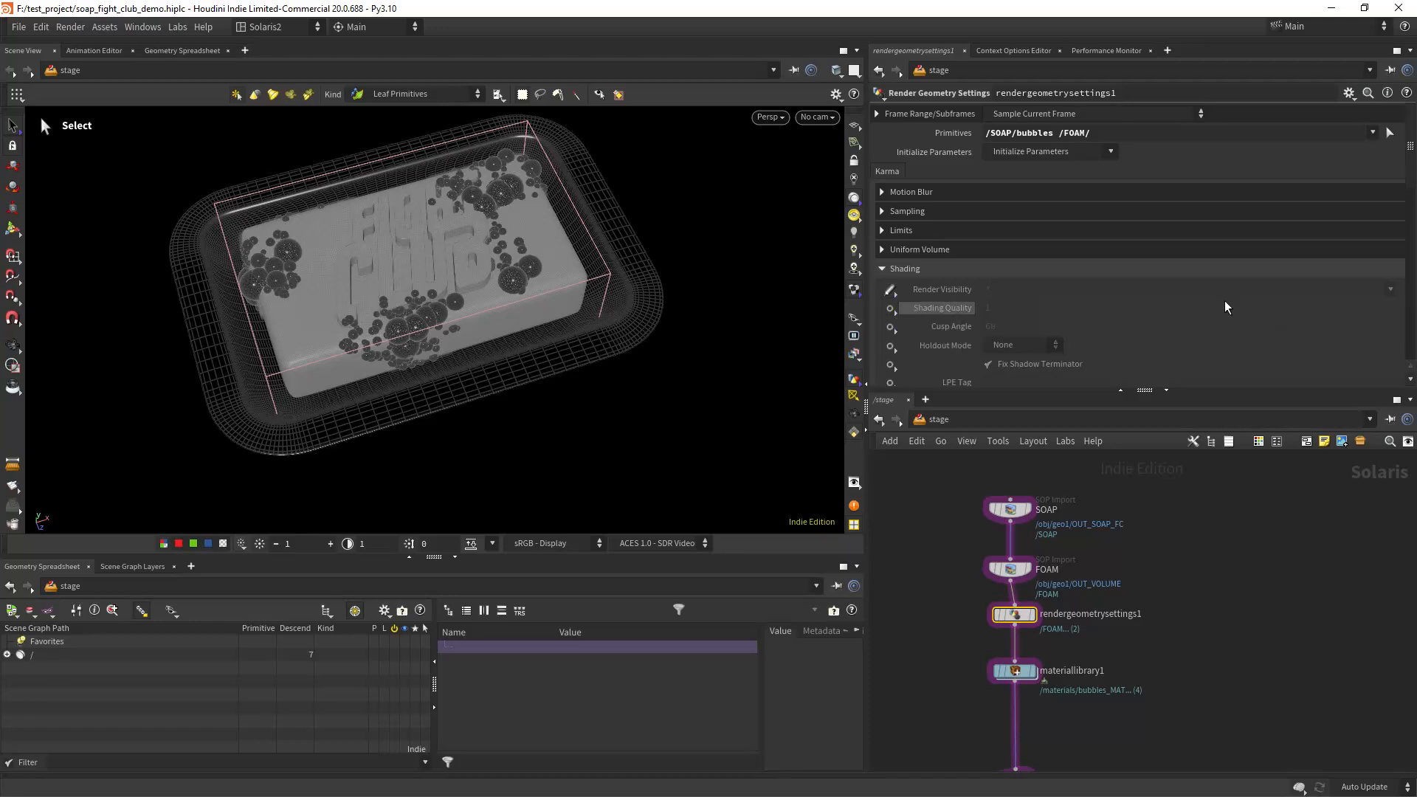
pyautogui.click(1386, 293)
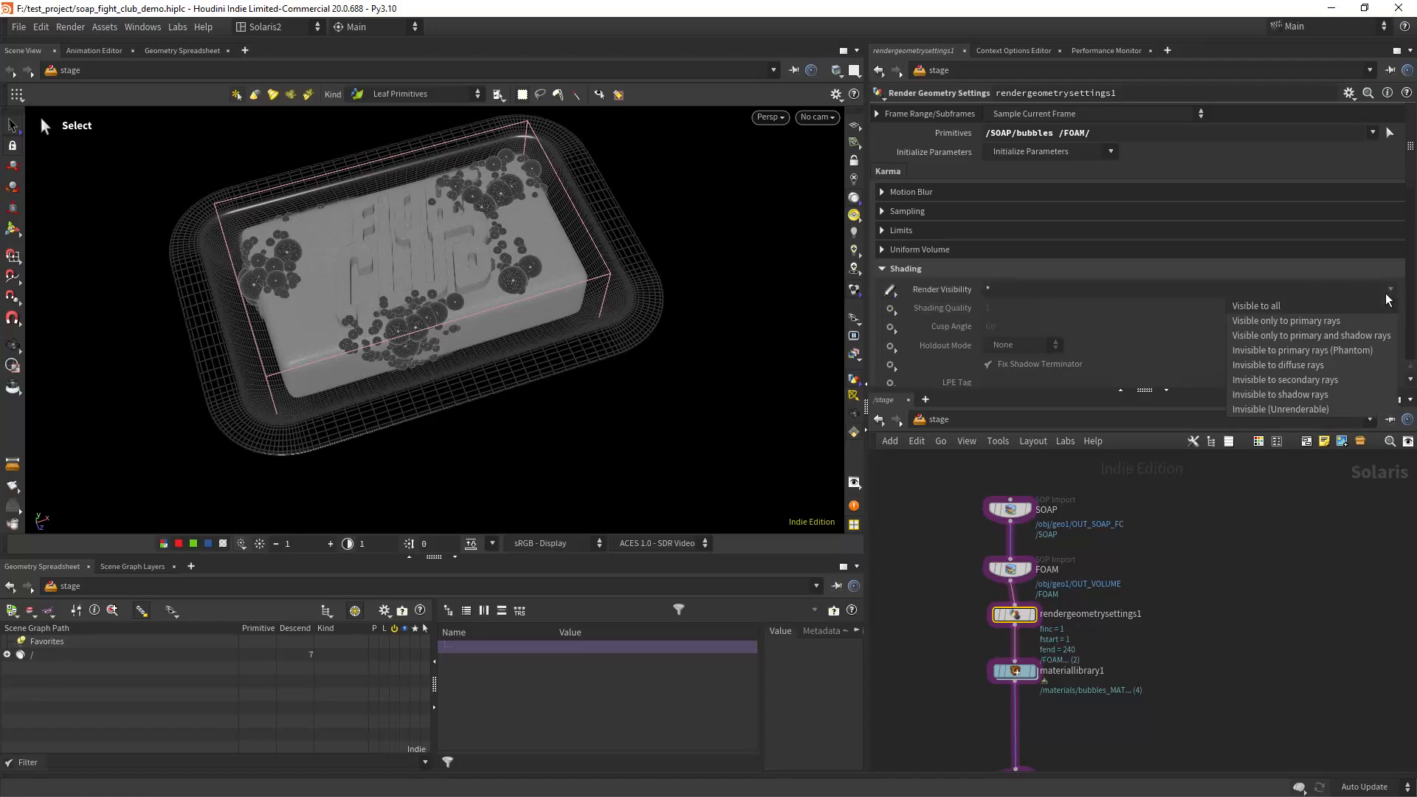
pyautogui.click(1310, 405)
# Reframe the soap dish in the viewport and save the scene file.
pyautogui.click(13, 345)
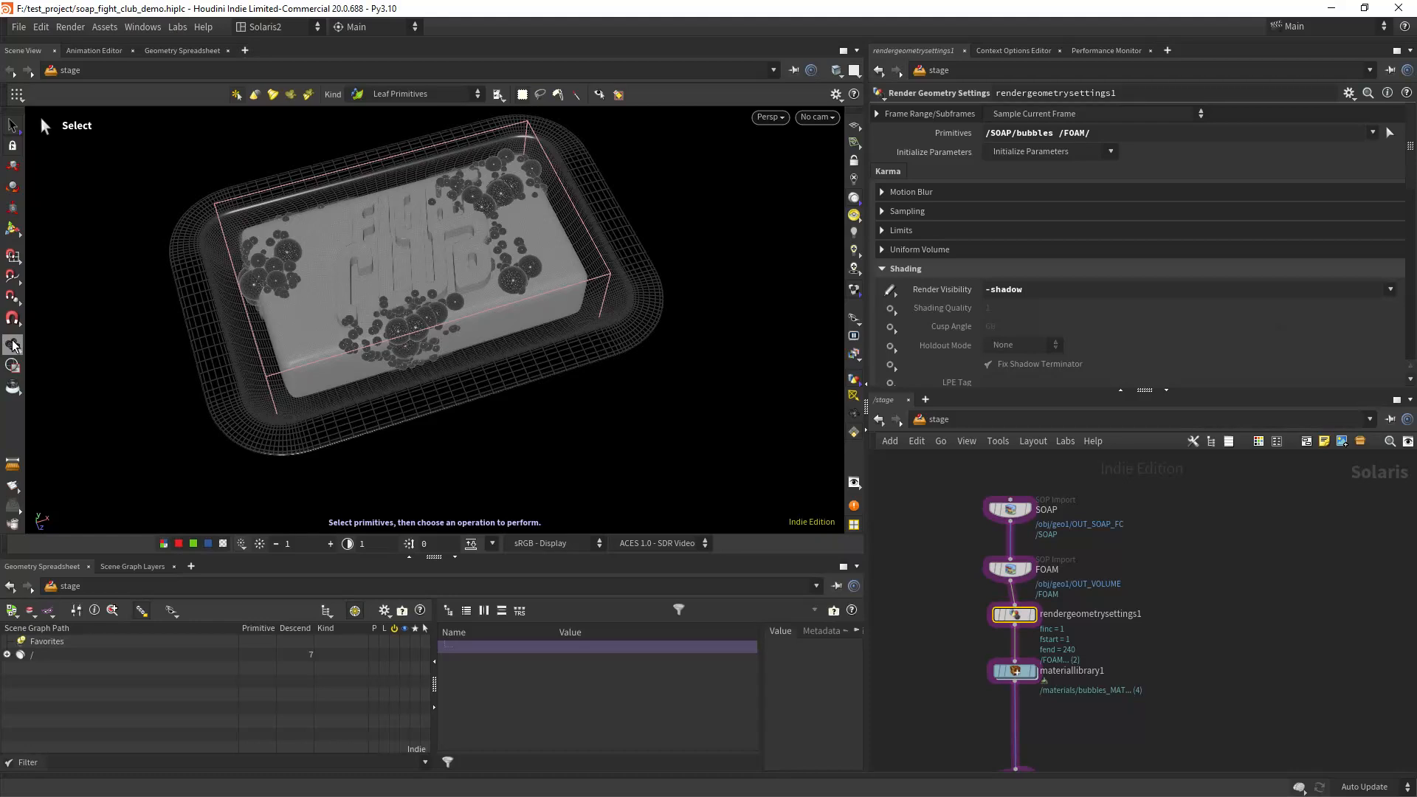
pyautogui.scroll(2, 422, 278)
pyautogui.moveTo(422, 278); pyautogui.dragTo(395, 305, button='middle')
pyautogui.scroll(-2, 395, 304)
pyautogui.hotkey('ctrl', 's')
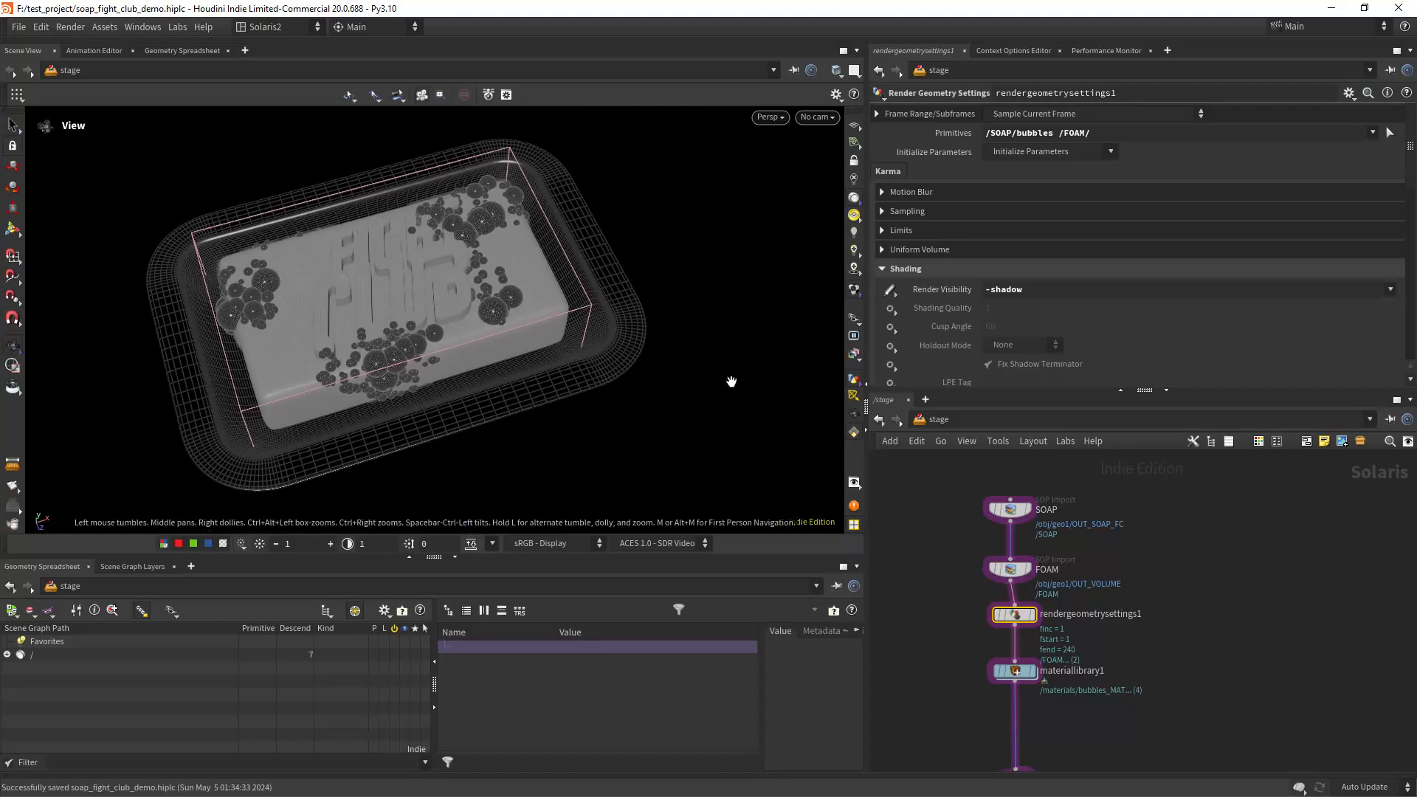
# Select the karmarendersettings node and render the viewport with Karma XPU.
pyautogui.moveTo(1141, 681); pyautogui.dragTo(1132, 507, button='middle')
pyautogui.moveTo(1113, 648); pyautogui.dragTo(1089, 464, button='middle')
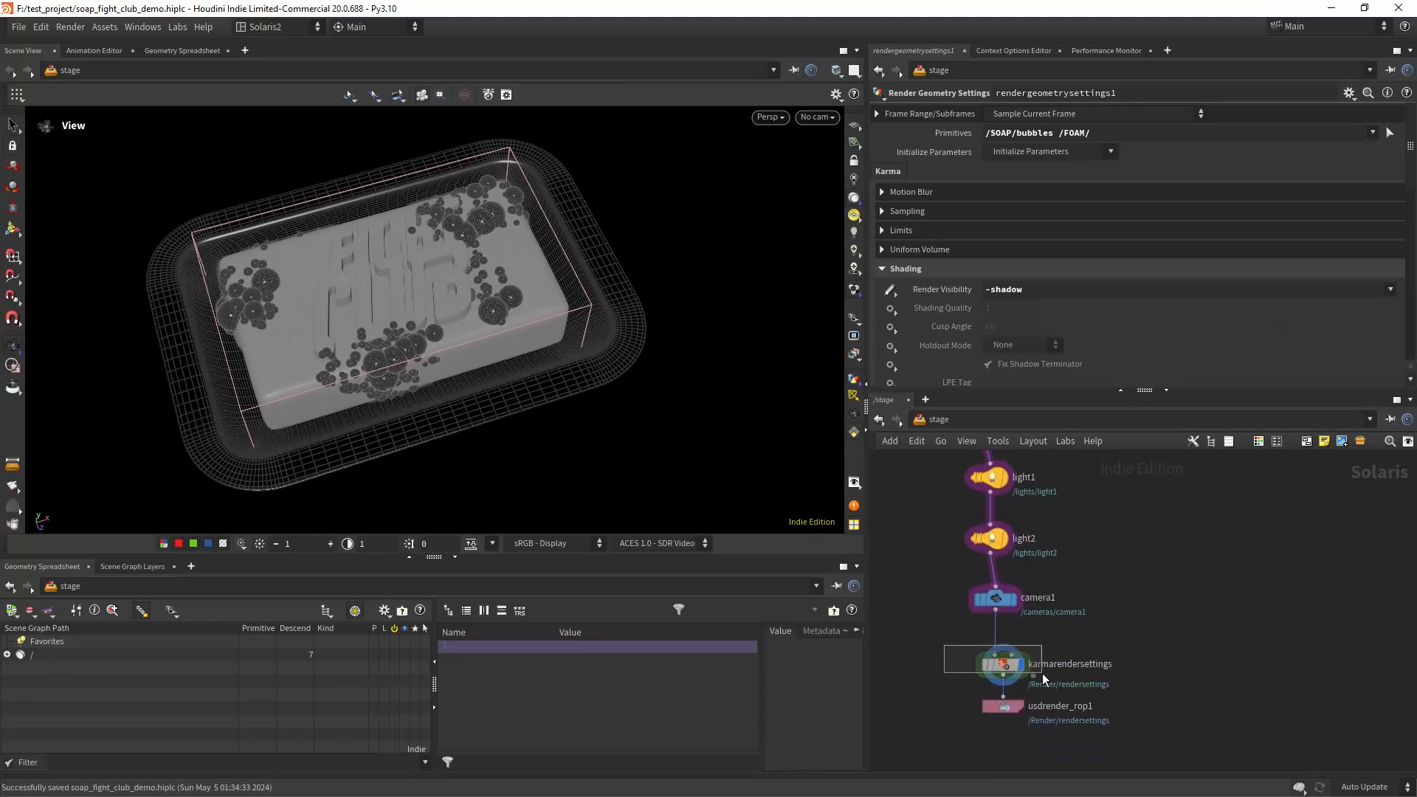
pyautogui.moveTo(1042, 673); pyautogui.dragTo(1043, 673)
pyautogui.click(763, 118)
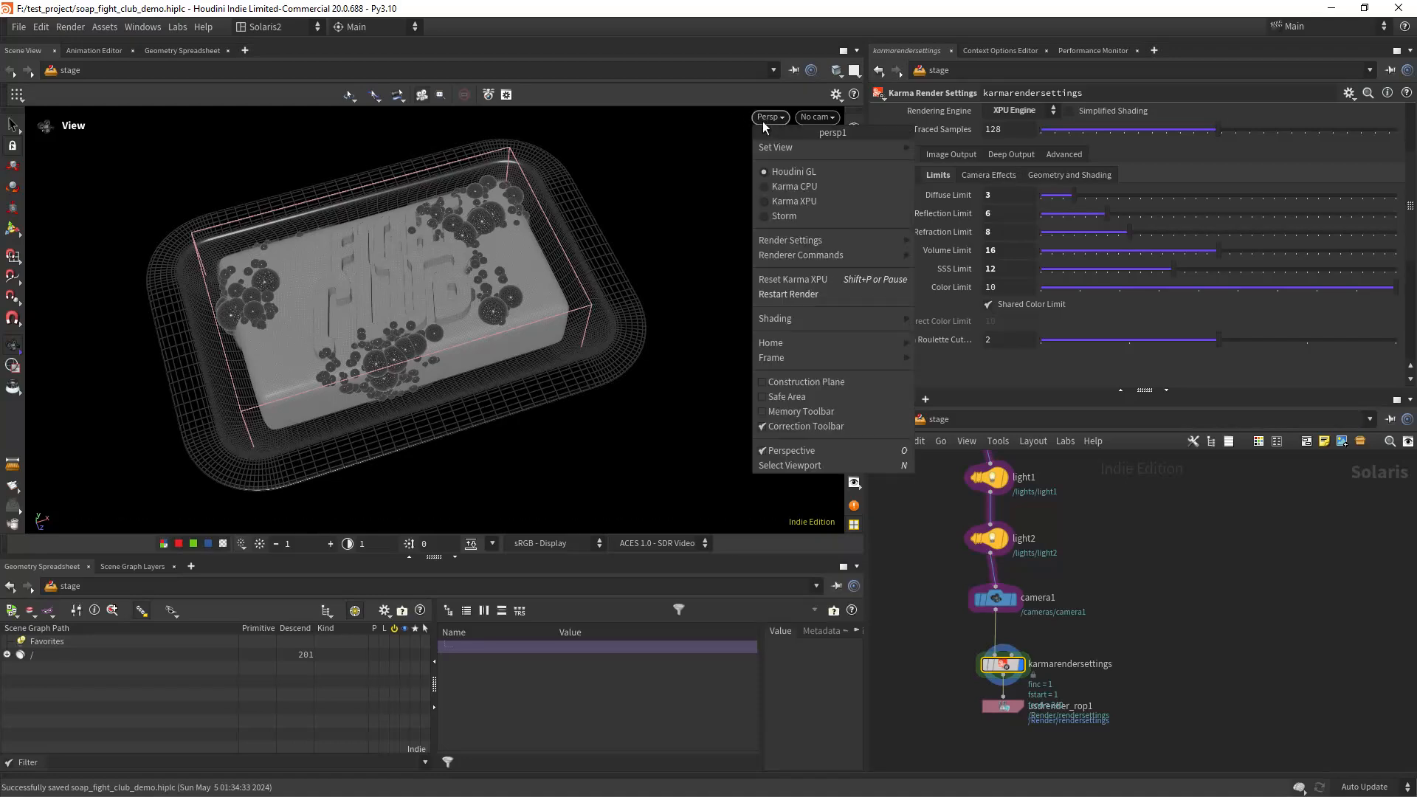
pyautogui.click(818, 199)
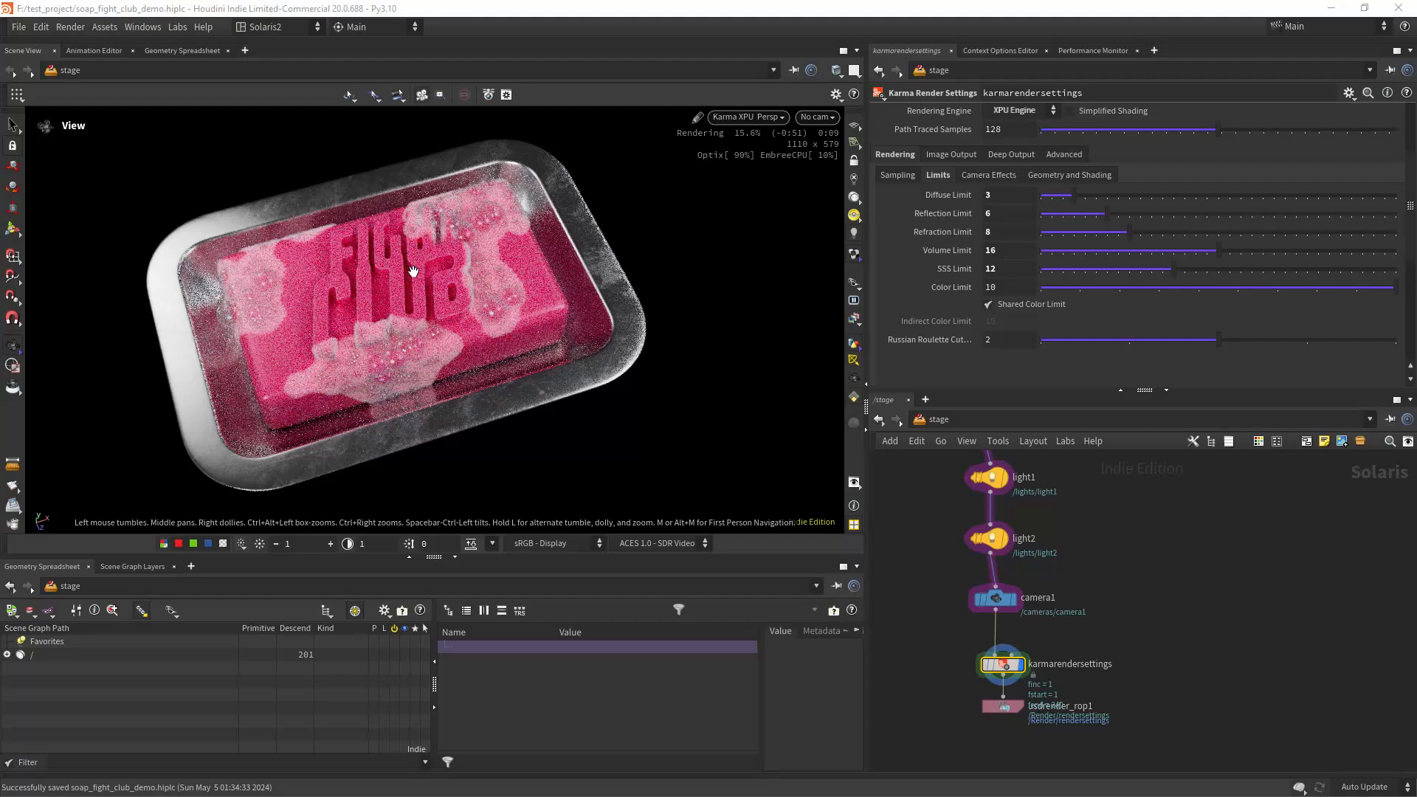
# Test-render a region over the front foam patch, restart the render, and clear the render region.
pyautogui.scroll(5, 218, 322)
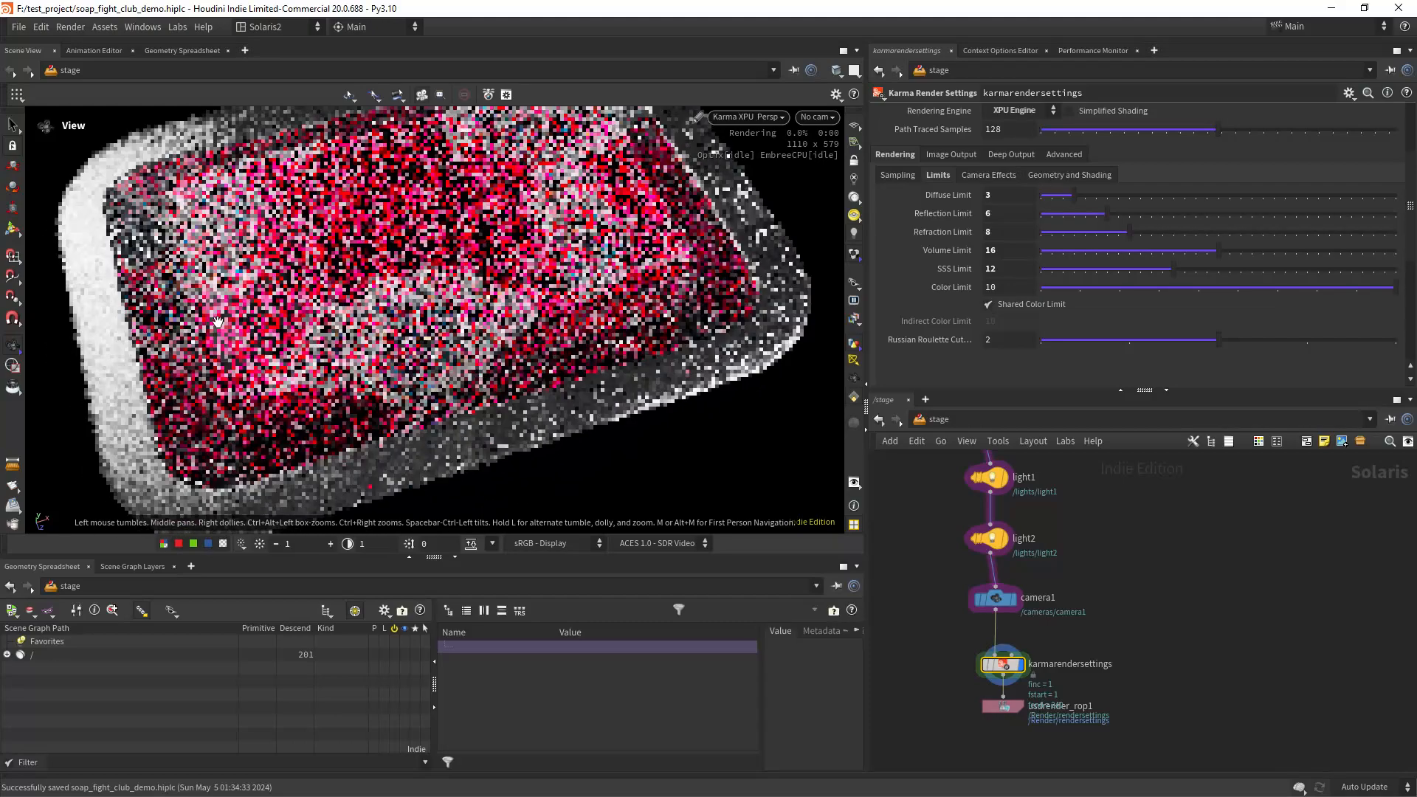
pyautogui.hotkey('shift', 'z')
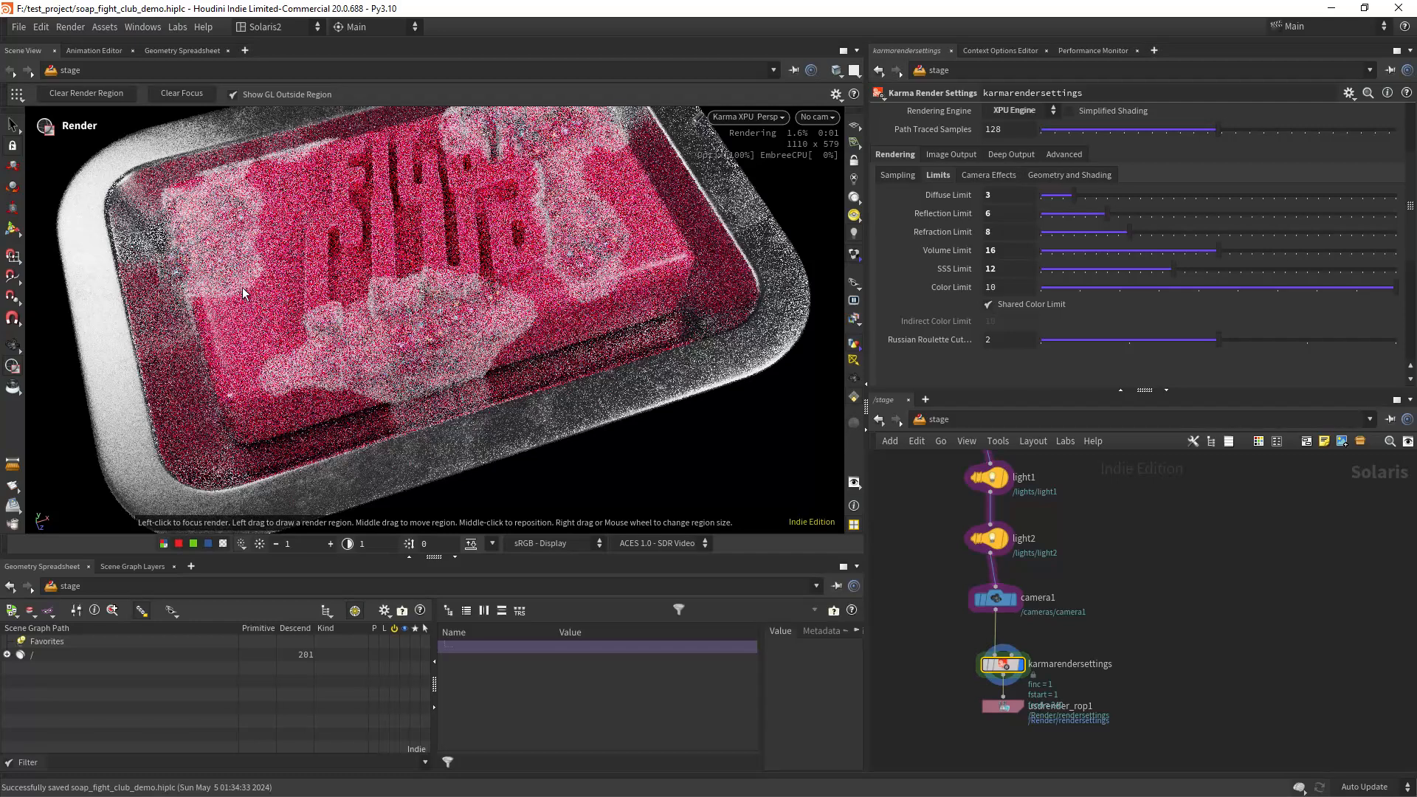
pyautogui.moveTo(240, 282); pyautogui.dragTo(440, 418)
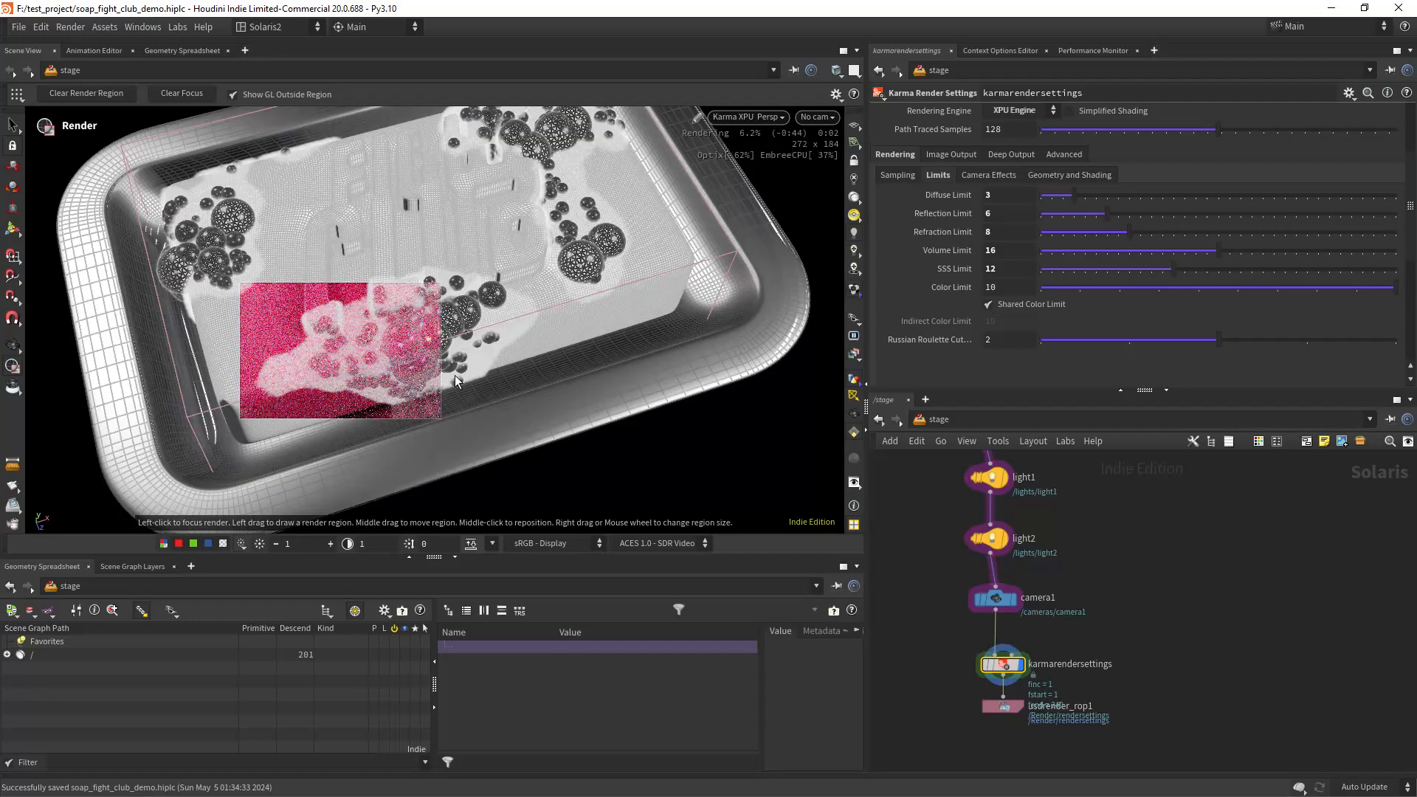
pyautogui.click(724, 117)
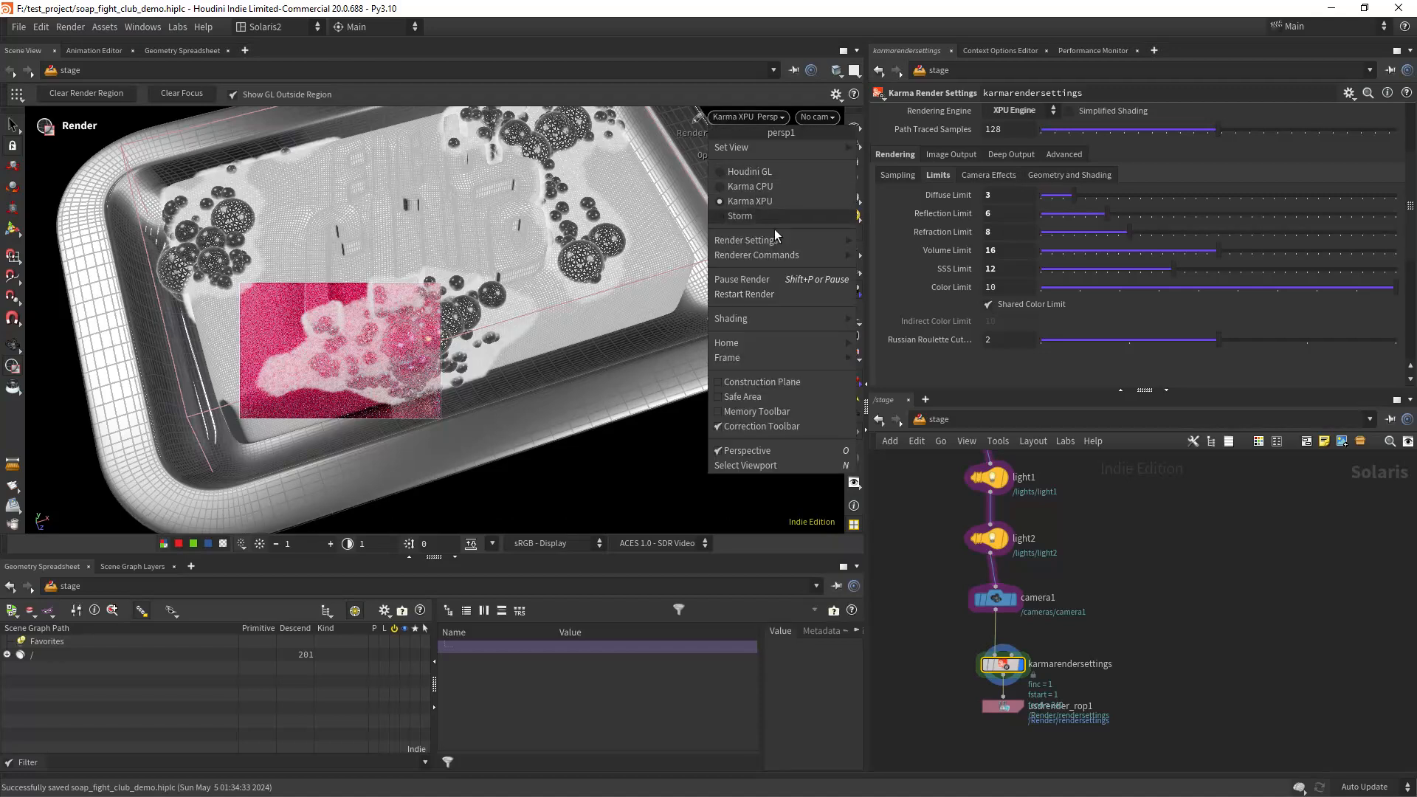
pyautogui.click(767, 300)
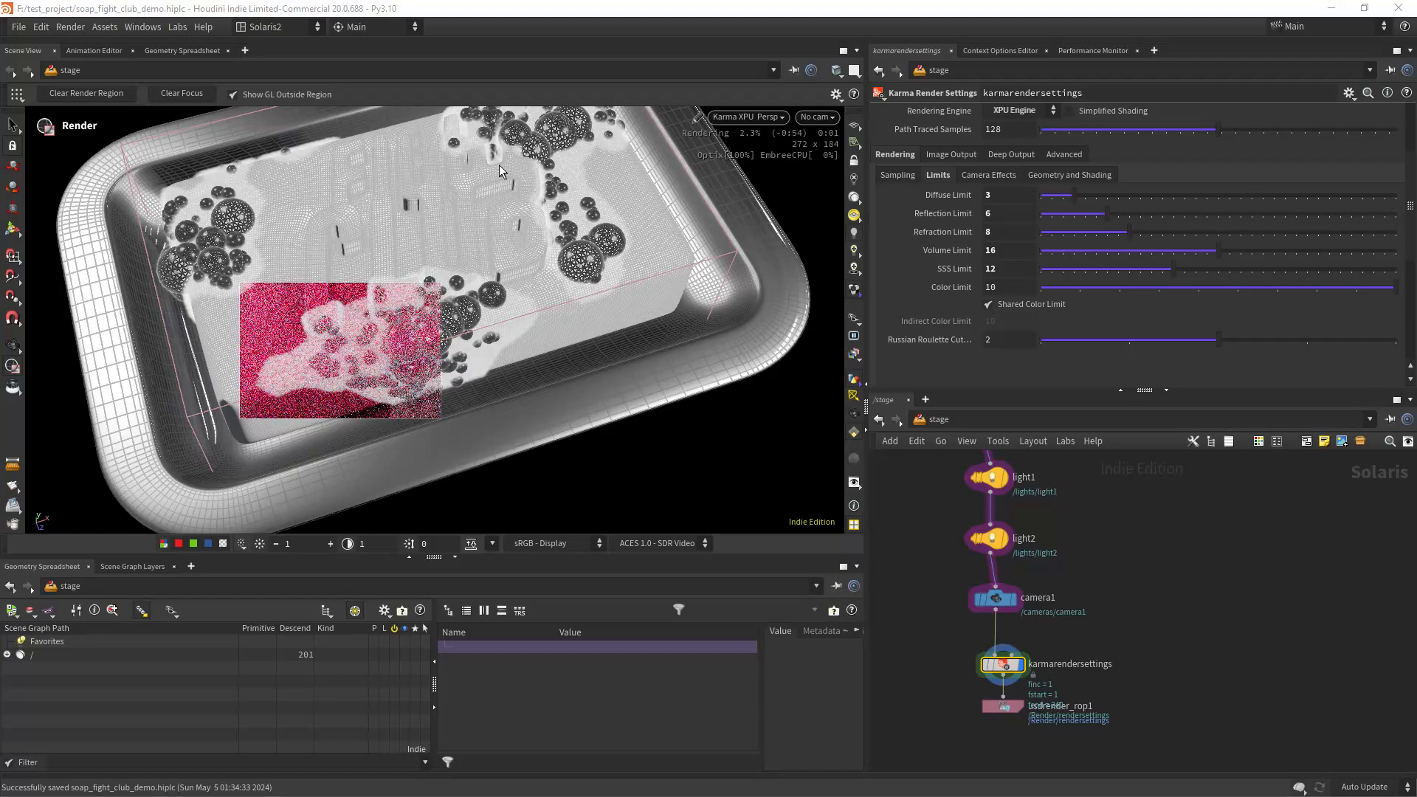
pyautogui.click(125, 94)
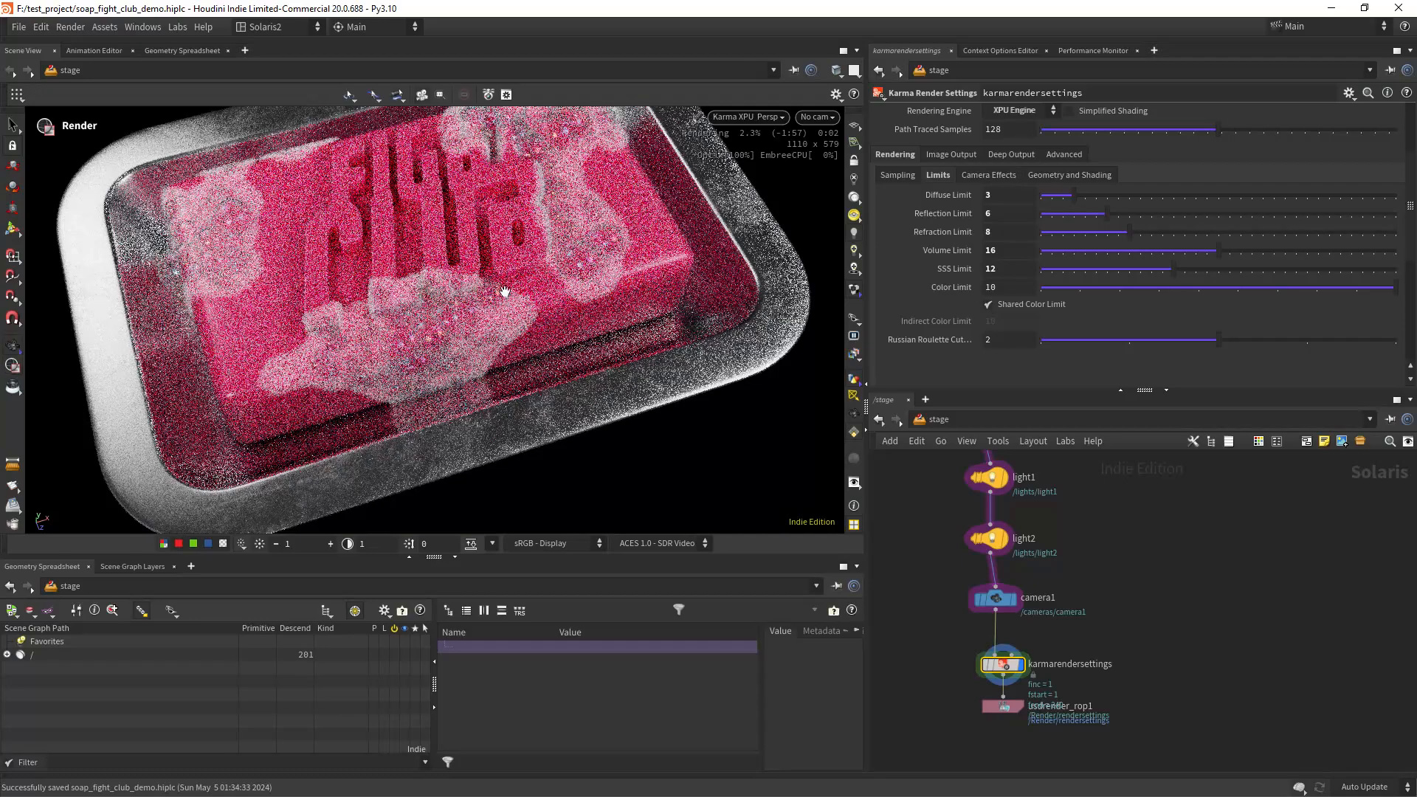
pyautogui.keyDown('alt'); pyautogui.moveTo(505, 290); pyautogui.dragTo(480, 282, button='right'); pyautogui.keyUp('alt')
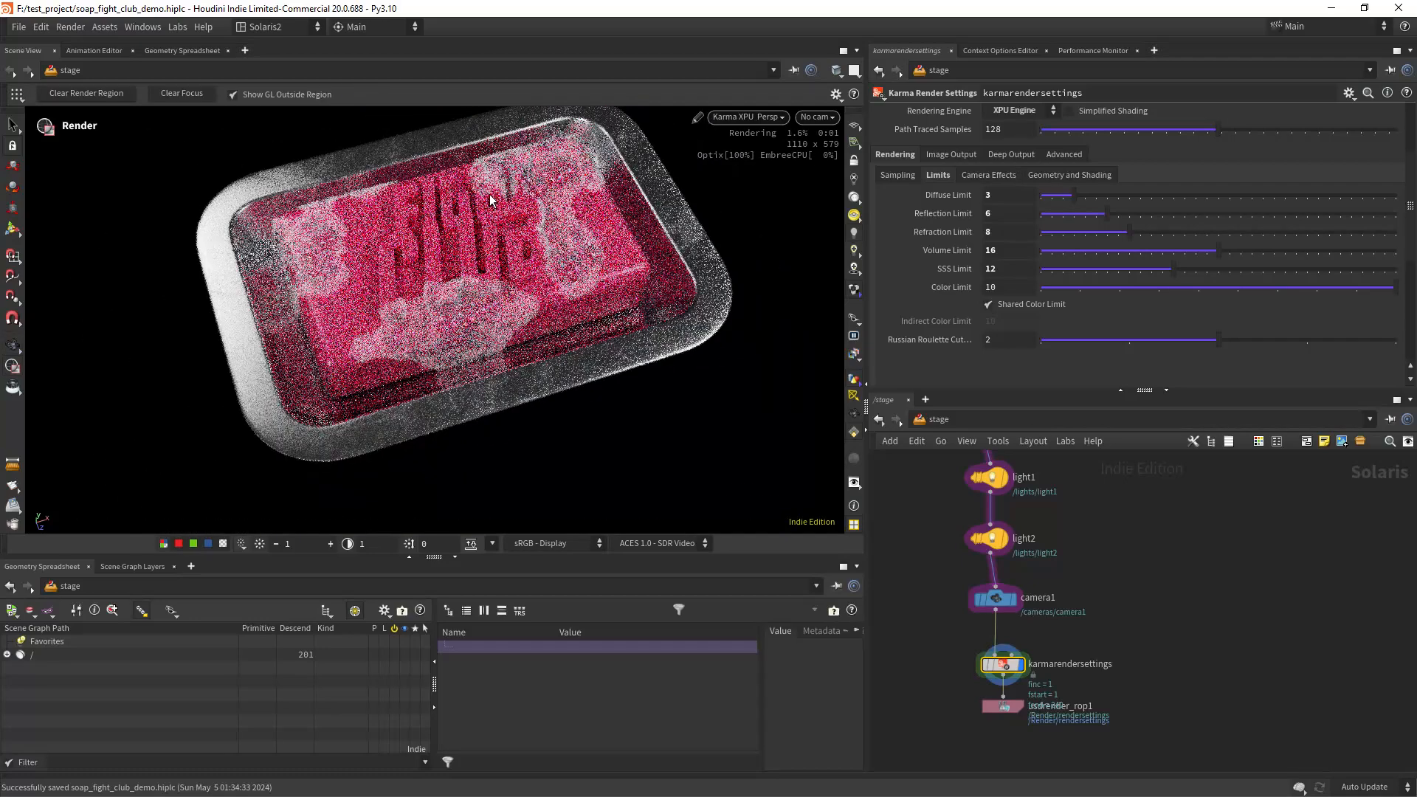
# In the foam's karmauniformvolumematerial1 inside materiallibrary1, set the pyro shader's smoke Density Scale to 150.
pyautogui.scroll(6, 1070, 576)
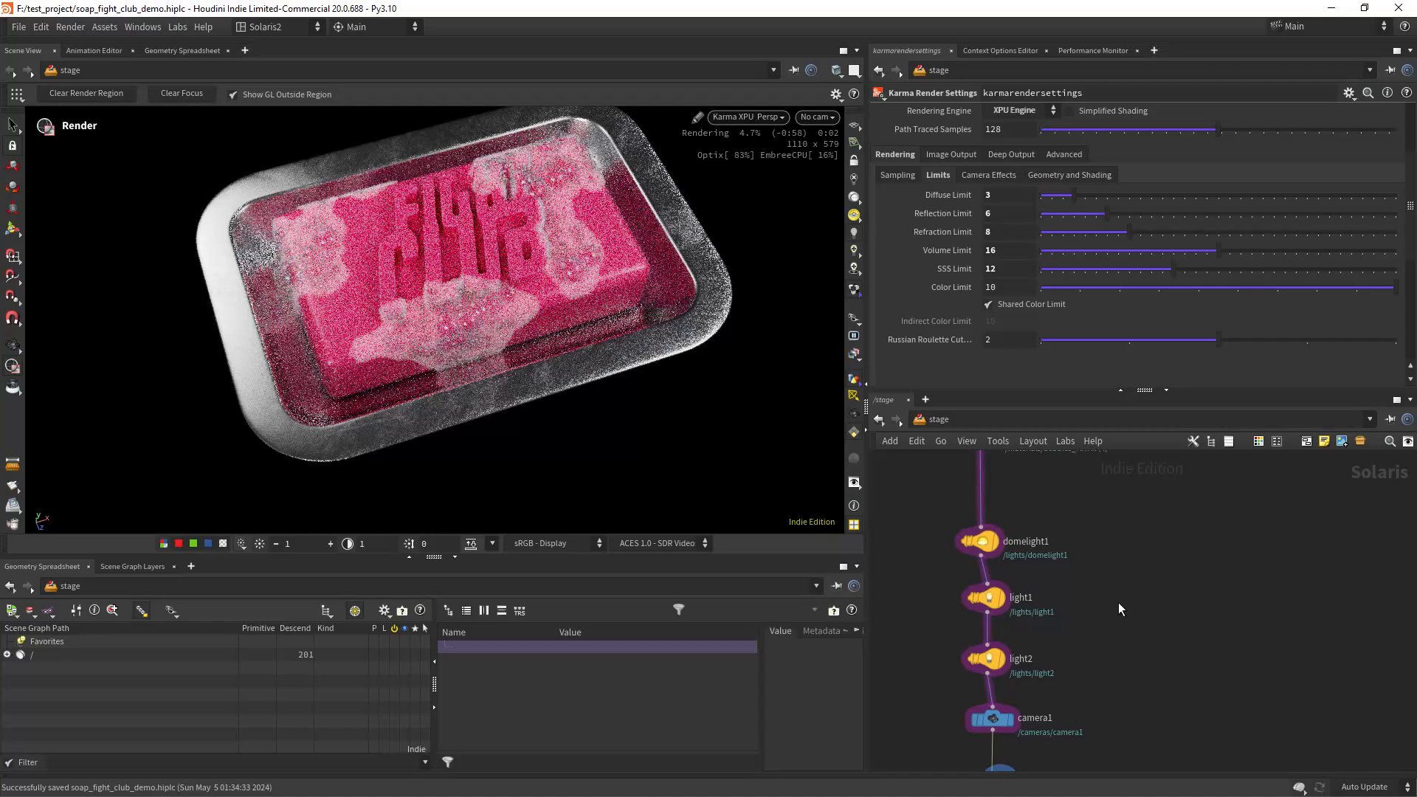
pyautogui.doubleClick(1000, 601)
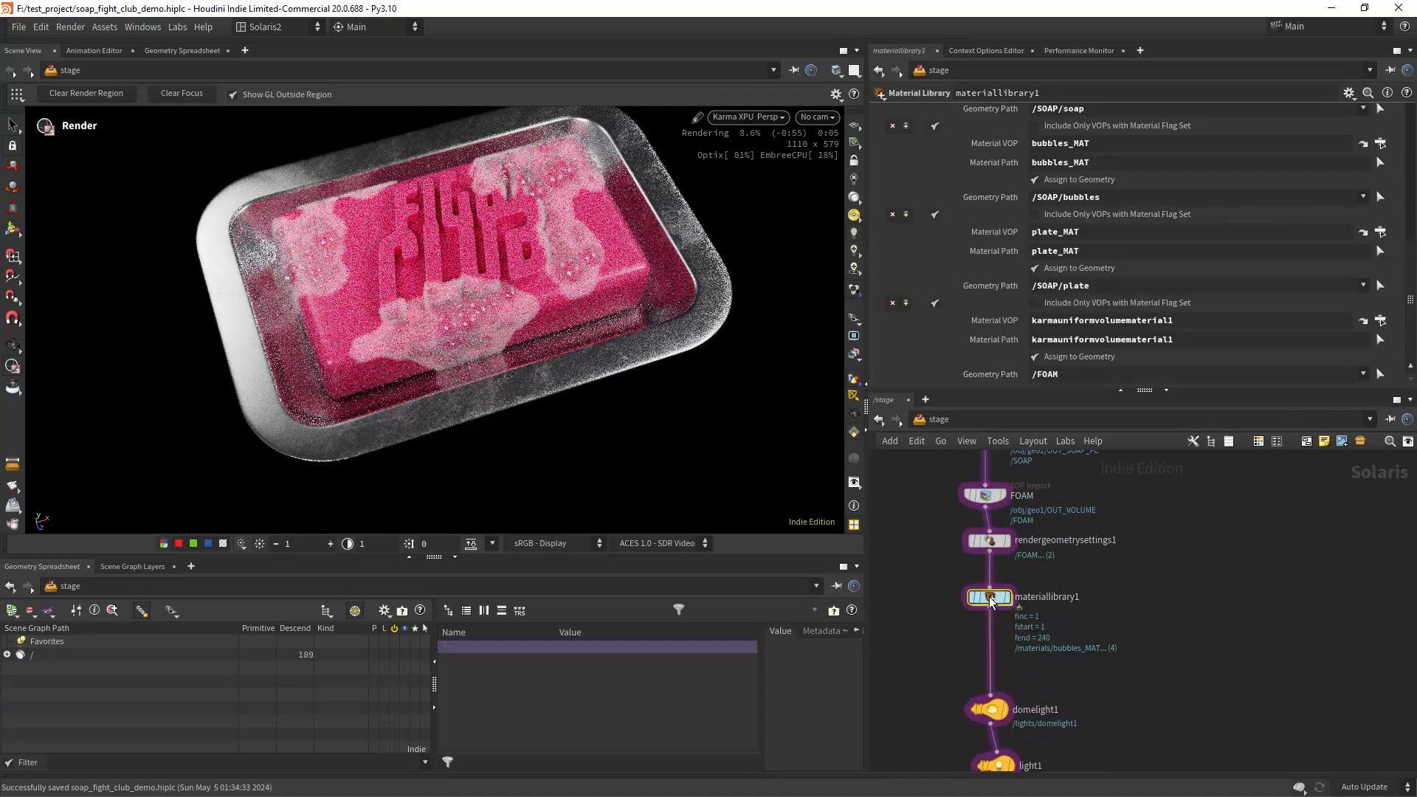
pyautogui.doubleClick(1173, 598)
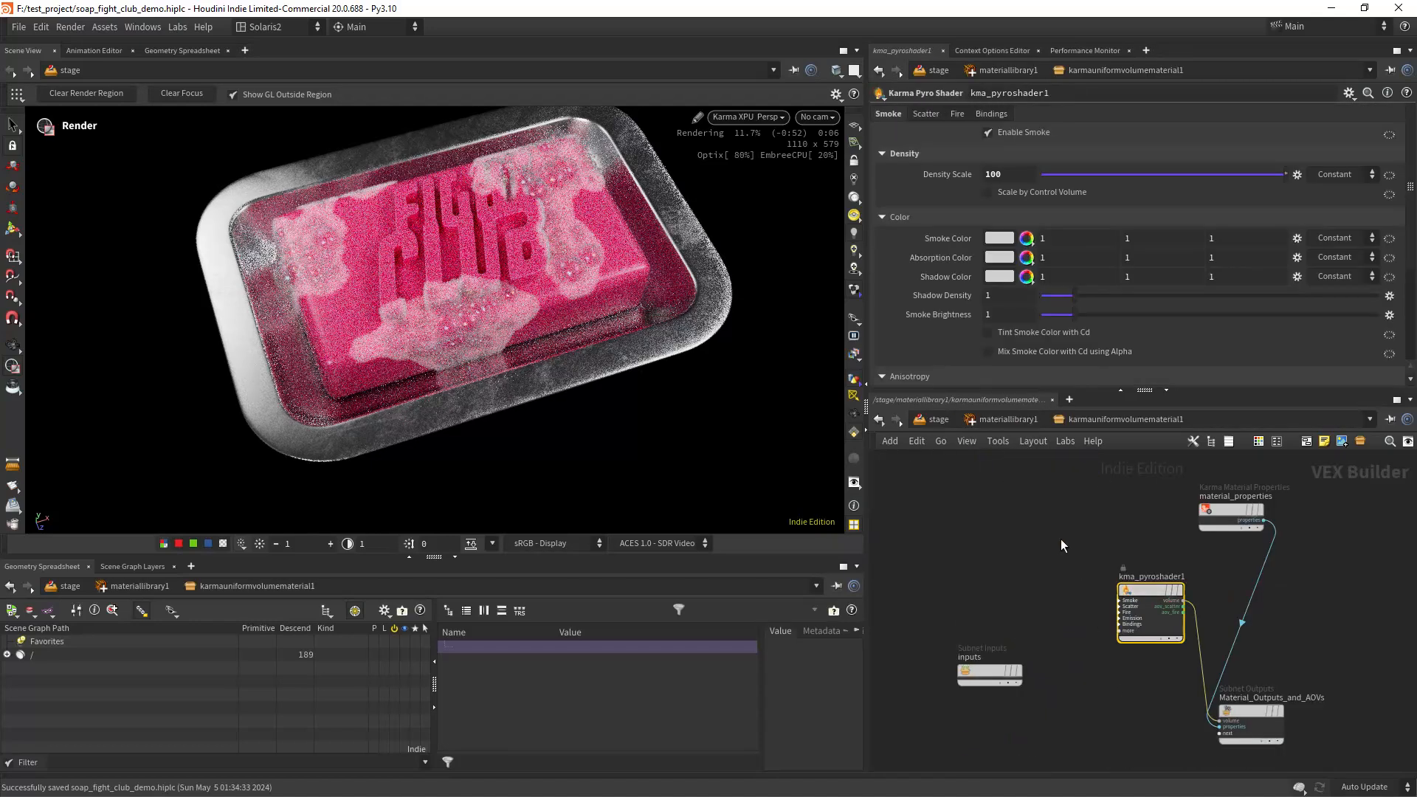
pyautogui.click(995, 175)
pyautogui.write('5')
pyautogui.press('Return')
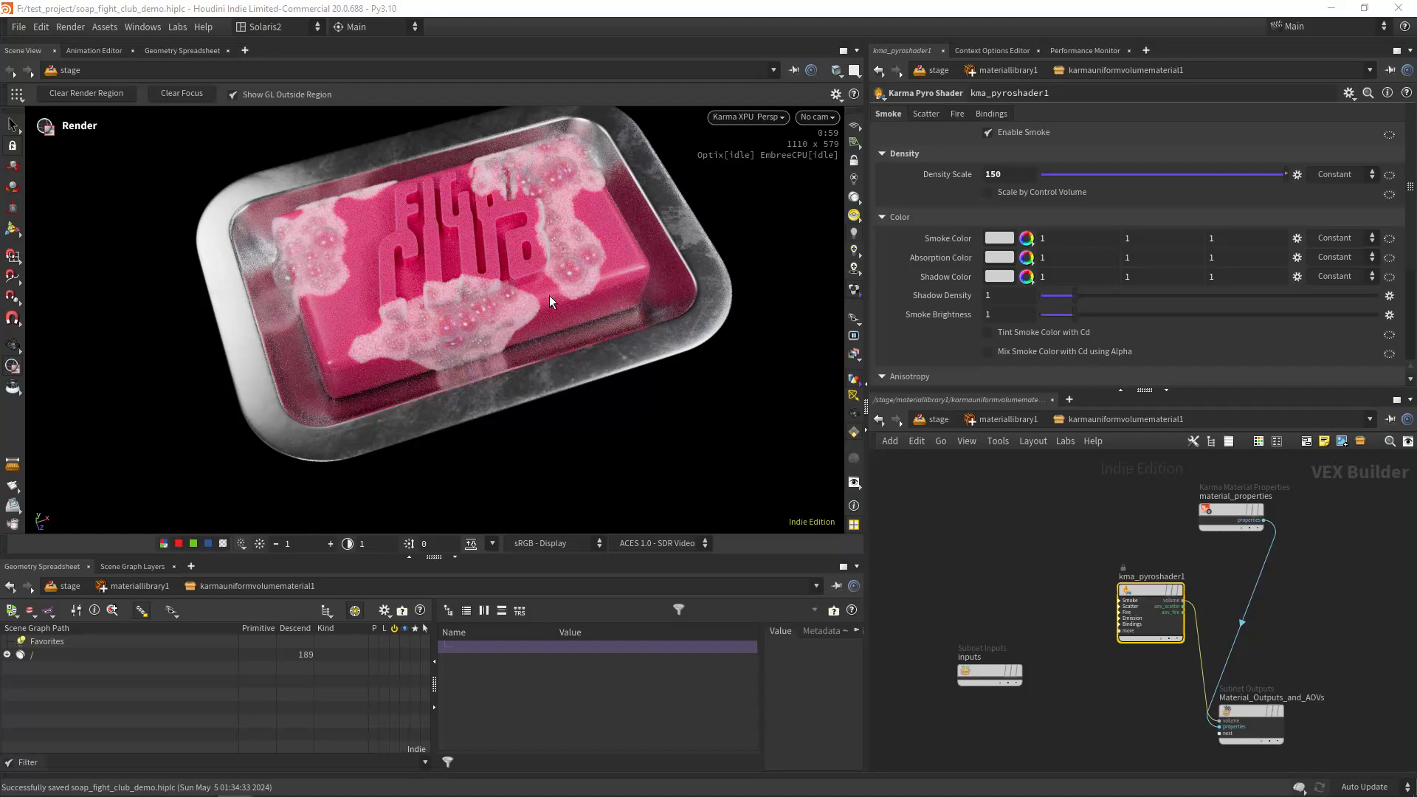
# Switch the viewport renderer to Houdini GL and change the desktop to initial_layout.
pyautogui.click(745, 116)
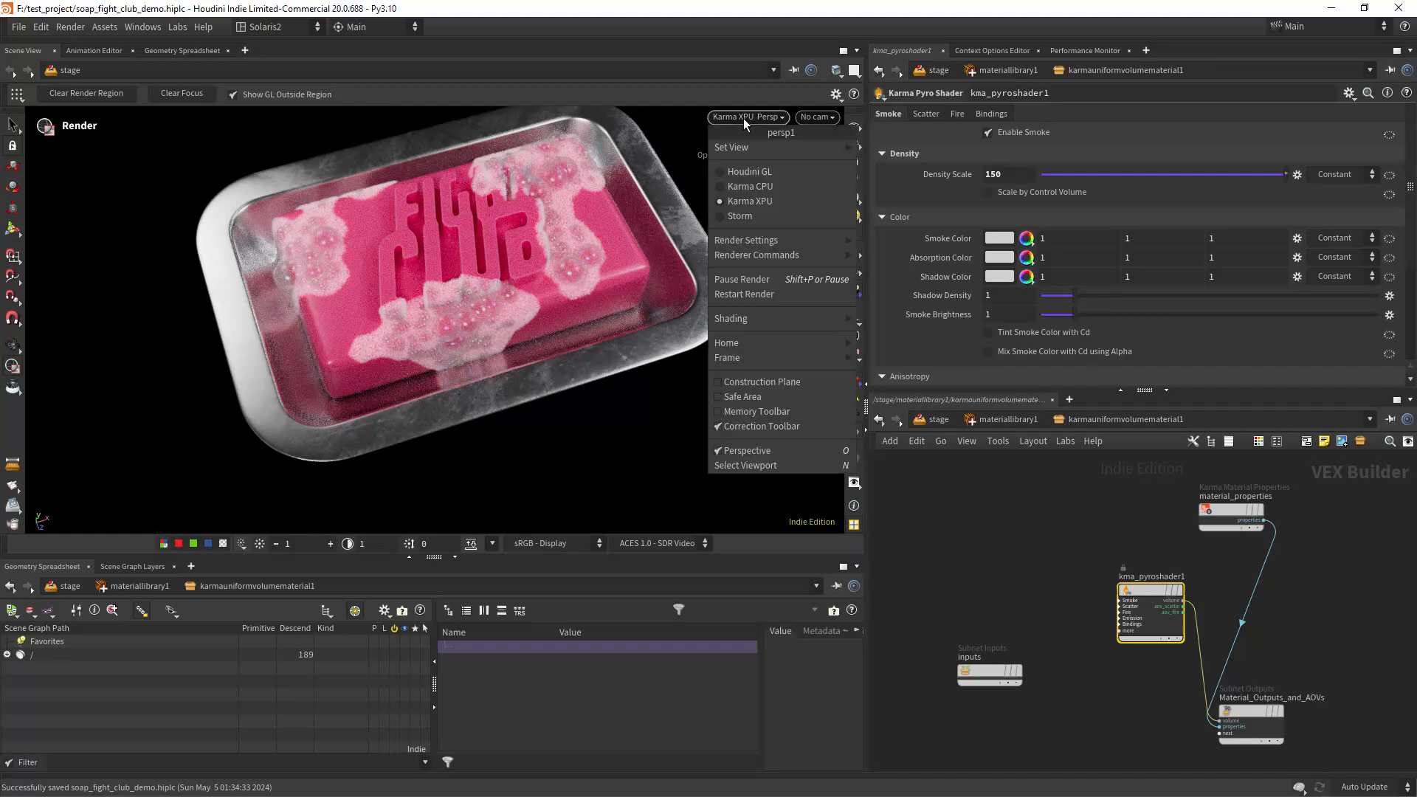
pyautogui.click(753, 174)
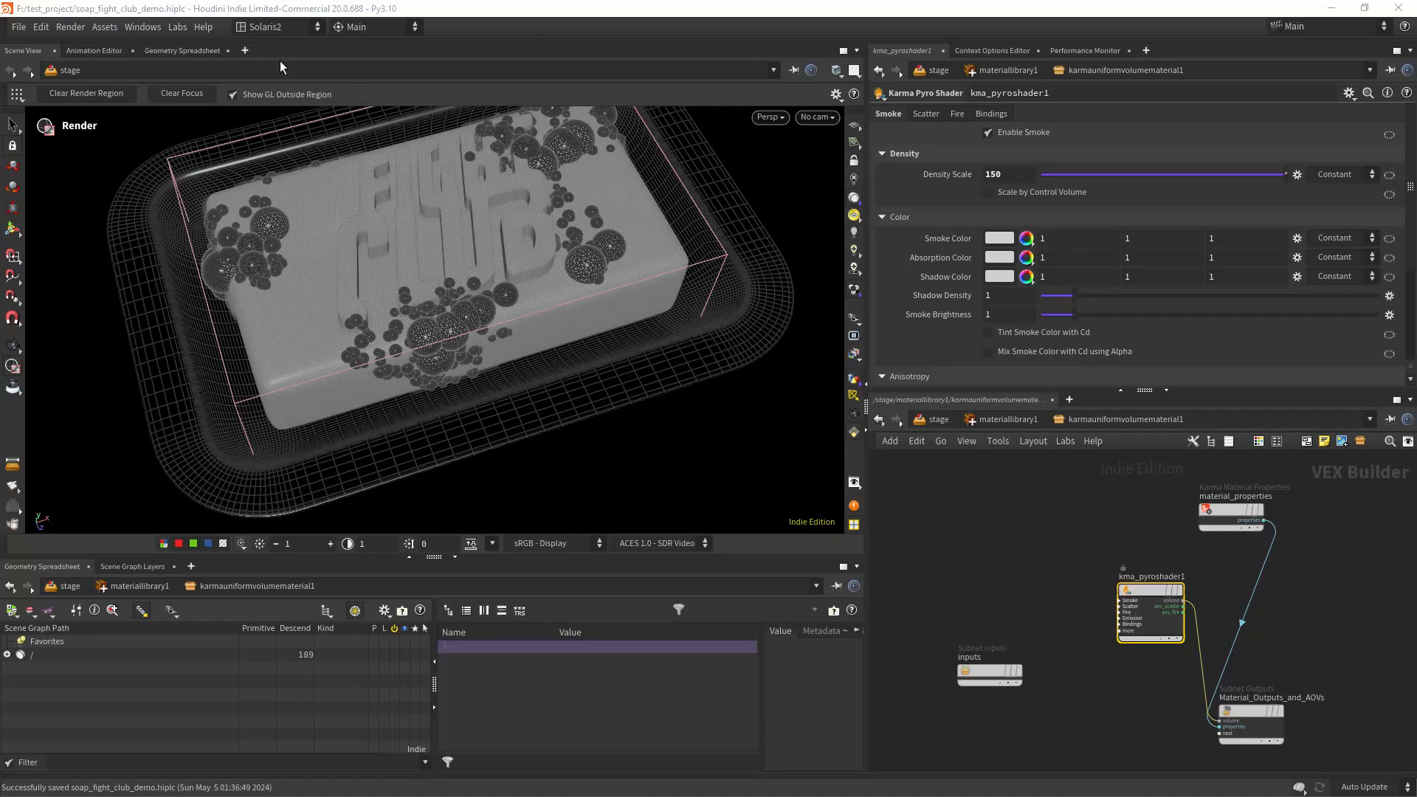
pyautogui.click(286, 28)
pyautogui.click(308, 294)
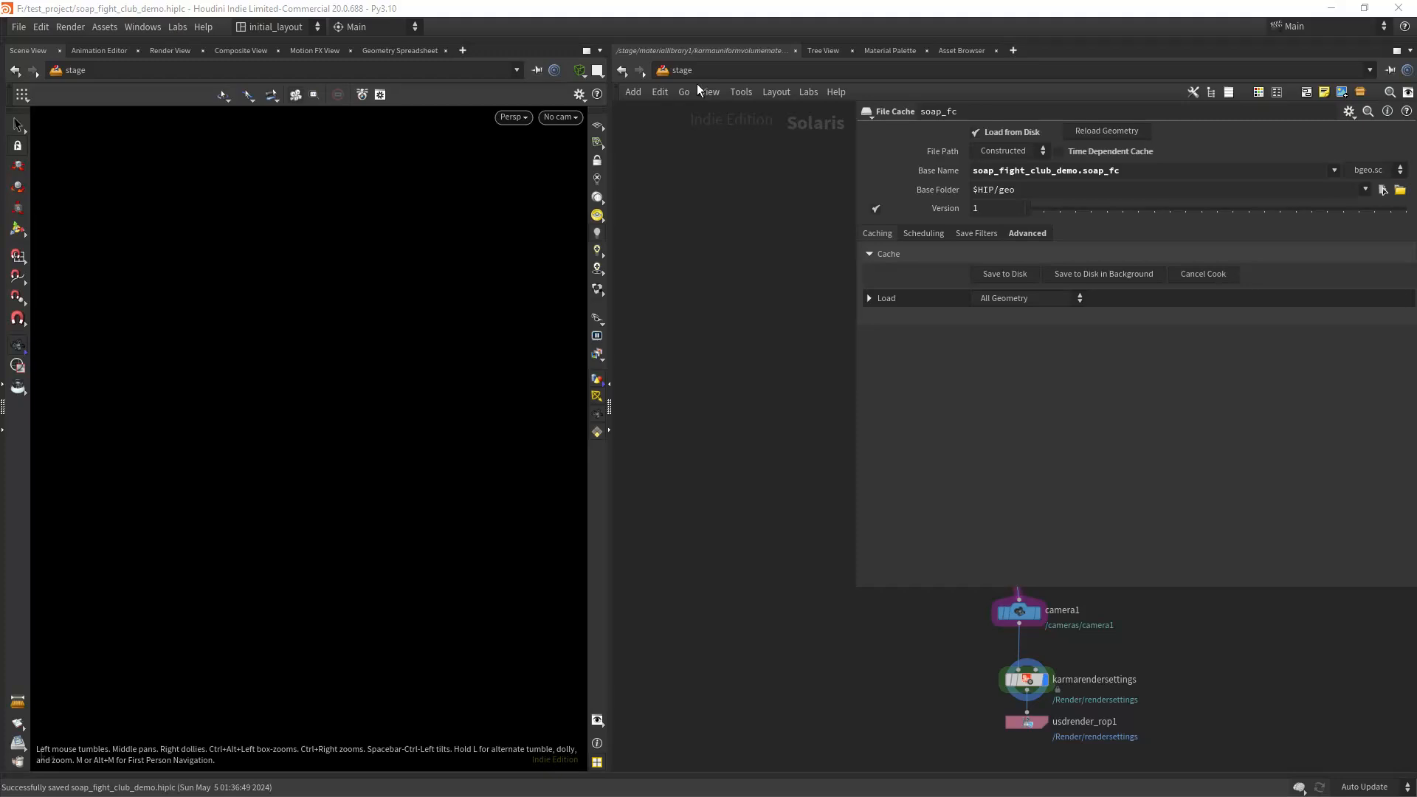
# Go to the obj context and open the geo1 network.
pyautogui.click(684, 71)
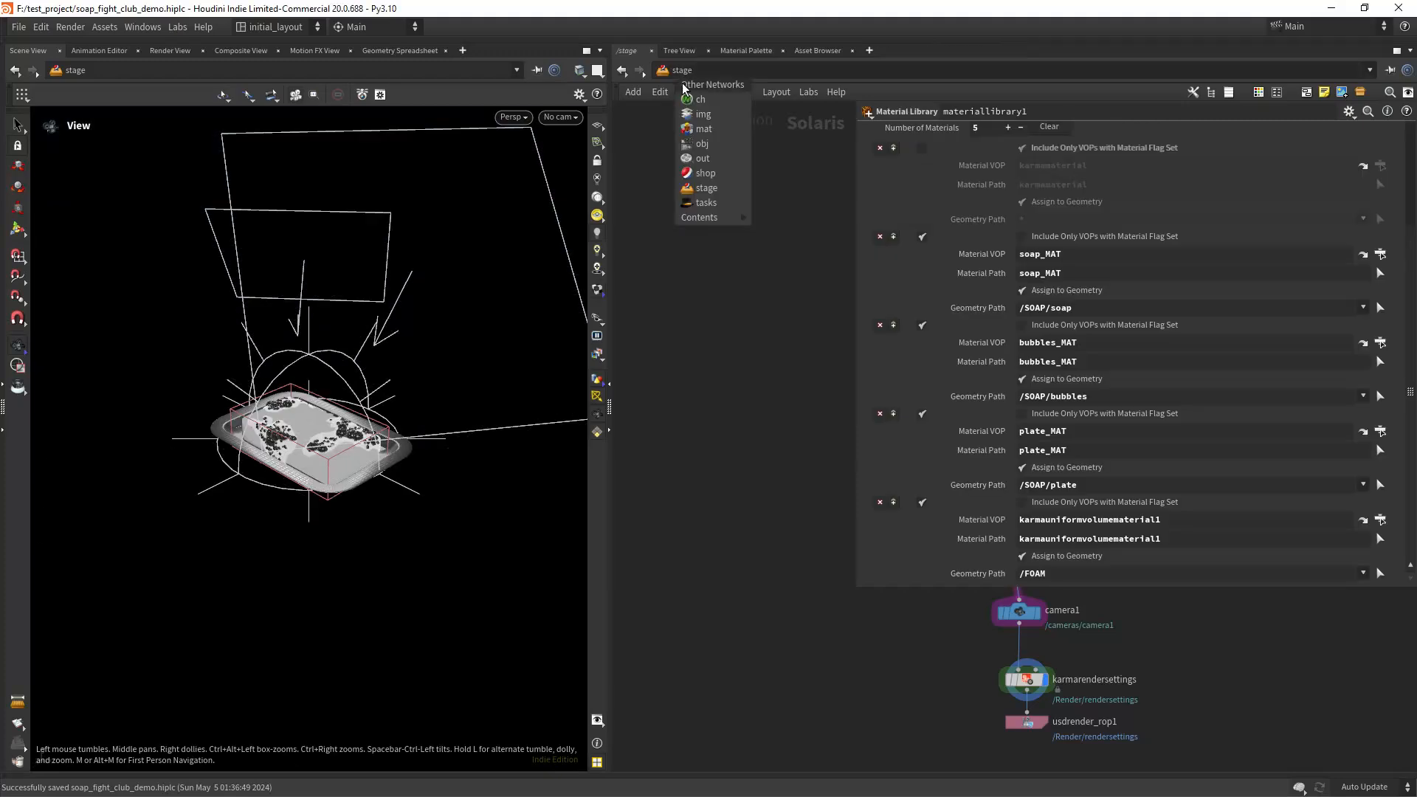
pyautogui.click(701, 144)
pyautogui.doubleClick(753, 427)
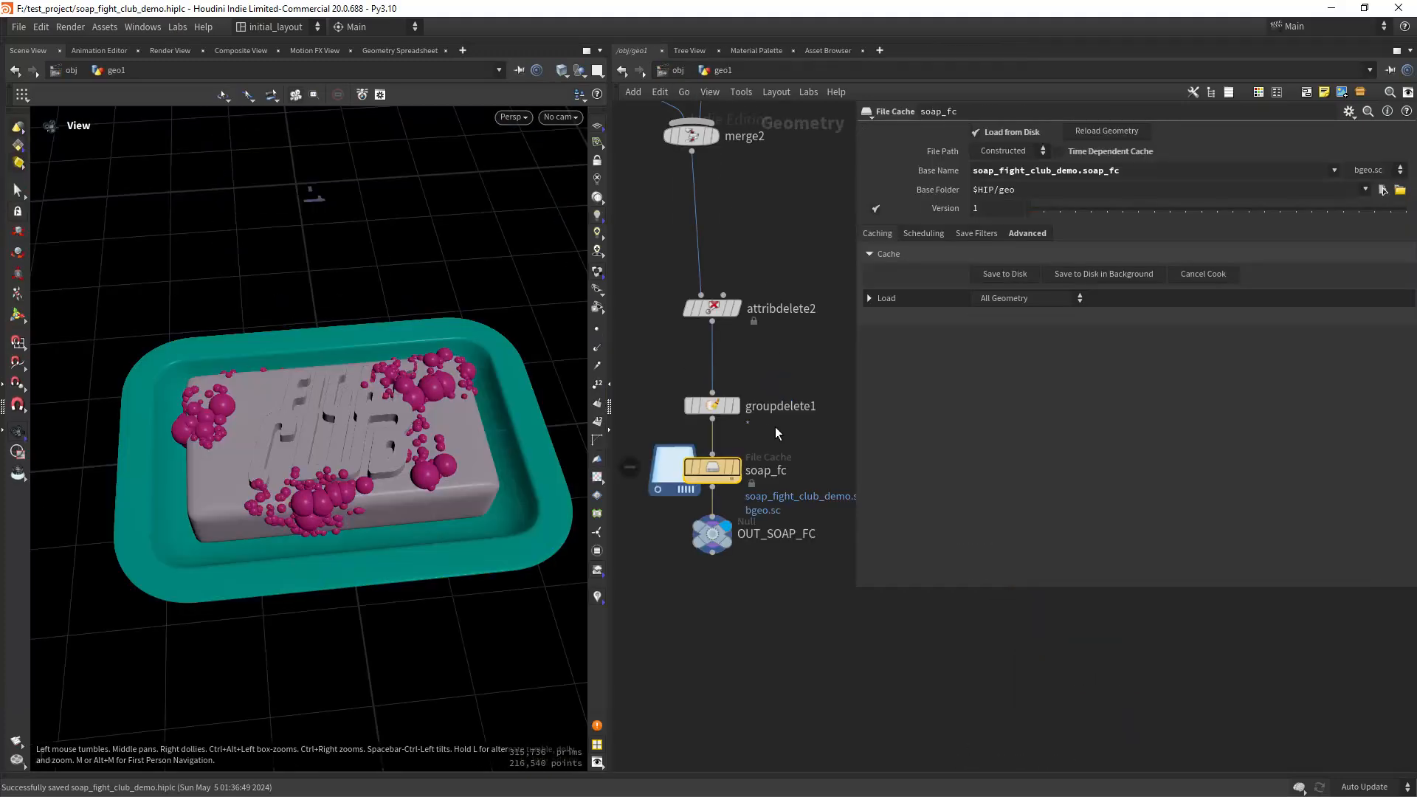
# Widen the visible network area, set the display flag on the foam's output null, and frame it in the viewport.
pyautogui.scroll(3, 746, 382)
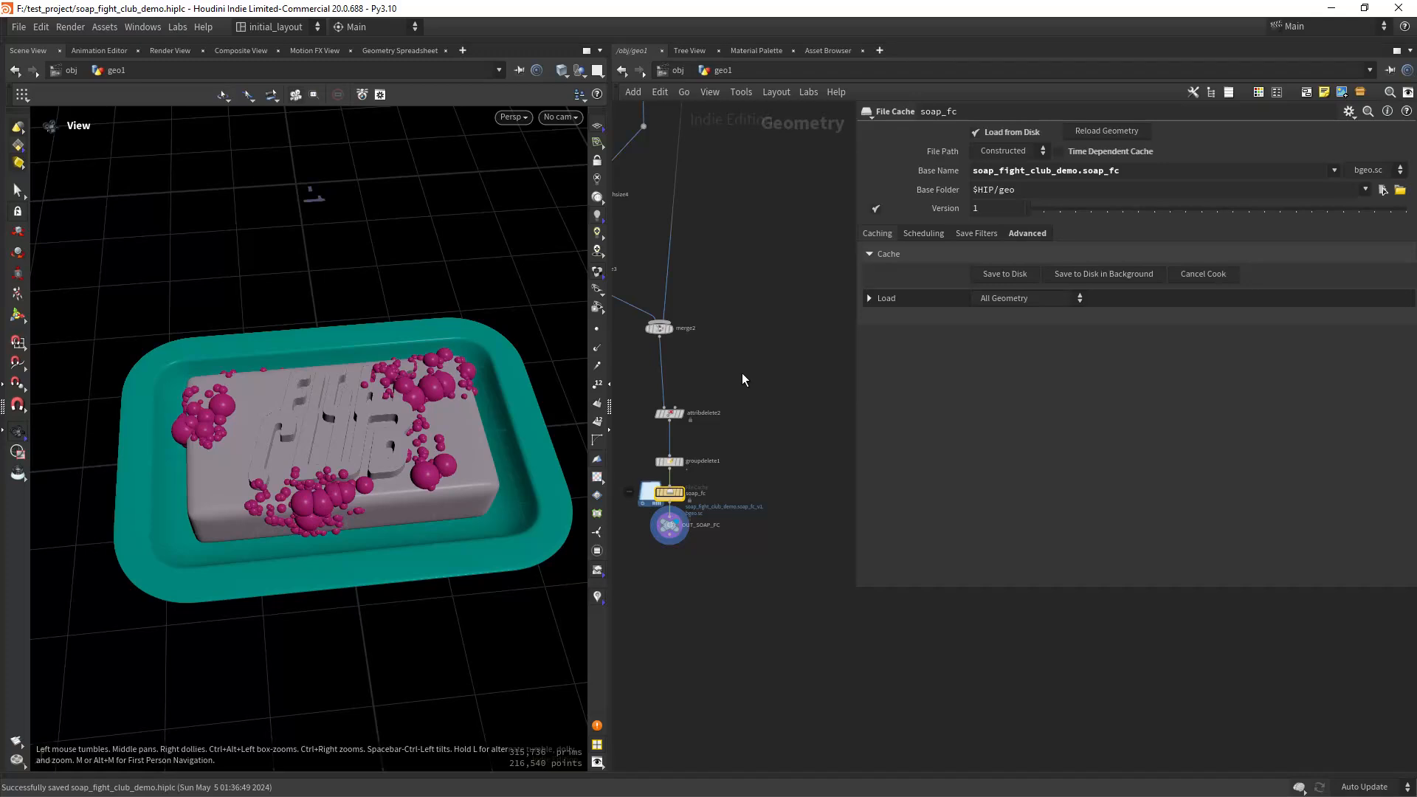
pyautogui.moveTo(681, 534)
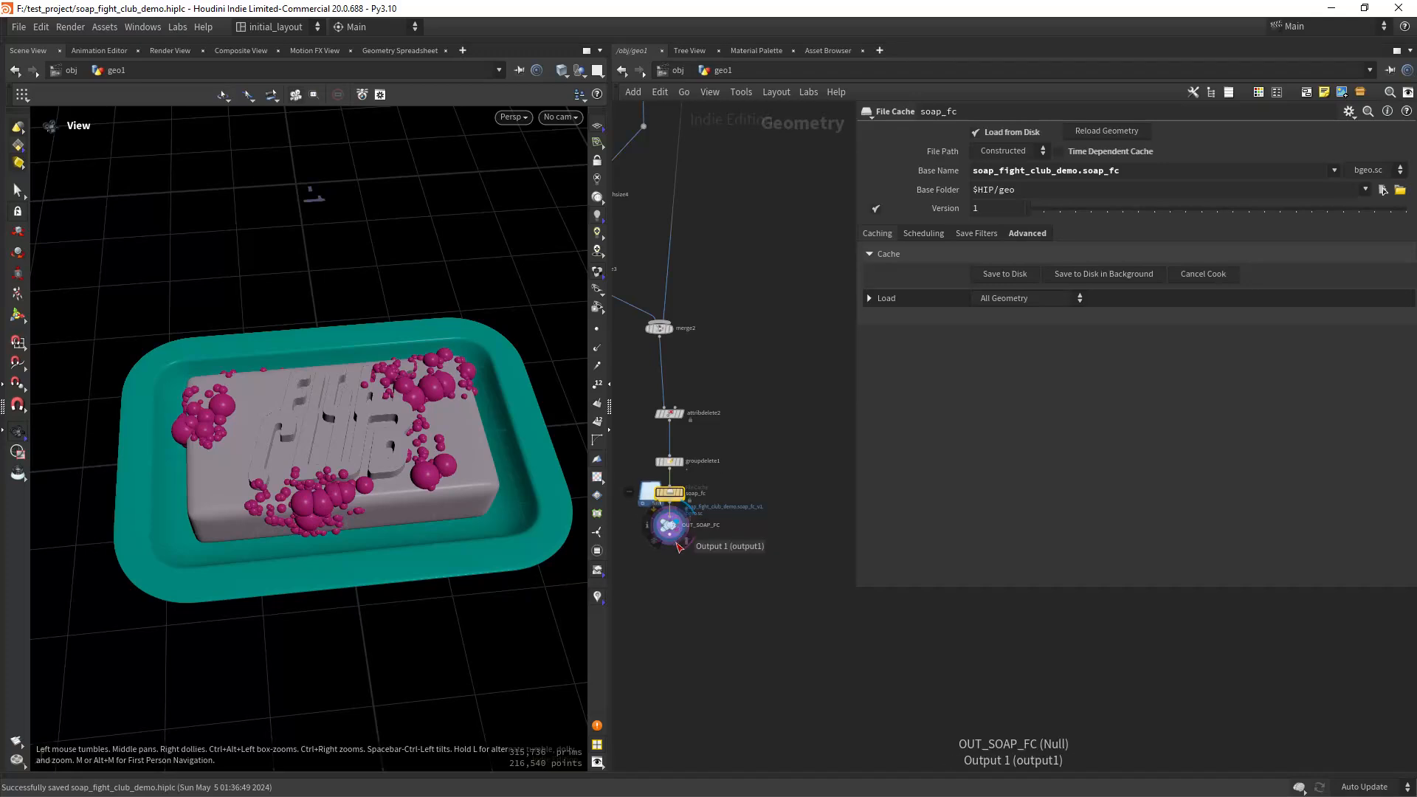
pyautogui.scroll(-3, 664, 487)
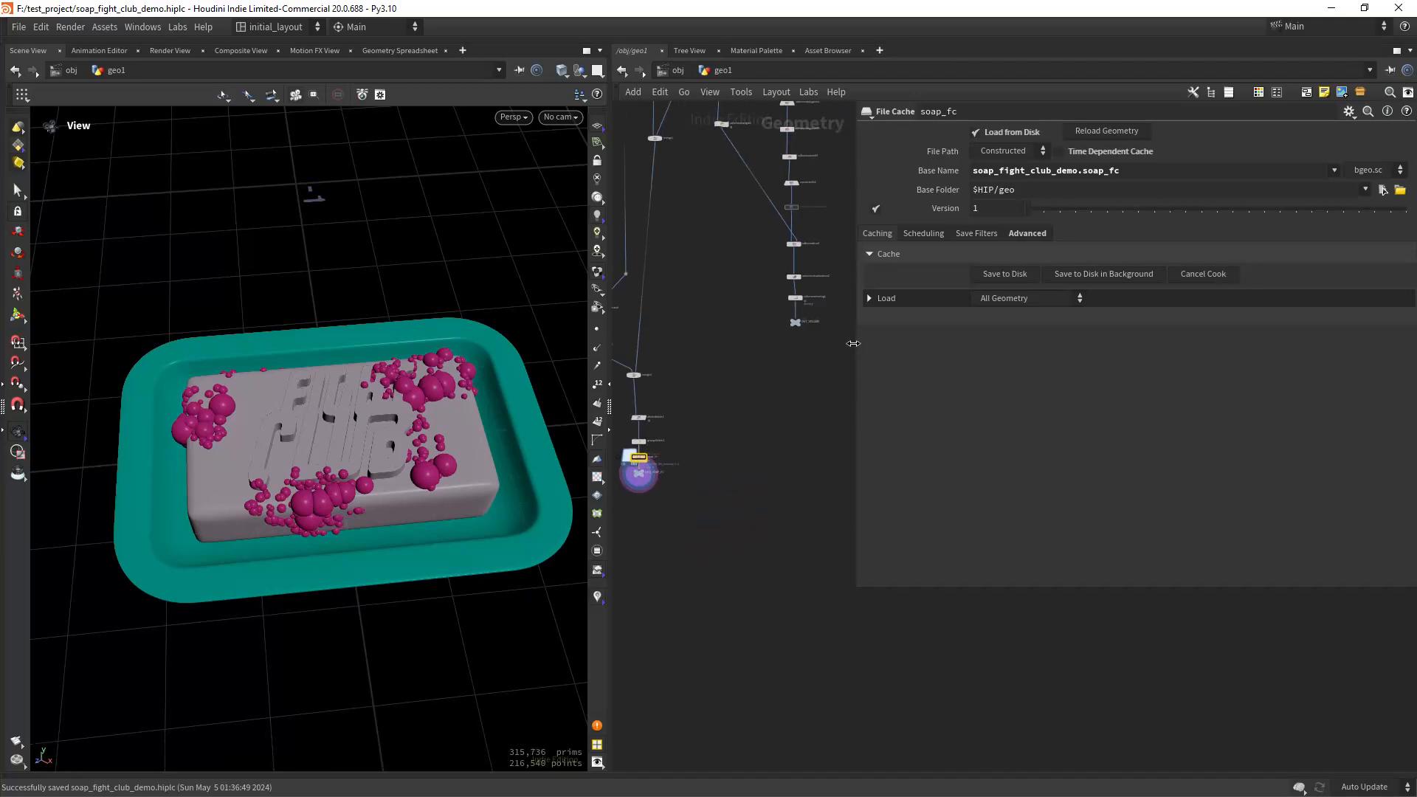
pyautogui.moveTo(853, 343); pyautogui.dragTo(960, 343)
pyautogui.click(809, 323)
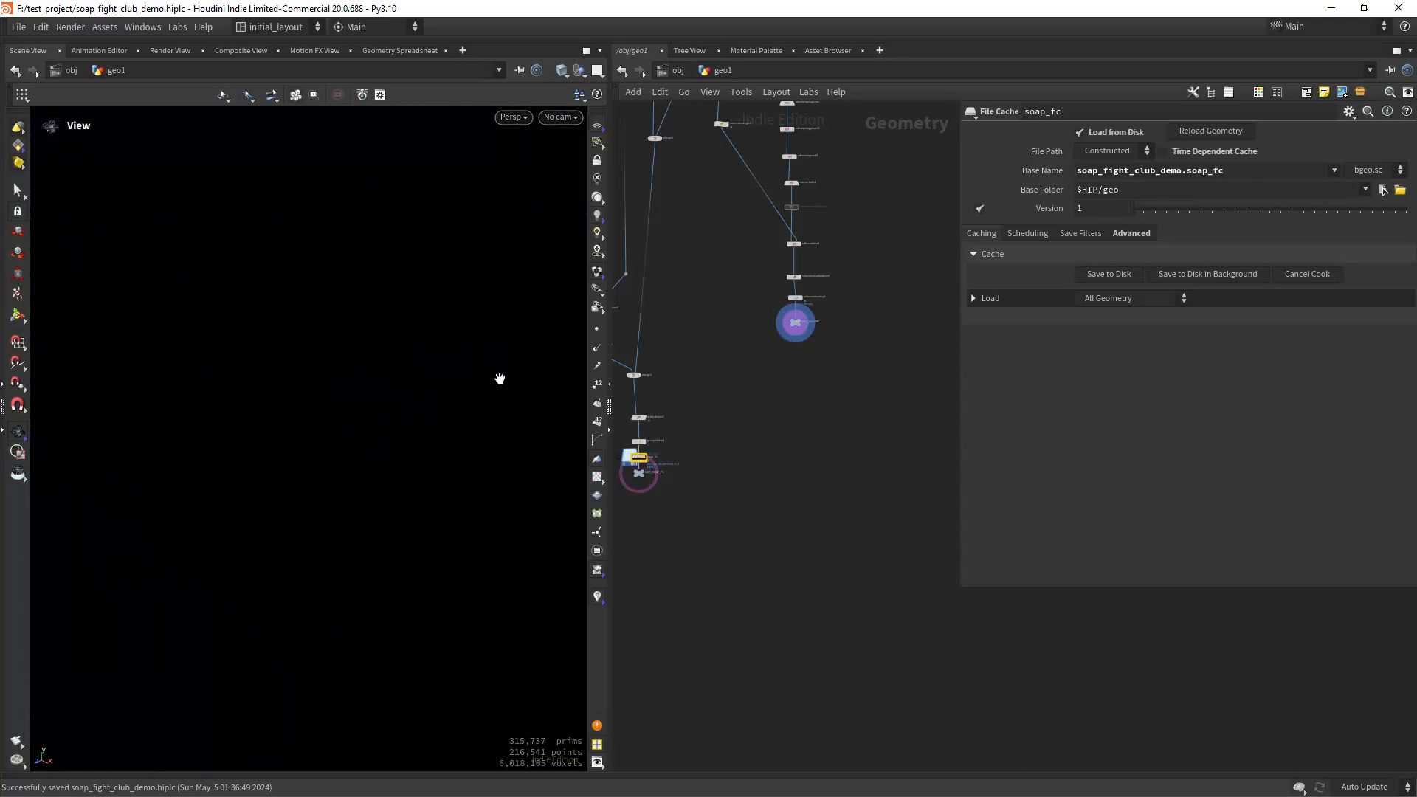
pyautogui.press('f')
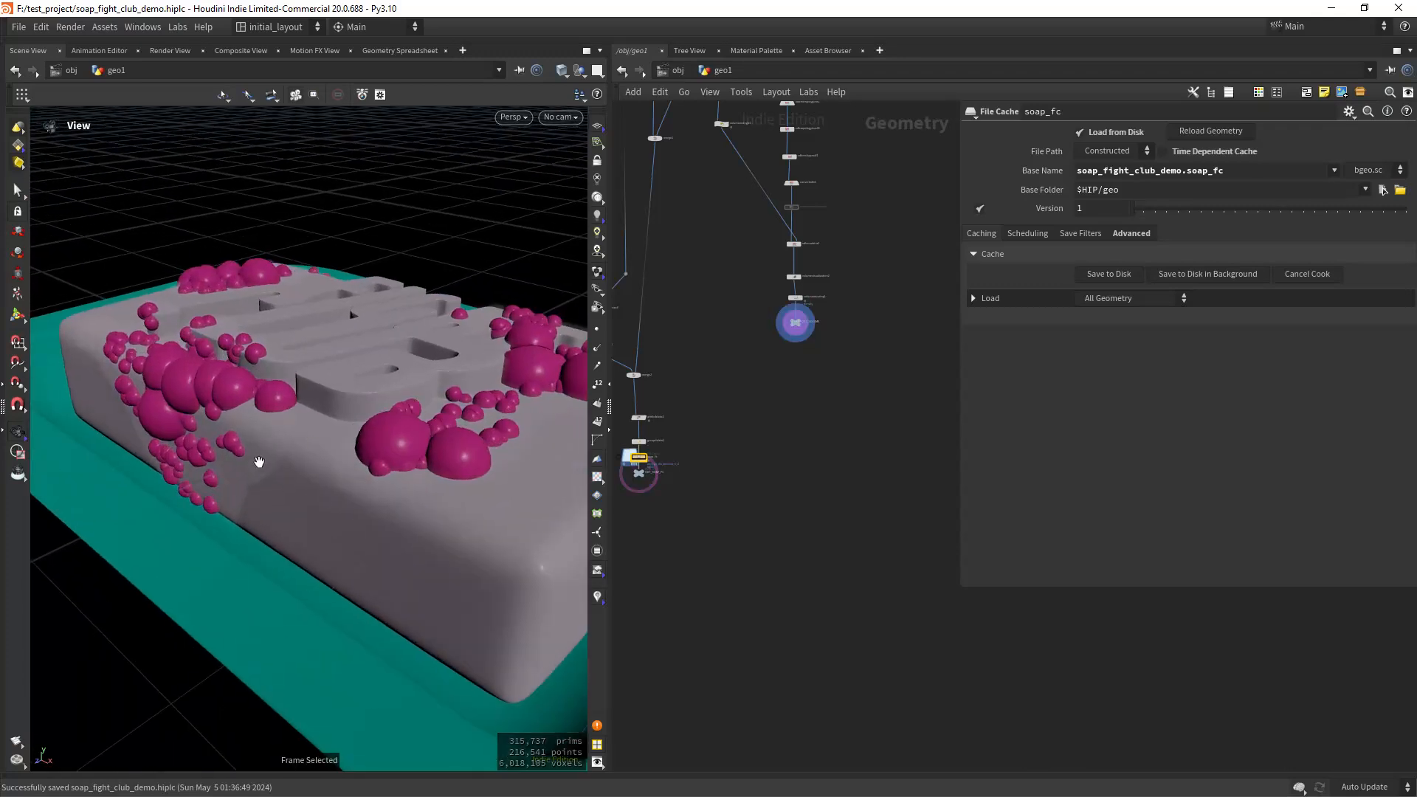
pyautogui.moveTo(259, 462); pyautogui.dragTo(544, 386)
# Show only the foam volume in the viewport by setting the flags on volumevisualization2.
pyautogui.moveTo(869, 238); pyautogui.dragTo(877, 260, button='right')
pyautogui.moveTo(883, 193); pyautogui.dragTo(878, 374, button='middle')
pyautogui.moveTo(843, 295); pyautogui.dragTo(878, 252, button='right')
pyautogui.moveTo(839, 271); pyautogui.dragTo(850, 302, button='middle')
pyautogui.moveTo(826, 259); pyautogui.dragTo(832, 251, button='right')
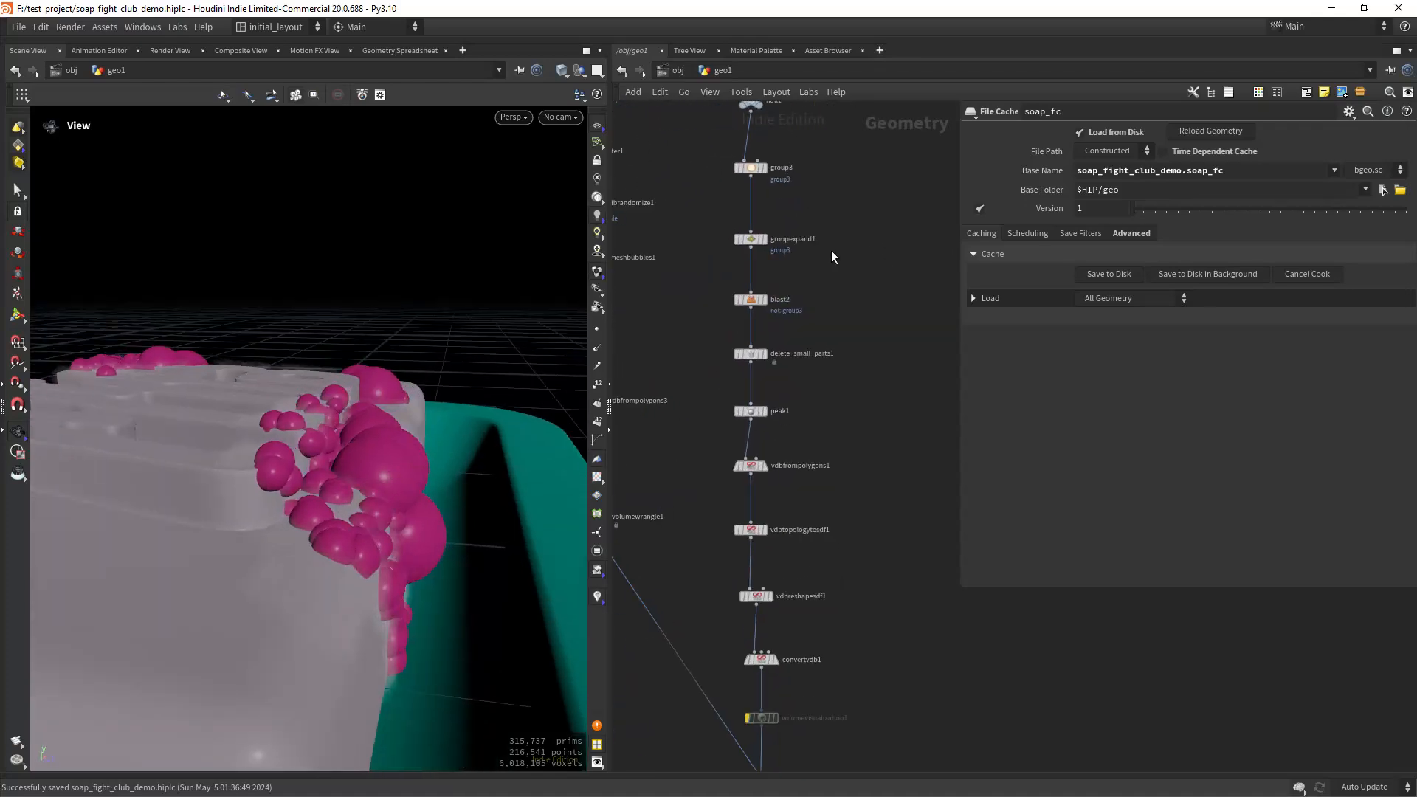
pyautogui.moveTo(832, 257); pyautogui.dragTo(840, 256, button='middle')
pyautogui.moveTo(395, 466); pyautogui.dragTo(370, 541)
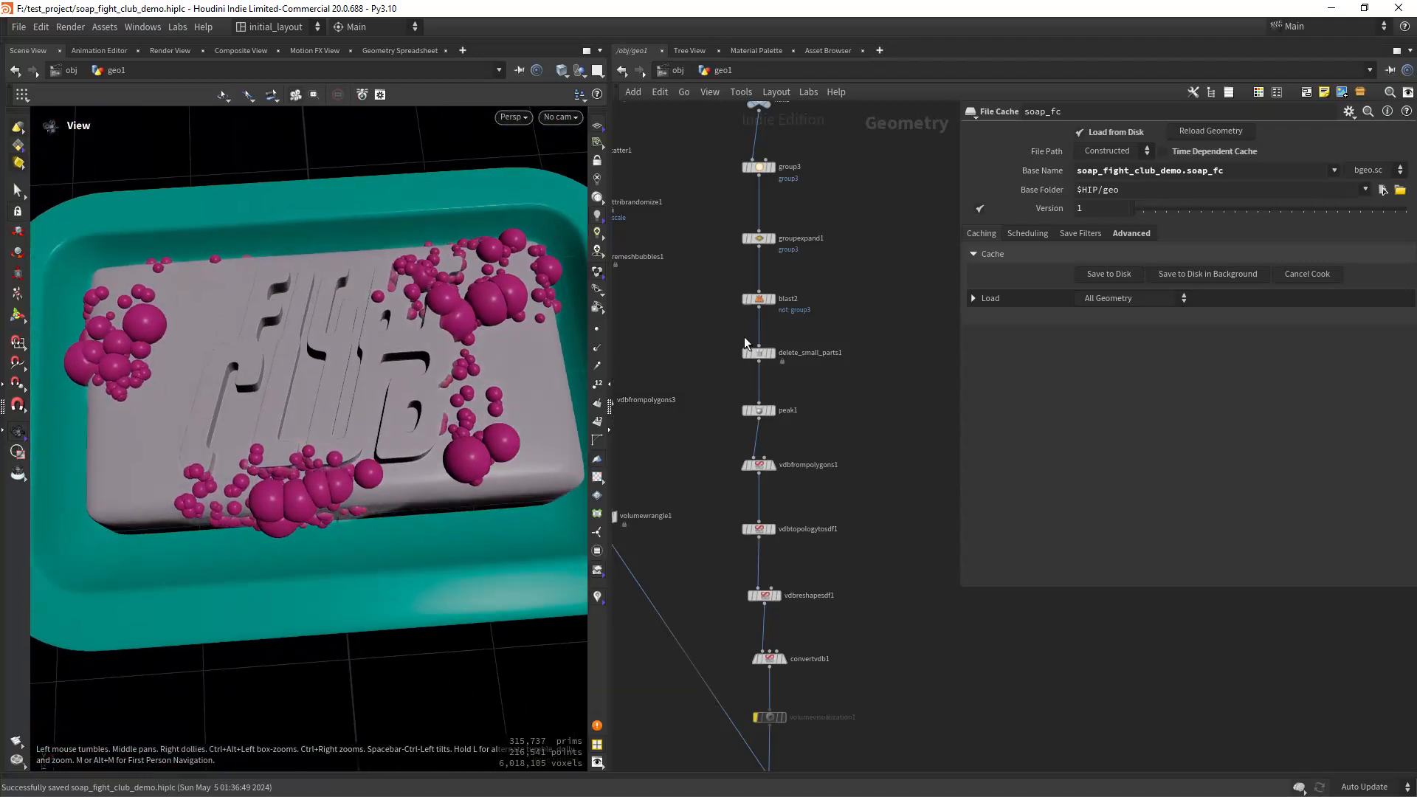
pyautogui.moveTo(831, 300); pyautogui.dragTo(837, 308, button='right')
pyautogui.moveTo(820, 532); pyautogui.dragTo(828, 337, button='middle')
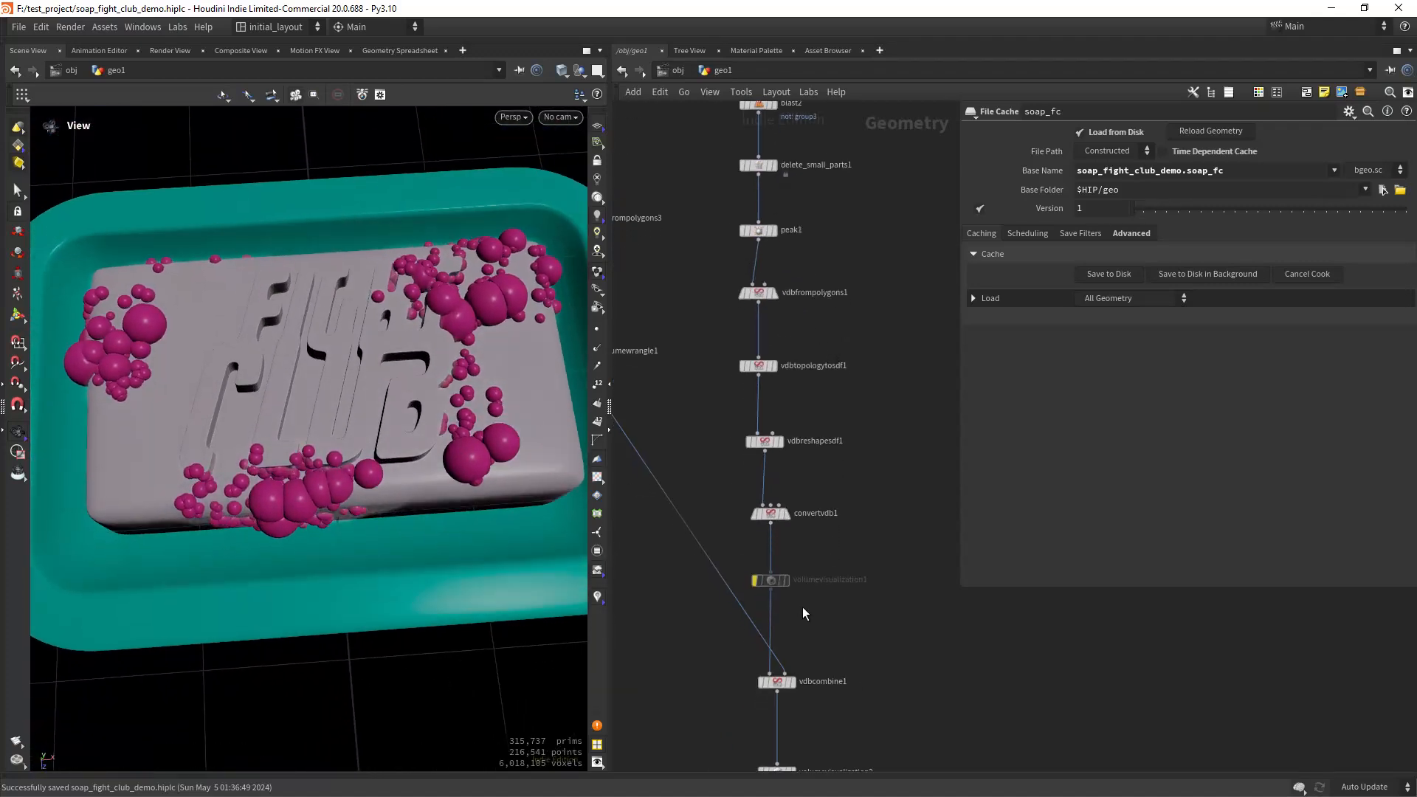
pyautogui.moveTo(804, 613); pyautogui.dragTo(826, 492, button='middle')
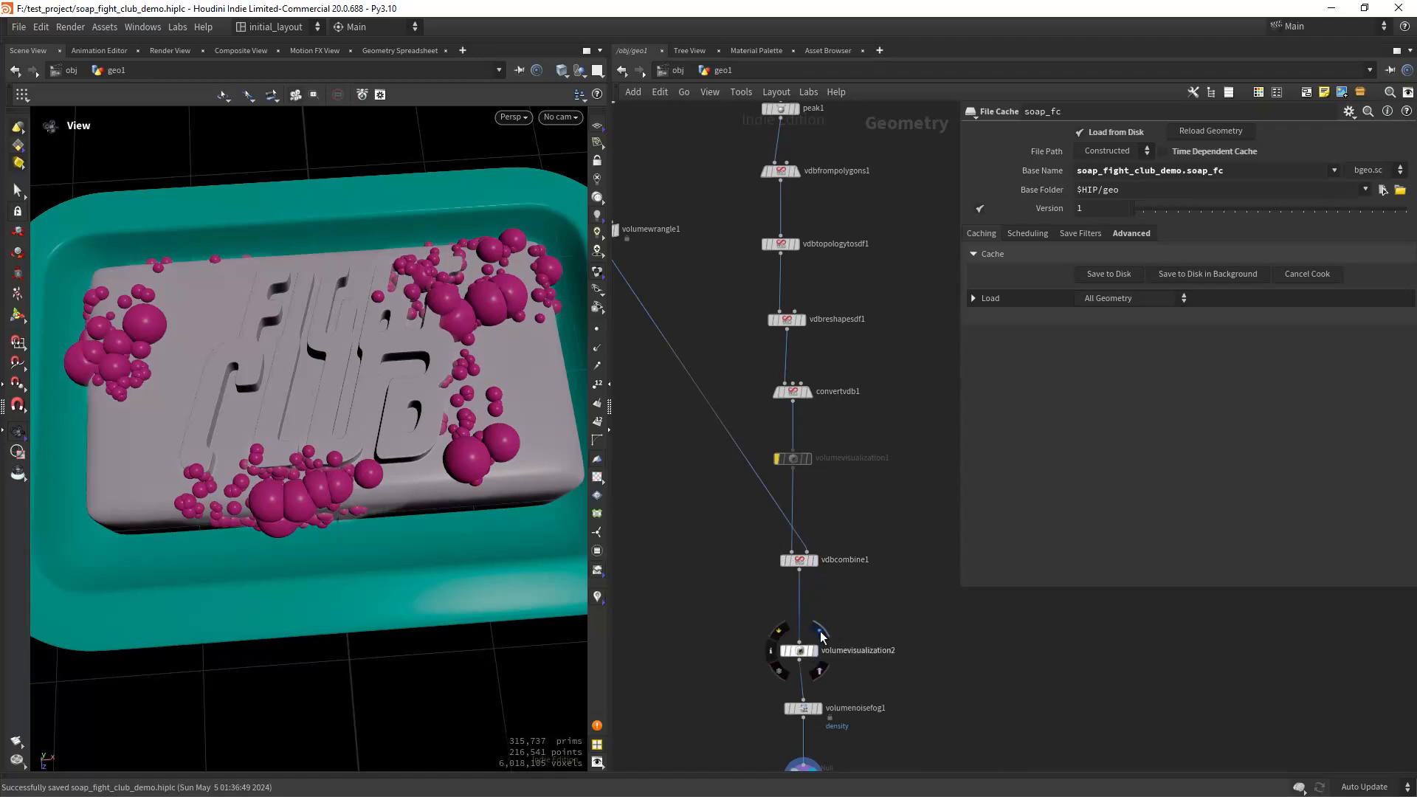
pyautogui.click(821, 634)
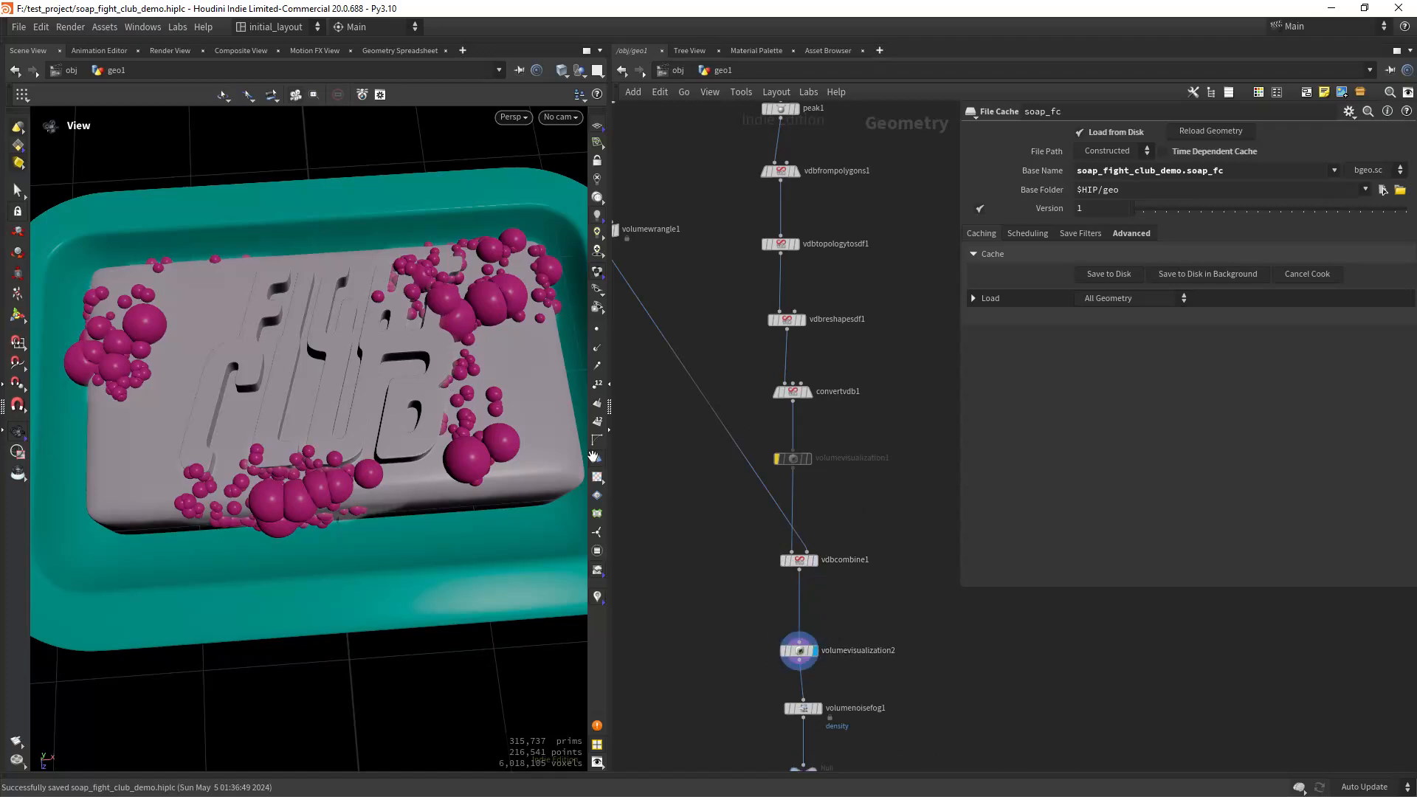
pyautogui.click(819, 671)
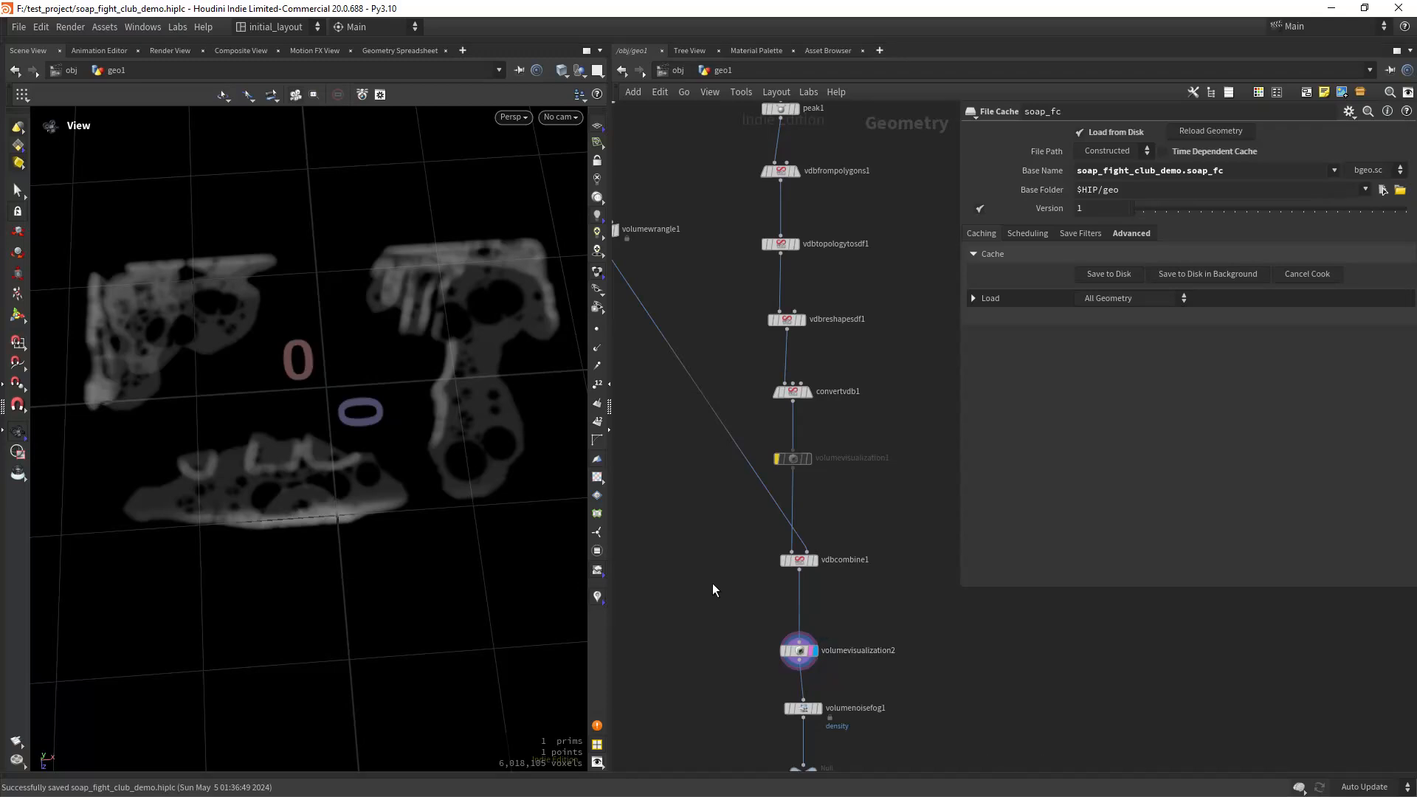
# Examine the foam volume's thickness from the side and the VDB Reshape SDF settings of vdbreshapesdf1.
pyautogui.moveTo(353, 519); pyautogui.dragTo(444, 476)
pyautogui.scroll(-1, 865, 377)
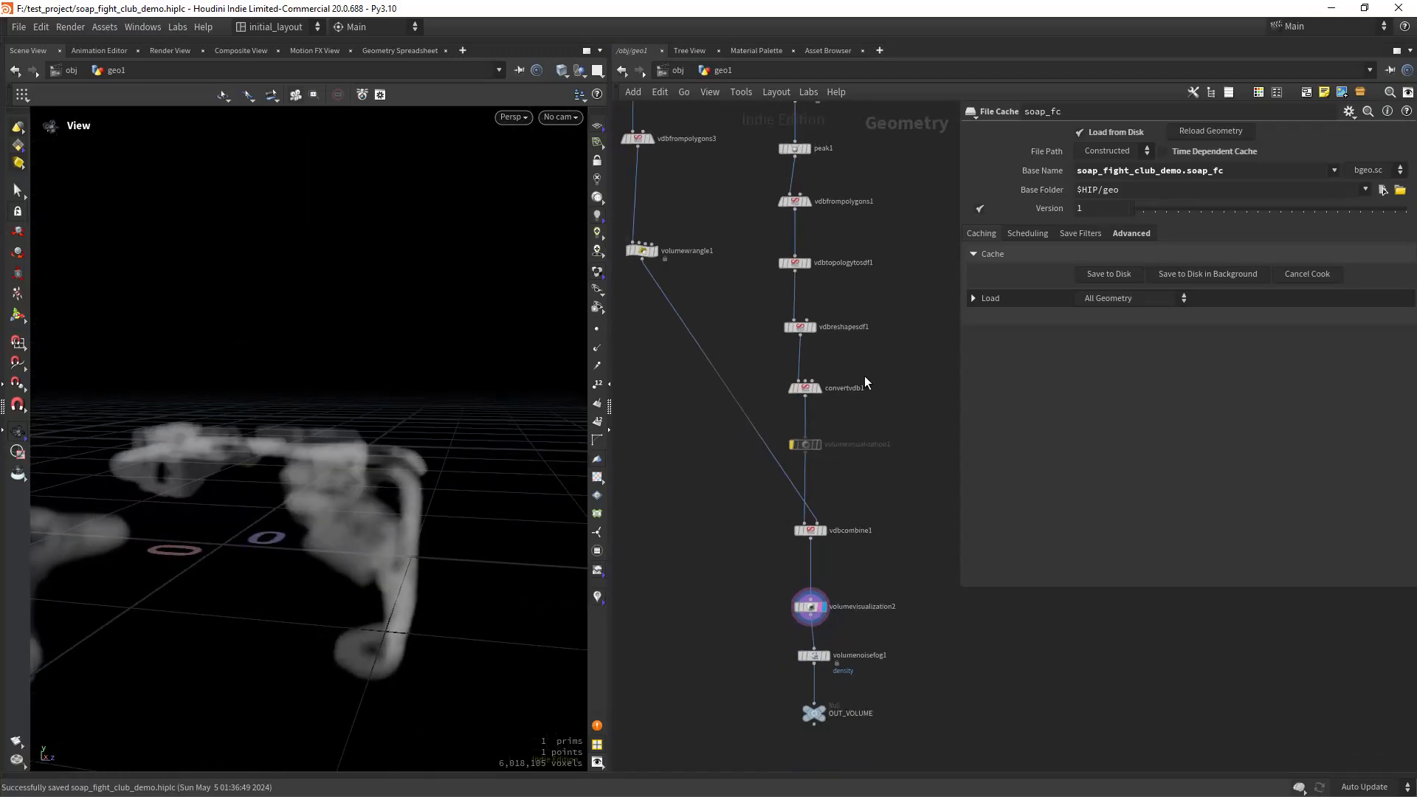
pyautogui.moveTo(879, 319); pyautogui.dragTo(819, 398, button='middle')
pyautogui.scroll(2, 827, 374)
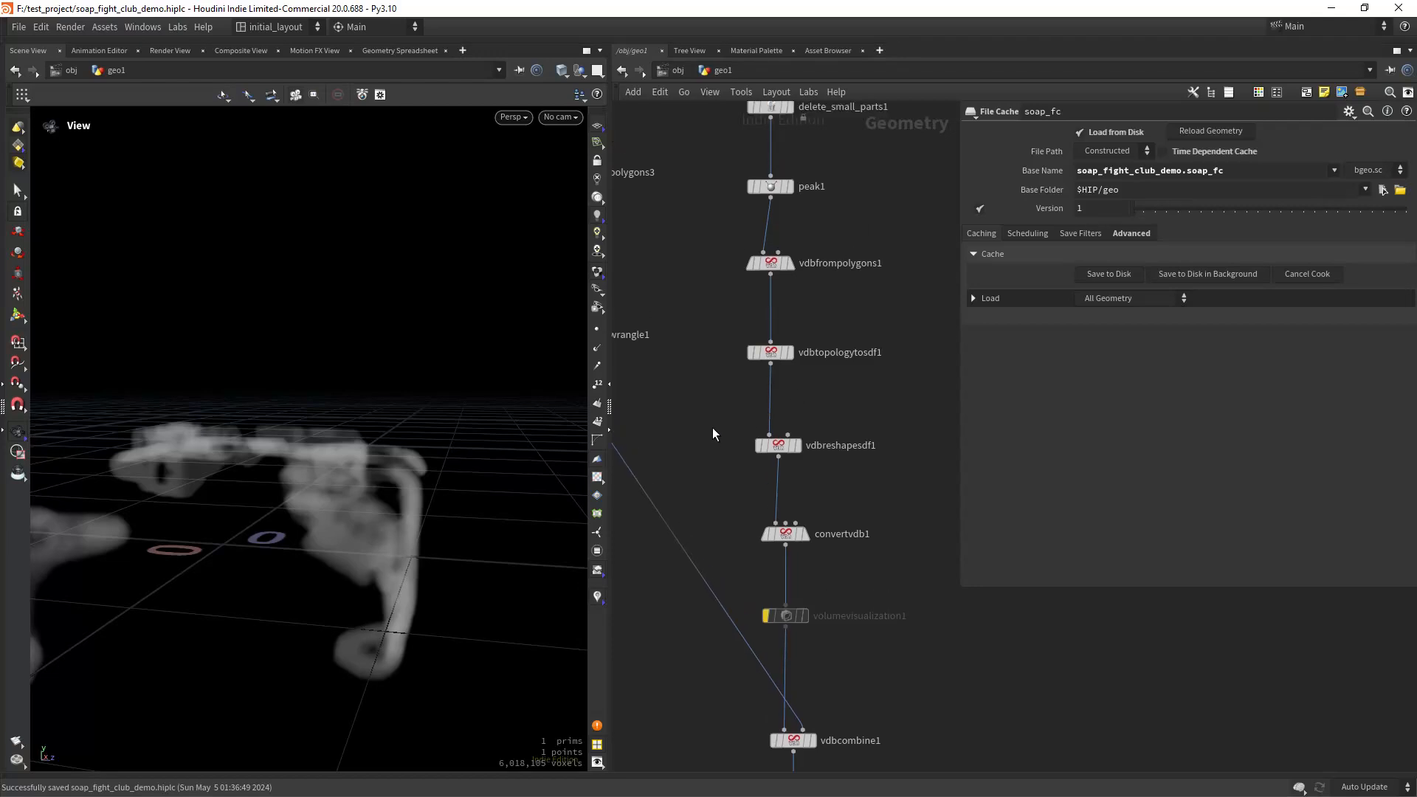
pyautogui.moveTo(690, 406); pyautogui.dragTo(828, 478)
# Set the expansion Steps of groupexpand1 to 2.
pyautogui.moveTo(890, 265); pyautogui.dragTo(890, 495, button='middle')
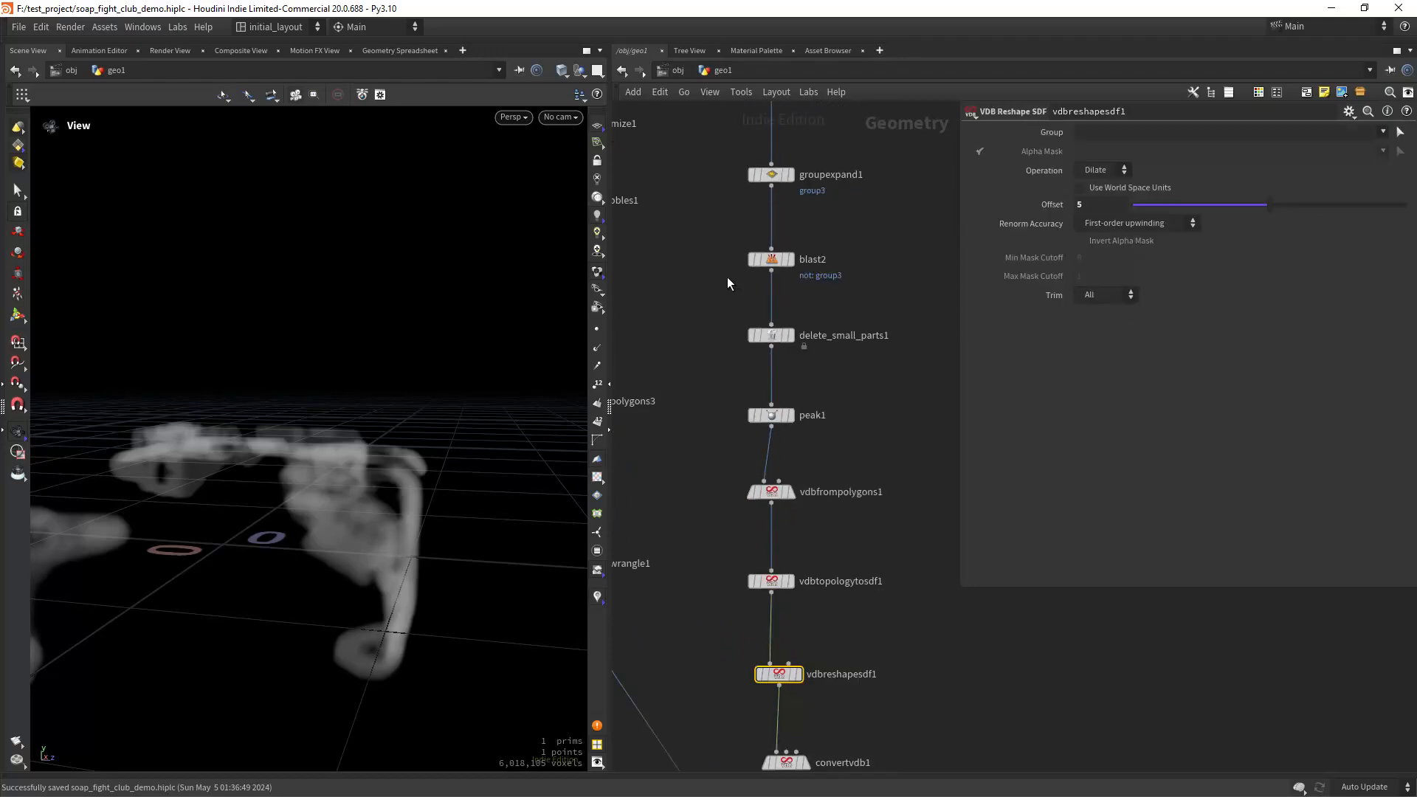
pyautogui.moveTo(721, 274); pyautogui.dragTo(726, 409, button='middle')
pyautogui.moveTo(709, 281); pyautogui.dragTo(805, 337)
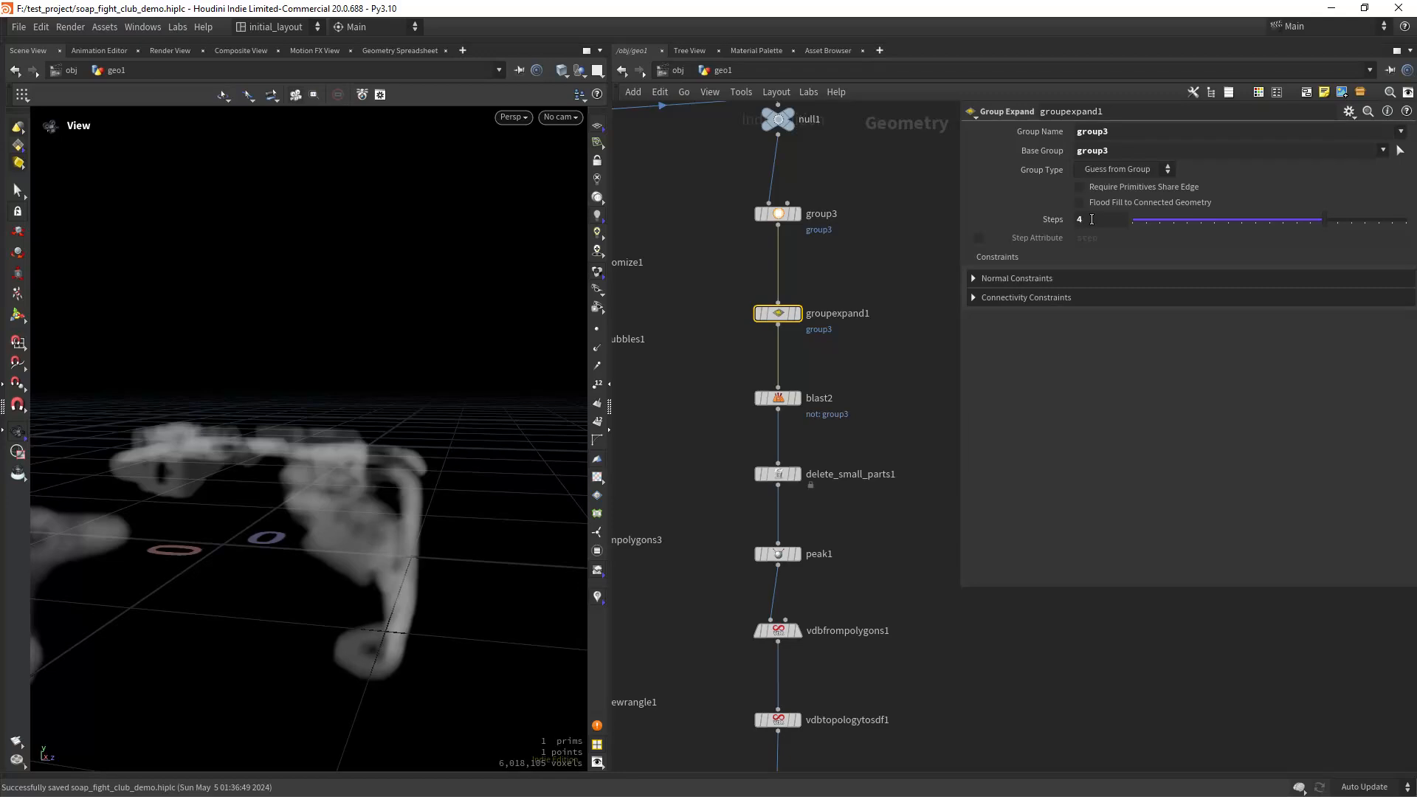
pyautogui.click(1092, 220)
pyautogui.press('Return')
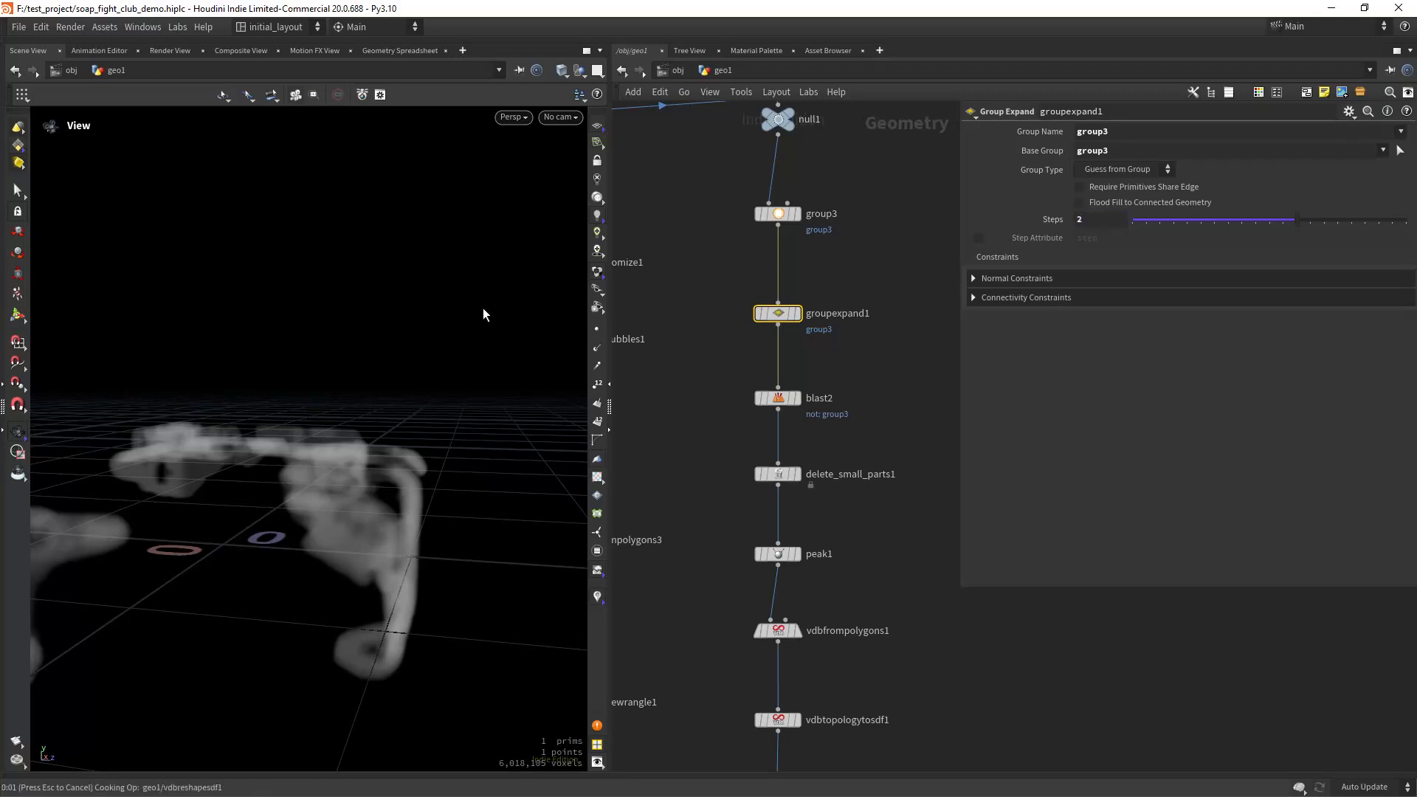
pyautogui.hotkey('ctrl', 's')
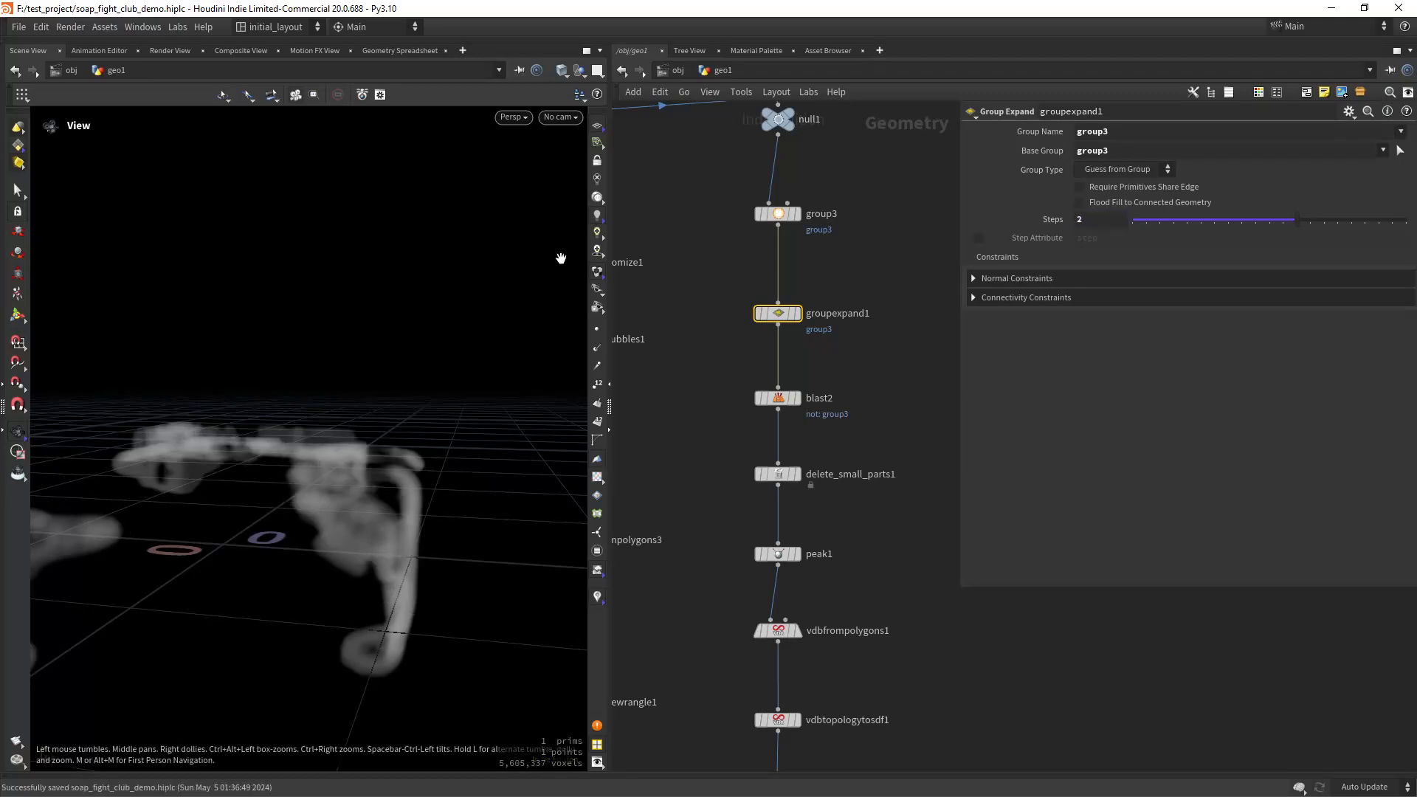
# Set the dilation Offset of vdbreshapesdf1 to 12 and save the scene.
pyautogui.moveTo(722, 540); pyautogui.dragTo(709, 400, button='middle')
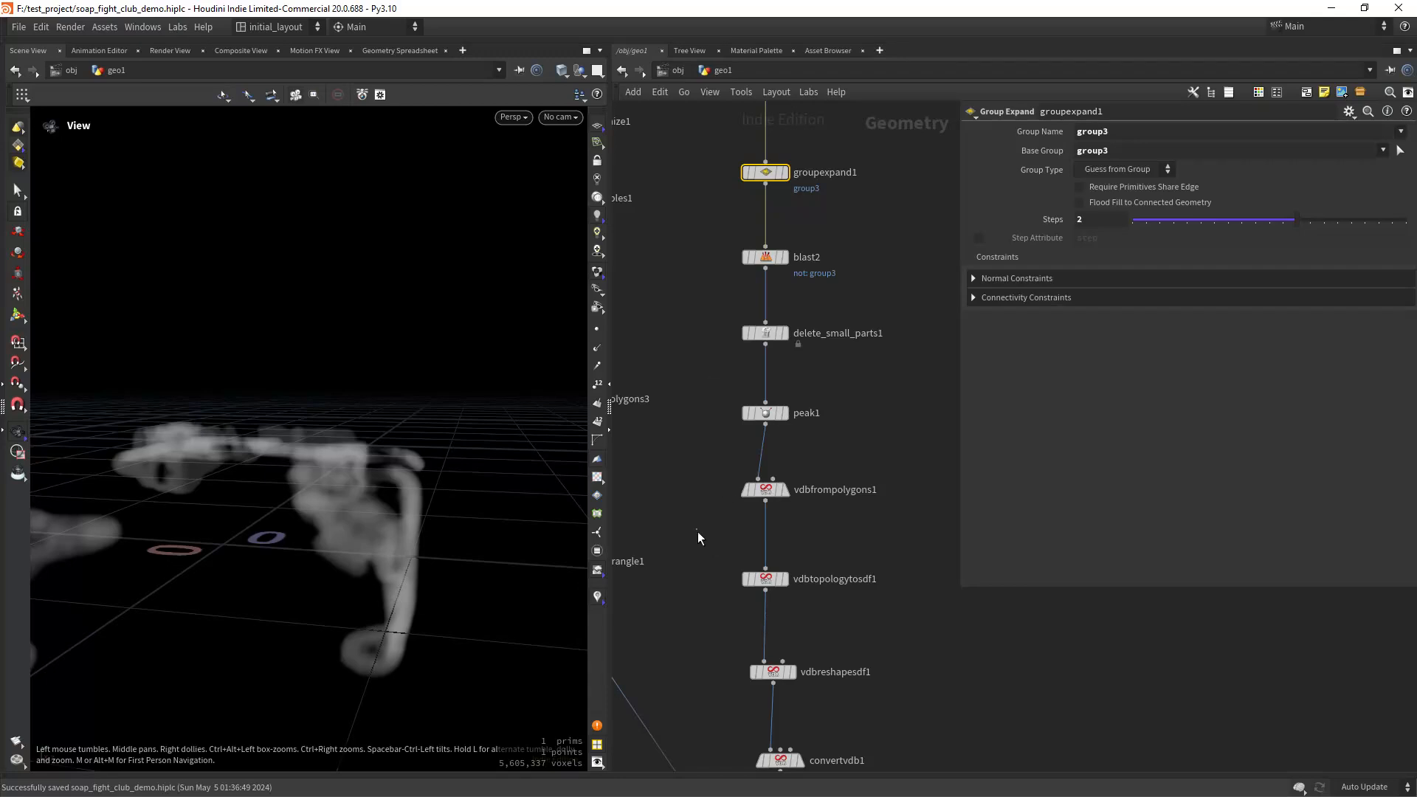
pyautogui.moveTo(697, 530); pyautogui.dragTo(860, 618)
pyautogui.moveTo(758, 636); pyautogui.dragTo(770, 518, button='middle')
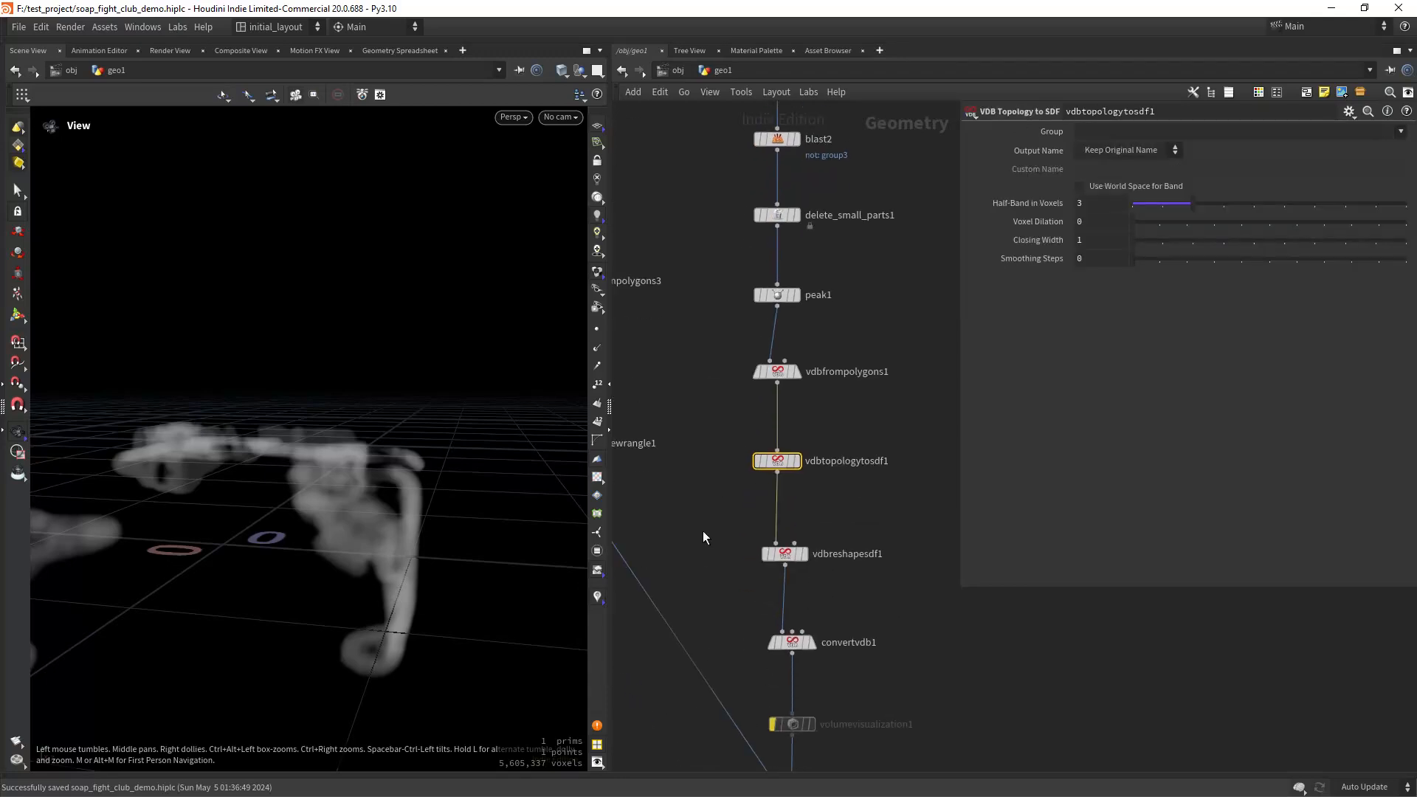
pyautogui.moveTo(690, 515); pyautogui.dragTo(827, 574)
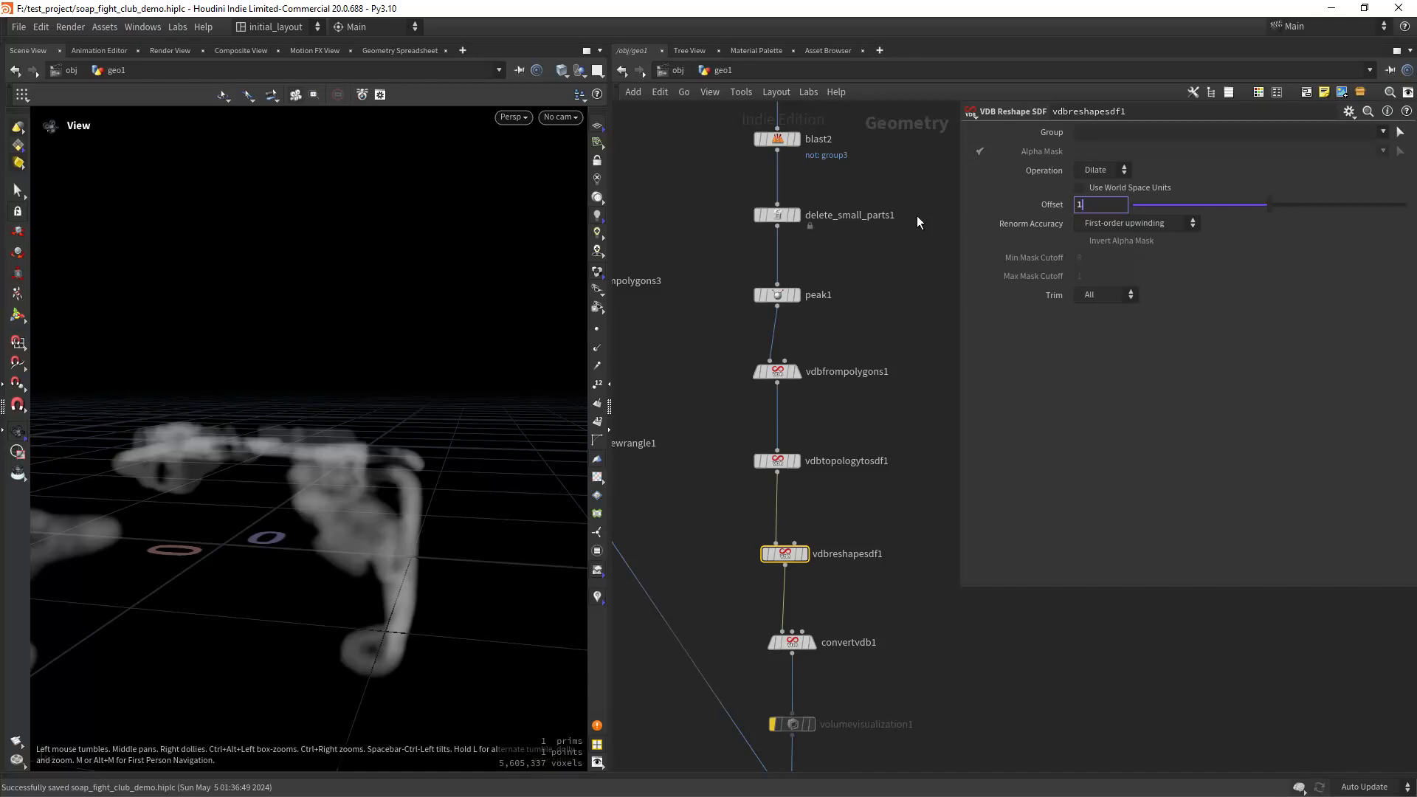
pyautogui.write('2')
pyautogui.press('Return')
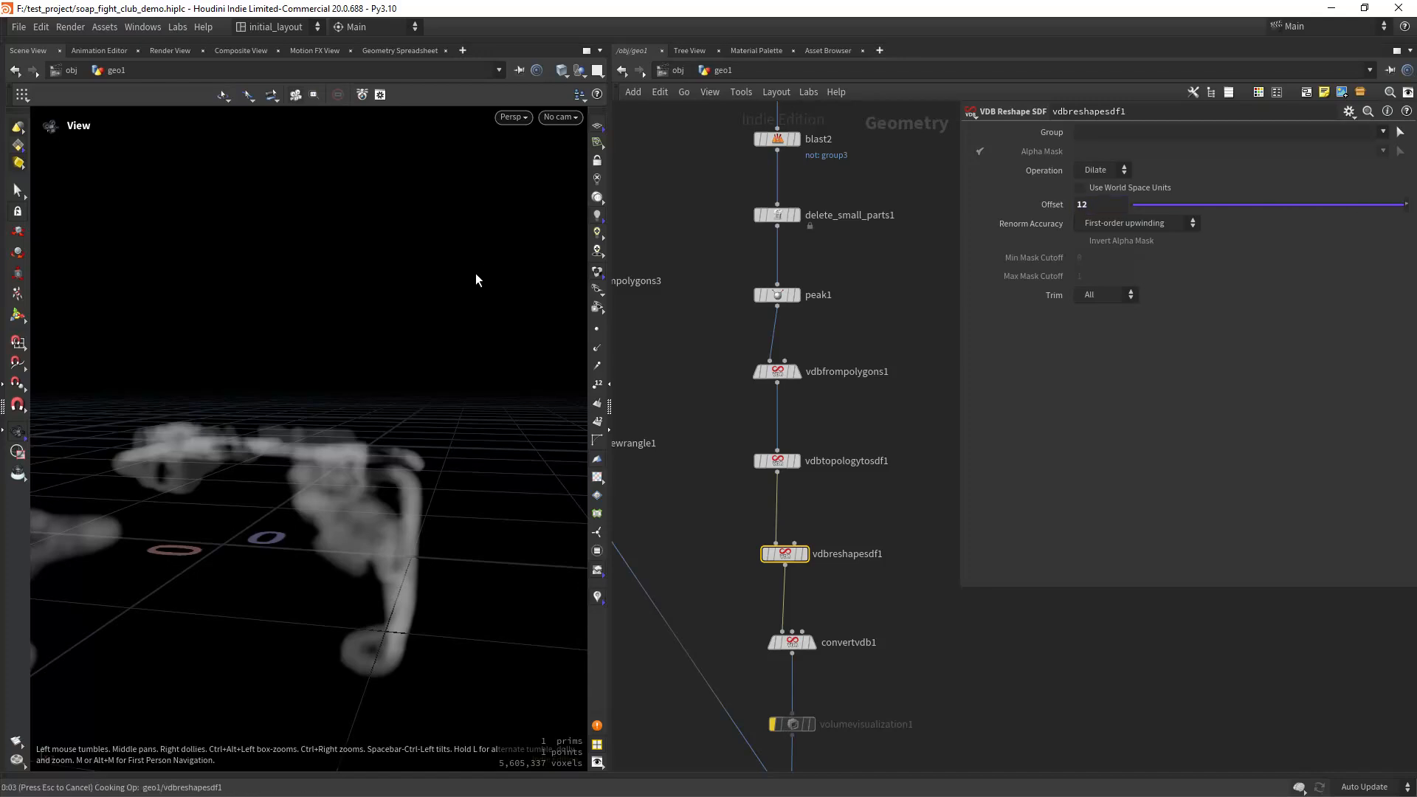
pyautogui.hotkey('ctrl', 's')
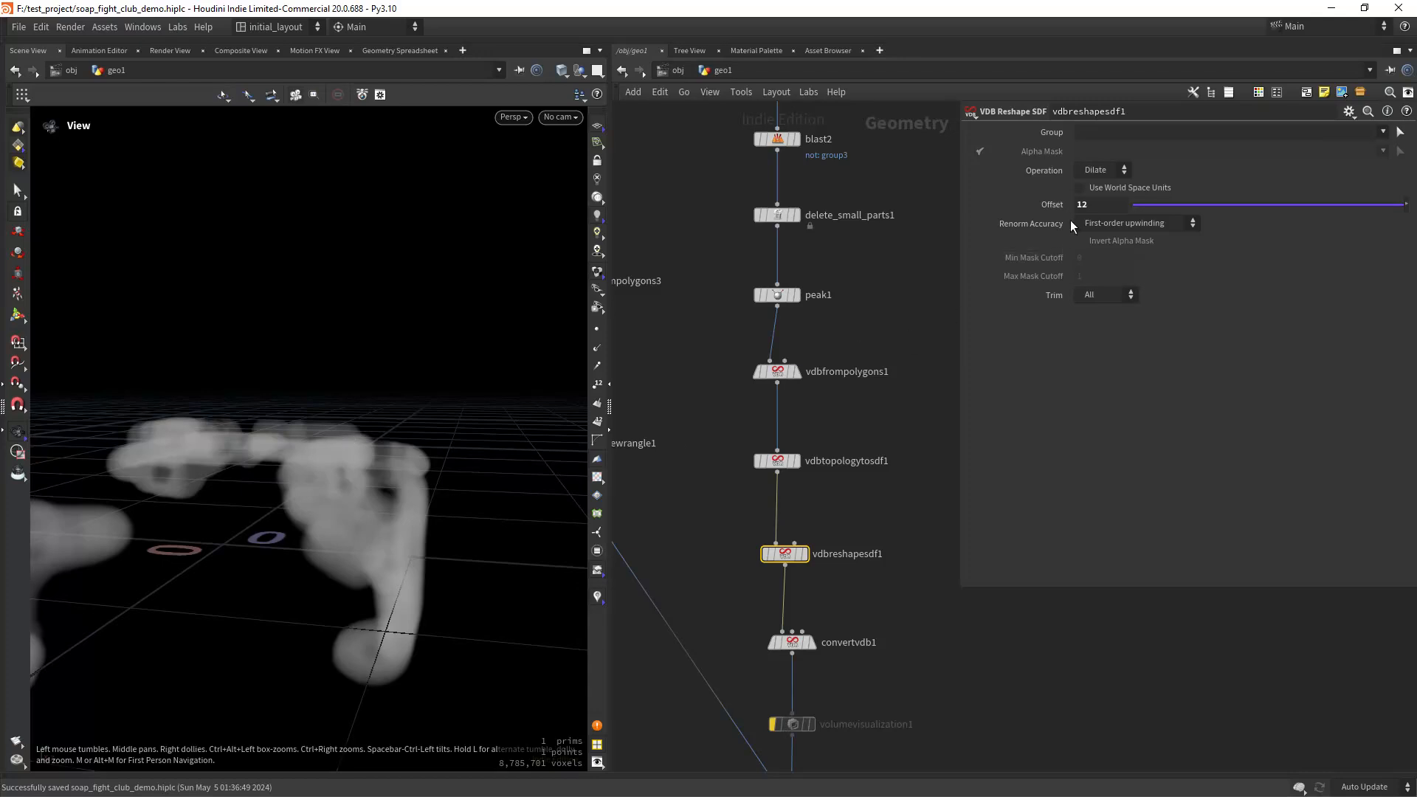
# Set the dilation Offset of vdbreshapesdf1 to 9 and check the foam volume from above.
pyautogui.moveTo(1096, 206); pyautogui.dragTo(961, 225)
pyautogui.write('9')
pyautogui.press('Return')
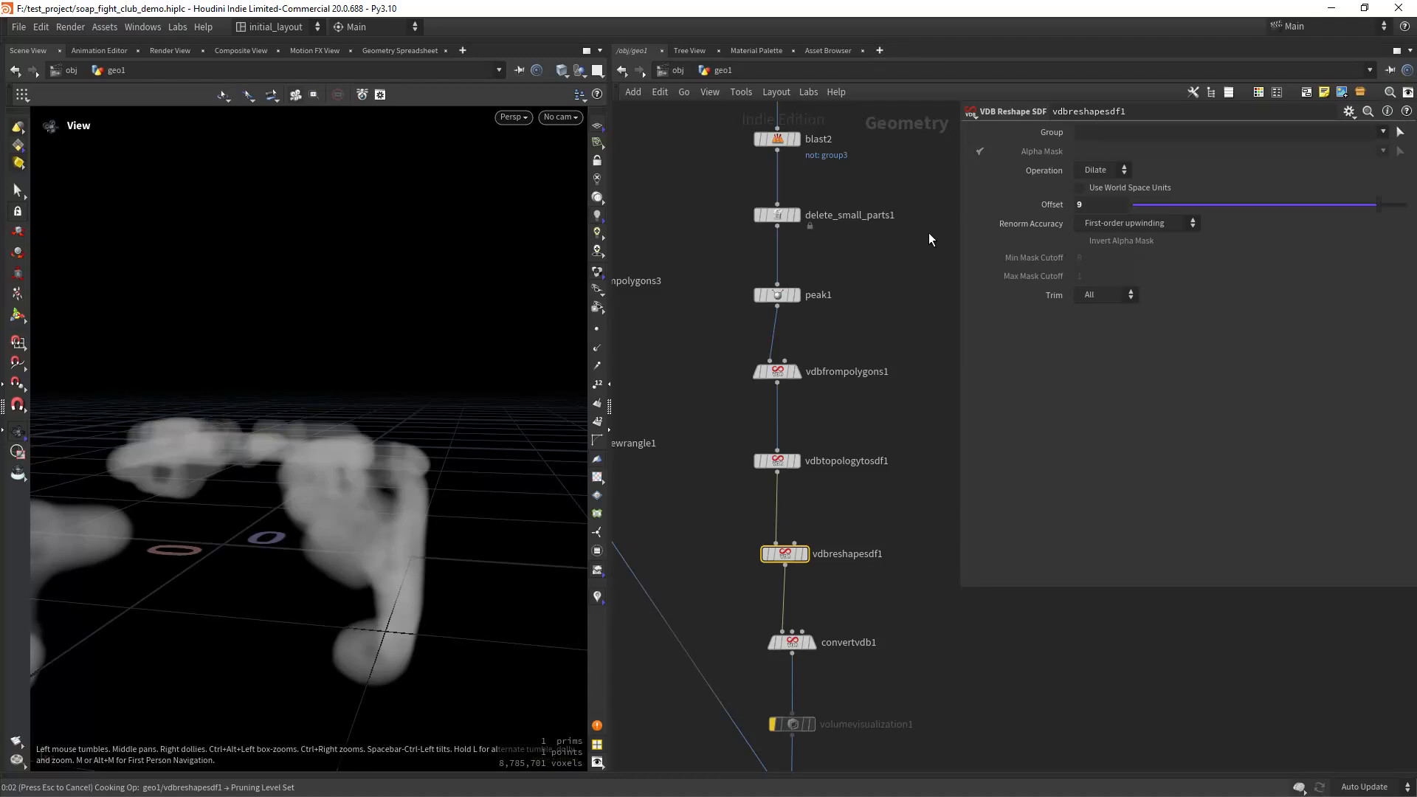
pyautogui.moveTo(347, 484); pyautogui.dragTo(290, 509)
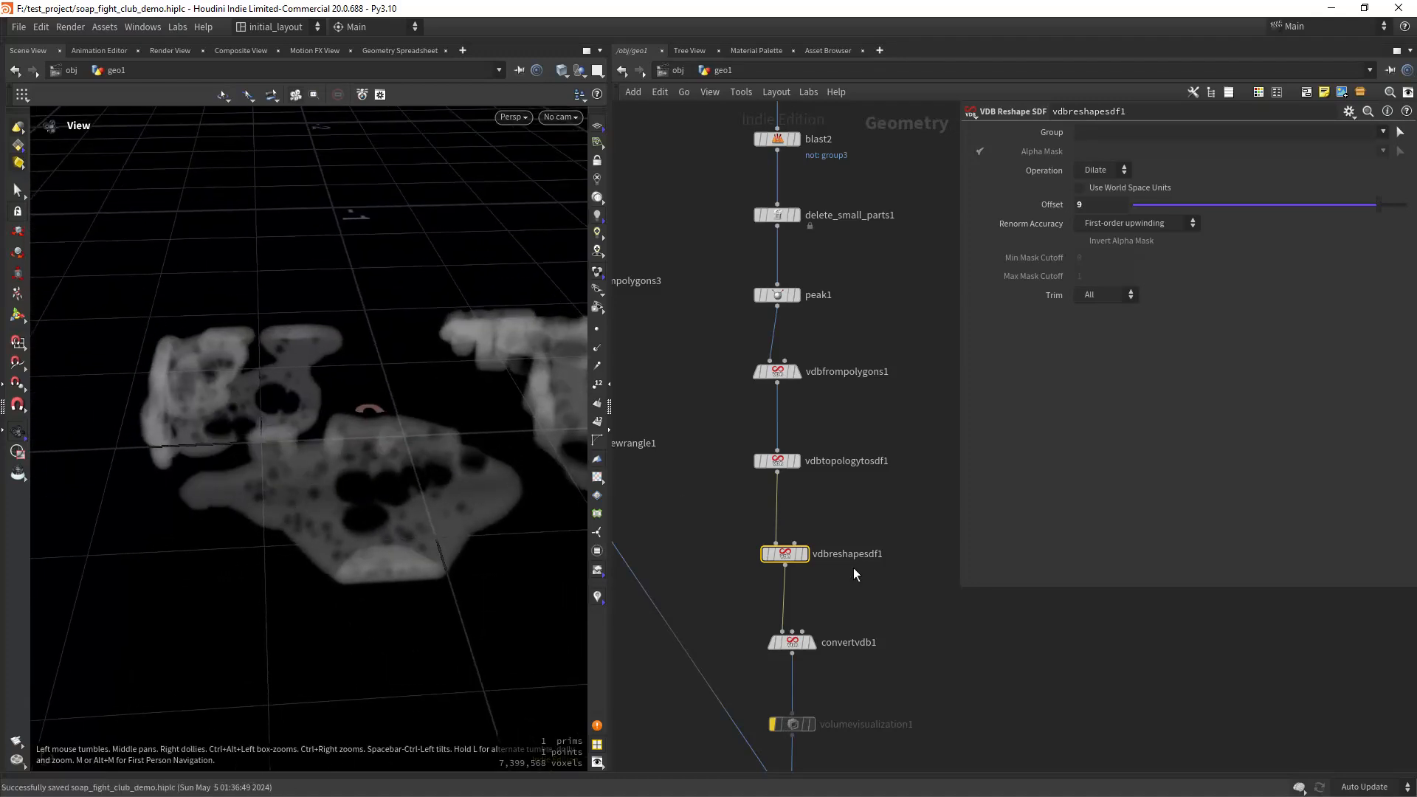
# Display the bubbles of remeshbubbles1 in the viewport and view them from above.
pyautogui.moveTo(854, 574); pyautogui.dragTo(867, 299, button='middle')
pyautogui.moveTo(468, 500); pyautogui.dragTo(389, 541)
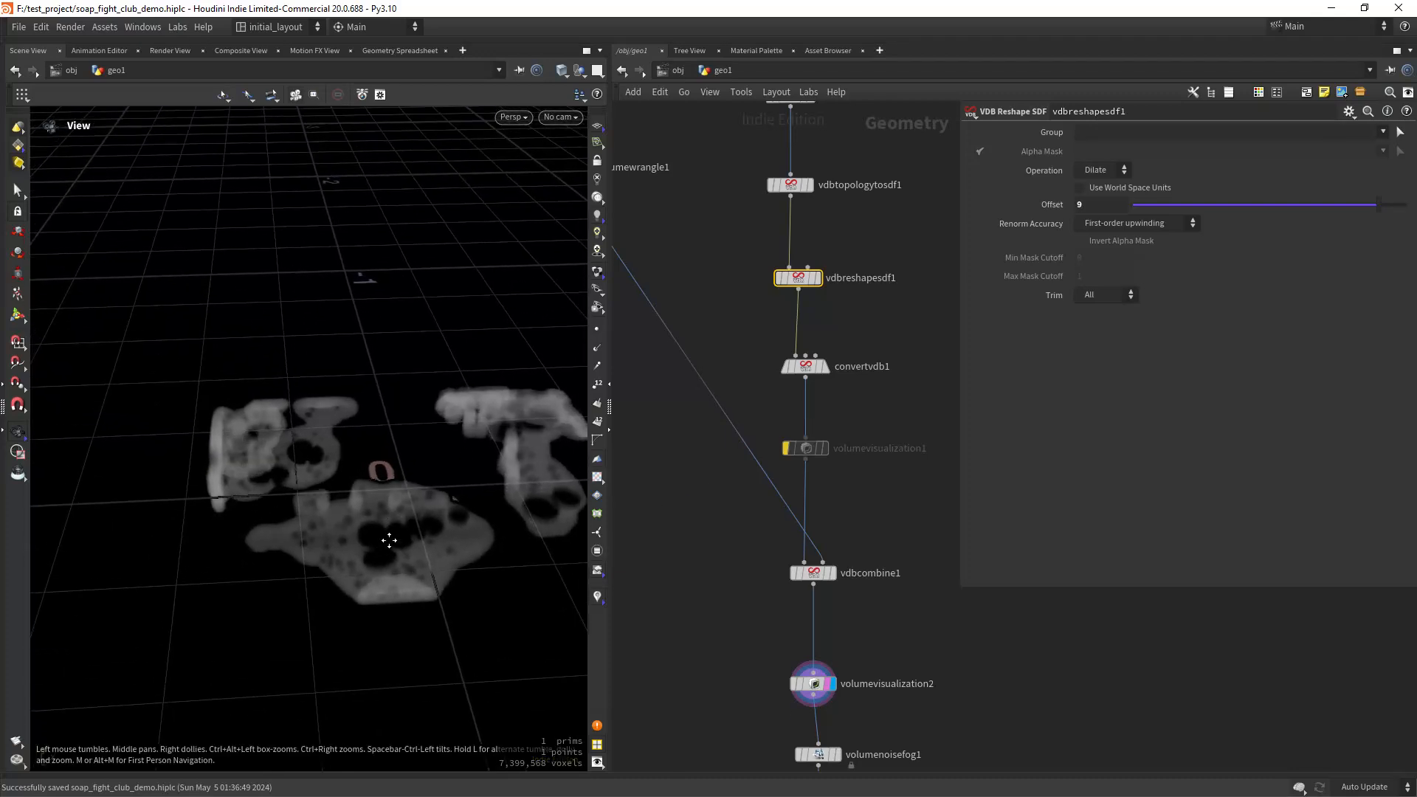
pyautogui.press('h')
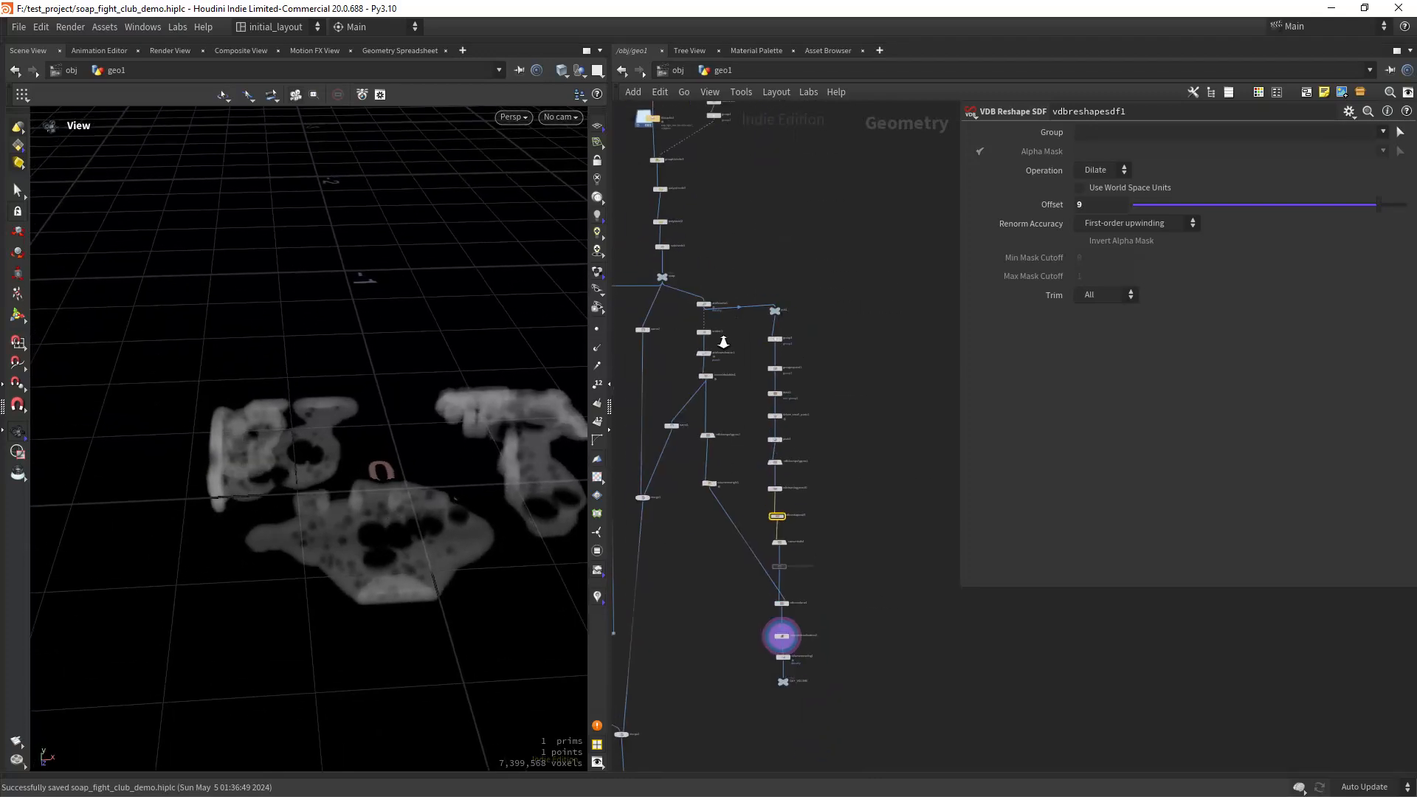
pyautogui.scroll(3, 723, 342)
pyautogui.scroll(4, 708, 342)
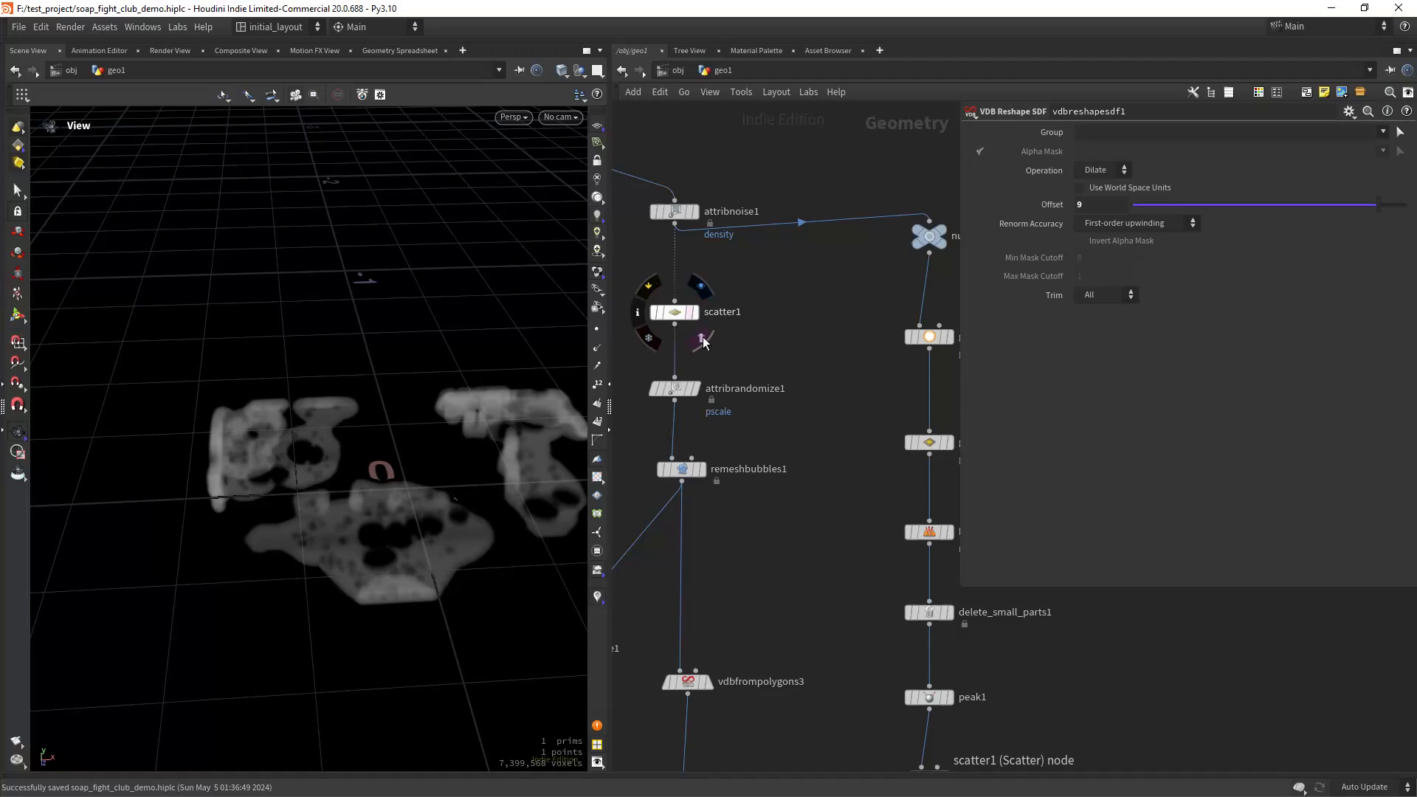
pyautogui.click(707, 443)
pyautogui.moveTo(439, 336); pyautogui.dragTo(447, 432)
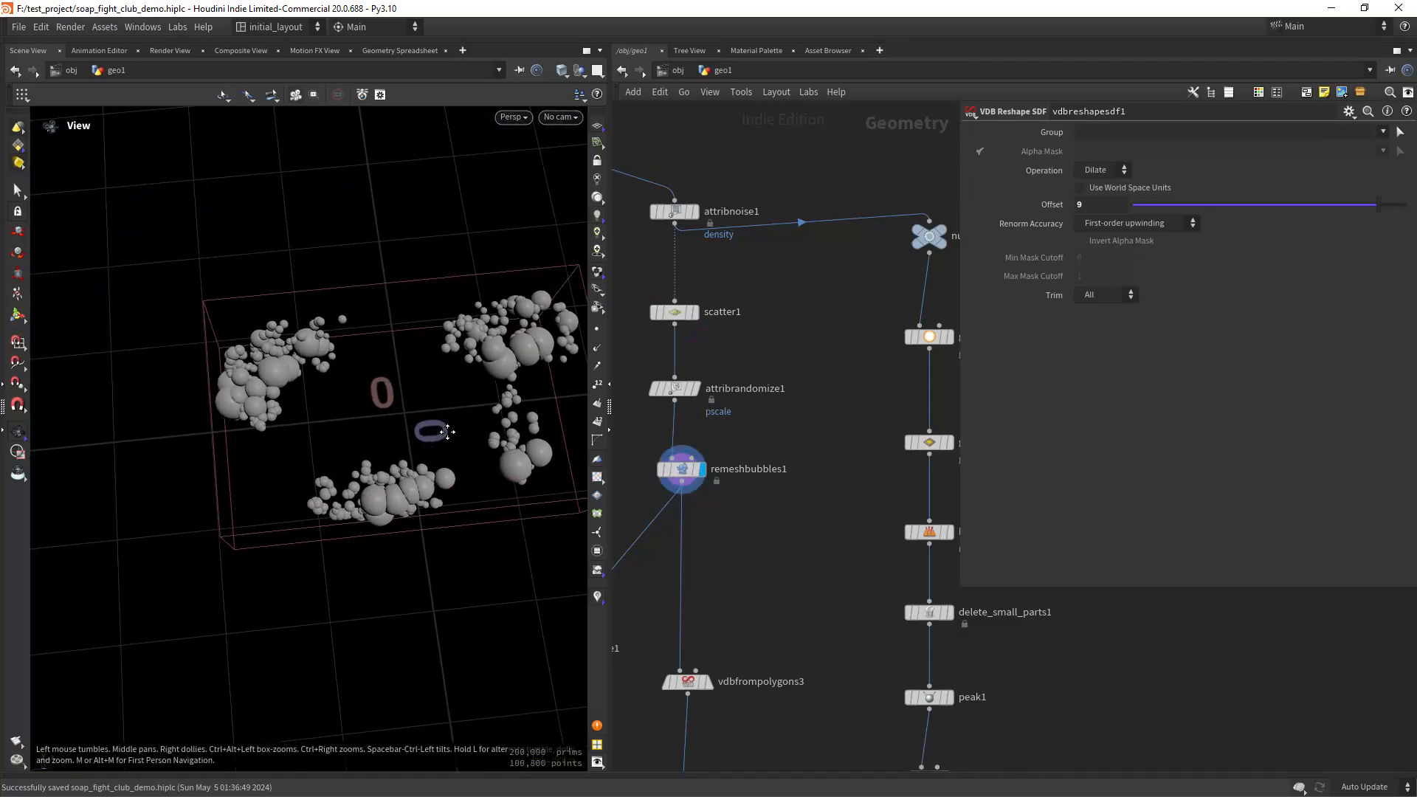
# Set the Force Total Count of scatter1 to 600 and its Global Seed to 34.
pyautogui.click(674, 311)
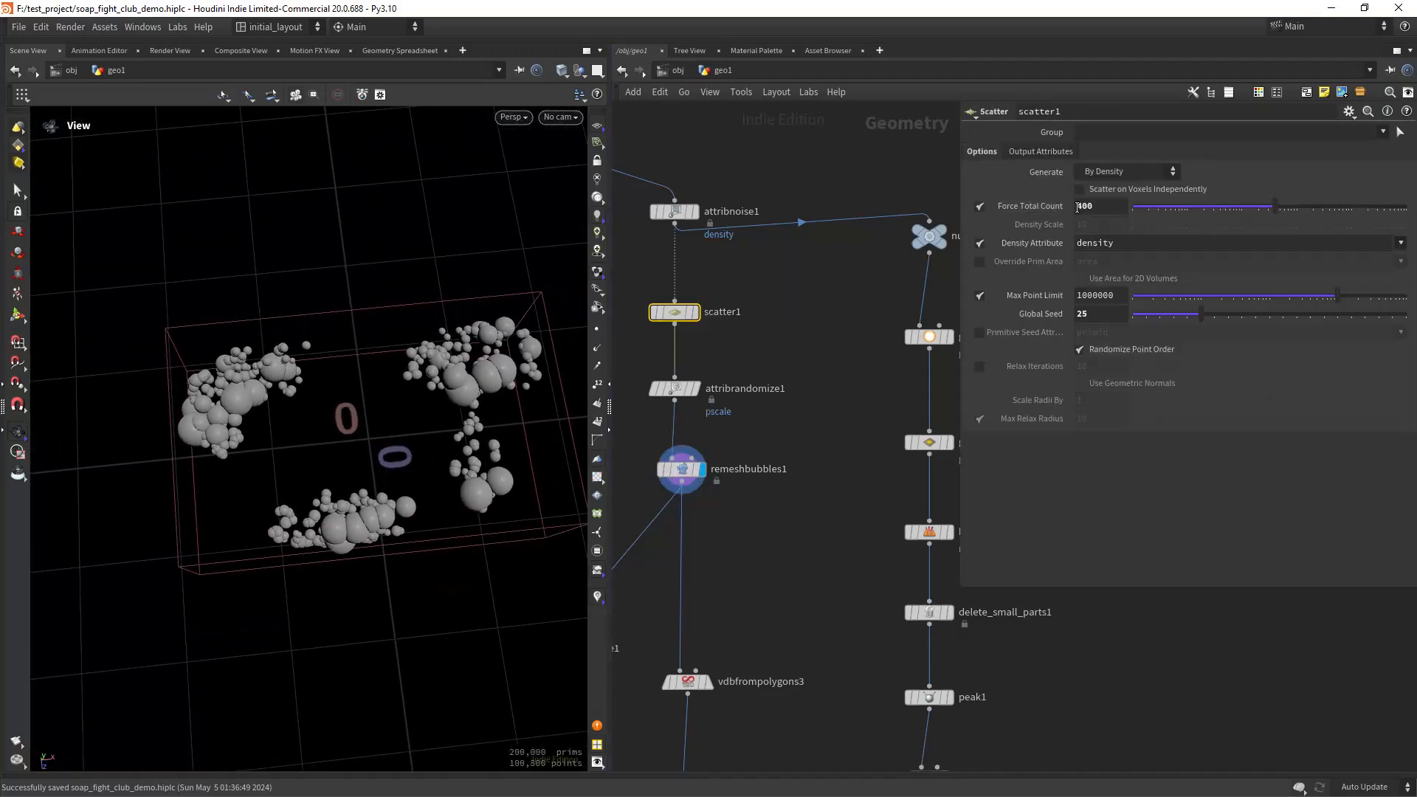
pyautogui.moveTo(1083, 207); pyautogui.dragTo(985, 252)
pyautogui.write('6')
pyautogui.press('Return')
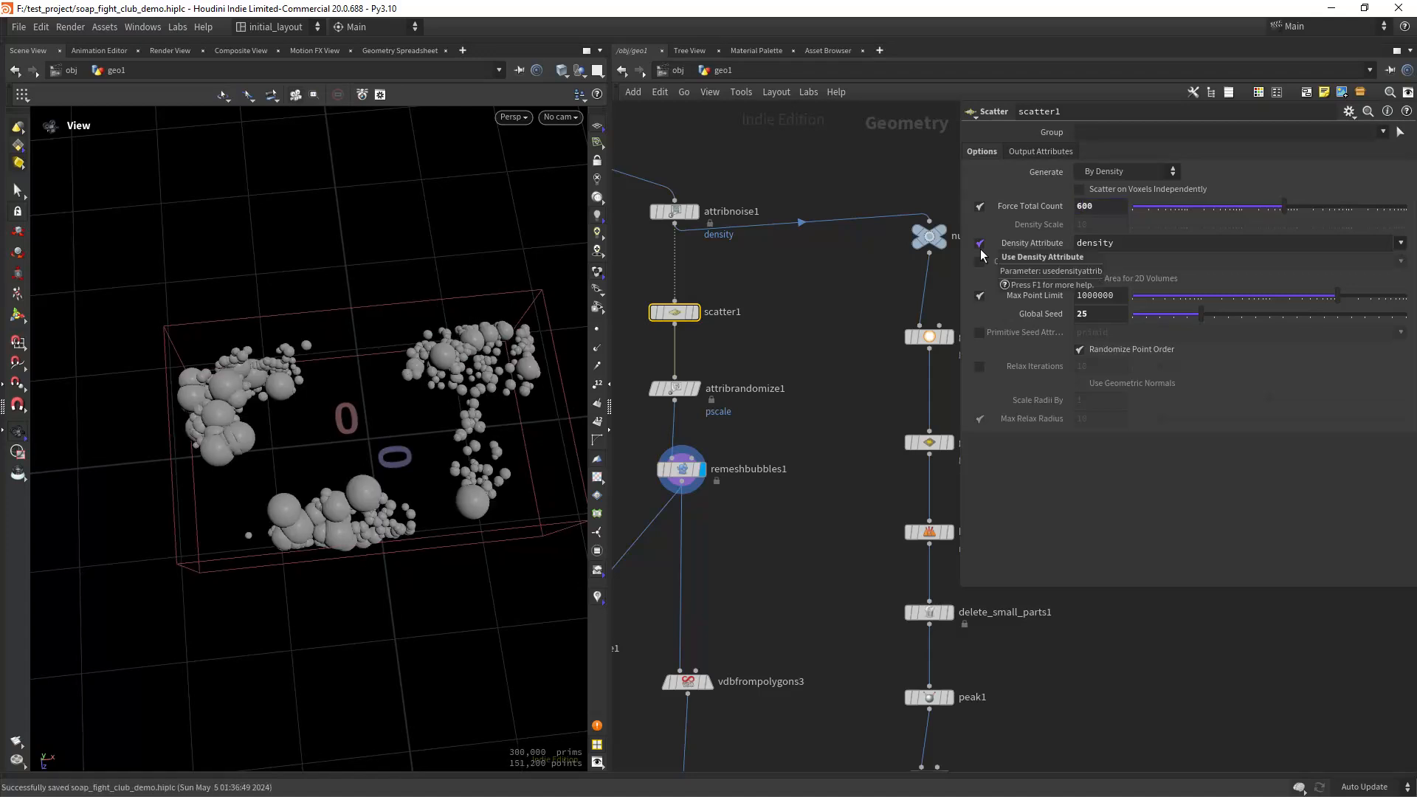
pyautogui.moveTo(683, 408); pyautogui.dragTo(738, 388, button='middle')
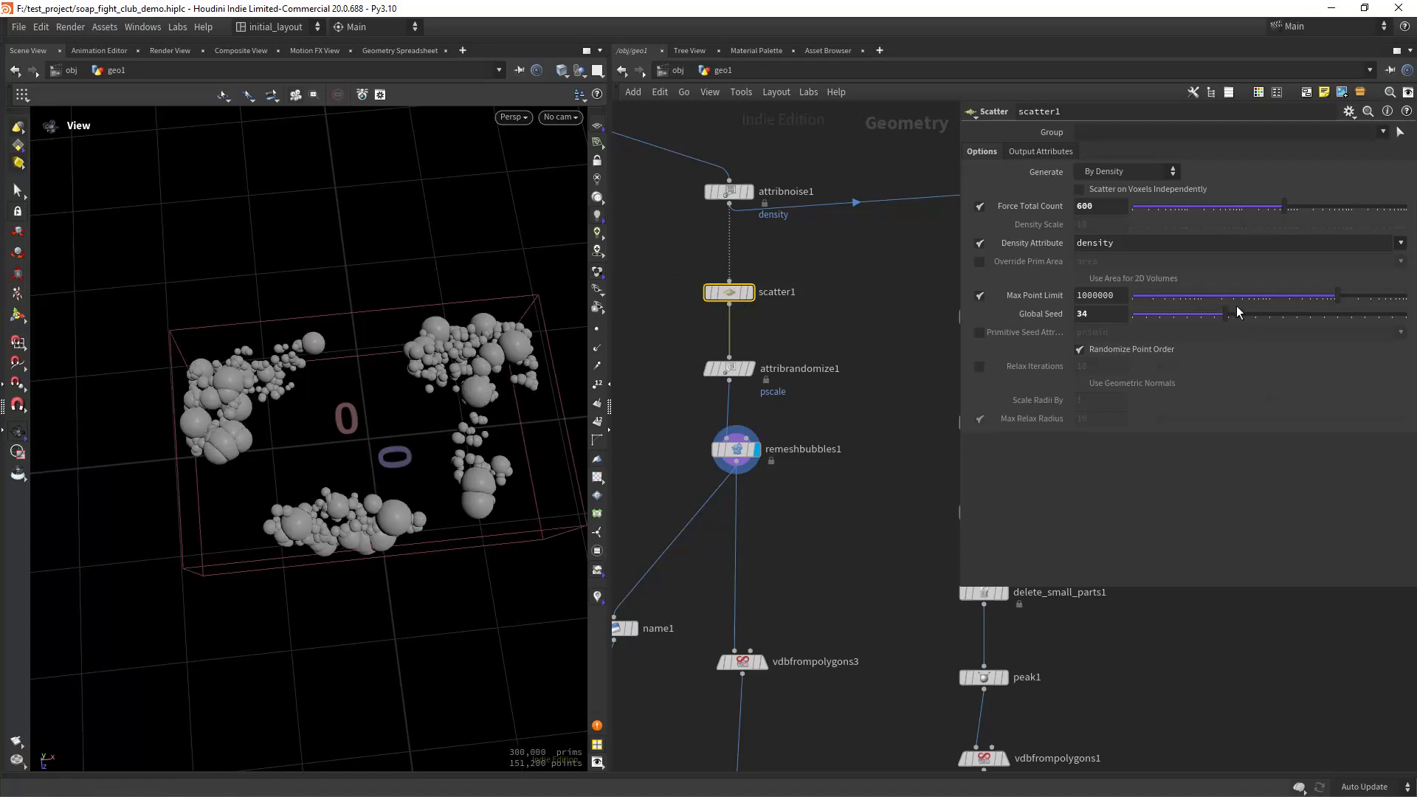
pyautogui.moveTo(413, 413); pyautogui.dragTo(591, 405)
# Display the foam volume of volumevisualization2 and inspect its thickness from the side.
pyautogui.scroll(-5, 856, 369)
pyautogui.moveTo(854, 488); pyautogui.dragTo(807, 334, button='middle')
pyautogui.moveTo(813, 558); pyautogui.dragTo(822, 361, button='middle')
pyautogui.scroll(6, 835, 427)
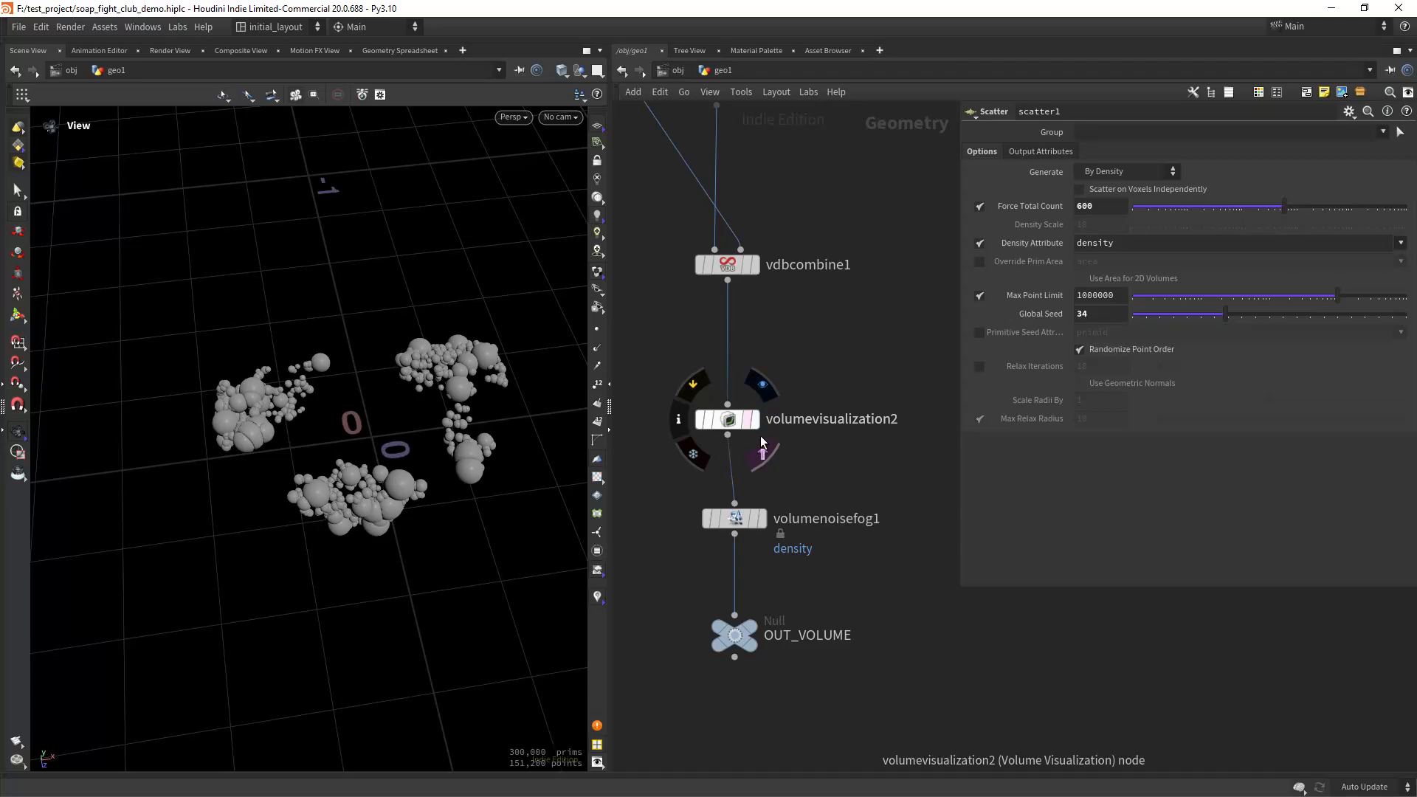
pyautogui.click(754, 419)
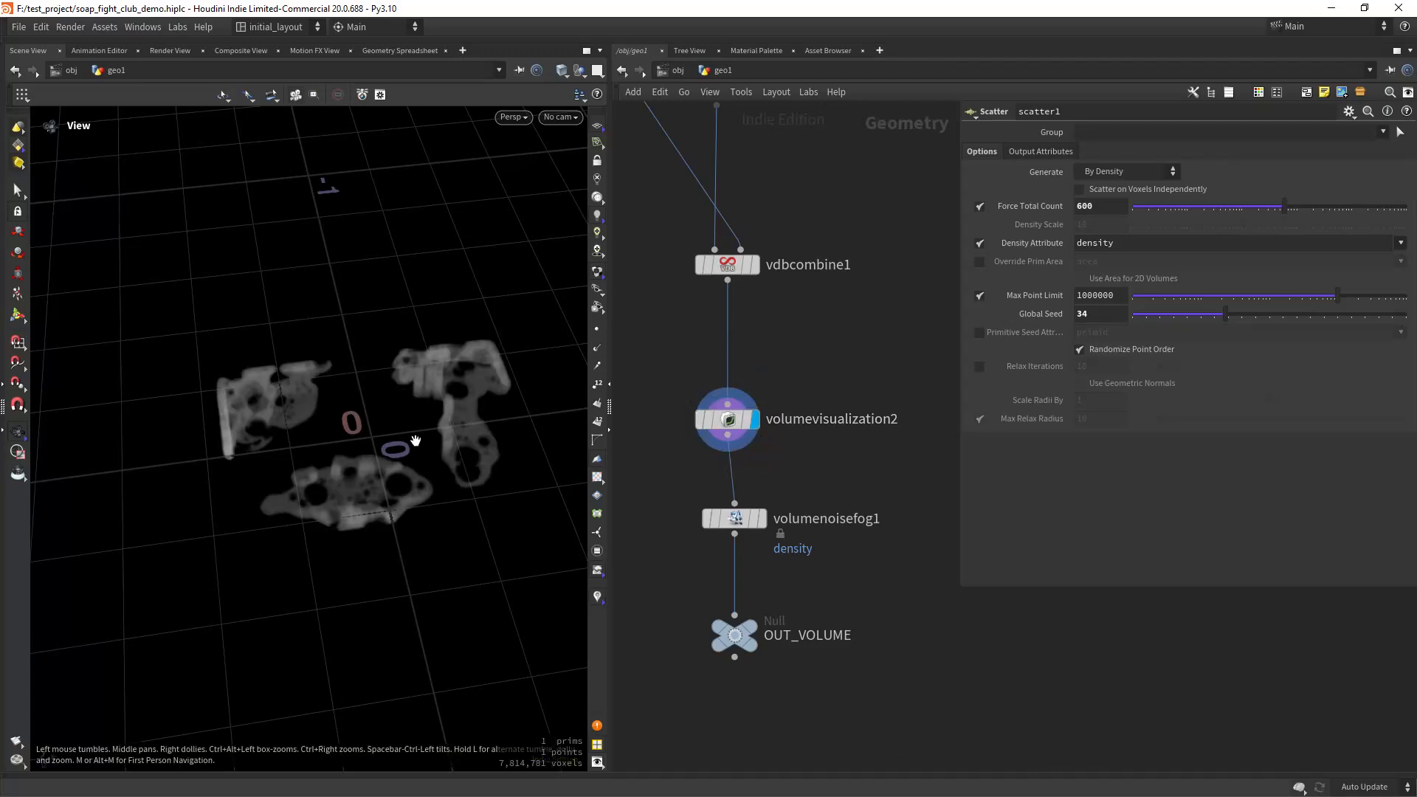
pyautogui.moveTo(399, 428); pyautogui.dragTo(499, 396)
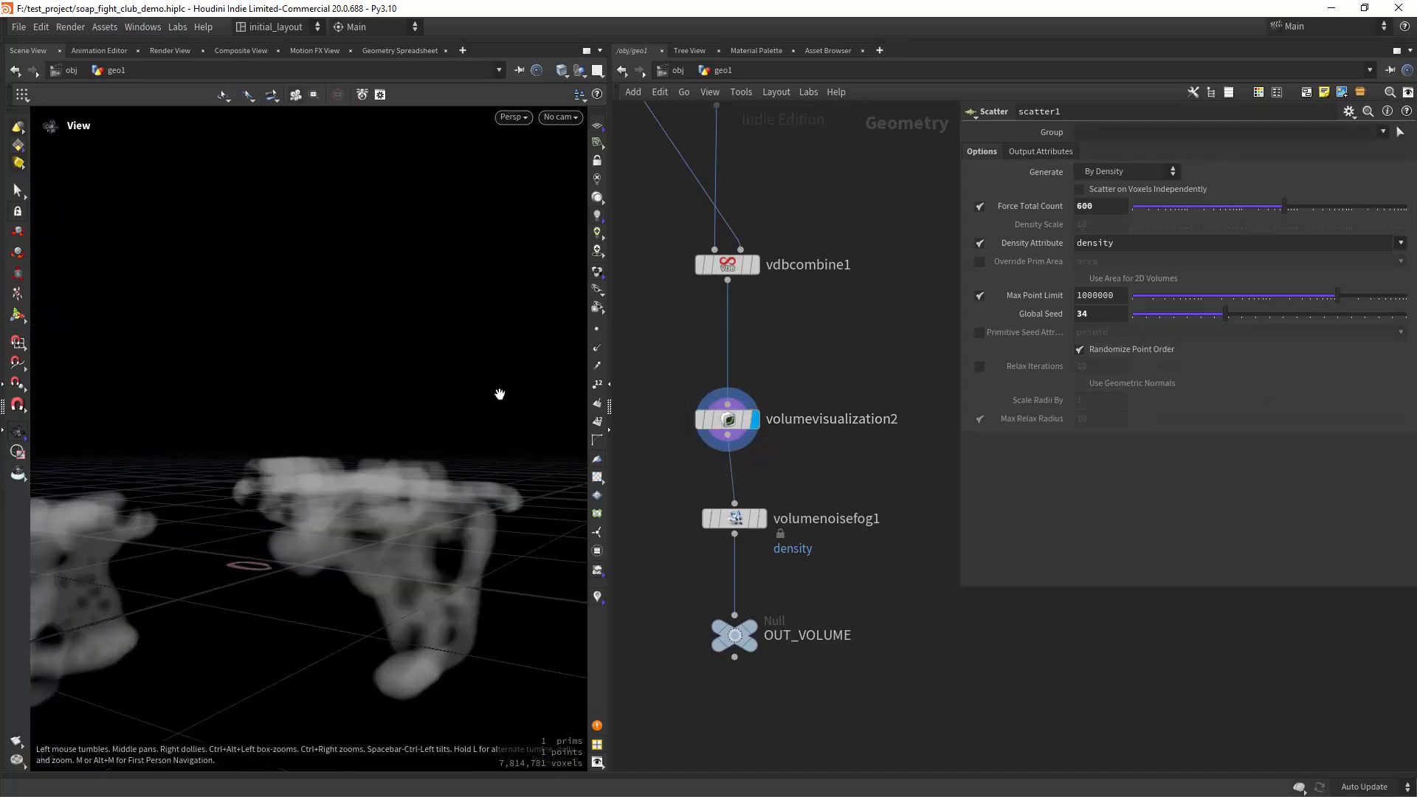
# Display the OUT_VOLUME null, look at the noisy foam up close, and save the scene.
pyautogui.click(765, 588)
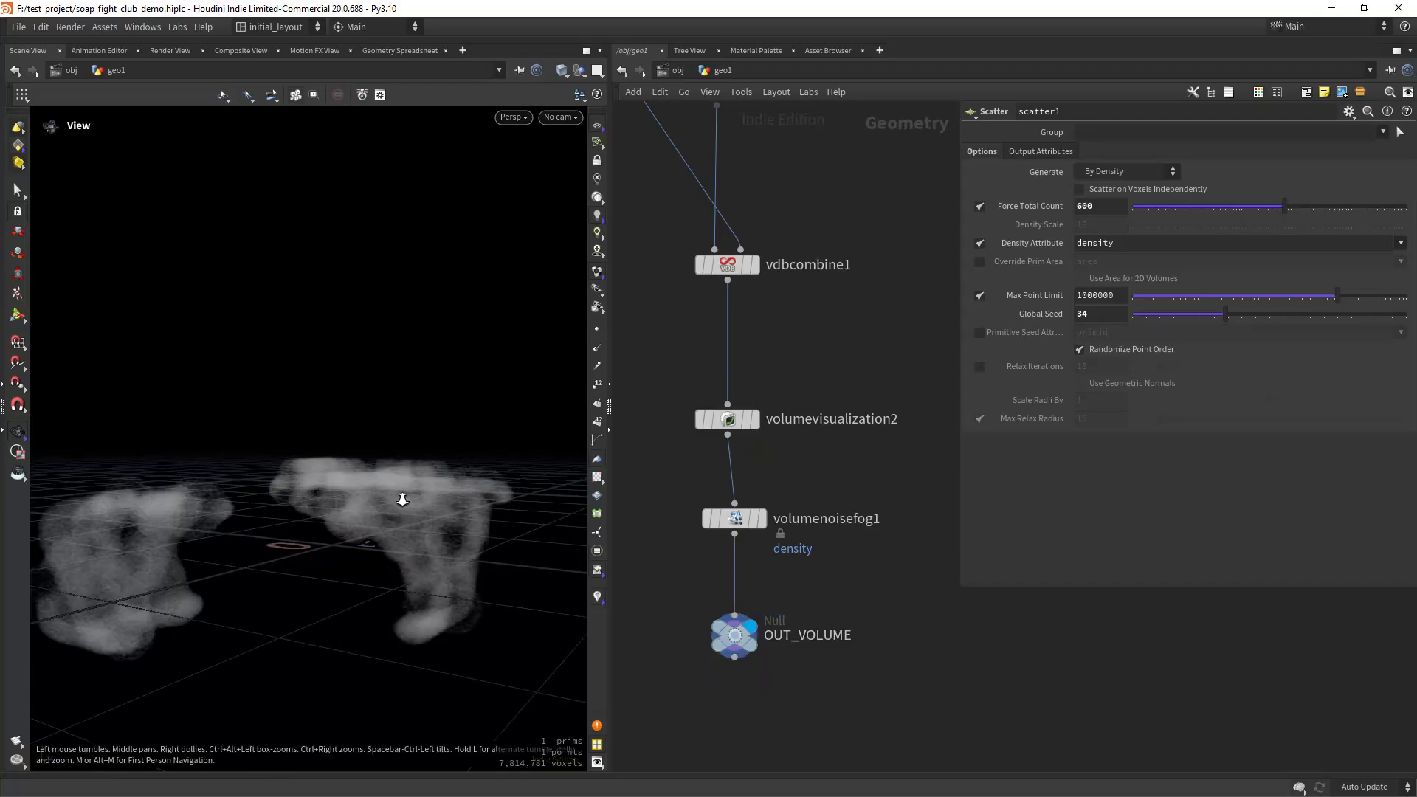
pyautogui.moveTo(401, 497); pyautogui.dragTo(347, 458)
pyautogui.moveTo(348, 459); pyautogui.dragTo(557, 450, button='right')
pyautogui.hotkey('ctrl', 's')
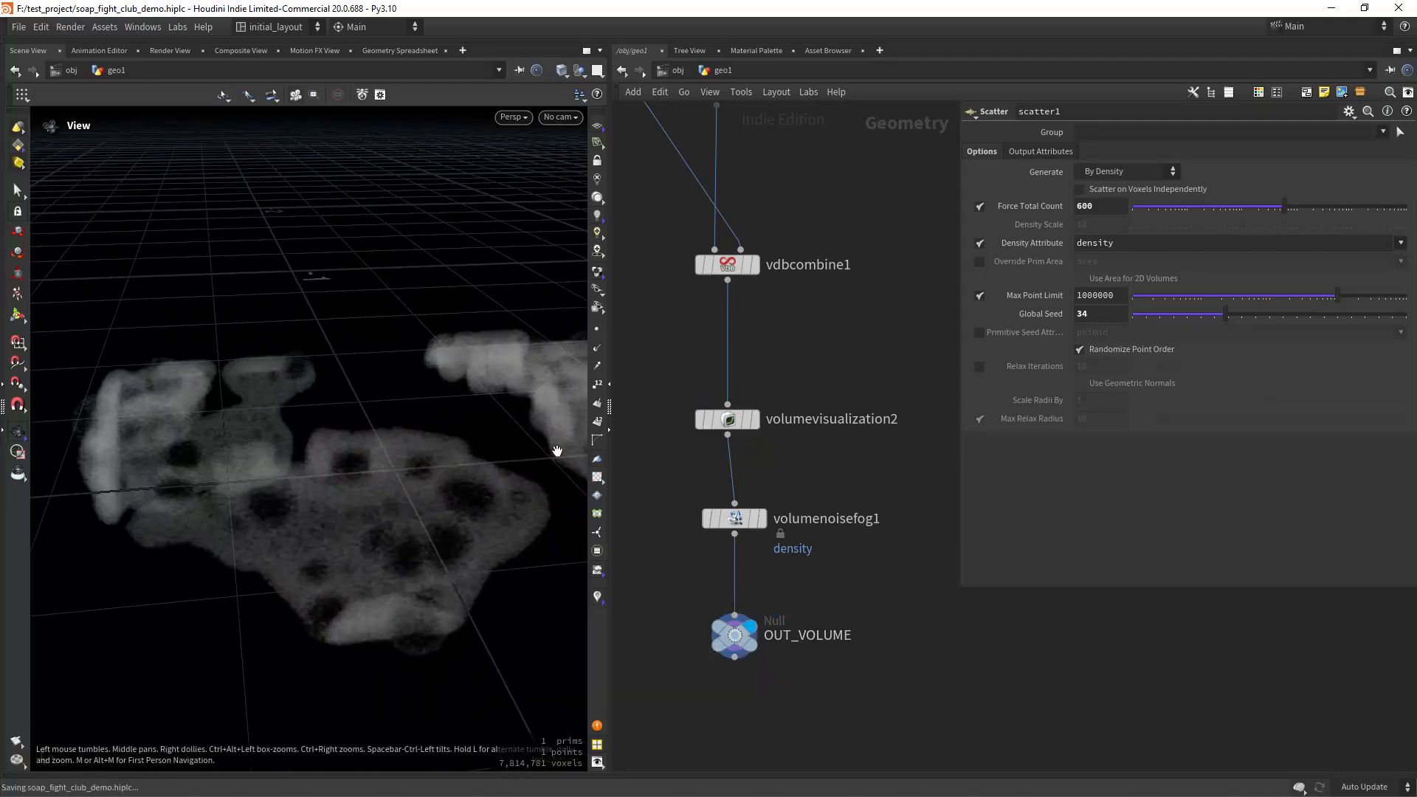
# Set the noise Element Size of volumenoisefog1 to .005 and check the foam from above.
pyautogui.moveTo(801, 570); pyautogui.dragTo(844, 564, button='middle')
pyautogui.moveTo(684, 488); pyautogui.dragTo(812, 533)
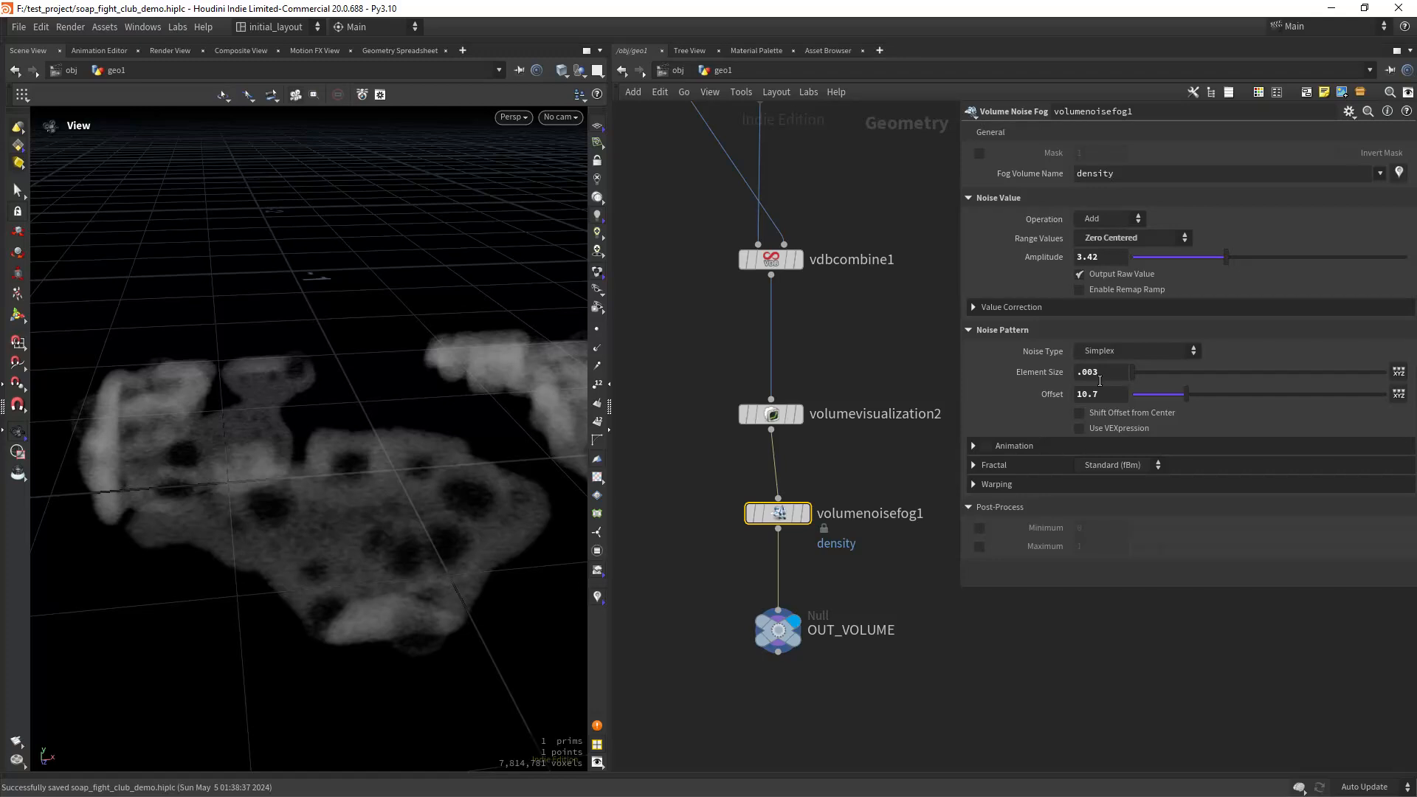
pyautogui.press('Return')
pyautogui.moveTo(411, 411)
pyautogui.mouseDown()
pyautogui.moveTo(379, 443)
pyautogui.moveTo(389, 480)
pyautogui.moveTo(417, 437)
pyautogui.moveTo(394, 451)
pyautogui.moveTo(376, 411)
pyautogui.moveTo(396, 421)
pyautogui.moveTo(373, 409)
pyautogui.moveTo(384, 415)
pyautogui.mouseUp()
pyautogui.moveTo(384, 414); pyautogui.dragTo(392, 412, button='right')
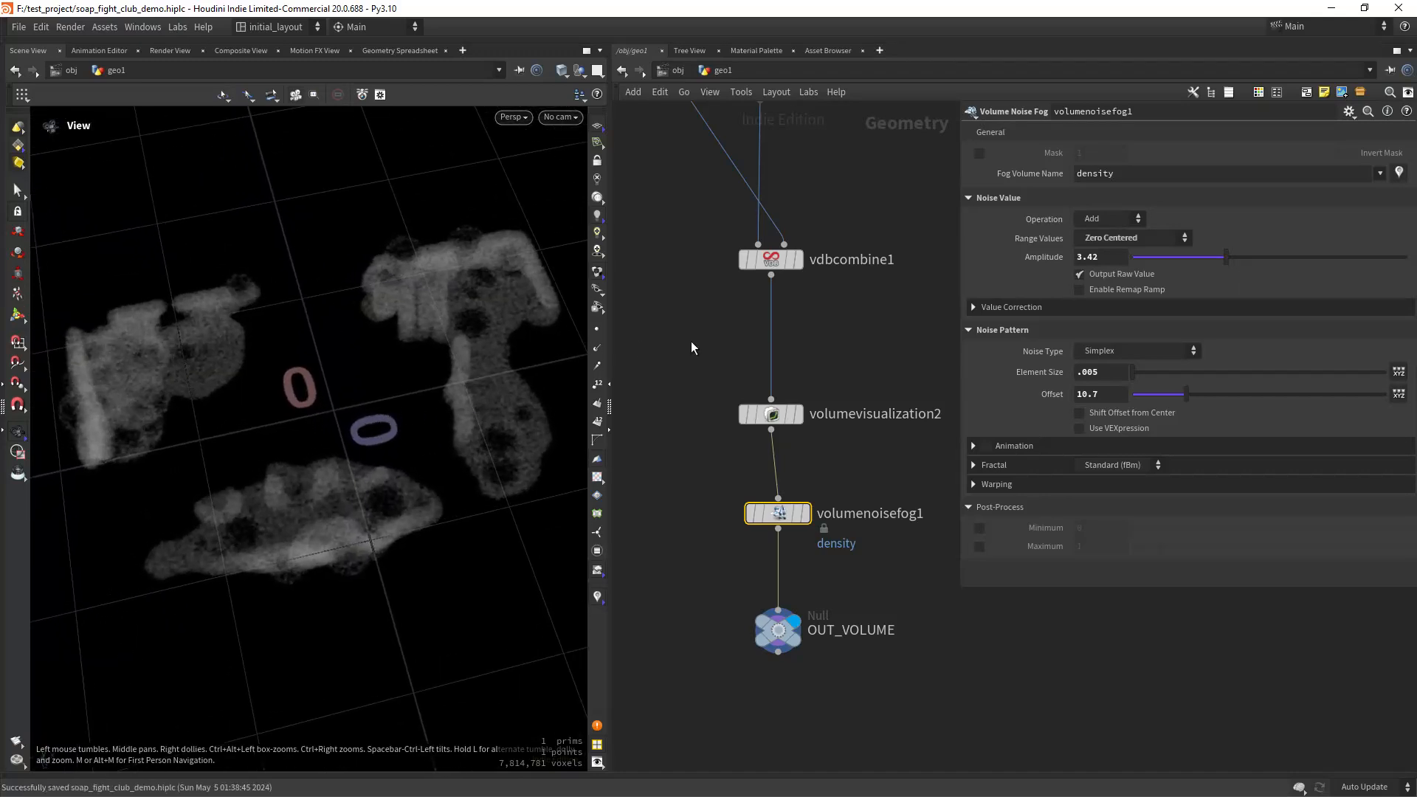
# Change the density multiplier in the volumewrangle1 expression to 8 and save the scene.
pyautogui.scroll(-3, 690, 329)
pyautogui.moveTo(692, 322); pyautogui.dragTo(831, 639, button='middle')
pyautogui.click(761, 361)
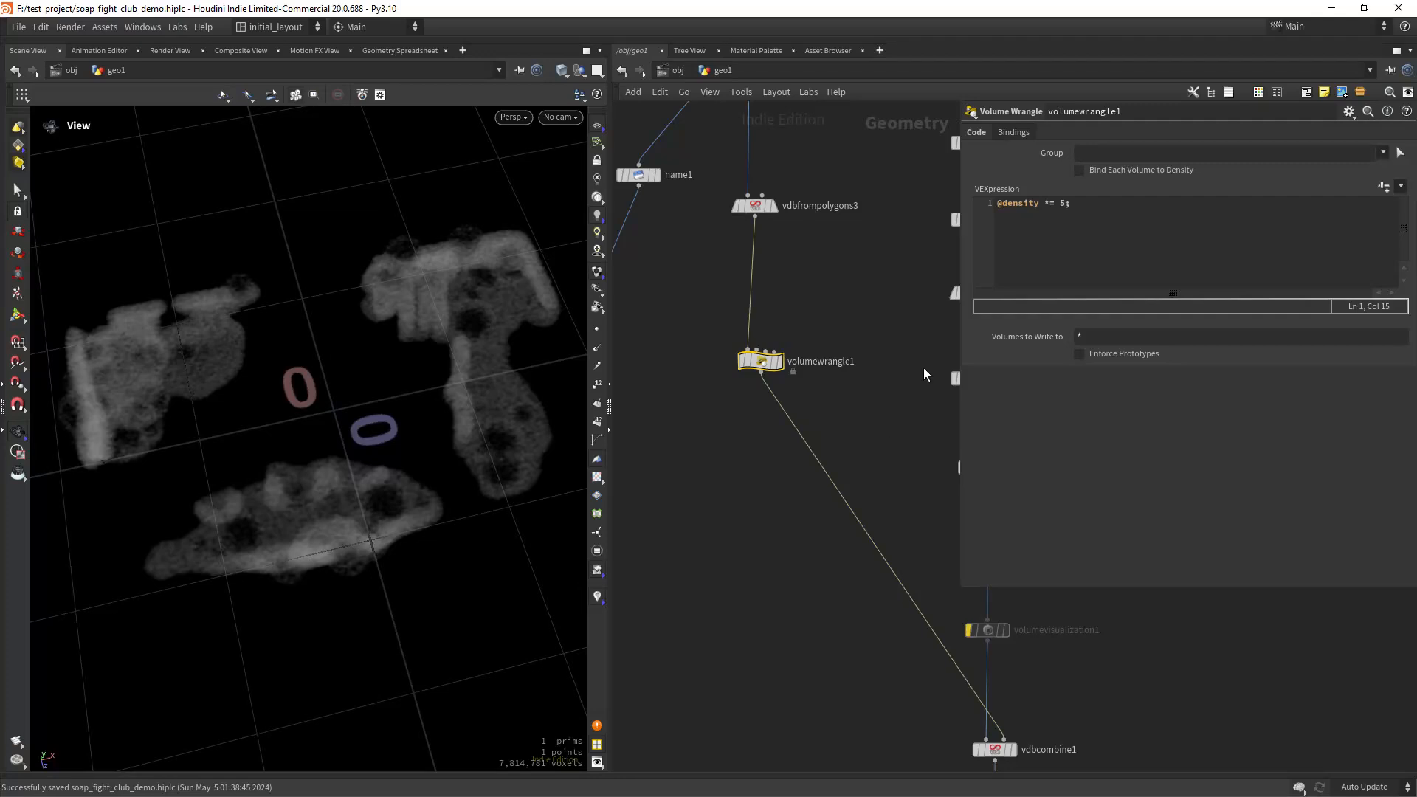
pyautogui.click(1062, 203)
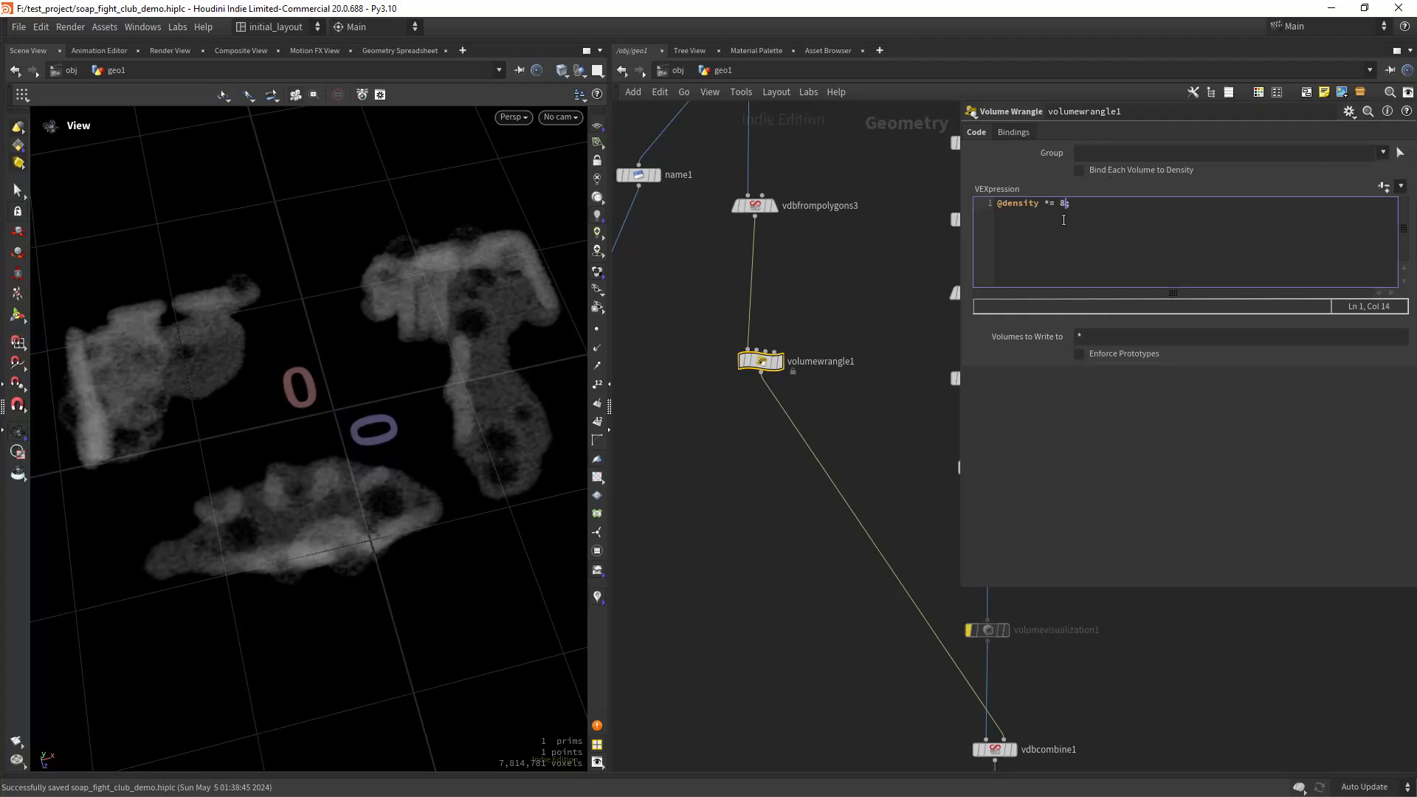
pyautogui.click(733, 480)
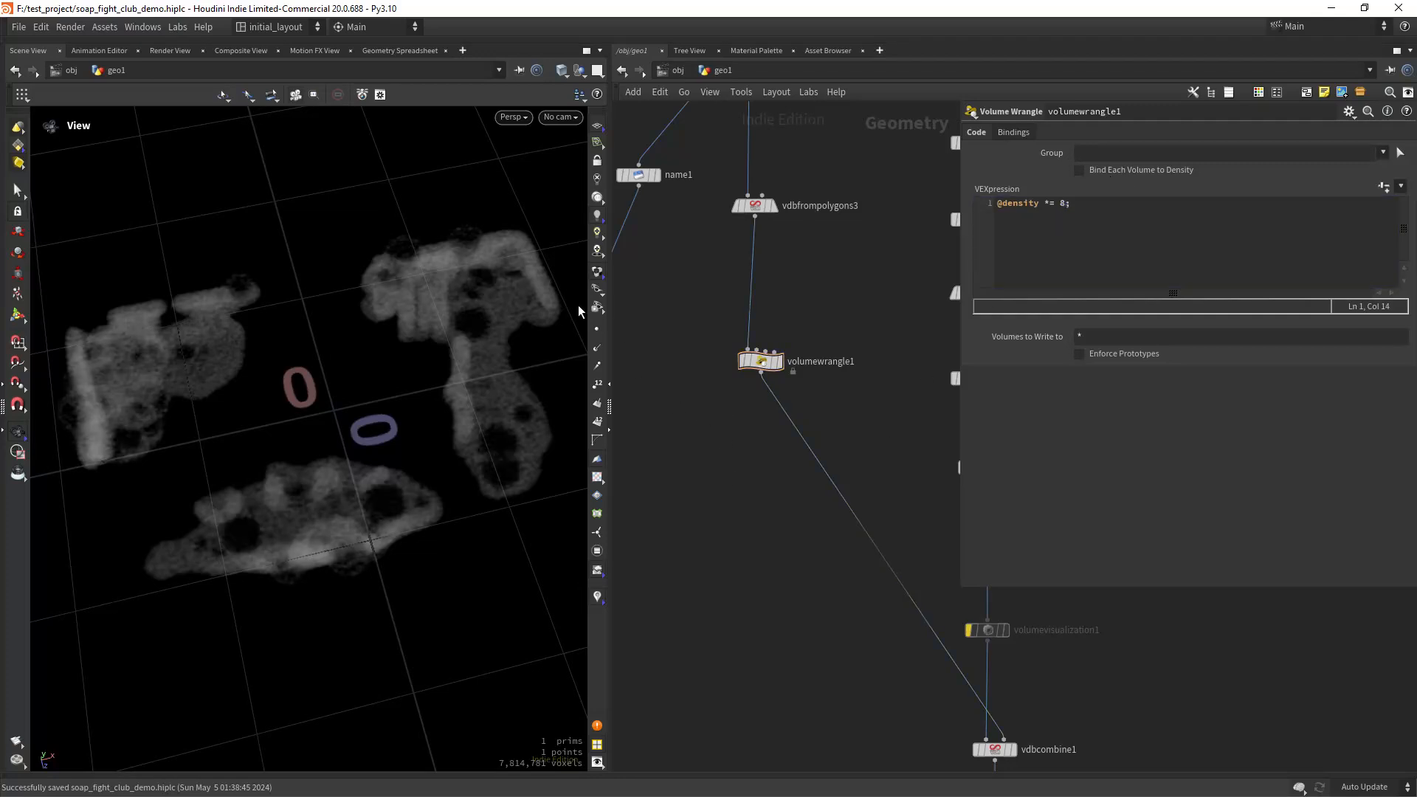
pyautogui.moveTo(498, 369)
pyautogui.mouseDown()
pyautogui.moveTo(440, 414)
pyautogui.moveTo(481, 354)
pyautogui.mouseUp()
pyautogui.hotkey('ctrl', 's')
pyautogui.click(250, 29)
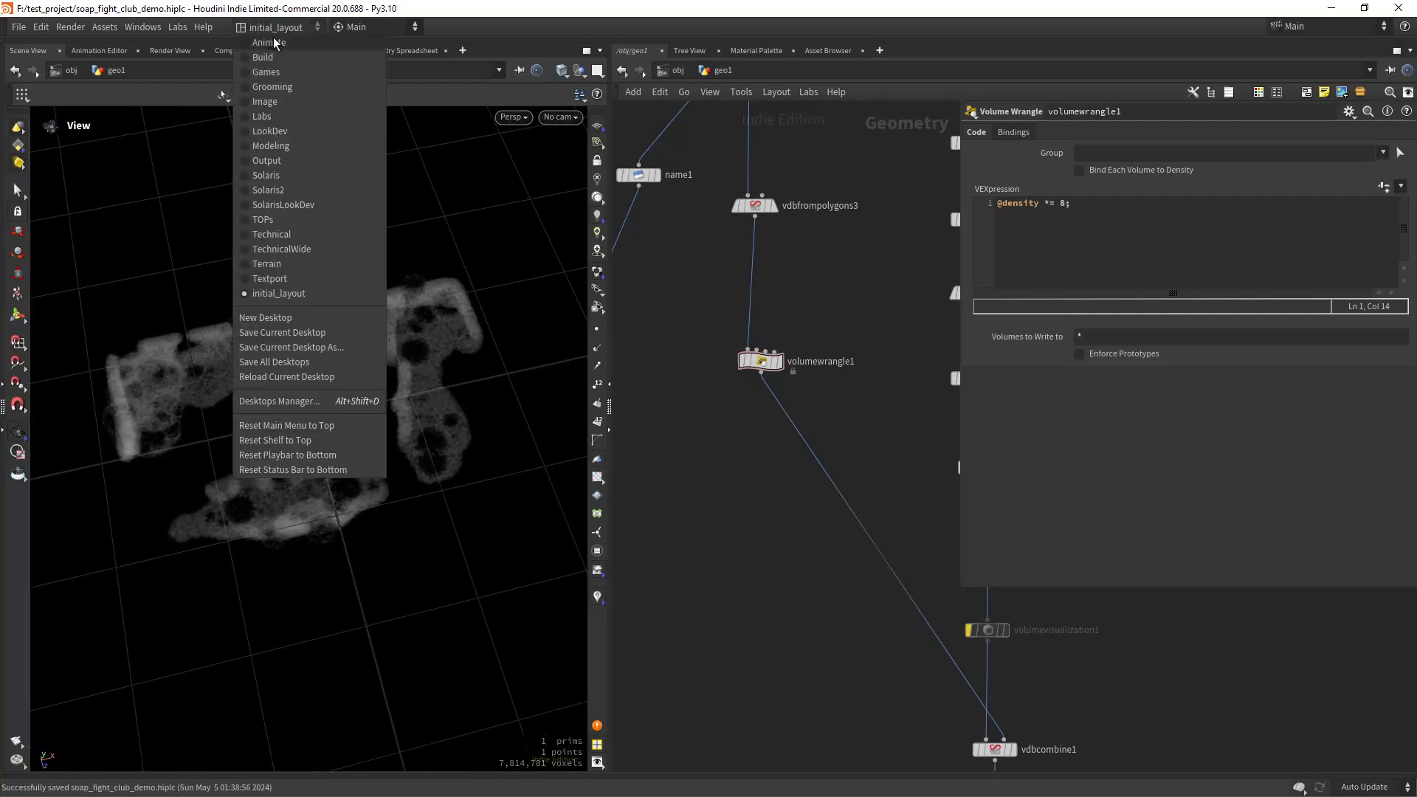
pyautogui.click(299, 194)
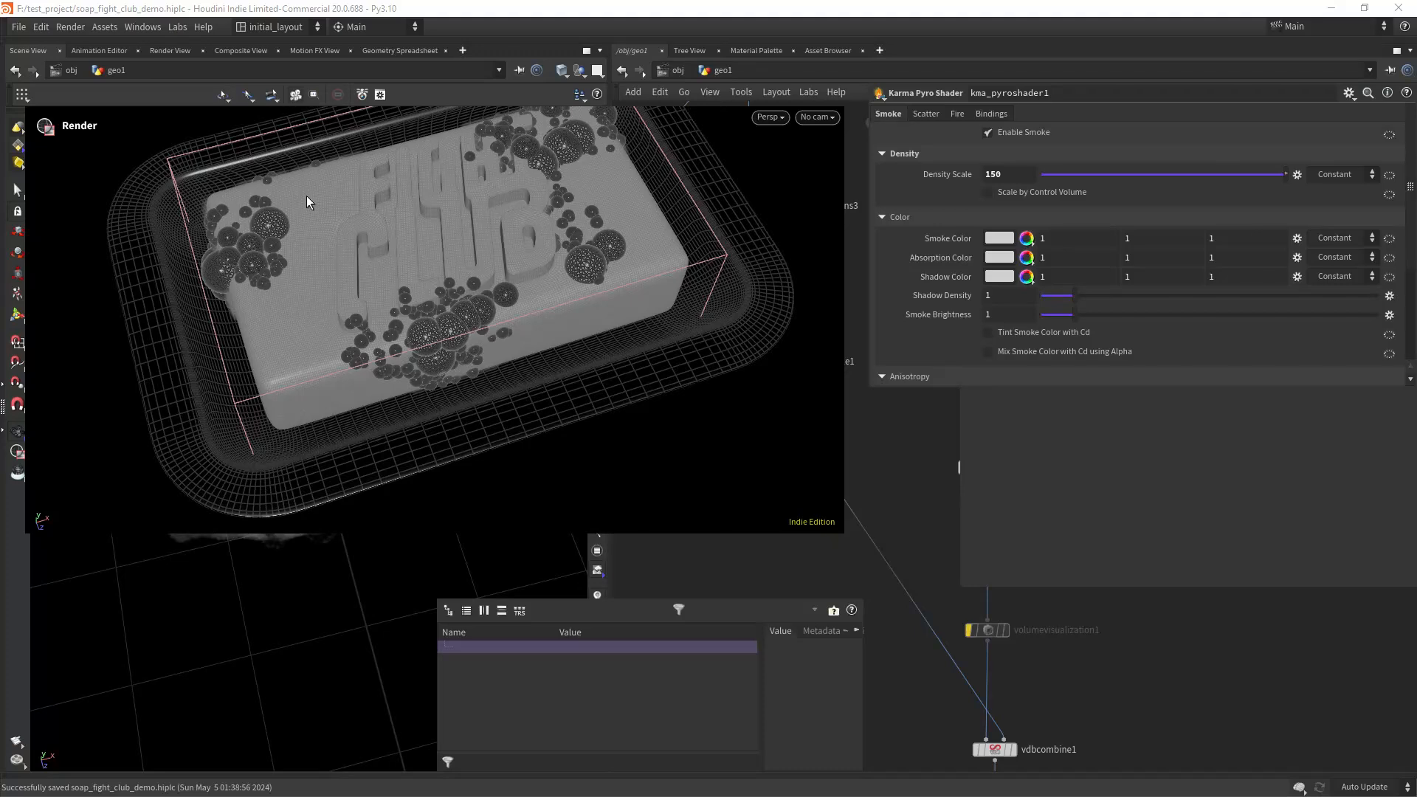
pyautogui.click(287, 33)
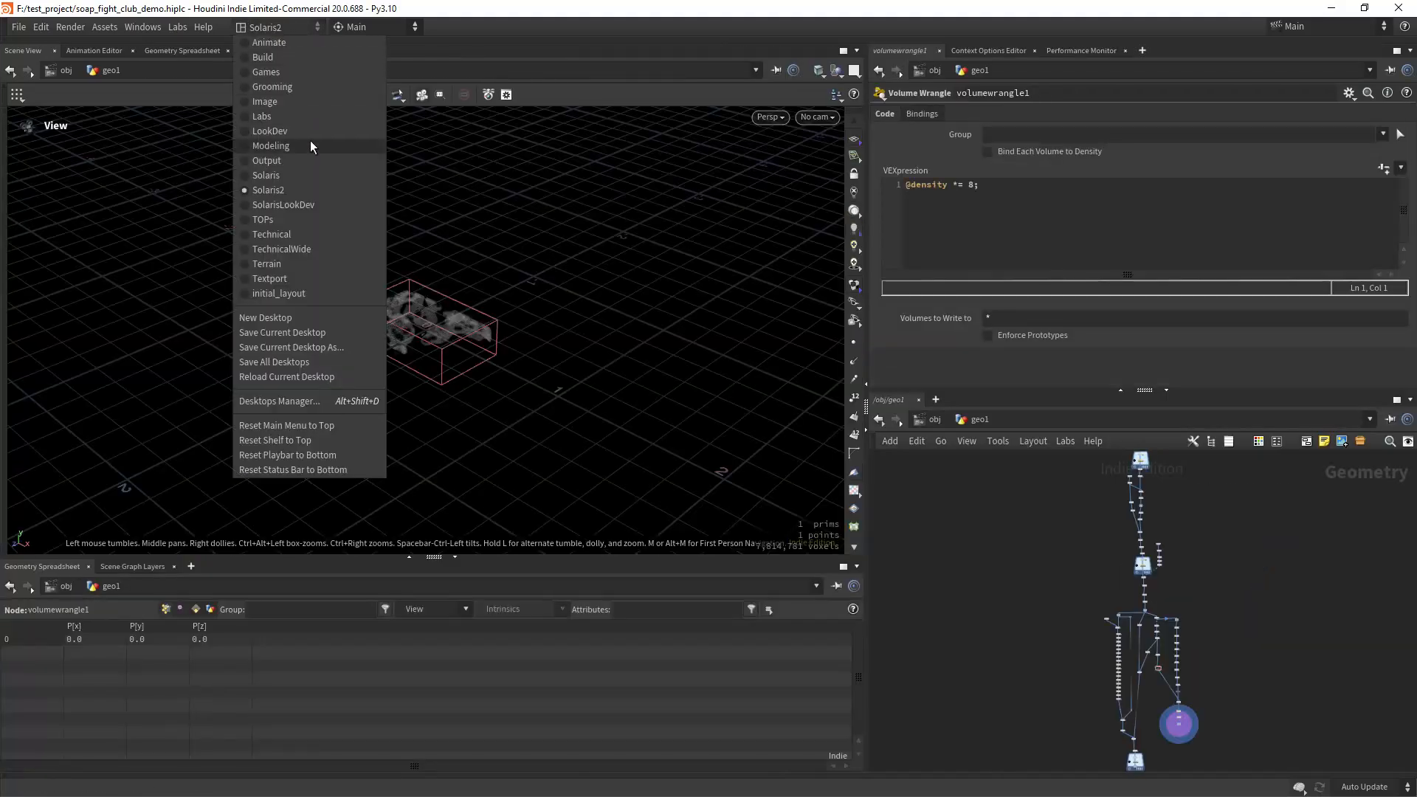
pyautogui.click(293, 293)
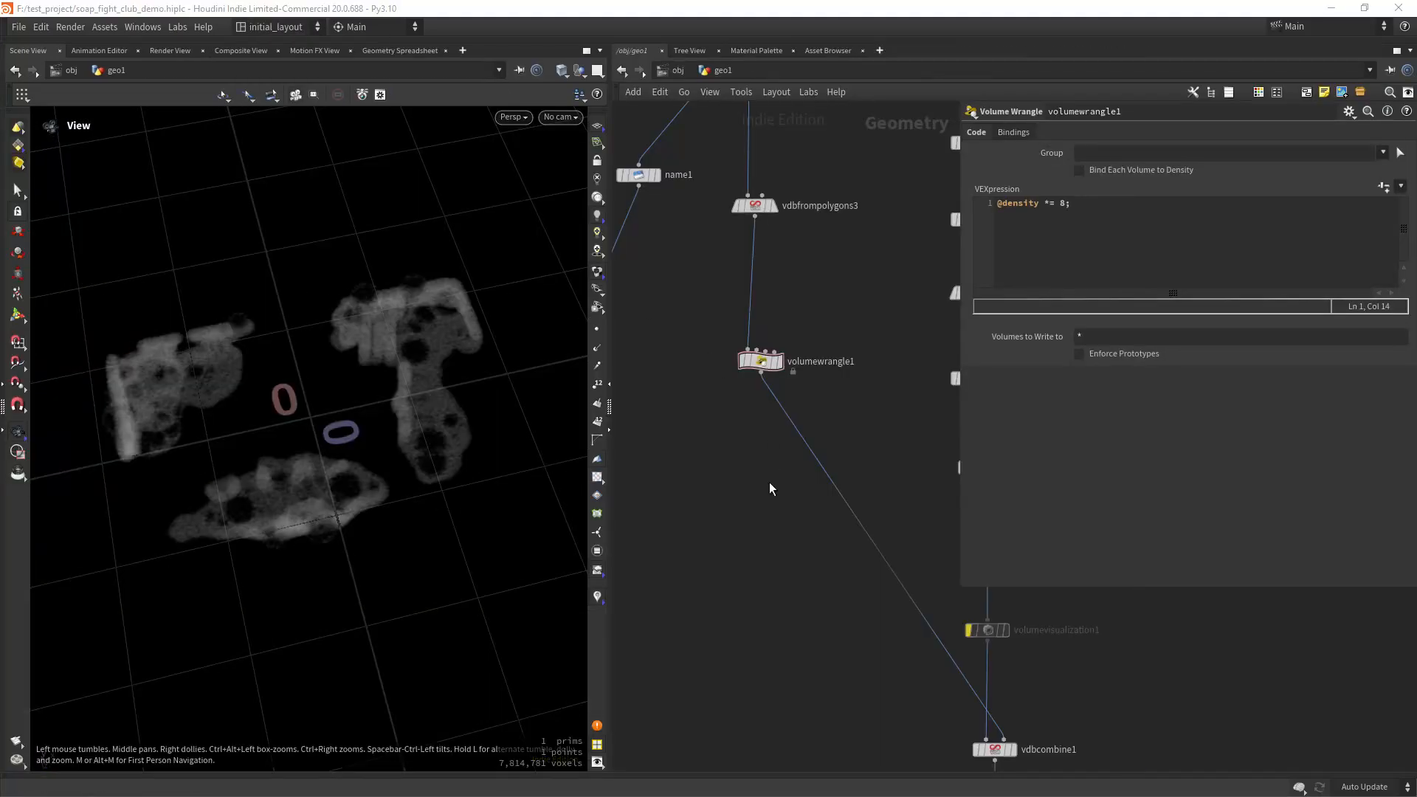
# Re-save the soap_fc file cache to disk and display the OUT_SOAP_FC null.
pyautogui.press('h')
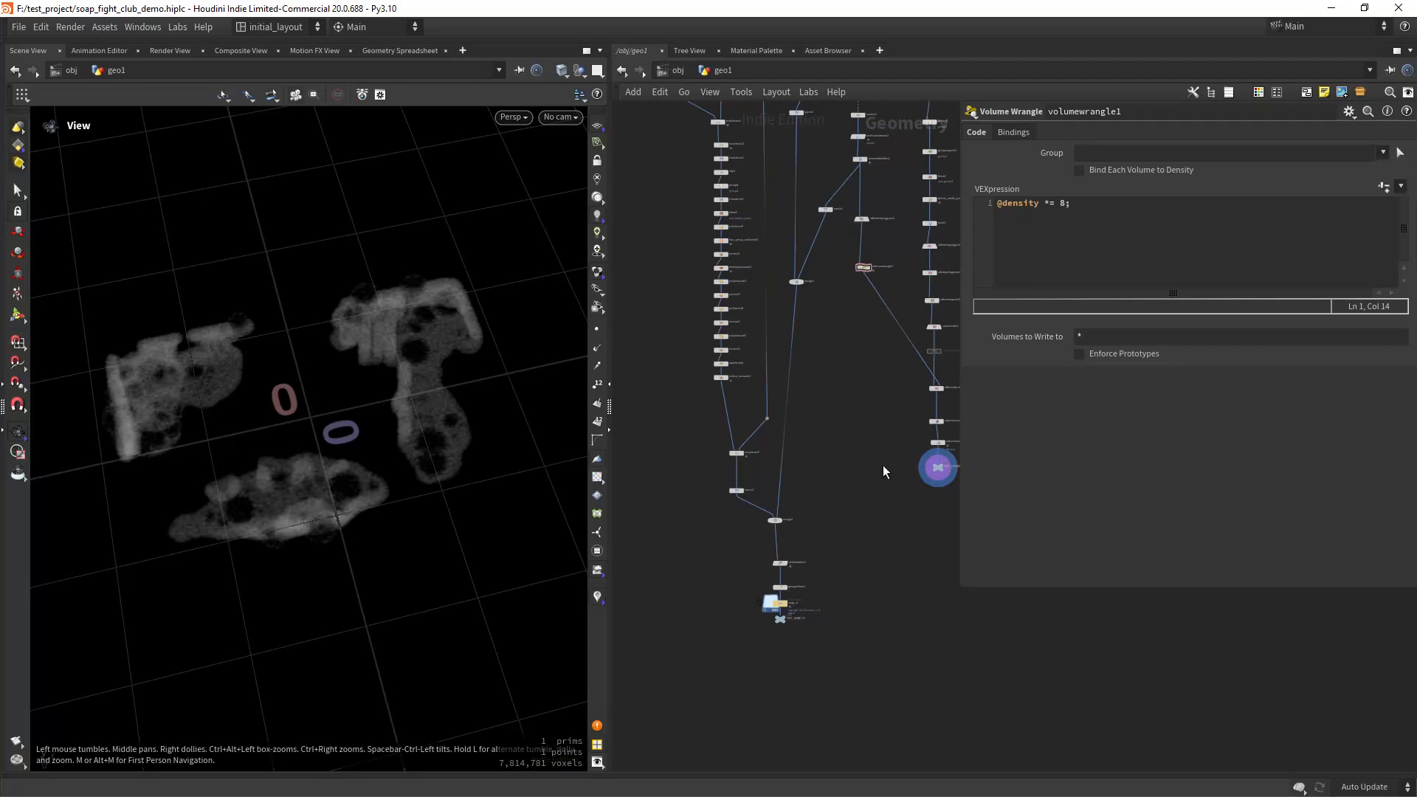
pyautogui.scroll(5, 832, 473)
pyautogui.click(823, 578)
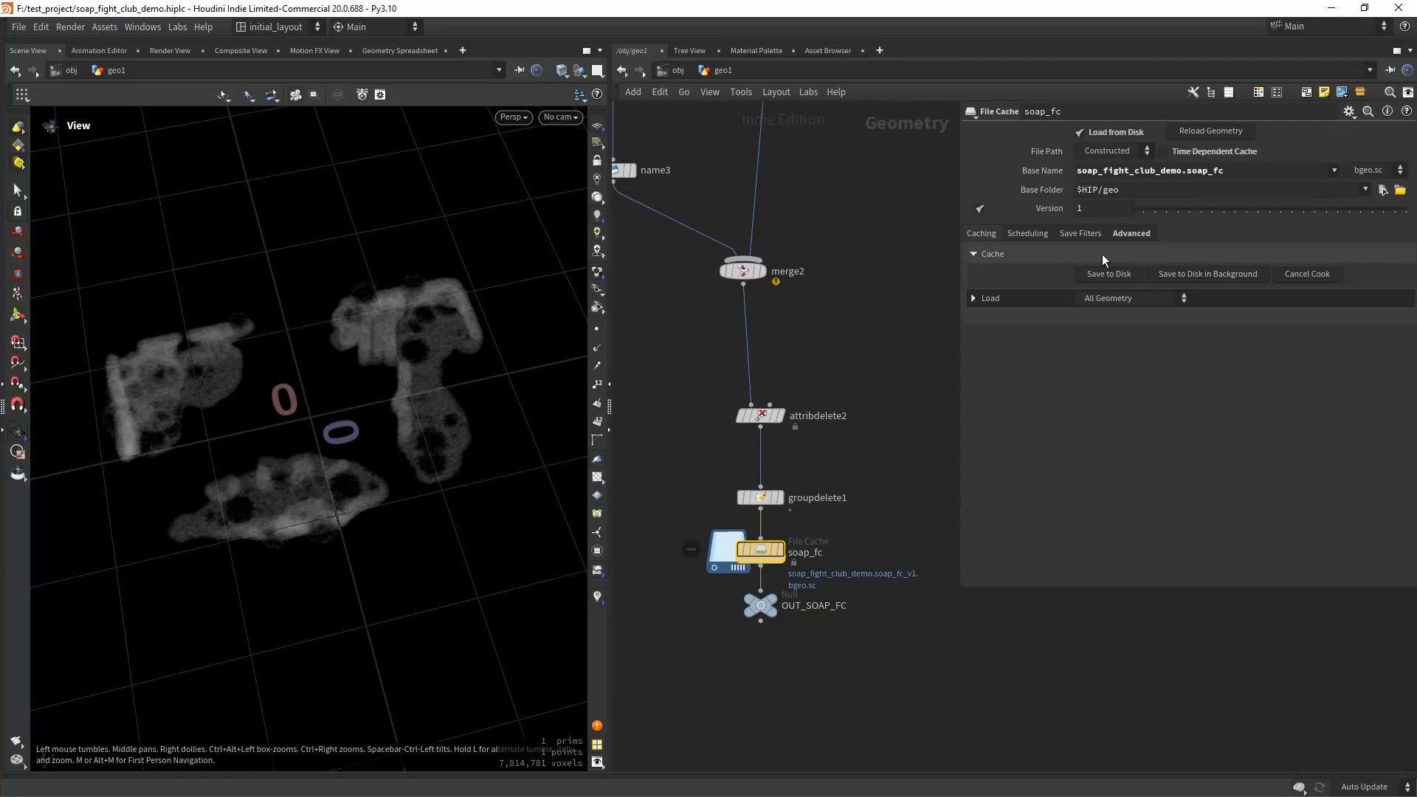
pyautogui.click(775, 607)
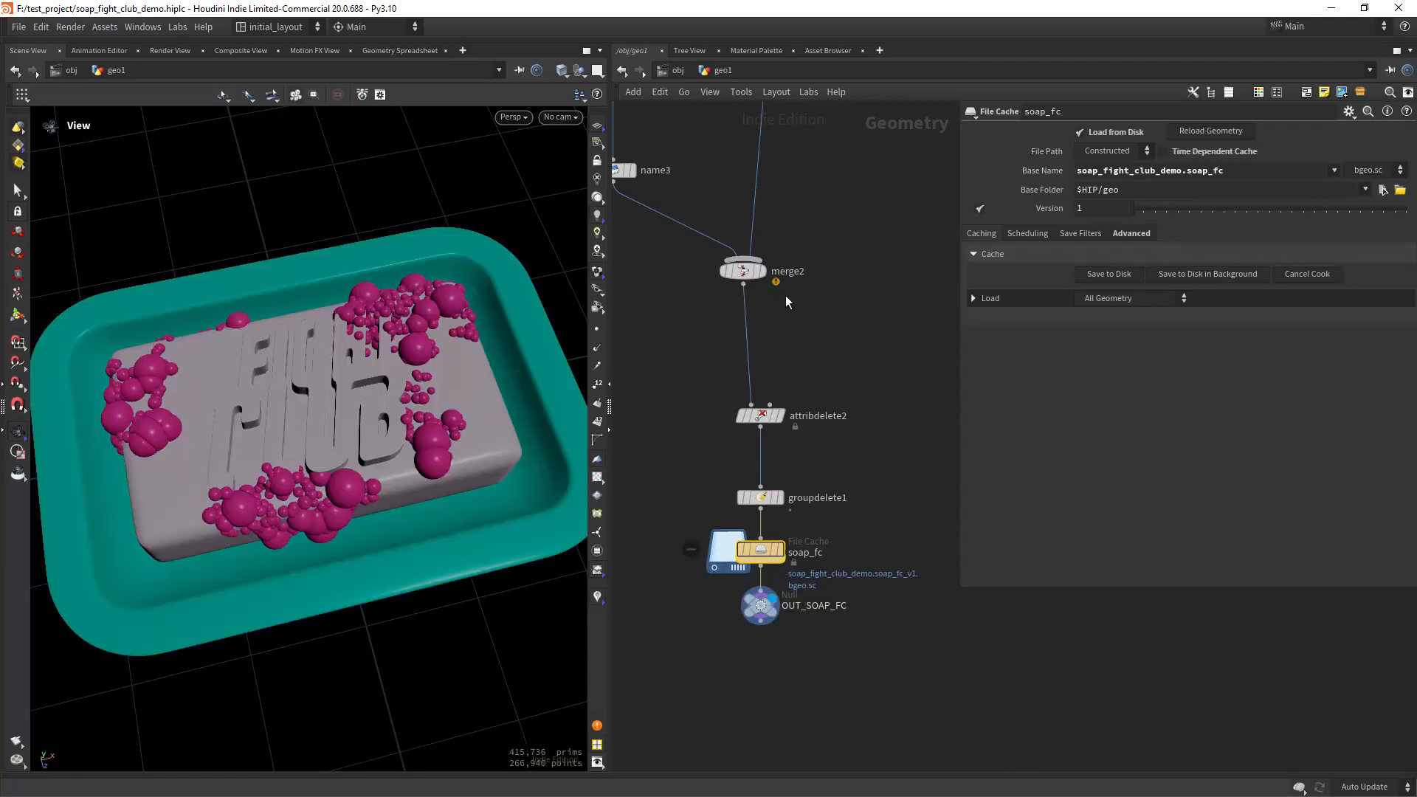
# Switch to the Solaris2 desktop, open the stage network, and frame the whole soap plate in the viewport.
pyautogui.click(281, 28)
pyautogui.click(331, 193)
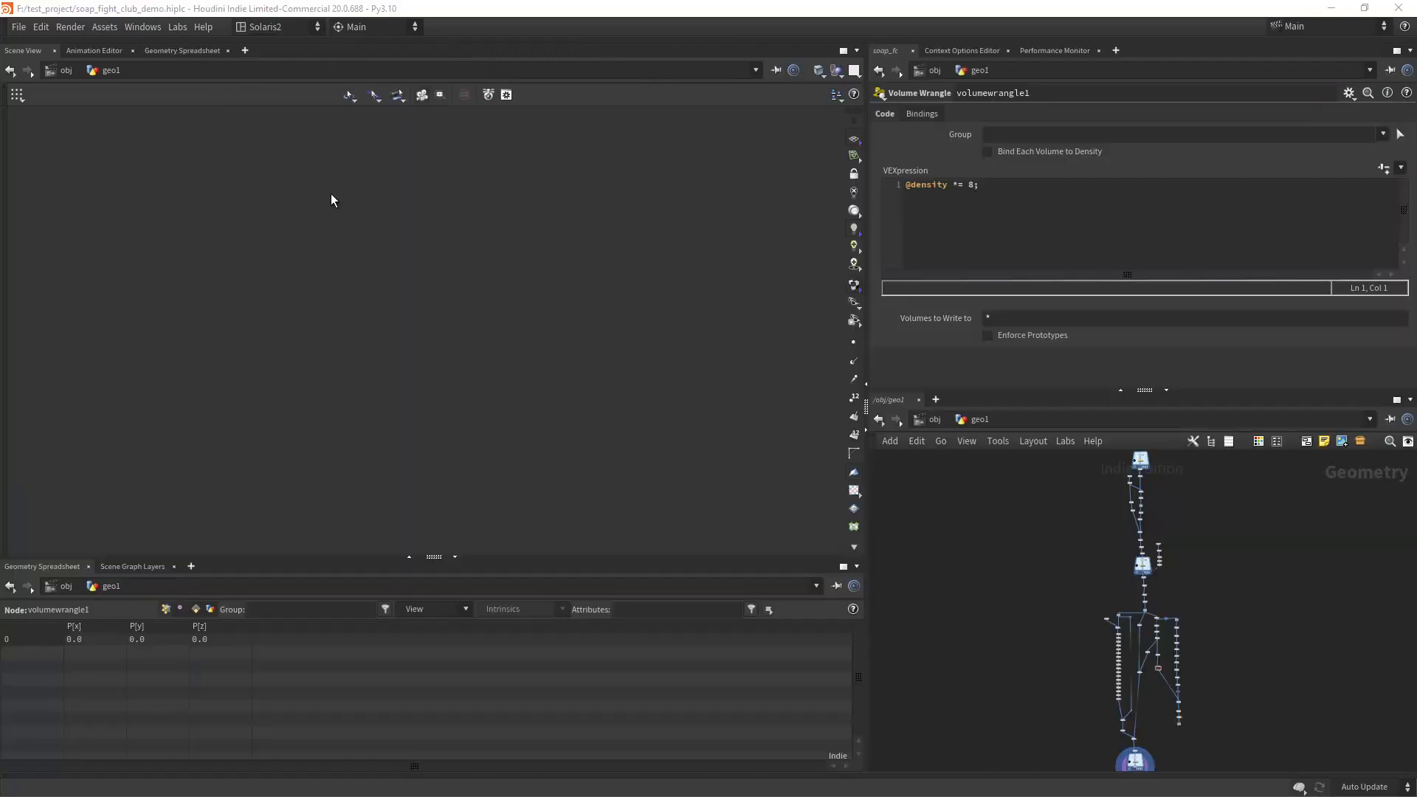
pyautogui.click(941, 440)
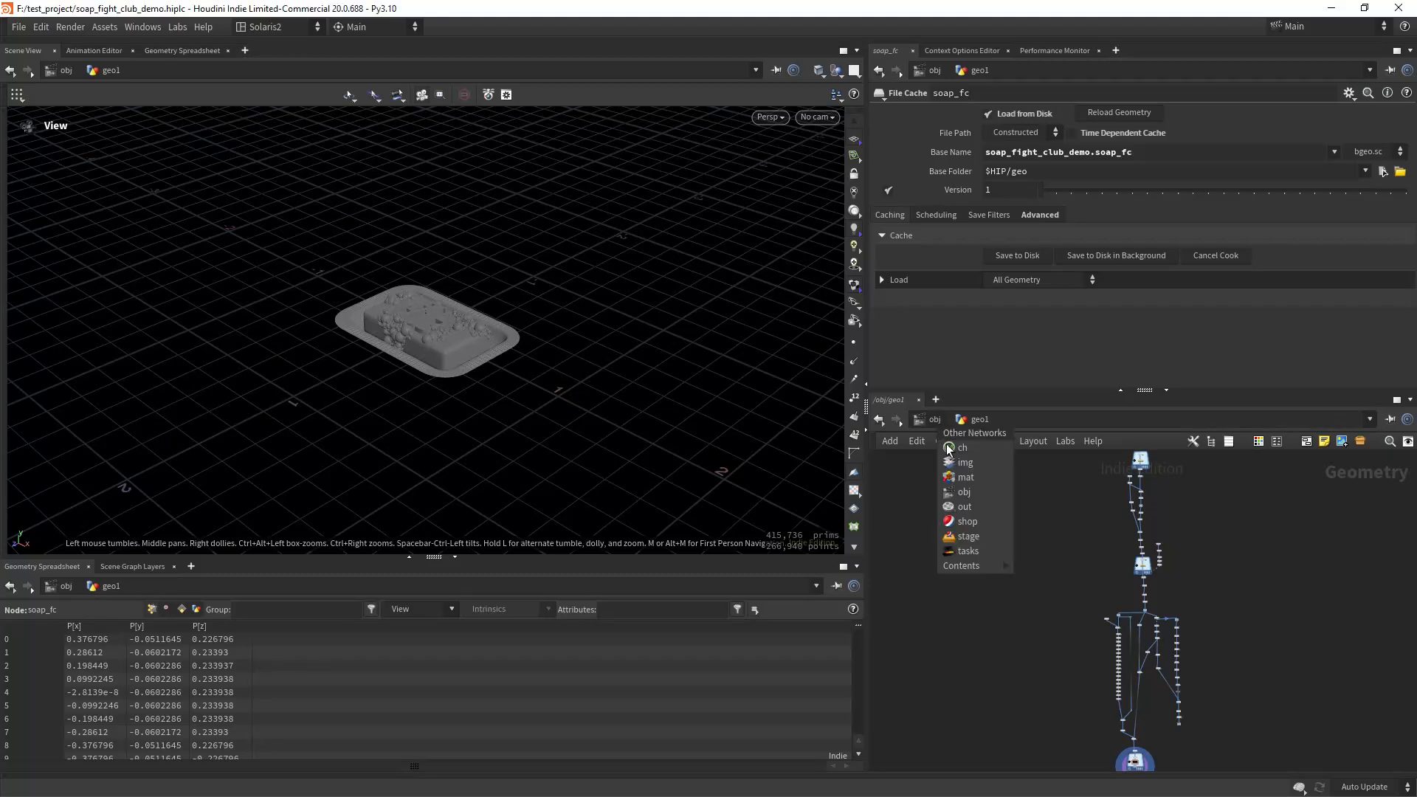
pyautogui.click(969, 536)
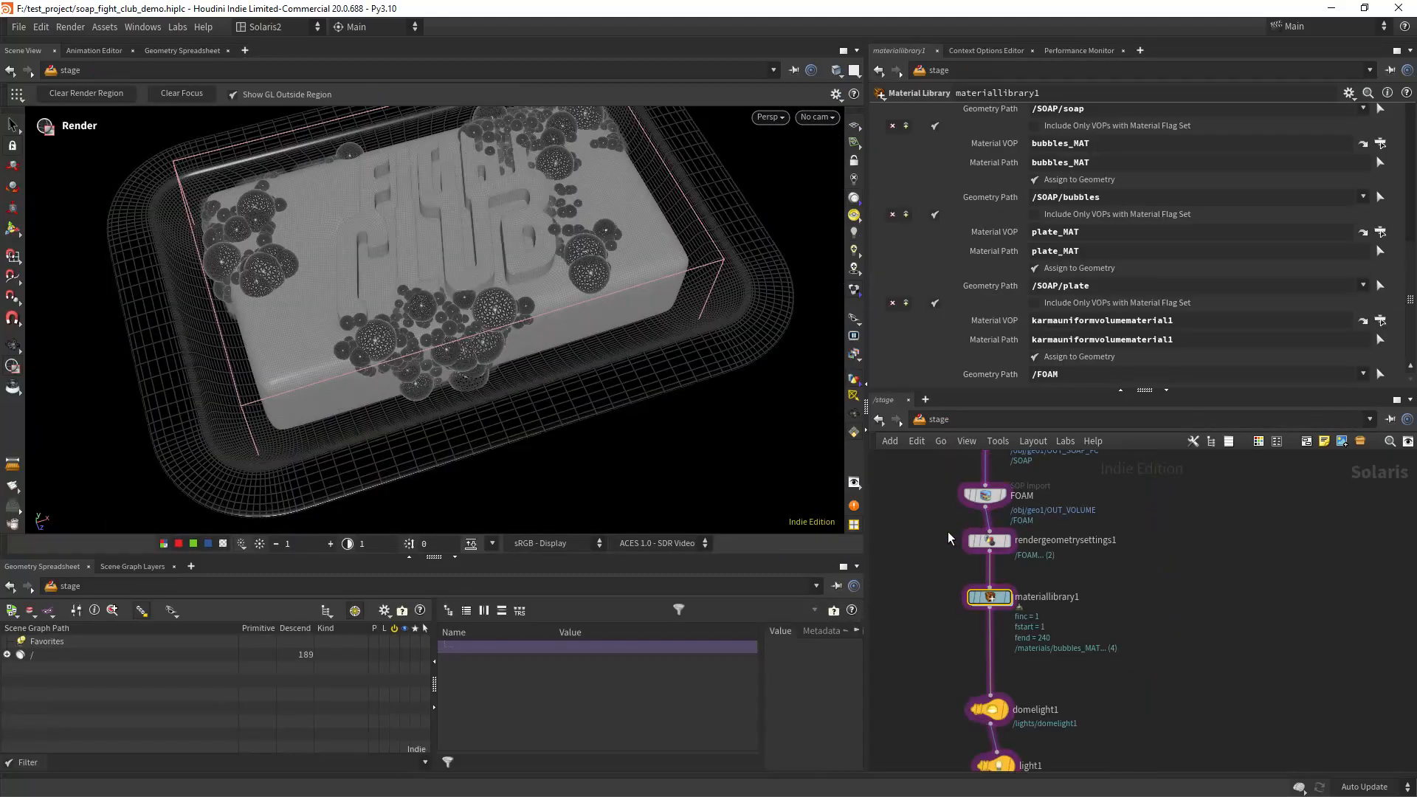
pyautogui.press('Escape')
pyautogui.moveTo(483, 291); pyautogui.dragTo(605, 362)
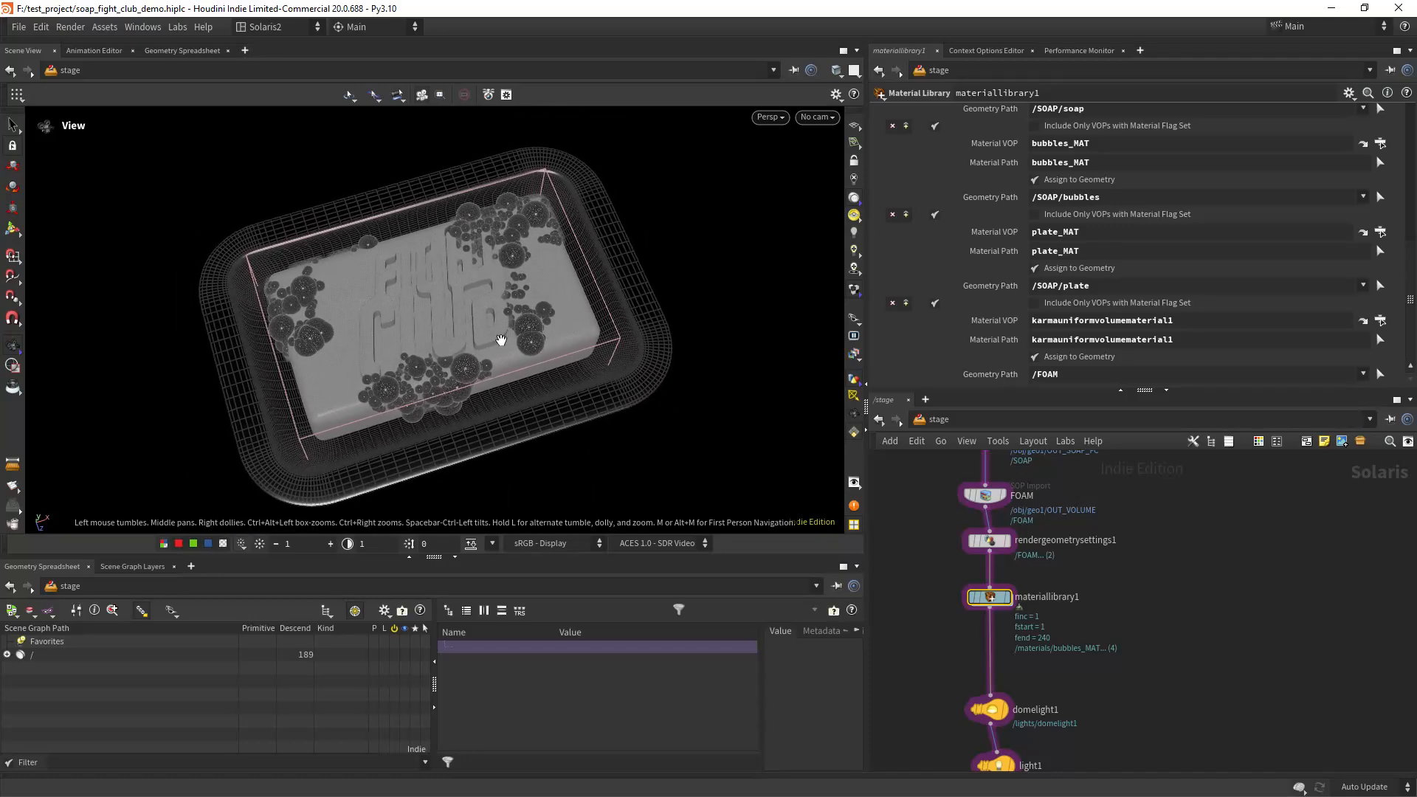
# Display the karmarendersettings node in the stage network and look through /cameras/camera1 in the viewport.
pyautogui.press('Escape')
pyautogui.scroll(-3, 1096, 661)
pyautogui.scroll(-3, 1095, 661)
pyautogui.moveTo(940, 635); pyautogui.dragTo(1074, 698)
pyautogui.press('Escape')
pyautogui.moveTo(434, 274); pyautogui.dragTo(484, 326)
pyautogui.scroll(5, 472, 318)
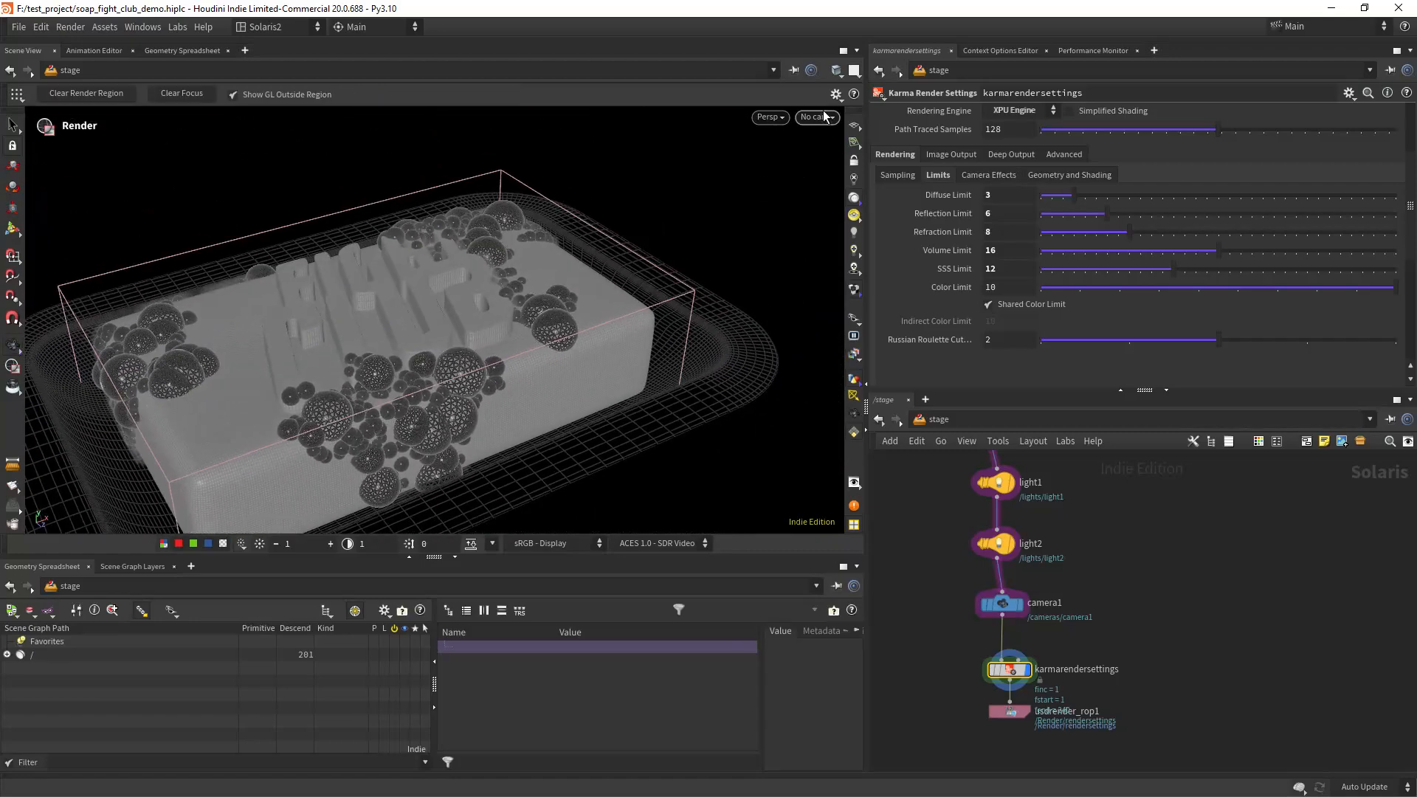
pyautogui.click(825, 122)
pyautogui.moveTo(841, 174)
pyautogui.click(840, 147)
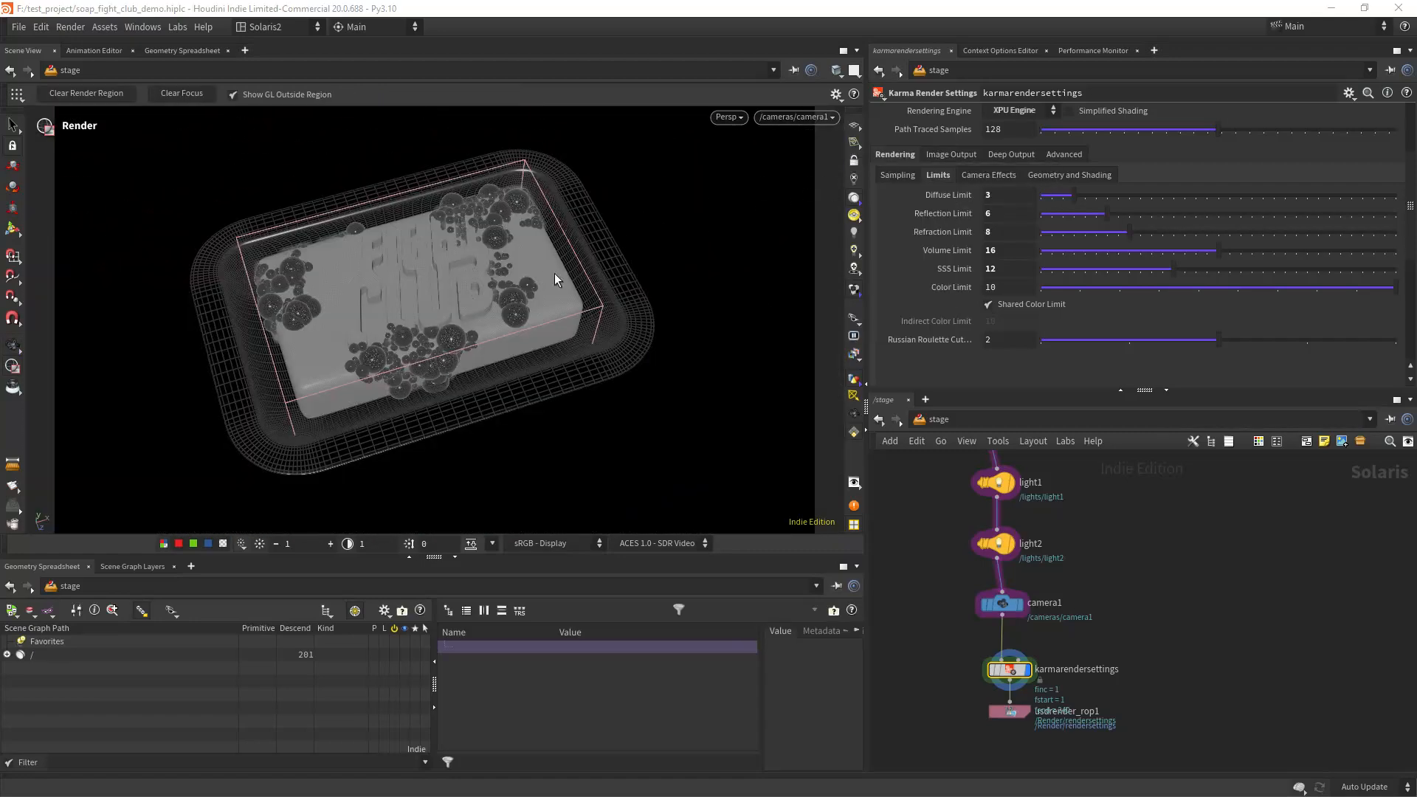
# Check the viewport display options and start a Karma XPU render in the viewport.
pyautogui.press('d')
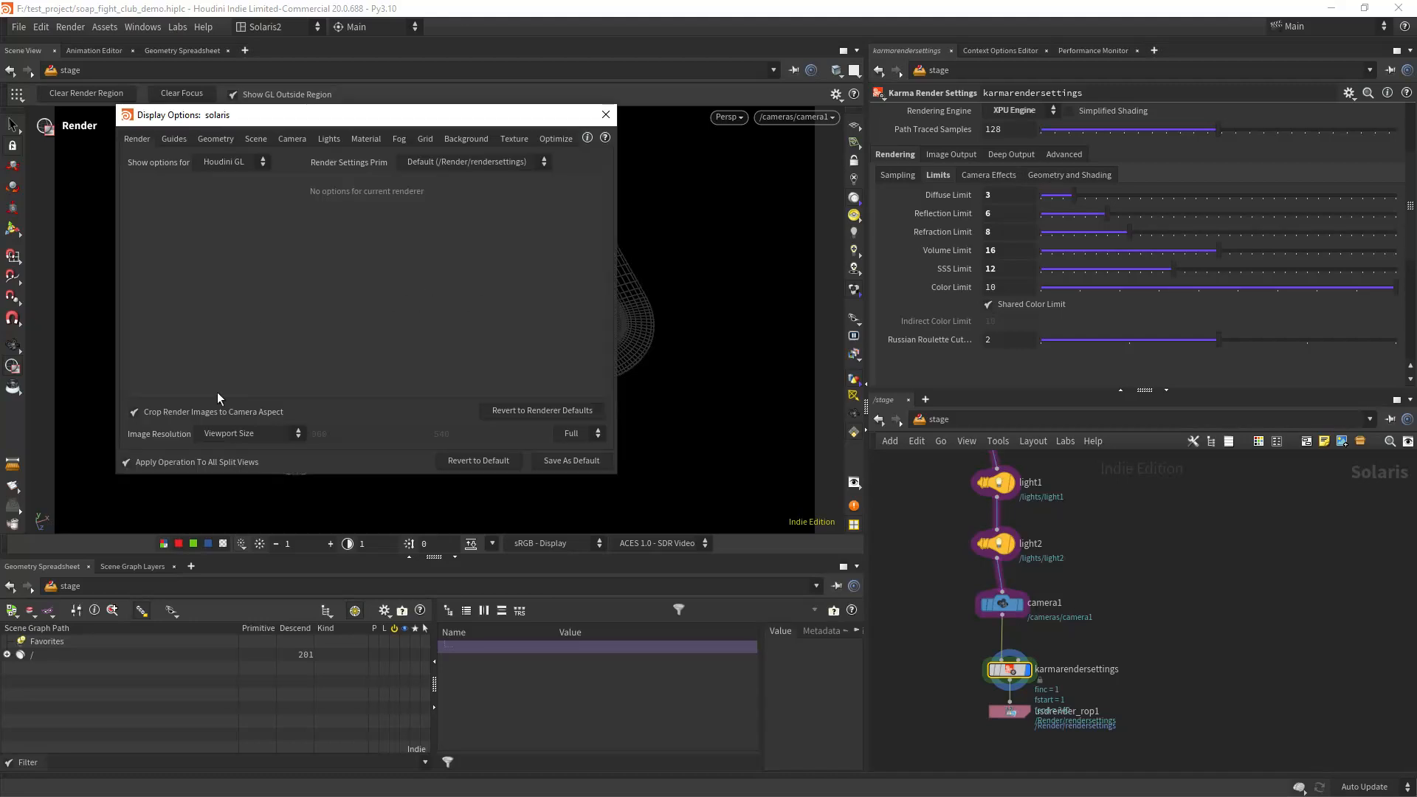
pyautogui.click(605, 115)
pyautogui.click(737, 116)
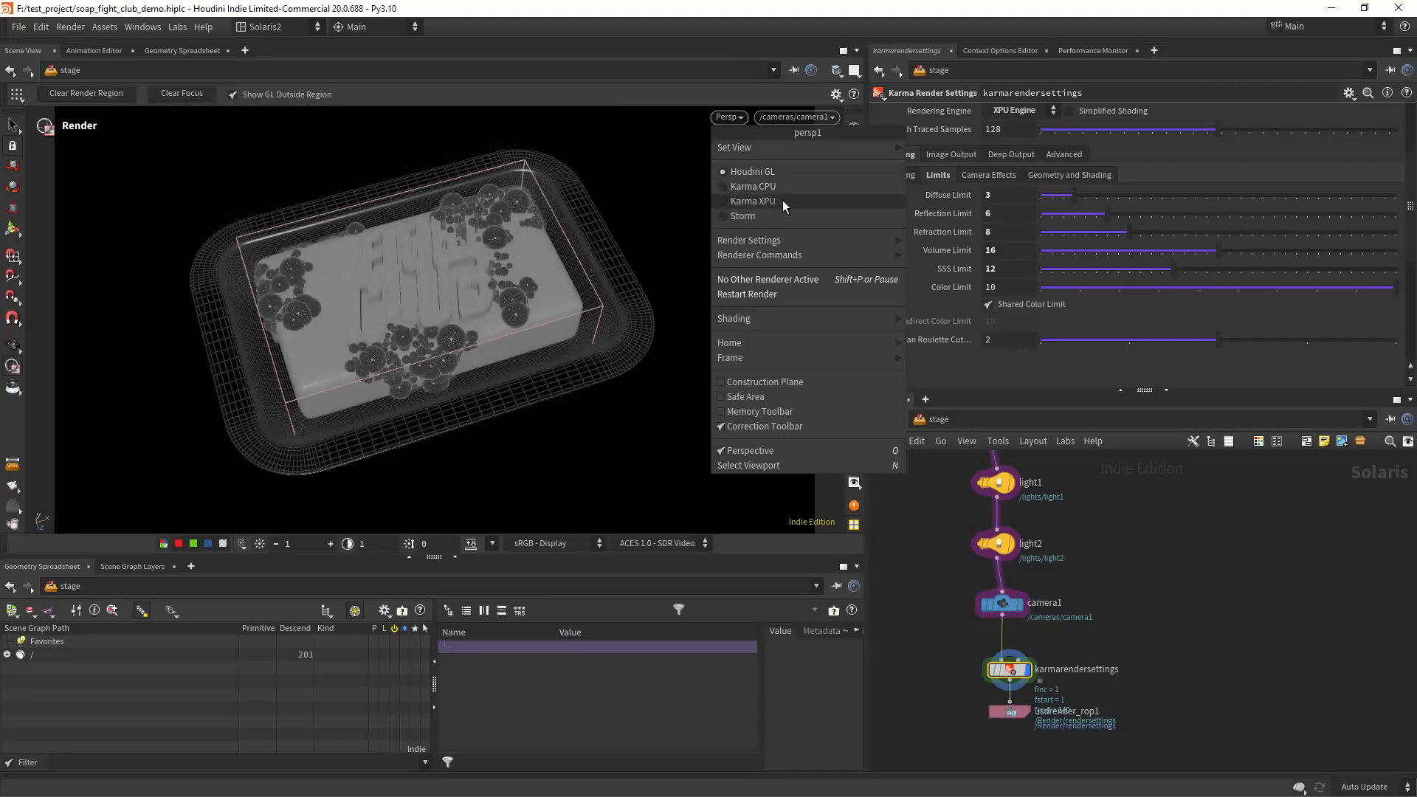
pyautogui.click(782, 200)
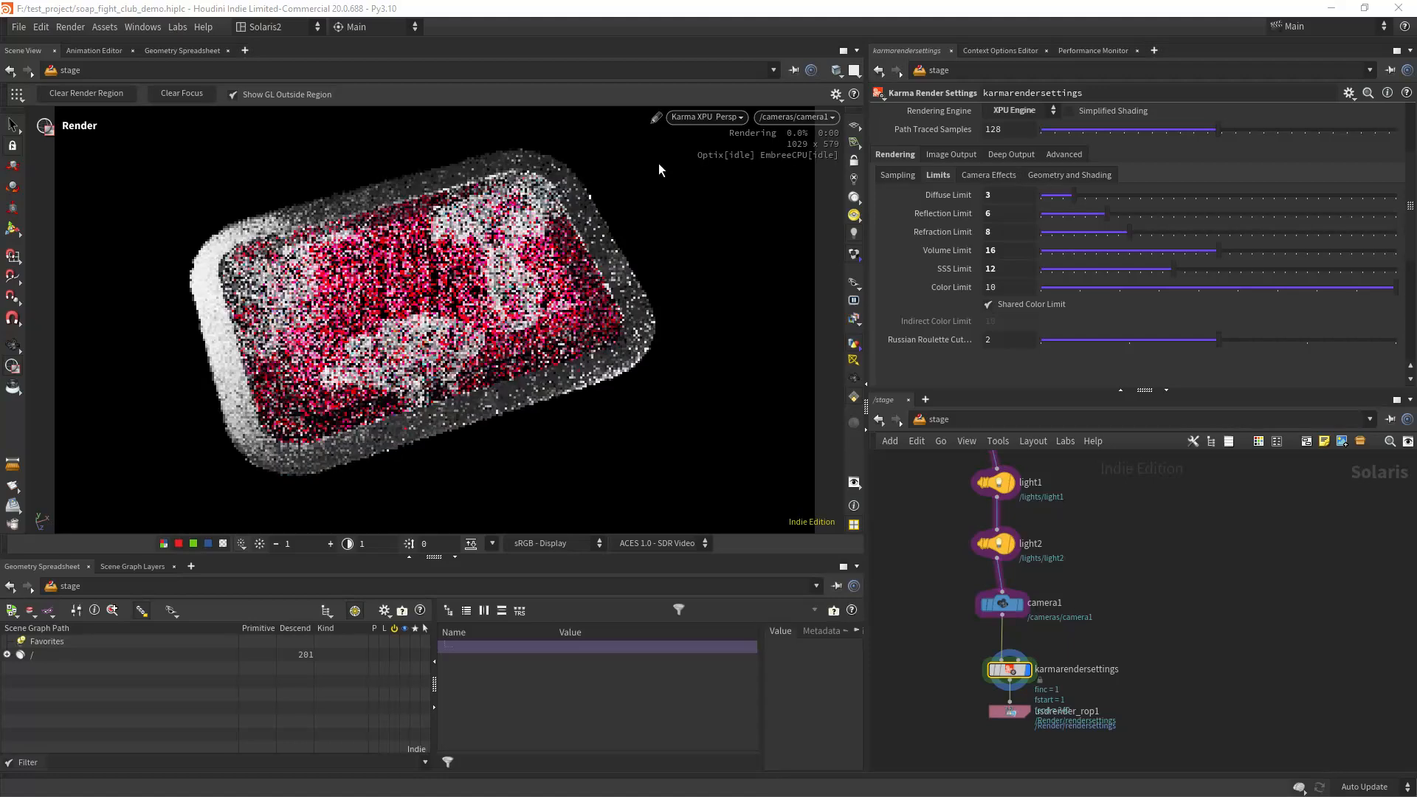
# Try an Intensity of 4 on light2 during the render and set it back to 5.
pyautogui.scroll(3, 1078, 476)
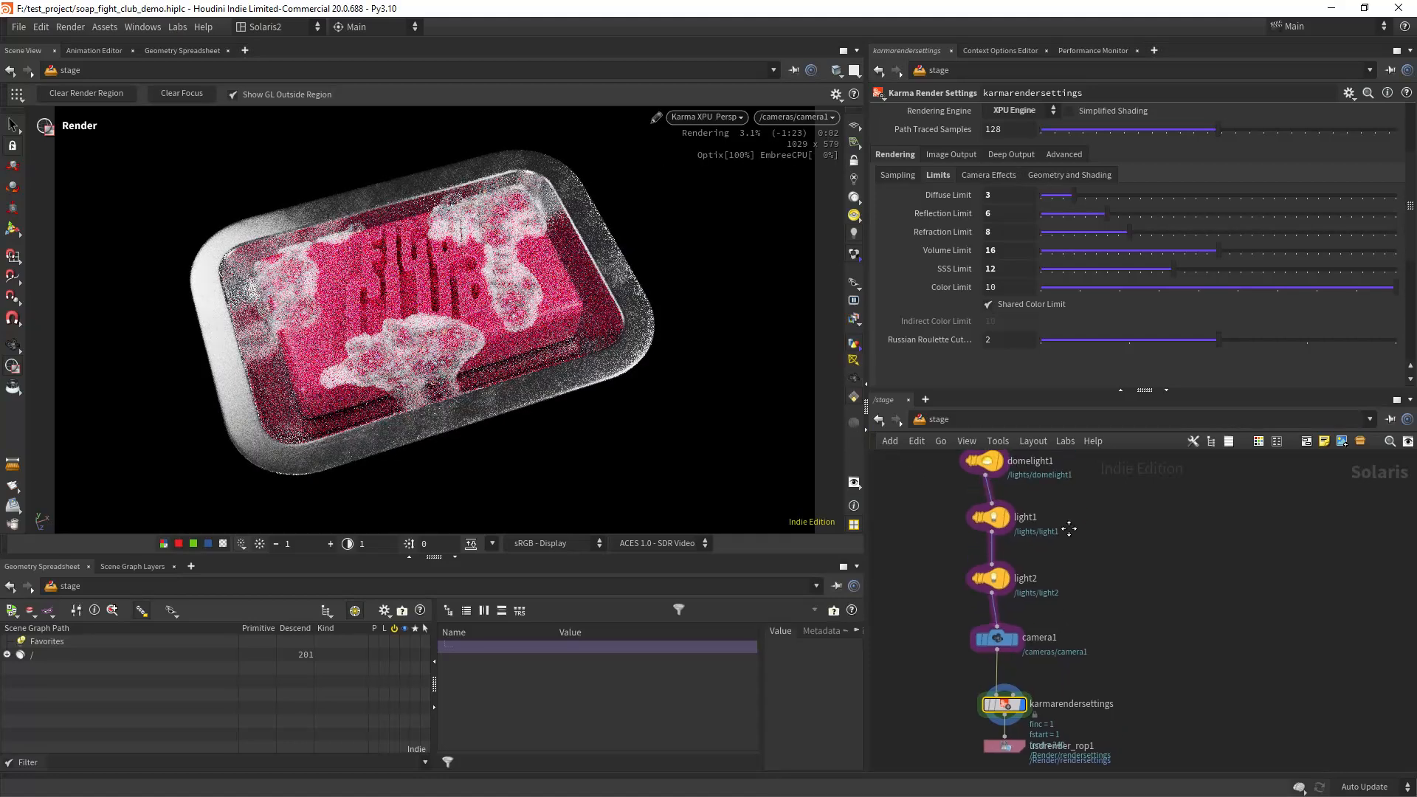
pyautogui.scroll(2, 1051, 502)
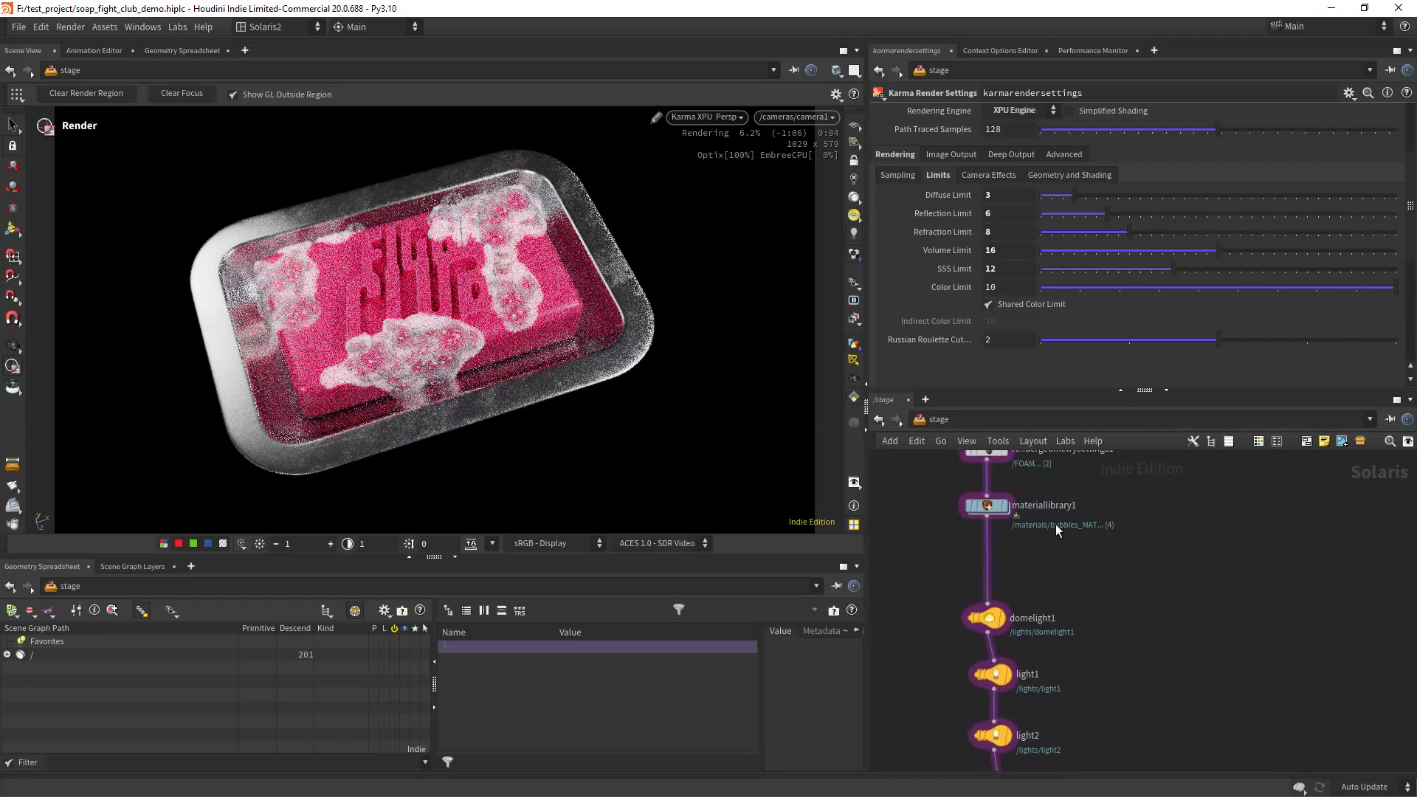
pyautogui.scroll(2, 1063, 530)
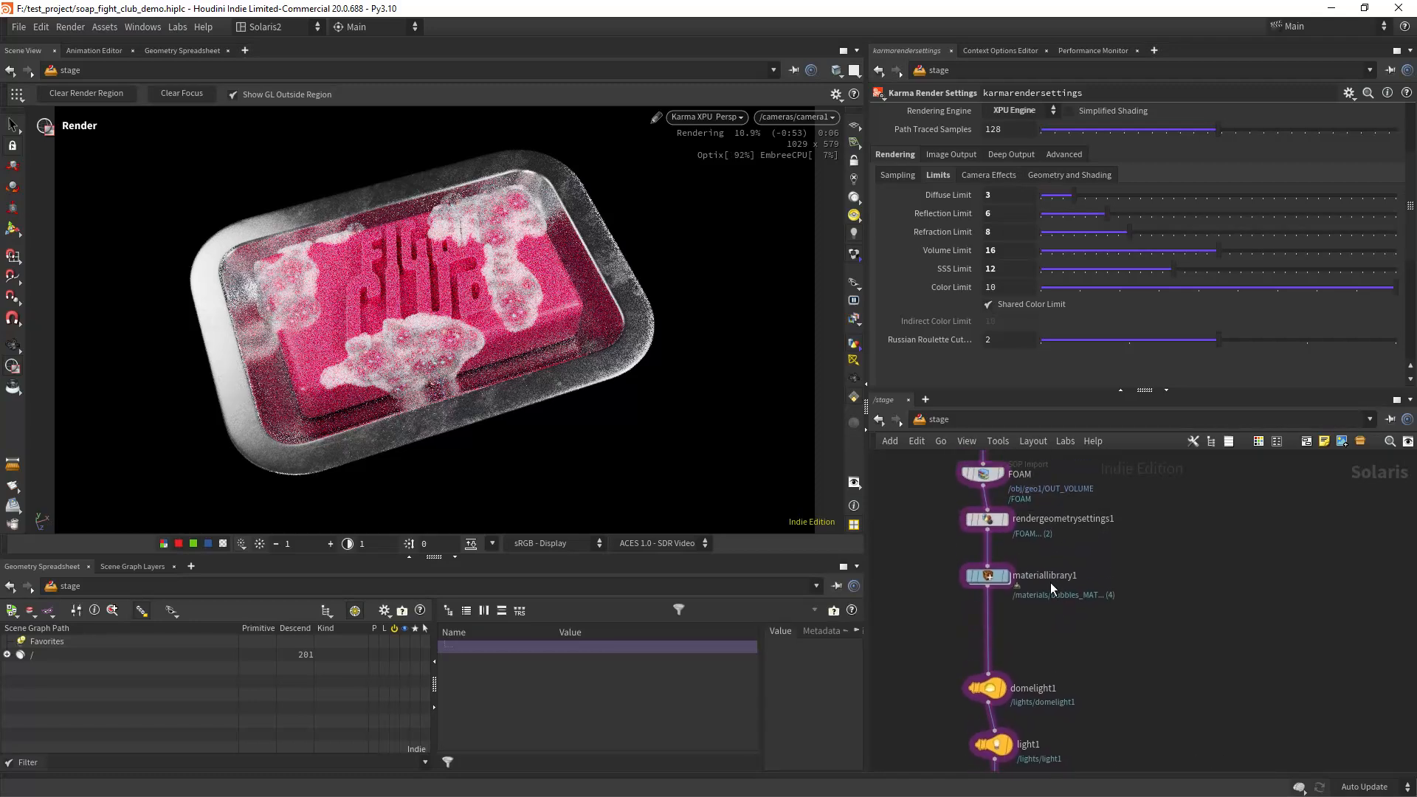
pyautogui.scroll(-4, 1032, 604)
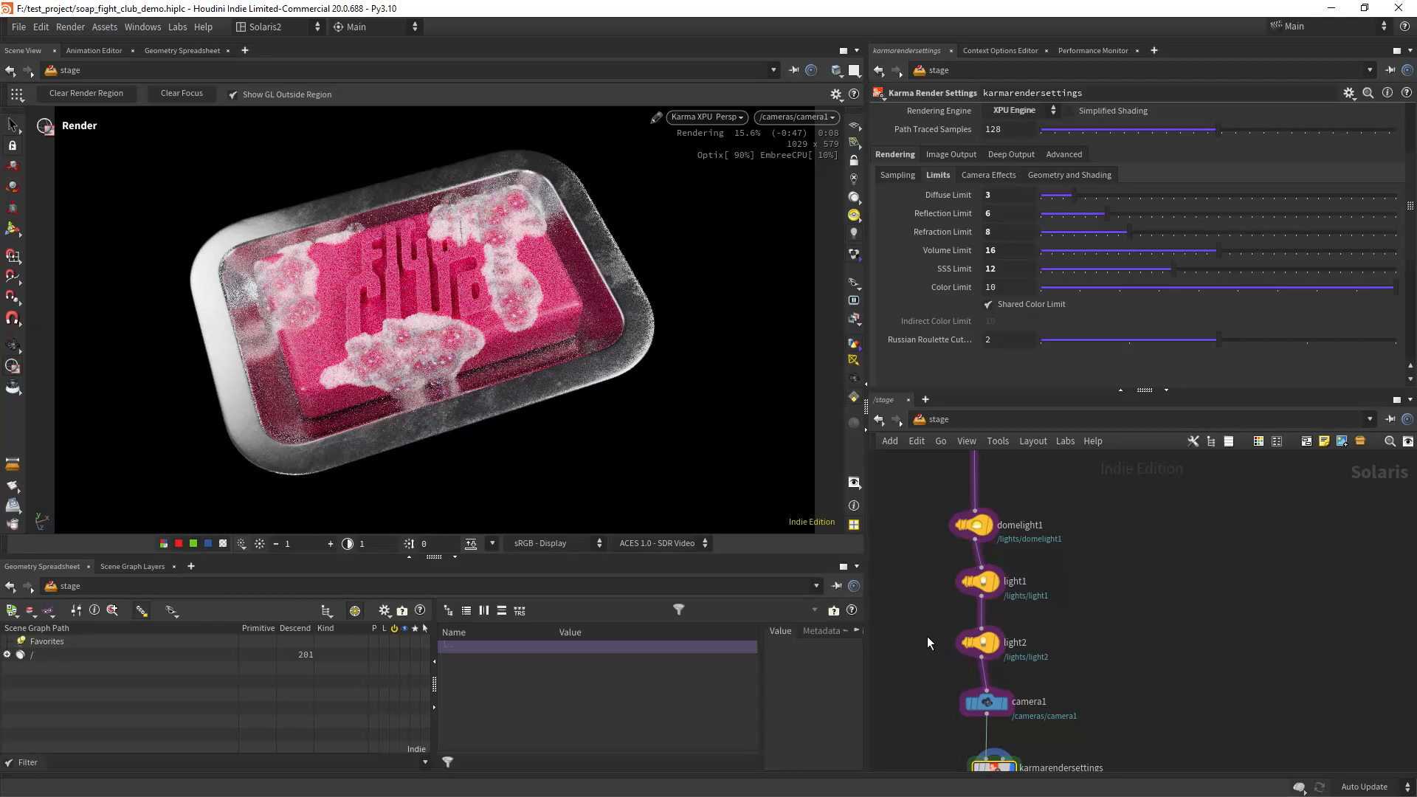
pyautogui.moveTo(1011, 657); pyautogui.dragTo(1041, 669)
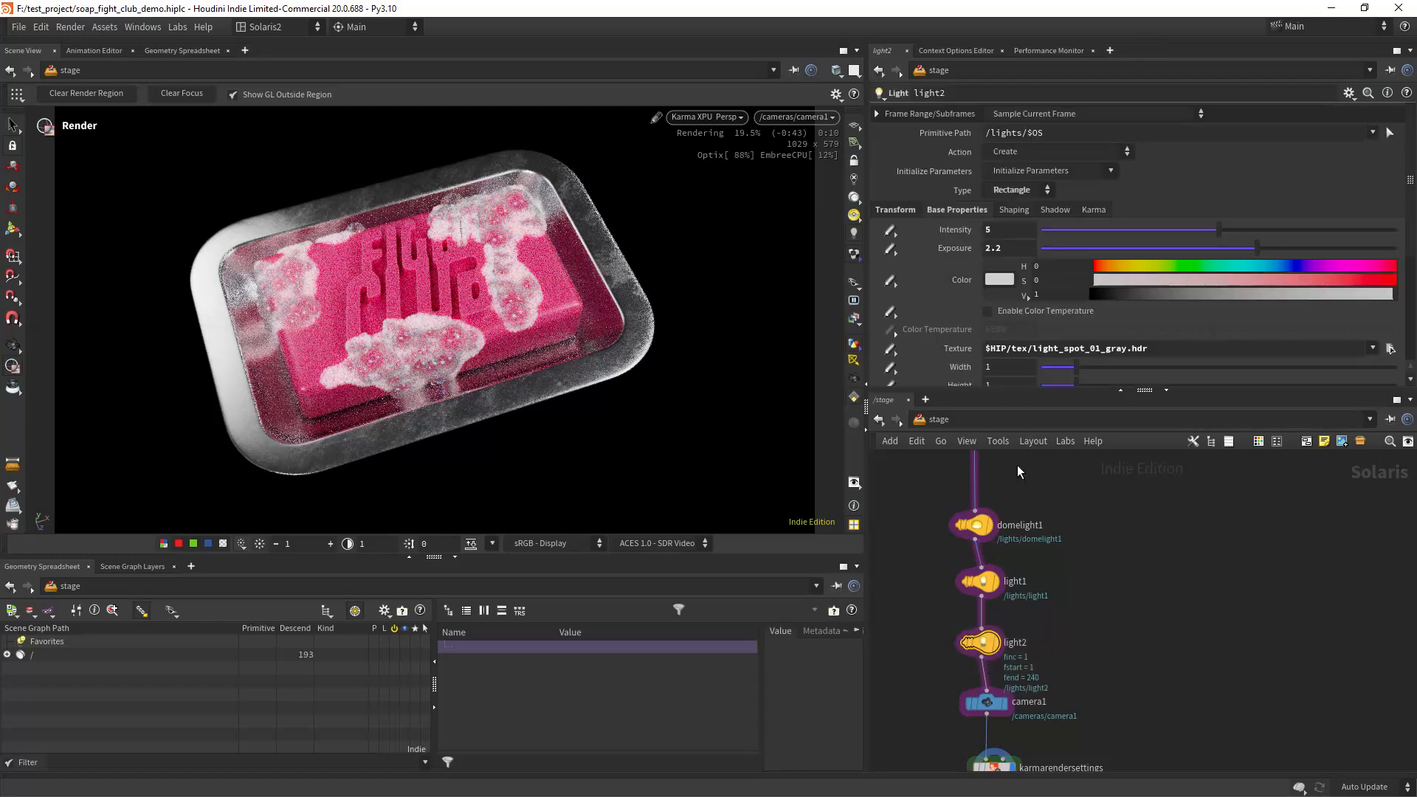
pyautogui.moveTo(1002, 251); pyautogui.dragTo(859, 263)
pyautogui.write('4')
pyautogui.press('Return')
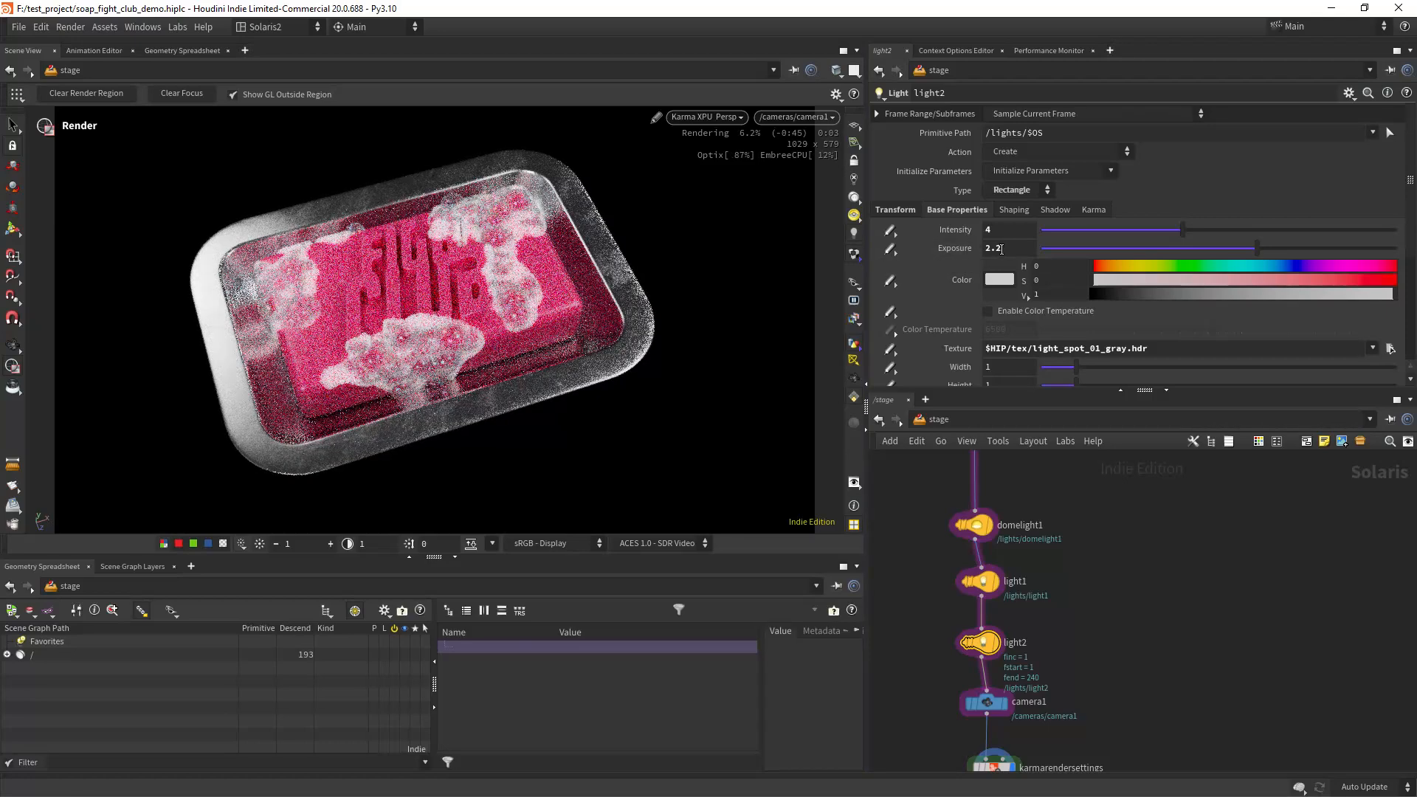
pyautogui.doubleClick(993, 229)
pyautogui.write('5')
pyautogui.press('Return')
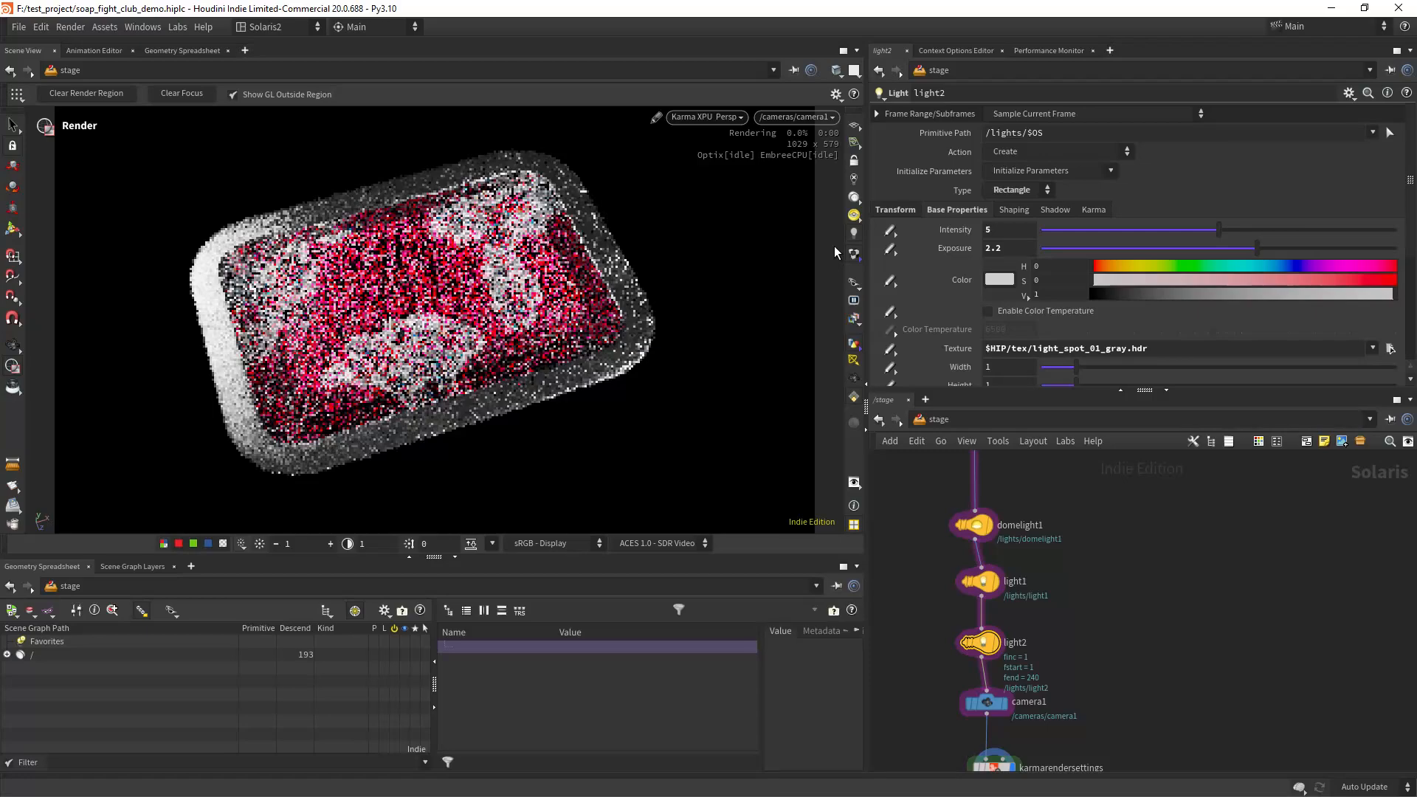
# Set the smoke Density Scale of kma_pyroshader1 inside the karmauniformvolumematerial1 material to 100.
pyautogui.press('Escape')
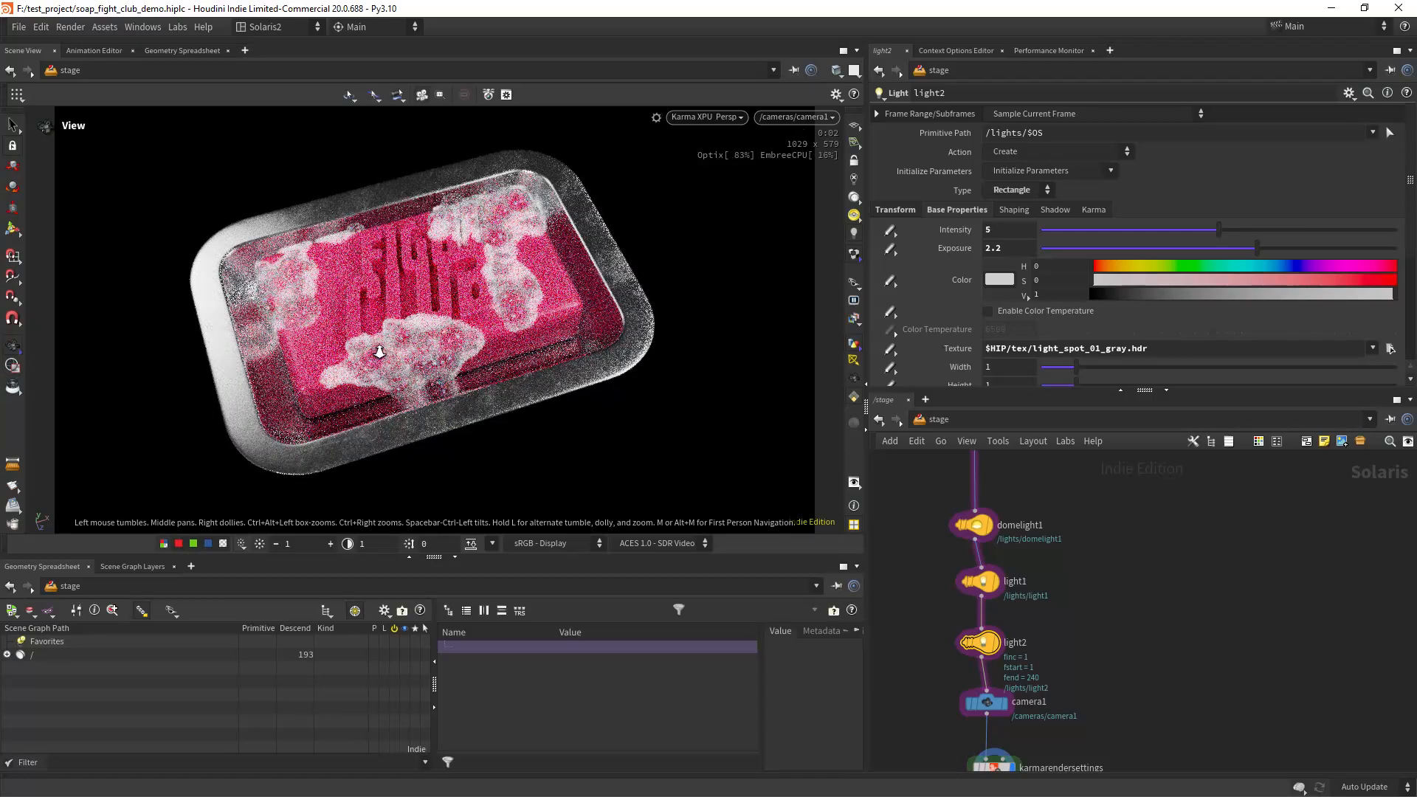
pyautogui.keyDown('alt'); pyautogui.moveTo(443, 338); pyautogui.dragTo(492, 327, button='right'); pyautogui.keyUp('alt')
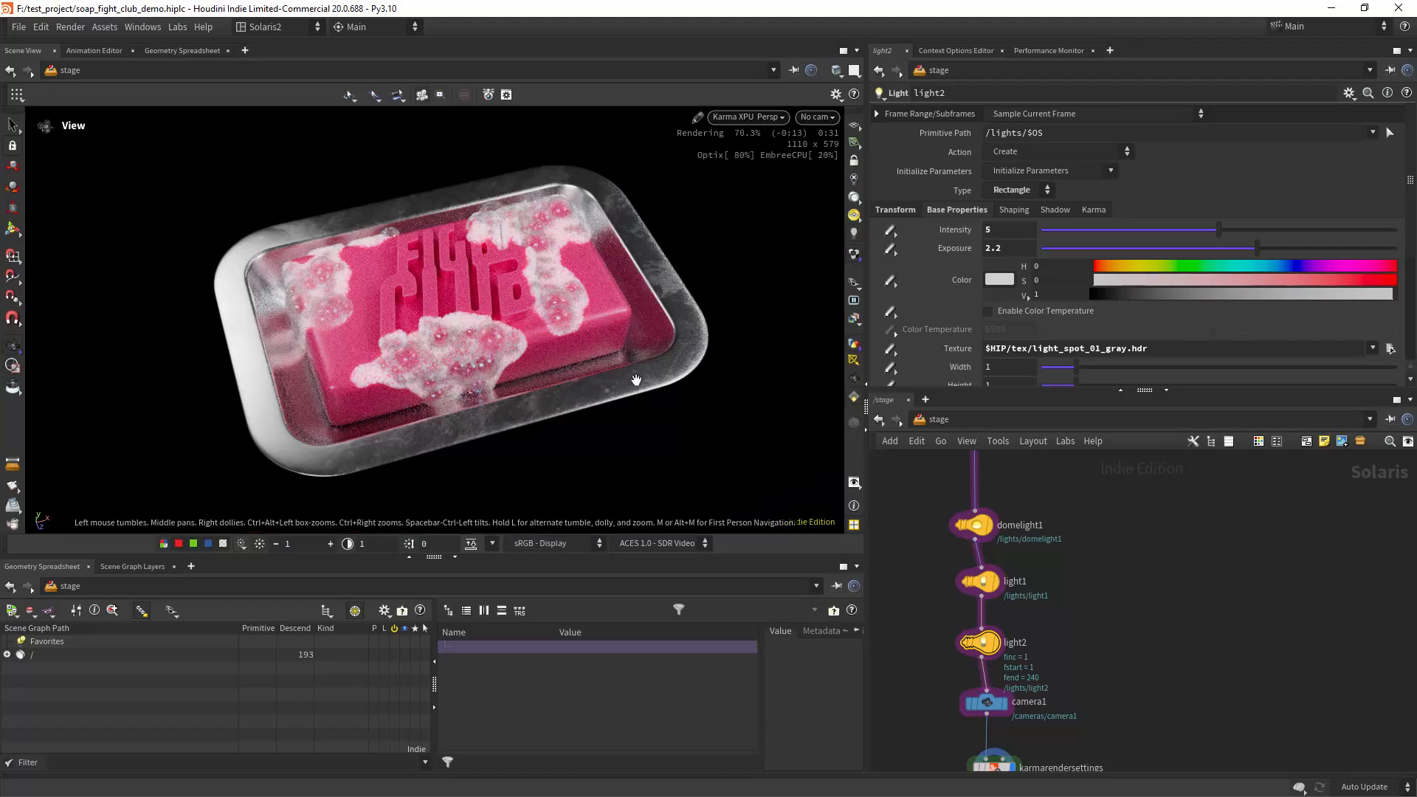
pyautogui.scroll(3, 915, 520)
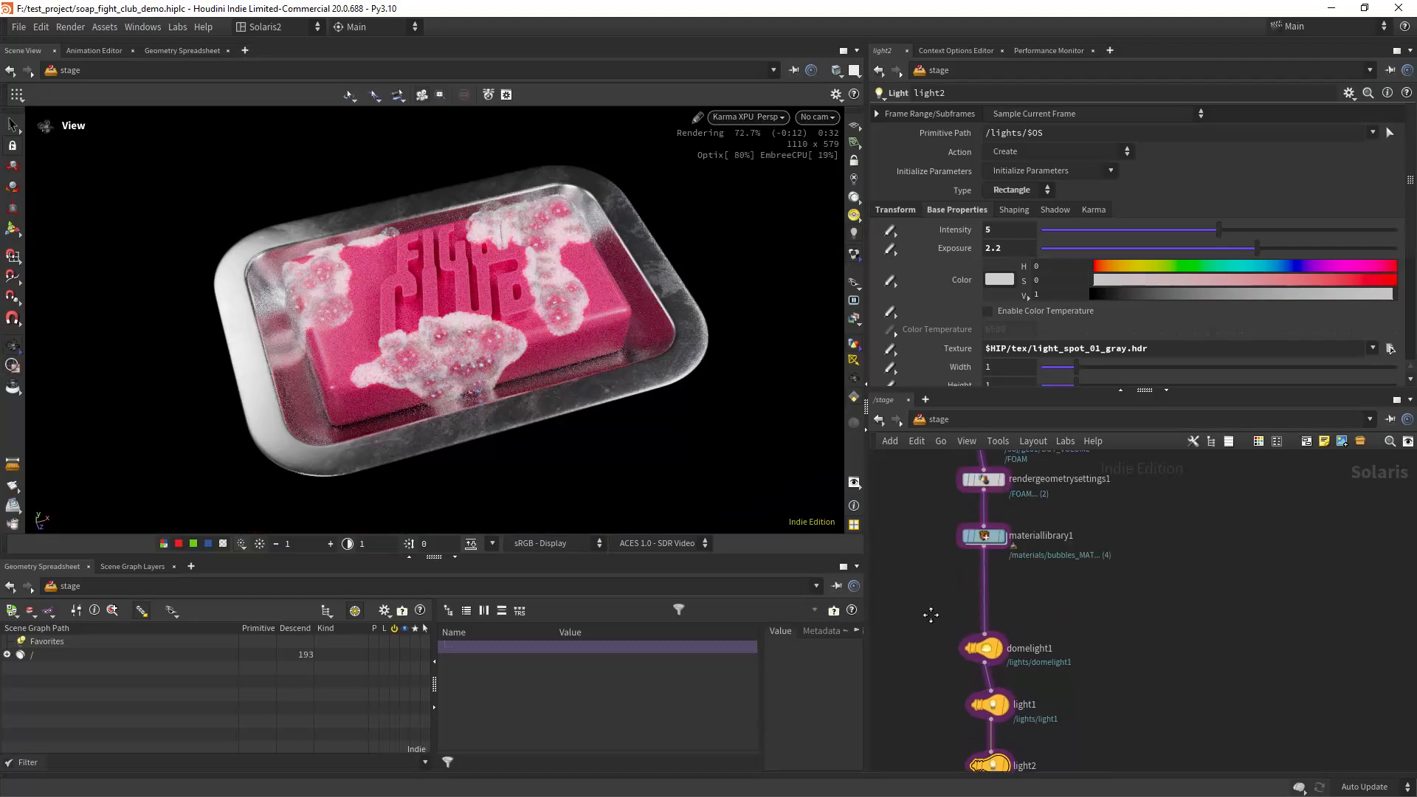
pyautogui.doubleClick(982, 532)
pyautogui.doubleClick(1160, 601)
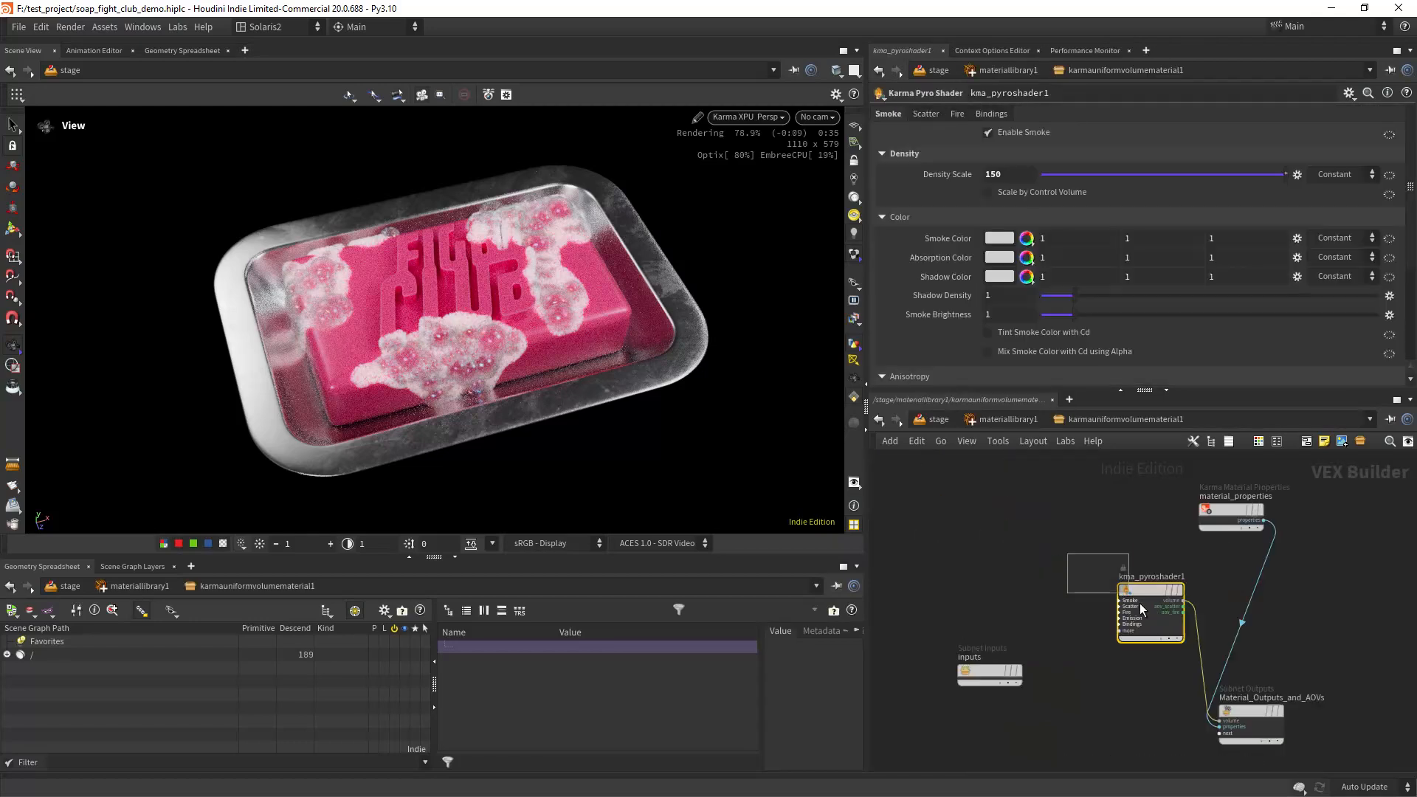
pyautogui.click(993, 174)
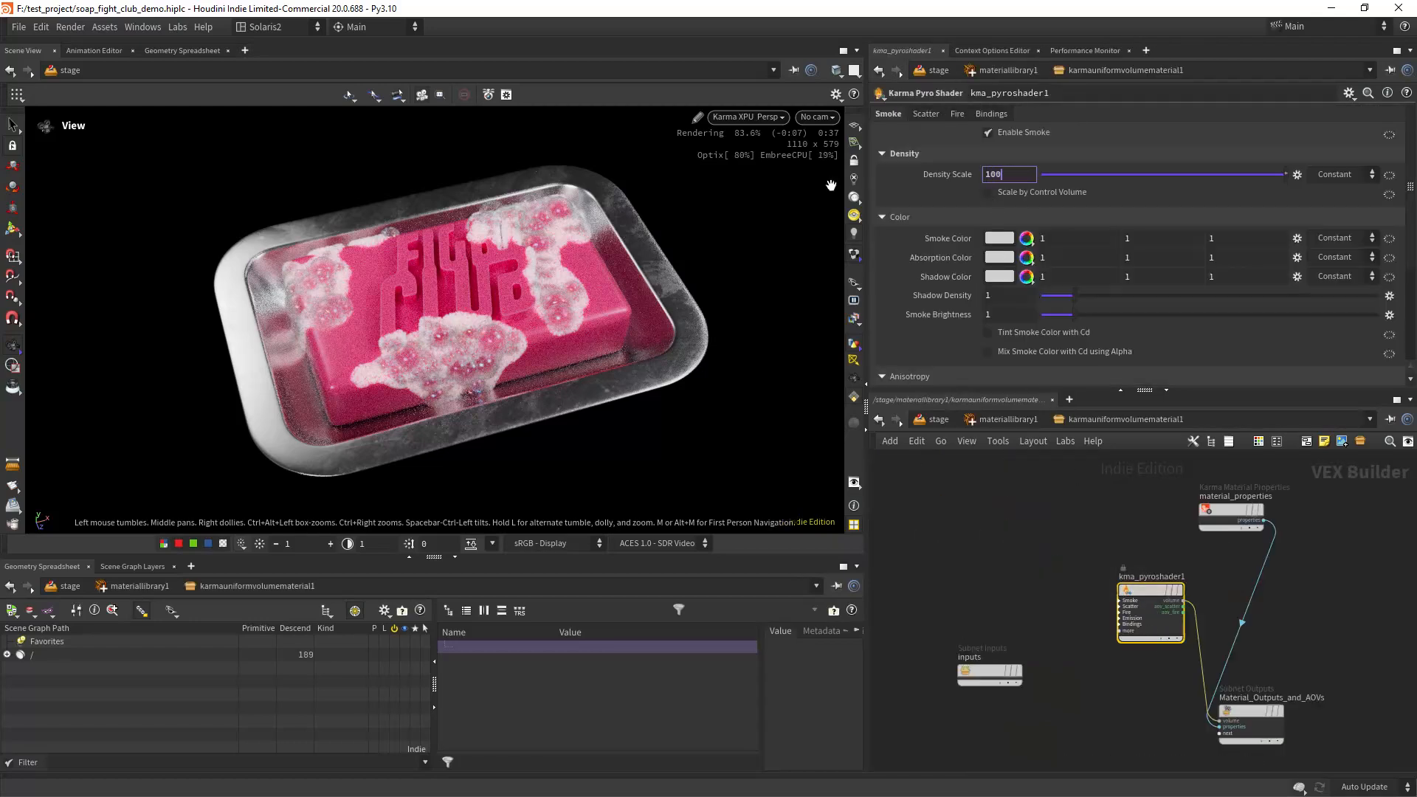
pyautogui.press('Return')
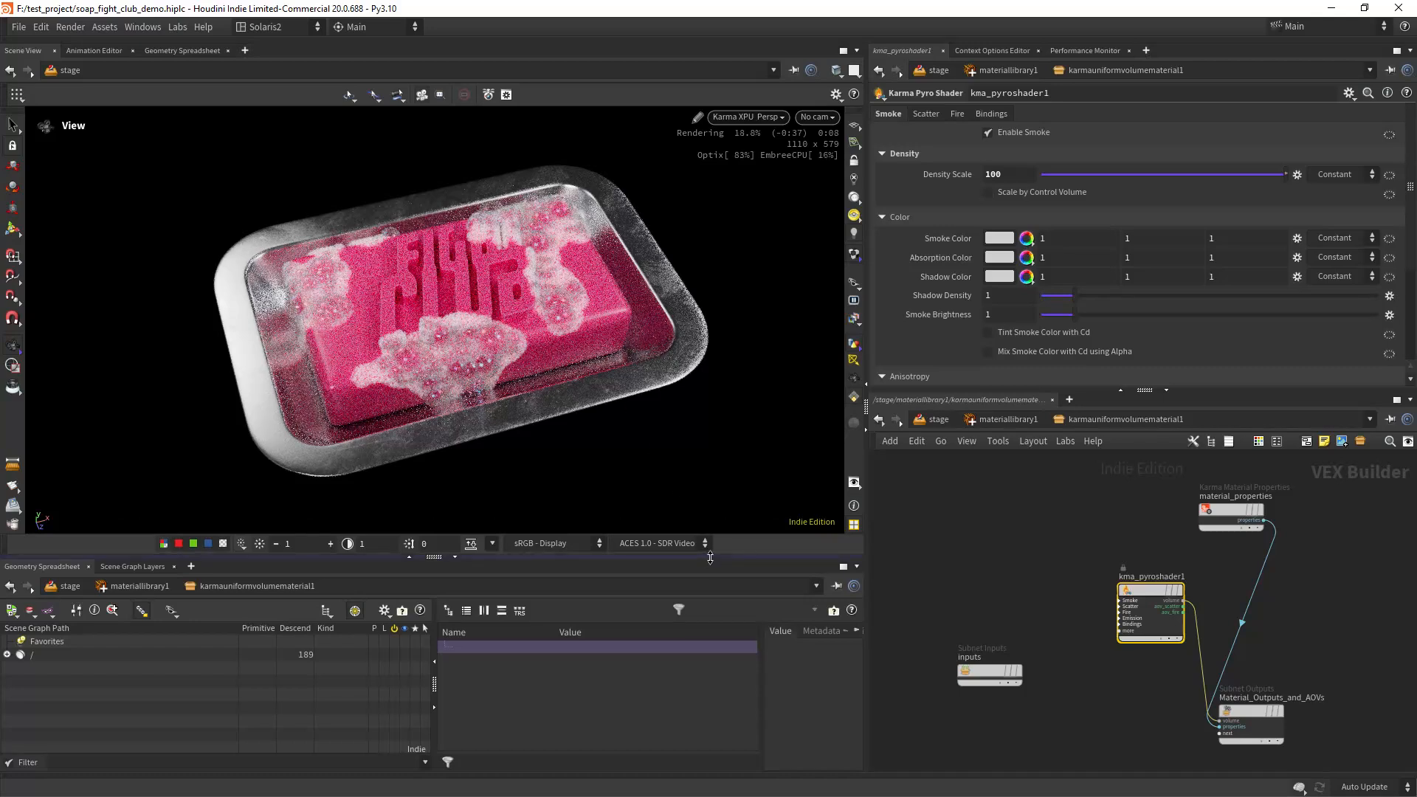
# Enlarge the viewport to inspect the foam render up close, and switch the renderer back to Houdini GL.
pyautogui.moveTo(710, 558); pyautogui.dragTo(705, 641)
pyautogui.moveTo(551, 397); pyautogui.dragTo(628, 366, button='right')
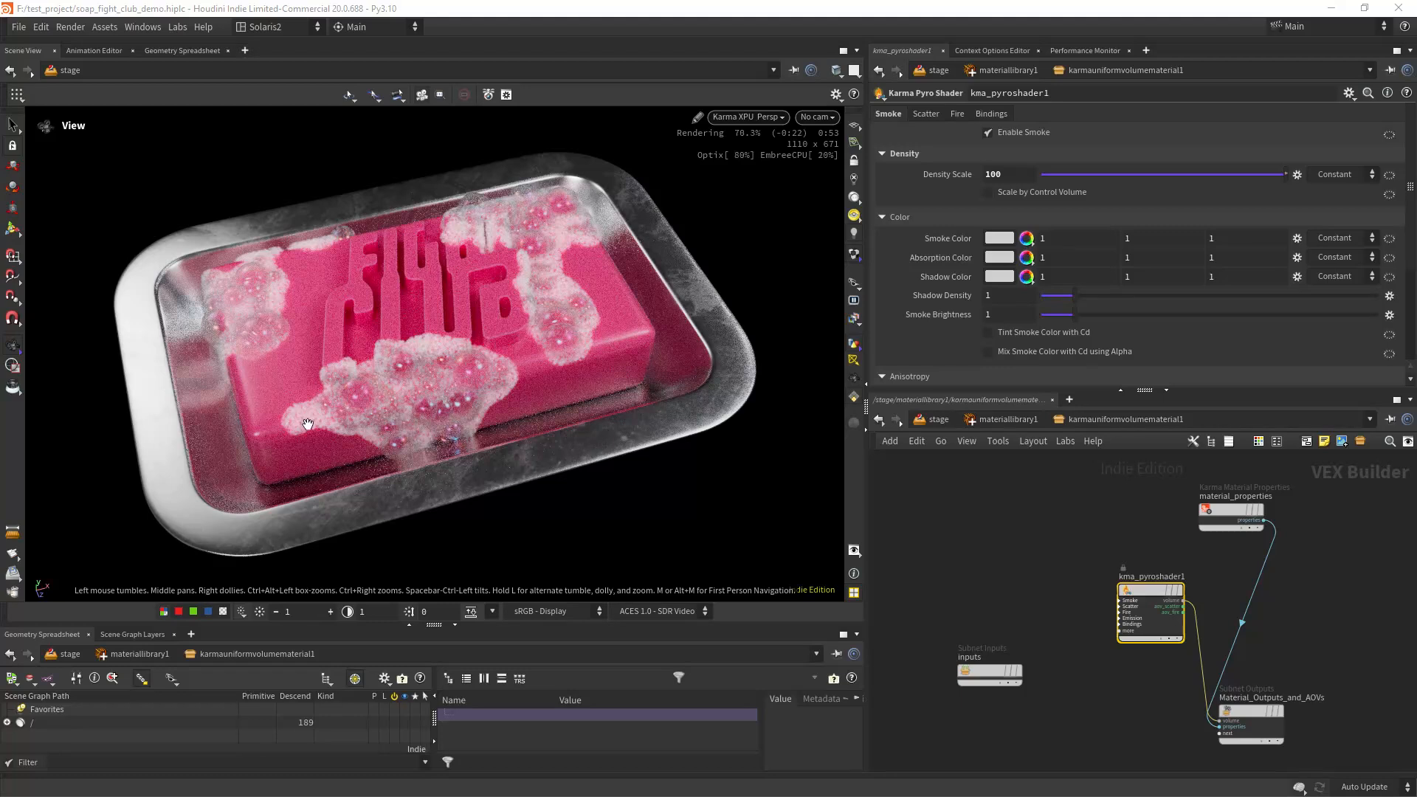
pyautogui.click(775, 118)
pyautogui.click(759, 146)
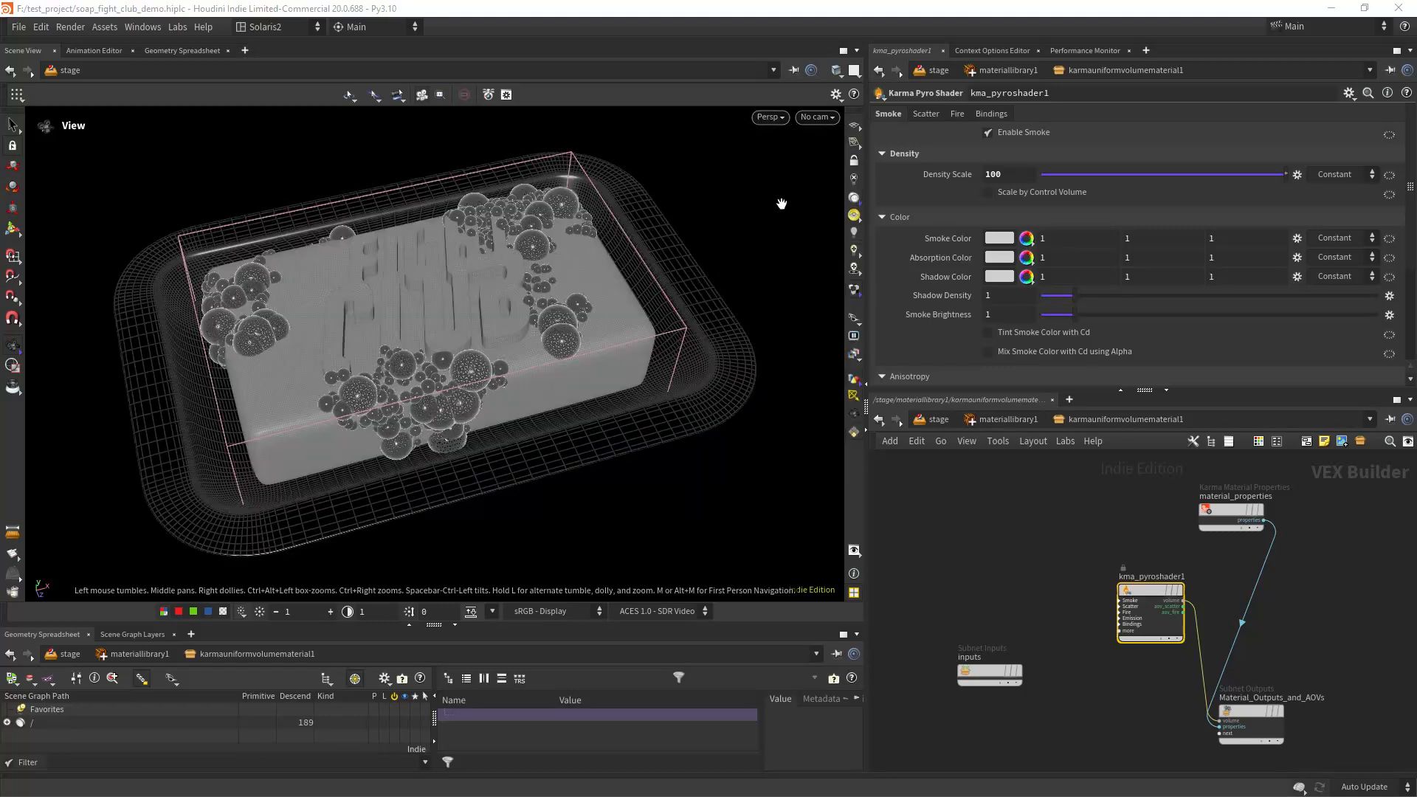
# Go to the geo1 network at object level and set volumenoisefog1's noise Element Size to .0025.
pyautogui.click(945, 419)
pyautogui.click(980, 495)
pyautogui.doubleClick(1149, 611)
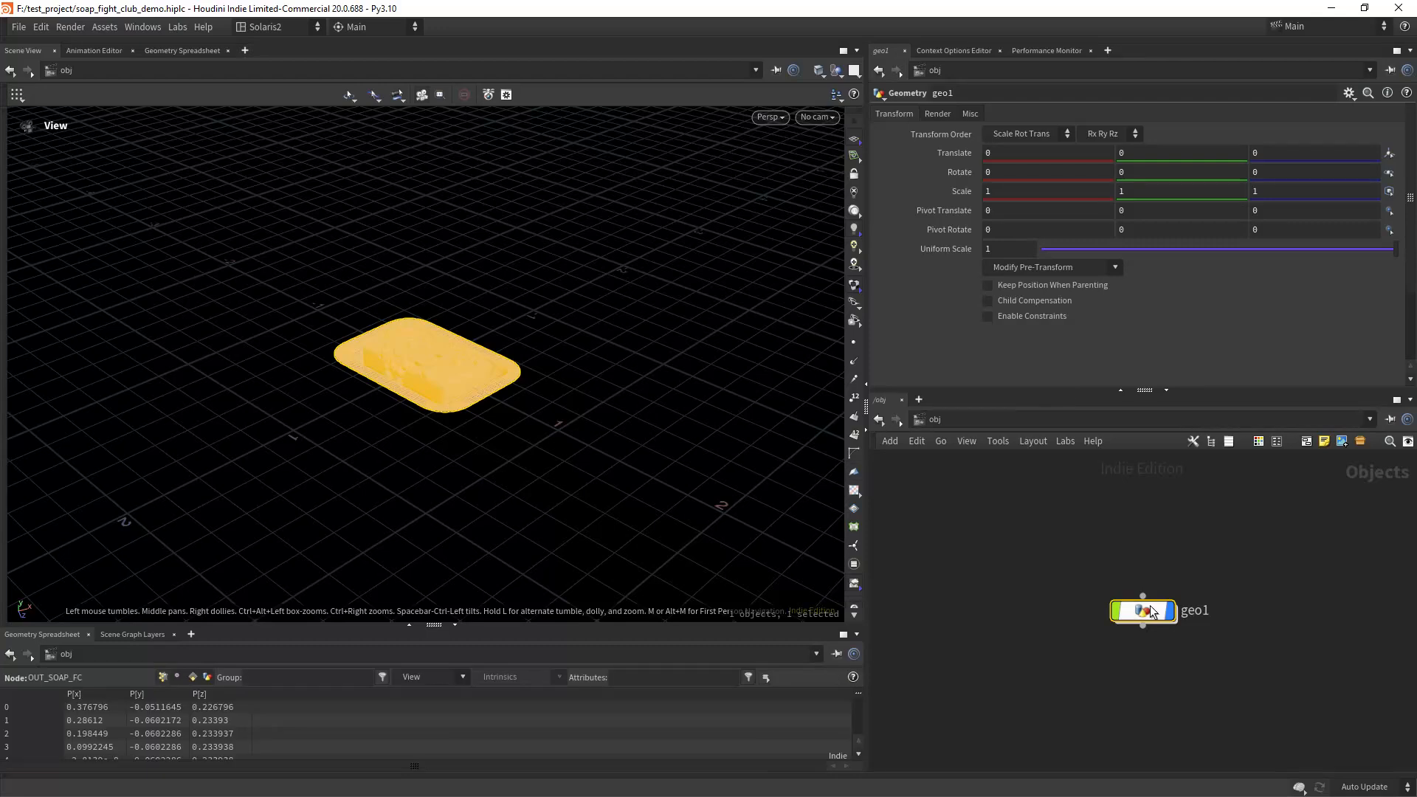
pyautogui.moveTo(1044, 721); pyautogui.dragTo(952, 562, button='middle')
pyautogui.scroll(5, 1078, 587)
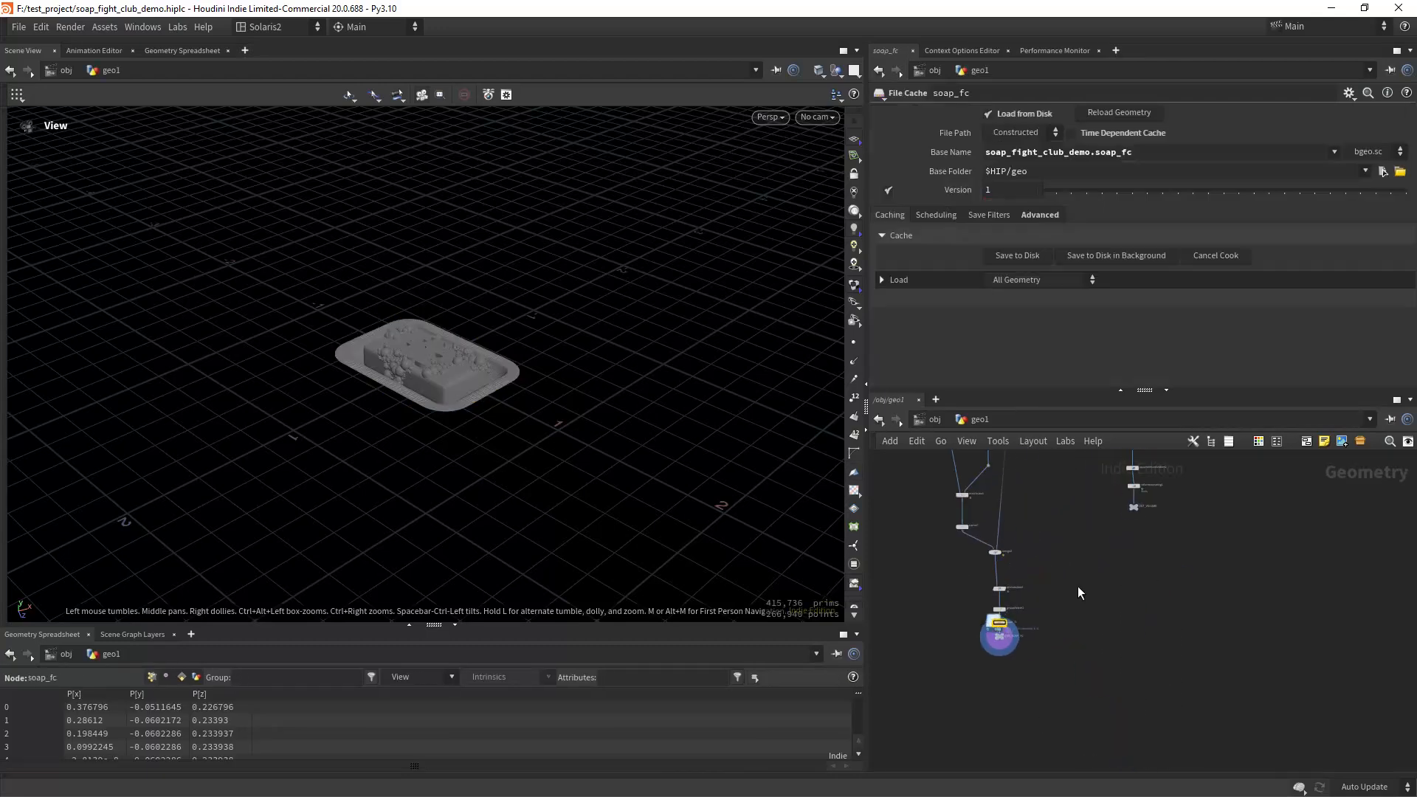
pyautogui.moveTo(1137, 527); pyautogui.dragTo(974, 637, button='middle')
pyautogui.scroll(5, 974, 642)
pyautogui.click(966, 601)
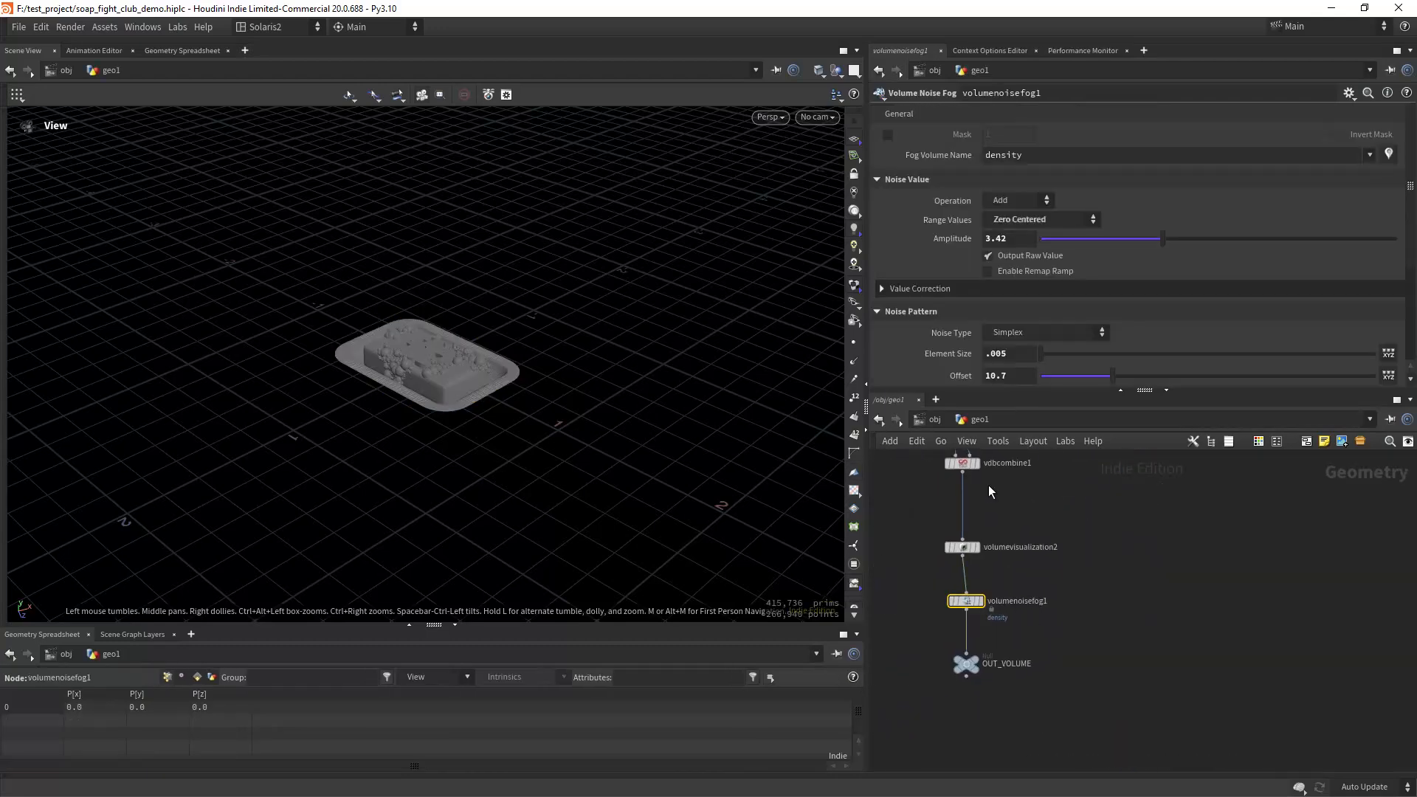
pyautogui.click(1001, 355)
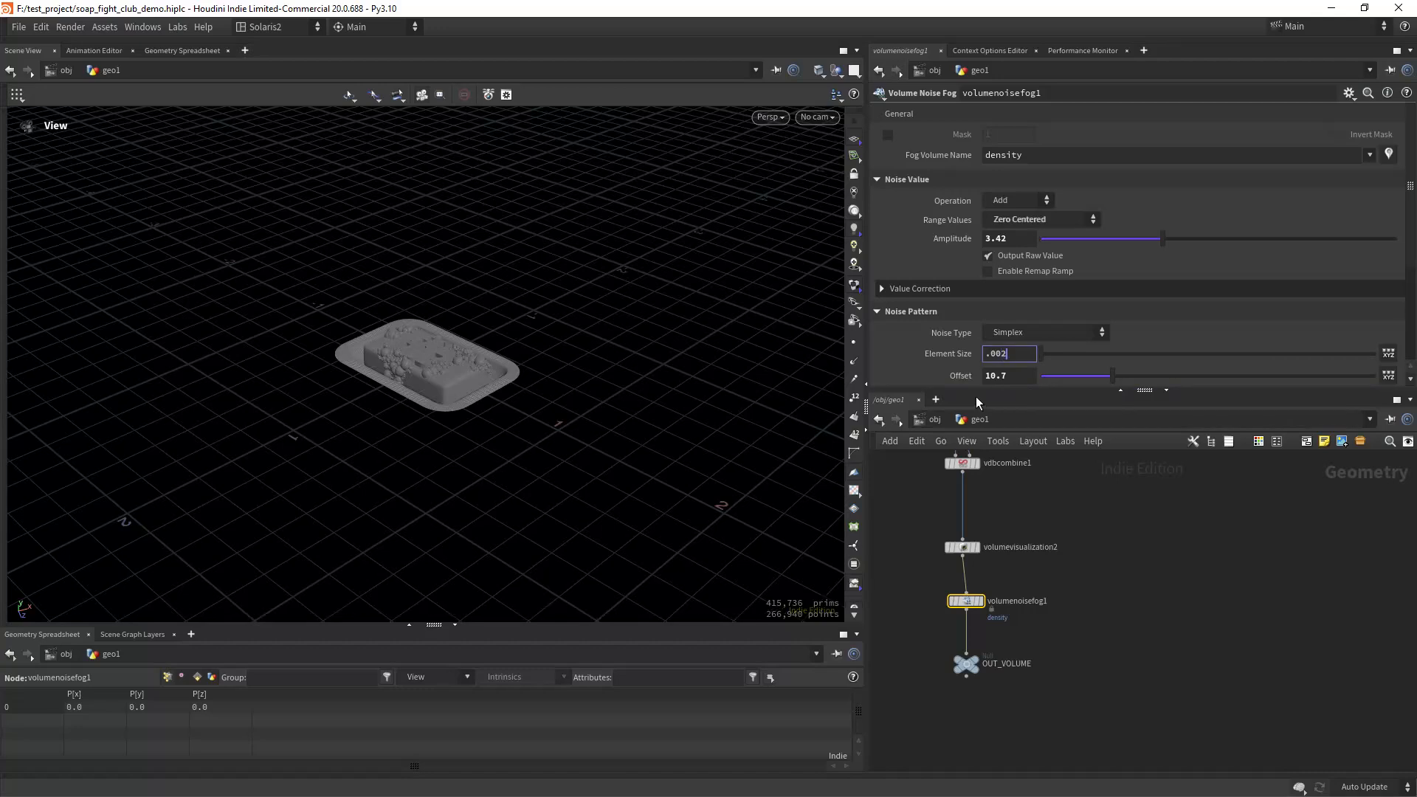
pyautogui.write('5')
pyautogui.press('Return')
# Return to the stage network, select materiallibrary1 and restart the viewport render with Karma XPU.
pyautogui.click(935, 419)
pyautogui.click(958, 533)
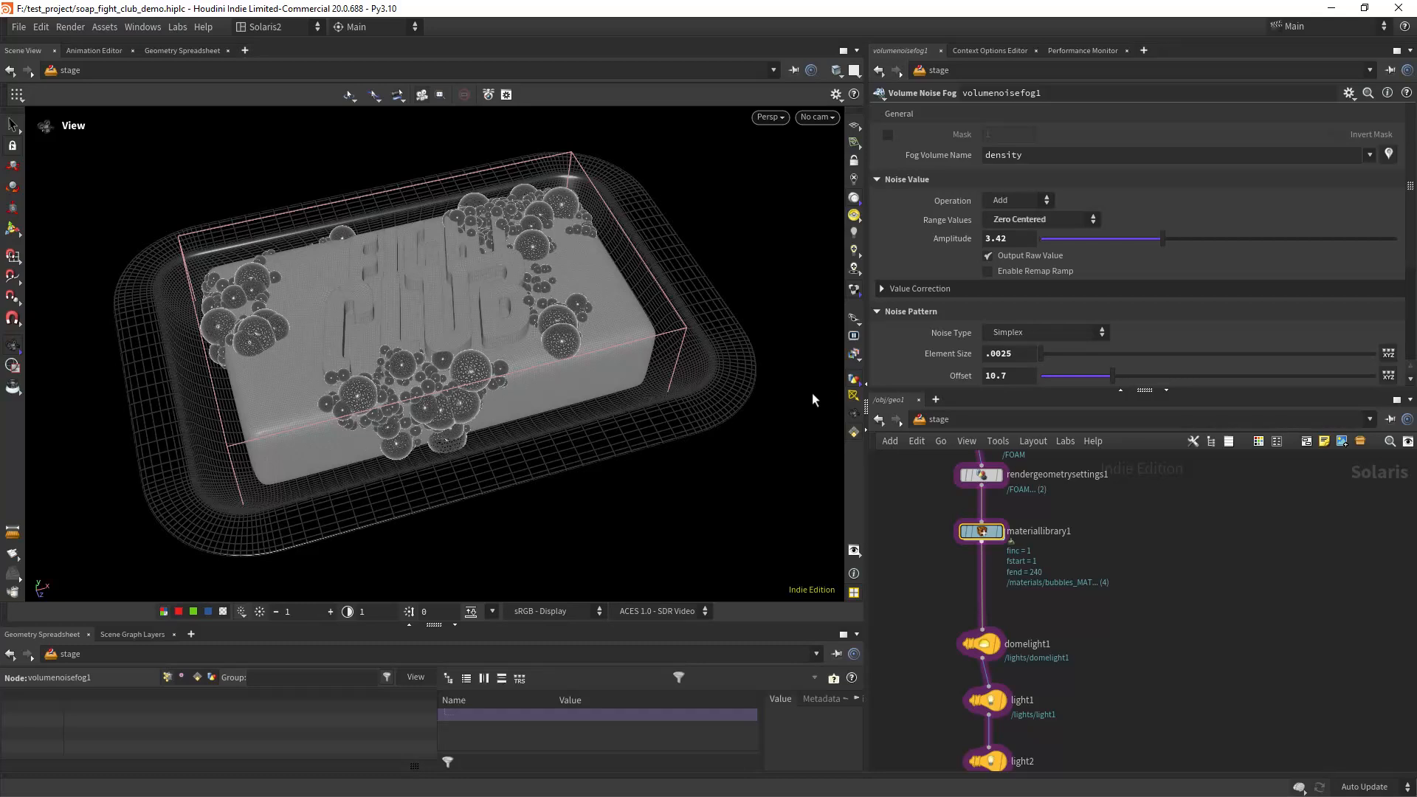
pyautogui.click(769, 116)
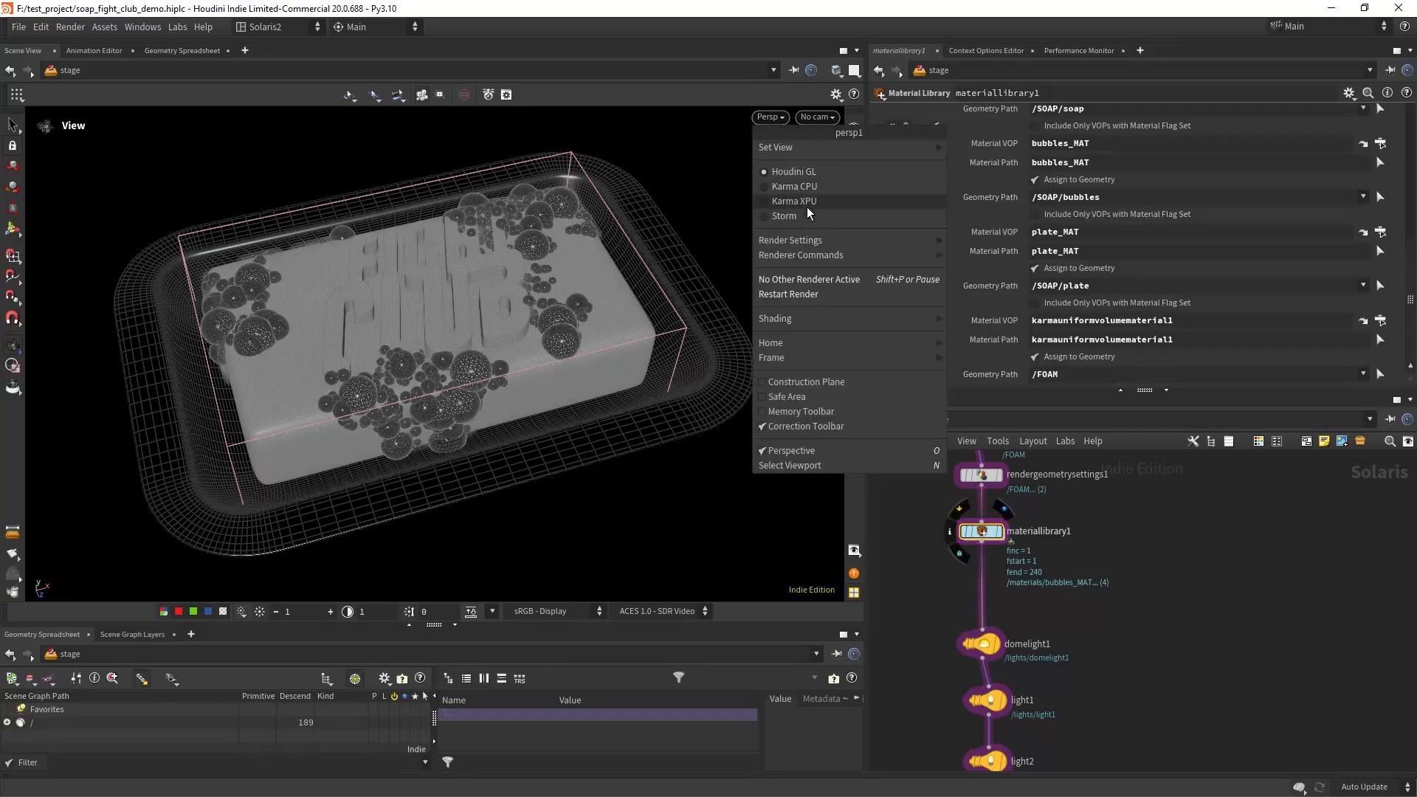
pyautogui.click(792, 207)
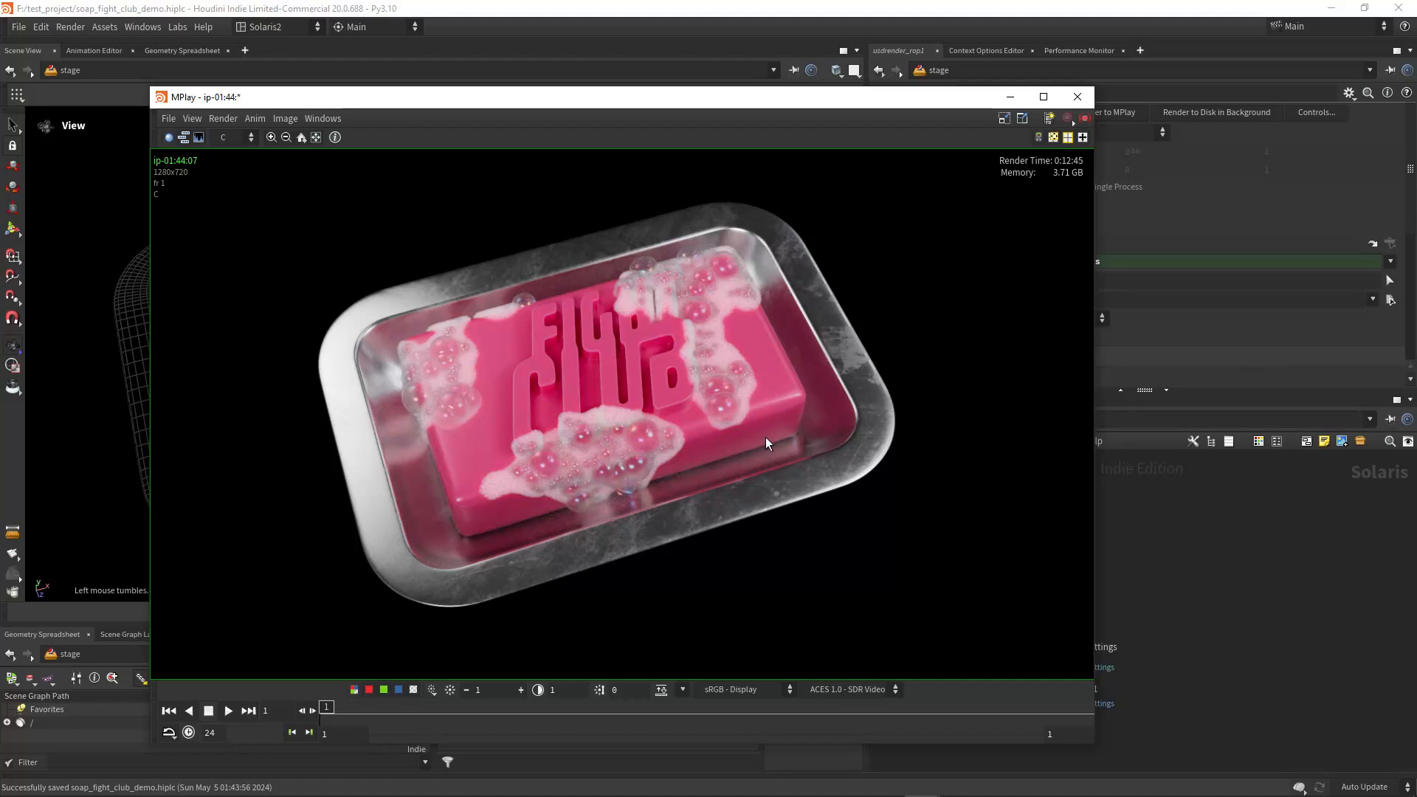
# Review the final MPlay render together with the Path Traced Samples in karmarendersettings and the usdrender_rop1 settings.
pyautogui.moveTo(787, 100); pyautogui.dragTo(570, 129)
pyautogui.click(1010, 648)
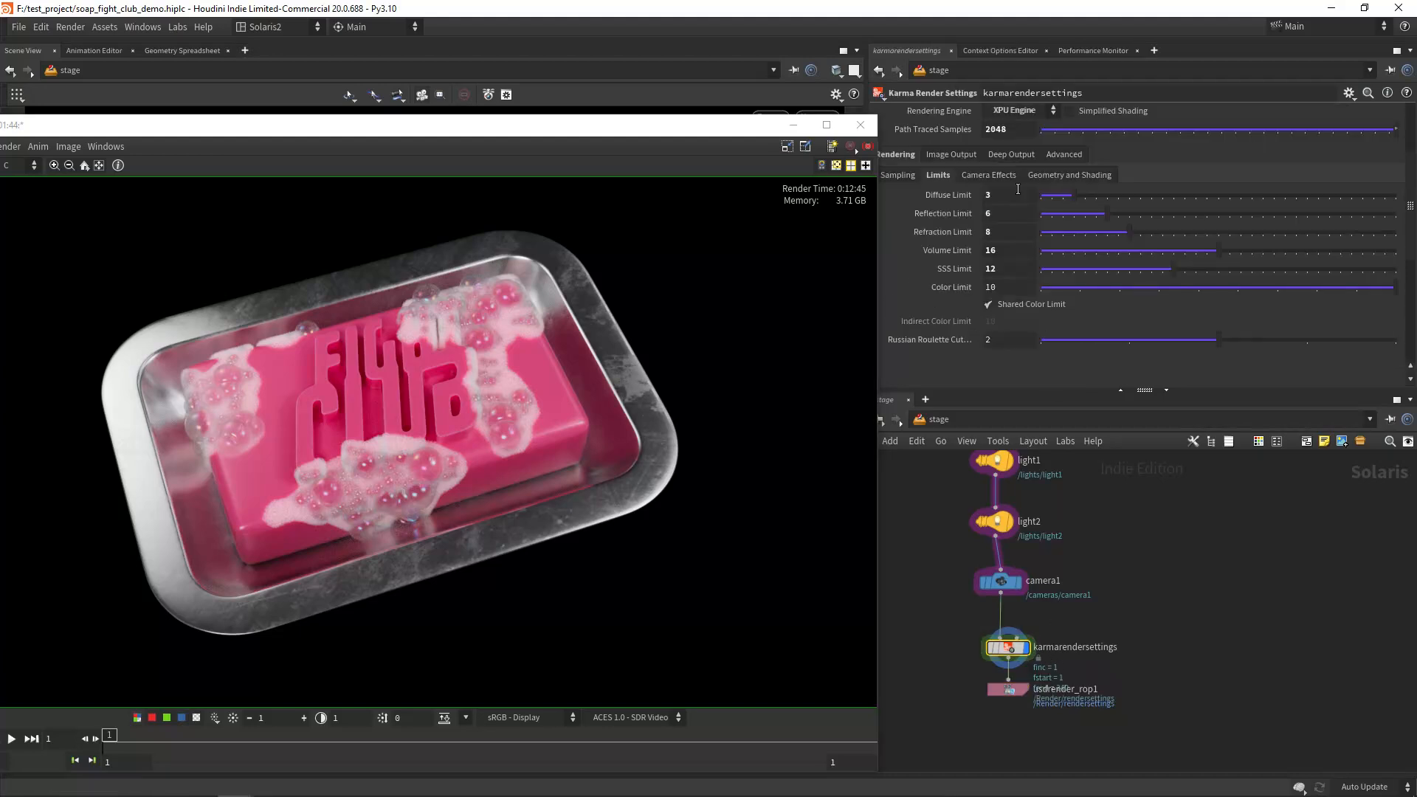
pyautogui.click(1019, 128)
pyautogui.click(1007, 691)
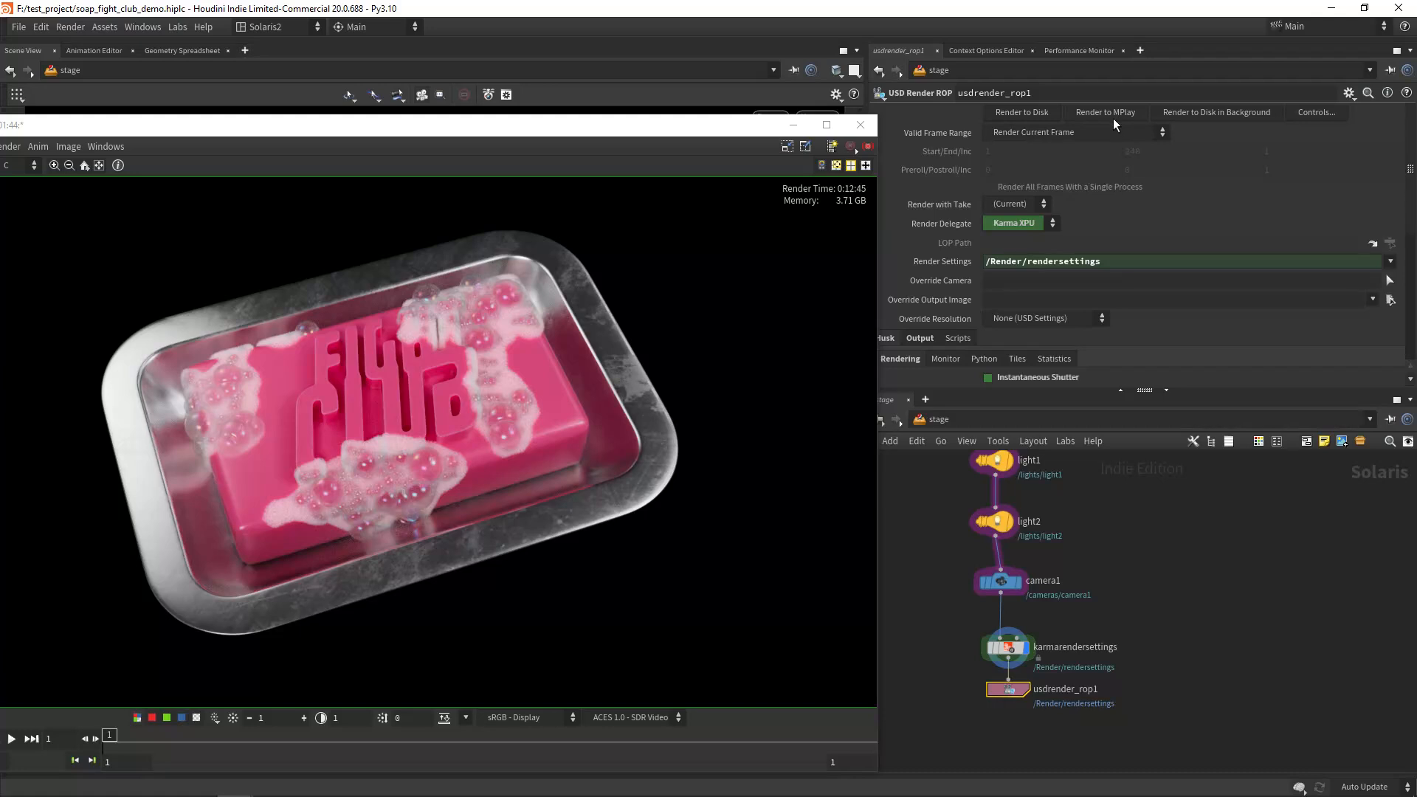
pyautogui.moveTo(666, 124); pyautogui.dragTo(905, 125)
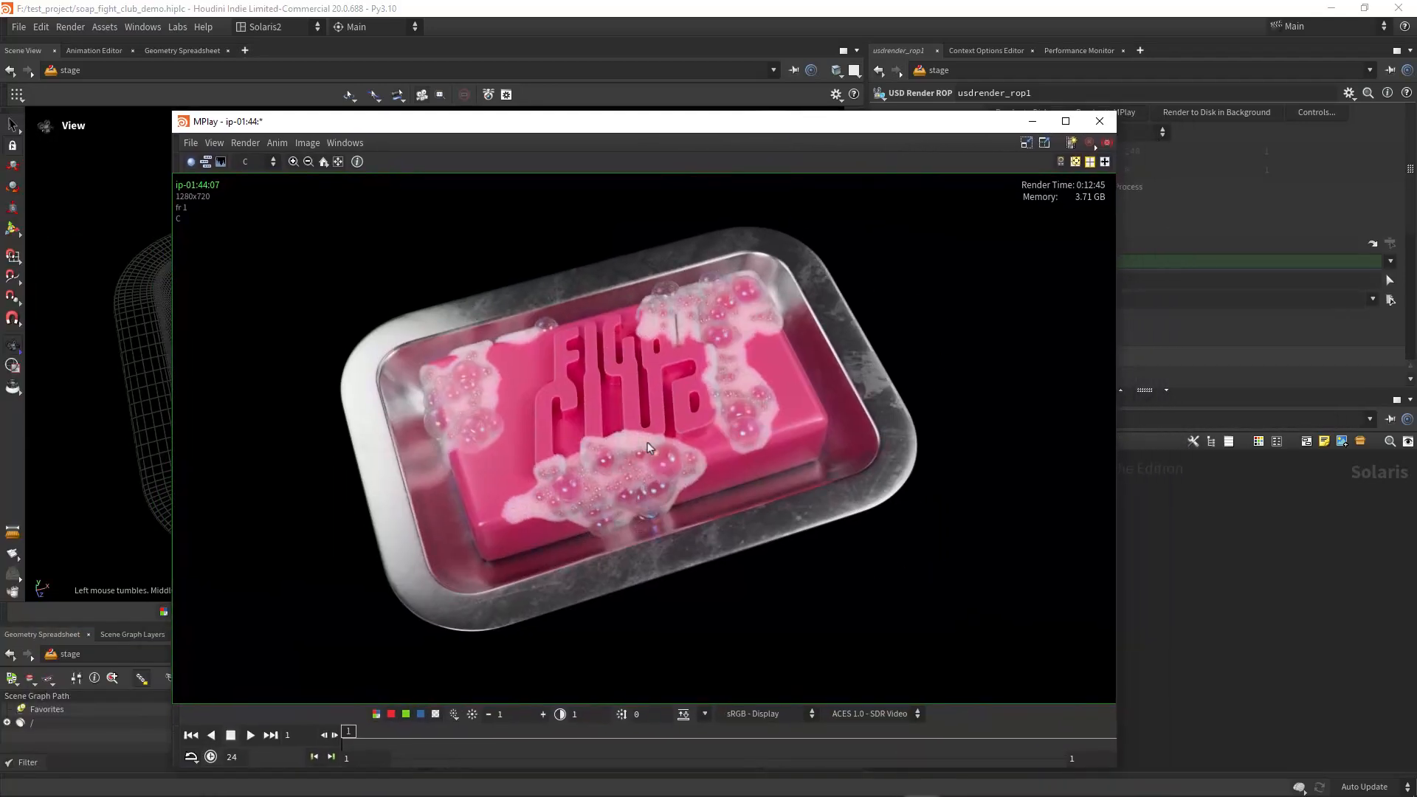
pyautogui.moveTo(779, 131); pyautogui.dragTo(801, 104)
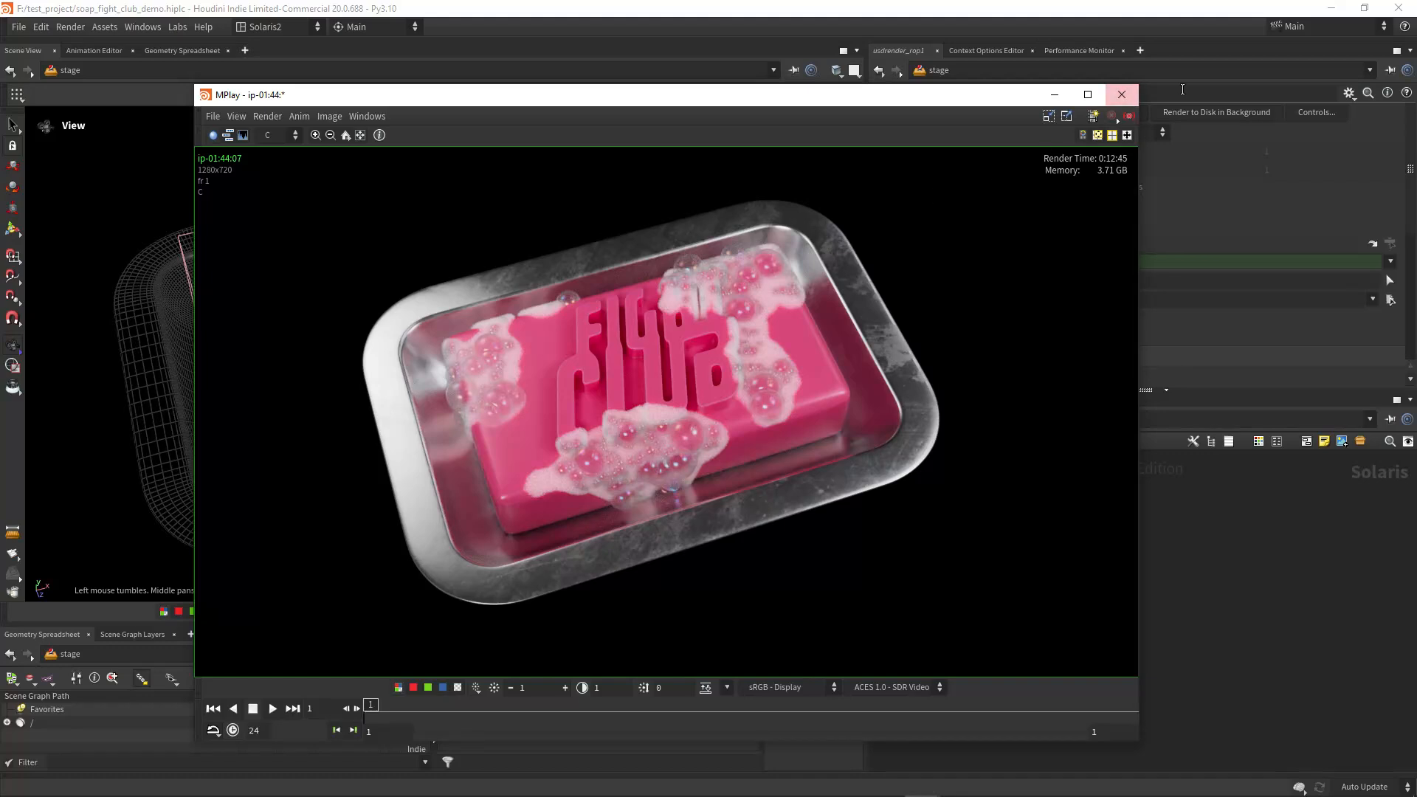
# Switch to the browser, clear the MPlay window away and look through the courses in the cgside Patreon shop.
pyautogui.click(1331, 7)
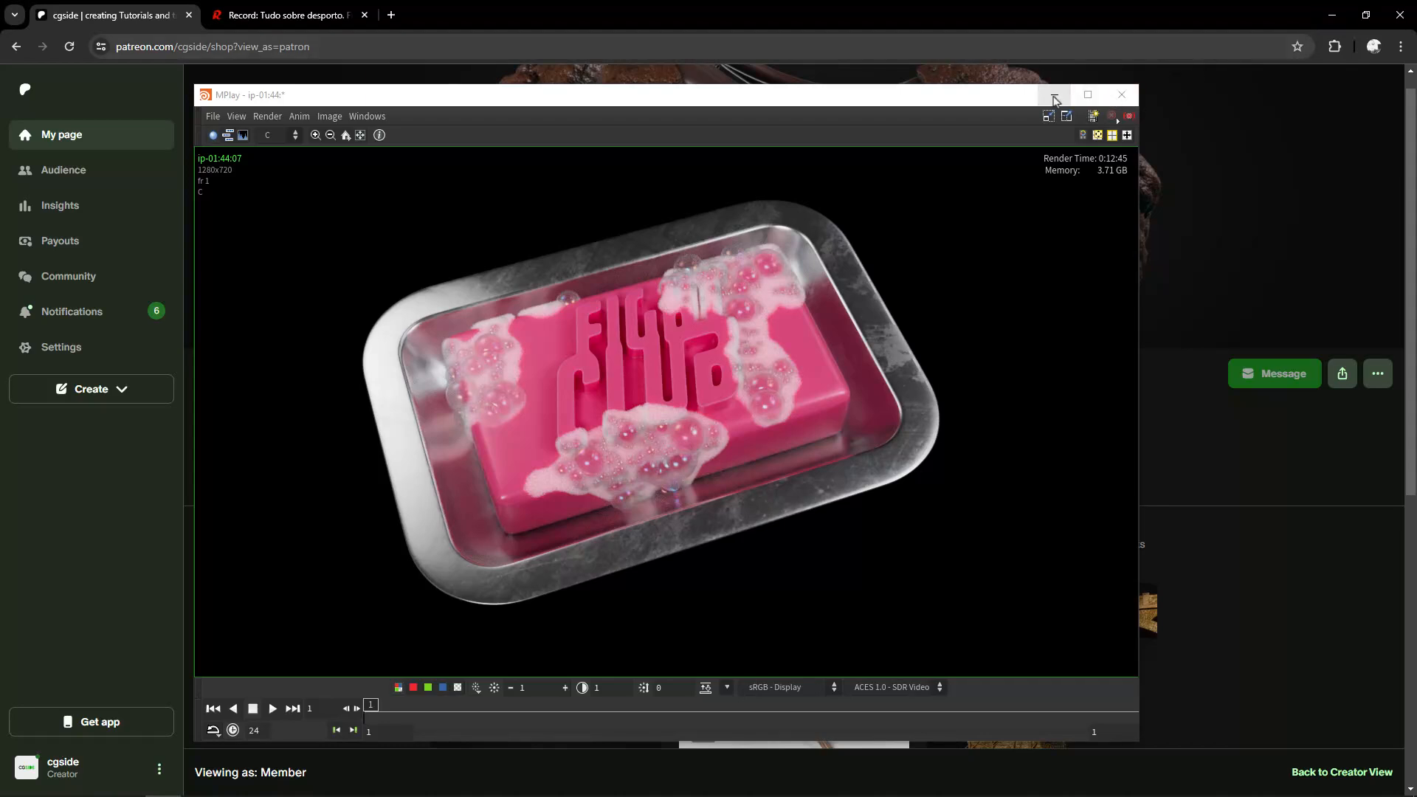
pyautogui.click(1135, 99)
pyautogui.scroll(-1, 1009, 439)
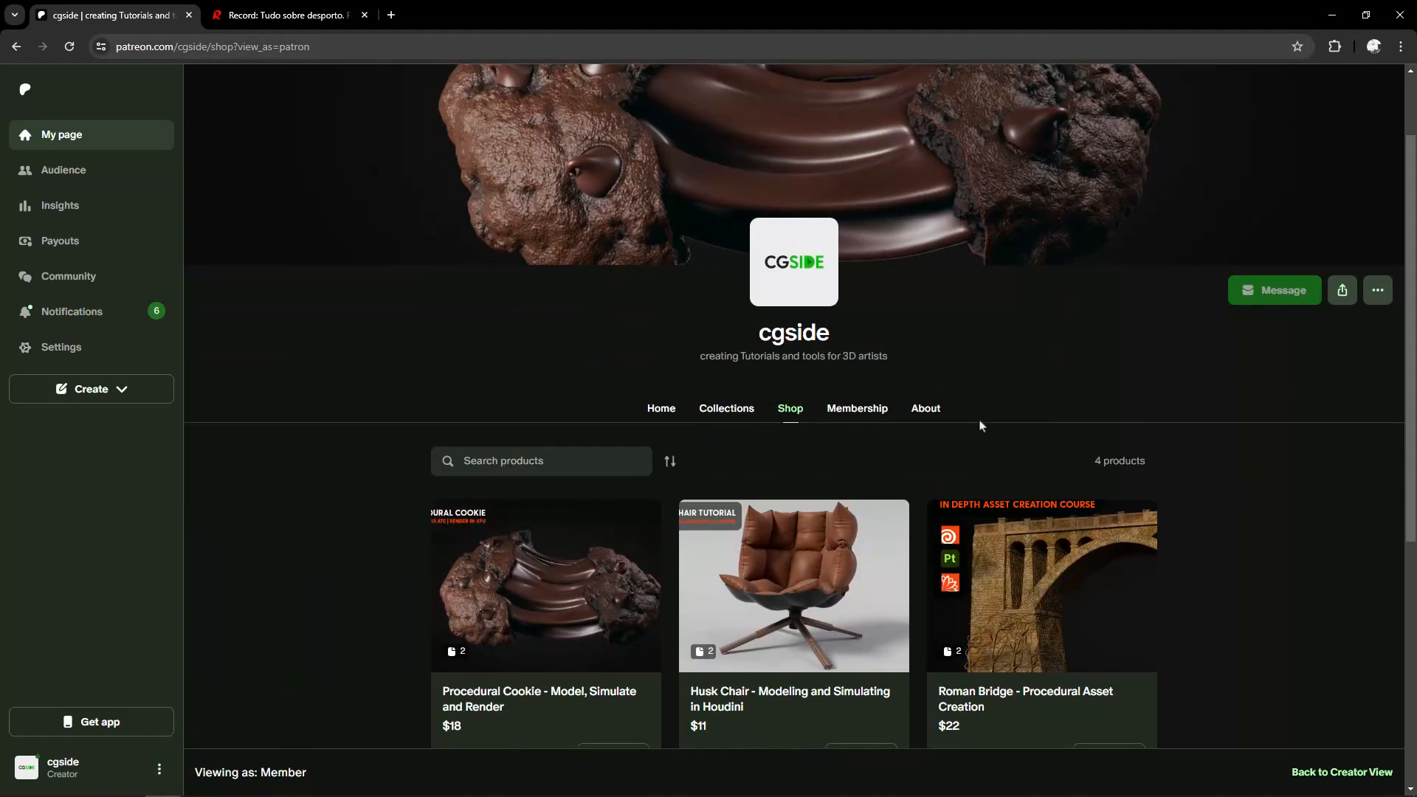
pyautogui.scroll(-4, 1243, 507)
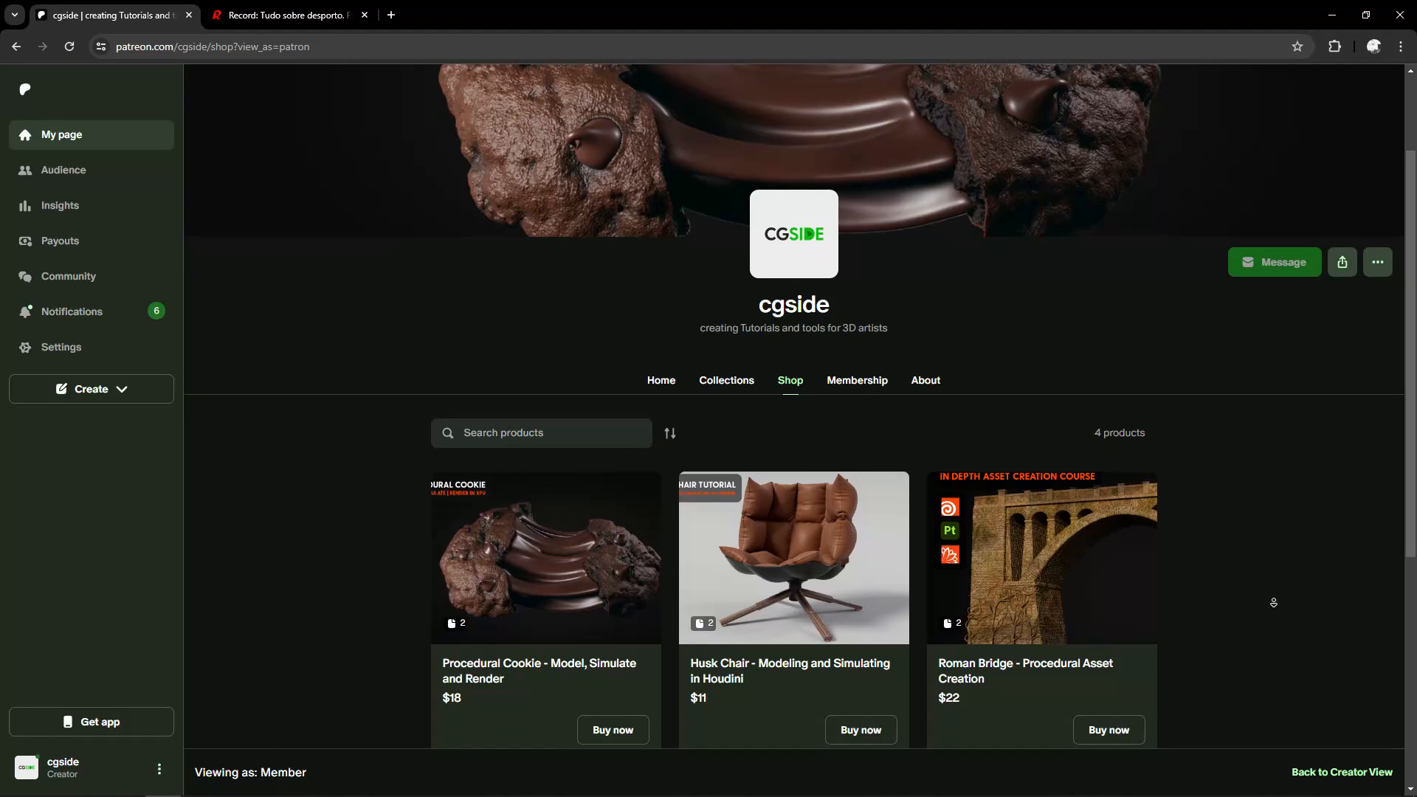
pyautogui.scroll(1, 1229, 469)
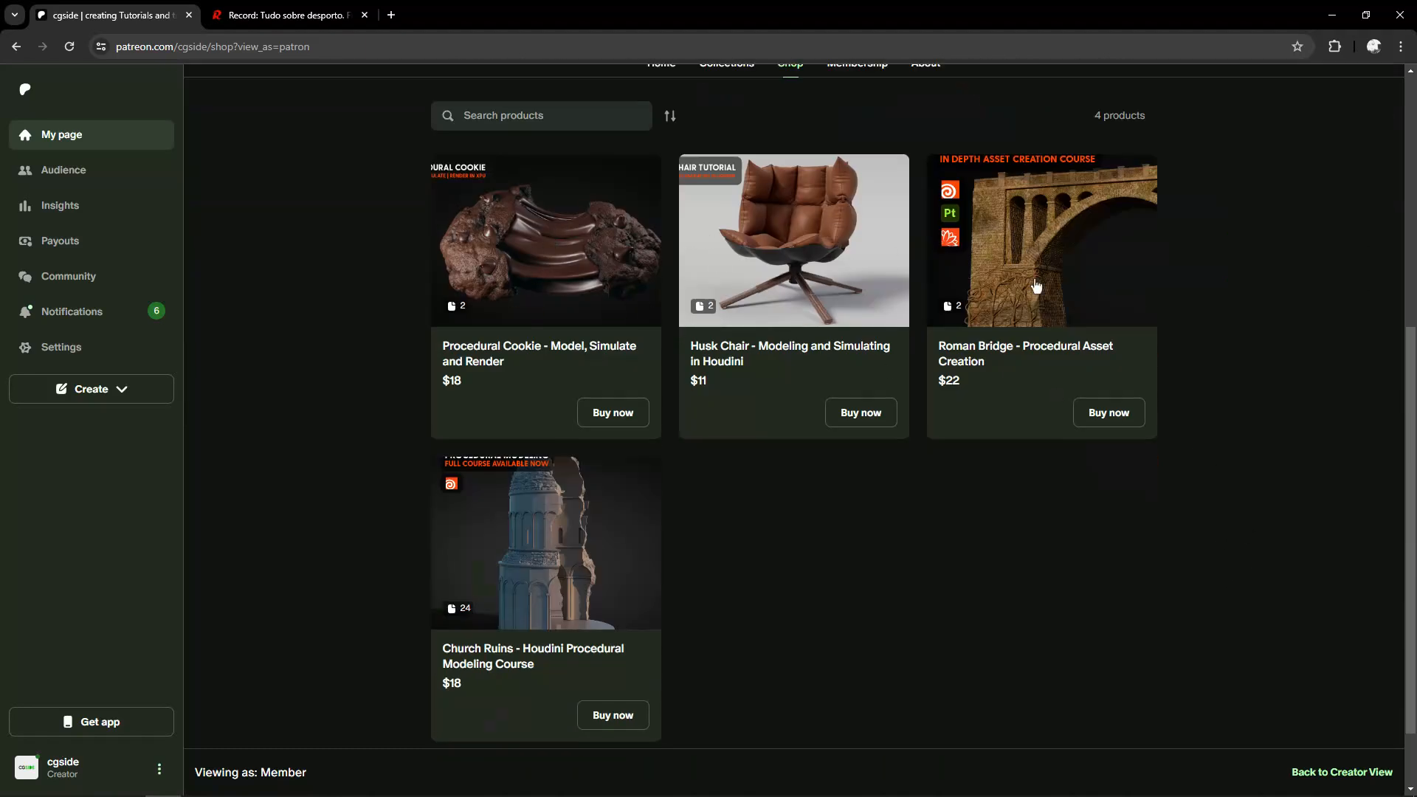
pyautogui.scroll(5, 817, 509)
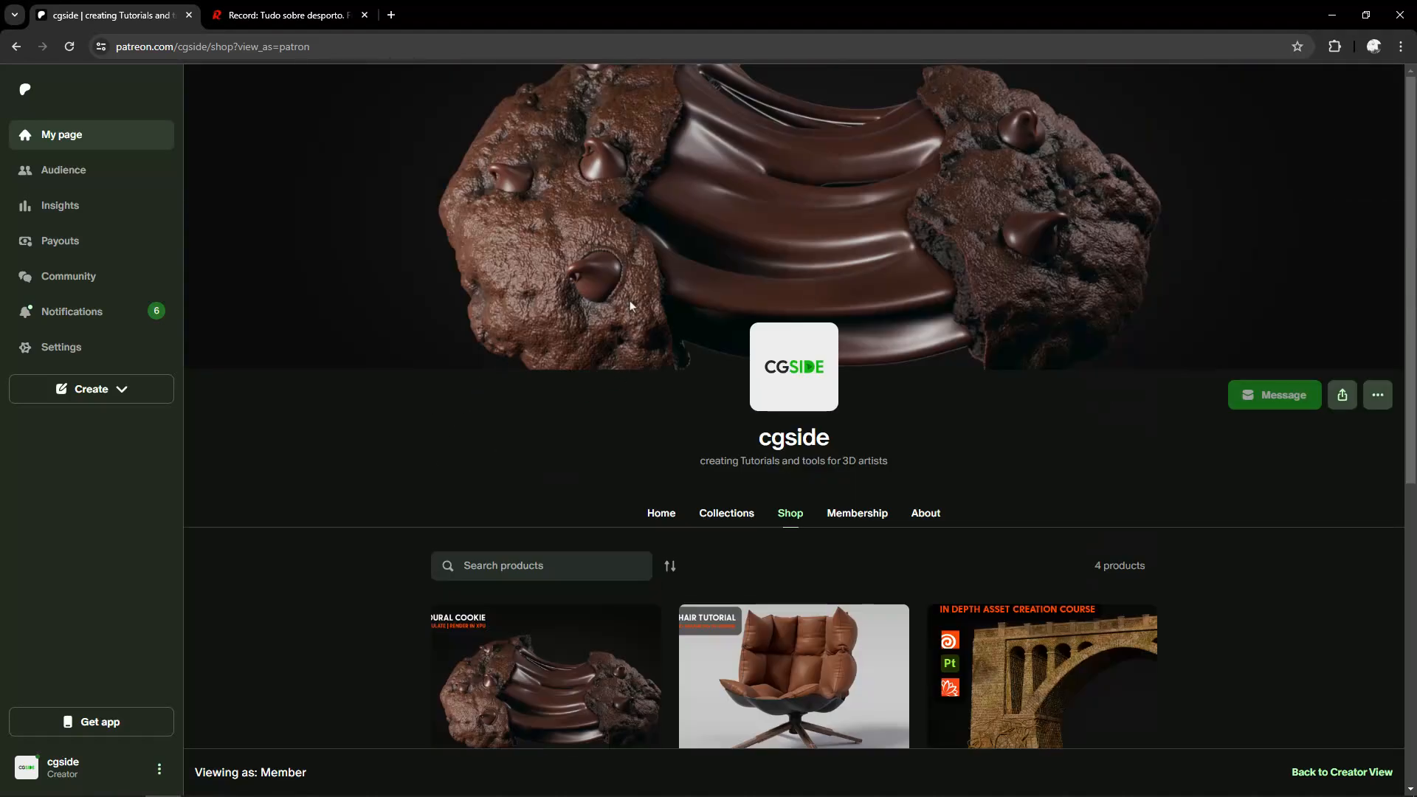
pyautogui.scroll(-5, 383, 573)
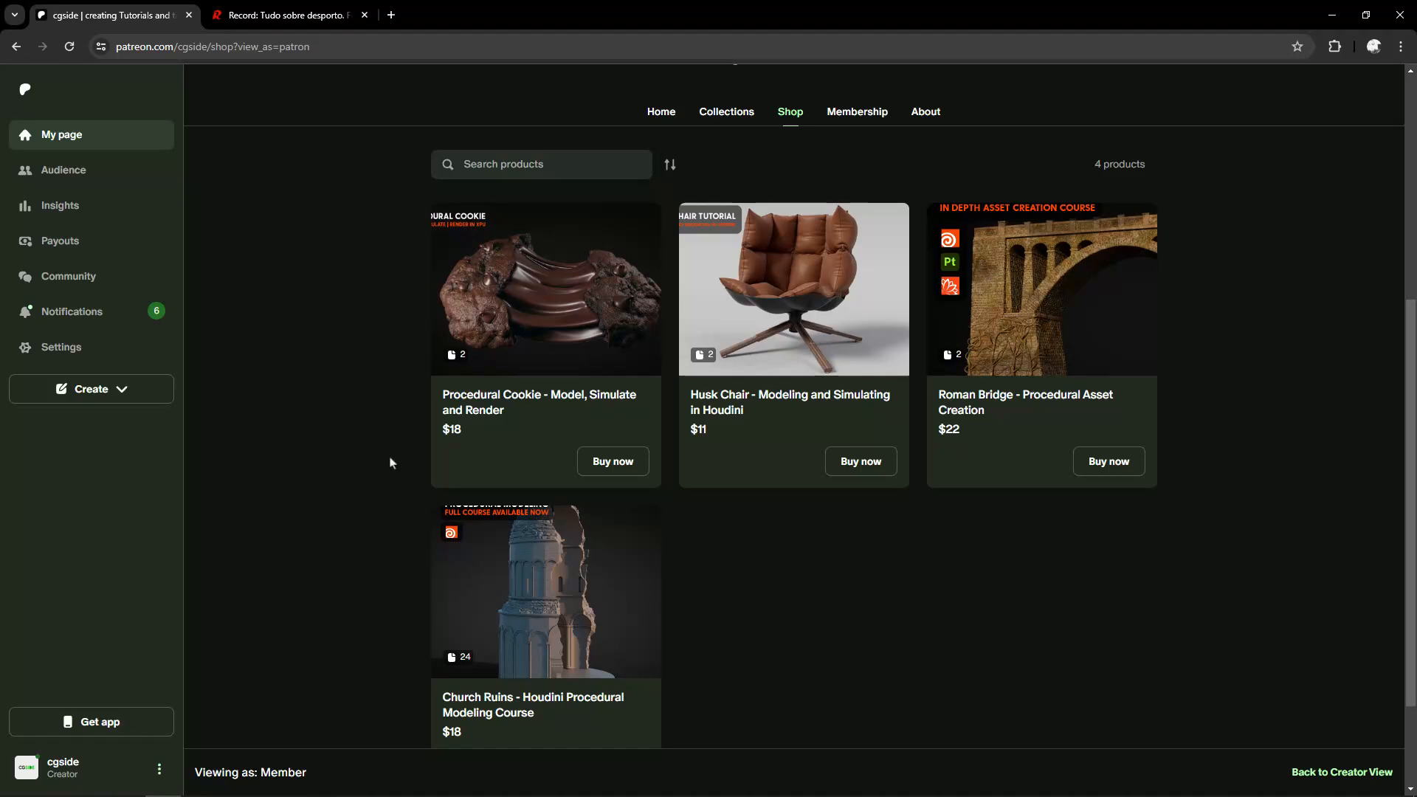
pyautogui.scroll(-1, 392, 517)
pyautogui.scroll(1, 391, 457)
pyautogui.scroll(-1, 384, 517)
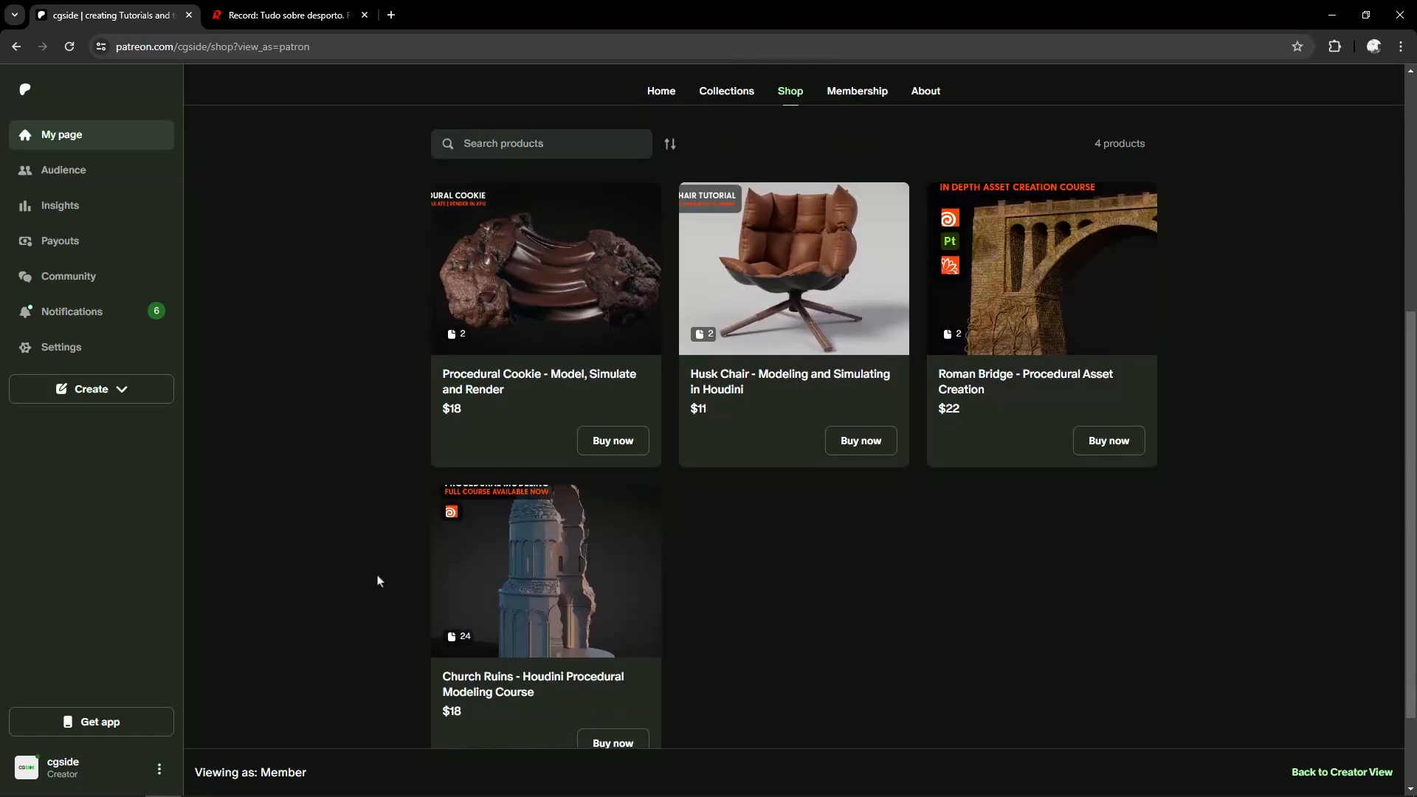
pyautogui.scroll(5, 392, 465)
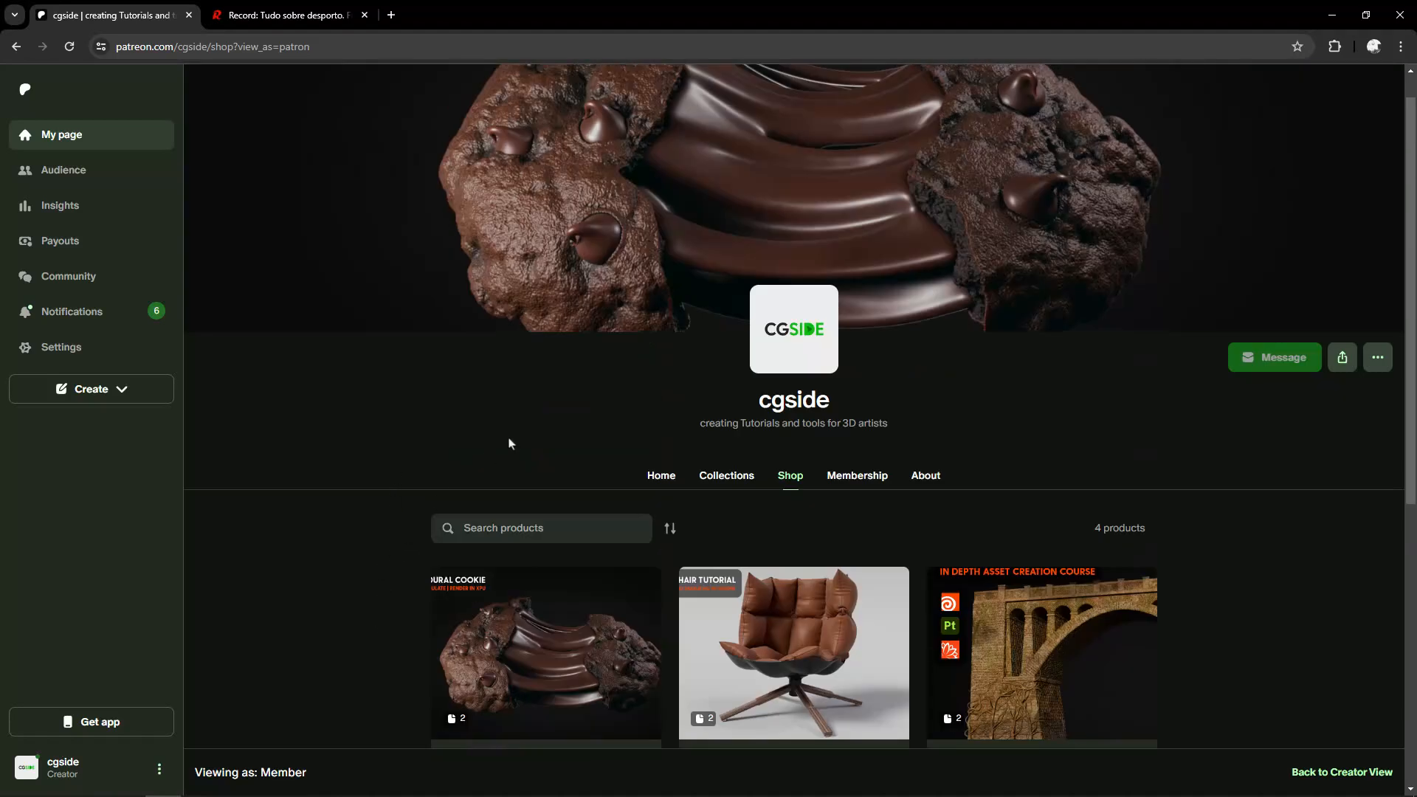